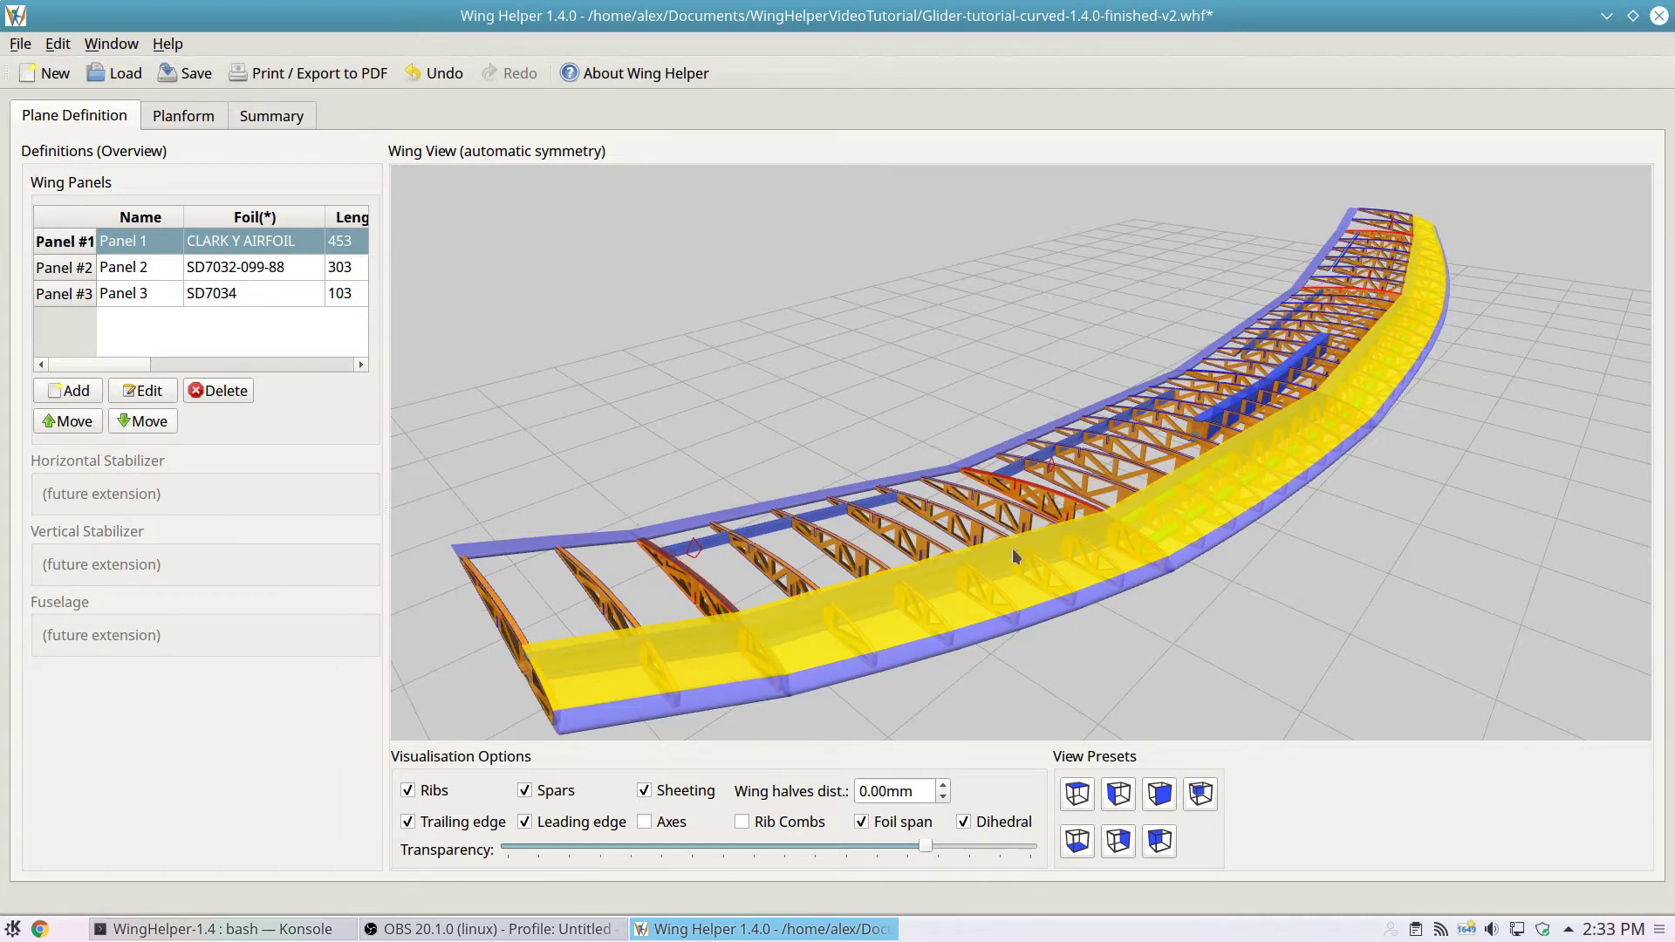
# - Examine the finished glider wing from several angles using free orbiting and the preset views
pyautogui.moveTo(1244, 599); pyautogui.dragTo(770, 535)
pyautogui.moveTo(1024, 558); pyautogui.dragTo(890, 561)
pyautogui.scroll(-2, 890, 561)
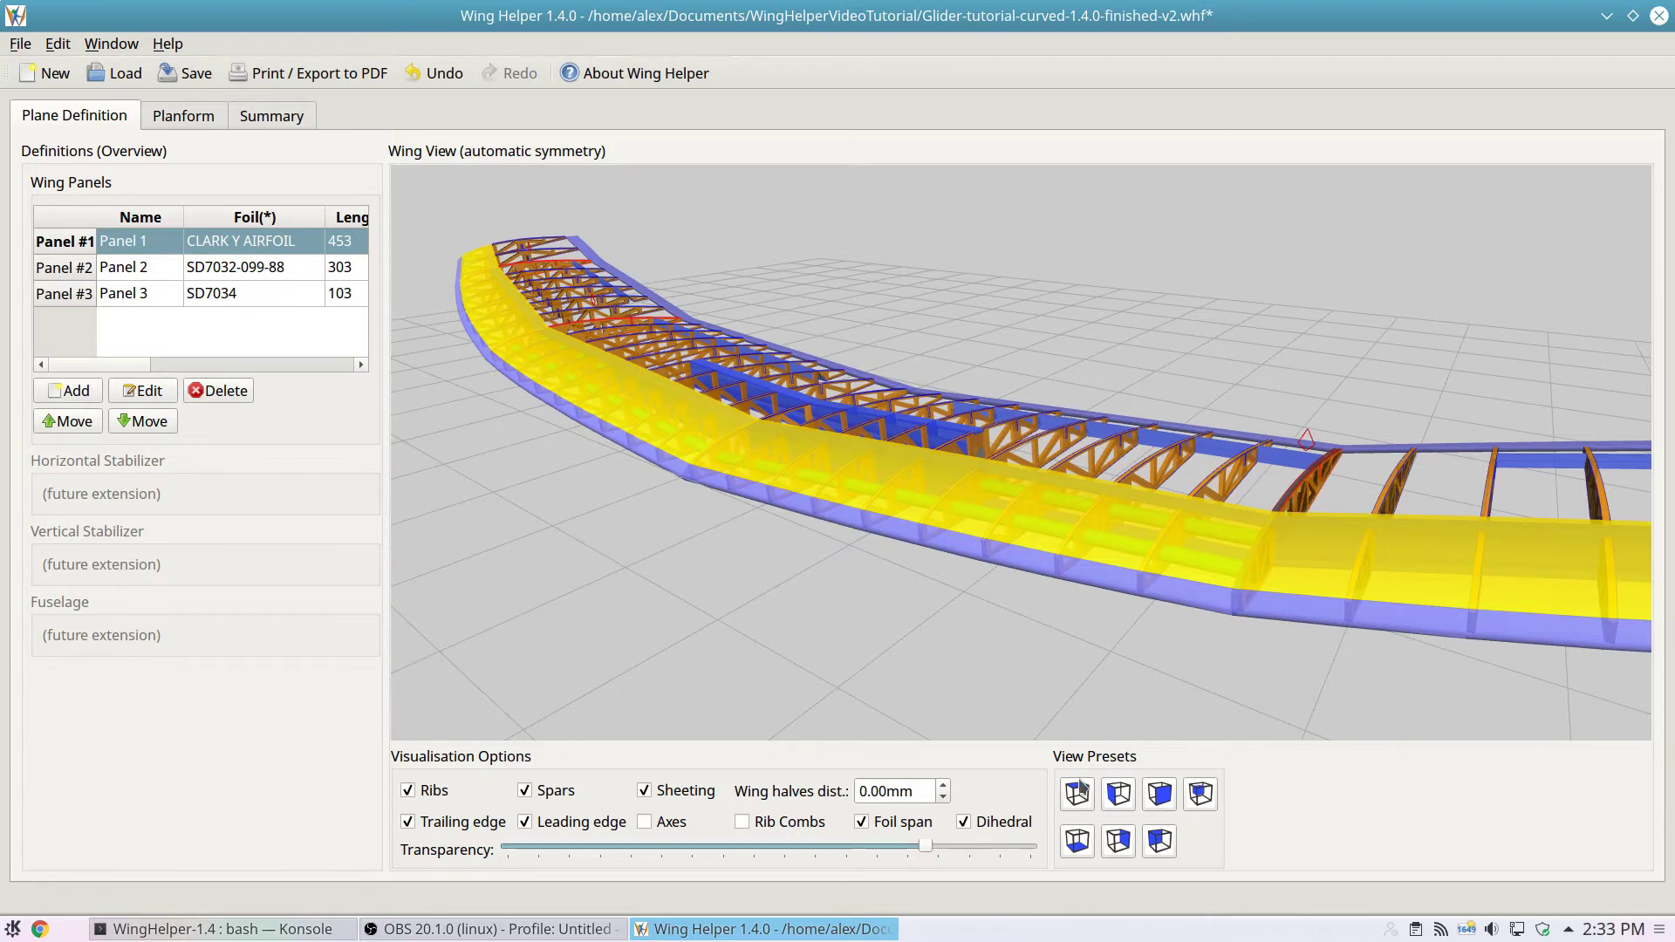
pyautogui.click(1110, 796)
pyautogui.click(1159, 795)
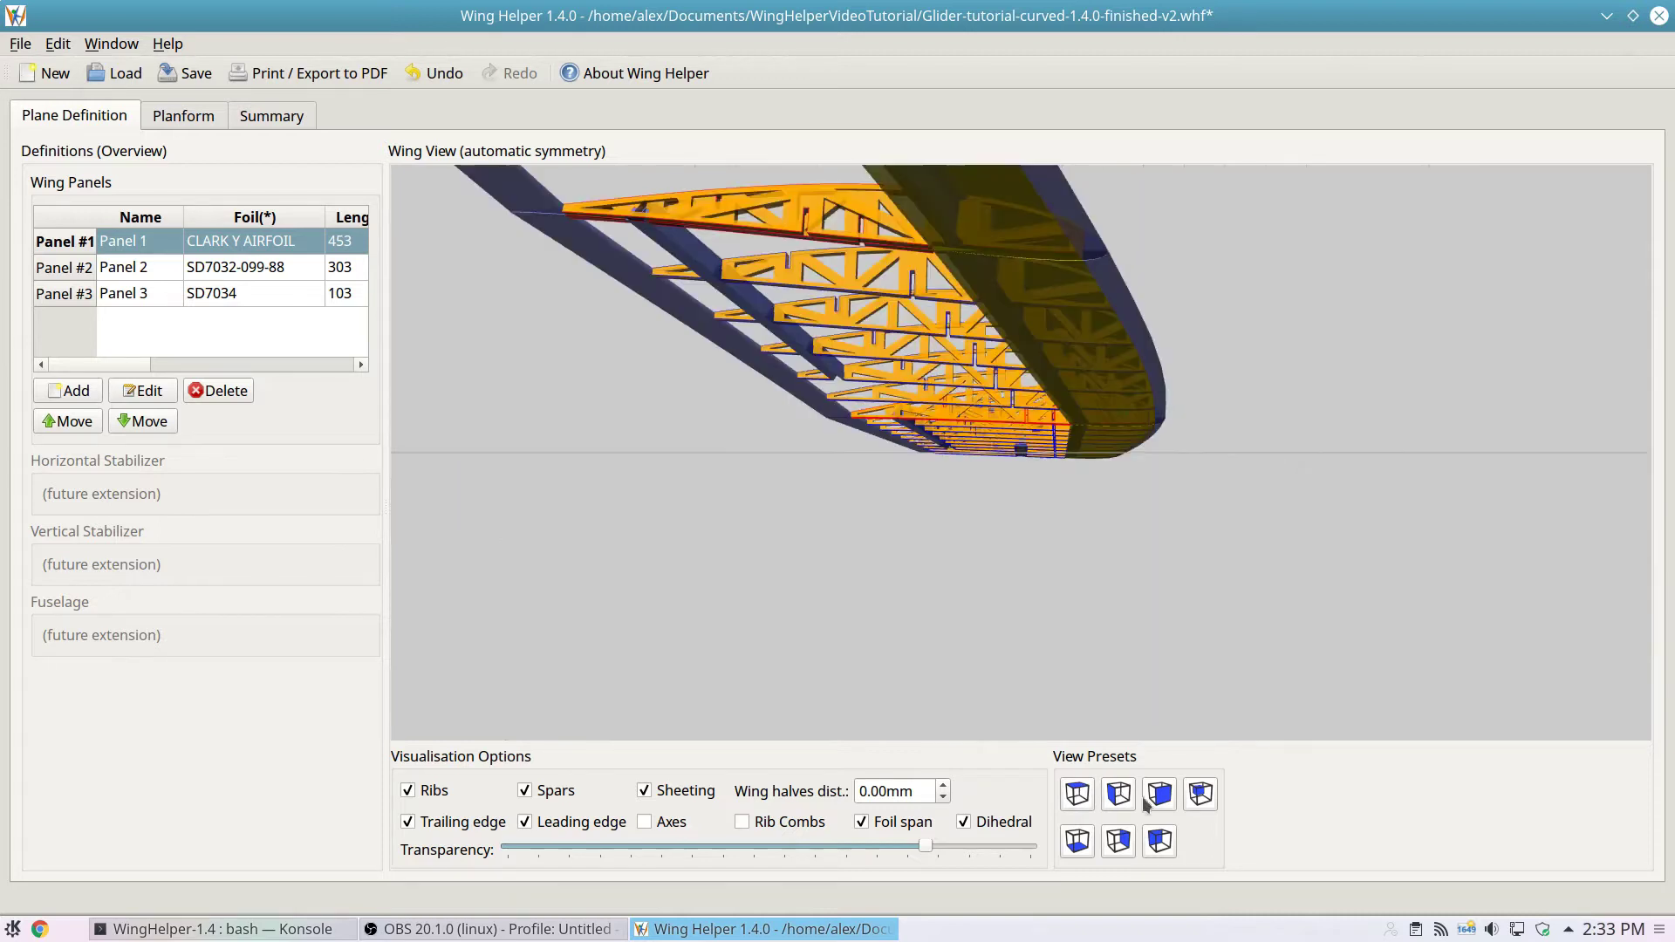
pyautogui.click(1201, 796)
pyautogui.moveTo(1004, 628); pyautogui.dragTo(1017, 559)
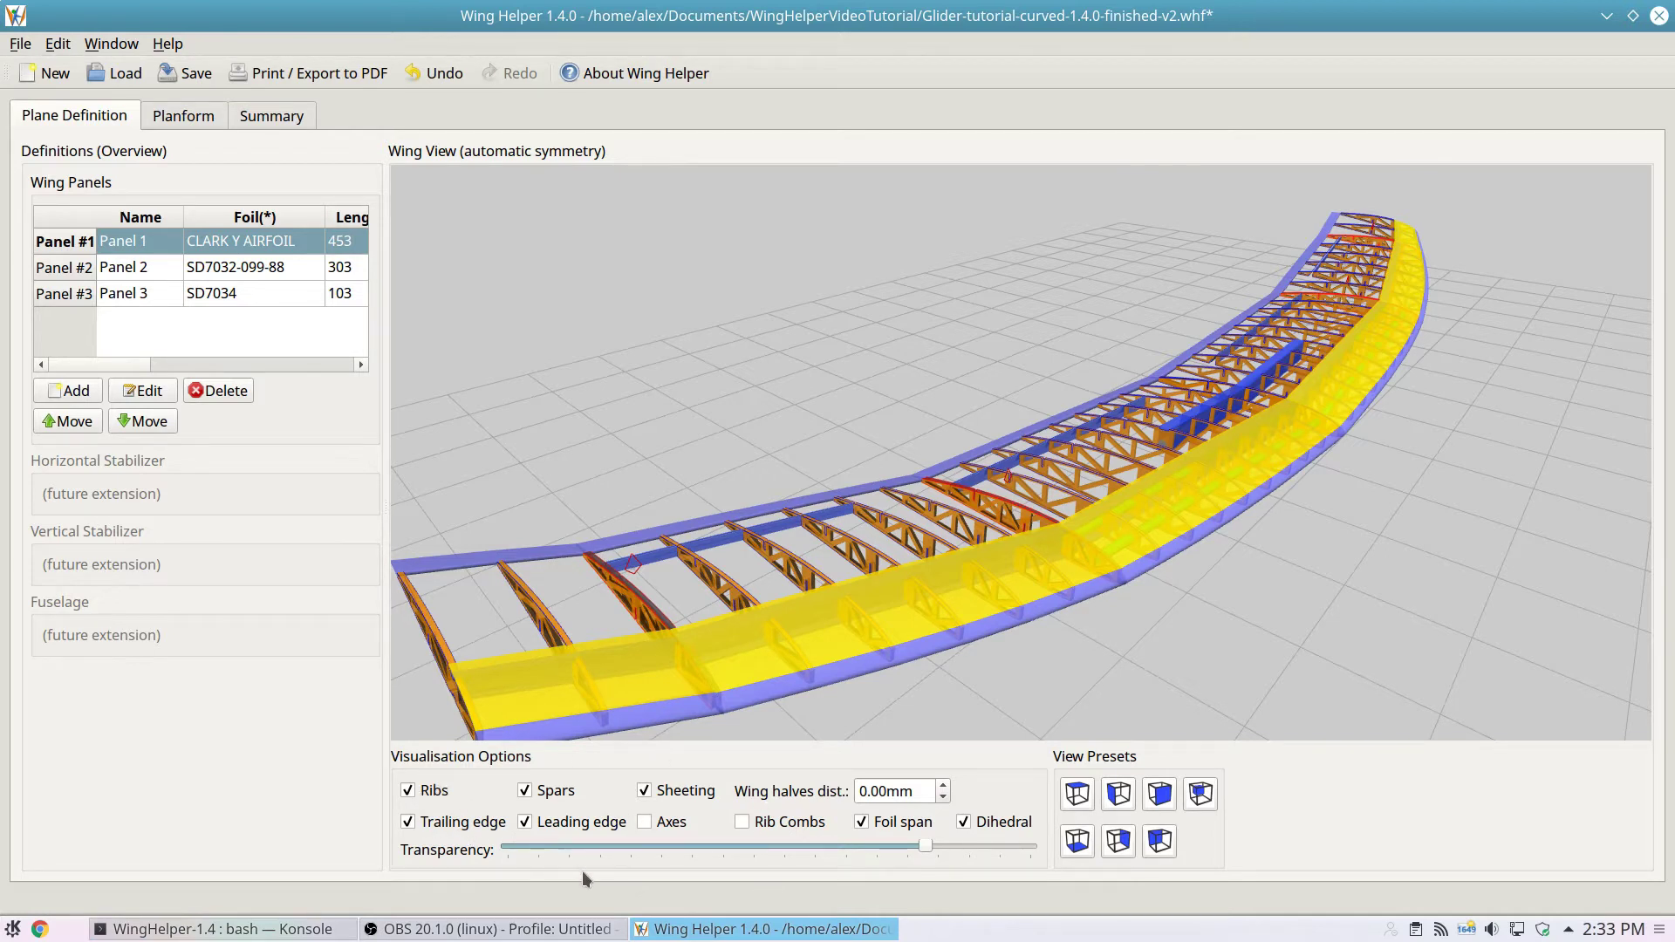
# - Display the axes in the wing view, toggling the sheeting and spars off and back on
pyautogui.click(646, 823)
pyautogui.click(646, 791)
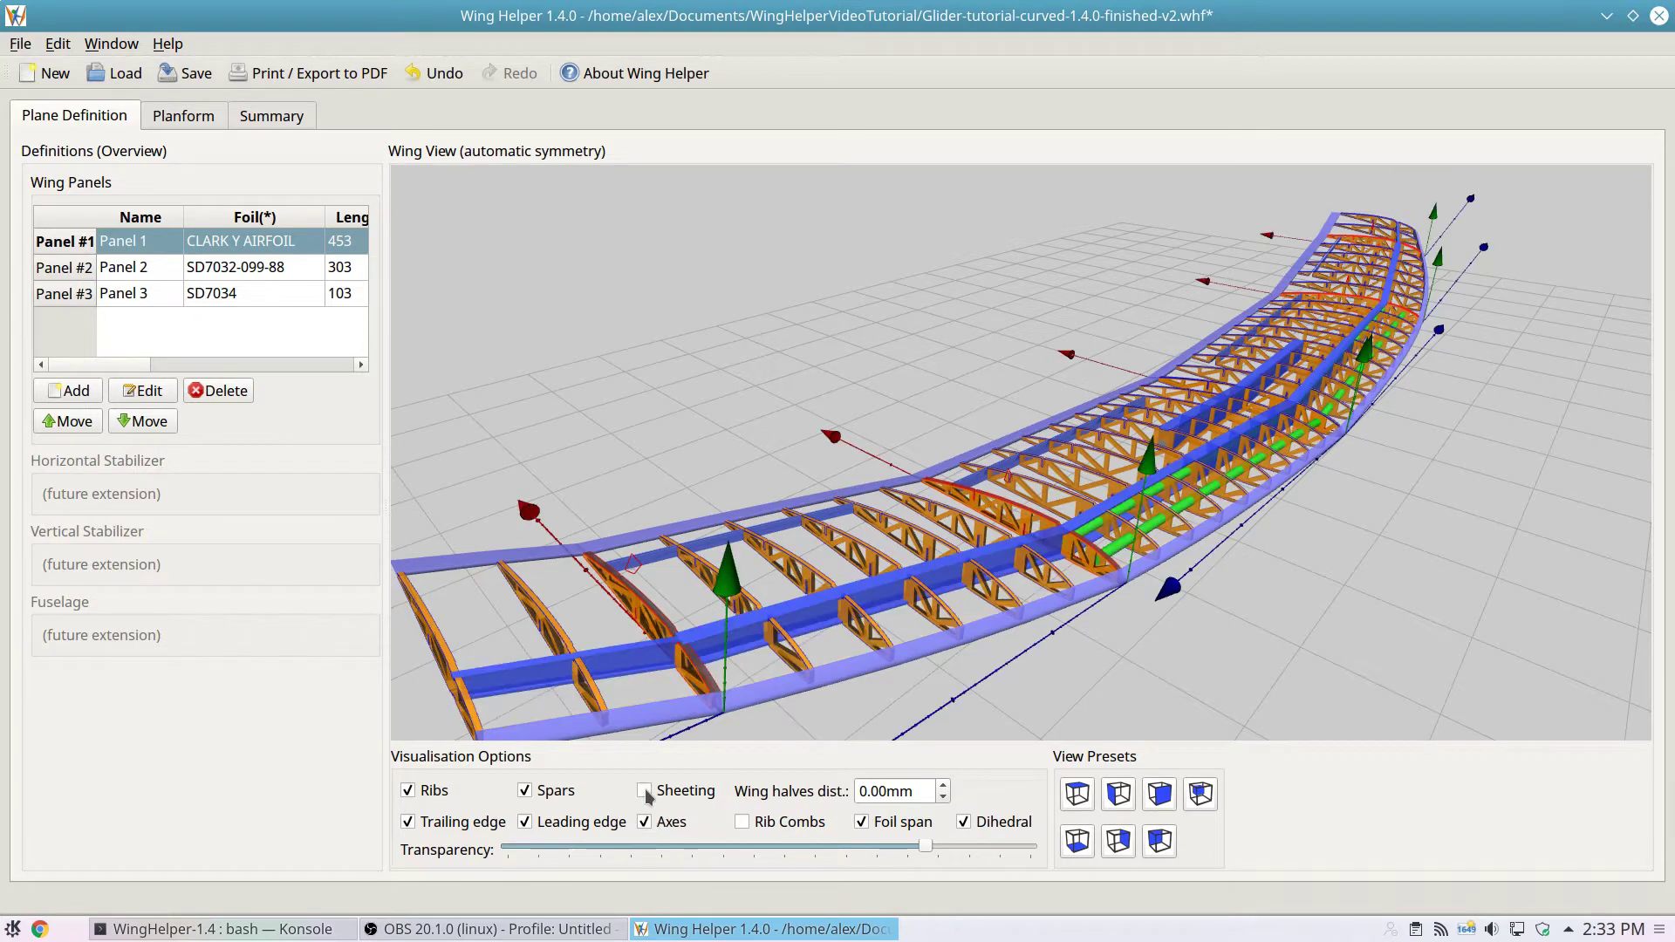
pyautogui.click(646, 791)
pyautogui.click(646, 823)
pyautogui.click(645, 823)
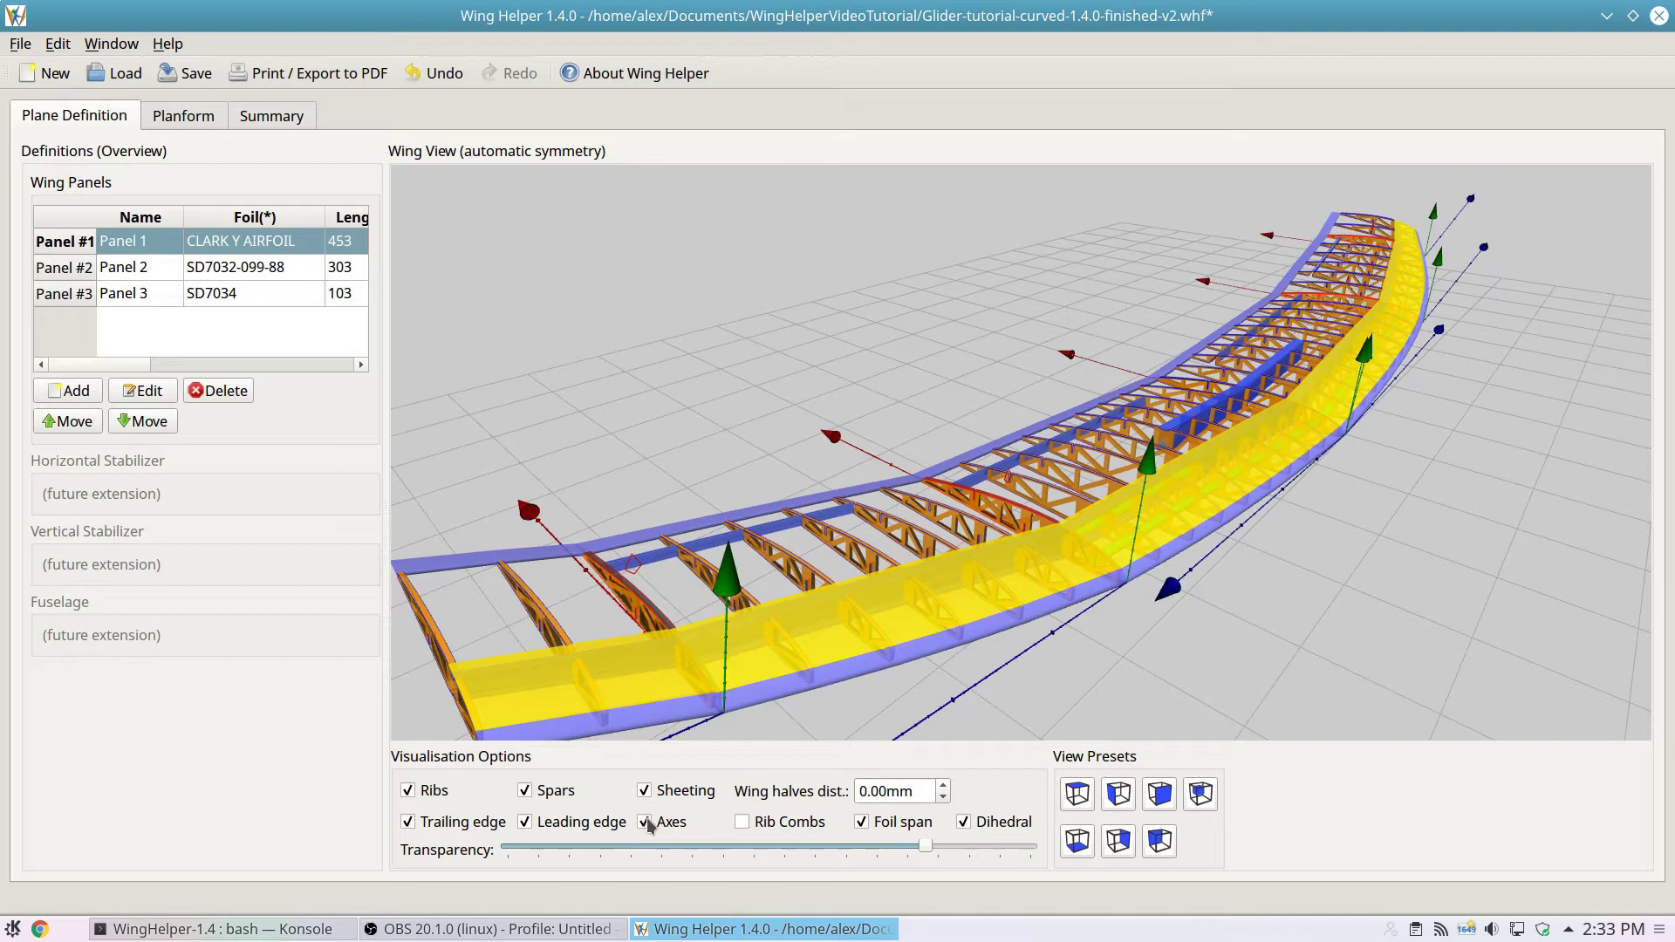
pyautogui.click(535, 792)
pyautogui.click(556, 795)
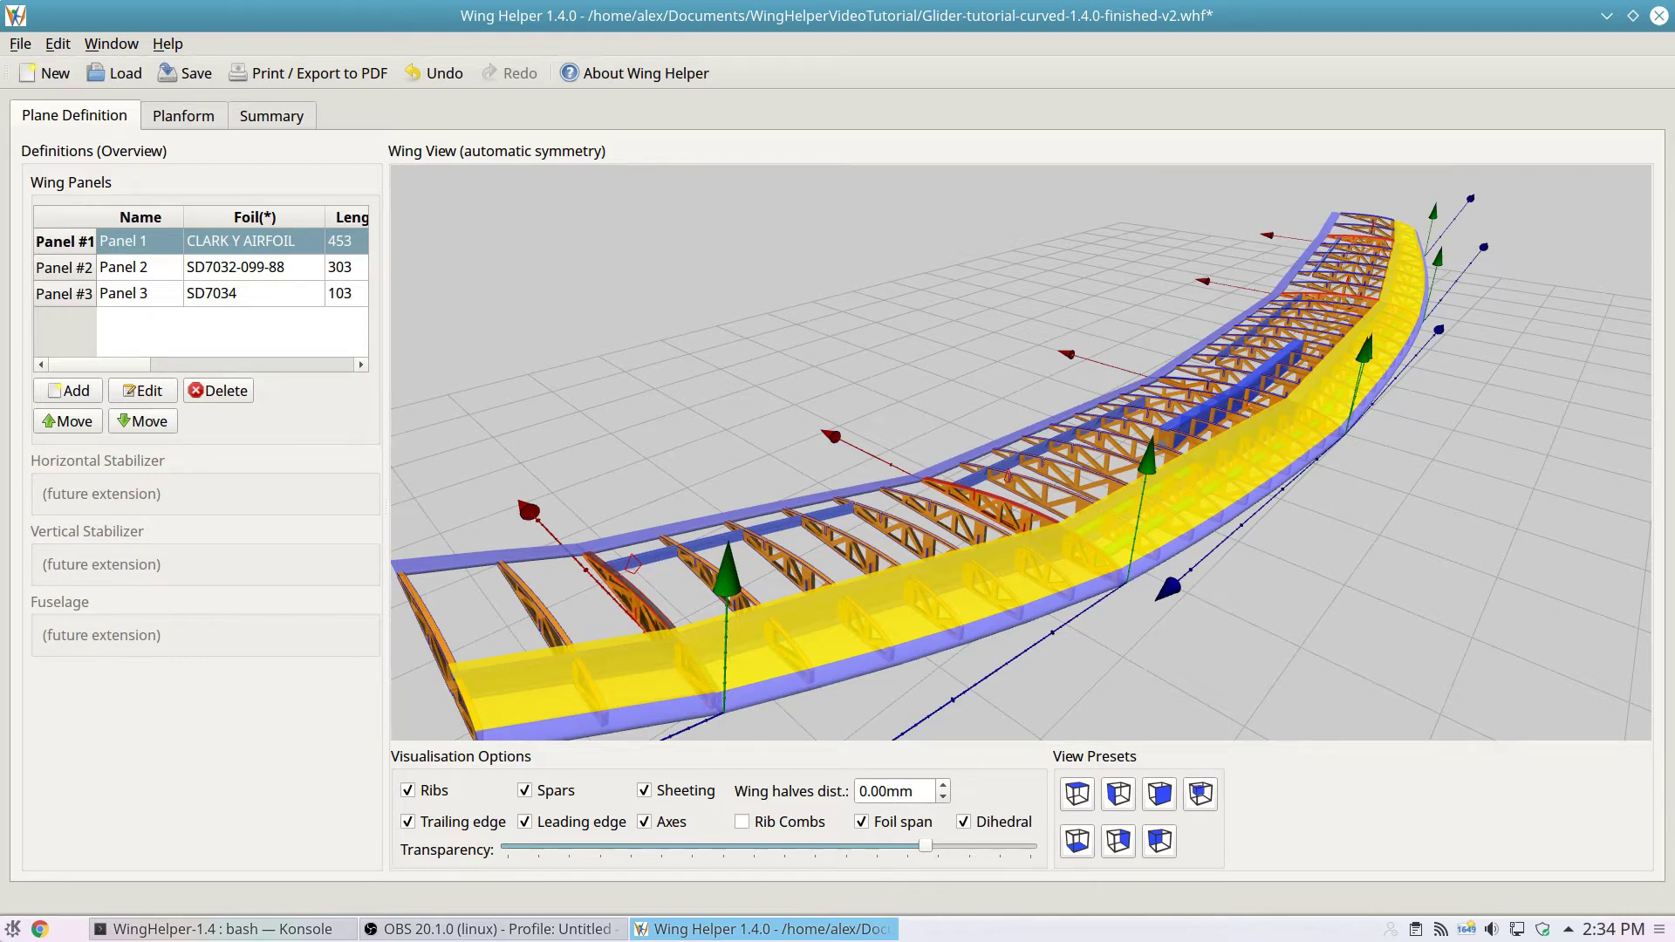
# - Start a new document, discarding the unsaved changes, and add a first wing panel
pyautogui.click(55, 82)
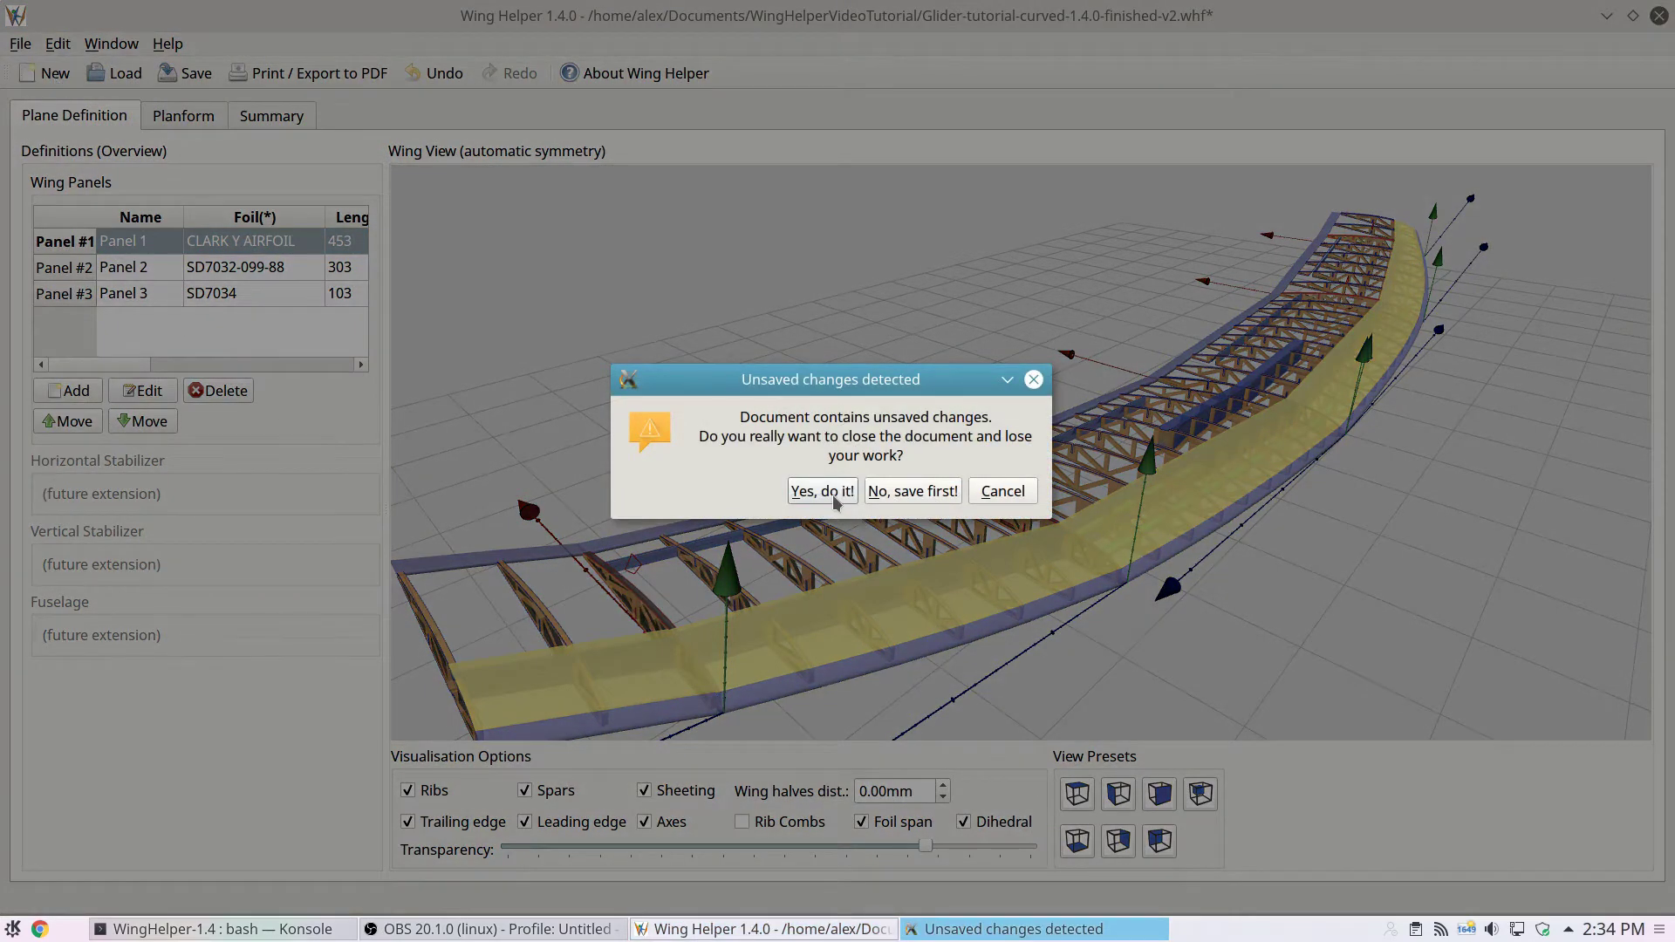
pyautogui.click(834, 497)
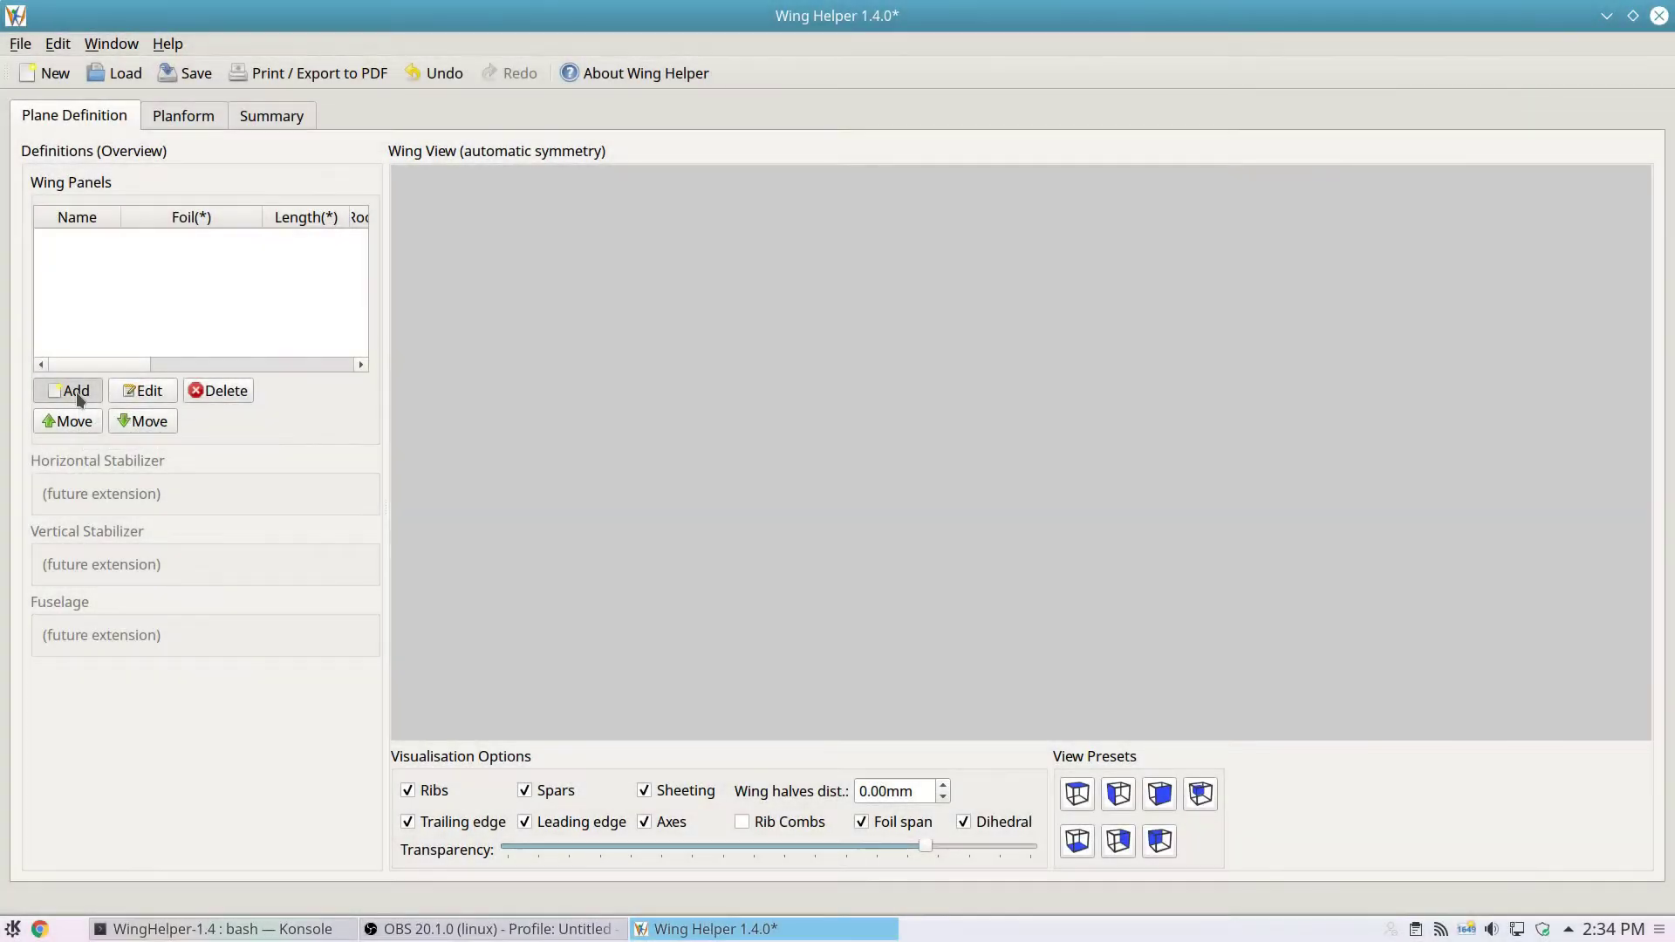
pyautogui.click(75, 391)
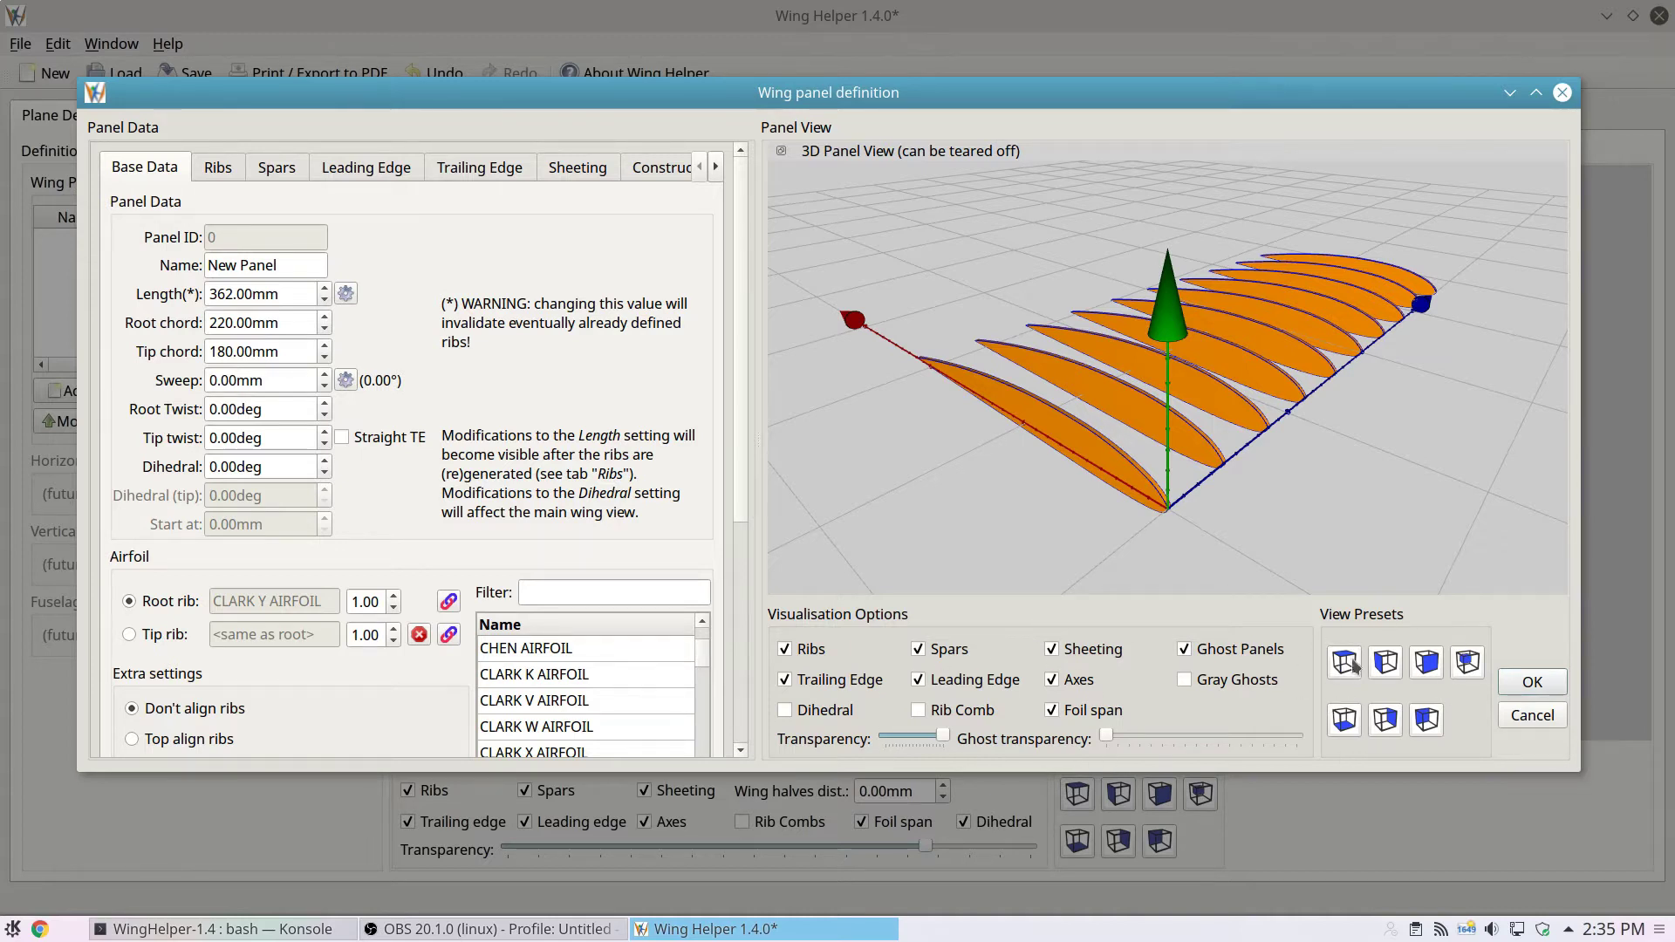
# - Look at the new panel's ribs in the preset views, returning to the perspective view
pyautogui.click(1388, 663)
pyautogui.click(1389, 663)
pyautogui.click(1428, 666)
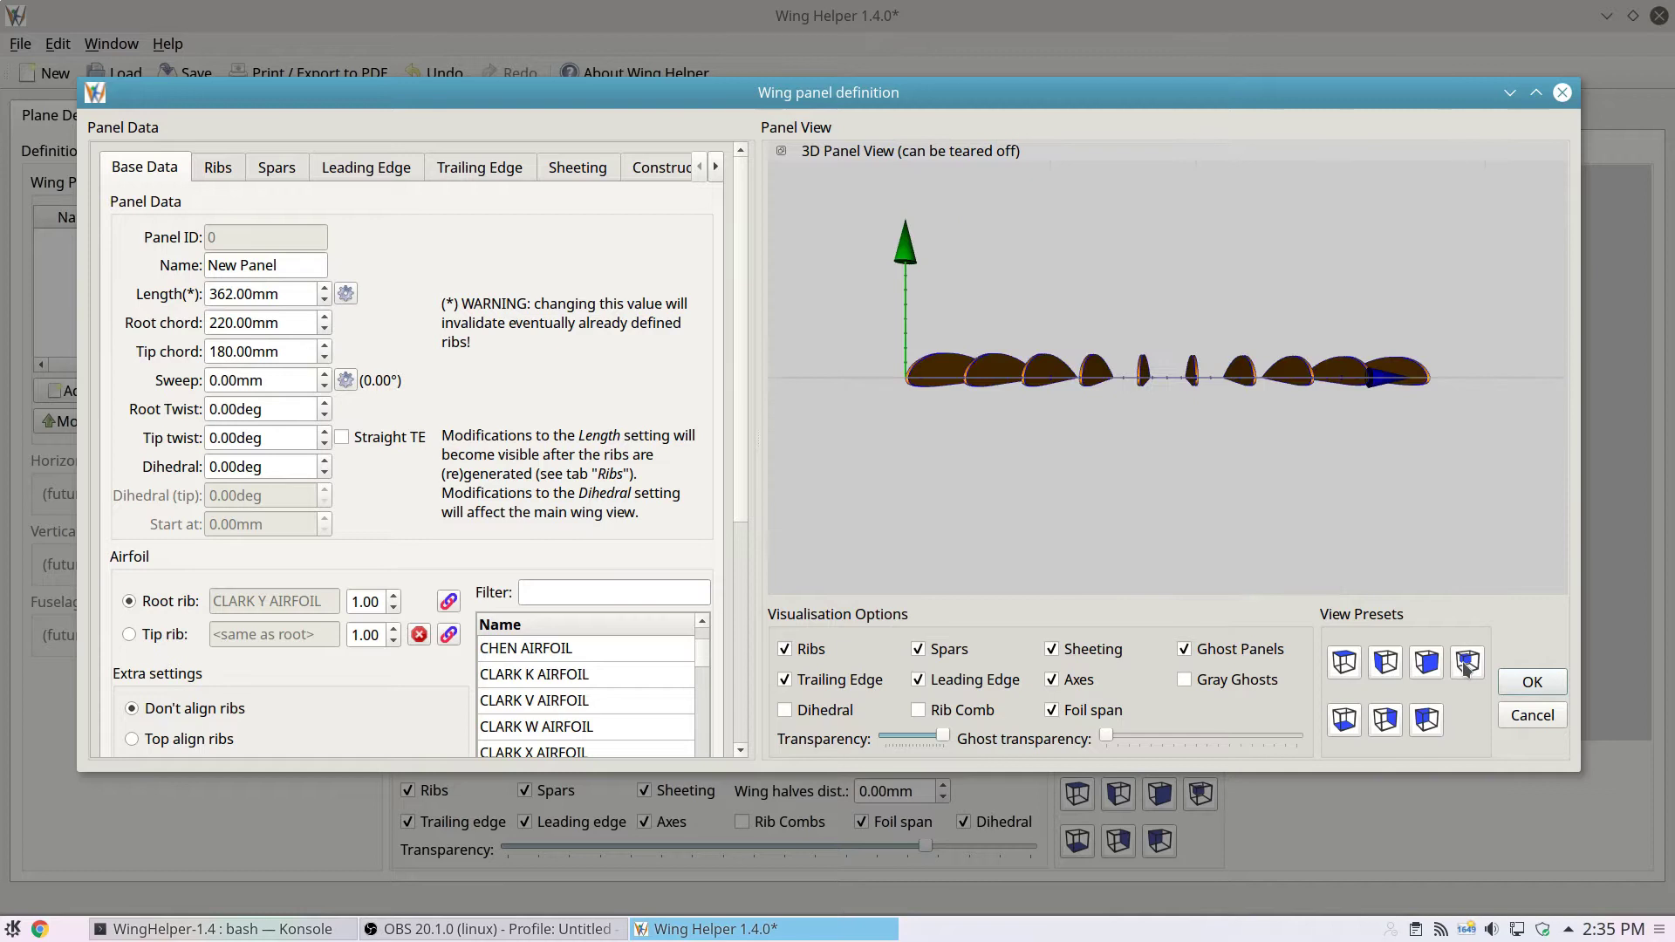
pyautogui.click(1466, 665)
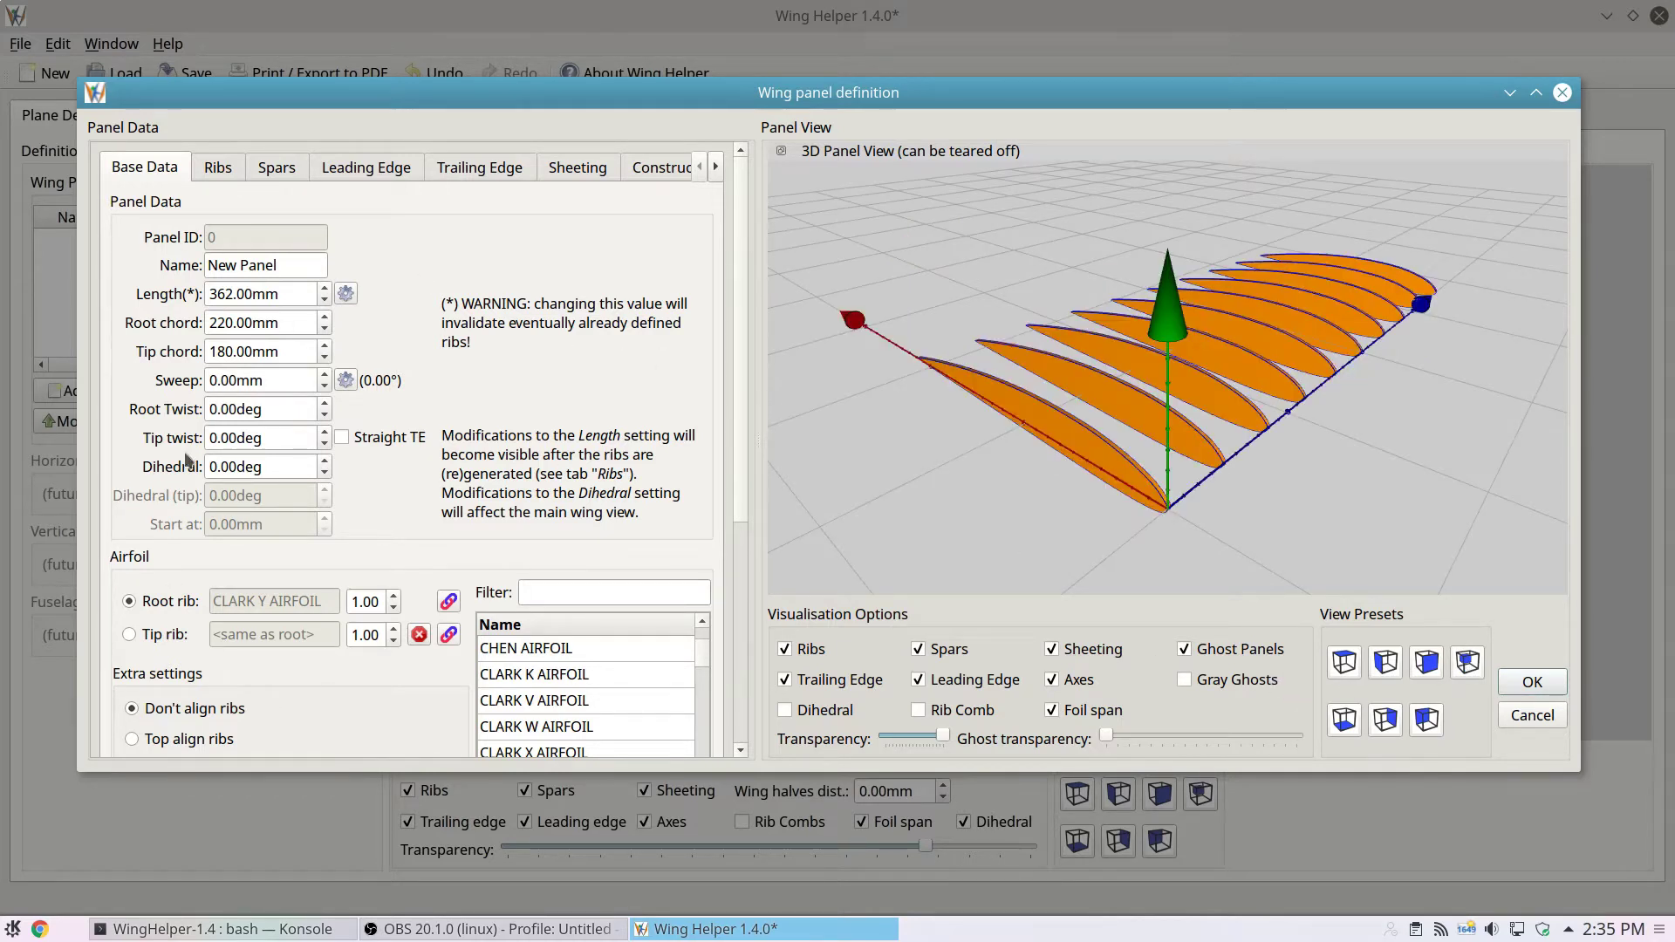
pyautogui.moveTo(411, 731)
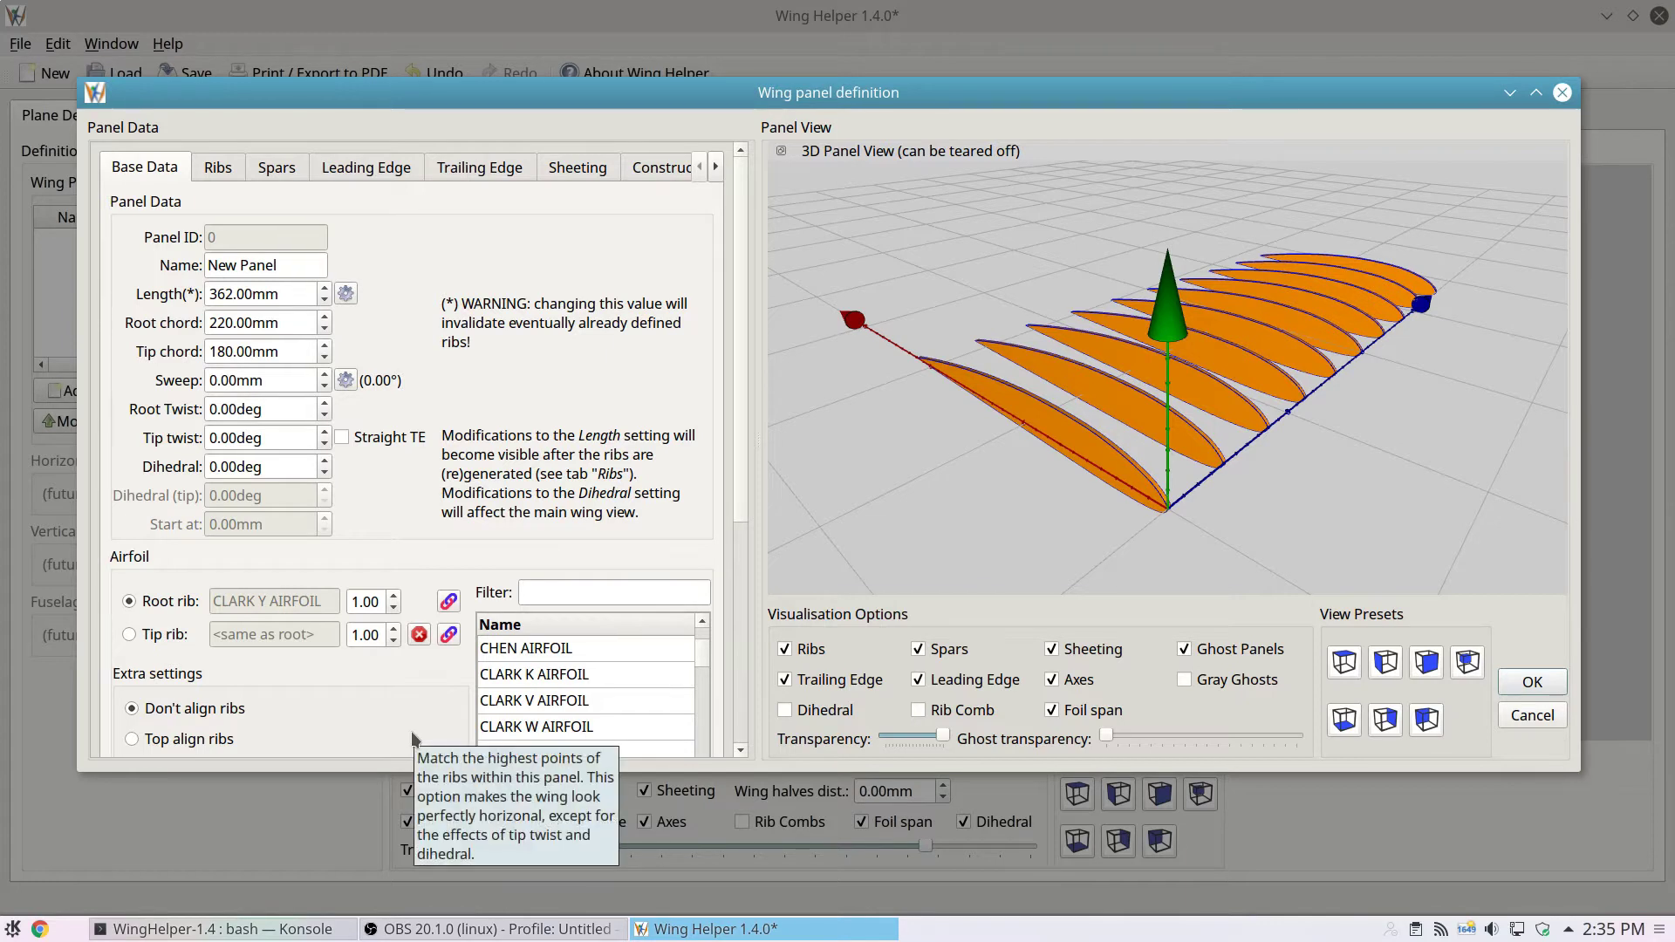
# - Name the panel "Panel 1" and set its root chord to 300 mm
pyautogui.tripleClick(253, 266)
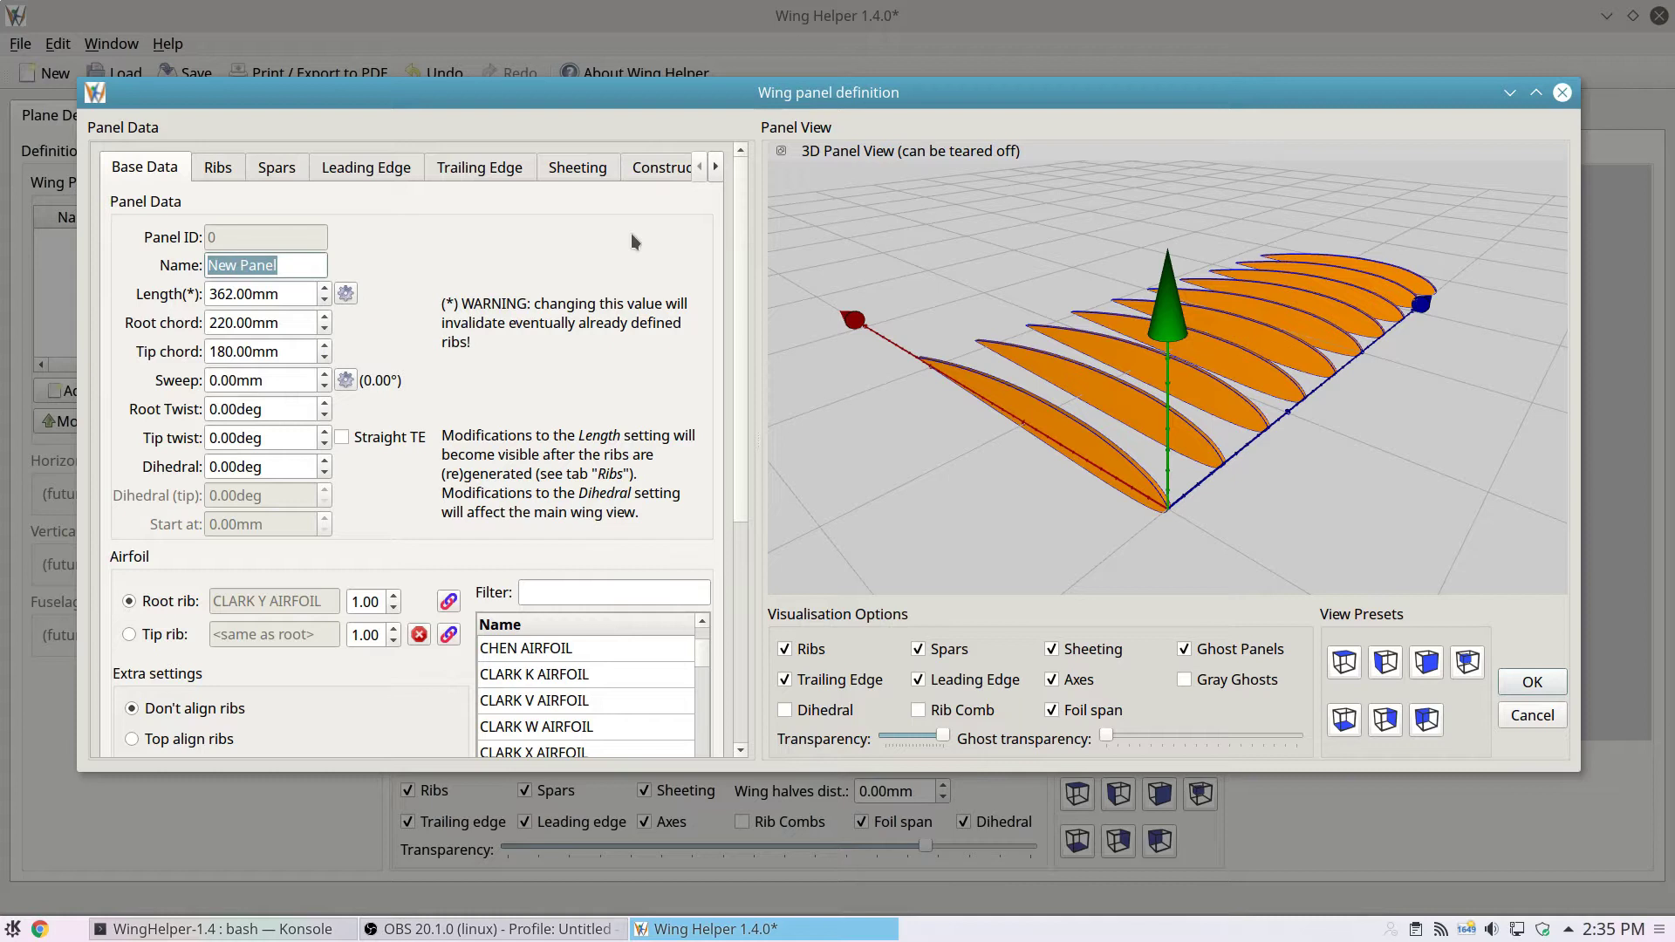
pyautogui.write('Panel 1')
pyautogui.click(286, 322)
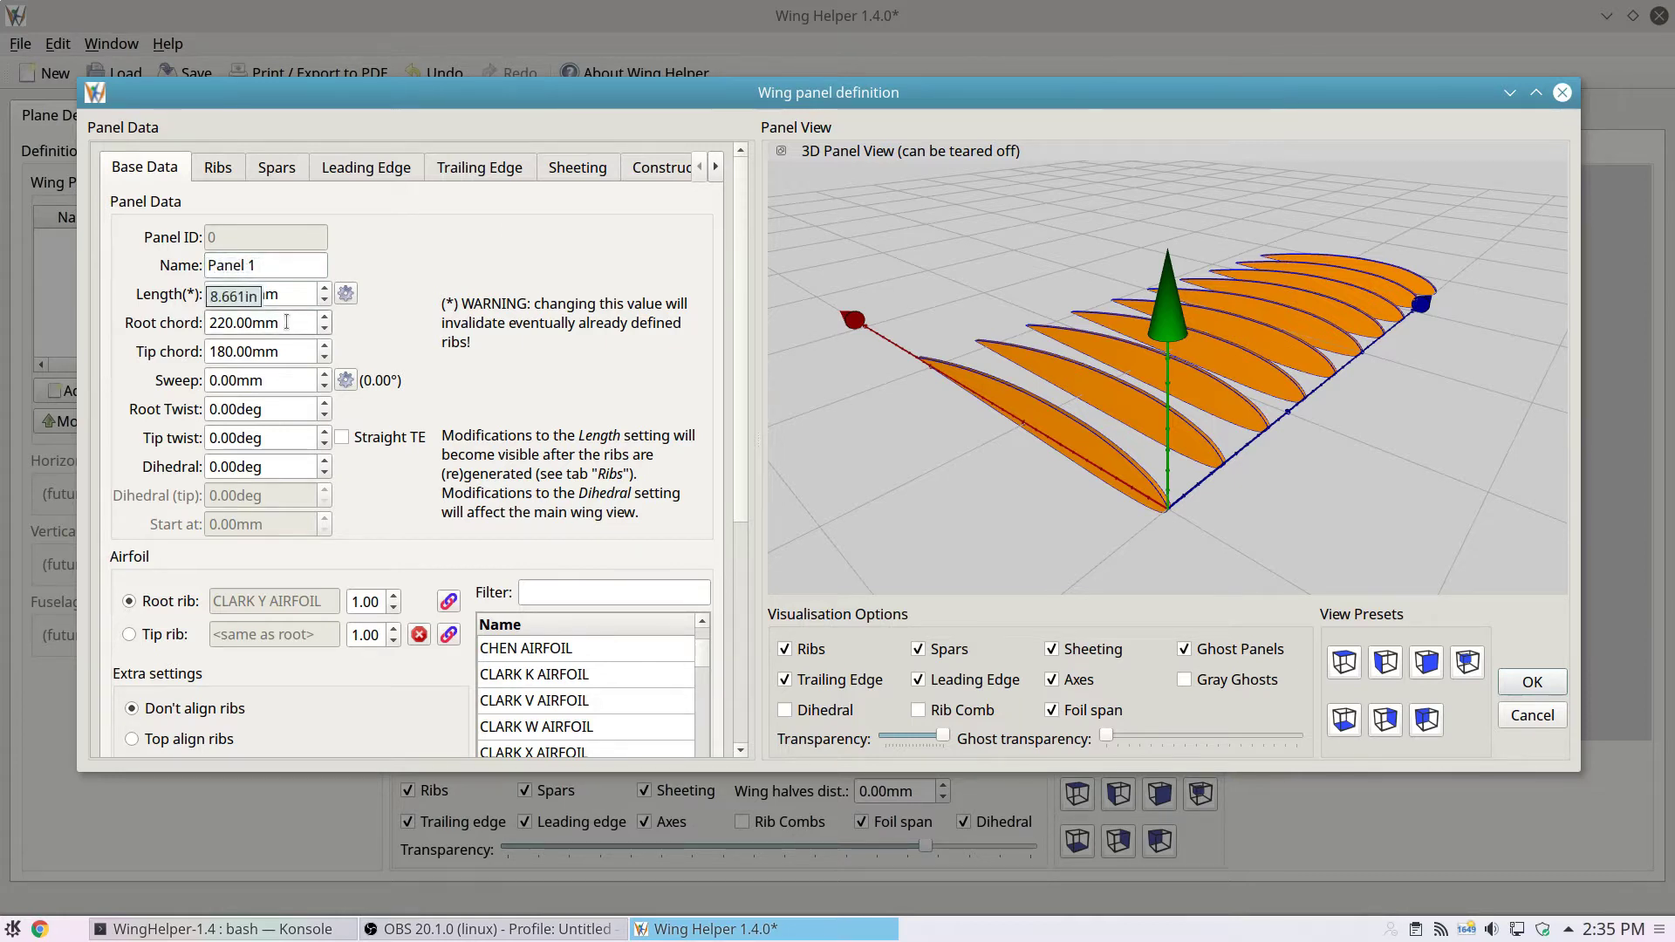
pyautogui.hotkey('ctrl', 'a')
pyautogui.write('300')
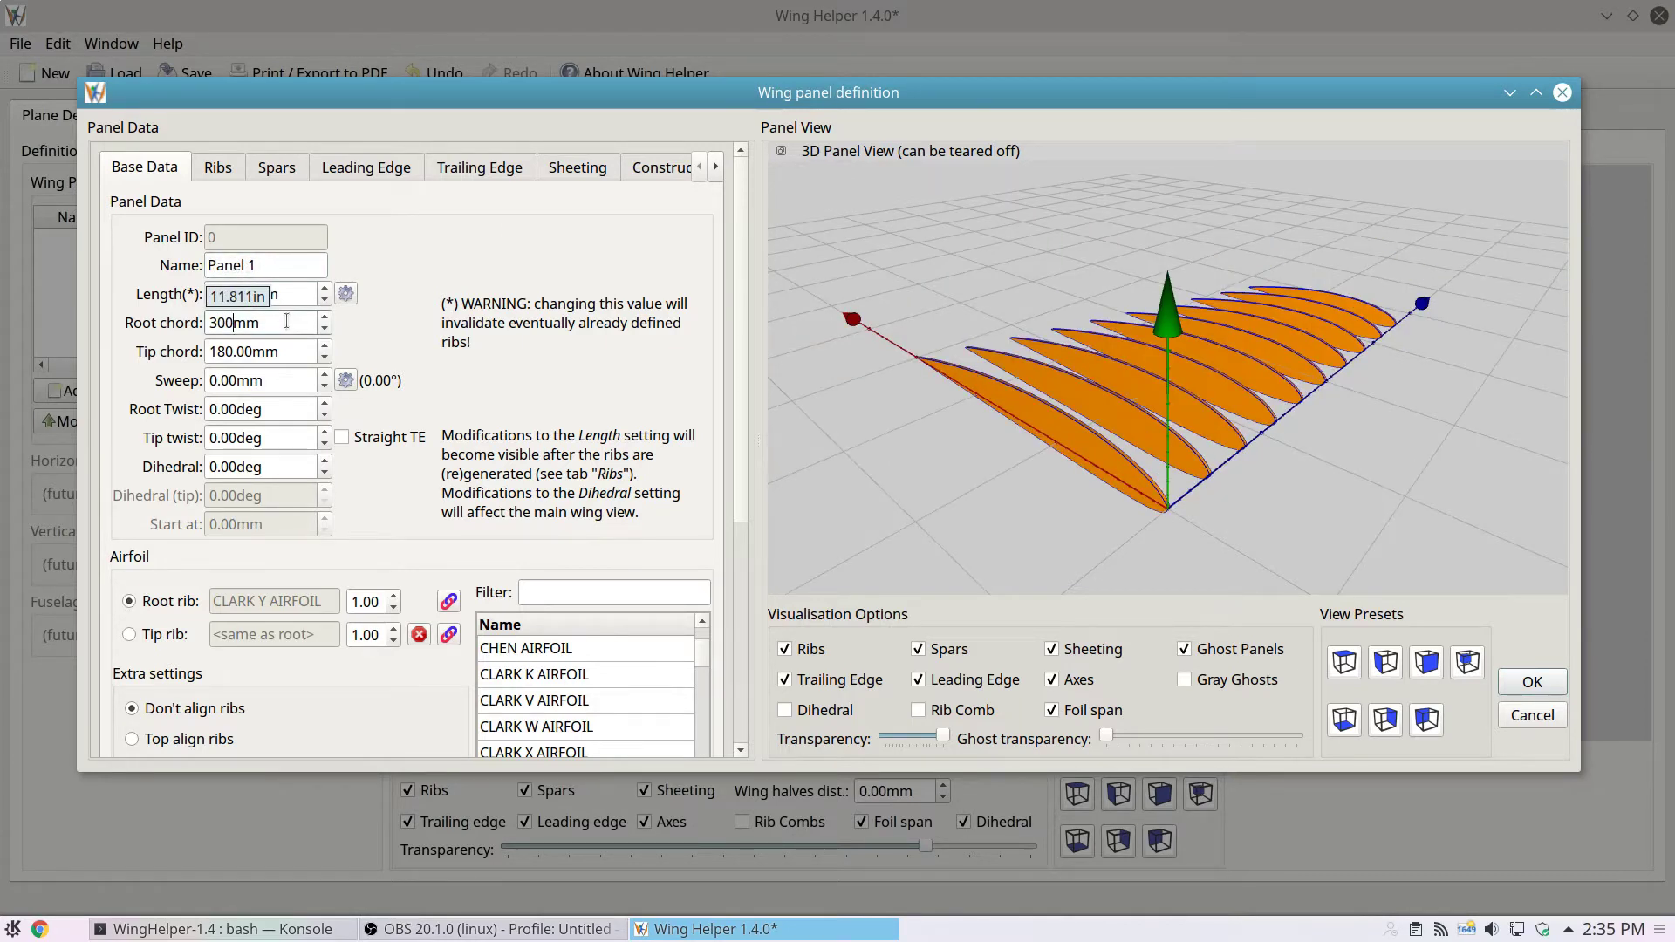
# - Try larger and smaller root chord values, bringing the chord back to 300 mm
pyautogui.scroll(20, 286, 322)
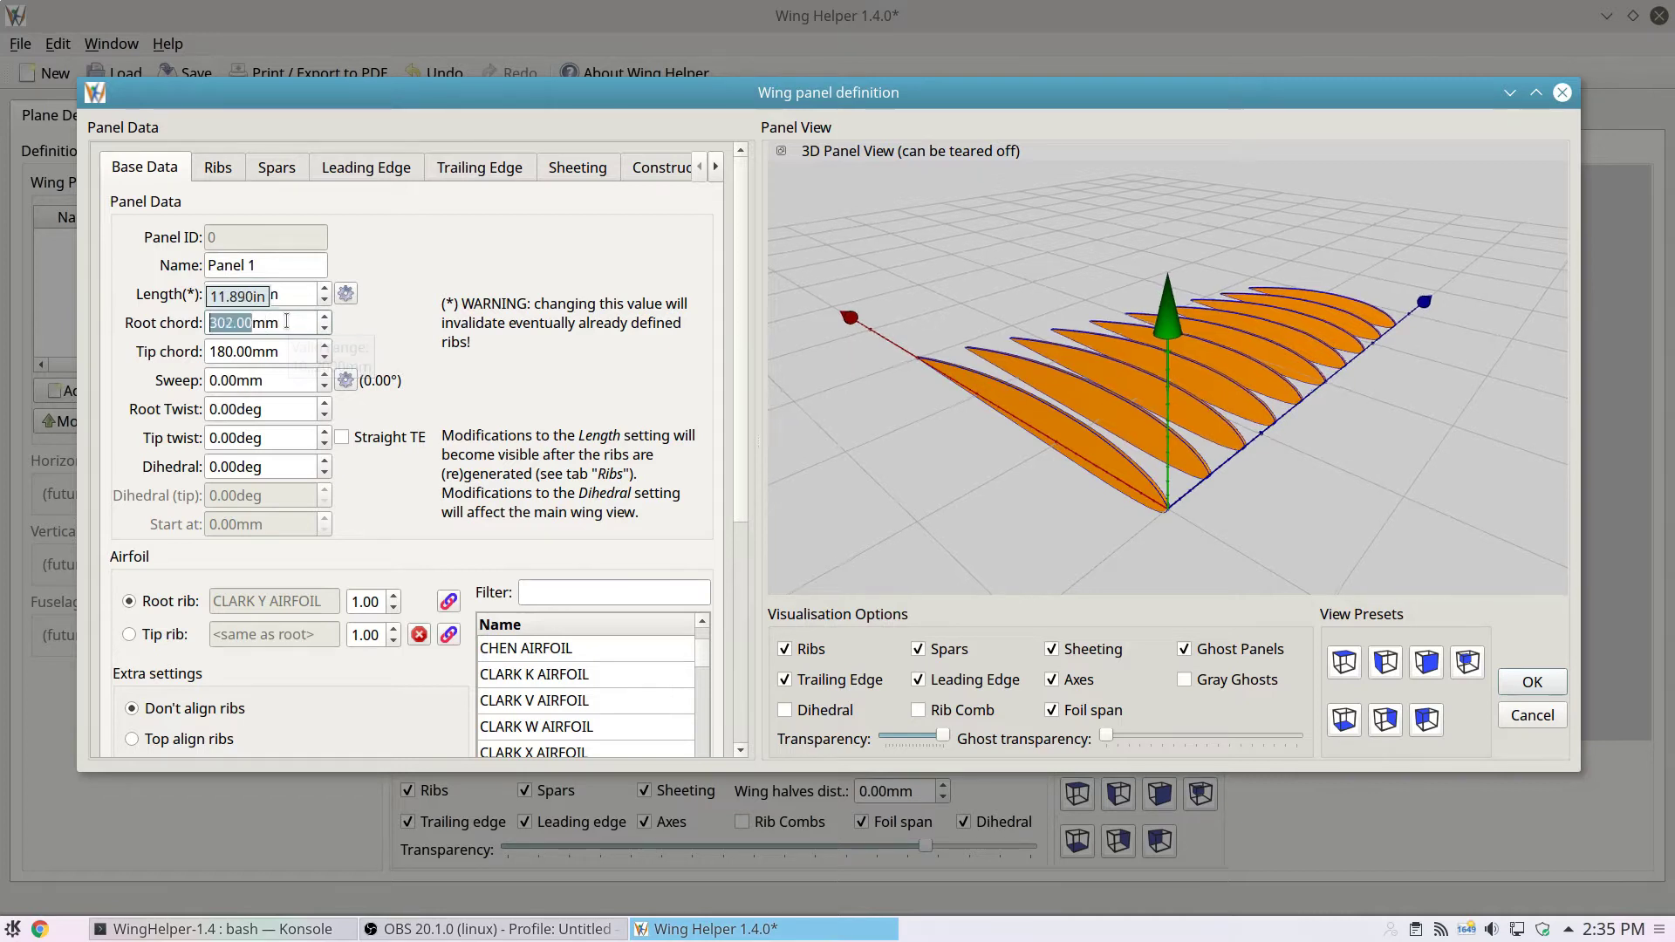
pyautogui.scroll(-20, 286, 322)
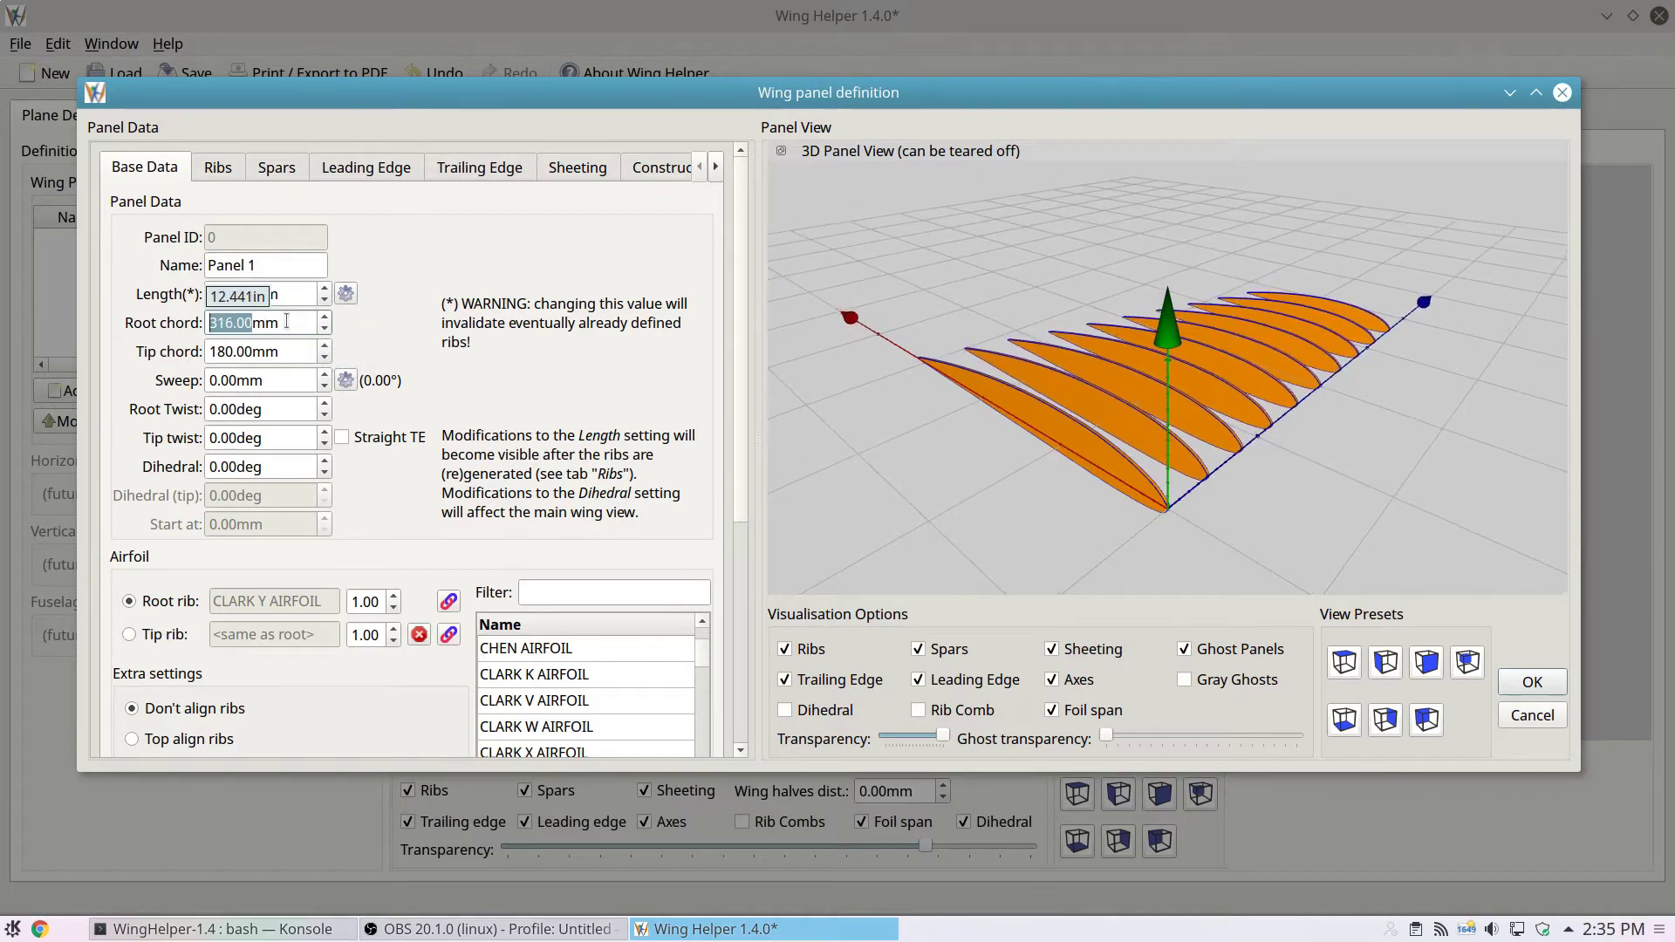
pyautogui.scroll(5, 326, 320)
pyautogui.scroll(-4, 325, 327)
pyautogui.scroll(13, 297, 352)
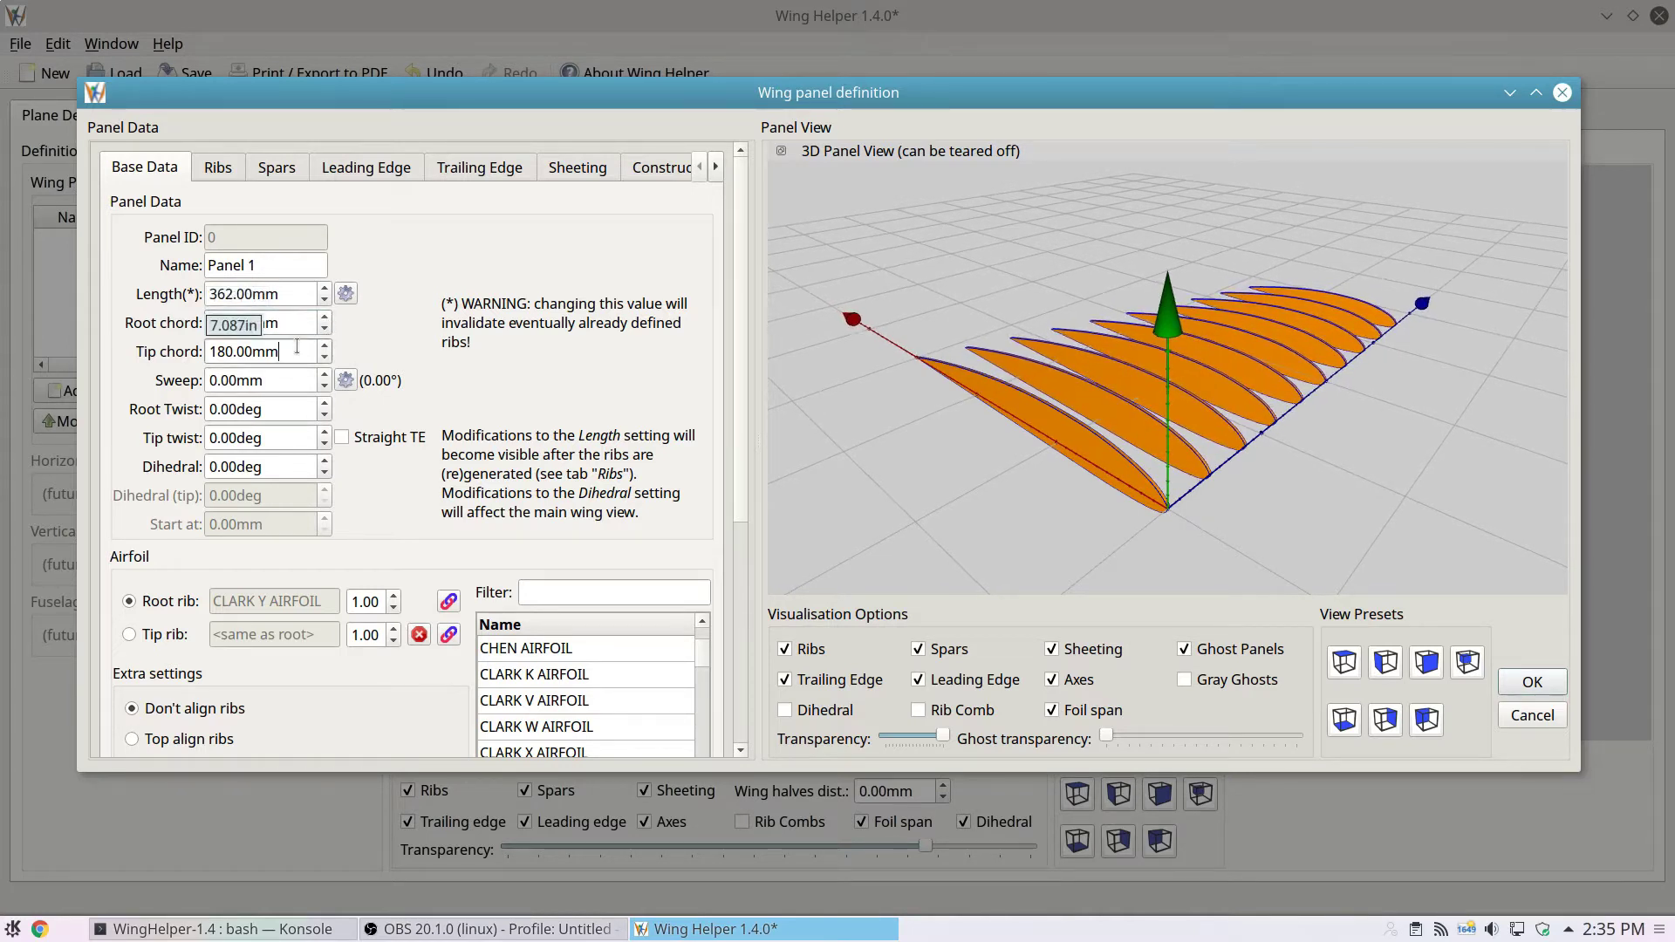
# - Set the panel's tip chord to 165 mm and its sweep to 42 mm
pyautogui.scroll(-20, 295, 356)
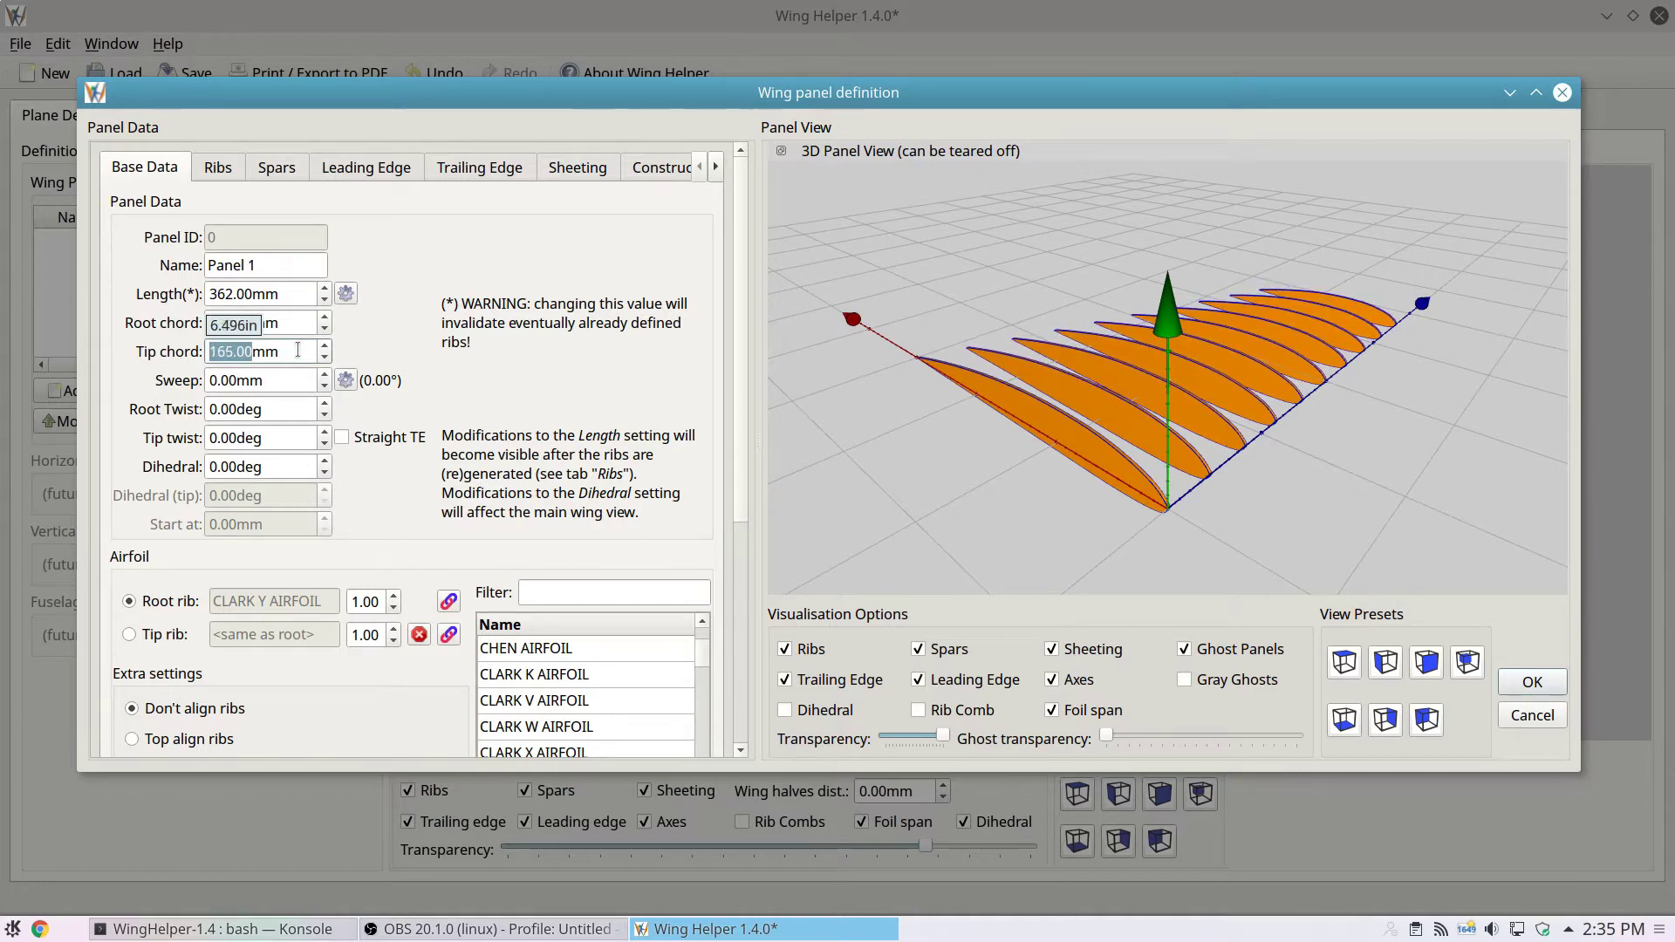
pyautogui.scroll(20, 284, 380)
pyautogui.scroll(20, 283, 380)
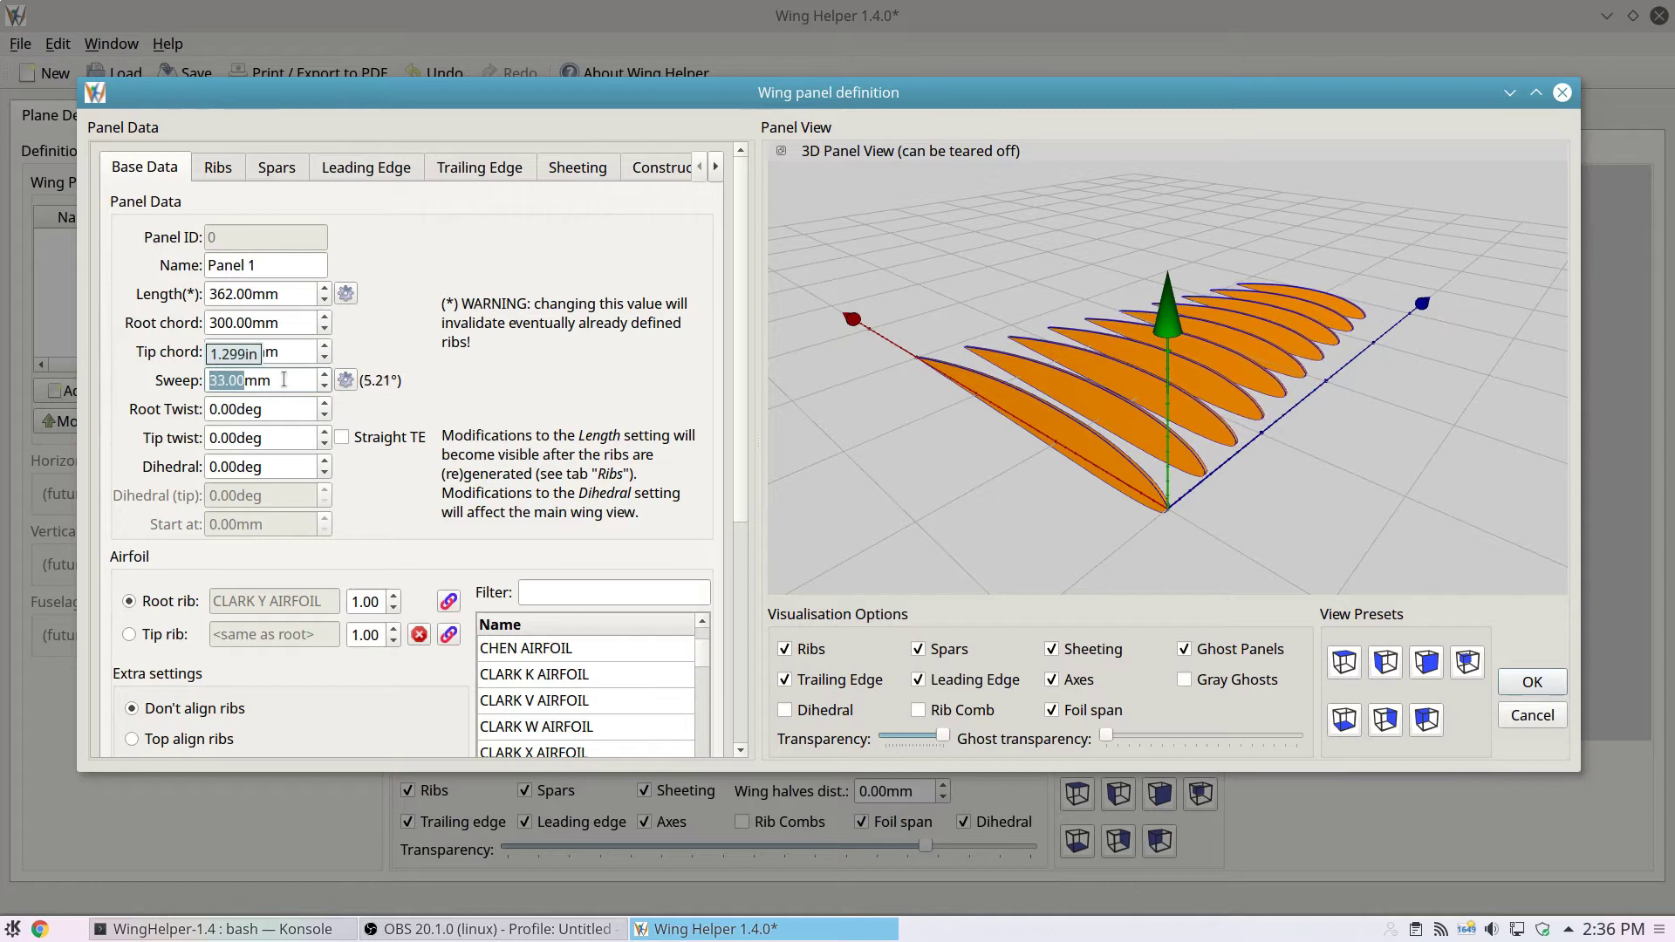
# - Try out twist angles on the panel, ending with root twist at -2 degrees and tip twist at -5 degrees
pyautogui.click(263, 412)
pyautogui.scroll(-14, 263, 416)
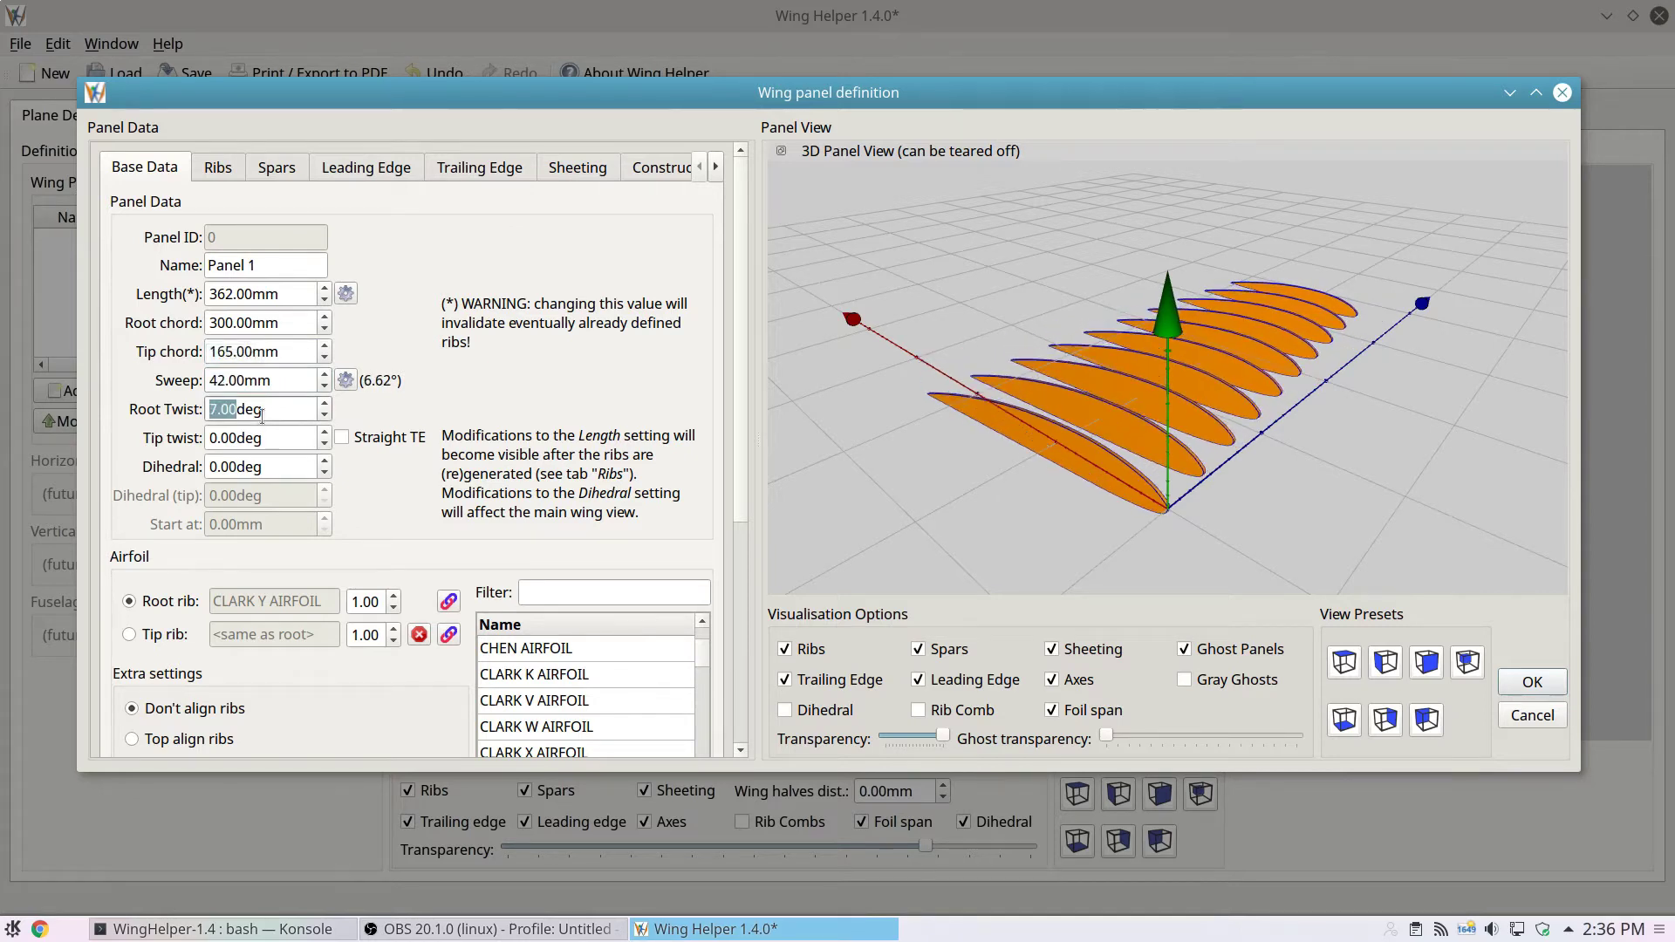
pyautogui.scroll(12, 263, 411)
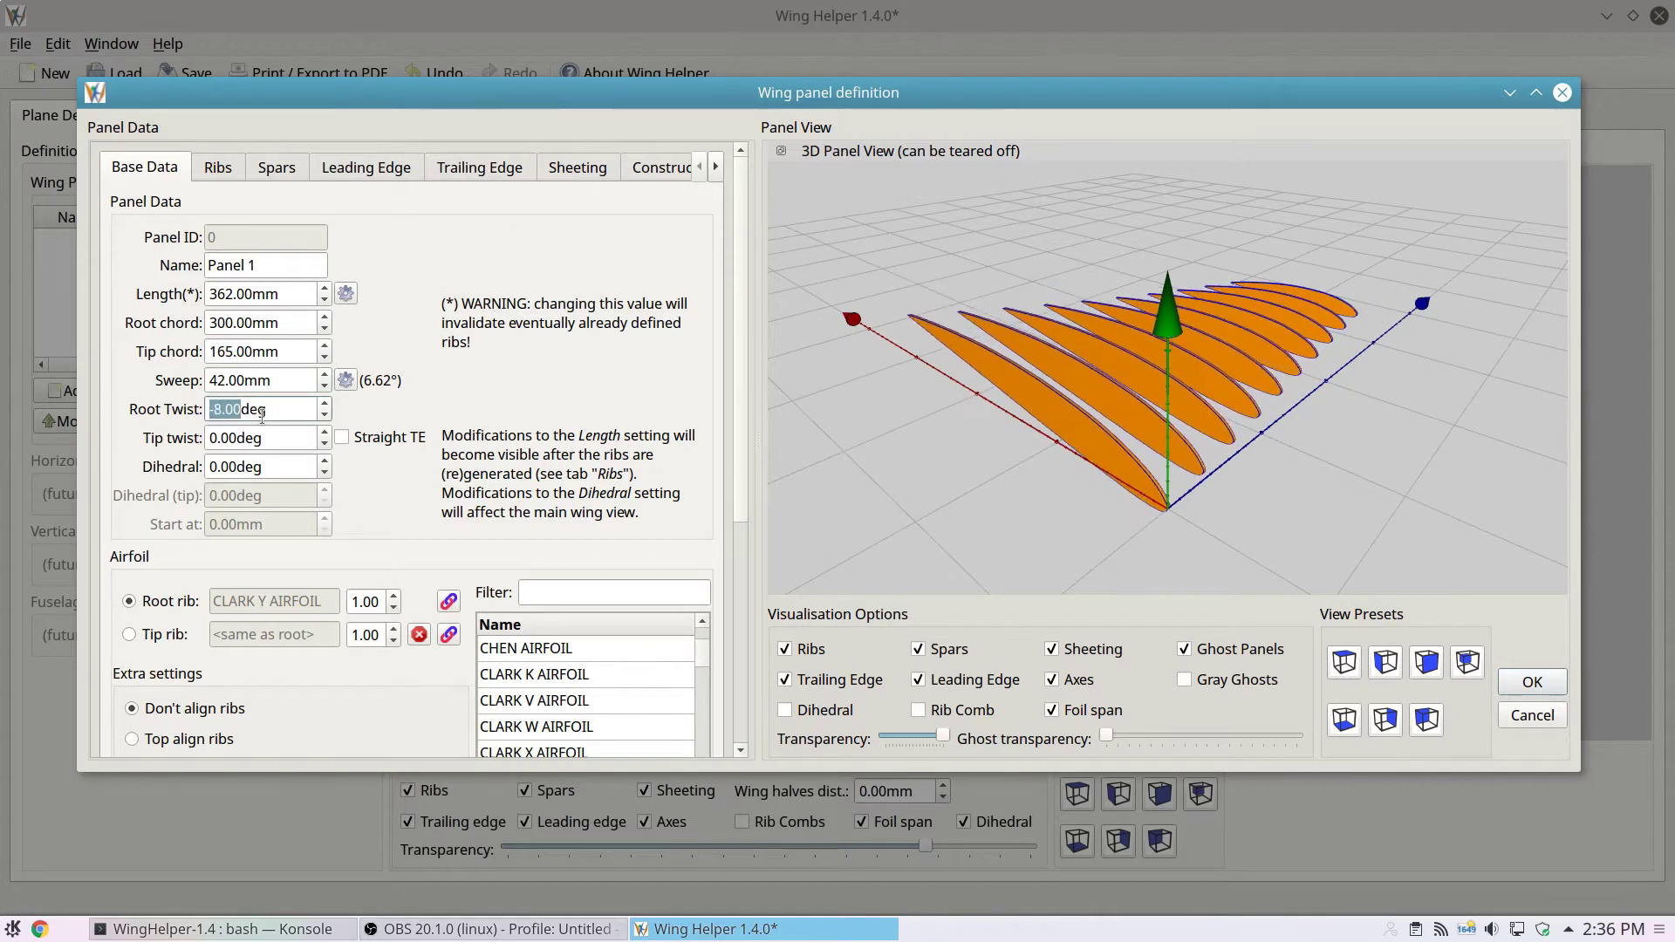
pyautogui.scroll(1, 267, 441)
pyautogui.scroll(-17, 266, 441)
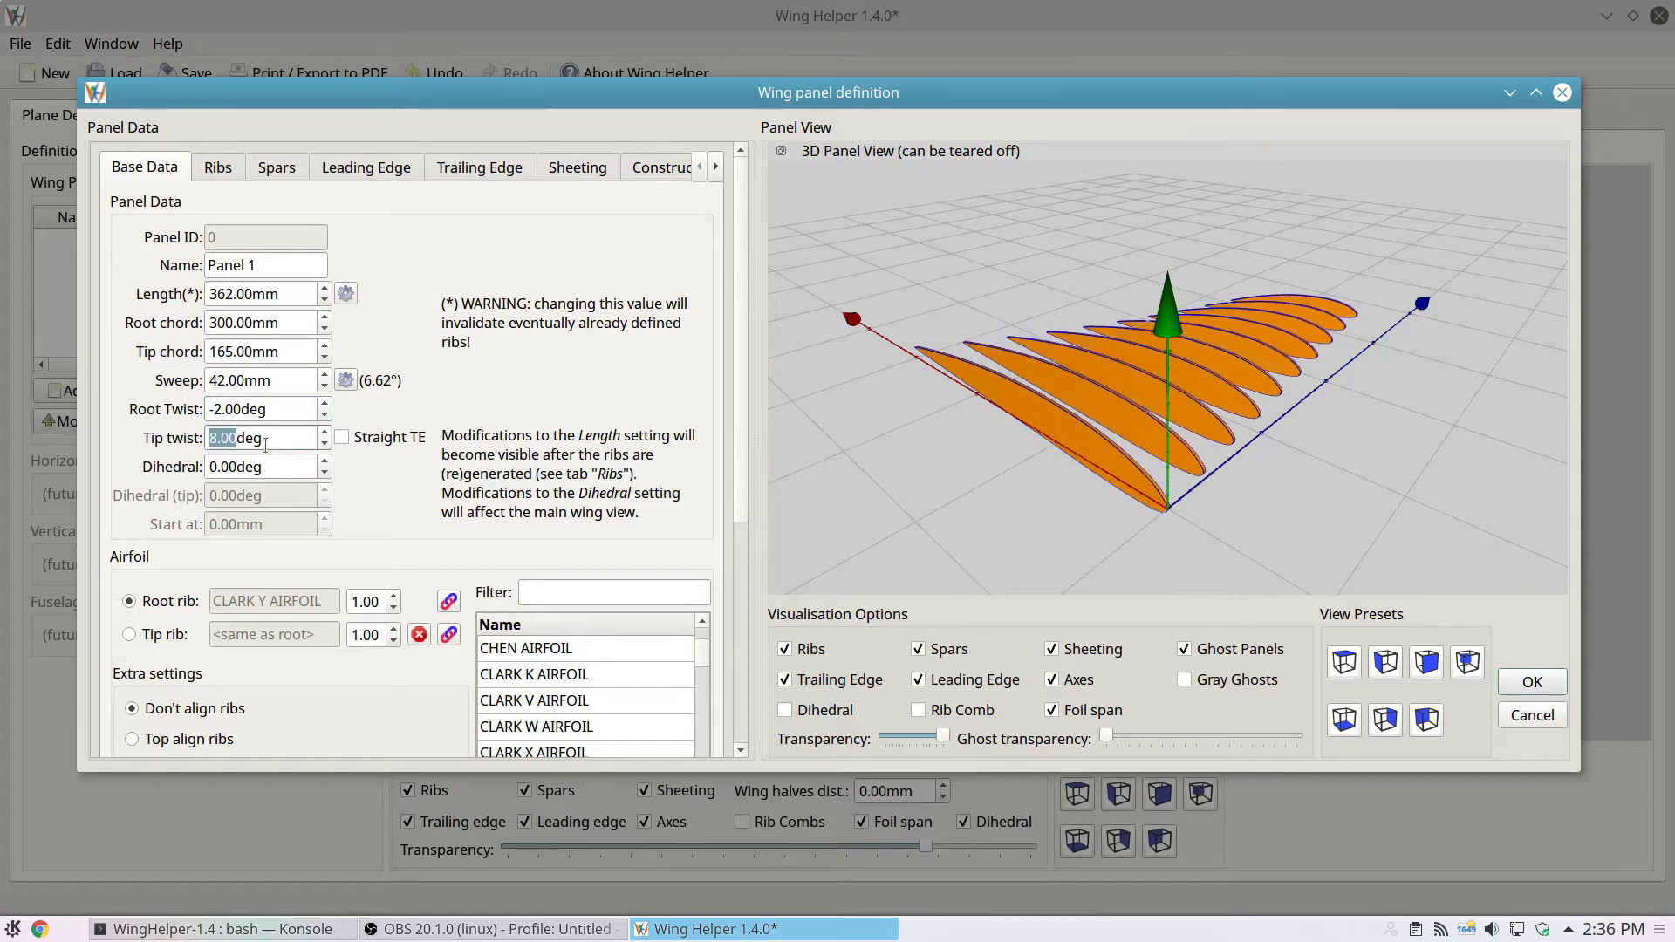
pyautogui.scroll(11, 266, 440)
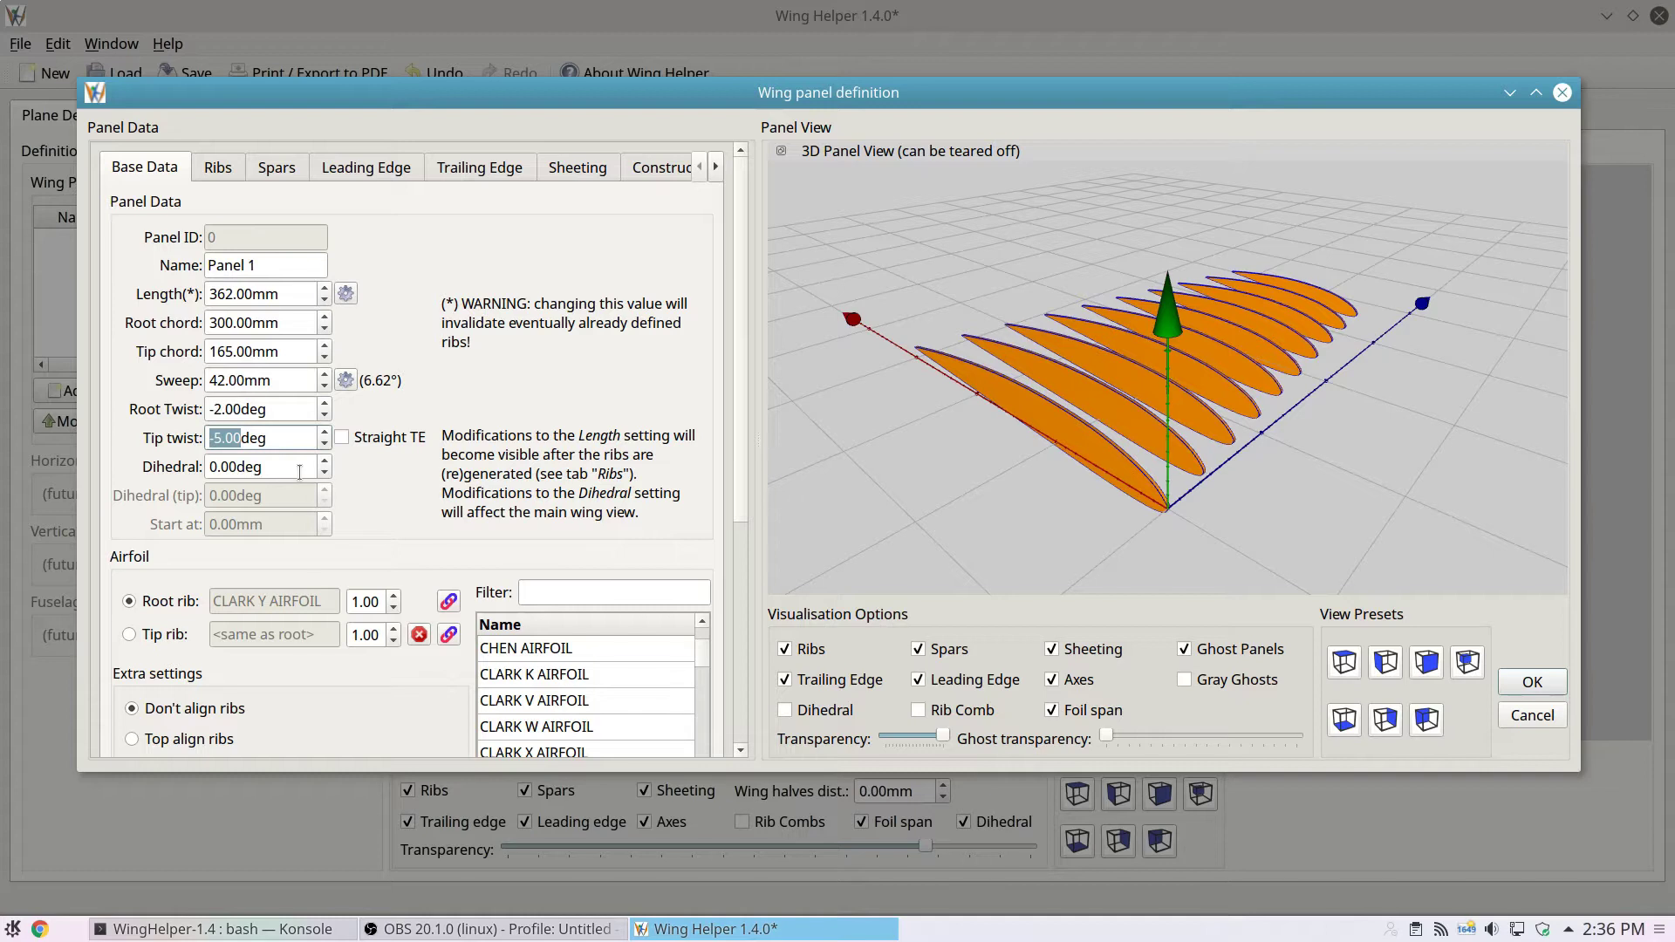
# - Turn on the dihedral display in the panel view and vary the dihedral angle, ending at 6 degrees
pyautogui.scroll(13, 299, 472)
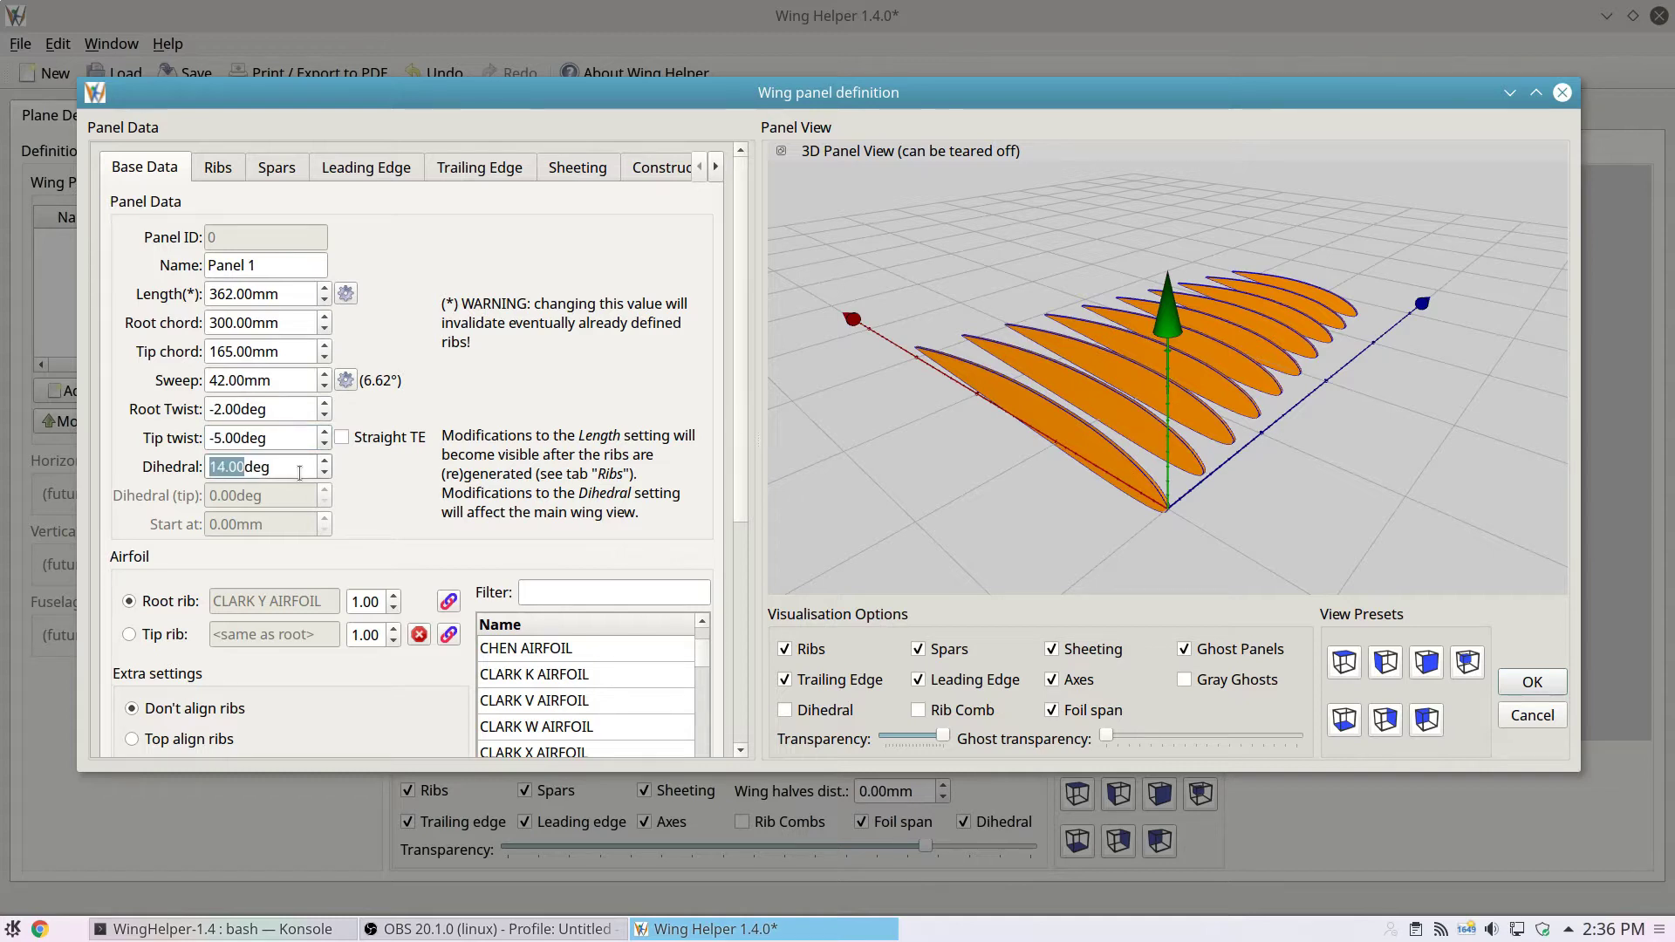
pyautogui.click(786, 714)
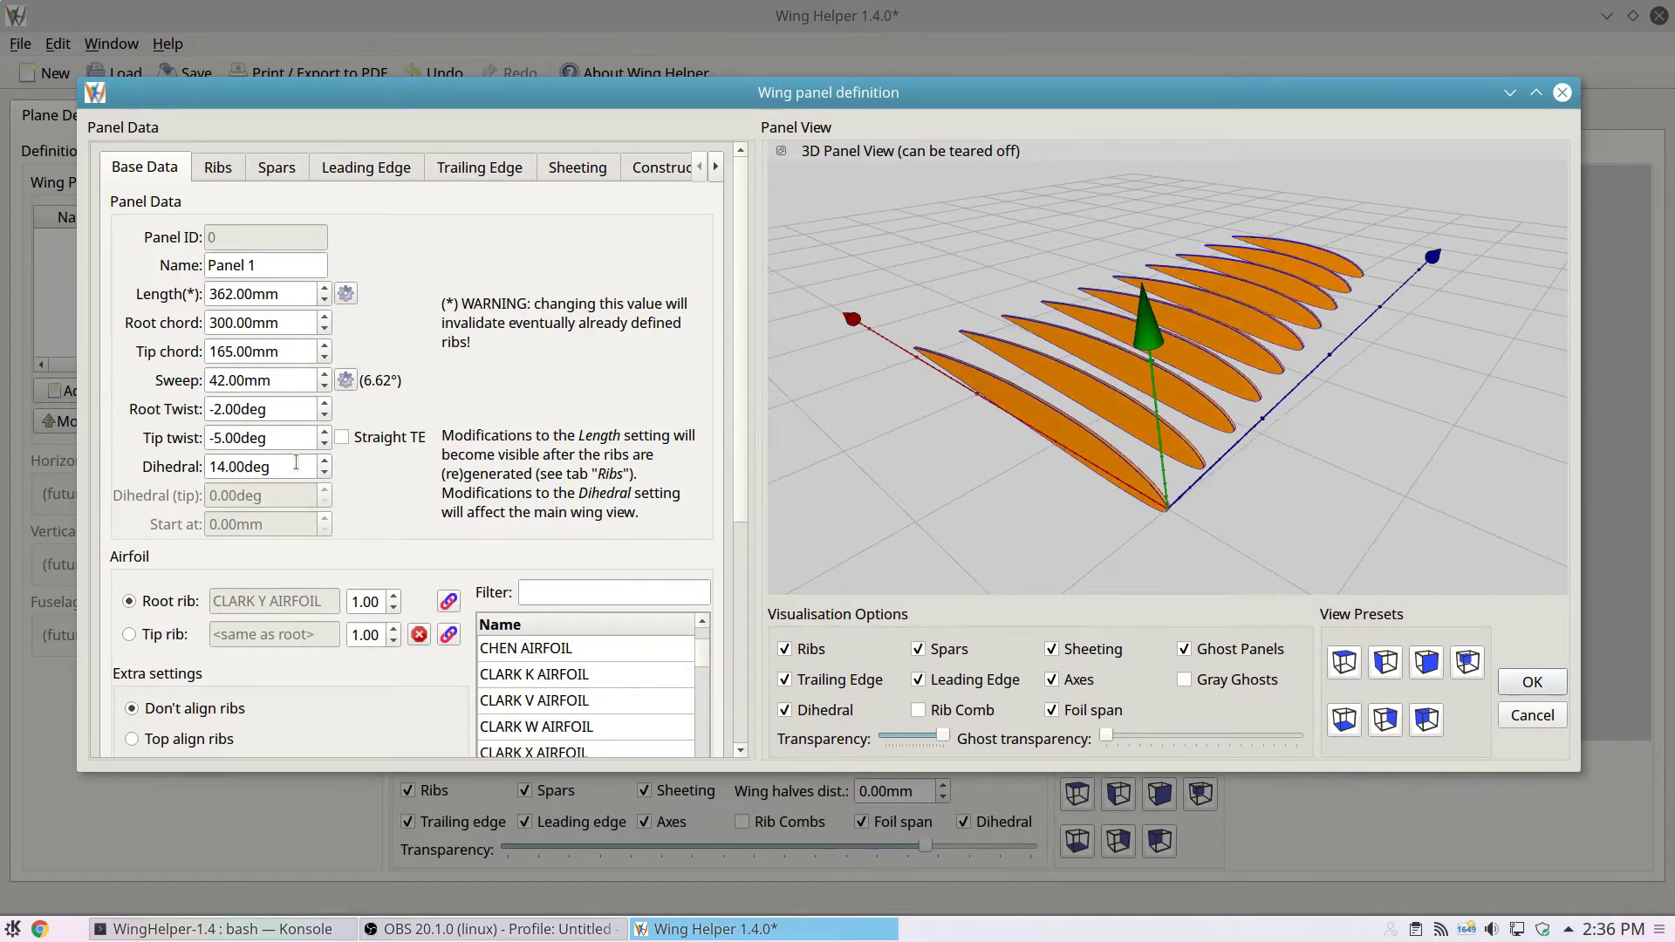
pyautogui.scroll(-8, 294, 464)
pyautogui.scroll(4, 295, 464)
pyautogui.scroll(-4, 295, 463)
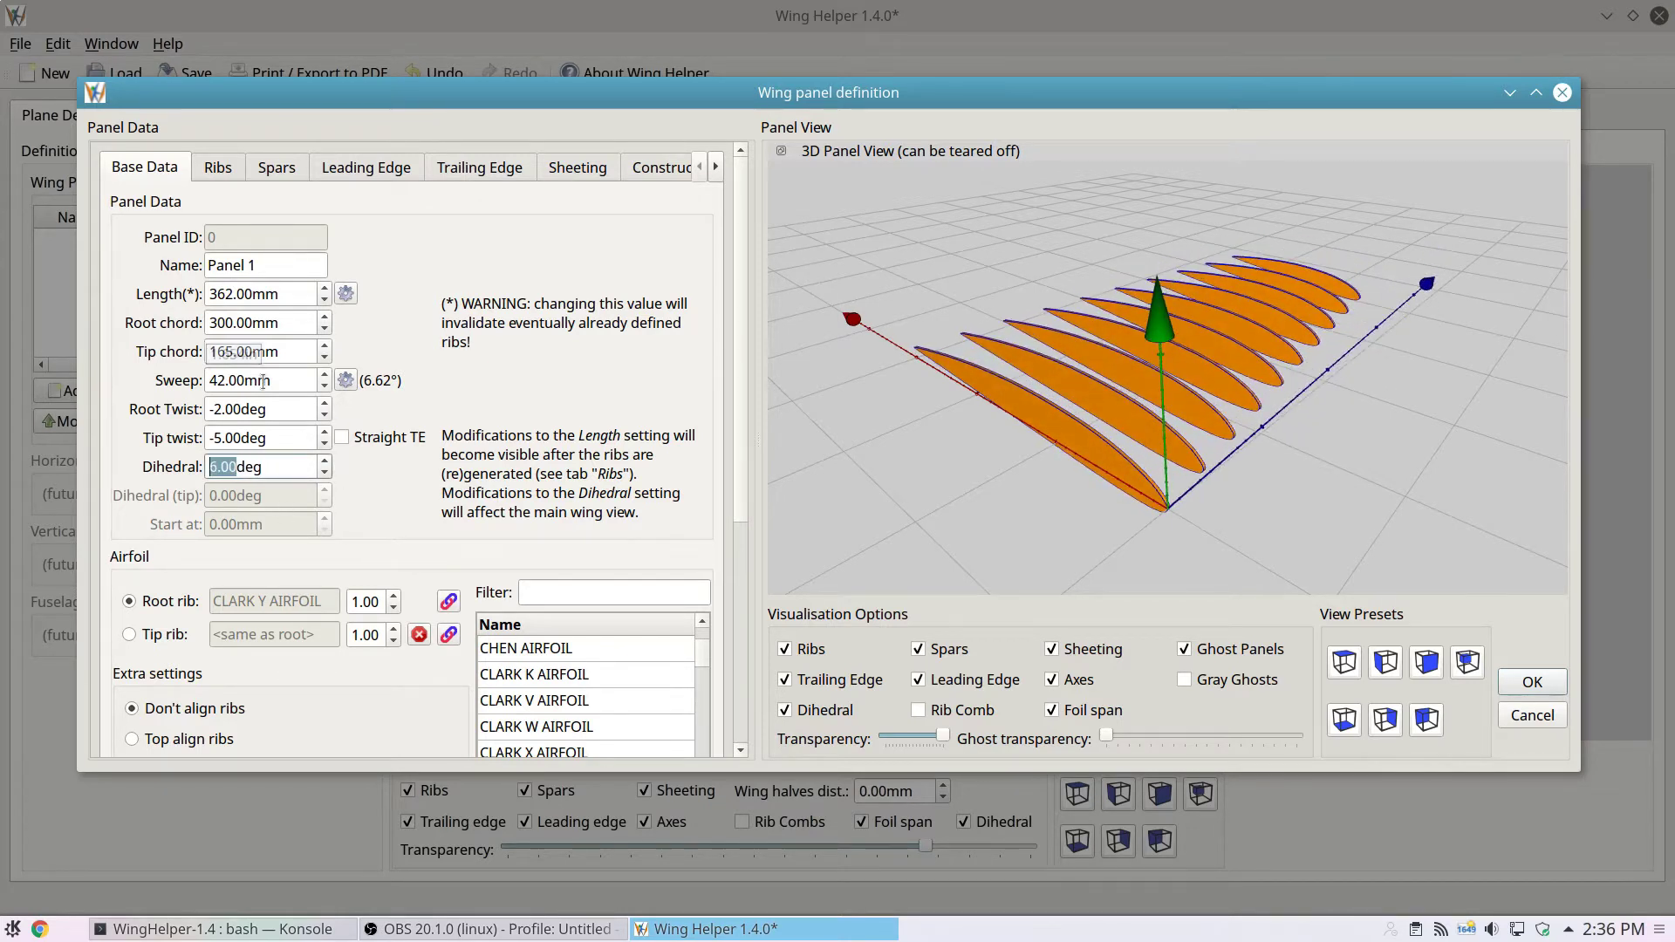
pyautogui.moveTo(1095, 468); pyautogui.dragTo(992, 410)
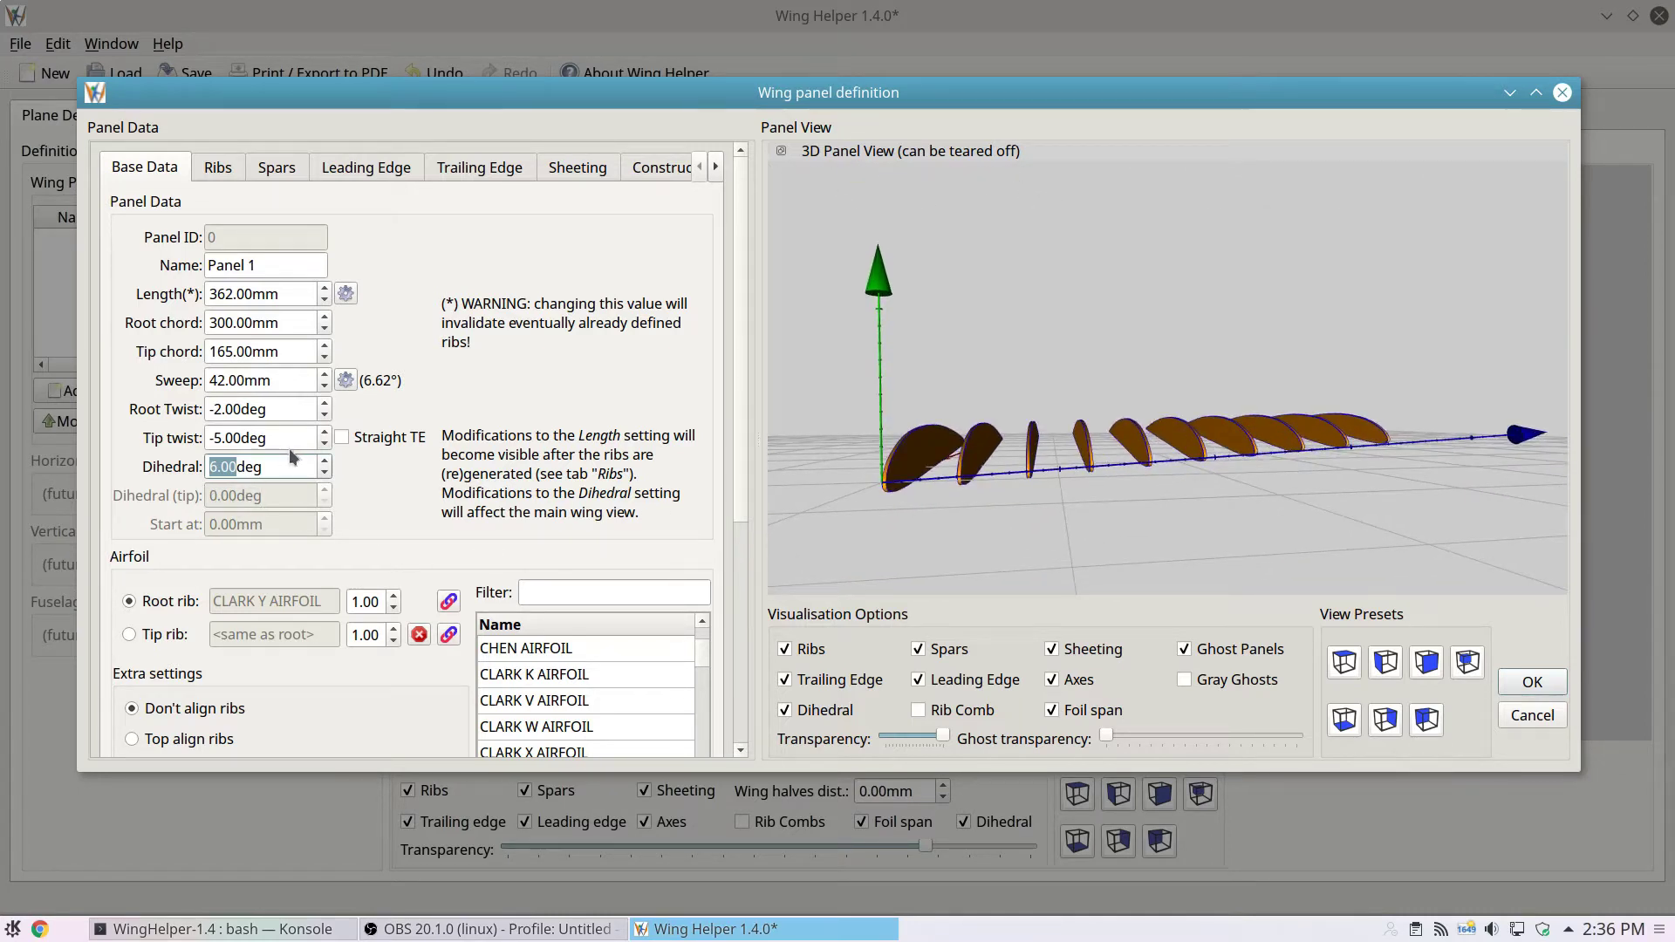
pyautogui.scroll(-15, 283, 460)
pyautogui.scroll(15, 283, 460)
# - Reset the panel's root twist, tip twist and dihedral to 0 degrees
pyautogui.doubleClick(266, 411)
pyautogui.write('0')
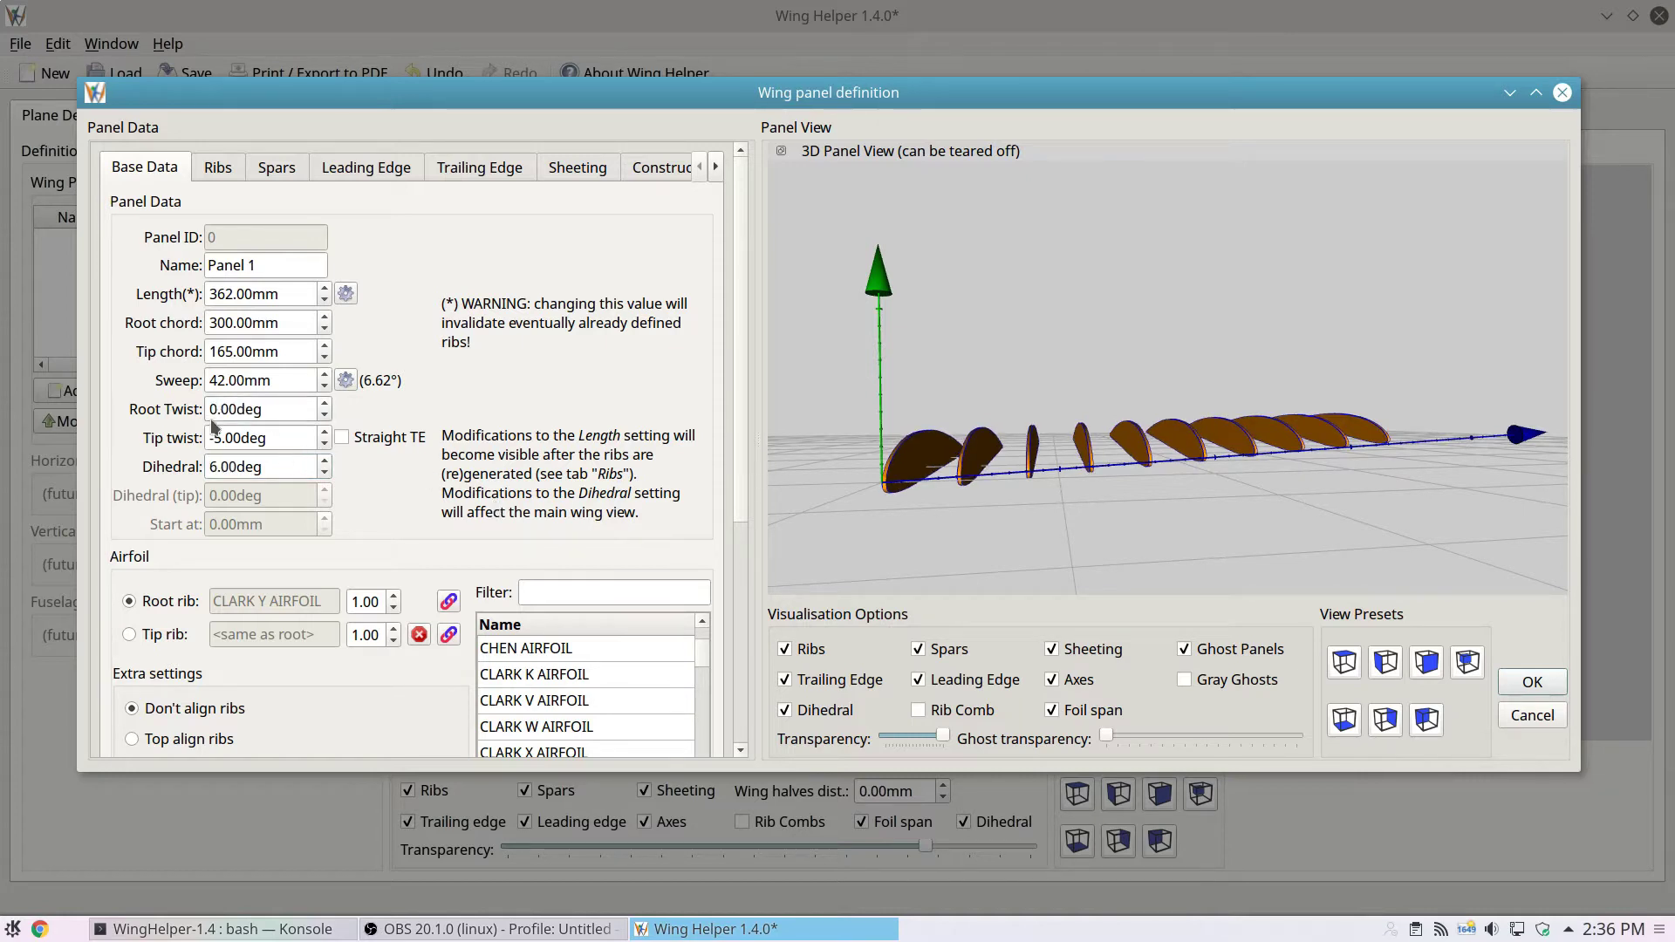
pyautogui.doubleClick(284, 436)
pyautogui.write('0')
pyautogui.press('Tab')
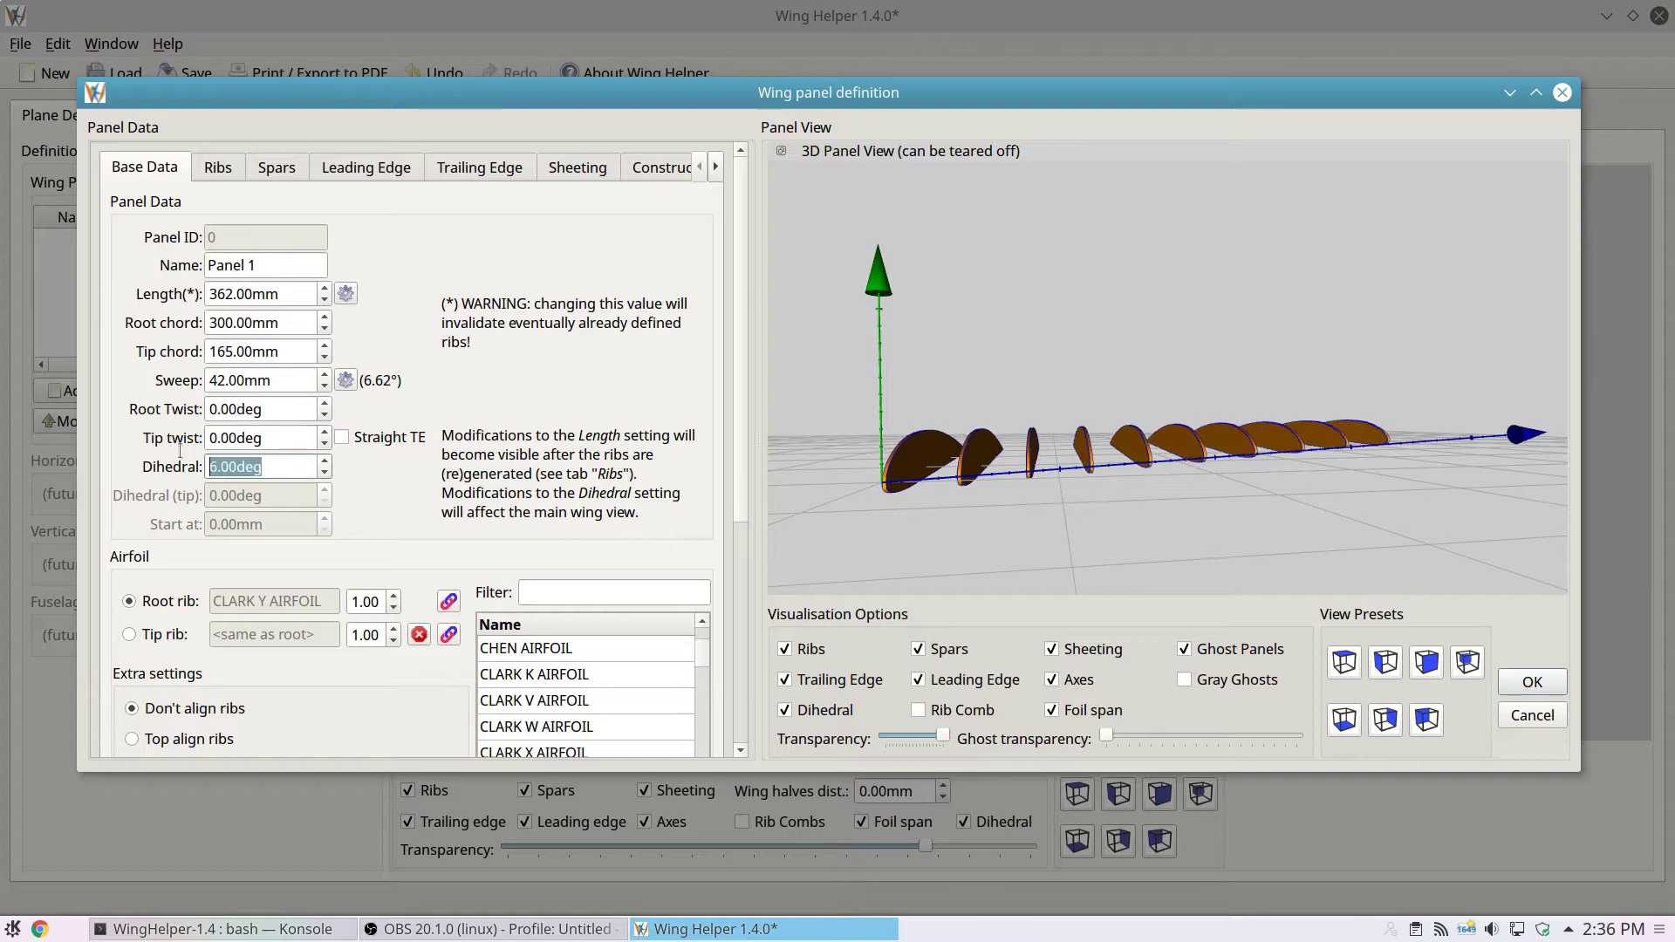
pyautogui.write('0')
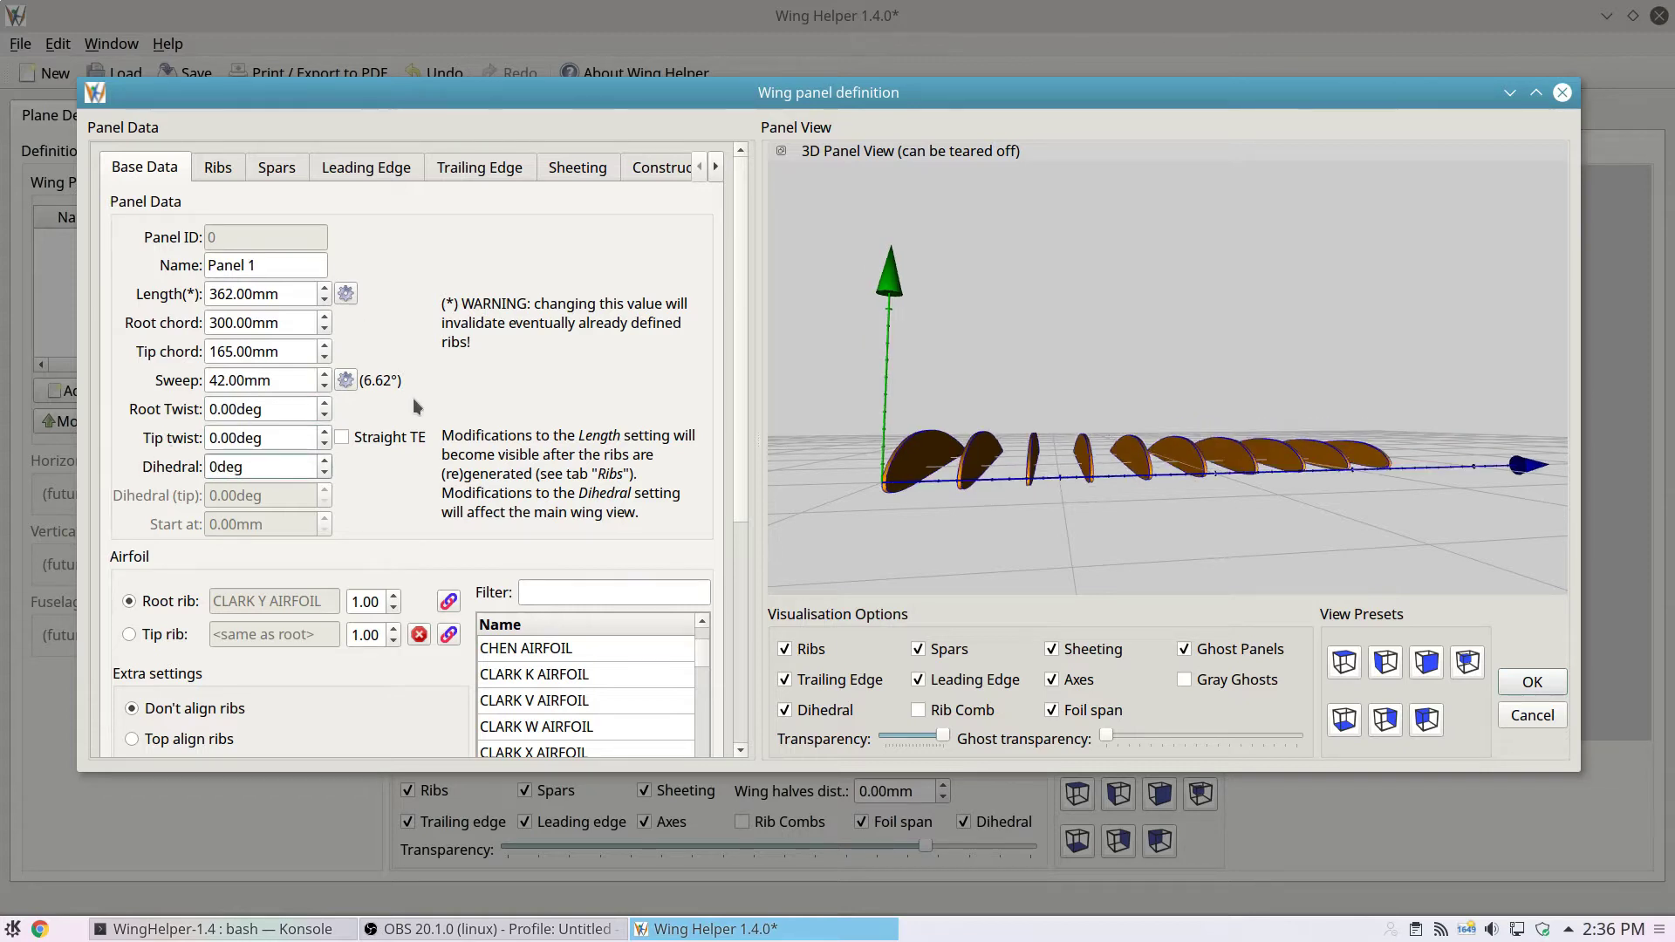
# - Set the tip twist to -21 degrees and inspect the twisted ribs from the side
pyautogui.scroll(7, 279, 439)
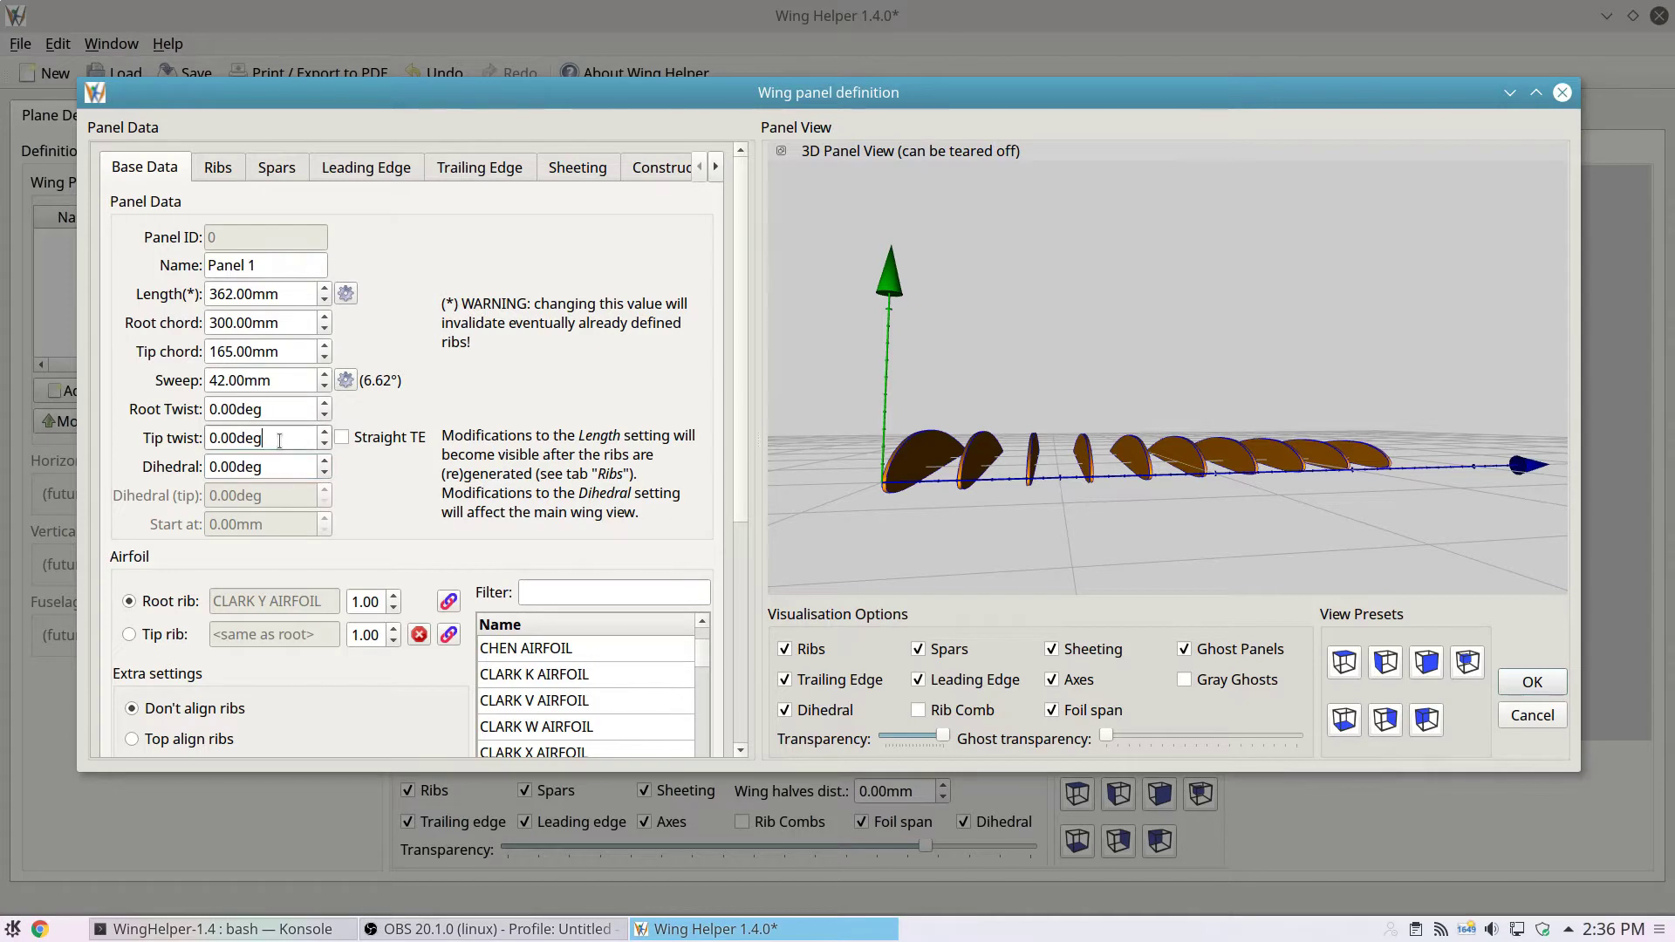
pyautogui.scroll(-20, 279, 439)
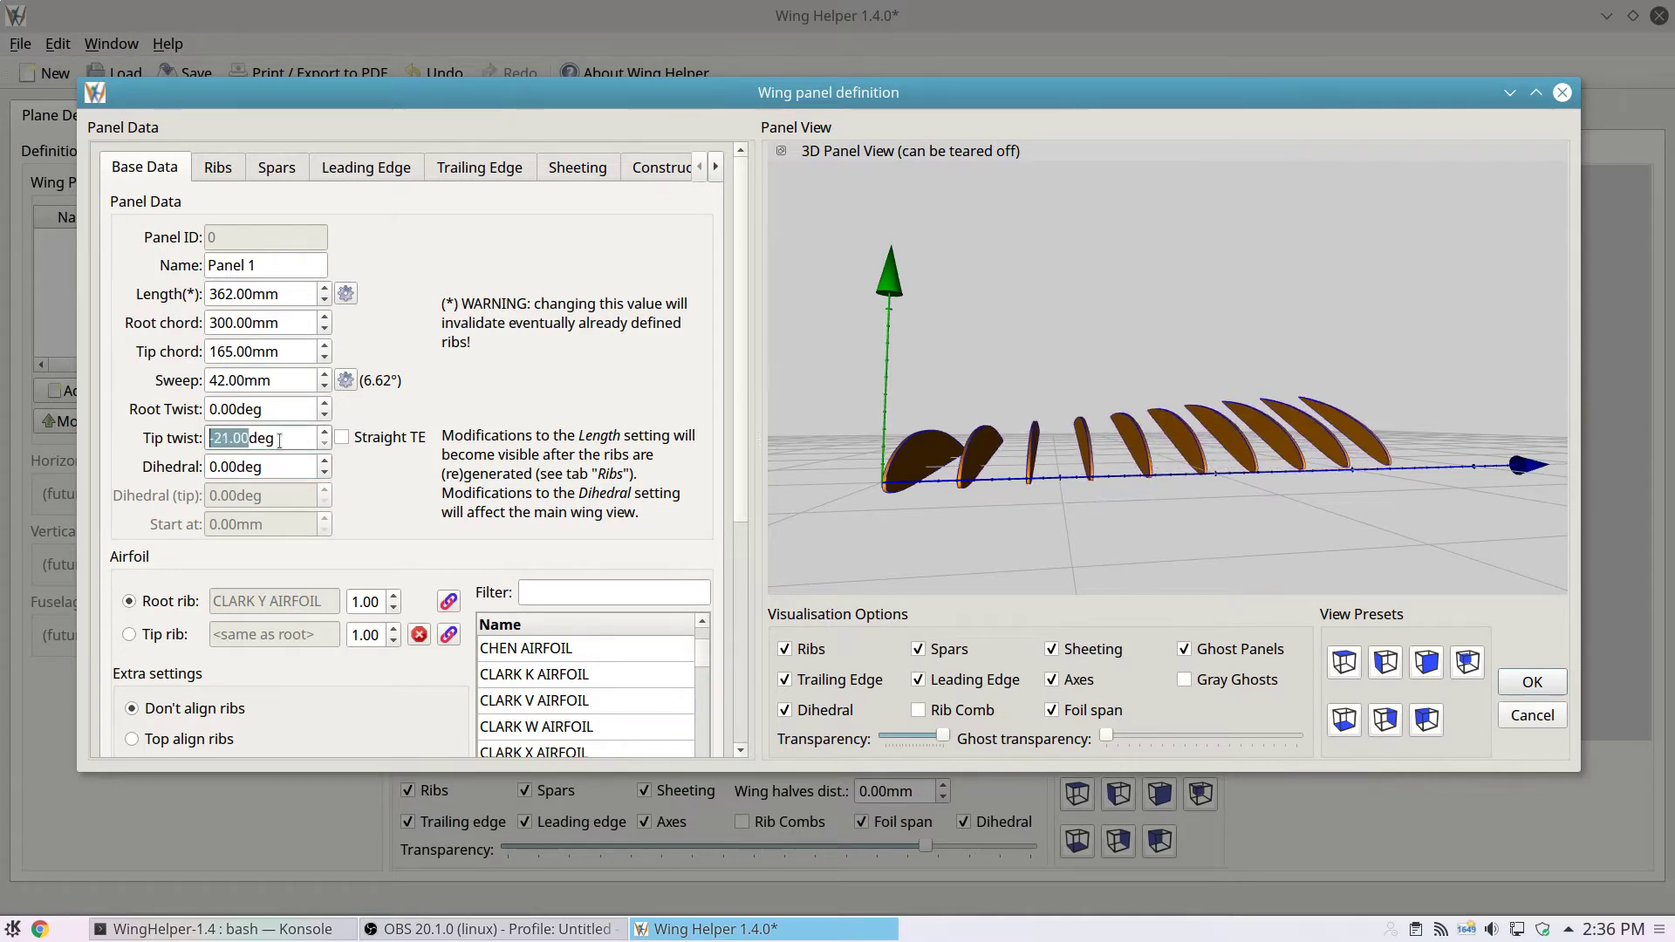
pyautogui.moveTo(1195, 381); pyautogui.dragTo(1036, 418)
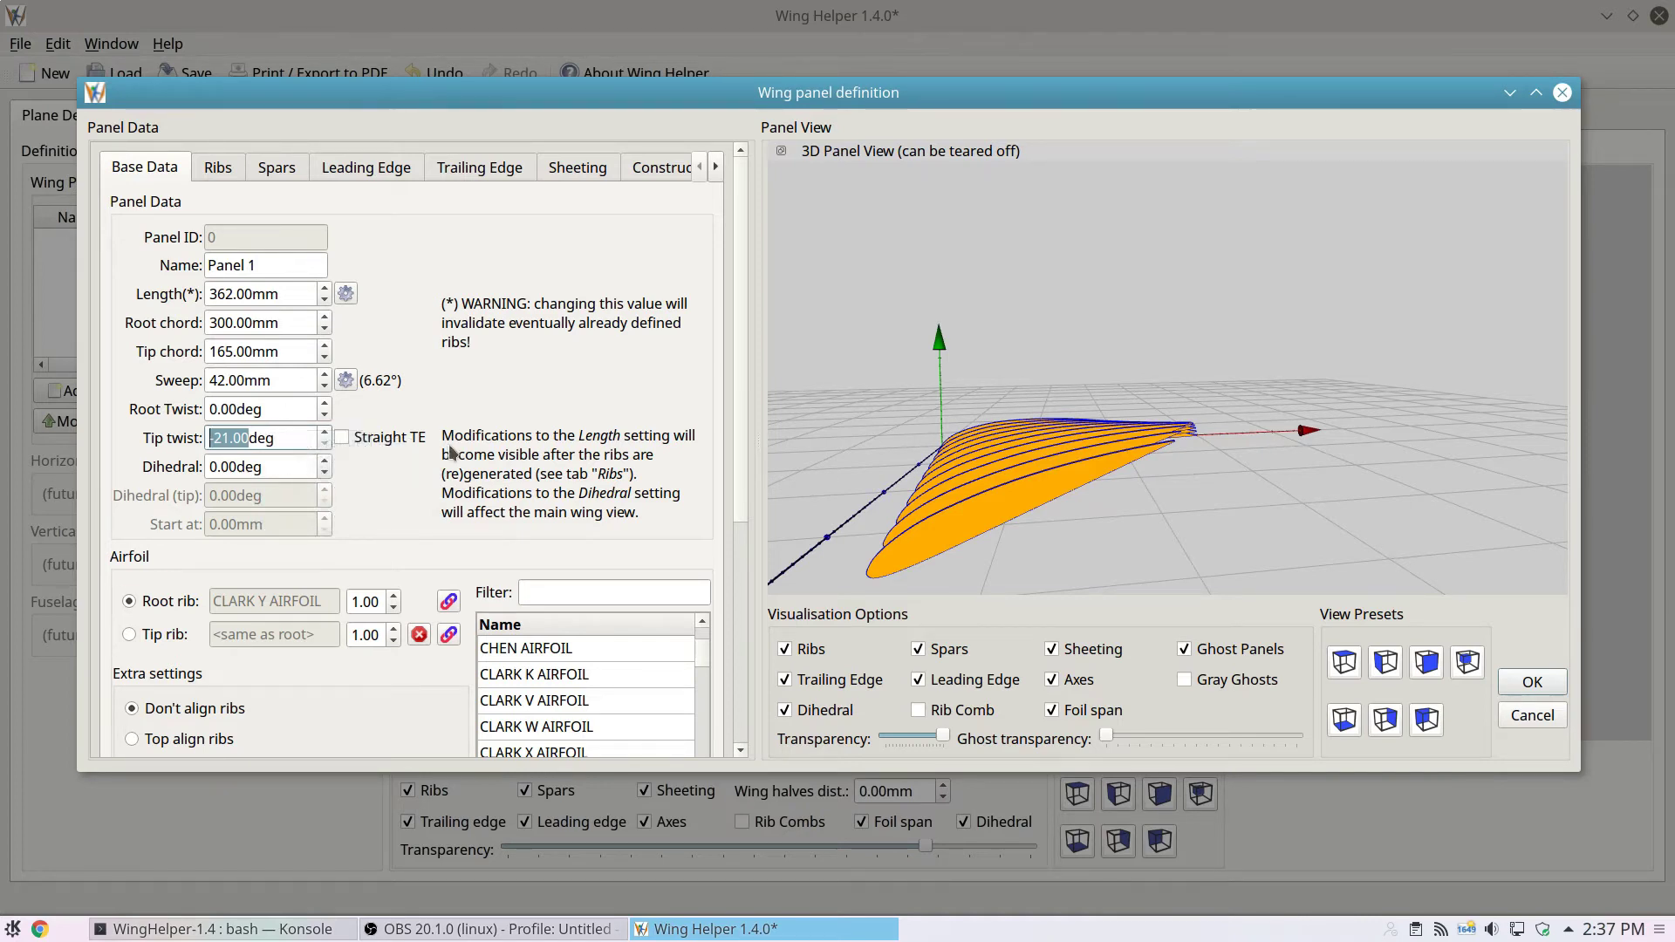
pyautogui.moveTo(1201, 444); pyautogui.dragTo(1167, 448)
pyautogui.moveTo(1207, 444)
pyautogui.mouseDown()
pyautogui.moveTo(1152, 451)
pyautogui.moveTo(1195, 446)
pyautogui.mouseUp()
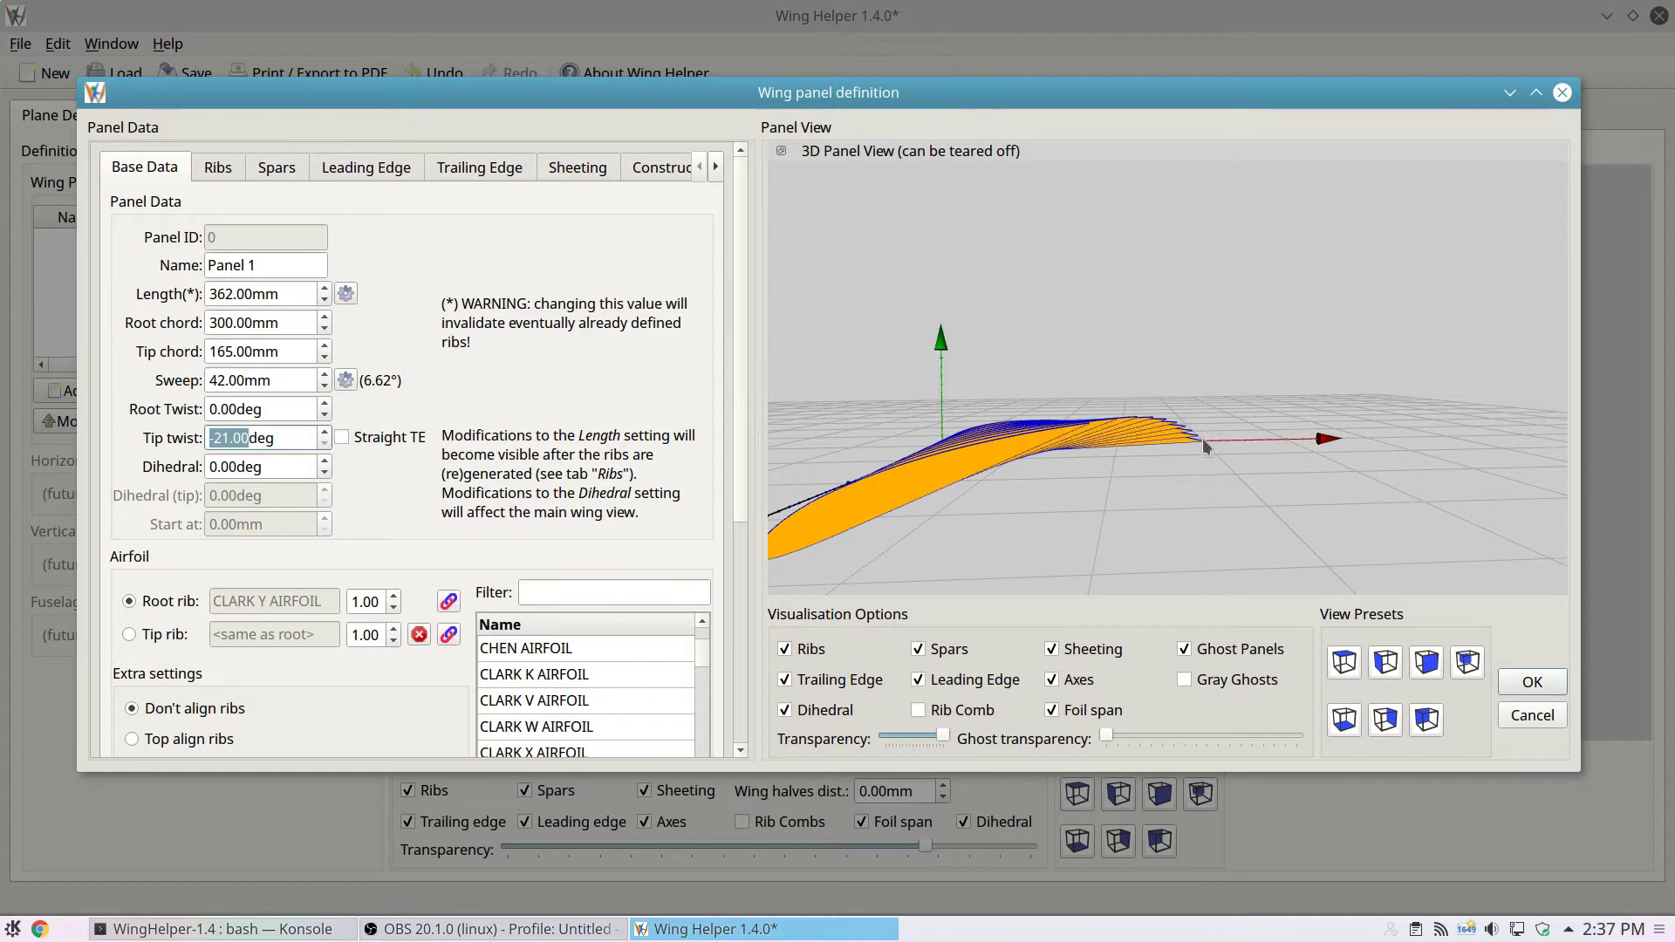
# - Try the straight trailing edge option on the twisted panel, turn it off again and reset the tip twist to 0 degrees
pyautogui.click(342, 437)
pyautogui.moveTo(892, 444); pyautogui.dragTo(969, 431)
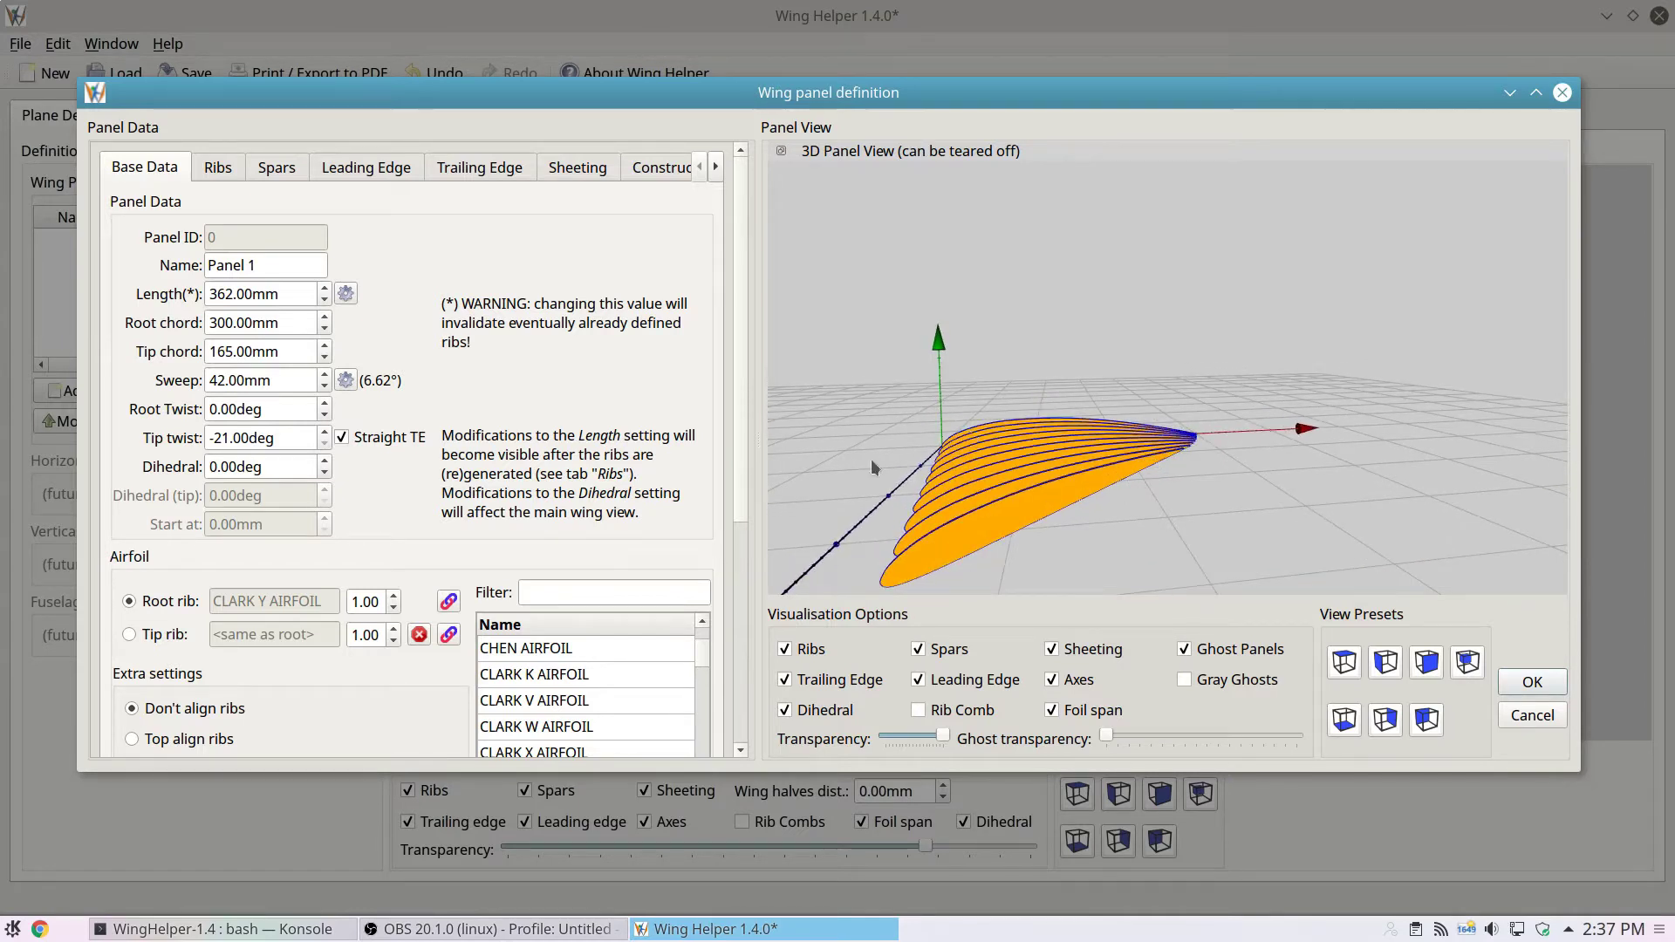
pyautogui.click(360, 440)
pyautogui.moveTo(297, 438); pyautogui.dragTo(128, 452)
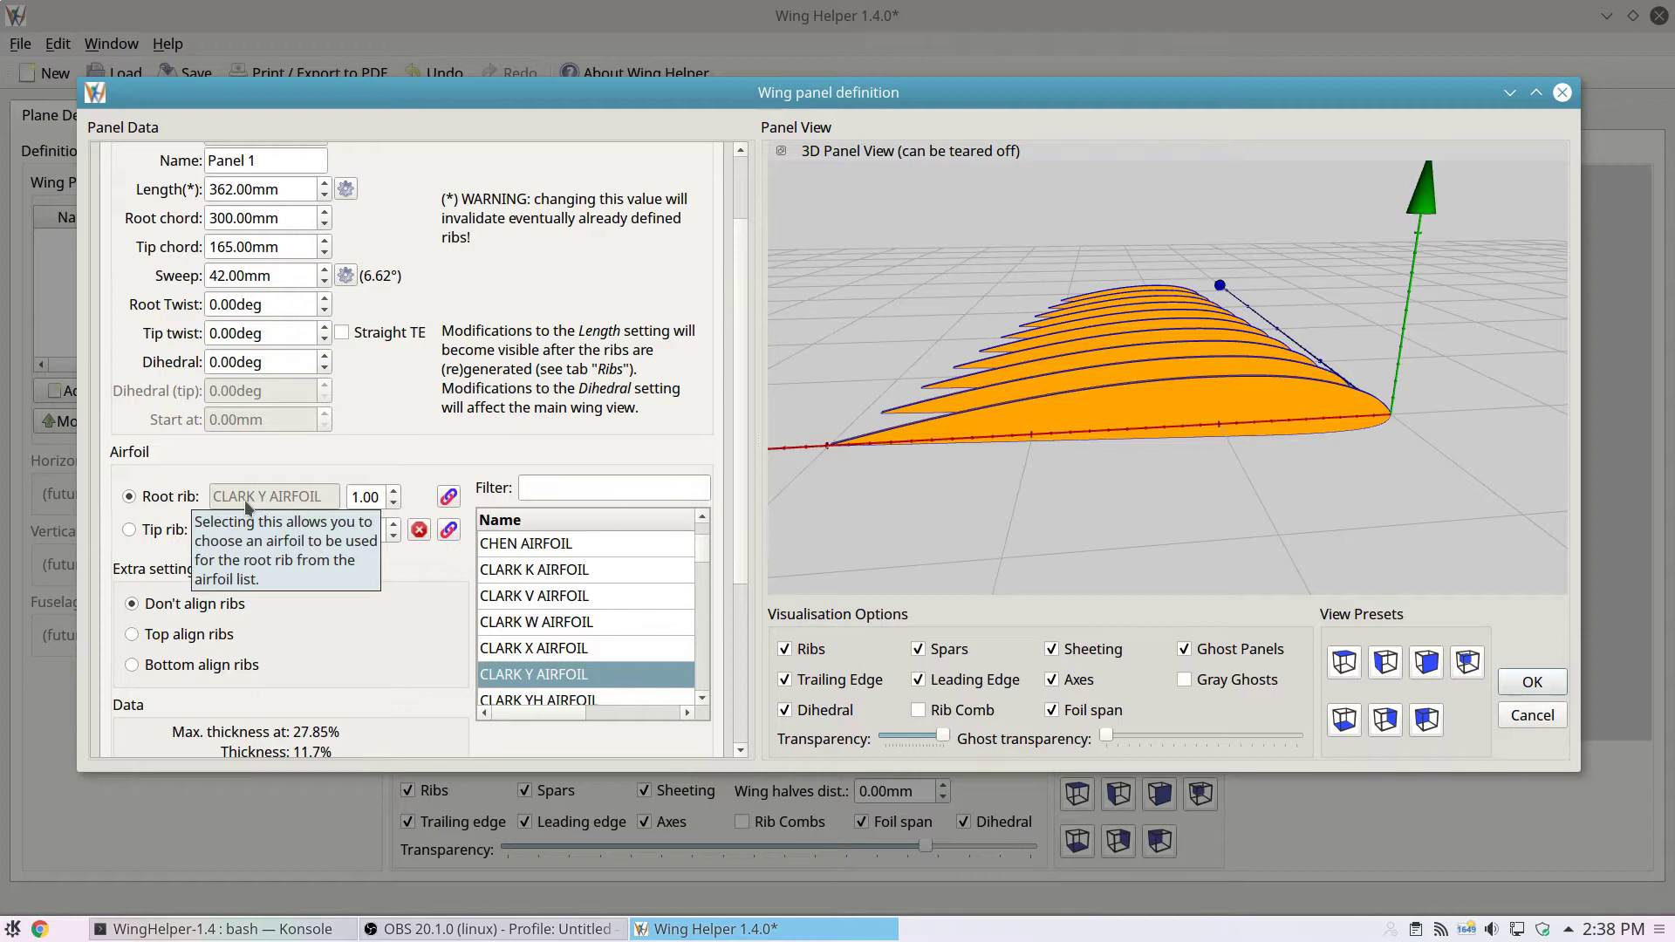
# - Try out other airfoils from the list on the root rib, ending with Curtis C-72
pyautogui.click(600, 571)
pyautogui.click(599, 571)
pyautogui.scroll(-4, 596, 573)
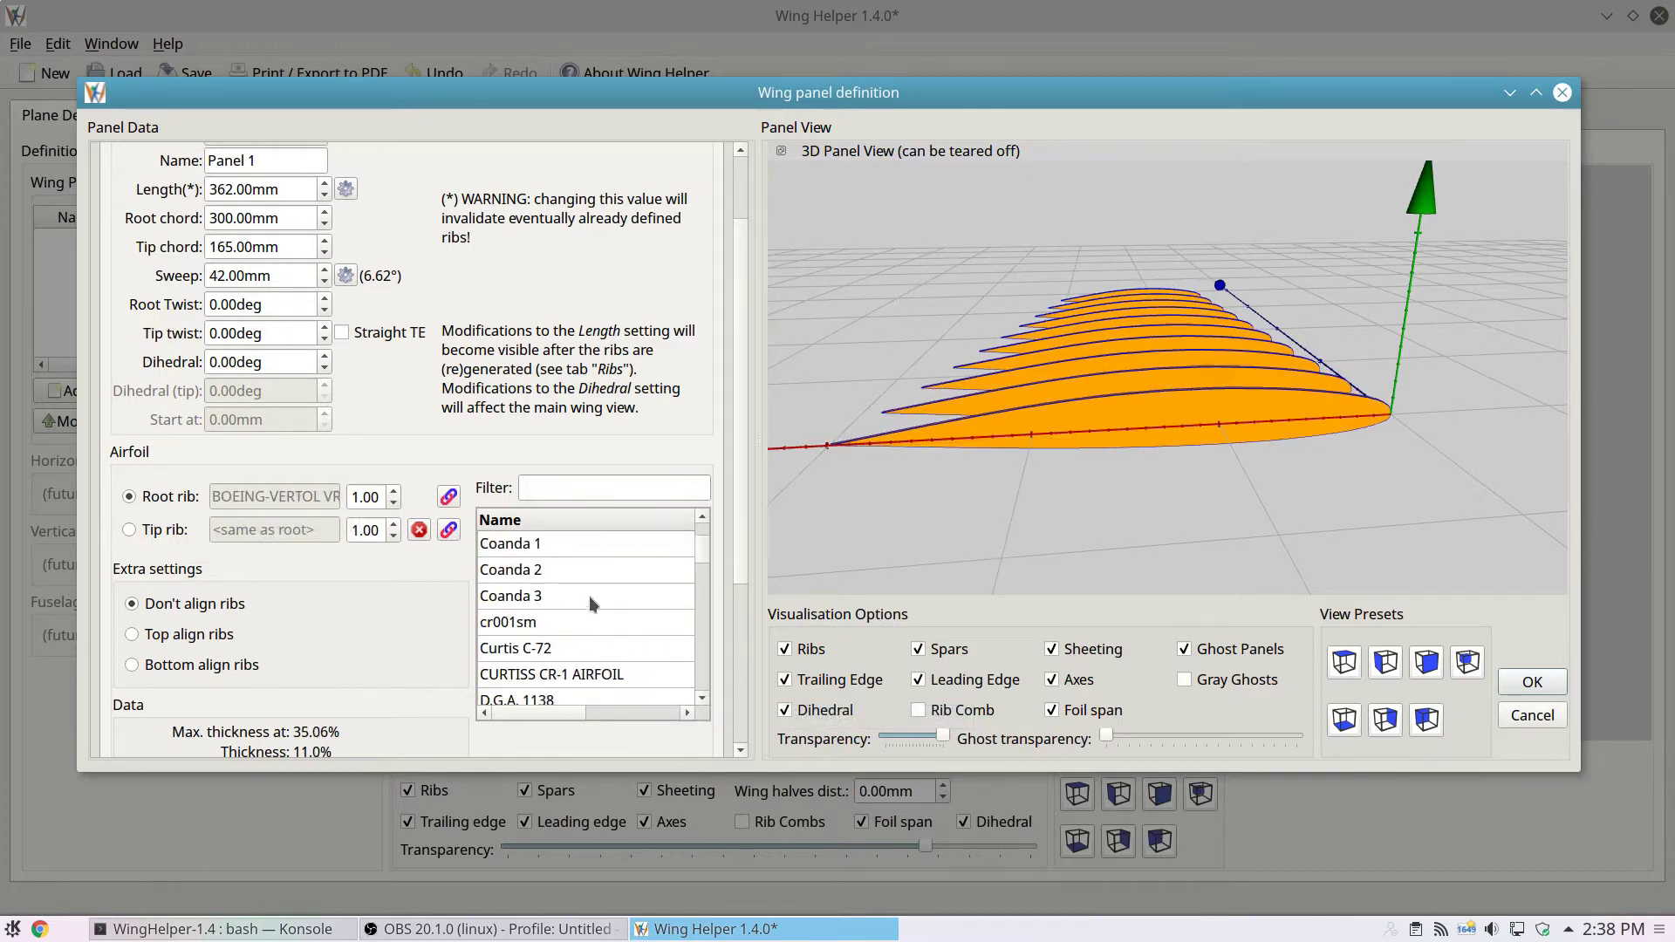
pyautogui.click(580, 647)
pyautogui.scroll(-3, 579, 647)
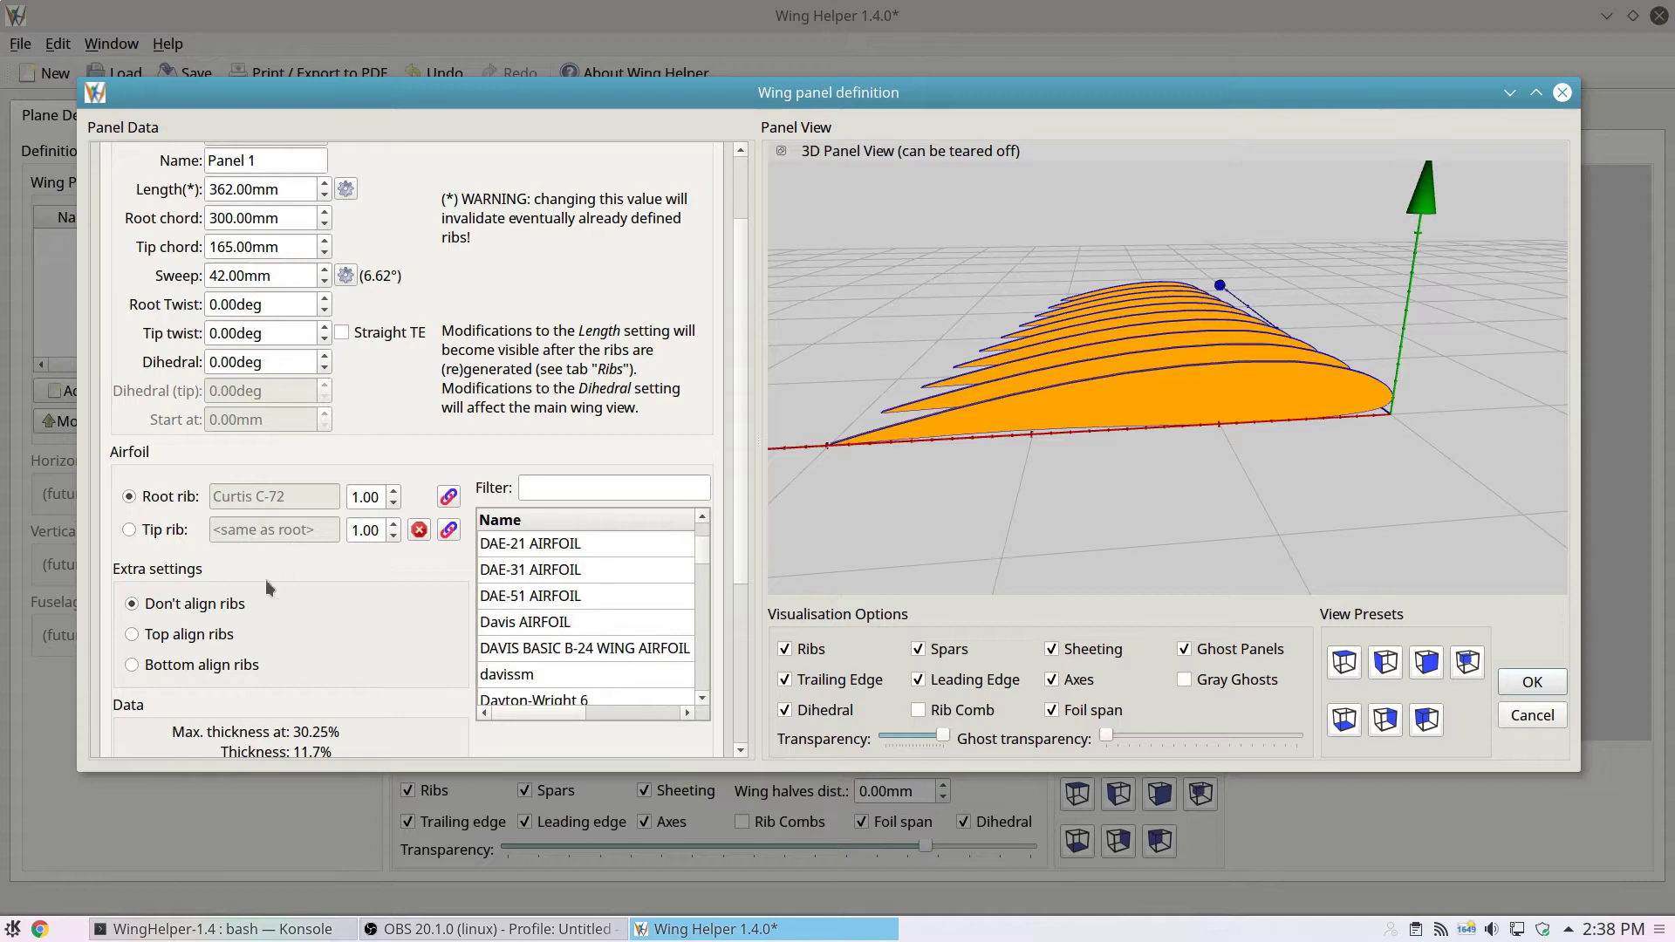
# - Assign the DAE-31 airfoil to the tip rib
pyautogui.click(169, 534)
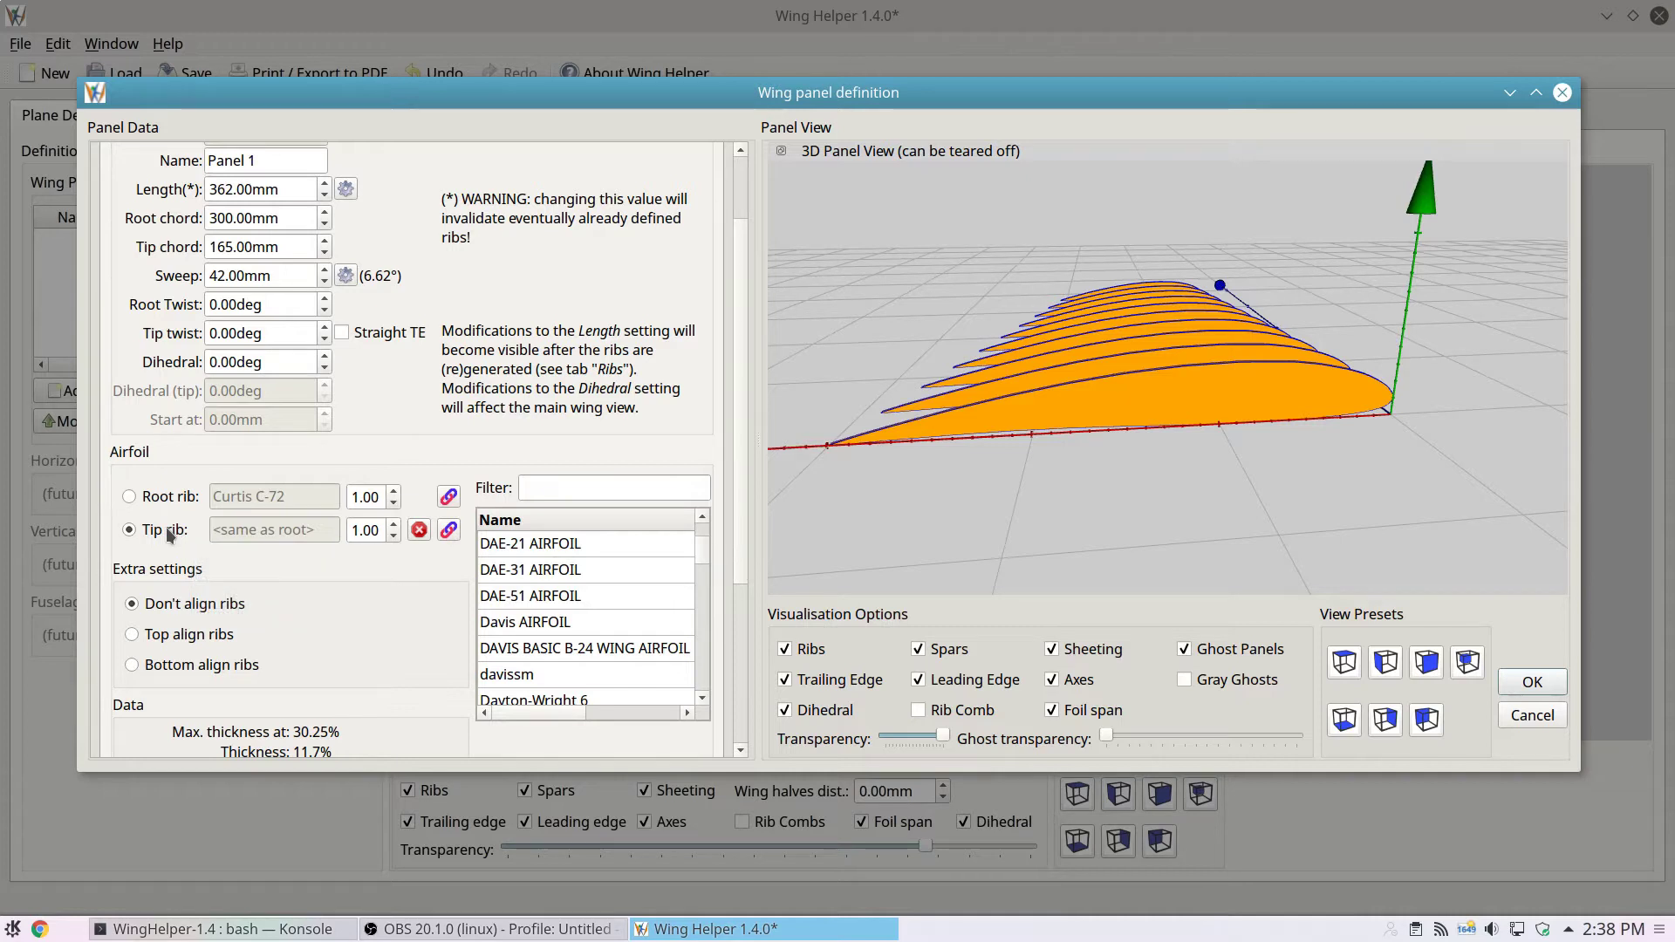
pyautogui.click(582, 570)
pyautogui.scroll(-2, 601, 608)
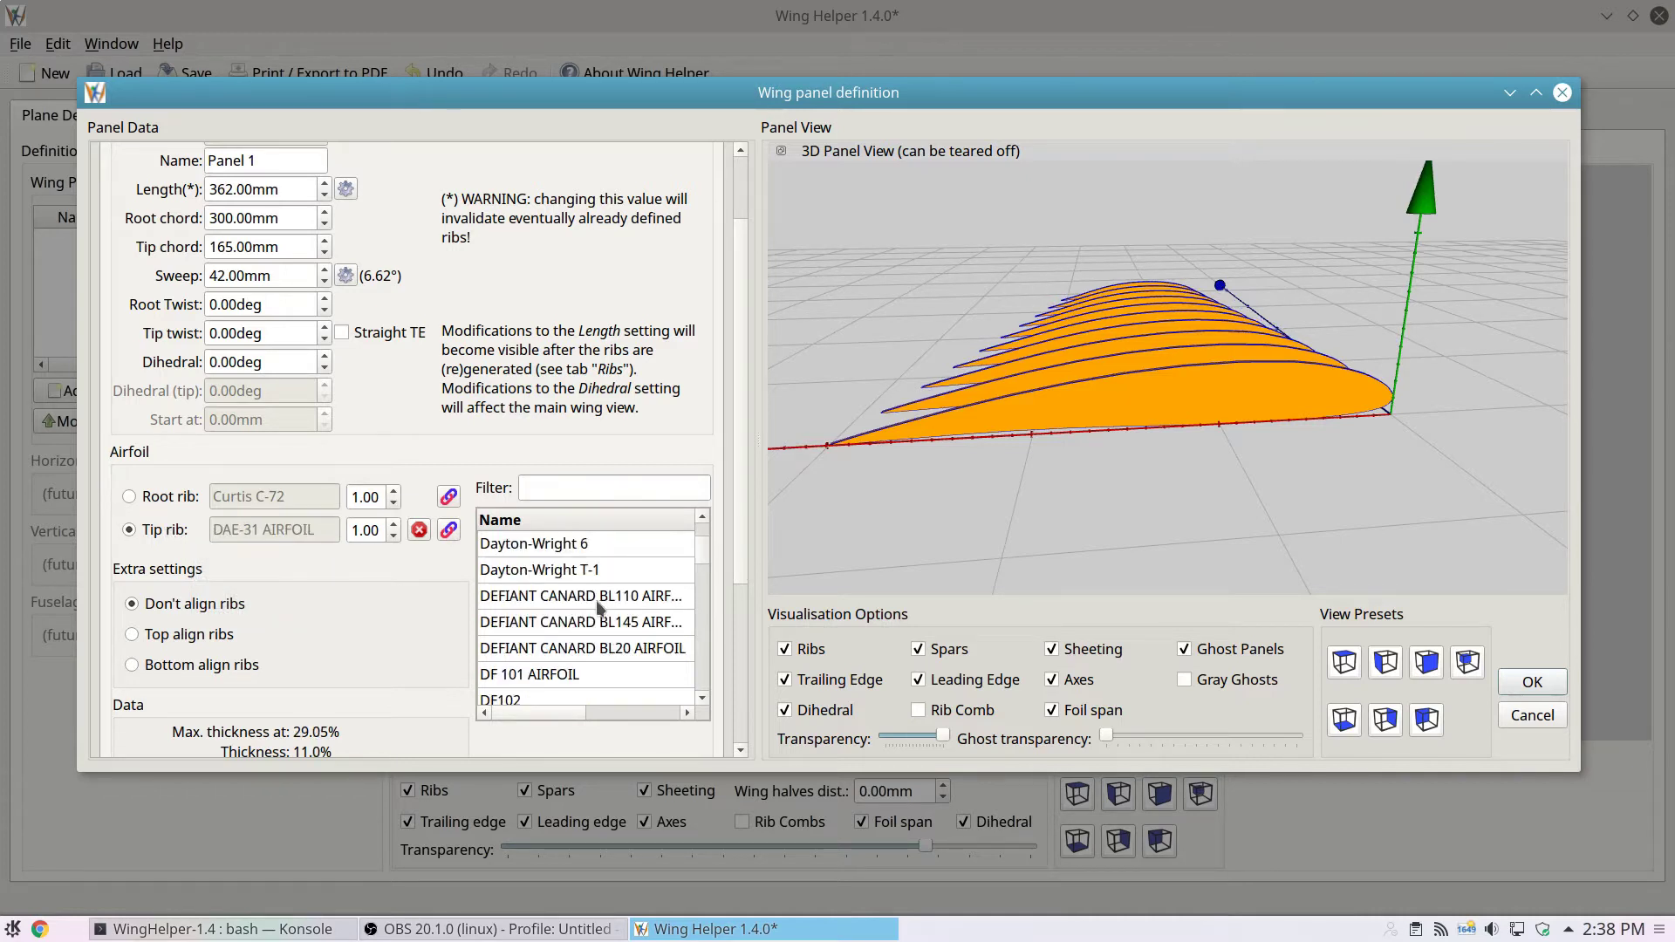
pyautogui.scroll(-1, 601, 608)
# - Filter the airfoil list by "clark" and assign the CLARK Y airfoil to the root rib
pyautogui.click(164, 502)
pyautogui.click(555, 481)
pyautogui.write('clark')
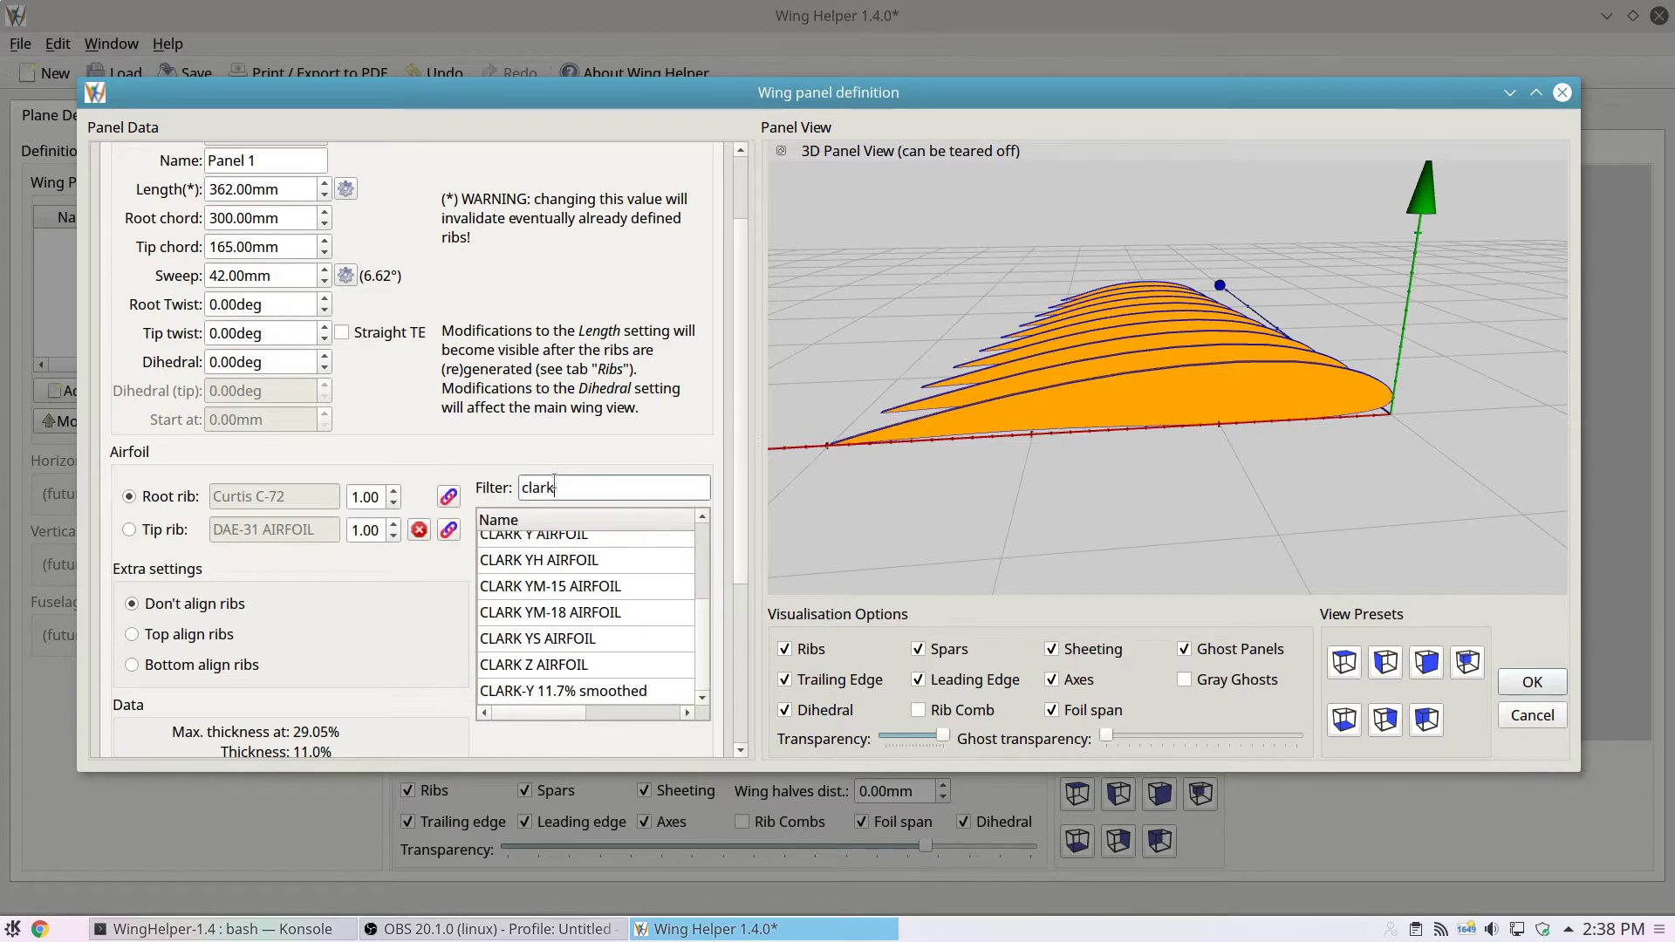
pyautogui.scroll(1, 602, 576)
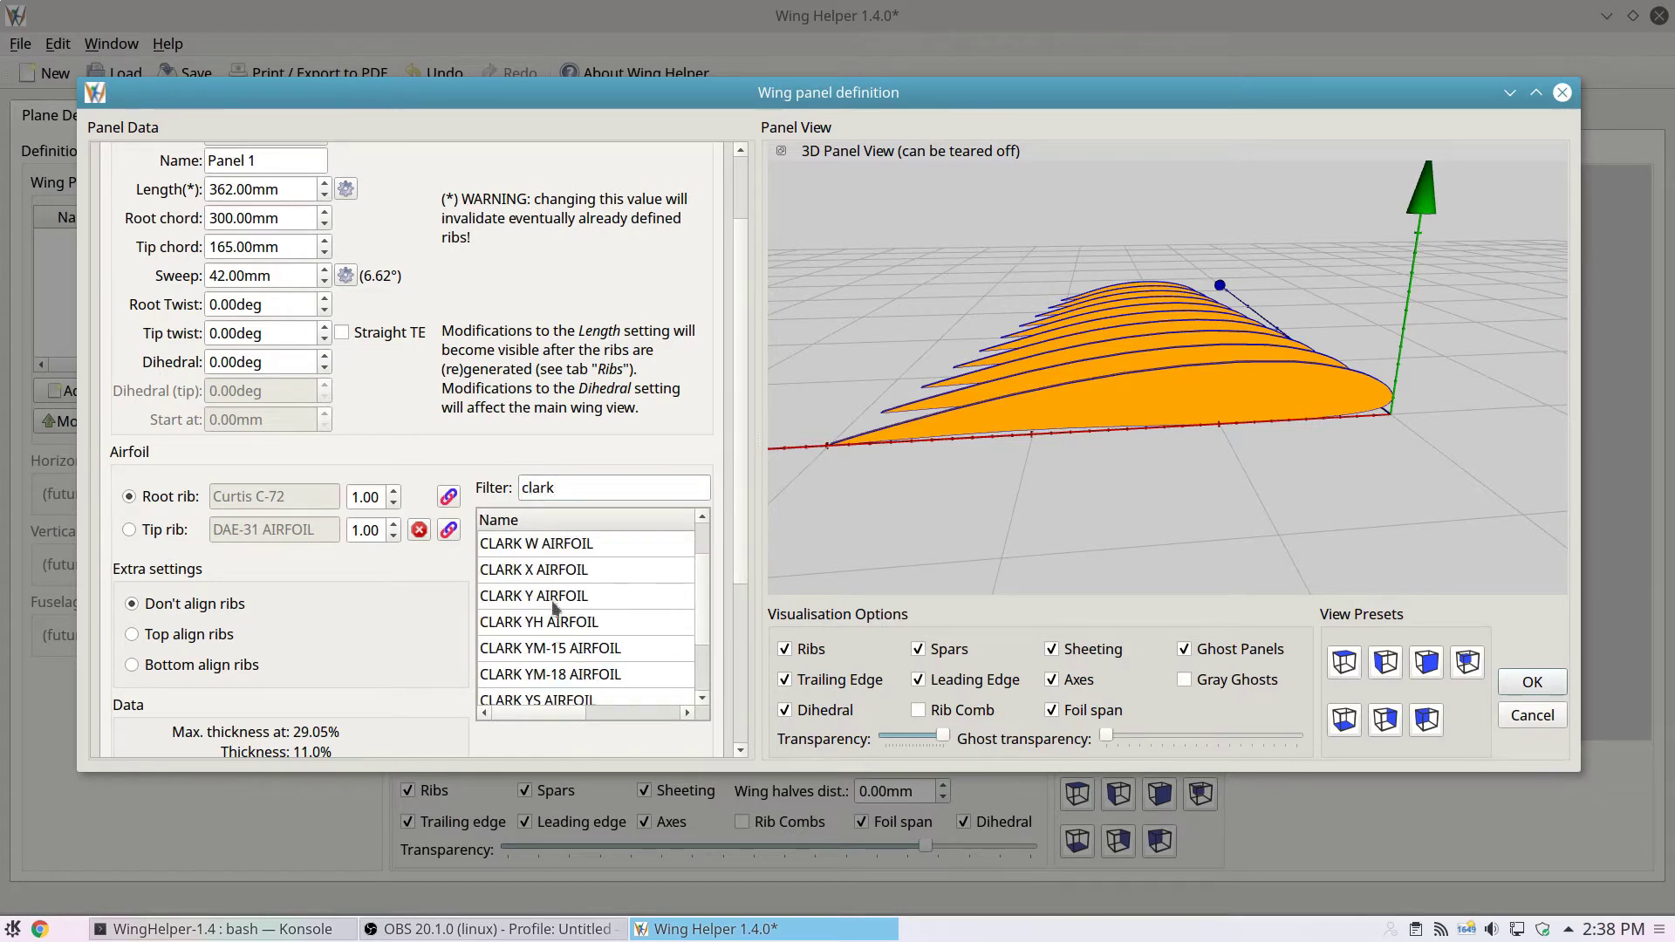
pyautogui.click(548, 595)
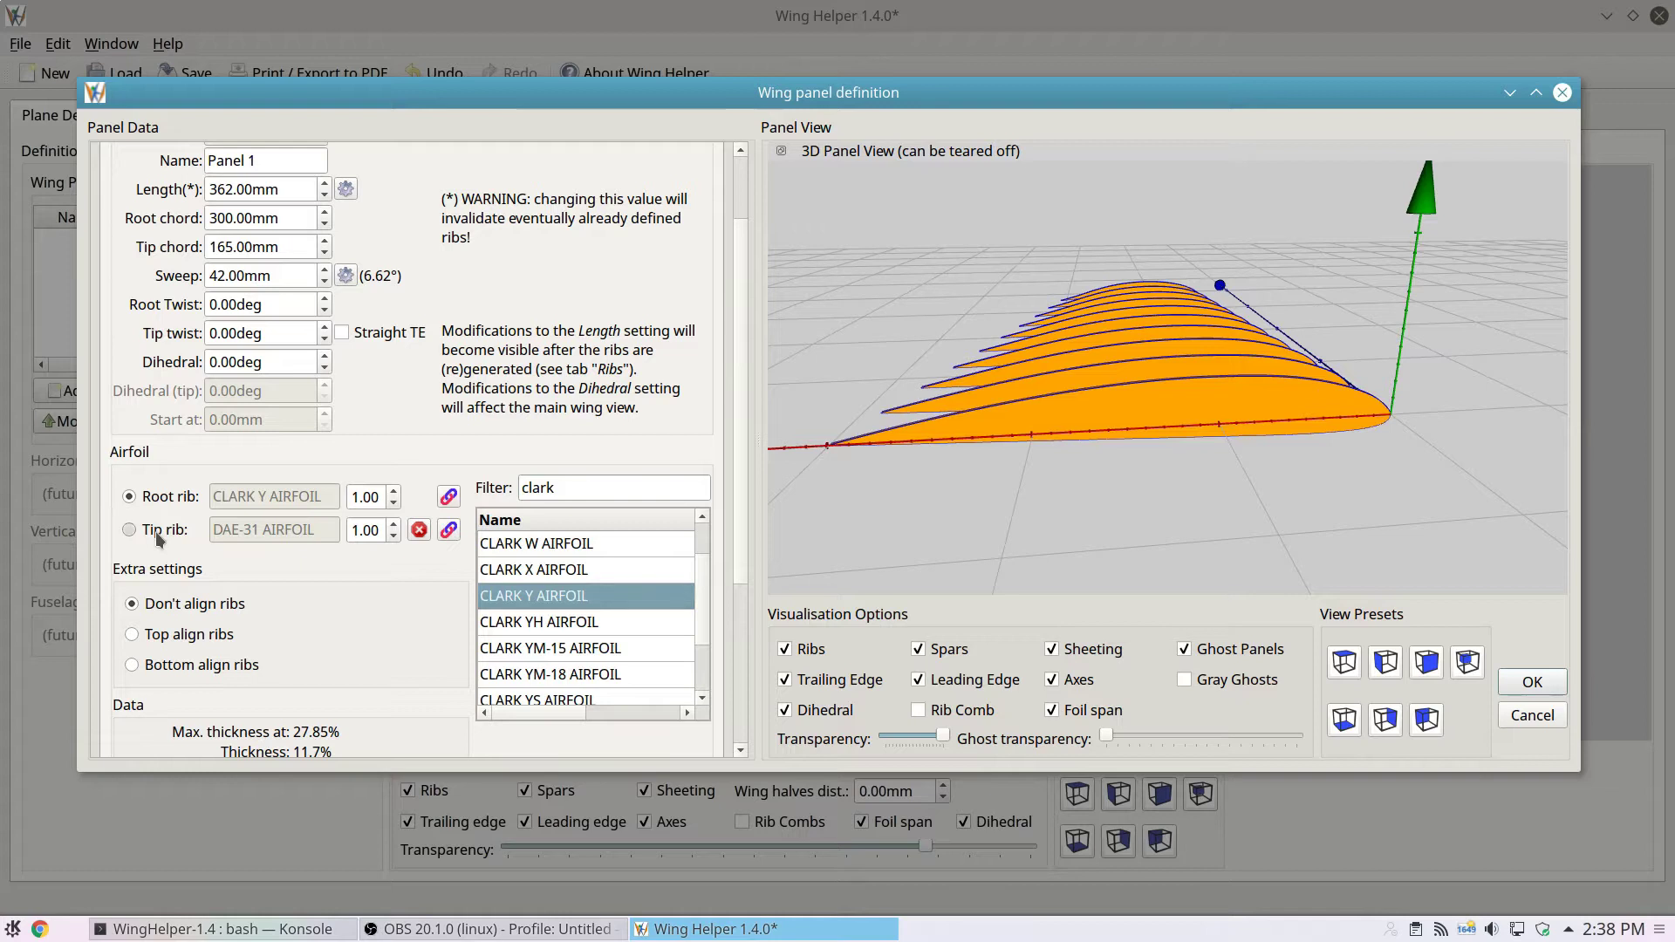
# - Filter the airfoil list by "CH", assign CH10 (smoothed) to the tip rib and clear the filter
pyautogui.press('Down')
pyautogui.press('Down')
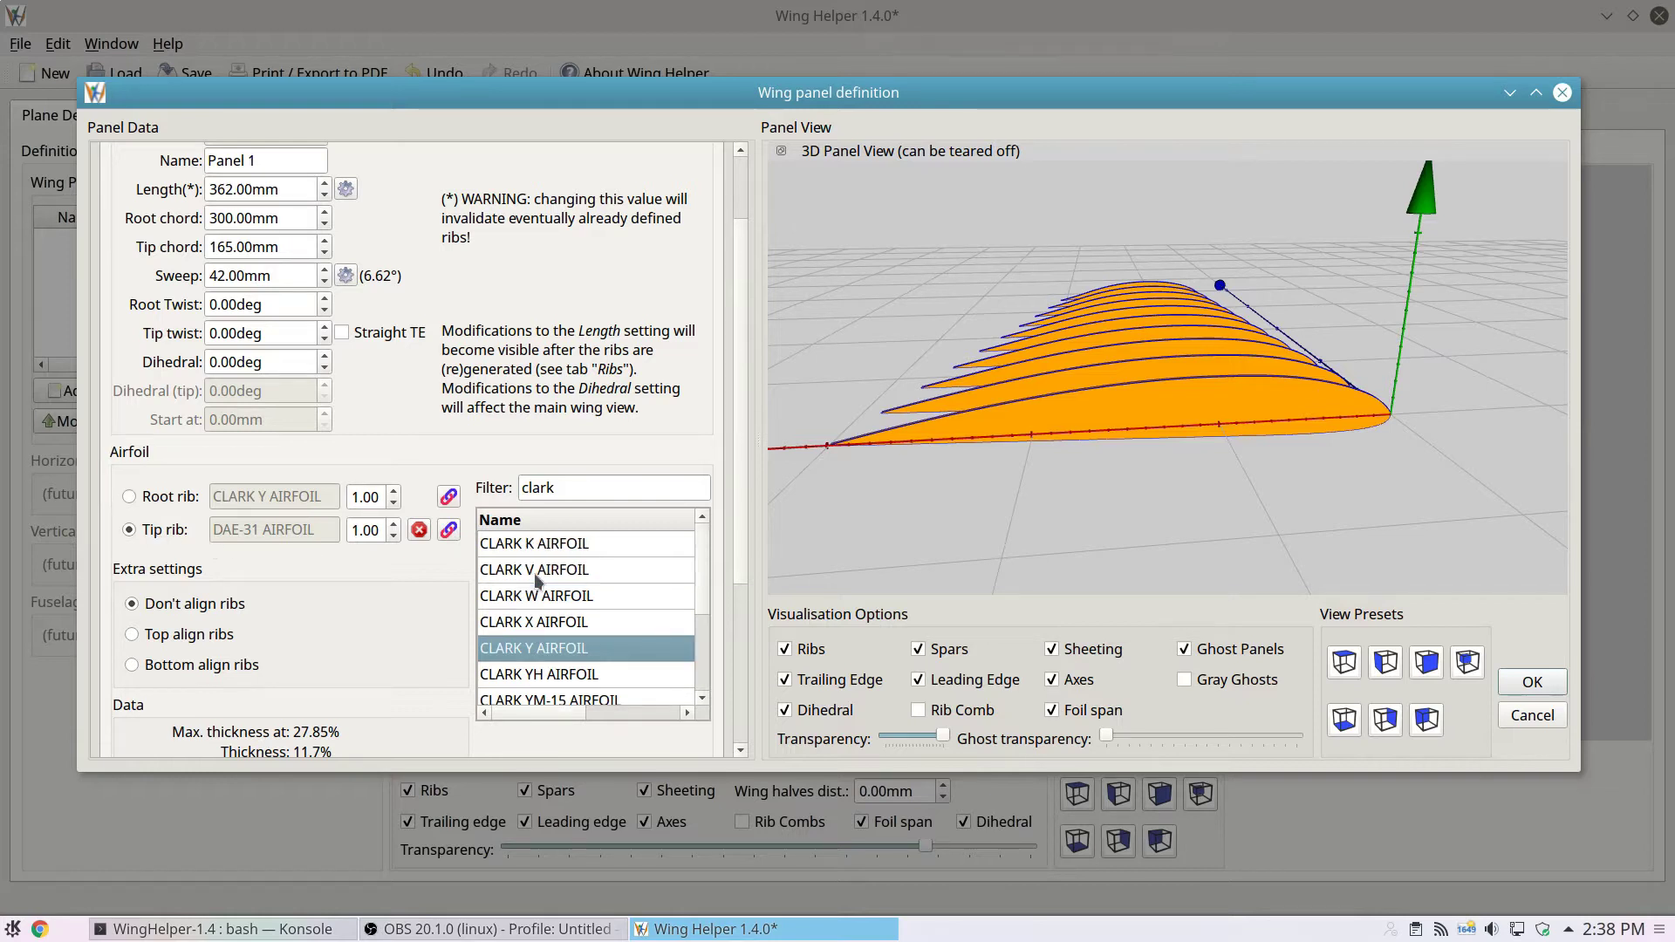
pyautogui.scroll(1, 450, 515)
pyautogui.hotkey('shift', 'Tab')
pyautogui.write('CH')
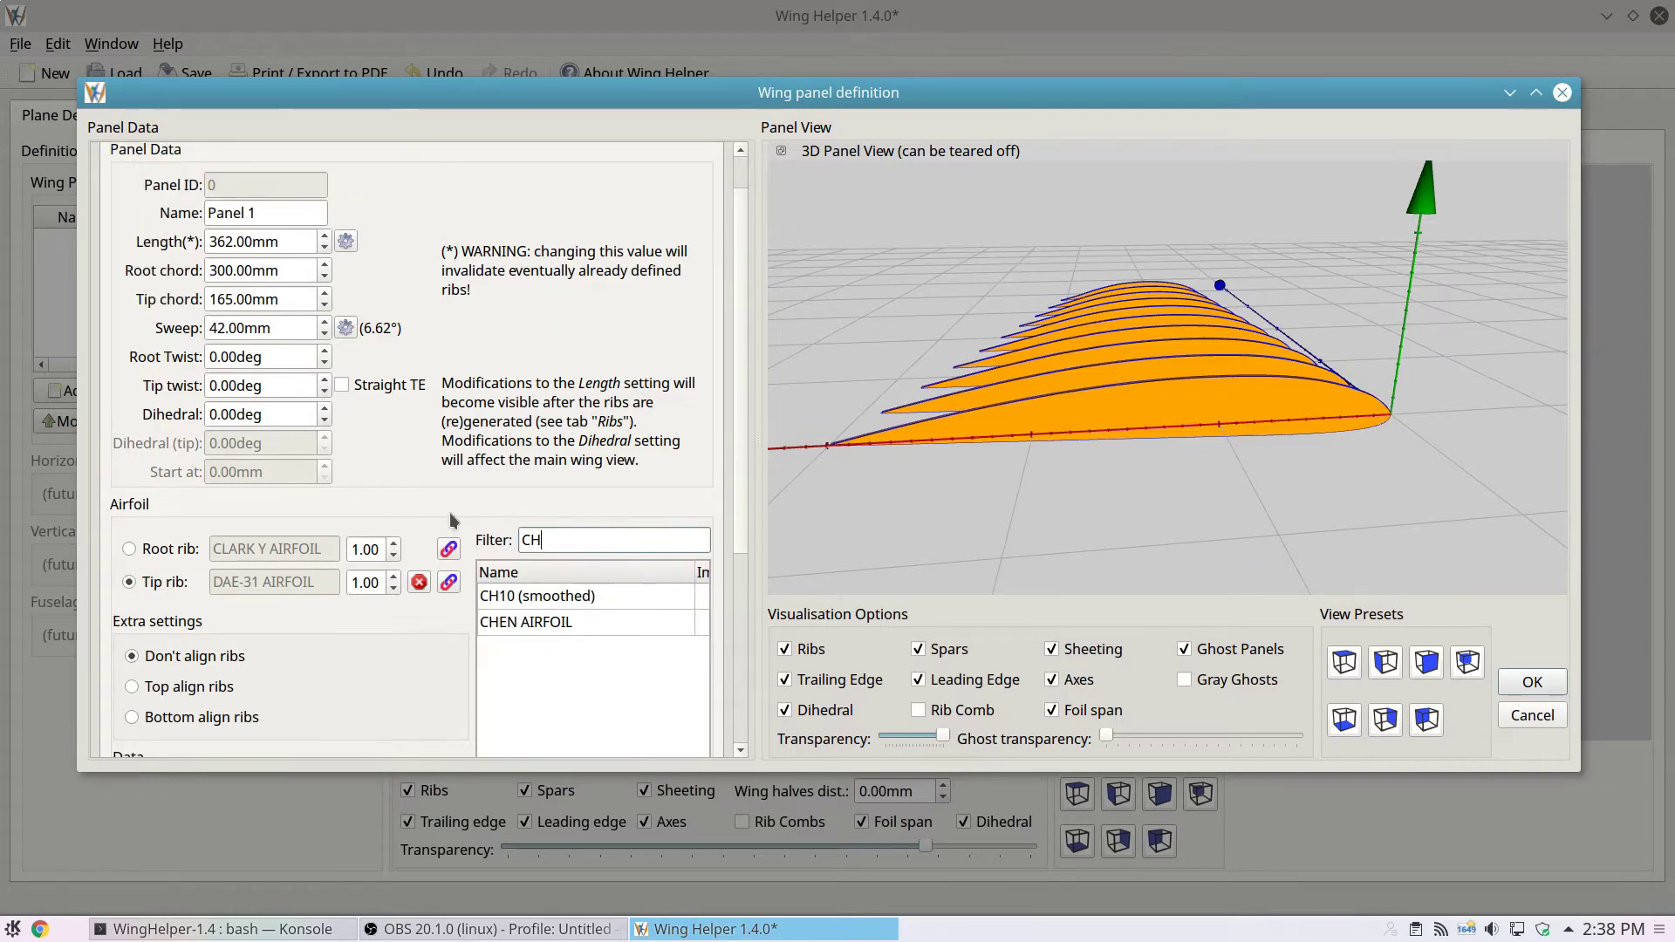
pyautogui.click(506, 596)
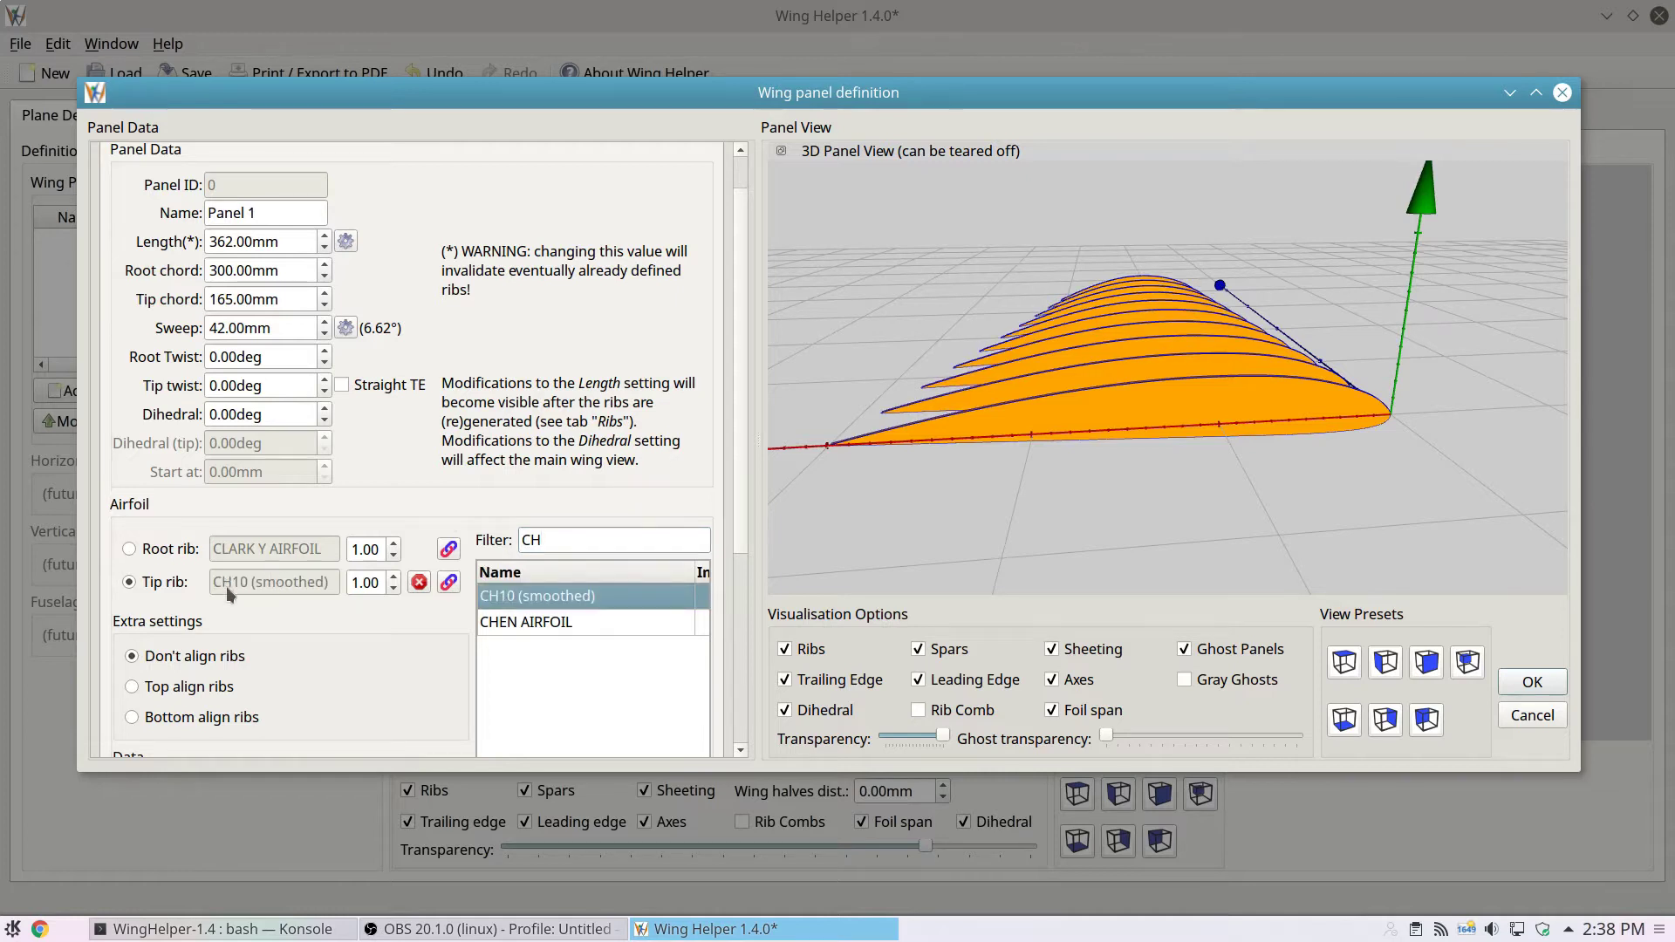
pyautogui.hotkey('shift', 'Tab')
pyautogui.press('BackSpace')
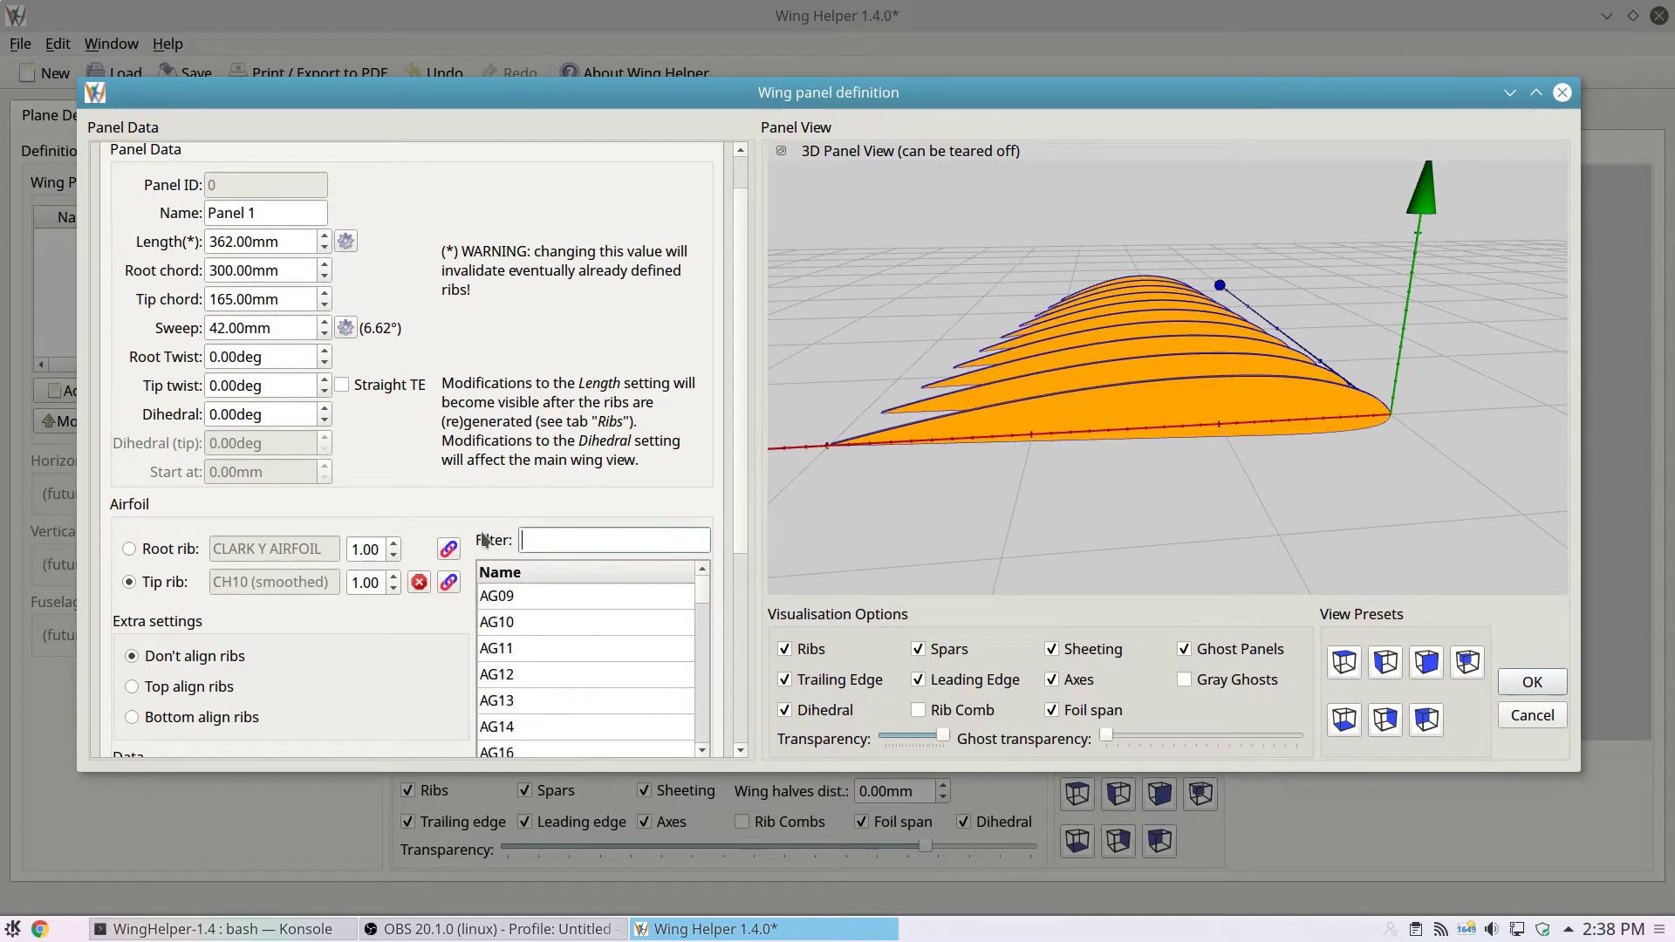
# - Inspect the blended ribs from both ends of the panel, and reset the tip rib's airfoil to the same as the root
pyautogui.moveTo(1529, 318); pyautogui.dragTo(1514, 294)
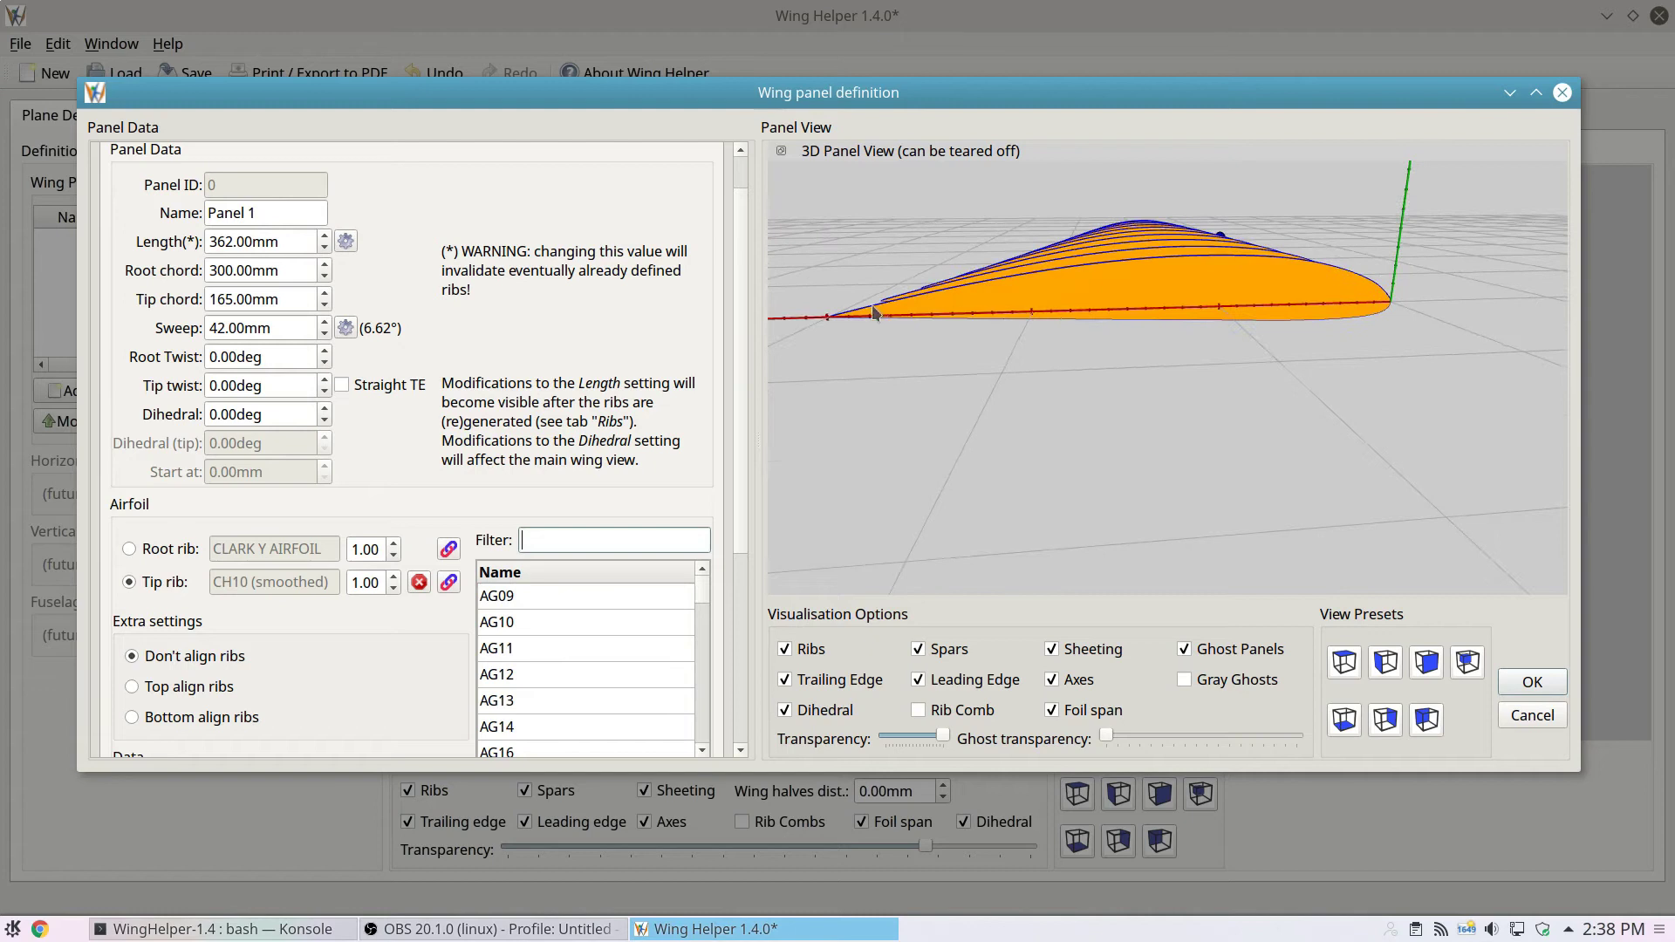
pyautogui.moveTo(1440, 342); pyautogui.dragTo(1204, 331)
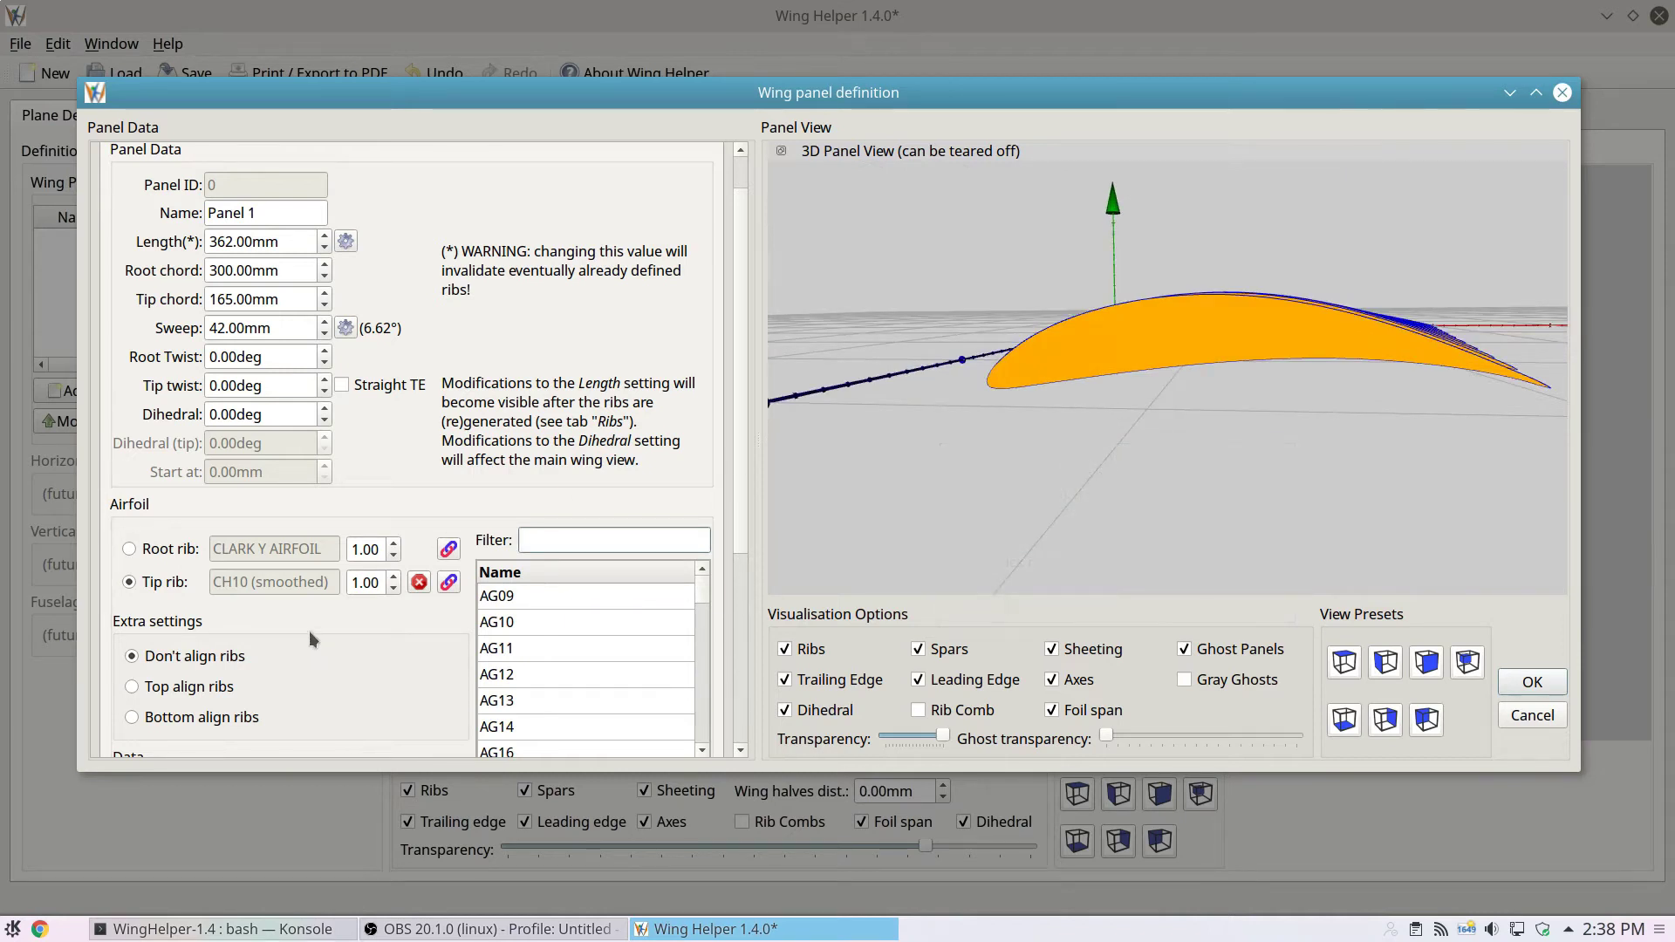
pyautogui.moveTo(881, 436); pyautogui.dragTo(982, 472)
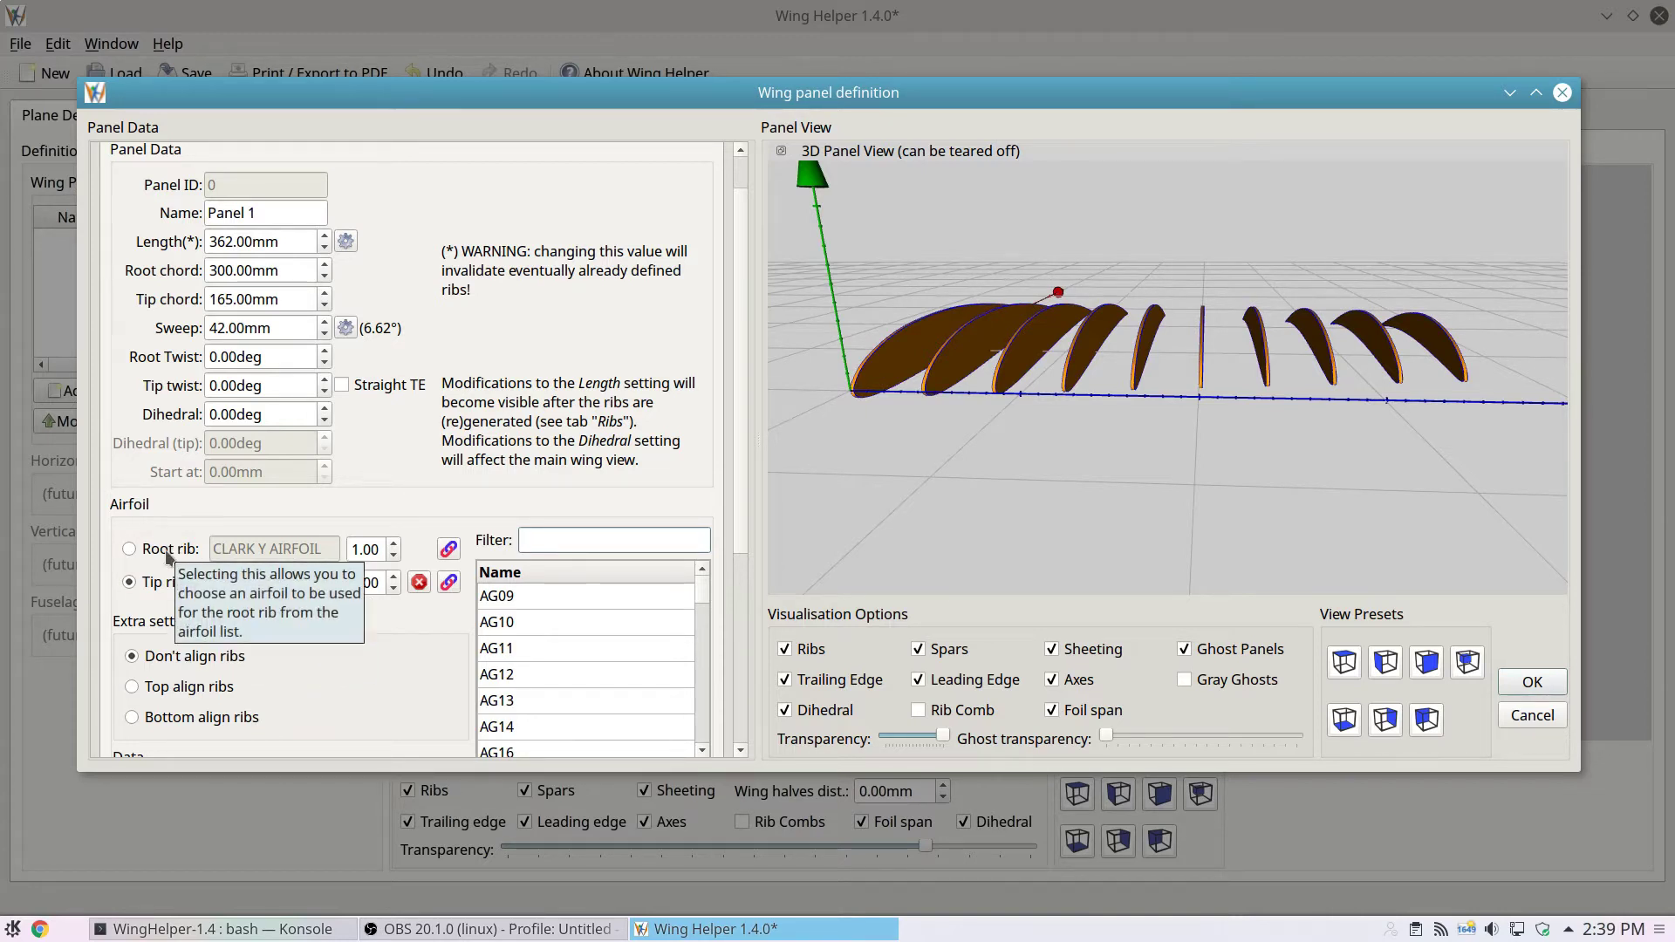
pyautogui.click(419, 582)
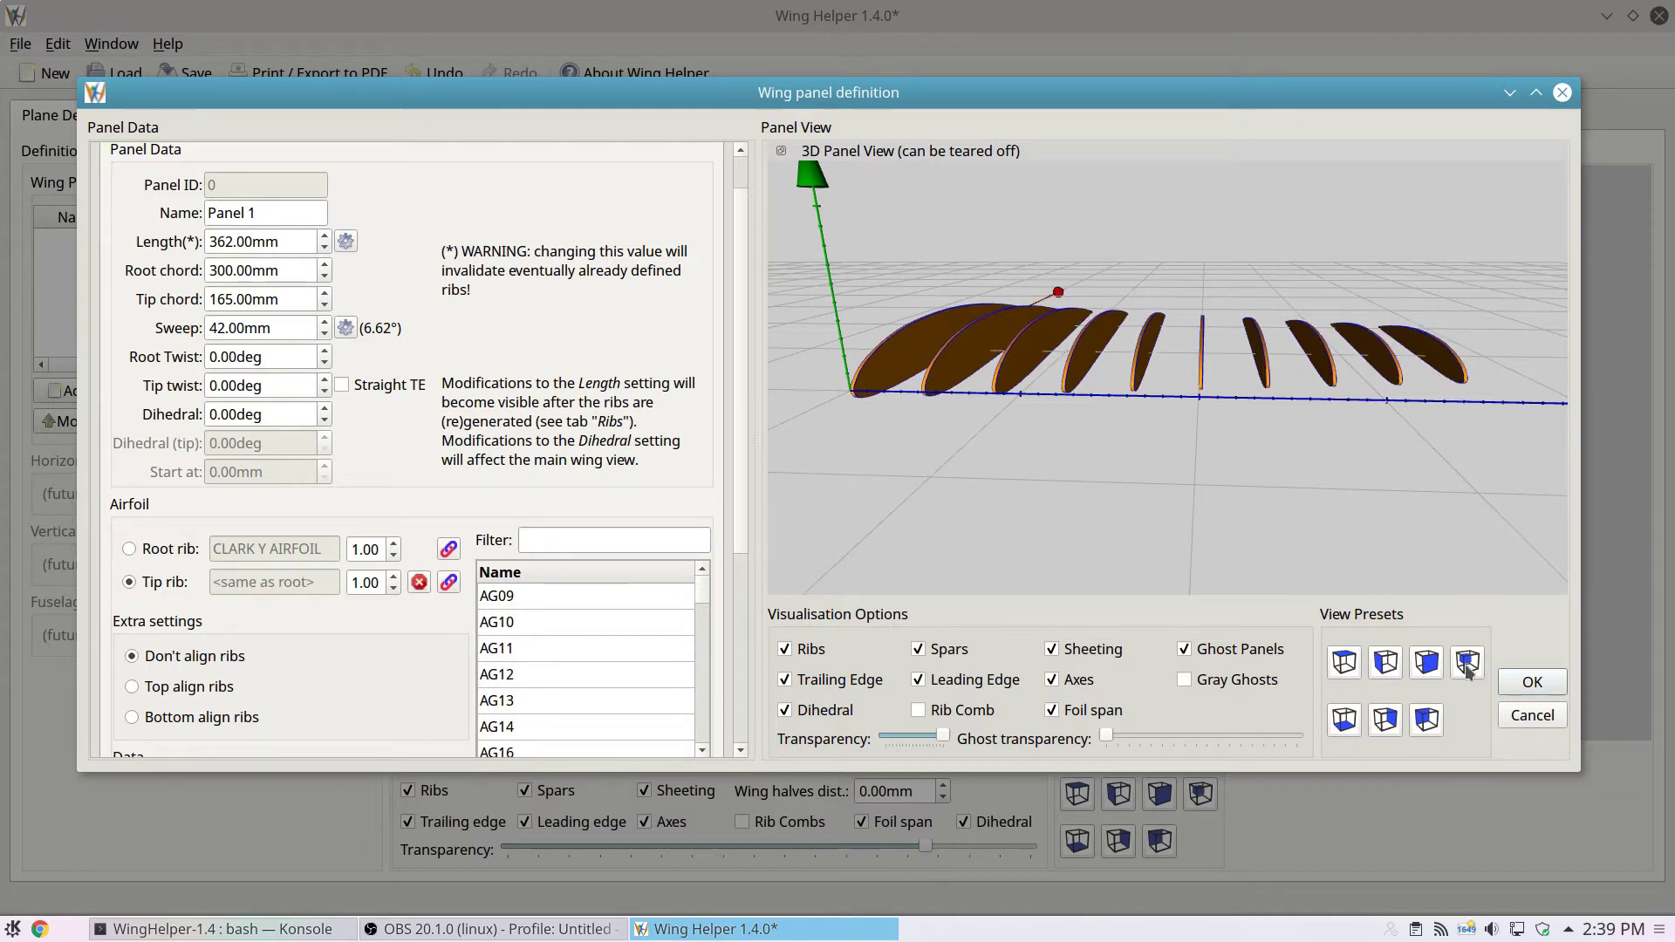
# - Try the top and bottom rib alignments in a preset view along the span, and return to not aligning the ribs
pyautogui.click(1431, 670)
pyautogui.click(1431, 671)
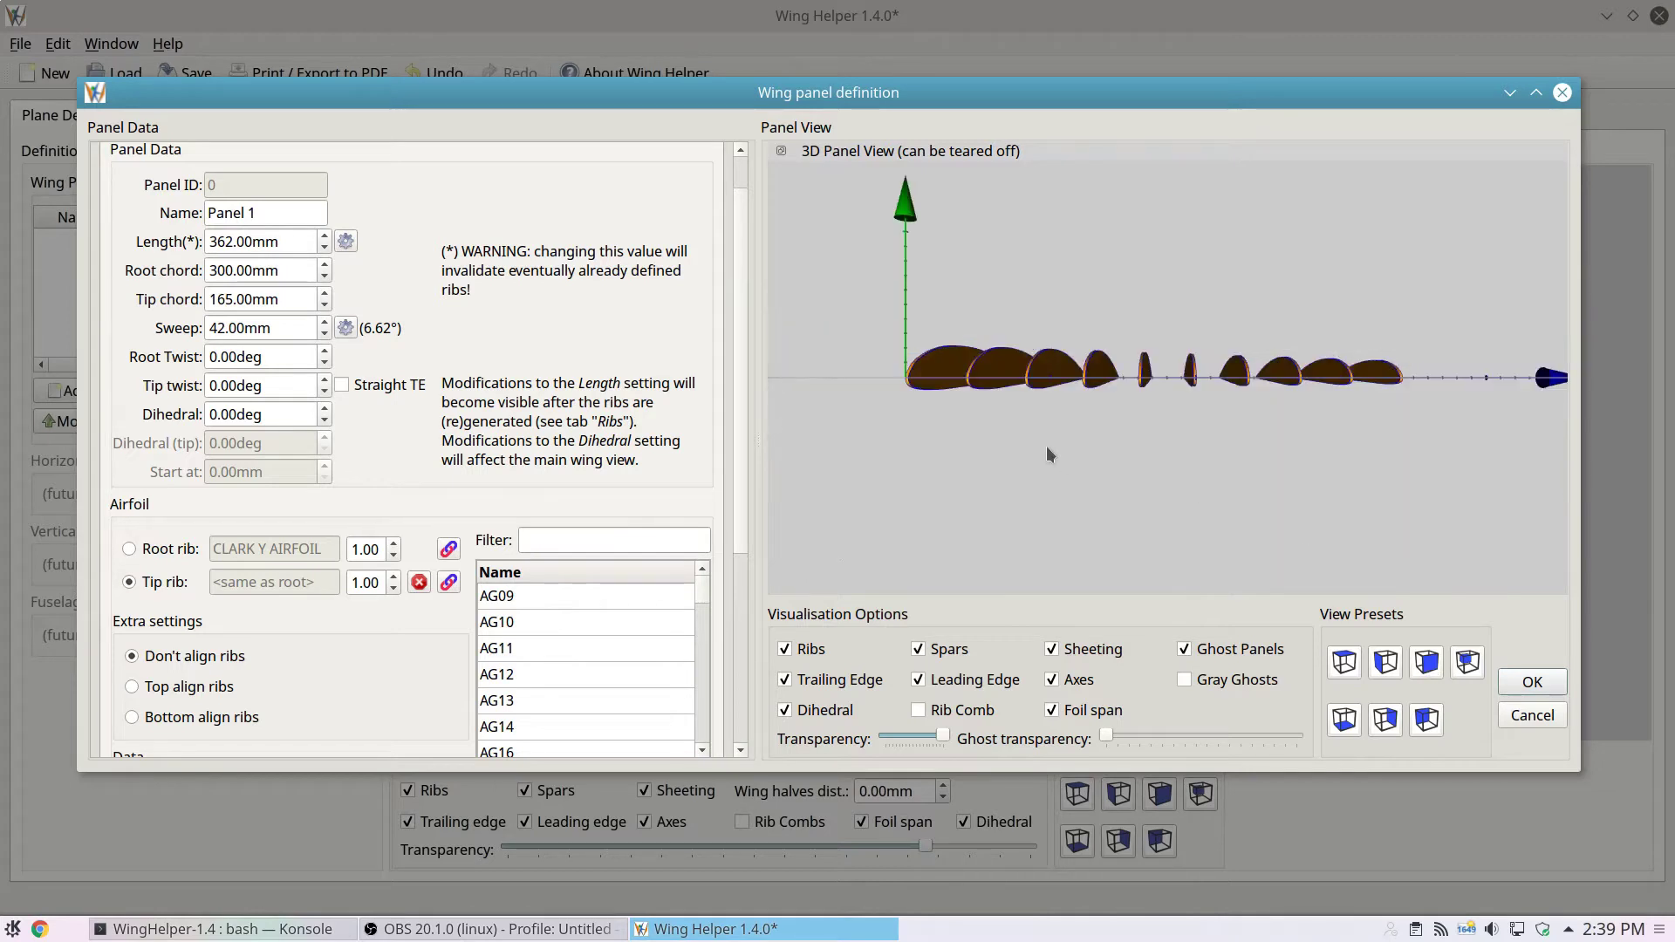
pyautogui.scroll(-3, 411, 644)
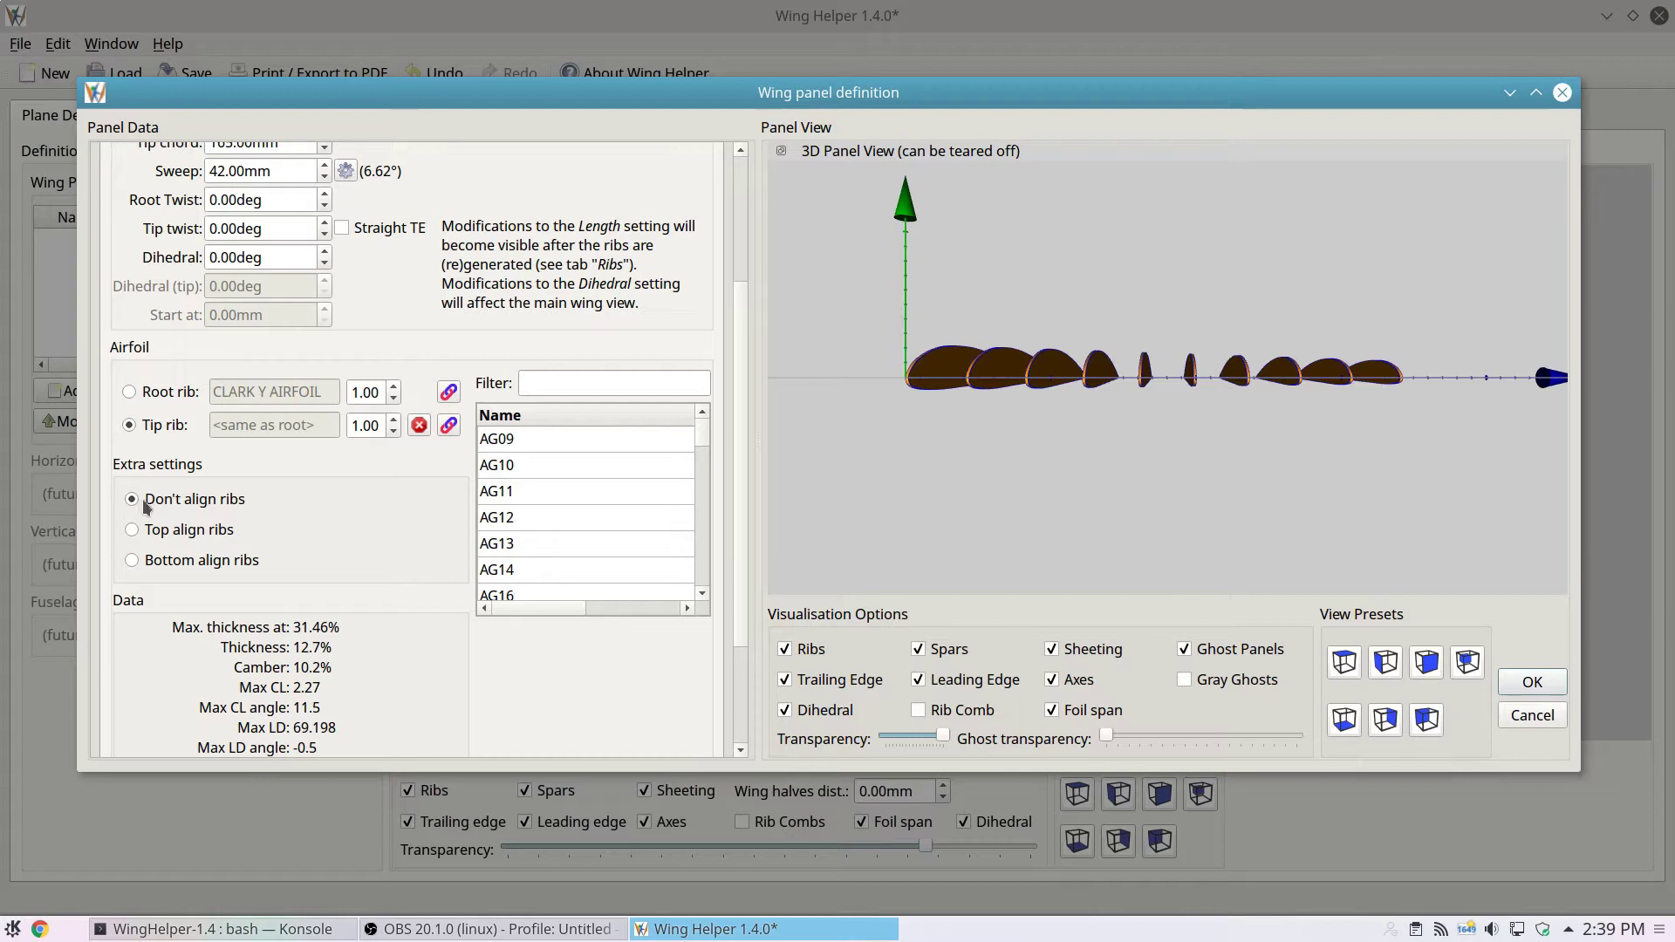
pyautogui.click(161, 536)
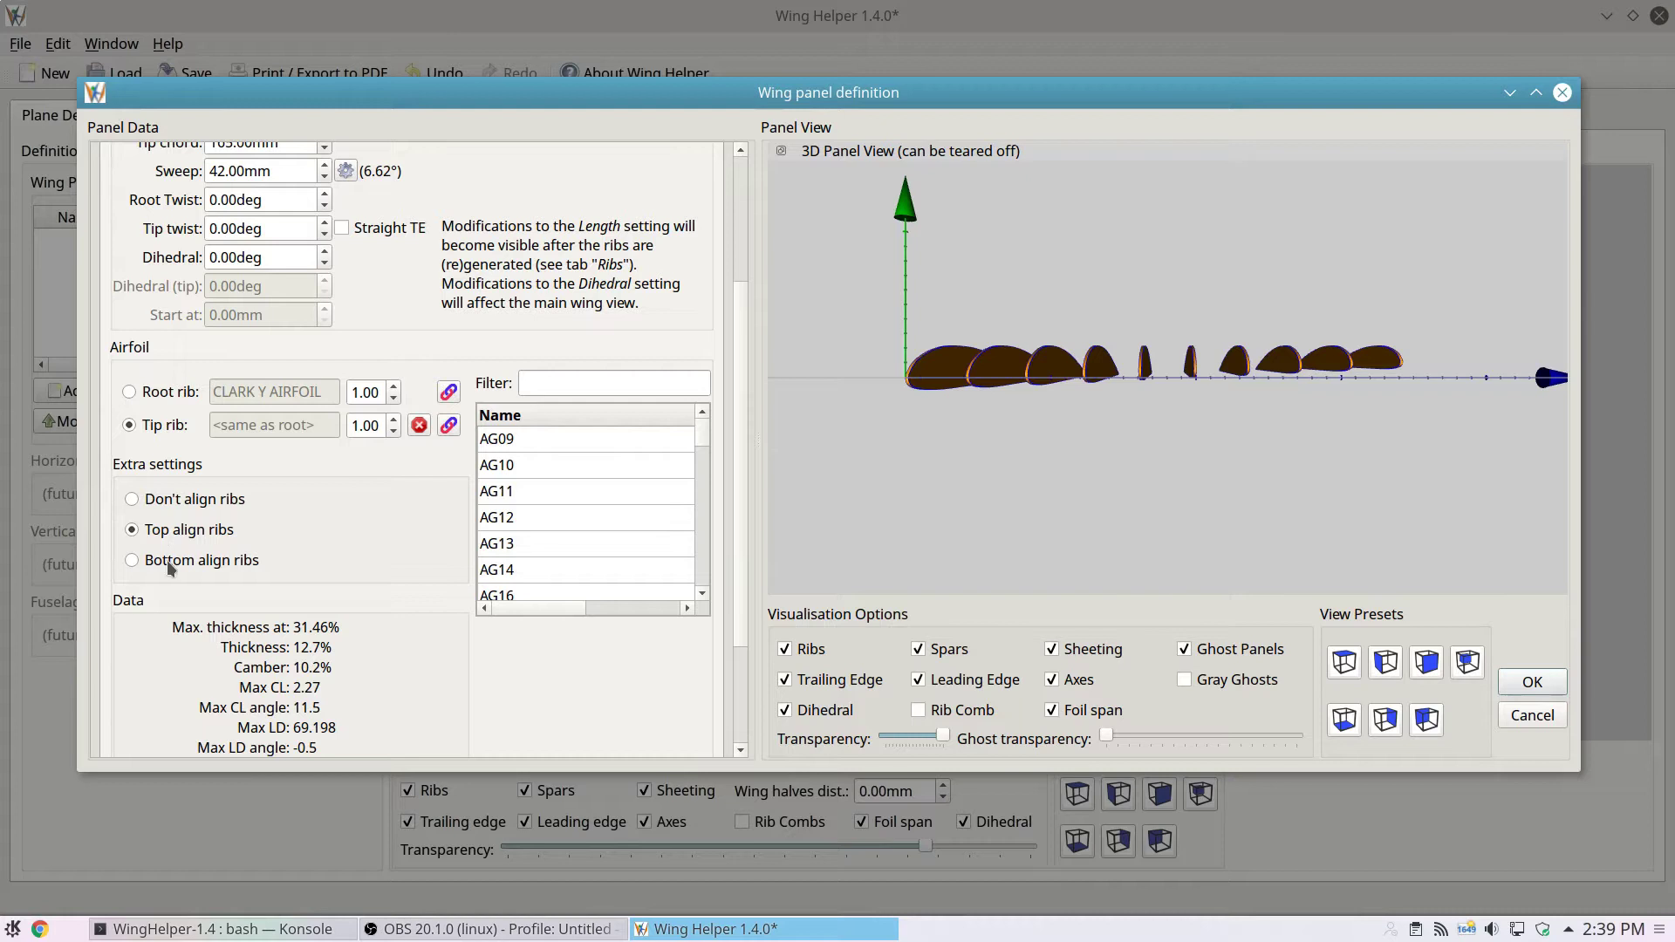
pyautogui.click(168, 563)
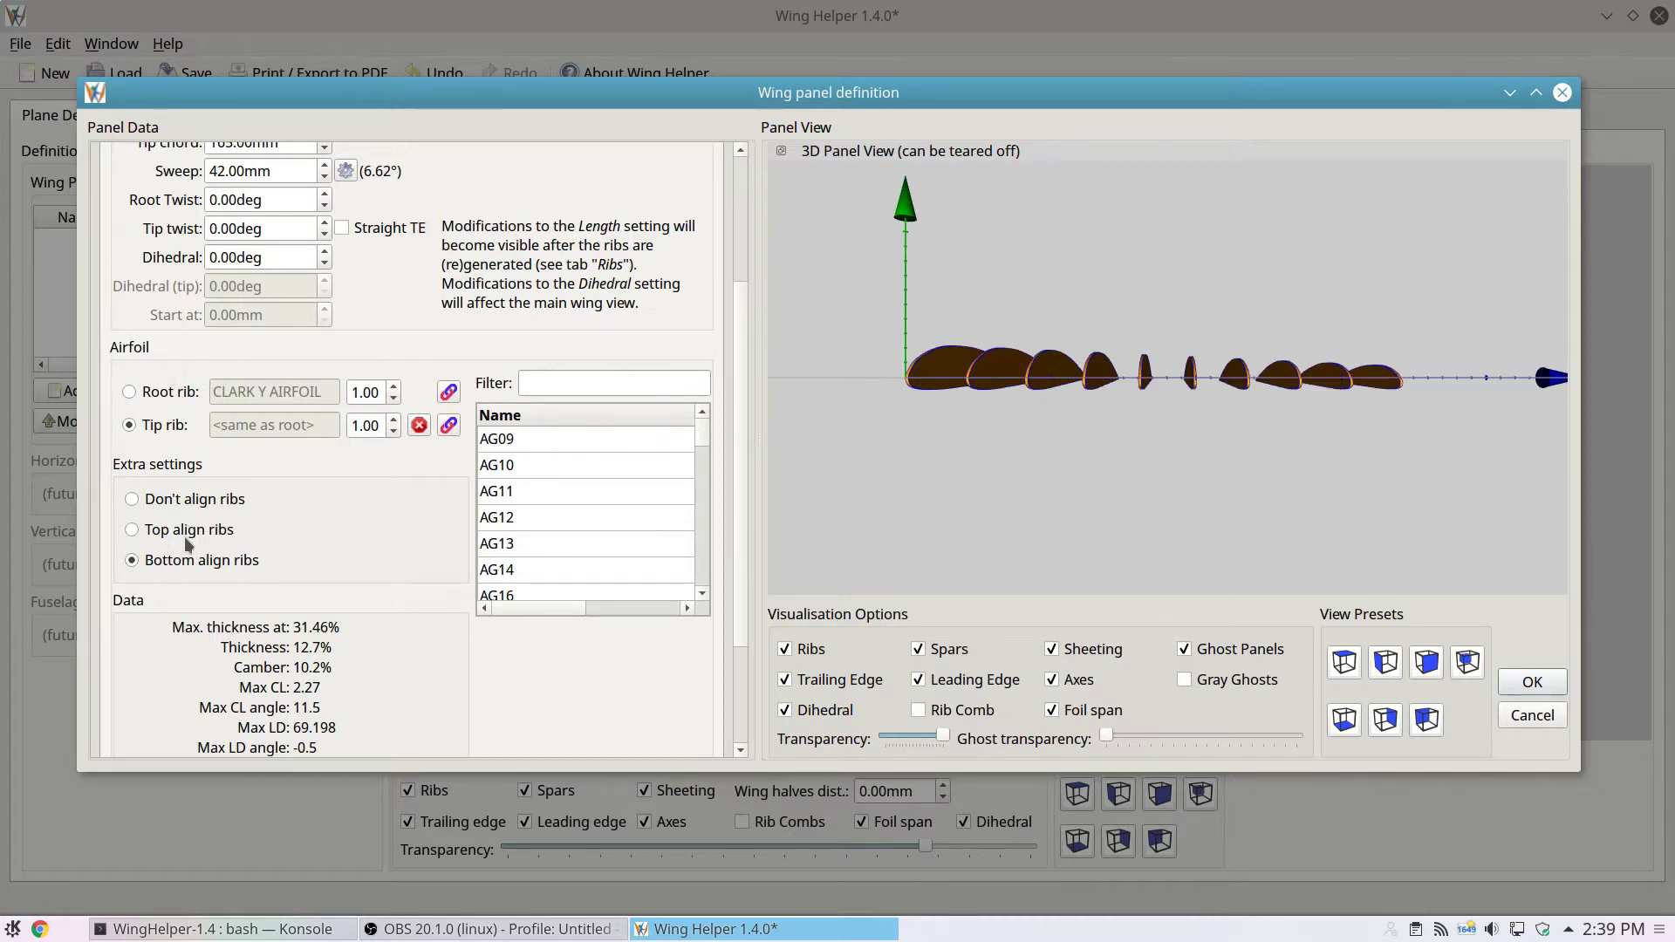
pyautogui.click(187, 528)
pyautogui.click(132, 500)
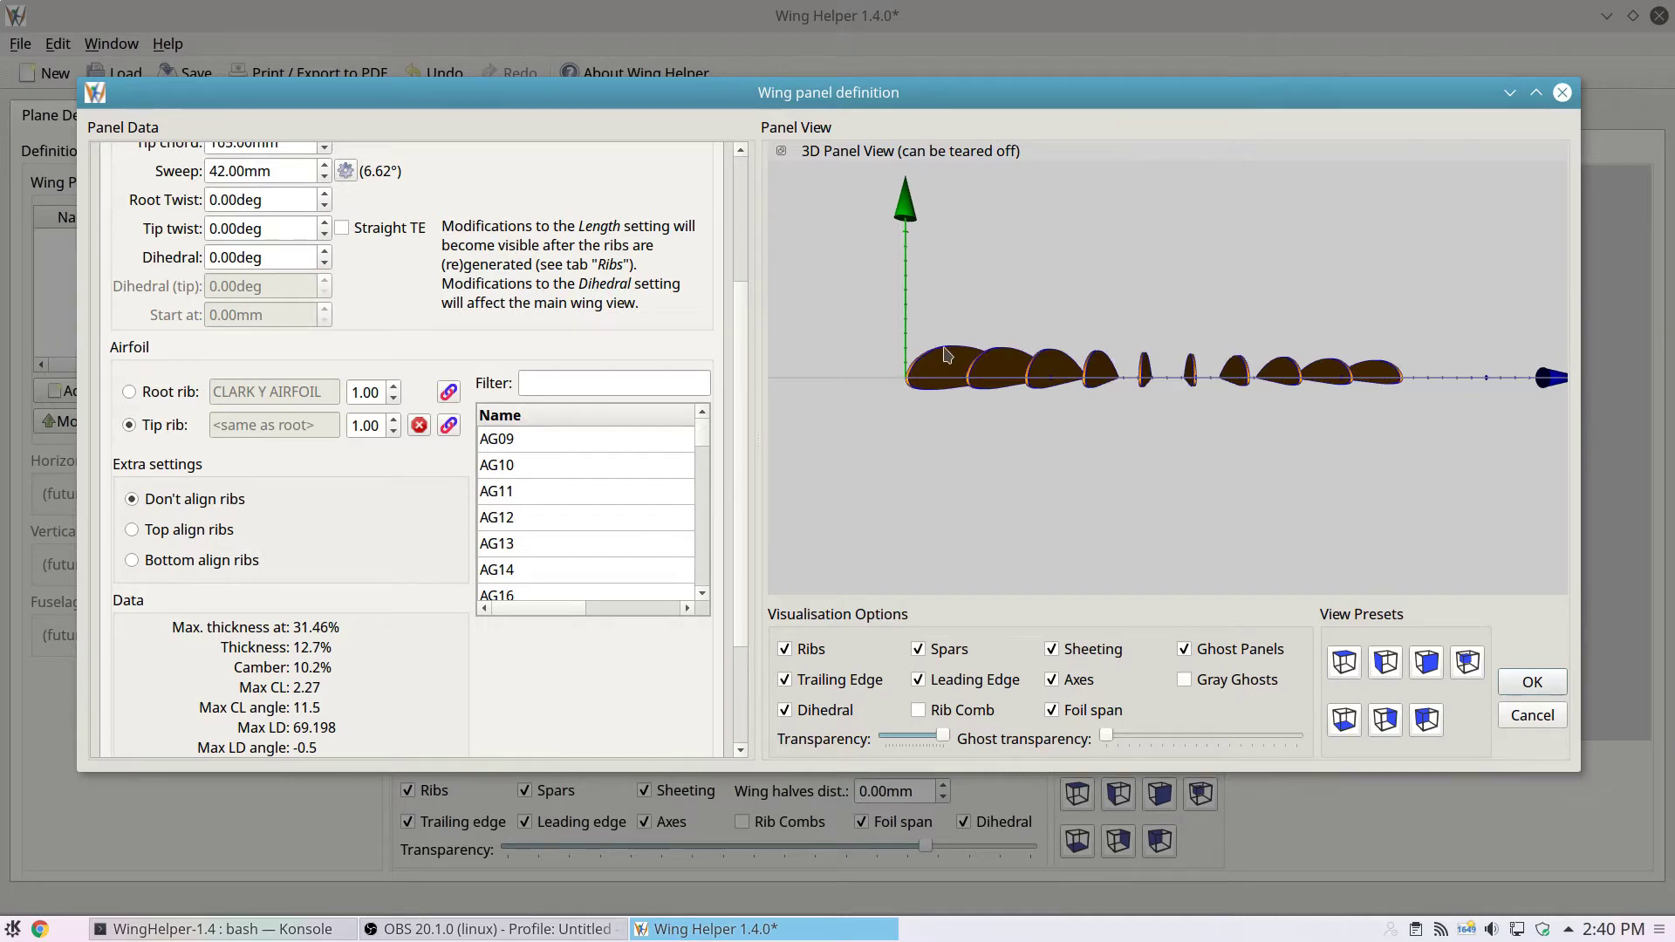
# - Browse the airfoil list, filter it by "clark" and by "ag", and clear the filter
pyautogui.moveTo(938, 373)
pyautogui.moveTo(700, 432); pyautogui.dragTo(698, 578)
pyautogui.moveTo(703, 569); pyautogui.dragTo(662, 438)
pyautogui.click(650, 382)
pyautogui.write('clark')
pyautogui.moveTo(706, 448); pyautogui.dragTo(693, 407)
pyautogui.doubleClick(640, 380)
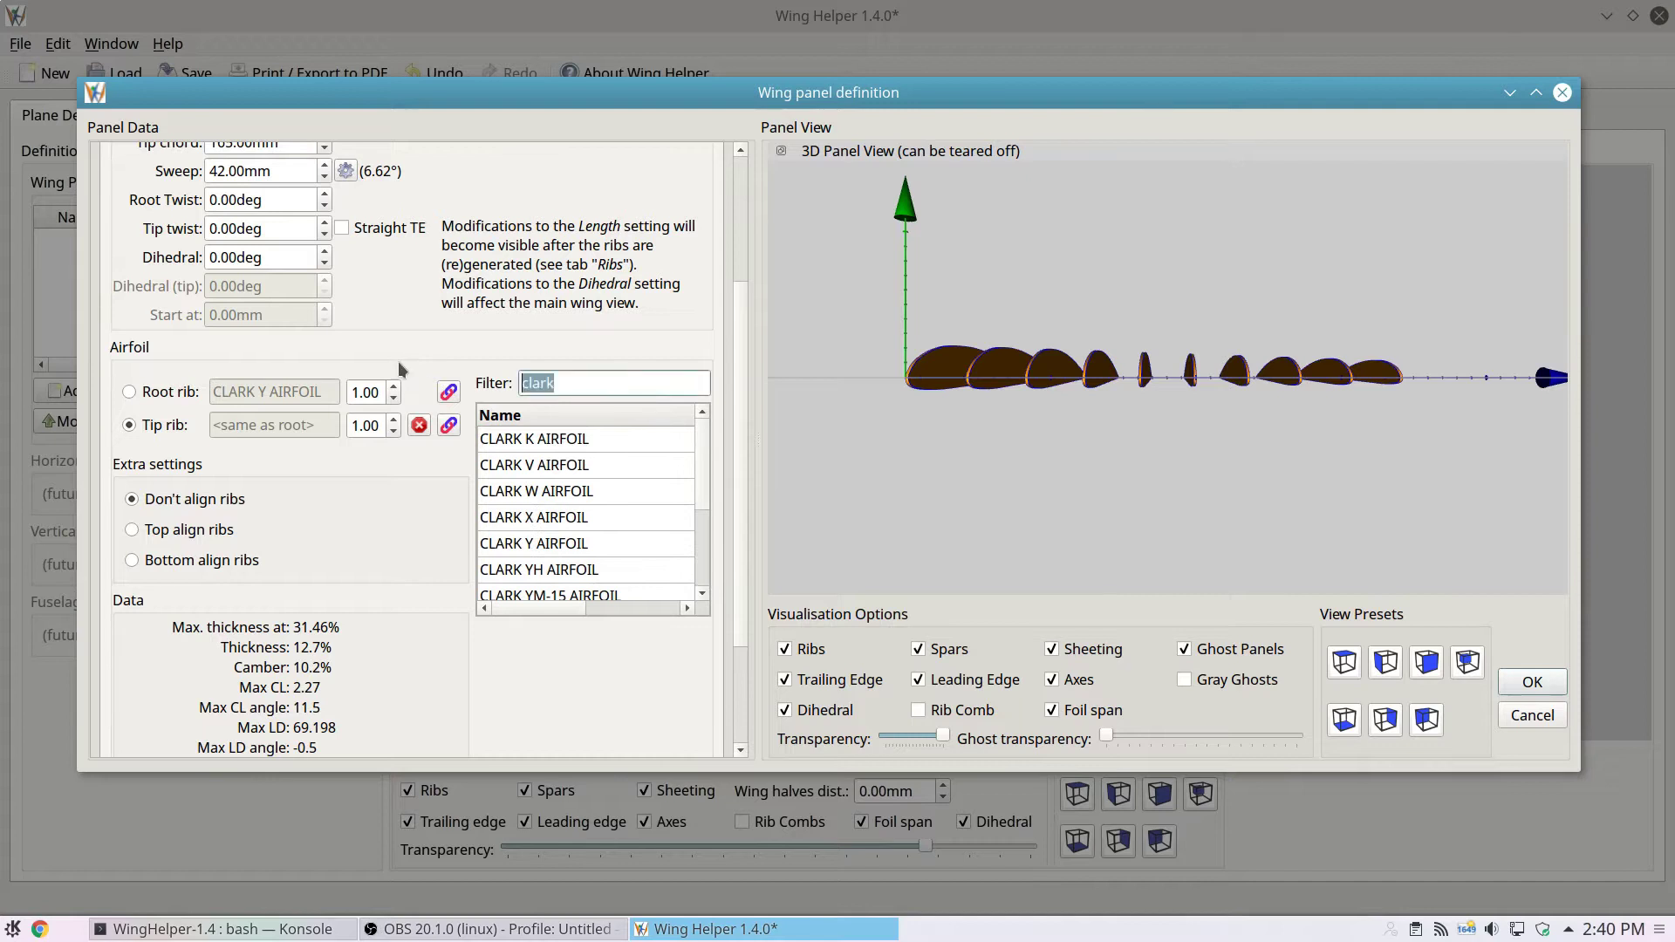
pyautogui.write('ag')
pyautogui.moveTo(705, 432)
pyautogui.mouseDown()
pyautogui.moveTo(703, 532)
pyautogui.moveTo(687, 471)
pyautogui.moveTo(704, 419)
pyautogui.mouseUp()
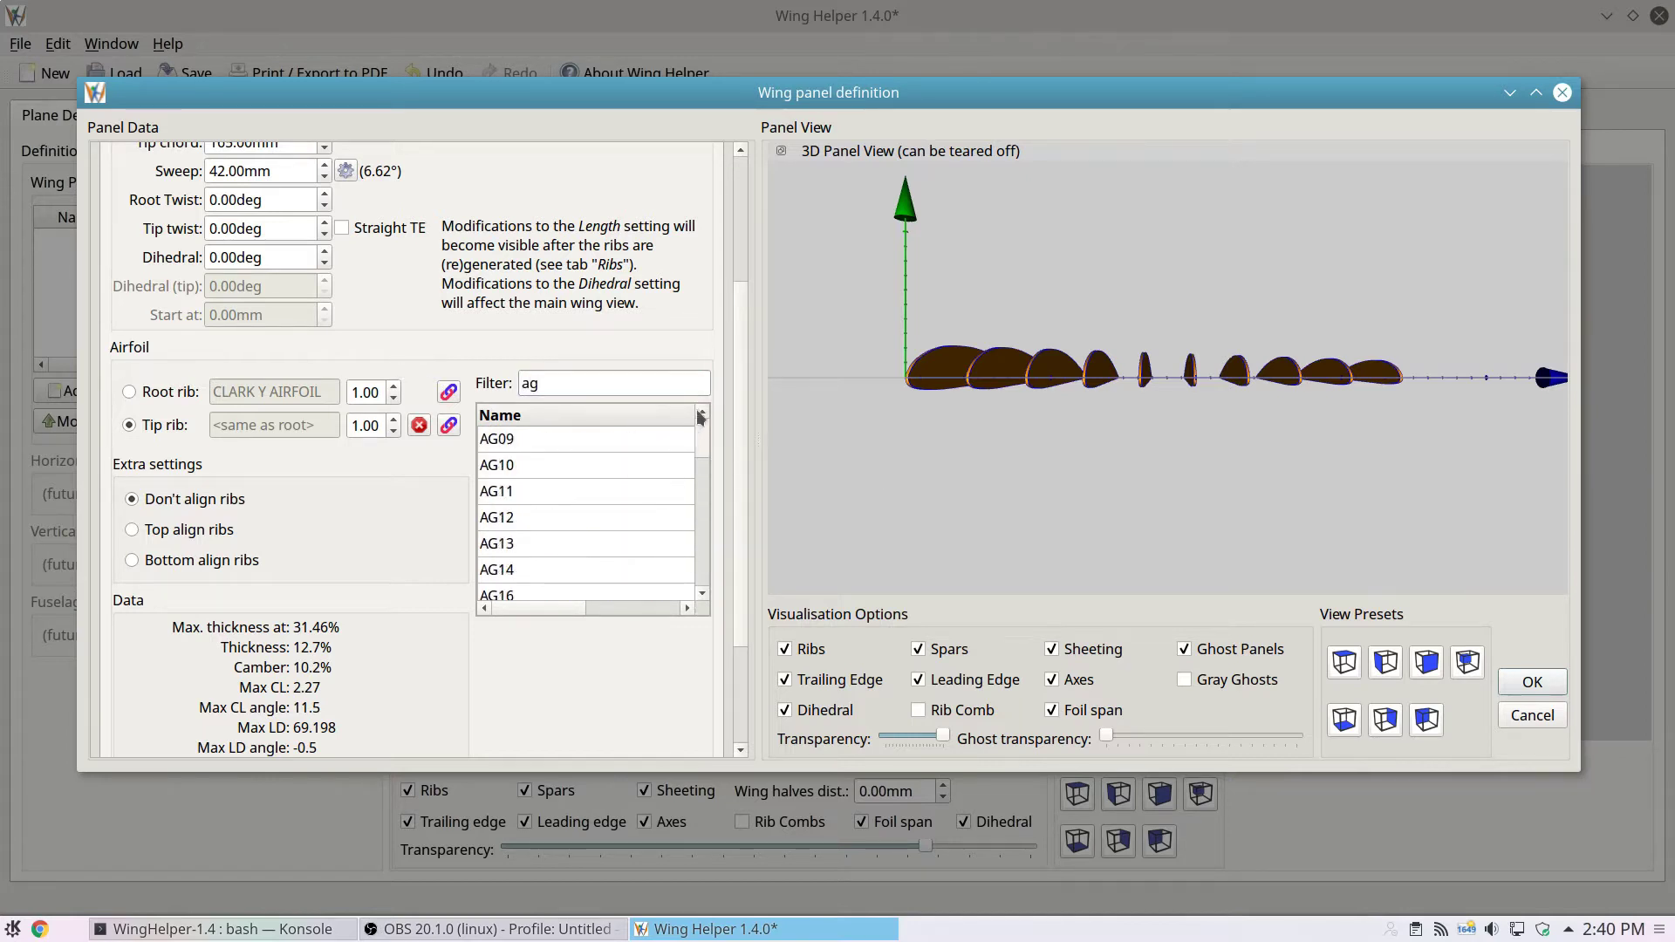
pyautogui.doubleClick(536, 383)
pyautogui.press('BackSpace')
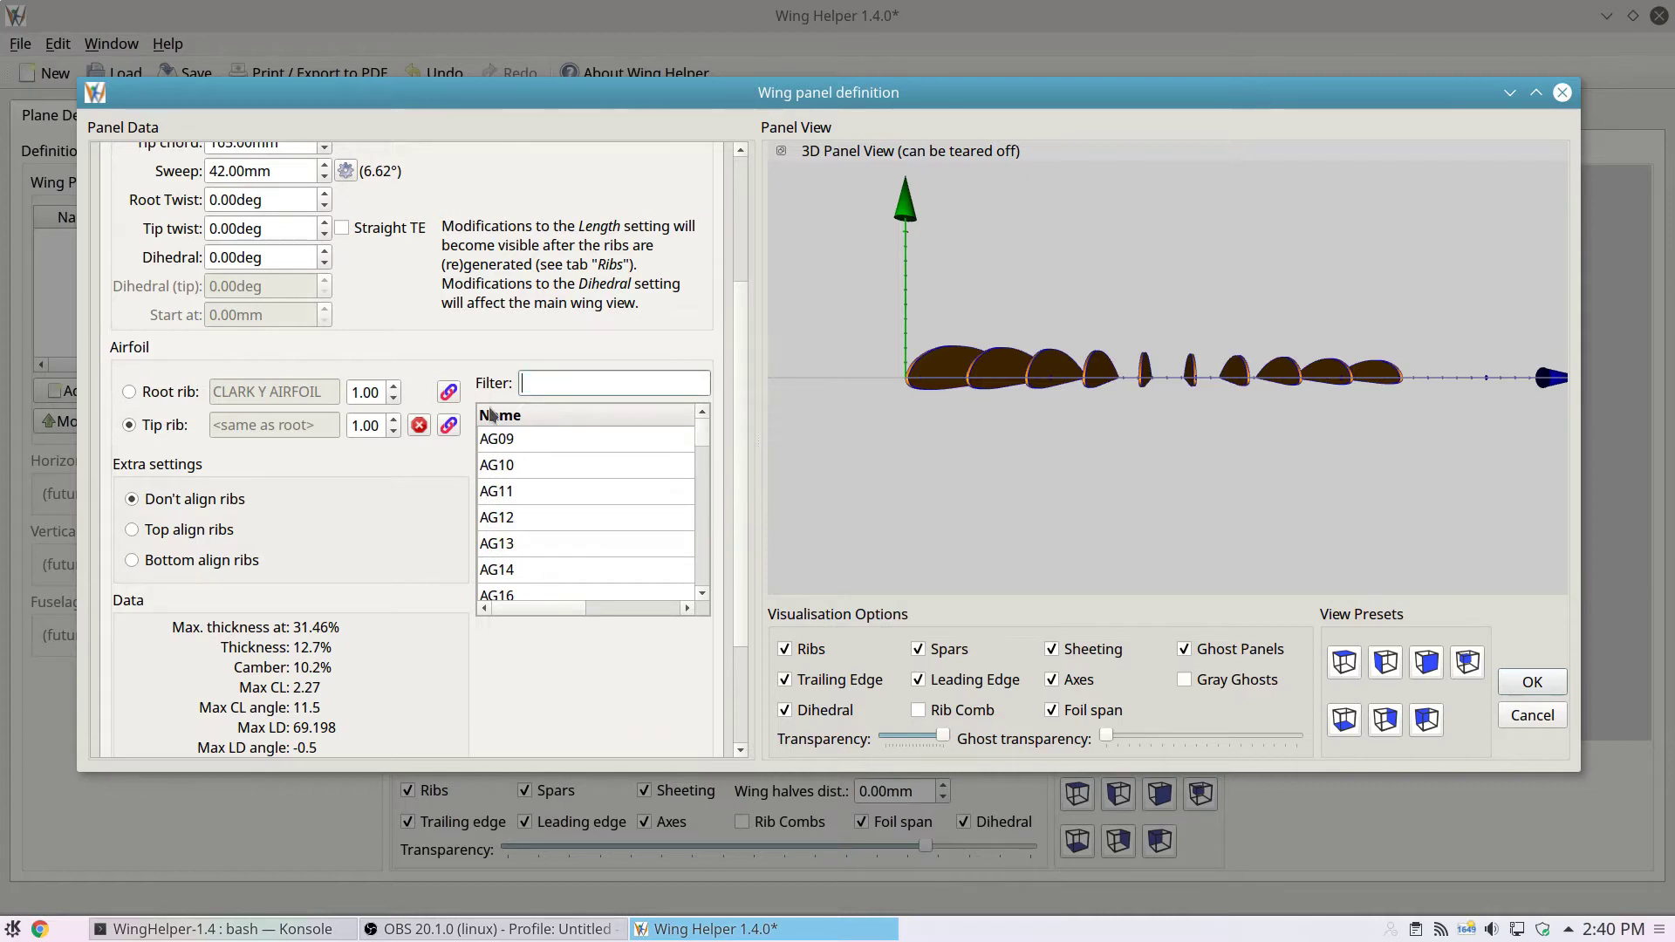
# - Try scaling the root rib's airfoil up to 1.30, and return the factor to 1.00
pyautogui.scroll(5, 391, 547)
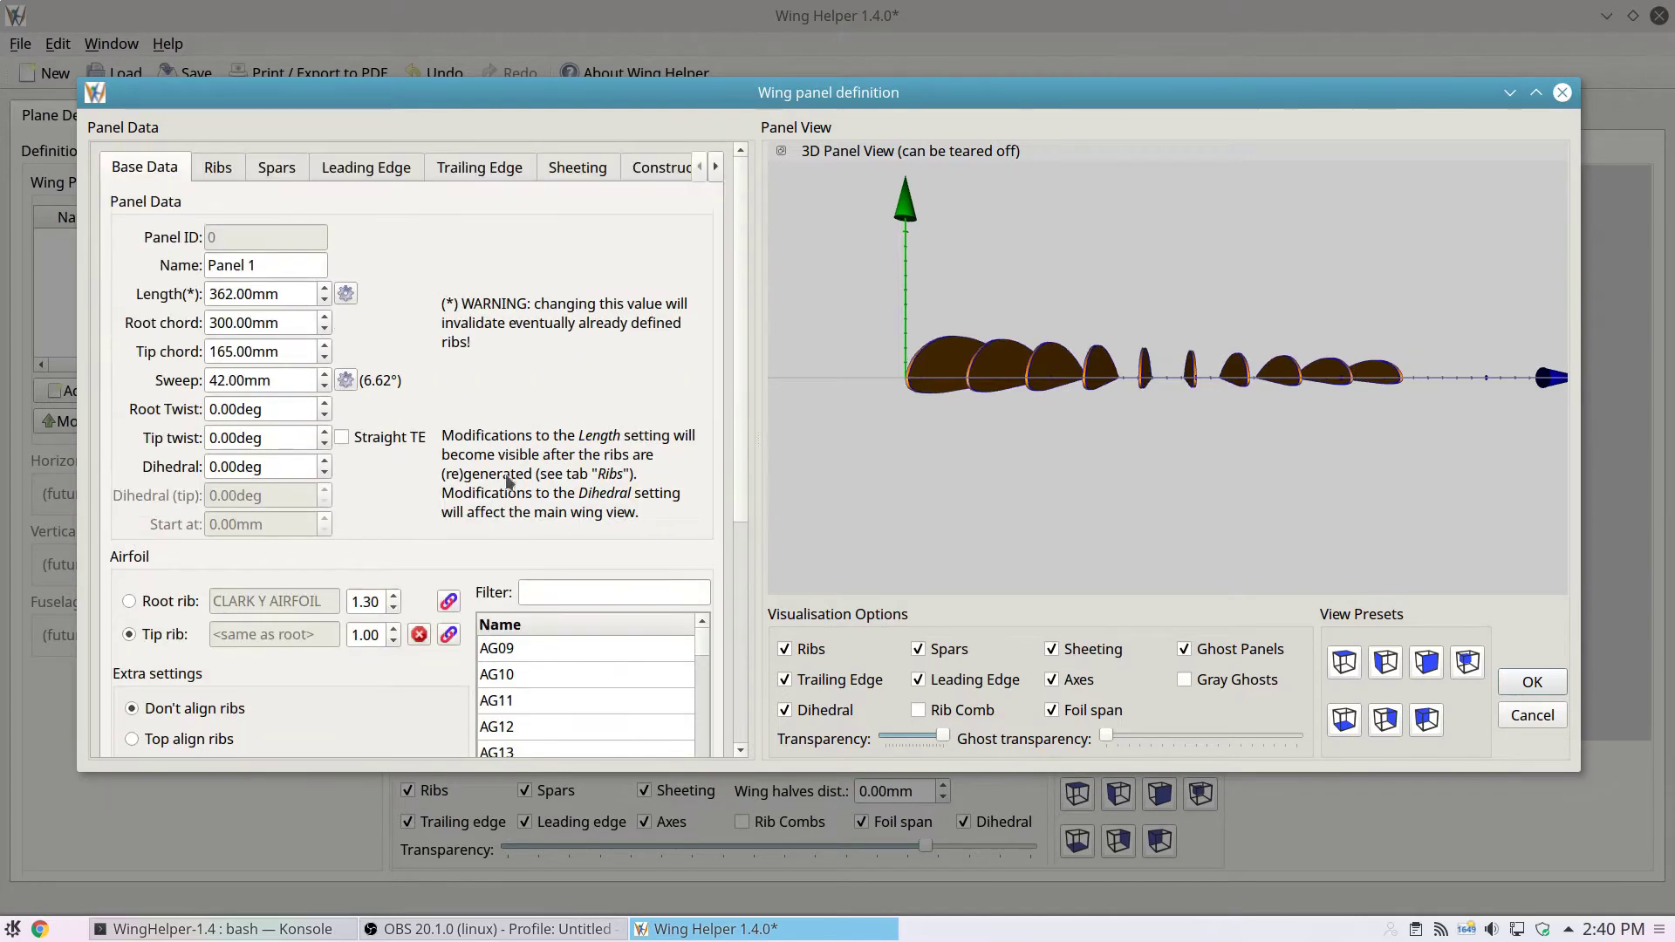
pyautogui.scroll(-3, 380, 600)
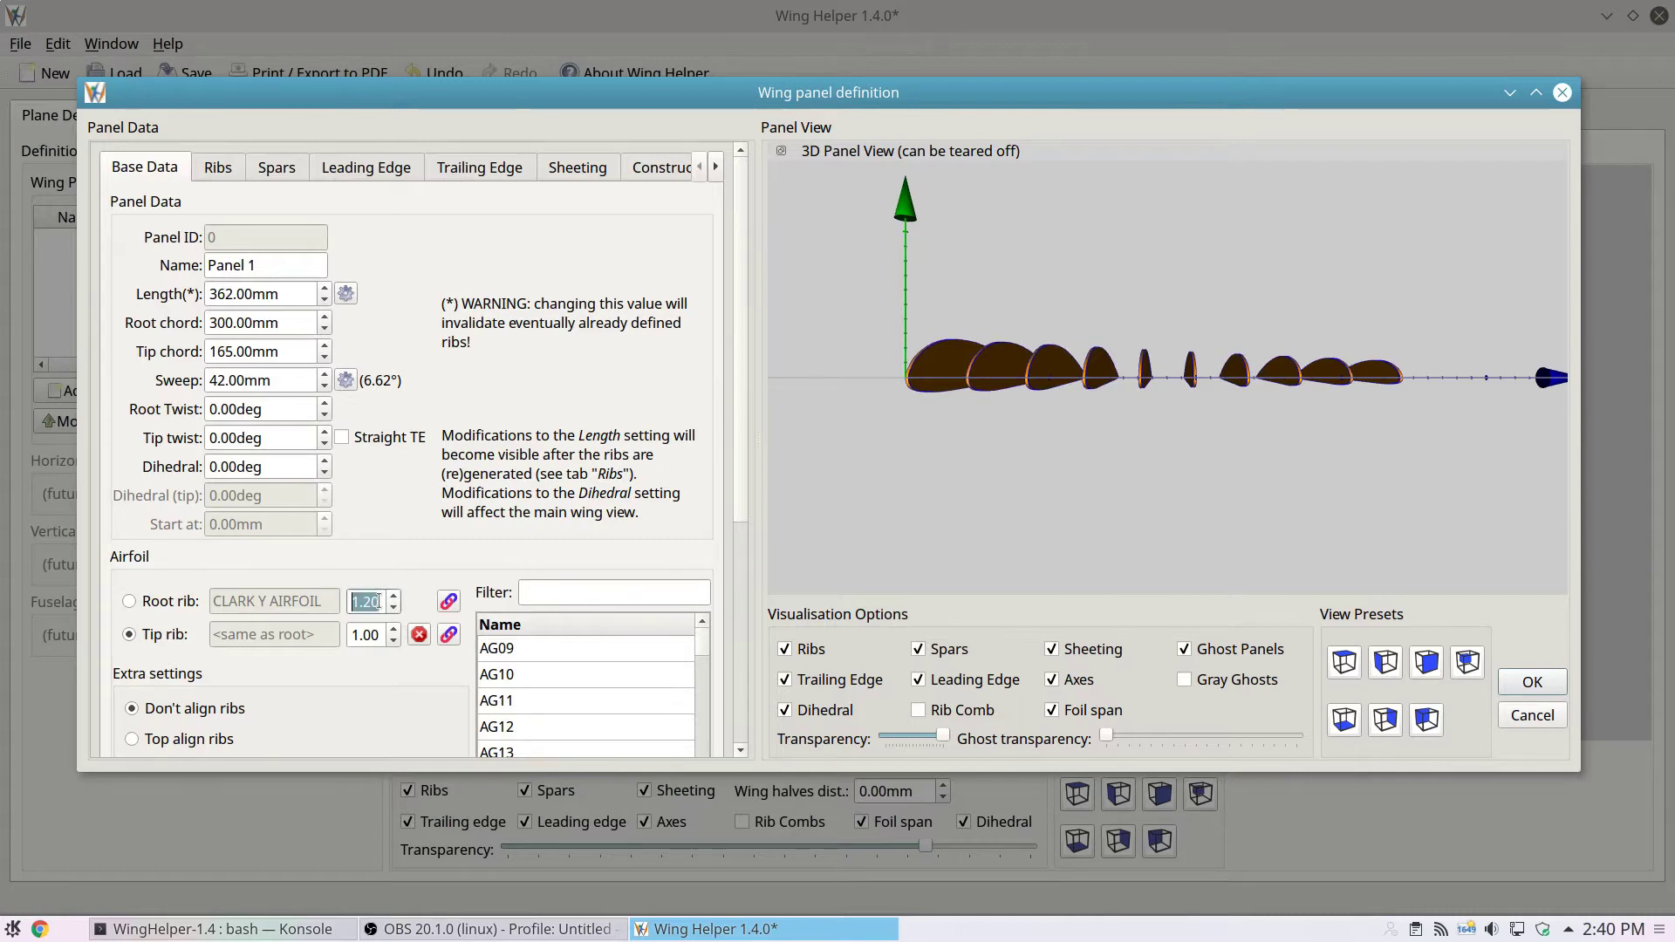
pyautogui.click(476, 438)
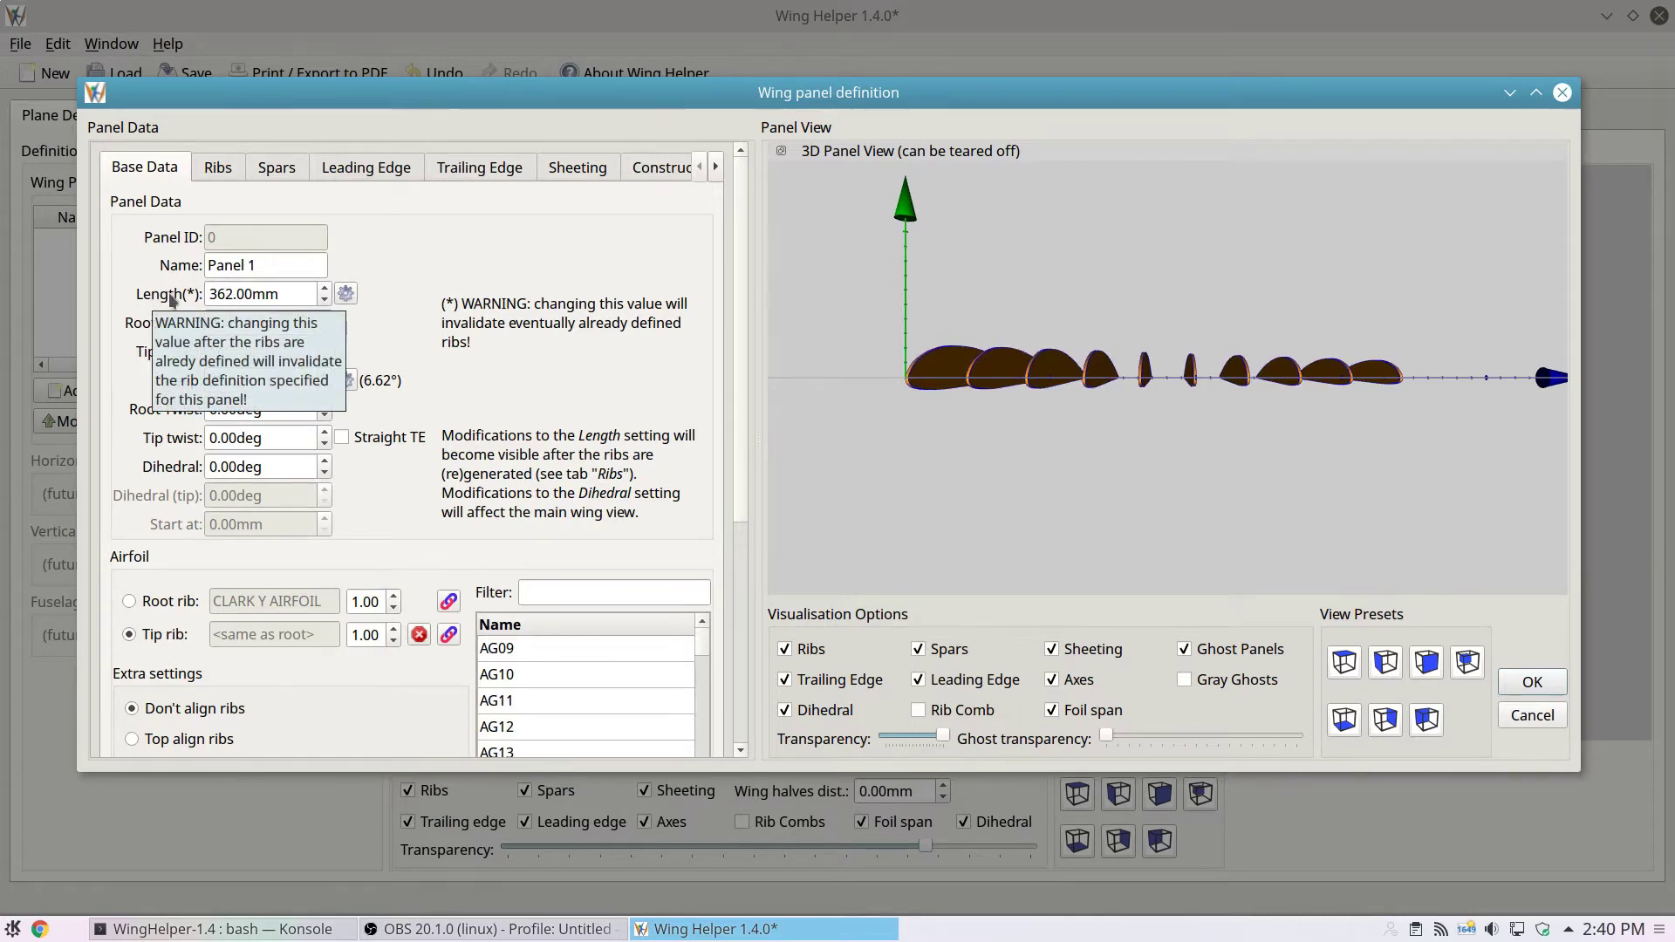
# - Set the panel length to 400 mm and regenerate its 10 ribs
pyautogui.moveTo(1085, 349); pyautogui.dragTo(1204, 410)
pyautogui.moveTo(282, 294); pyautogui.dragTo(94, 396)
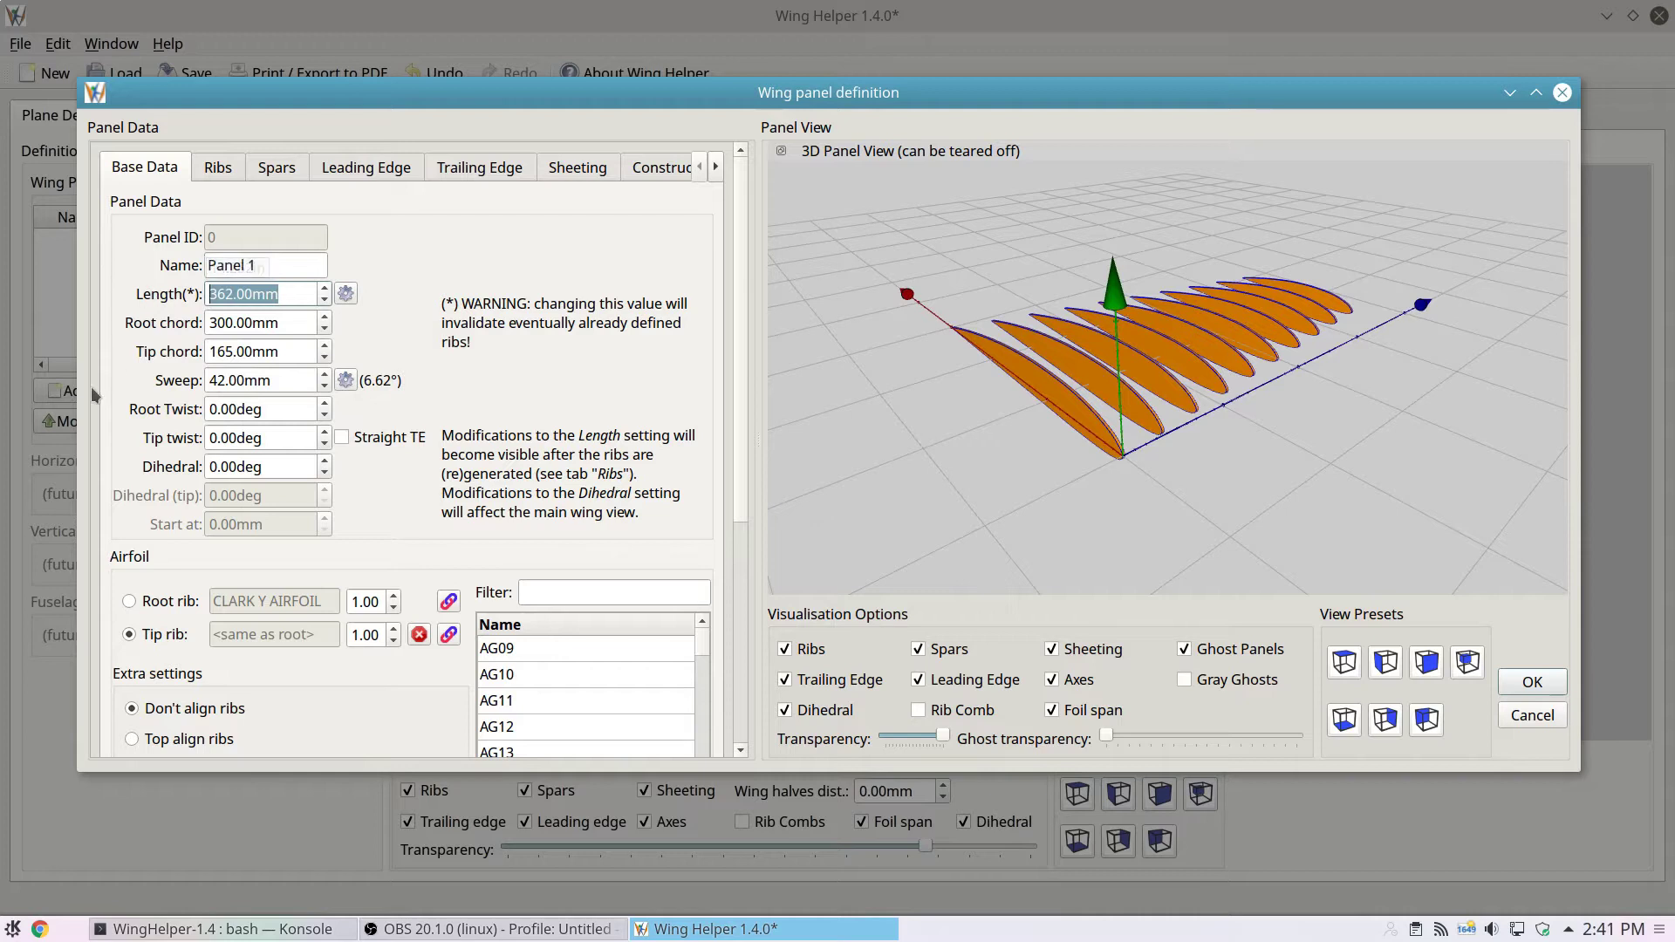
pyautogui.write('400mm')
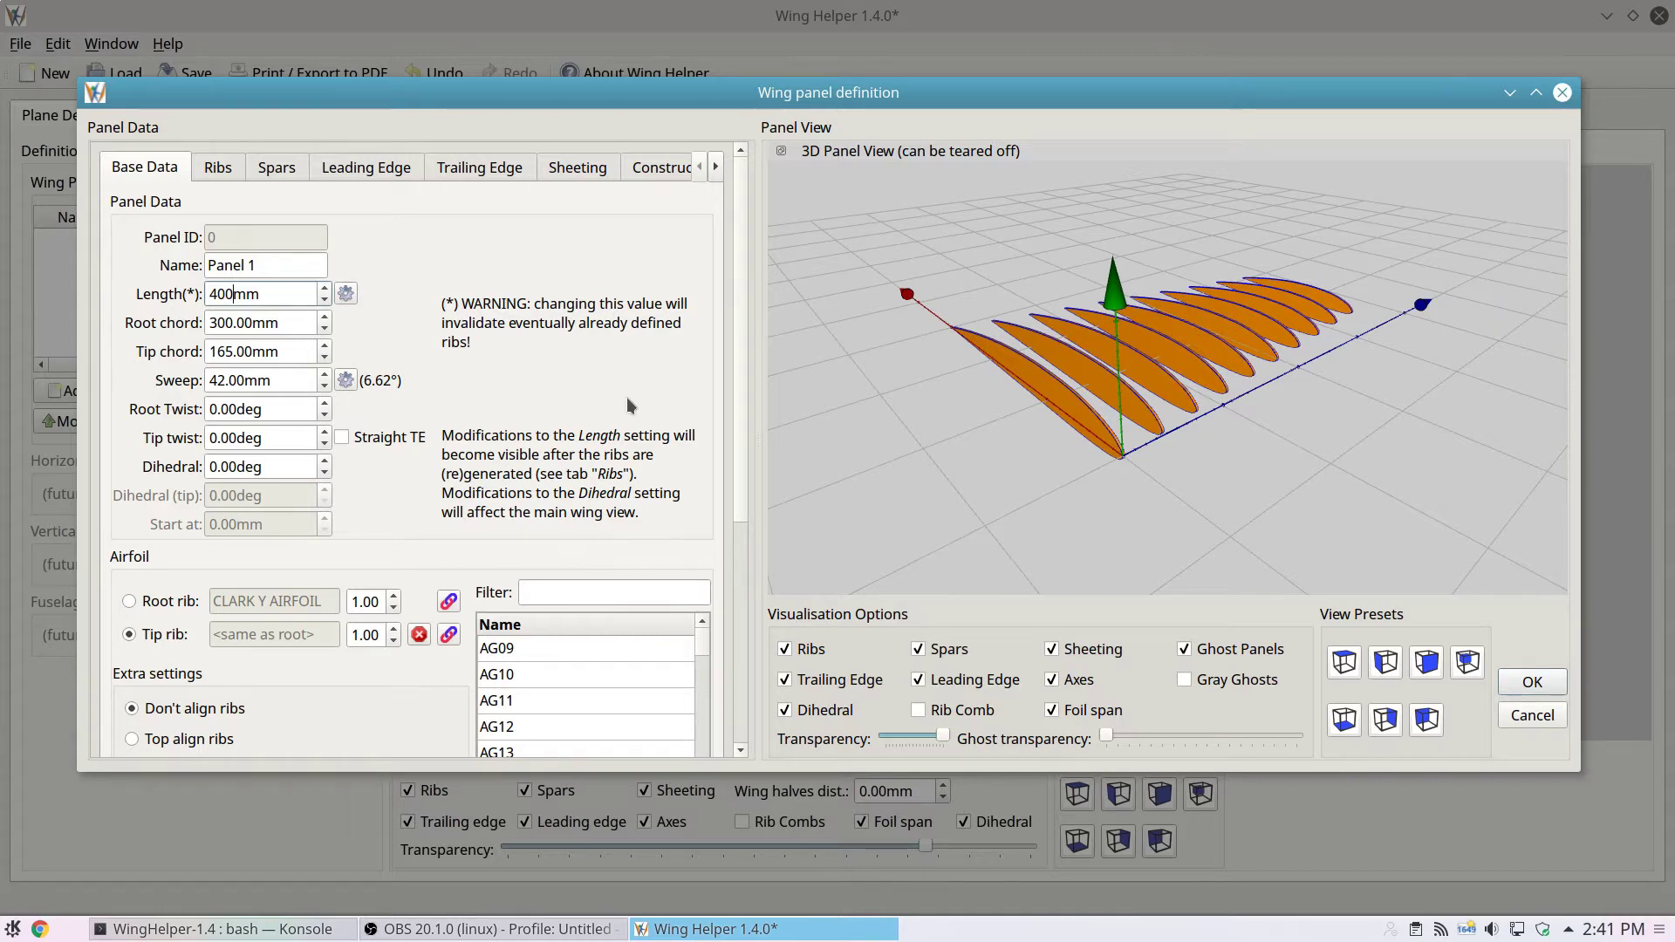
pyautogui.moveTo(256, 293)
pyautogui.click(217, 171)
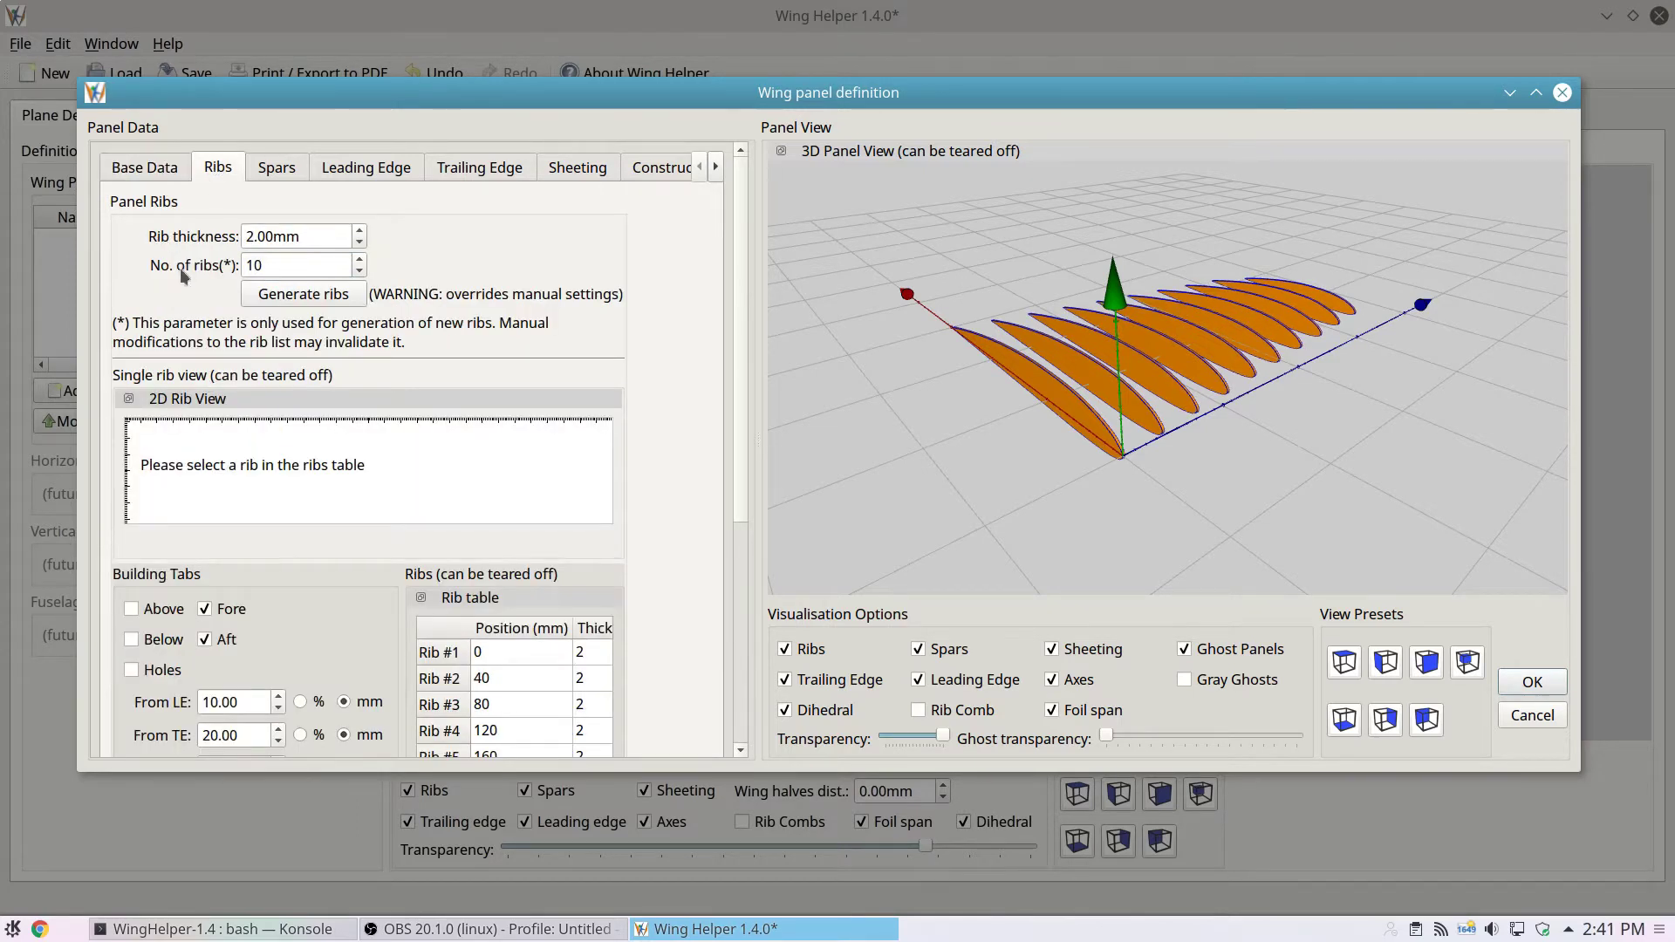
pyautogui.click(274, 297)
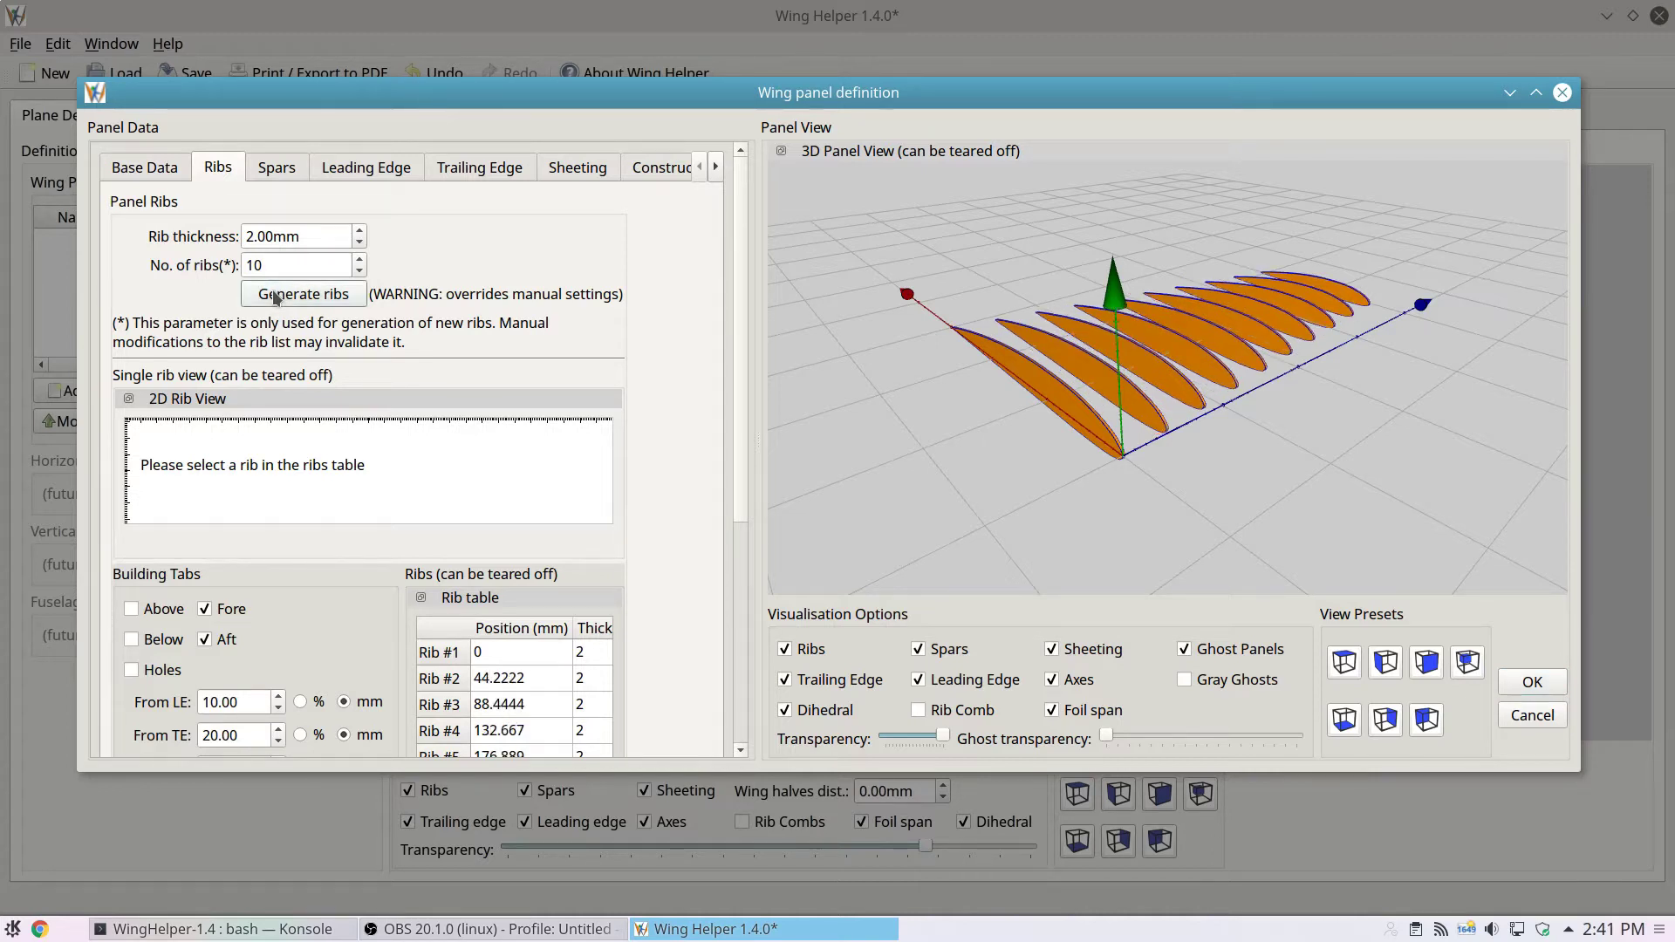
# - Set the rib thickness to 3 mm and the number of ribs to 12, and return to the panel's base data
pyautogui.scroll(5, 316, 236)
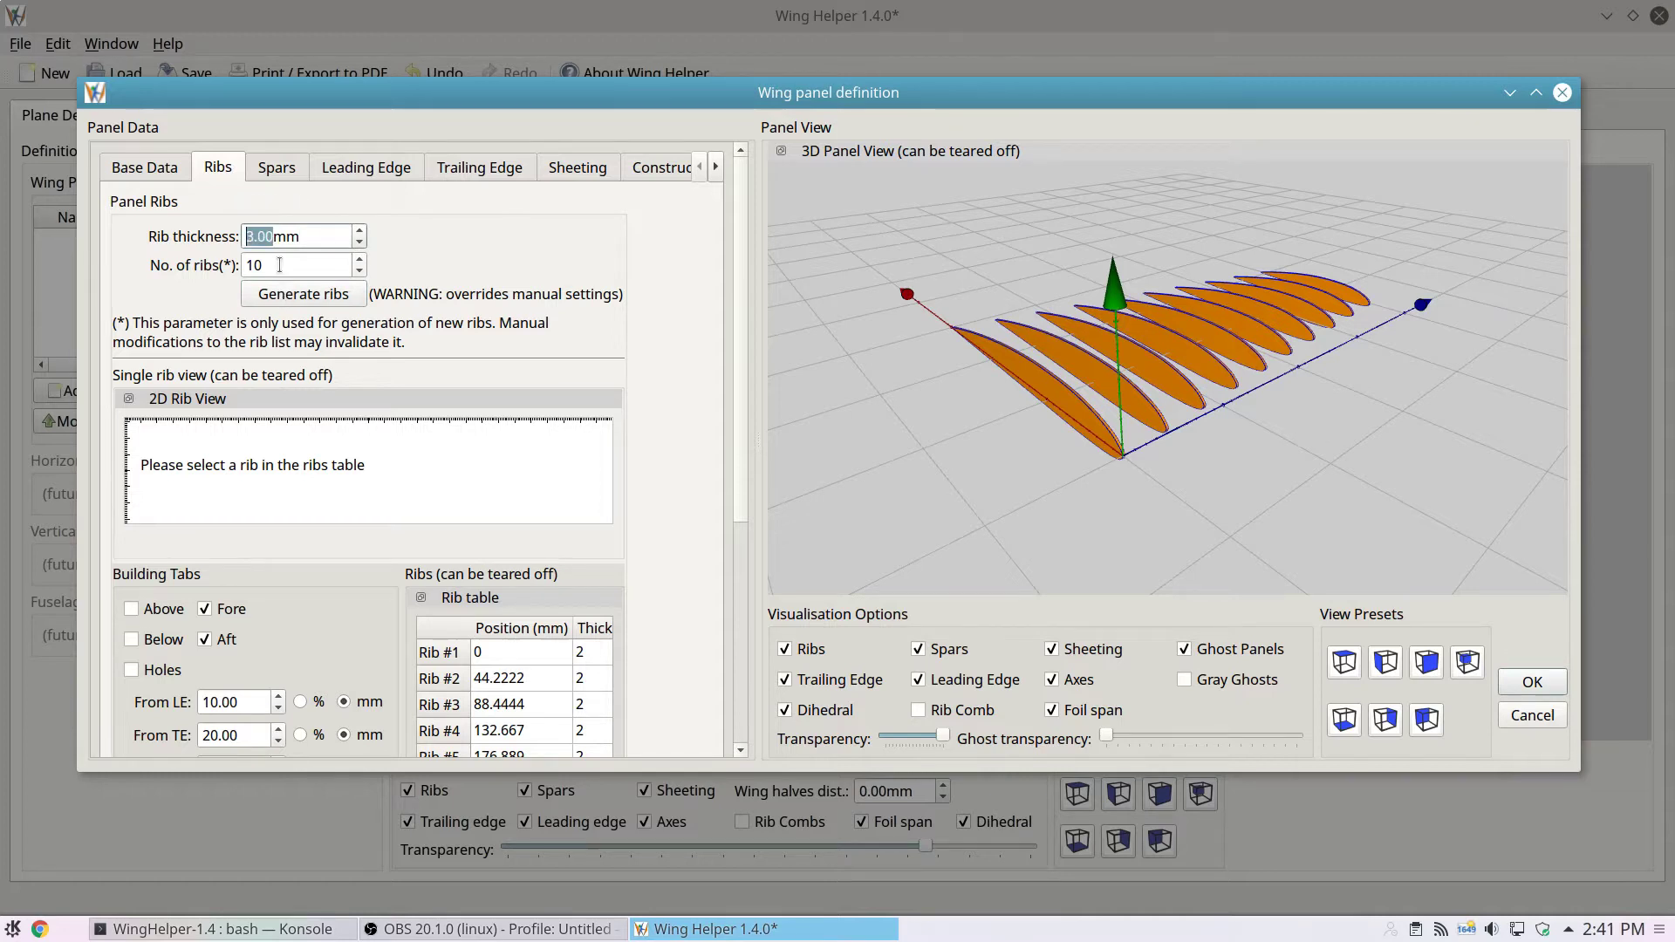
pyautogui.scroll(2, 279, 264)
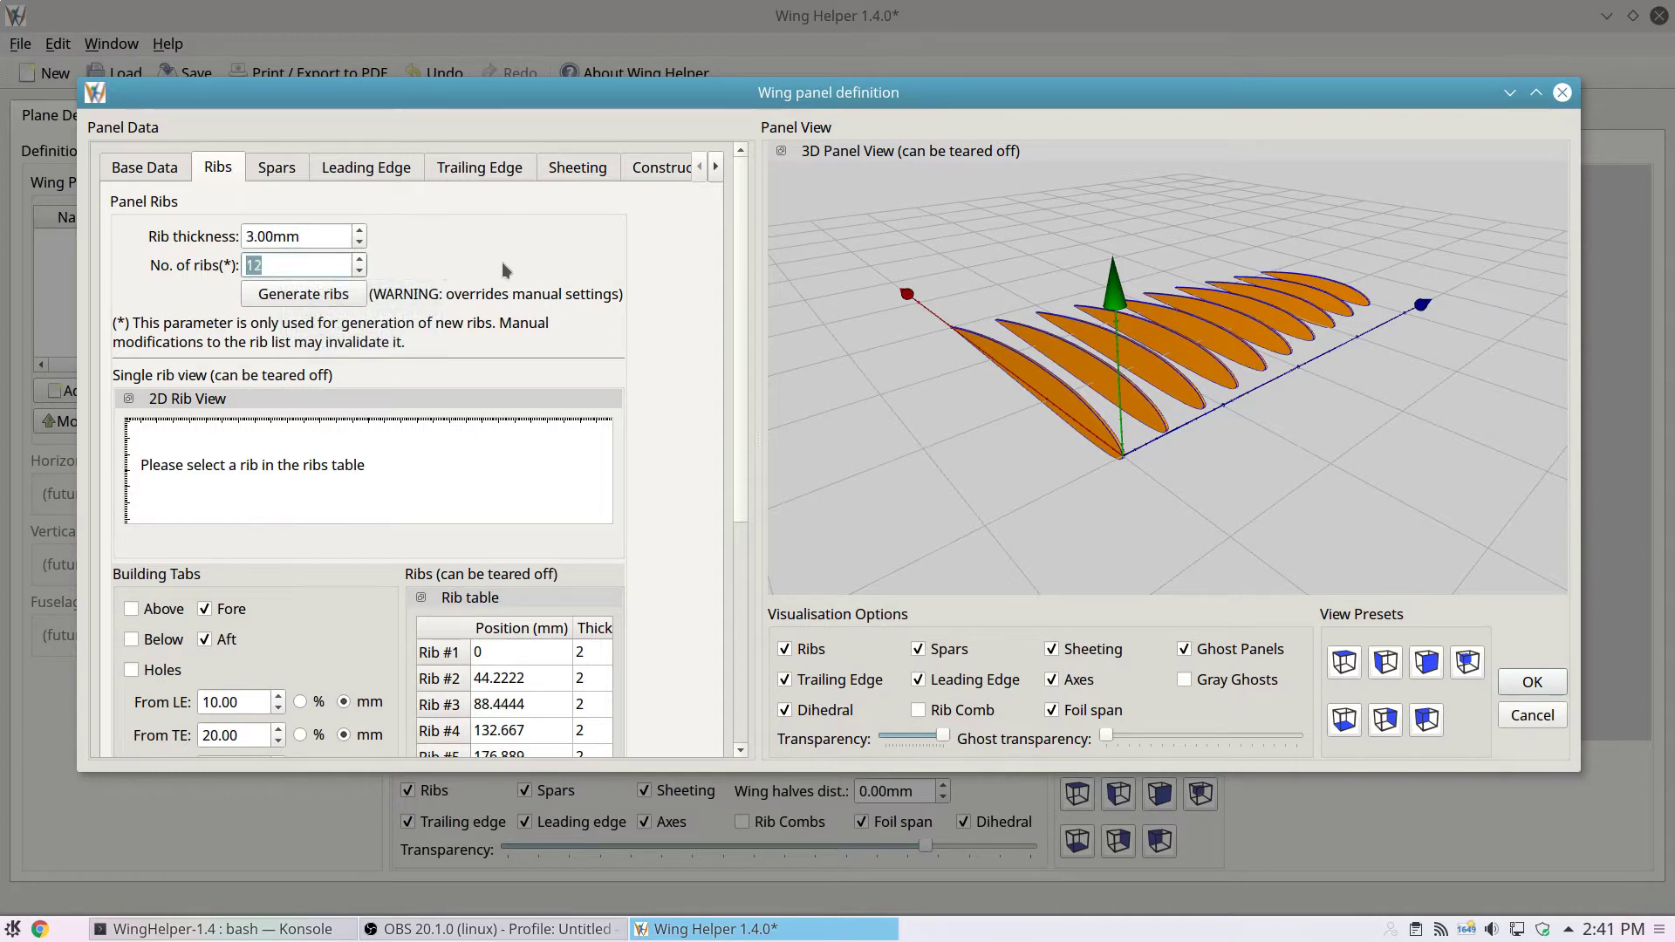
pyautogui.click(165, 169)
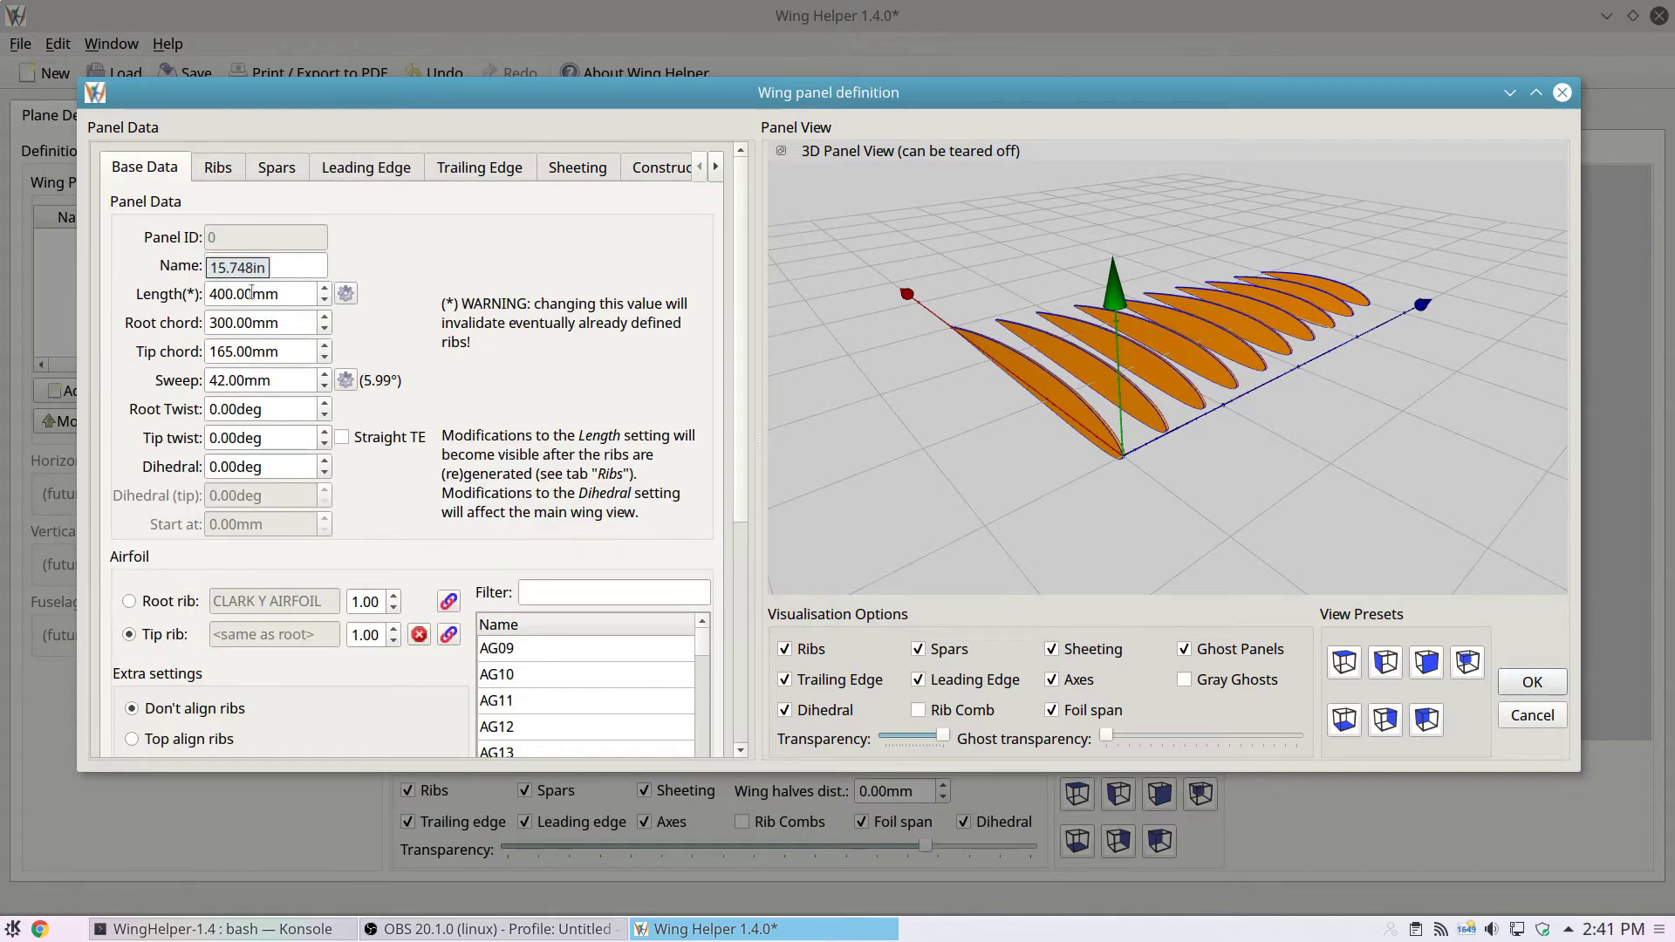
# - Generate the panel's 12 ribs with 3 mm thickness and enlarge the panel definition window downward
pyautogui.click(218, 168)
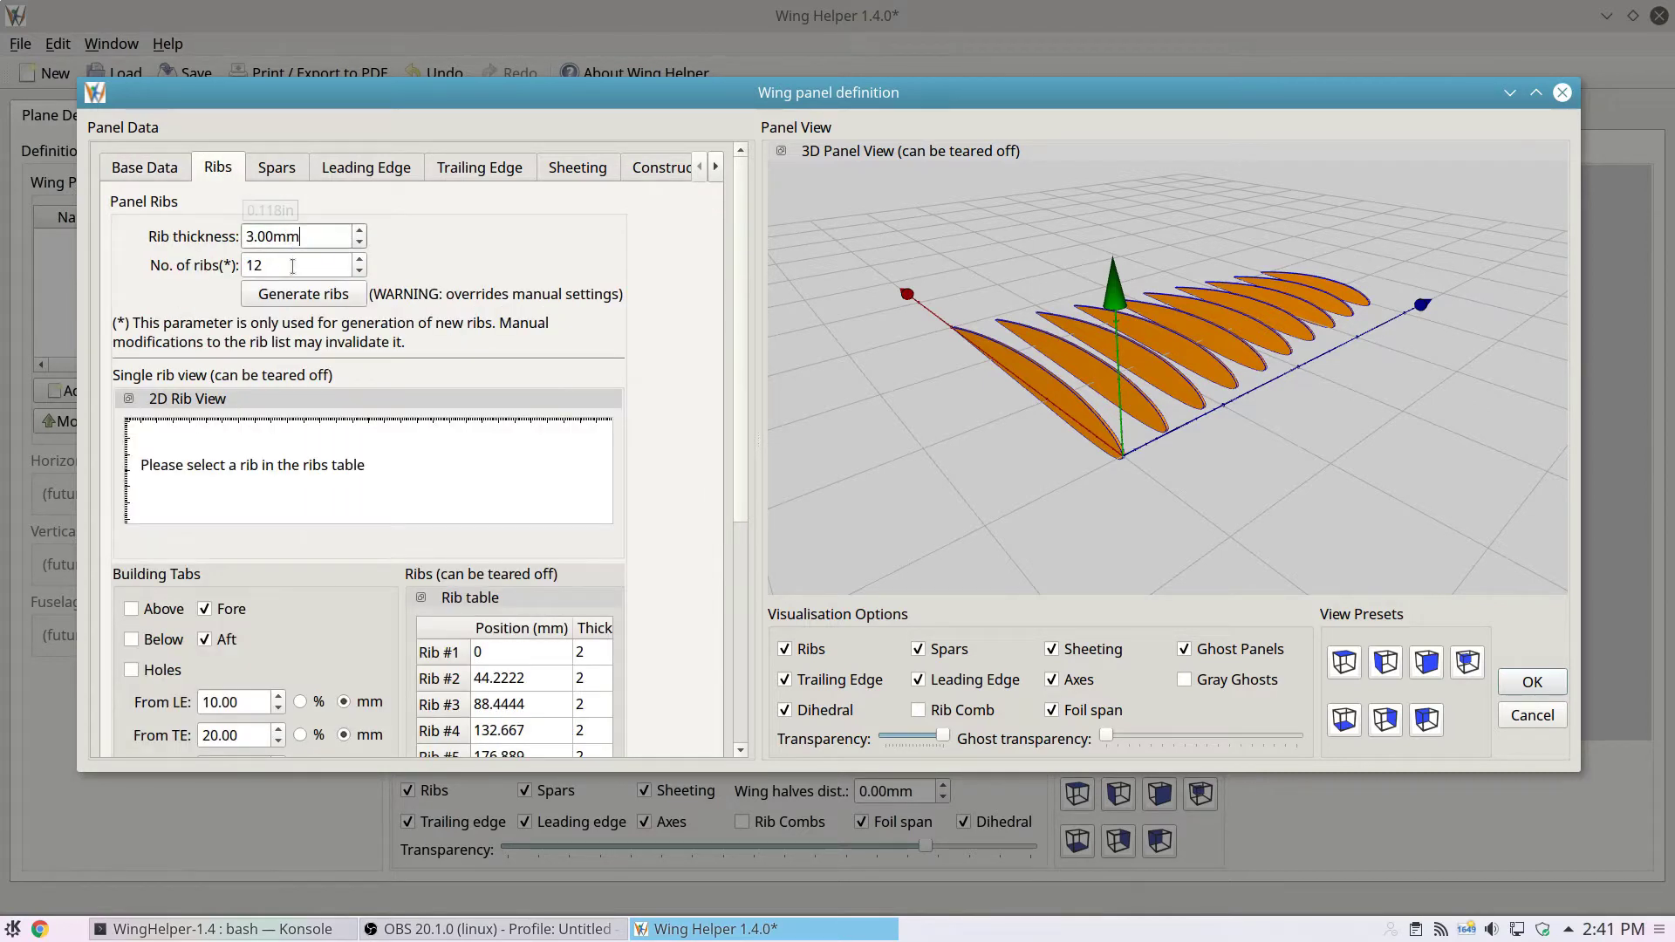
pyautogui.click(349, 297)
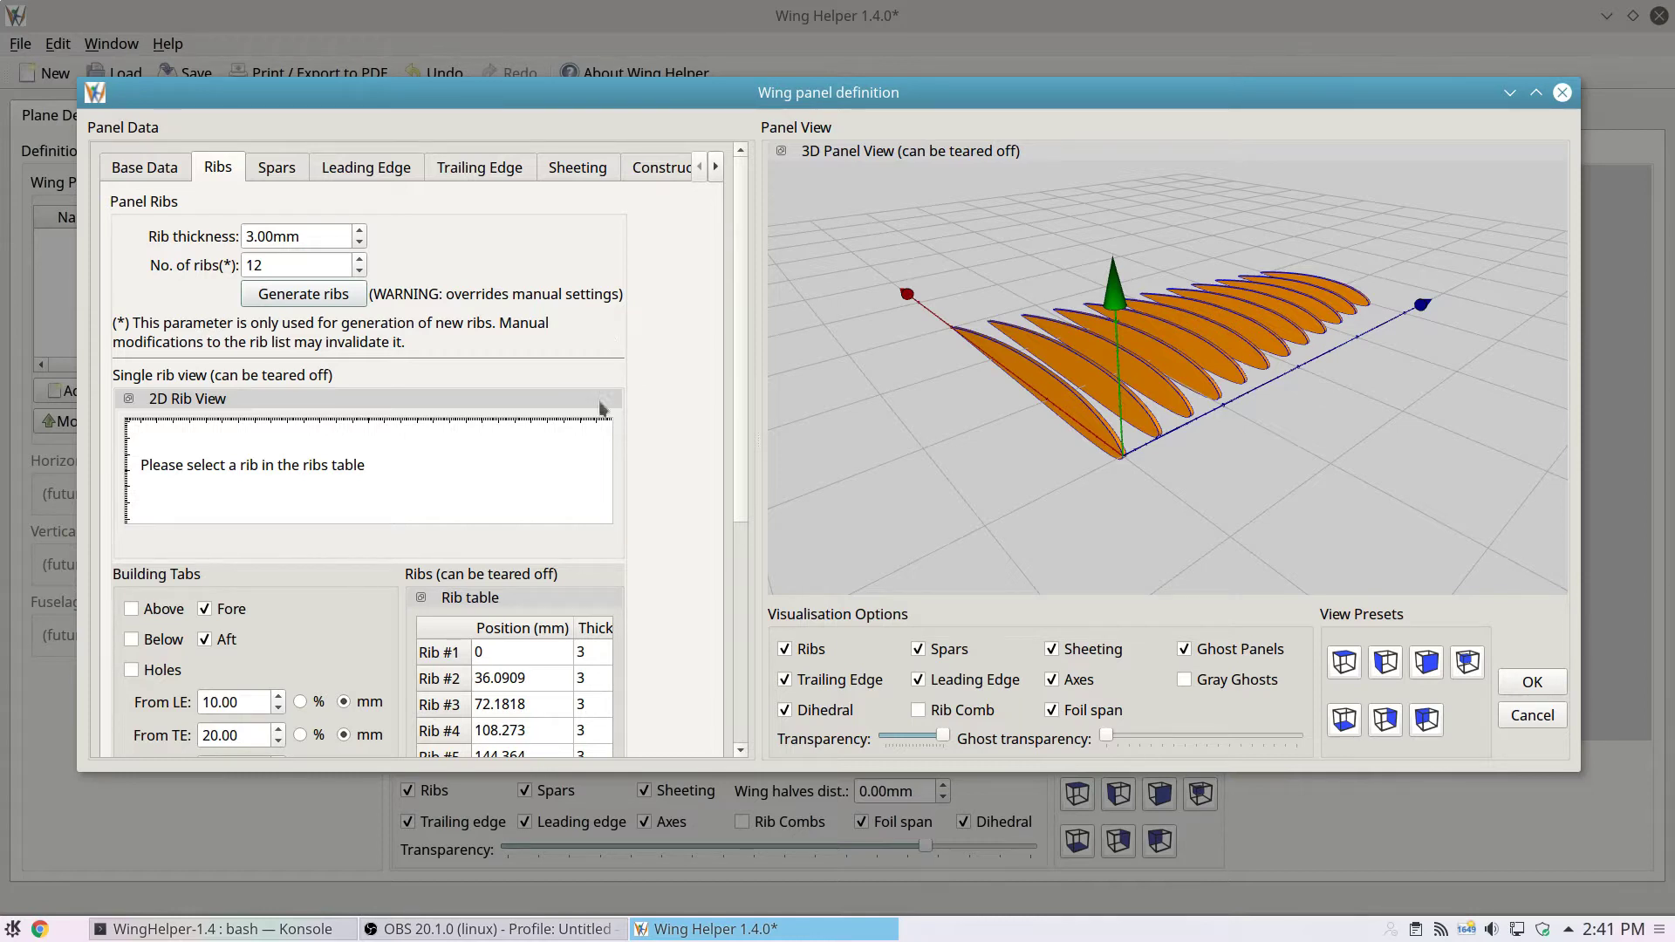
pyautogui.moveTo(599, 773); pyautogui.dragTo(599, 890)
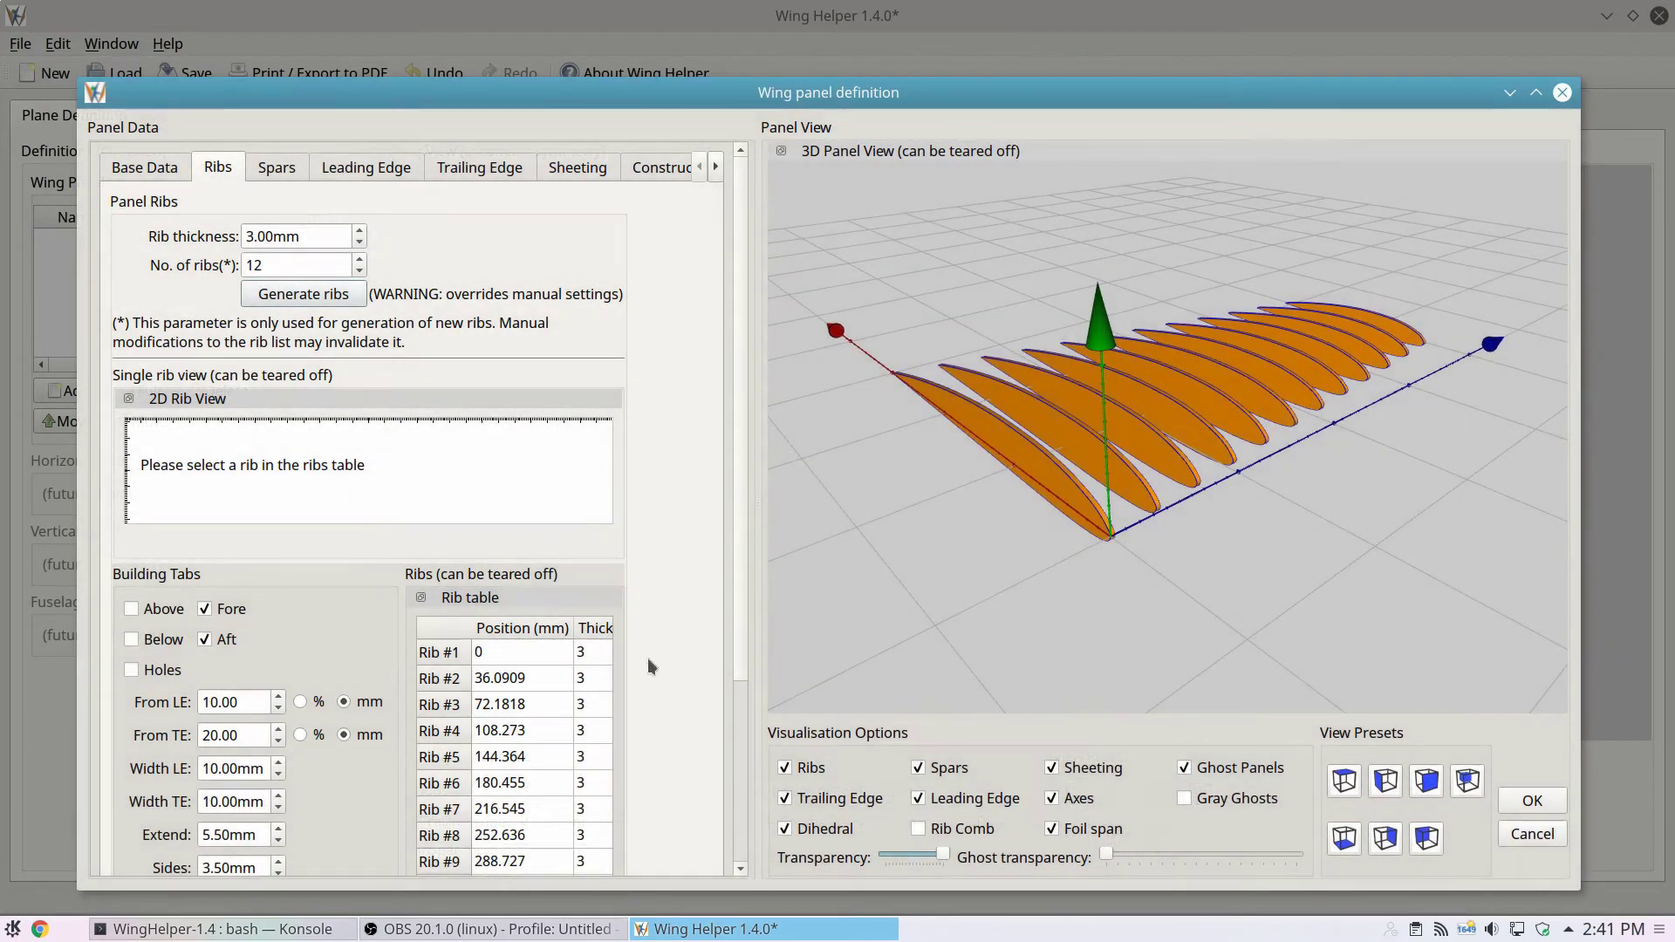
# - Inspect the profiles of ribs #2 to #5 one by one through the rib table
pyautogui.click(509, 709)
pyautogui.click(510, 731)
pyautogui.click(510, 757)
pyautogui.click(510, 733)
pyautogui.click(510, 706)
pyautogui.click(510, 681)
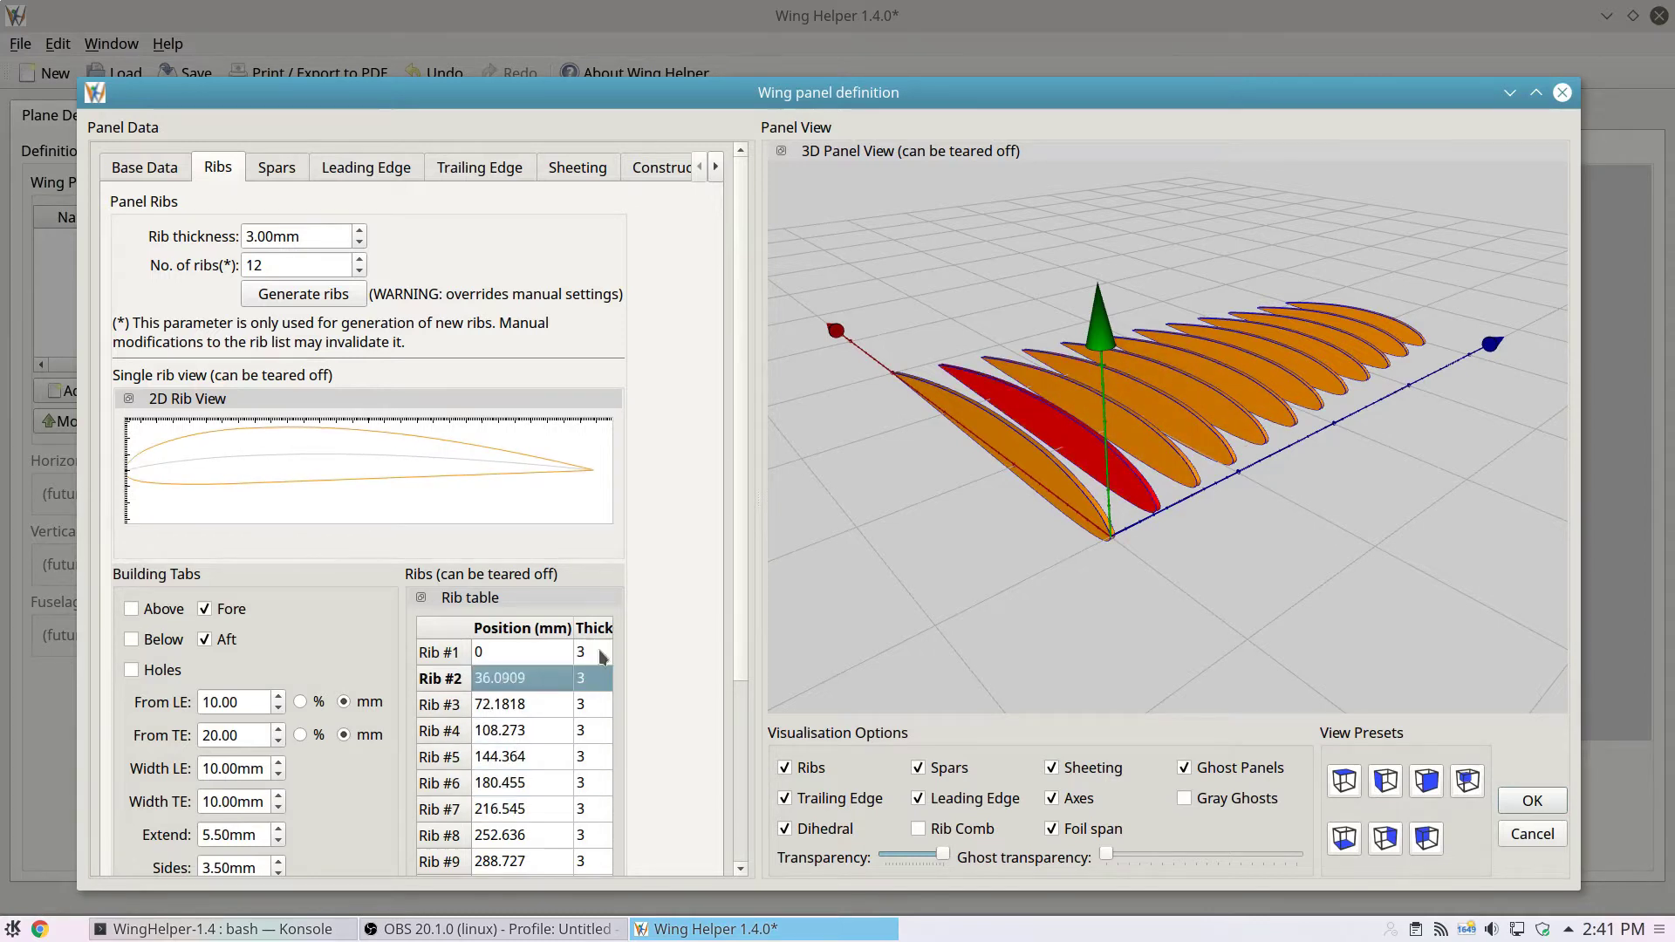
# - Try AG14 as the tip rib's airfoil, check its aerodynamic data, and assign AG11 to the tip rib instead
pyautogui.click(154, 166)
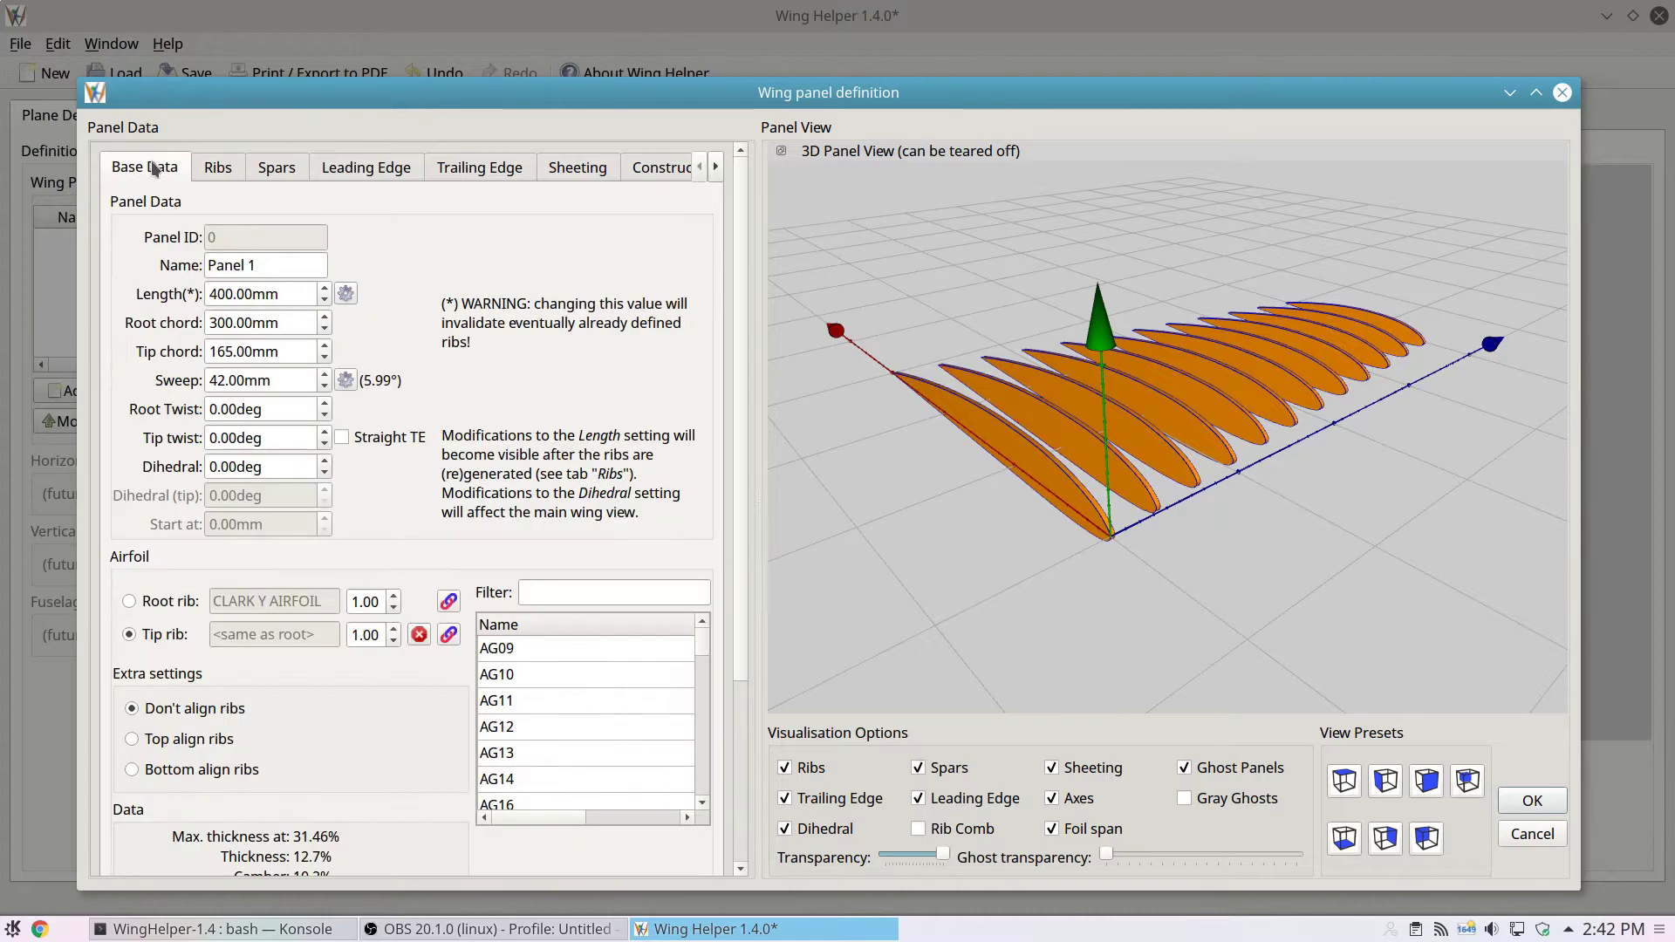
pyautogui.click(222, 167)
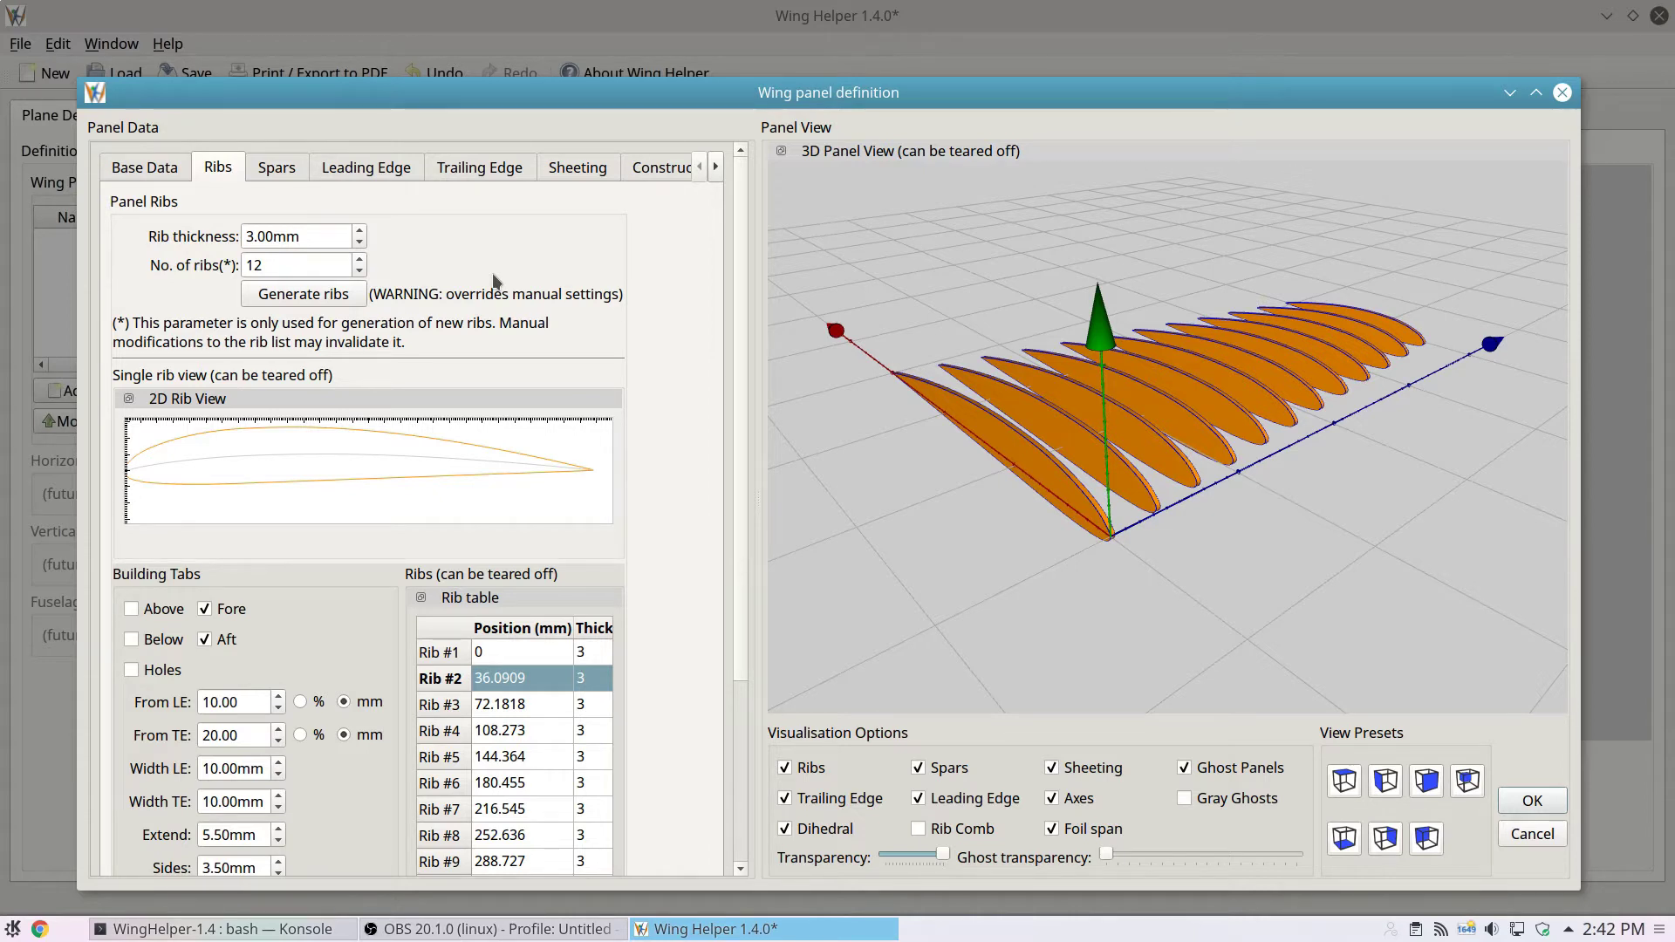
pyautogui.click(145, 168)
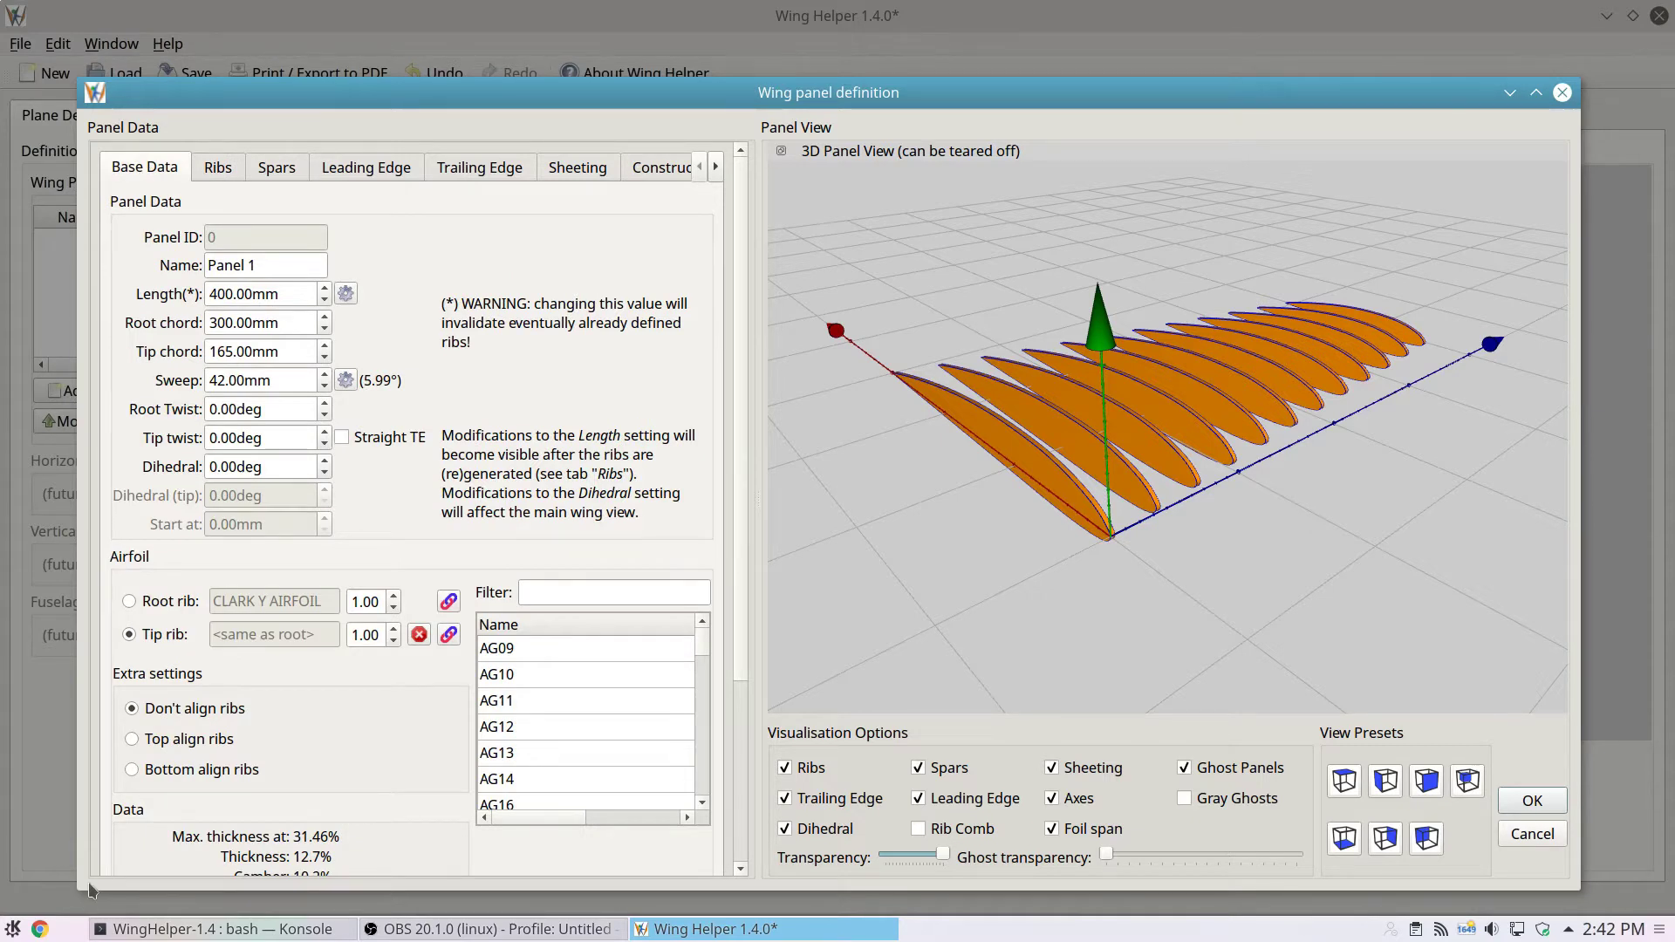
pyautogui.scroll(-5, 108, 831)
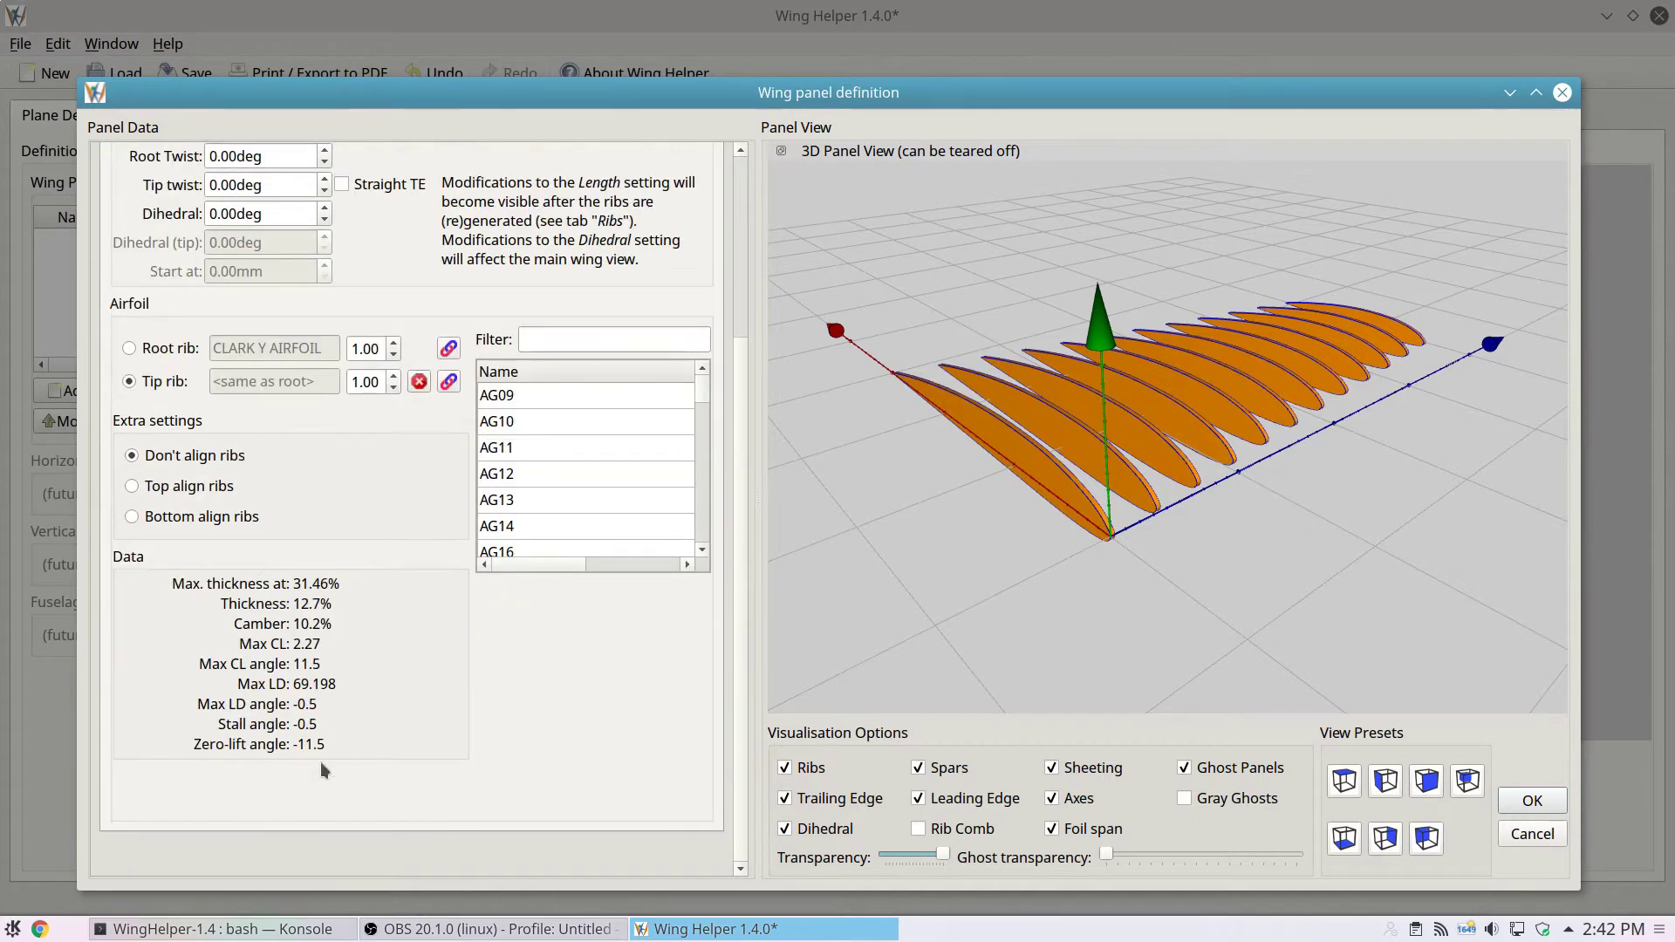
pyautogui.moveTo(589, 405); pyautogui.dragTo(569, 526)
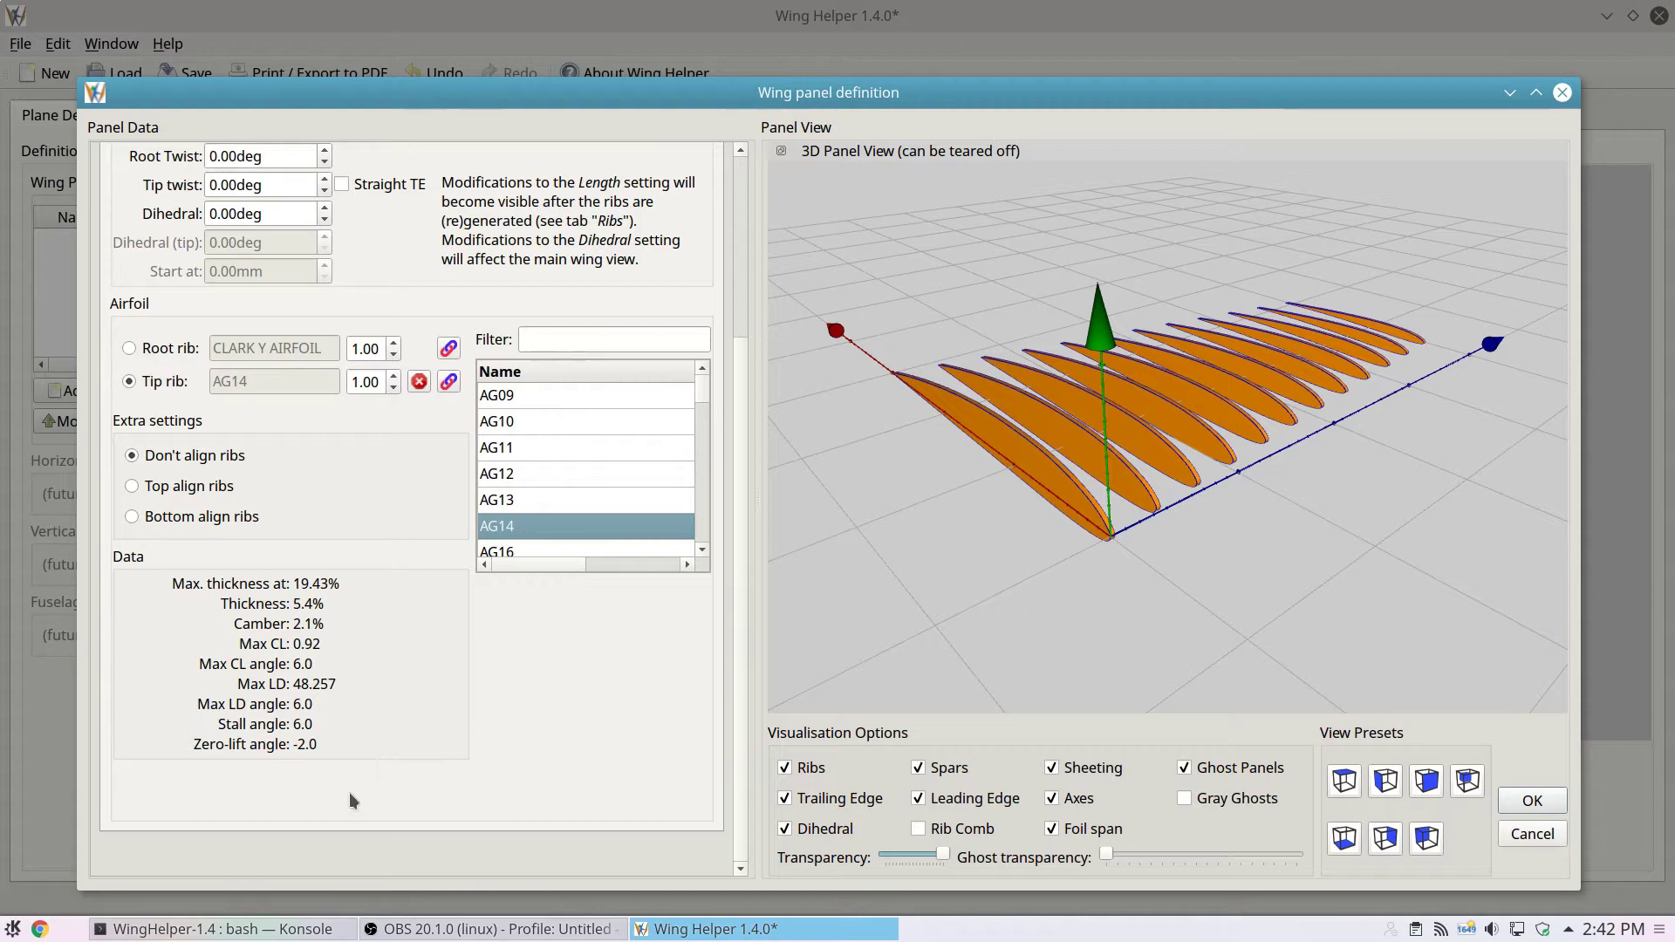
pyautogui.click(517, 449)
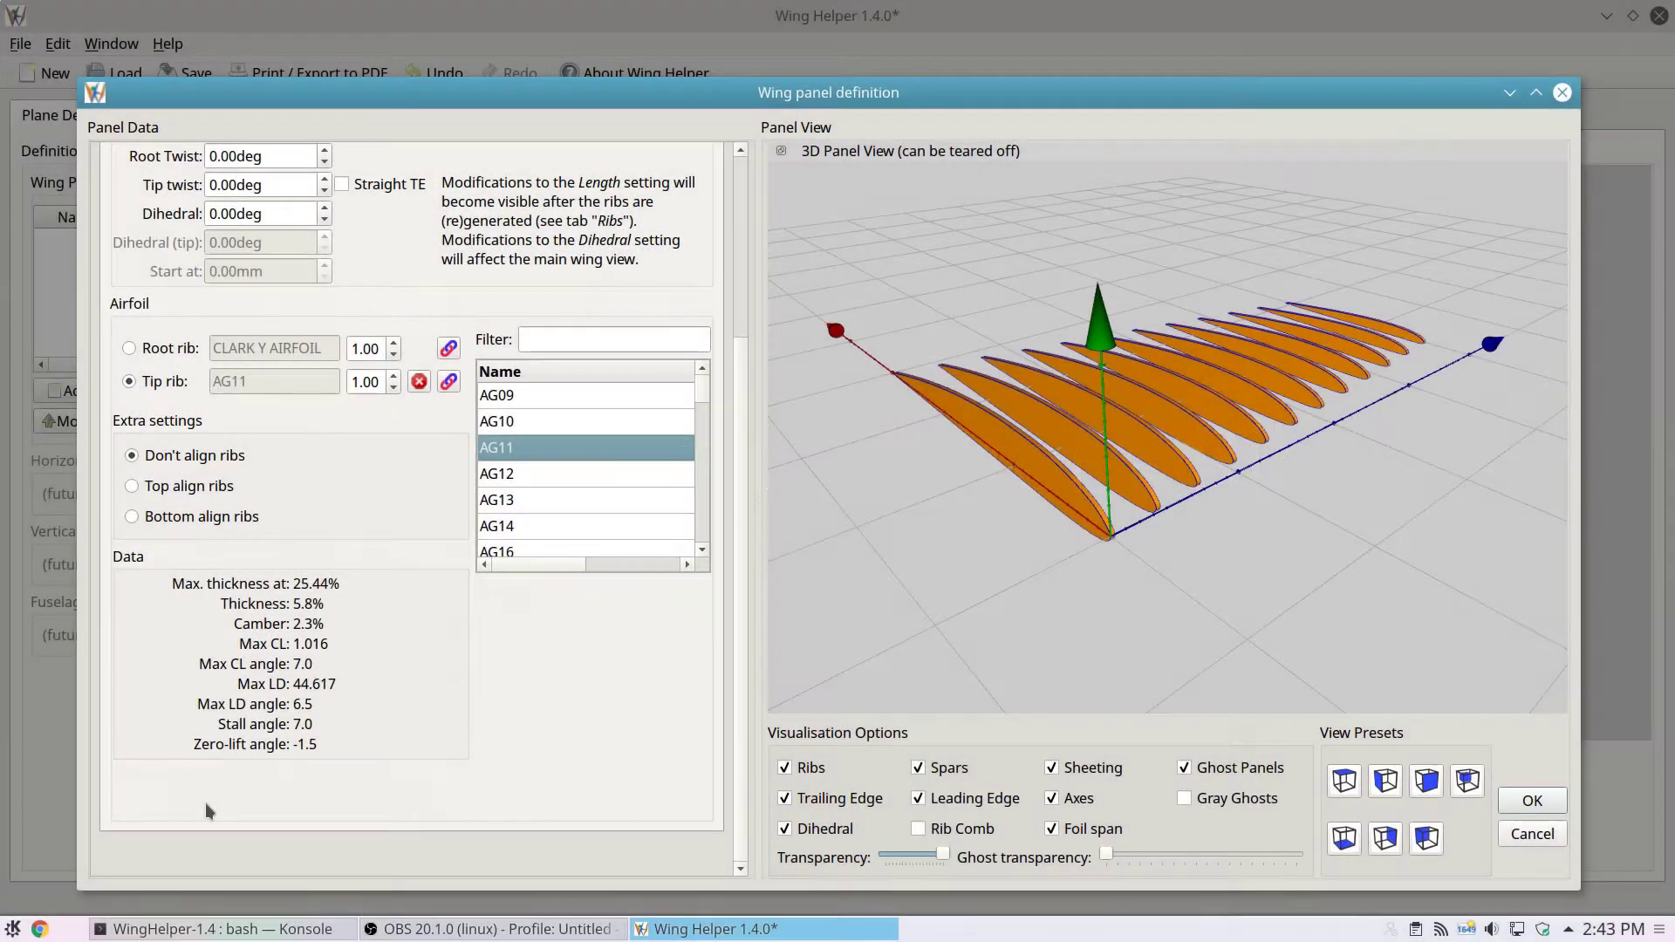
pyautogui.scroll(5, 206, 803)
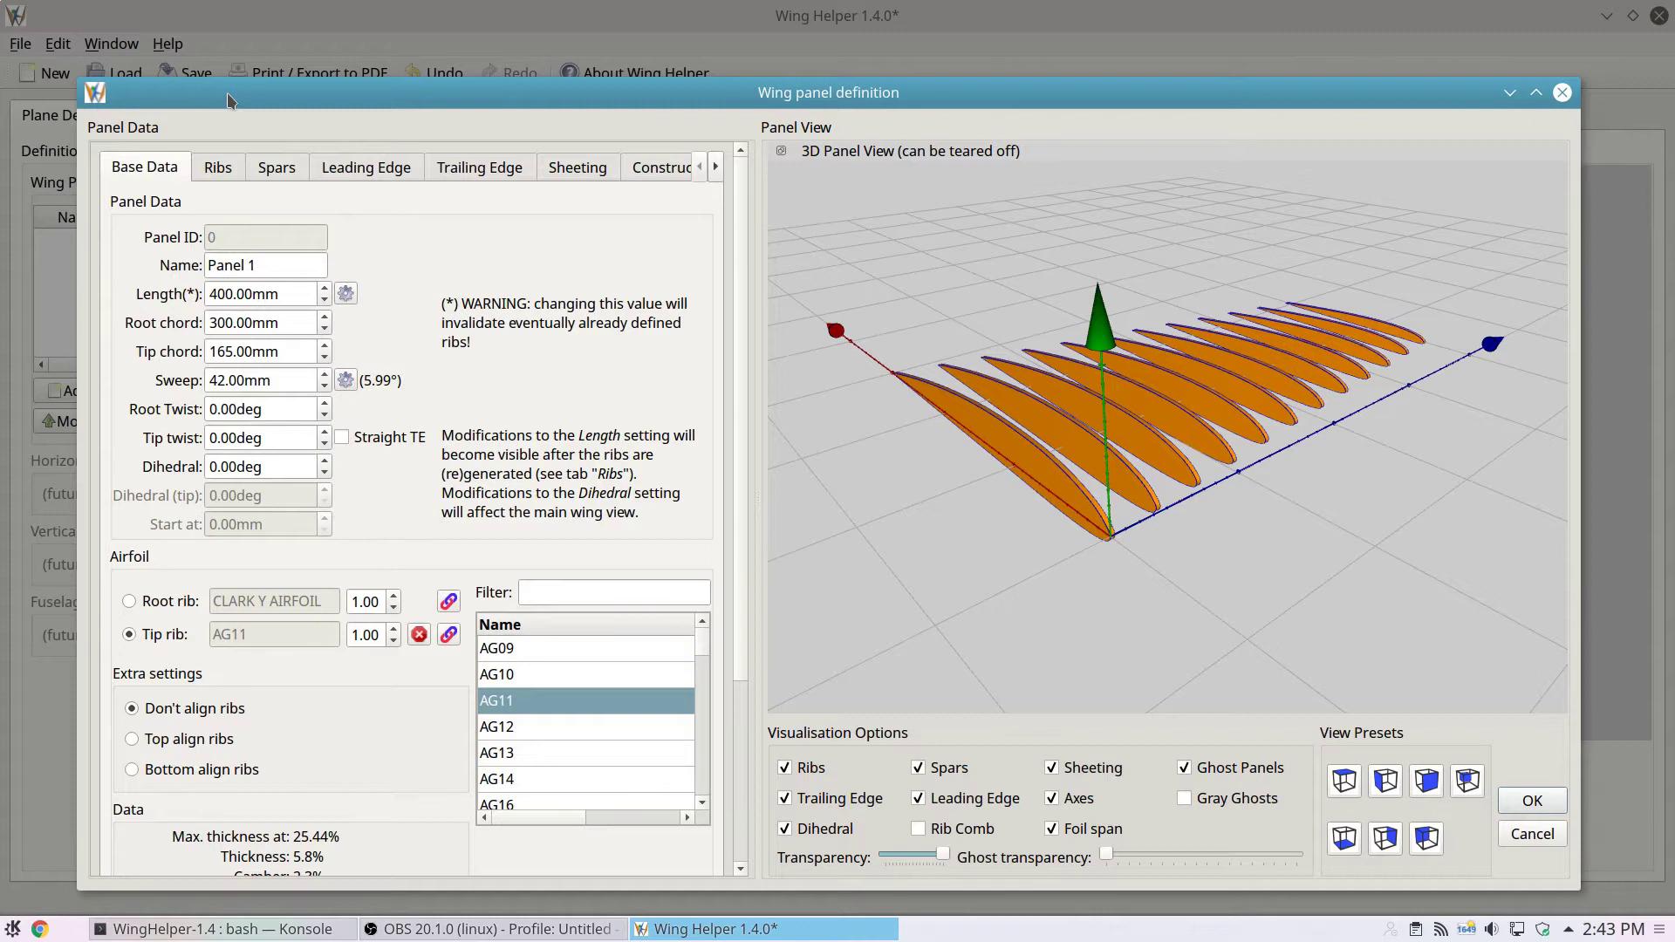
# - Reduce the rib thickness to 2 mm and the number of ribs to 10, and regenerate the ribs
pyautogui.click(216, 168)
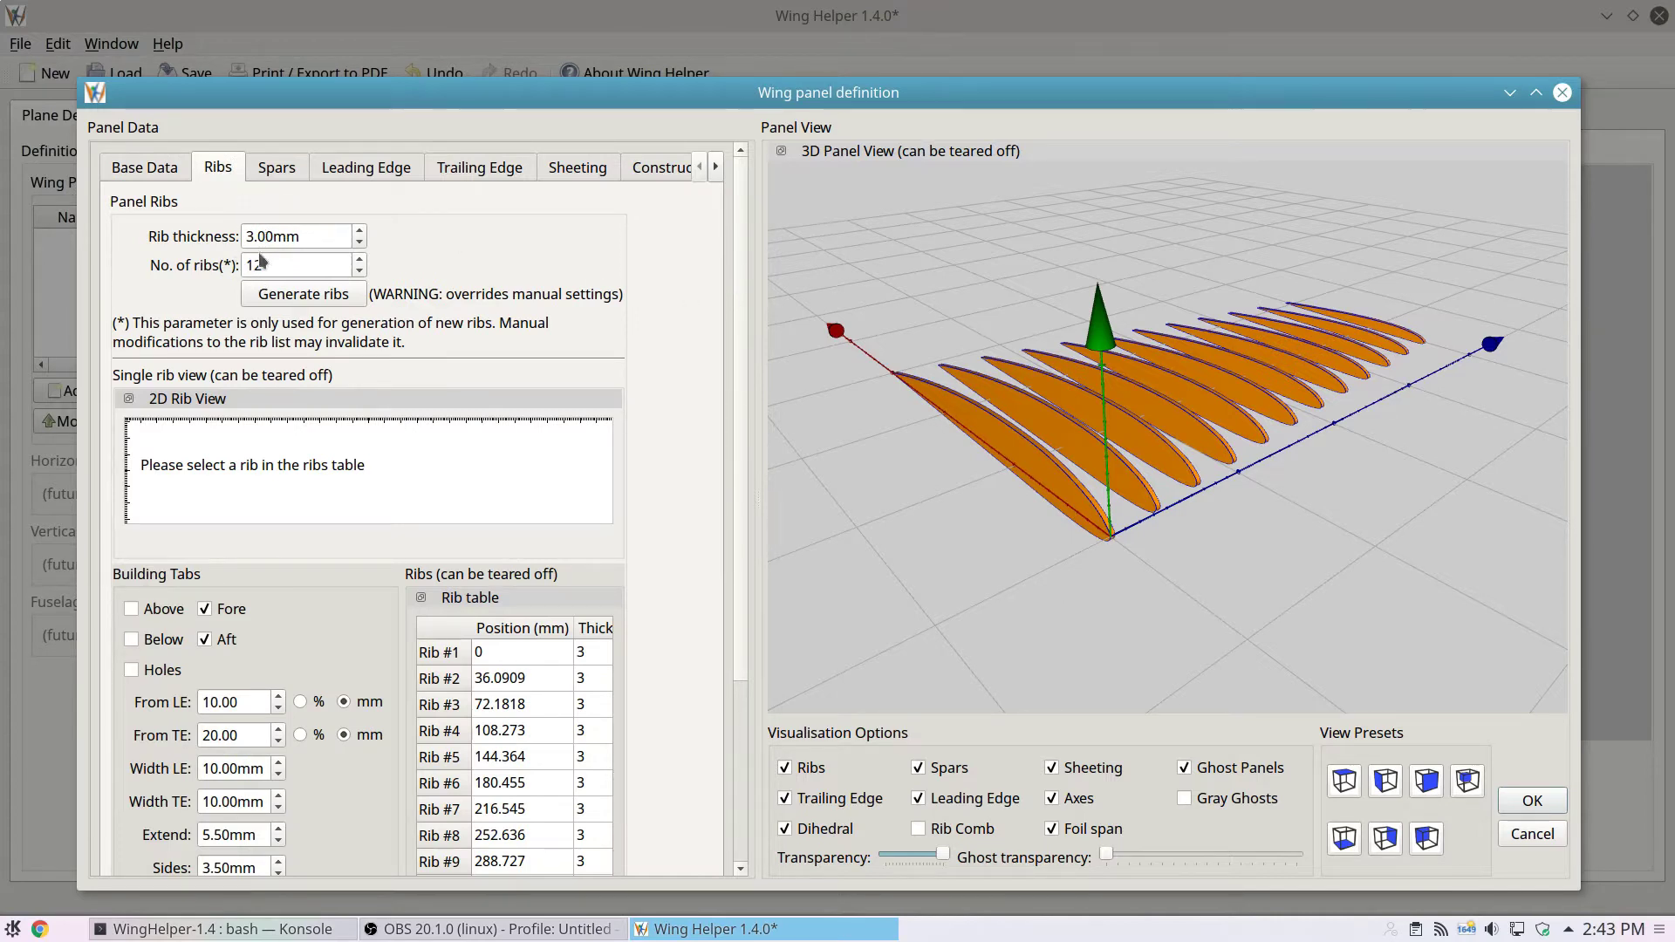
pyautogui.scroll(-5, 302, 236)
pyautogui.scroll(-5, 302, 237)
pyautogui.scroll(-1, 287, 262)
pyautogui.click(273, 234)
pyautogui.click(144, 167)
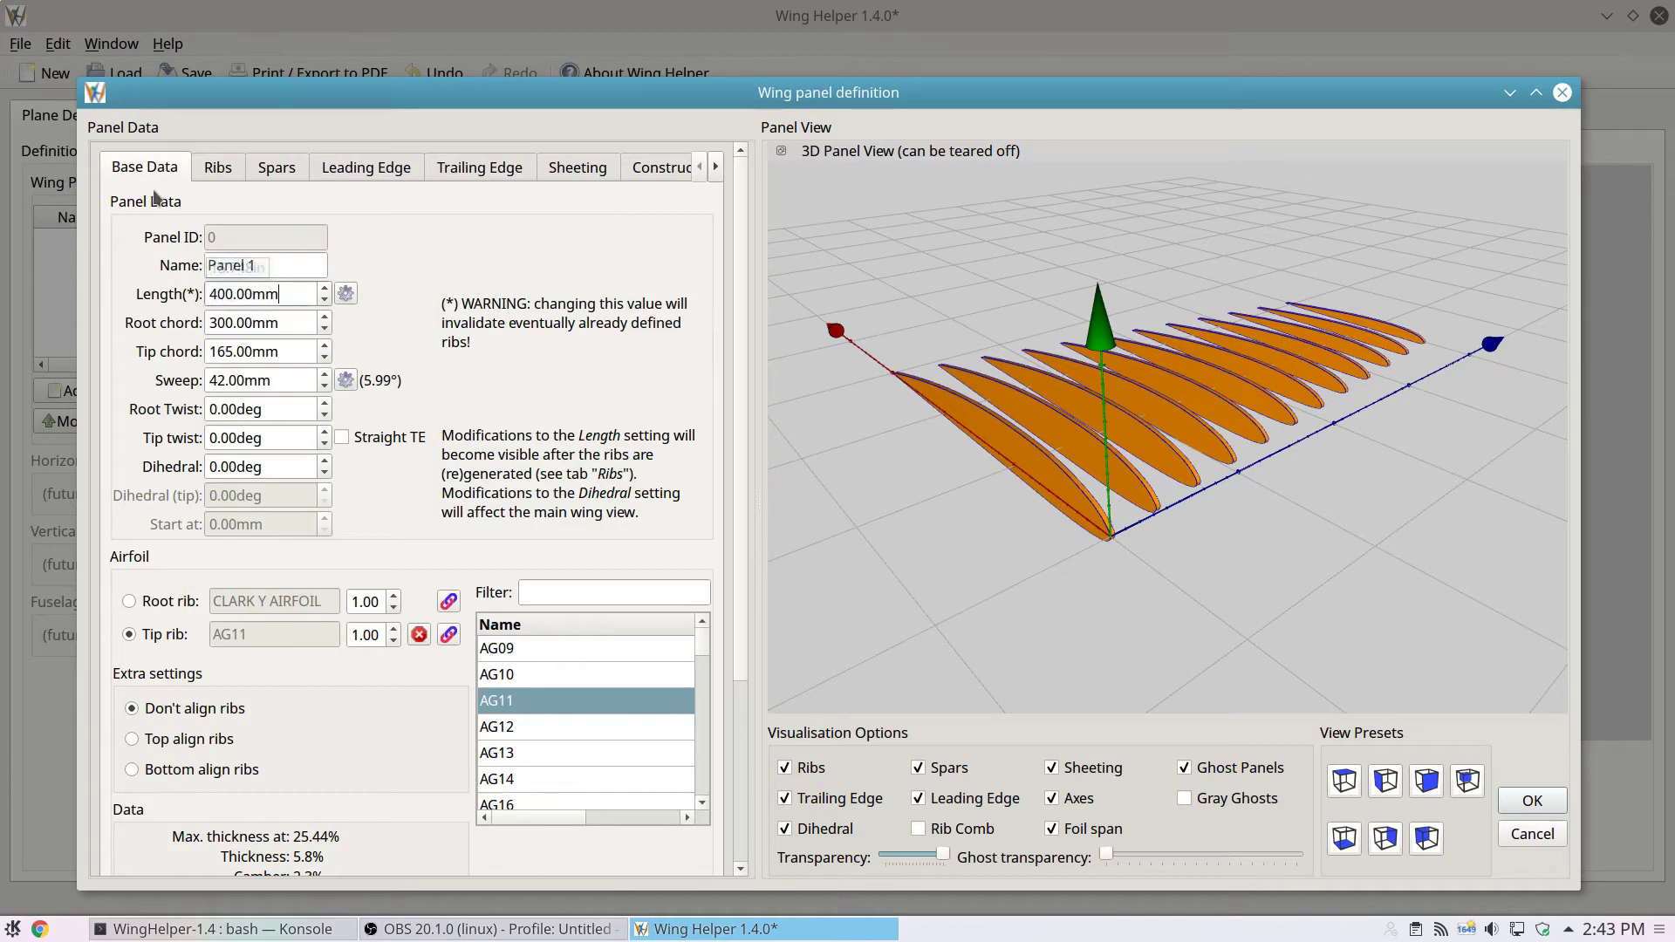
pyautogui.click(223, 169)
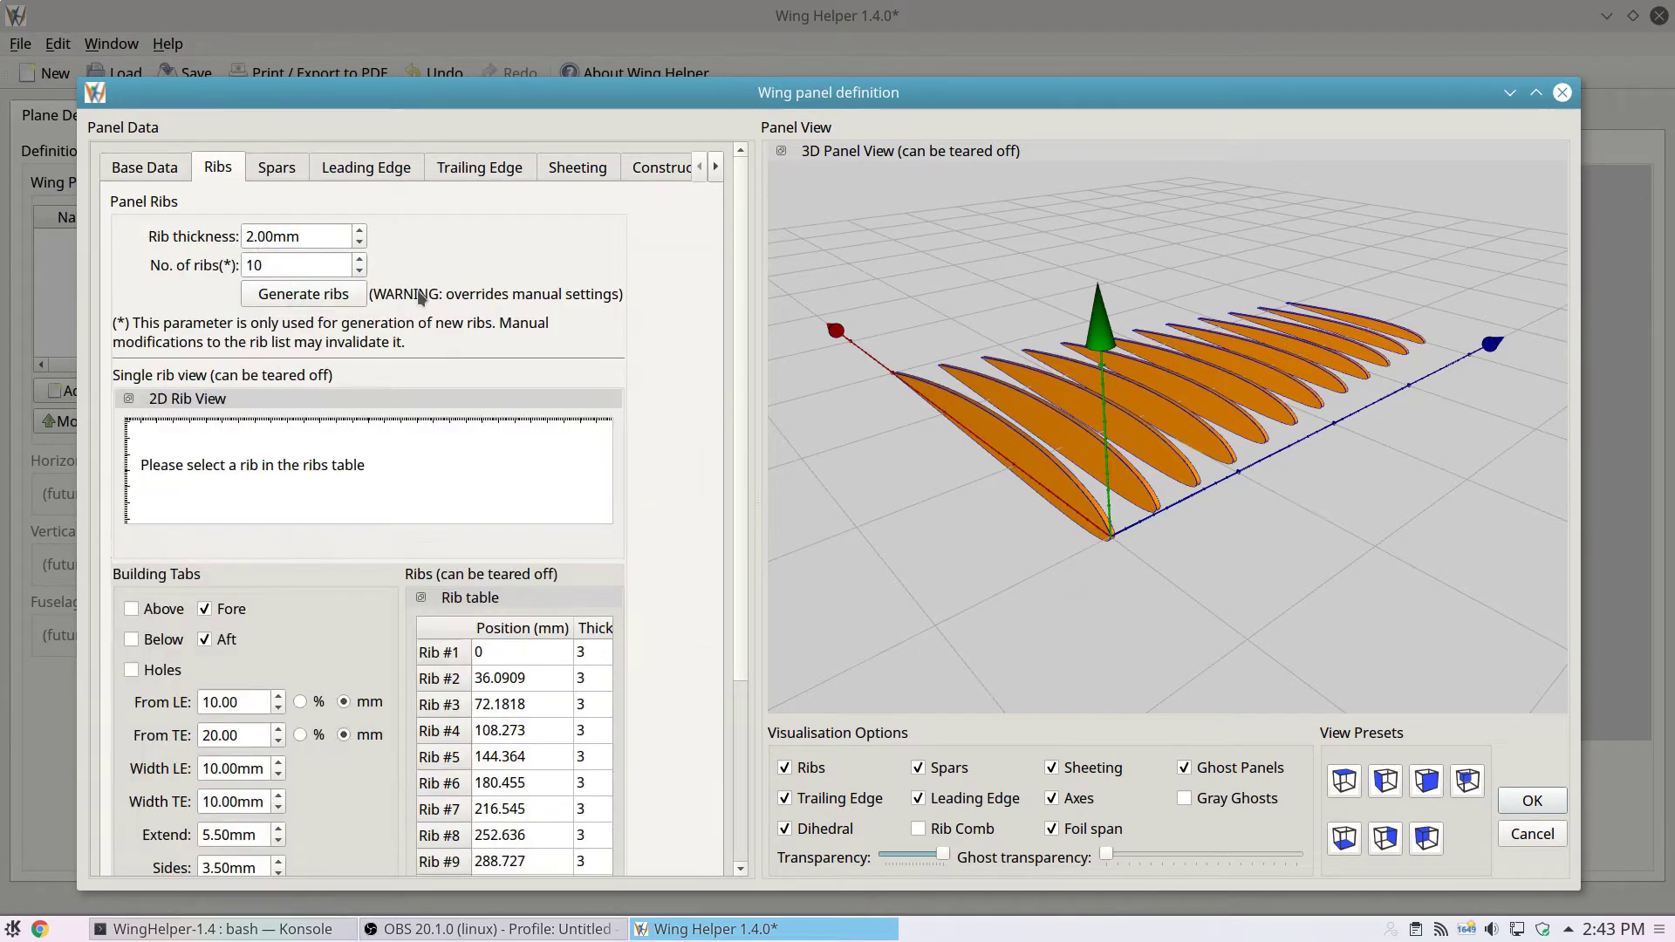
pyautogui.click(345, 296)
pyautogui.moveTo(998, 398); pyautogui.dragTo(694, 398)
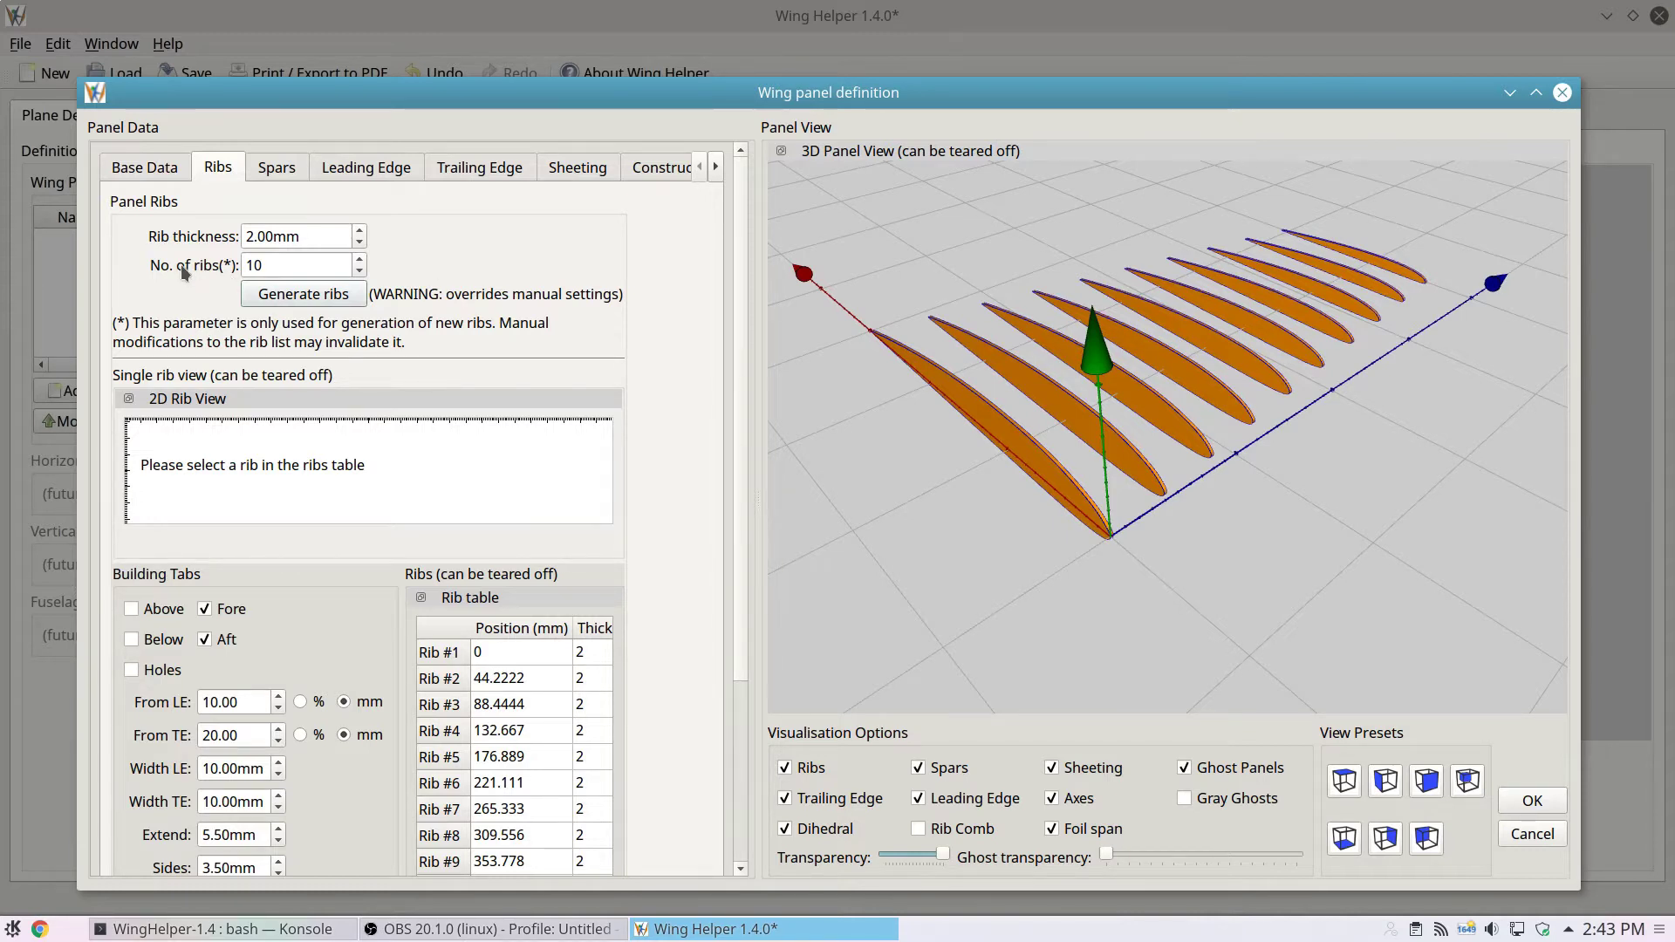
# - Calculate and apply the panel length for 10 ribs with 3 mm rib thickness and 45 mm distance between ribs
pyautogui.click(153, 166)
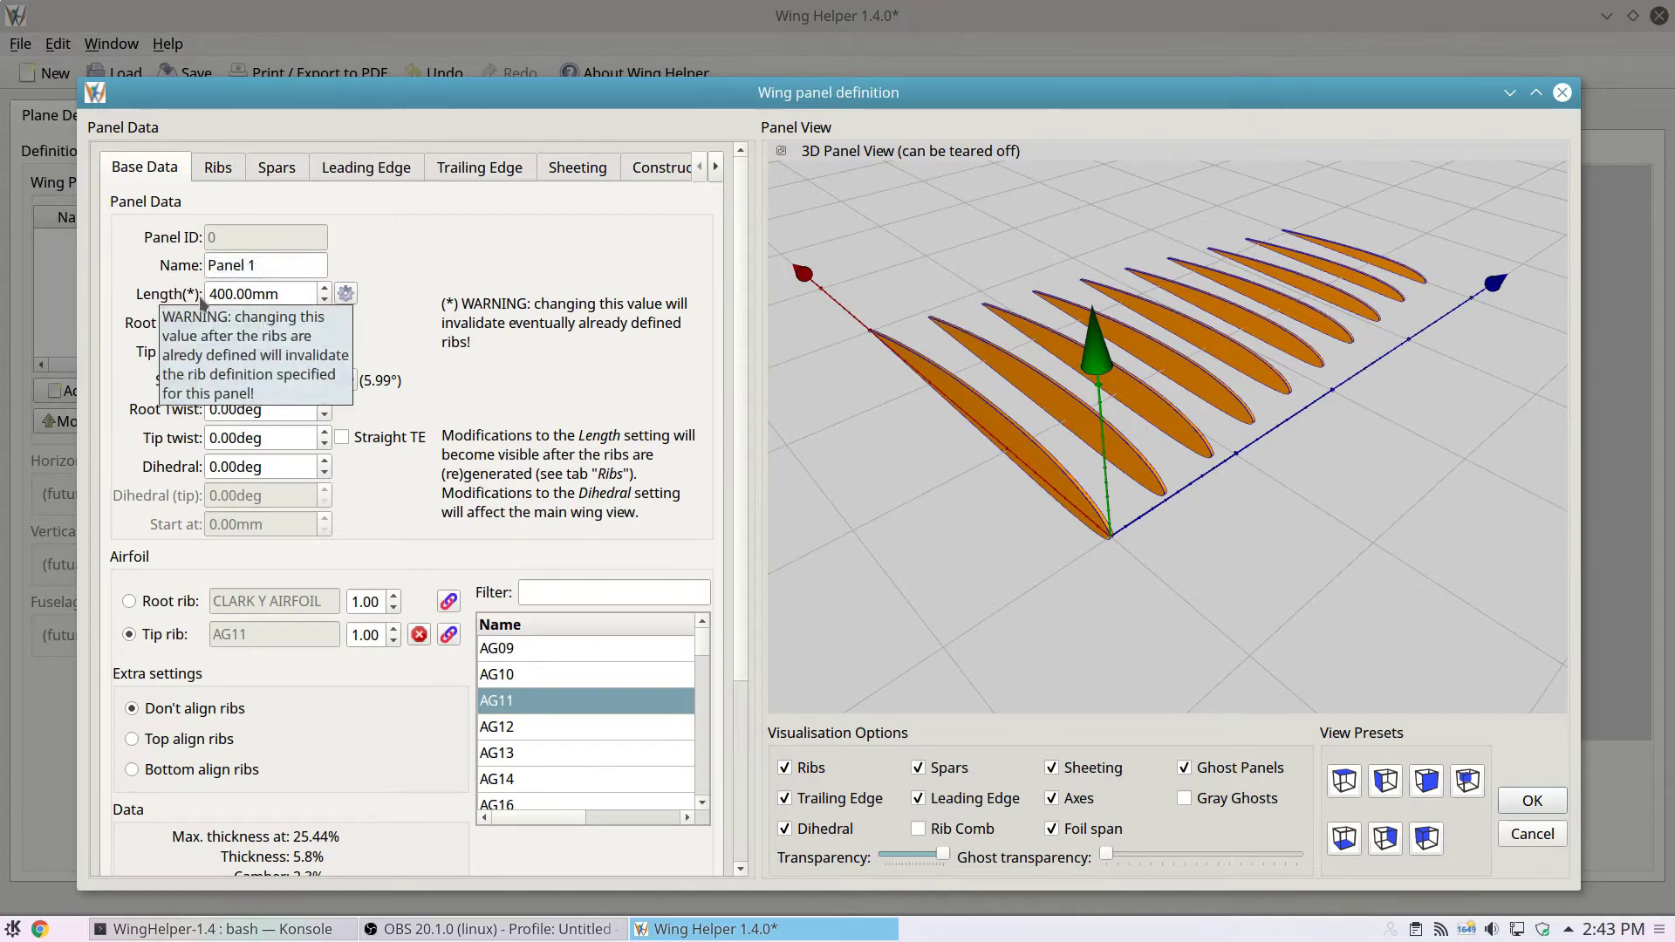
pyautogui.click(347, 296)
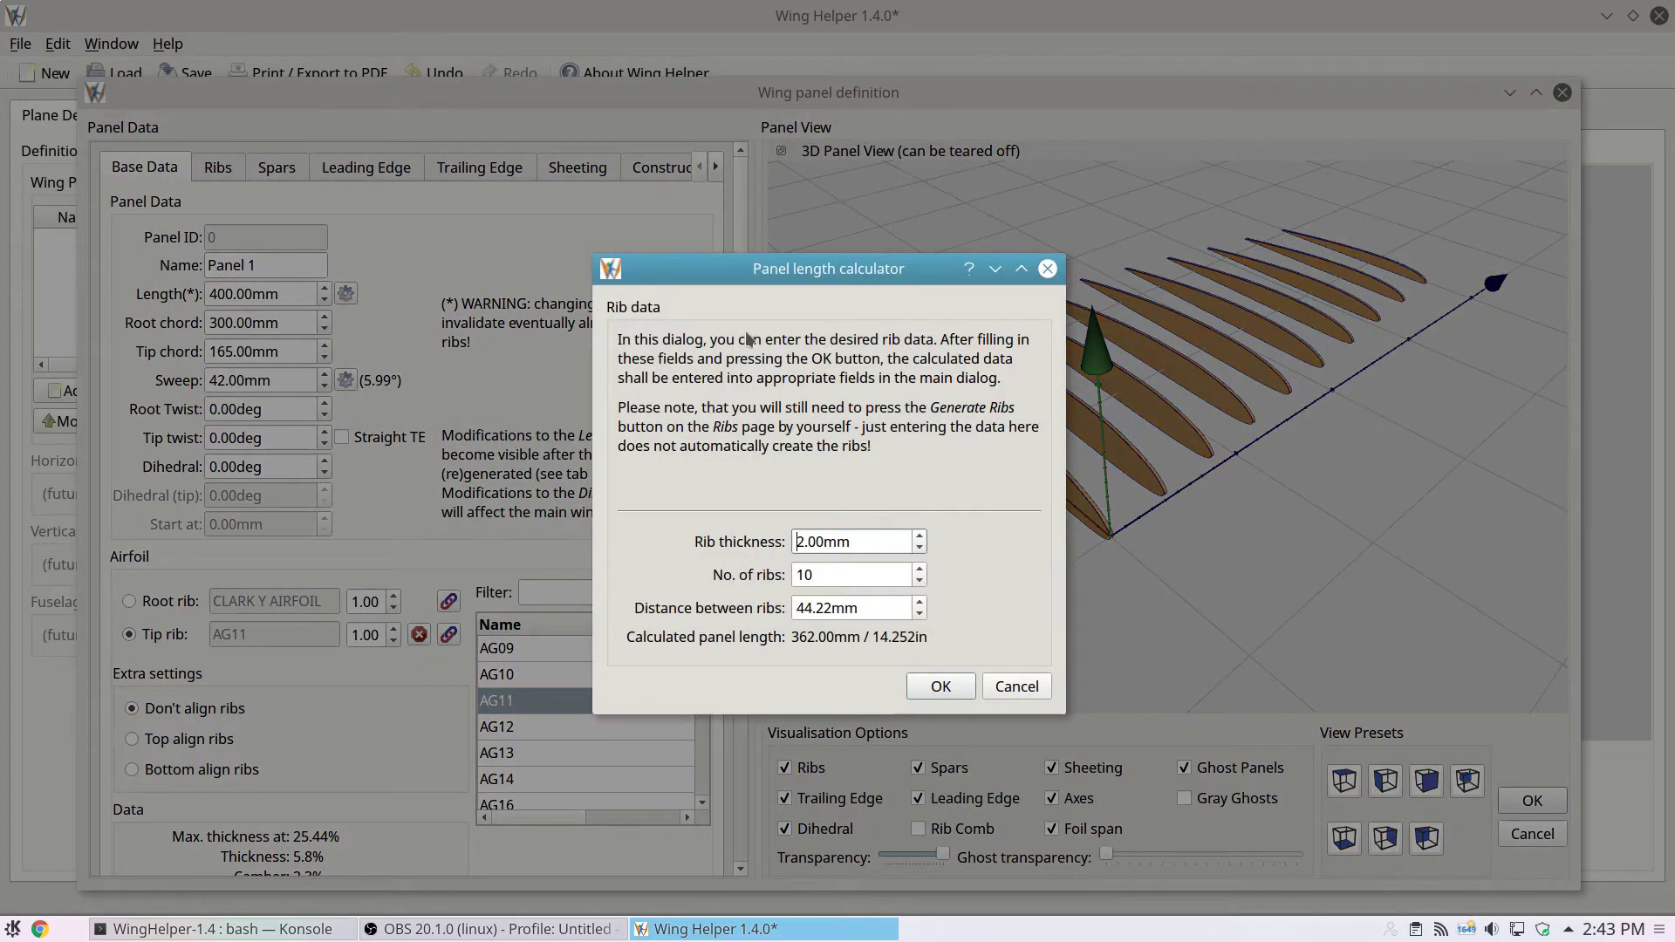
pyautogui.moveTo(857, 541); pyautogui.dragTo(770, 530)
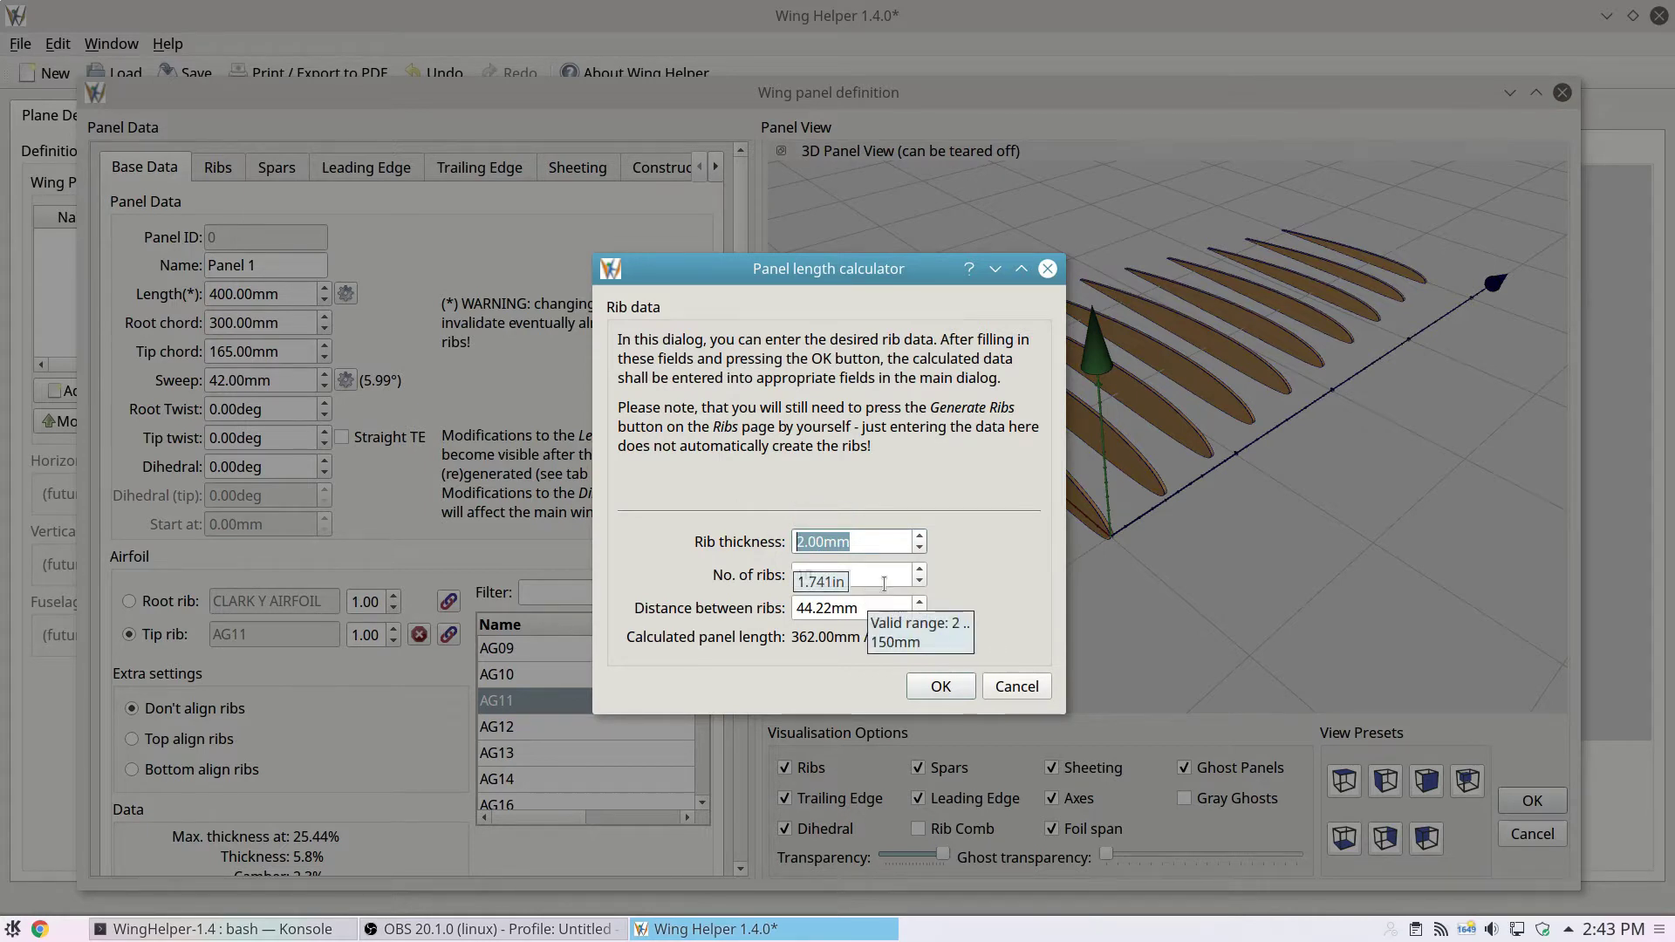
pyautogui.write('3')
pyautogui.press('Tab')
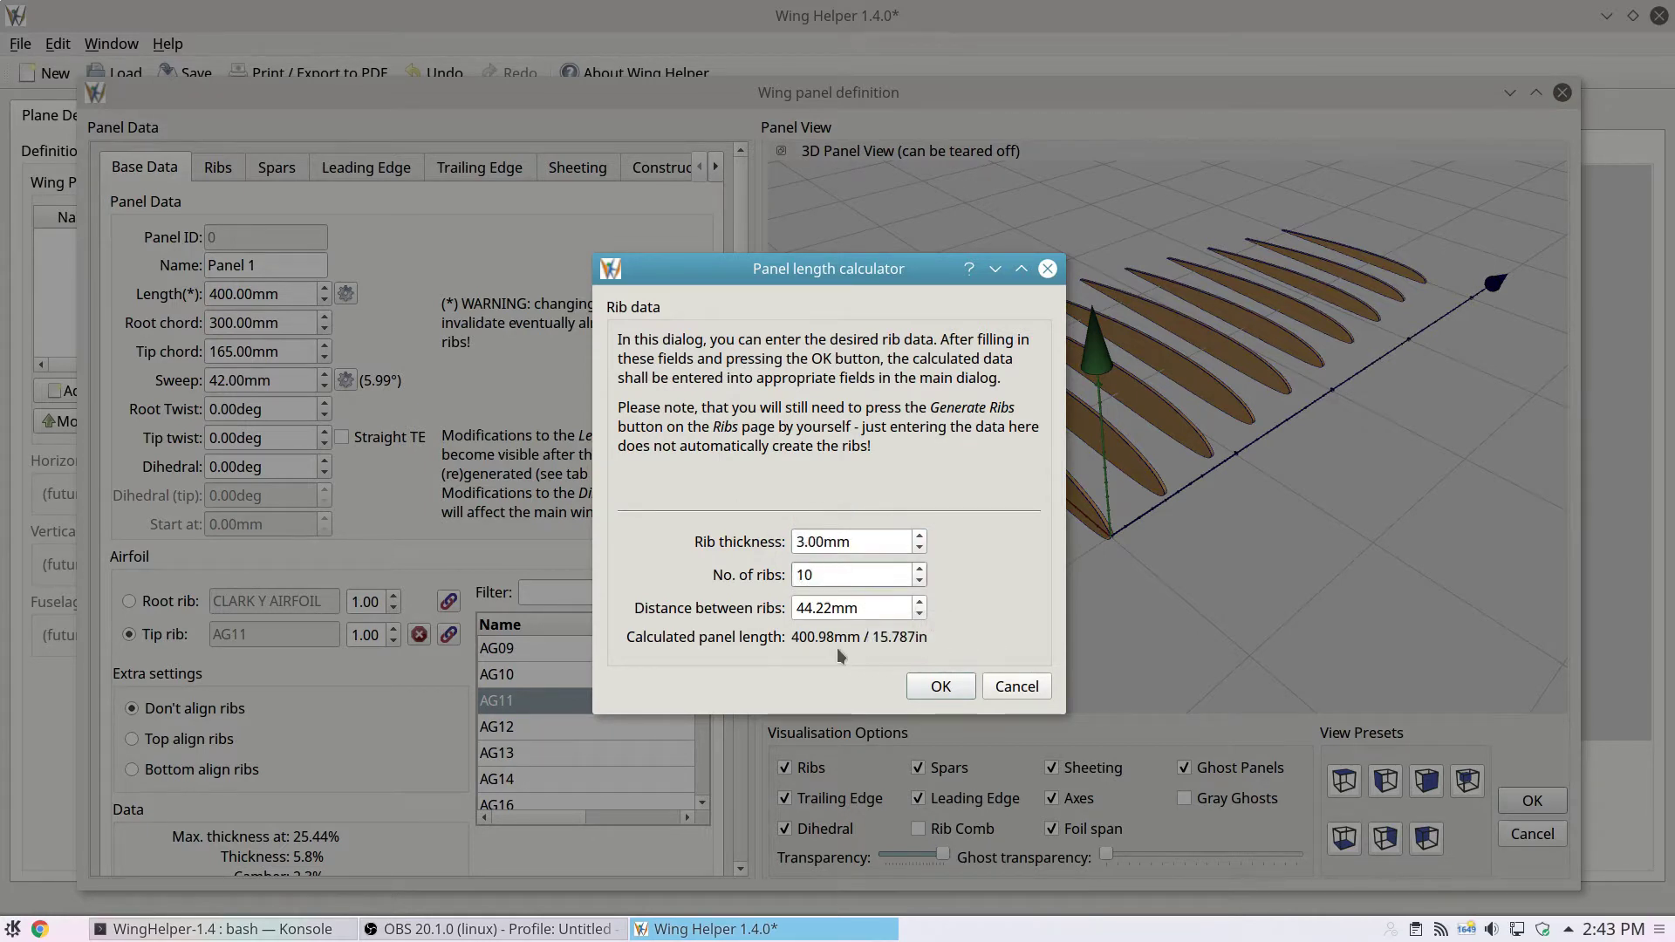
pyautogui.press('Tab')
pyautogui.write('45')
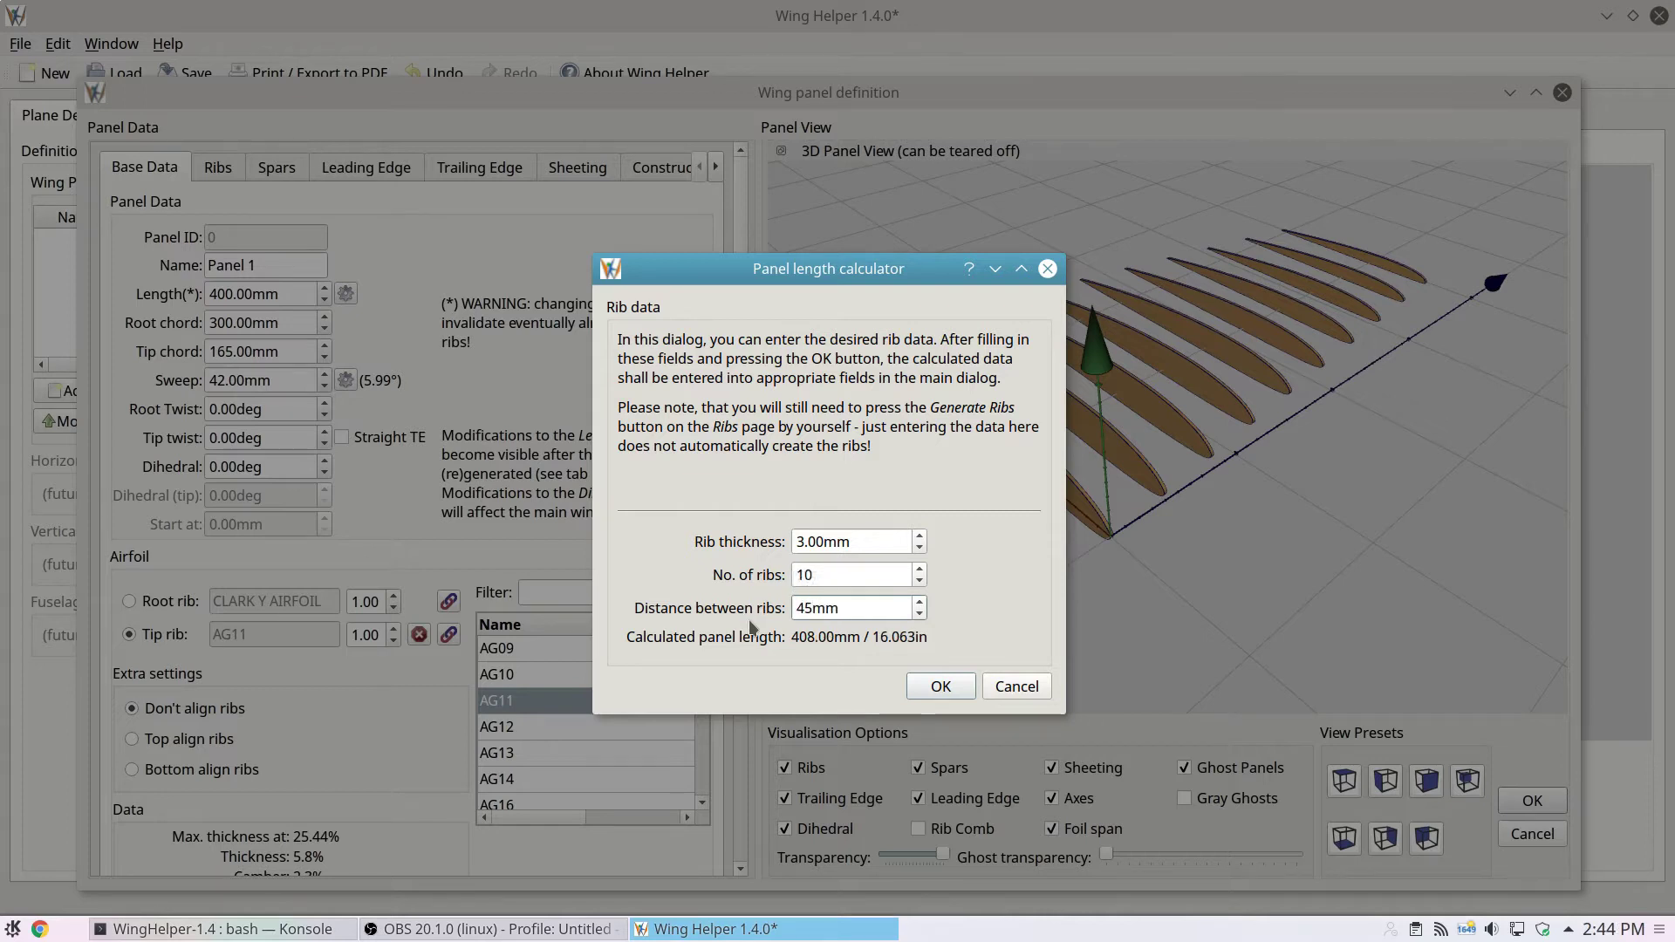
pyautogui.click(957, 688)
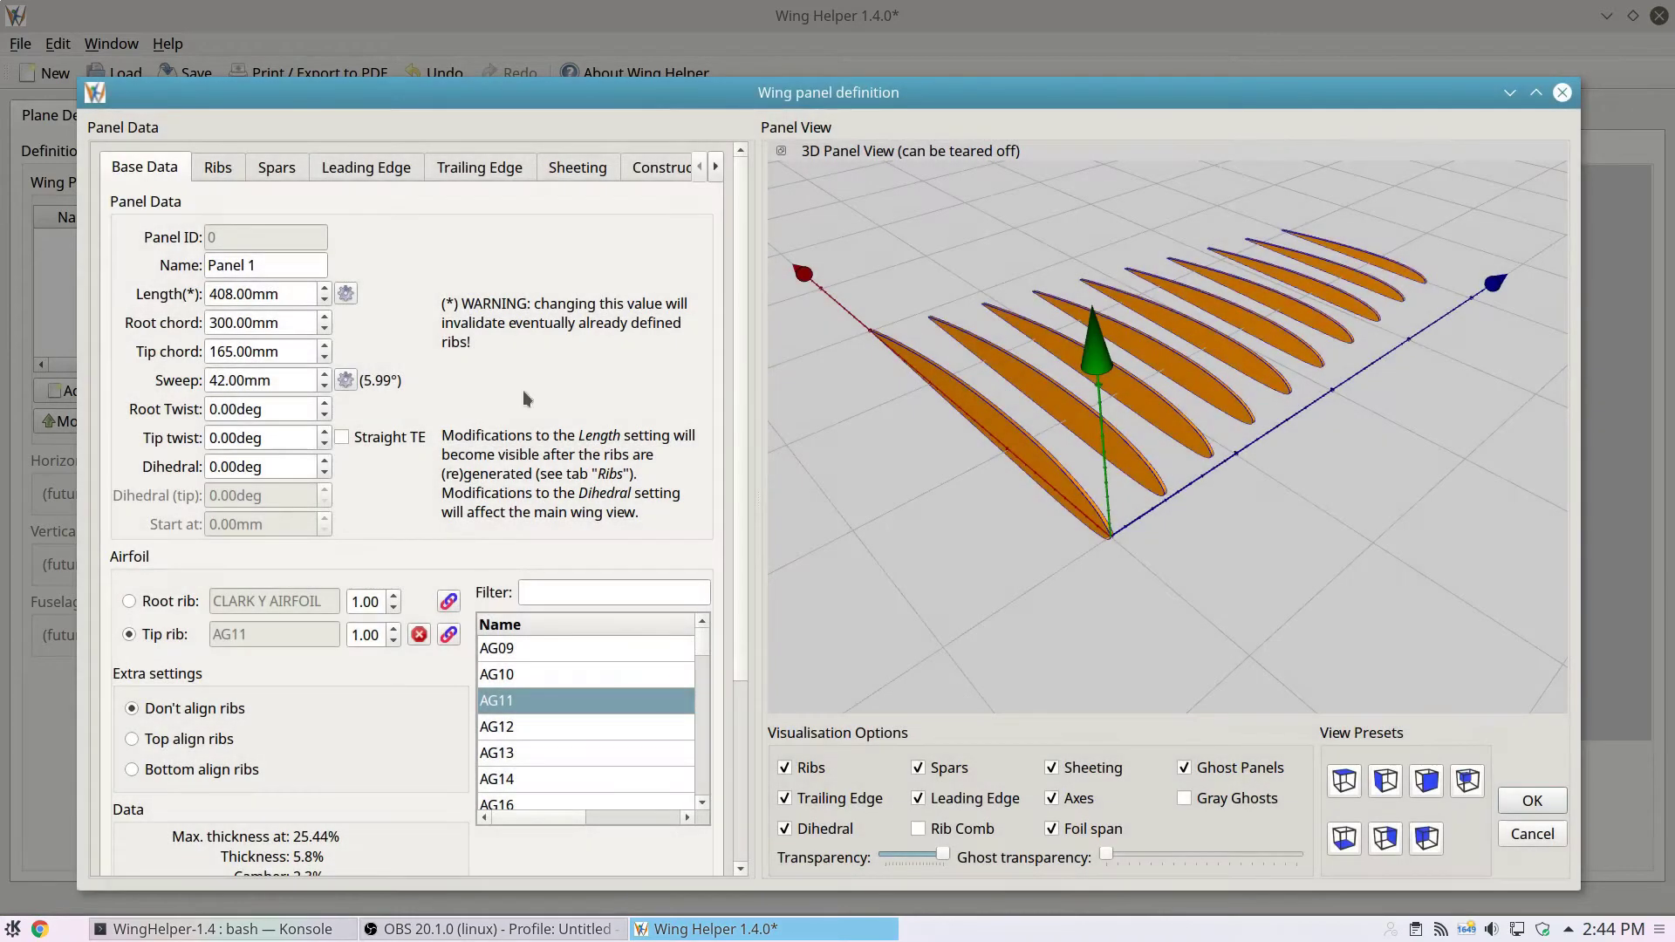
# - Regenerate the 10 ribs at 3 mm thickness for the calculated panel length, and widen the panel data area
pyautogui.click(218, 167)
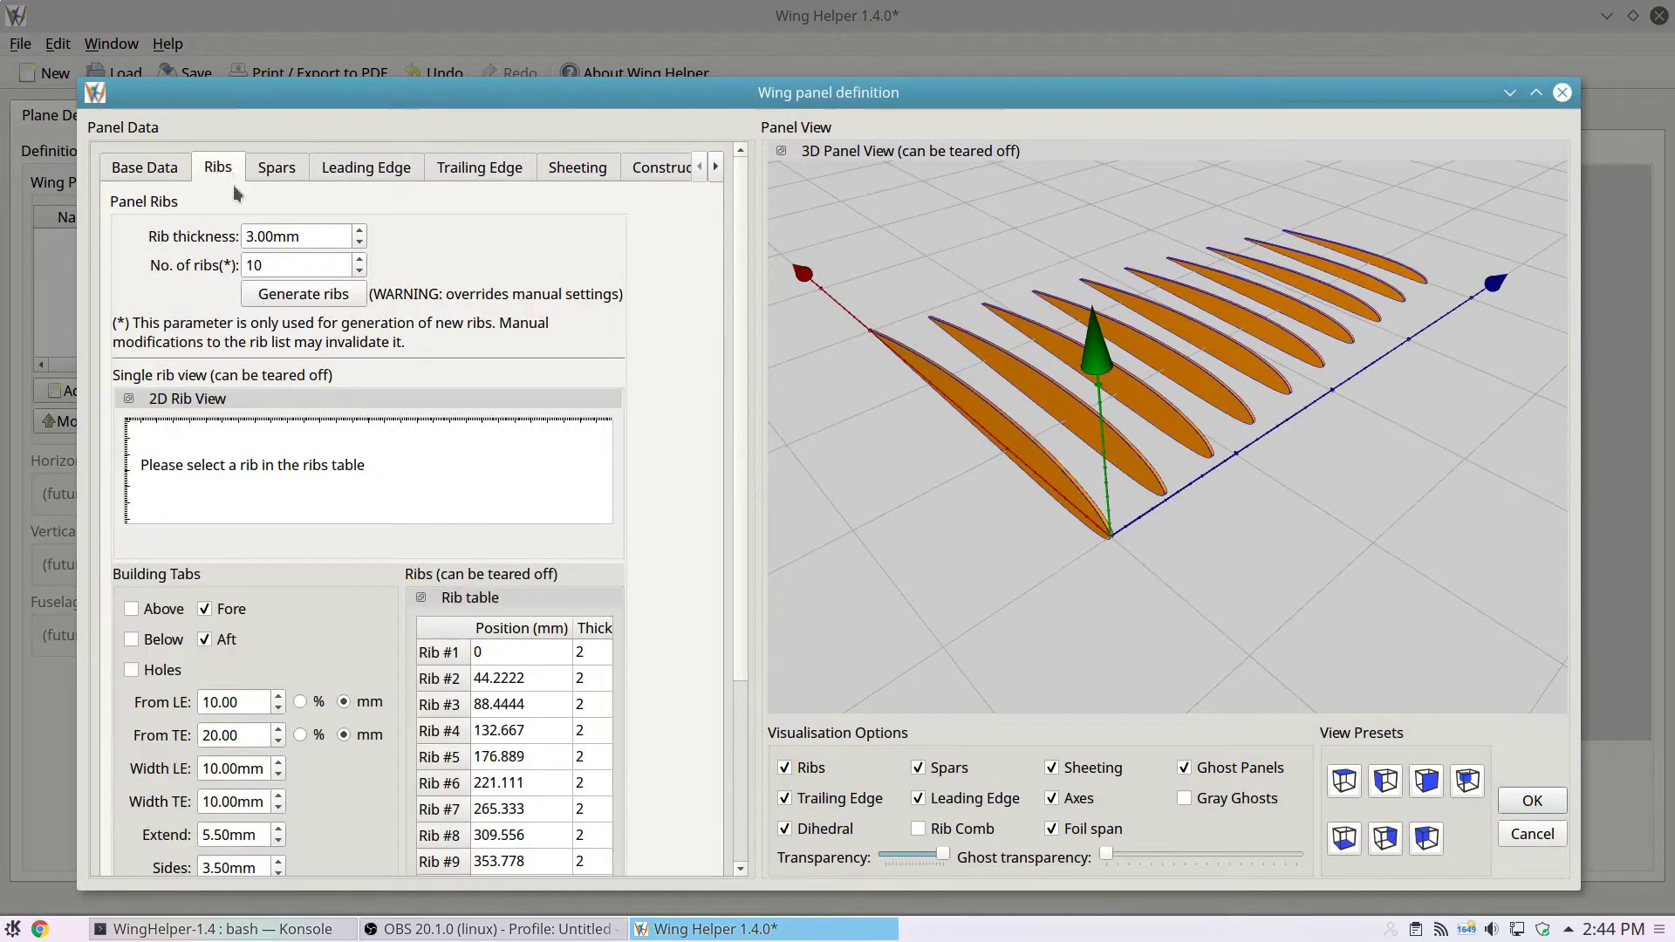
pyautogui.click(312, 265)
pyautogui.click(304, 294)
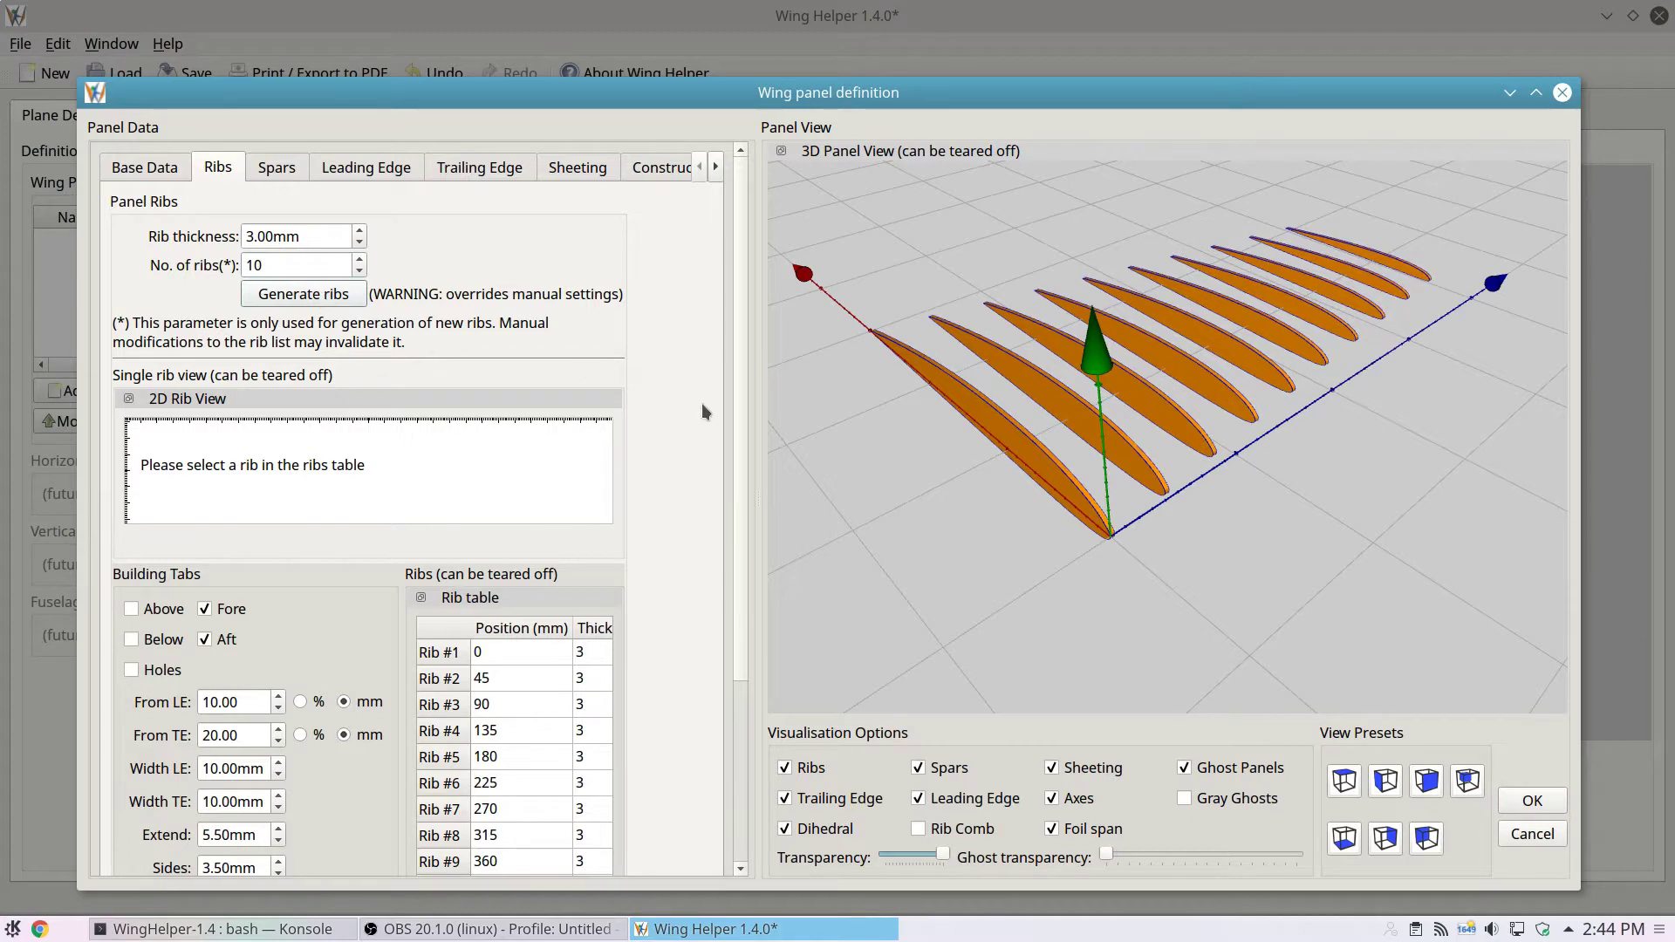
pyautogui.moveTo(756, 664); pyautogui.dragTo(797, 663)
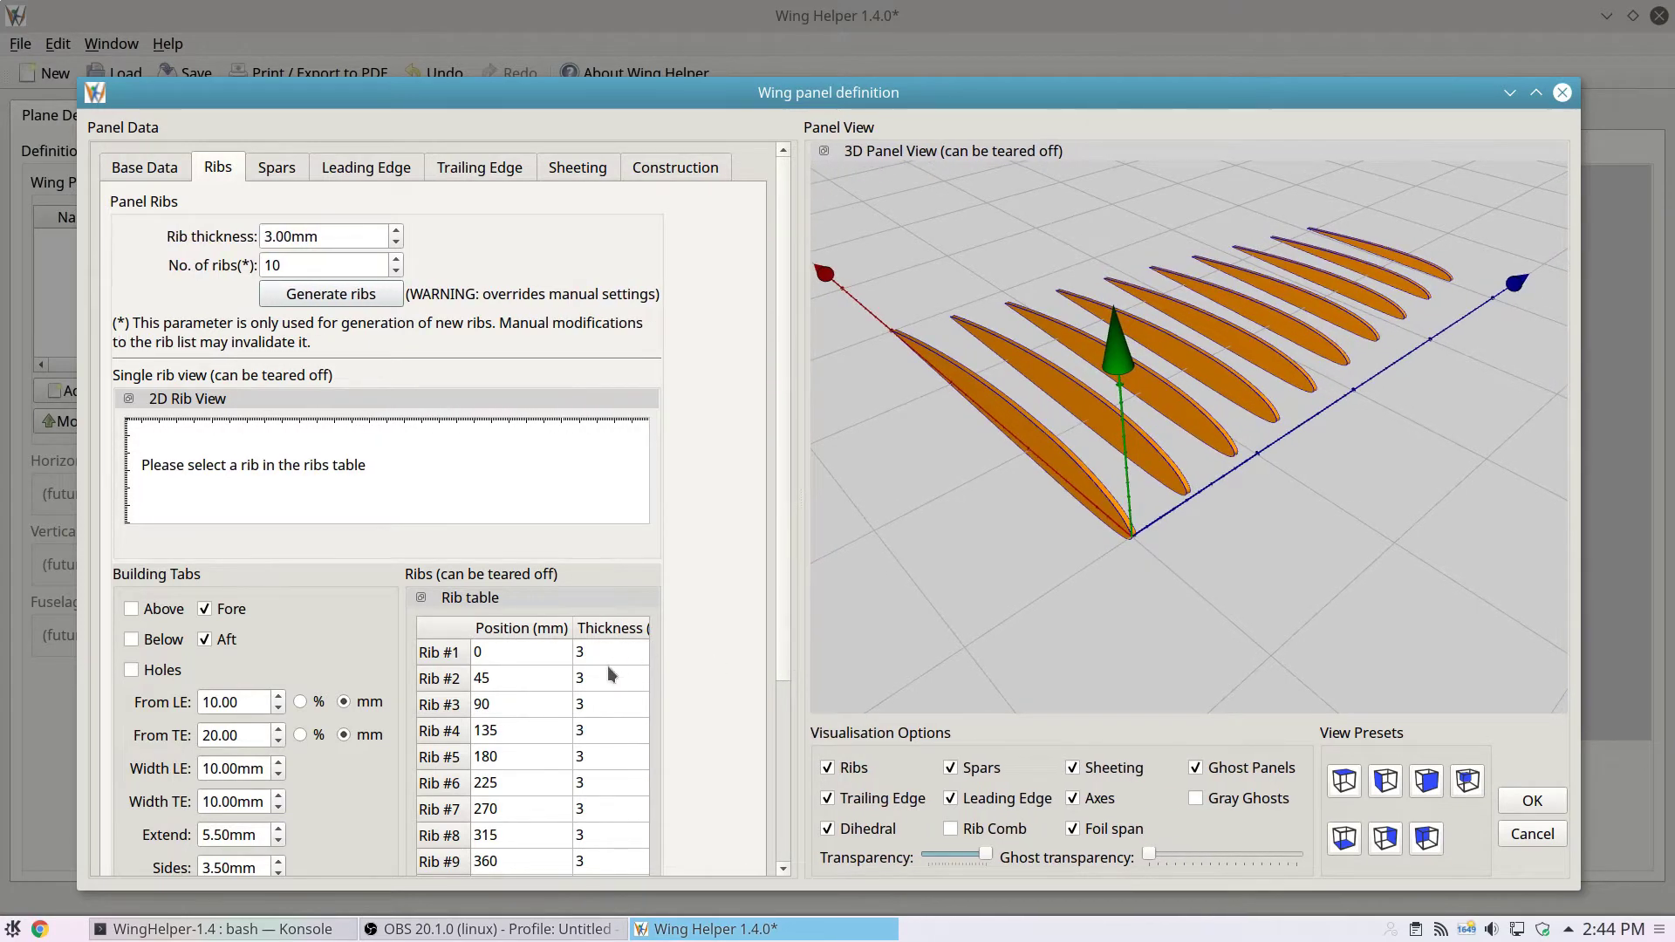
# - Step through the rib table from rib #1 to rib #9 and examine each rib's 2D profile
pyautogui.scroll(-3, 495, 548)
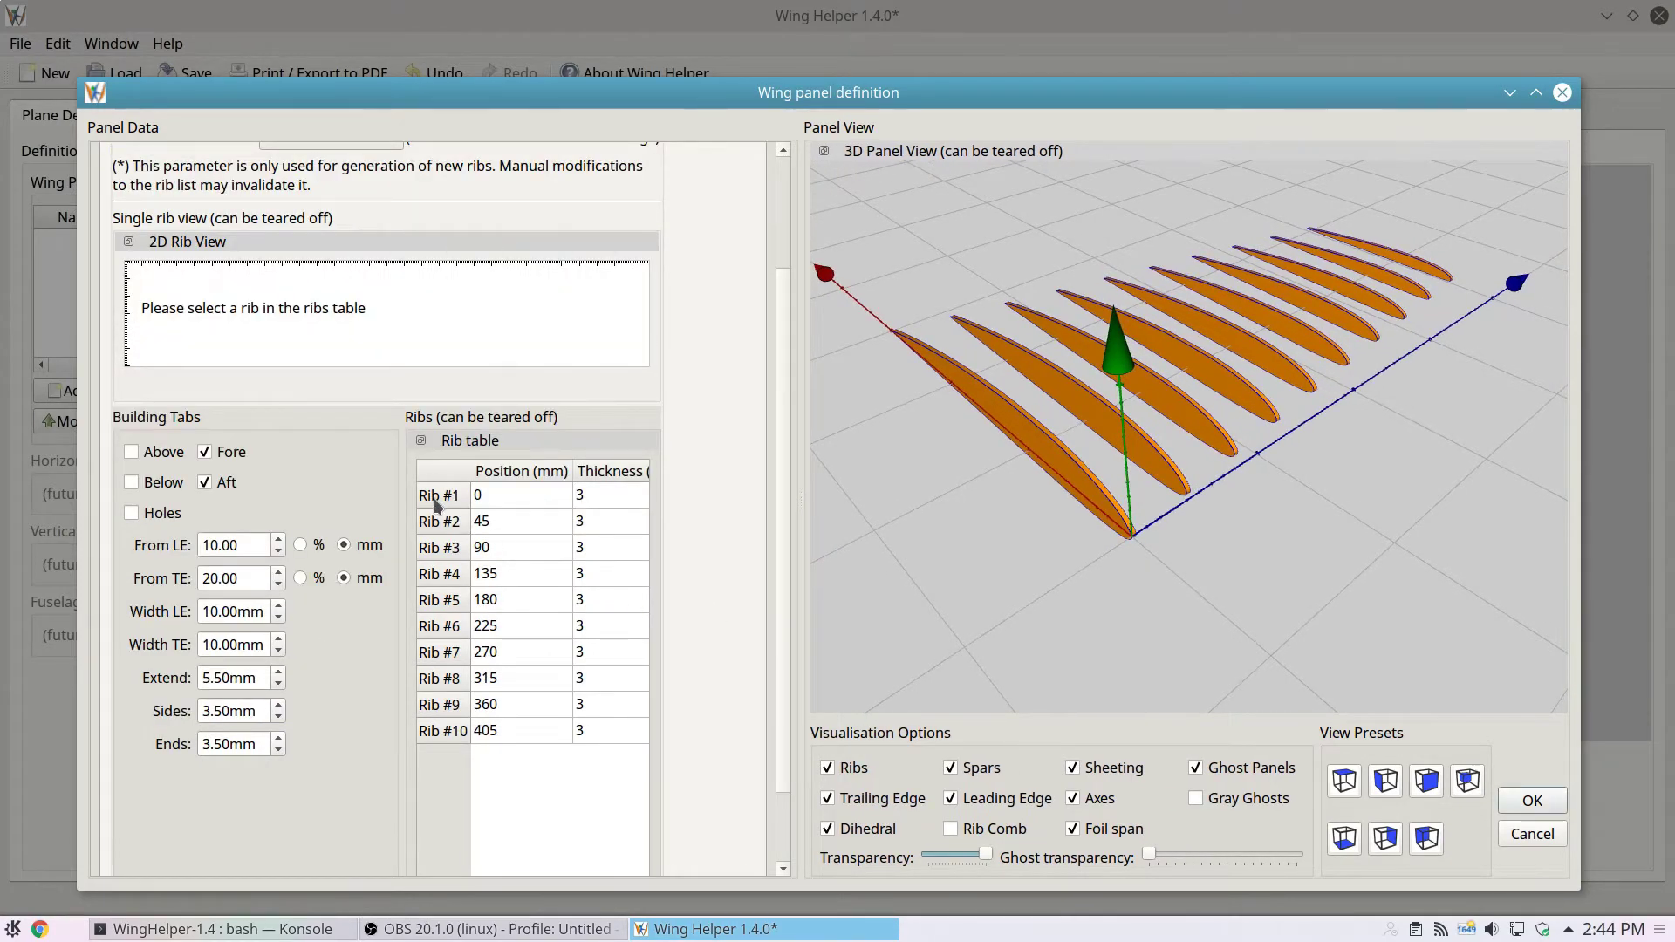
pyautogui.click(531, 494)
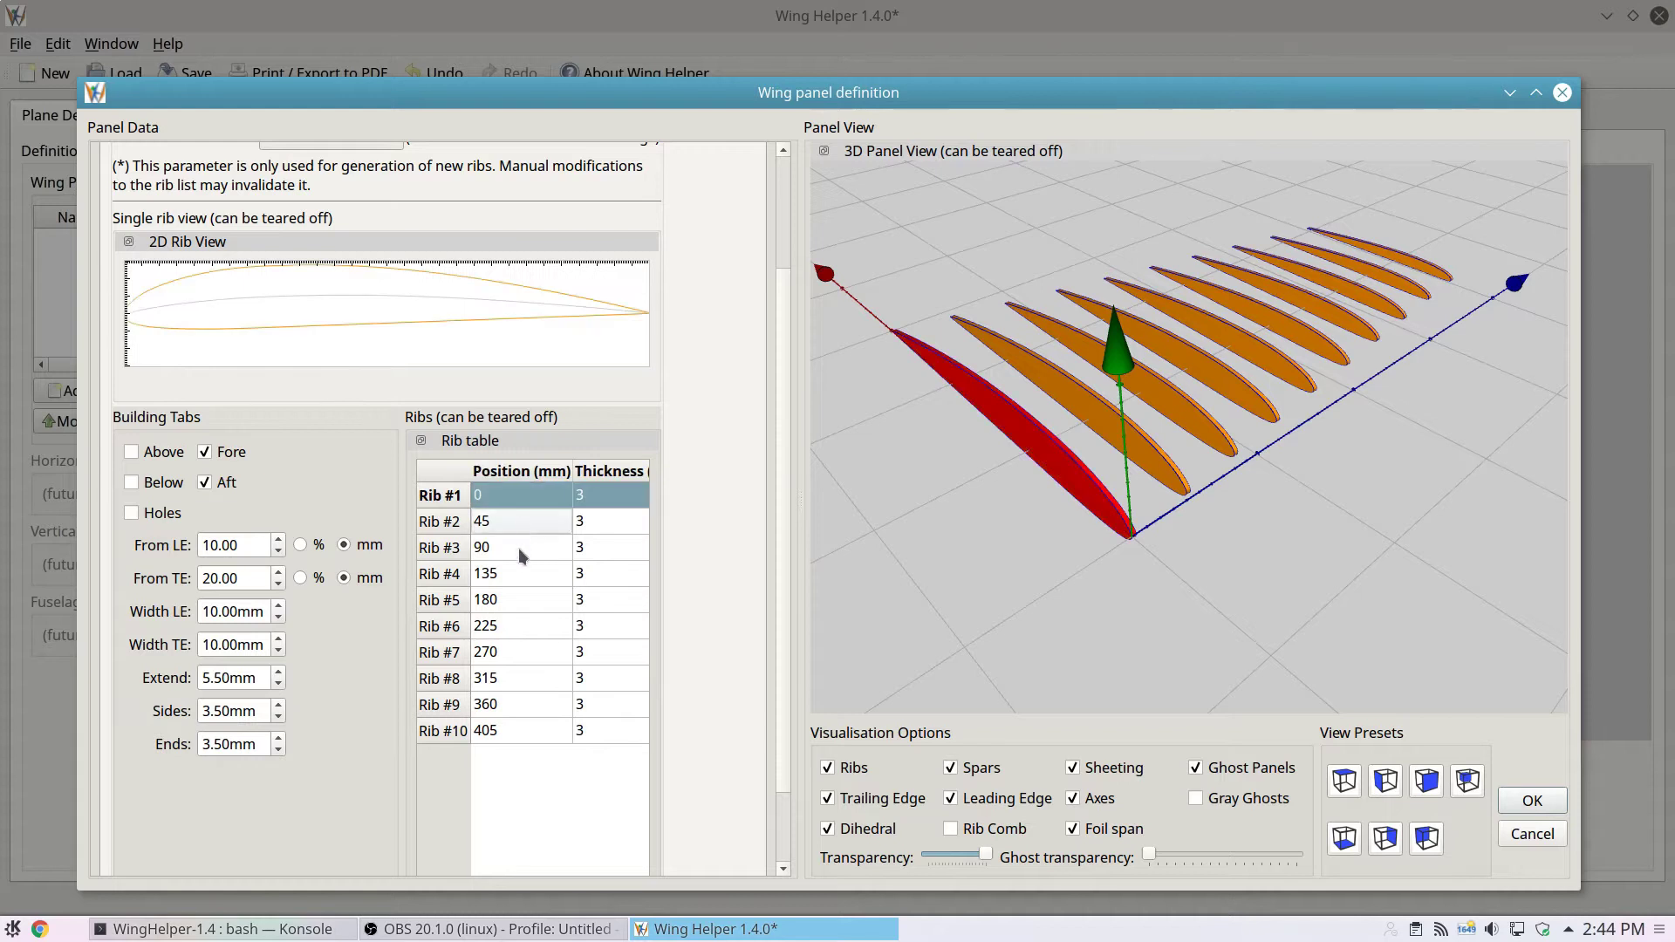
pyautogui.press('Down')
pyautogui.press('Down')
pyautogui.press('Down')
pyautogui.press('Down')
pyautogui.press('Down')
pyautogui.click(517, 679)
pyautogui.click(515, 703)
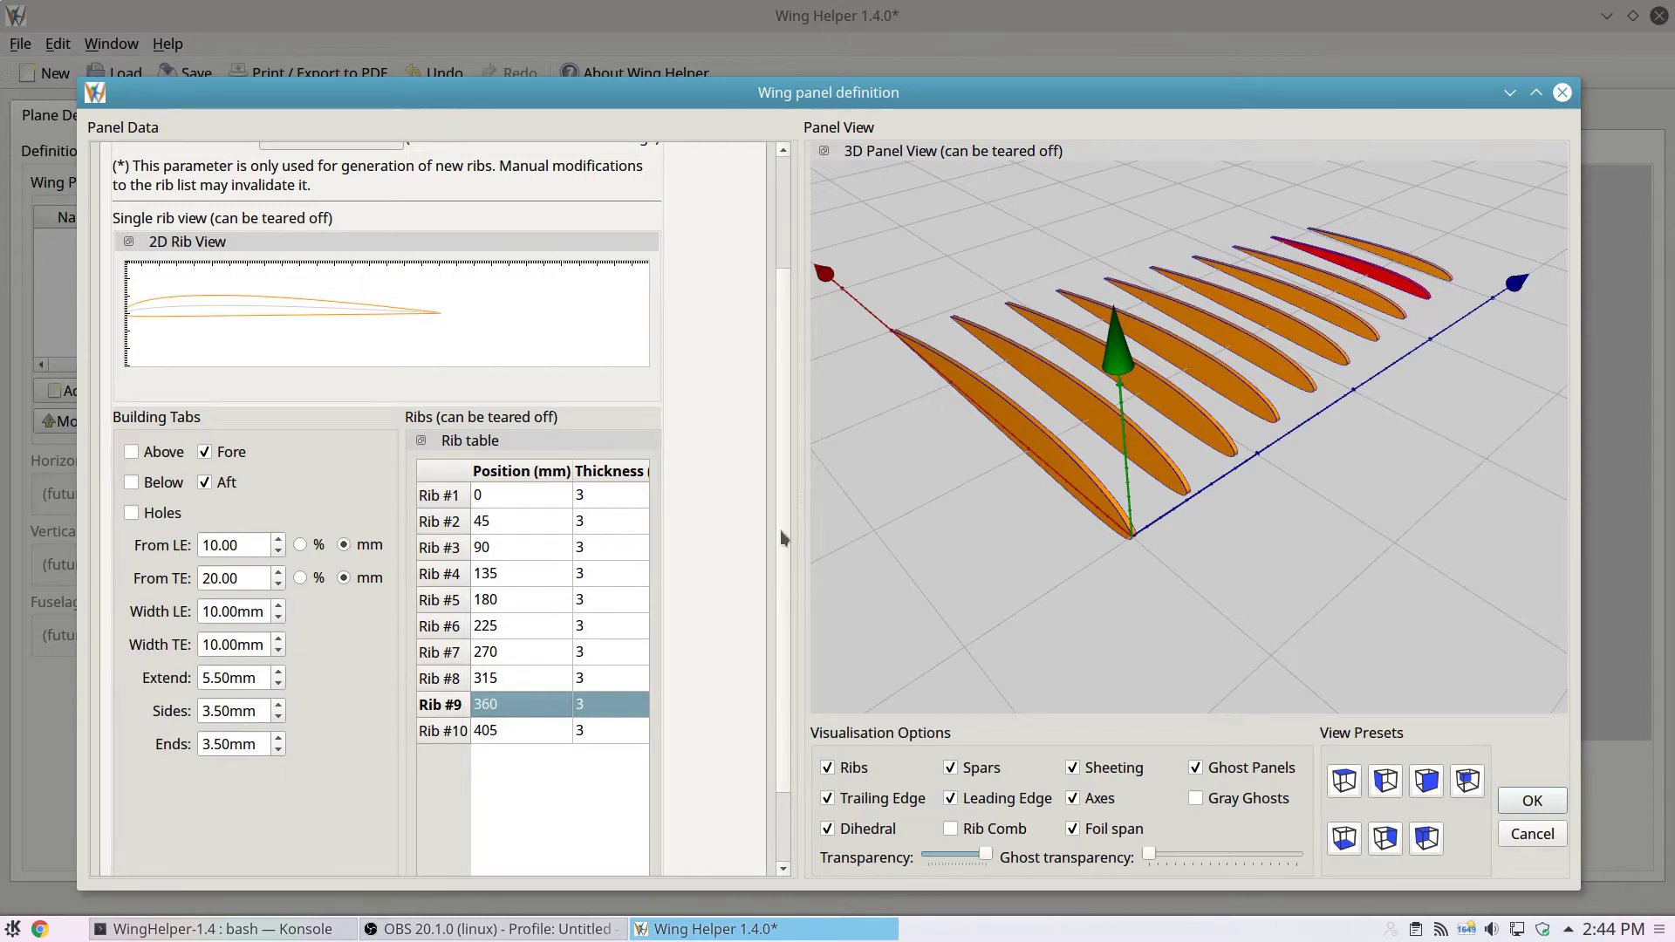
# - Enable building tabs above and below the ribs, with rib #1 selected for the preview
pyautogui.click(506, 495)
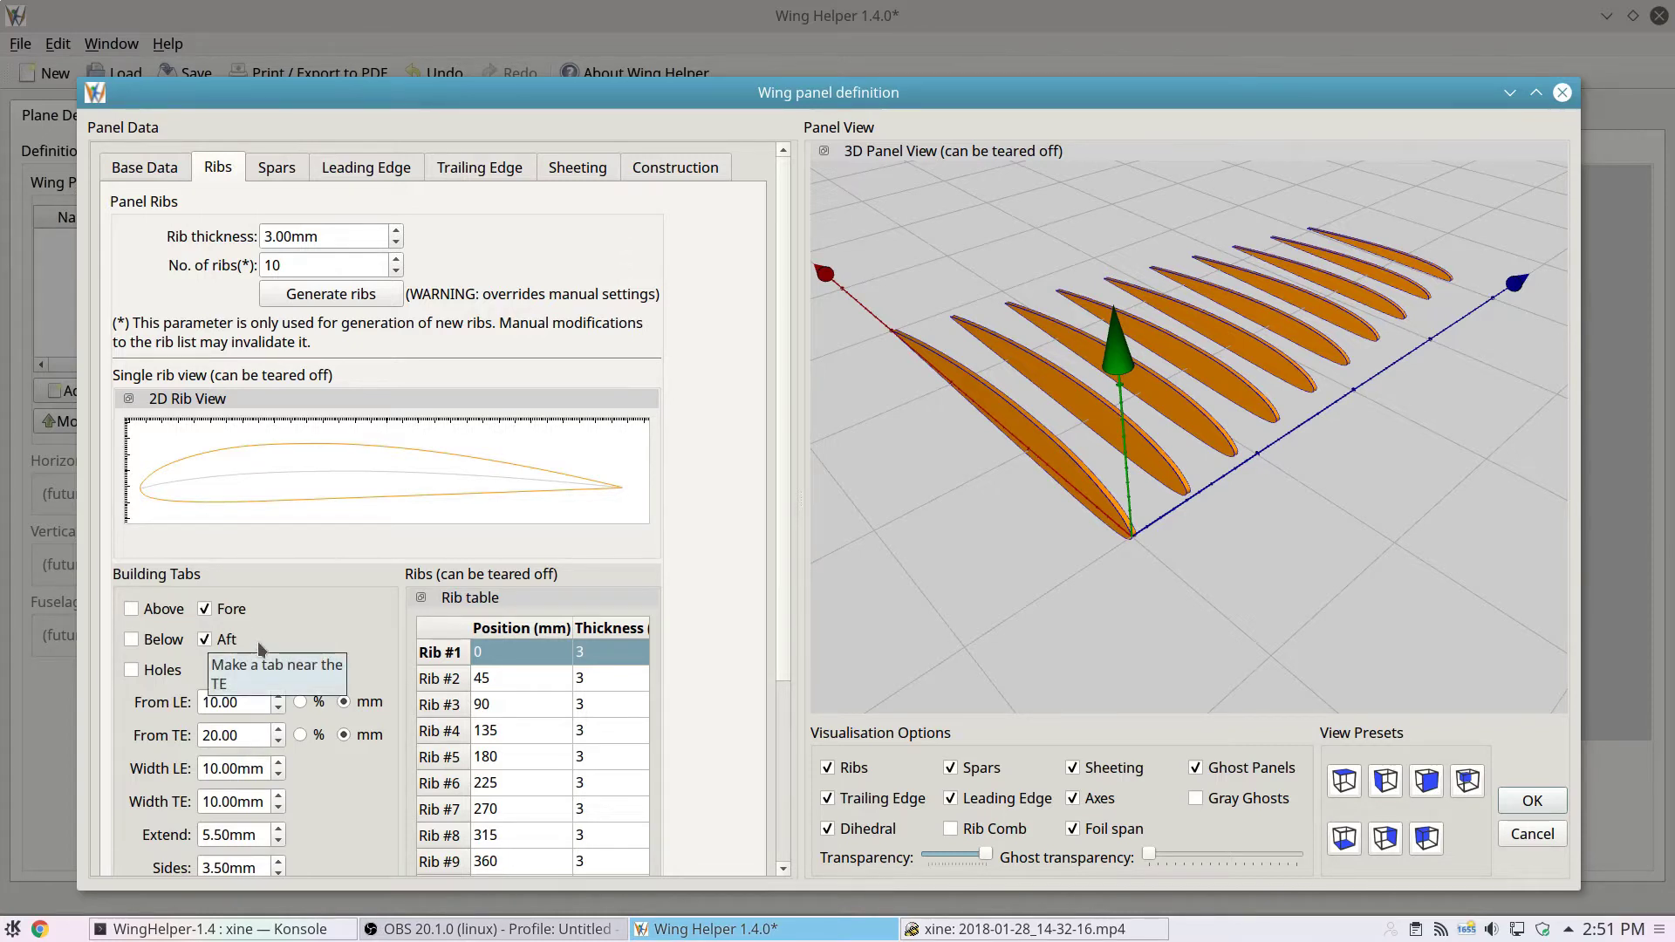
pyautogui.click(161, 611)
pyautogui.click(163, 642)
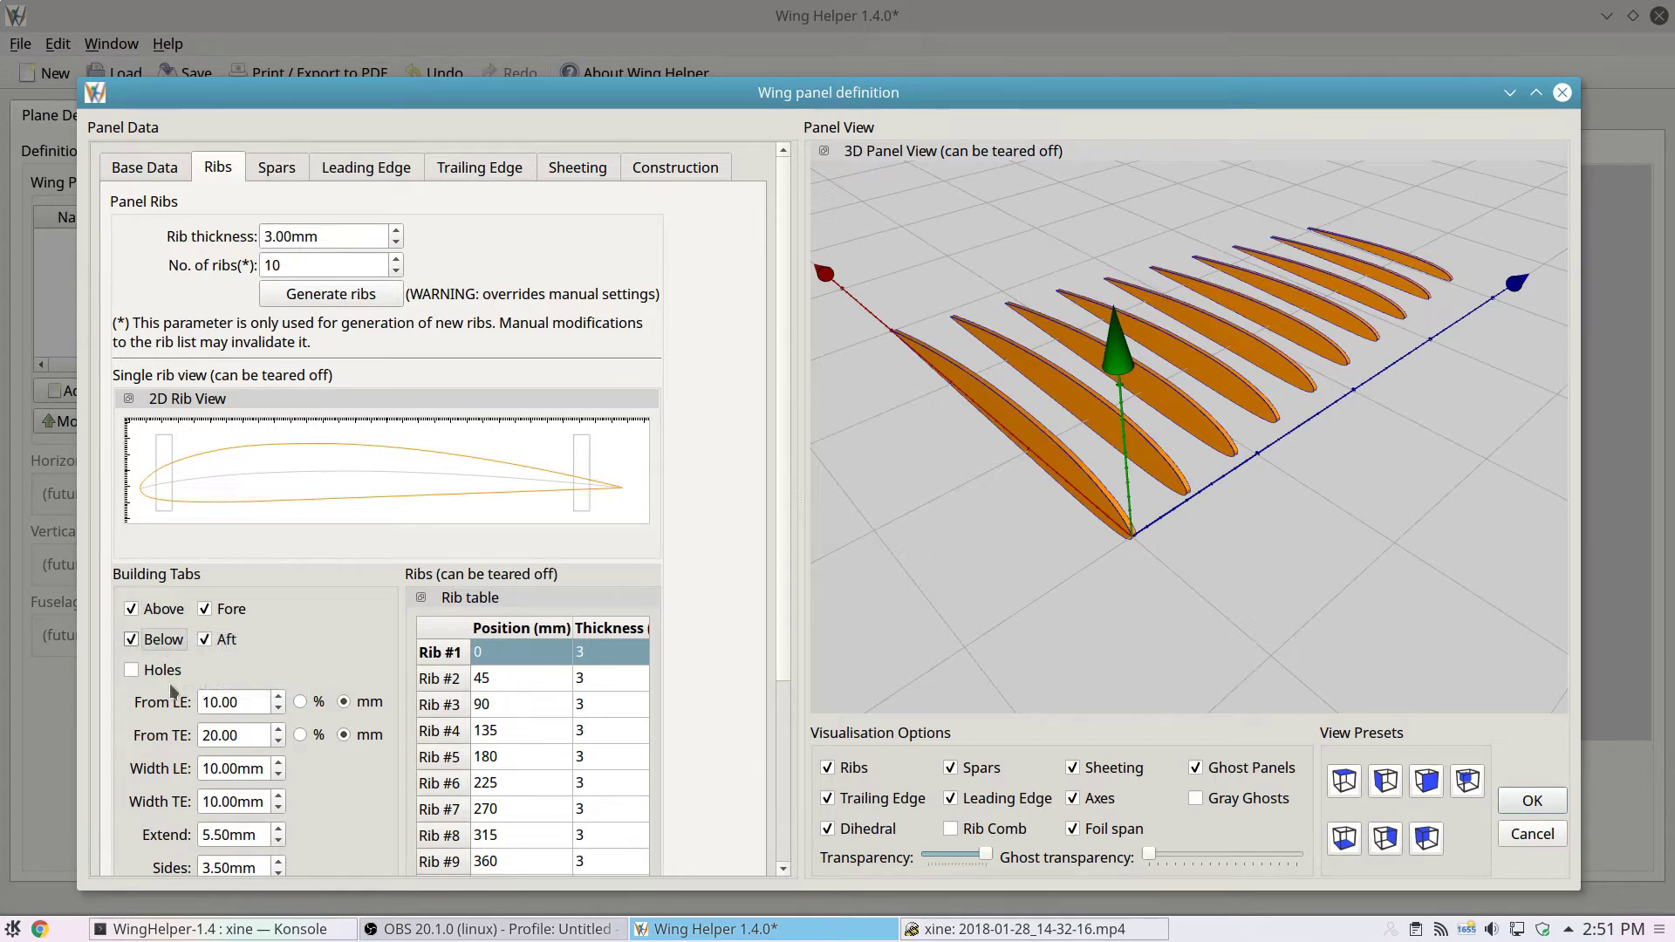
# - Set the building tabs' distance to 16 mm from the leading edge and 36 mm from the trailing edge
pyautogui.scroll(11, 245, 708)
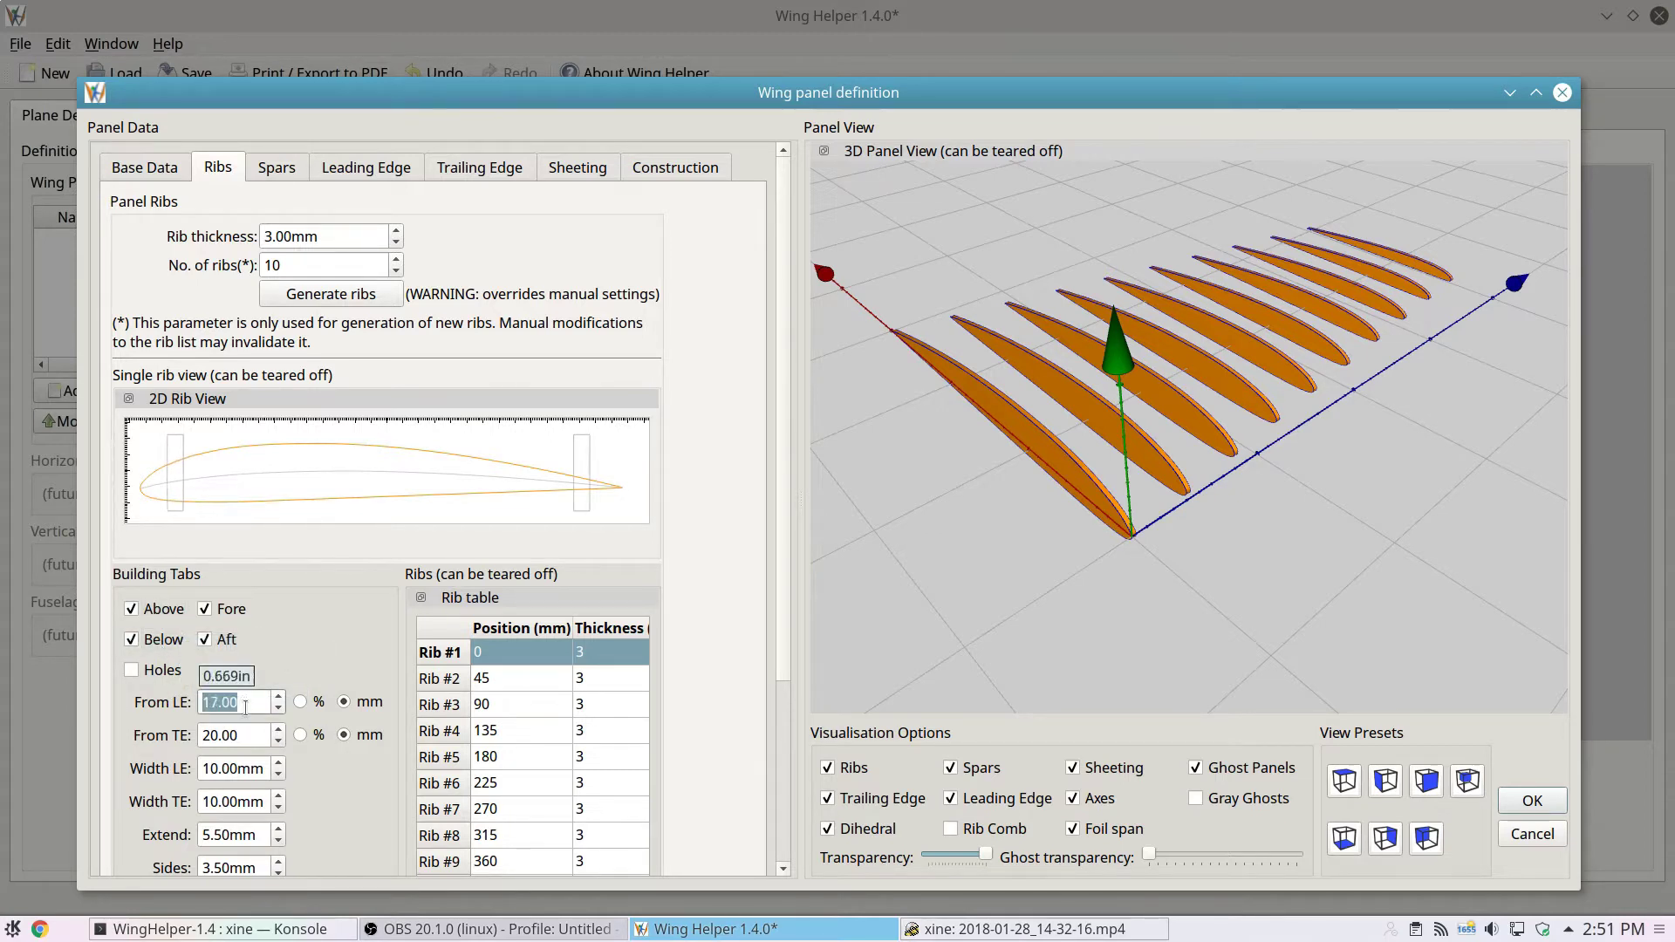
pyautogui.scroll(7, 254, 736)
pyautogui.scroll(9, 254, 735)
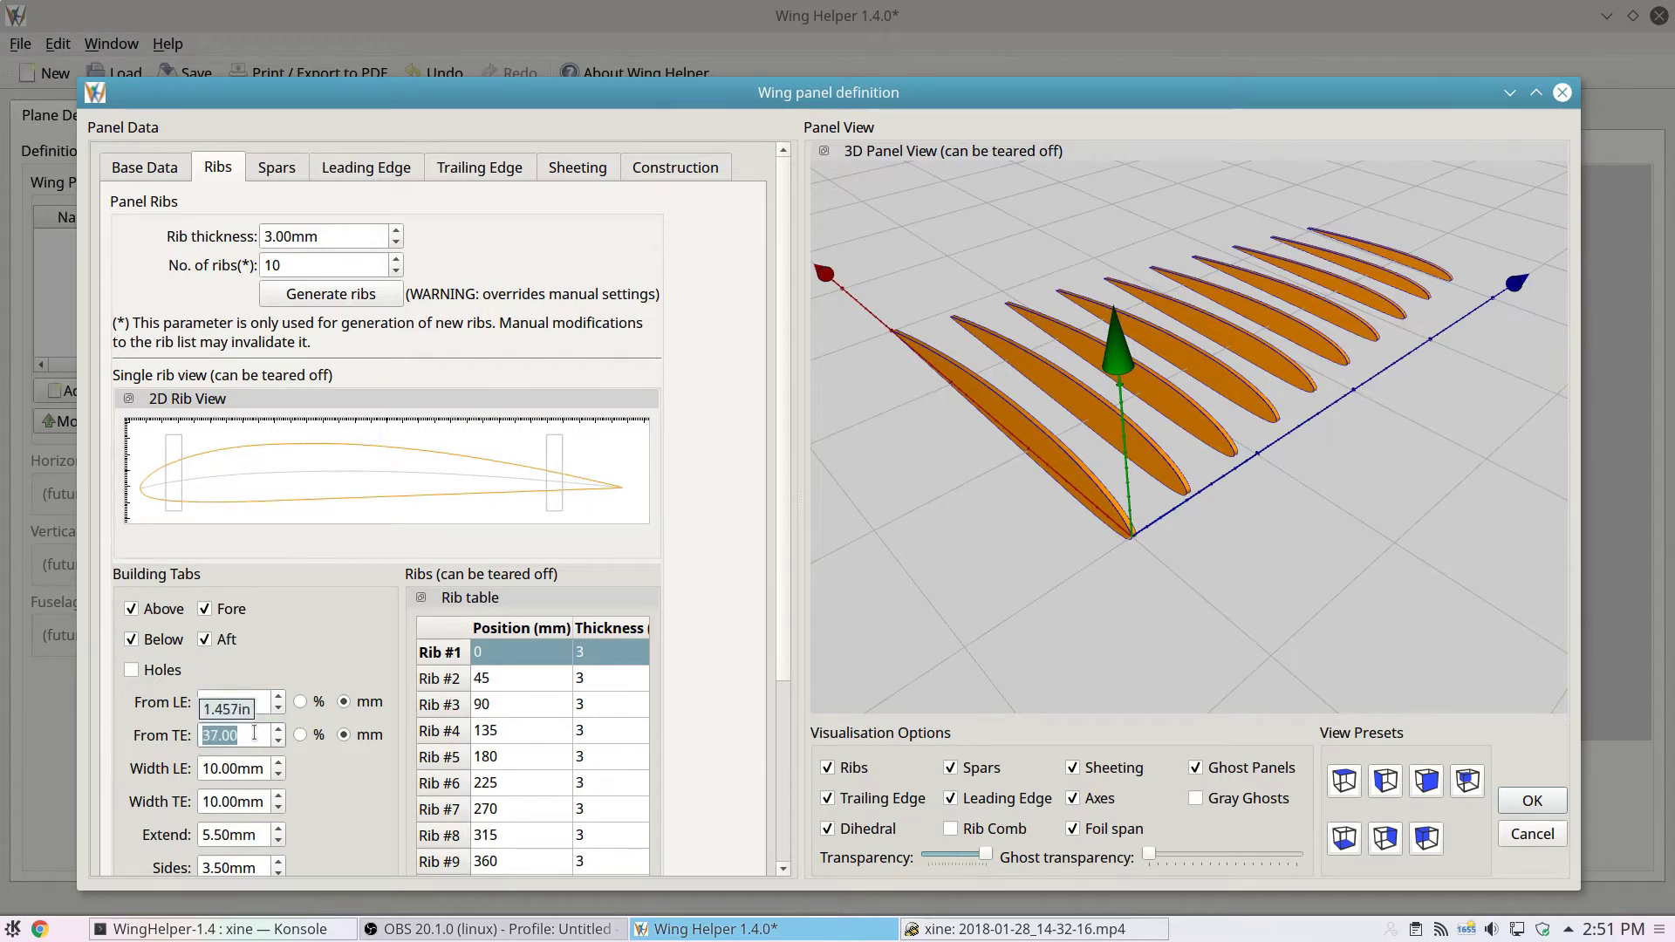
# - Set the building tabs' width to 25 mm at the leading edge and 26 mm at the trailing edge, with a 12 mm extension
pyautogui.scroll(7, 254, 768)
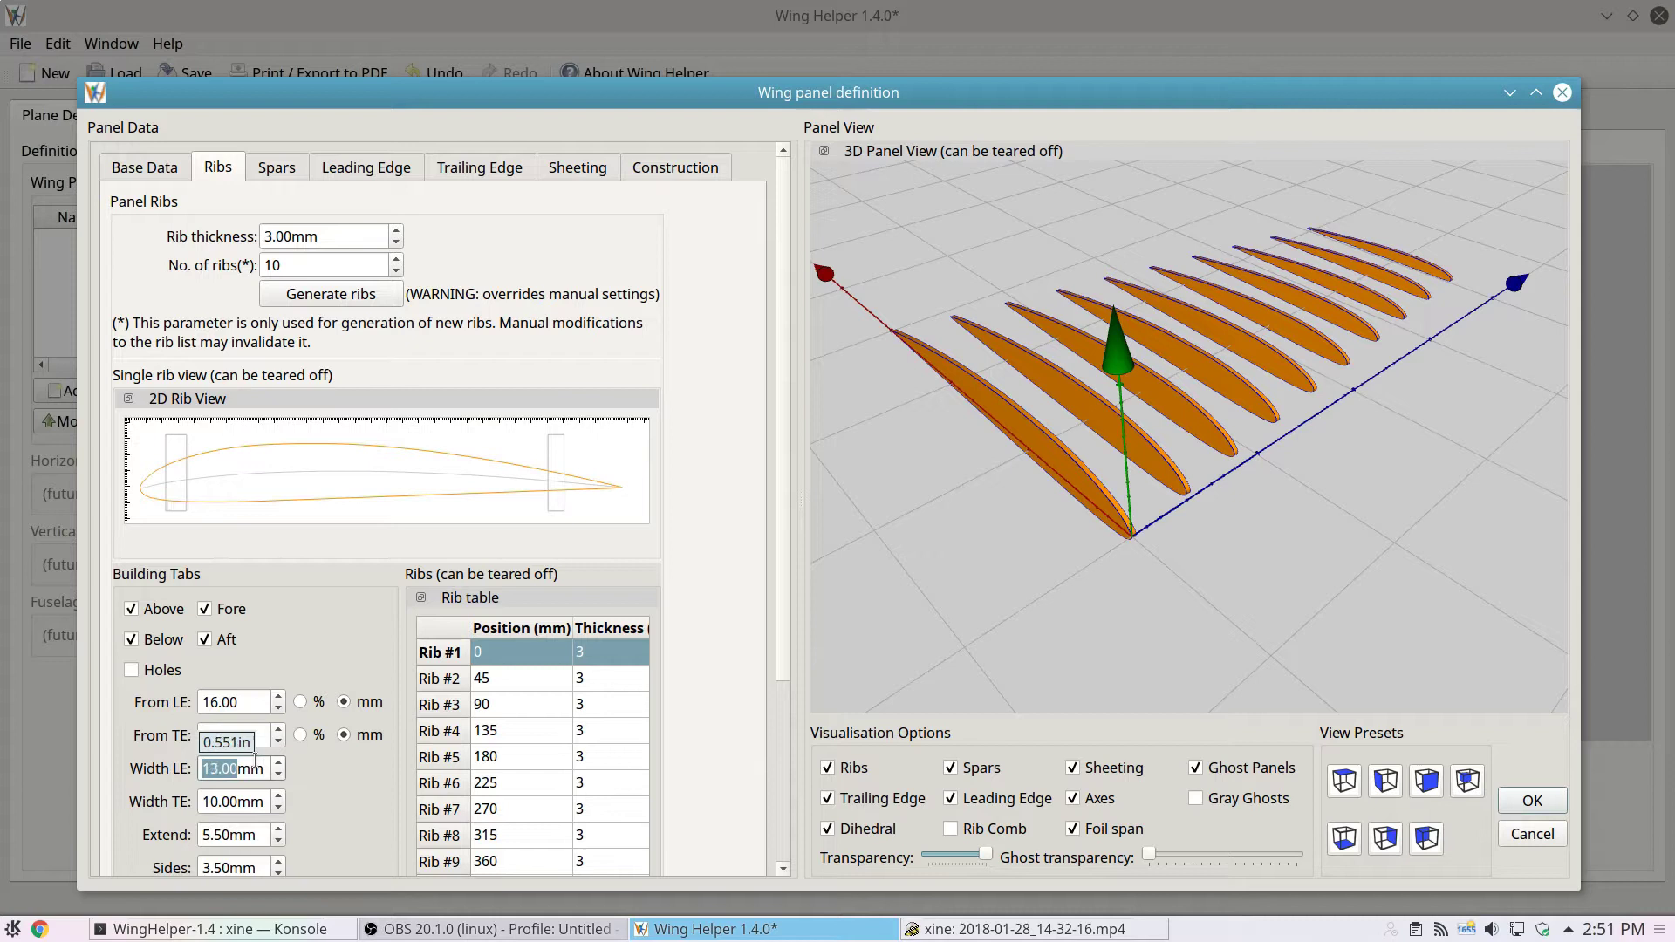
pyautogui.scroll(8, 254, 767)
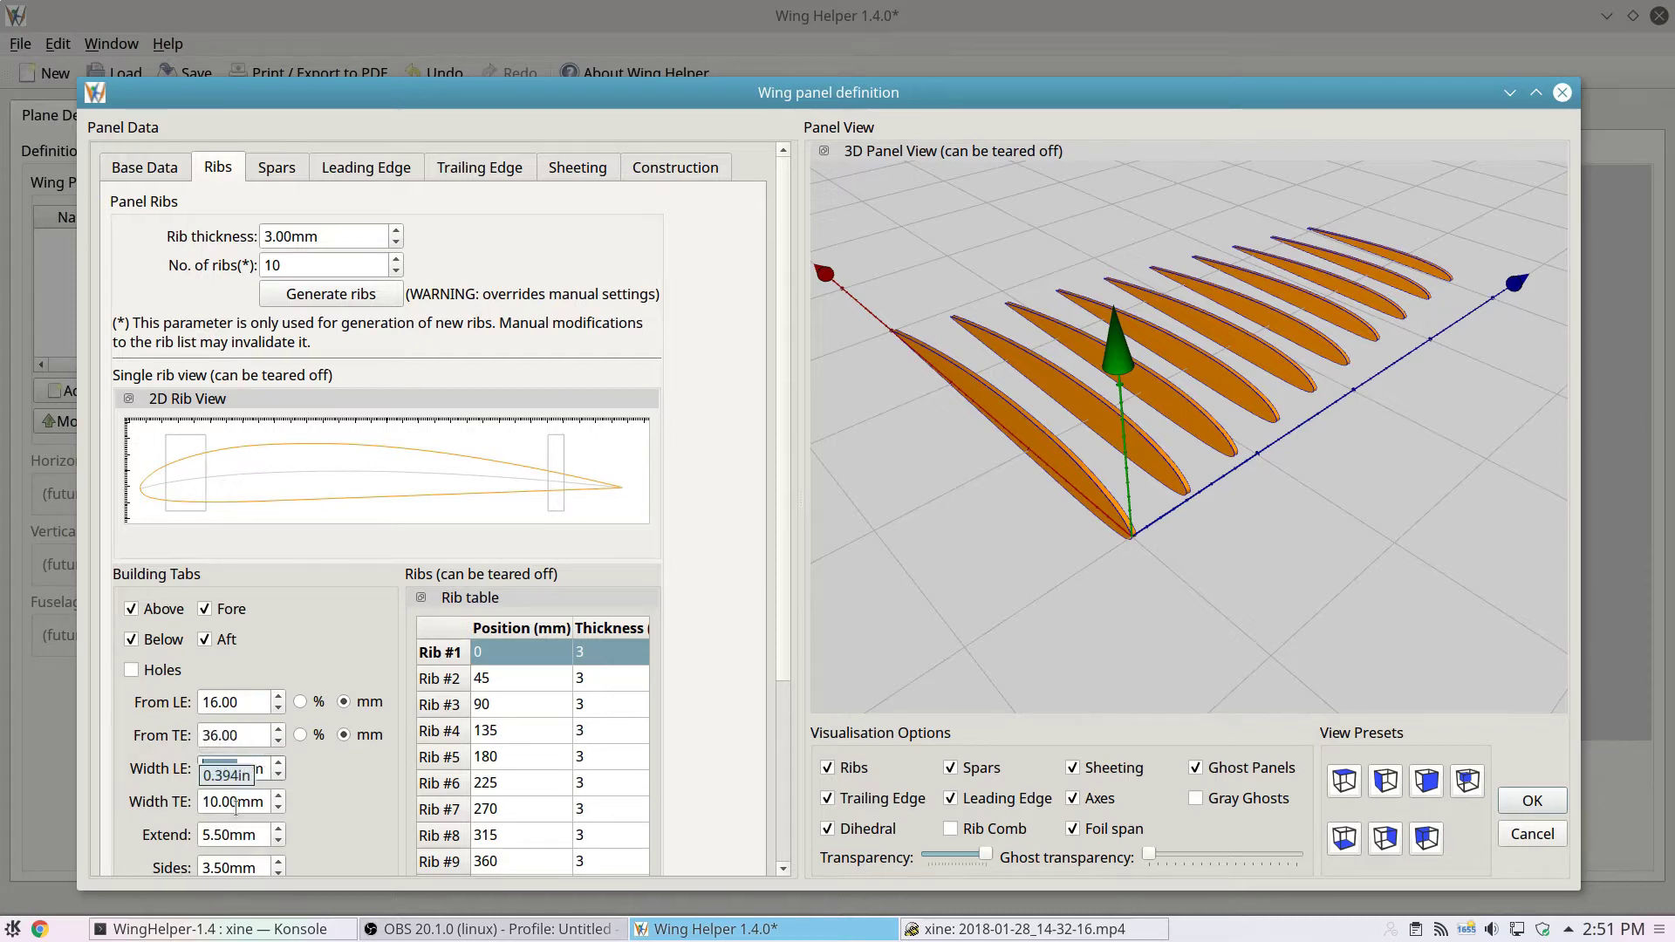
pyautogui.scroll(15, 237, 802)
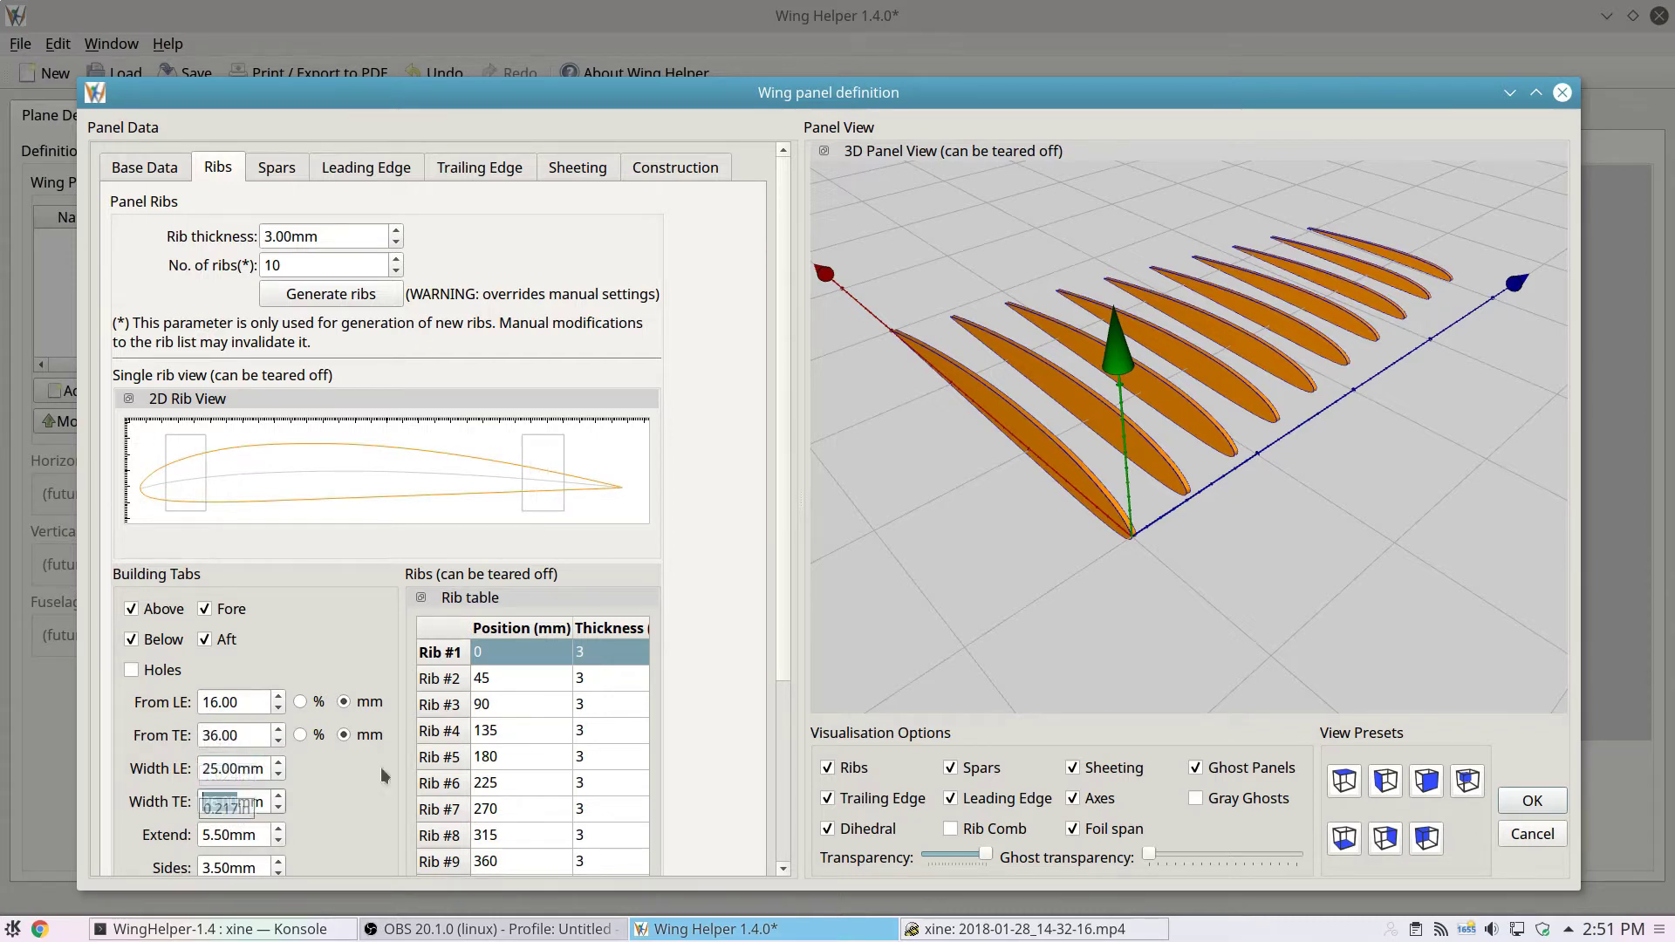
pyautogui.scroll(6, 266, 834)
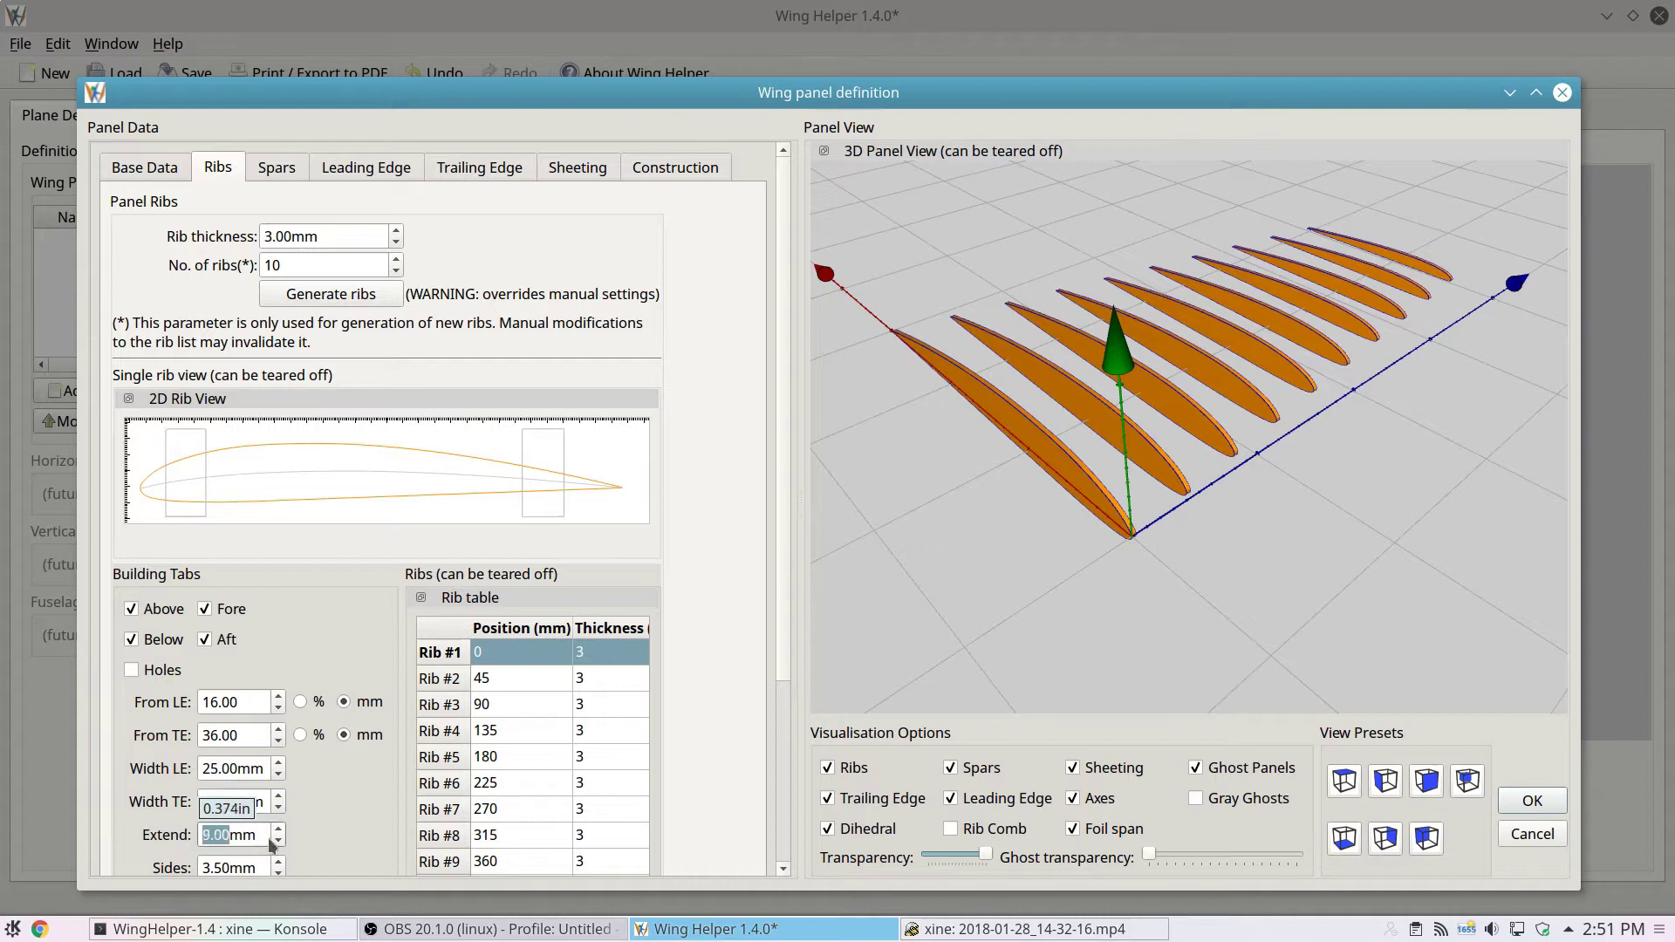
pyautogui.scroll(1, 266, 834)
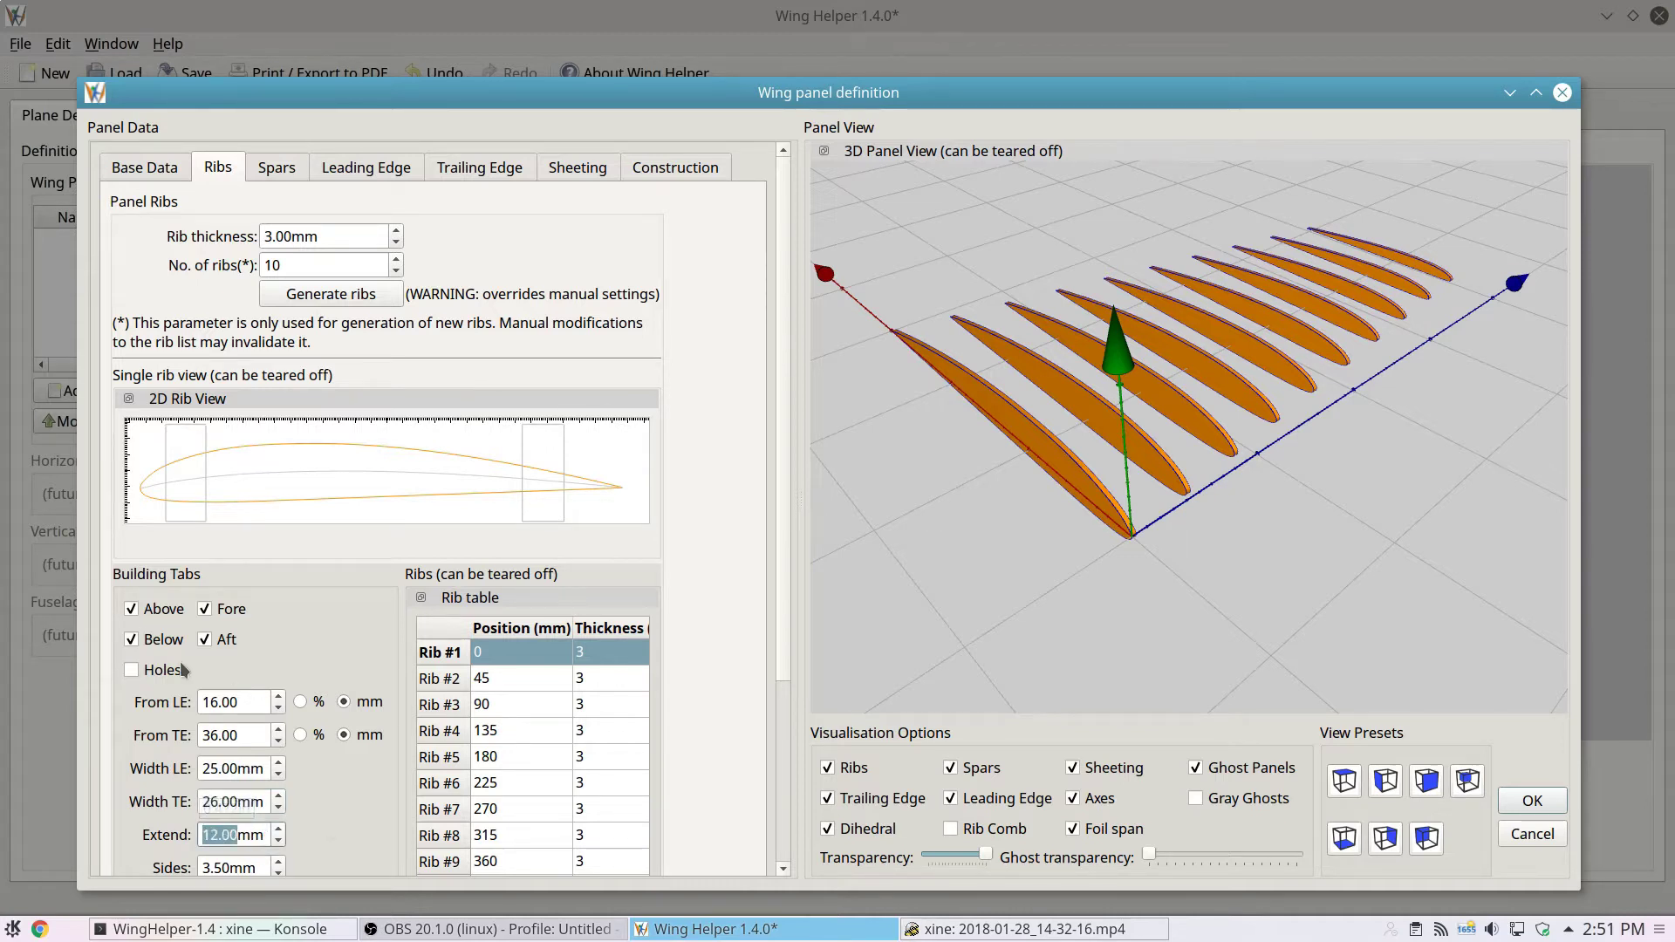
# - Enable holes in the building tabs and set their side and end margins to 4.50 mm
pyautogui.click(131, 670)
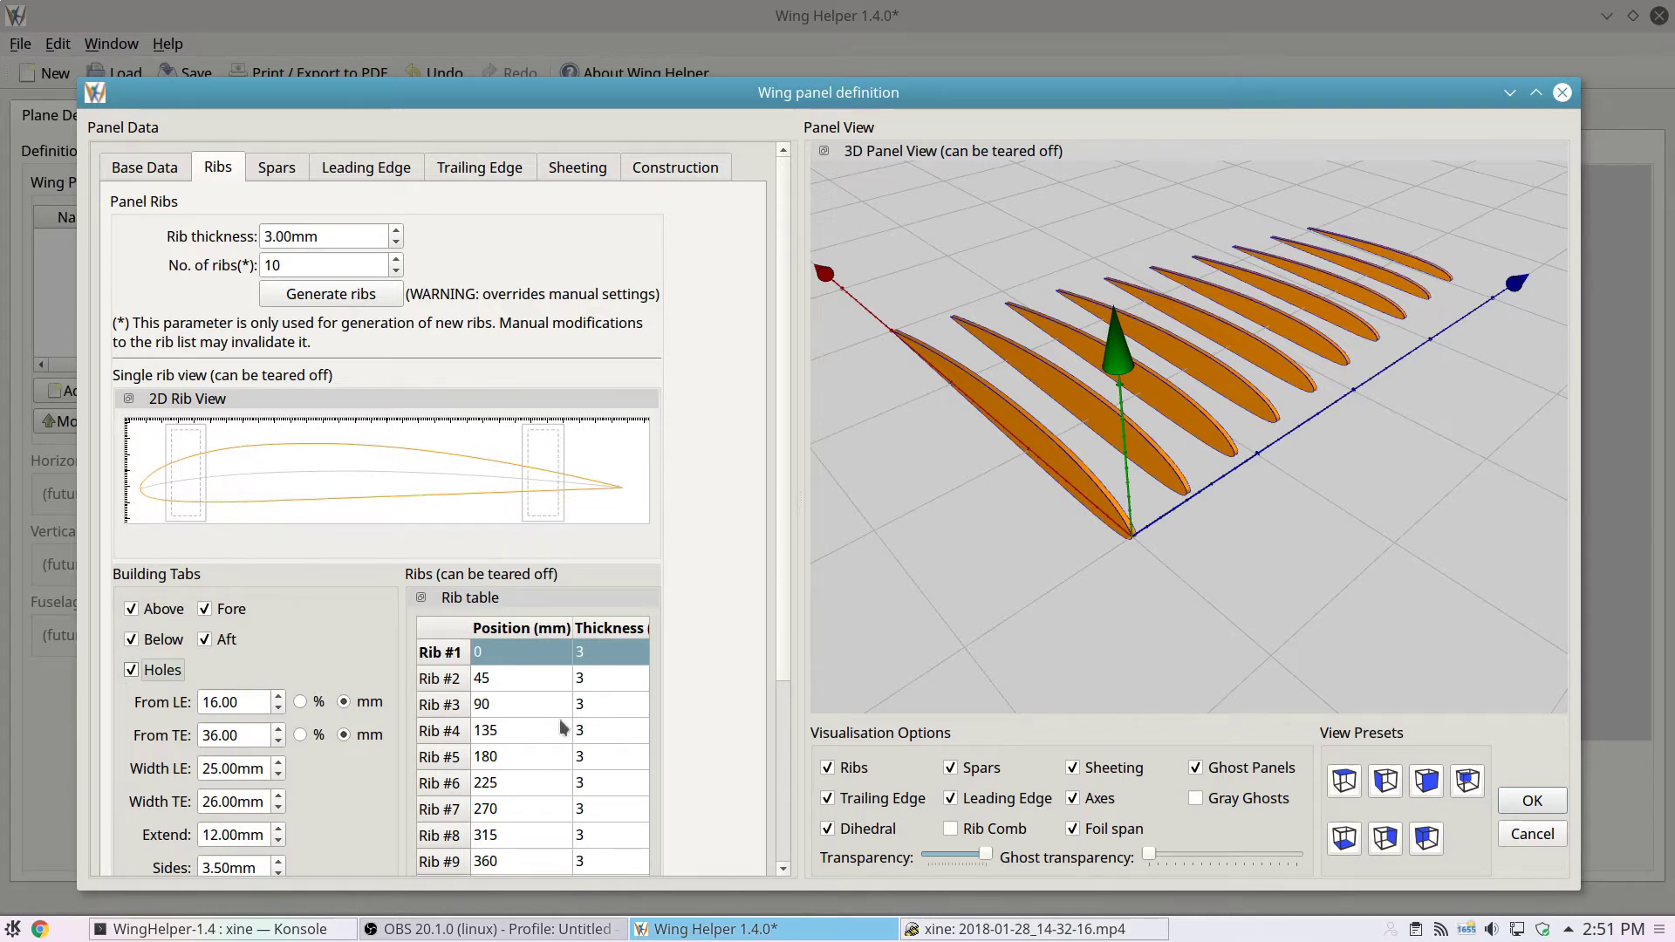
pyautogui.scroll(-2, 784, 632)
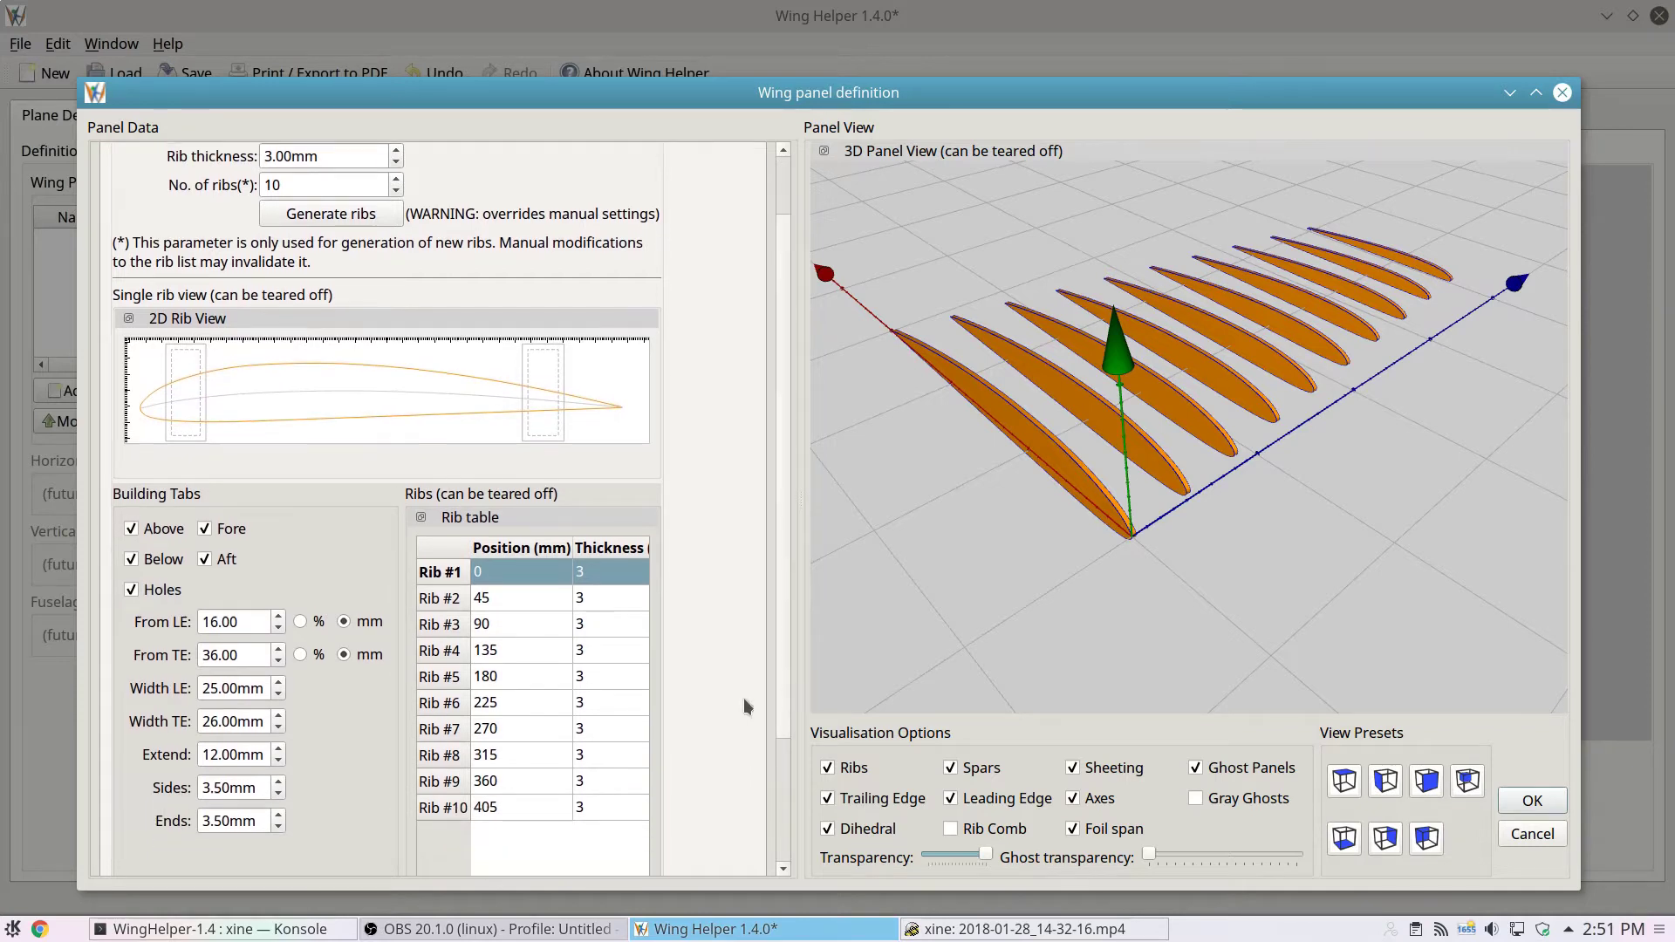
pyautogui.scroll(2, 260, 787)
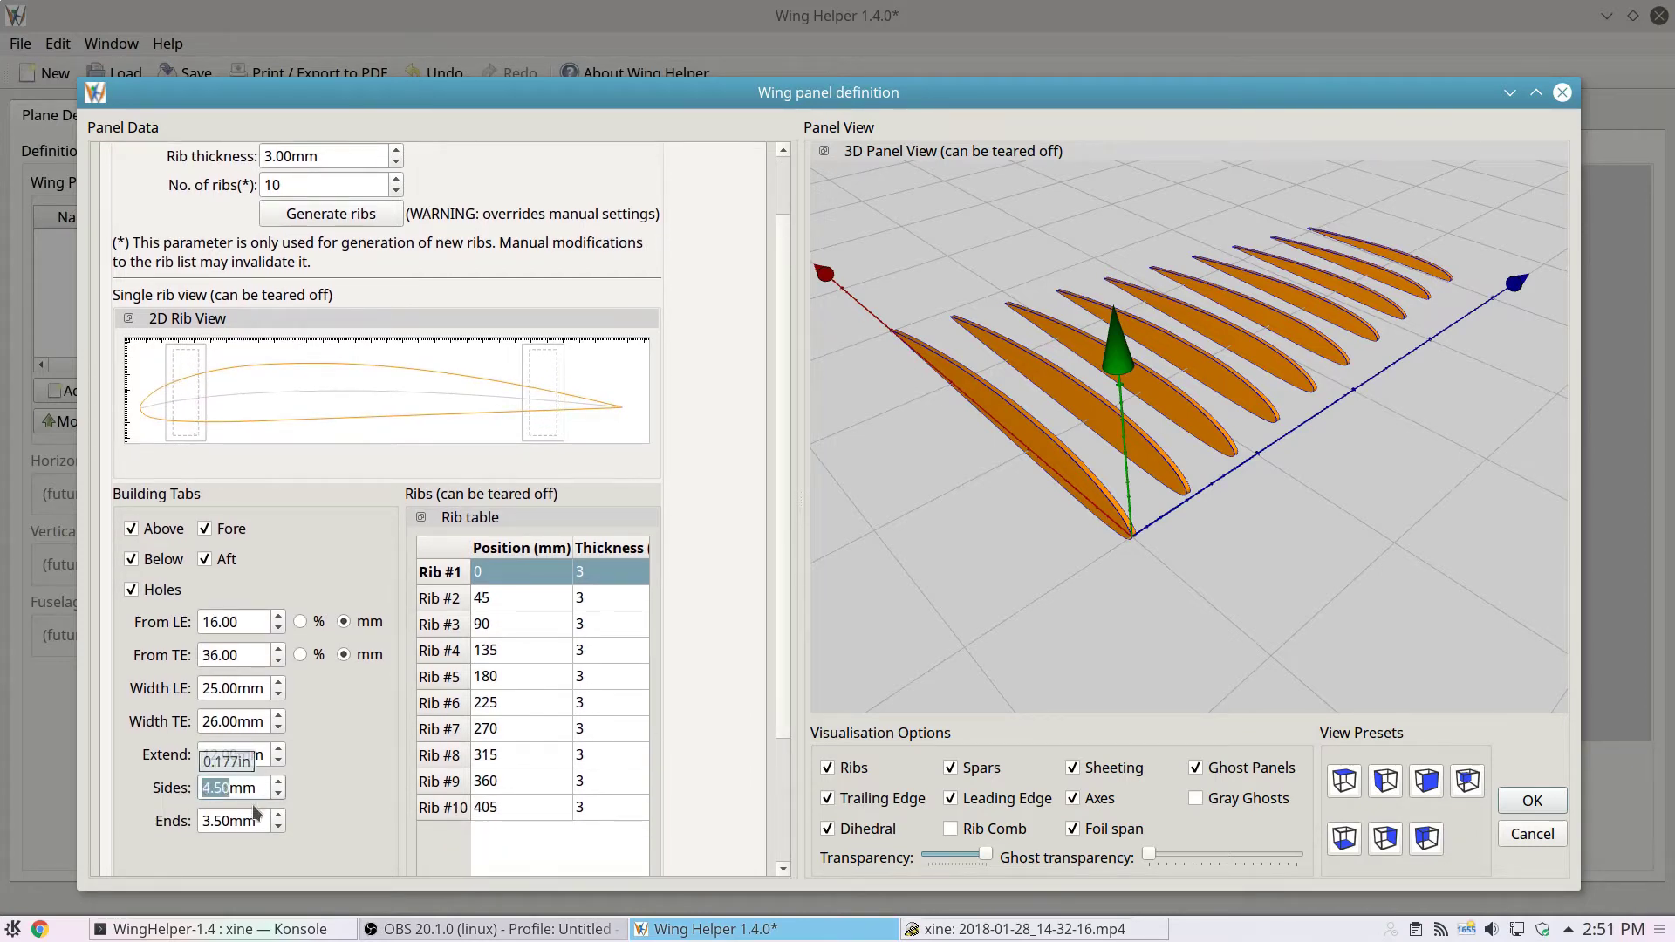
pyautogui.scroll(4, 256, 820)
pyautogui.scroll(-3, 256, 821)
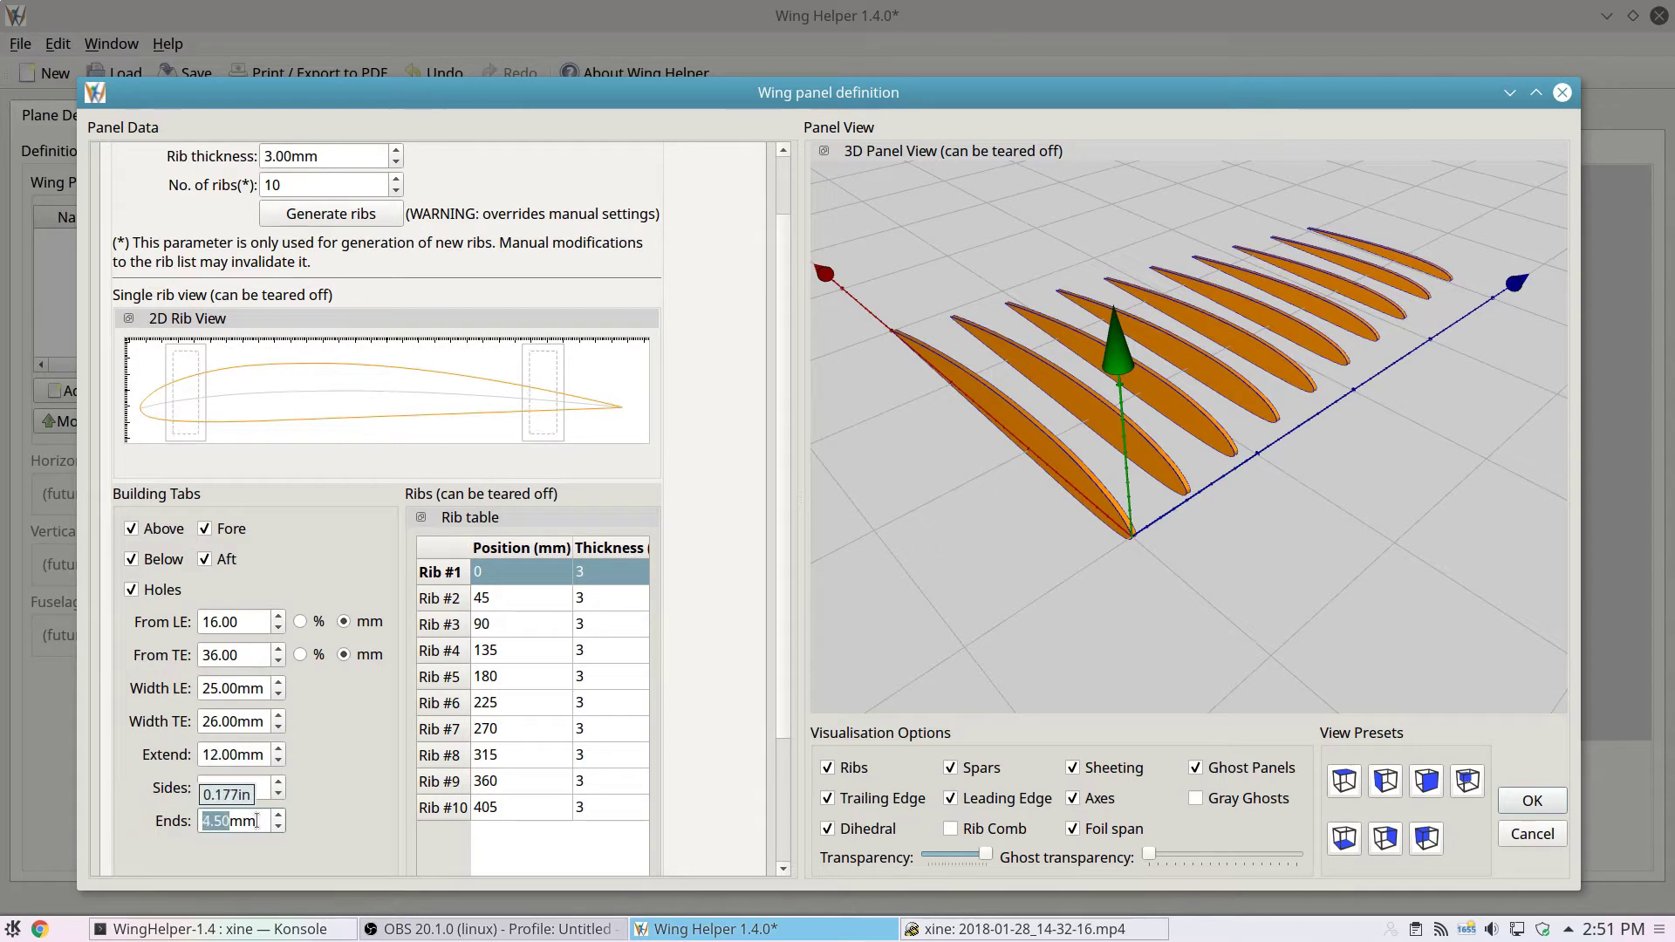
# - Select ribs #3 and #4 in the rib table in turn and examine where the selected rib lies in the 3D panel
pyautogui.moveTo(1143, 461); pyautogui.dragTo(1214, 417)
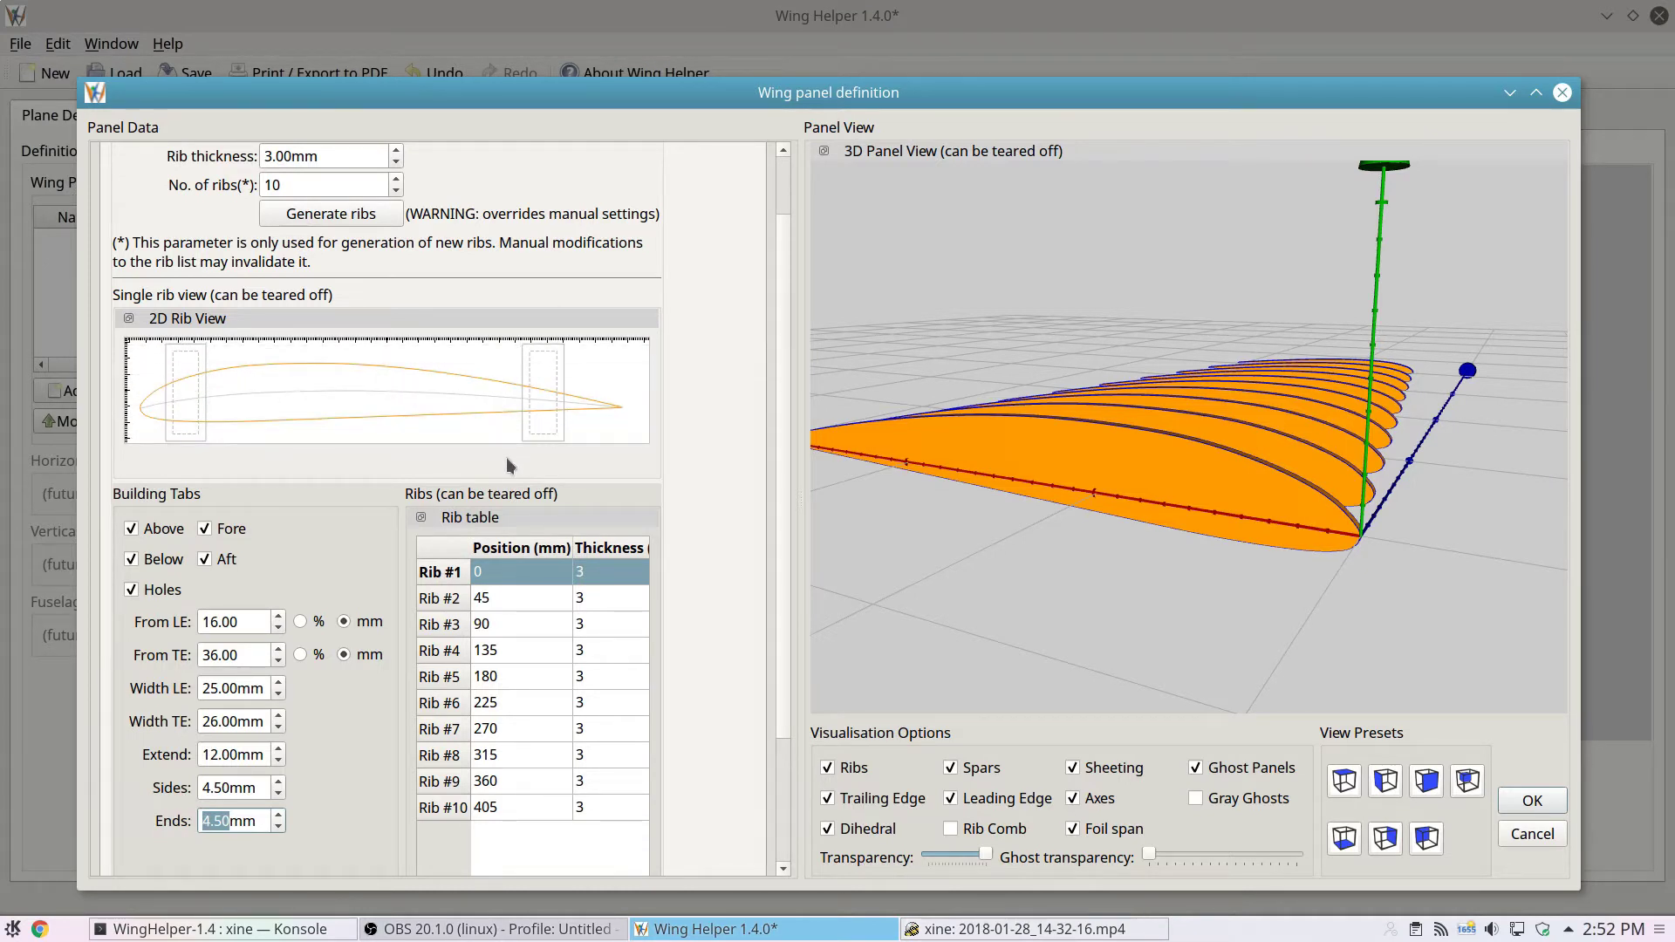
pyautogui.moveTo(506, 458)
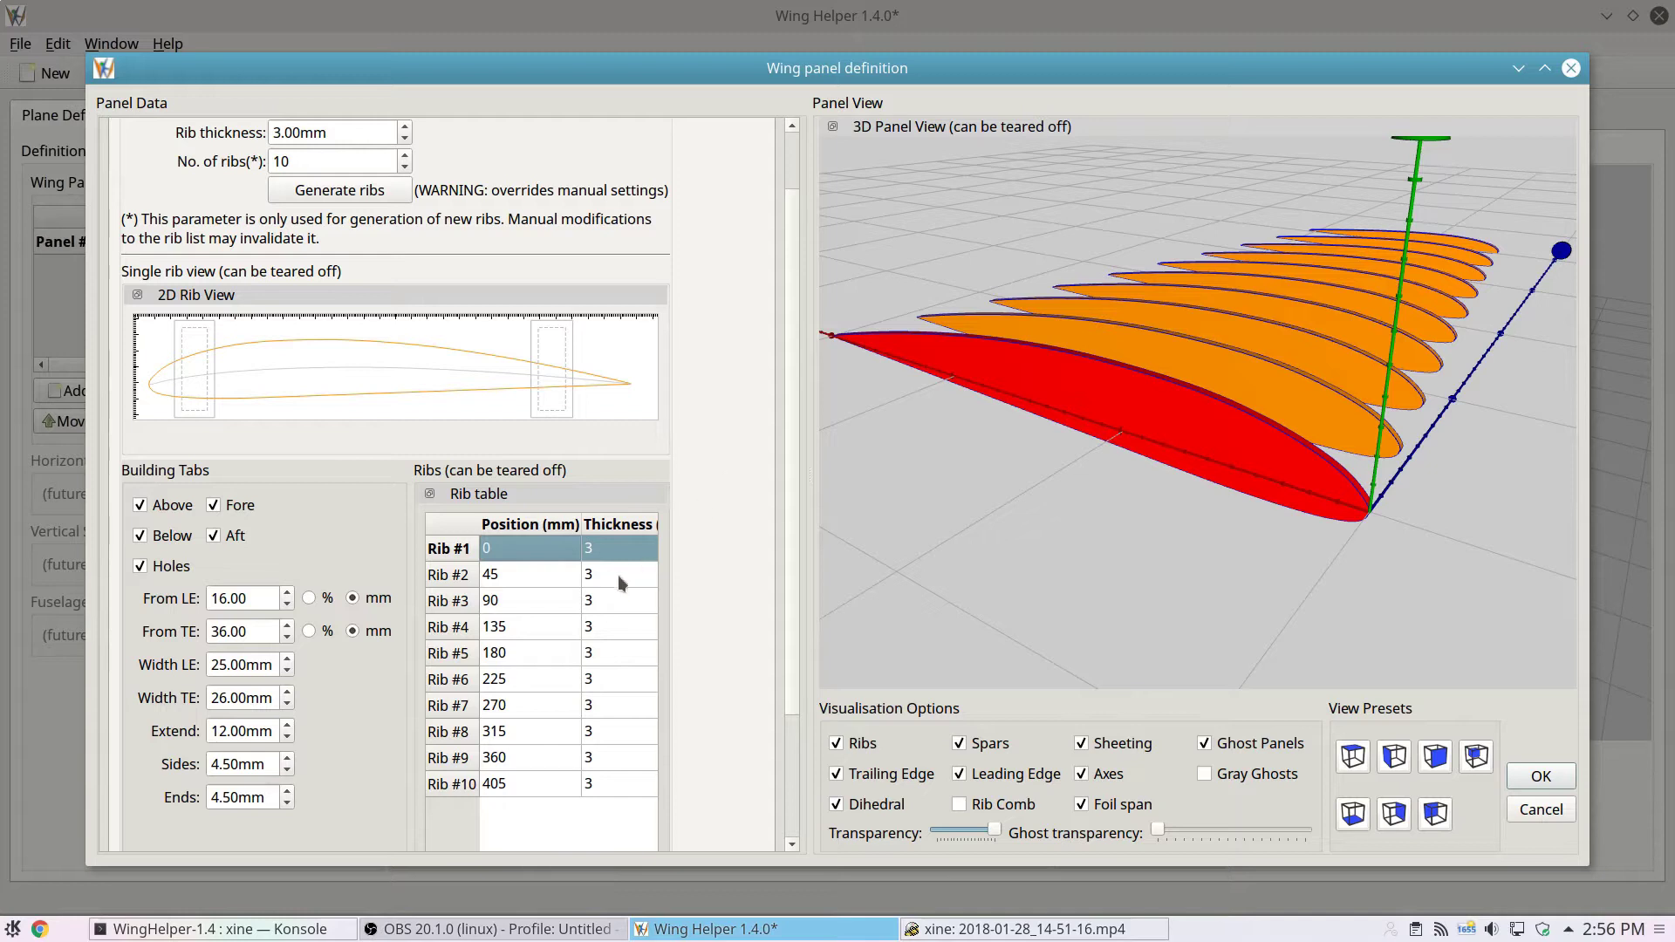
pyautogui.click(537, 601)
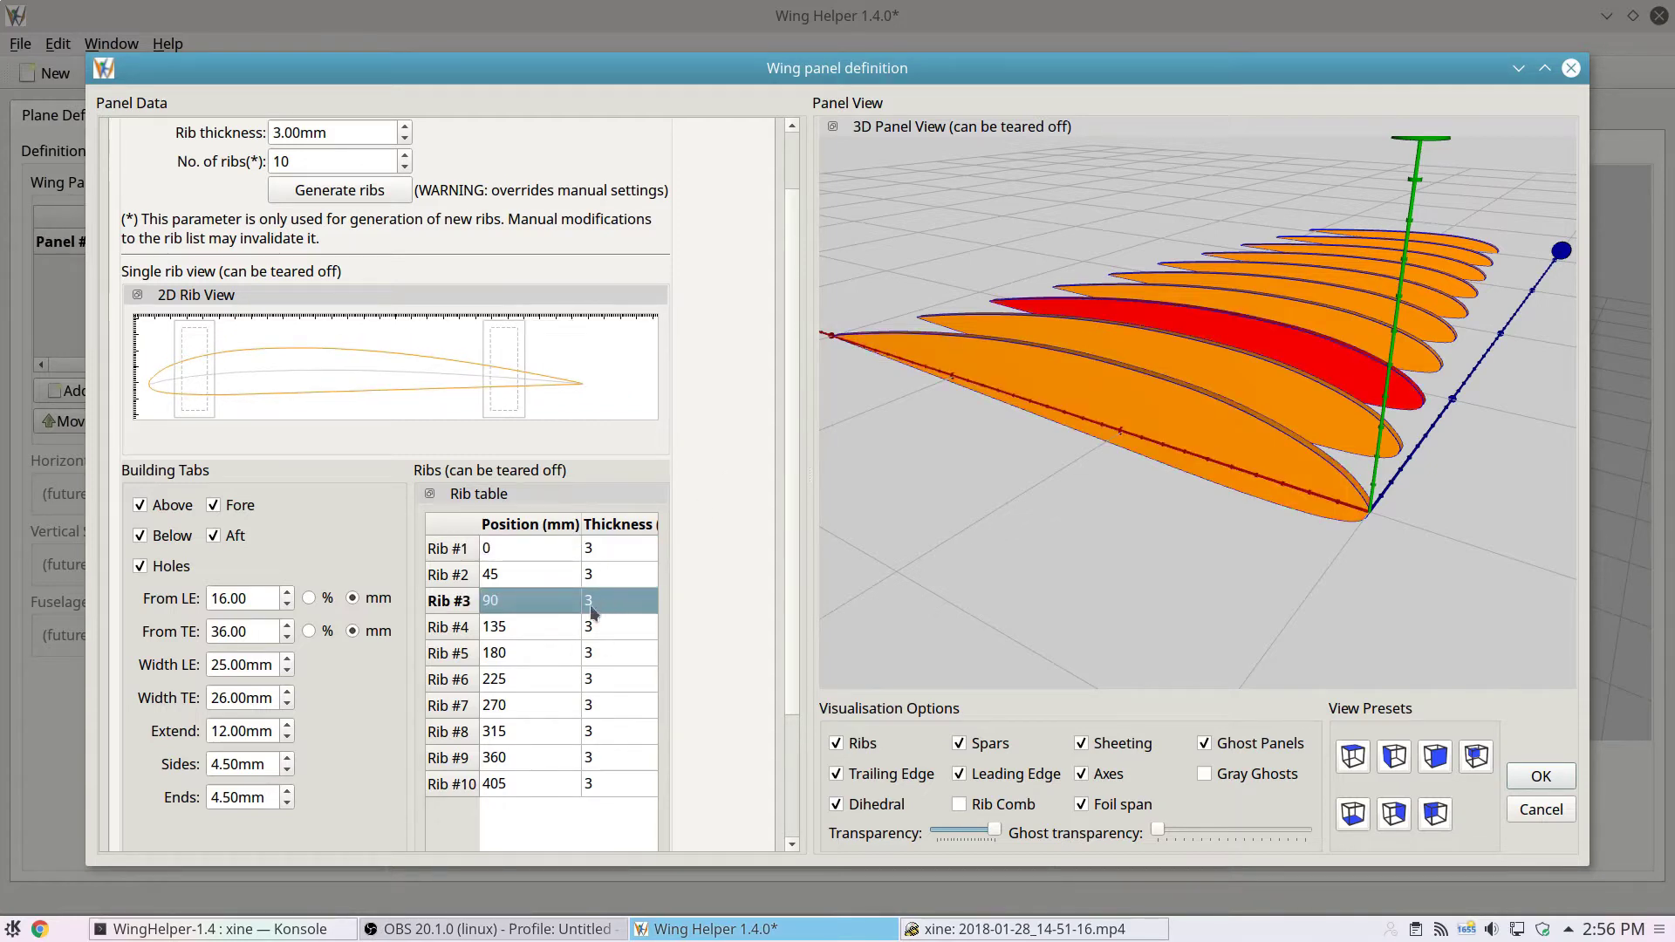
pyautogui.click(558, 627)
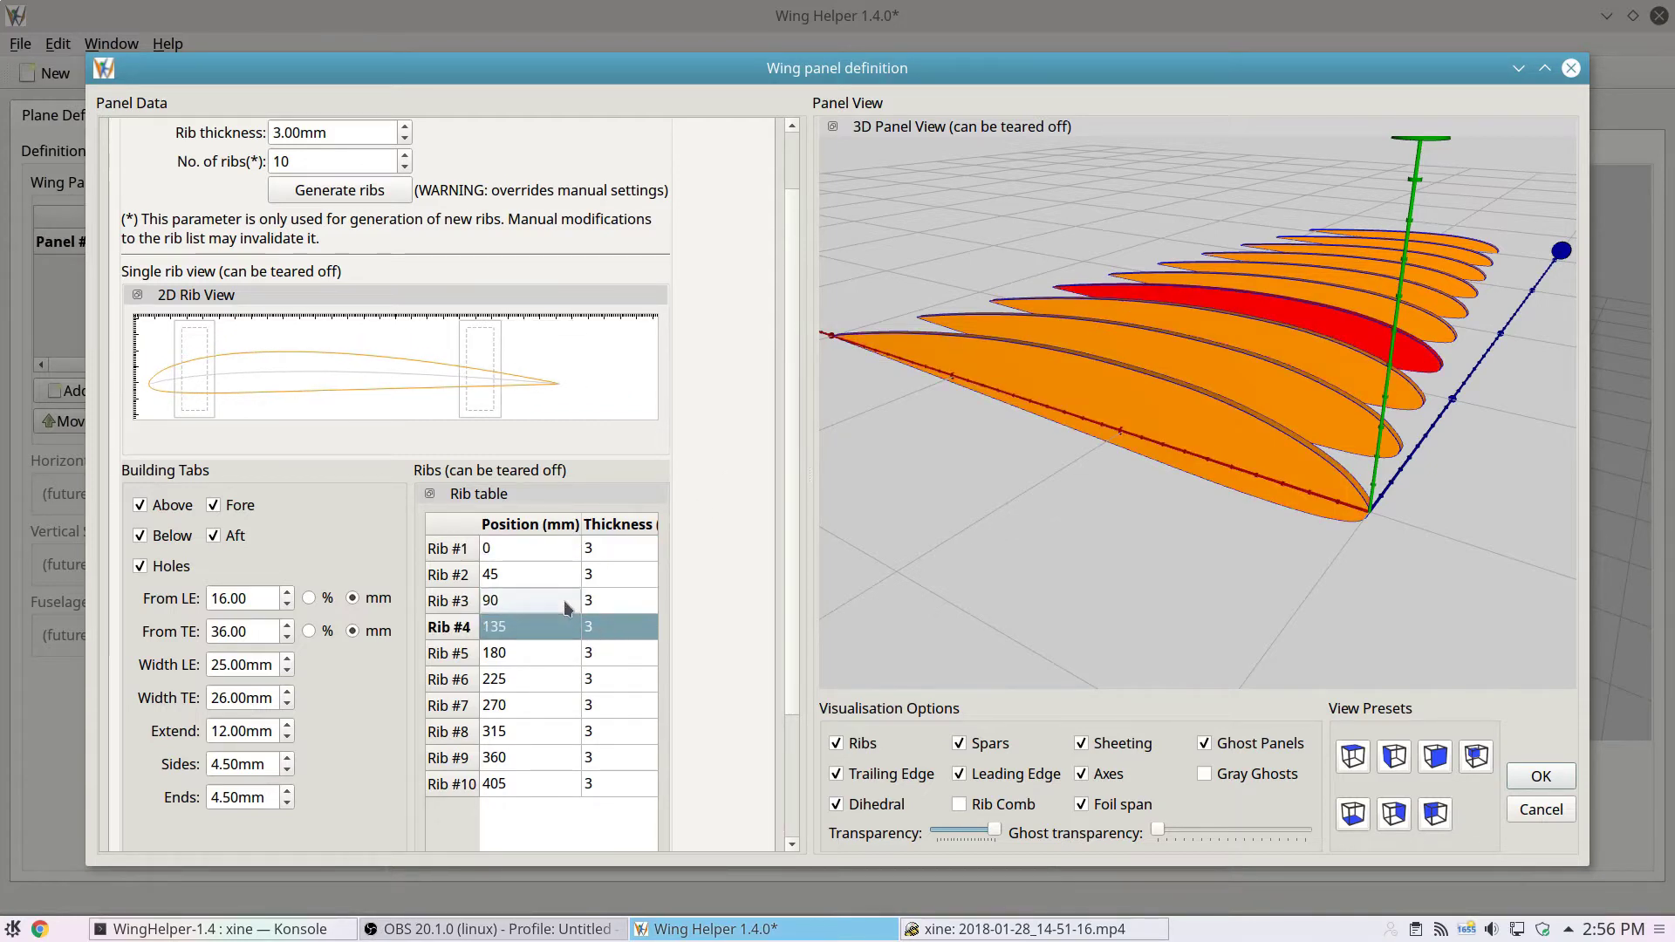
pyautogui.click(564, 601)
pyautogui.scroll(5, 1125, 471)
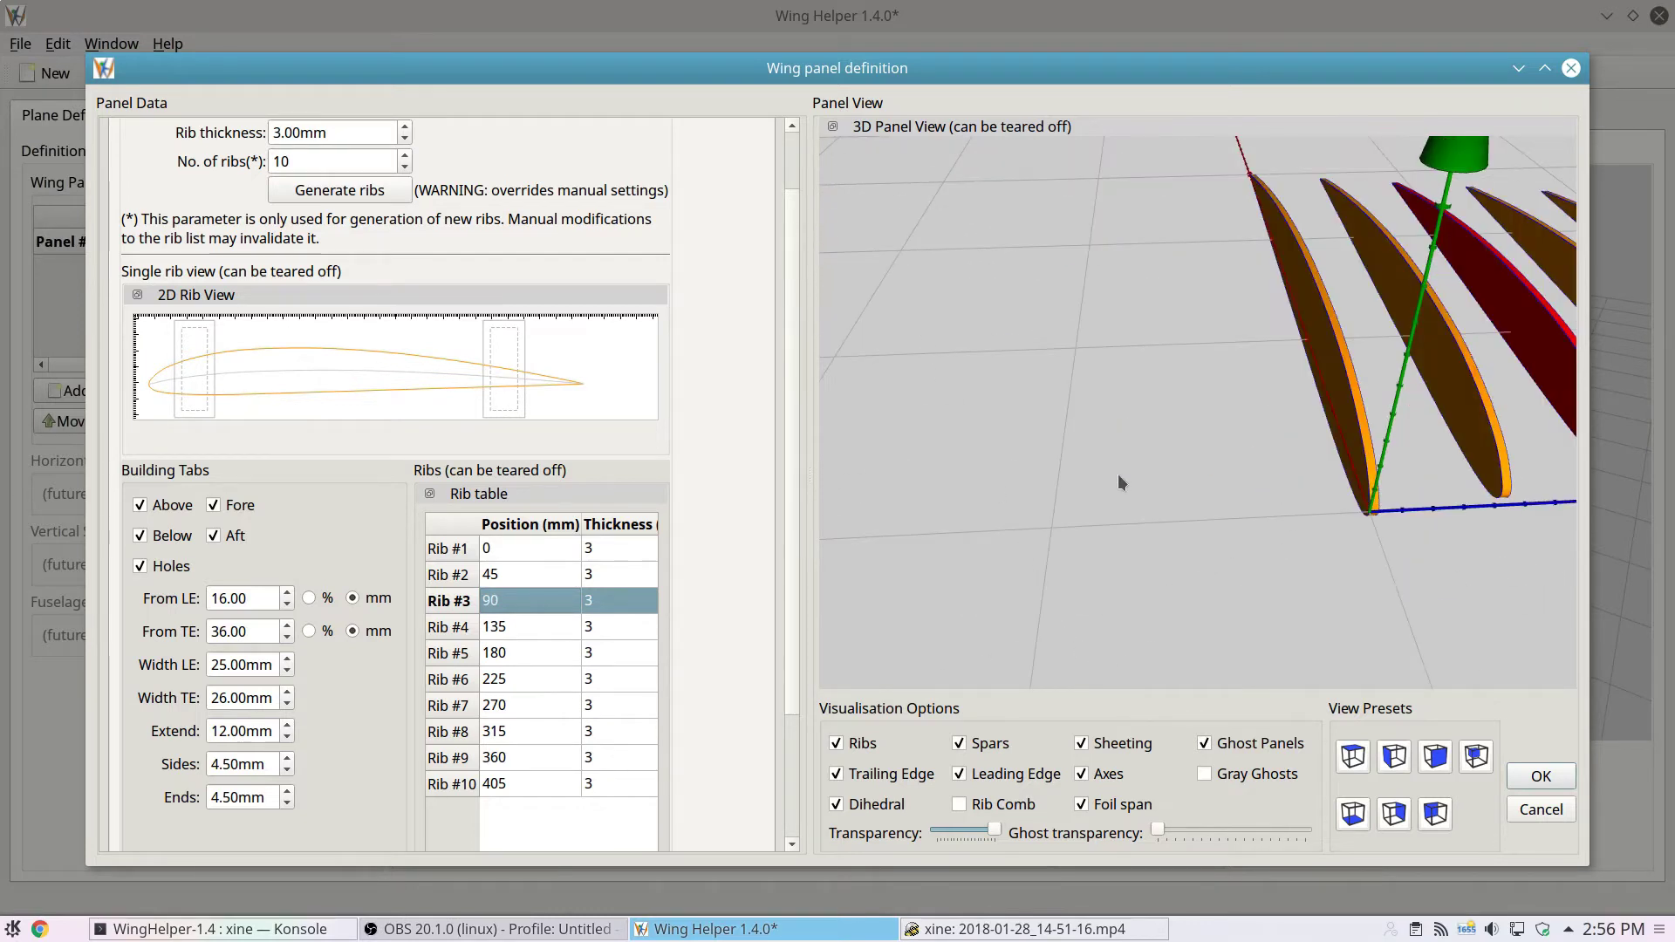
pyautogui.scroll(-5, 1119, 477)
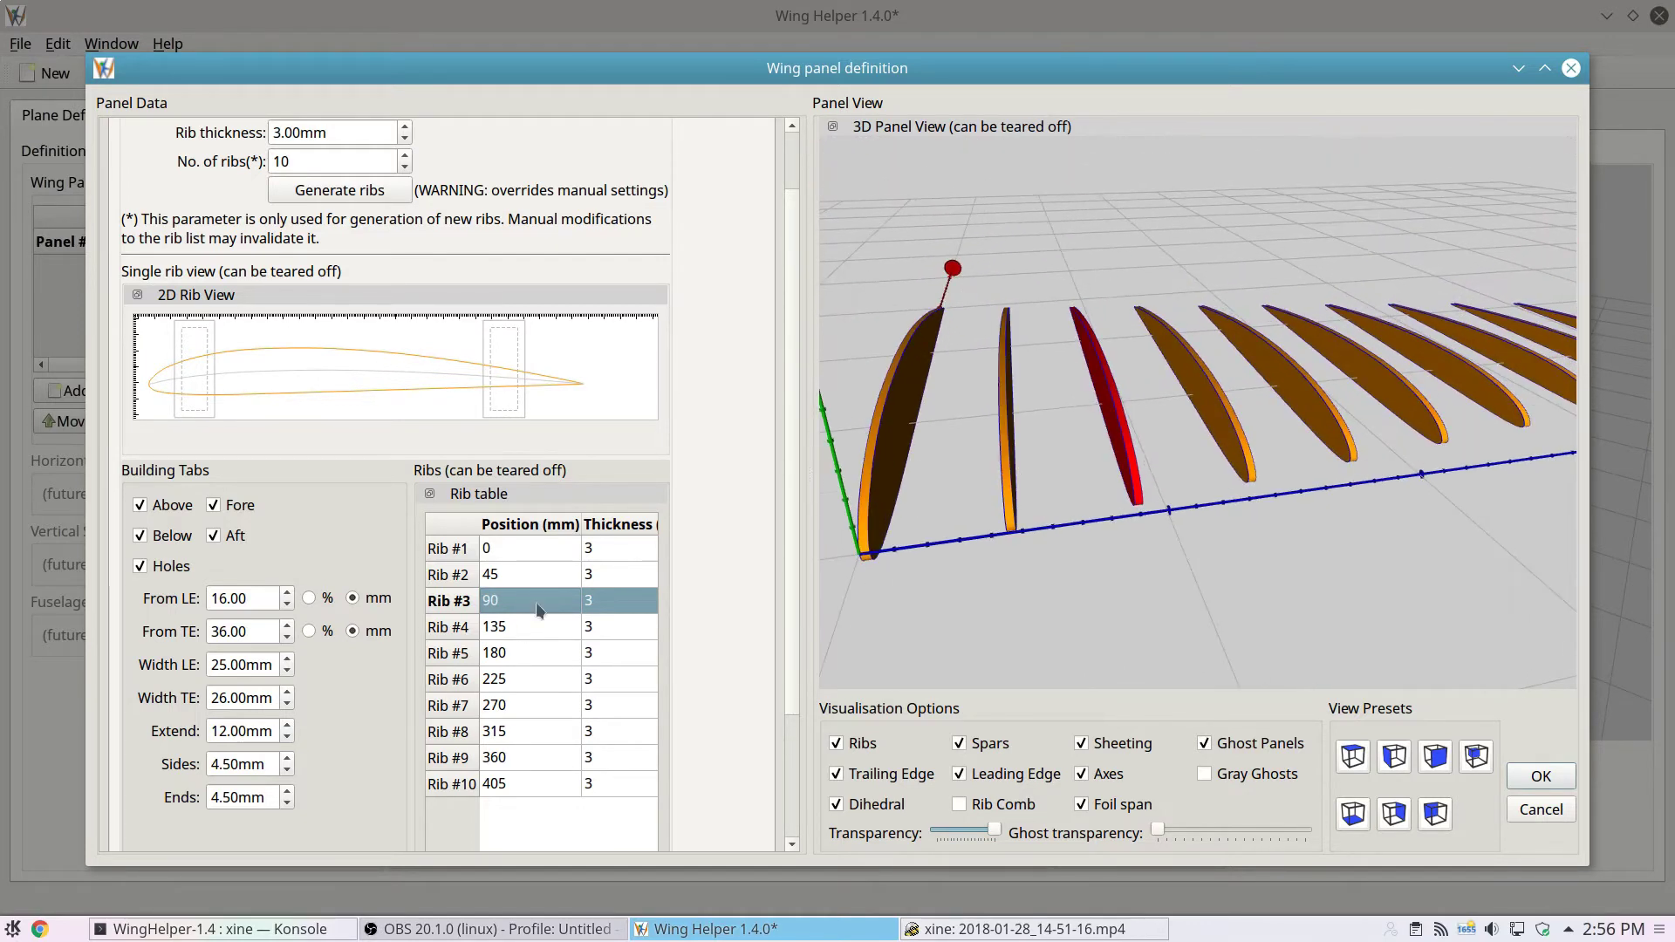
# - Move rib #3 to 95 mm and on to 105 mm, and set its thickness to 5 mm
pyautogui.write('95')
pyautogui.press('Return')
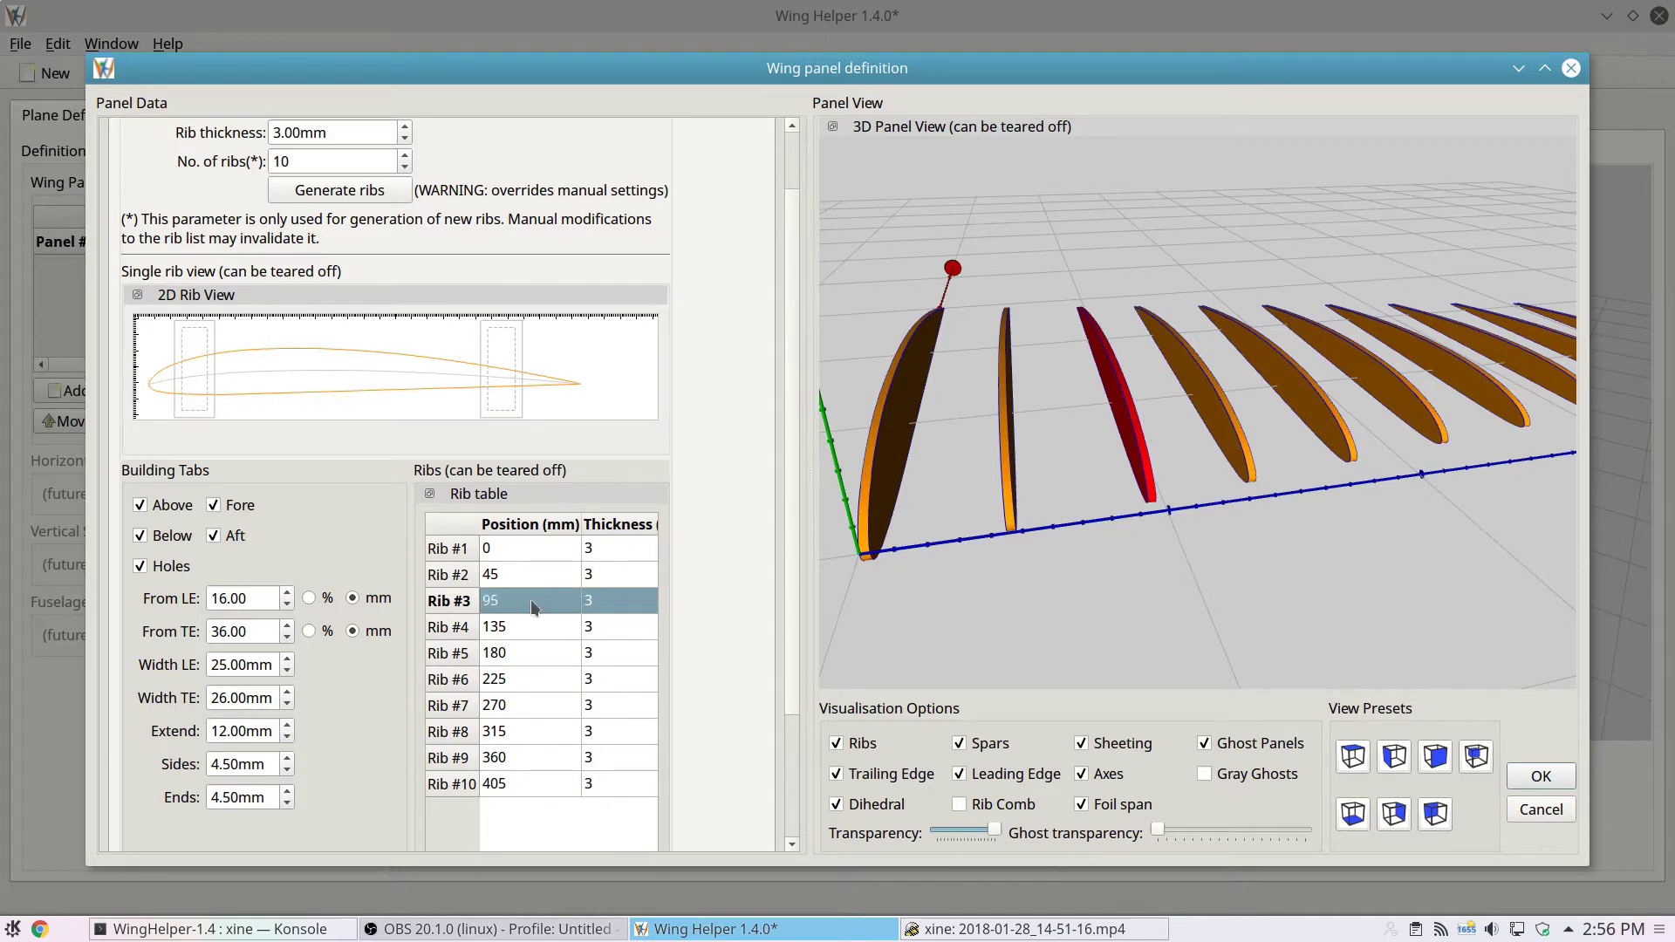
pyautogui.write('105')
pyautogui.press('Return')
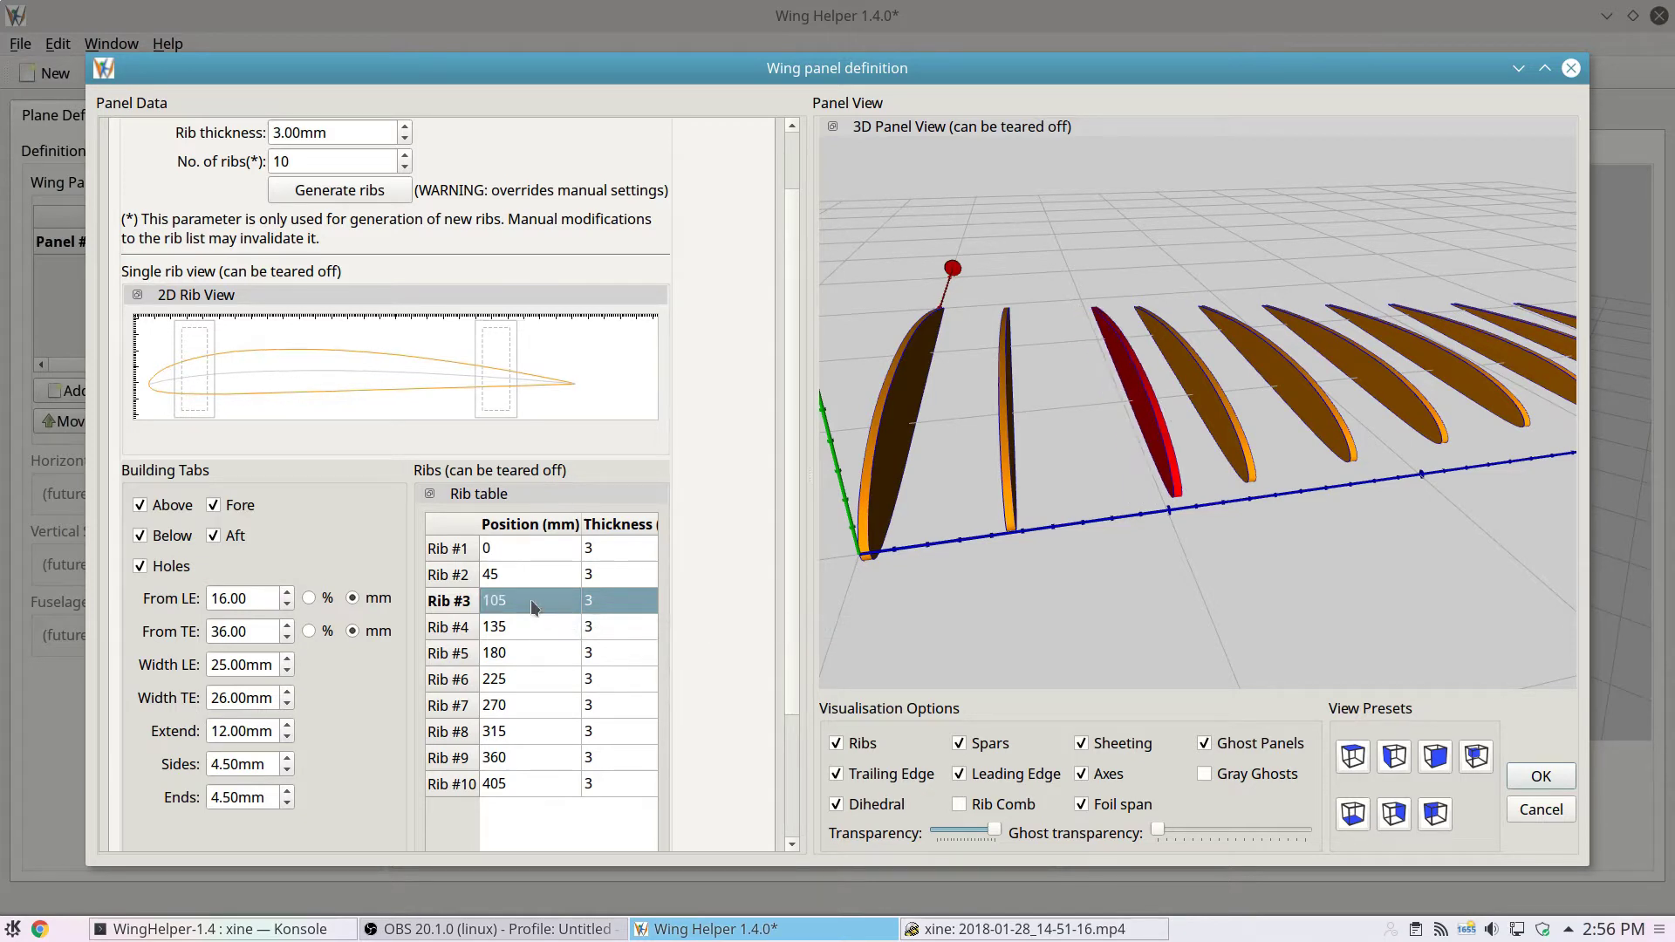
pyautogui.doubleClick(625, 601)
pyautogui.write('5')
pyautogui.press('Return')
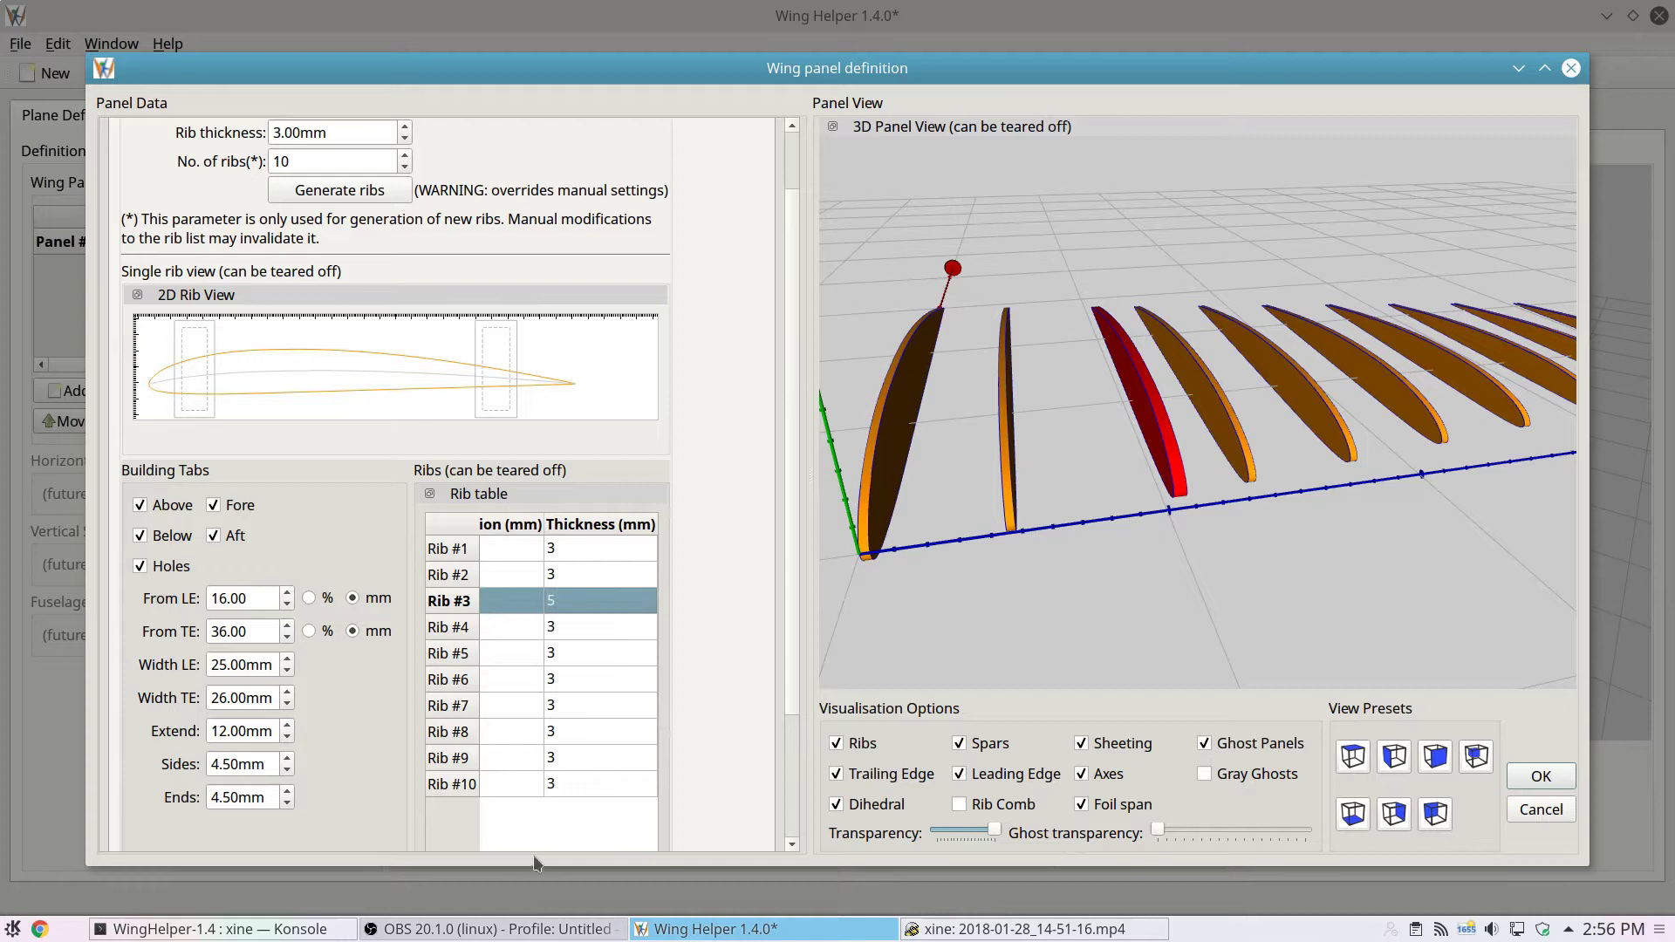
# - Add one rib in front of the 5 mm thick rib at 105 mm and another one behind it
pyautogui.scroll(-1, 789, 705)
pyautogui.scroll(-3, 789, 705)
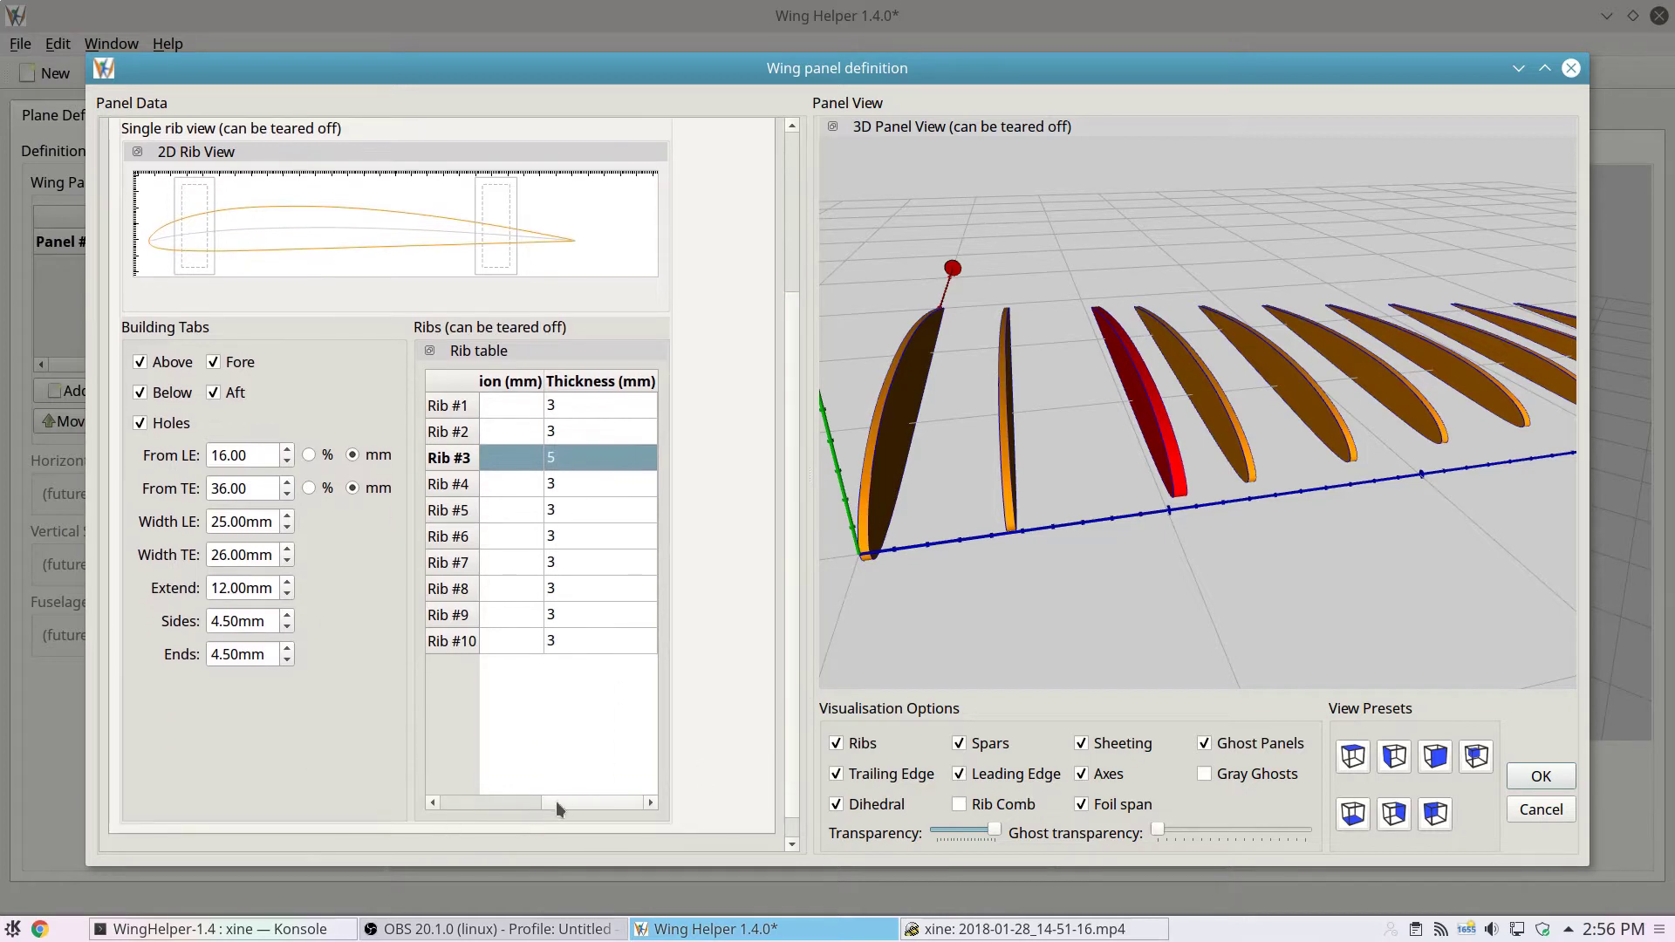
pyautogui.moveTo(557, 804); pyautogui.dragTo(448, 806)
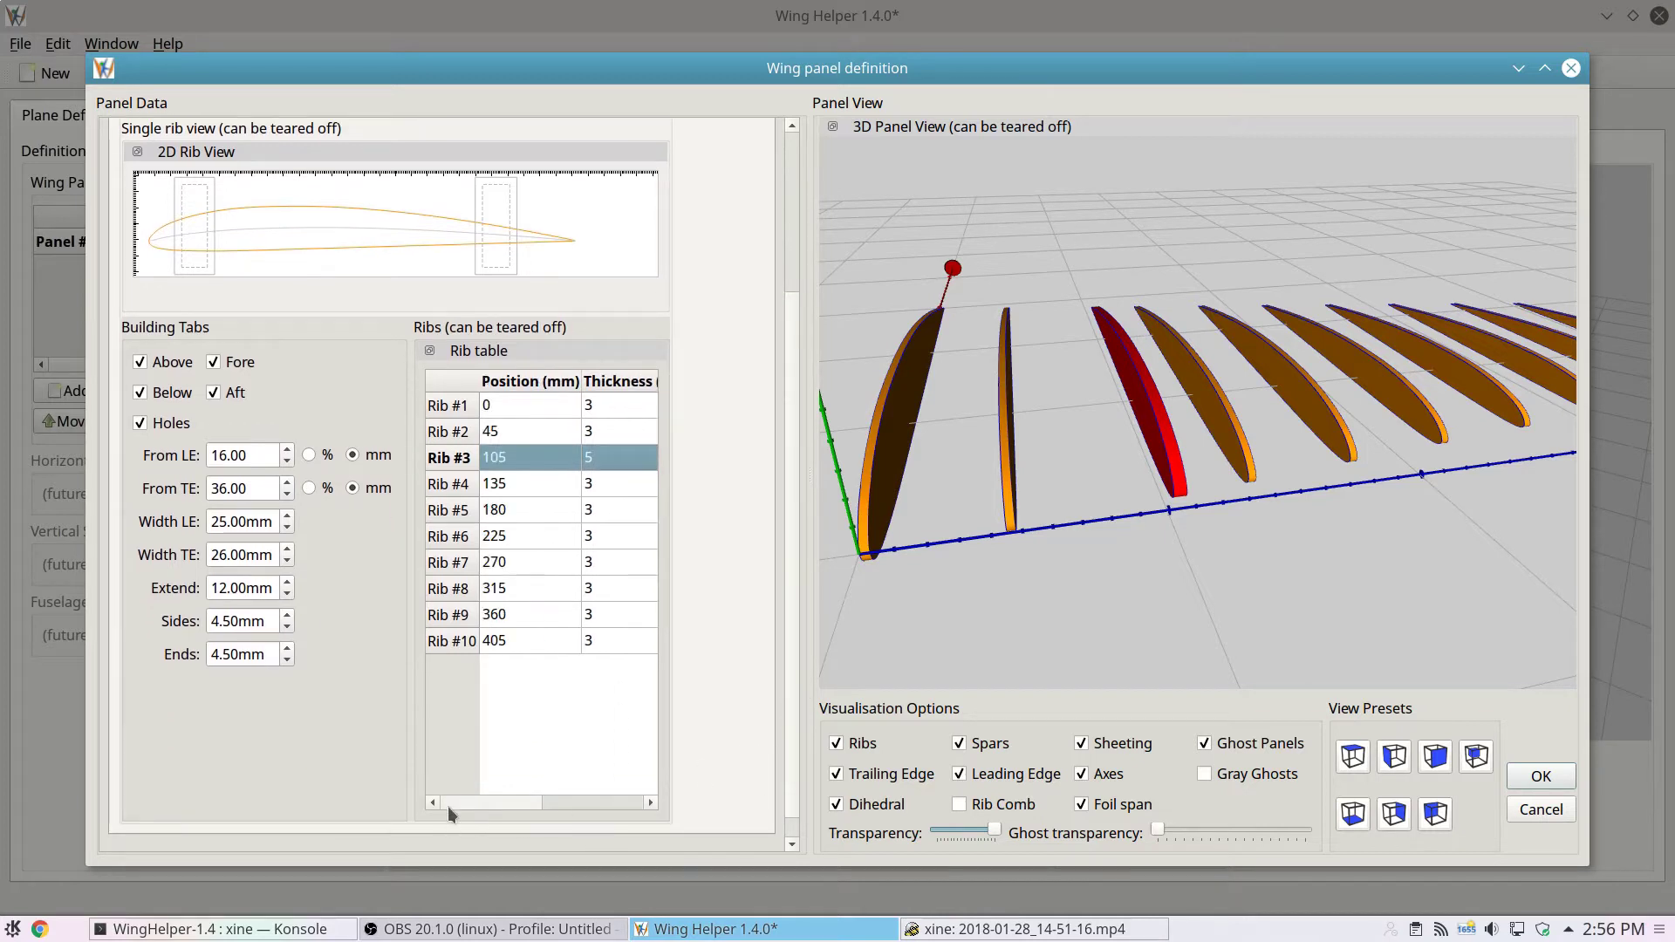
pyautogui.rightClick(520, 457)
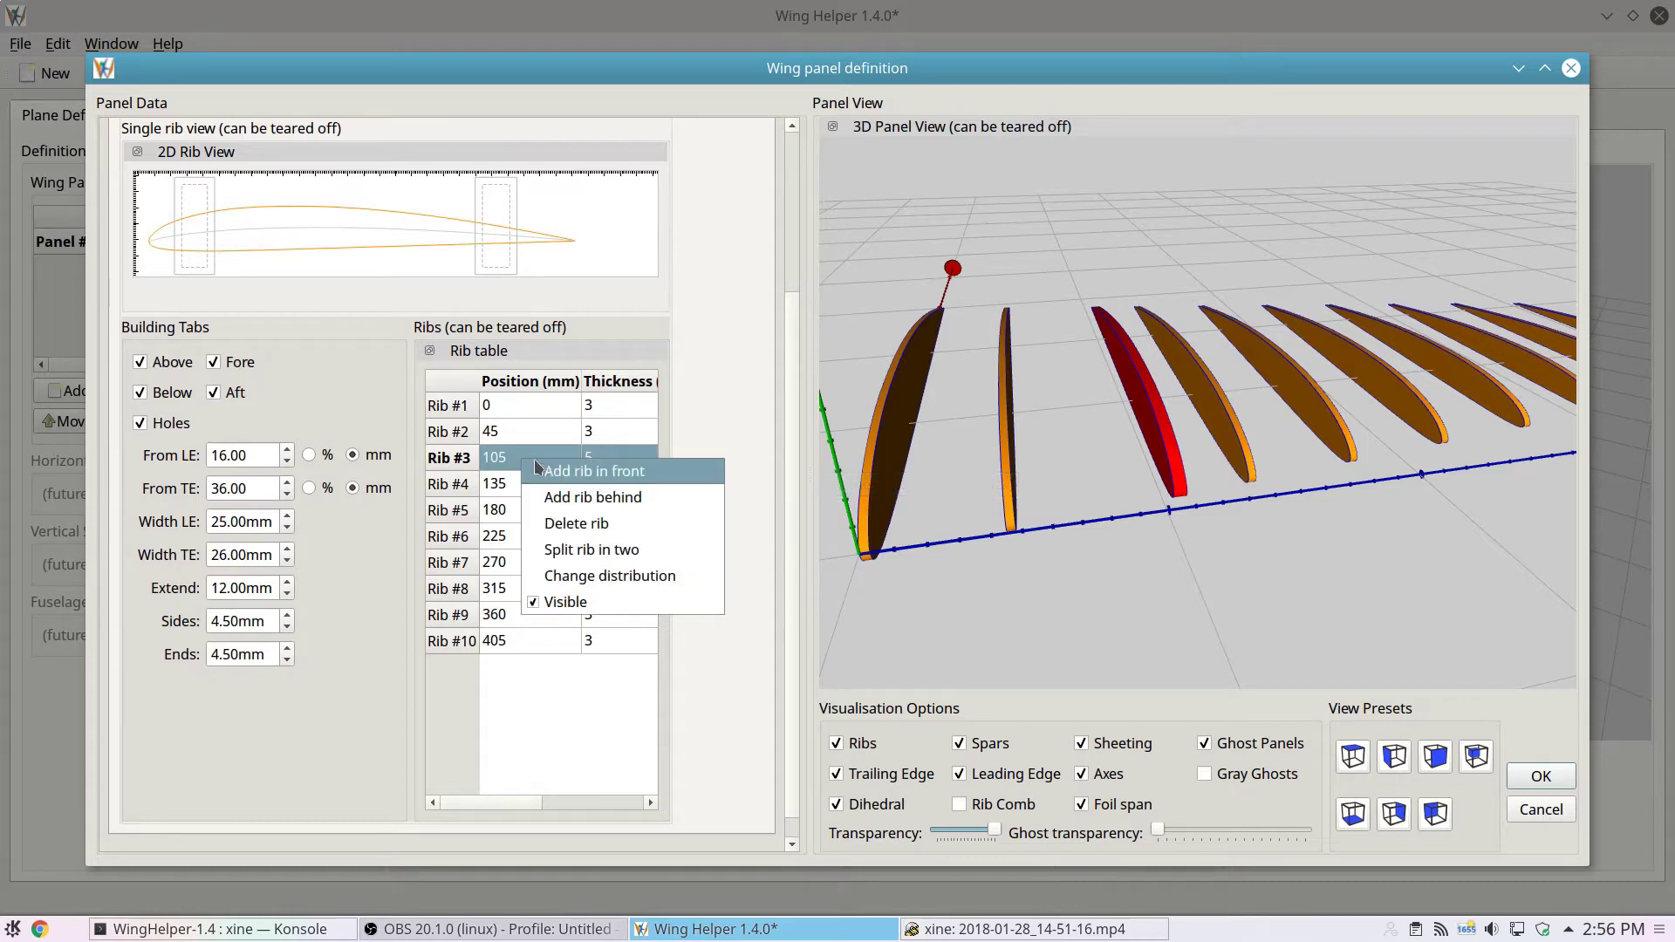
pyautogui.click(588, 471)
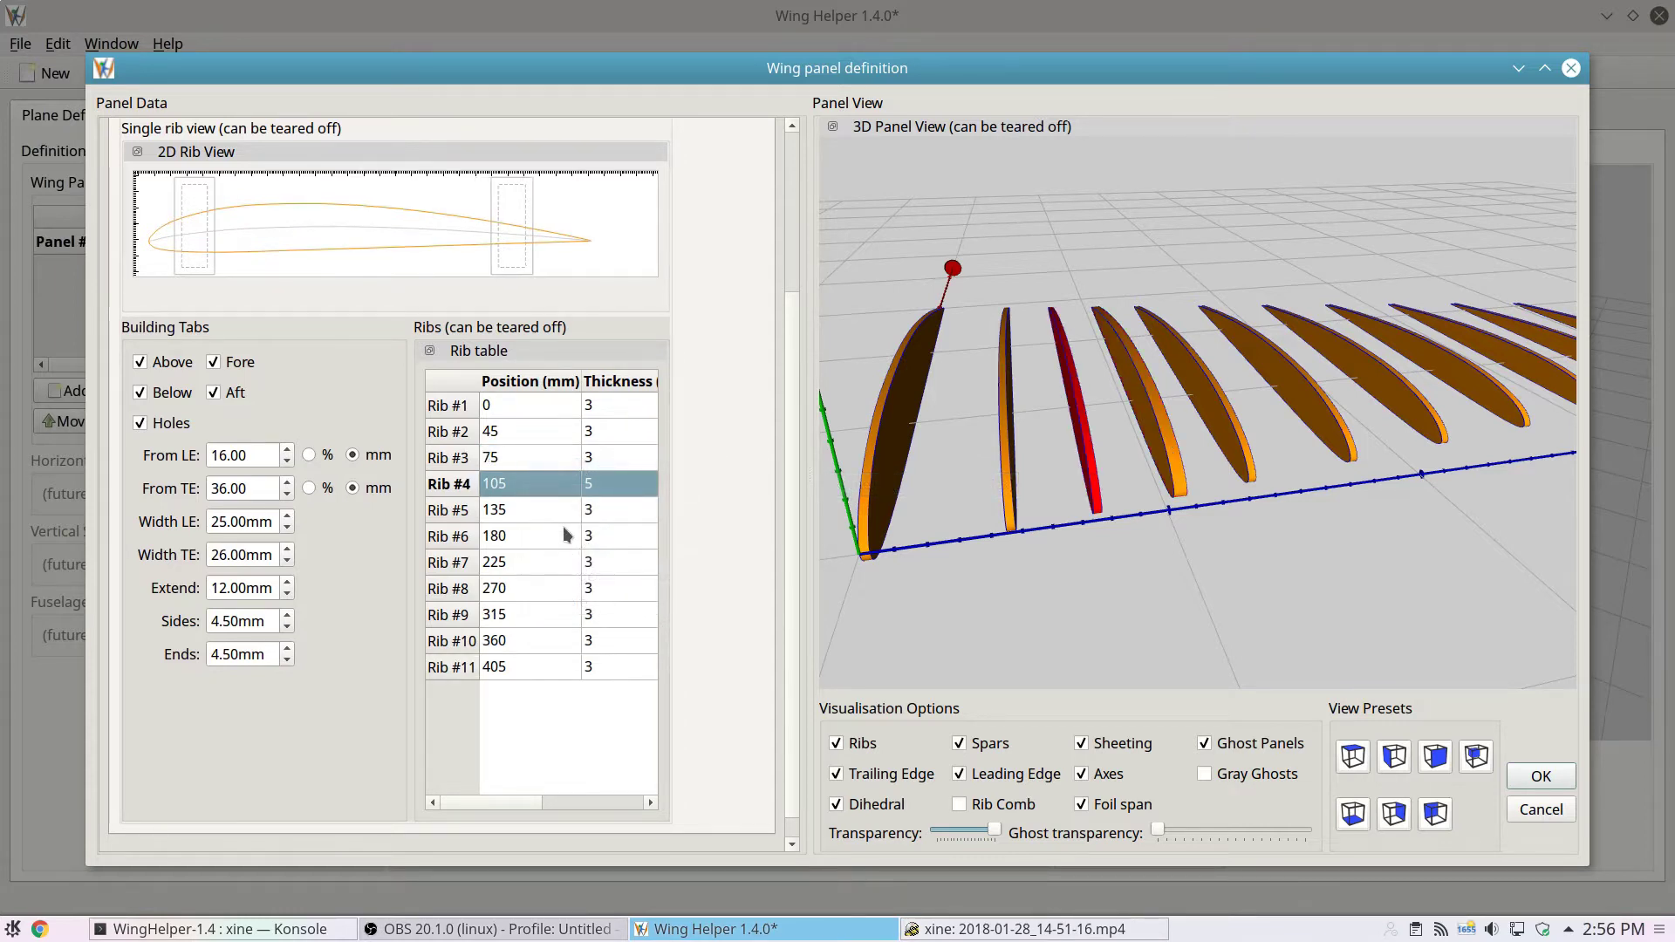
pyautogui.rightClick(596, 480)
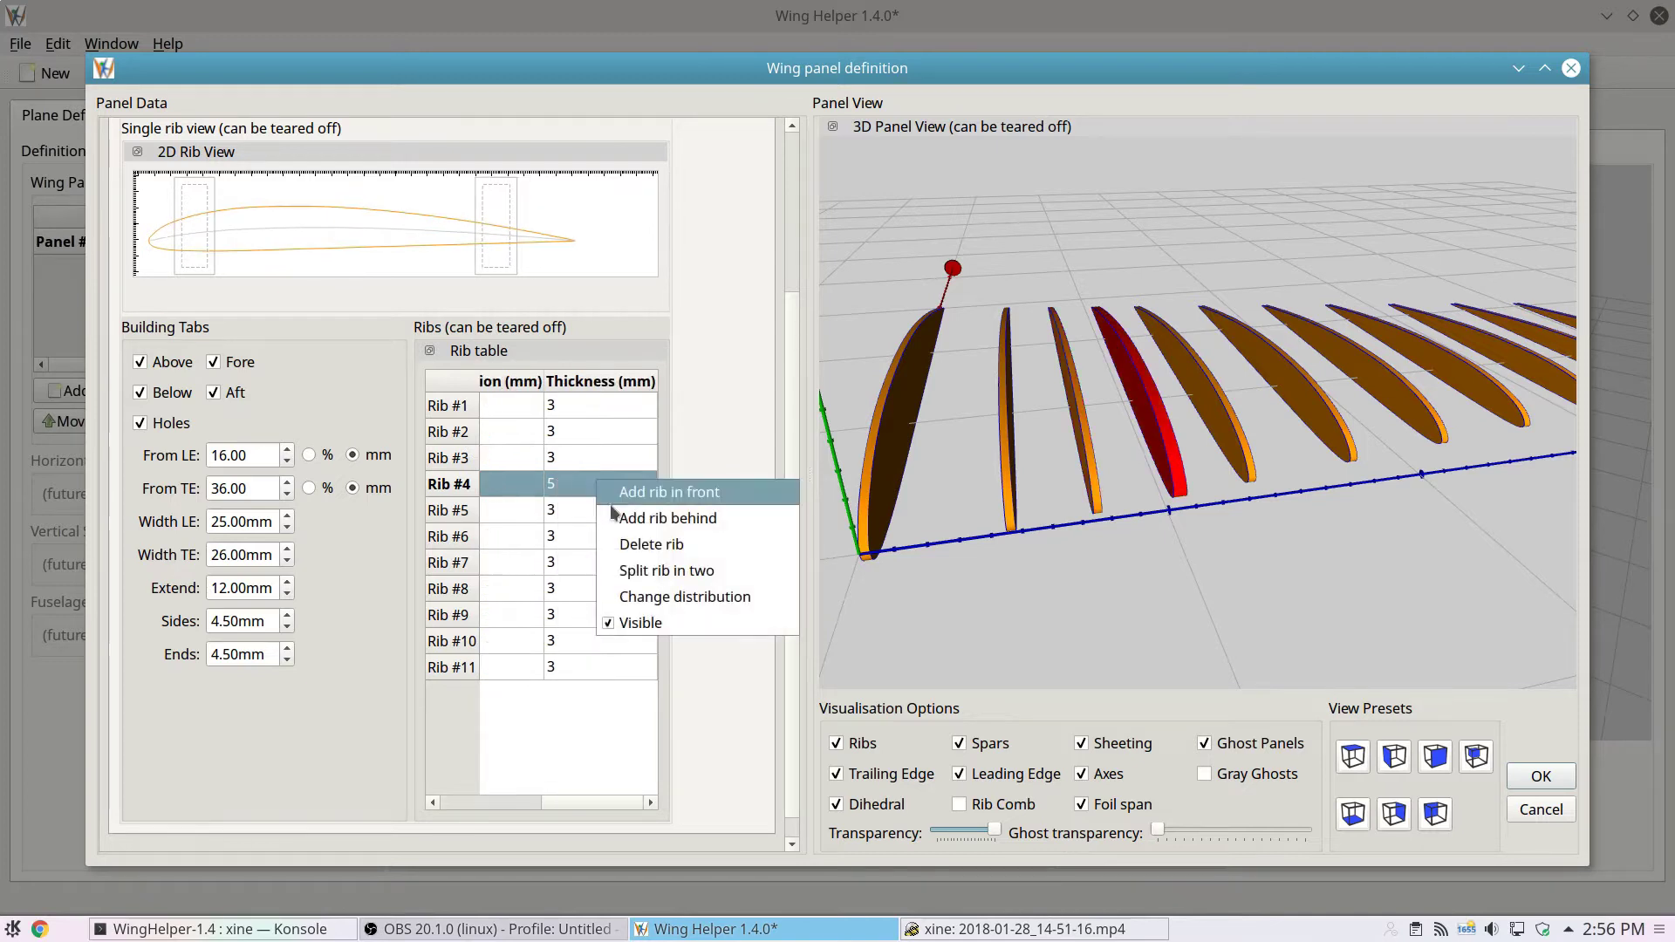
pyautogui.click(616, 521)
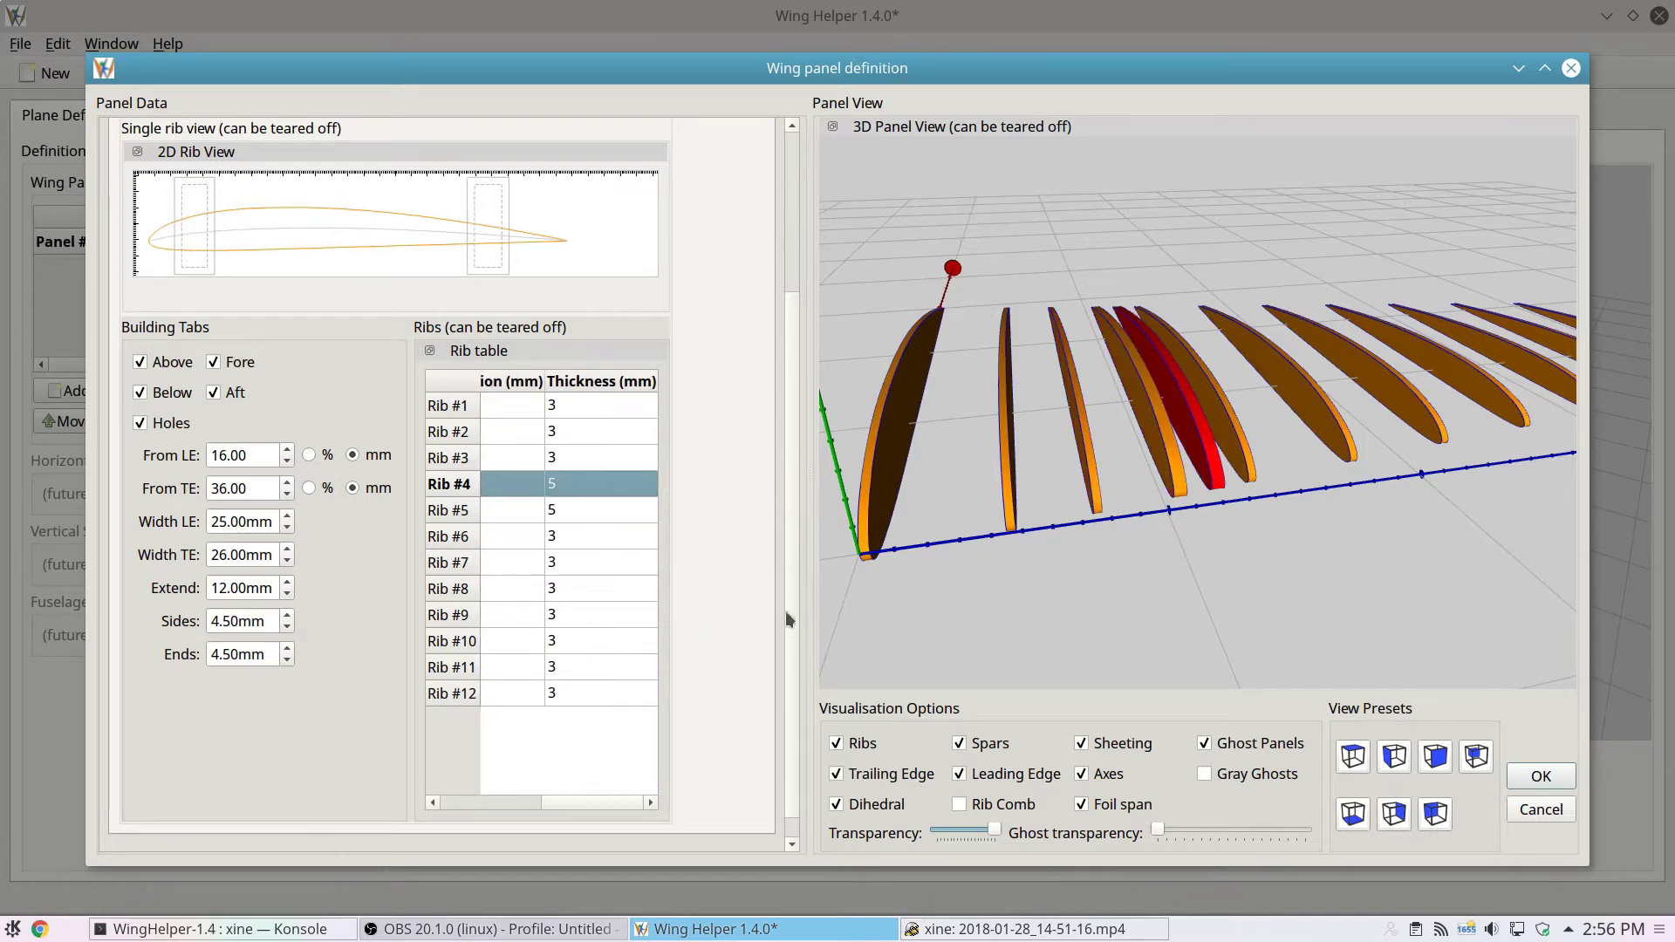
pyautogui.click(473, 800)
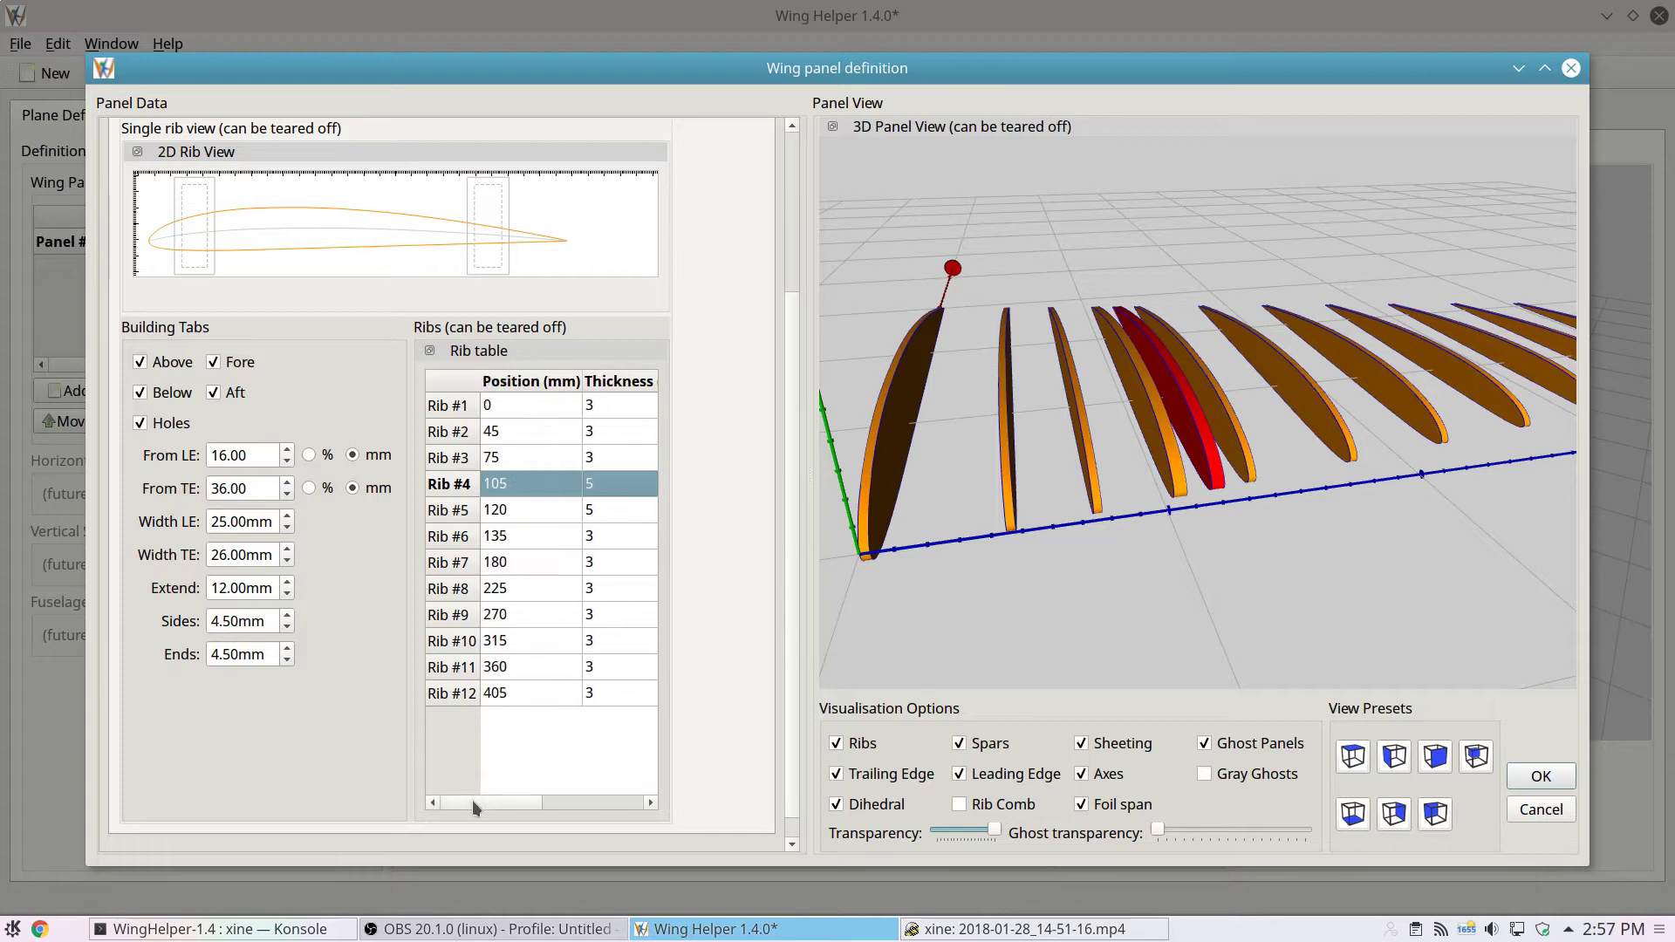
# - Delete the rib at 105 mm and the rib at 75 mm from the rib table
pyautogui.click(512, 509)
pyautogui.rightClick(513, 487)
pyautogui.click(568, 552)
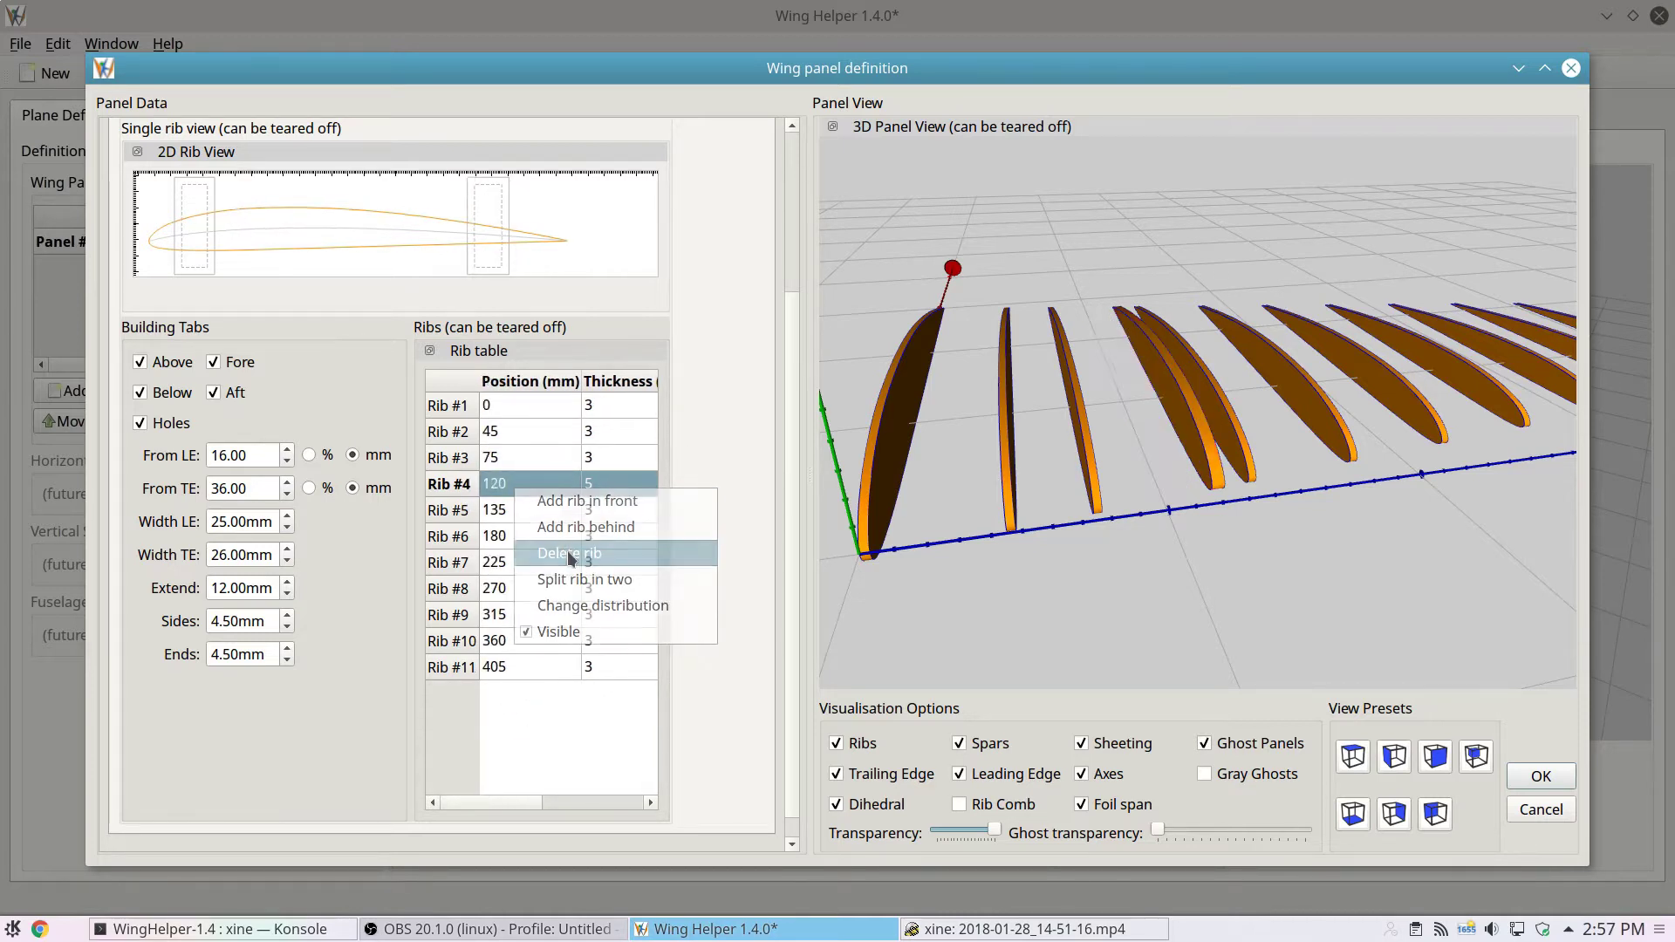
pyautogui.click(522, 448)
pyautogui.rightClick(522, 449)
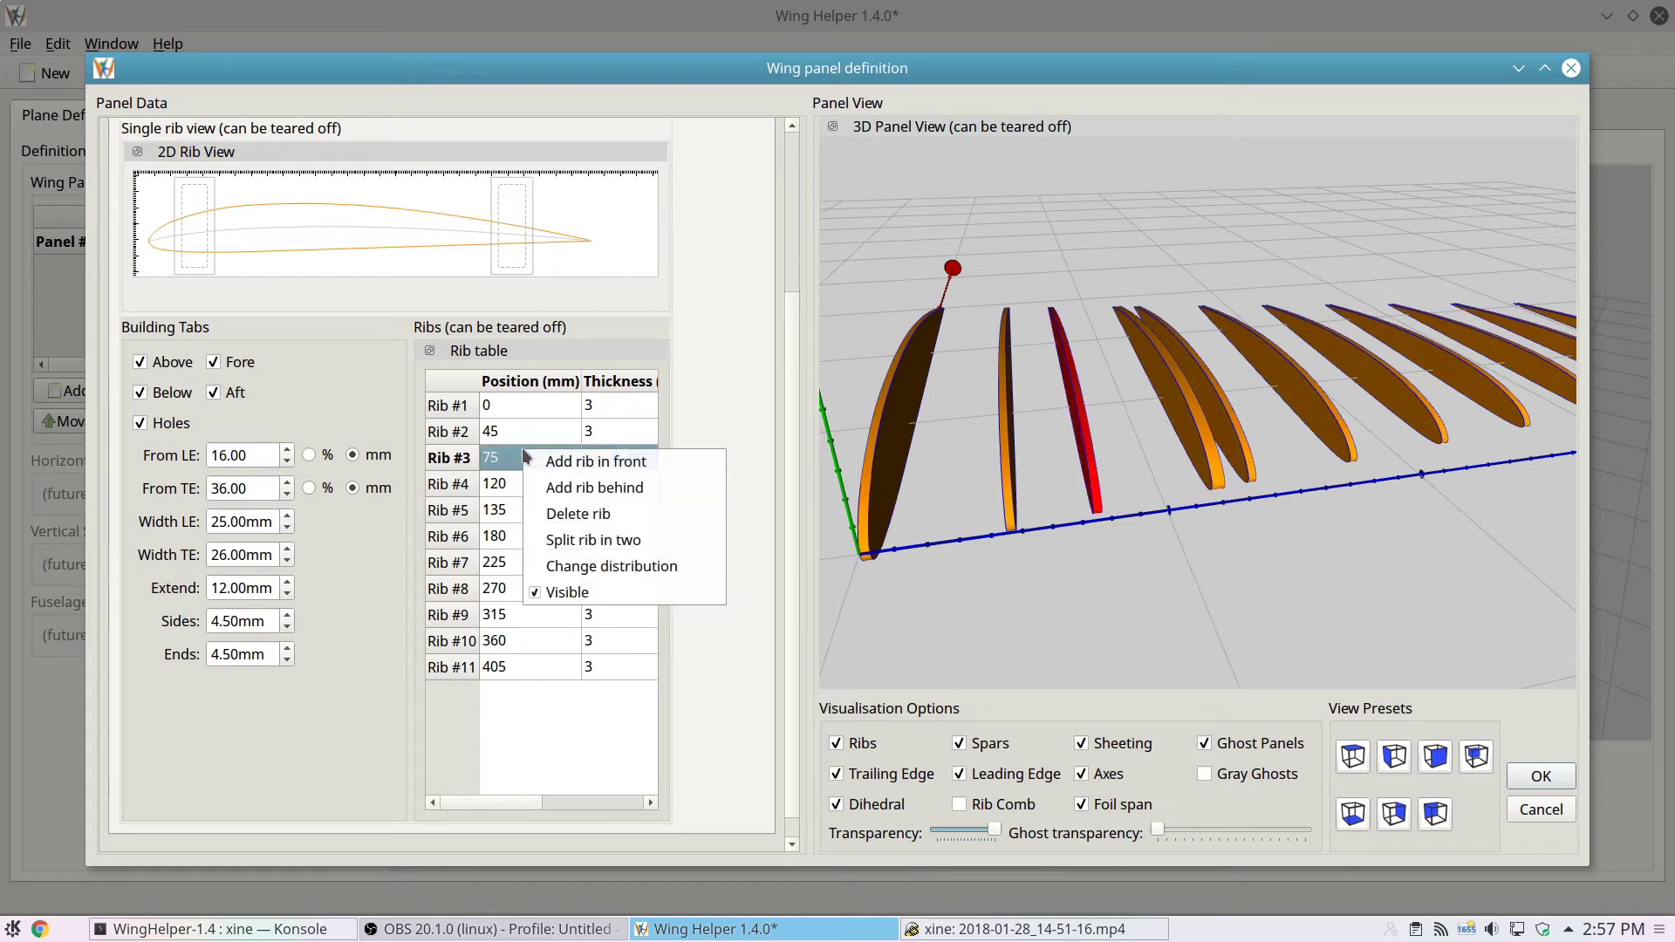
pyautogui.click(562, 514)
# - Split the 5 mm thick rib #3 at 120 mm in two and inspect the resulting pair up close
pyautogui.click(515, 478)
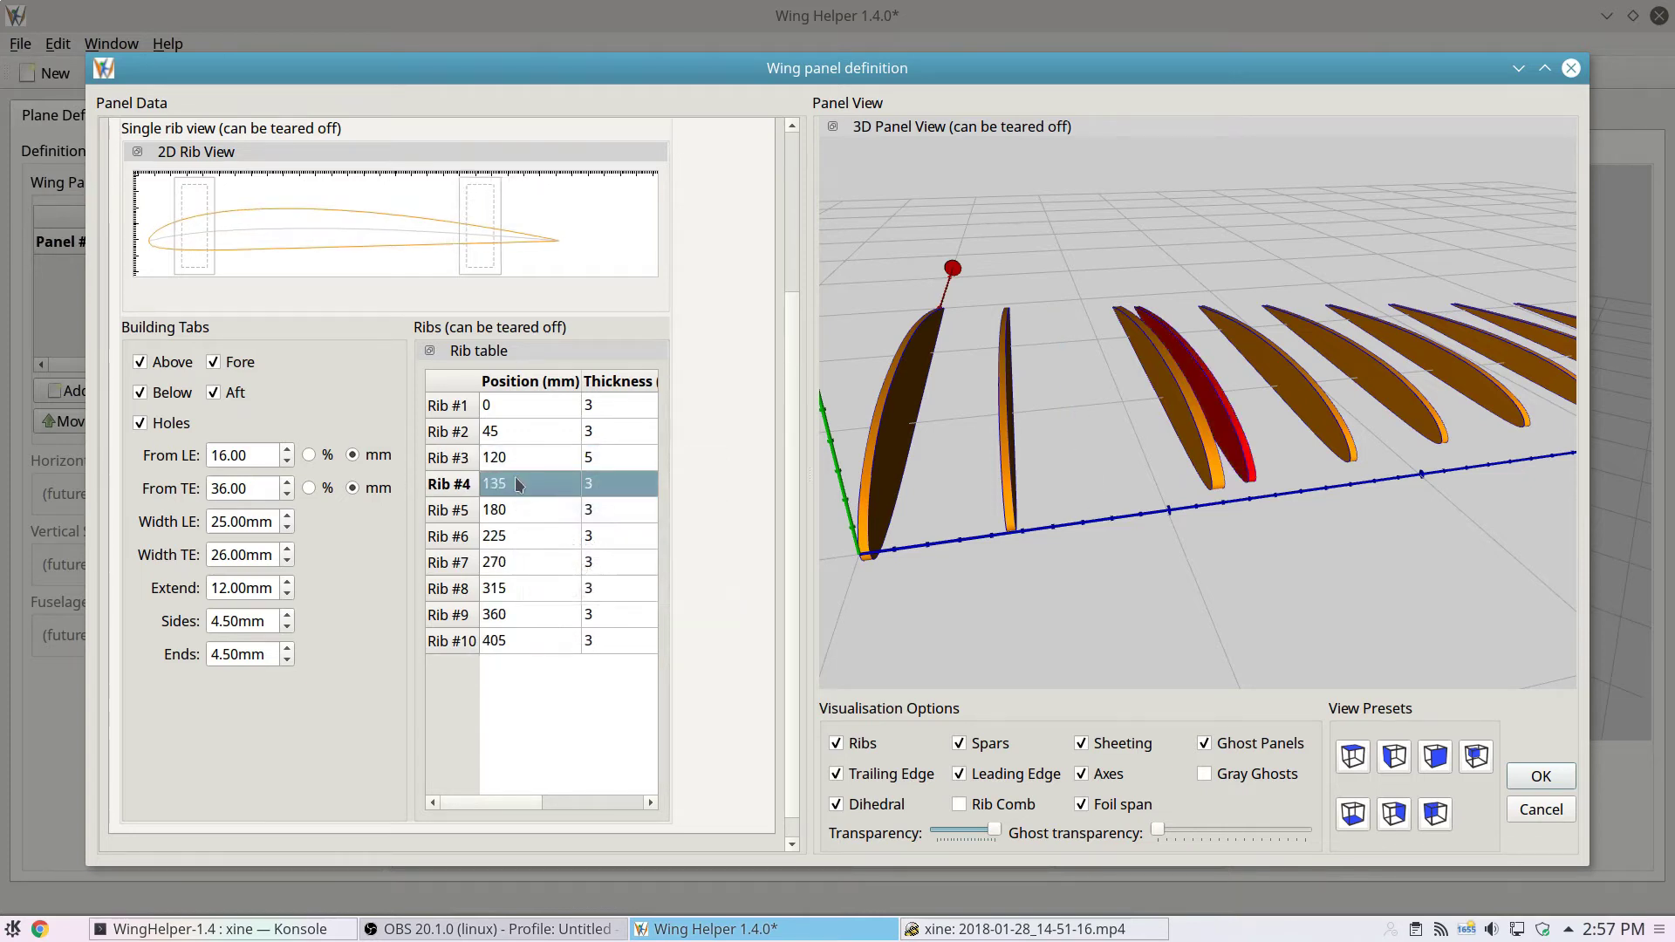
pyautogui.click(523, 454)
pyautogui.rightClick(520, 457)
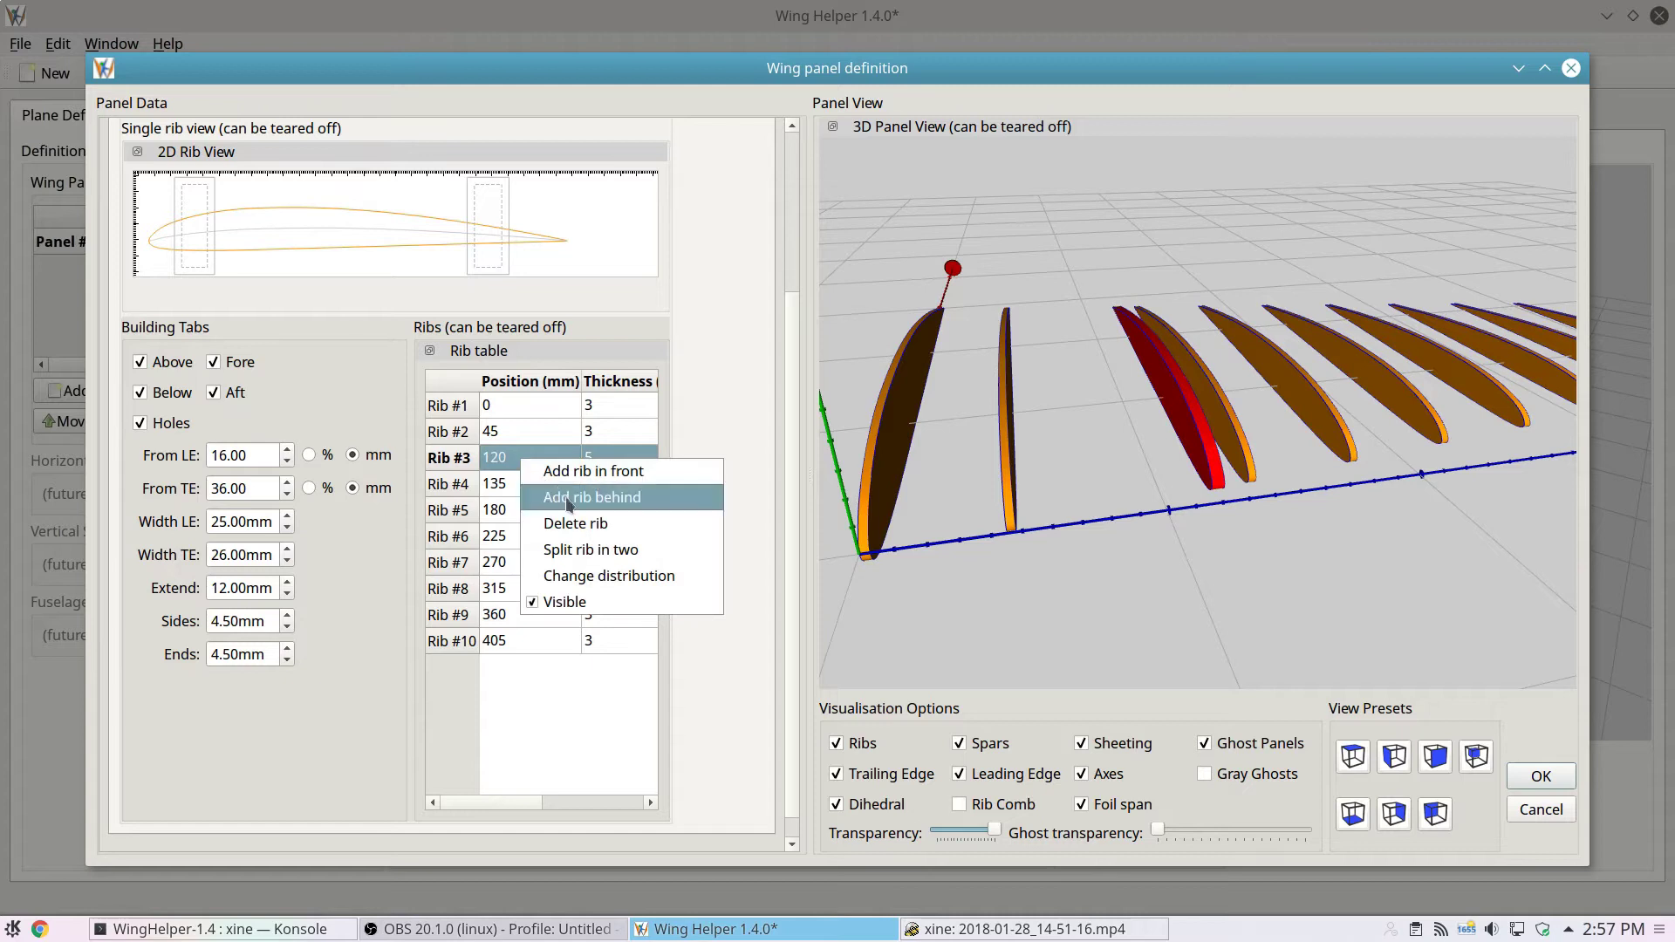
pyautogui.click(637, 548)
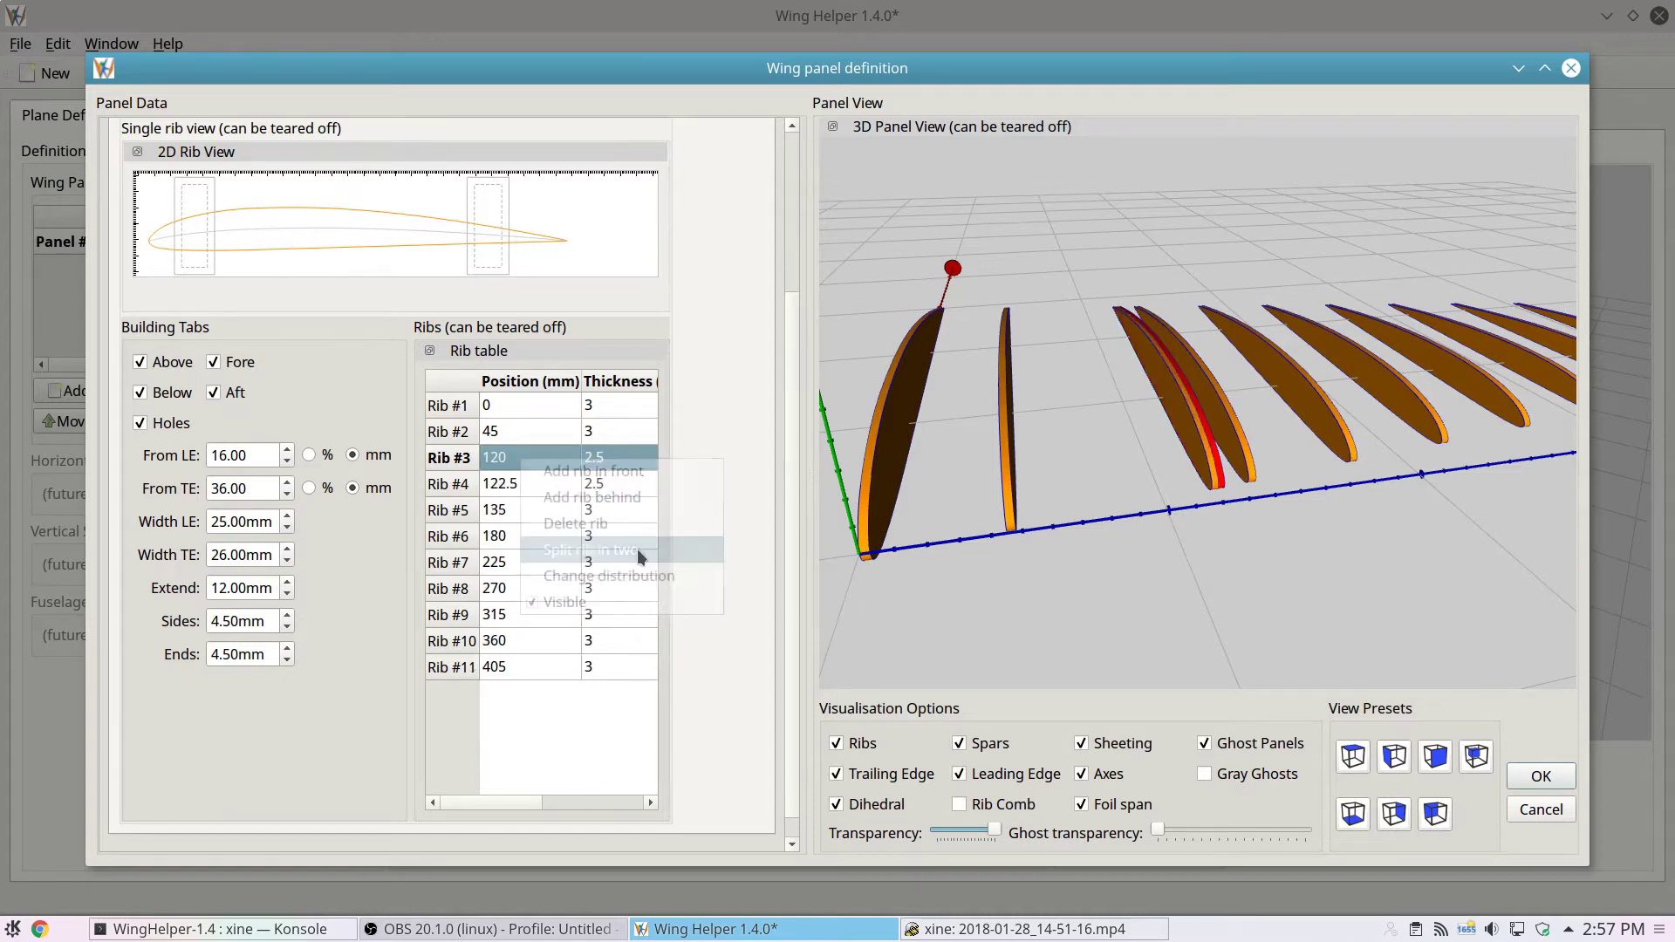
pyautogui.moveTo(1047, 515); pyautogui.dragTo(1130, 517)
pyautogui.scroll(5, 1126, 506)
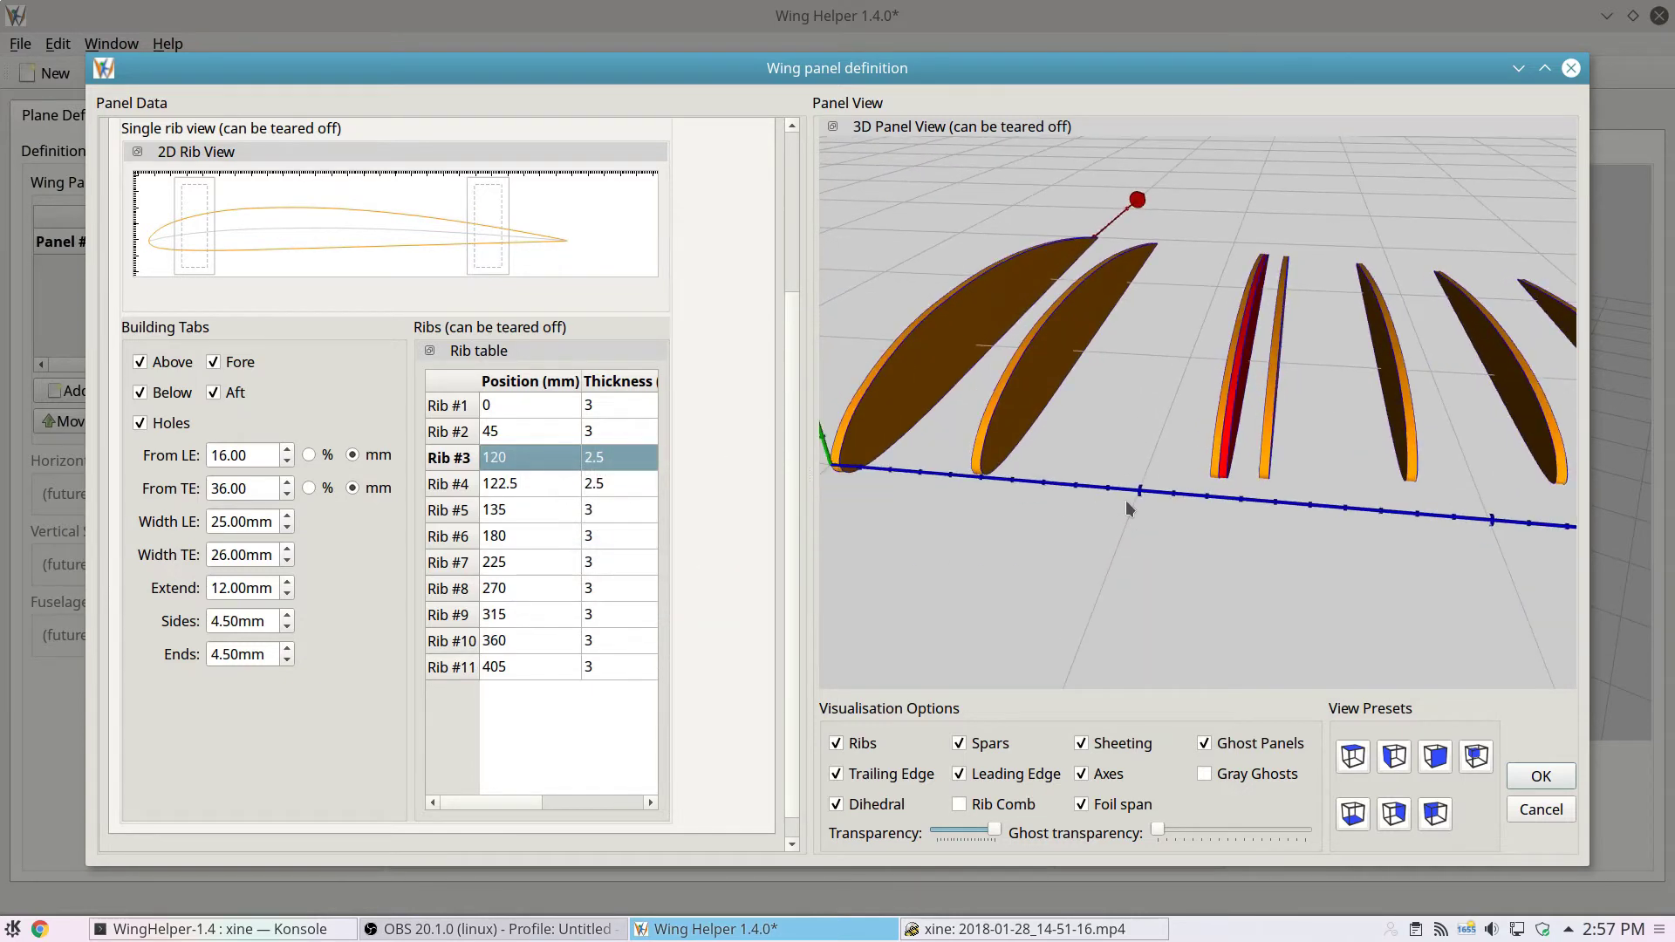
pyautogui.scroll(1, 1124, 499)
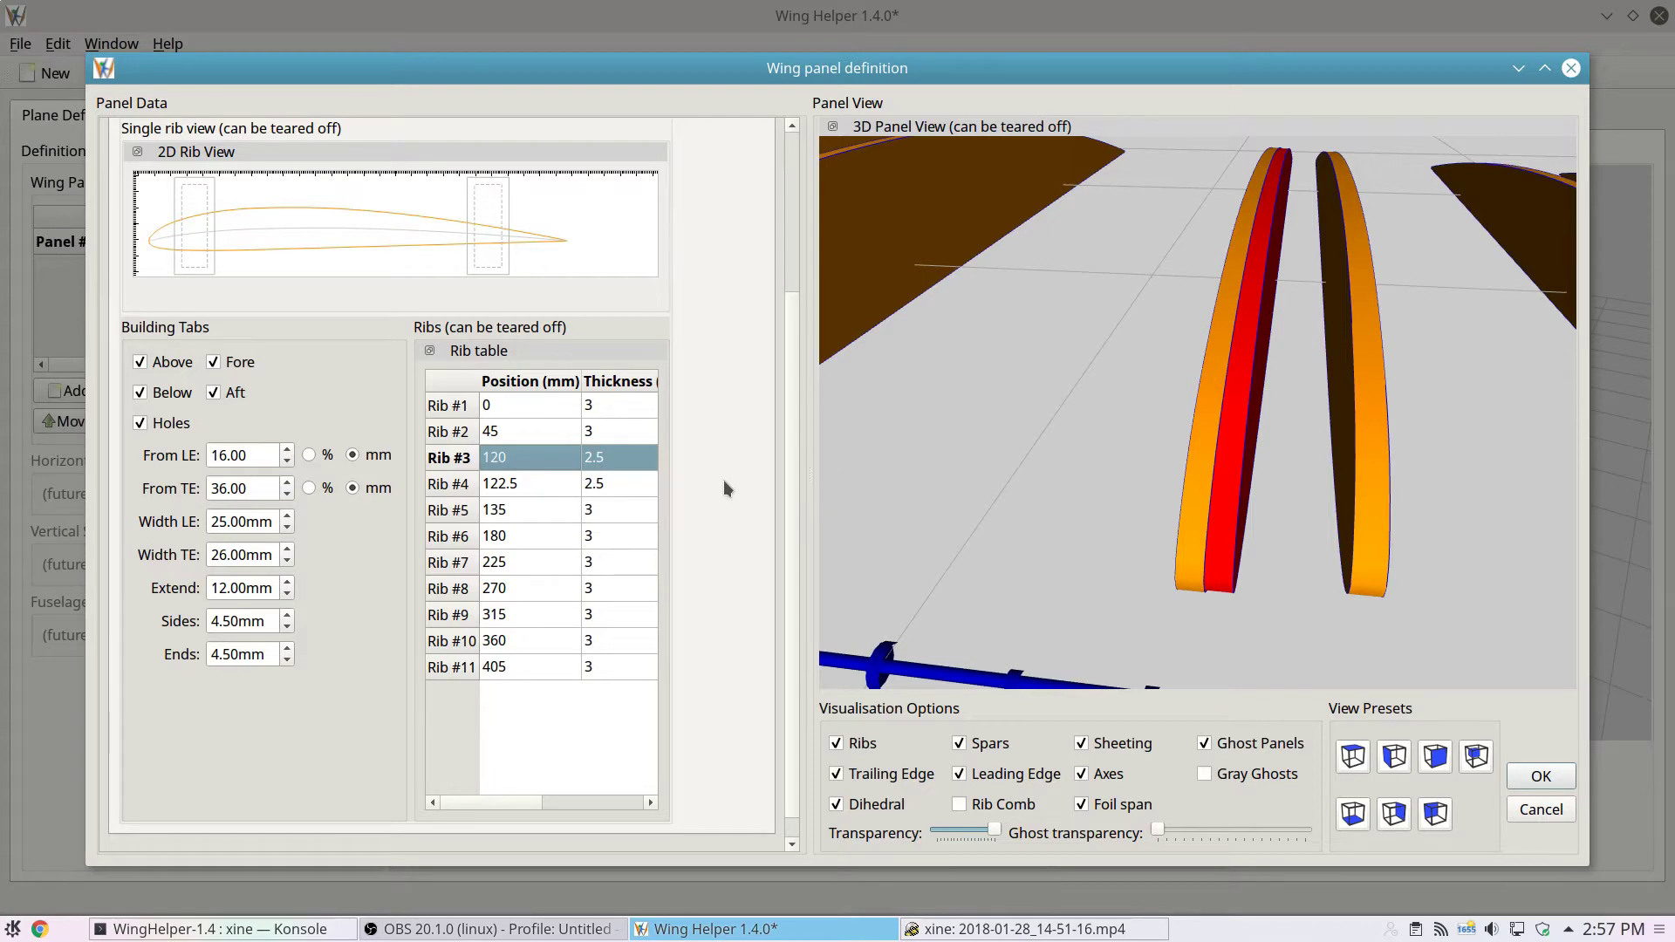
# - Hide rib #2 at 45 mm in the 3D panel view and make it visible again
pyautogui.rightClick(494, 461)
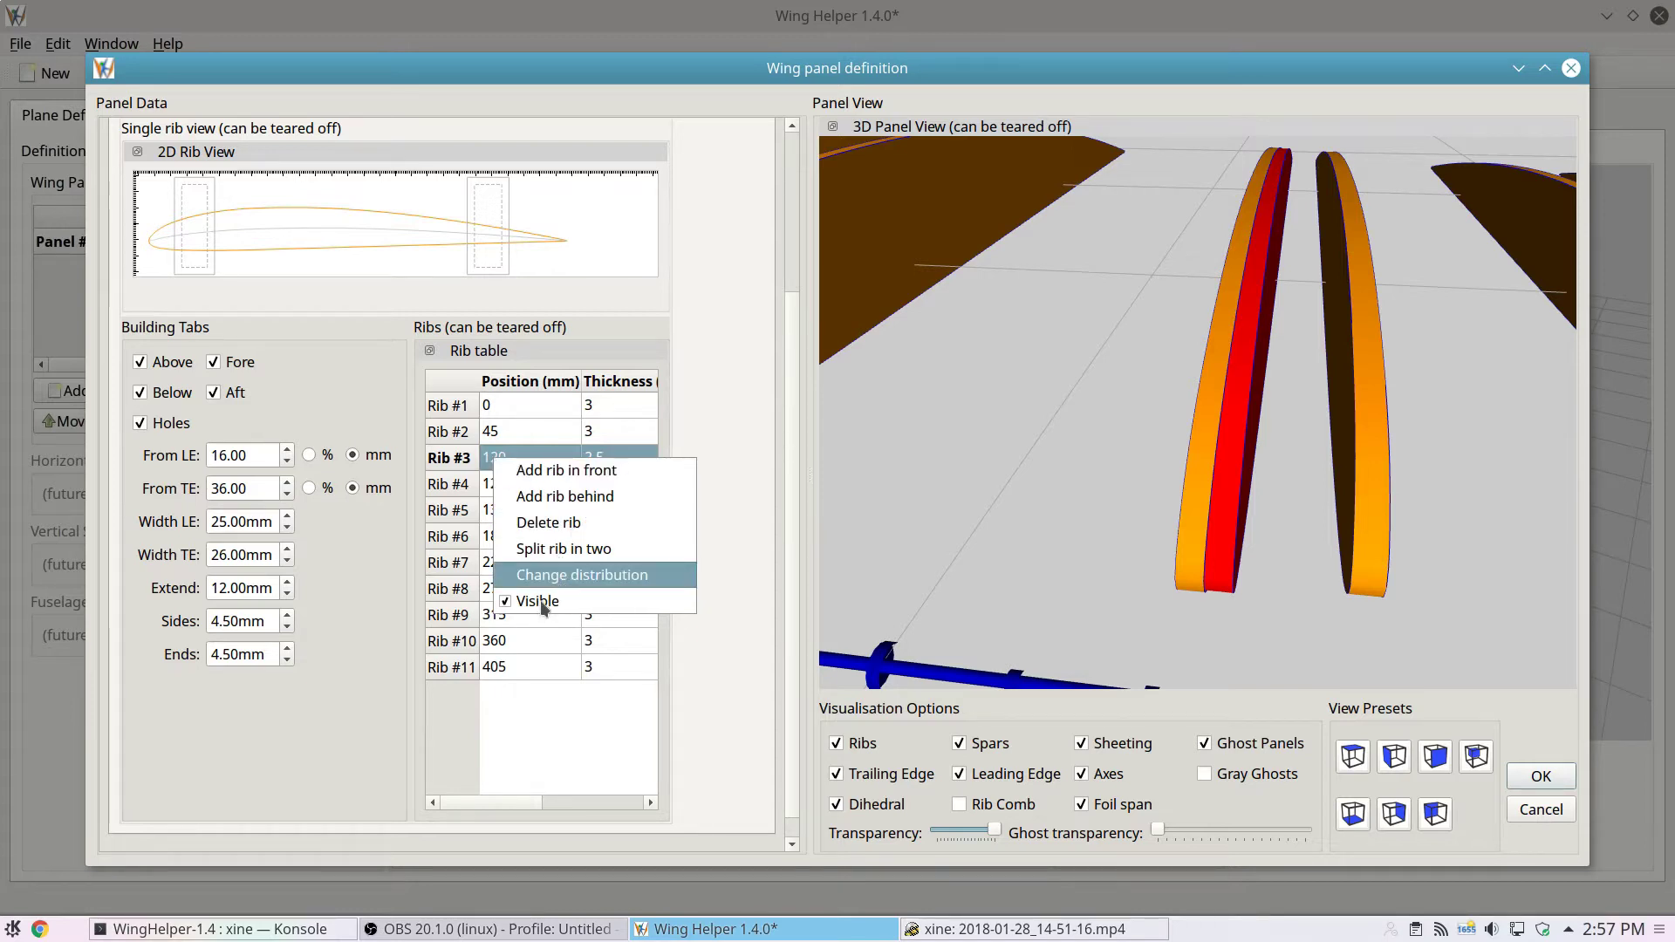
pyautogui.click(720, 422)
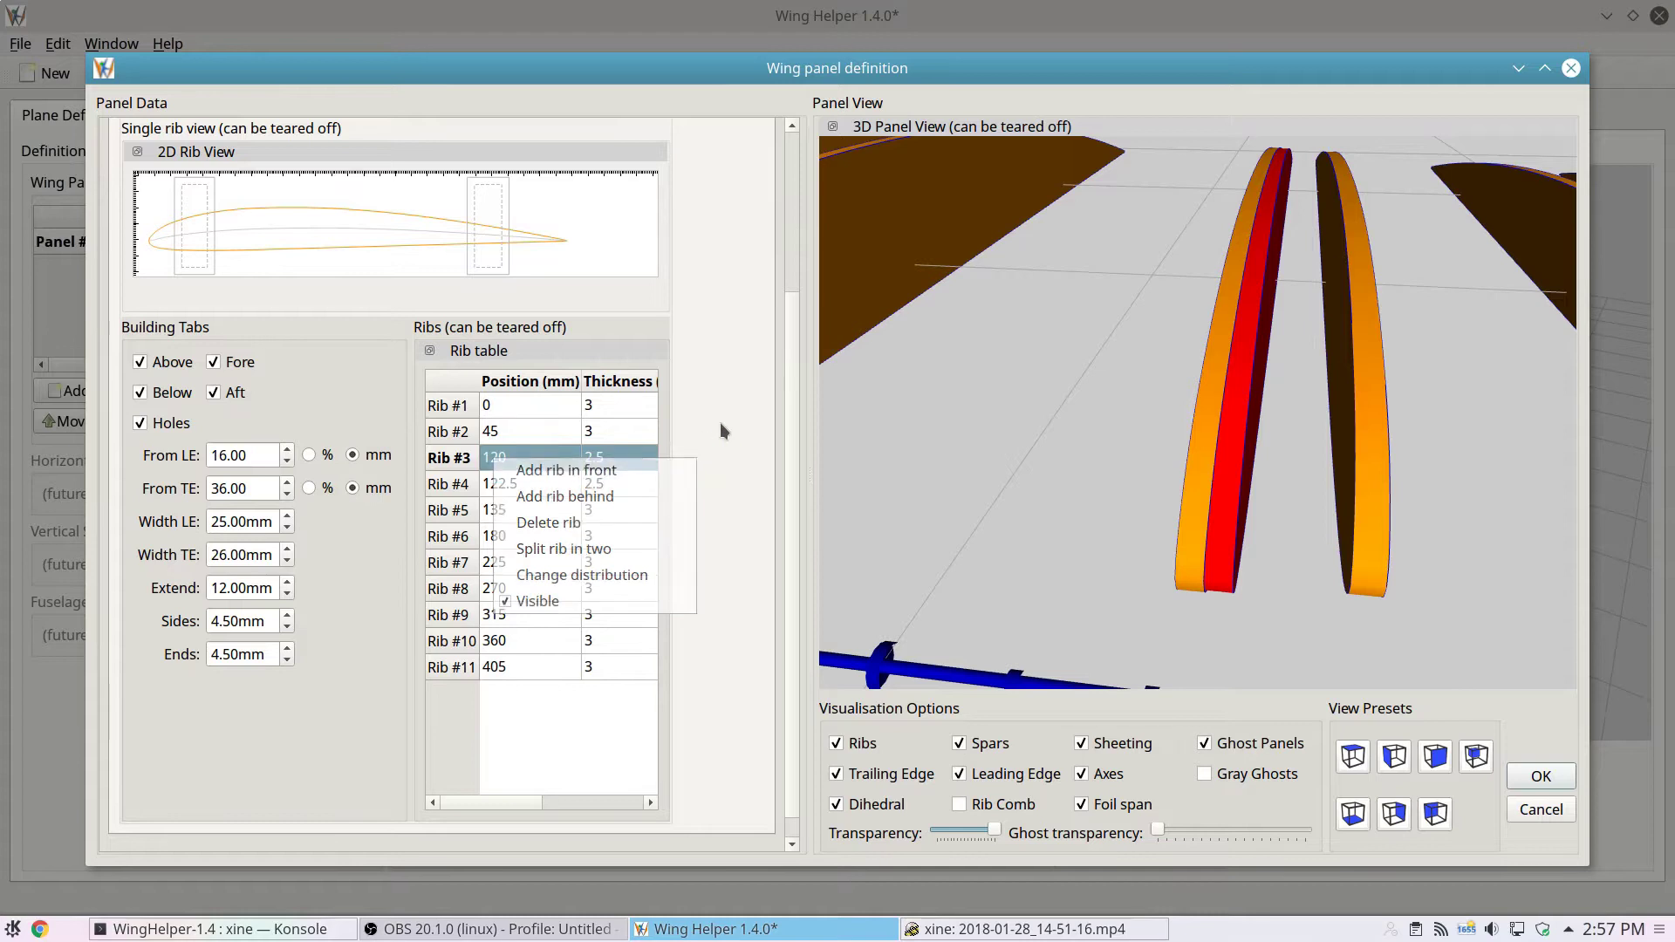
pyautogui.click(548, 432)
pyautogui.rightClick(548, 432)
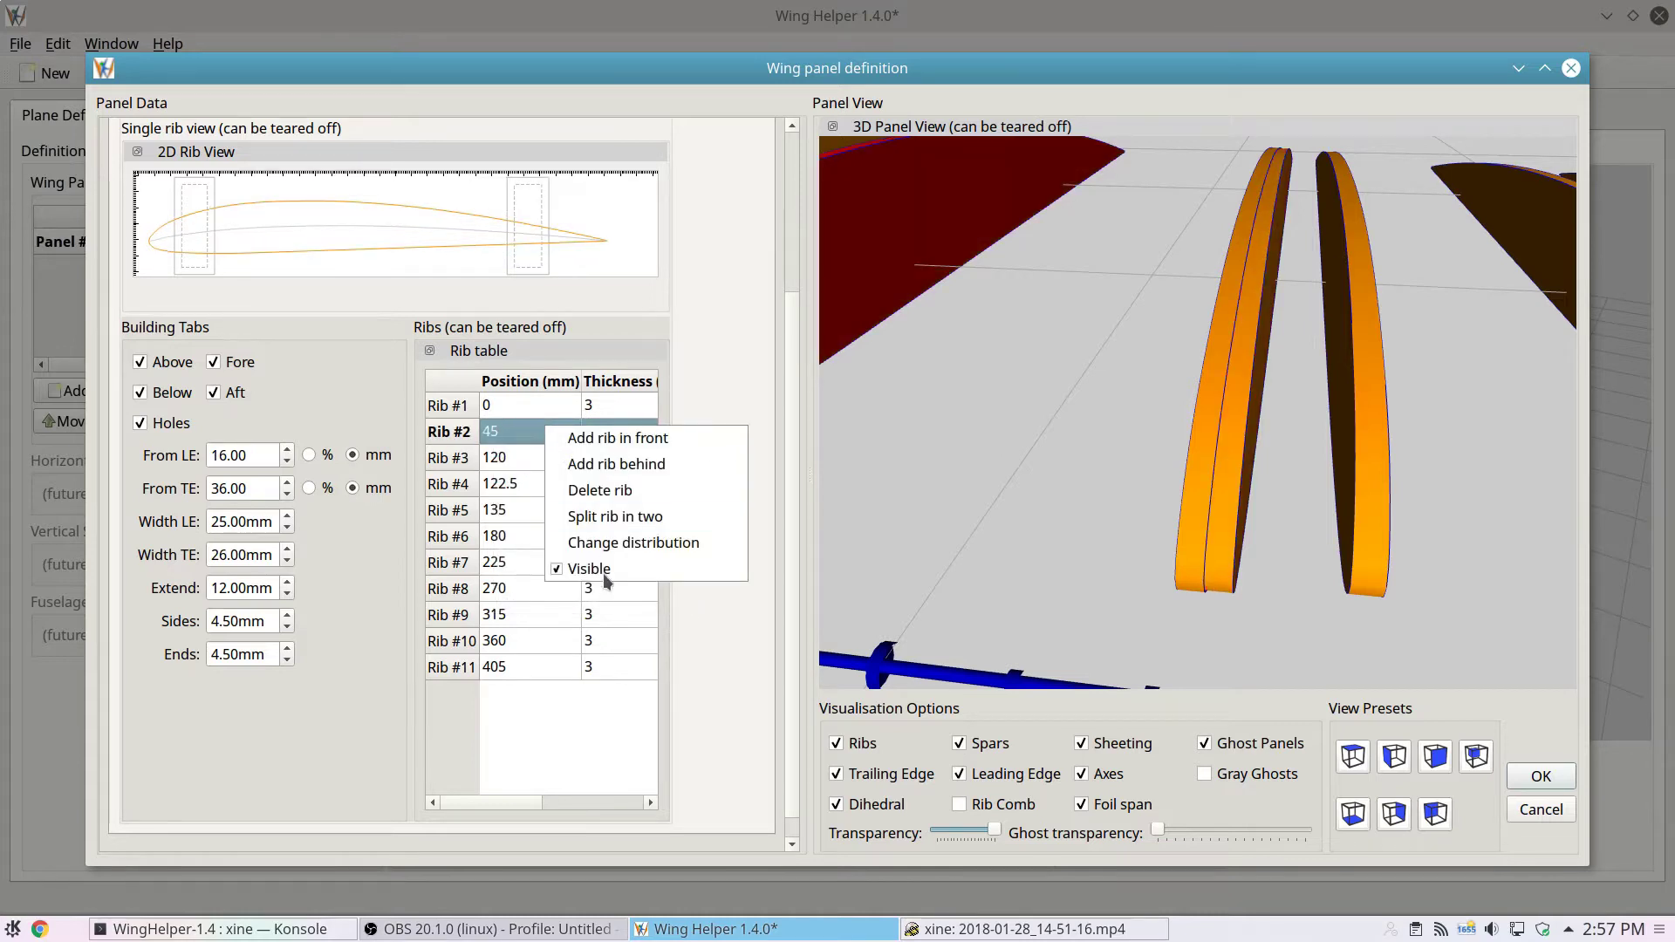
pyautogui.click(1170, 450)
pyautogui.moveTo(1170, 450); pyautogui.dragTo(1026, 406)
pyautogui.scroll(5, 917, 397)
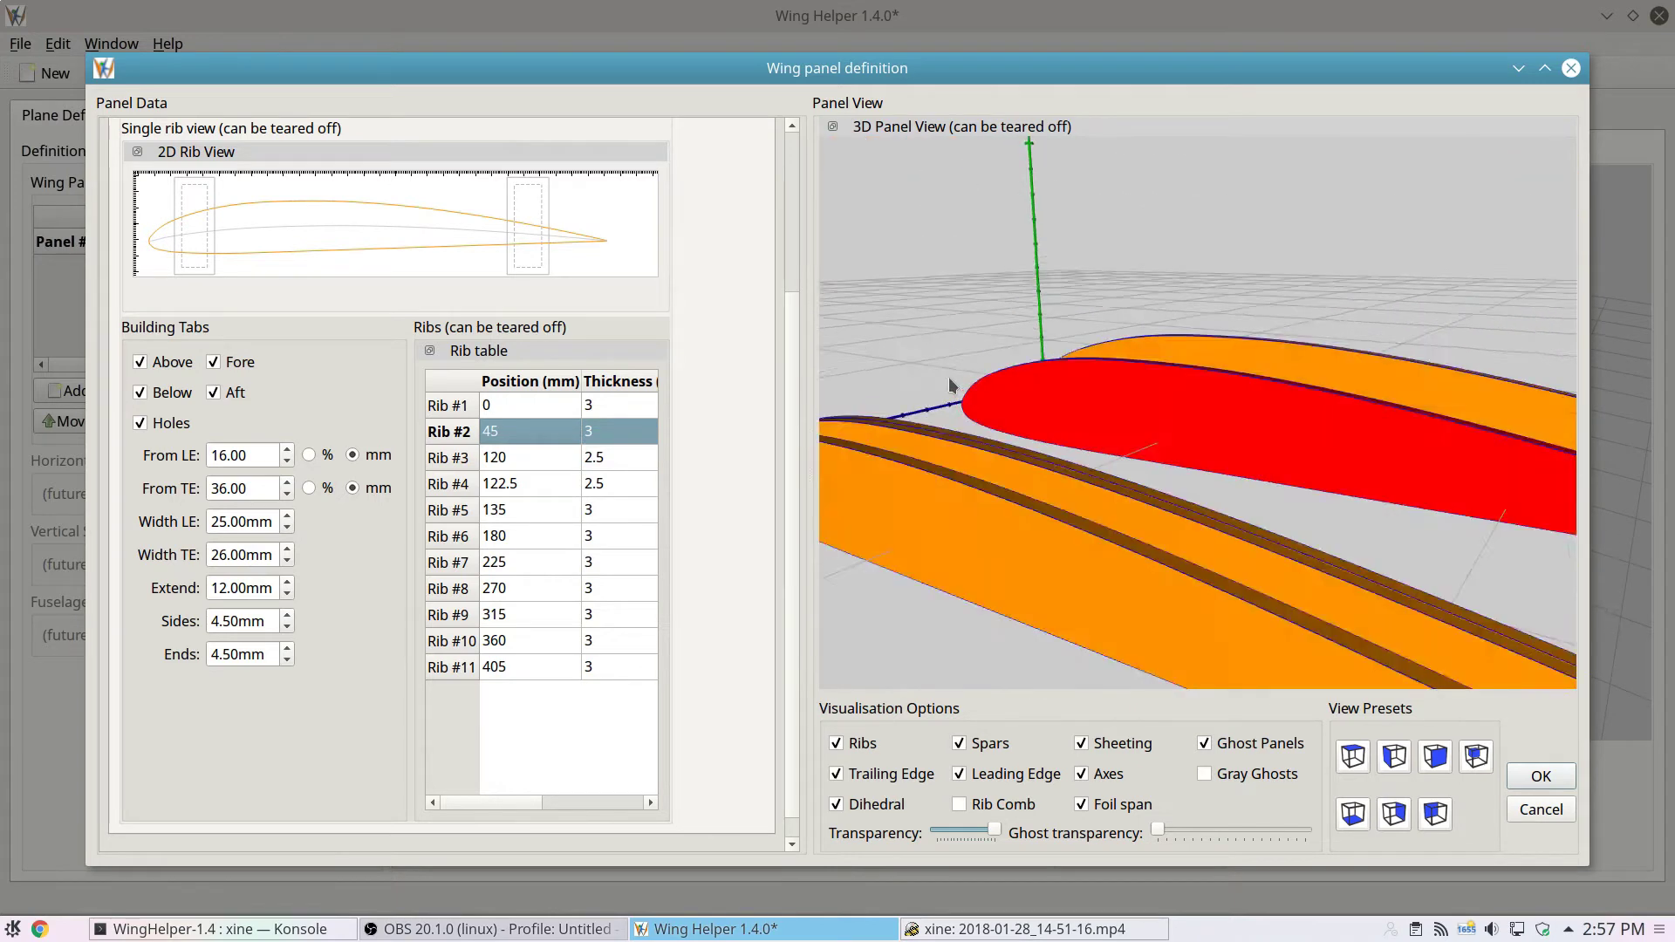
pyautogui.scroll(-2, 920, 396)
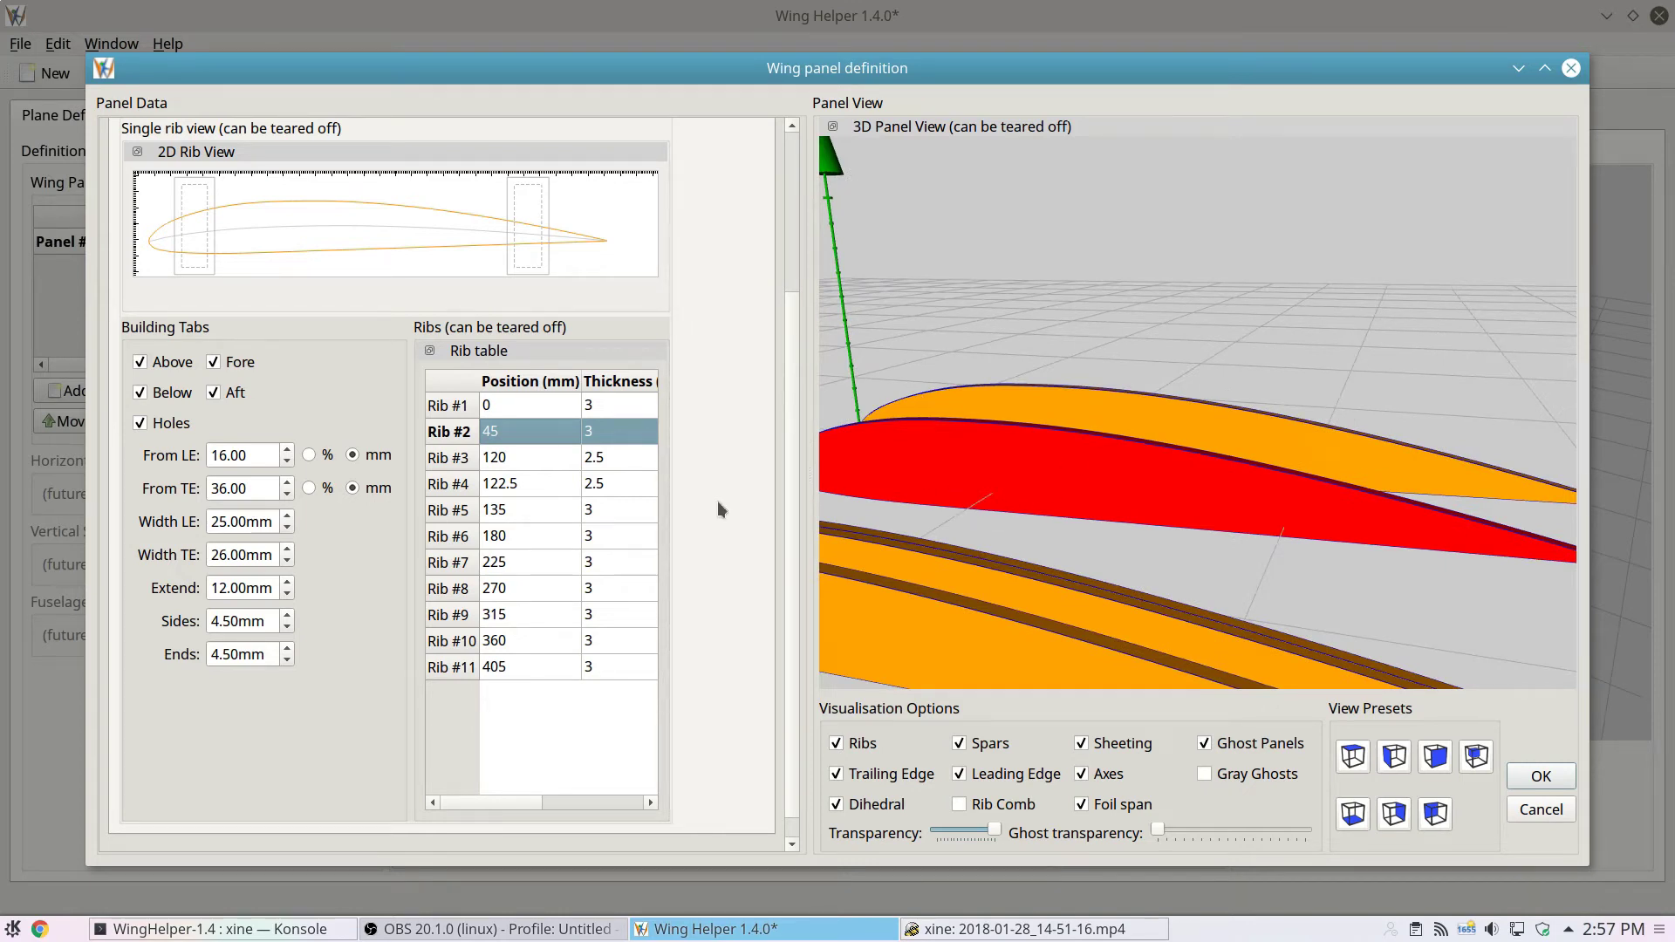
pyautogui.rightClick(504, 430)
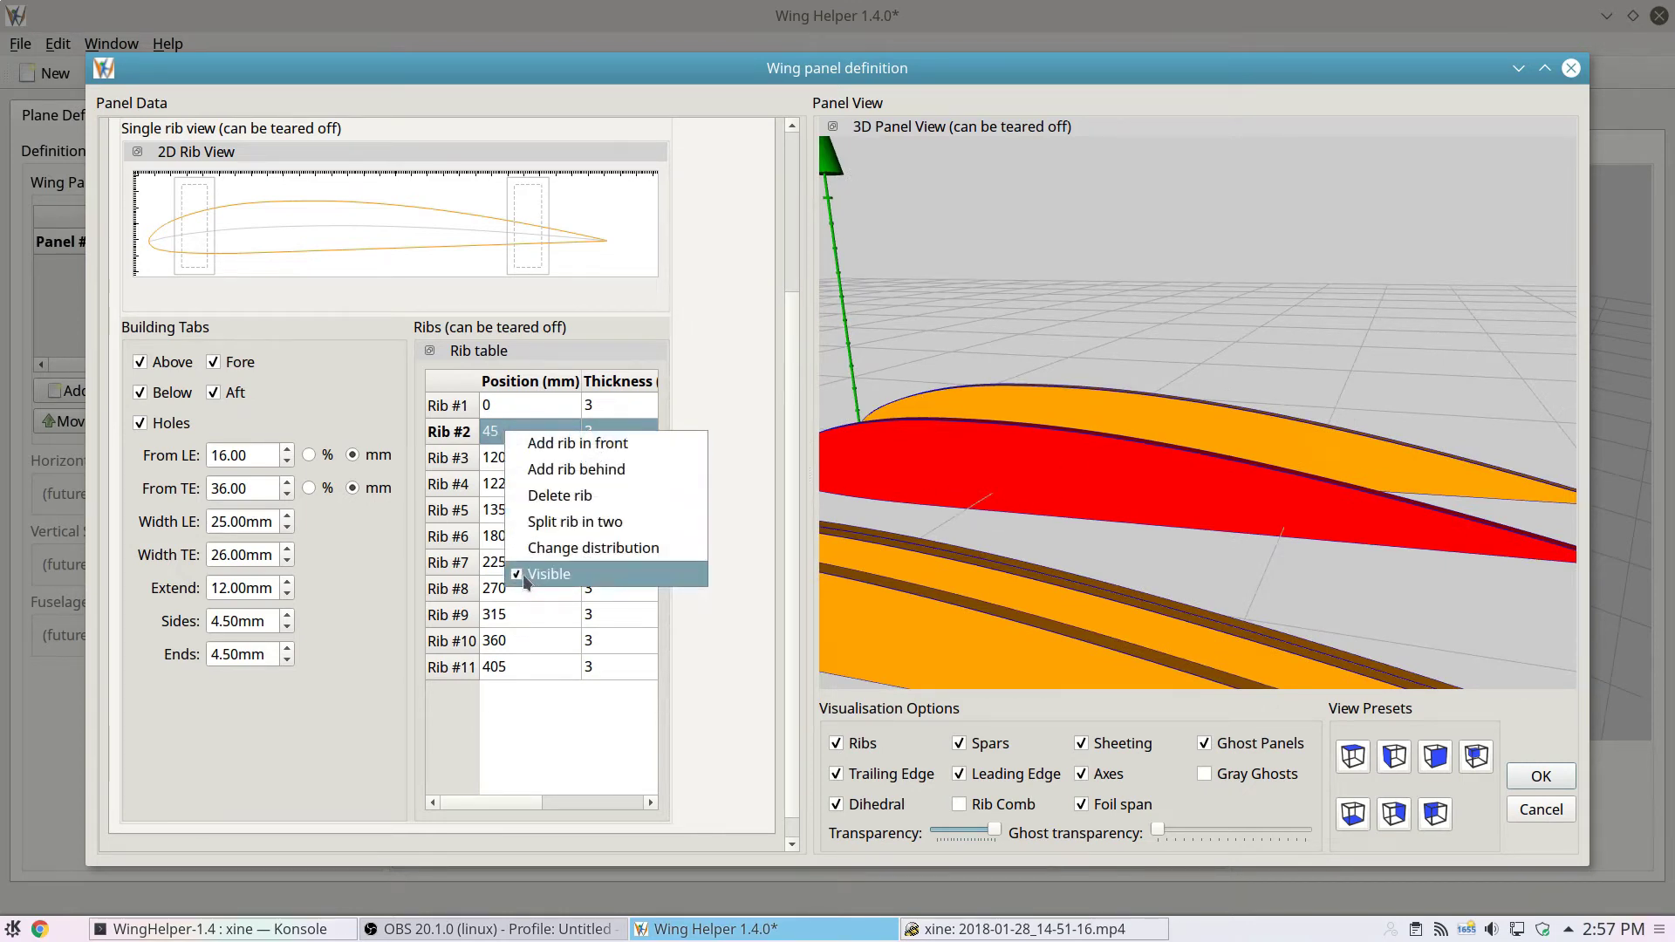
pyautogui.click(520, 574)
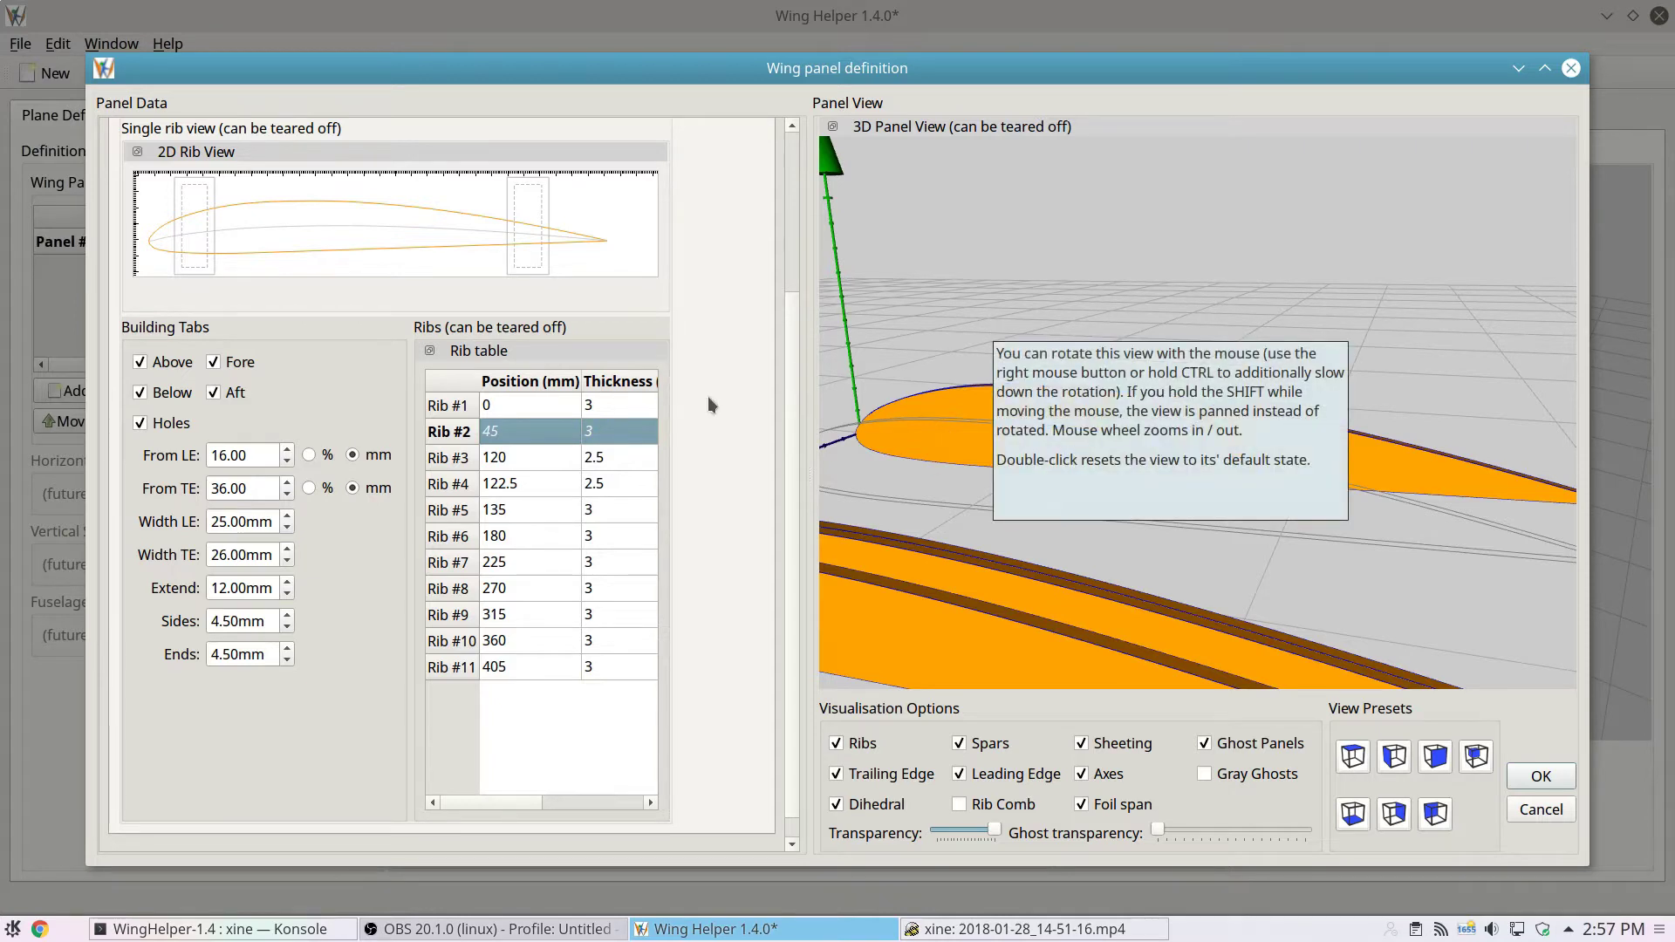
pyautogui.rightClick(550, 434)
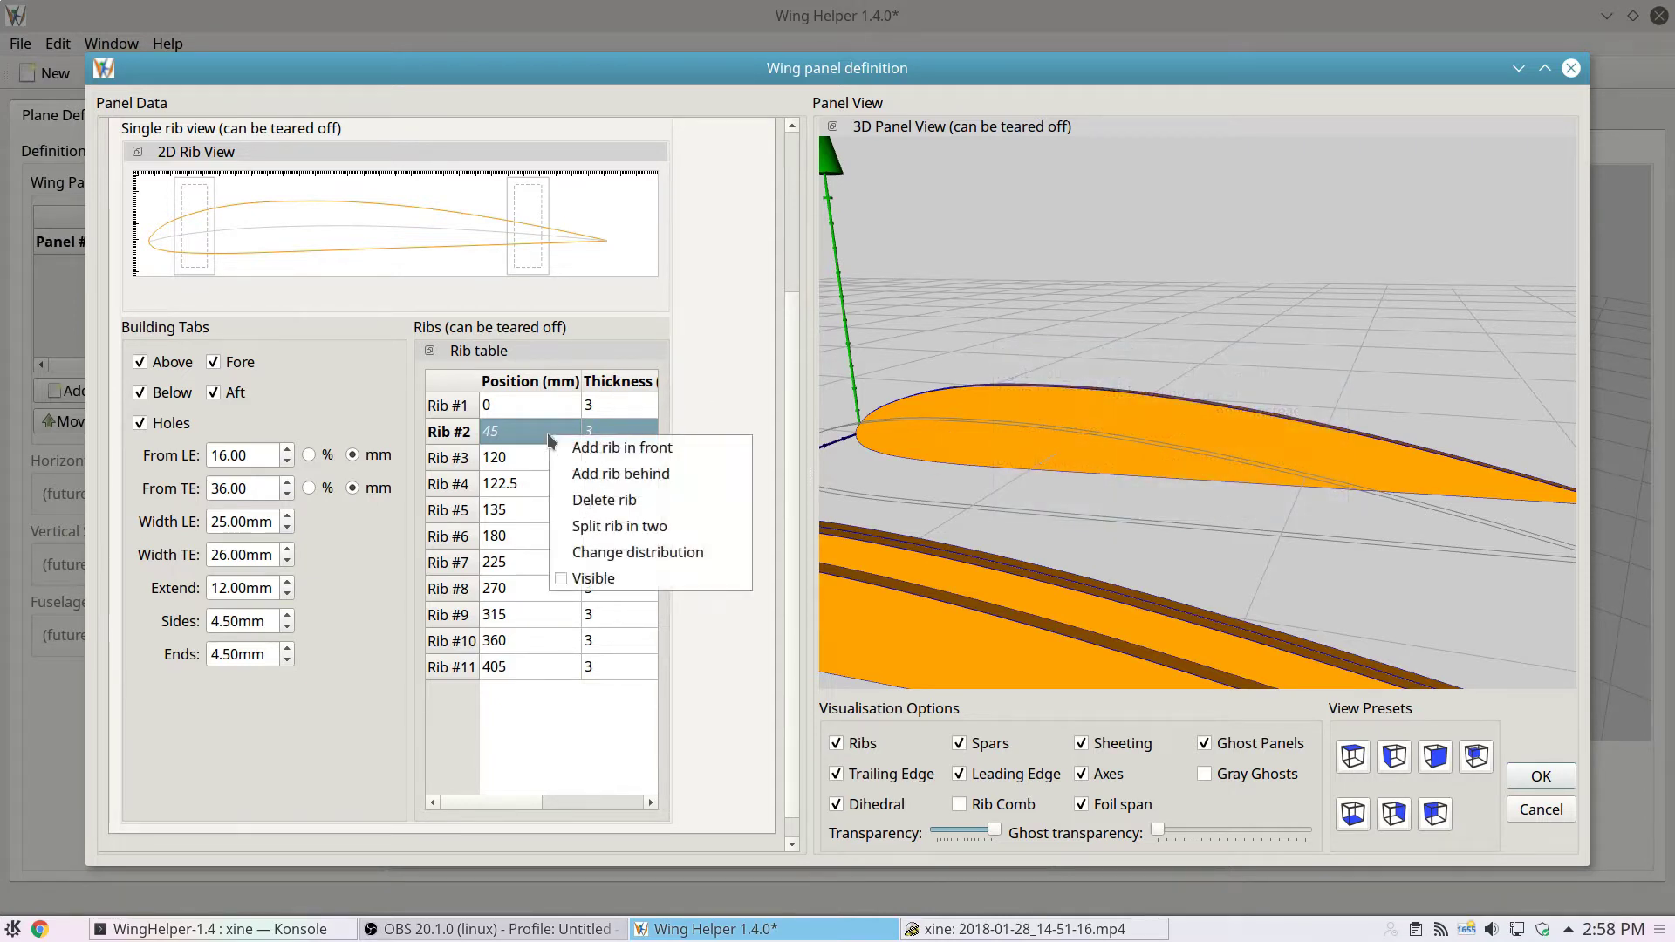
pyautogui.click(583, 579)
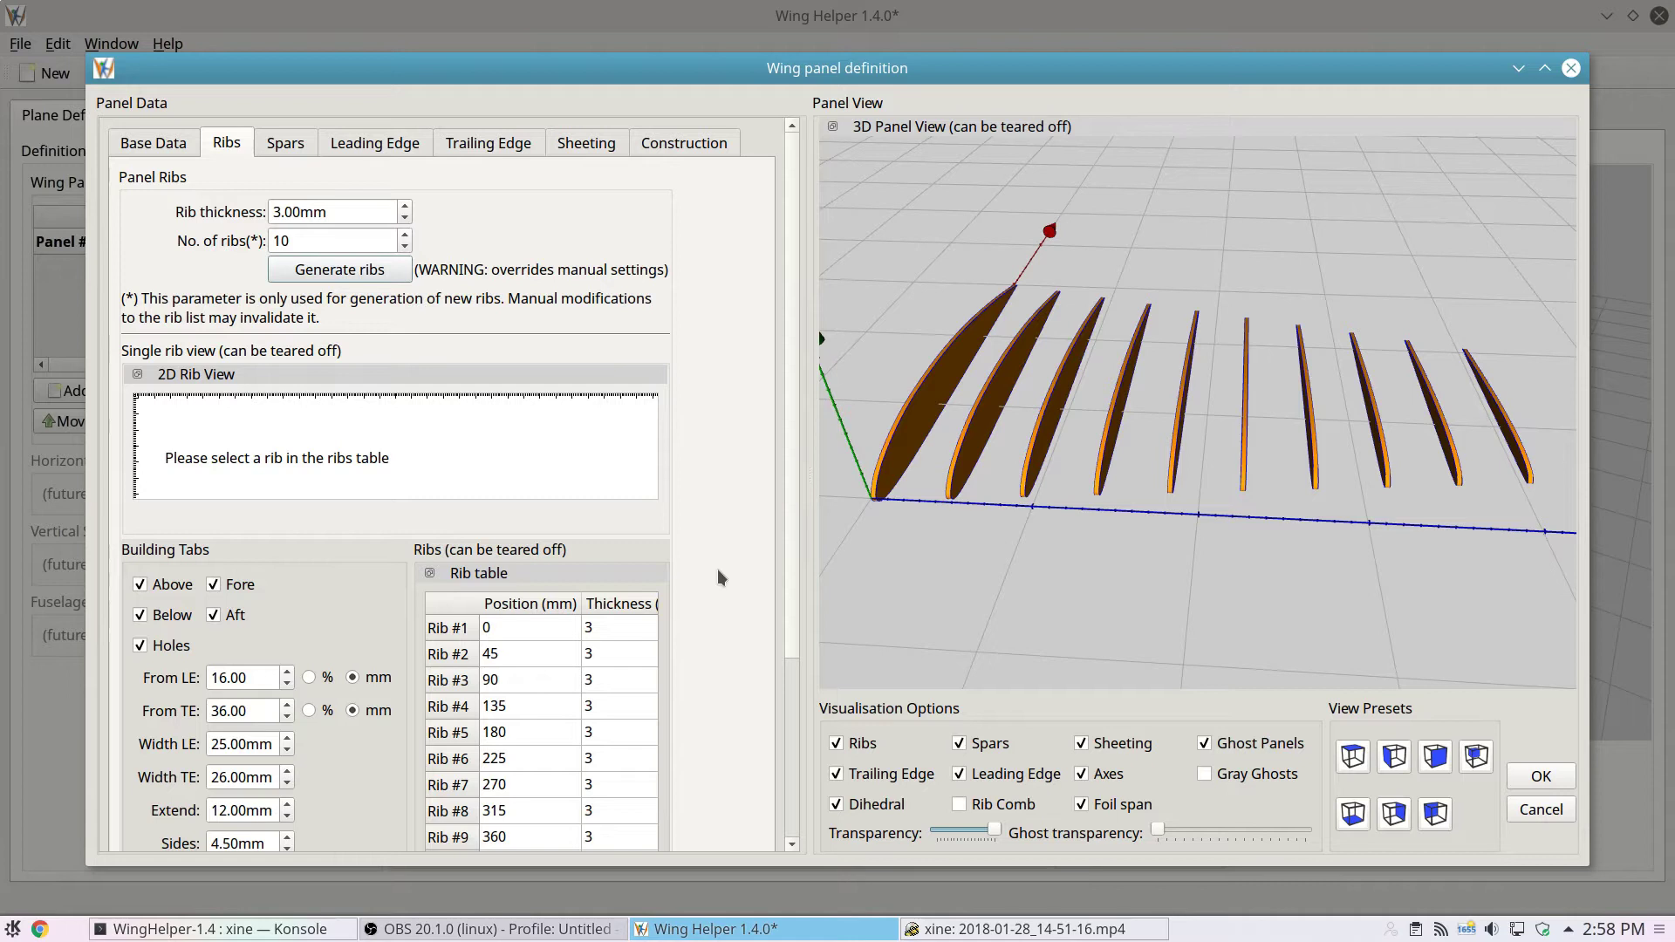
# - Redistribute ribs #1 to #4 with a spacing of 20 mm, without keeping the panel length
pyautogui.rightClick(555, 712)
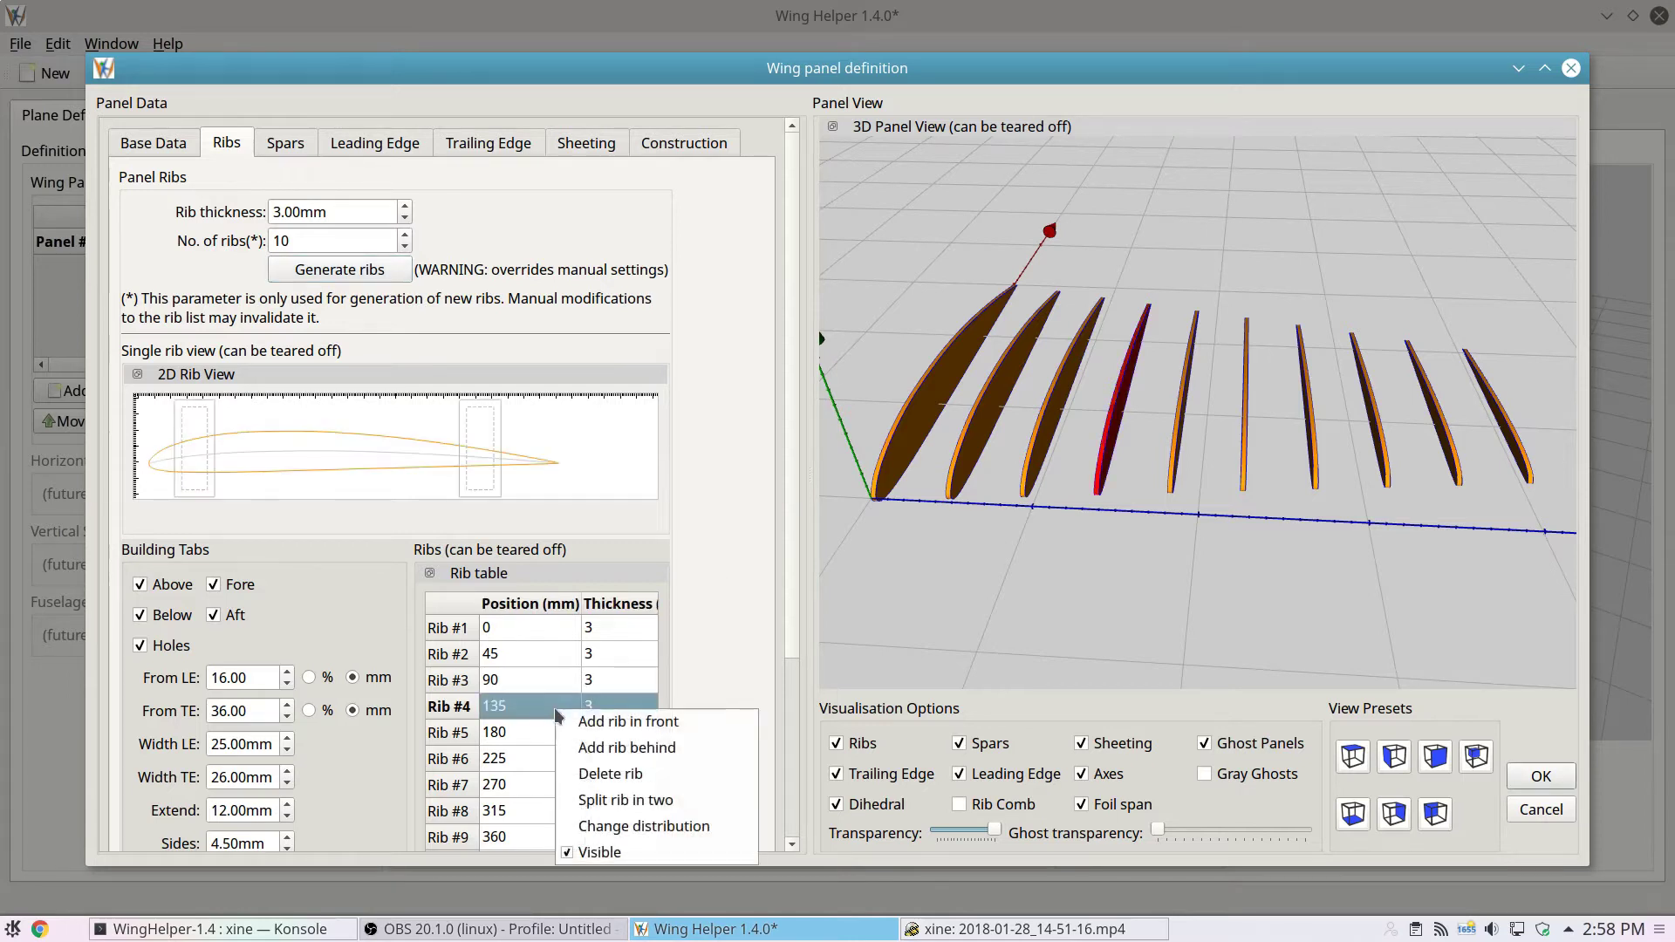
pyautogui.click(666, 827)
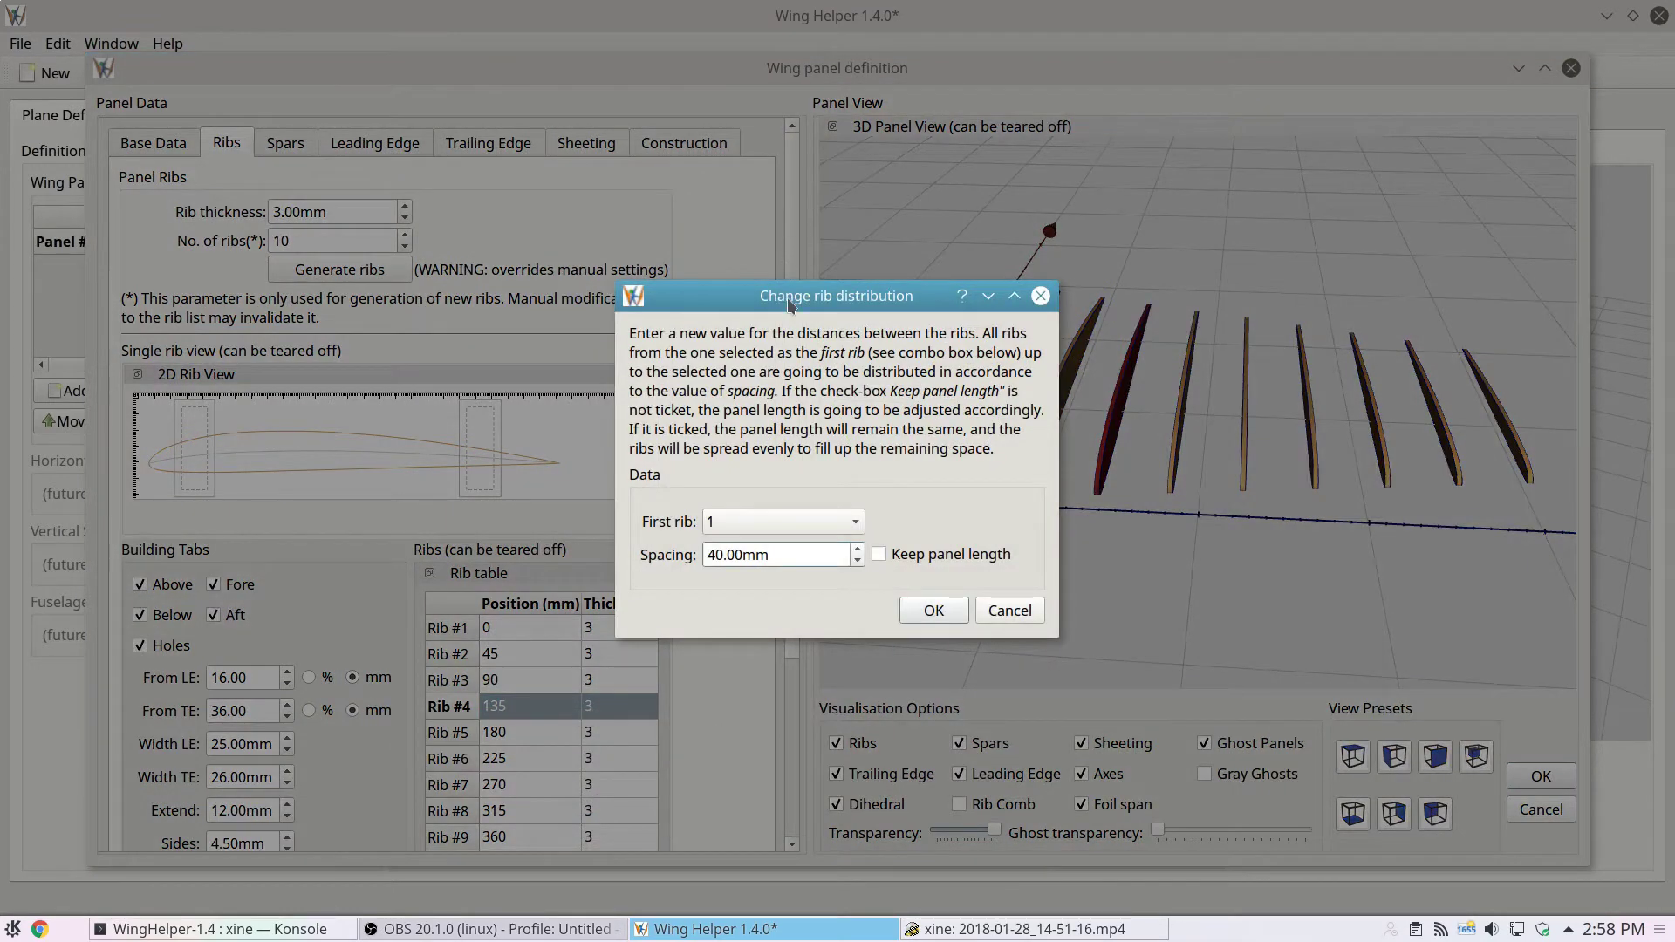
pyautogui.click(784, 521)
pyautogui.click(784, 521)
pyautogui.click(716, 556)
pyautogui.write('2')
pyautogui.click(930, 611)
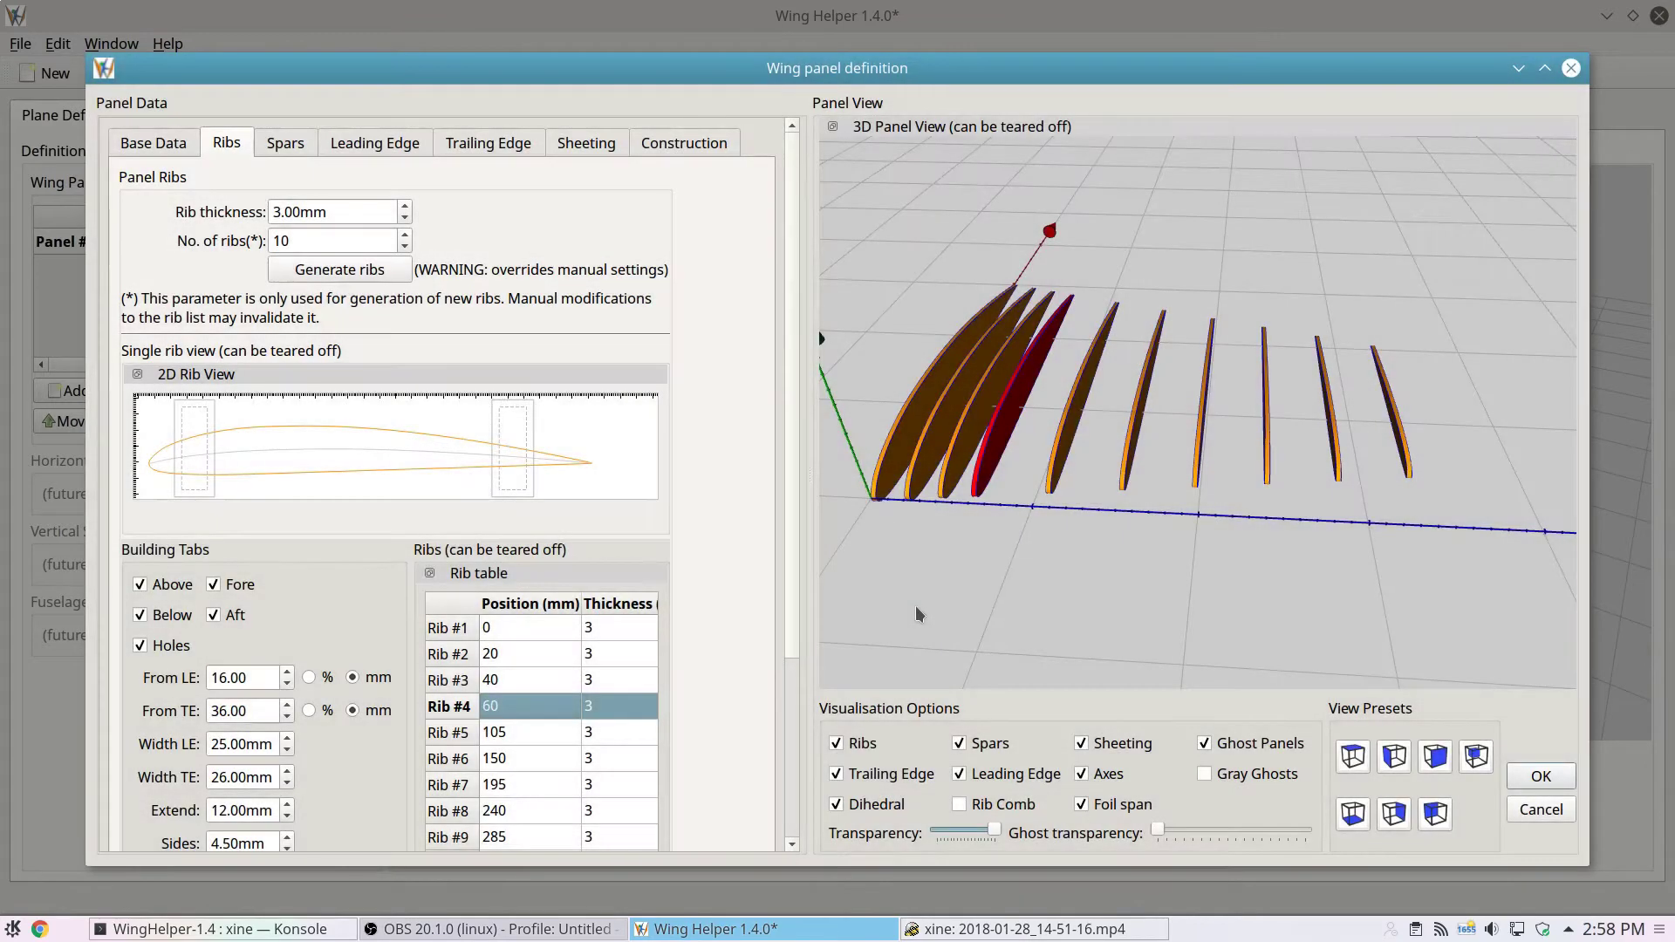
# - Examine the positions of ribs #1 to #7 in the rib table and the 3D view
pyautogui.click(534, 635)
pyautogui.click(523, 660)
pyautogui.click(515, 690)
pyautogui.click(517, 712)
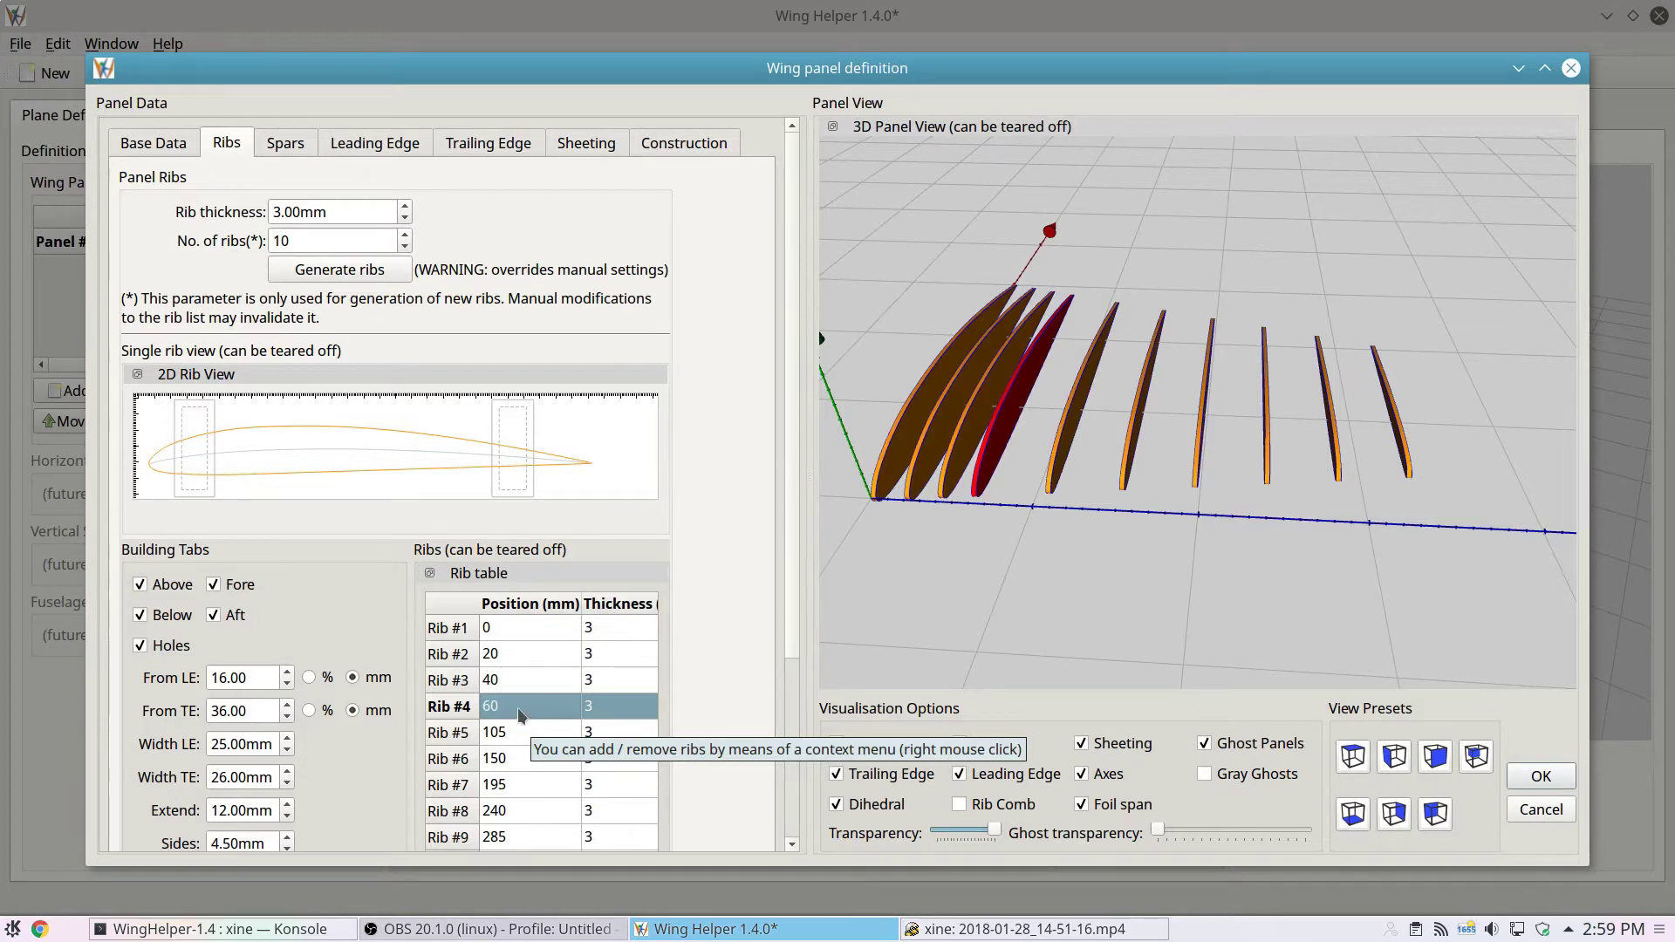
pyautogui.click(514, 737)
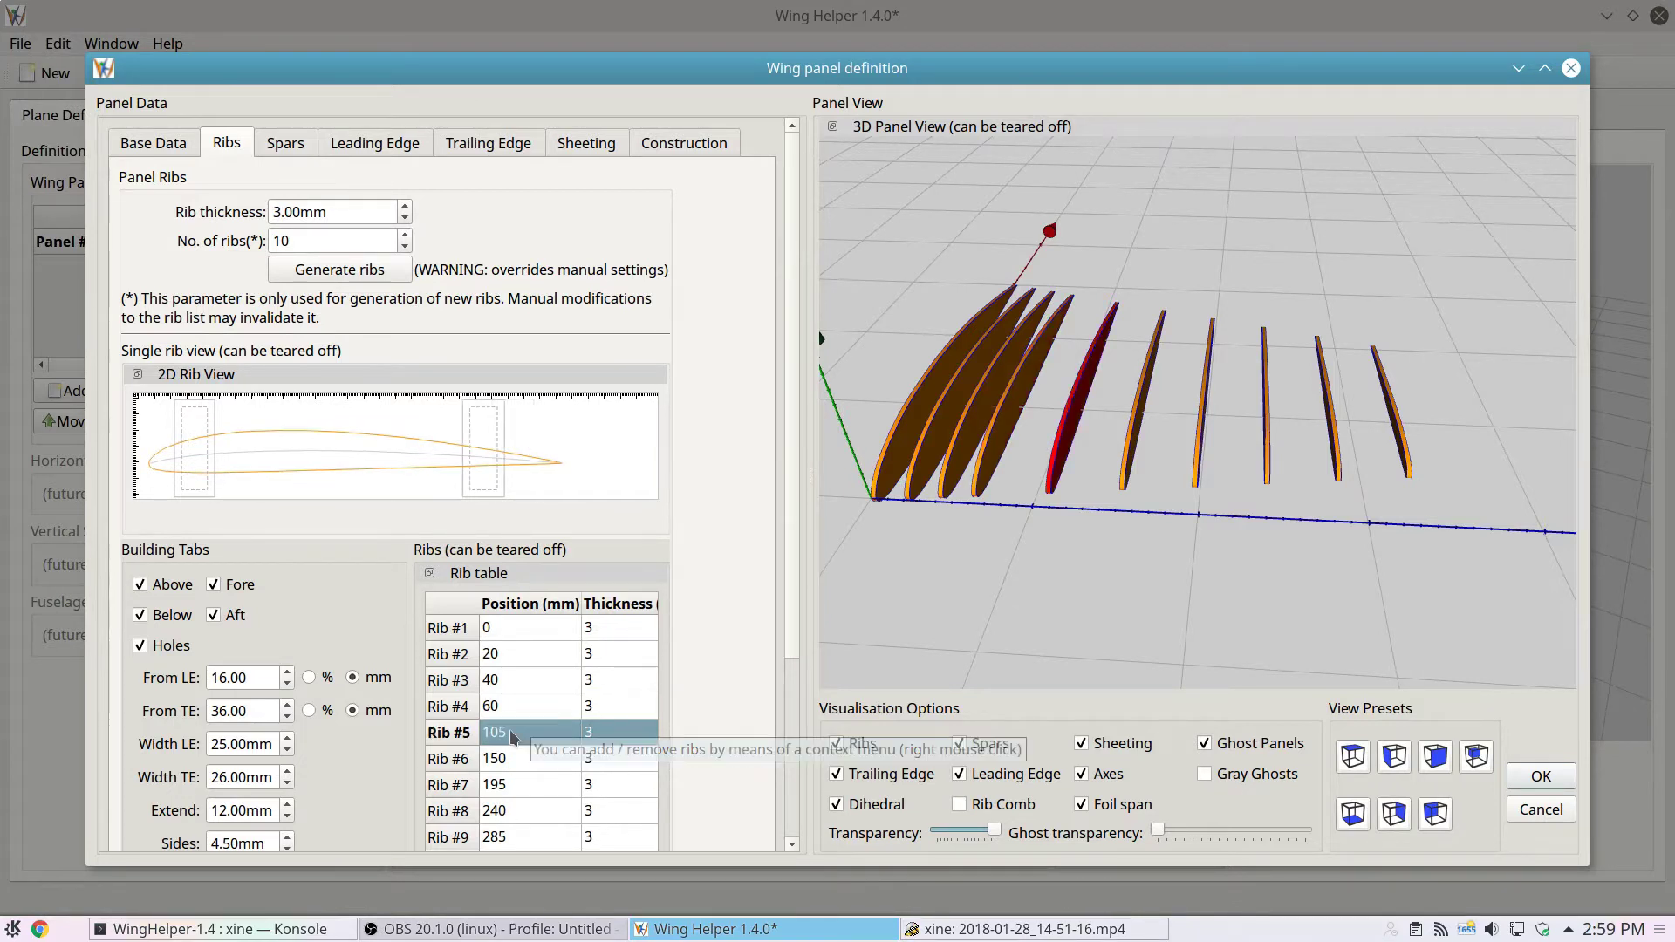
pyautogui.click(516, 764)
pyautogui.click(514, 788)
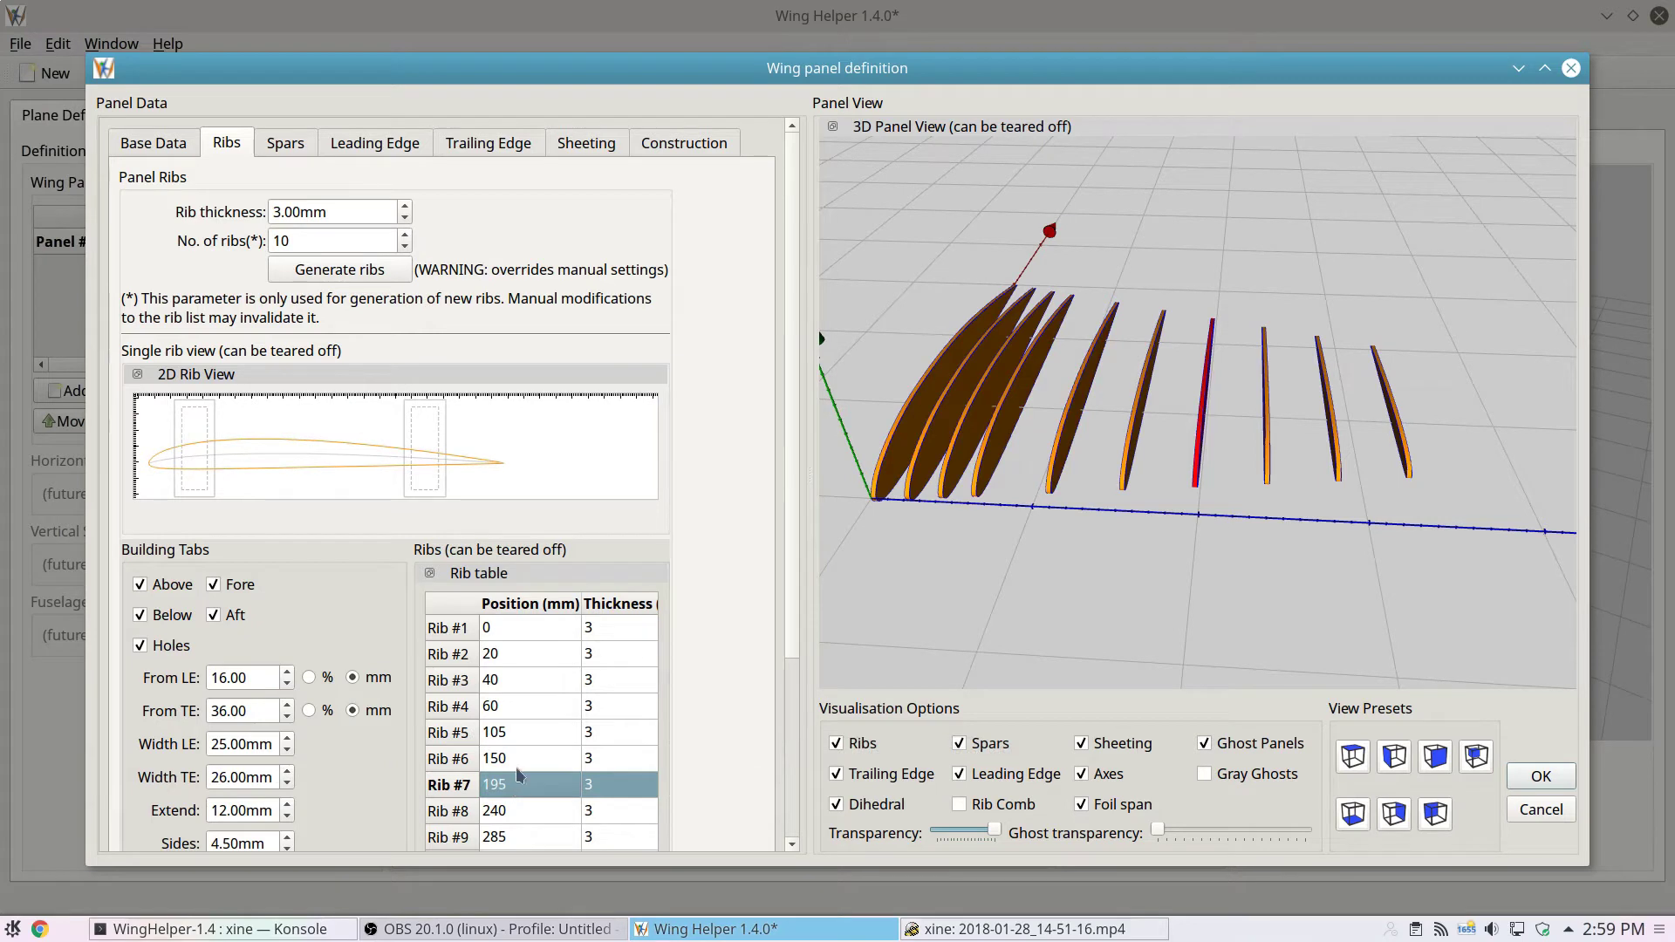
pyautogui.click(523, 740)
pyautogui.click(530, 709)
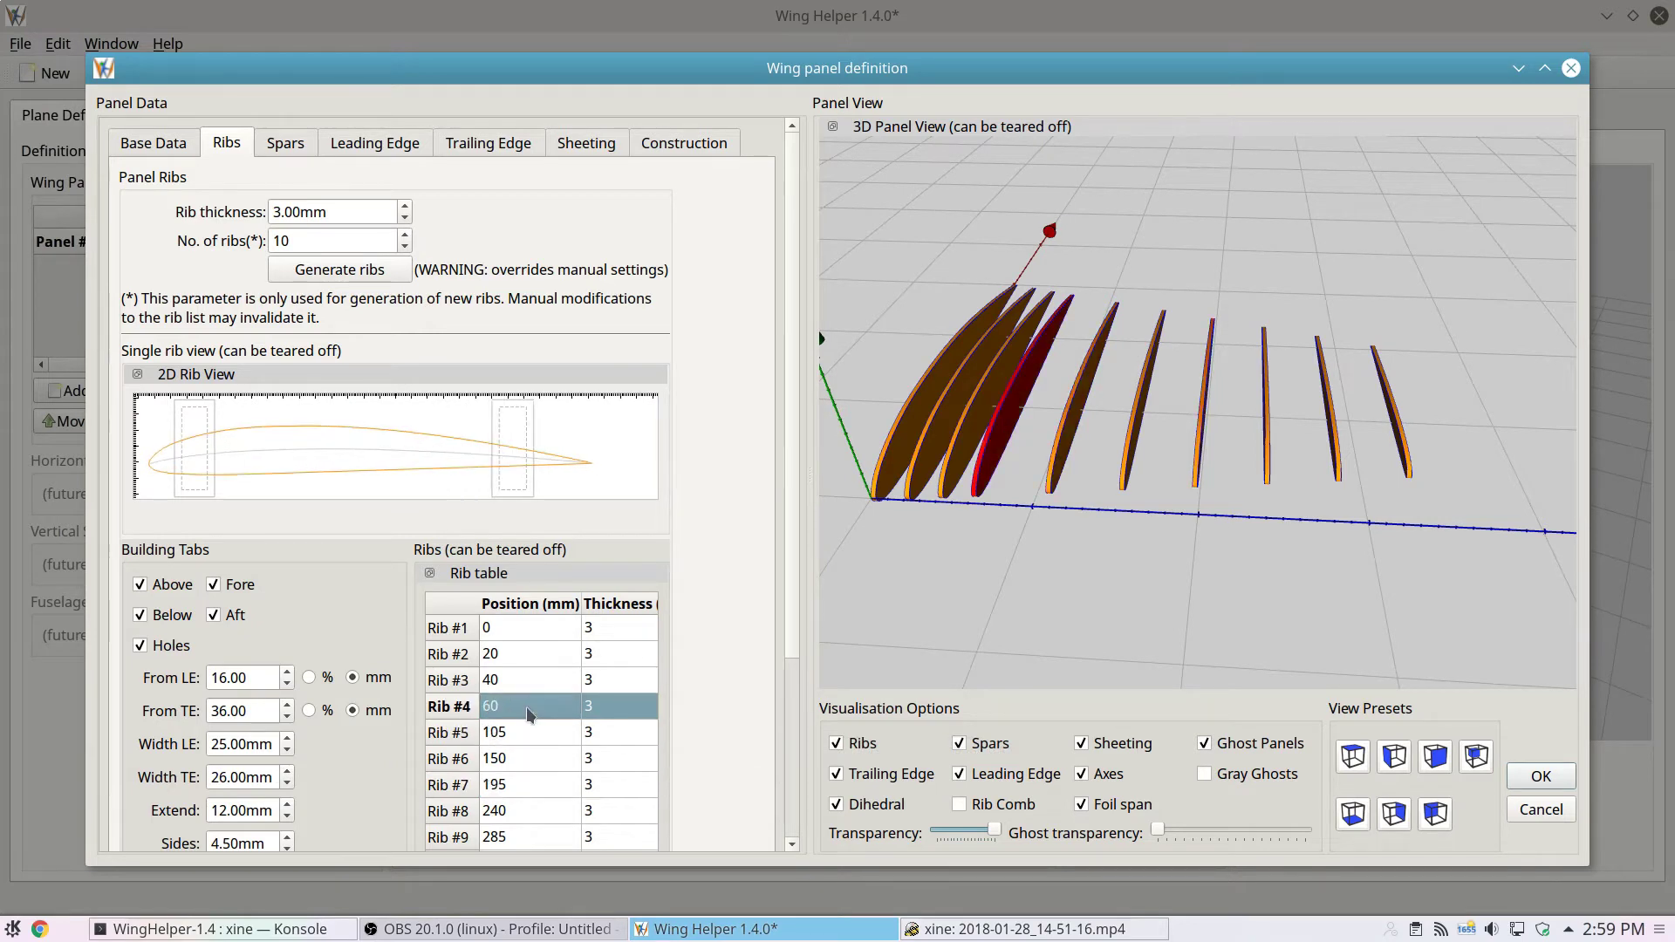
# - Redistribute ribs #1 to #4 with a spacing of 45 mm, without keeping the panel length
pyautogui.rightClick(530, 711)
pyautogui.click(593, 825)
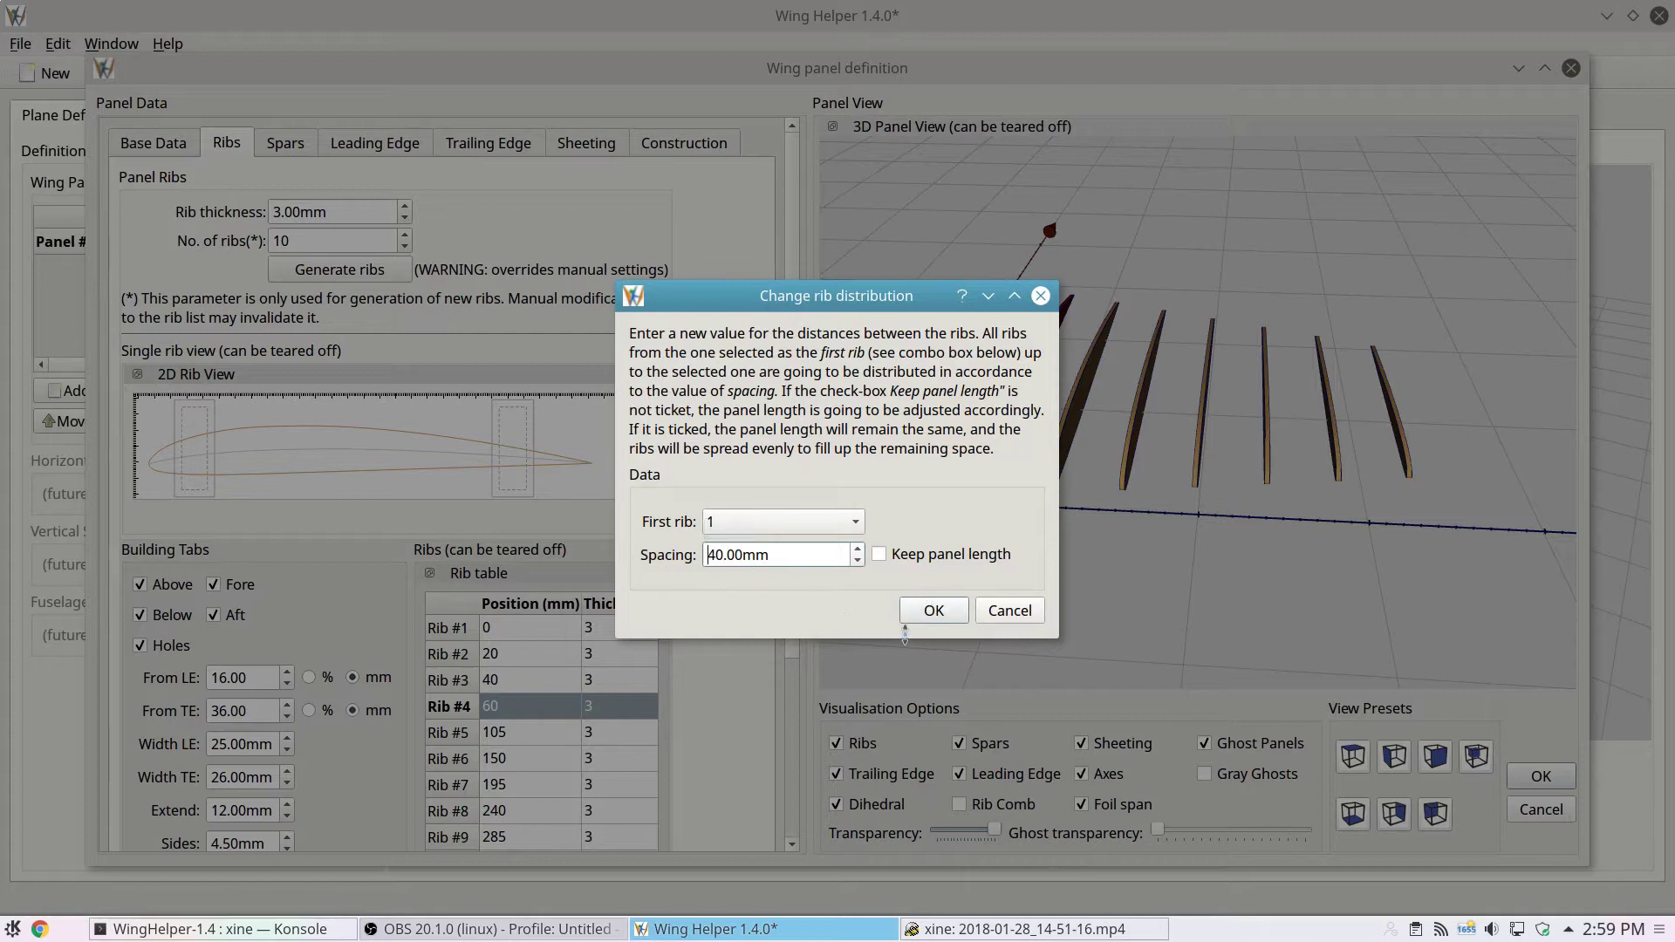
pyautogui.doubleClick(719, 553)
pyautogui.write('45')
pyautogui.click(916, 610)
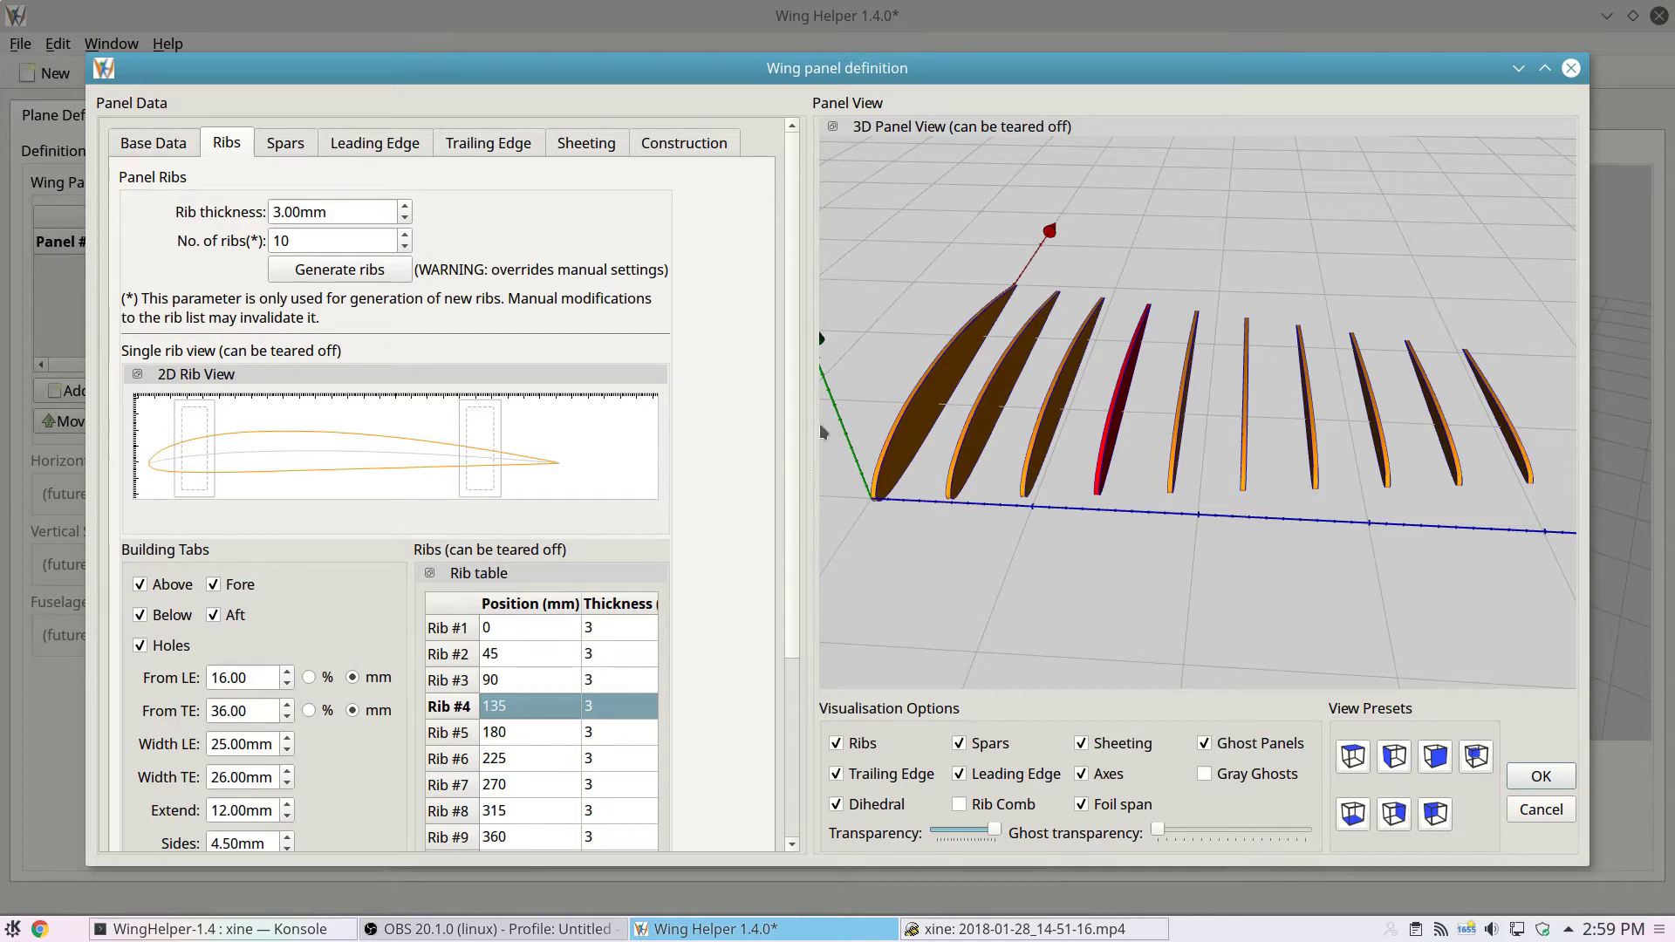
# - Redistribute ribs #1 to #4 with a spacing of 20 mm while keeping the panel length
pyautogui.rightClick(524, 708)
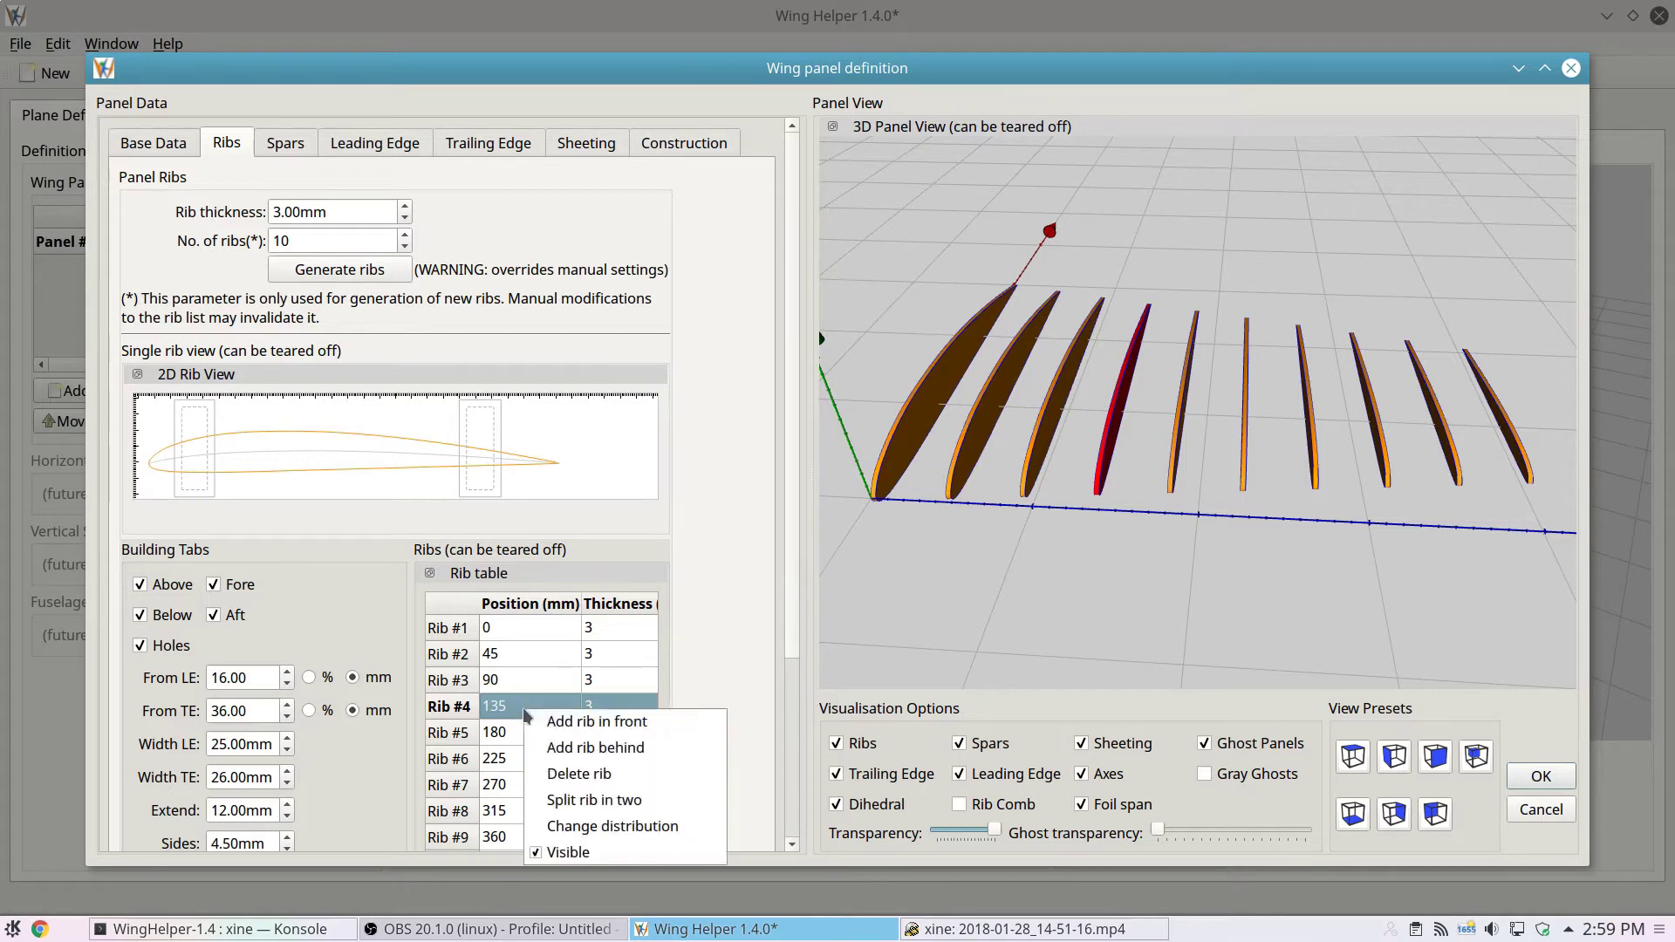
pyautogui.click(562, 827)
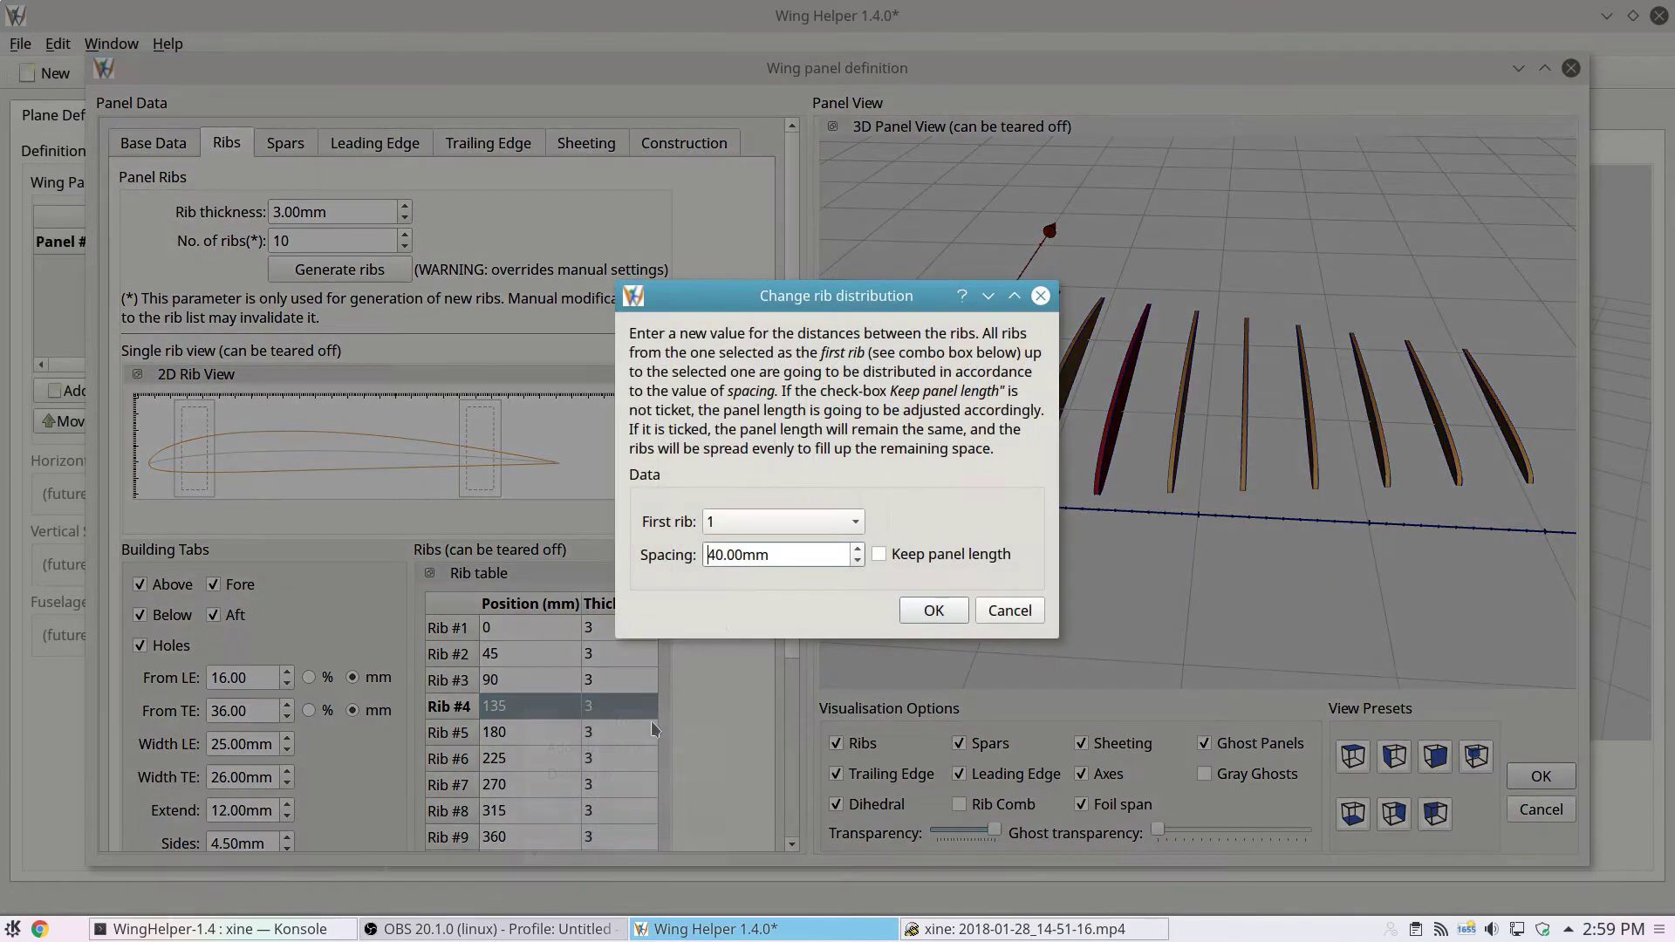
pyautogui.moveTo(720, 556); pyautogui.dragTo(703, 555)
pyautogui.write('2')
pyautogui.click(879, 555)
pyautogui.click(923, 615)
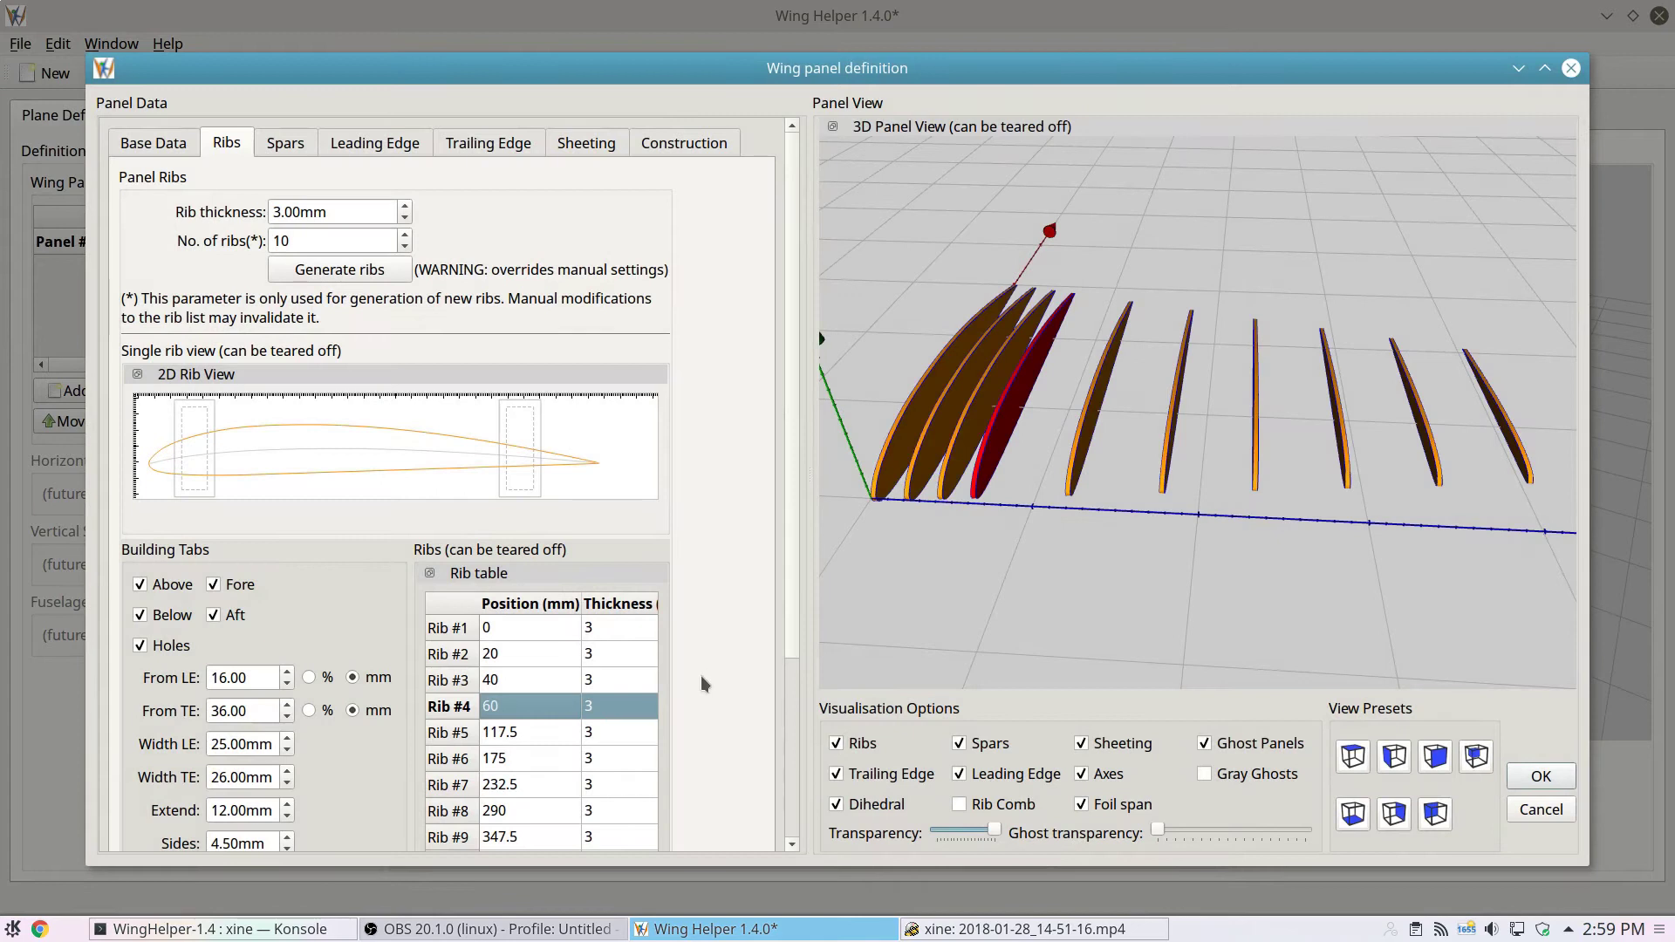
# - Examine the rib positions through rib #9 and check the panel length in the base data
pyautogui.click(520, 632)
pyautogui.click(518, 707)
pyautogui.click(523, 735)
pyautogui.click(525, 760)
pyautogui.click(526, 786)
pyautogui.click(525, 814)
pyautogui.click(524, 839)
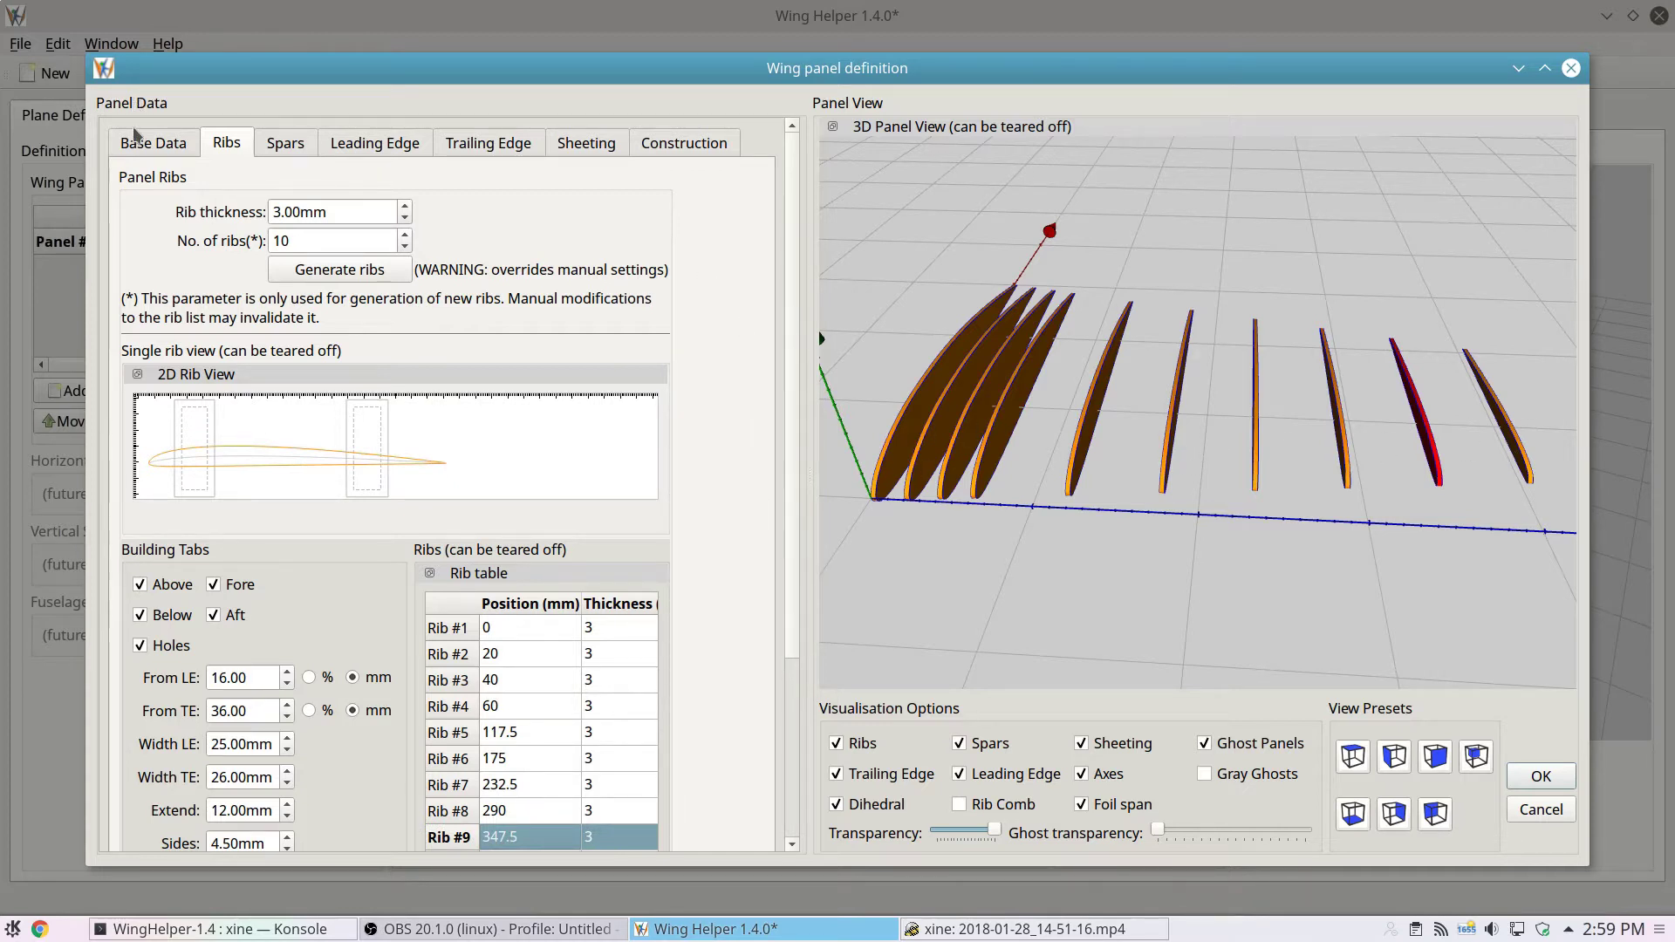
pyautogui.click(137, 141)
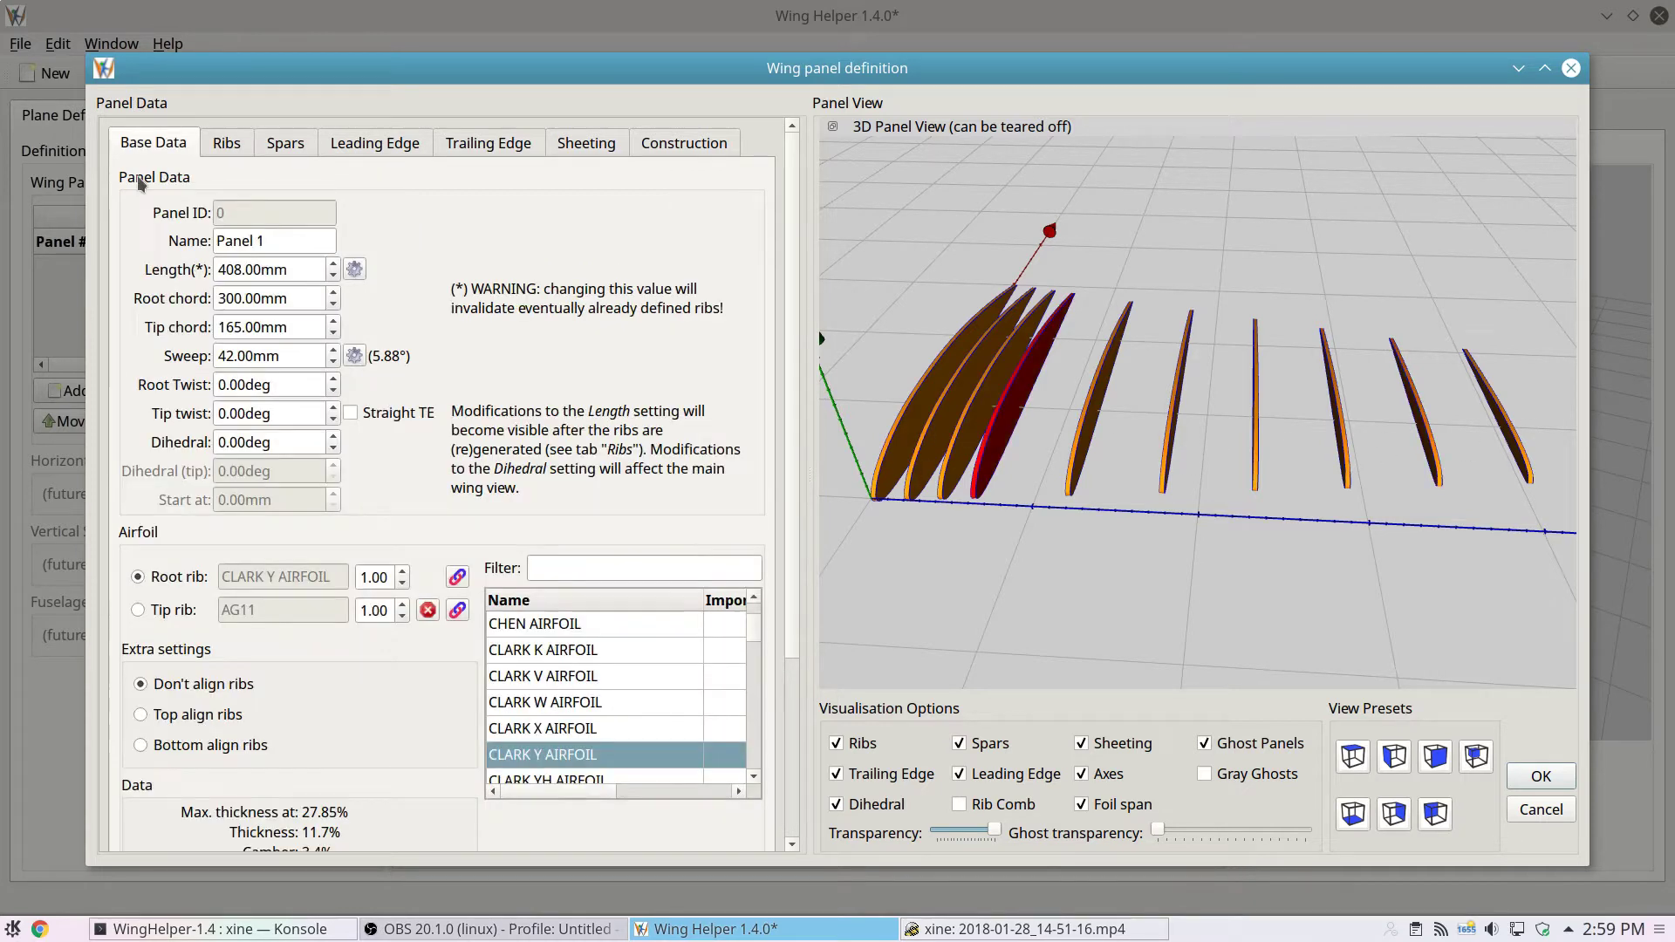
pyautogui.click(227, 145)
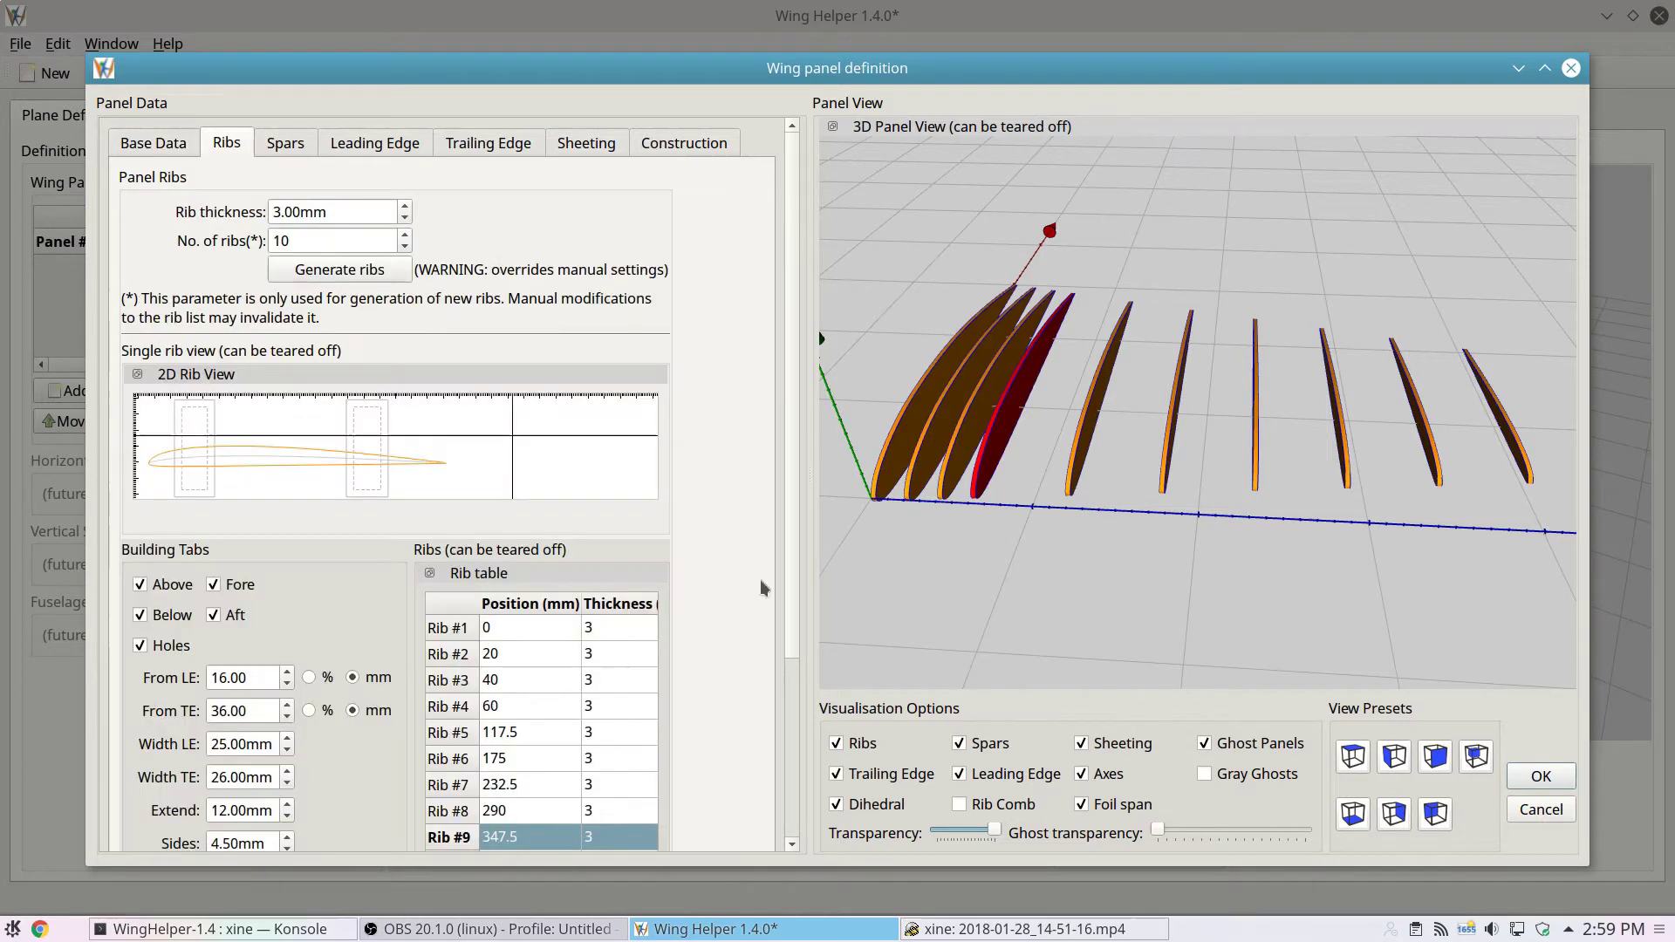
# - Regenerate the set of 10 ribs, overwriting the manual modifications, and accept the panel definition
pyautogui.scroll(-5, 781, 759)
pyautogui.scroll(5, 780, 760)
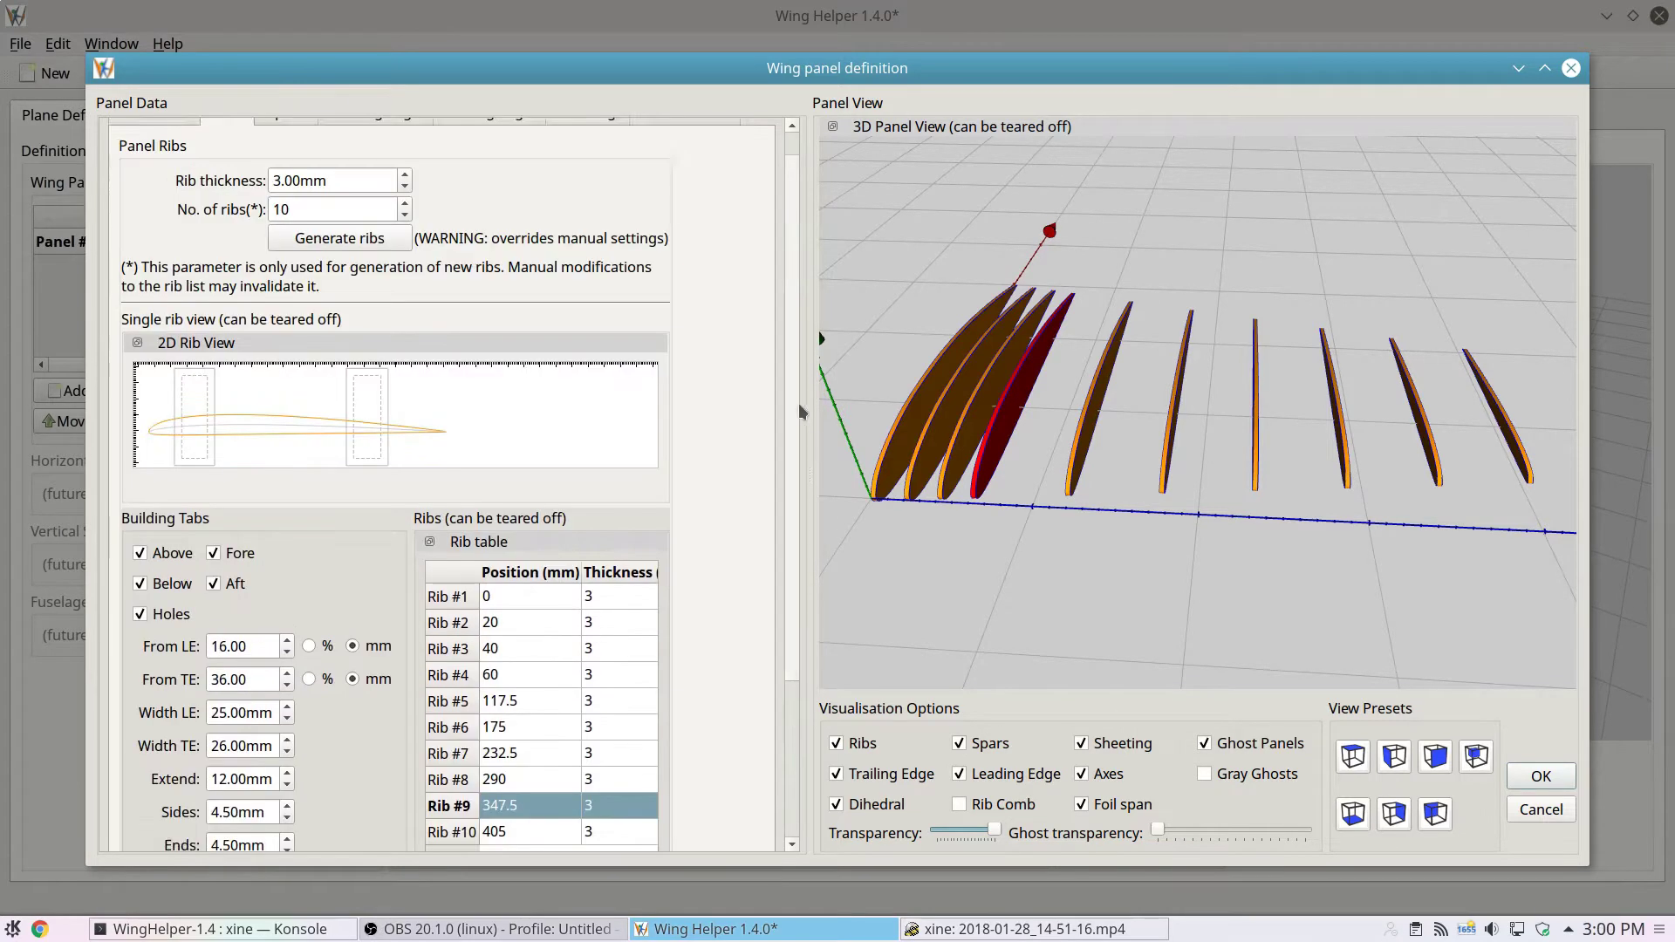
pyautogui.click(340, 272)
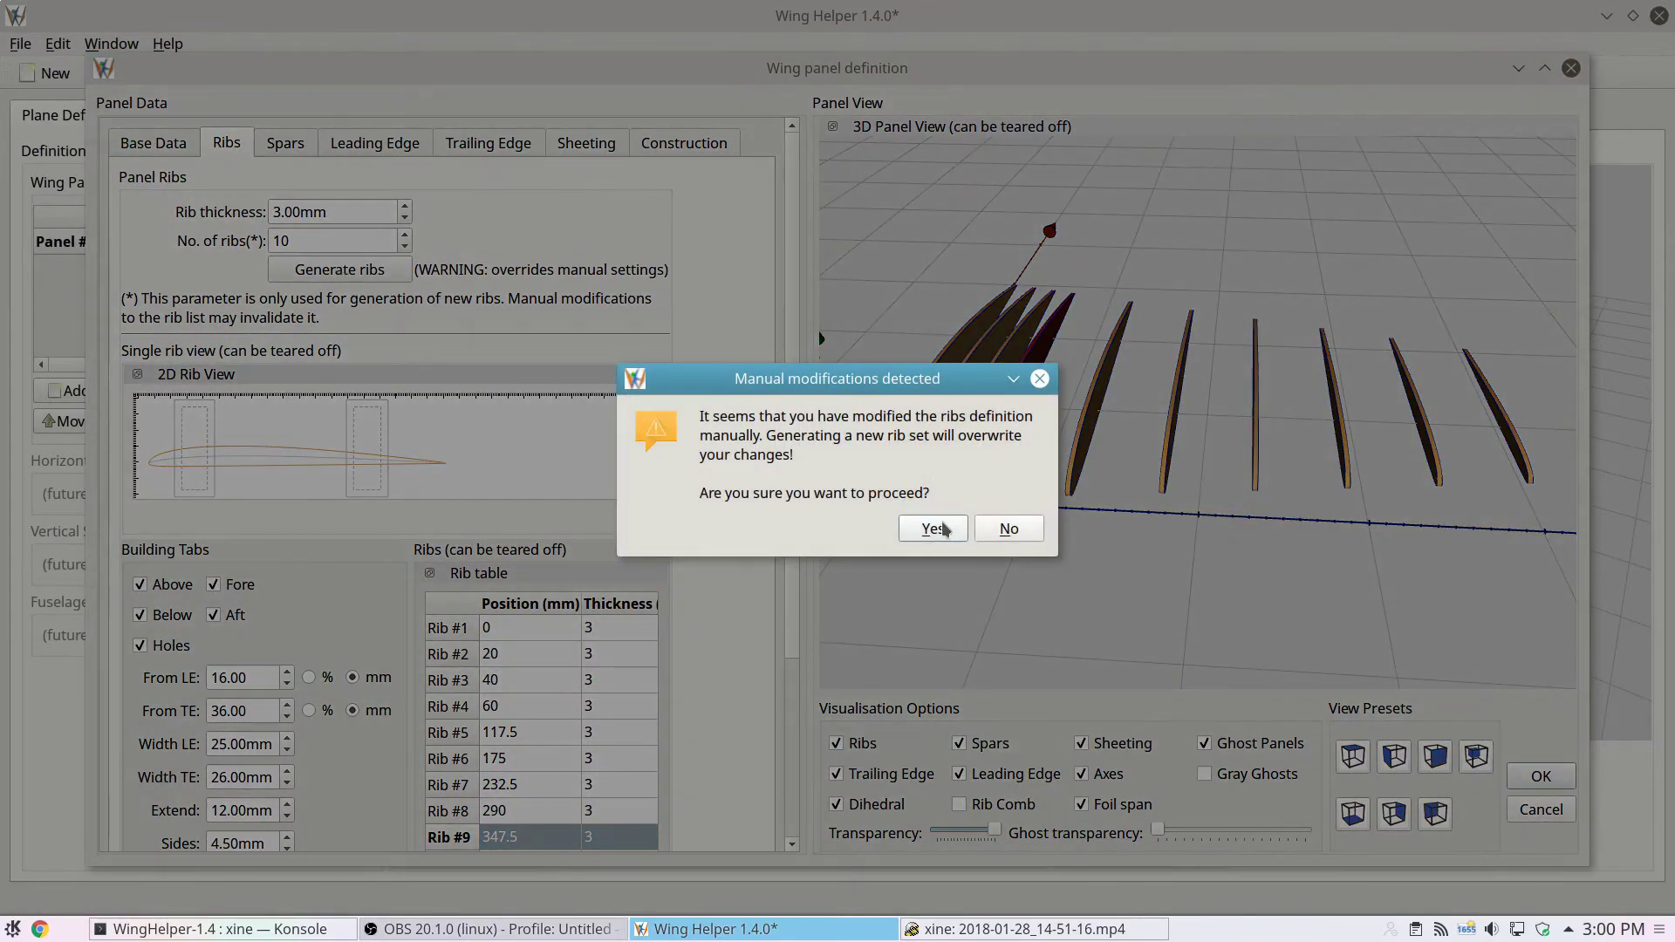
pyautogui.click(932, 529)
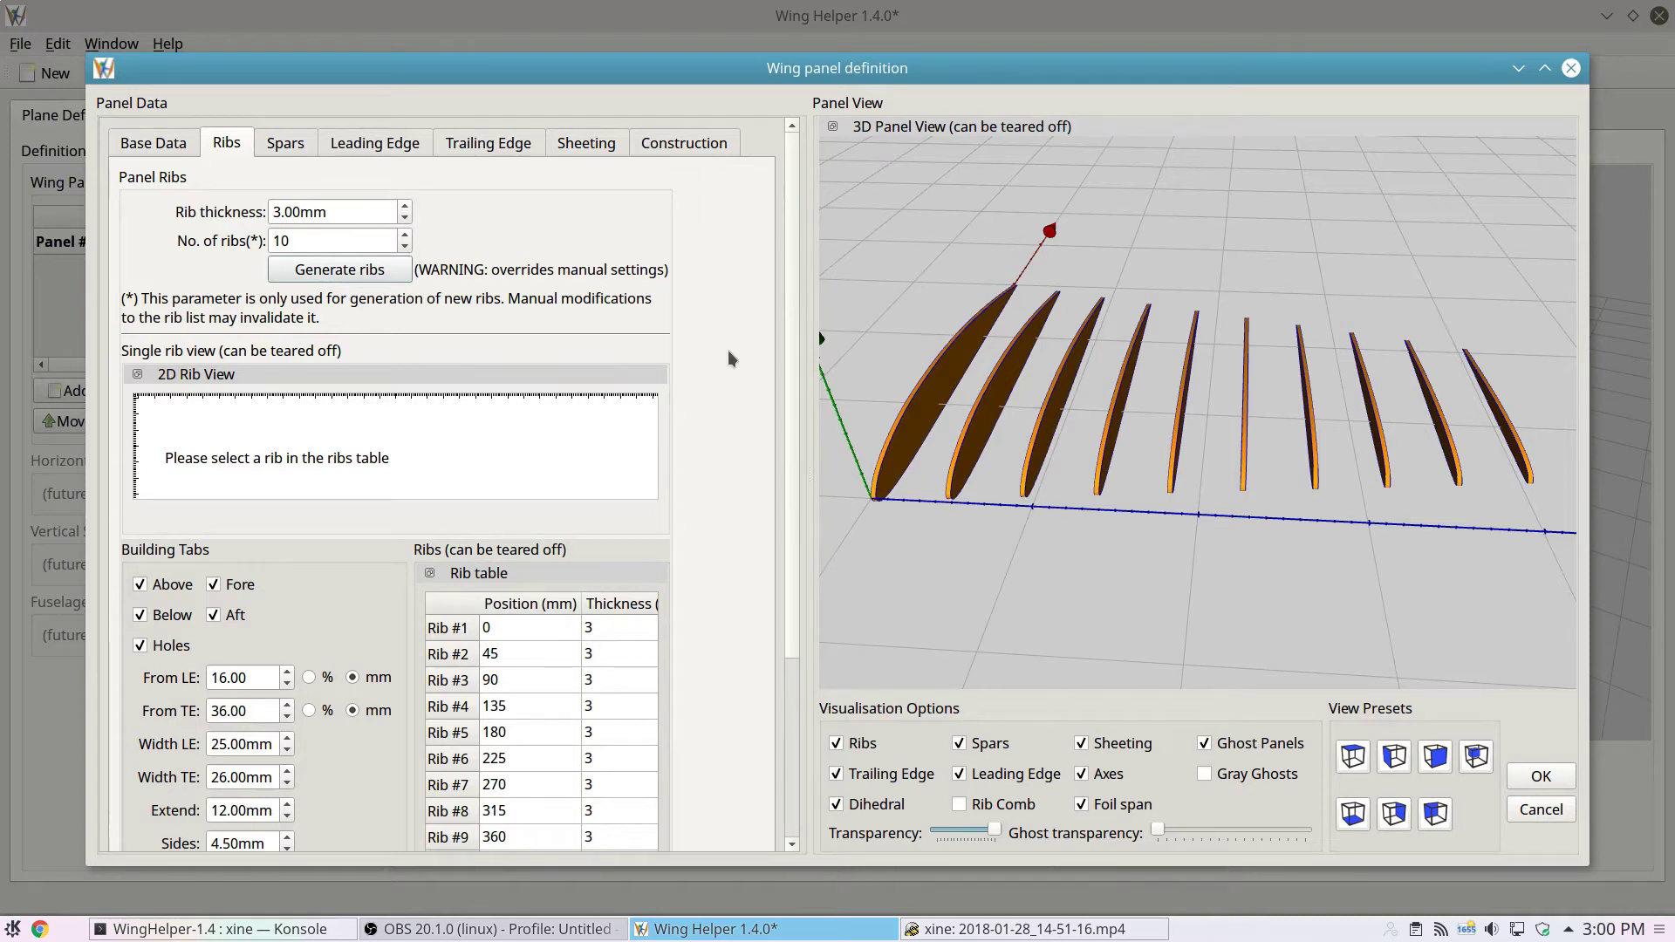
pyautogui.click(1535, 776)
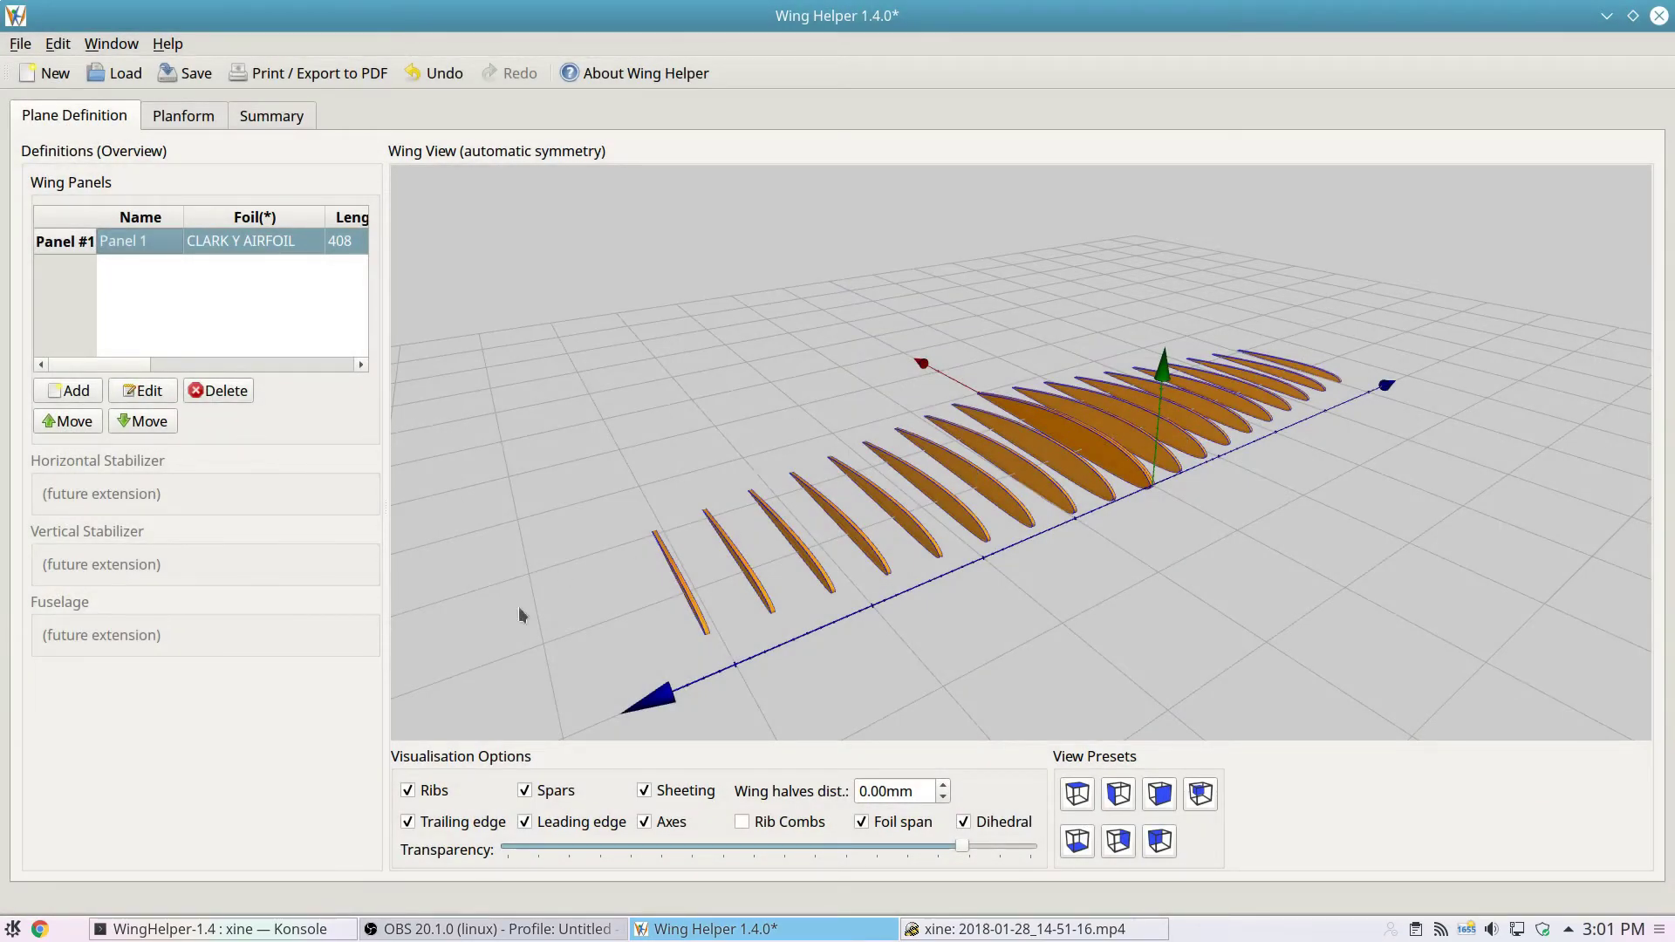
# - Set the distance between the wing halves to 20 mm and view the separated halves from another angle
pyautogui.click(150, 246)
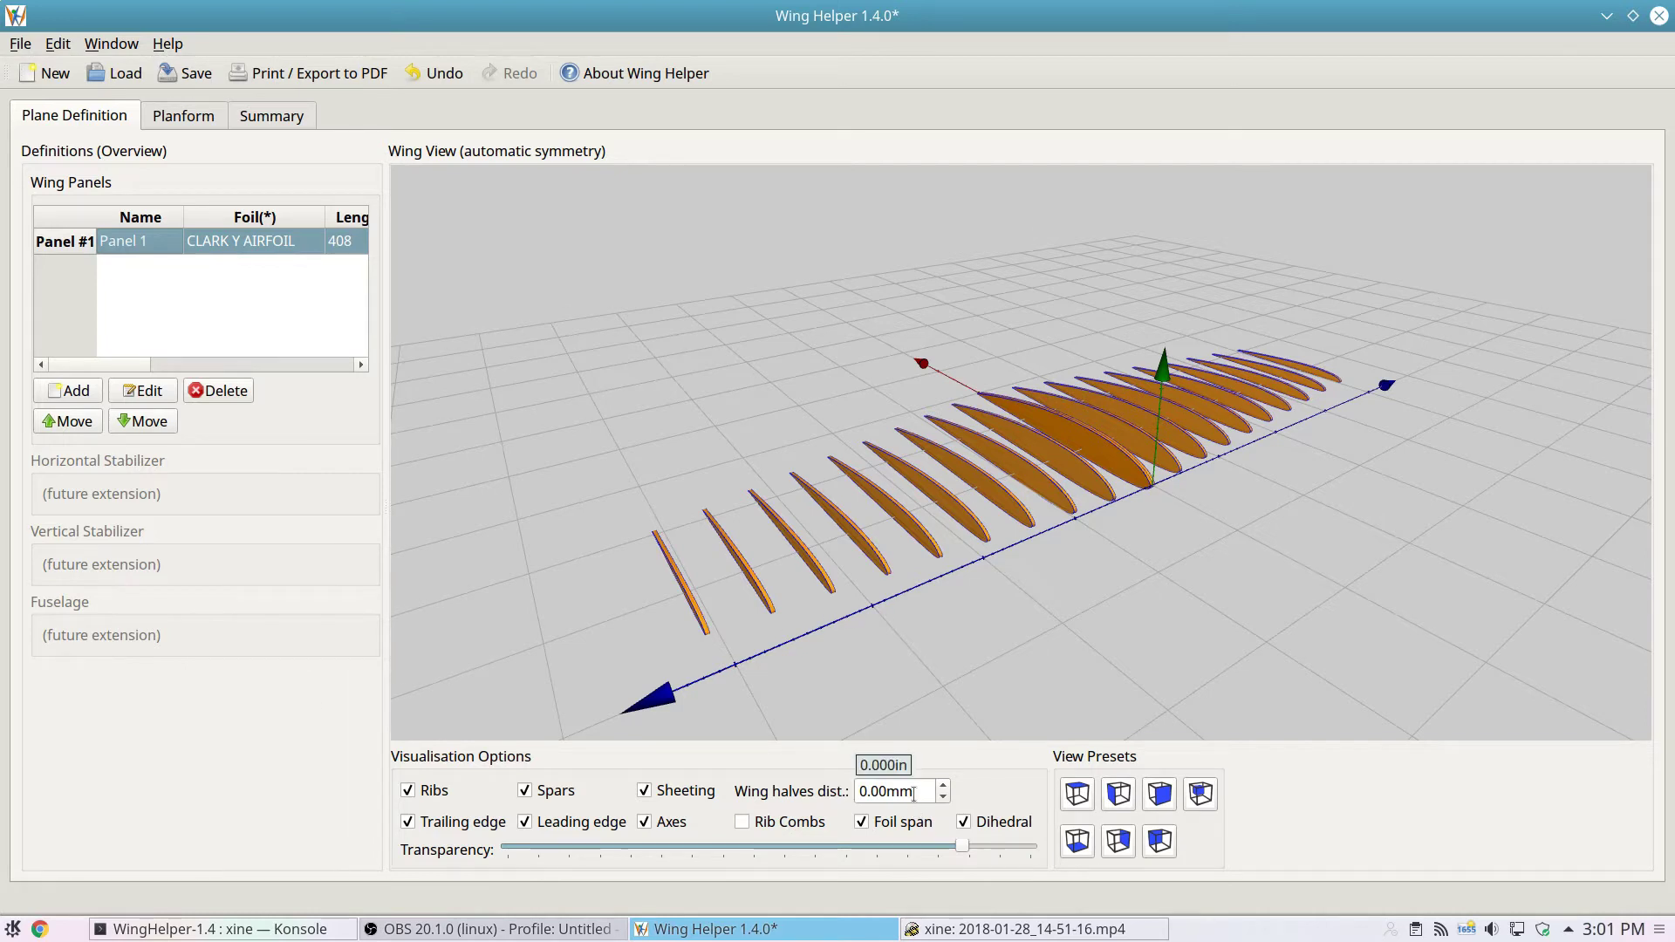
pyautogui.scroll(20, 914, 793)
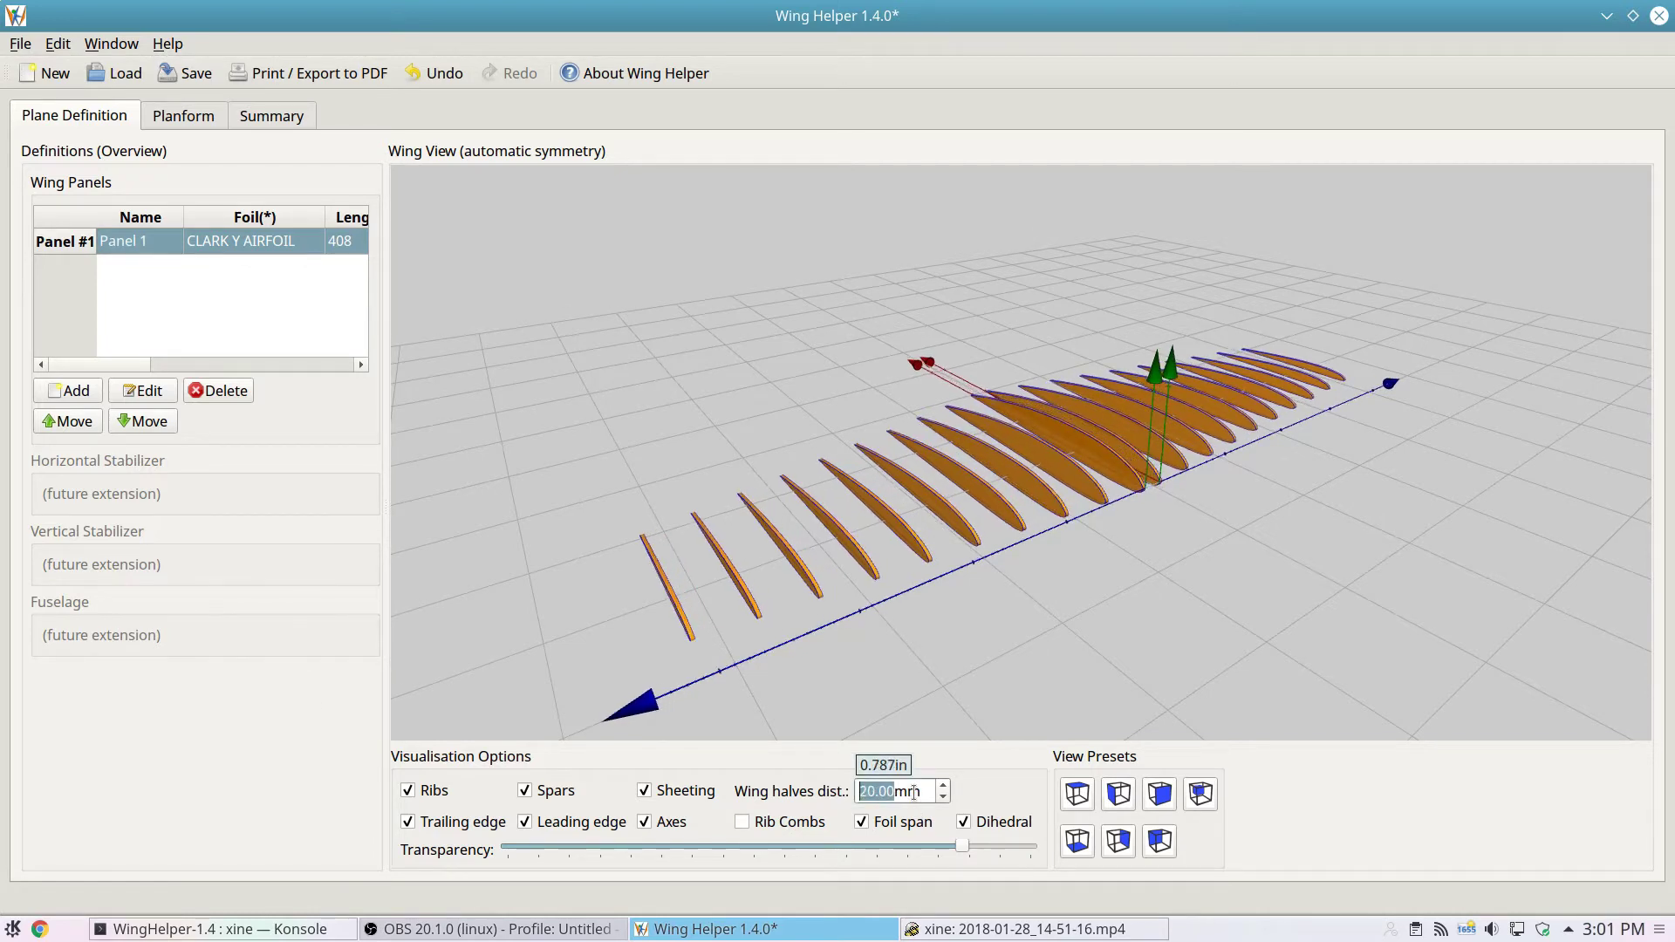
pyautogui.moveTo(1081, 553); pyautogui.dragTo(984, 526)
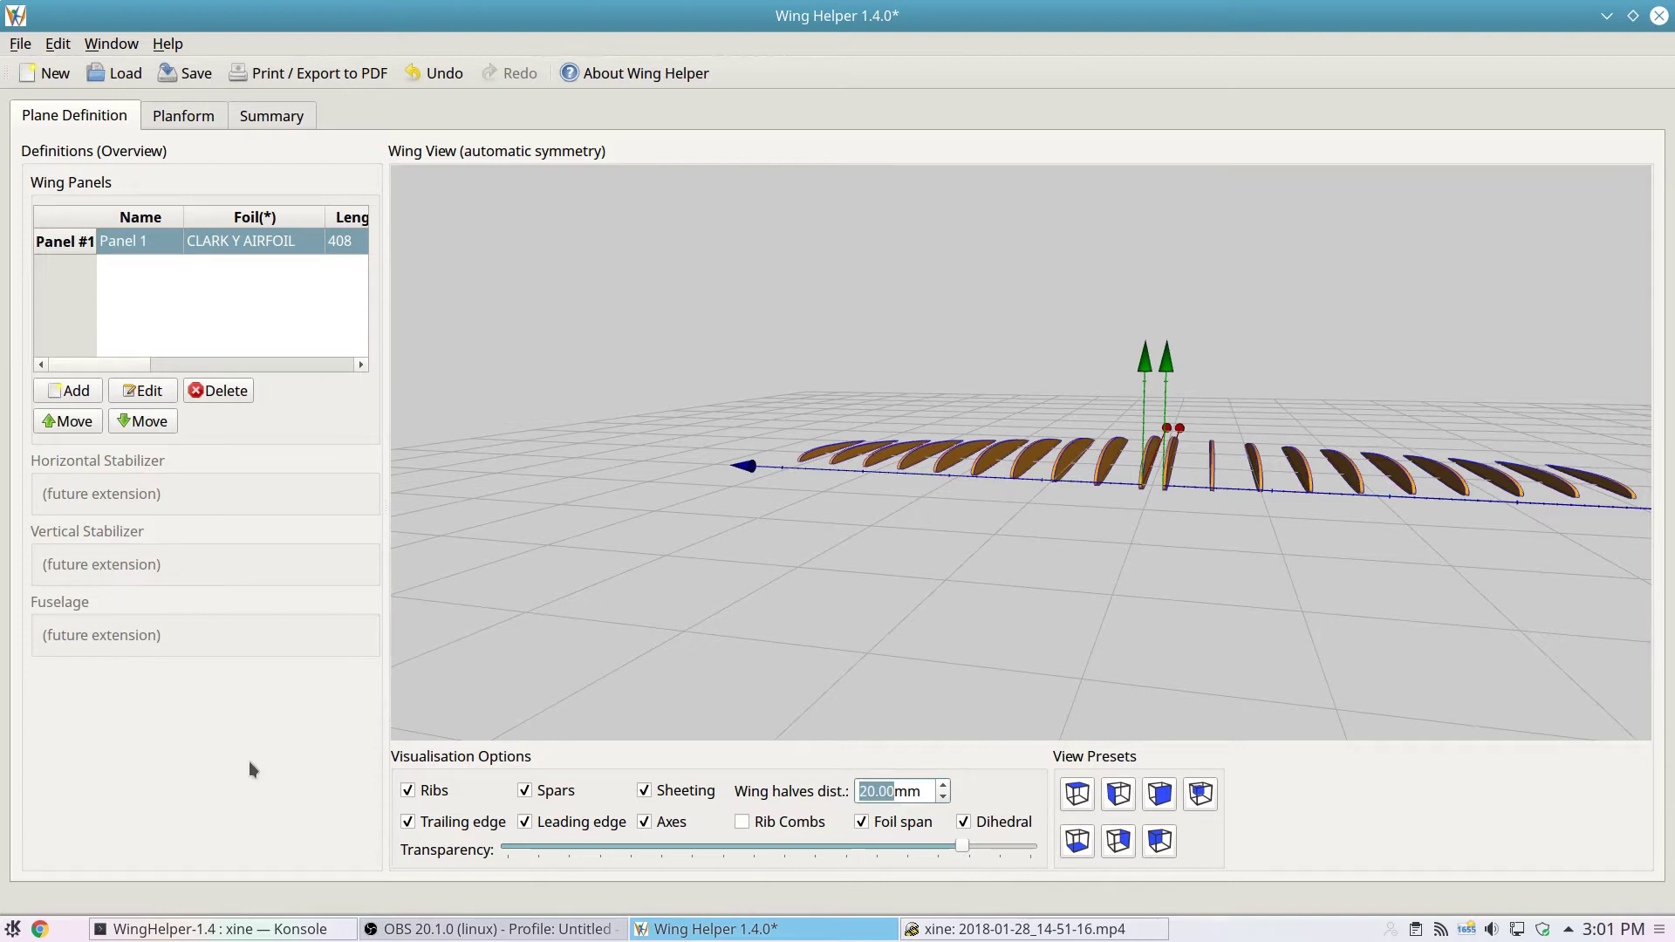
# - Reopen the Panel 1 definition, add a first spar to the panel and inspect it from the root end
pyautogui.click(190, 243)
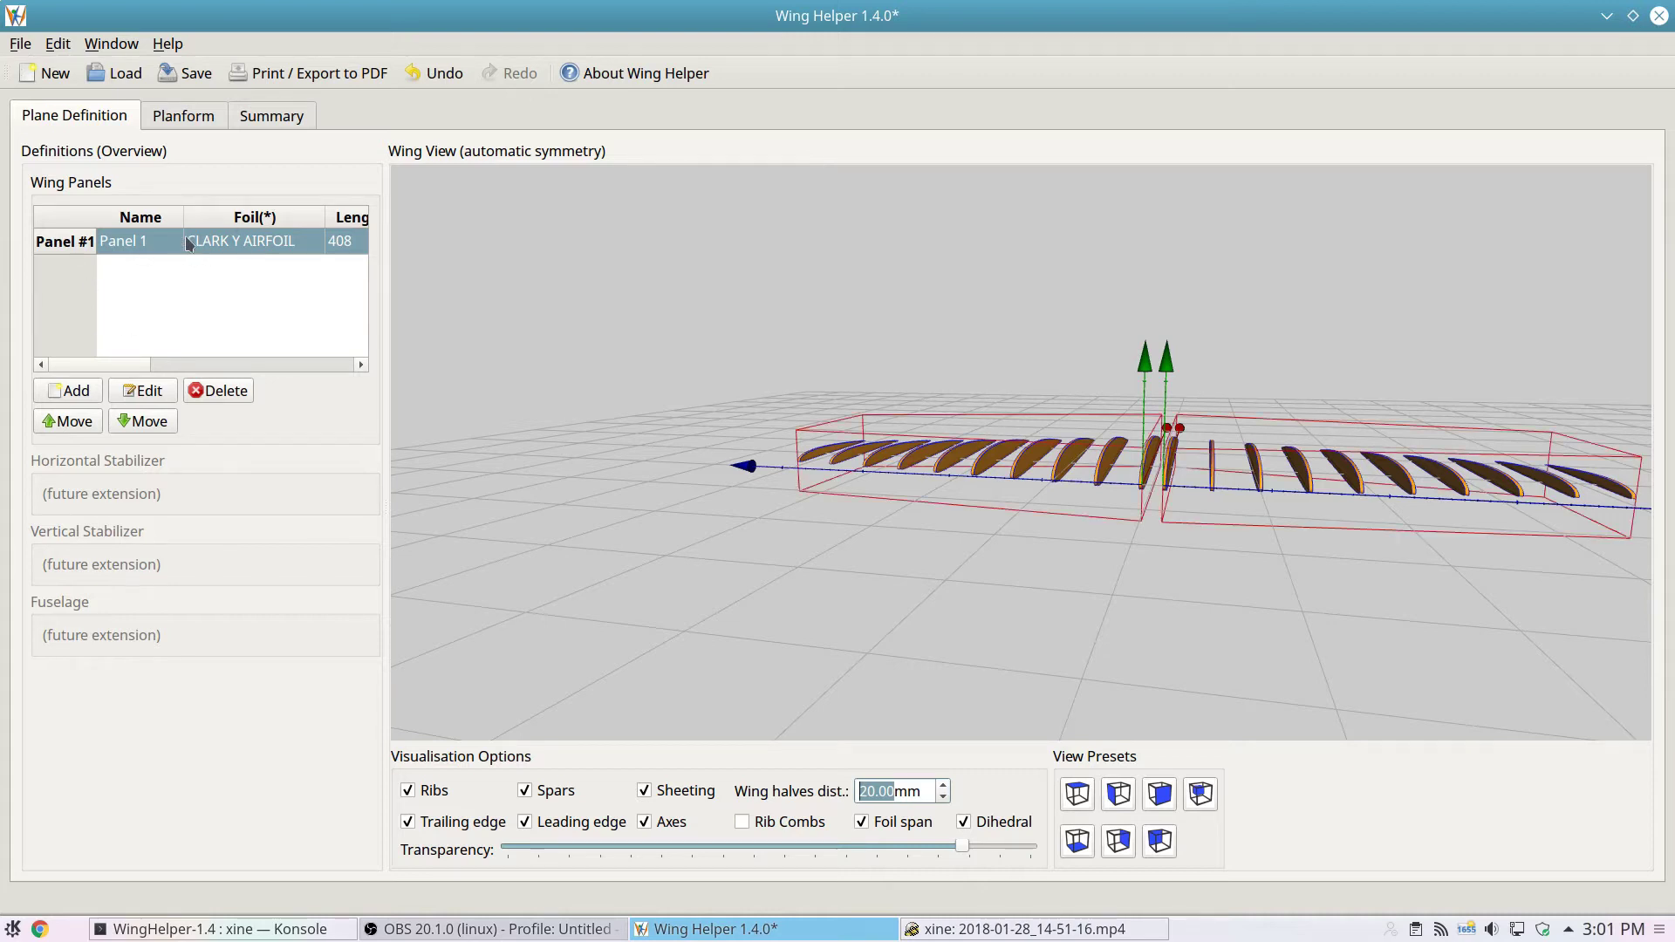
pyautogui.doubleClick(172, 243)
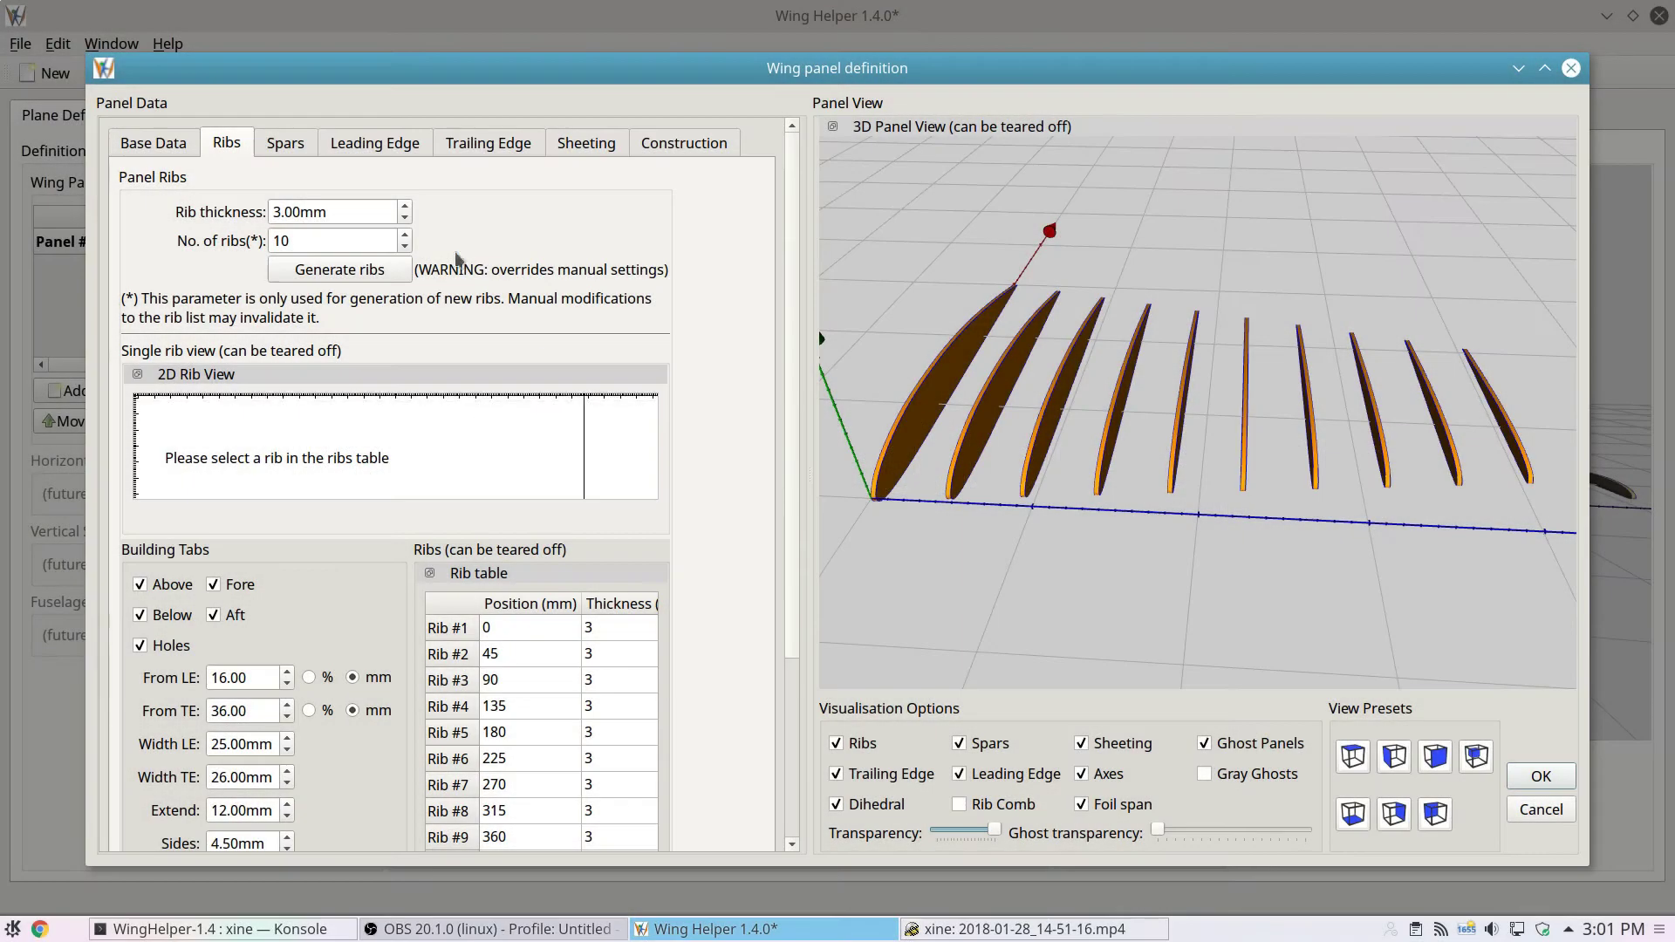
pyautogui.click(298, 144)
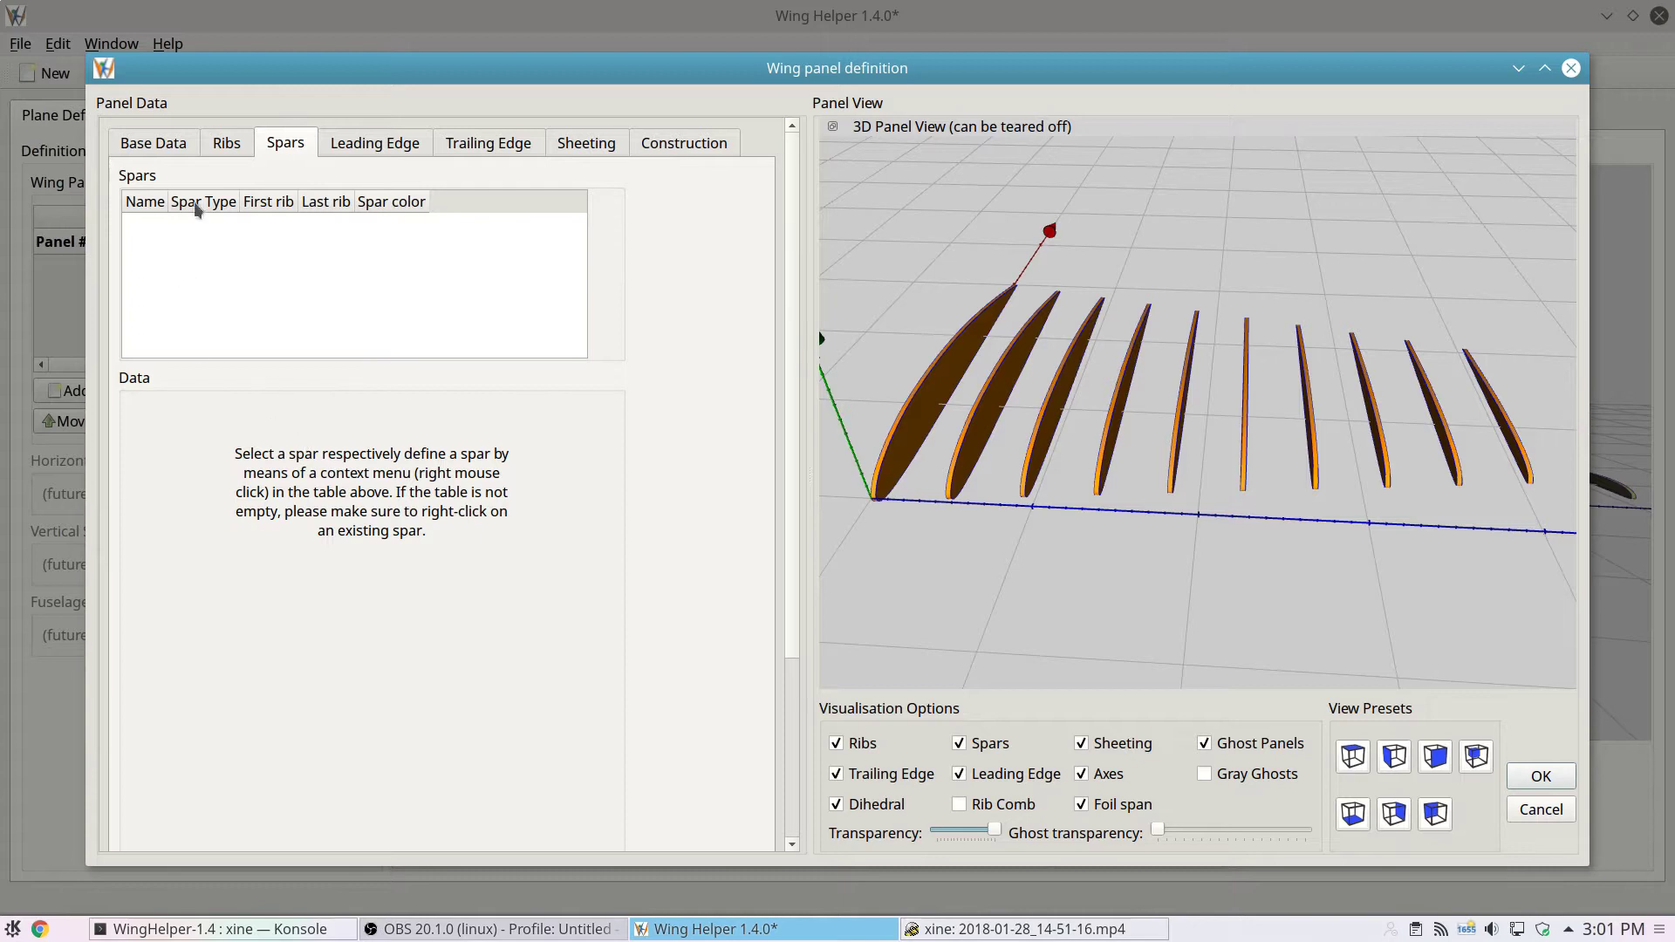
pyautogui.rightClick(246, 241)
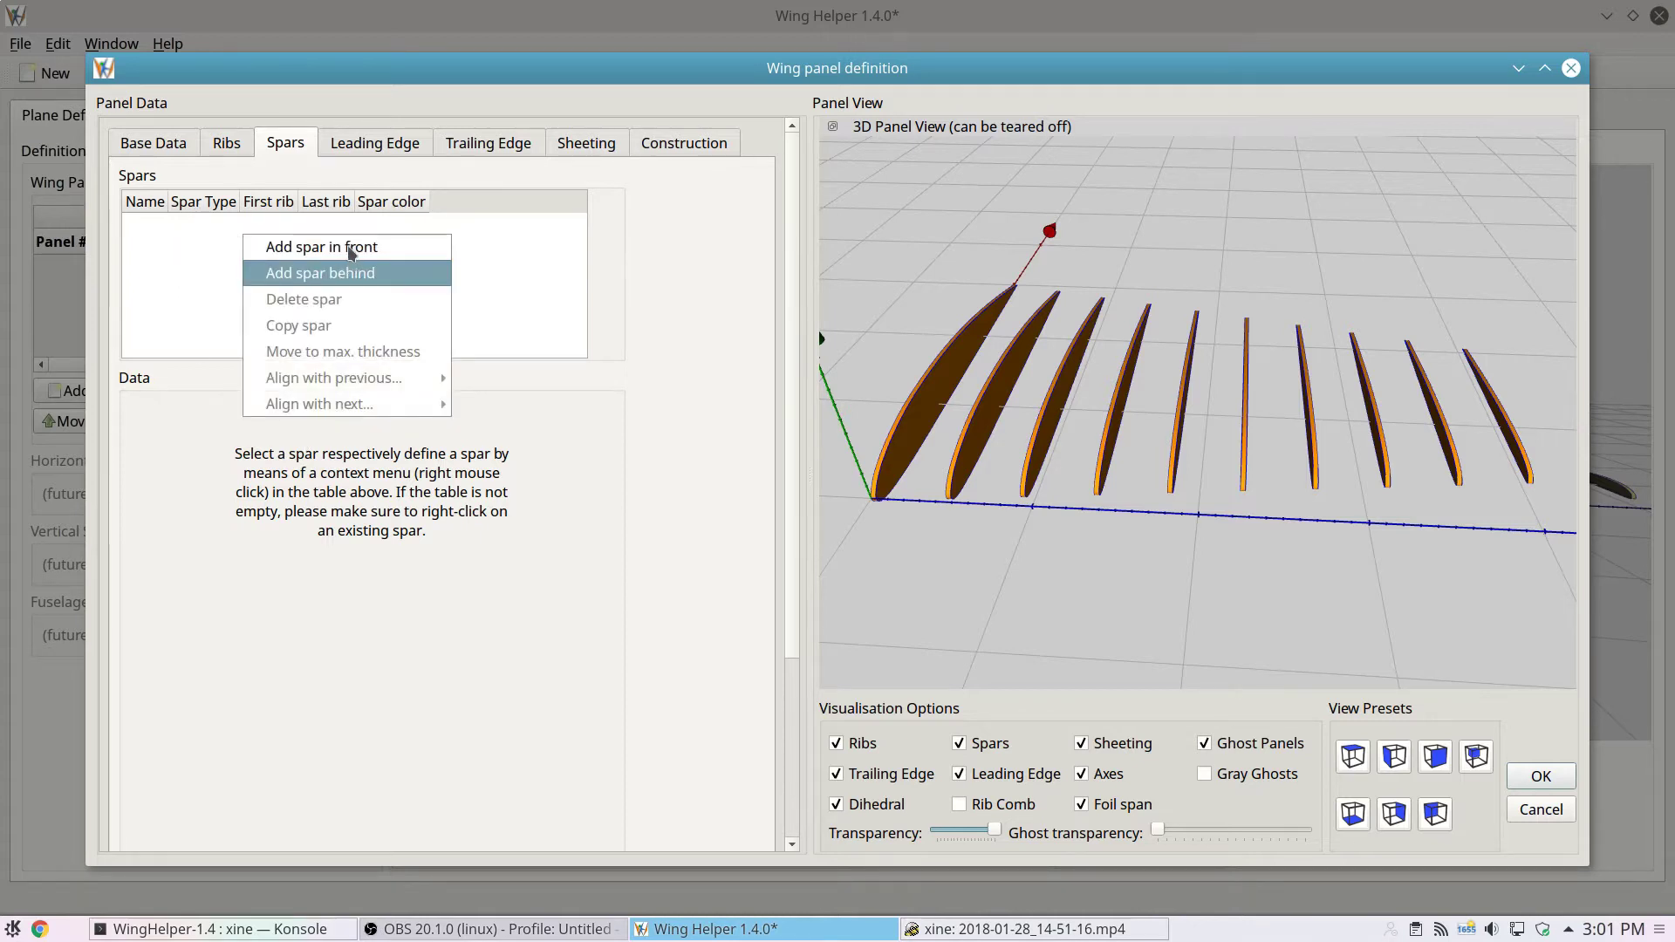
pyautogui.click(350, 251)
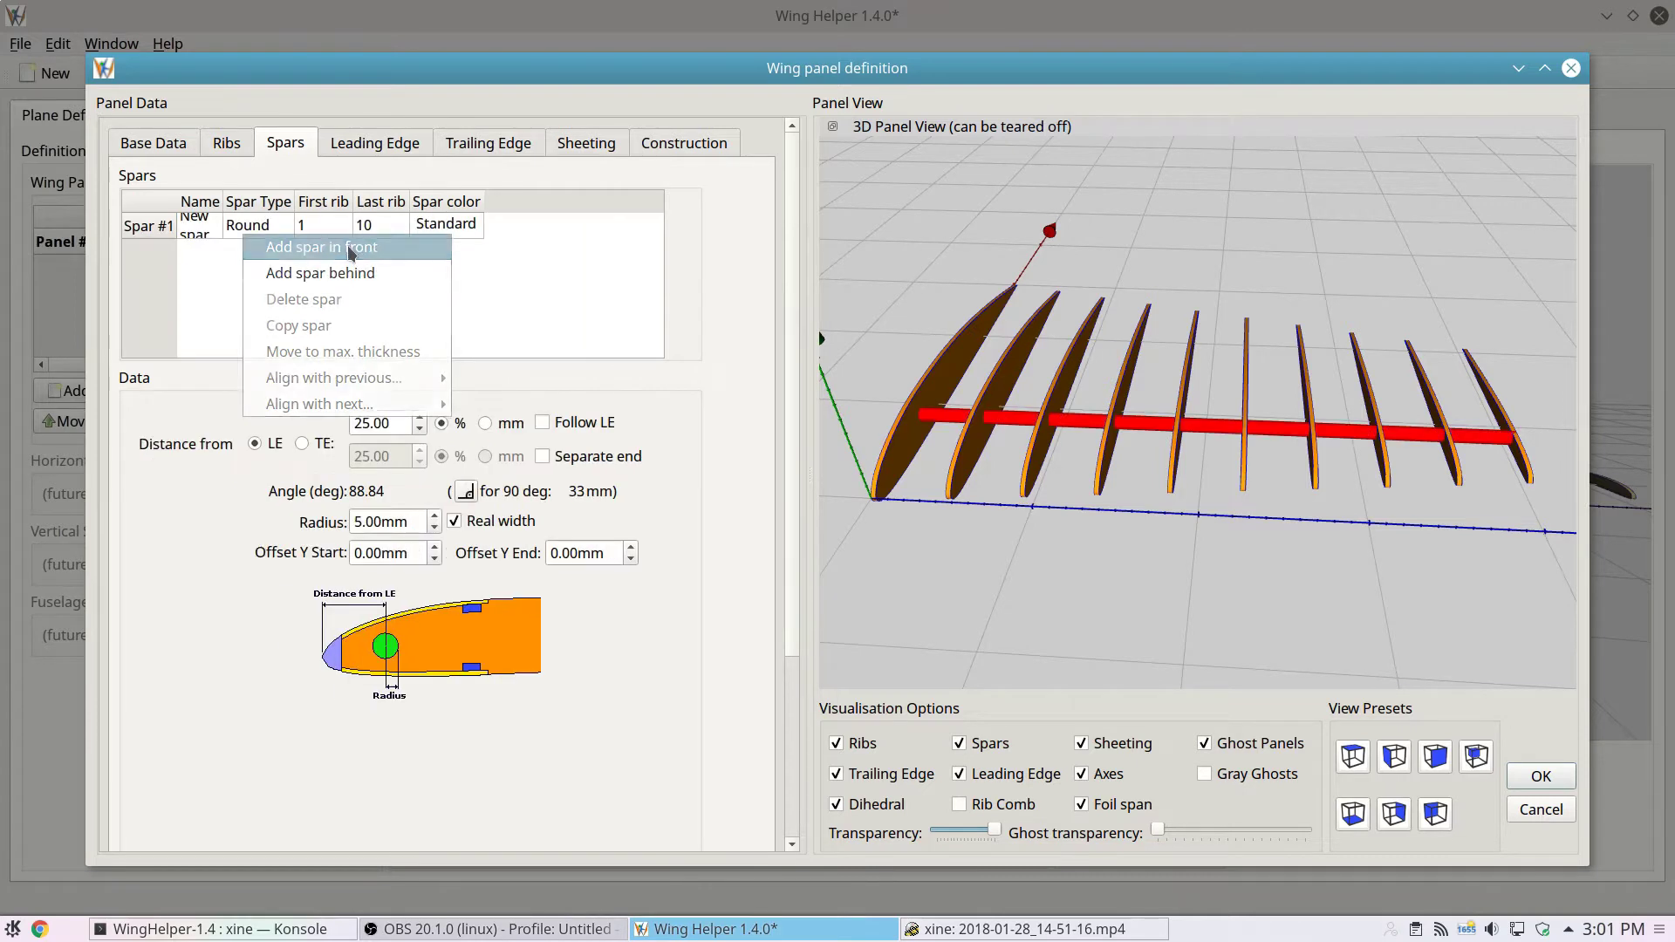
pyautogui.moveTo(1067, 398); pyautogui.dragTo(1212, 417)
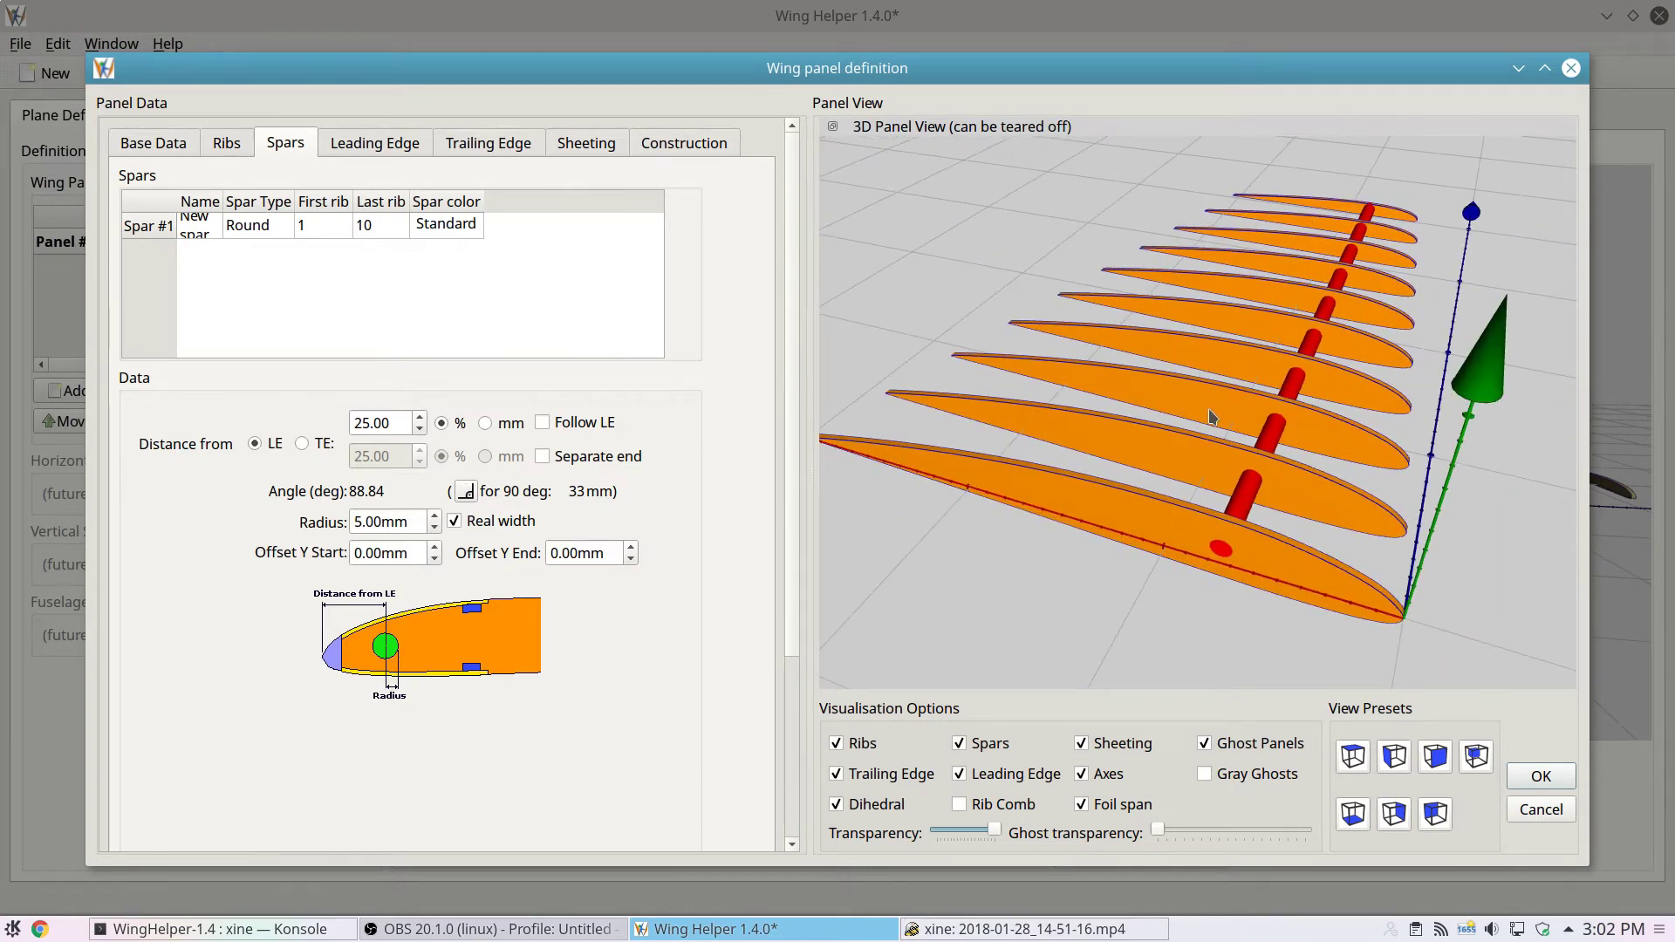
# - In the base data, set the tip chord to 200 mm and reset the tip rib airfoil to the same as root
pyautogui.click(131, 144)
pyautogui.press('Tab')
pyautogui.press('Tab')
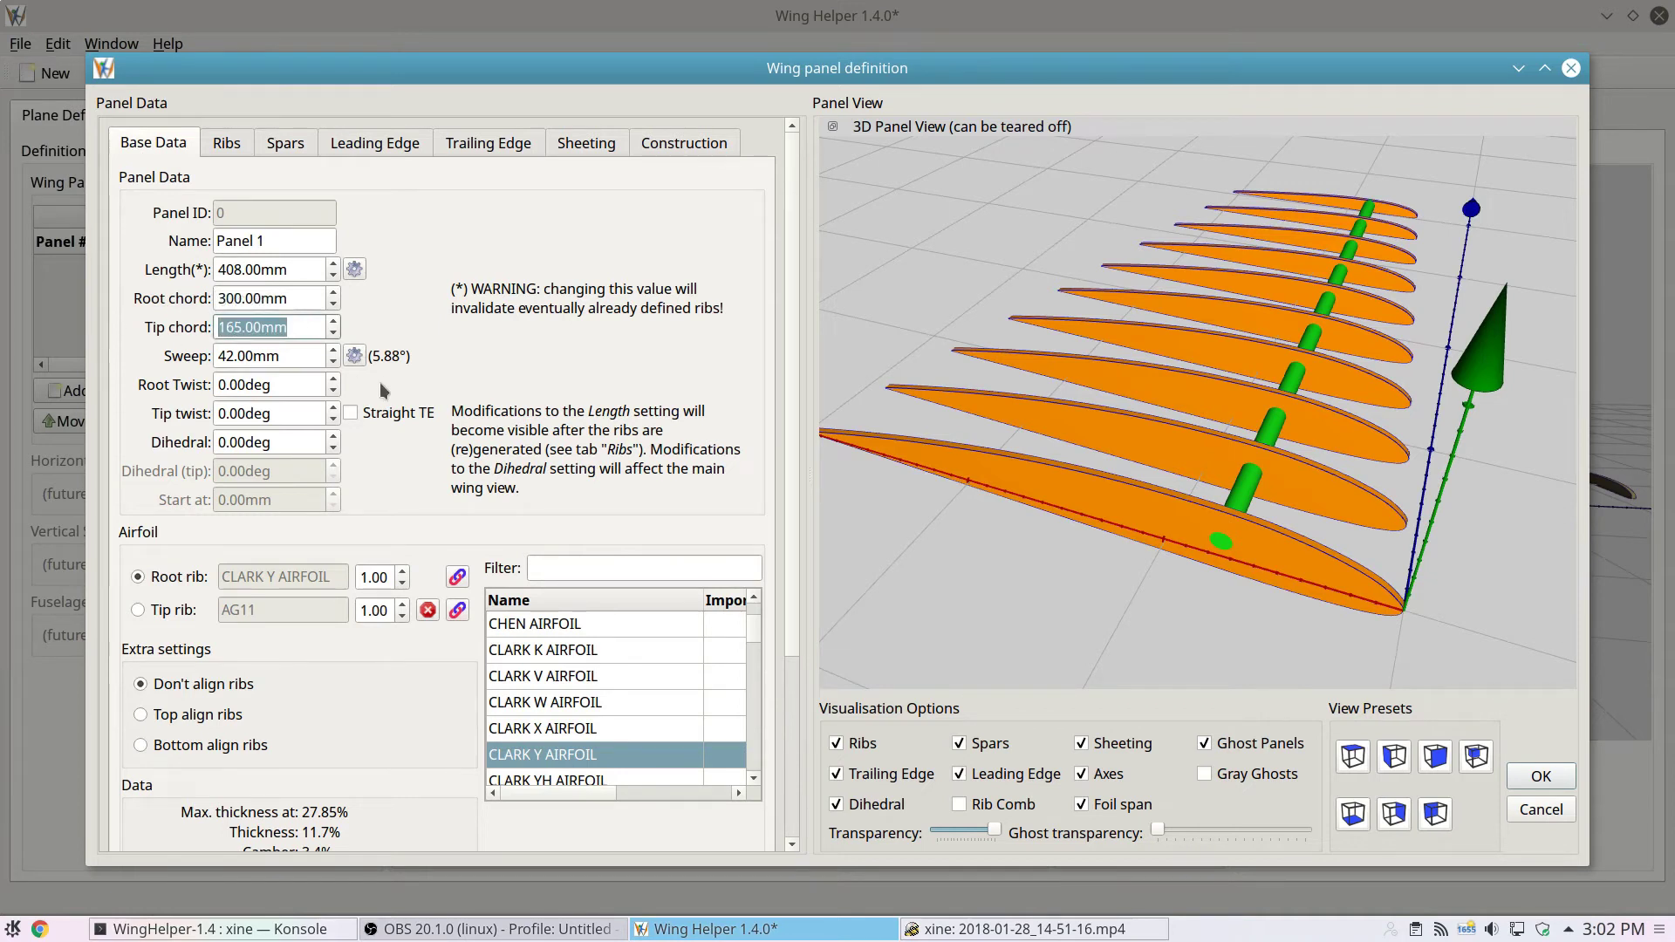
pyautogui.write('200')
pyautogui.press('Return')
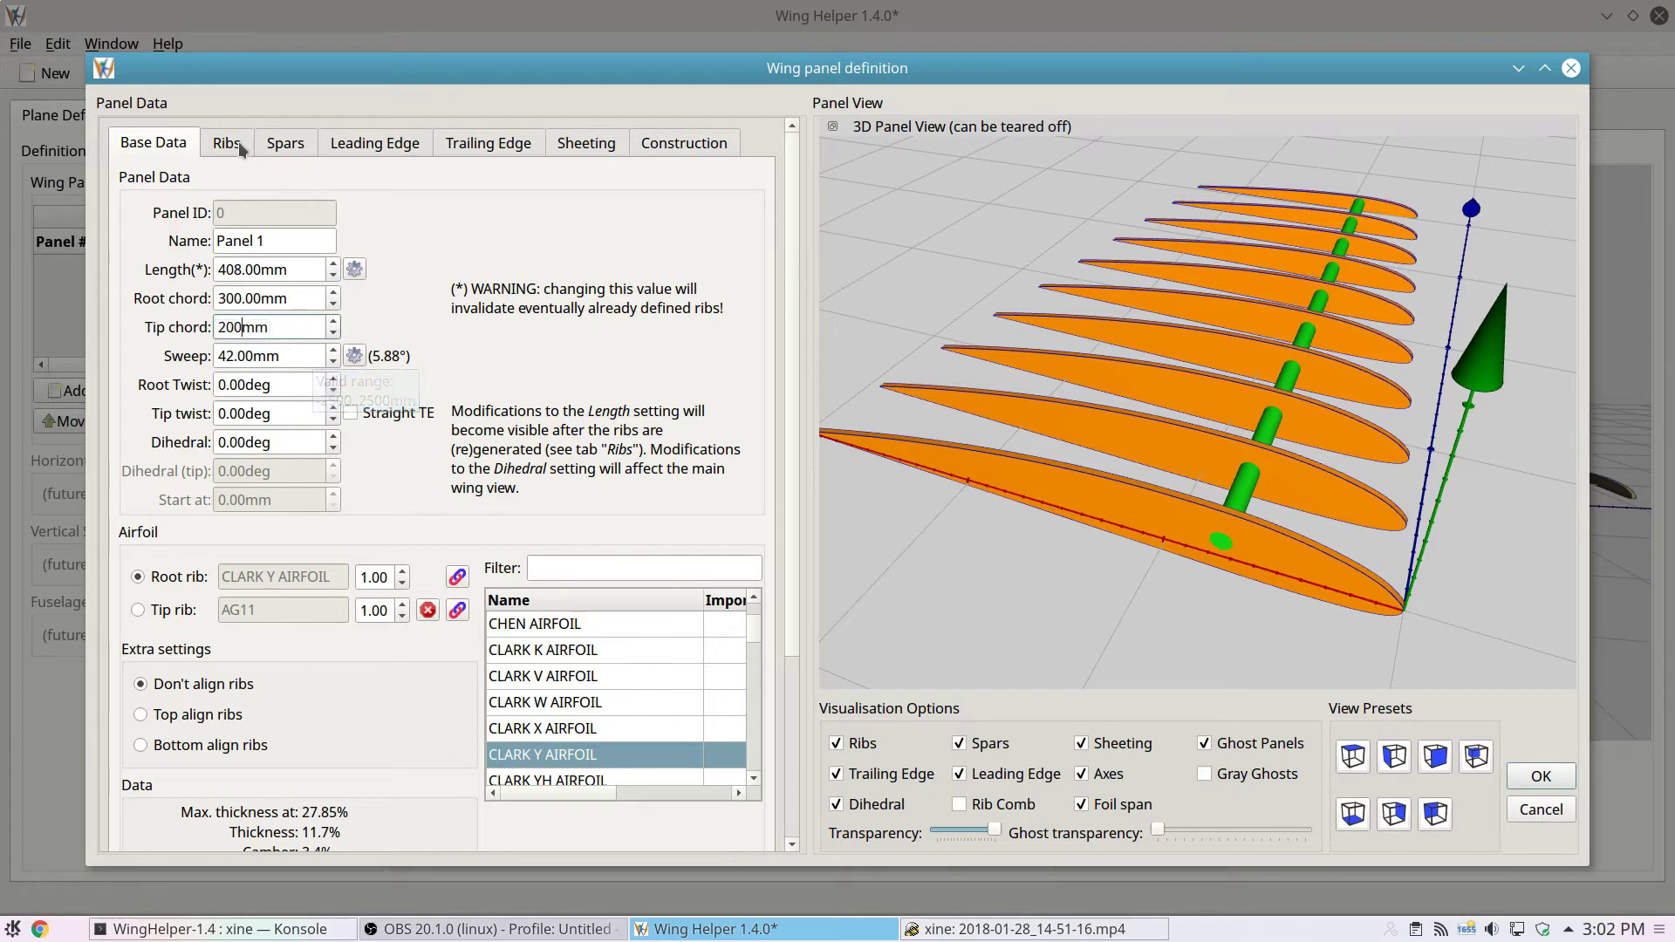
pyautogui.click(231, 142)
pyautogui.click(166, 147)
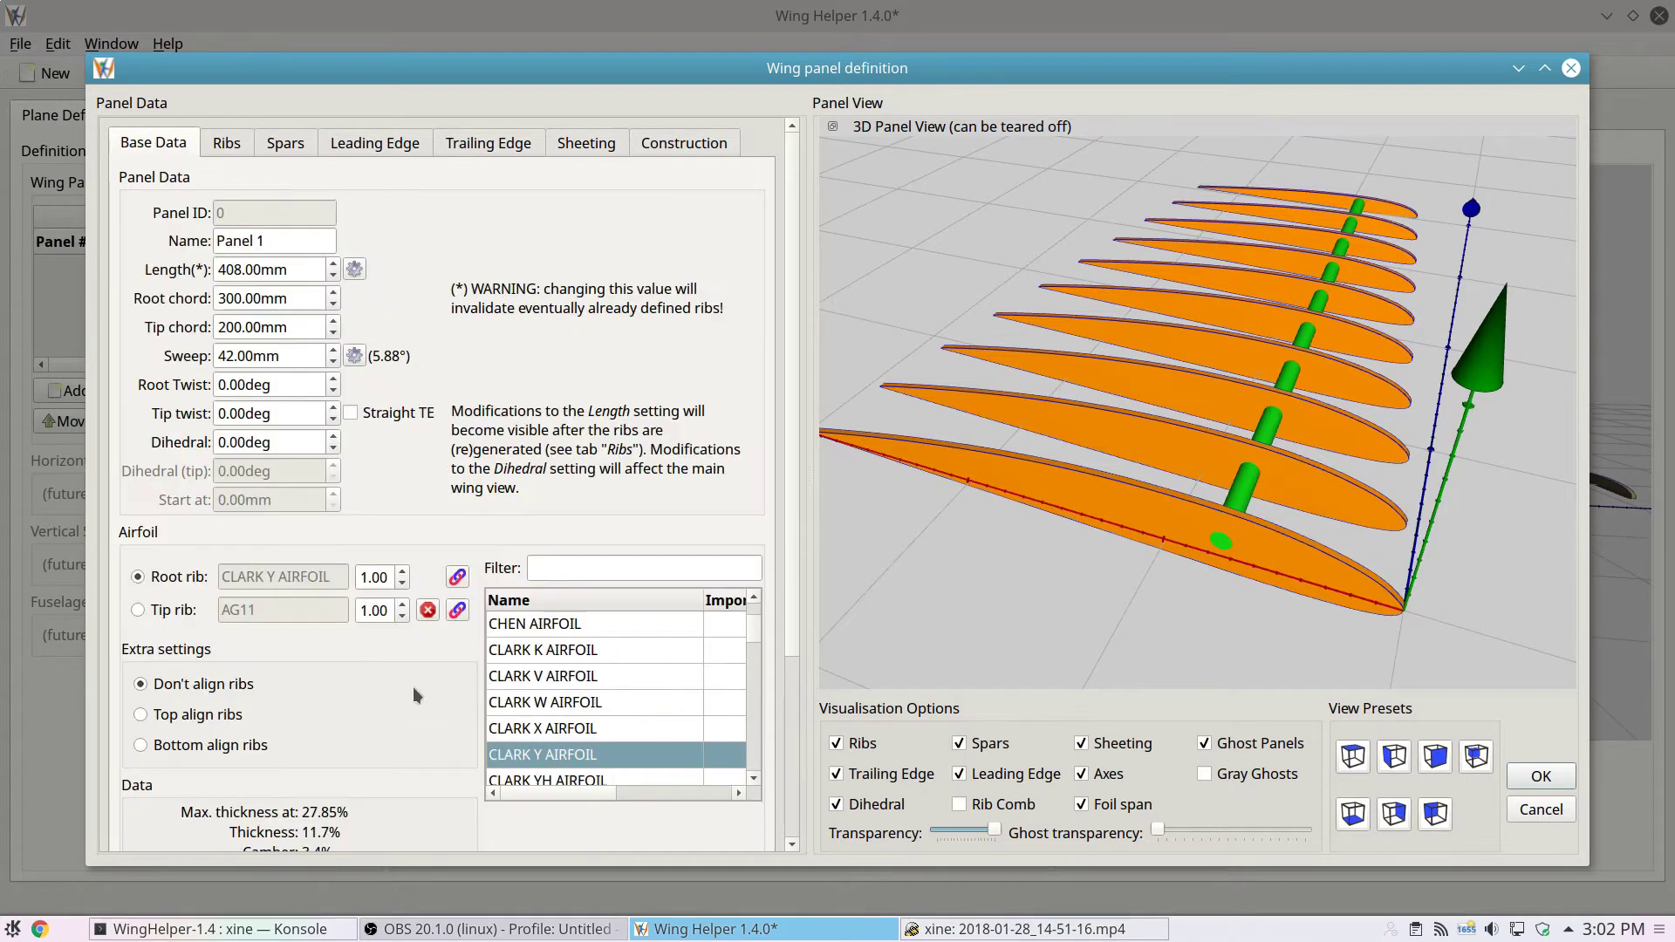
pyautogui.click(428, 611)
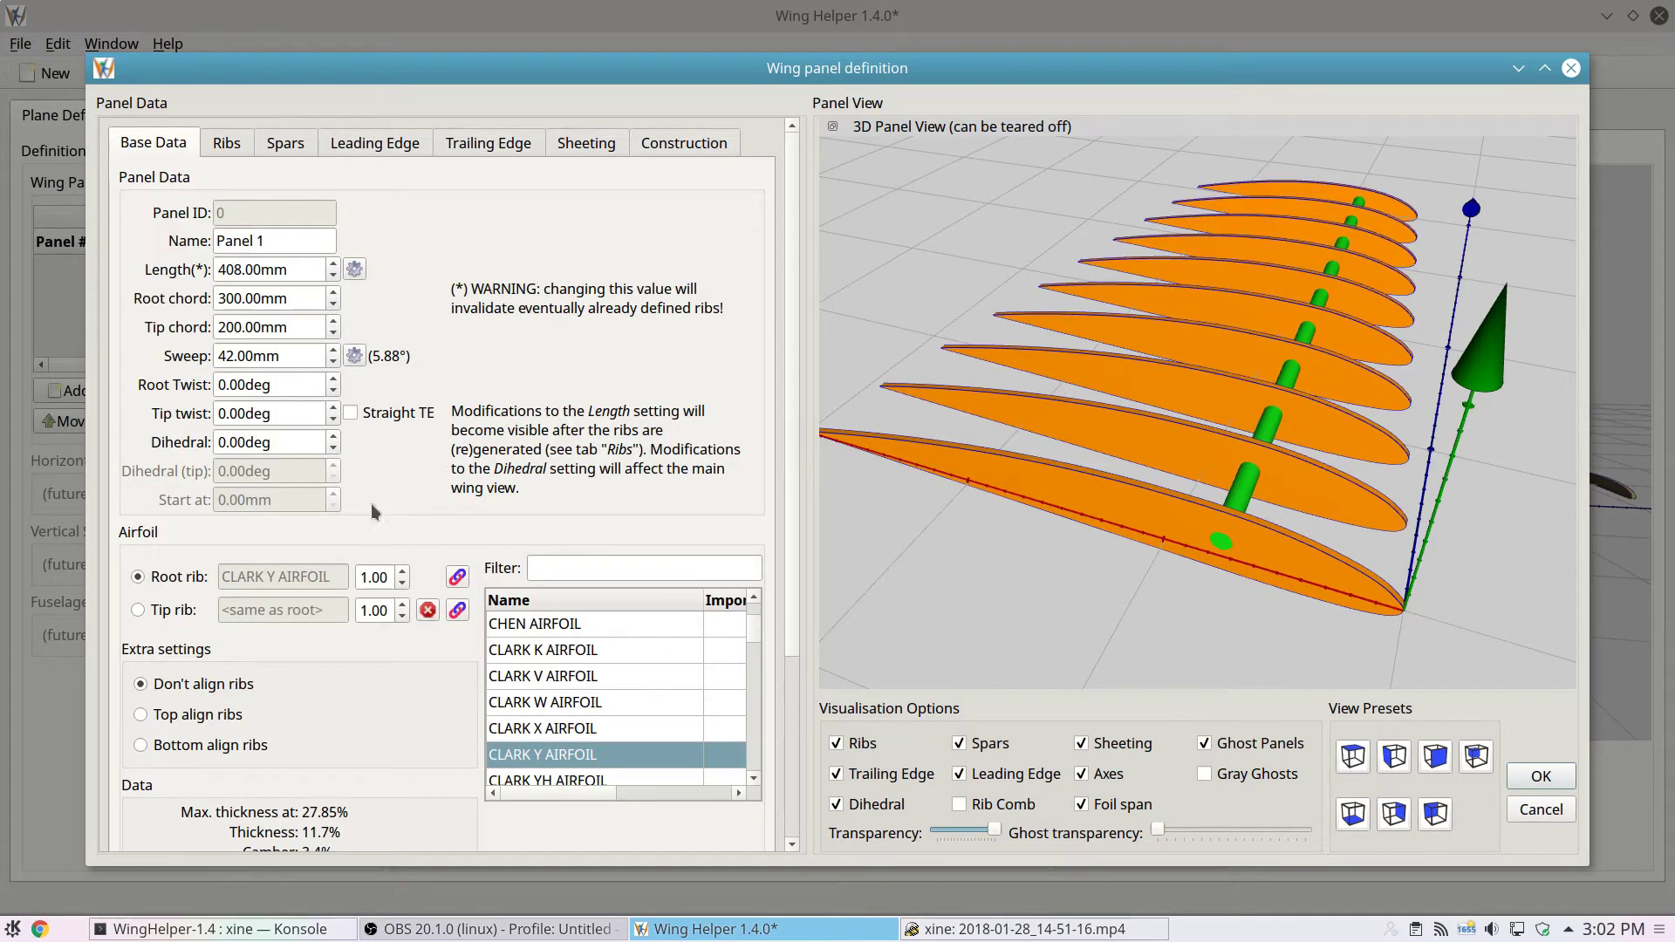
# - Rename spar #1 as "First spar"
pyautogui.click(284, 144)
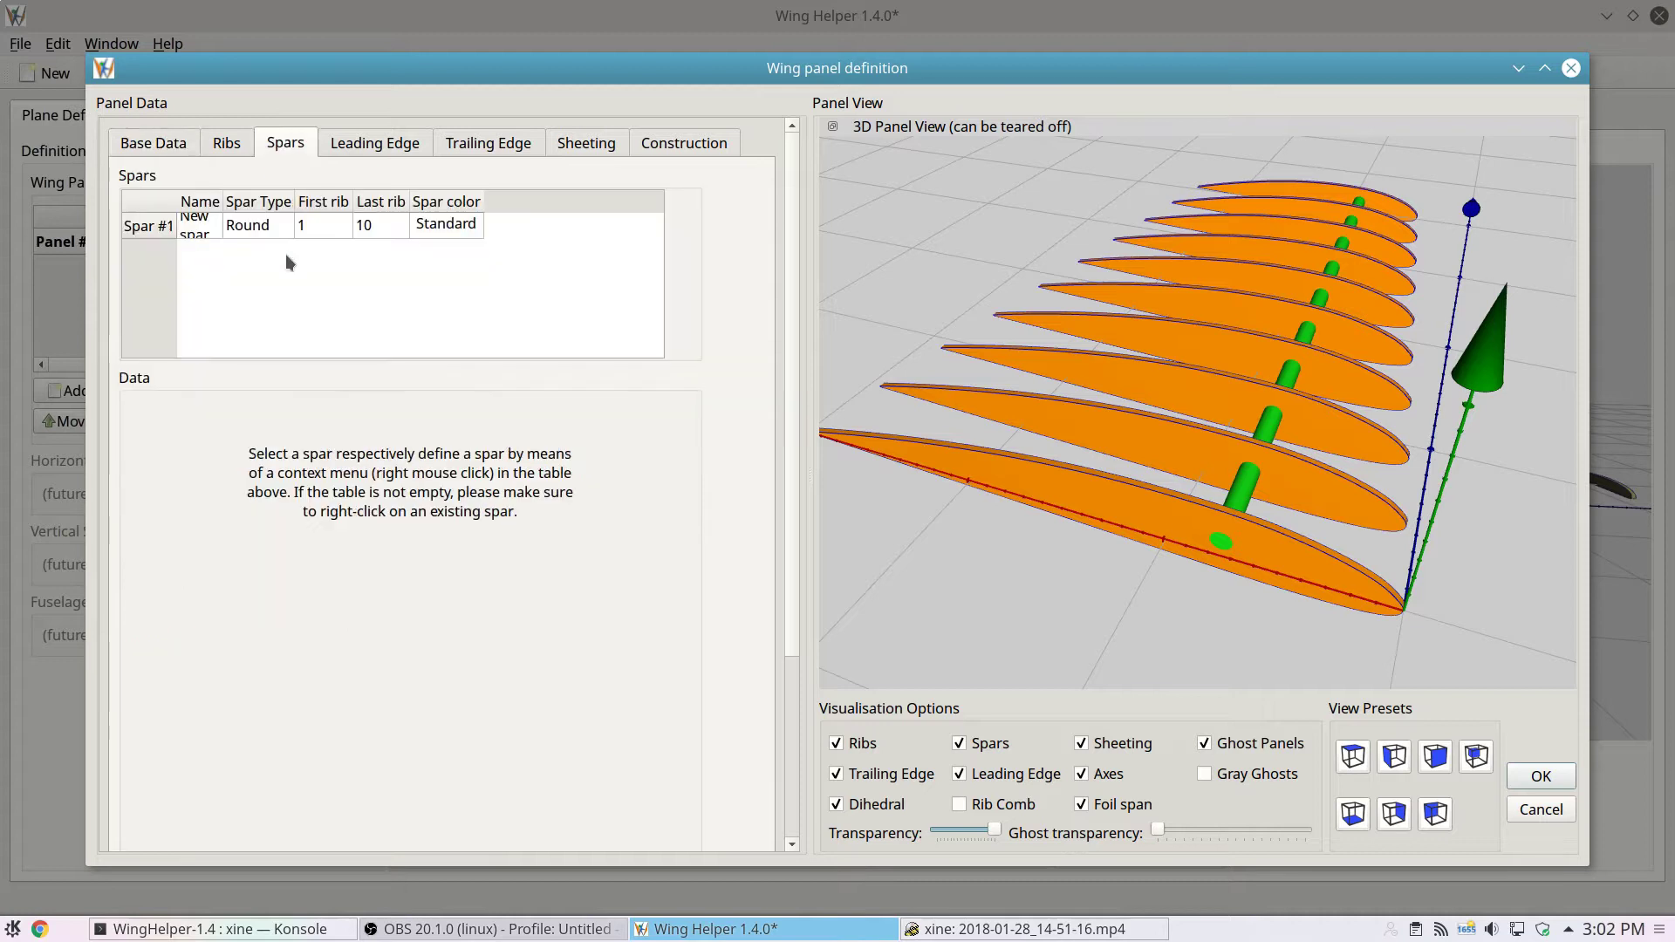
pyautogui.click(234, 227)
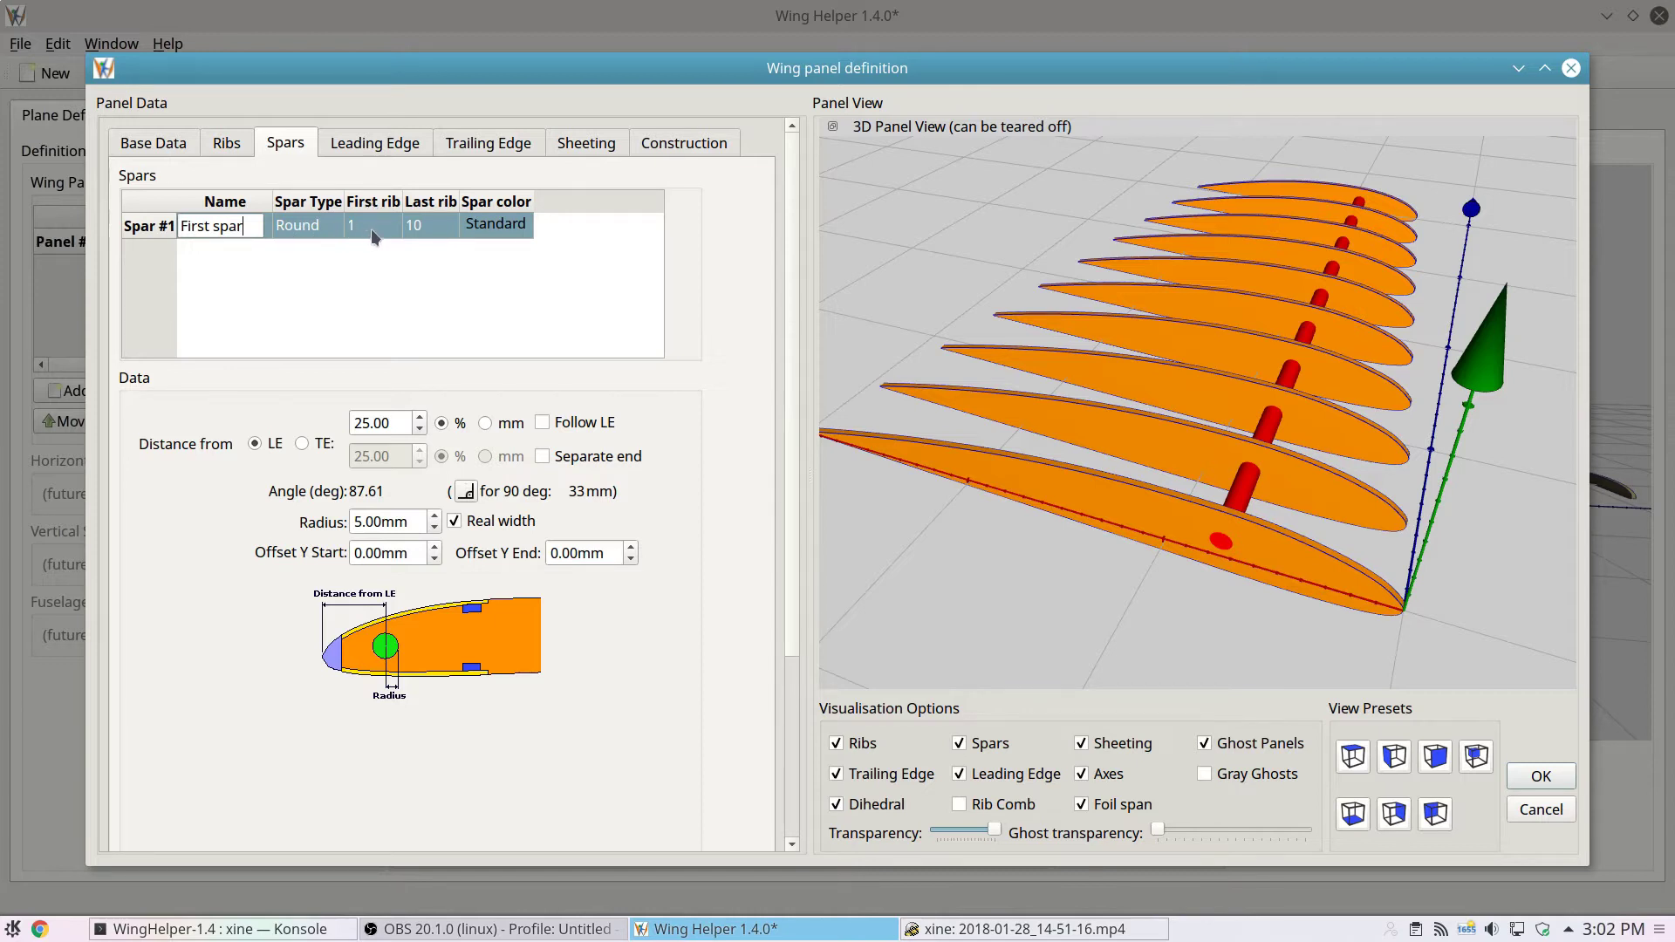
pyautogui.press('Return')
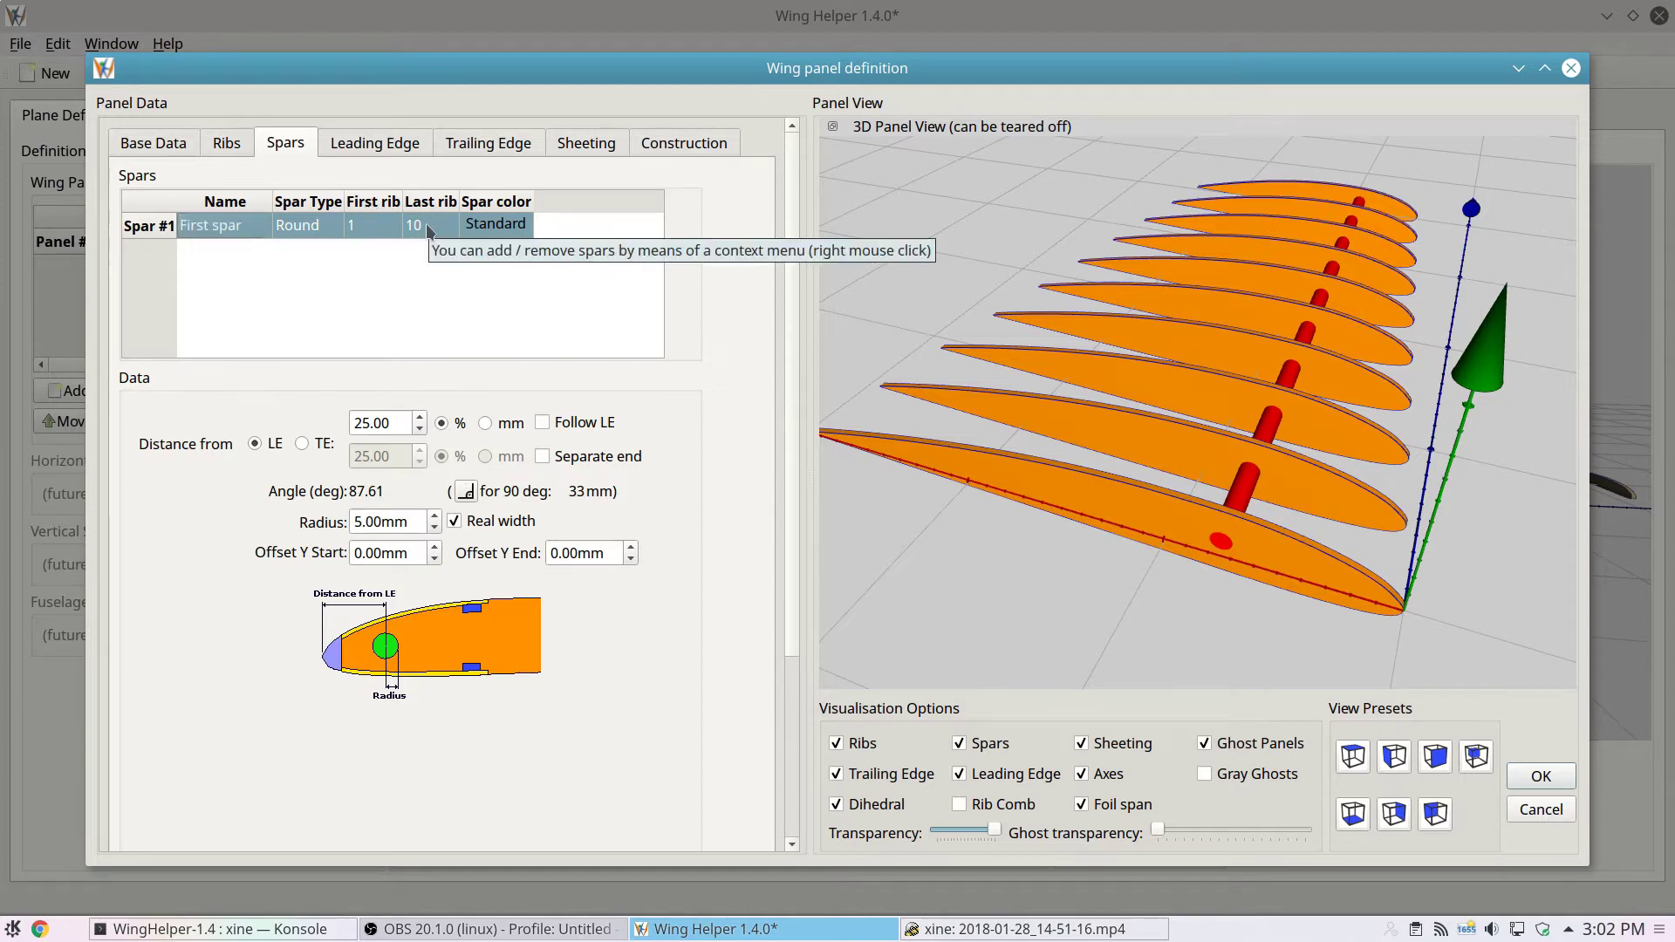
# - Limit the first spar to ribs 2 through 6 and view it among the ribs from another angle
pyautogui.doubleClick(365, 230)
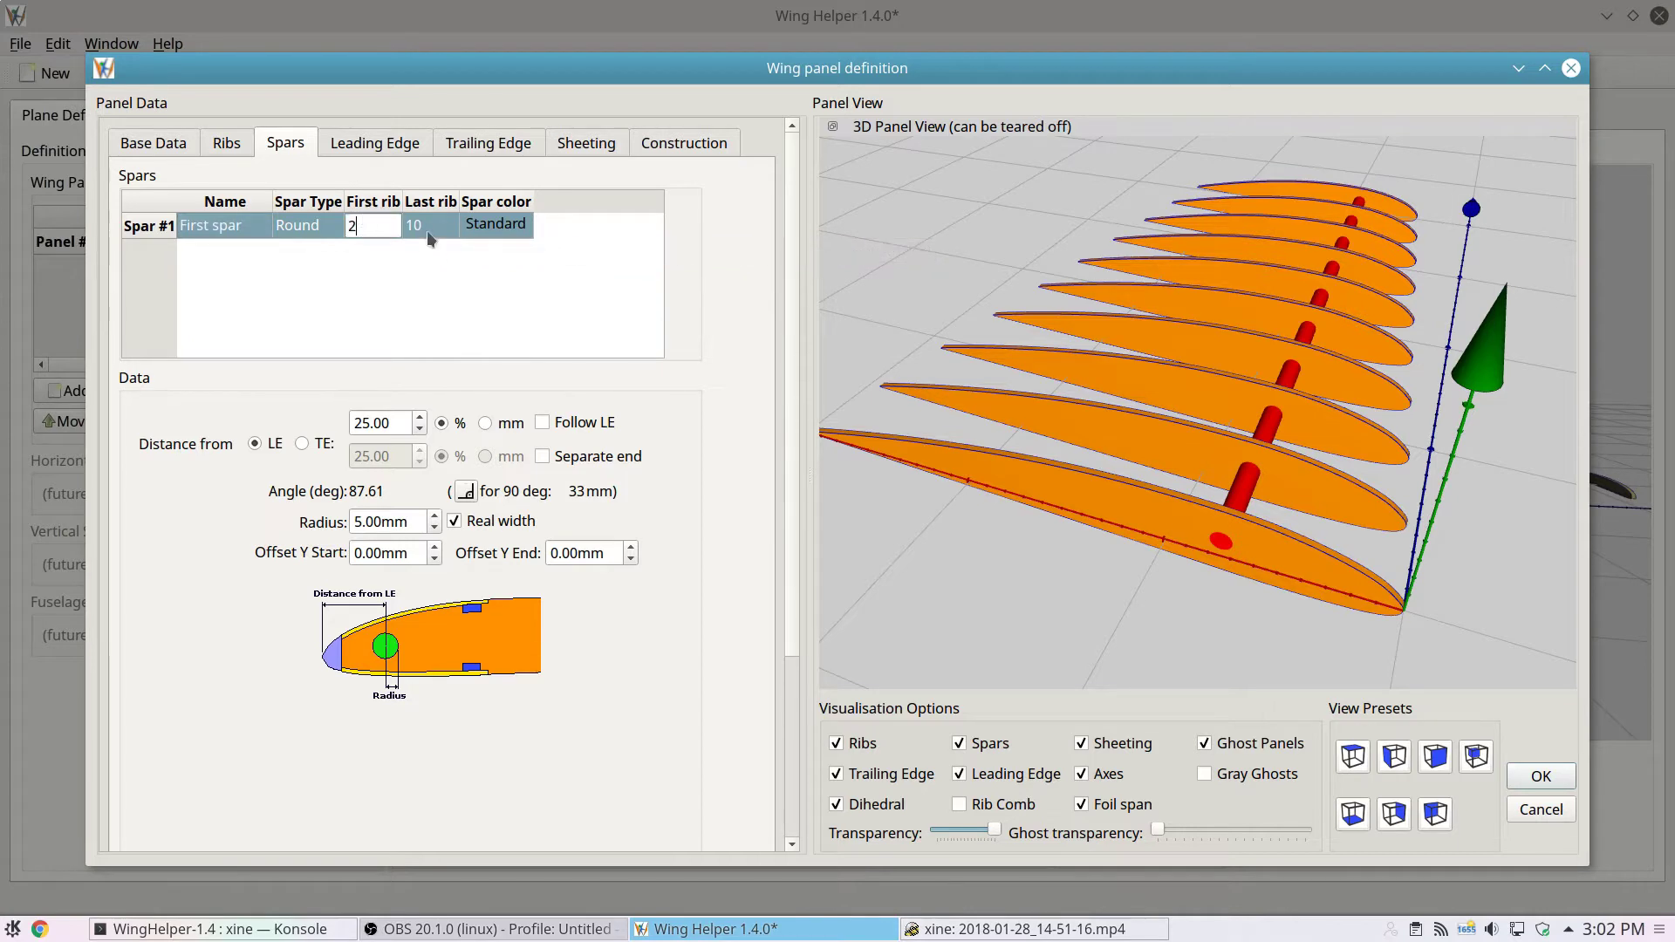
pyautogui.write('2')
pyautogui.press('Return')
pyautogui.doubleClick(414, 226)
pyautogui.write('6')
pyautogui.press('Return')
pyautogui.moveTo(1029, 384); pyautogui.dragTo(1035, 342)
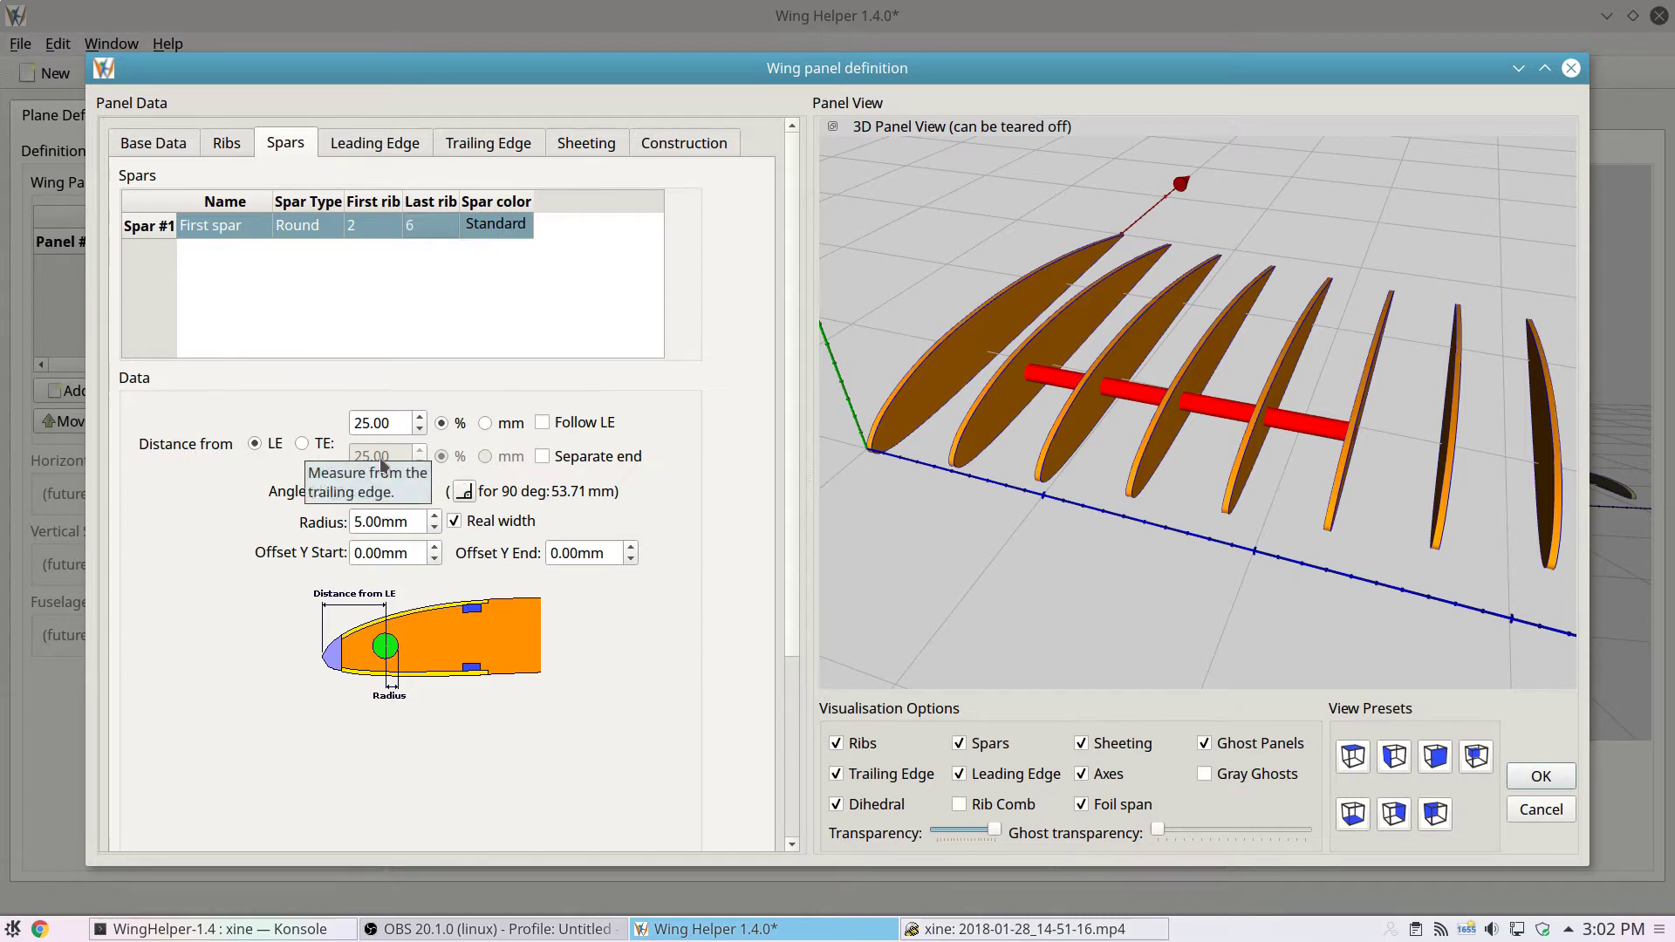
# - Try several percentage distances for the spar from the leading edge, ending at 22%, and from the trailing edge, ending at 41%
pyautogui.click(386, 423)
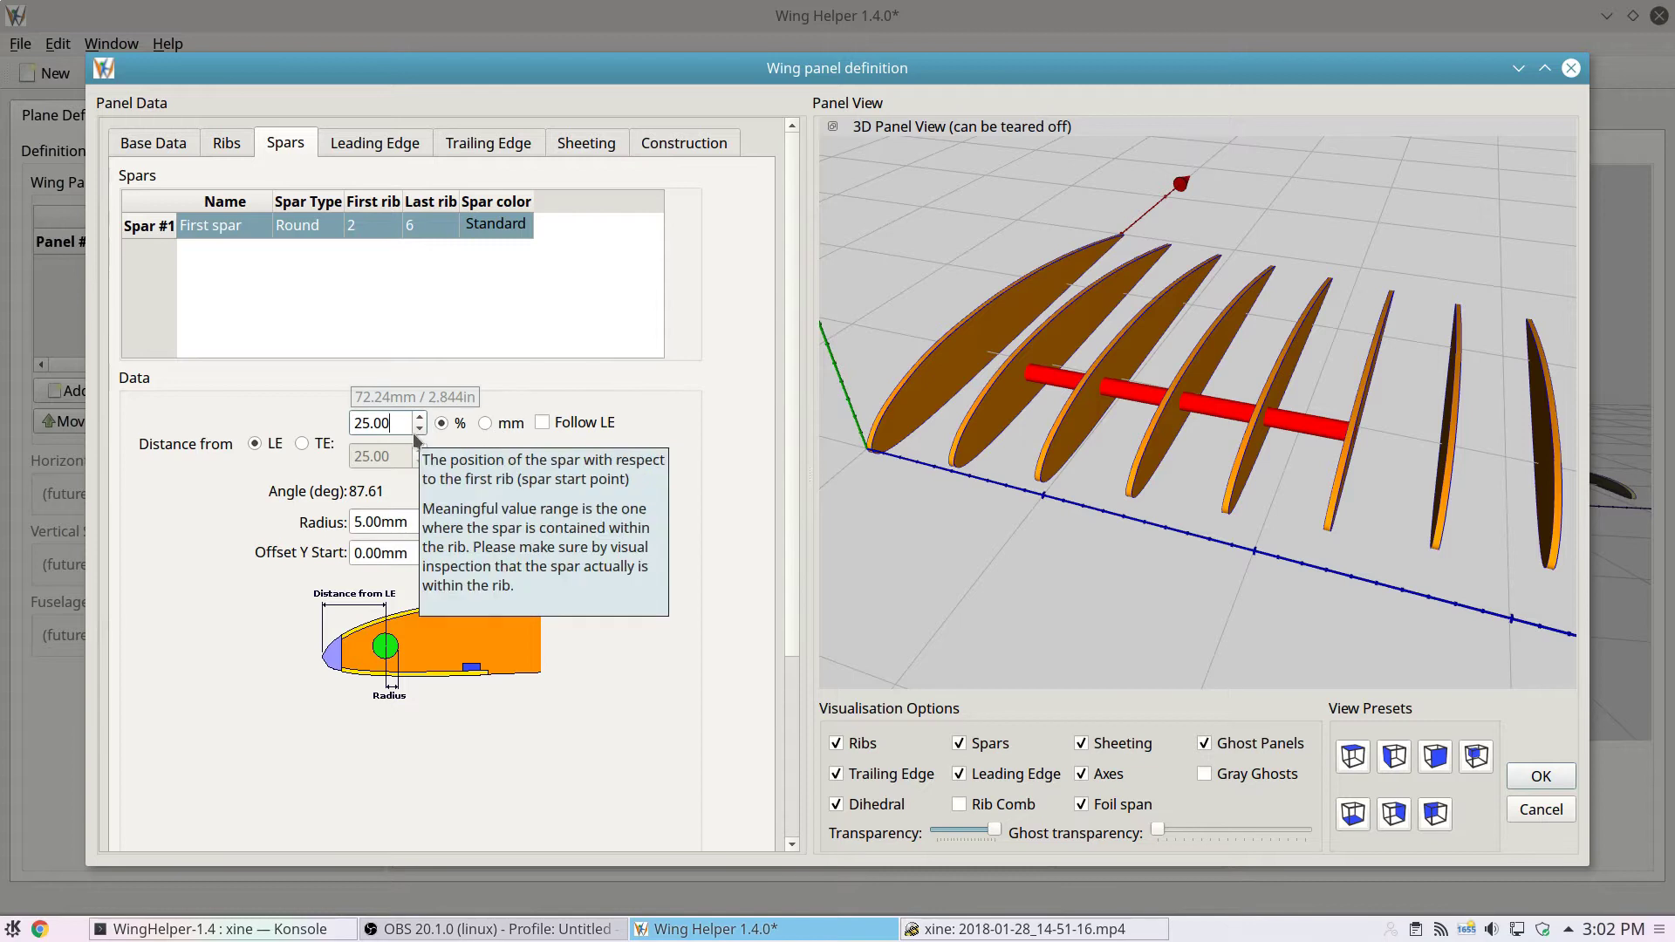
pyautogui.scroll(4, 403, 422)
pyautogui.scroll(-20, 402, 422)
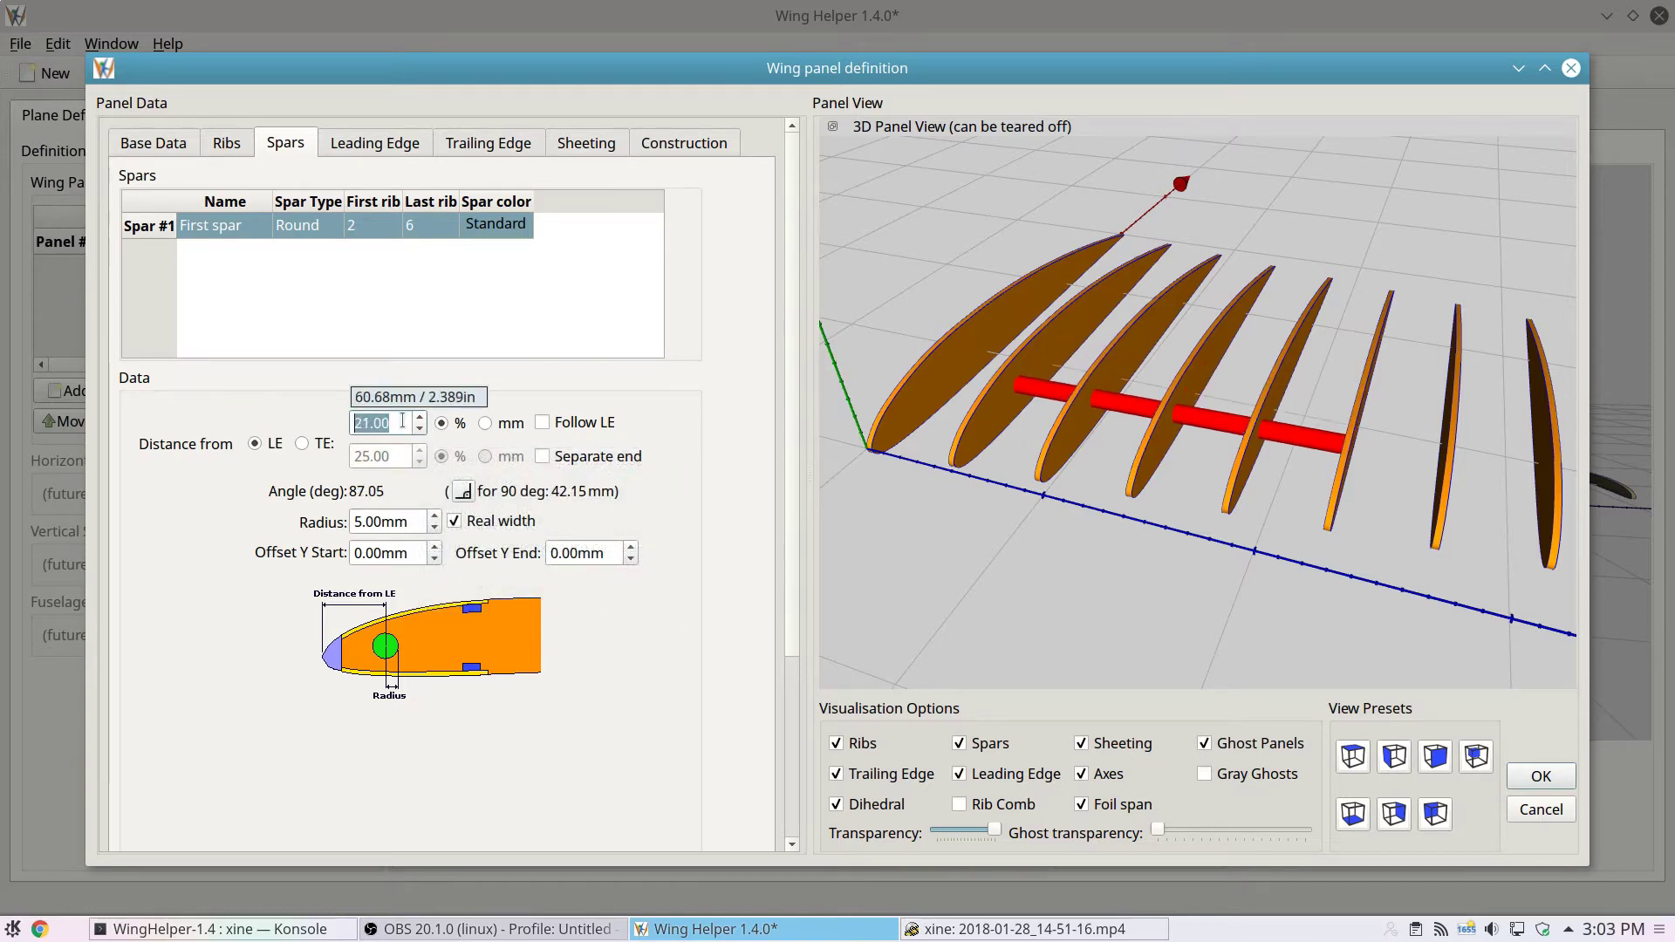
pyautogui.scroll(18, 402, 422)
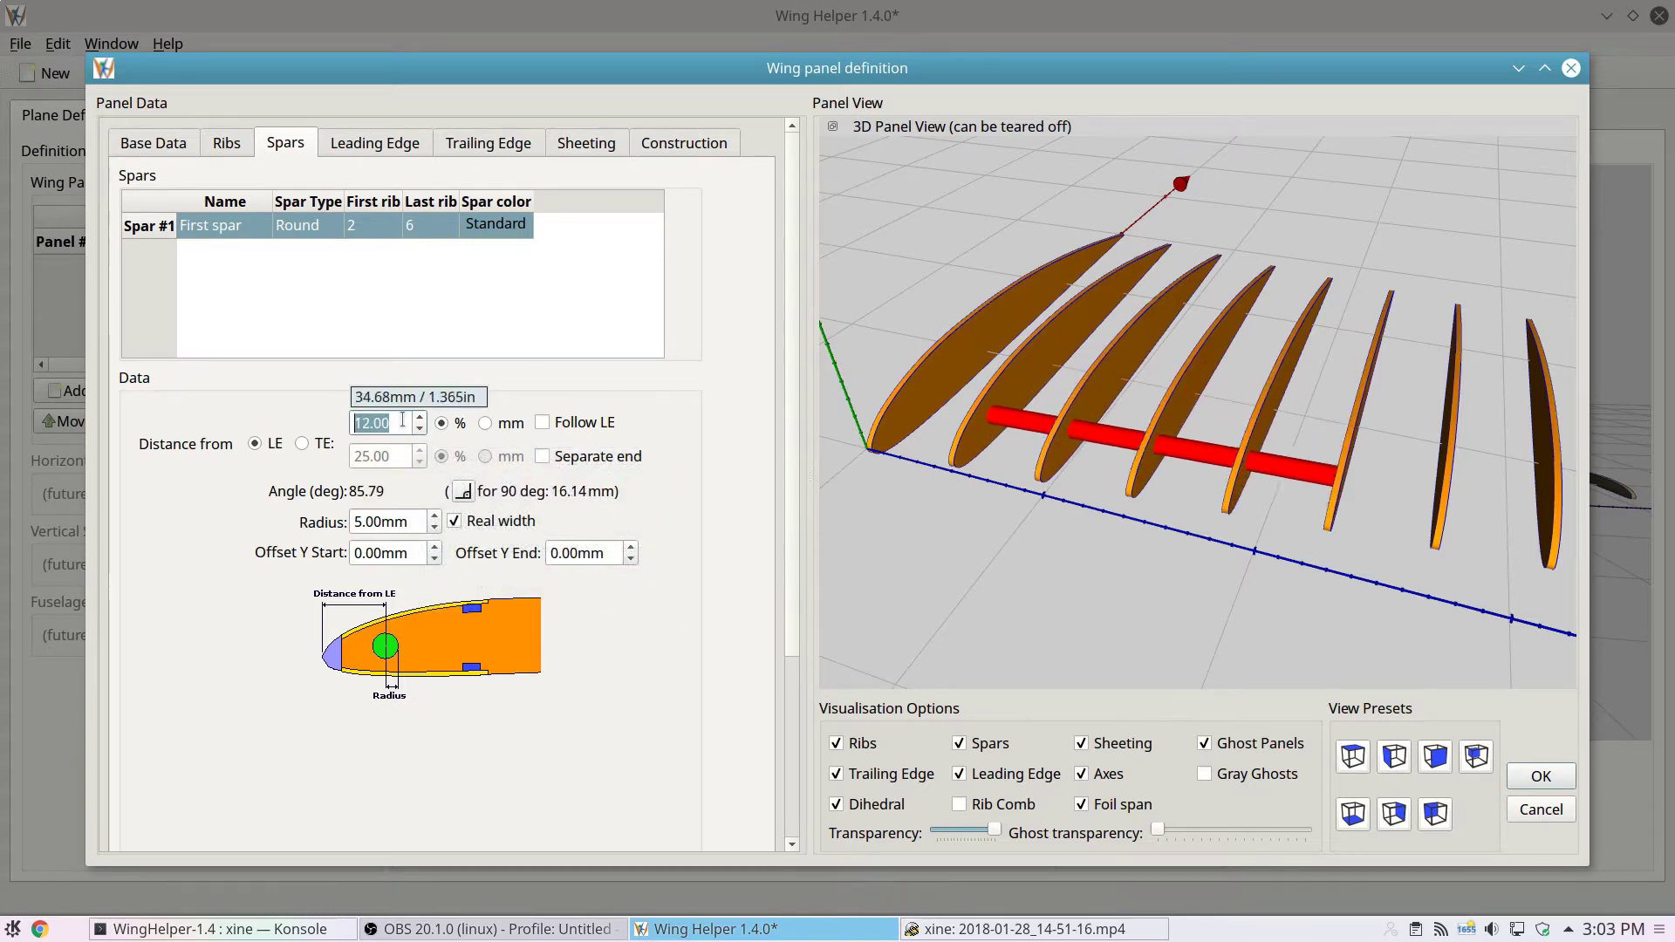
pyautogui.click(302, 444)
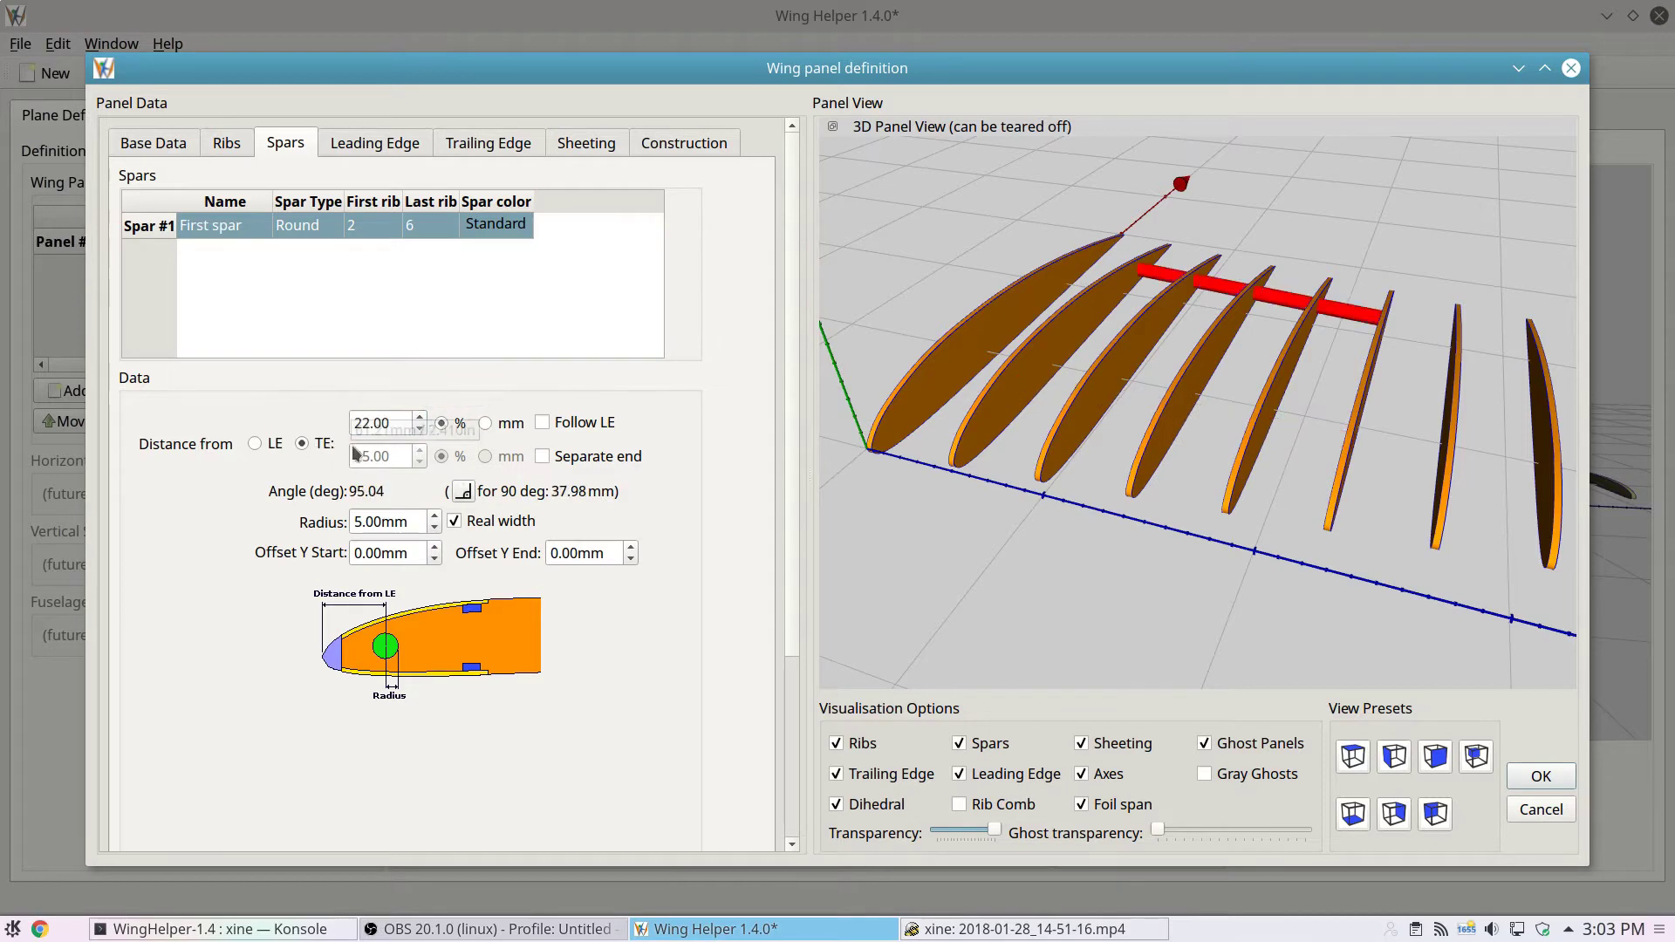
pyautogui.scroll(6, 385, 424)
pyautogui.scroll(13, 384, 424)
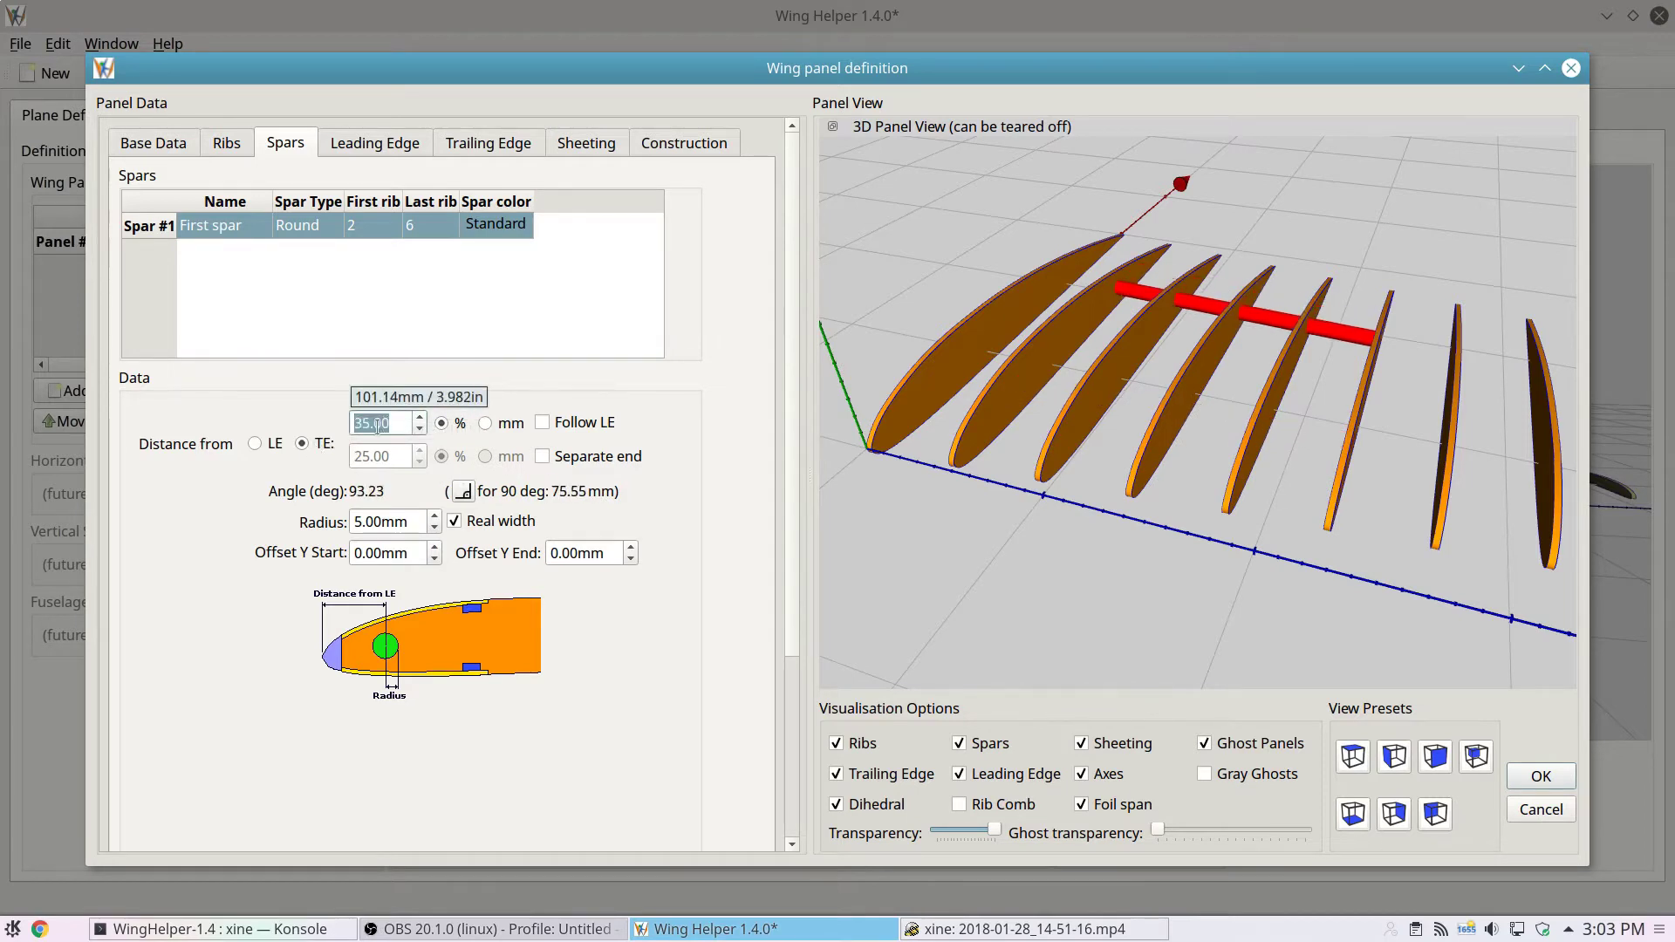
# - Measure the spar's distance from the leading edge and set it to 17%
pyautogui.click(255, 445)
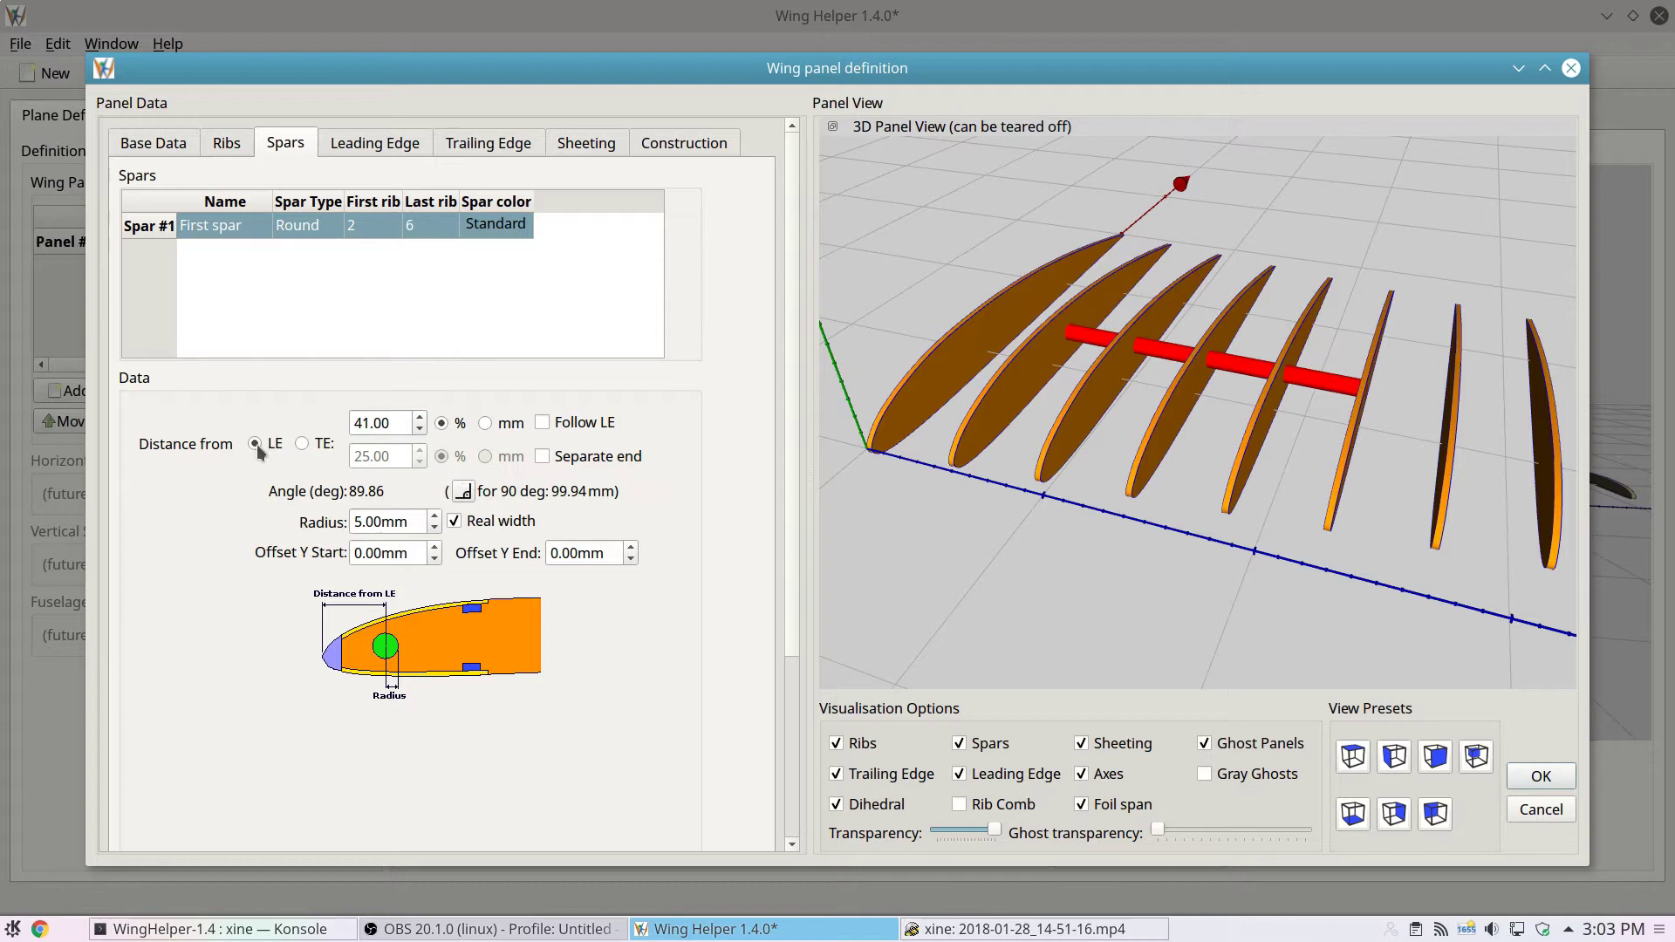
pyautogui.moveTo(389, 423)
pyautogui.scroll(-20, 388, 424)
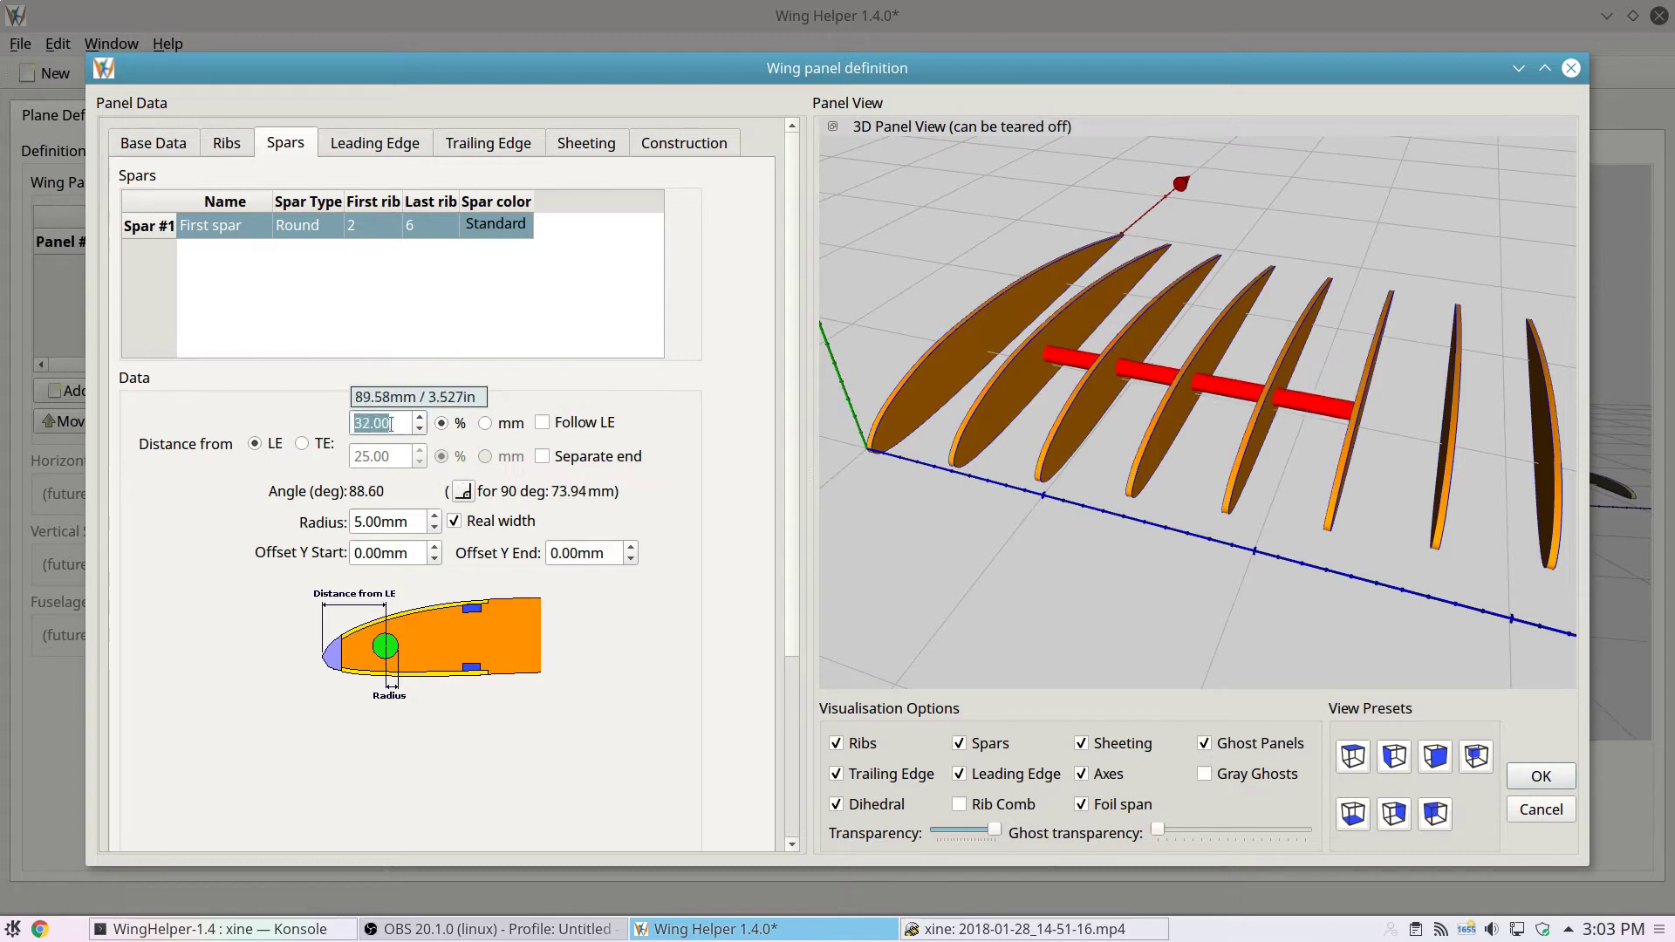
pyautogui.scroll(2, 395, 428)
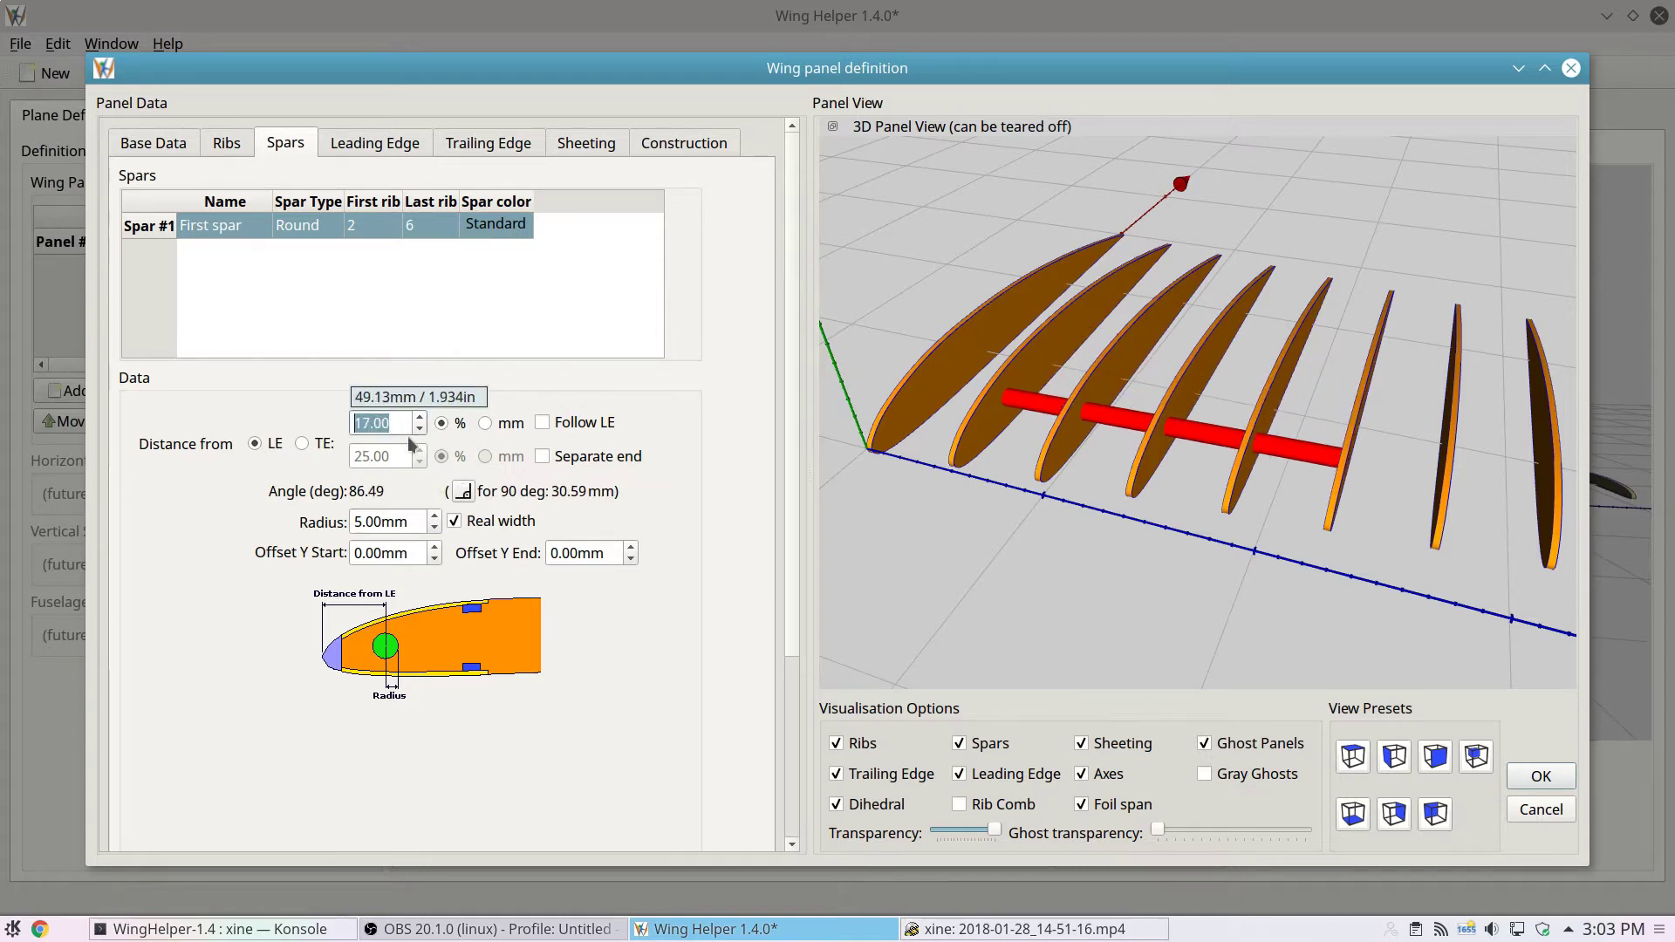
# - Enable a separate end position for the spar at 10% and set the spar's radius to 6 mm
pyautogui.click(564, 458)
pyautogui.moveTo(400, 451)
pyautogui.scroll(-15, 399, 451)
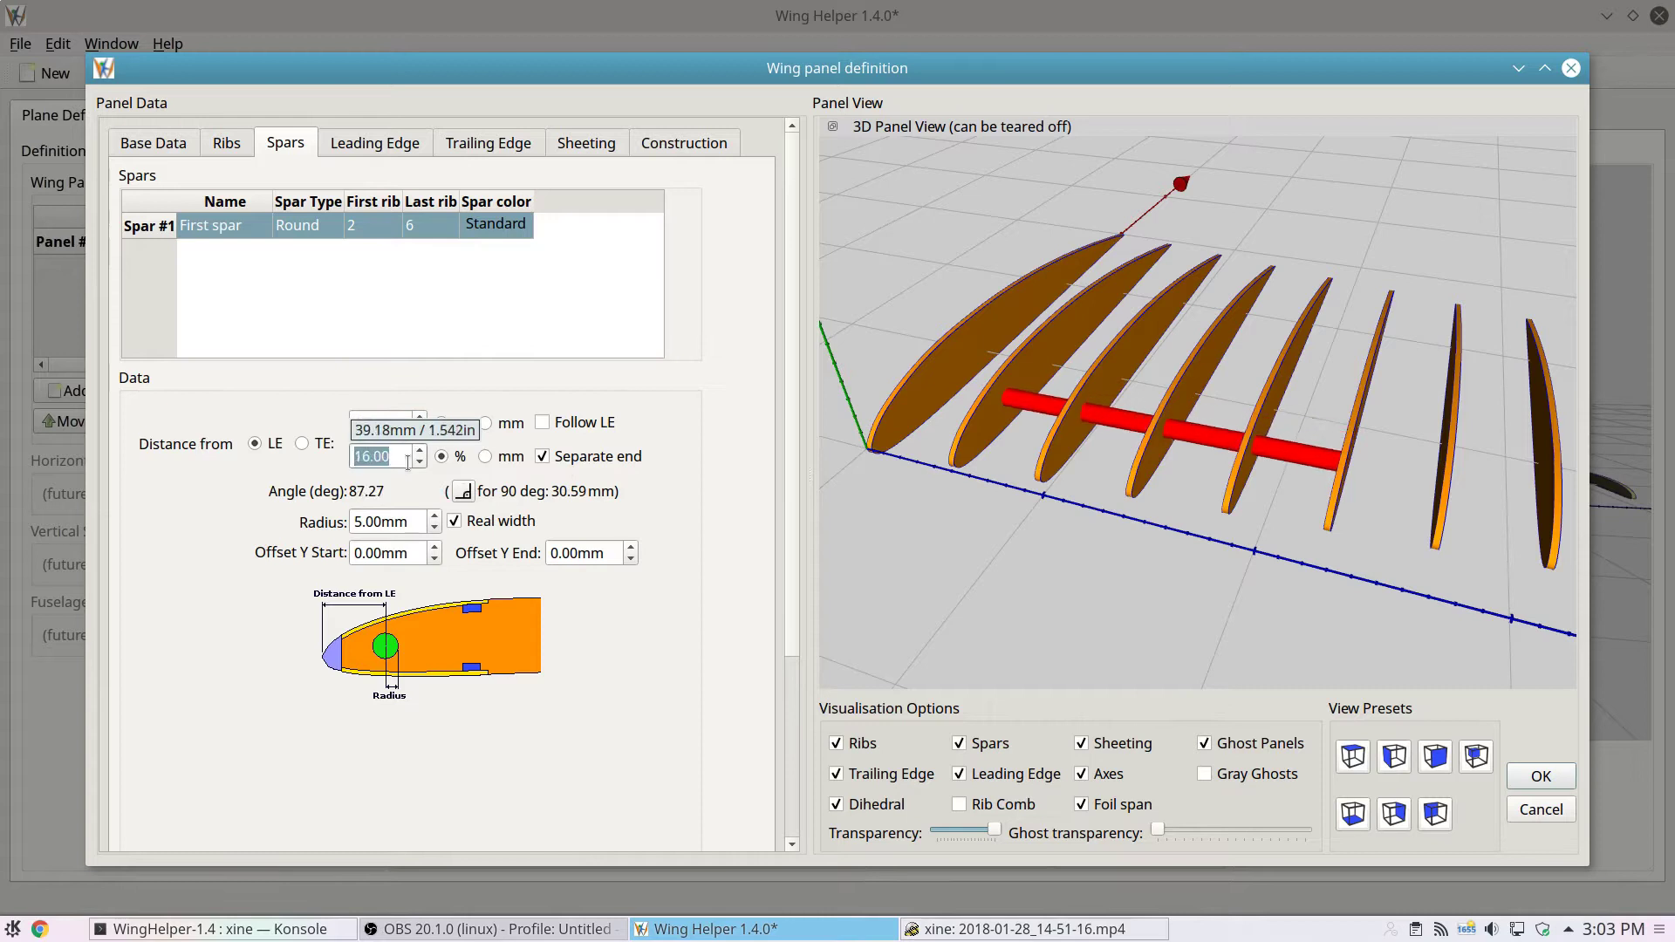
pyautogui.scroll(-1, 408, 471)
pyautogui.scroll(7, 410, 469)
pyautogui.scroll(-6, 410, 469)
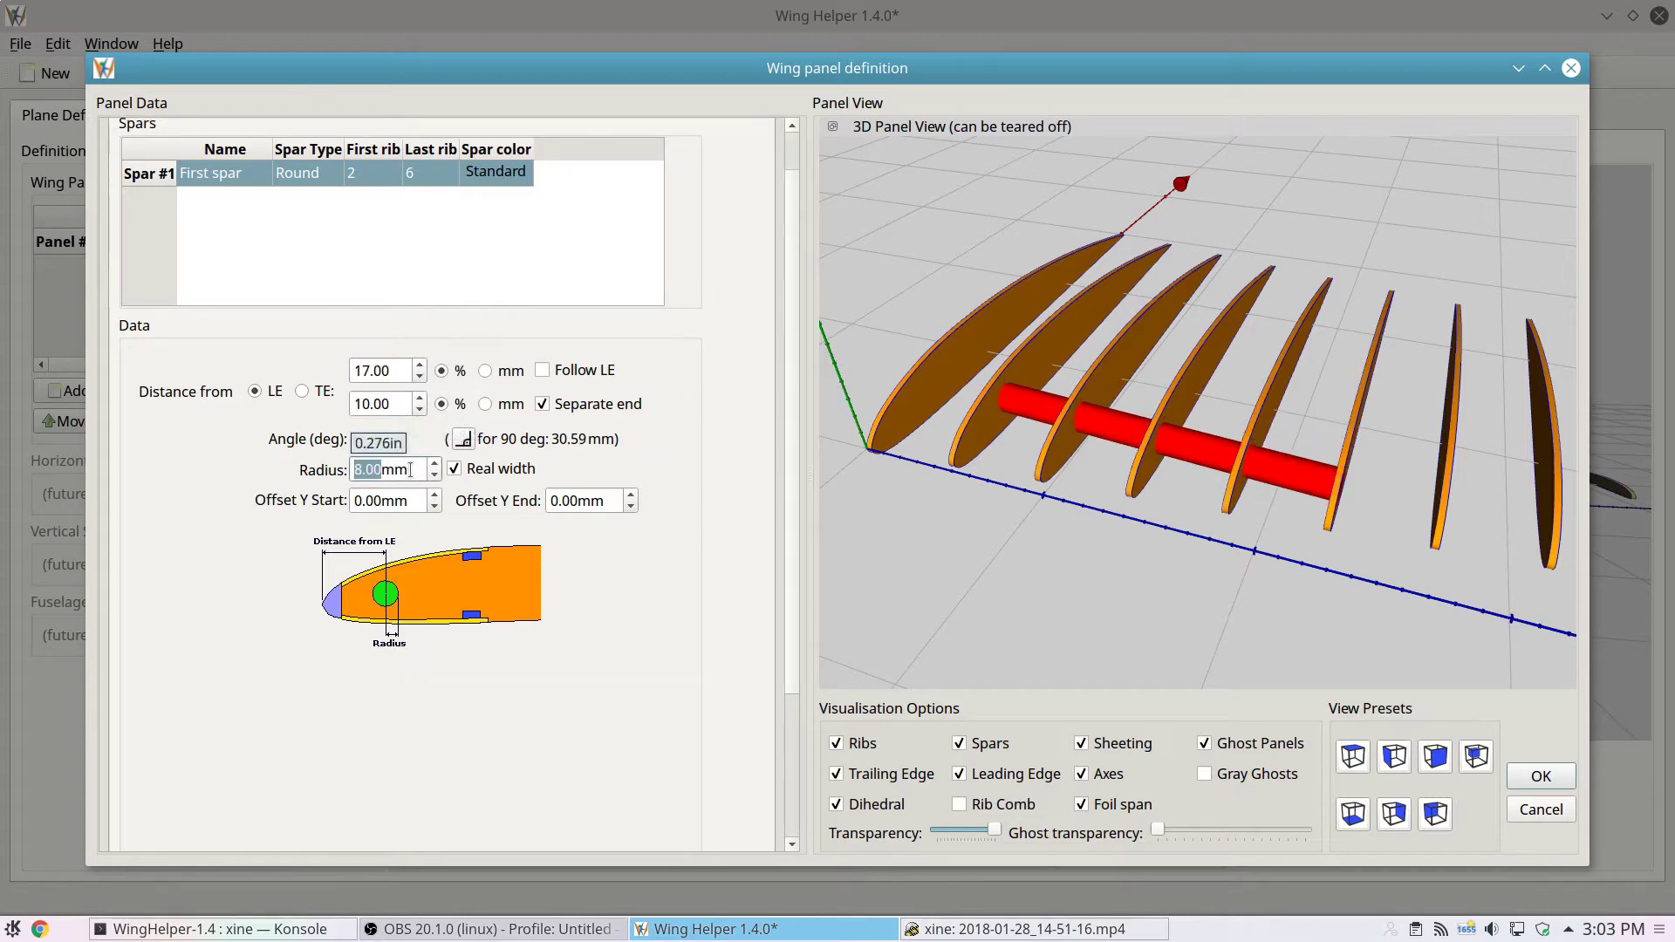
pyautogui.scroll(1, 387, 503)
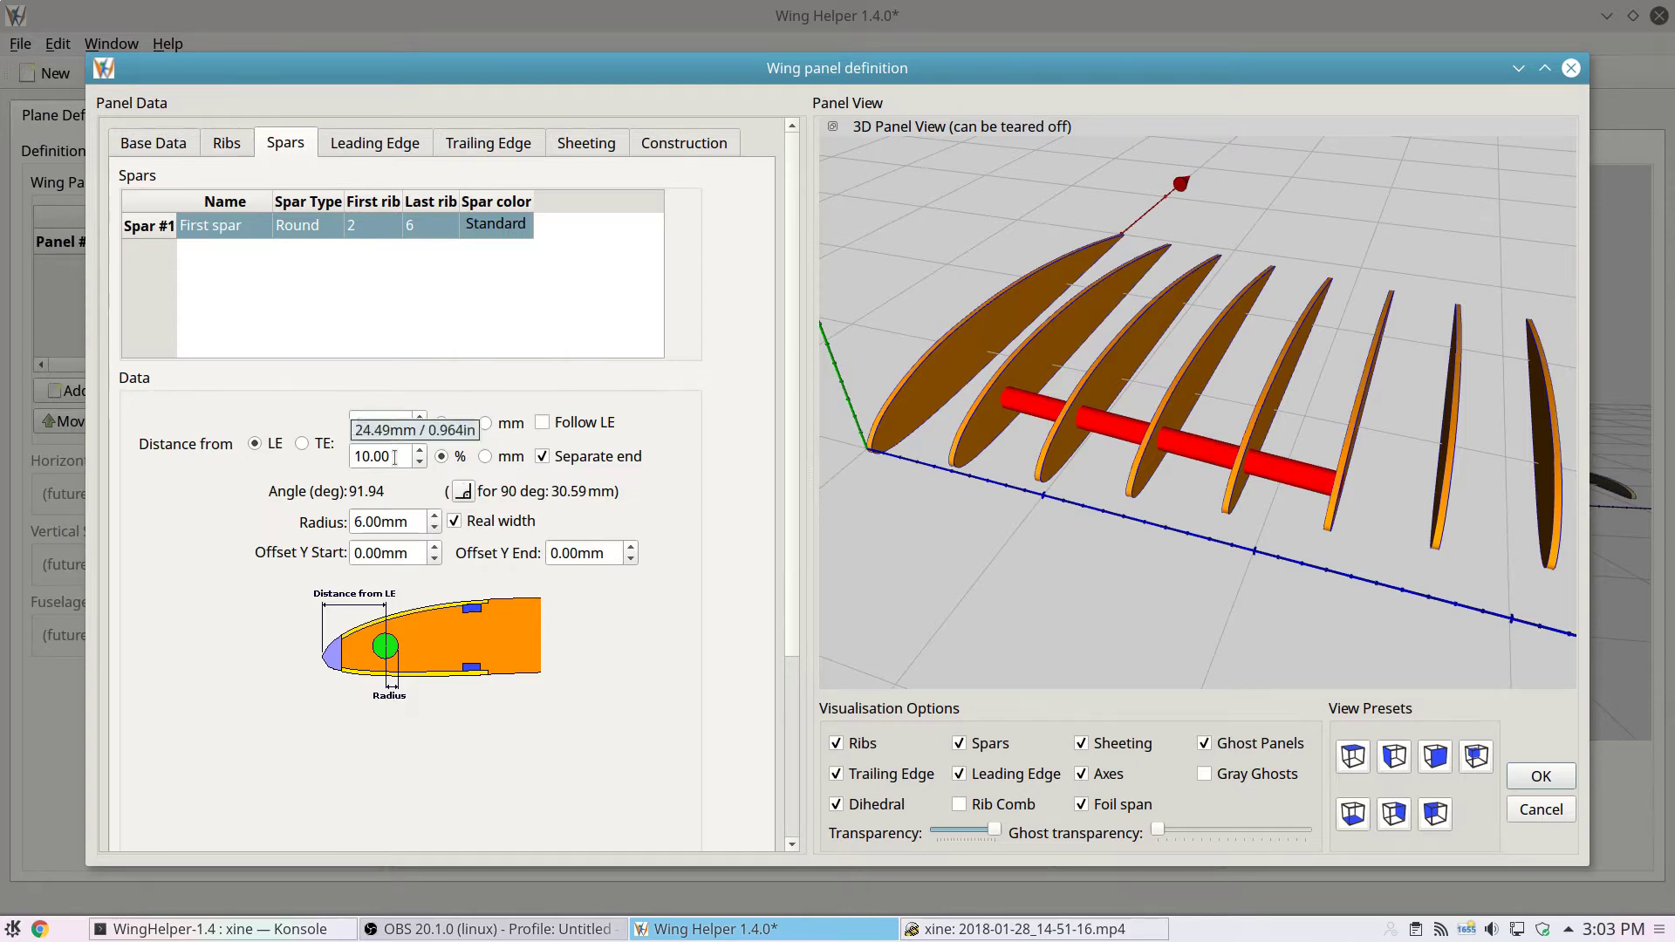
# - Move the spar's separate end position back to 63% of the last rib's chord
pyautogui.scroll(20, 394, 456)
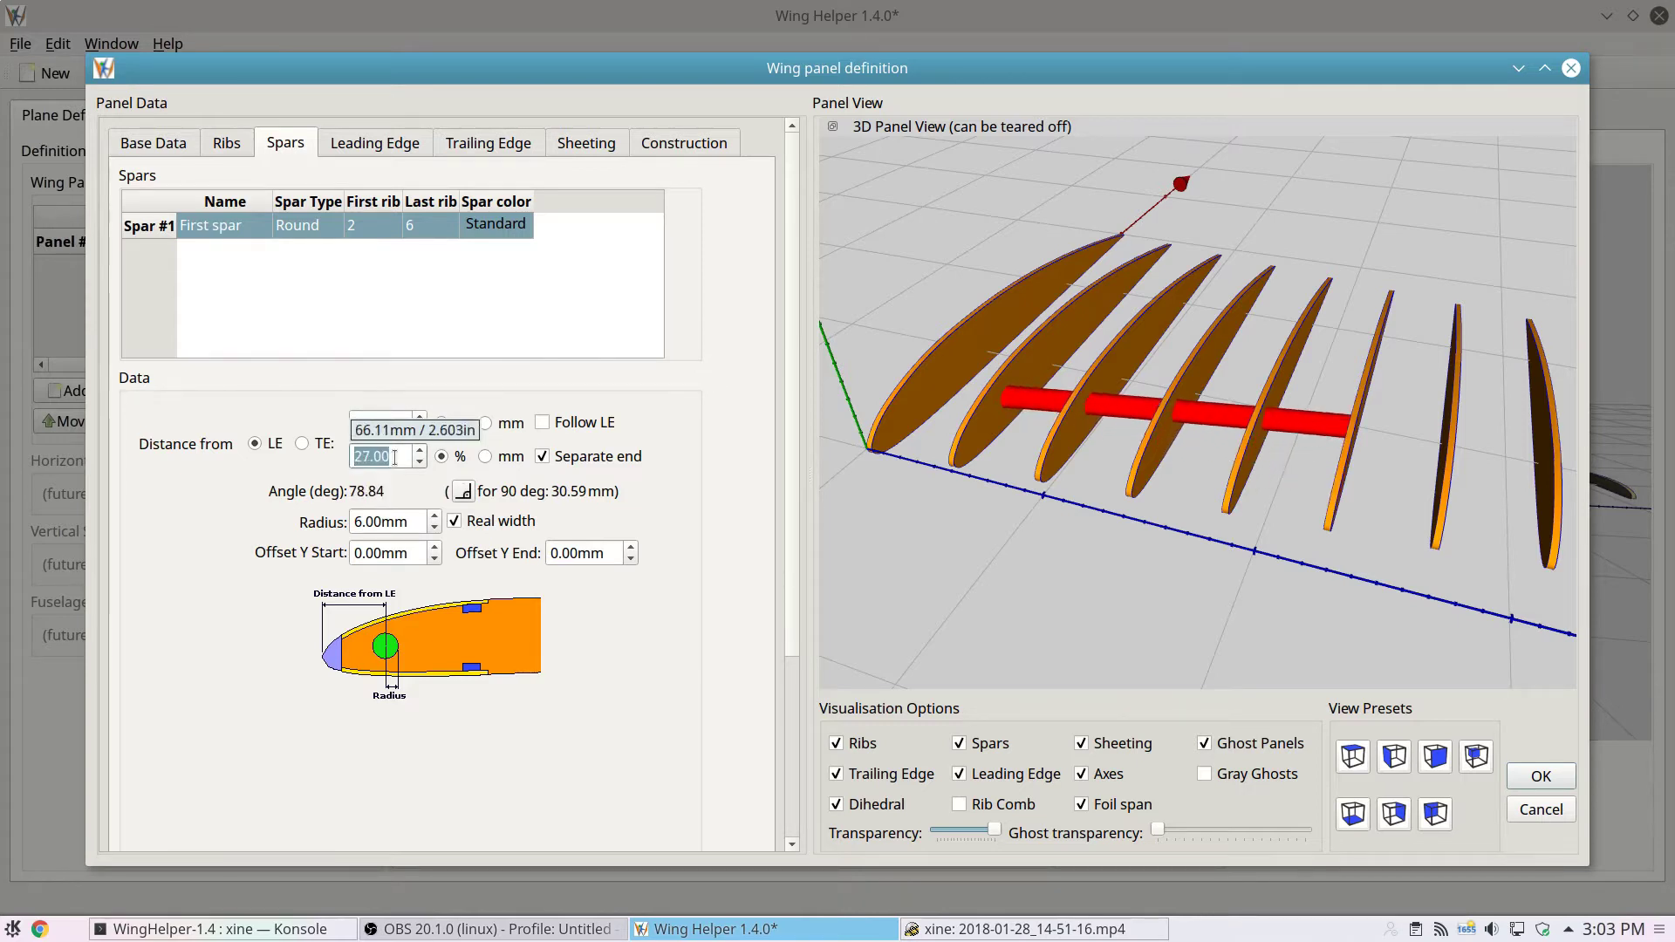
pyautogui.scroll(20, 394, 456)
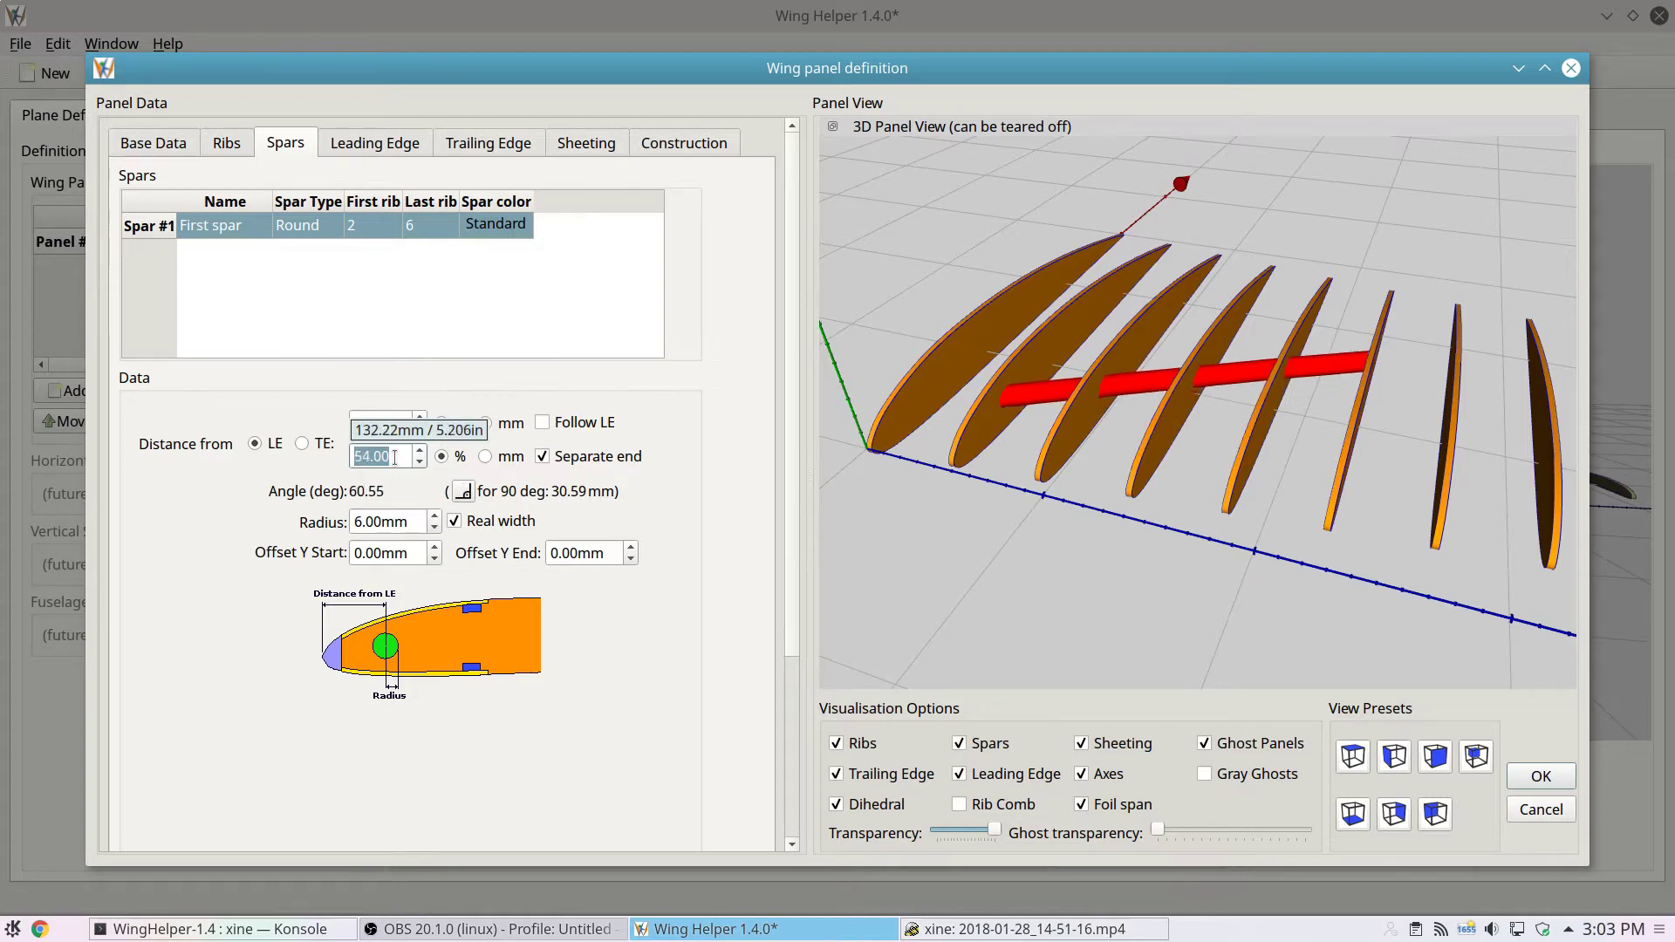
pyautogui.scroll(1, 394, 457)
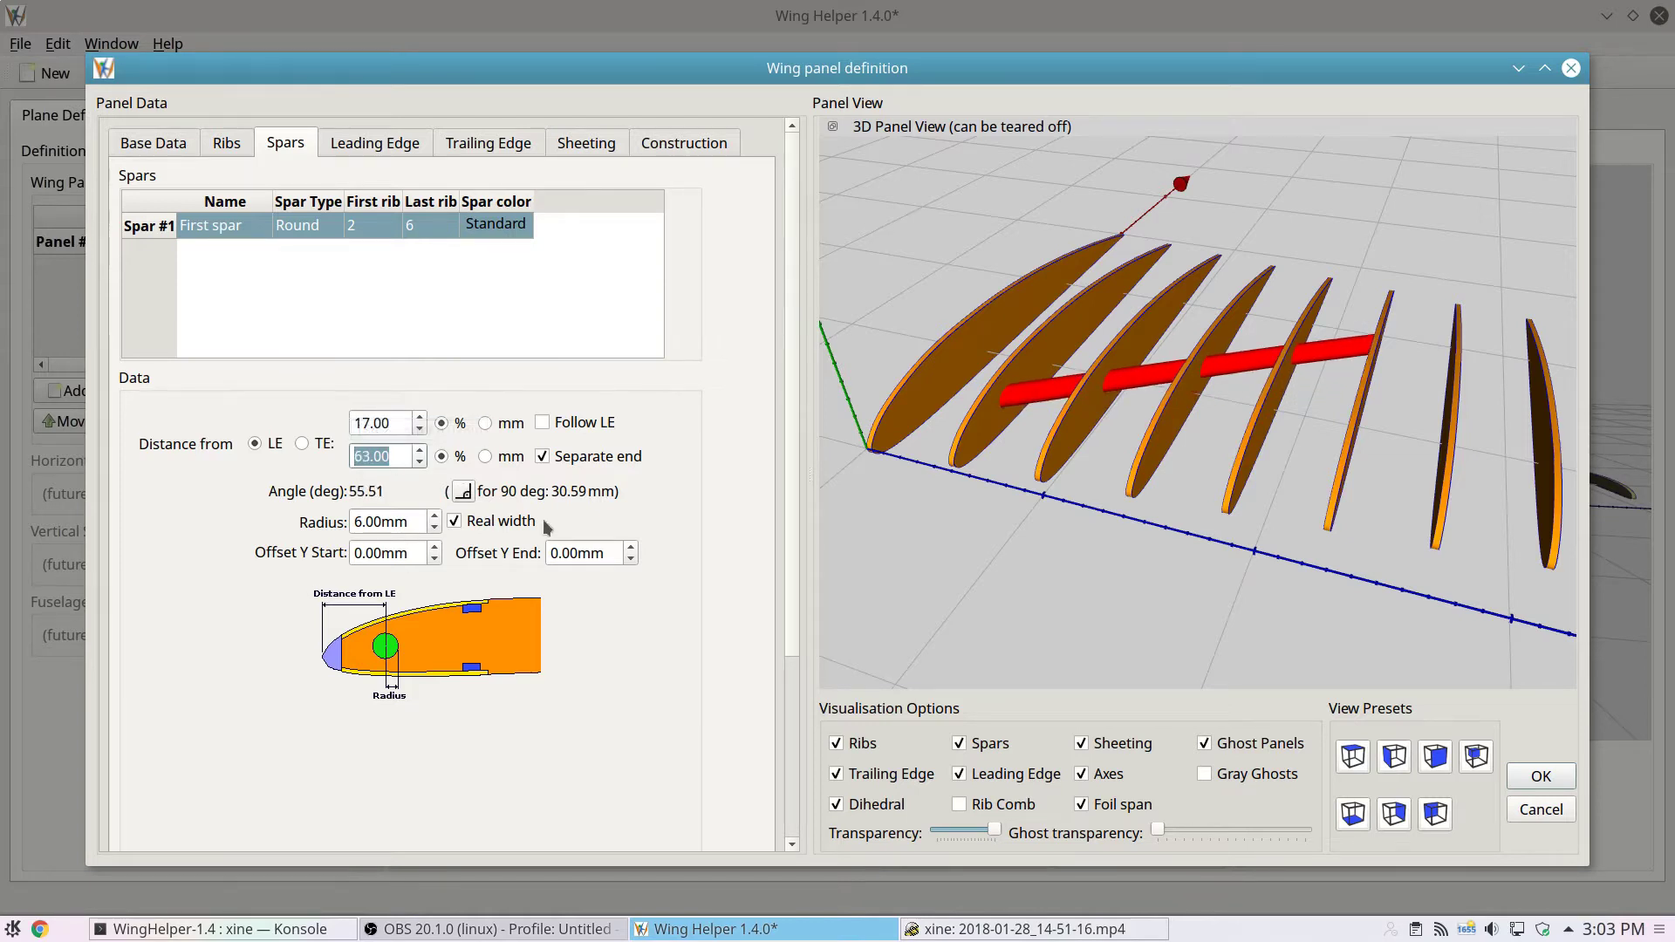
# - Show the panel in top view and align the spar's end position for a 90-degree angle
pyautogui.click(388, 423)
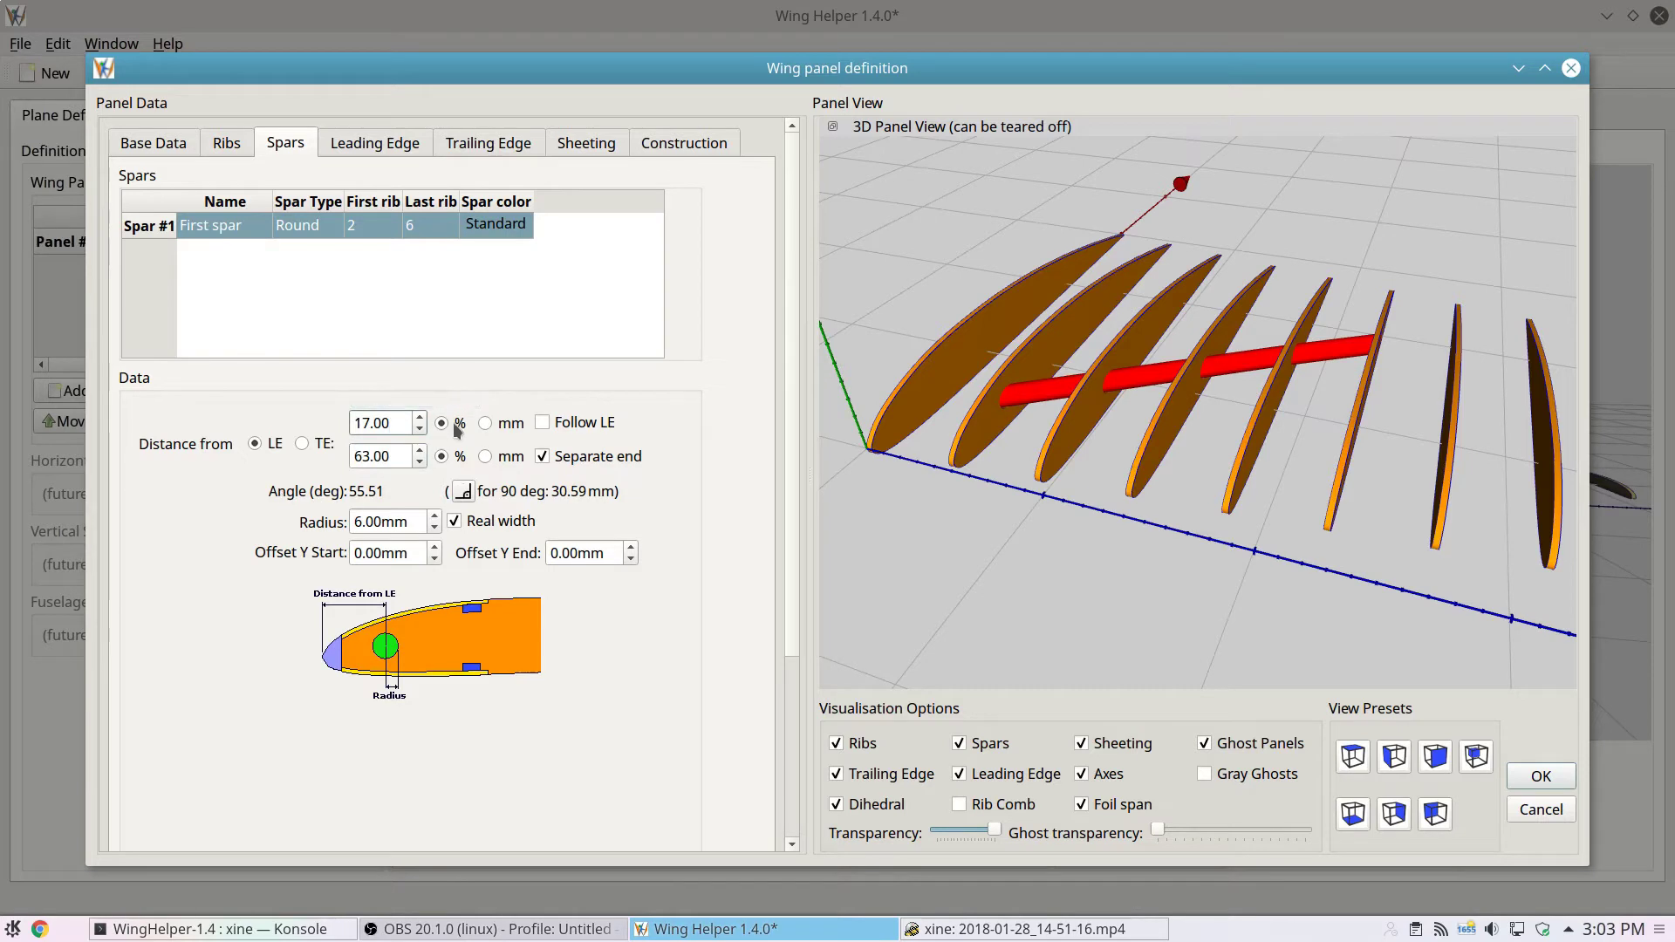
pyautogui.press('Tab')
pyautogui.click(1353, 757)
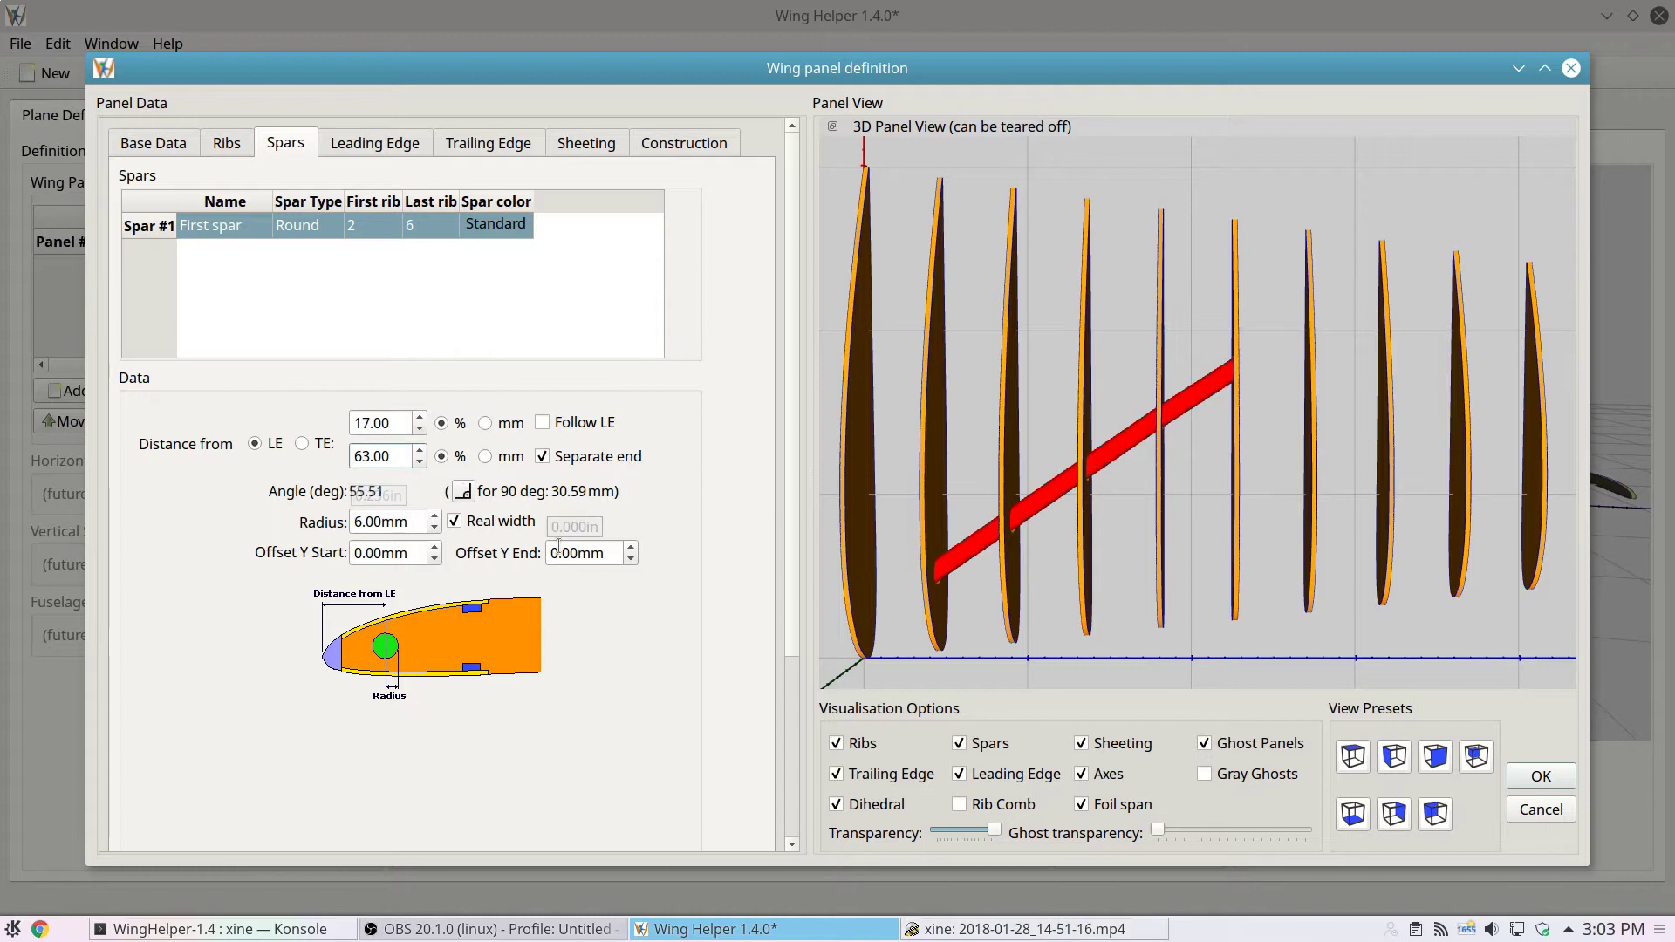
pyautogui.click(463, 492)
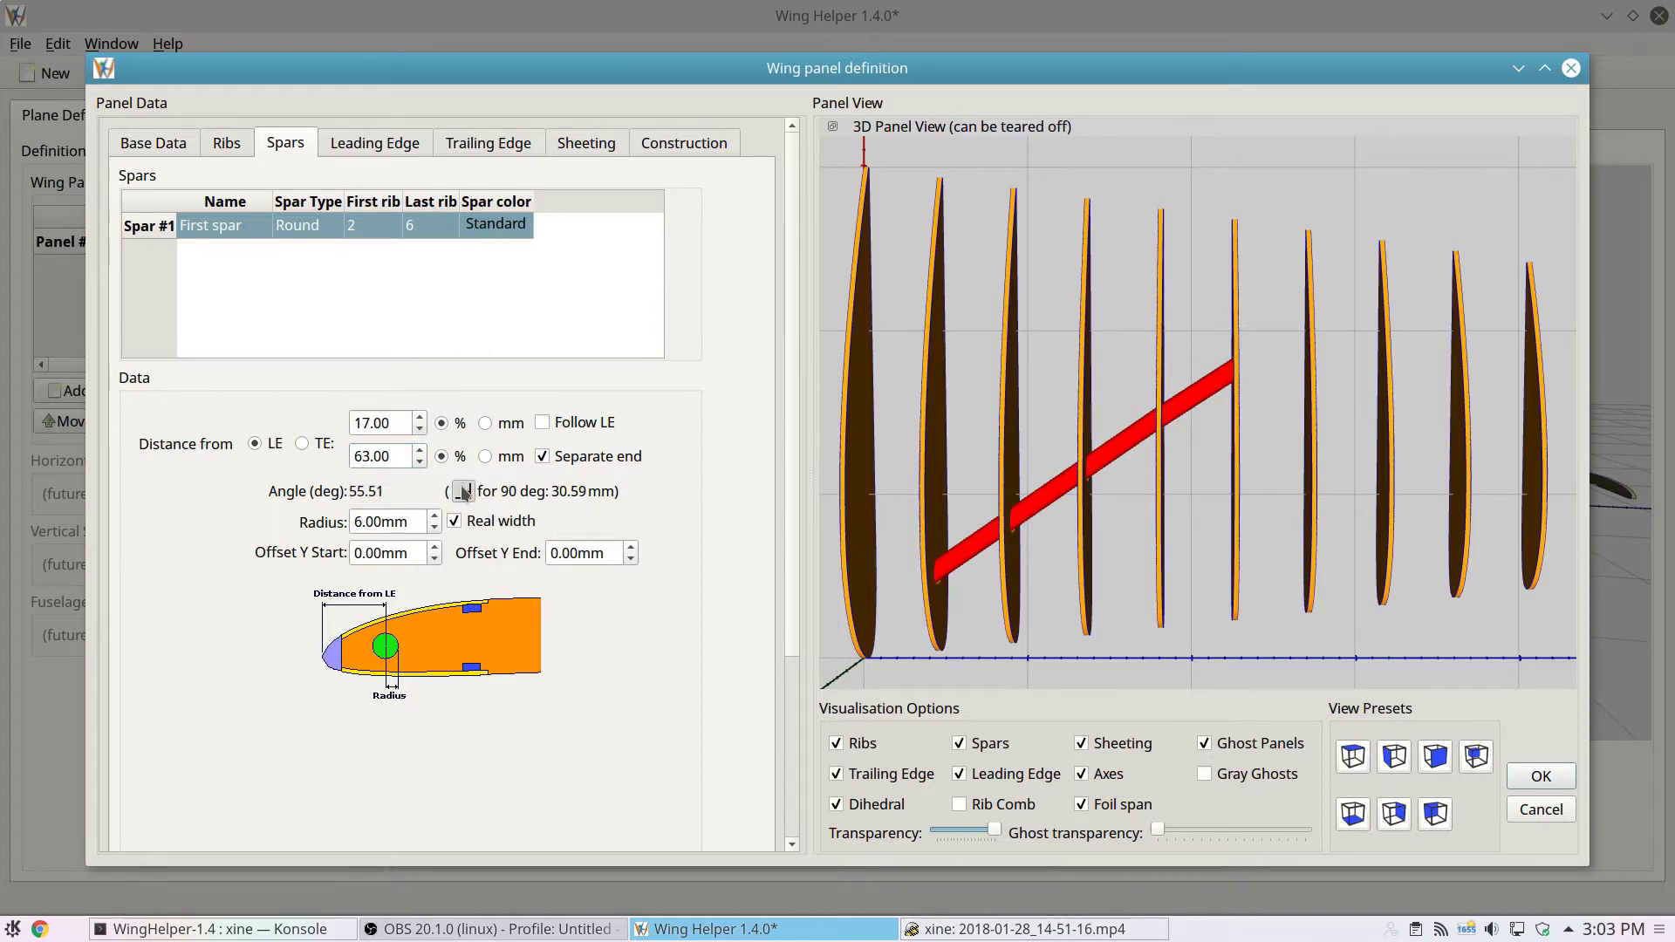
pyautogui.click(464, 492)
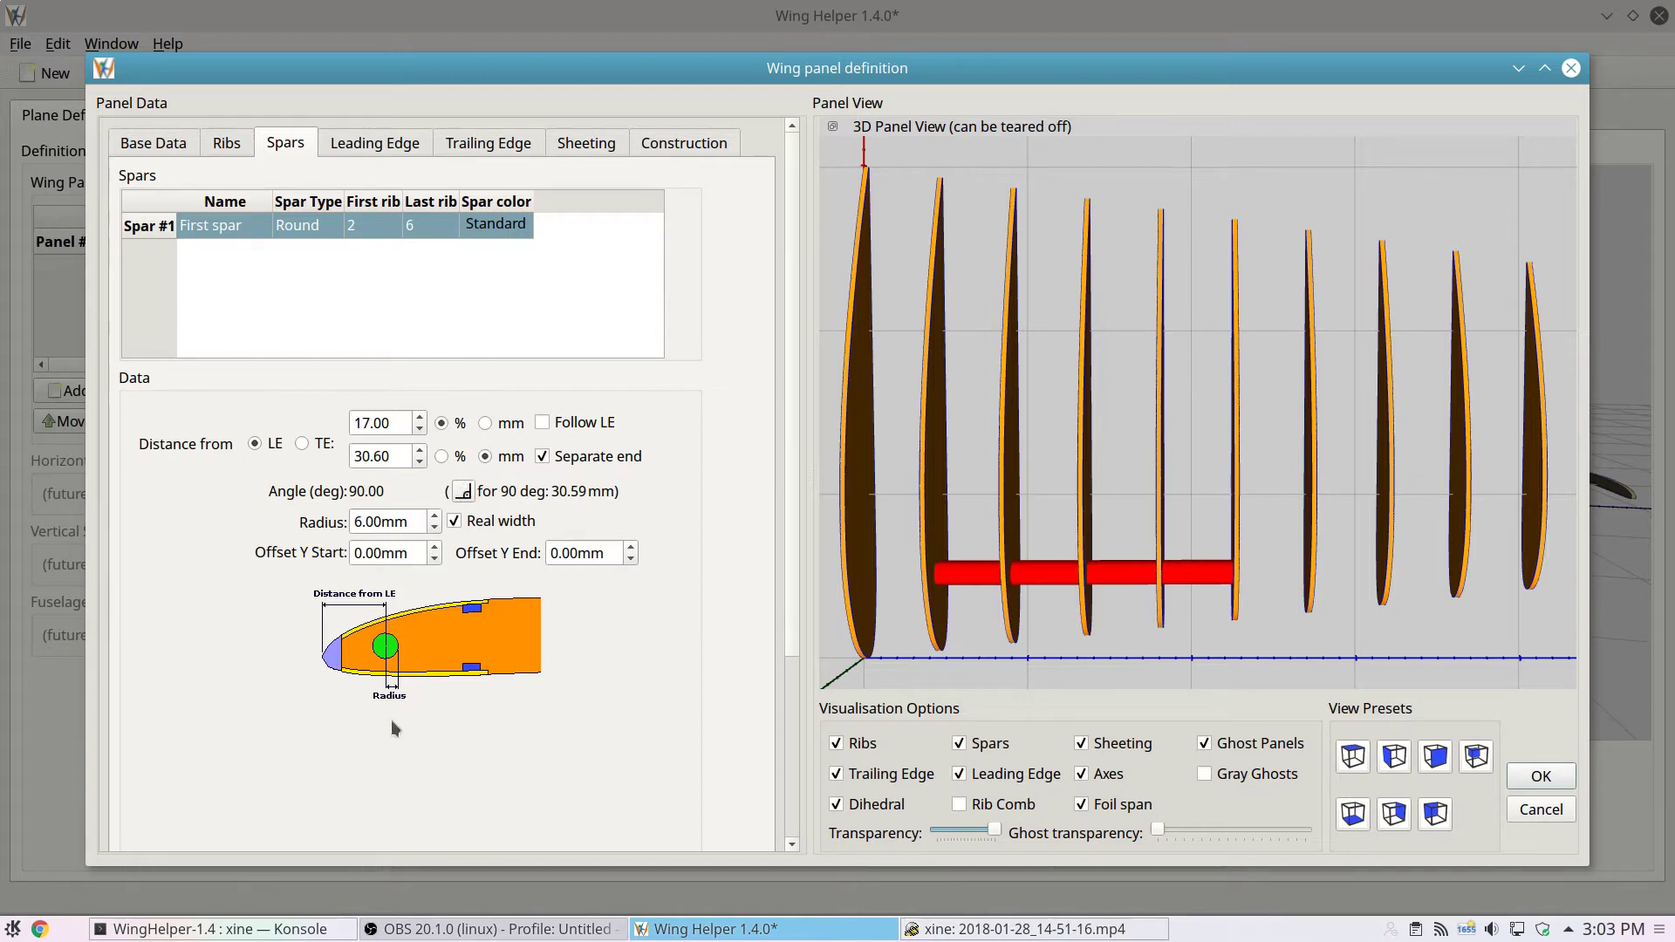
# - Disable the spar's separate end position and set its distance from the leading edge to 30%
pyautogui.click(543, 457)
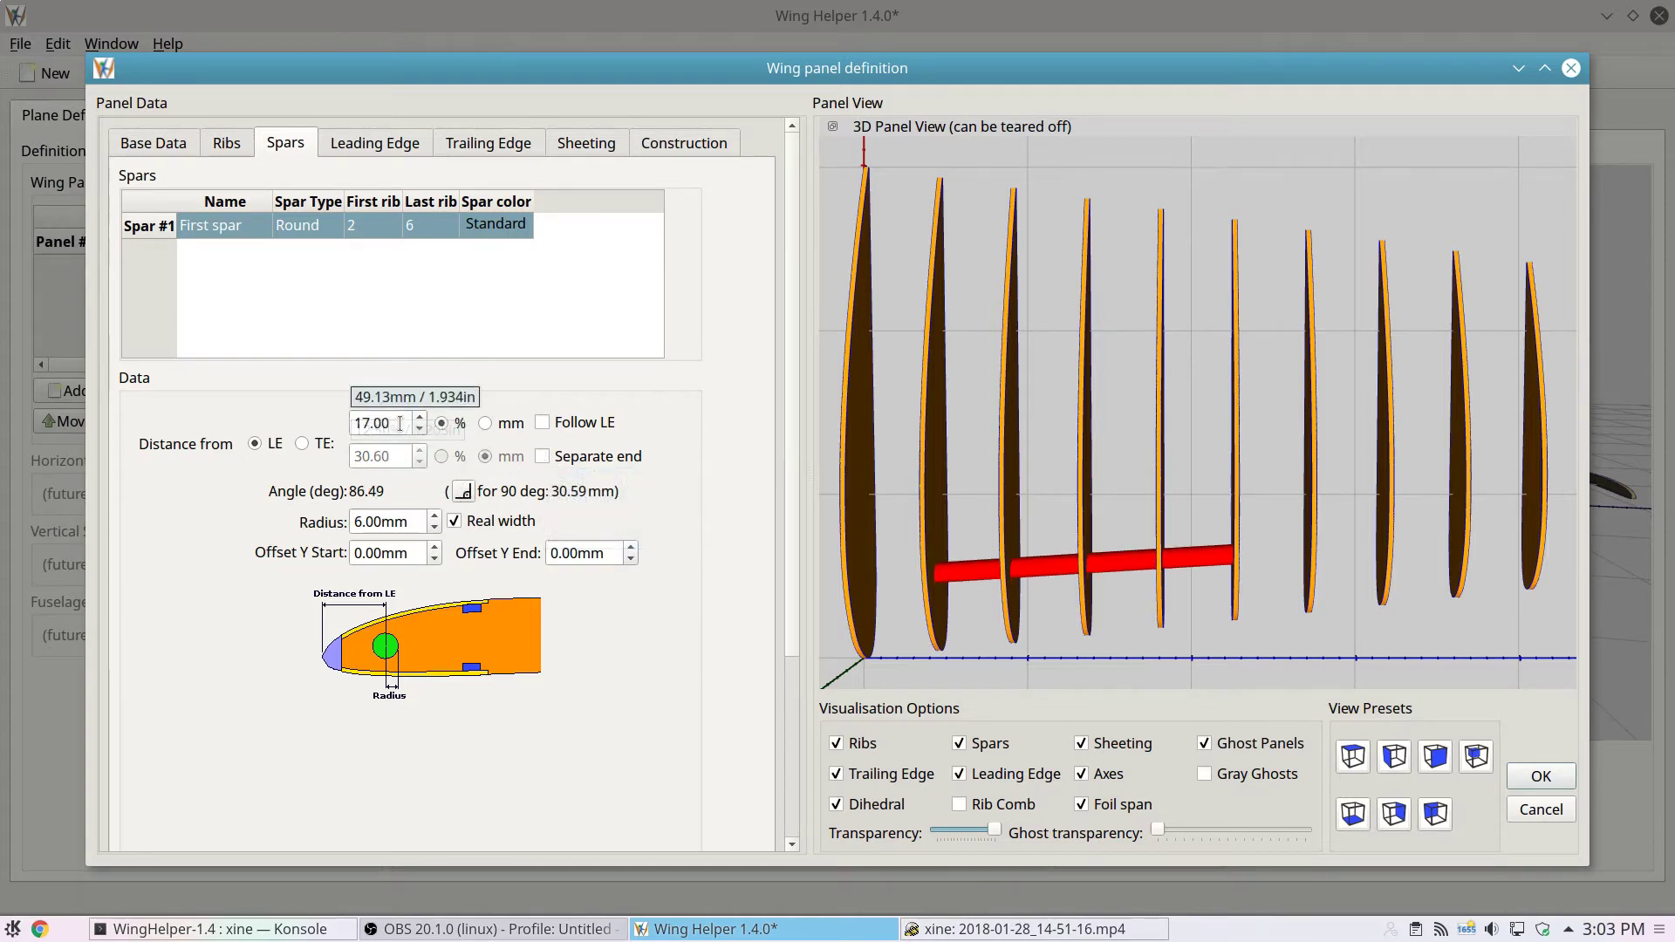
pyautogui.scroll(17, 401, 425)
pyautogui.scroll(-4, 400, 424)
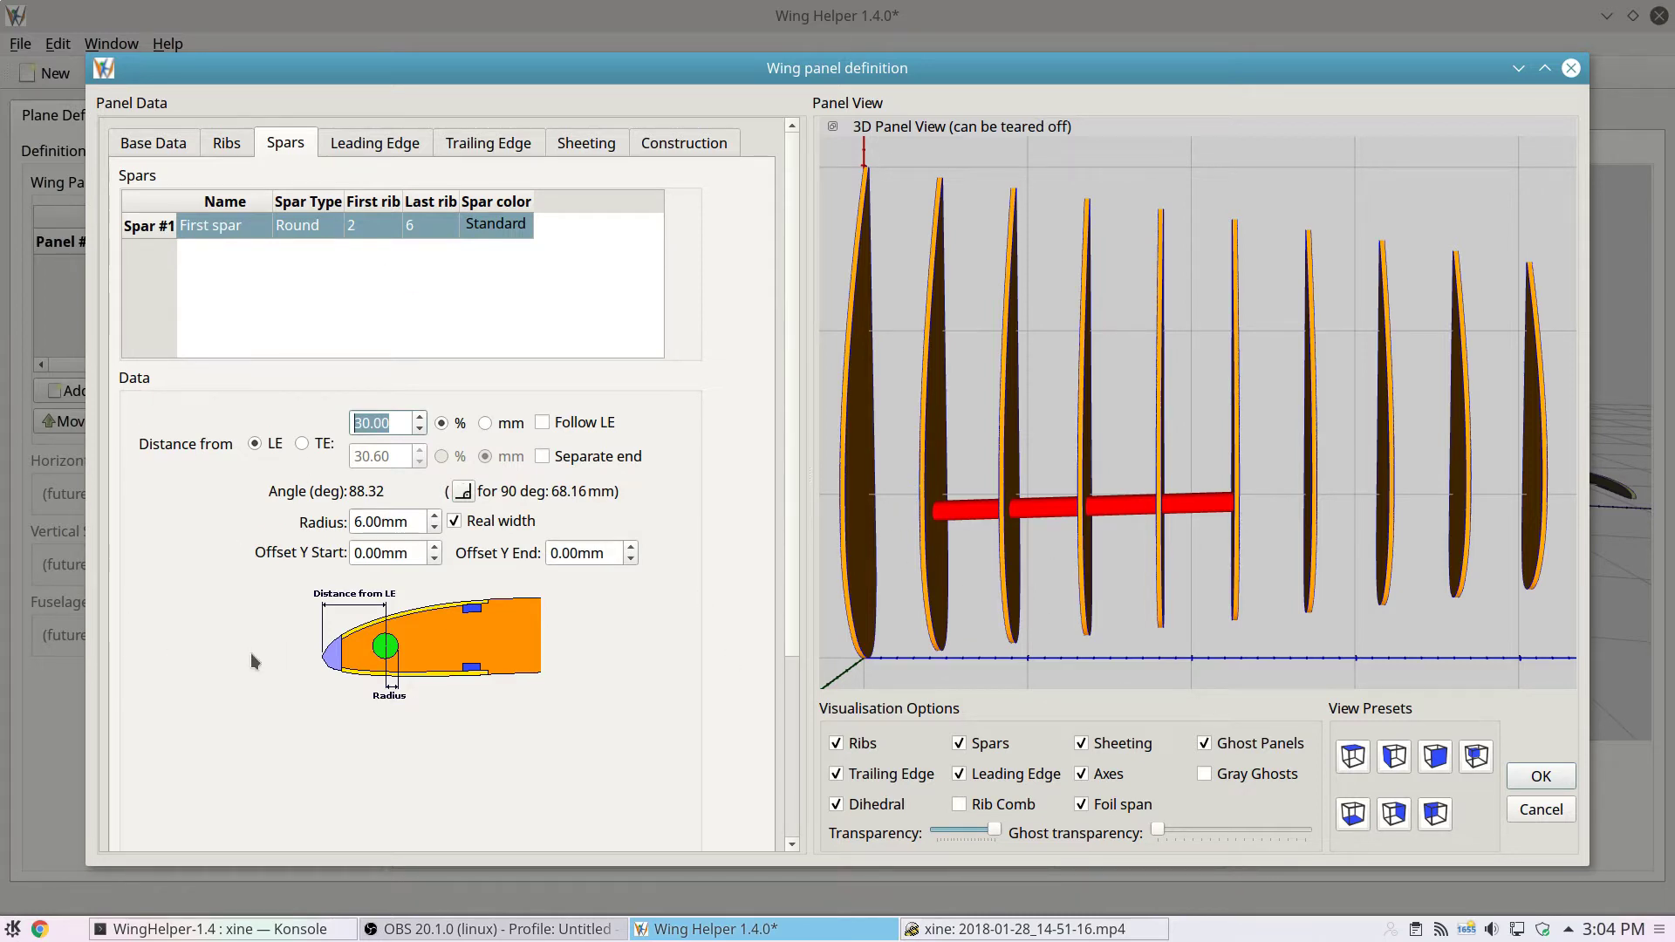
# - Try a 7 mm radius for the round spar and restore it to 6 mm
pyautogui.moveTo(912, 520); pyautogui.dragTo(1168, 439)
pyautogui.scroll(10, 1168, 439)
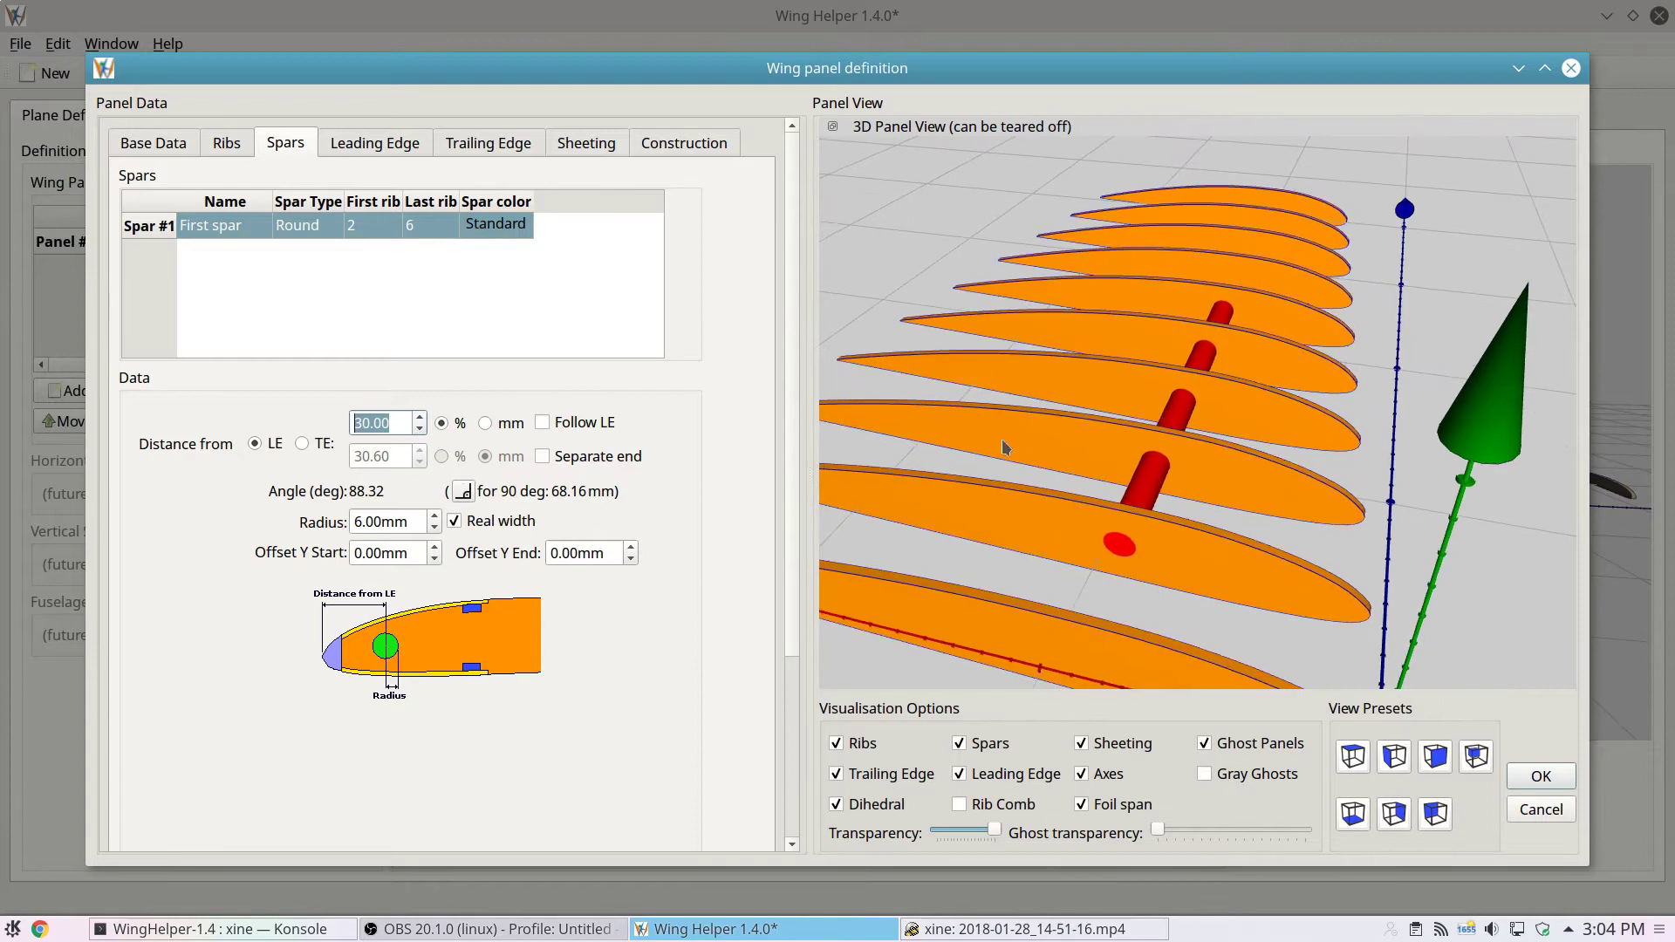
pyautogui.click(414, 521)
pyautogui.scroll(2, 414, 515)
pyautogui.scroll(-5, 415, 515)
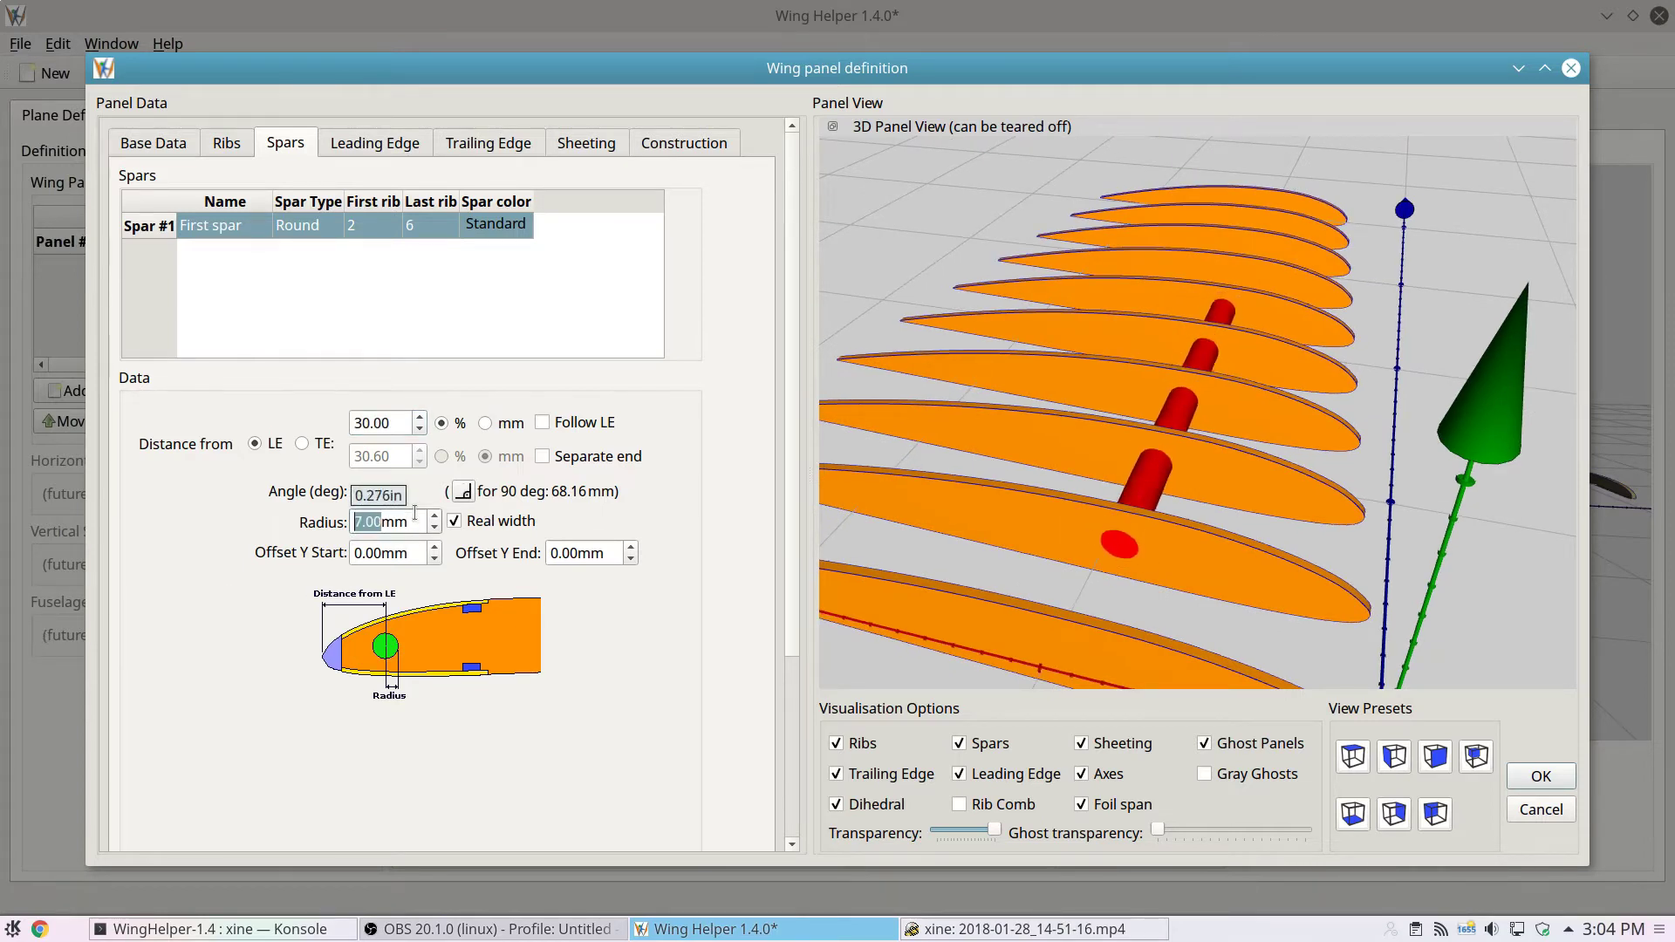
pyautogui.scroll(3, 414, 515)
# - Set the round spar's vertical offset to 5 mm at the start and -4 mm at the end
pyautogui.scroll(7, 407, 555)
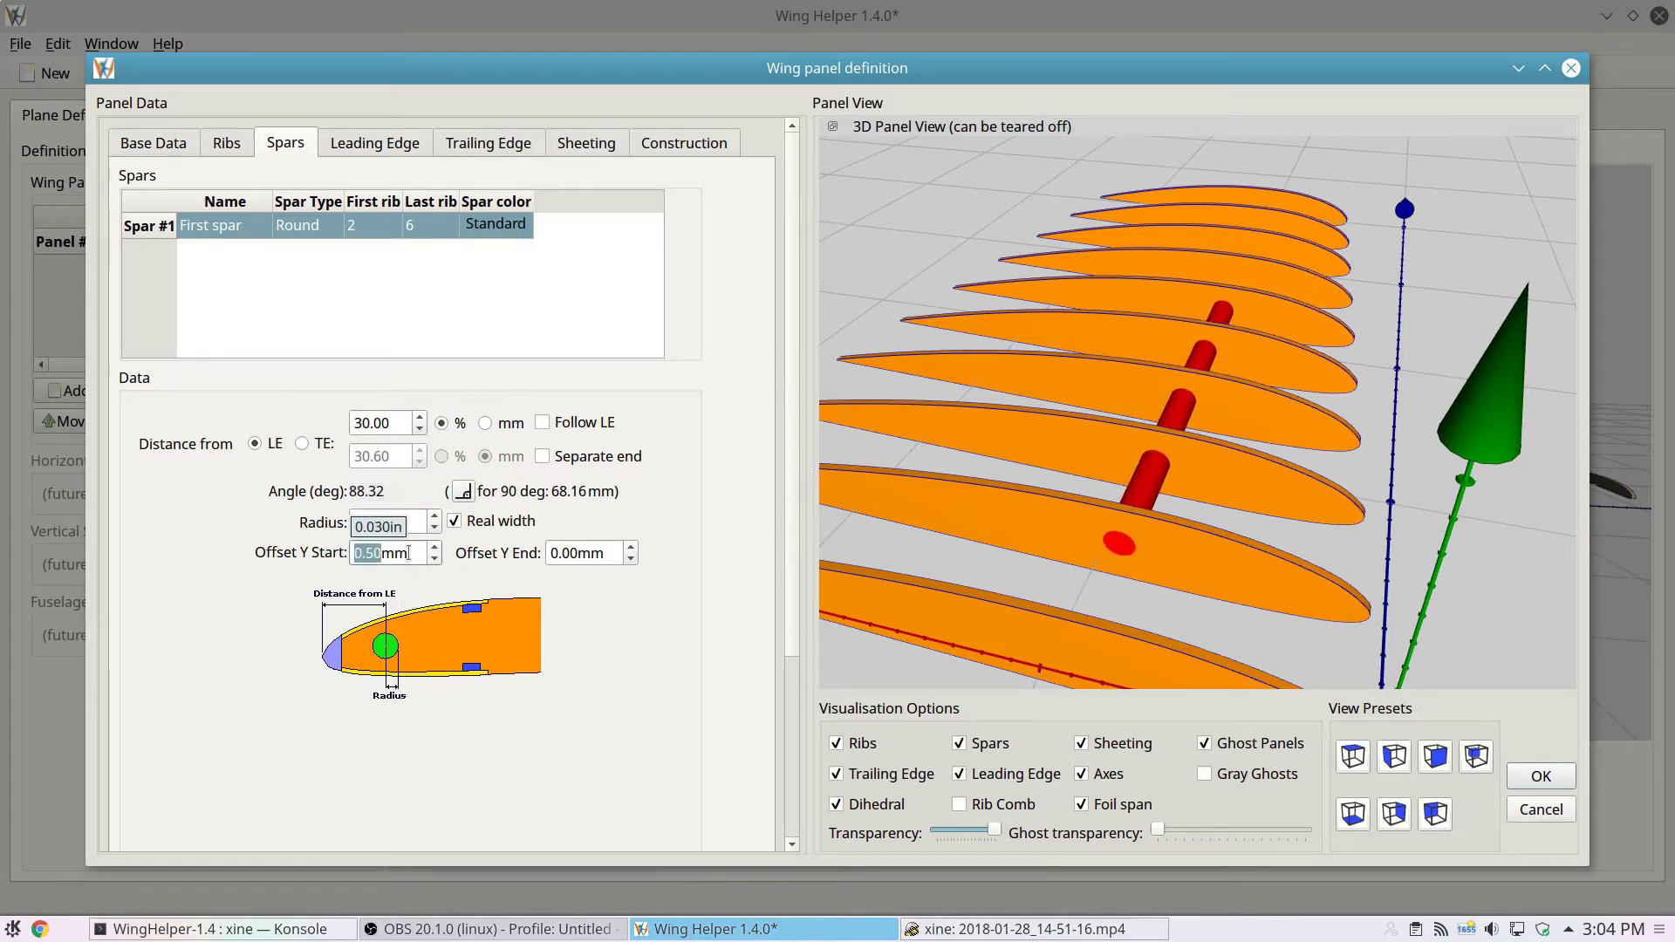
pyautogui.scroll(3, 409, 553)
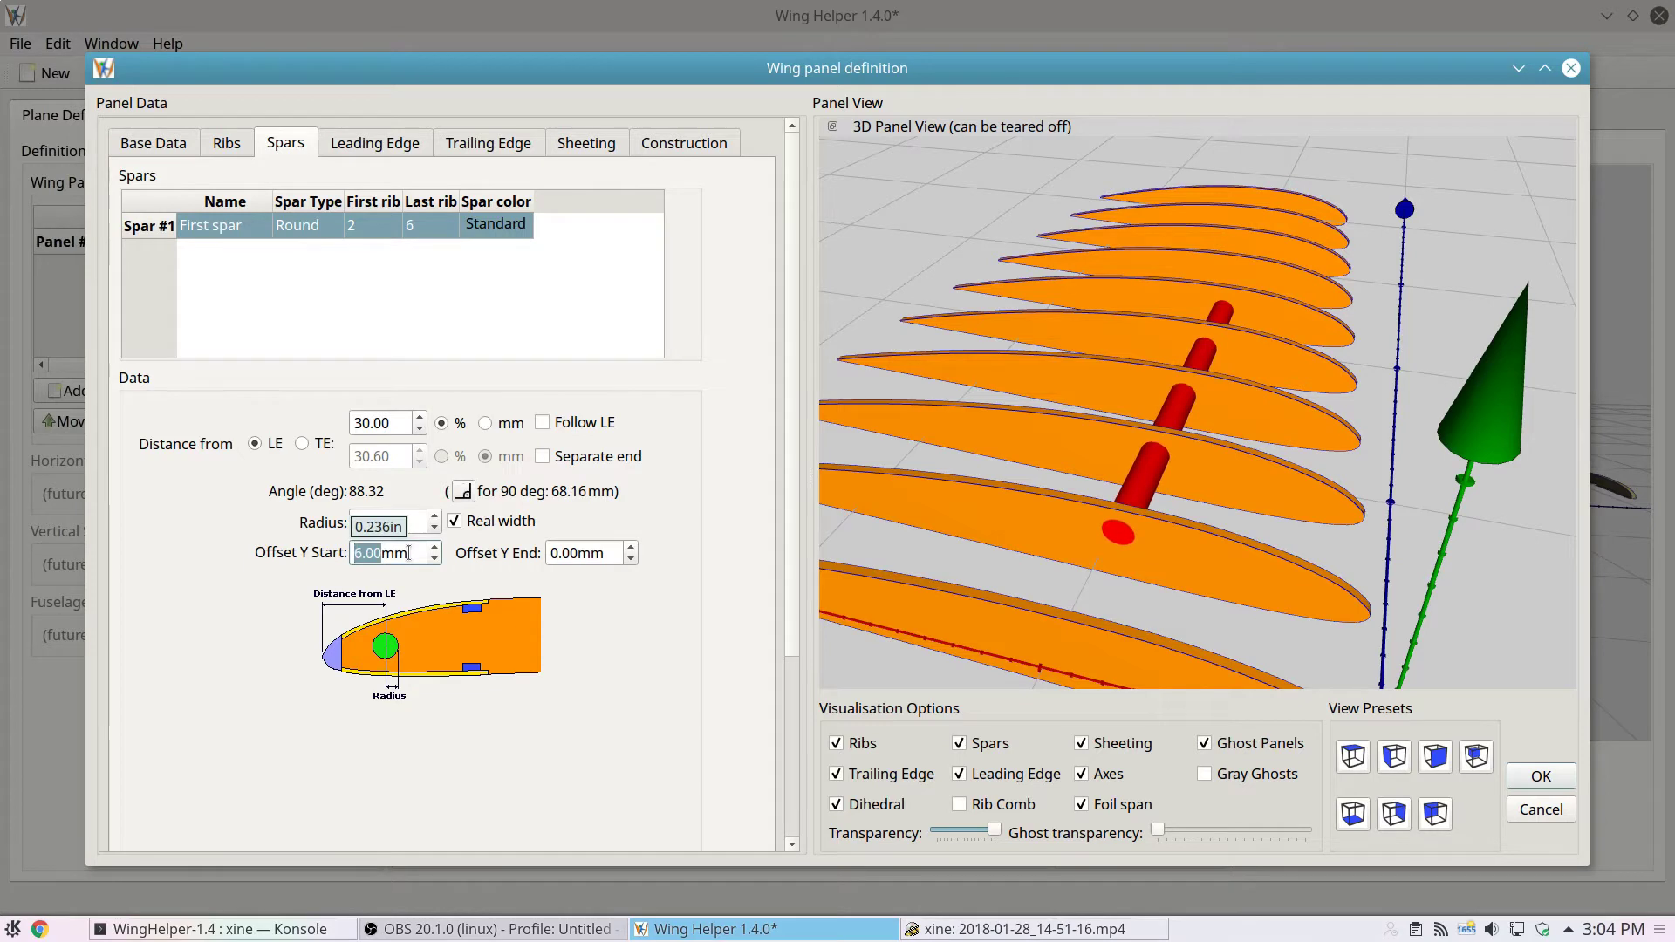
pyautogui.scroll(-11, 610, 555)
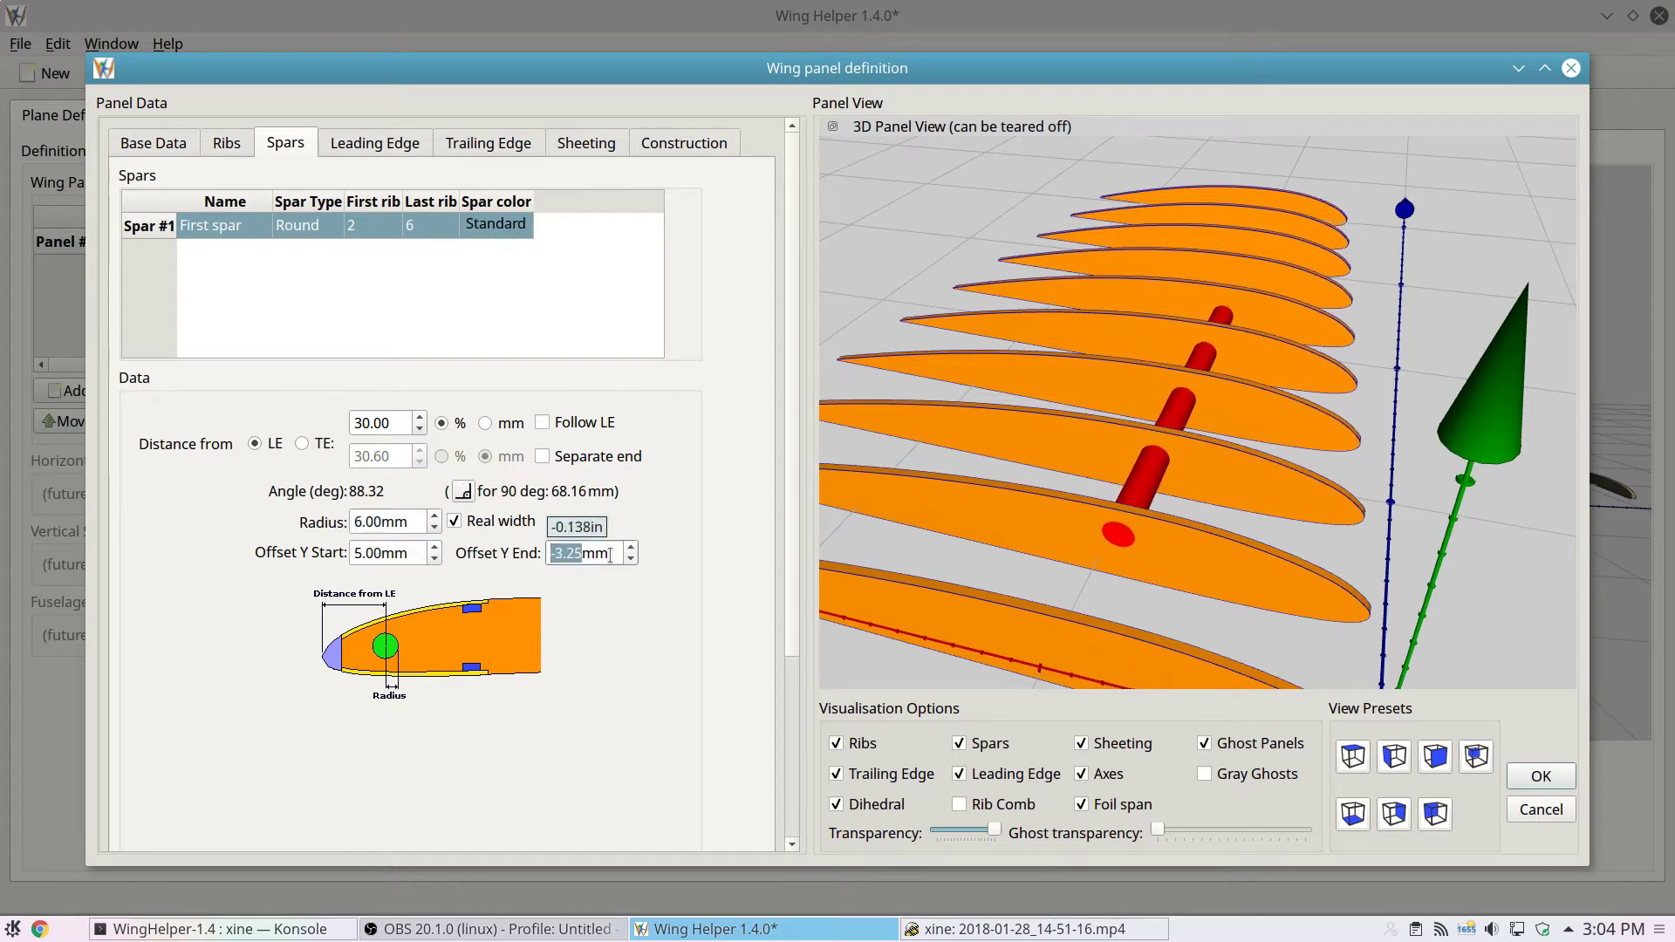
pyautogui.scroll(3, 610, 555)
# - Show the panel in front view and set the round spar's Y offset to 2.75 mm at the start and 4.50 mm at the end
pyautogui.click(1436, 758)
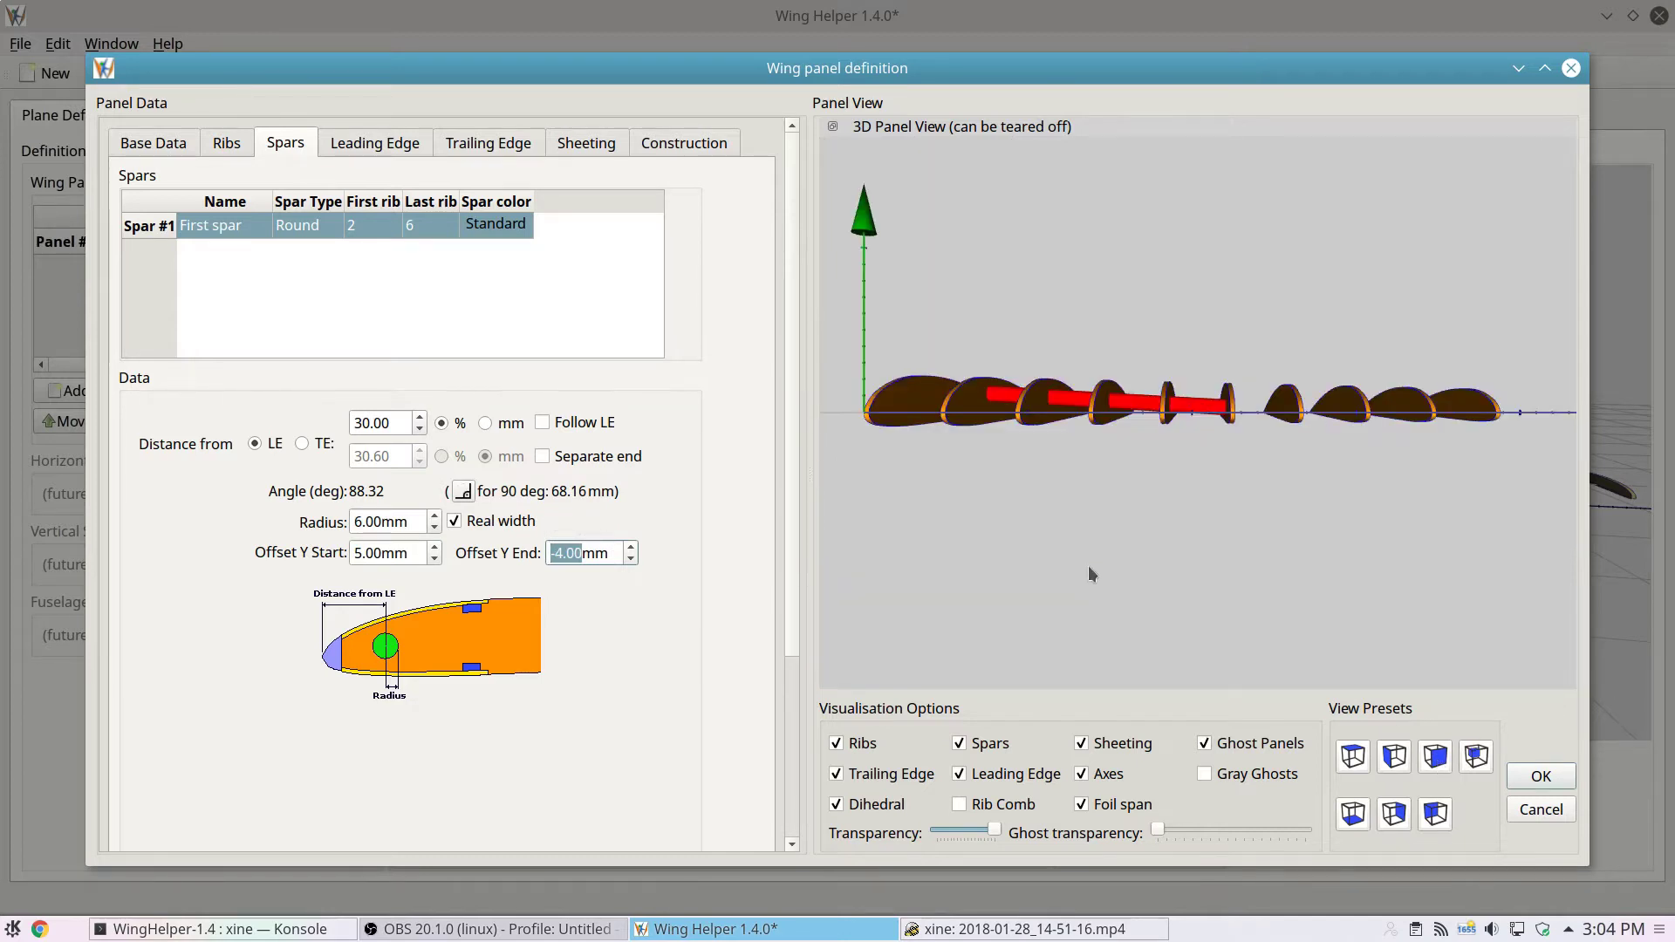
pyautogui.scroll(5, 1087, 566)
pyautogui.scroll(-14, 388, 553)
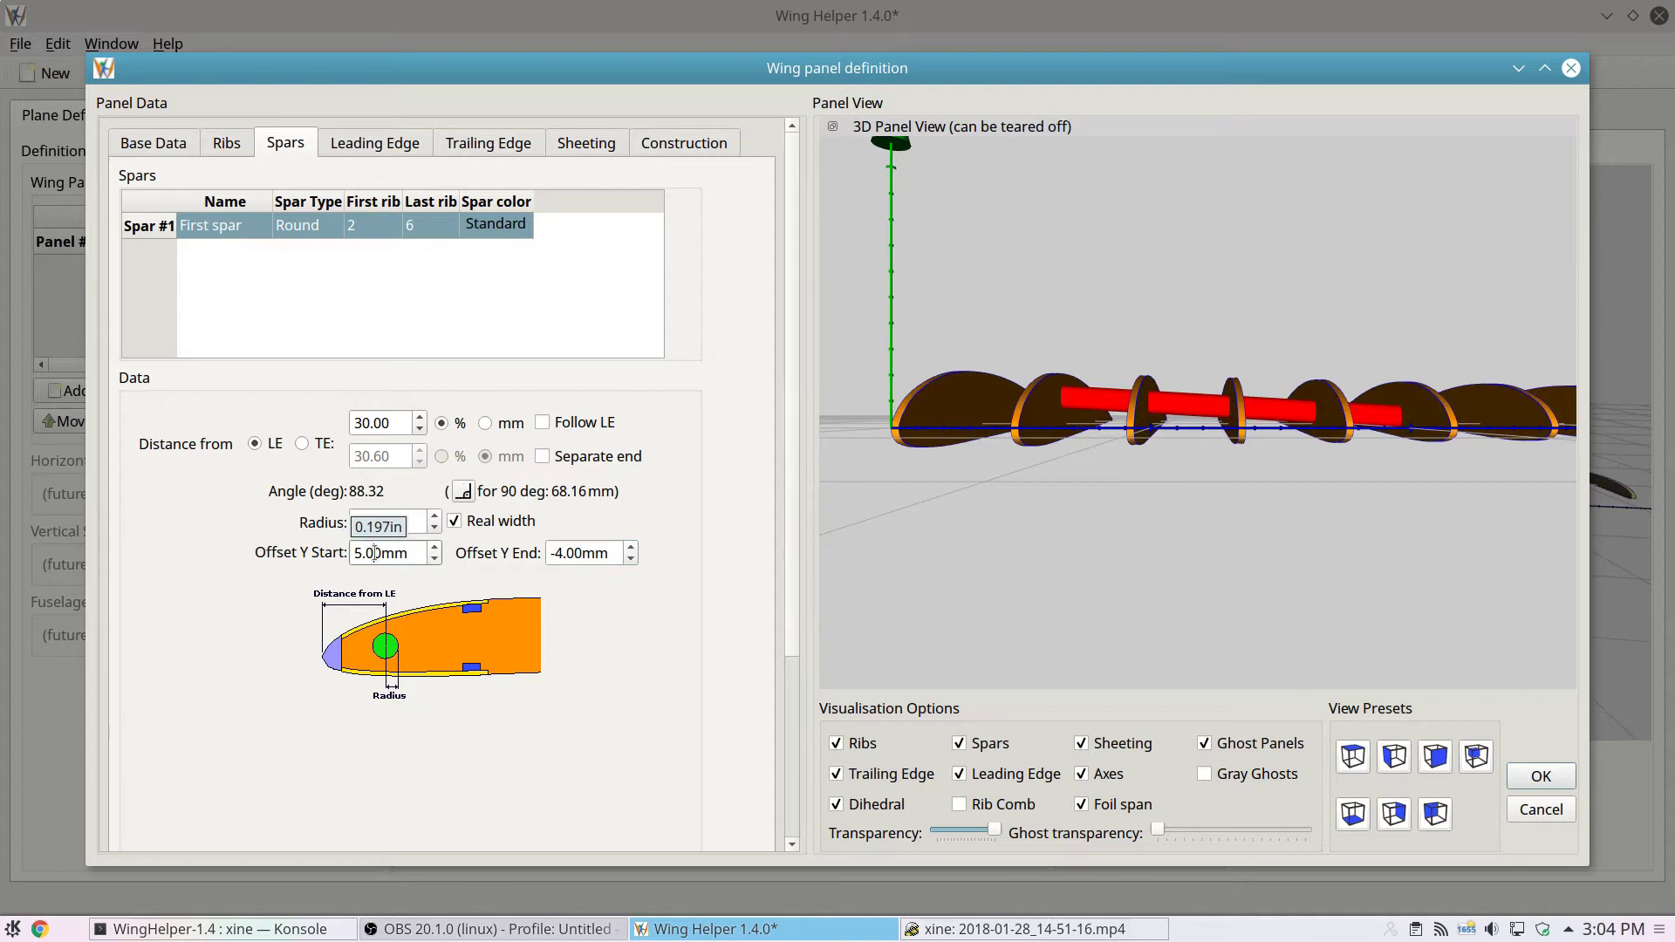
pyautogui.scroll(20, 608, 553)
pyautogui.scroll(7, 608, 553)
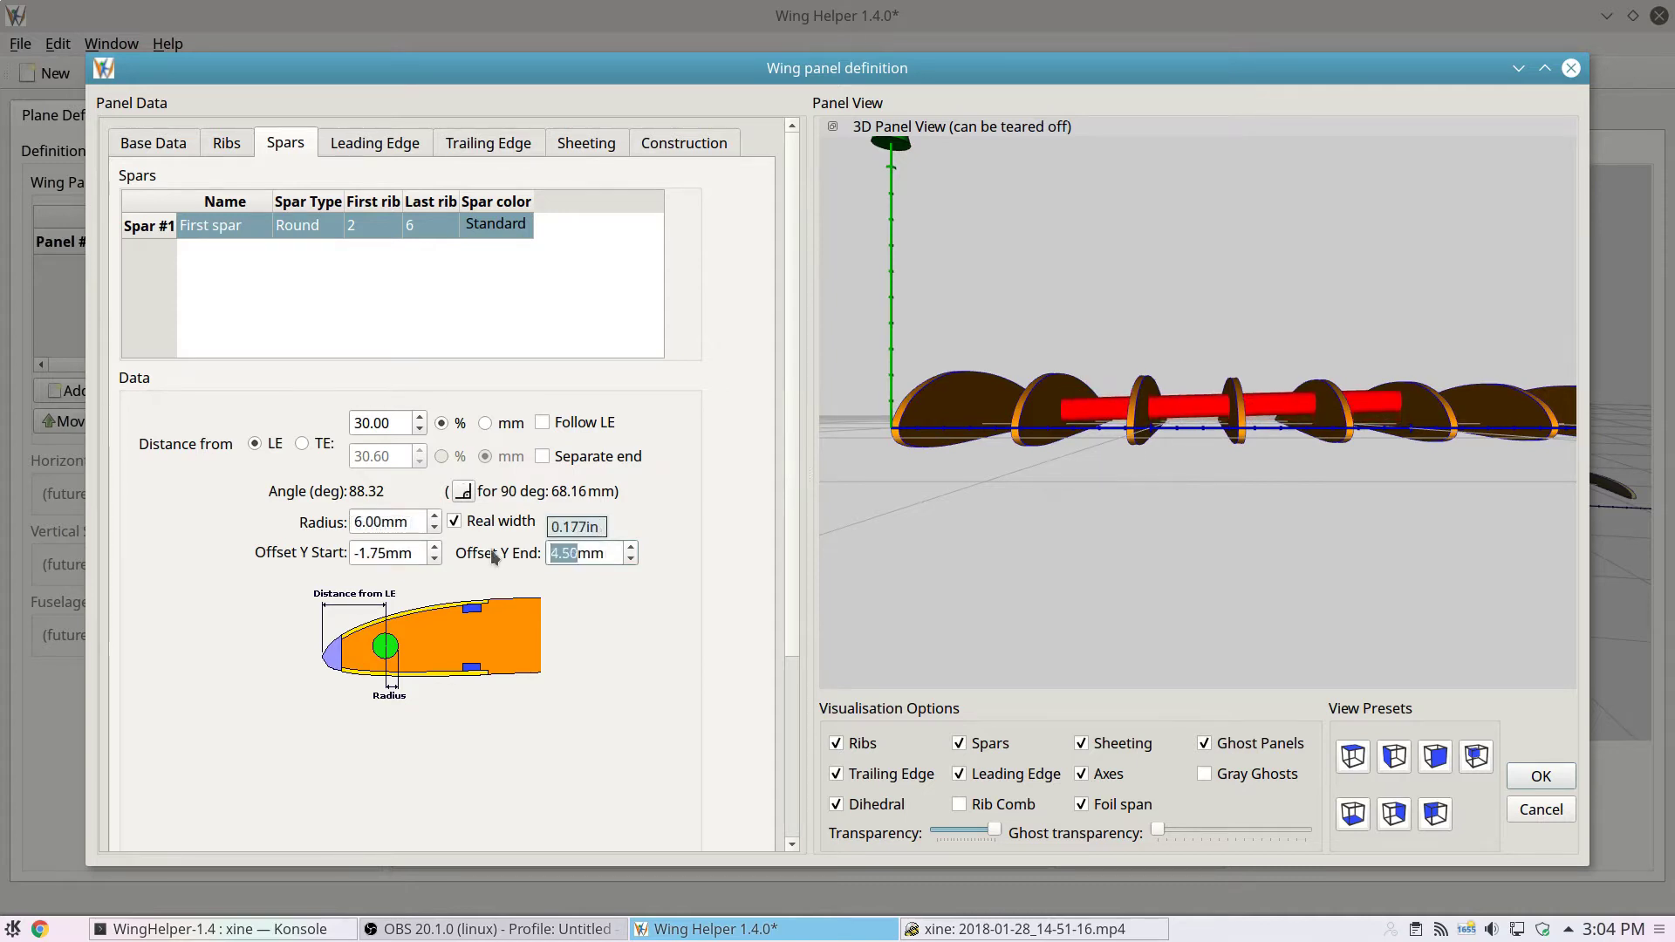
pyautogui.scroll(11, 409, 549)
pyautogui.scroll(7, 410, 549)
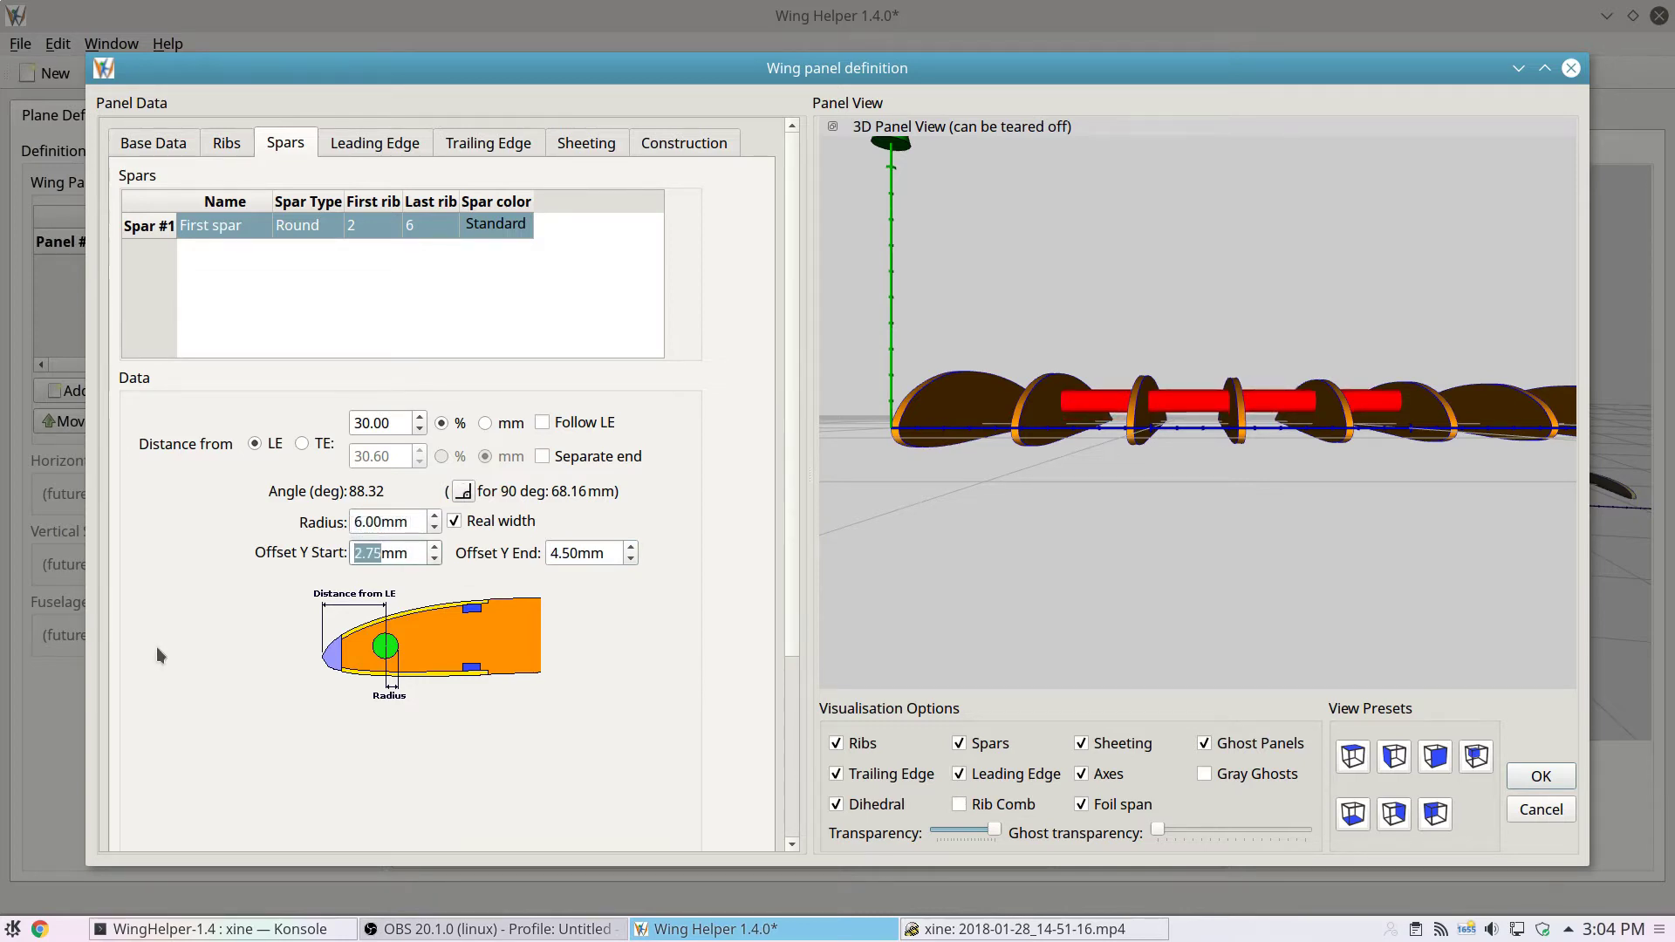
# - Add a second spar behind the first one and set its type to Rectangle
pyautogui.click(1476, 757)
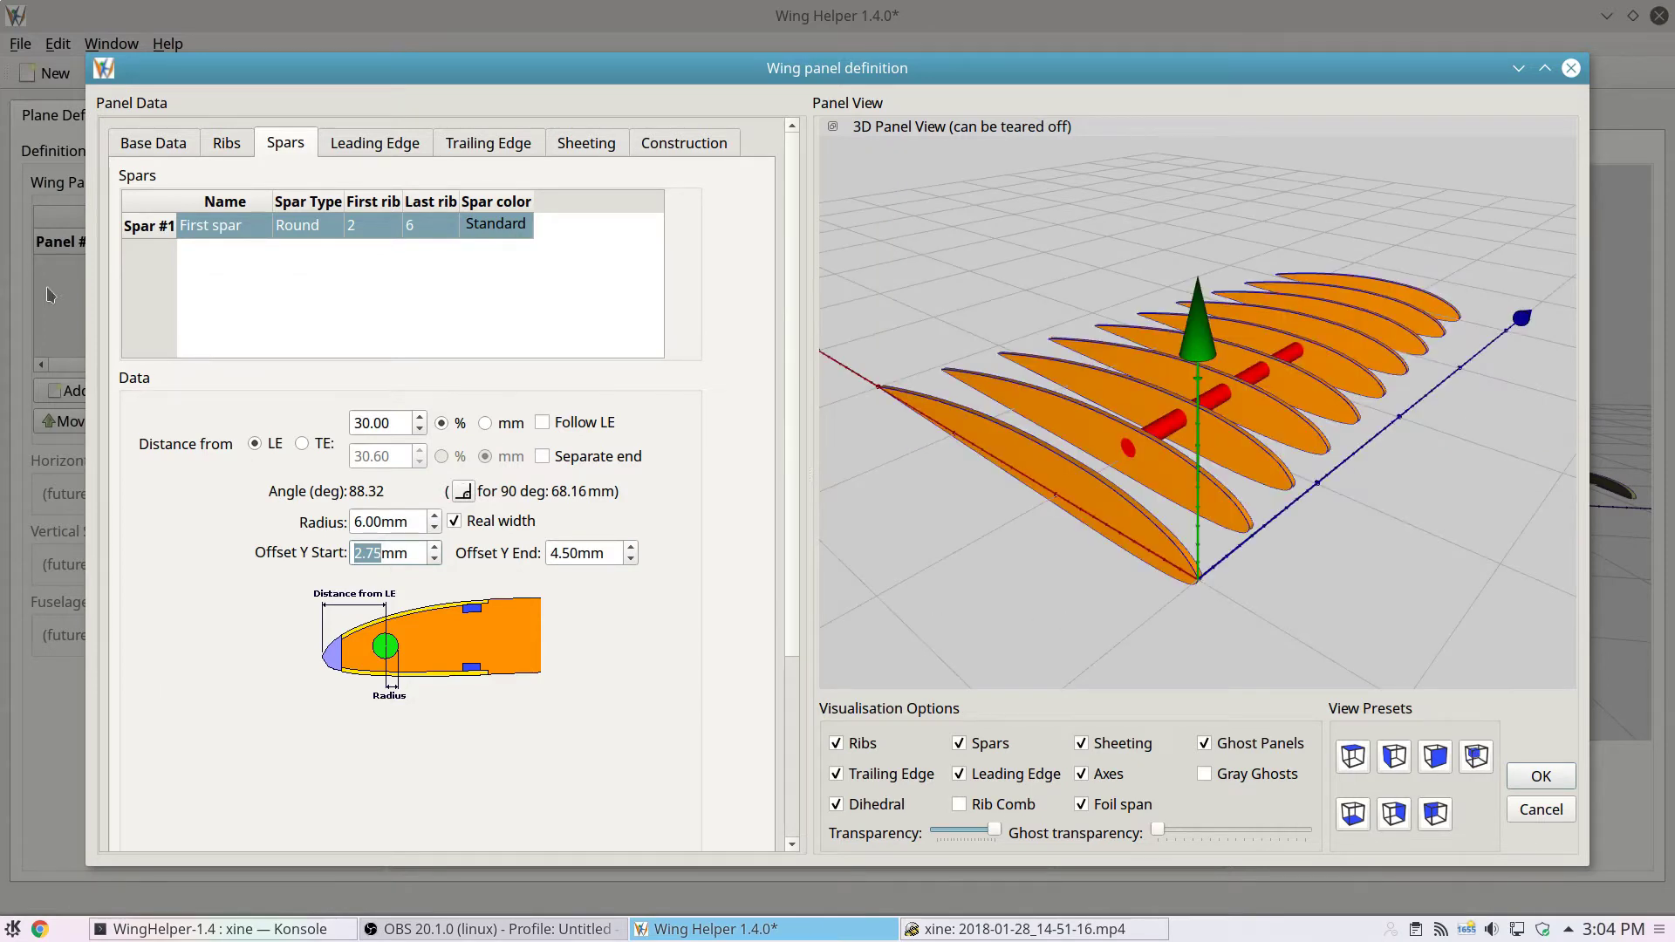
pyautogui.rightClick(221, 232)
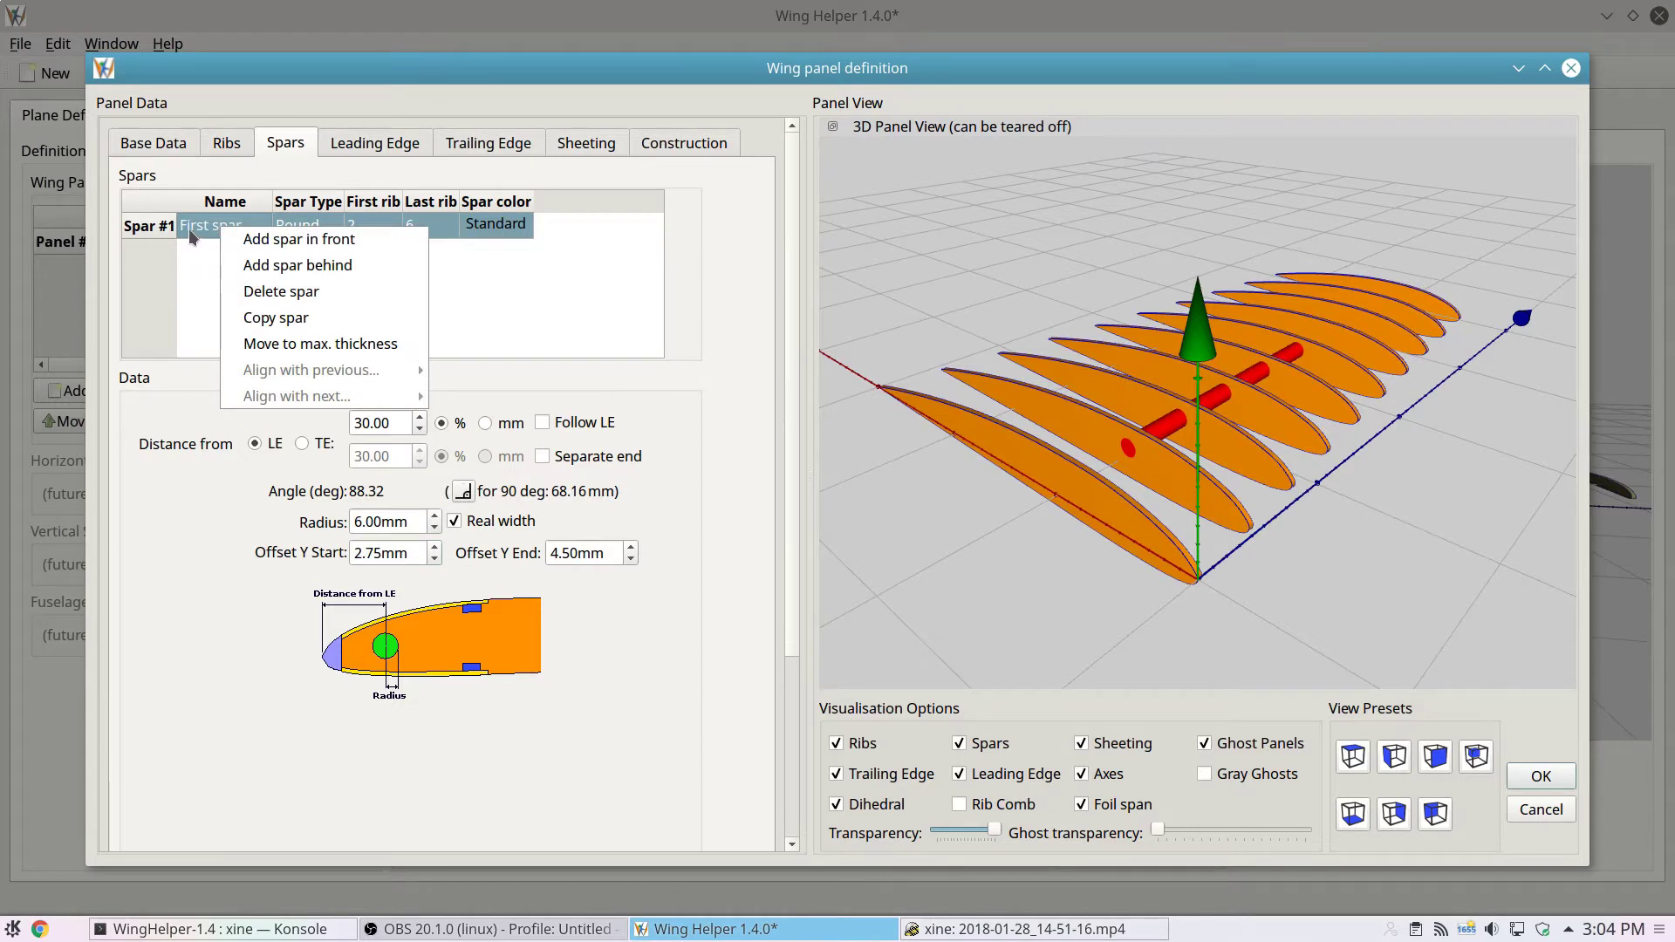
pyautogui.click(384, 267)
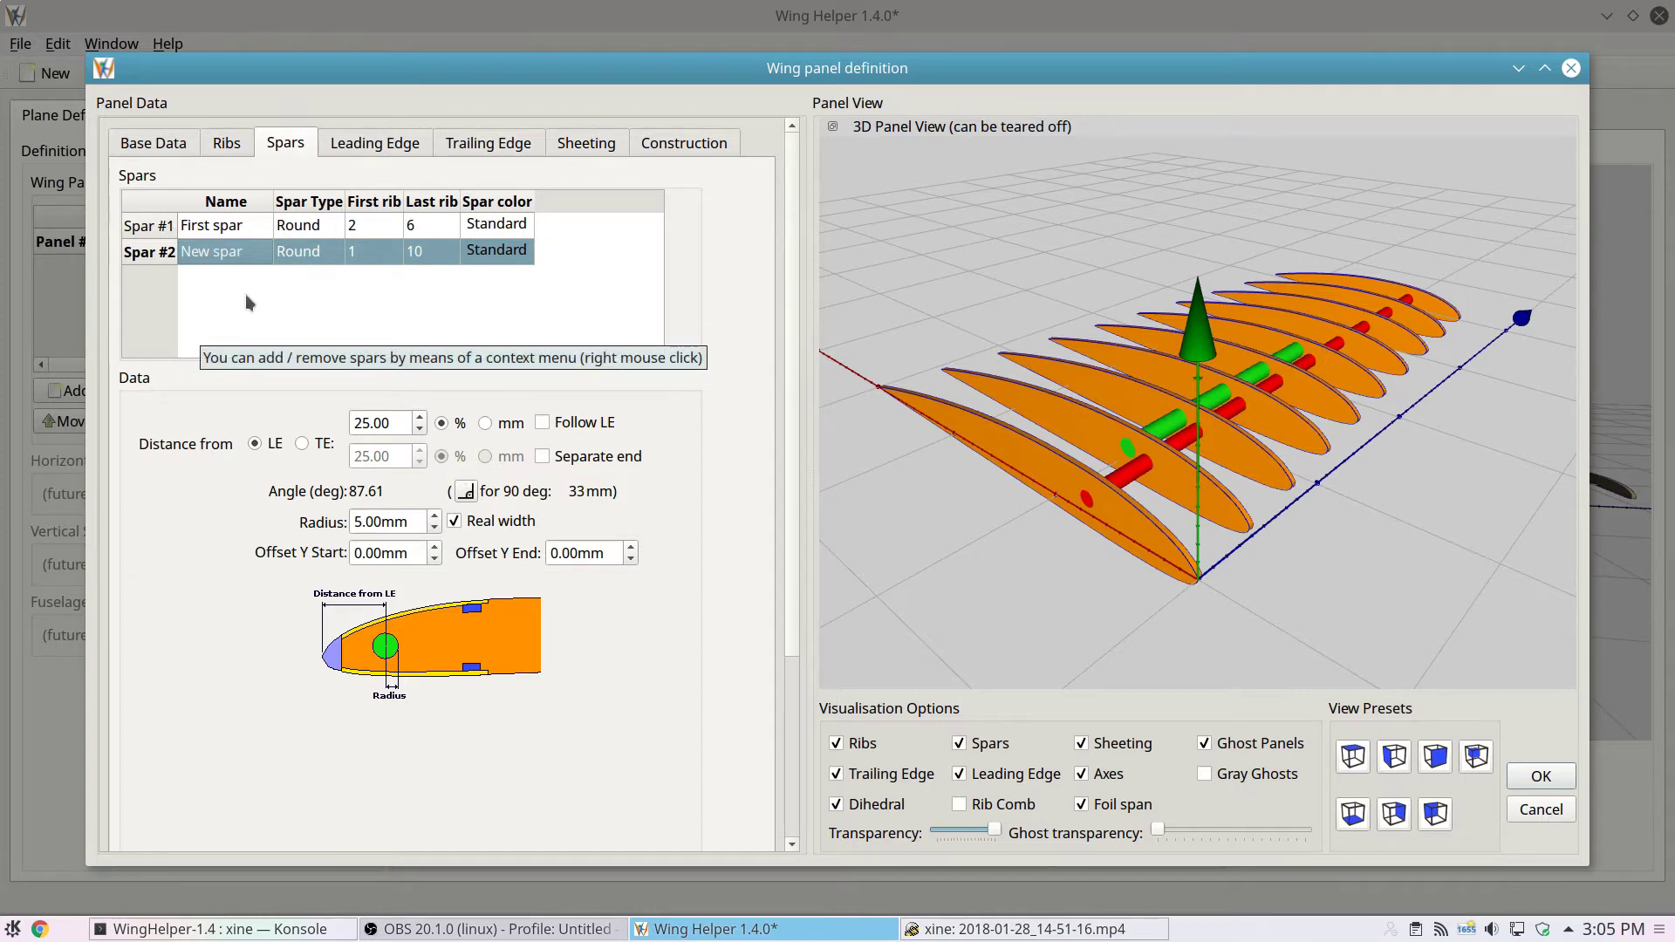
pyautogui.doubleClick(326, 254)
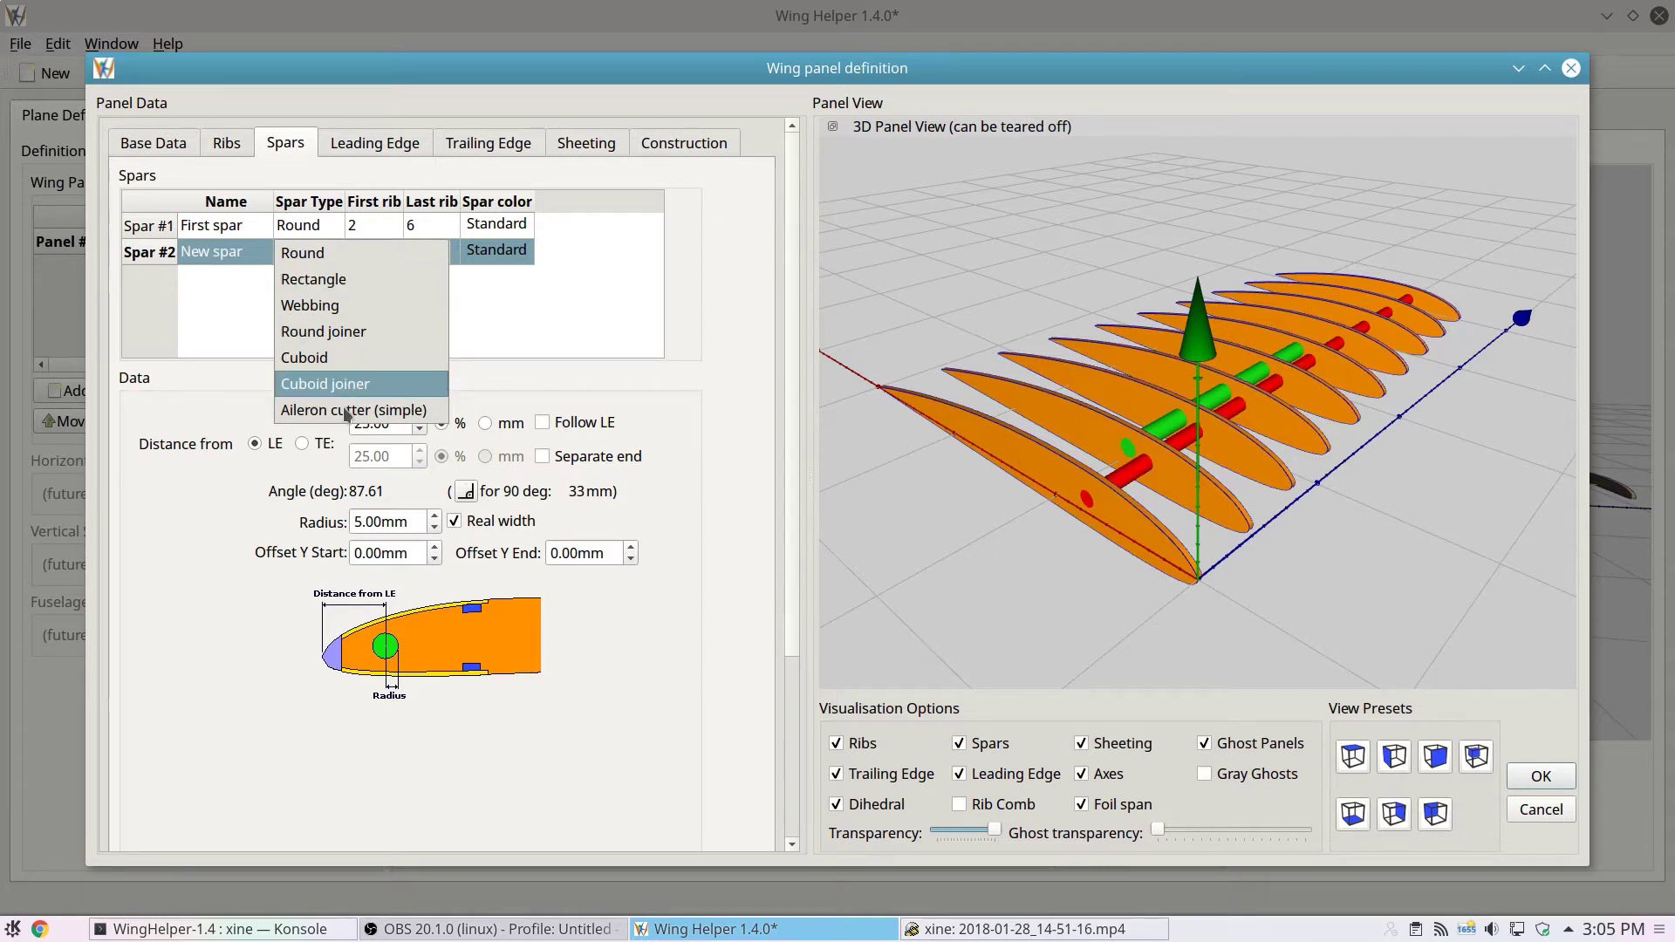
pyautogui.click(322, 288)
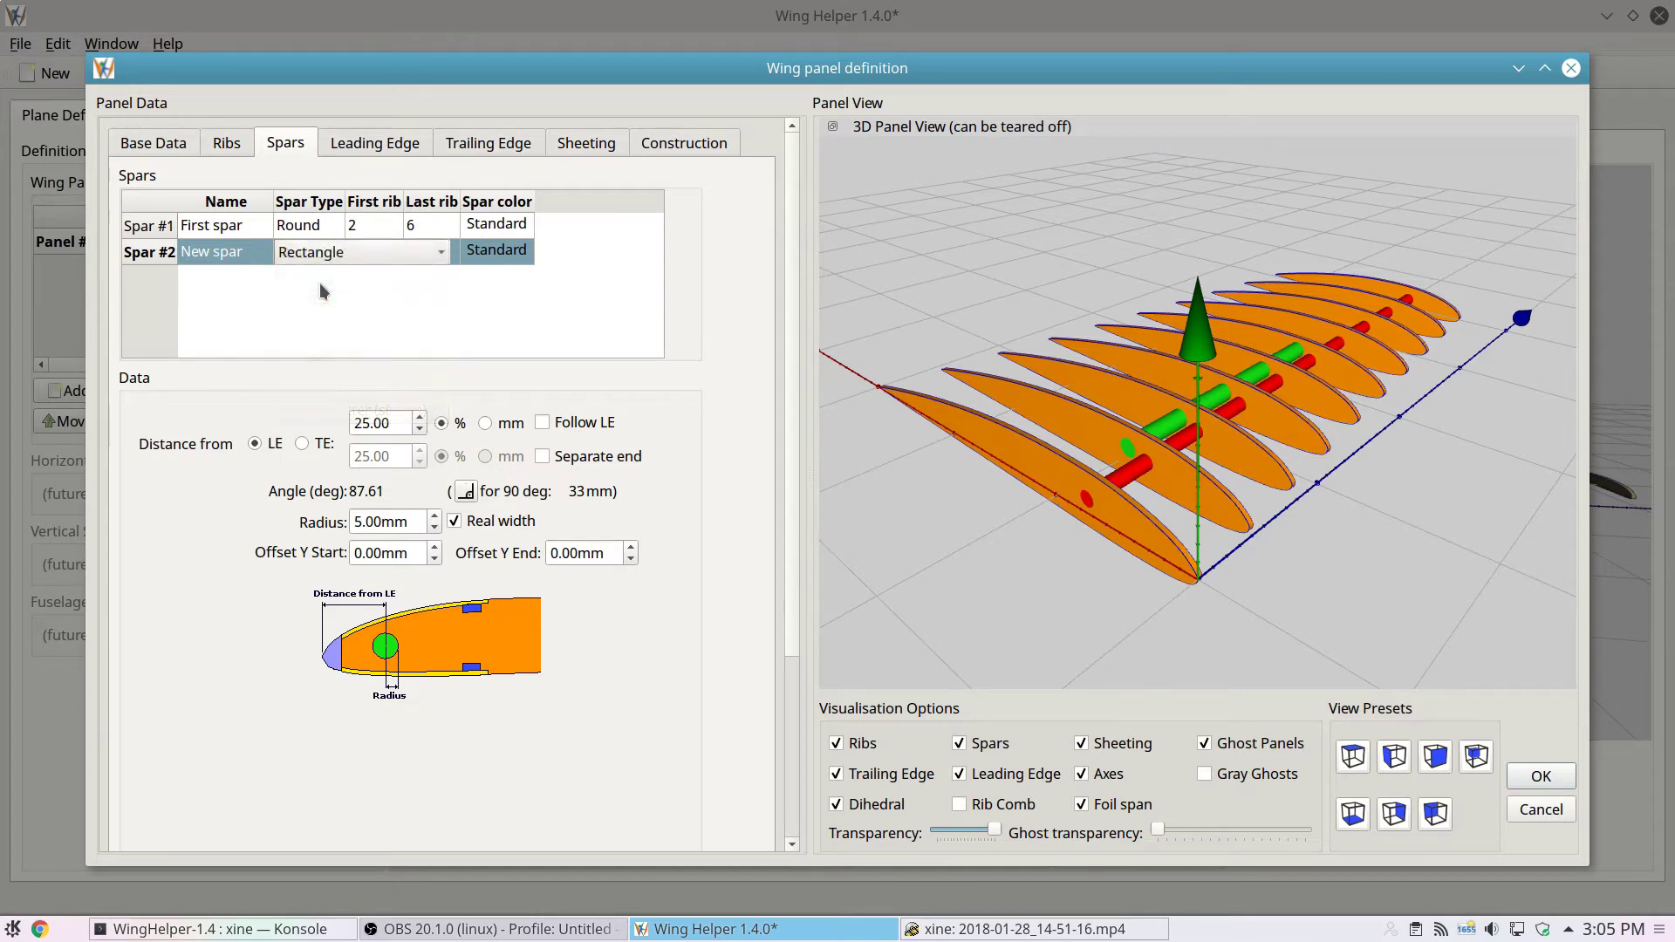
# - Set the rectangular spar's start width to 10 mm, and try a separate end width of 7.5 mm before disabling it again
pyautogui.moveTo(1177, 463); pyautogui.dragTo(1289, 434)
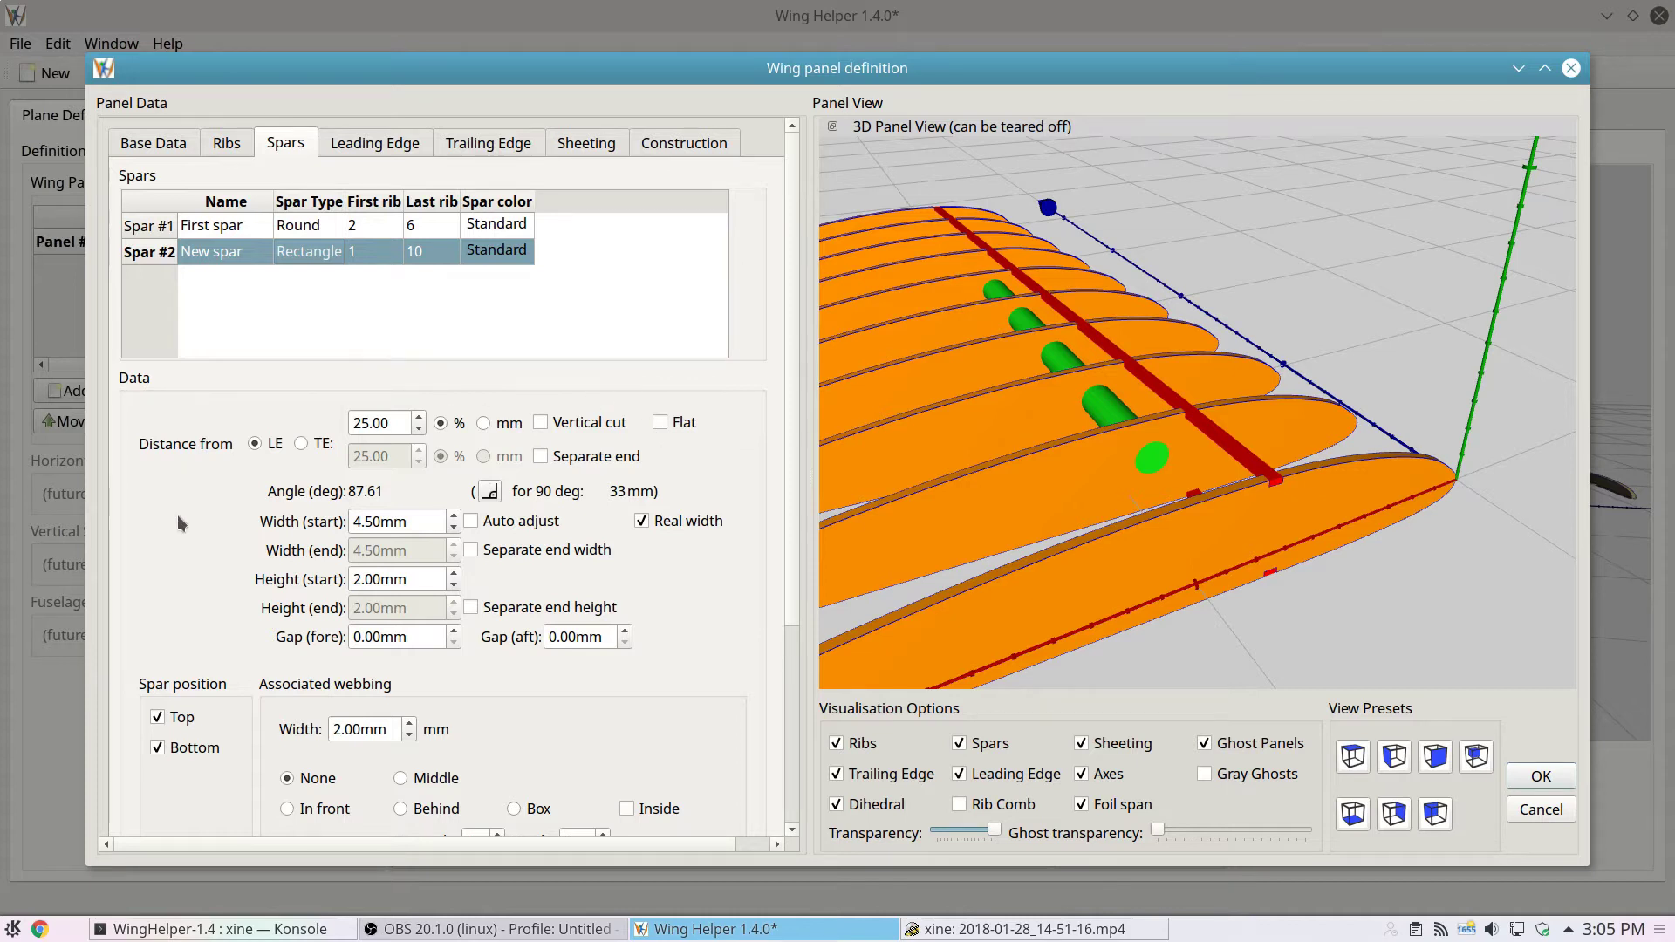
pyautogui.click(424, 520)
pyautogui.scroll(7, 424, 520)
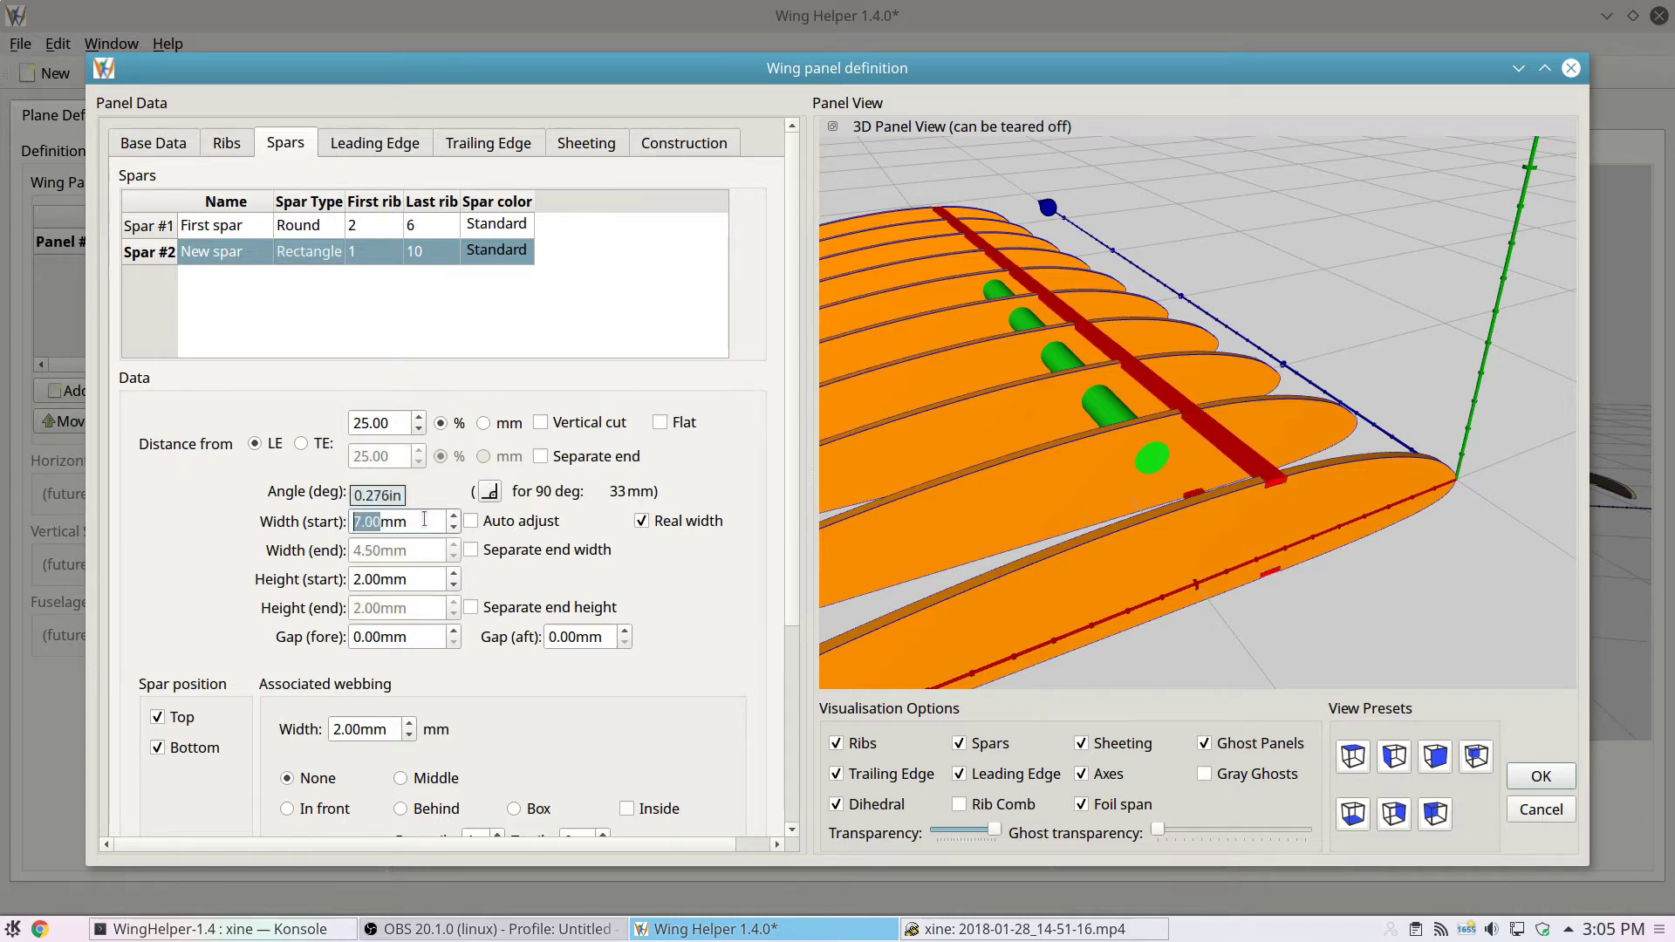
pyautogui.scroll(-3, 424, 520)
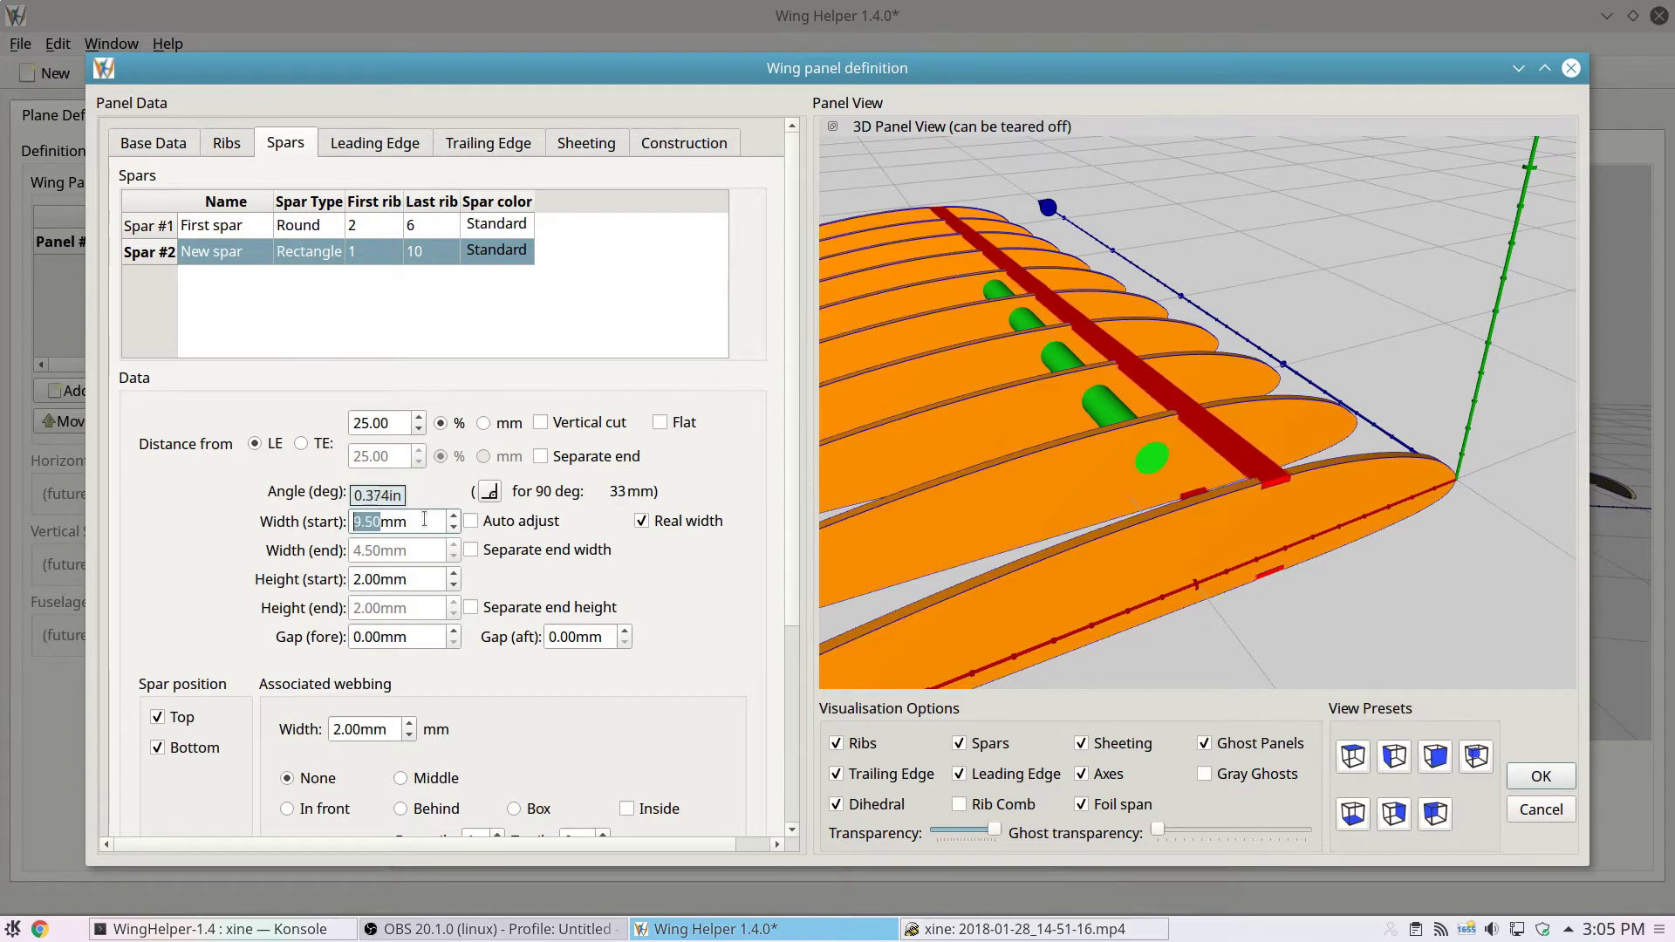
pyautogui.scroll(4, 416, 552)
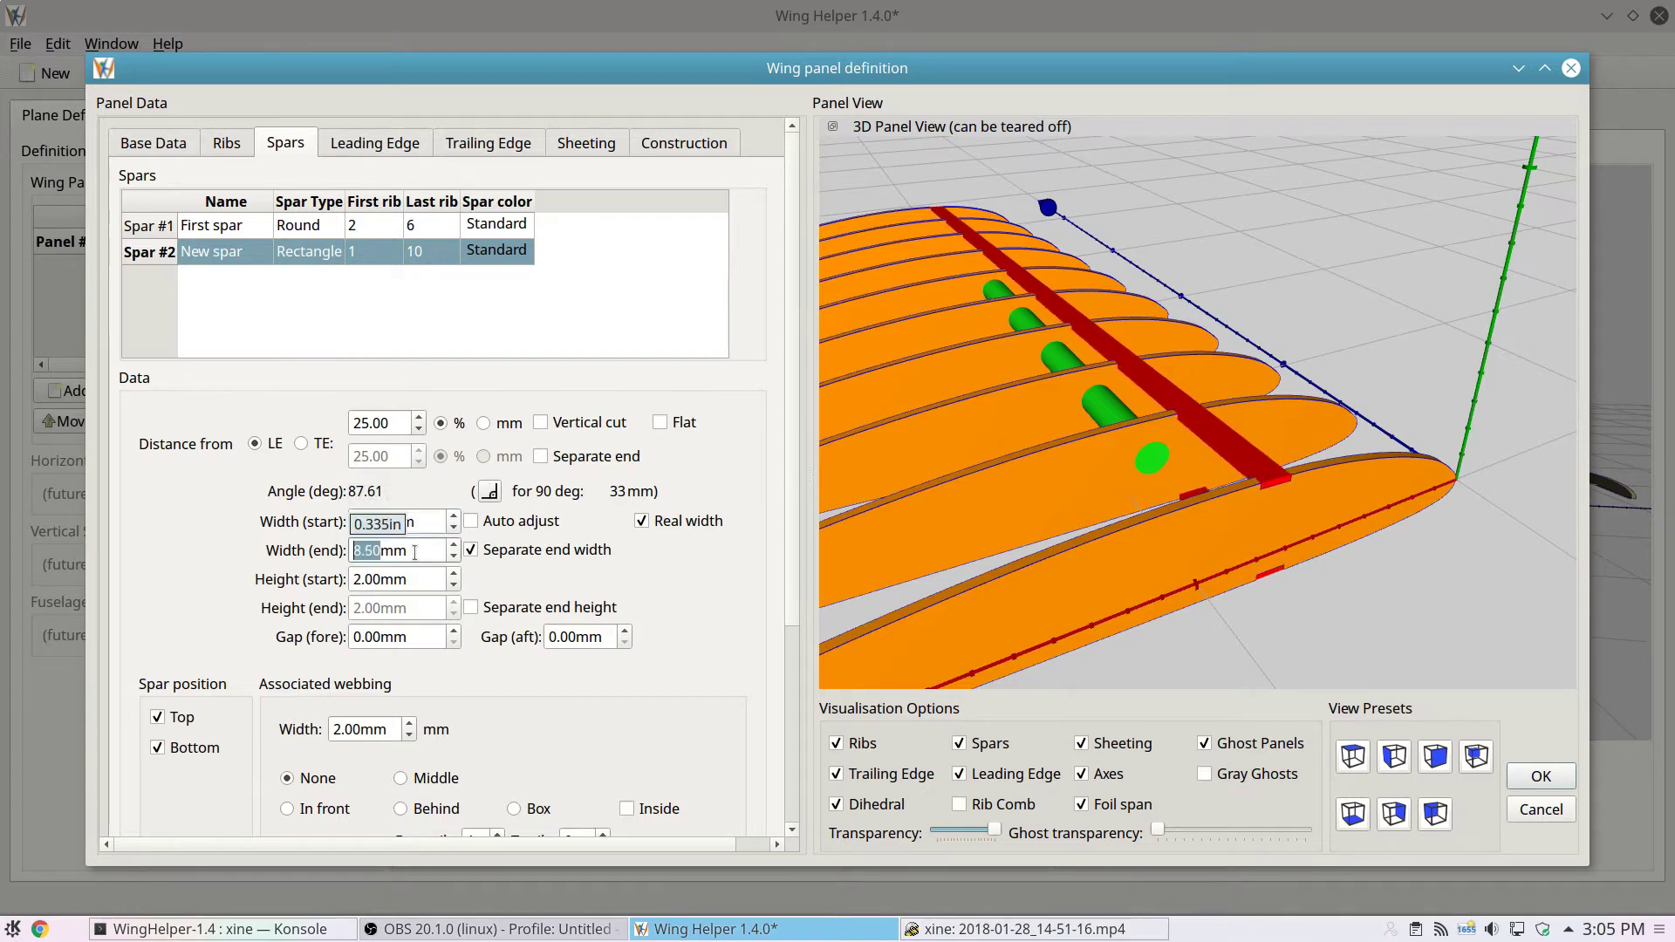
pyautogui.scroll(-1, 415, 552)
pyautogui.click(496, 550)
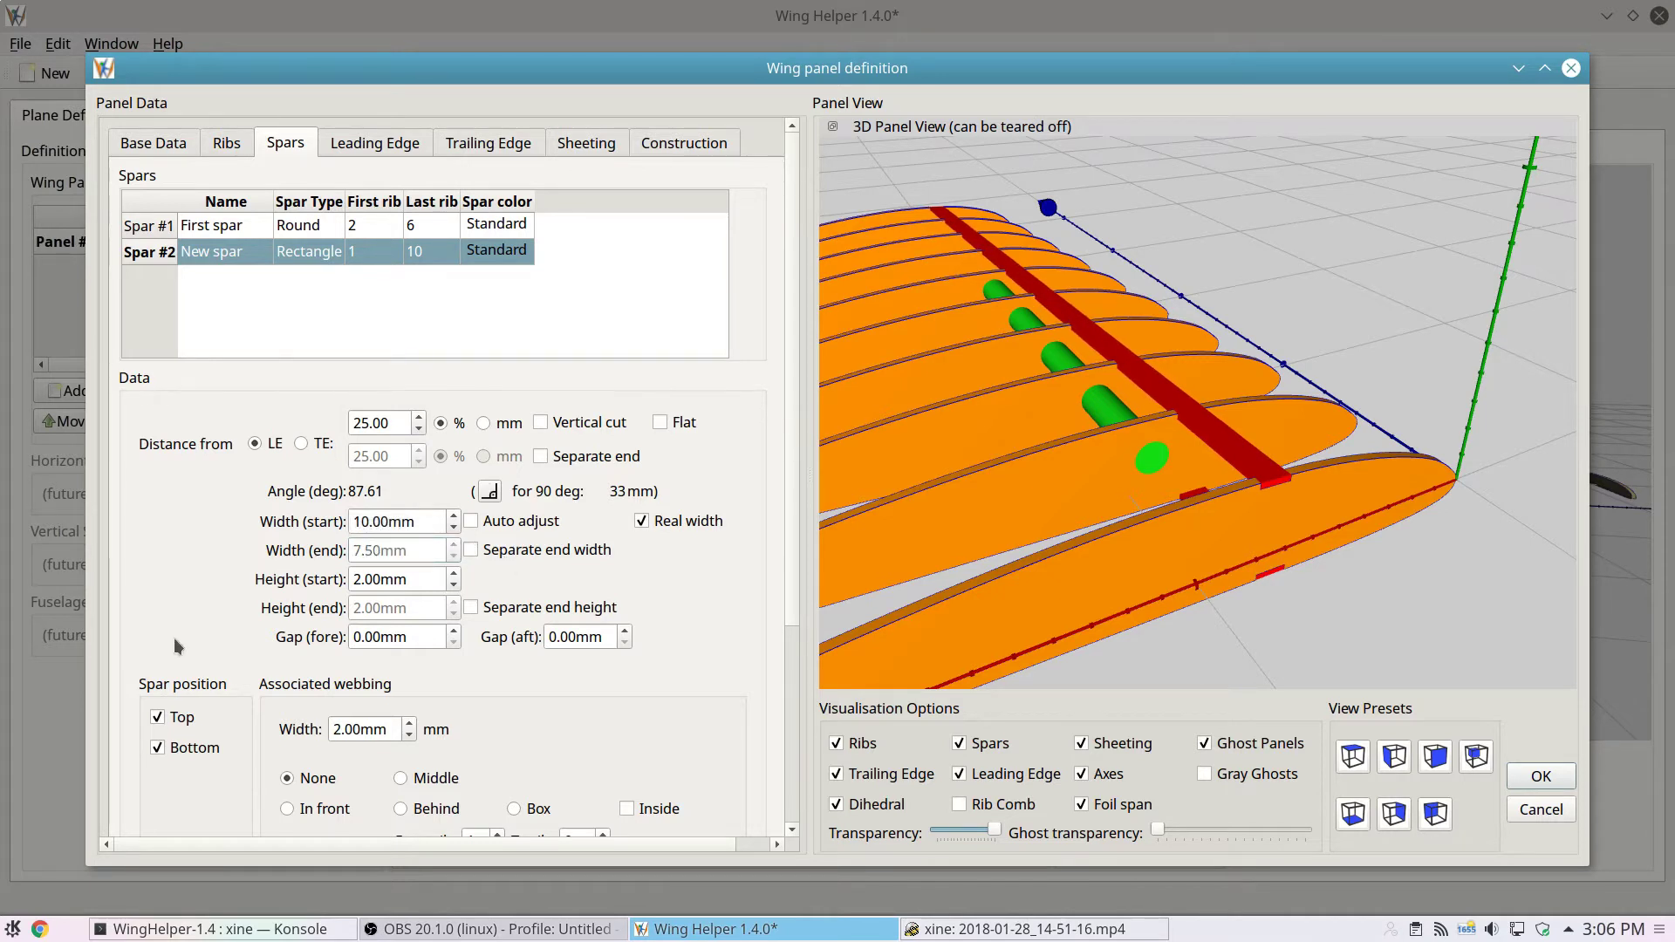
# - Set the rectangular spar's start height to 5 mm
pyautogui.click(420, 576)
pyautogui.scroll(6, 420, 576)
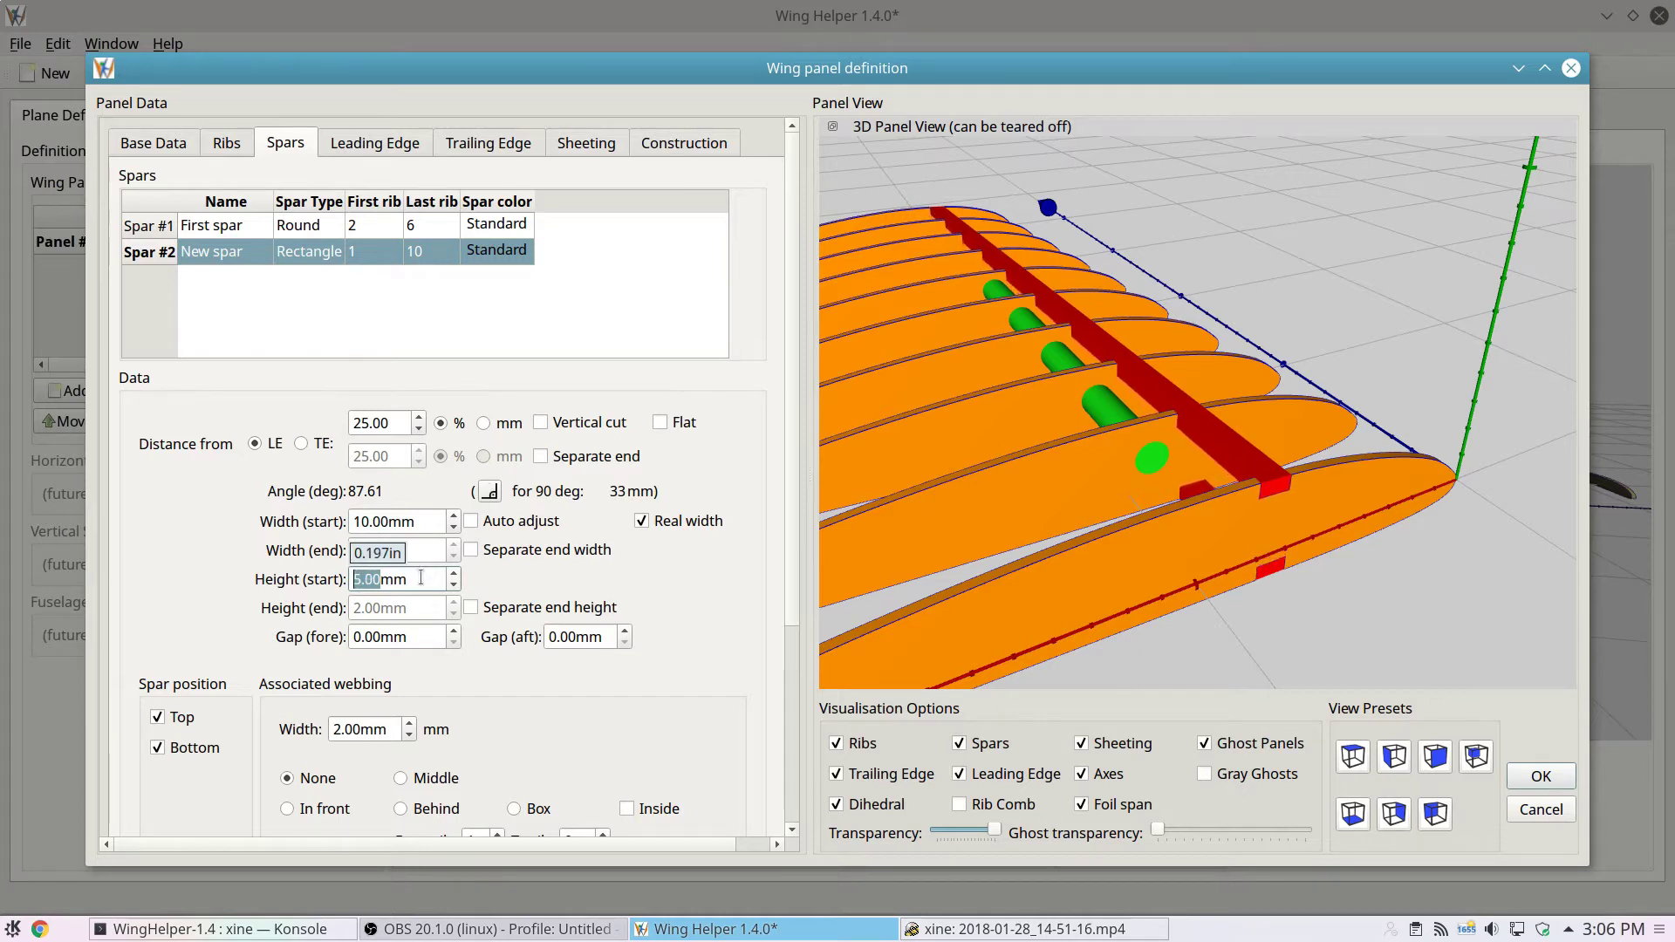
pyautogui.press('Down')
# - Enable a separate end height for the rectangular spar and set it to 2.1 mm
pyautogui.click(495, 611)
pyautogui.scroll(-2, 416, 607)
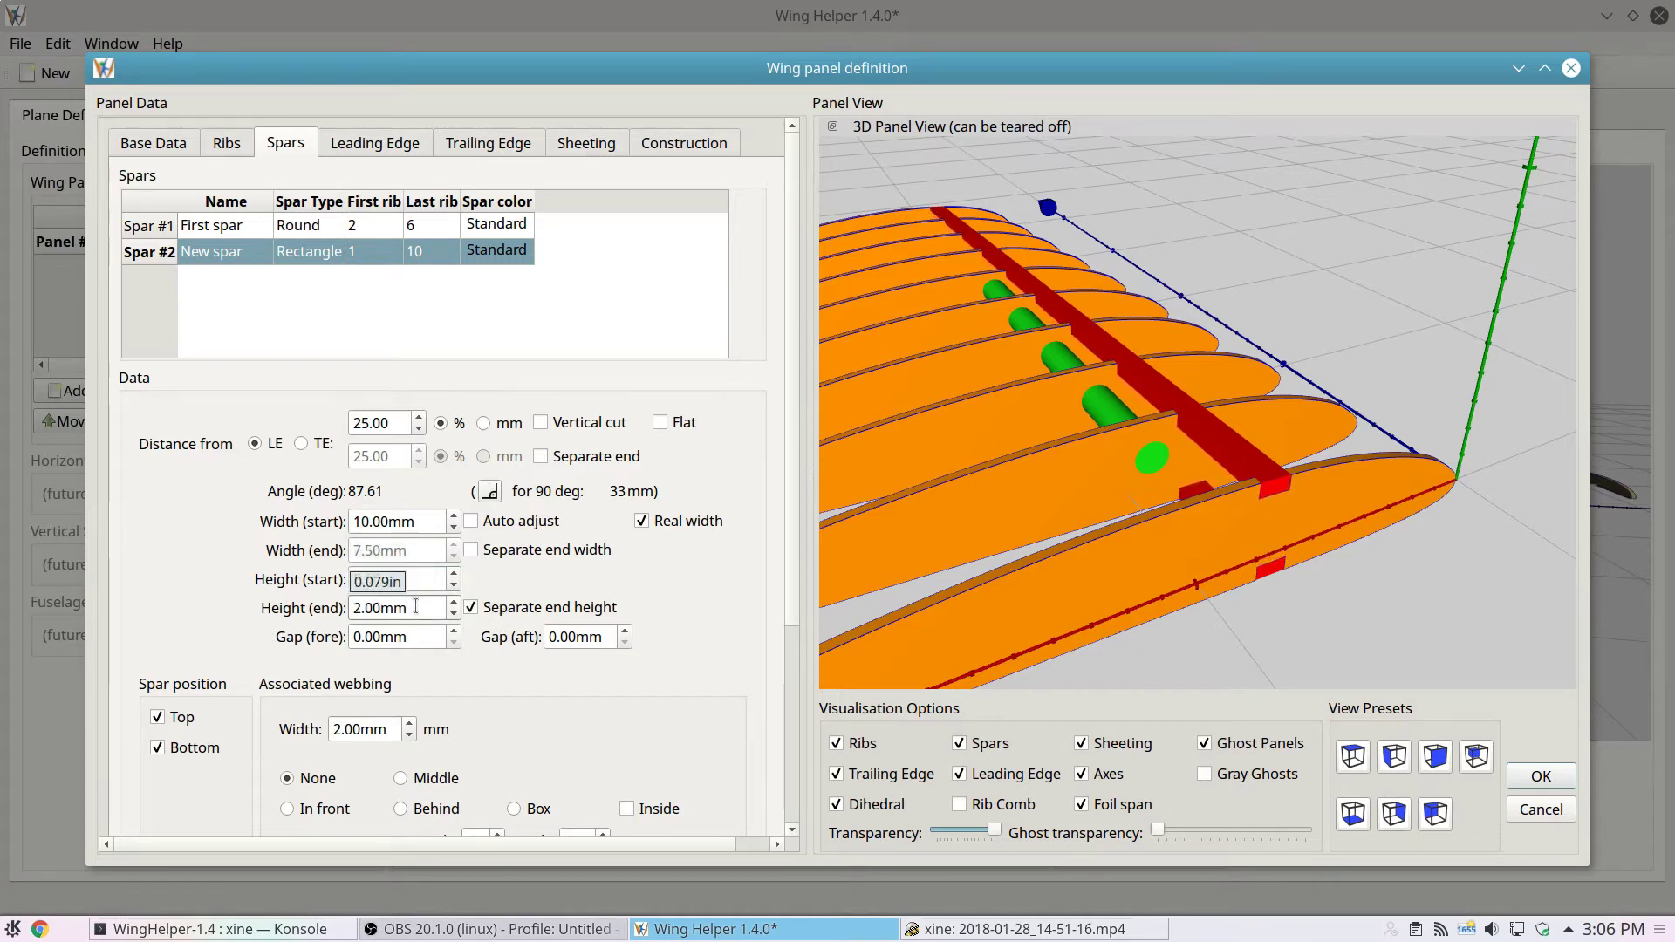
pyautogui.write('6.1')
pyautogui.press('Return')
pyautogui.moveTo(1249, 548); pyautogui.dragTo(1040, 516)
pyautogui.scroll(-4, 424, 611)
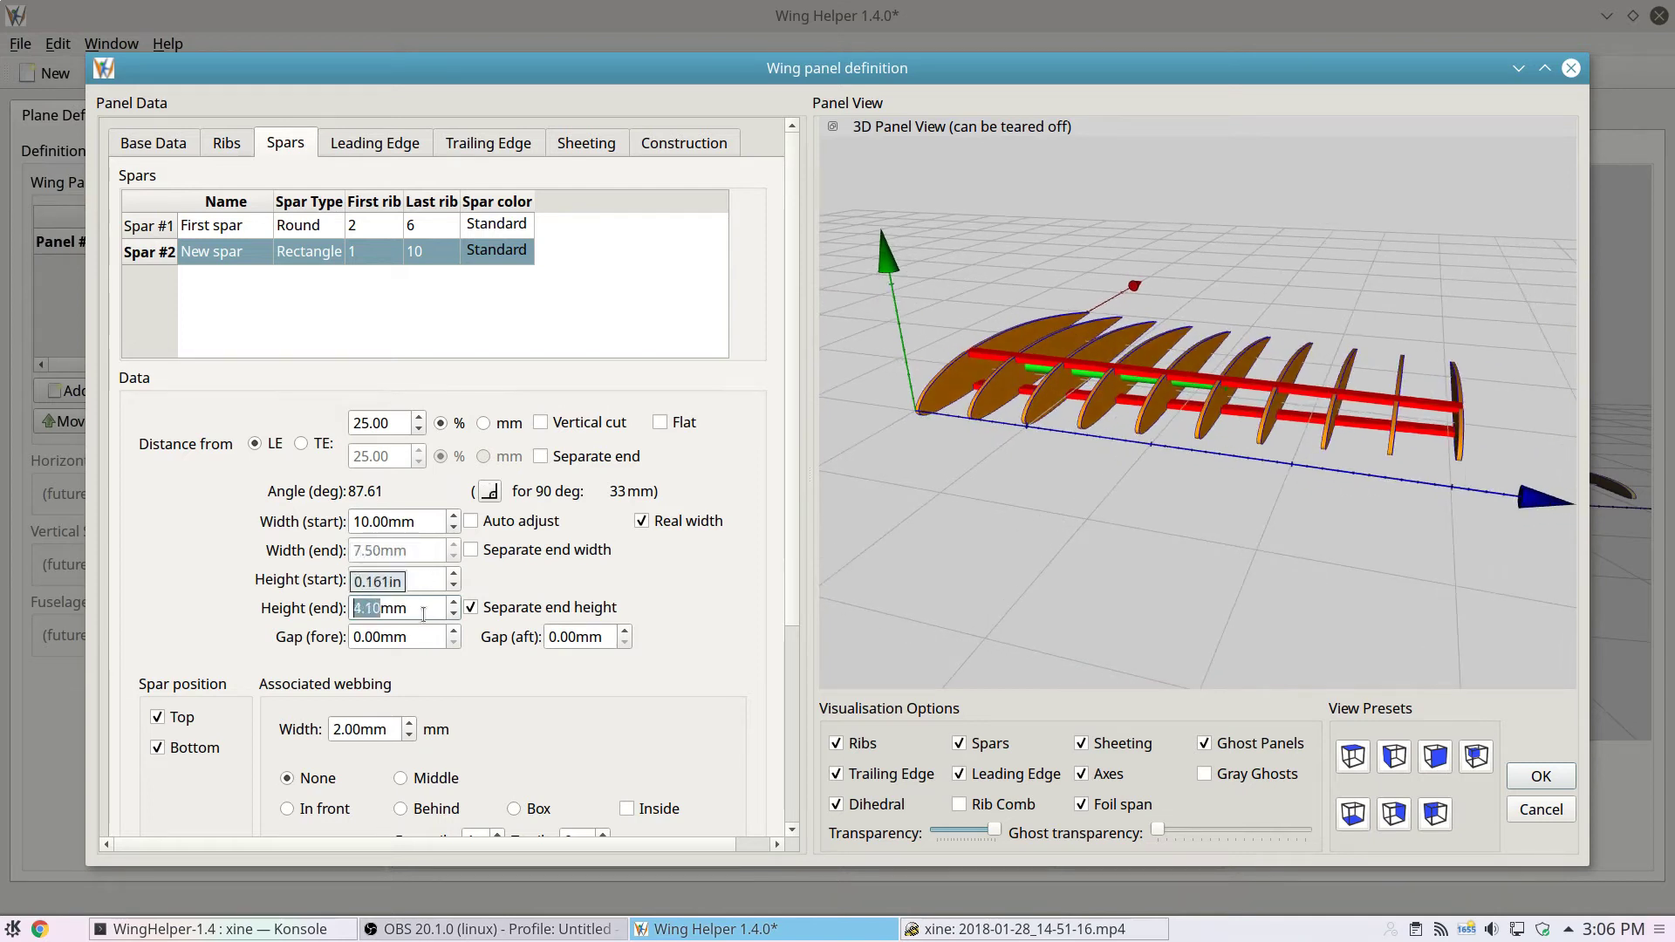
pyautogui.moveTo(1049, 454); pyautogui.dragTo(1129, 426)
pyautogui.scroll(10, 1129, 426)
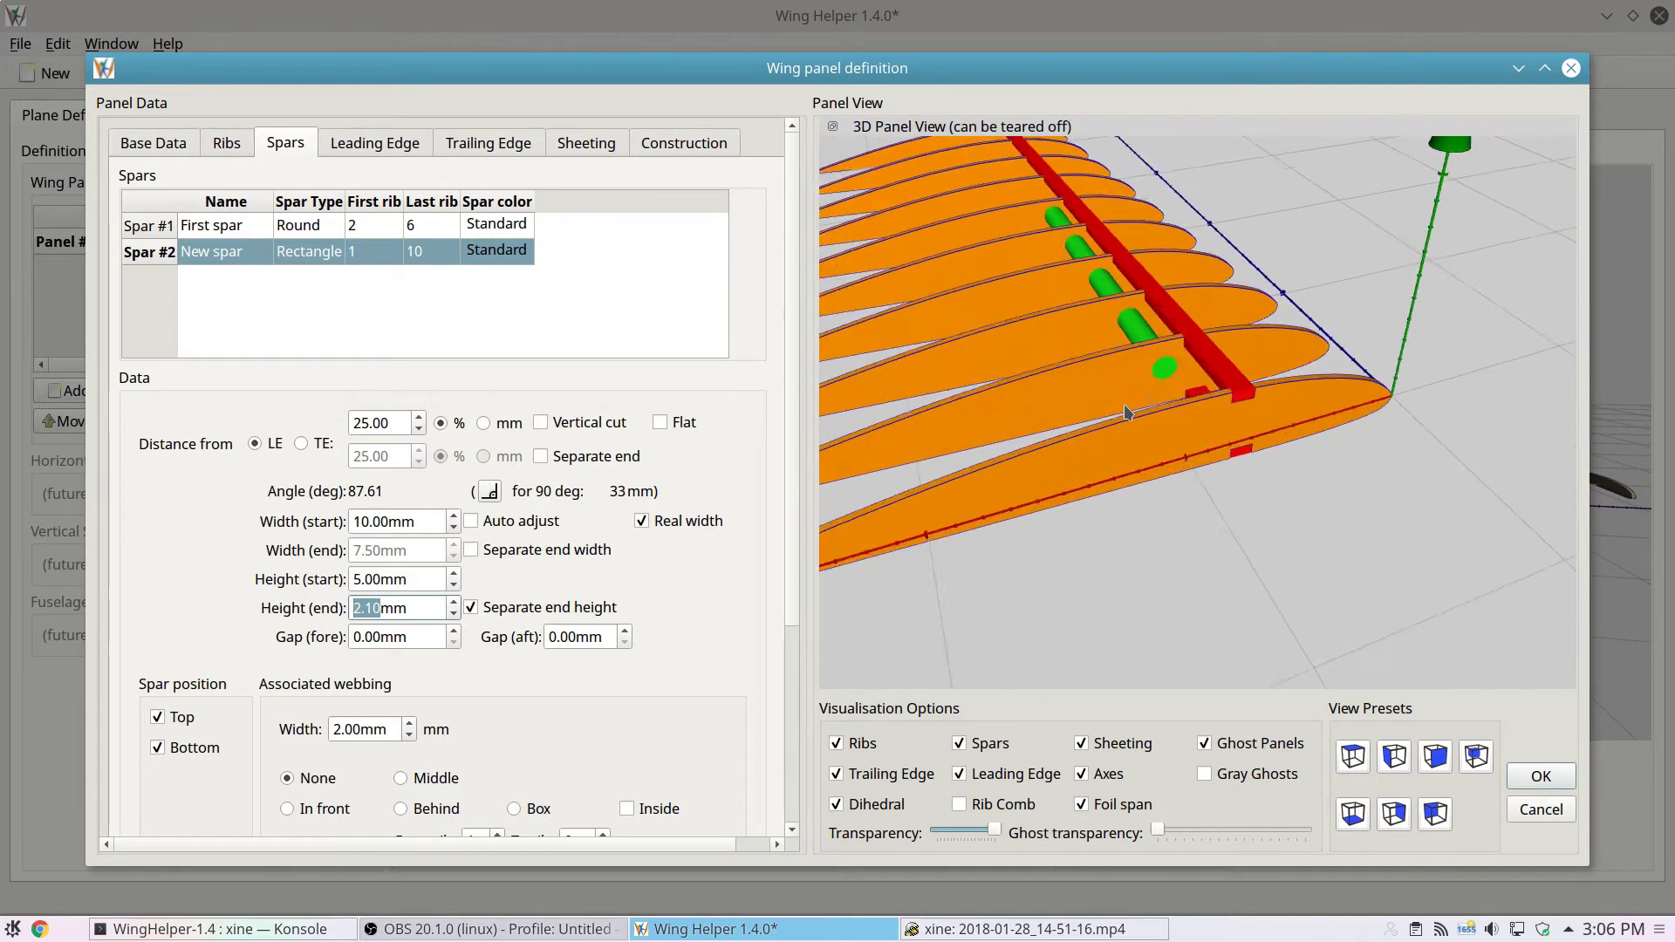
# - Set the rectangular spar's fore gap to 1.75 mm and its aft gap to 2.5 mm
pyautogui.scroll(-5, 1099, 441)
pyautogui.moveTo(1099, 441); pyautogui.dragTo(1069, 384)
pyautogui.scroll(-3, 414, 612)
pyautogui.scroll(7, 414, 632)
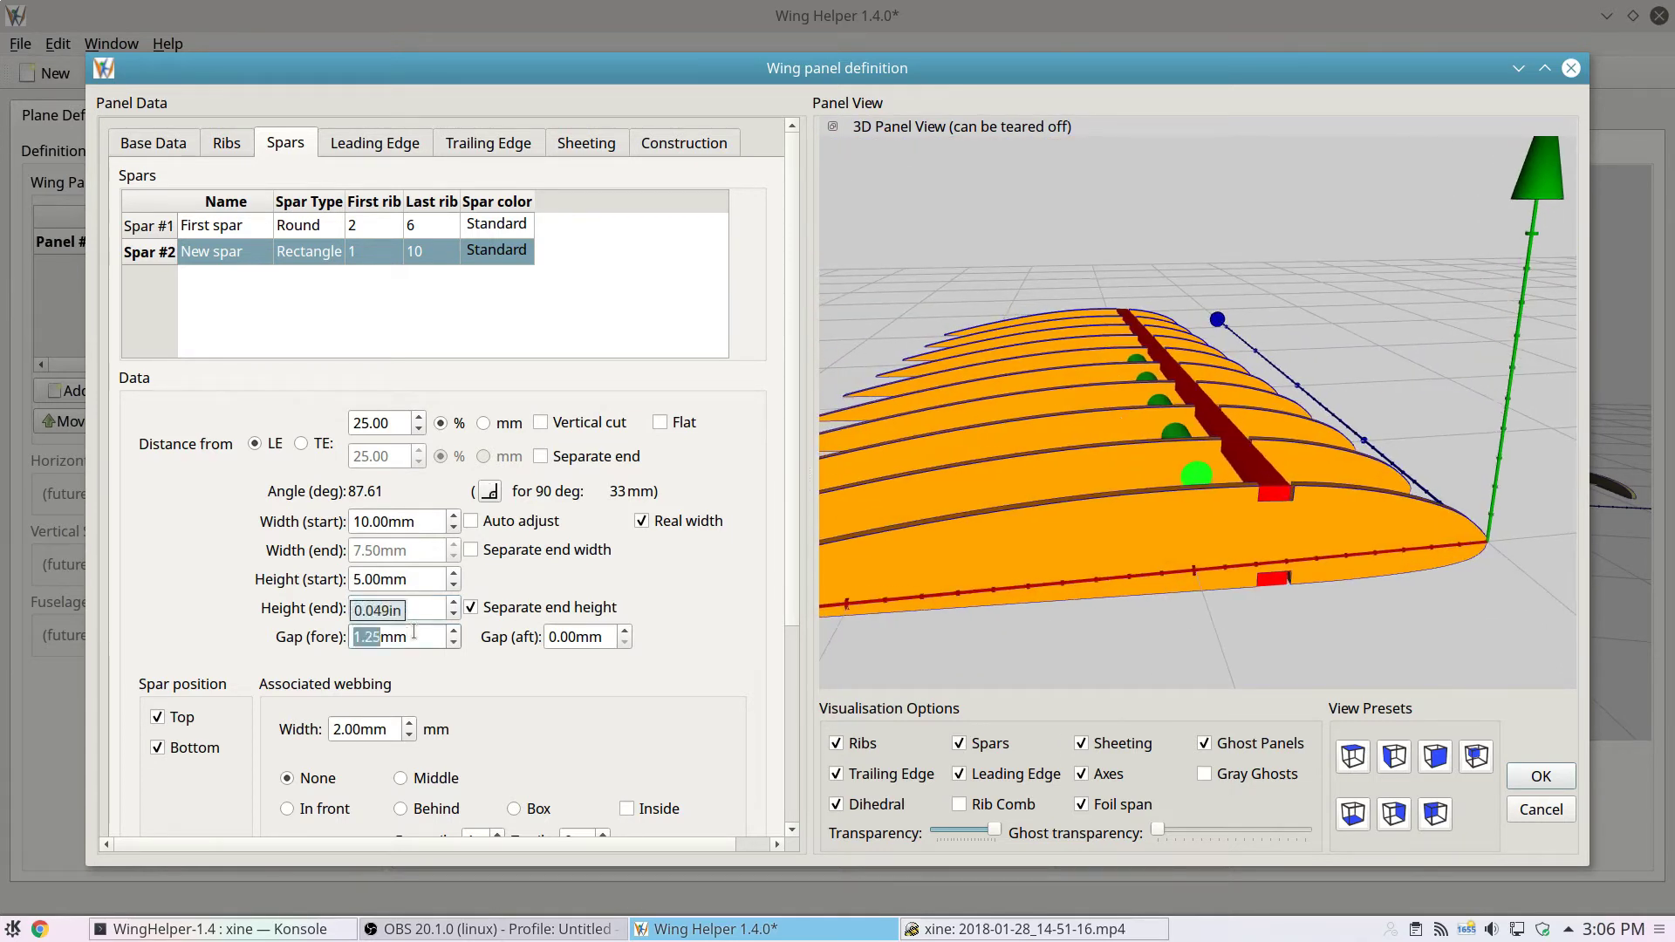
pyautogui.scroll(4, 602, 638)
pyautogui.scroll(2, 602, 639)
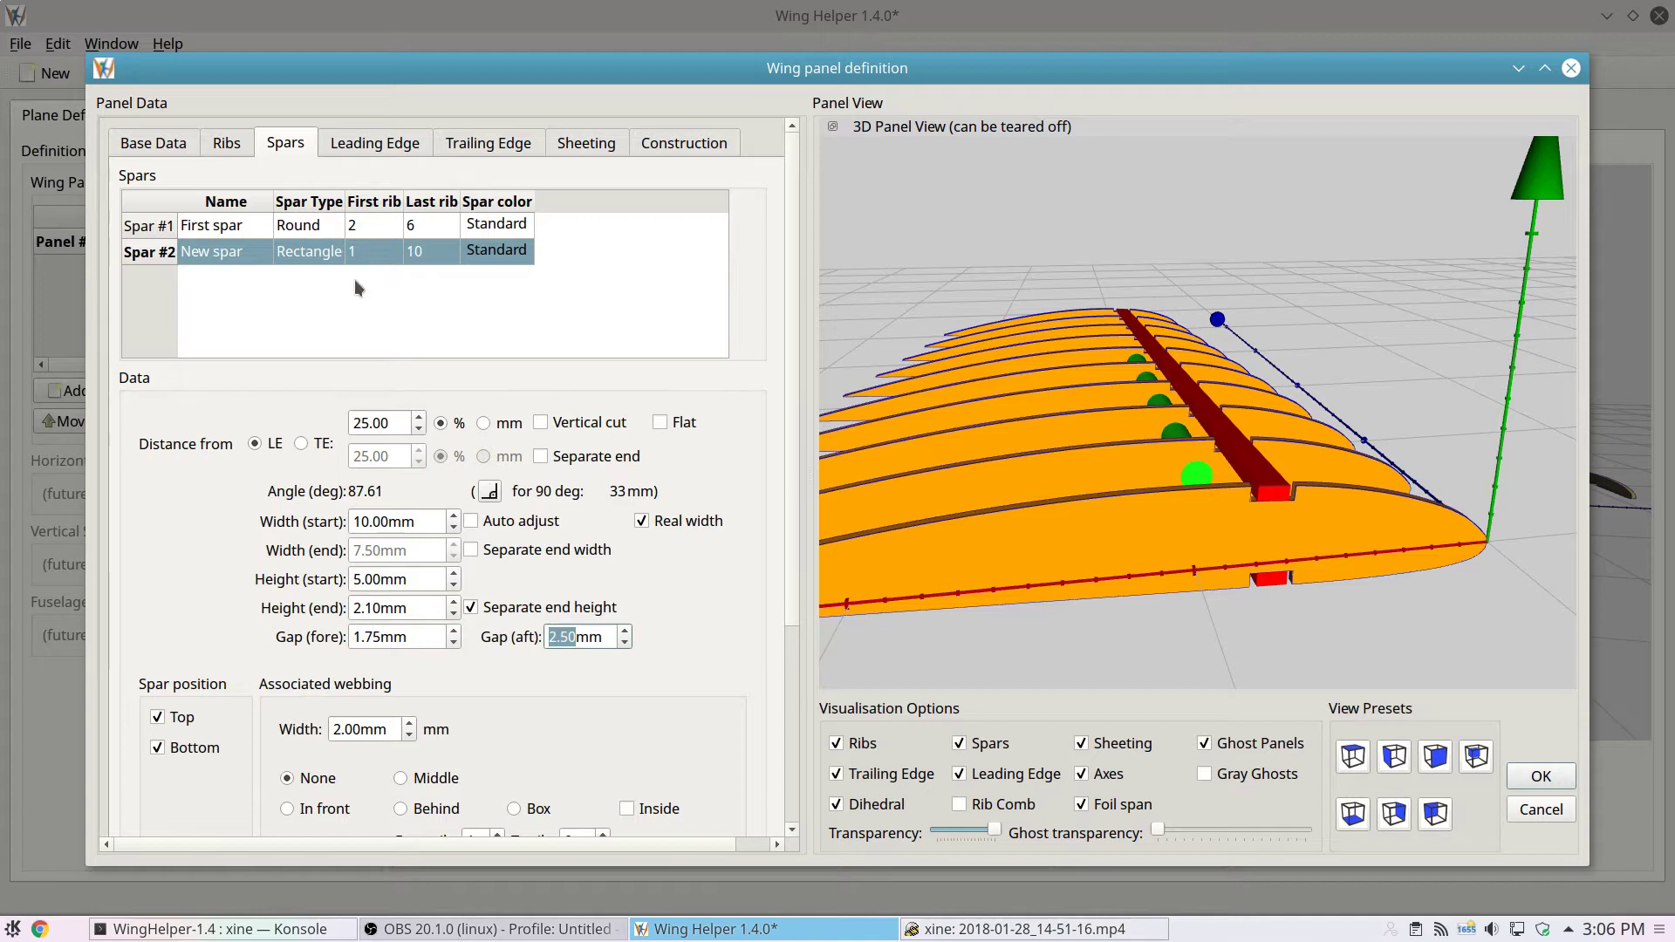
# - Shorten the rectangular spar so that it ends at rib 4
pyautogui.click(438, 252)
pyautogui.write('3')
pyautogui.press('Return')
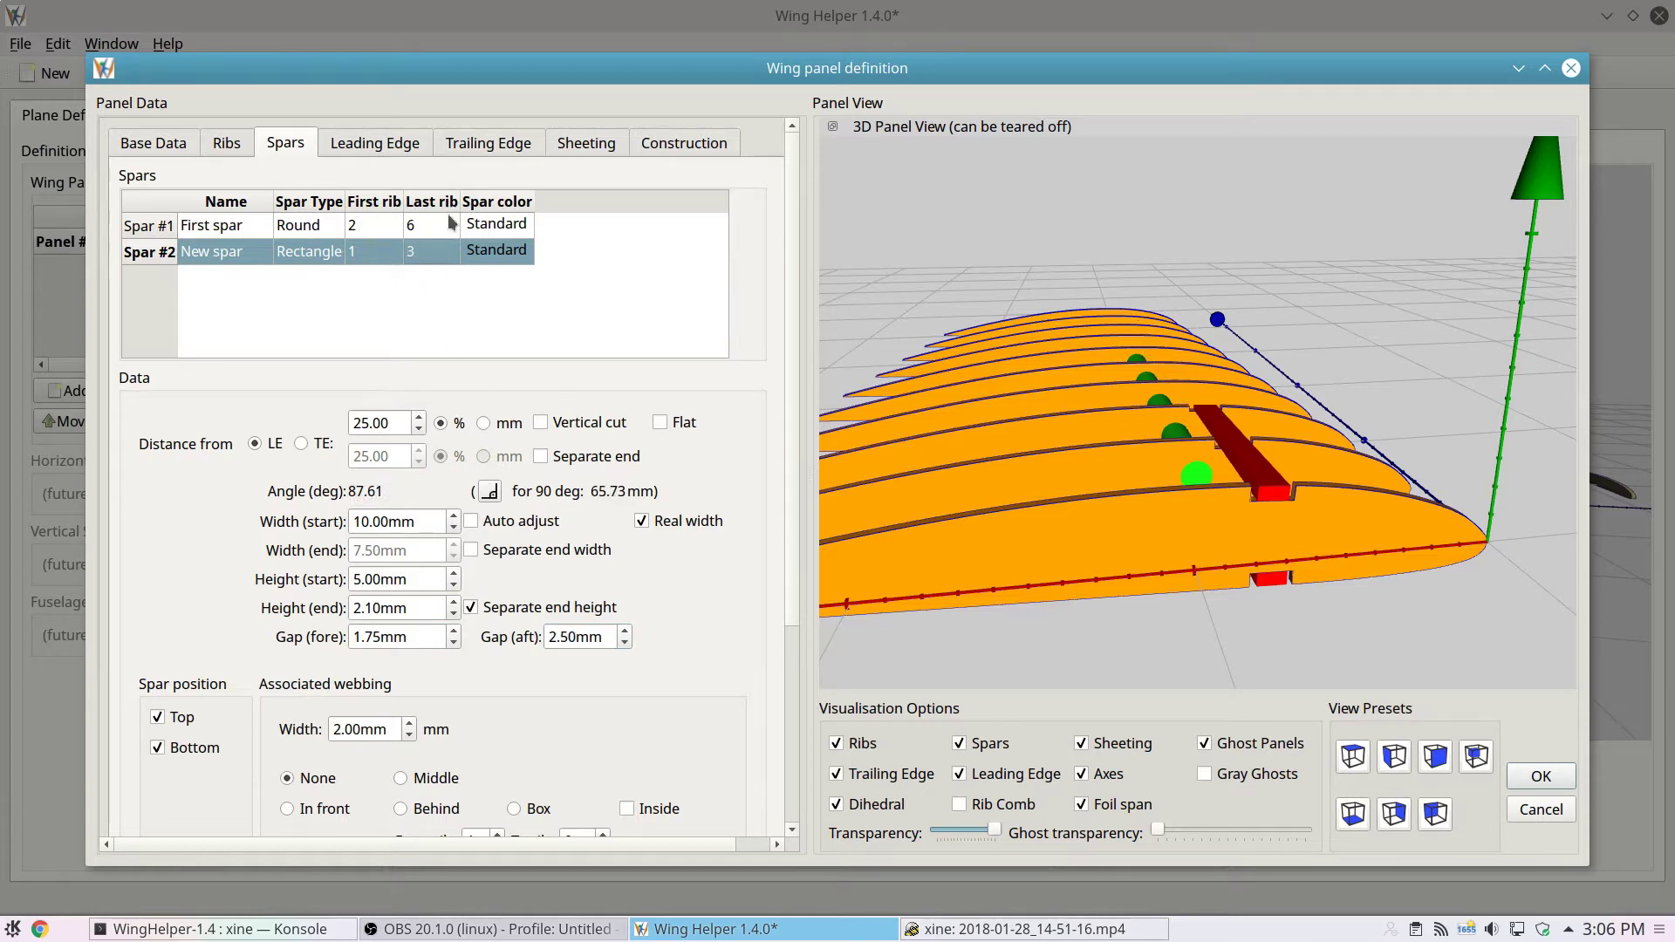
pyautogui.write('4')
pyautogui.press('Return')
# - Enable a separate end position for the rectangular spar and set it to 69% from the leading edge
pyautogui.click(541, 457)
pyautogui.click(393, 454)
pyautogui.scroll(20, 393, 451)
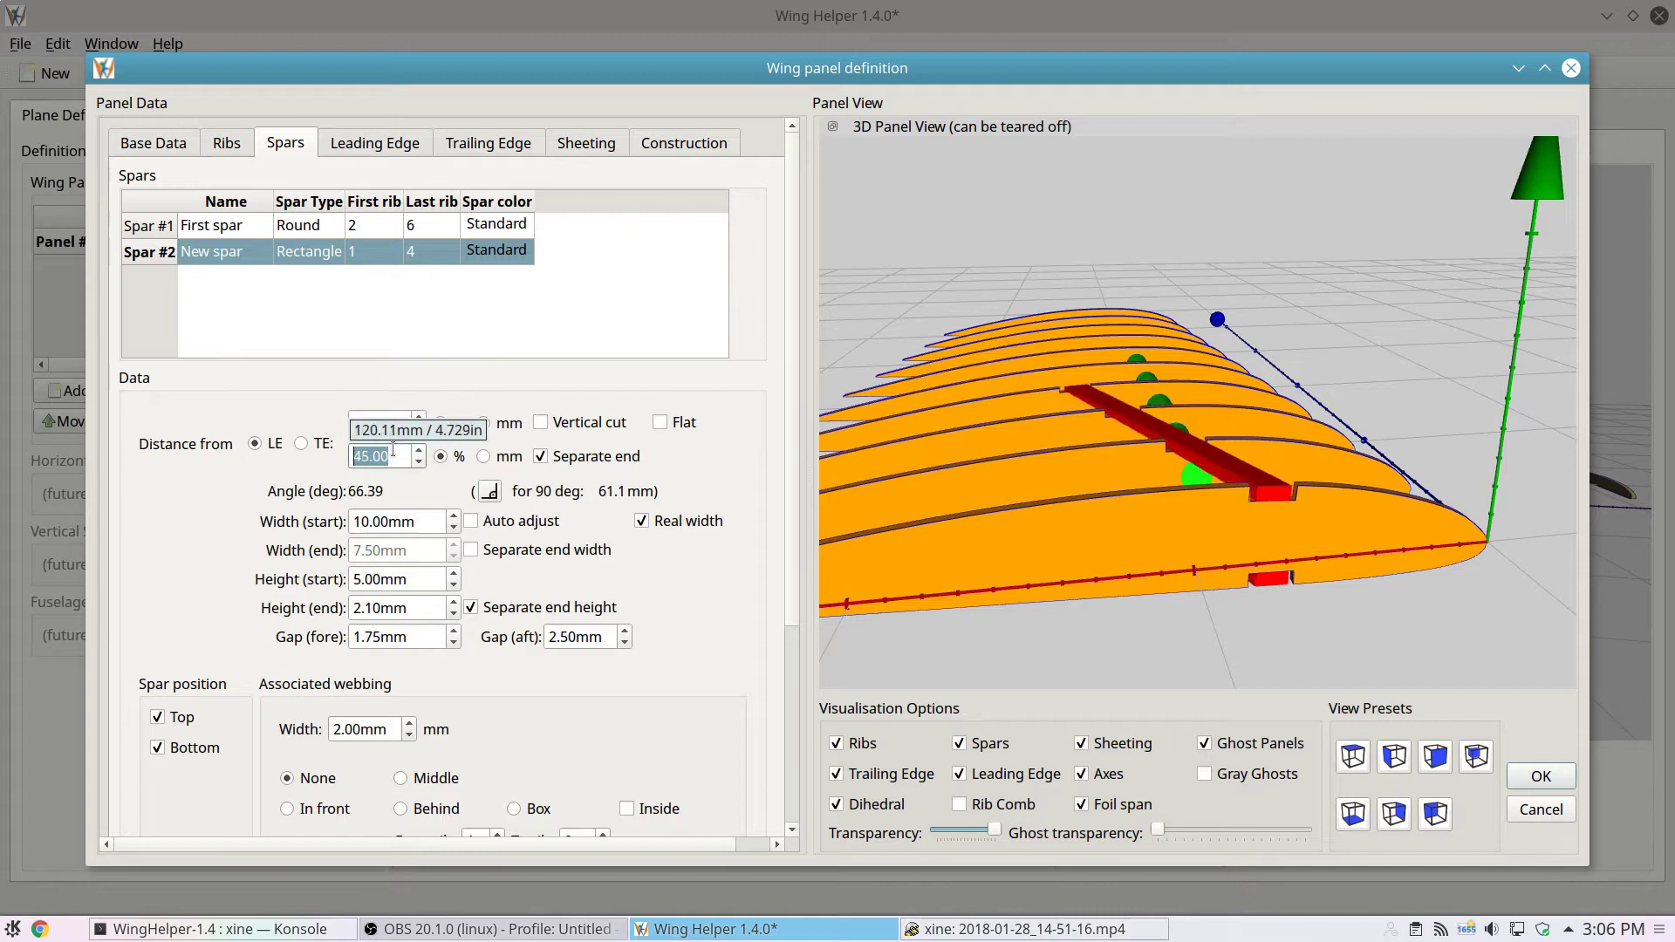
pyautogui.scroll(6, 394, 451)
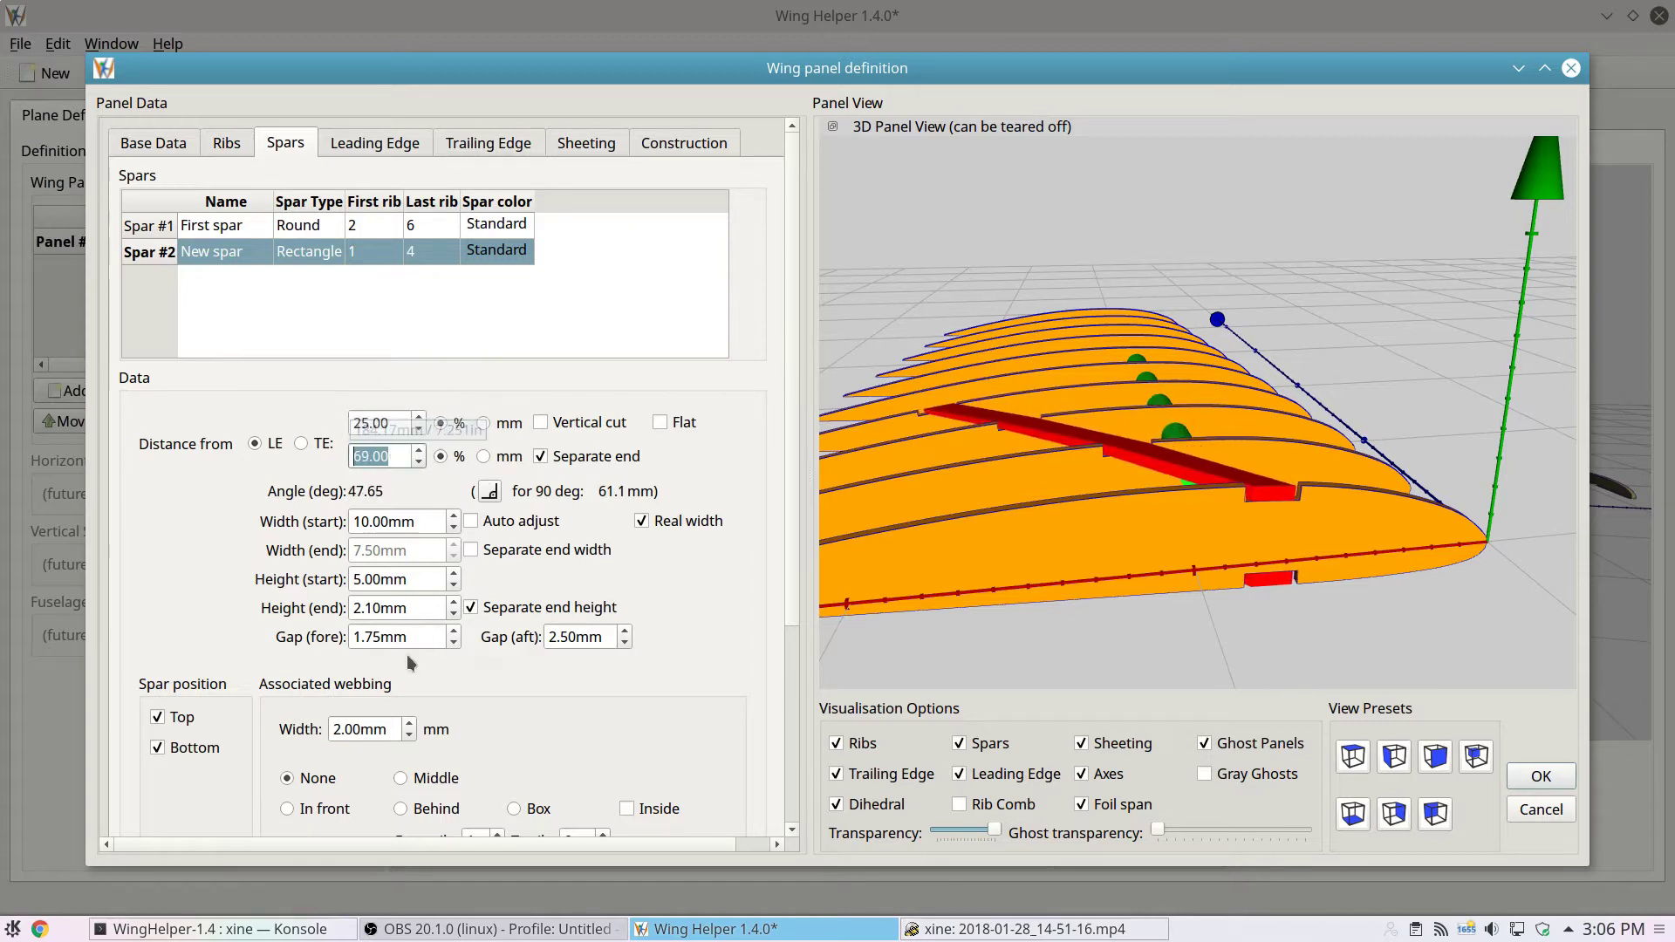
# - Reset the rectangular spar's fore and aft gaps to 0 mm
pyautogui.scroll(-7, 417, 636)
pyautogui.scroll(-7, 567, 637)
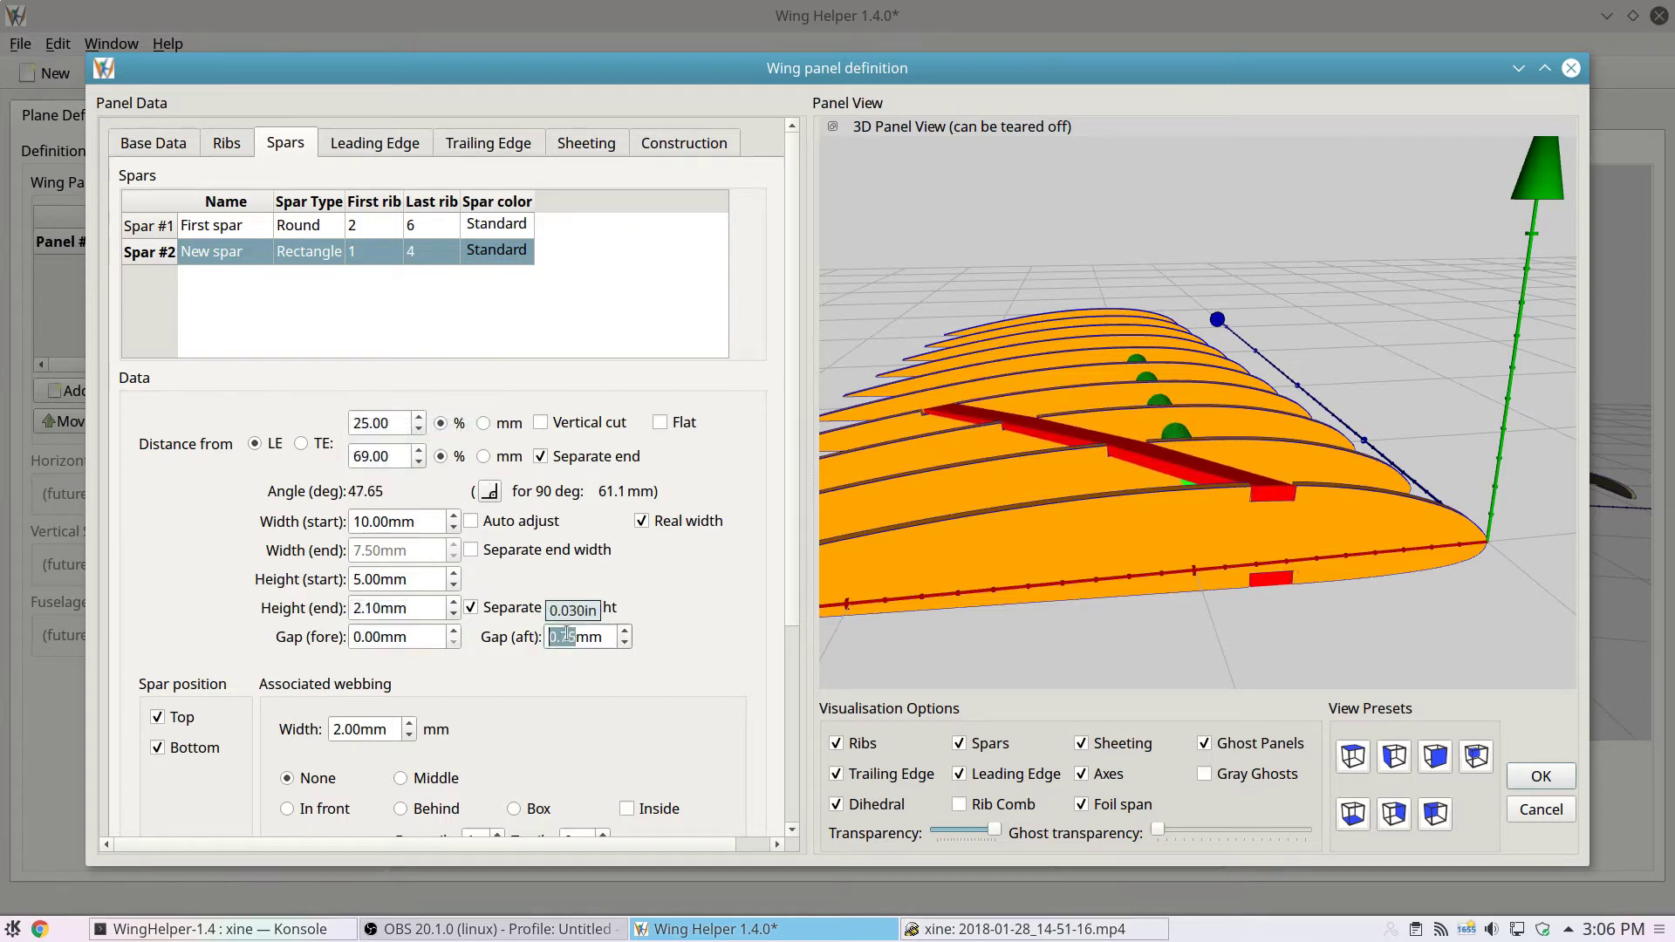
pyautogui.scroll(-3, 567, 636)
# - Inspect the slanted rectangular spar from above and close up at the first rib, and set its aft gap to 3 mm
pyautogui.click(1361, 759)
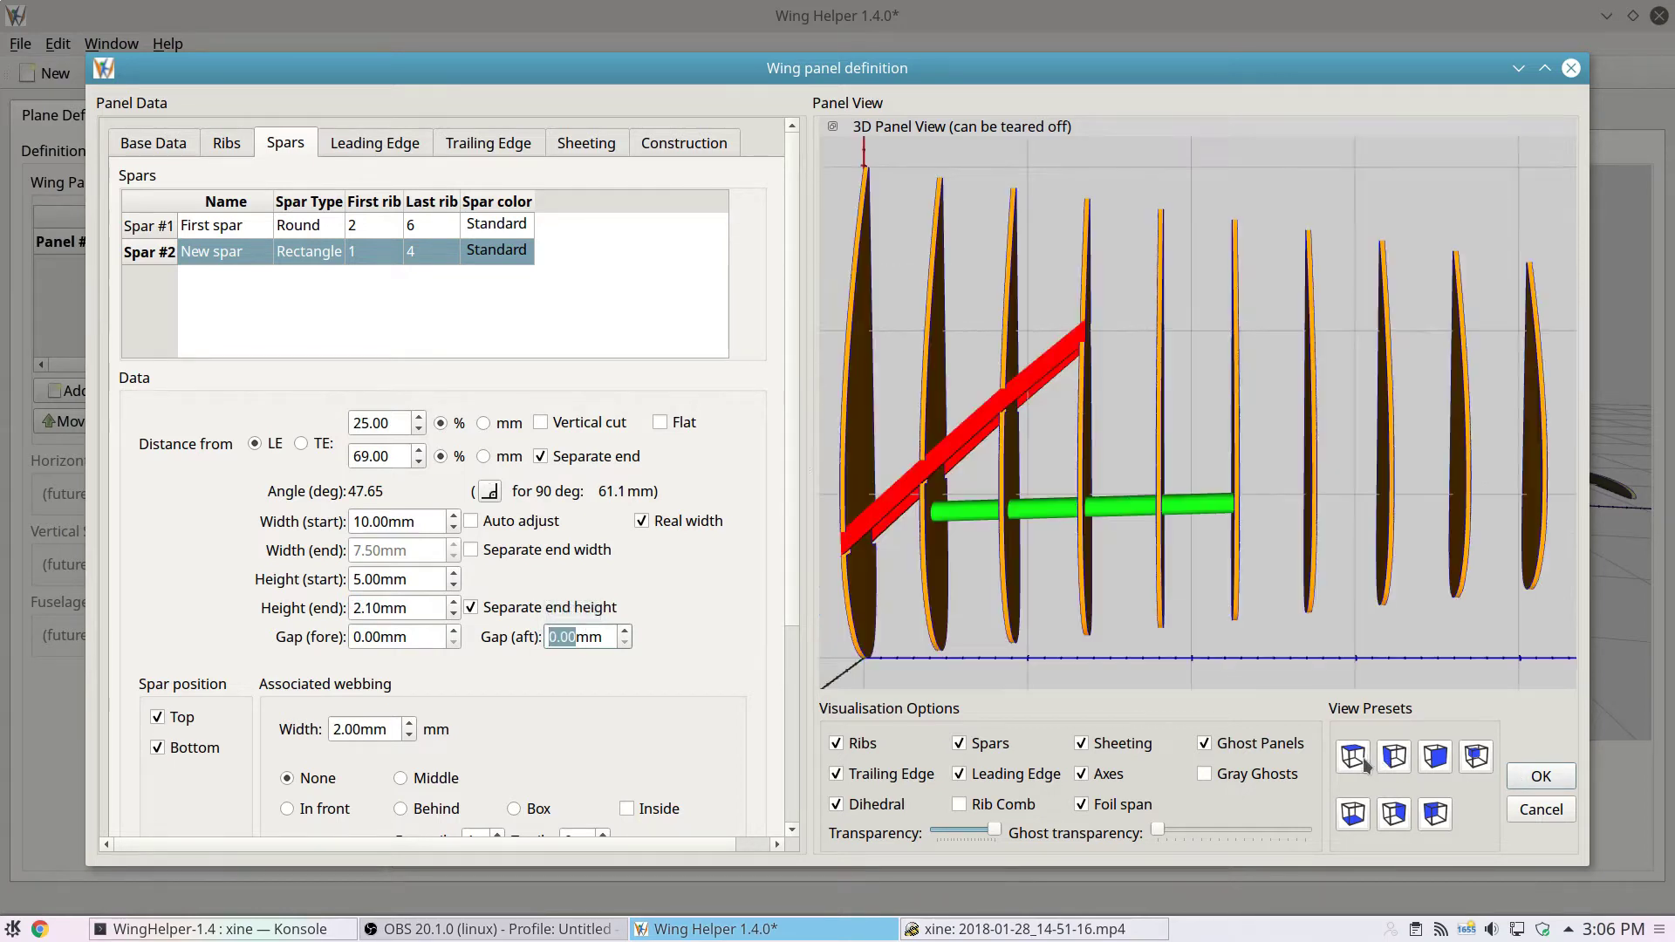
pyautogui.moveTo(984, 535); pyautogui.dragTo(1094, 480)
pyautogui.scroll(5, 1223, 450)
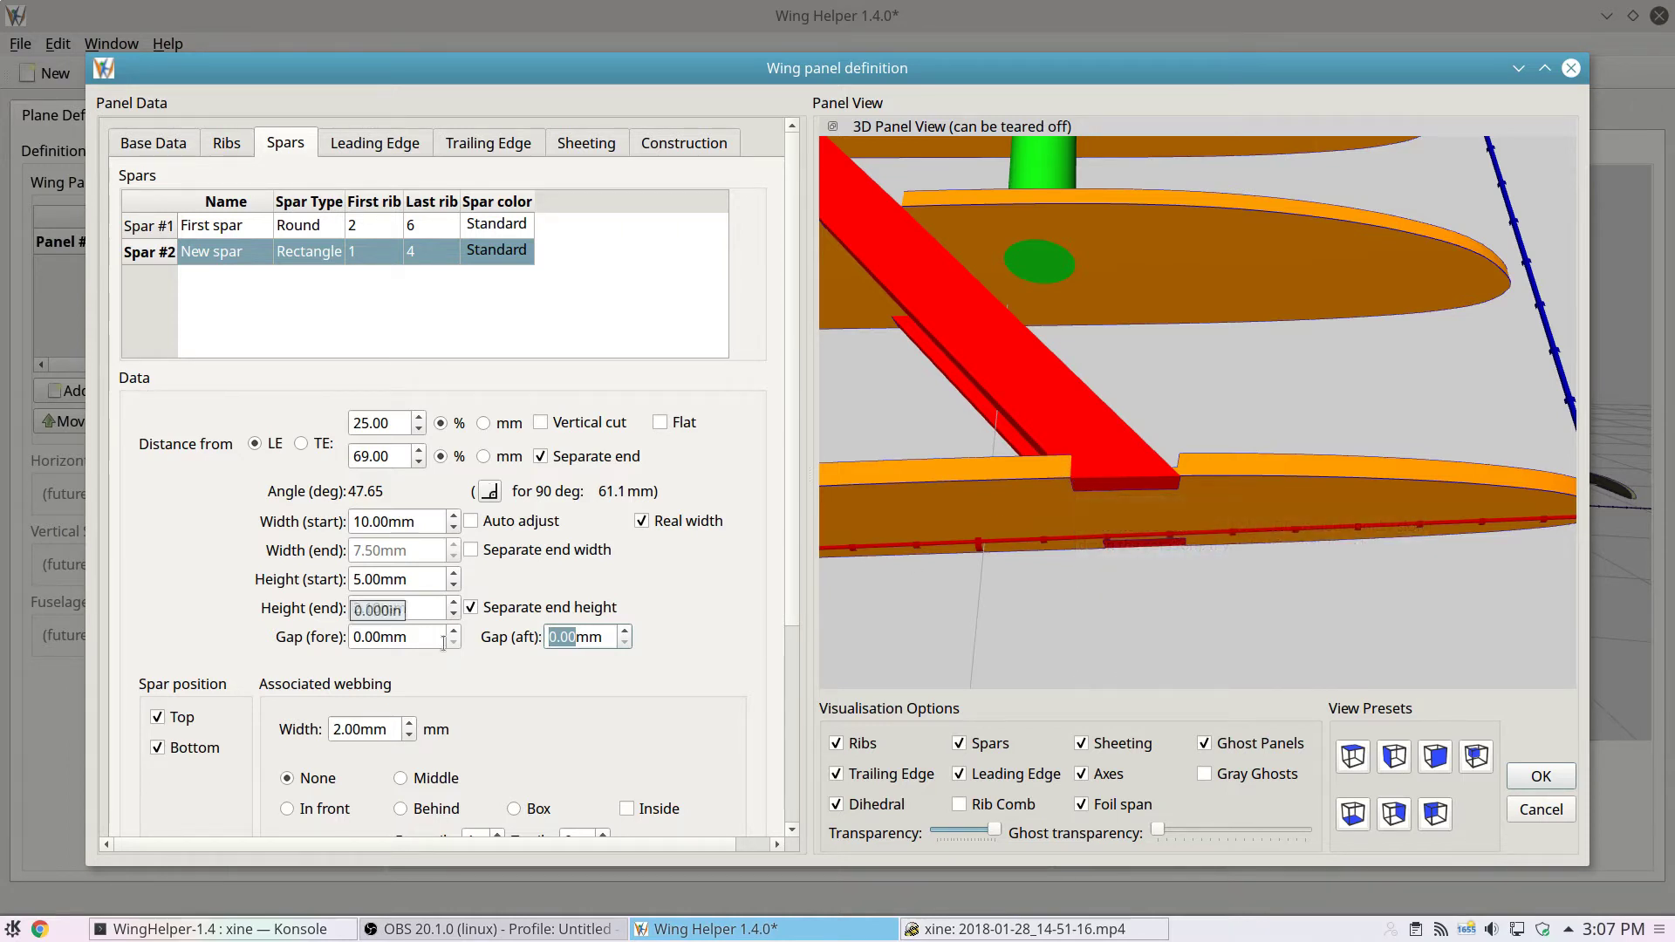
pyautogui.scroll(3, 575, 626)
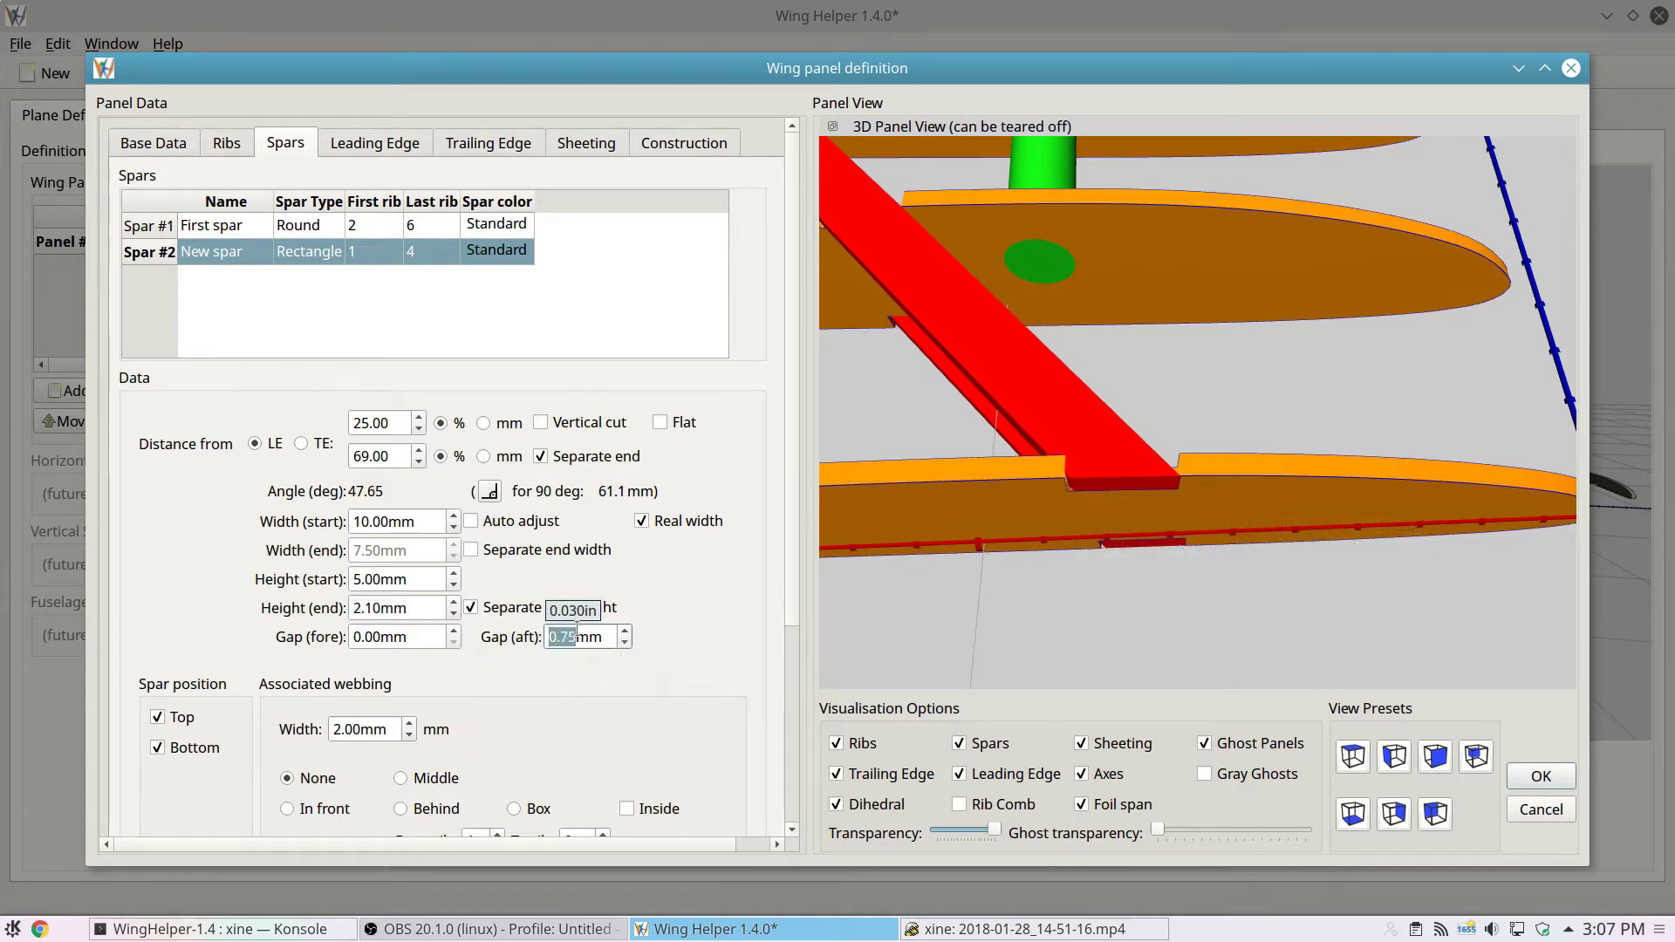
pyautogui.scroll(8, 575, 625)
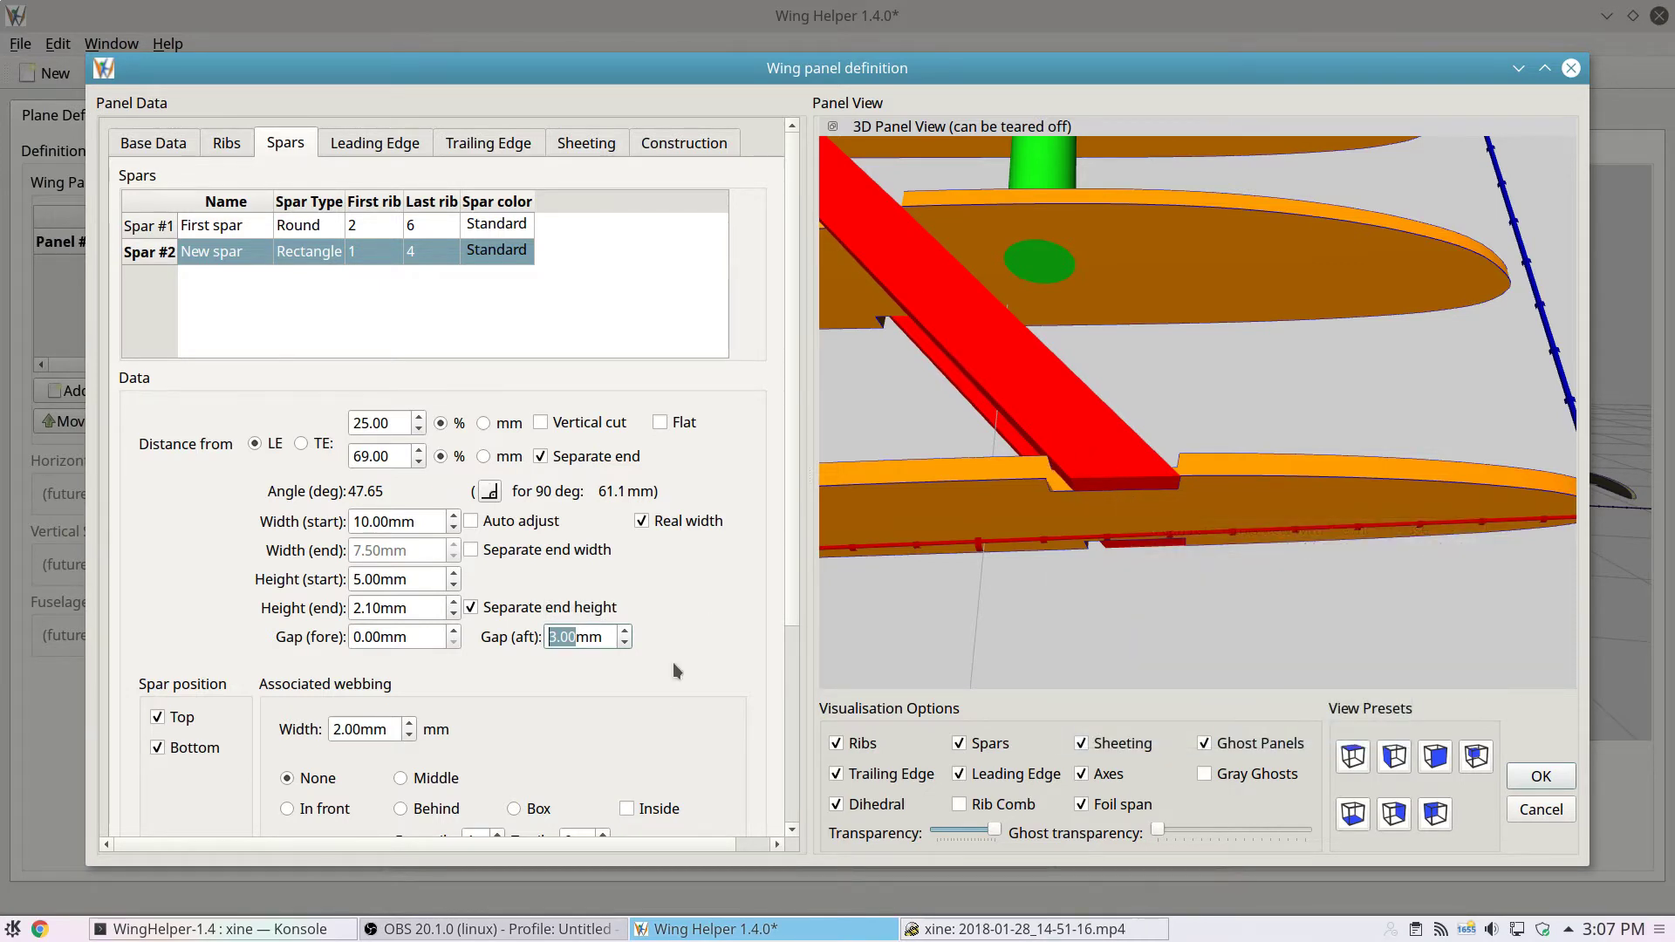
# - Set the rectangular spar's fore gap to 2.5 mm and inspect the rib notches around the slanted spar
pyautogui.moveTo(964, 298); pyautogui.dragTo(1017, 387)
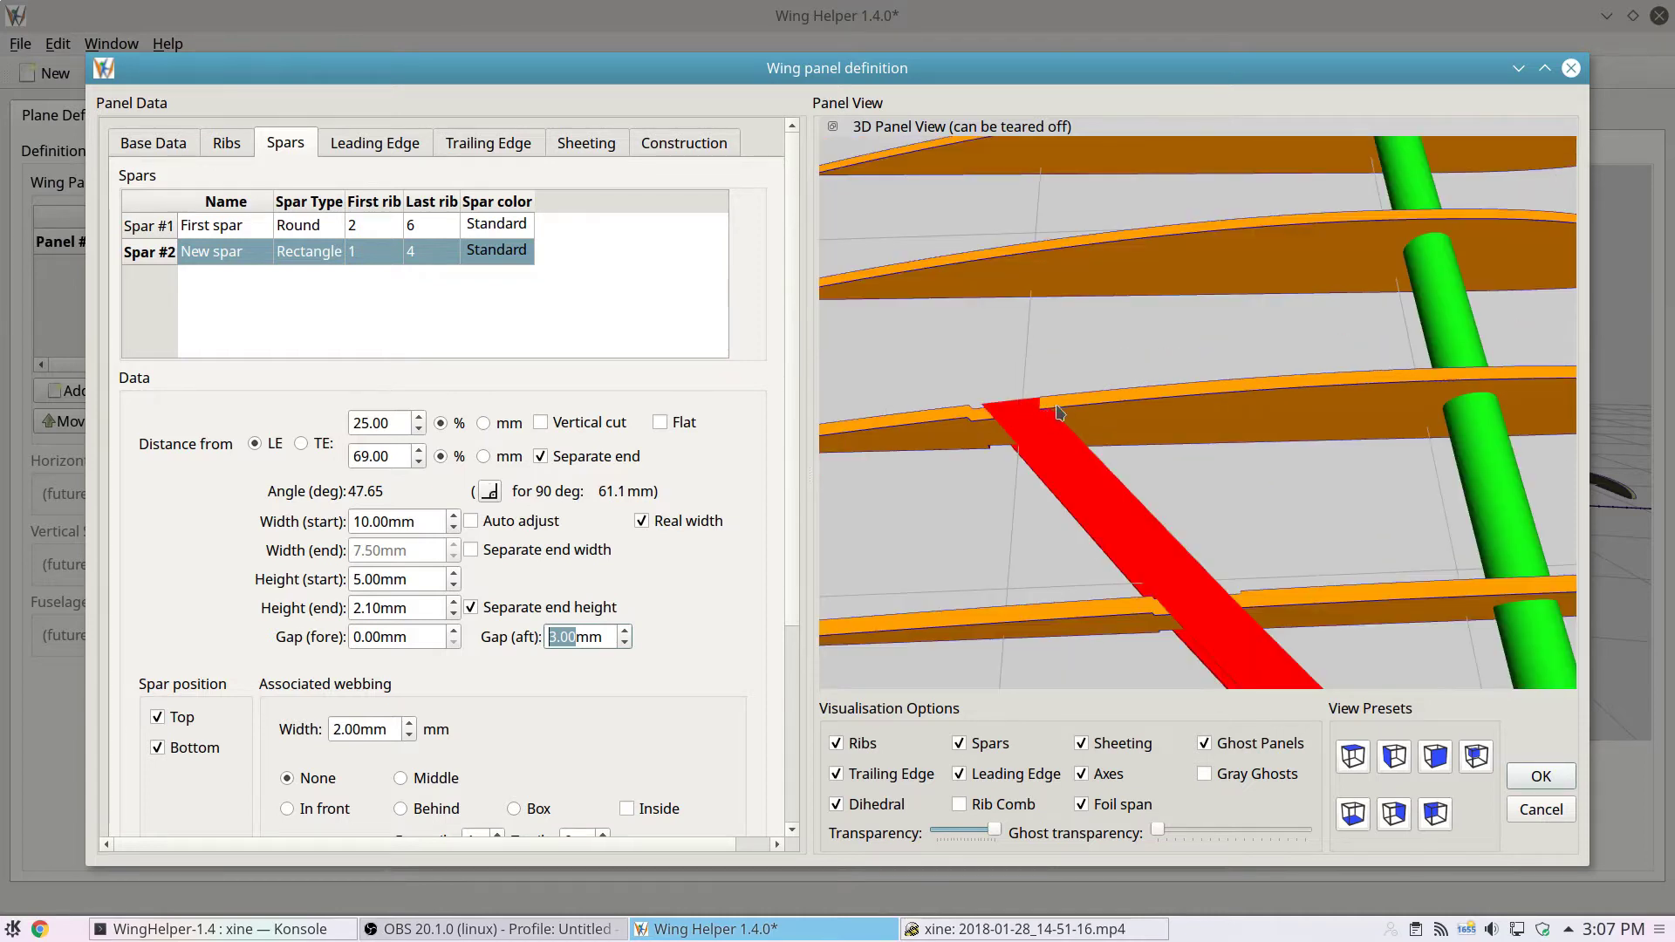
pyautogui.scroll(3, 403, 635)
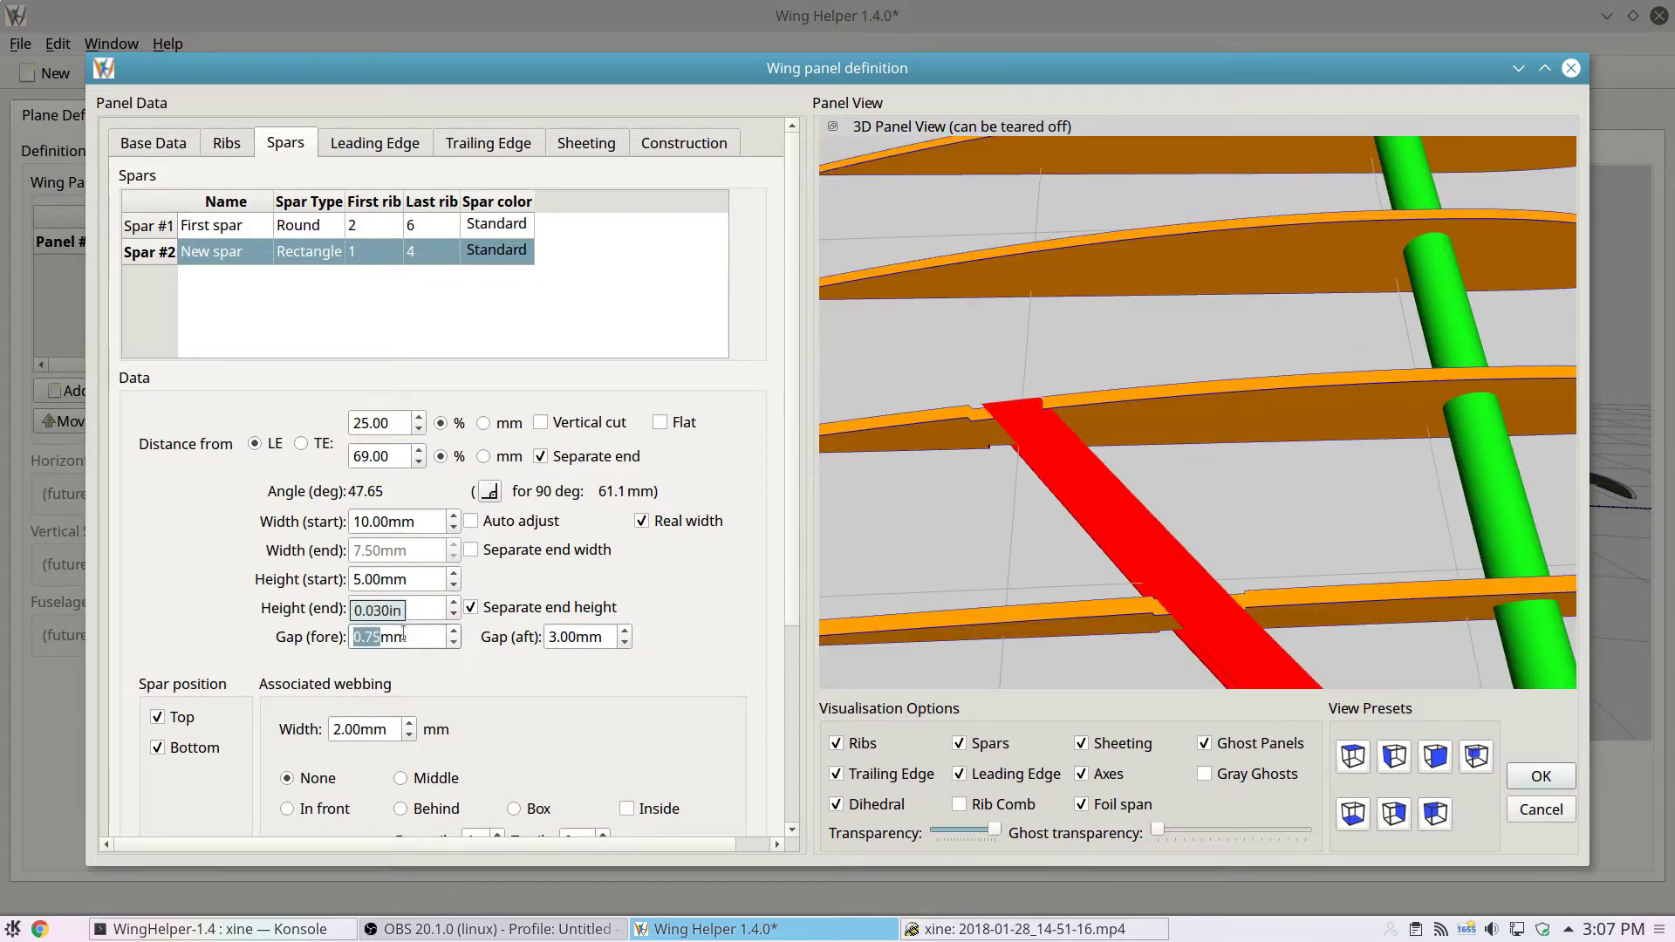
pyautogui.scroll(1, 403, 635)
pyautogui.moveTo(1149, 572); pyautogui.dragTo(1123, 532)
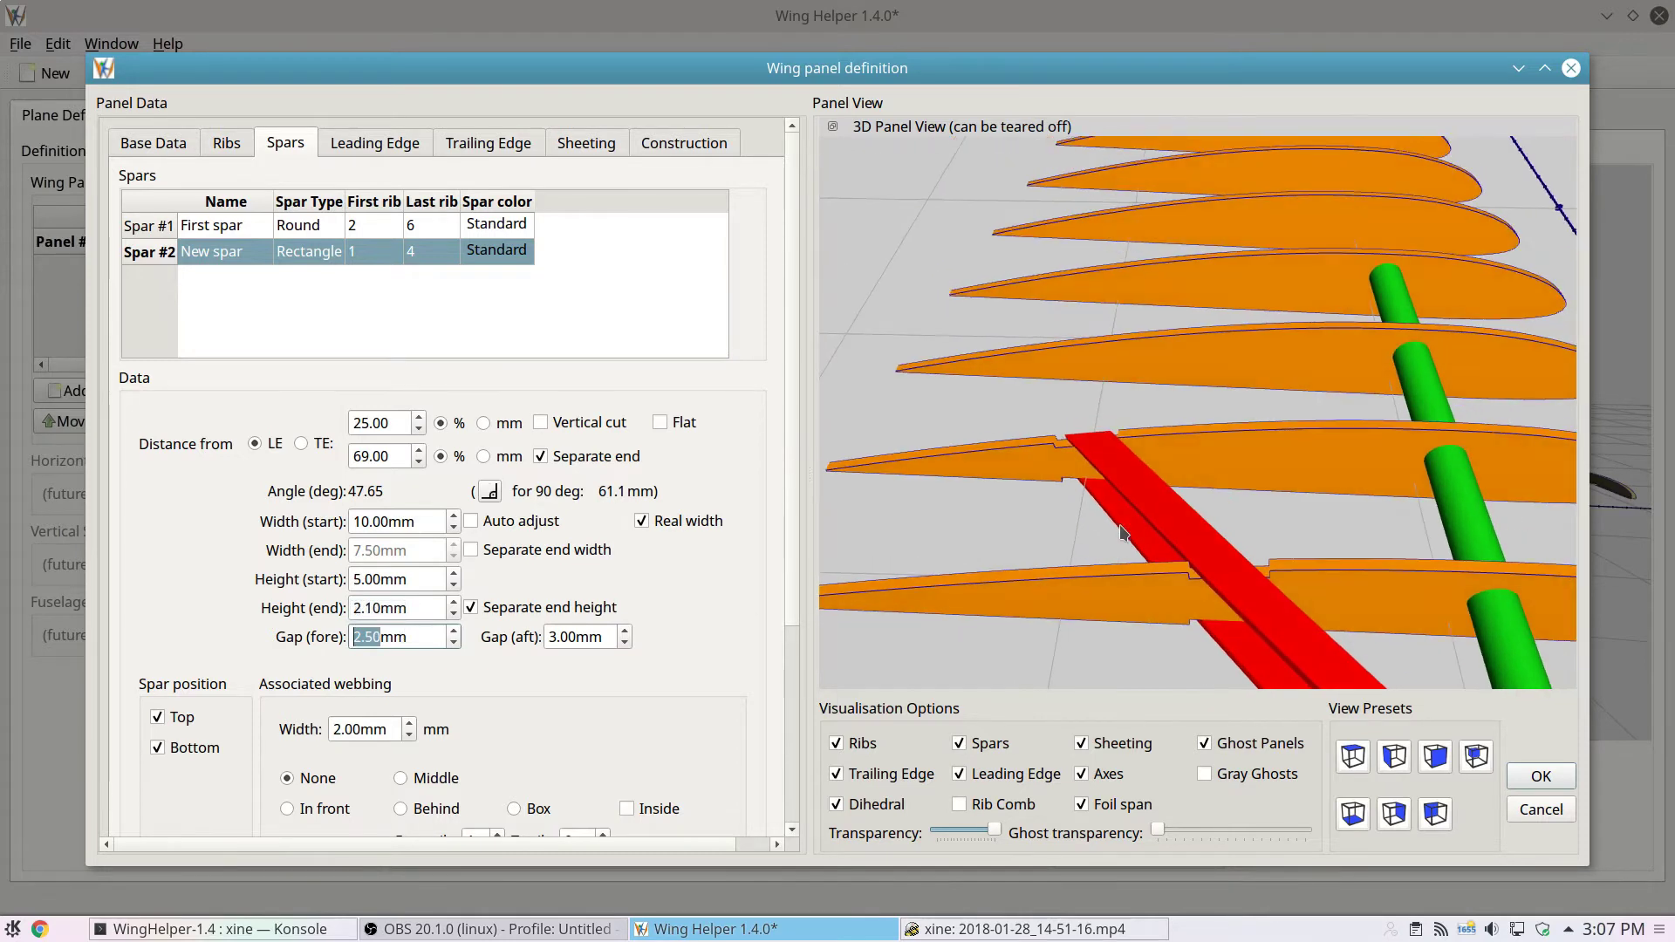
pyautogui.scroll(5, 1126, 528)
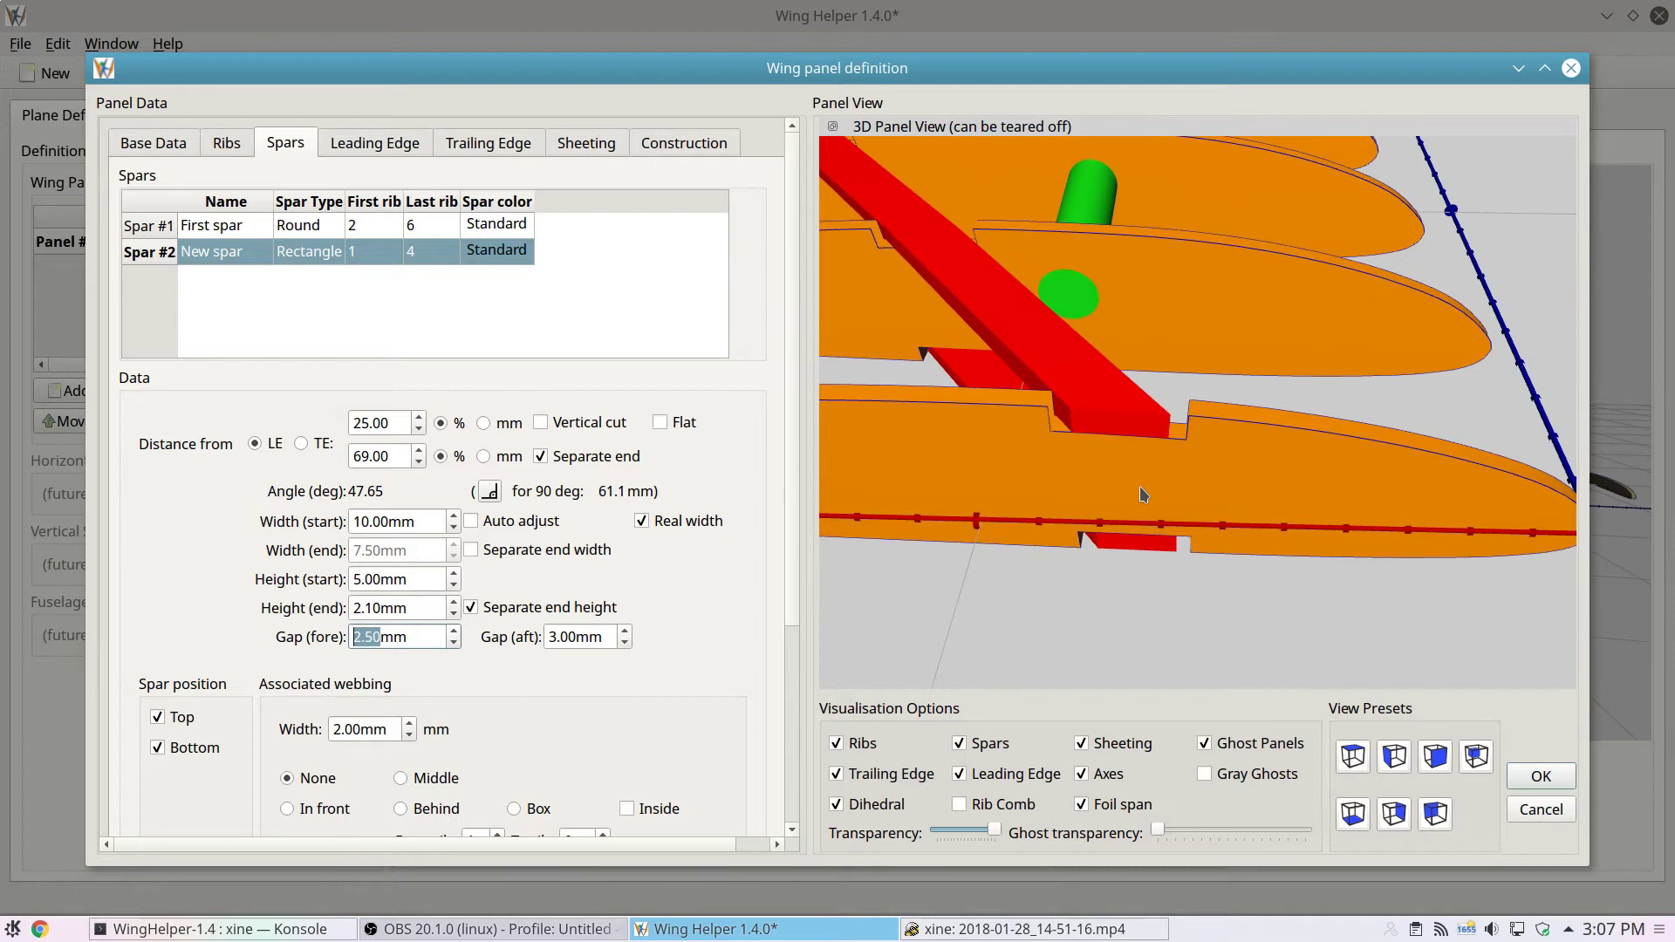
pyautogui.moveTo(1146, 495); pyautogui.dragTo(1159, 508)
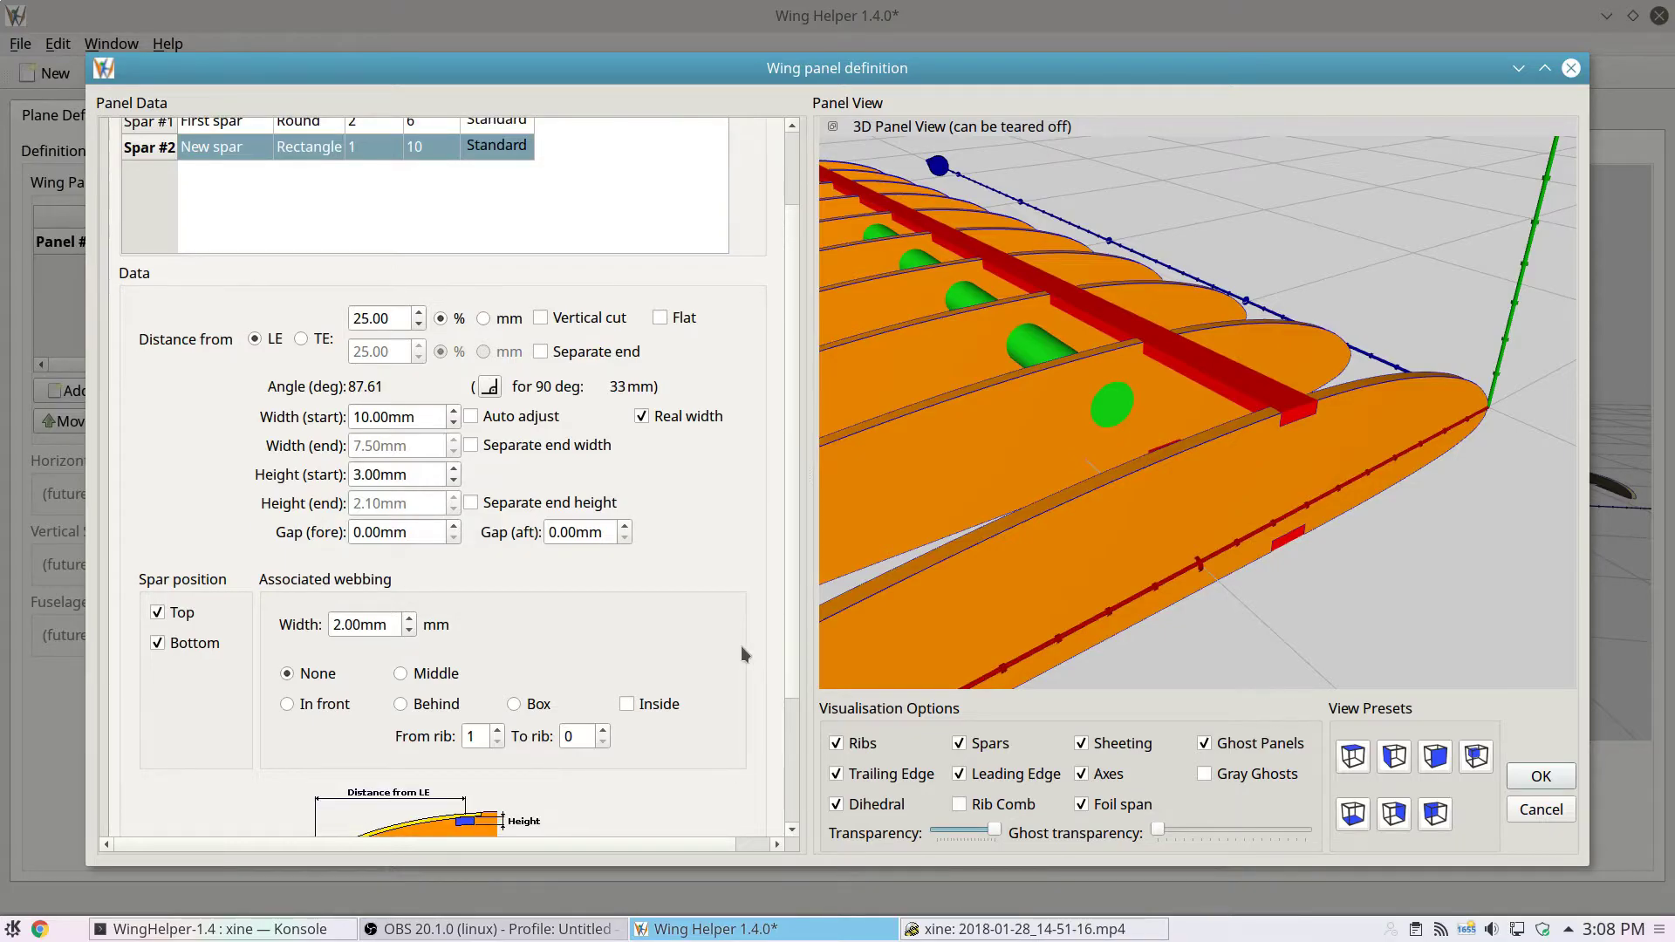
# - Add webbing in the middle of the rectangular spar and hide the ribs to examine its cross-section end-on
pyautogui.scroll(-2, 741, 645)
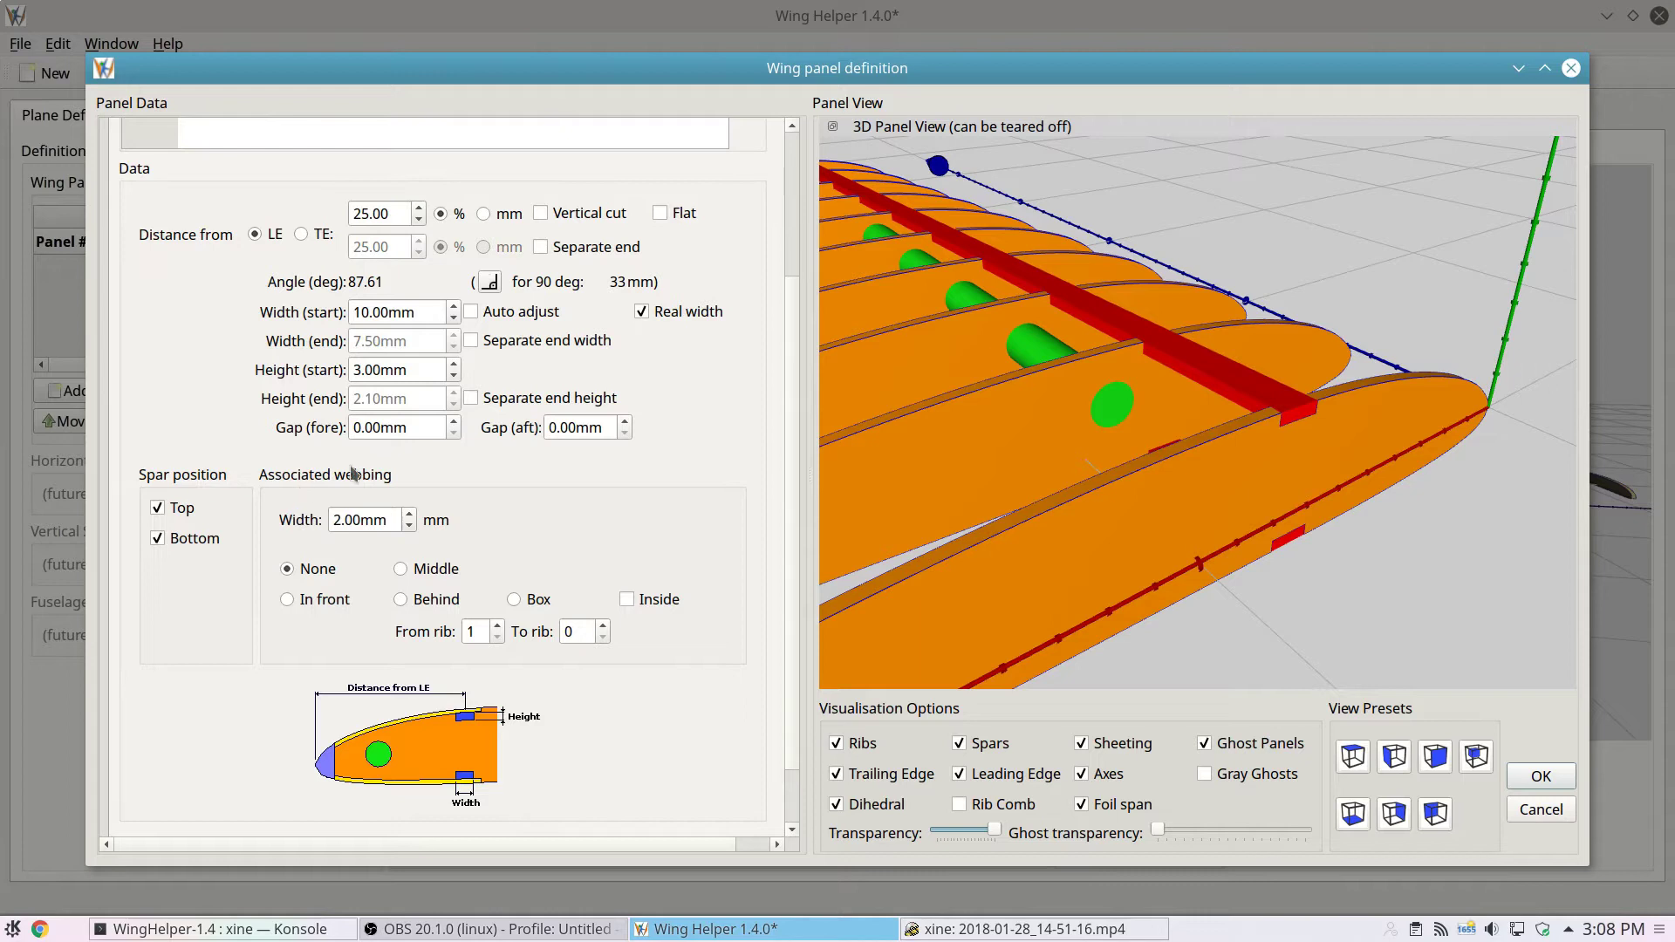
pyautogui.scroll(4, 1168, 403)
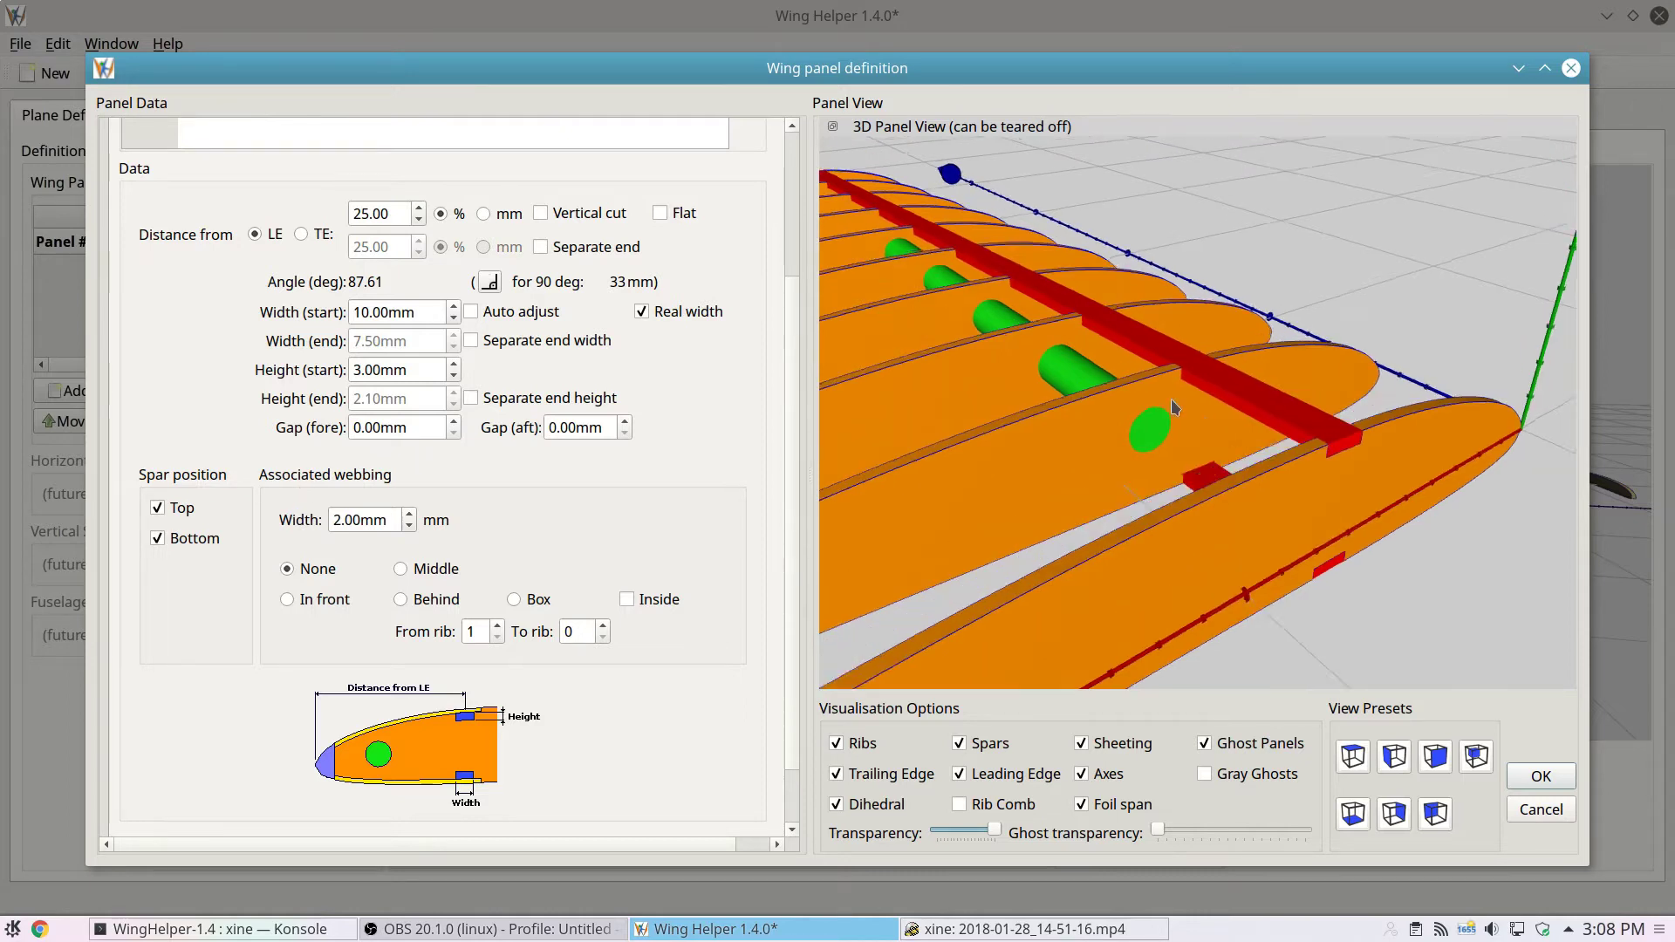
pyautogui.click(410, 566)
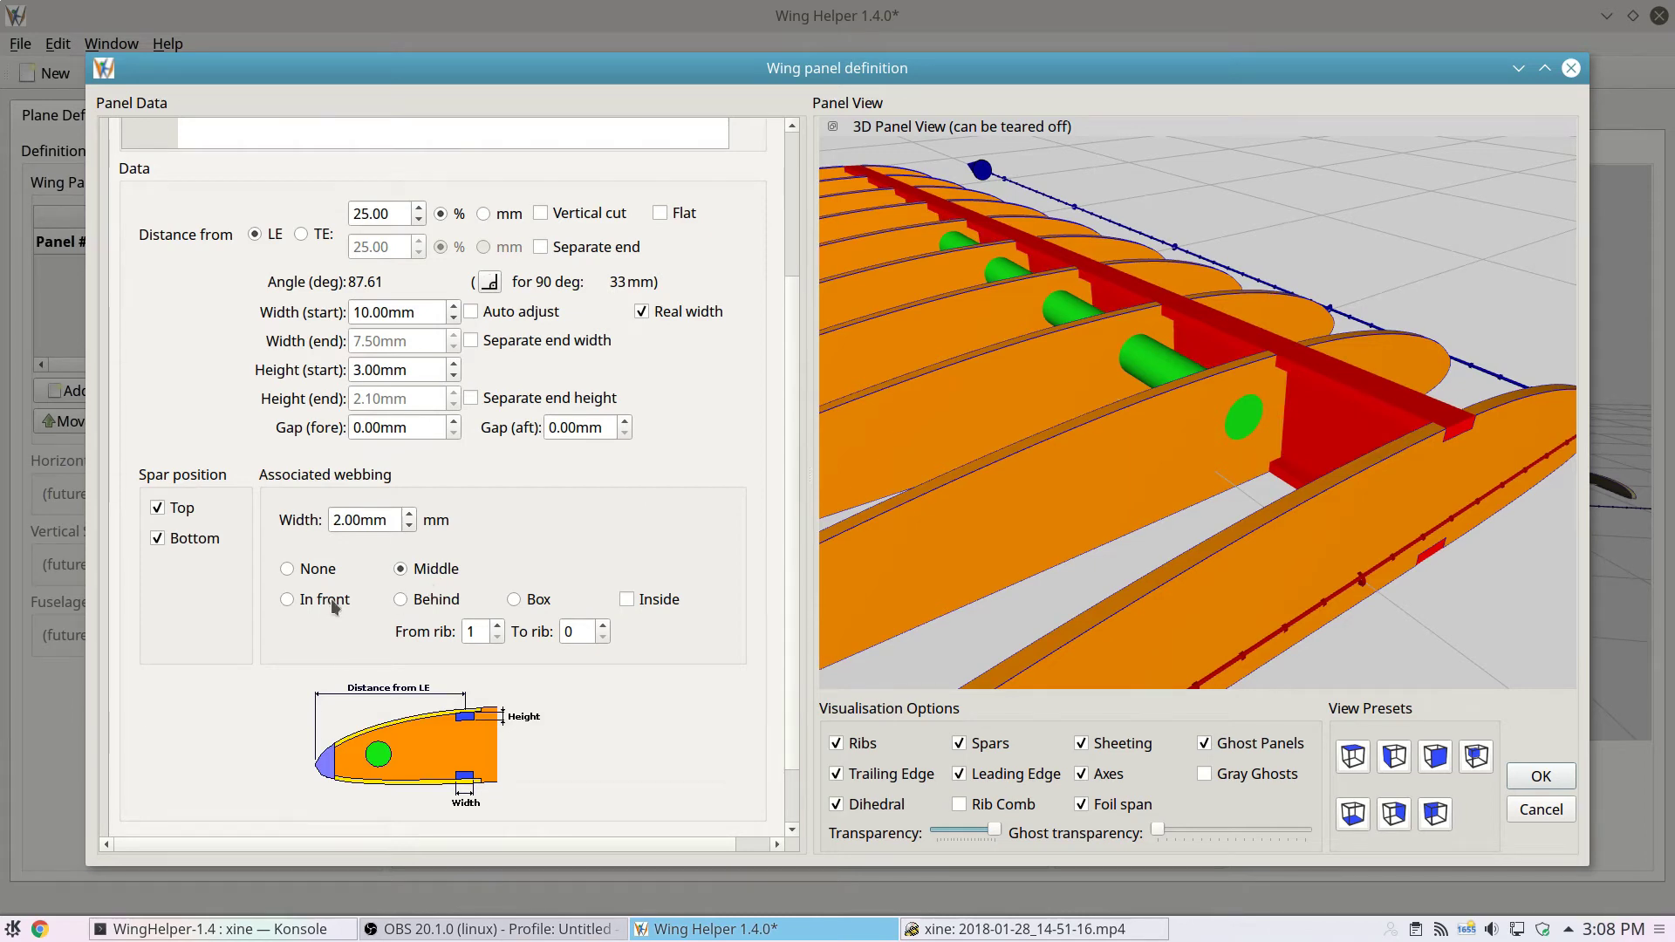
pyautogui.click(864, 742)
pyautogui.scroll(-2, 1279, 602)
pyautogui.moveTo(1277, 596); pyautogui.dragTo(1241, 579)
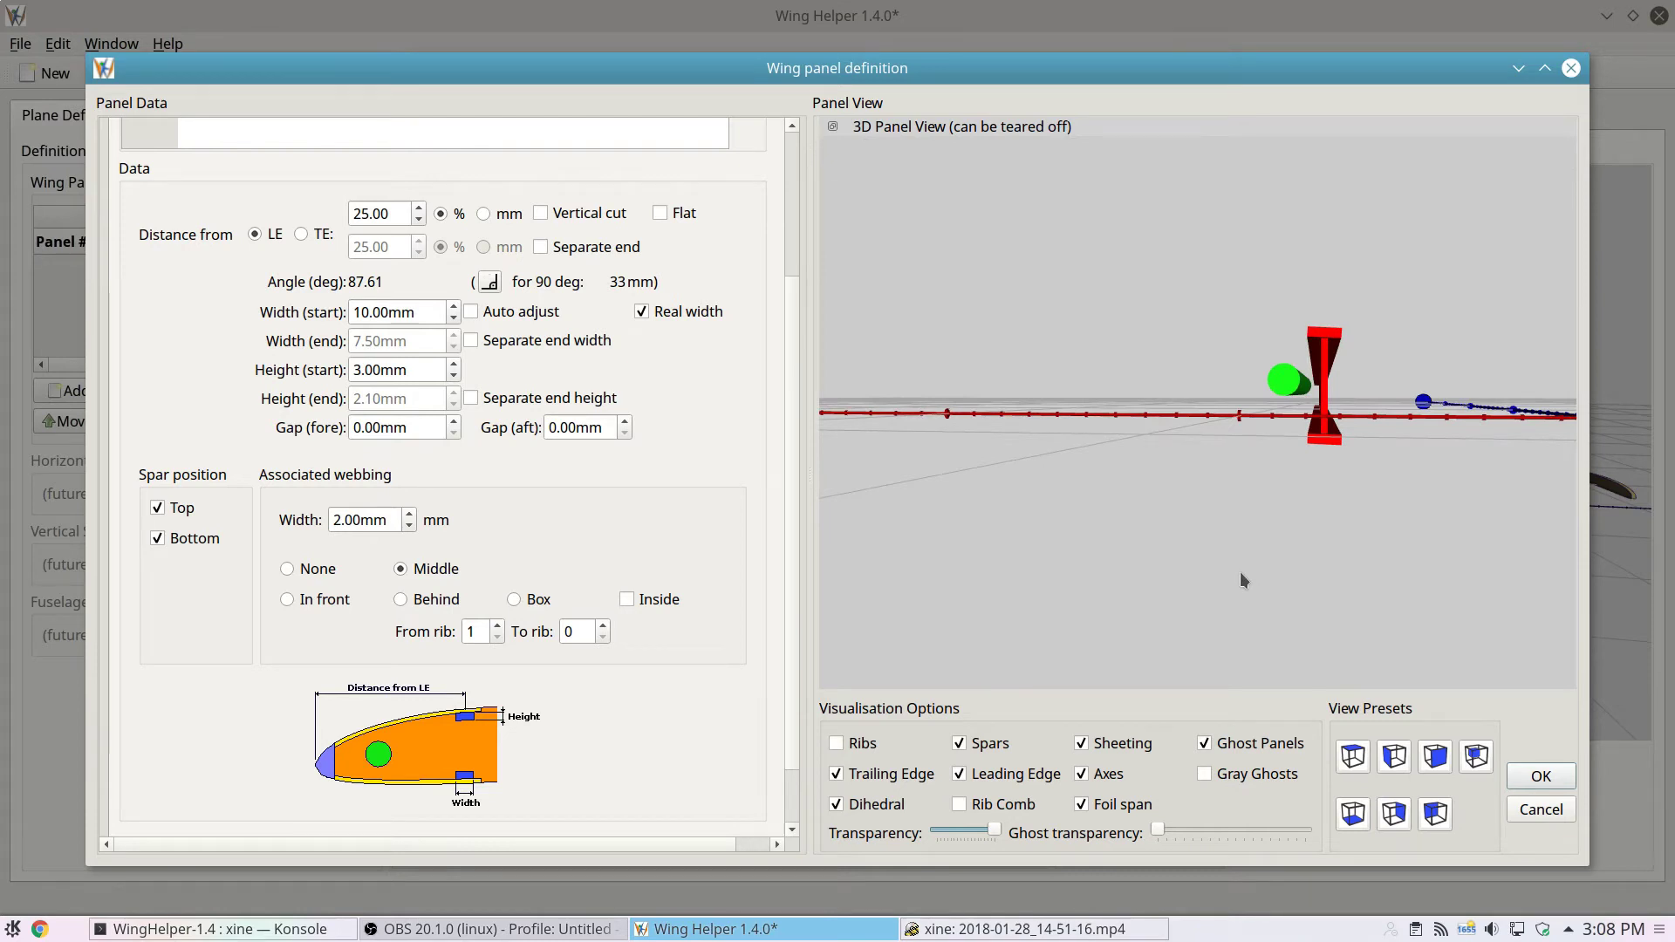
pyautogui.scroll(1, 1240, 574)
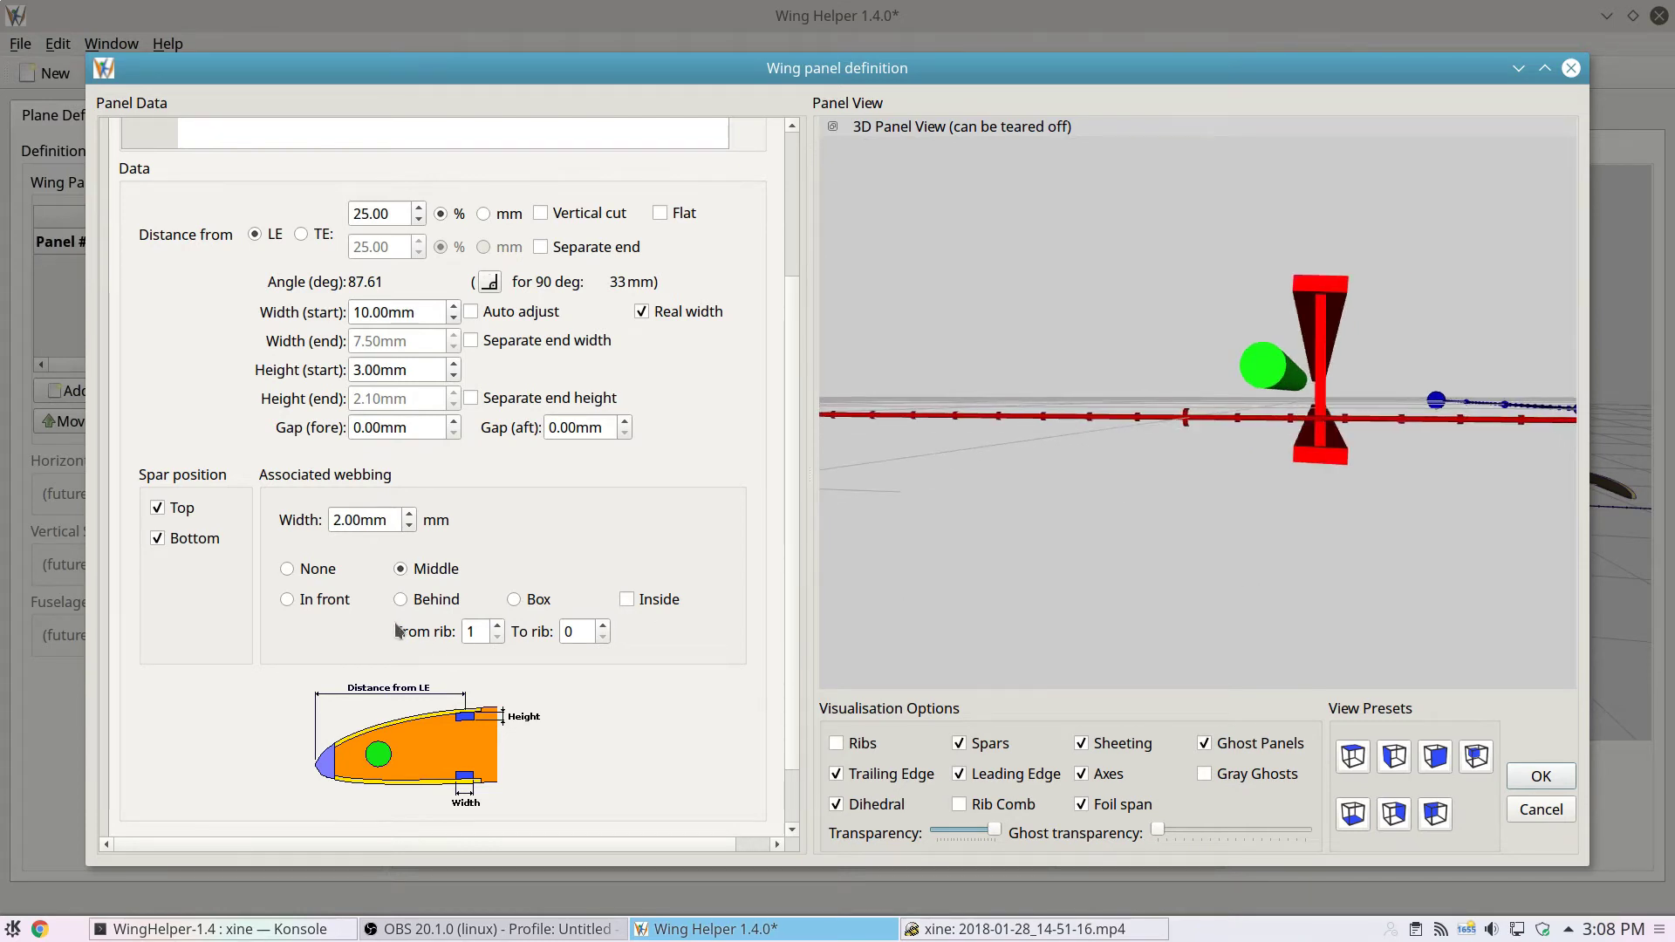
# - Try the rectangular spar's webbing in front, behind and as a box
pyautogui.click(337, 602)
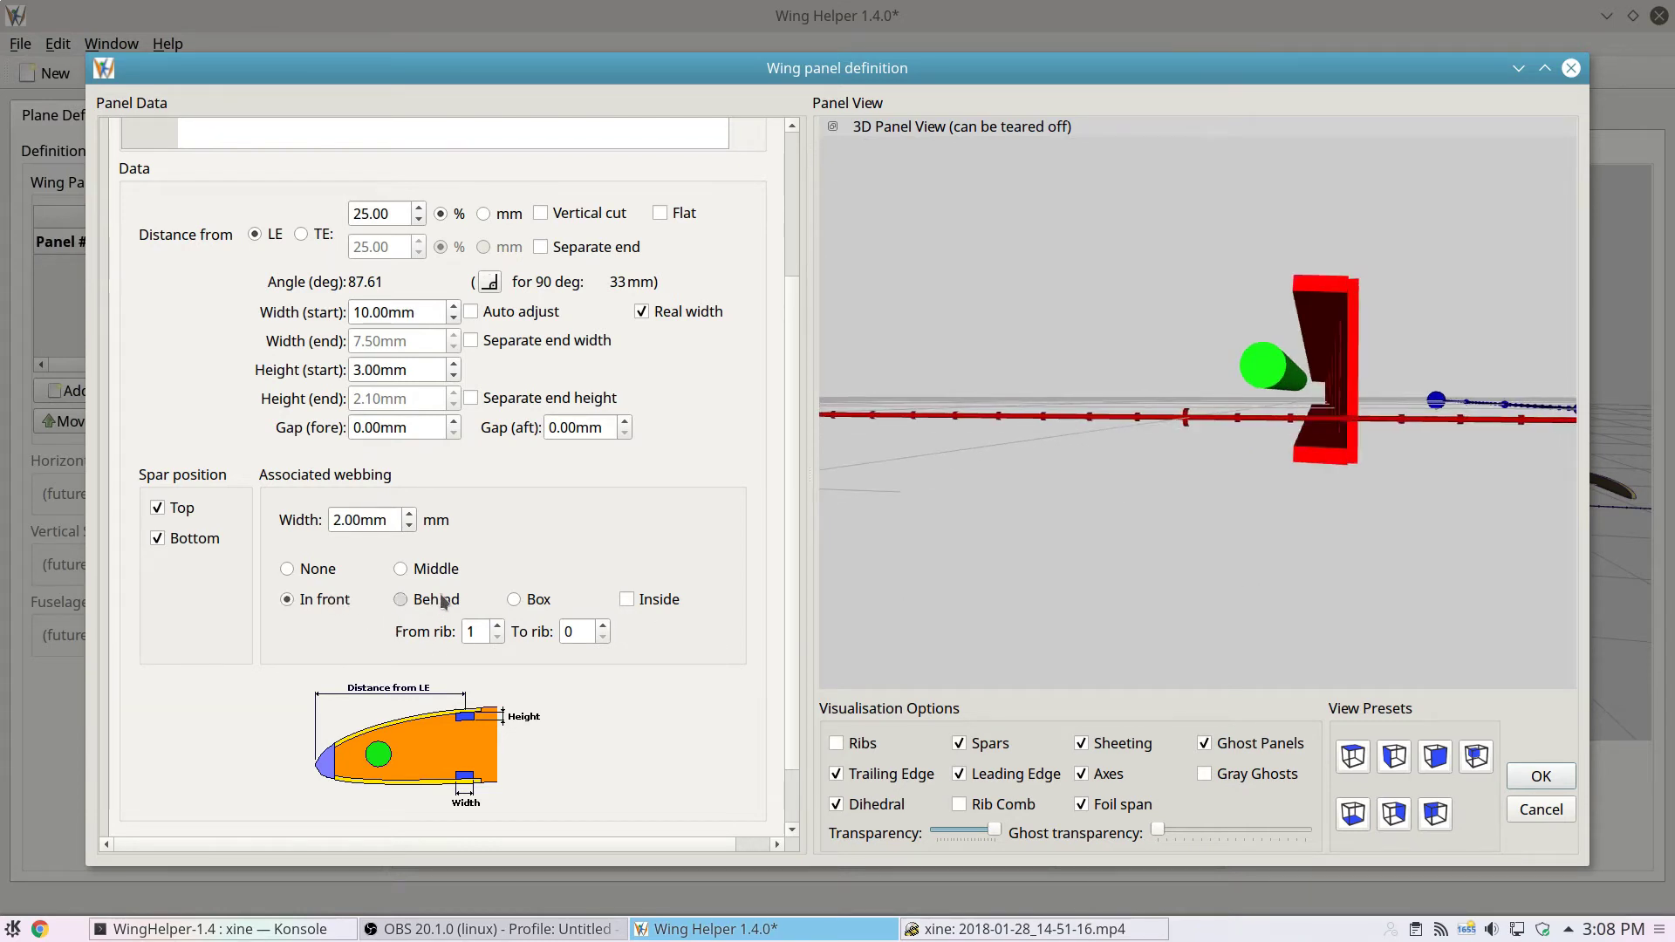
pyautogui.click(443, 602)
pyautogui.click(517, 602)
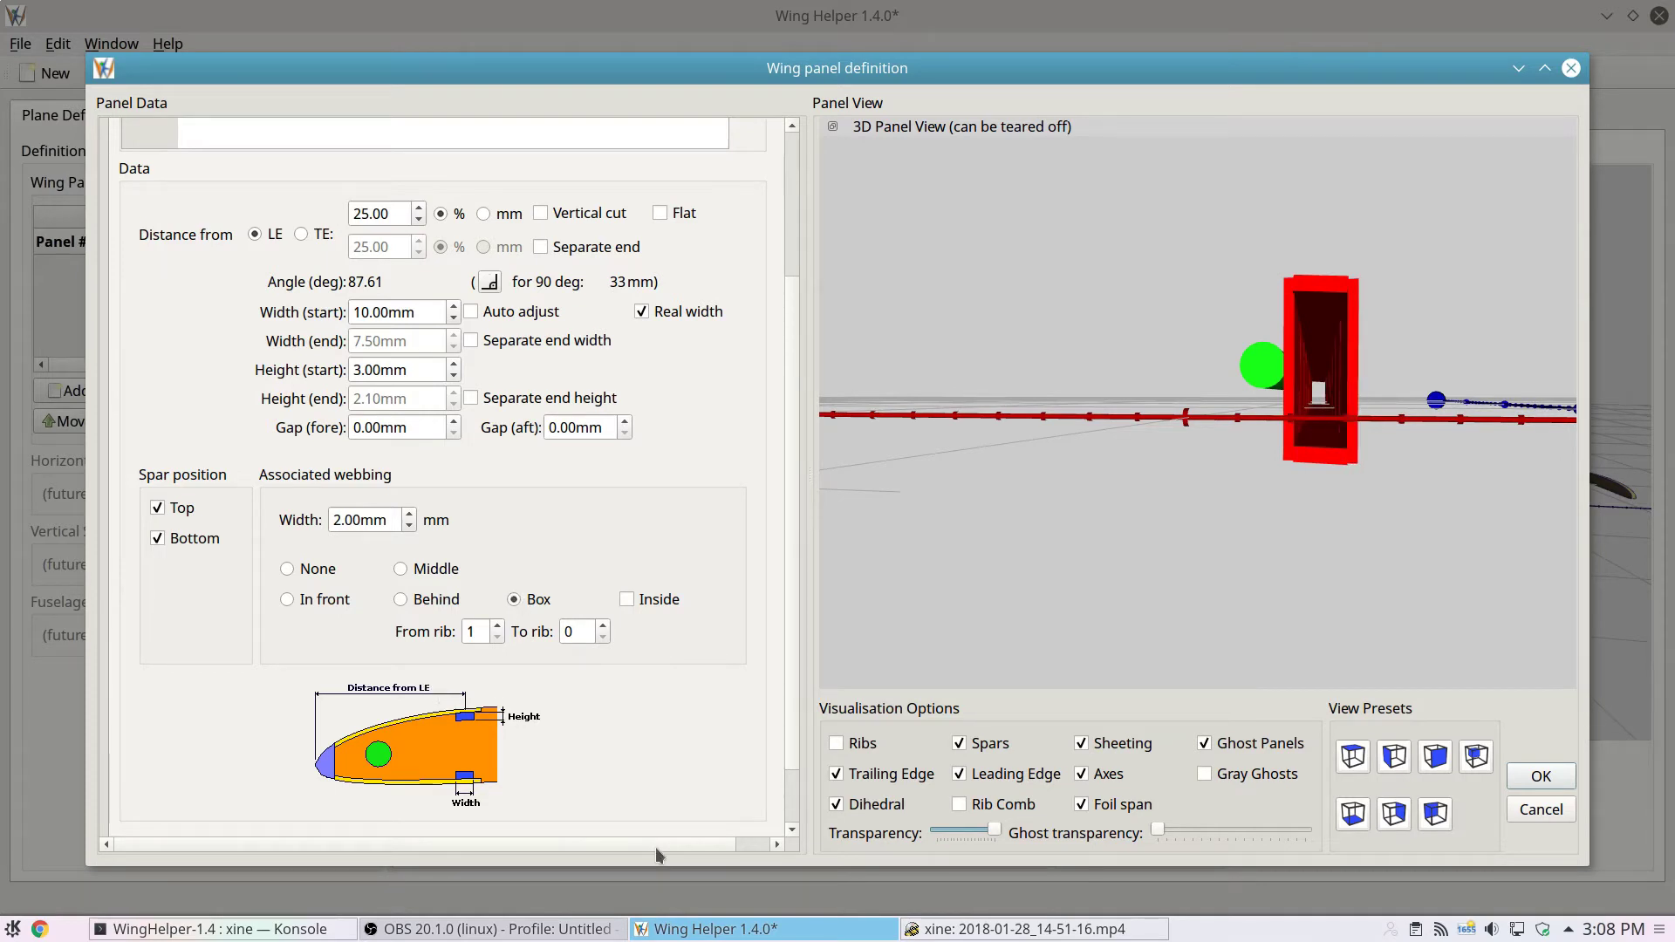
# - Place the webbing inside the spar's width and compare the box, behind and in-front variants
pyautogui.click(654, 600)
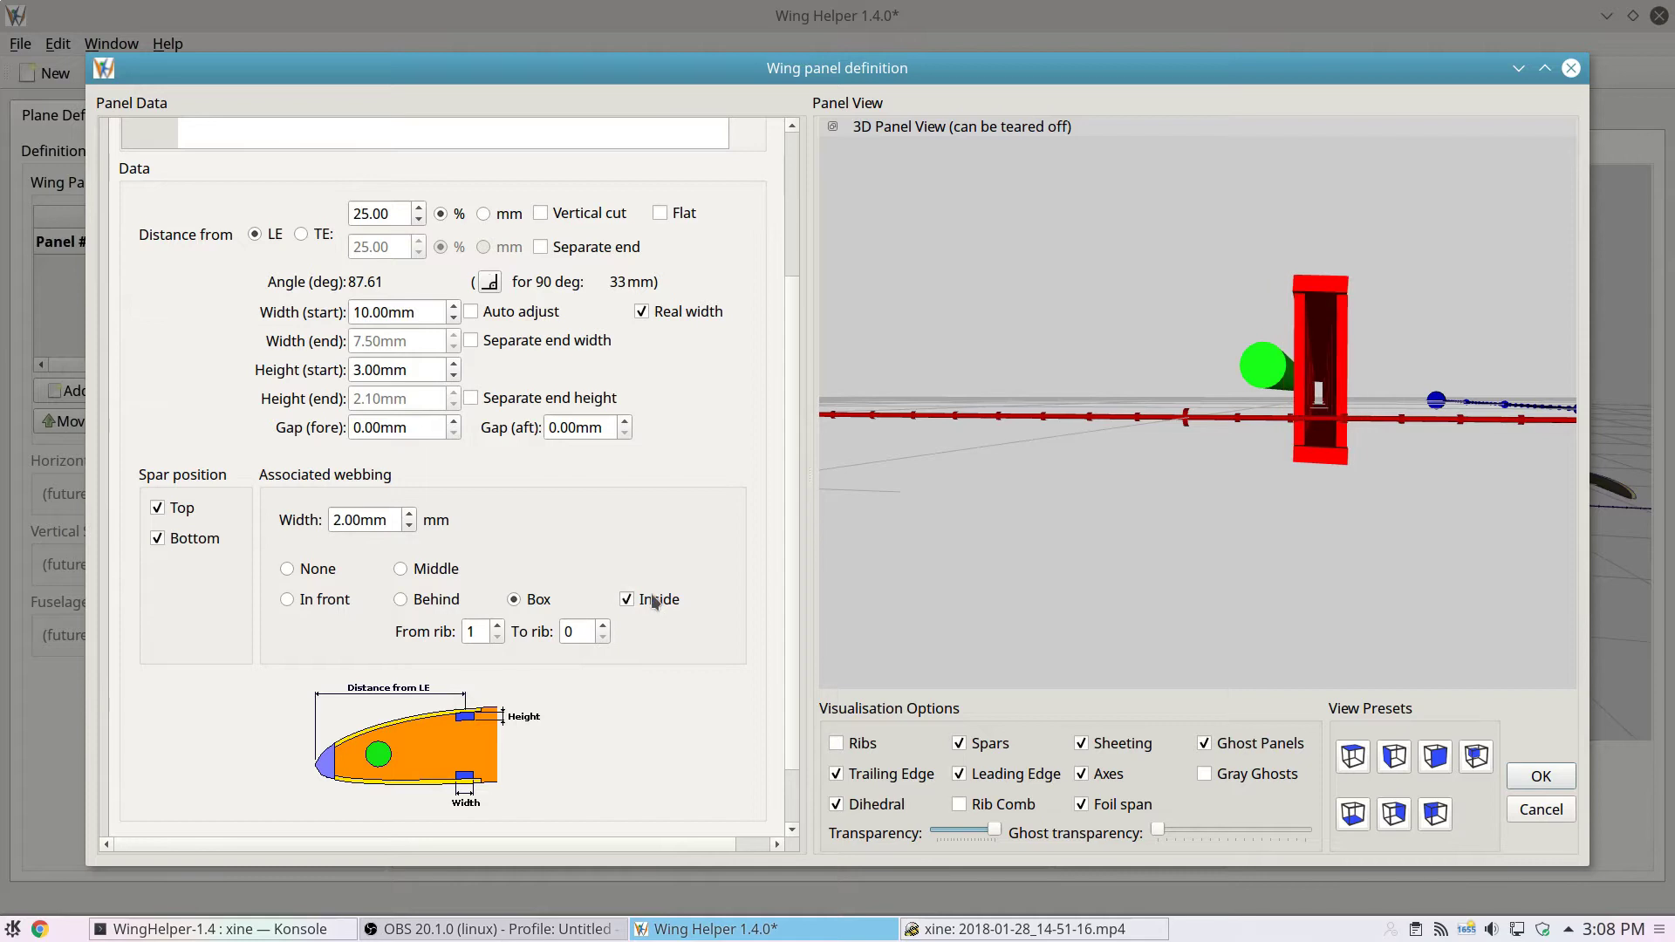
pyautogui.click(435, 606)
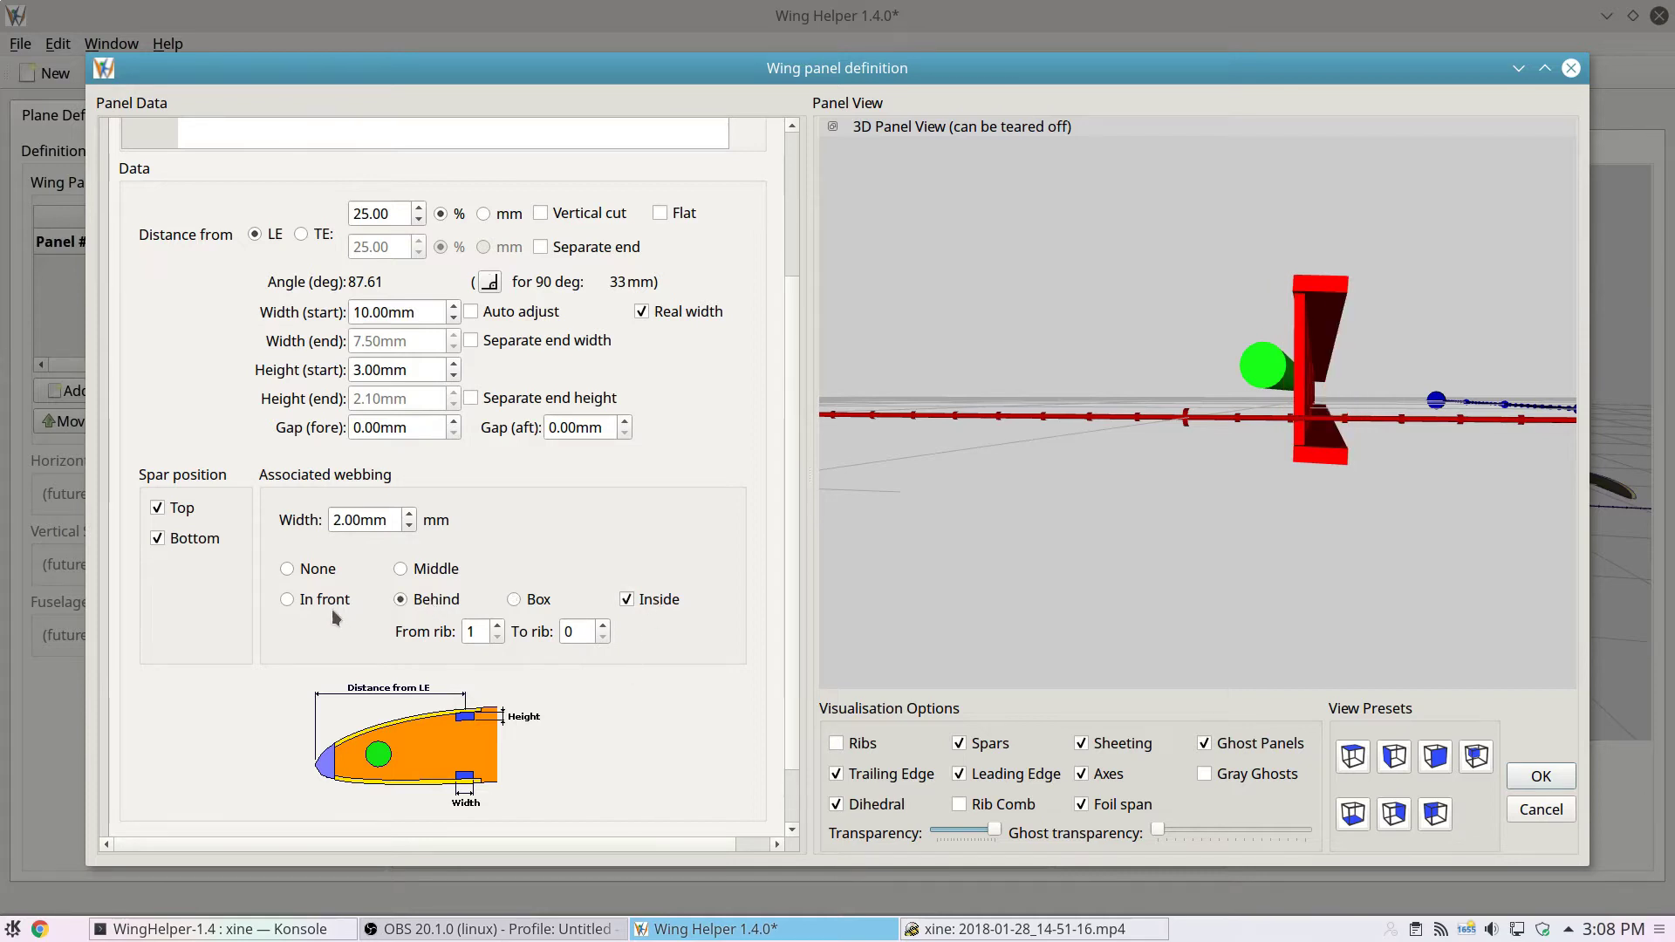
pyautogui.click(331, 607)
# - Disable the inside placement, compare webbing behind the spar, and set box webbing to inspect it along the span
pyautogui.click(628, 601)
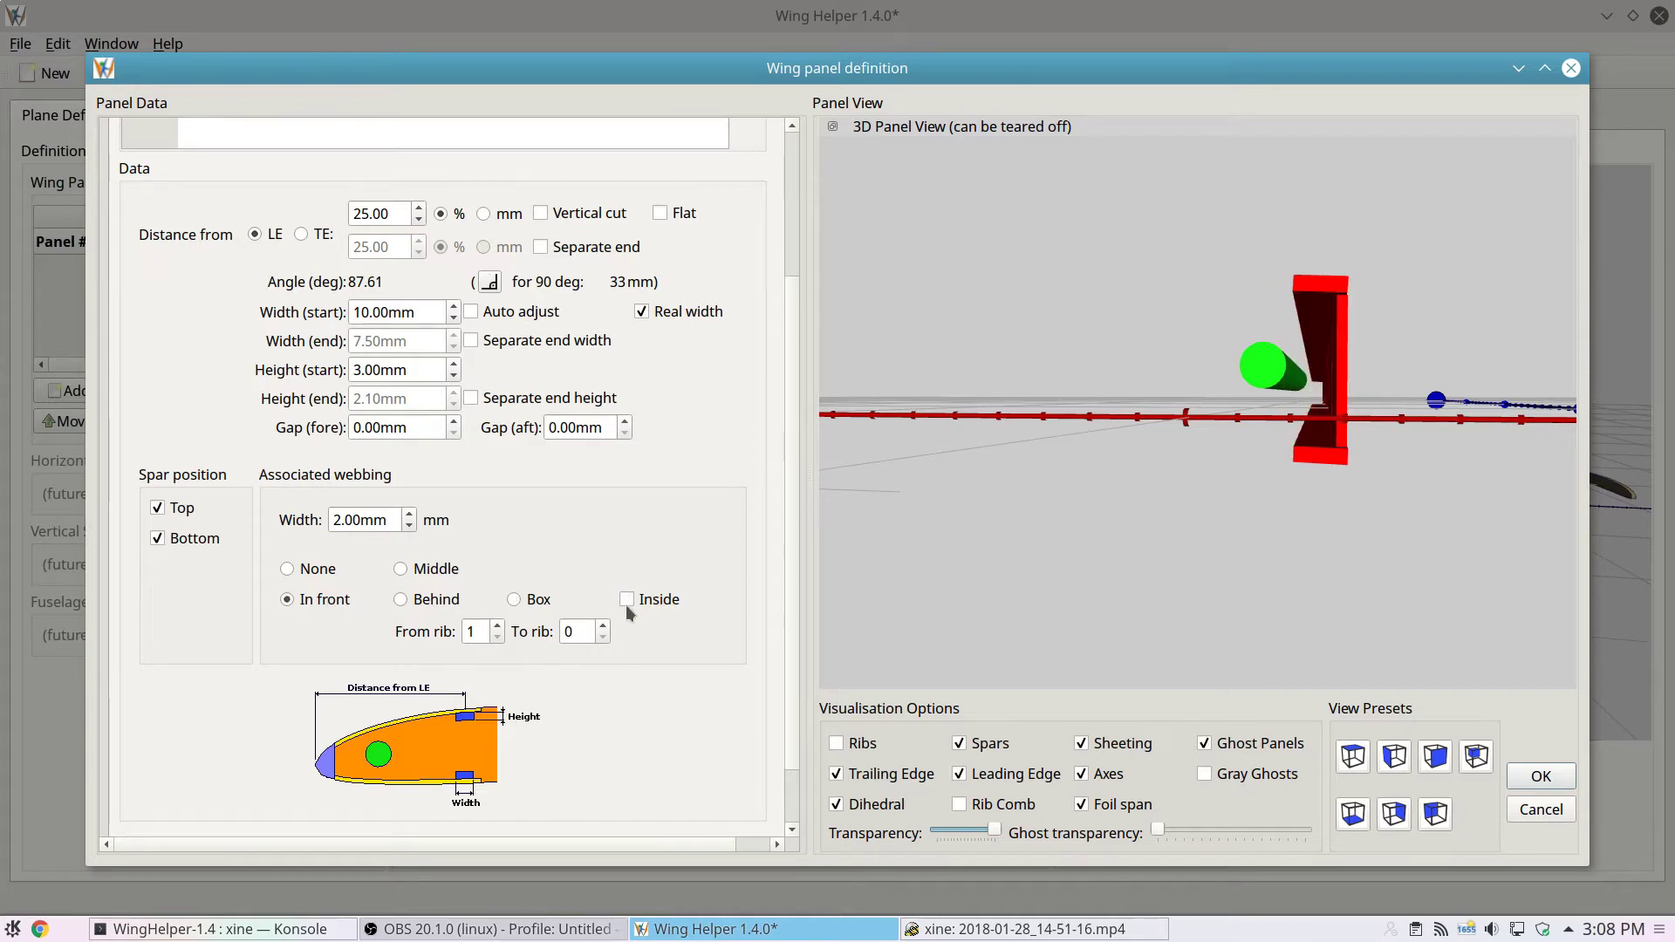
pyautogui.click(424, 603)
pyautogui.click(513, 601)
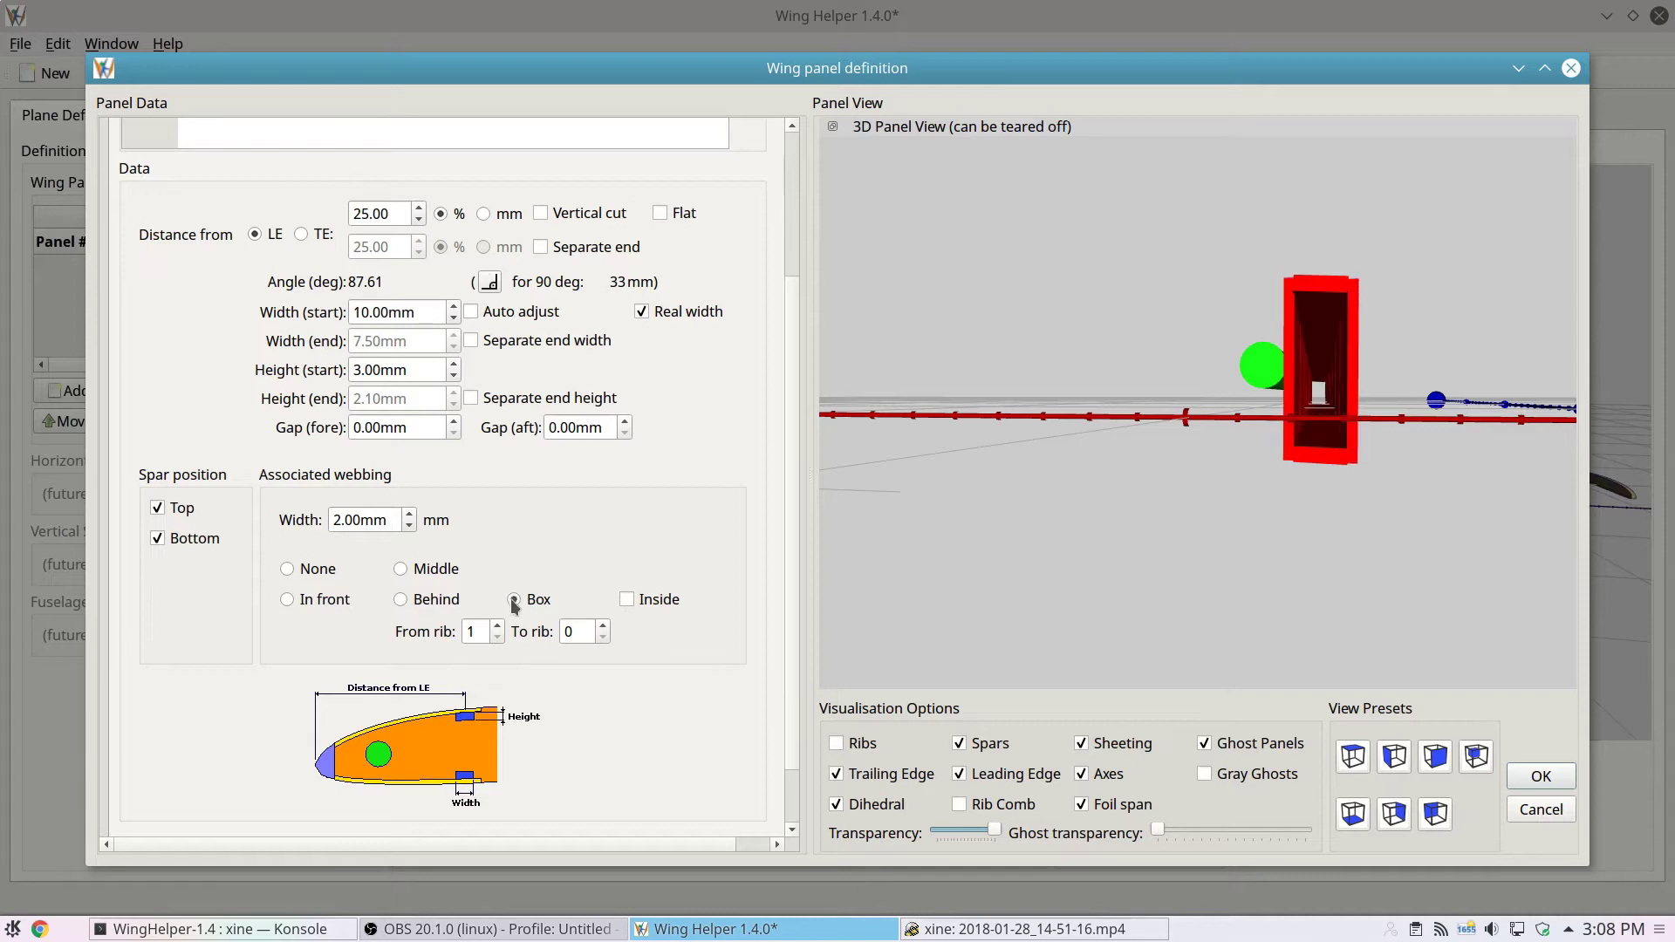
pyautogui.moveTo(979, 578); pyautogui.dragTo(1043, 580)
pyautogui.scroll(5, 1044, 579)
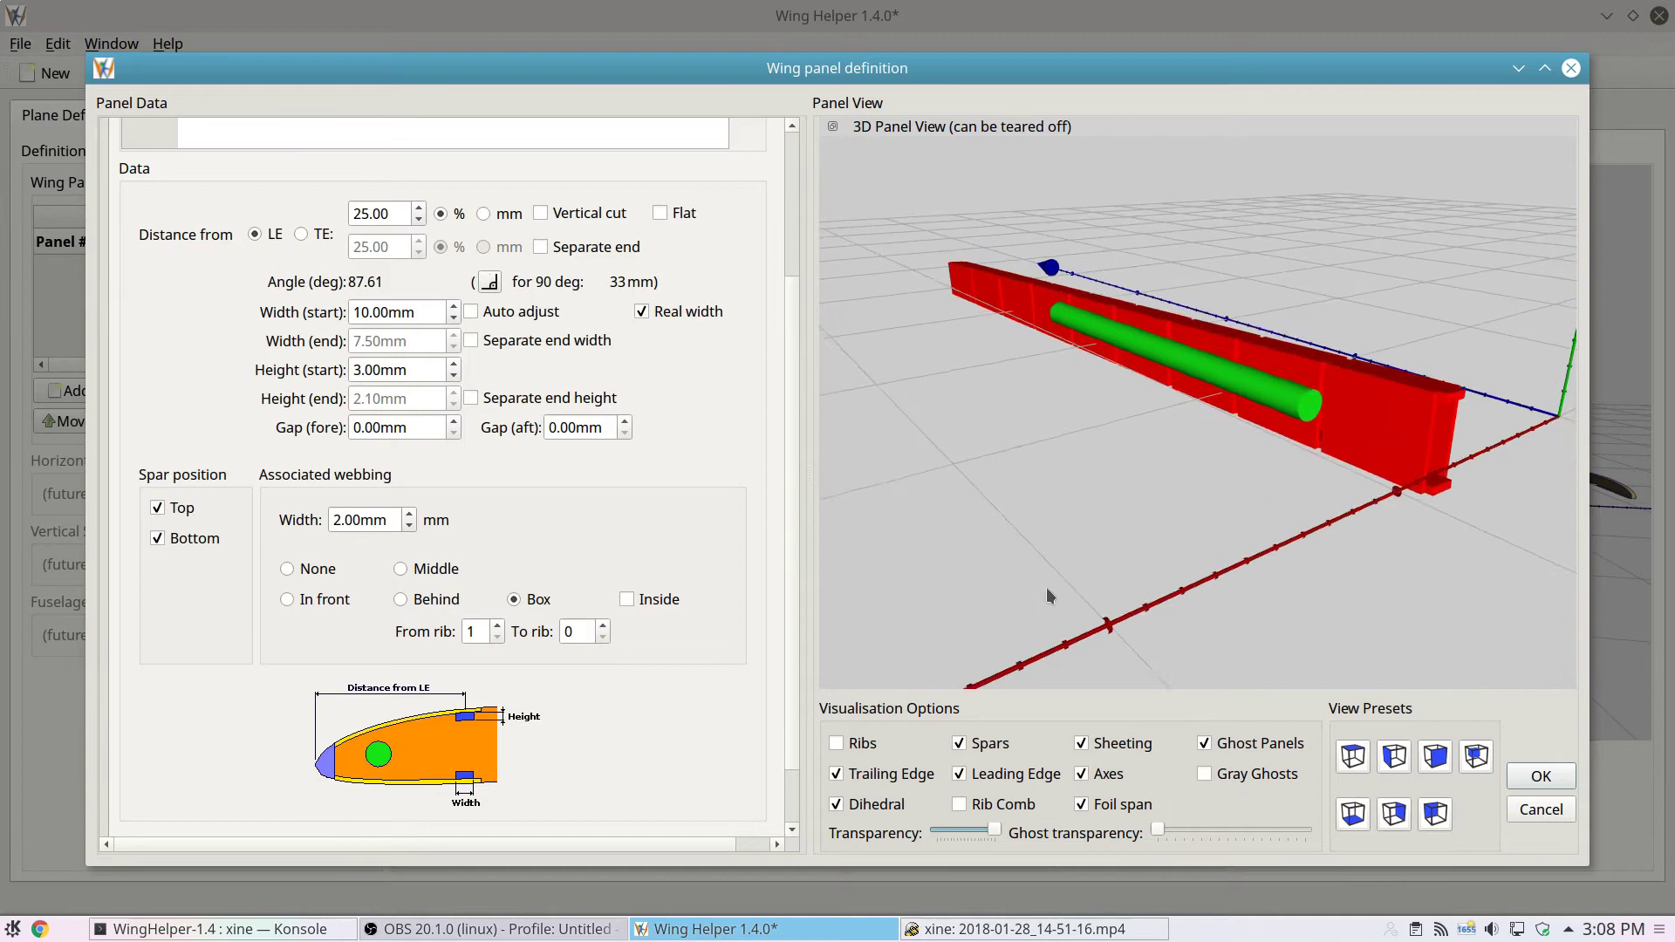
pyautogui.scroll(-5, 1044, 579)
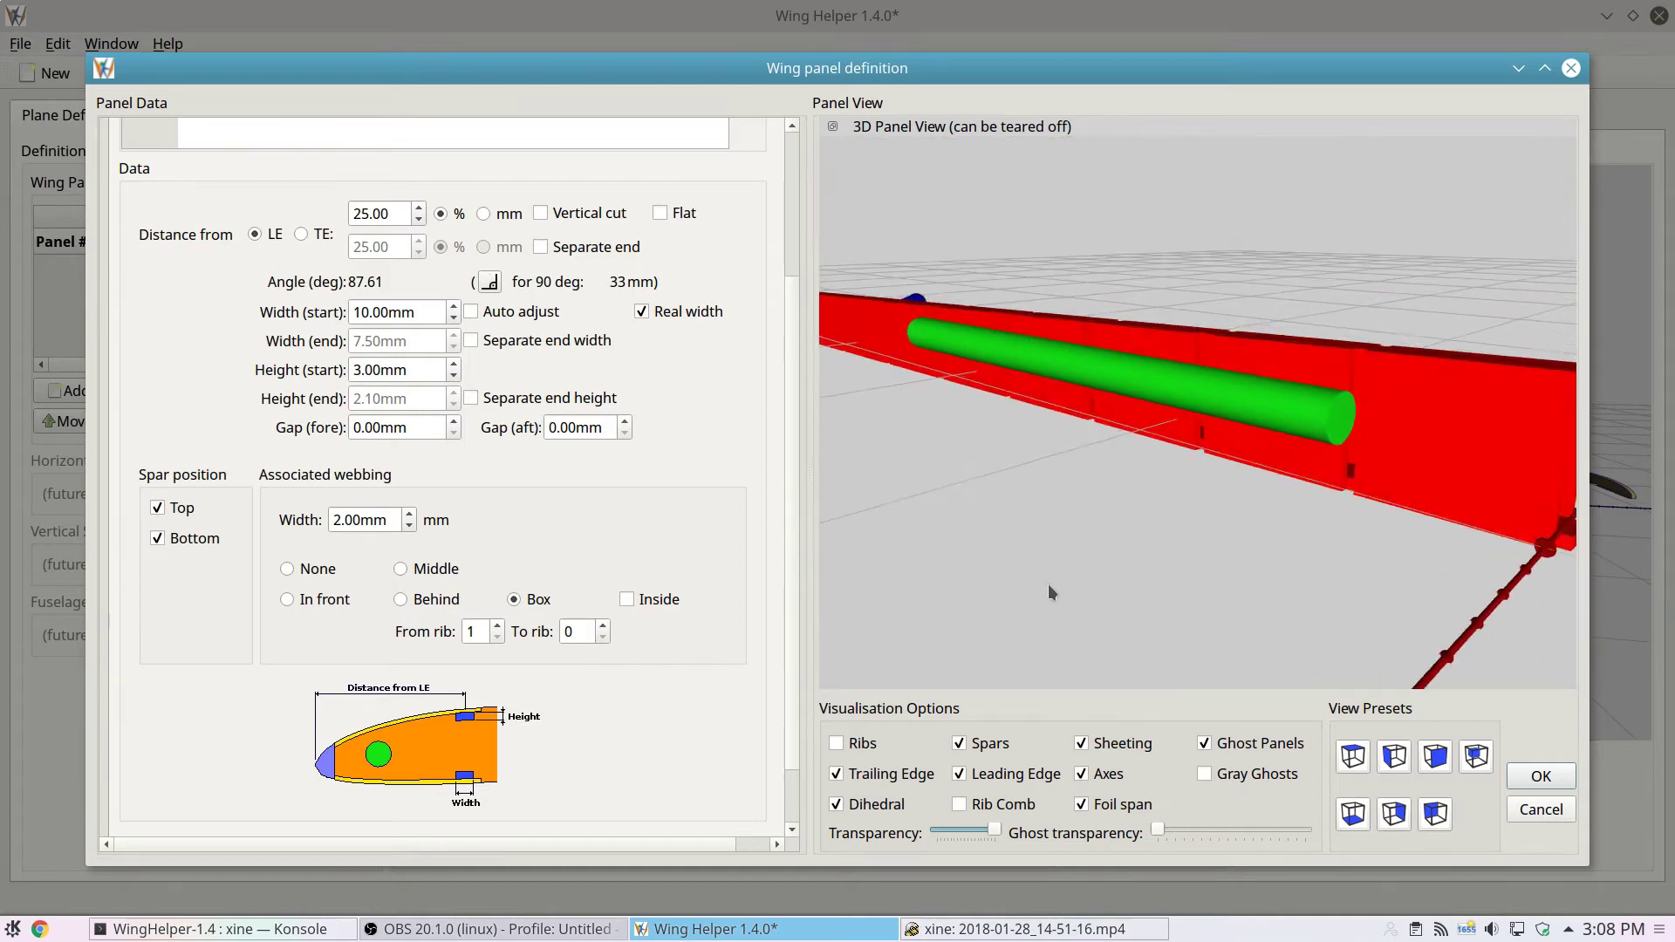
pyautogui.scroll(3, 1056, 585)
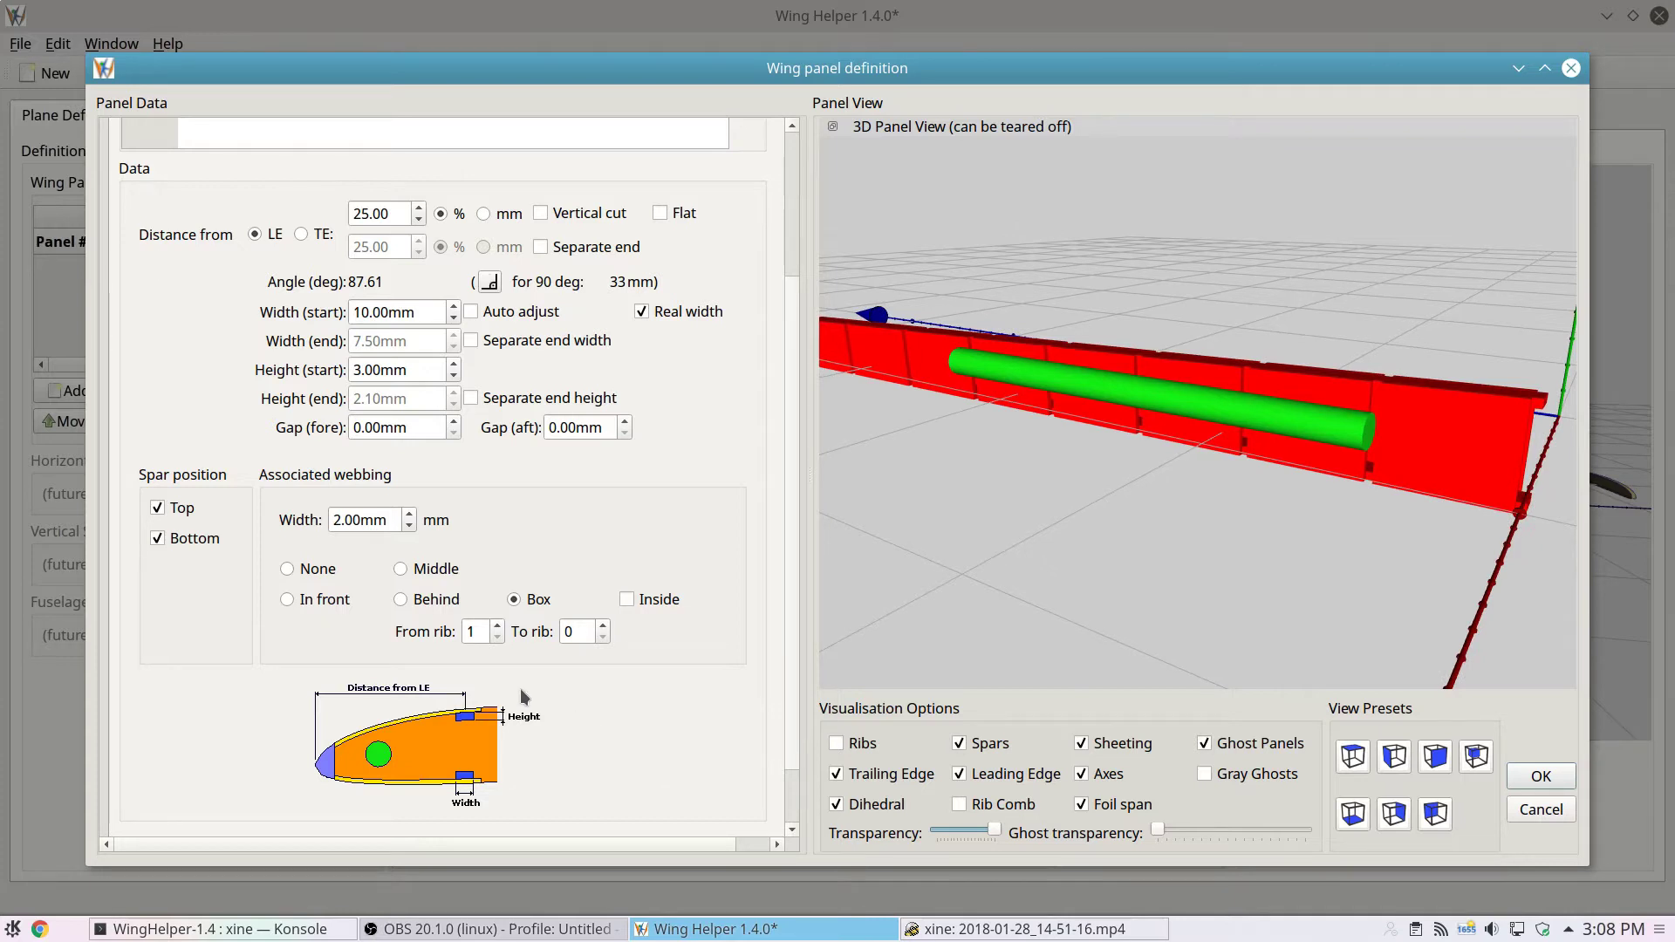
# - Limit the rectangular spar's box webbing to run from rib 2 to rib 6
pyautogui.click(476, 630)
pyautogui.press('BackSpace')
pyautogui.write('2')
pyautogui.press('Tab')
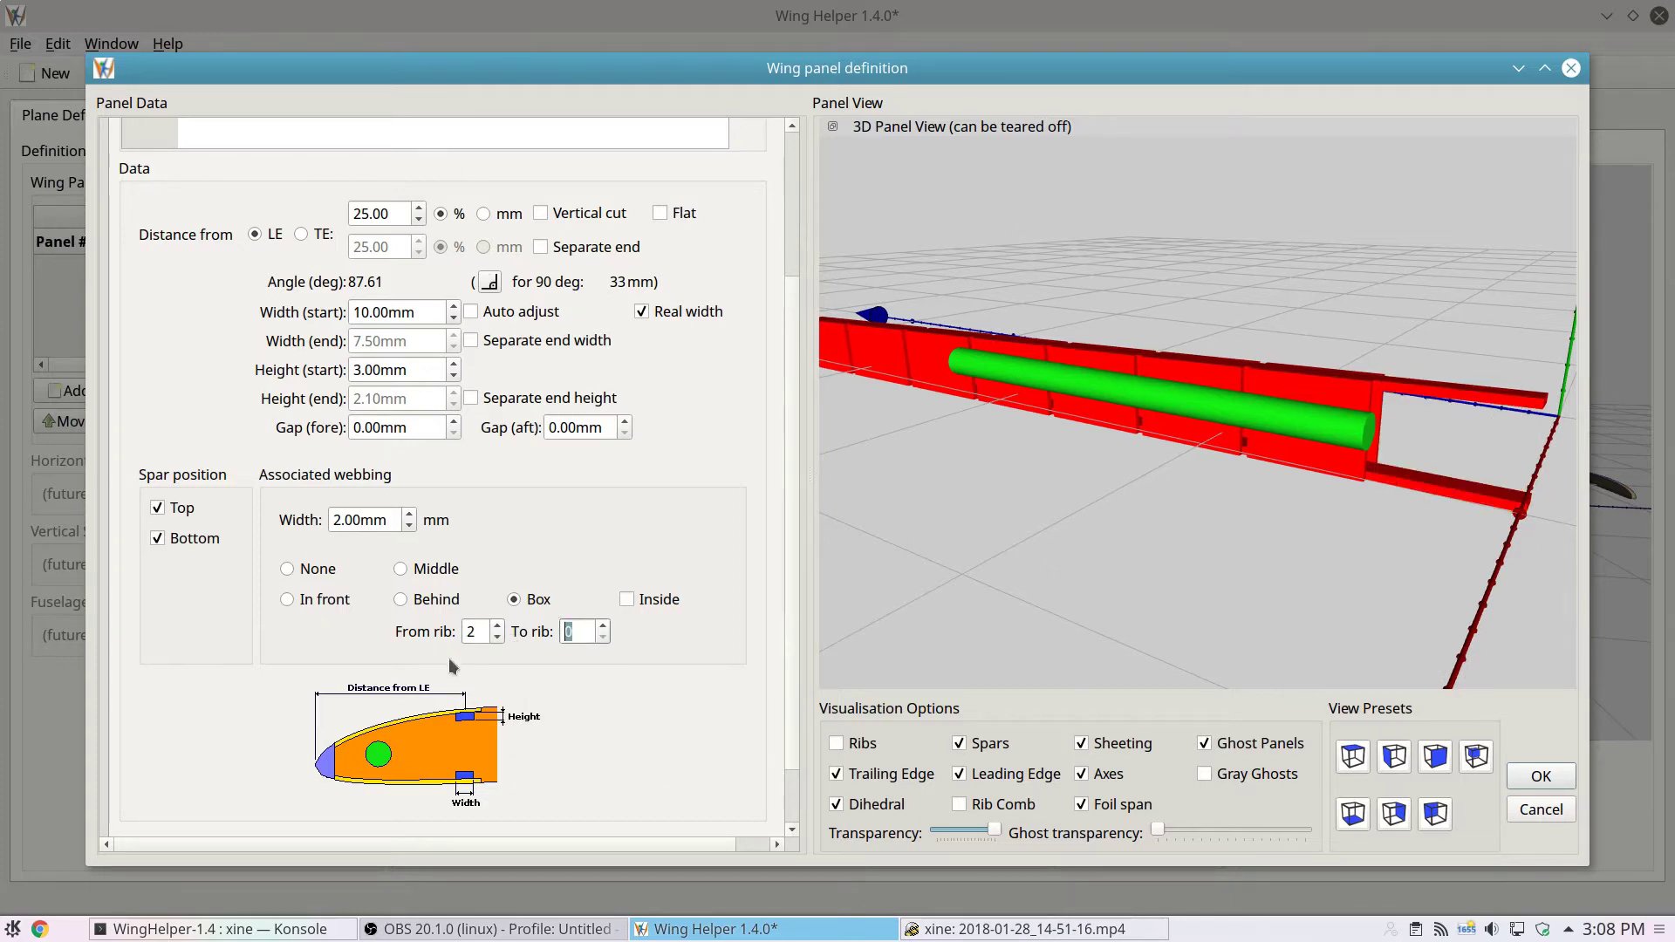
pyautogui.write('6')
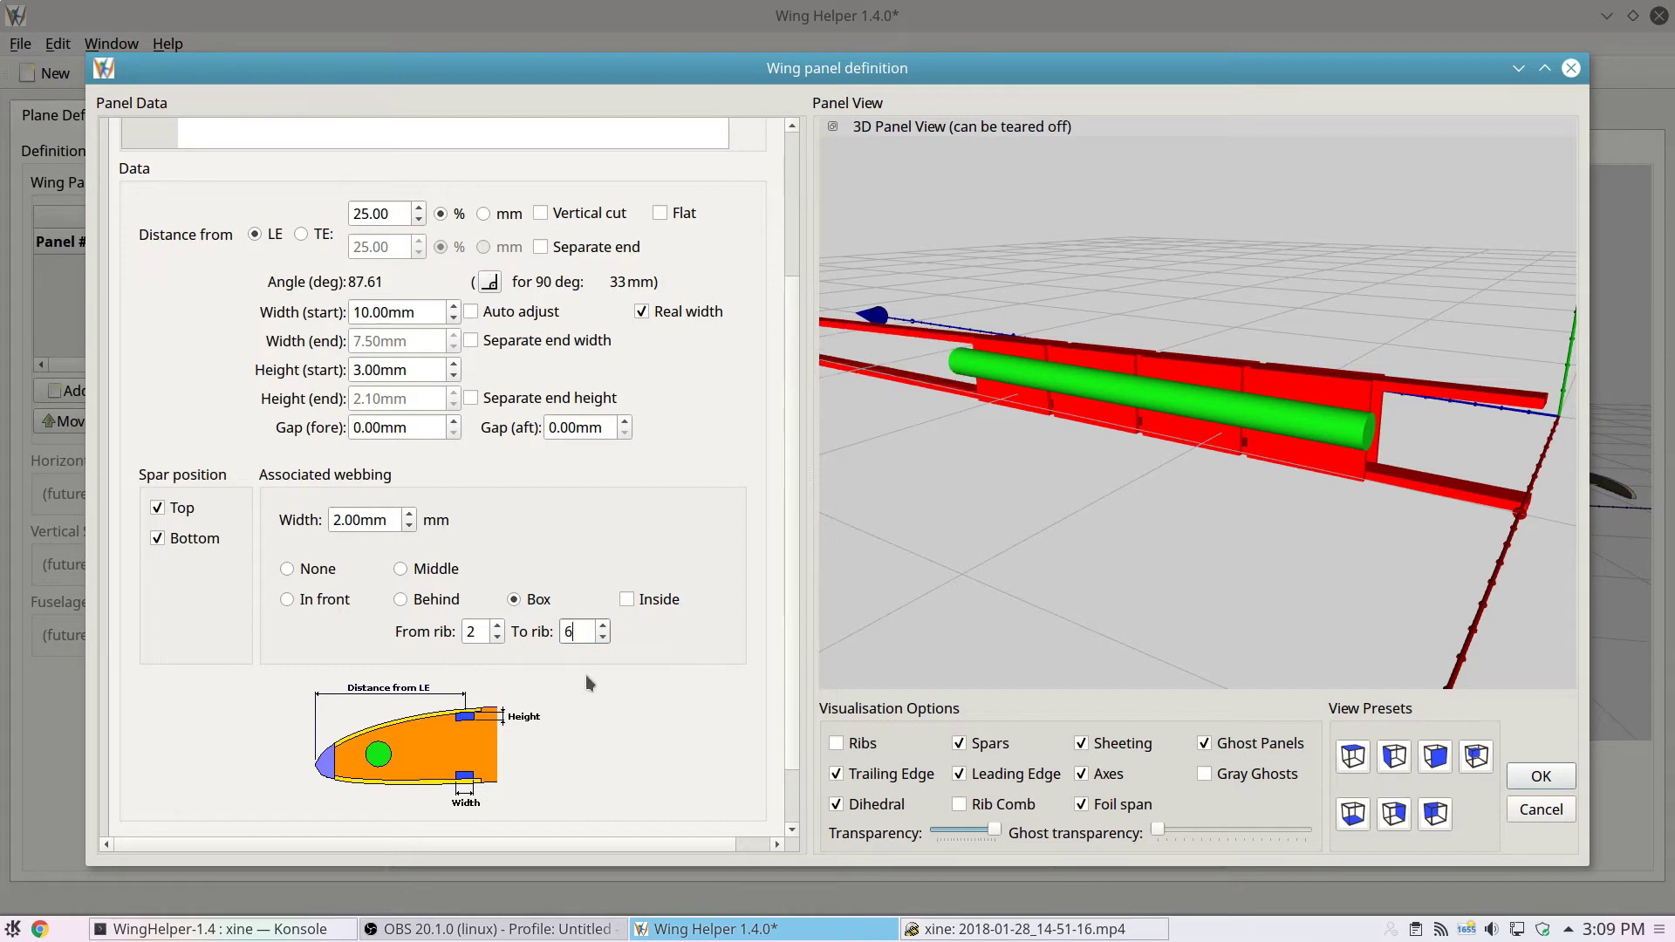
pyautogui.moveTo(1381, 459); pyautogui.dragTo(840, 583)
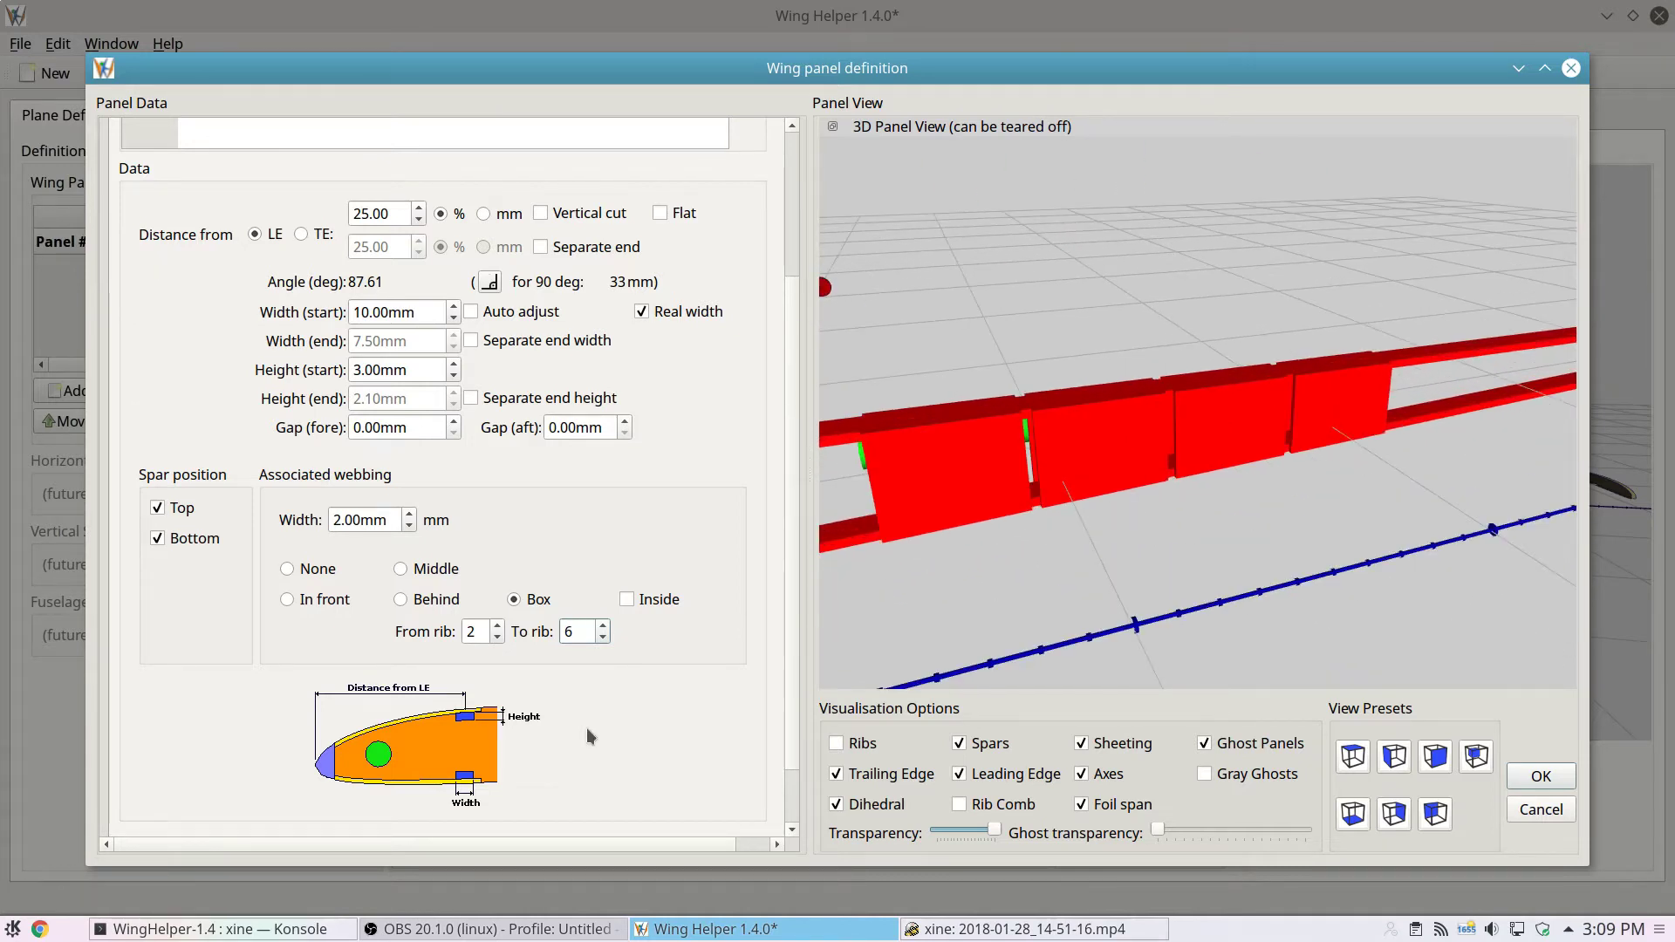
pyautogui.scroll(-2, 644, 707)
pyautogui.moveTo(1090, 567); pyautogui.dragTo(679, 527)
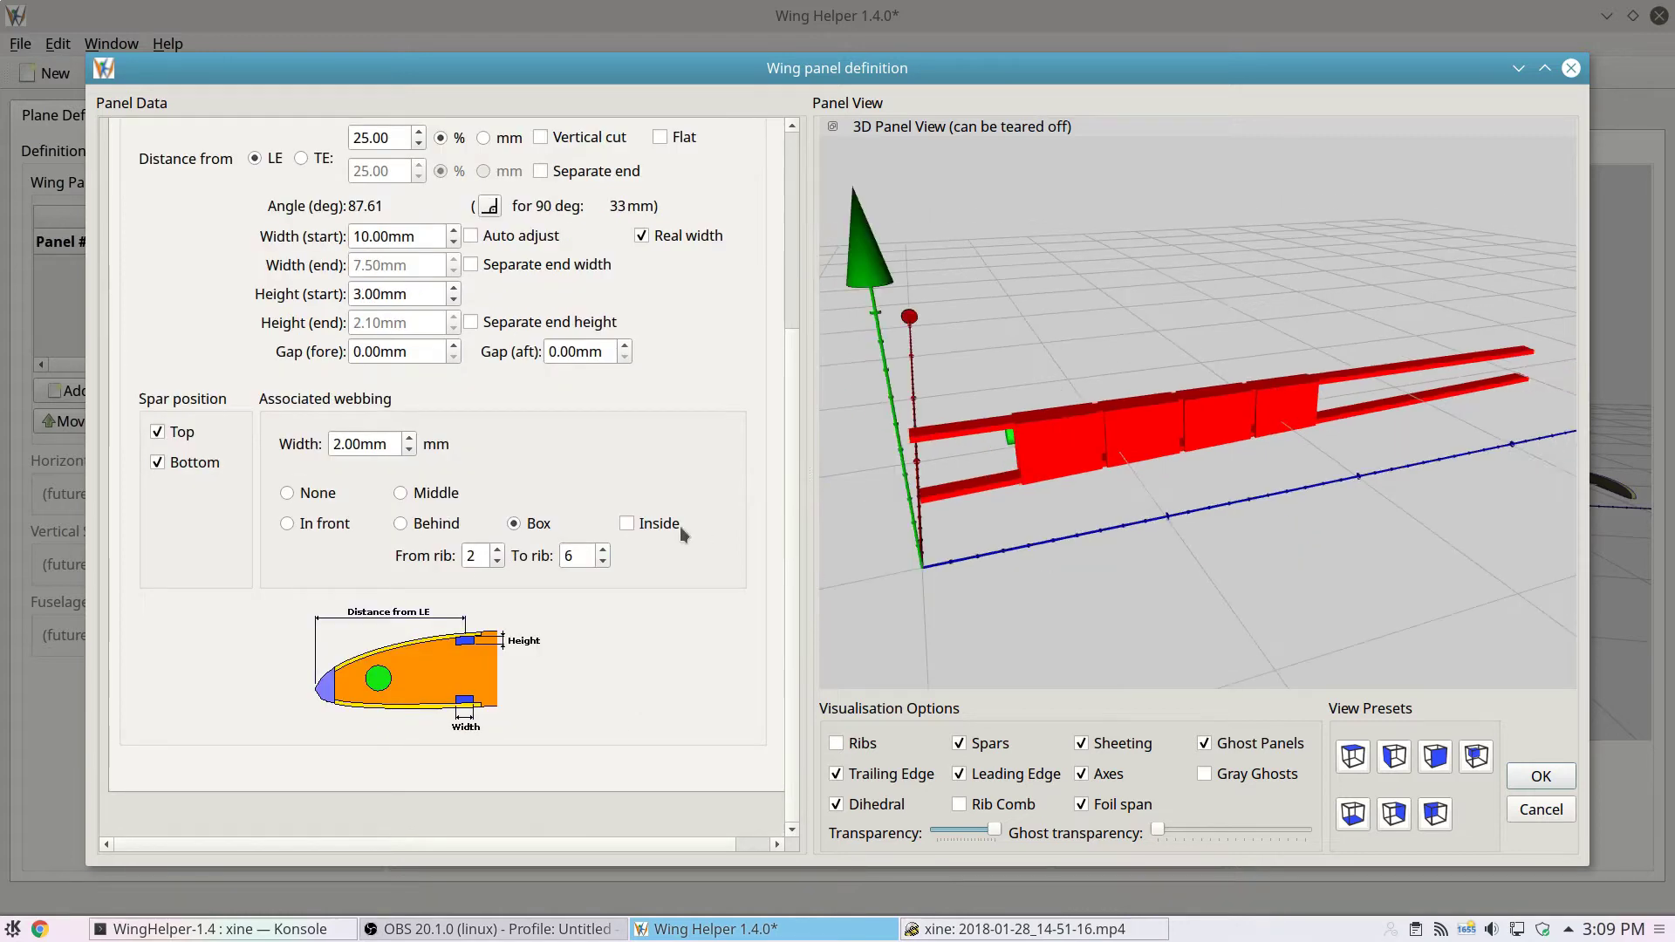
# - Set the webbing's end rib to 10
pyautogui.doubleClick(586, 555)
pyautogui.moveTo(1537, 367)
pyautogui.write('10')
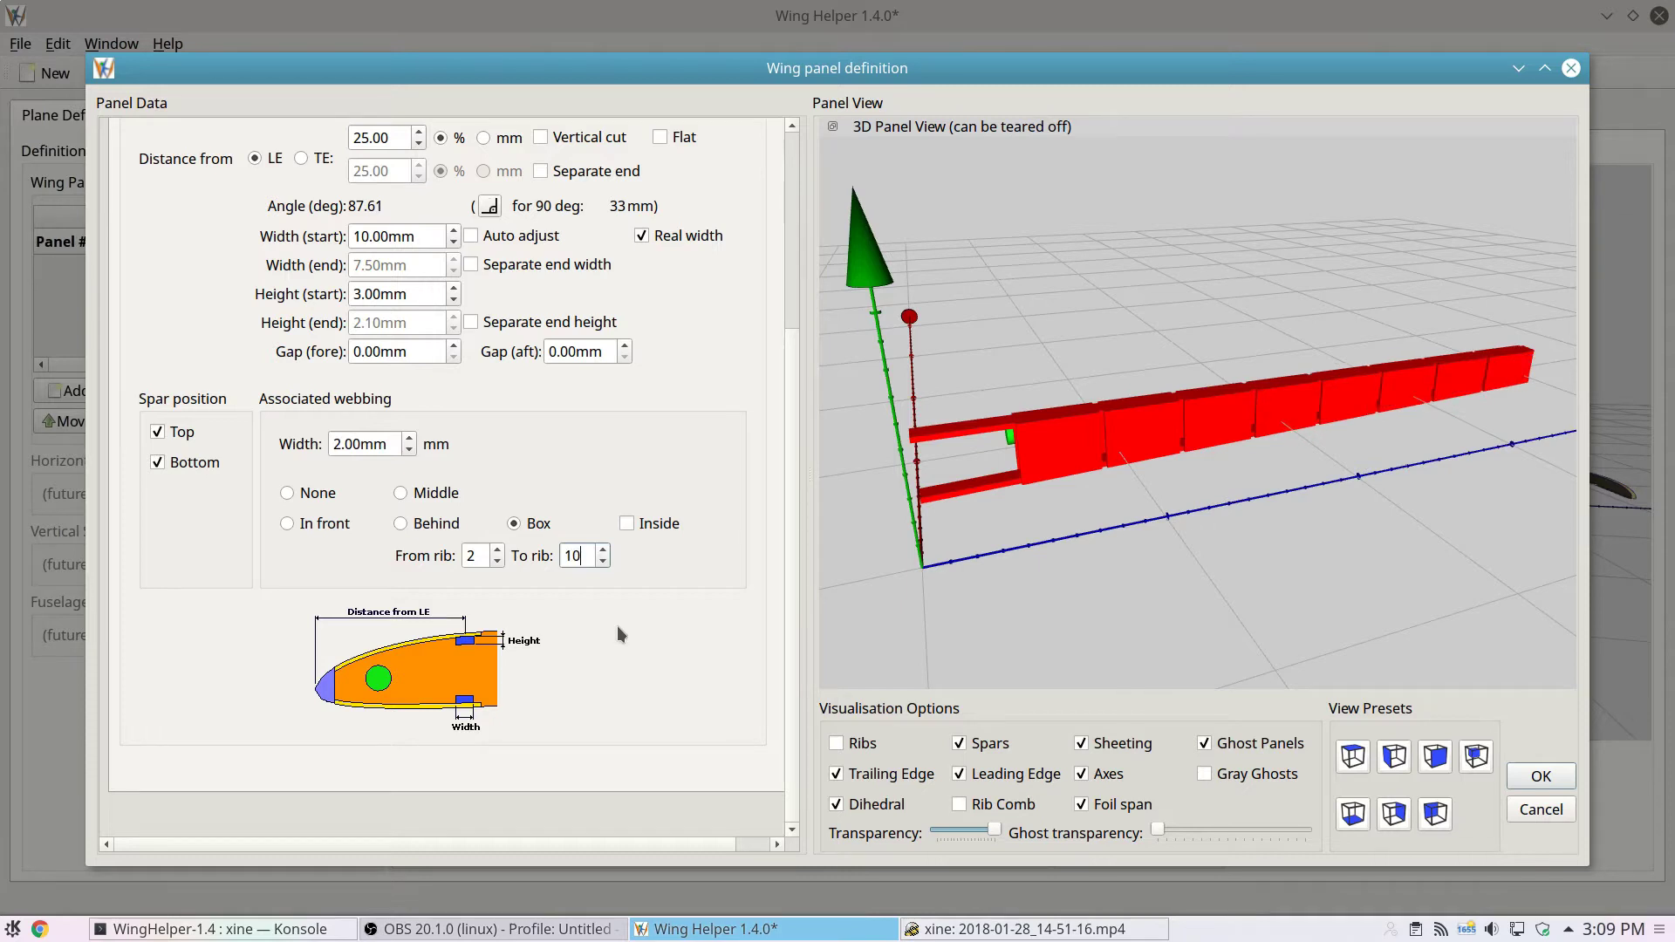
# - Set the webbing's end rib to 0 and the rectangular spar's associated webbing to None
pyautogui.press('BackSpace')
pyautogui.press('BackSpace')
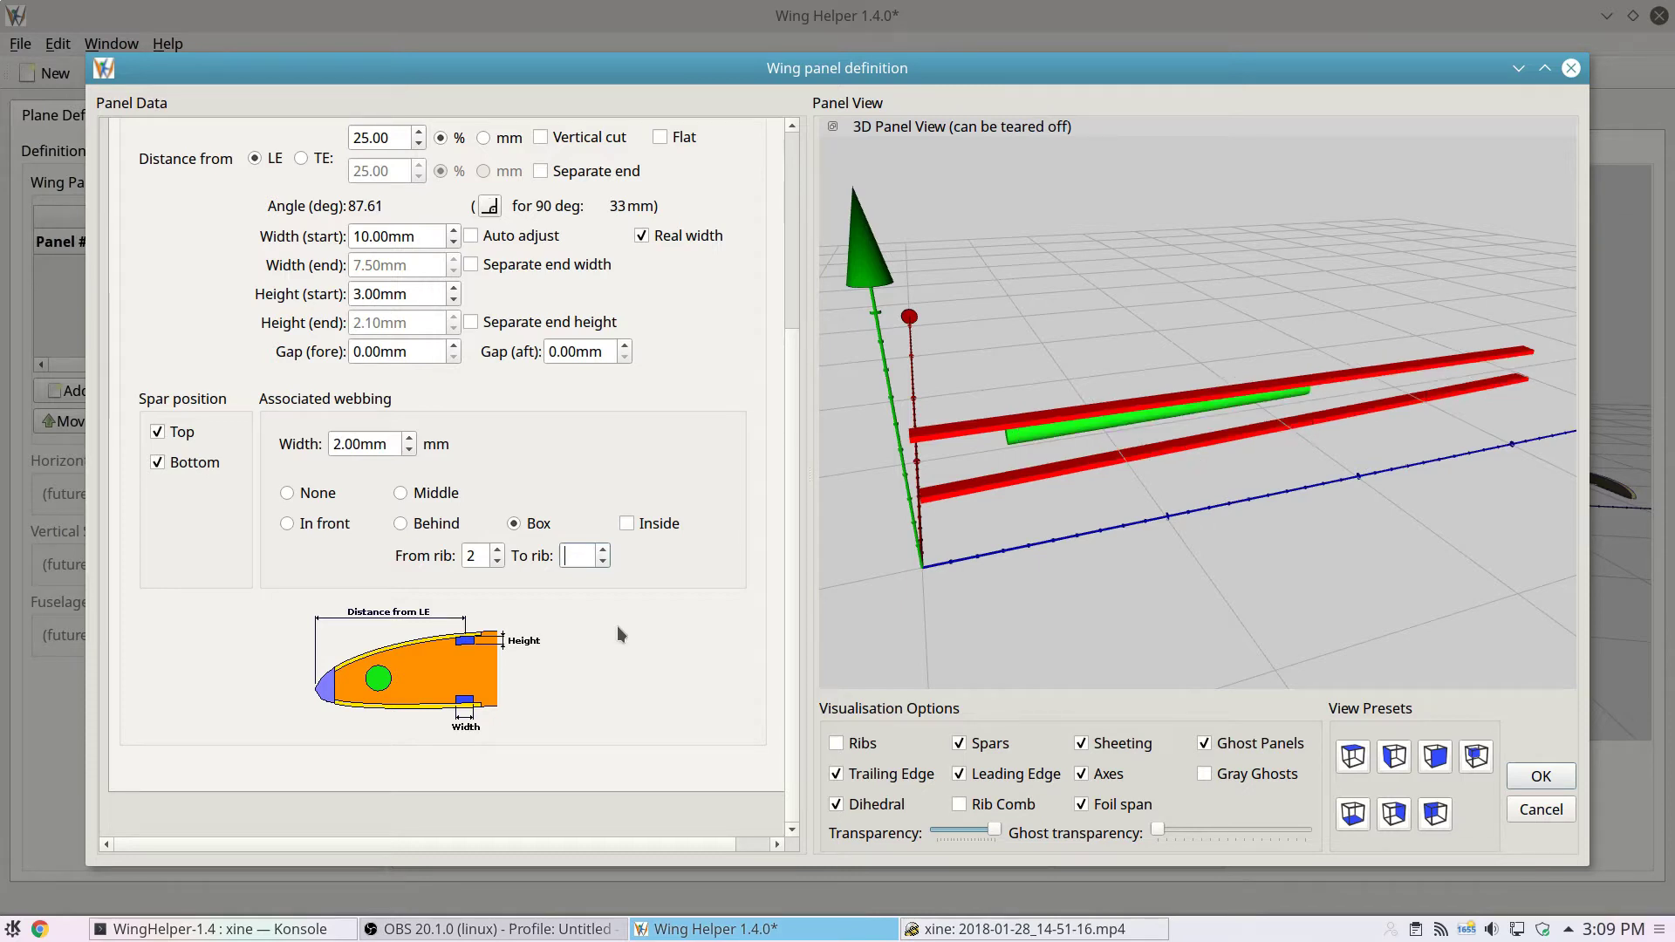
pyautogui.write('0')
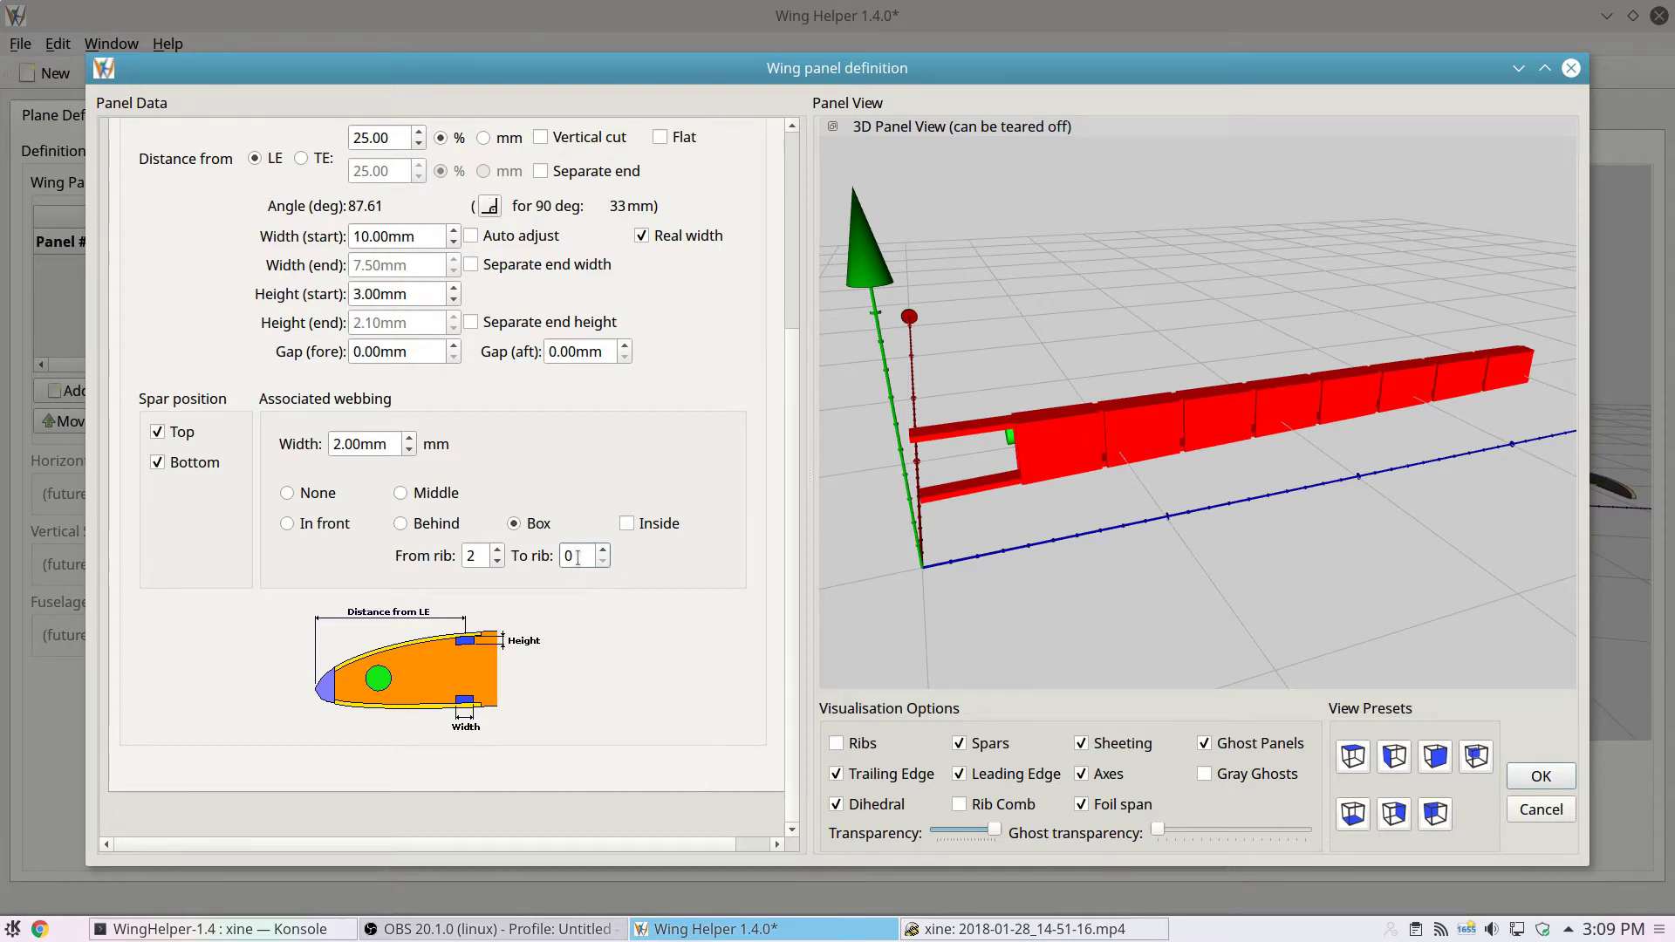
pyautogui.moveTo(577, 558)
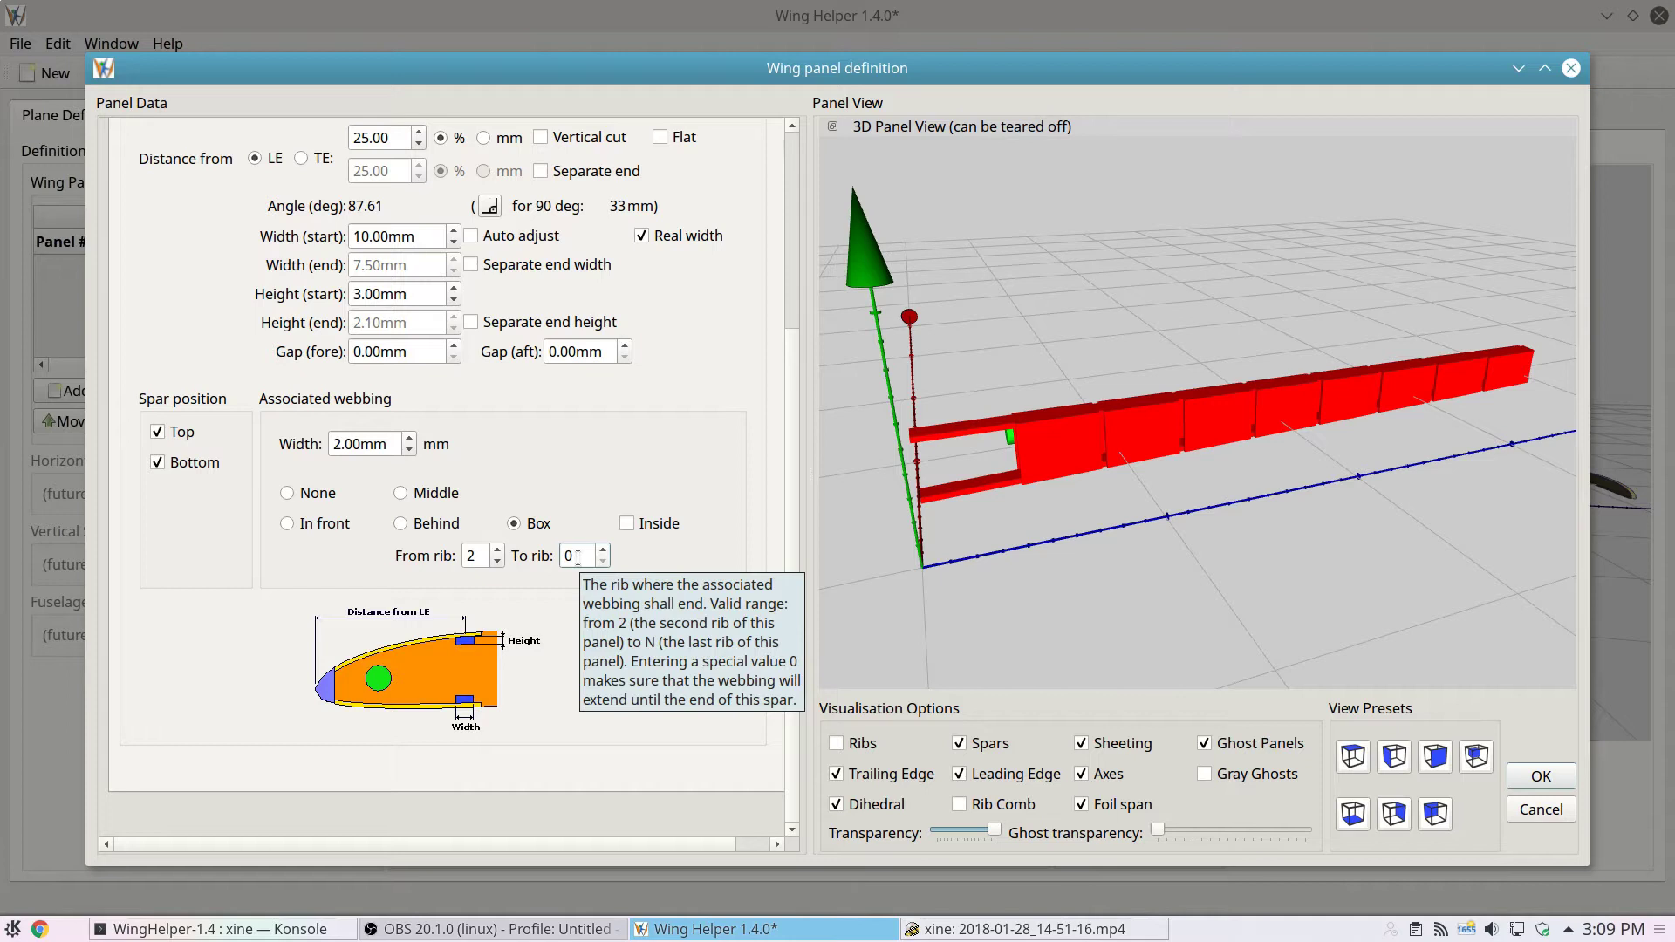
pyautogui.click(287, 493)
pyautogui.moveTo(976, 552); pyautogui.dragTo(1134, 509)
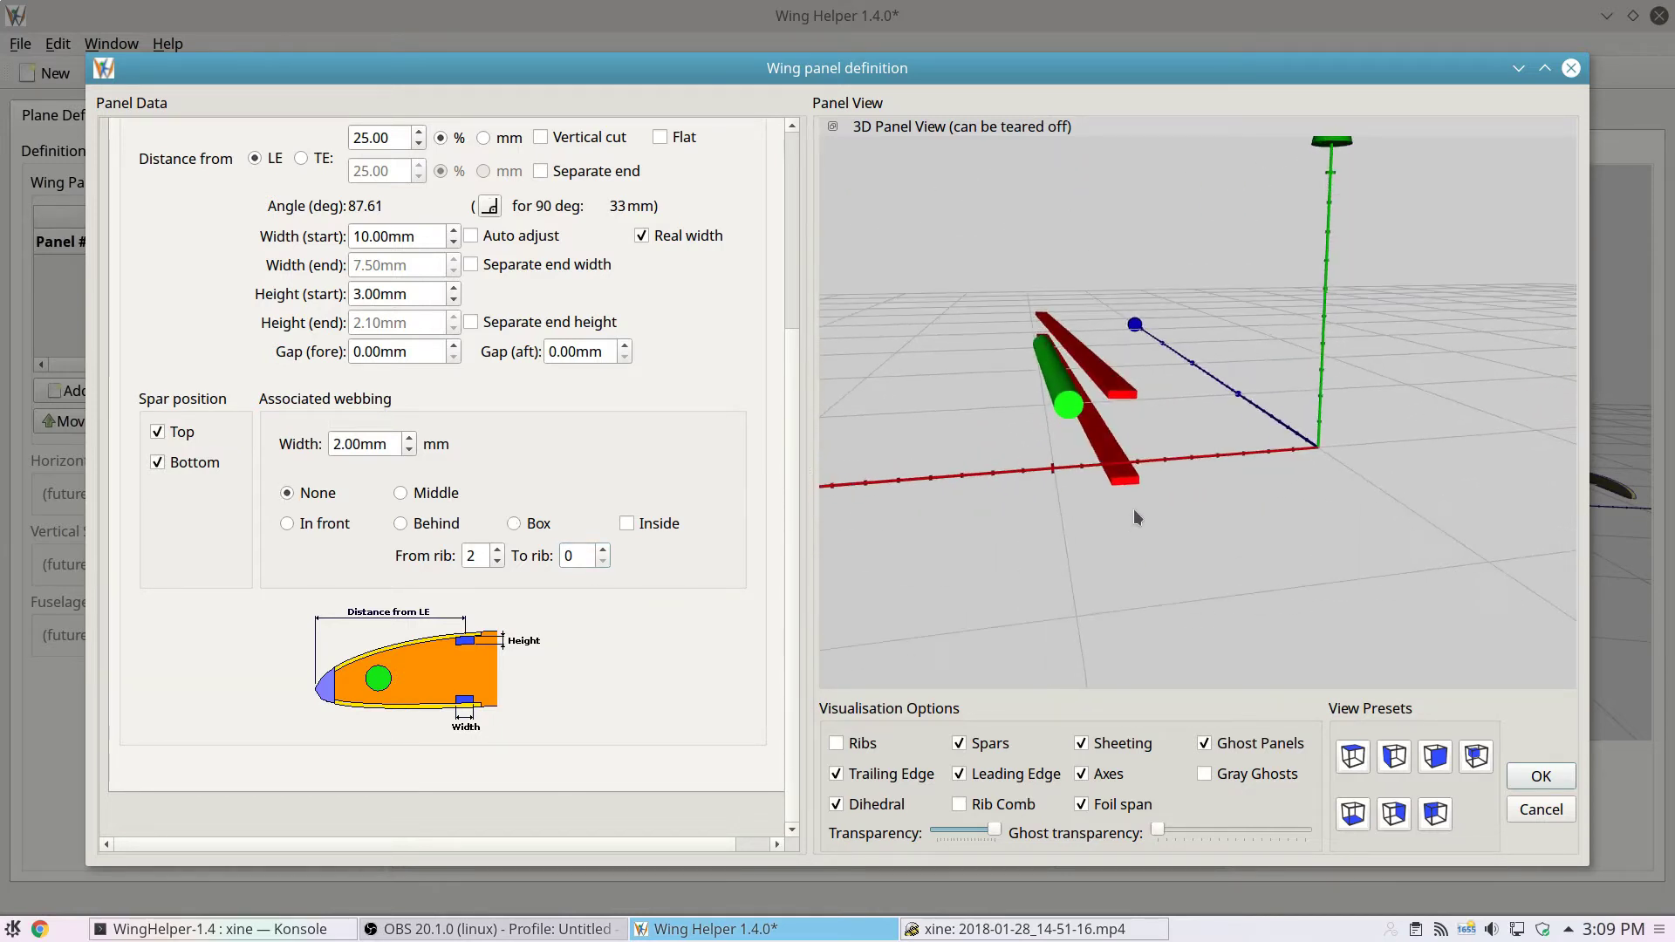
# - Try the rectangular spar with only its bottom, only its top and neither part, restoring both parts and the ribs' display
pyautogui.click(159, 433)
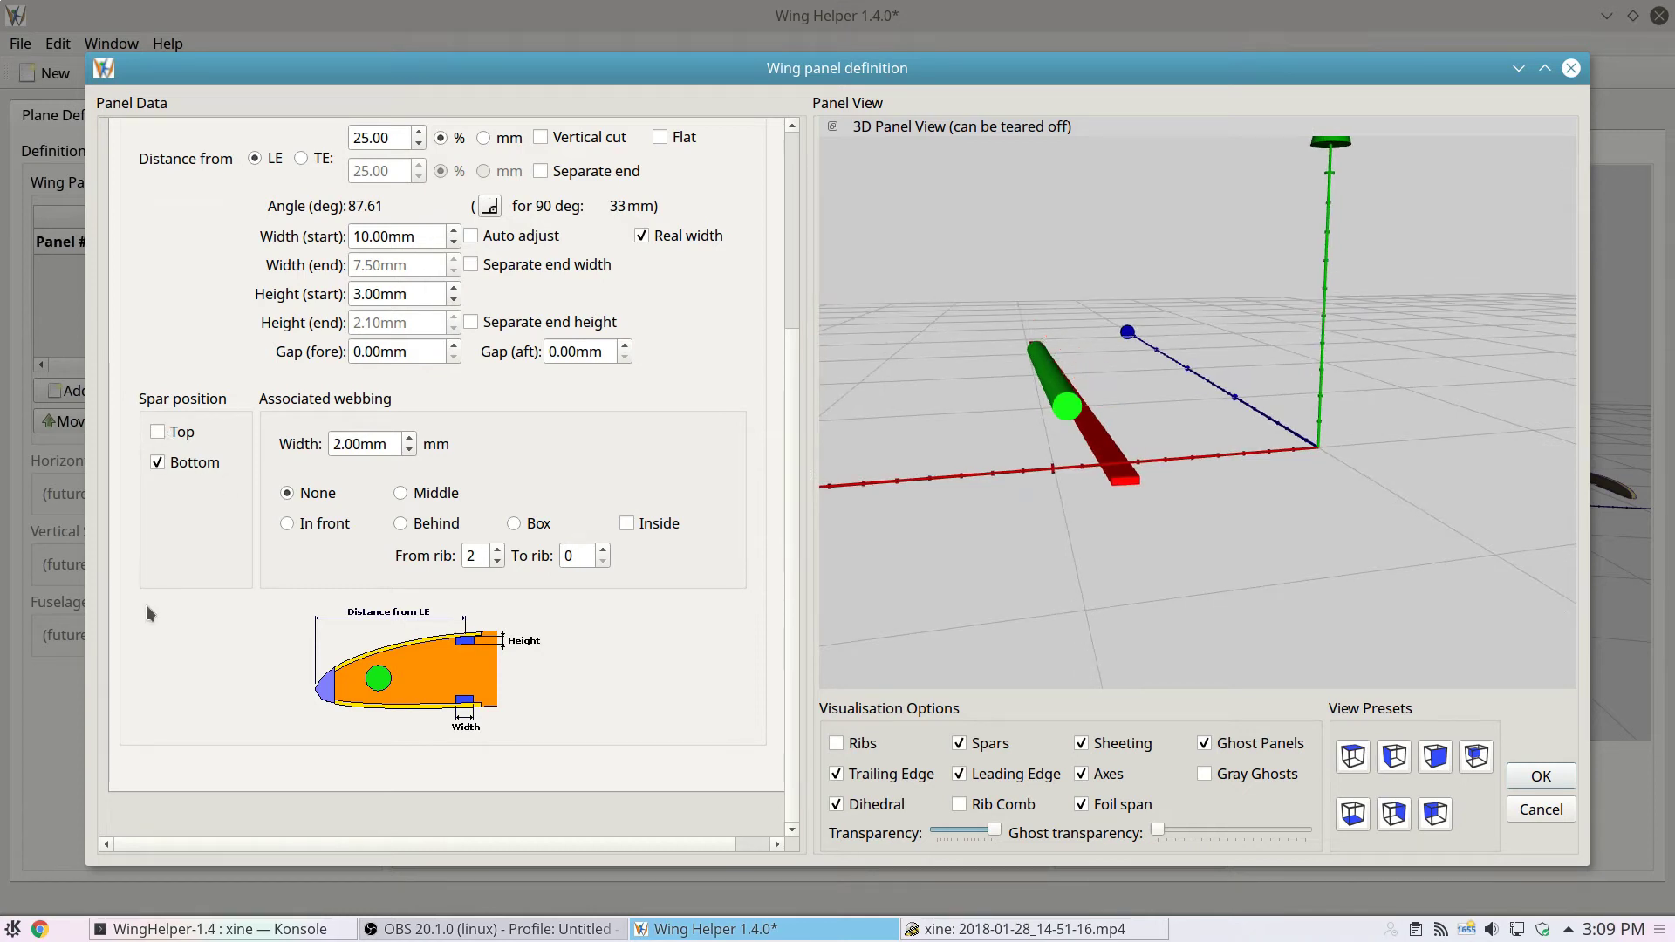
pyautogui.click(158, 432)
pyautogui.click(158, 463)
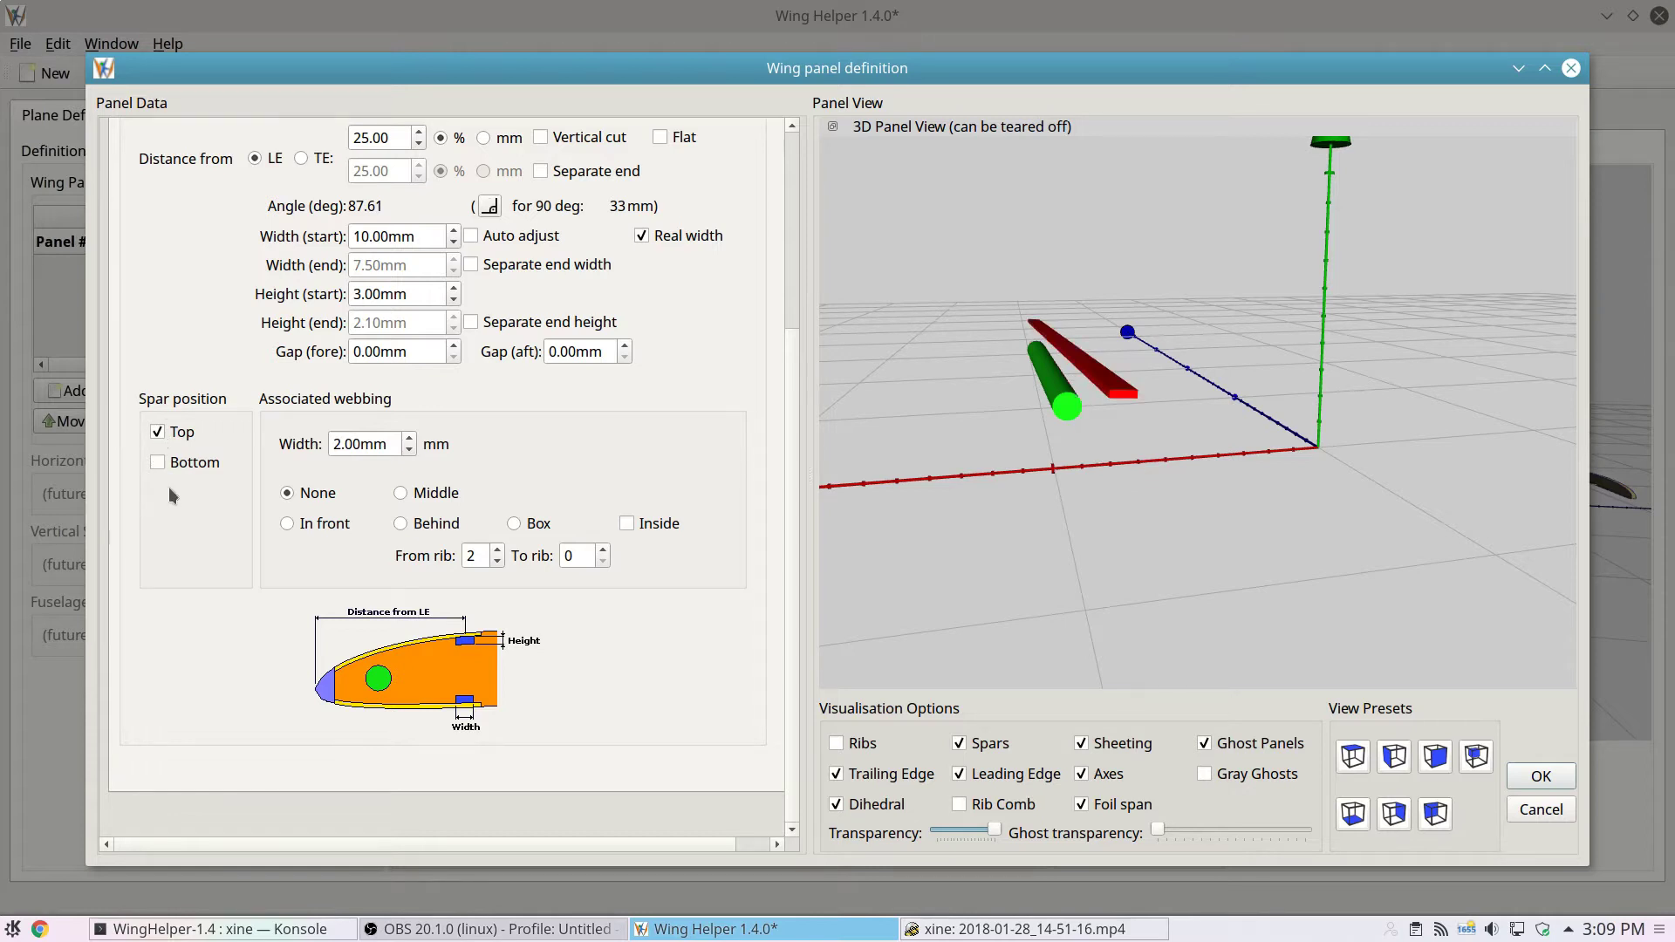
pyautogui.click(158, 432)
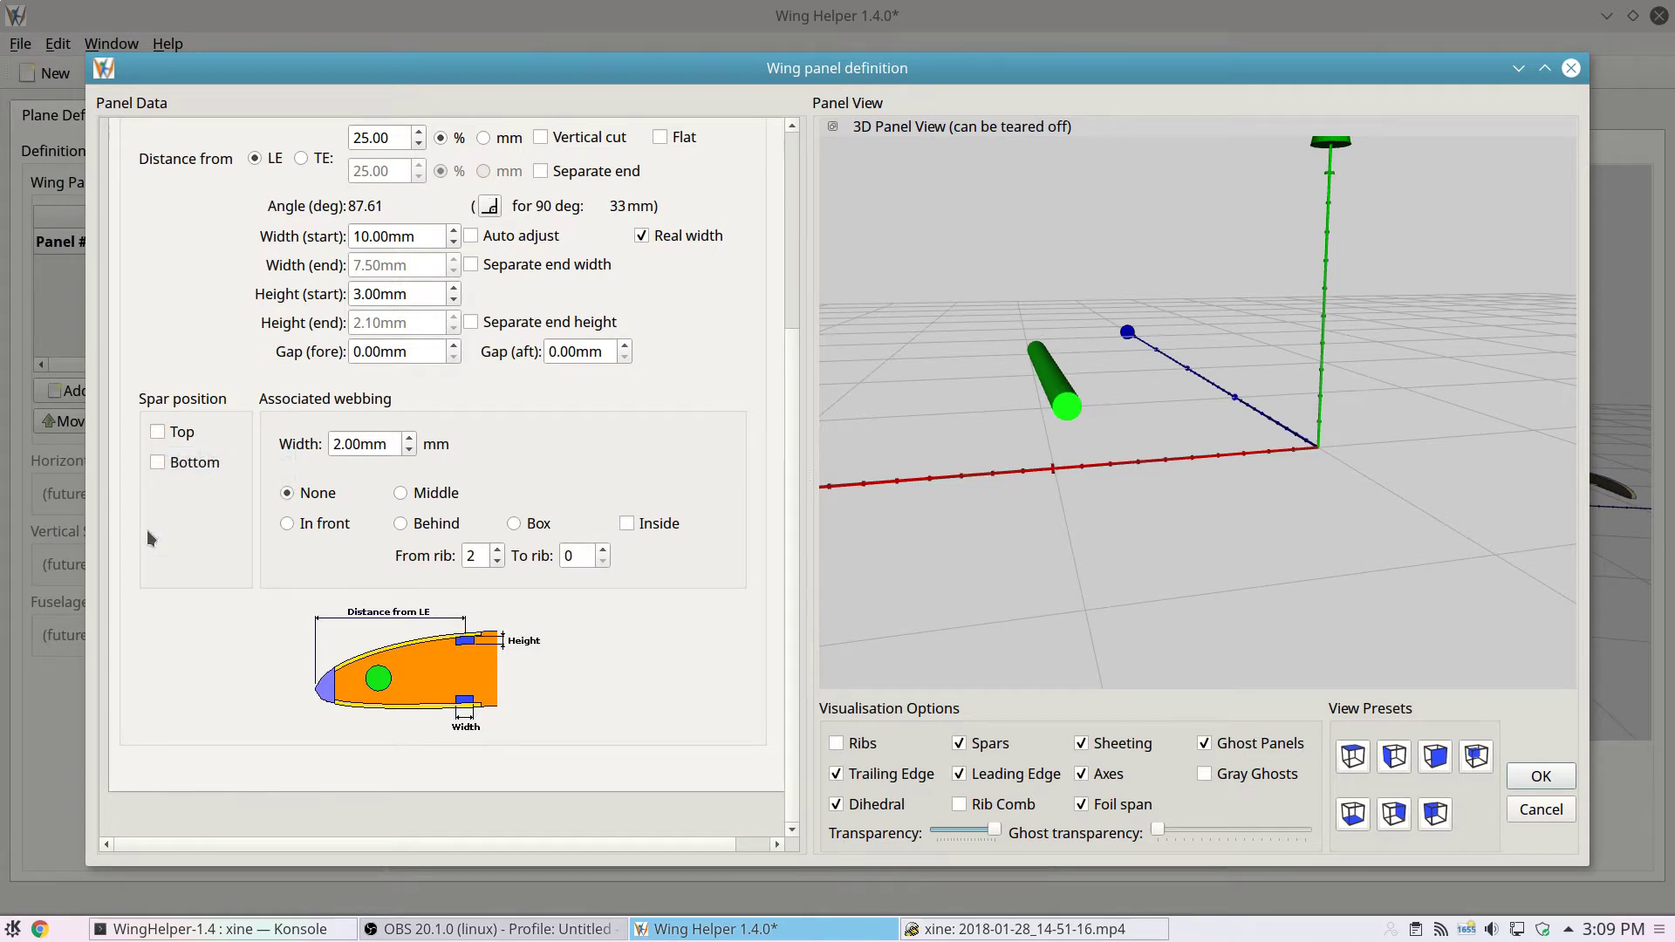
pyautogui.click(159, 463)
pyautogui.click(159, 433)
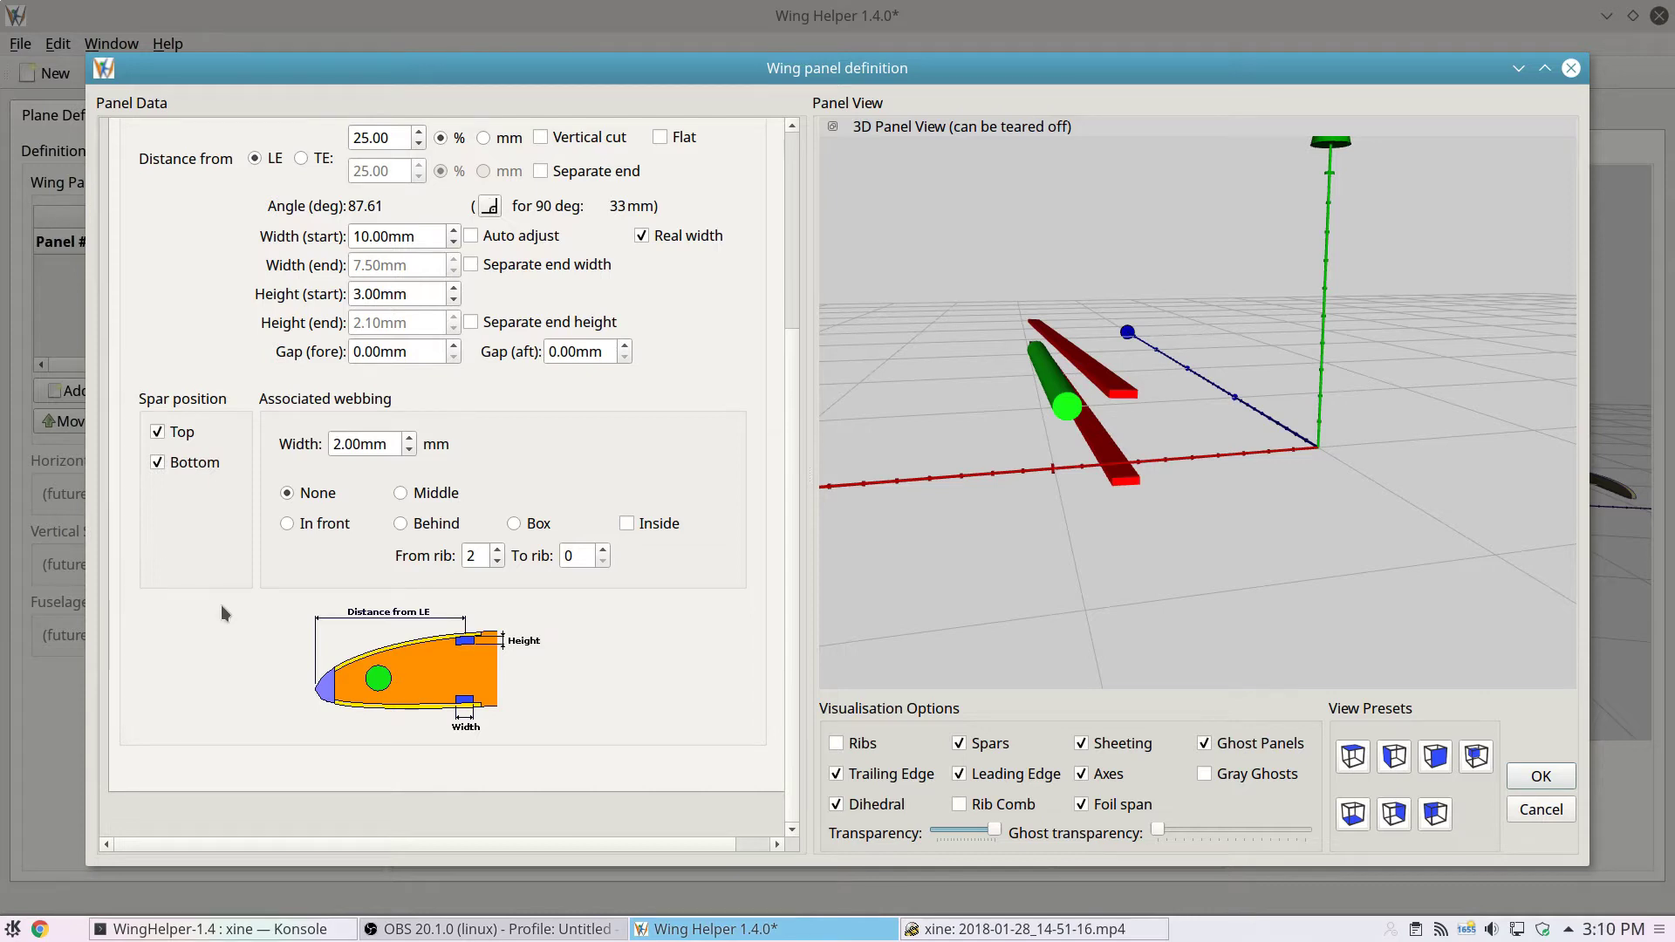
pyautogui.click(867, 745)
pyautogui.moveTo(1080, 591); pyautogui.dragTo(1094, 600)
# - Add a new spar behind the rectangular spar and set its type to Webbing
pyautogui.moveTo(824, 485); pyautogui.dragTo(770, 186)
pyautogui.rightClick(325, 252)
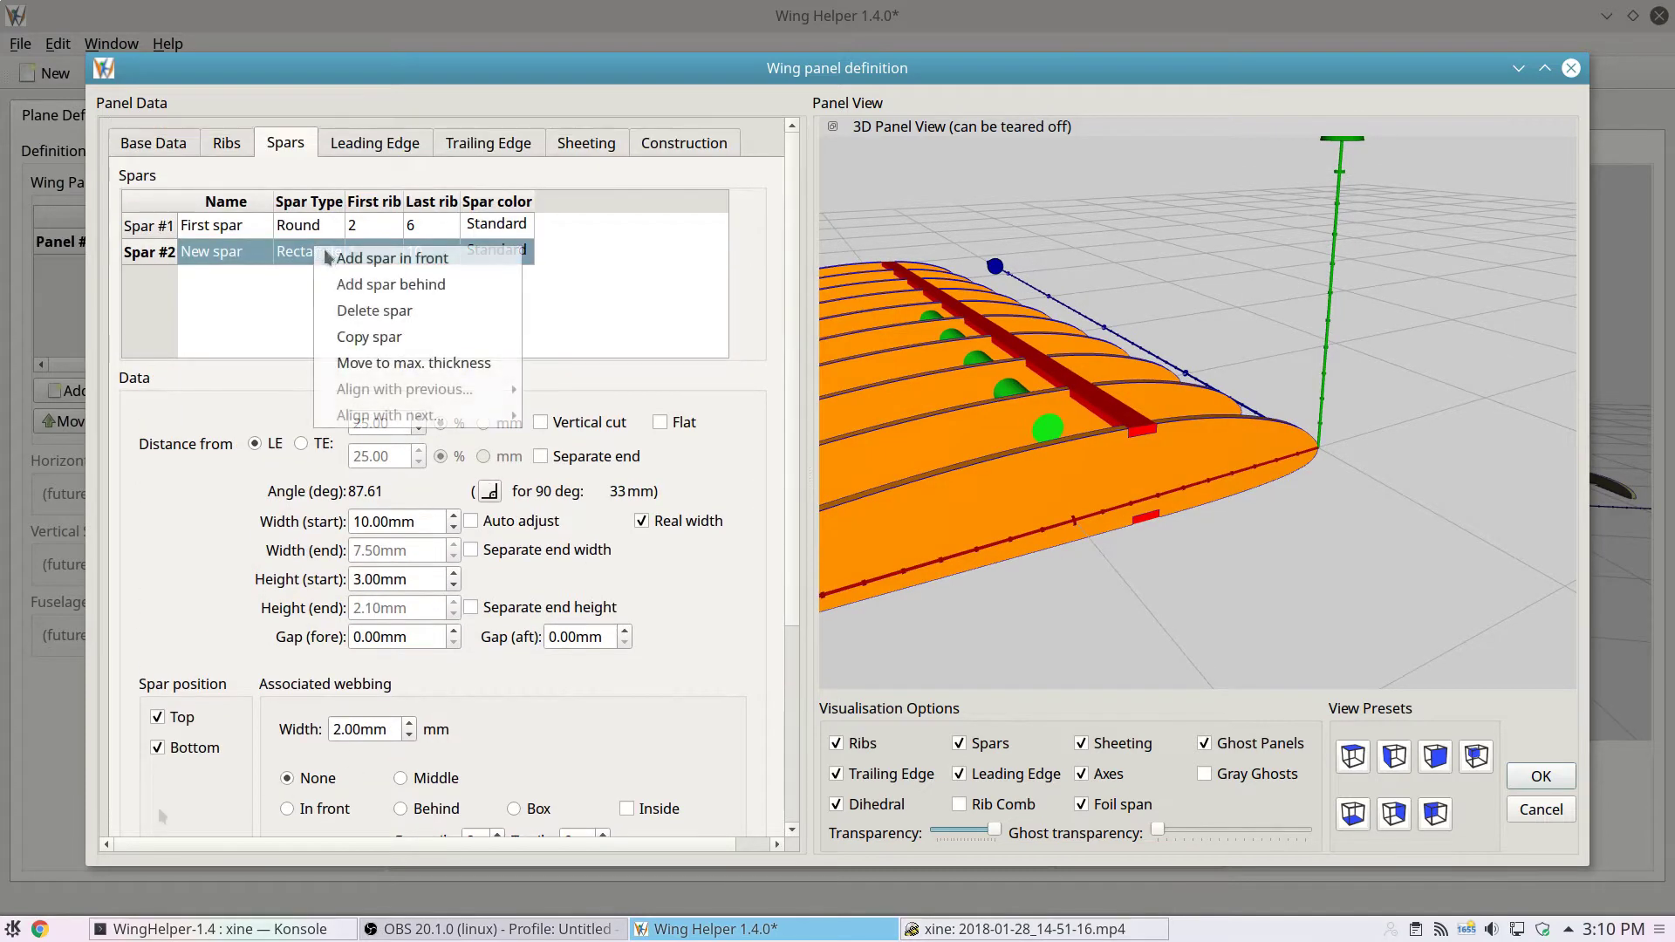
pyautogui.click(358, 285)
pyautogui.doubleClick(344, 279)
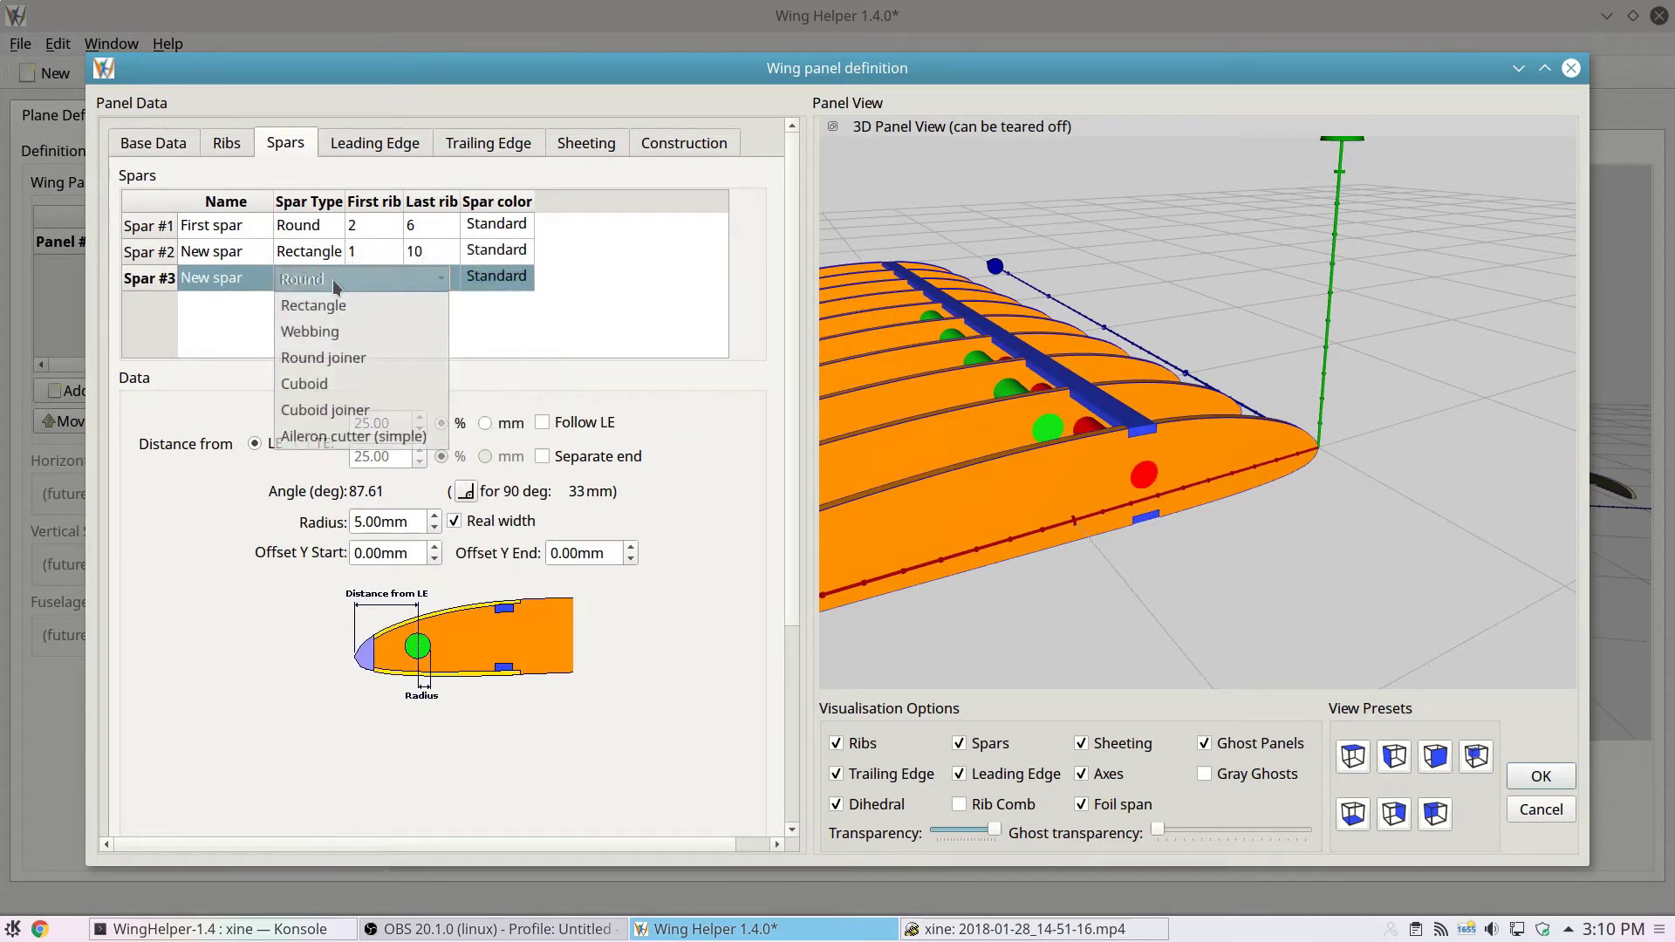
pyautogui.click(328, 336)
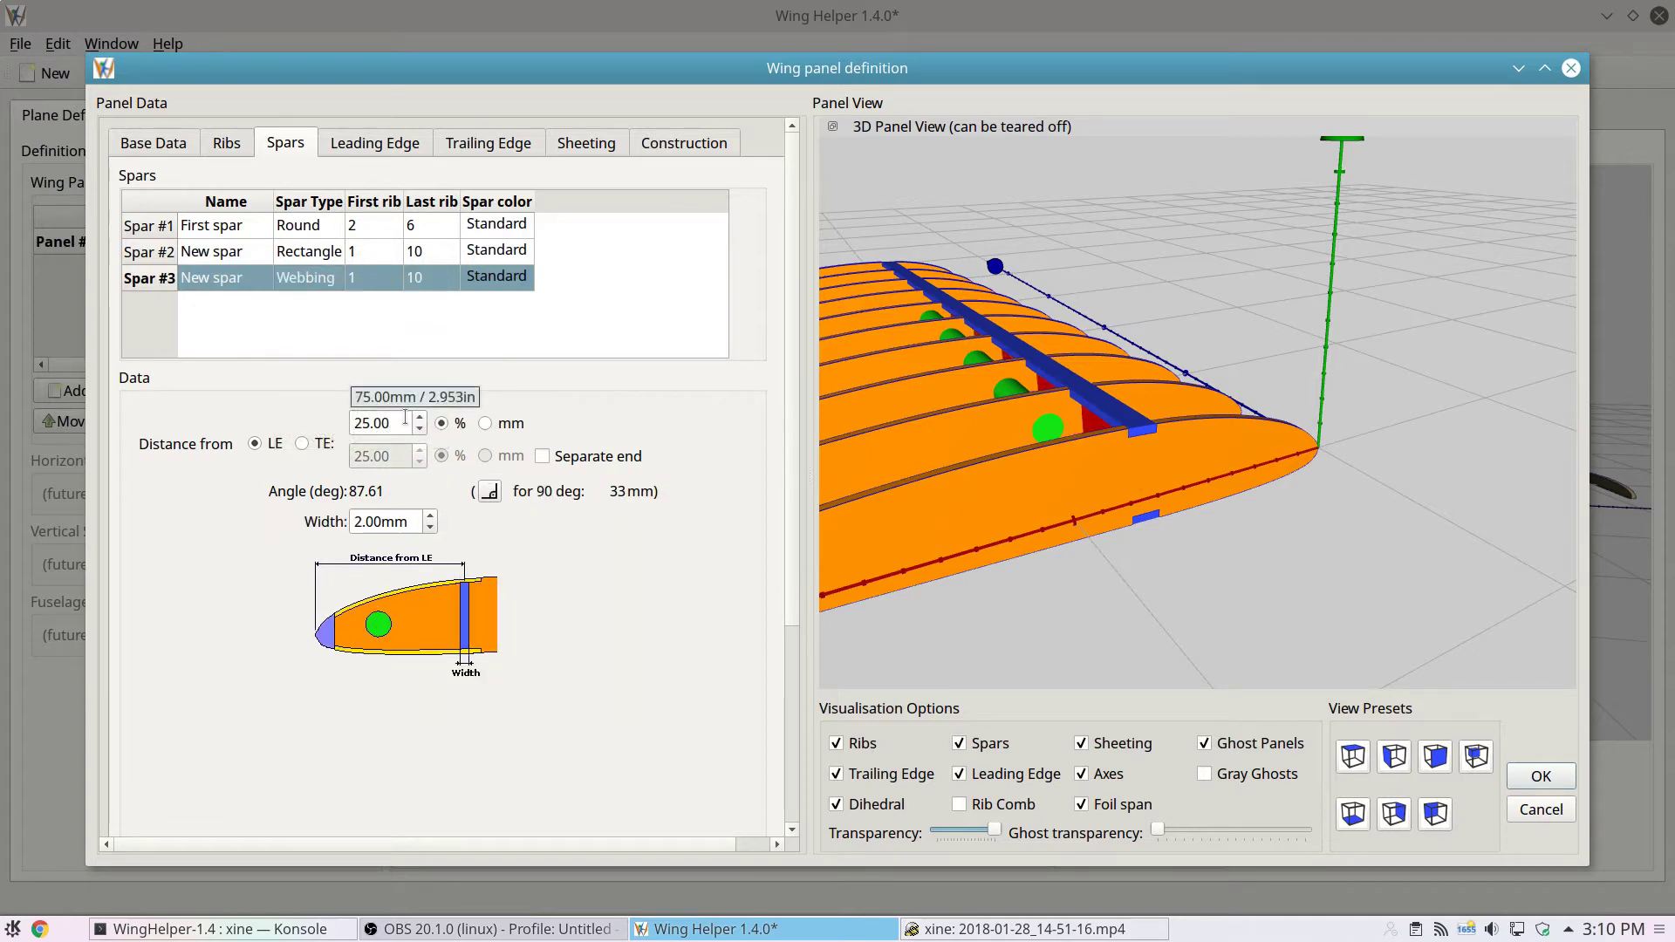
# - Set the webbing spar's distance from the leading edge to 17% and its width to 4.50 mm
pyautogui.scroll(-8, 397, 425)
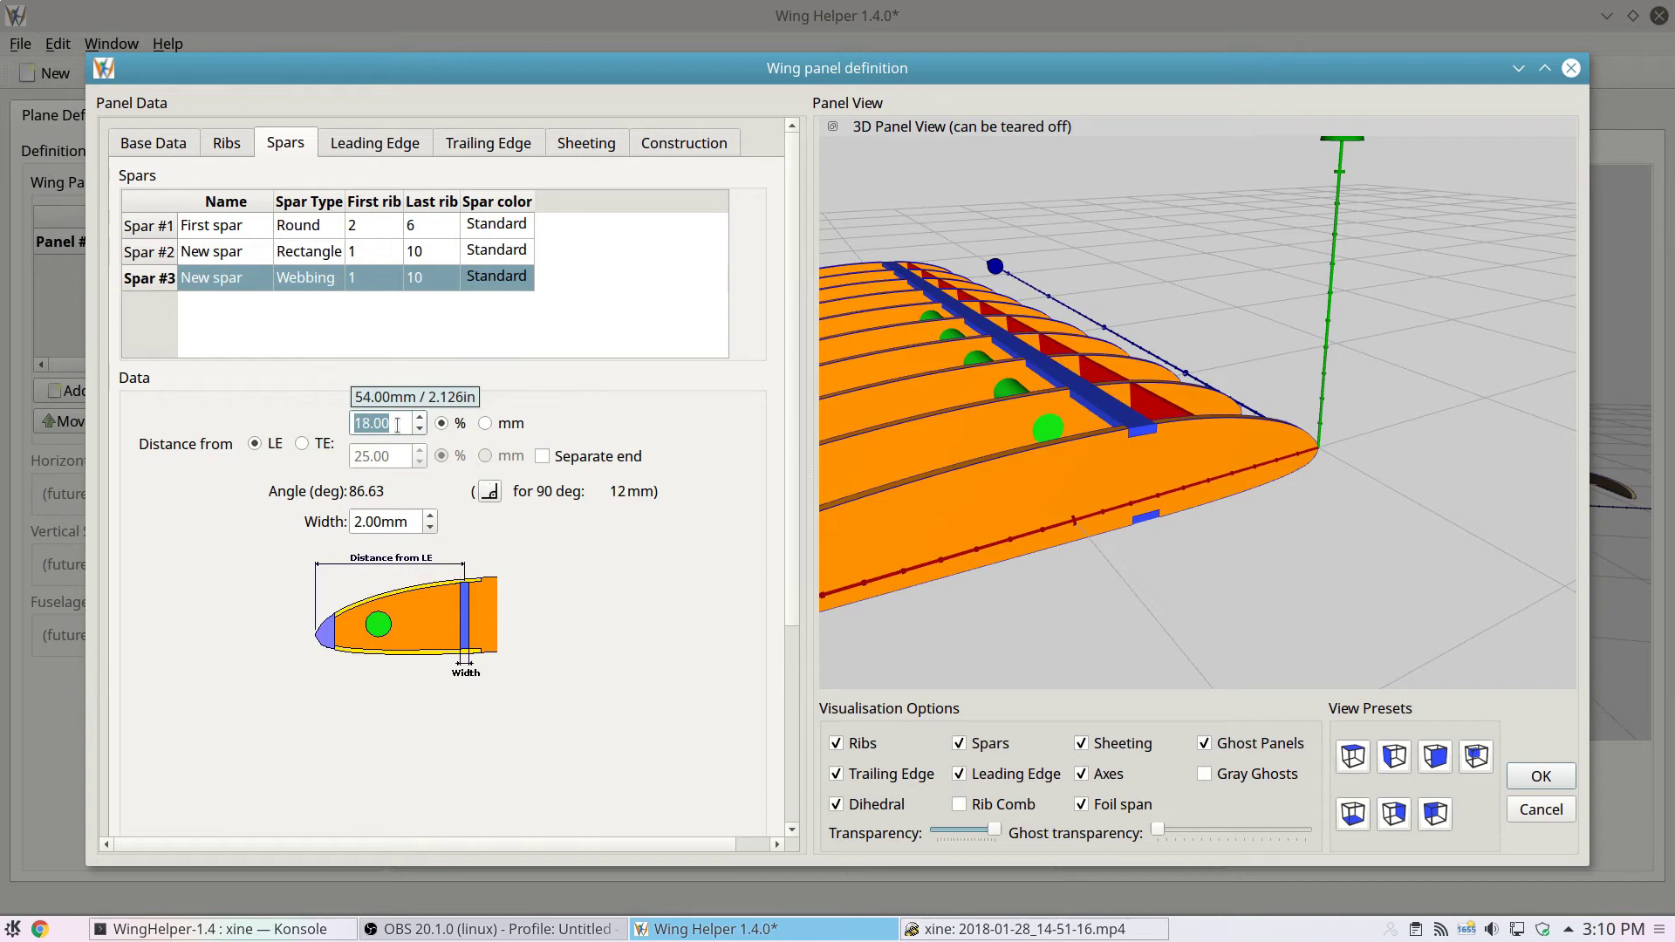
pyautogui.scroll(2, 383, 524)
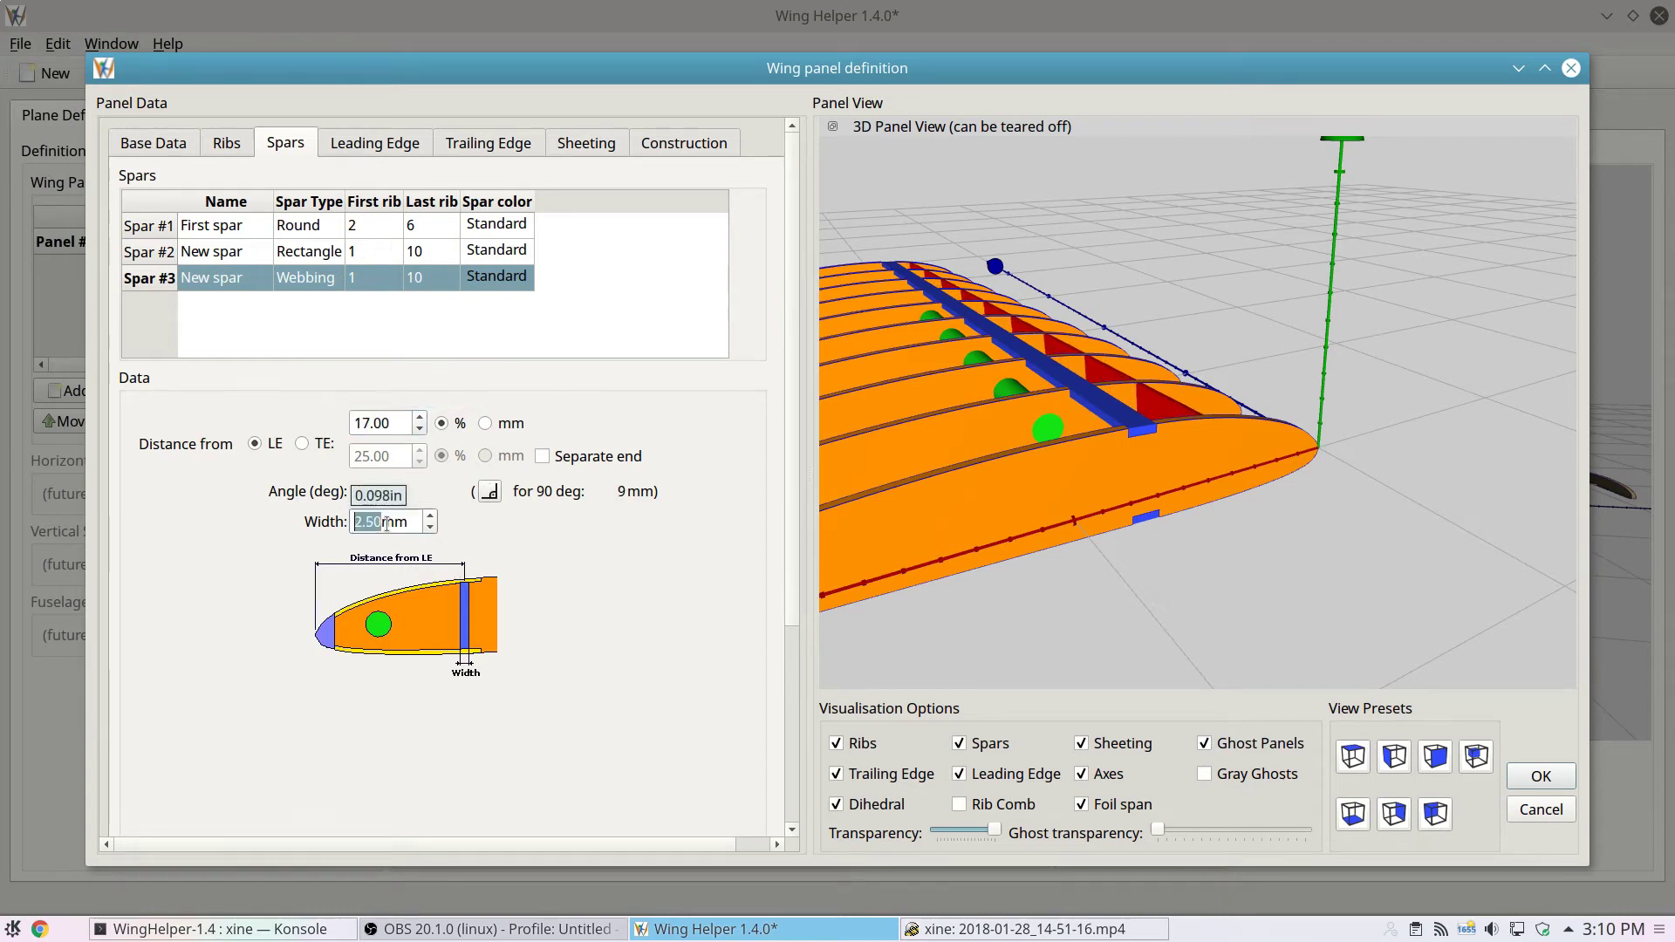
pyautogui.scroll(1, 385, 523)
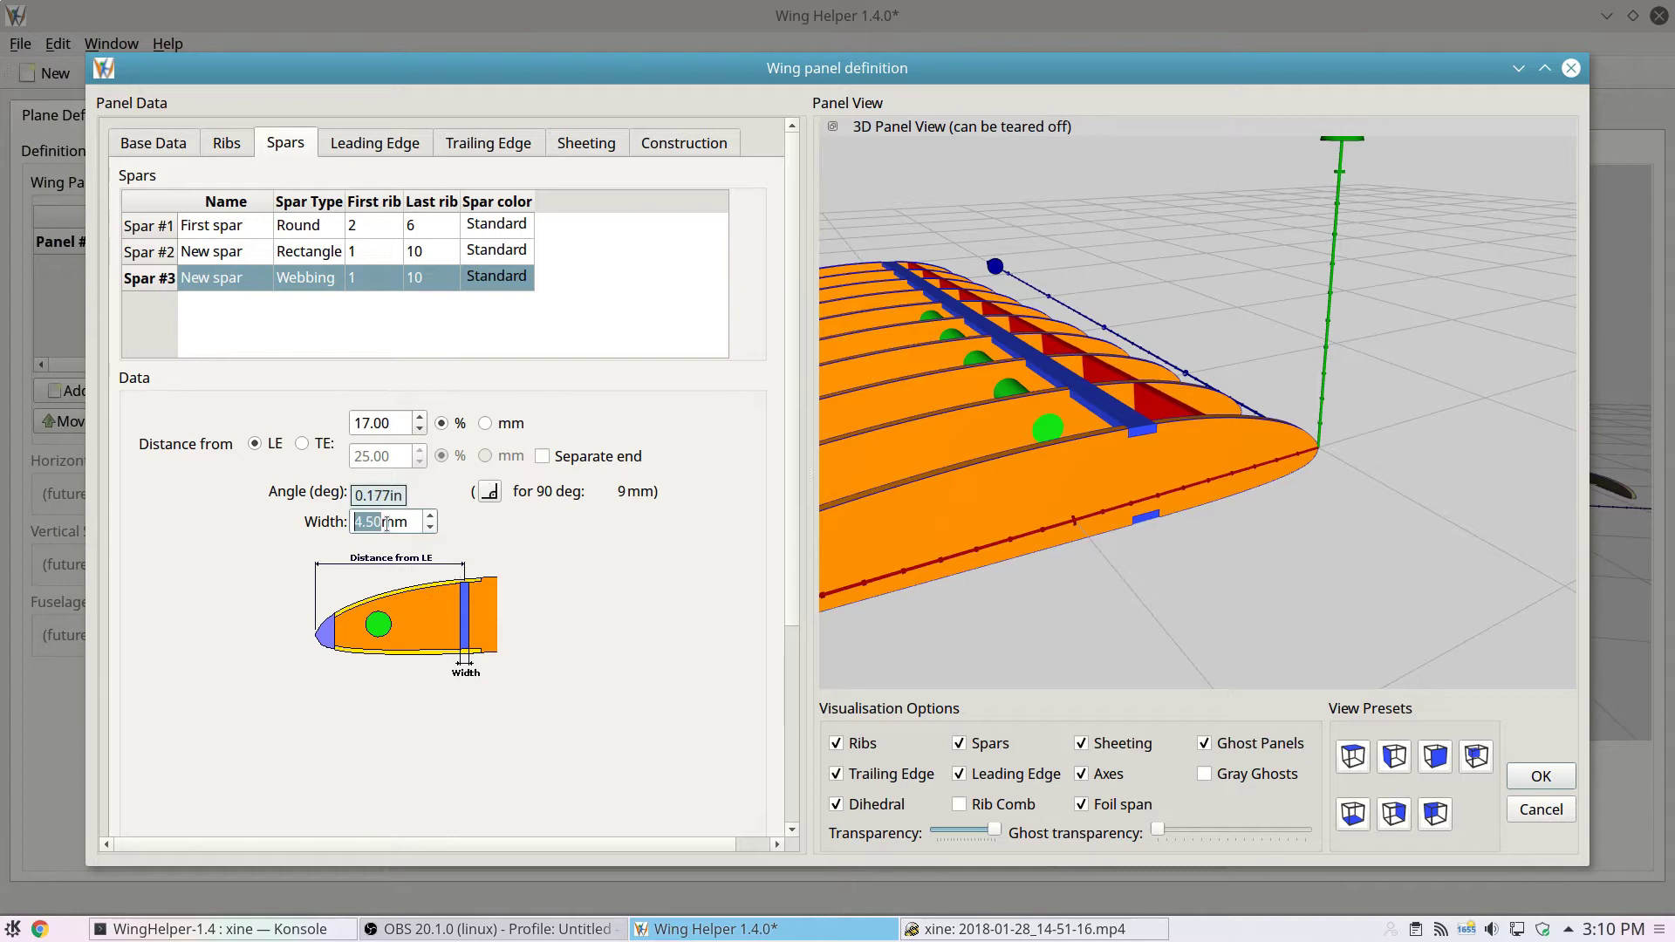
# - Add a new spar behind the webbing spar and set its type to Round joiner
pyautogui.rightClick(306, 277)
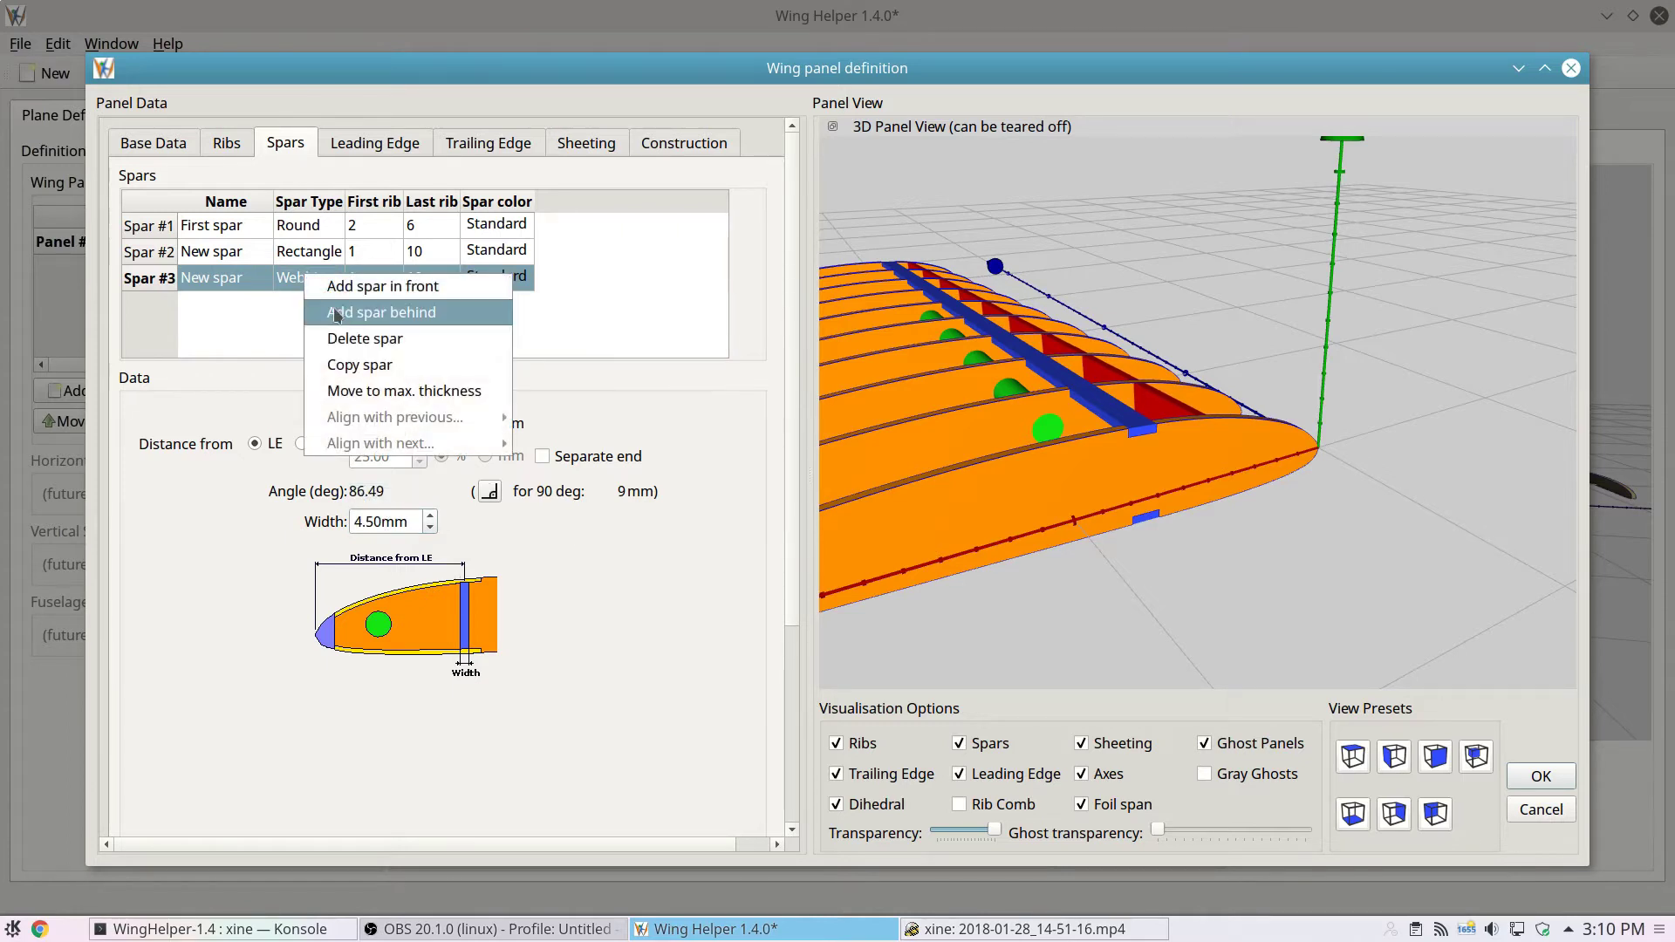
pyautogui.click(339, 314)
pyautogui.doubleClick(324, 305)
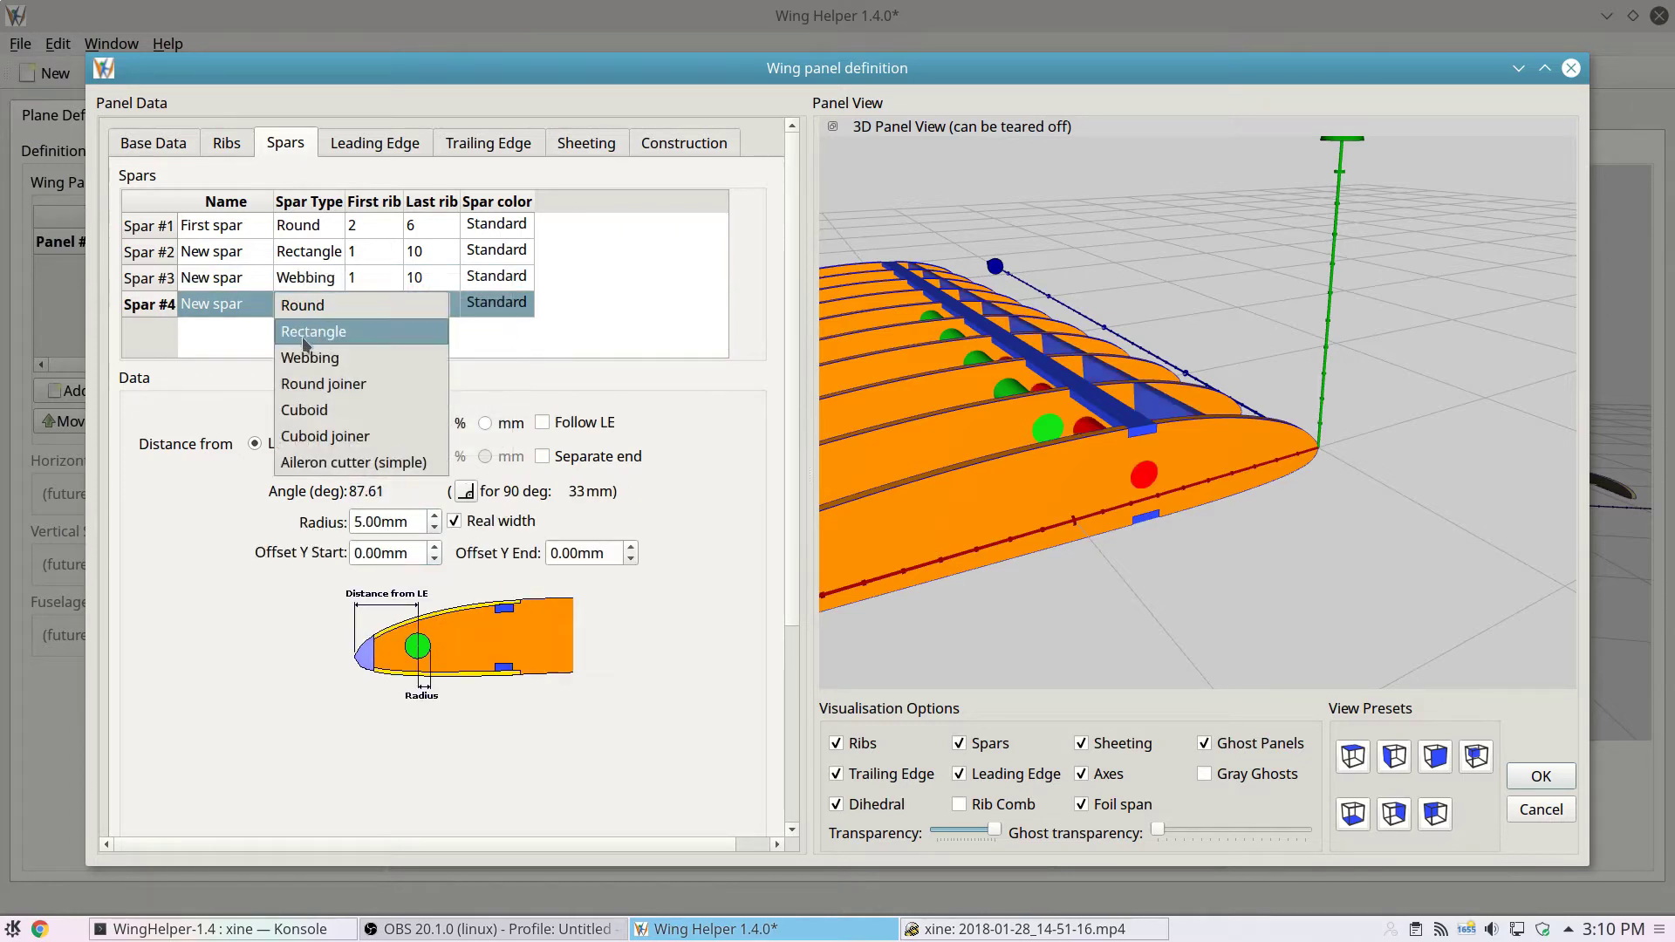
pyautogui.click(320, 388)
pyautogui.click(402, 333)
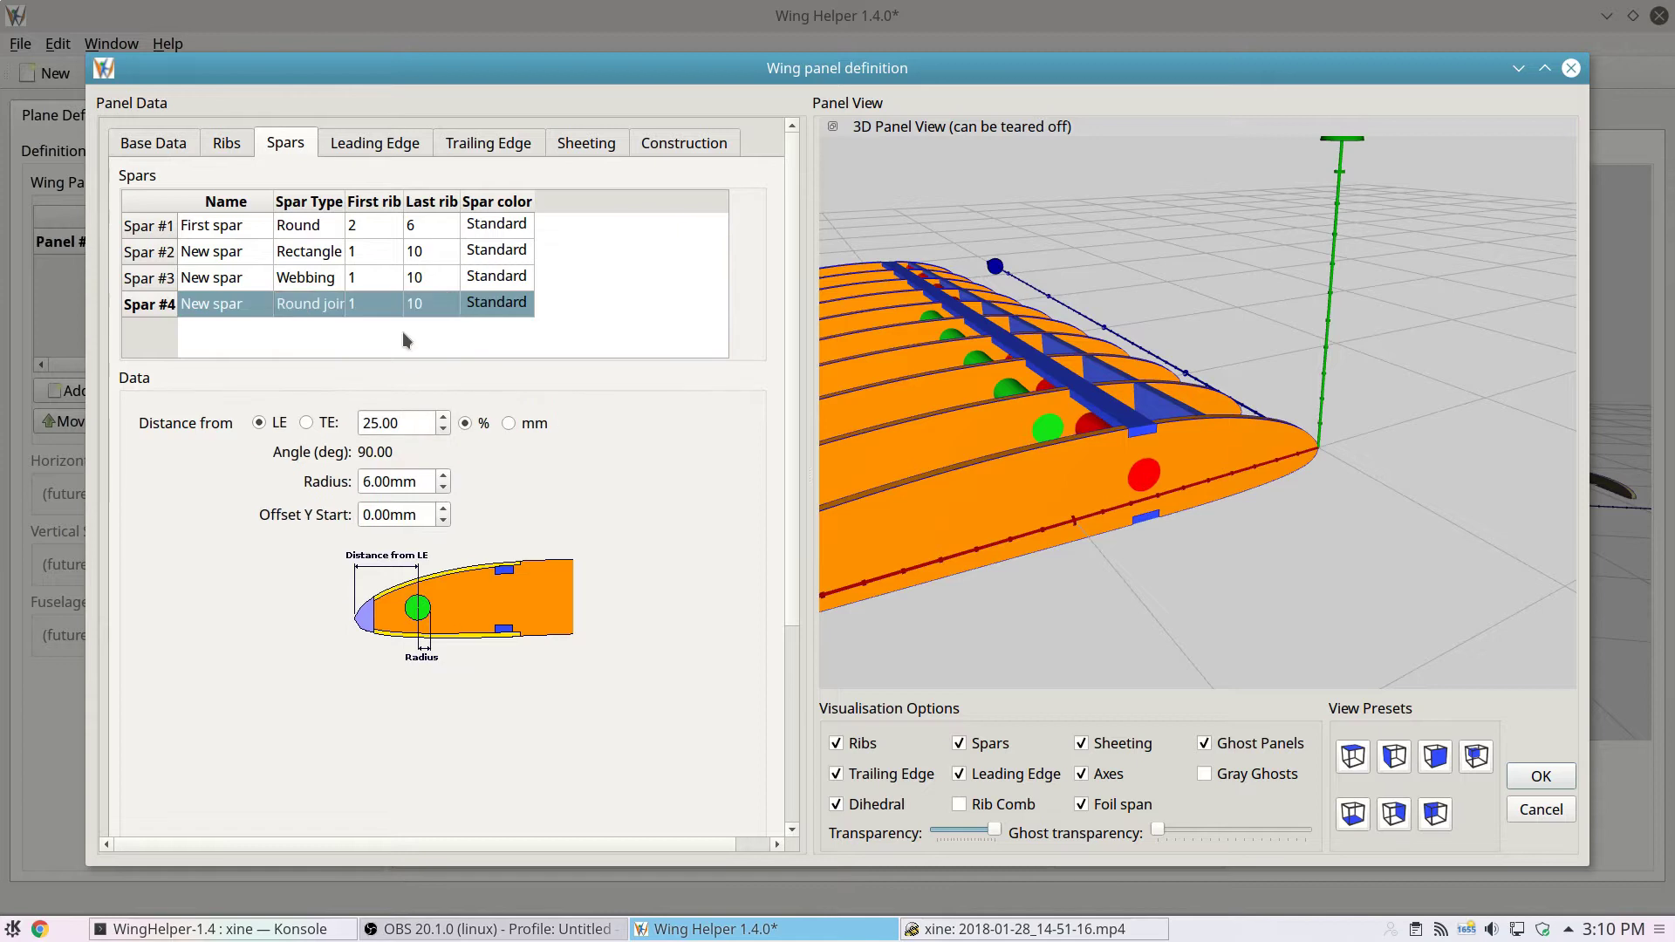
# - Delete the round, rectangular and webbing spars, keeping only the round joiner
pyautogui.rightClick(301, 230)
pyautogui.click(346, 294)
pyautogui.rightClick(306, 227)
pyautogui.click(345, 294)
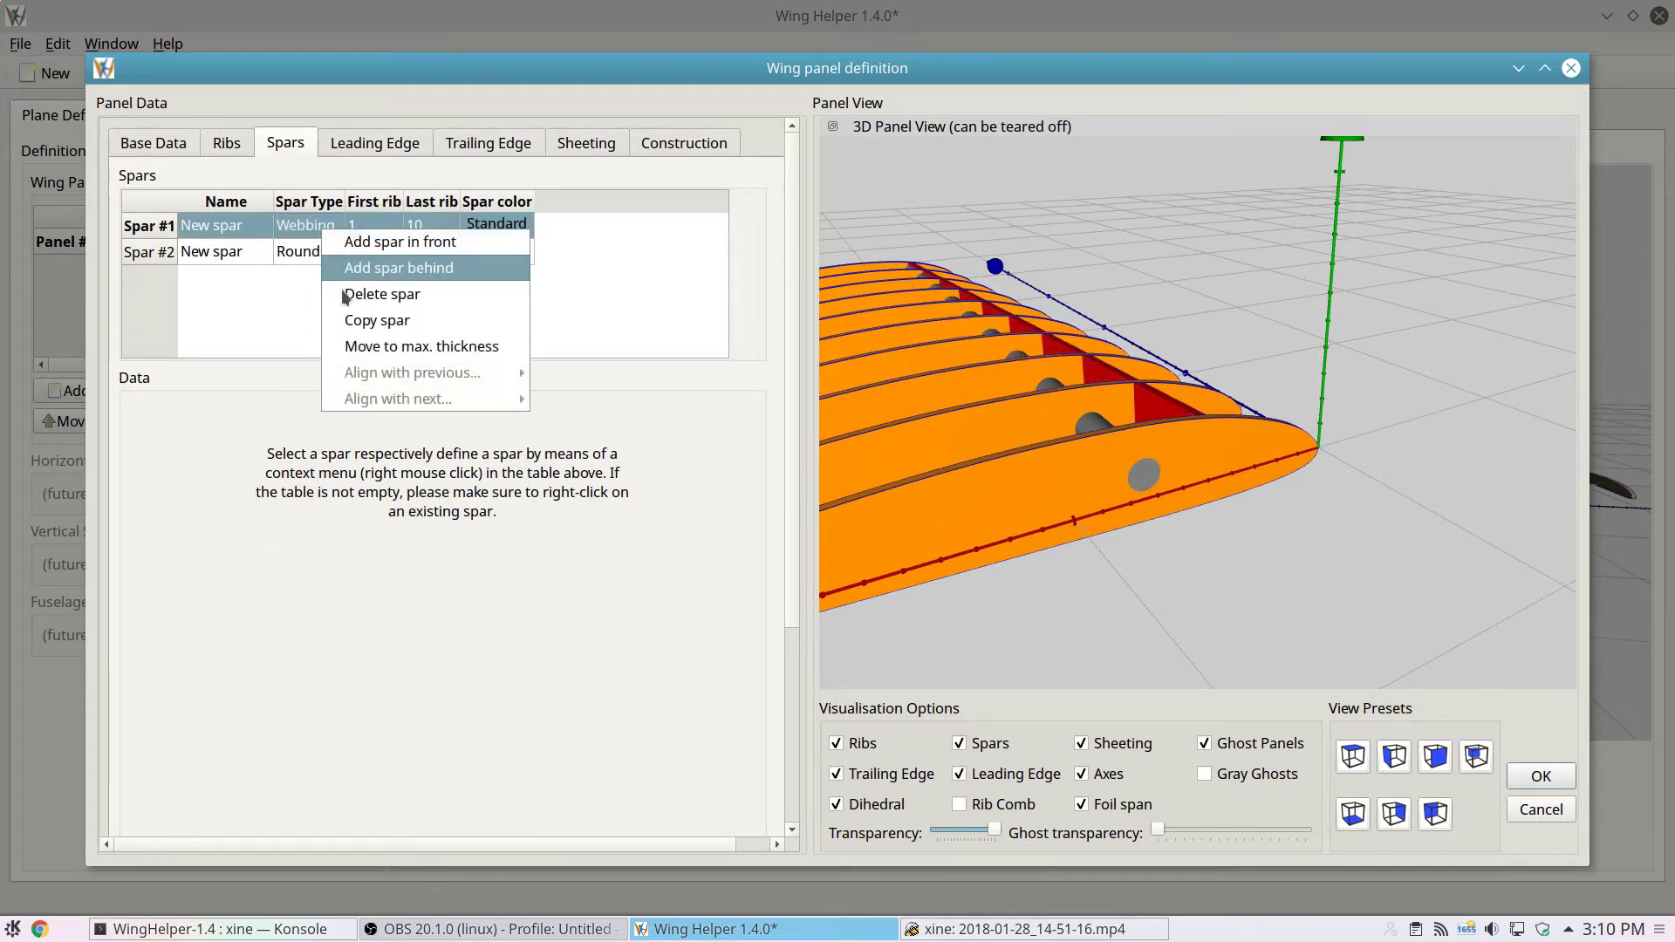
pyautogui.click(344, 294)
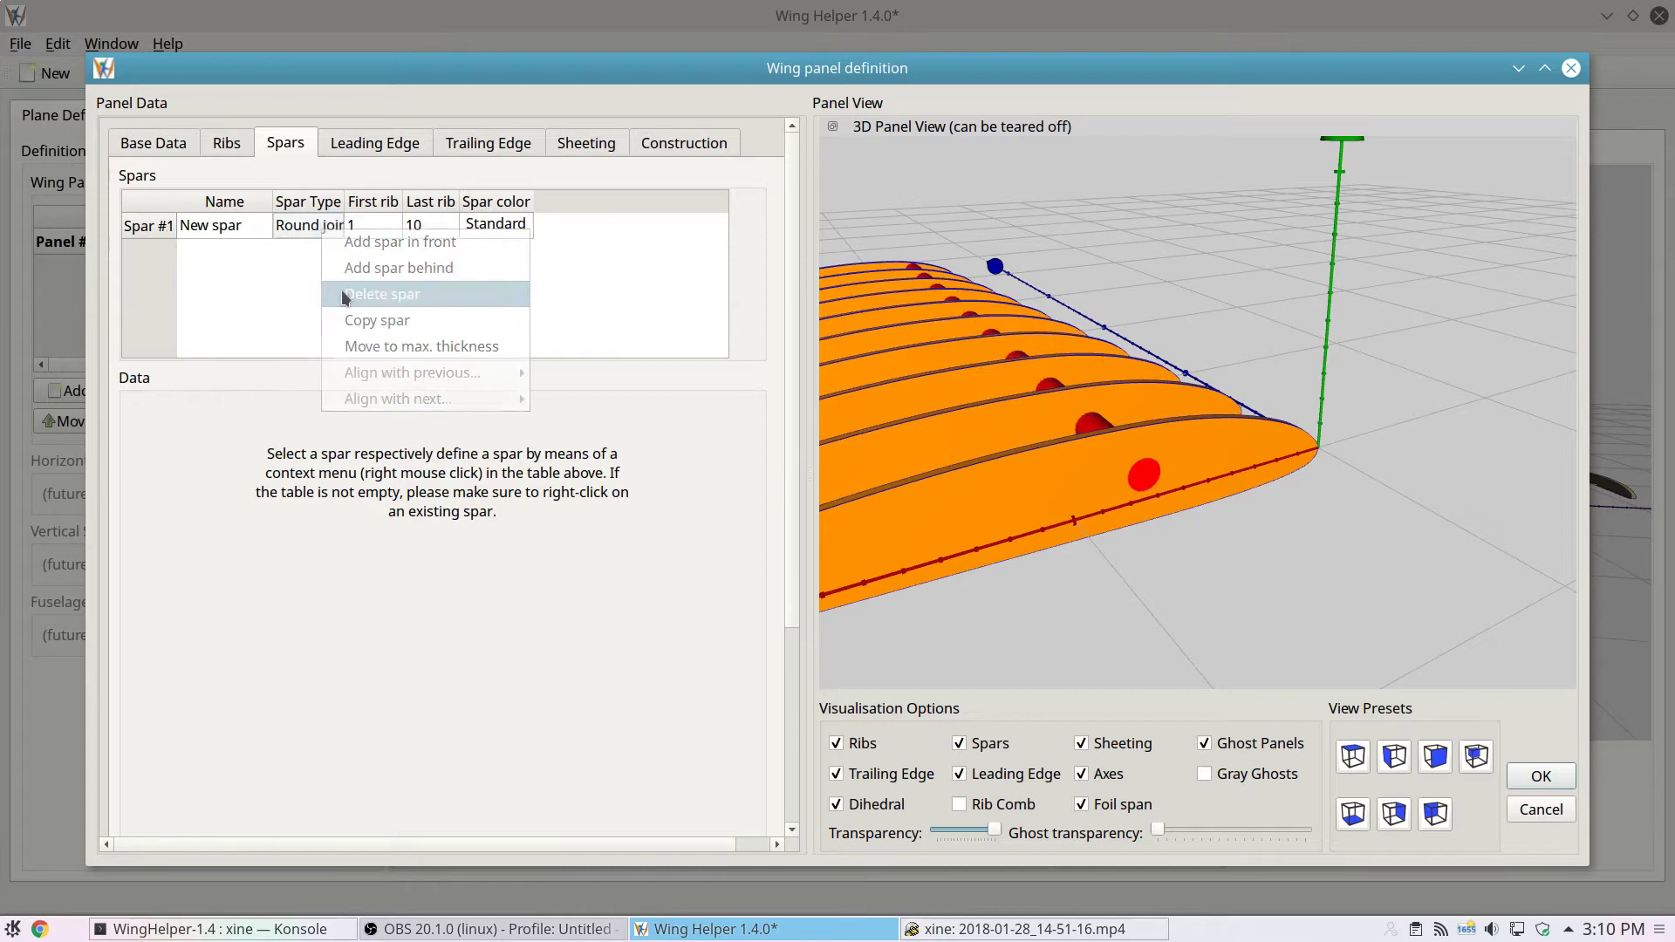
# - Set the round joiner's last rib to 4
pyautogui.click(437, 224)
pyautogui.write('4')
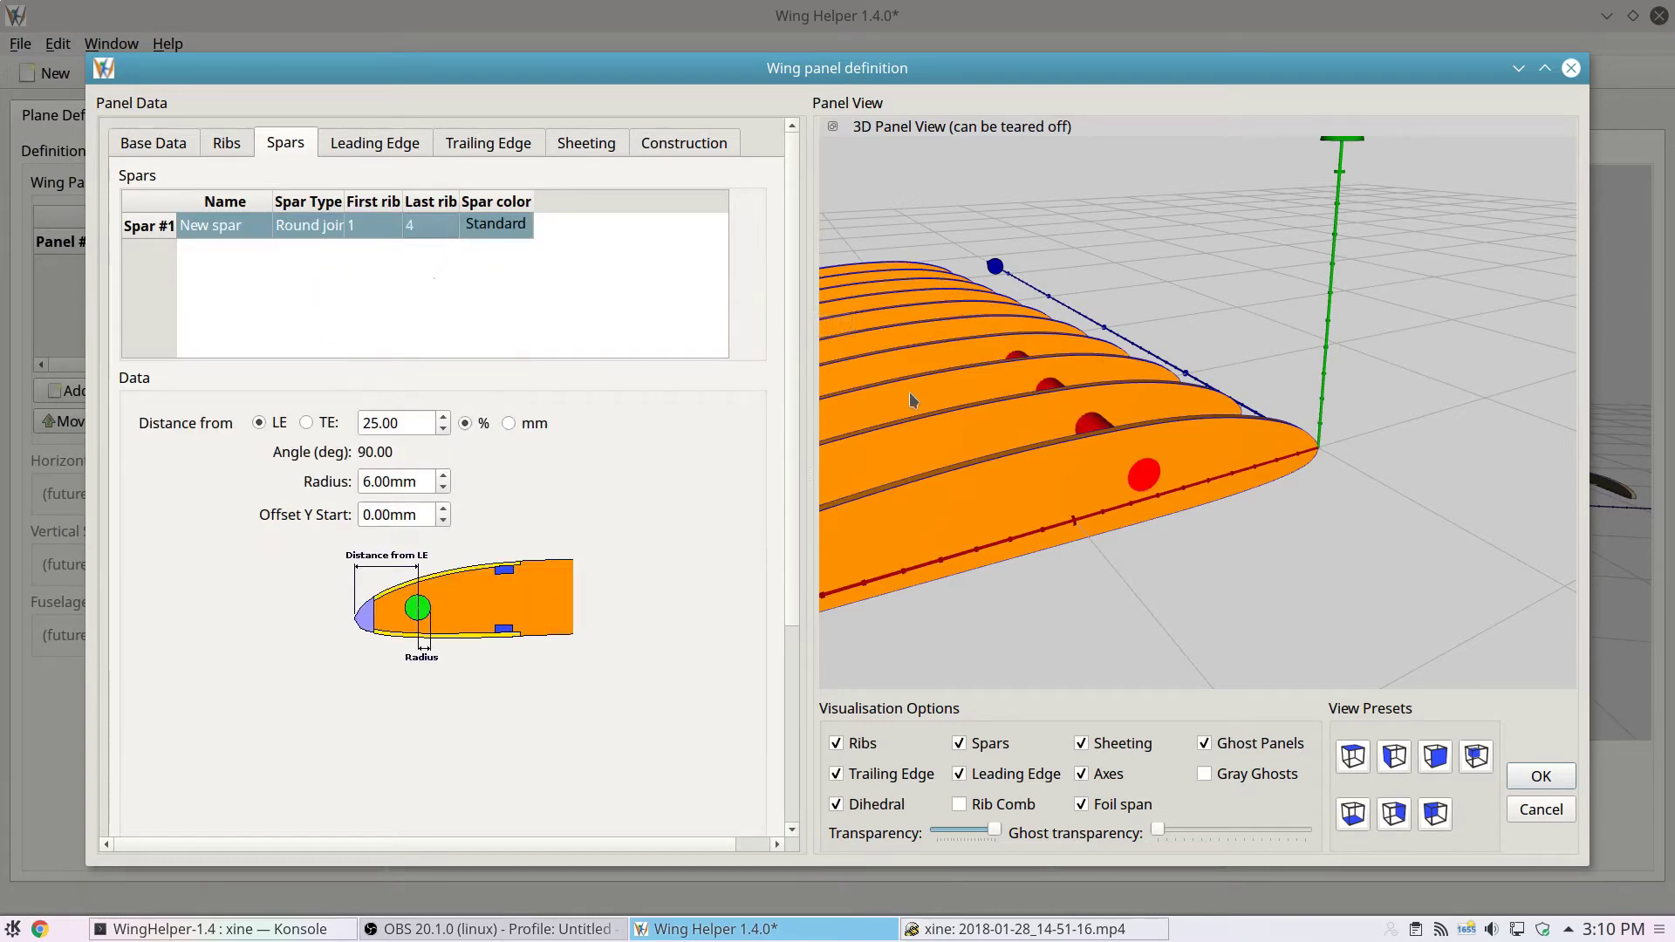
pyautogui.press('Return')
# - Try a 5.00 mm radius for the round joiner, restore it to 6.00 mm, and set its start Y offset to -1.00 mm
pyautogui.moveTo(1191, 460); pyautogui.dragTo(1060, 501)
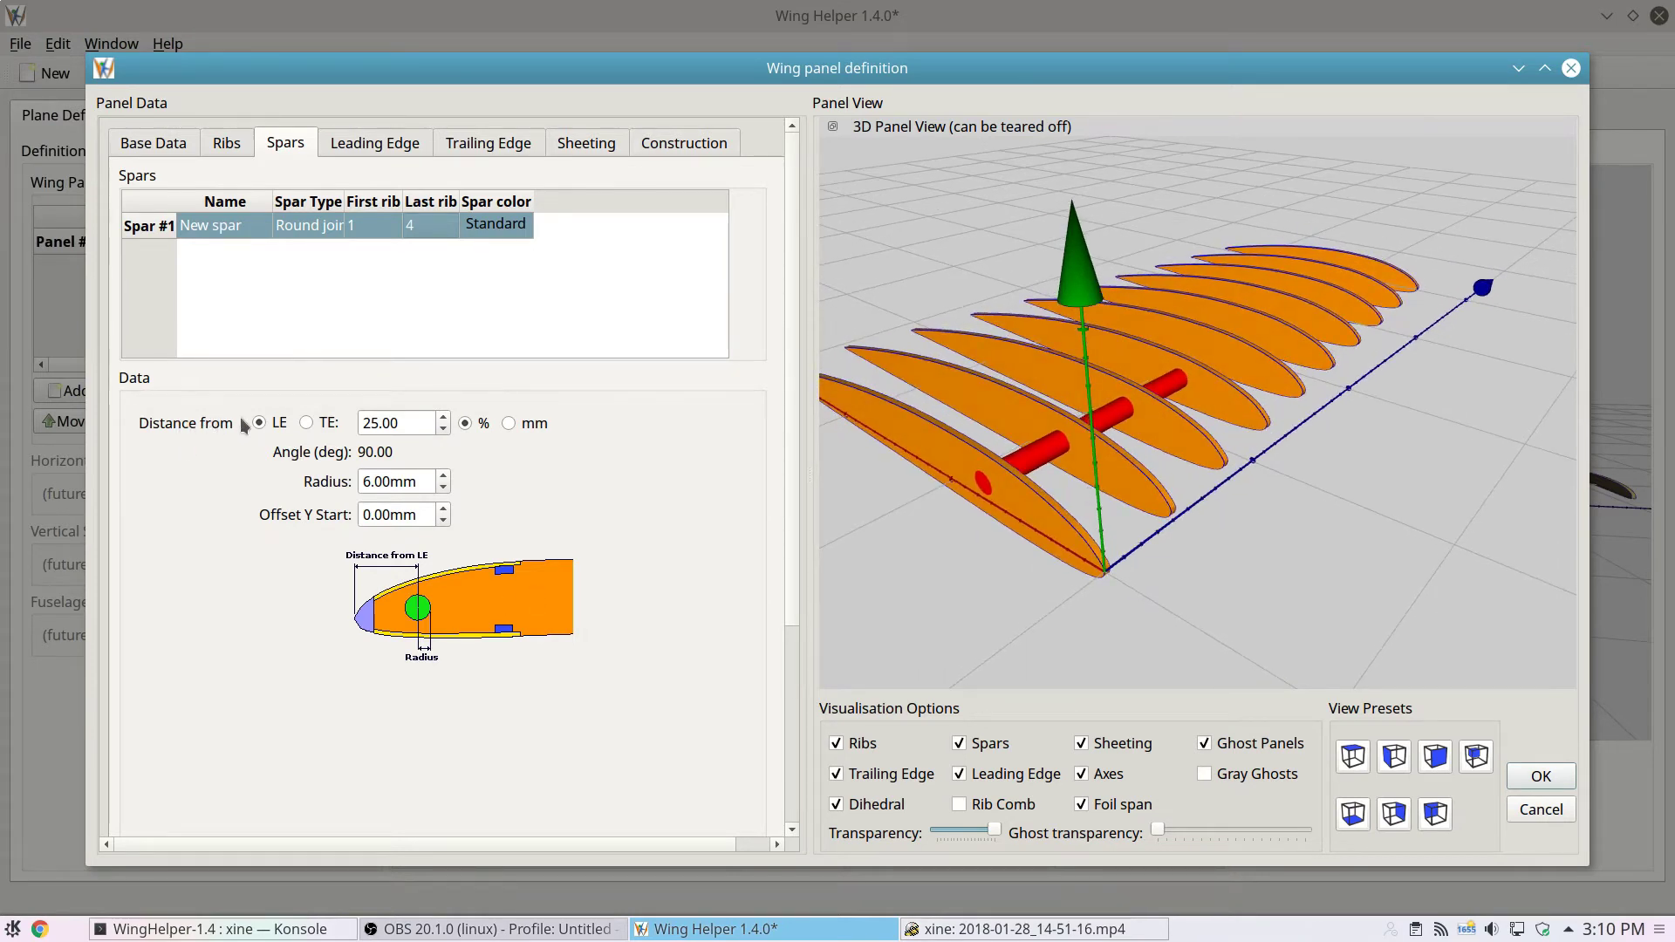
pyautogui.moveTo(379, 420)
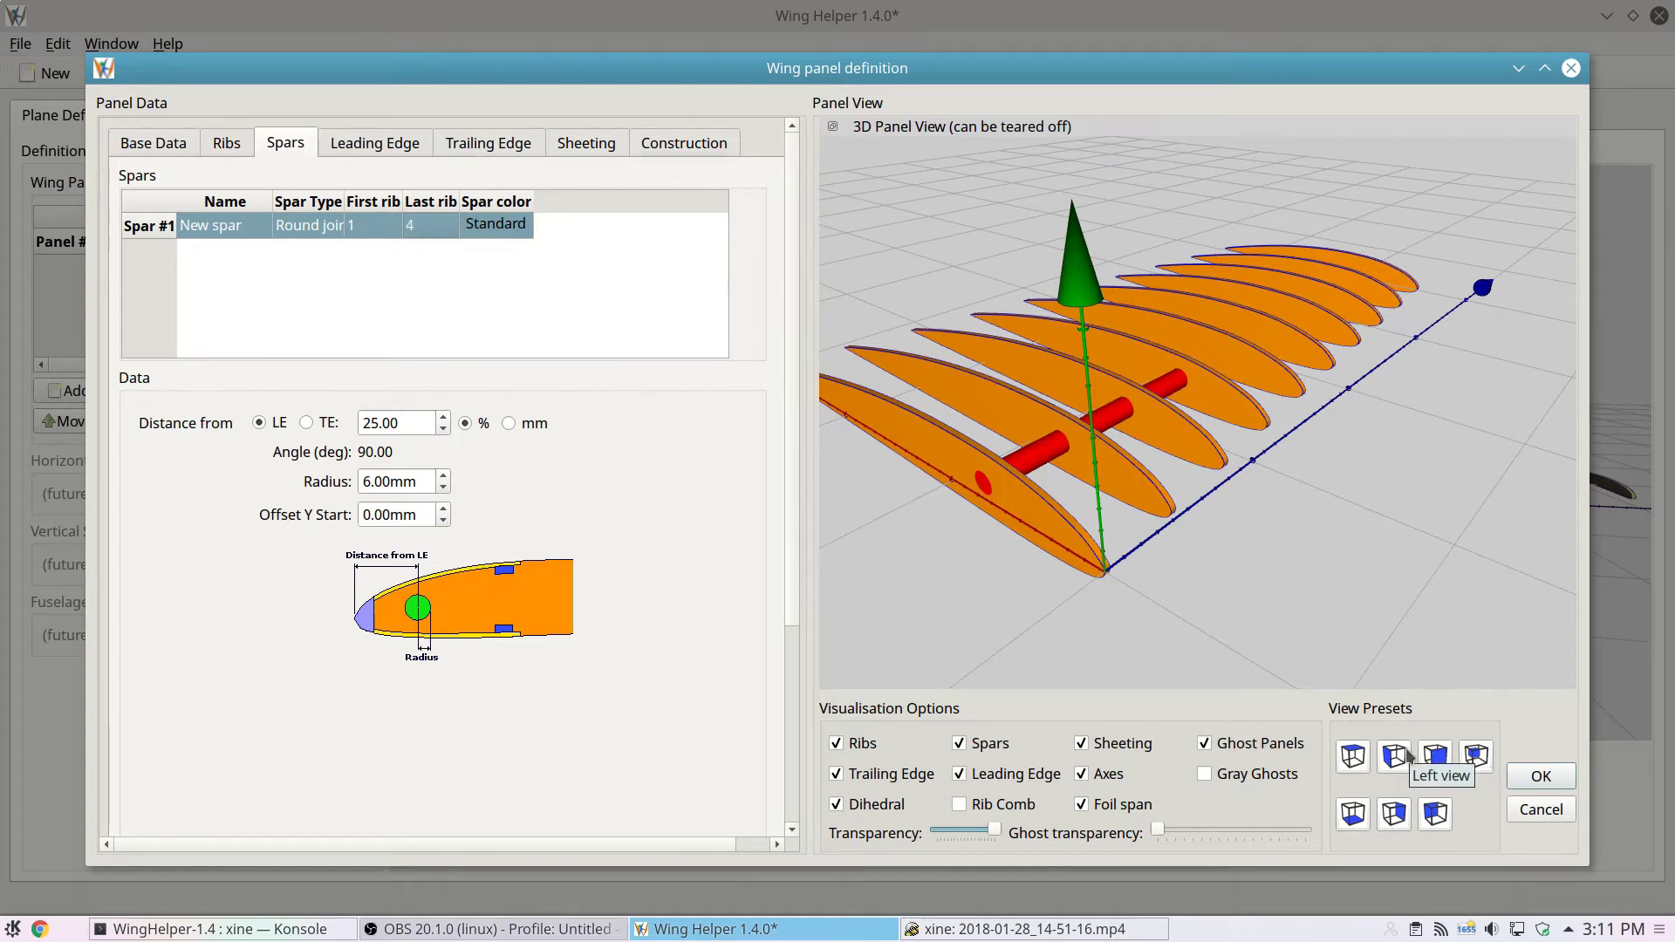
pyautogui.click(1353, 757)
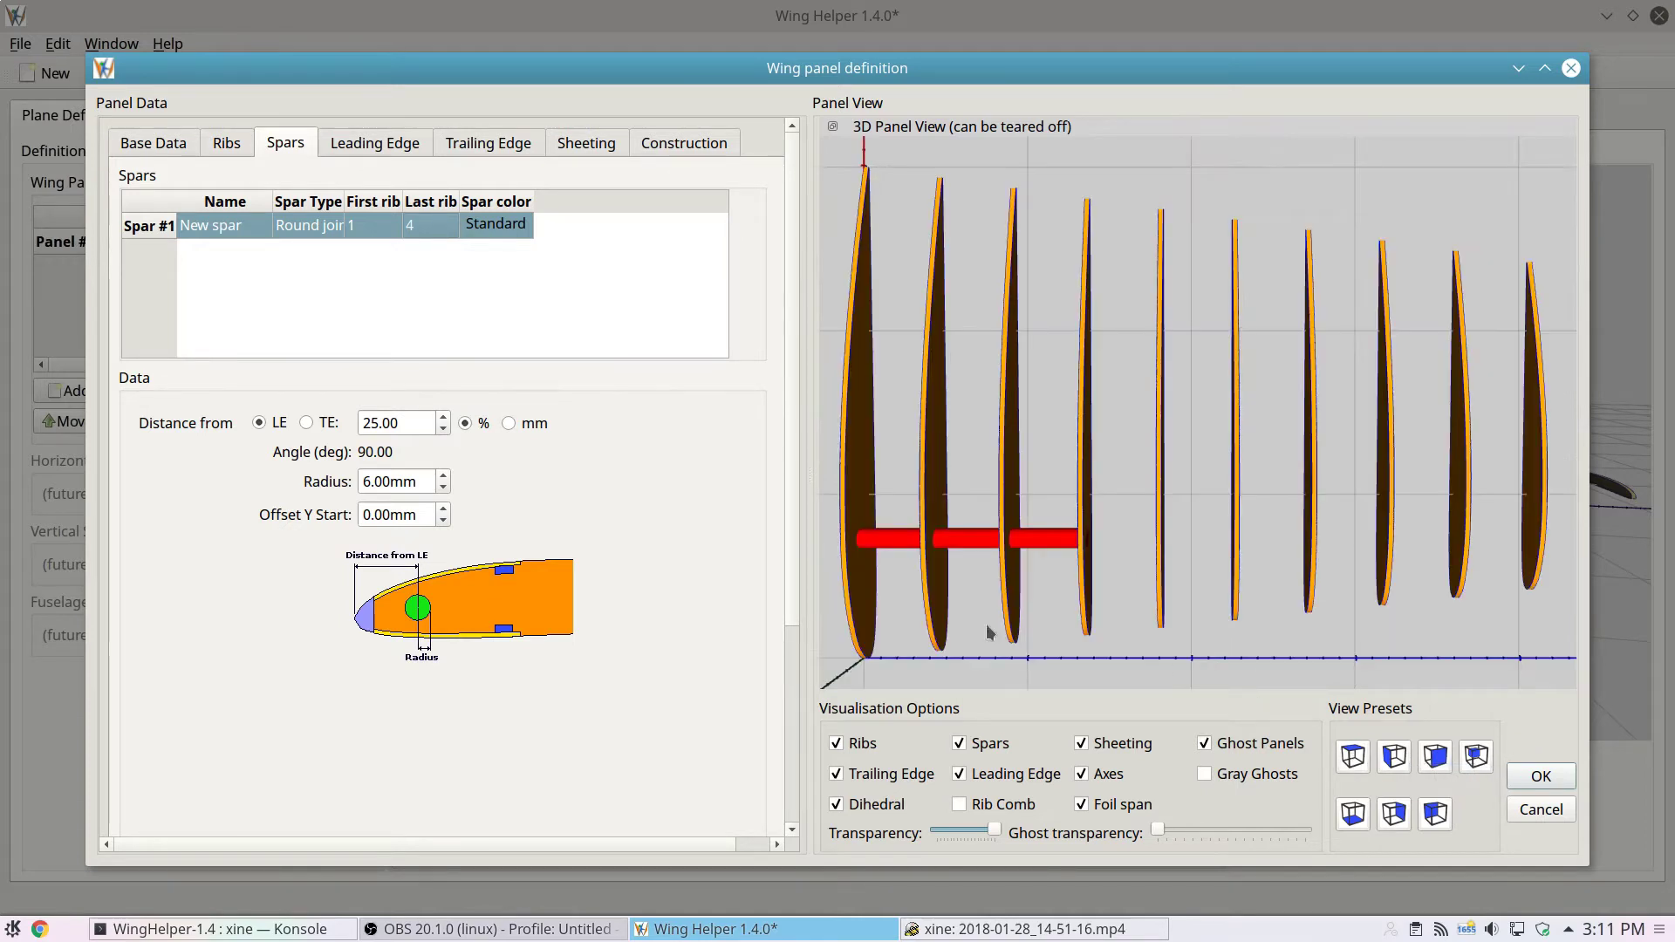
pyautogui.moveTo(1019, 518); pyautogui.dragTo(1125, 436)
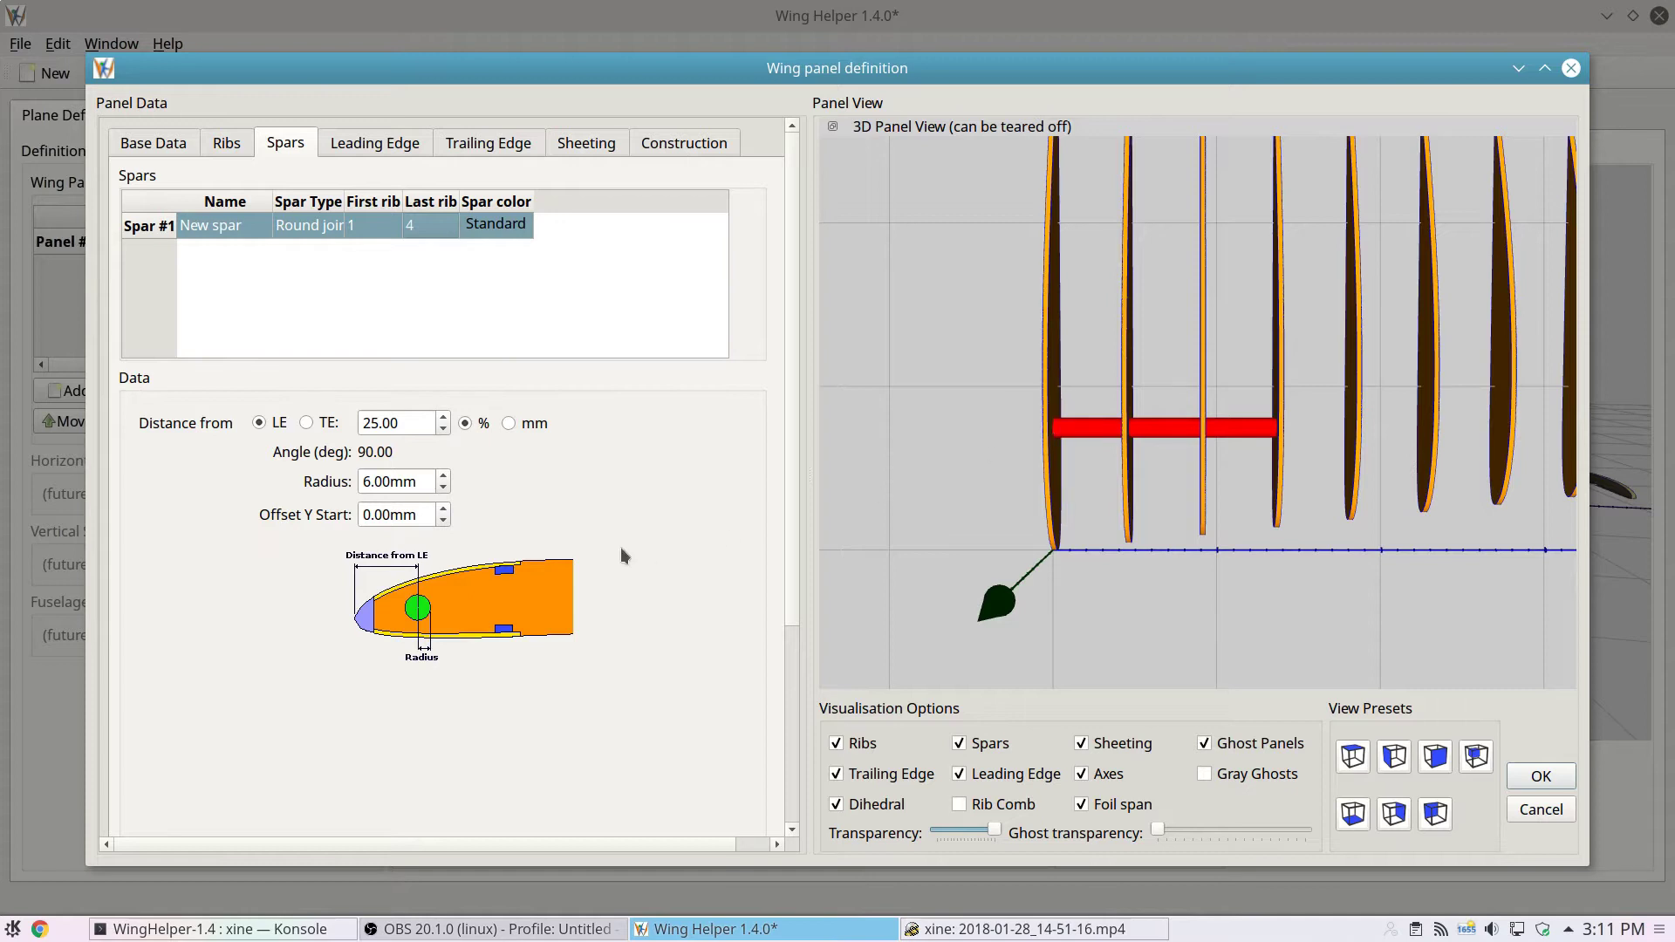
pyautogui.moveTo(977, 454); pyautogui.dragTo(1148, 391)
pyautogui.scroll(-5, 426, 476)
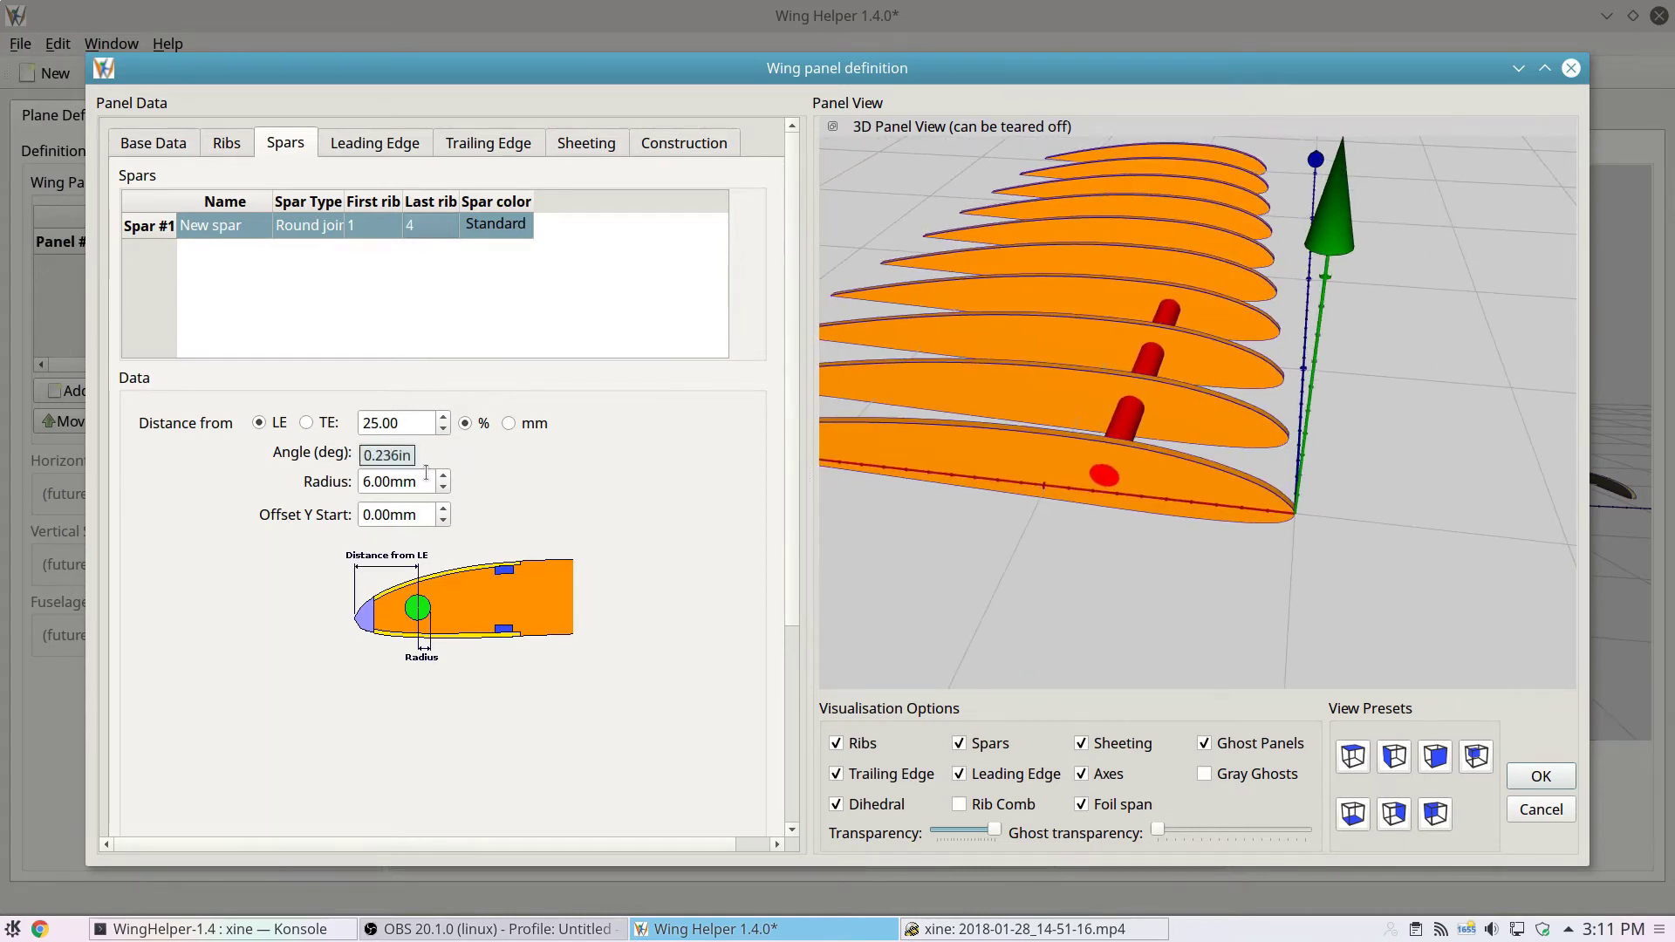
pyautogui.scroll(5, 426, 476)
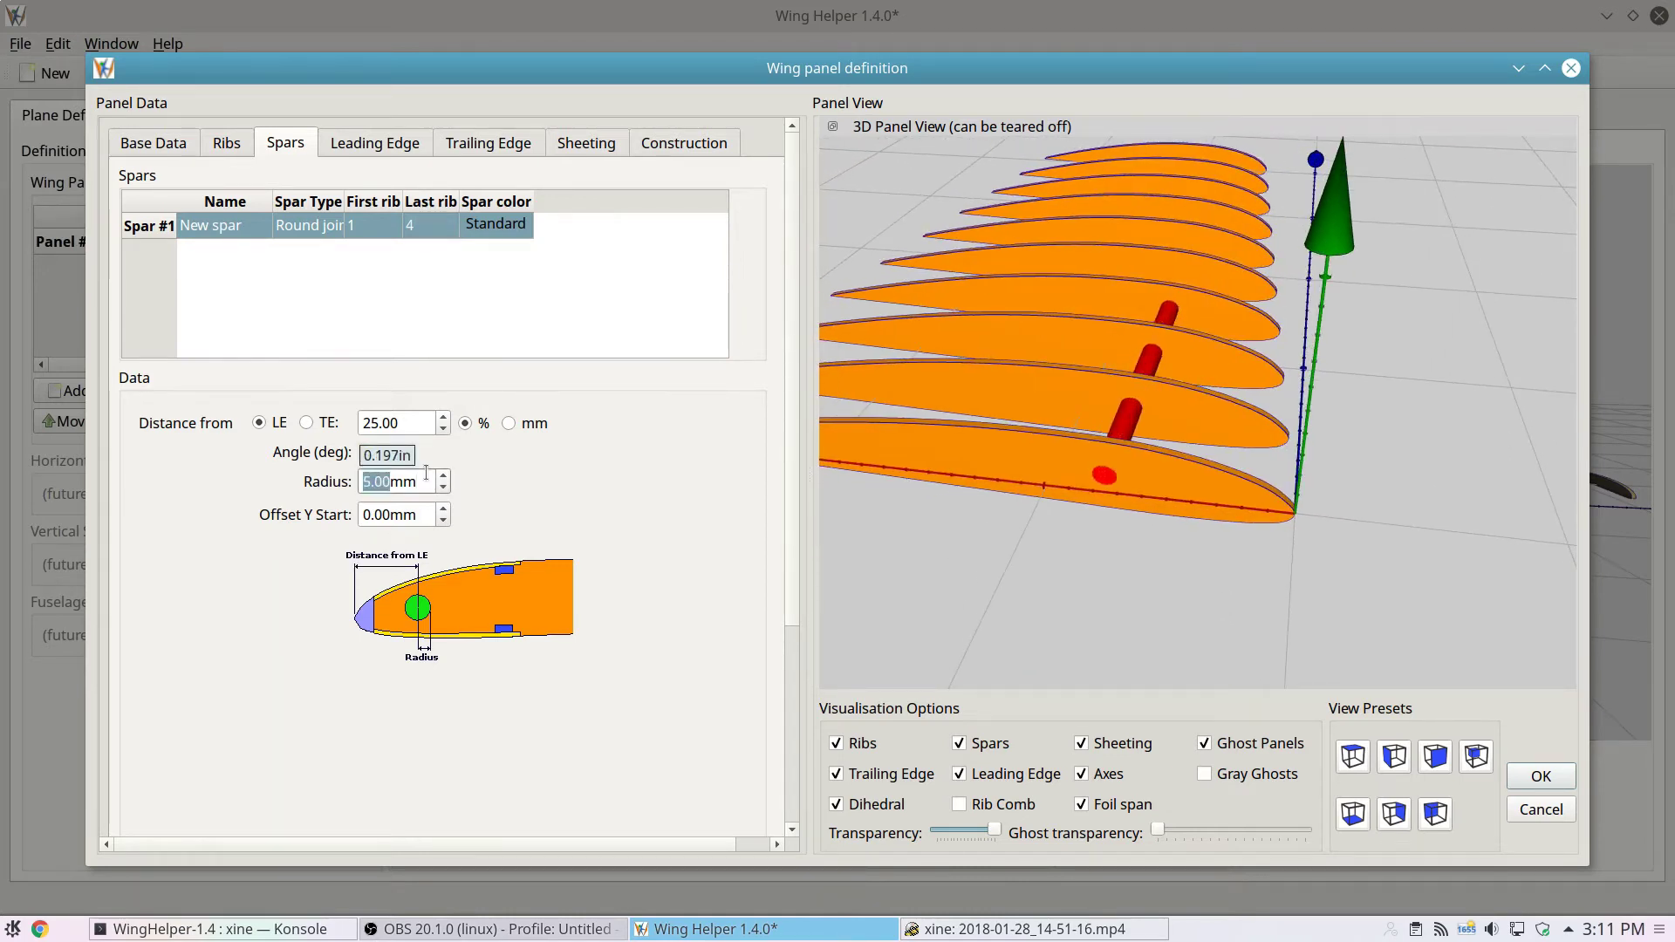
pyautogui.scroll(7, 405, 519)
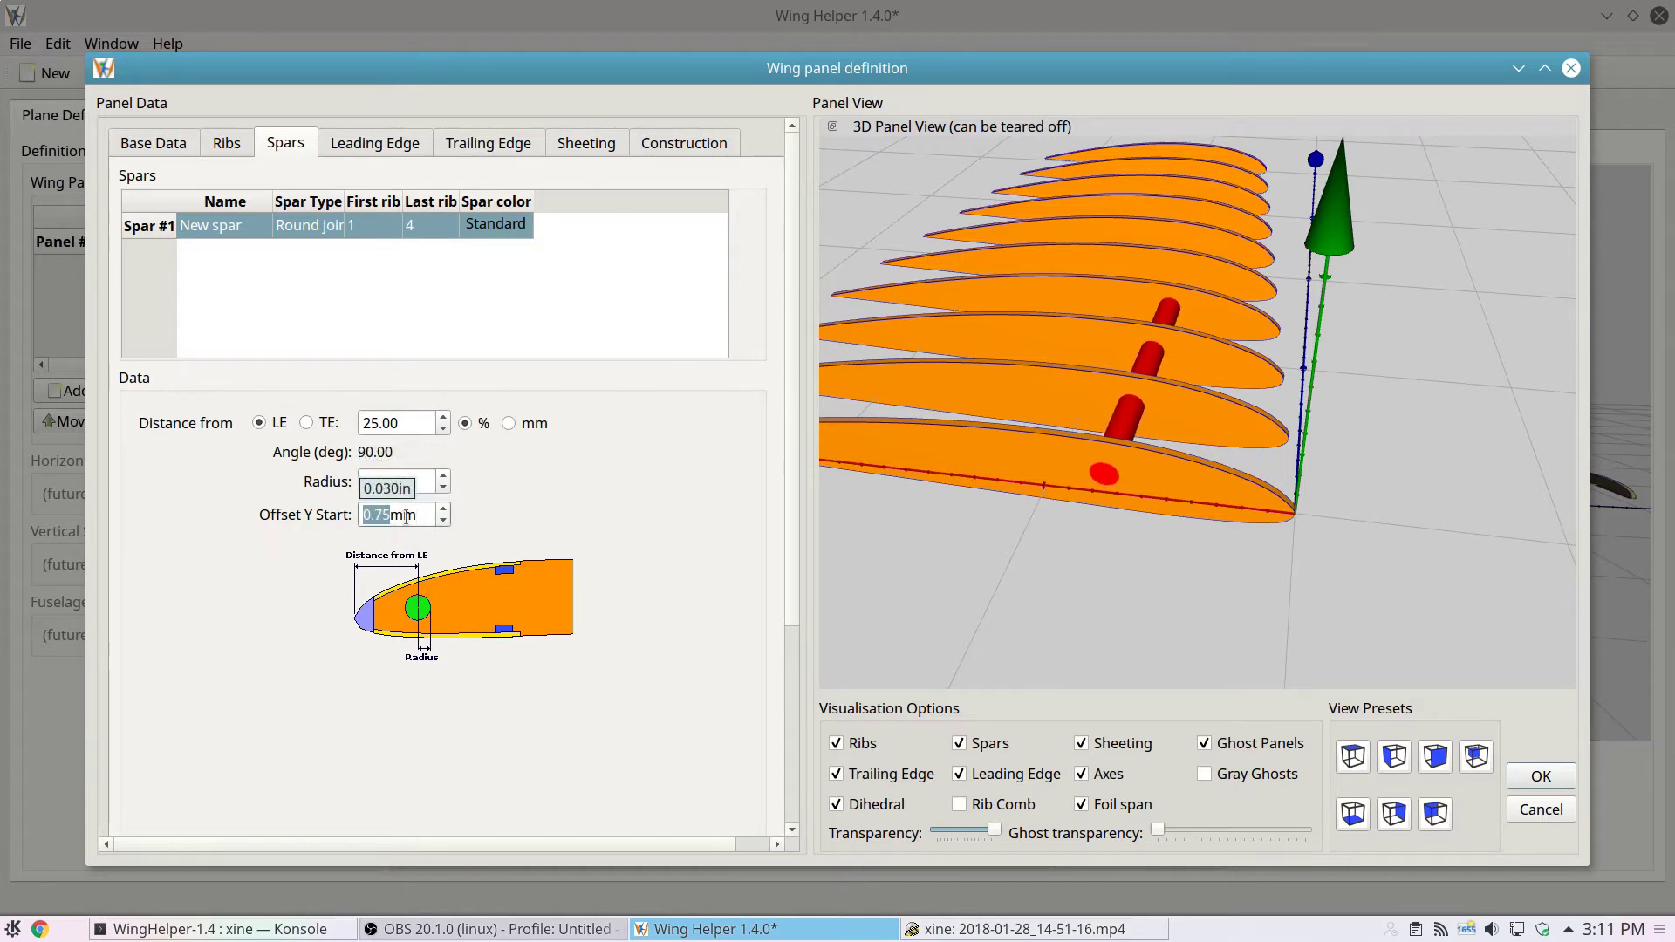
pyautogui.scroll(-9, 405, 516)
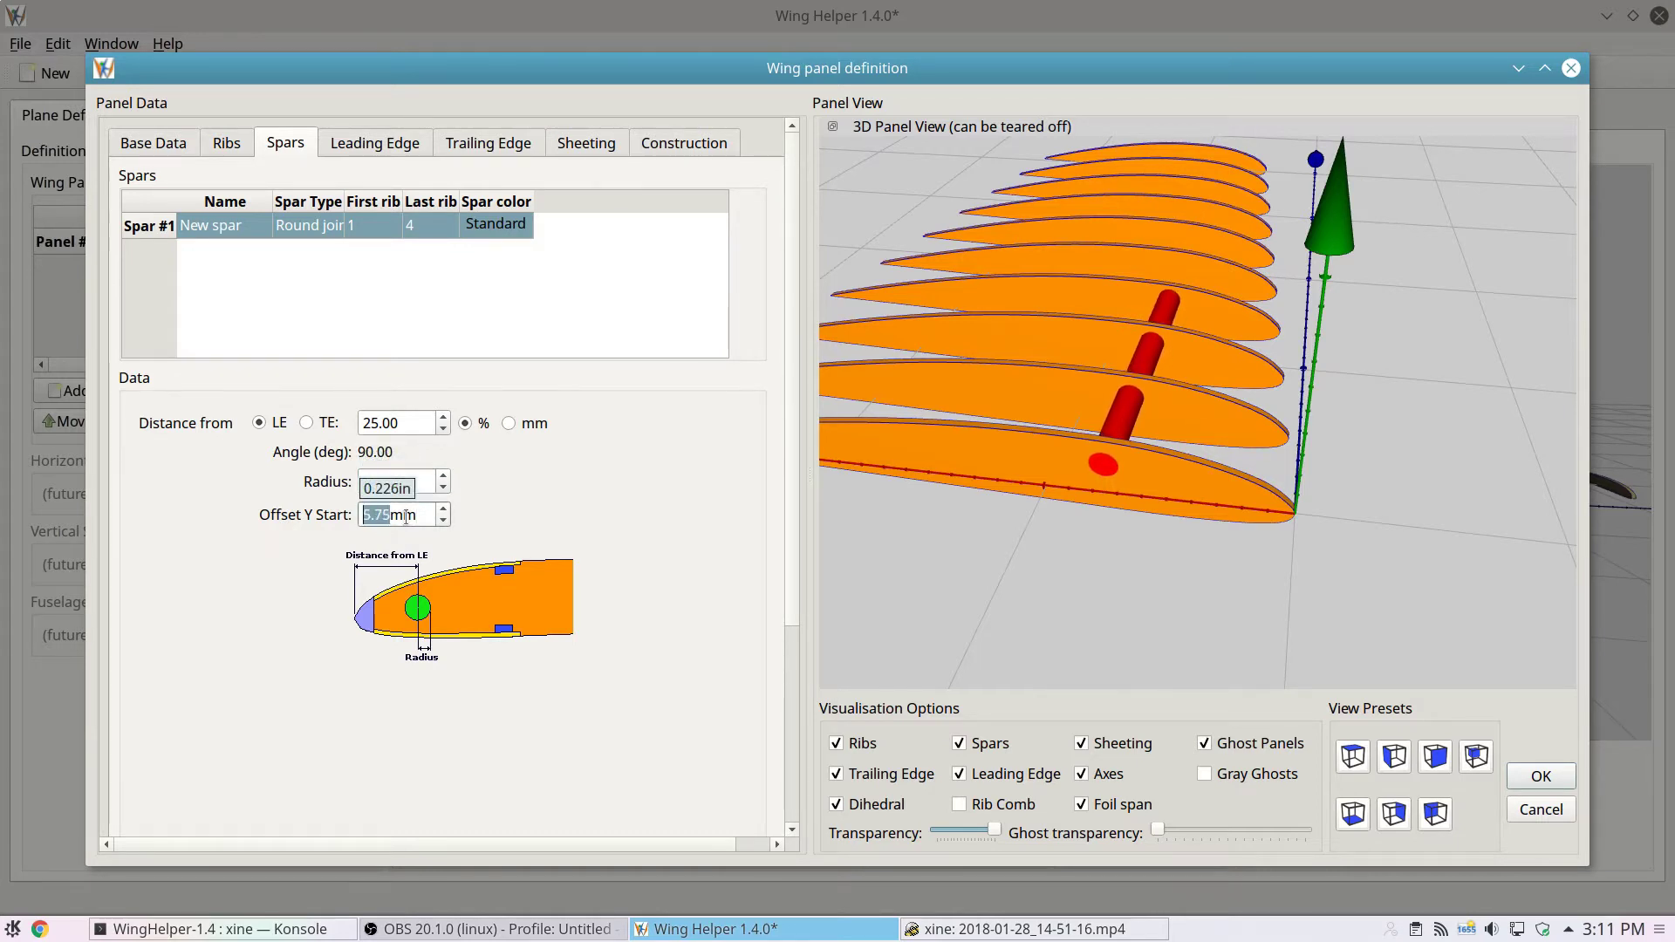
pyautogui.scroll(-9, 405, 517)
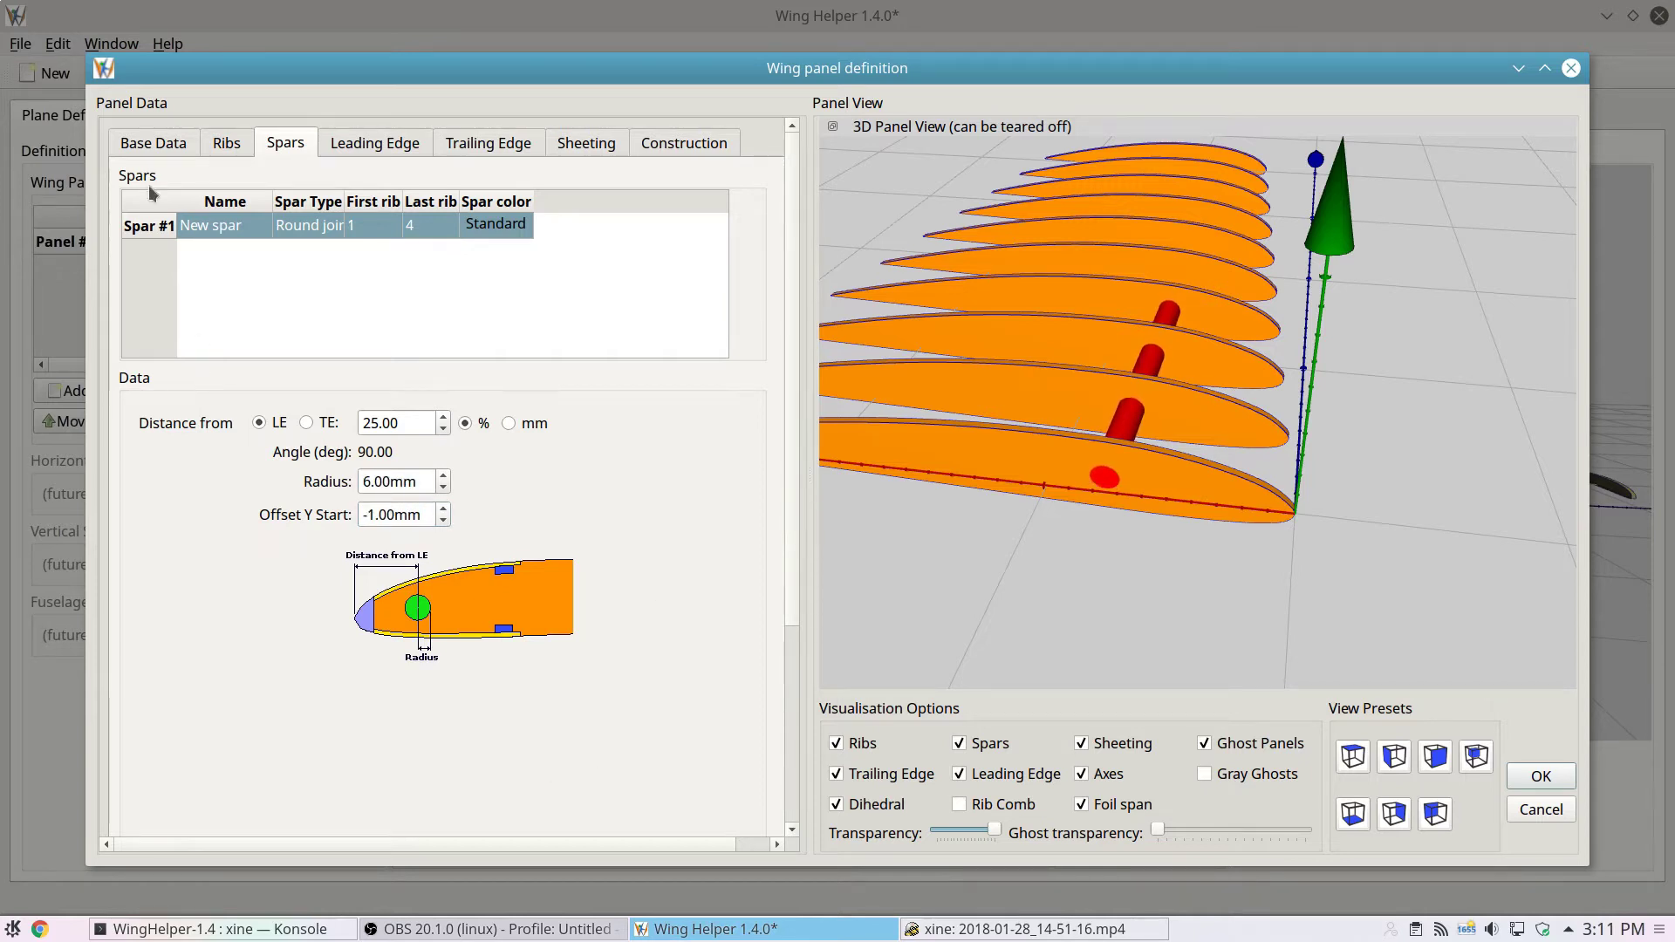
# - Set the panel's dihedral to 10 degrees in its base data and accept the panel definition
pyautogui.click(143, 152)
pyautogui.scroll(12, 295, 441)
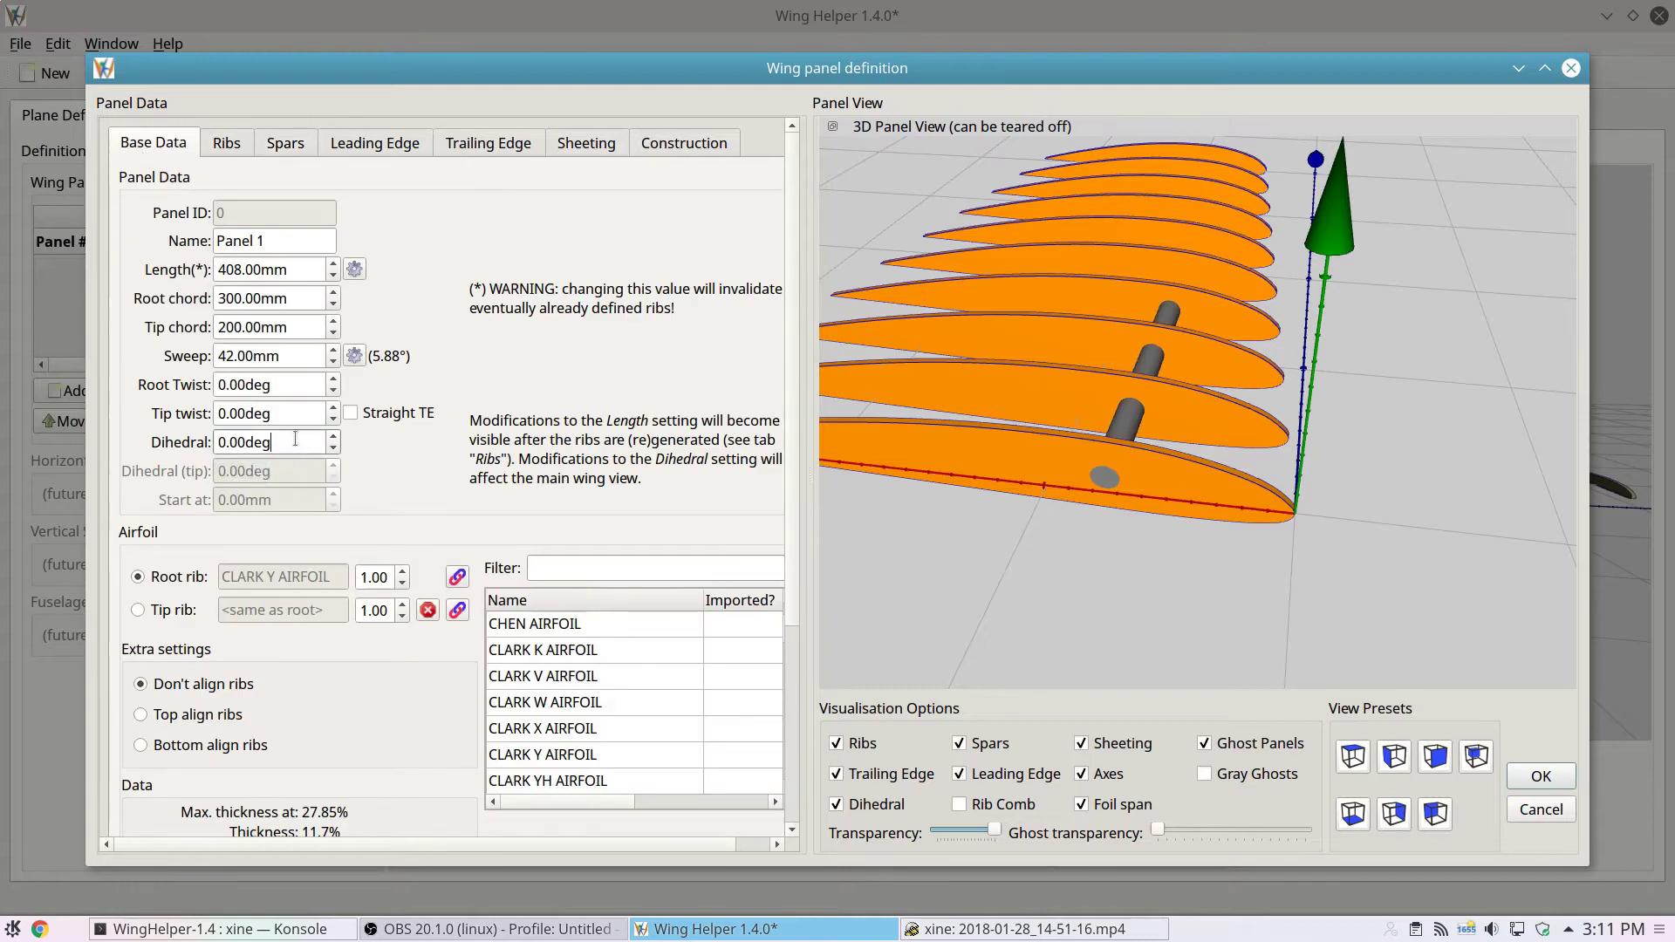
pyautogui.scroll(-4, 295, 437)
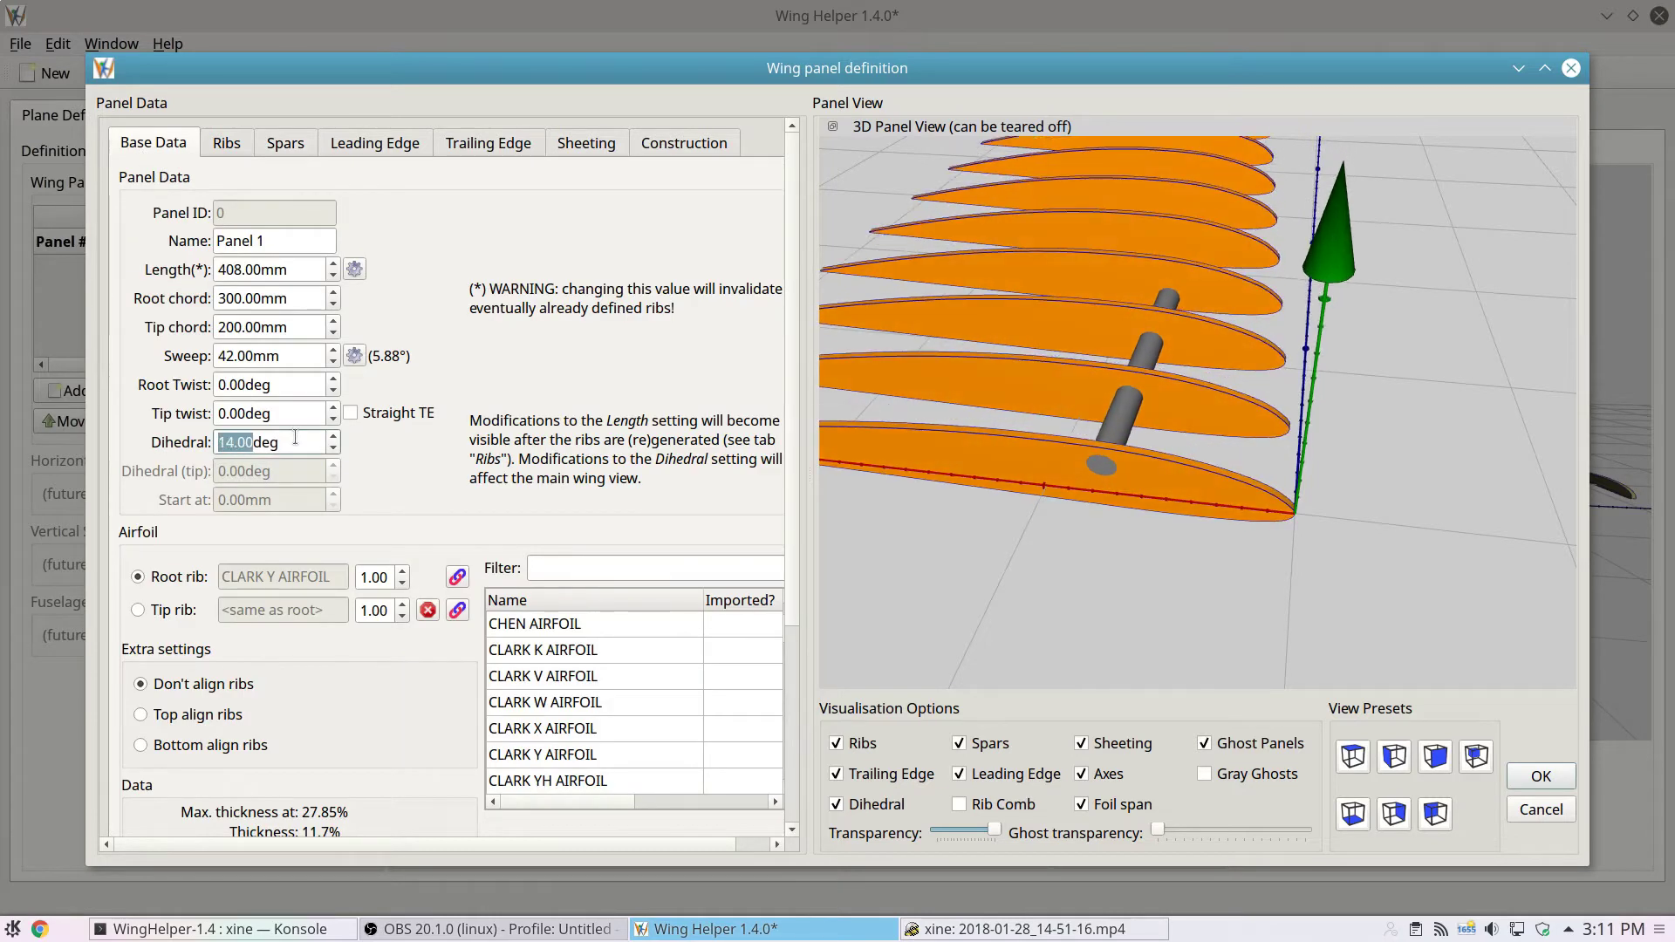
pyautogui.scroll(2, 295, 437)
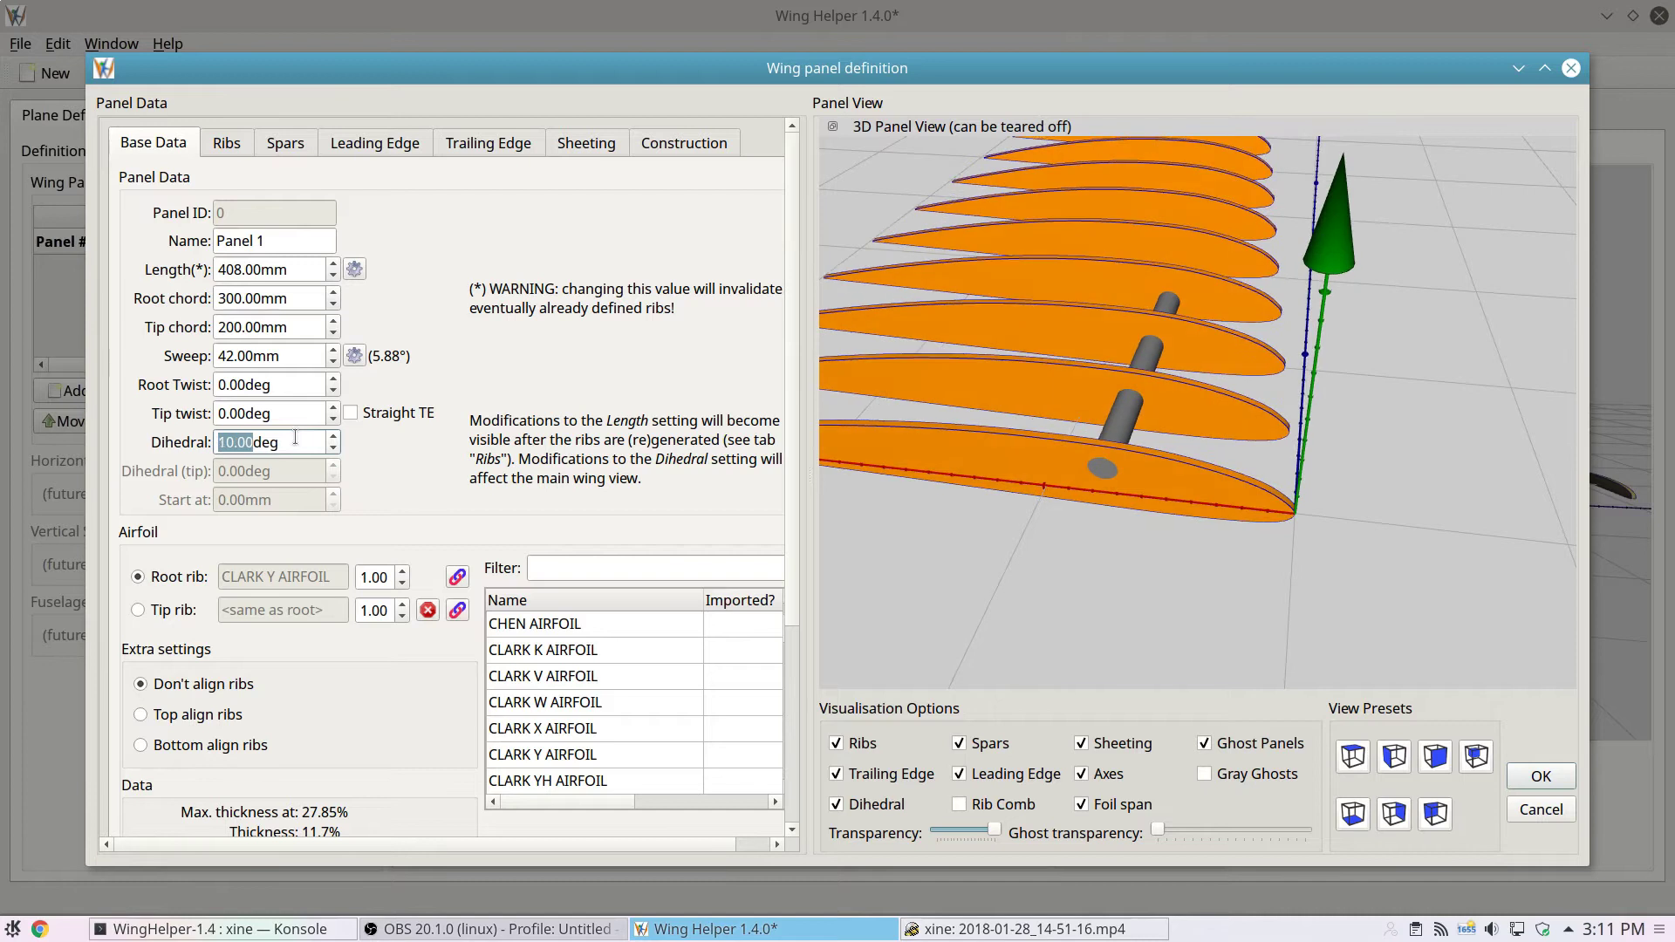
pyautogui.moveTo(1213, 478); pyautogui.dragTo(1030, 543)
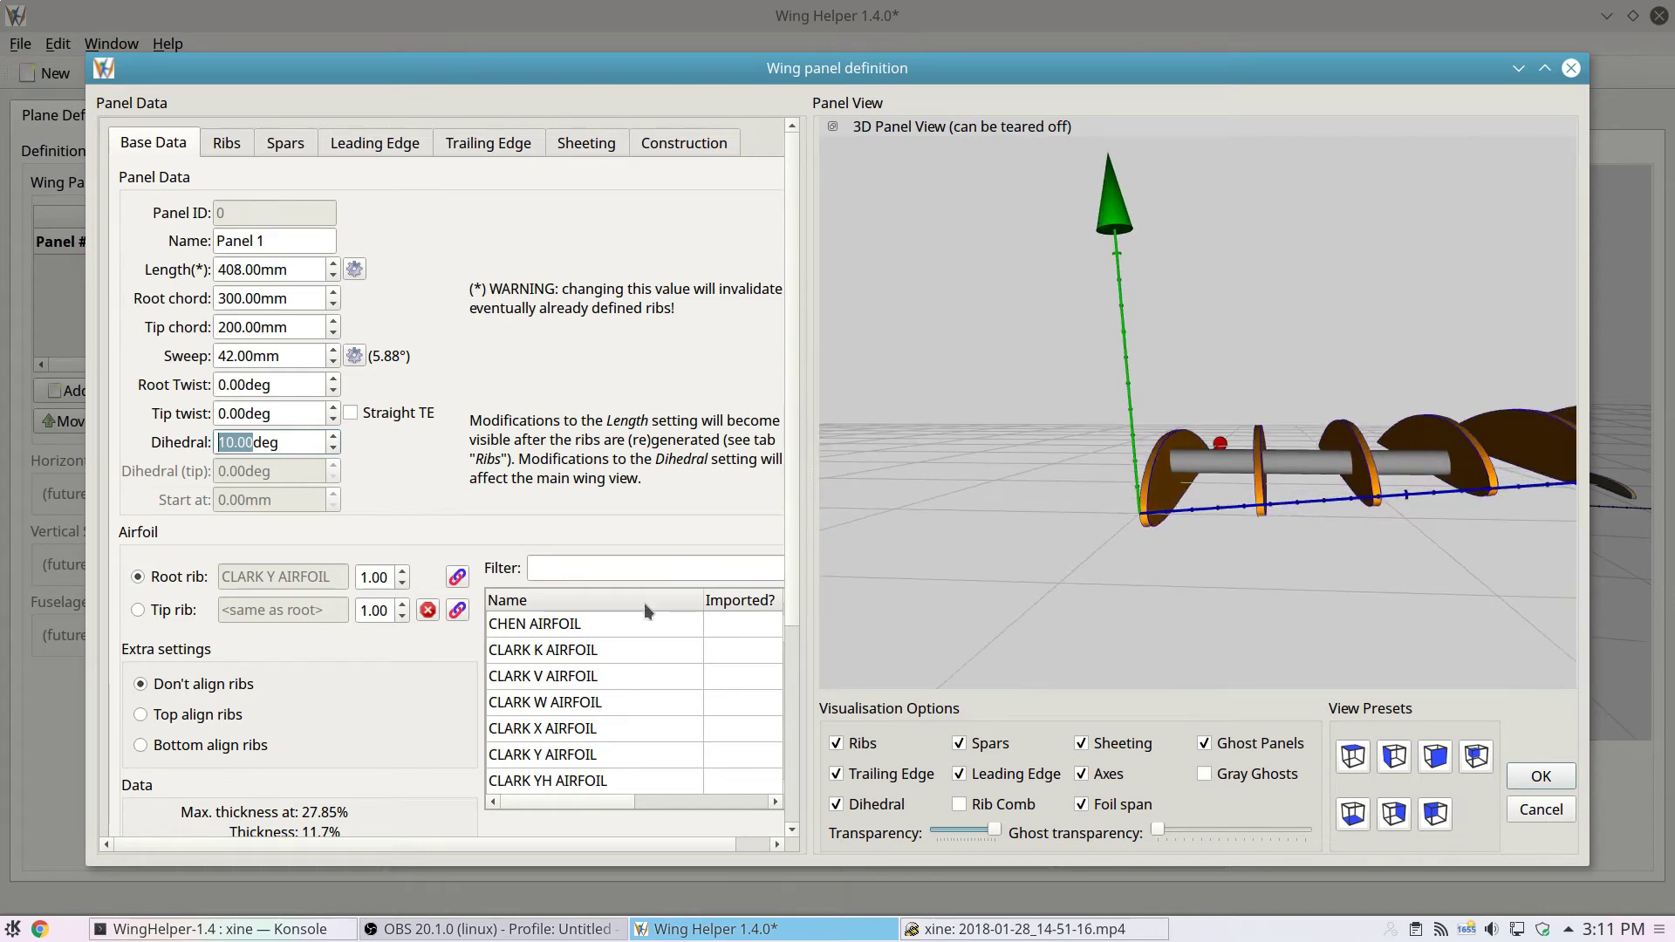
pyautogui.click(1535, 776)
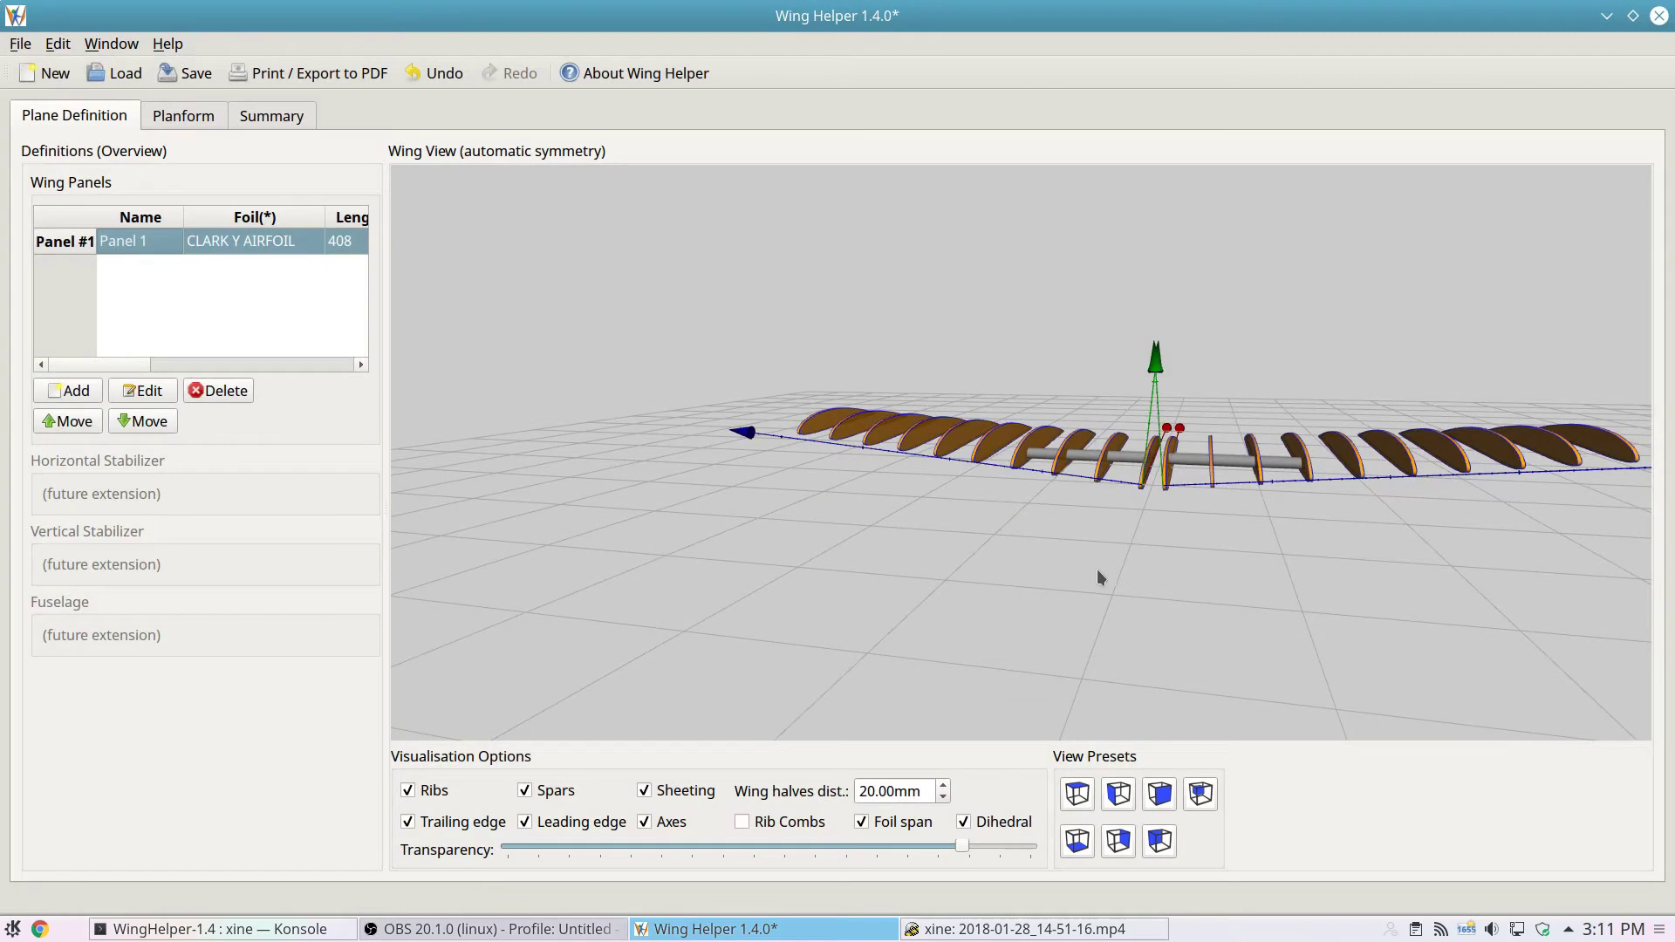
# - Reduce the distance between the wing halves in the overall wing view
pyautogui.scroll(-2, 924, 788)
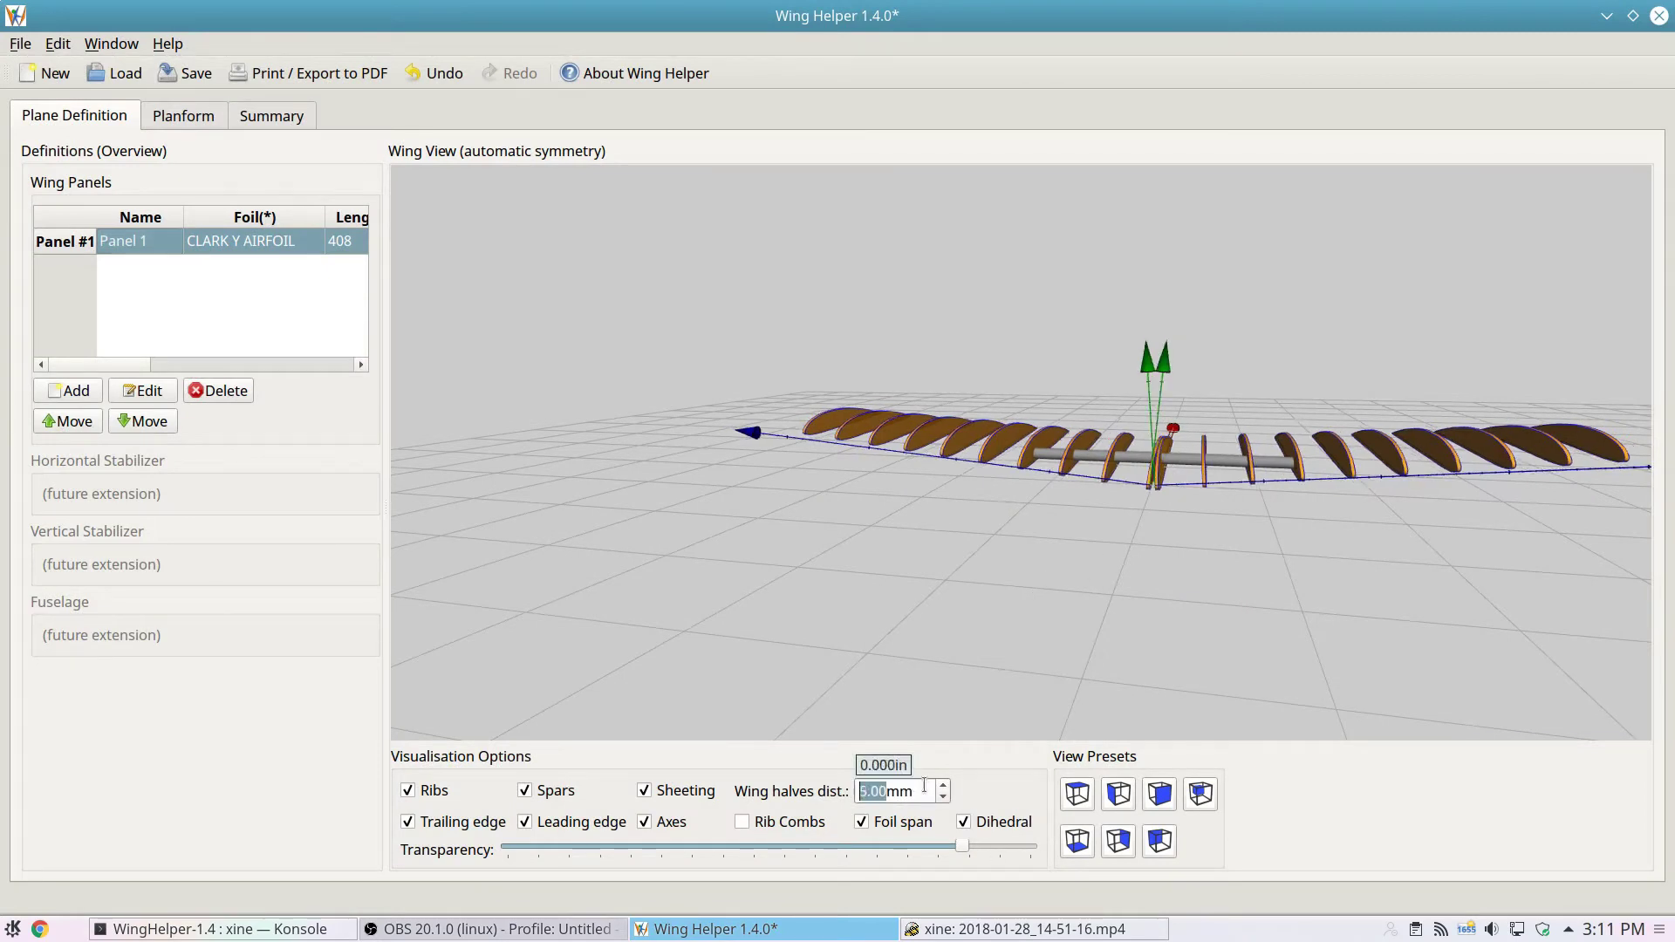
# - Open Panel 1's spar definitions and select the existing round joiner spar to show its data
pyautogui.moveTo(965, 733); pyautogui.dragTo(1070, 535)
pyautogui.scroll(2, 1070, 537)
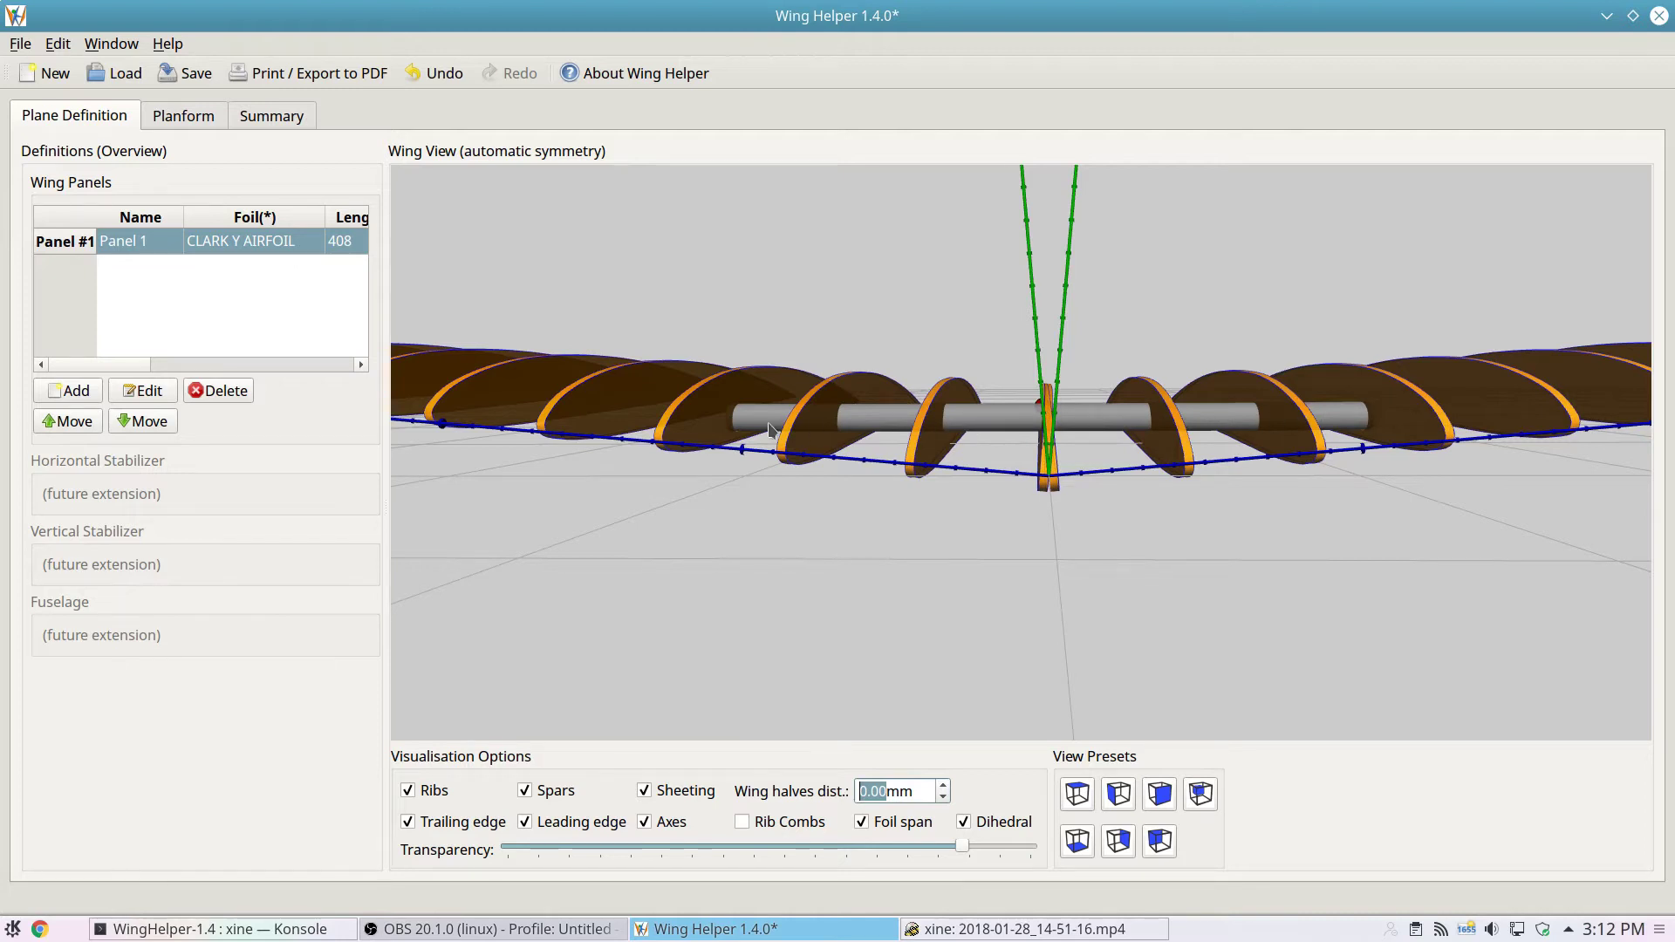
pyautogui.doubleClick(147, 248)
pyautogui.click(295, 144)
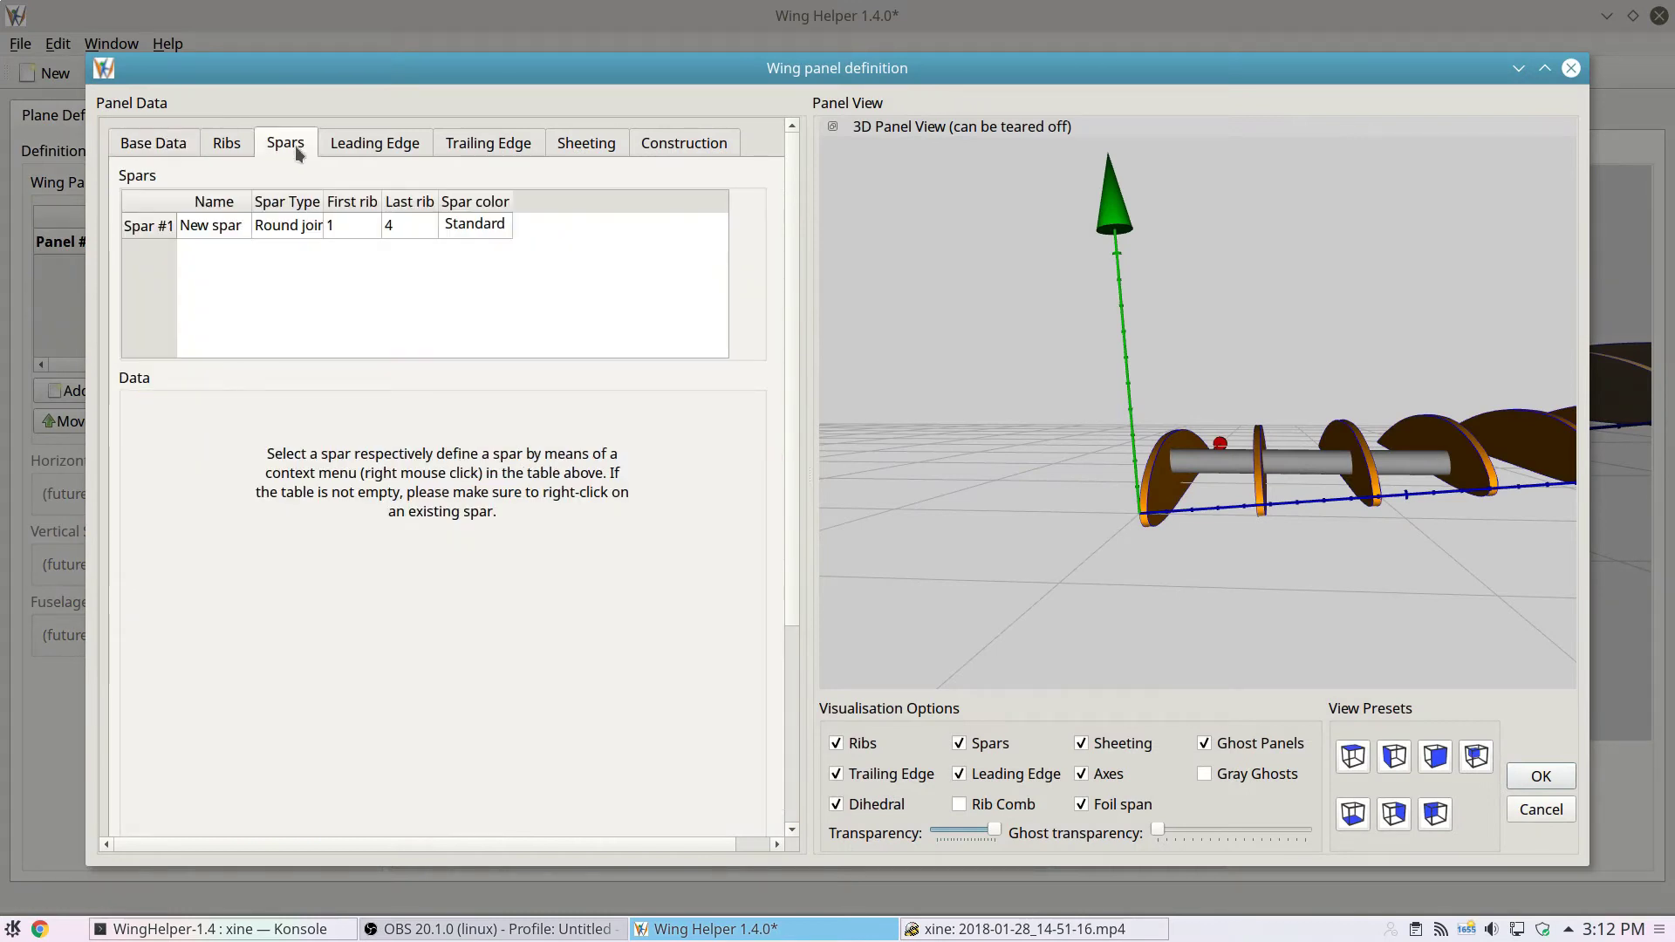
pyautogui.click(265, 228)
pyautogui.moveTo(1266, 404); pyautogui.dragTo(1300, 447)
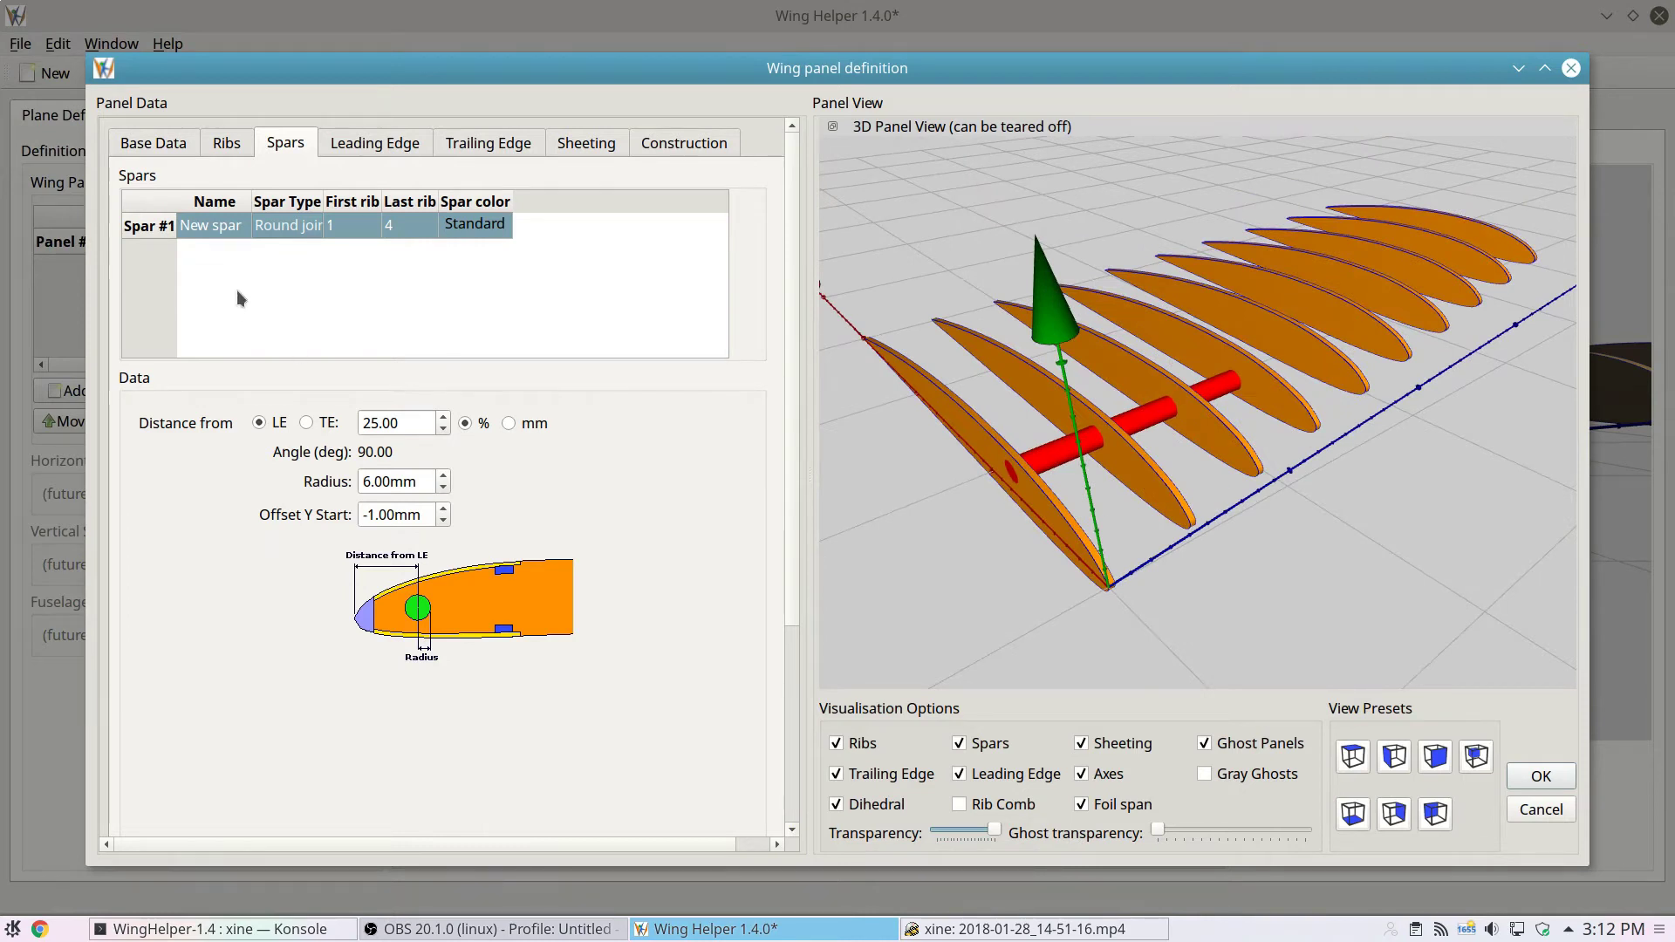
# - Change the selected spar's type from round joiner to Cuboid
pyautogui.doubleClick(265, 227)
pyautogui.click(265, 227)
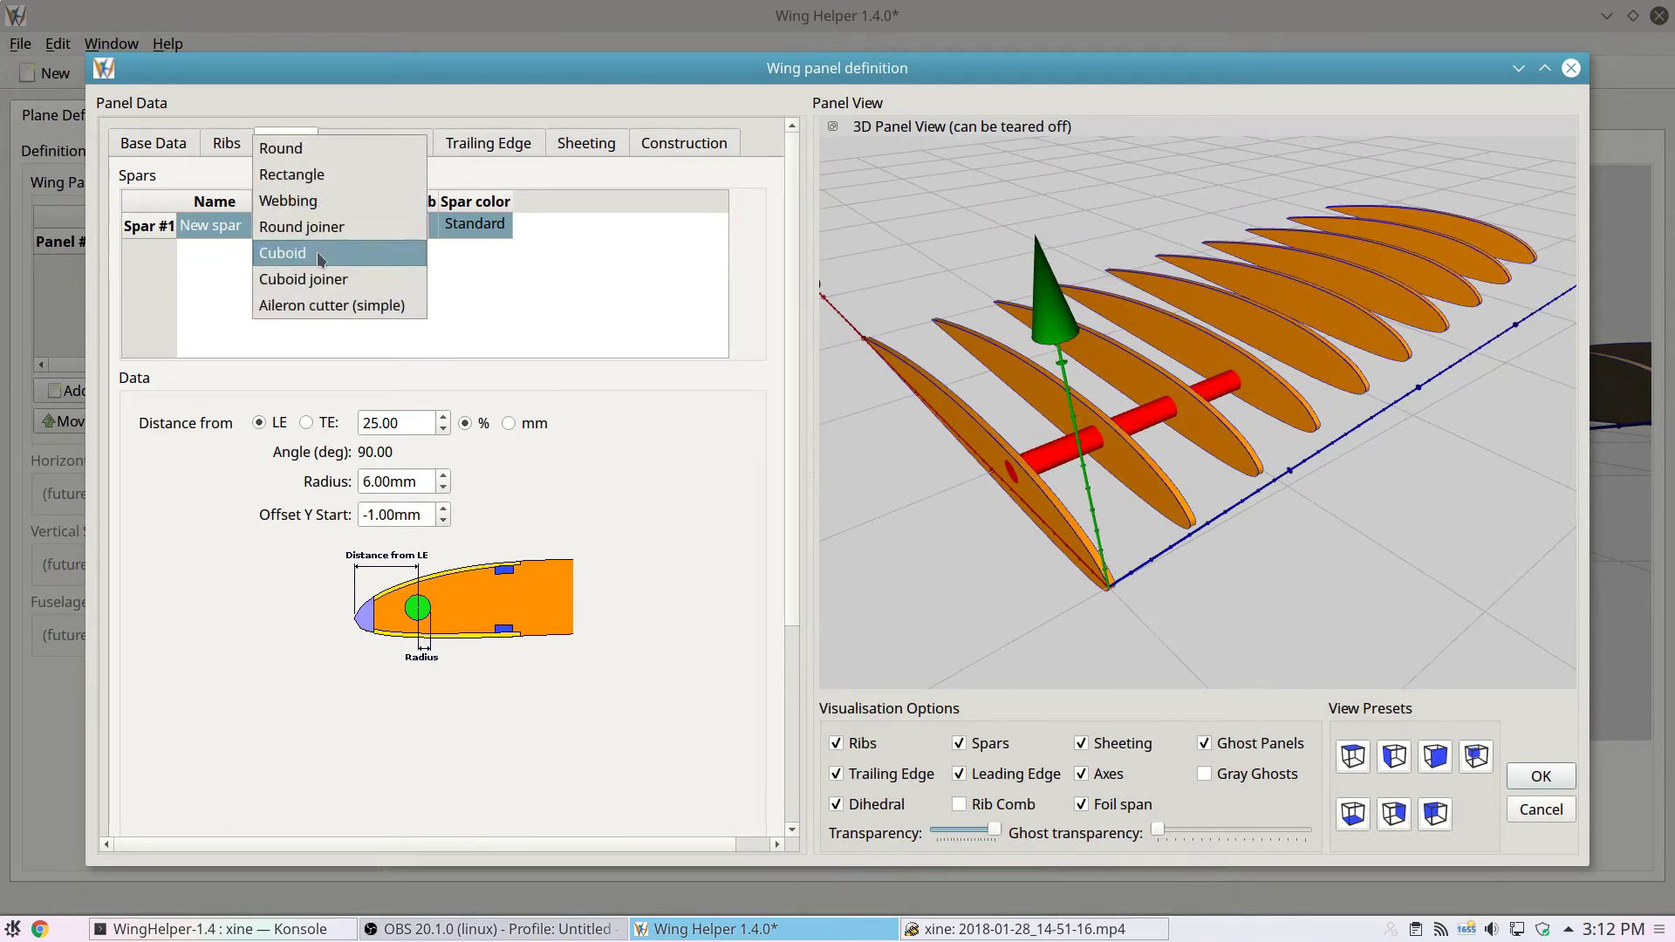
pyautogui.click(316, 251)
pyautogui.click(431, 261)
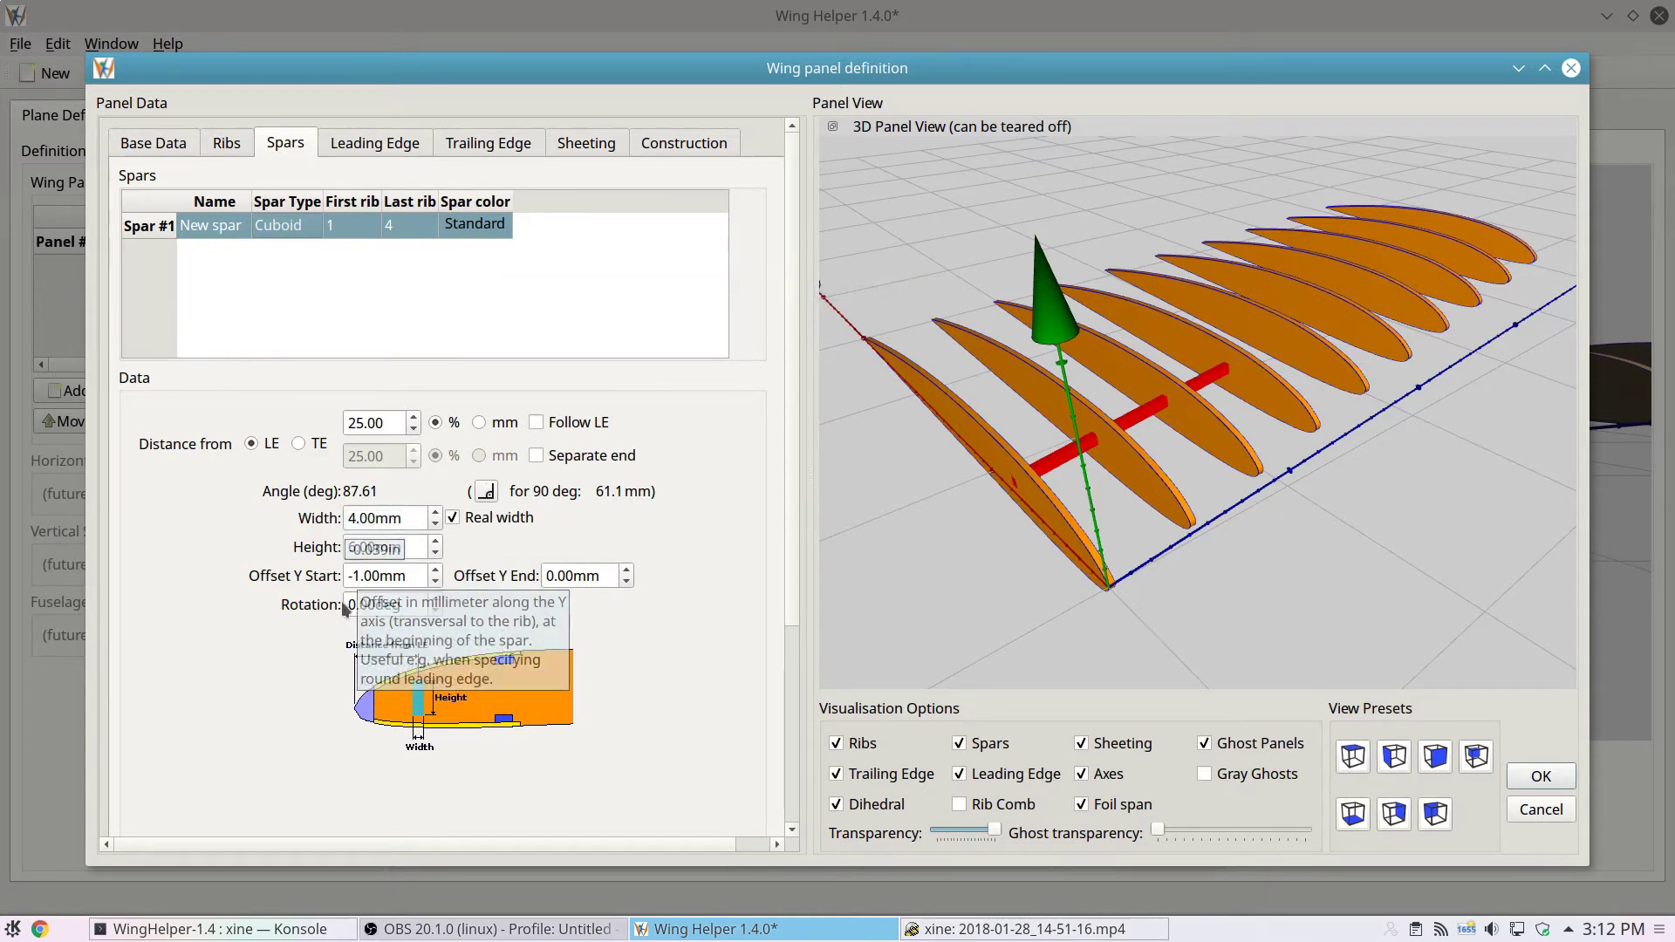
# - Set the cuboid spar's width and height to 9.50 mm and its rotation to 38 degrees
pyautogui.scroll(11, 384, 518)
pyautogui.moveTo(1178, 572); pyautogui.dragTo(1235, 558)
pyautogui.scroll(1, 380, 518)
pyautogui.scroll(8, 381, 547)
pyautogui.scroll(-1, 380, 547)
pyautogui.scroll(7, 372, 605)
pyautogui.scroll(7, 373, 605)
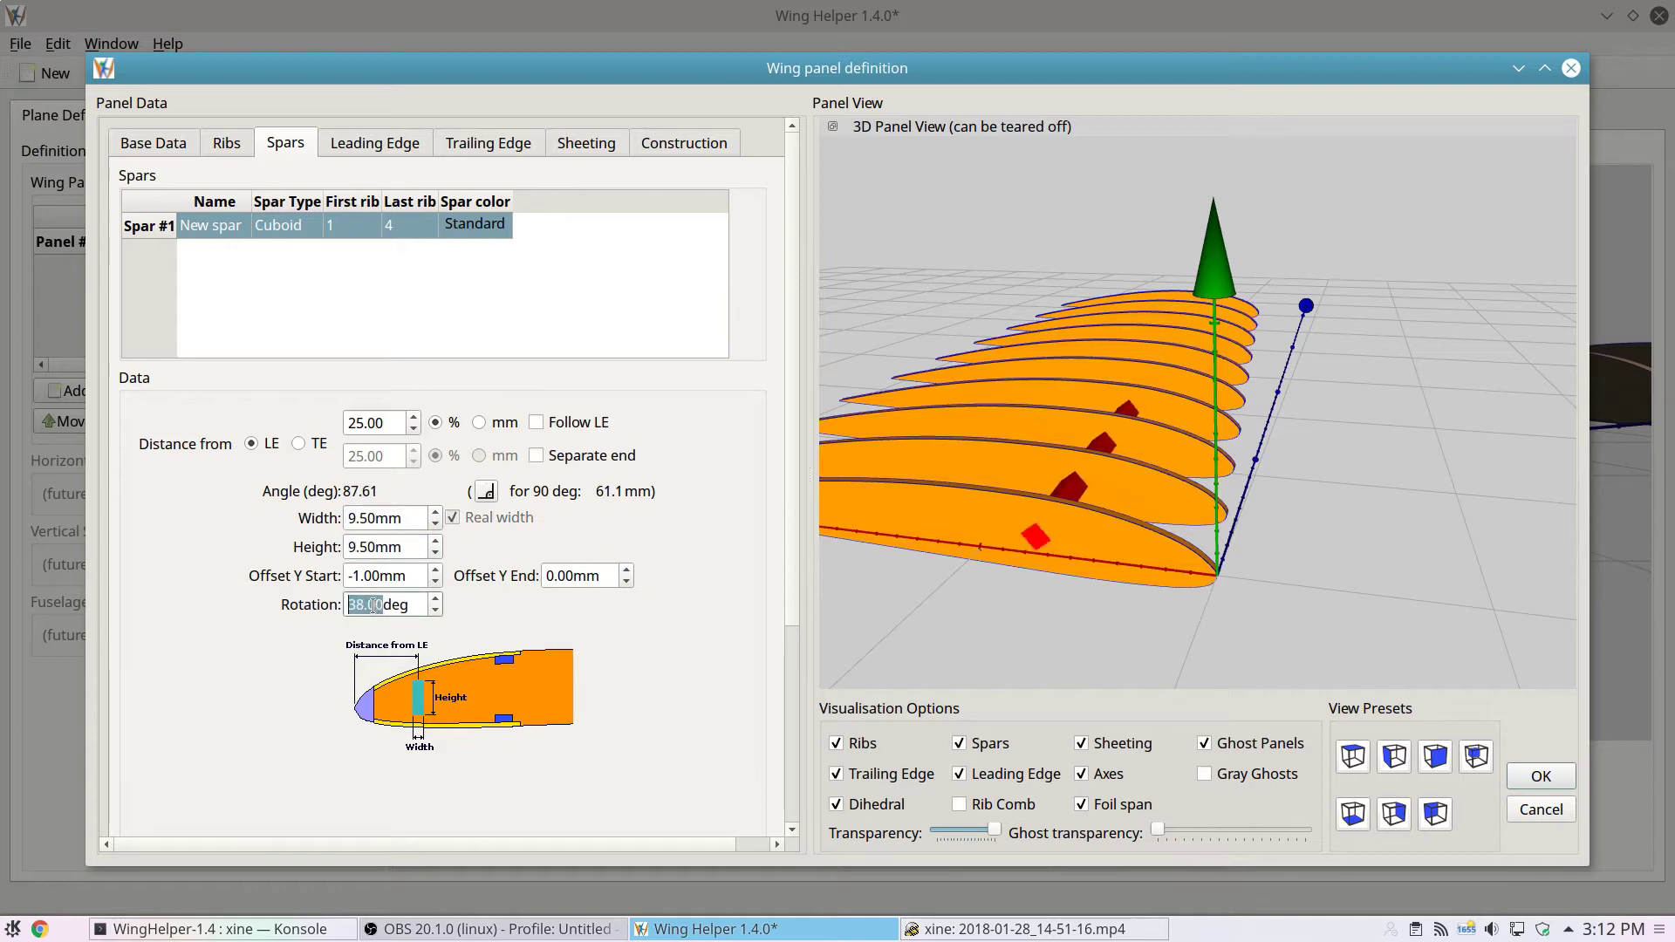
# - Switch the spar type to Cuboid joiner and inspect it in the panel view from the side and from above
pyautogui.doubleClick(302, 227)
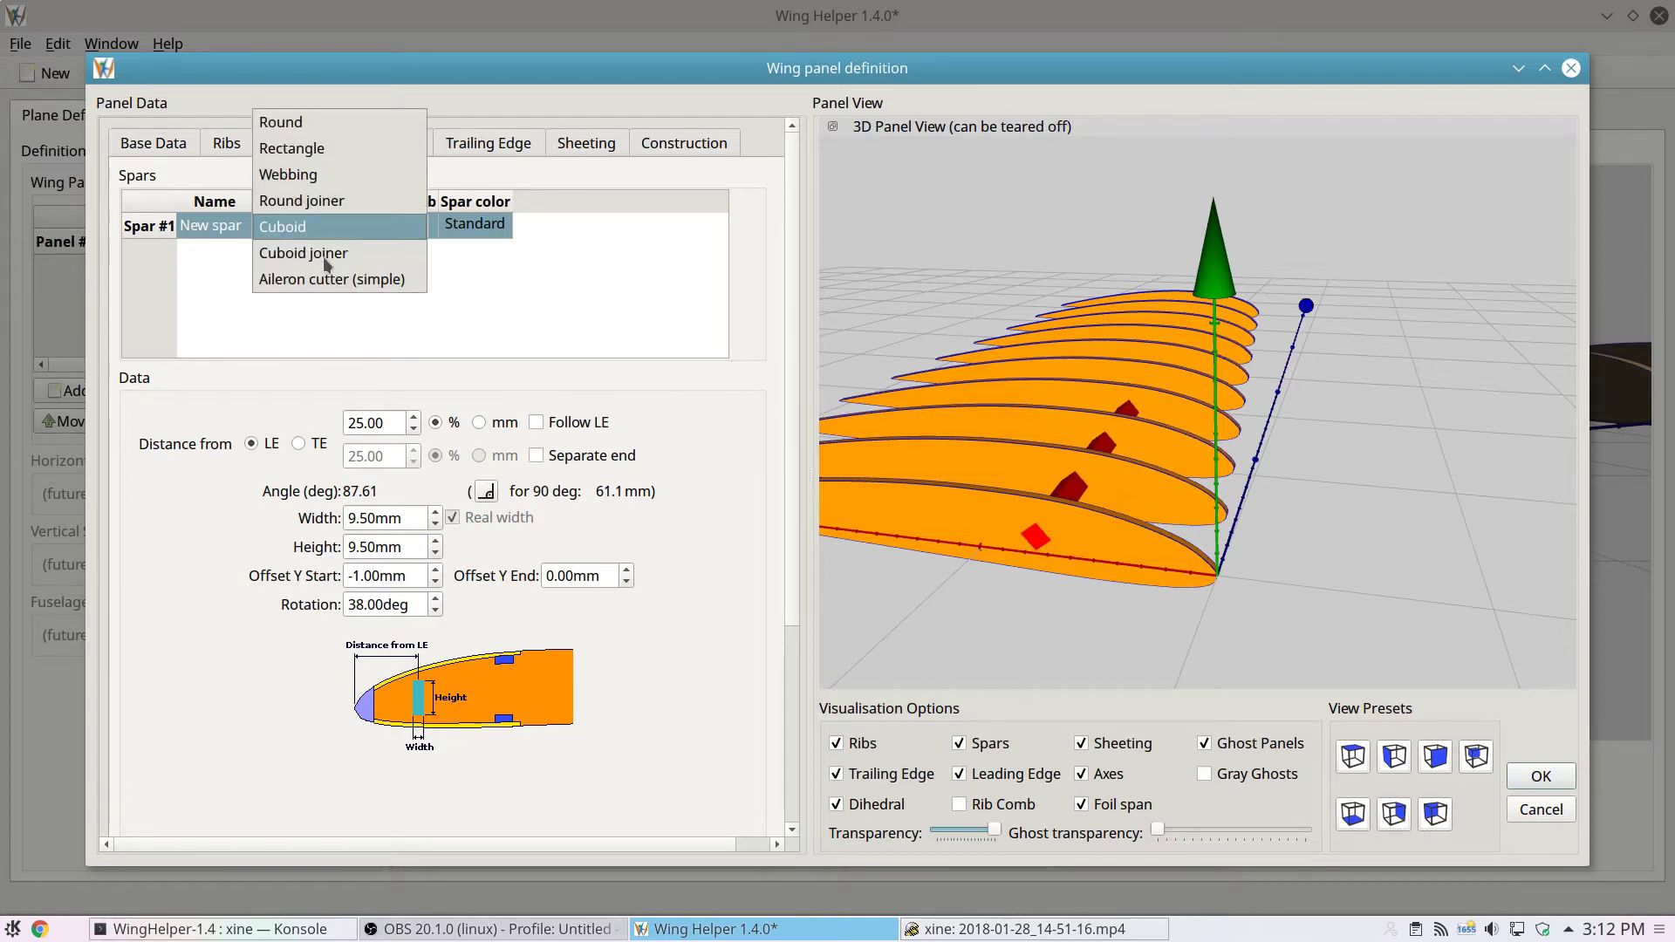
pyautogui.click(323, 256)
pyautogui.click(307, 286)
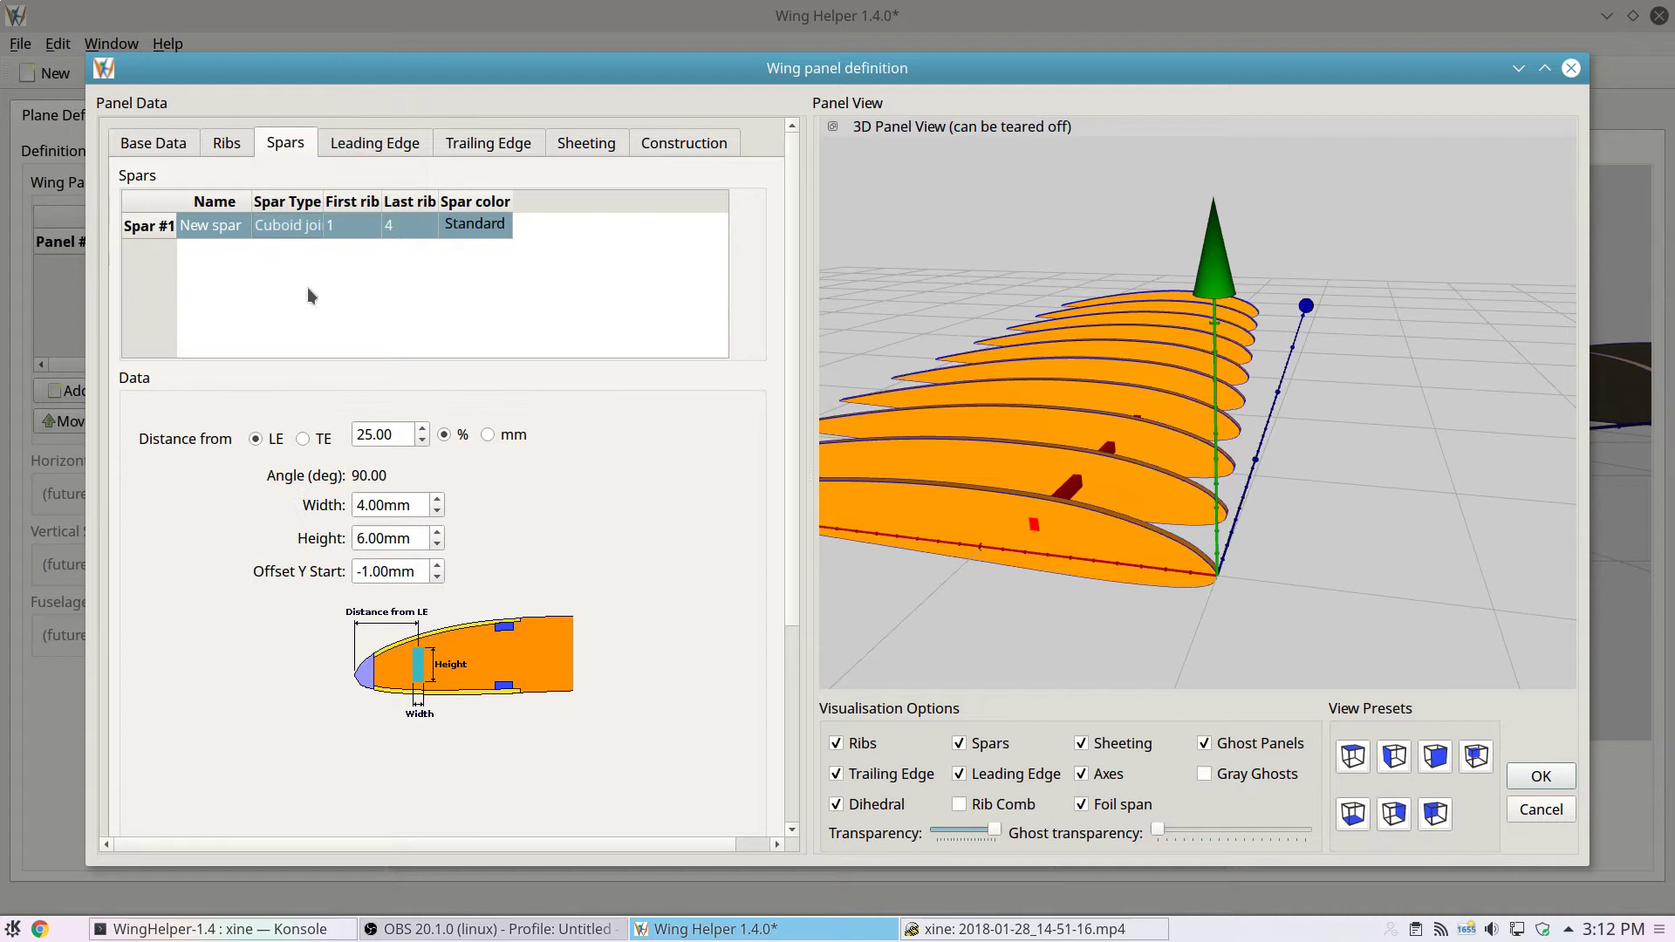
pyautogui.moveTo(1271, 559); pyautogui.dragTo(977, 521)
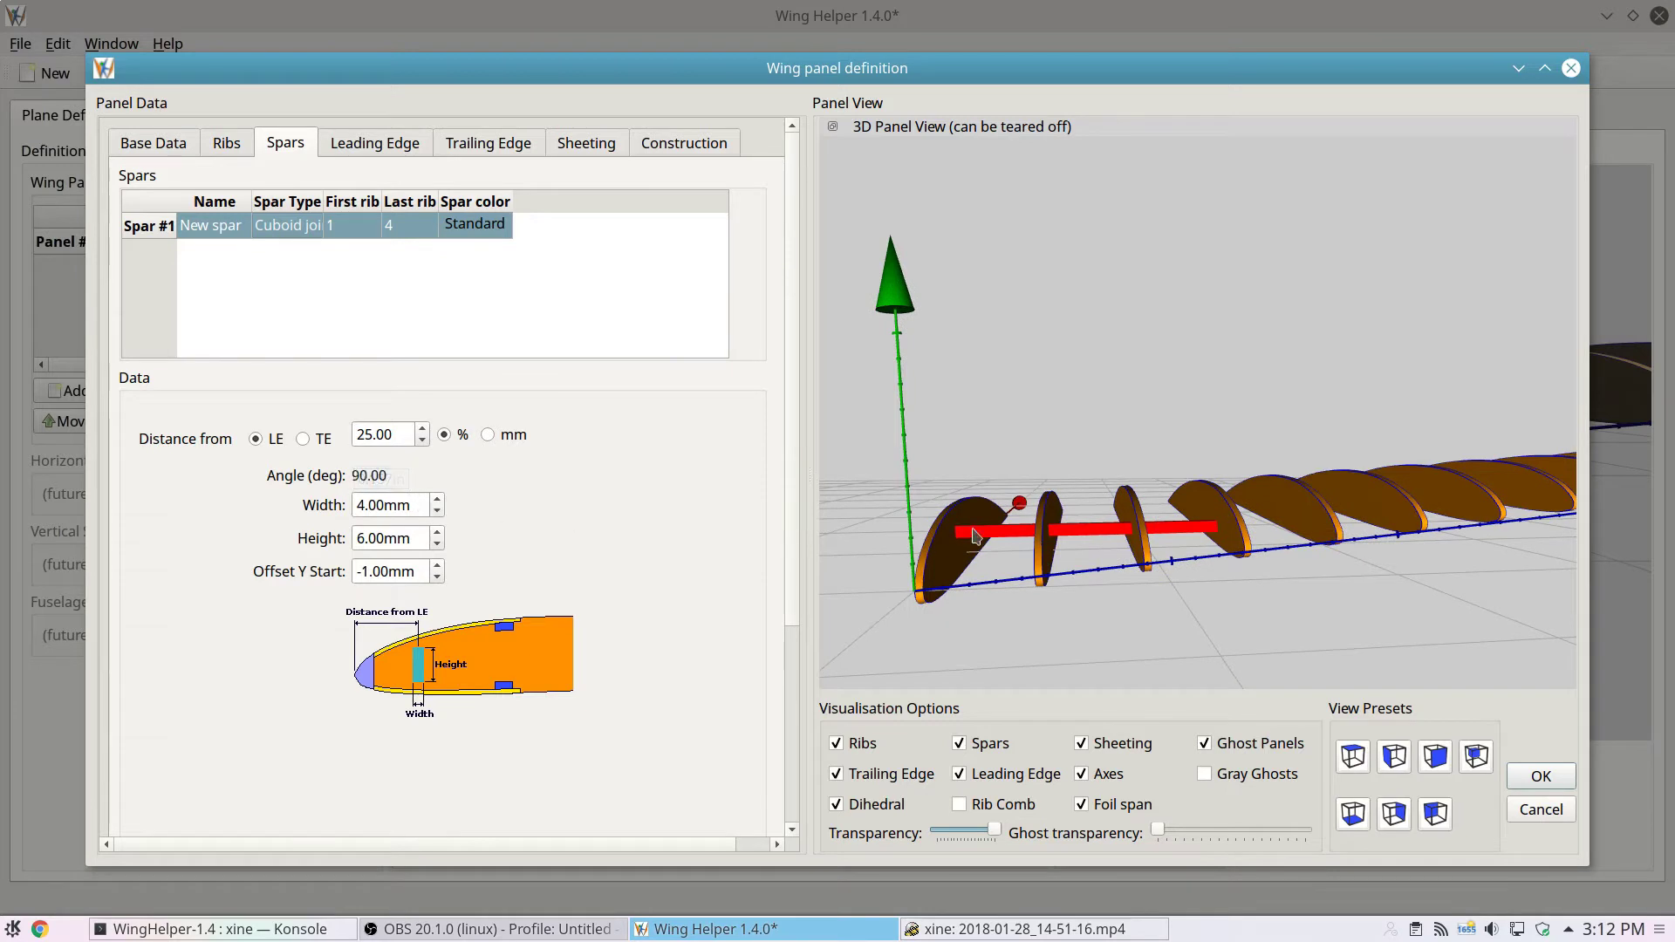
pyautogui.click(1353, 756)
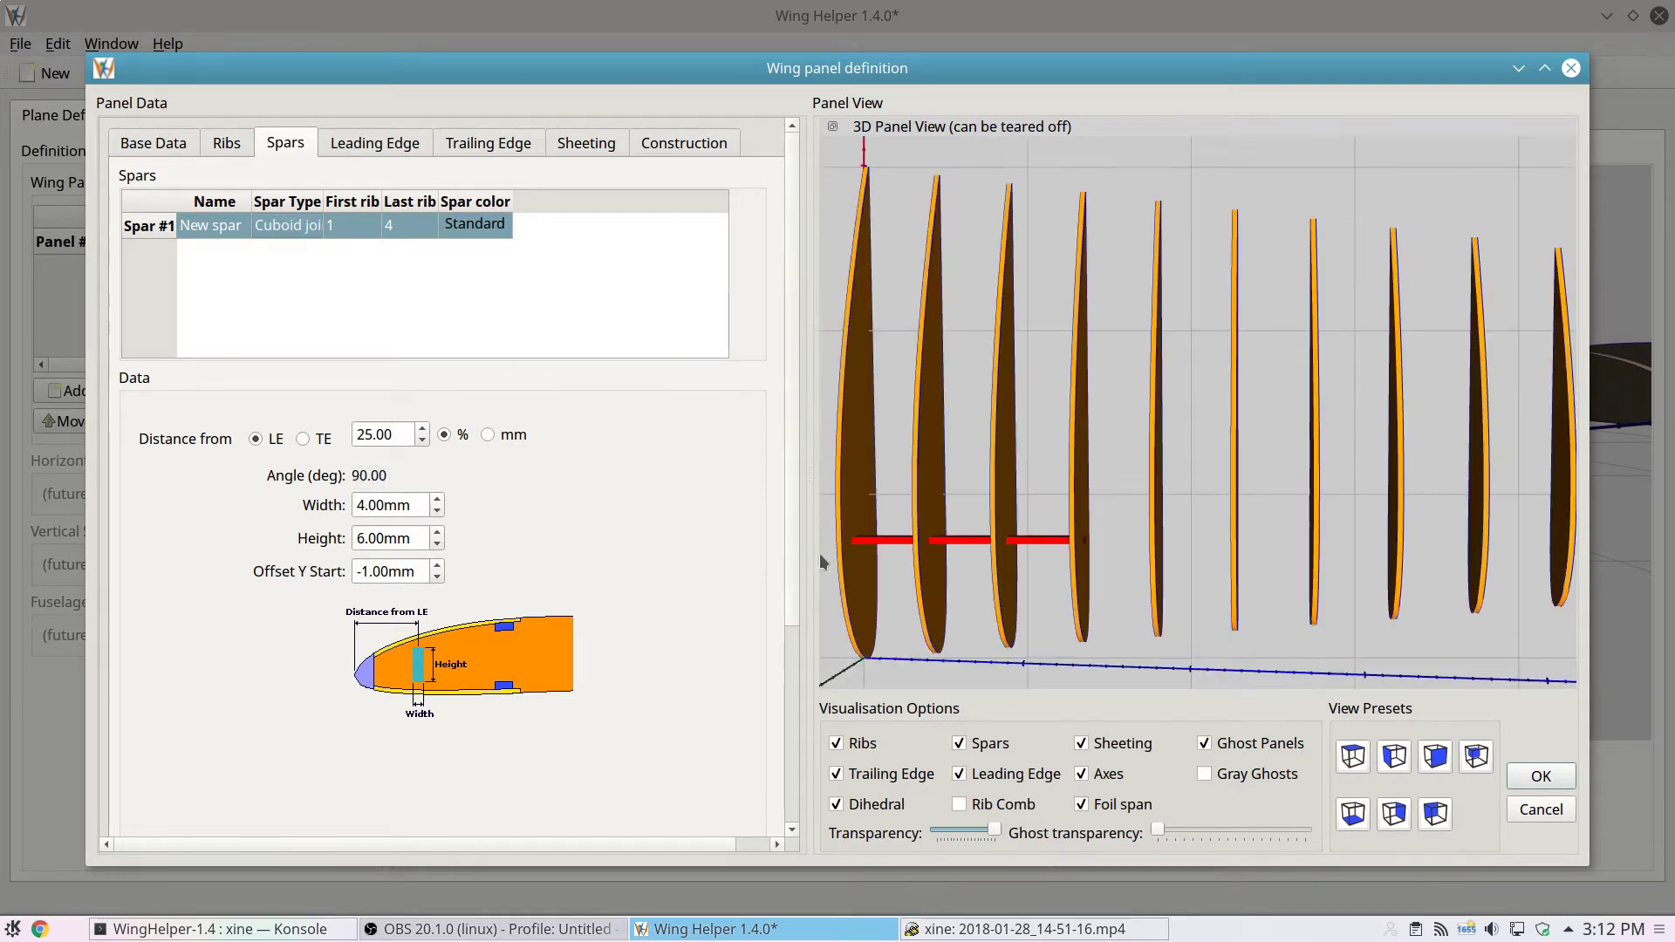
pyautogui.moveTo(918, 536); pyautogui.dragTo(987, 533)
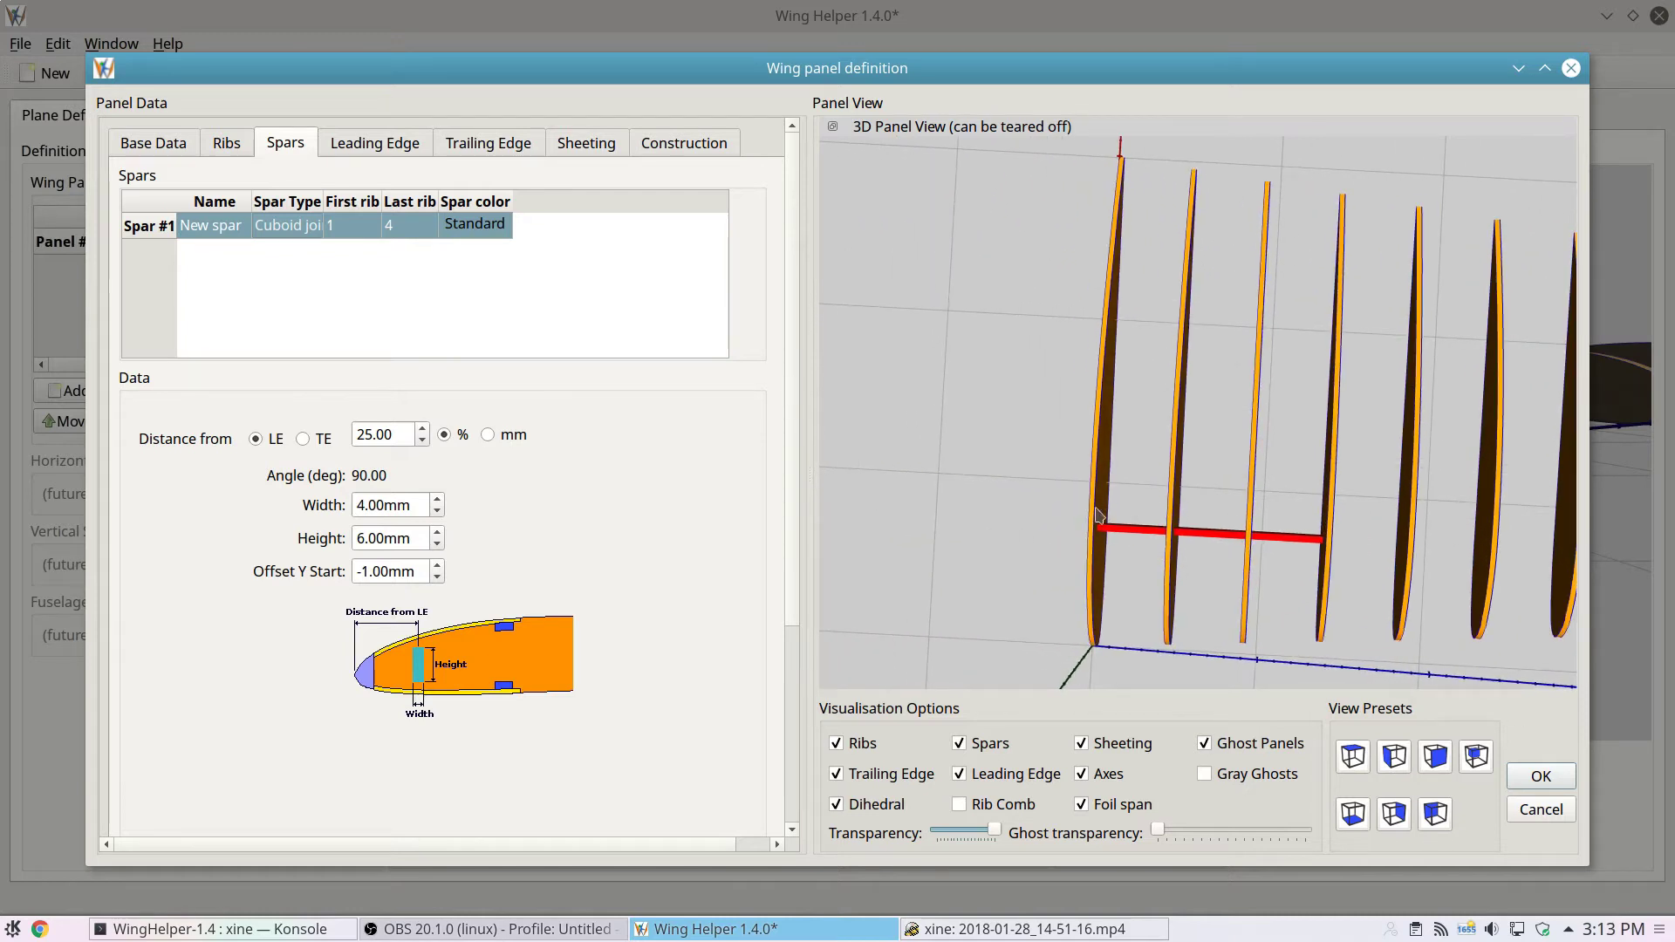
# - Change the spar type to Aileron cutter (simple) and extend it to last rib 10
pyautogui.doubleClick(278, 226)
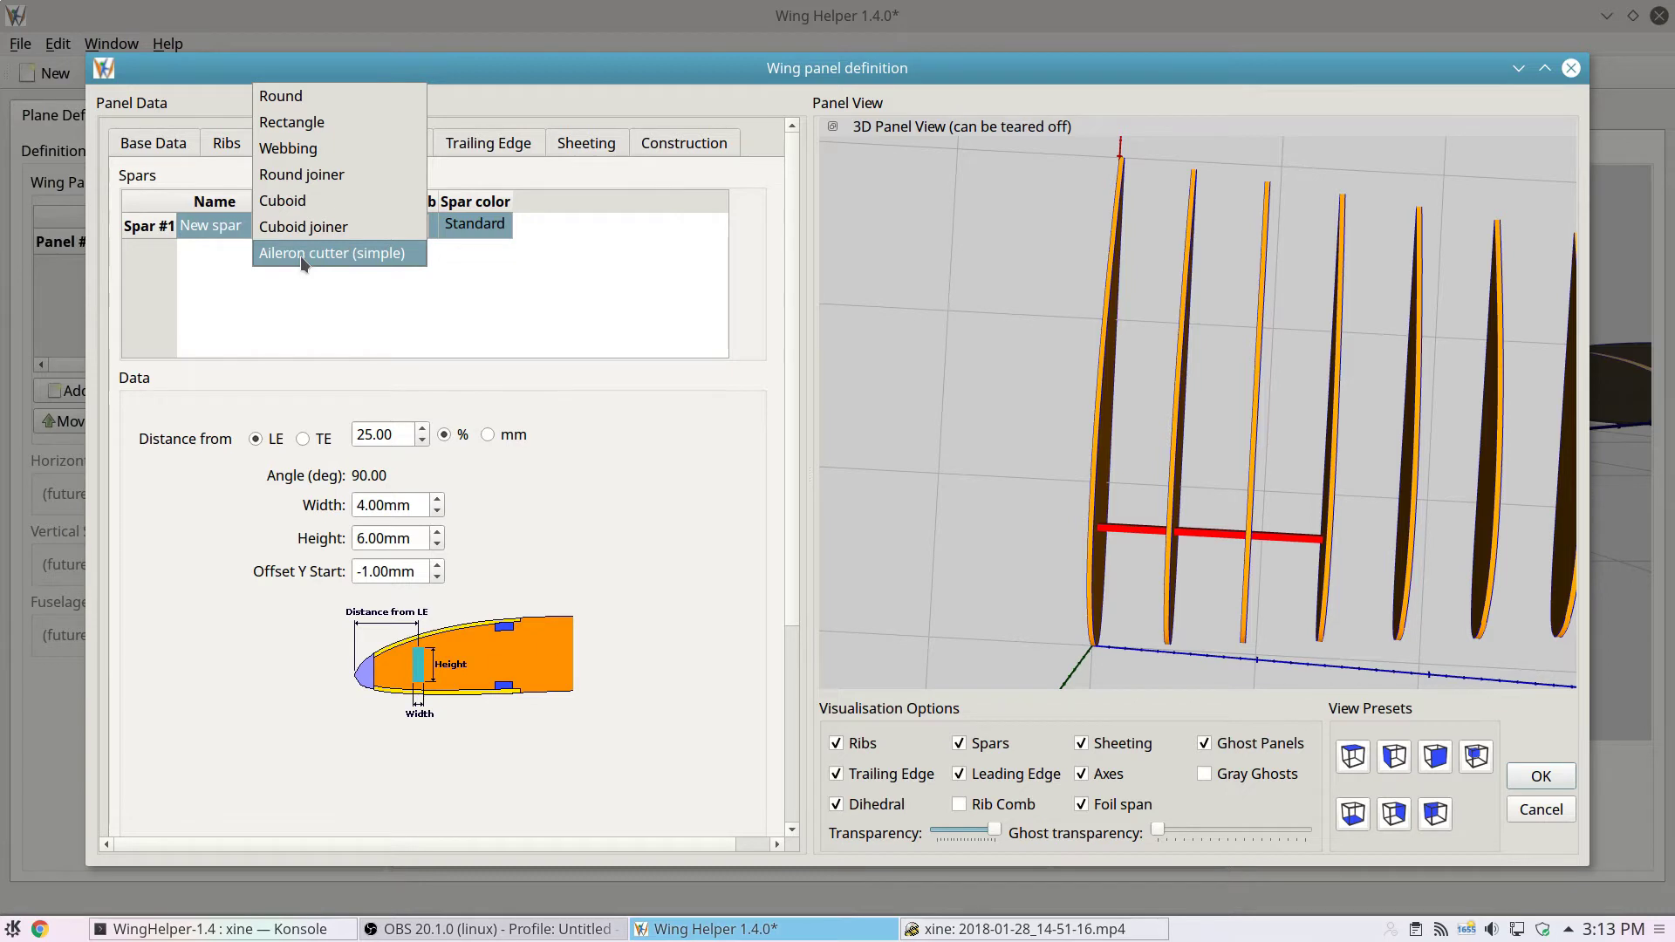
pyautogui.click(300, 255)
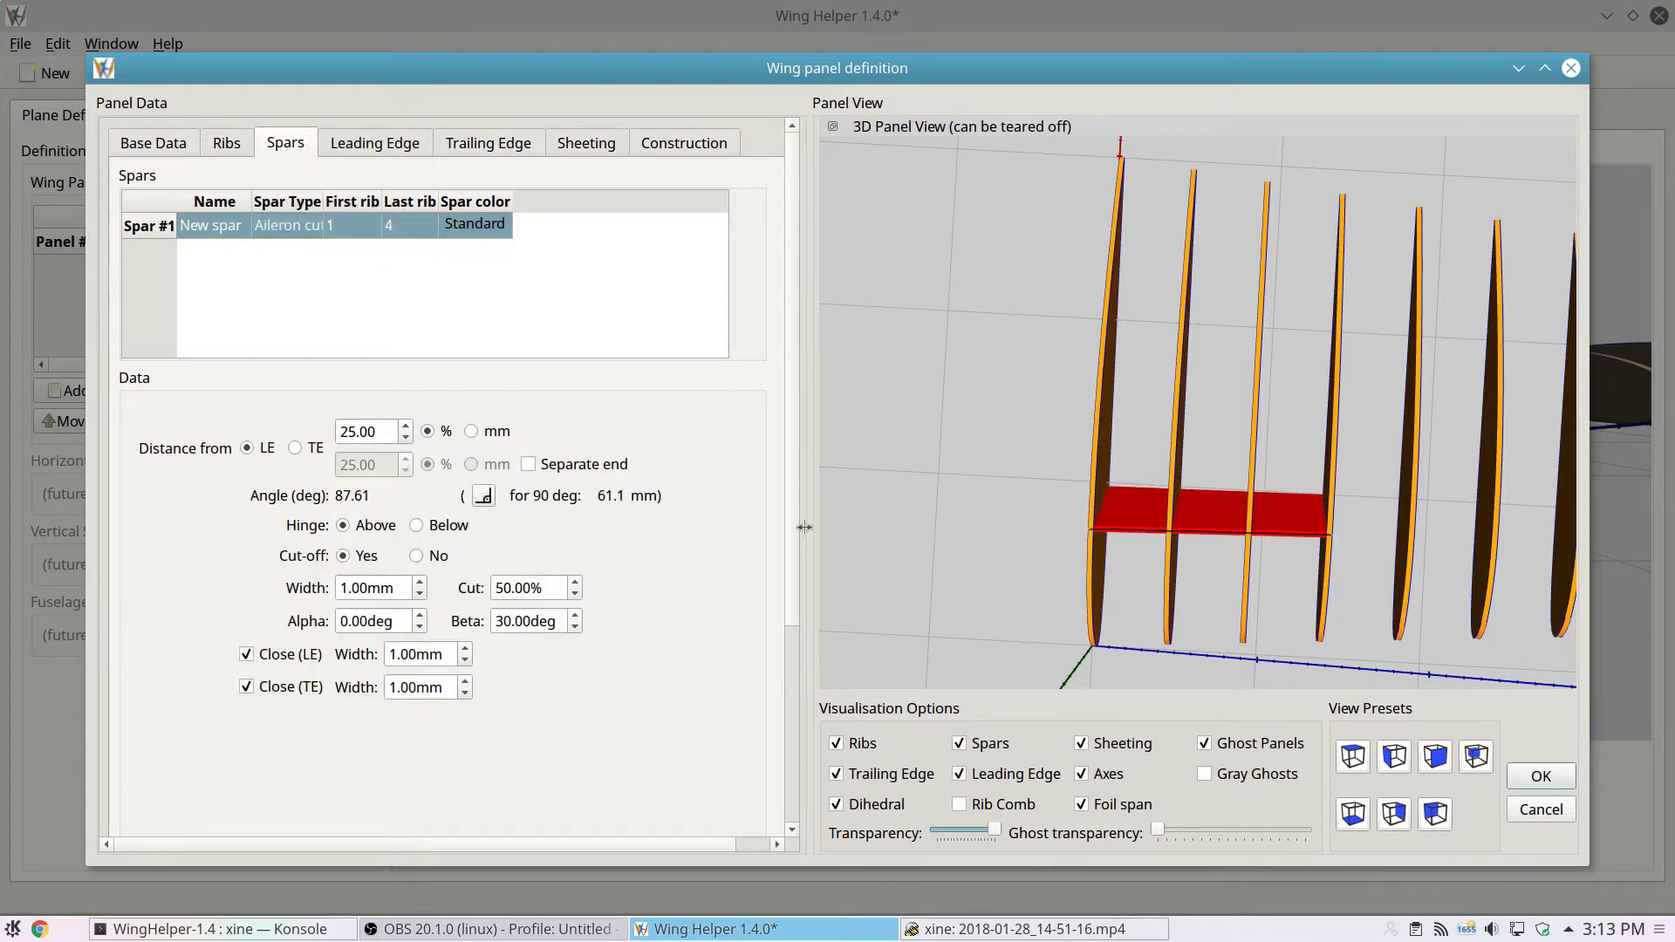
pyautogui.write('10')
pyautogui.press('Return')
pyautogui.moveTo(1313, 500); pyautogui.dragTo(1192, 276)
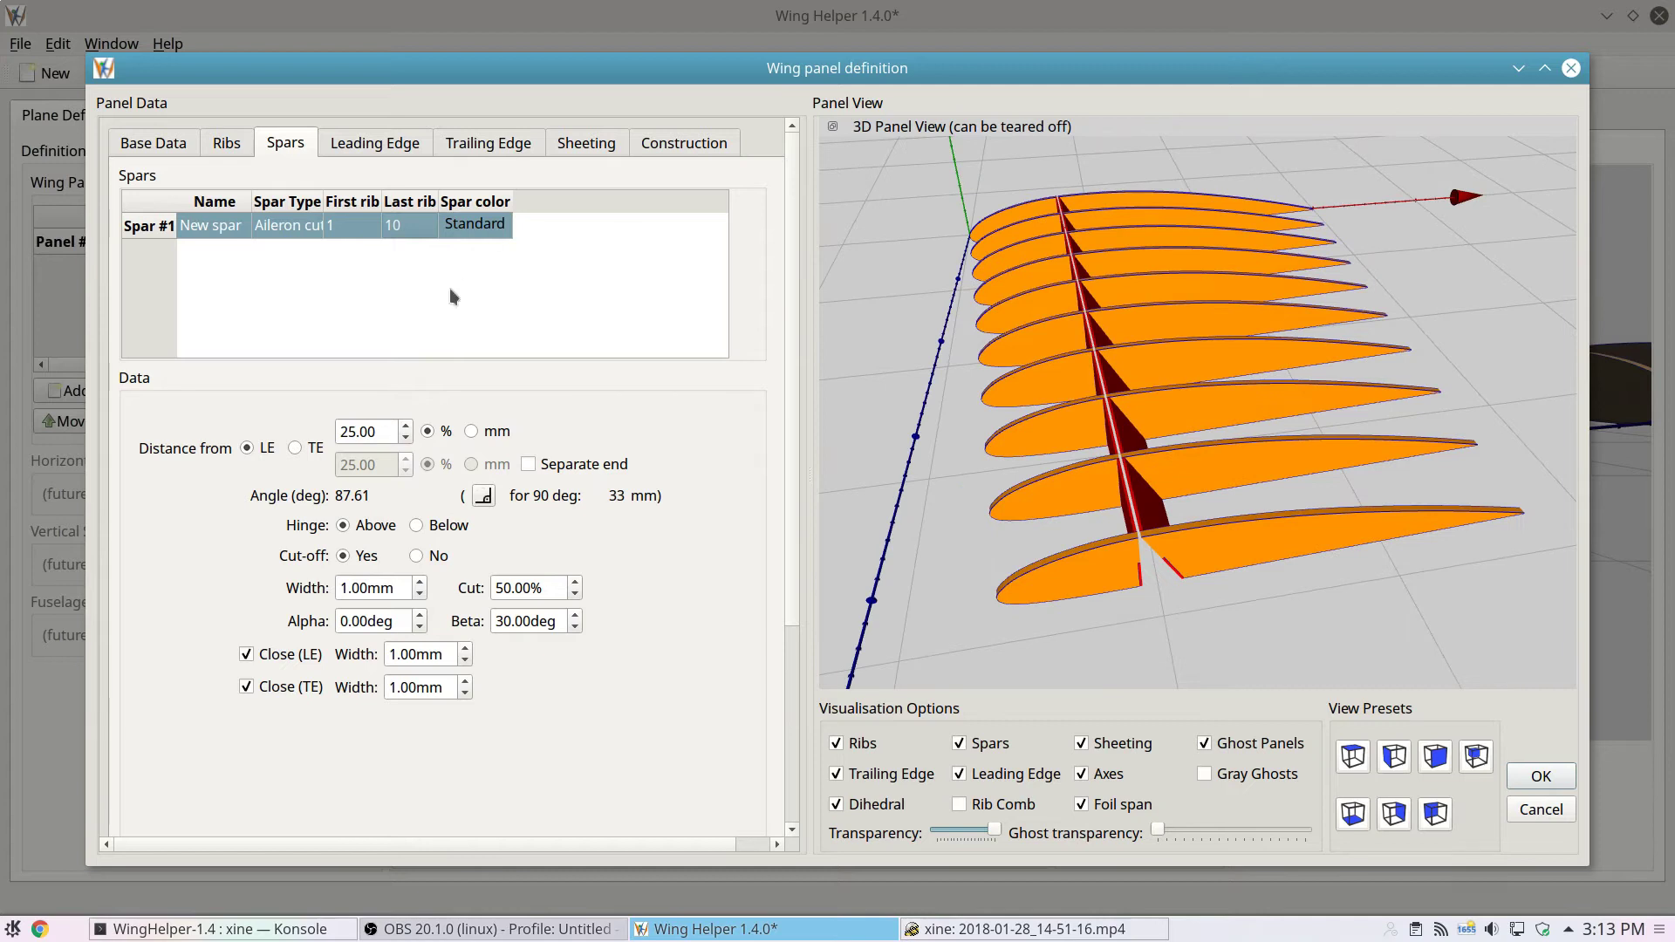
# - Measure the aileron cutter's 25% distance from the trailing edge instead of the leading edge
pyautogui.click(295, 447)
pyautogui.moveTo(1417, 592); pyautogui.dragTo(1402, 562)
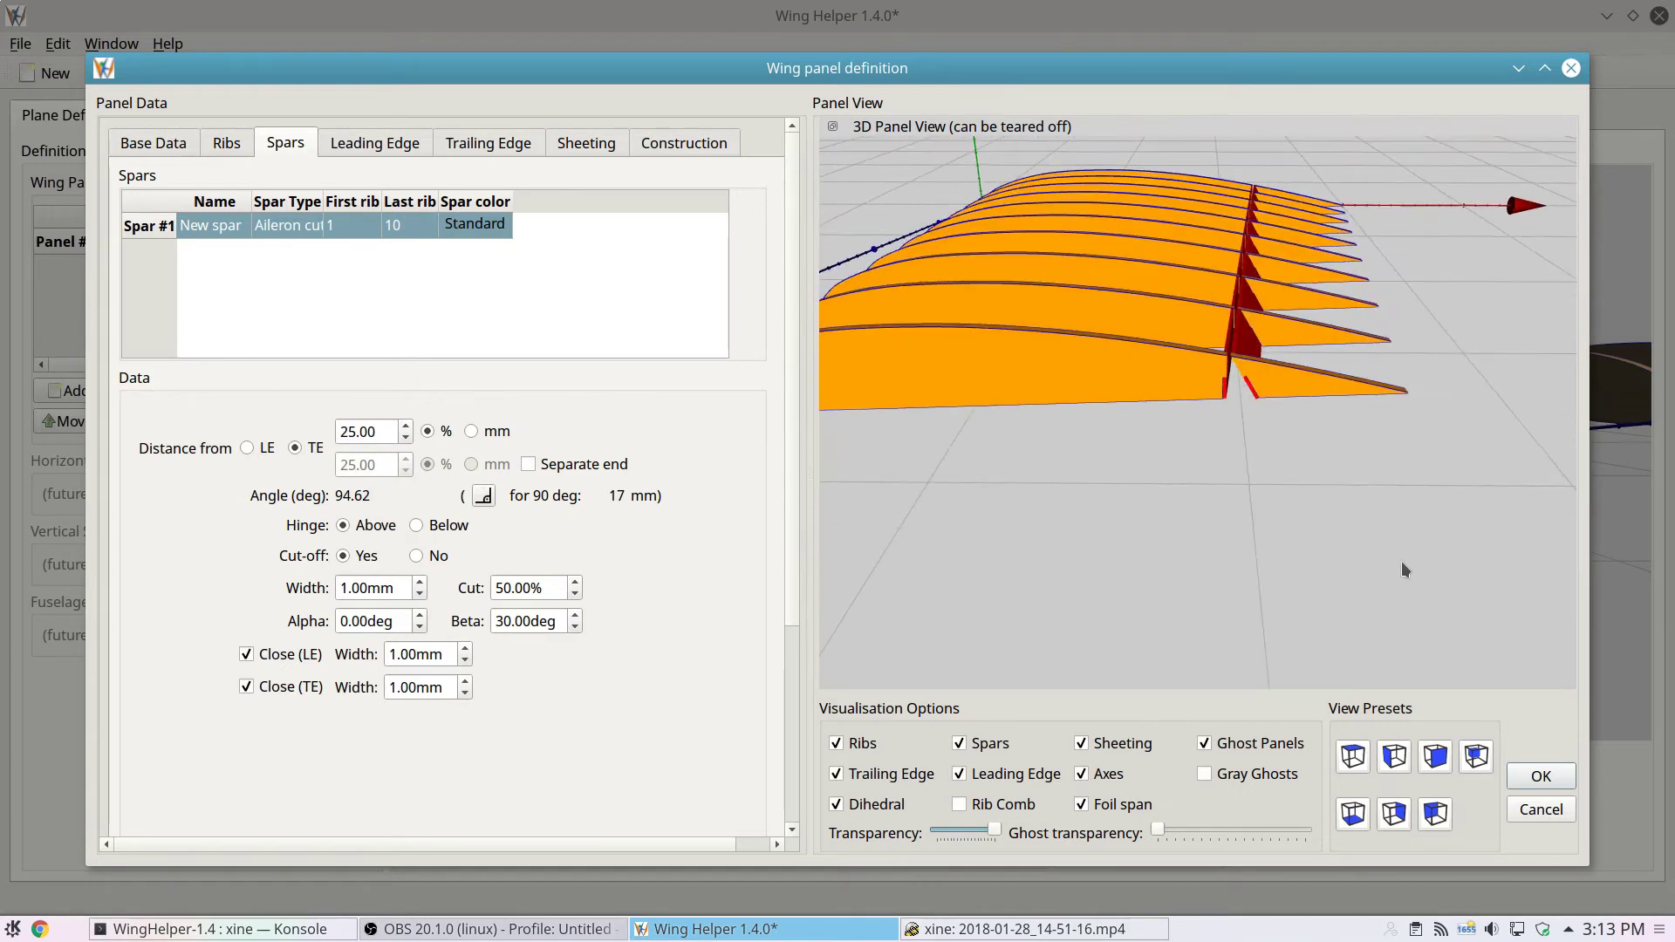
pyautogui.scroll(5, 1402, 562)
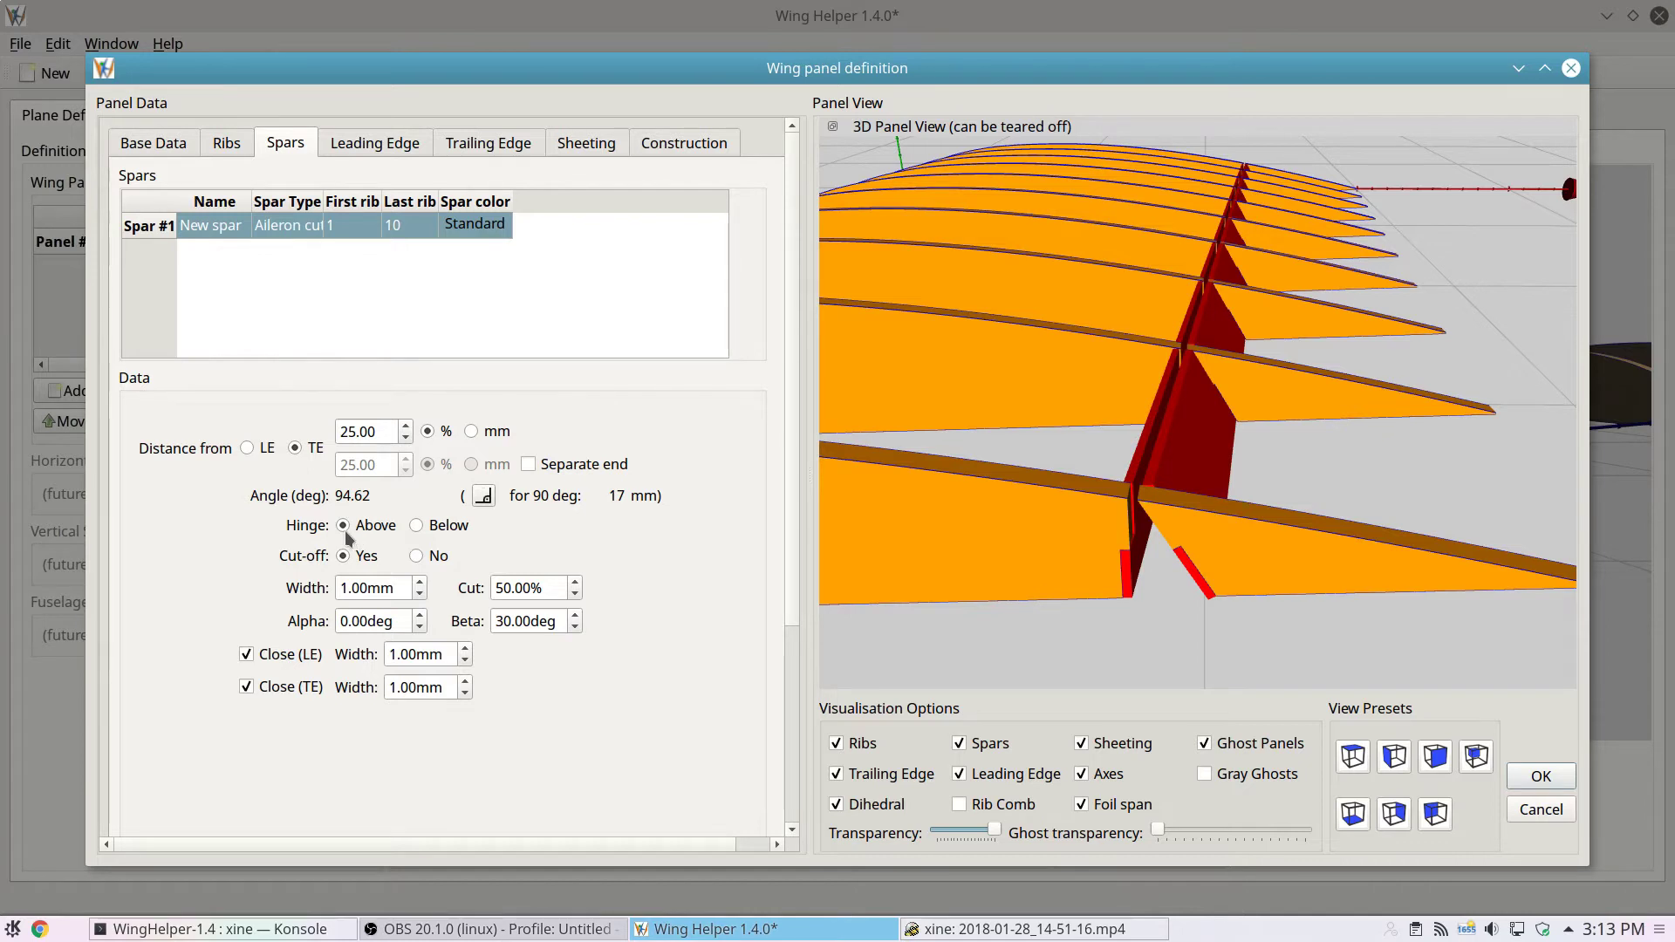
# - Try the hinge option Below and the cut-off option No, restoring each to Above and Yes
pyautogui.click(417, 526)
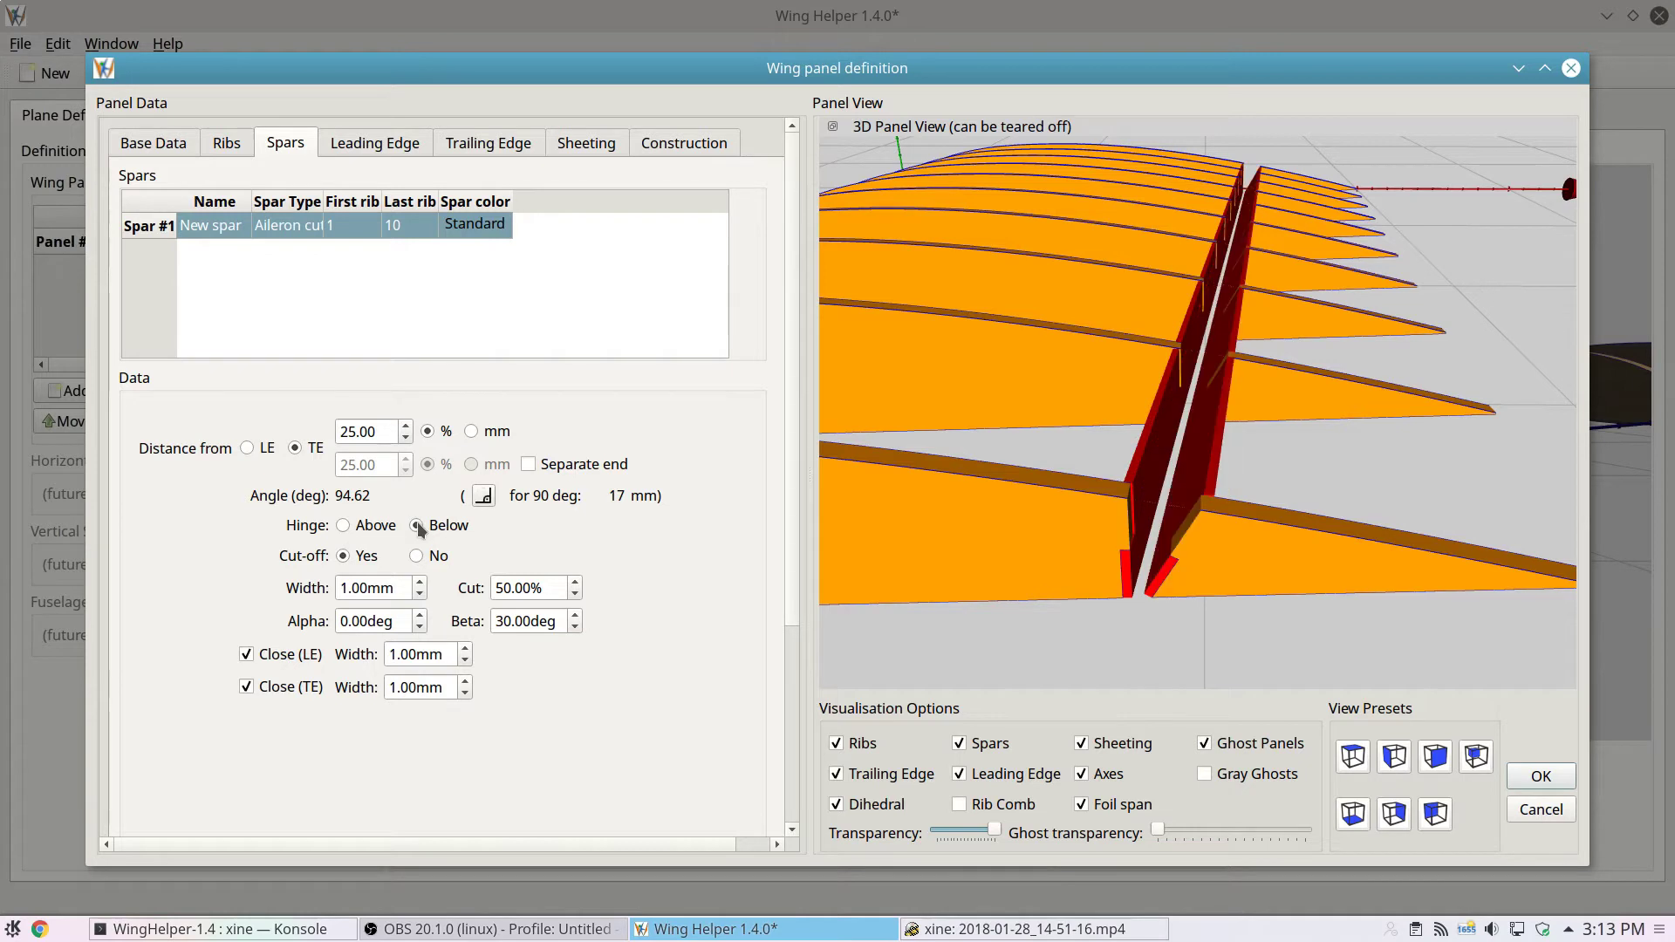
pyautogui.click(354, 527)
pyautogui.moveTo(1099, 545); pyautogui.dragTo(1105, 542)
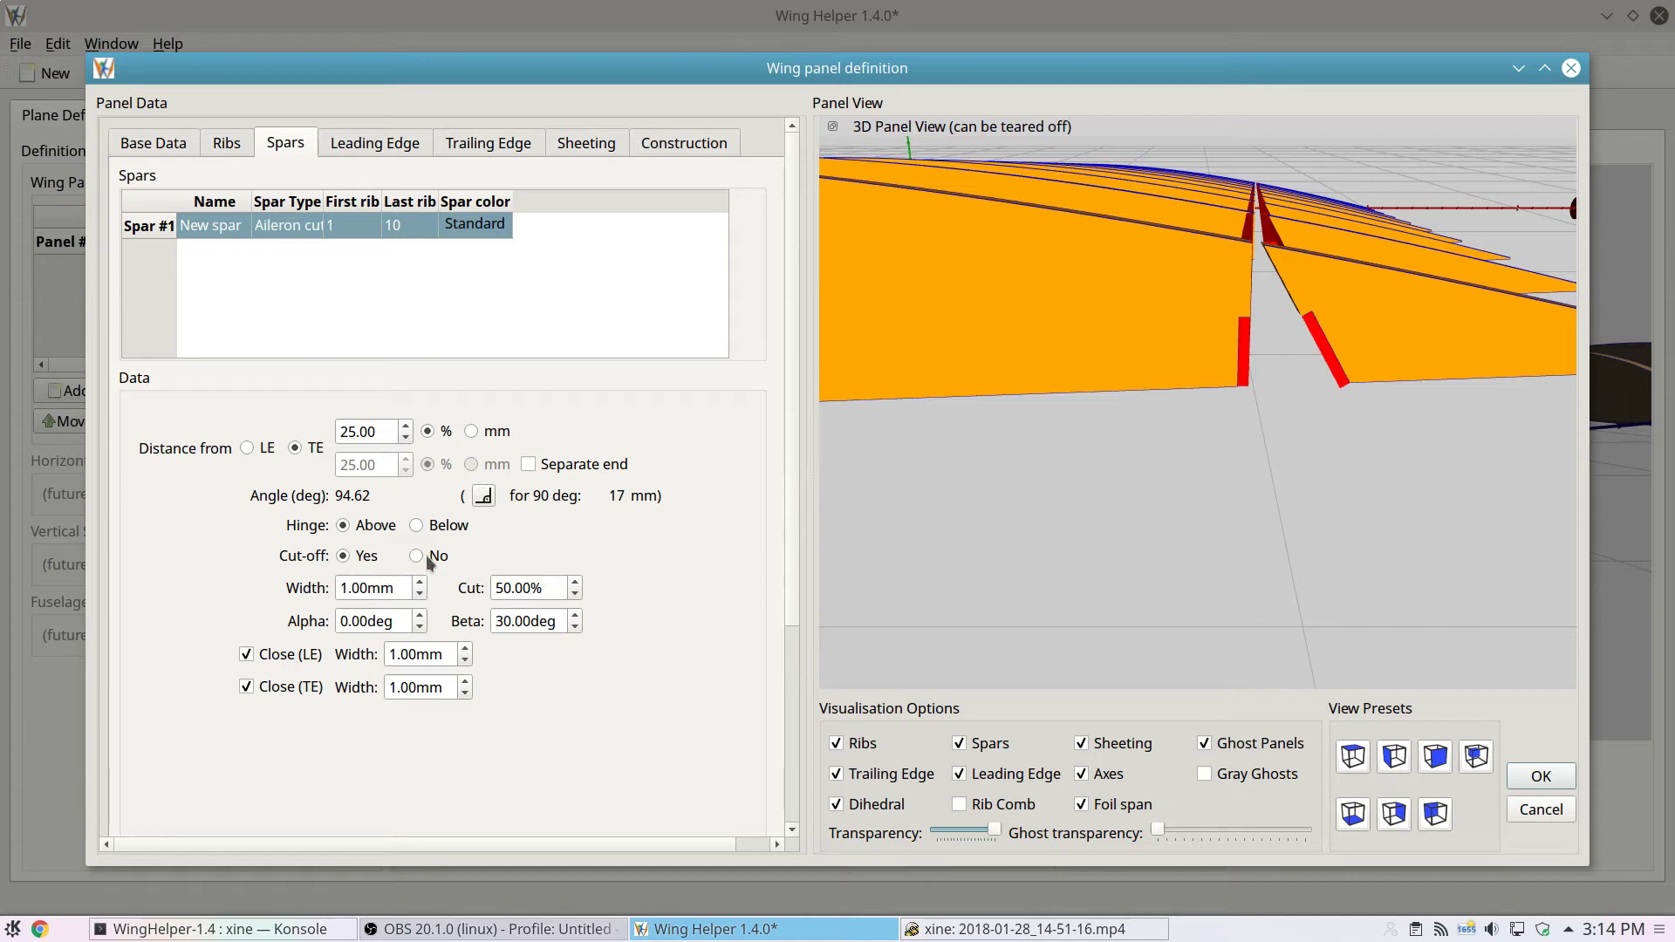
pyautogui.click(426, 556)
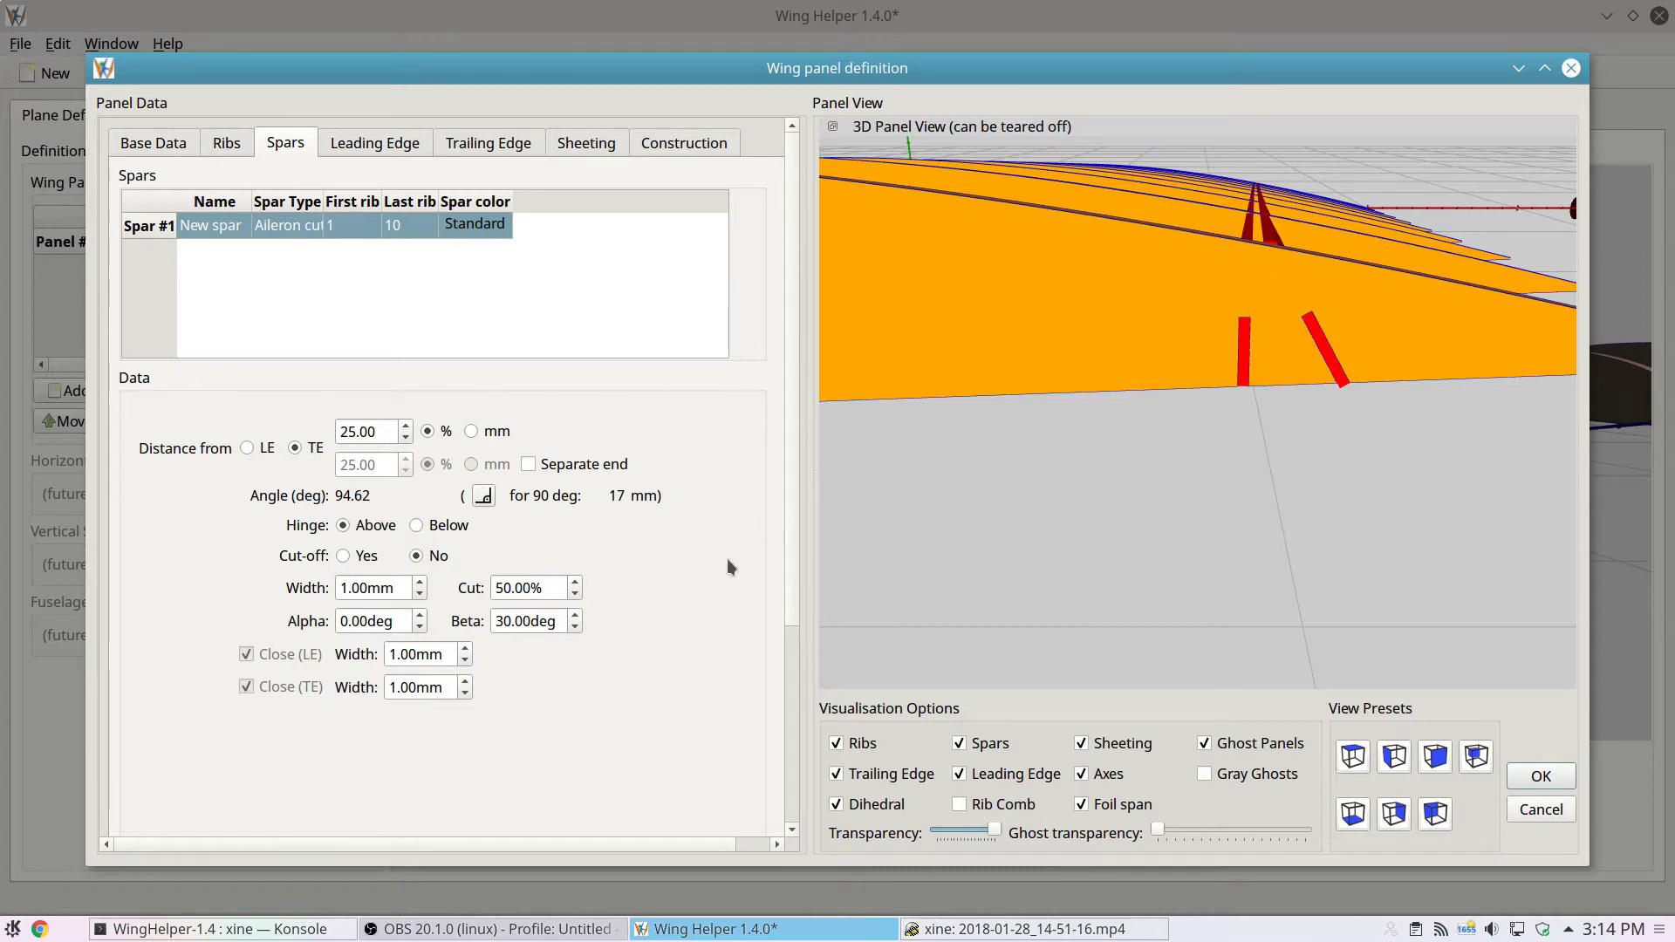
pyautogui.click(343, 555)
# - Set the aileron cutter's width to 1.10 mm
pyautogui.scroll(3, 384, 590)
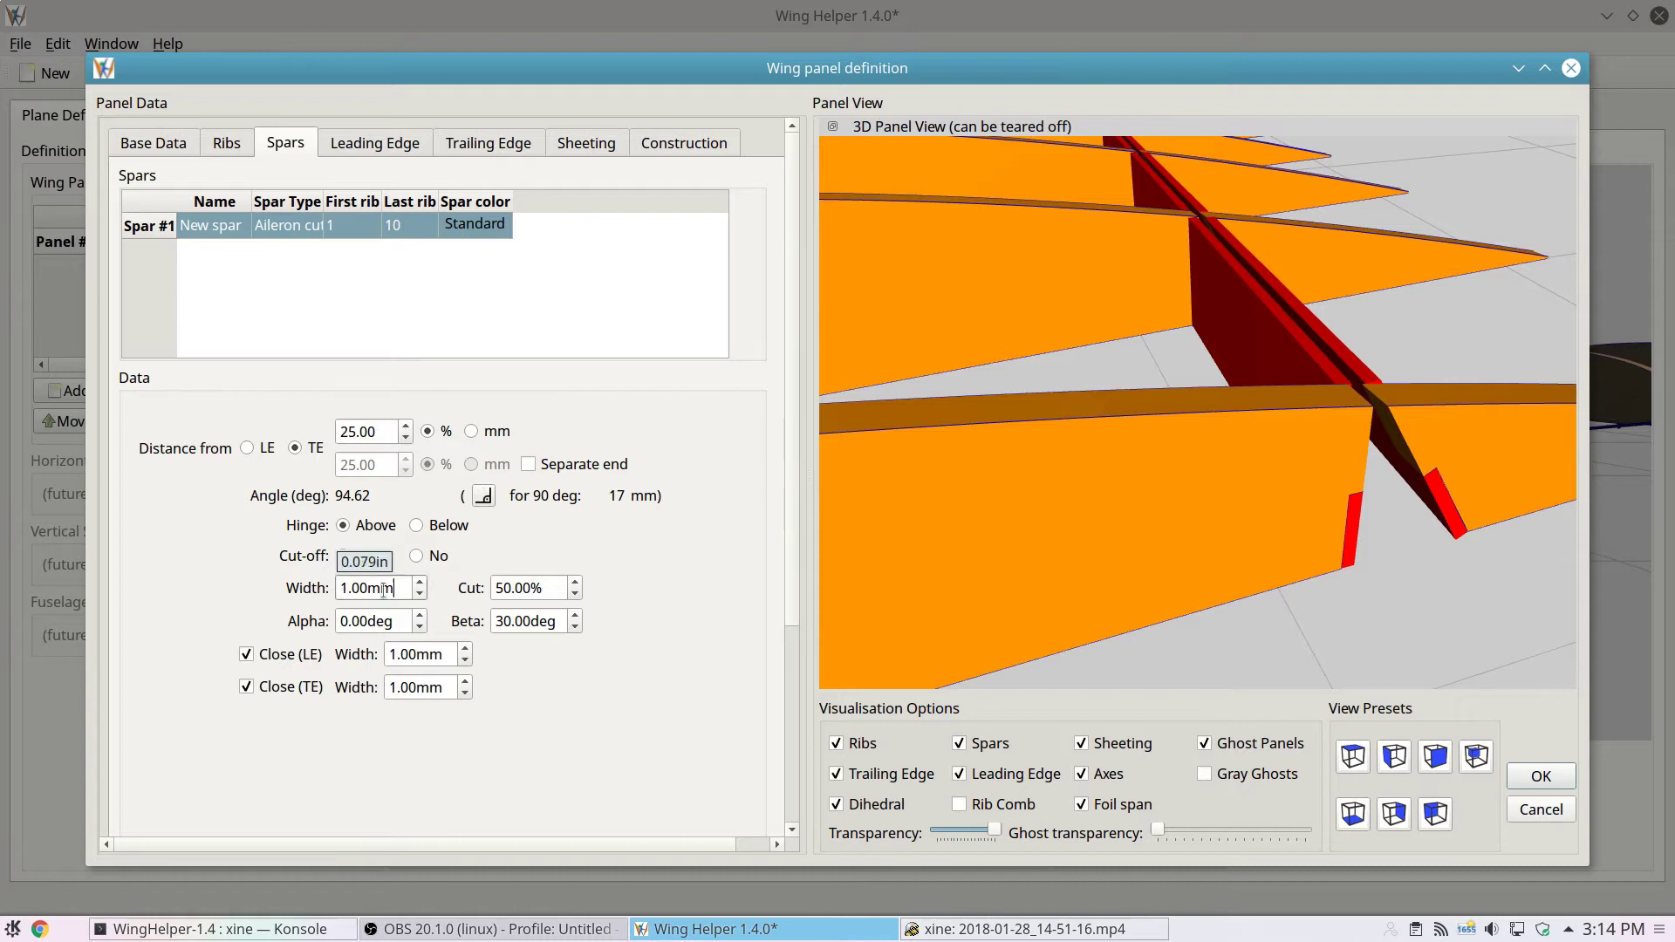
pyautogui.scroll(-4, 384, 590)
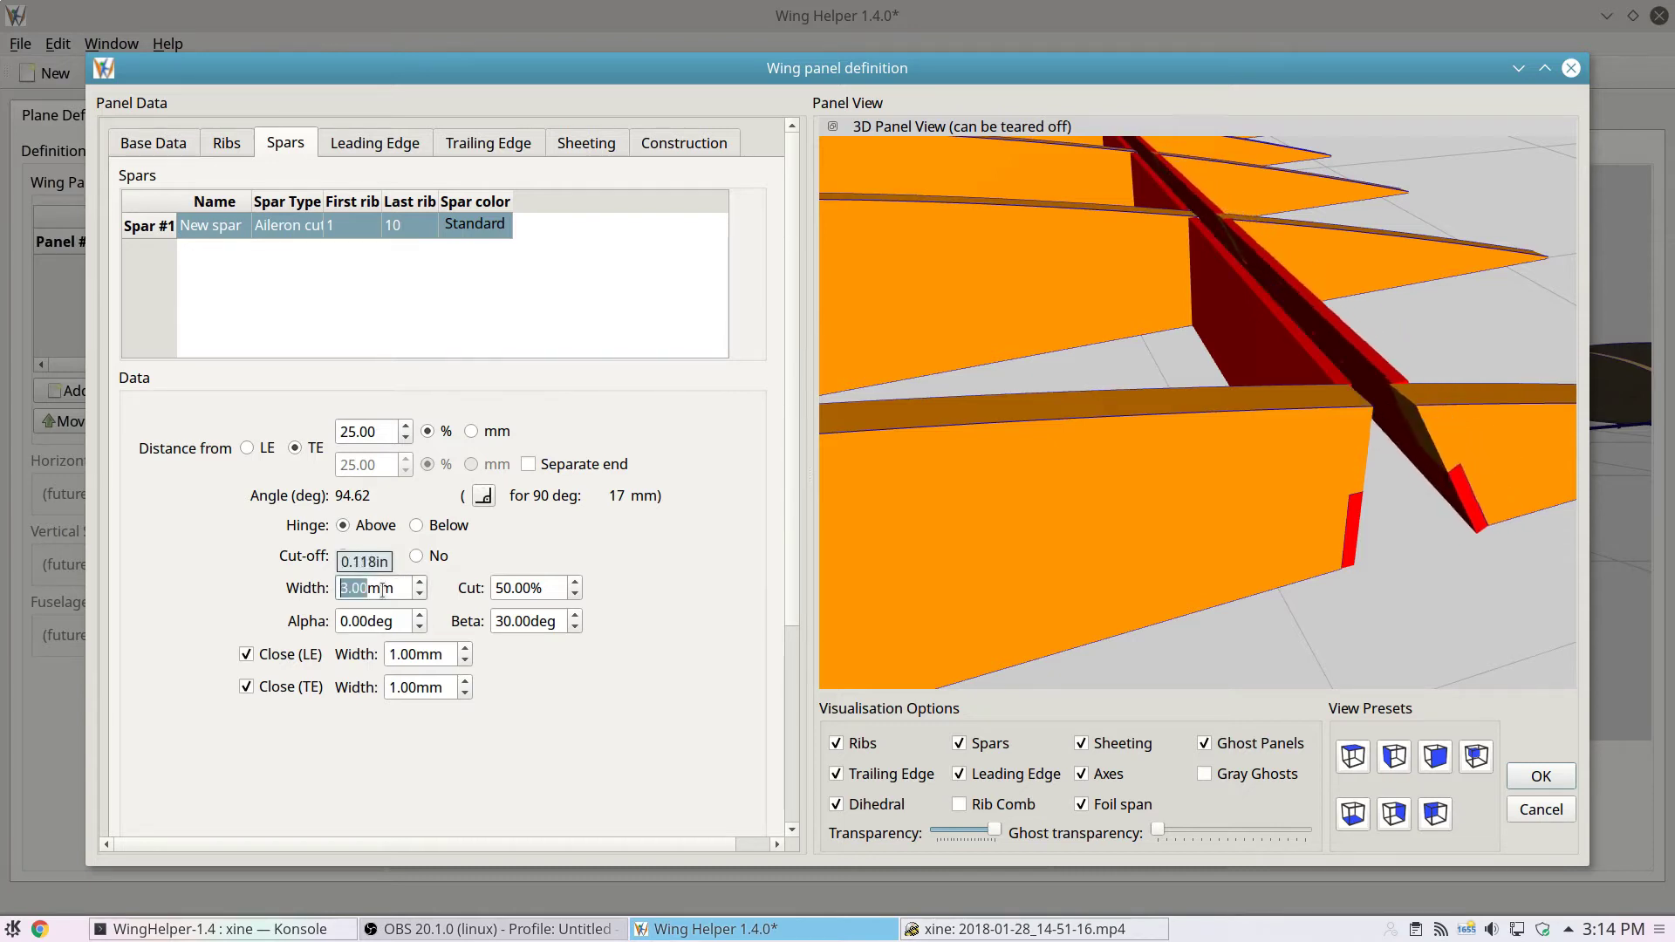
pyautogui.scroll(1, 382, 590)
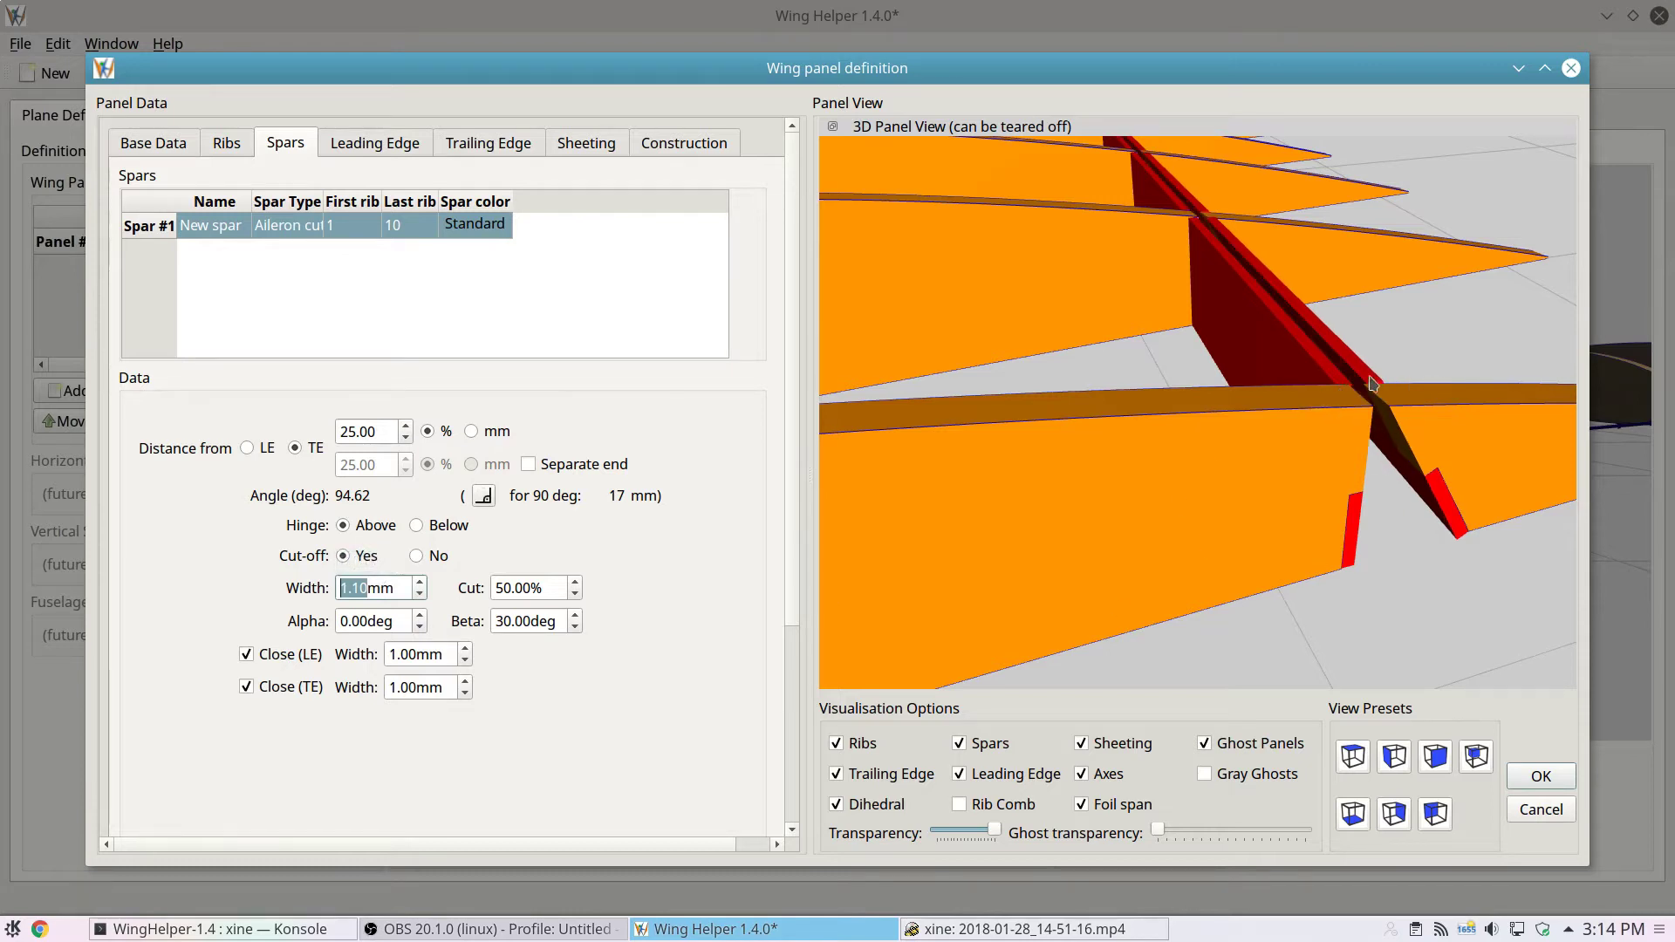
# - Try larger and smaller cut percentages for the aileron cutter and return the cut to 50%
pyautogui.scroll(14, 515, 587)
pyautogui.scroll(-20, 521, 588)
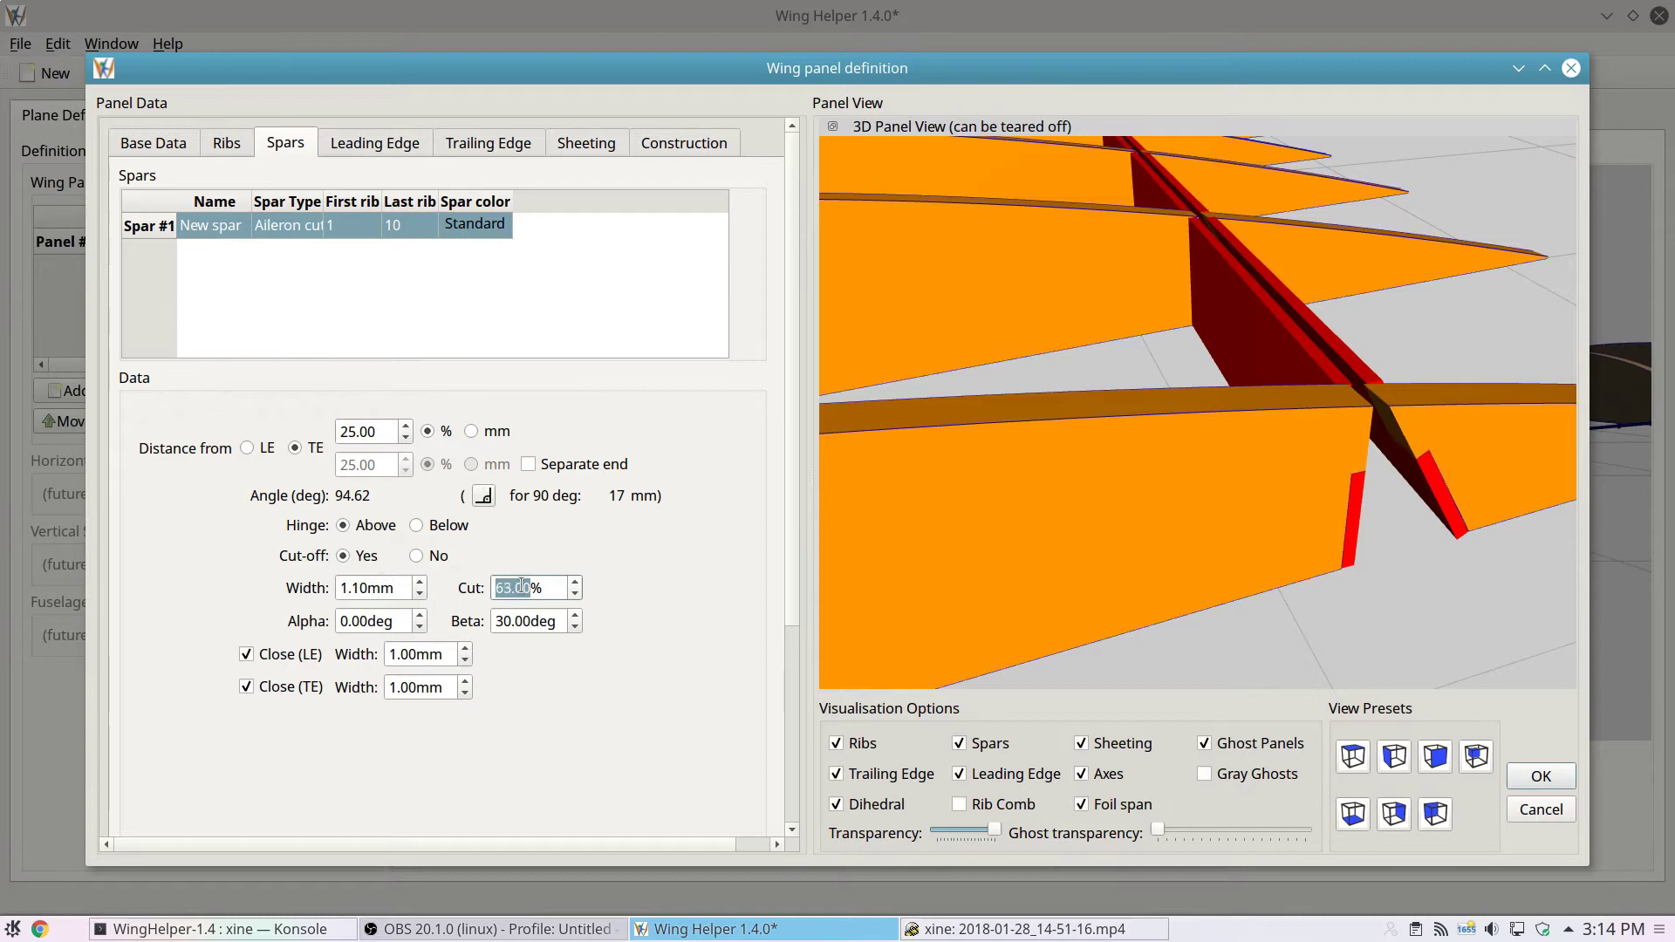
pyautogui.scroll(16, 521, 587)
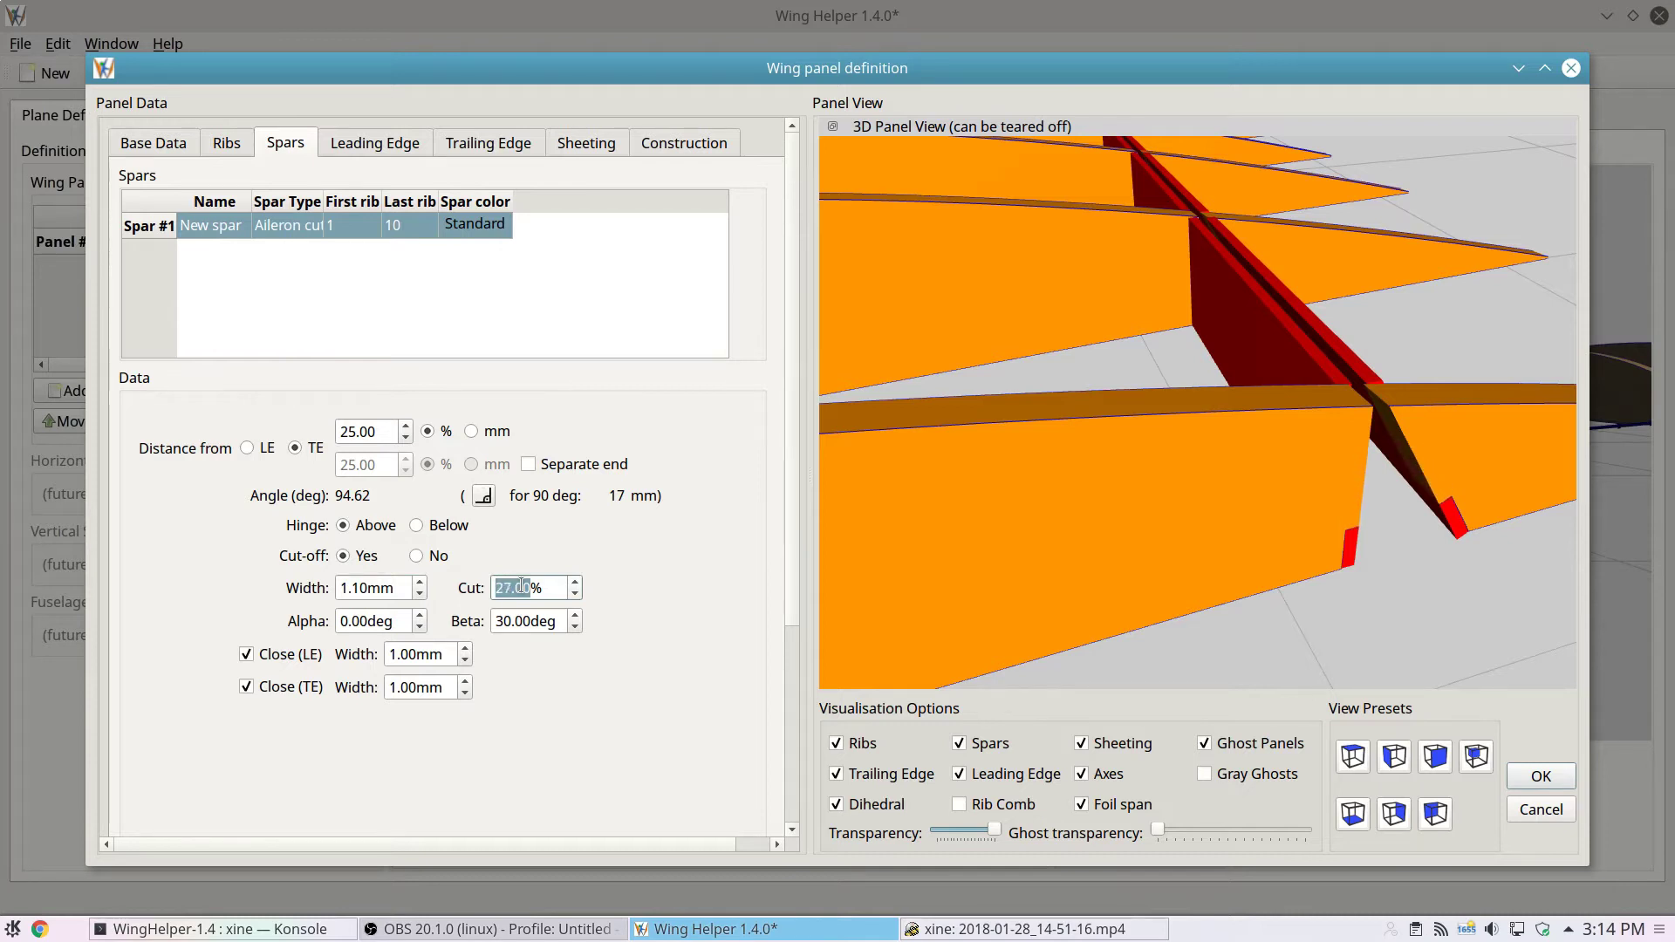
pyautogui.scroll(10, 521, 587)
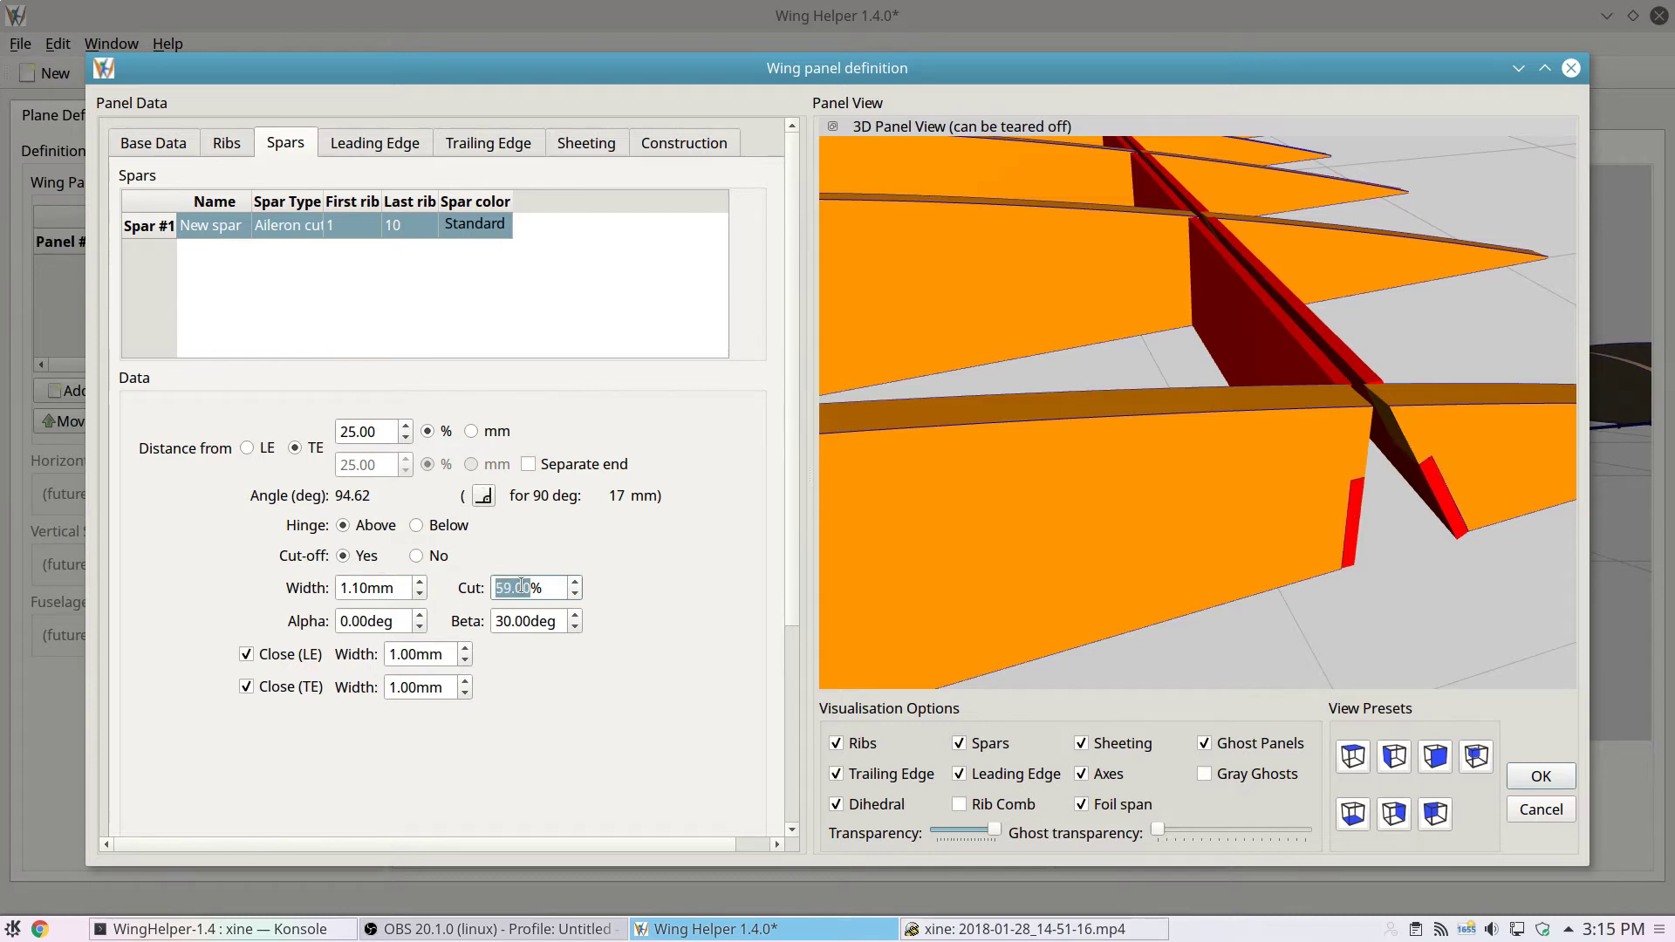
pyautogui.scroll(-11, 520, 587)
# - Set the aileron cutter's alpha angle to -1 degree and its beta angle to 26 degrees
pyautogui.scroll(3, 390, 622)
pyautogui.scroll(-4, 390, 622)
pyautogui.scroll(-20, 545, 622)
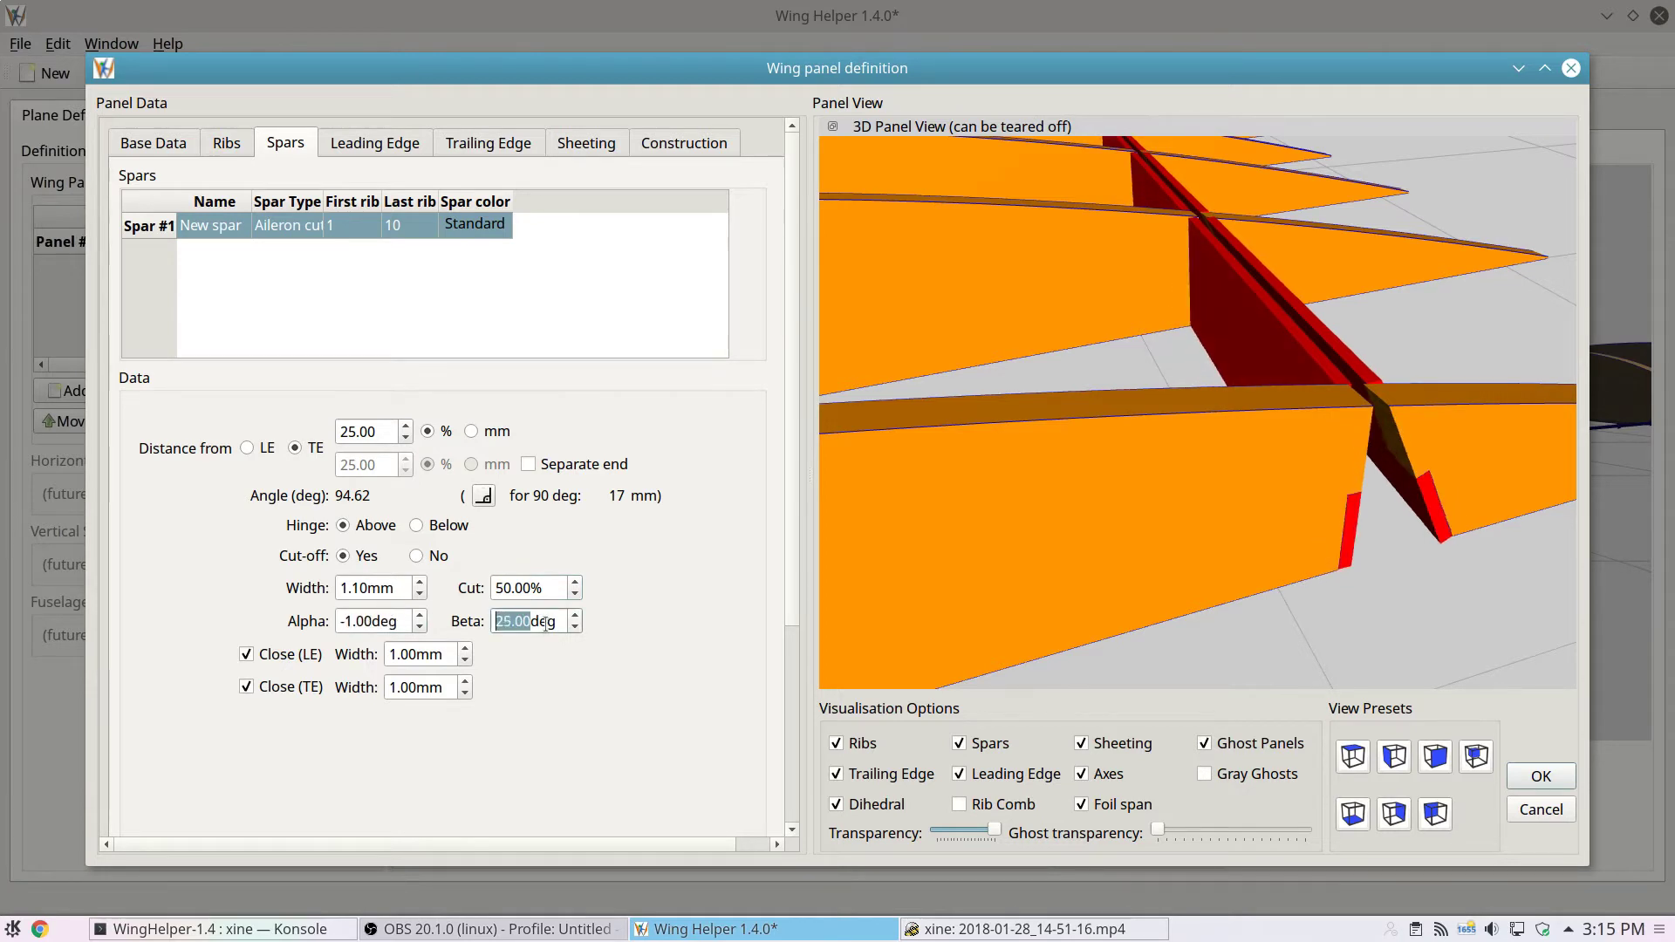
pyautogui.scroll(20, 545, 622)
# - Toggle the LE and TE closings off and back on, and set both closing widths to 2.00 mm
pyautogui.click(290, 654)
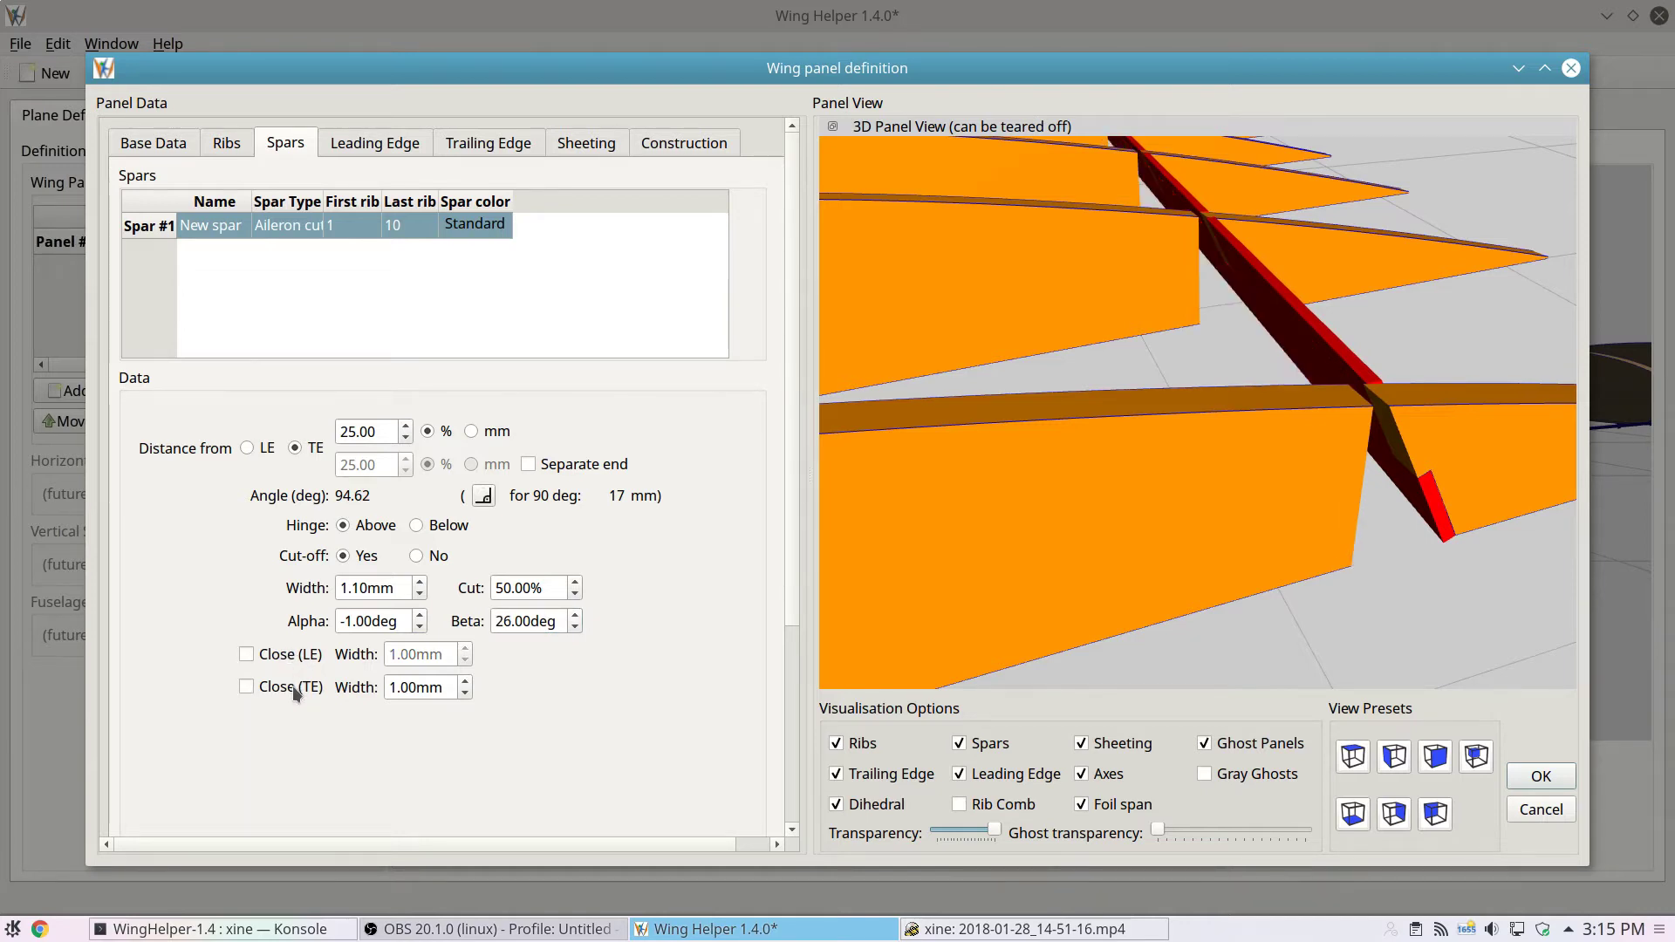
pyautogui.click(292, 686)
pyautogui.click(294, 653)
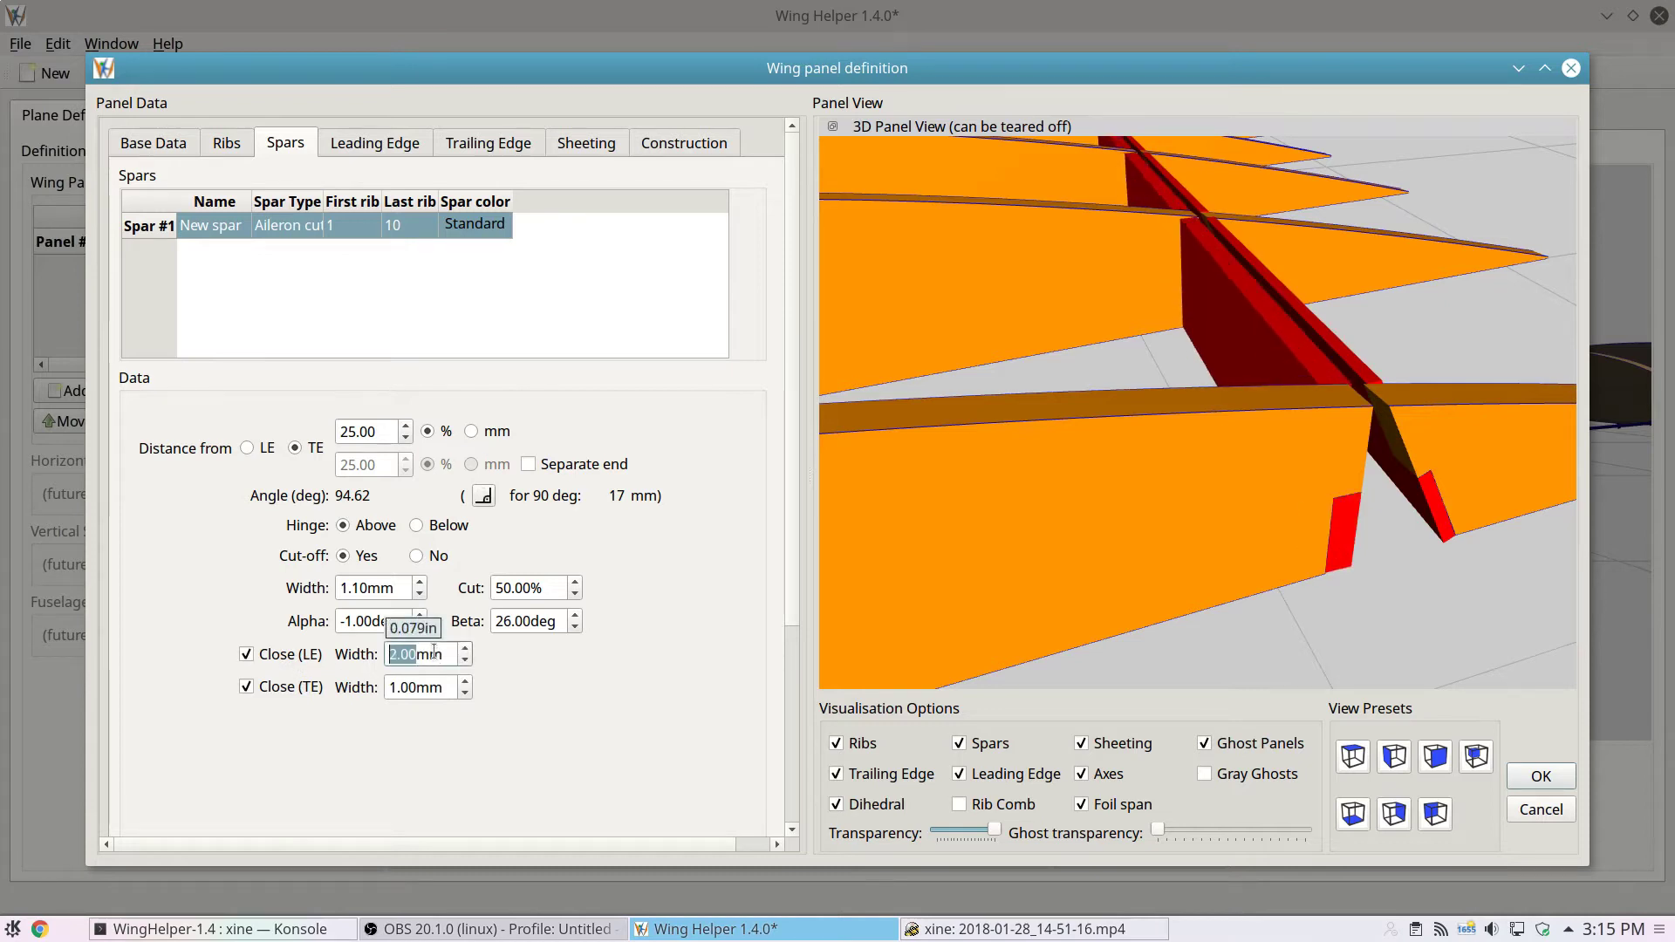
pyautogui.scroll(1, 415, 687)
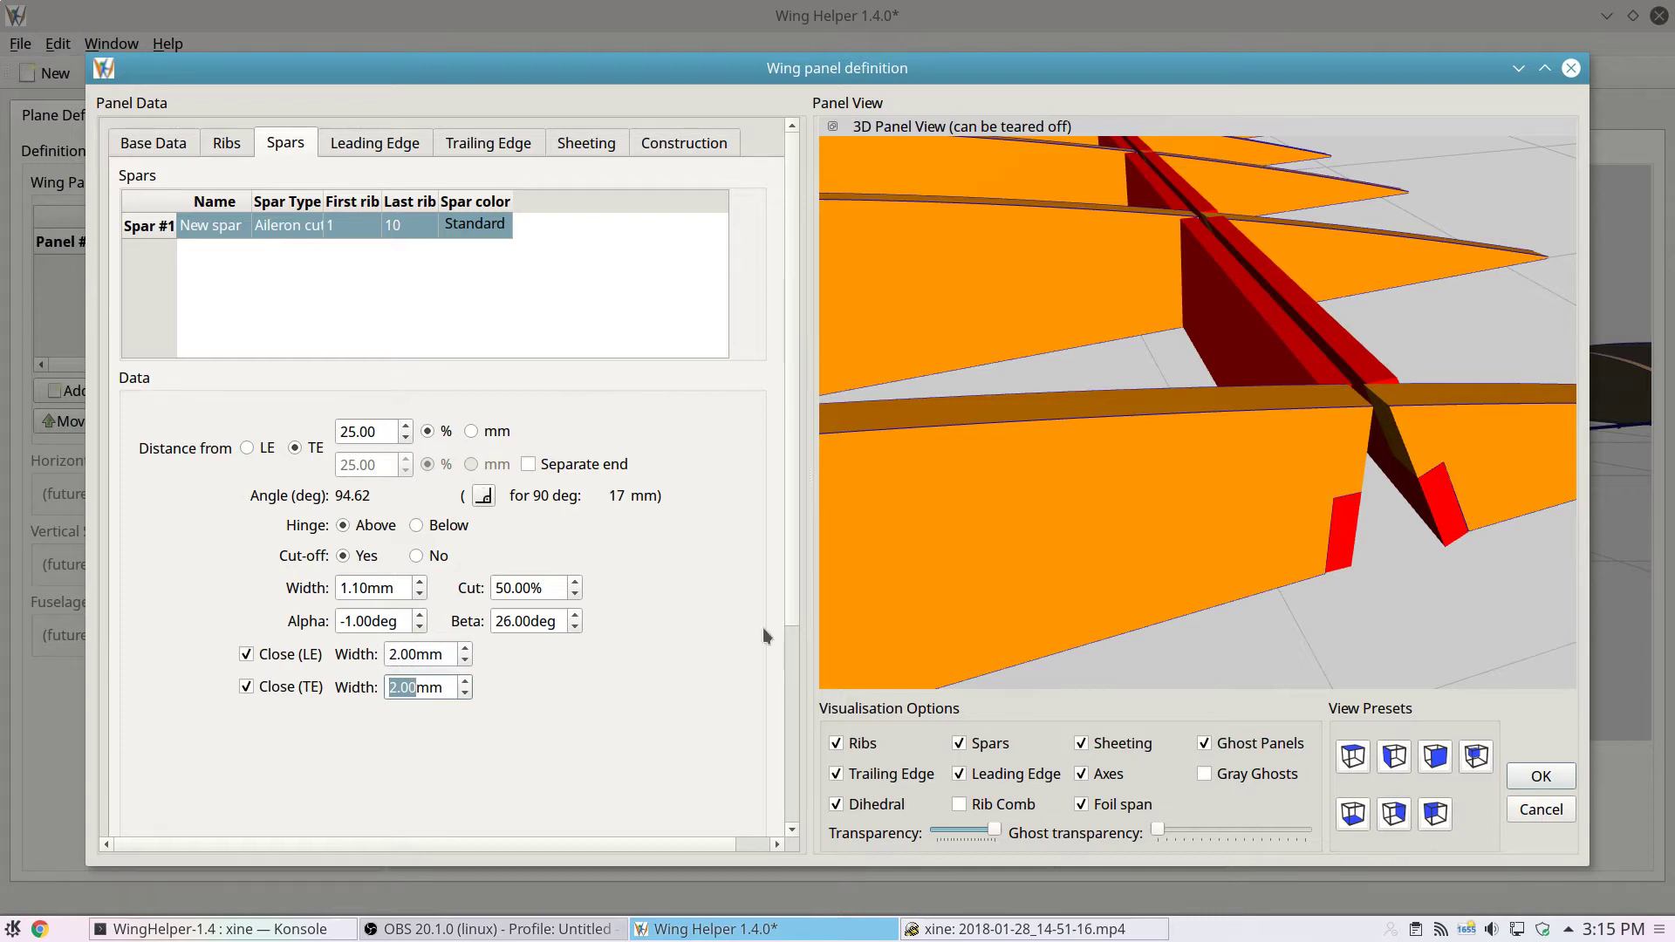
# - Examine the aileron cutter with the ribs hidden, and the rib cutouts with the spars hidden
pyautogui.click(836, 745)
pyautogui.moveTo(920, 551); pyautogui.dragTo(1014, 509)
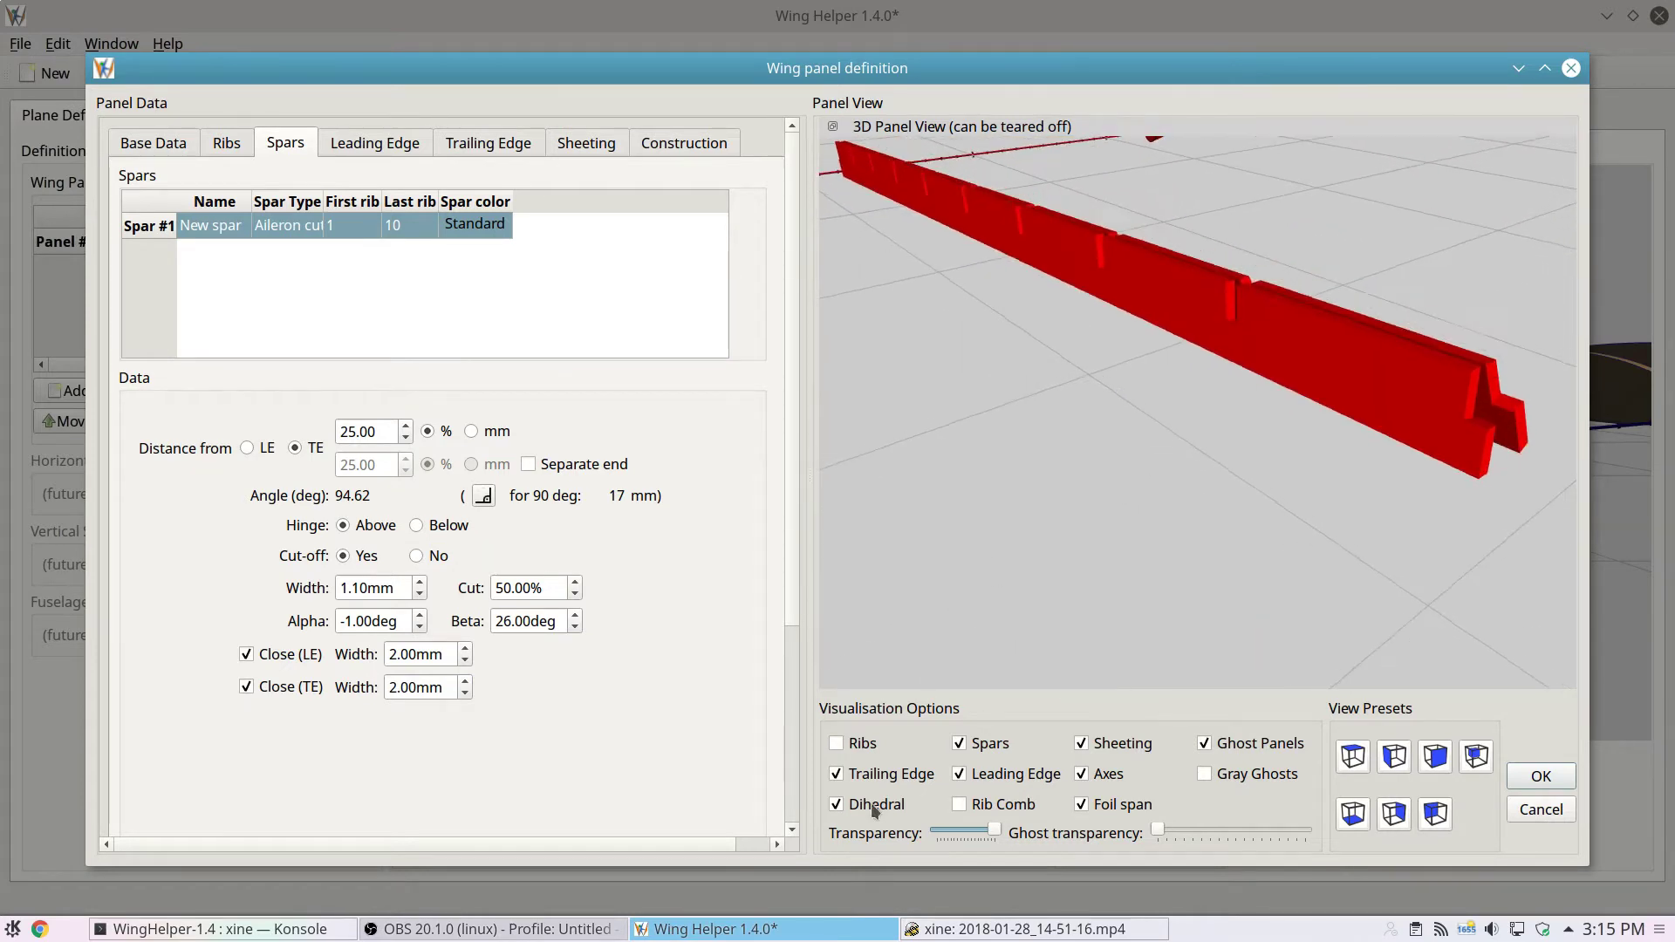
pyautogui.click(860, 743)
pyautogui.click(994, 743)
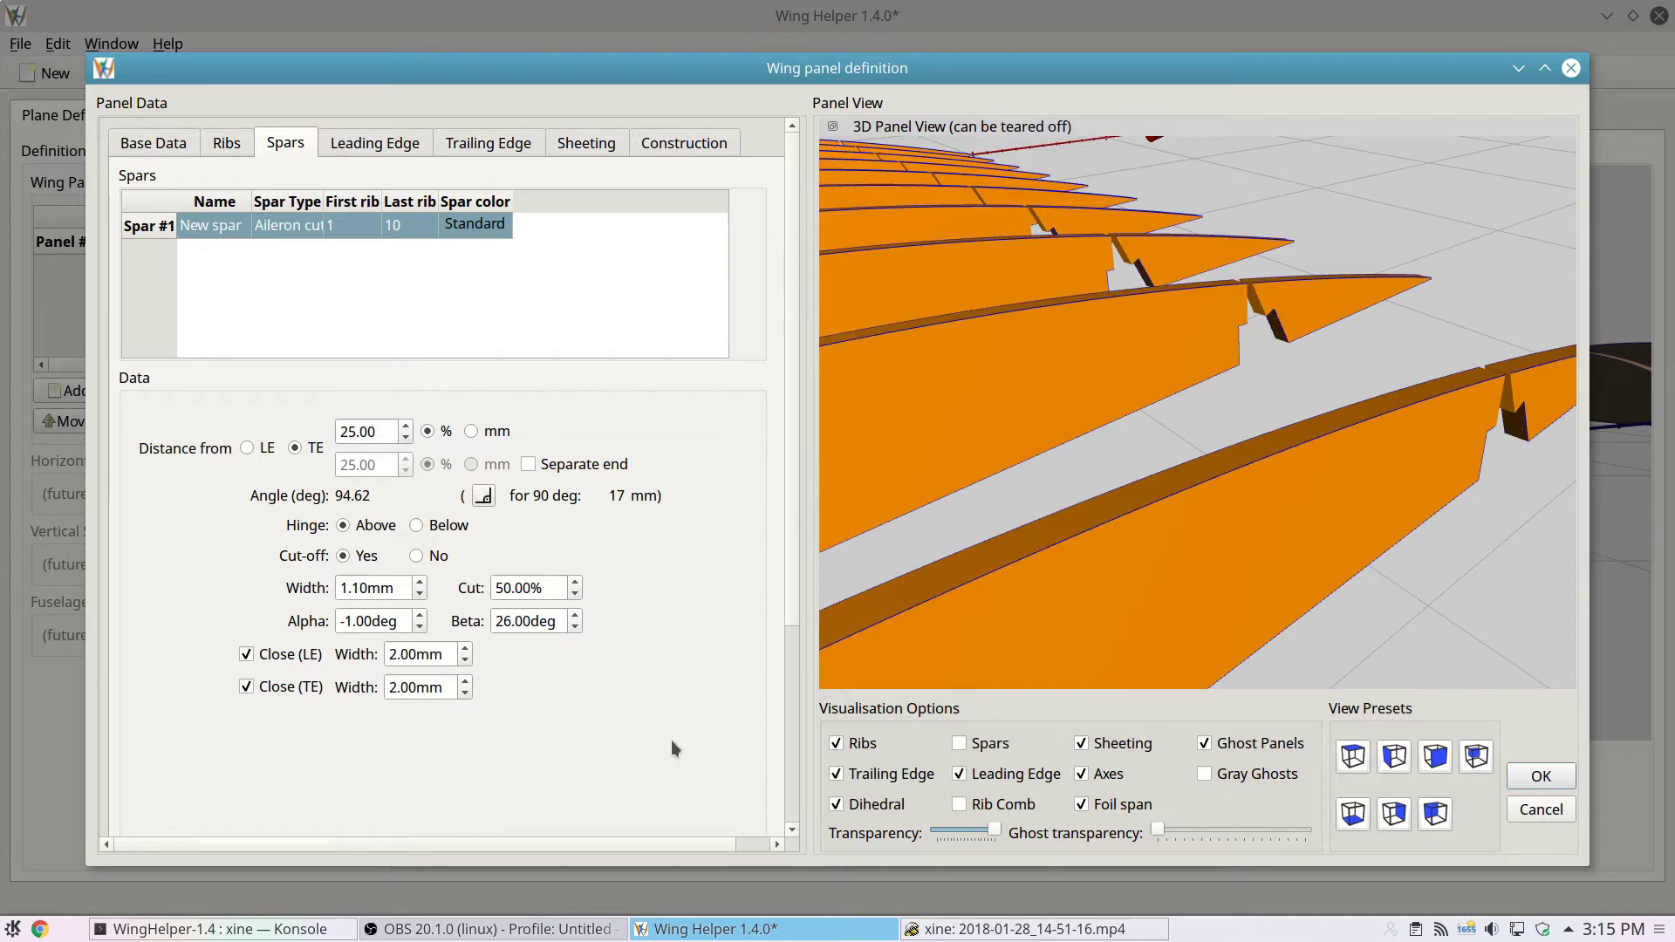
# - Set the aileron cutter's cut-off to No and display its spars with the ribs hidden
pyautogui.click(436, 557)
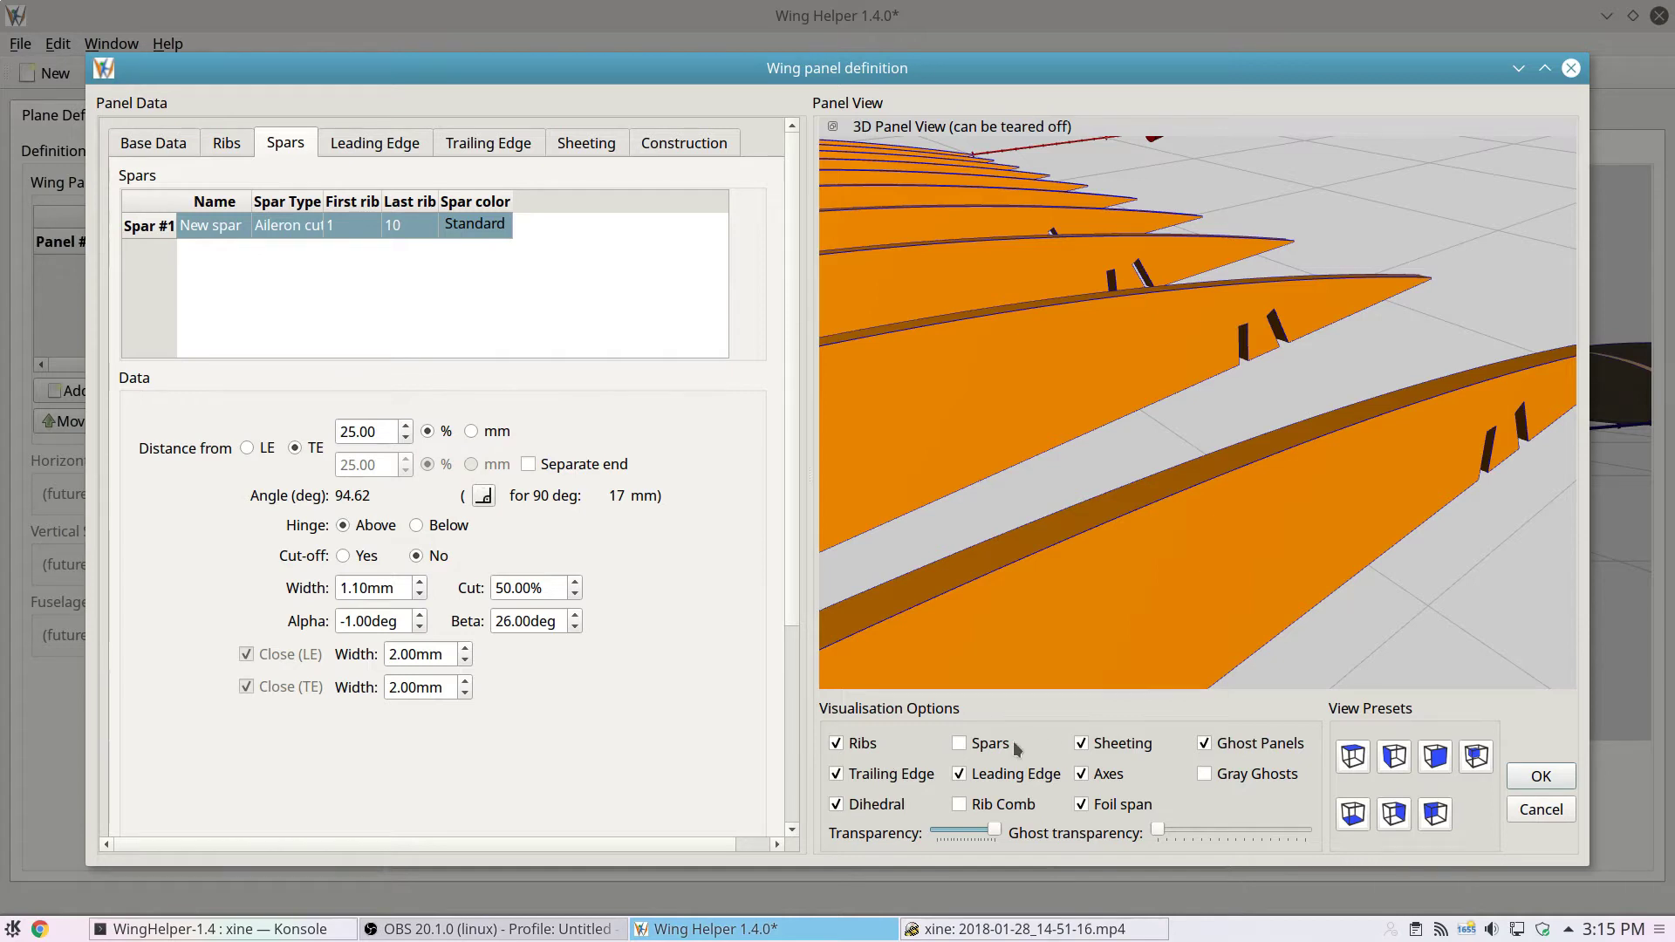
pyautogui.click(987, 746)
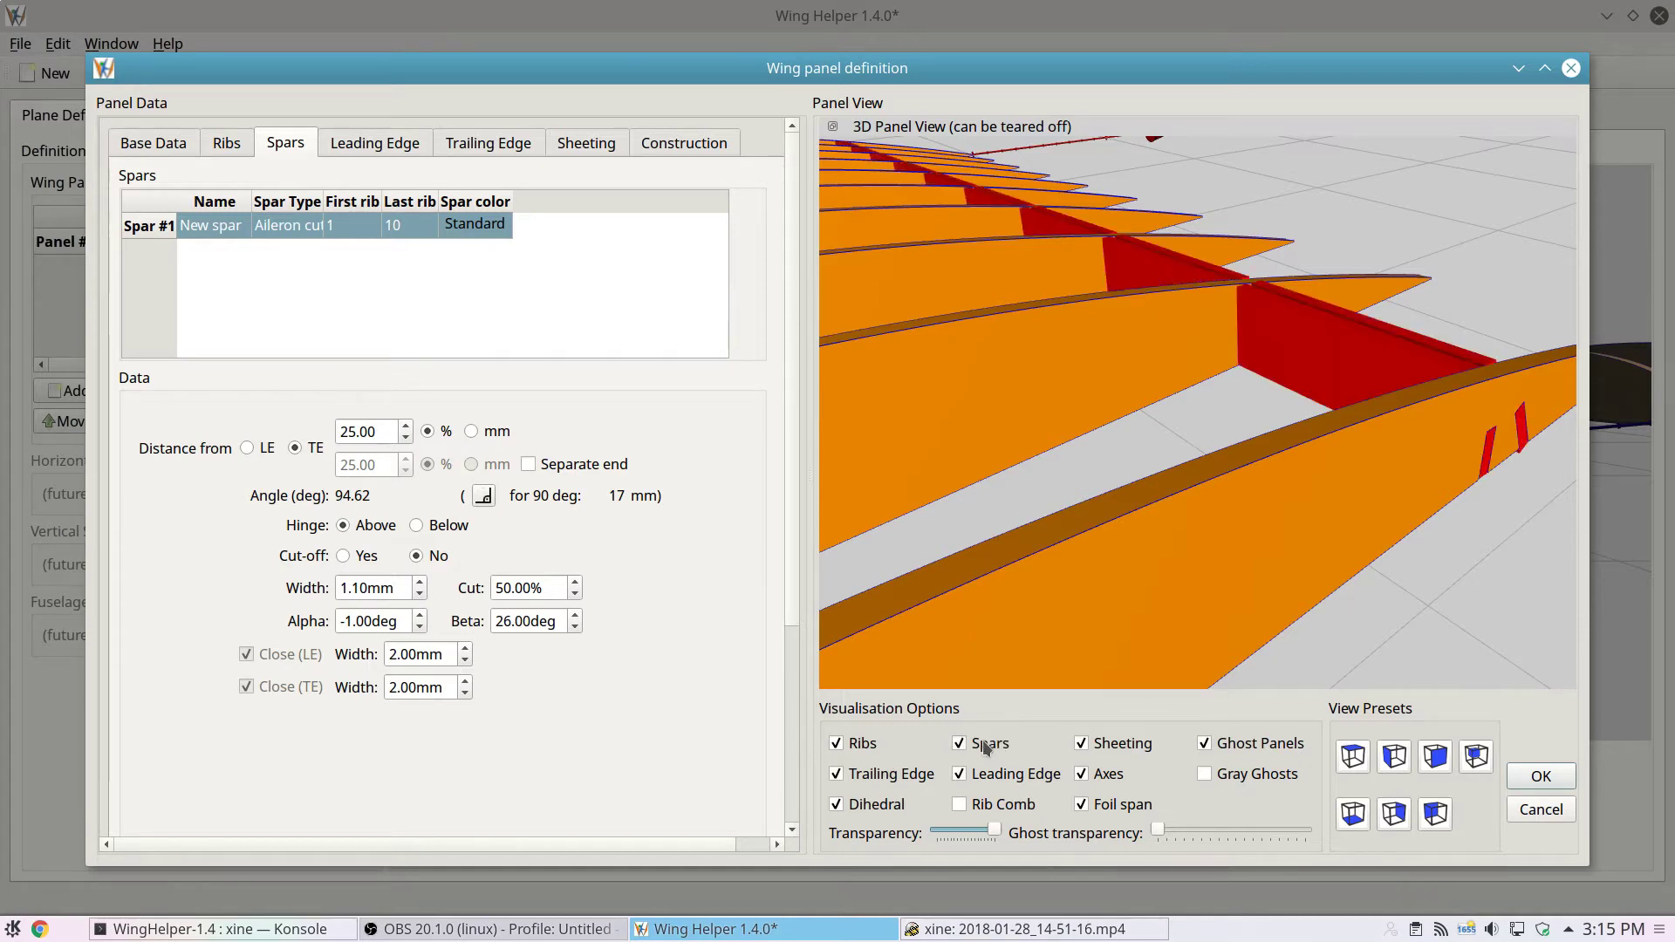
pyautogui.click(840, 746)
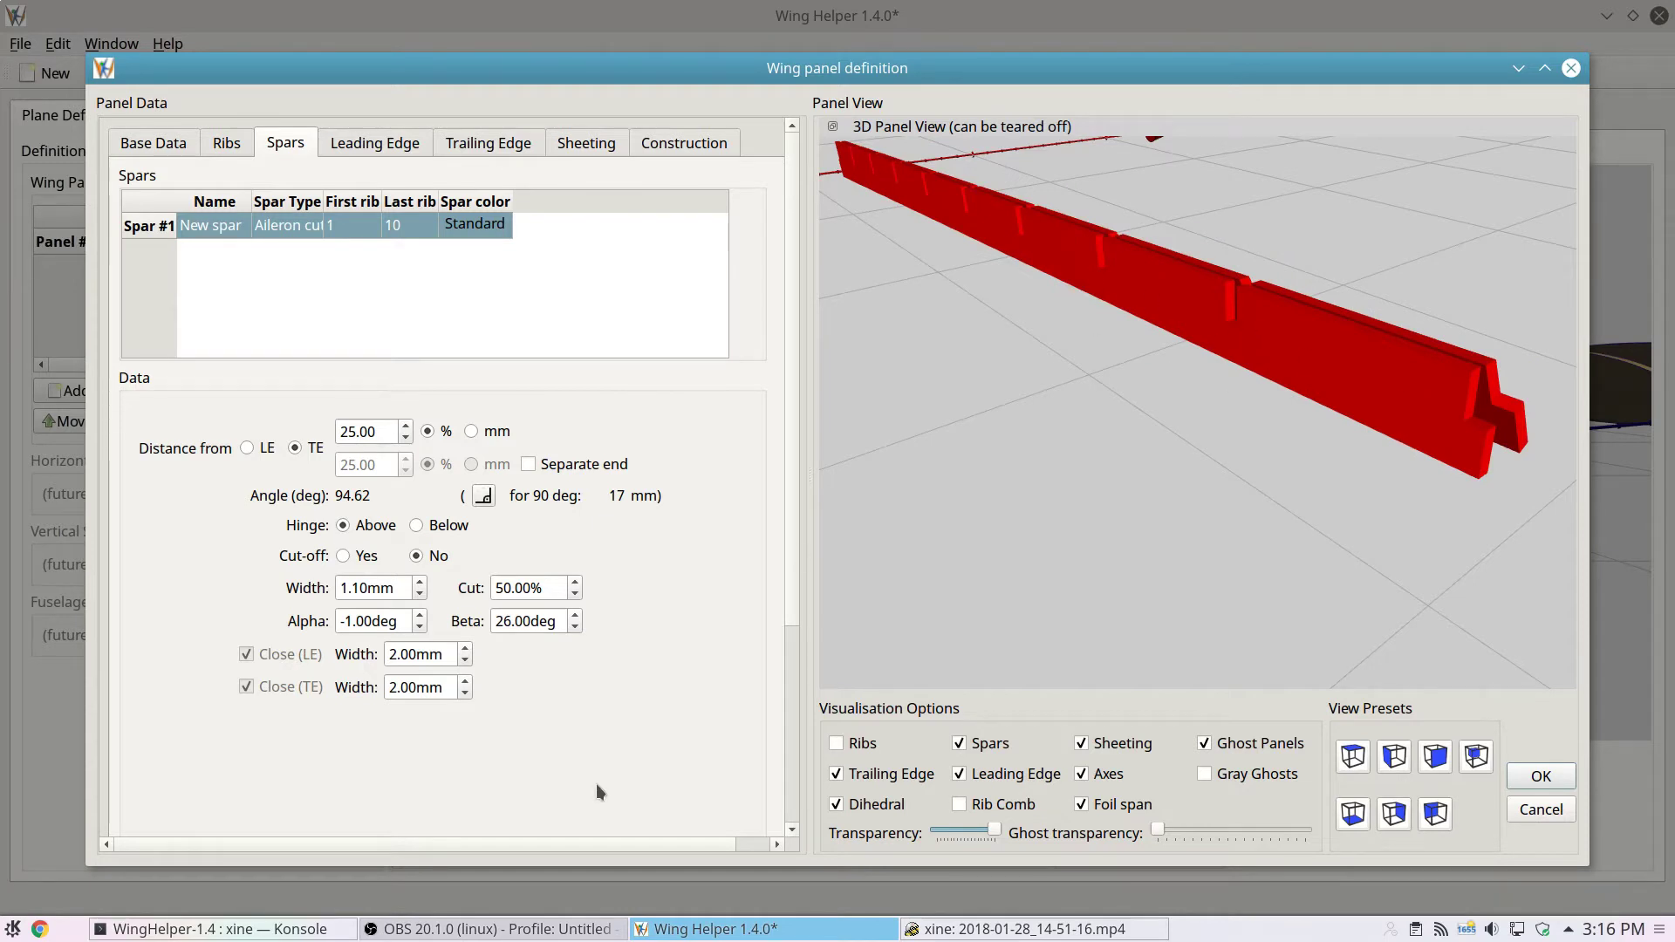
# - Set the leading edge type to Standard and adjust its LE depth to 8.00 mm
pyautogui.click(370, 144)
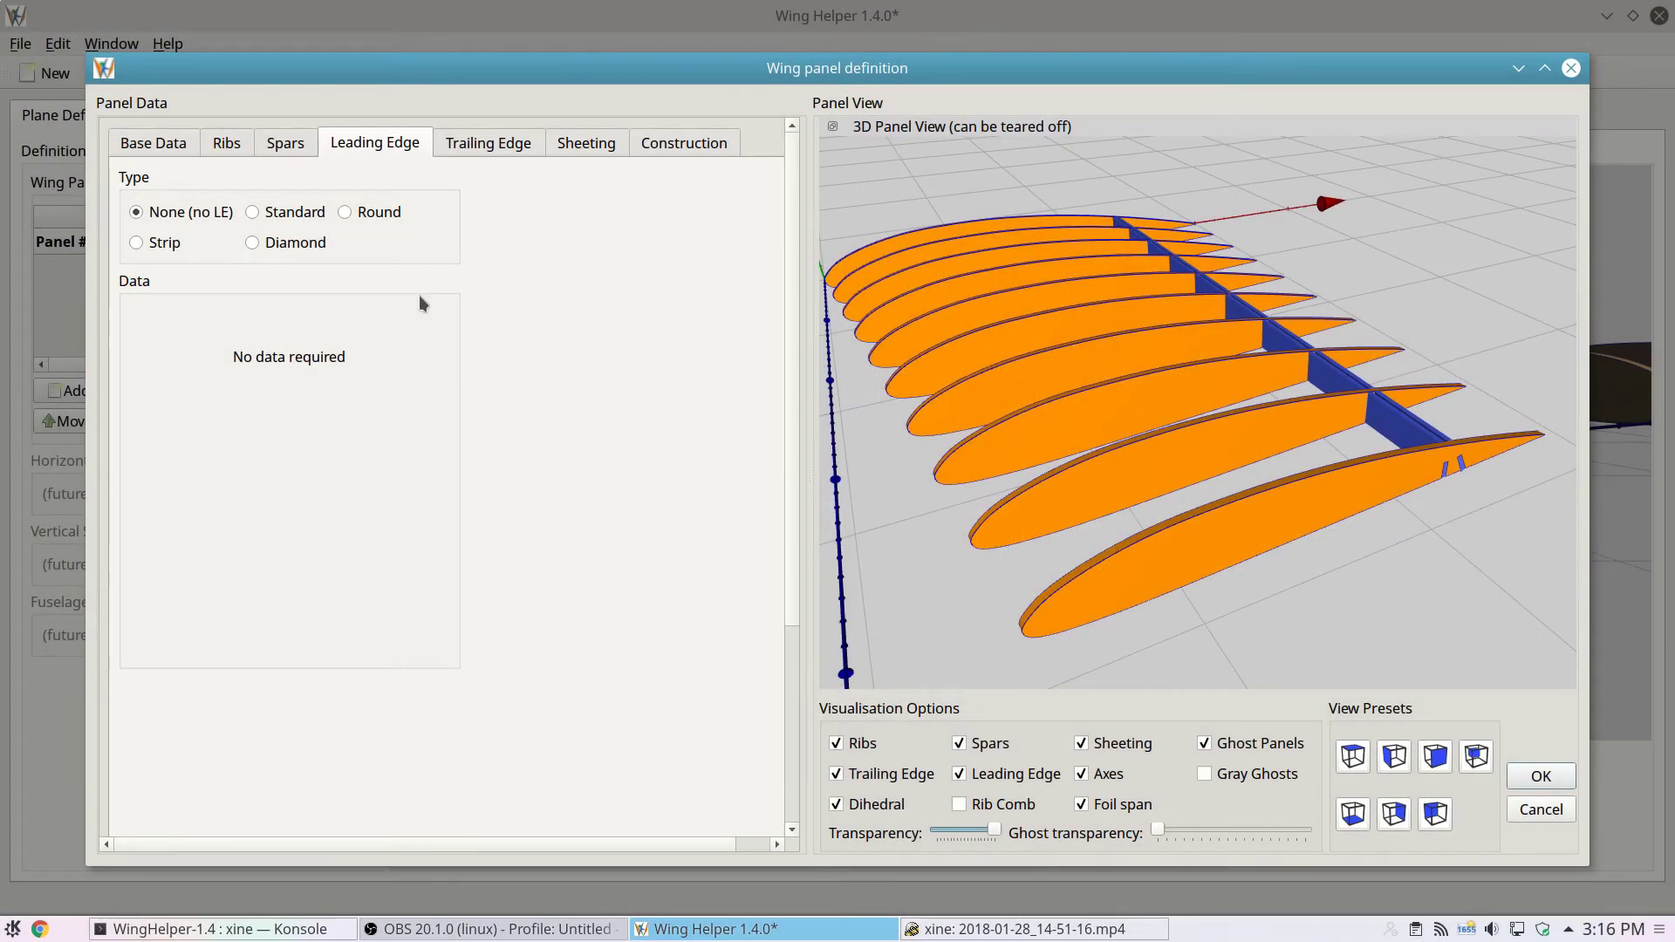
pyautogui.click(281, 218)
pyautogui.scroll(-5, 287, 323)
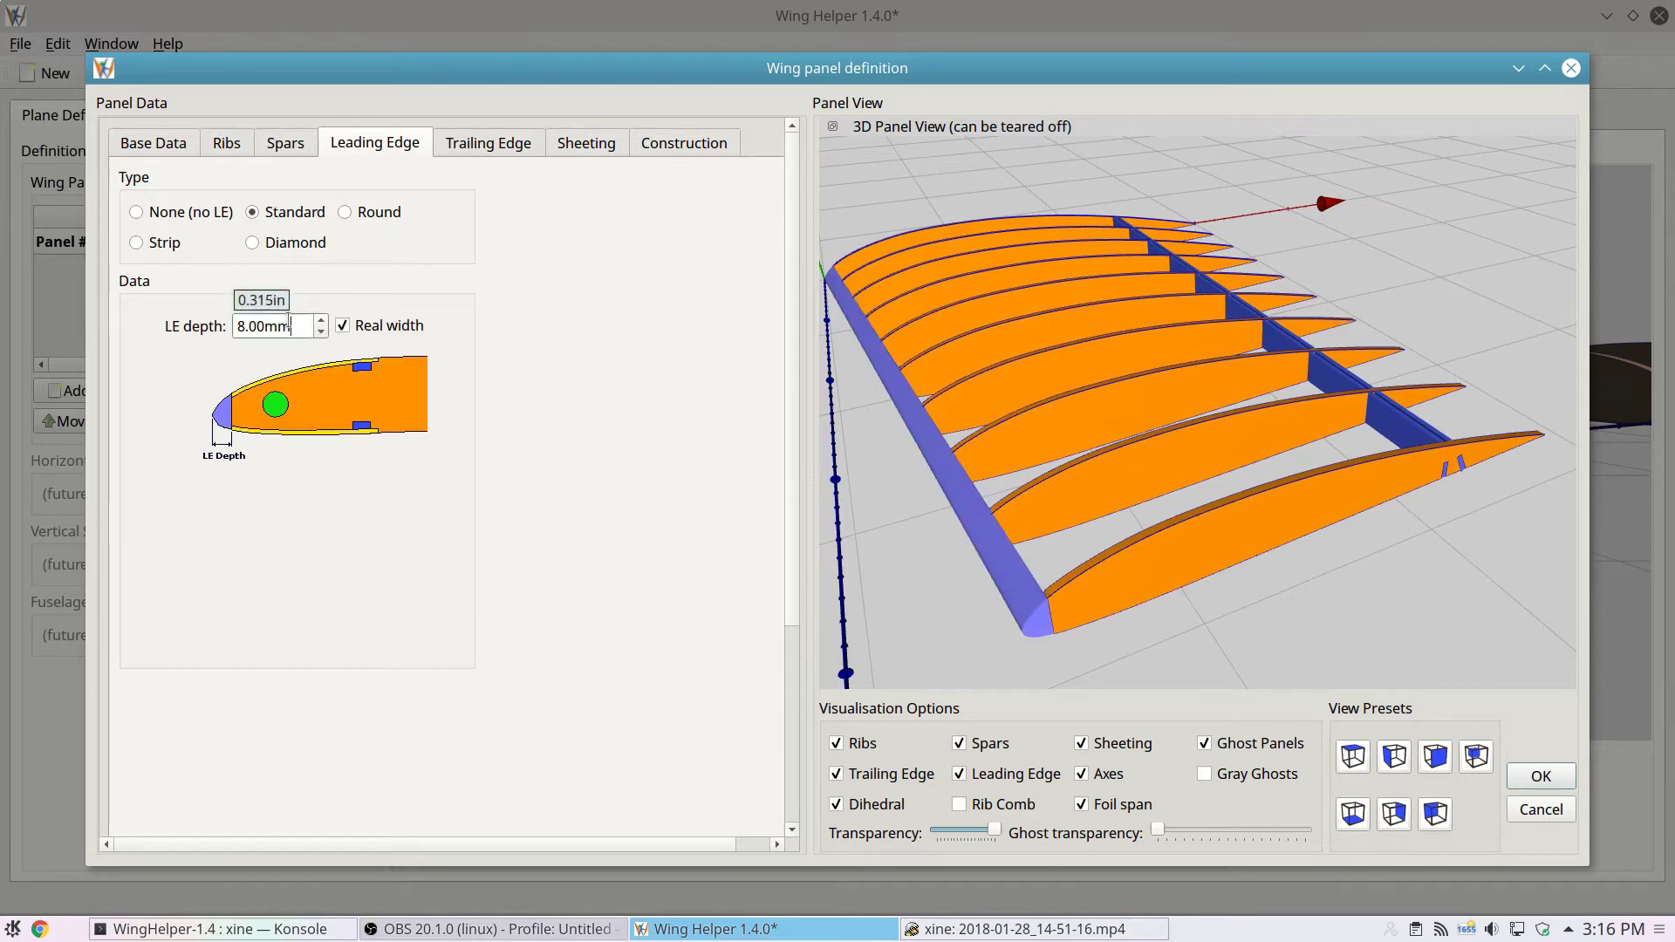
pyautogui.scroll(5, 289, 323)
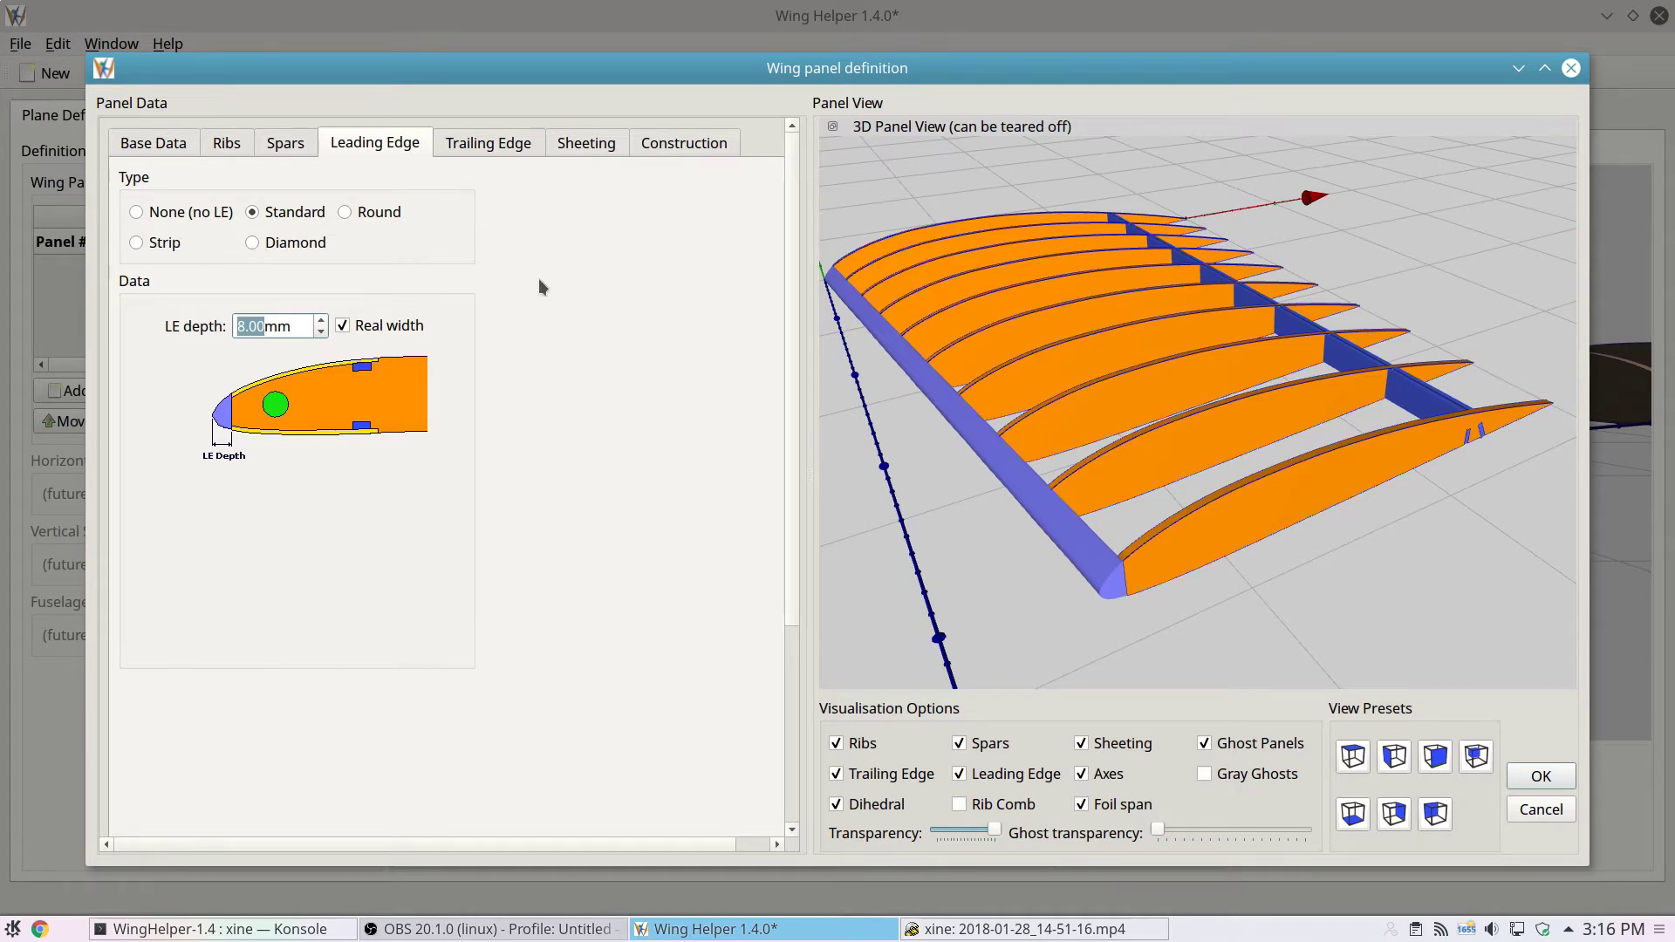
# - Set the leading edge type to Round and add a round spar behind the existing aileron cutter spar
pyautogui.click(363, 213)
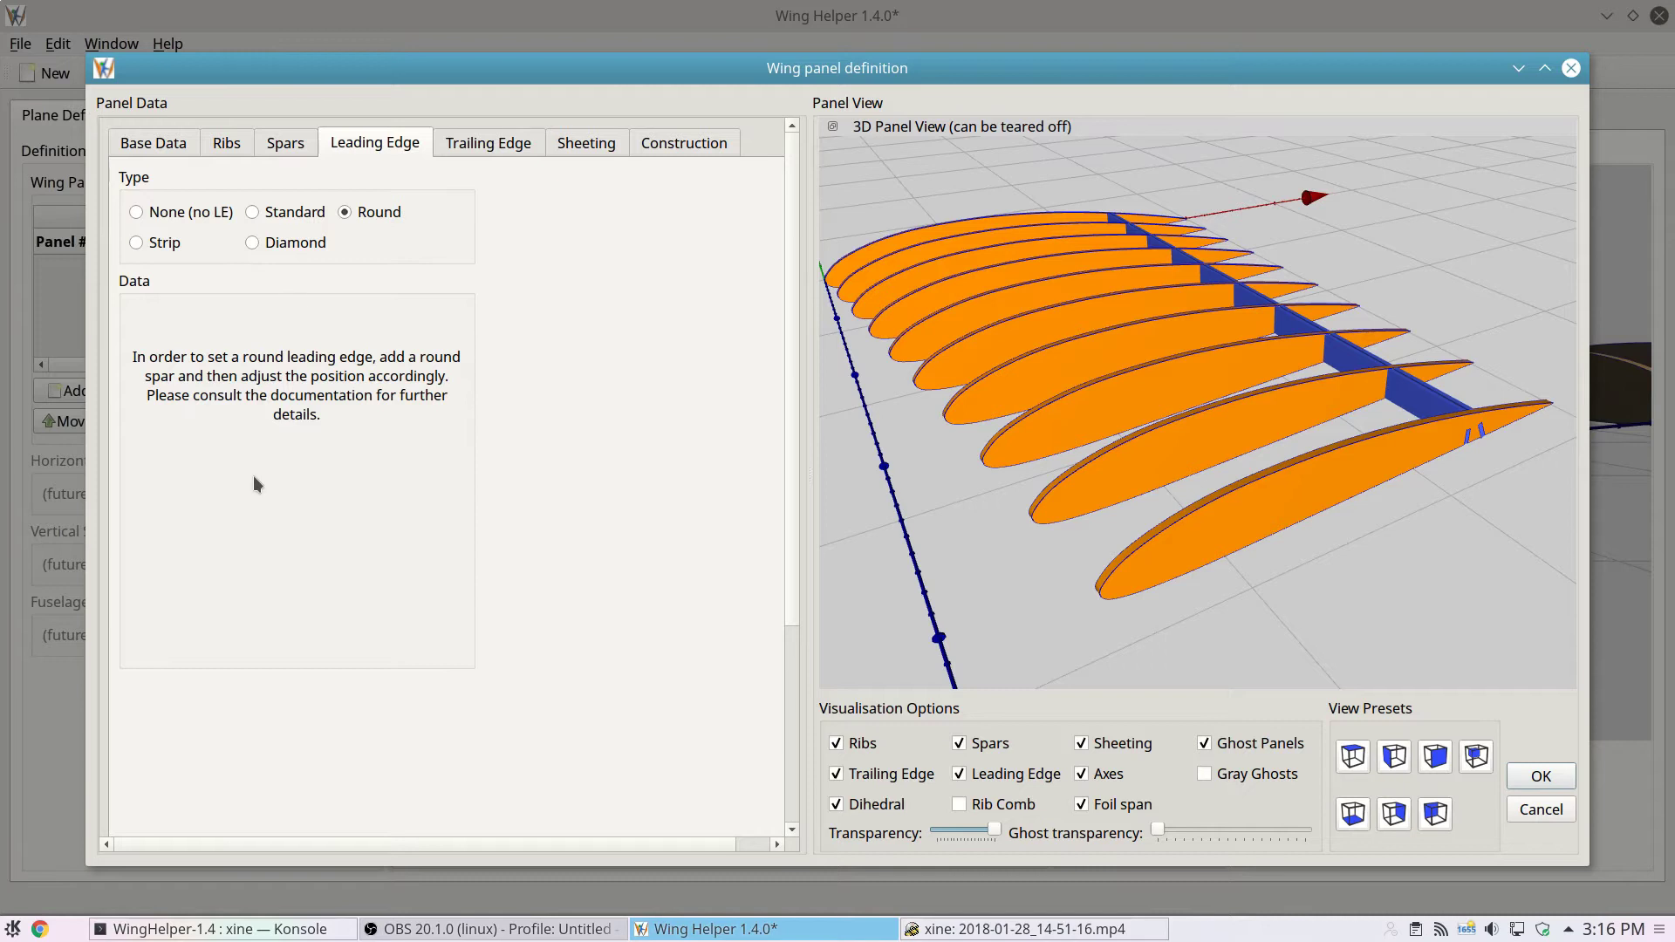
pyautogui.click(279, 148)
pyautogui.rightClick(259, 253)
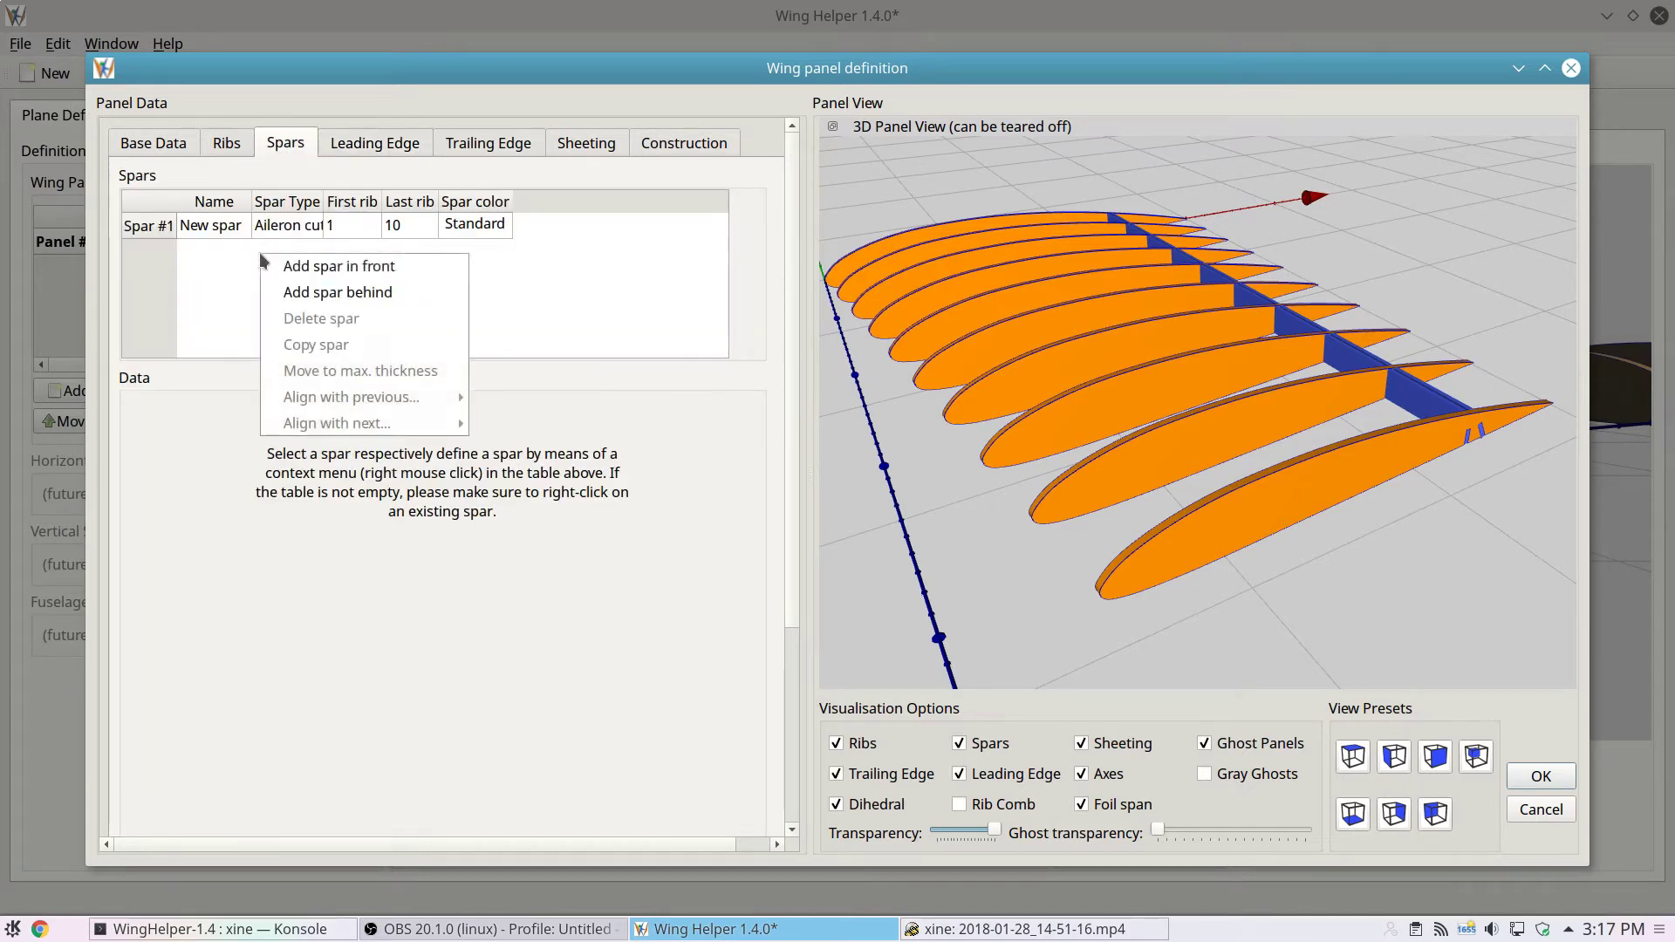
pyautogui.click(285, 291)
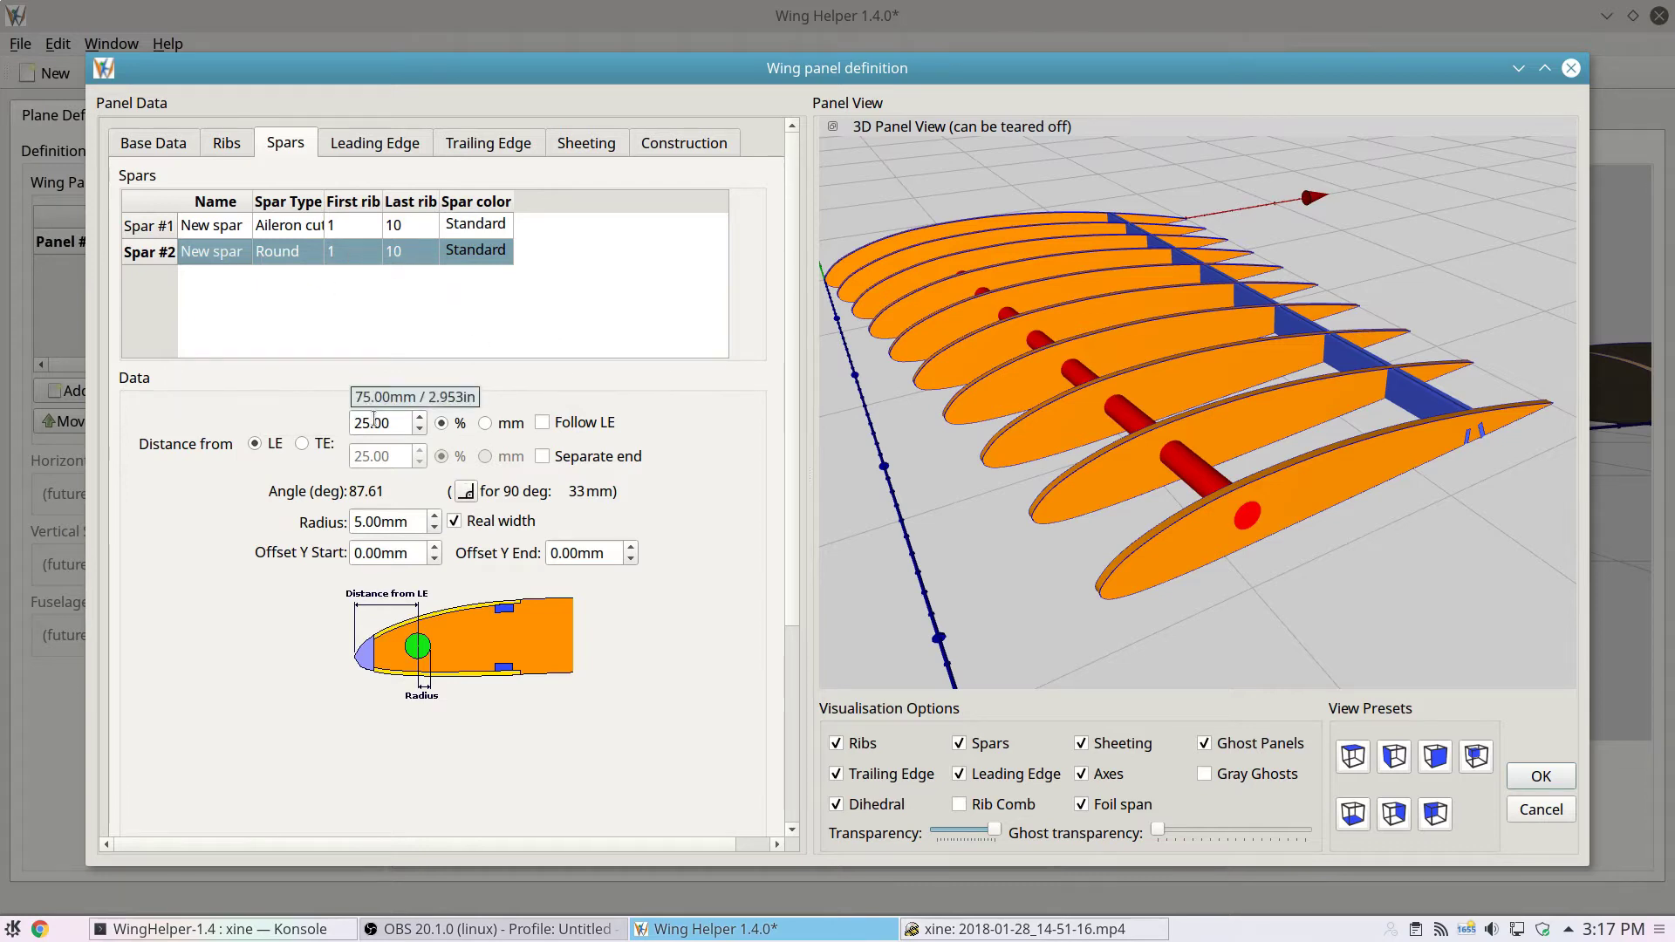
# - Move the round spar to 2.00 % from the leading edge and hide the axes for a close-up of the nose
pyautogui.scroll(-7, 378, 422)
pyautogui.scroll(-16, 379, 422)
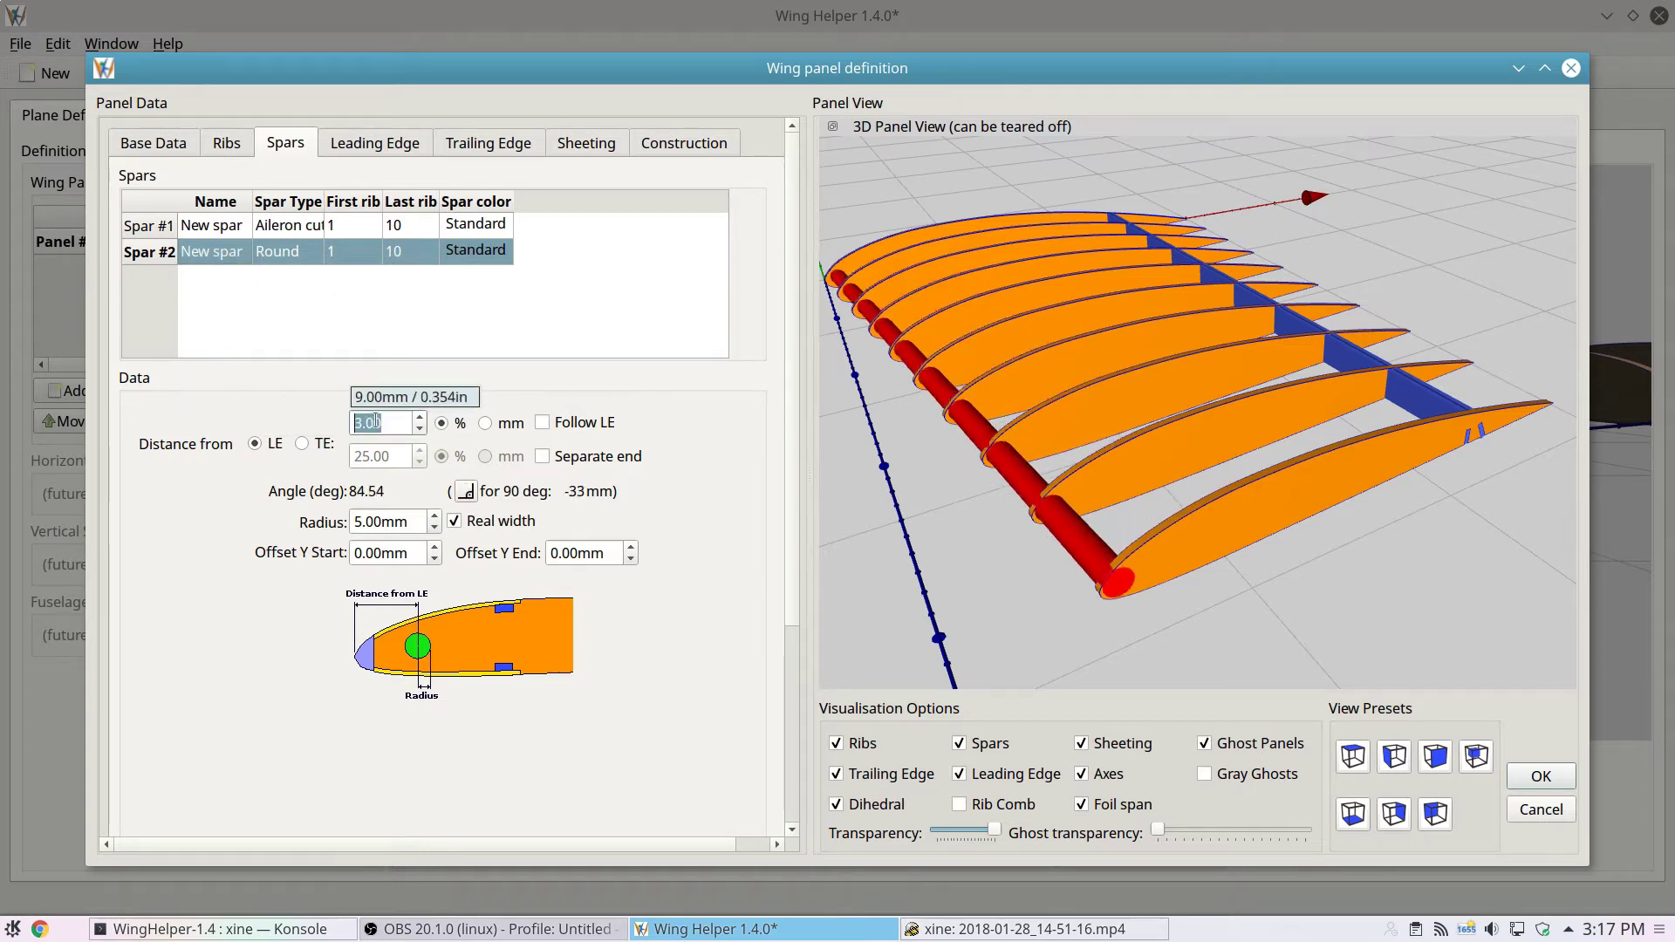
pyautogui.moveTo(822, 362); pyautogui.dragTo(1227, 371)
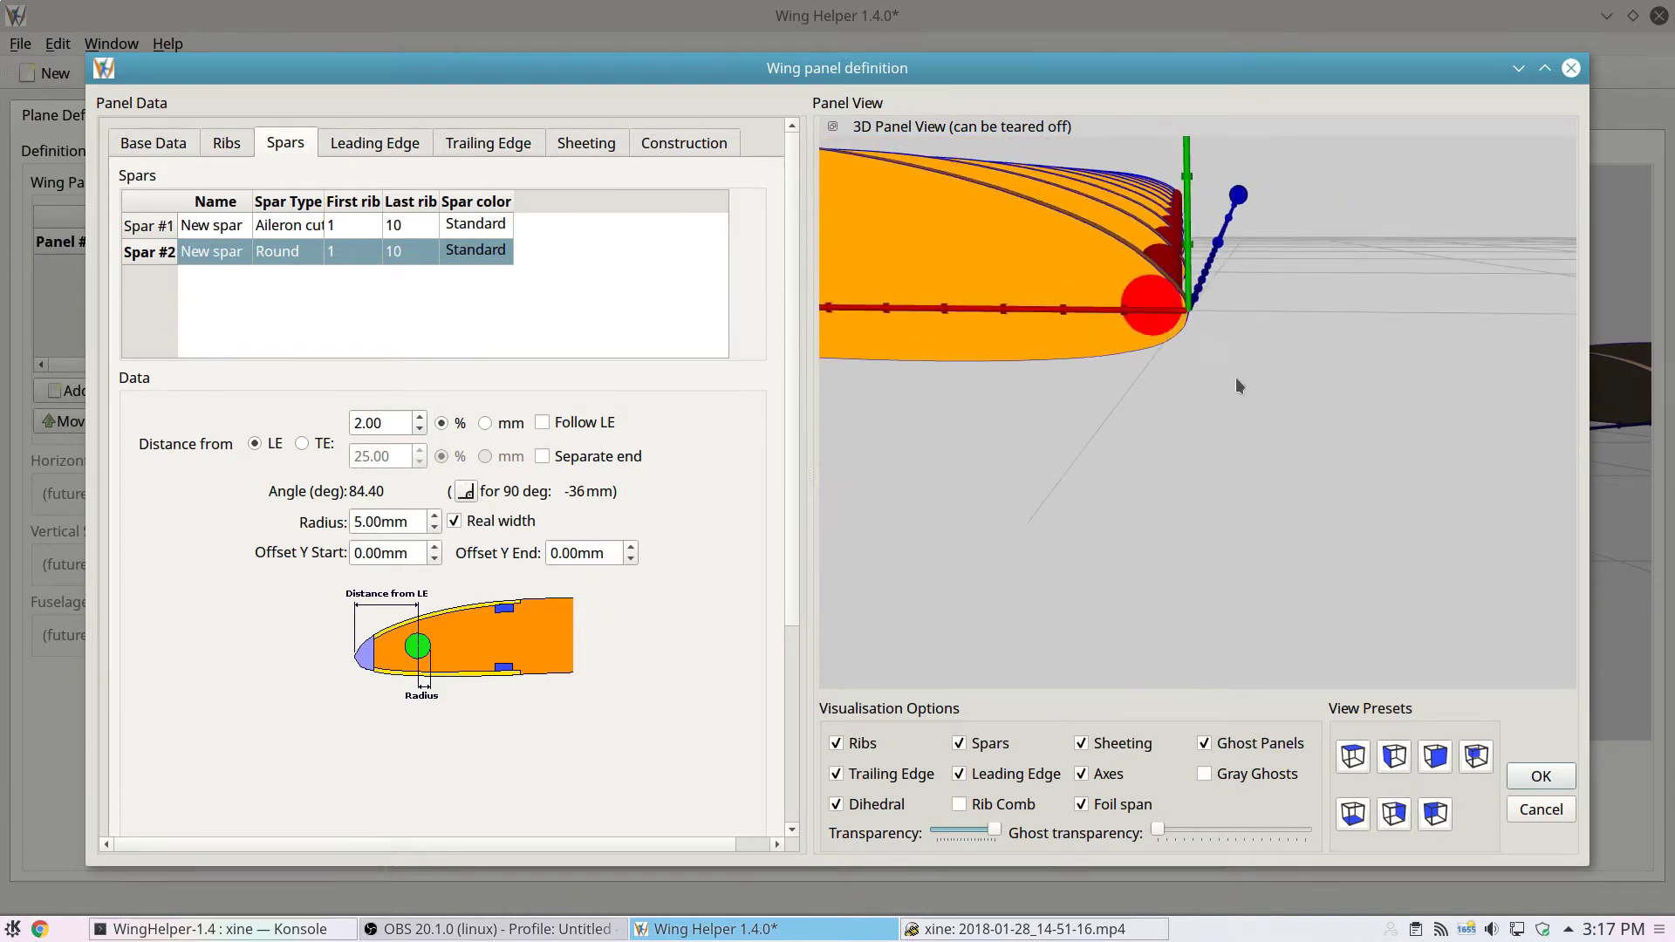
pyautogui.scroll(5, 1236, 377)
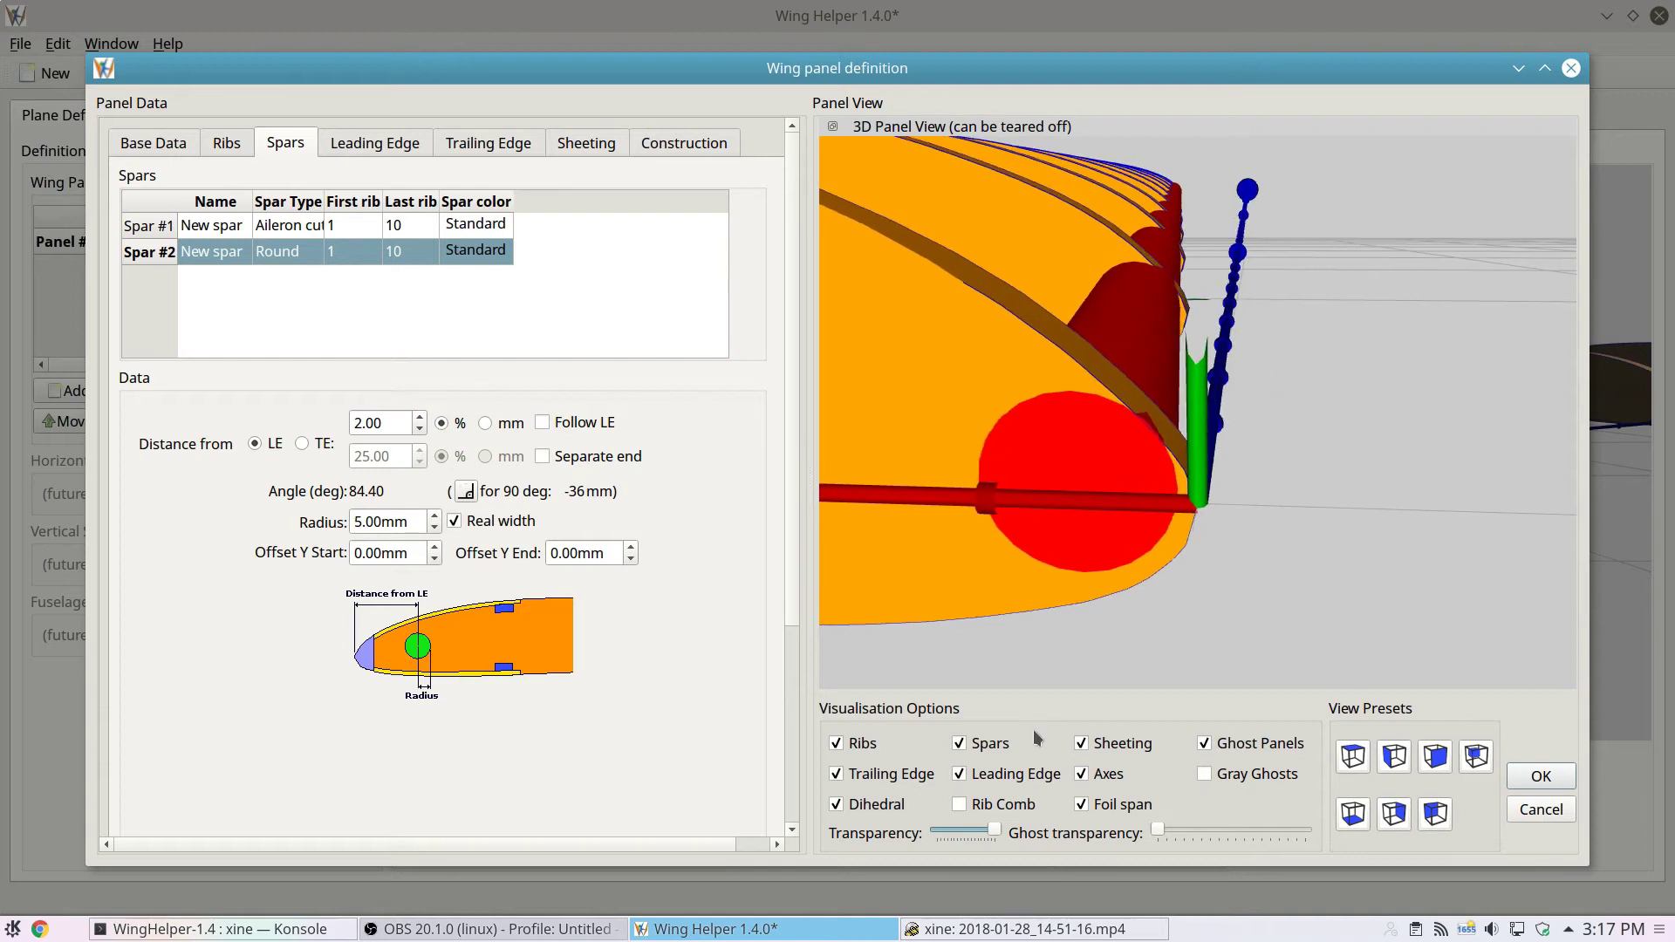
pyautogui.click(1082, 774)
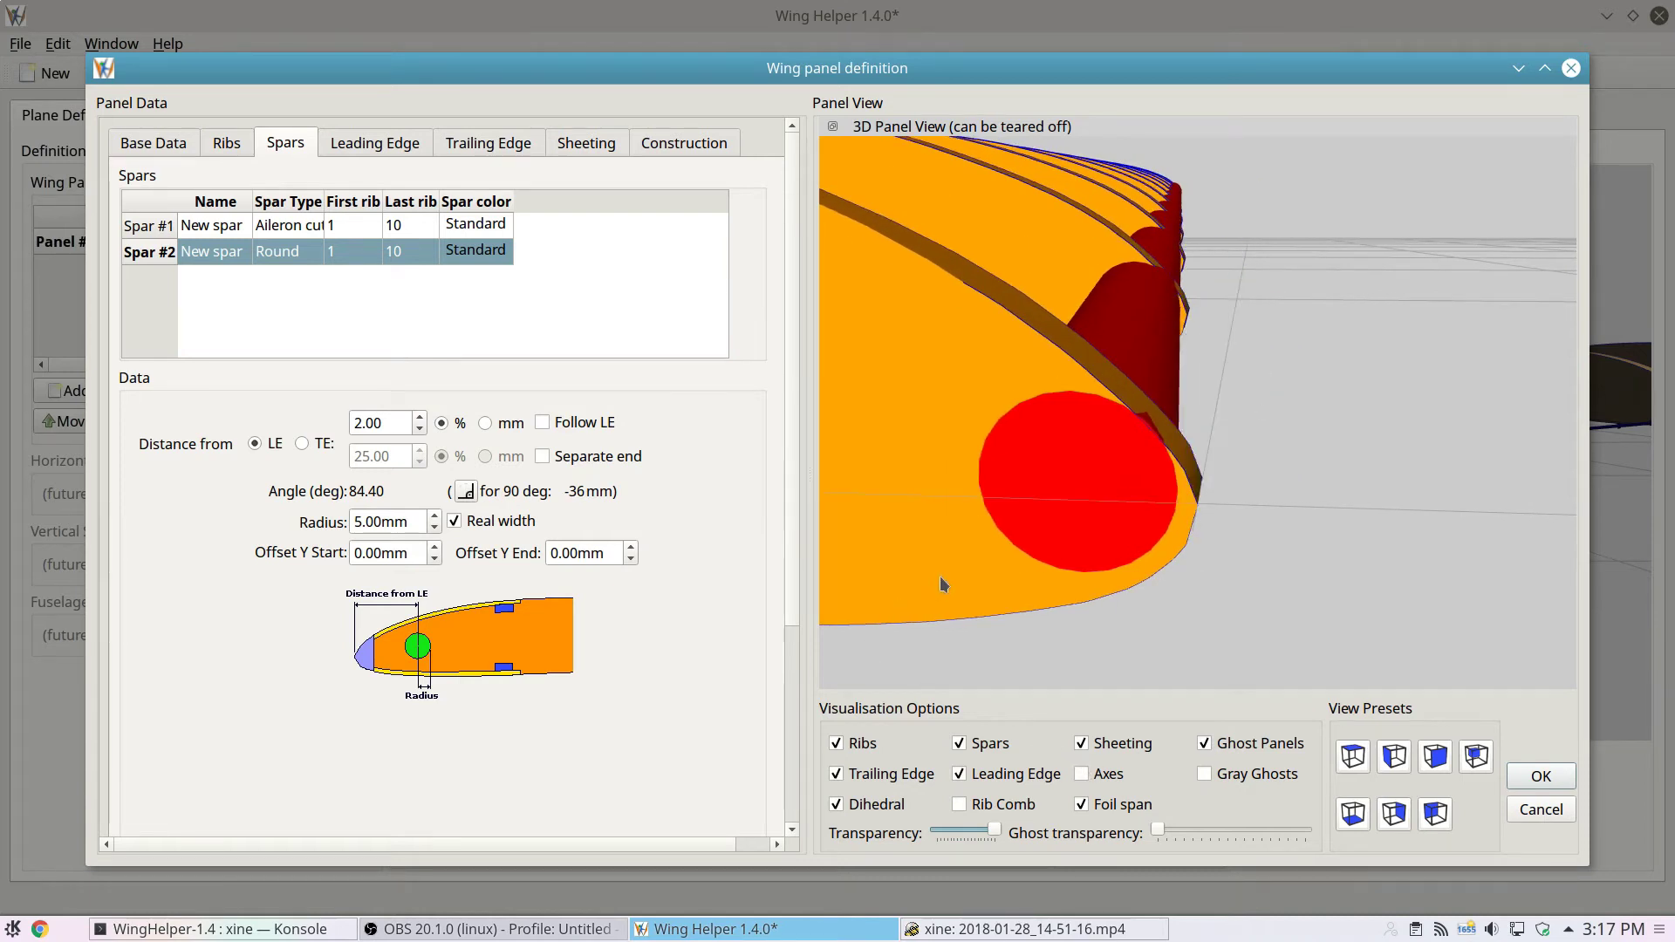
# - Switch the round spar's distance from the leading edge to millimetres and set it to 5.00 mm
pyautogui.moveTo(384, 423); pyautogui.dragTo(374, 424)
pyautogui.click(519, 423)
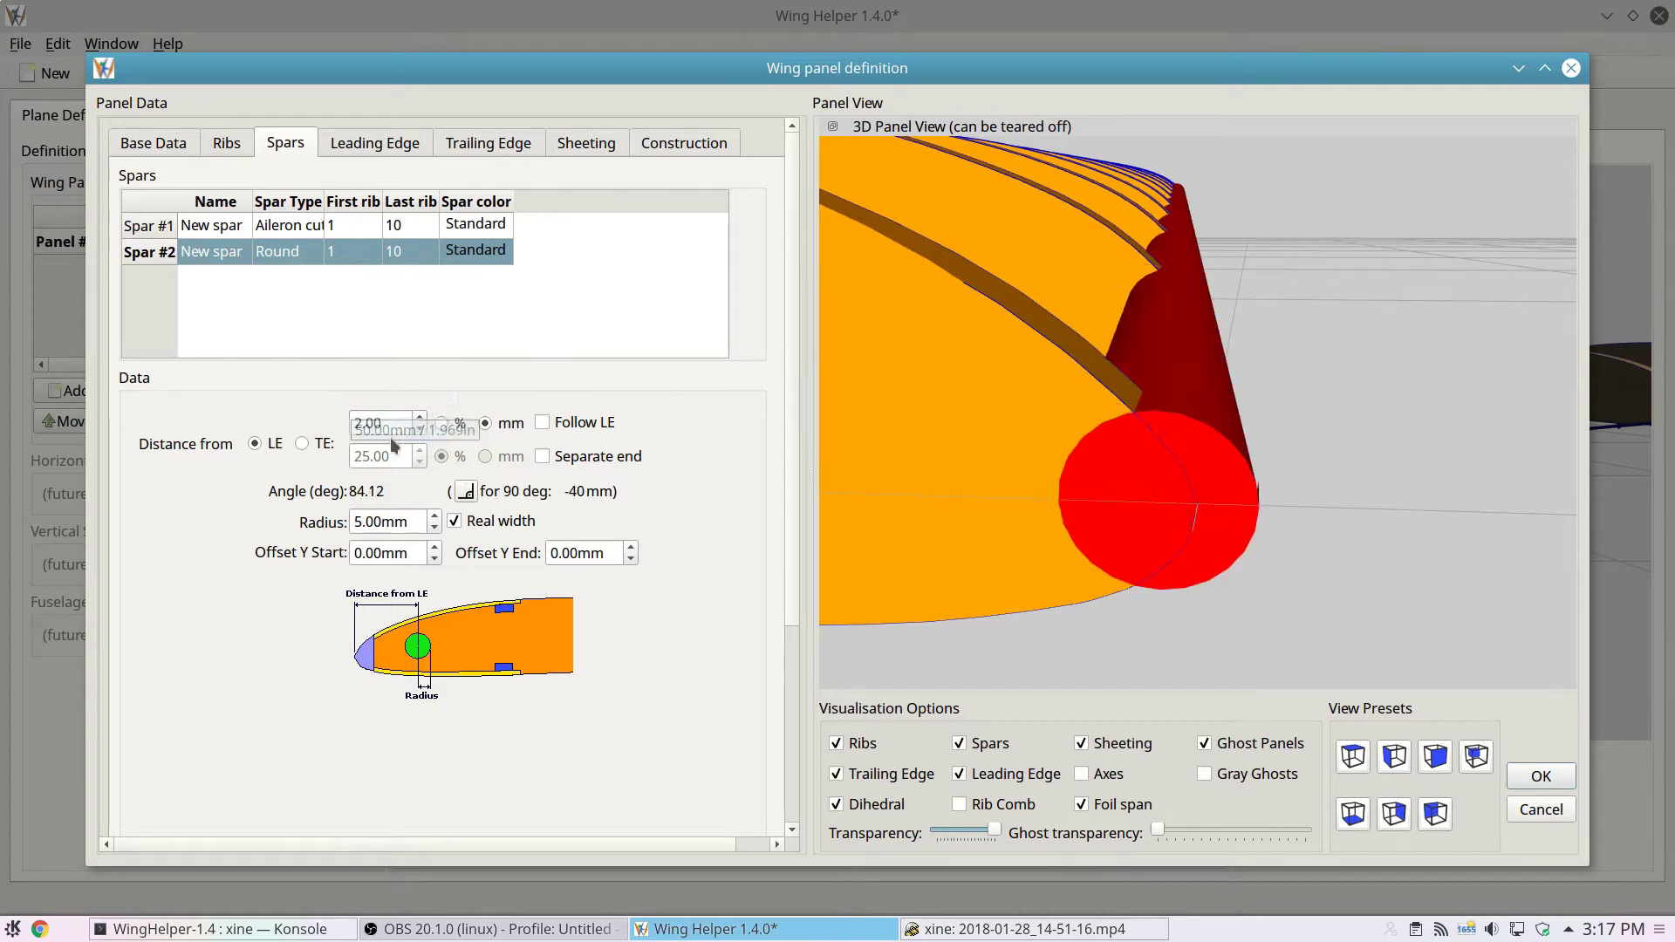
pyautogui.scroll(-1, 397, 421)
pyautogui.scroll(4, 397, 421)
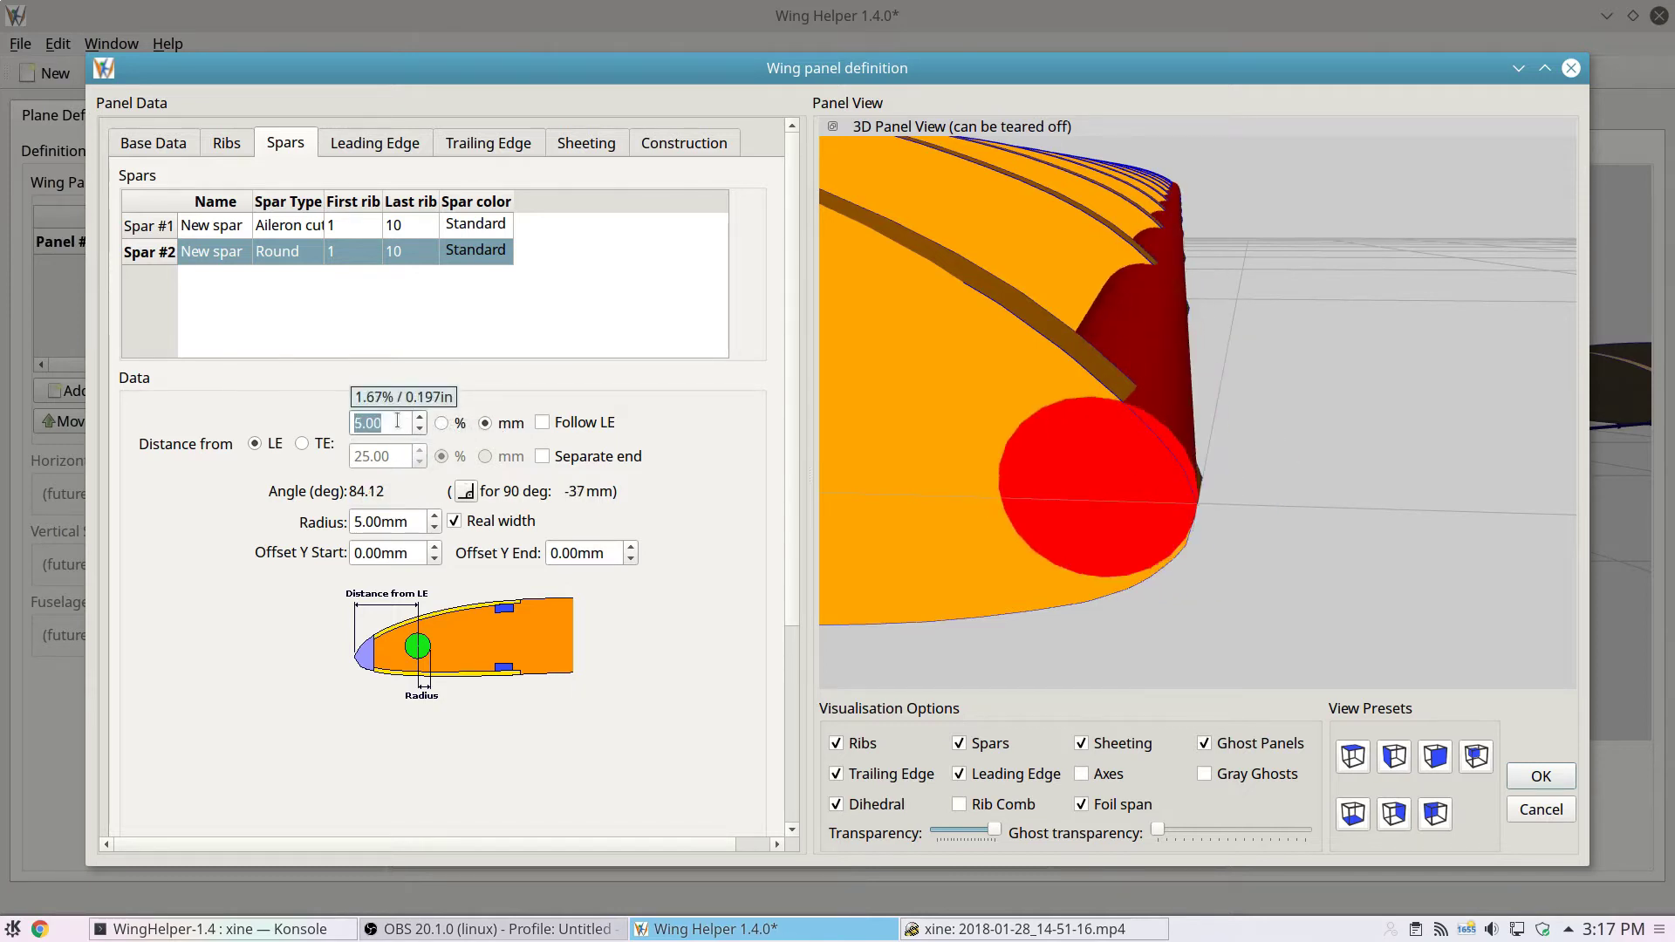
# - Set the round spar's Y offset to -0.75 mm at both start and end, checking its fit at the nose
pyautogui.scroll(-5, 390, 551)
pyautogui.scroll(-1, 390, 551)
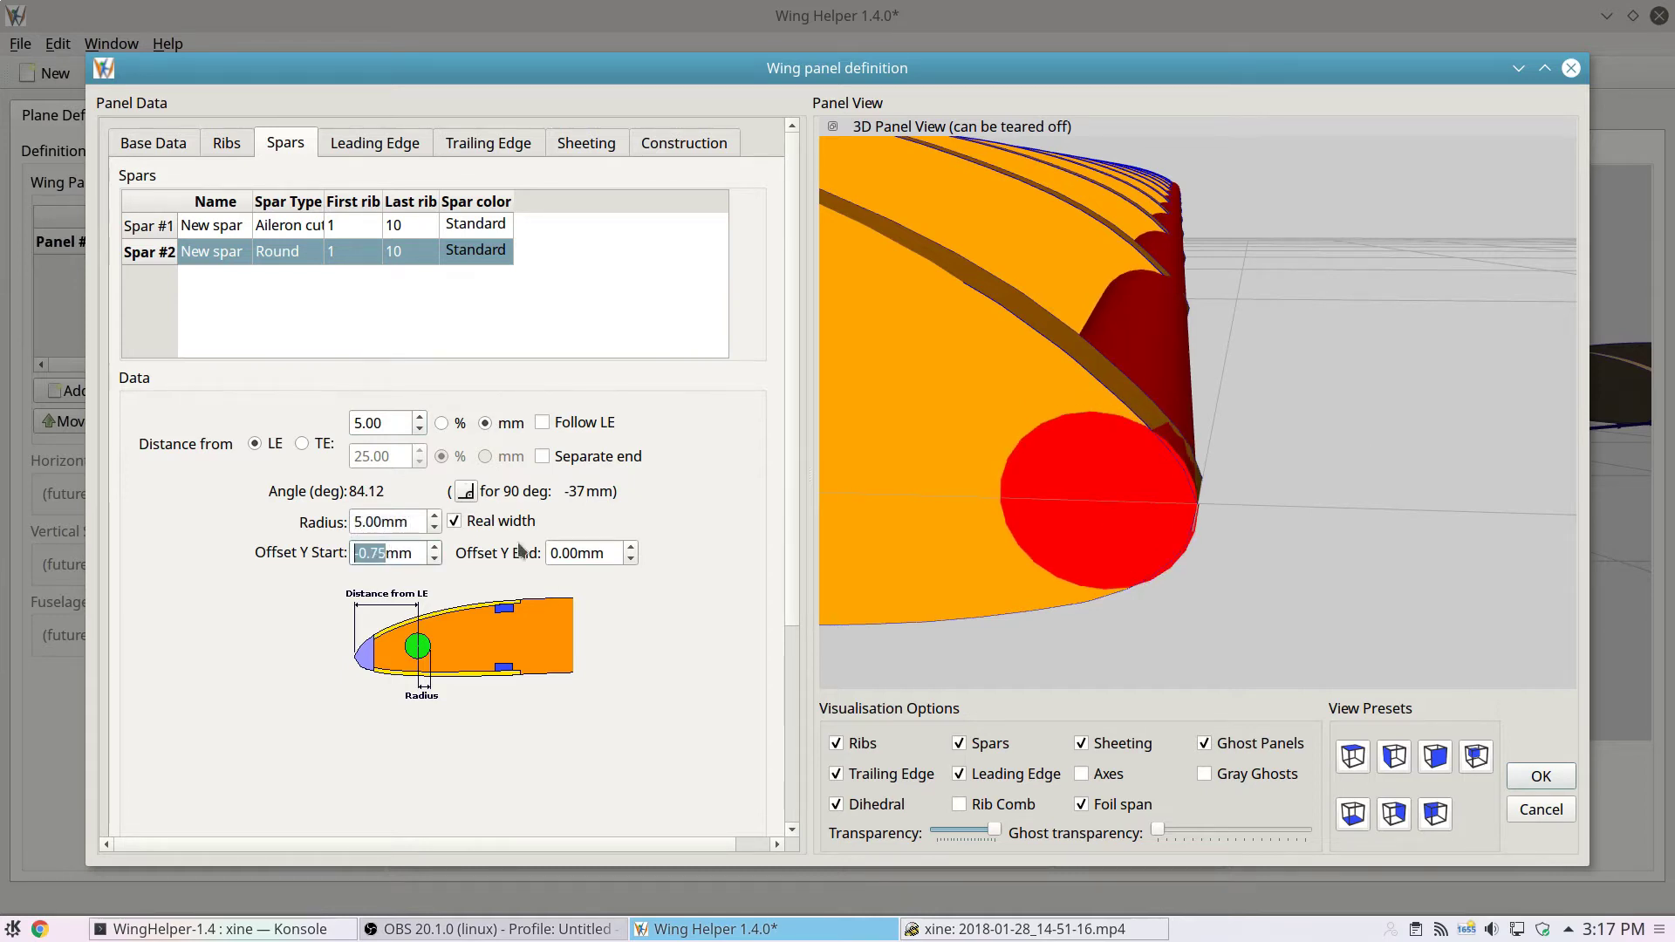
pyautogui.moveTo(1450, 480); pyautogui.dragTo(1279, 461)
pyautogui.scroll(-5, 1279, 461)
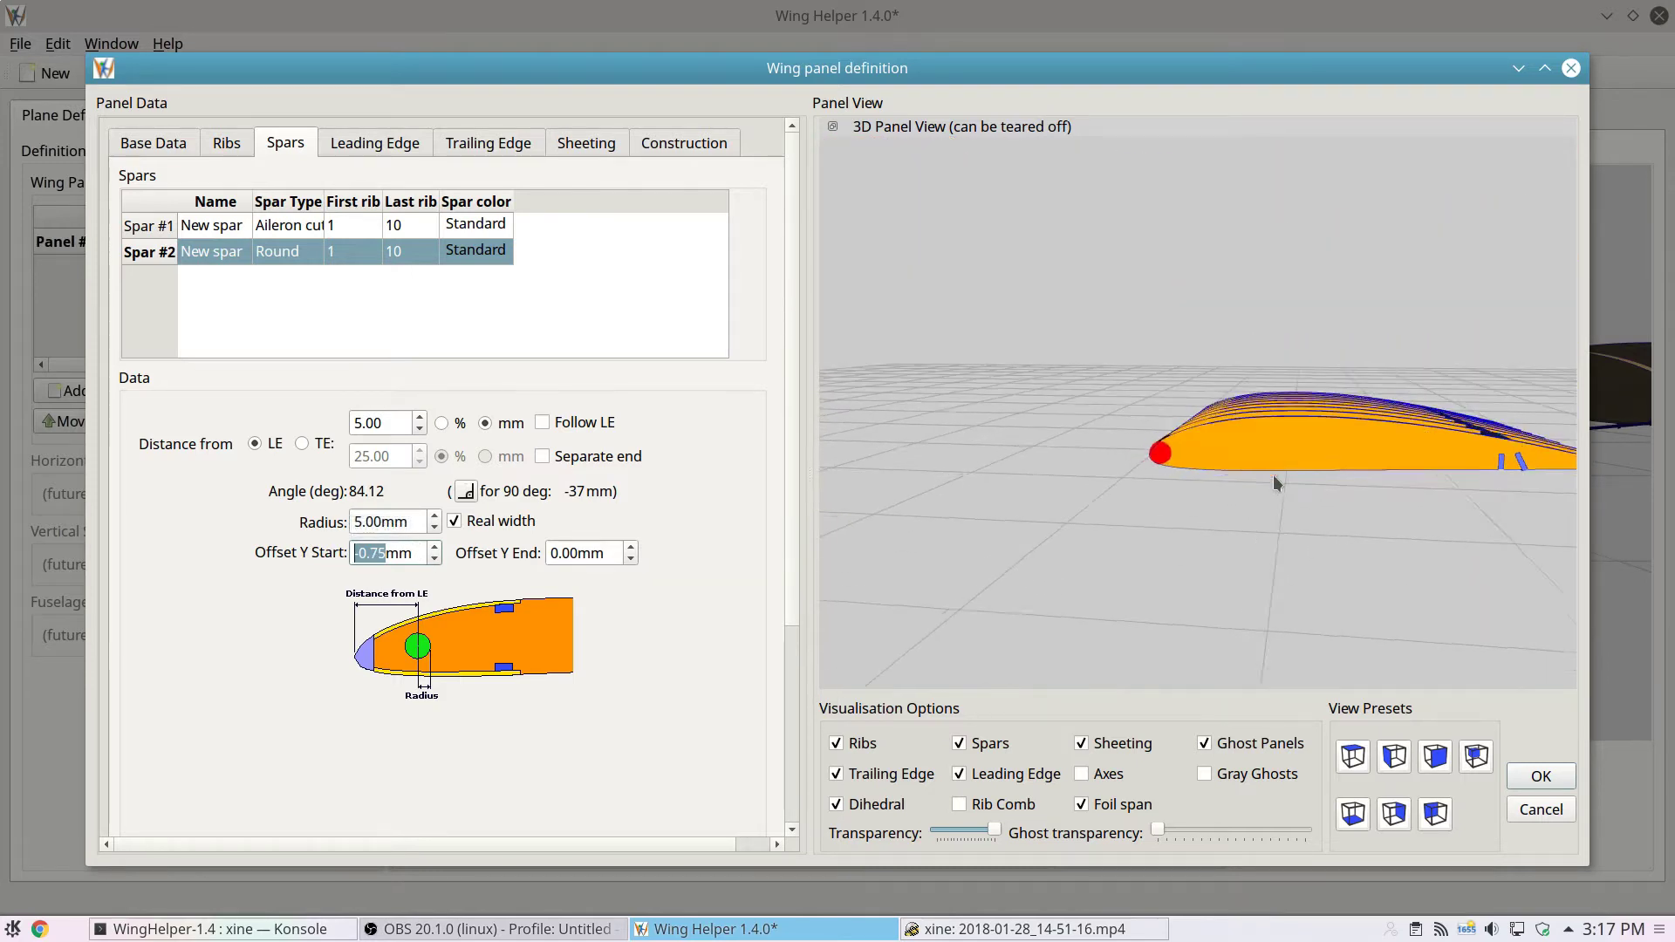
pyautogui.scroll(8, 1274, 475)
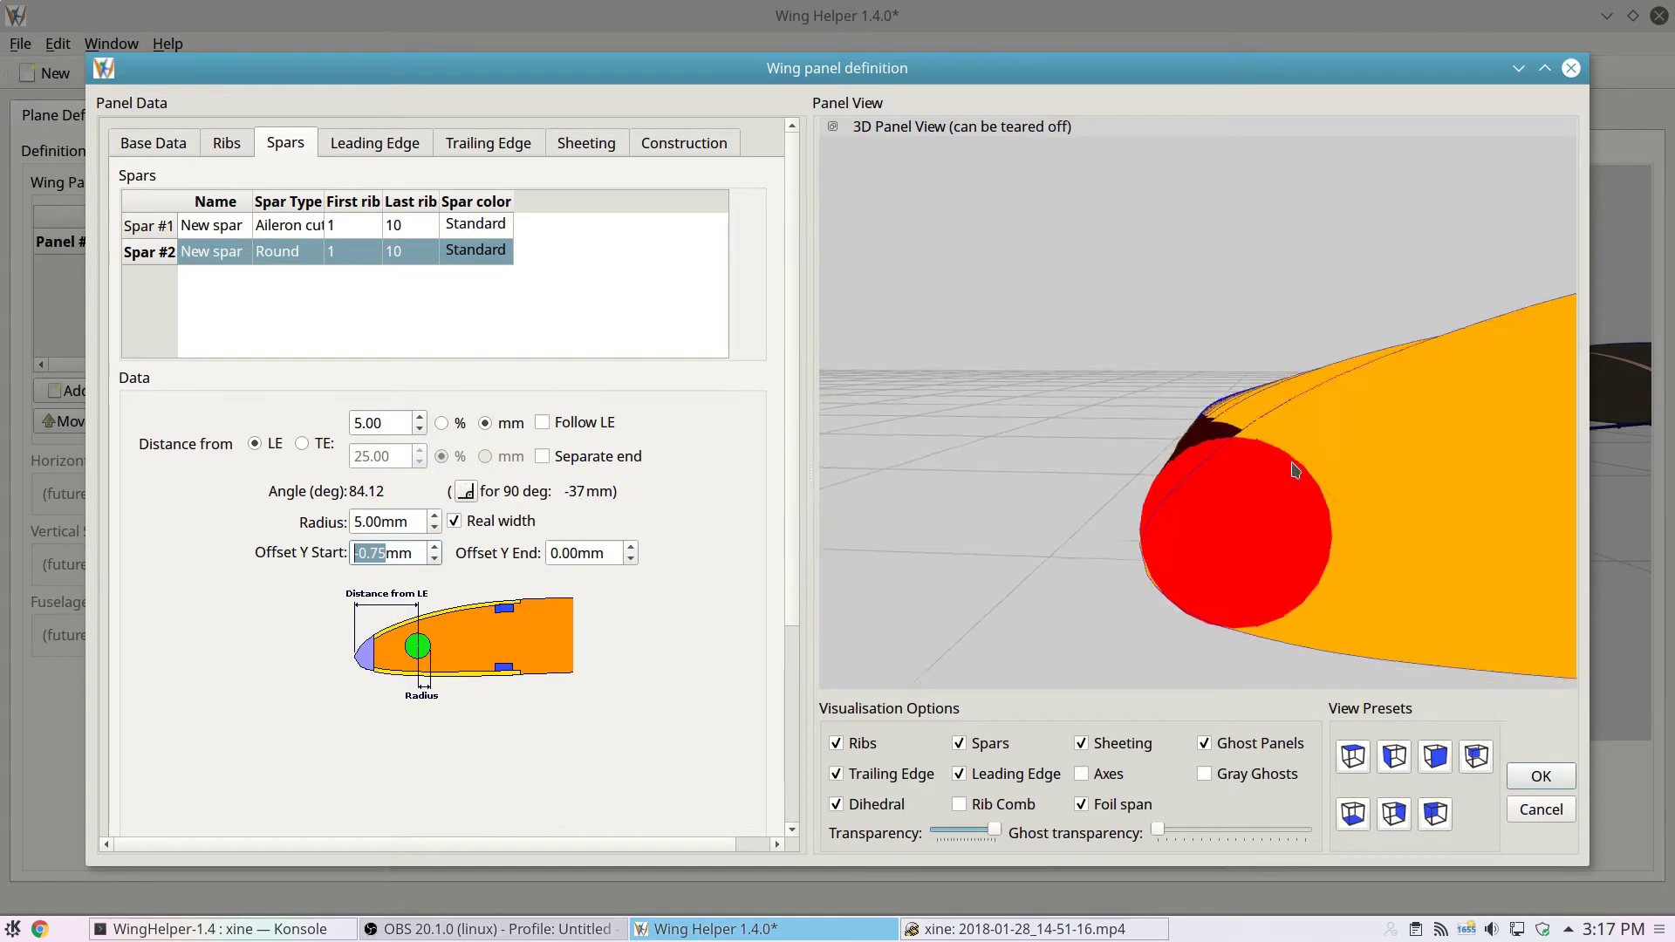
pyautogui.moveTo(1295, 470); pyautogui.dragTo(1295, 466)
pyautogui.press('Tab')
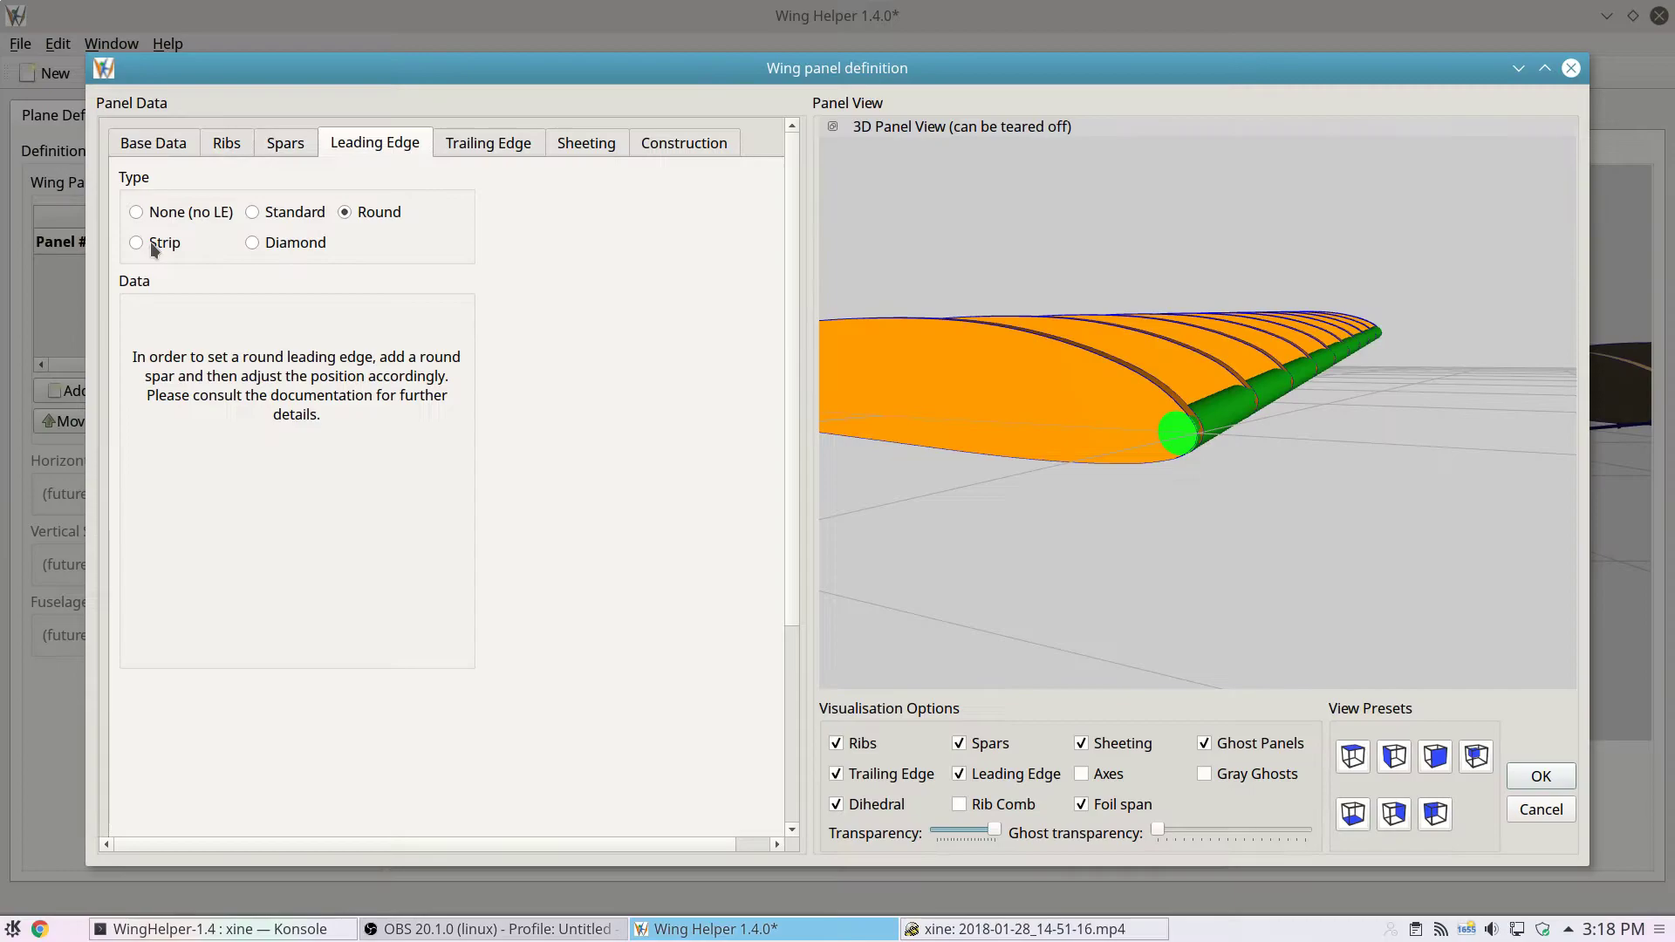
# - Set the leading edge type to Strip and change the second spar's type to Cuboid
pyautogui.click(150, 243)
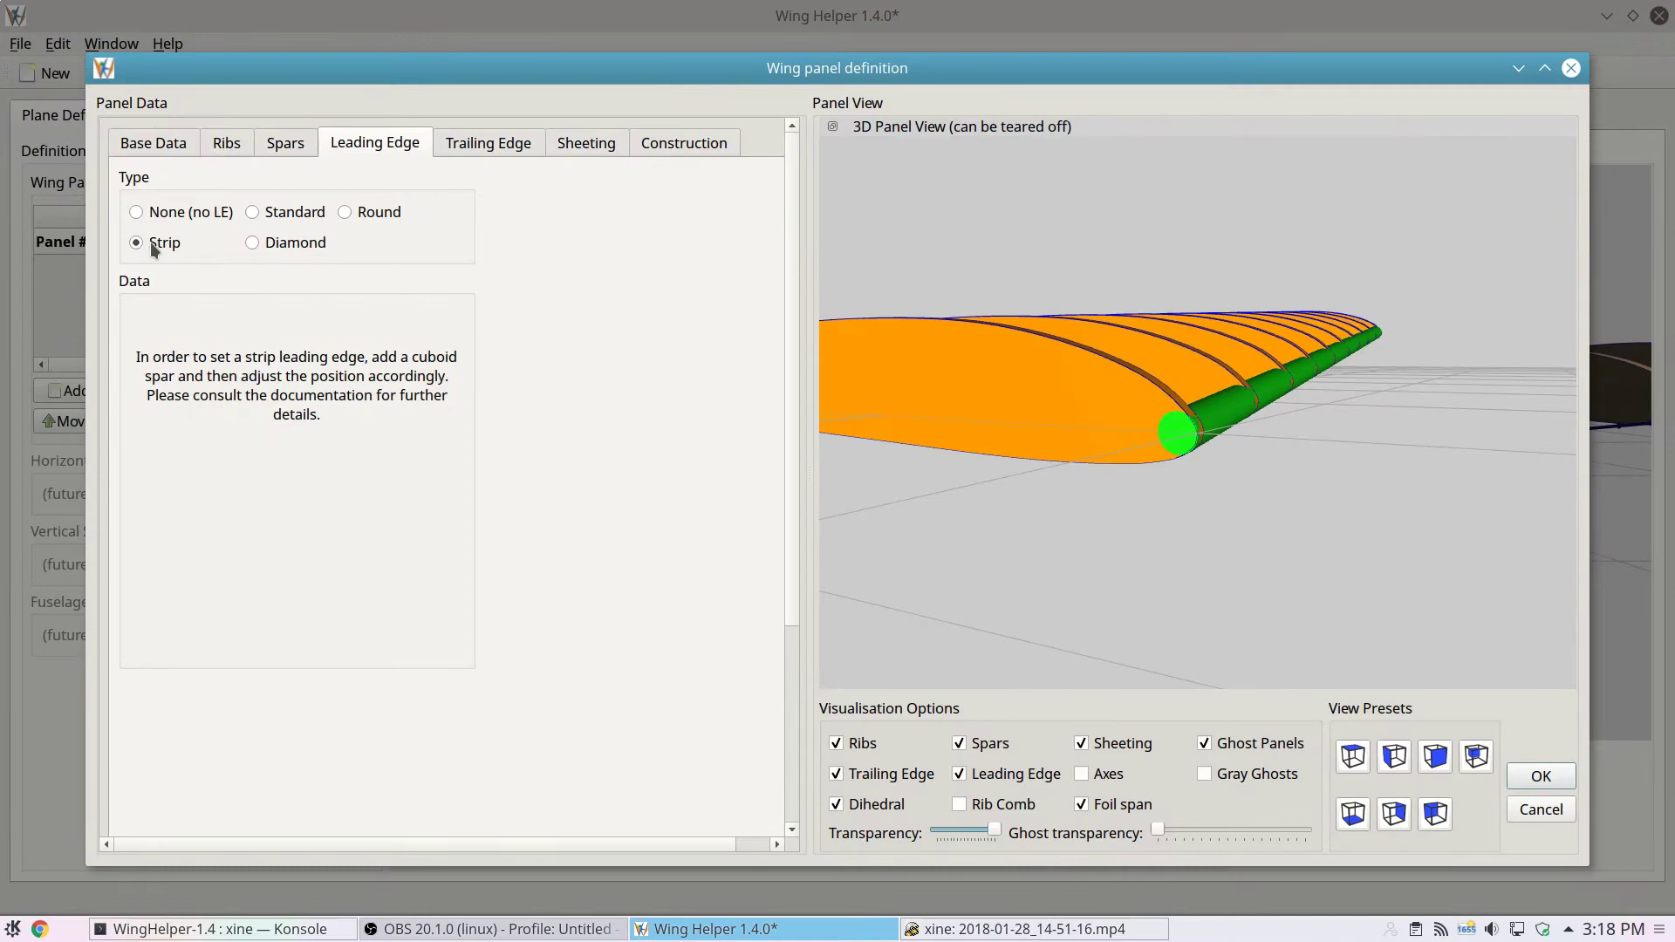
pyautogui.click(288, 146)
pyautogui.doubleClick(281, 252)
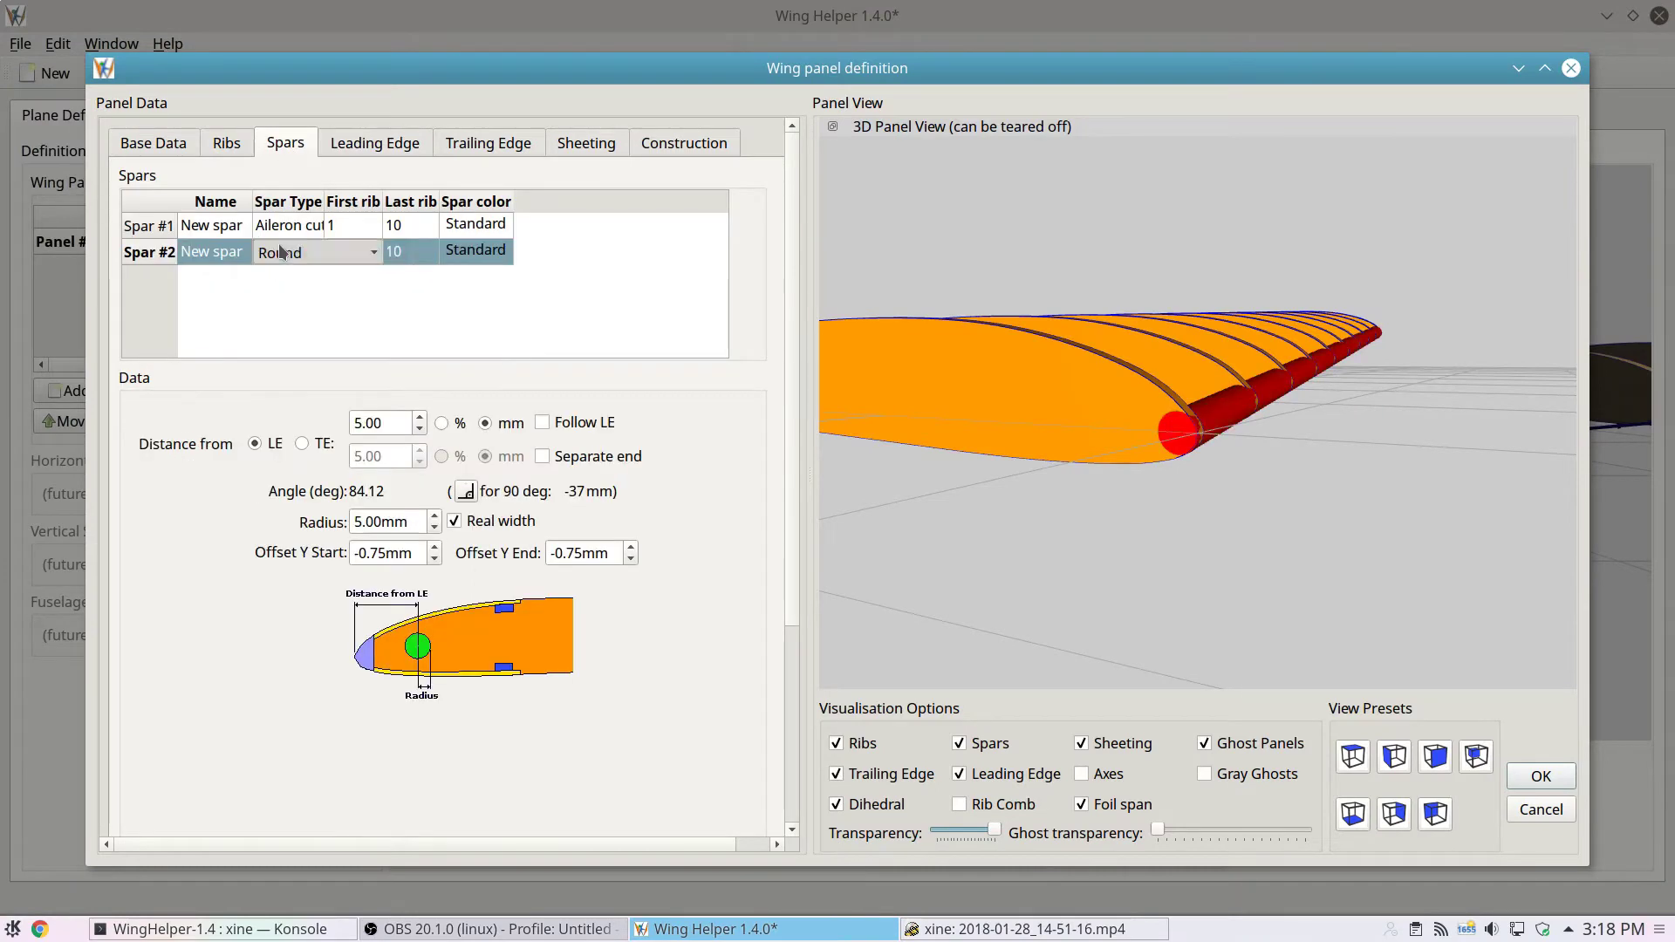
pyautogui.click(281, 251)
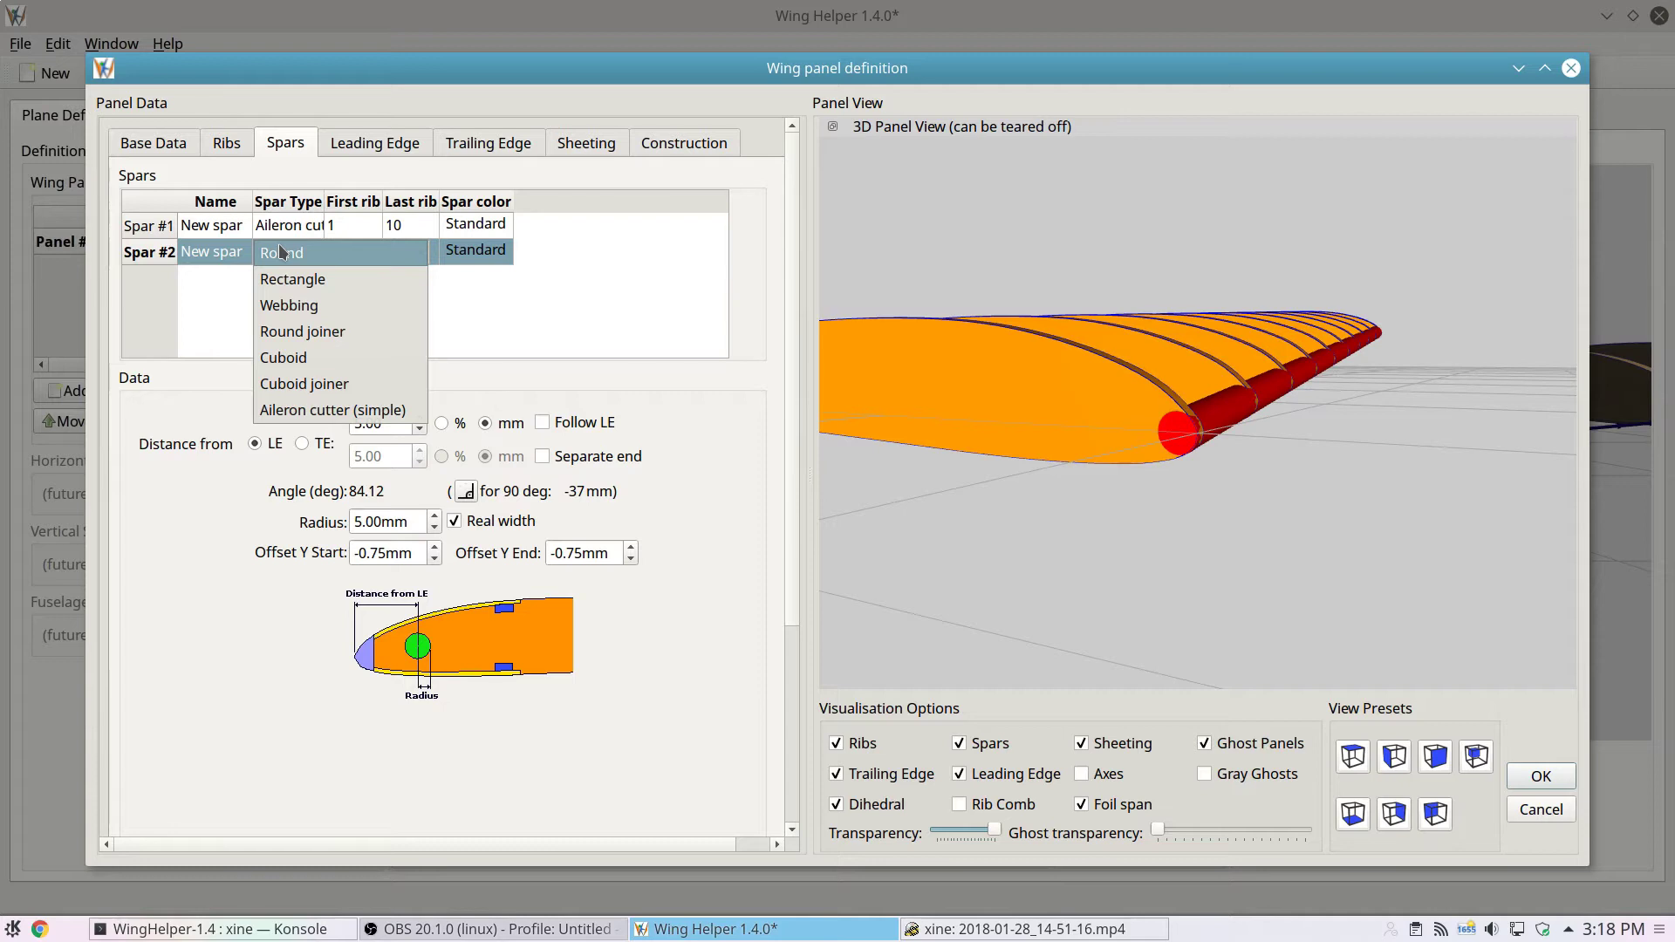
pyautogui.click(297, 357)
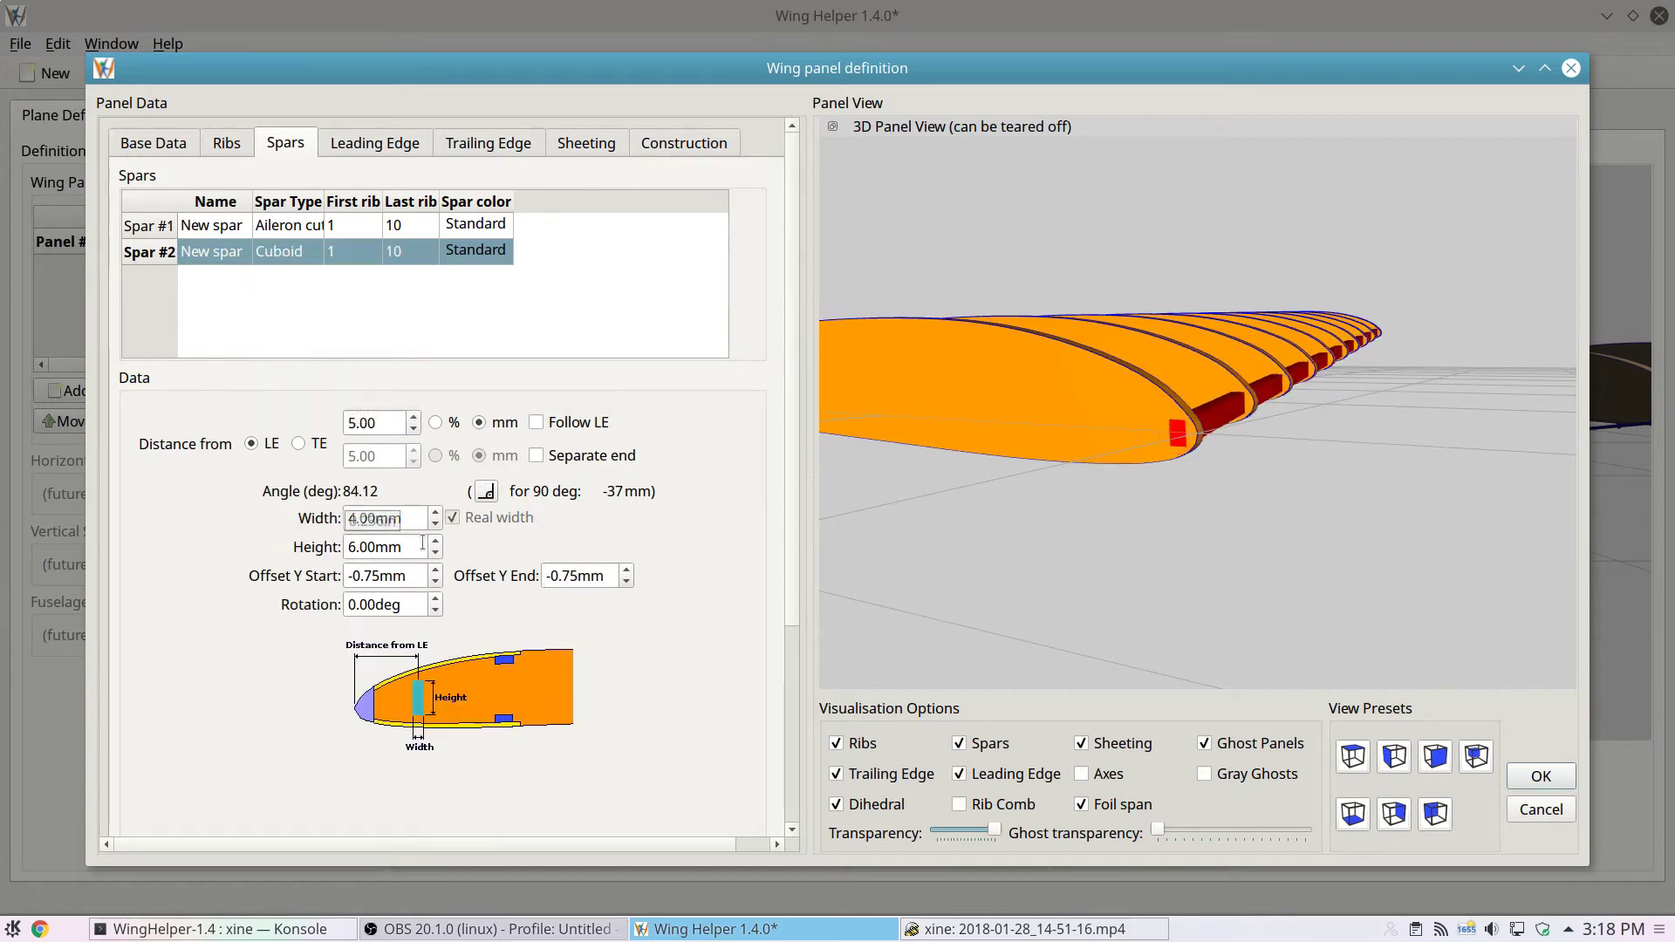
# - Set the cuboid spar's width to 9.00 mm and its height to 2.50 mm
pyautogui.scroll(3, 398, 519)
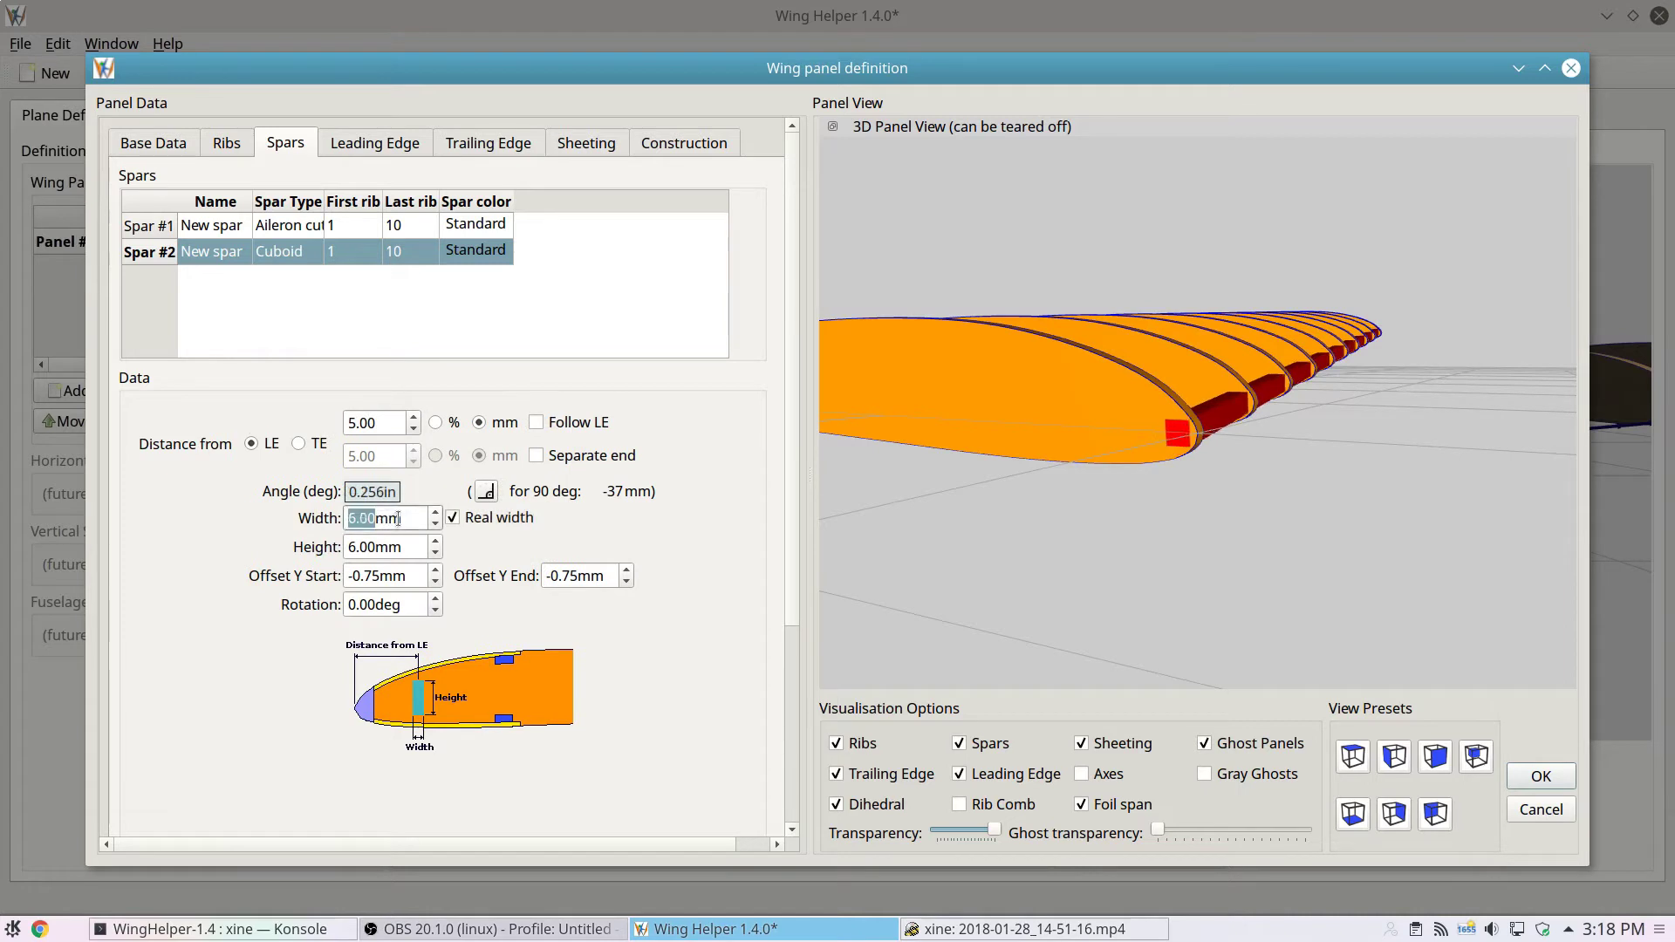
pyautogui.scroll(-3, 403, 547)
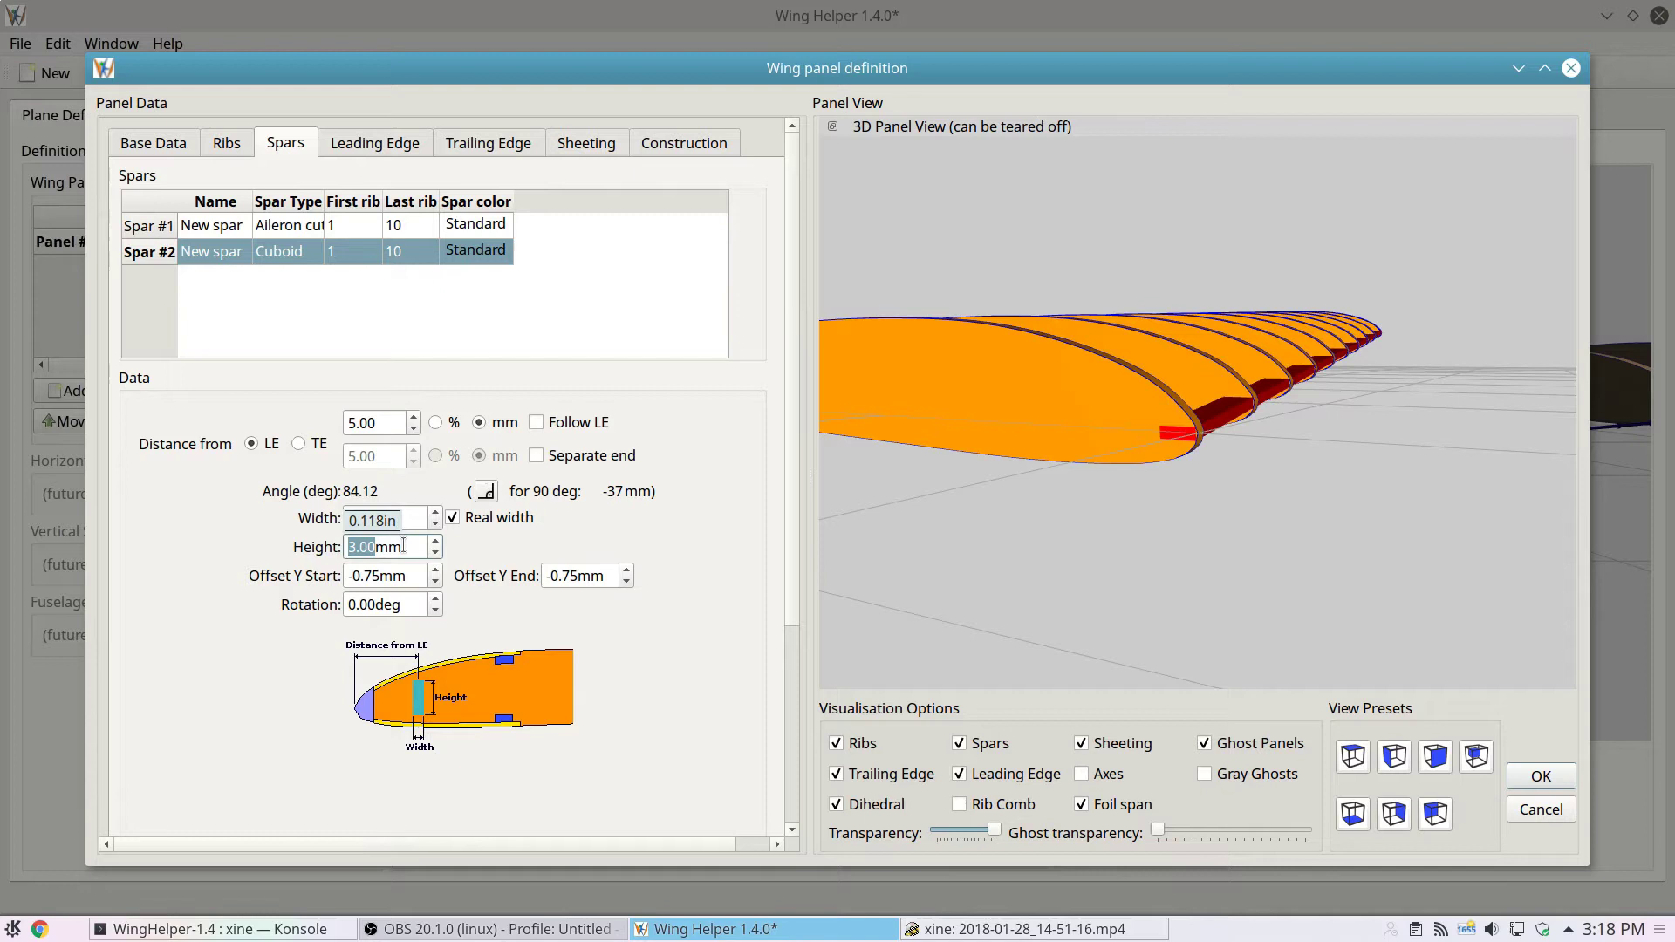
pyautogui.scroll(-1, 403, 546)
pyautogui.moveTo(1243, 501); pyautogui.dragTo(1259, 495)
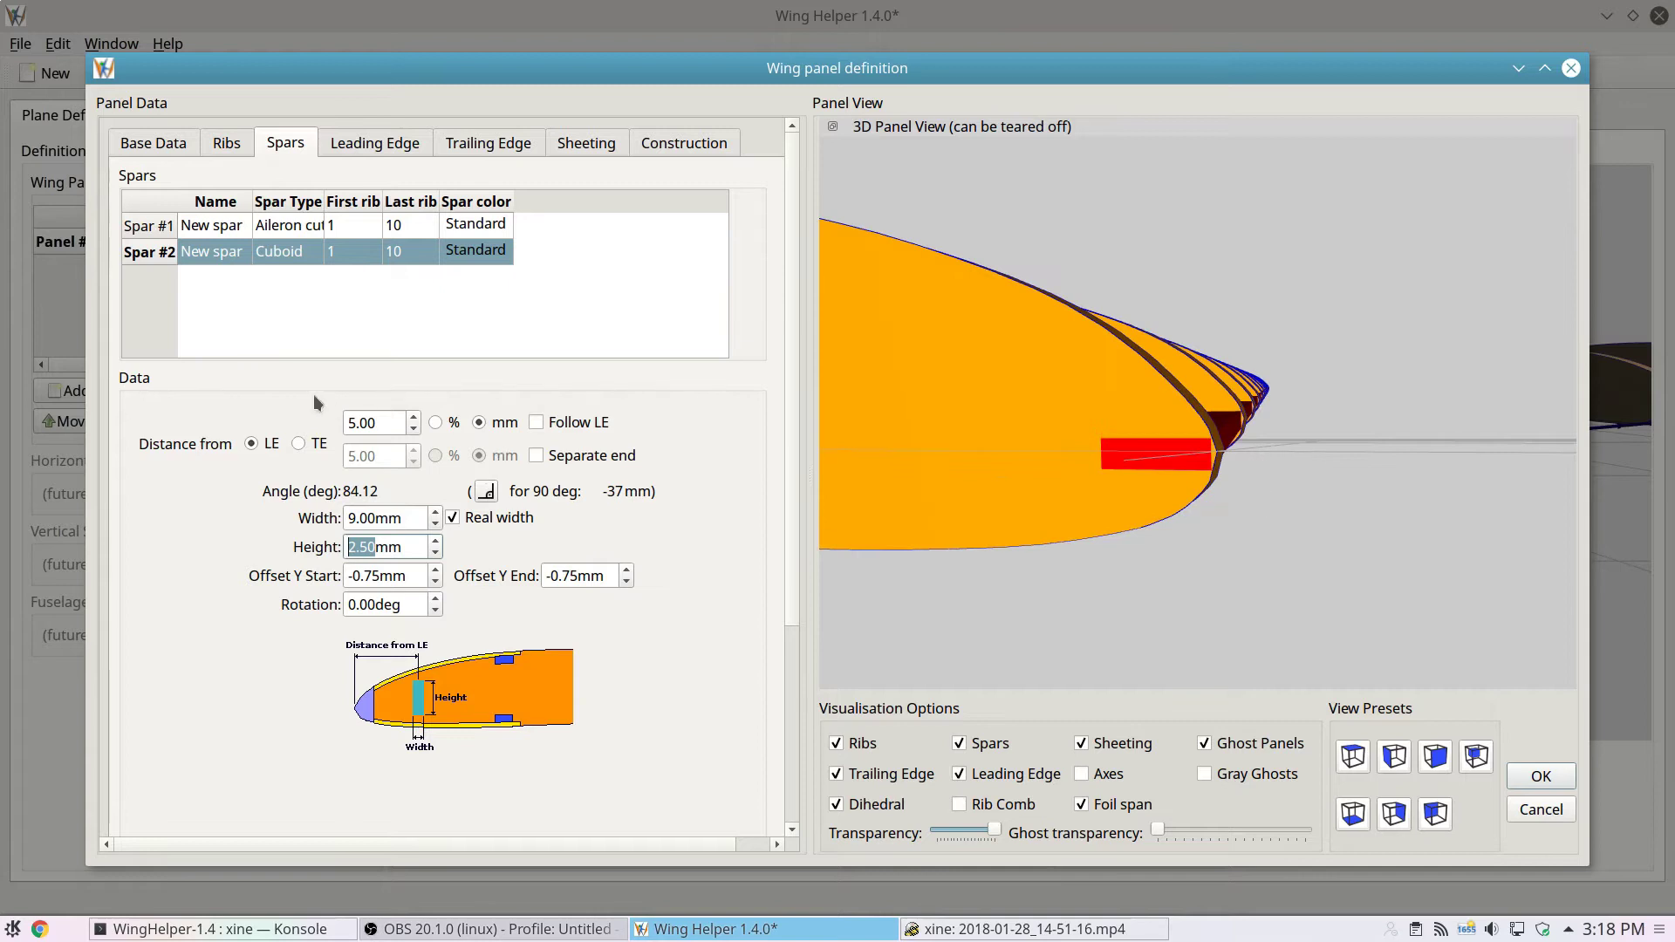
# - Set the cuboid spar's start Y offset to -0.25 mm and its distance from the leading edge to 4.4 mm
pyautogui.scroll(-1, 382, 419)
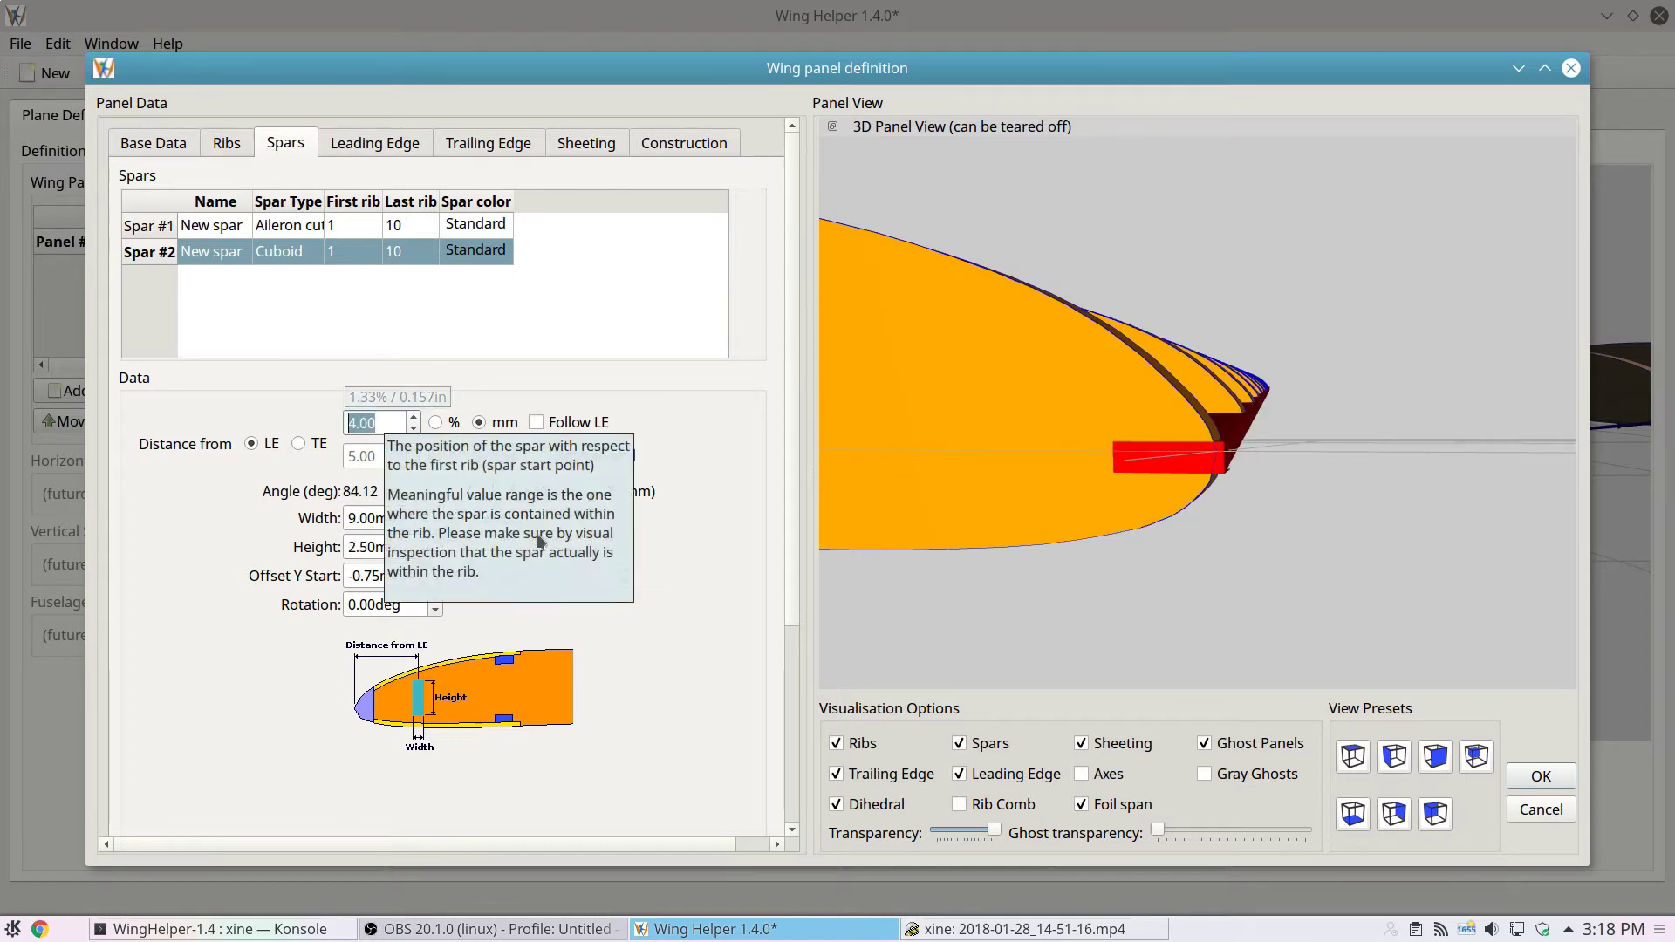
pyautogui.scroll(1, 416, 572)
pyautogui.scroll(1, 415, 573)
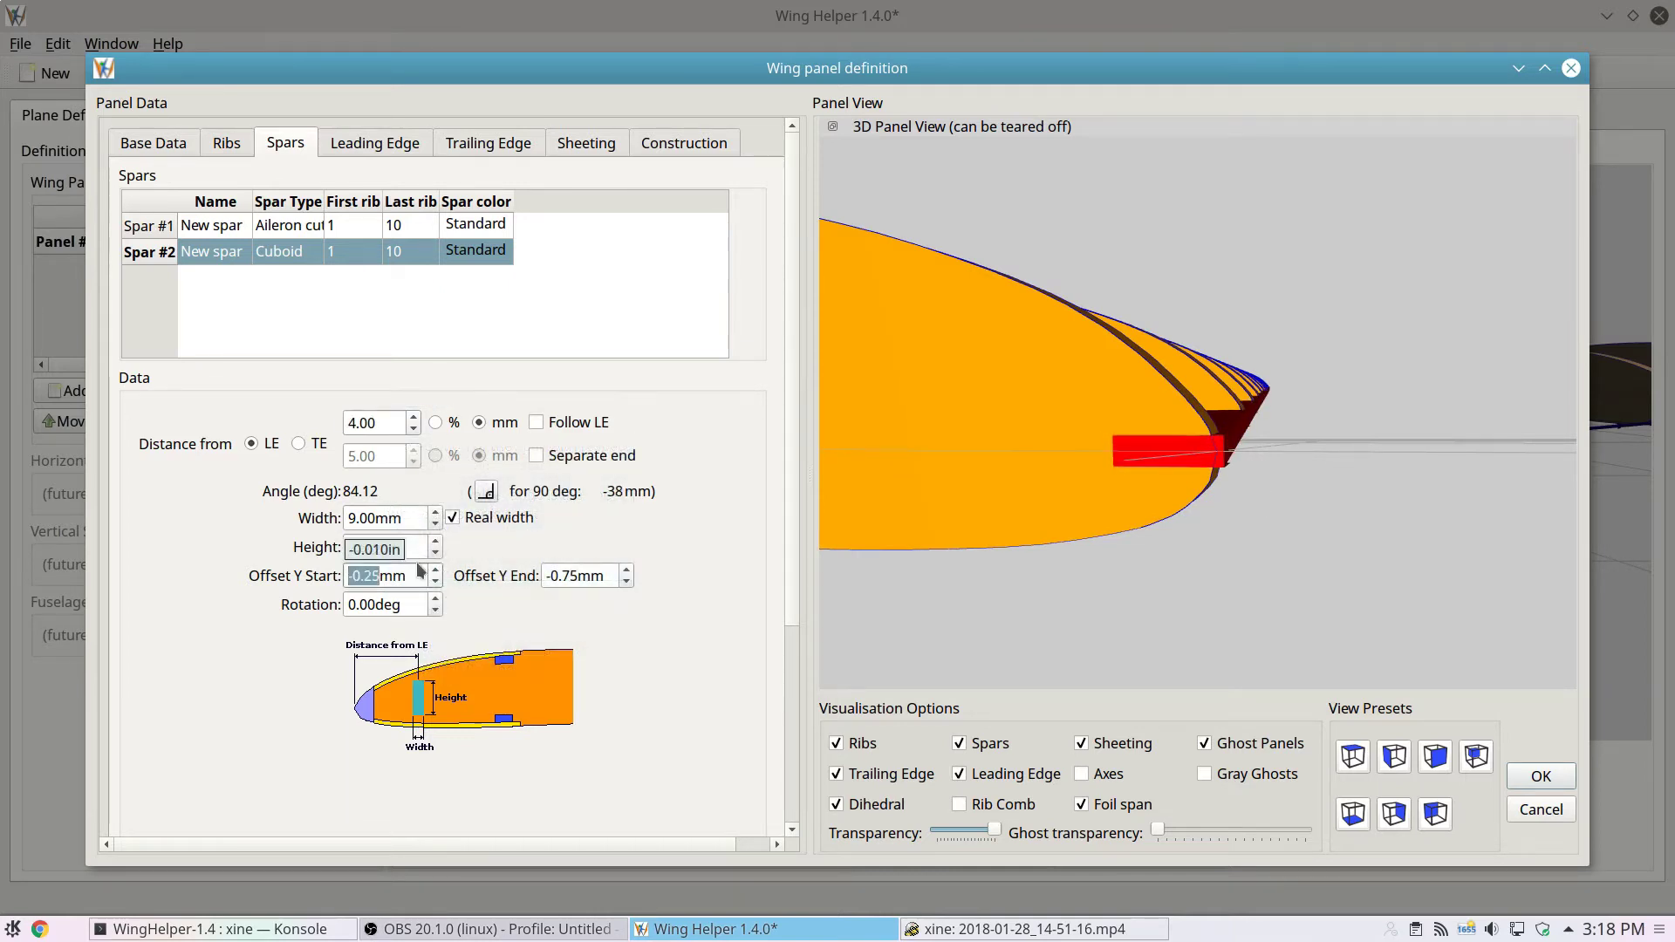
pyautogui.moveTo(1296, 492); pyautogui.dragTo(1028, 515)
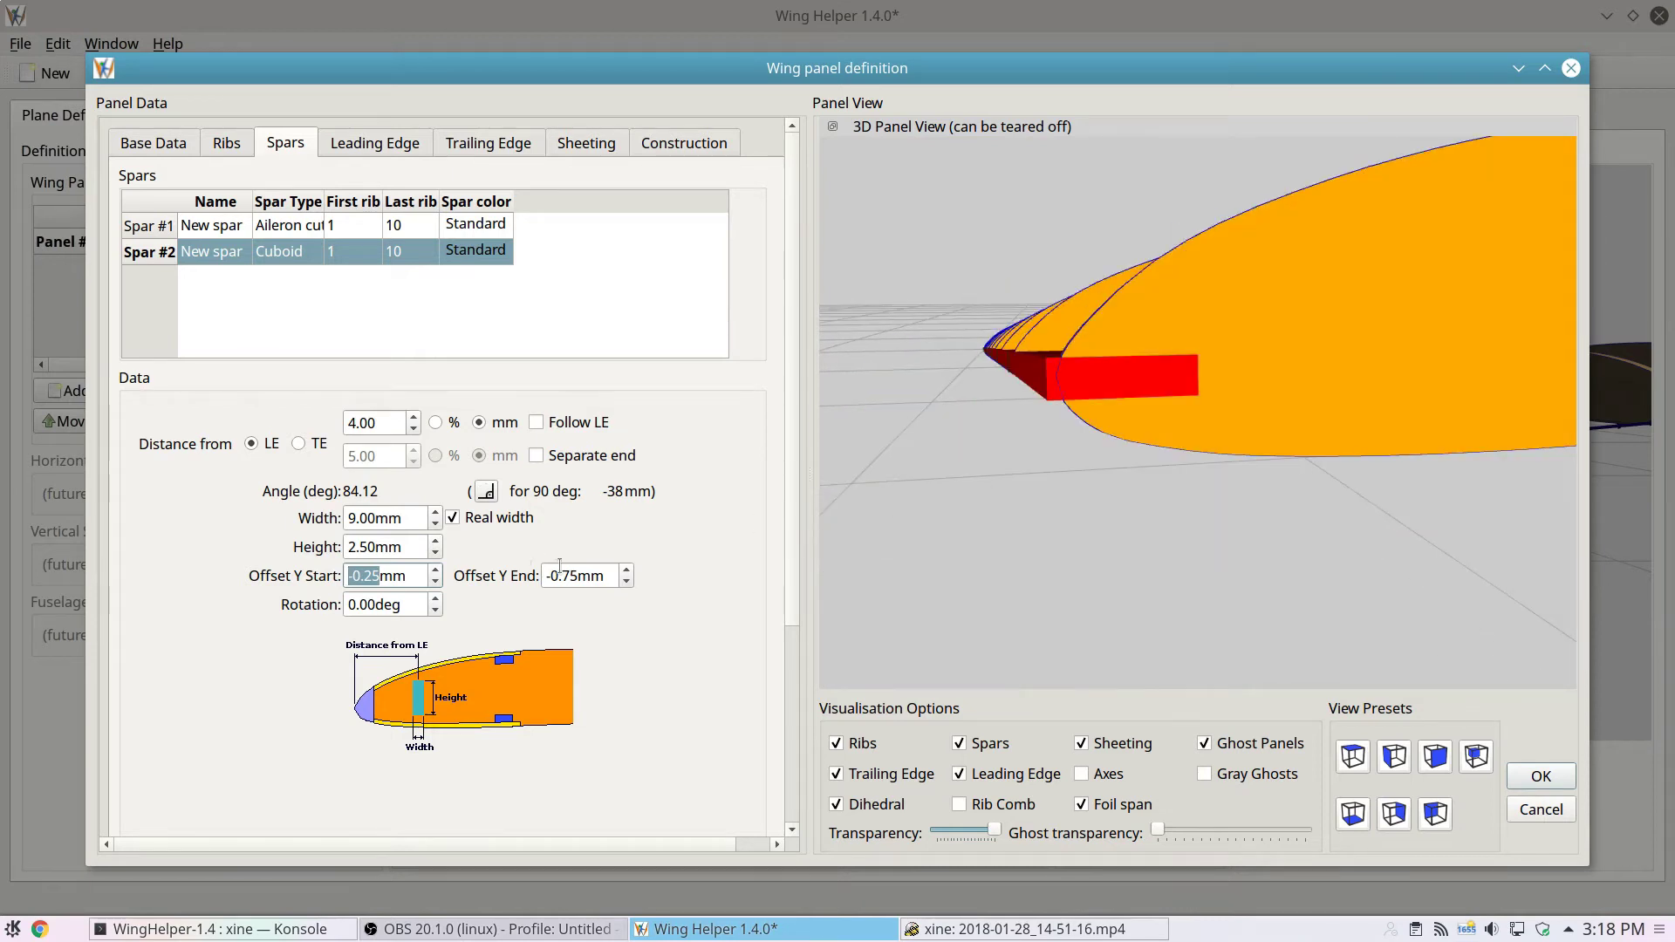
pyautogui.doubleClick(387, 425)
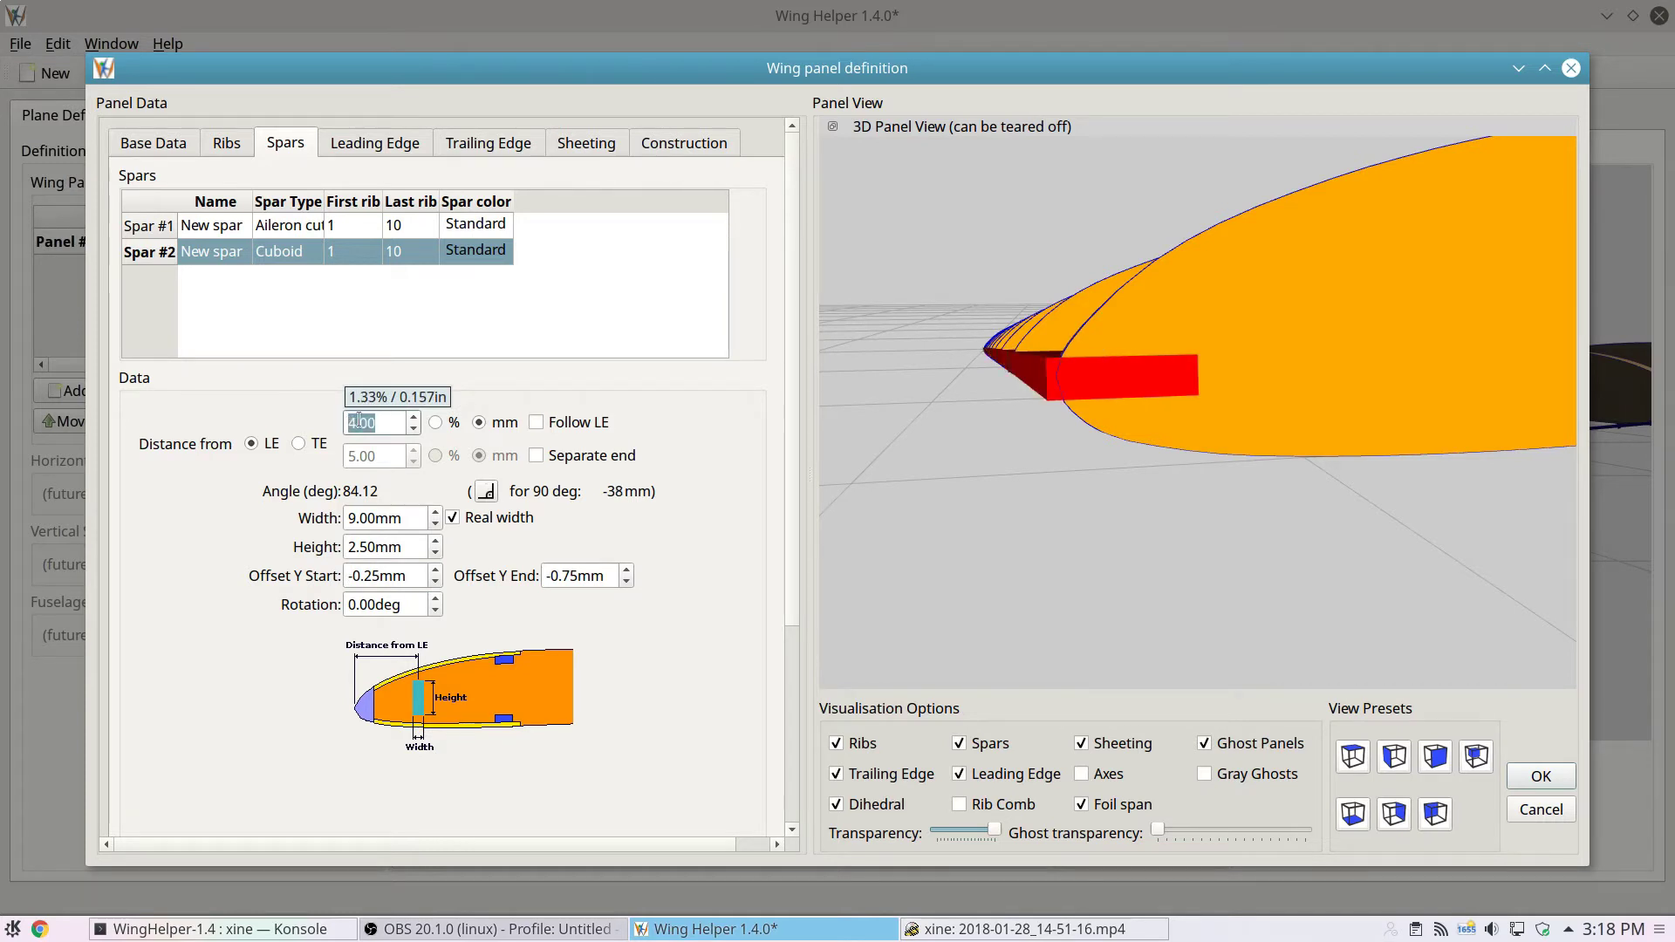
pyautogui.write('4.2')
pyautogui.press('BackSpace')
pyautogui.write('4')
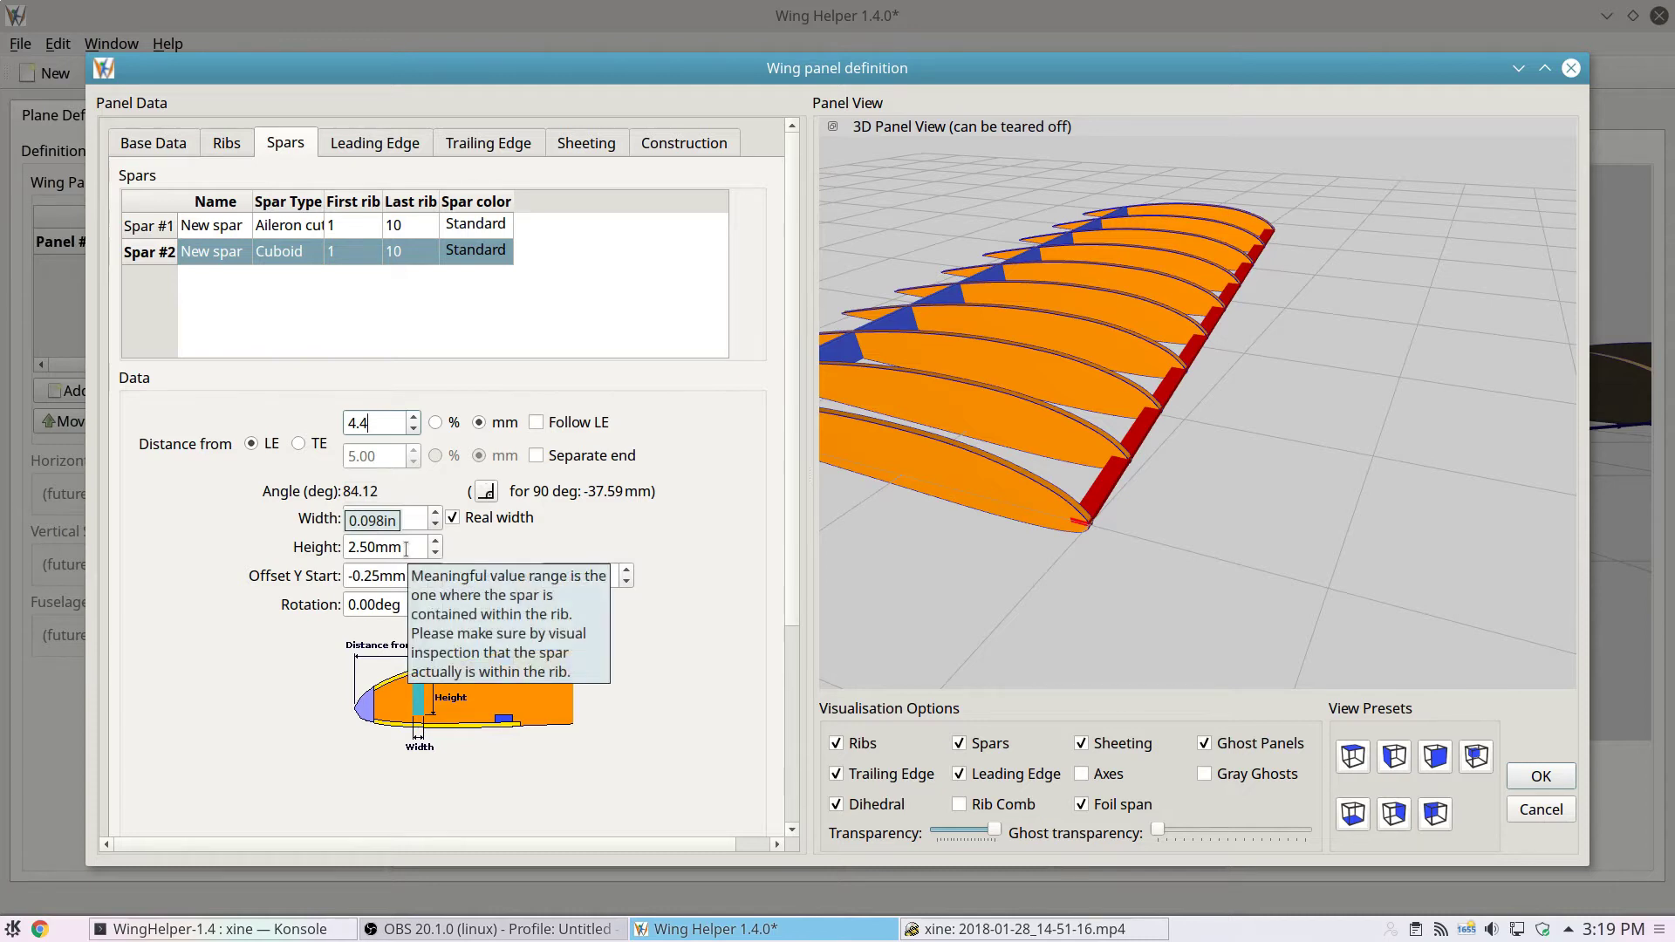
# - Set the cuboid spar's height to 9.00 mm and rotate it 45 degrees, inspecting the resulting diamond profile at the nose
pyautogui.scroll(6, 403, 547)
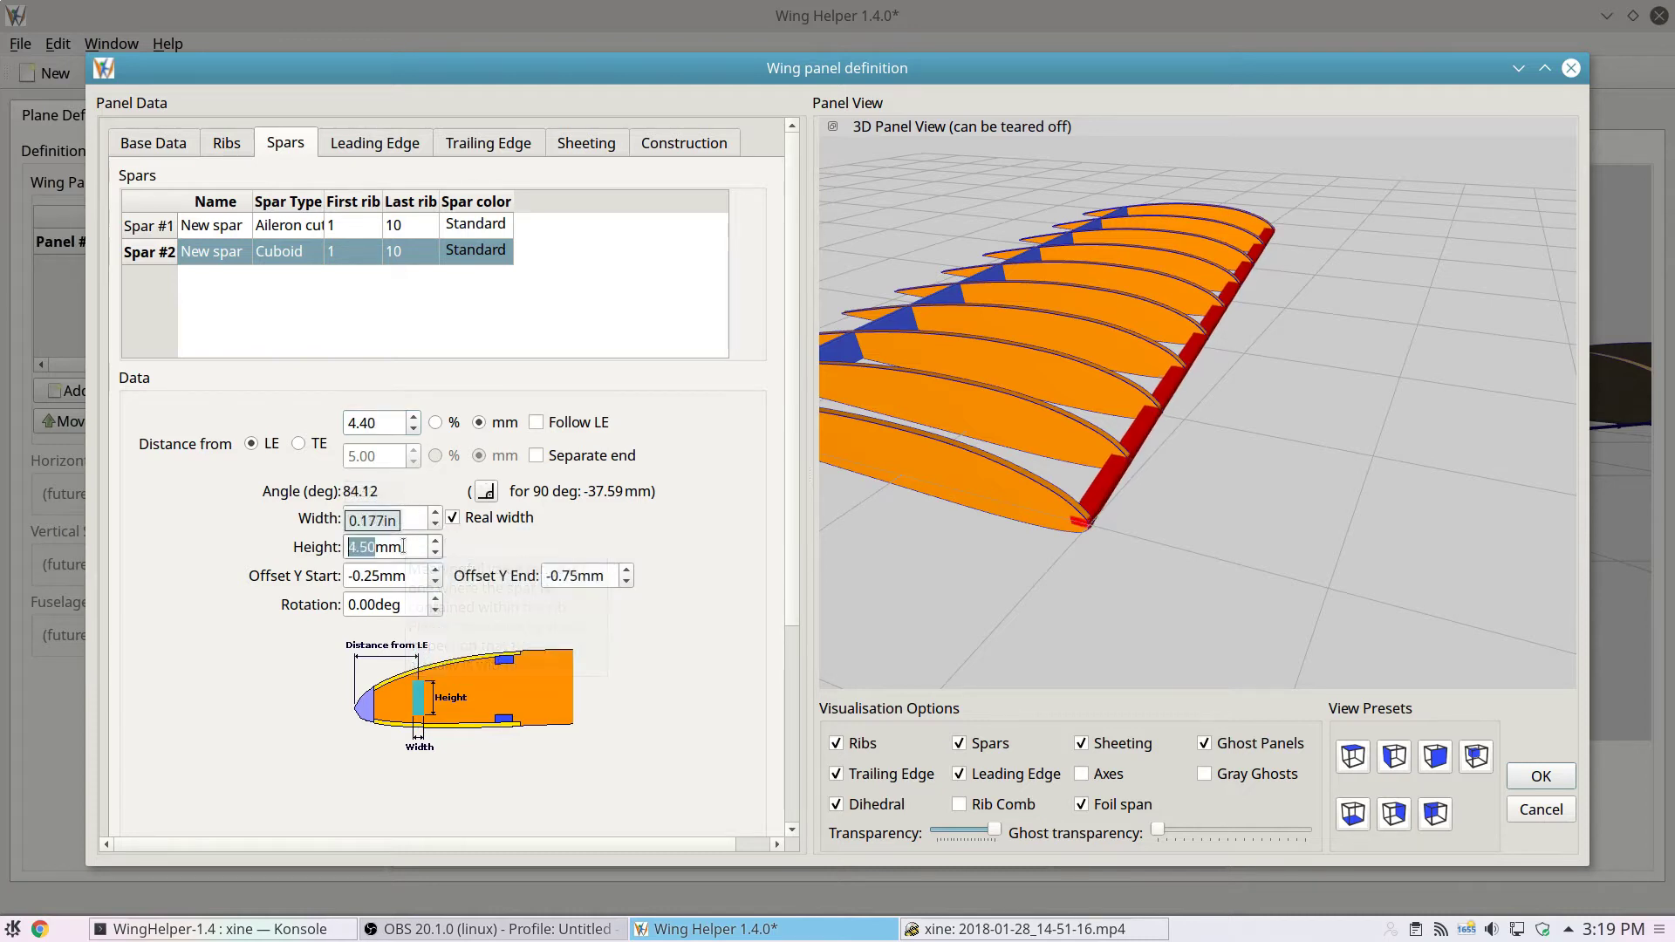
pyautogui.scroll(1, 403, 547)
pyautogui.press('Tab')
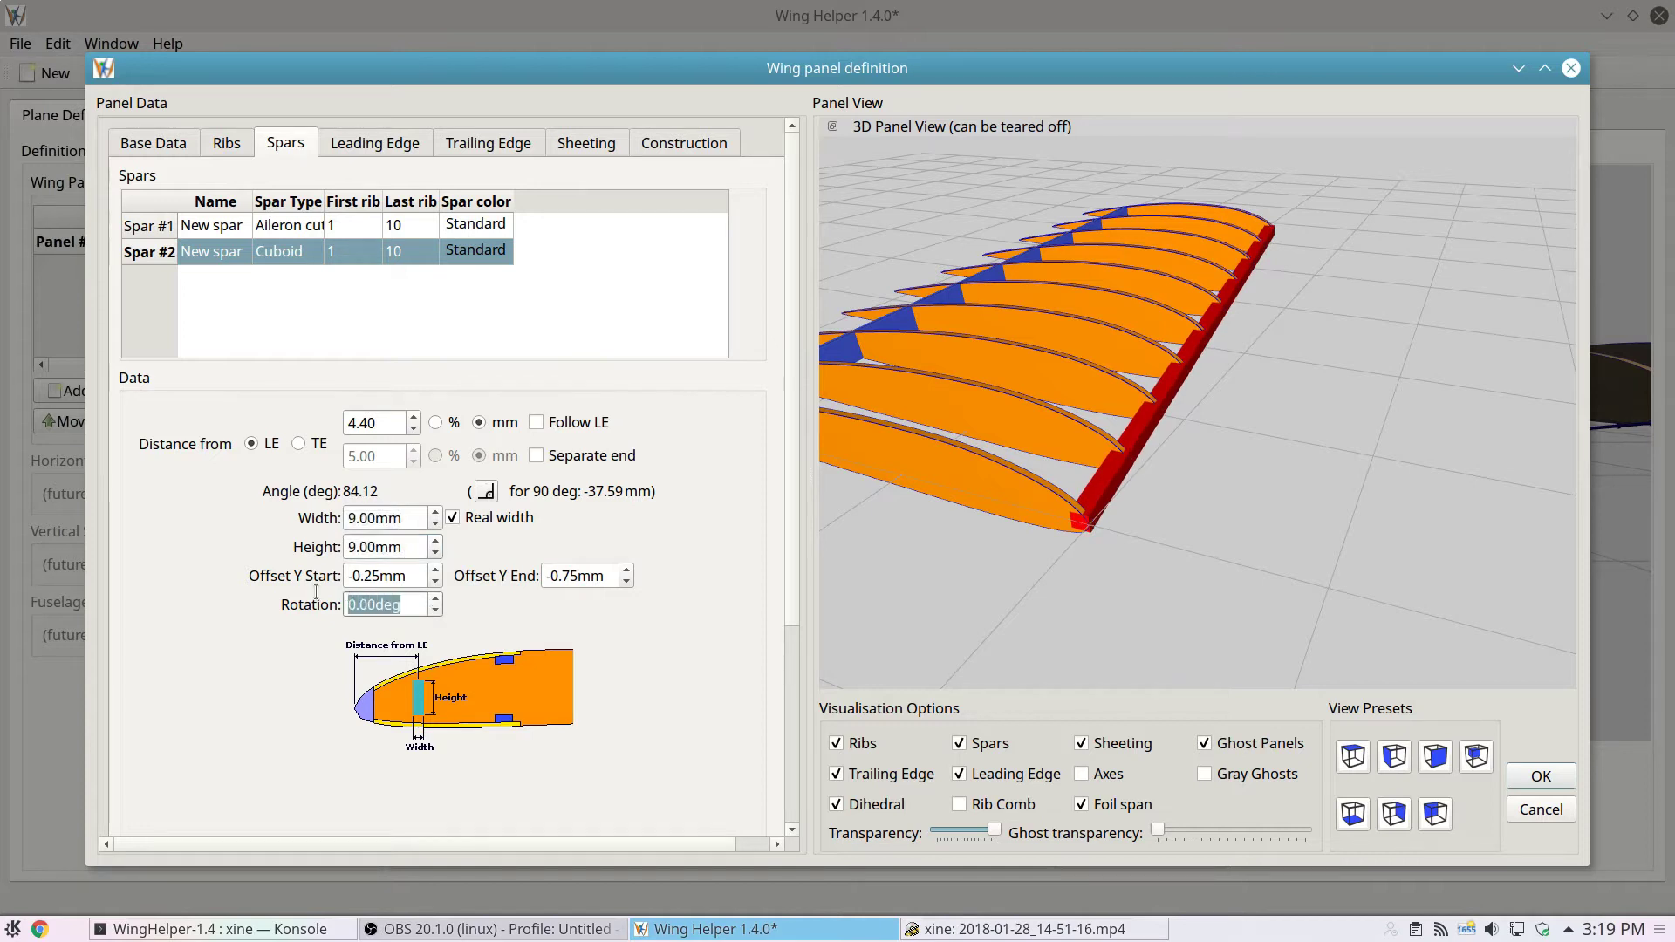
pyautogui.write('45')
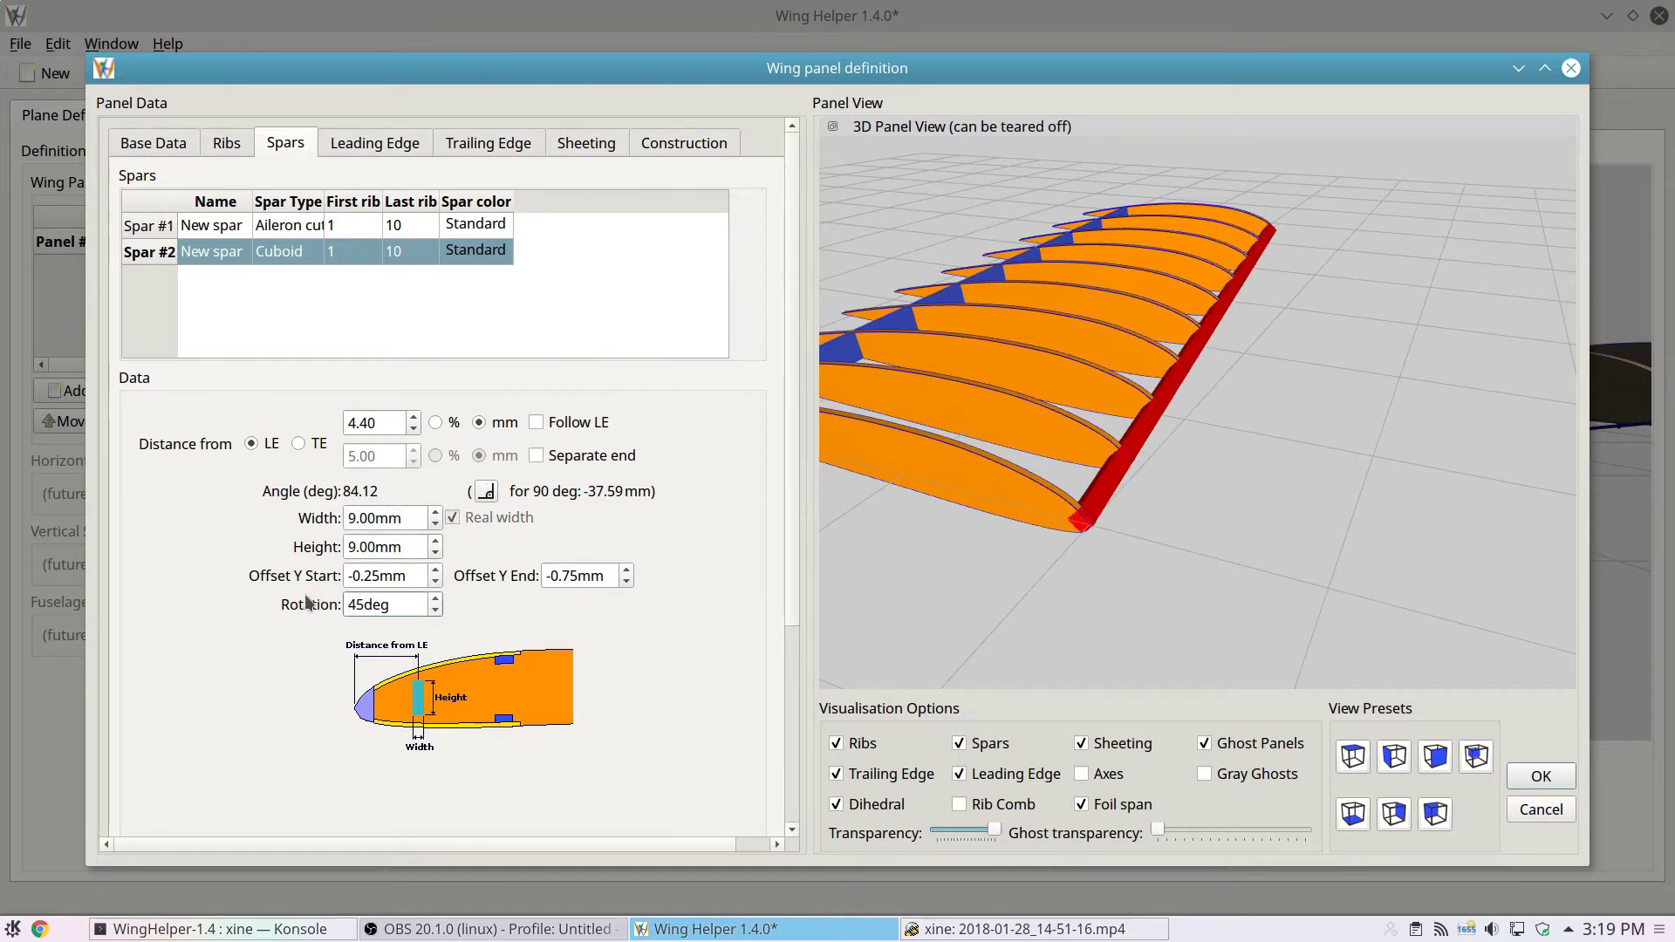
pyautogui.moveTo(925, 594); pyautogui.dragTo(997, 525)
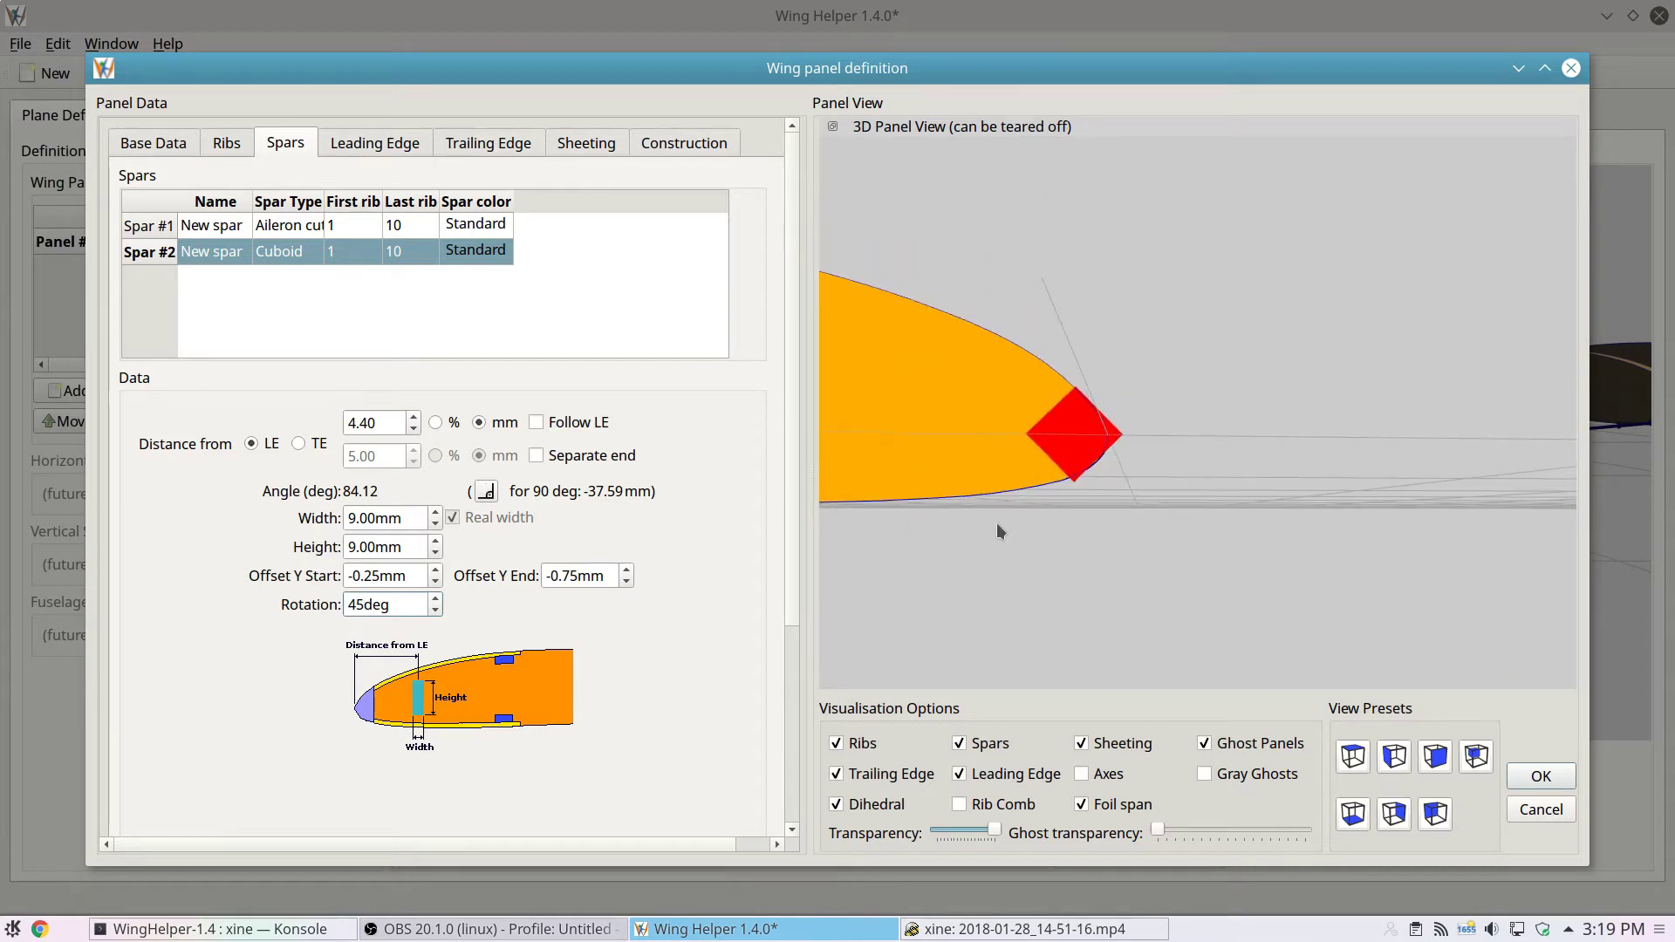
pyautogui.moveTo(1286, 504); pyautogui.dragTo(1045, 562)
pyautogui.scroll(6, 1047, 516)
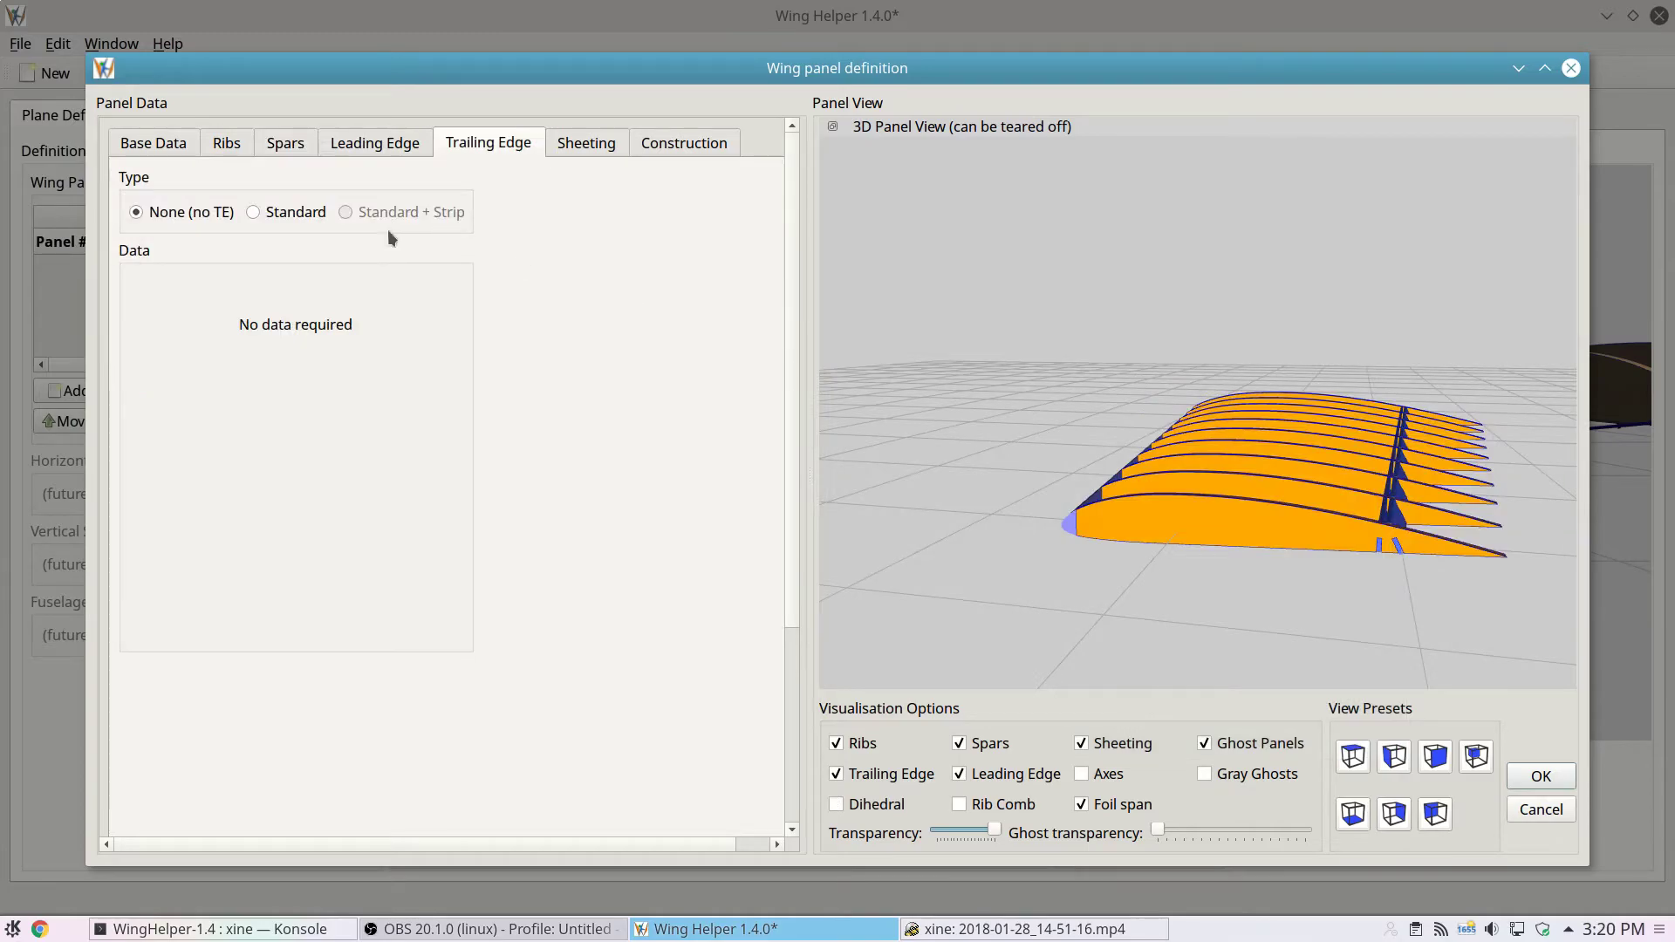
# - Set the trailing edge type to Standard with a TE depth of 32.00 mm
pyautogui.click(252, 213)
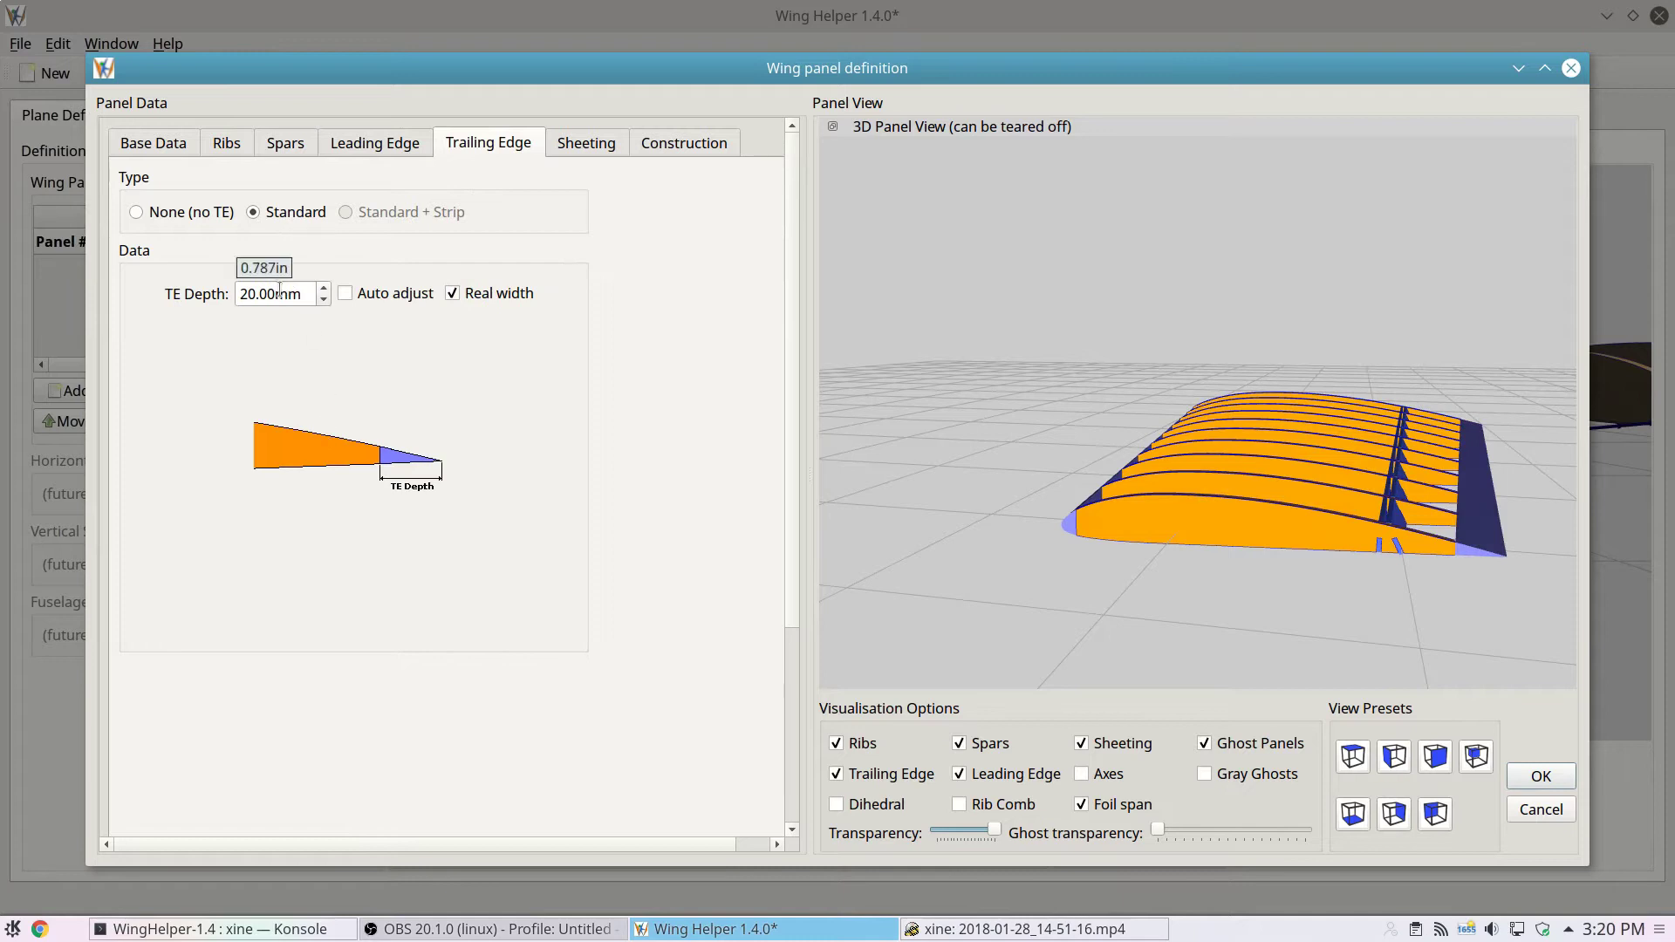
pyautogui.scroll(13, 279, 293)
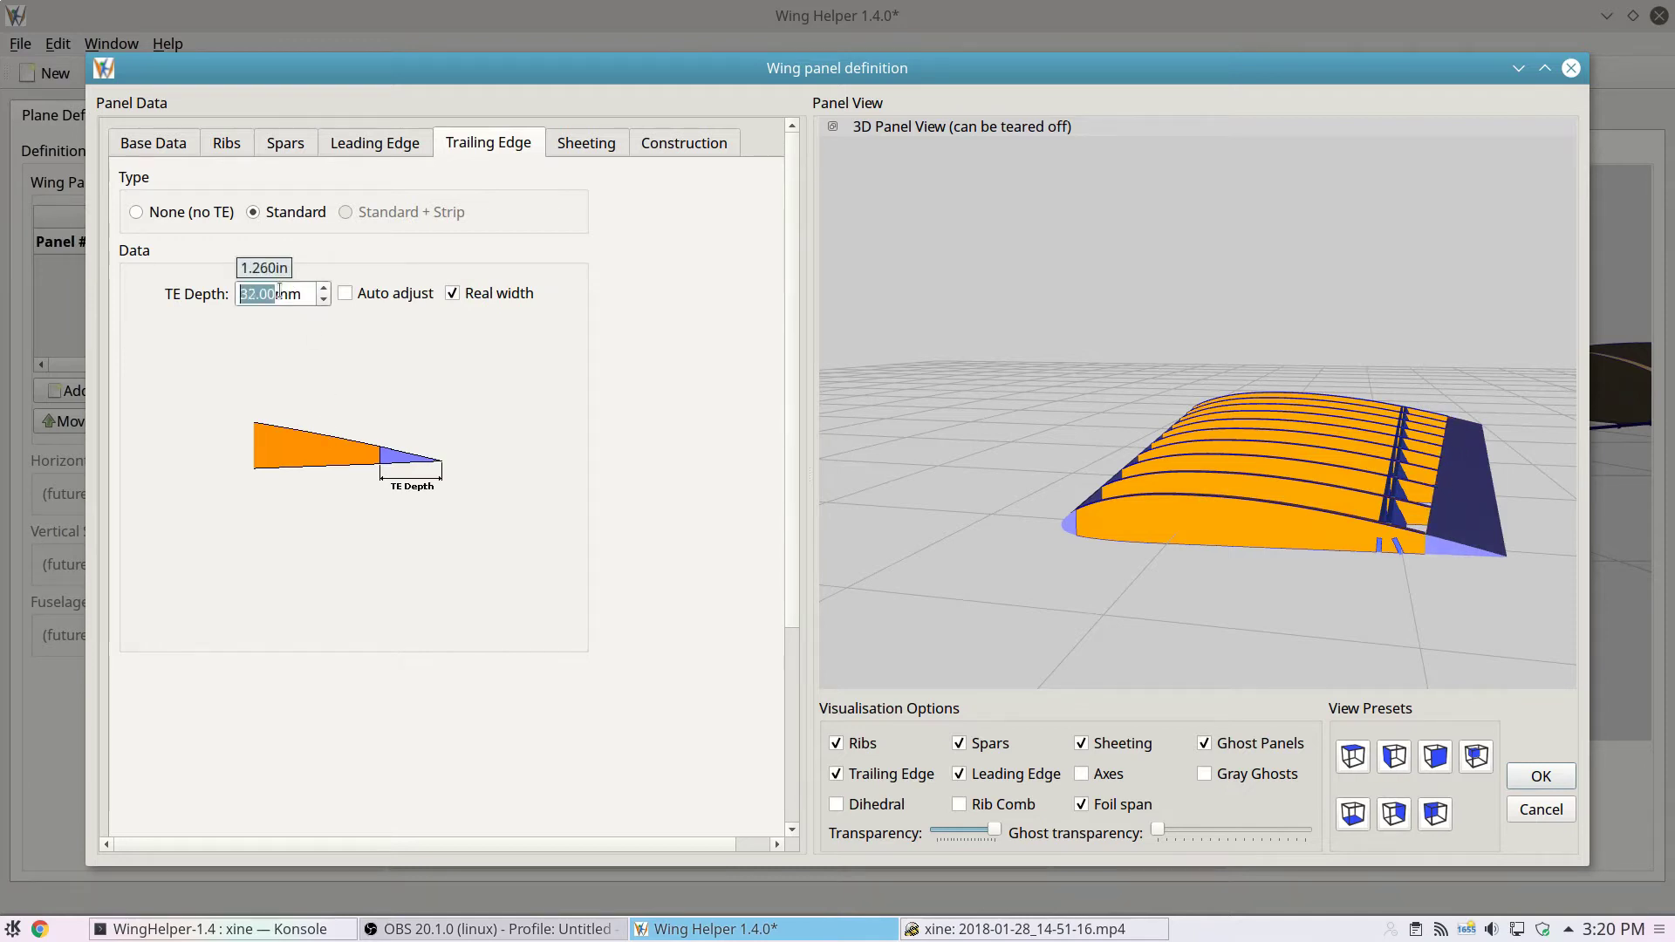
# - Reduce the trailing edge's TE depth to 20.00 mm and enable Auto adjust
pyautogui.scroll(-12, 279, 293)
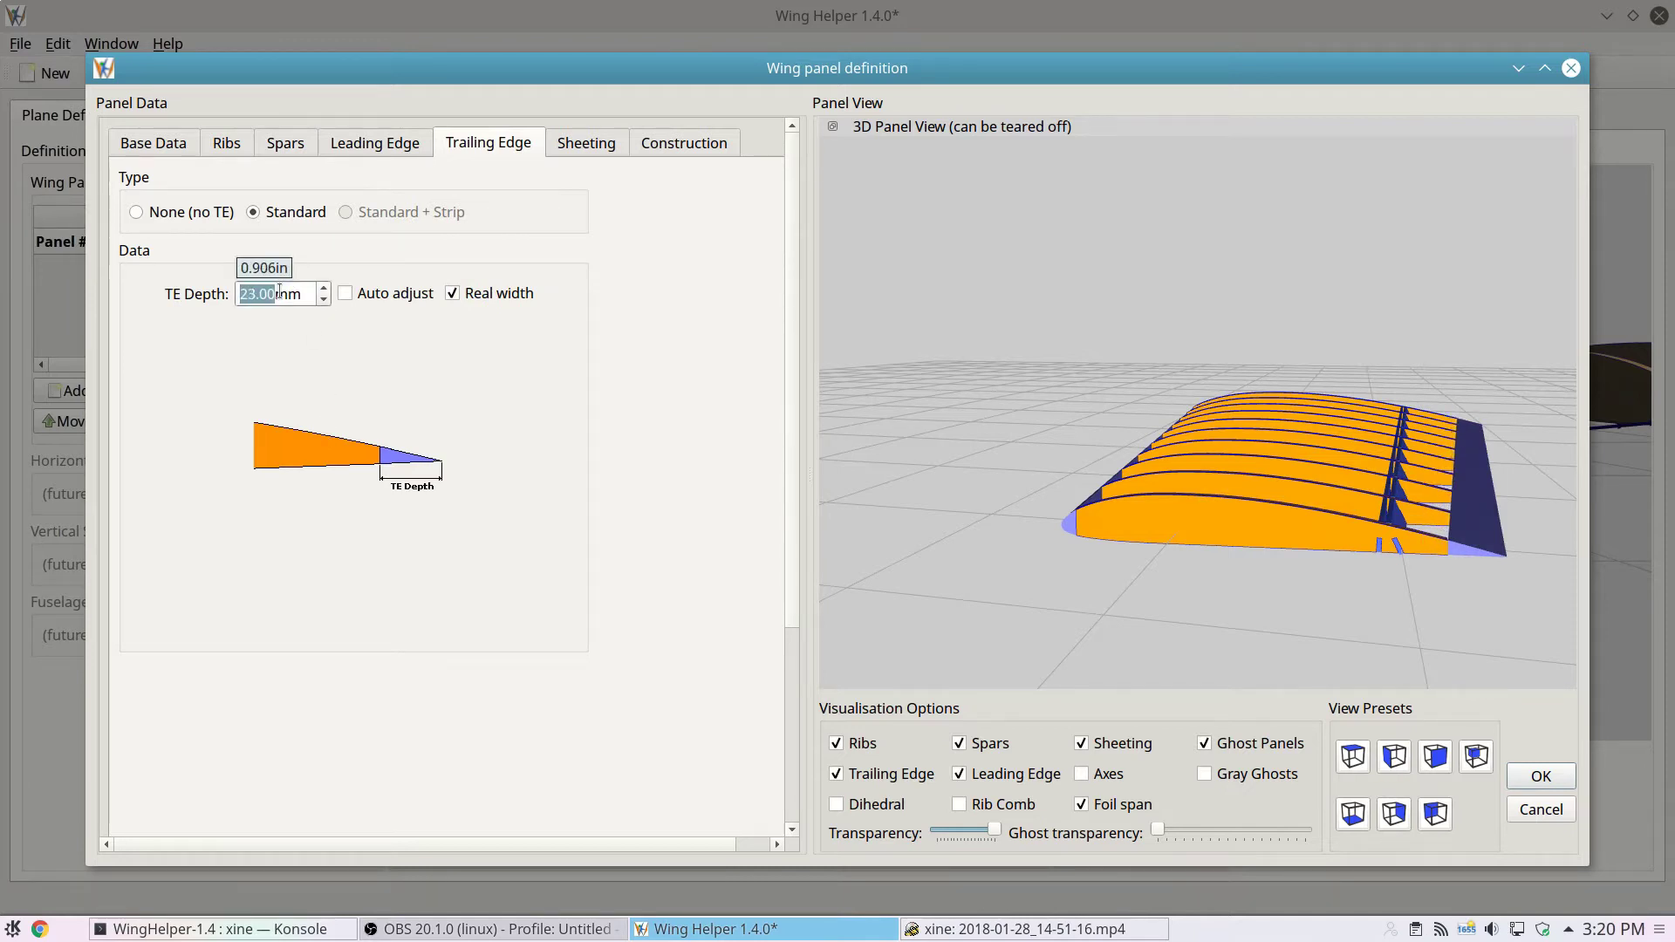
pyautogui.scroll(-1, 279, 293)
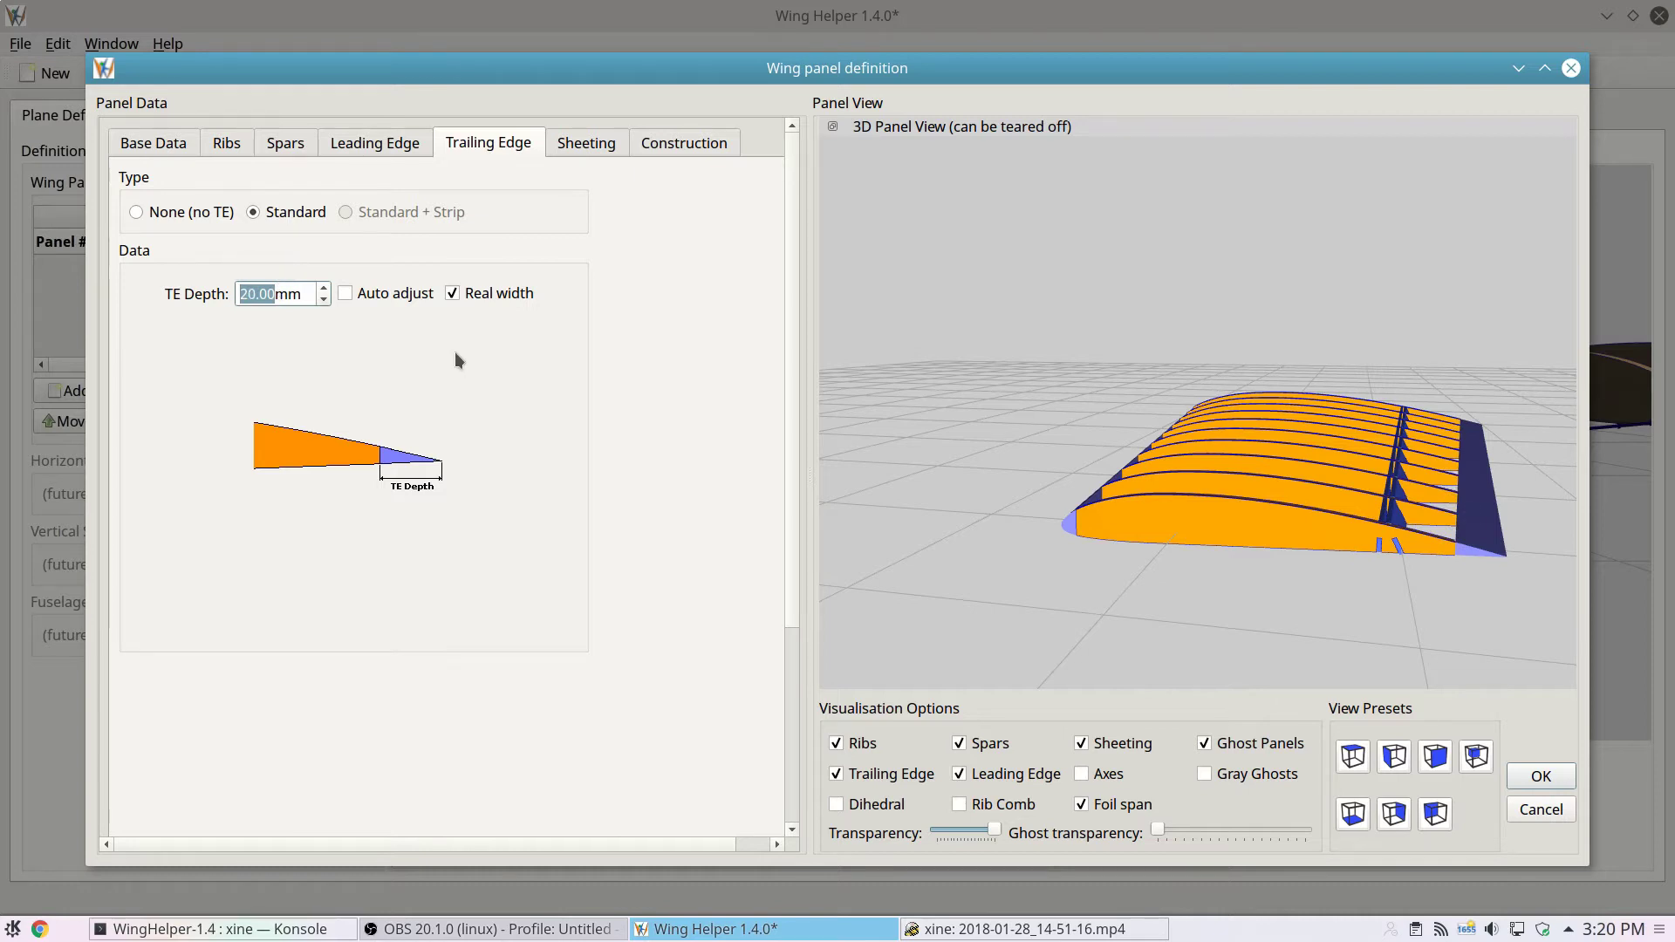
pyautogui.moveTo(393, 294)
pyautogui.moveTo(1219, 521)
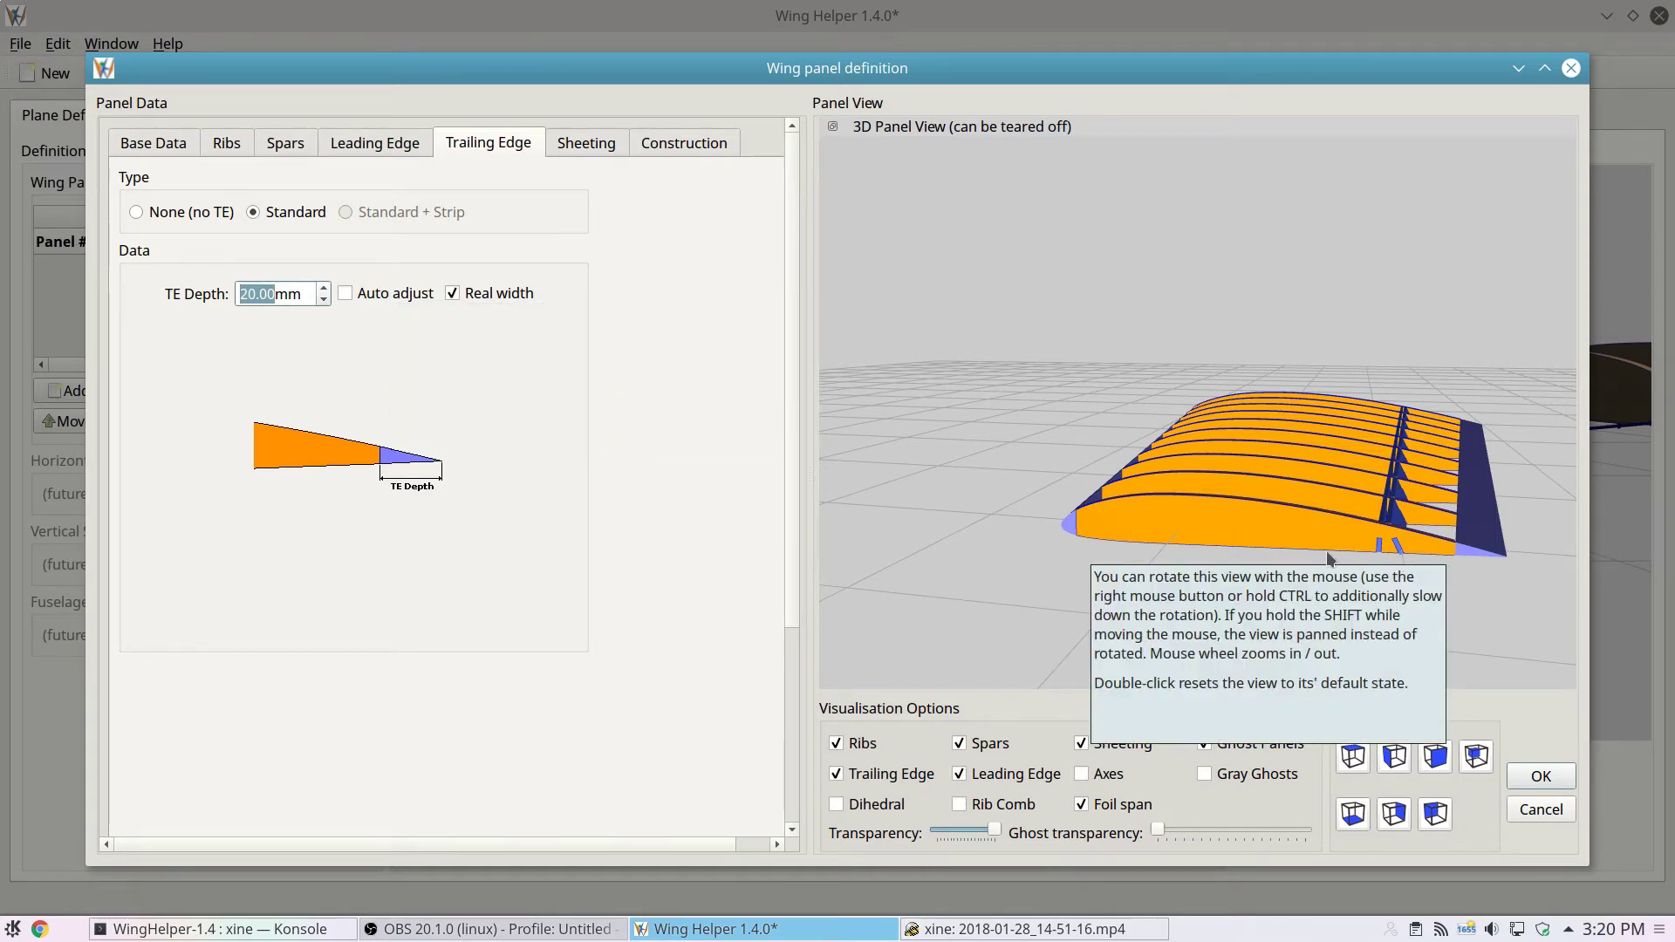
pyautogui.click(347, 294)
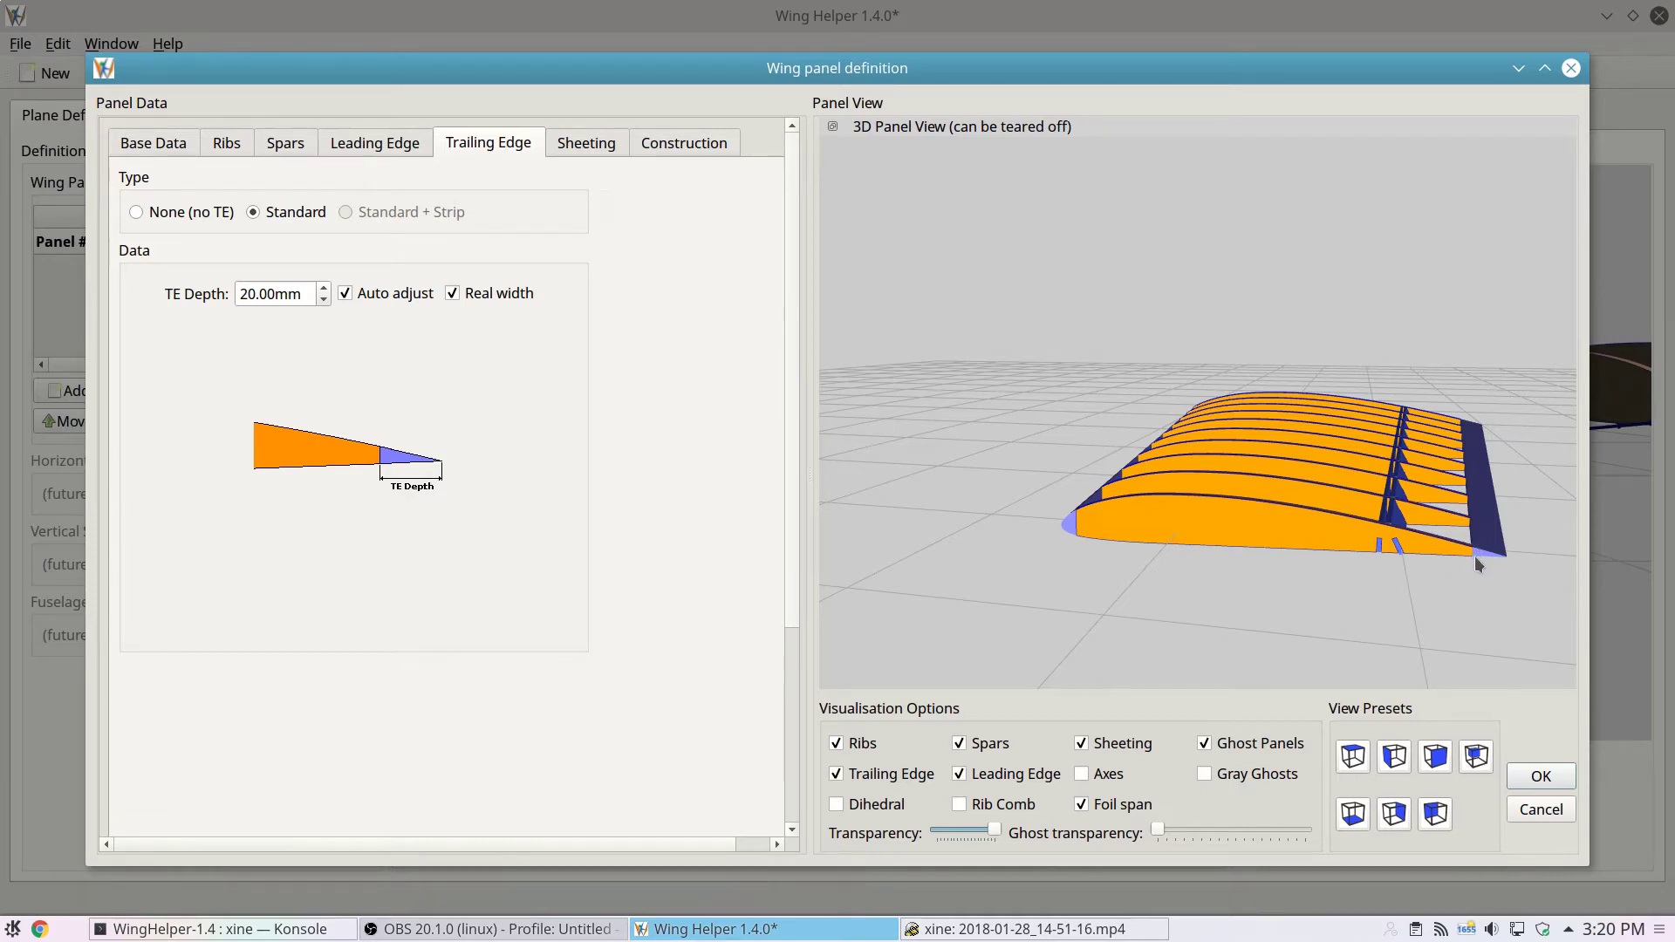
pyautogui.moveTo(1474, 557)
pyautogui.moveTo(1468, 425)
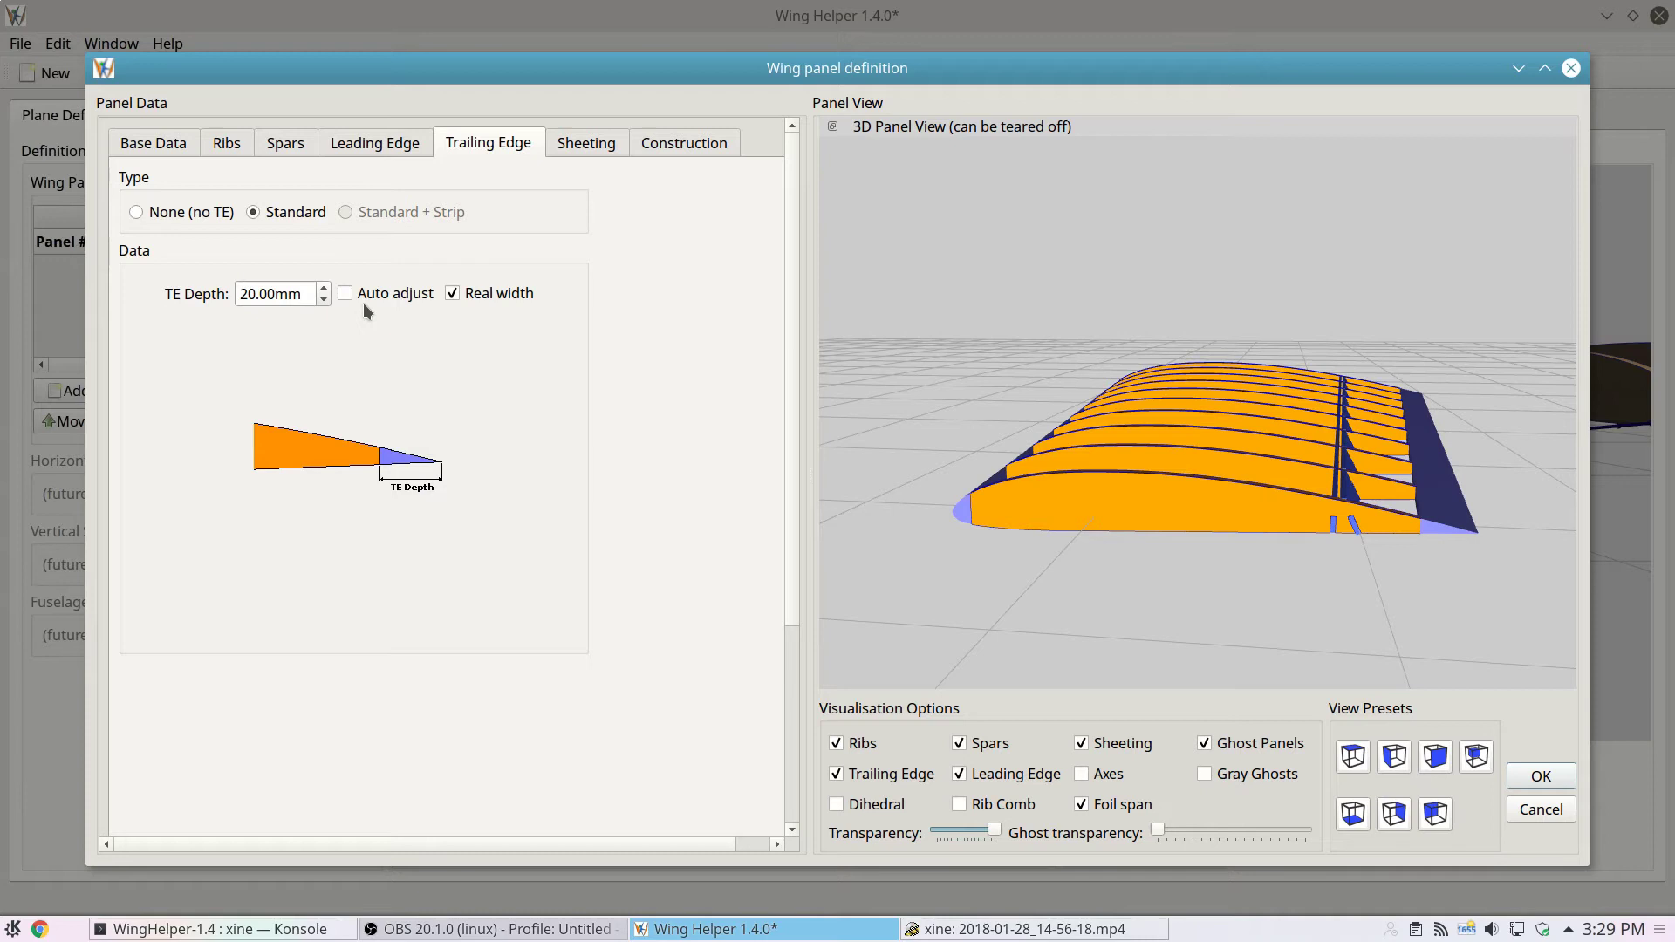
# - Set the trailing edge type to None and change Spar #1 to the Rectangle type
pyautogui.click(169, 214)
pyautogui.click(284, 147)
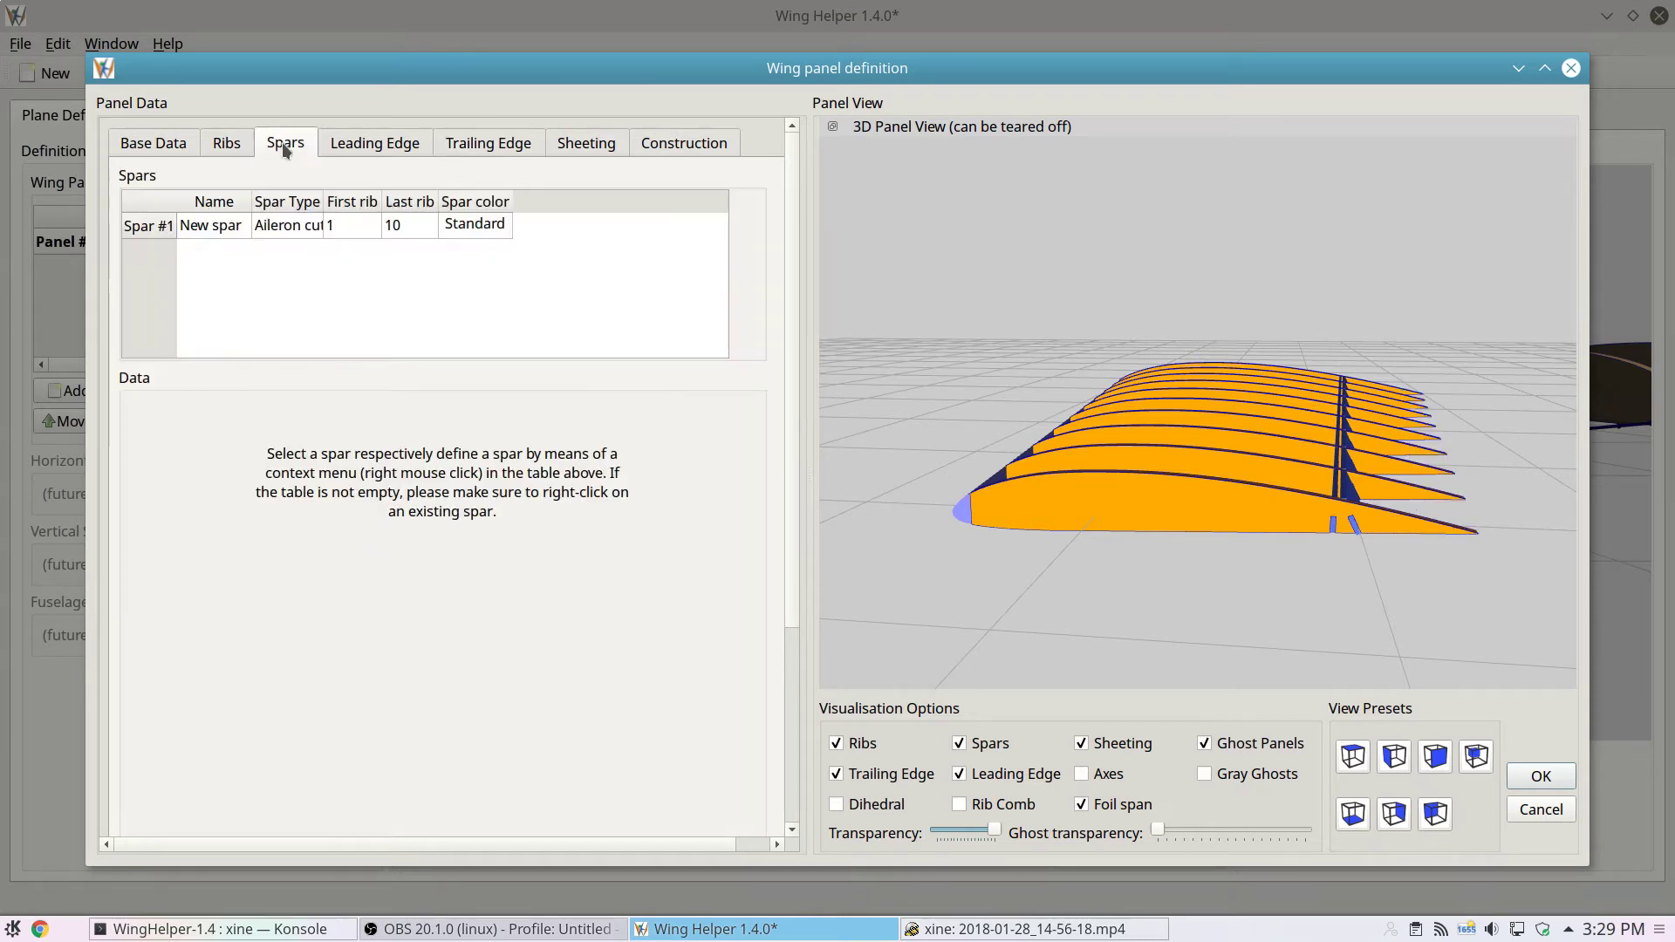
pyautogui.doubleClick(288, 229)
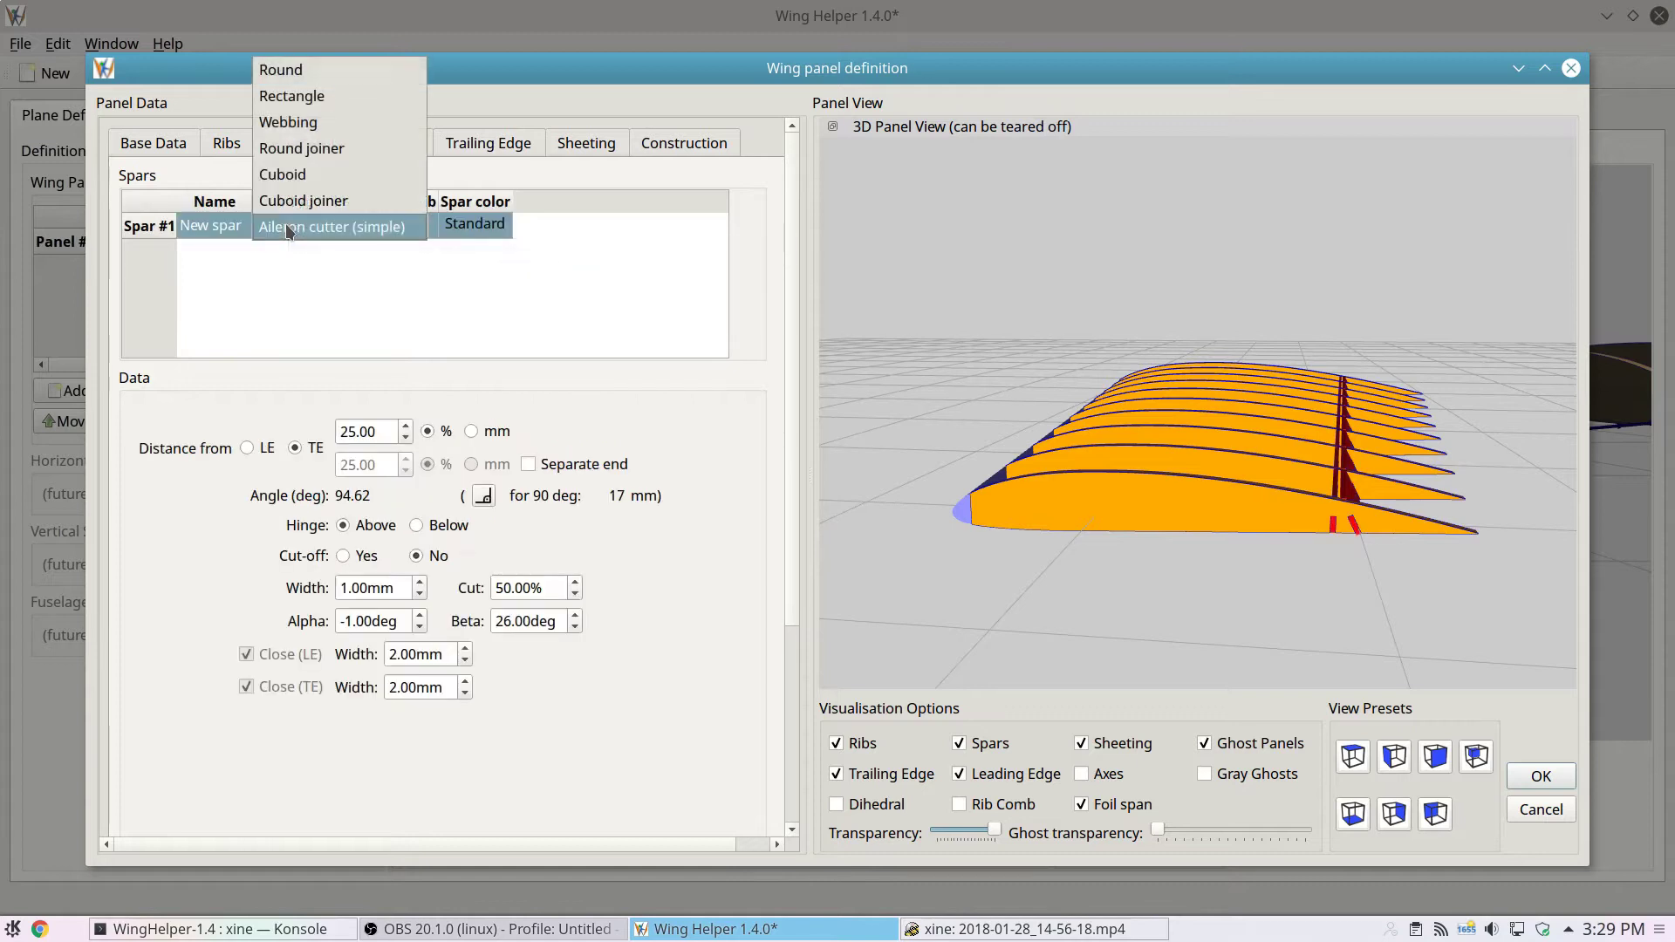
pyautogui.click(293, 96)
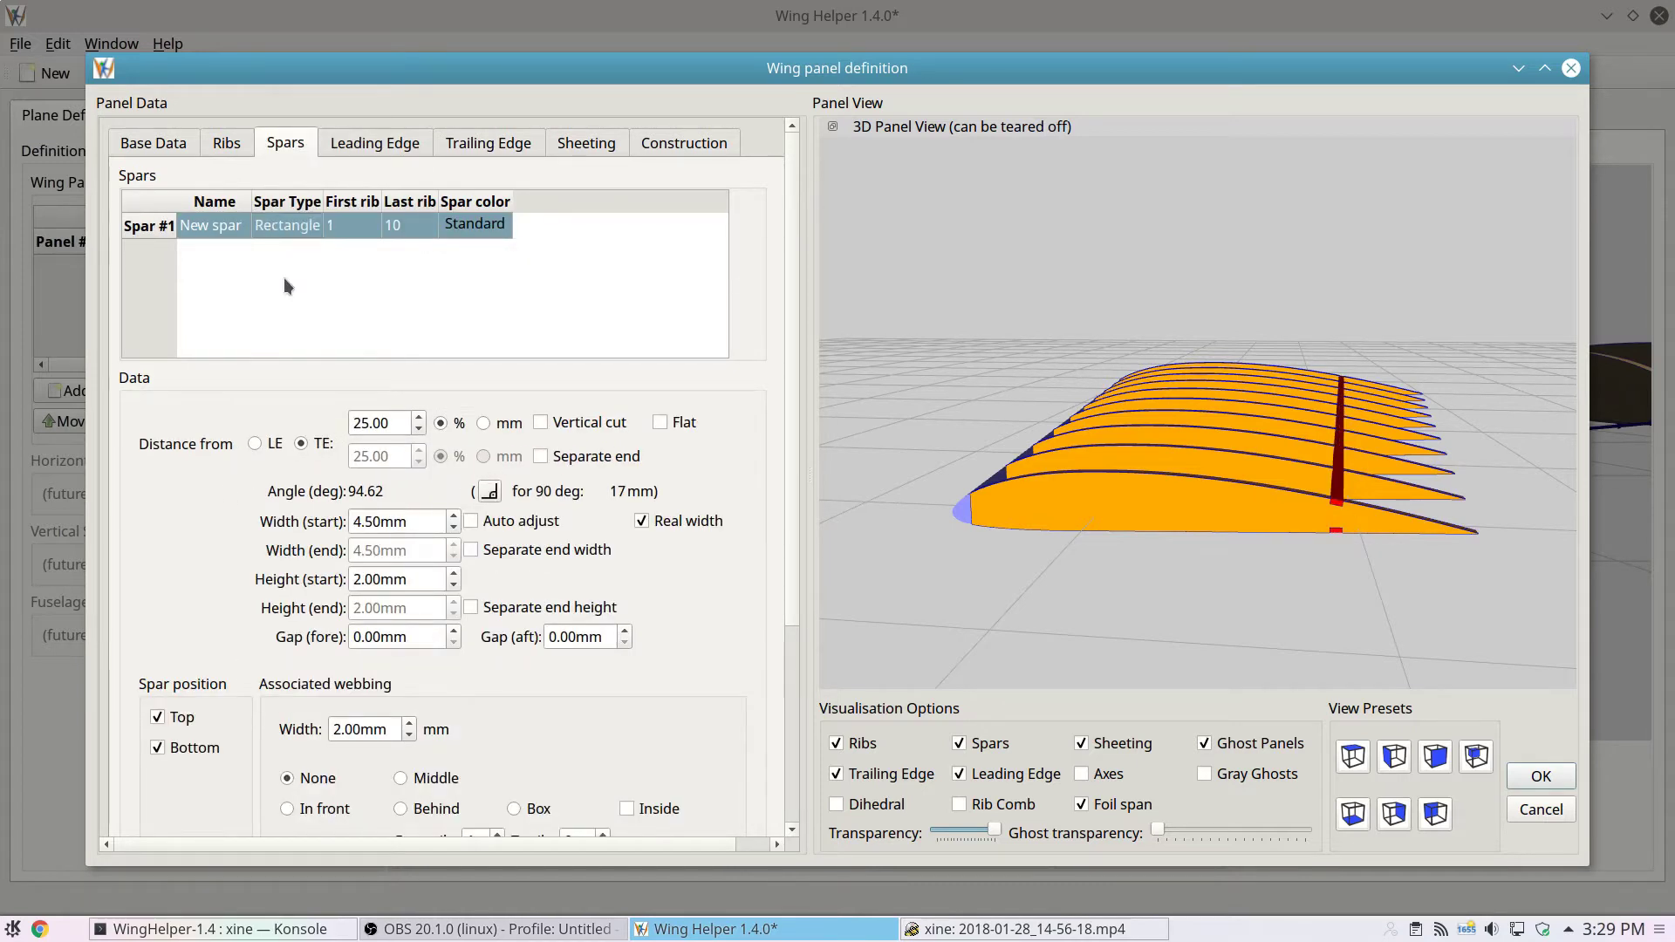
# - Restrict the rectangular spar to the bottom side and set its start width to 16.00 mm
pyautogui.click(183, 719)
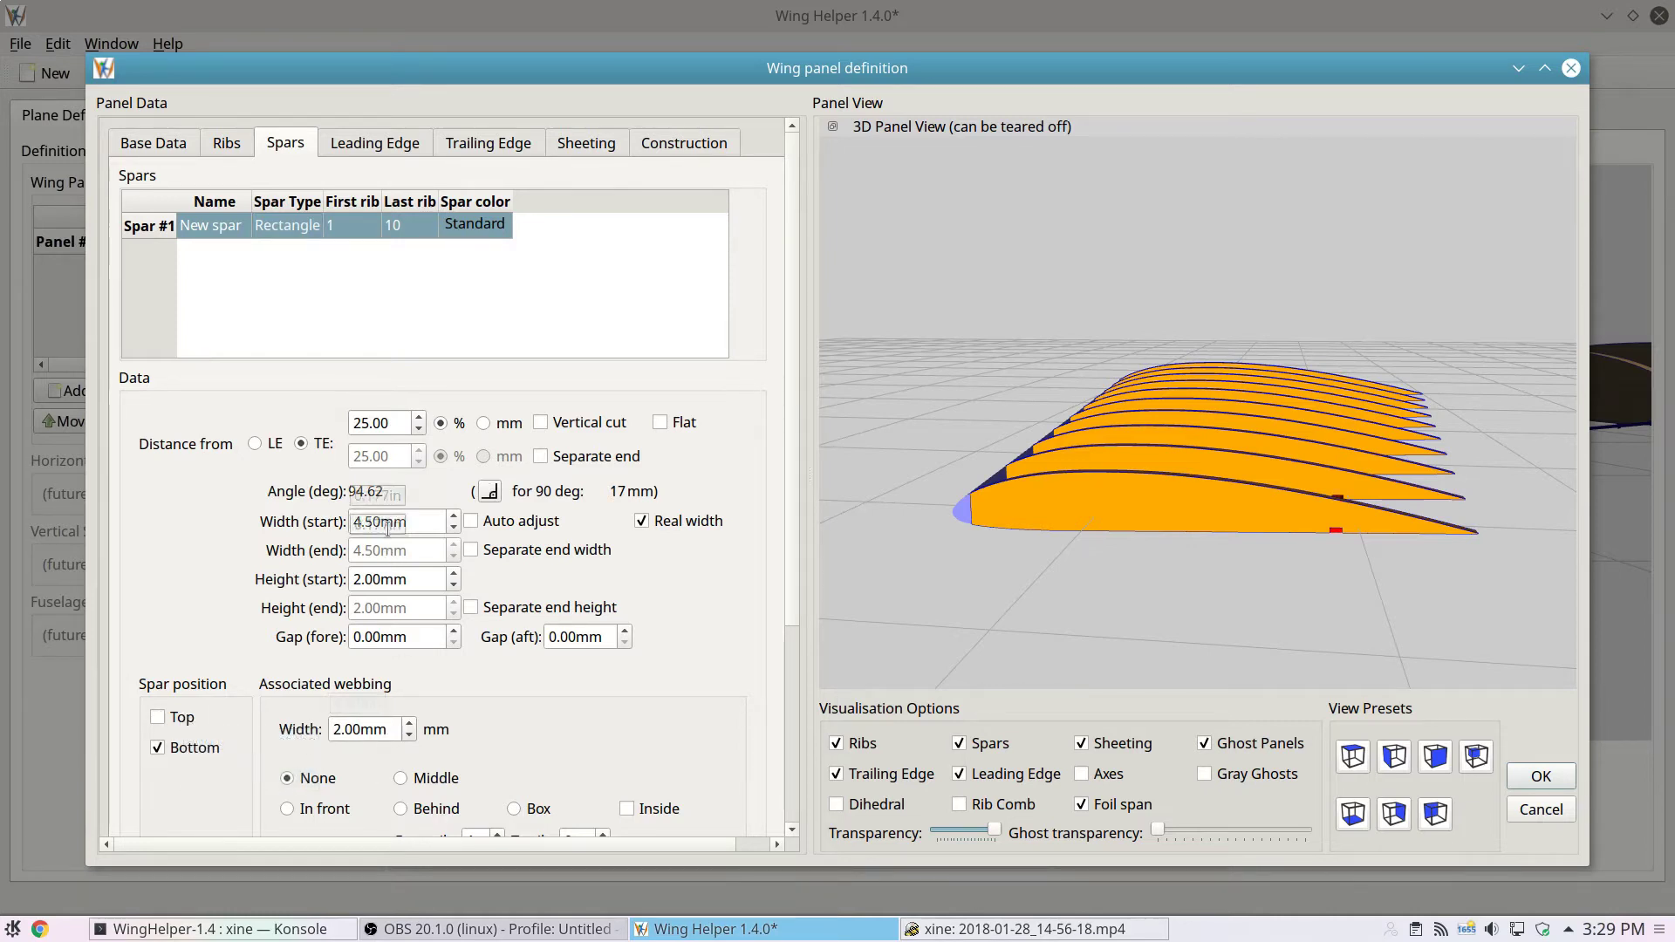
pyautogui.scroll(11, 396, 520)
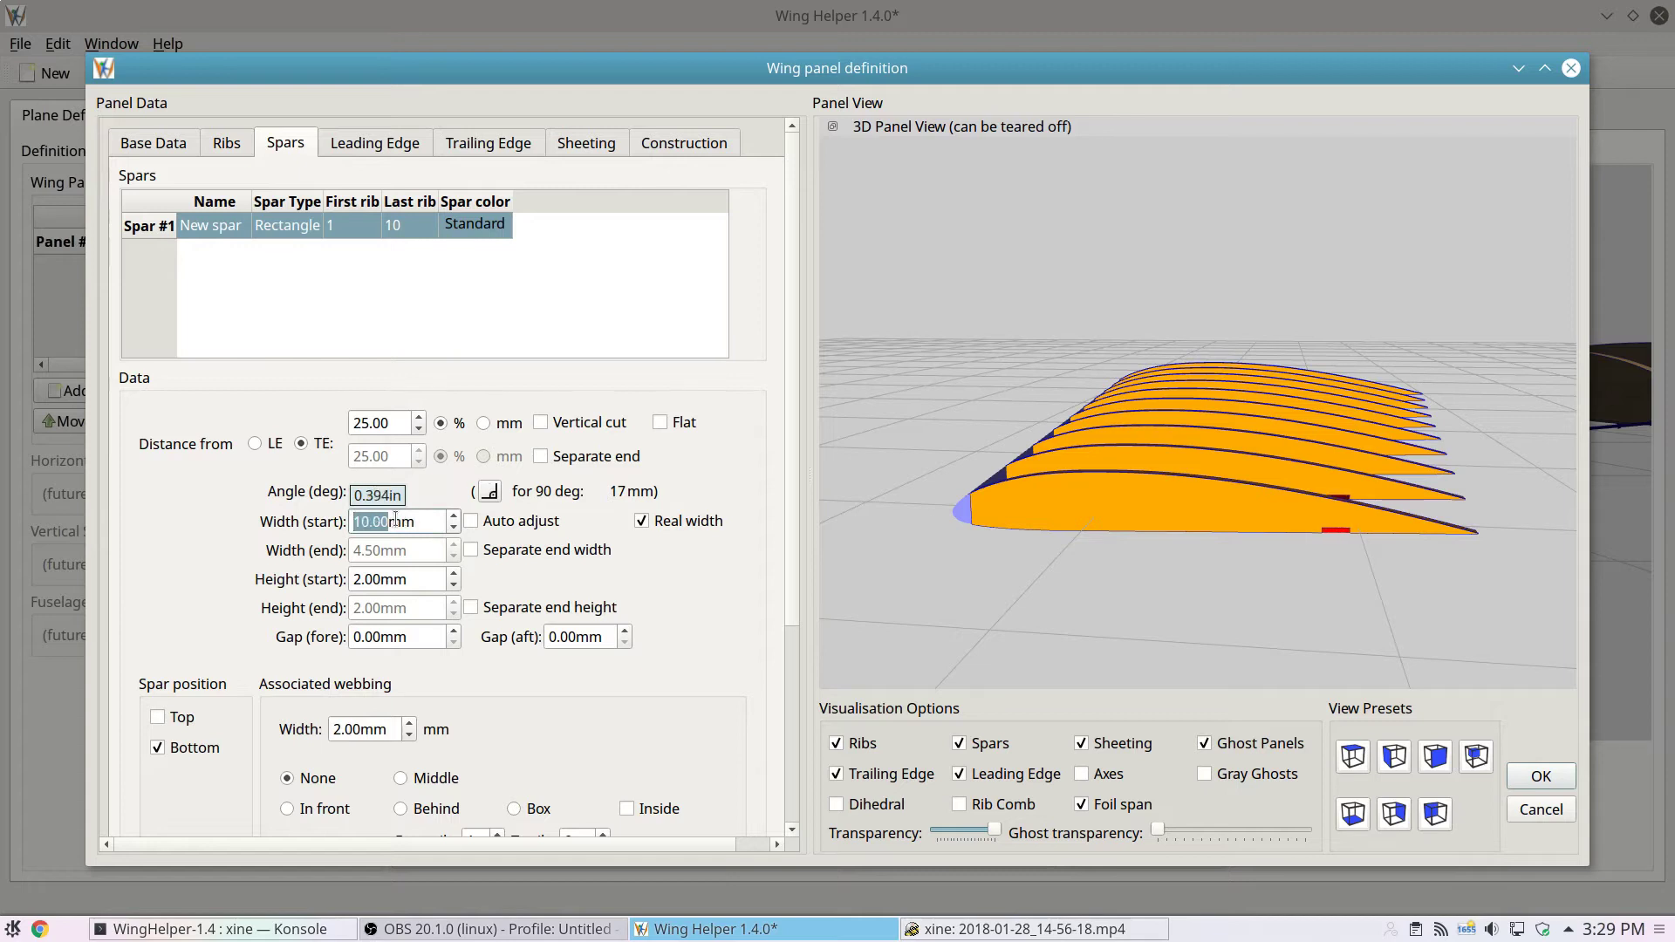
pyautogui.scroll(-15, 386, 424)
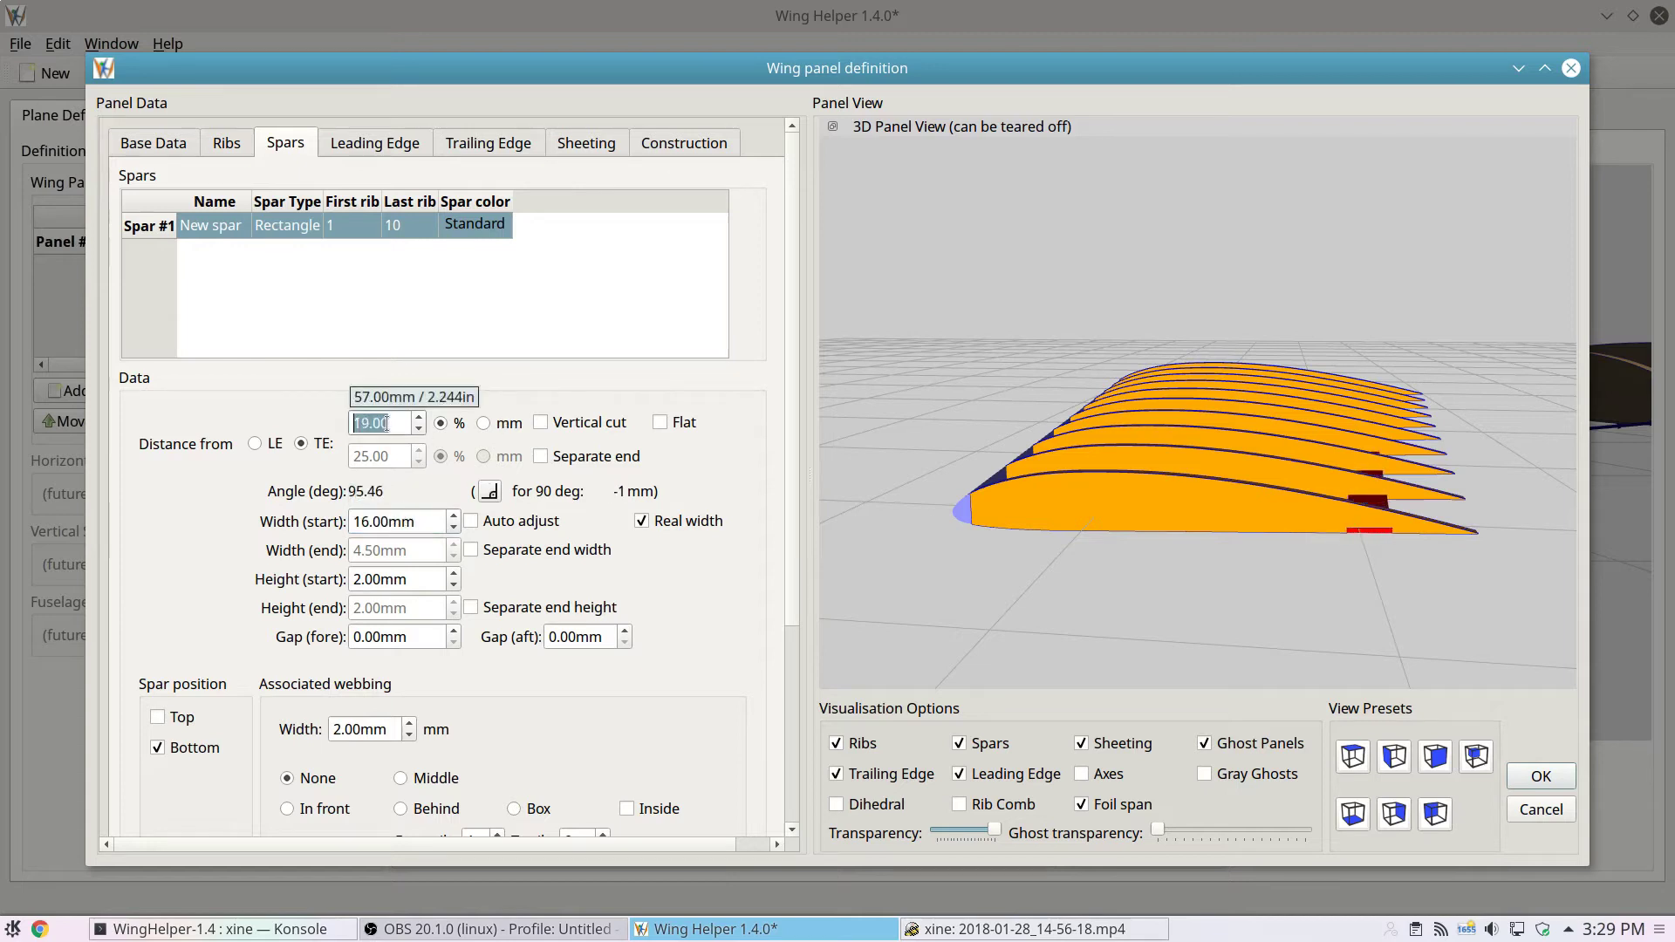
# - Switch the spar's distance from the TE to millimetres and move the spar to about 9.00 mm
pyautogui.scroll(-5, 386, 423)
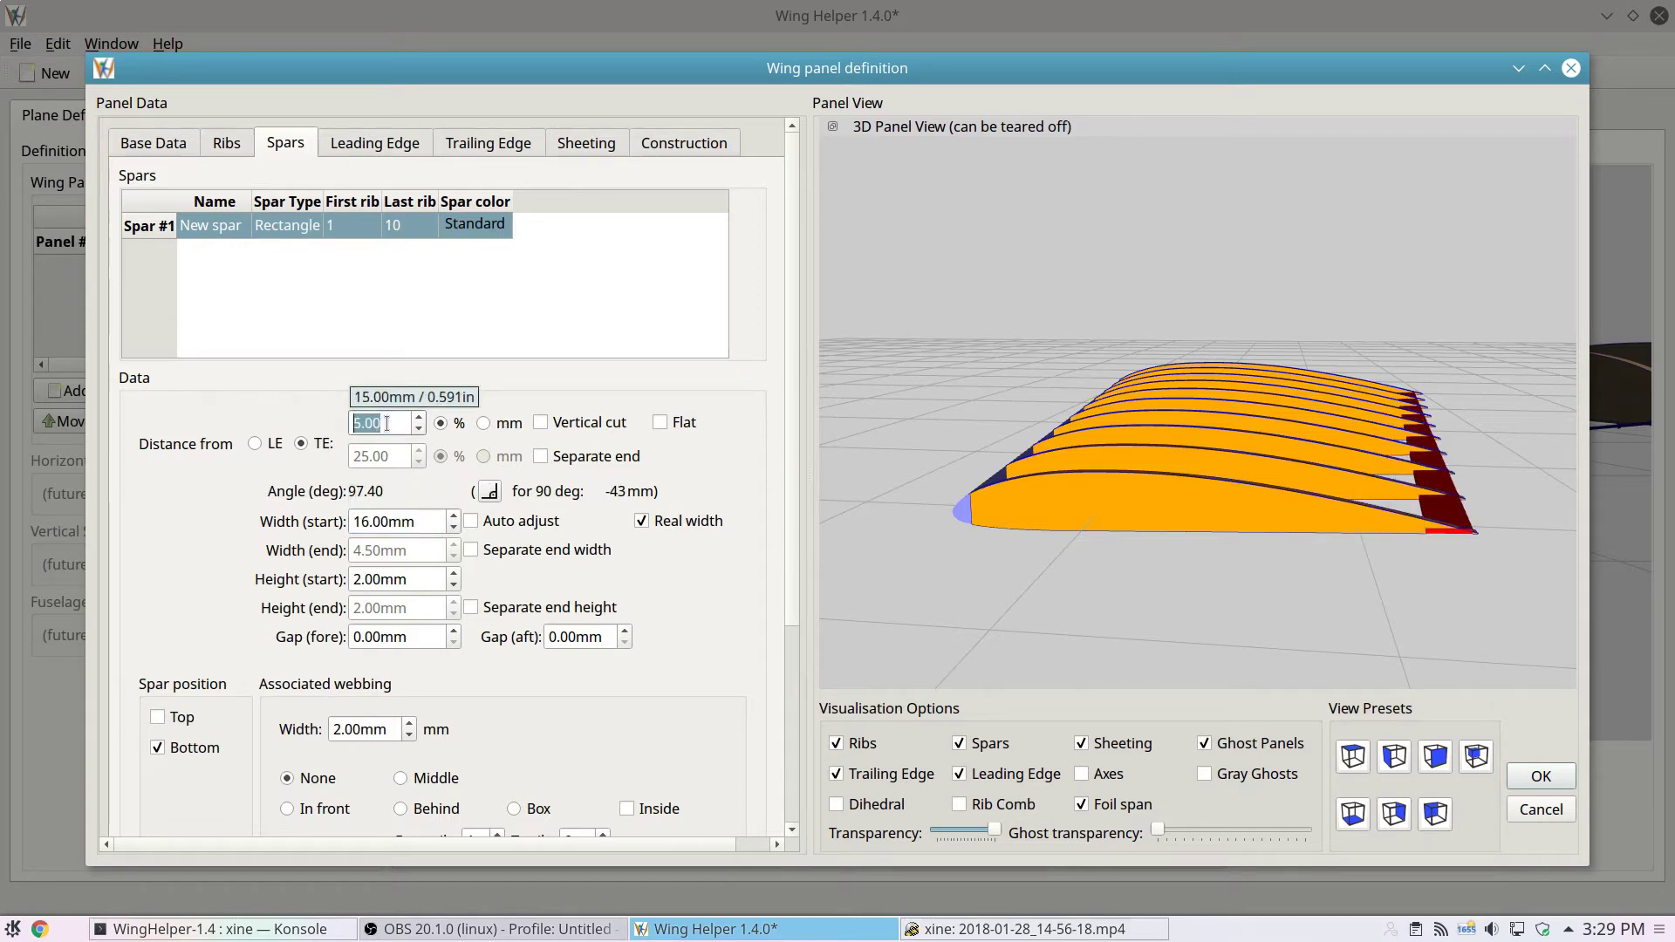
pyautogui.moveTo(1307, 459); pyautogui.dragTo(1185, 452)
pyautogui.scroll(5, 1186, 452)
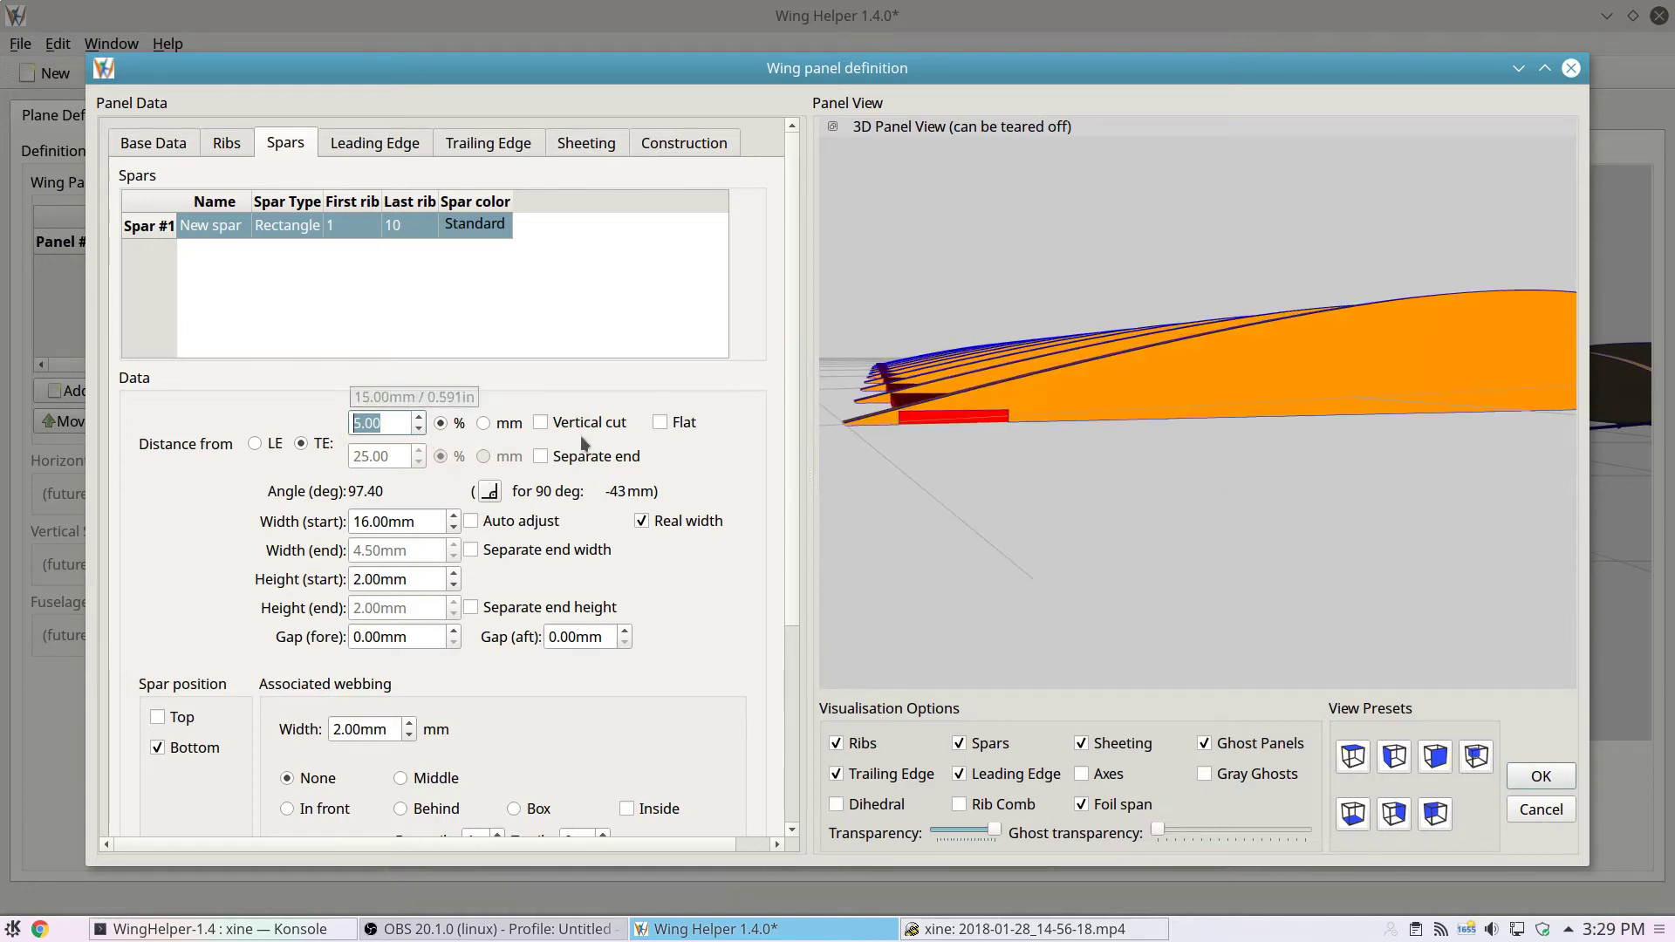
pyautogui.click(484, 424)
pyautogui.scroll(-5, 388, 425)
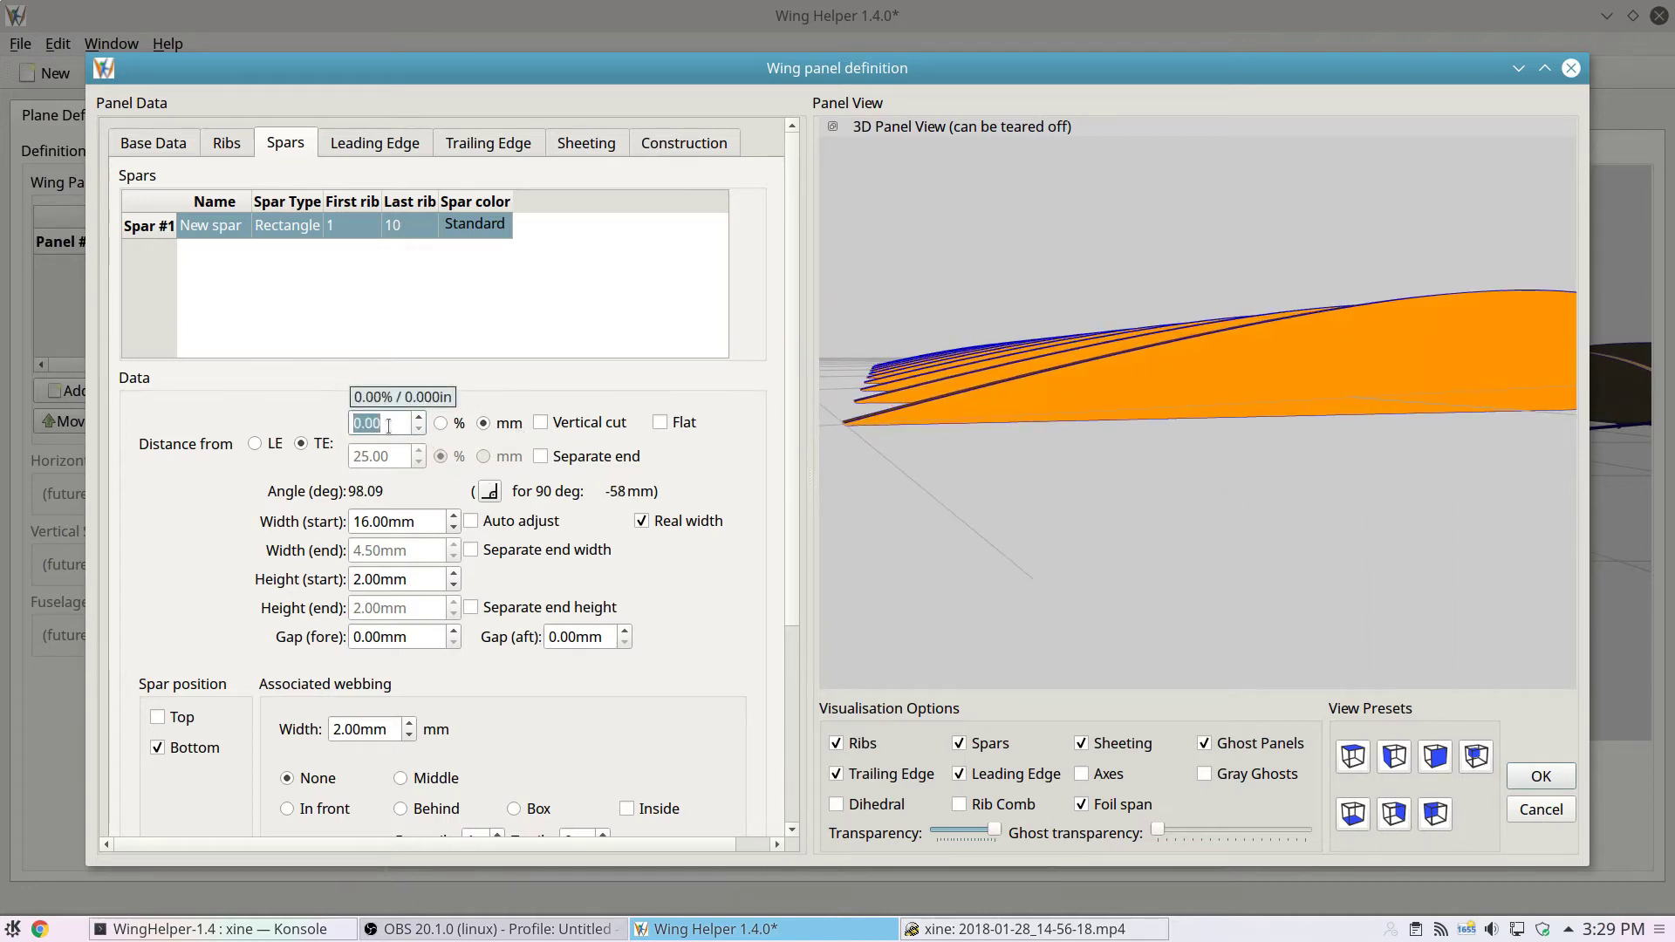
pyautogui.scroll(8, 388, 426)
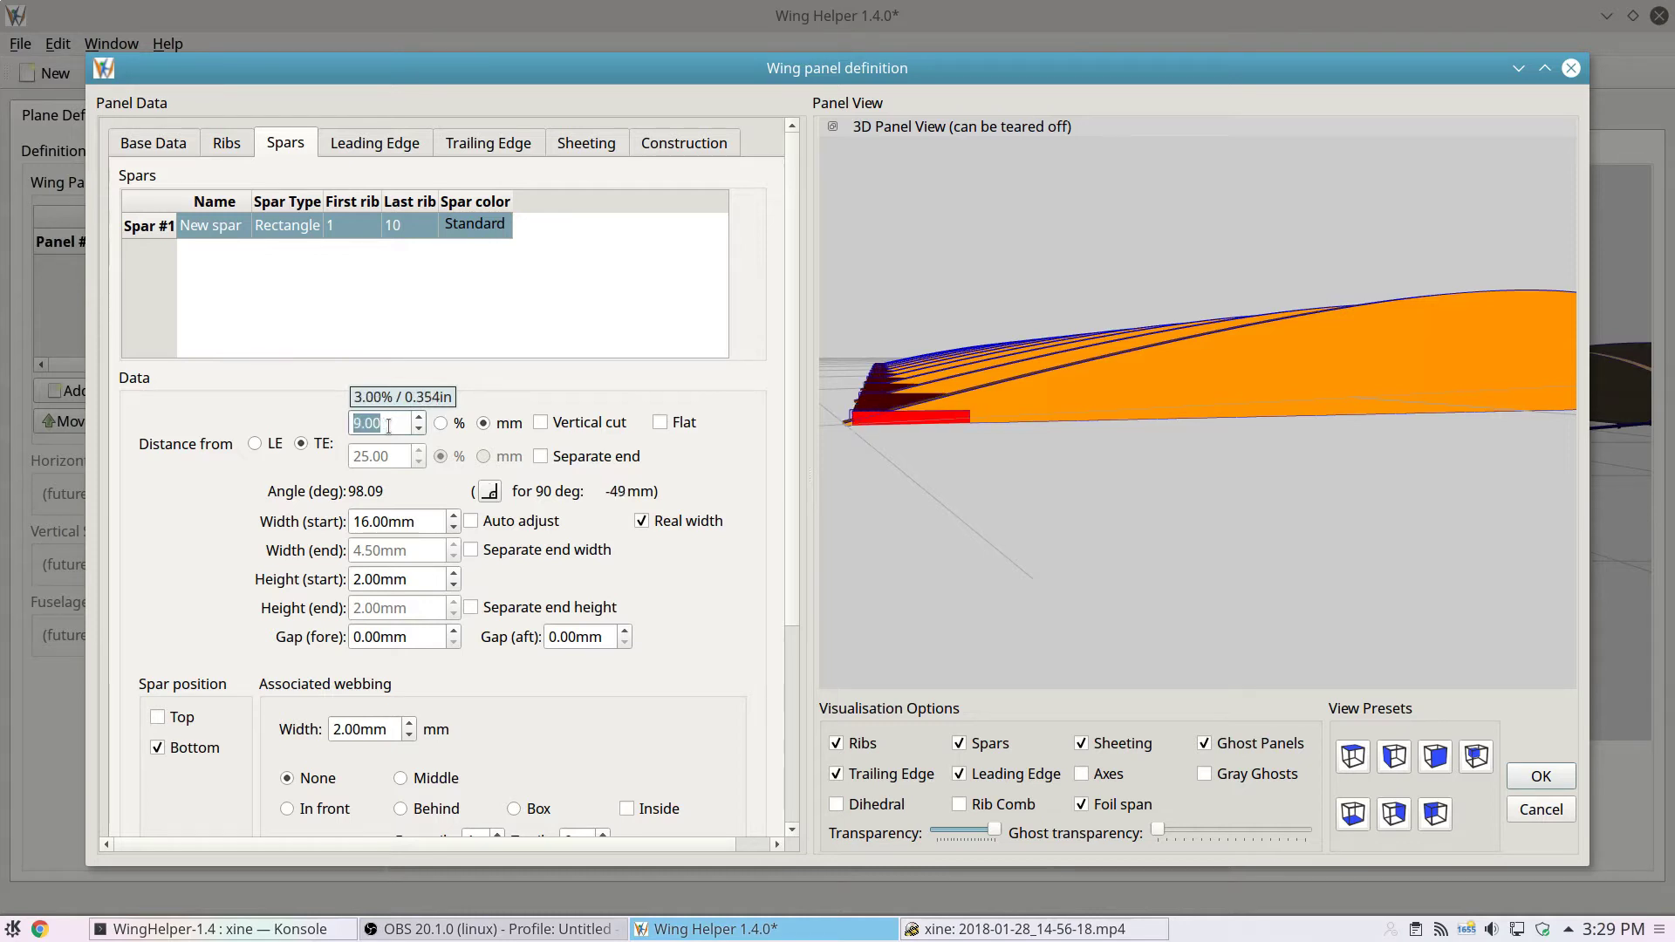
pyautogui.scroll(1, 389, 426)
# - Fine-tune the rectangular spar's distance from the TE to 8.10 mm
pyautogui.click(388, 426)
pyautogui.press('BackSpace')
pyautogui.press('BackSpace')
pyautogui.write('8.')
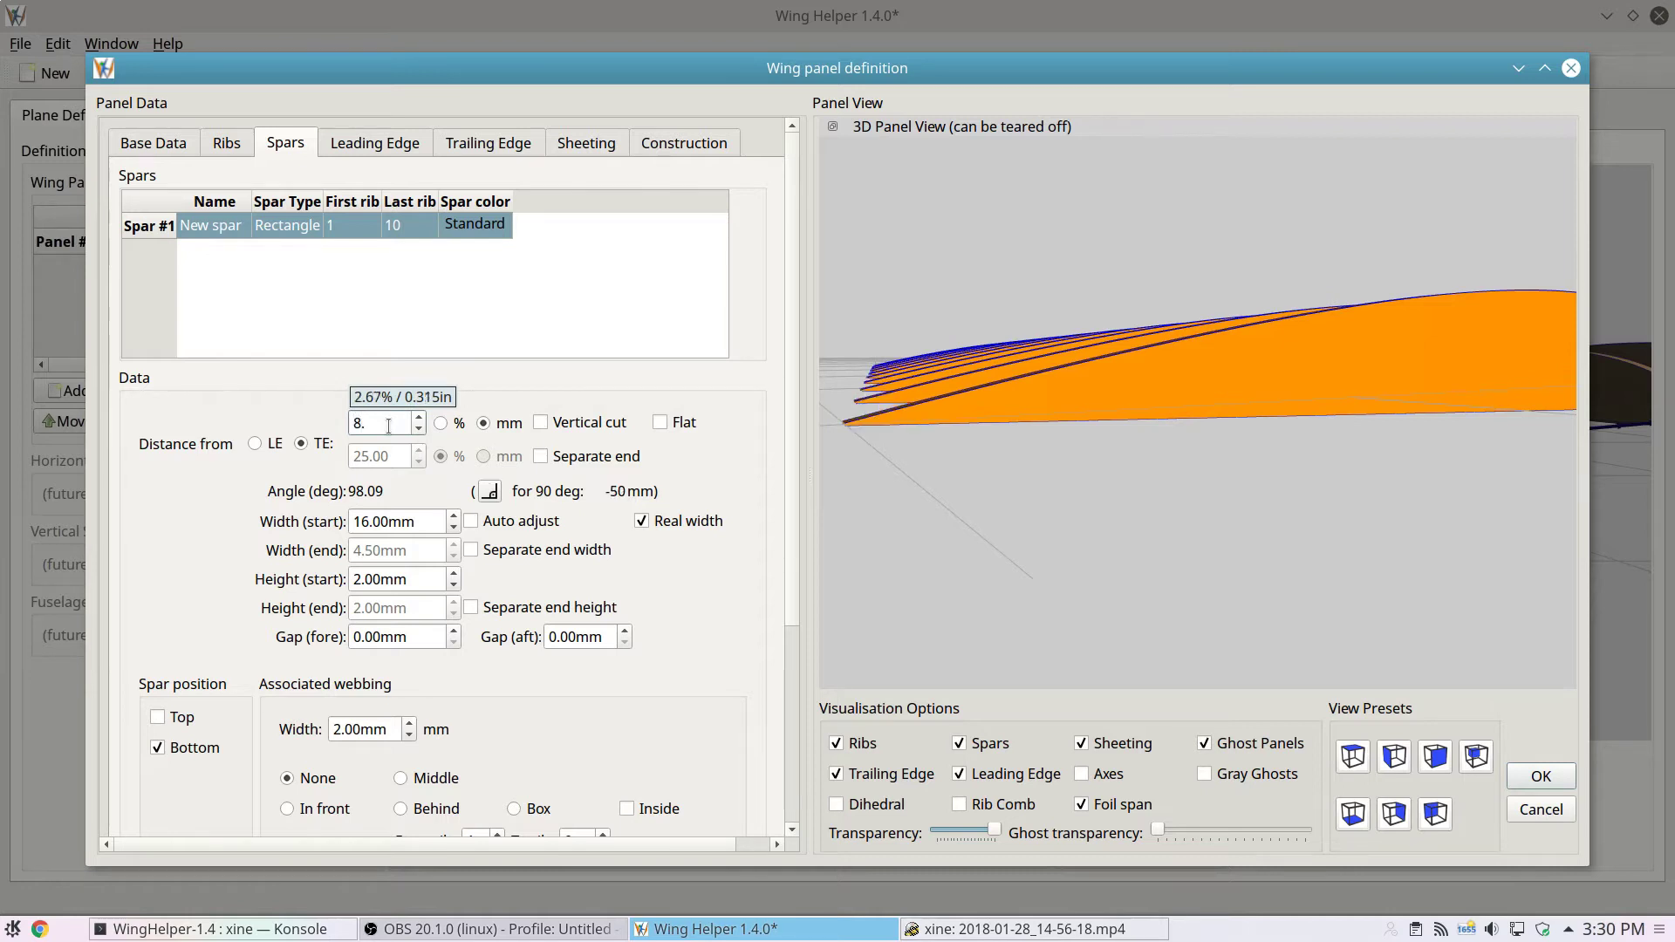
pyautogui.write('5')
pyautogui.press('BackSpace')
pyautogui.write('2')
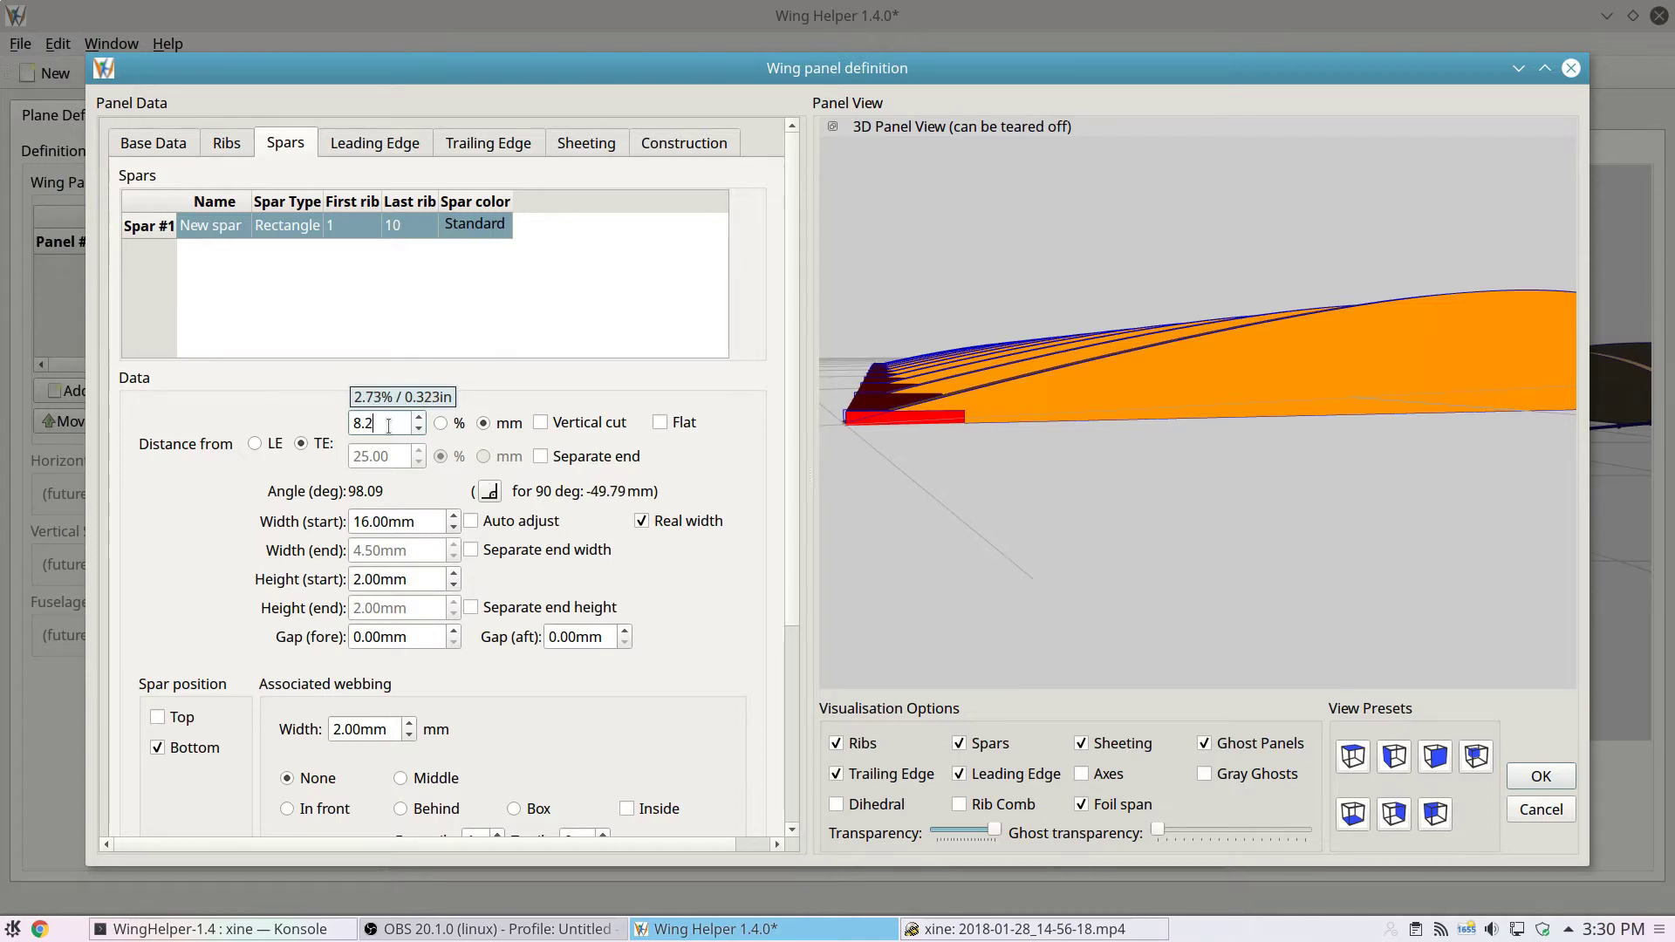
pyautogui.press('BackSpace')
pyautogui.write('1')
pyautogui.moveTo(1144, 469); pyautogui.dragTo(852, 406)
pyautogui.scroll(6, 869, 393)
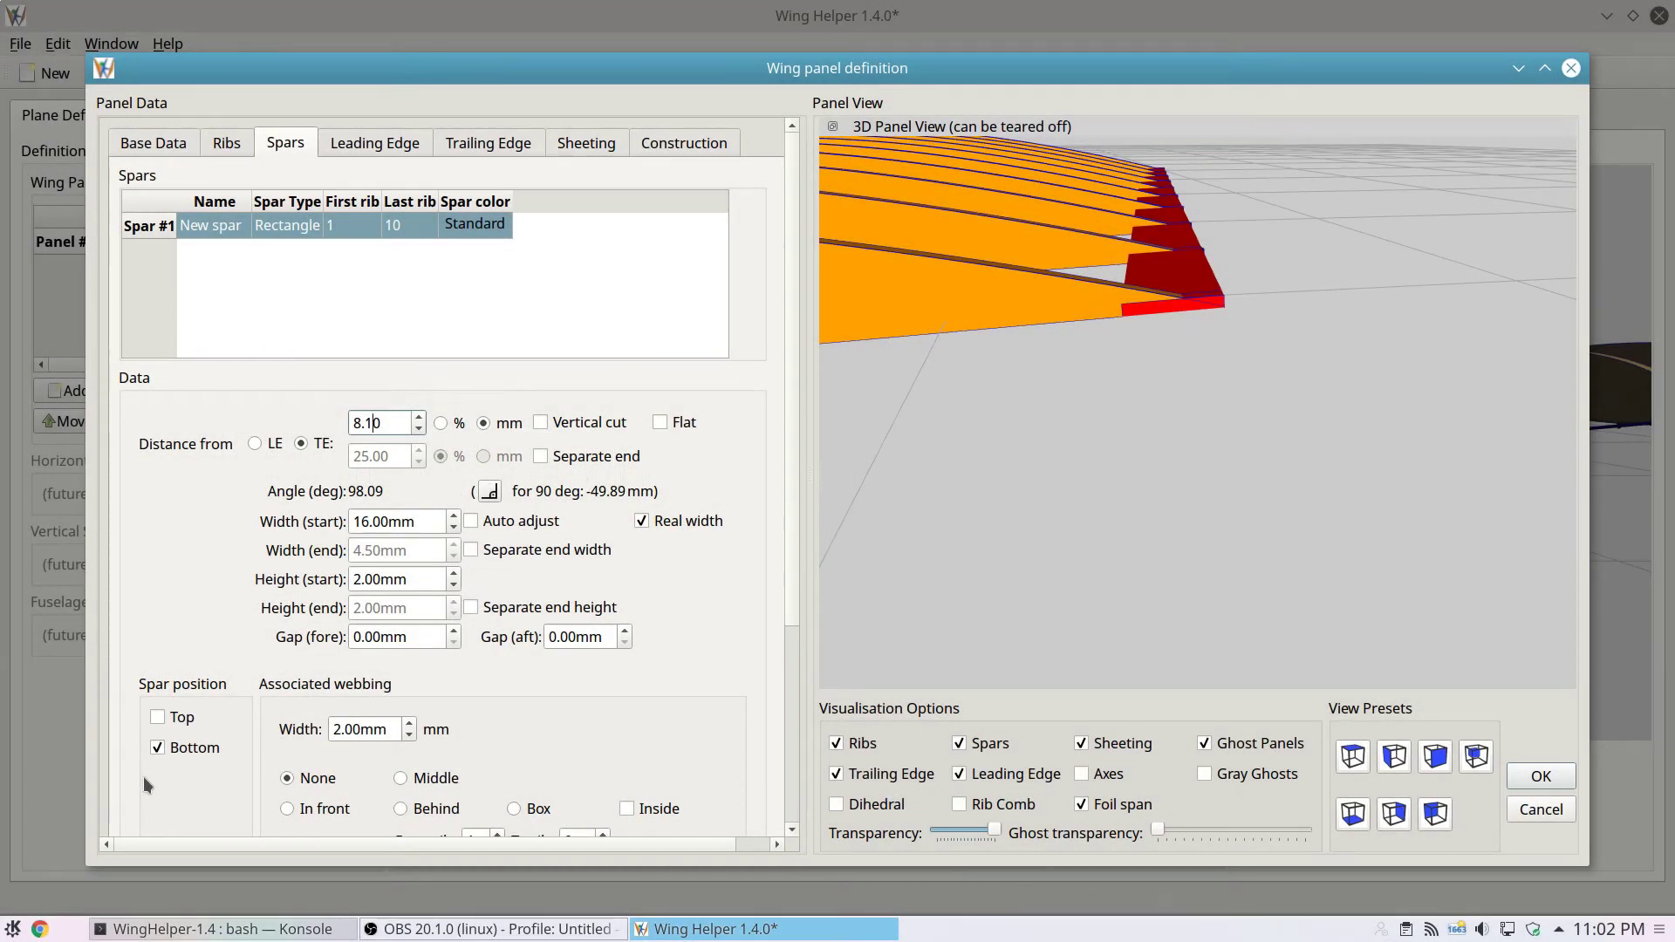
# - Set the panel's sheeting type to Standard (from LE)
pyautogui.click(599, 150)
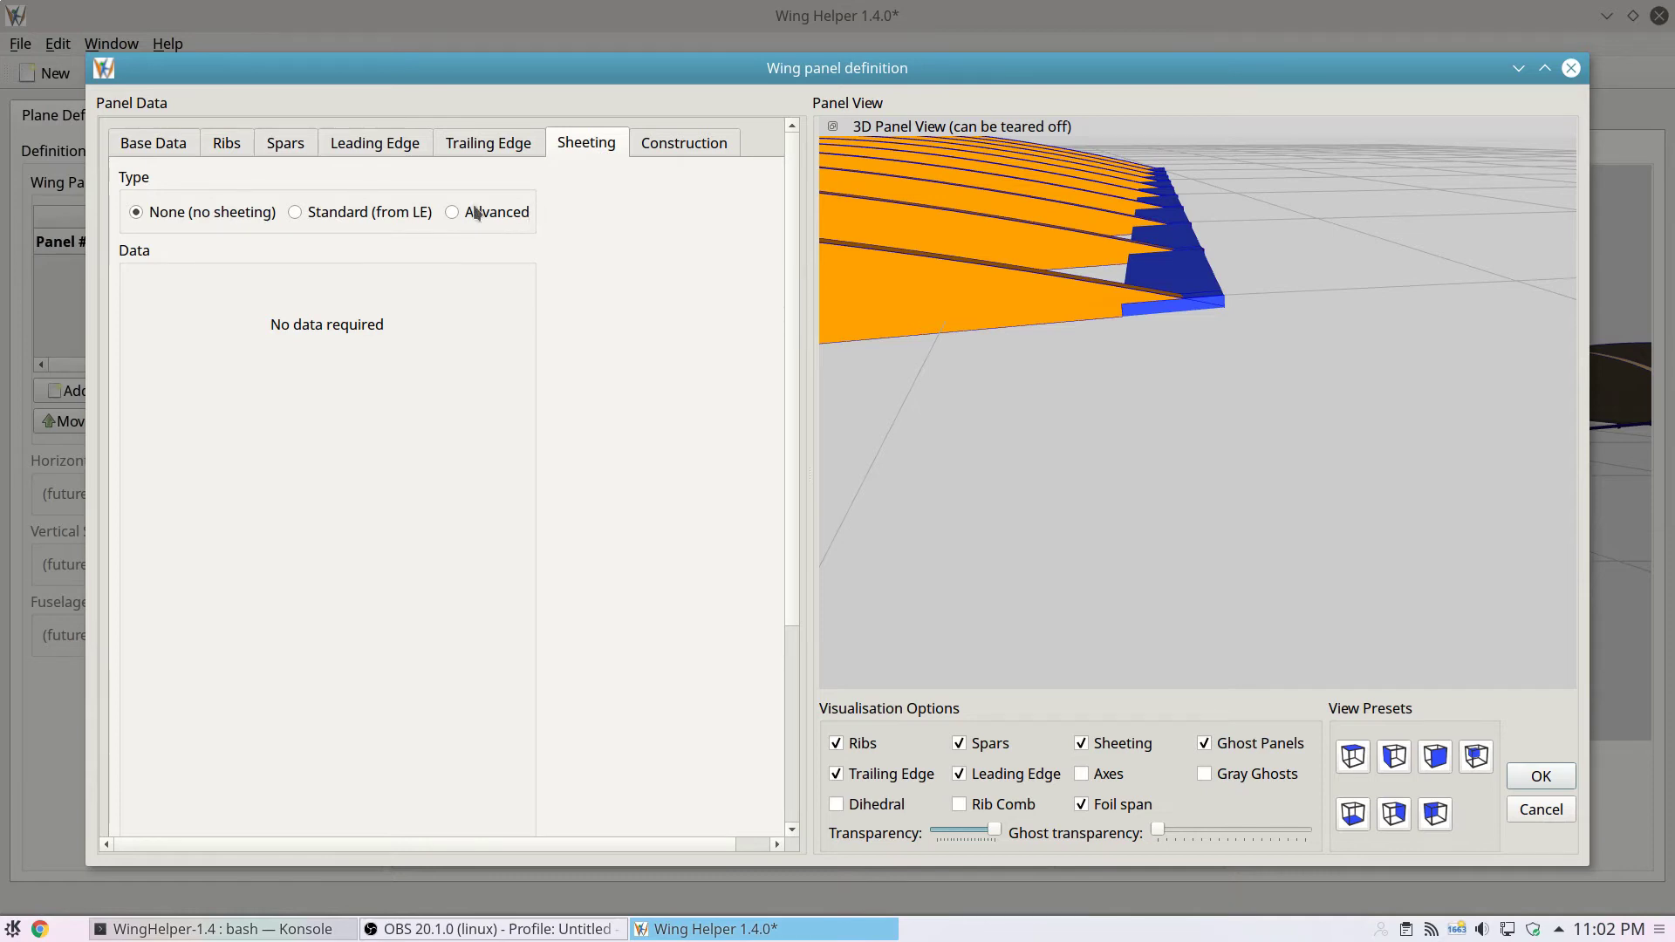
pyautogui.click(367, 218)
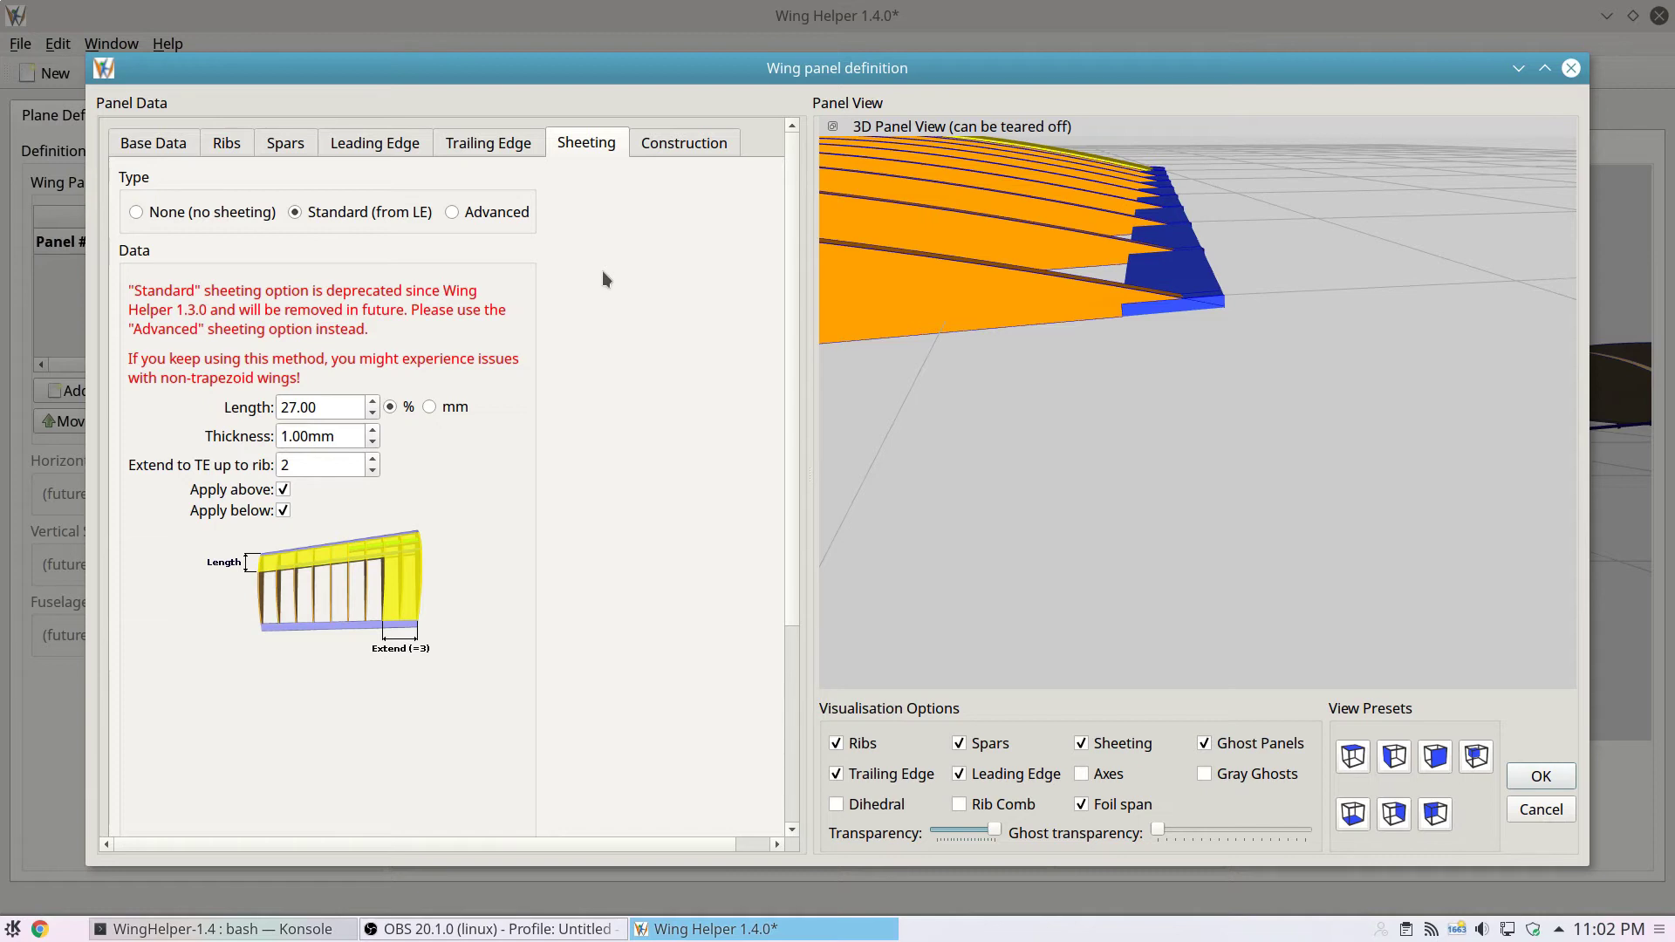
pyautogui.moveTo(882, 284); pyautogui.dragTo(952, 328)
pyautogui.scroll(5, 950, 325)
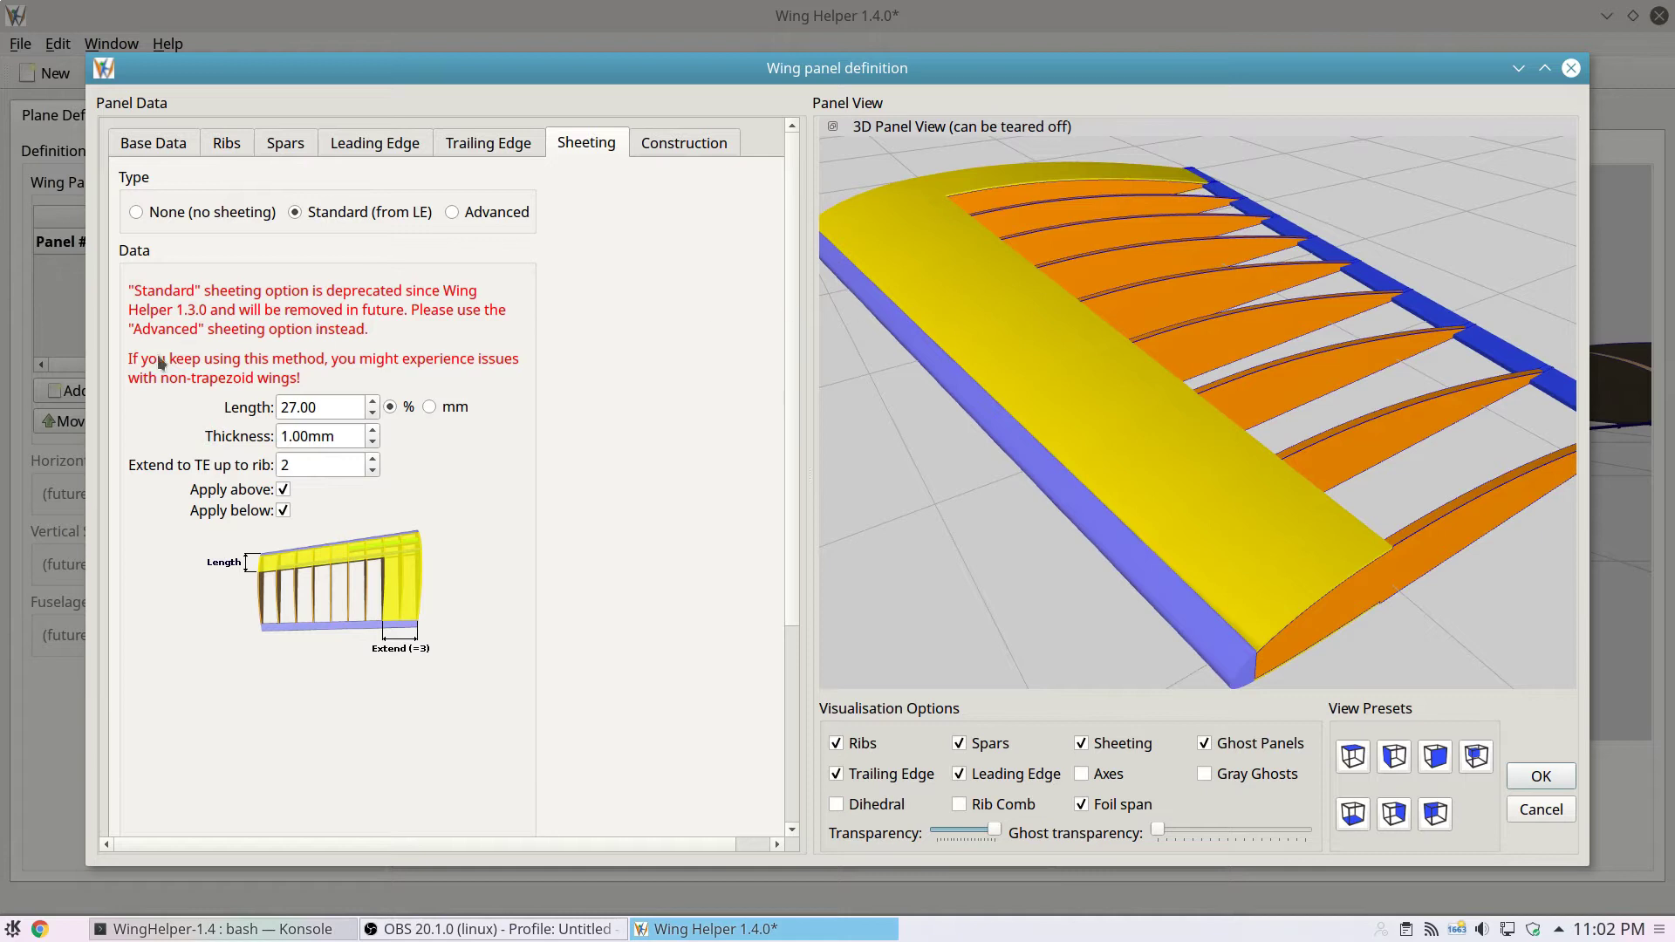
# - Set the standard sheeting's length to 28.00 % and thickness to 2.00 mm, extending it to the TE up to rib 3
pyautogui.moveTo(346, 408)
pyautogui.scroll(2, 342, 406)
pyautogui.scroll(-1, 342, 407)
pyautogui.scroll(3, 353, 435)
pyautogui.scroll(-2, 354, 435)
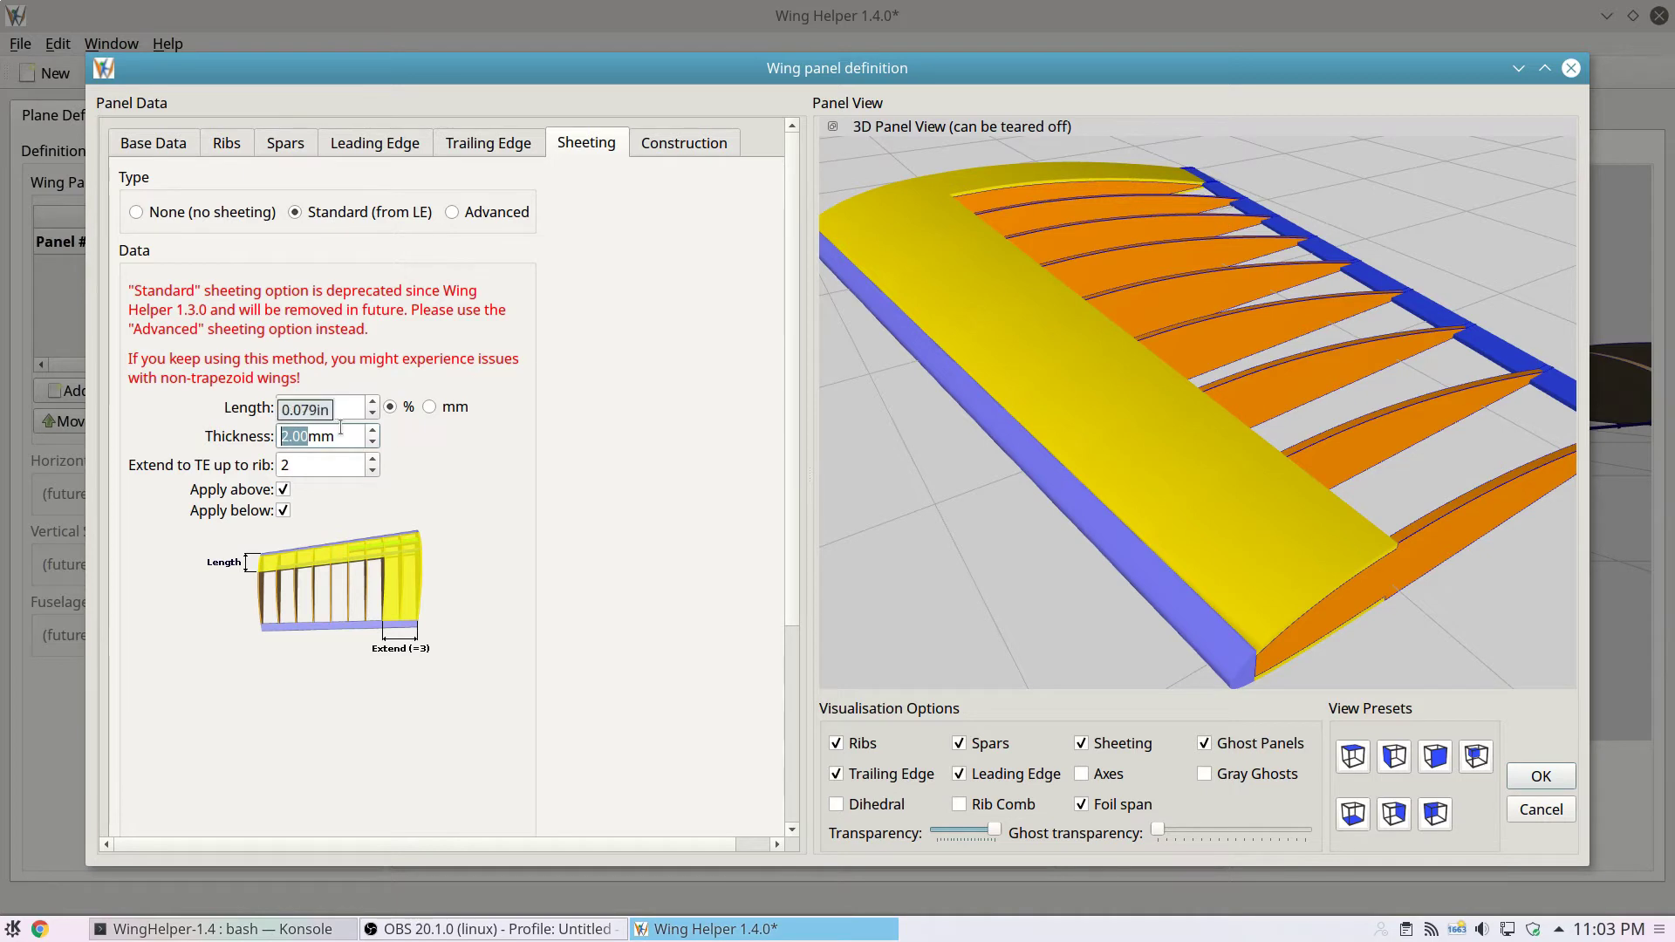
pyautogui.click(325, 468)
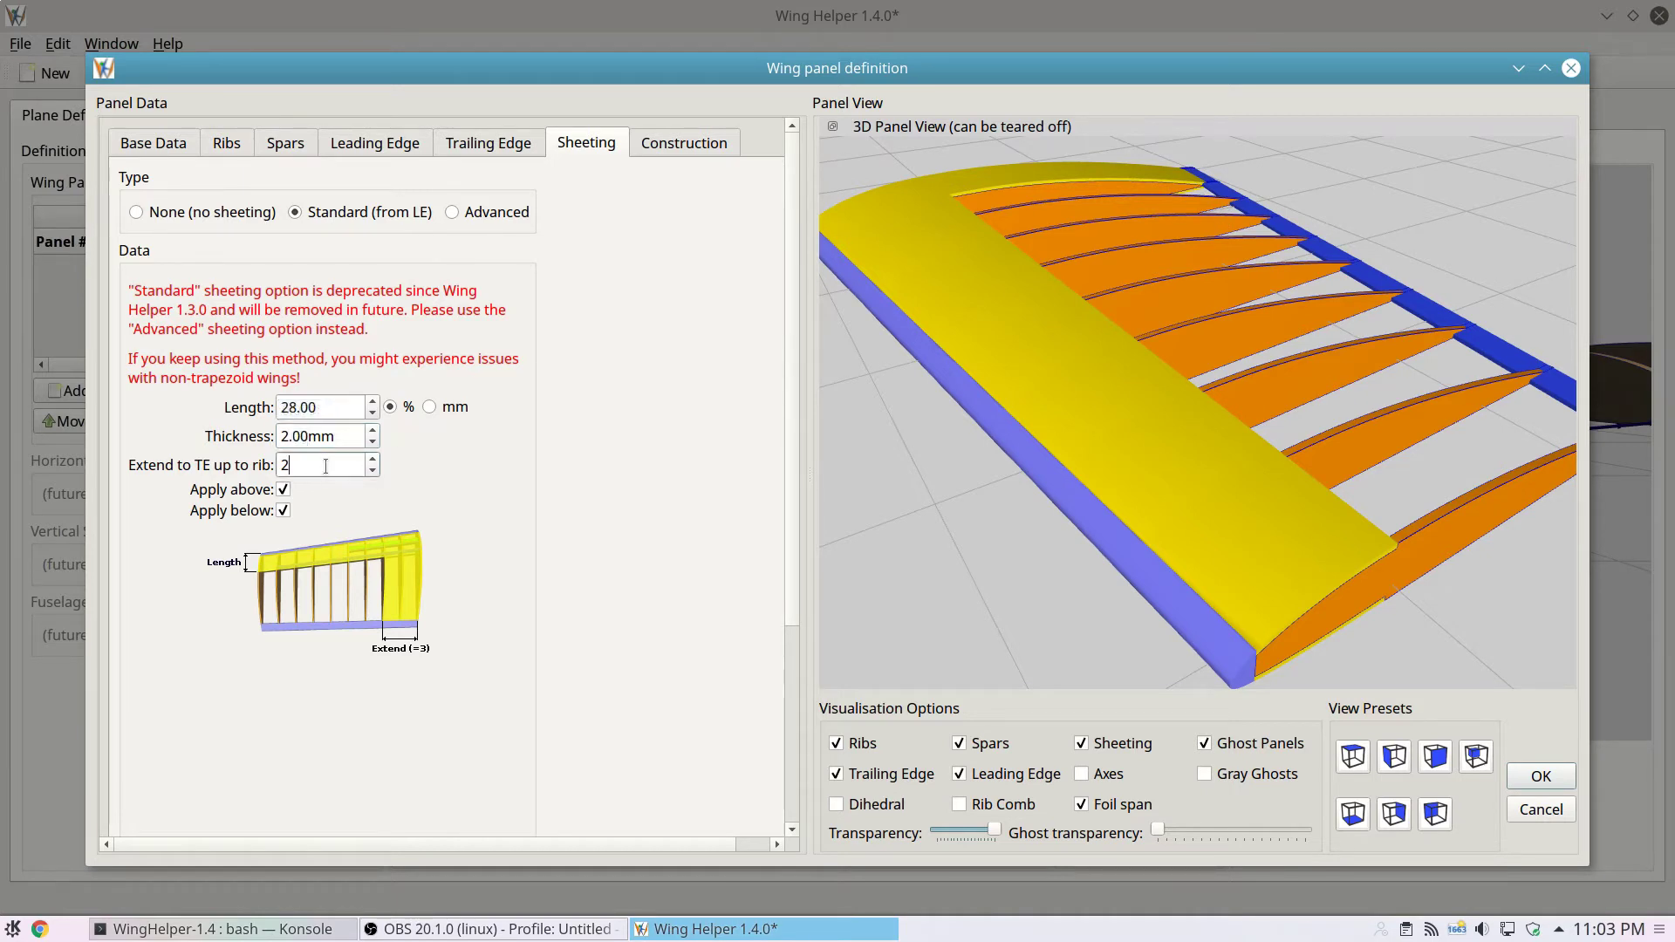
pyautogui.scroll(1, 325, 467)
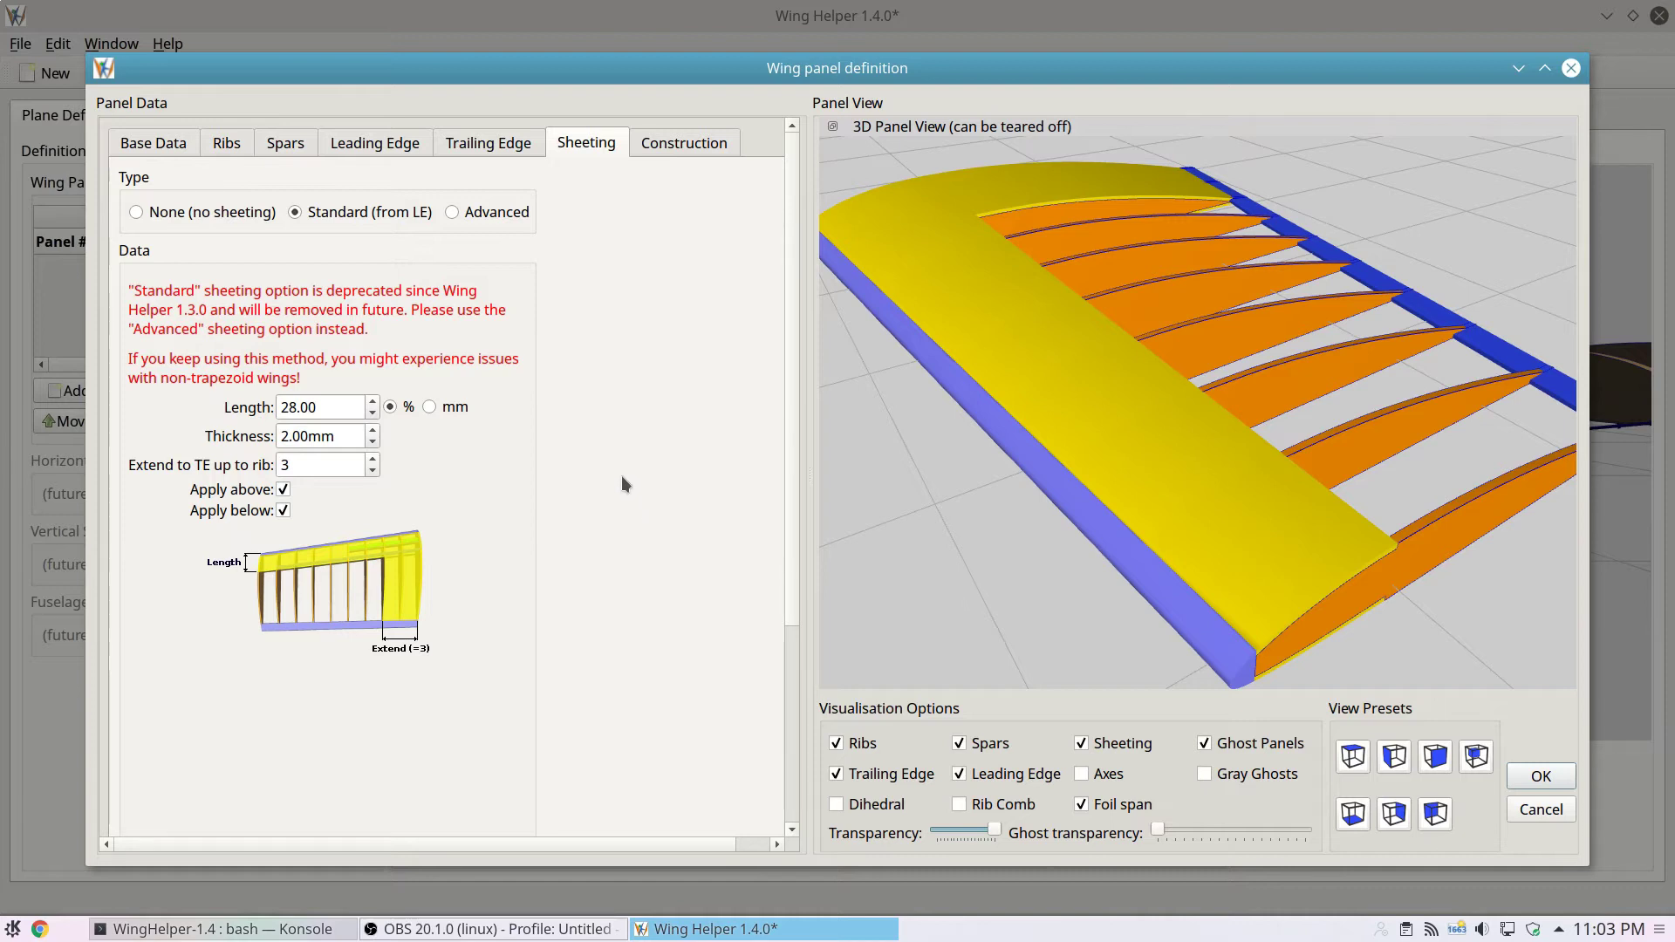
# - Switch the sheeting type to Advanced and add a sheeting strip in front
pyautogui.click(495, 222)
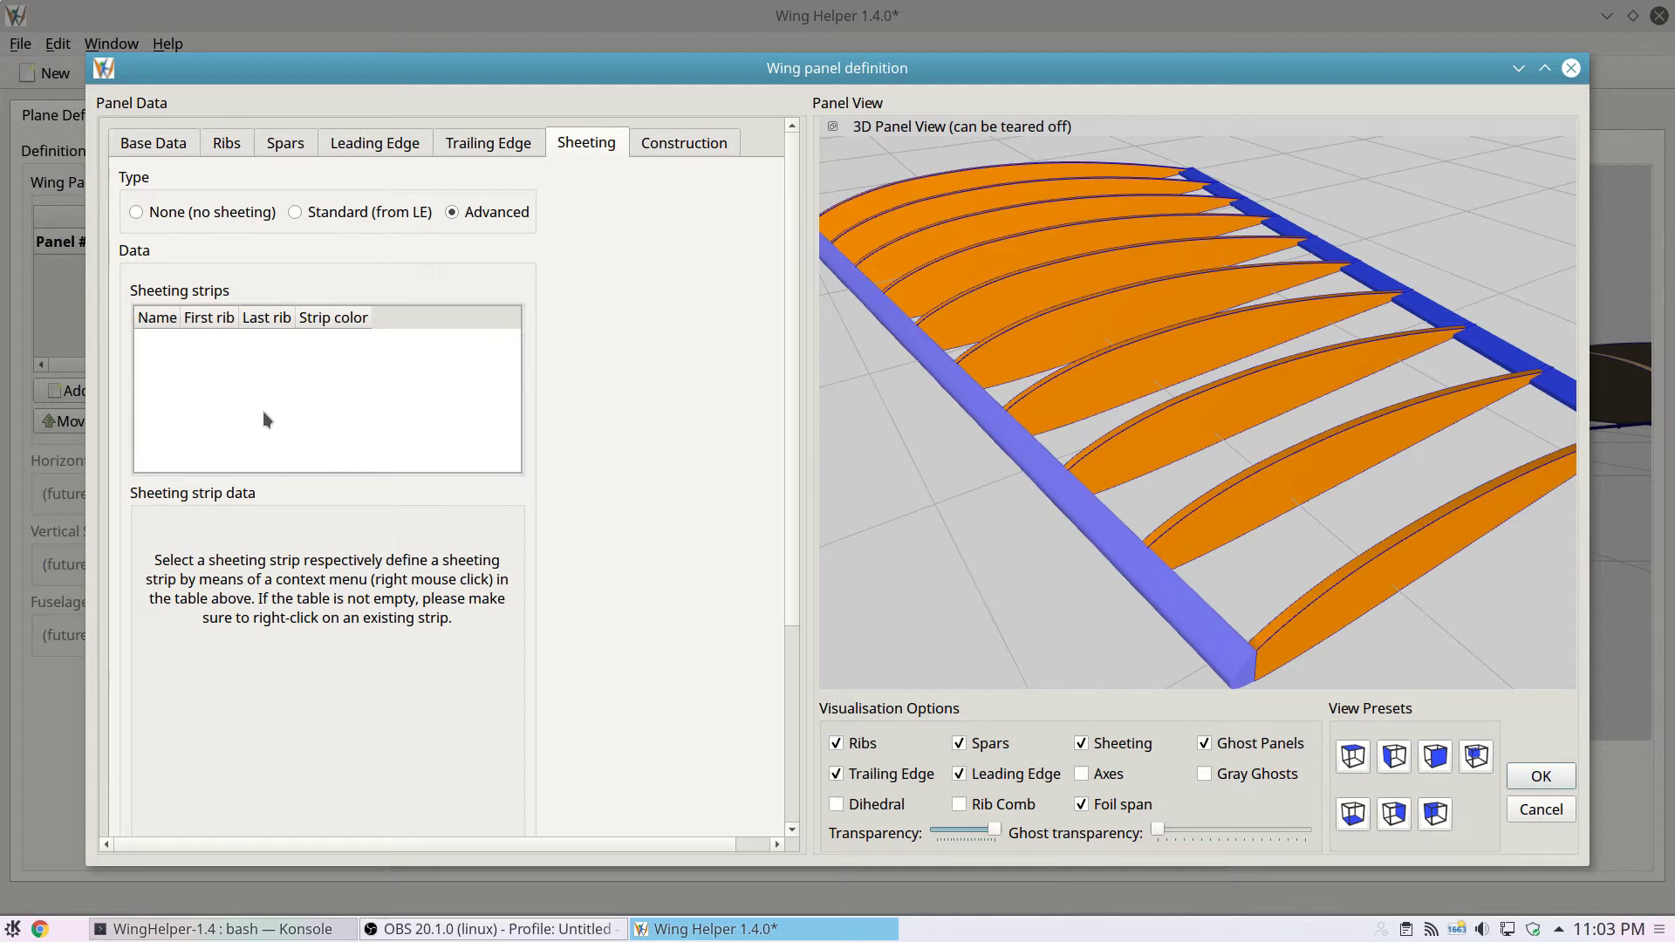
pyautogui.rightClick(247, 361)
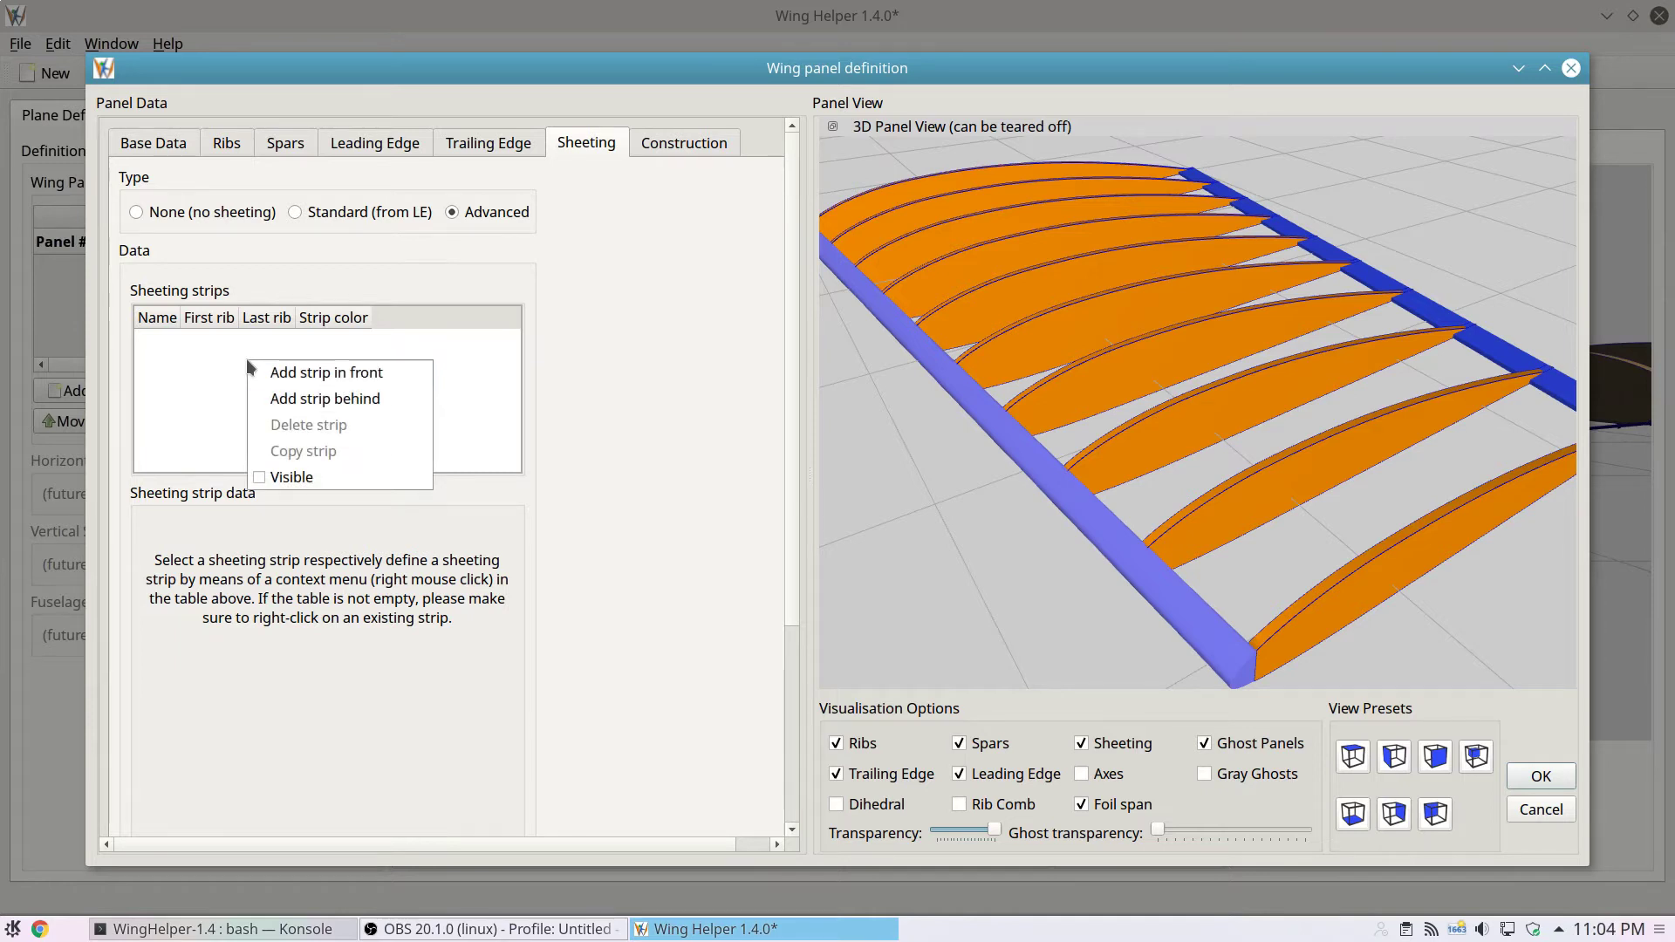
pyautogui.click(404, 376)
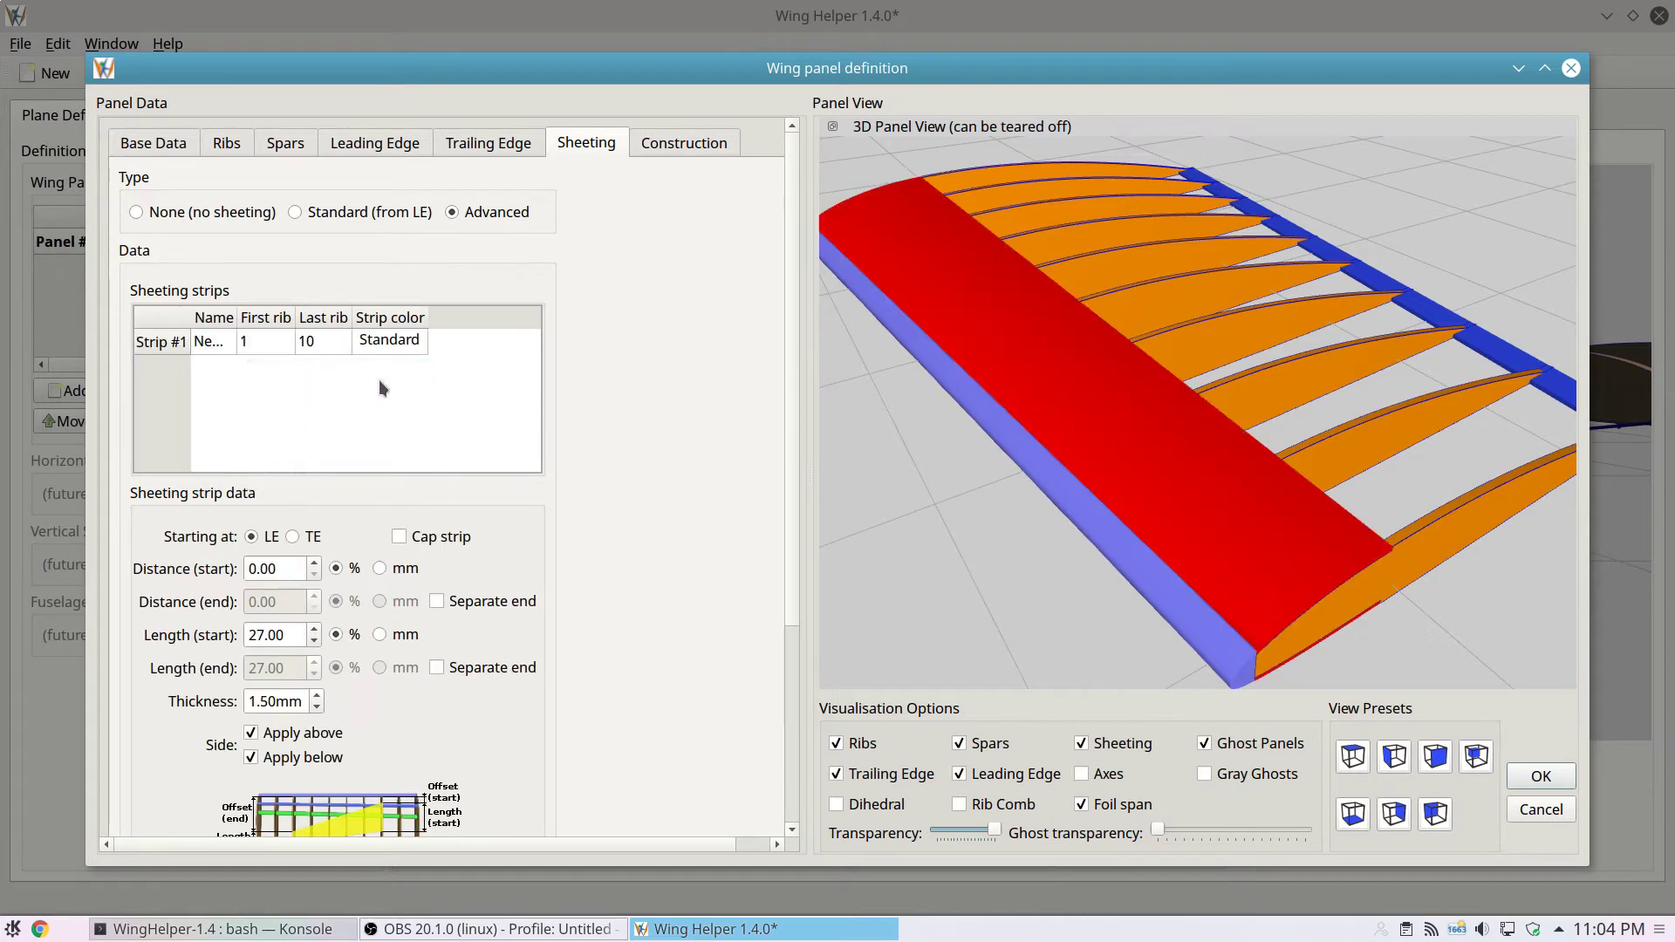
pyautogui.moveTo(1099, 430); pyautogui.dragTo(1081, 422)
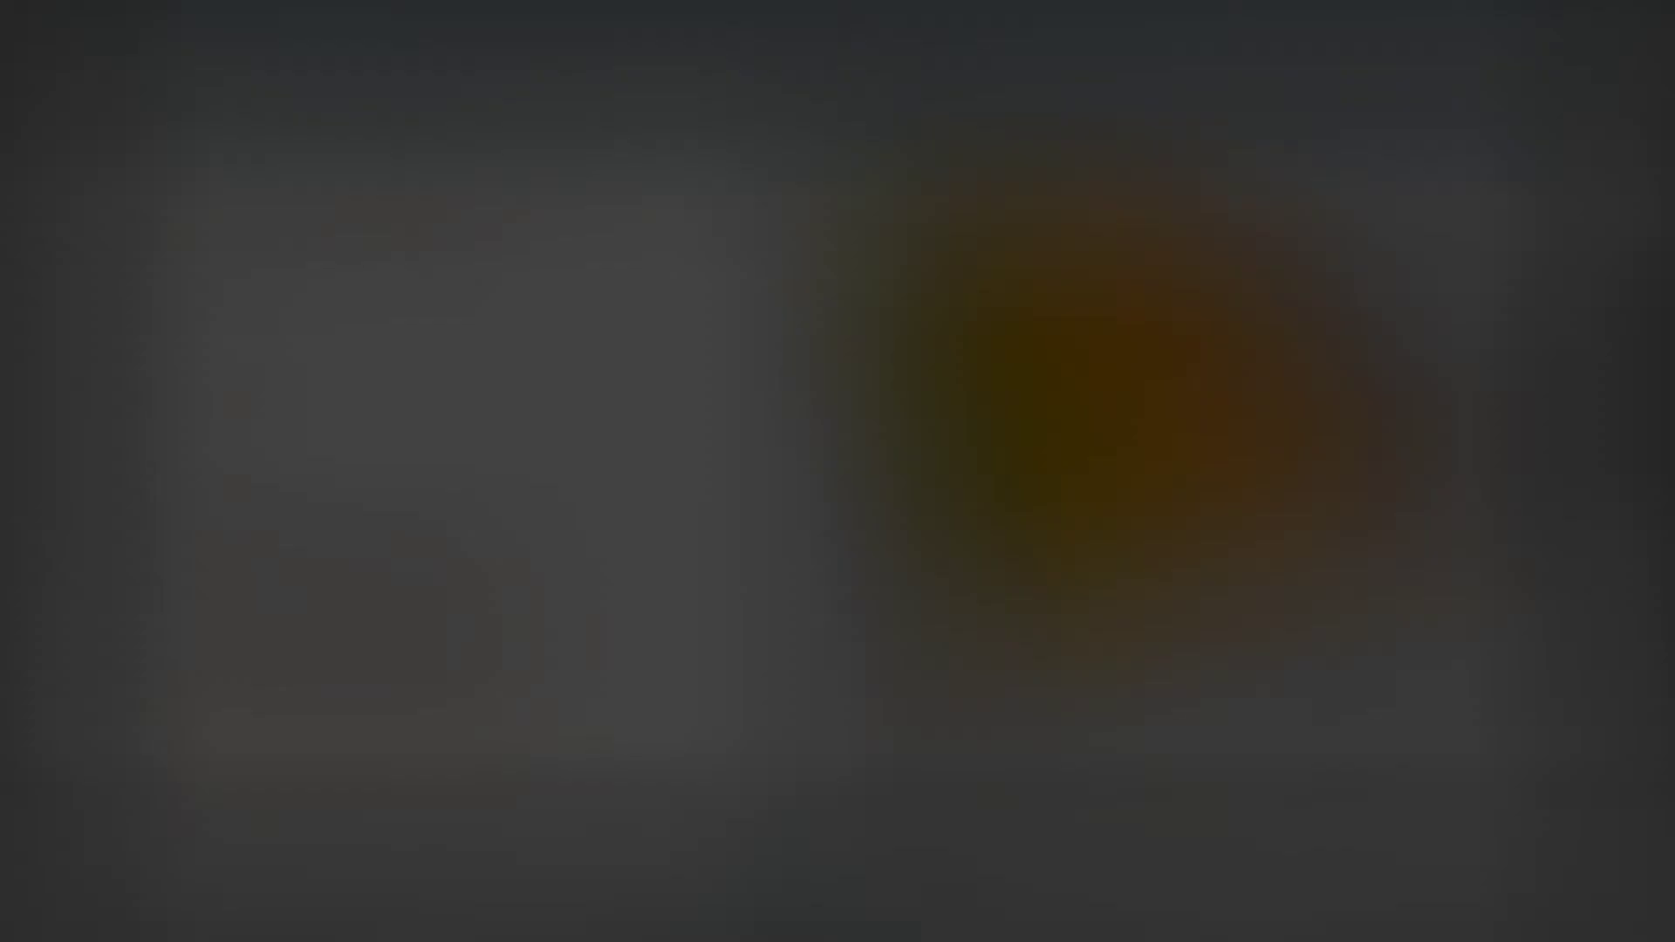
# - Widen the name column of the sheeting strips table and rename the strip as "Strip 1"
pyautogui.moveTo(237, 318); pyautogui.dragTo(287, 317)
pyautogui.click(263, 340)
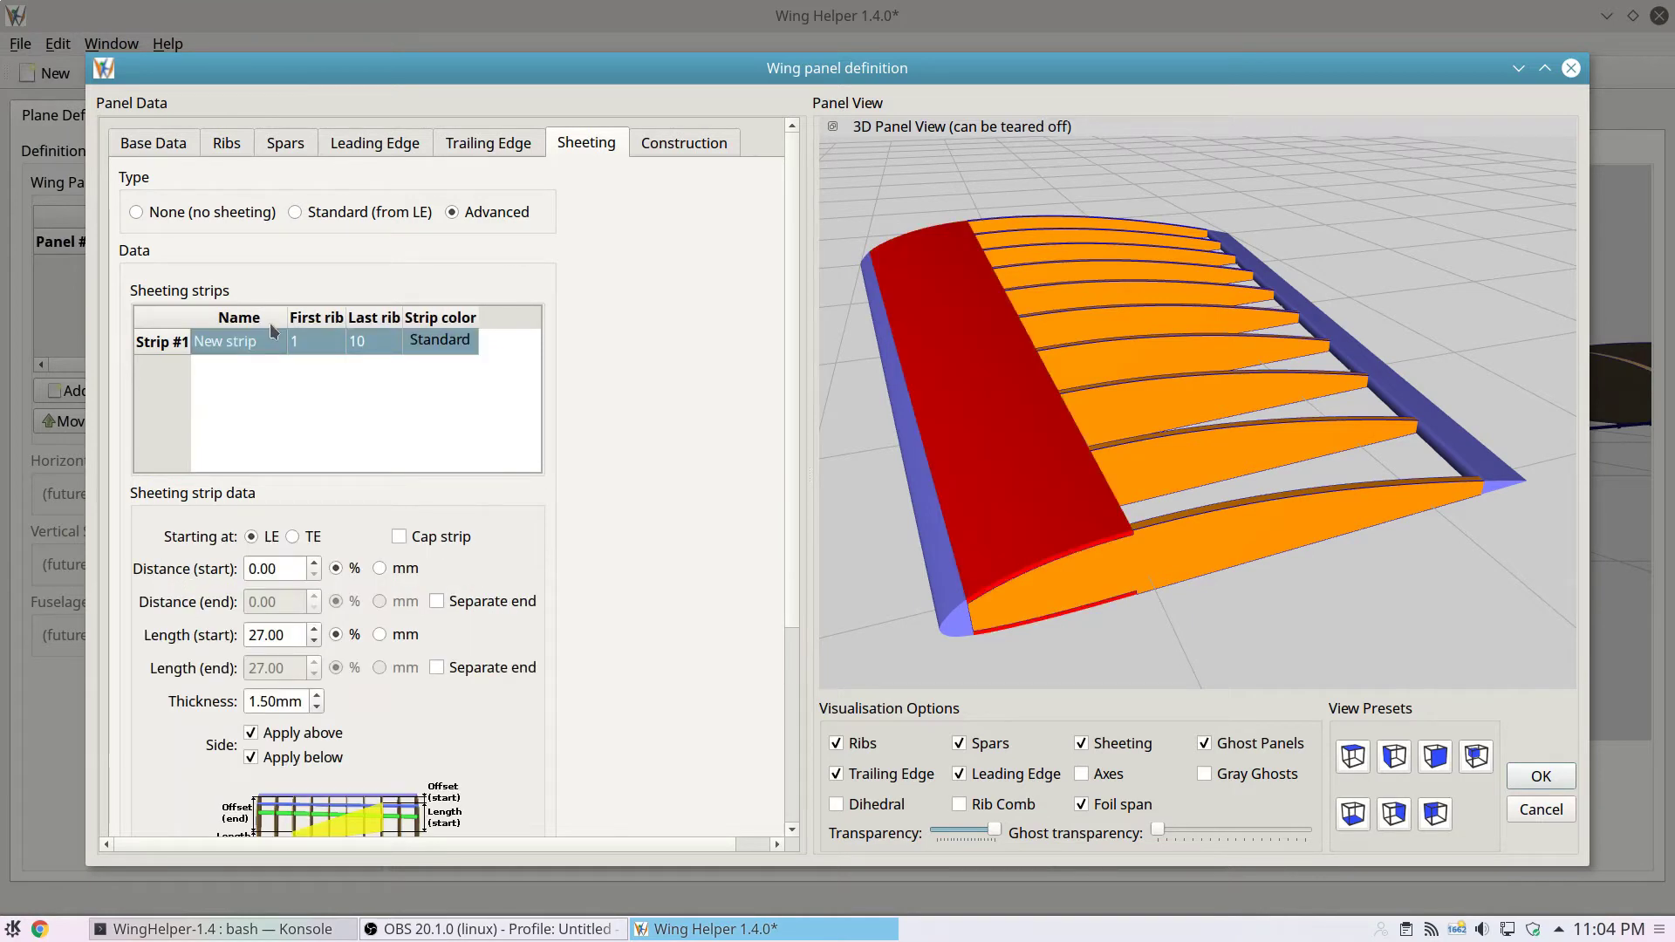
pyautogui.write('Strip 1')
pyautogui.press('Return')
# - Set Strip 1's first rib to 2 and its last rib to 8
pyautogui.doubleClick(316, 343)
pyautogui.write('2')
pyautogui.click(370, 344)
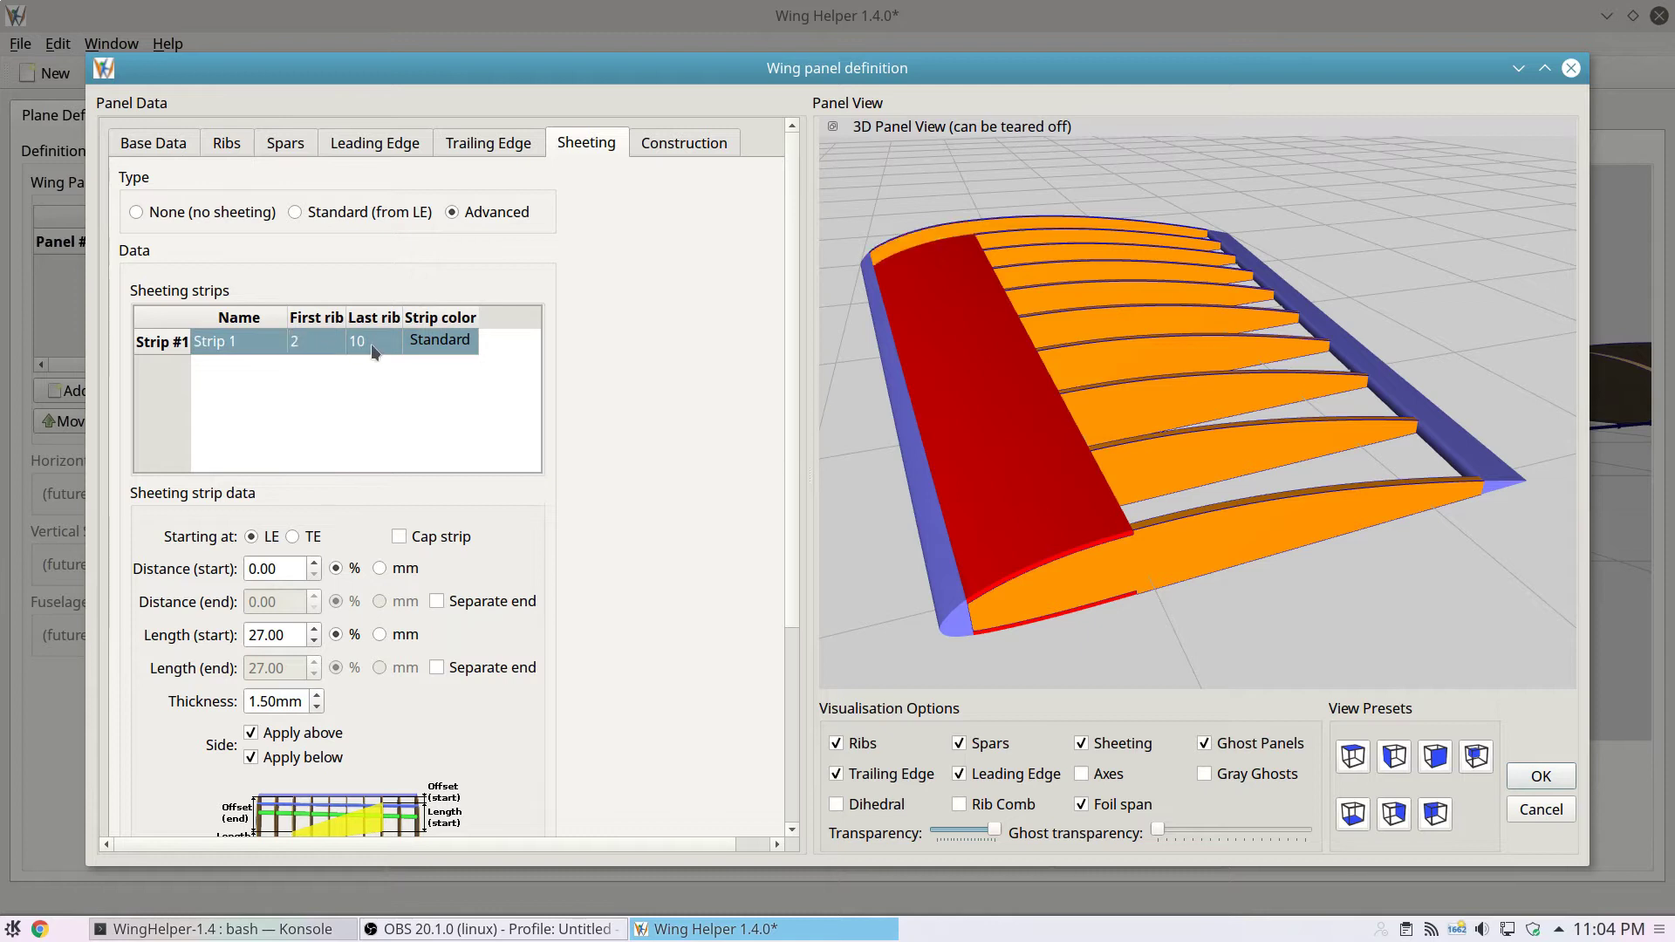
pyautogui.write('8')
pyautogui.press('Return')
# - Extend Strip 1 across the whole panel, from rib 1 to rib 10
pyautogui.doubleClick(325, 342)
pyautogui.write('1')
pyautogui.click(375, 346)
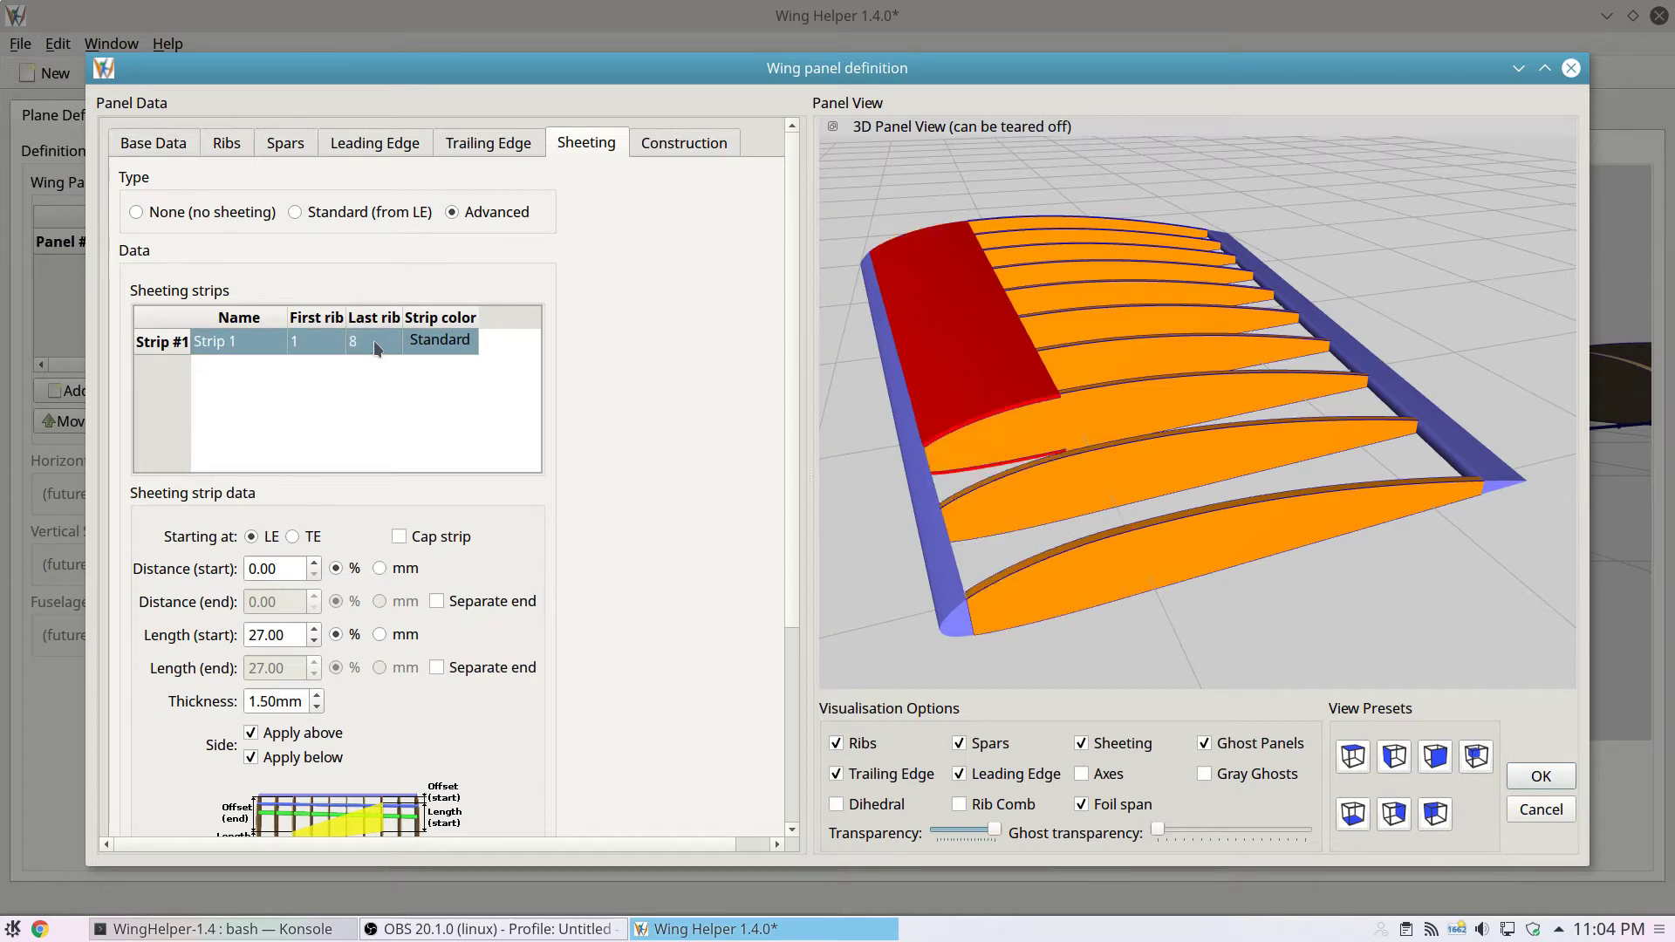
pyautogui.write('10')
pyautogui.press('Return')
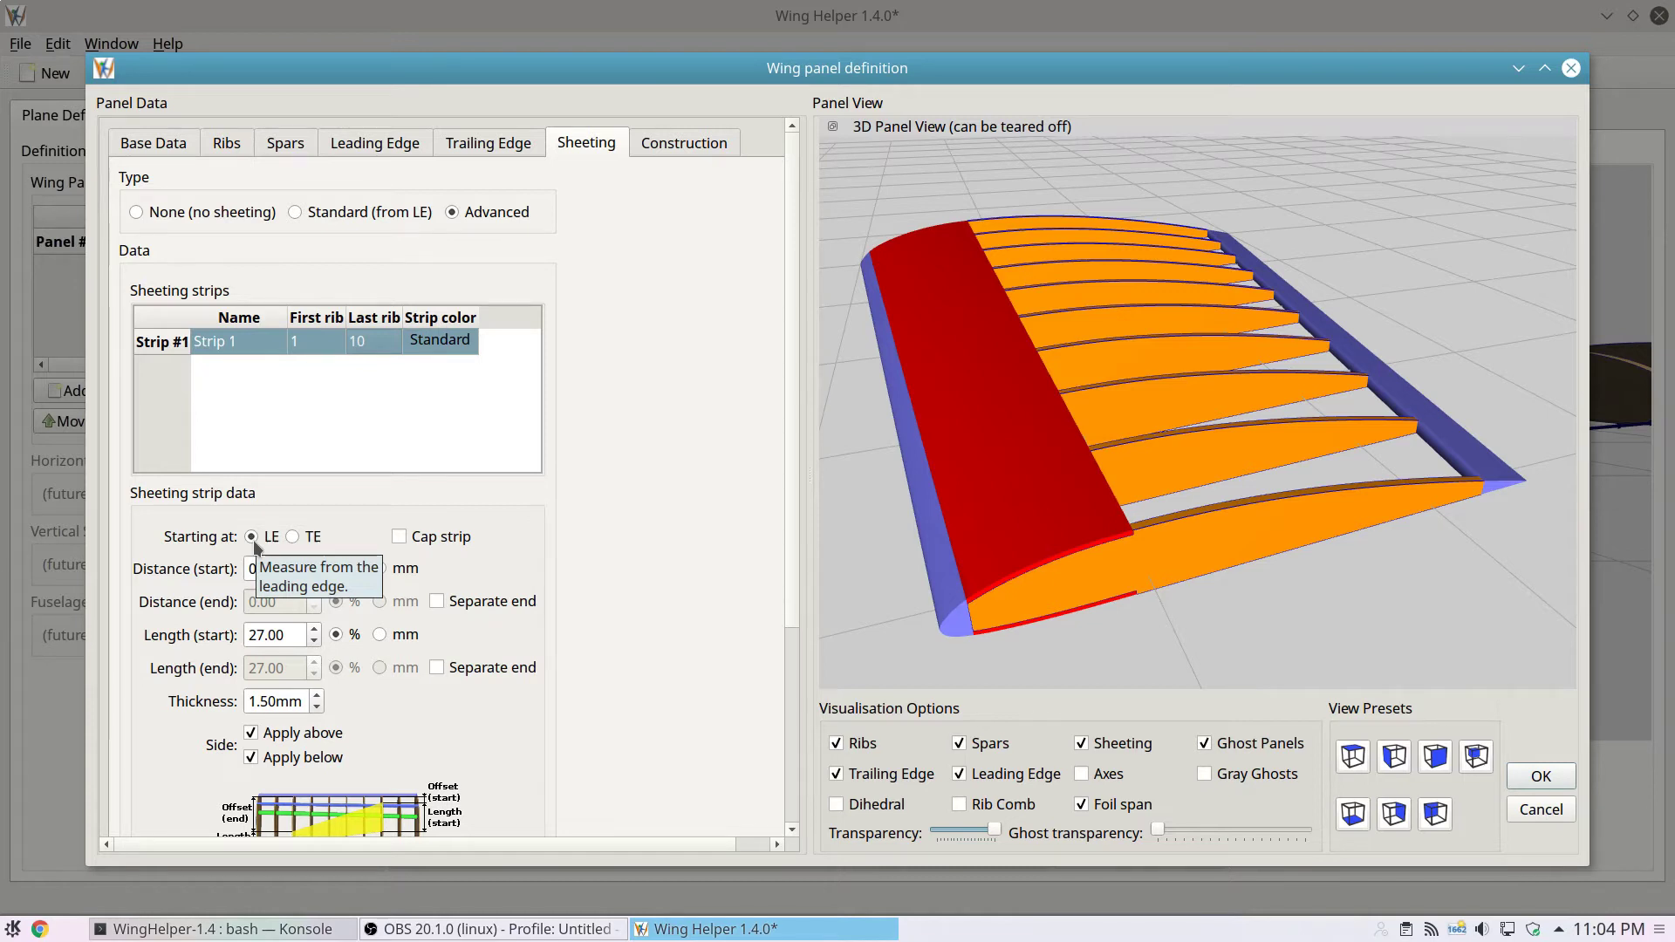
# - Try starting Strip 1 at the TE, switch it back to the LE, and set its start distance to 17.00 %
pyautogui.click(291, 538)
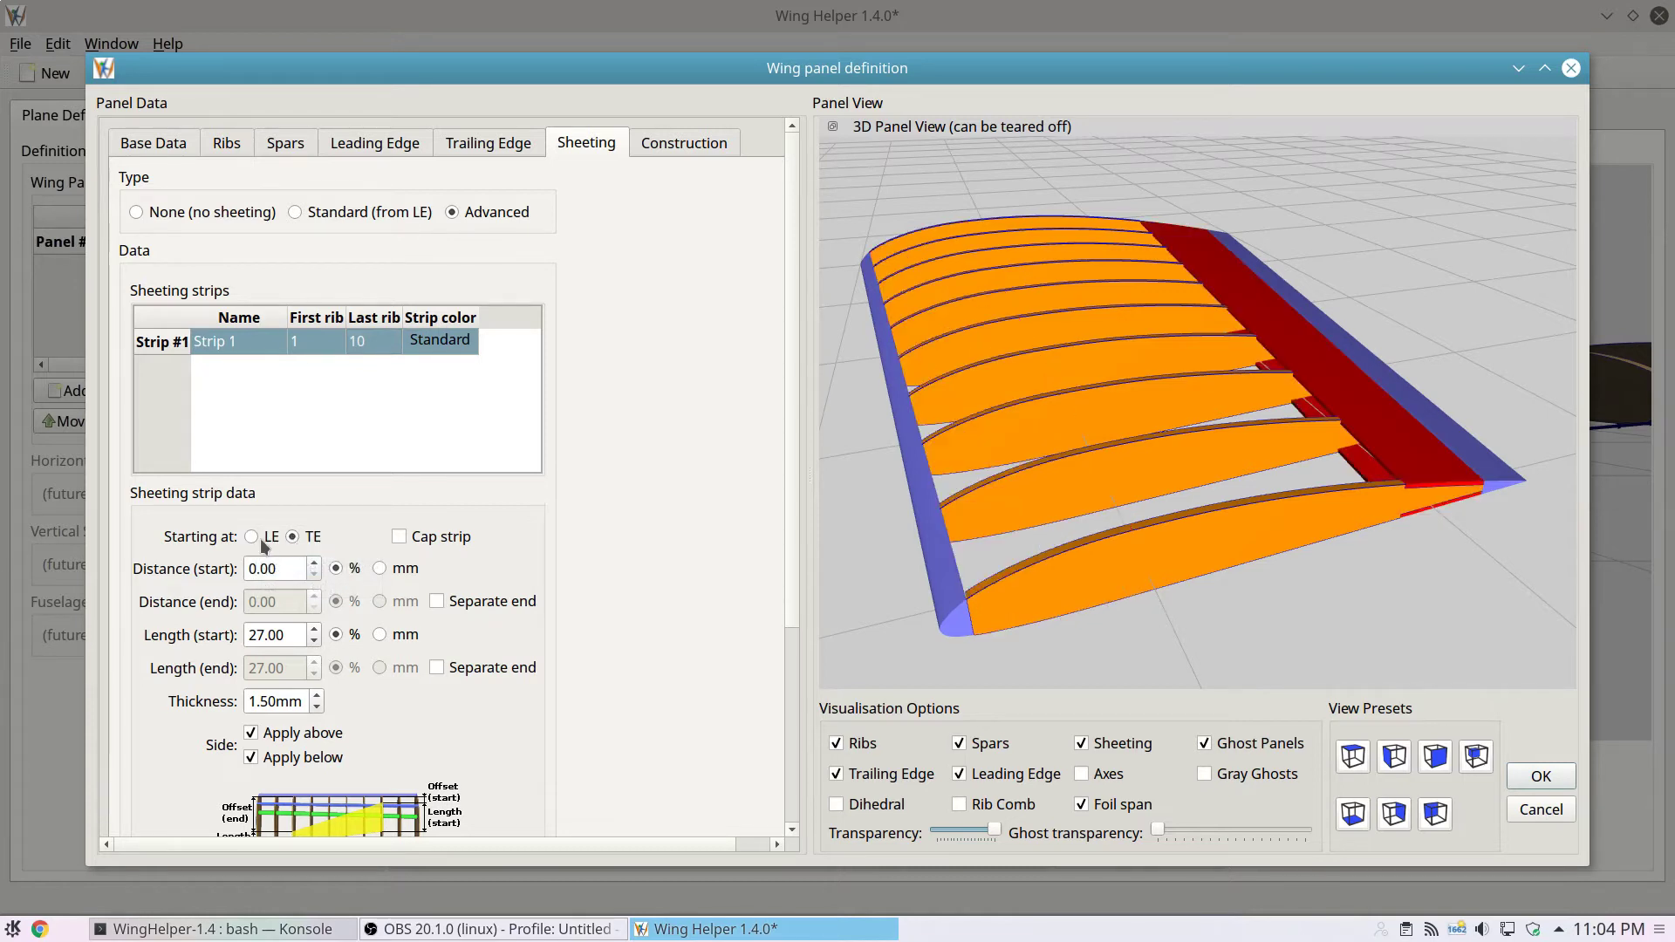
pyautogui.click(252, 538)
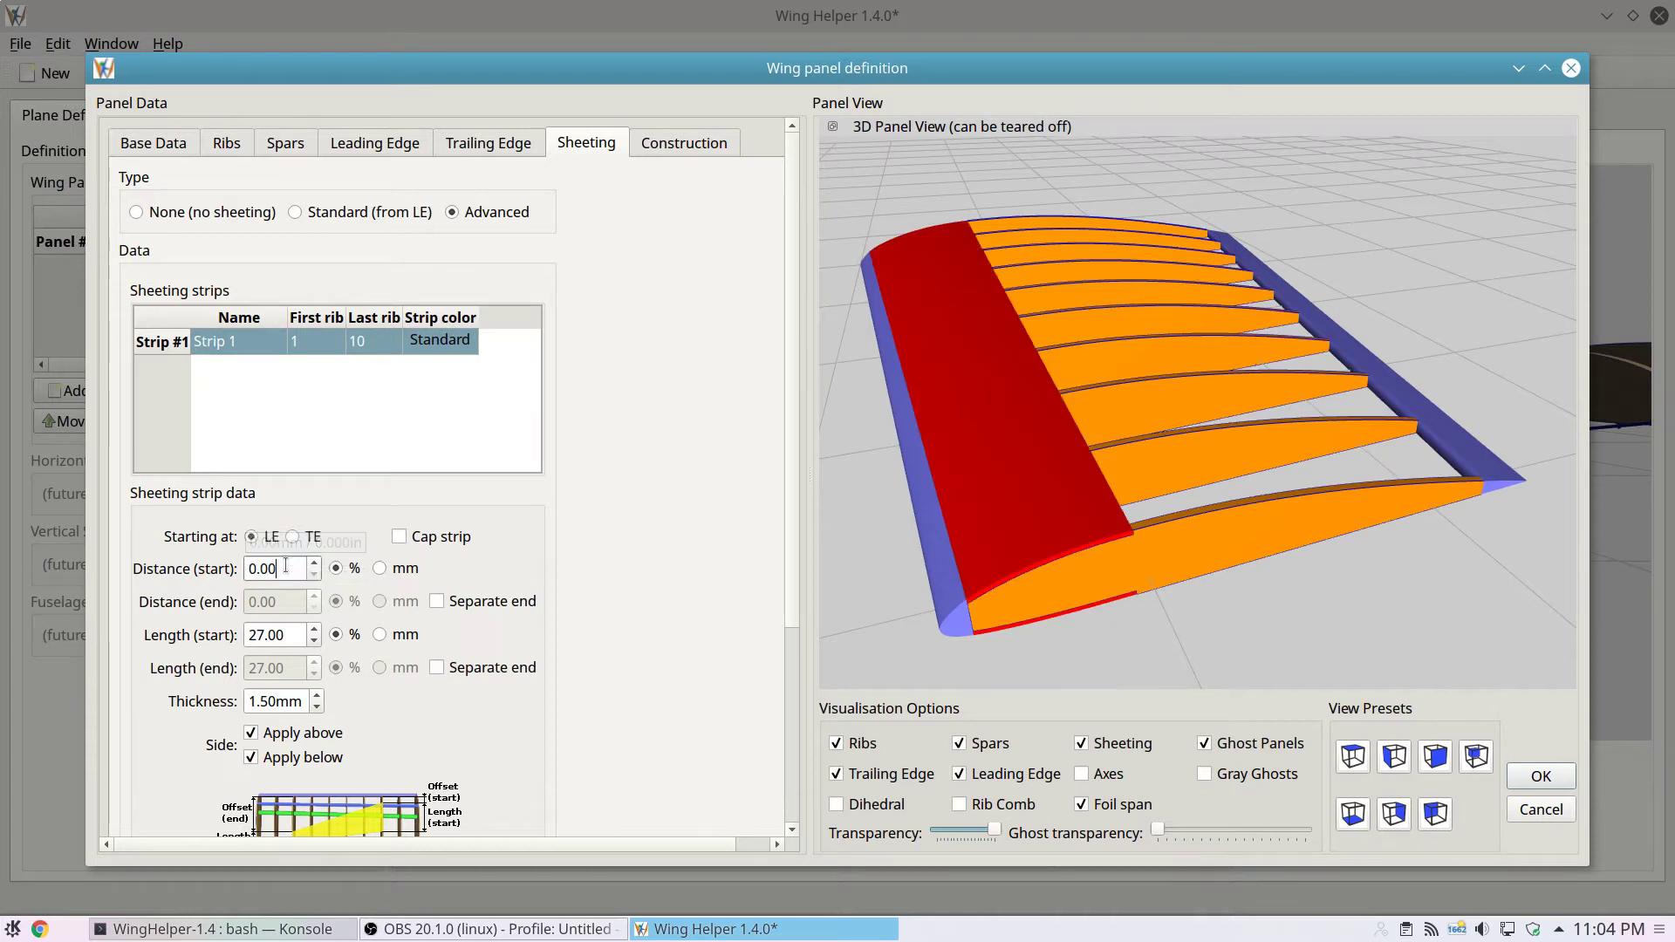
pyautogui.scroll(2, 285, 566)
pyautogui.scroll(20, 286, 565)
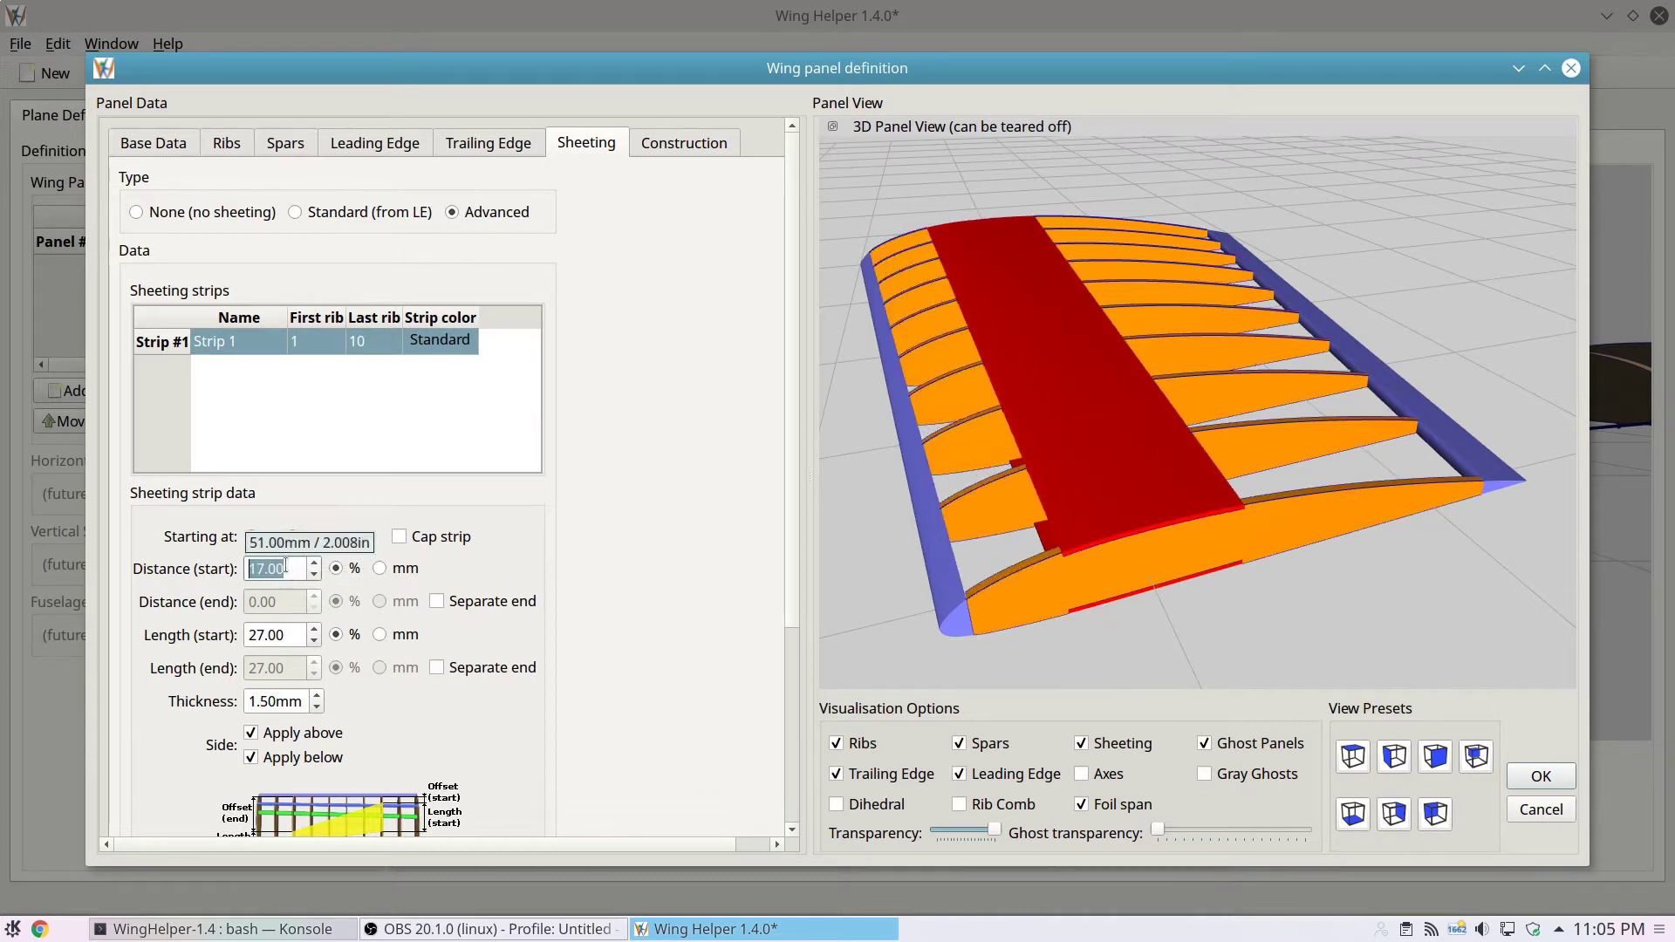
# - Set Strip 1's start distance to 15.00 % and give it a separate end distance of 40.00 %
pyautogui.scroll(4, 285, 565)
pyautogui.scroll(-3, 285, 565)
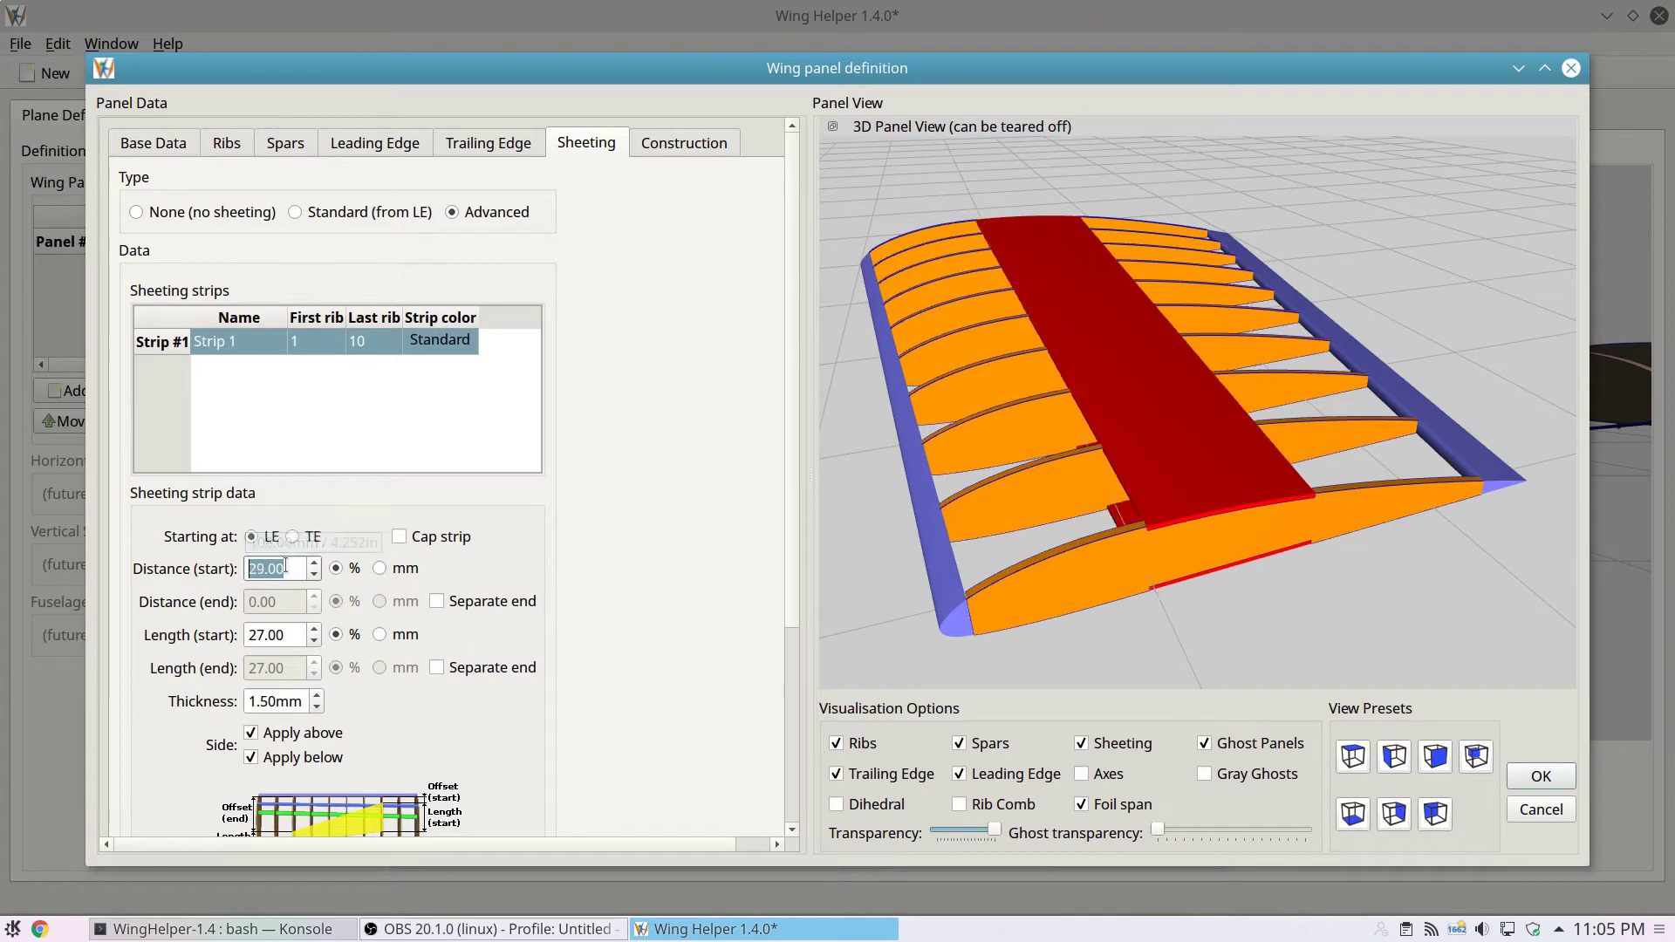
pyautogui.scroll(-10, 286, 566)
pyautogui.scroll(2, 285, 565)
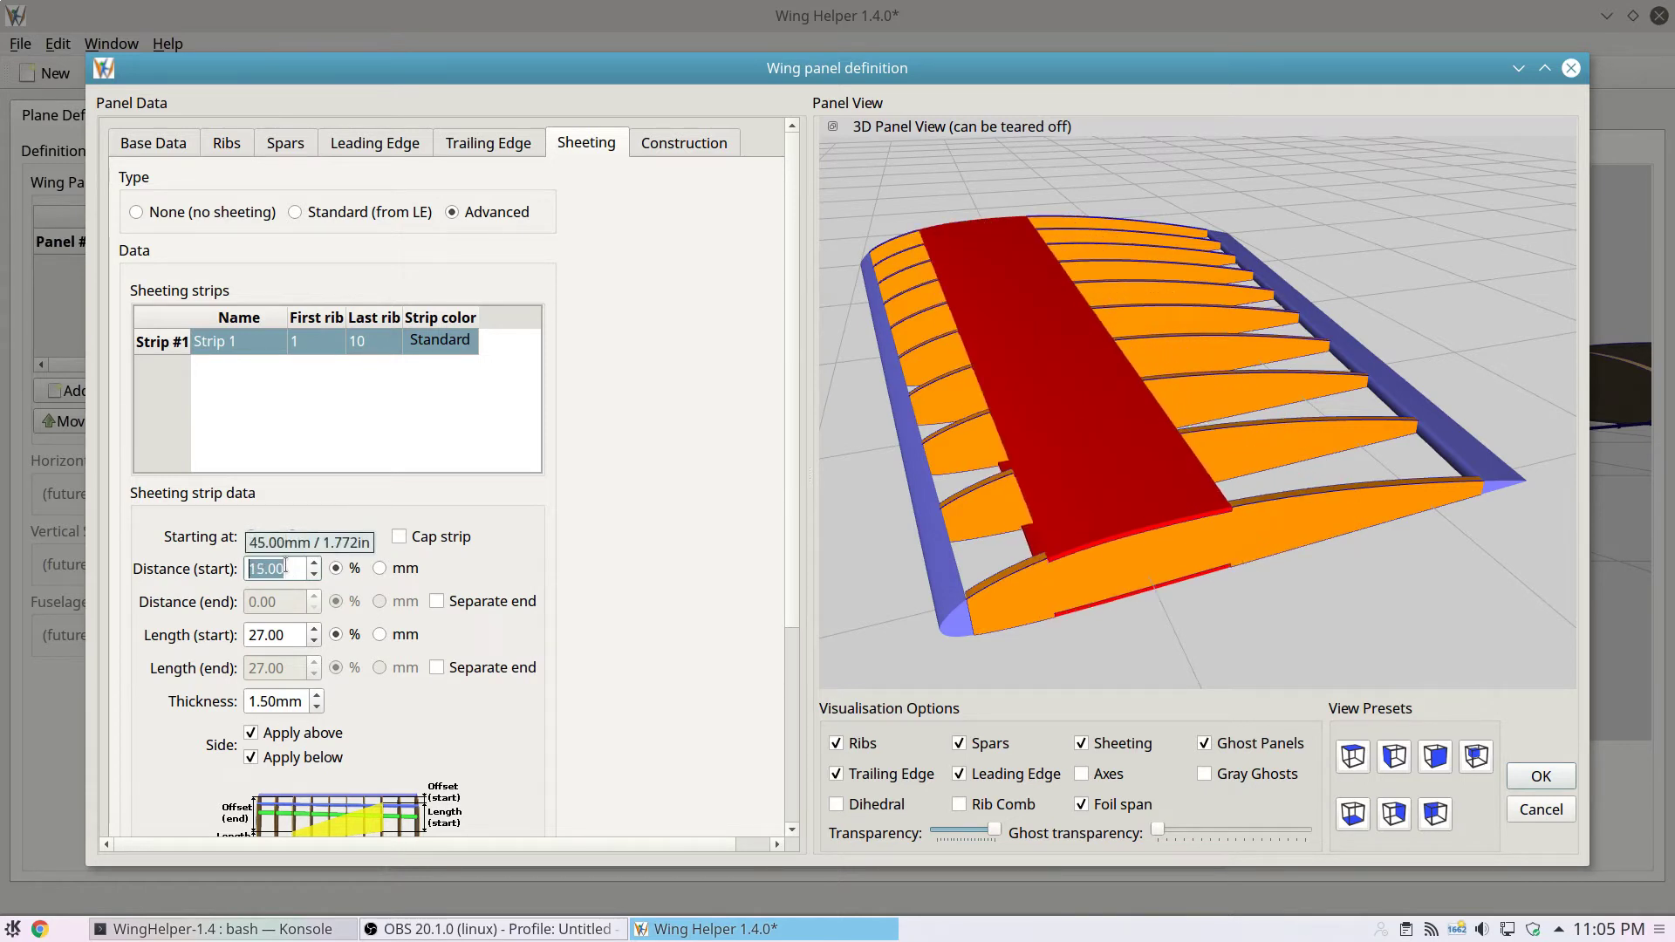
pyautogui.click(436, 601)
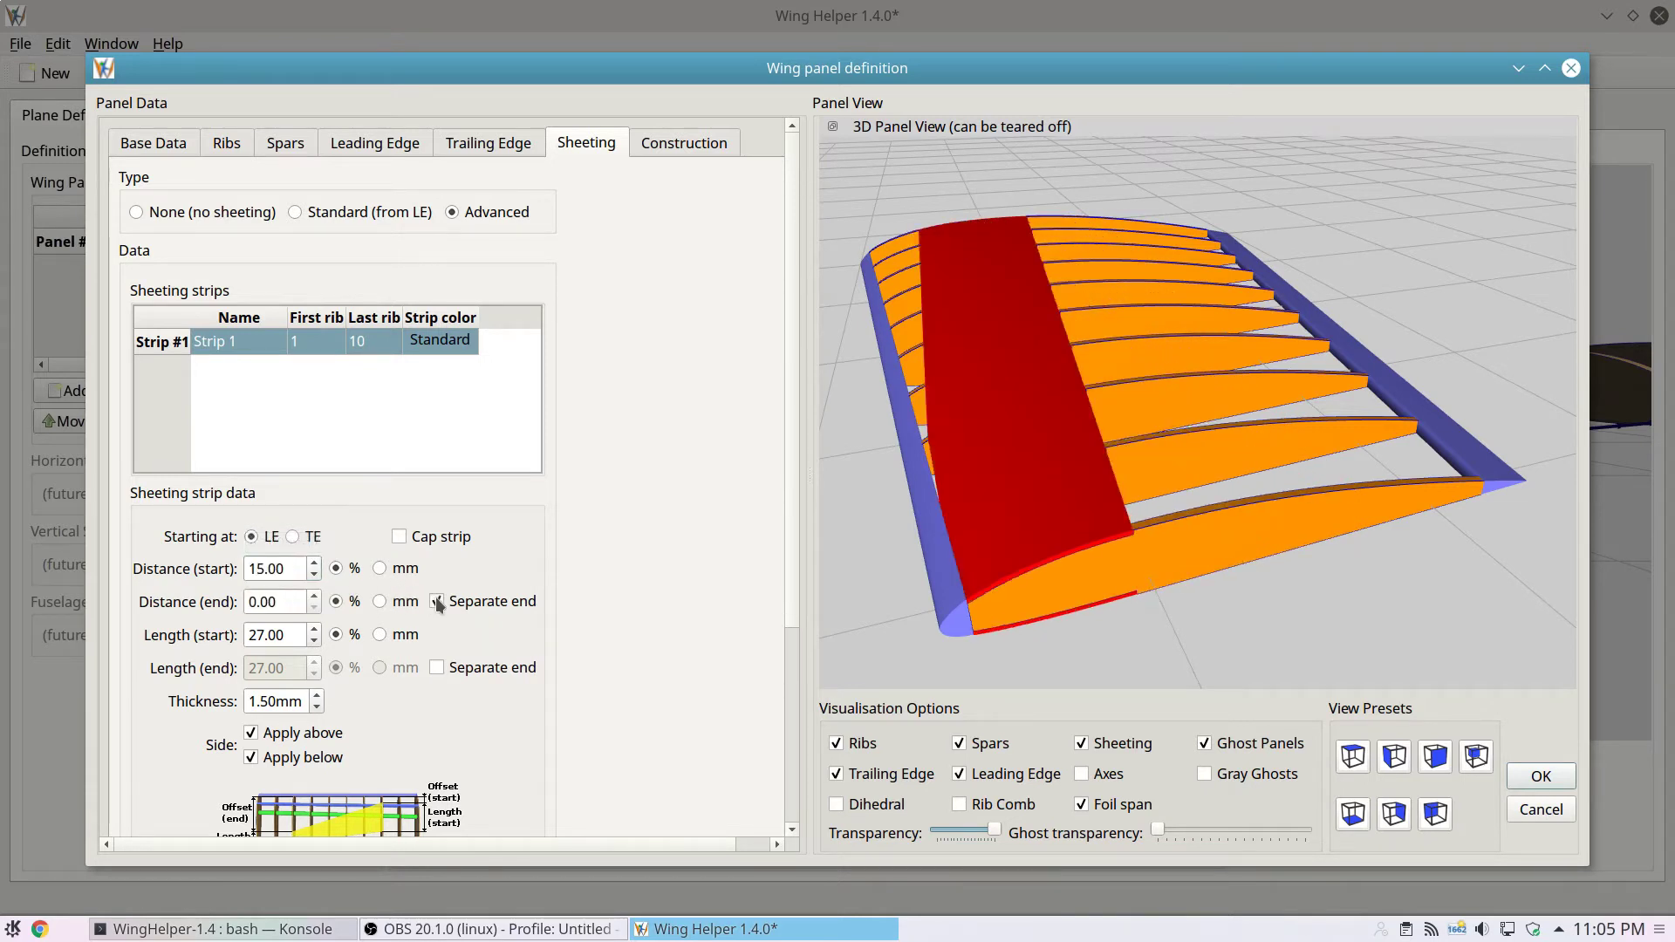
pyautogui.scroll(17, 294, 602)
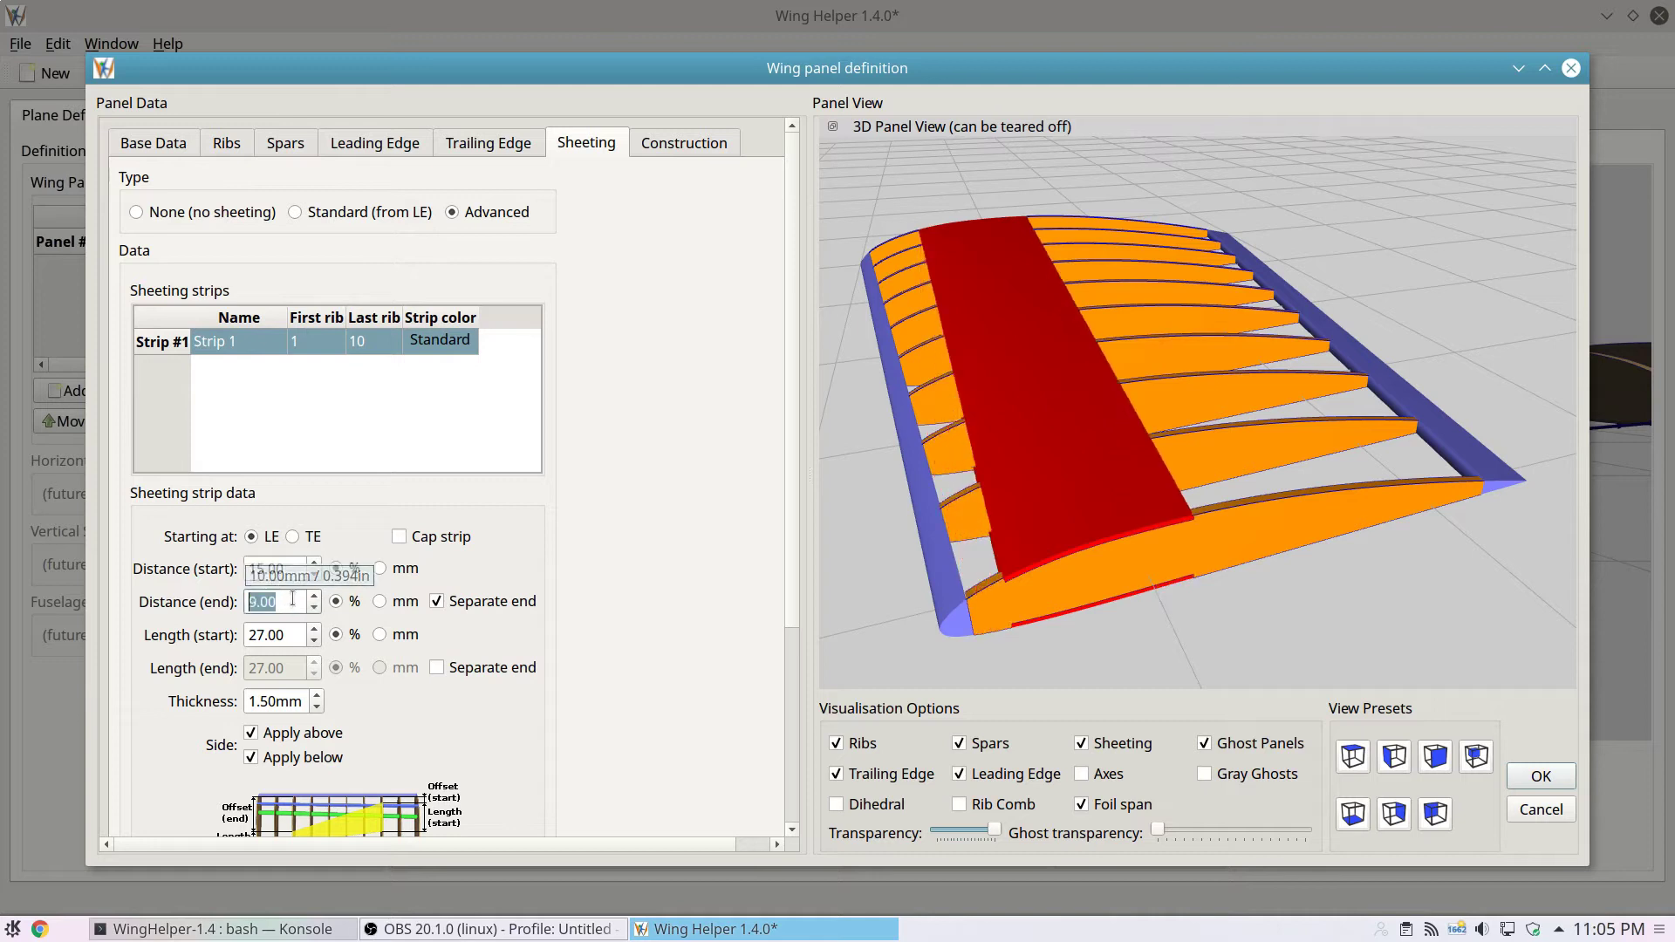
pyautogui.scroll(10, 293, 602)
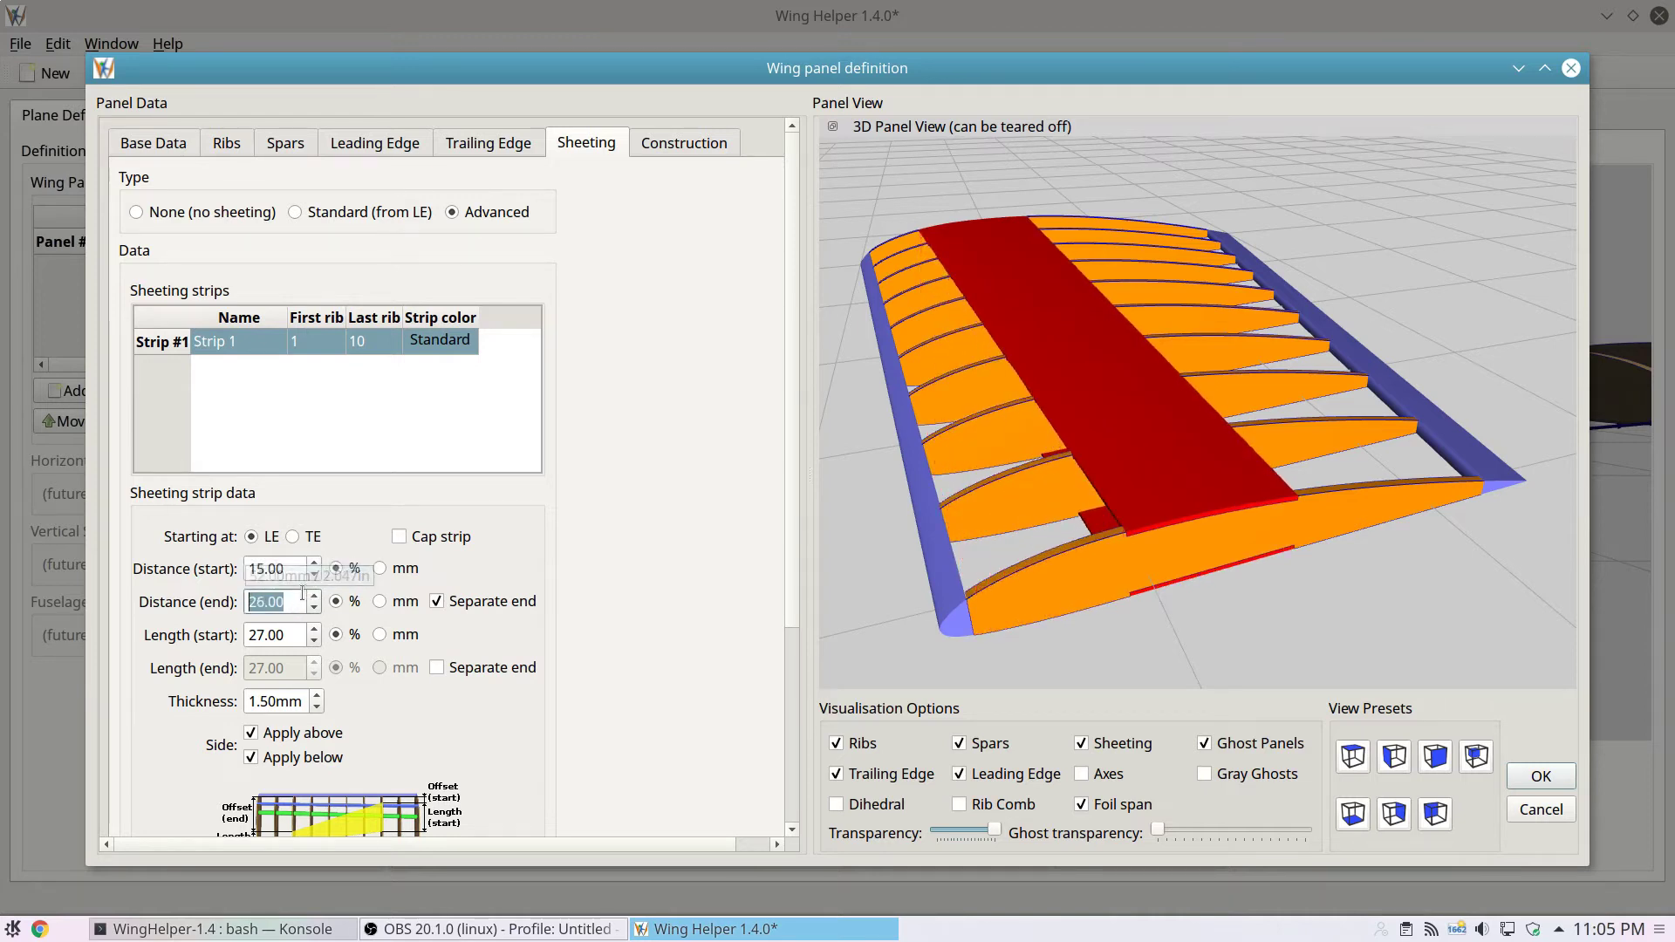
pyautogui.scroll(13, 299, 596)
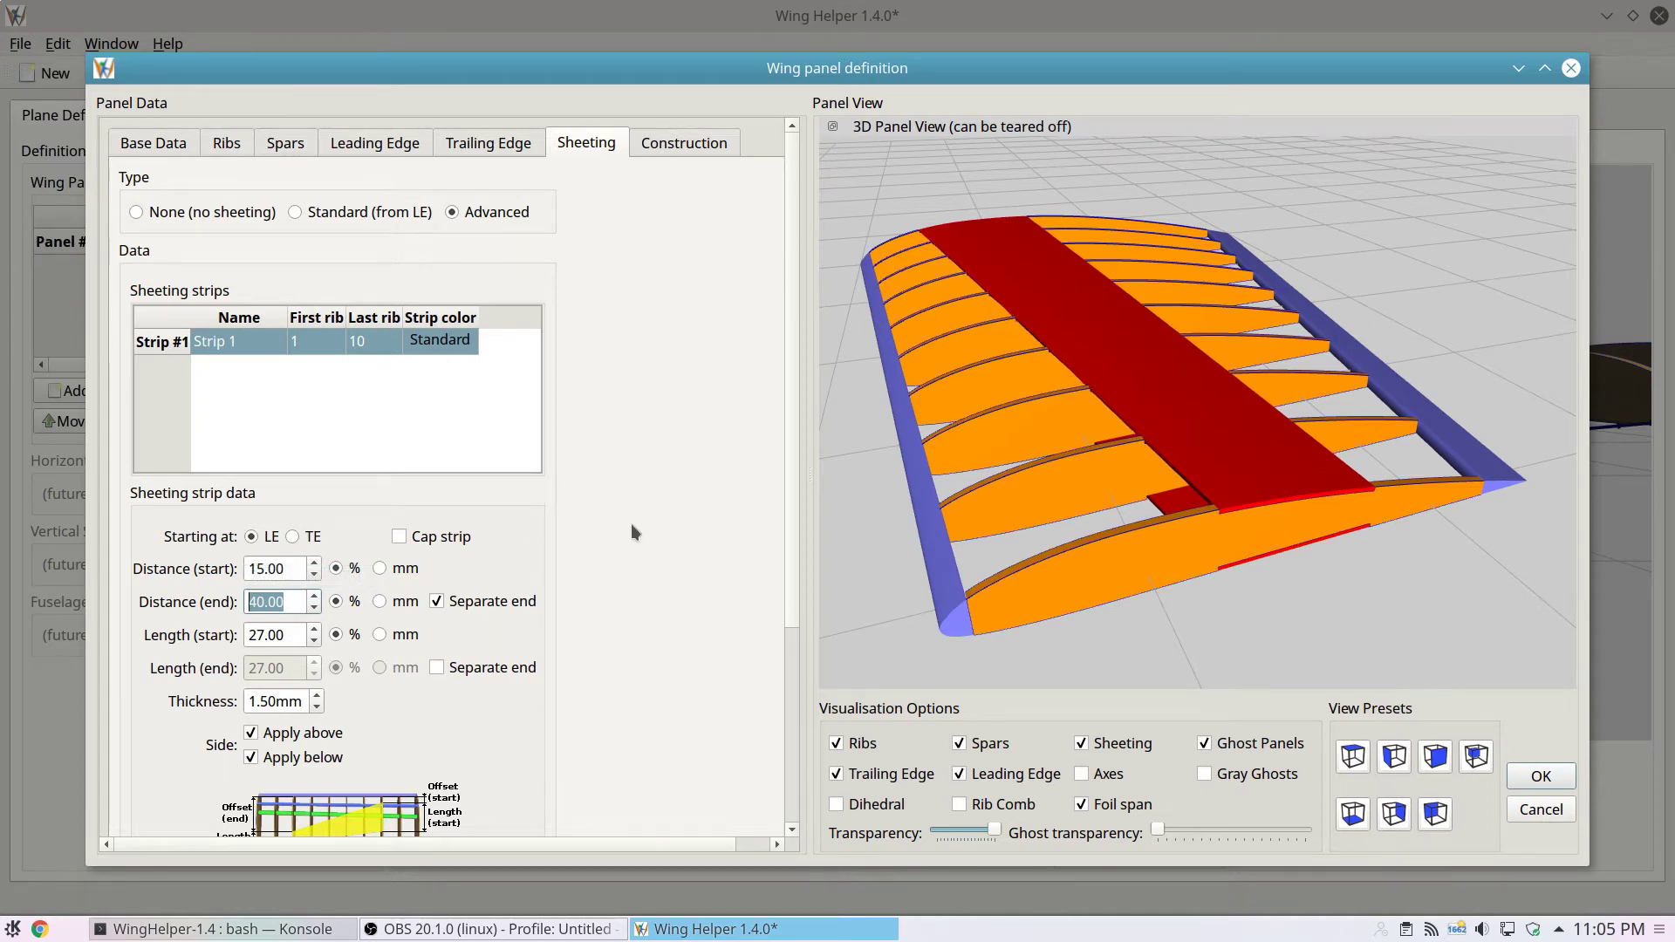
# - Set Strip 1's start length to 23.00 % and give it a separate end length of 5.00 %
pyautogui.scroll(6, 294, 636)
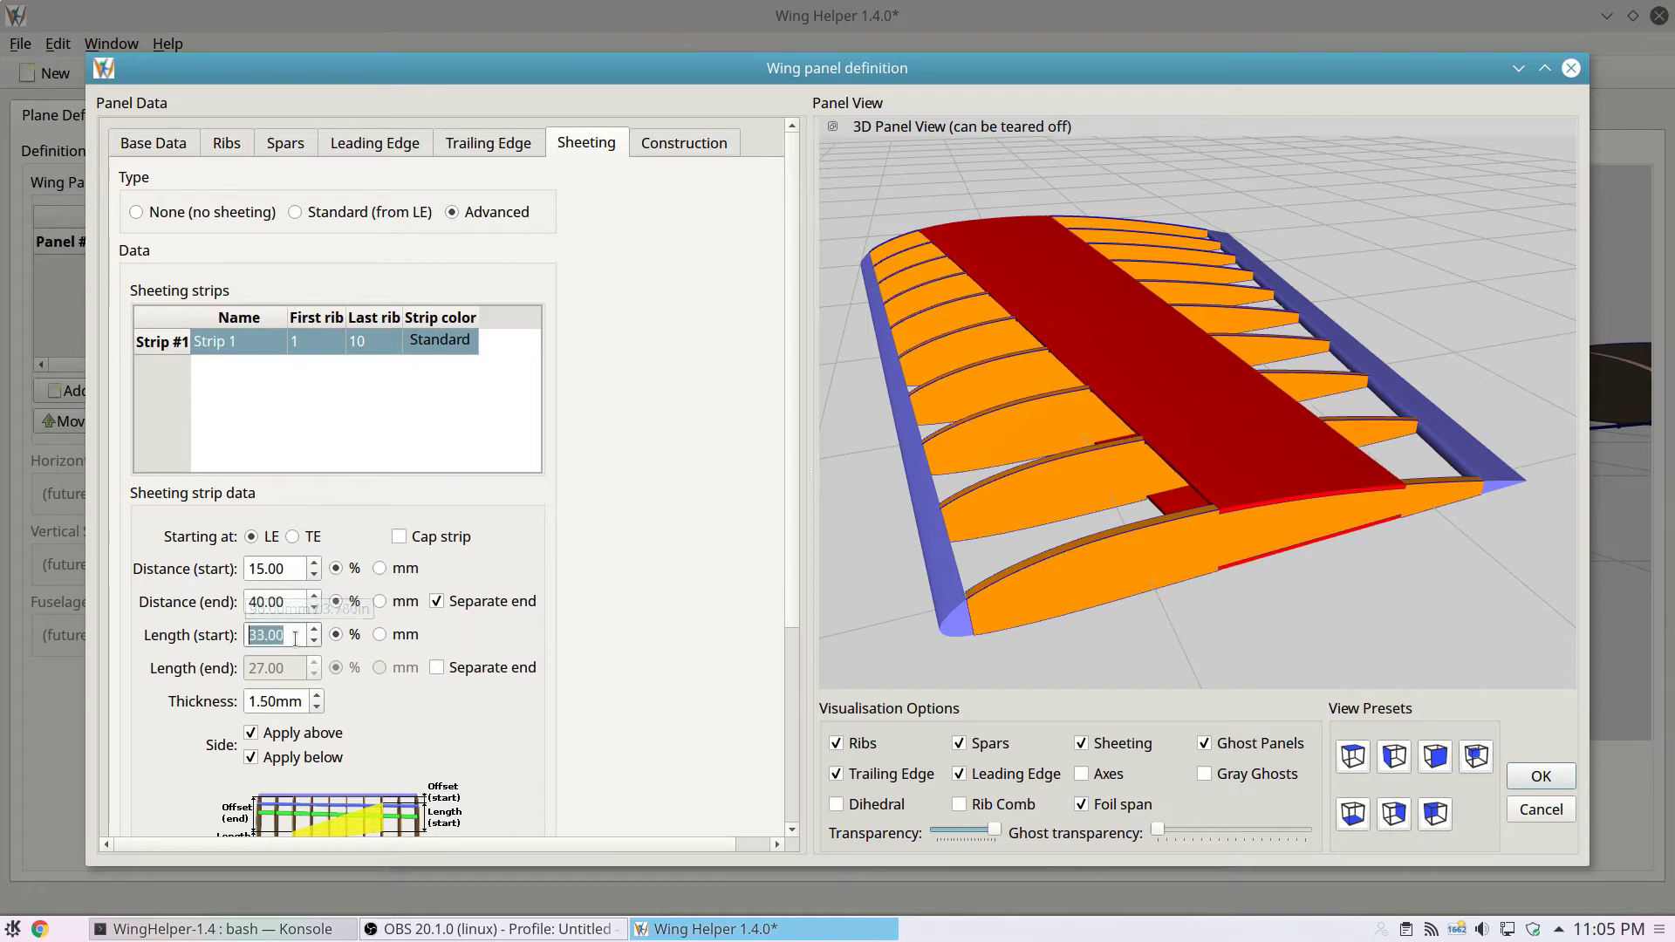
pyautogui.scroll(6, 295, 638)
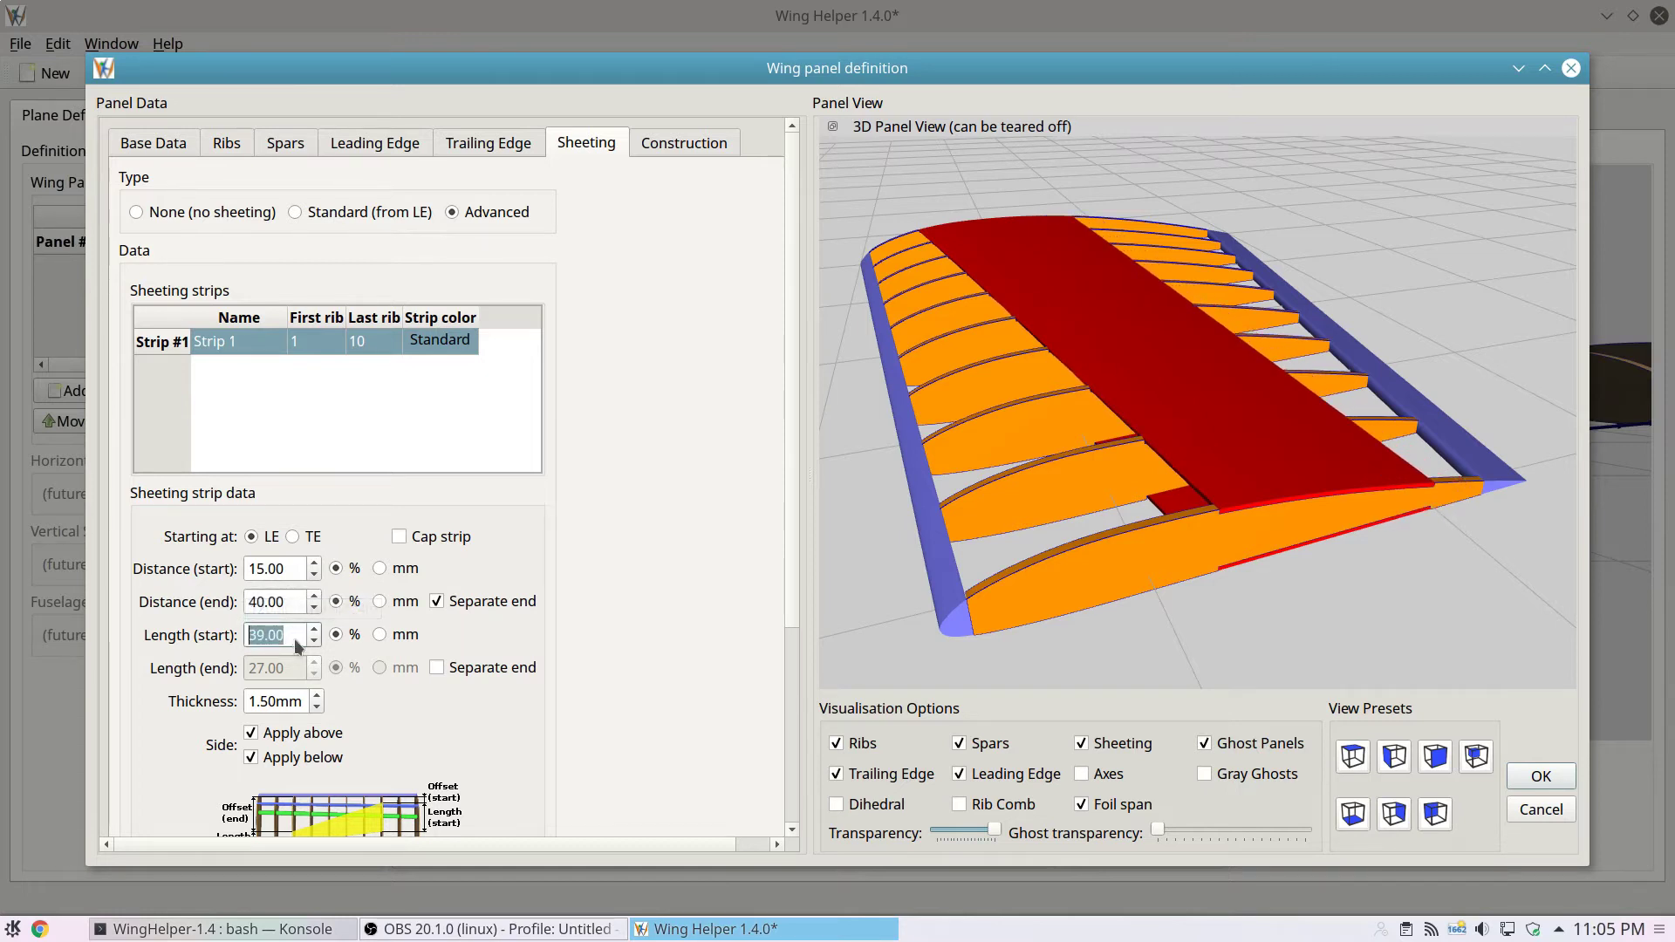
pyautogui.scroll(-16, 296, 638)
pyautogui.click(454, 668)
pyautogui.scroll(-4, 295, 668)
pyautogui.scroll(-14, 295, 668)
pyautogui.scroll(-4, 295, 667)
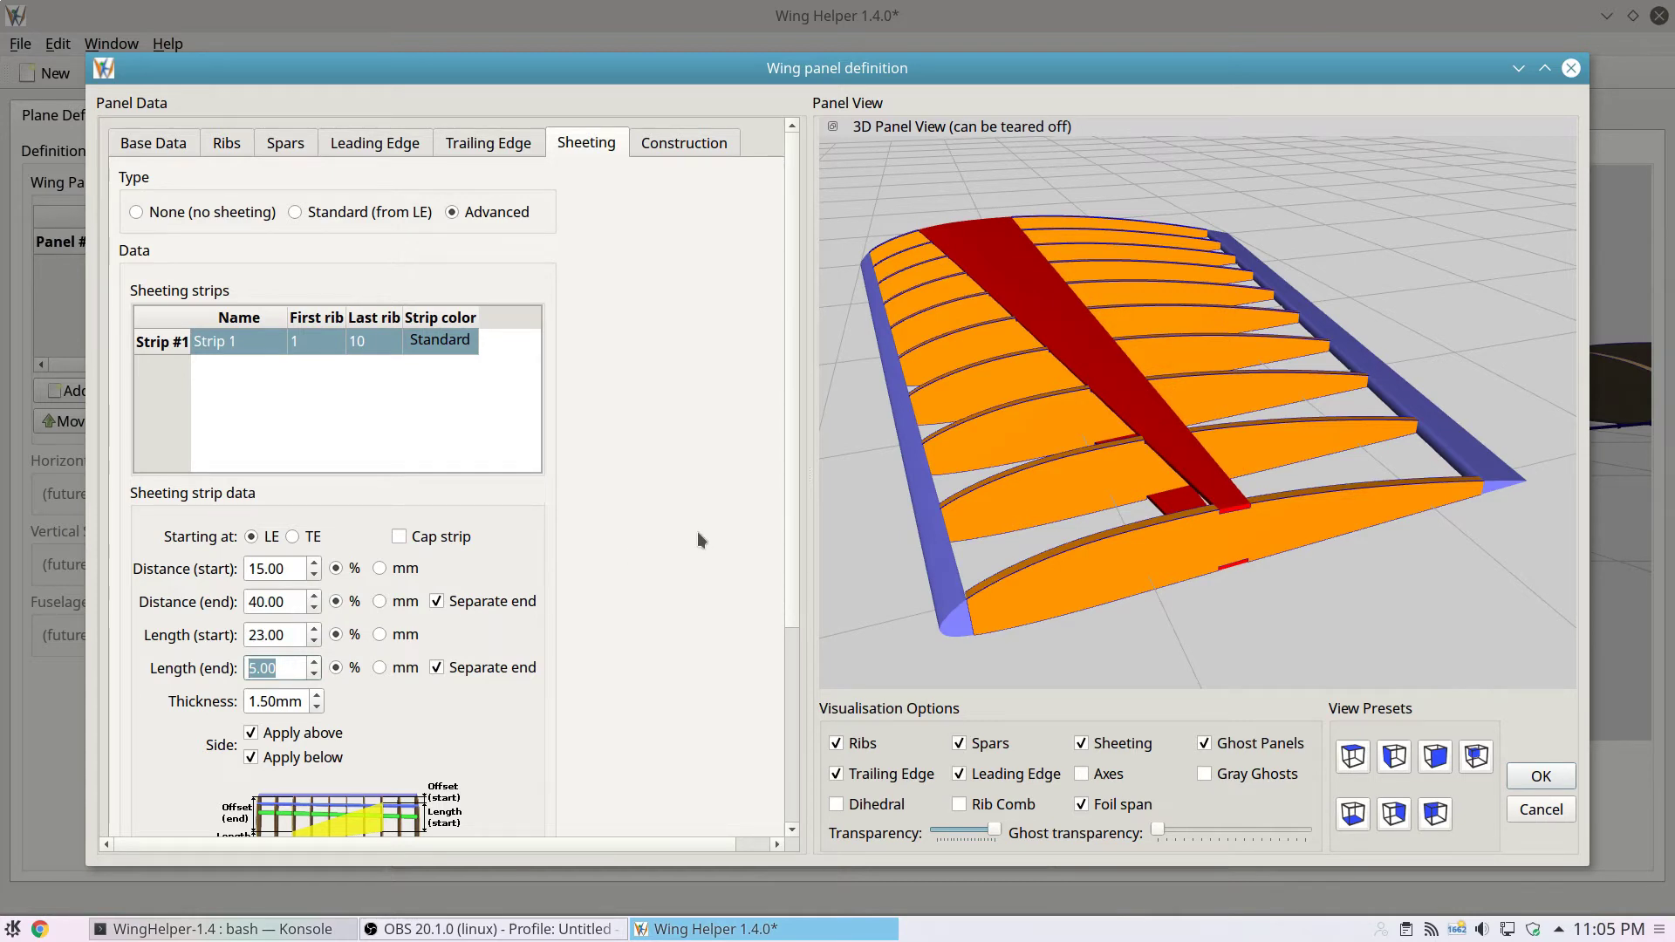
# - Set Strip 1's thickness to 2.00 mm and try its sheeting without the upper and lower sides, restoring both
pyautogui.scroll(5, 276, 702)
pyautogui.click(258, 735)
pyautogui.click(258, 735)
pyautogui.click(252, 758)
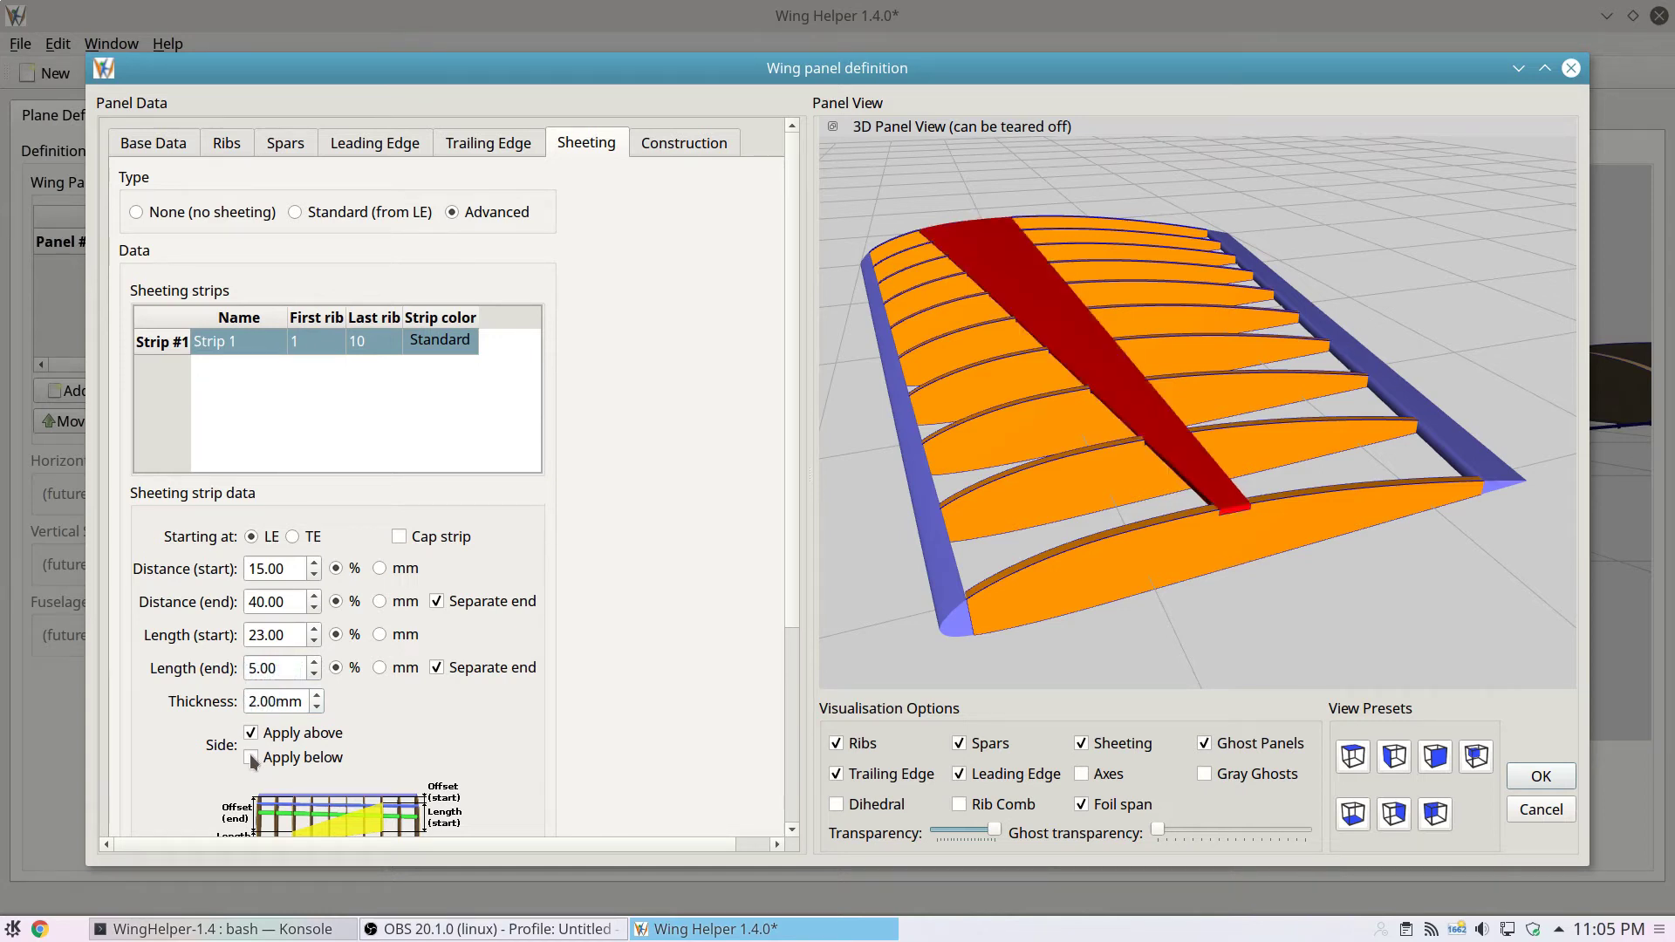
pyautogui.click(252, 757)
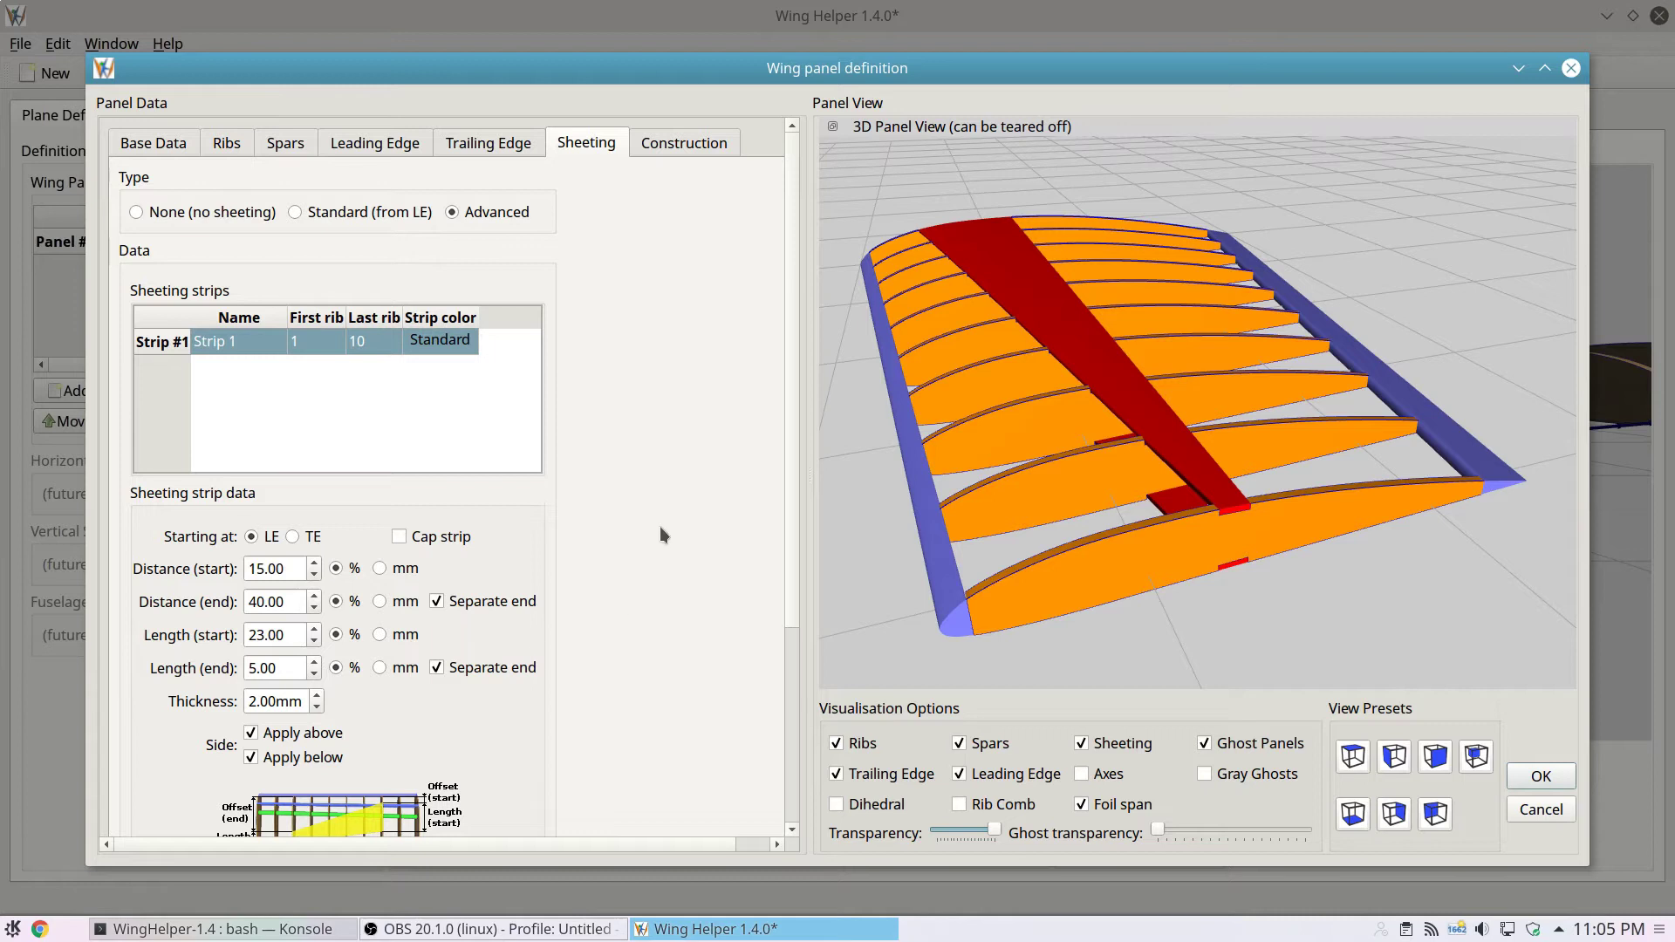
# - Try Strip 1 as a cap strip, revert it, and disable the separate end values for distance and length
pyautogui.click(432, 539)
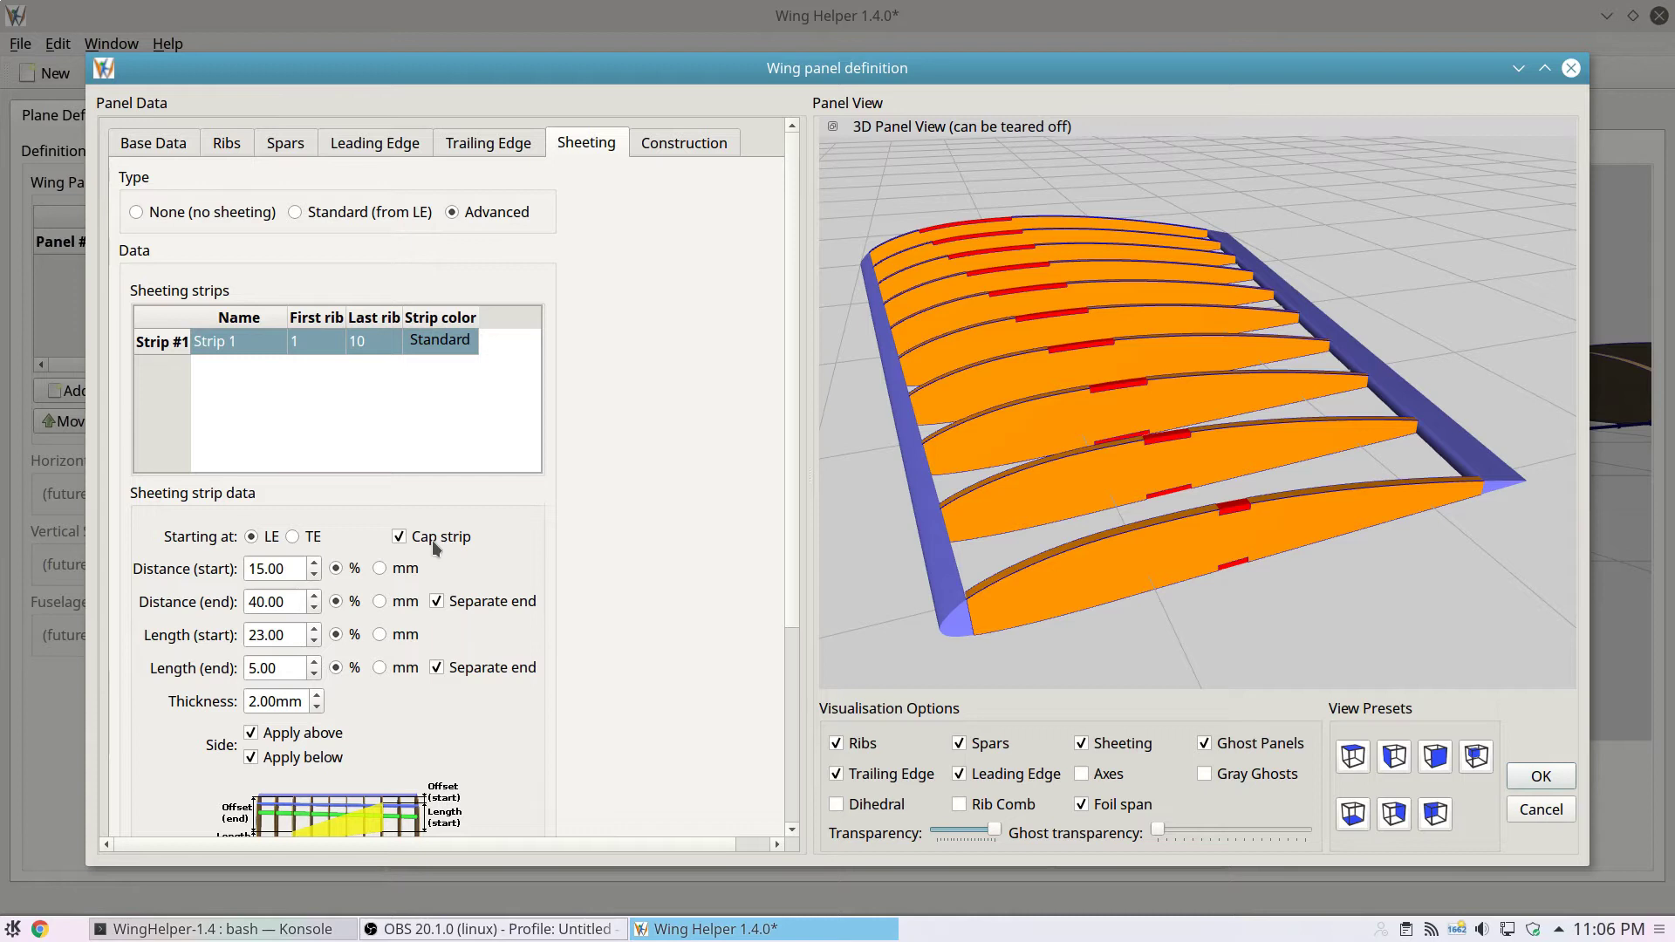
pyautogui.click(479, 605)
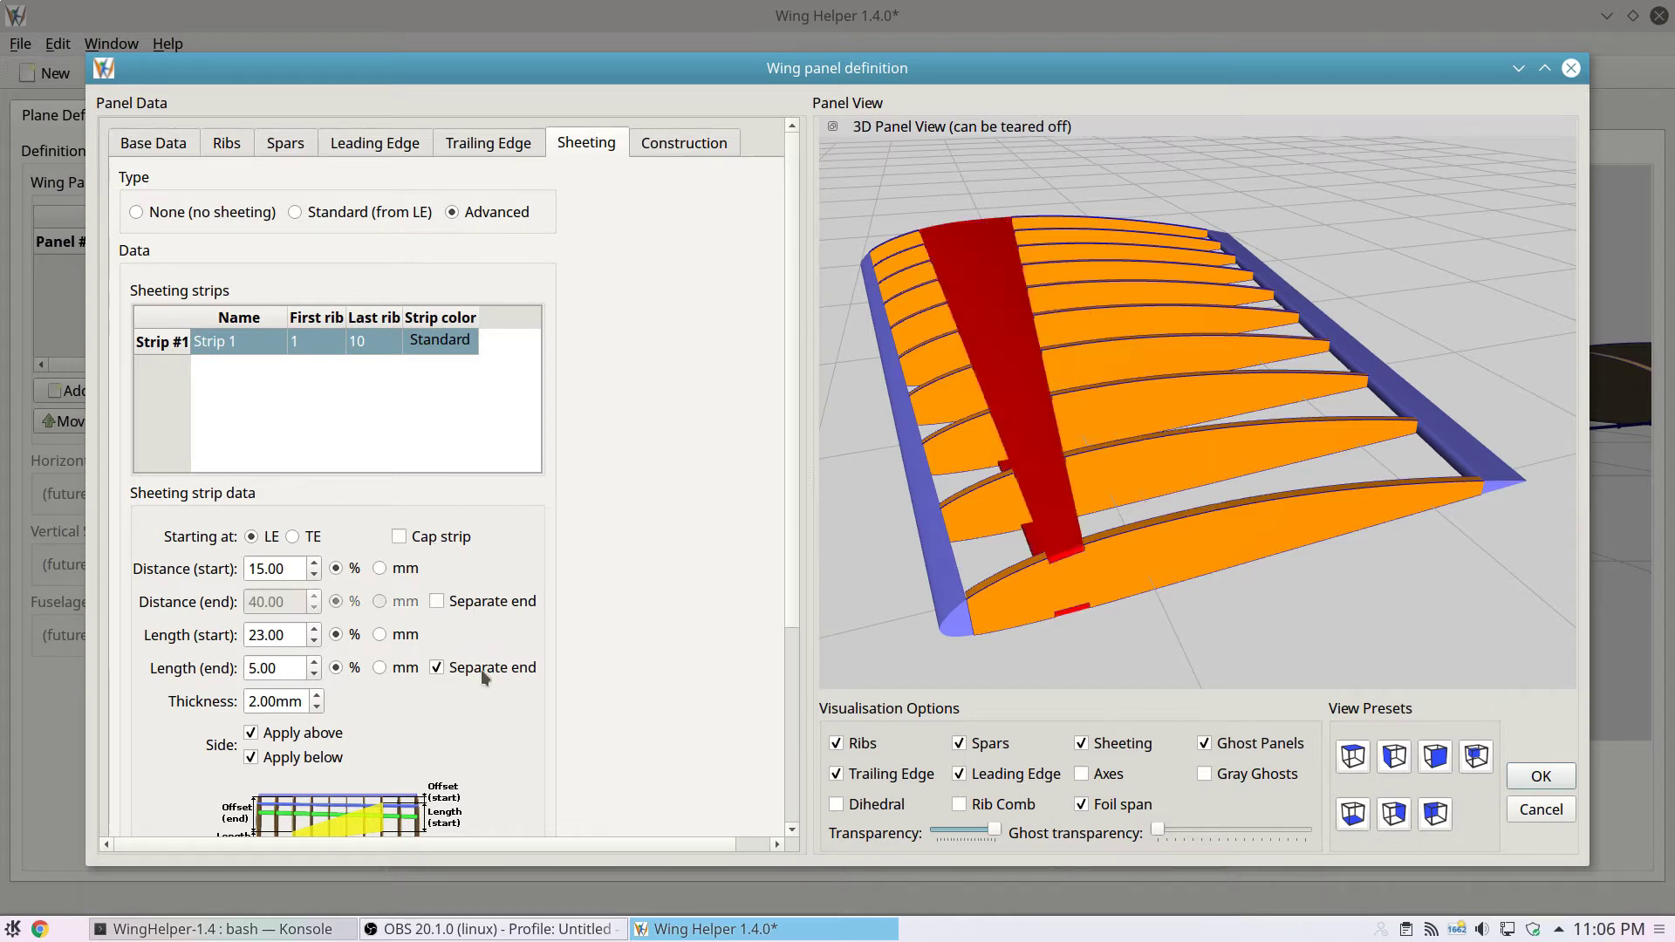
pyautogui.click(481, 668)
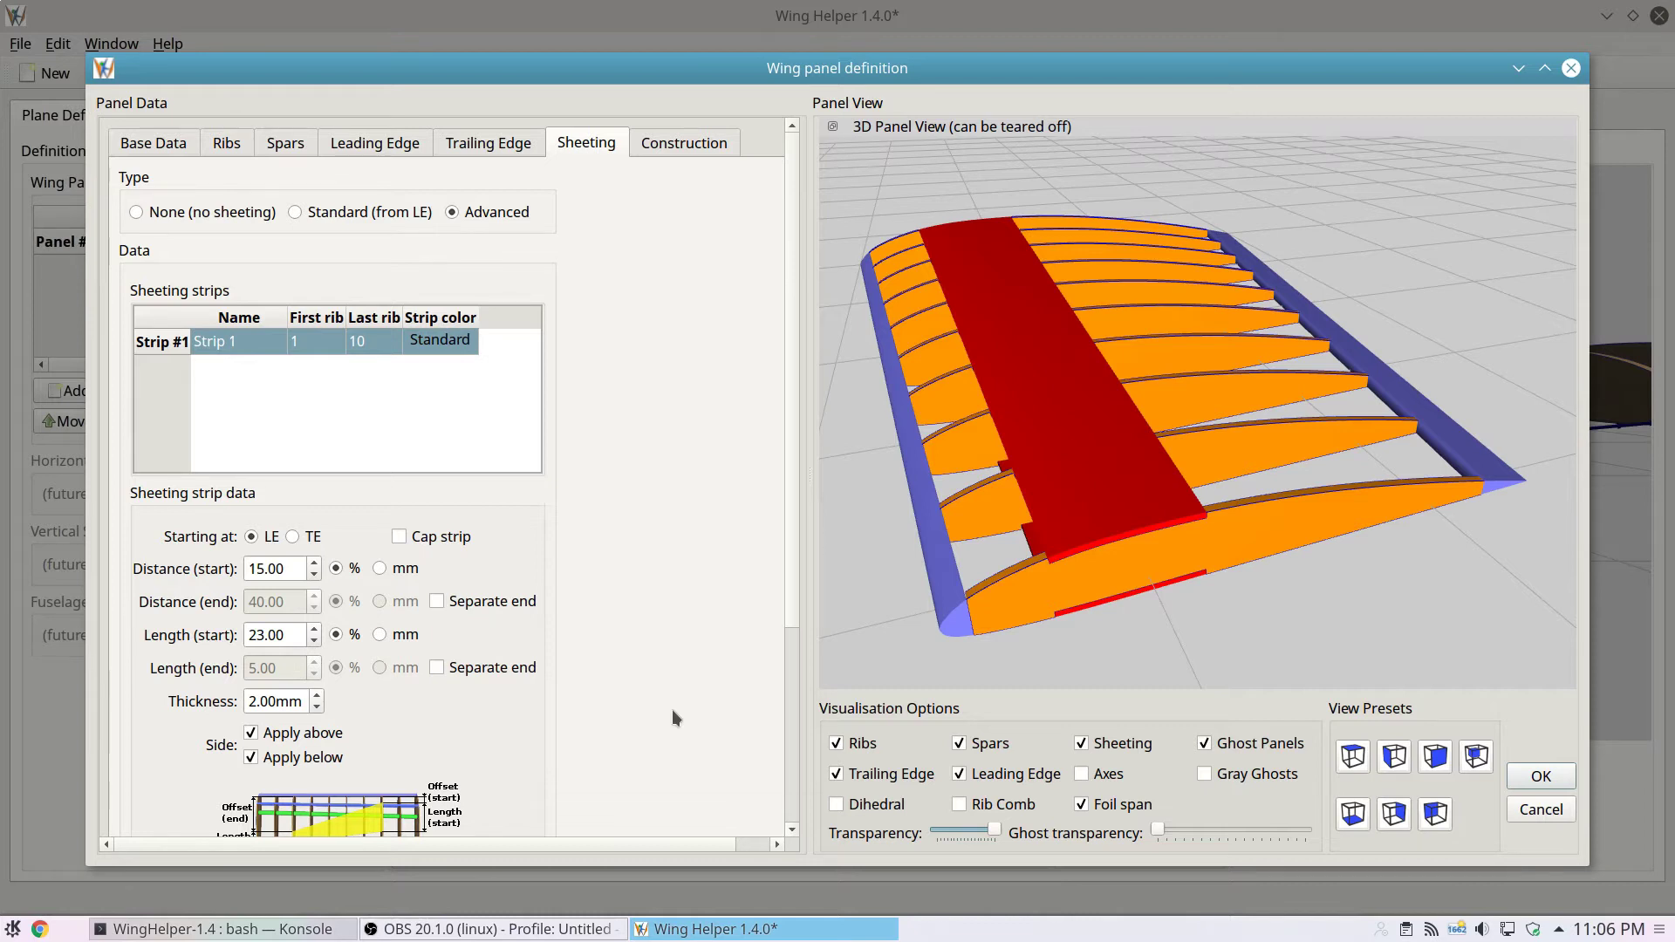
# - Compare with standard sheeting, return to advanced, and set Strip 1's start distance to 0.00 % and start length to 25.00 %
pyautogui.click(295, 213)
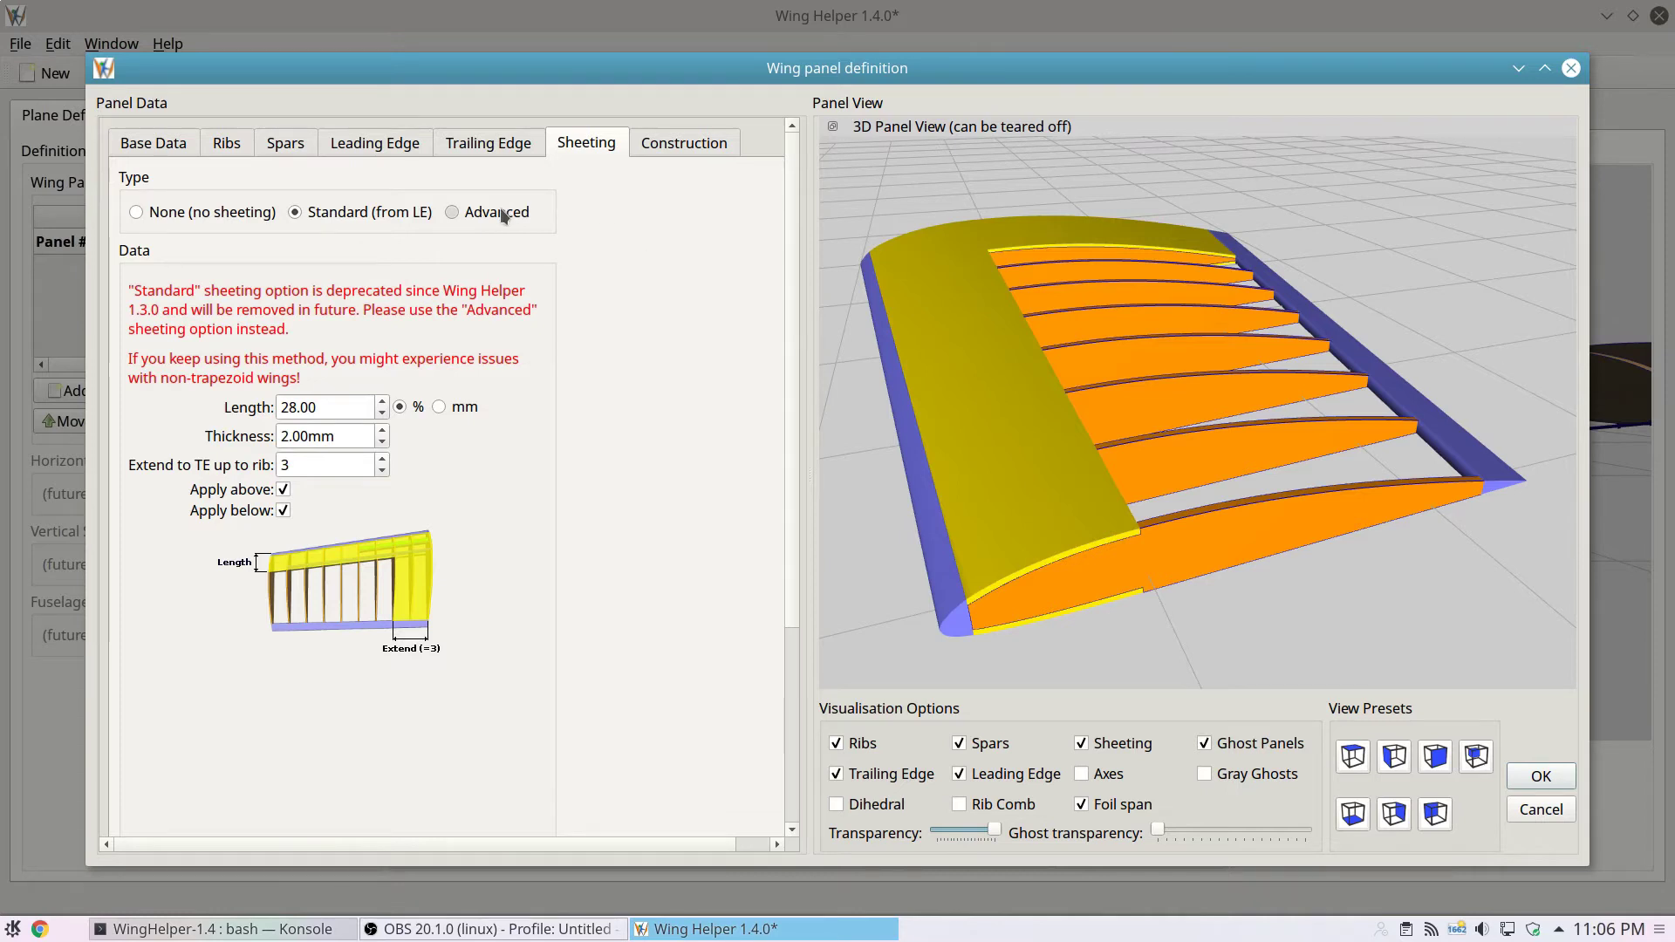
pyautogui.click(452, 212)
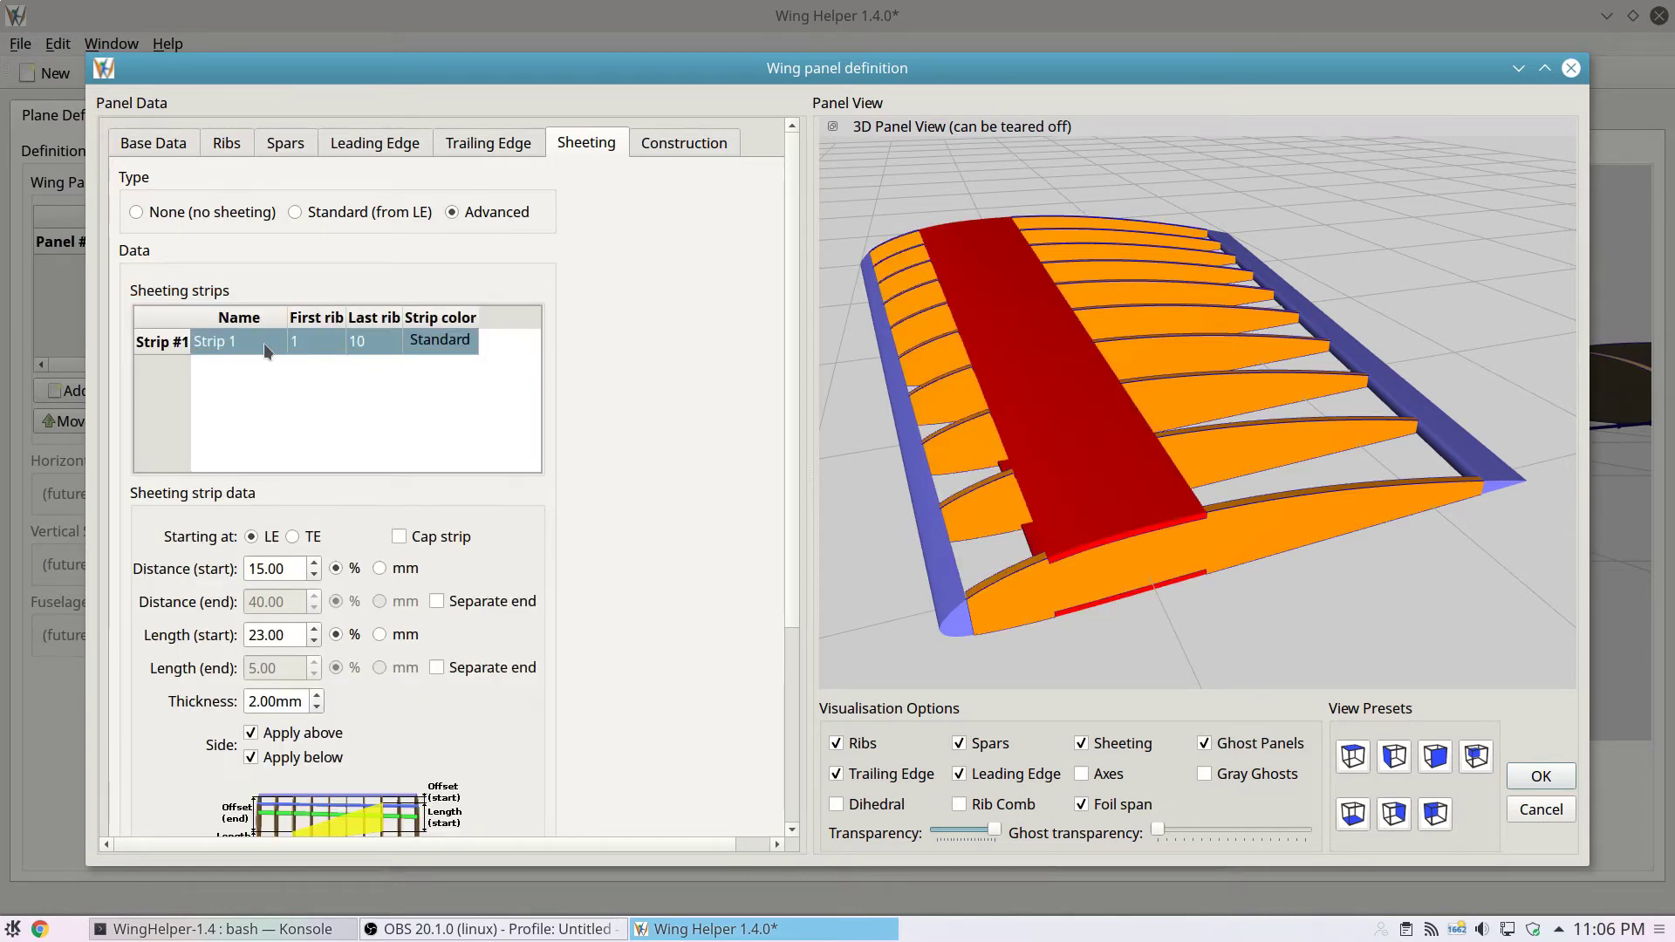
pyautogui.scroll(-11, 293, 565)
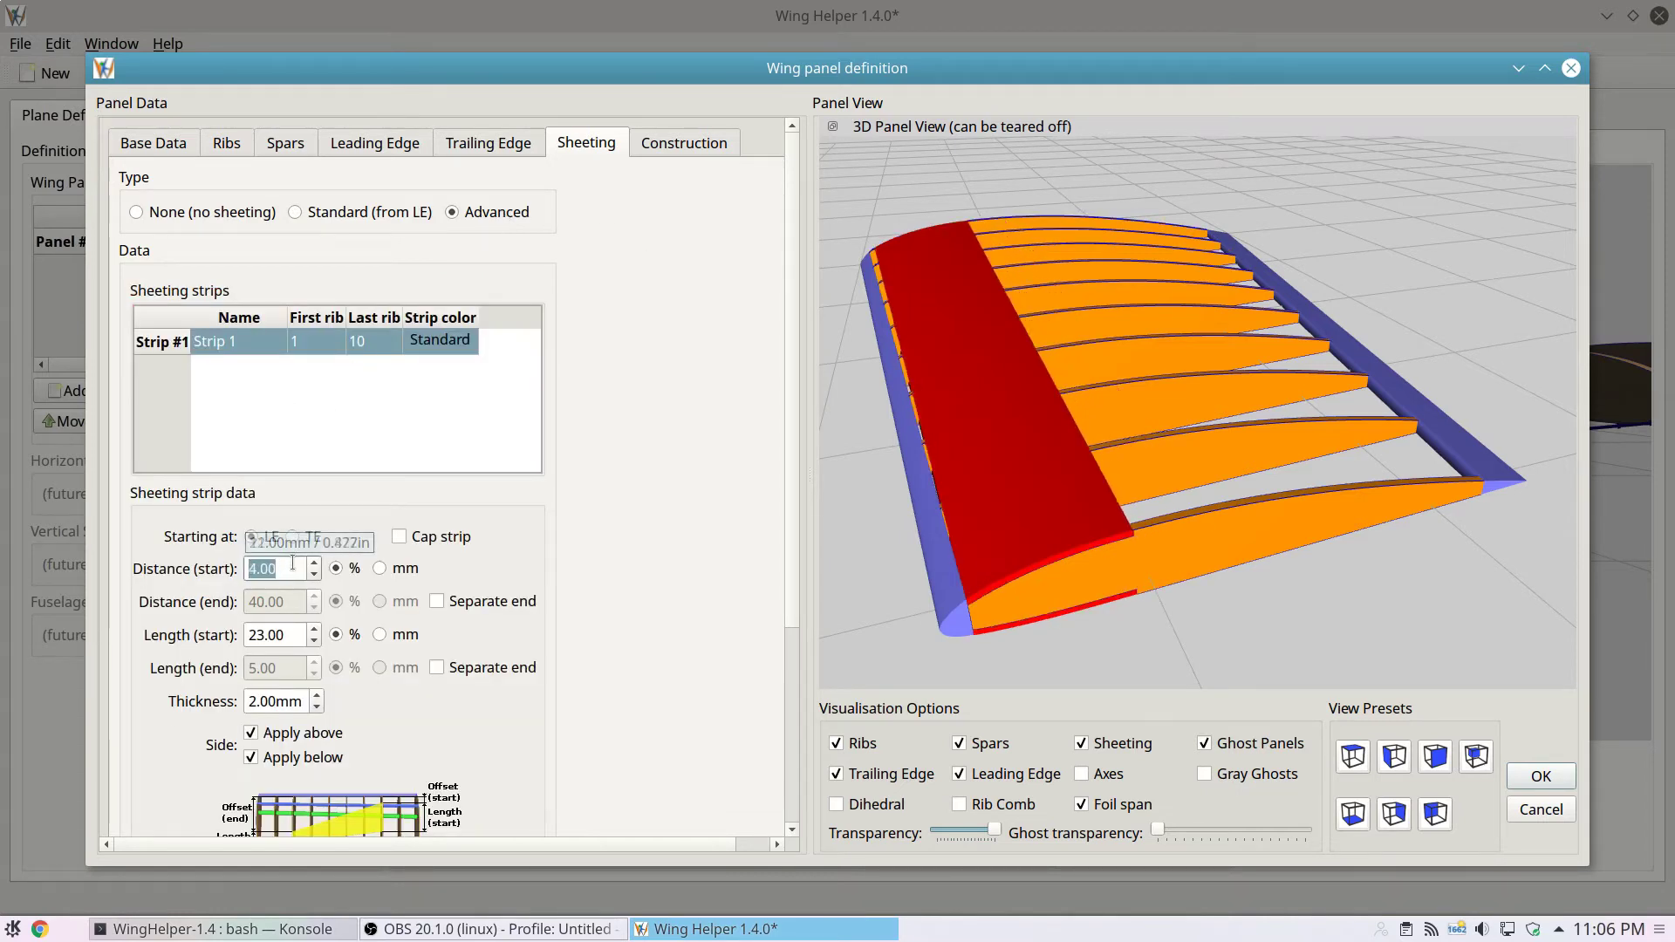
pyautogui.moveTo(293, 562)
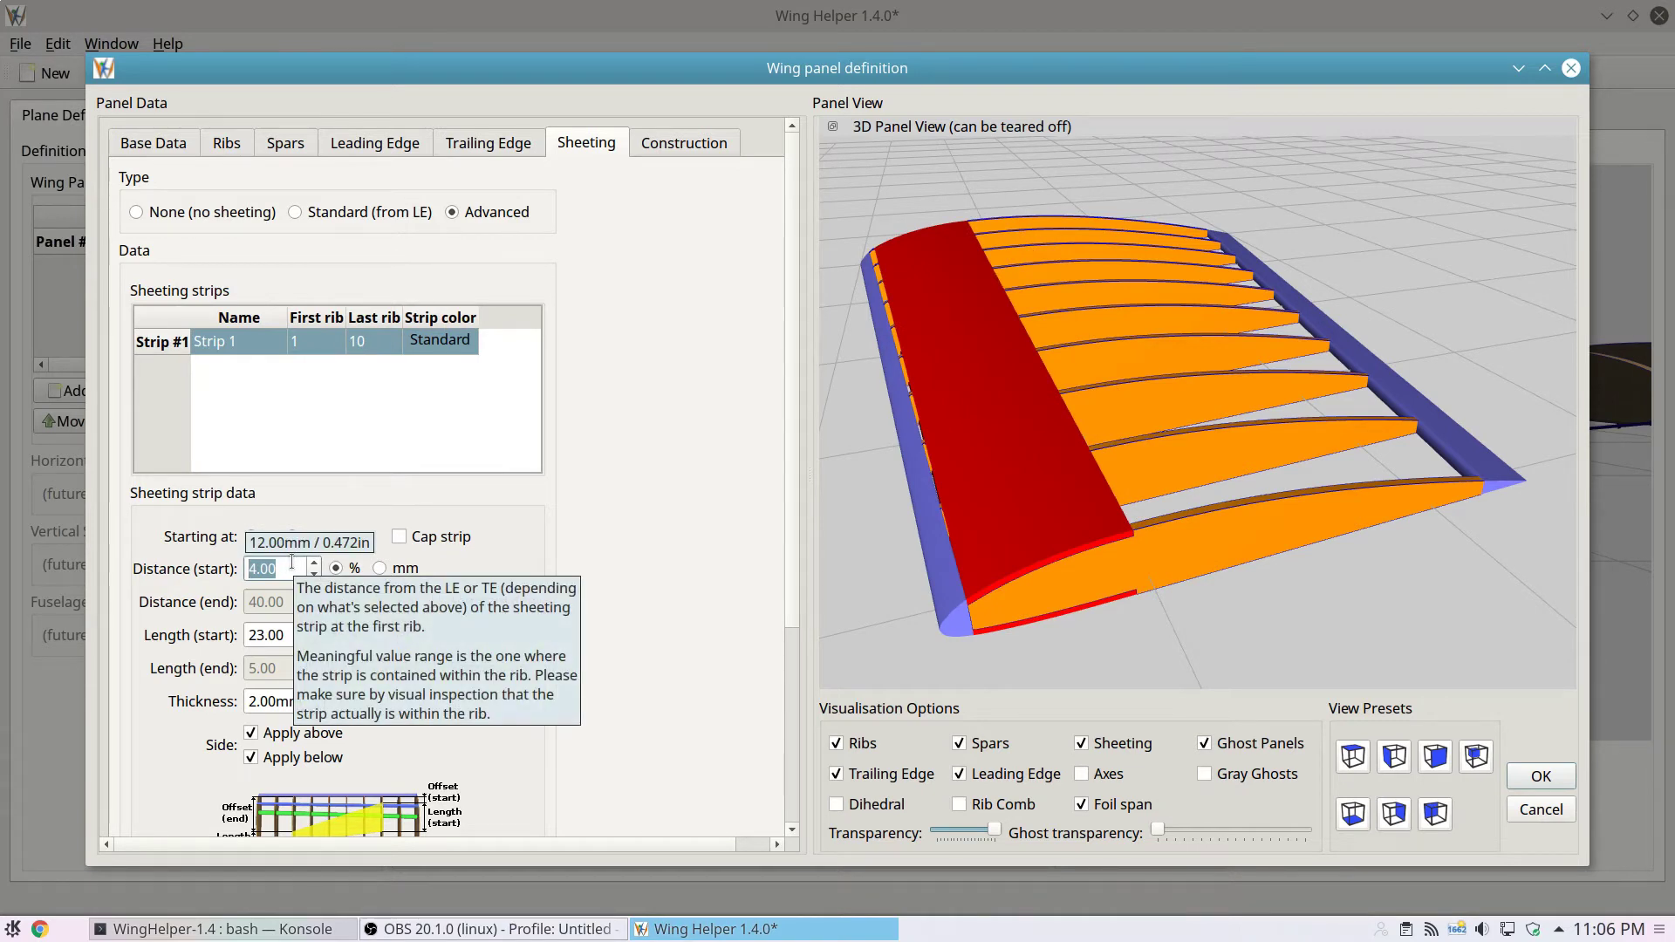
pyautogui.scroll(-2, 297, 567)
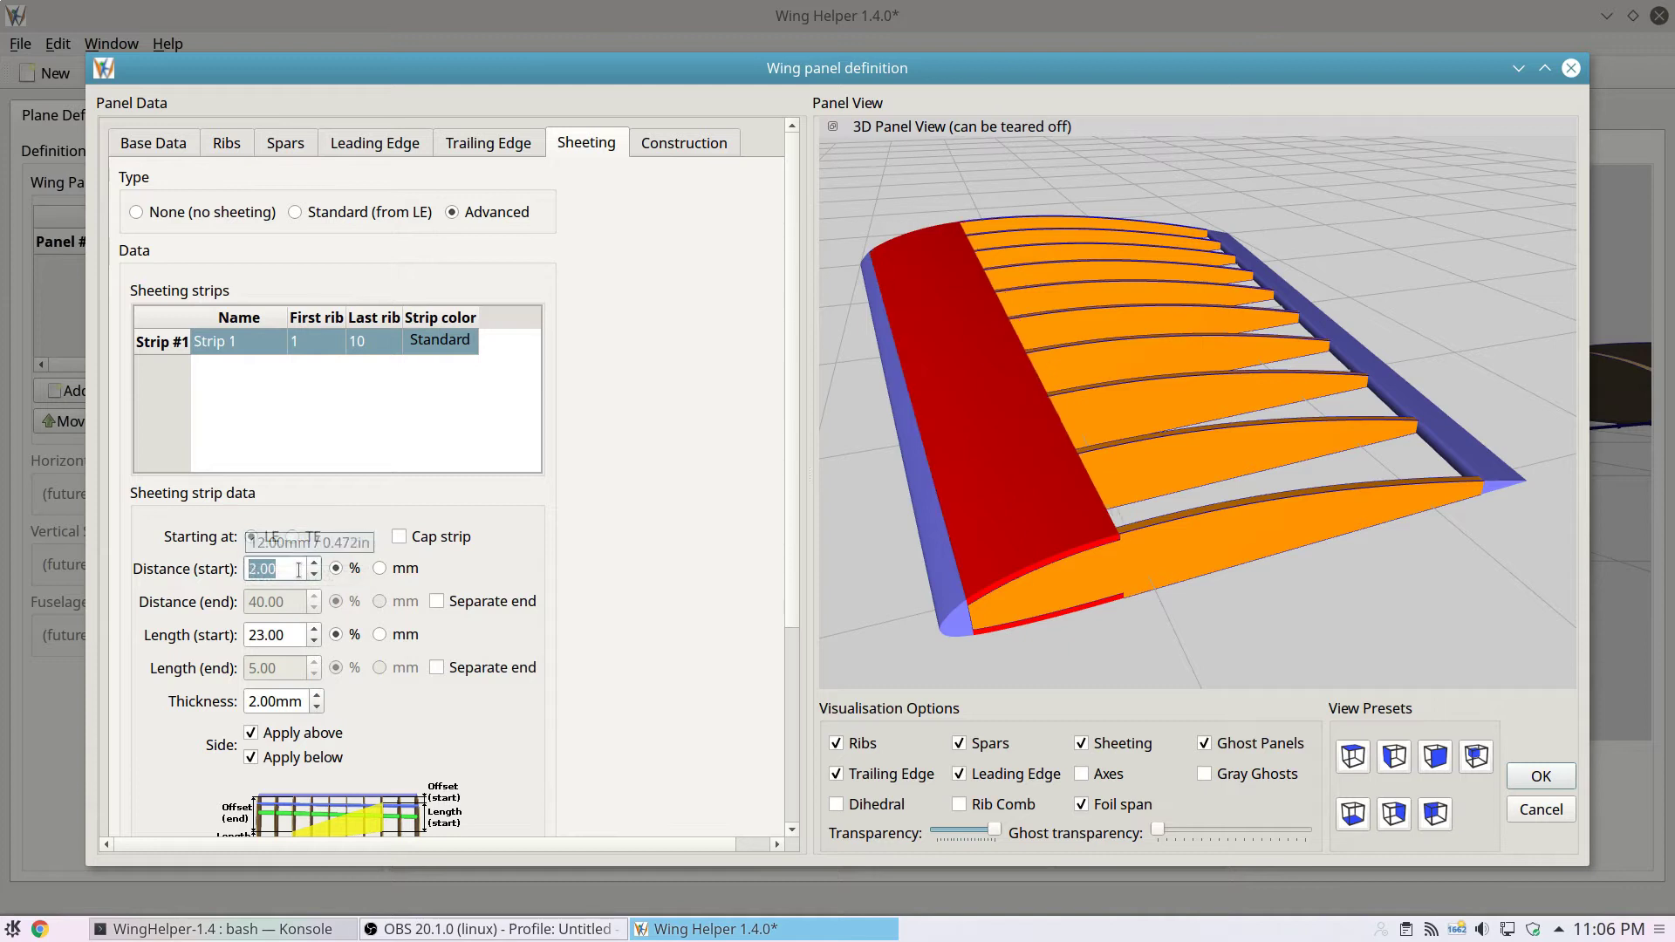
pyautogui.scroll(-2, 298, 570)
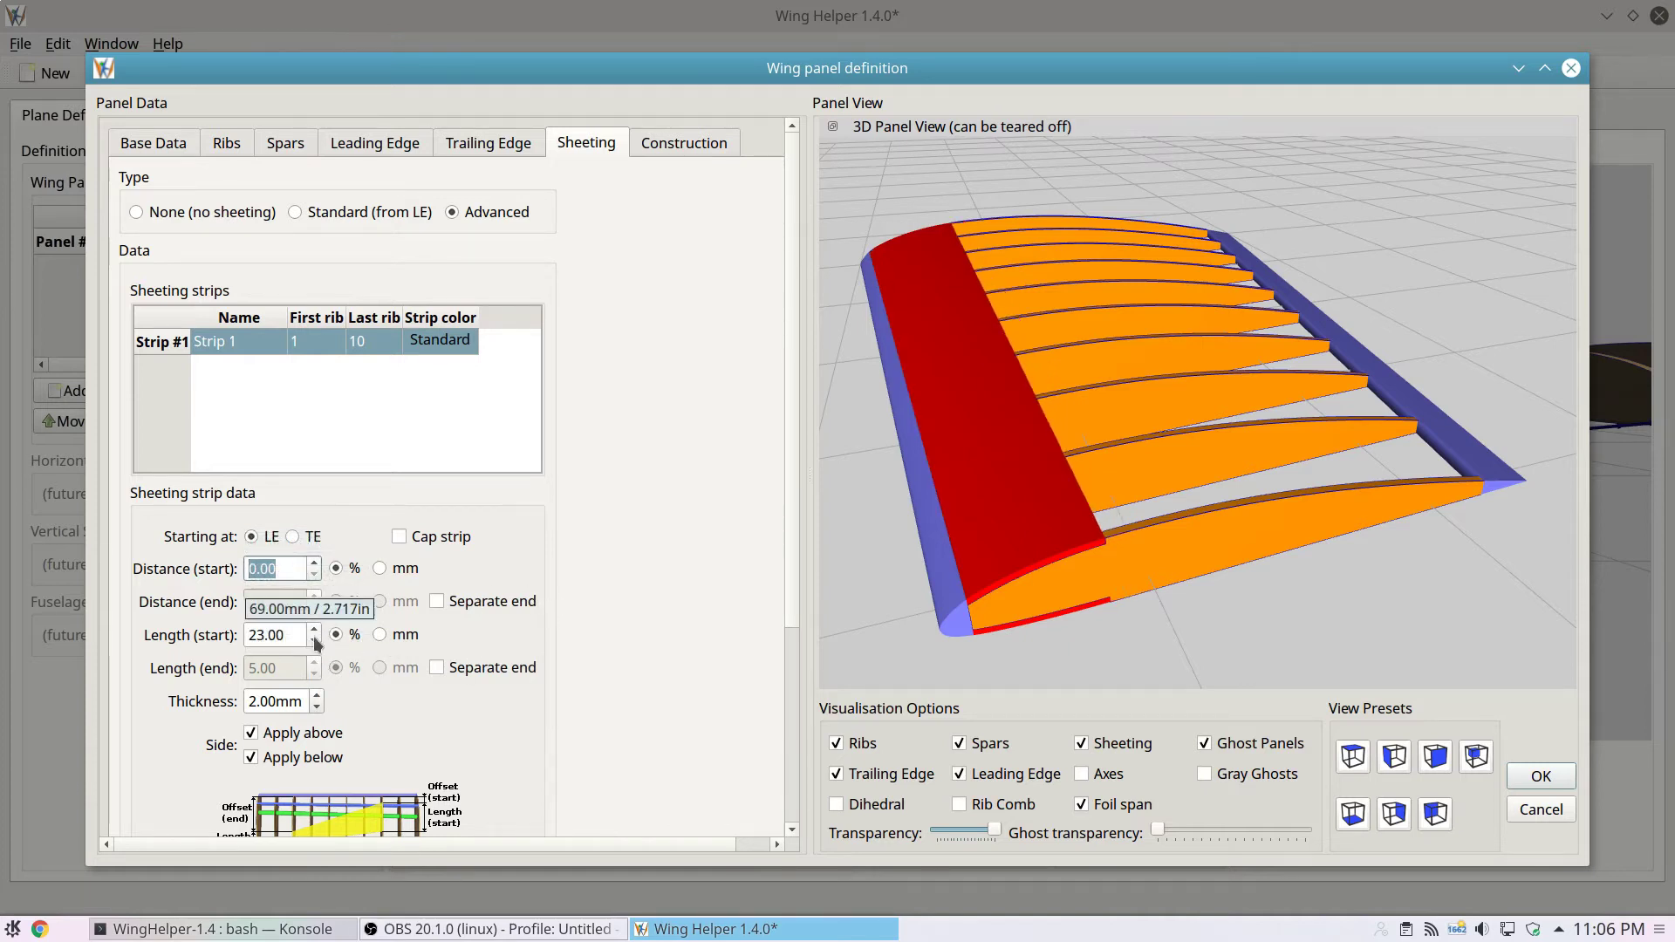
pyautogui.scroll(2, 305, 635)
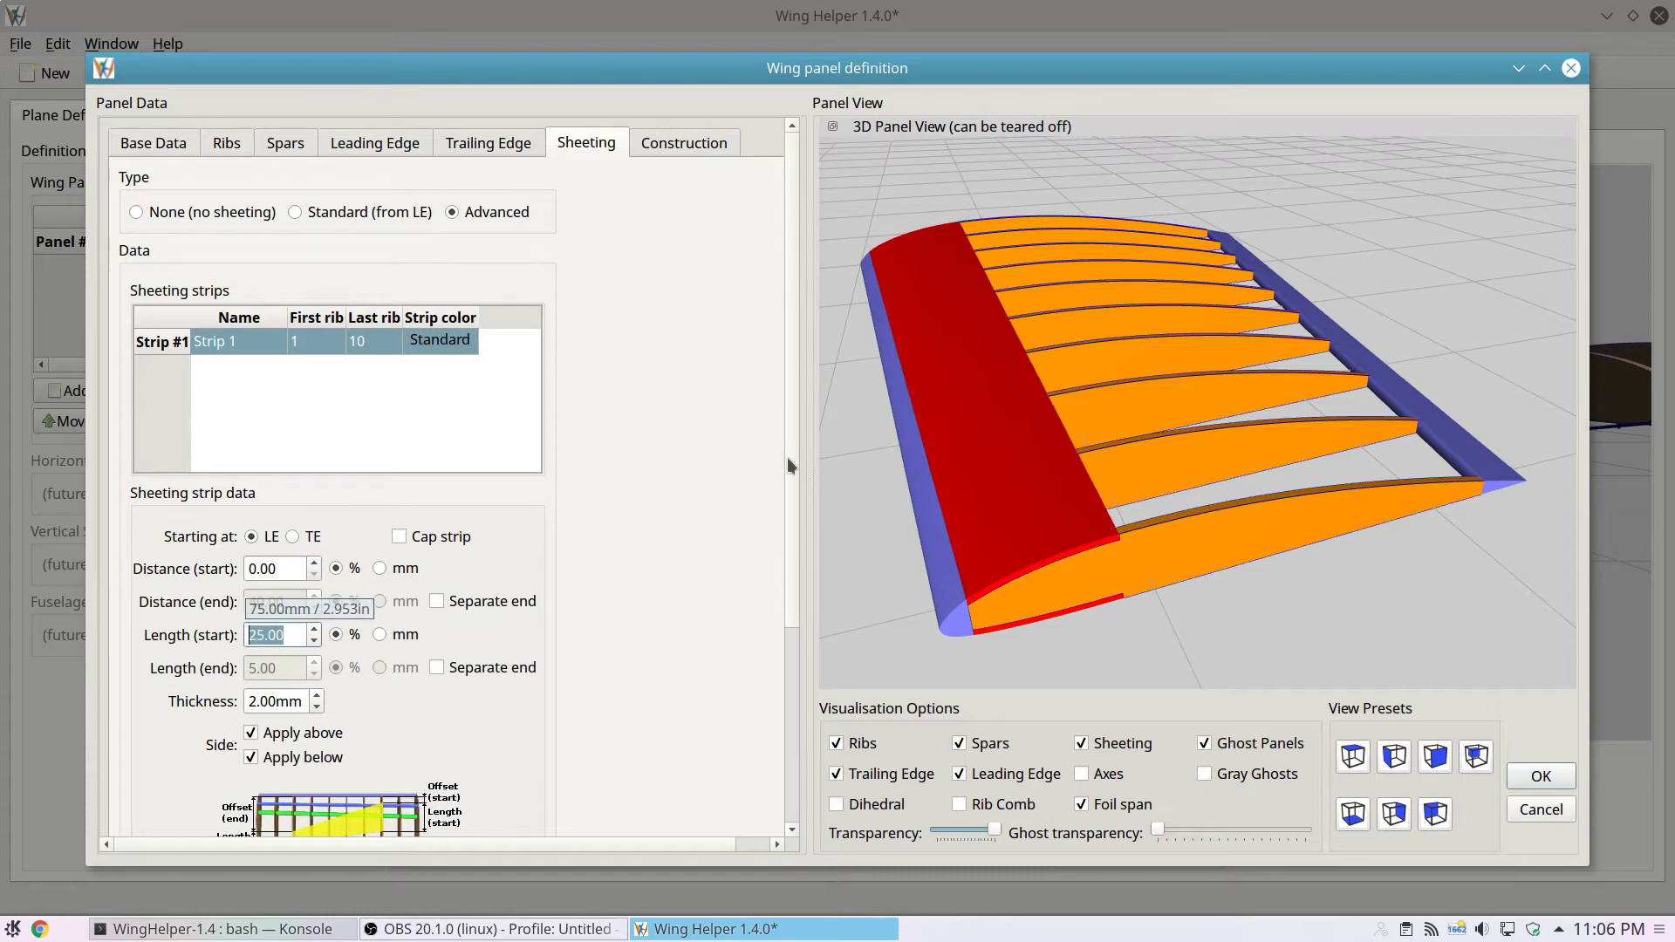
# - Add a sheeting strip behind Strip 1 and name it "Strip 2"
pyautogui.moveTo(890, 386); pyautogui.dragTo(1326, 495)
pyautogui.rightClick(252, 351)
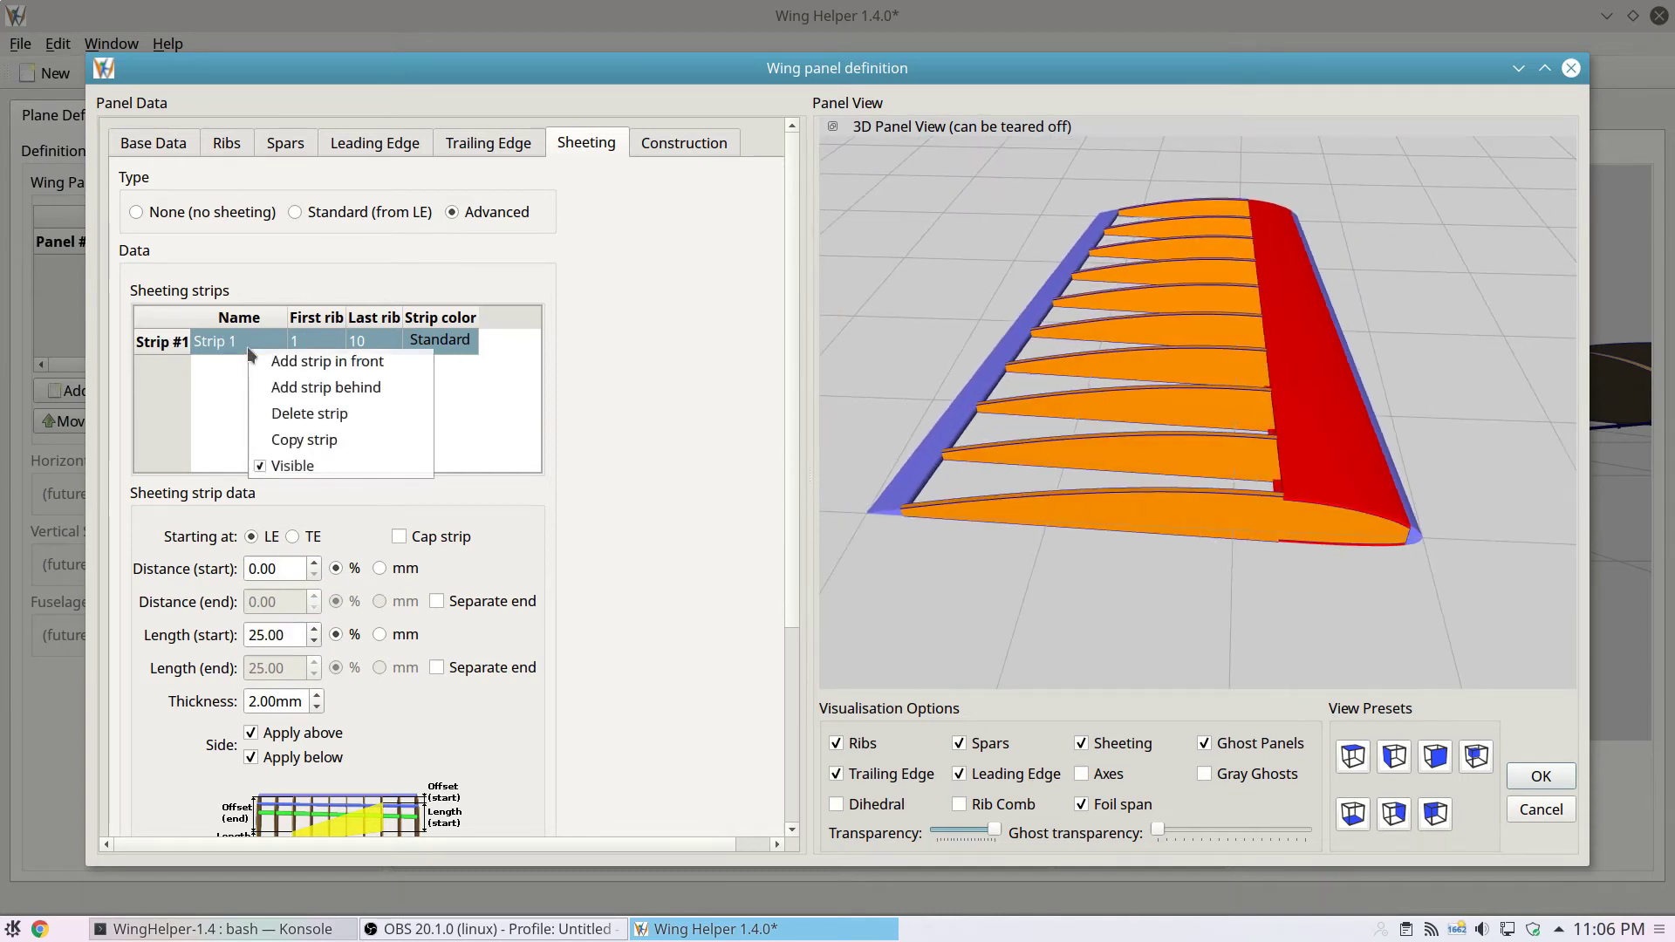
pyautogui.click(345, 385)
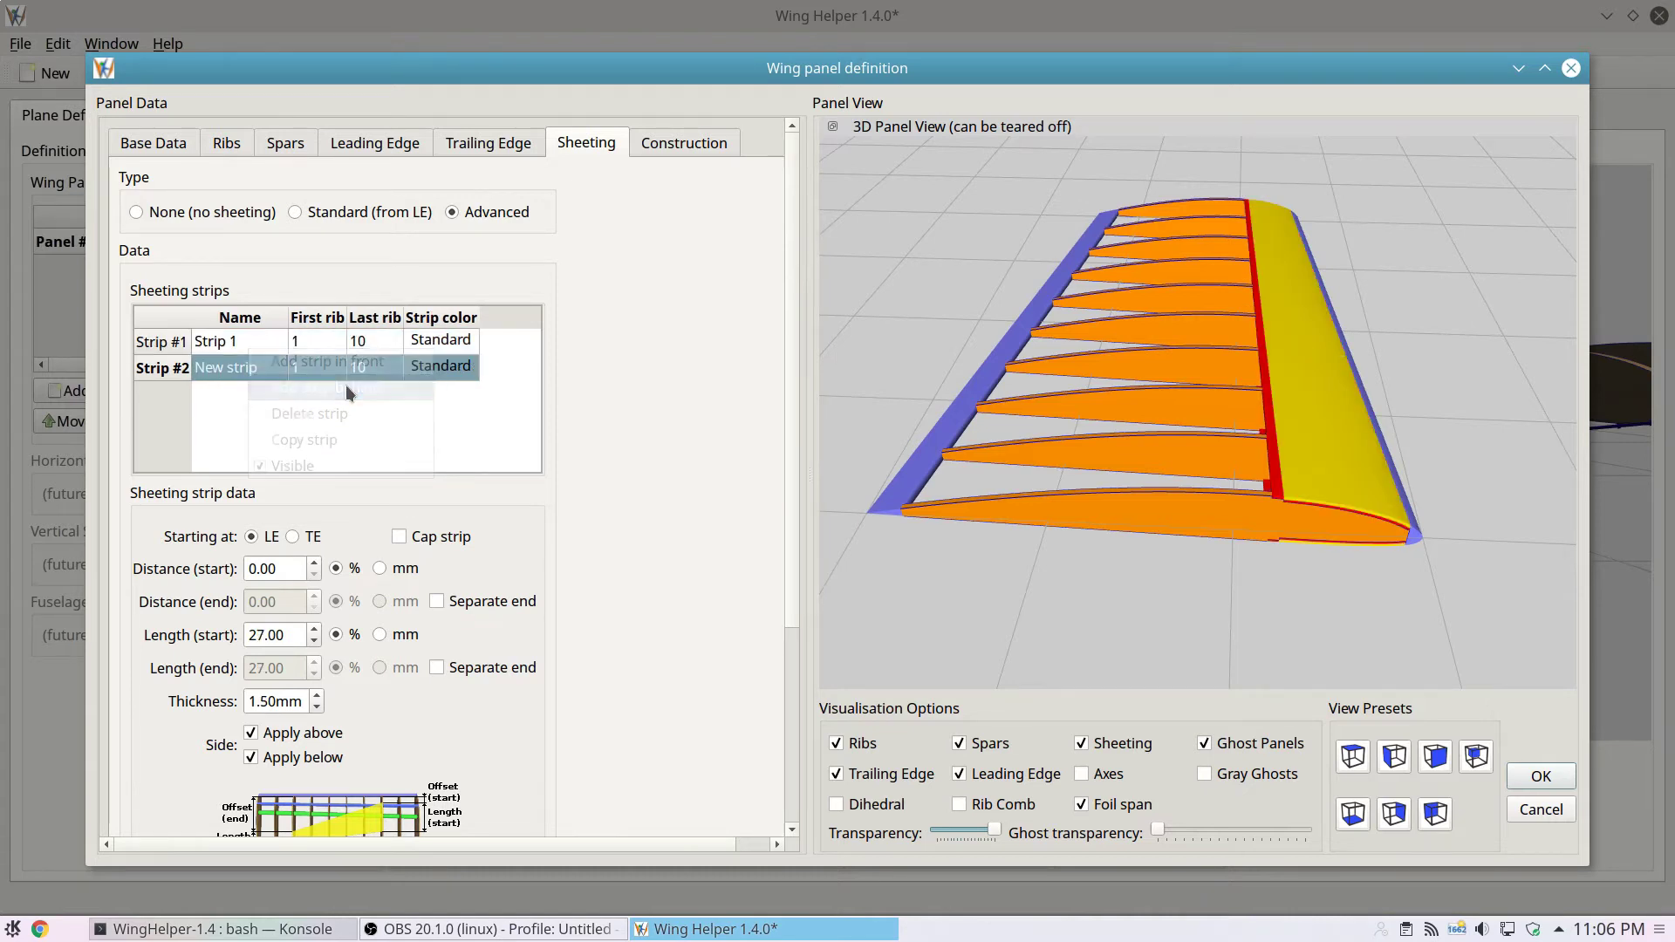
pyautogui.doubleClick(230, 370)
pyautogui.write('Strip 2')
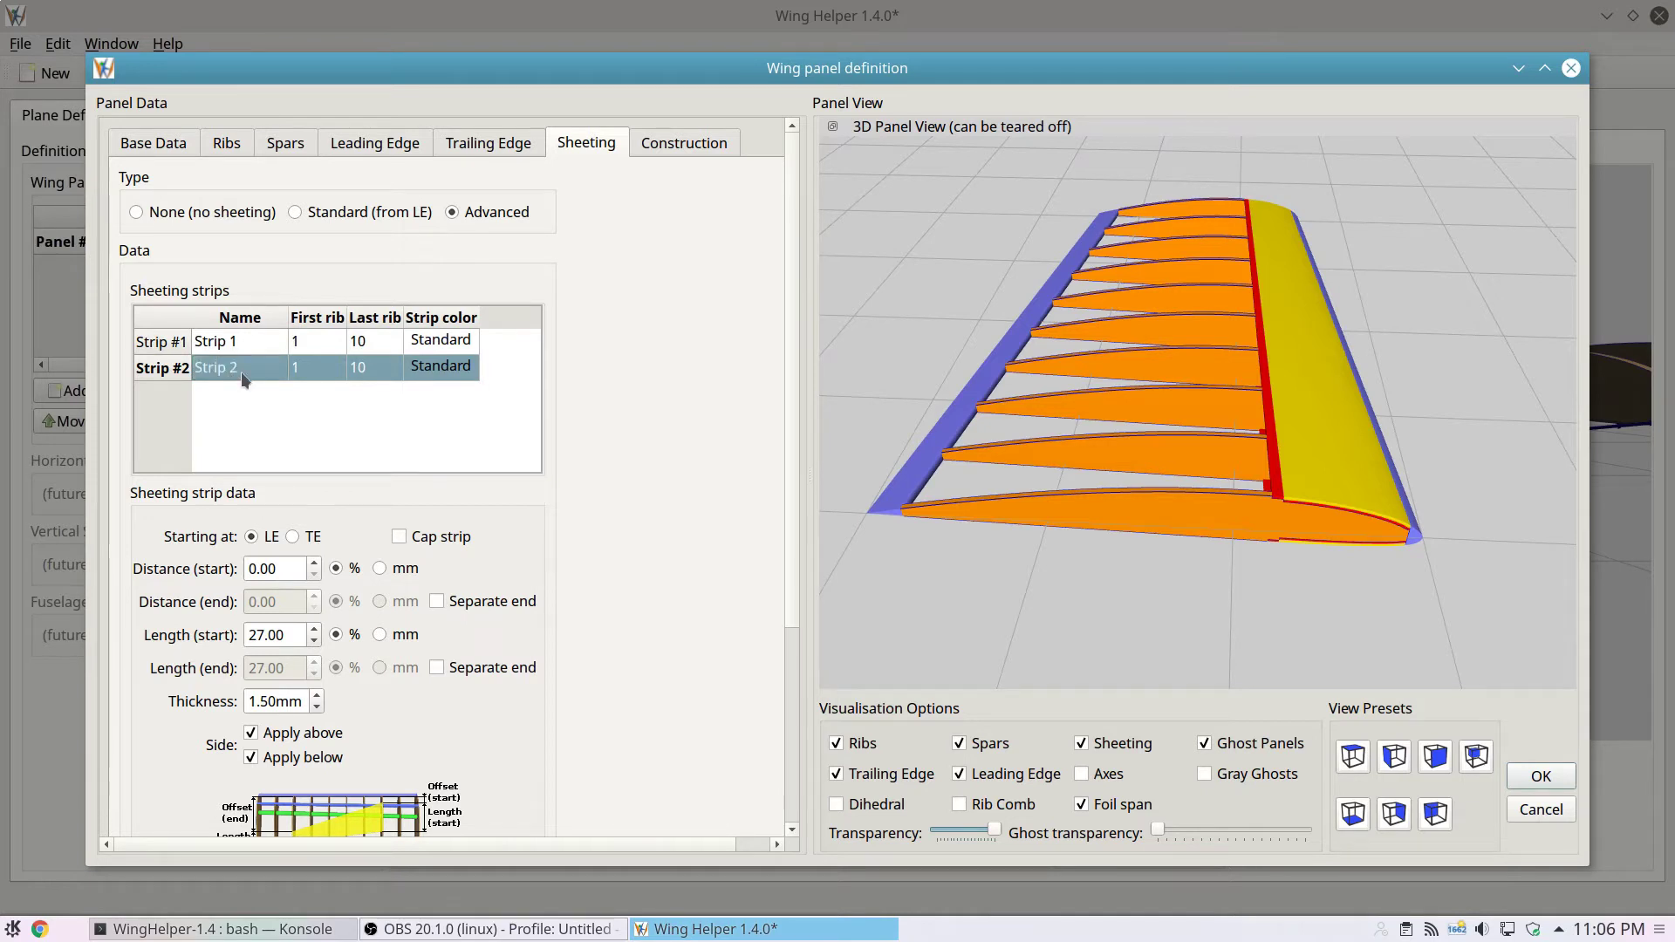
# - Set Strip 2's start distance to 25.00 % and its last rib to 3
pyautogui.scroll(11, 271, 571)
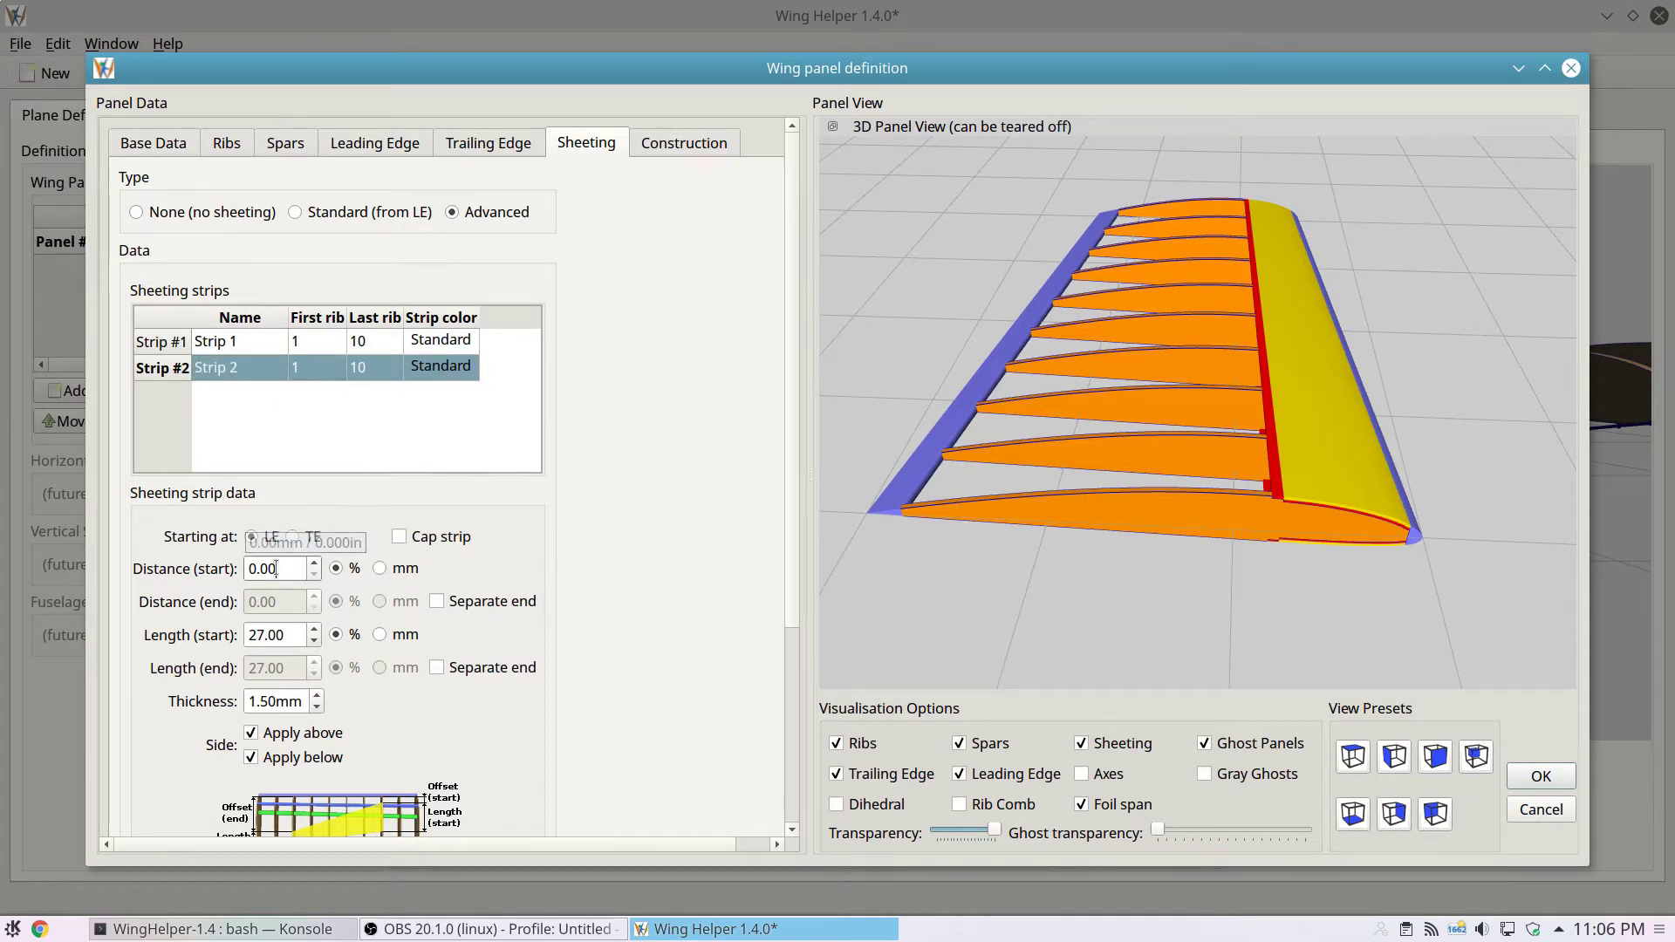
pyautogui.scroll(10, 271, 571)
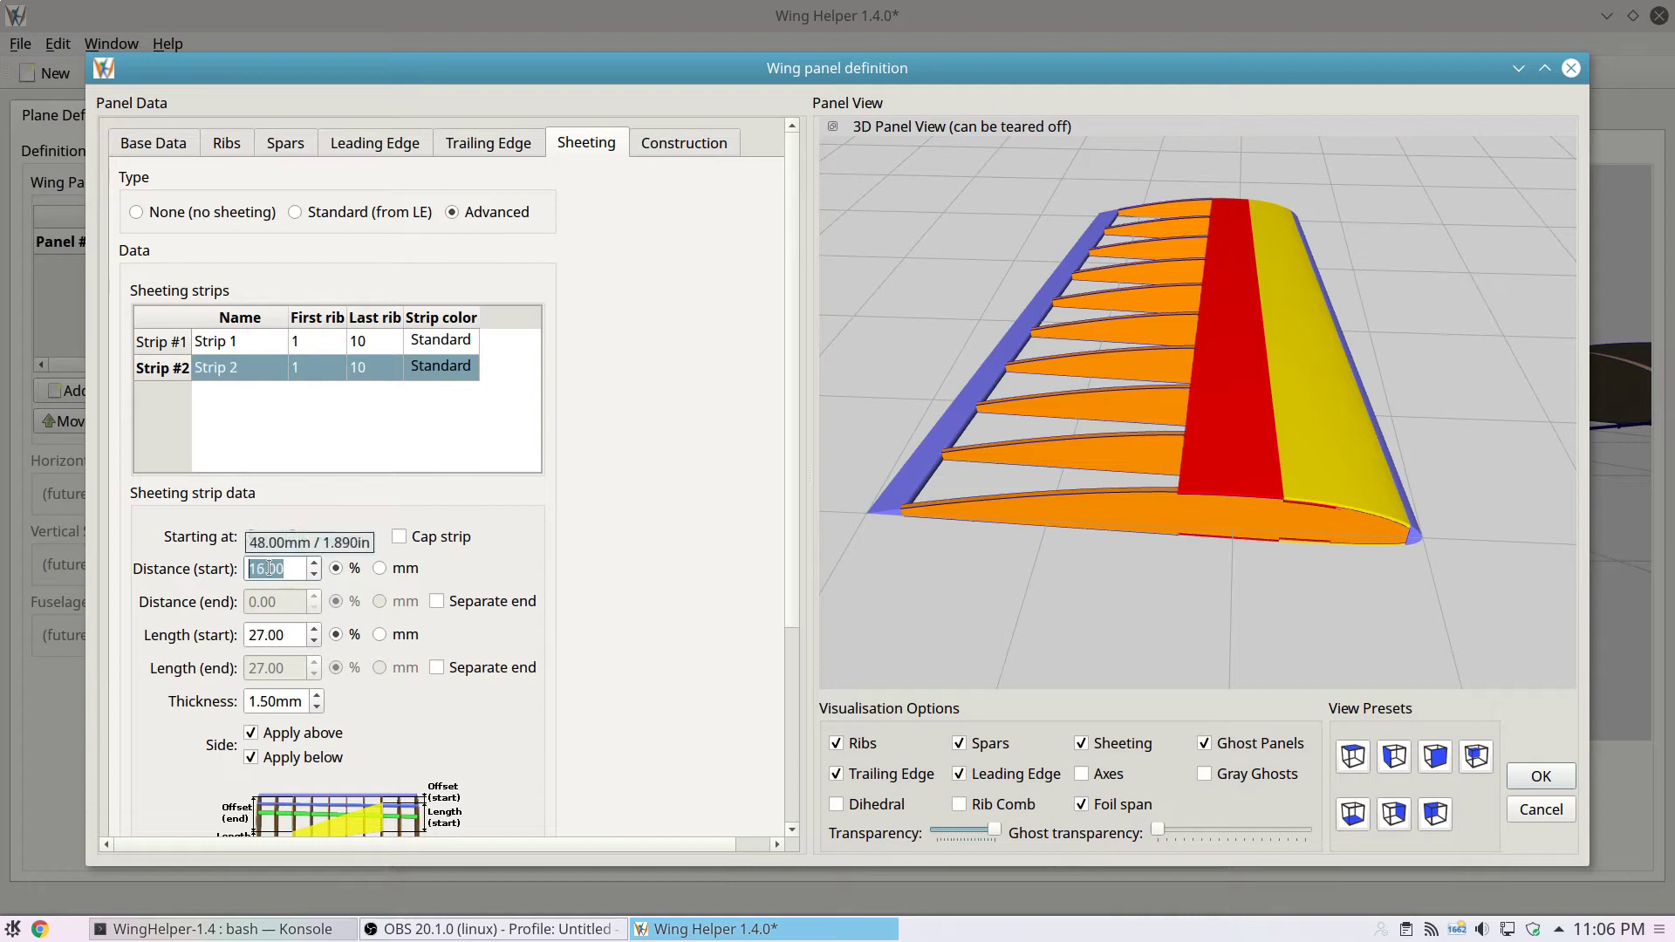
pyautogui.scroll(4, 270, 568)
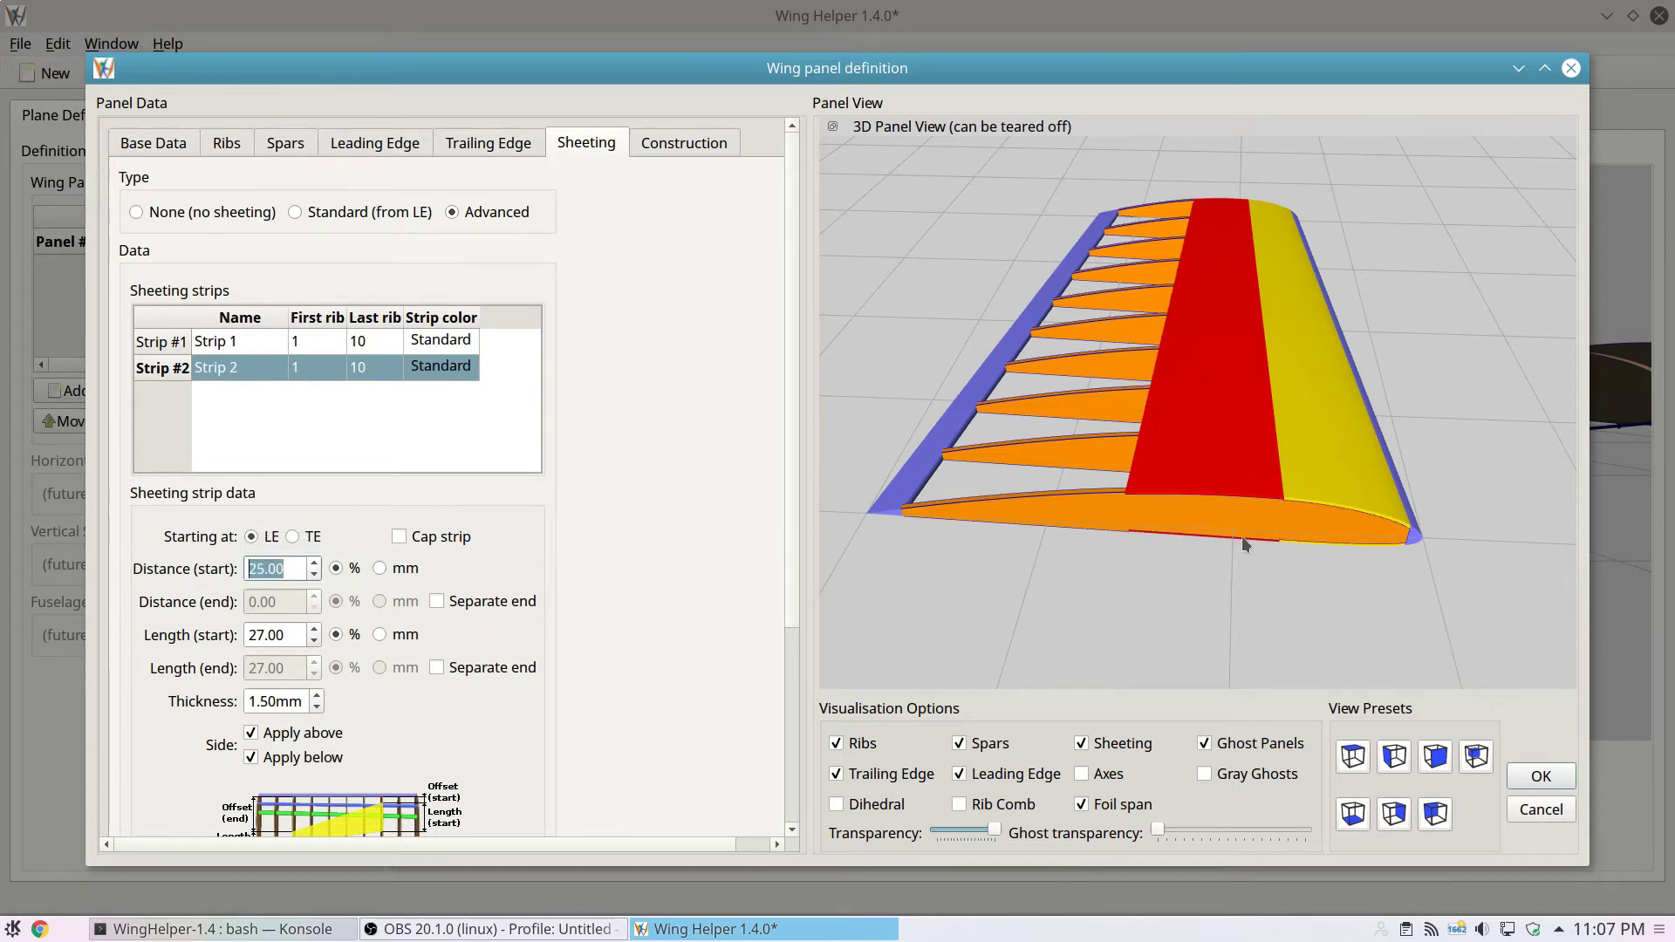
pyautogui.click(389, 370)
pyautogui.write('3')
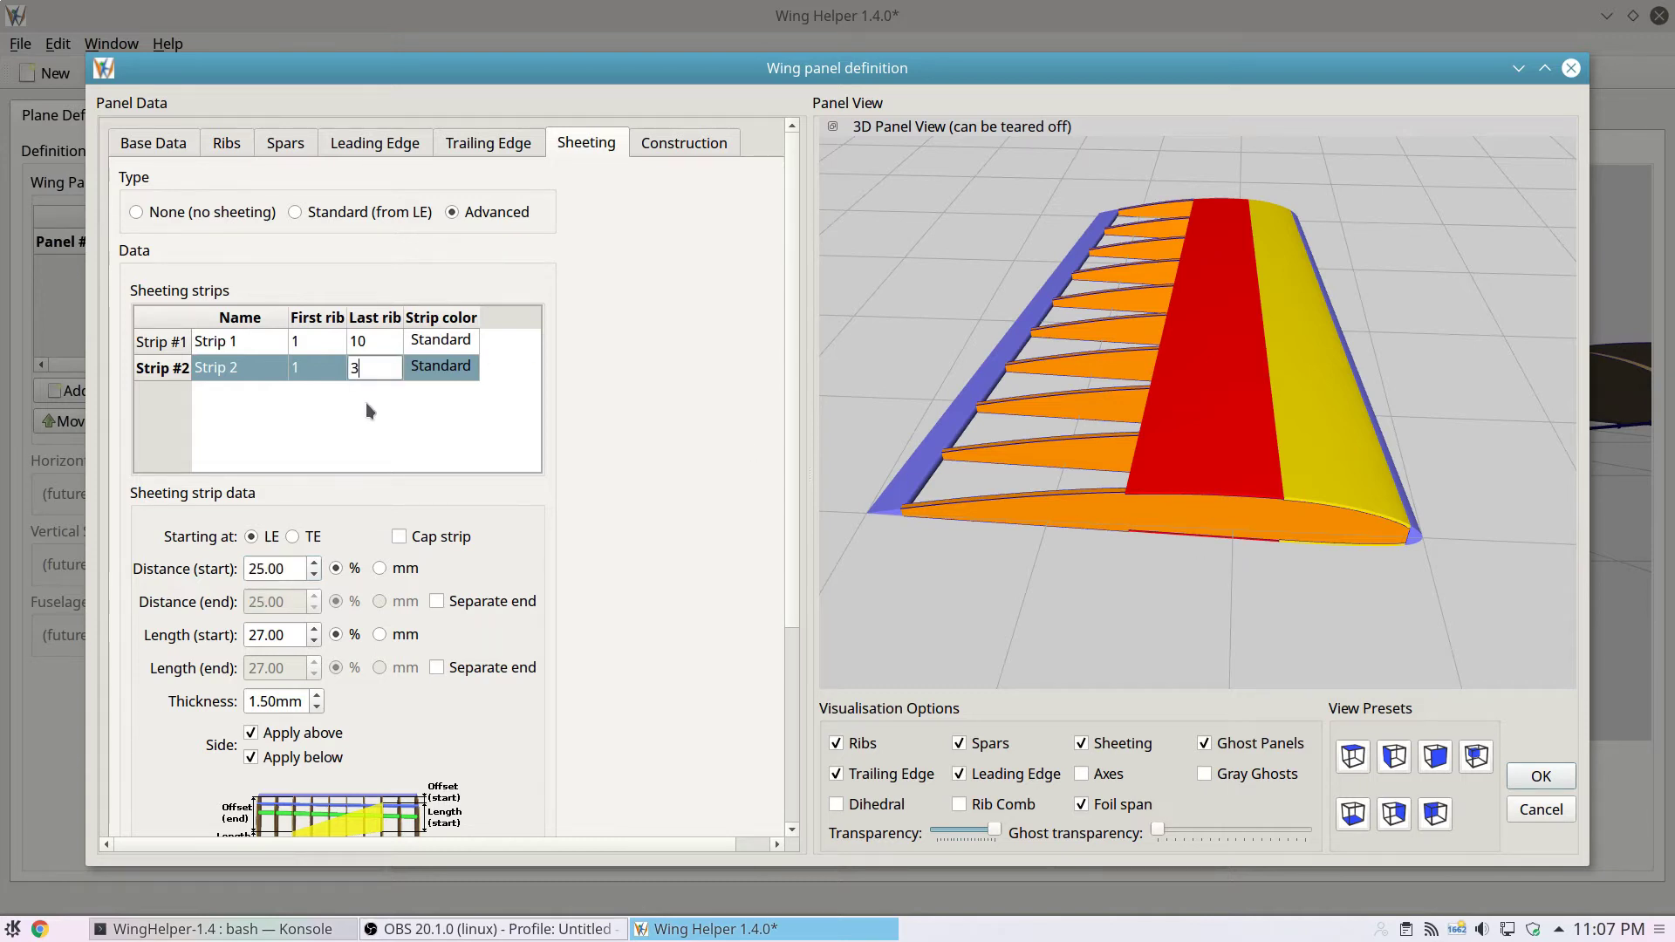
pyautogui.press('Return')
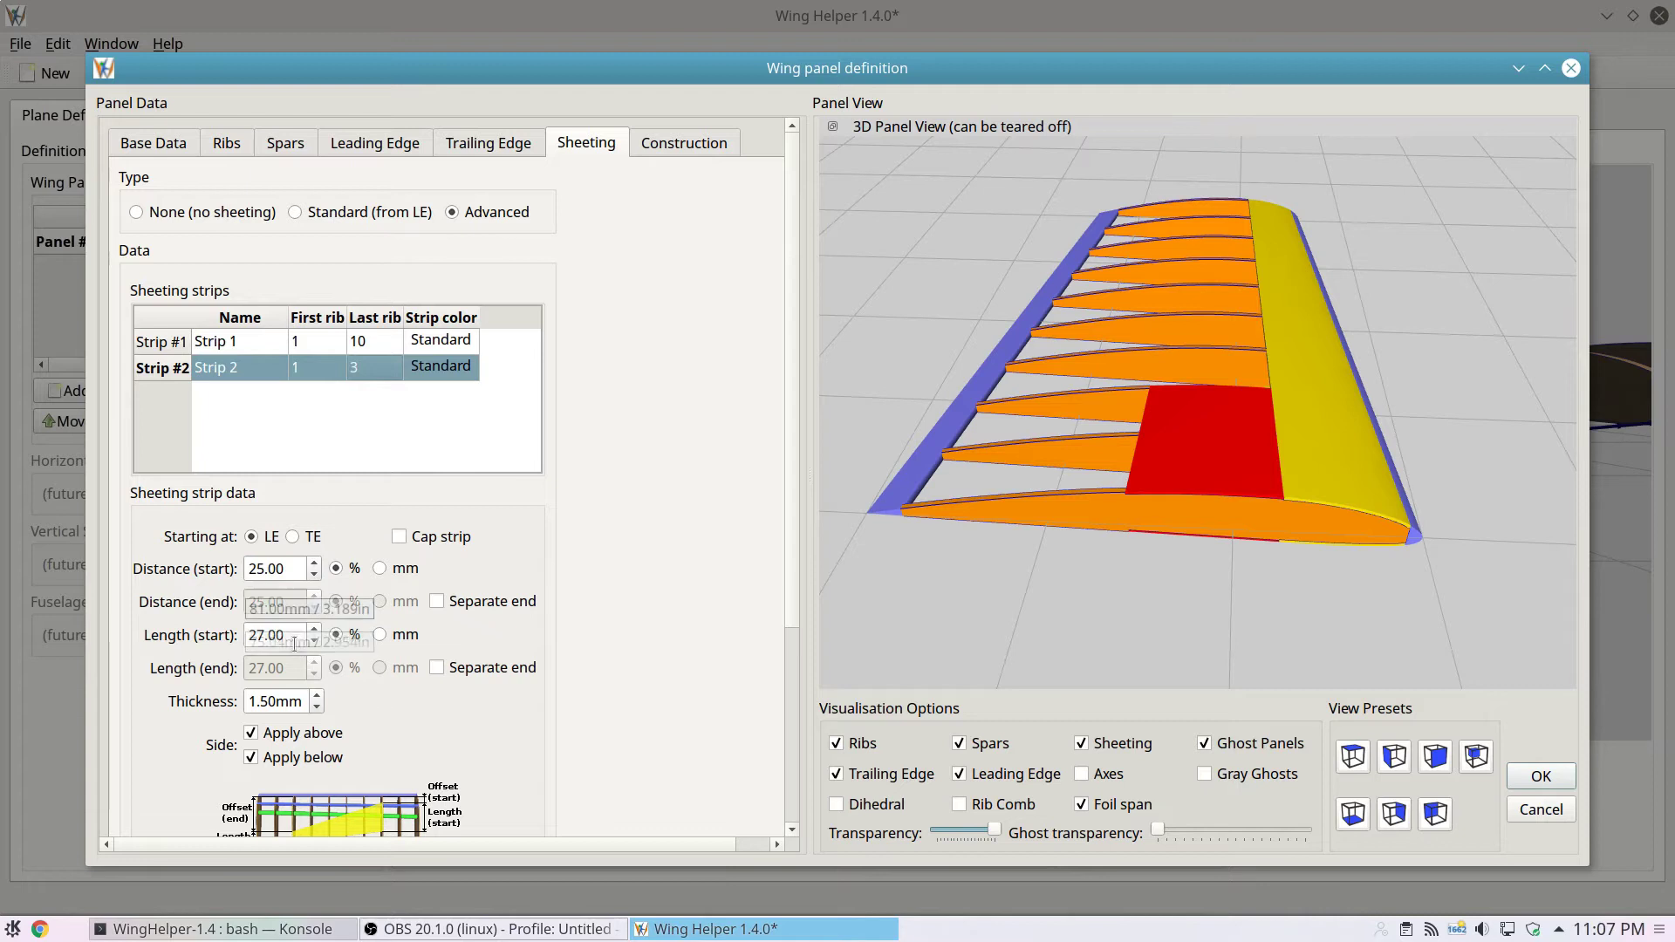
# - Set Strip 2's start length to 69.00 % and its thickness to 2.00 mm
pyautogui.scroll(20, 290, 635)
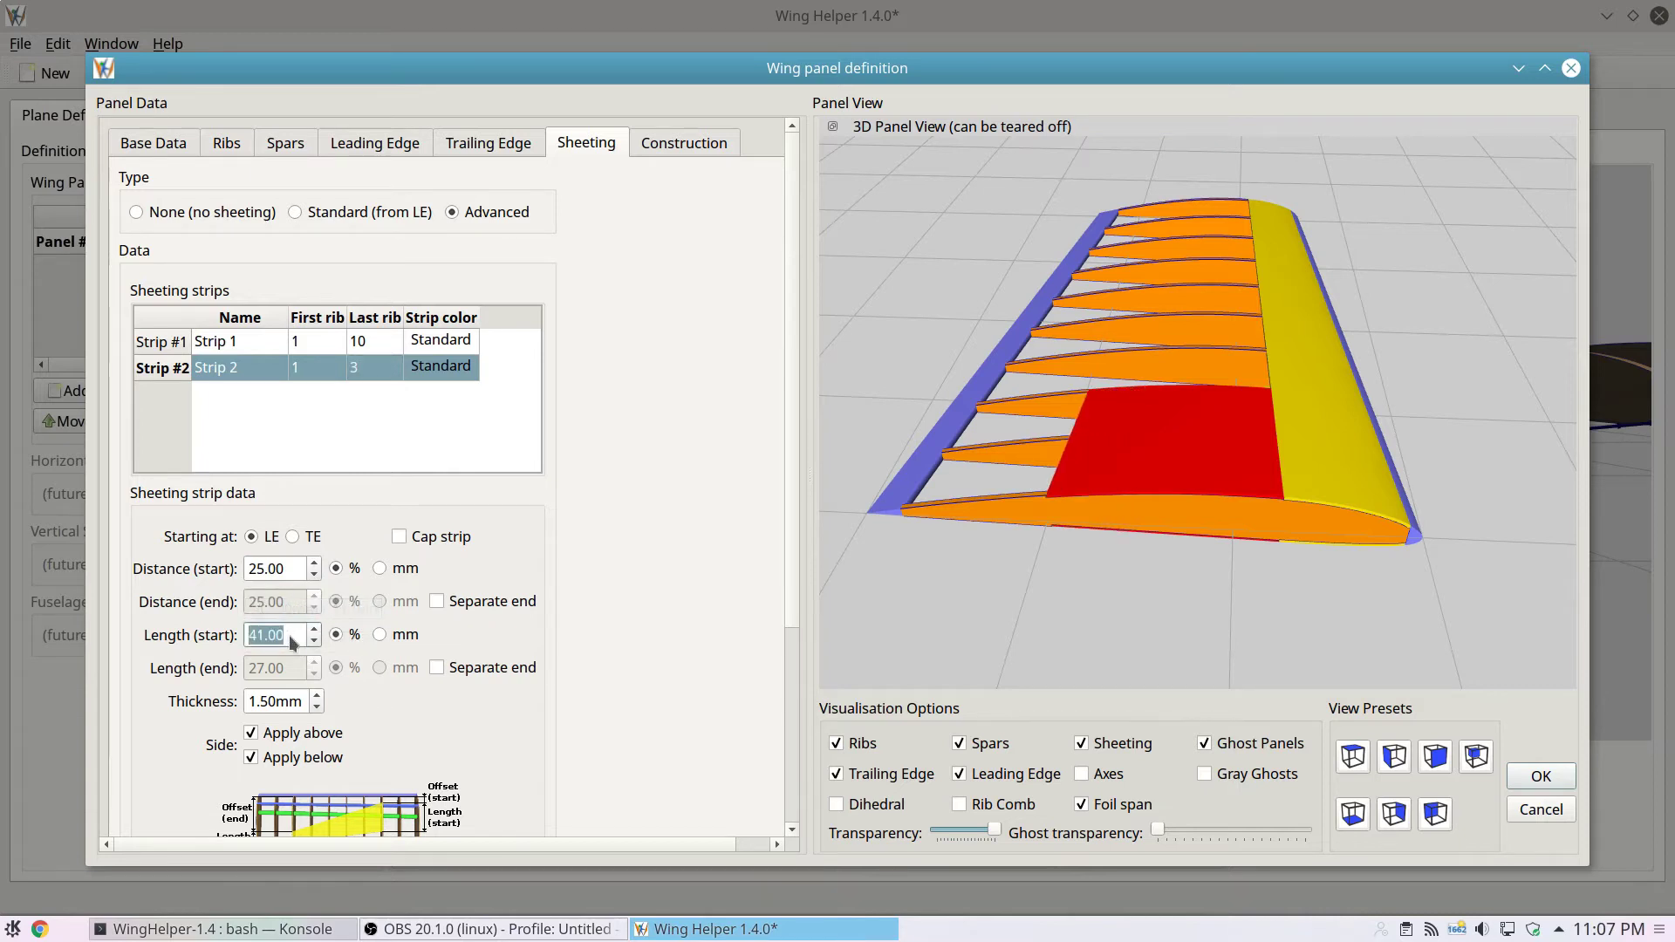
pyautogui.scroll(12, 290, 636)
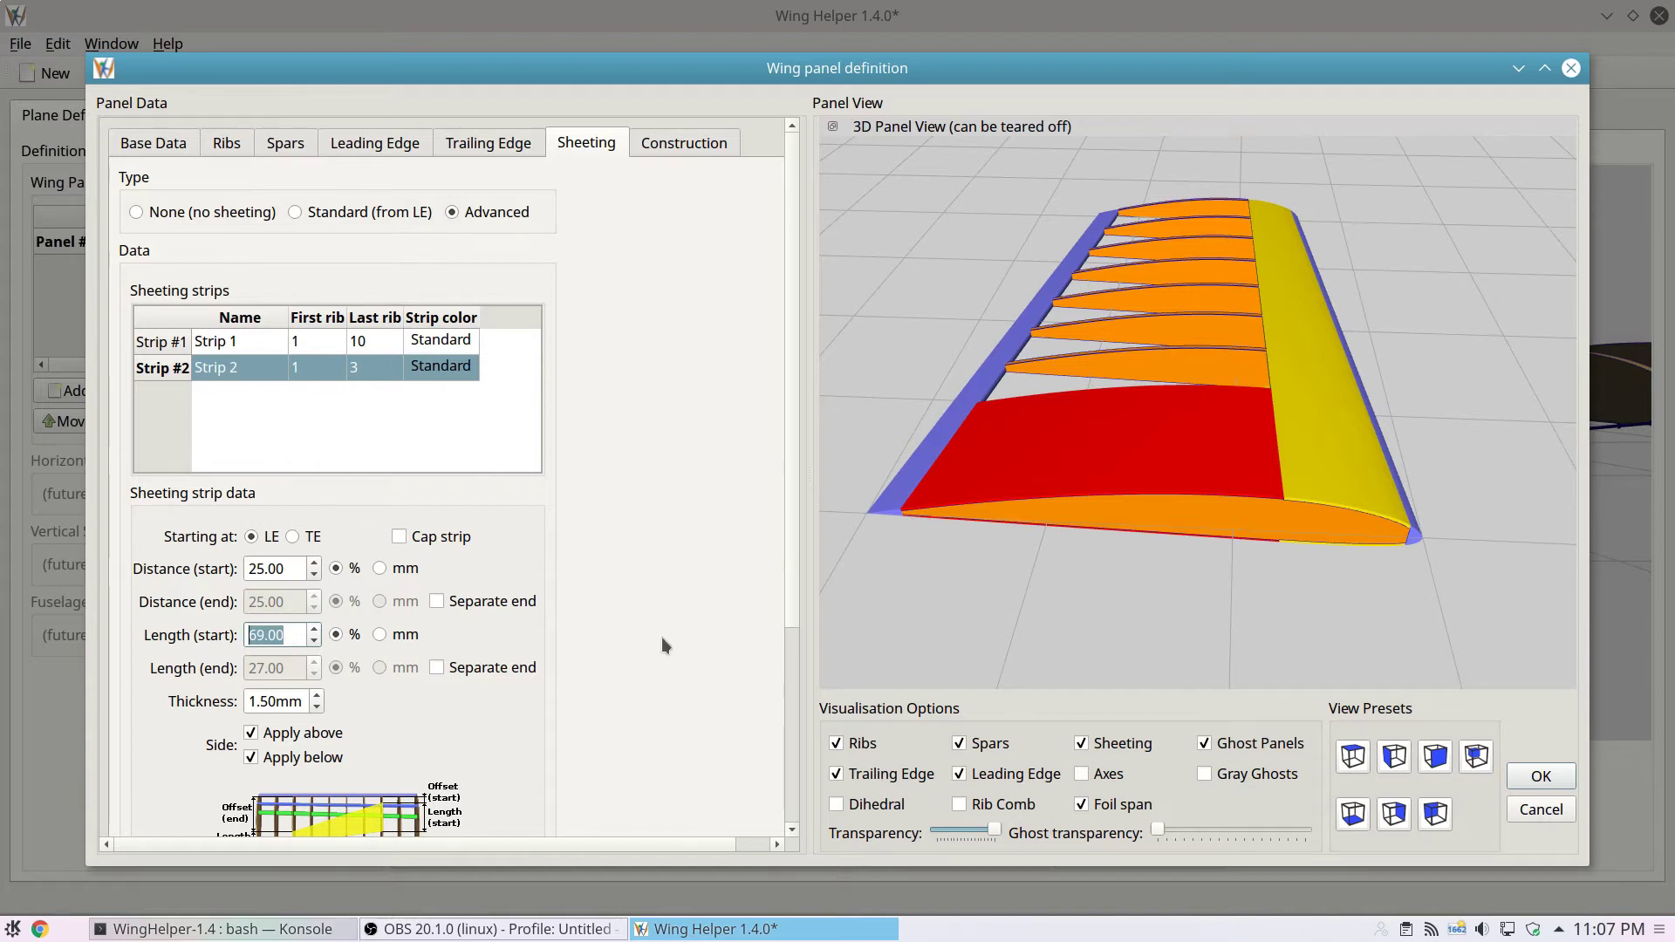
pyautogui.press('Tab')
pyautogui.press('Up')
pyautogui.press('Up')
pyautogui.press('Up')
pyautogui.press('Up')
pyautogui.press('Up')
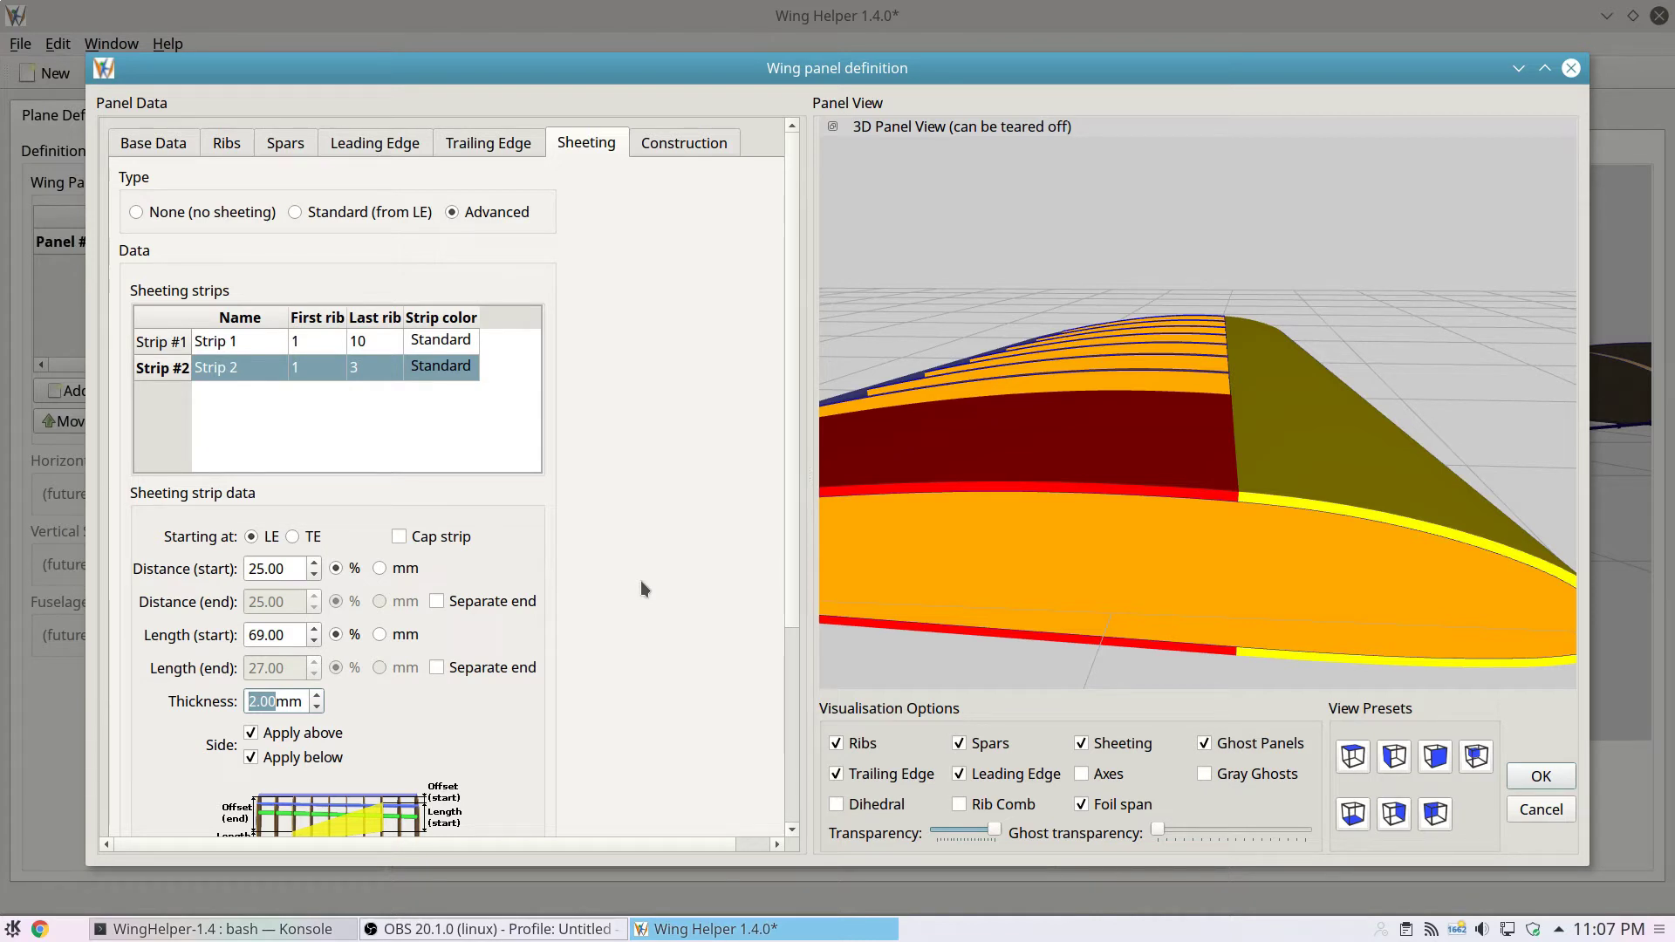
# - Add a new spar to the panel and set its type to Rectangle
pyautogui.click(285, 142)
pyautogui.rightClick(262, 222)
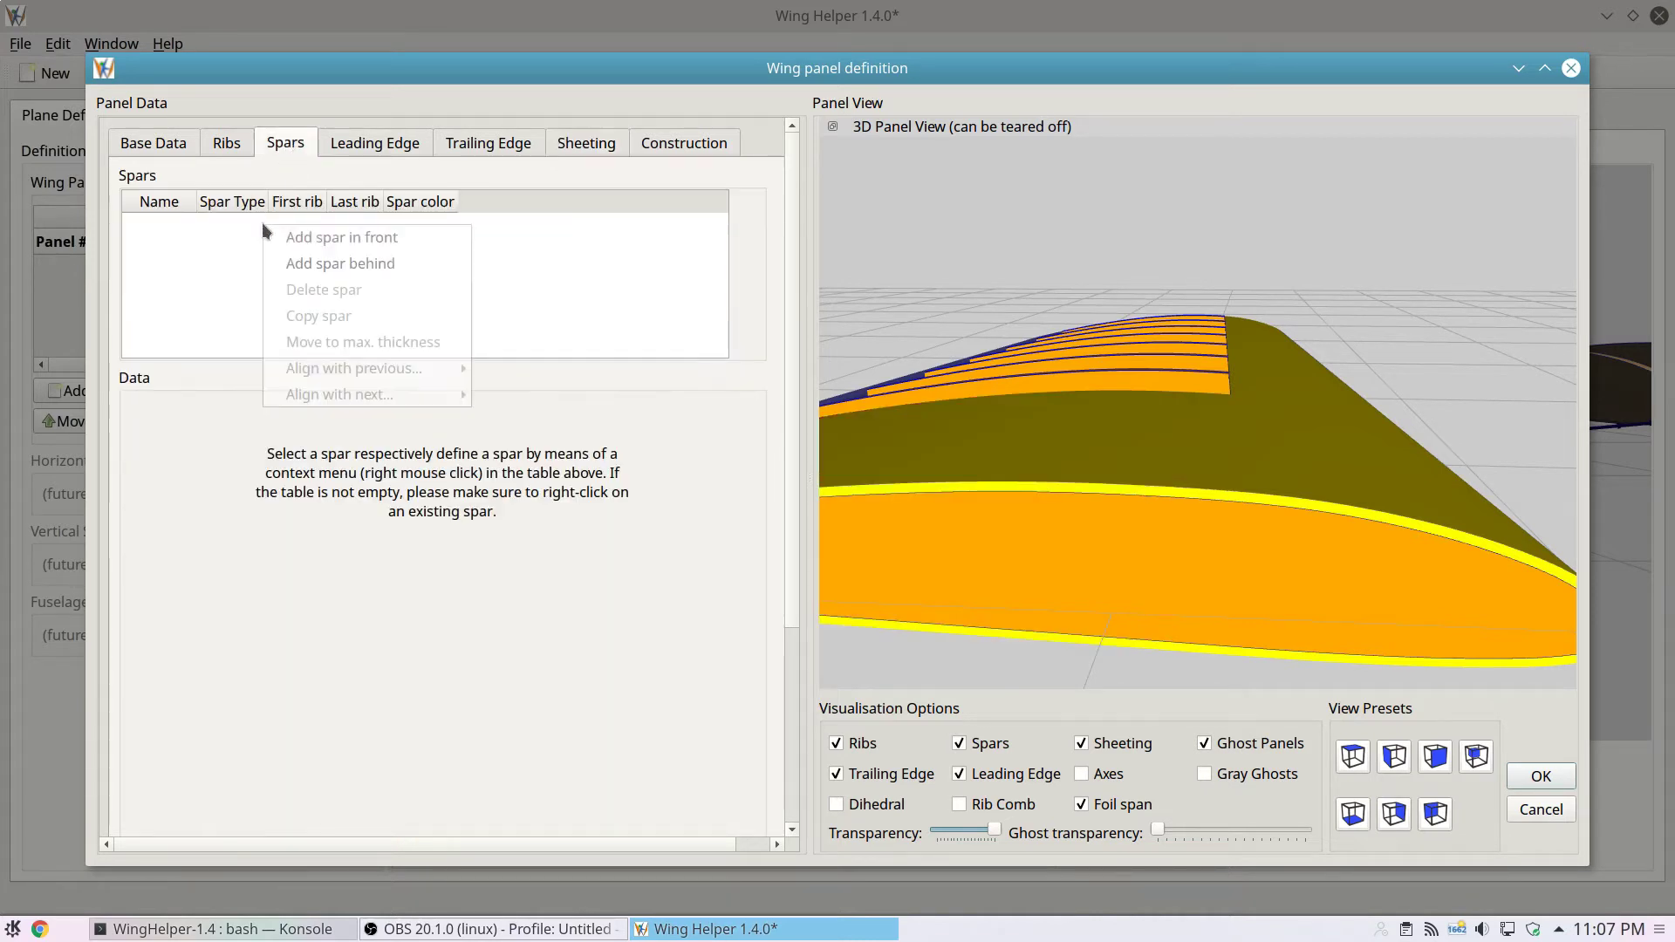
pyautogui.click(291, 238)
pyautogui.click(288, 226)
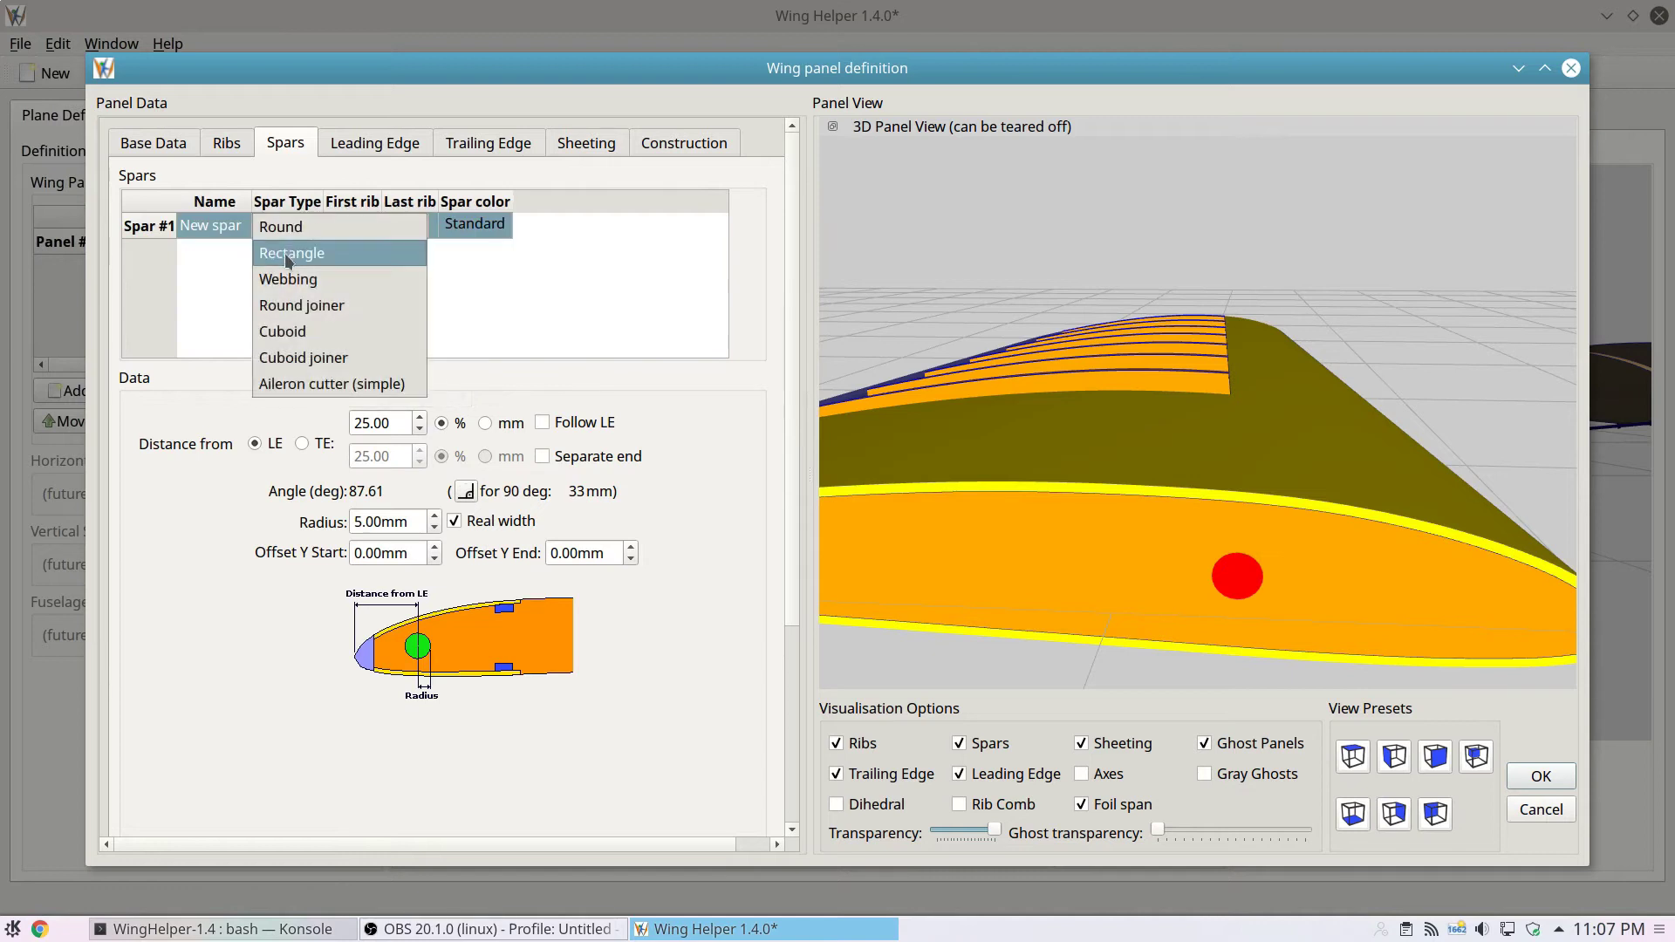
pyautogui.click(281, 251)
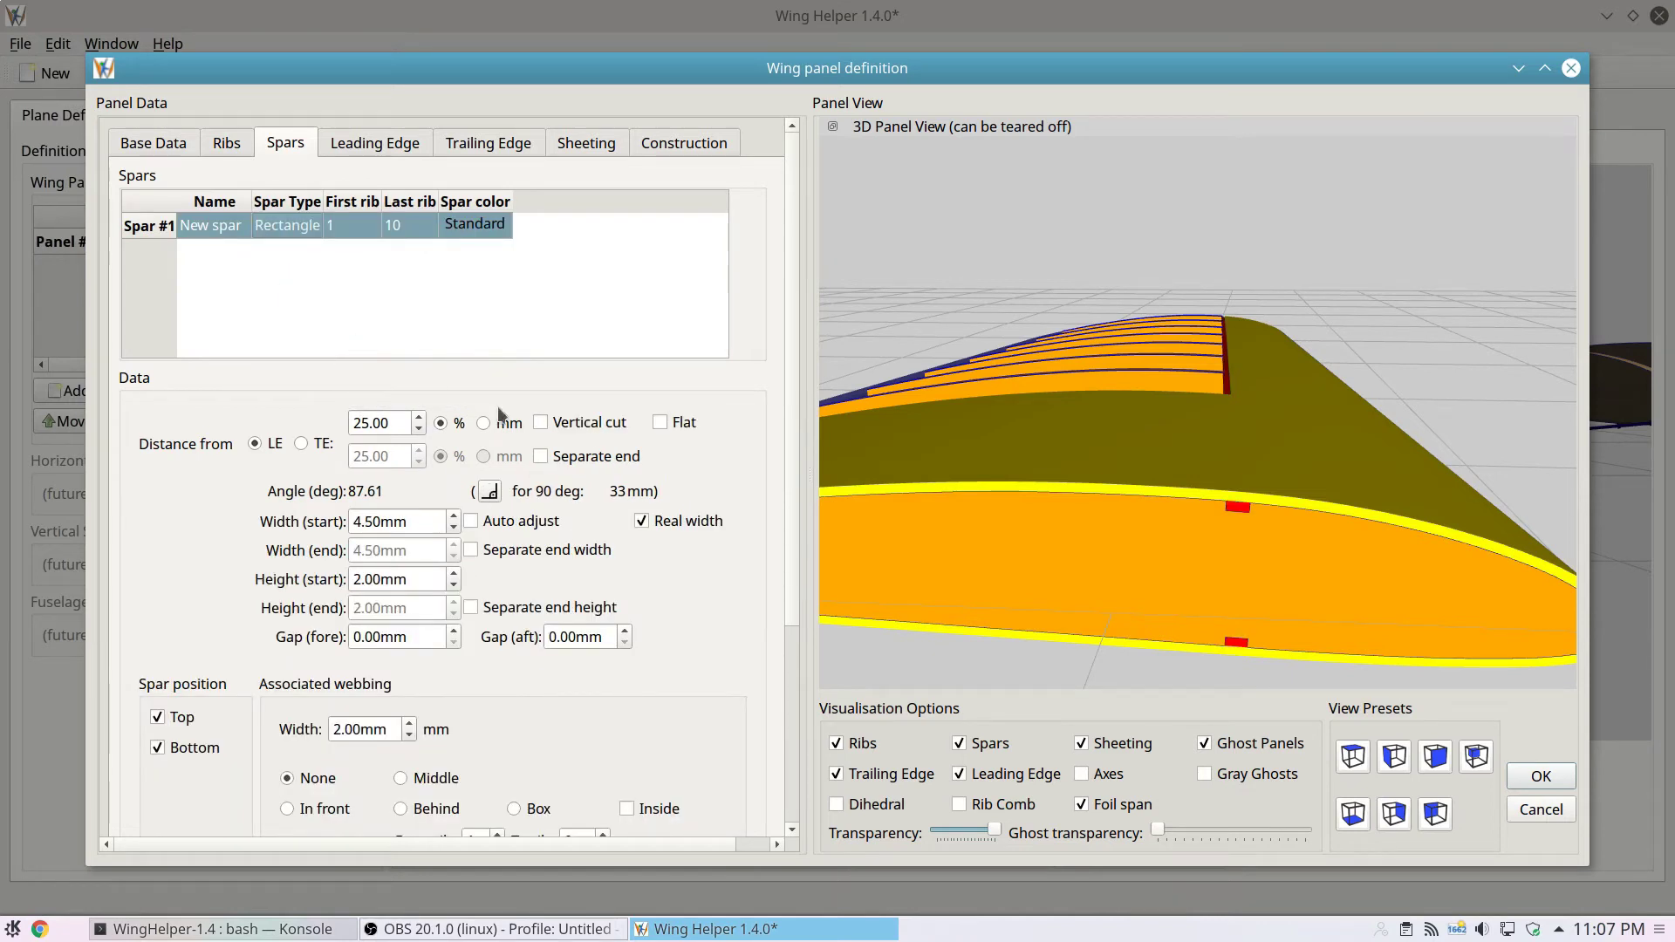
# - Set the rectangle spar's distance from the leading edge to 20.00 %
pyautogui.scroll(-1, 382, 423)
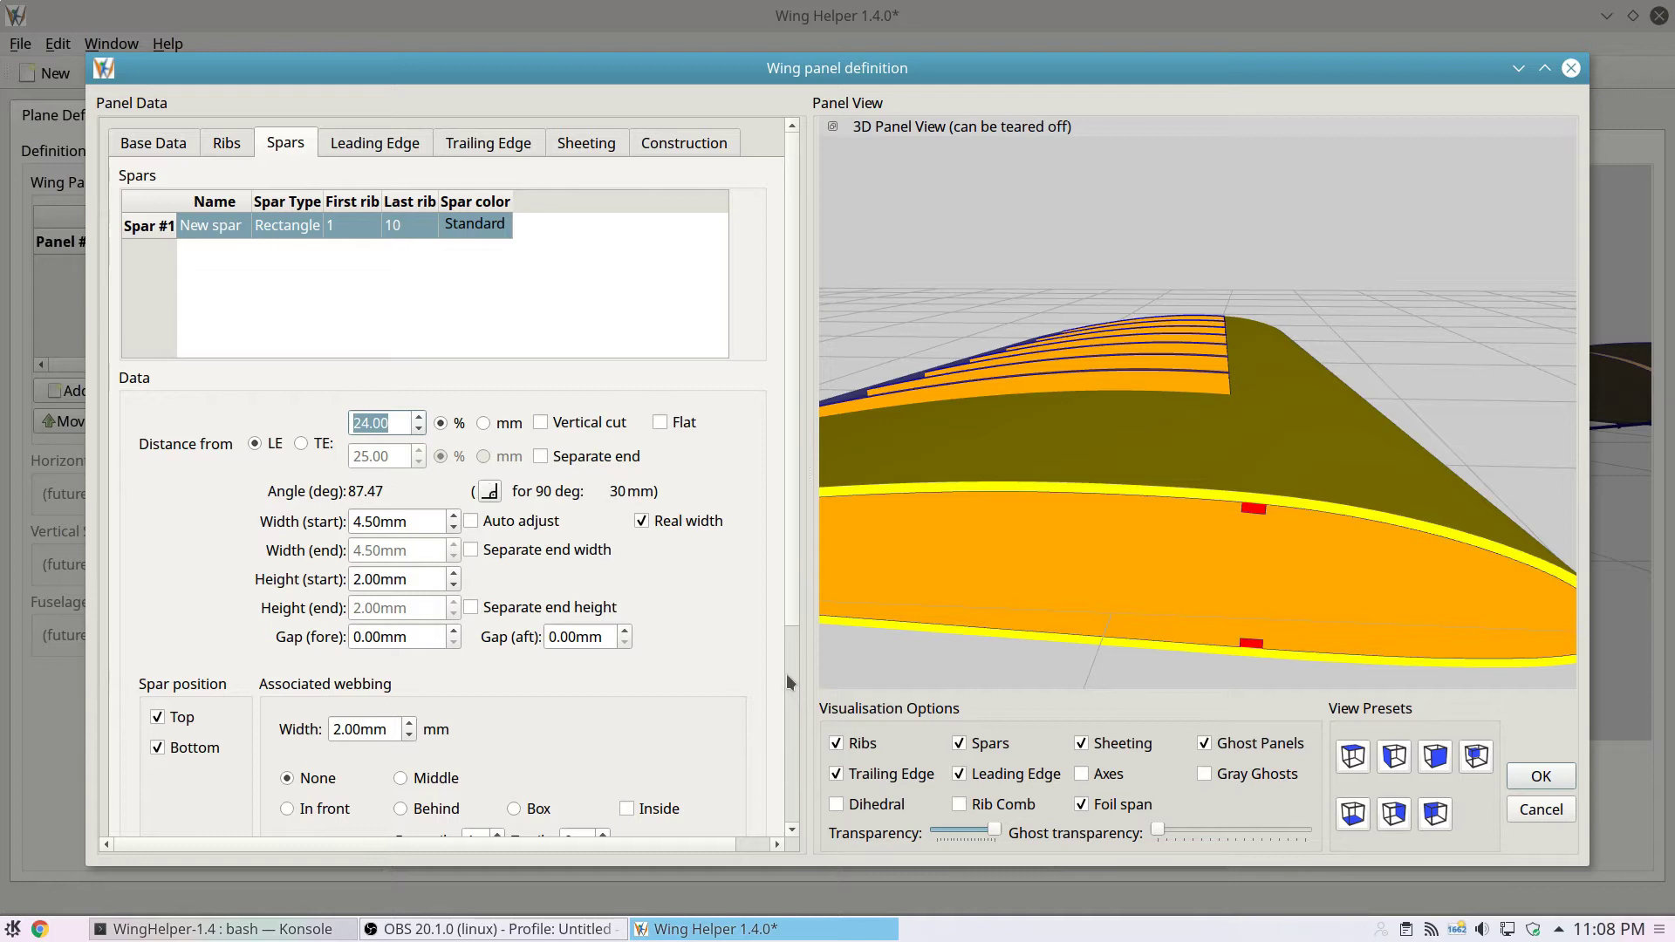
pyautogui.scroll(-4, 390, 425)
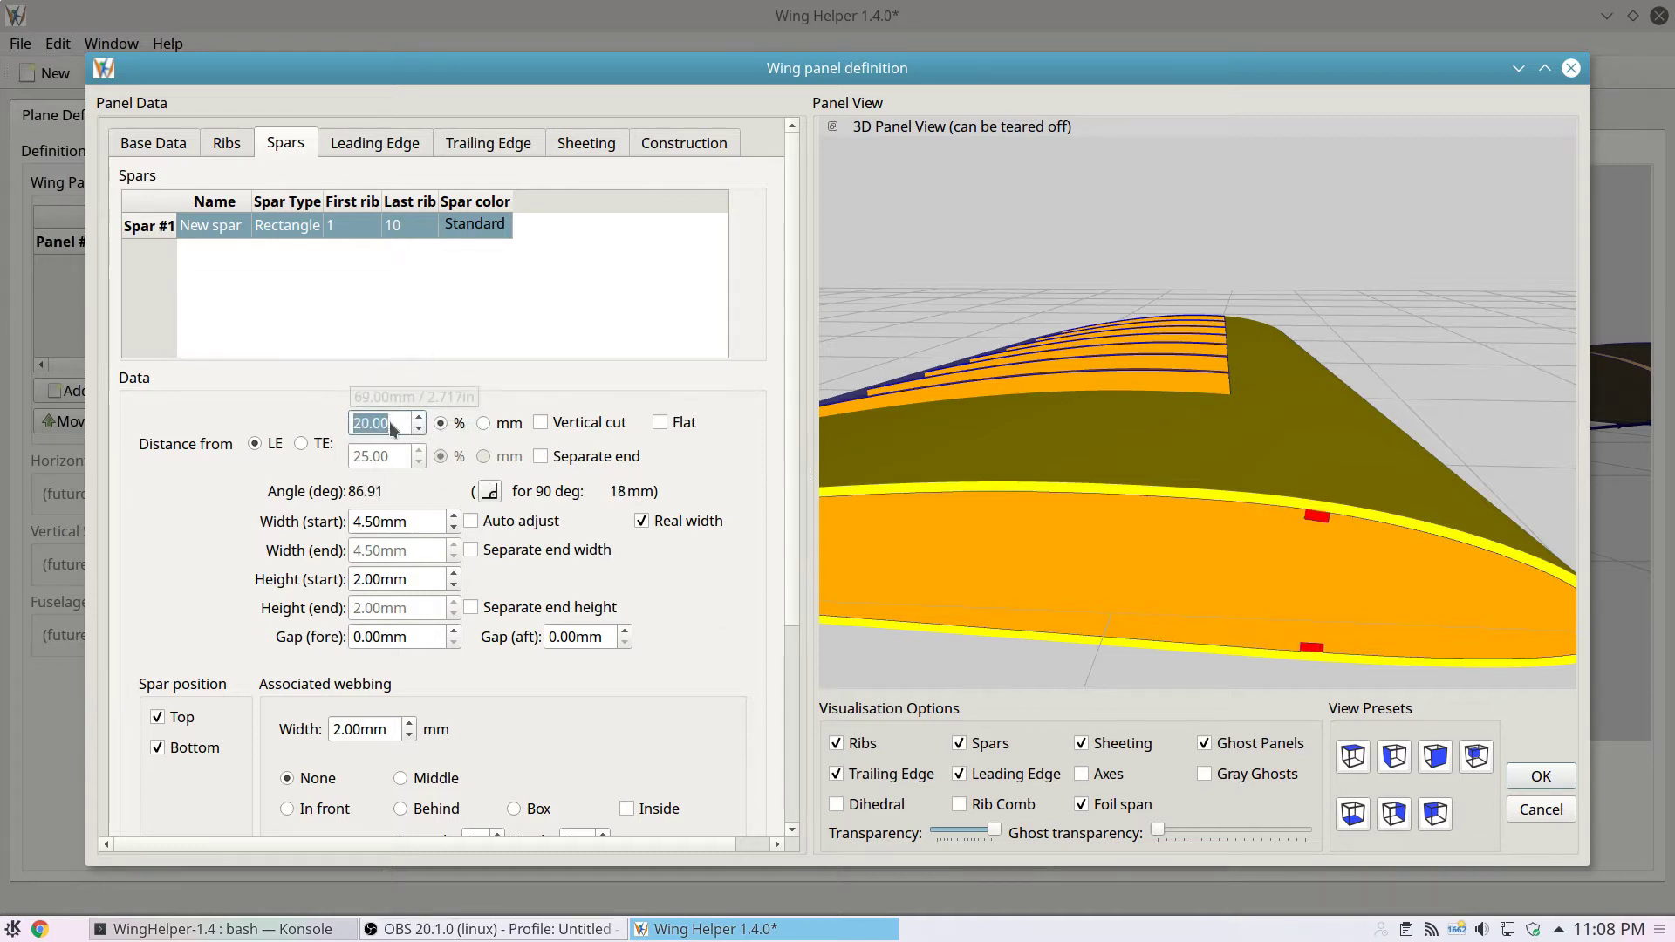
# - Set the start distance of sheeting Strip 2 to 23.00 % from the leading edge
pyautogui.click(585, 142)
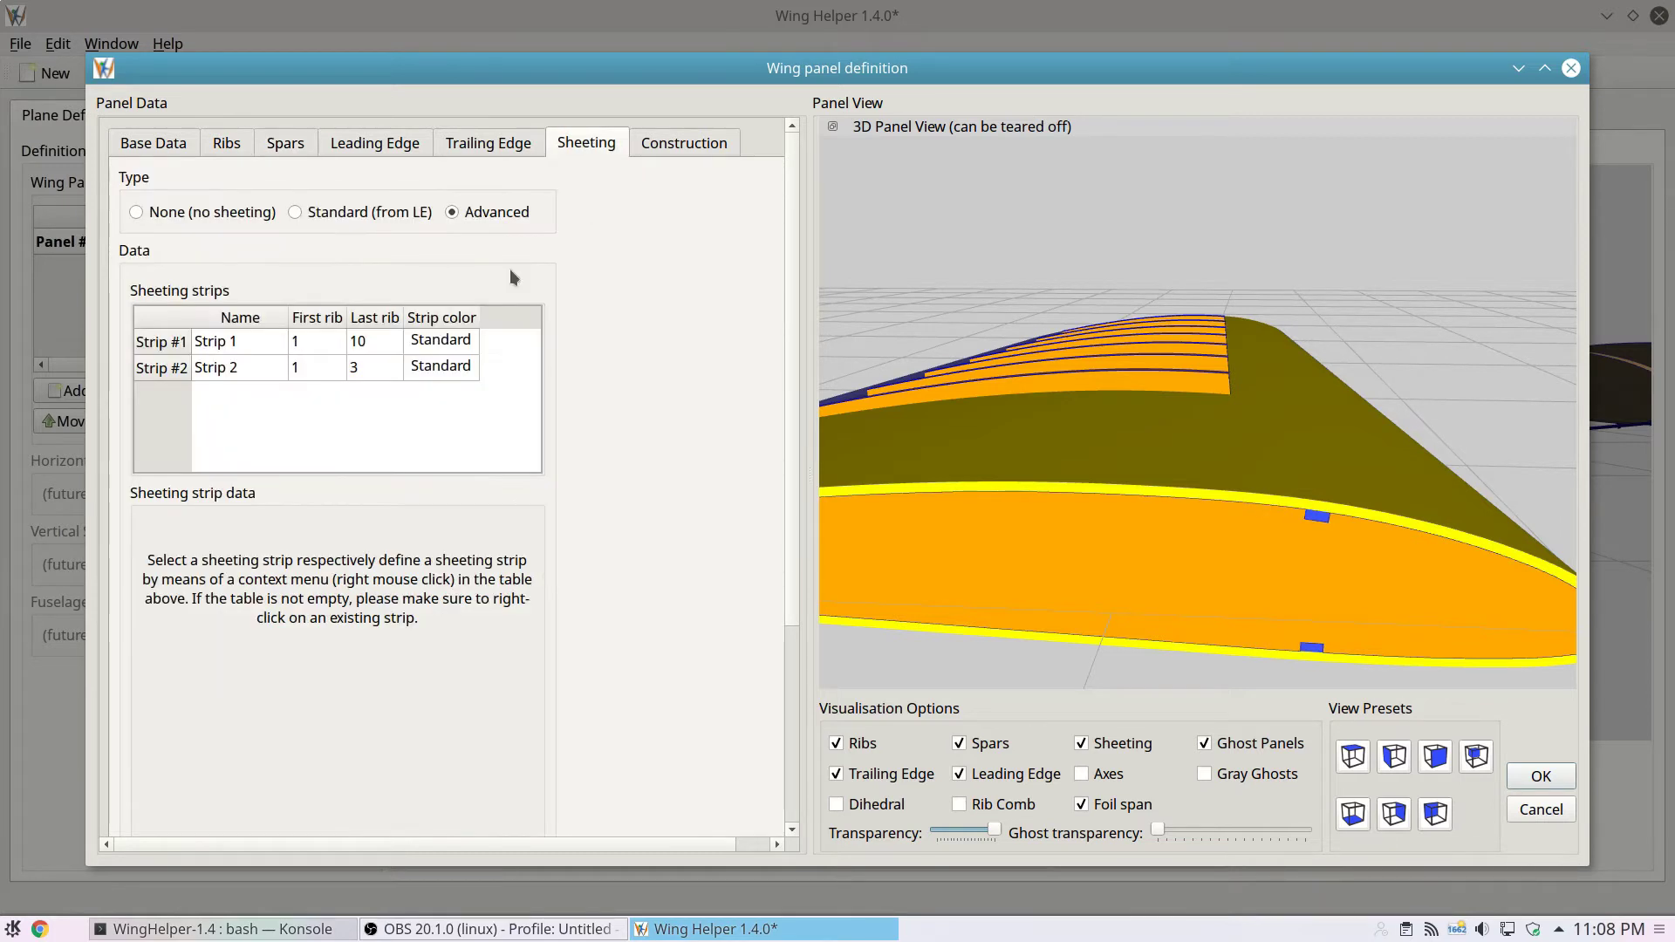
pyautogui.click(292, 370)
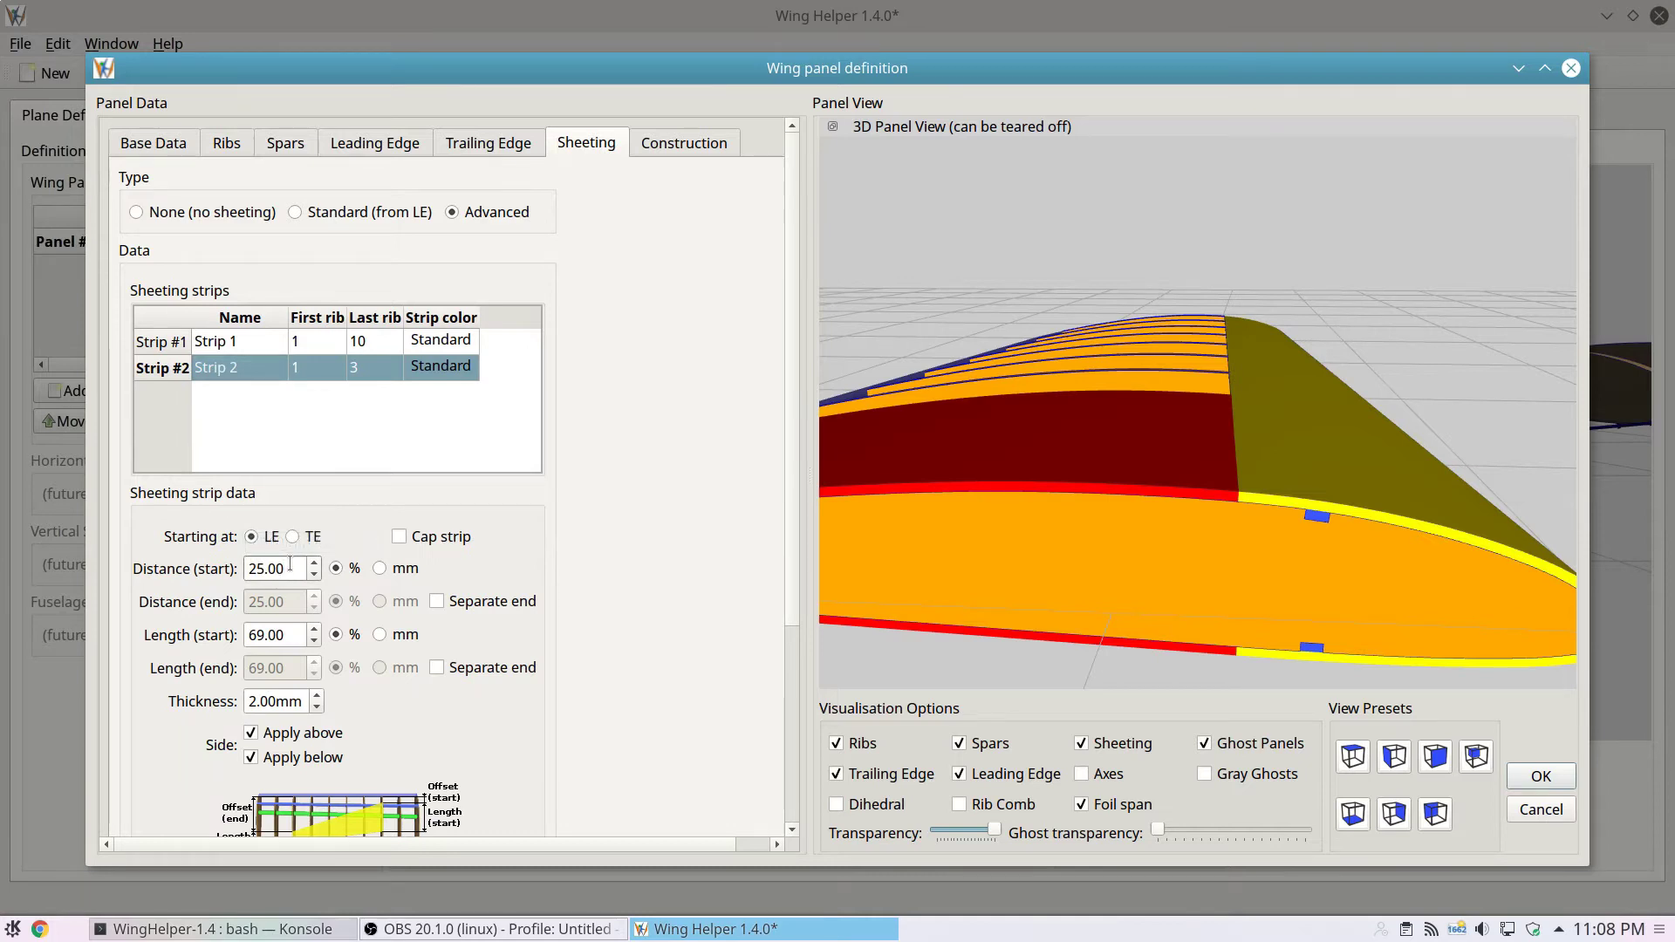
pyautogui.scroll(1, 290, 563)
pyautogui.scroll(-2, 290, 563)
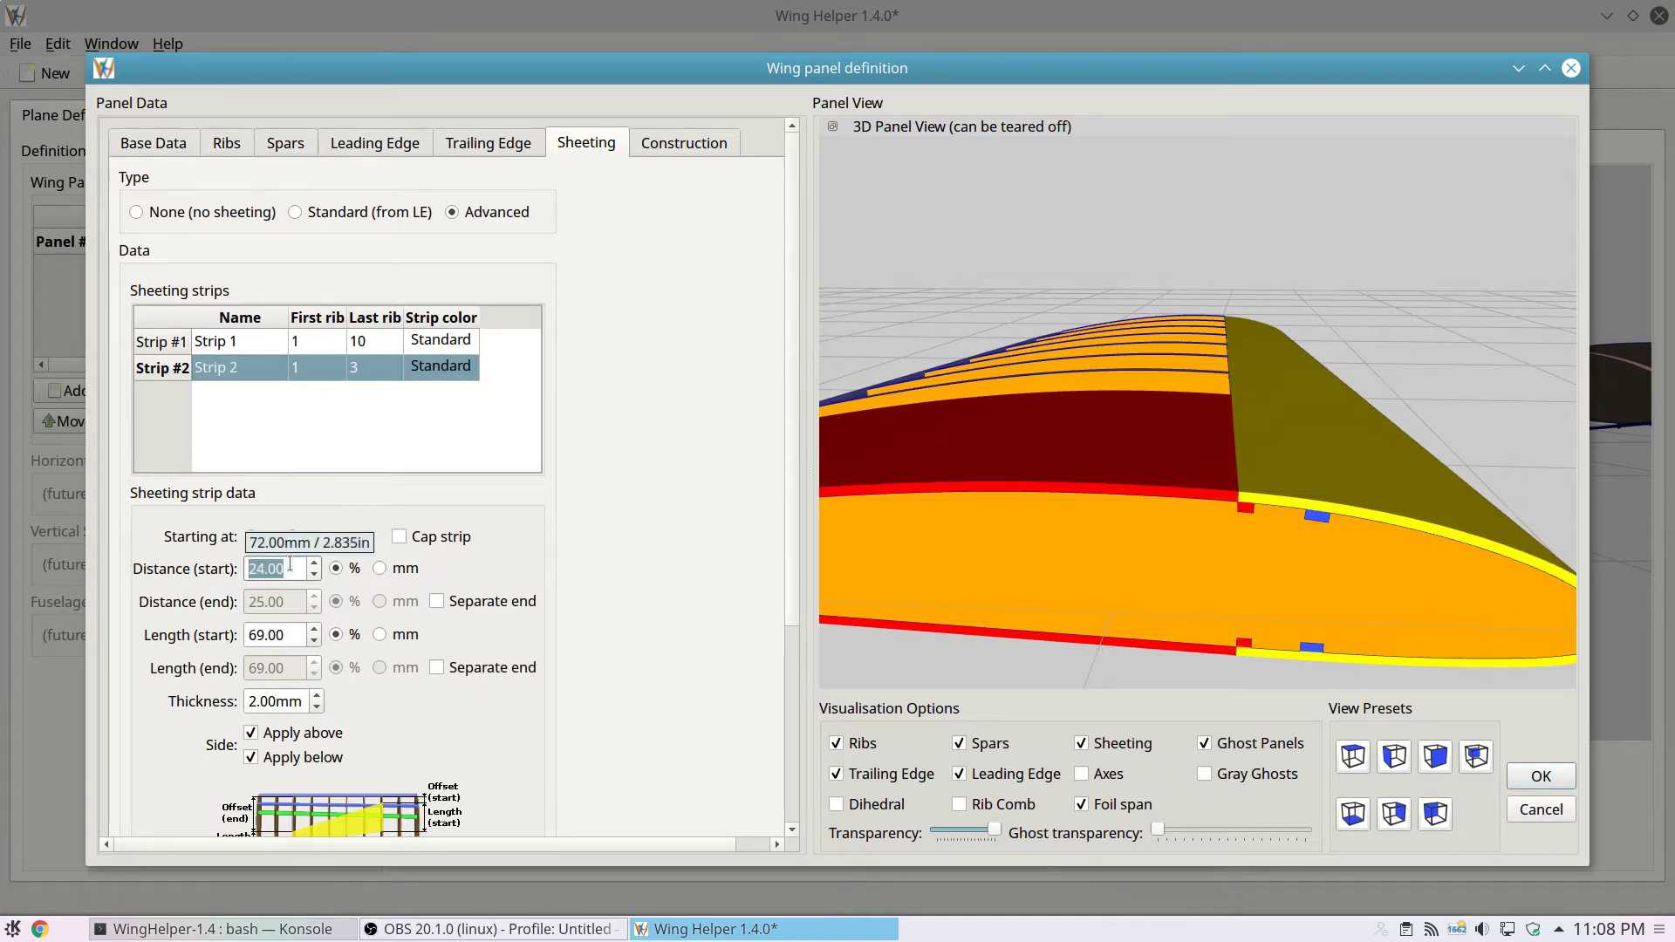
pyautogui.scroll(-1, 291, 563)
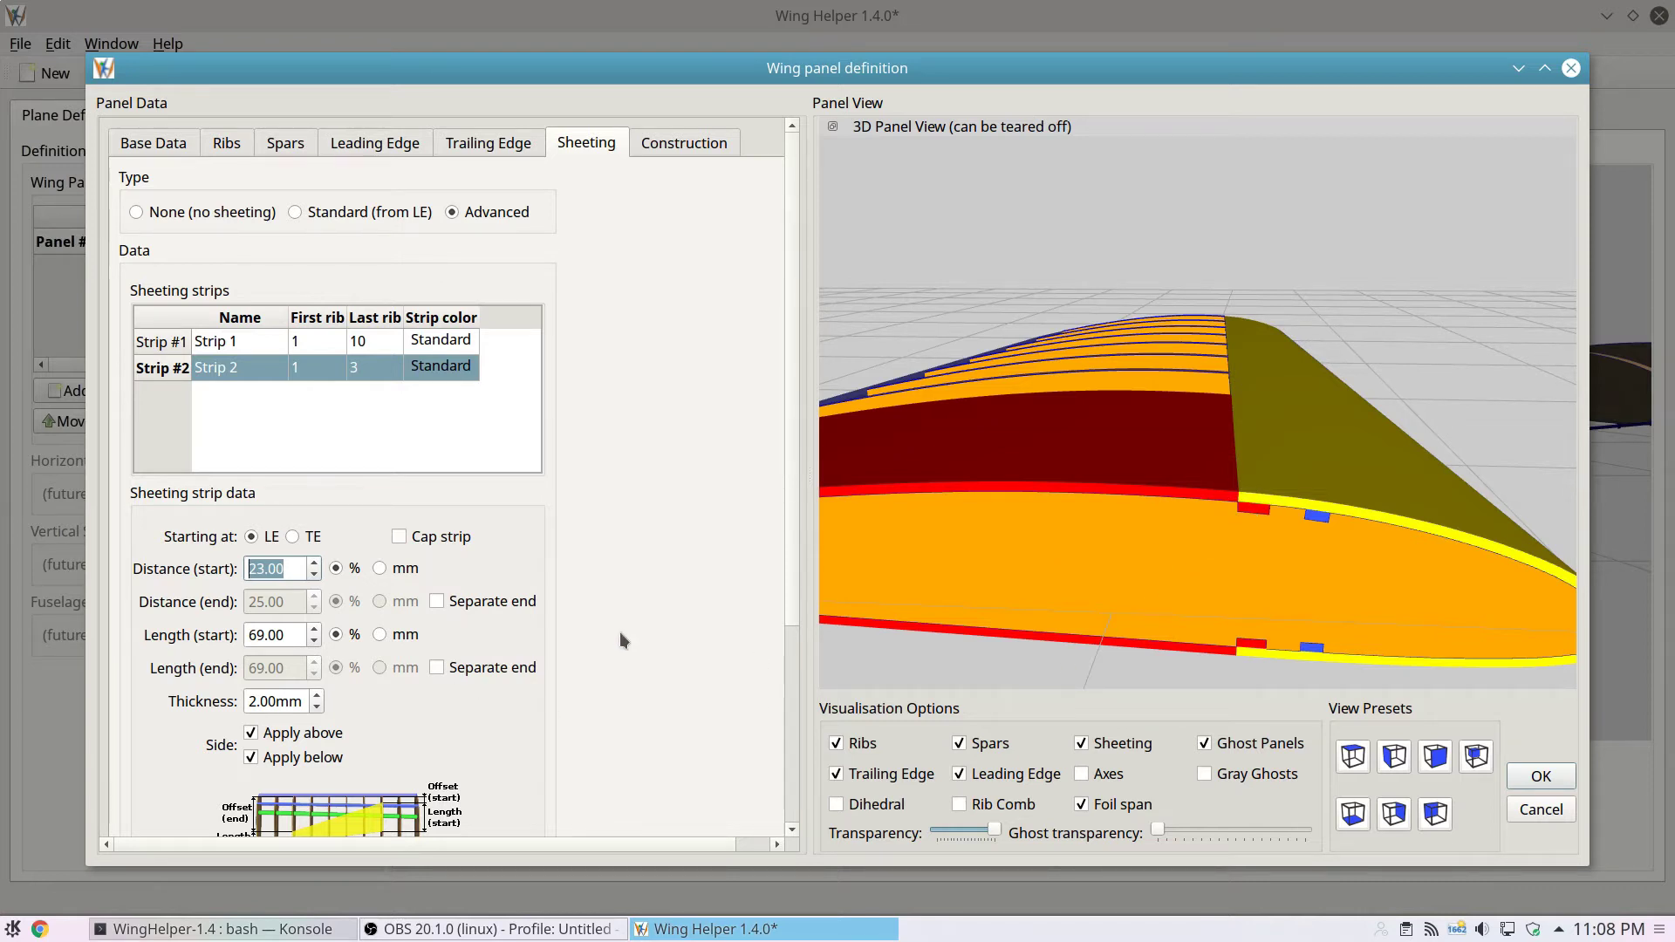
# - Set the rectangle spar's distance from the leading edge to 23.00 %
pyautogui.click(285, 142)
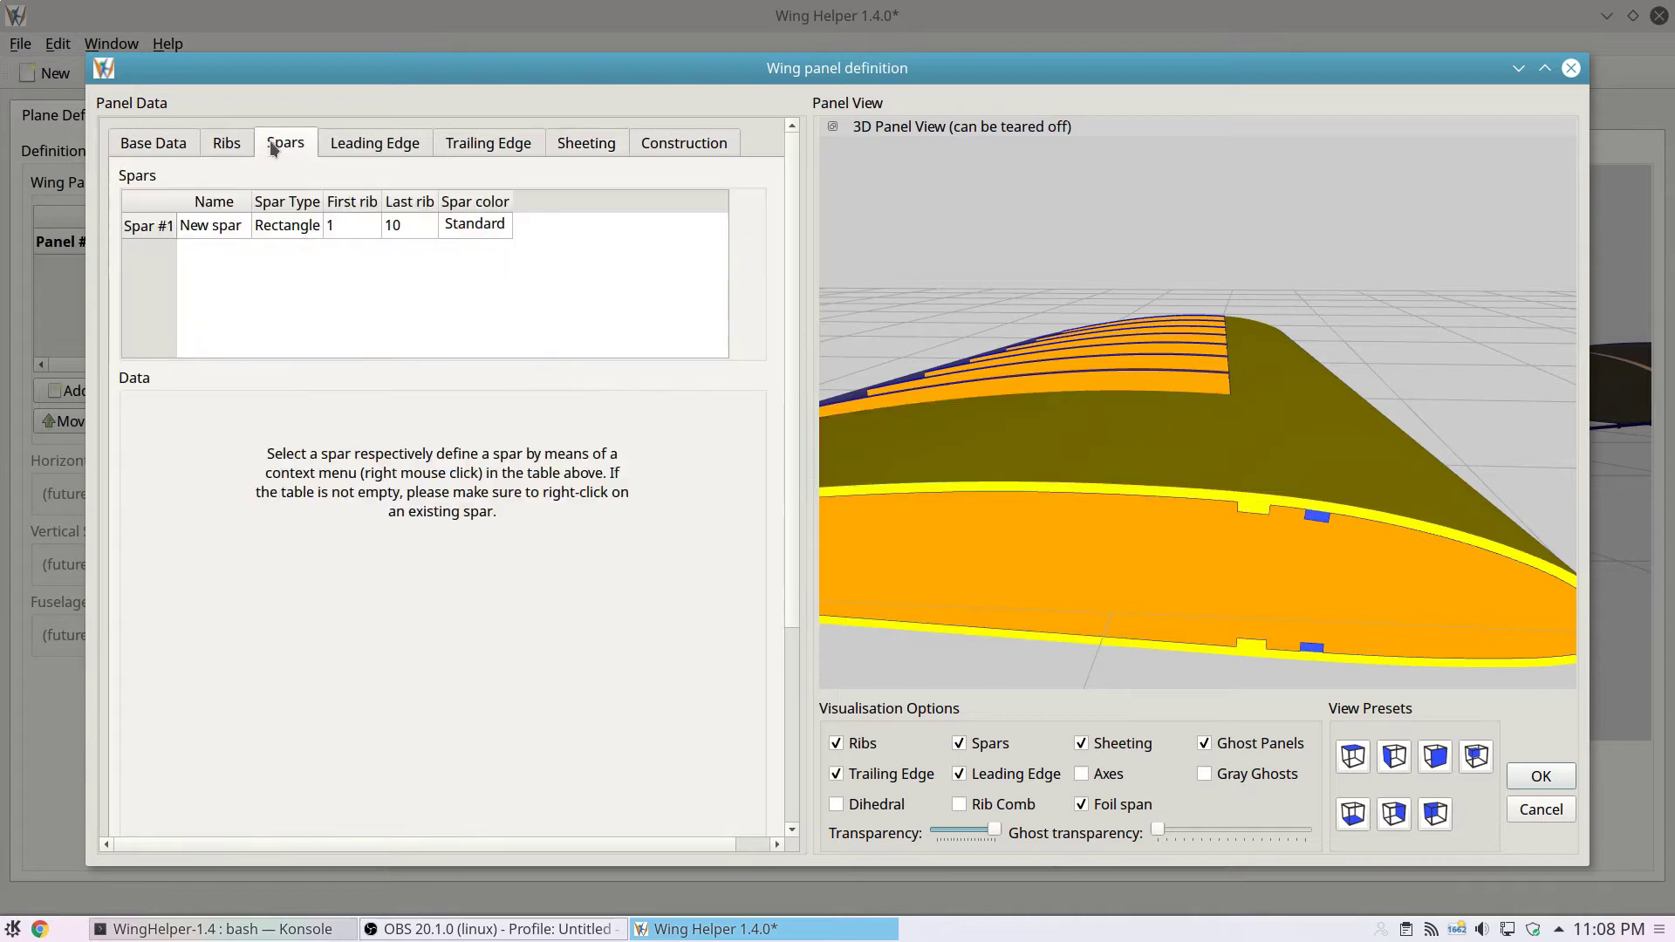
pyautogui.click(304, 229)
pyautogui.scroll(-1, 302, 229)
pyautogui.scroll(1, 302, 229)
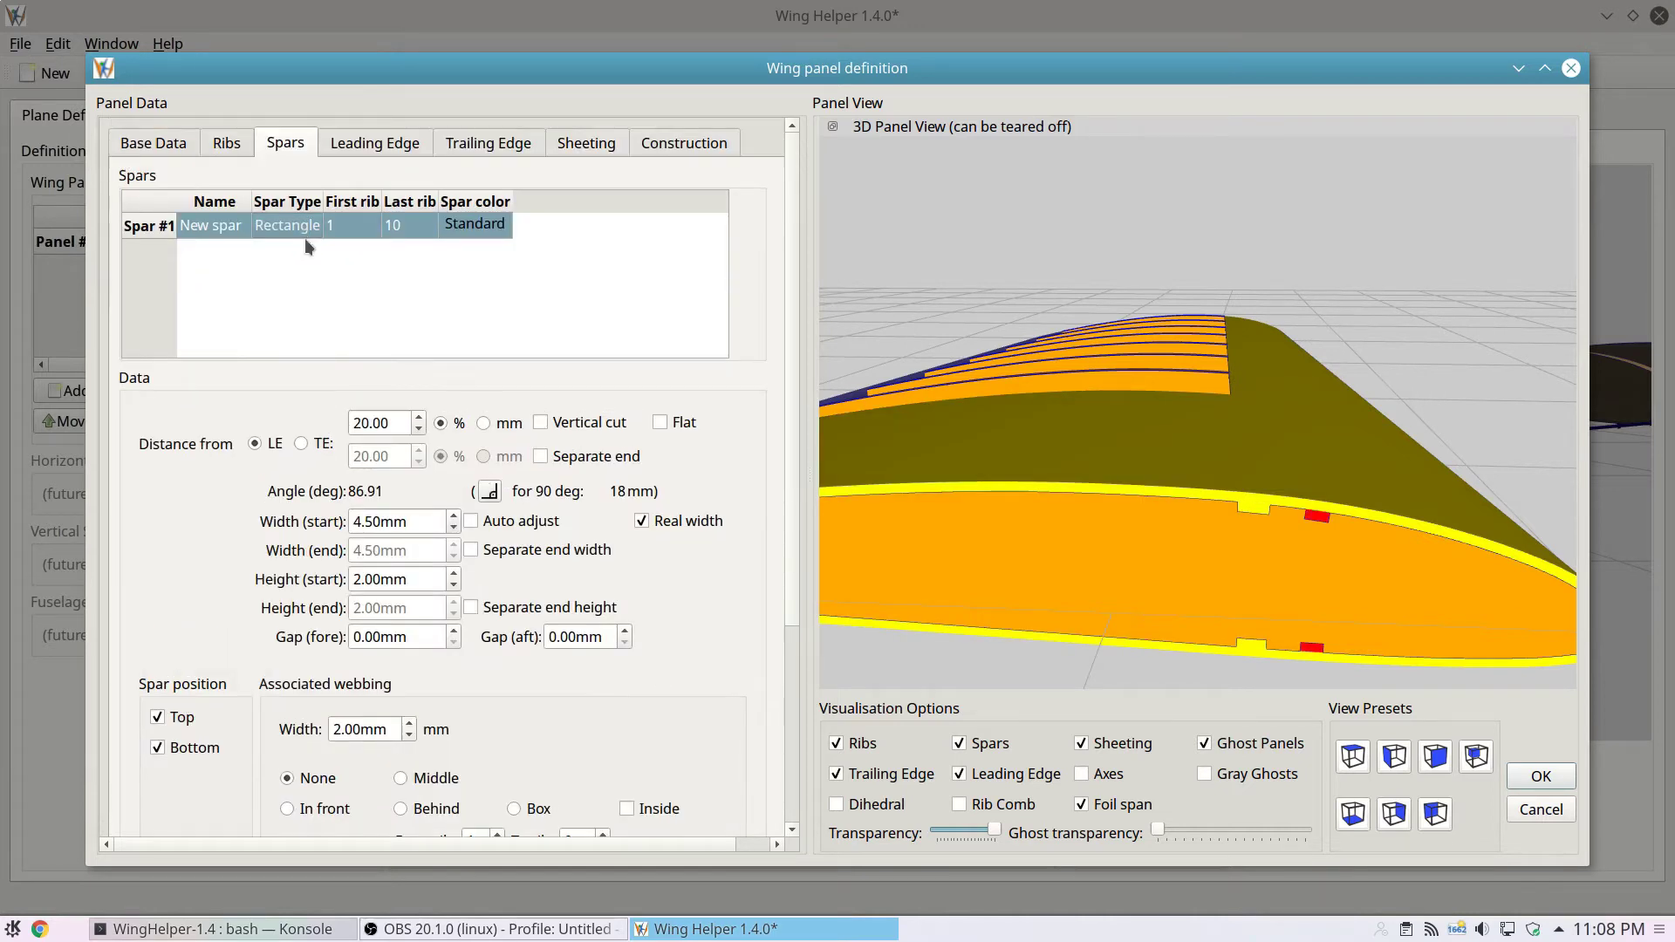
pyautogui.scroll(3, 390, 425)
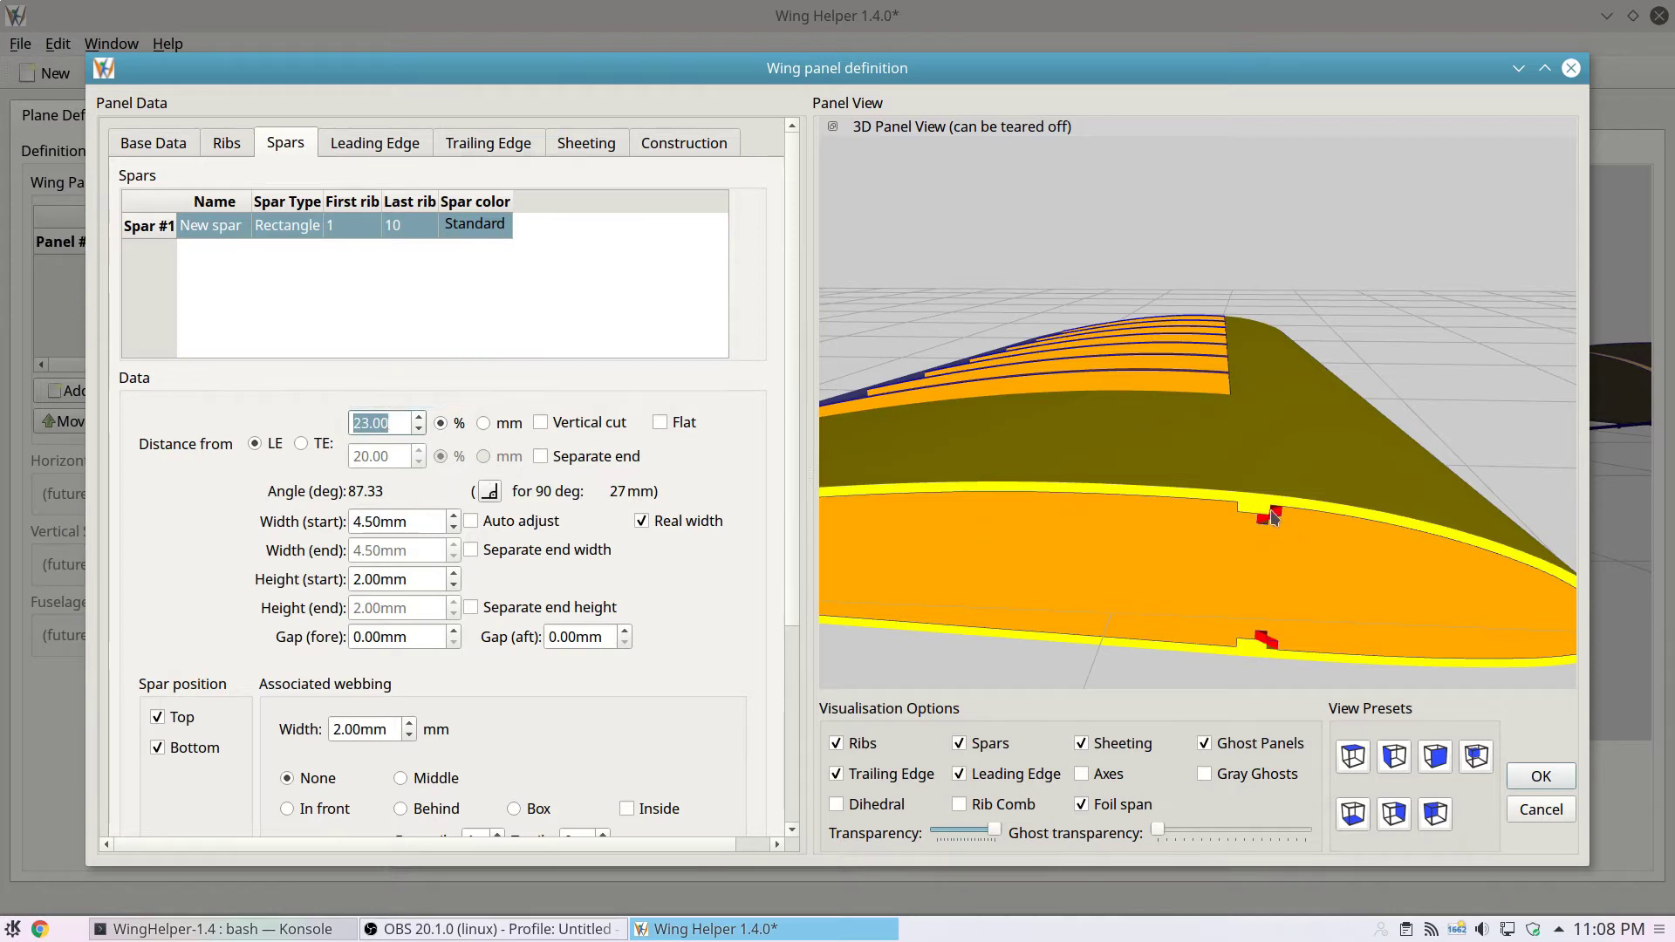
# - Select Strip 2 and hide the spars and the sheeting in the 3D view to examine the rib cutouts where they overlap
pyautogui.click(599, 144)
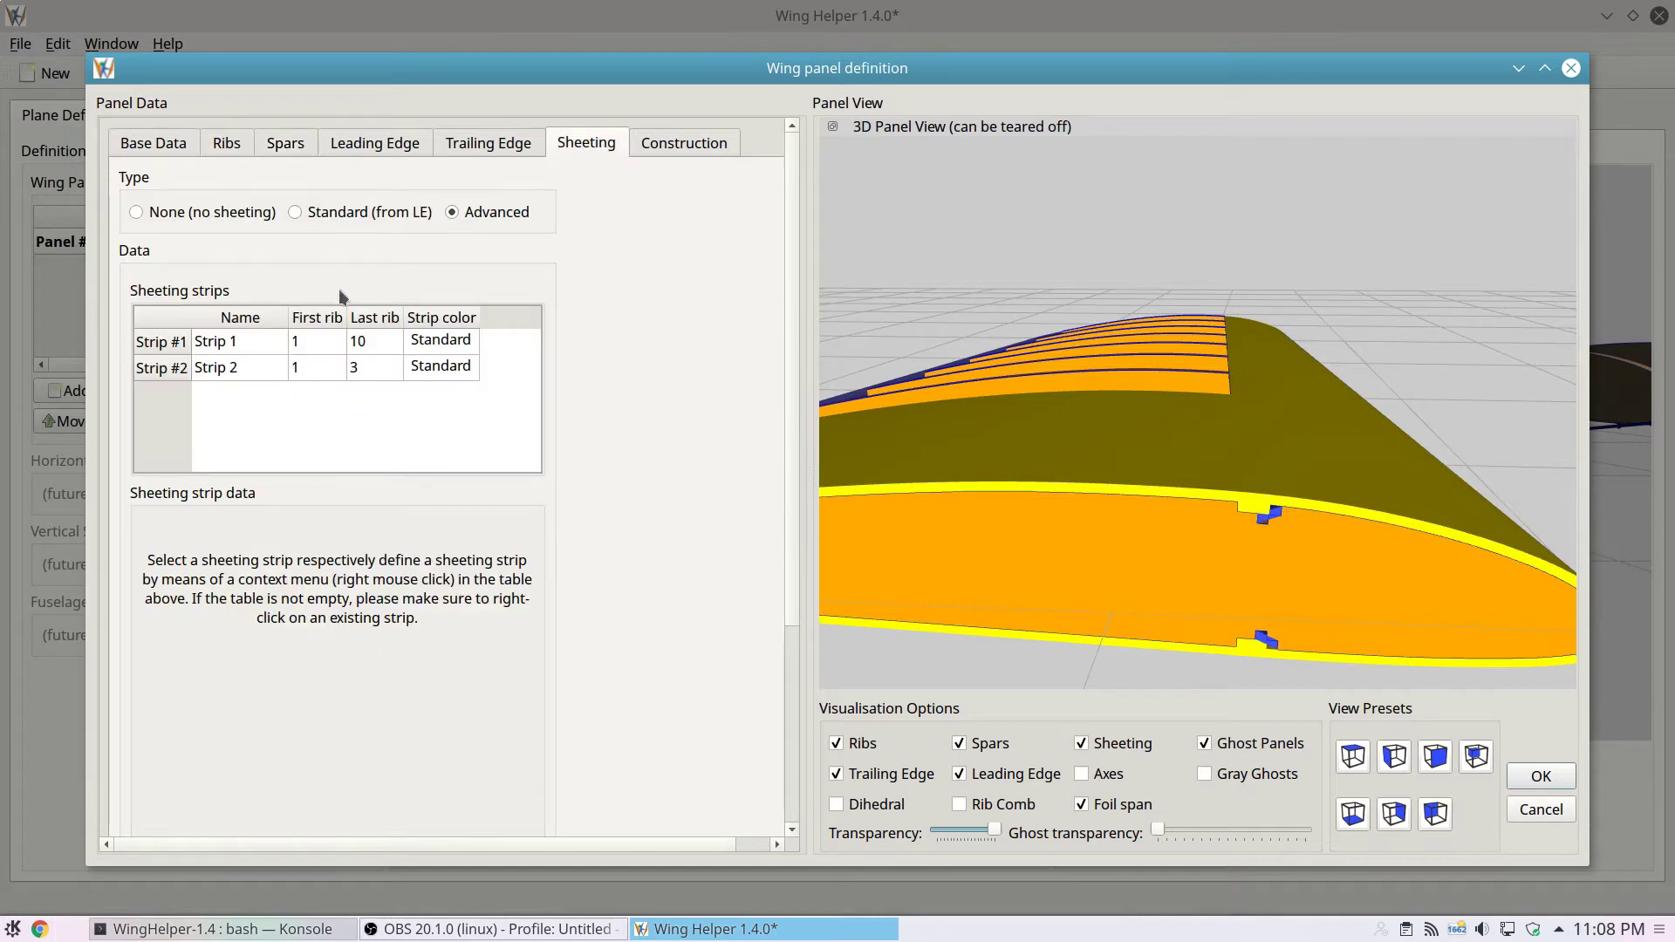
pyautogui.click(274, 371)
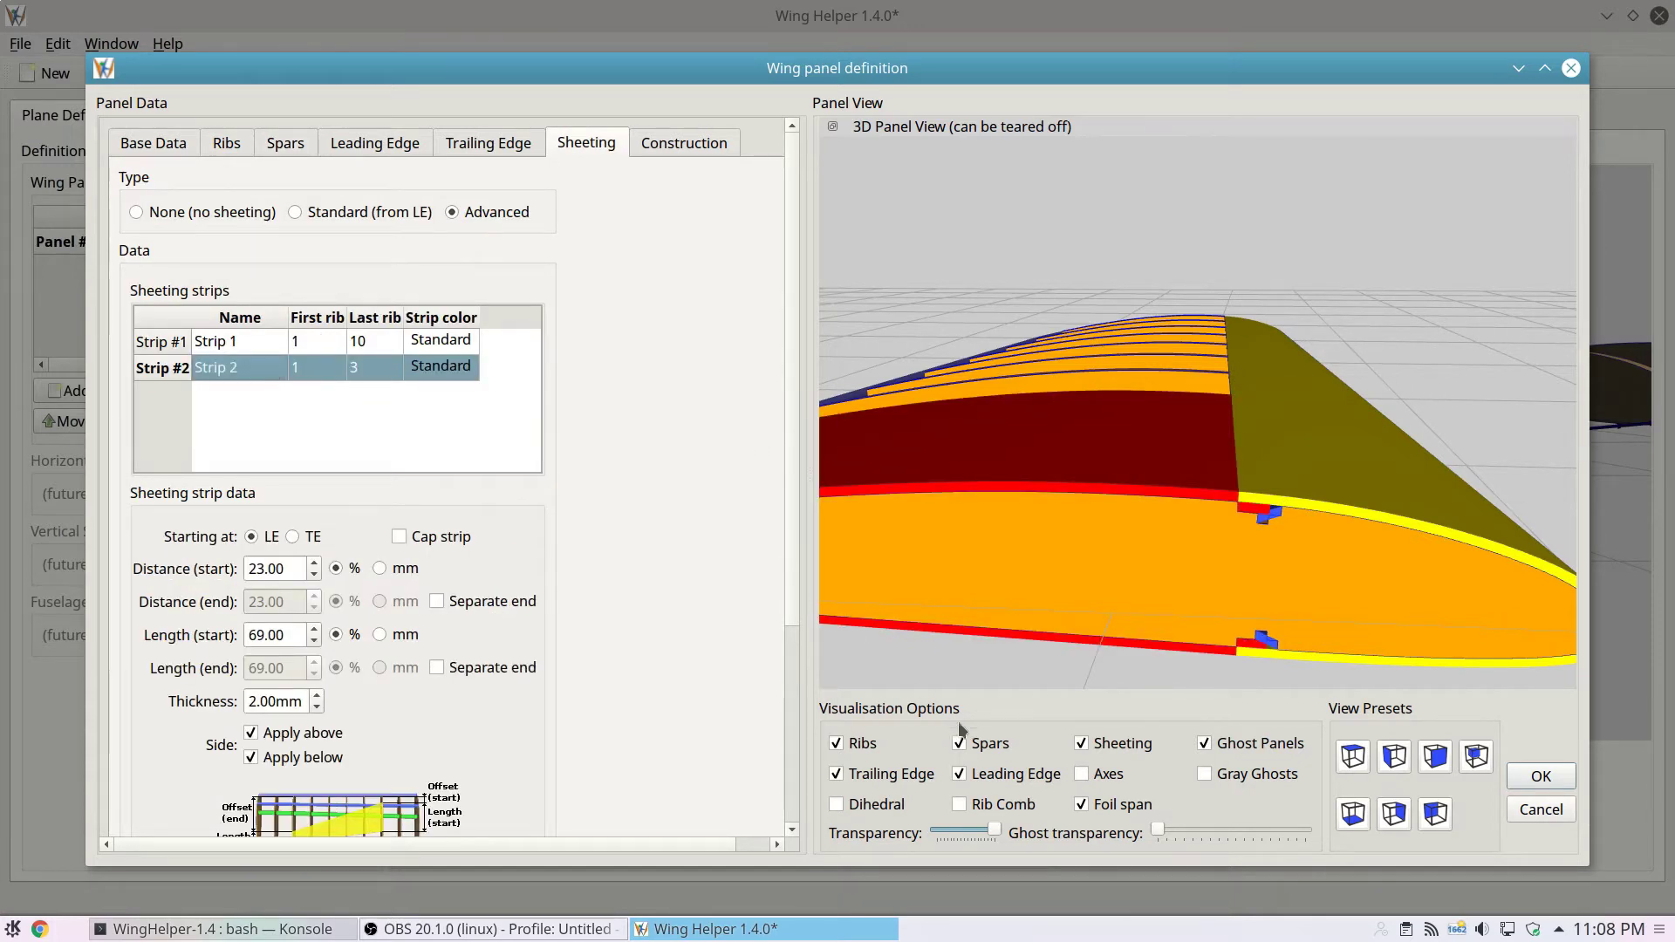
pyautogui.click(960, 744)
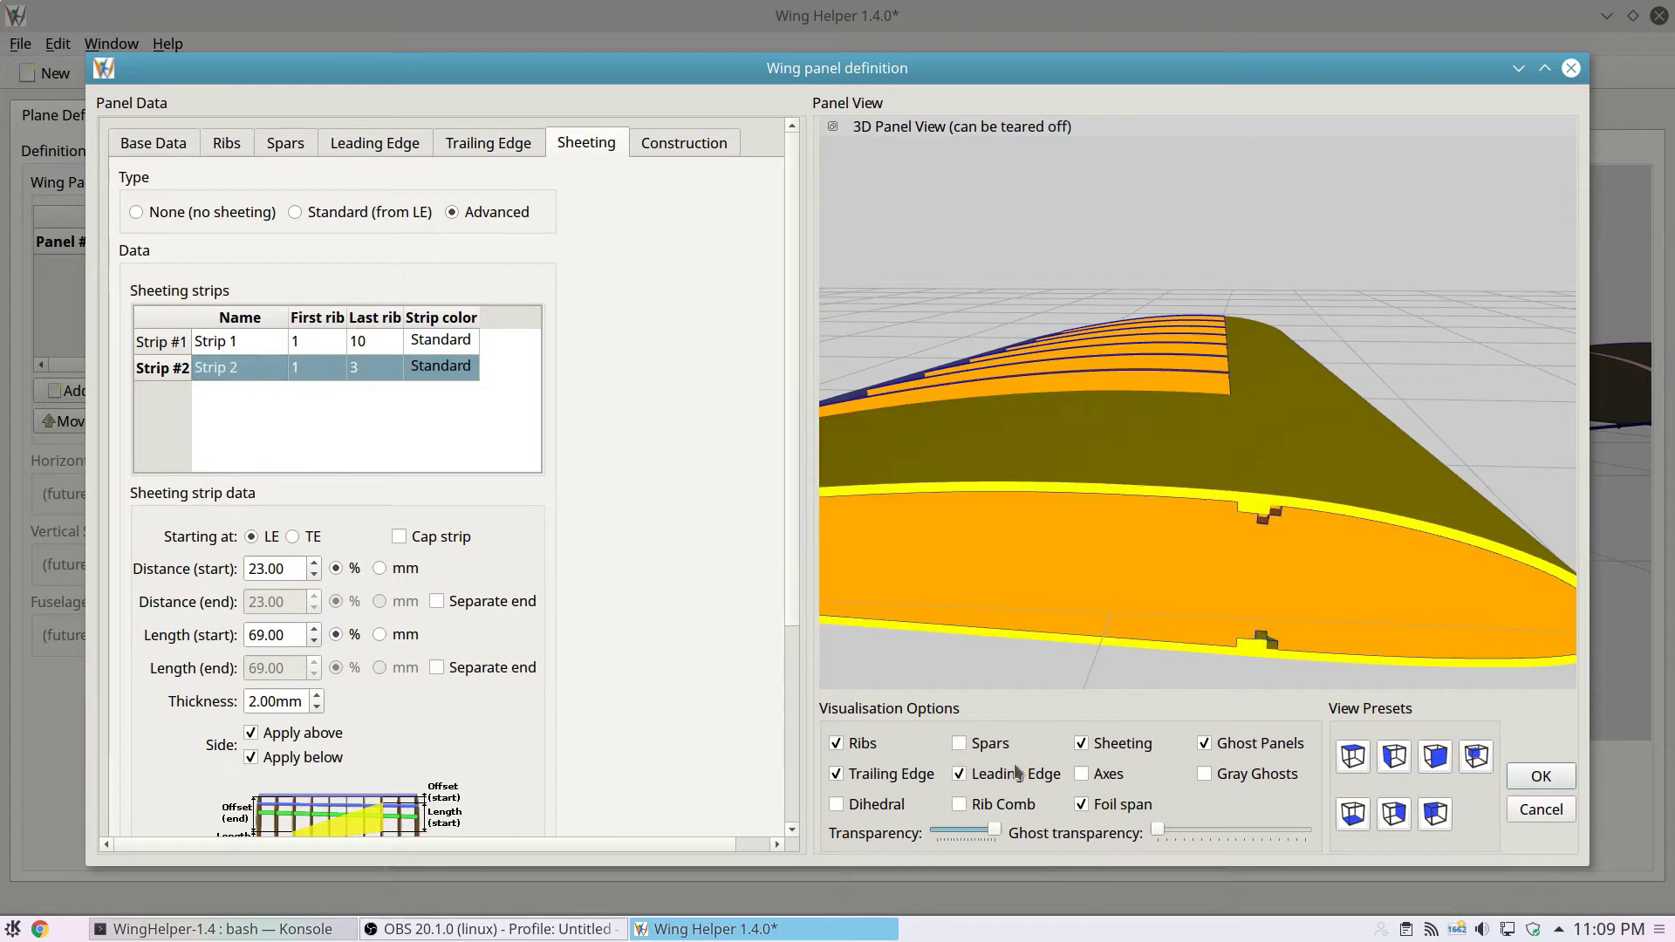
pyautogui.click(1099, 749)
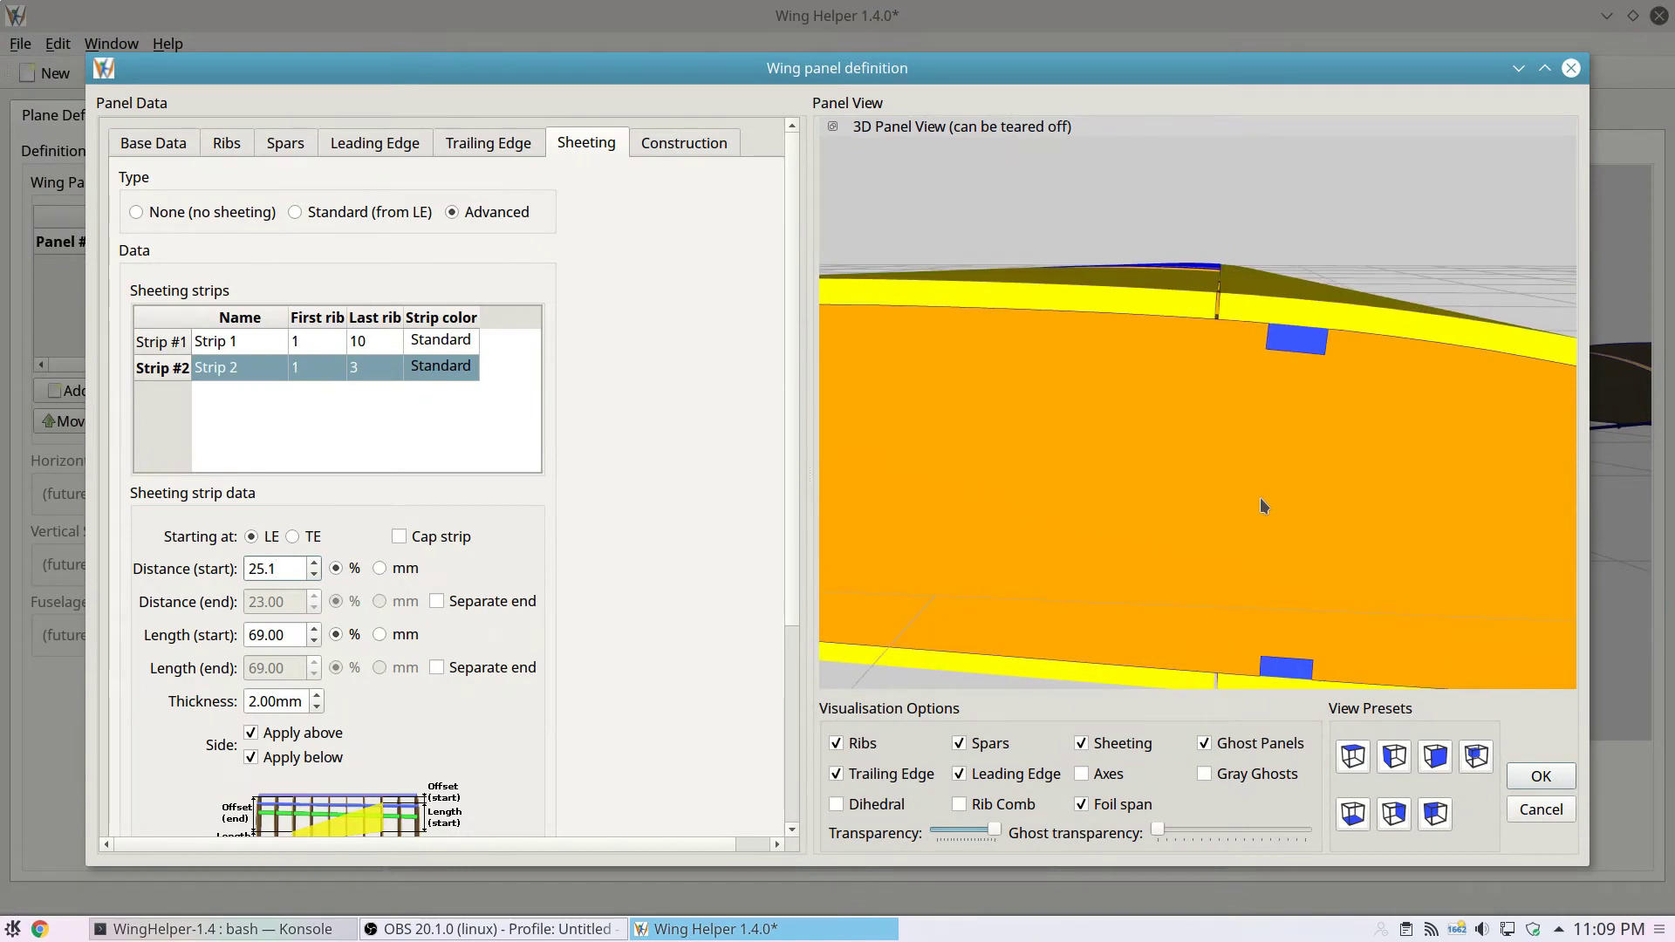
# - Hide the sheeting to examine the ribs at the joint between the two strips, and show the sheeting again
pyautogui.moveTo(1249, 436); pyautogui.dragTo(1248, 449, button='middle')
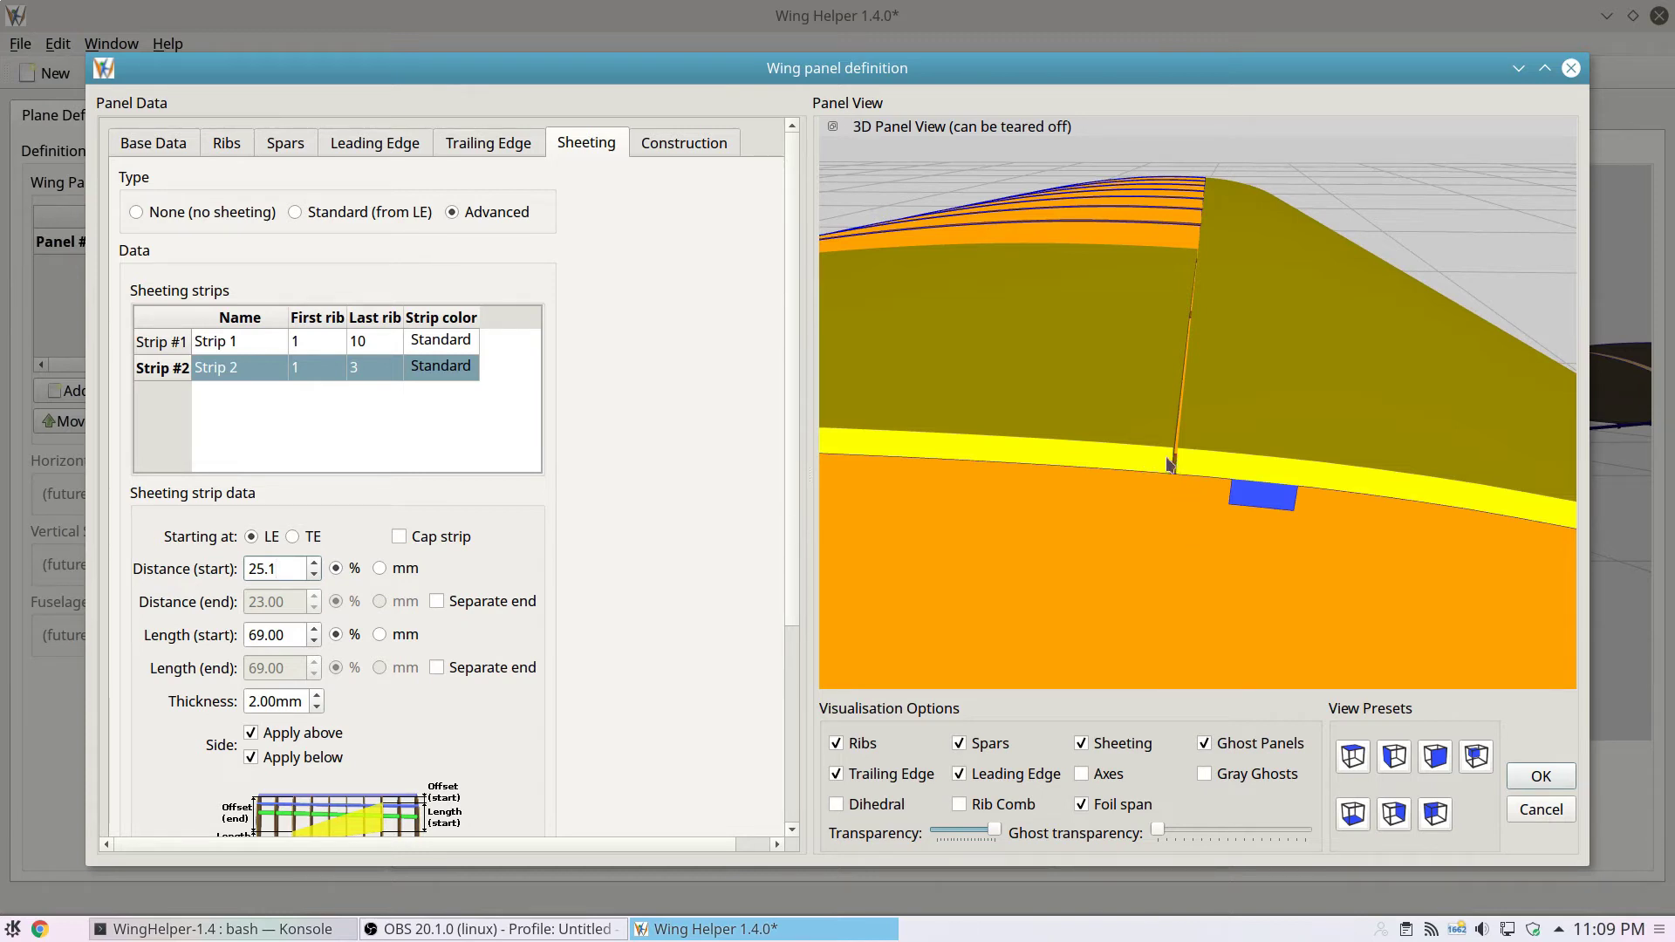
pyautogui.click(1082, 744)
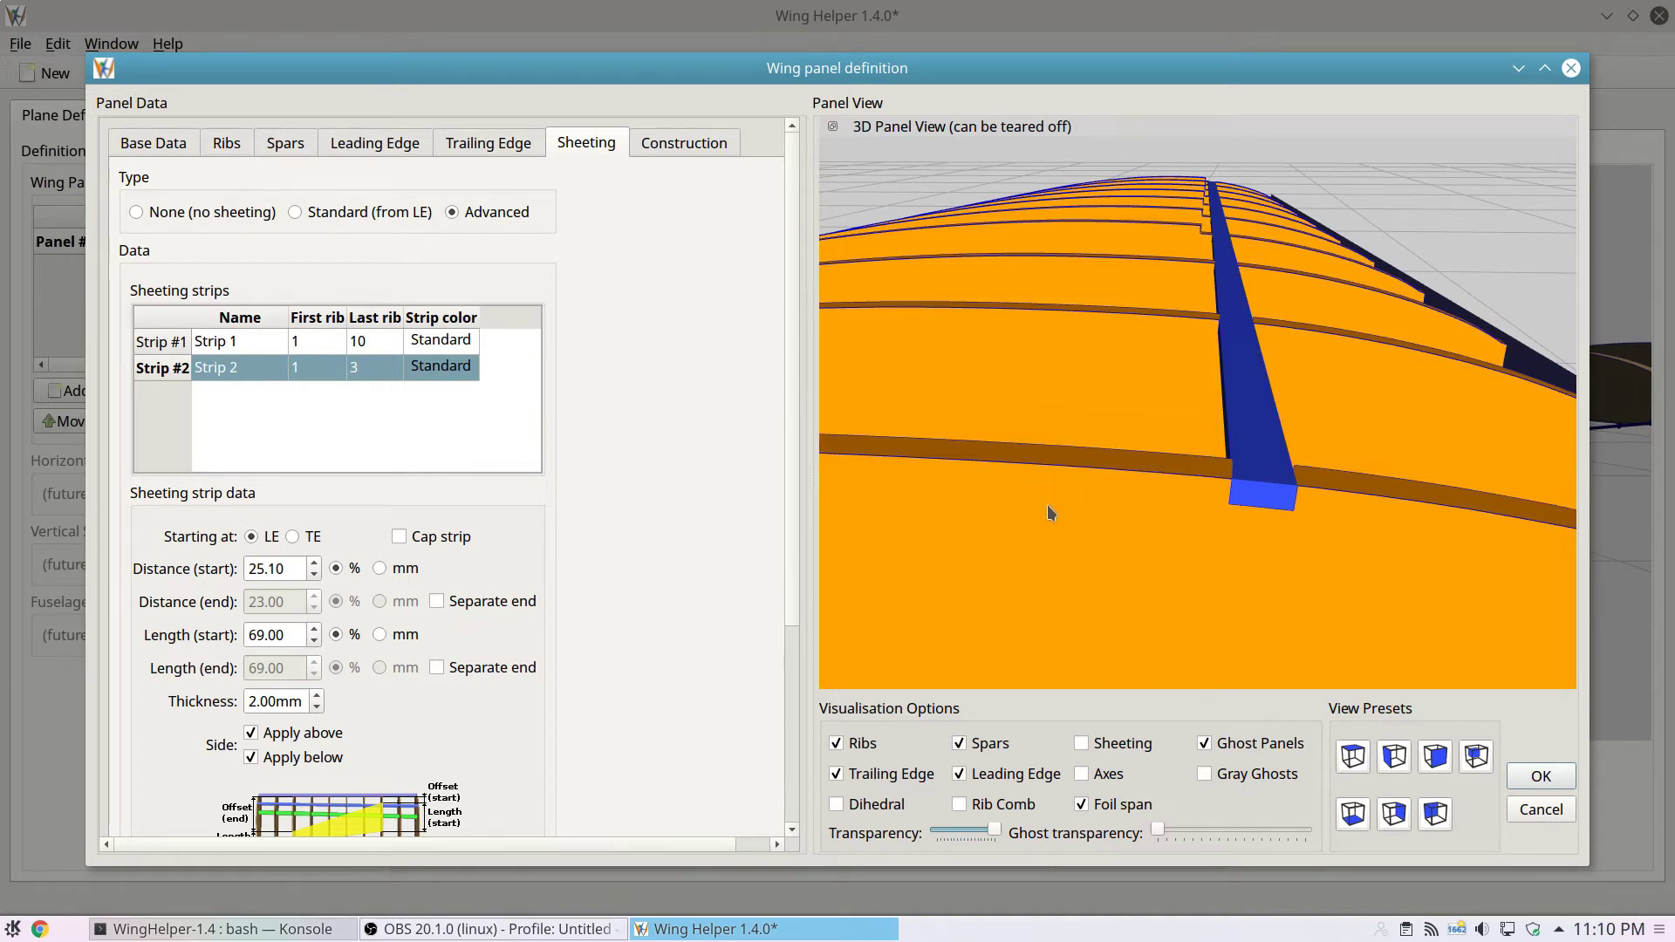
pyautogui.moveTo(1051, 513)
pyautogui.click(1141, 747)
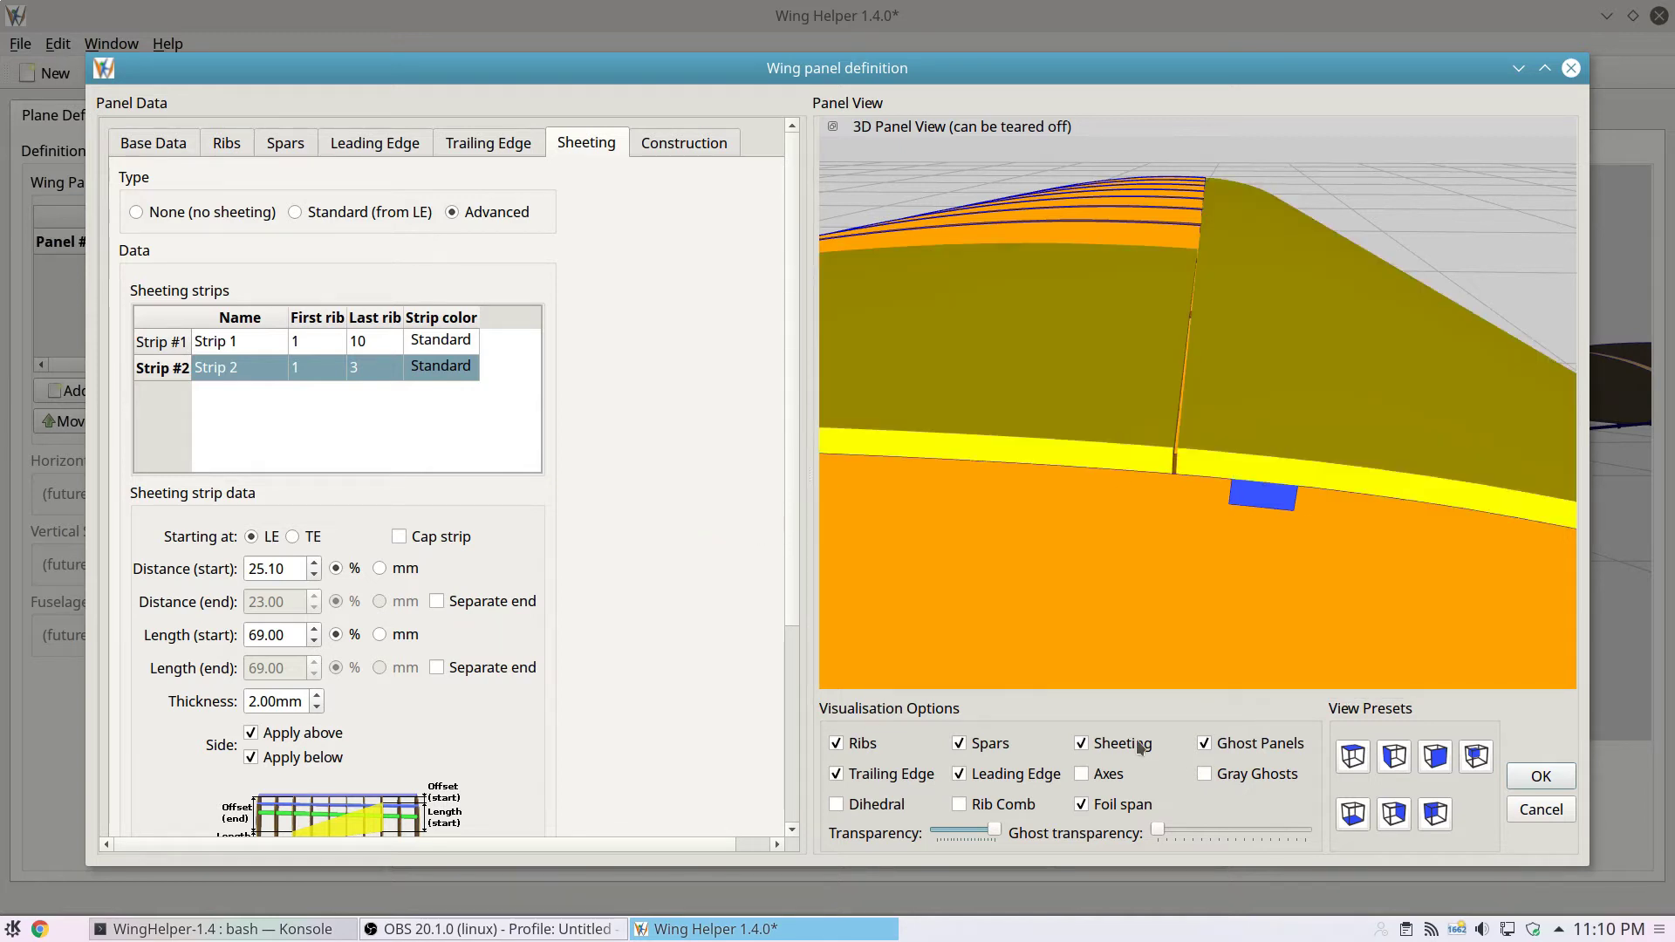
# - Set the start distance of Strip 2 to 24.9 %
pyautogui.click(302, 568)
pyautogui.moveTo(302, 568); pyautogui.dragTo(264, 560)
pyautogui.write('4')
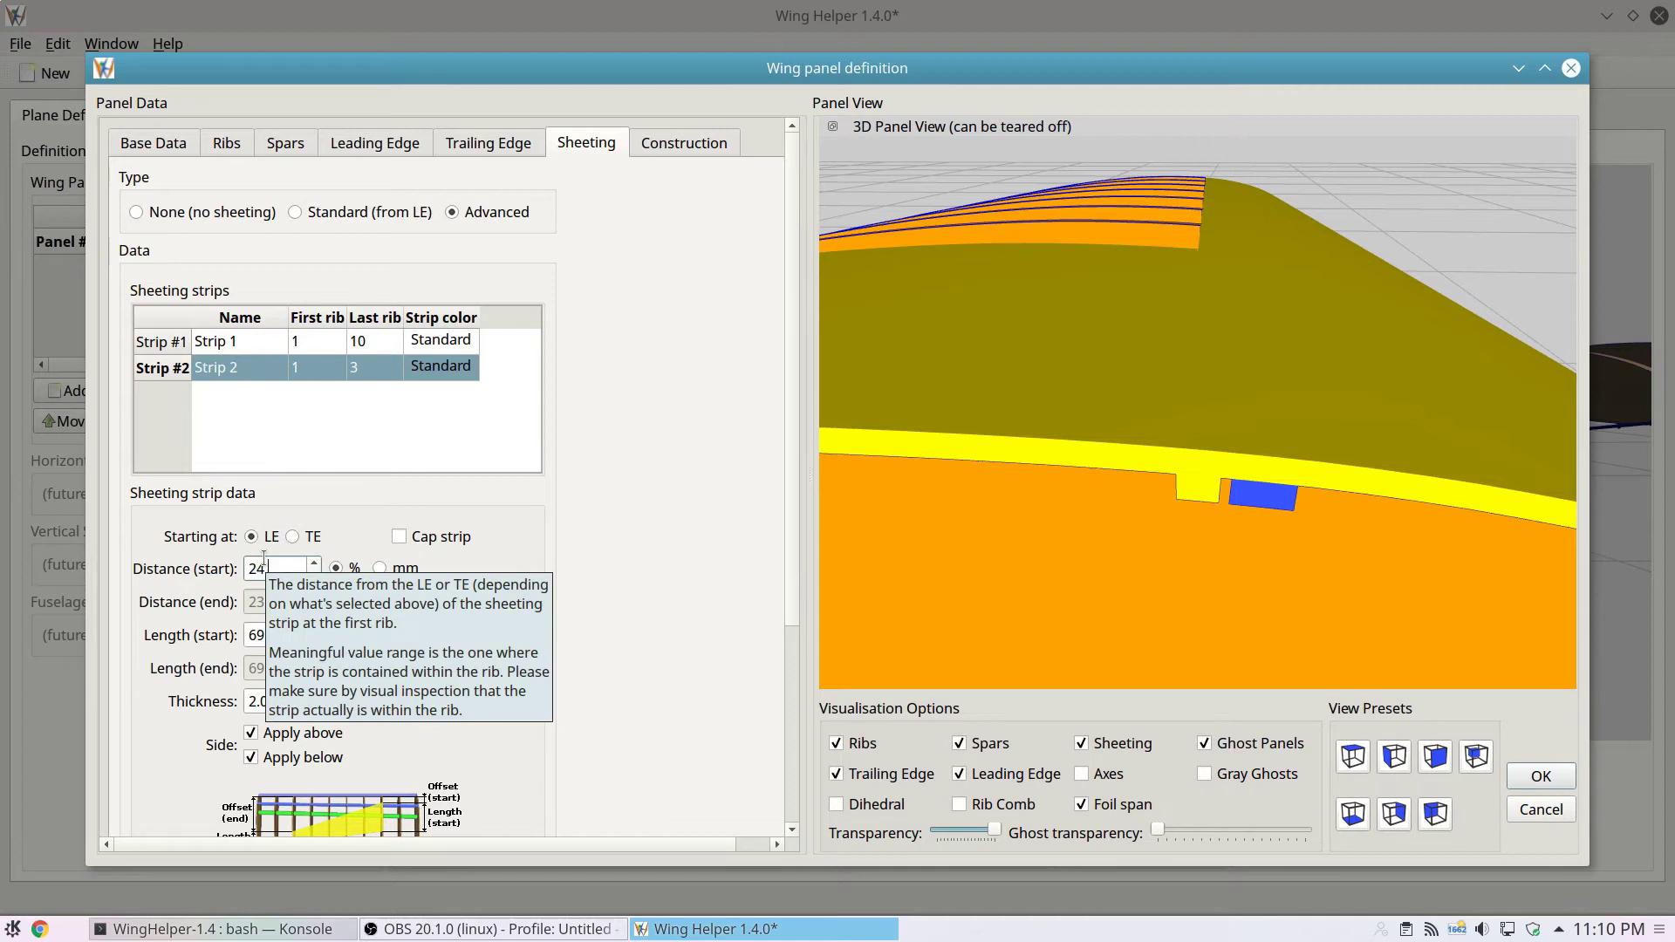
pyautogui.write('.9')
# - Hide the sheeting to examine the rib cutouts at the strip joint, and set Strip 2's start distance to 25 %
pyautogui.click(1128, 752)
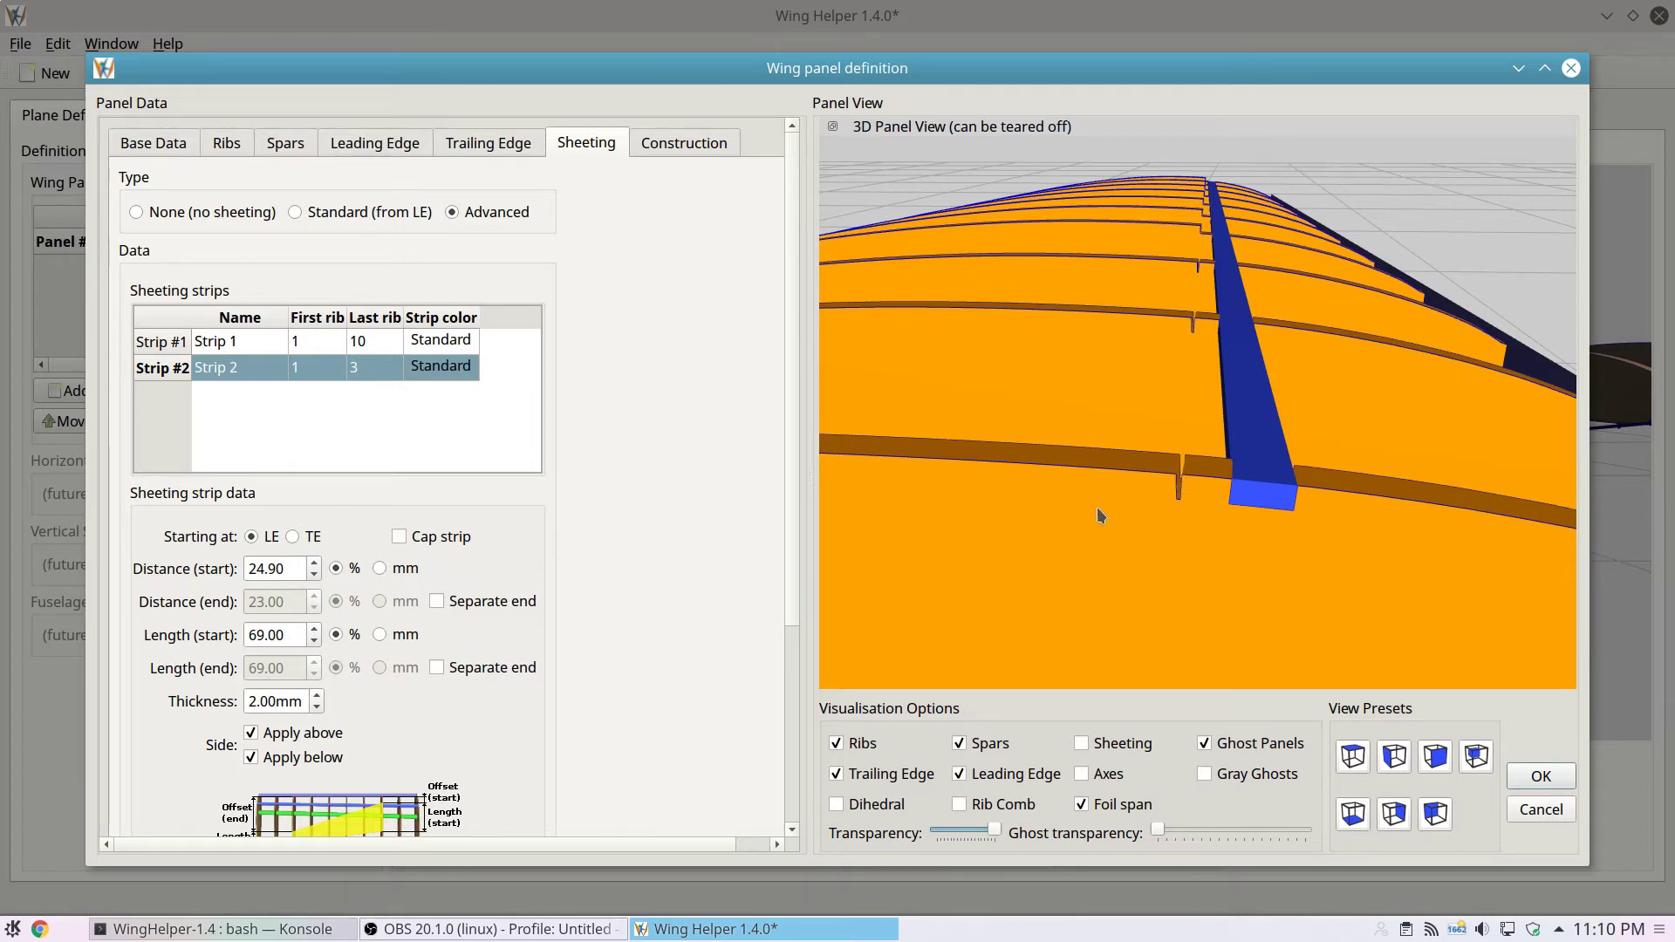
pyautogui.moveTo(1102, 504)
pyautogui.moveTo(285, 569); pyautogui.dragTo(225, 563)
pyautogui.write('25')
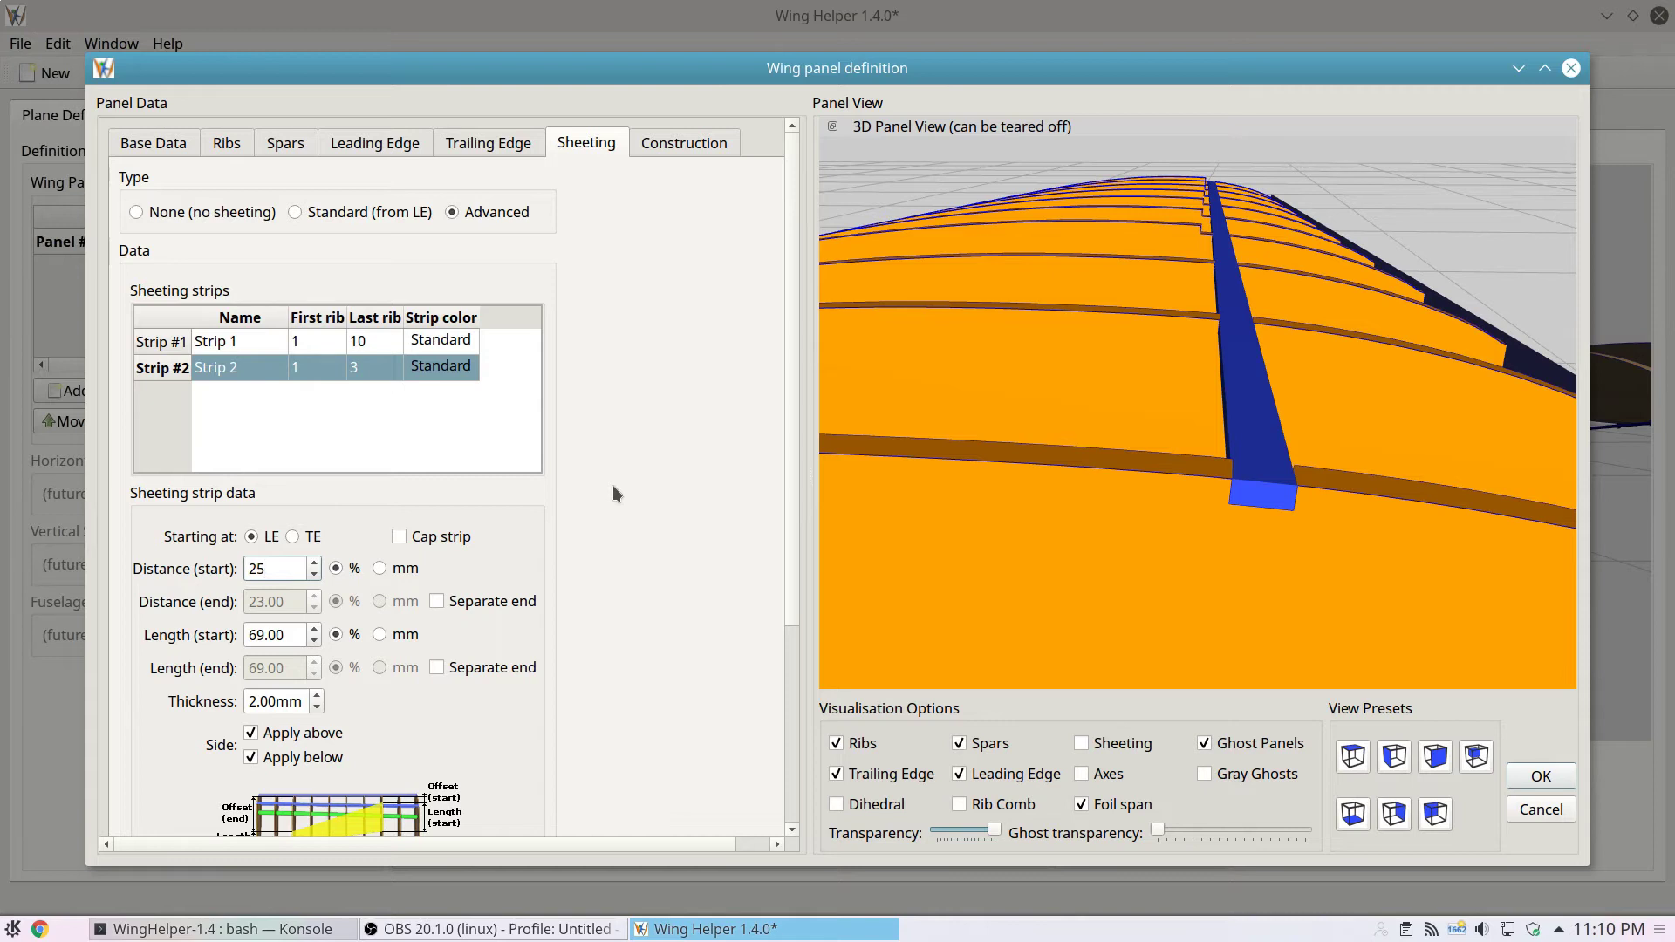
# - Detach the 2D Rib View and the Rib table from the ribs settings and arrange them as separate windows beside the 3D view
pyautogui.click(223, 147)
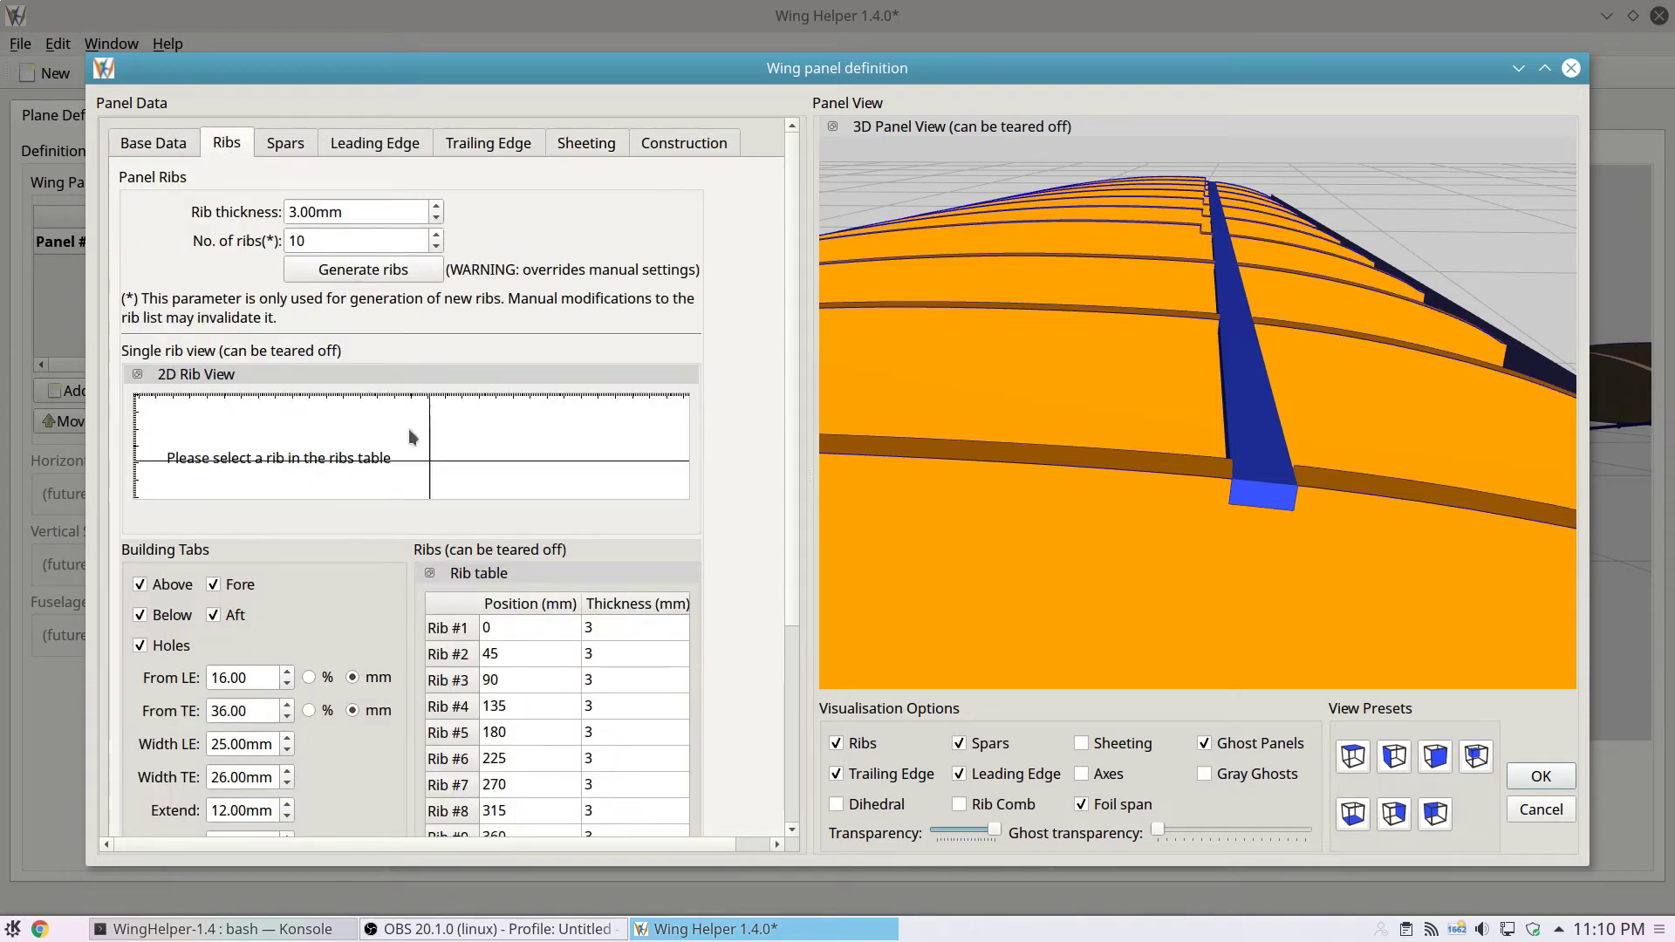
pyautogui.doubleClick(400, 374)
pyautogui.moveTo(364, 410); pyautogui.dragTo(1300, 72)
pyautogui.moveTo(487, 418); pyautogui.dragTo(507, 276)
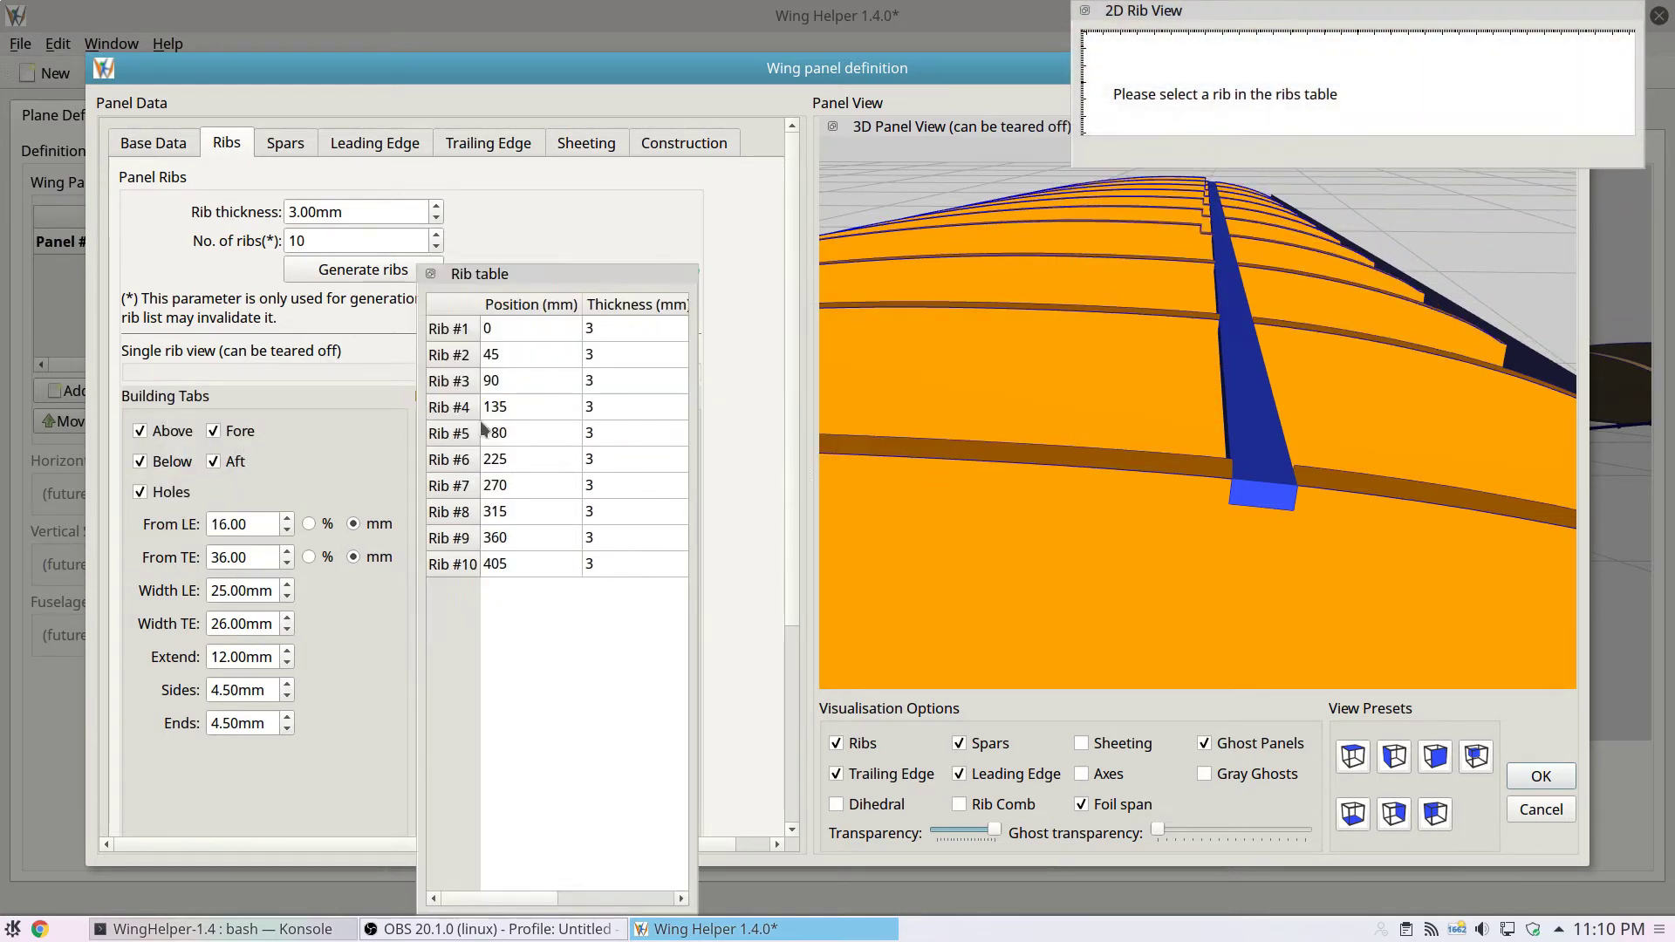
pyautogui.moveTo(510, 345); pyautogui.dragTo(1452, 288)
pyautogui.moveTo(830, 70); pyautogui.dragTo(750, 80)
pyautogui.keyDown('alt'); pyautogui.moveTo(1522, 601); pyautogui.dragTo(1562, 562); pyautogui.keyUp('alt')
pyautogui.moveTo(1466, 820); pyautogui.dragTo(1466, 541)
# - Select ribs #1 to #8 one after another to examine each outline and its sheeting cutouts in the 2D Rib View
pyautogui.click(1494, 269)
pyautogui.click(1487, 237)
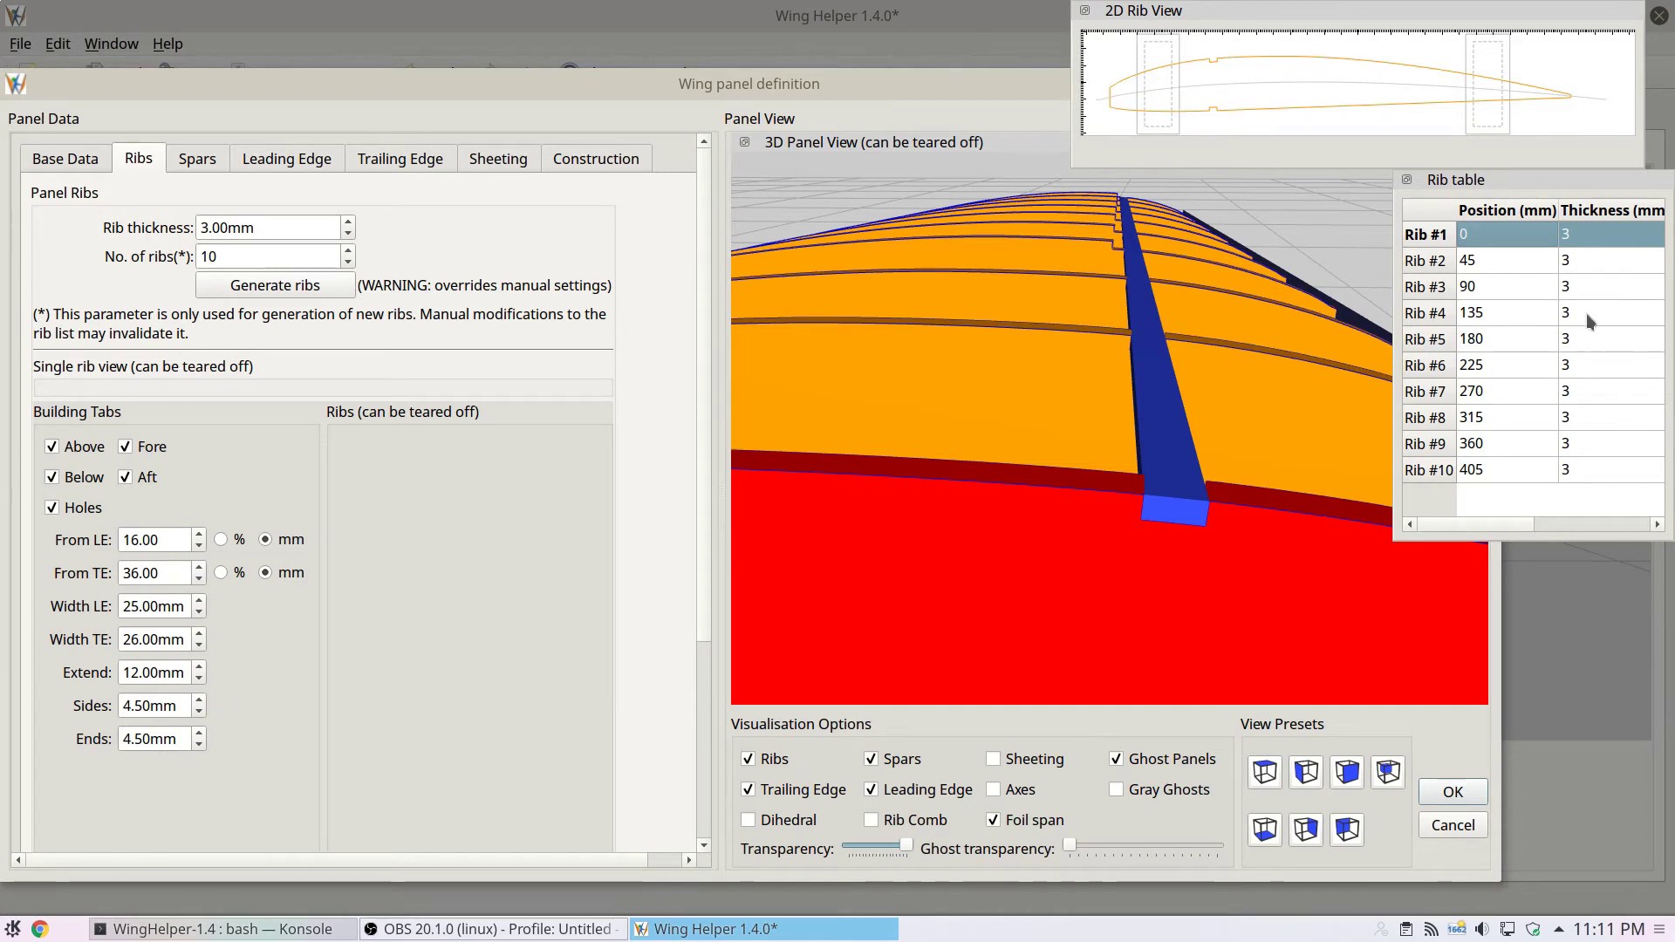
pyautogui.click(1531, 258)
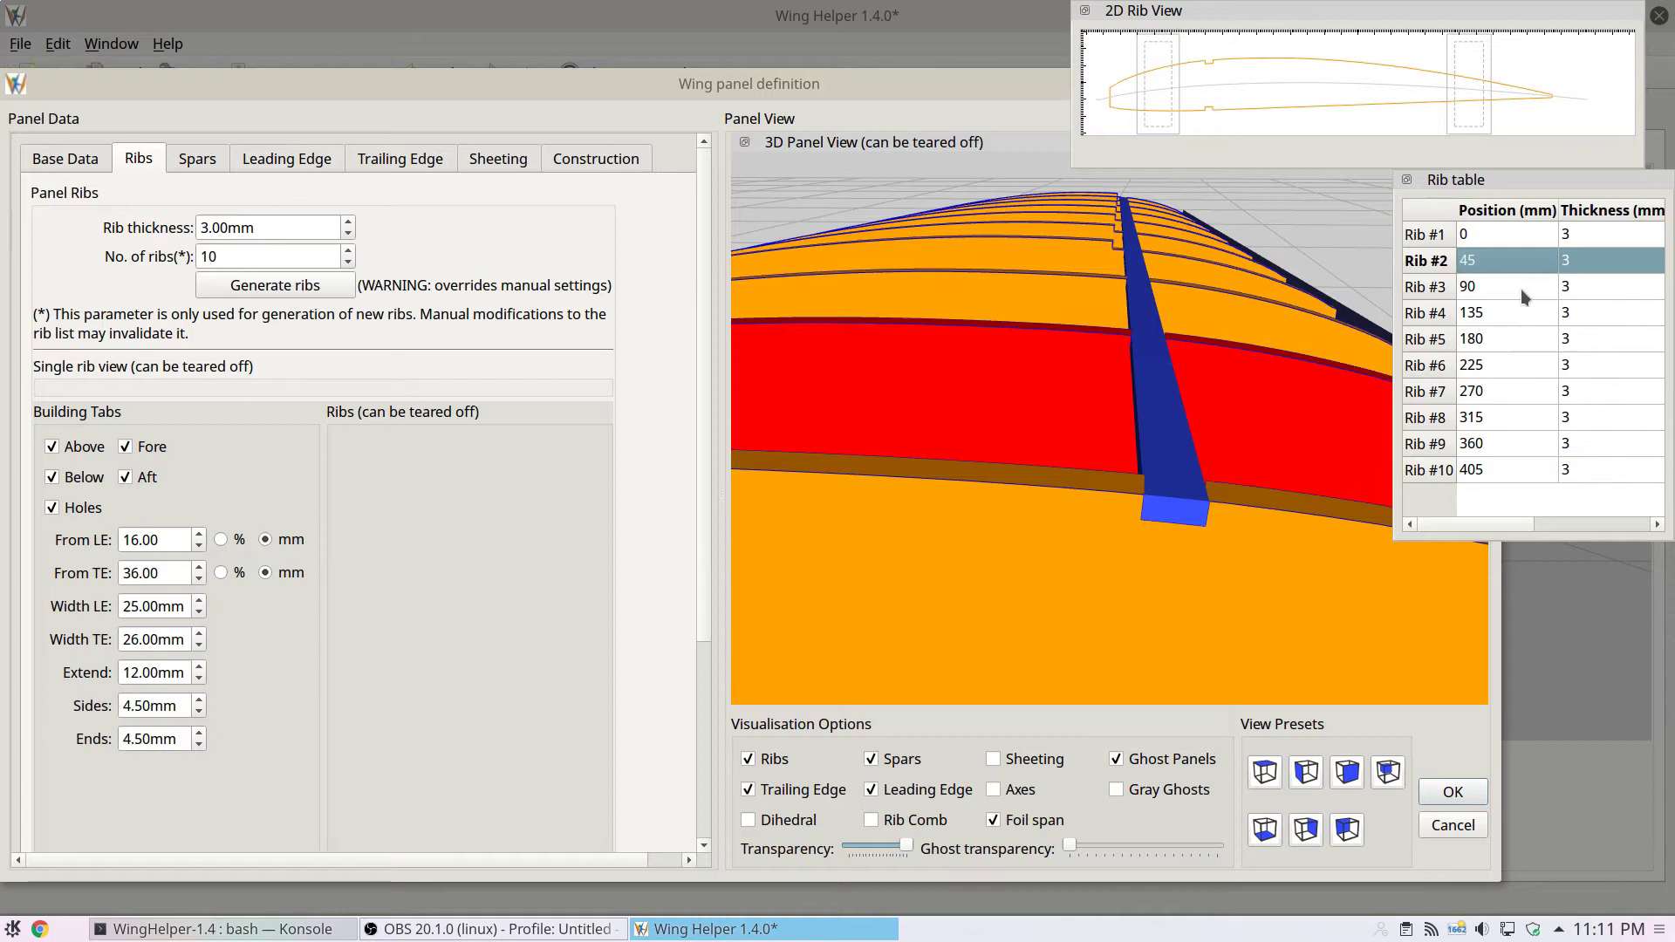
pyautogui.click(1514, 293)
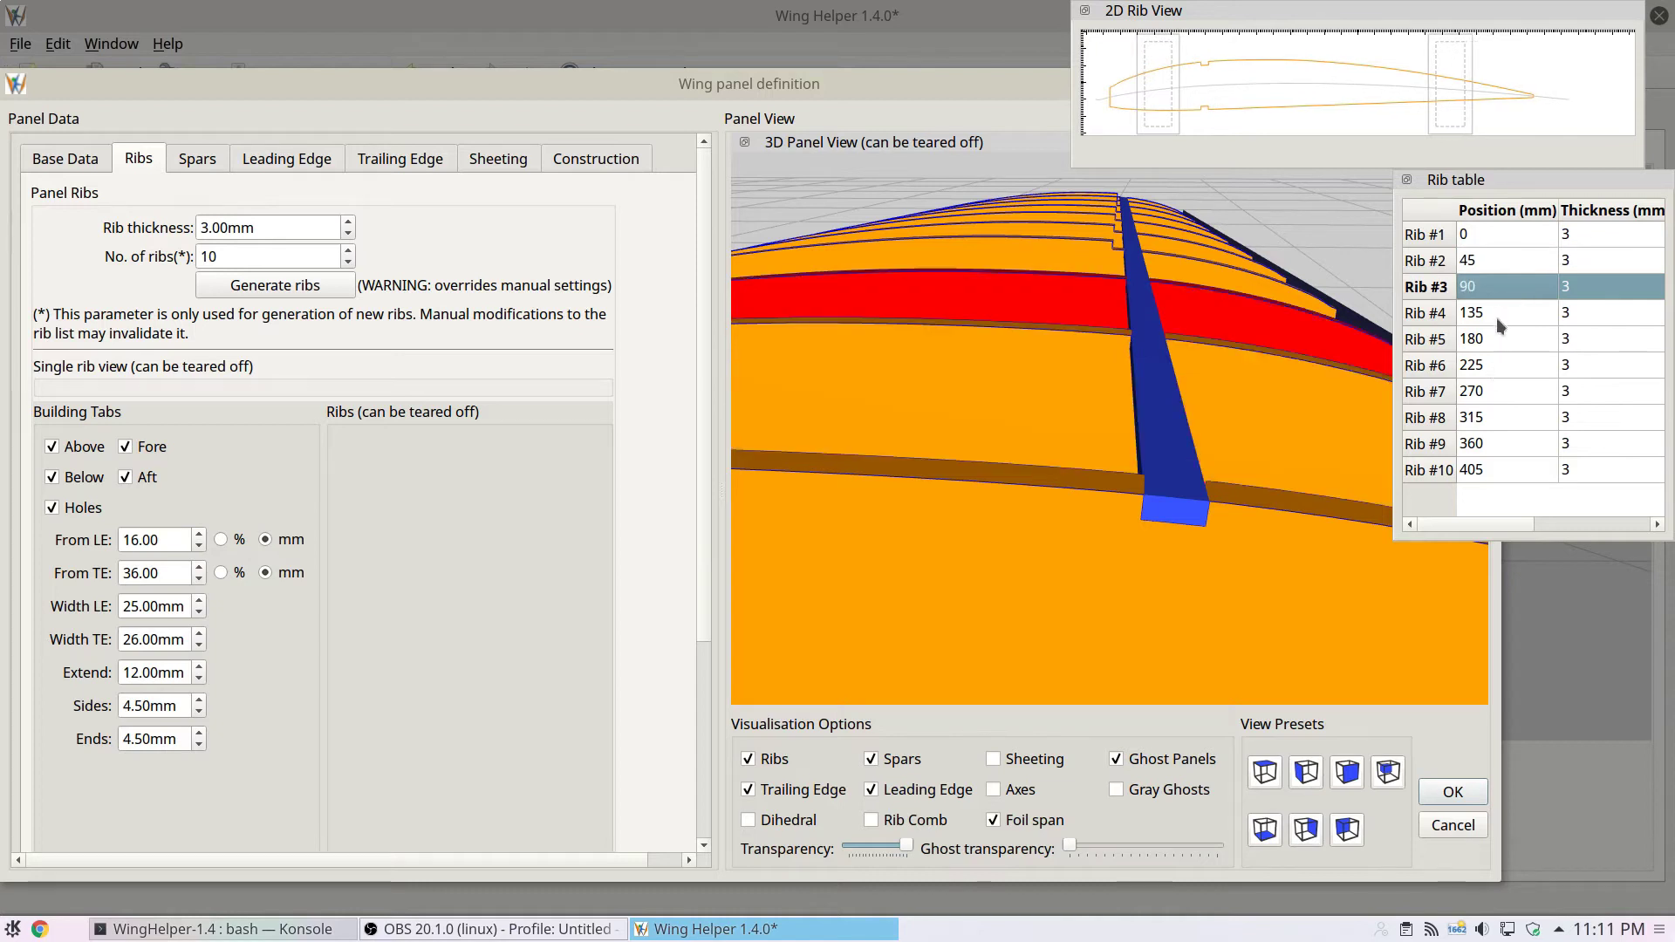
pyautogui.click(1495, 317)
pyautogui.click(1500, 344)
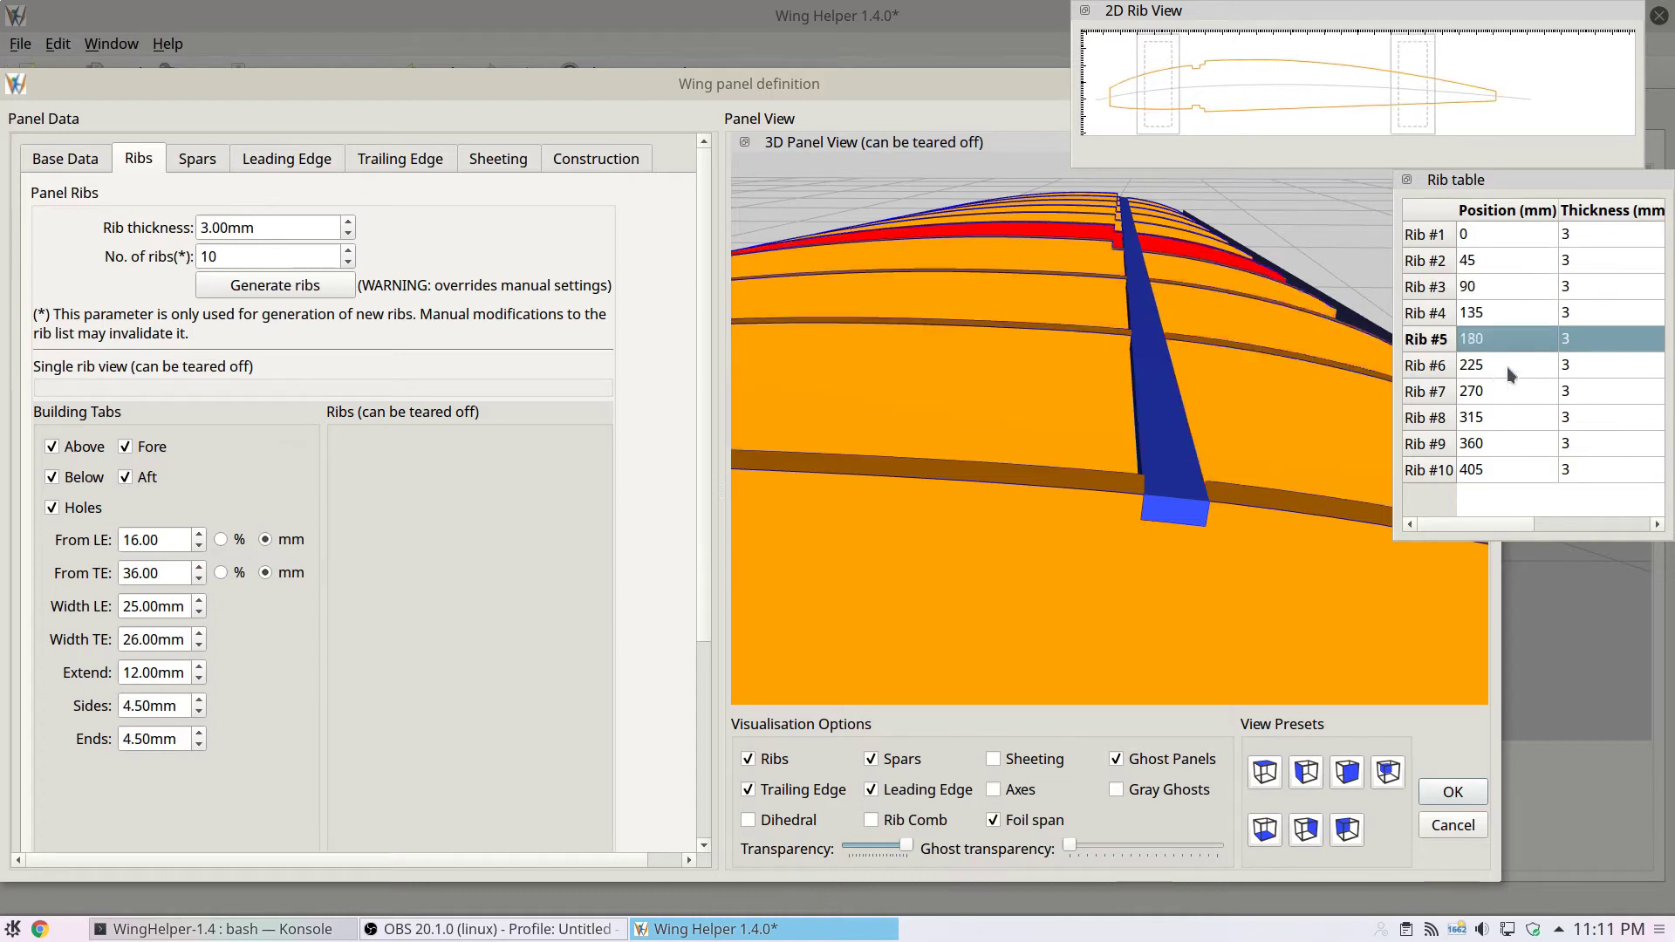
pyautogui.click(1505, 370)
pyautogui.click(1508, 394)
pyautogui.click(1500, 418)
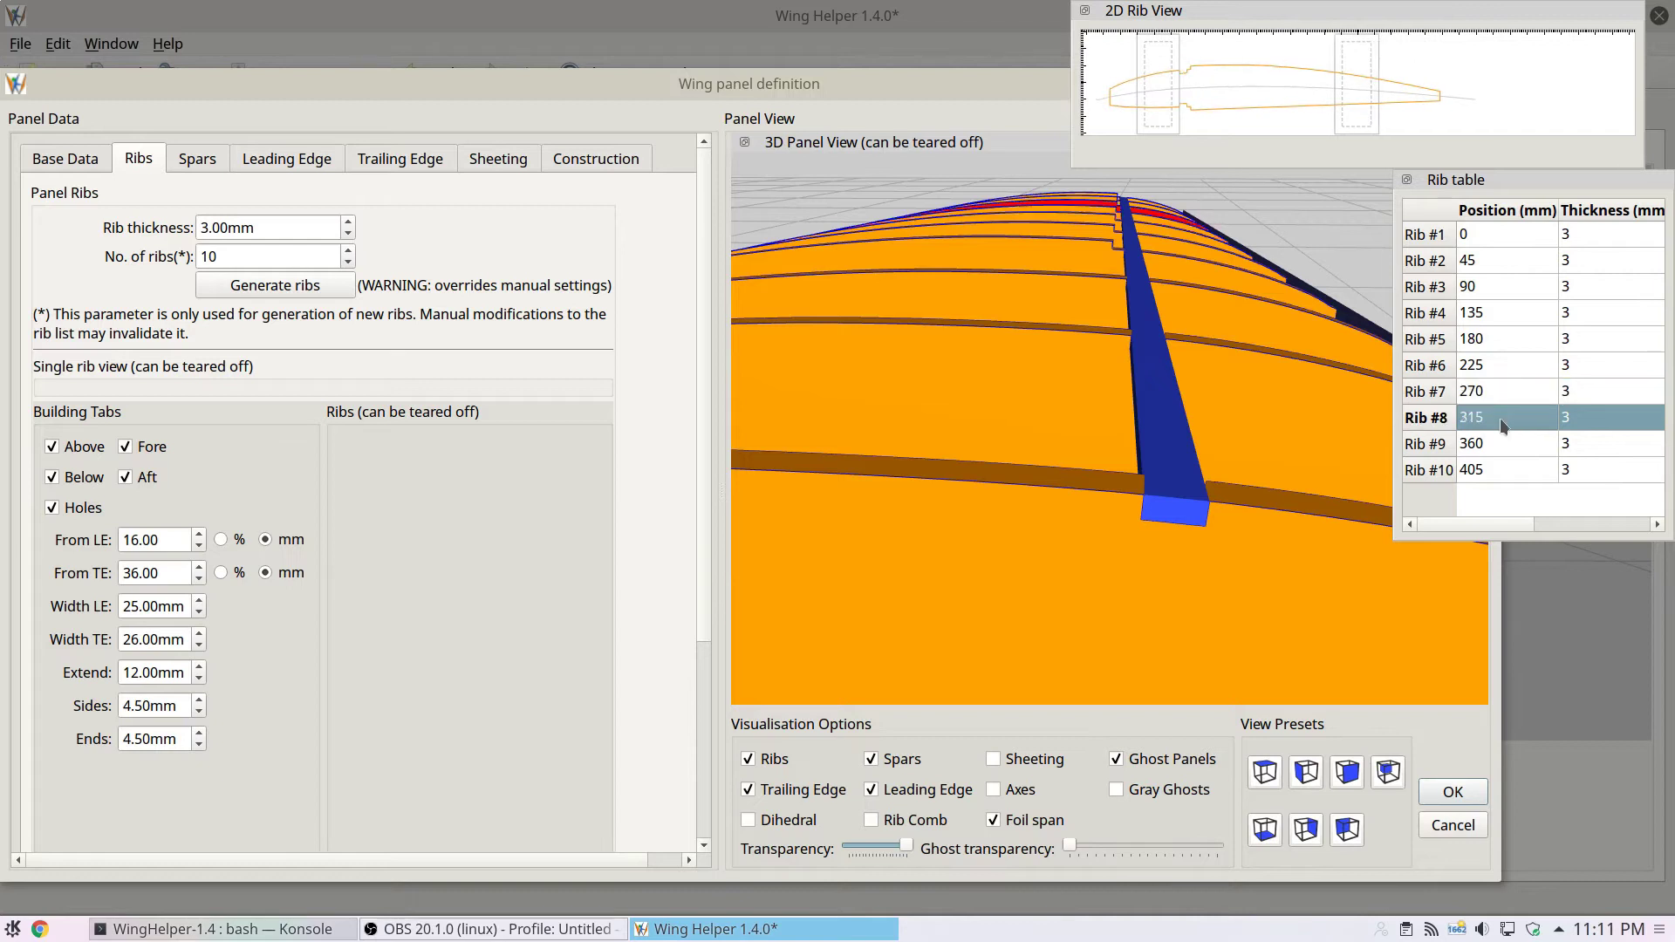
# - Go through all ribs again from #1 to #10 to compare how the sheeting step changes along the panel
pyautogui.click(1483, 237)
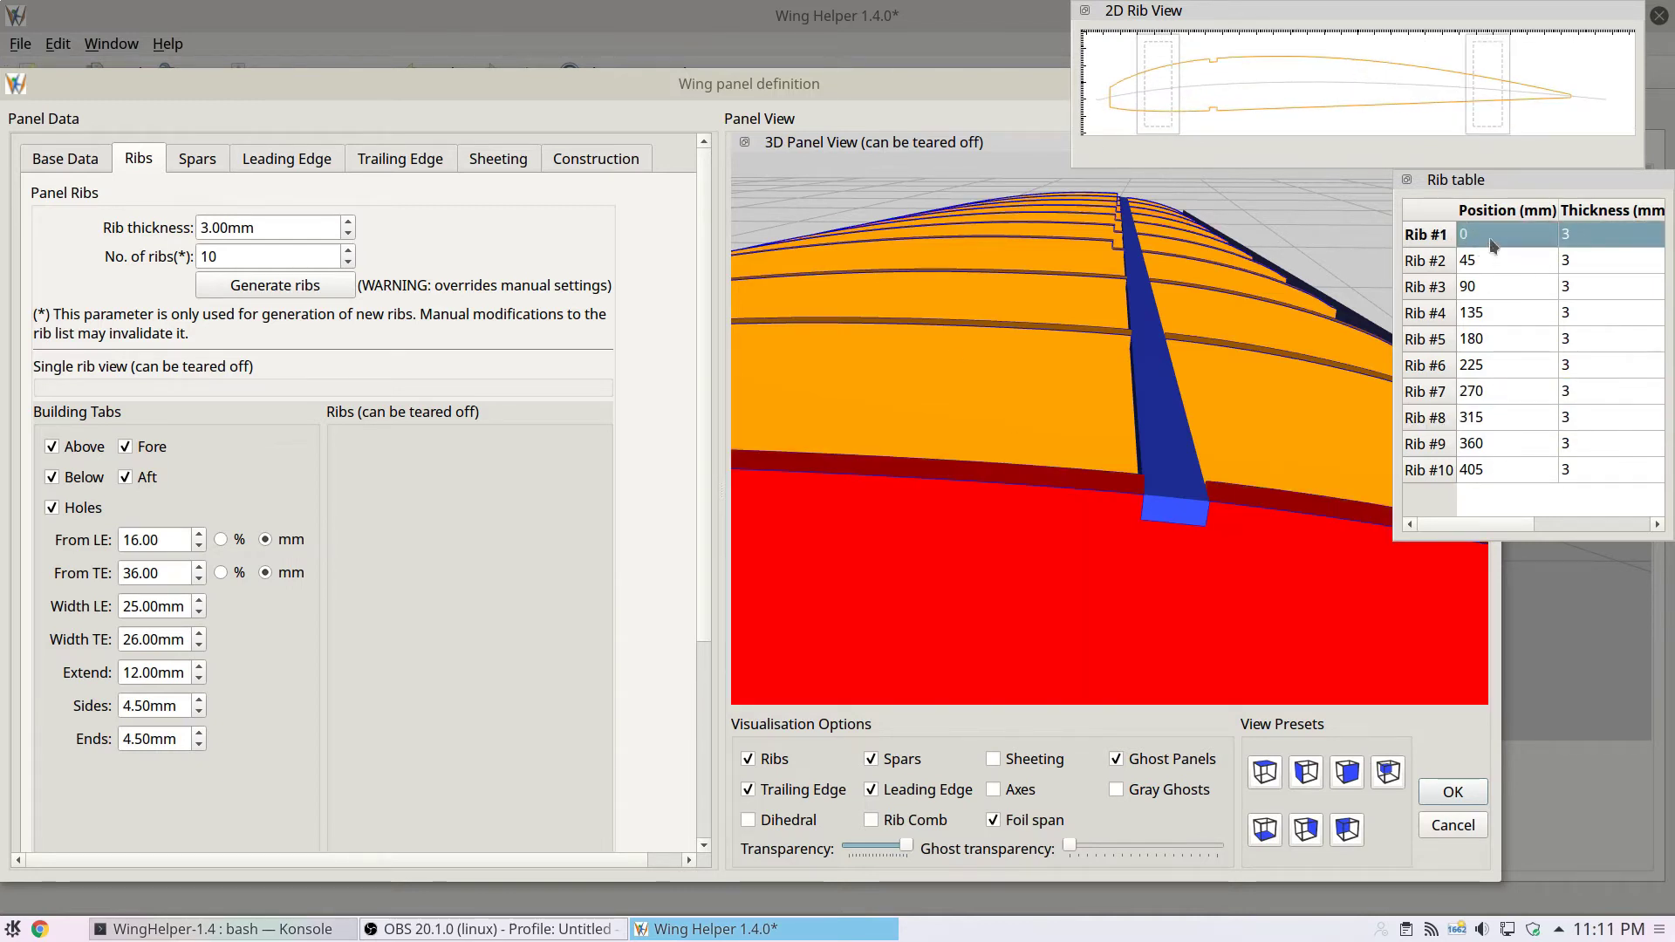
pyautogui.click(1494, 262)
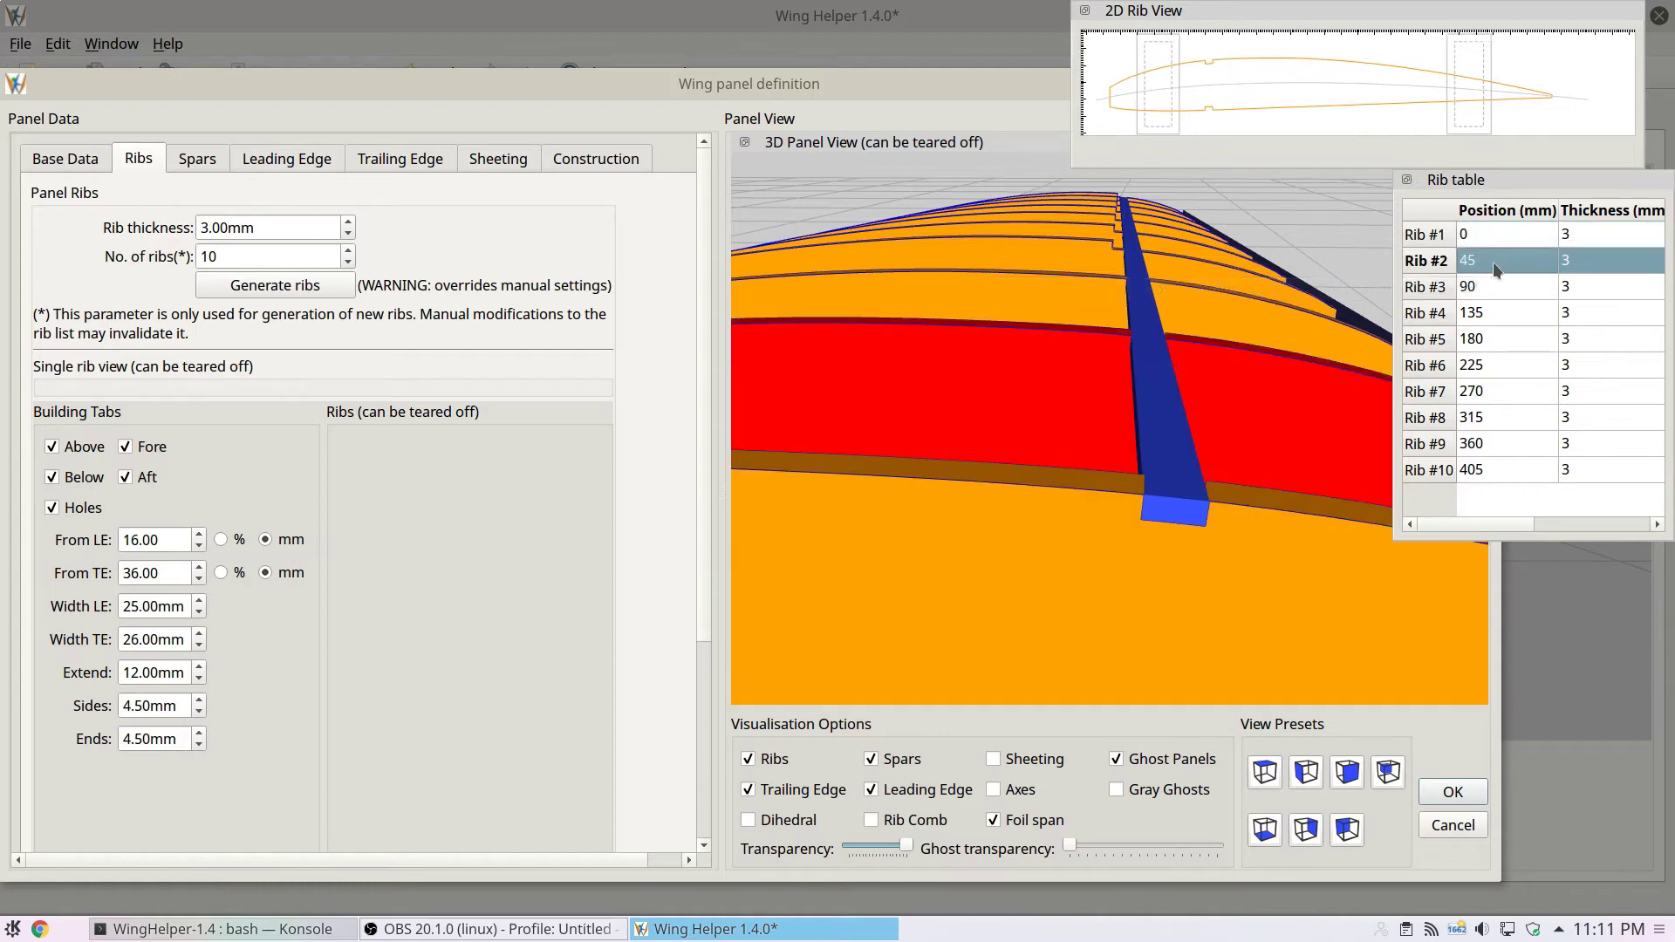
pyautogui.click(1492, 285)
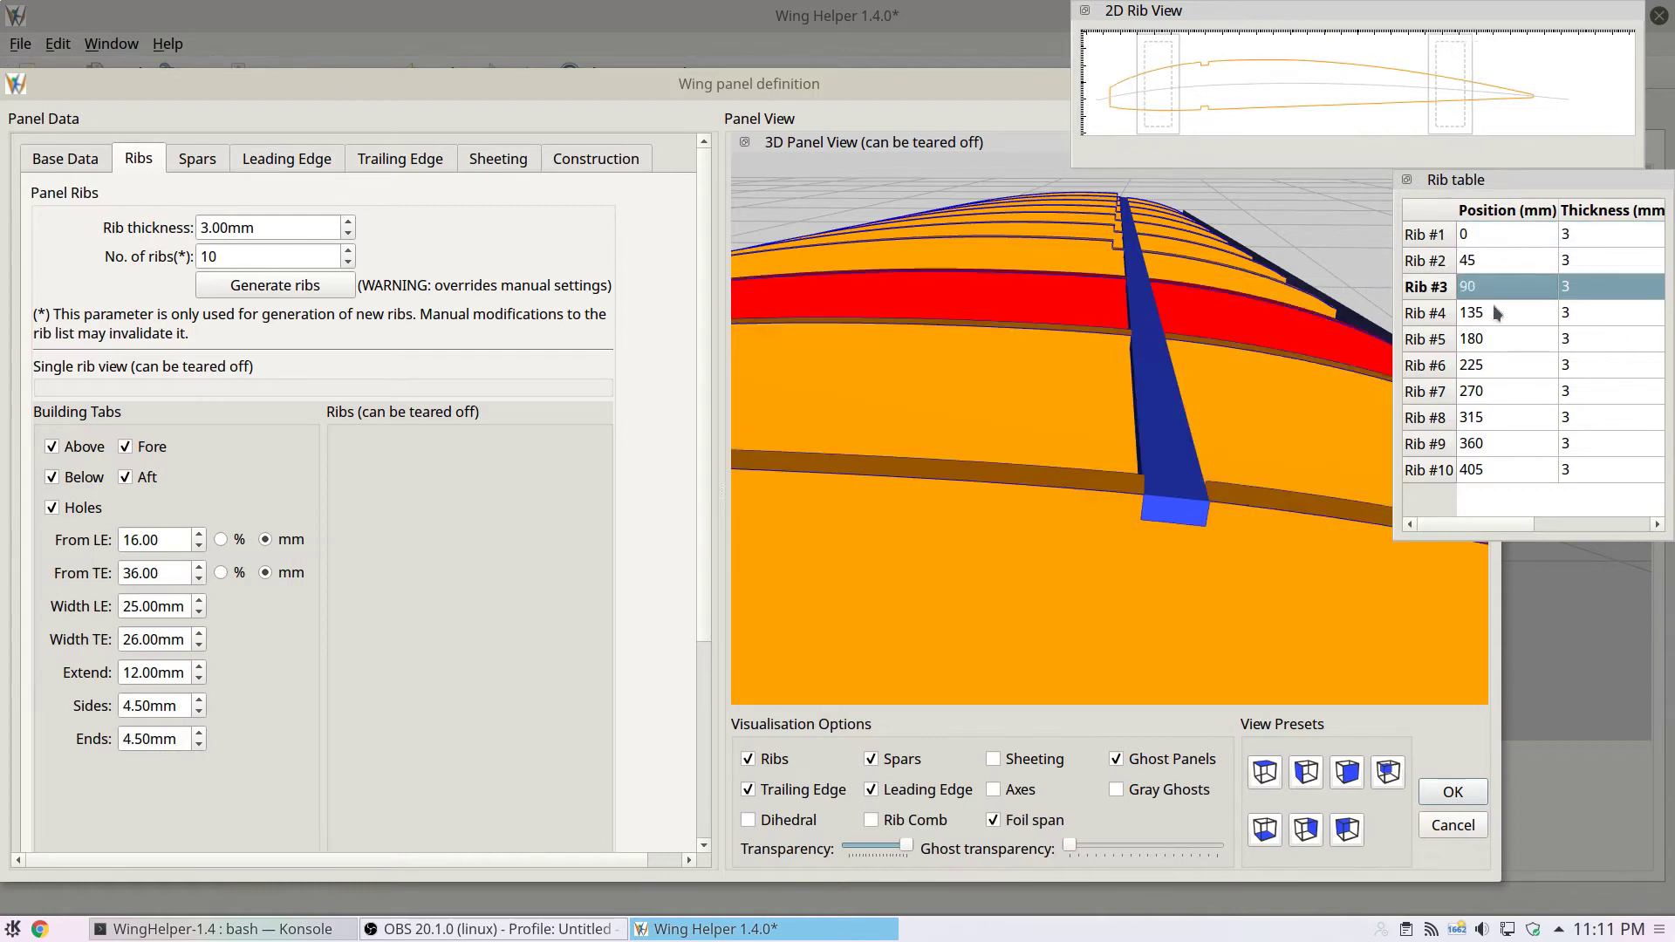
pyautogui.click(1494, 313)
pyautogui.click(1496, 337)
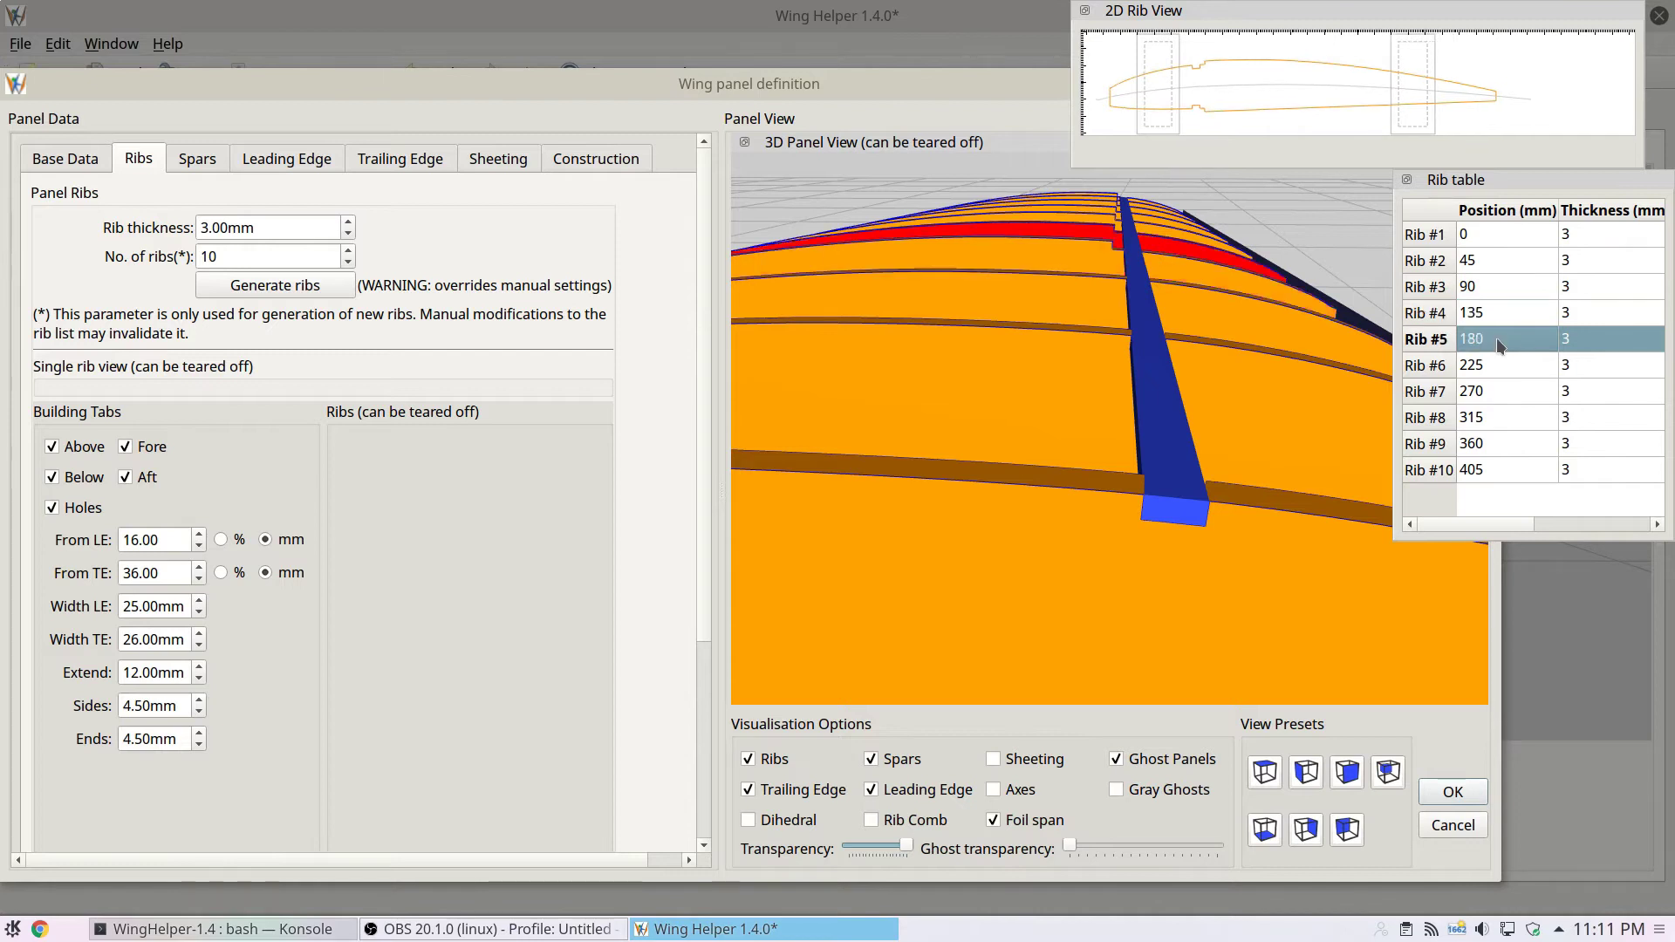
pyautogui.click(1494, 364)
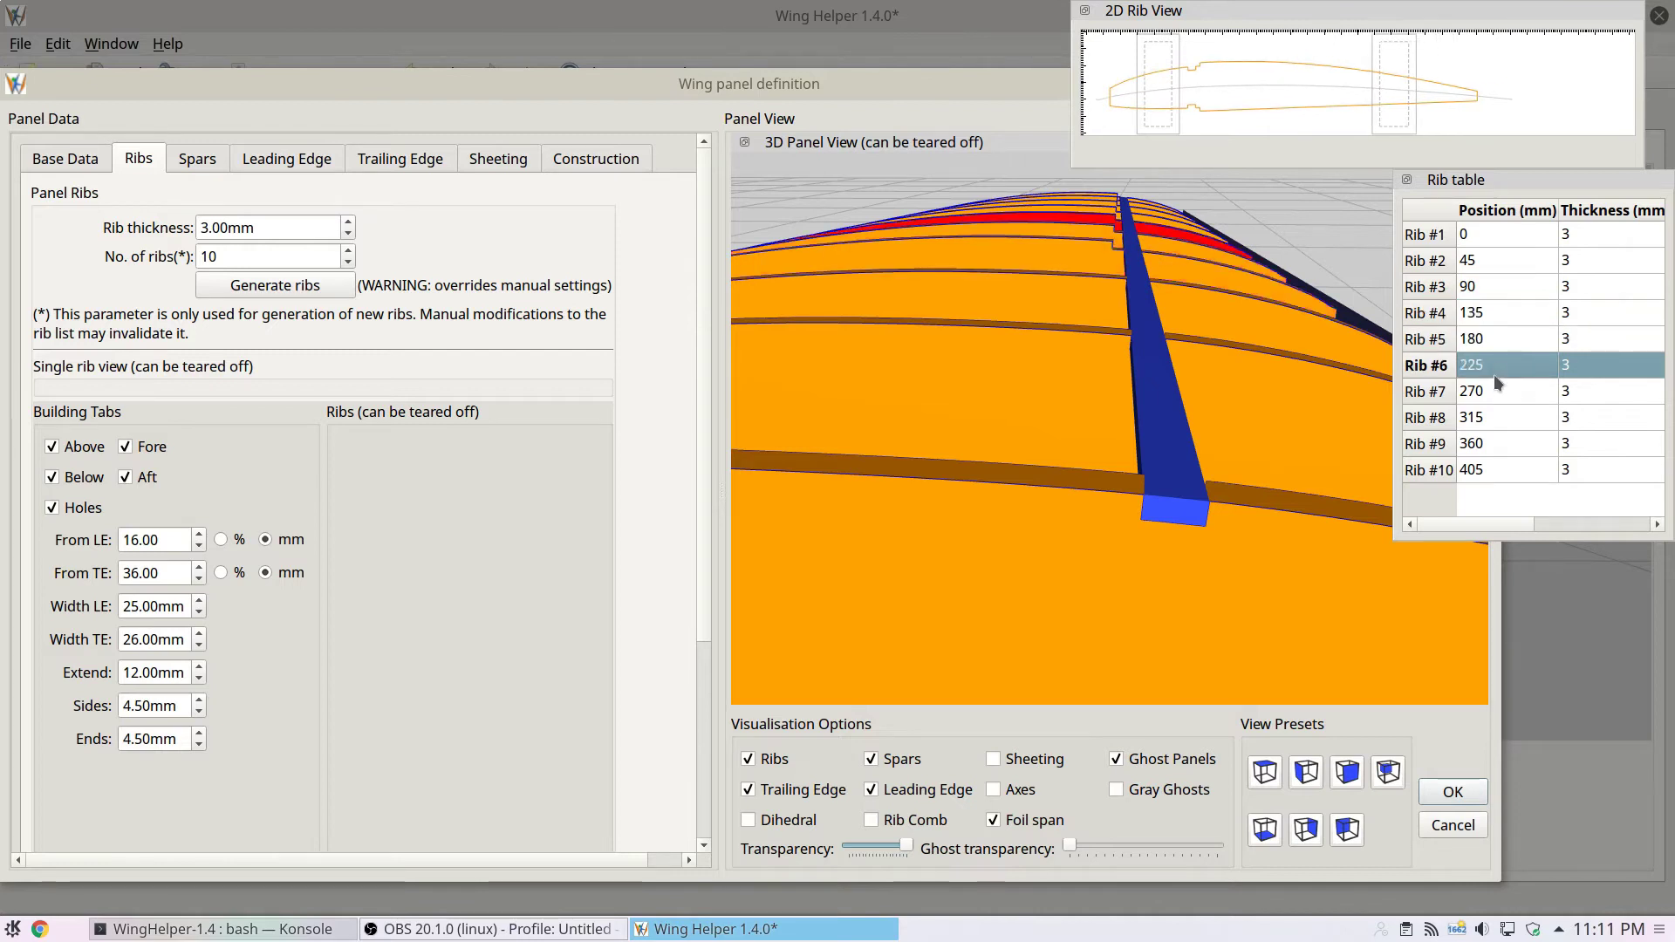
pyautogui.click(1494, 390)
pyautogui.click(1487, 416)
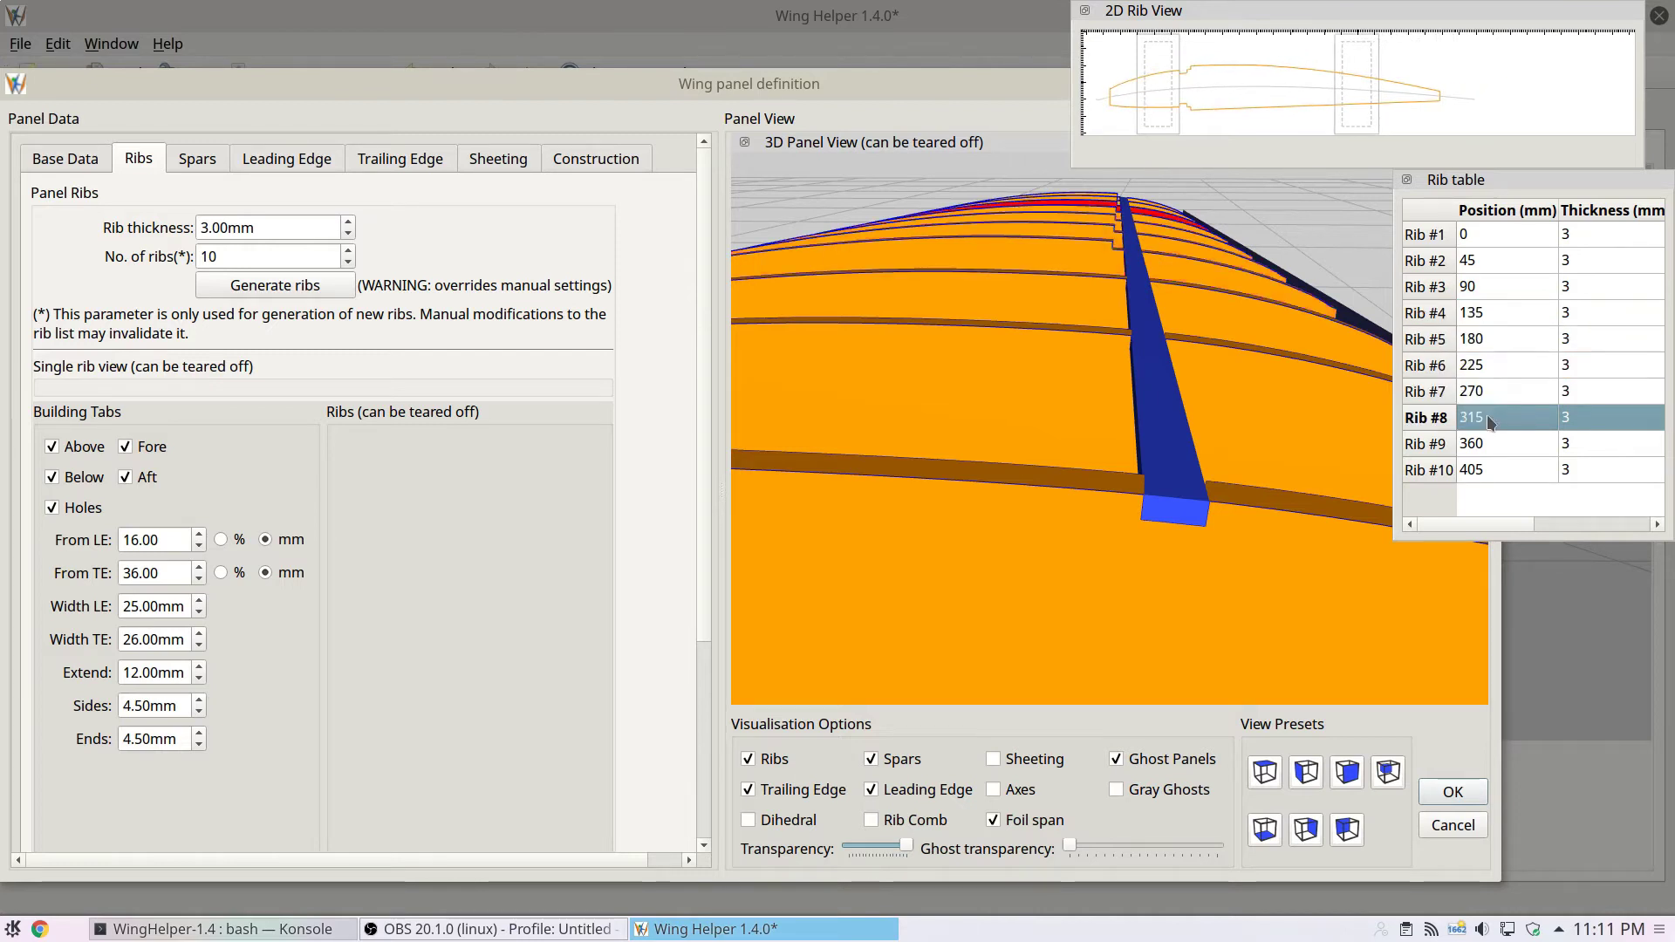
pyautogui.click(1486, 444)
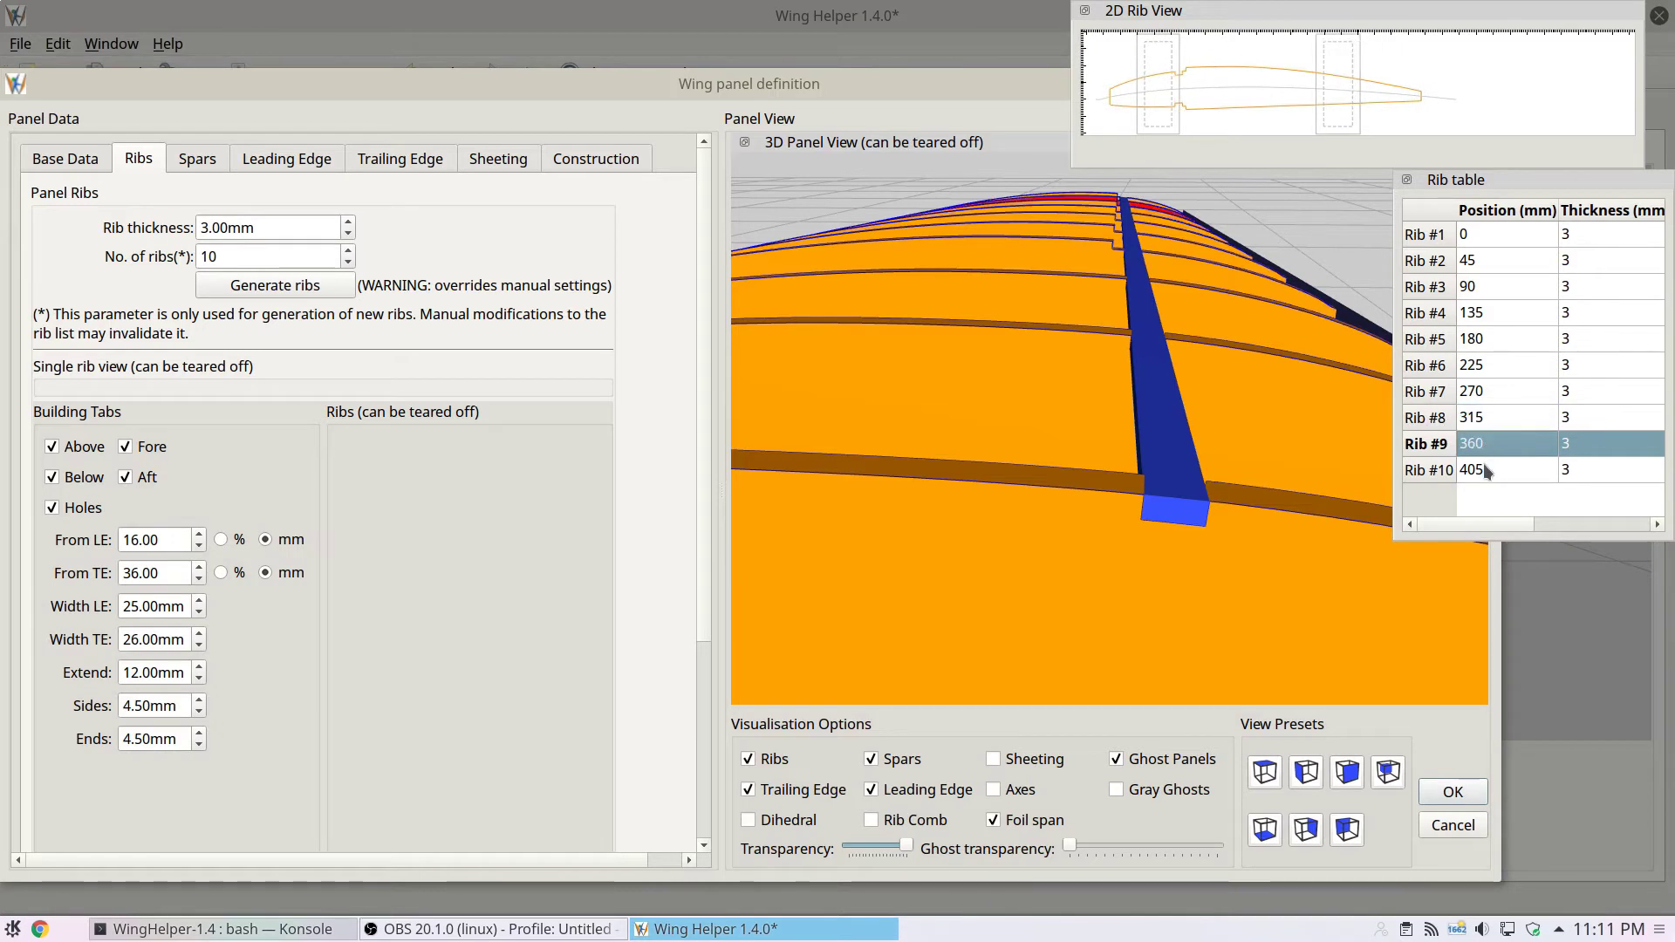
pyautogui.click(1487, 471)
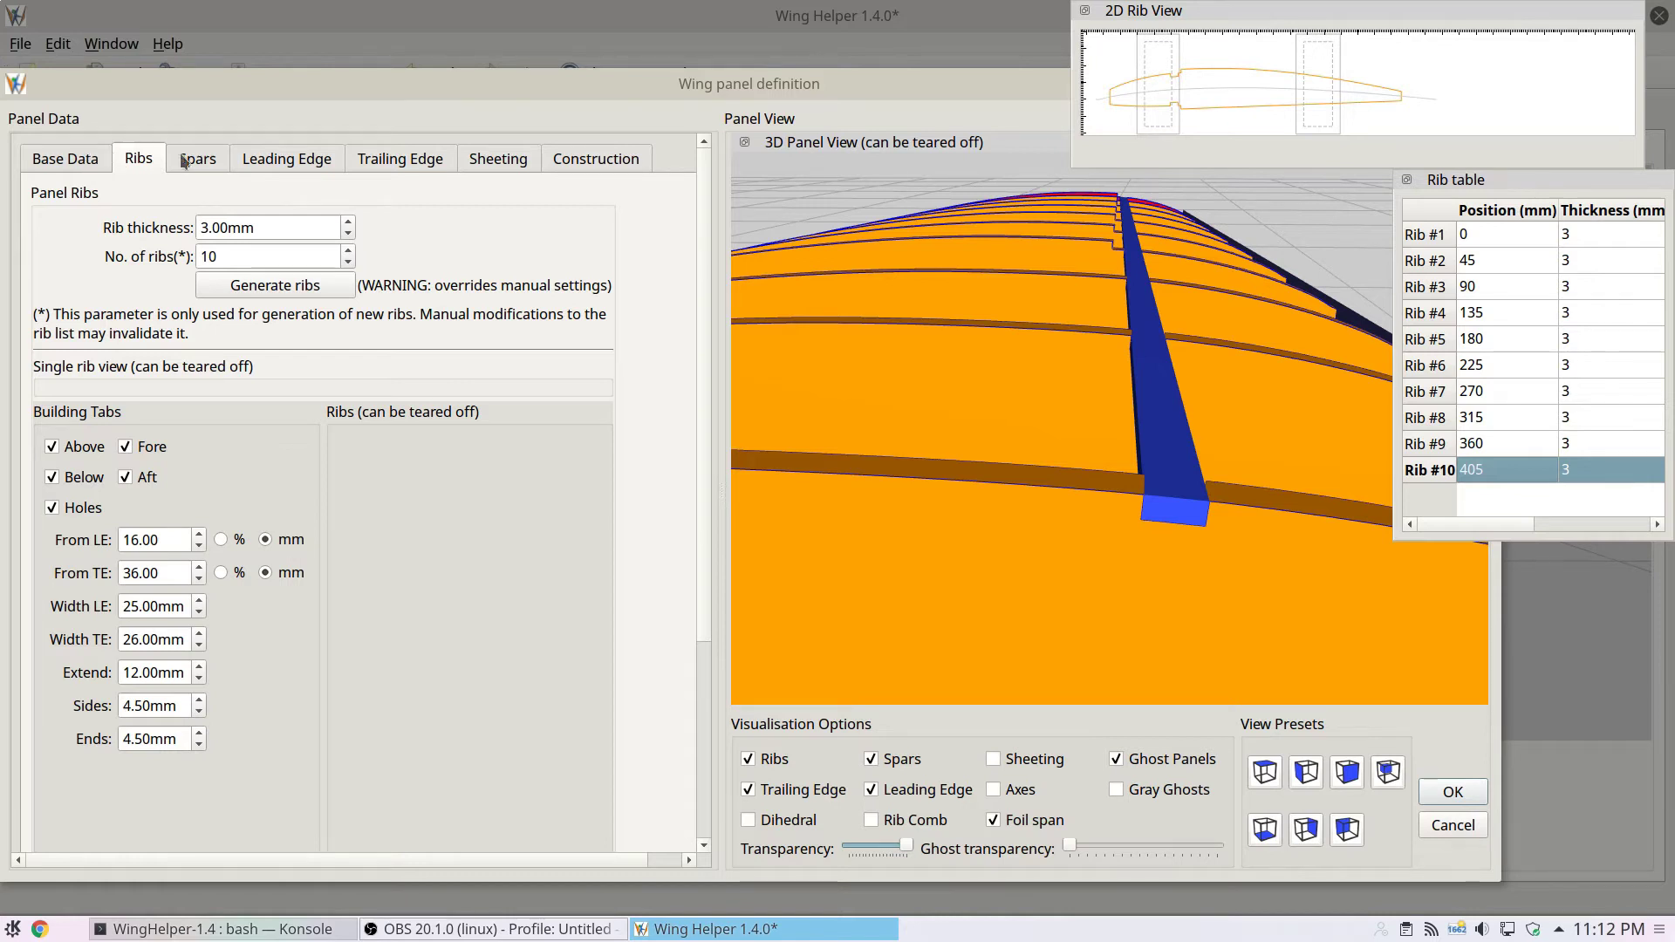
# - Set the building tabs' distance from the leading edge to 8 mm and check the tabs on ribs #9 to #1
pyautogui.scroll(-3, 154, 538)
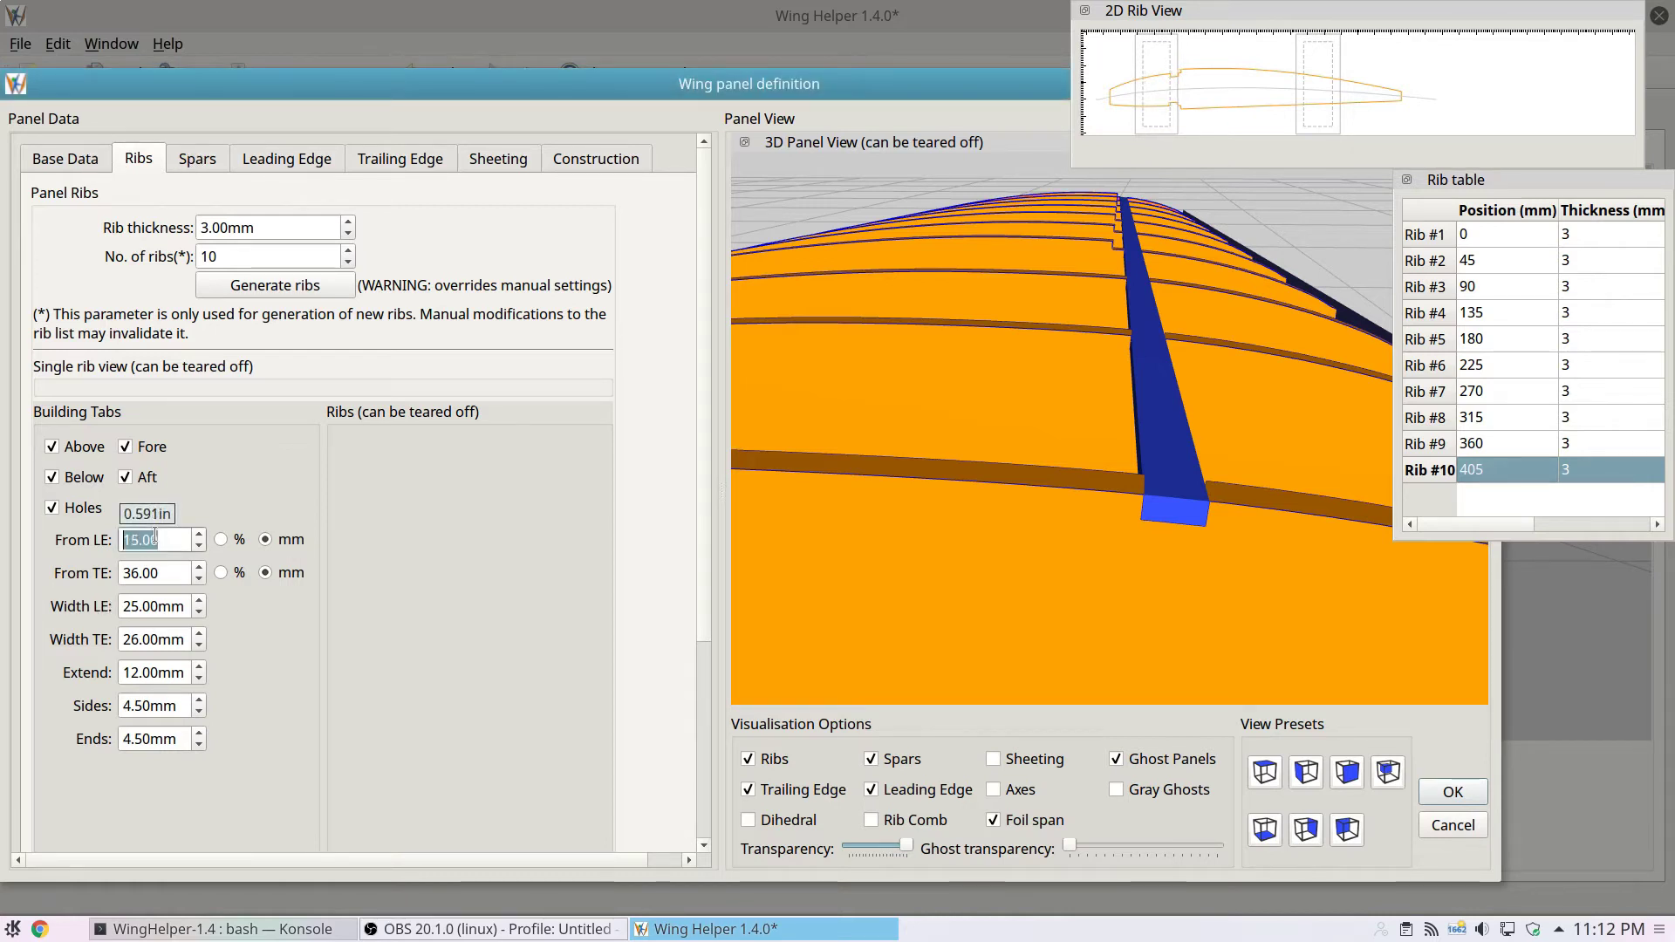
pyautogui.scroll(-5, 155, 536)
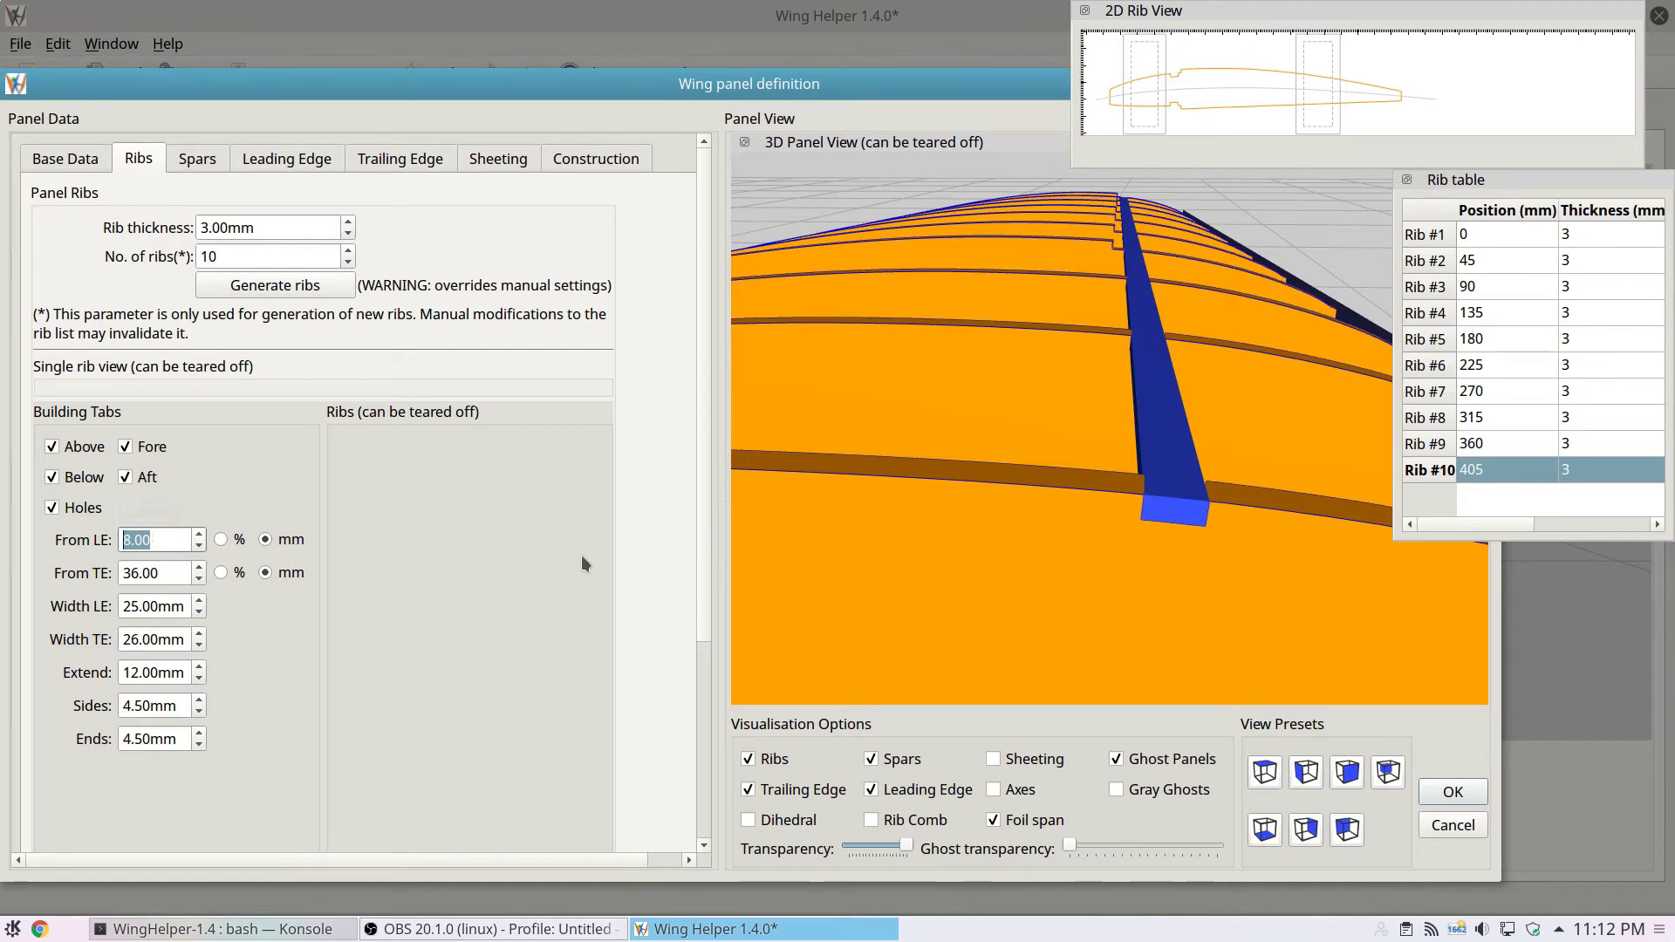
pyautogui.click(1514, 443)
pyautogui.click(1516, 417)
pyautogui.click(1518, 393)
pyautogui.click(1515, 367)
pyautogui.click(1512, 340)
pyautogui.click(1512, 313)
pyautogui.click(1513, 286)
pyautogui.click(1512, 260)
pyautogui.click(1513, 234)
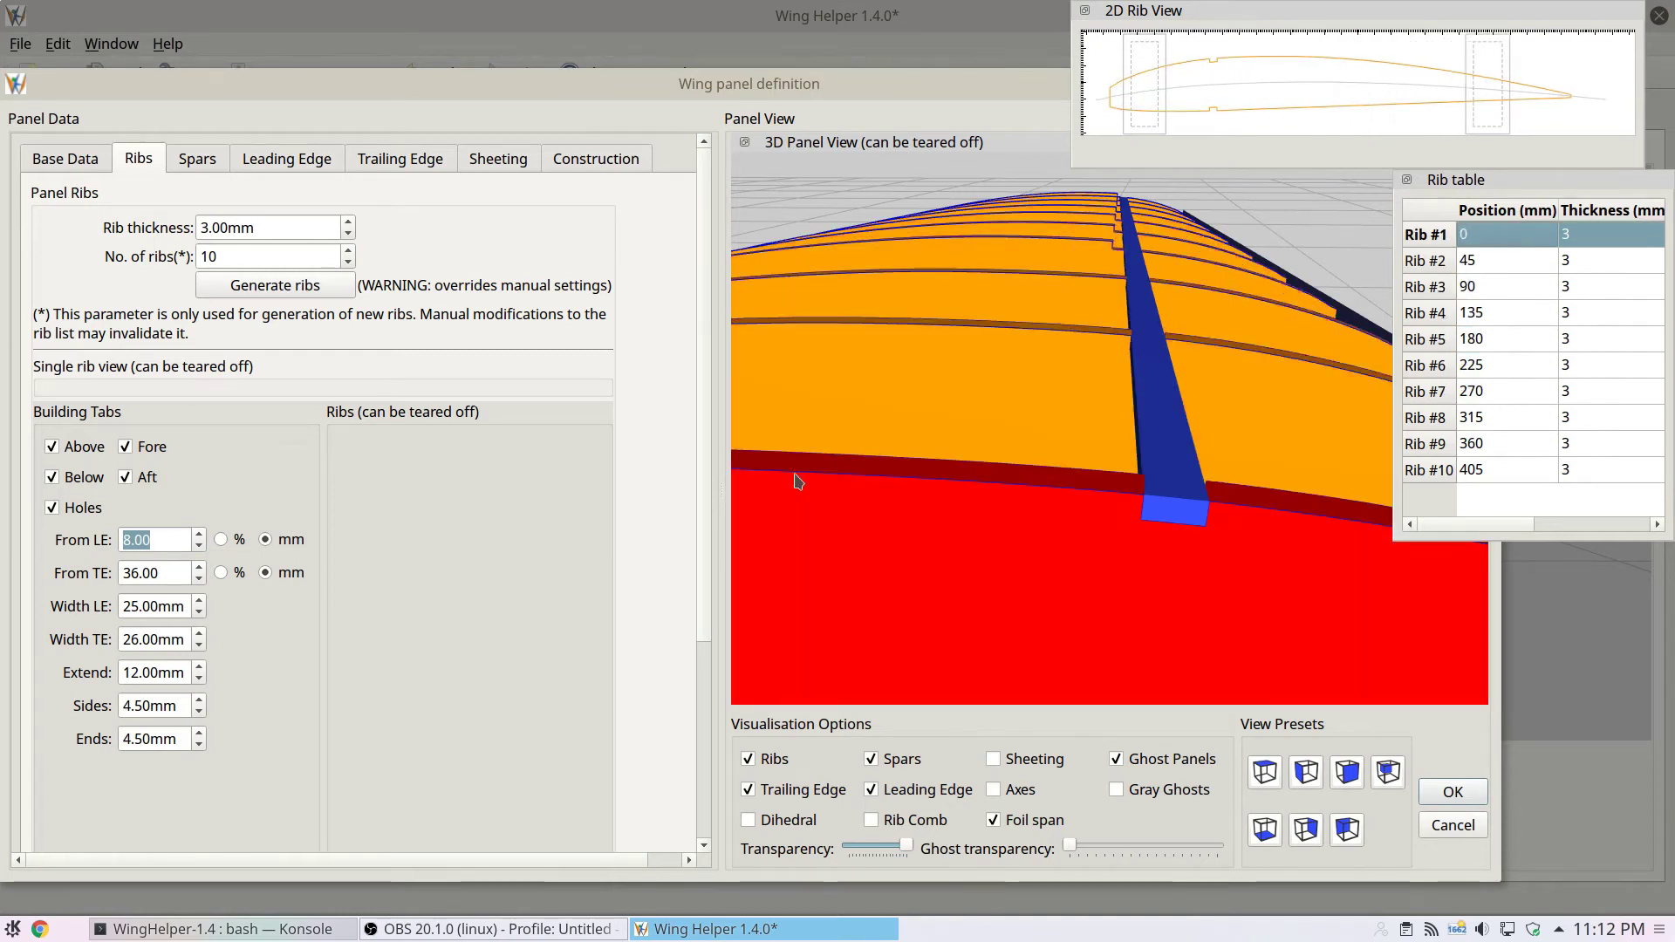
# - Move the Rib table lower beside the 3D view, then enlarge and reposition the 2D Rib View window
pyautogui.keyDown('alt'); pyautogui.moveTo(1525, 232); pyautogui.dragTo(1471, 515); pyautogui.keyUp('alt')
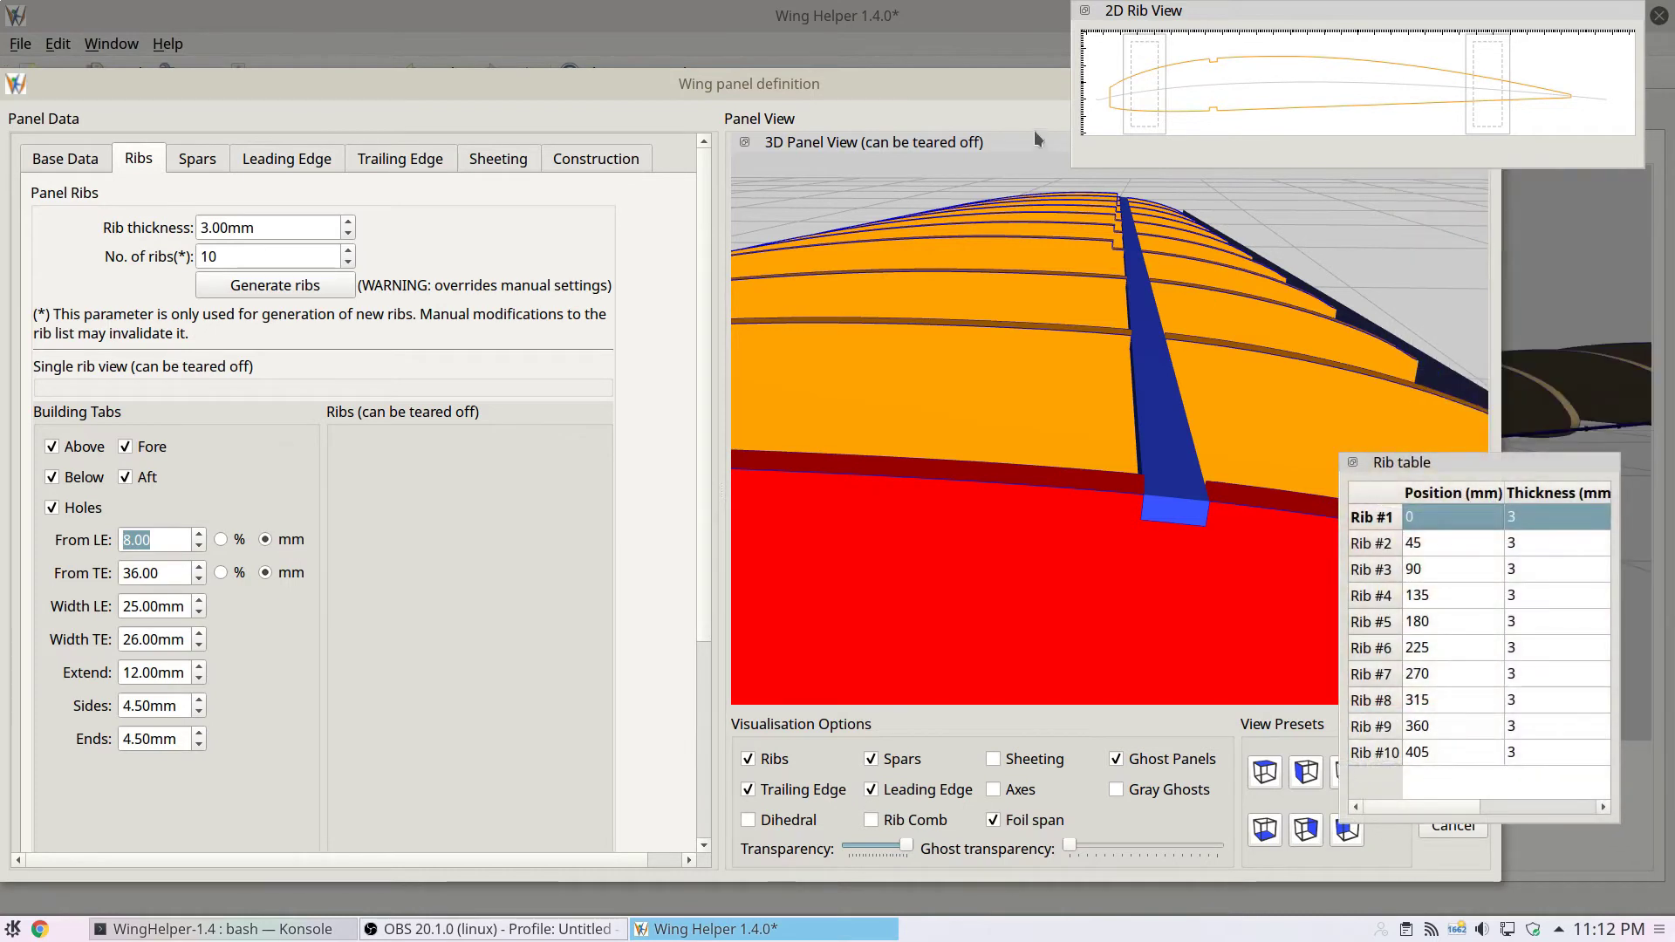
pyautogui.moveTo(1070, 170)
pyautogui.mouseDown()
pyautogui.moveTo(800, 402)
pyautogui.moveTo(808, 376)
pyautogui.mouseUp()
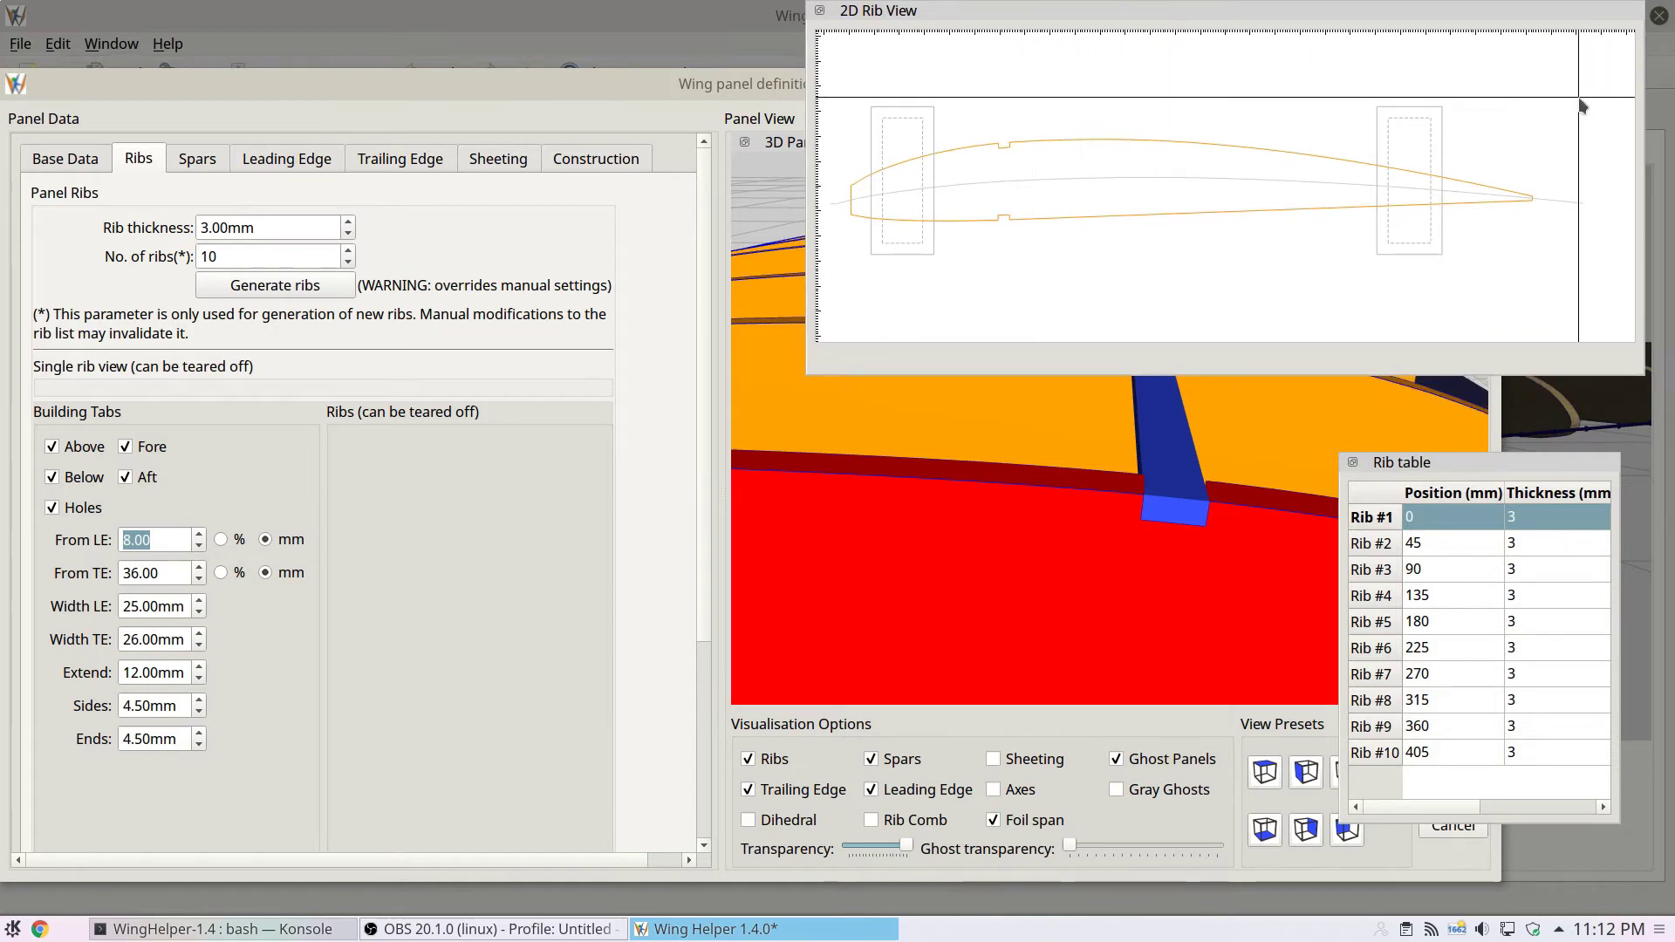
pyautogui.keyDown('alt'); pyautogui.moveTo(1480, 64); pyautogui.dragTo(733, 75); pyautogui.keyUp('alt')
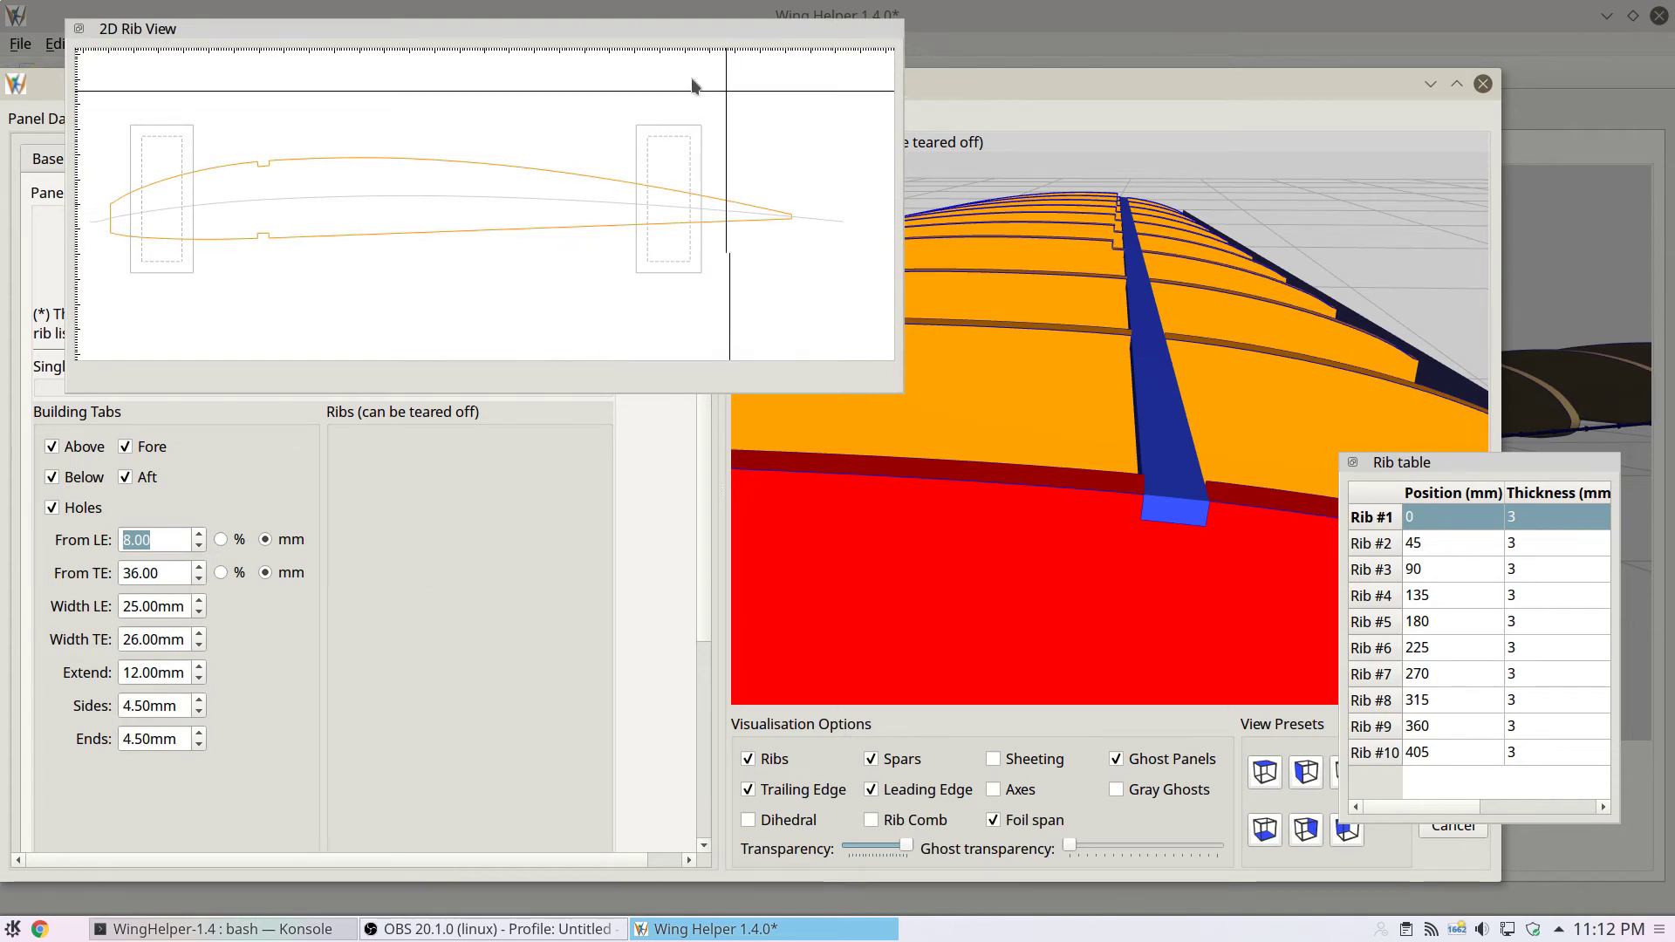
pyautogui.keyDown('alt'); pyautogui.moveTo(501, 174); pyautogui.dragTo(1274, 153); pyautogui.keyUp('alt')
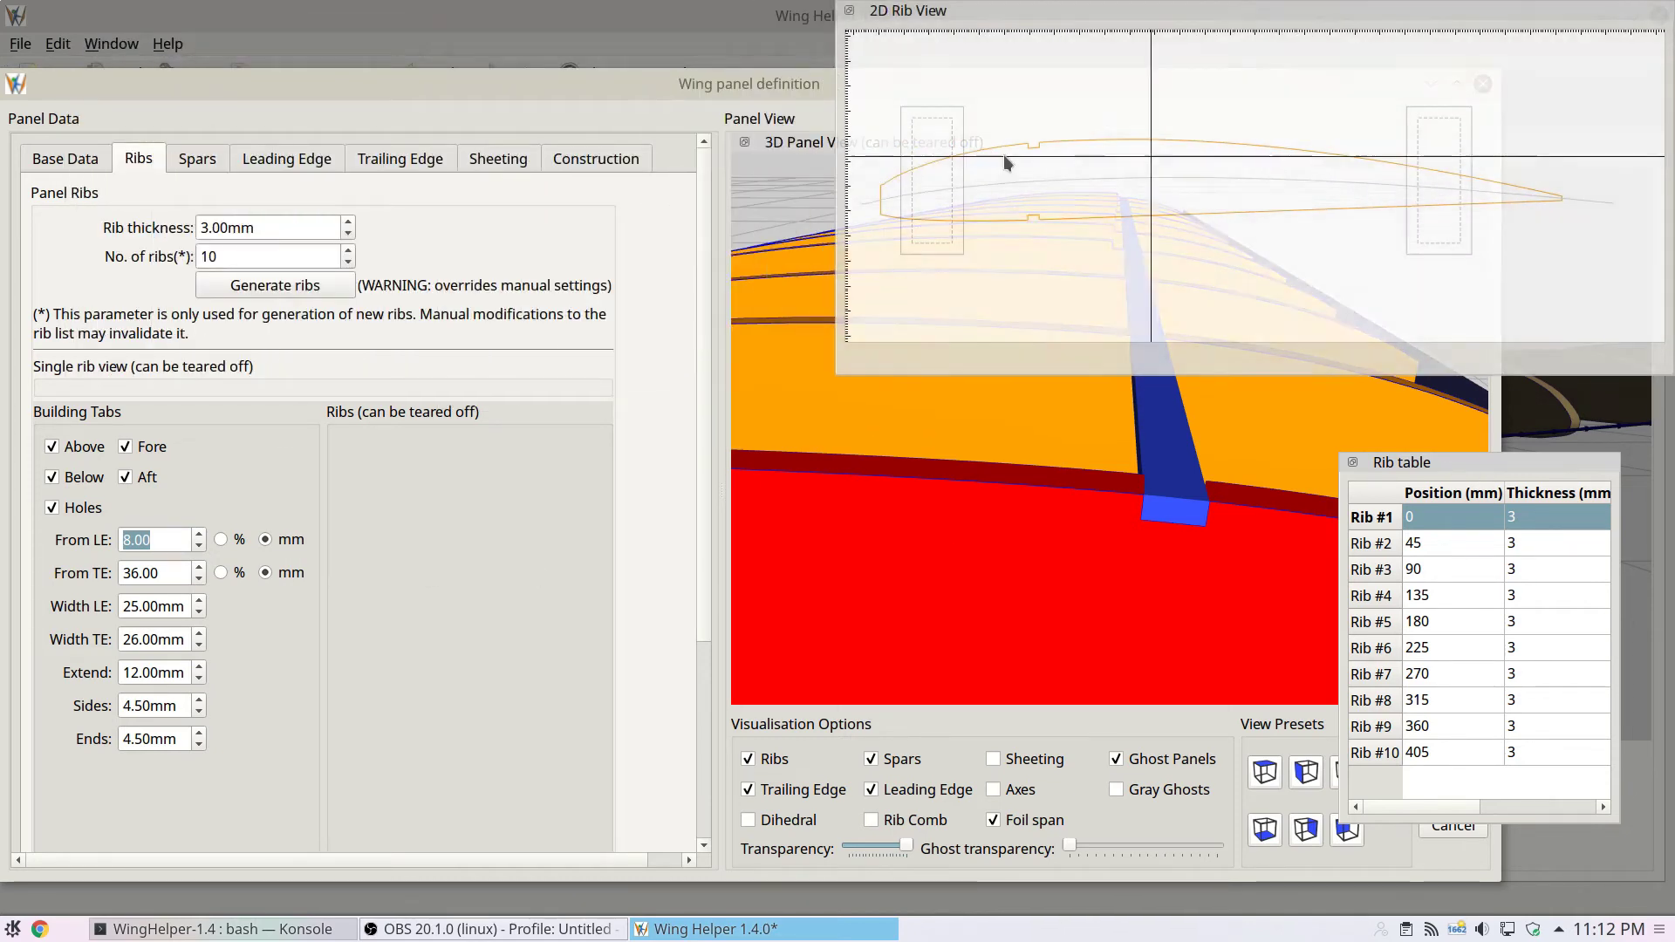
# - Select the rectangular spar and compare its notches in the outlines of ribs #3, #6 and #4
pyautogui.click(198, 160)
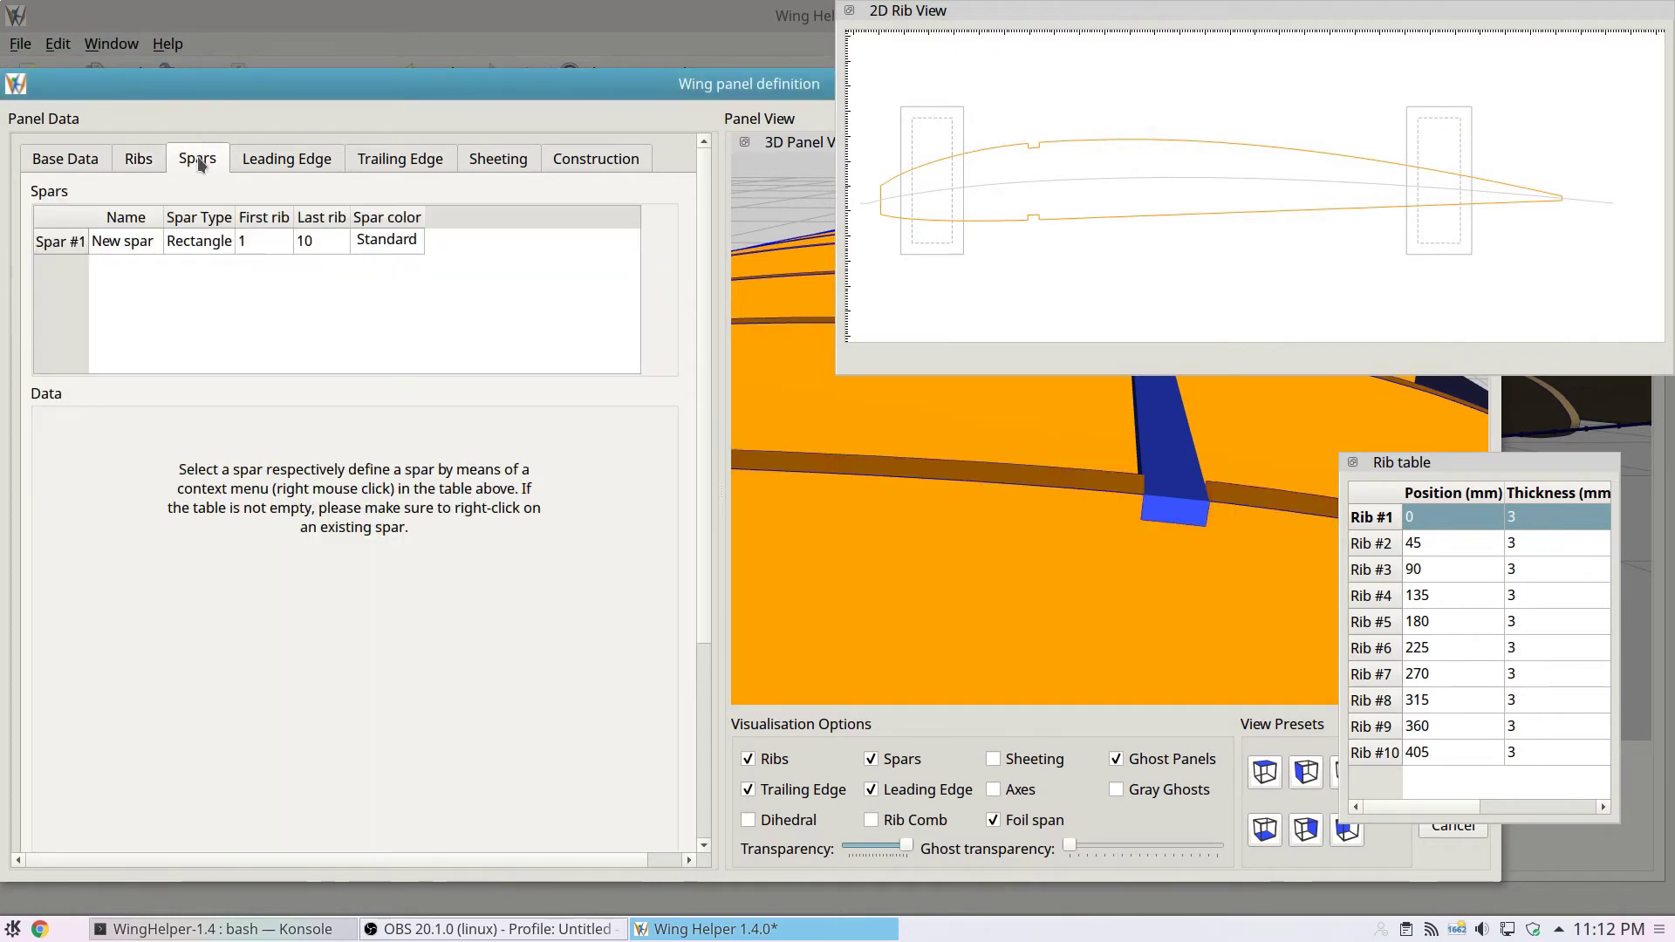
pyautogui.click(201, 241)
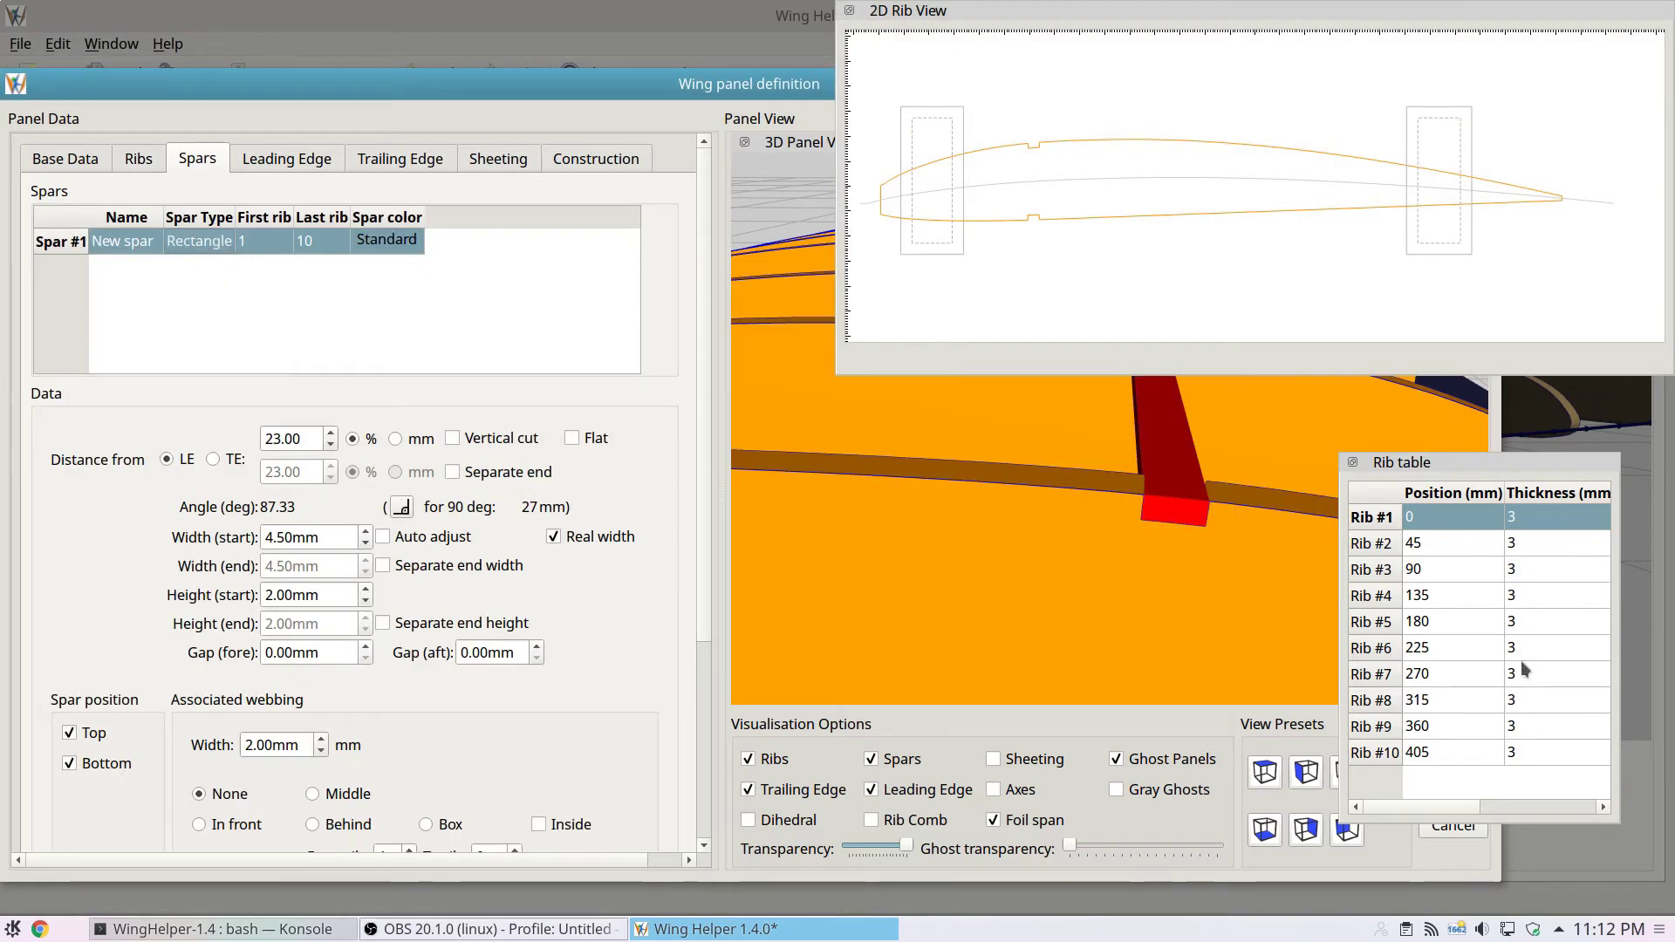
pyautogui.click(1438, 576)
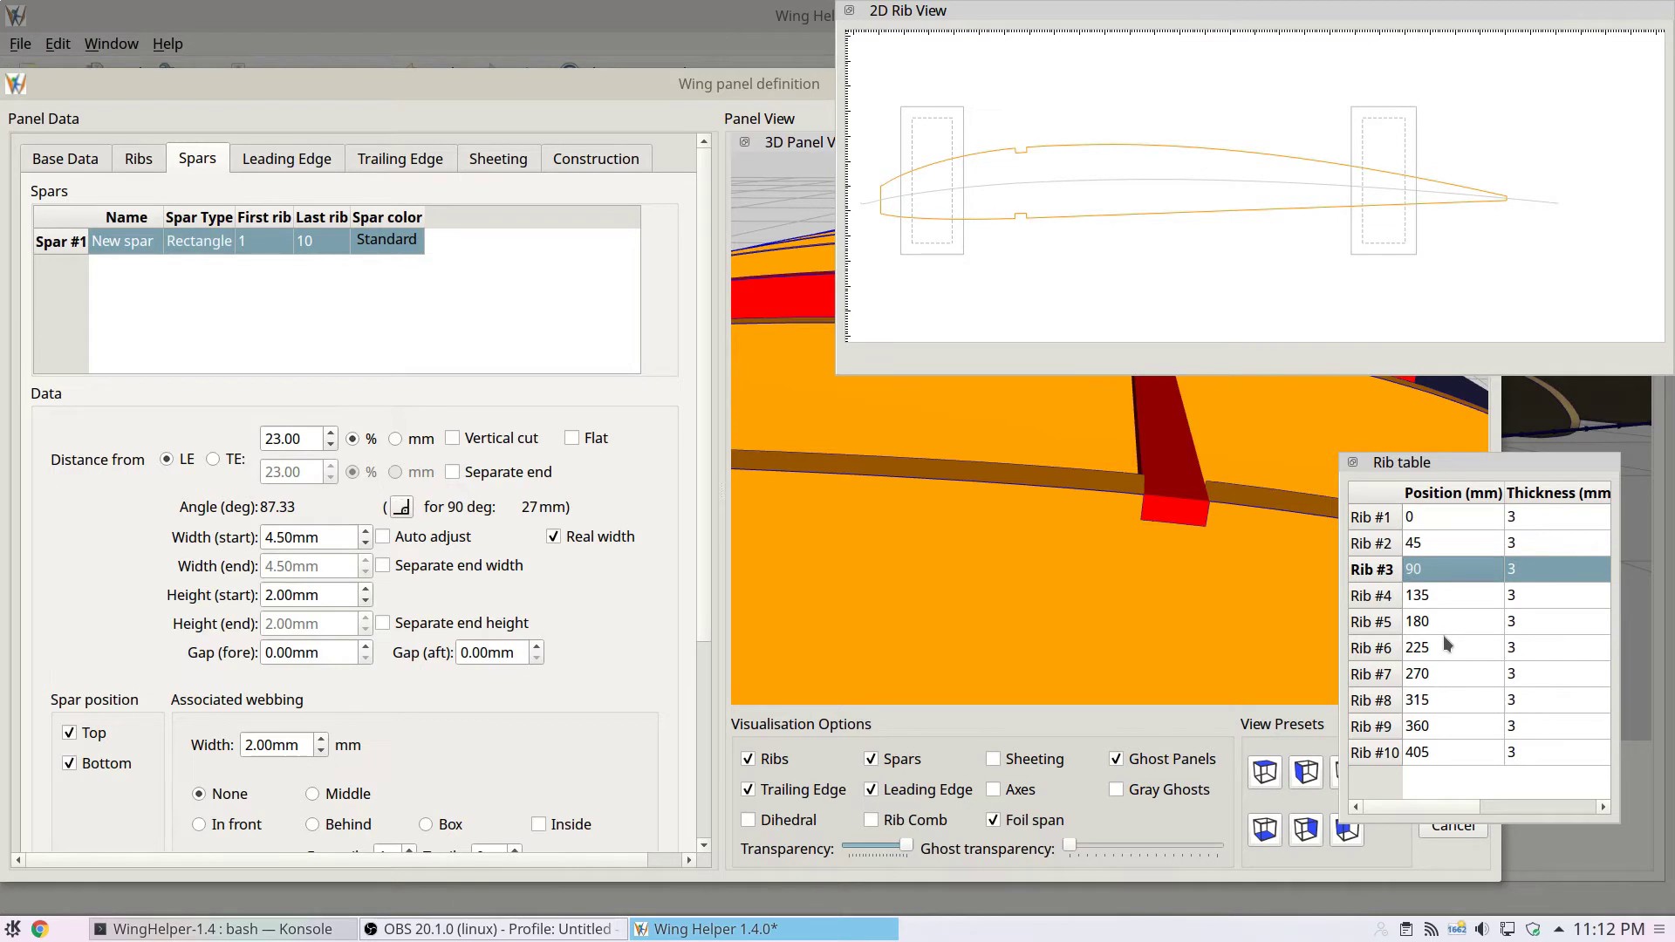
pyautogui.click(1442, 645)
pyautogui.click(1447, 598)
pyautogui.click(1450, 572)
# - Try a spar distance of 22 % from the leading edge, then restore it to 23 %
pyautogui.doubleClick(311, 441)
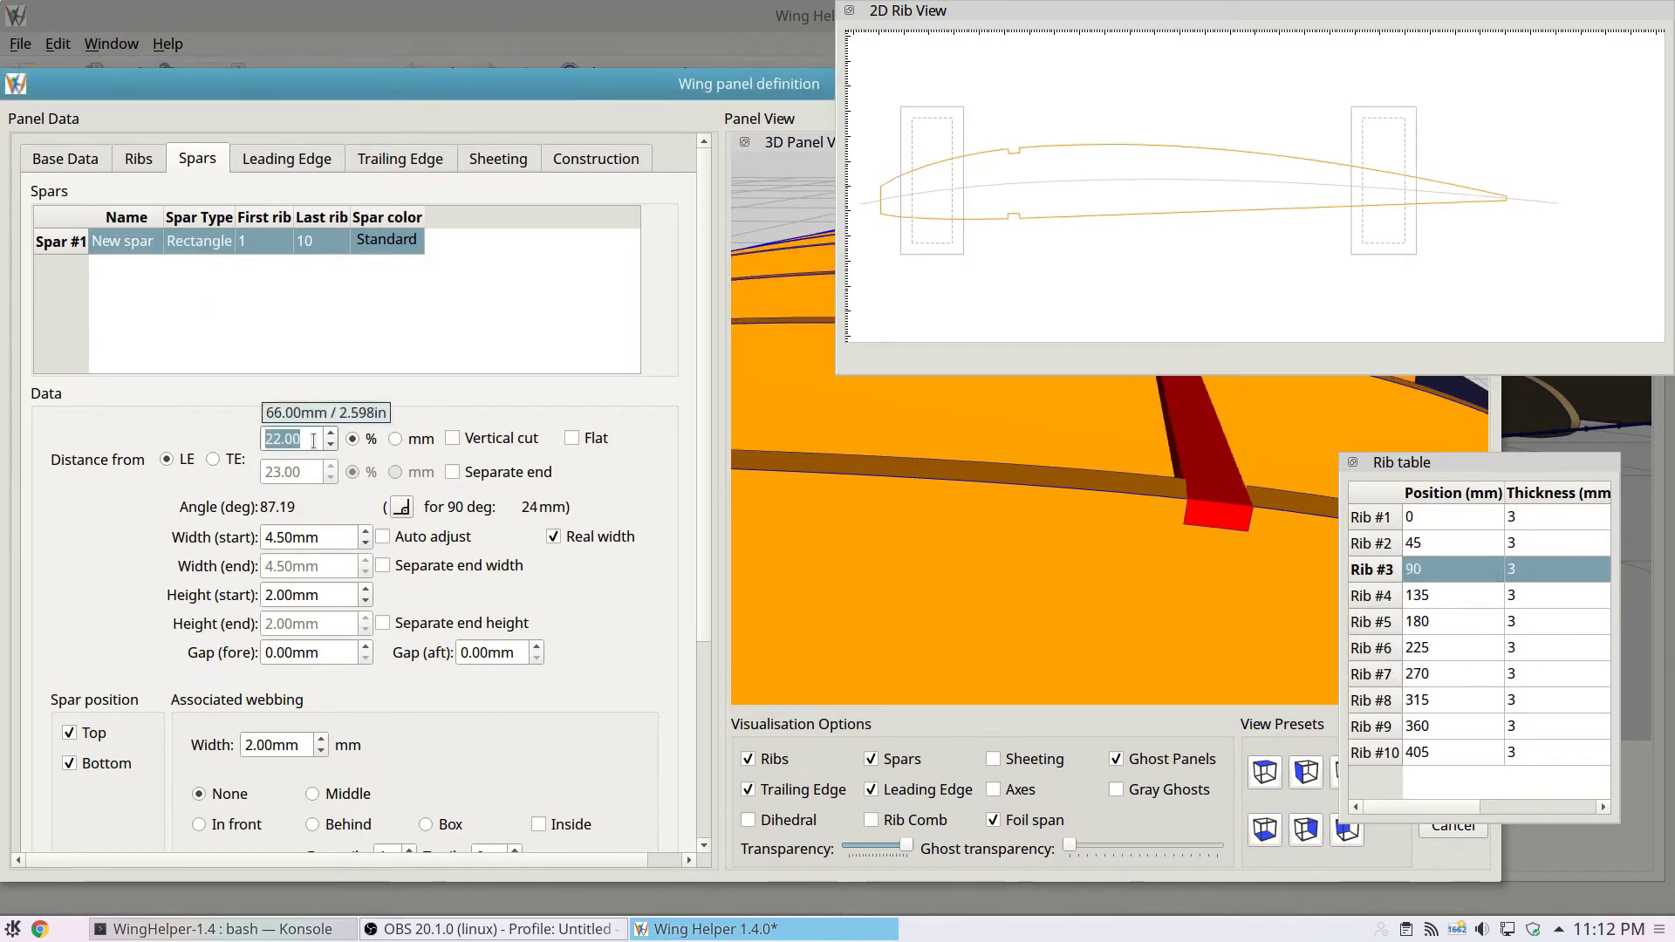
pyautogui.scroll(-2, 312, 441)
pyautogui.scroll(2, 311, 440)
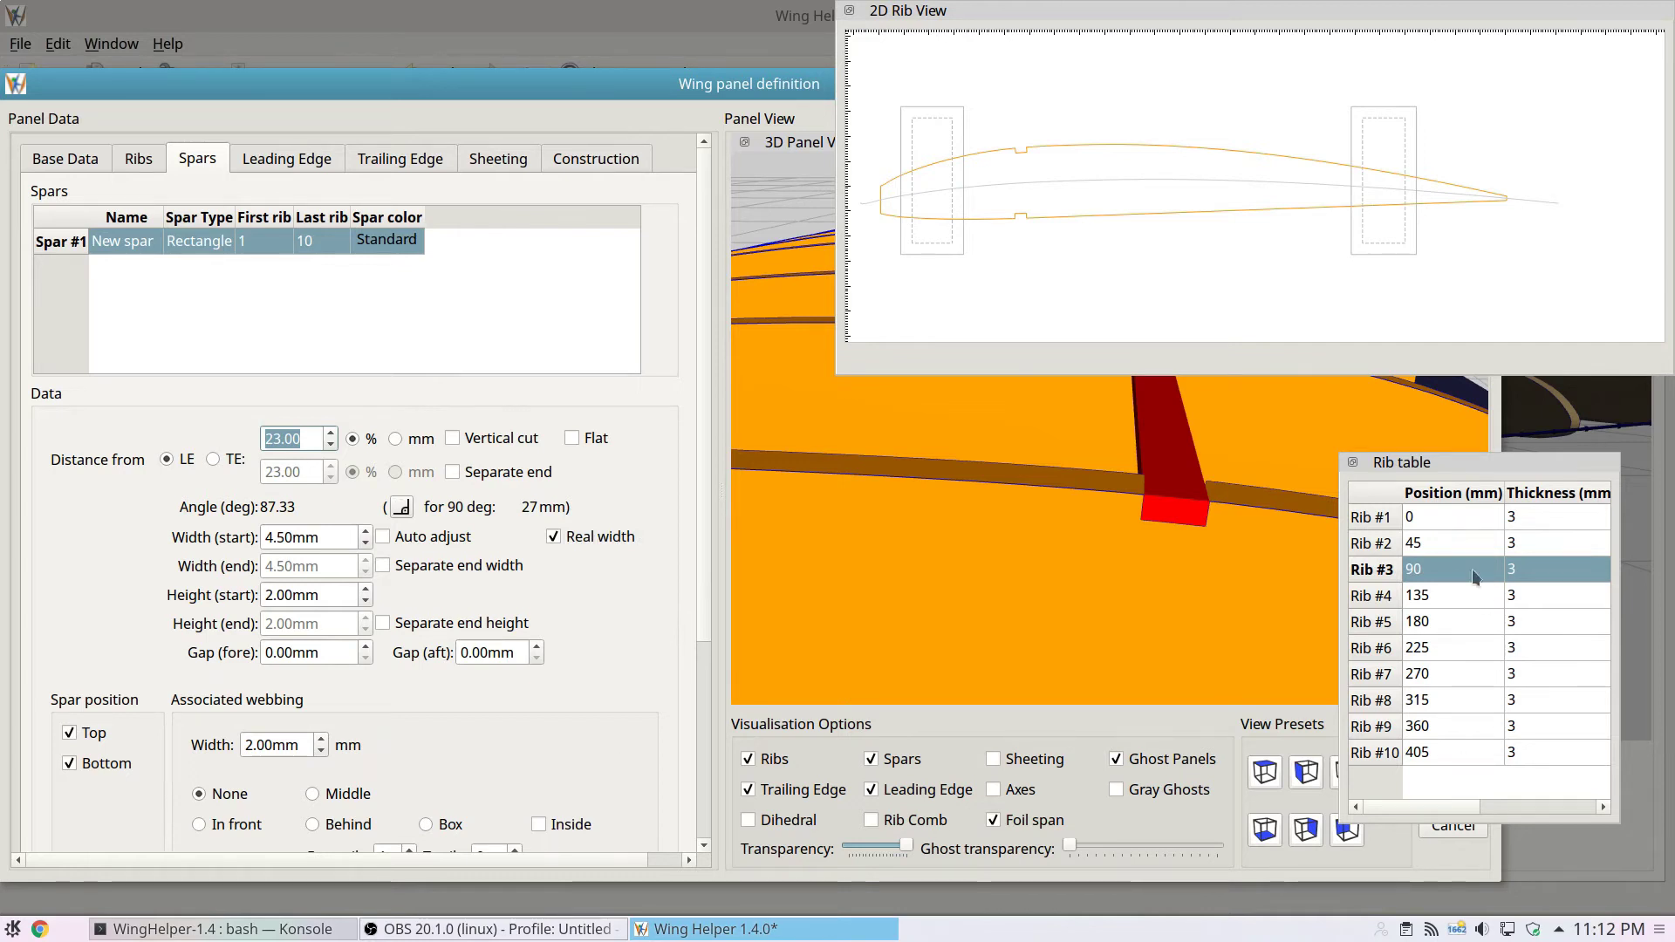
# - Dock the Rib table and the 2D Rib View back into the ribs settings
pyautogui.click(1354, 467)
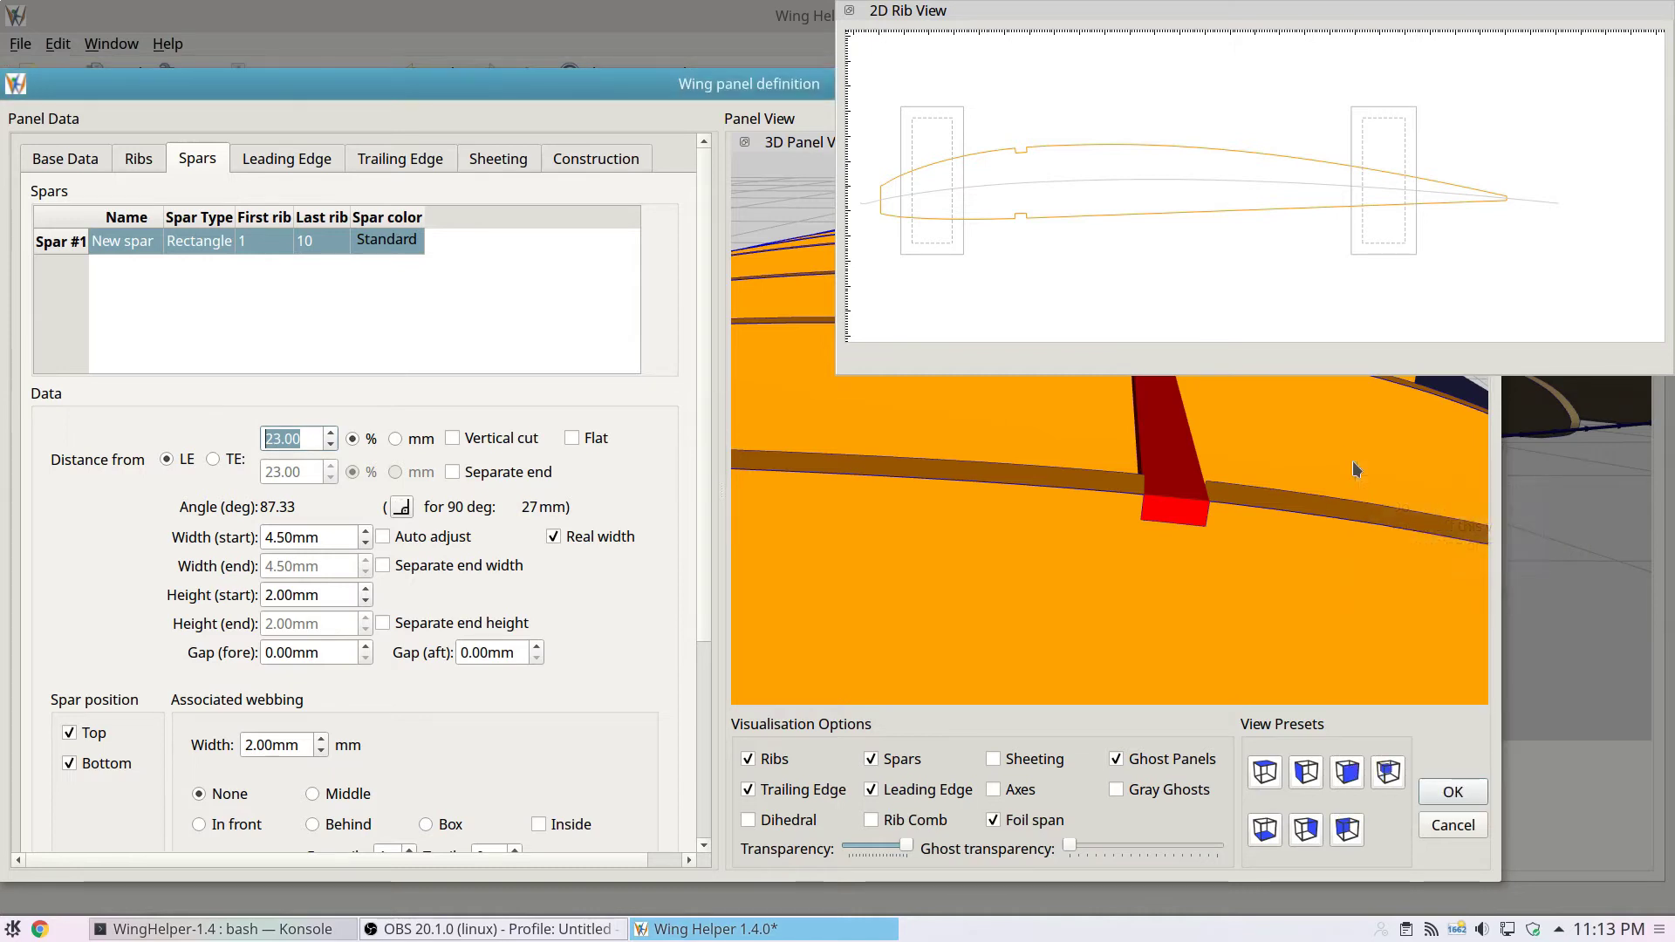
pyautogui.click(850, 17)
pyautogui.click(136, 159)
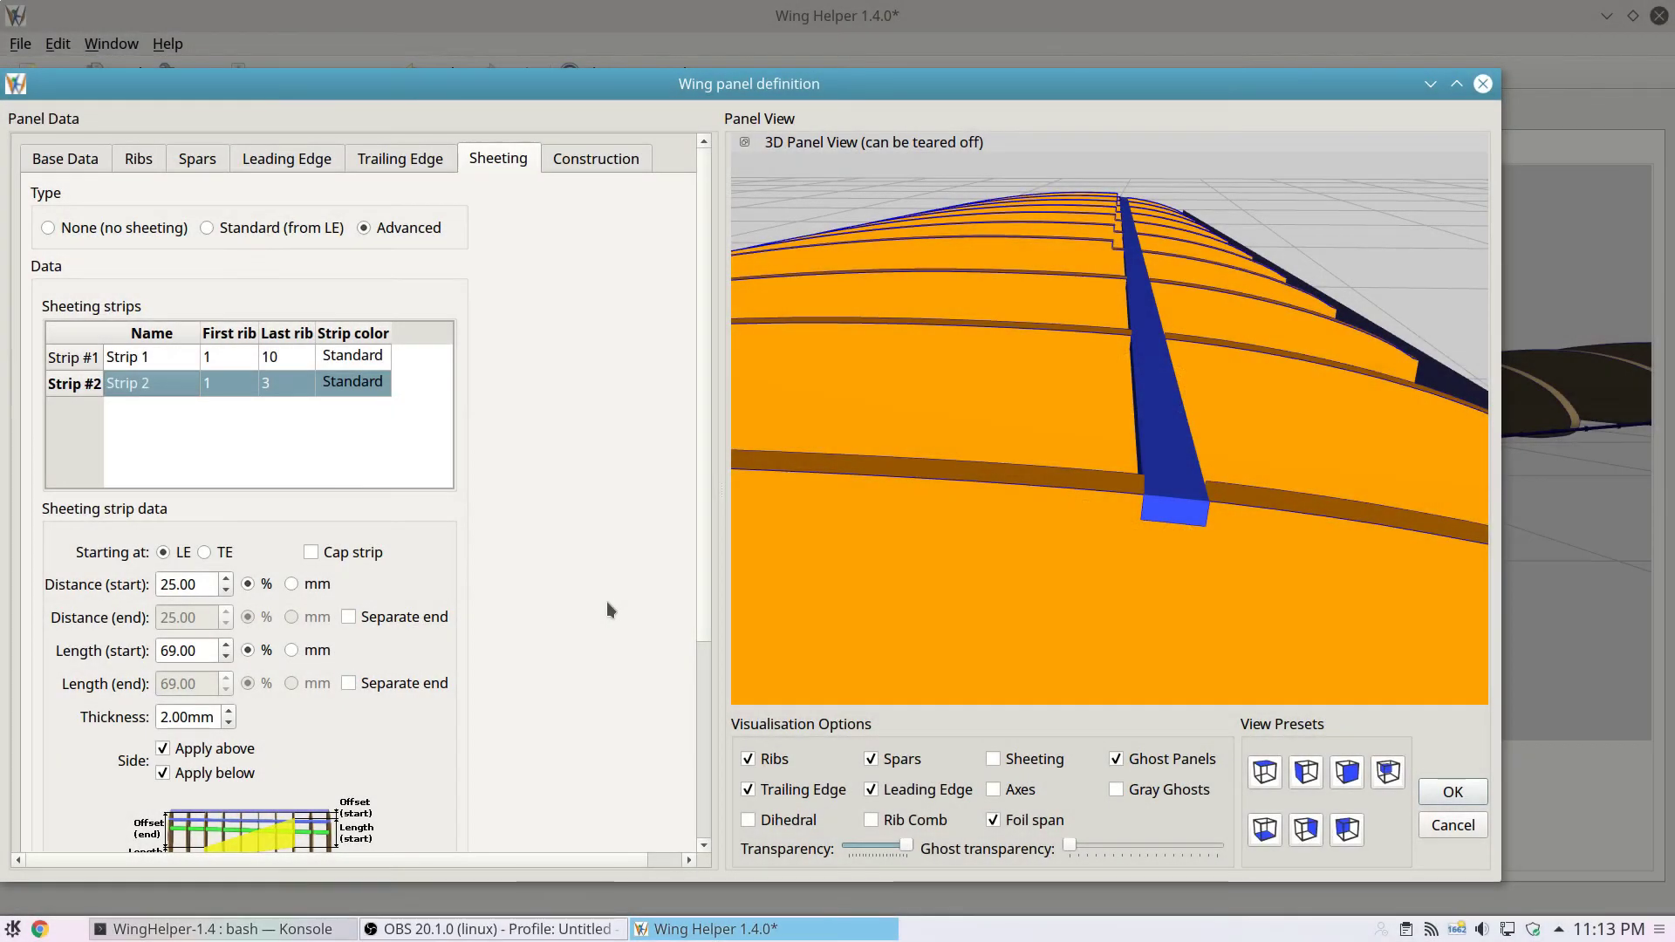
# - Add a new rib comb to the panel's construction
pyautogui.click(597, 161)
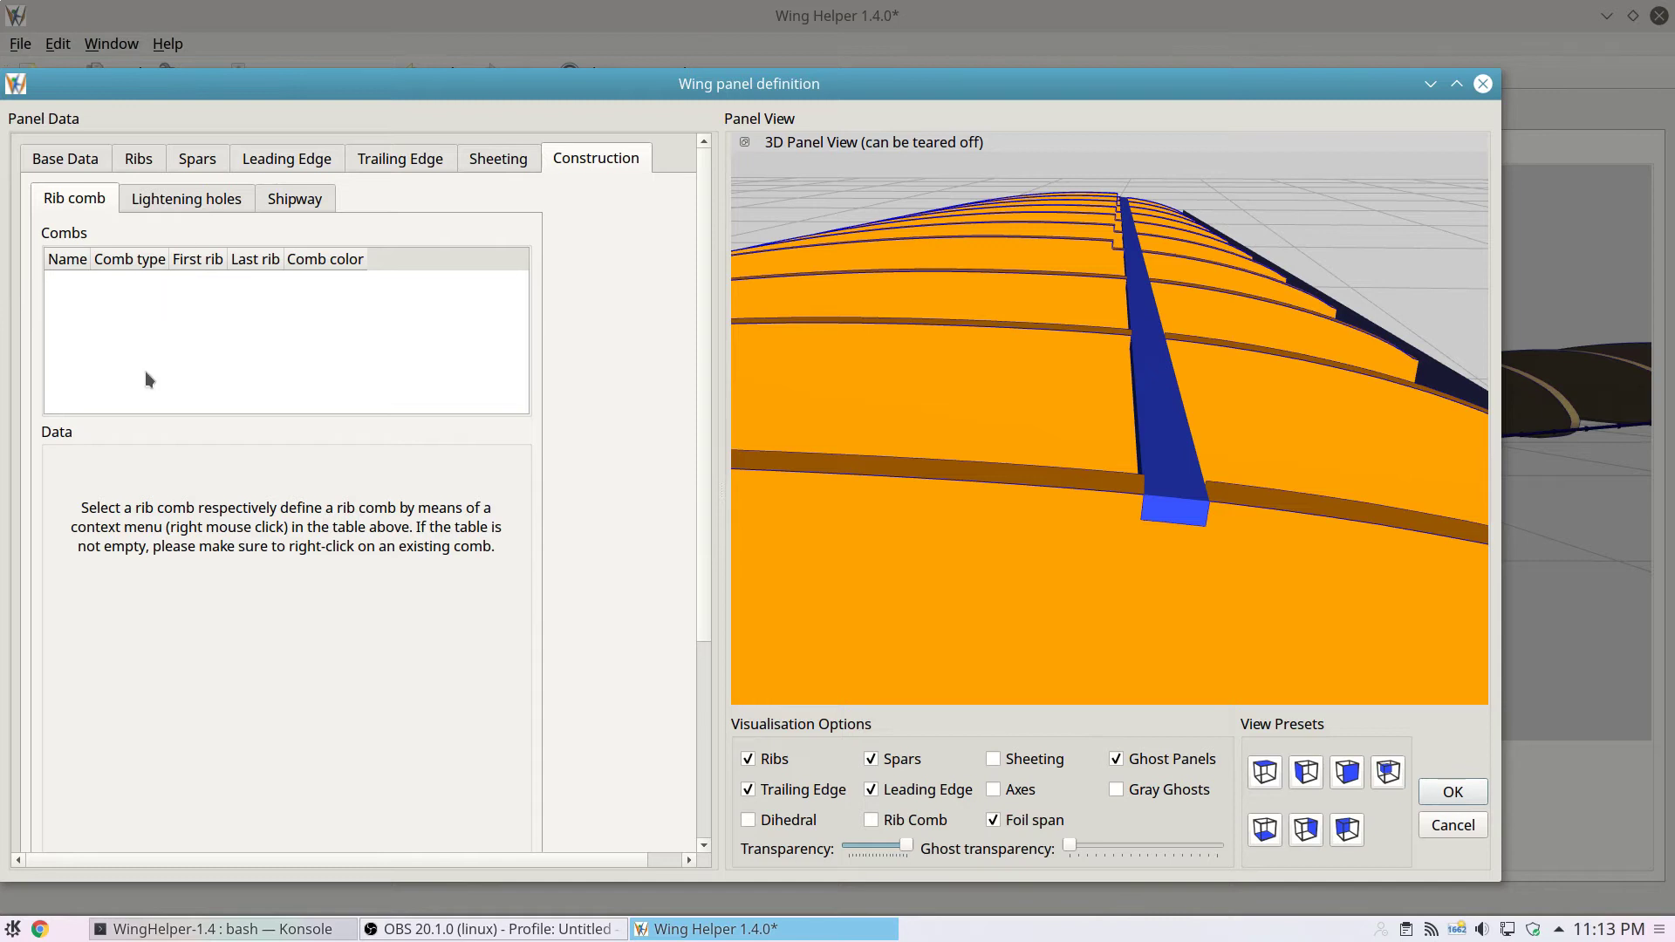
pyautogui.rightClick(155, 307)
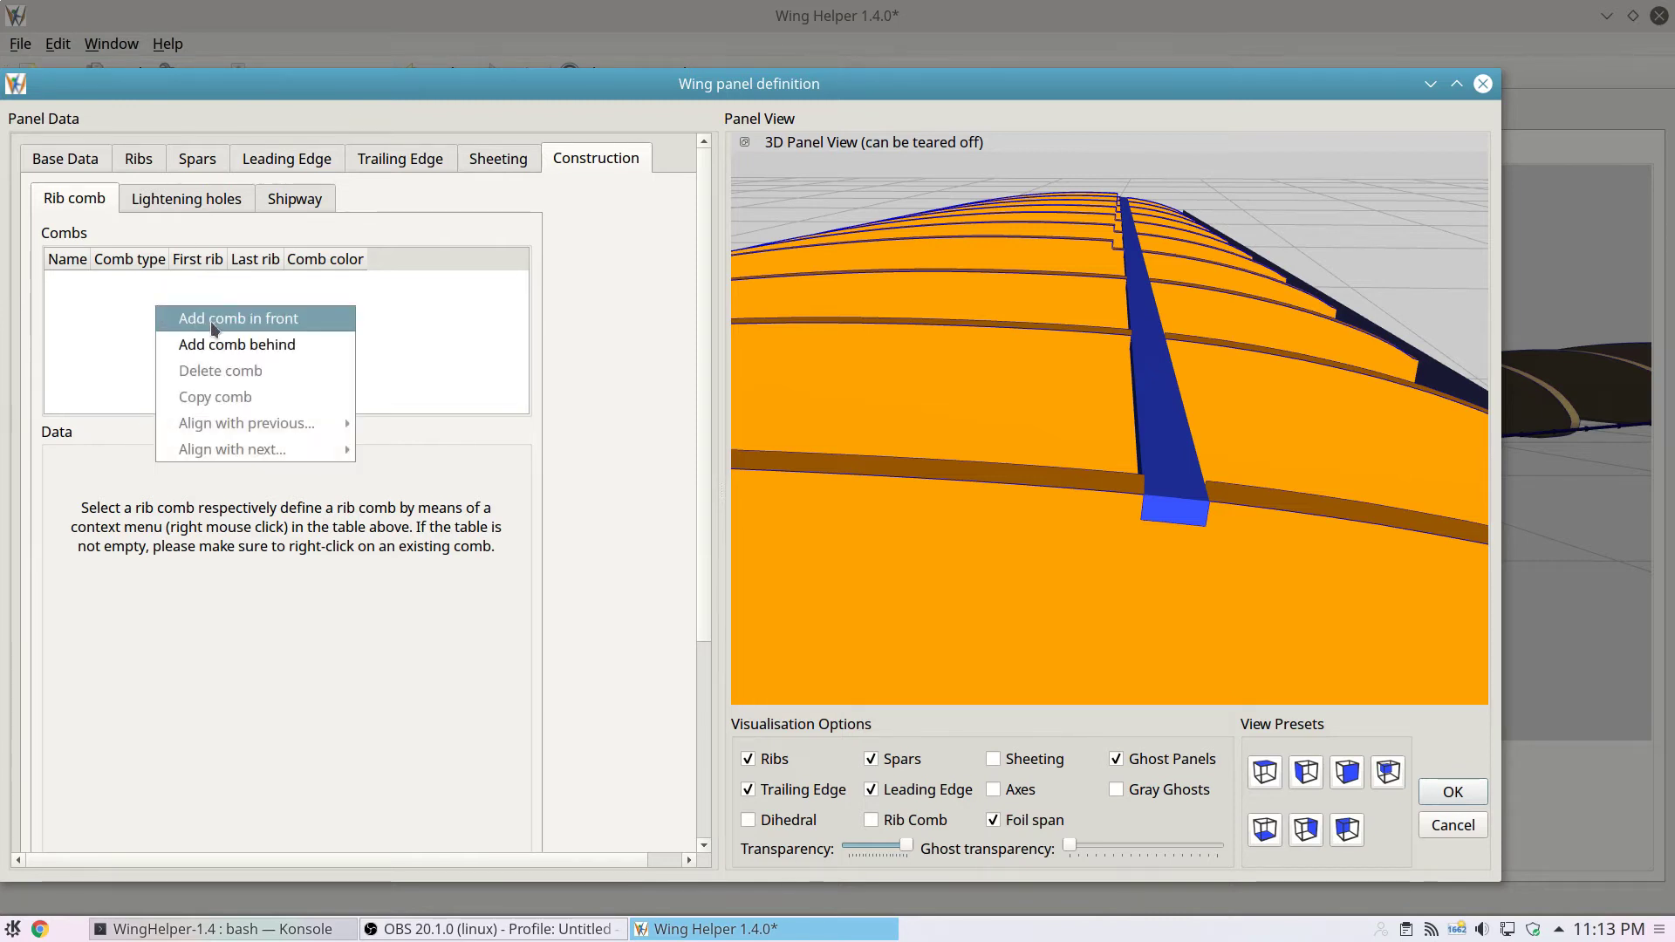
pyautogui.click(211, 321)
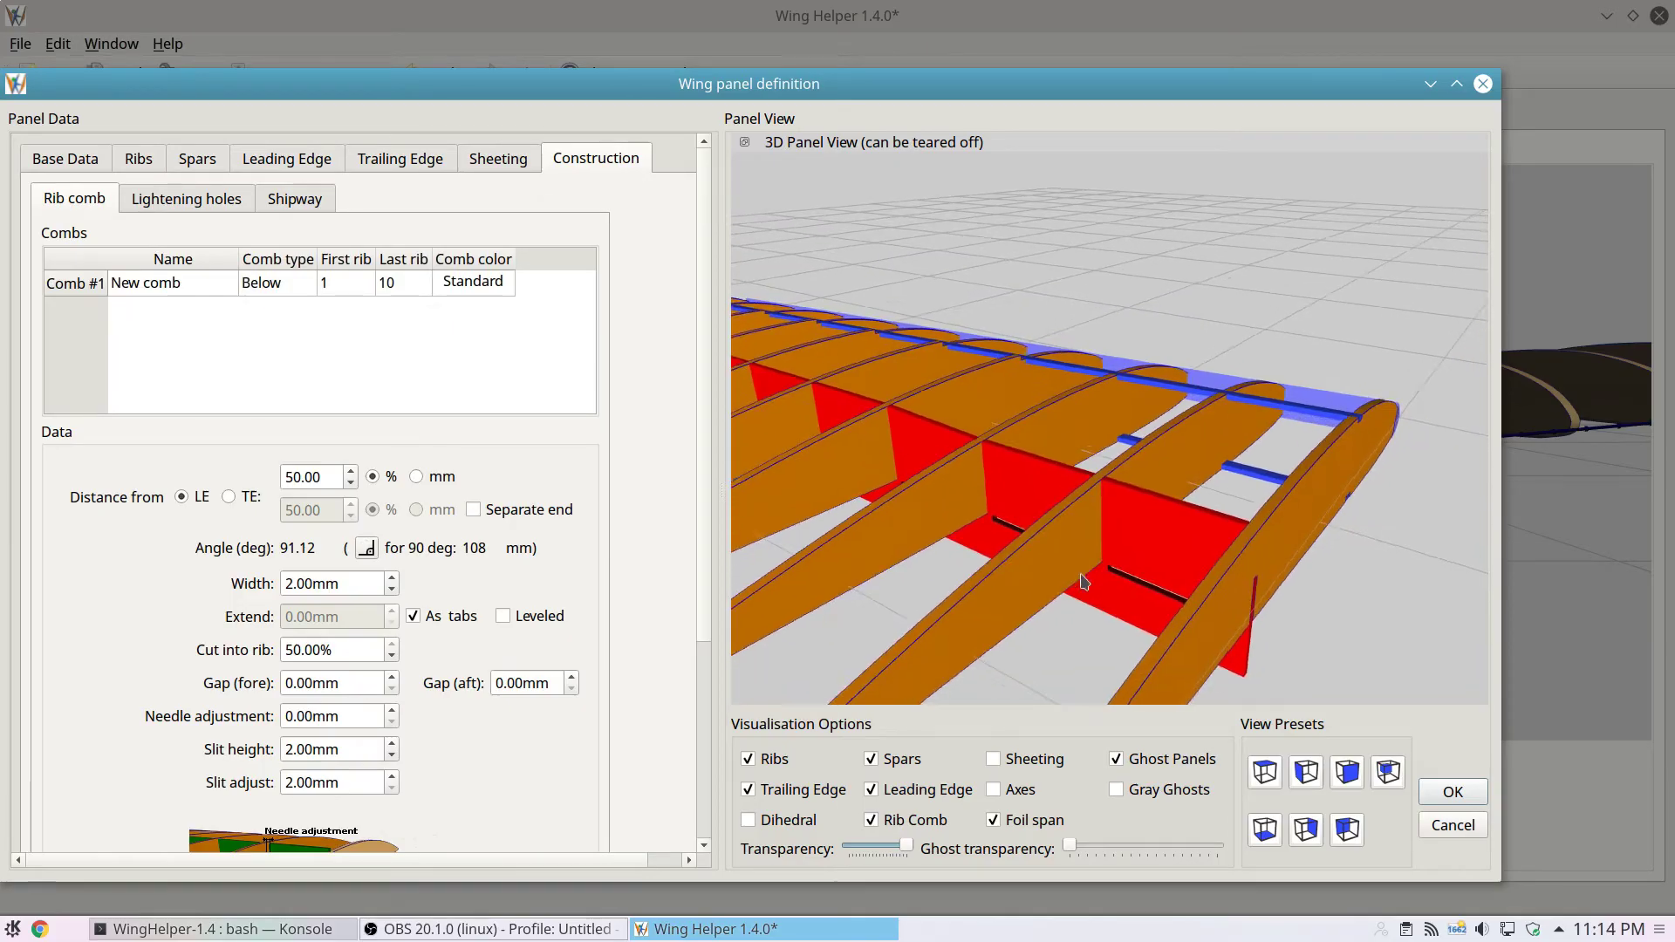
# - Make the panel semi-transparent and hide the rib comb to examine the slots cut into the ribs
pyautogui.moveTo(1084, 582); pyautogui.dragTo(1087, 569)
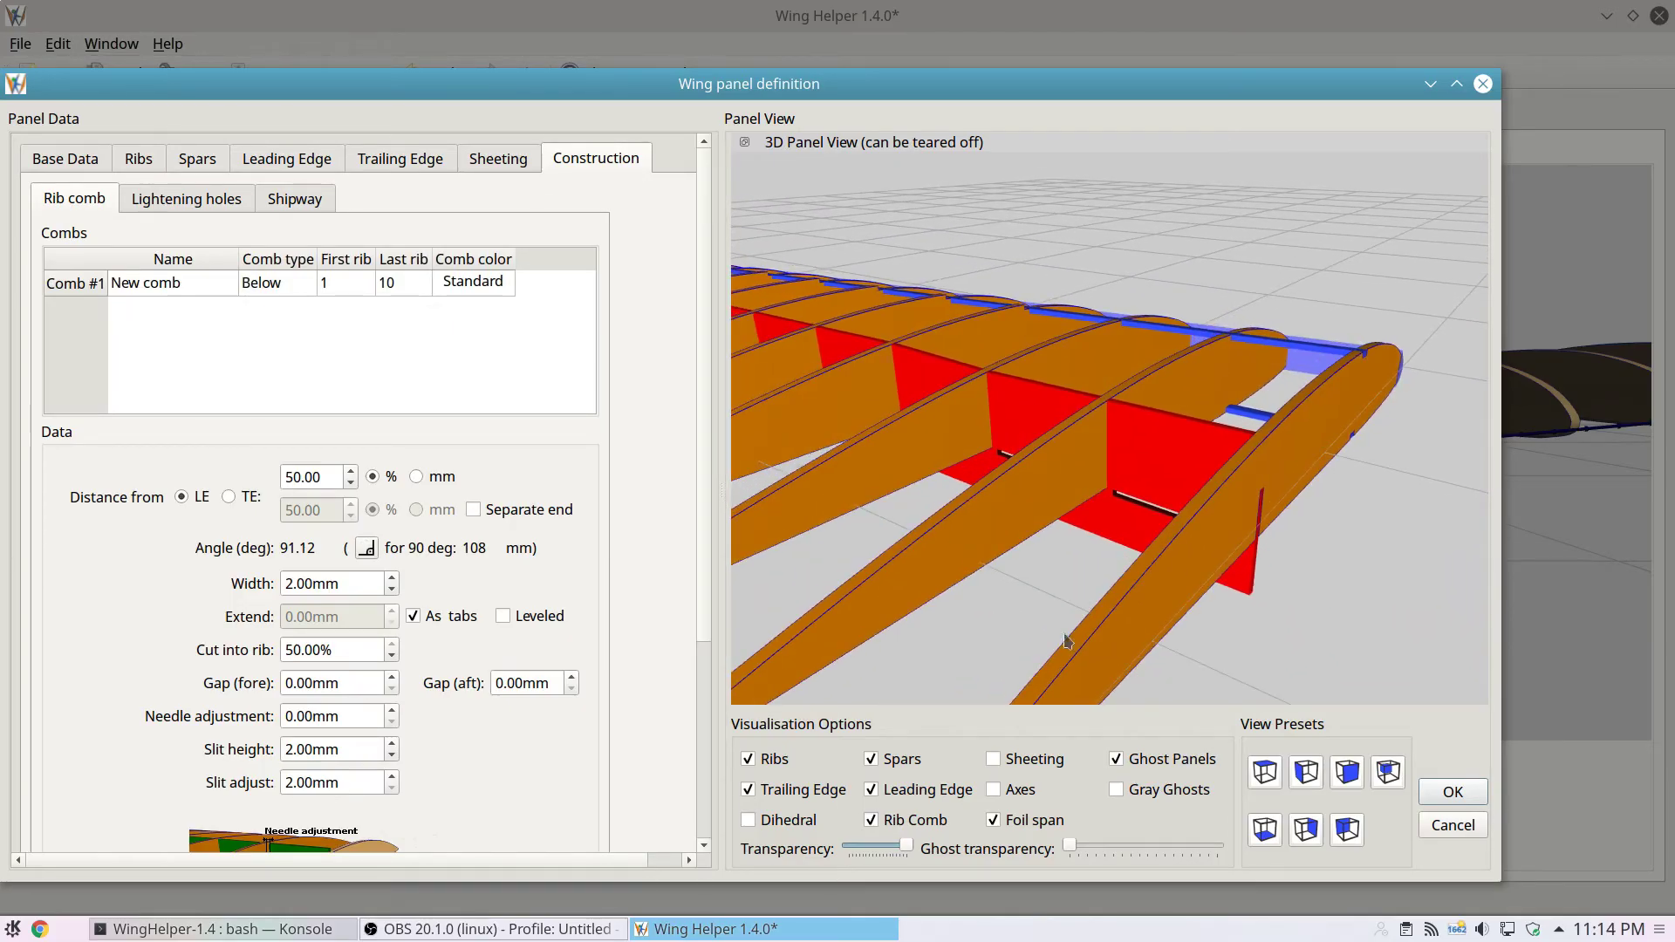
pyautogui.moveTo(906, 848); pyautogui.dragTo(873, 846)
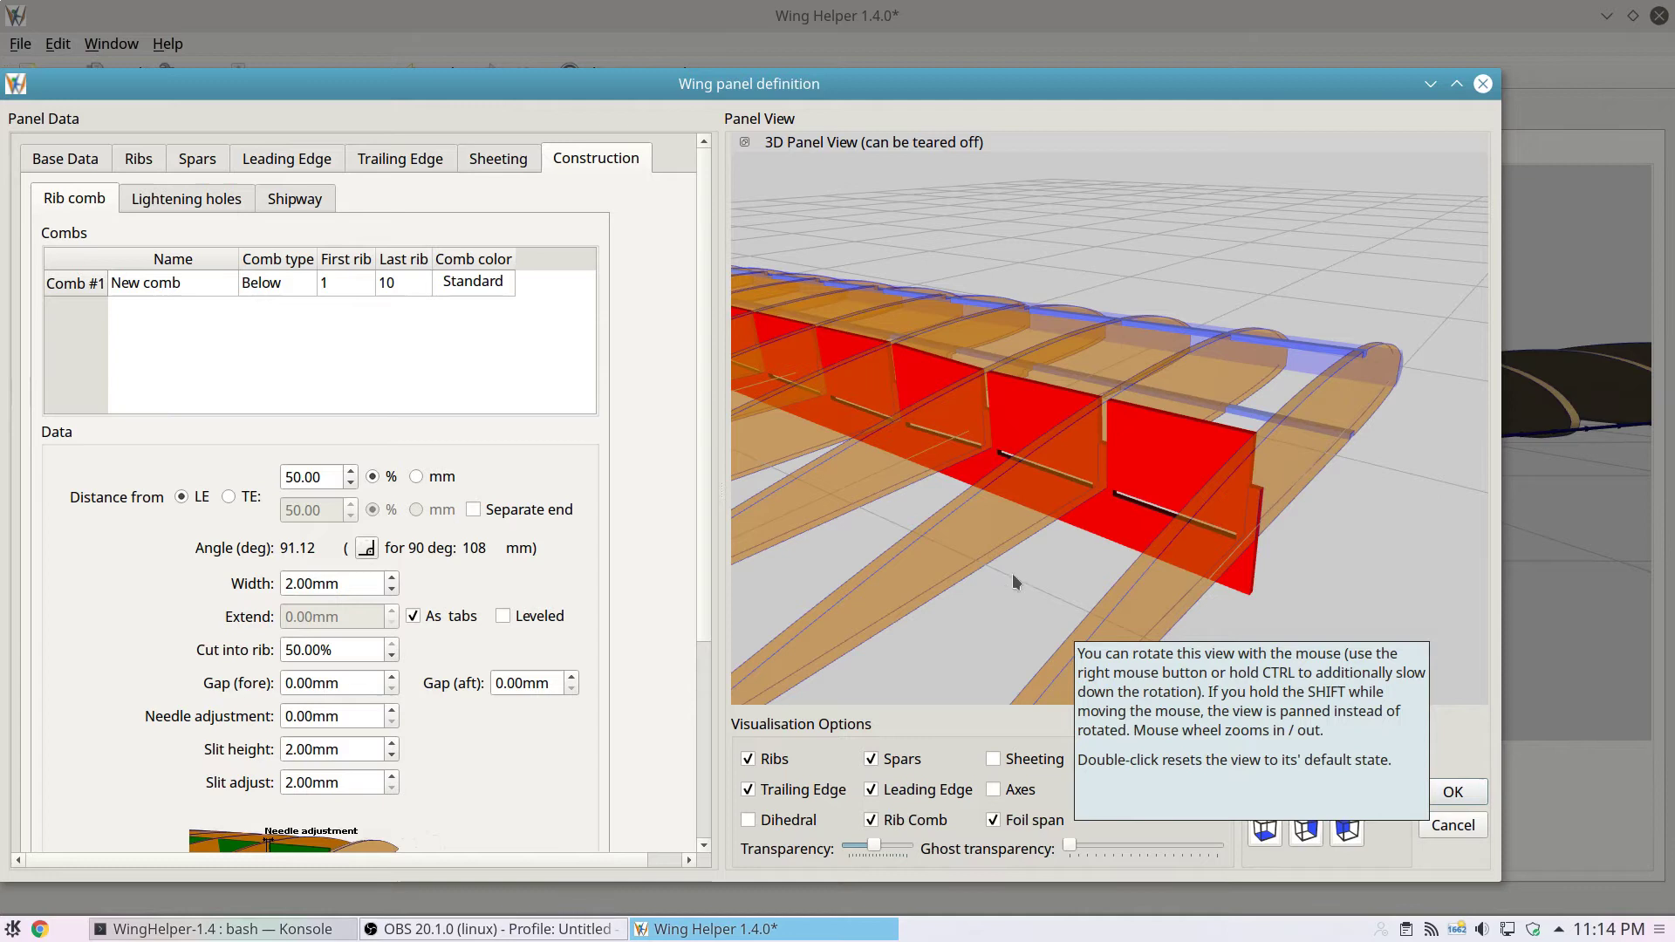
pyautogui.click(875, 761)
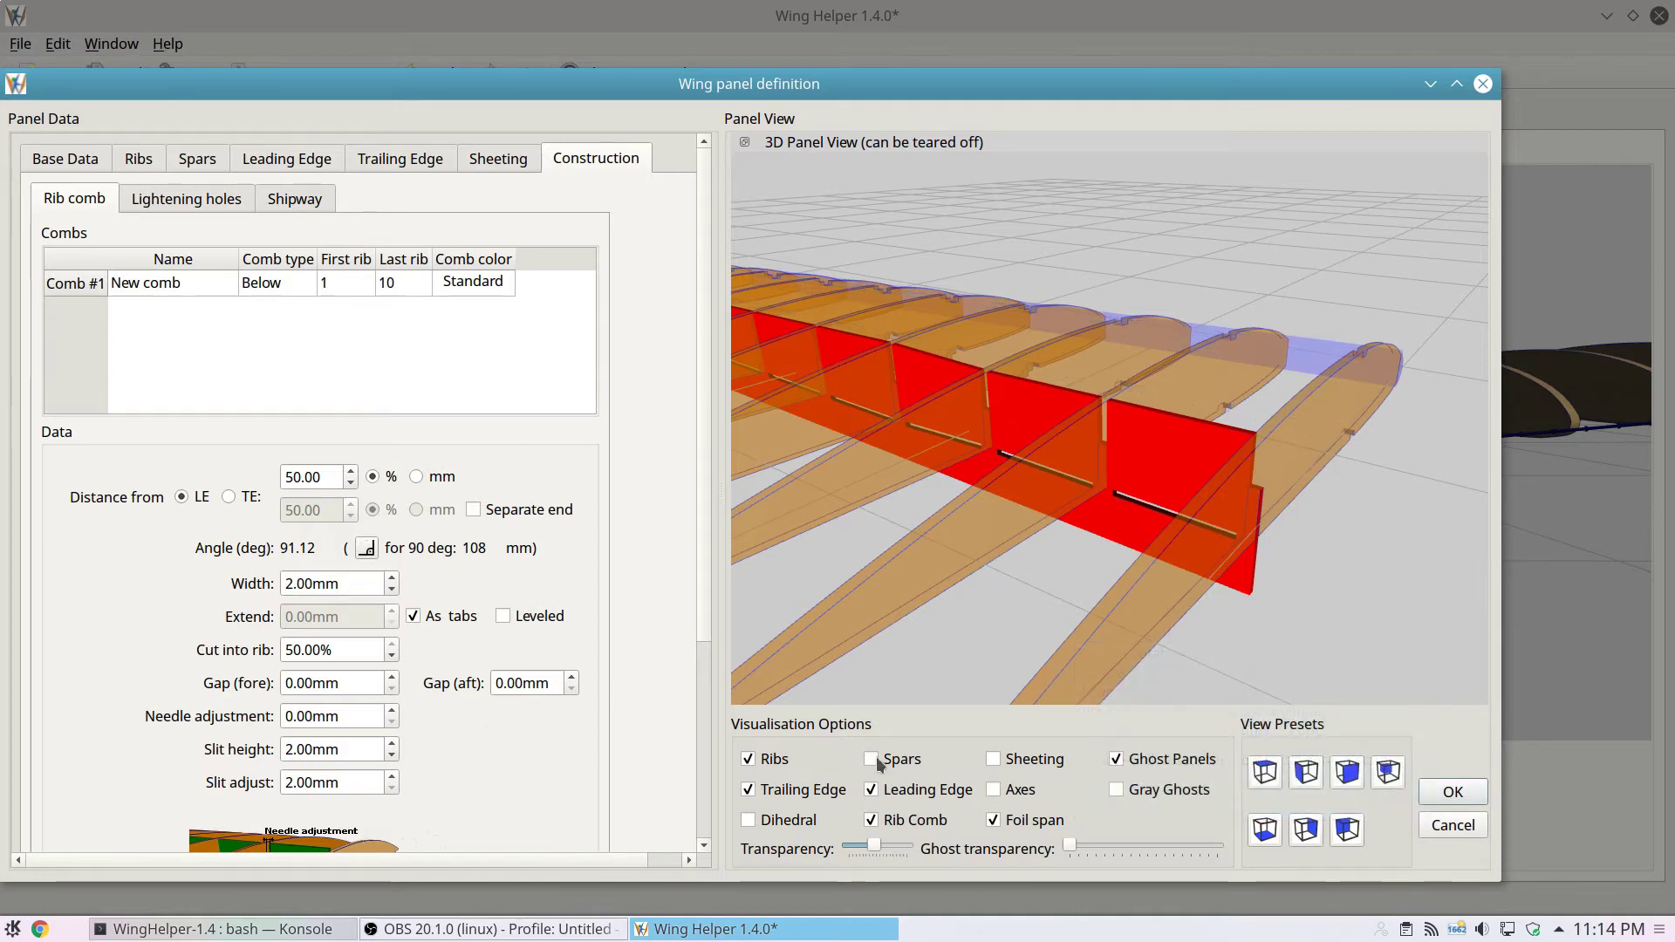
pyautogui.click(875, 762)
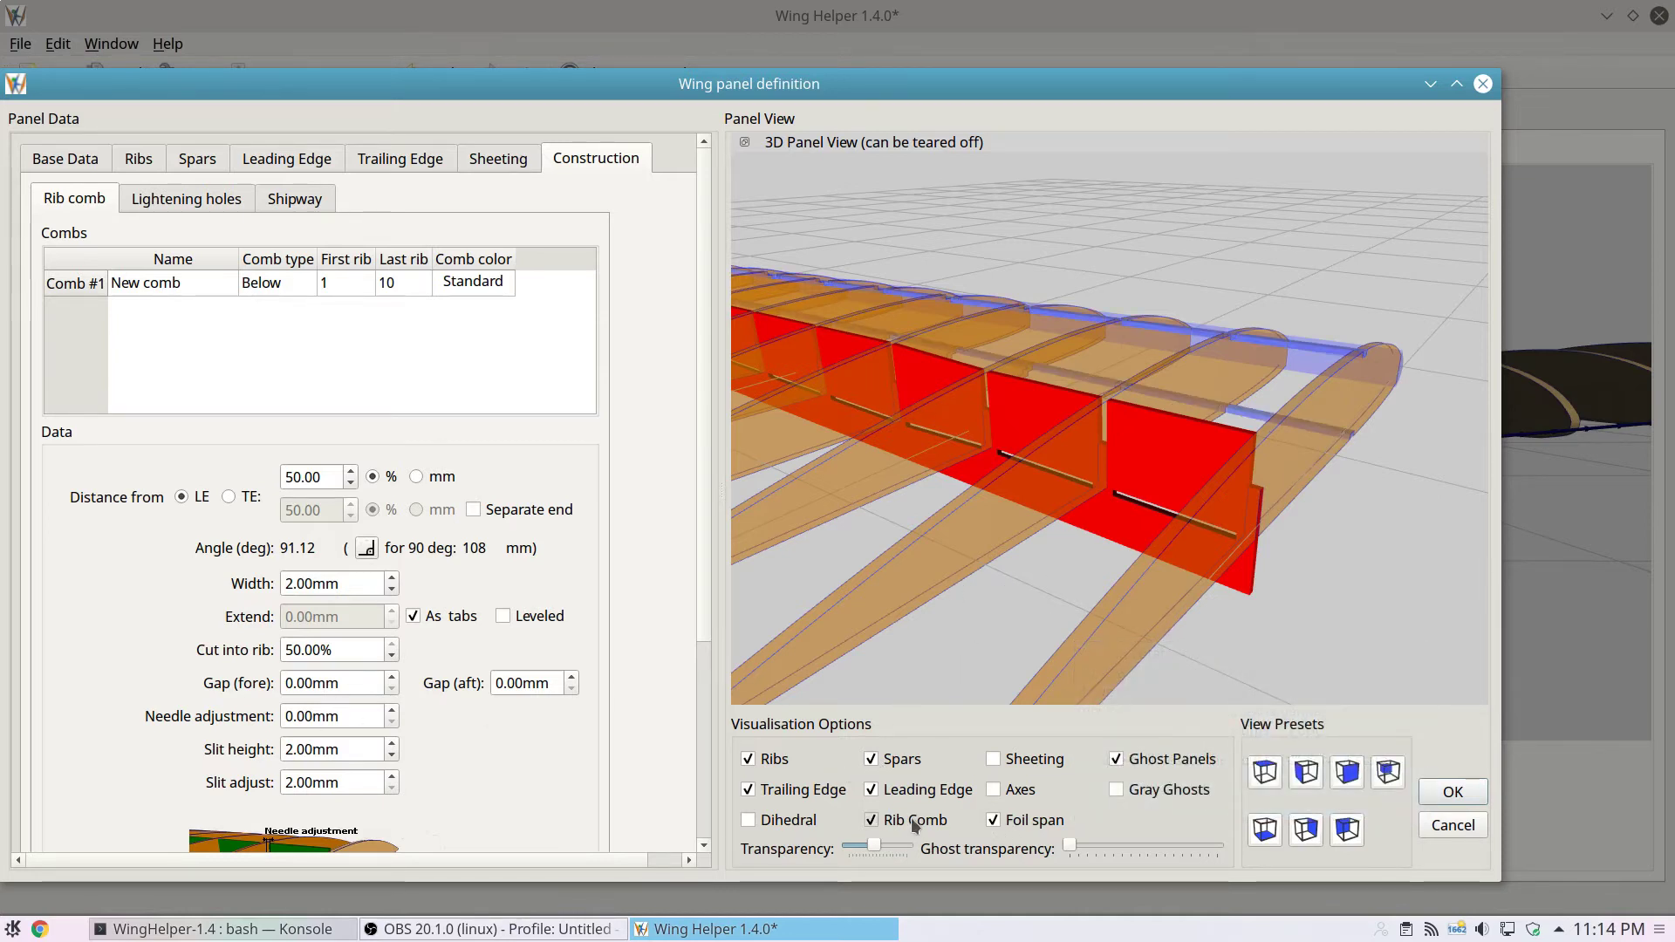
pyautogui.click(871, 820)
pyautogui.scroll(3, 1035, 503)
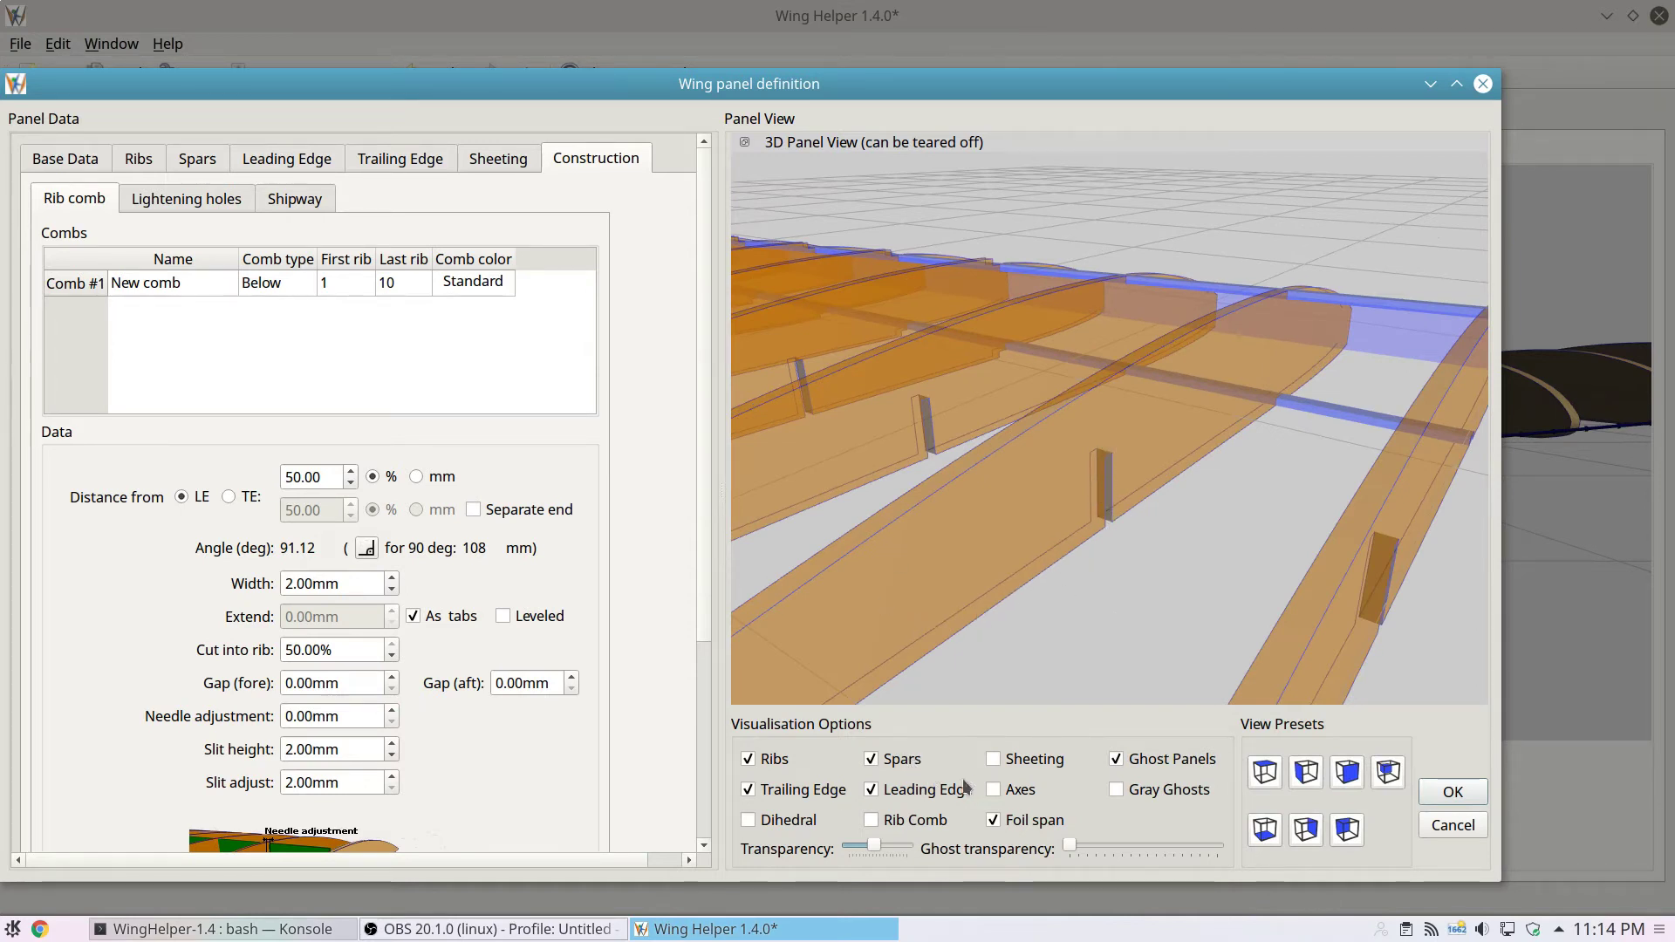
# - Show the rib comb, hide the ribs to examine the comb's own slots, and show the ribs again
pyautogui.click(915, 825)
pyautogui.click(776, 760)
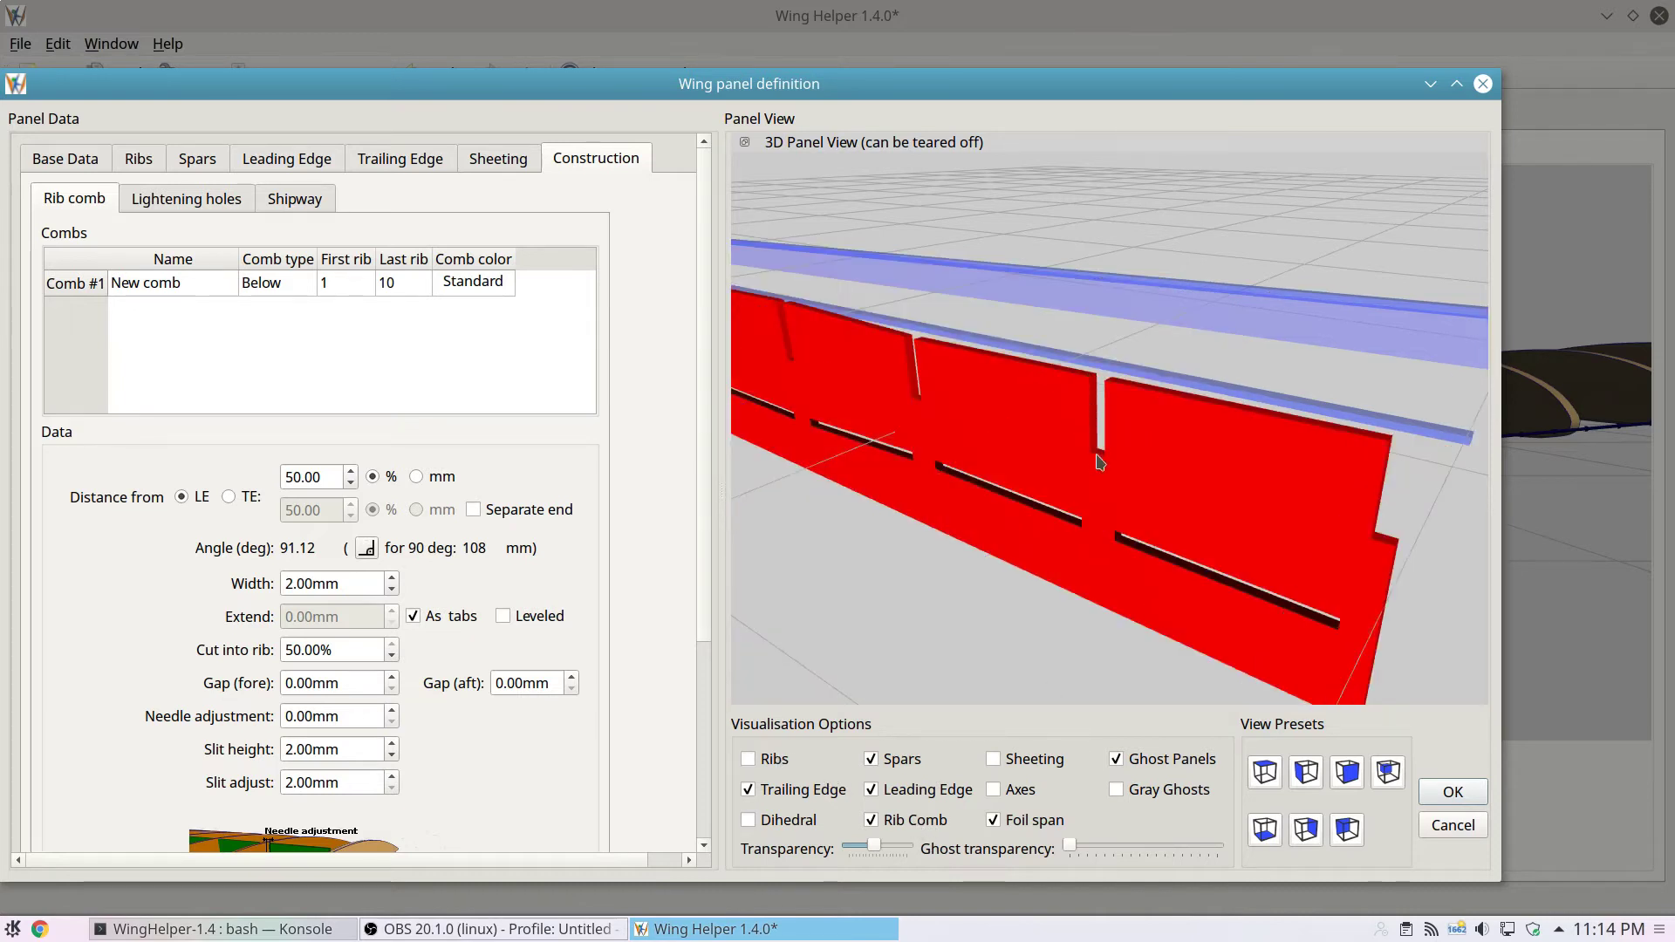
pyautogui.click(748, 759)
# - Turn off the rib comb's As tabs option and set its Extend value to 8 mm
pyautogui.moveTo(1065, 646); pyautogui.dragTo(1101, 583)
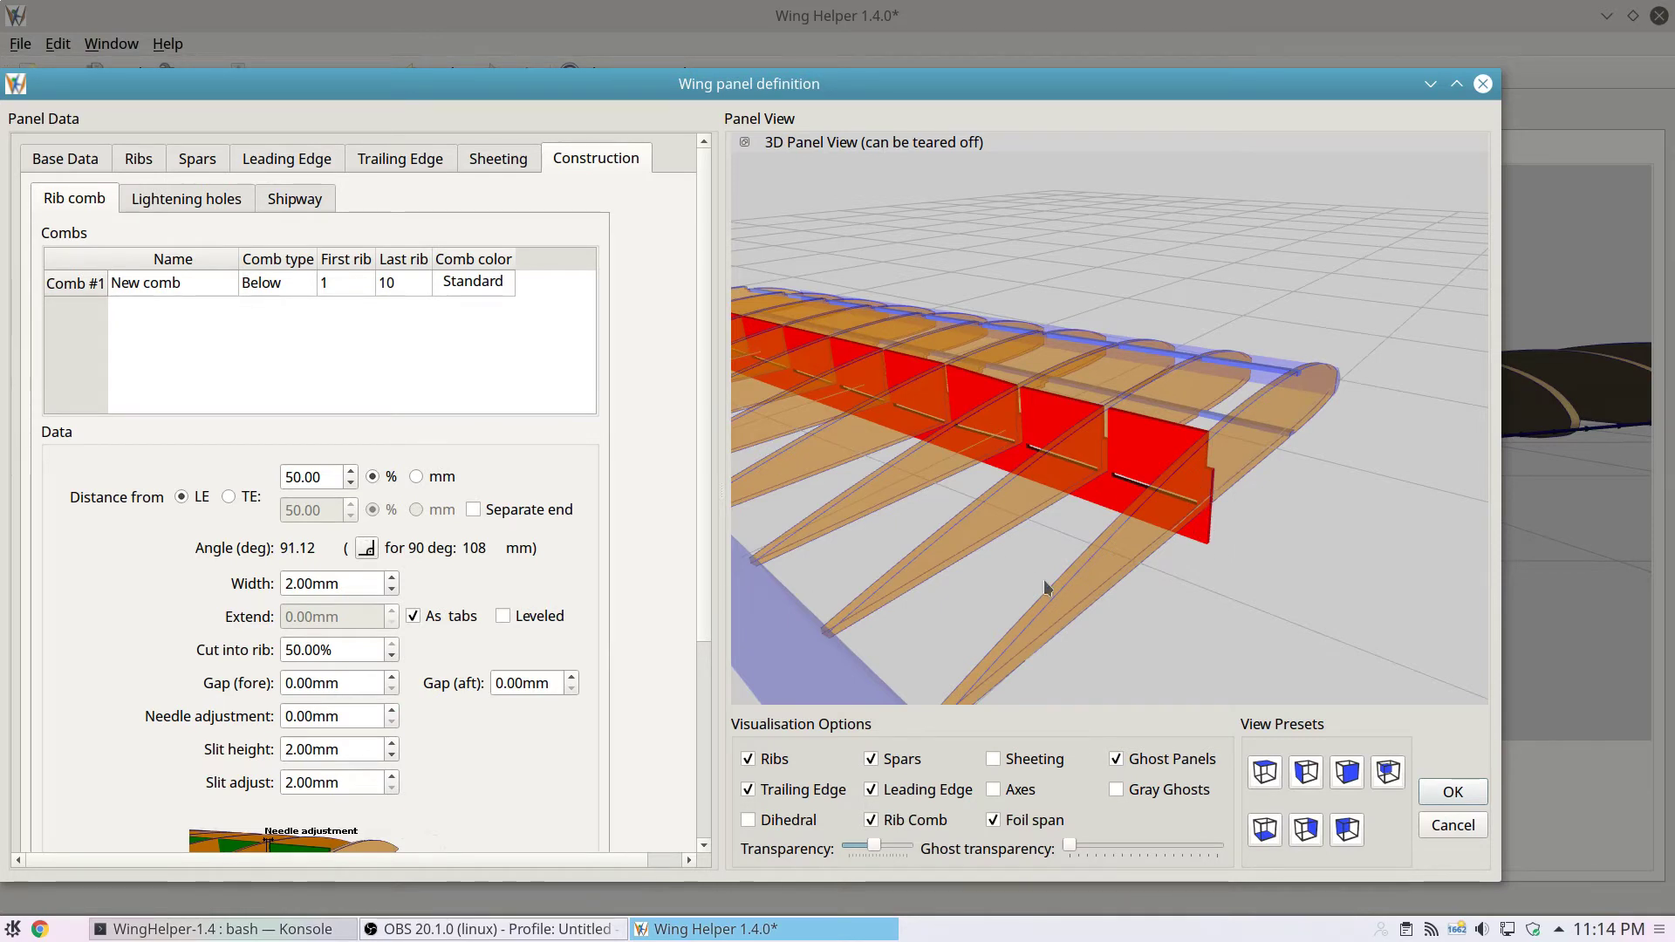
pyautogui.moveTo(1237, 594)
pyautogui.mouseDown()
pyautogui.moveTo(1215, 562)
pyautogui.moveTo(1237, 598)
pyautogui.mouseUp()
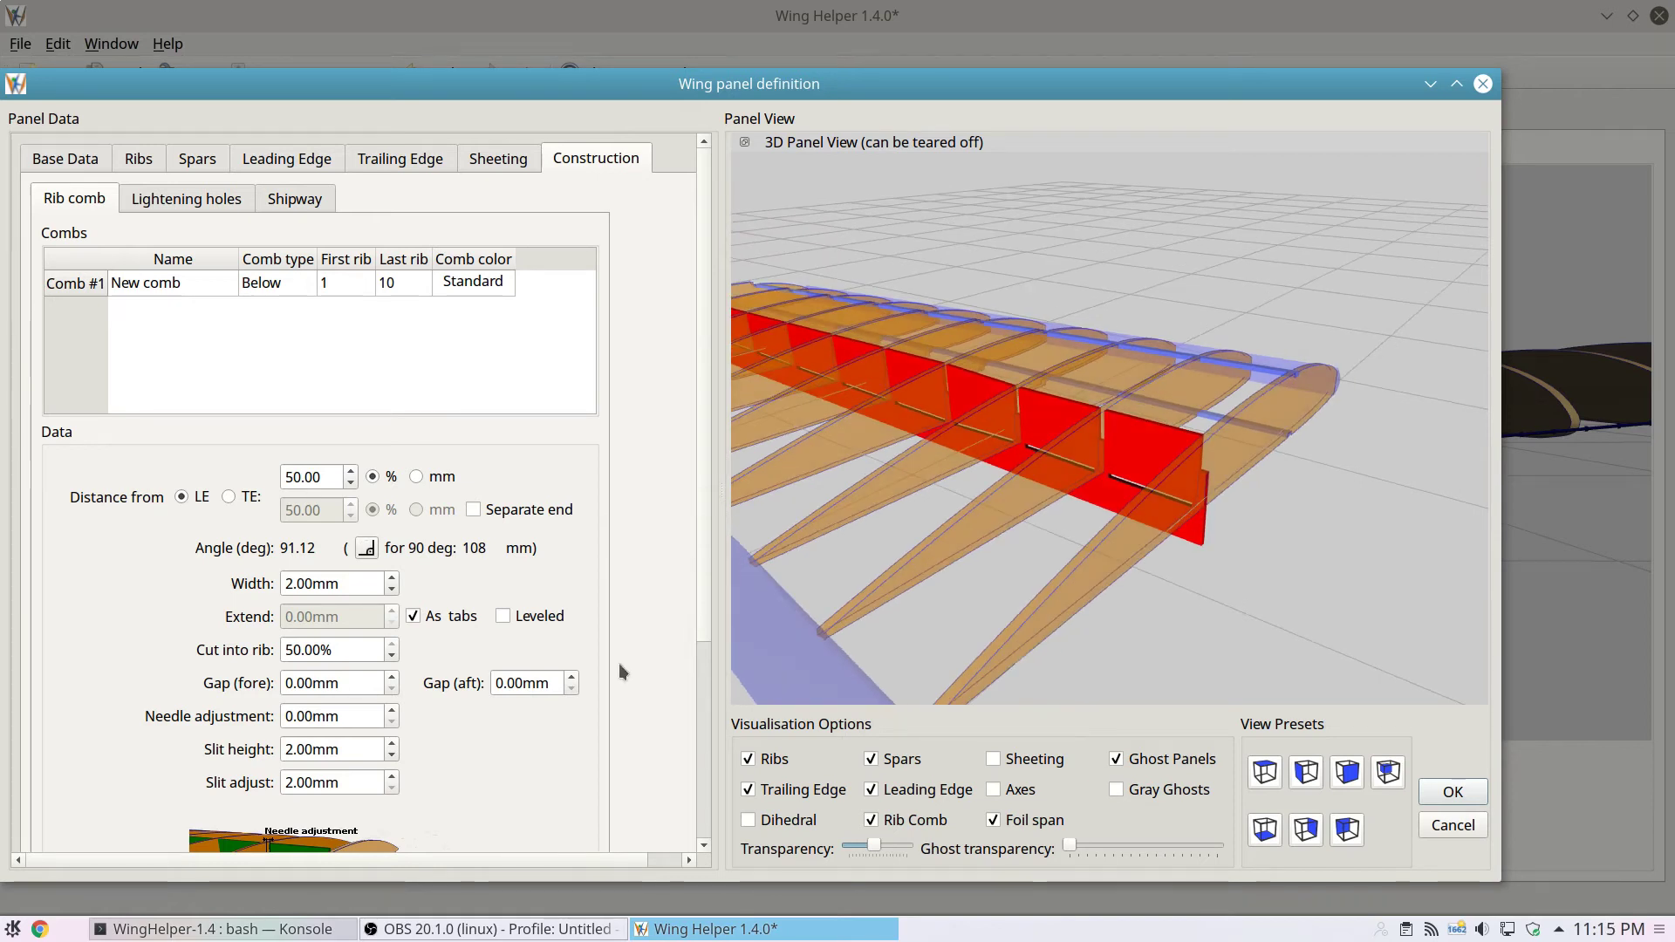
pyautogui.moveTo(1106, 606); pyautogui.dragTo(1072, 583)
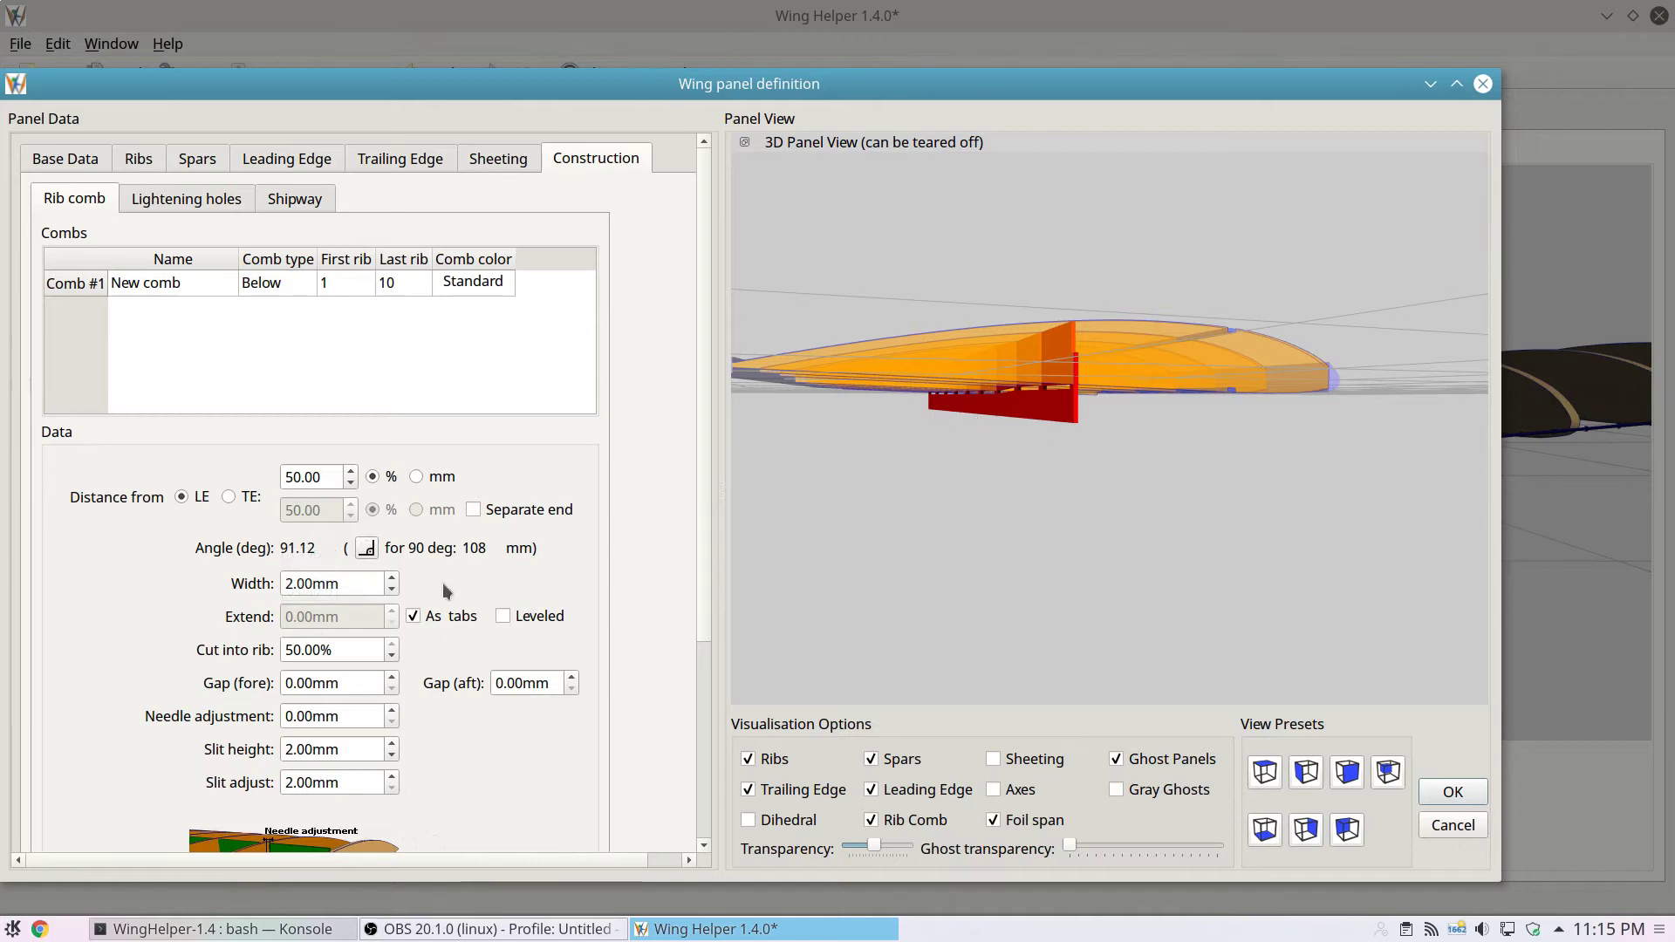
pyautogui.click(413, 617)
pyautogui.doubleClick(355, 618)
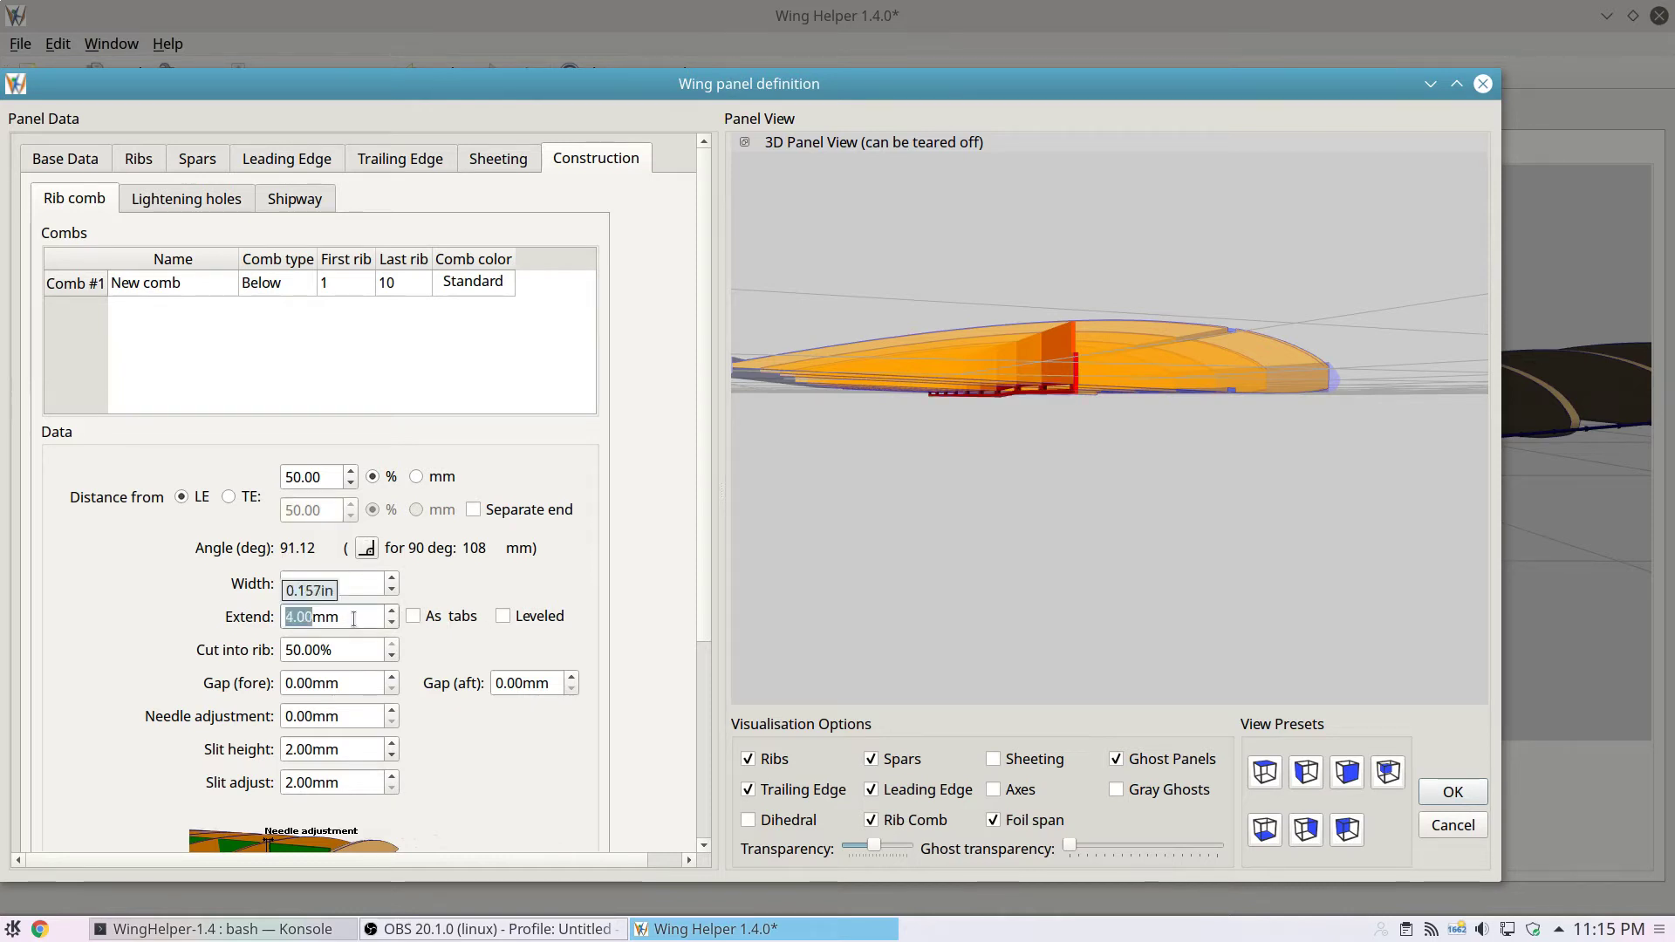
pyautogui.scroll(1, 355, 618)
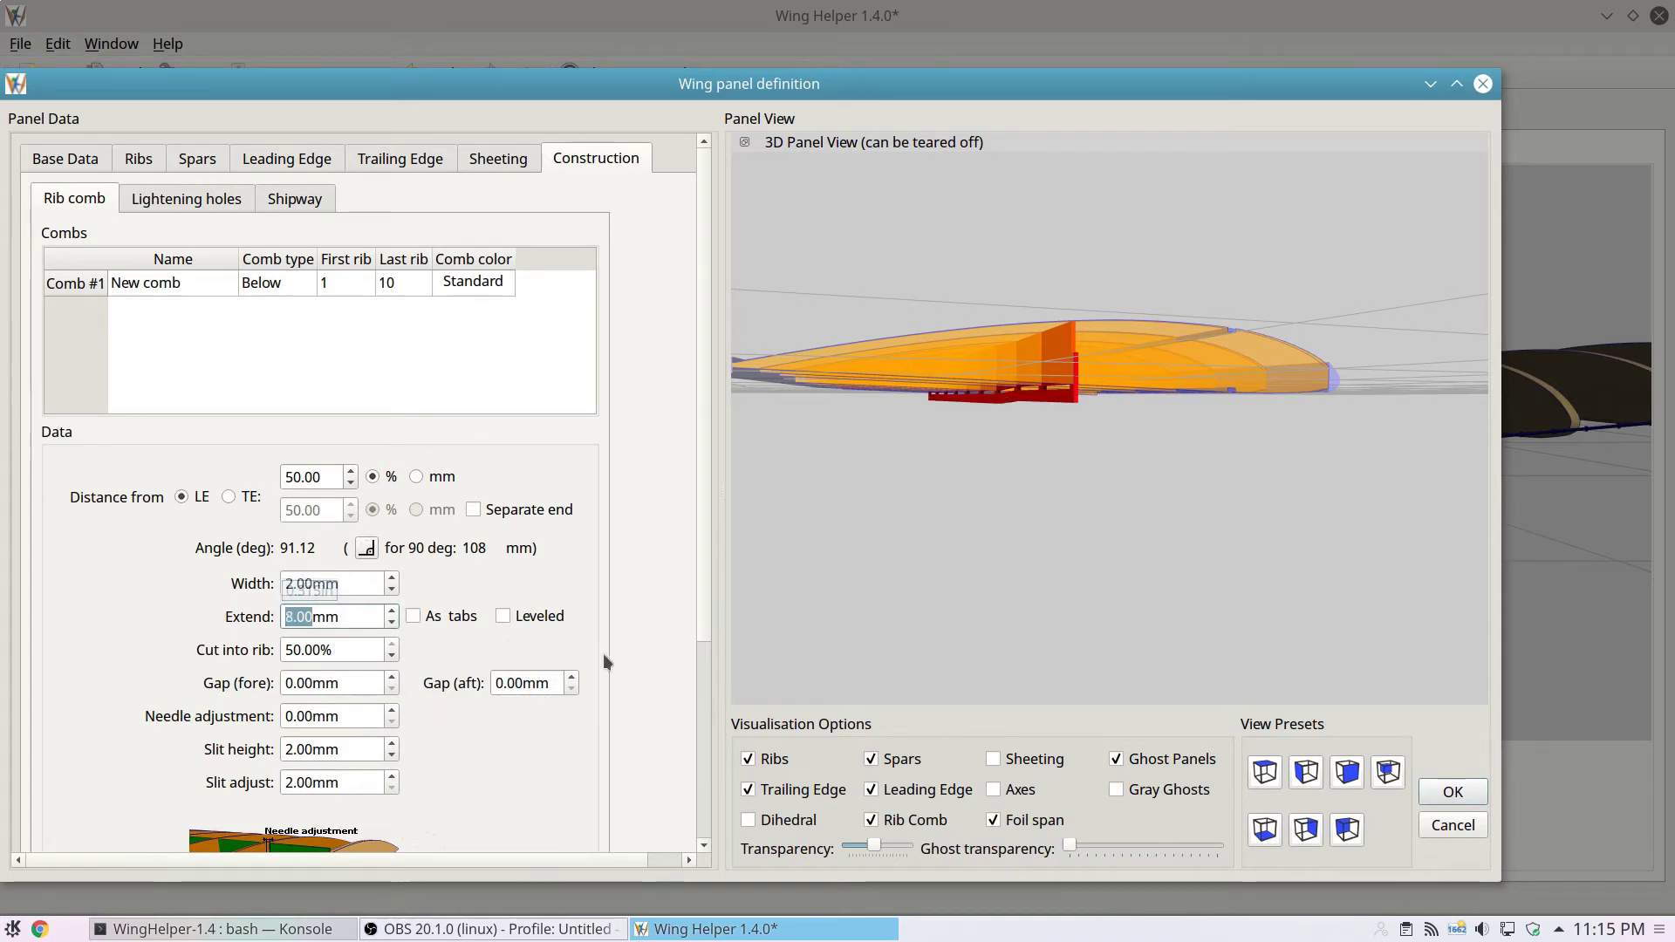
# - Try the Leveled option on the rib comb with Extend values of 4, 8 and 0 mm, then turn it off
pyautogui.click(535, 623)
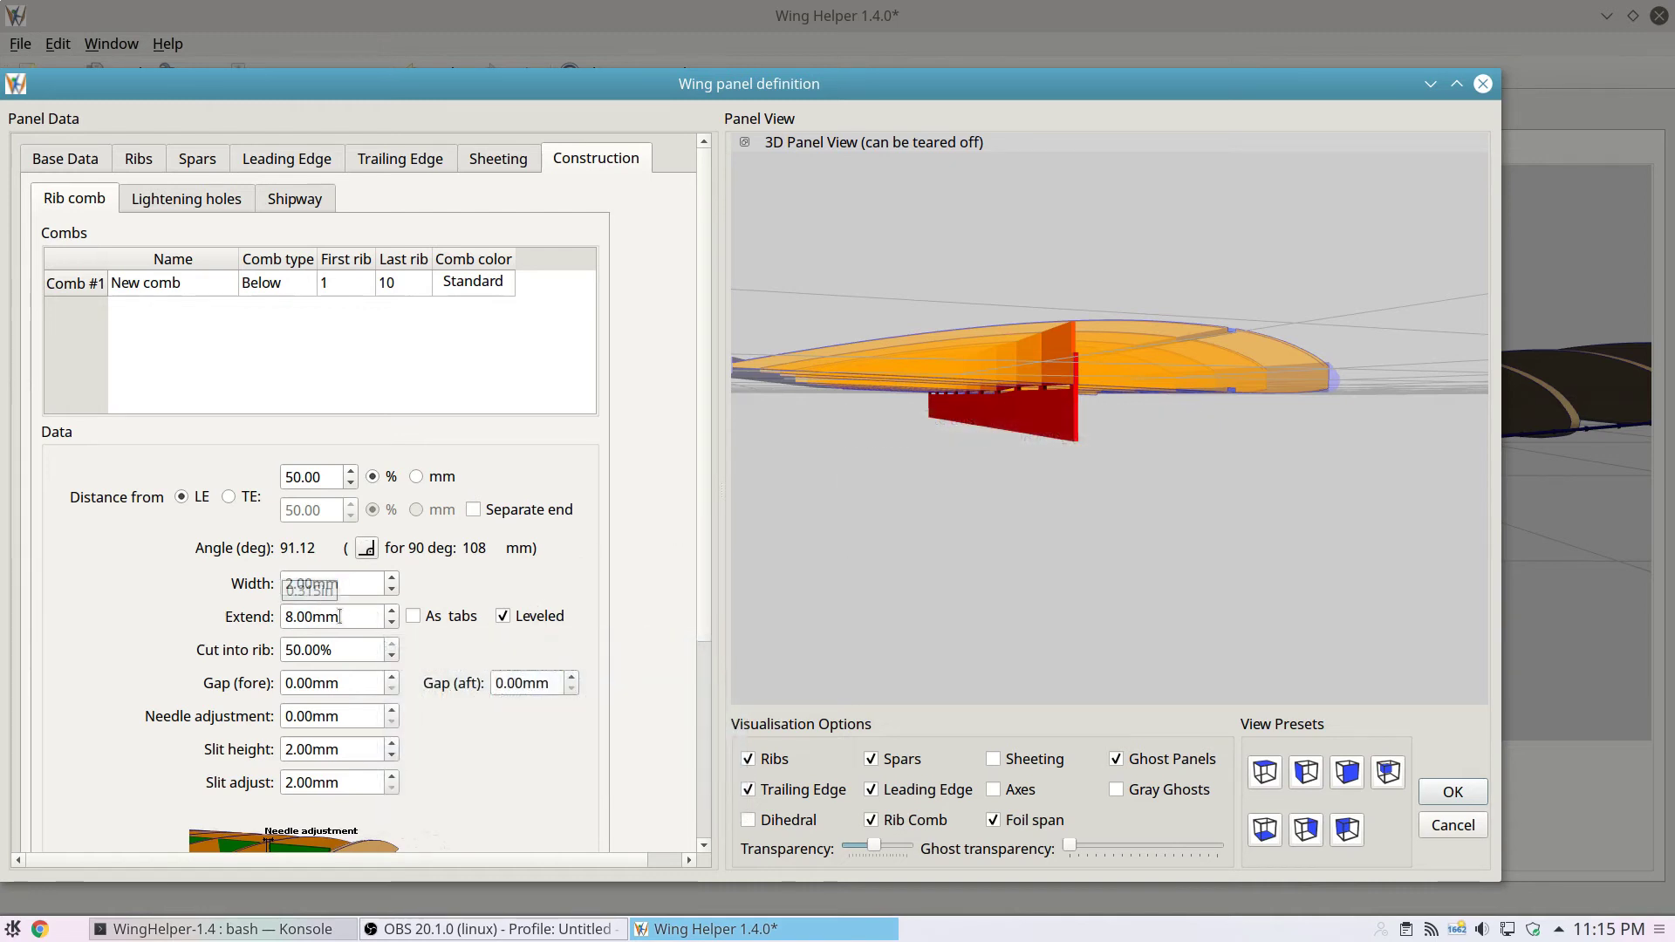
pyautogui.scroll(-8, 340, 616)
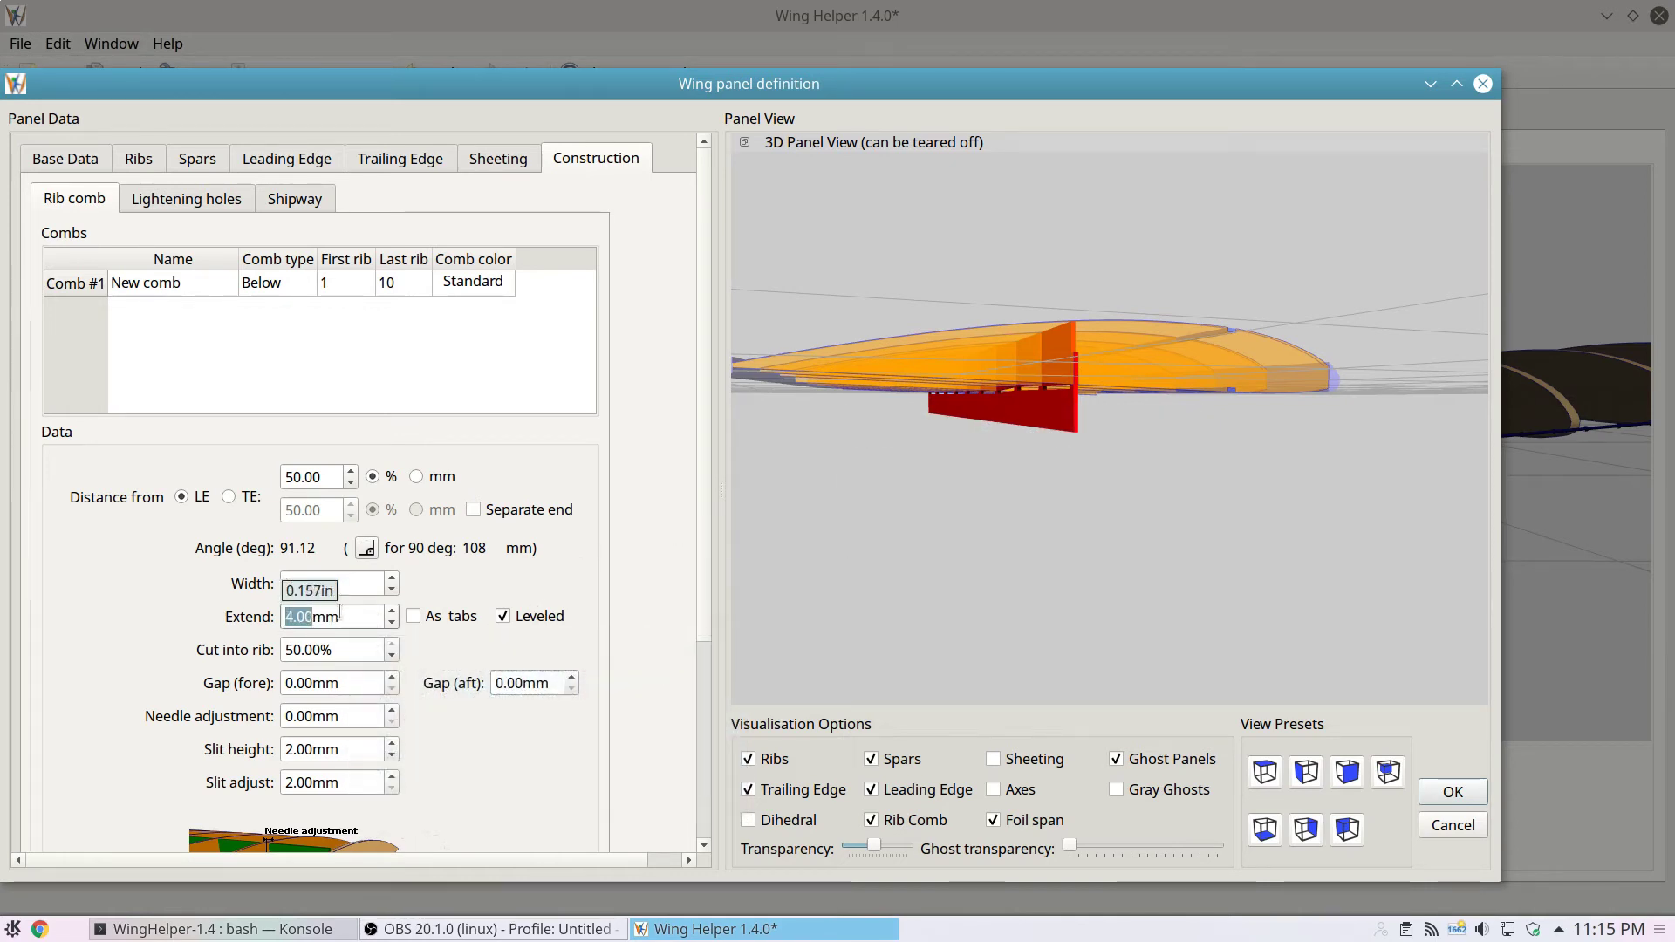
pyautogui.scroll(7, 340, 616)
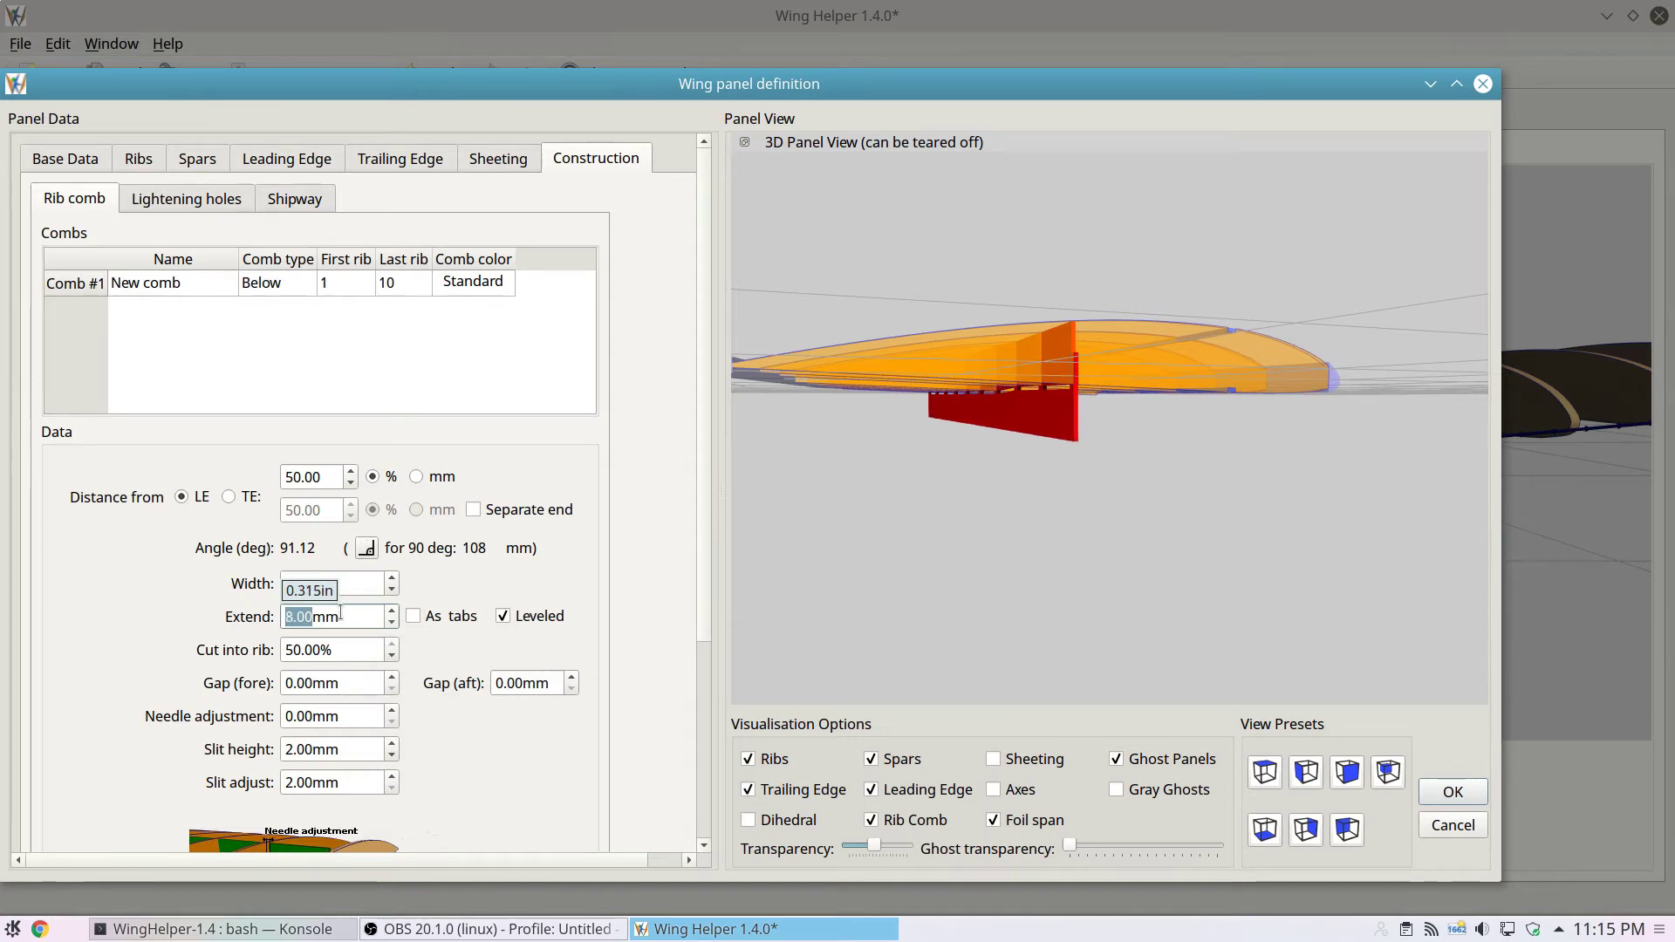
pyautogui.scroll(-7, 340, 613)
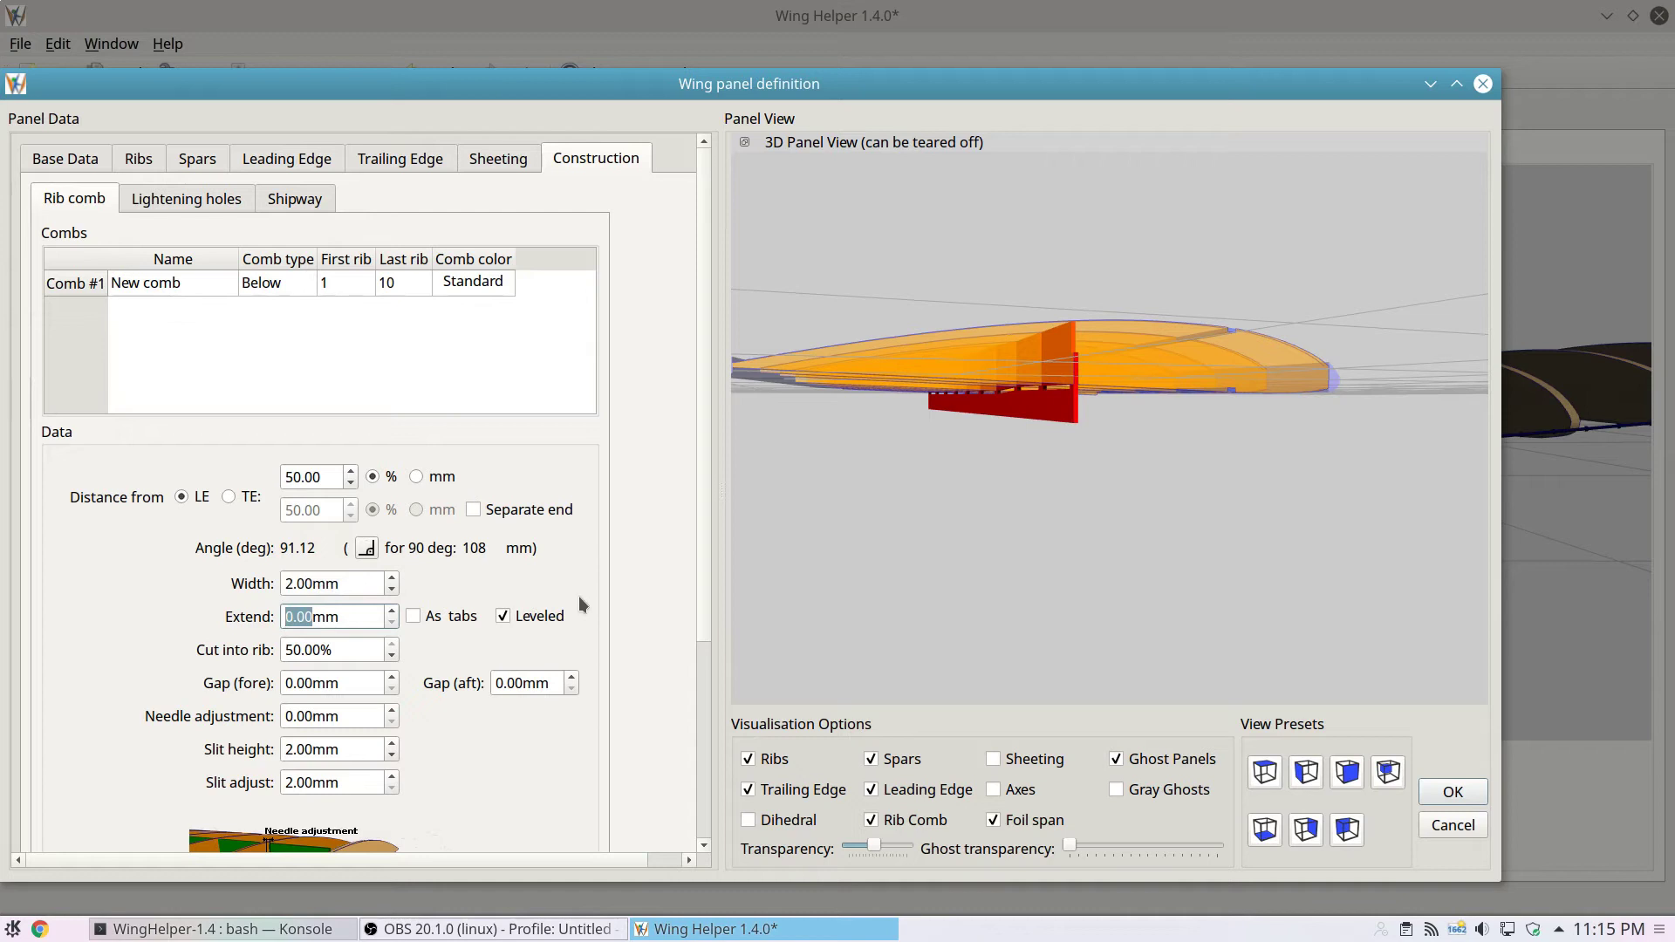
pyautogui.click(502, 616)
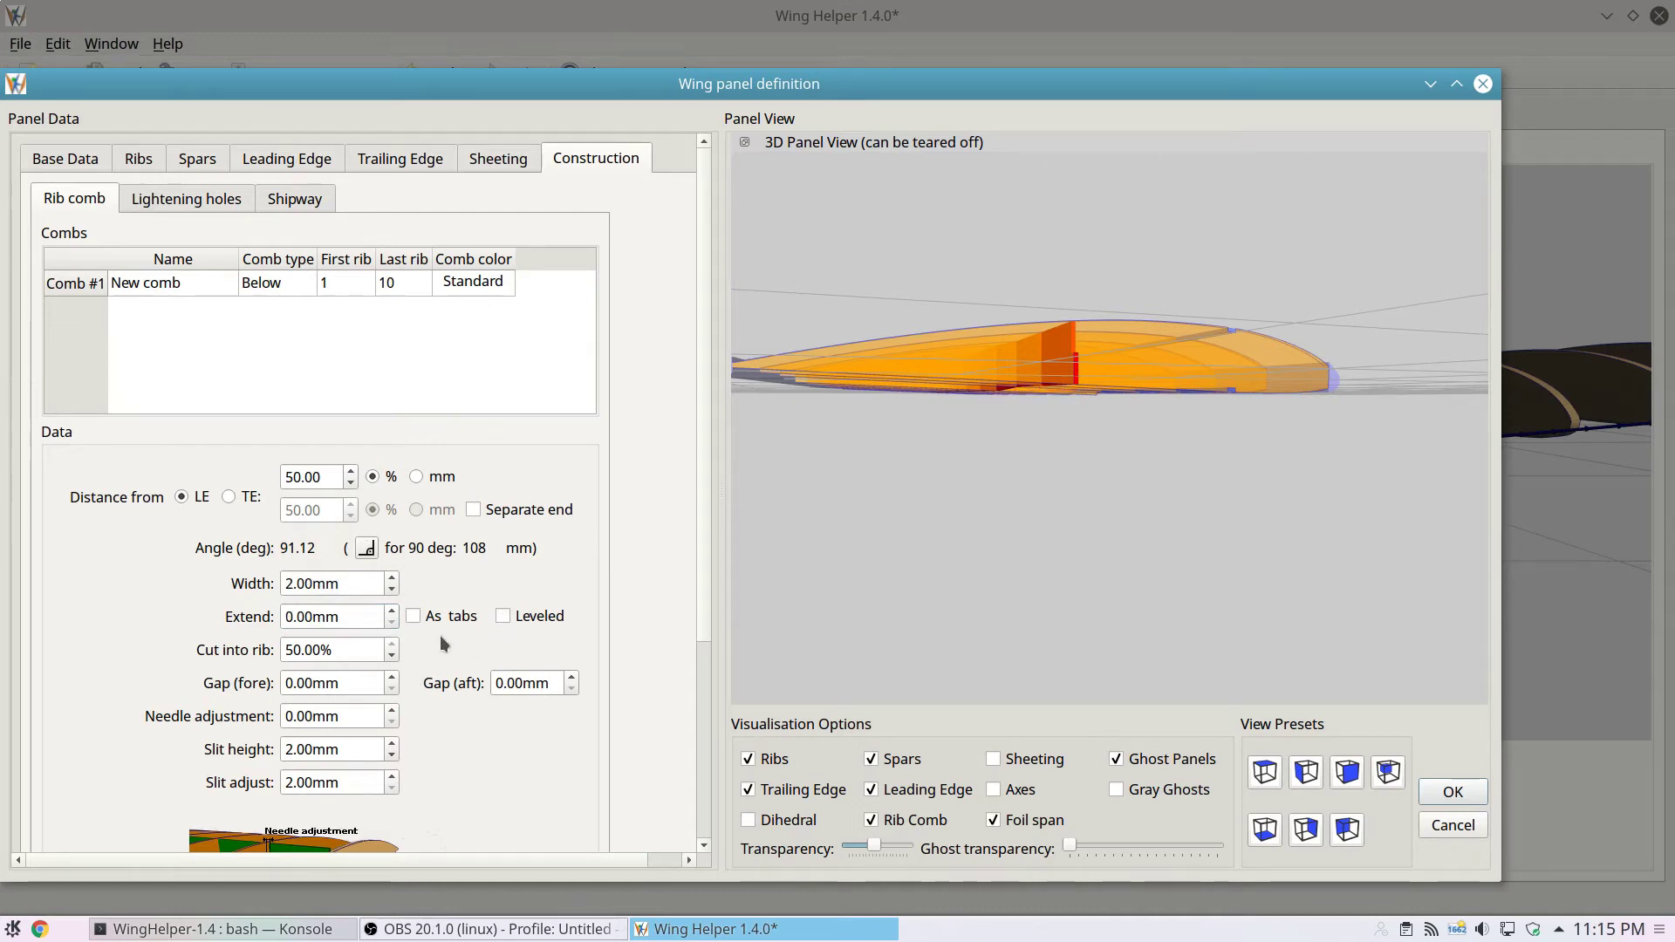
# - Set the rib comb's Extend value to 5 mm and examine its lower edge beneath the ribs
pyautogui.scroll(4, 364, 617)
pyautogui.scroll(1, 364, 617)
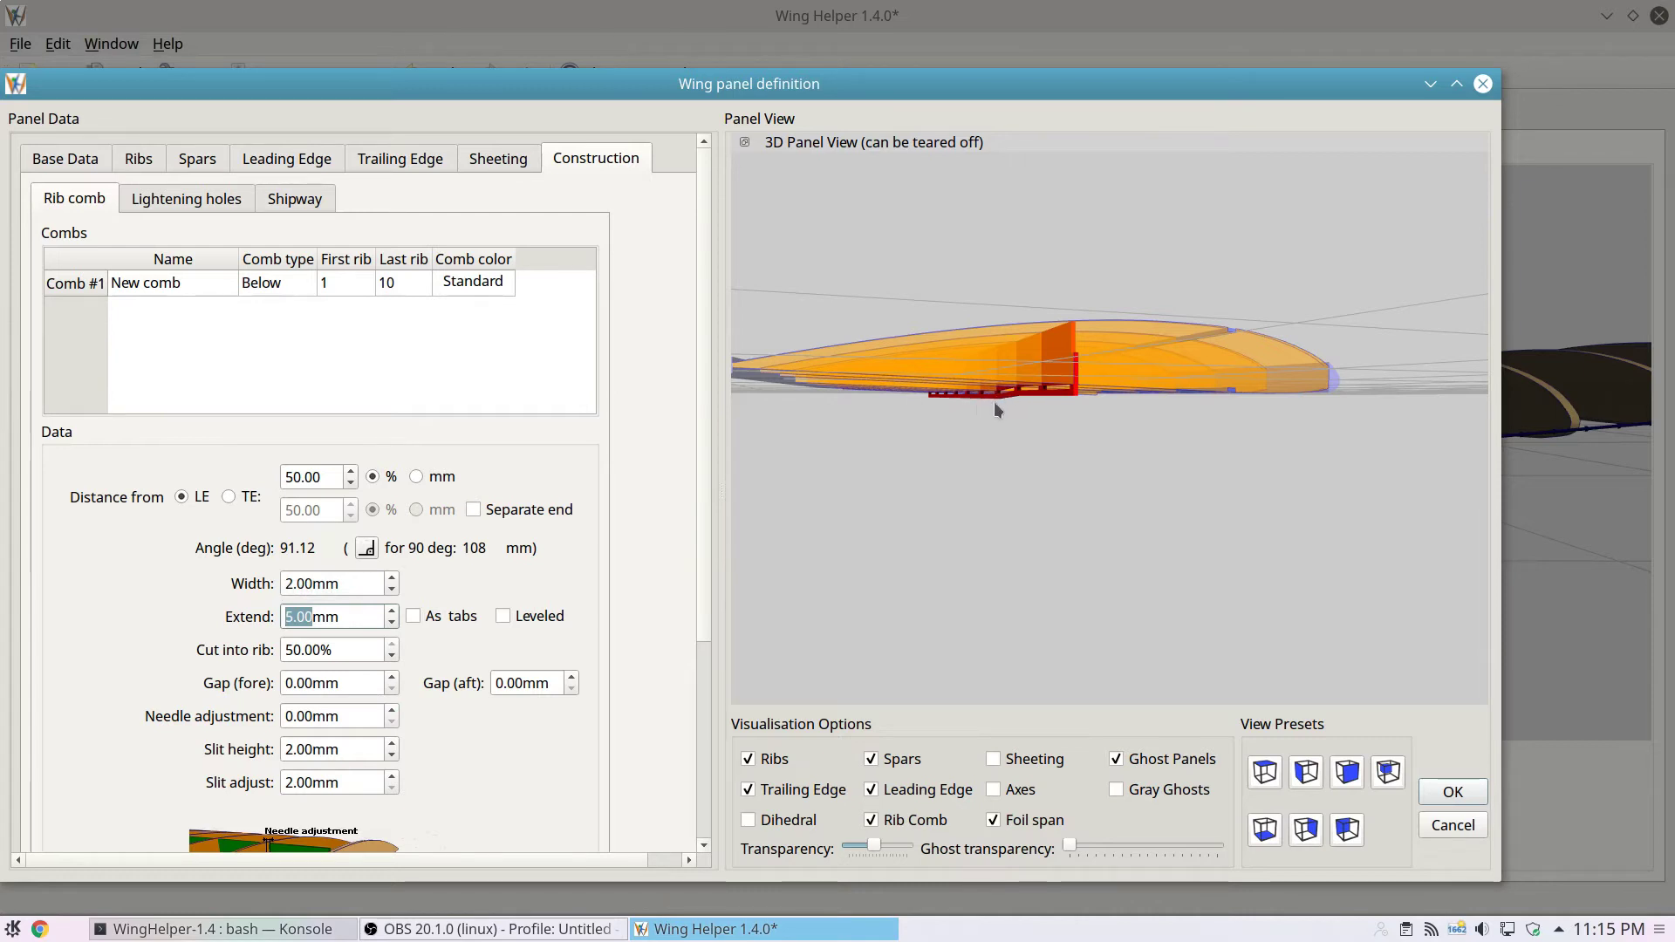
pyautogui.scroll(8, 1002, 400)
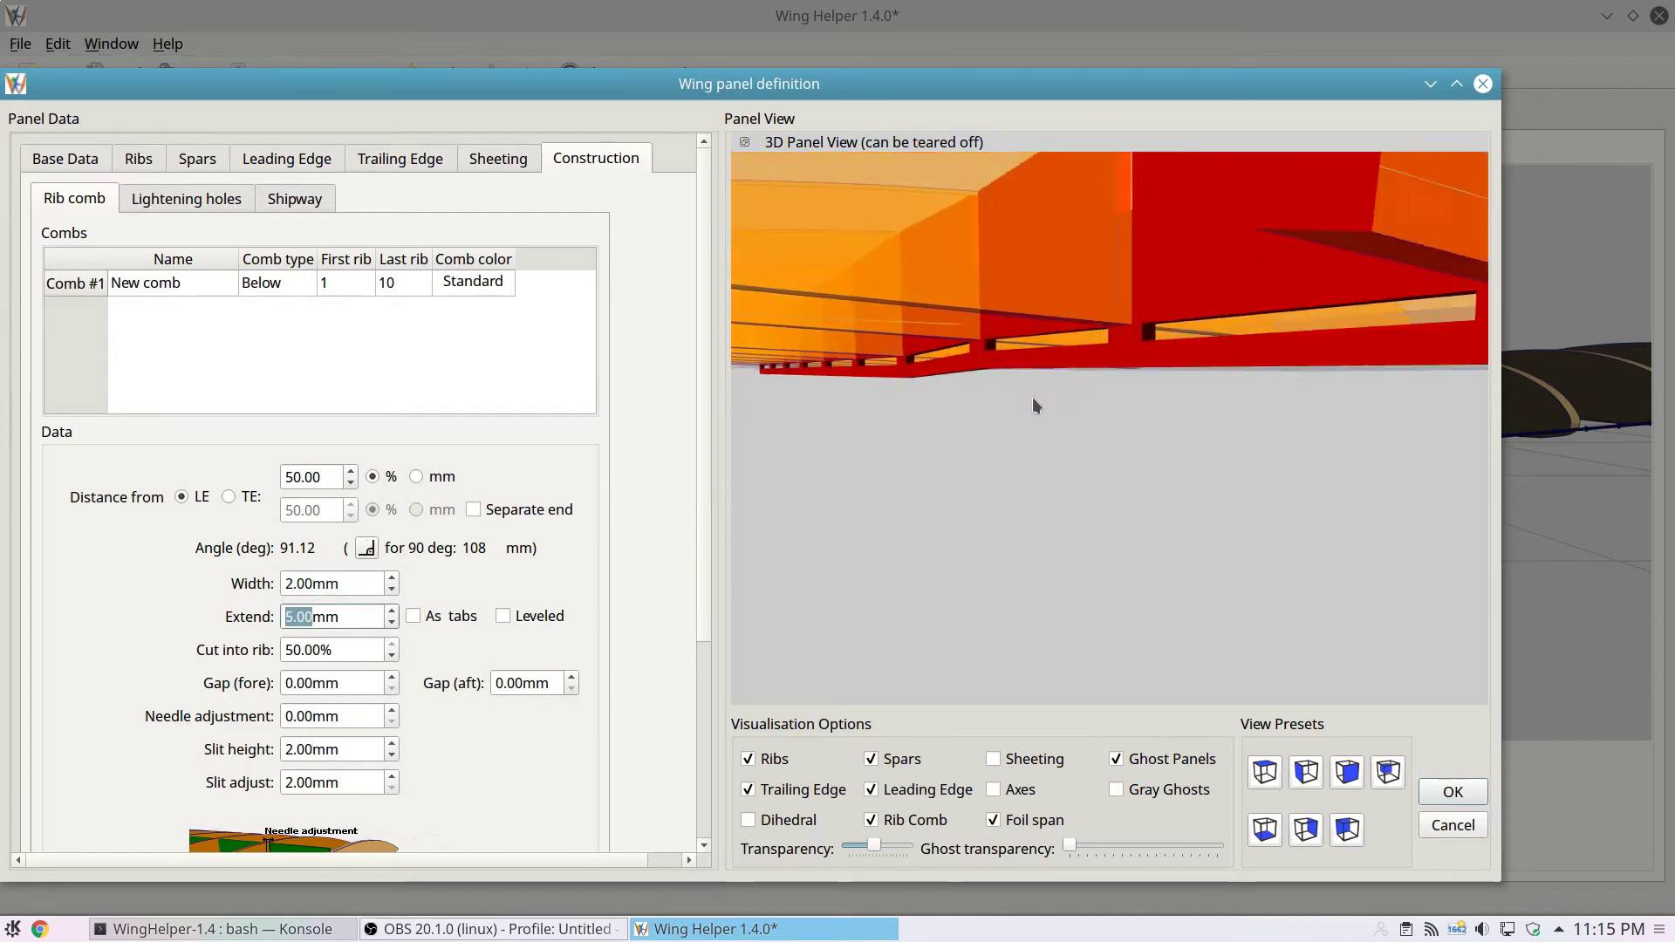
# - Show the sheeting, make the model more opaque, and examine how the rib comb runs where the sheeting ends
pyautogui.moveTo(1041, 399); pyautogui.dragTo(1044, 419)
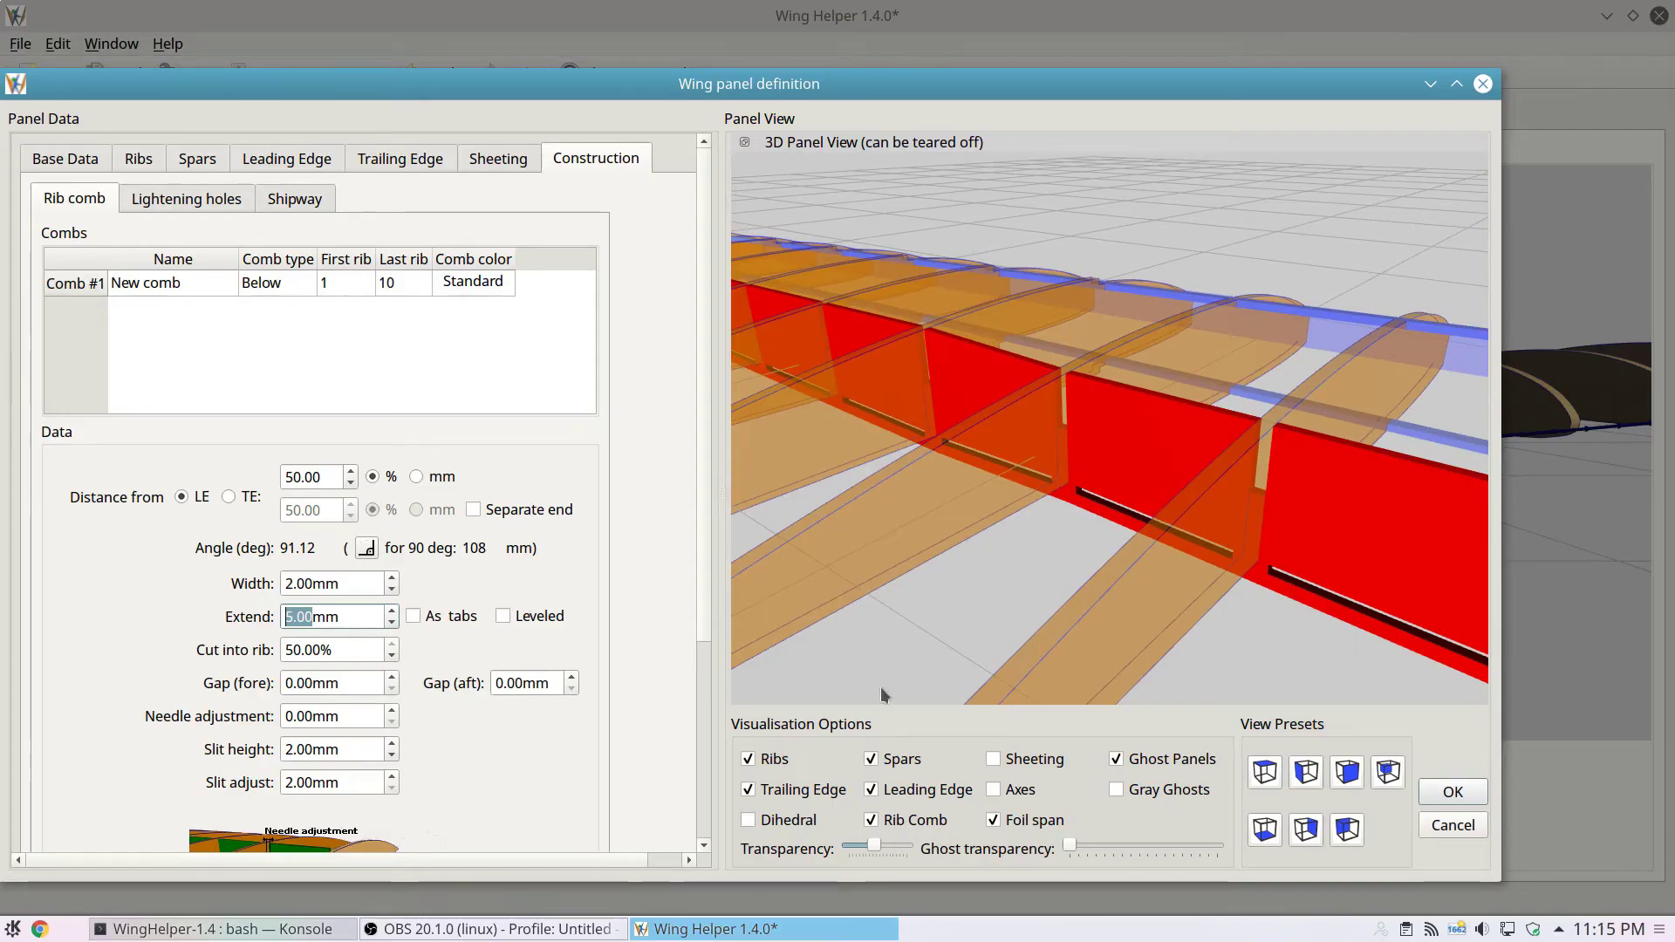
pyautogui.click(1020, 762)
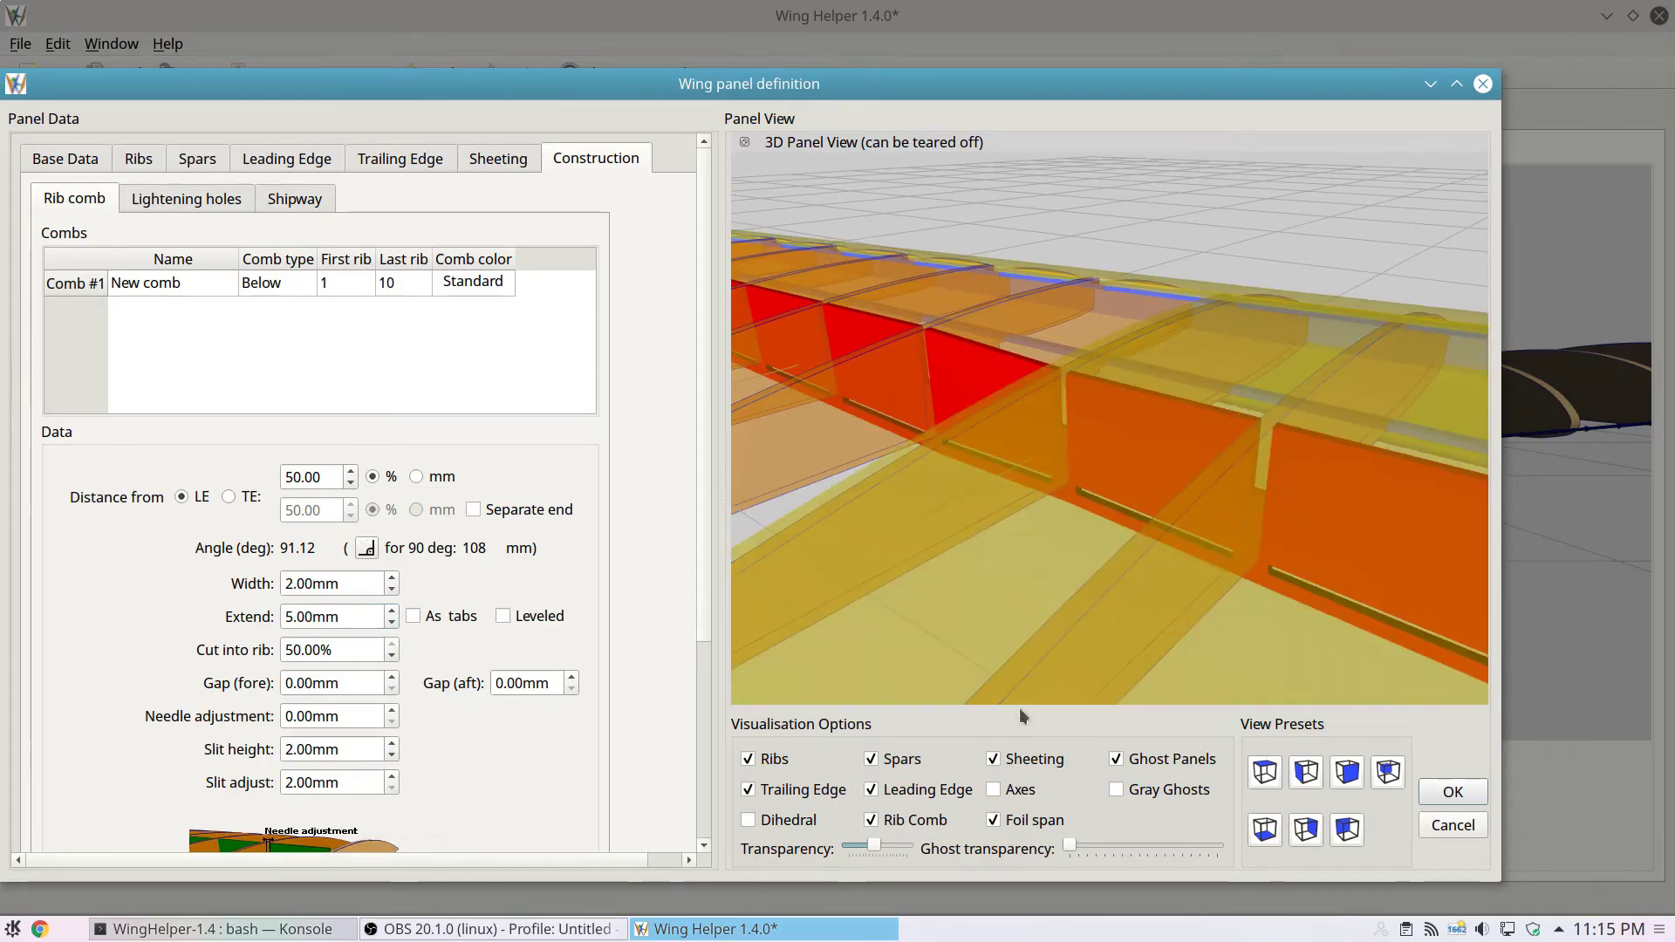
pyautogui.scroll(10, 1025, 588)
pyautogui.scroll(-6, 973, 559)
pyautogui.scroll(3, 969, 565)
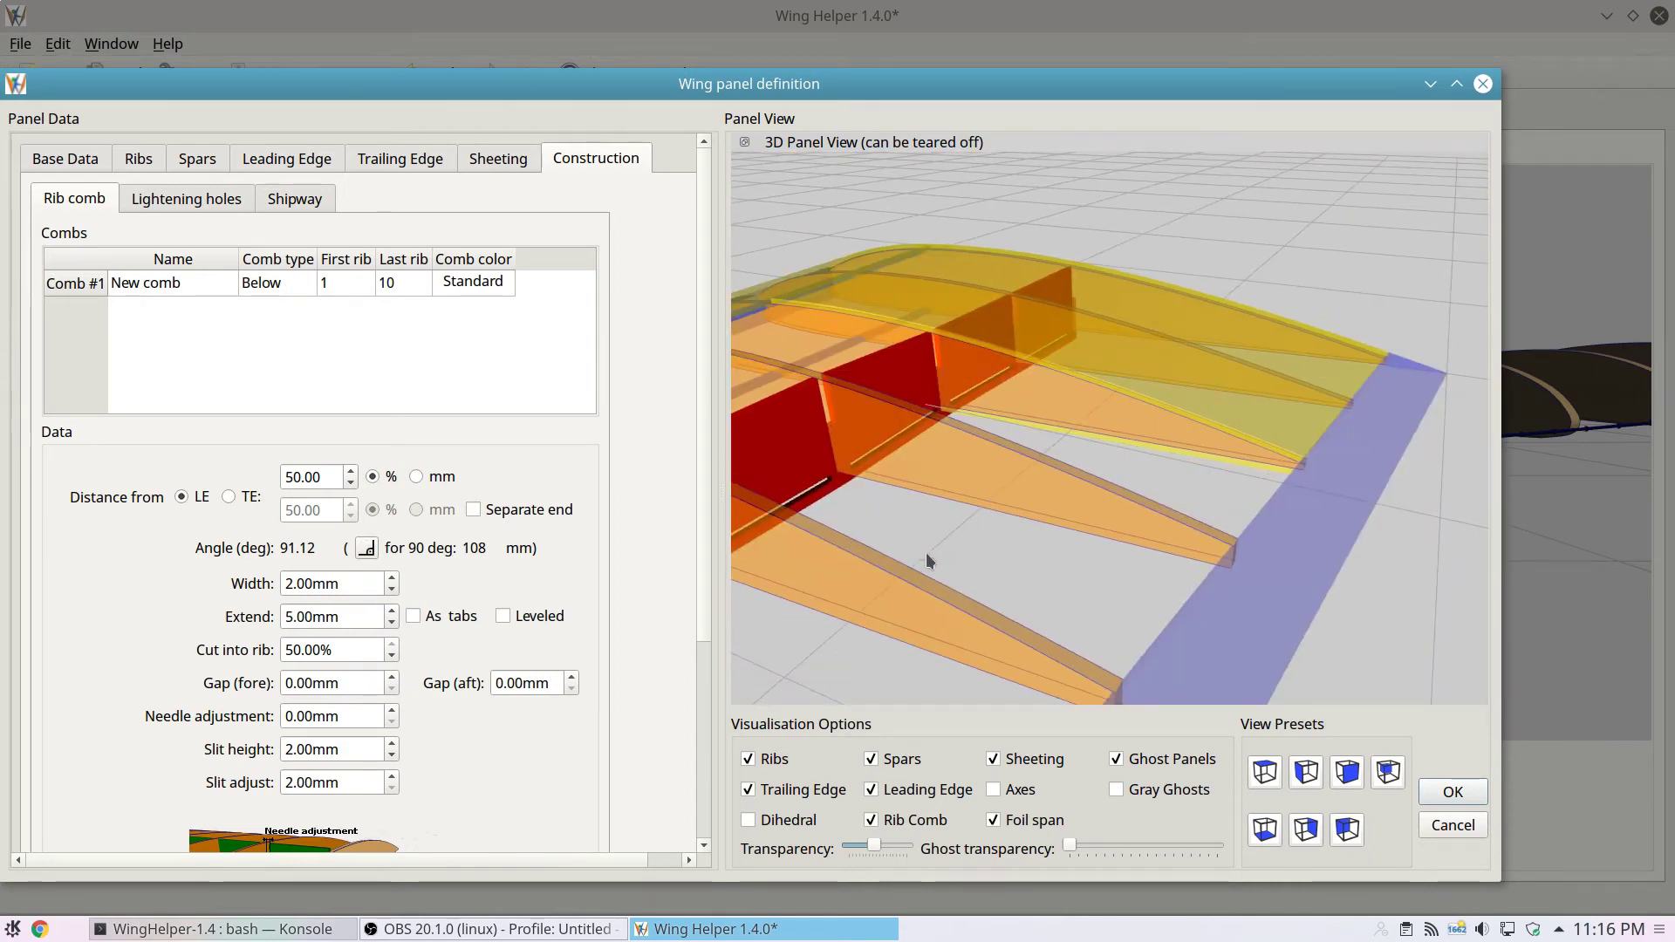
pyautogui.scroll(5, 939, 562)
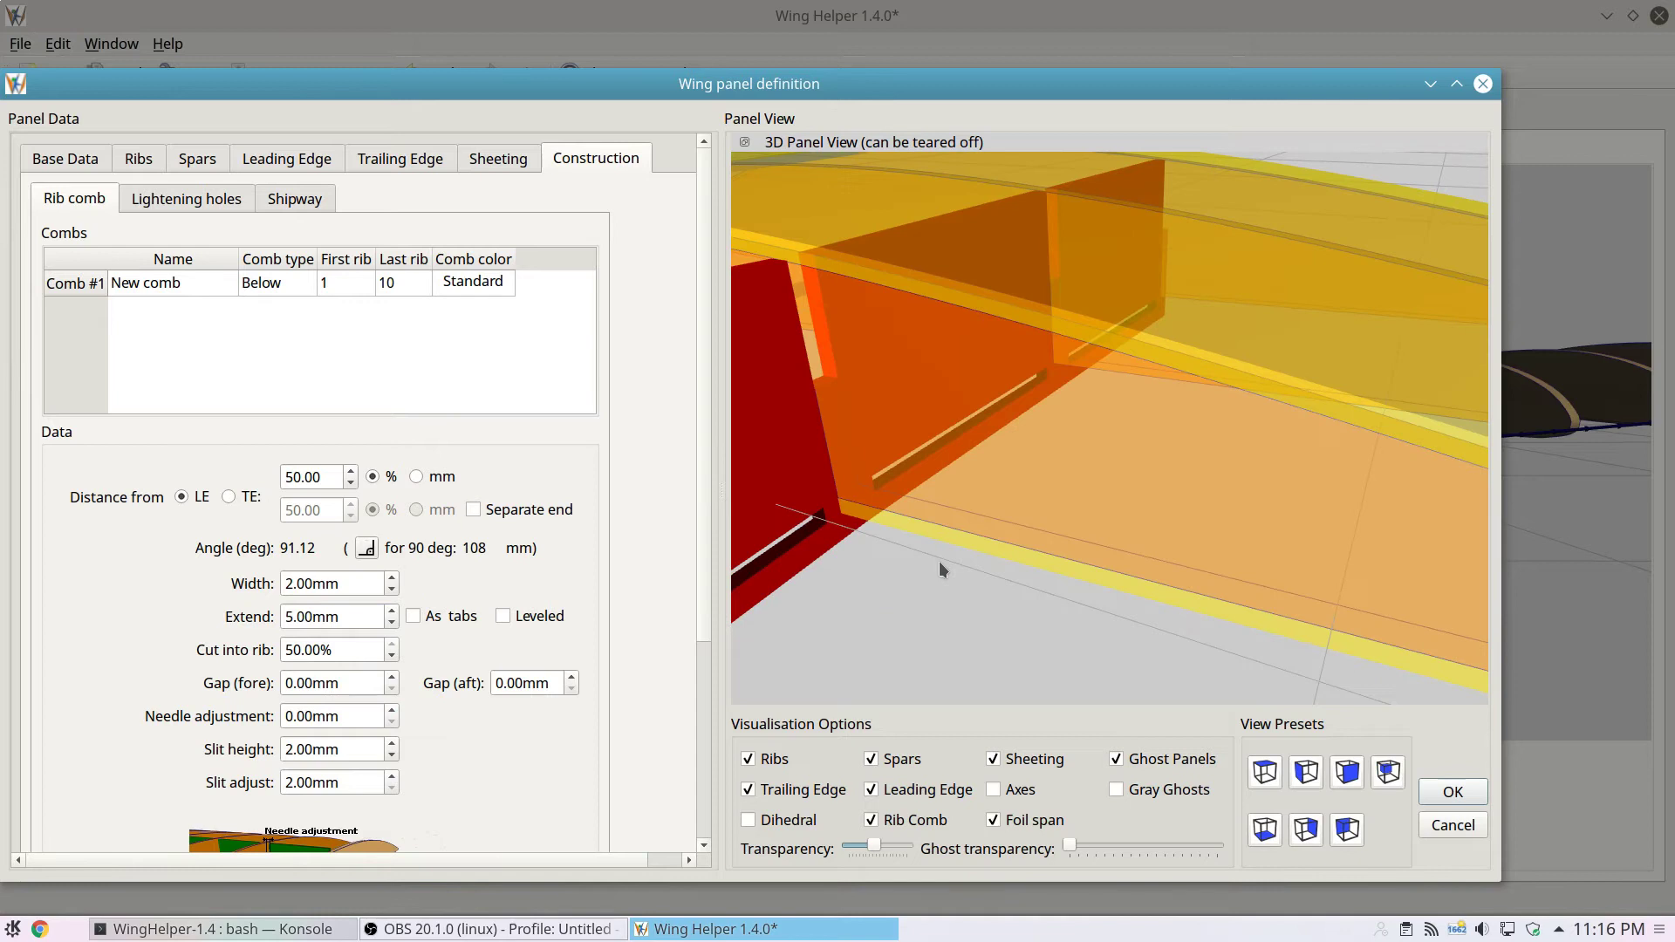
pyautogui.scroll(-3, 939, 562)
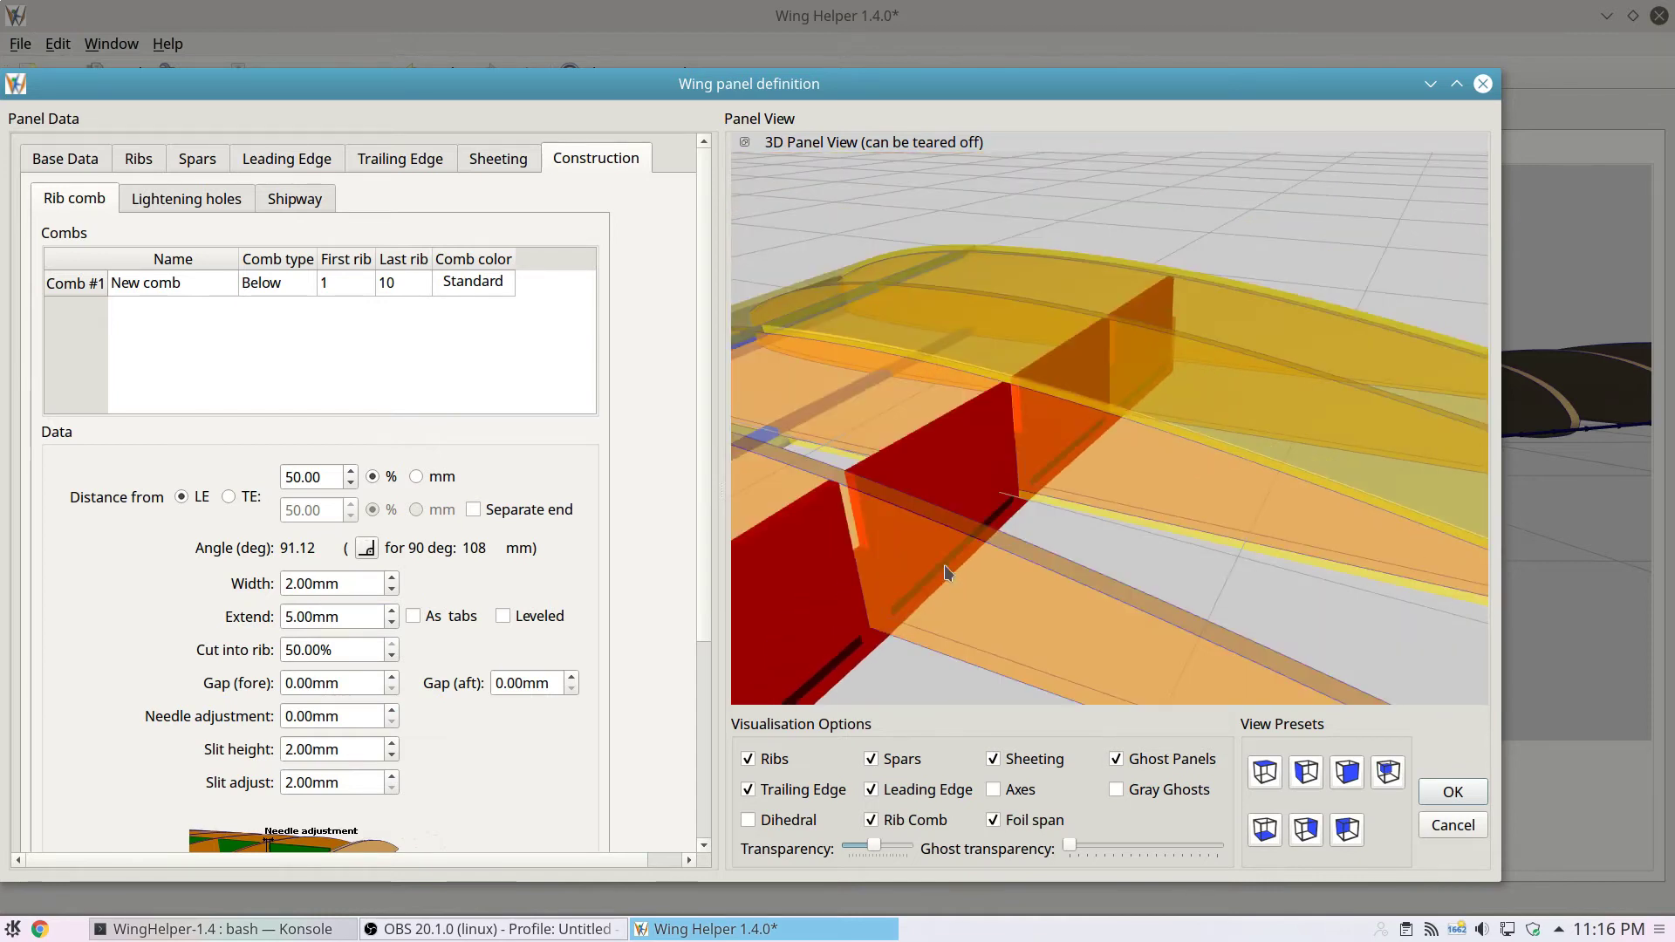
pyautogui.moveTo(876, 848)
pyautogui.mouseDown()
pyautogui.moveTo(923, 846)
pyautogui.moveTo(895, 847)
pyautogui.mouseUp()
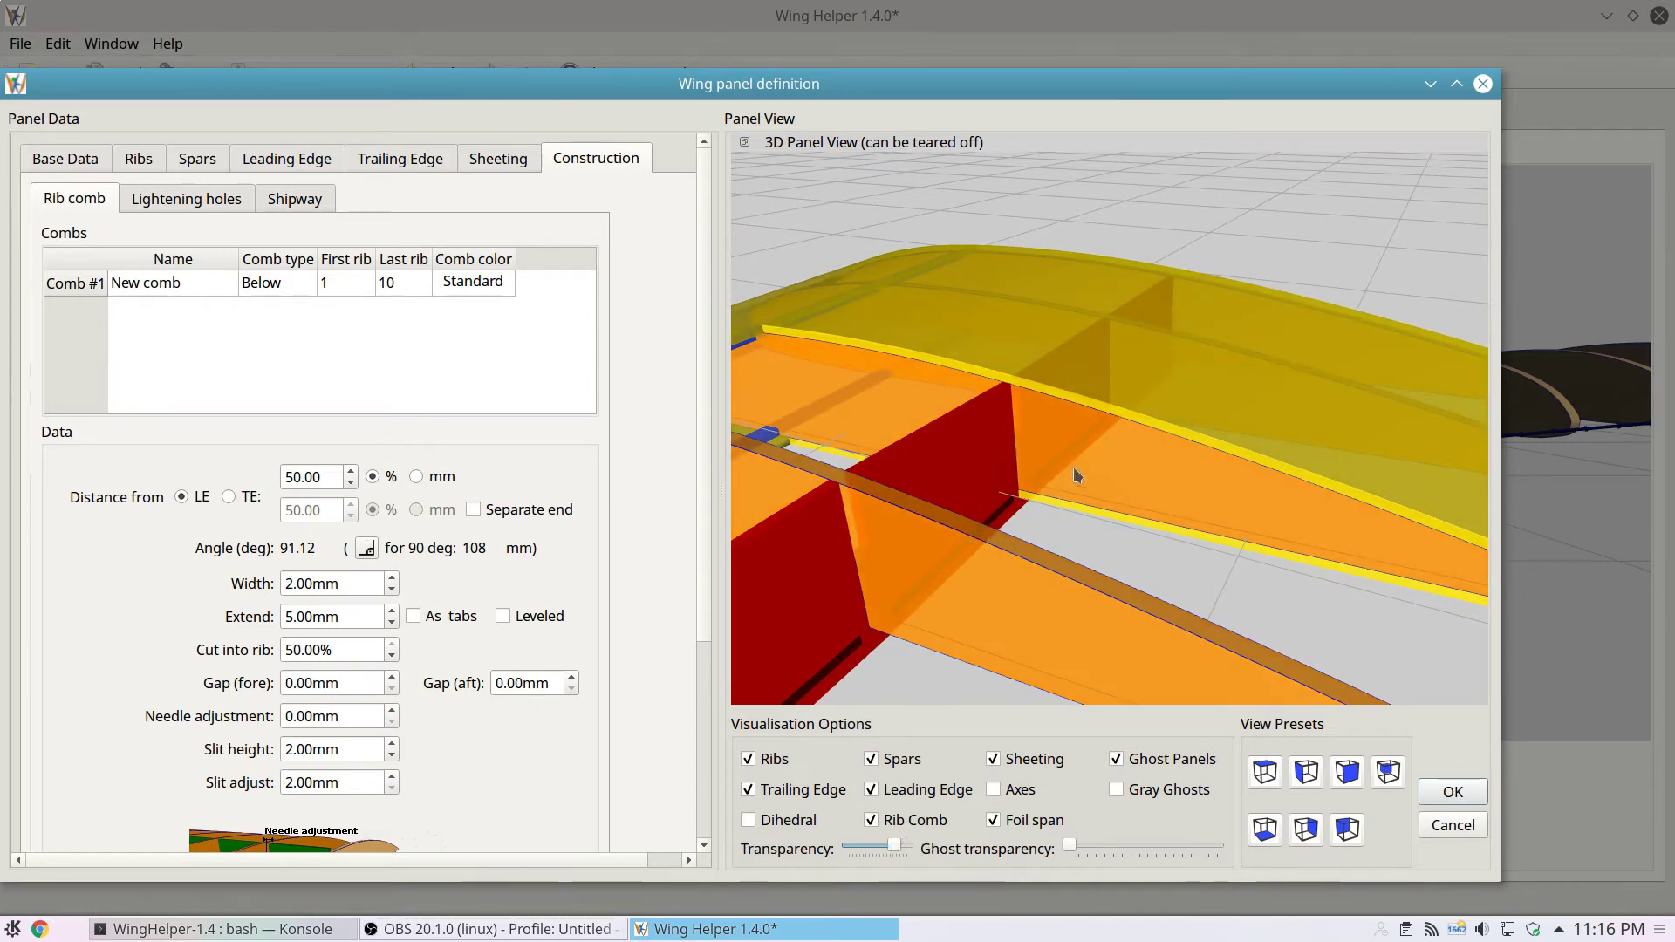
pyautogui.moveTo(1044, 531); pyautogui.dragTo(1088, 457)
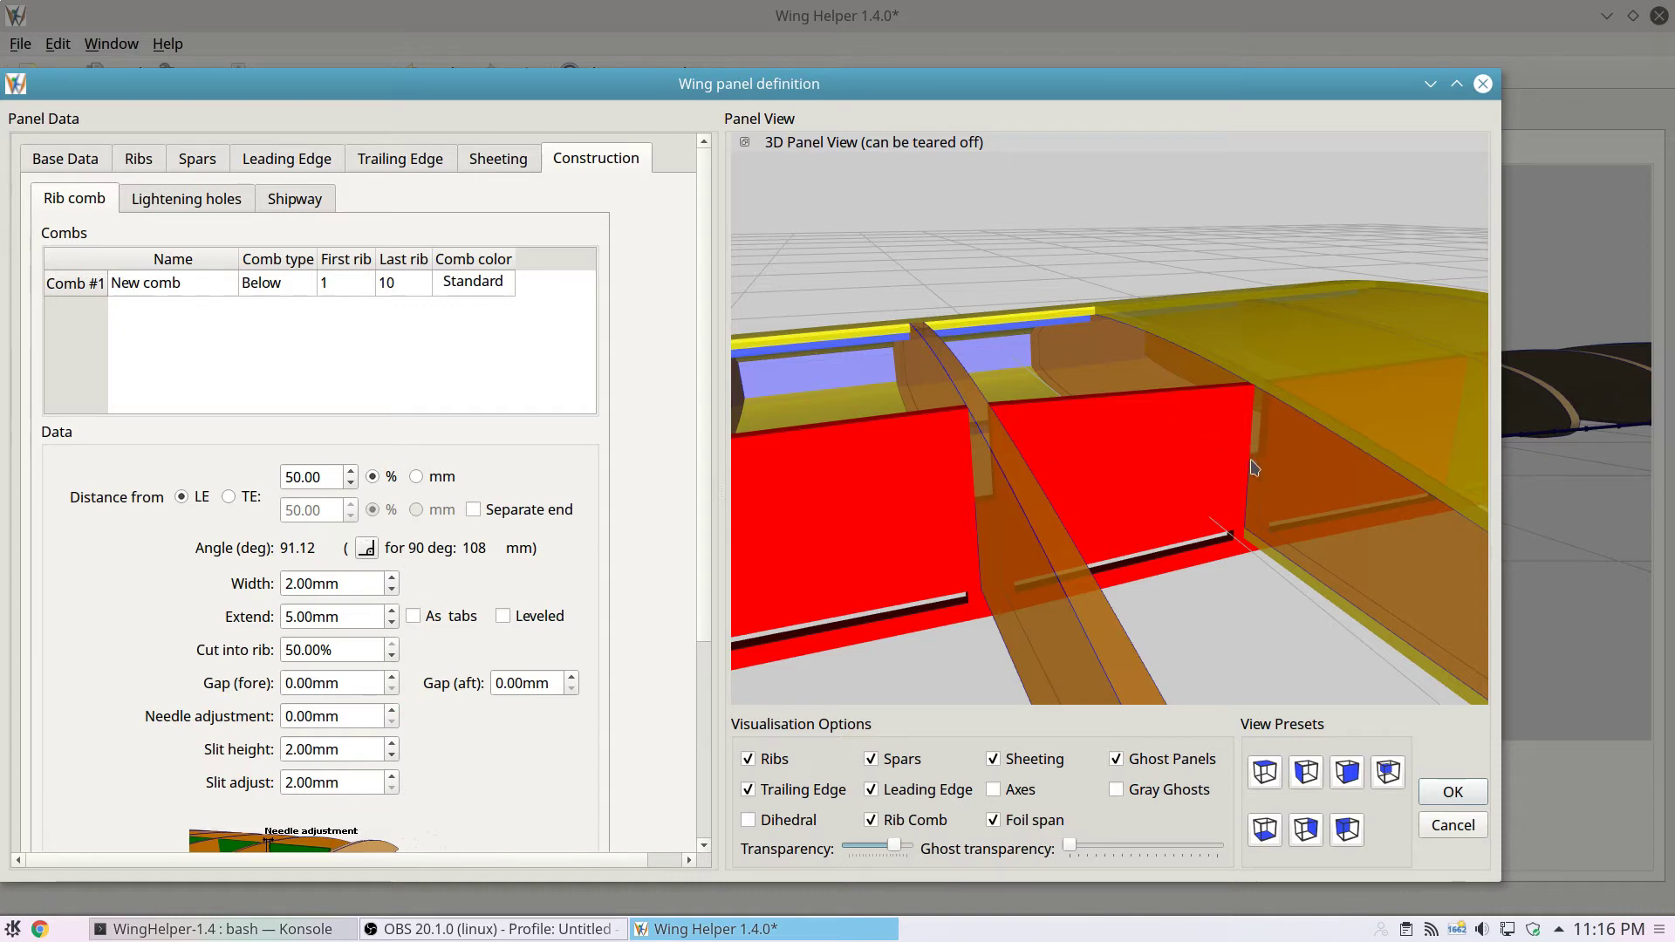
pyautogui.moveTo(1266, 478); pyautogui.dragTo(1259, 480)
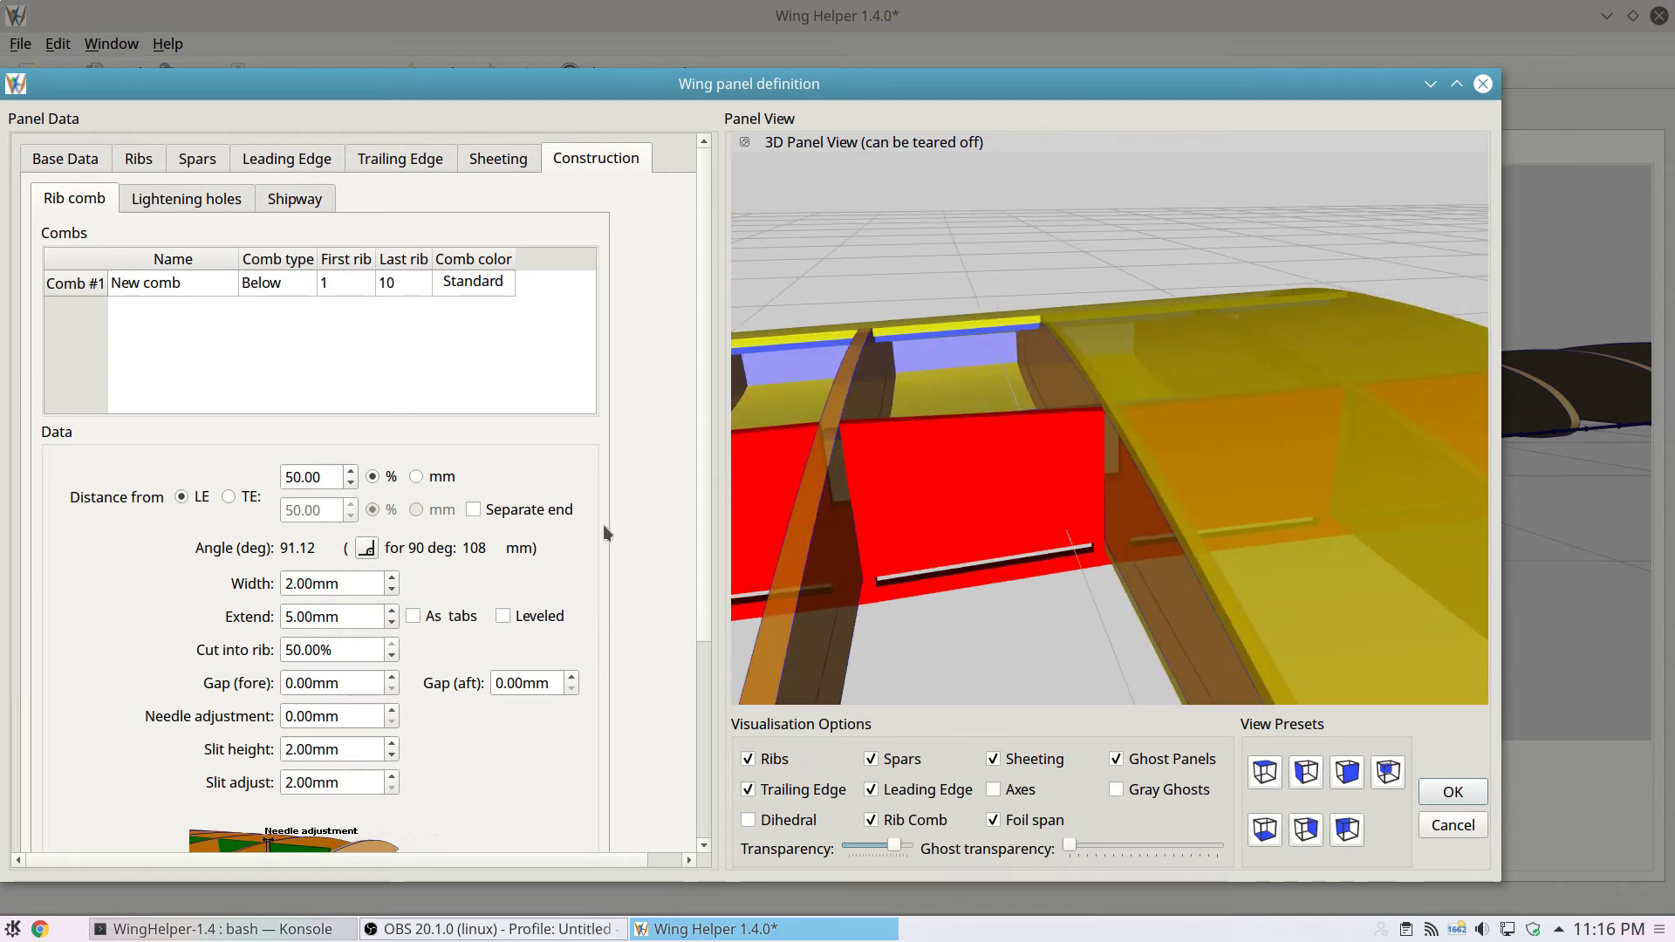
# - Split Rib #3, located at 90 mm, in two
pyautogui.click(210, 163)
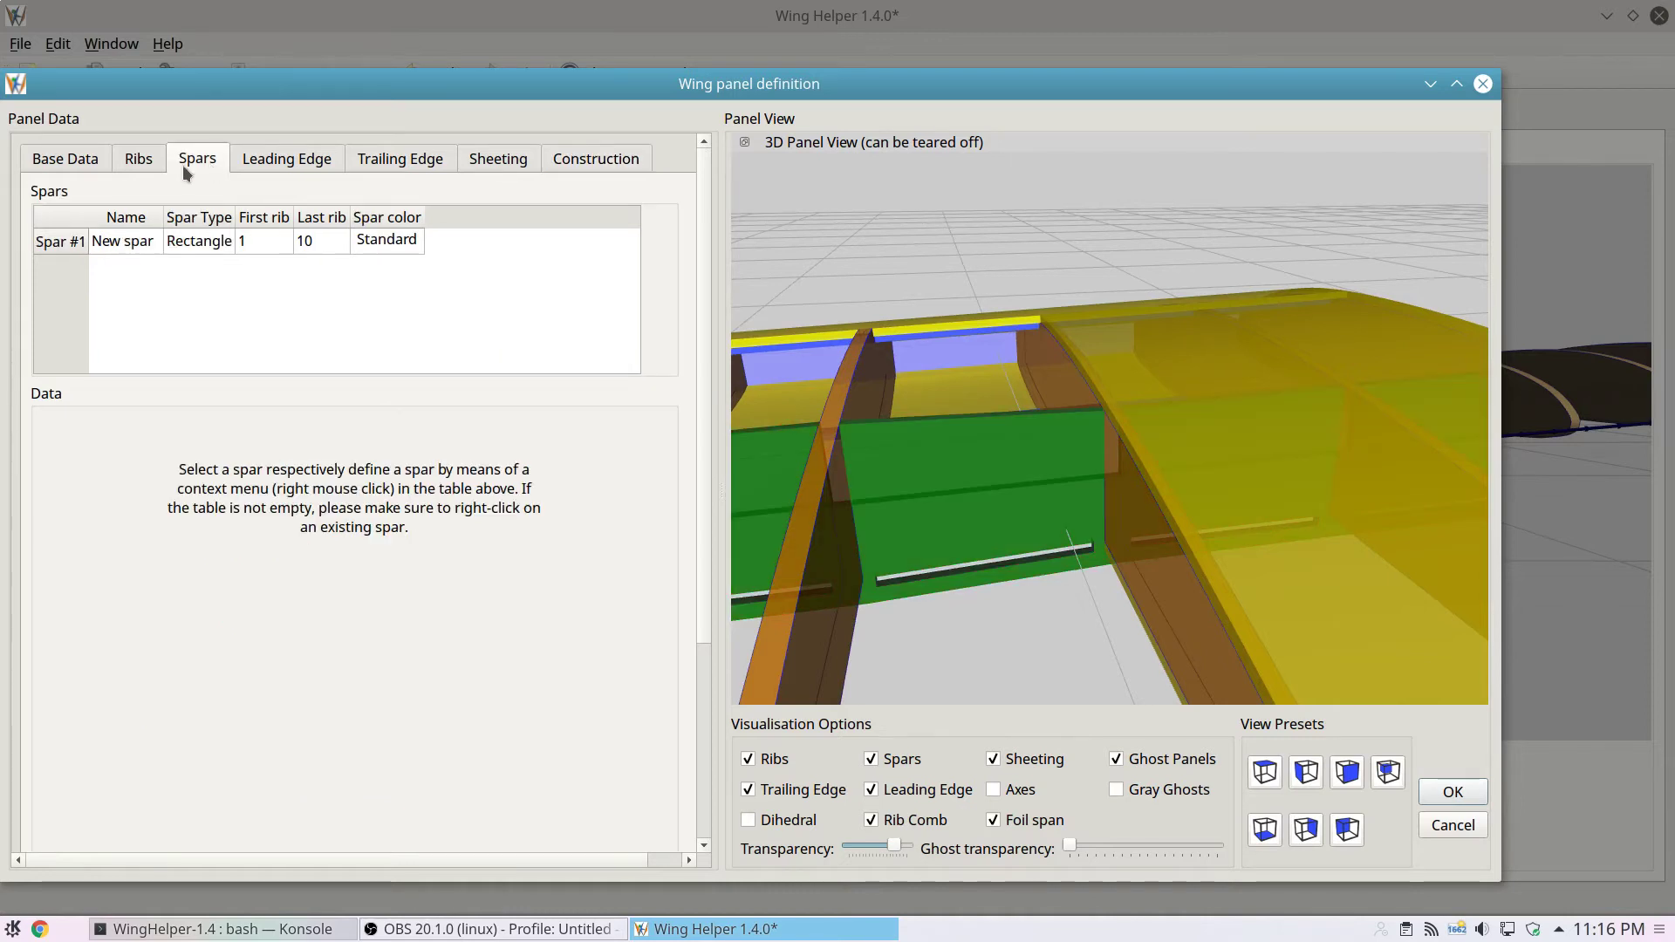
pyautogui.click(140, 160)
pyautogui.click(443, 717)
pyautogui.click(443, 694)
pyautogui.rightClick(456, 696)
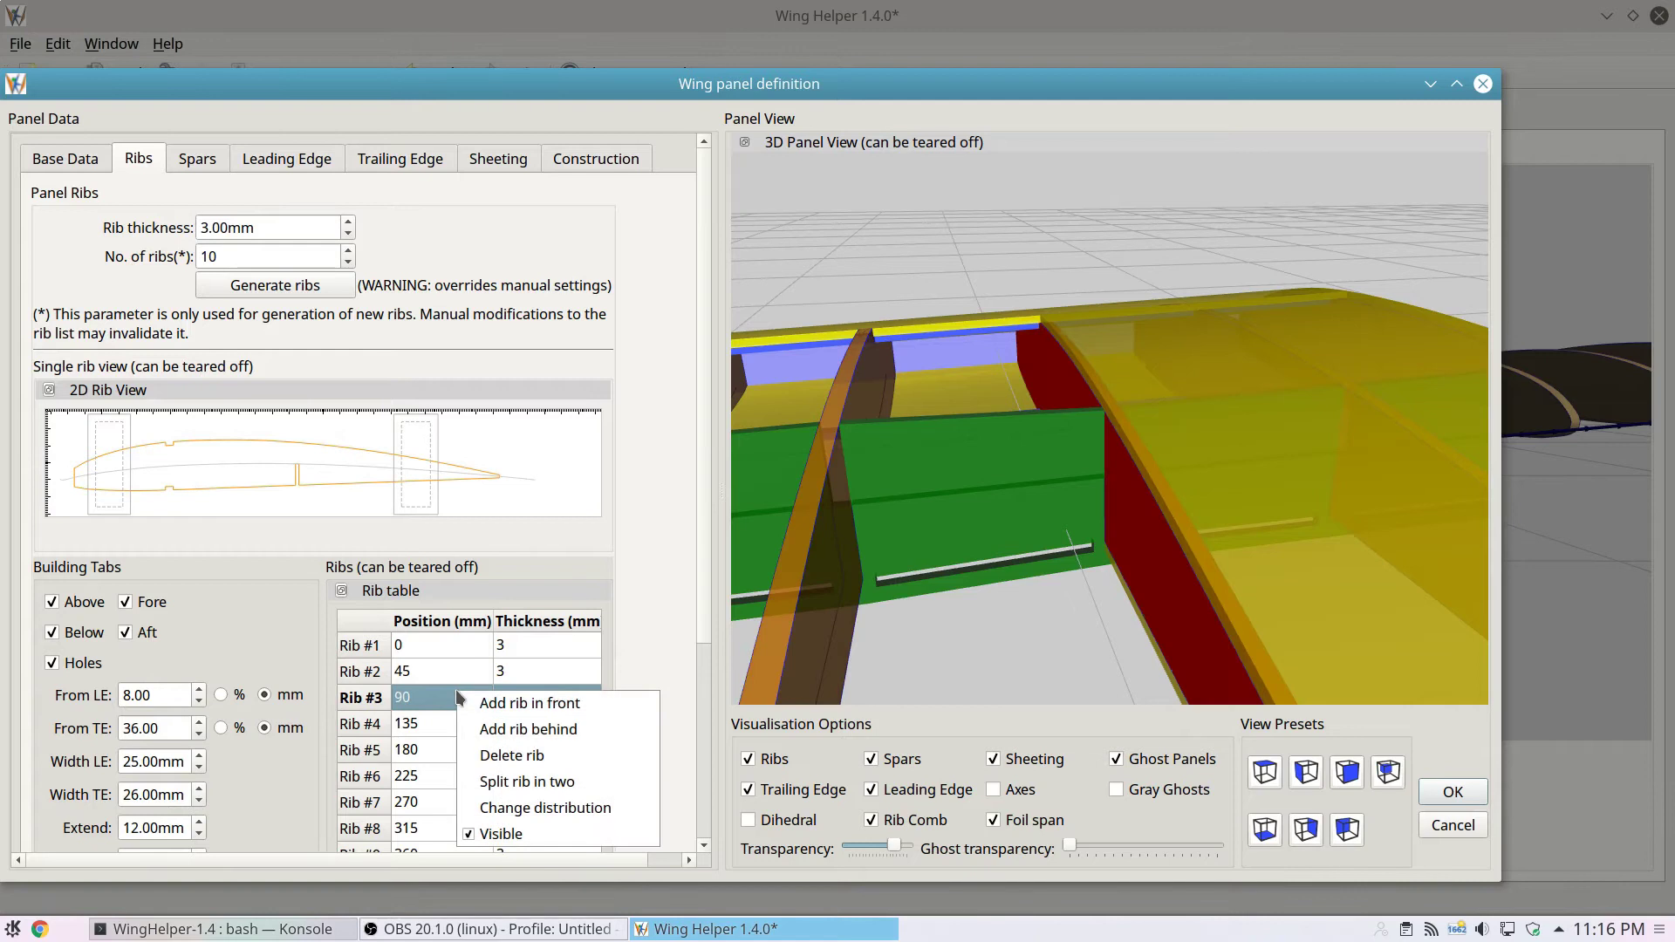
pyautogui.click(501, 784)
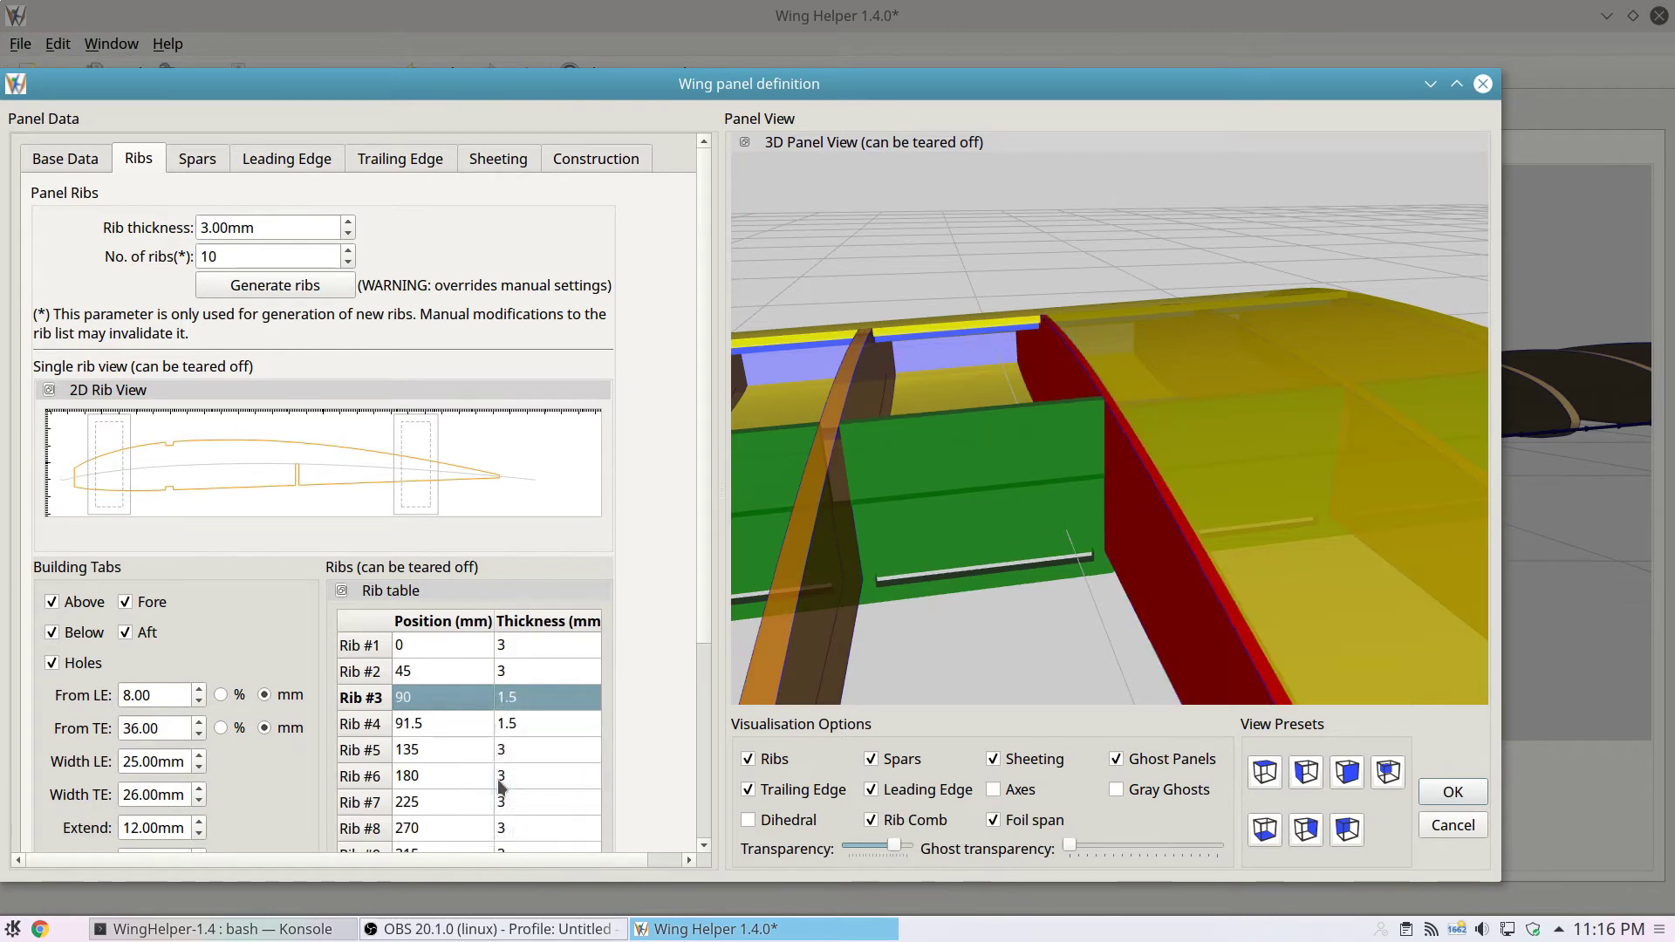
# - Make the model fully opaque and examine the split rib halves at the sheeting's edge
pyautogui.scroll(3, 1033, 526)
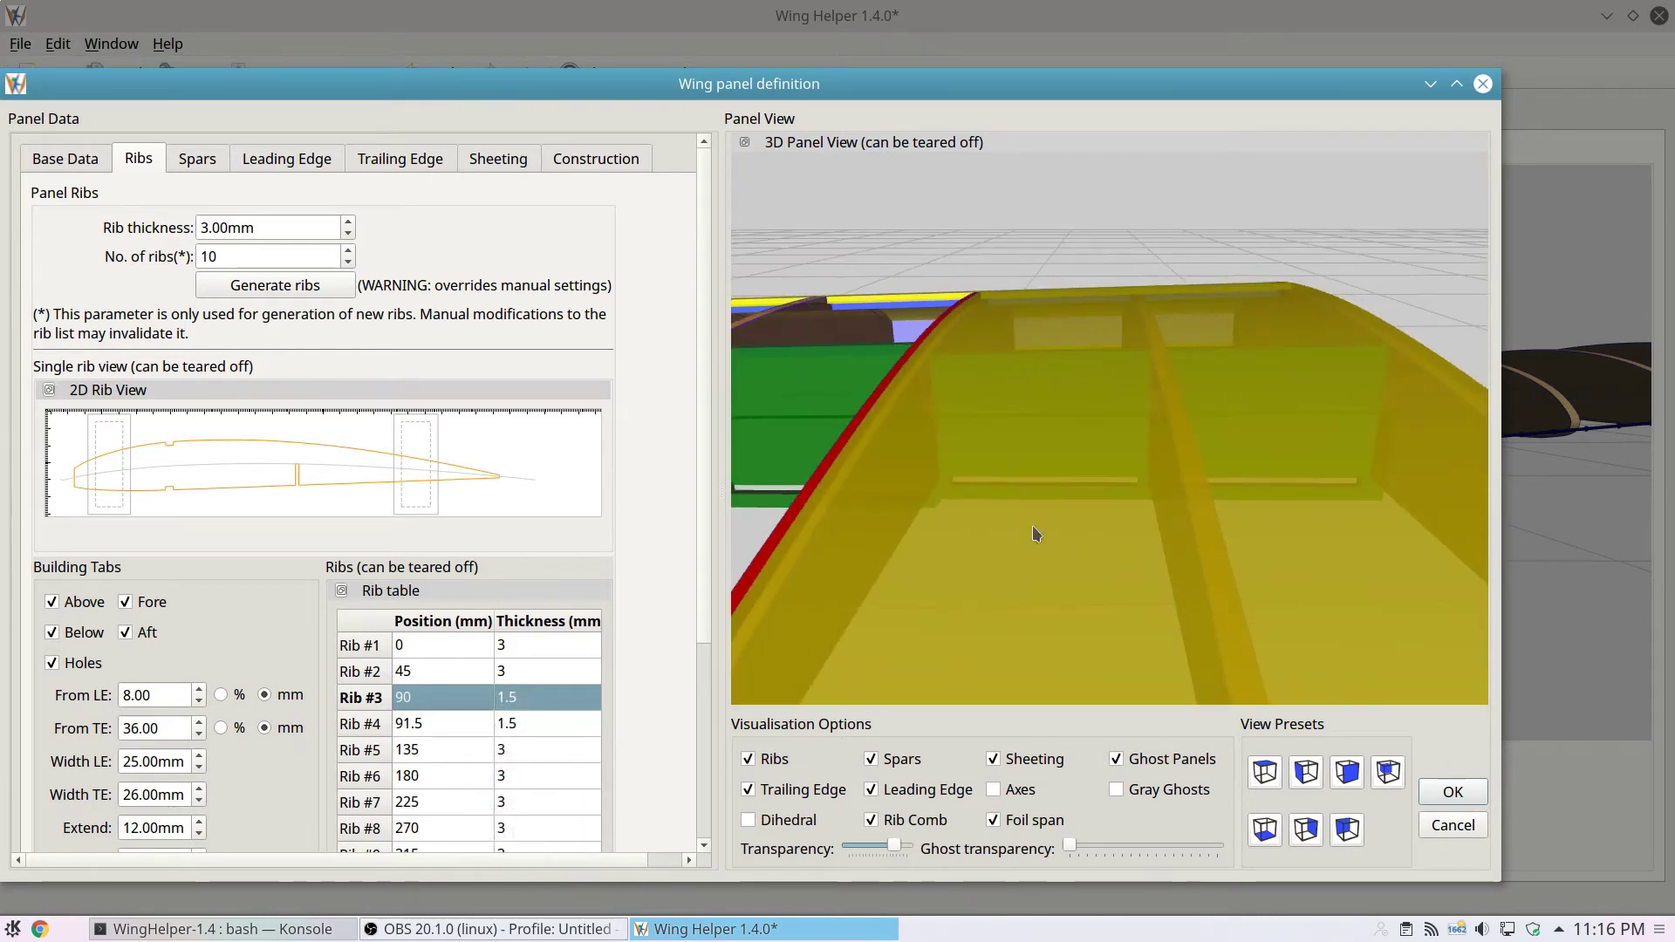
pyautogui.scroll(1, 1033, 525)
pyautogui.scroll(-5, 1035, 529)
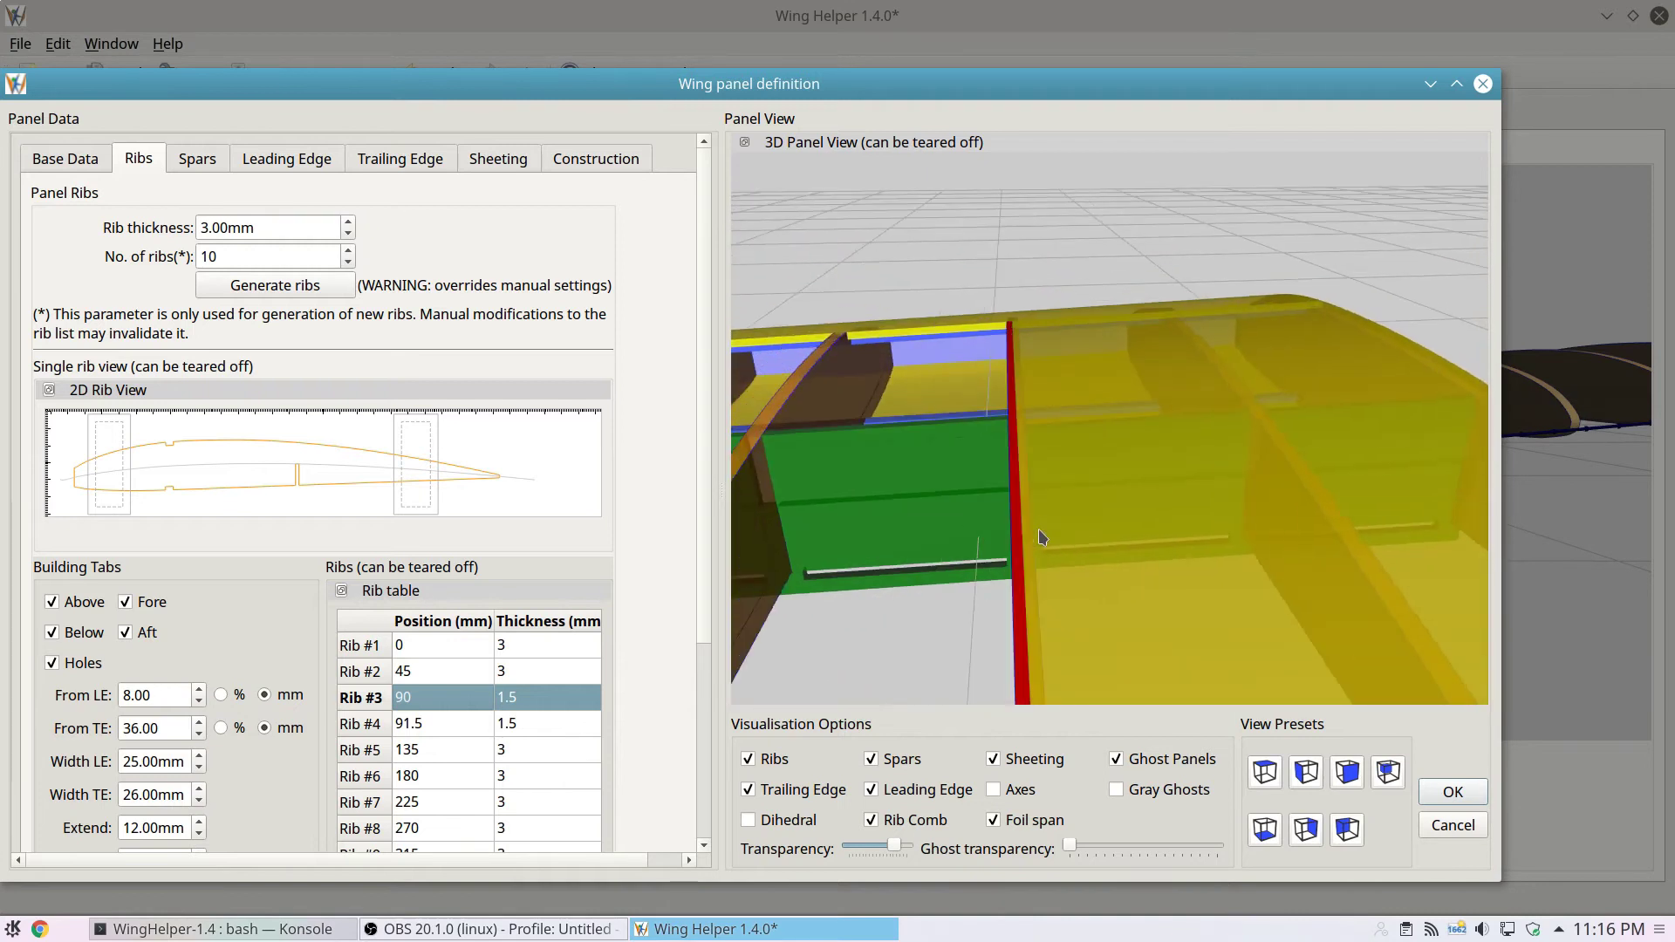
pyautogui.scroll(-2, 1032, 527)
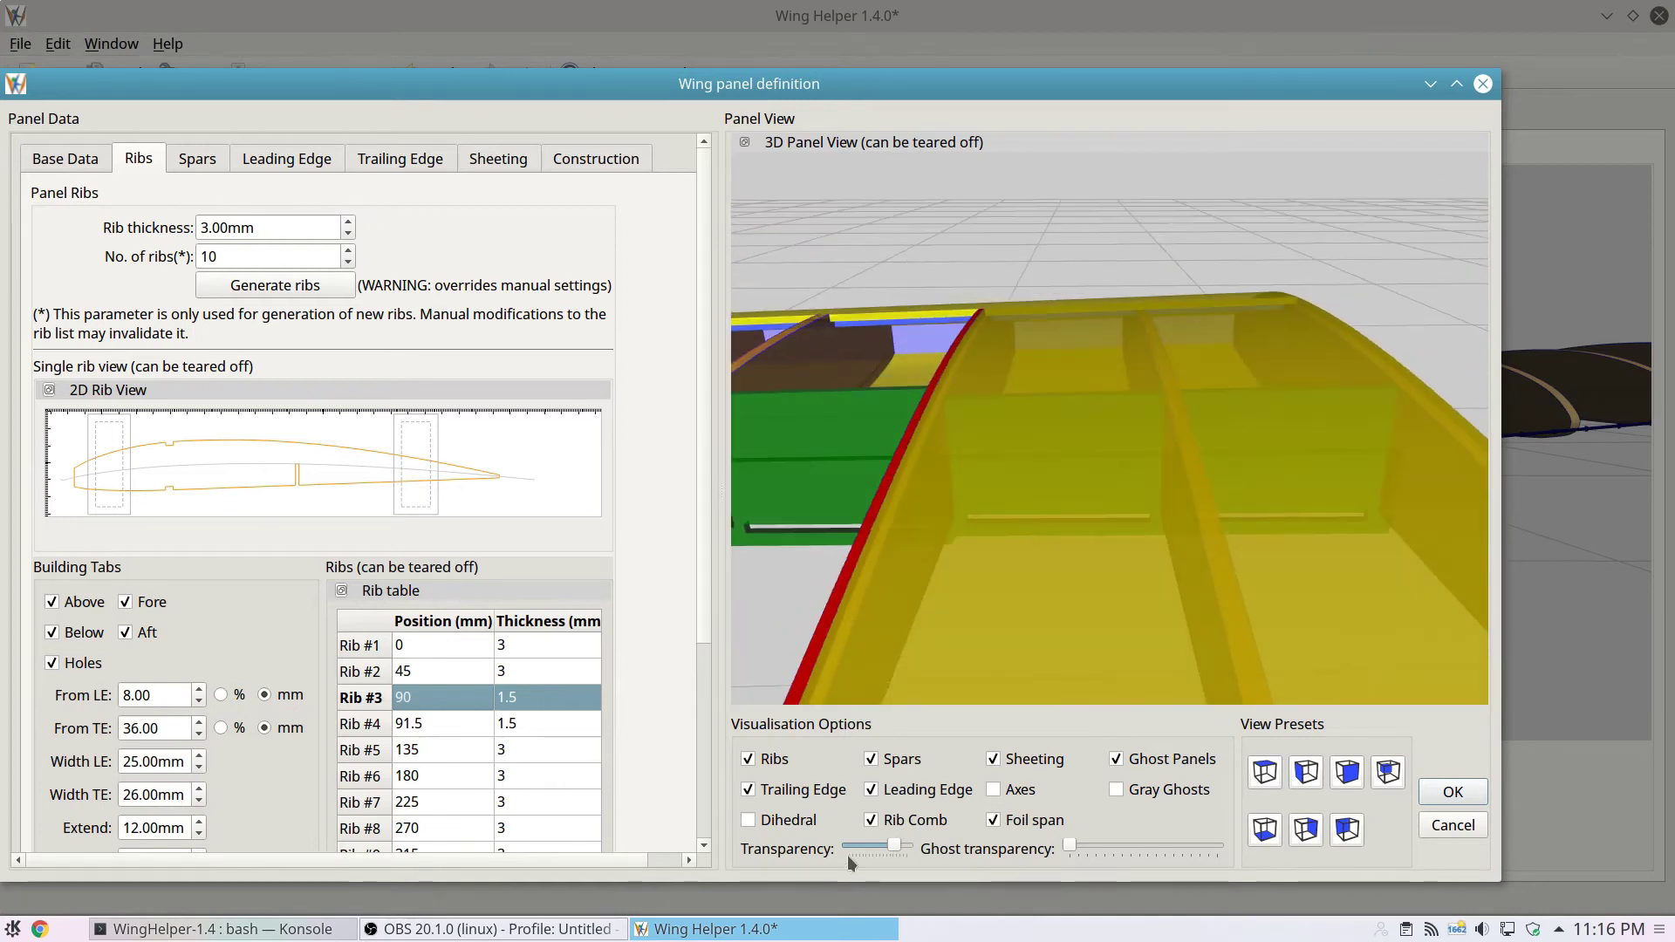
pyautogui.moveTo(890, 844); pyautogui.dragTo(907, 845)
pyautogui.scroll(2, 971, 641)
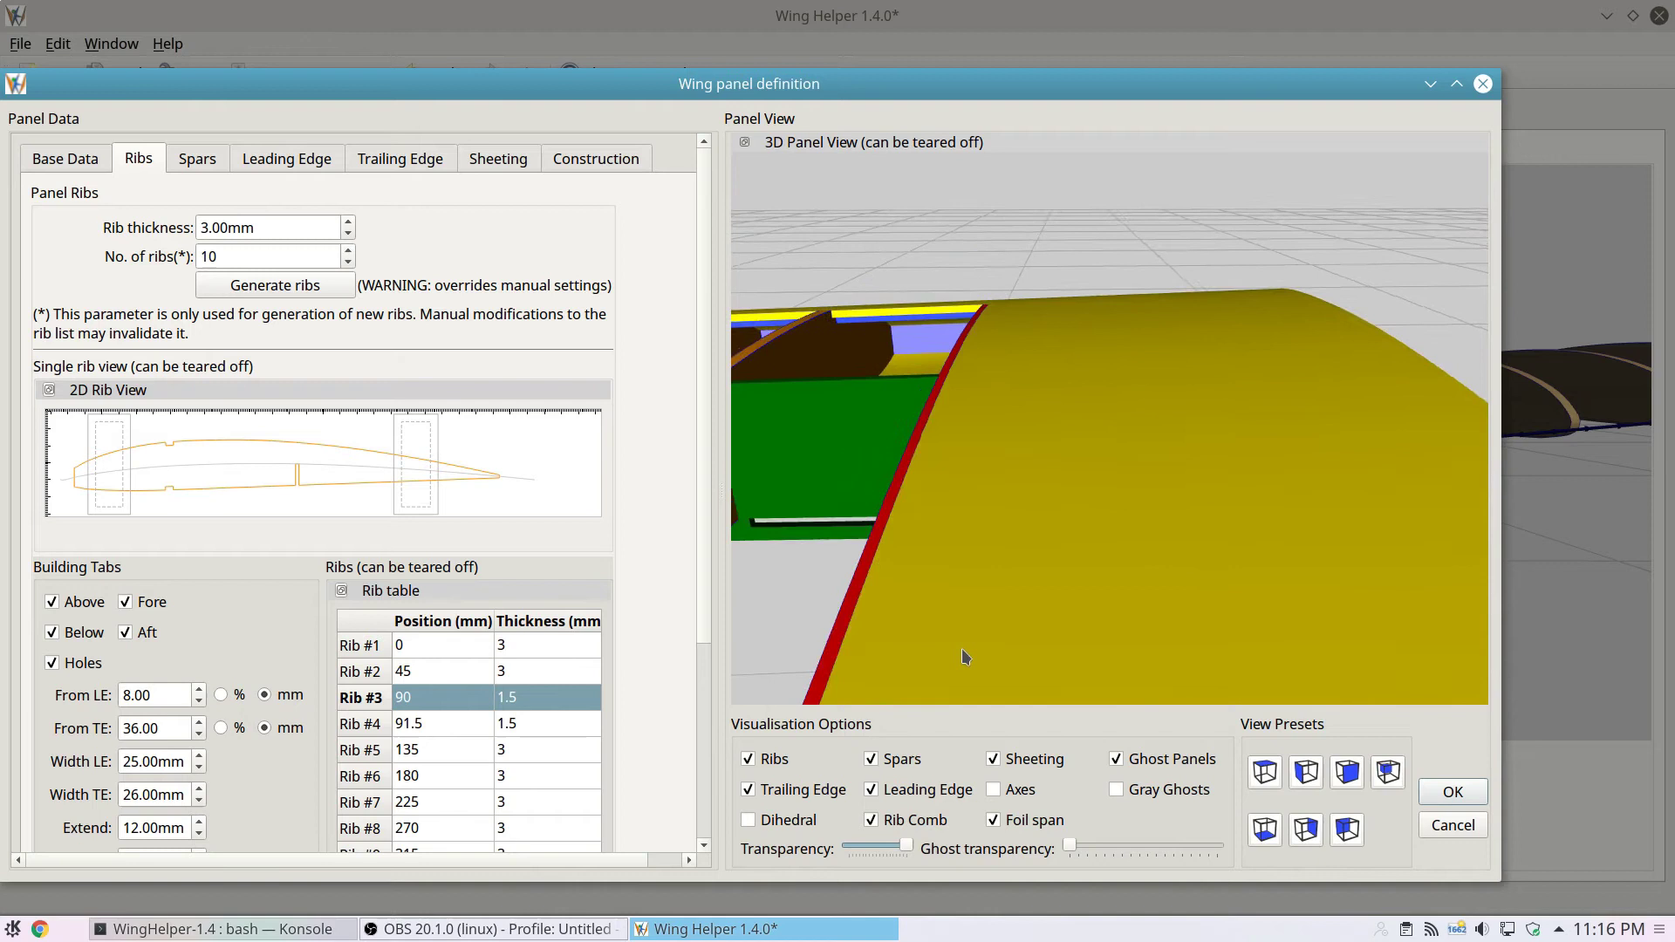
pyautogui.scroll(-3, 972, 635)
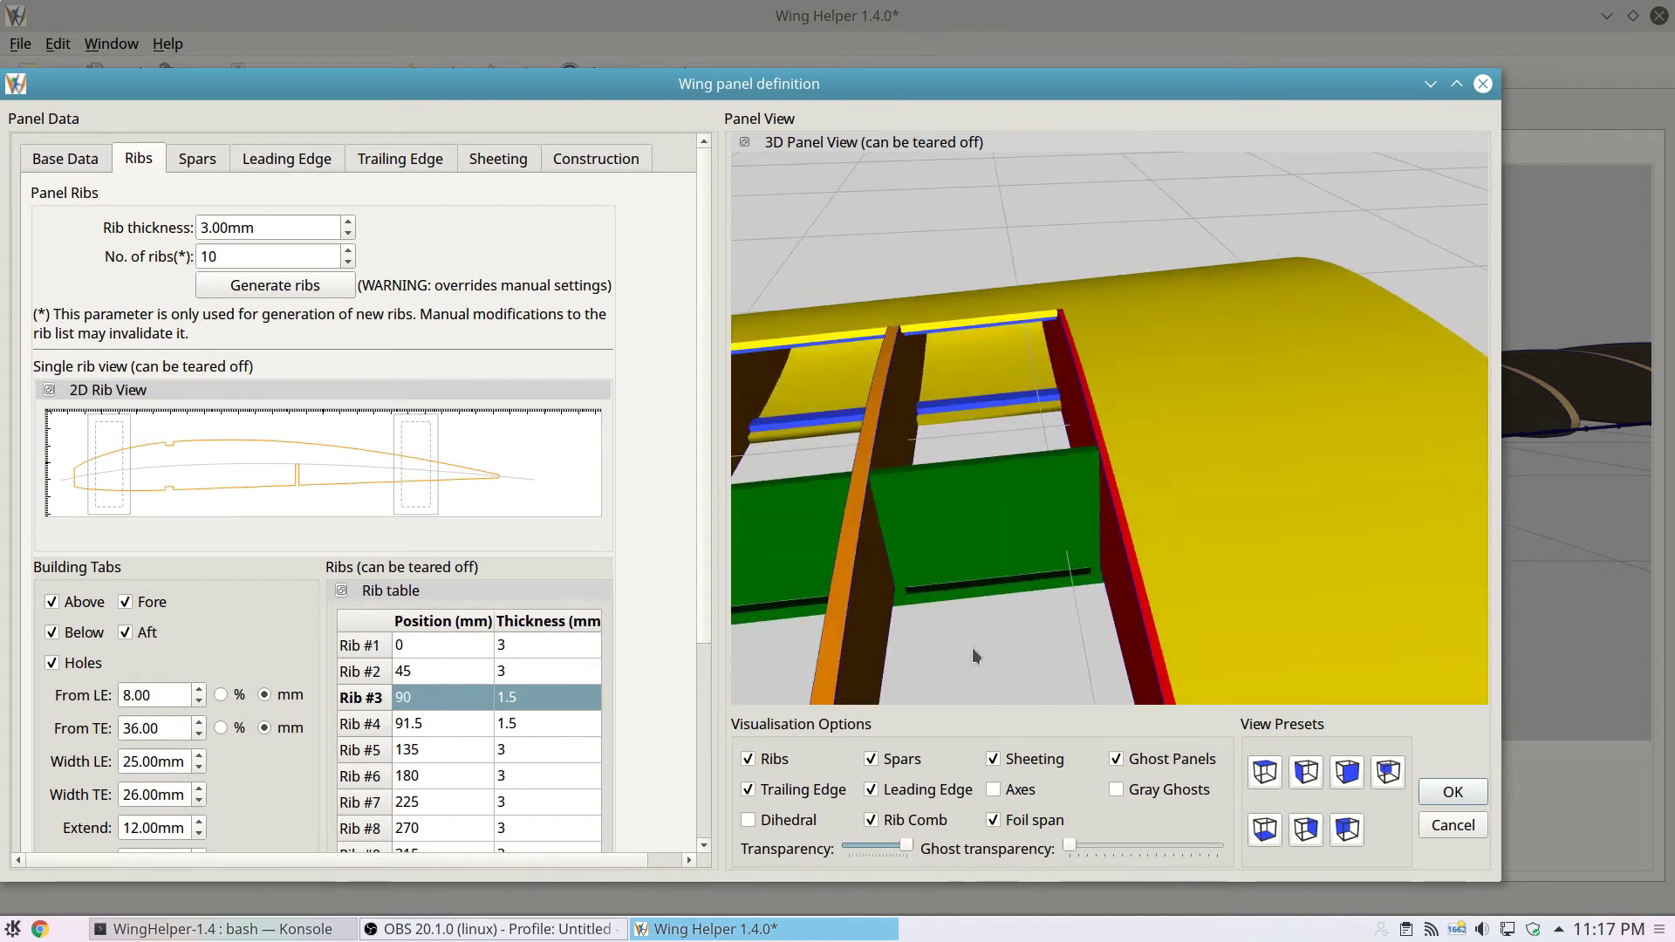
pyautogui.click(427, 672)
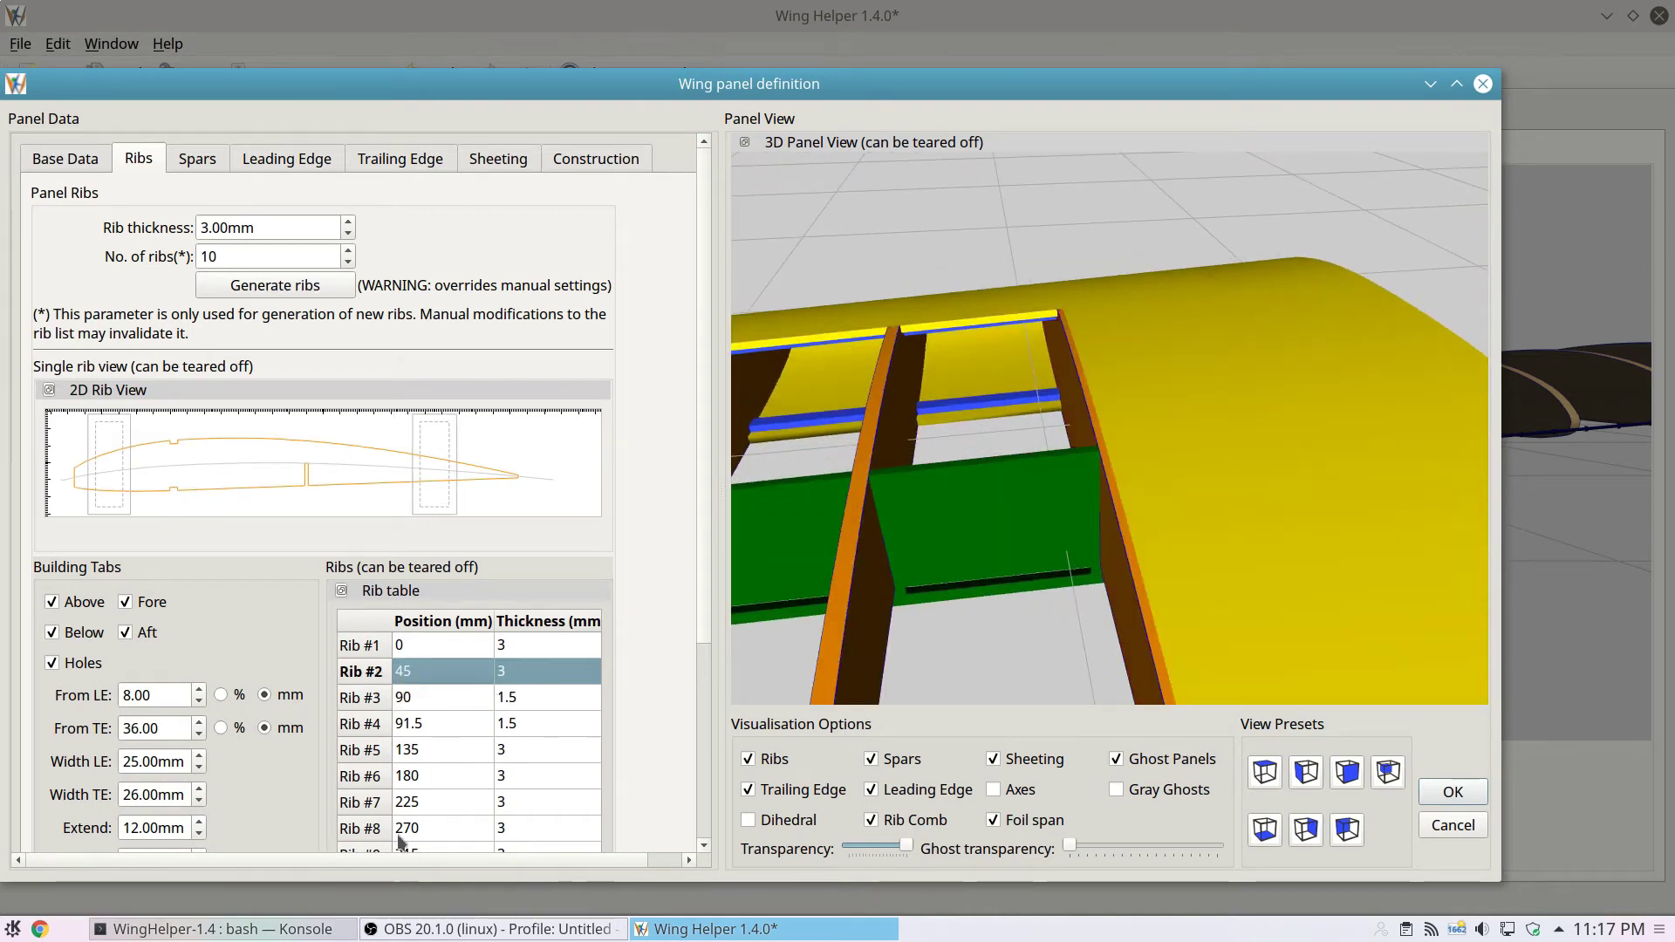
pyautogui.click(433, 699)
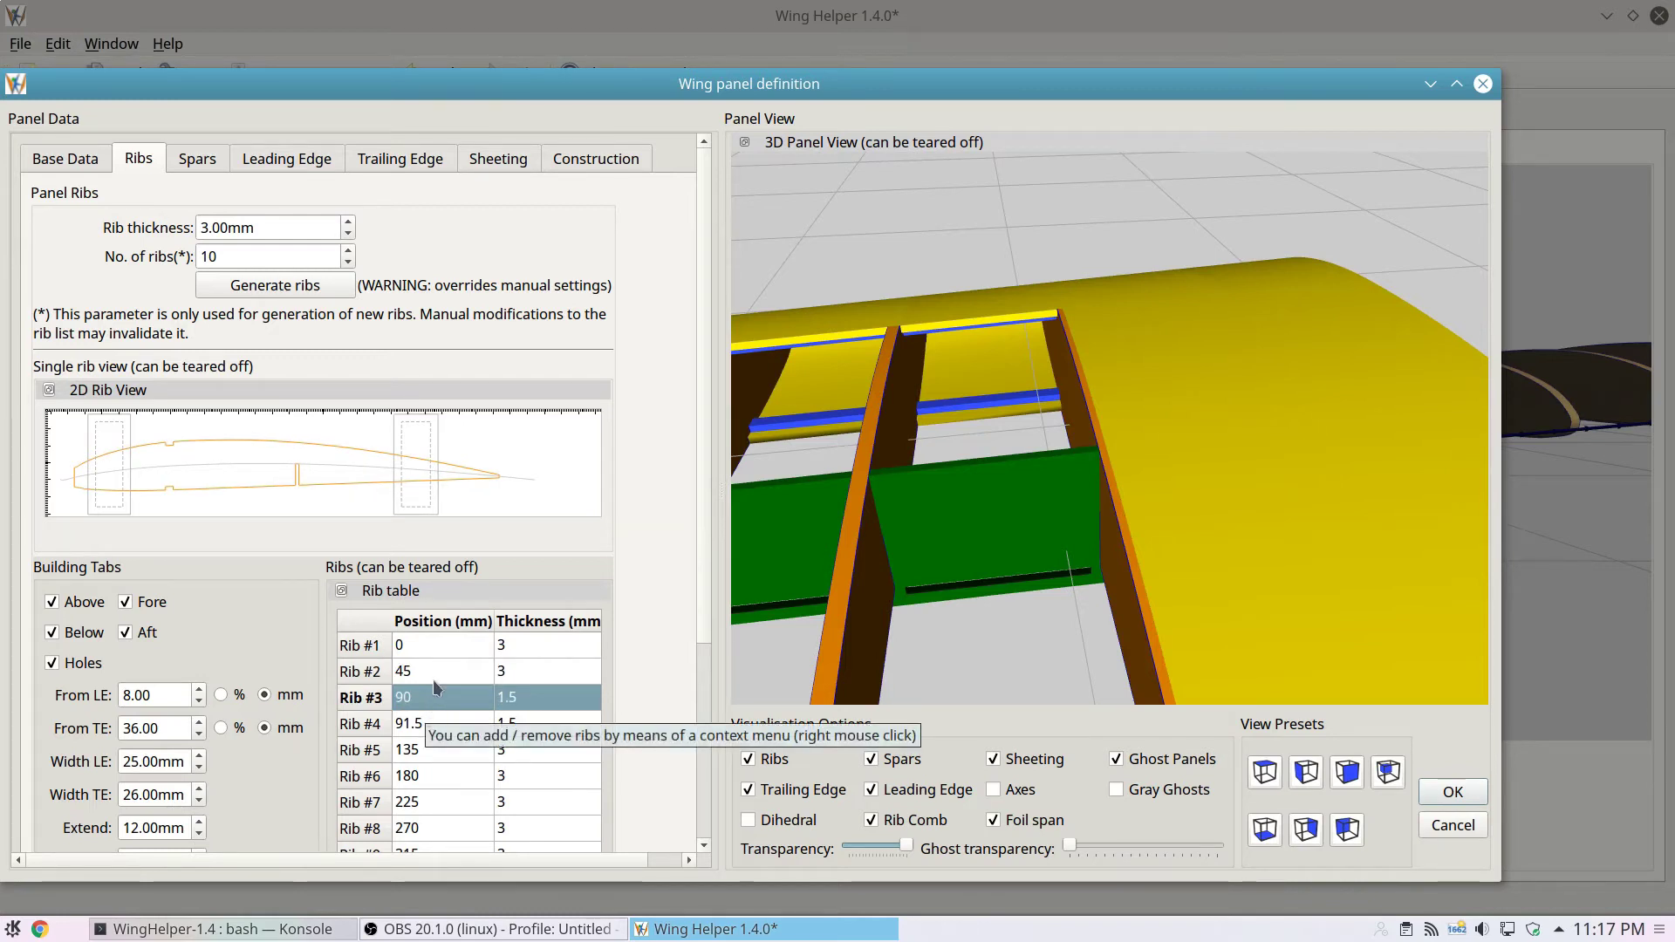
# - Set the rib comb's first rib to 3, then change it to 4
pyautogui.click(495, 160)
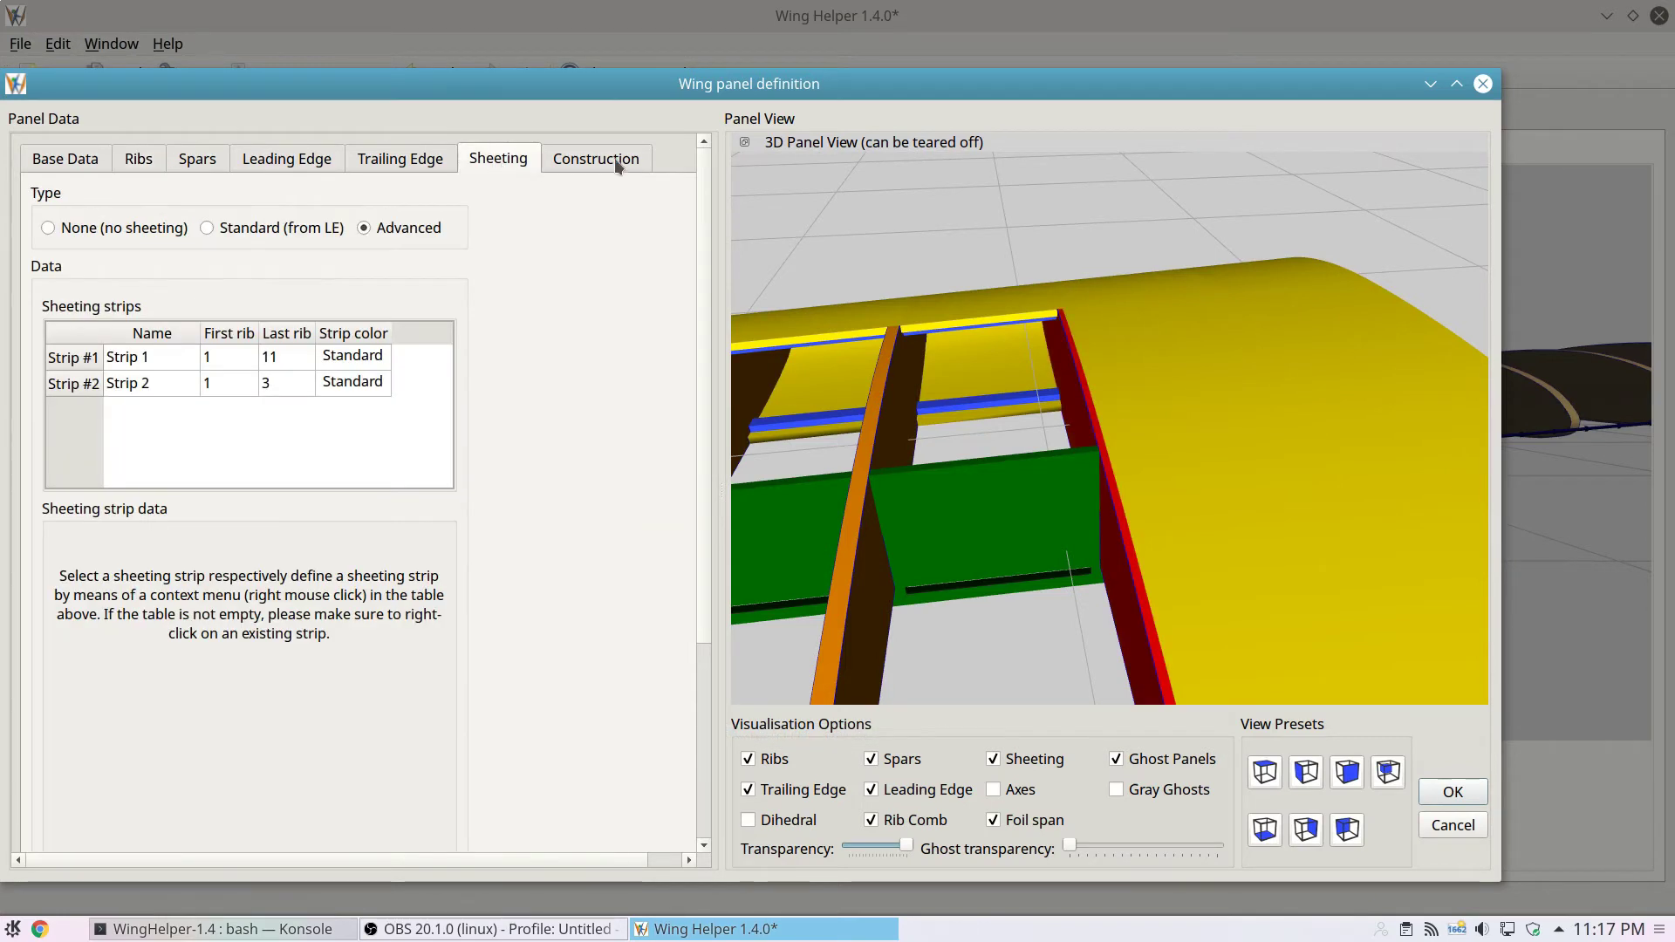
pyautogui.click(616, 157)
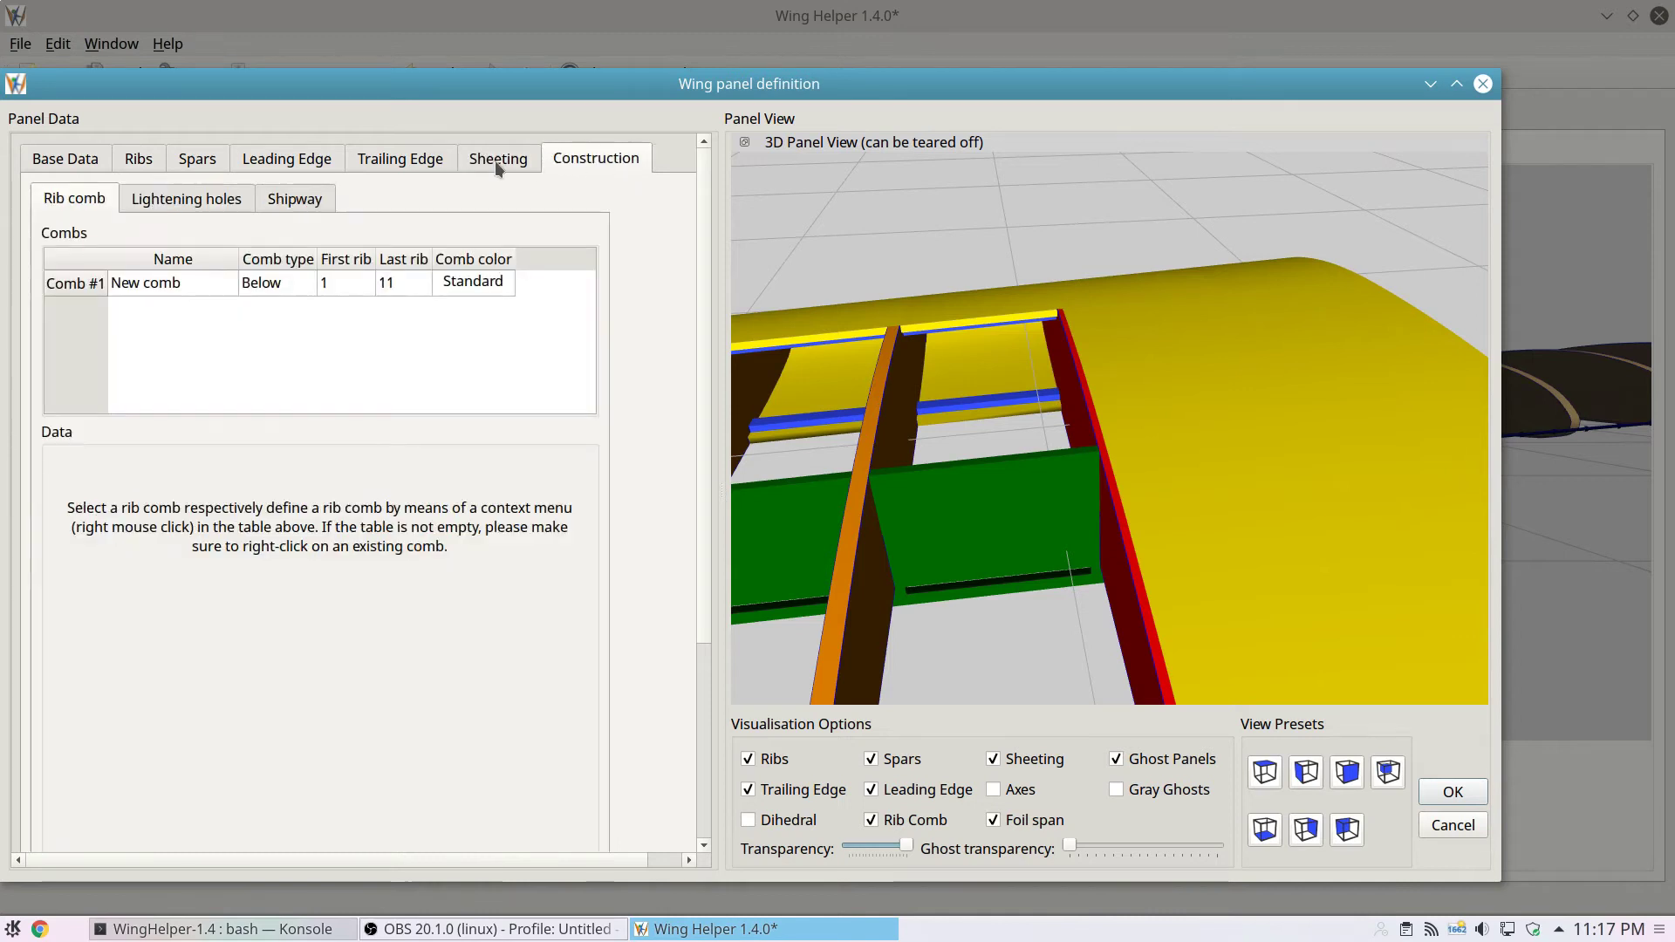
pyautogui.click(348, 281)
pyautogui.click(345, 281)
pyautogui.write('3')
pyautogui.press('Return')
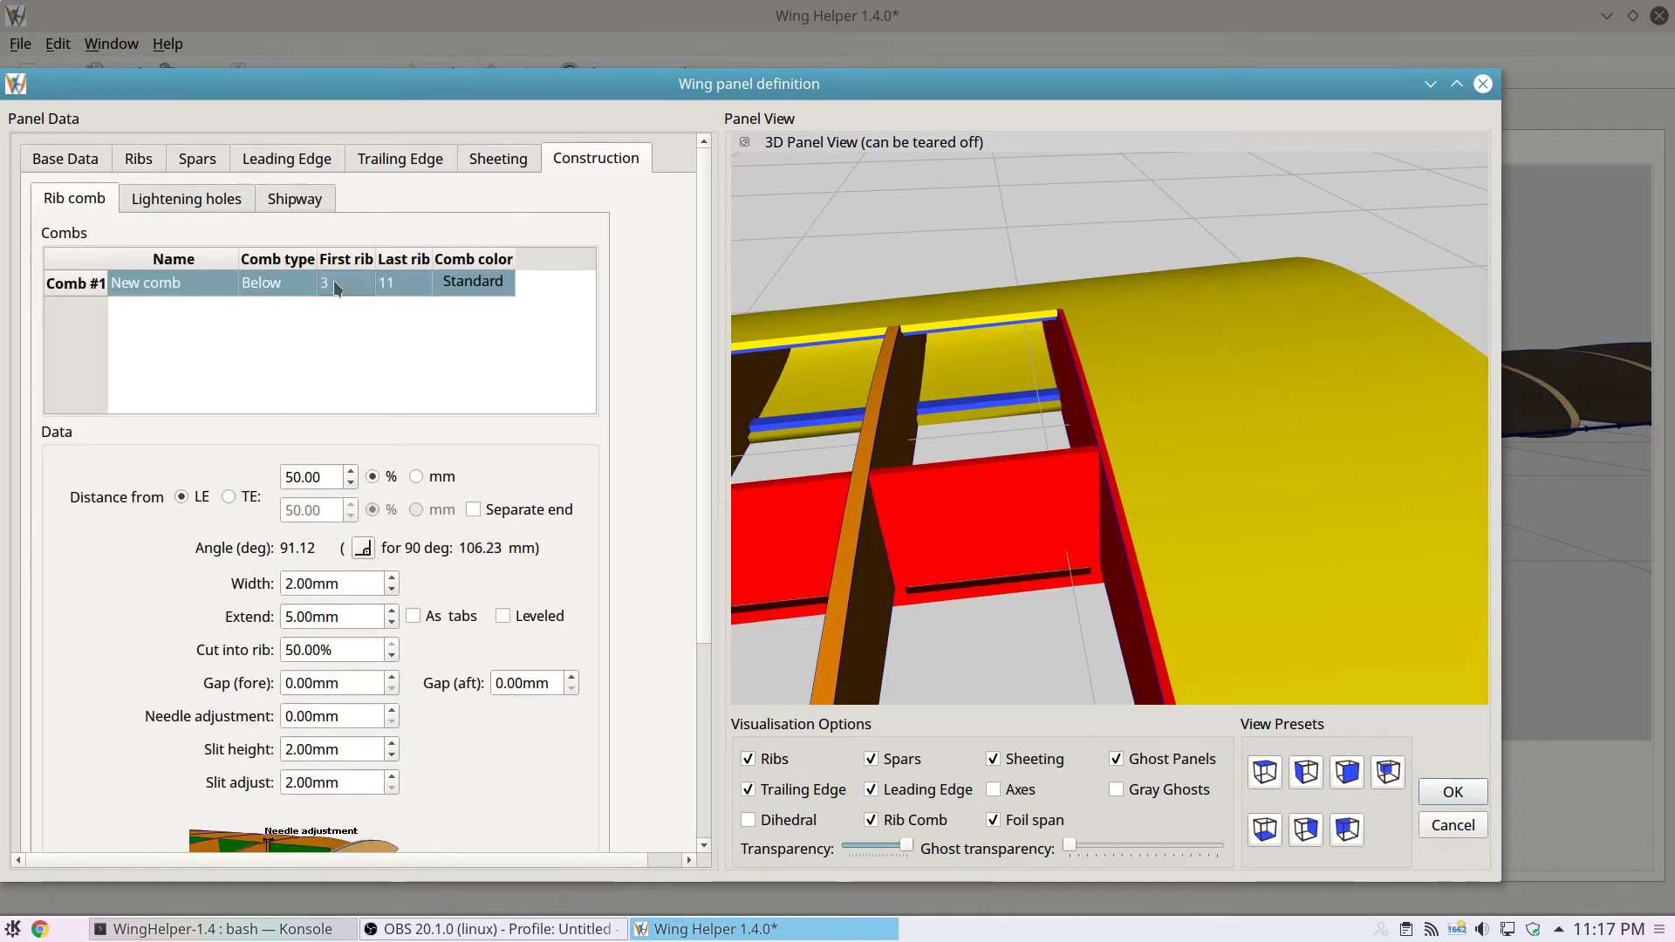
pyautogui.press('BackSpace')
pyautogui.write('4')
pyautogui.press('Return')
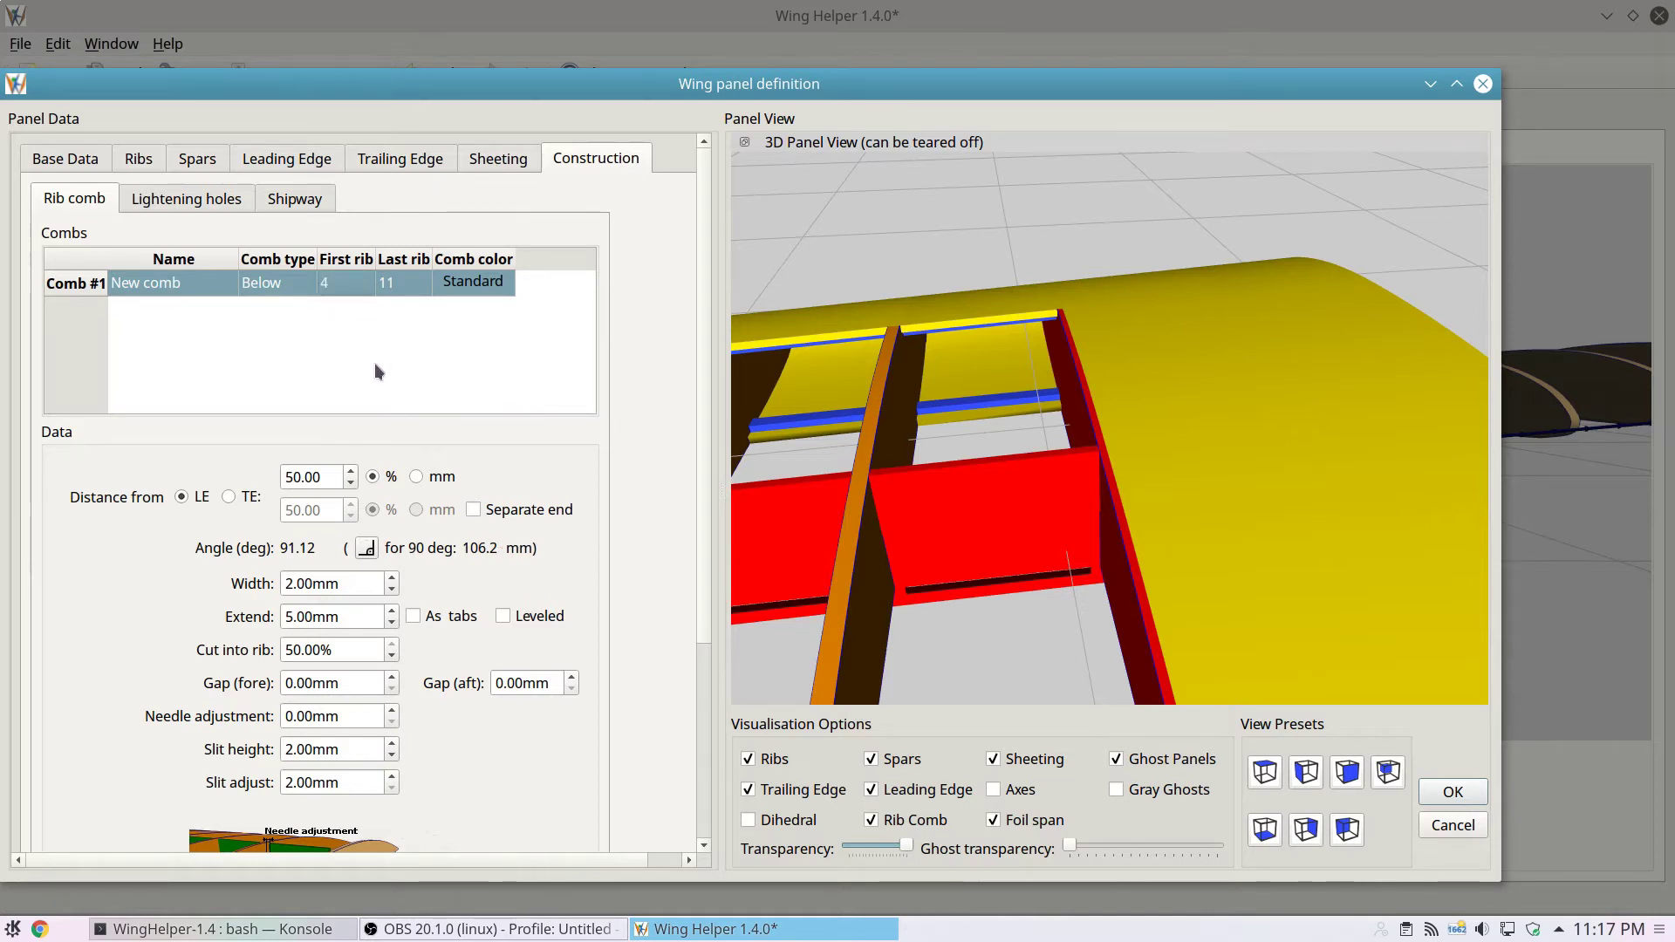
# - Try 5 as the rib comb's first rib, then set it back to 4
pyautogui.doubleClick(342, 281)
pyautogui.write('5')
pyautogui.press('Return')
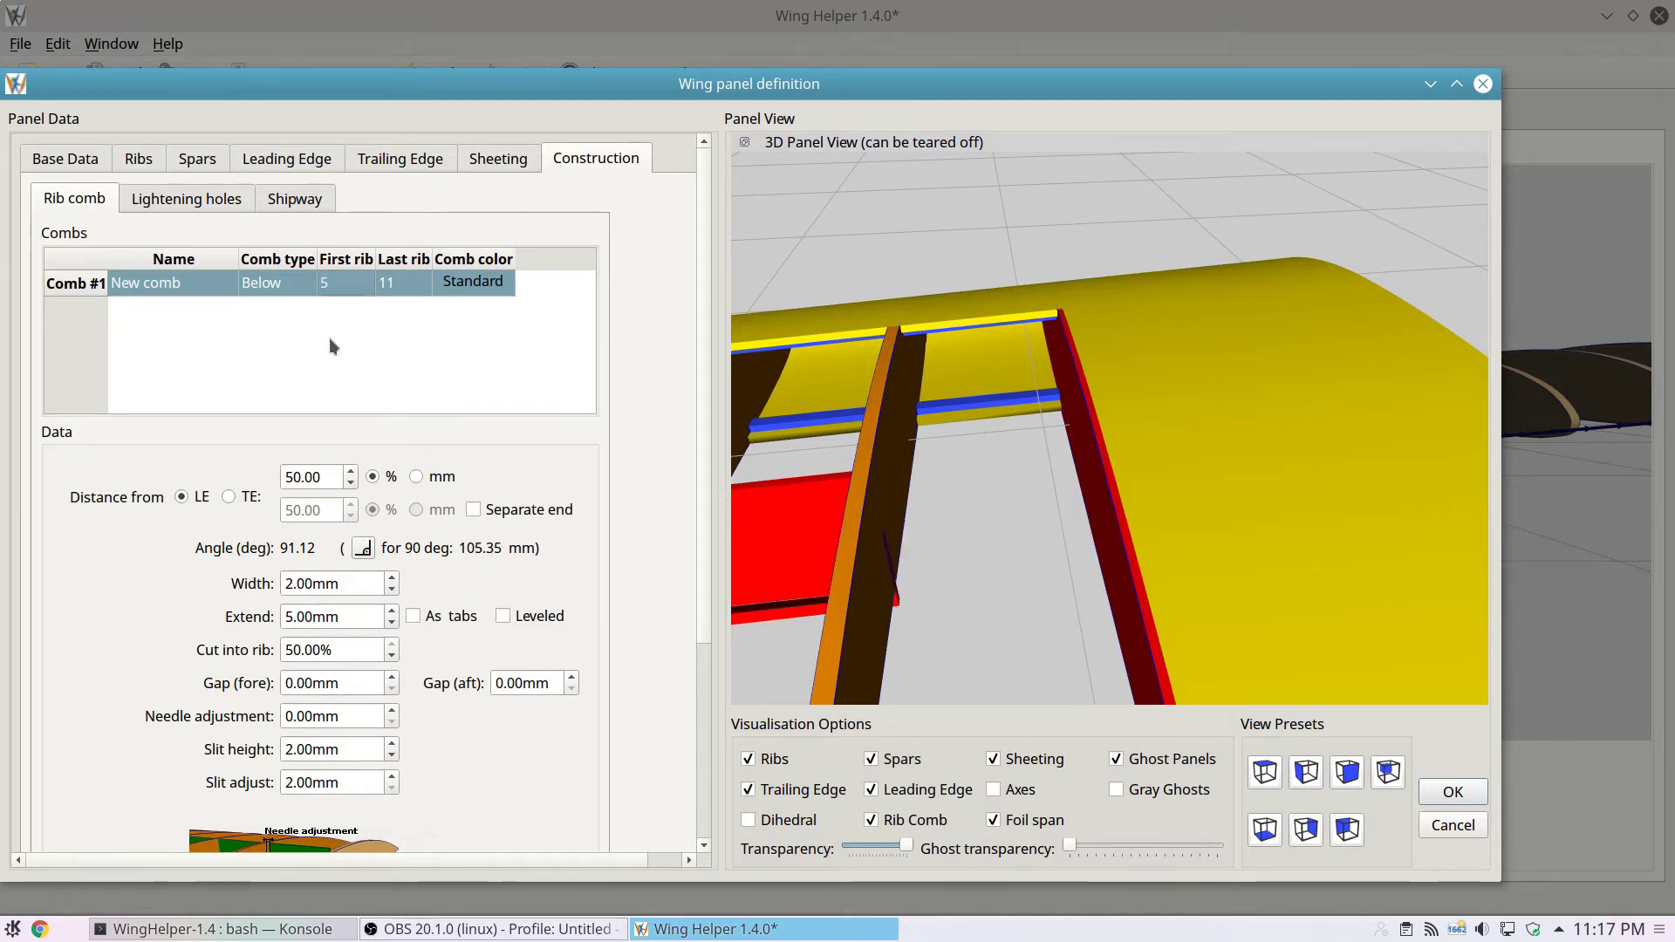
pyautogui.doubleClick(336, 285)
pyautogui.write('4')
pyautogui.press('Return')
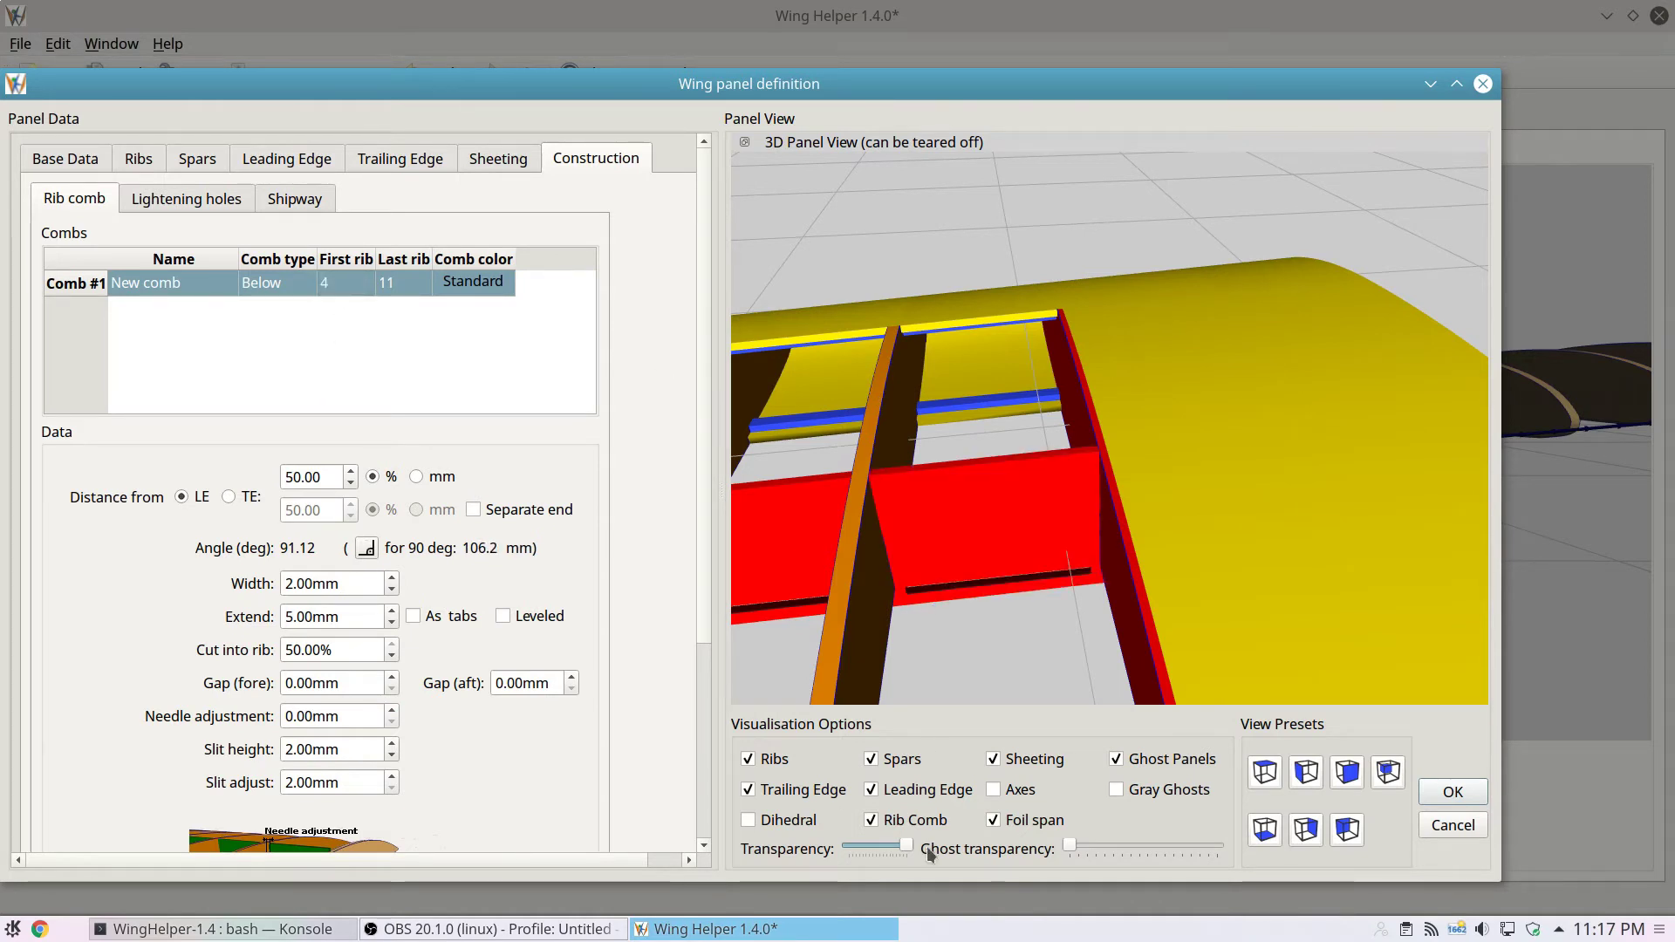
# - Hide the sheeting and set the rib comb's width to 2.50 mm
pyautogui.click(994, 759)
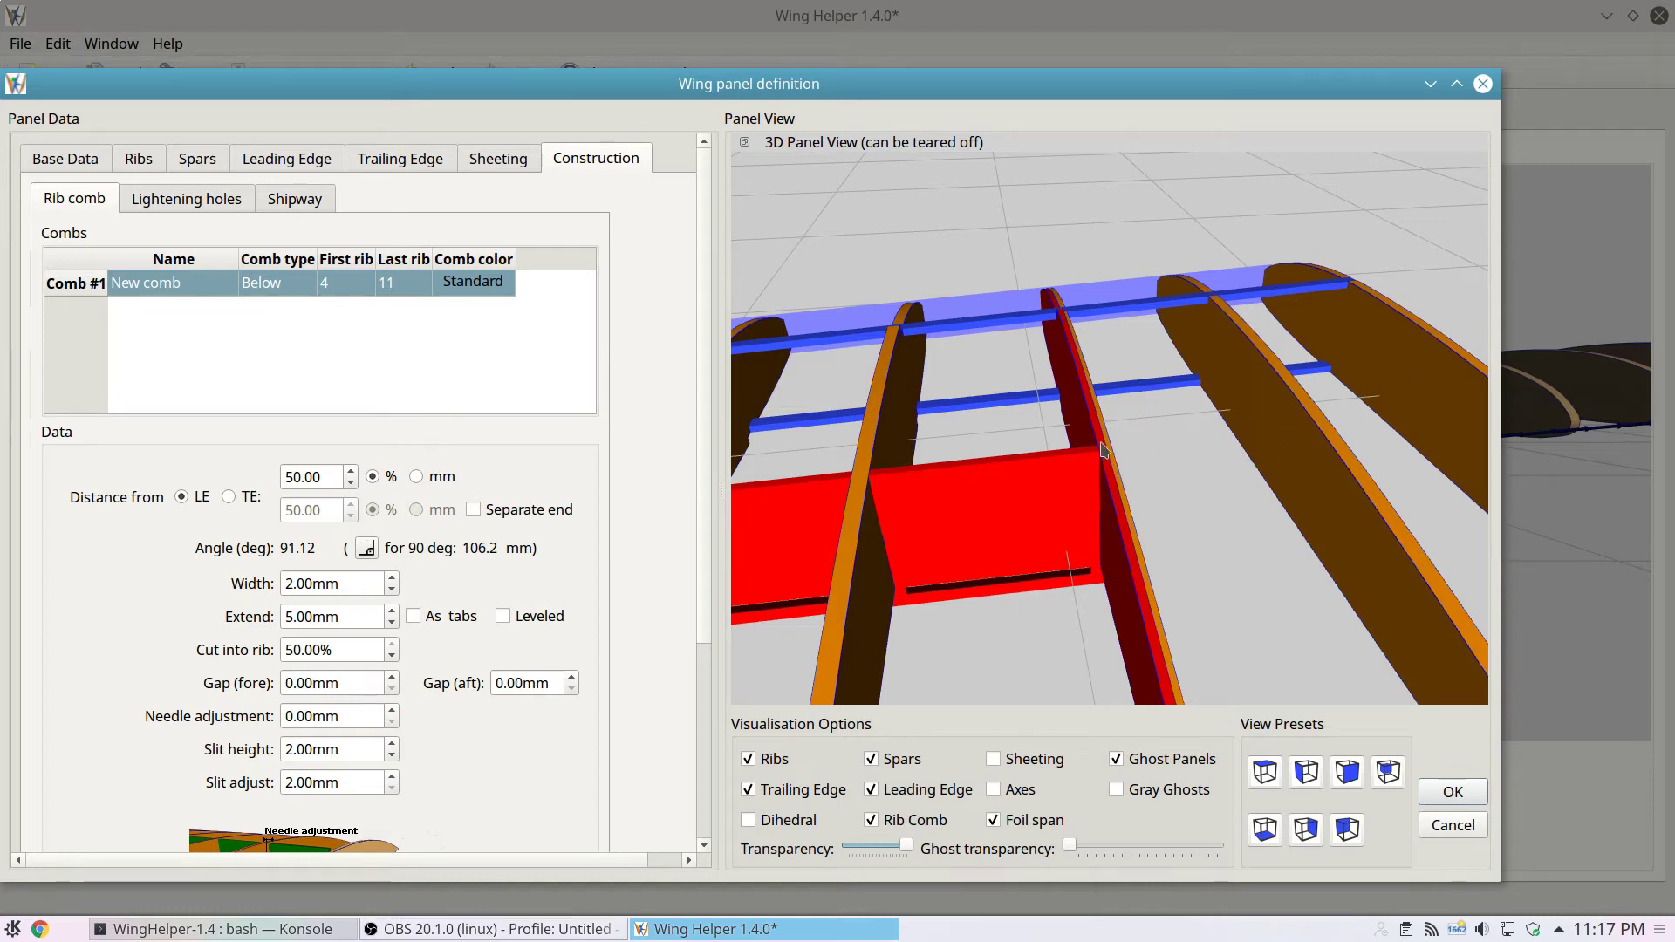
pyautogui.moveTo(1086, 560); pyautogui.dragTo(1139, 527)
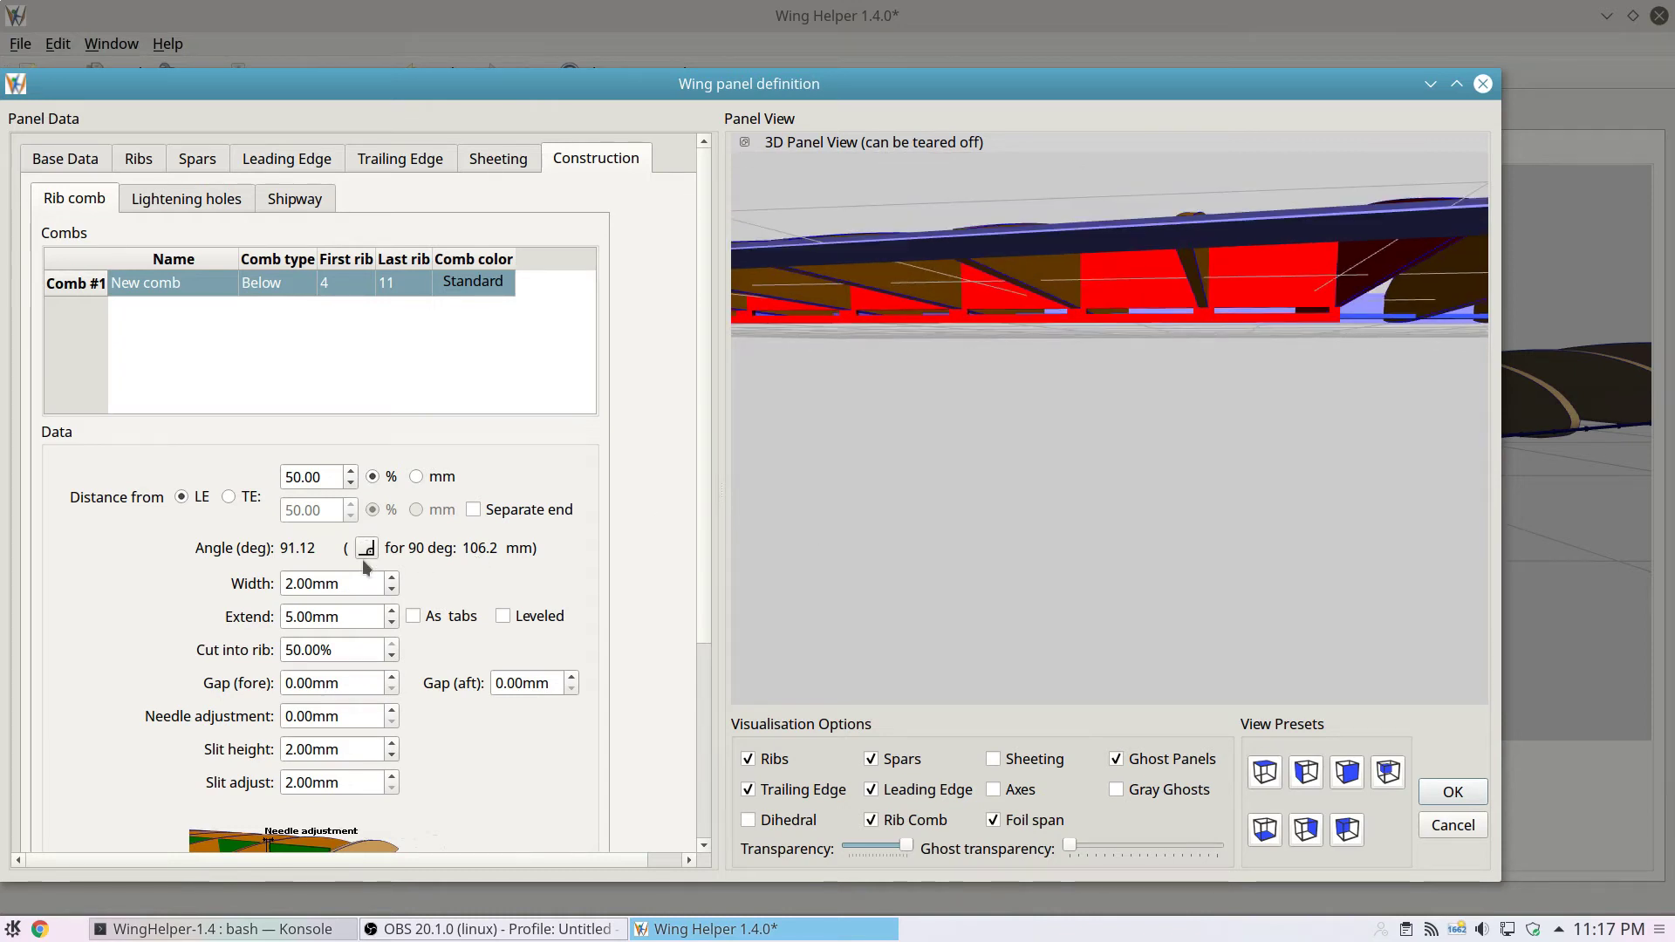
pyautogui.moveTo(1063, 453); pyautogui.dragTo(1025, 471)
pyautogui.scroll(3, 319, 583)
pyautogui.scroll(-1, 319, 583)
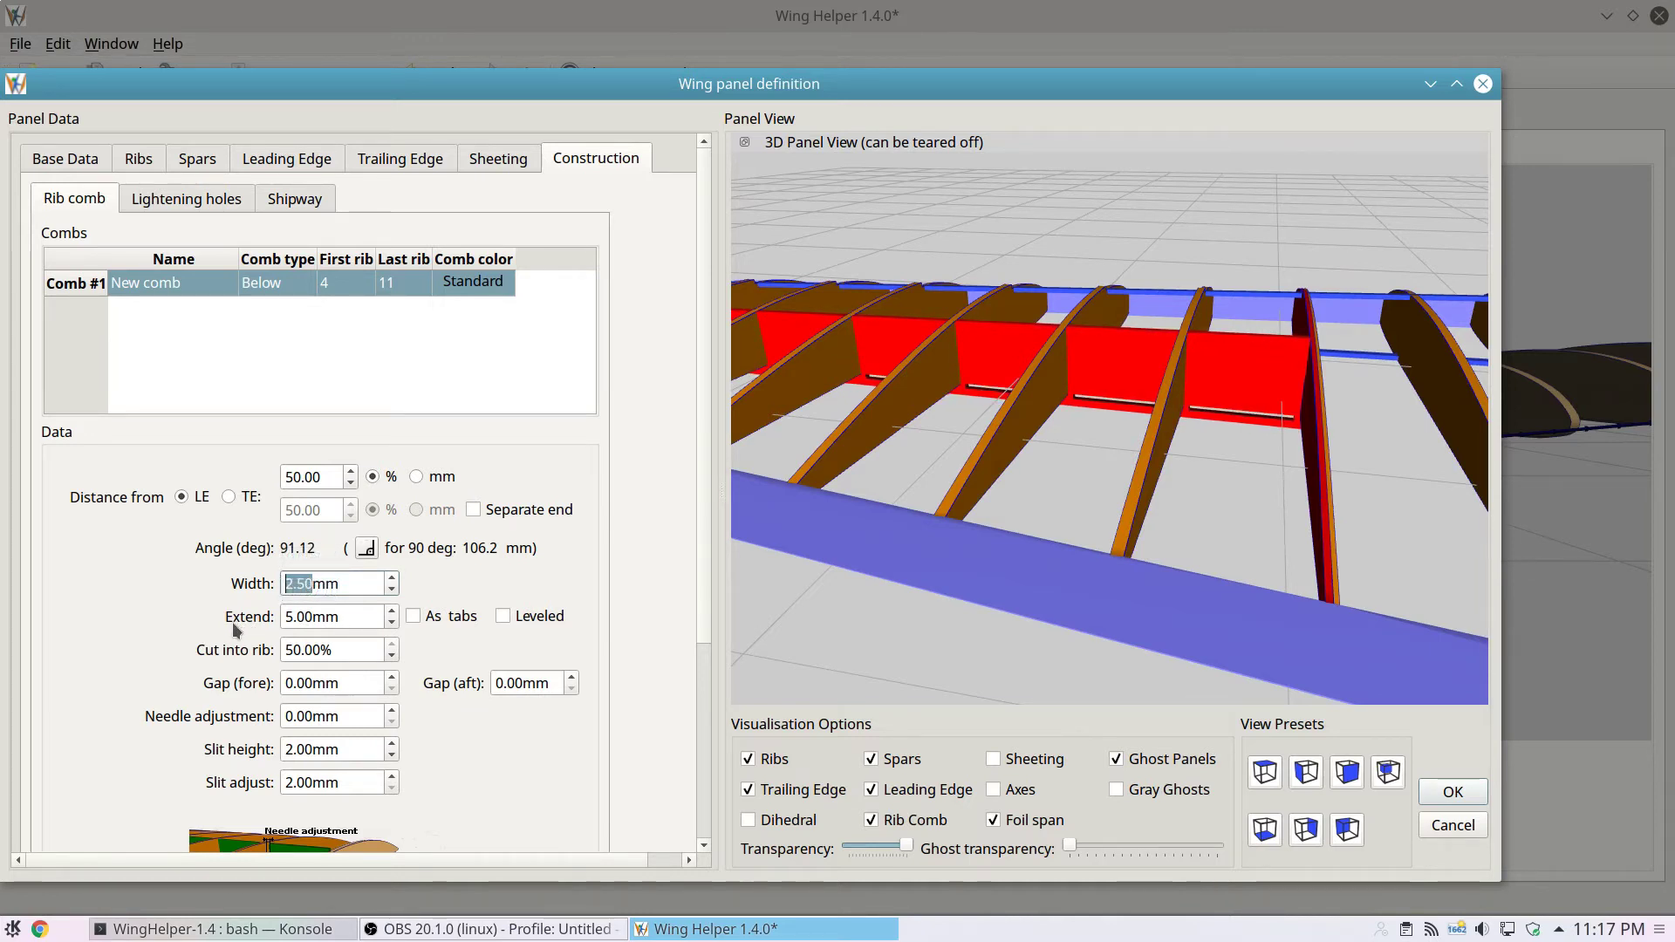
pyautogui.click(339, 643)
pyautogui.scroll(-5, 1066, 597)
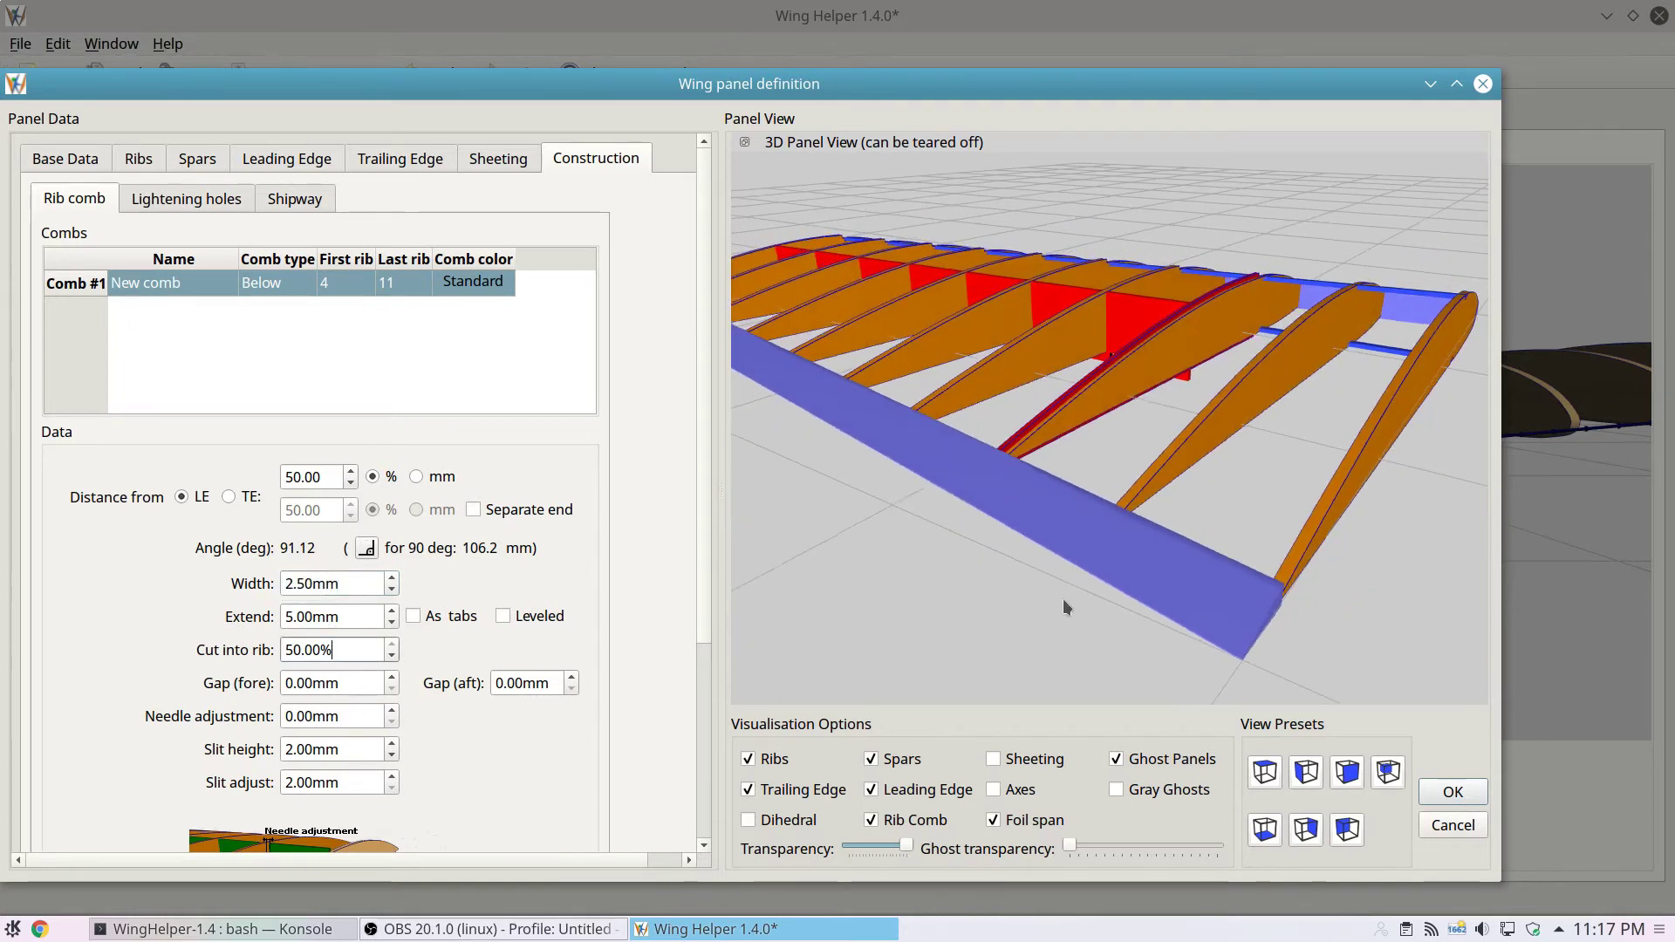
pyautogui.scroll(-2, 1073, 621)
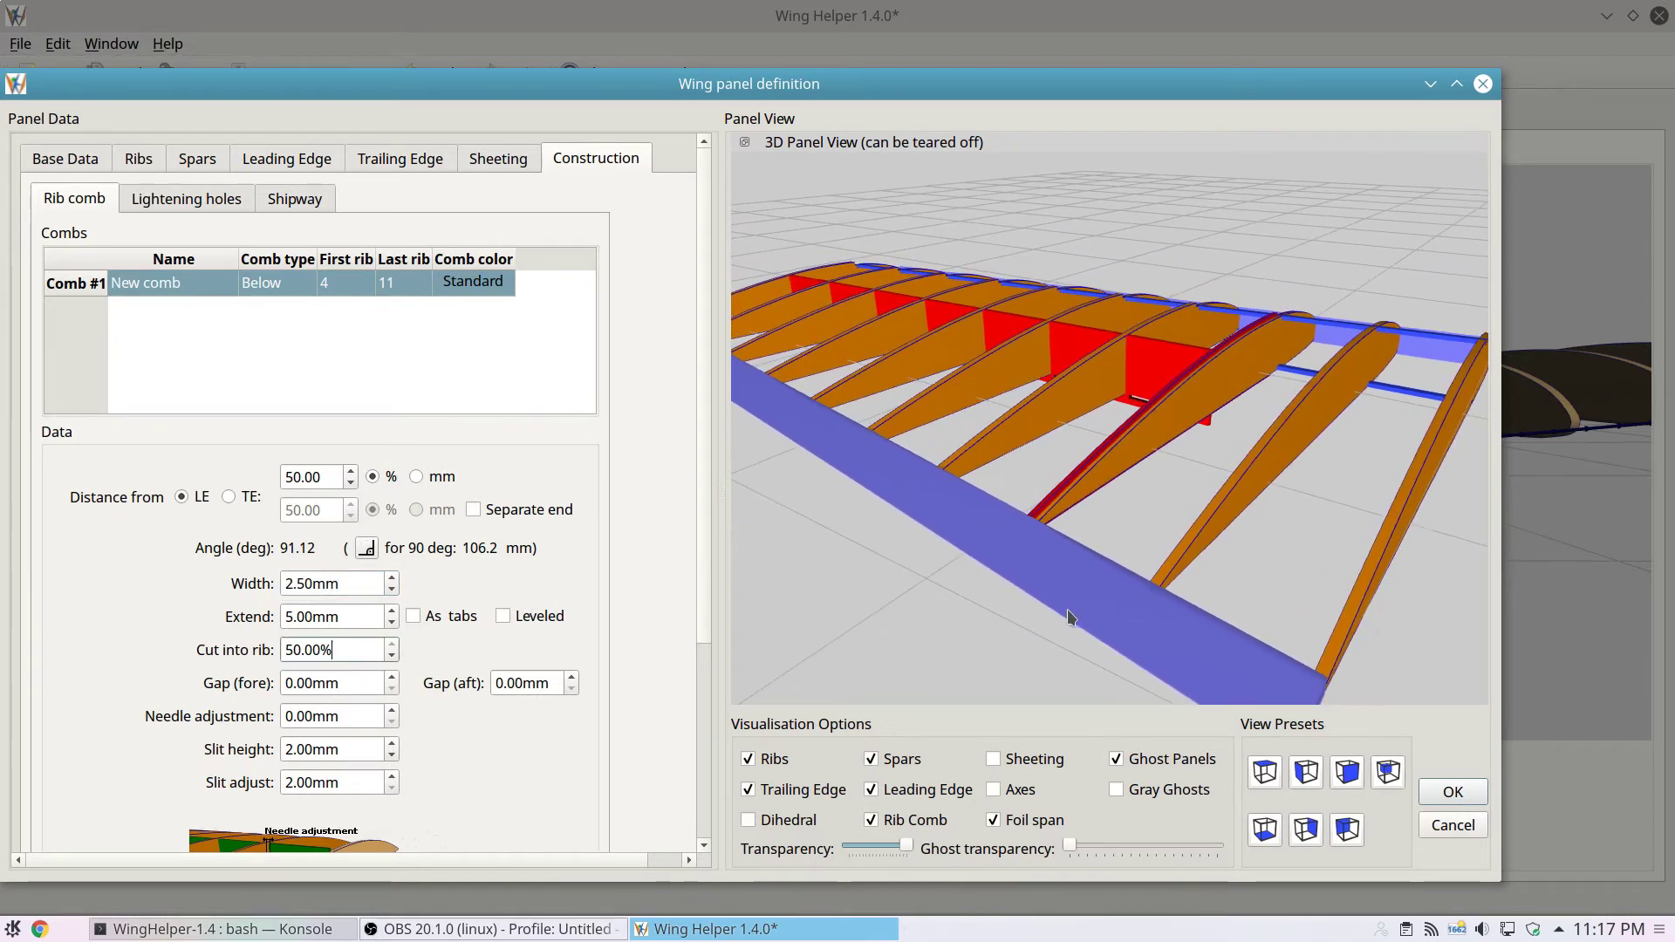
# - Make Rib #3, the first half of the split rib, invisible and examine the rib comb's exposed end
pyautogui.click(140, 162)
pyautogui.click(423, 725)
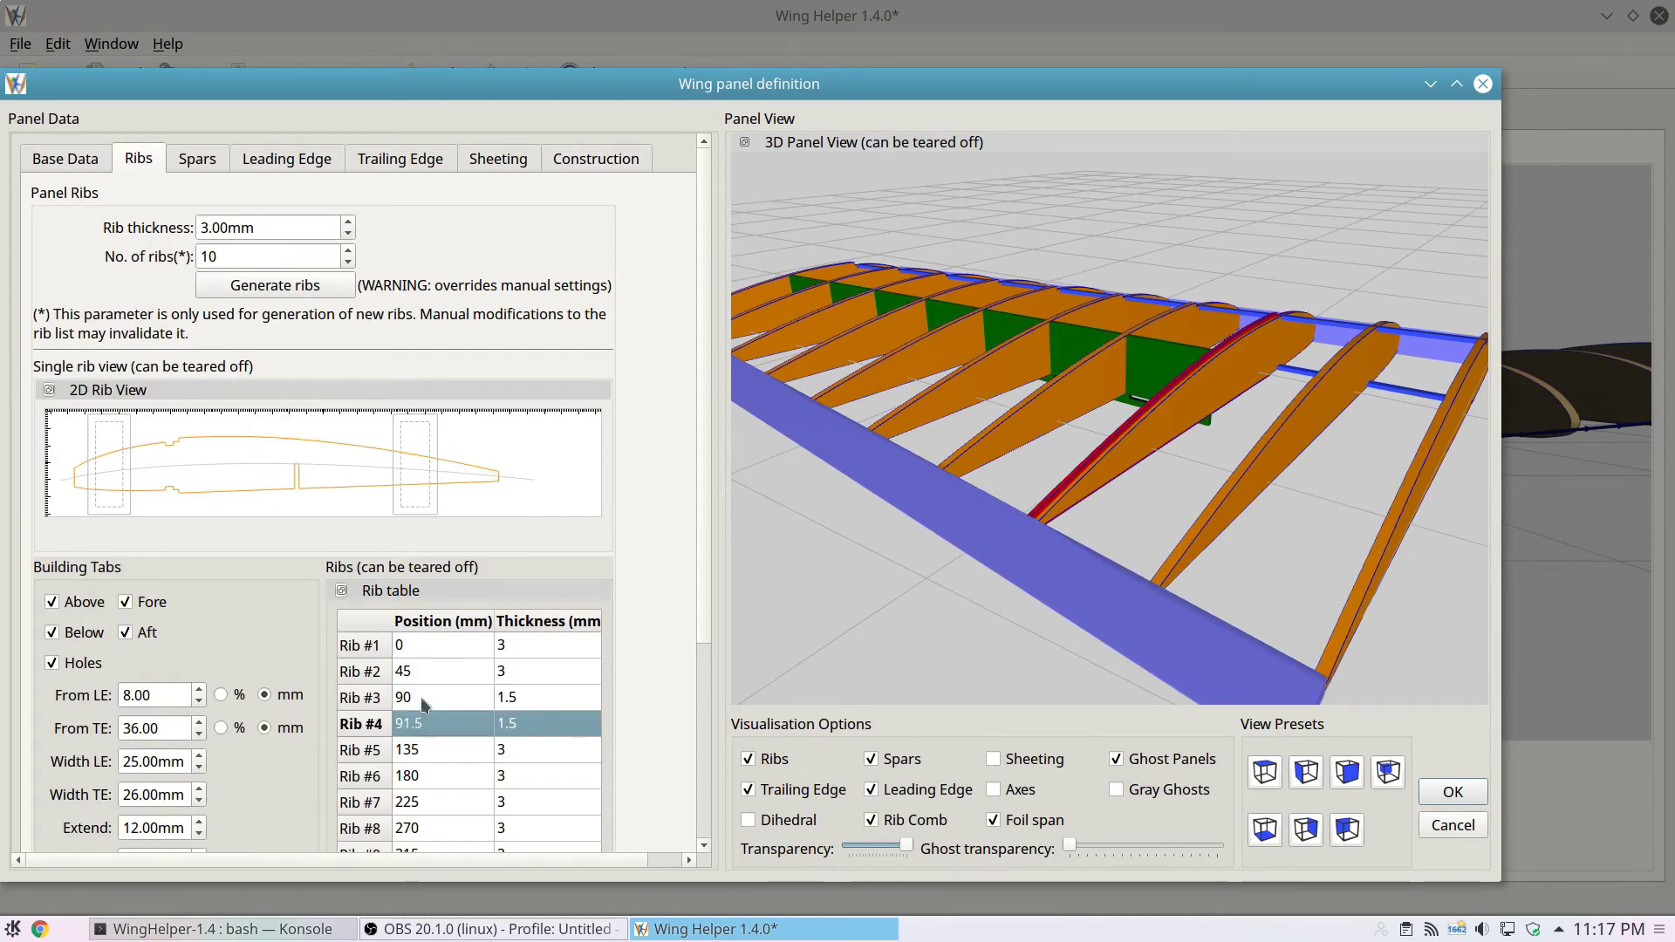
pyautogui.click(427, 698)
pyautogui.rightClick(429, 697)
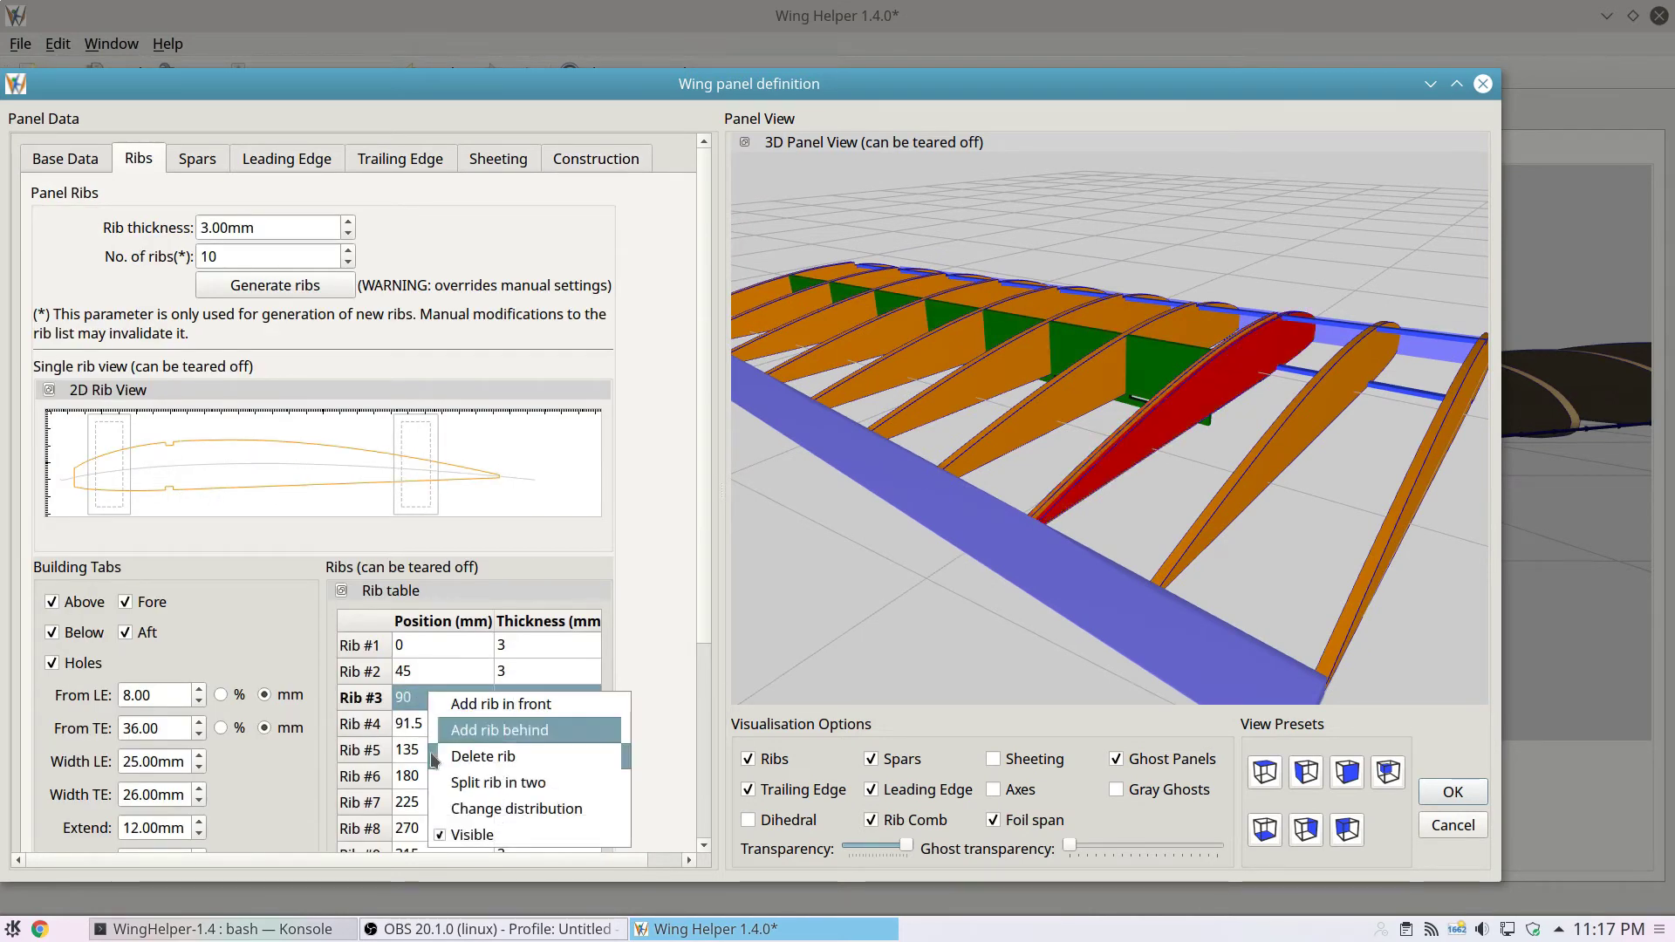
pyautogui.click(443, 836)
pyautogui.scroll(5, 919, 567)
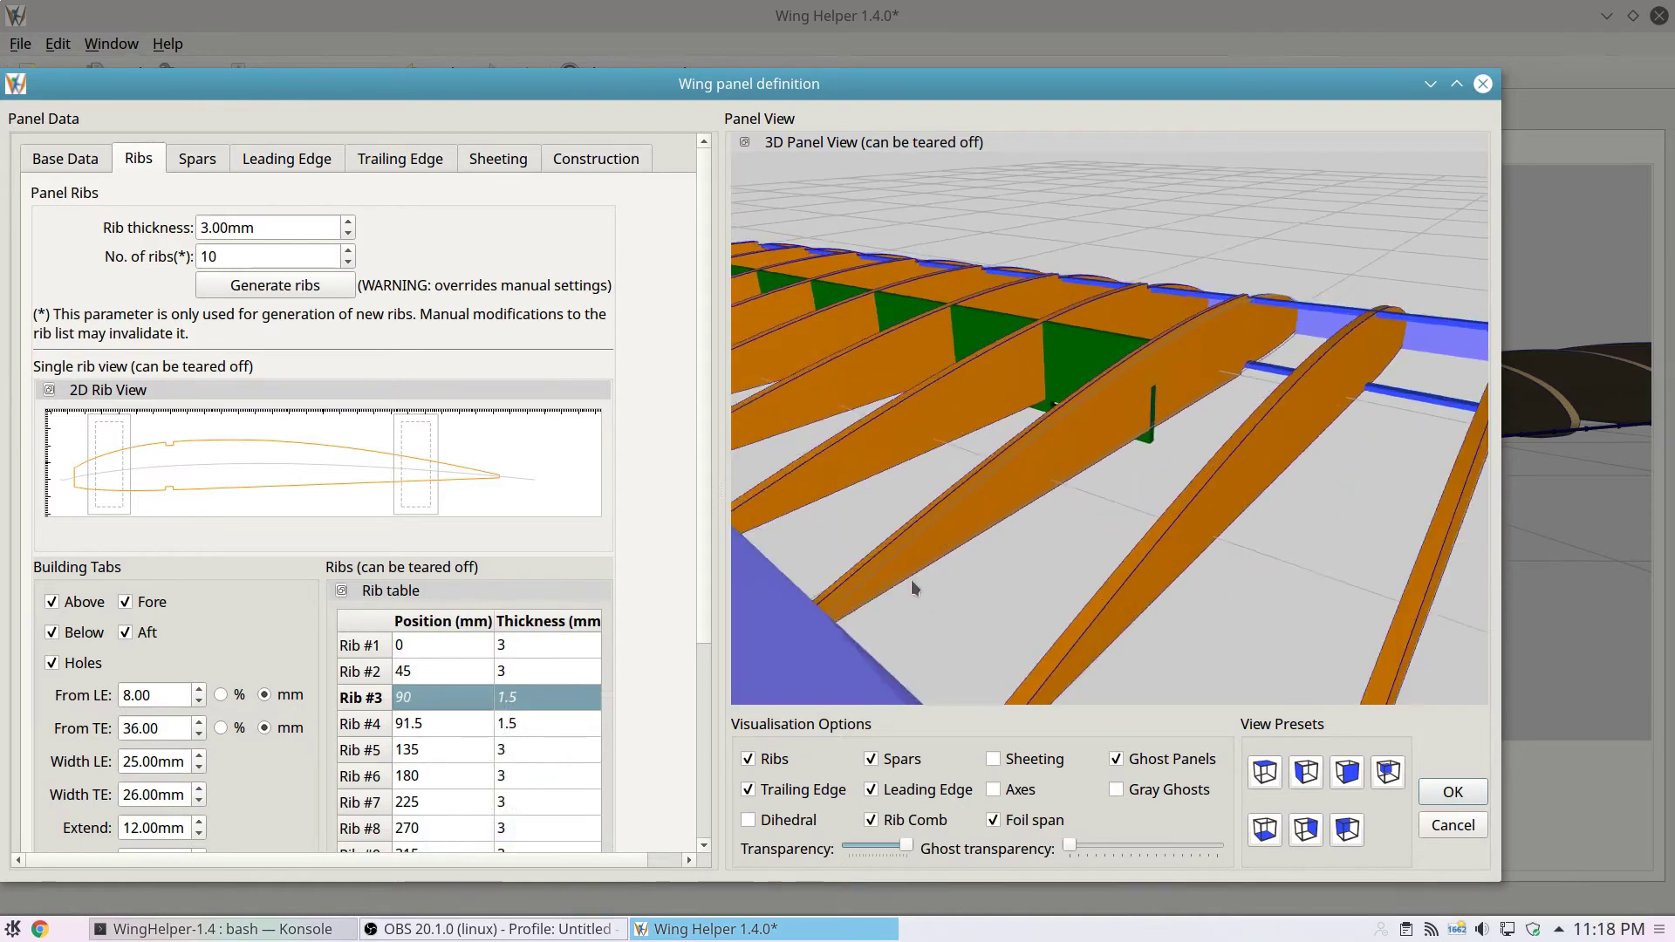
pyautogui.scroll(3, 908, 589)
pyautogui.scroll(3, 908, 589)
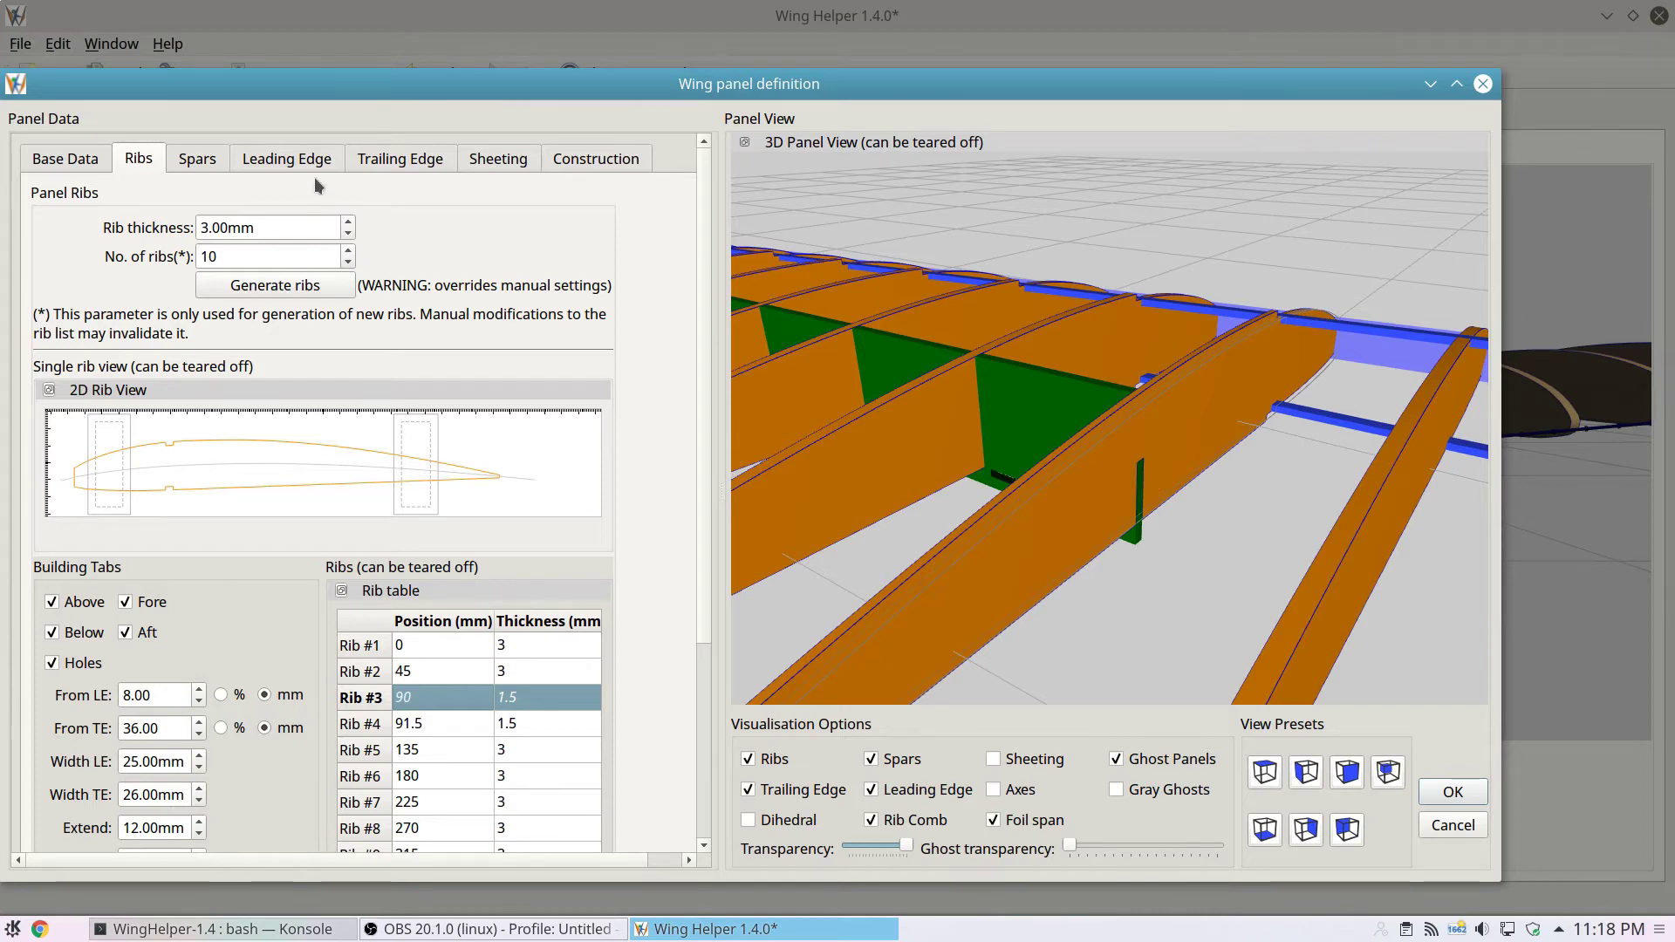
# - Open the panel's rib comb construction settings and select Comb #1 for editing
pyautogui.click(498, 159)
pyautogui.click(596, 159)
pyautogui.click(296, 283)
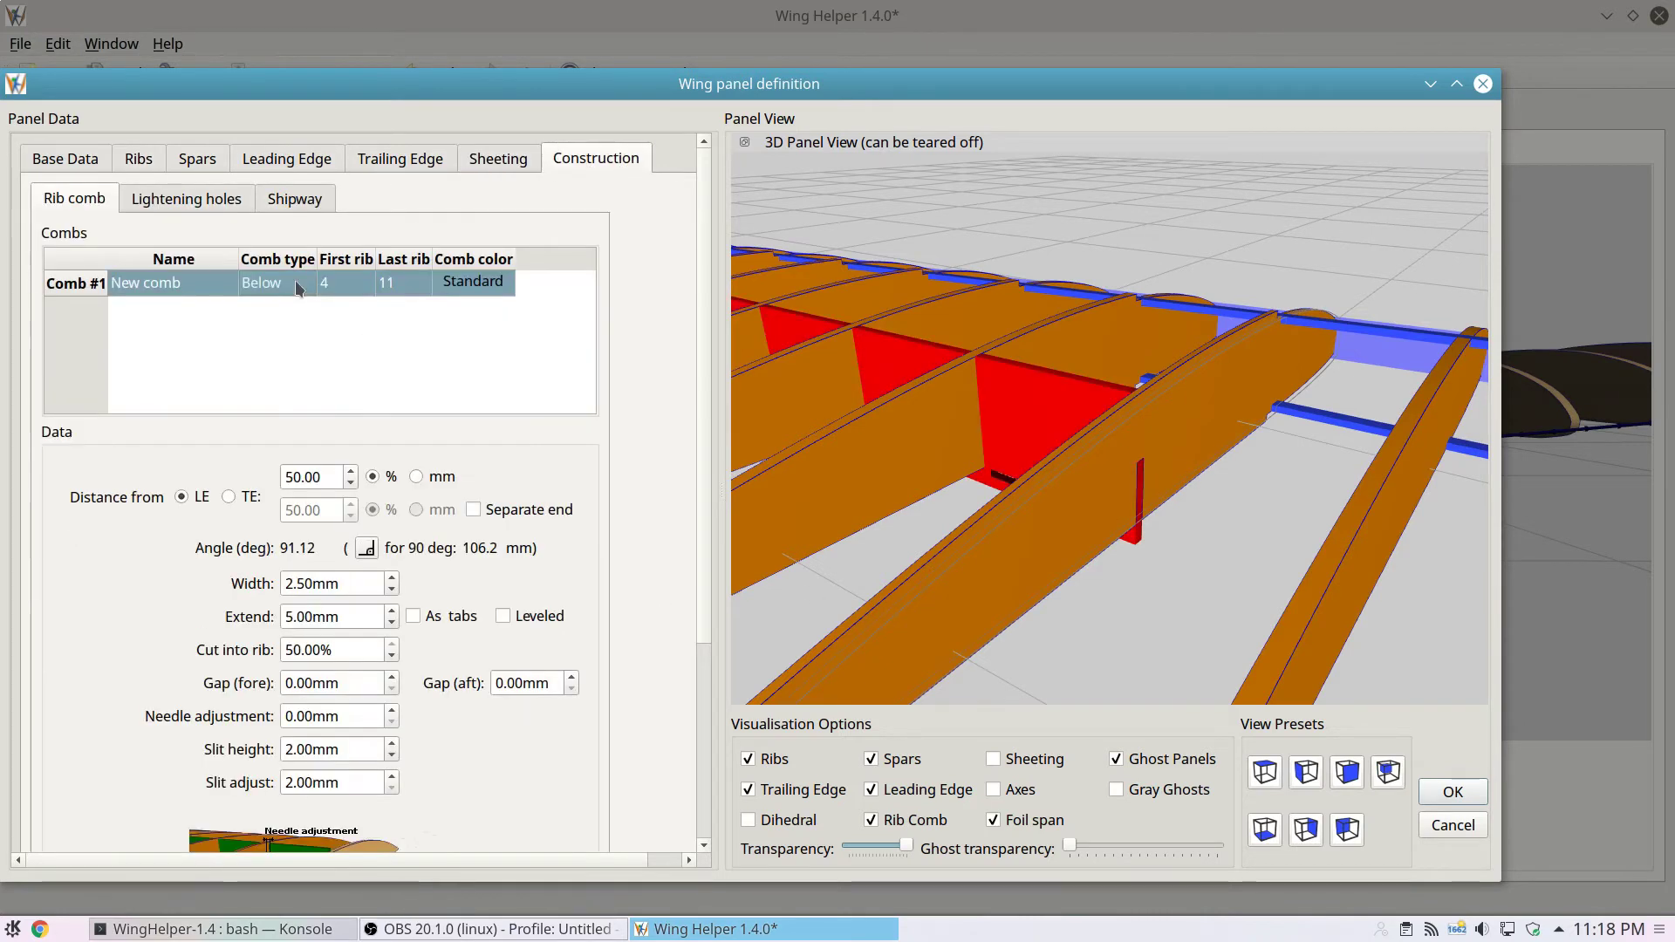
# - Try a 30.00% cut into the rib for the comb, then set it back to 50.00%
pyautogui.click(339, 653)
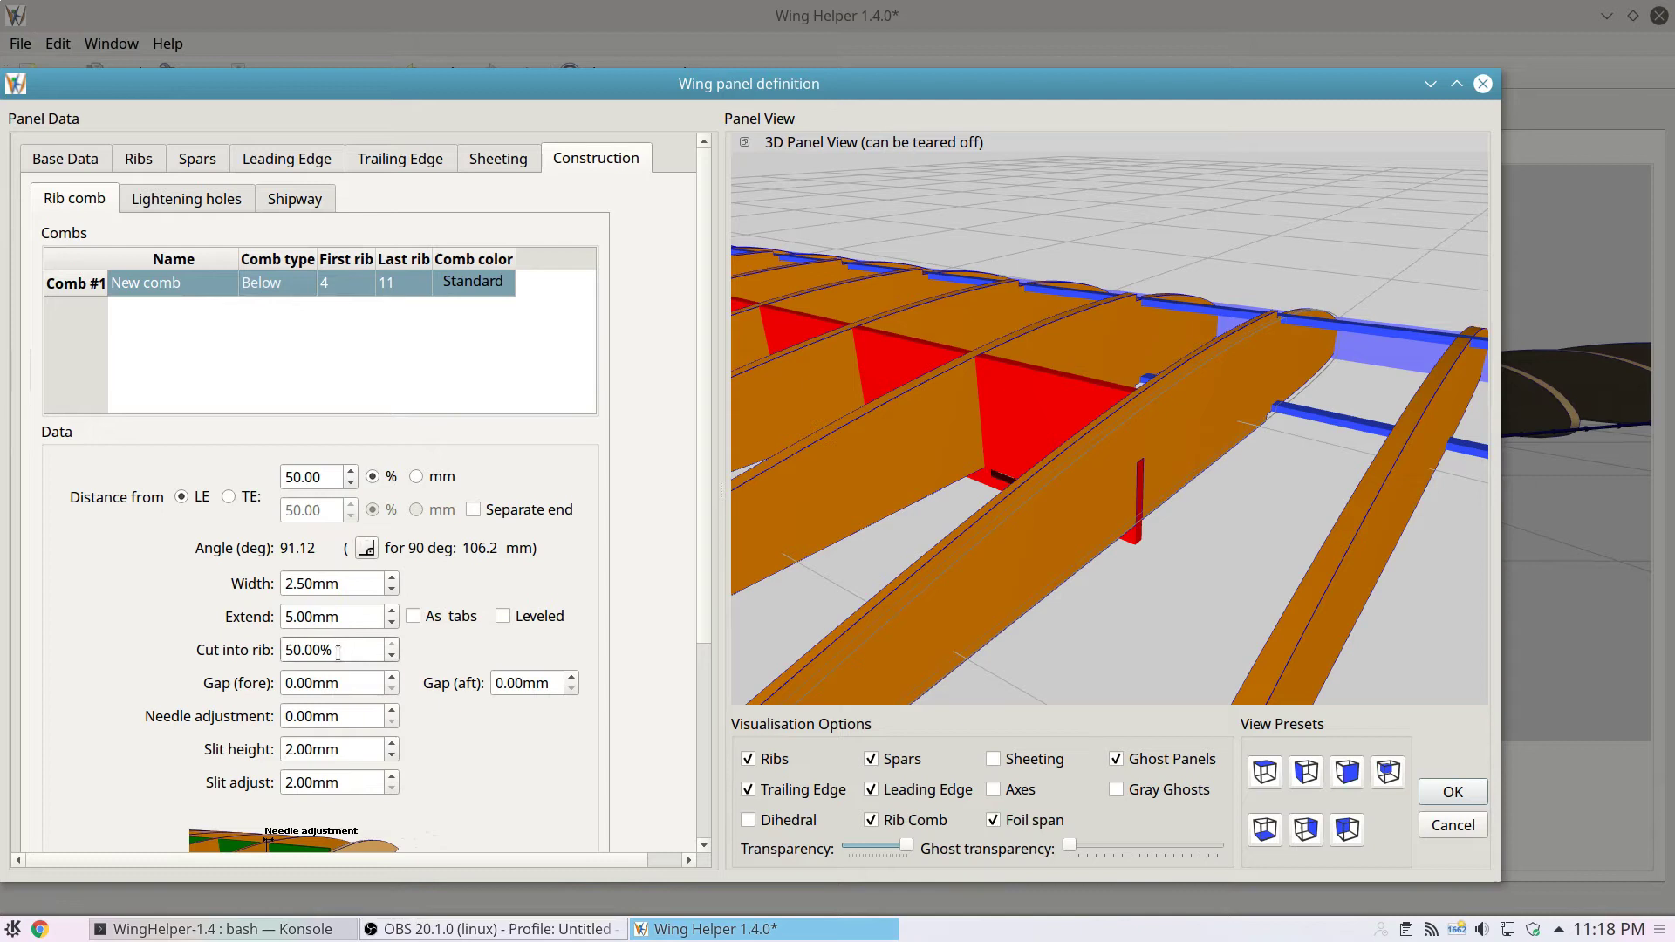
pyautogui.scroll(-2, 339, 653)
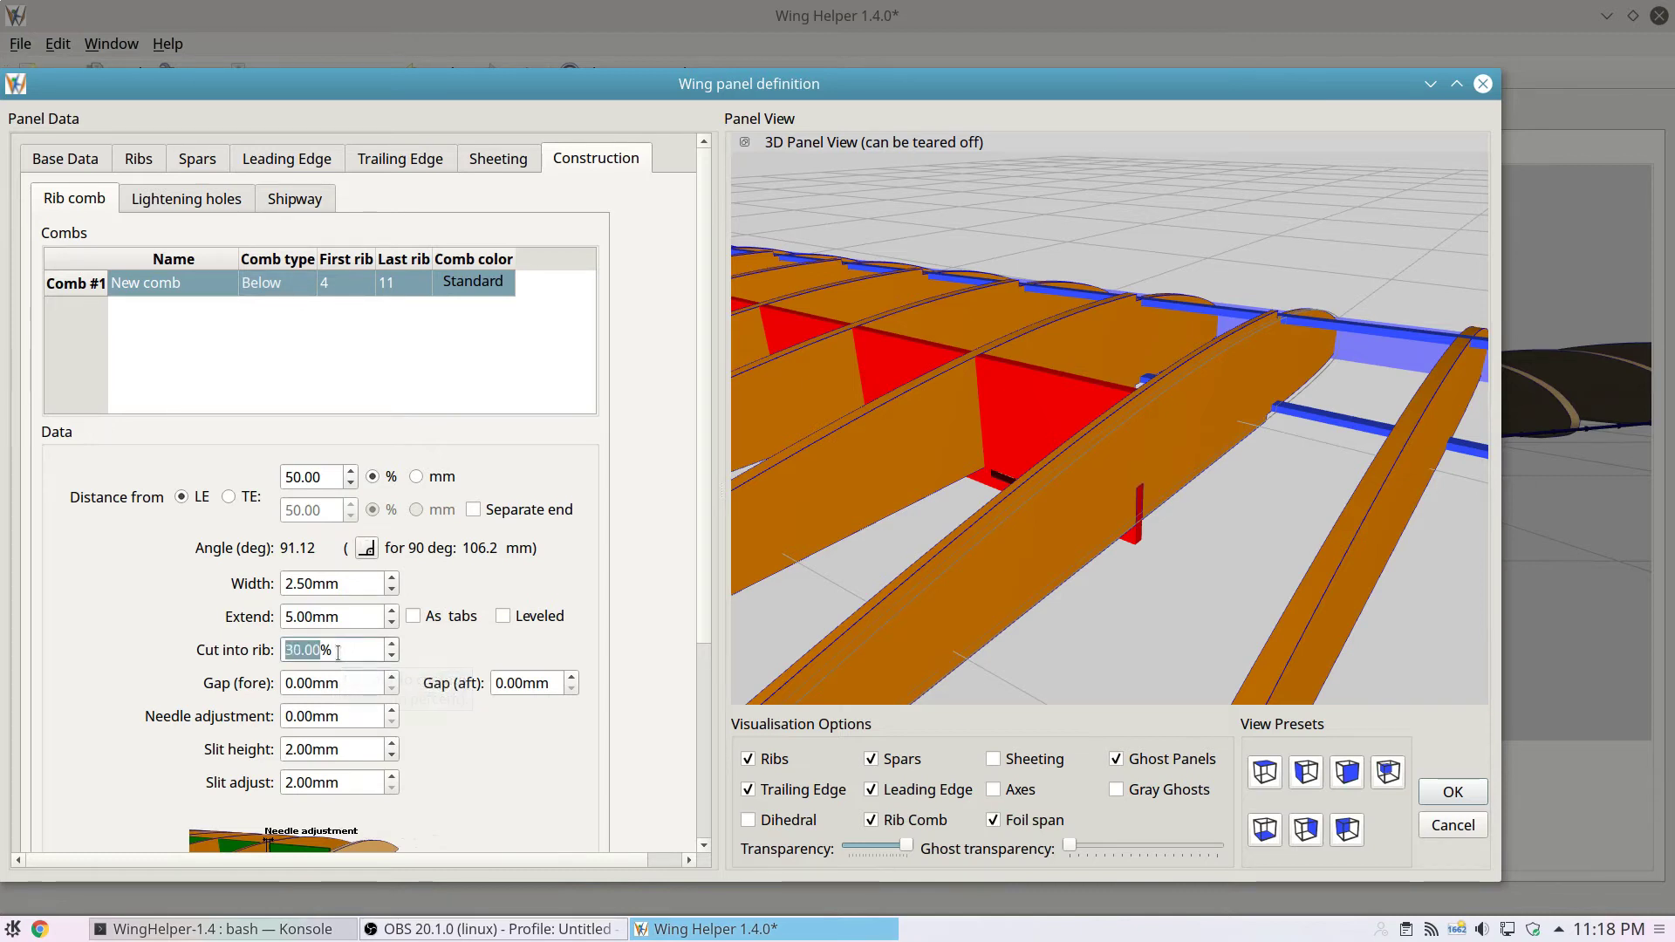
pyautogui.scroll(5, 338, 653)
# - Set the rib comb's fore gap to 1.25 mm and its aft gap to 1.00 mm
pyautogui.scroll(1, 347, 684)
pyautogui.scroll(4, 347, 683)
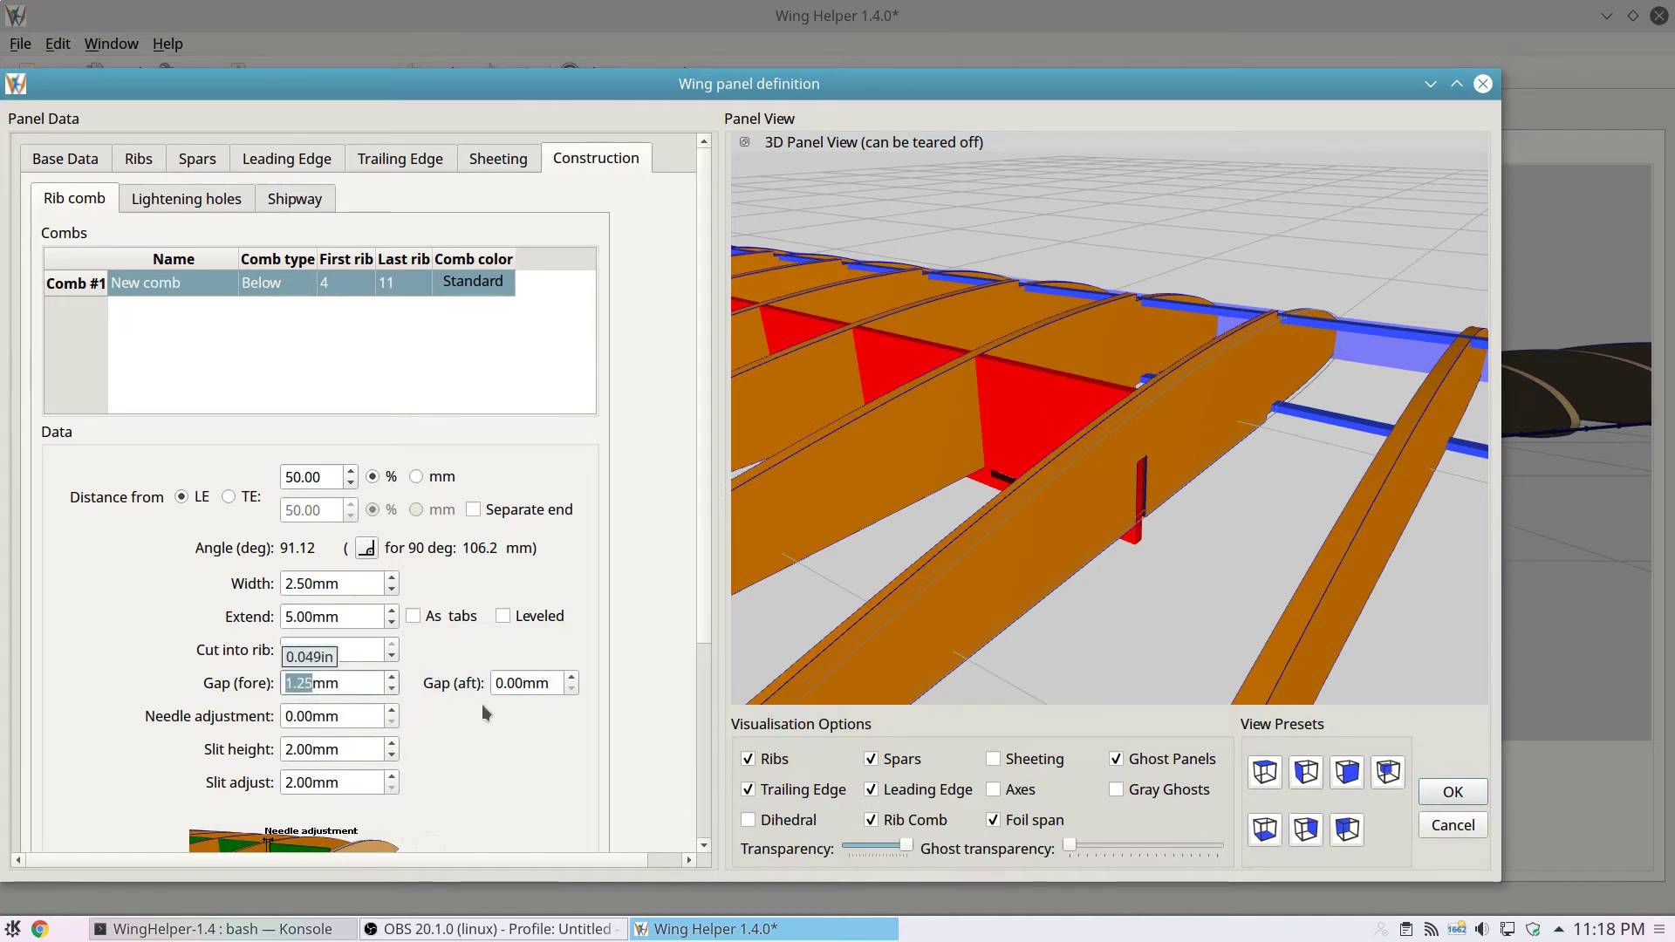
pyautogui.scroll(2, 557, 690)
pyautogui.scroll(1, 557, 691)
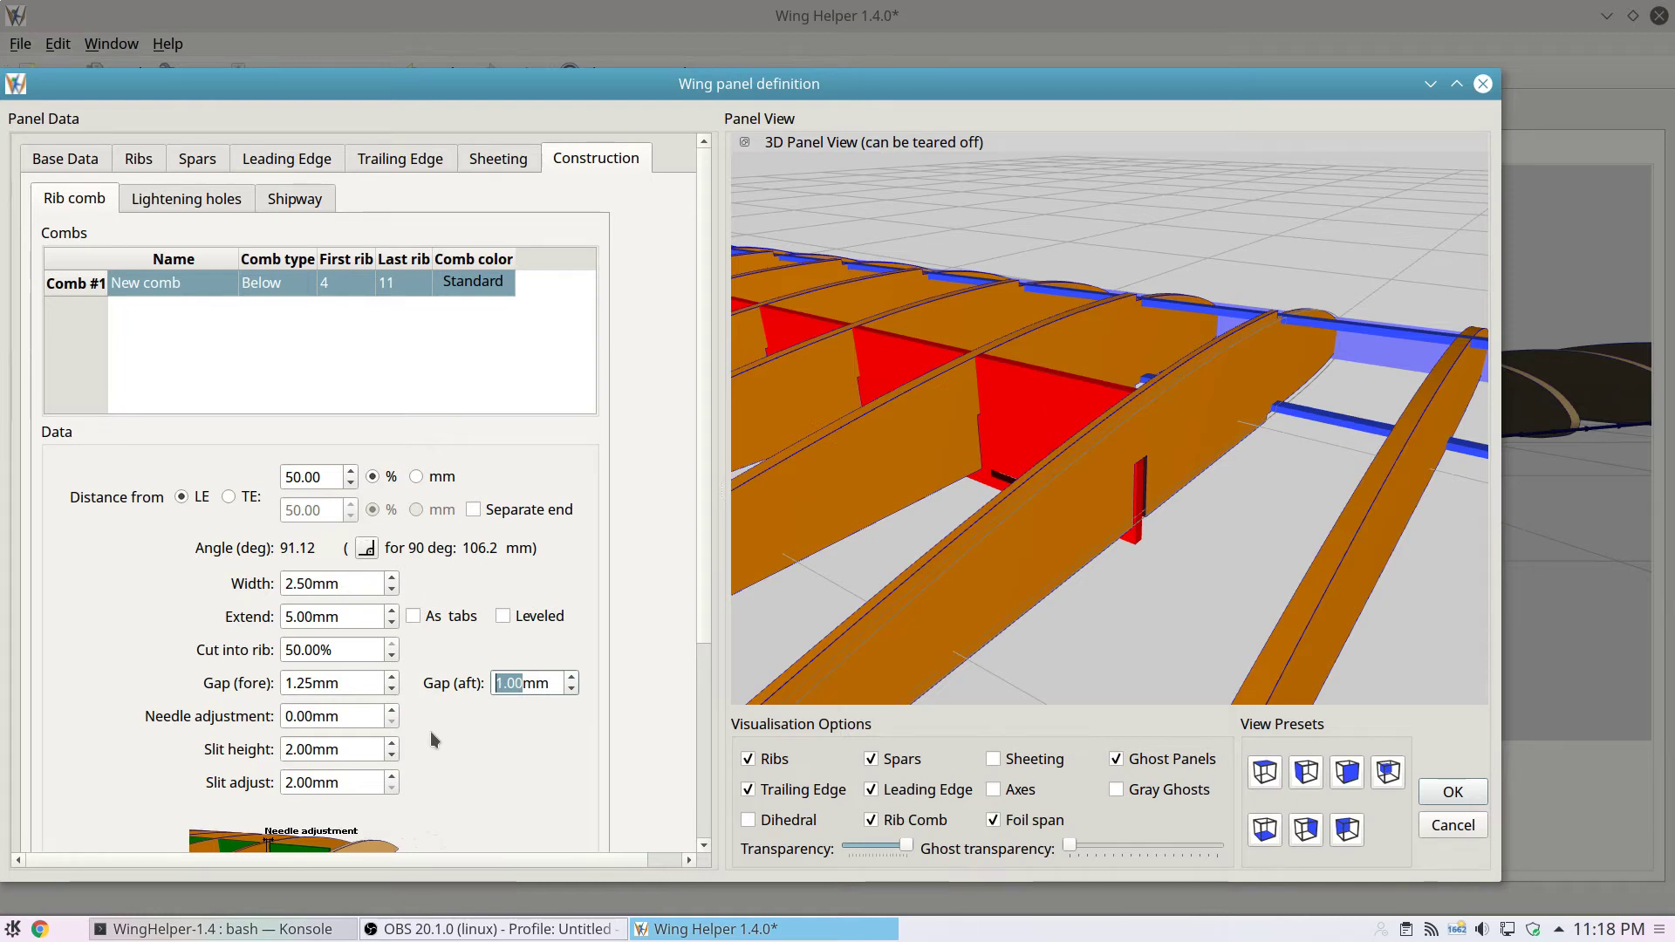
# - Set the rib comb's needle adjustment to 2.25 mm and its slit height to 3.00 mm
pyautogui.scroll(13, 352, 716)
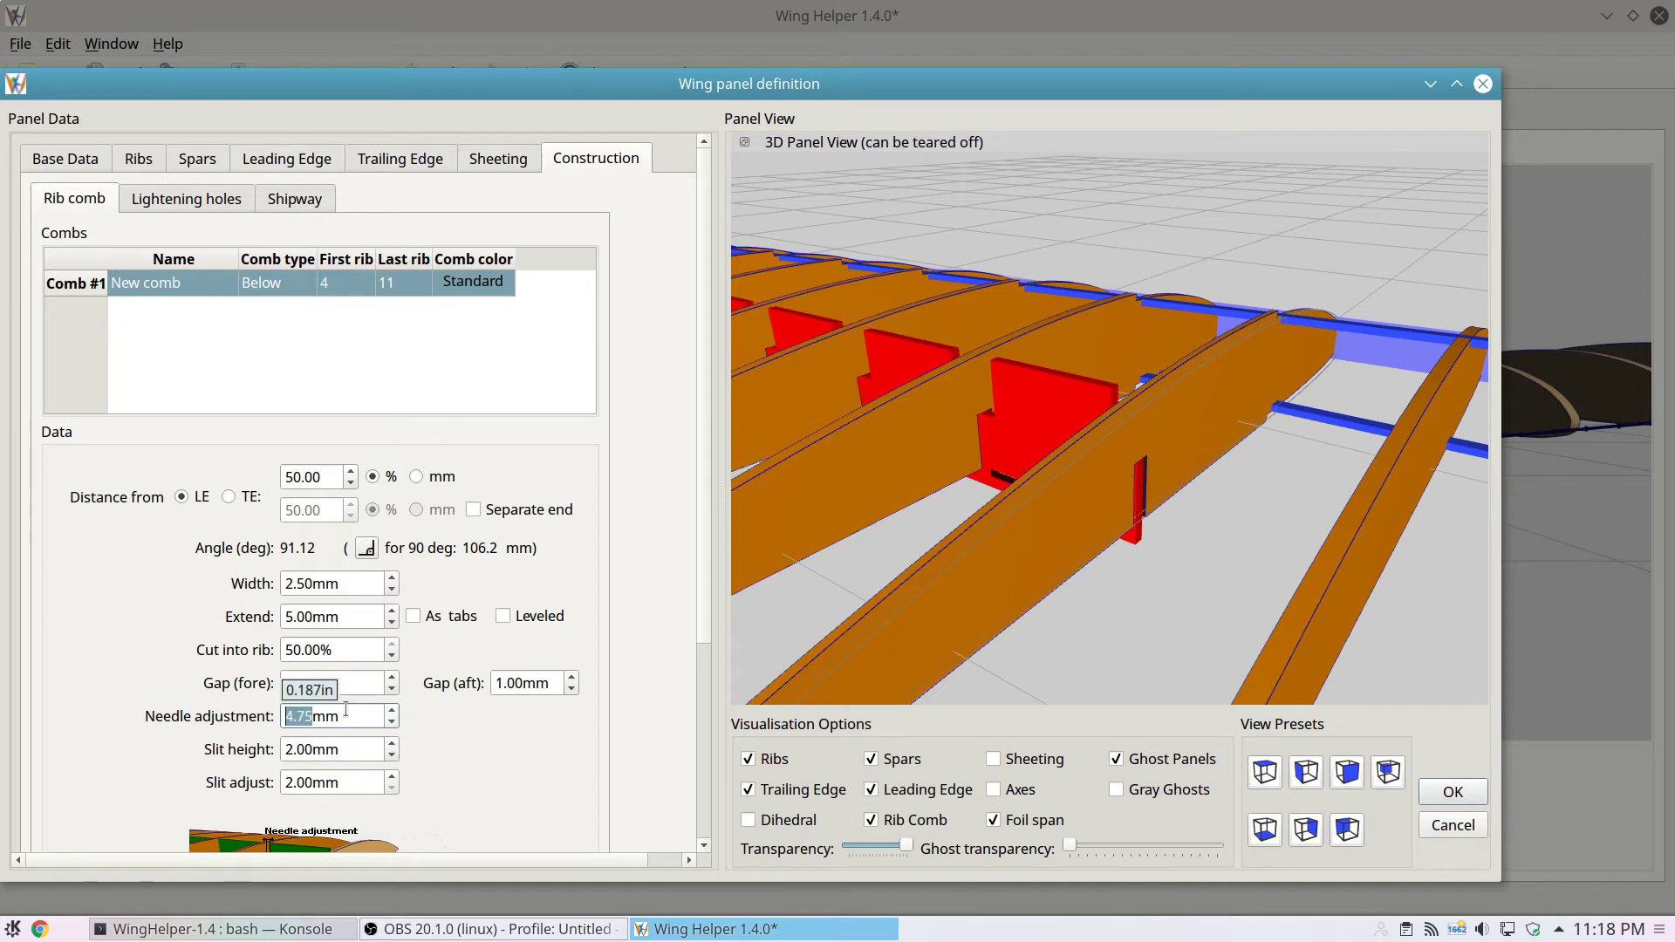
pyautogui.scroll(8, 364, 750)
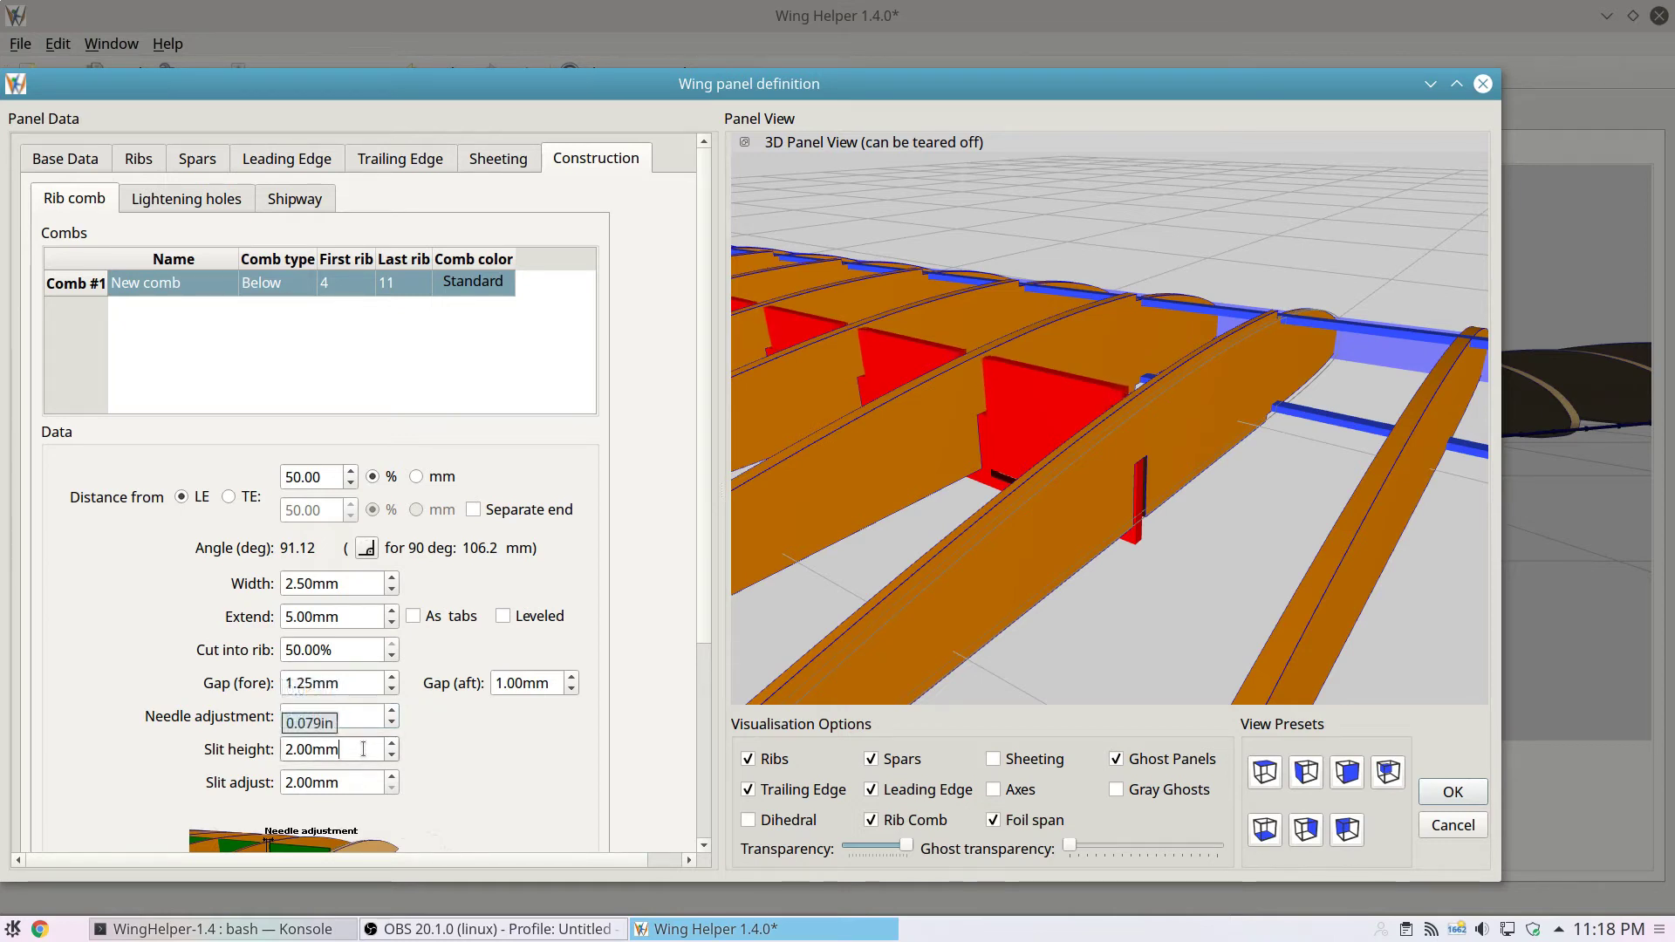
pyautogui.scroll(2, 363, 750)
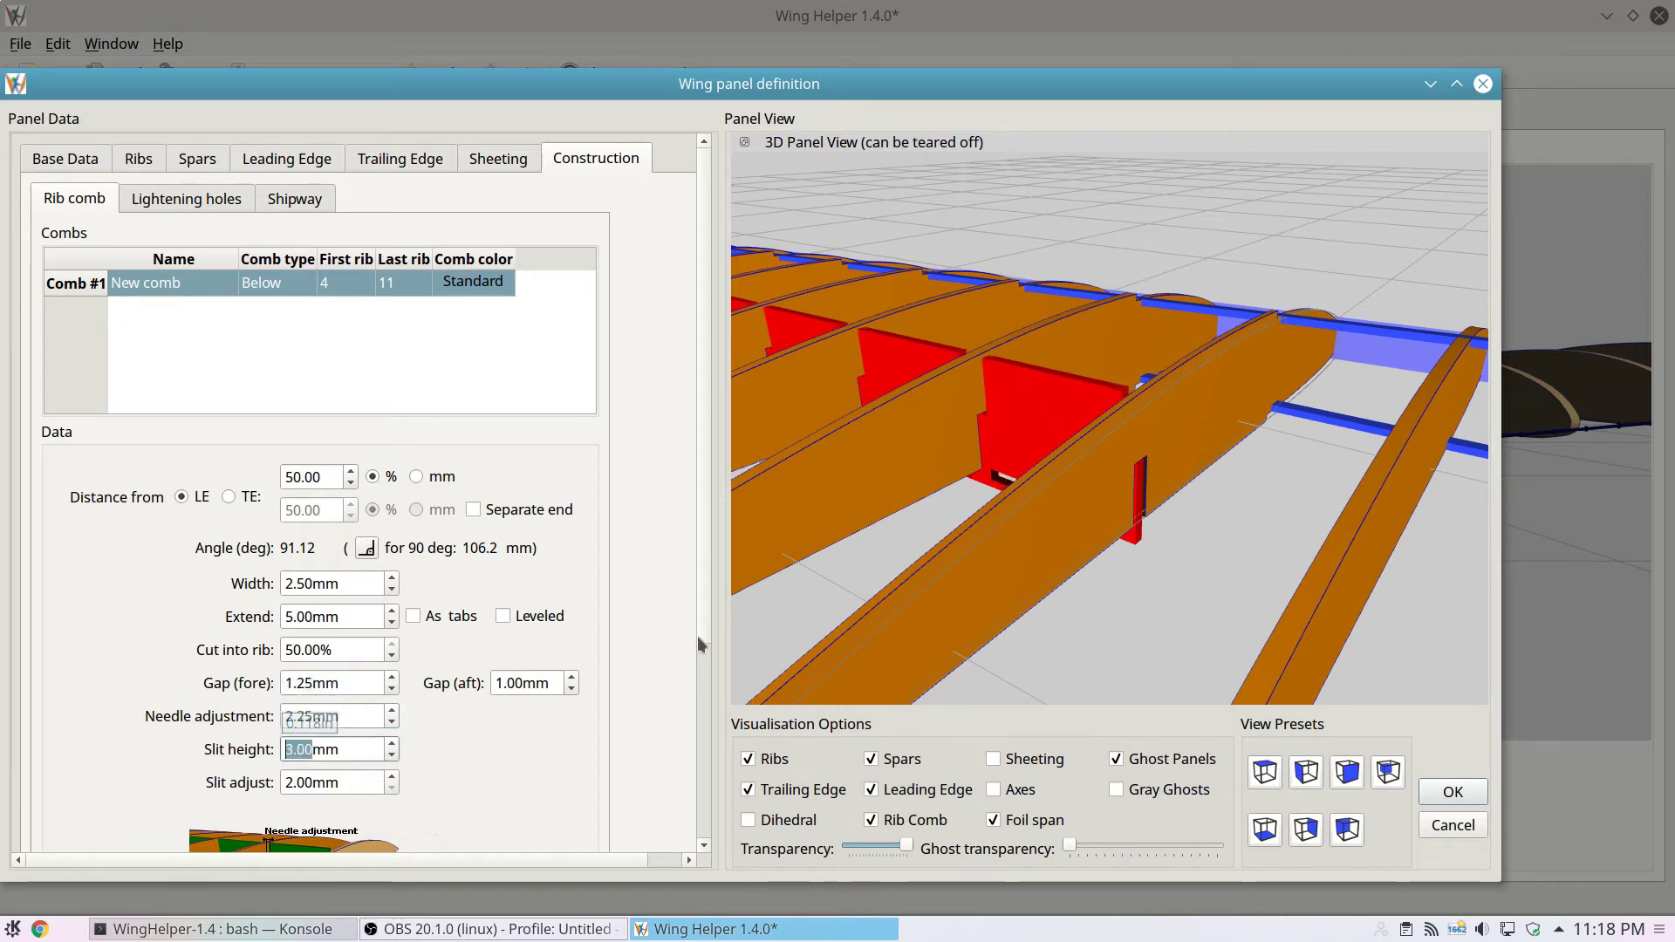
# - Try a slit adjust value of 14.00 mm on the rib comb, then return it to 2.00 mm
pyautogui.scroll(5, 908, 579)
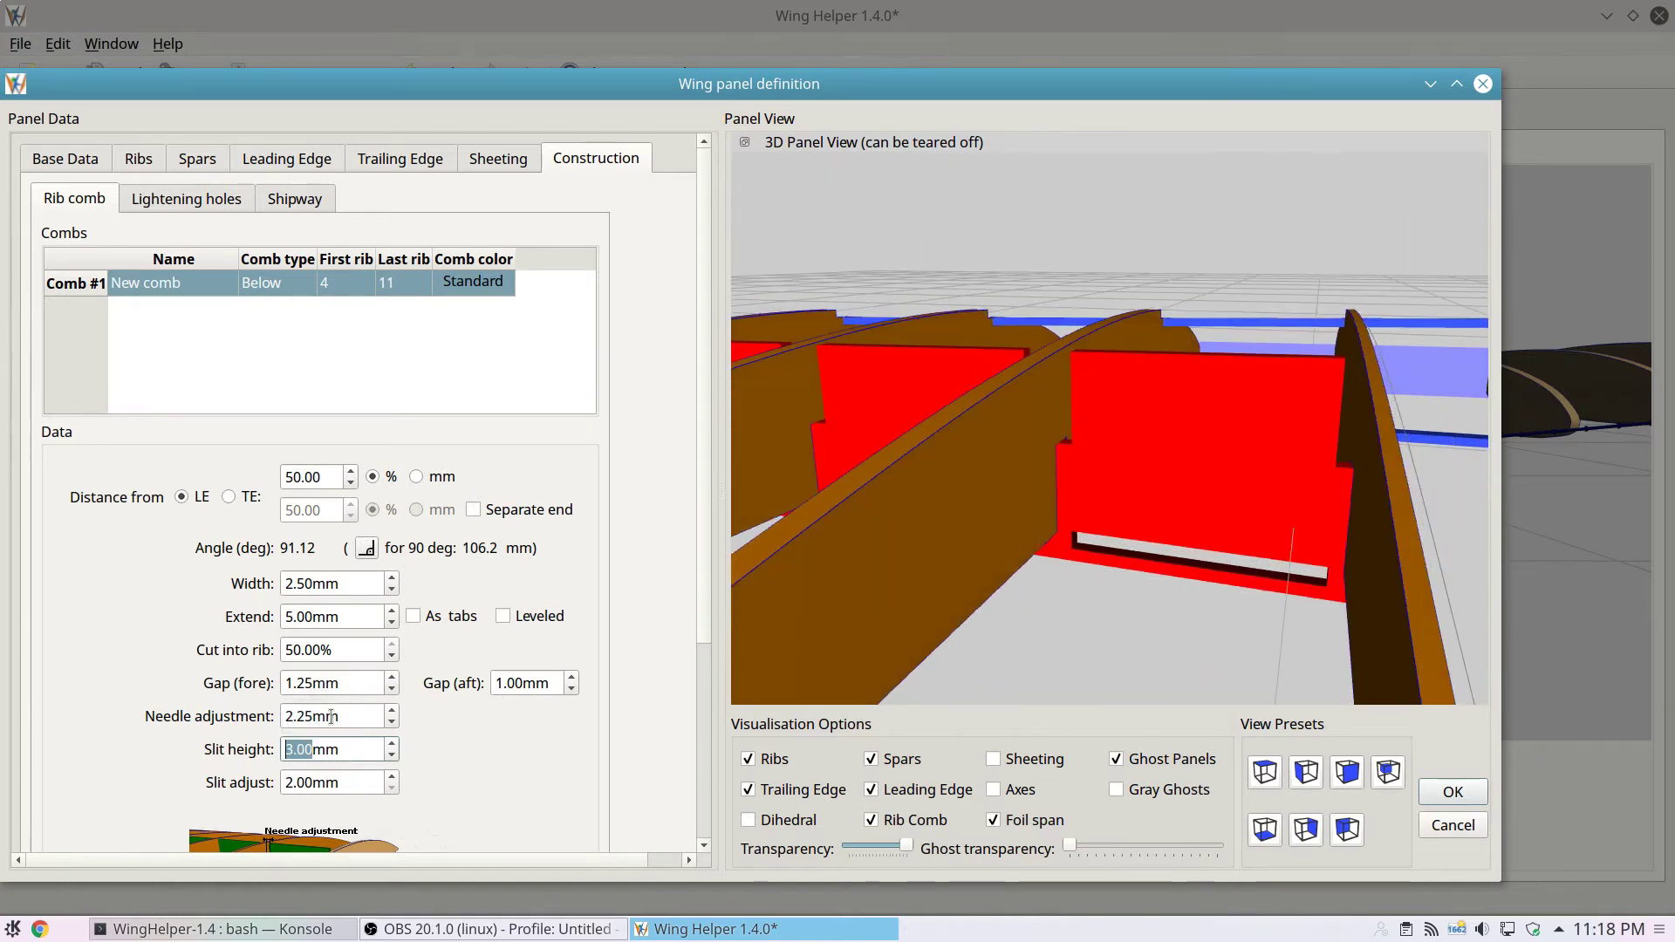
pyautogui.moveTo(338, 749)
pyautogui.scroll(11, 332, 785)
pyautogui.scroll(-8, 333, 786)
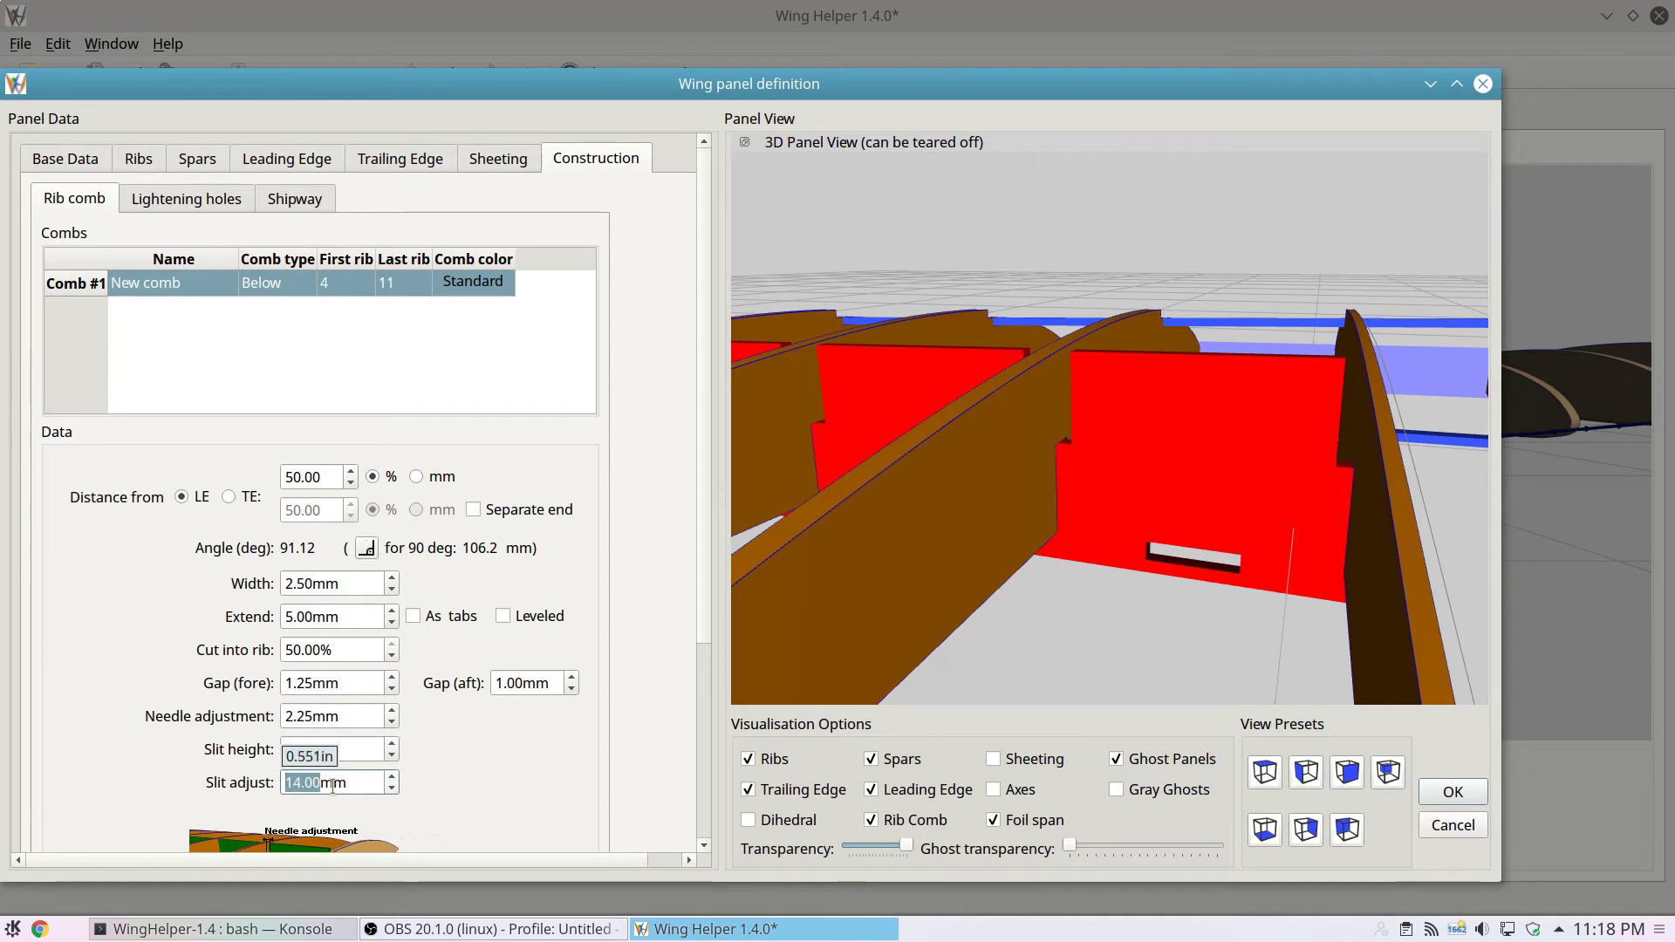
pyautogui.scroll(-3, 333, 786)
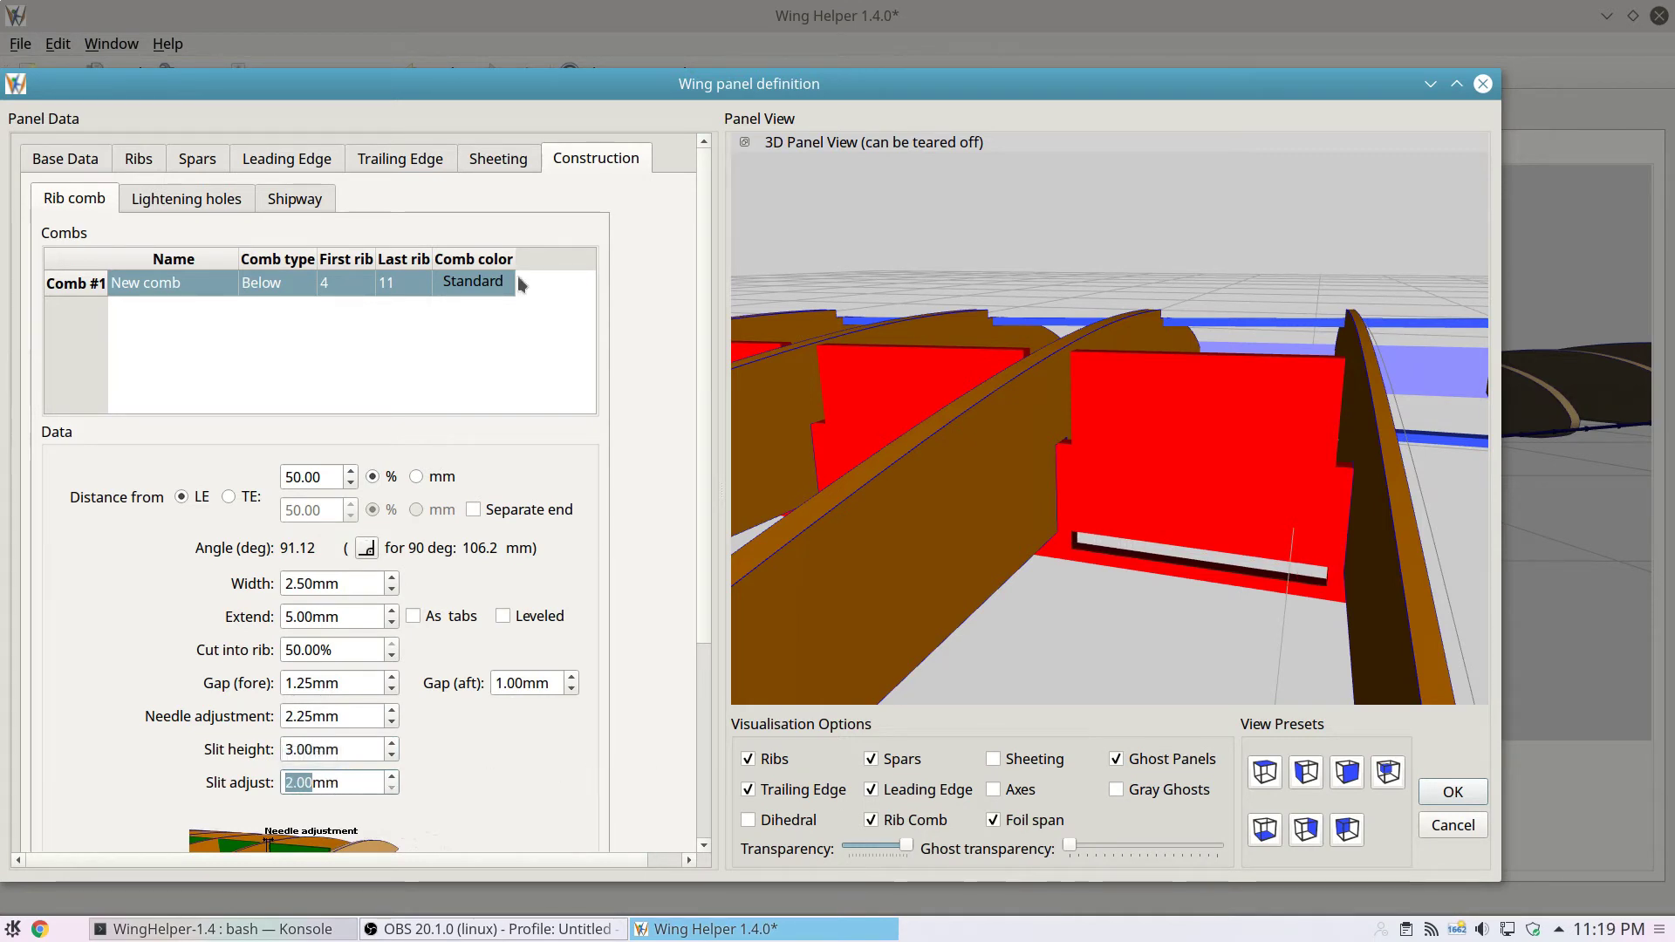
# - Try Standard lightening holes in the ribs, comparing them without and with round corners
pyautogui.click(171, 200)
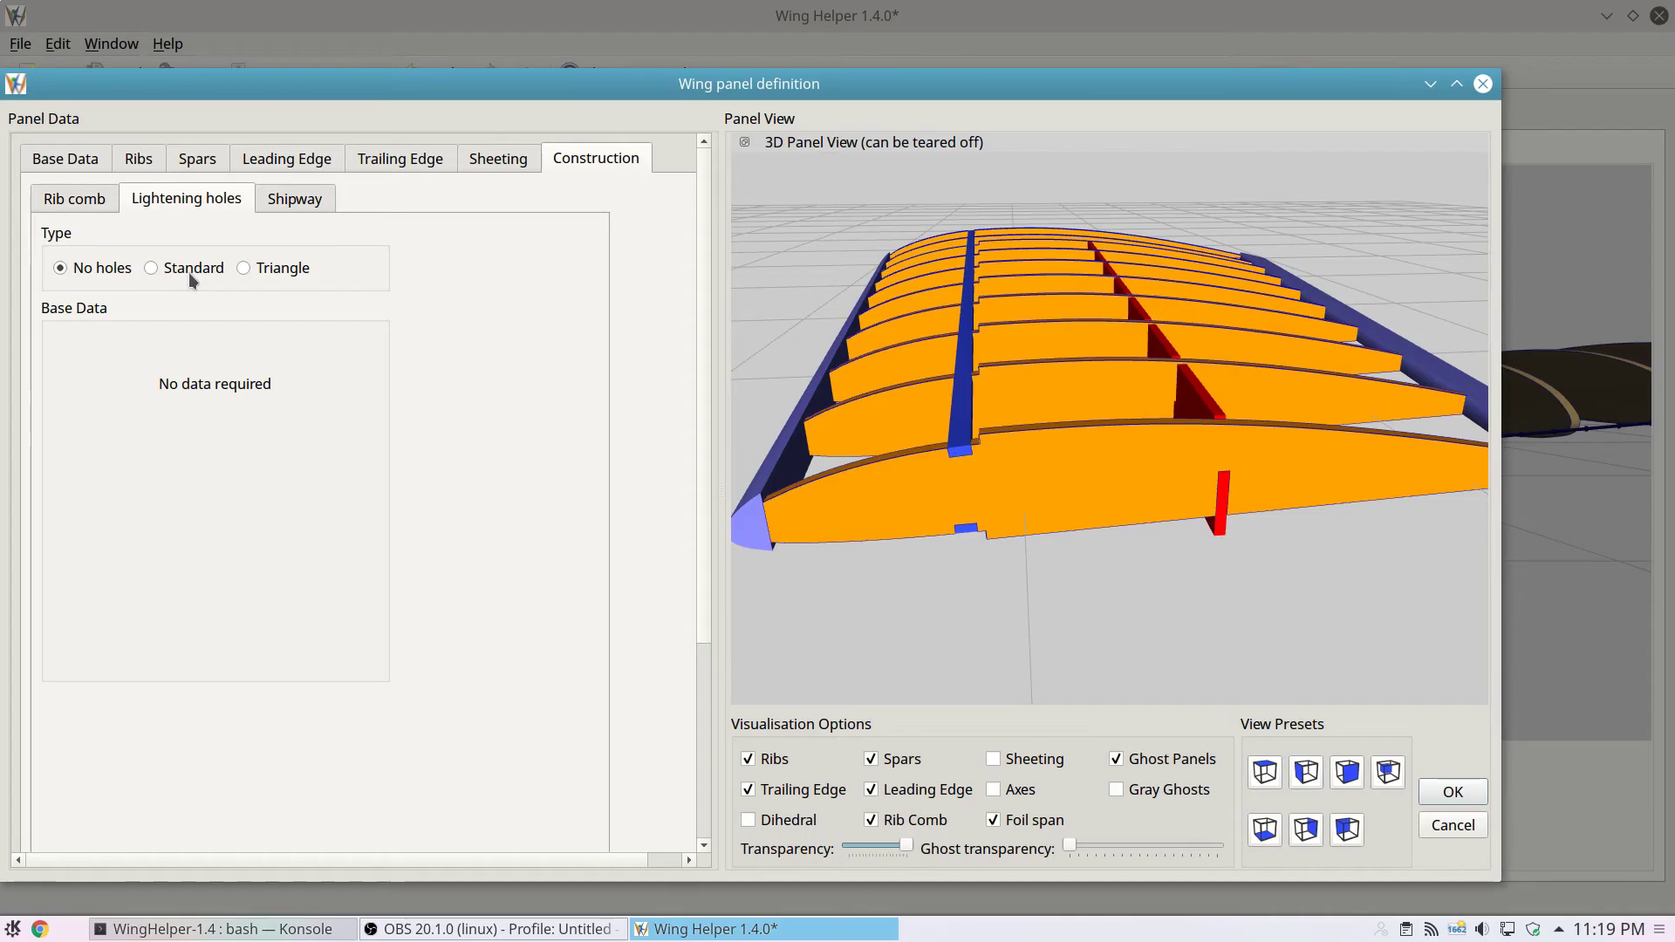
pyautogui.click(192, 267)
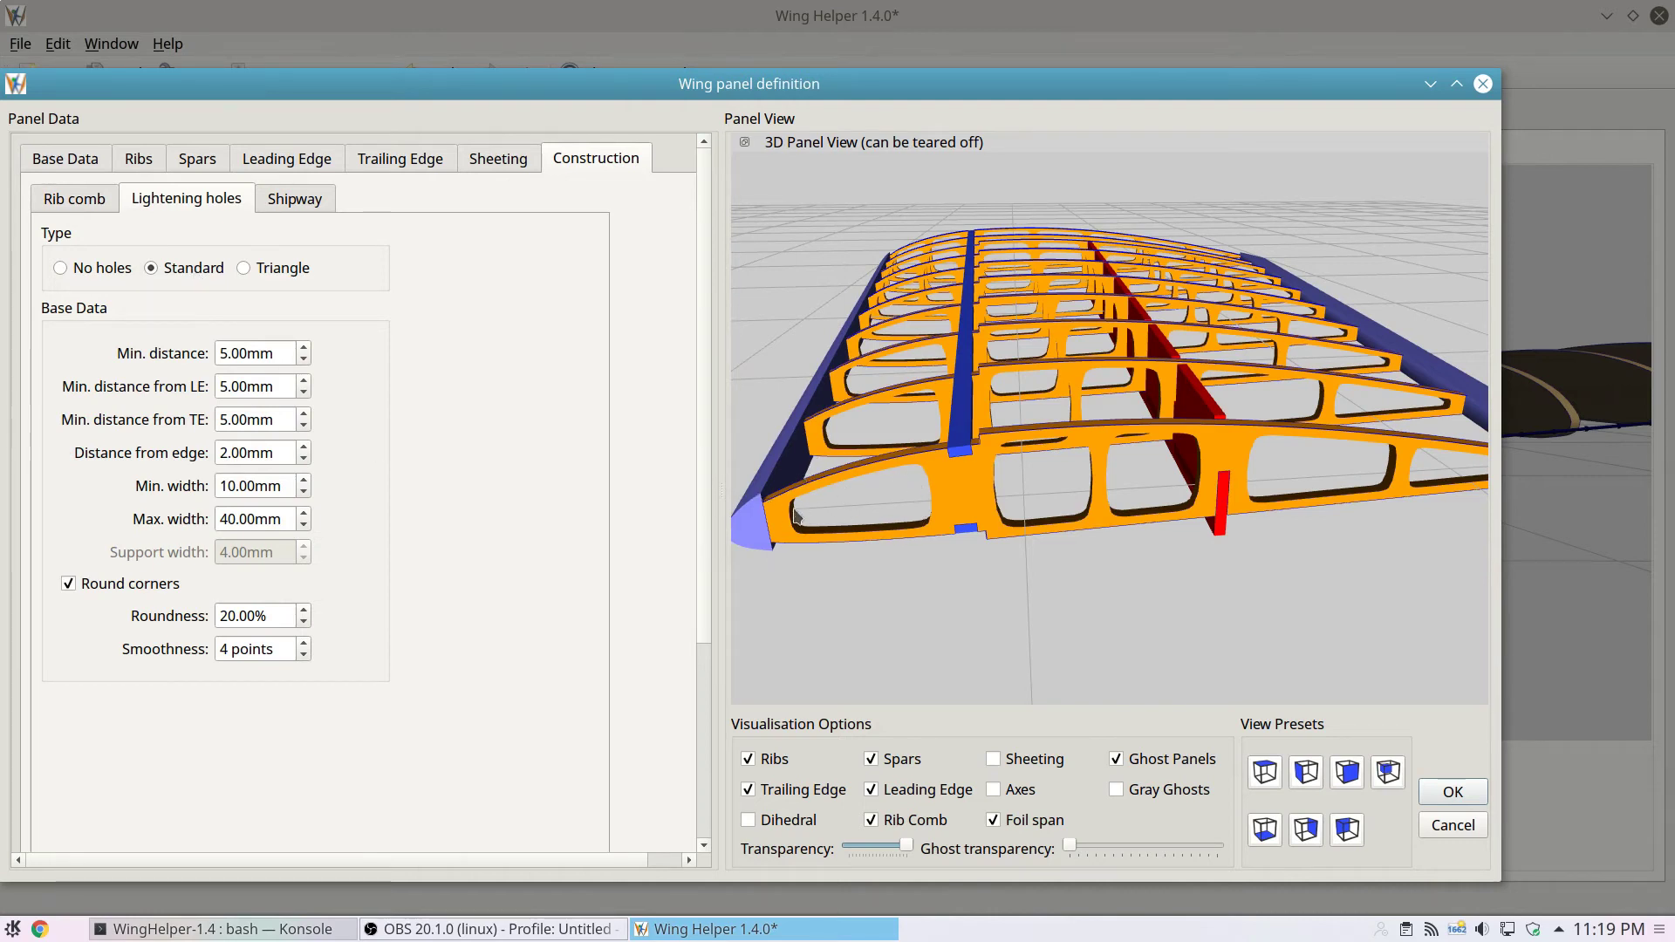
pyautogui.click(96, 586)
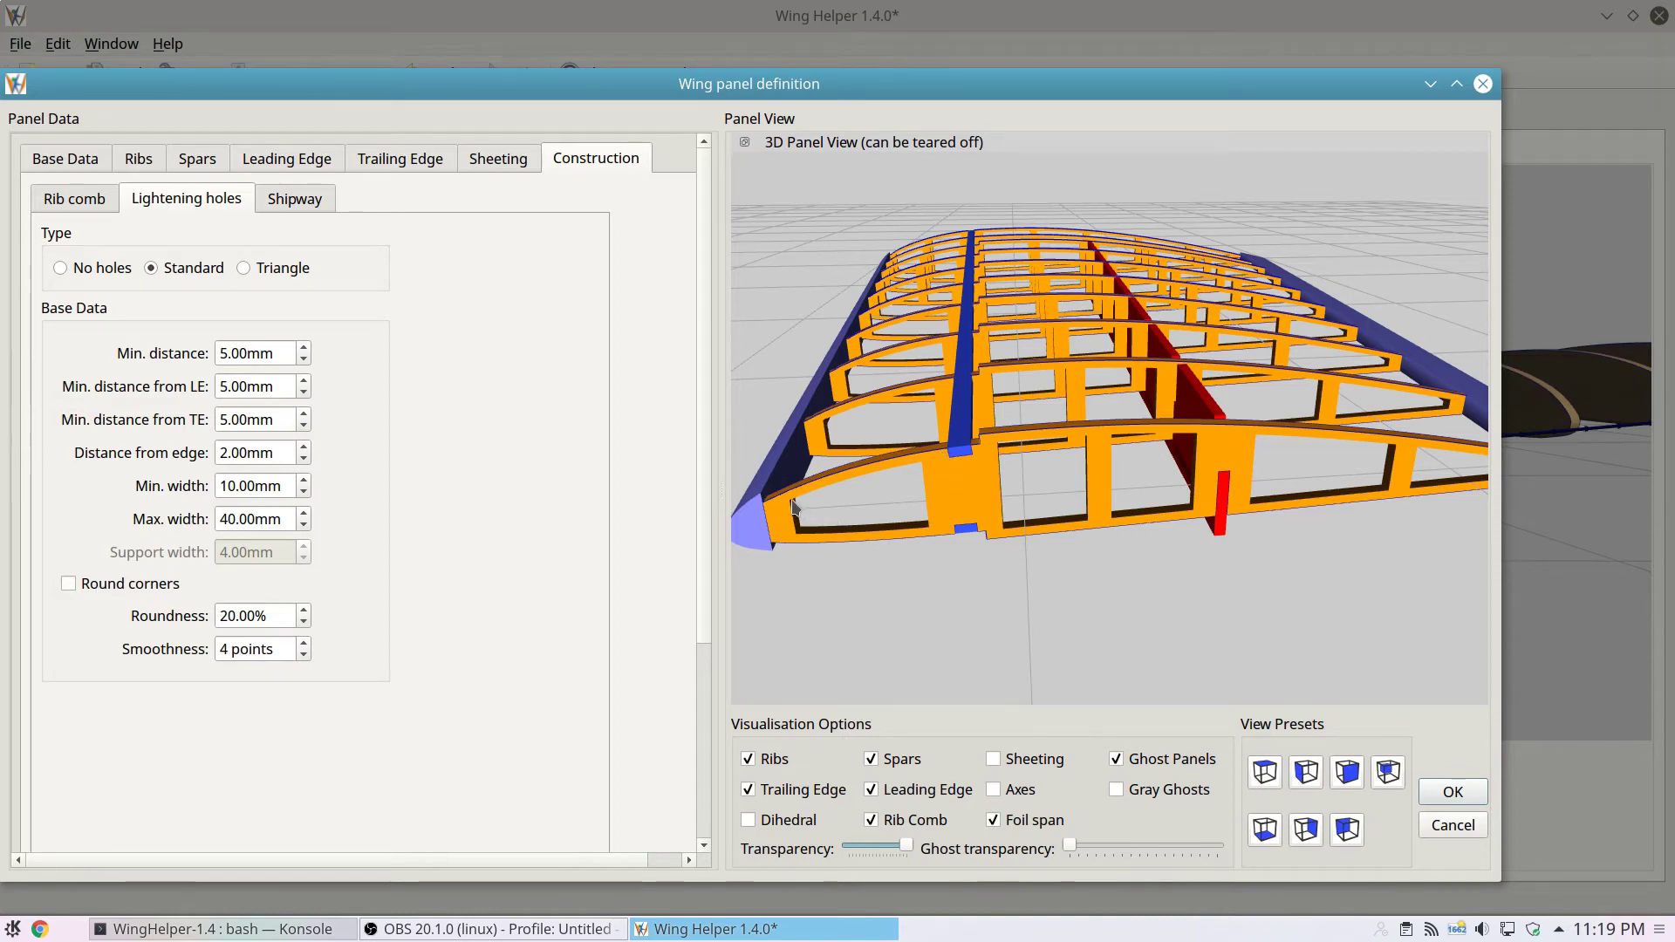
pyautogui.click(150, 587)
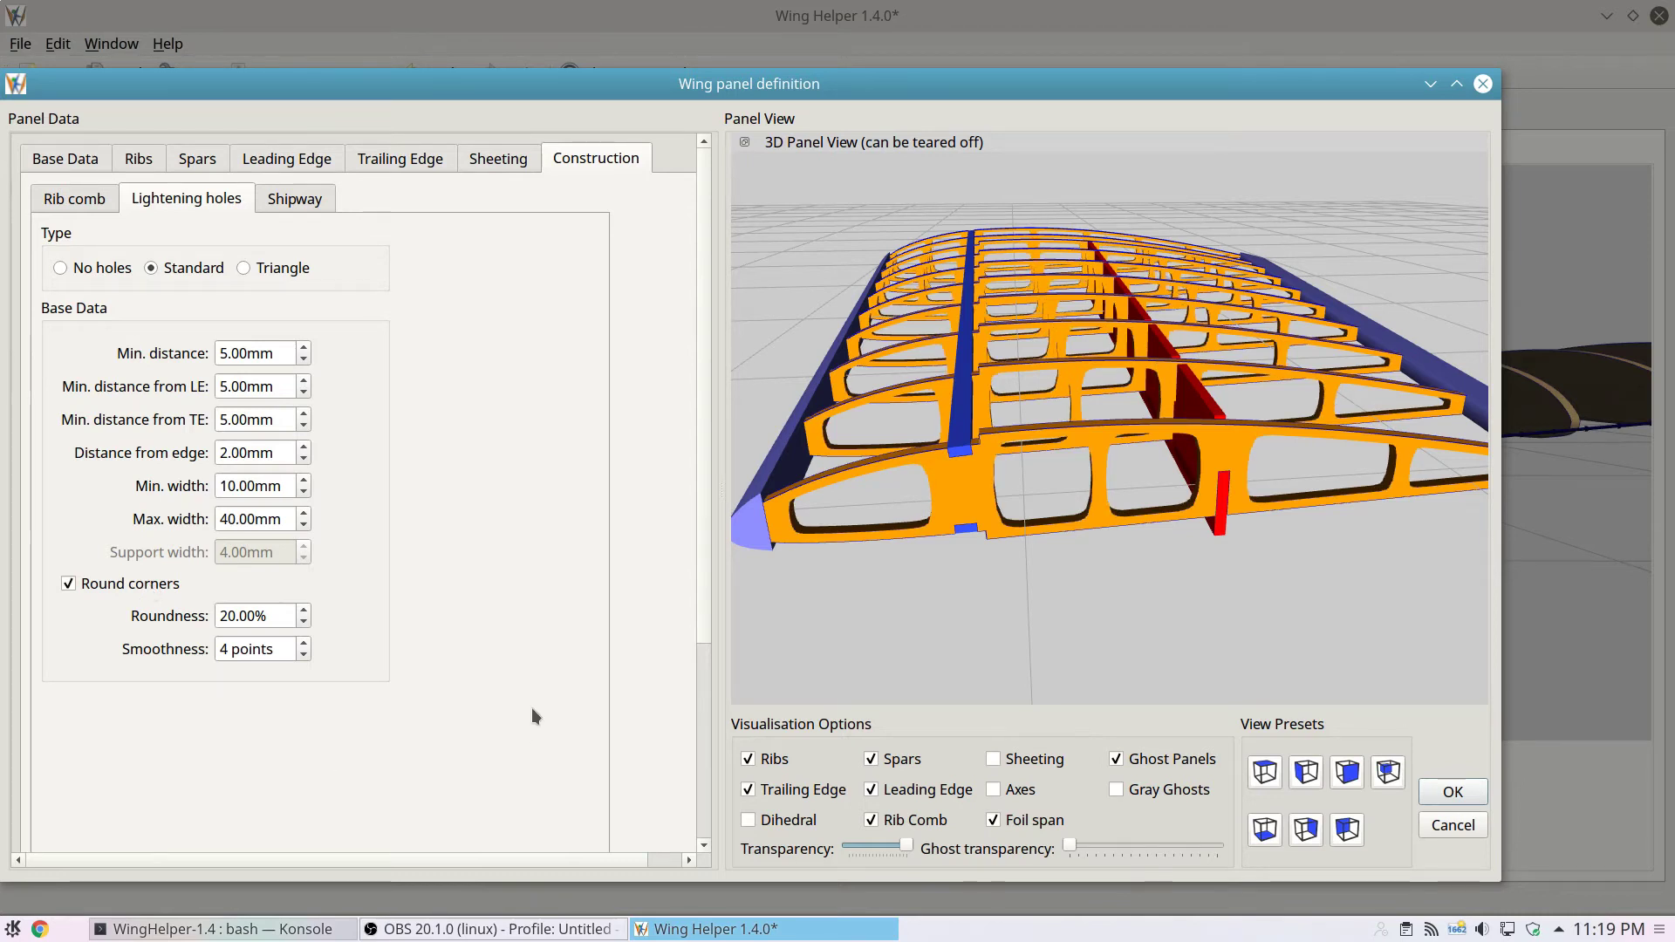
# - Set the lightening hole type to Triangle, comparing the resulting rib cutouts with the Standard type
pyautogui.click(280, 270)
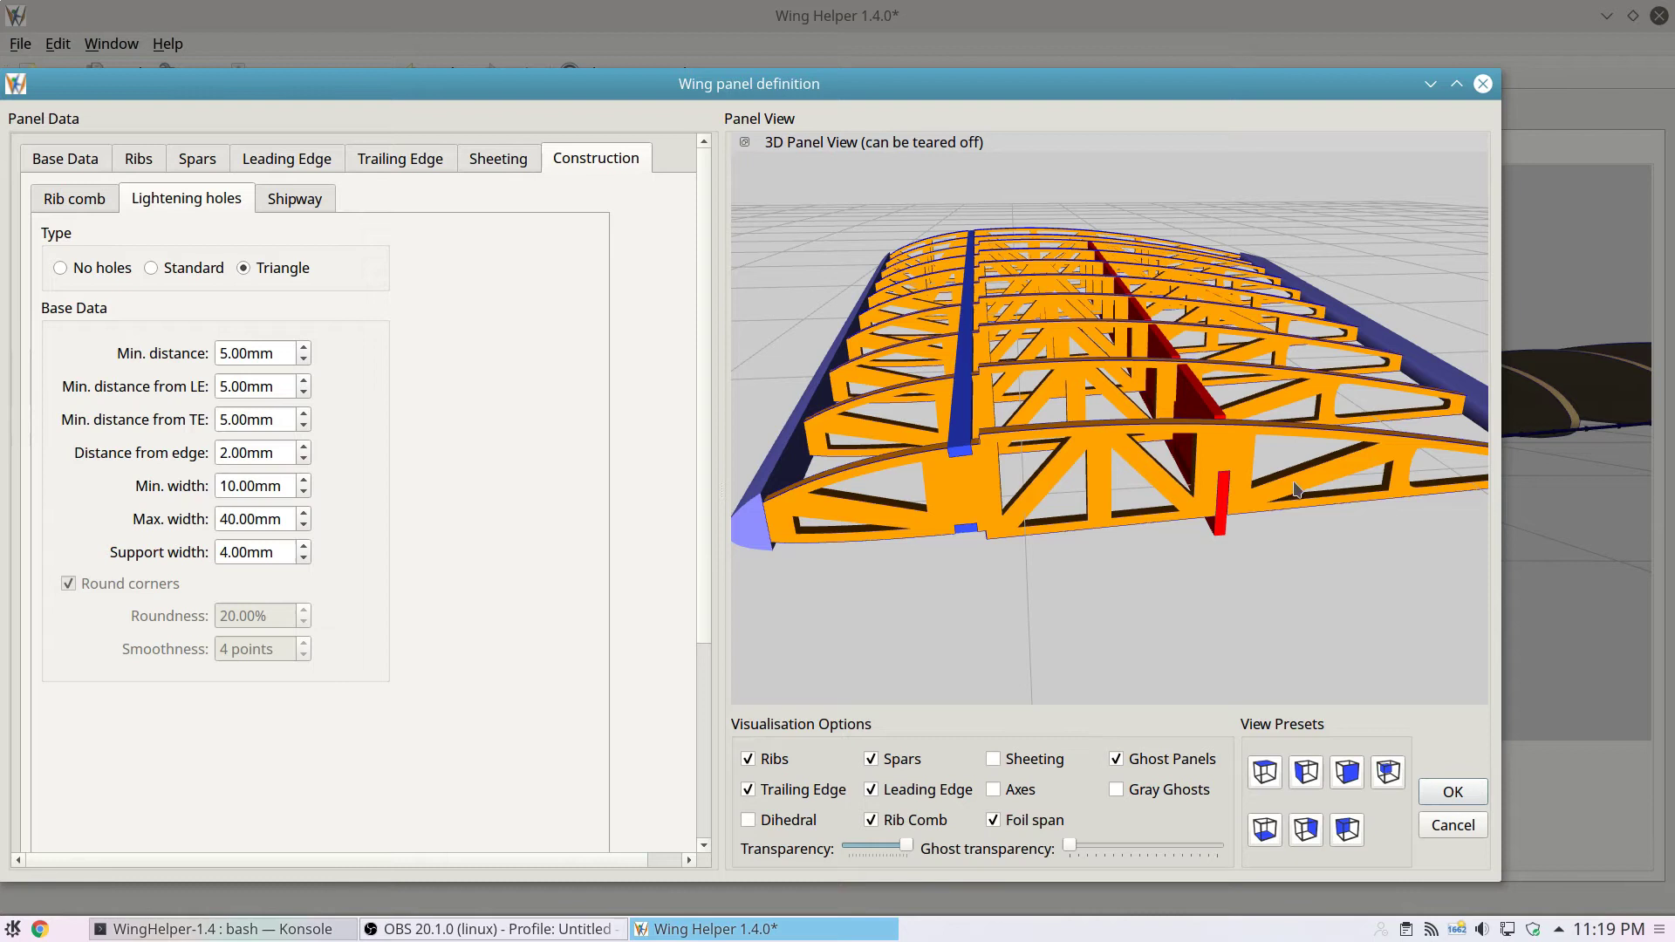
pyautogui.moveTo(1201, 538); pyautogui.dragTo(1035, 480)
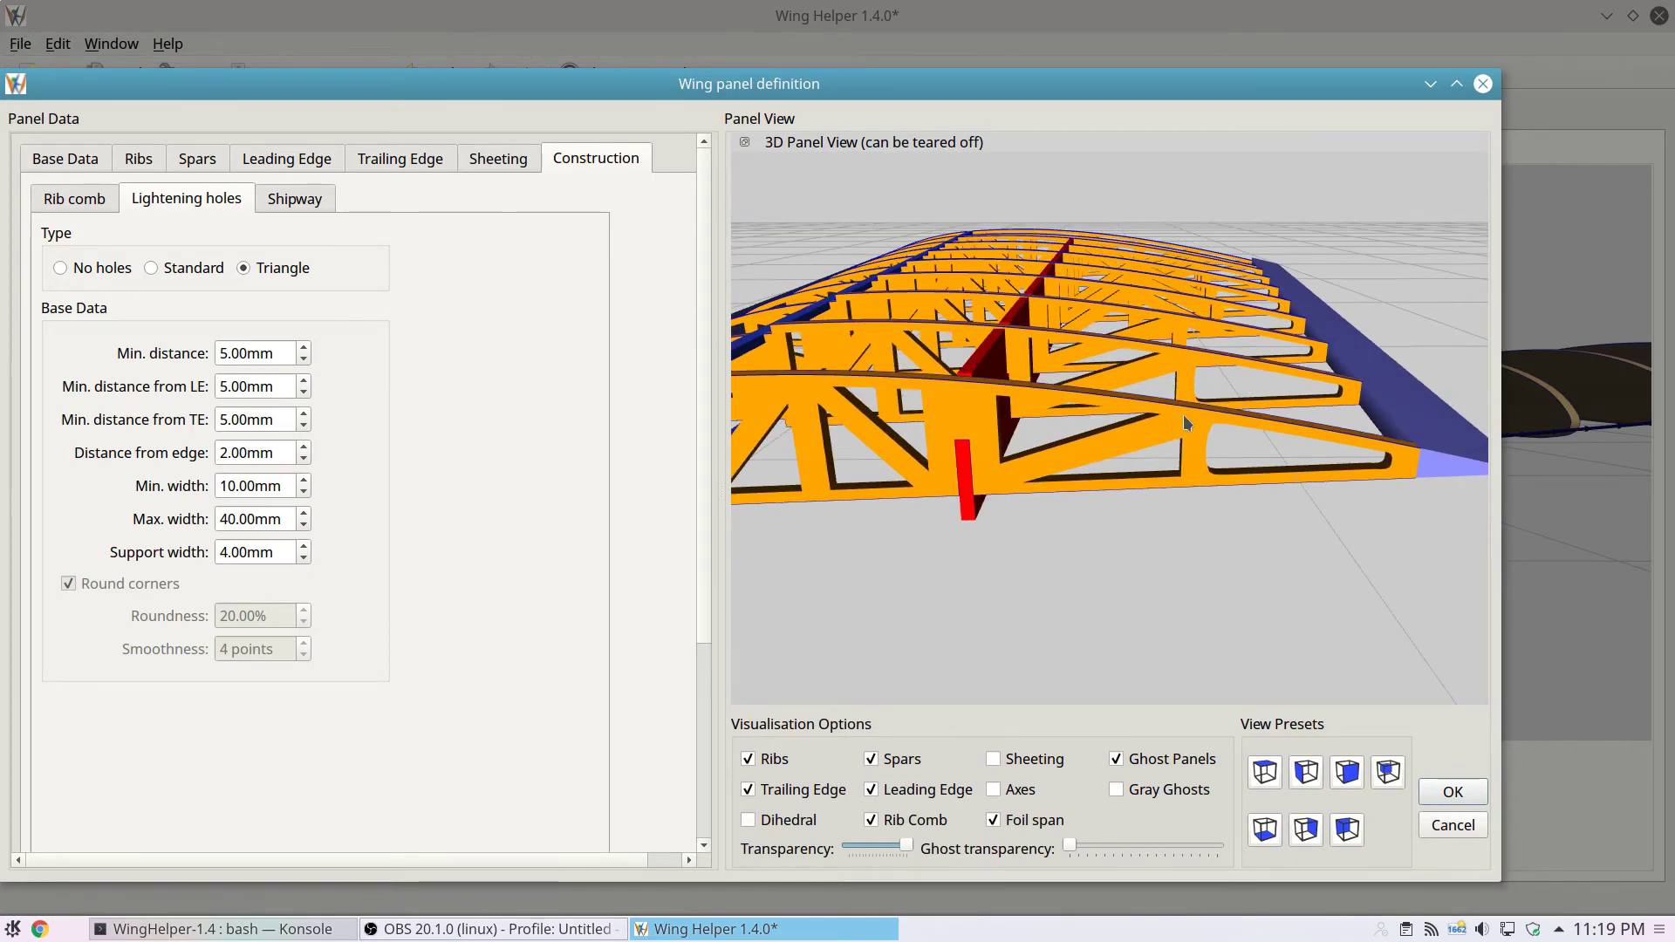
pyautogui.moveTo(995, 480)
pyautogui.click(183, 270)
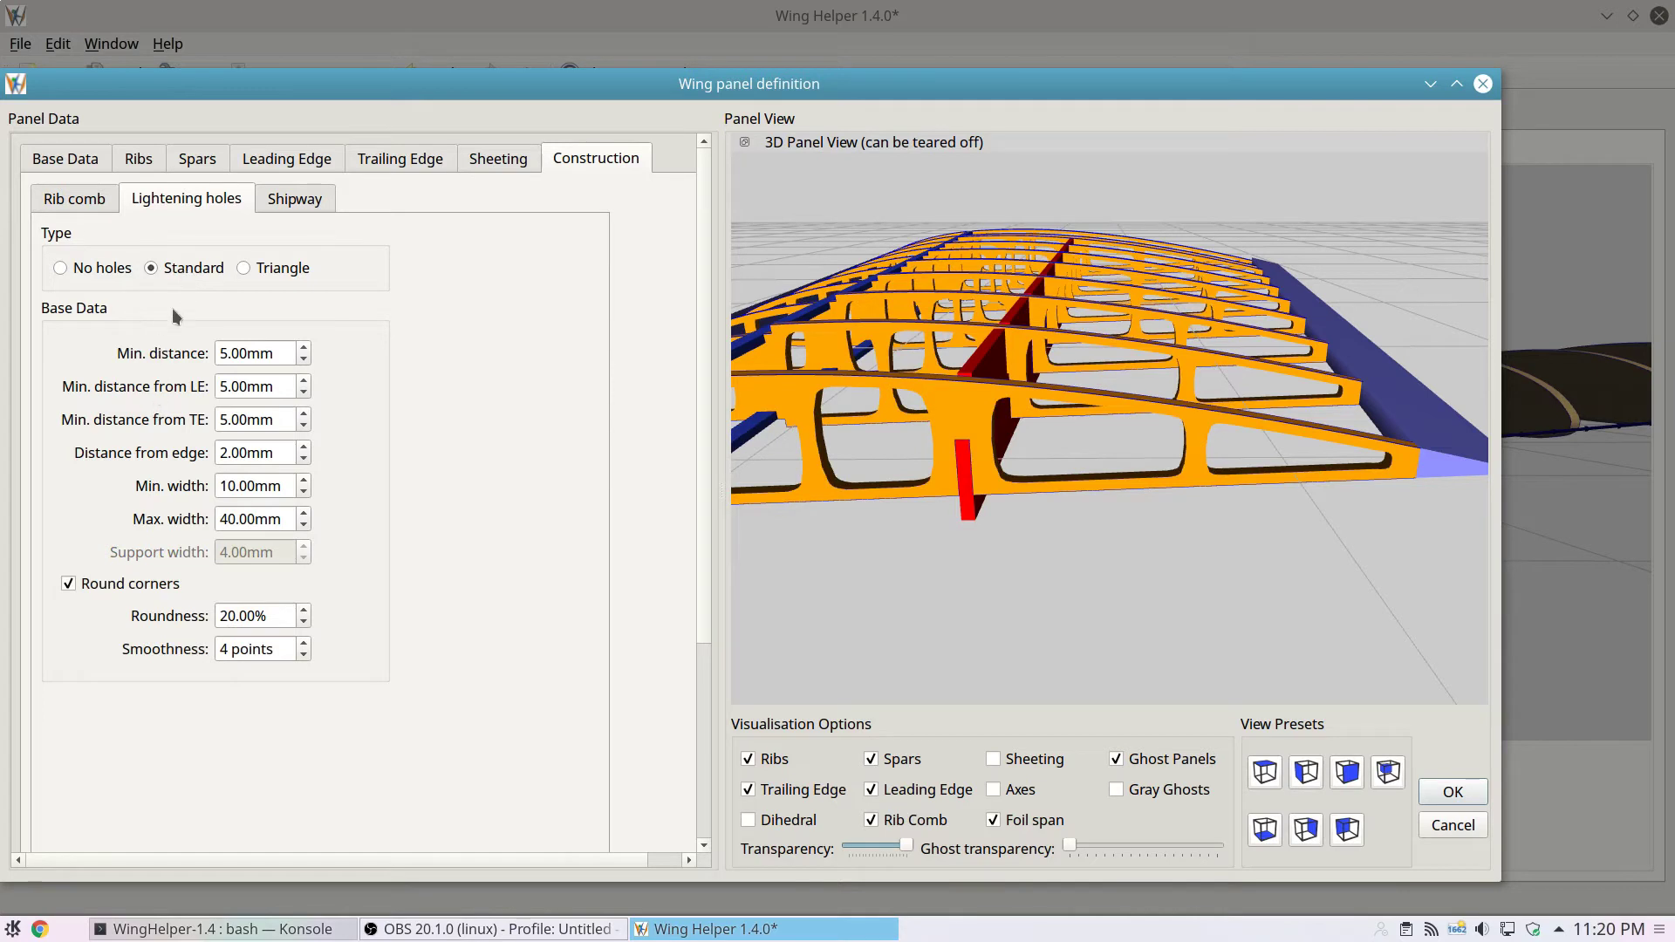
pyautogui.click(273, 271)
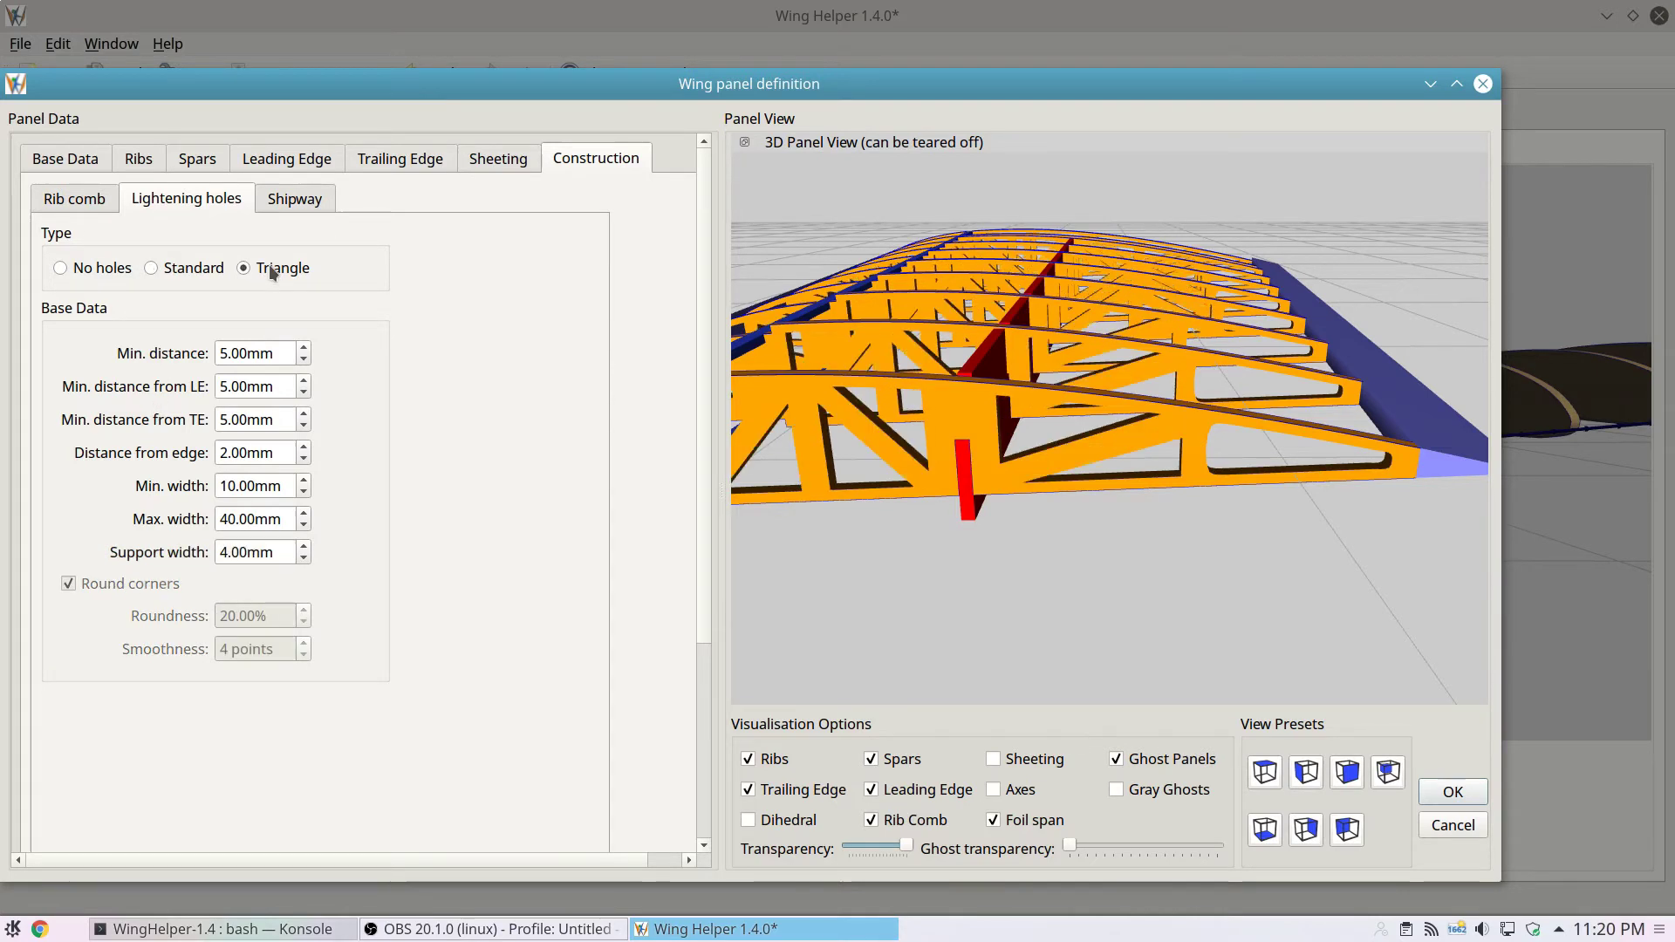
# - Try other minimum distances for the lightening holes, including 7.00 mm from the LE, then return them to 5.00 mm
pyautogui.scroll(4, 264, 356)
pyautogui.scroll(-4, 264, 356)
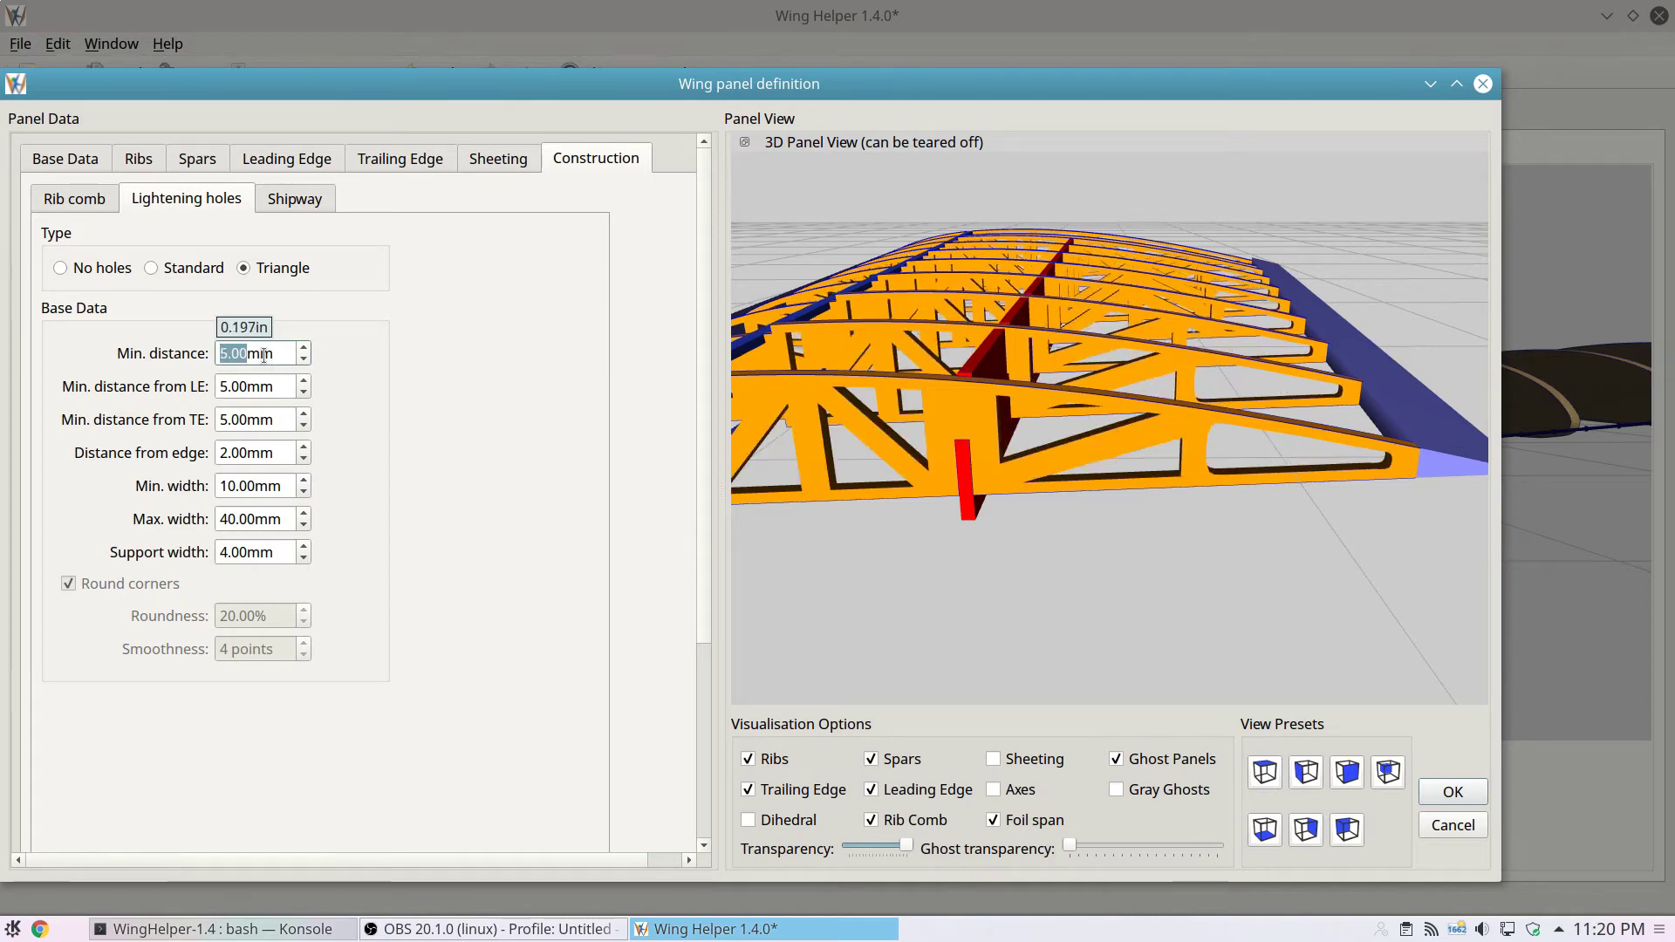
pyautogui.scroll(2, 270, 384)
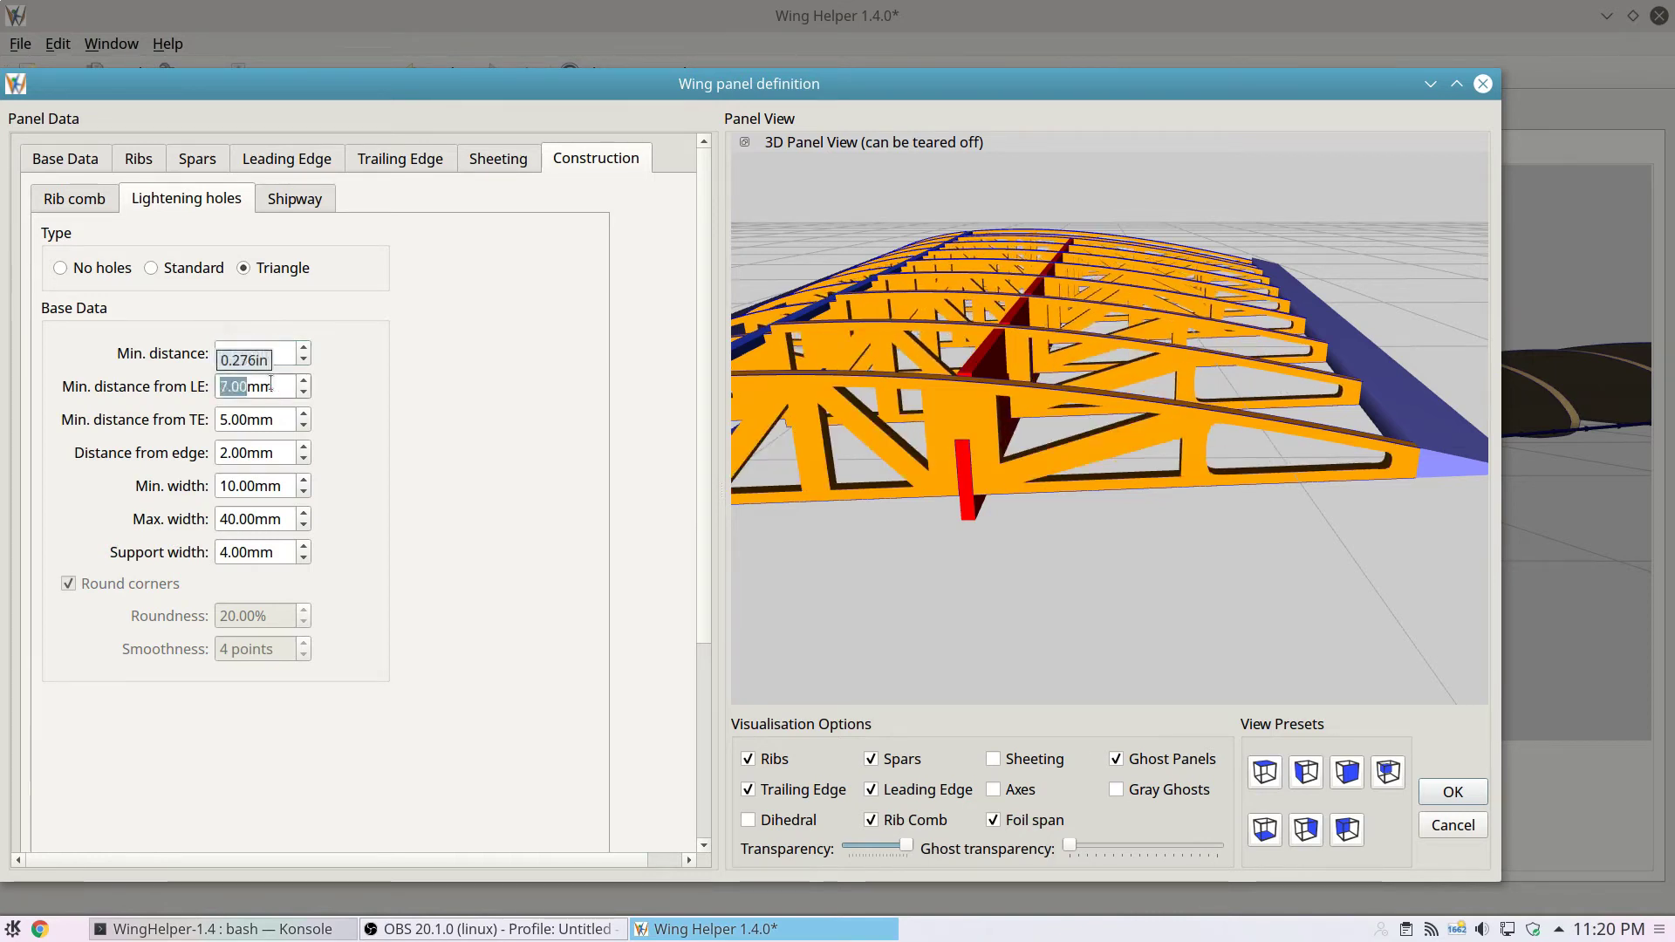
pyautogui.scroll(-2, 266, 387)
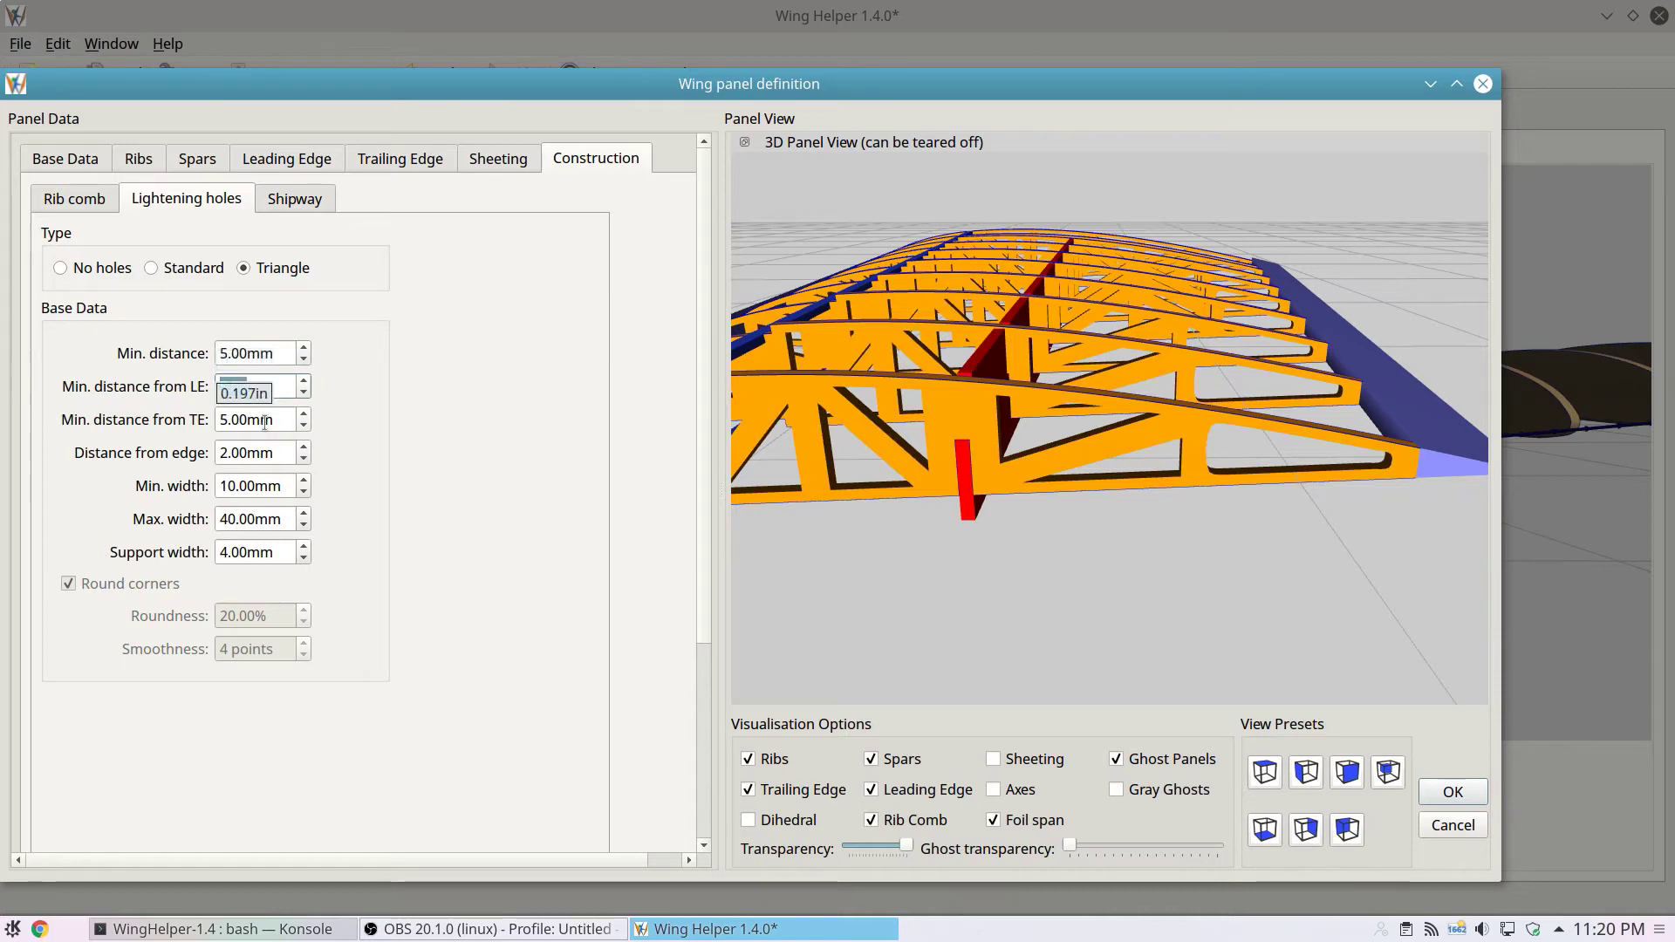
pyautogui.scroll(3, 271, 453)
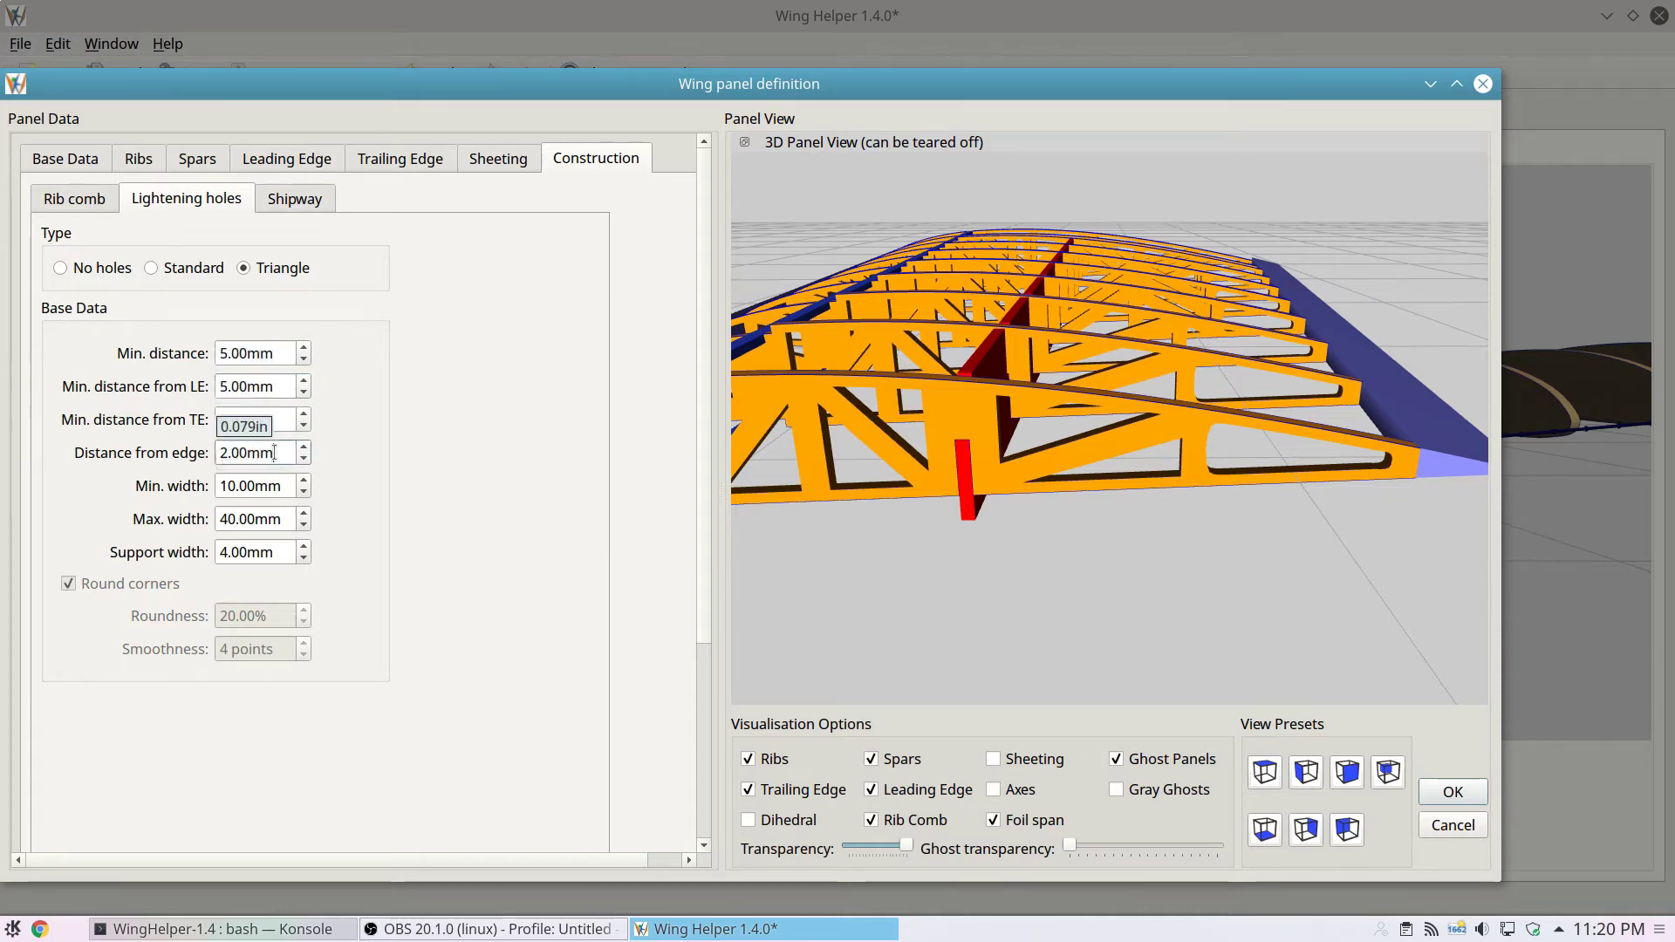
# - Try a 1.00 mm edge distance, 15.00 mm minimum width and 44.00 mm maximum width, then restore 2.00, 10.00 and 40.00 mm
pyautogui.scroll(-3, 274, 453)
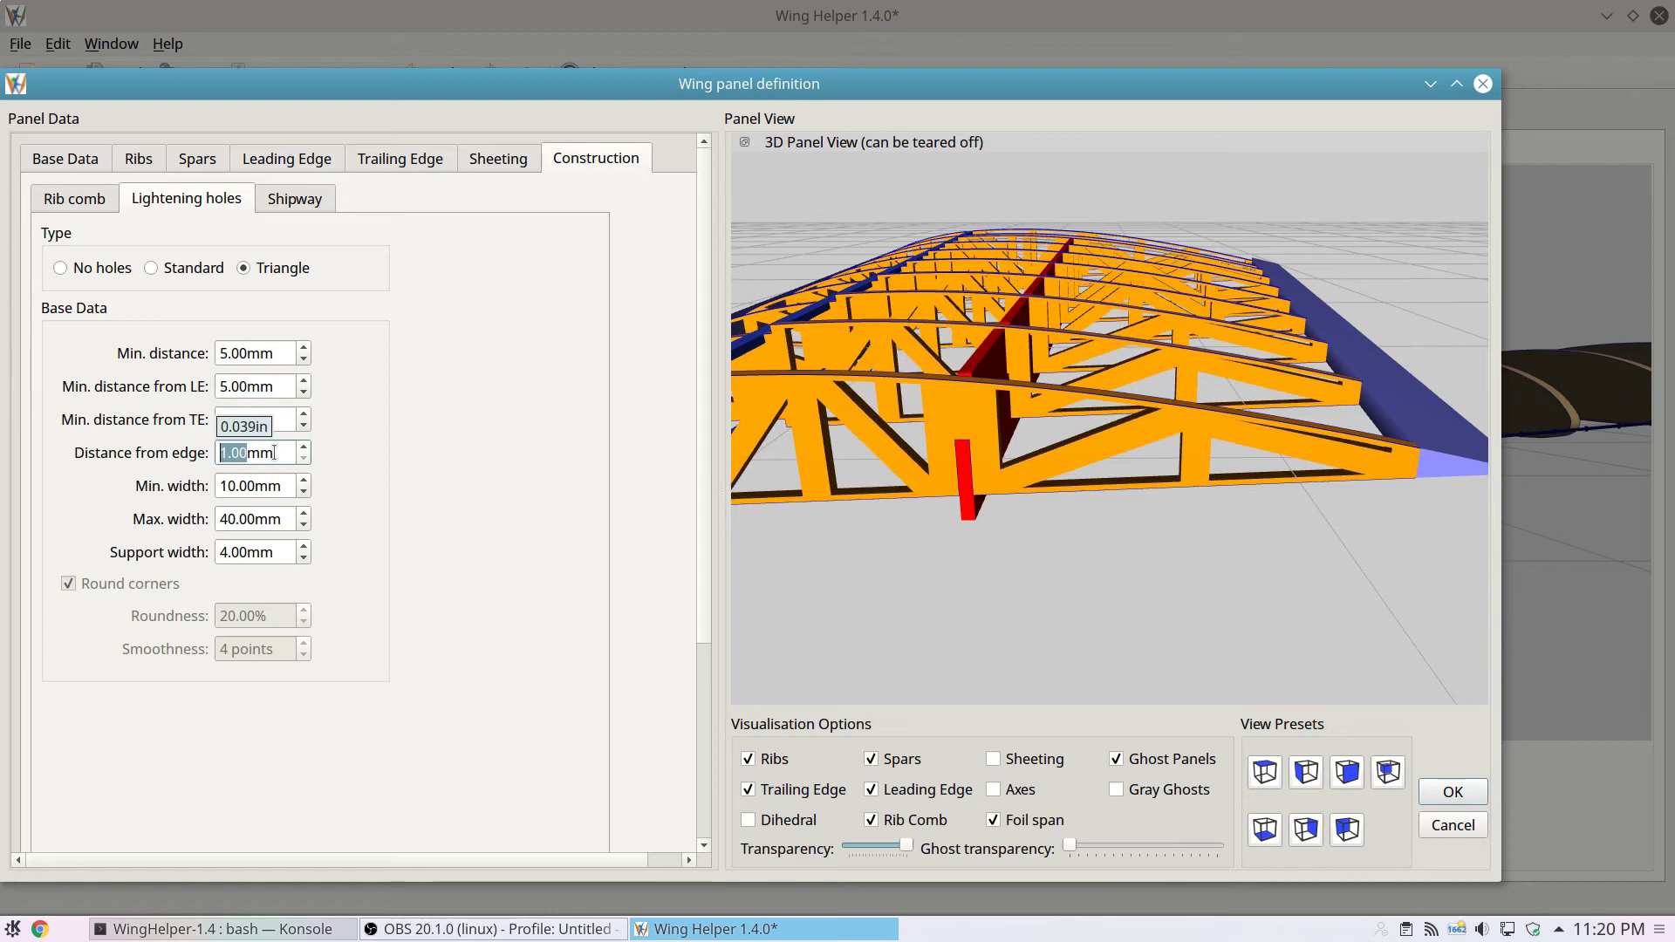
pyautogui.scroll(5, 273, 486)
pyautogui.scroll(-5, 272, 486)
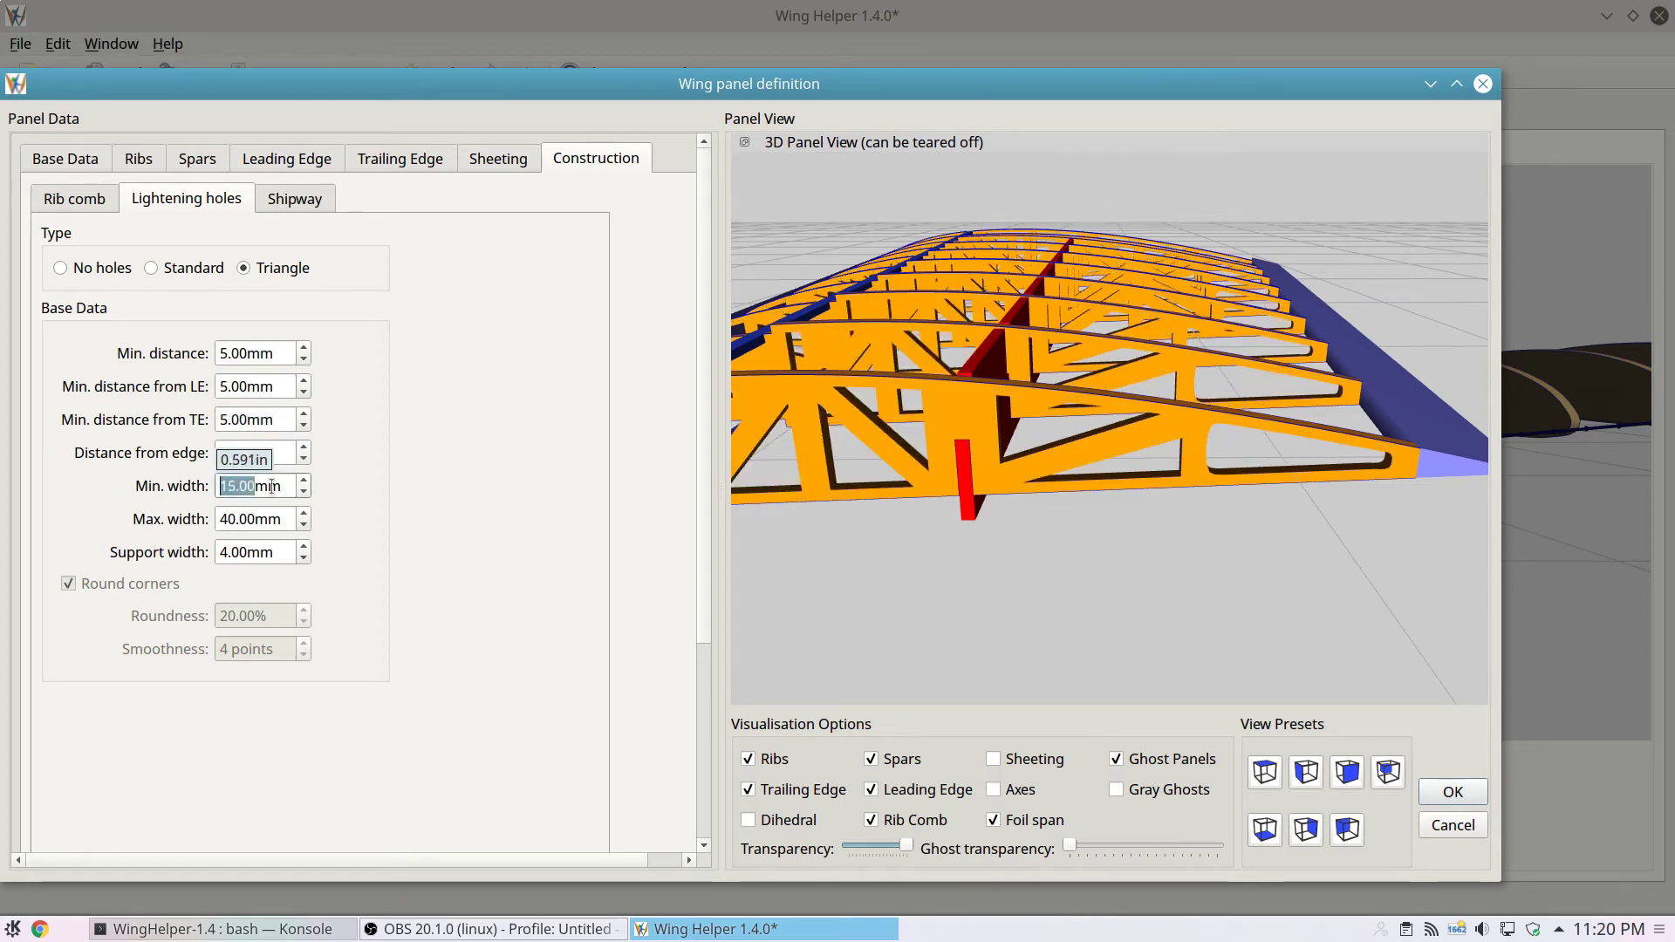
pyautogui.scroll(1, 267, 516)
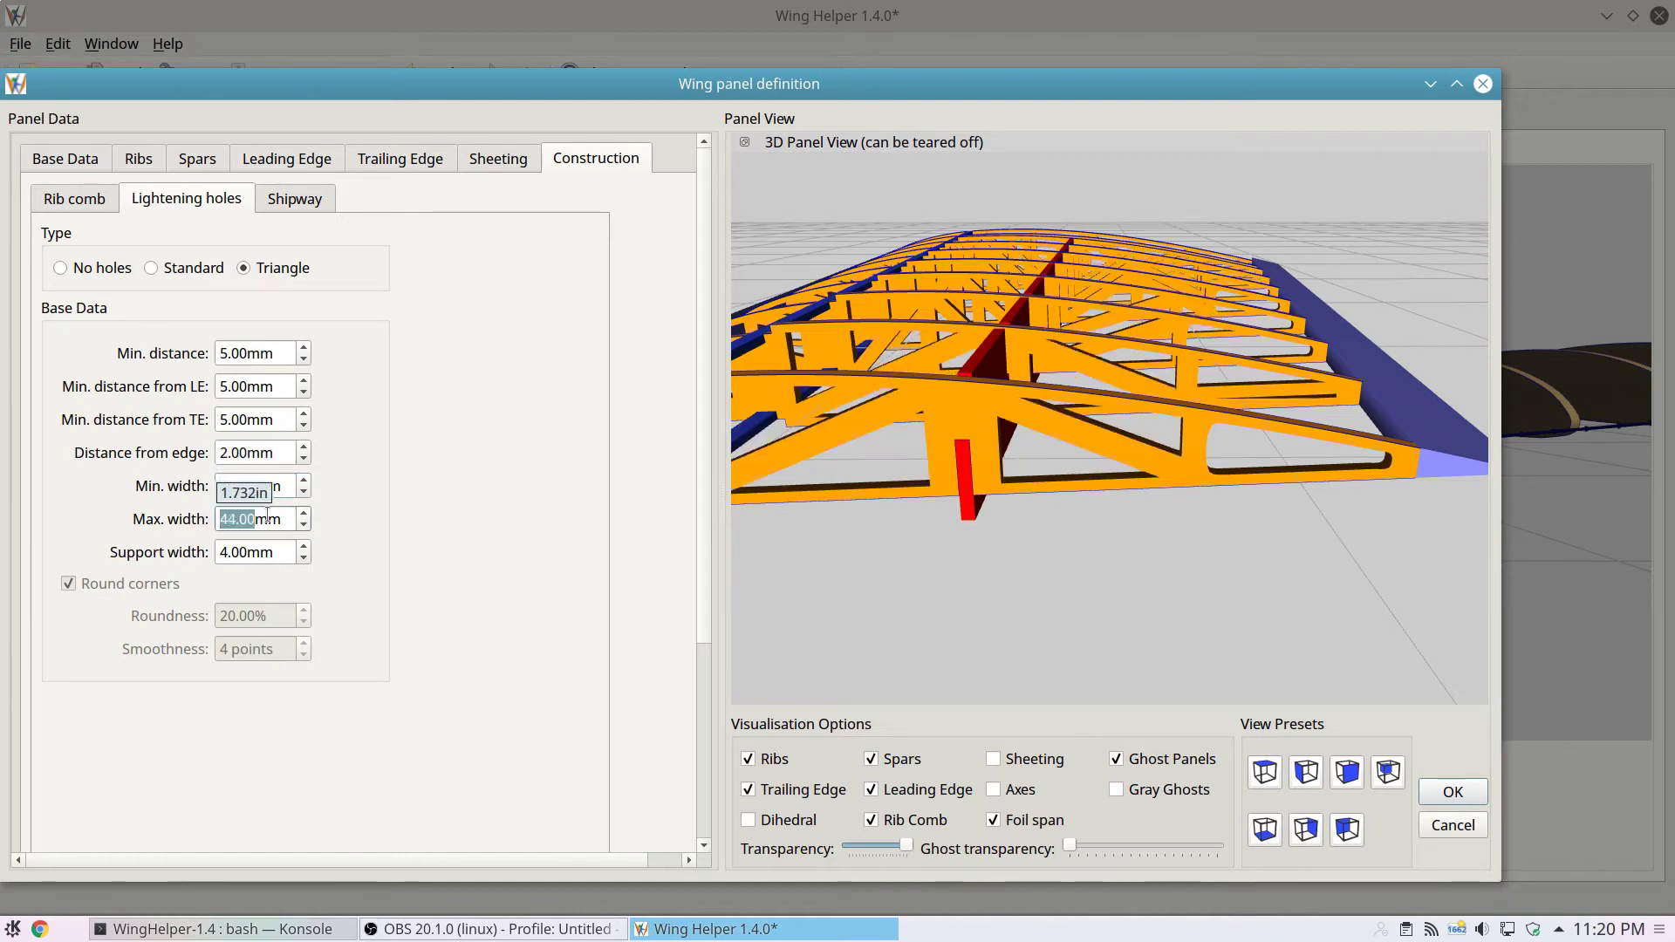
pyautogui.scroll(-1, 267, 515)
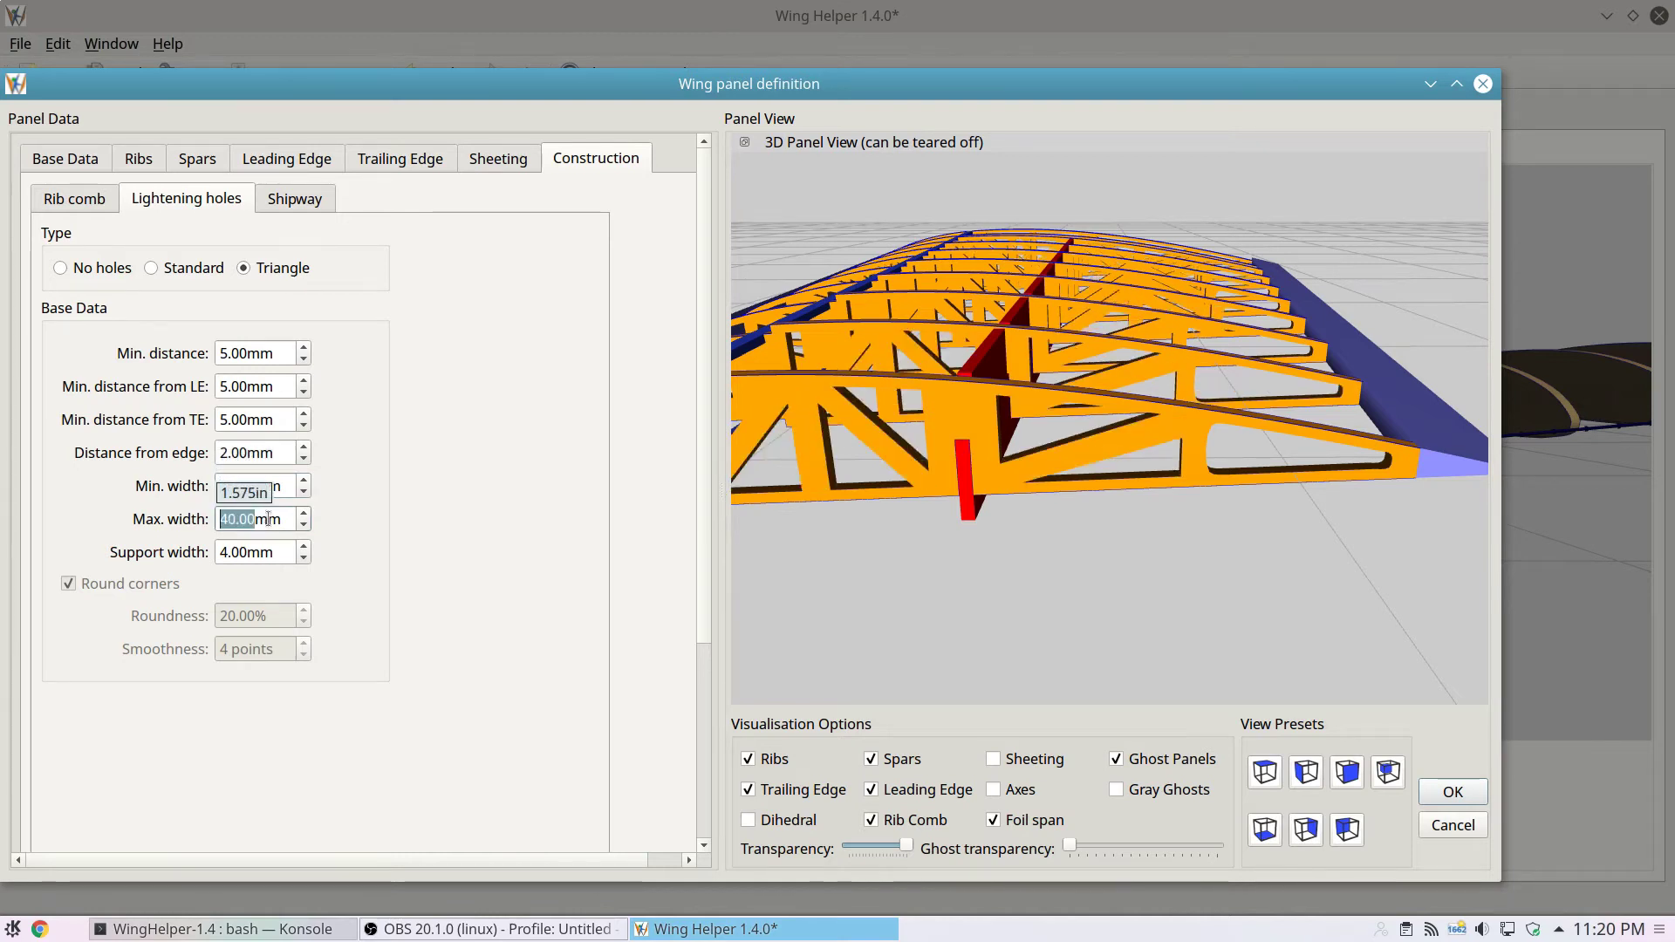
# - Set the triangular lightening holes' support width to 3.00 mm and accept the panel definition
pyautogui.scroll(-3, 271, 549)
pyautogui.scroll(1, 272, 550)
pyautogui.scroll(1, 271, 550)
pyautogui.scroll(-3, 803, 488)
pyautogui.moveTo(803, 488); pyautogui.dragTo(852, 464)
pyautogui.scroll(2, 841, 472)
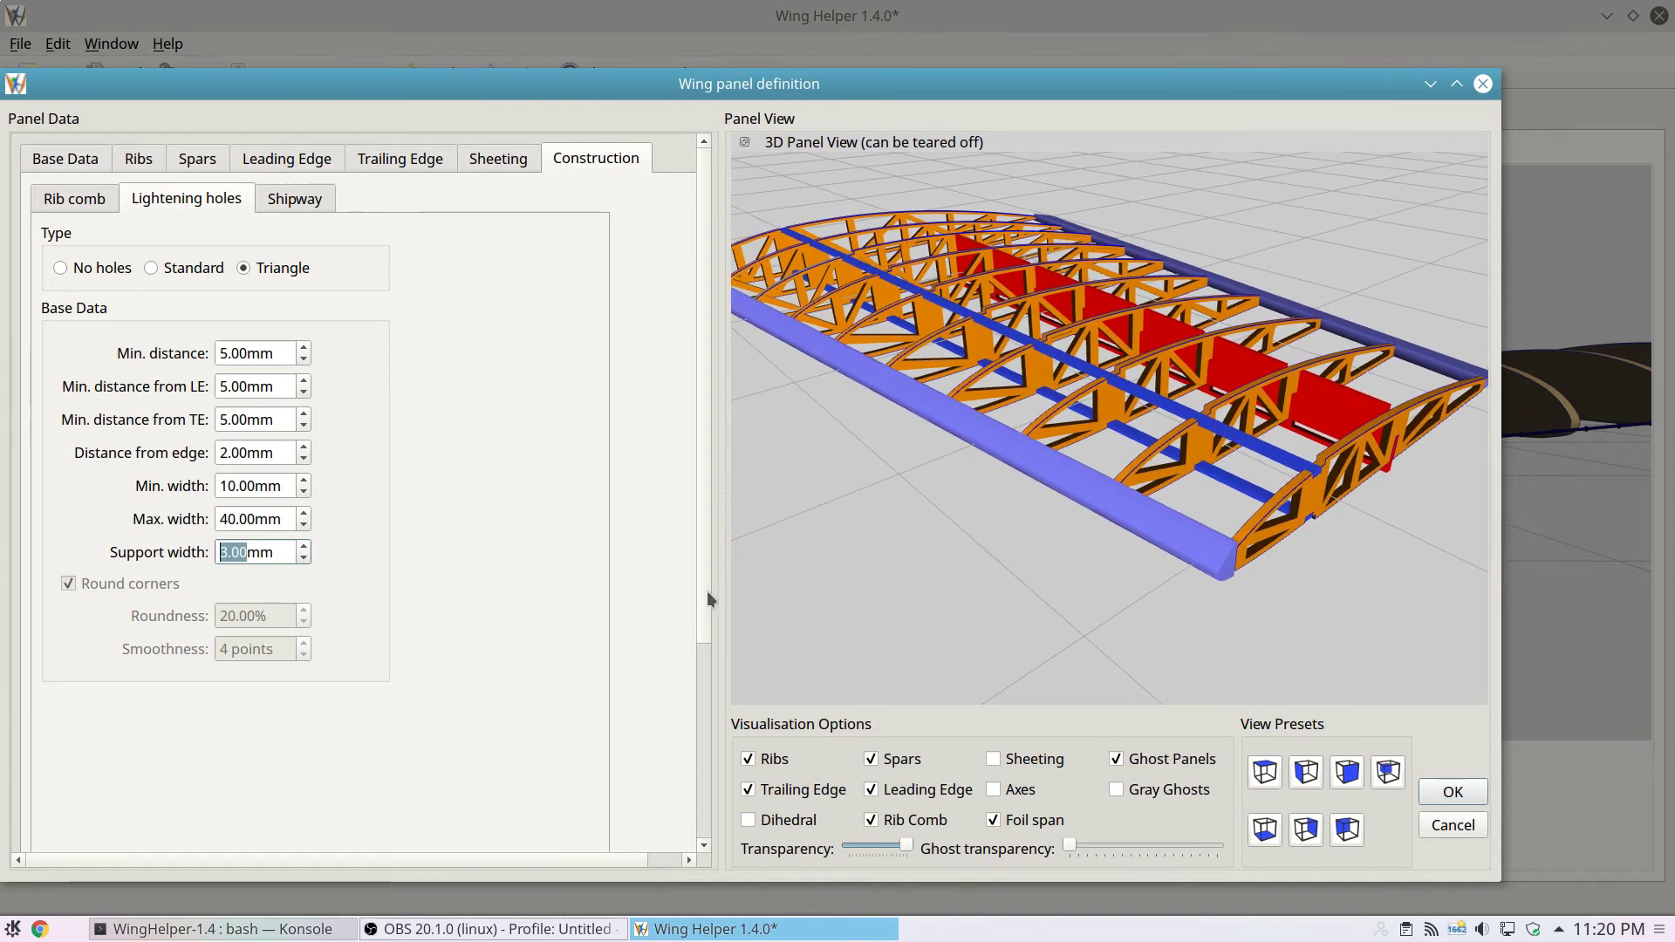
pyautogui.click(1454, 792)
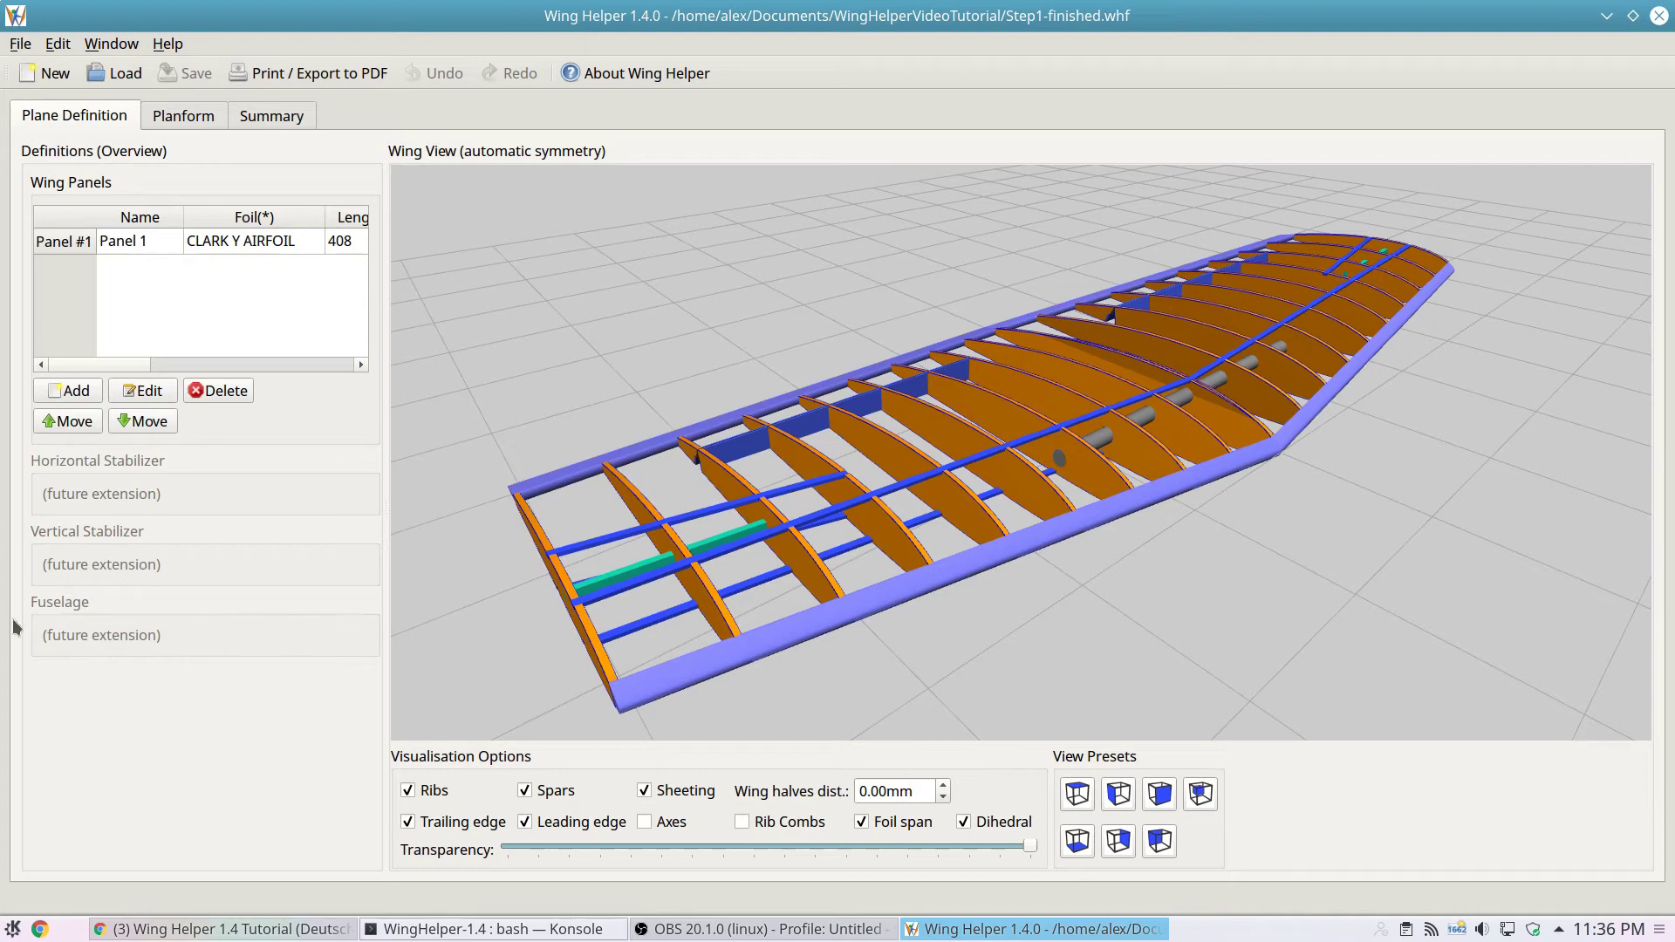
# - Add a second wing panel without copying the settings from the previous panel
pyautogui.click(74, 392)
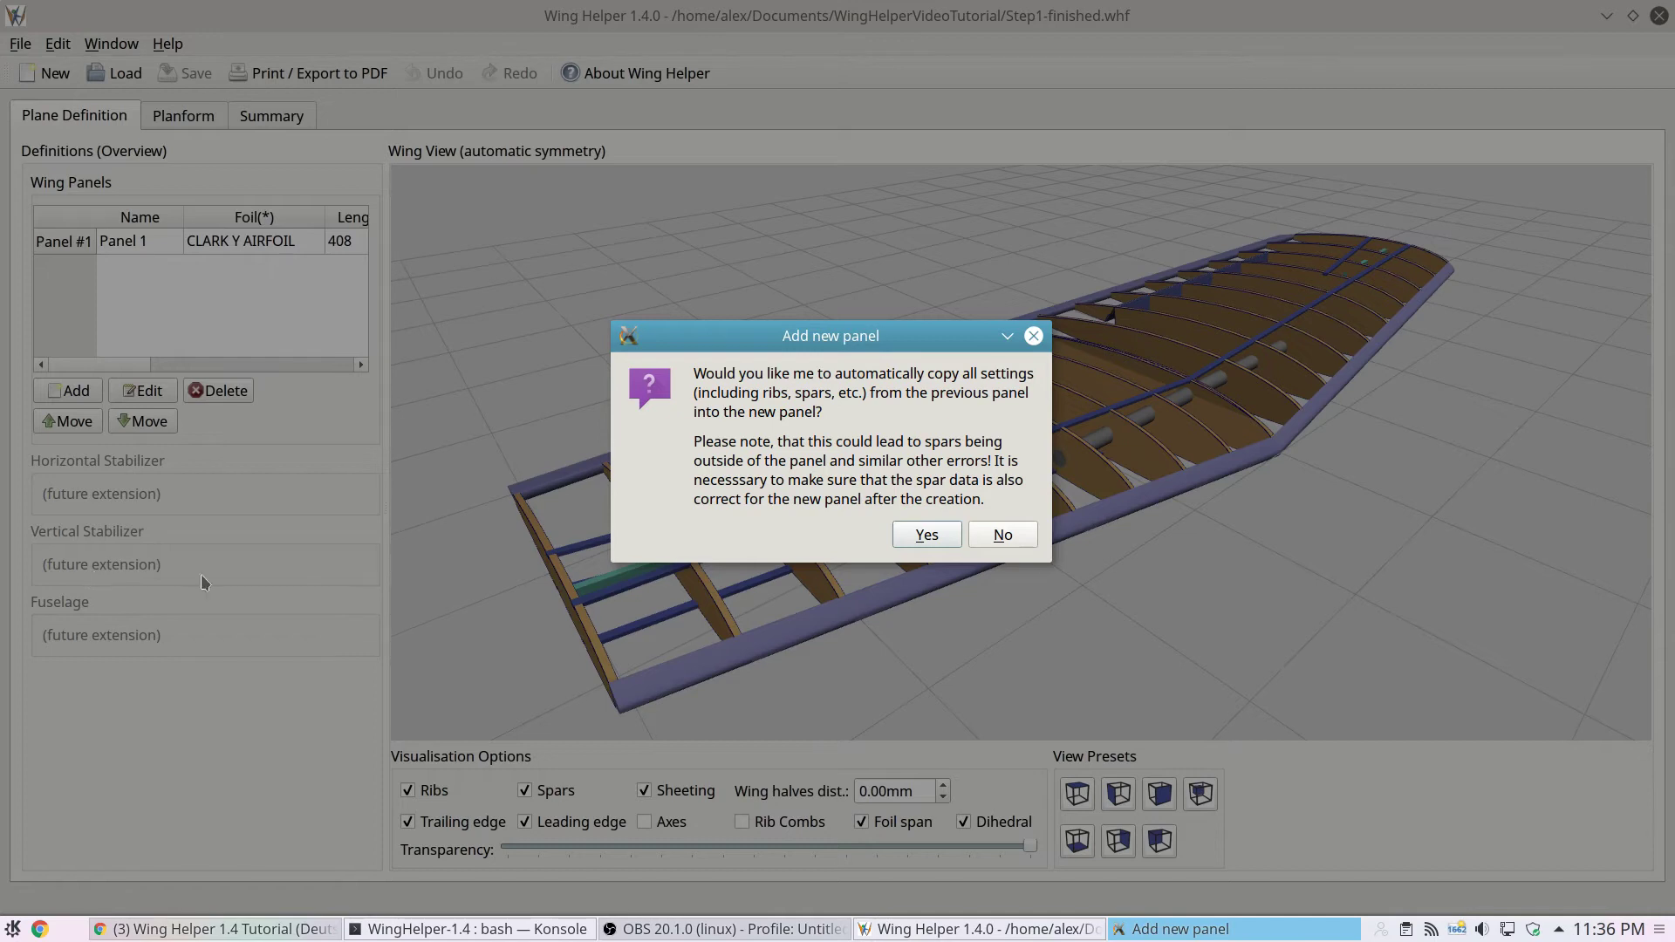
pyautogui.click(1002, 535)
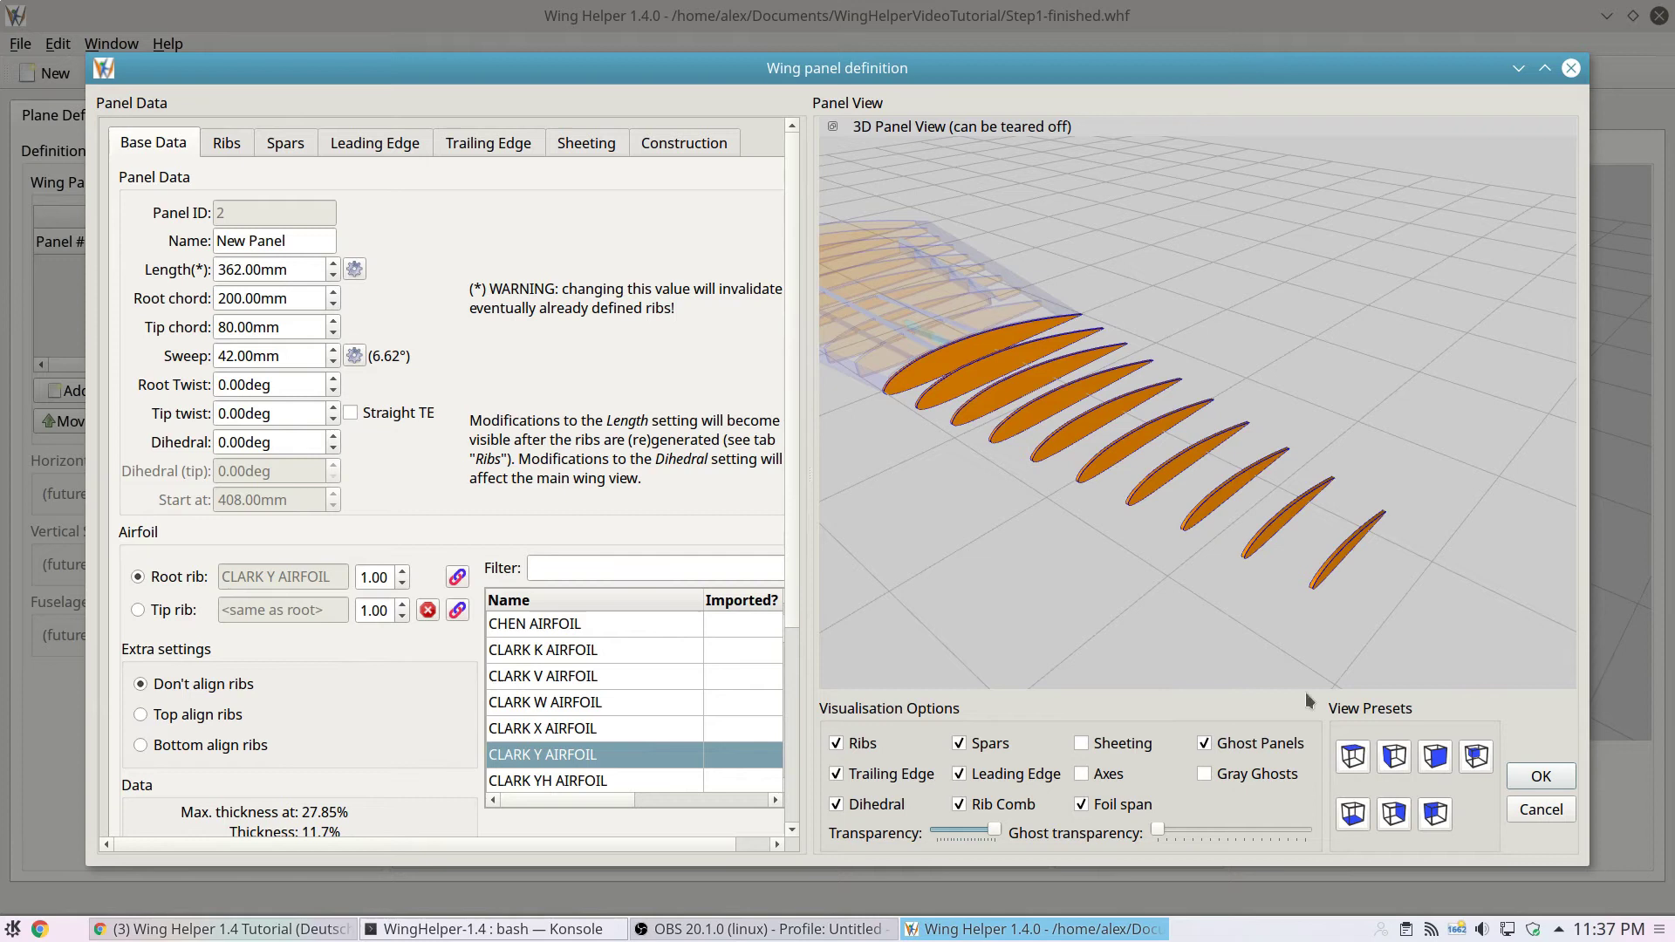
# - Adjust the ghost transparency and examine how the new panel's ribs adjoin Panel 1 from above and at an angle
pyautogui.click(1353, 756)
pyautogui.click(1395, 756)
pyautogui.moveTo(973, 484); pyautogui.dragTo(1031, 301)
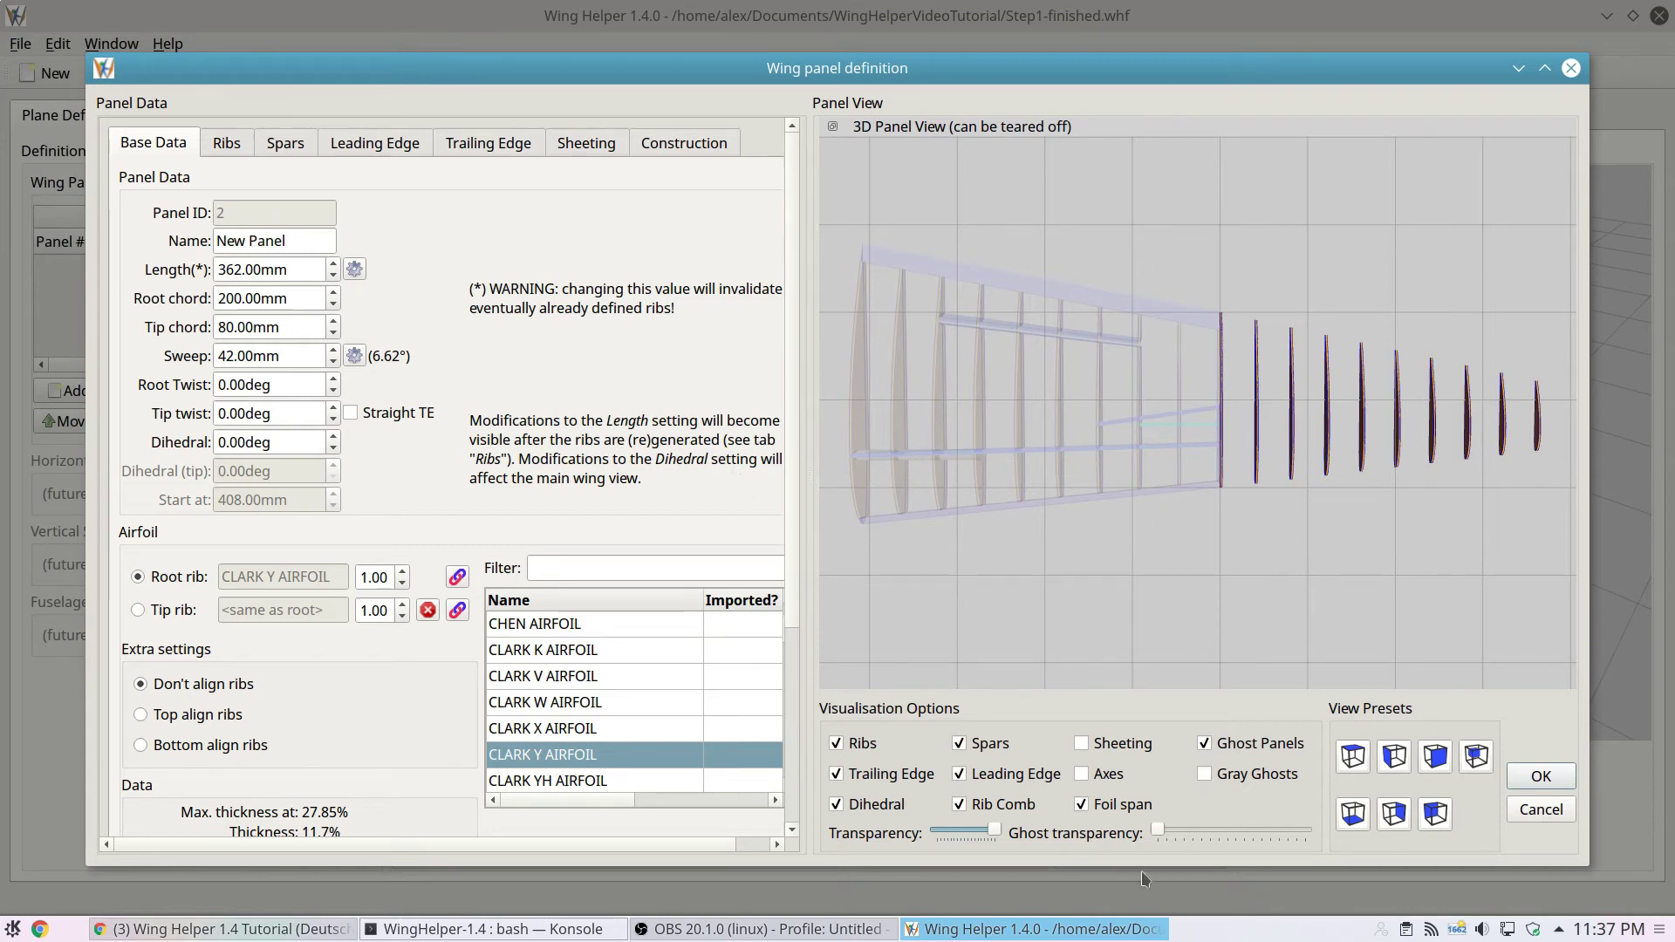
pyautogui.moveTo(1165, 835)
pyautogui.mouseDown()
pyautogui.moveTo(1243, 831)
pyautogui.moveTo(1195, 836)
pyautogui.mouseUp()
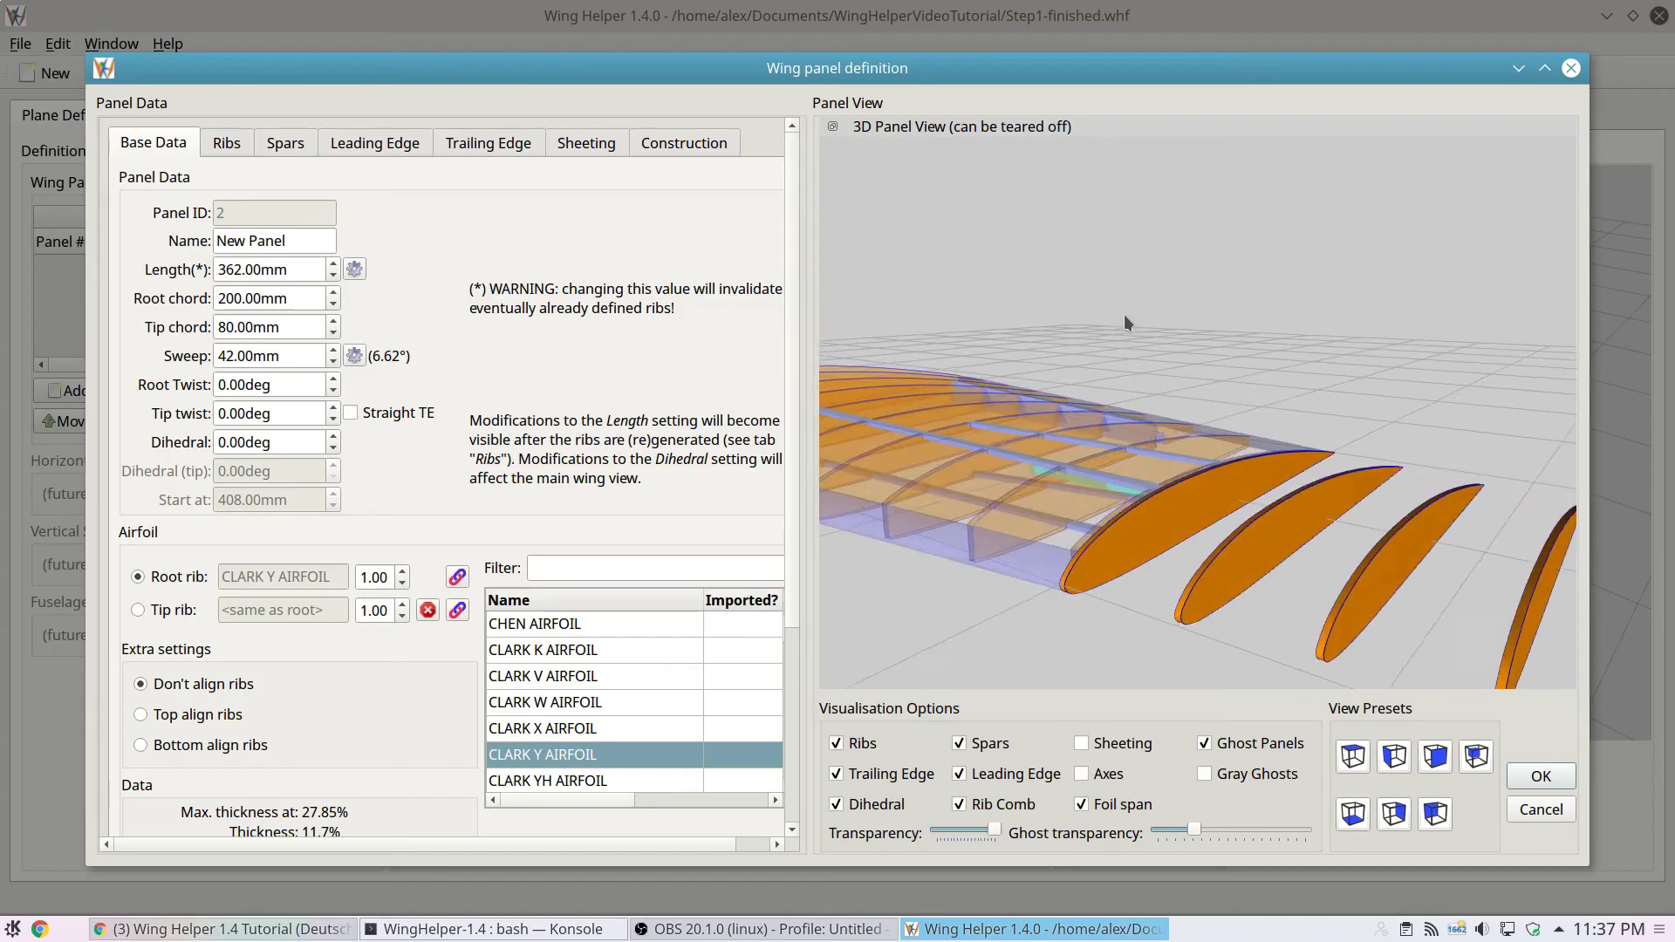
pyautogui.moveTo(1124, 314); pyautogui.dragTo(1113, 321)
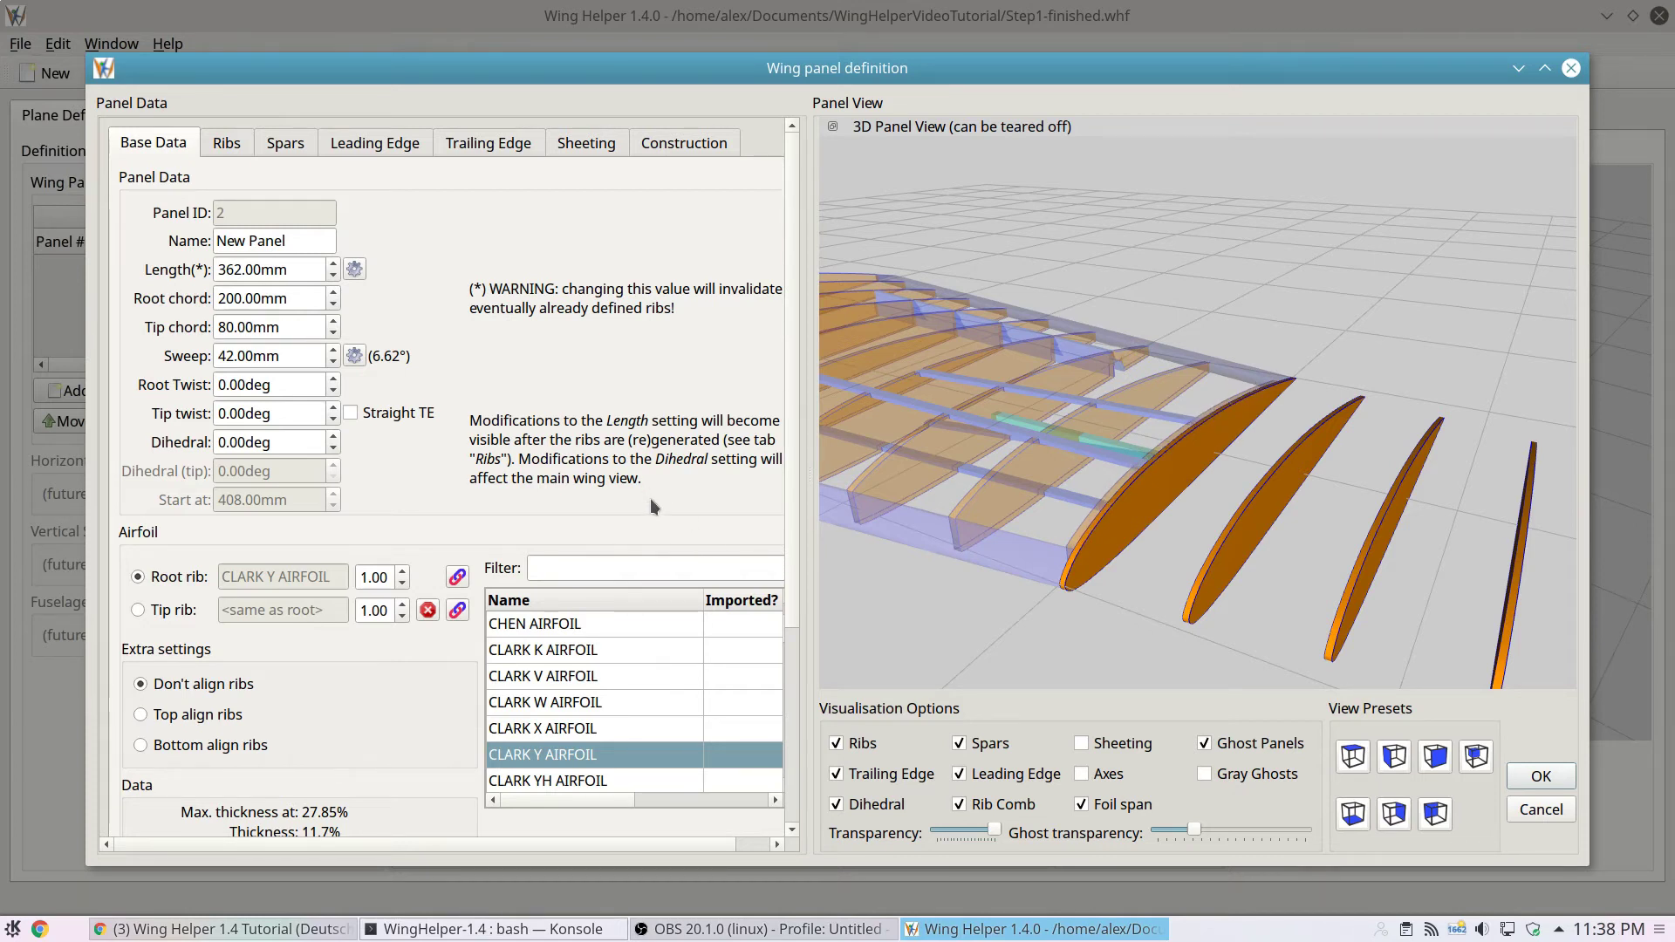
pyautogui.scroll(-3, 1058, 494)
pyautogui.moveTo(1058, 485); pyautogui.dragTo(1082, 543)
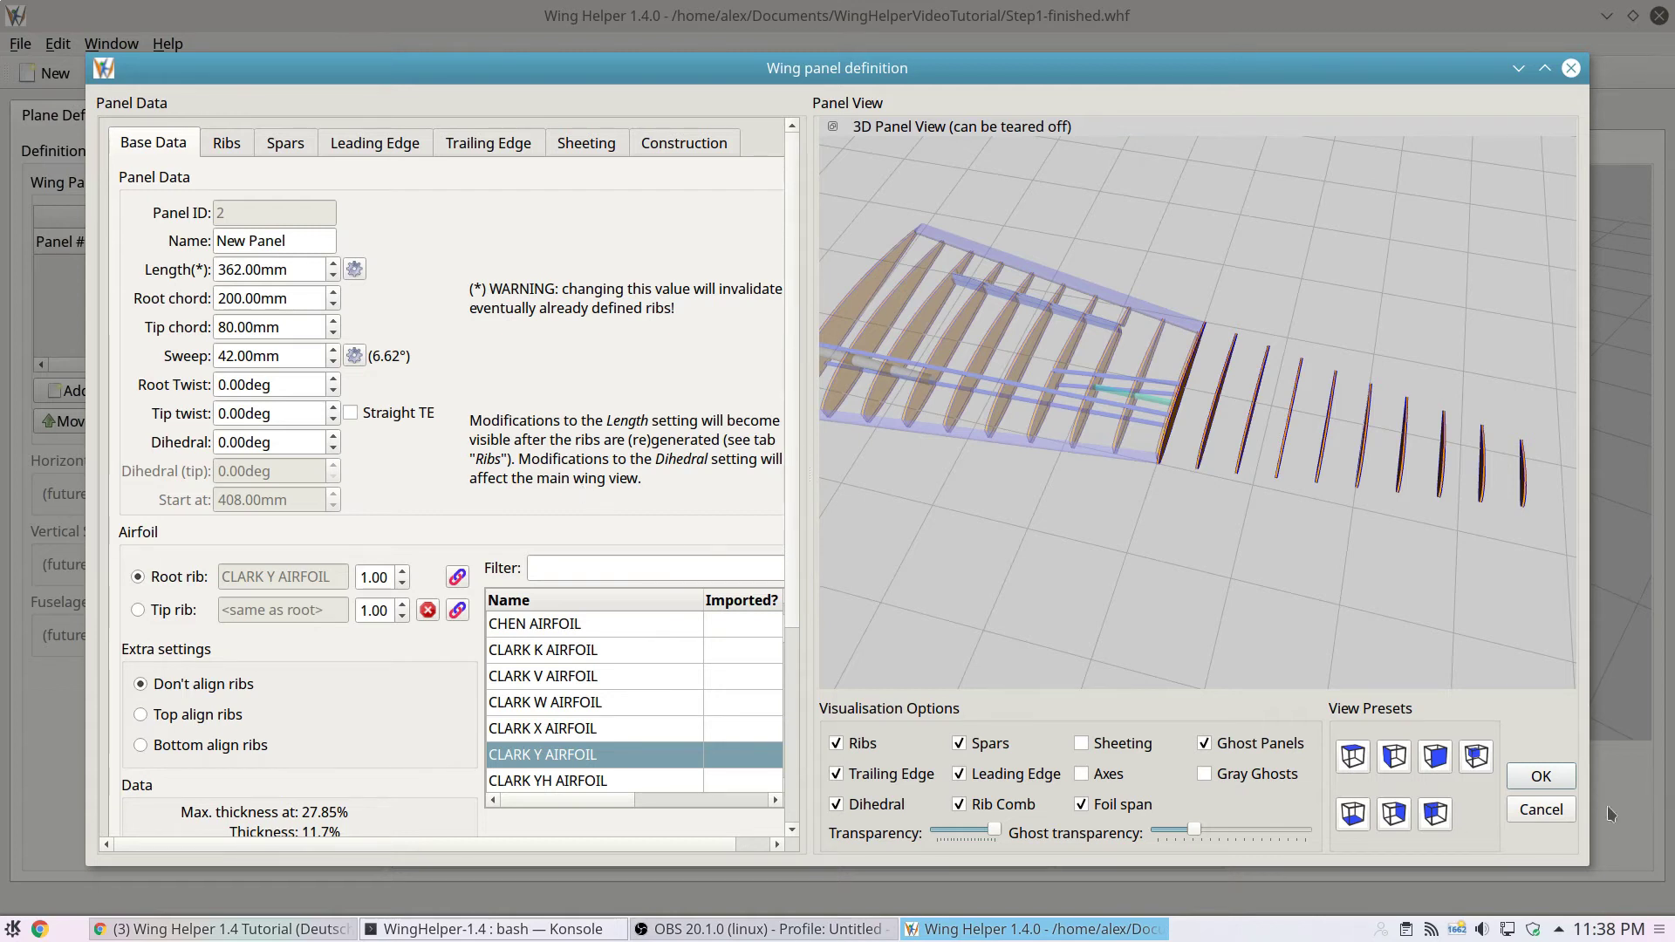
# - Discard the new panel and add a second panel again, copying Panel 1's settings with the Smart copy method
pyautogui.click(1537, 808)
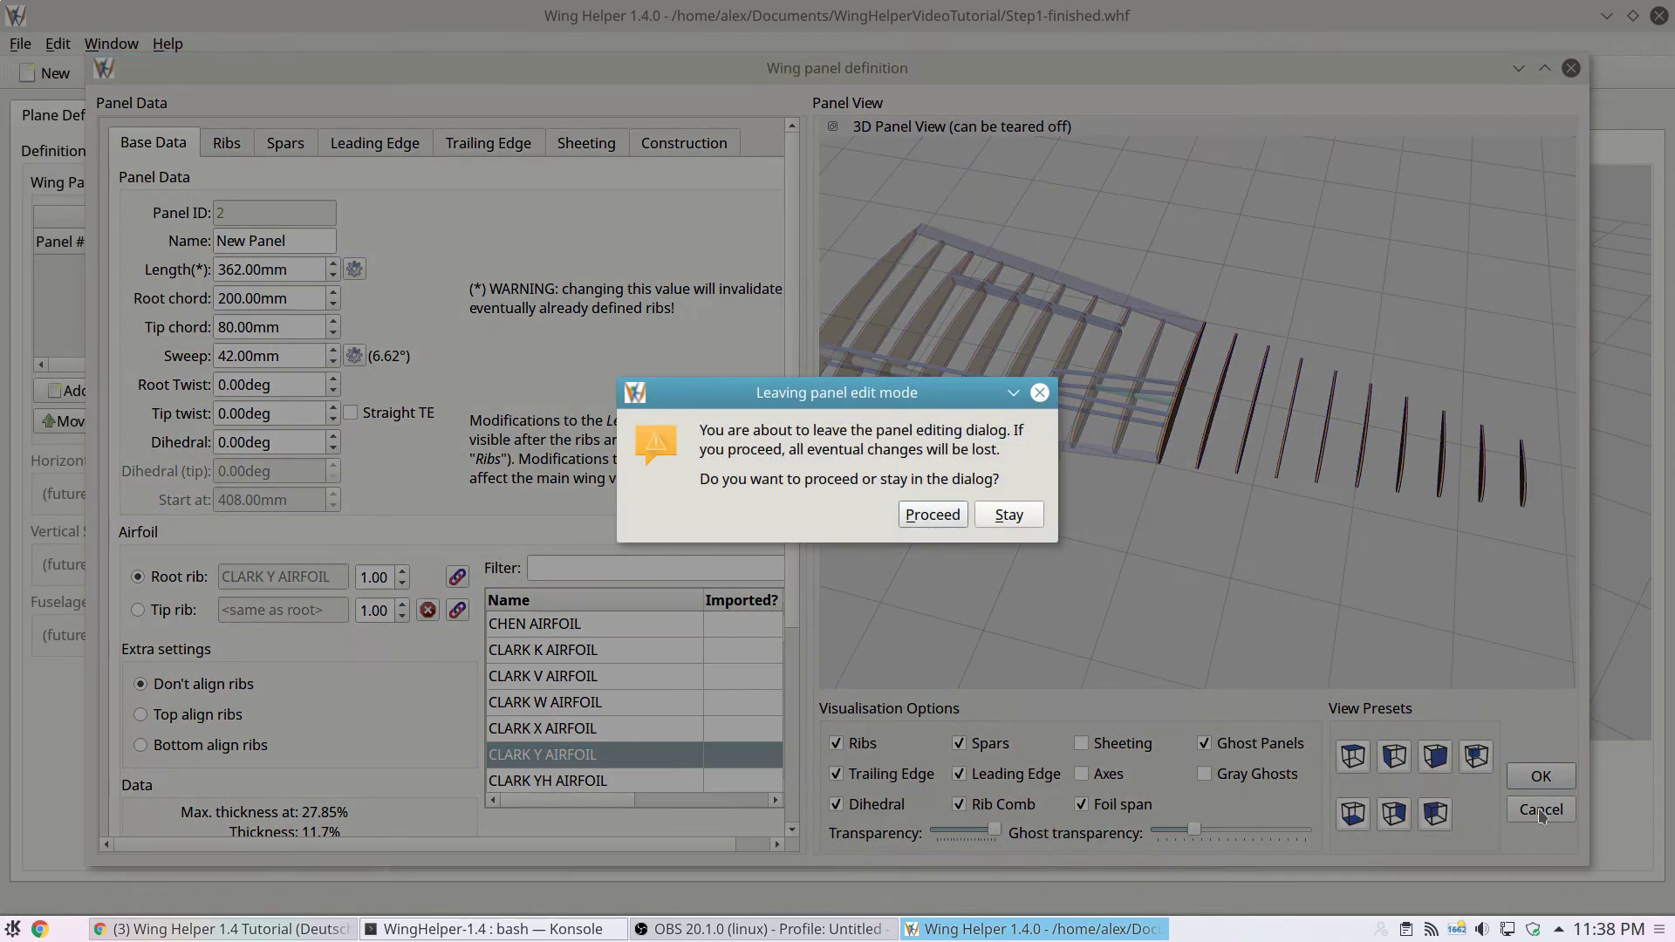
pyautogui.click(926, 515)
pyautogui.click(66, 394)
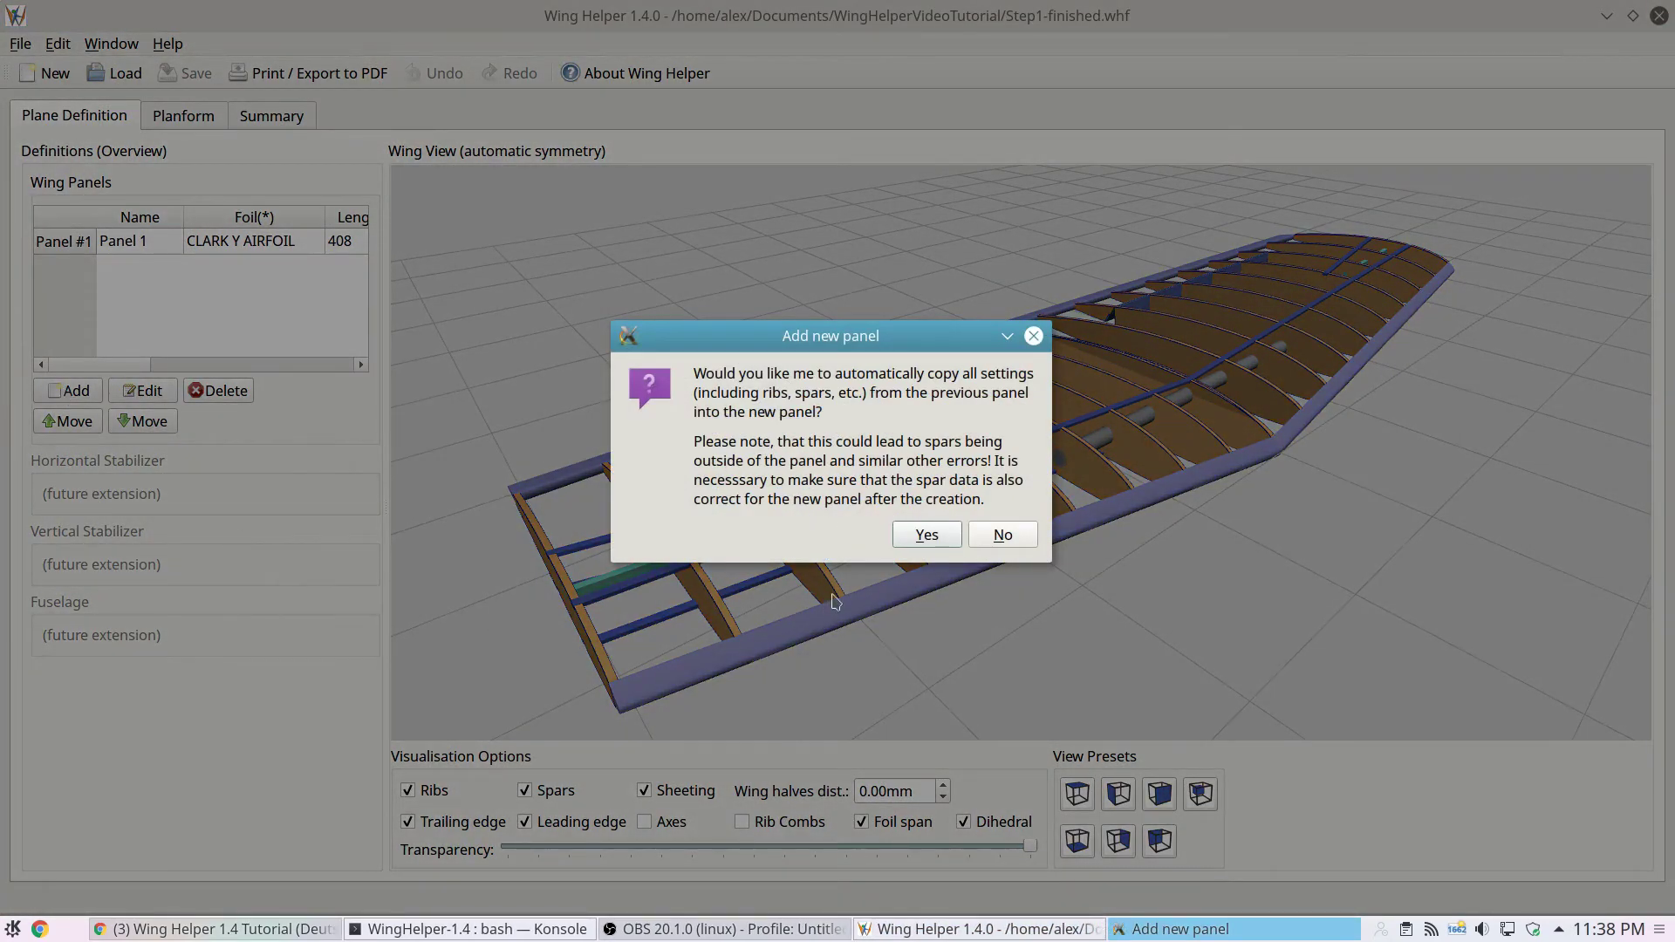
pyautogui.click(925, 535)
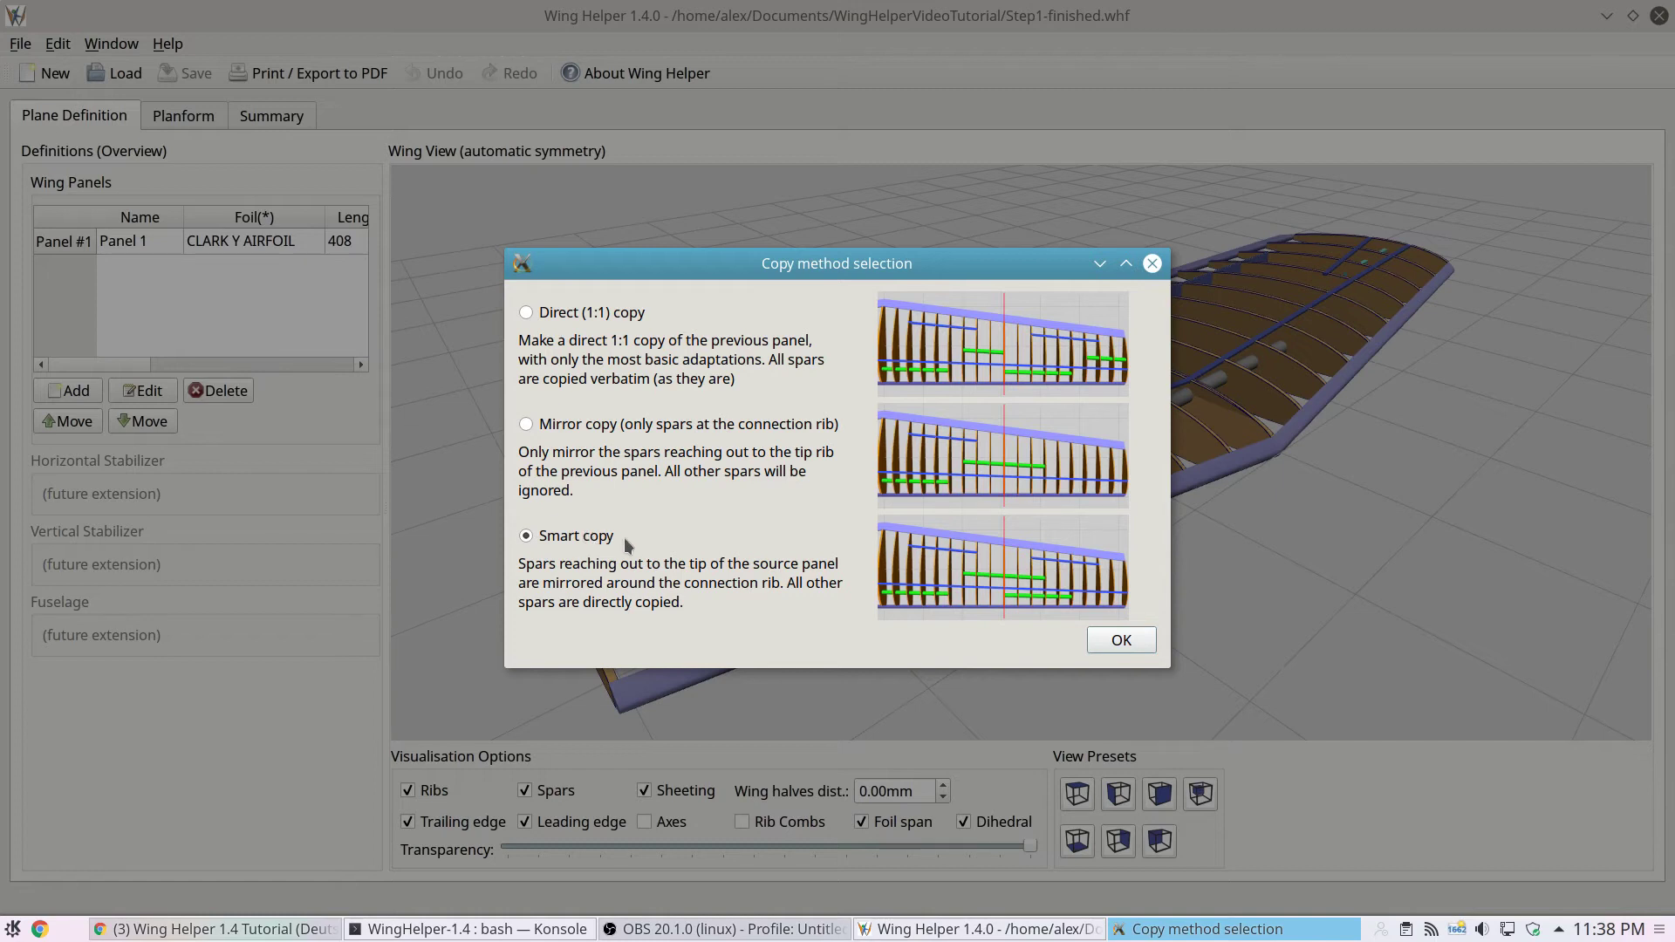
pyautogui.click(1129, 642)
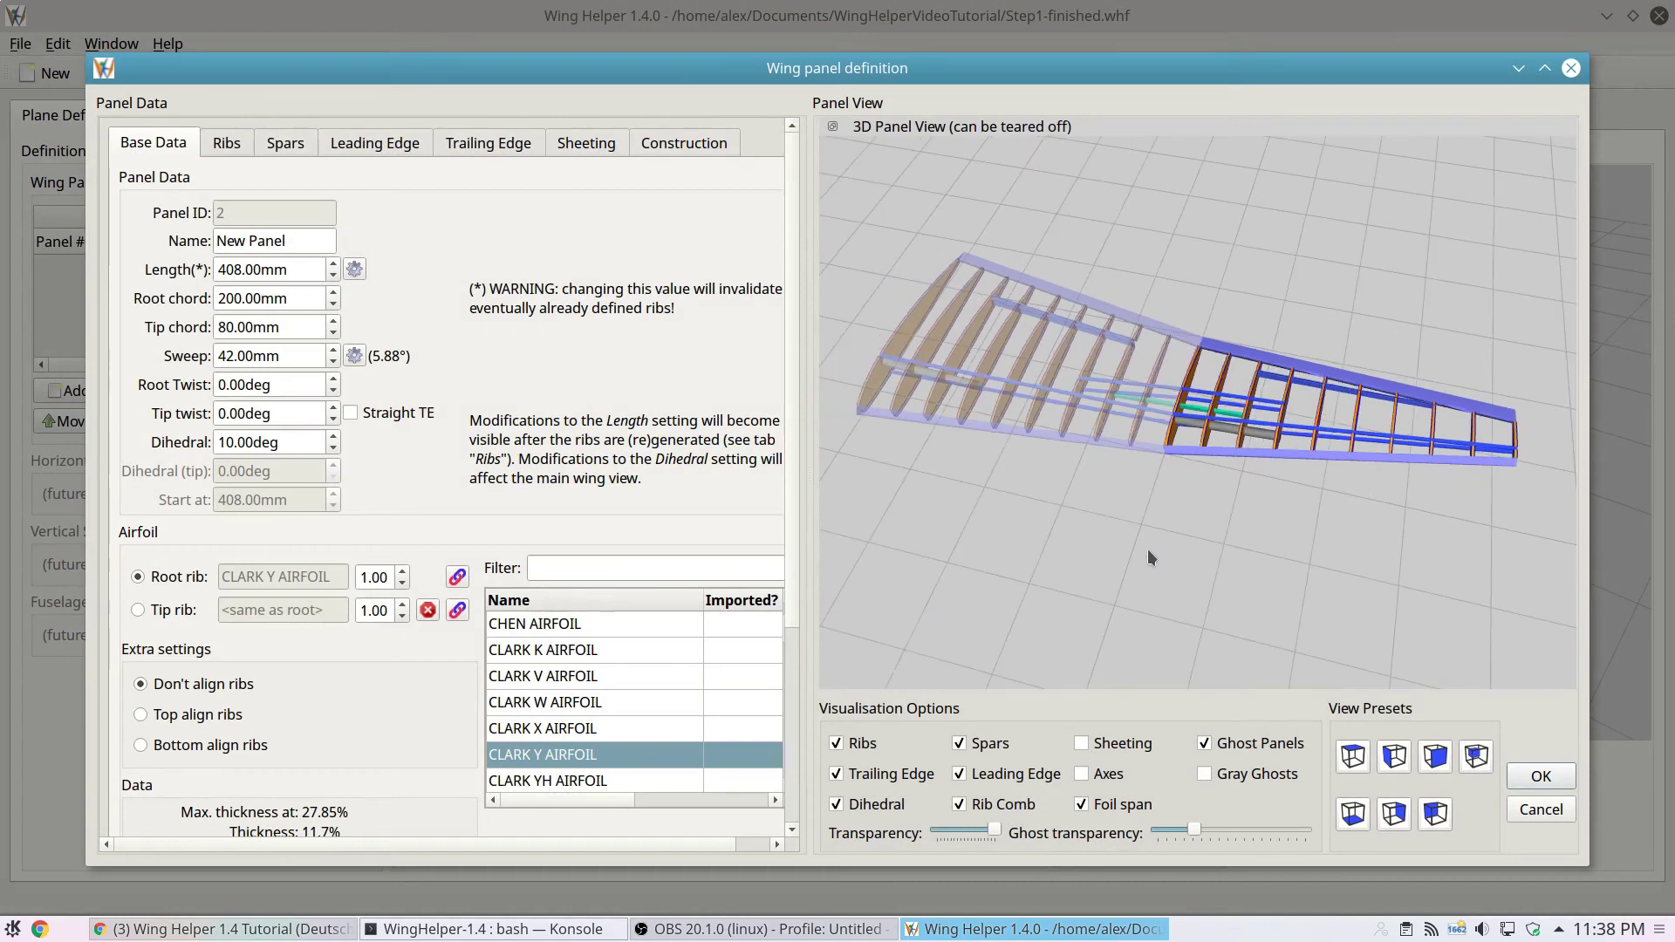
# - Make the ghost panel more opaque and examine the copied panel's structure beside Panel 1
pyautogui.moveTo(1155, 609); pyautogui.dragTo(1099, 522)
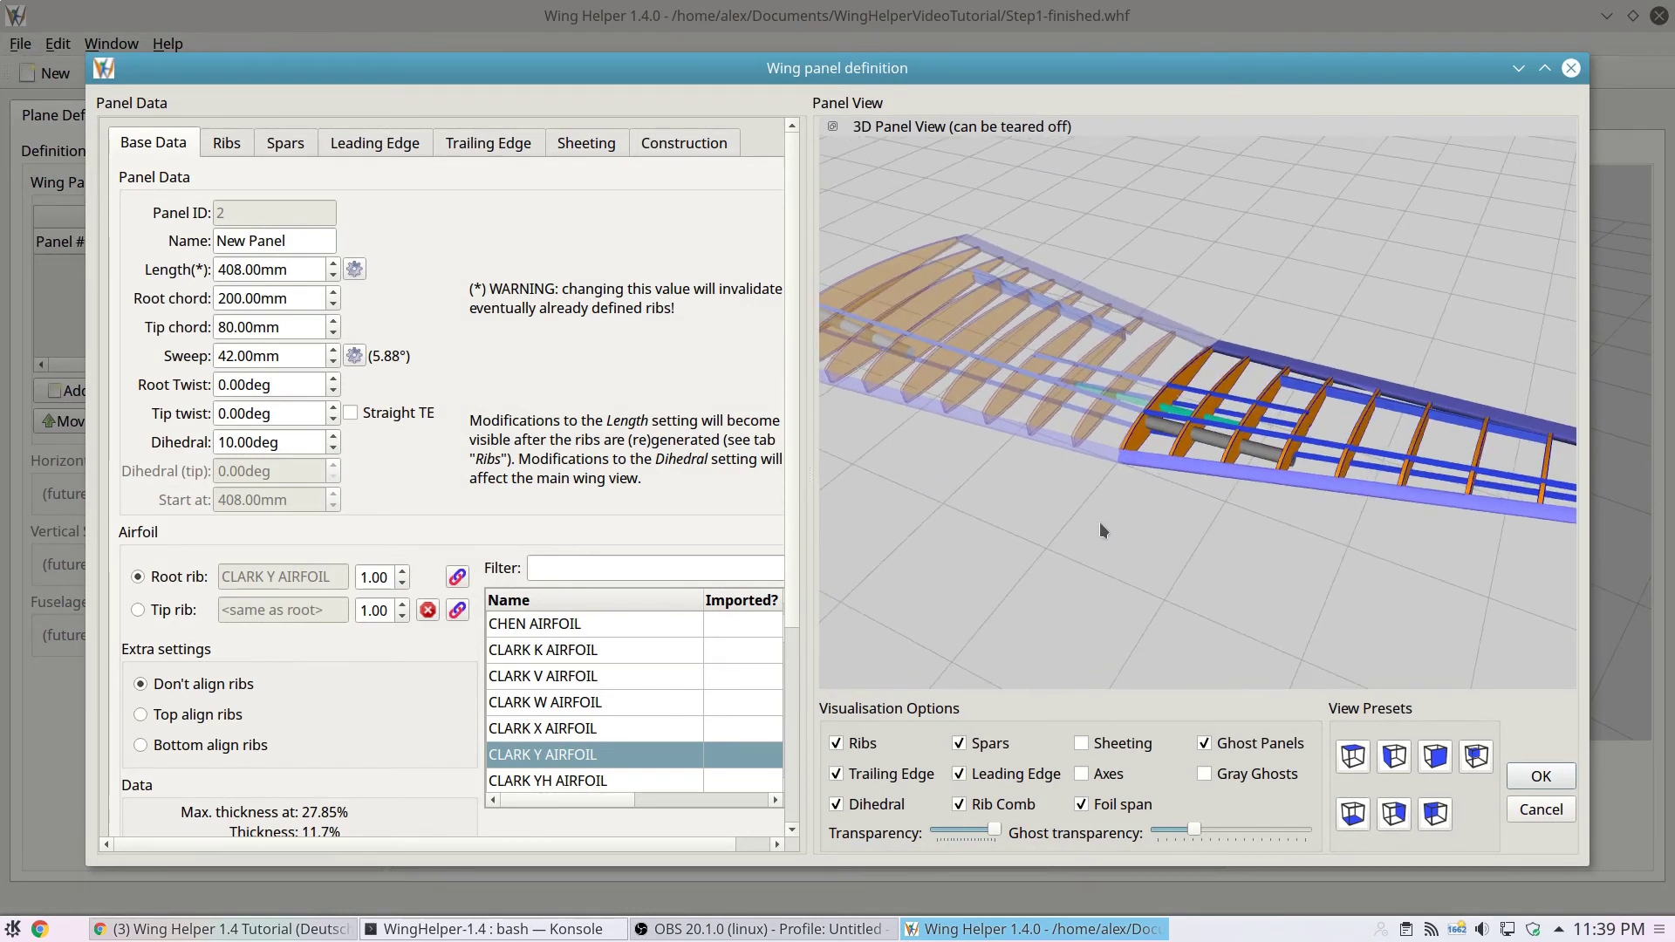
pyautogui.moveTo(1194, 830); pyautogui.dragTo(1262, 835)
pyautogui.moveTo(1141, 564); pyautogui.dragTo(1035, 375)
# - Examine how the copied Rectangle 1 and Rectangle 2 spars and the joiners line up with Panel 1 across the connection rib
pyautogui.click(288, 143)
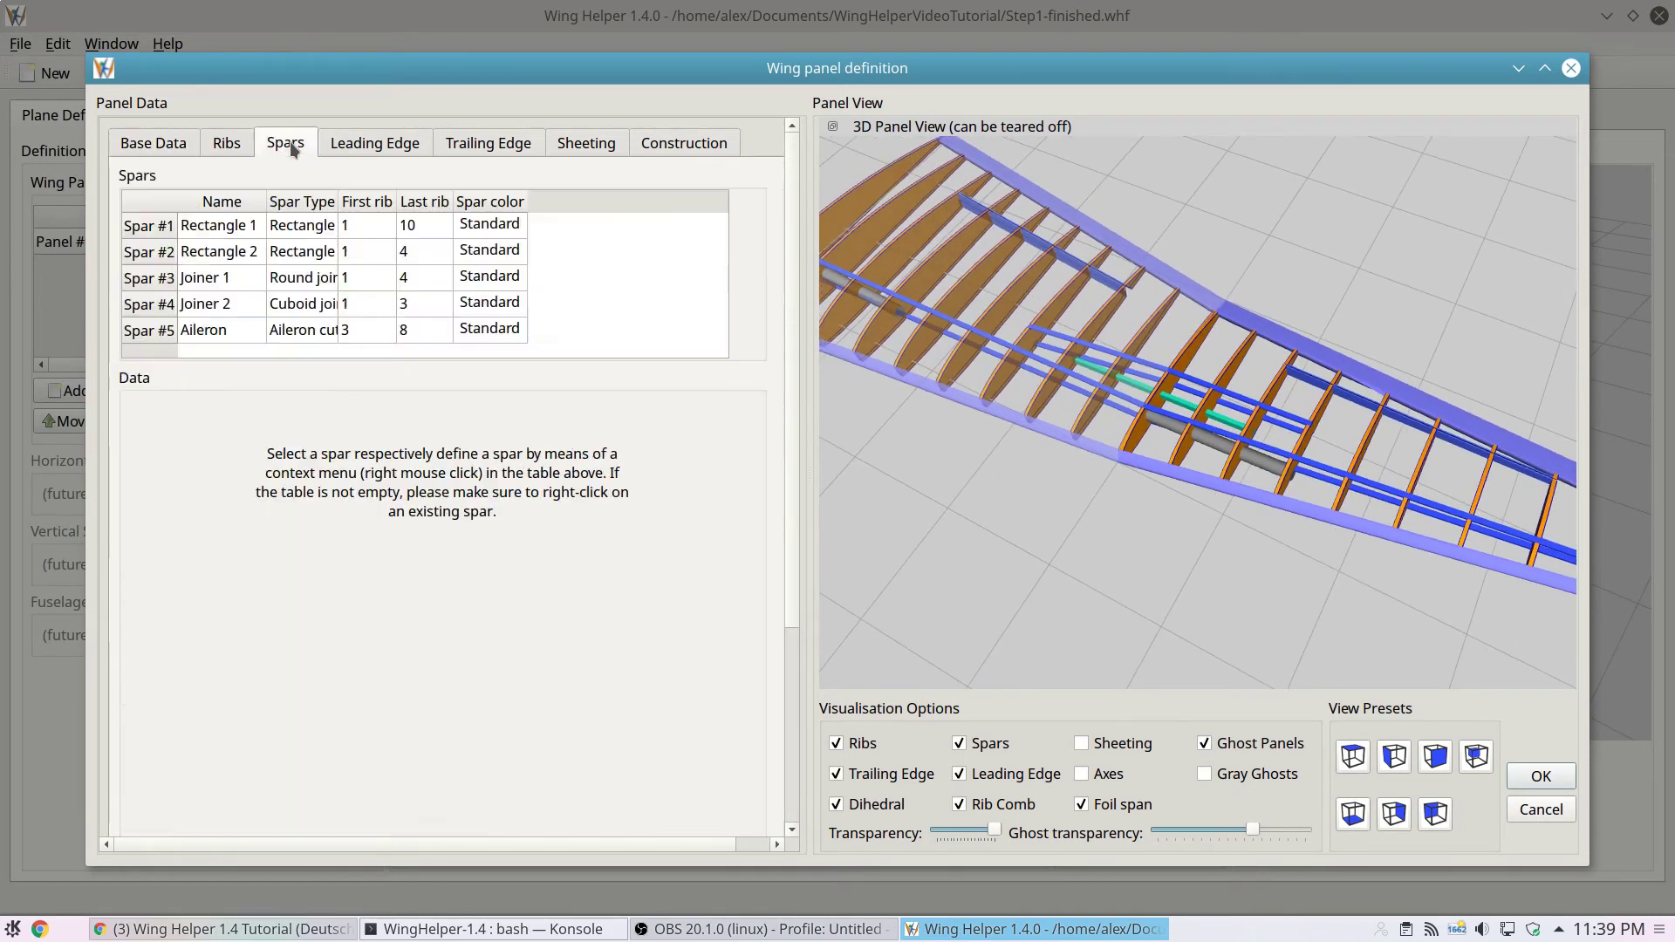
pyautogui.click(312, 228)
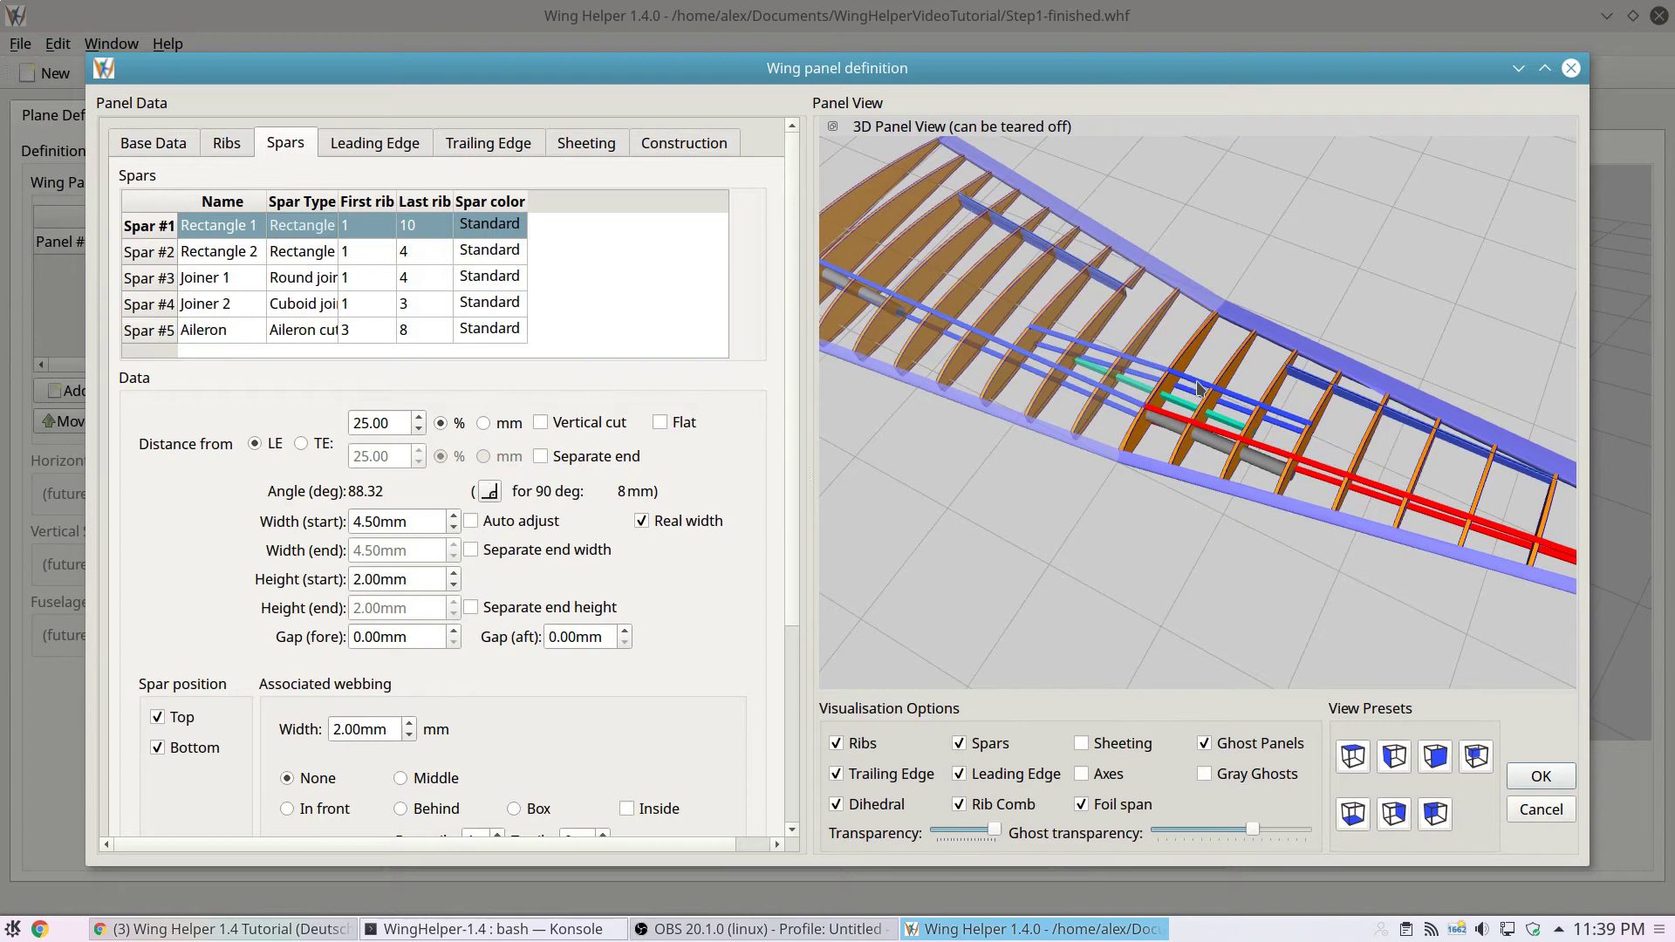
pyautogui.click(211, 256)
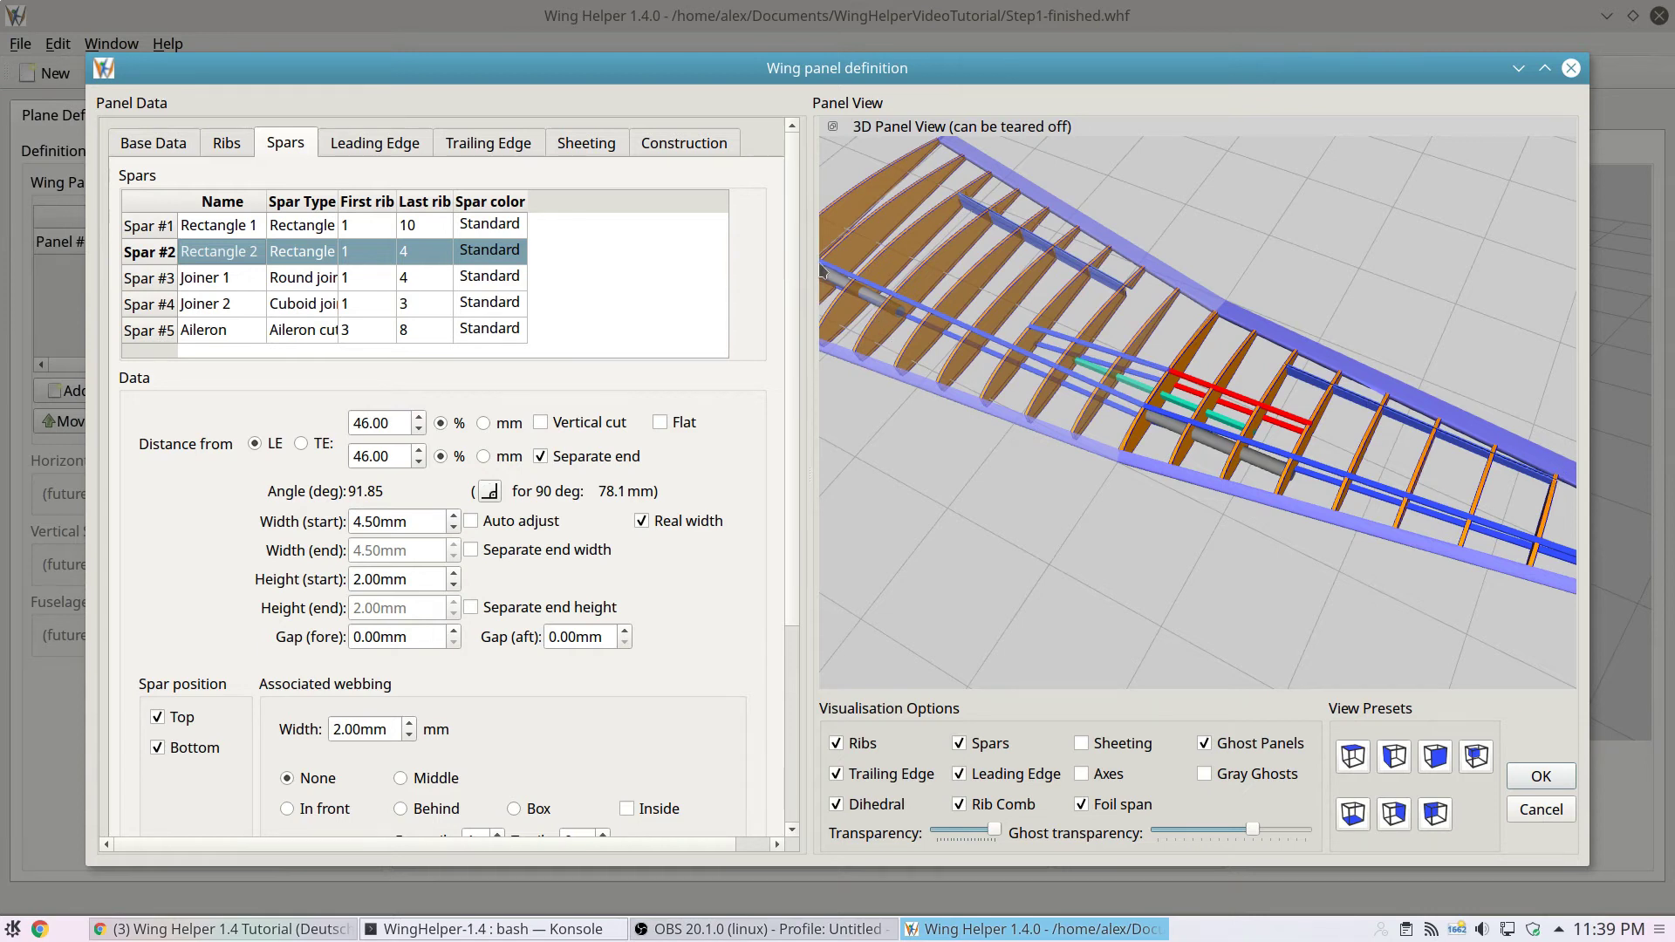
pyautogui.scroll(-3, 975, 319)
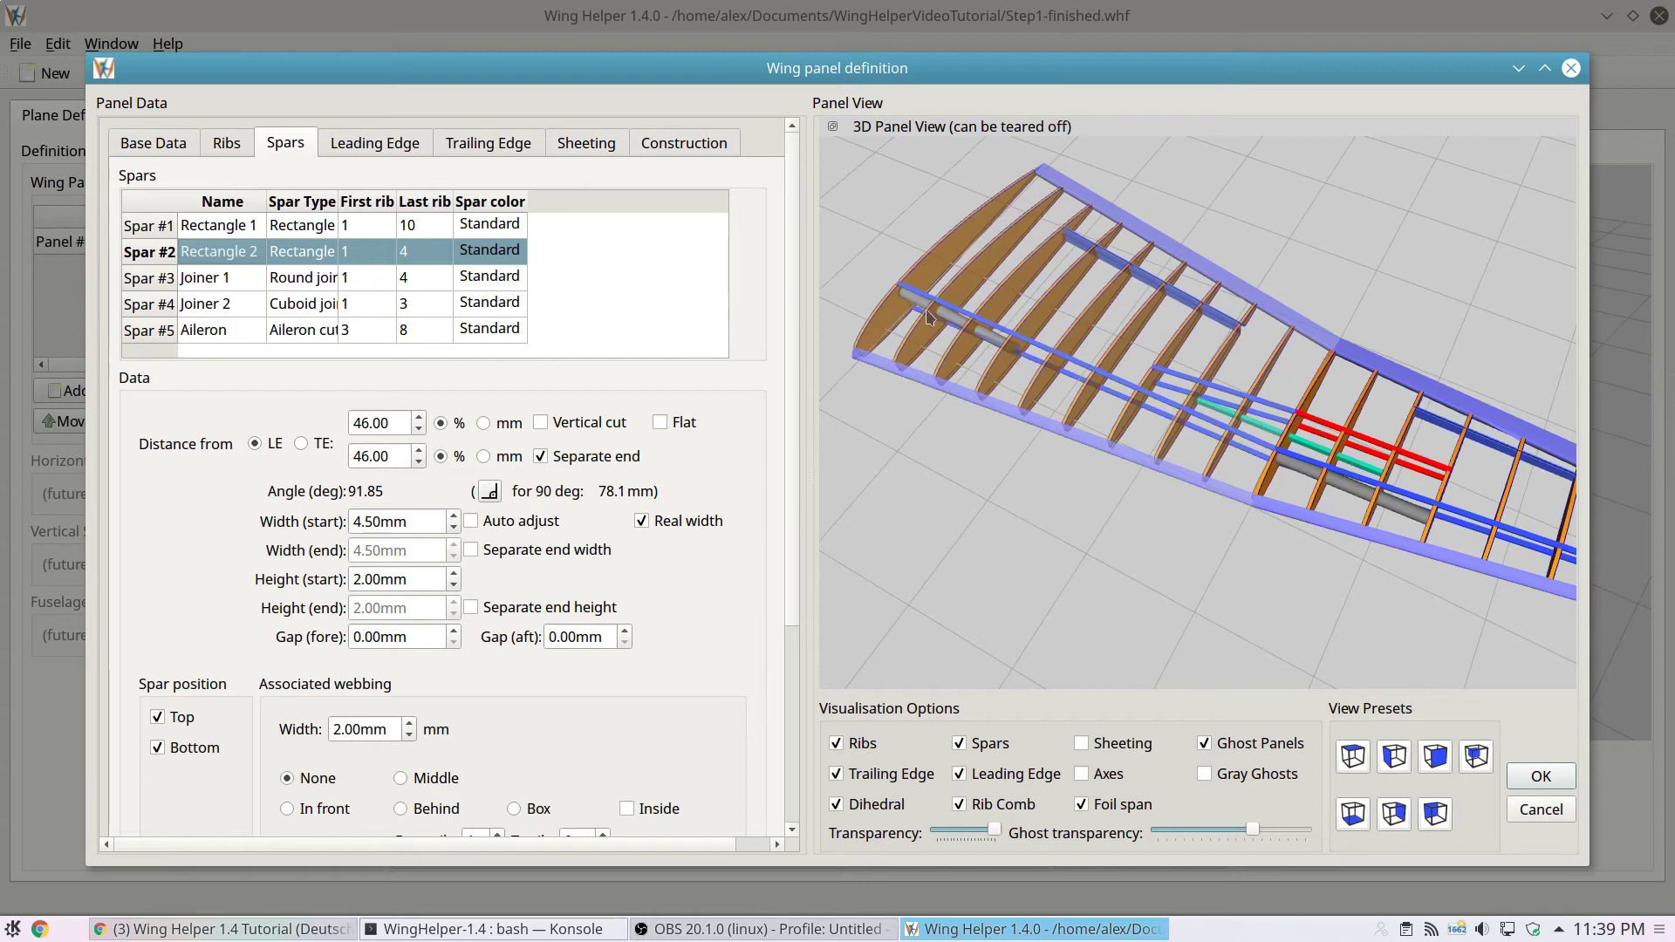
pyautogui.scroll(2, 1213, 330)
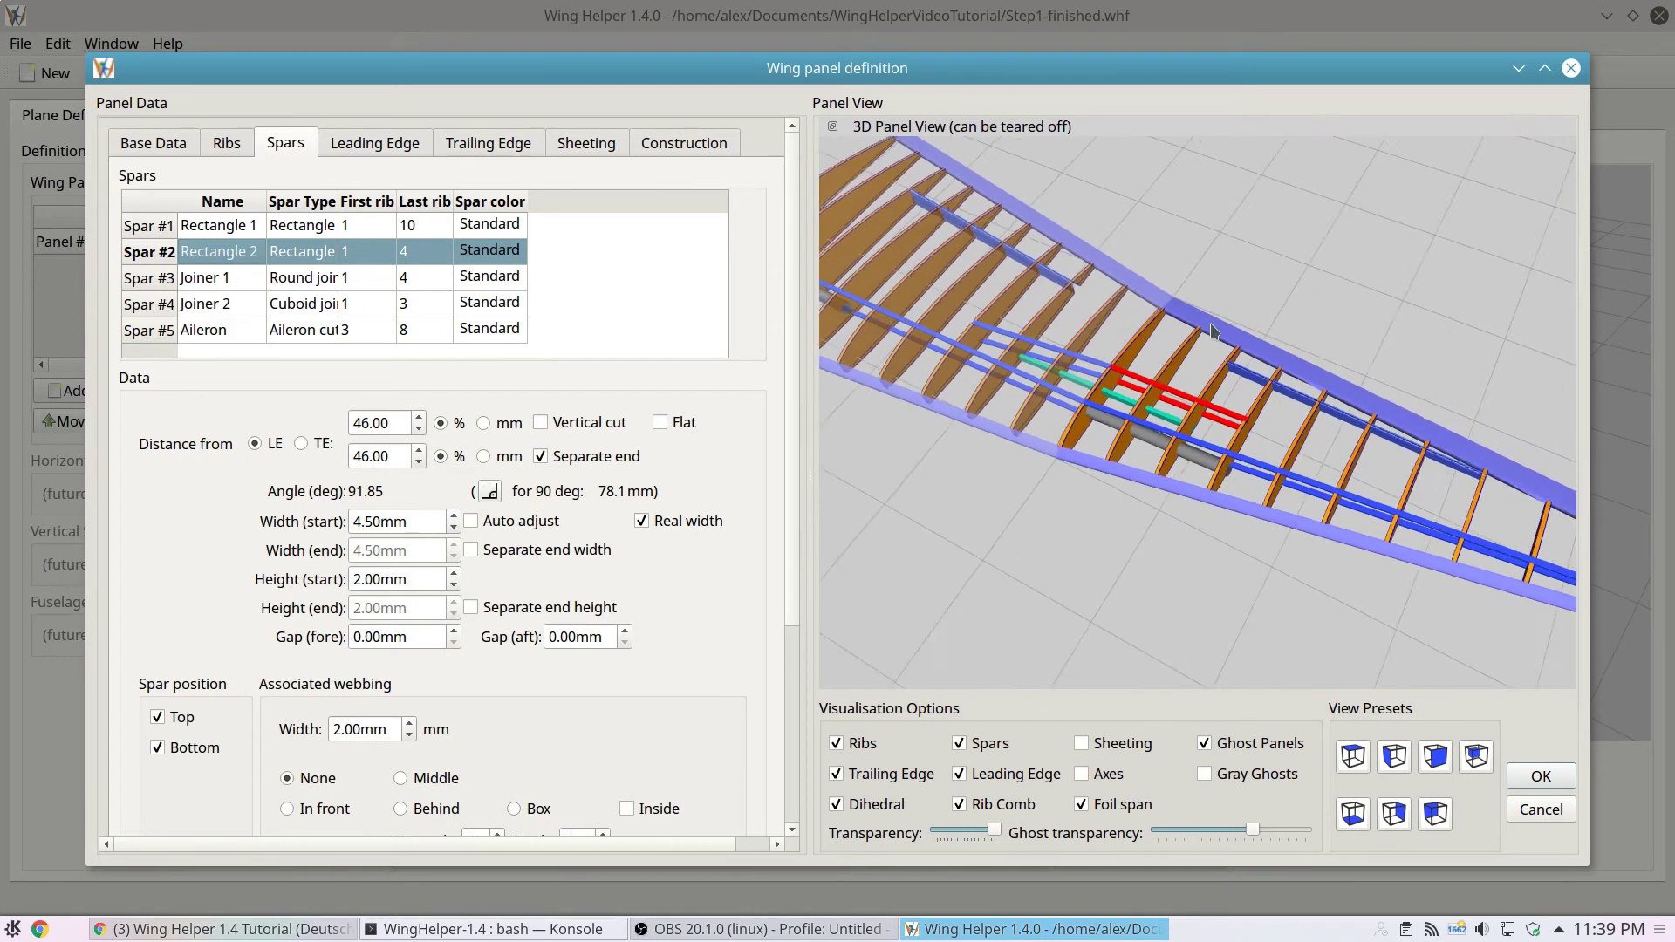
pyautogui.scroll(-1, 1208, 327)
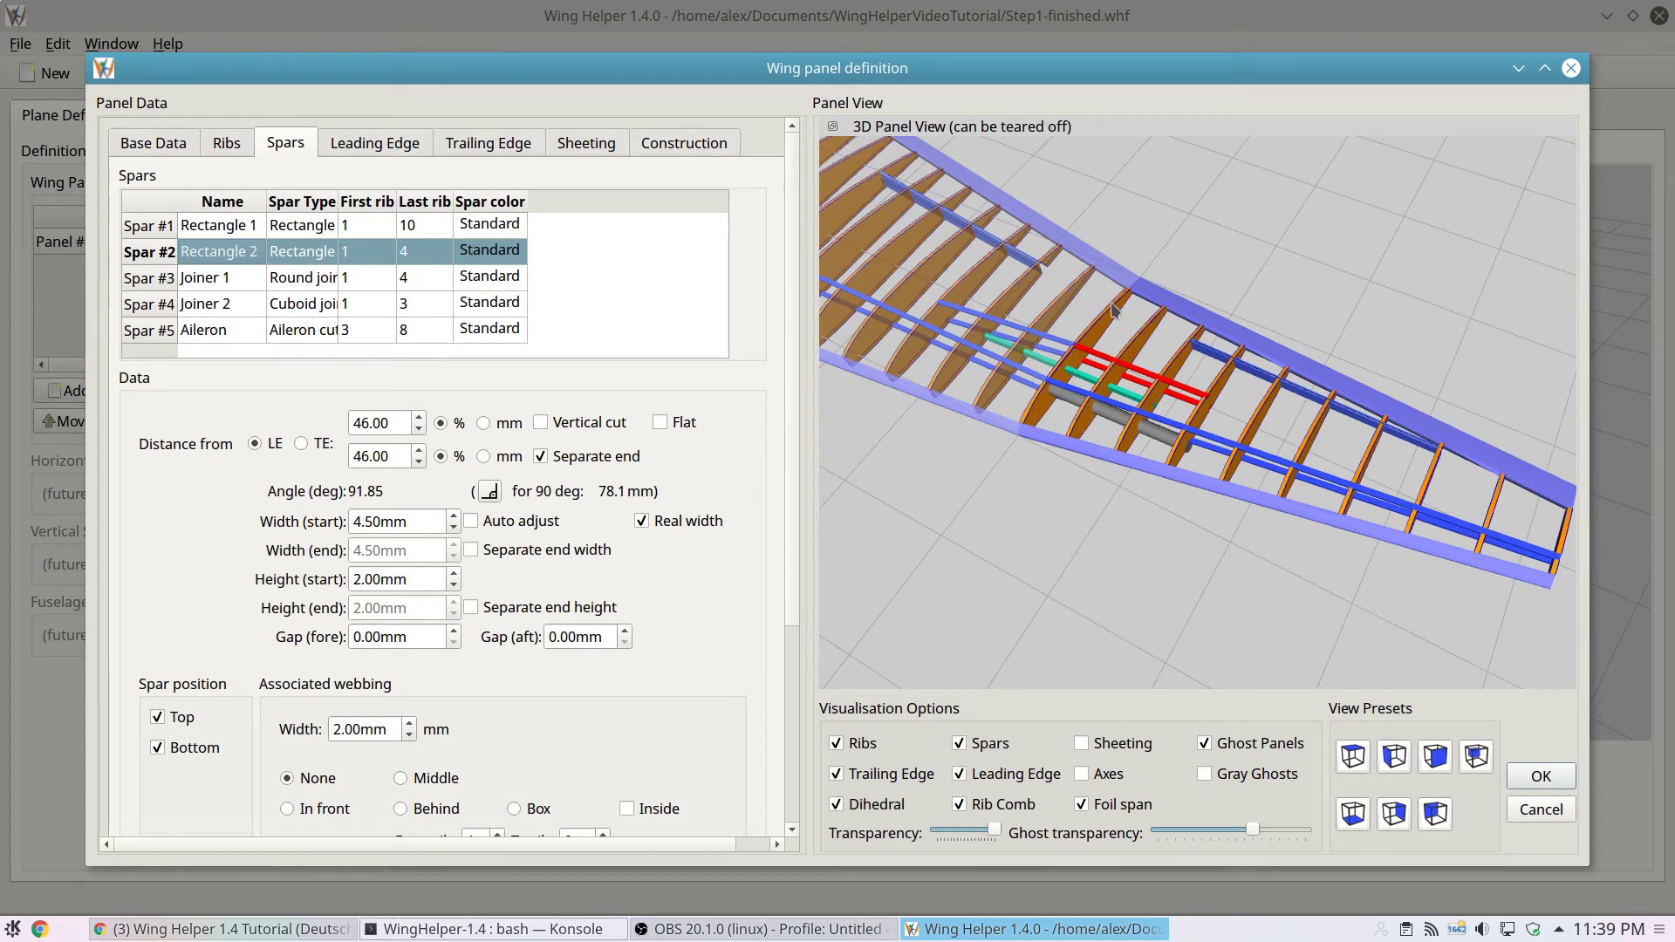
pyautogui.moveTo(872, 496); pyautogui.dragTo(1091, 452)
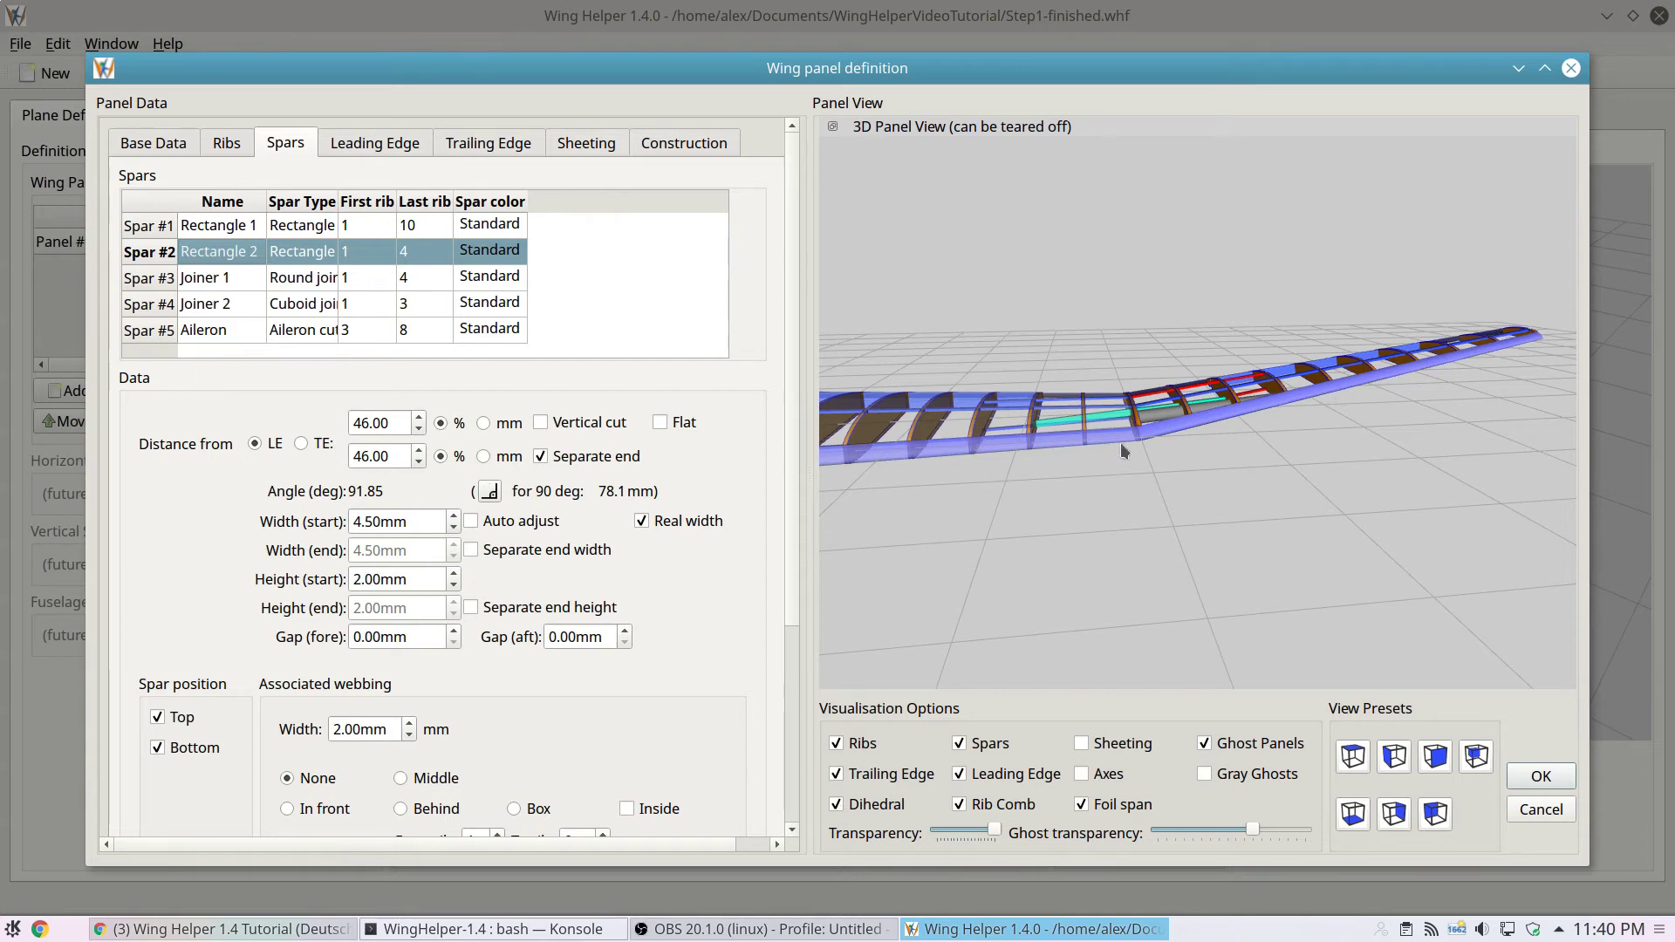
# - Lower the new panel's dihedral to 9.00 degrees in its base data
pyautogui.click(143, 147)
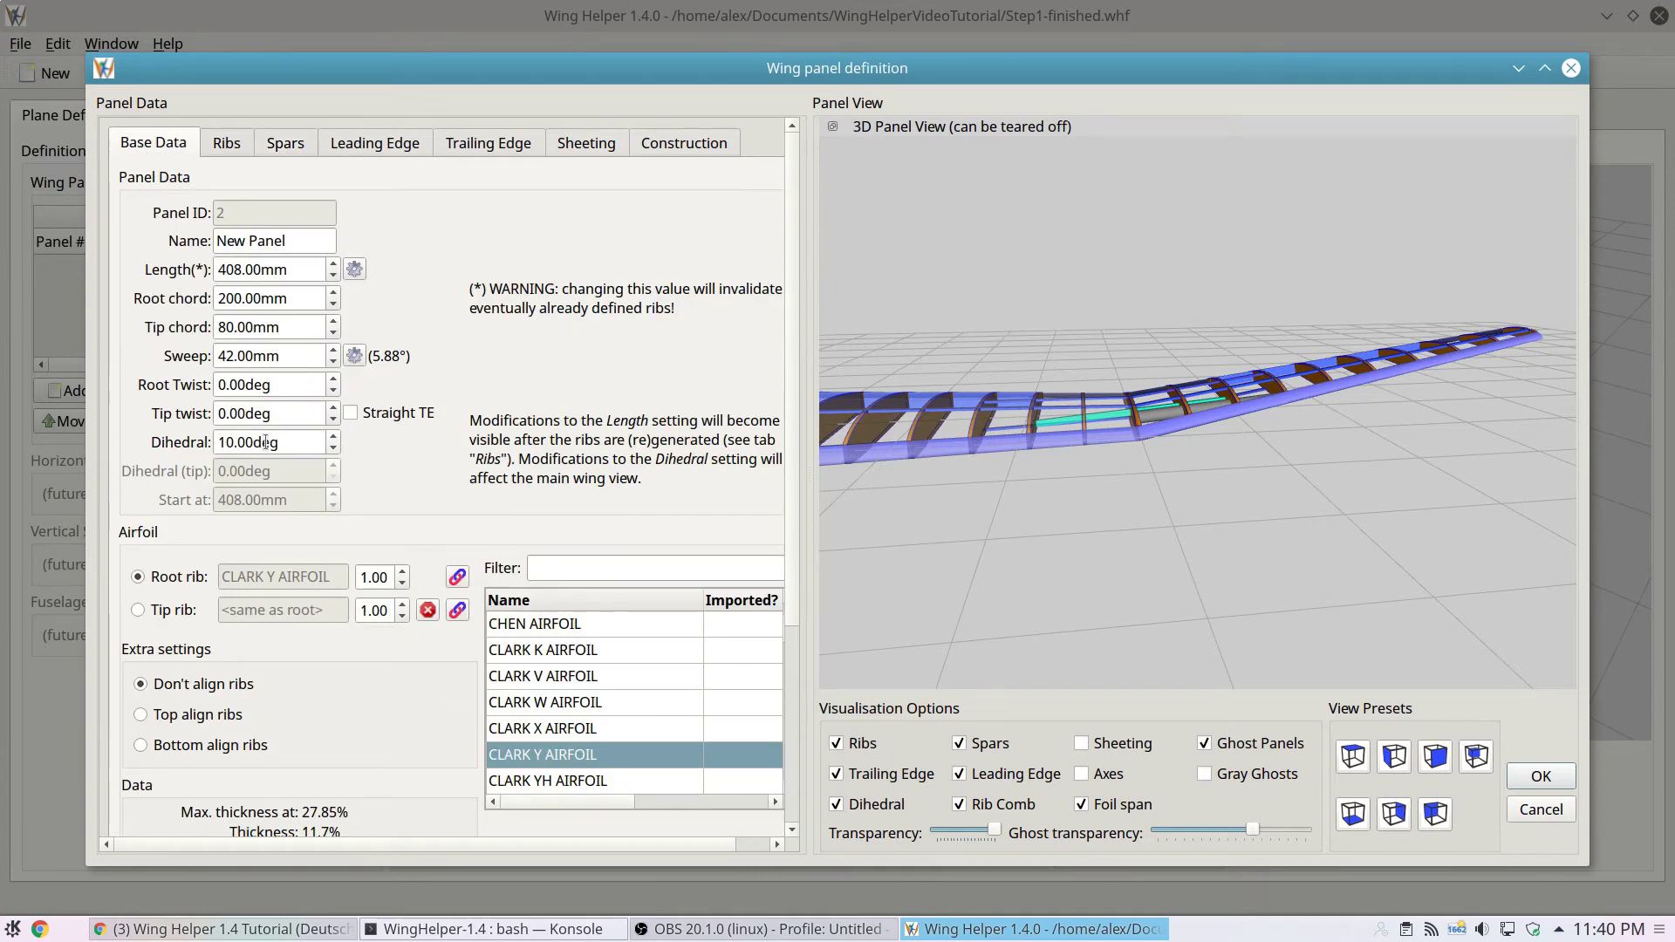
pyautogui.scroll(-1, 266, 442)
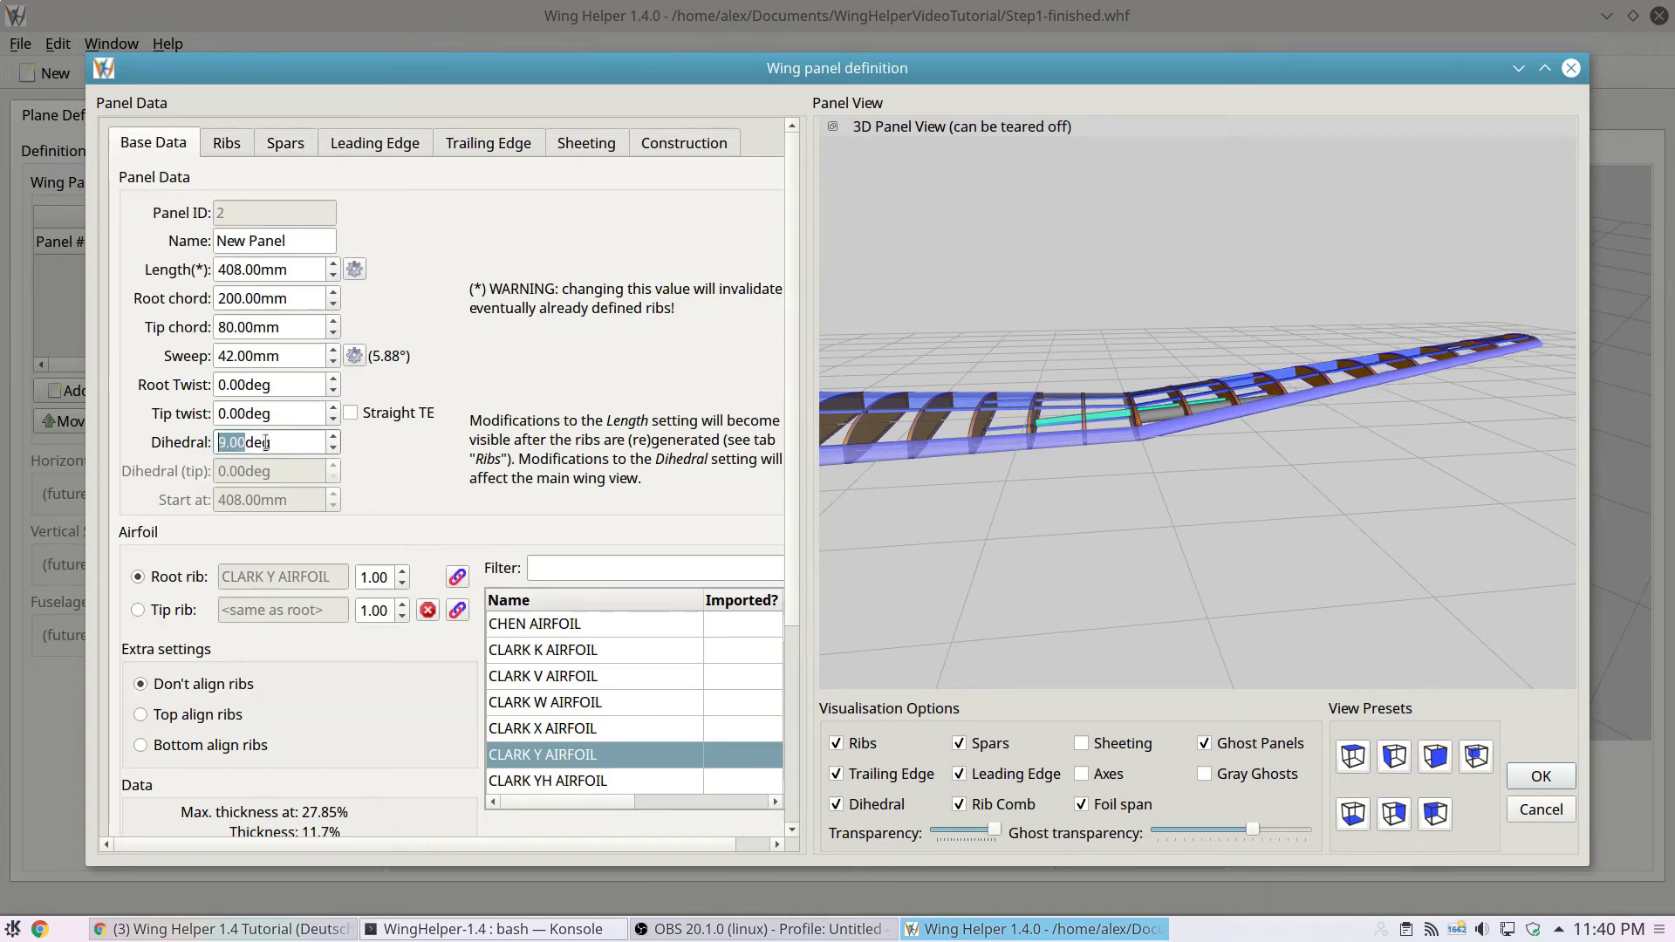
# - Set the outer panel's dihedral to 8 degrees and inspect the spars at the panel joint
pyautogui.scroll(-1, 266, 443)
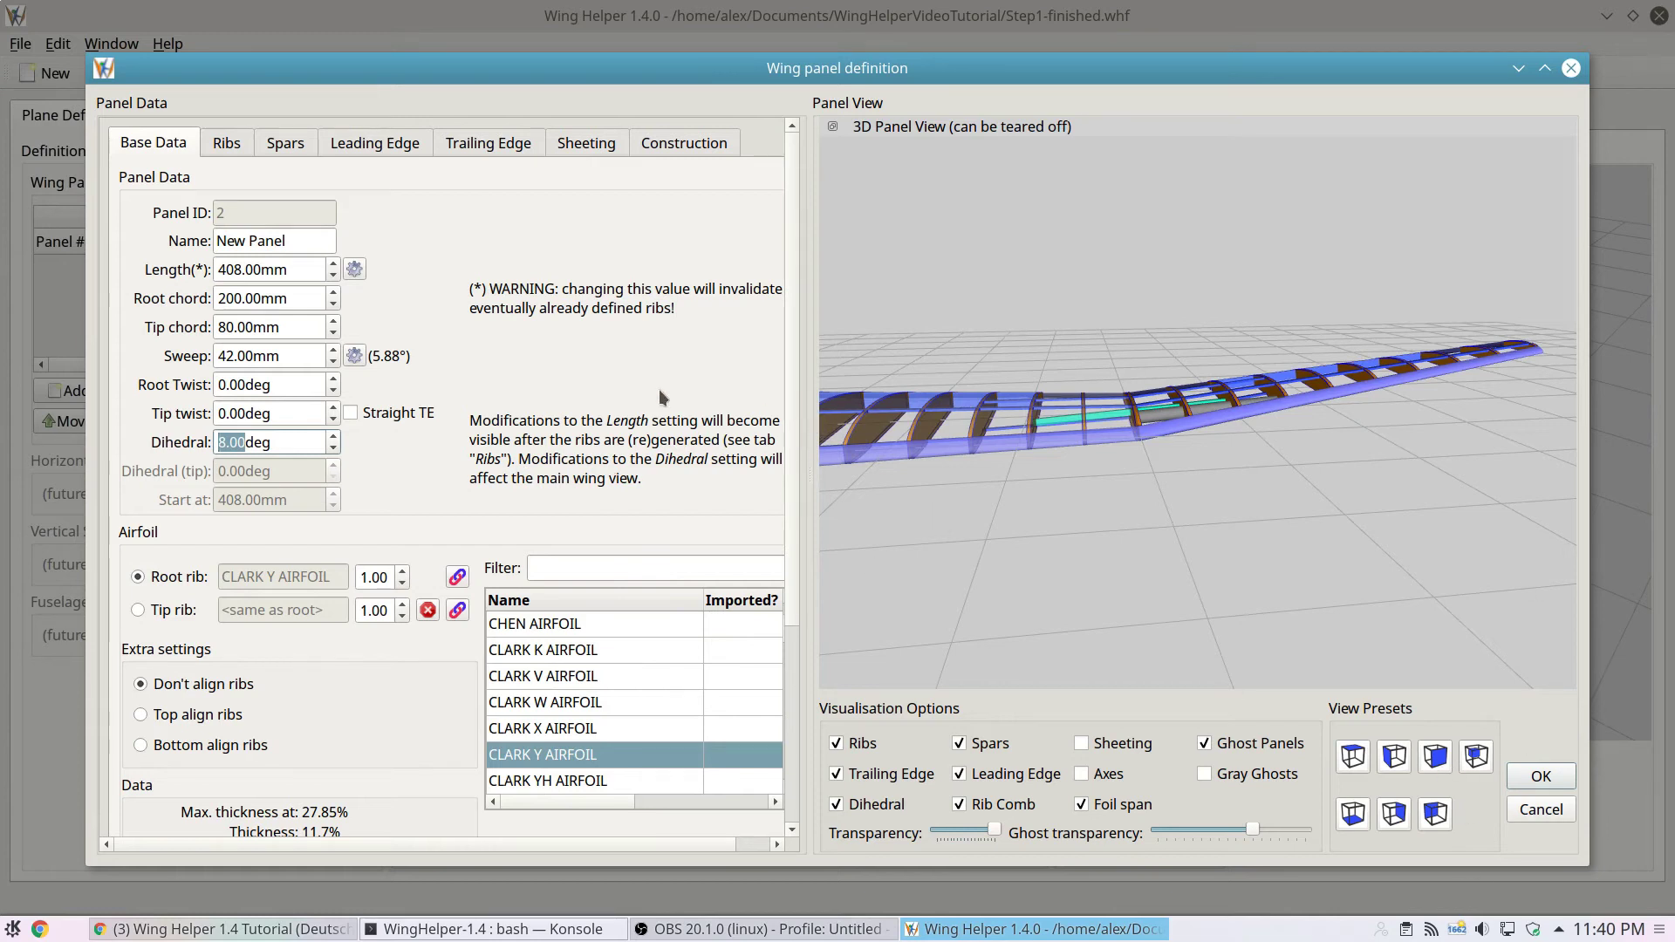
pyautogui.moveTo(995, 390); pyautogui.dragTo(979, 466)
pyautogui.scroll(3, 981, 484)
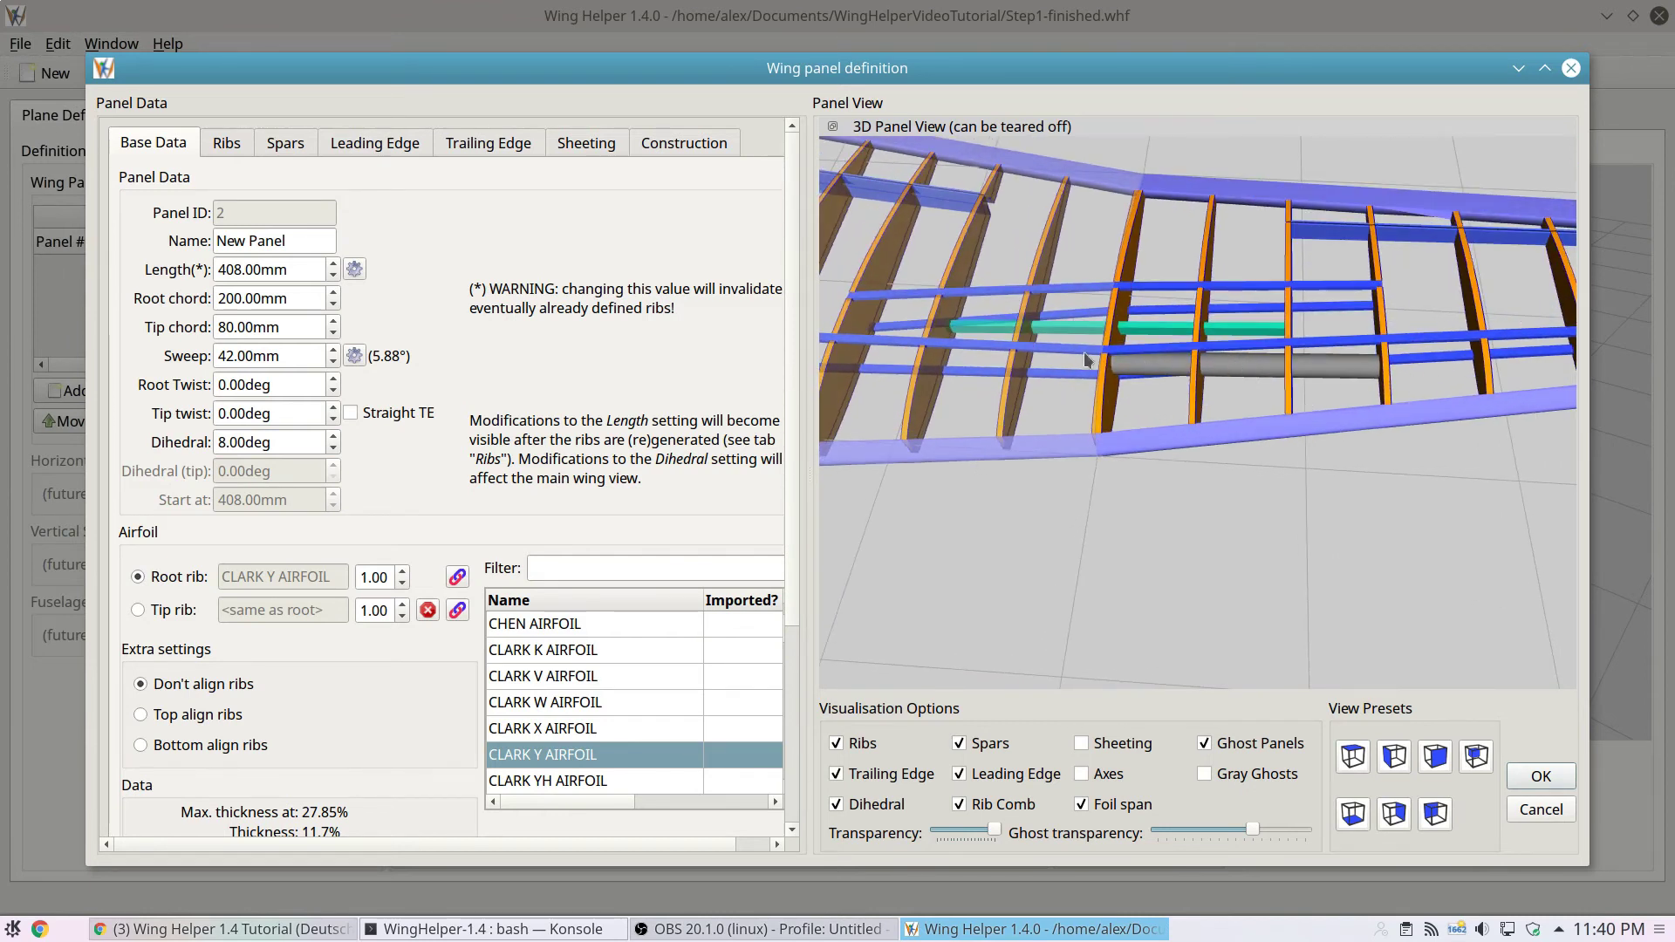
pyautogui.scroll(1, 1196, 332)
# - Delete the round joiner spar Joiner 1 from the panel
pyautogui.click(282, 143)
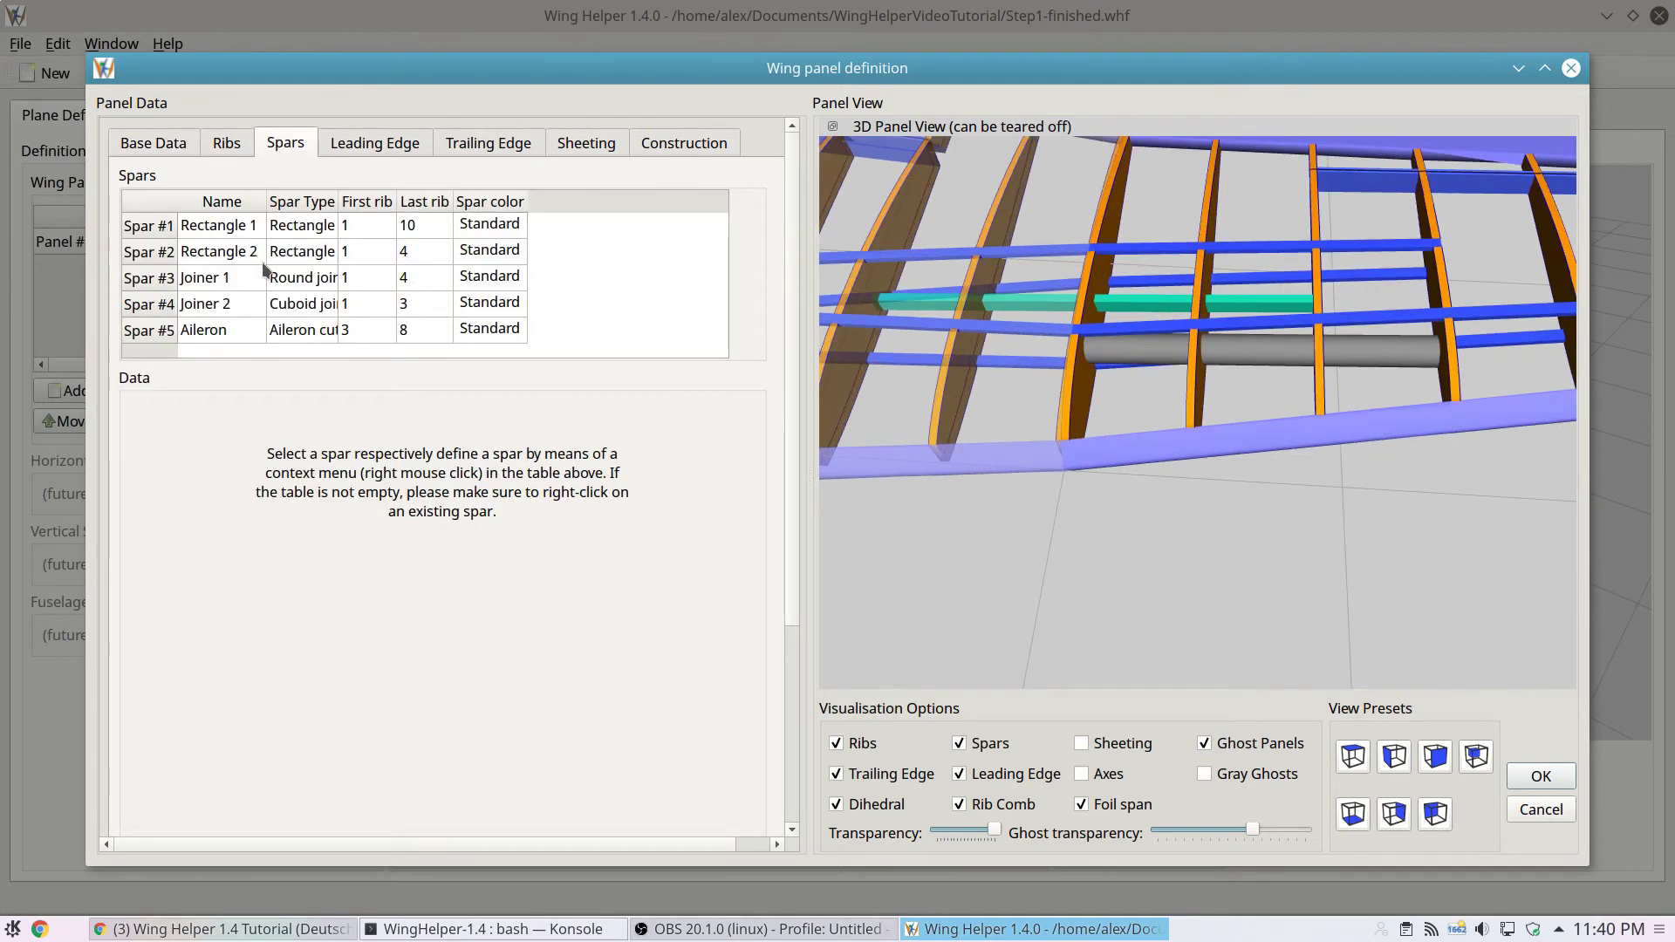
pyautogui.click(234, 288)
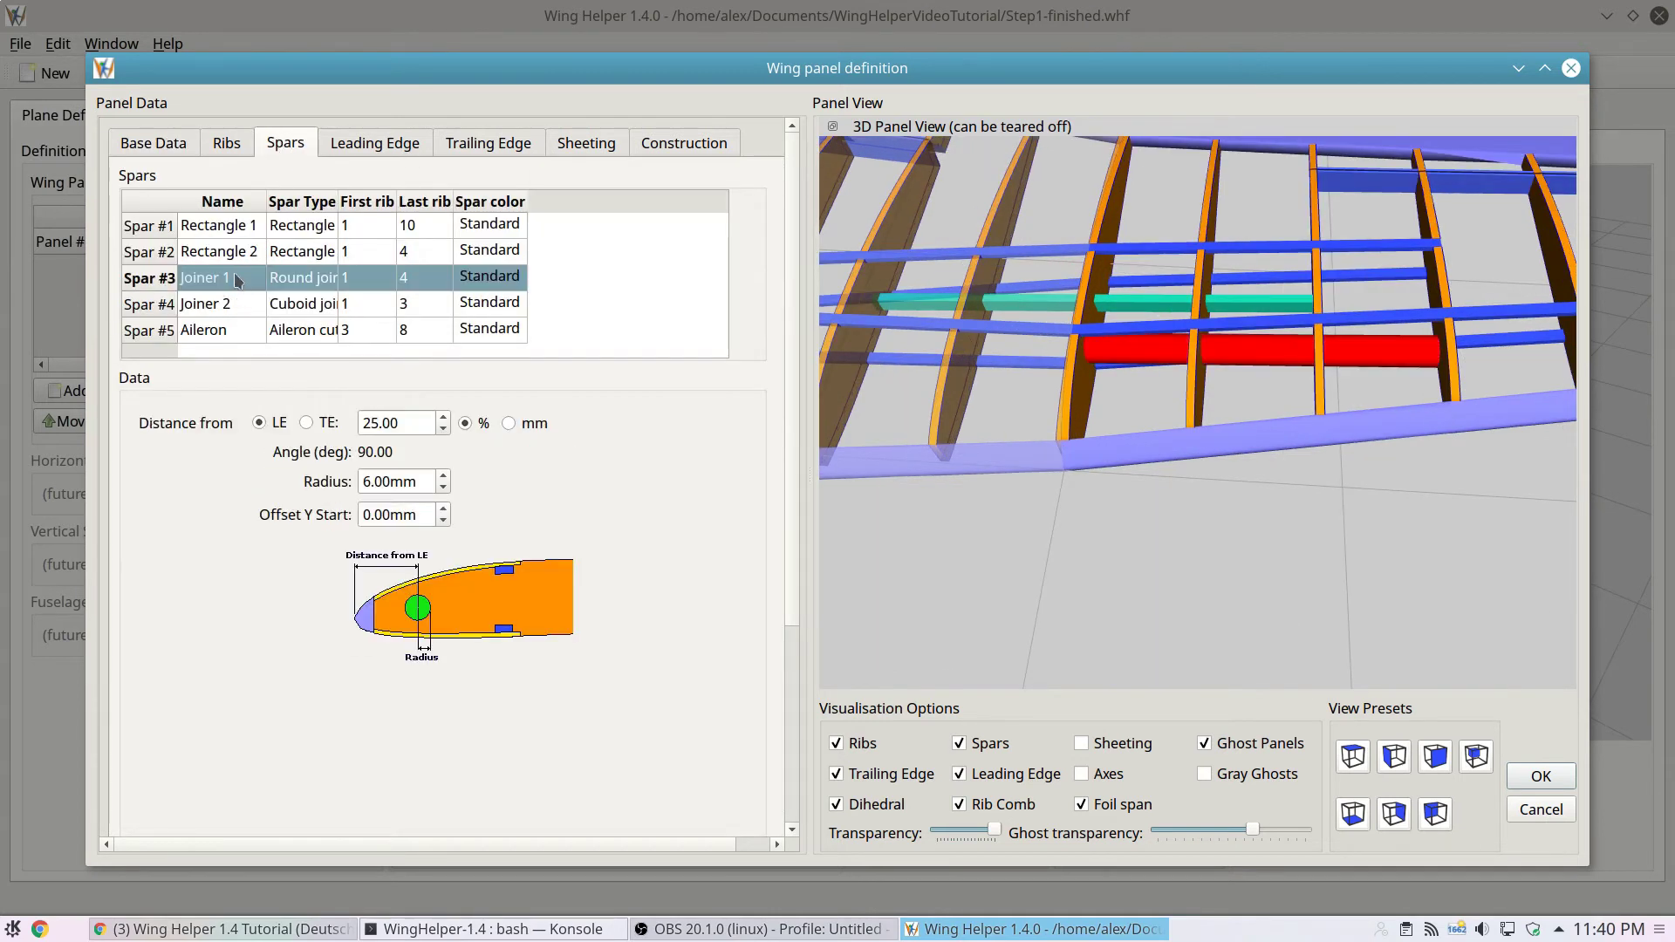
pyautogui.rightClick(236, 276)
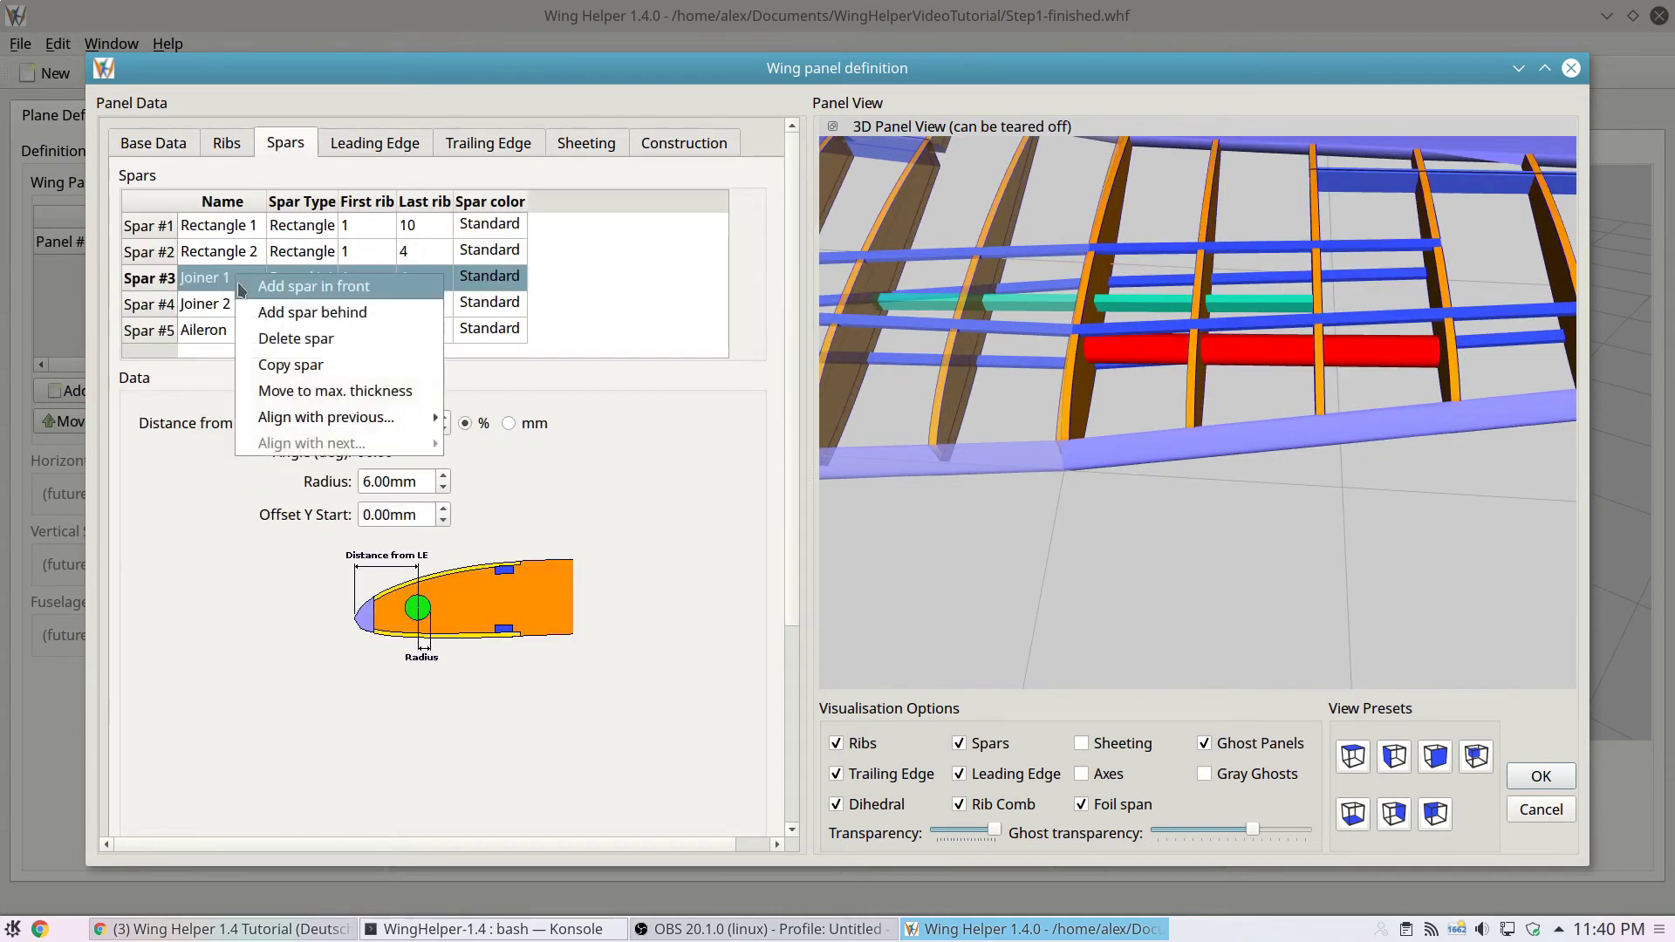
pyautogui.click(339, 338)
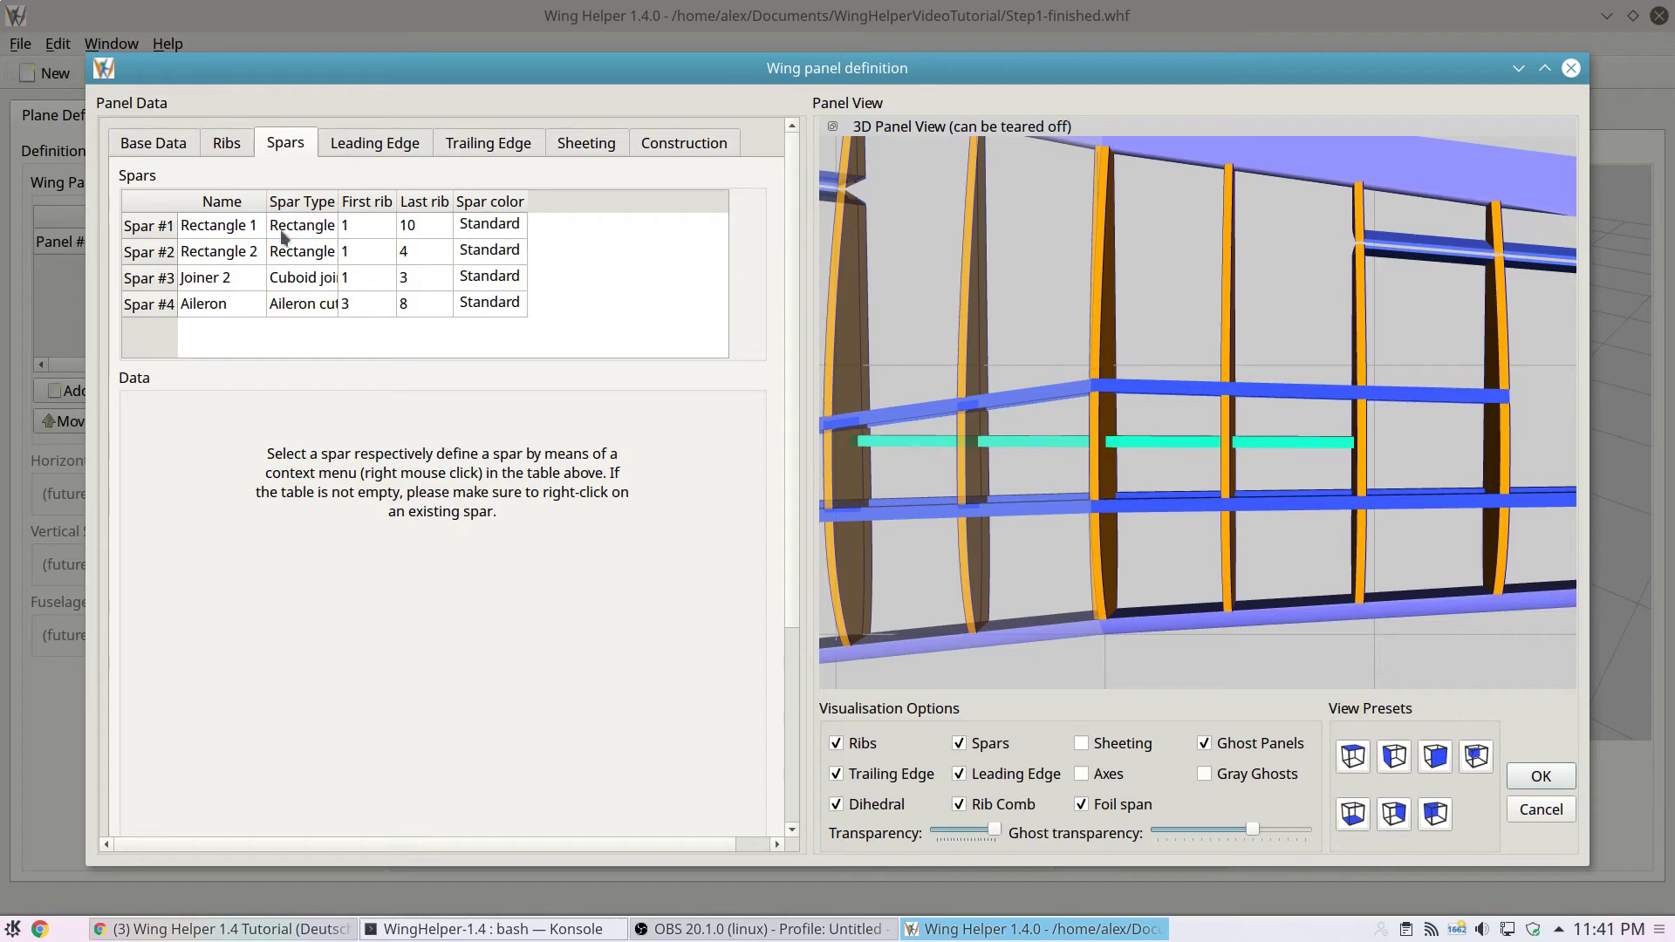
# - Try larger end distances from the leading edge, such as 57 %, for spar Rectangle 2
pyautogui.click(245, 252)
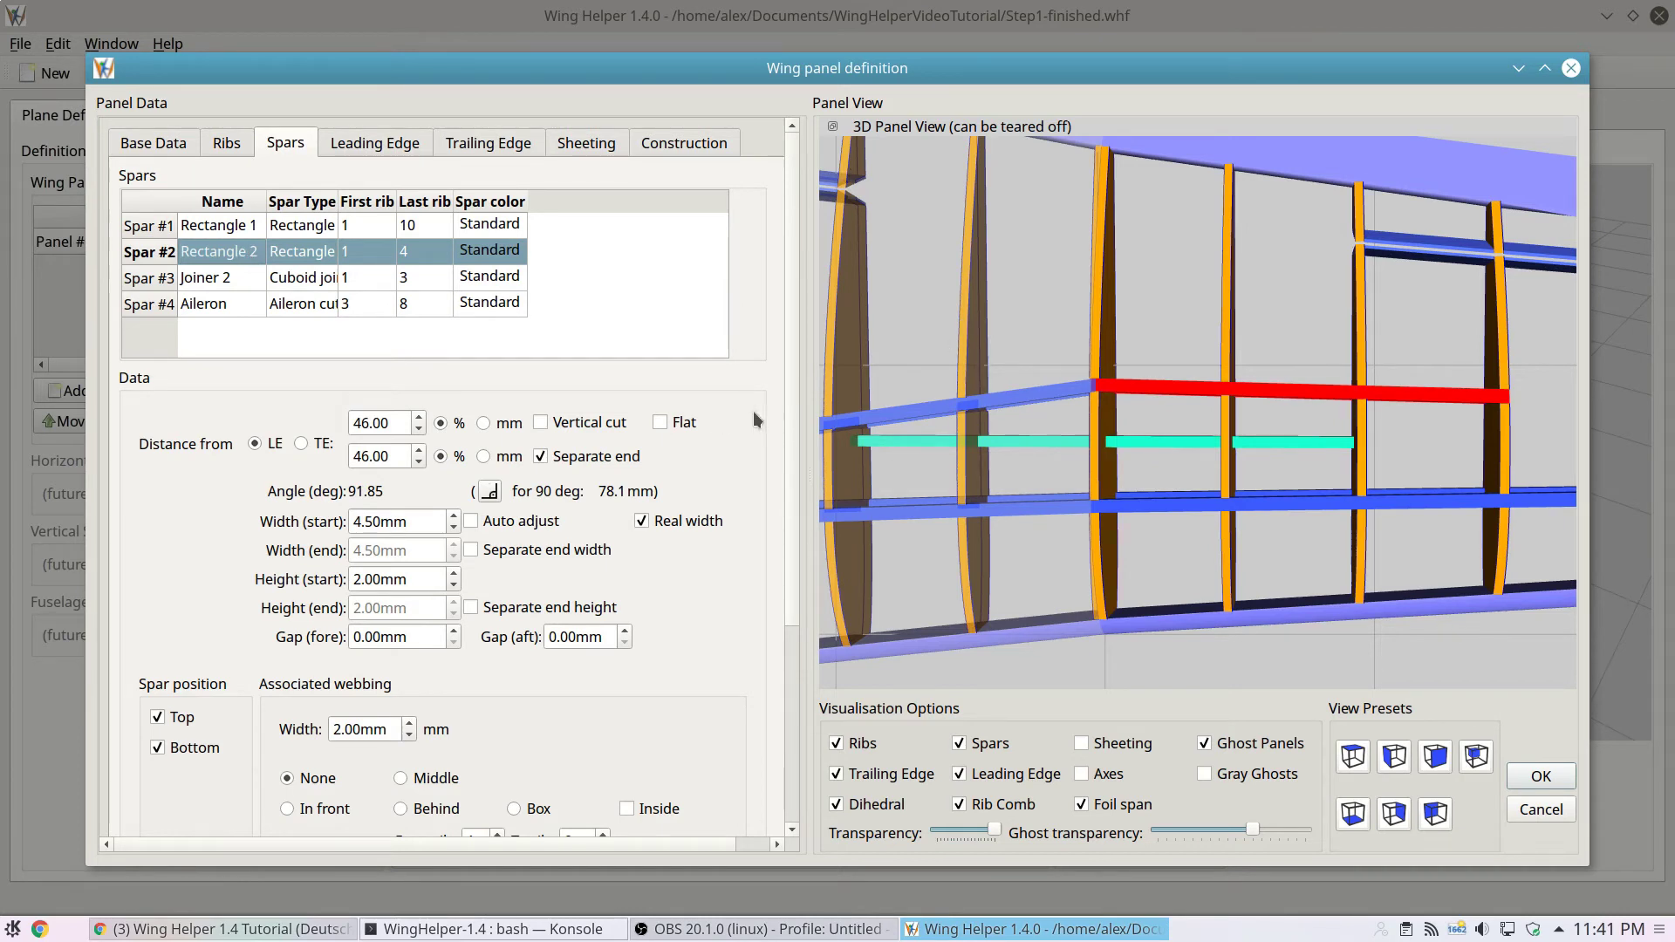
pyautogui.click(396, 454)
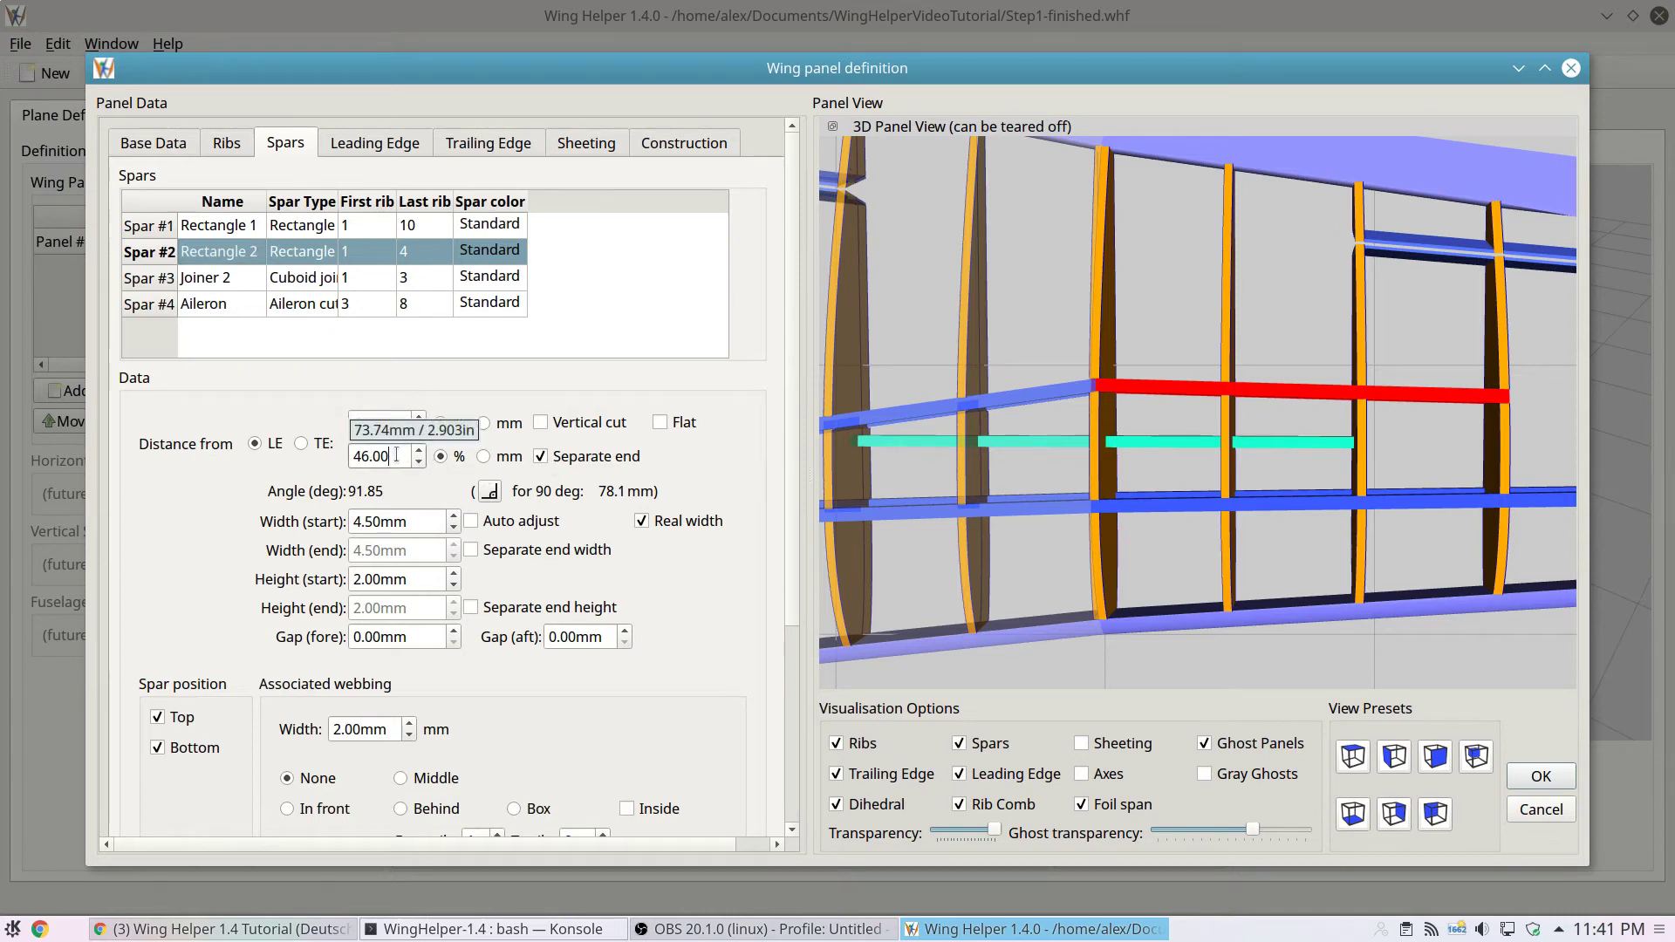
pyautogui.scroll(15, 388, 455)
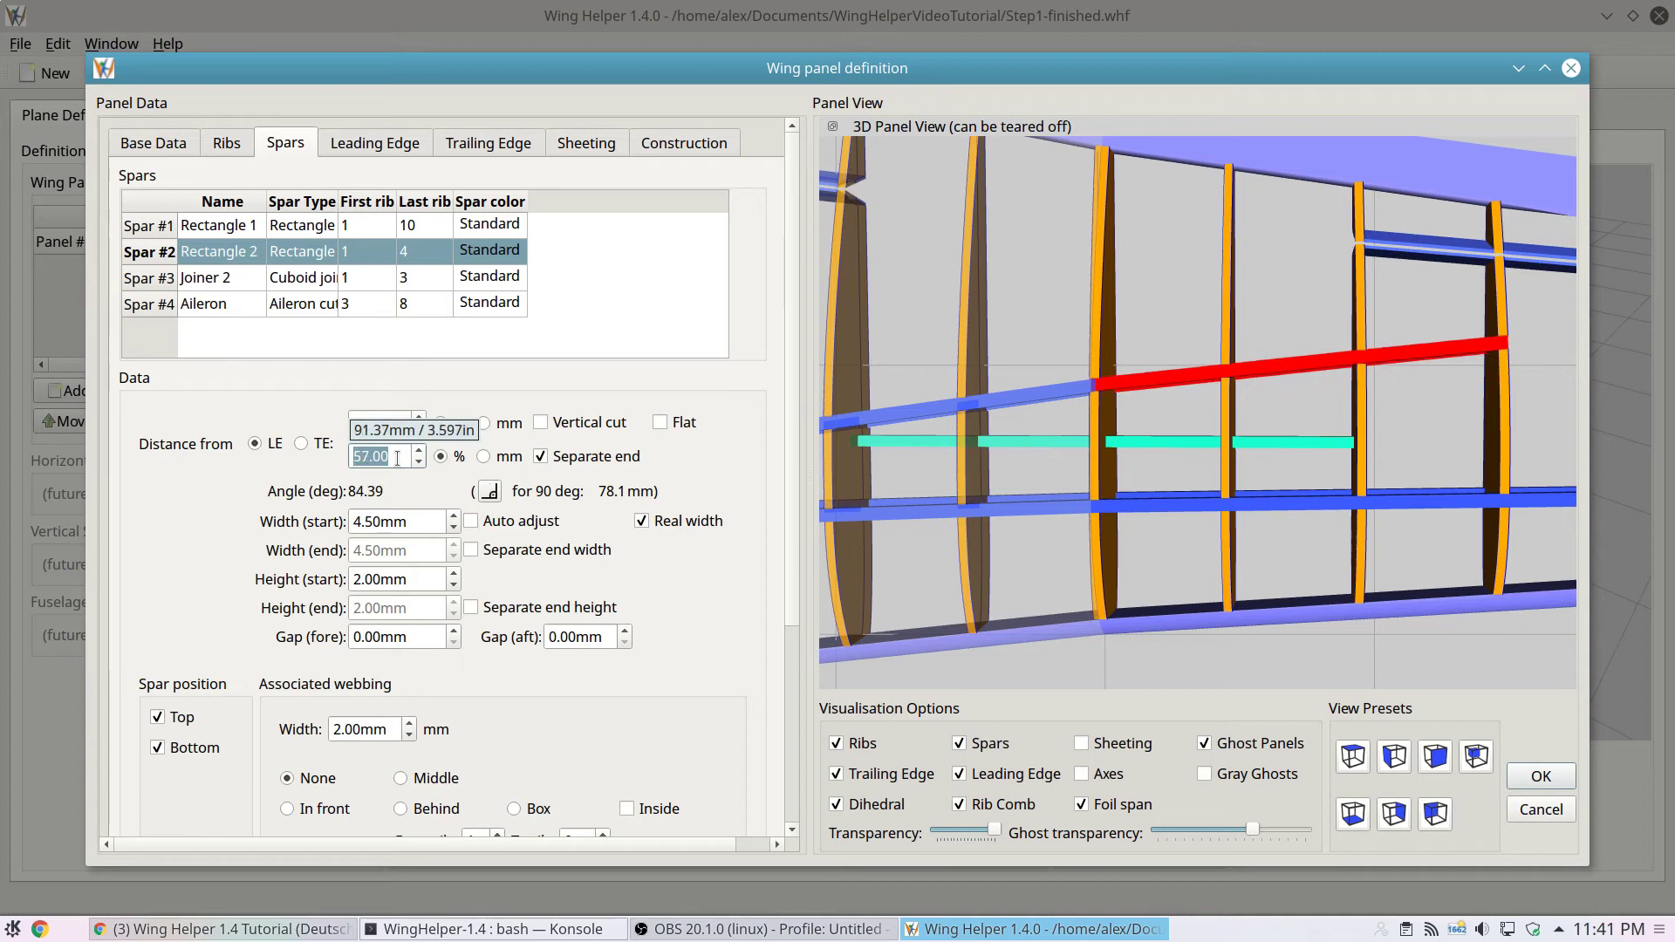
pyautogui.scroll(-12, 397, 458)
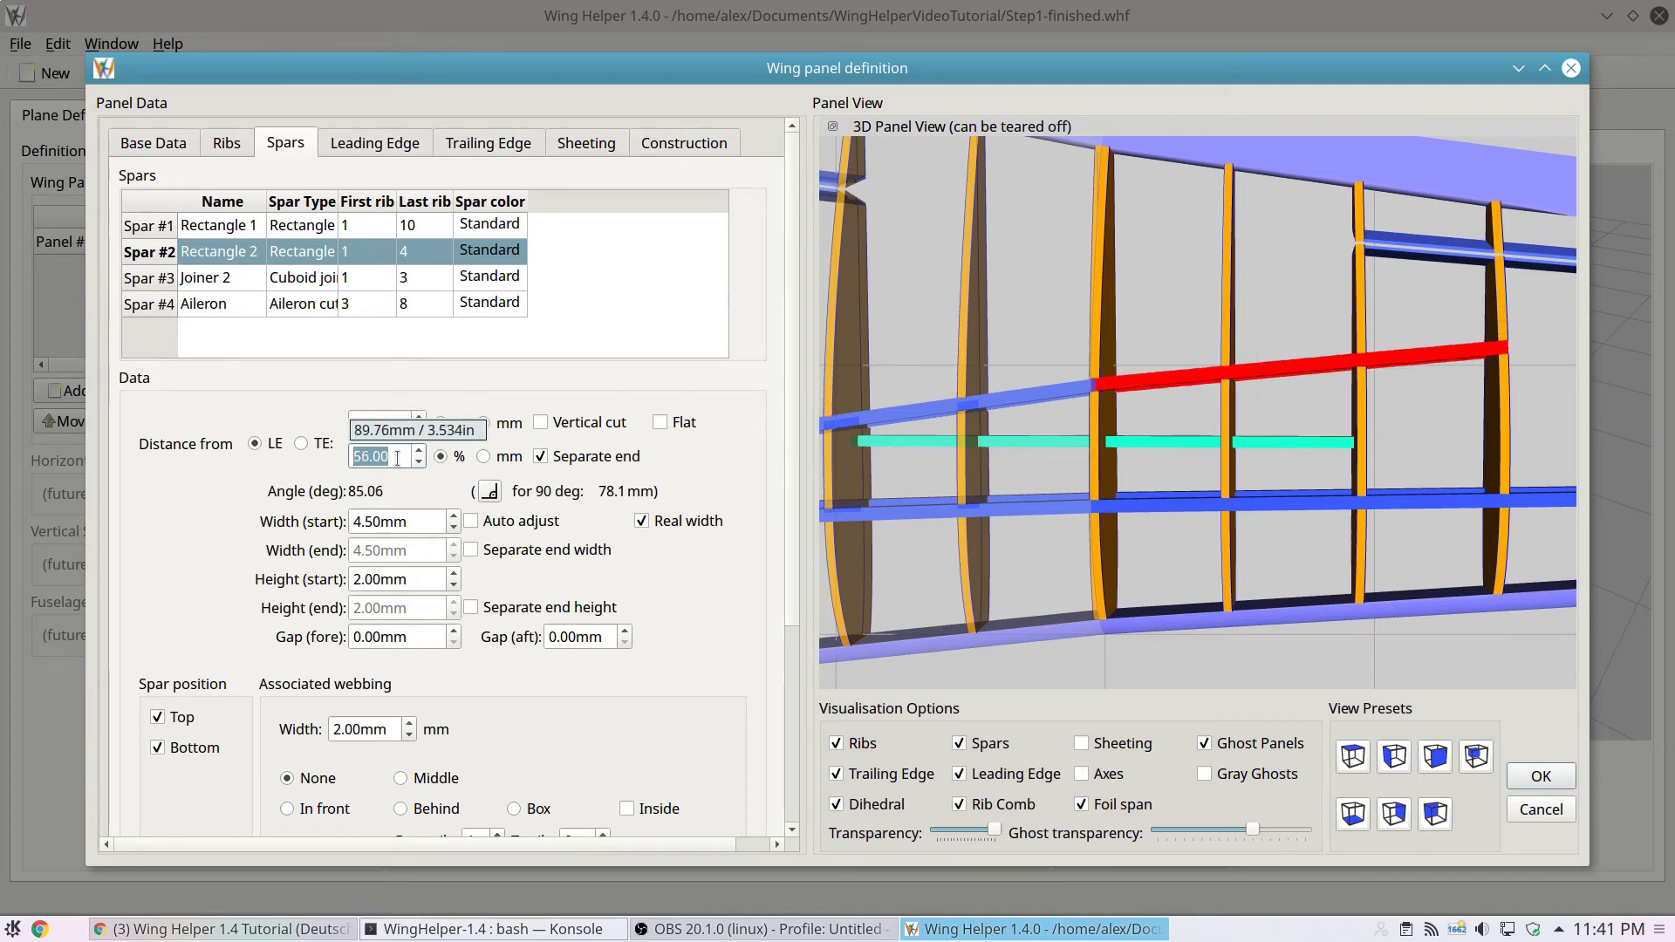
pyautogui.scroll(-3, 397, 458)
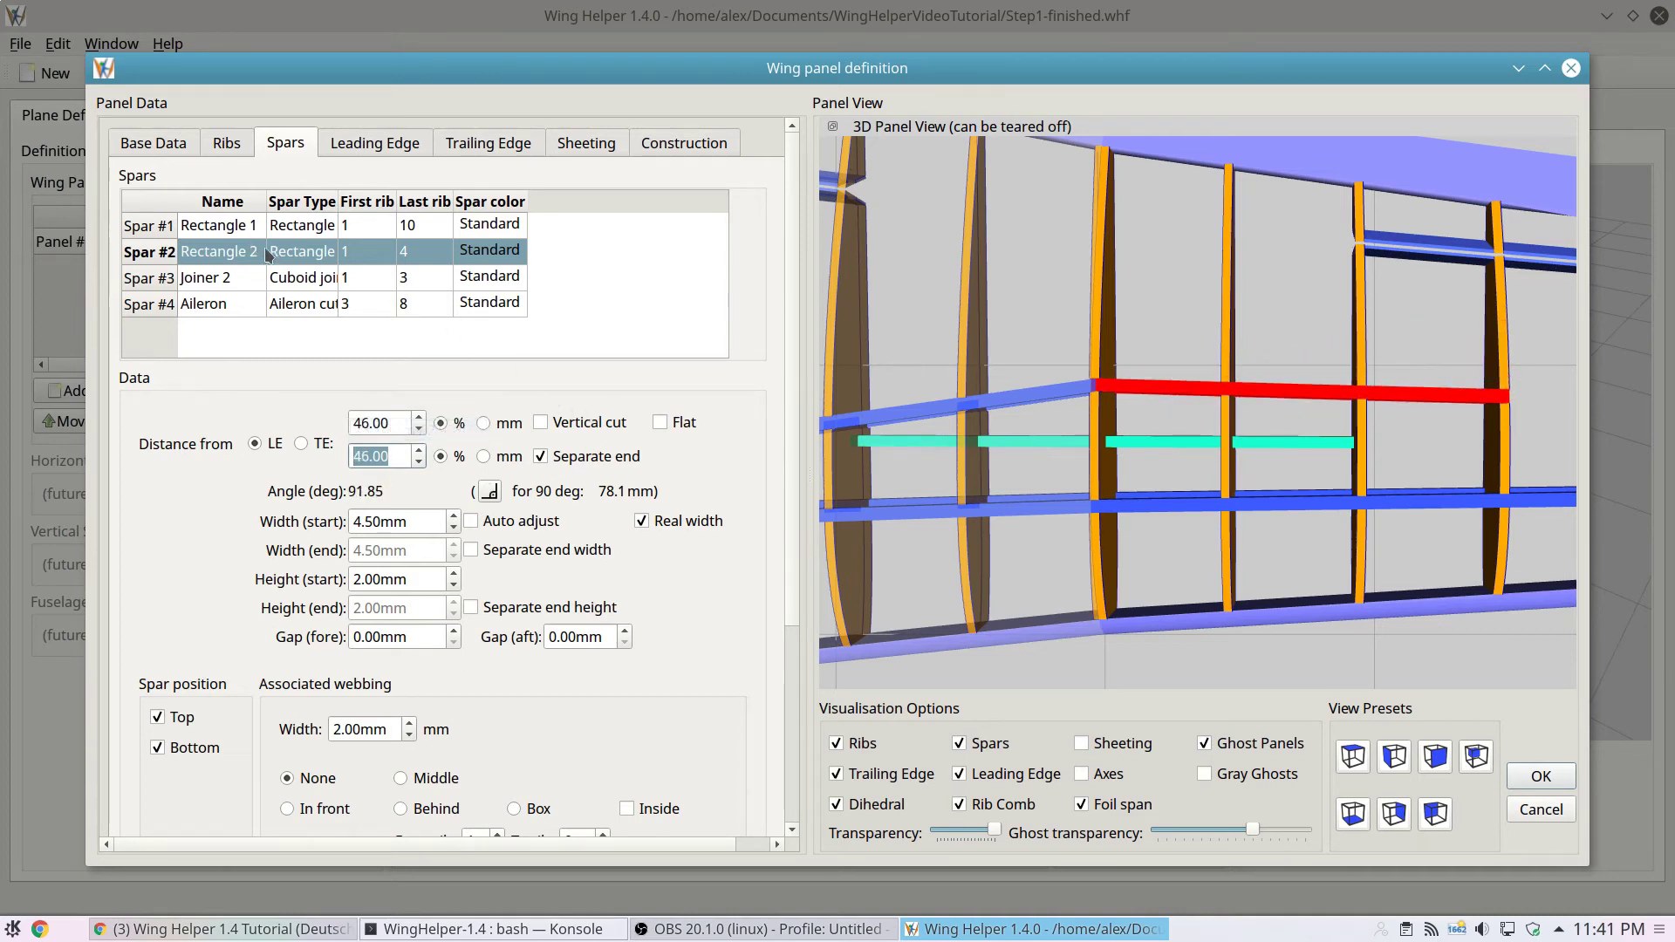
# - Align spar Rectangle 2 with the previous panel's Rectangle 2 spar
pyautogui.rightClick(324, 256)
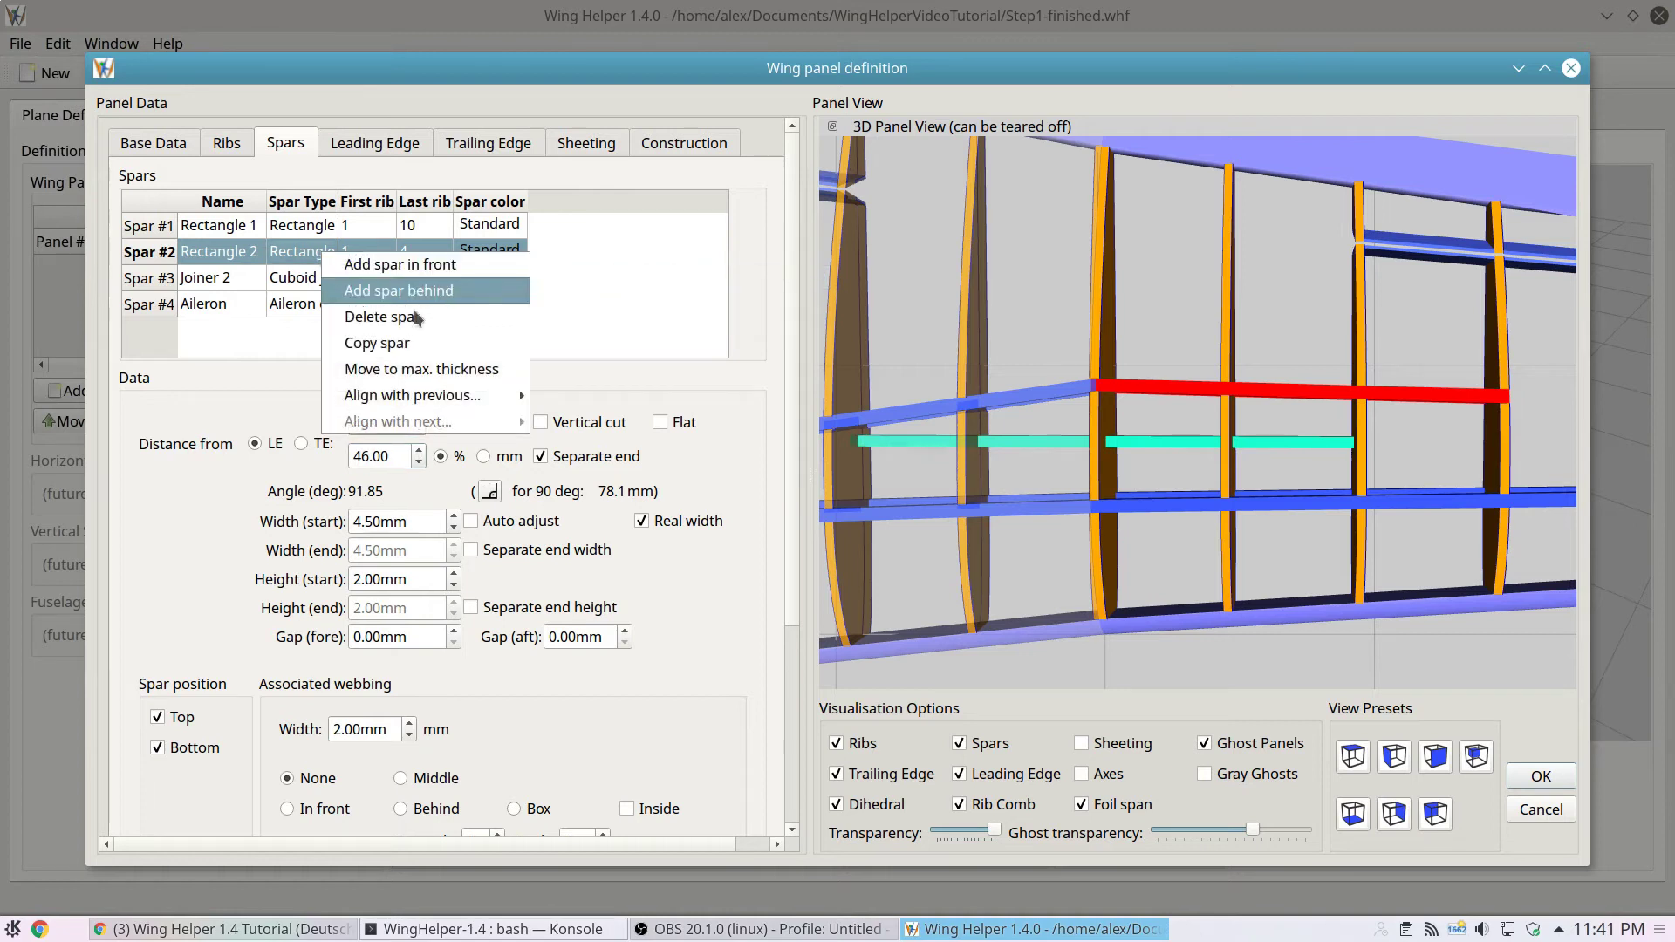
pyautogui.moveTo(454, 401)
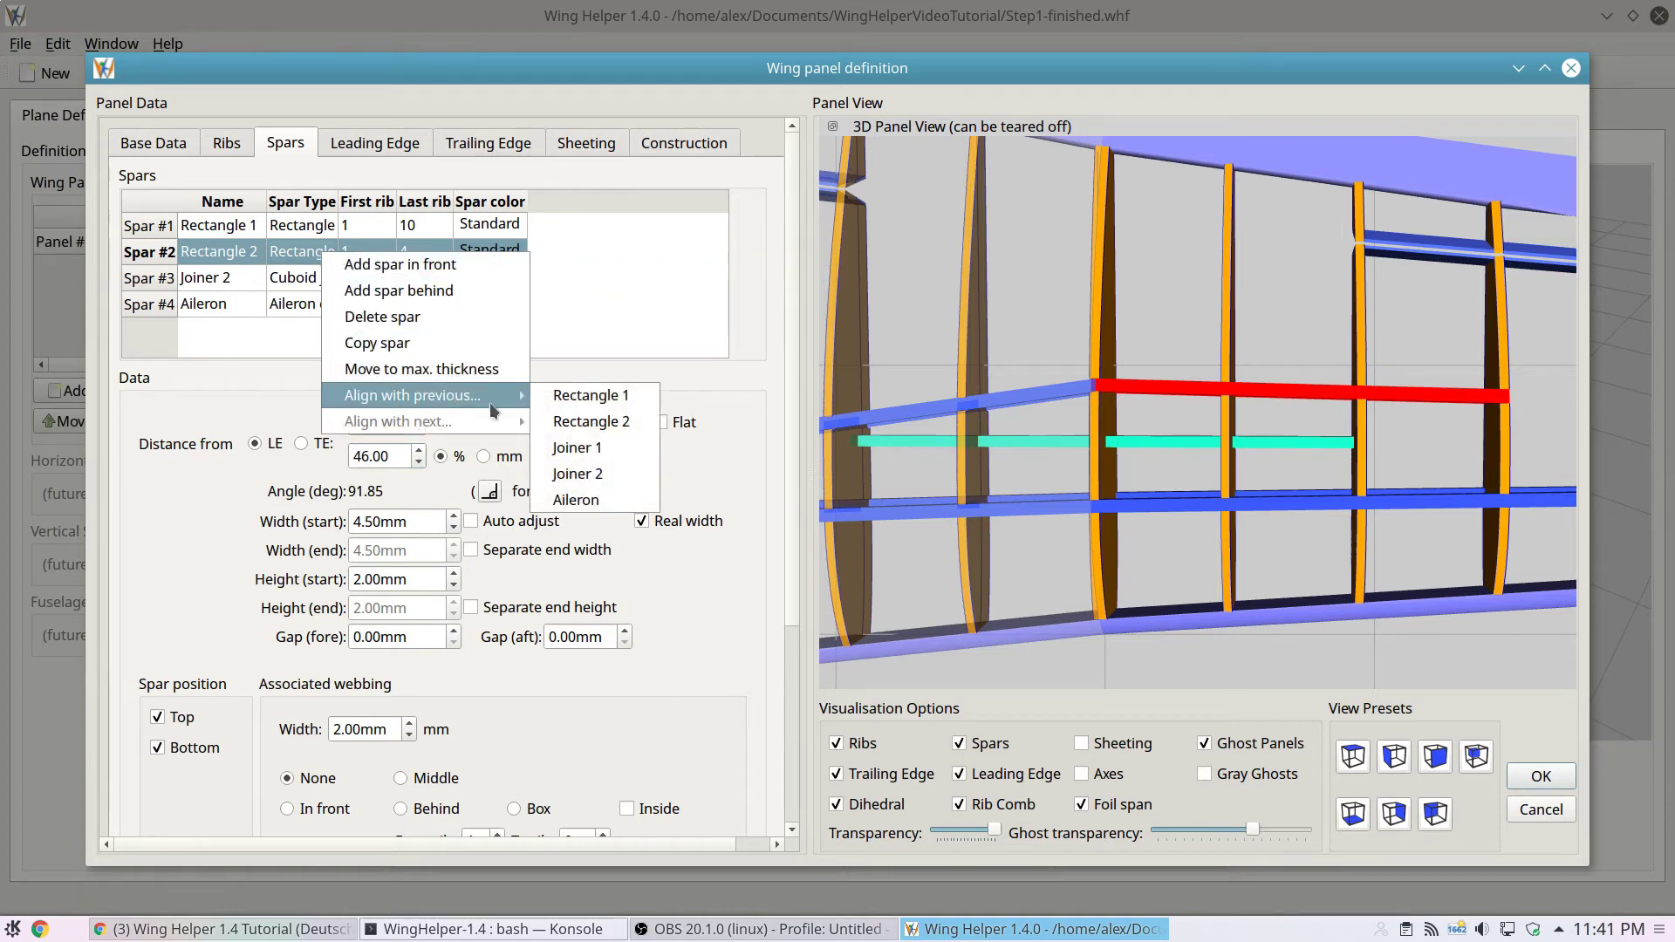
pyautogui.click(635, 429)
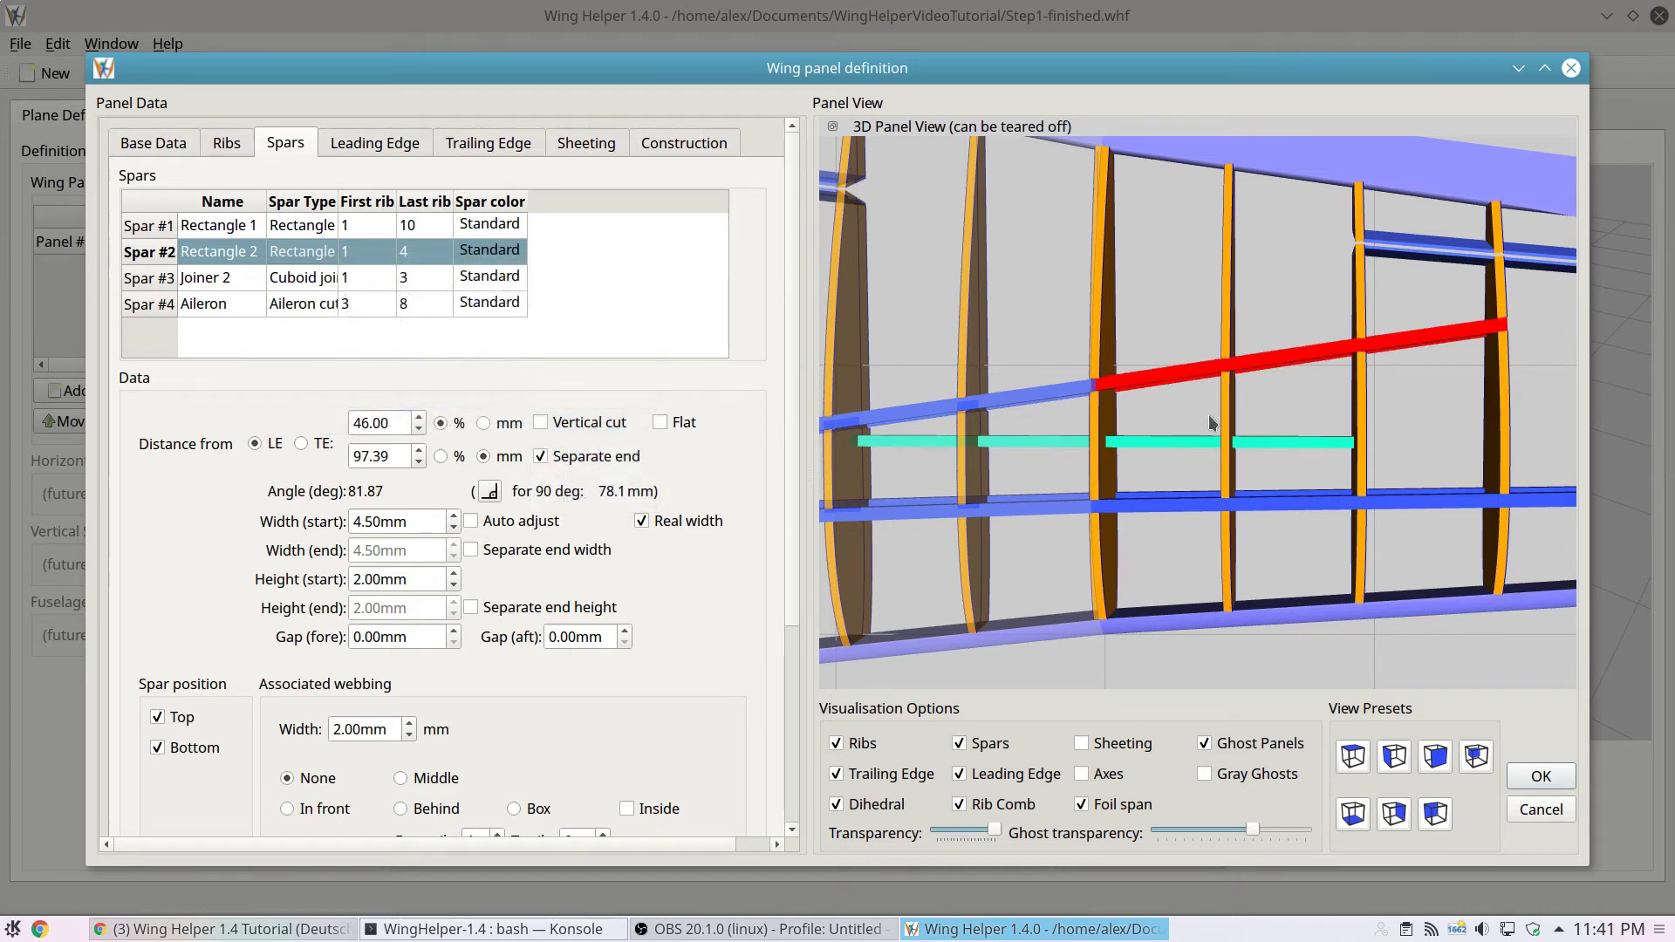
# - Temporarily turn off the dihedral display to check the spar's alignment across the panel joint
pyautogui.click(882, 801)
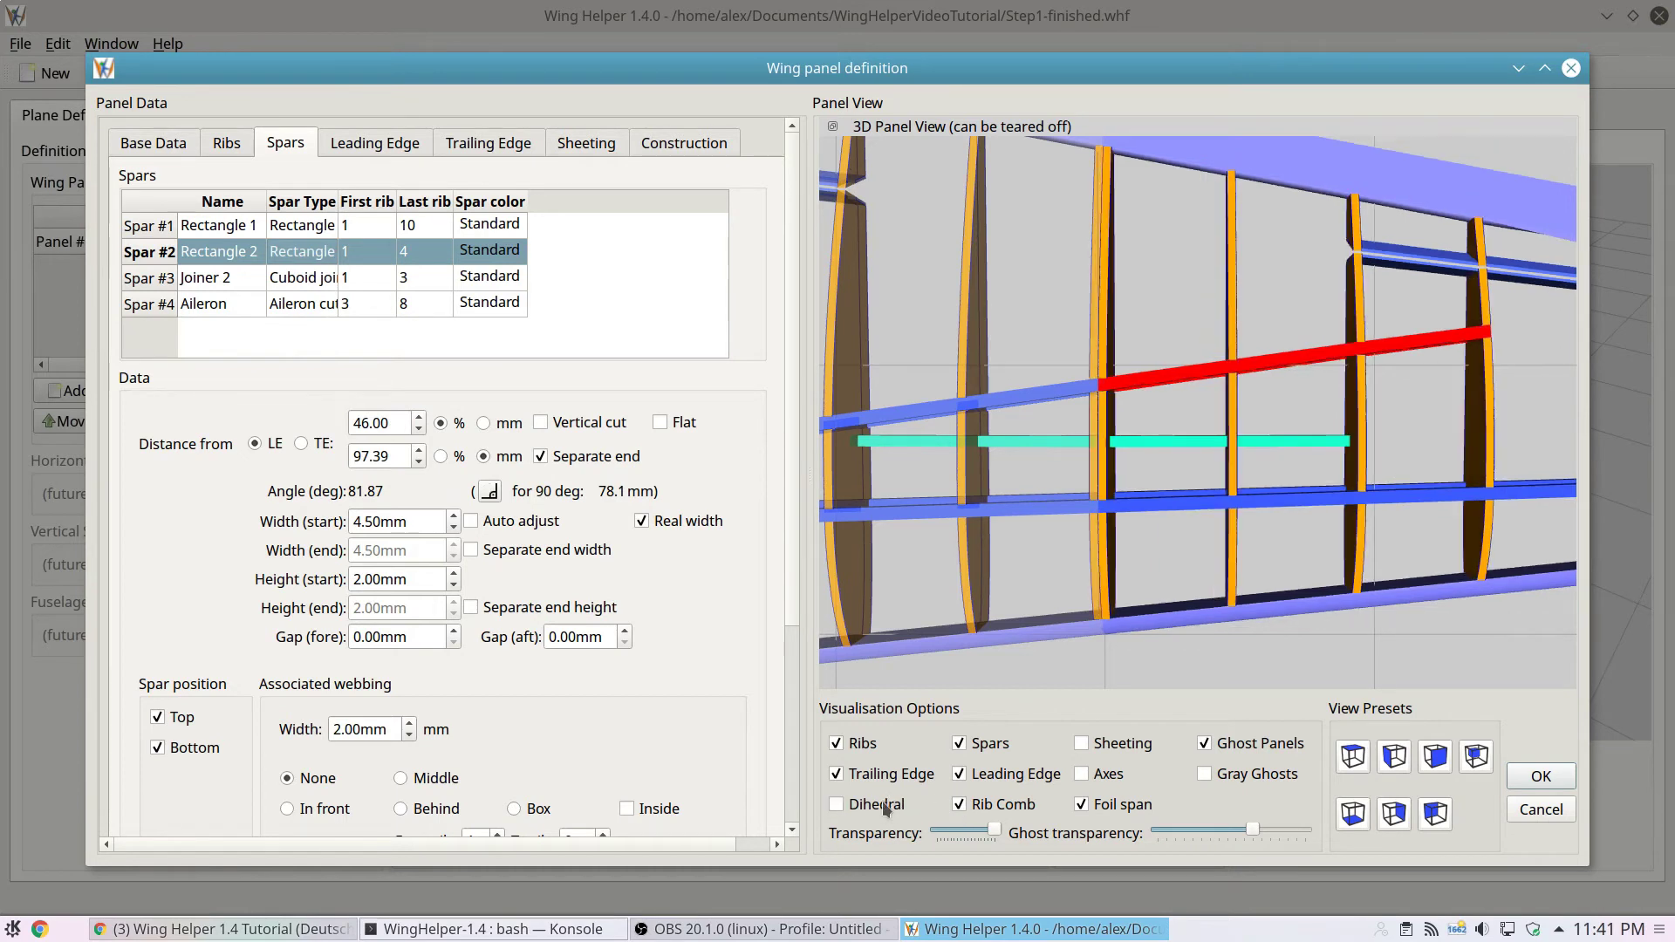
pyautogui.moveTo(1096, 425); pyautogui.dragTo(1117, 417)
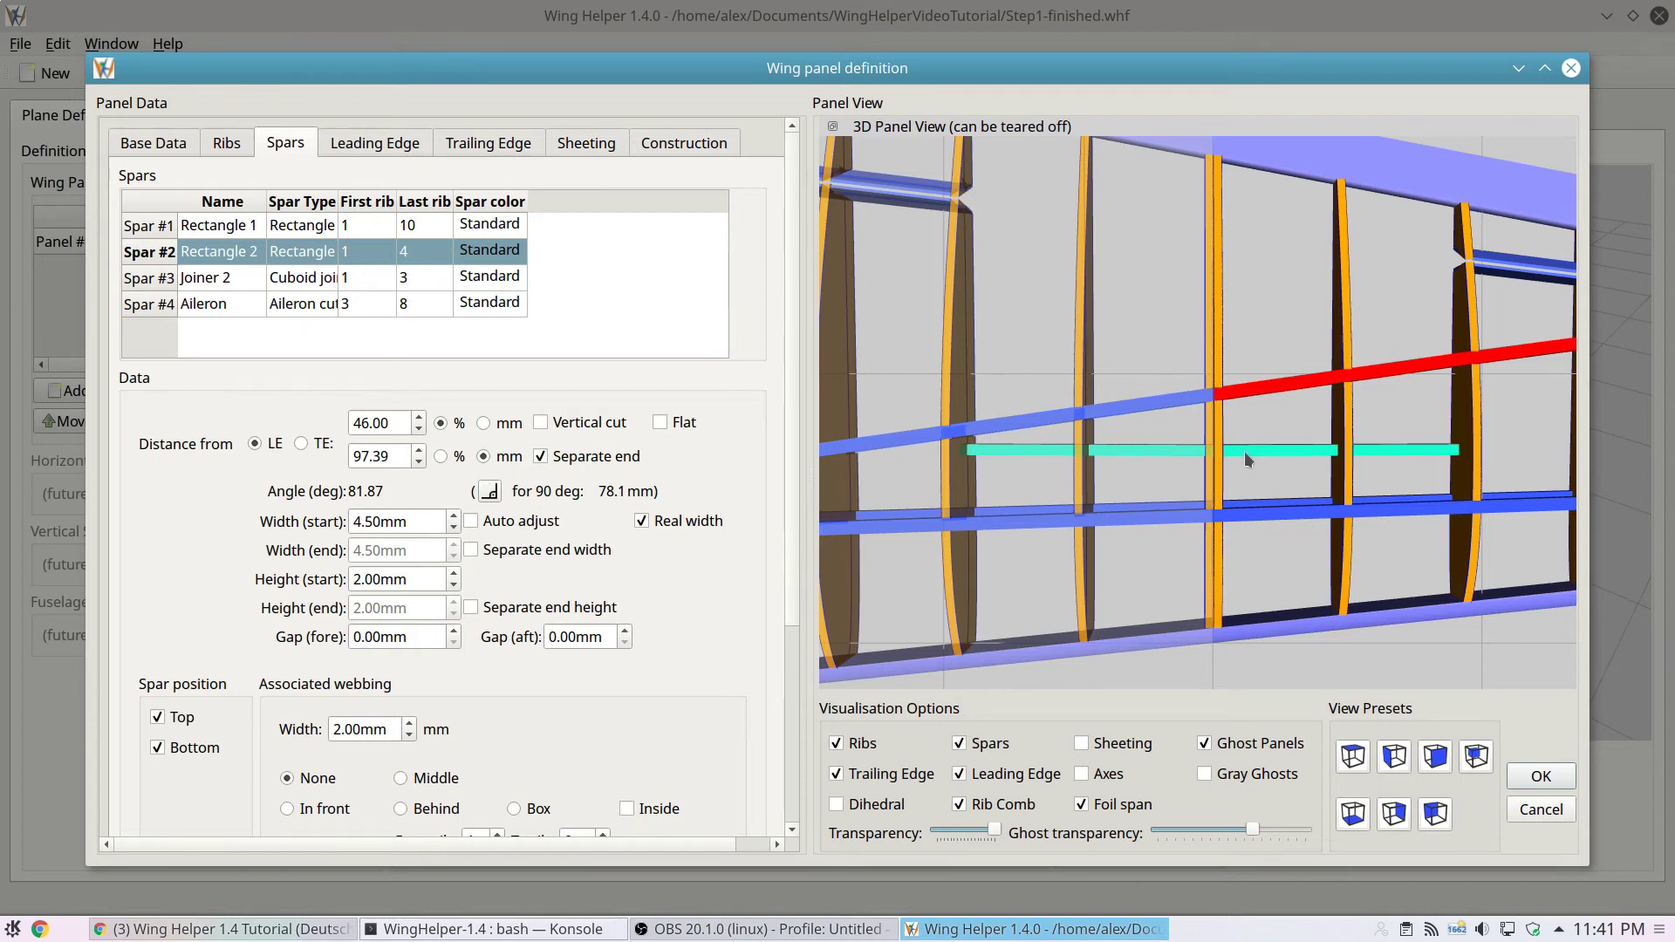
pyautogui.click(885, 803)
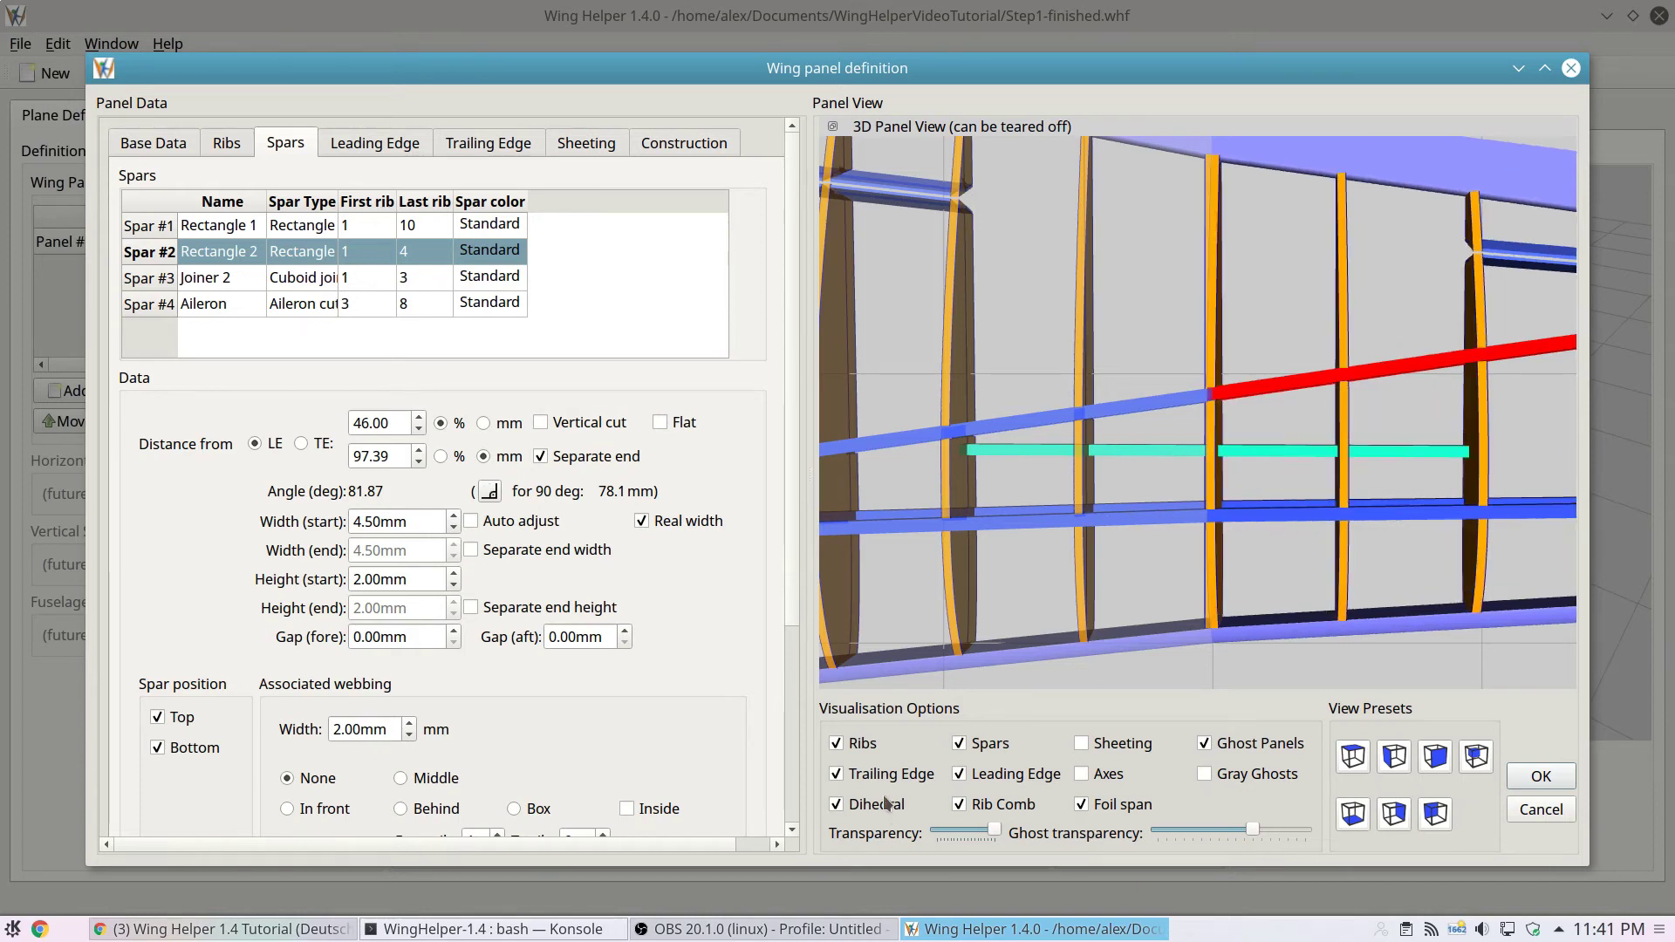
# - Set the Offset Y Start of the cuboid joiner Joiner 2 to 3.25 mm and accept the panel changes
pyautogui.moveTo(997, 661); pyautogui.dragTo(857, 482)
pyautogui.scroll(5, 857, 482)
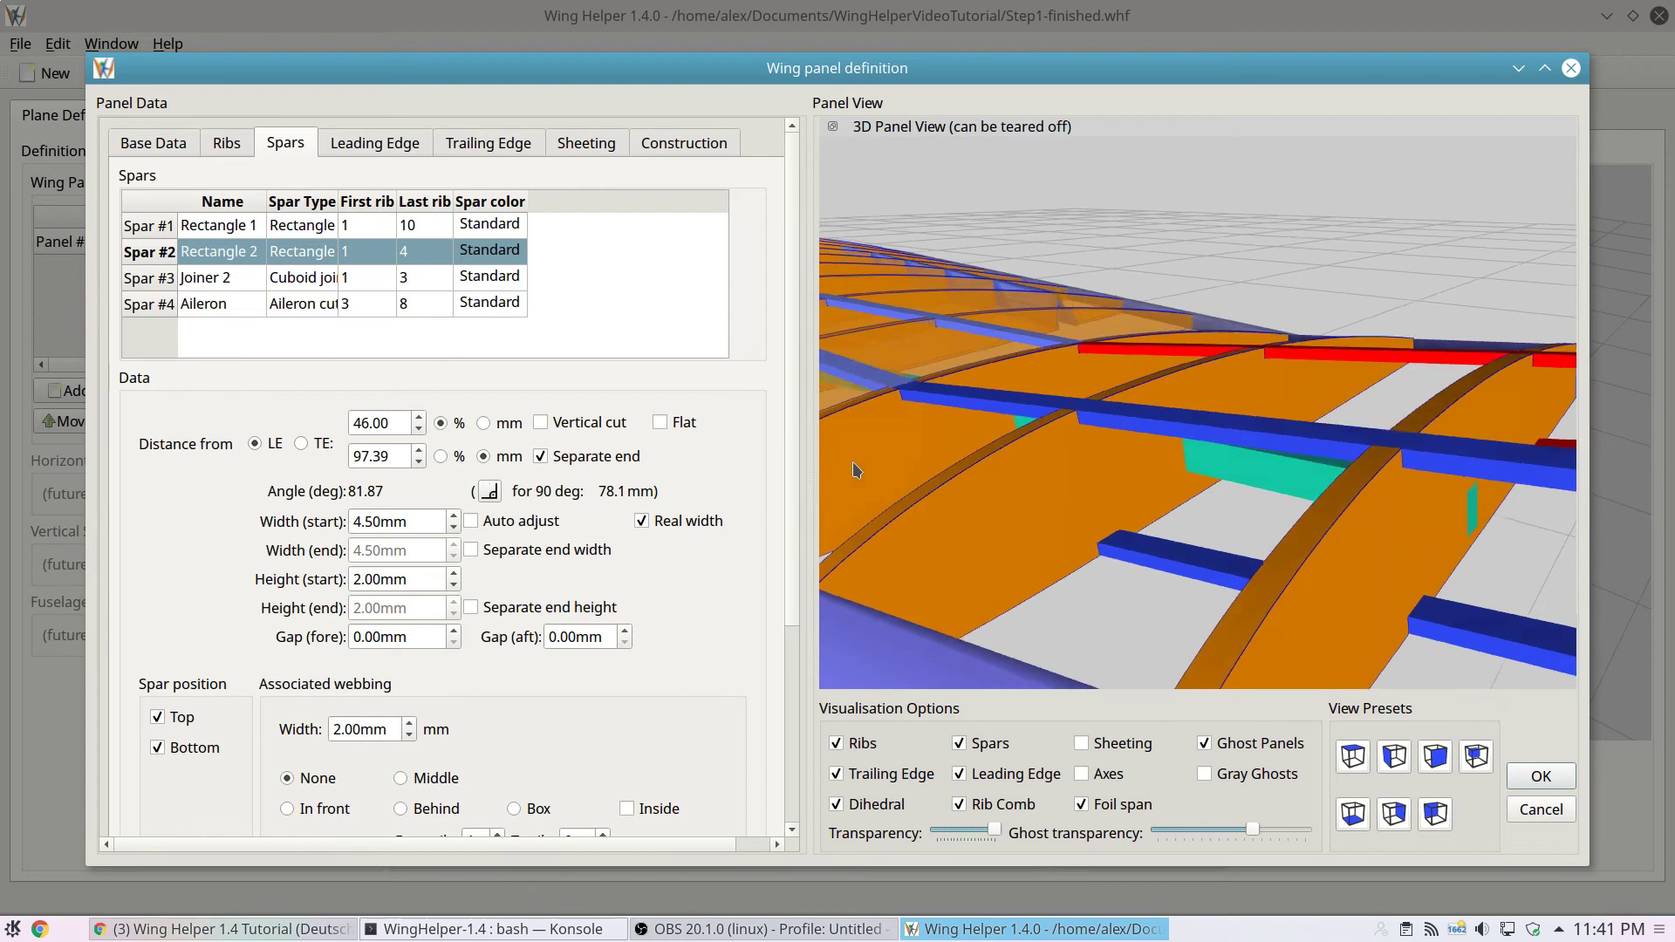
pyautogui.scroll(-5, 1275, 494)
pyautogui.moveTo(1259, 491); pyautogui.dragTo(1215, 491)
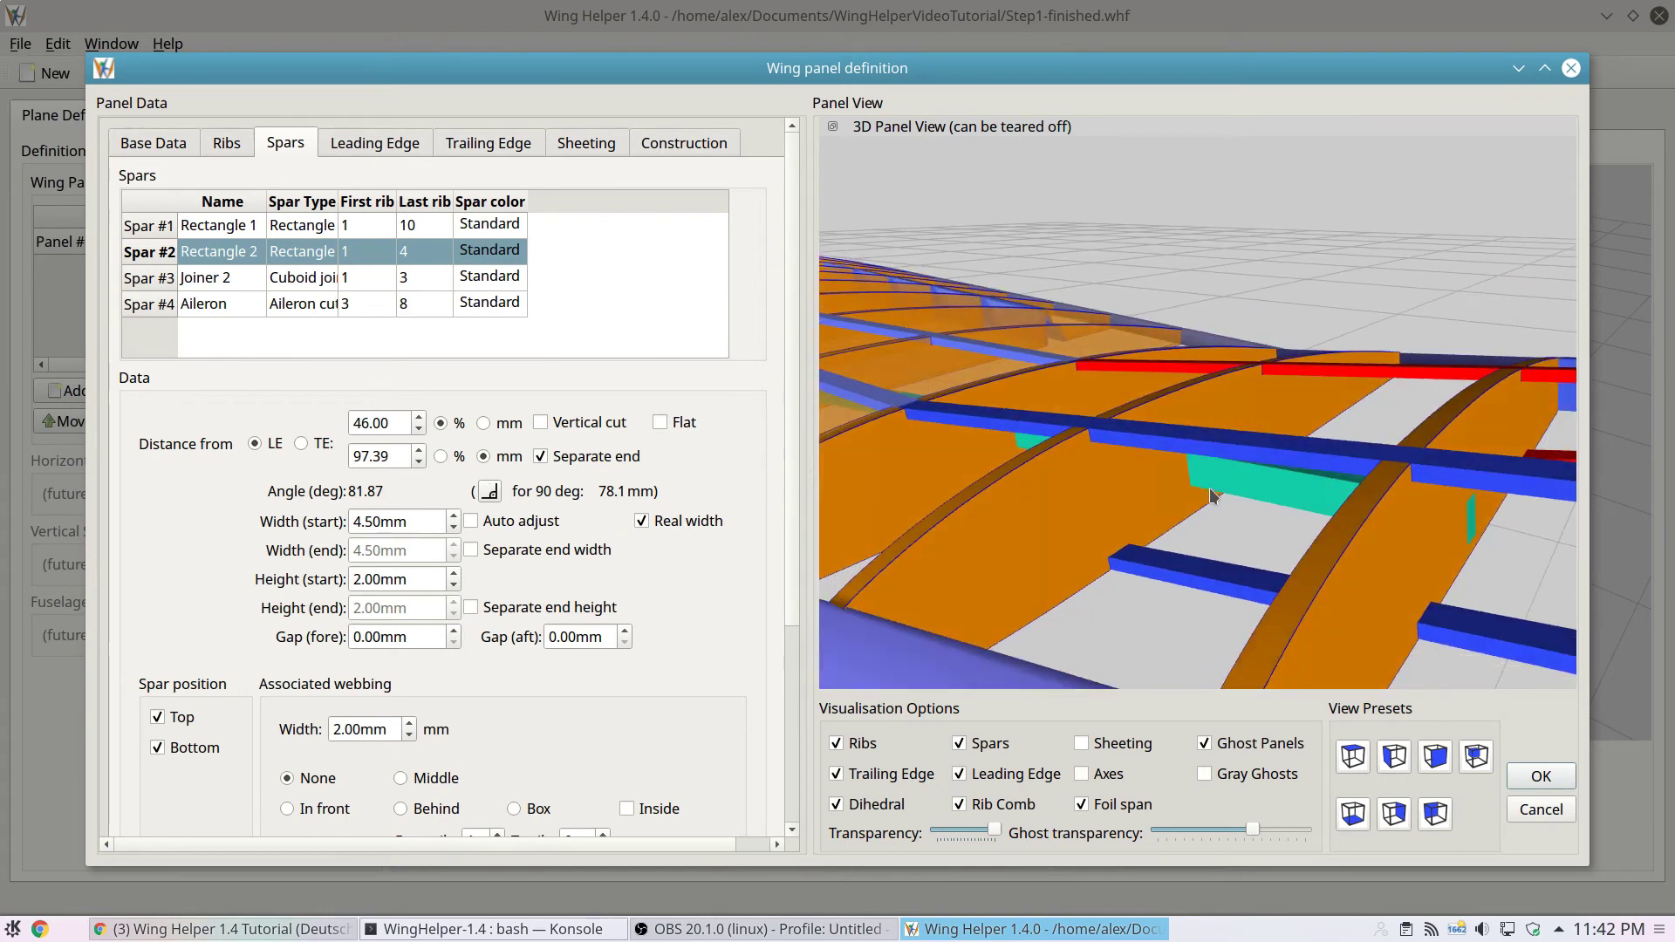
pyautogui.click(261, 281)
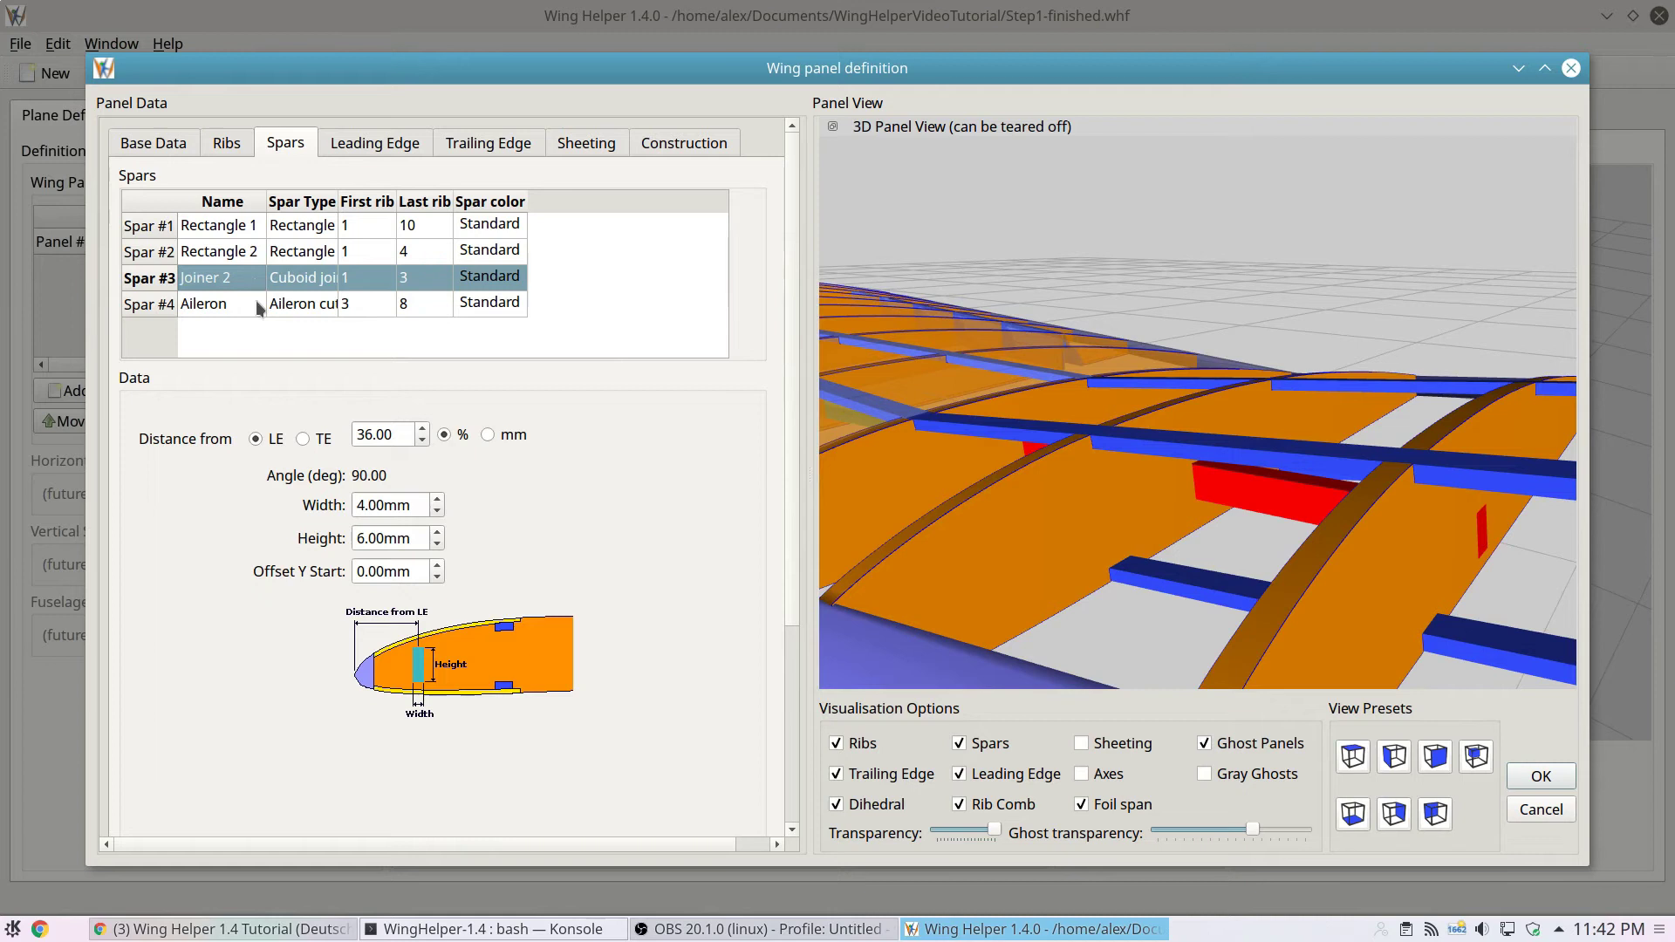
pyautogui.click(388, 572)
pyautogui.scroll(13, 388, 571)
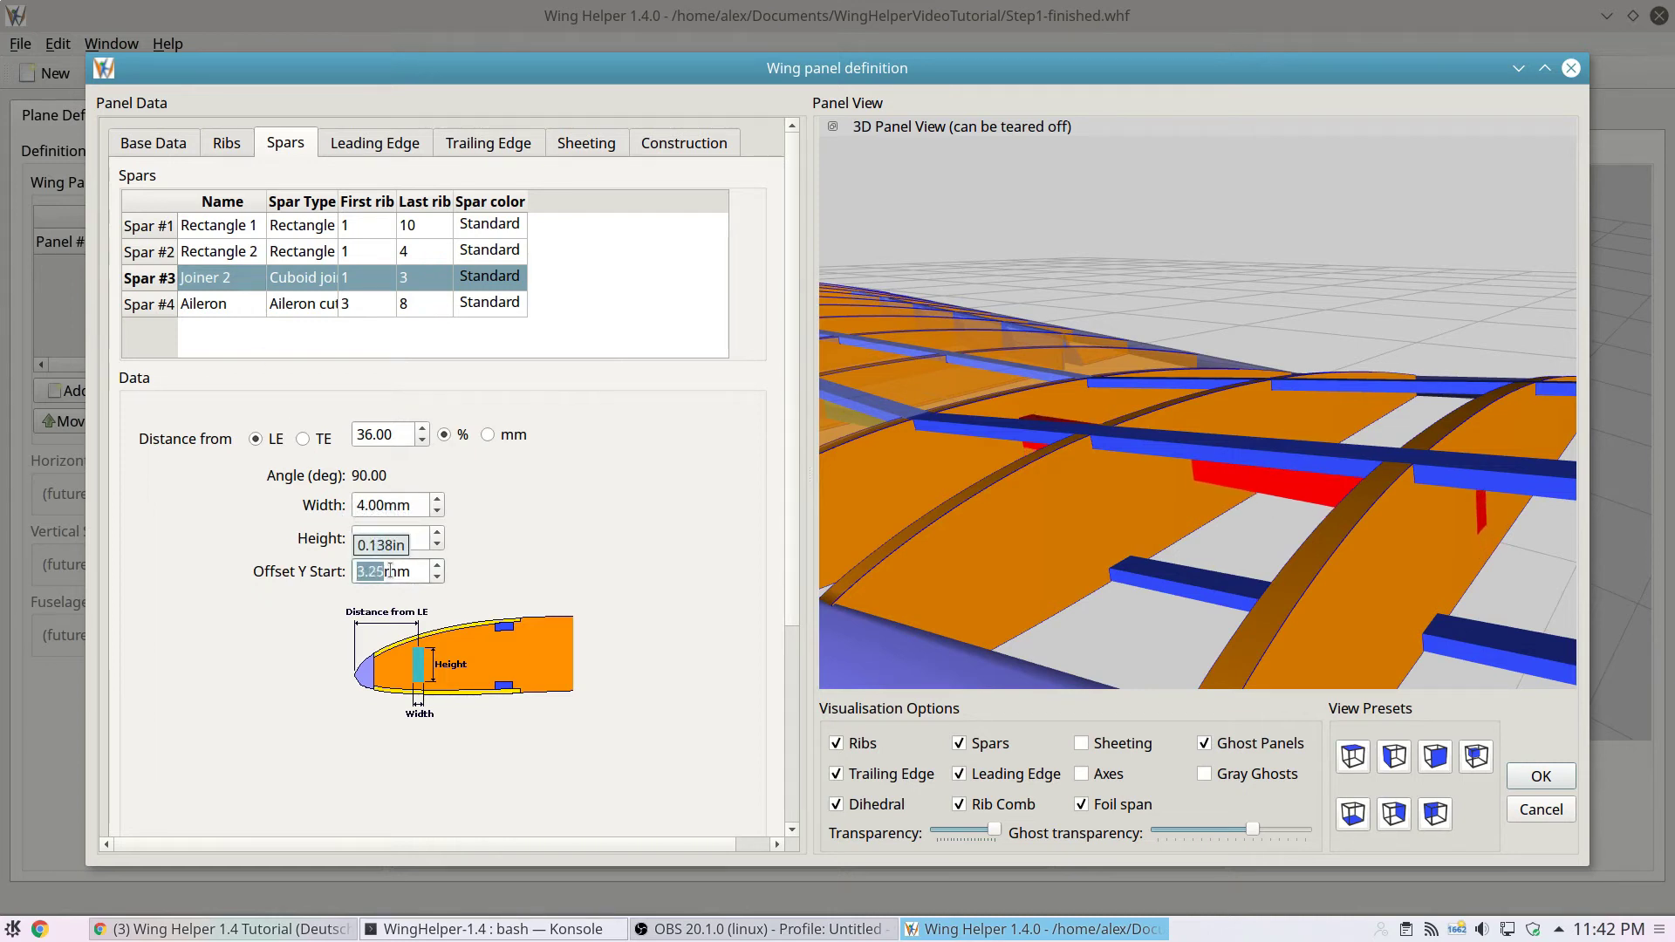
pyautogui.moveTo(1179, 546); pyautogui.dragTo(1444, 225)
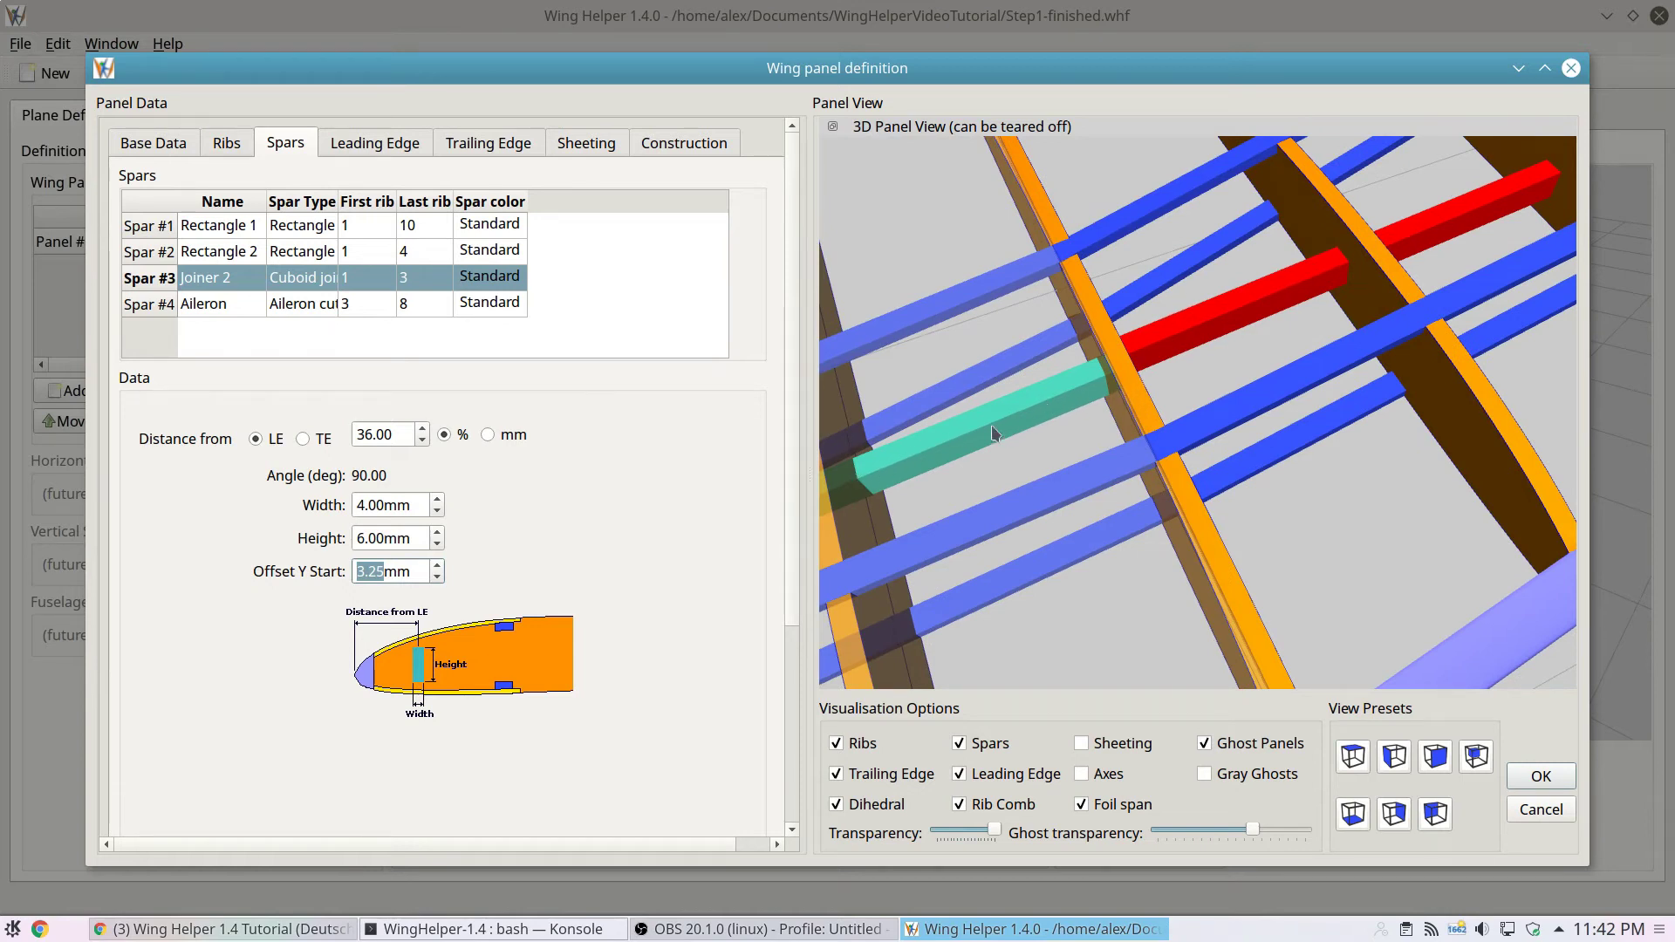
pyautogui.click(1537, 776)
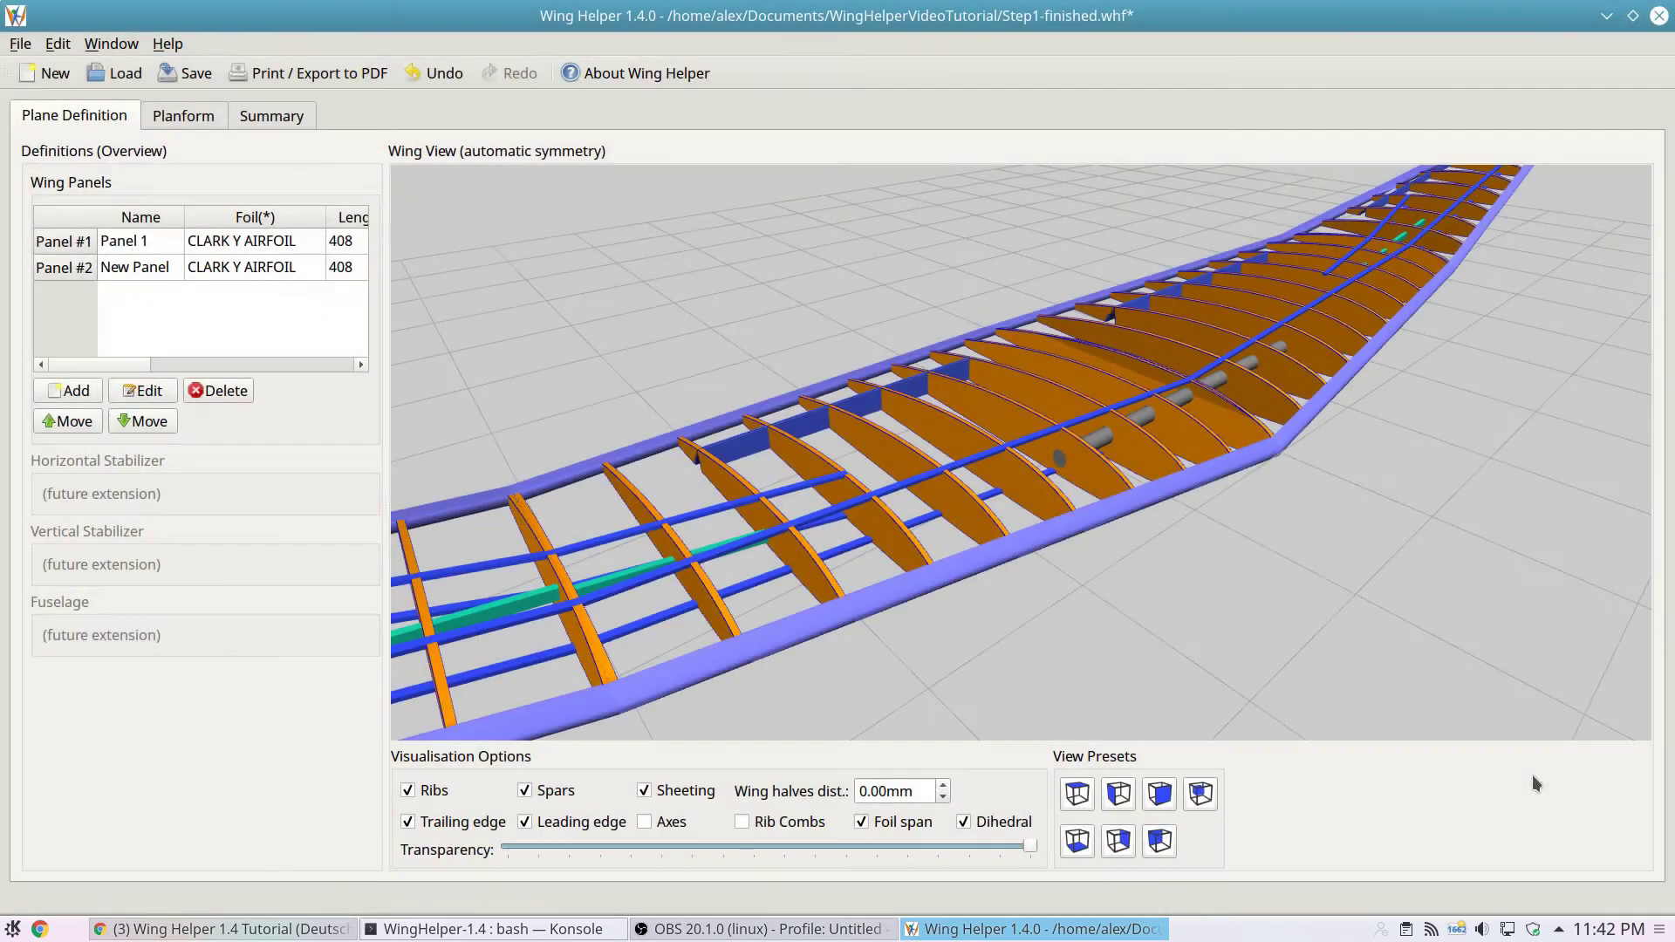
# - Open Panel 1 for editing and make its neighbouring ghost panel fainter at the joint
pyautogui.doubleClick(158, 249)
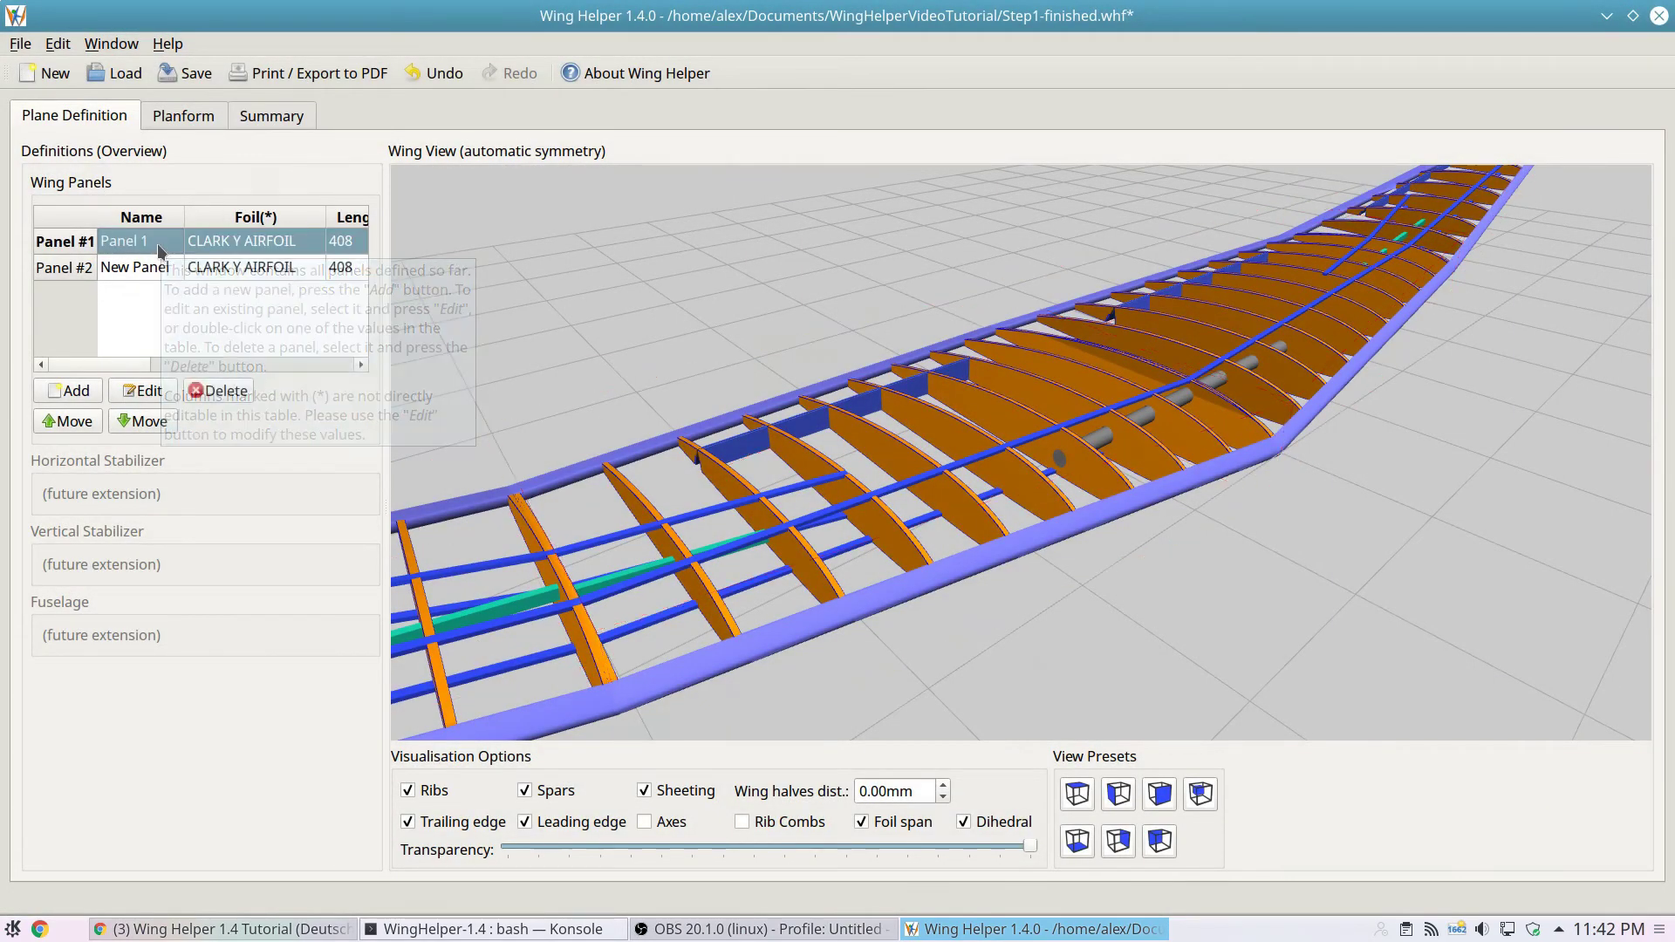
pyautogui.scroll(-5, 1171, 428)
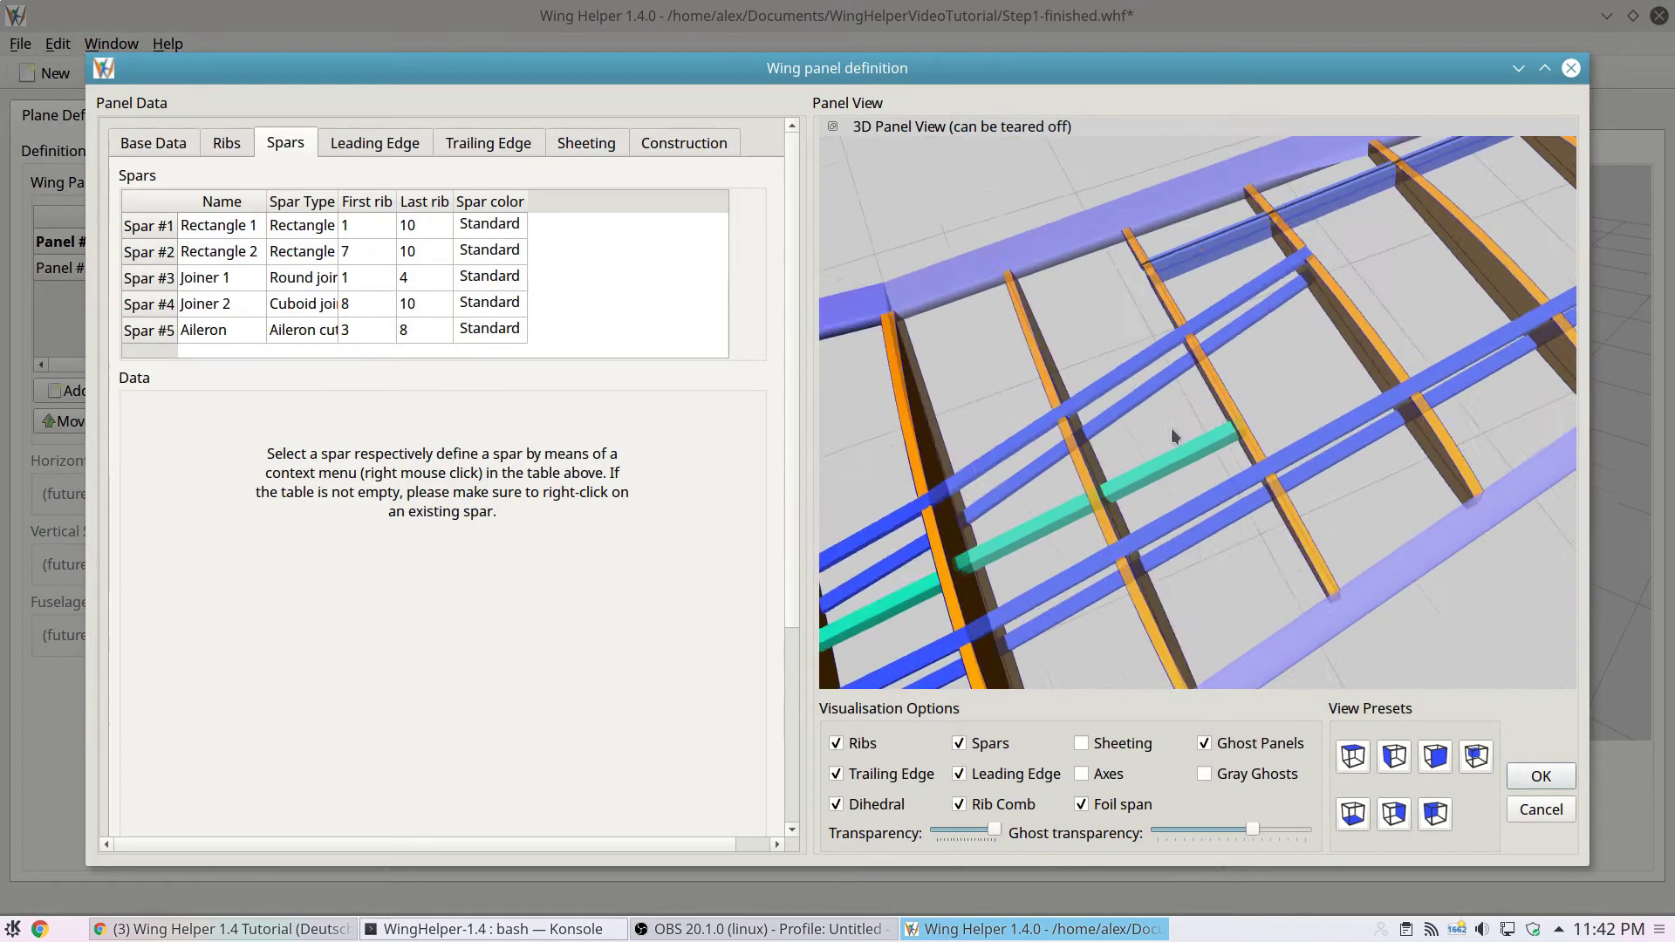
pyautogui.scroll(5, 1240, 381)
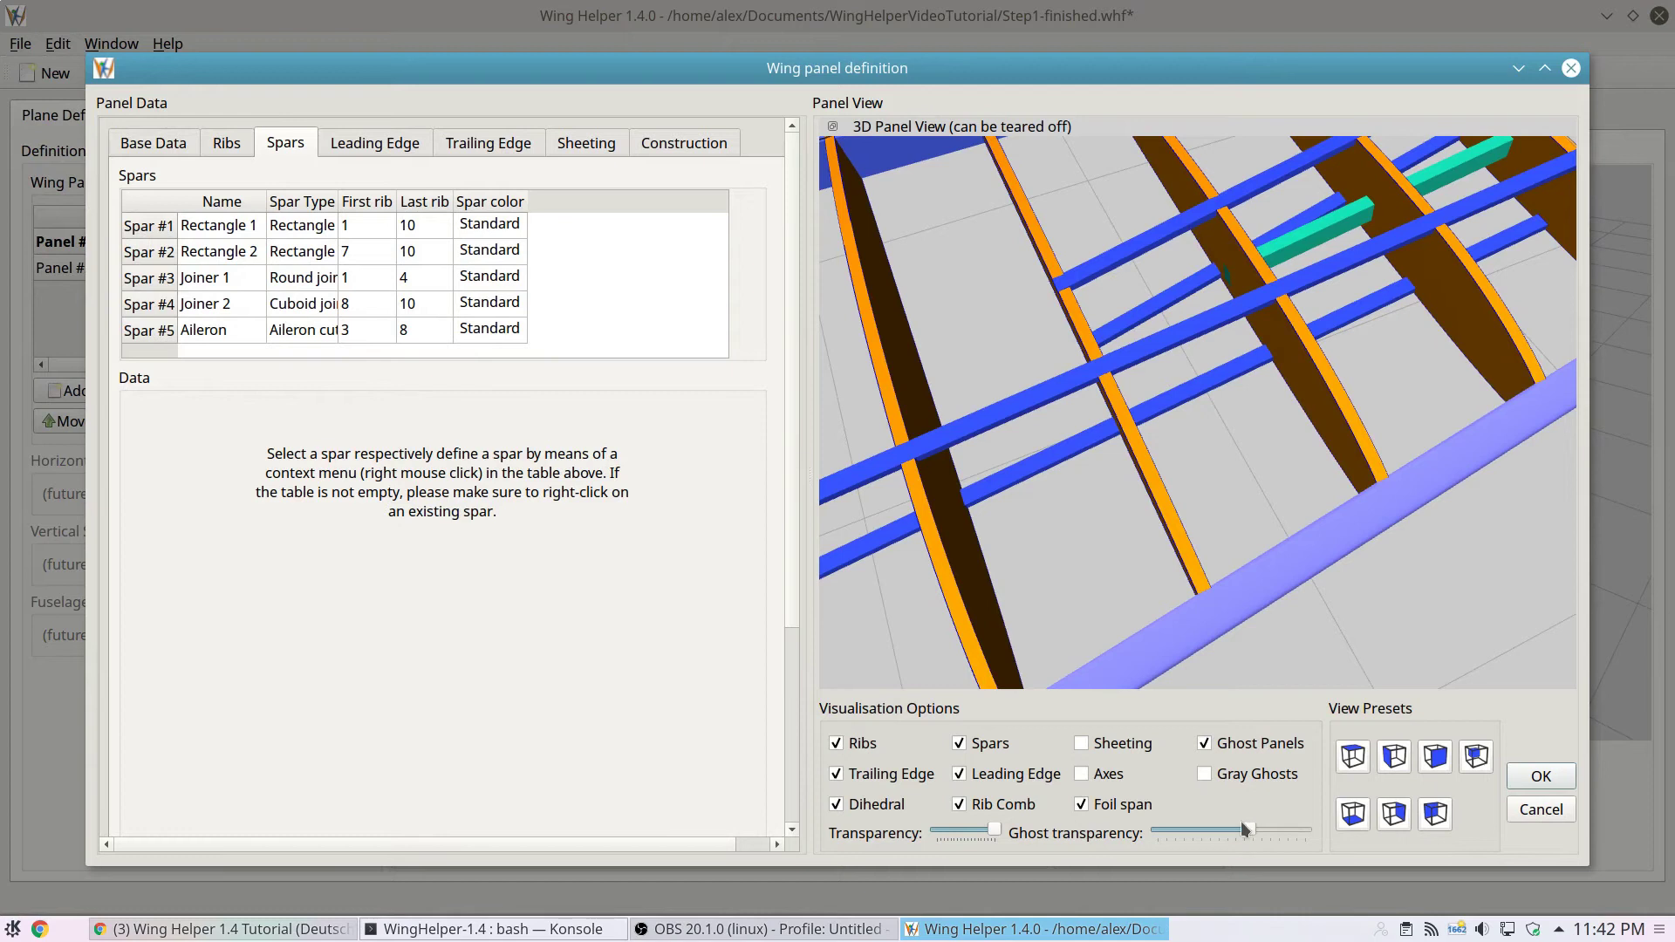
pyautogui.scroll(-3, 1266, 421)
pyautogui.scroll(4, 1267, 421)
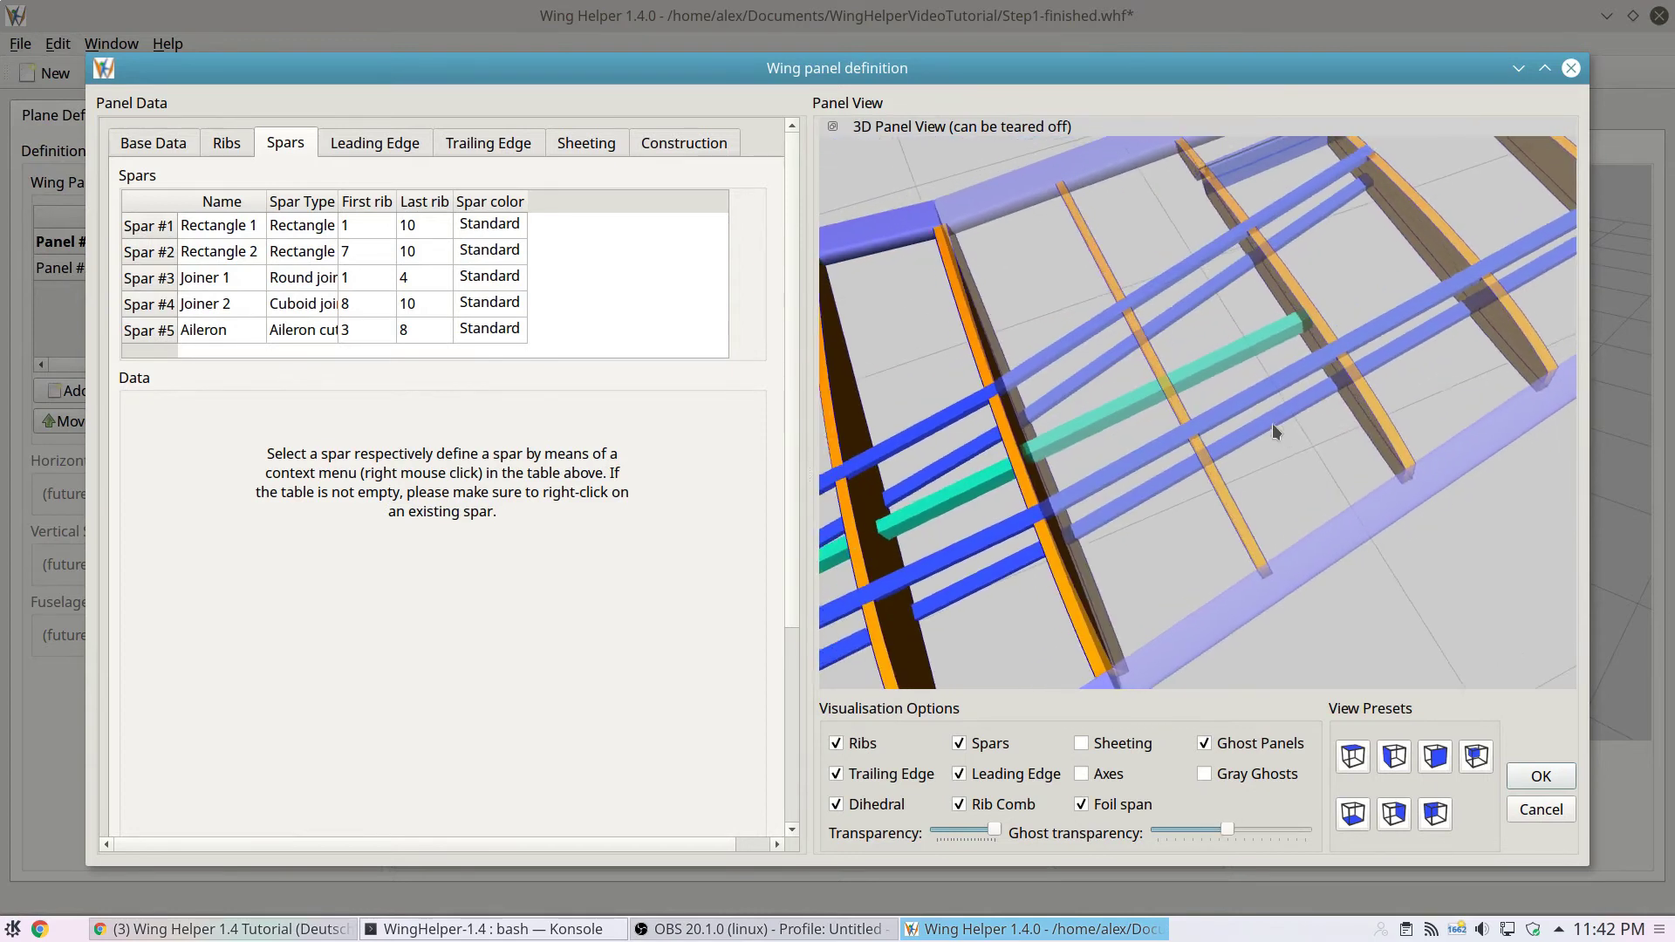
pyautogui.moveTo(1229, 827); pyautogui.dragTo(1199, 829)
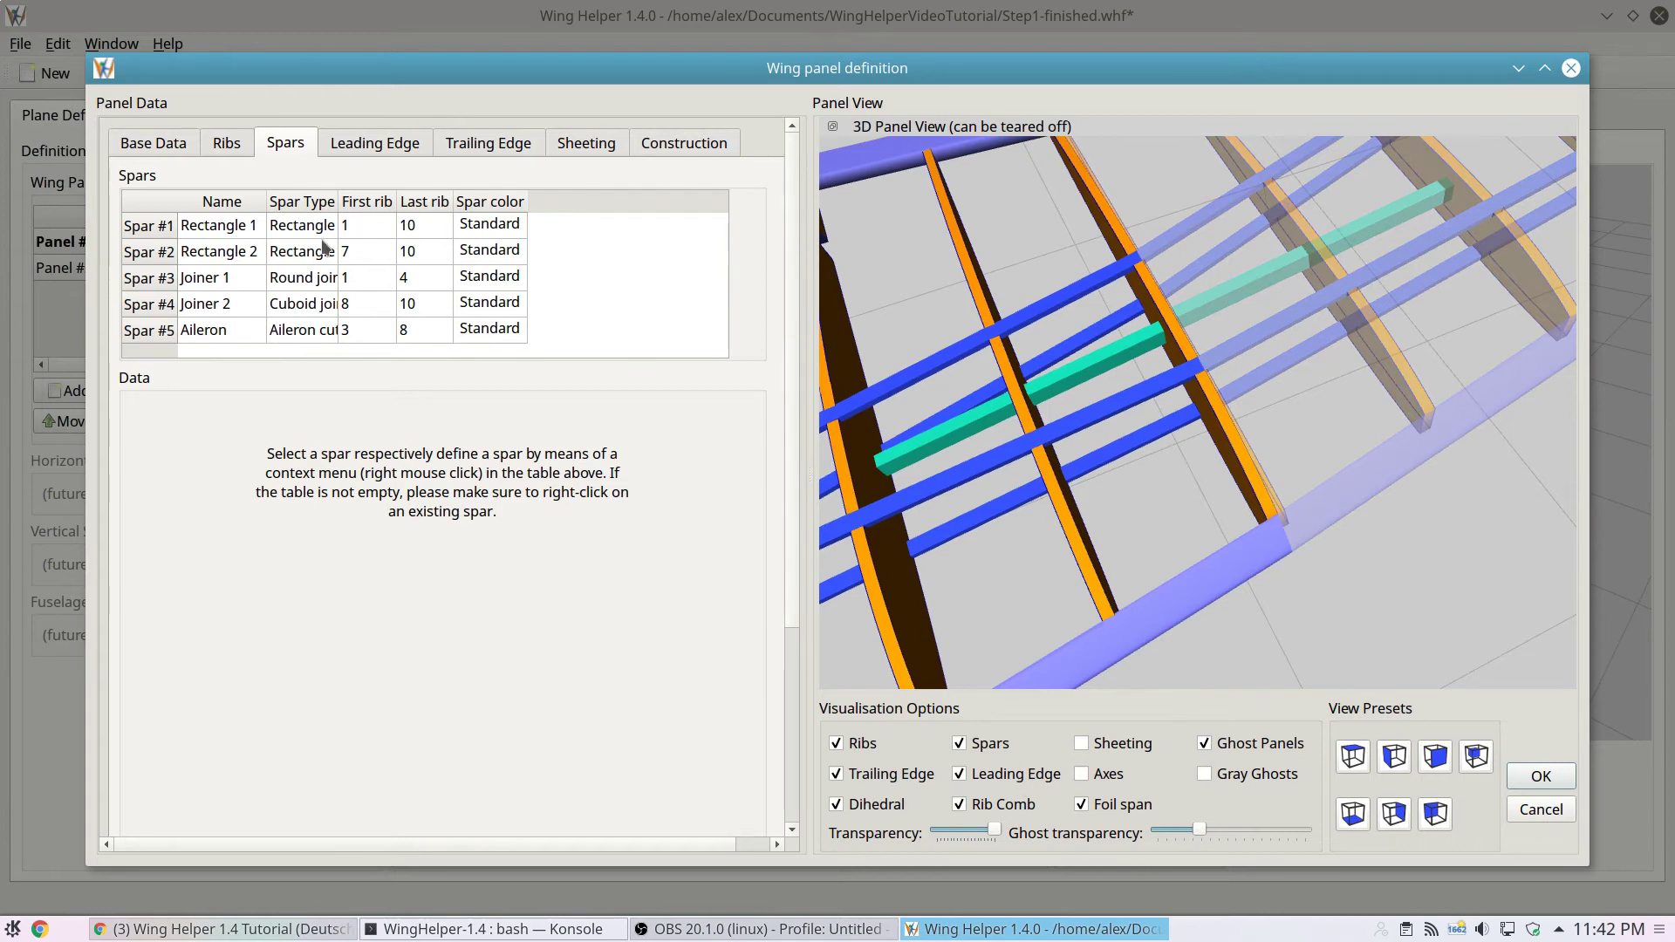
# - Align Panel 1's cuboid joiner Joiner 2 with the next panel's Joiner 2
pyautogui.click(248, 305)
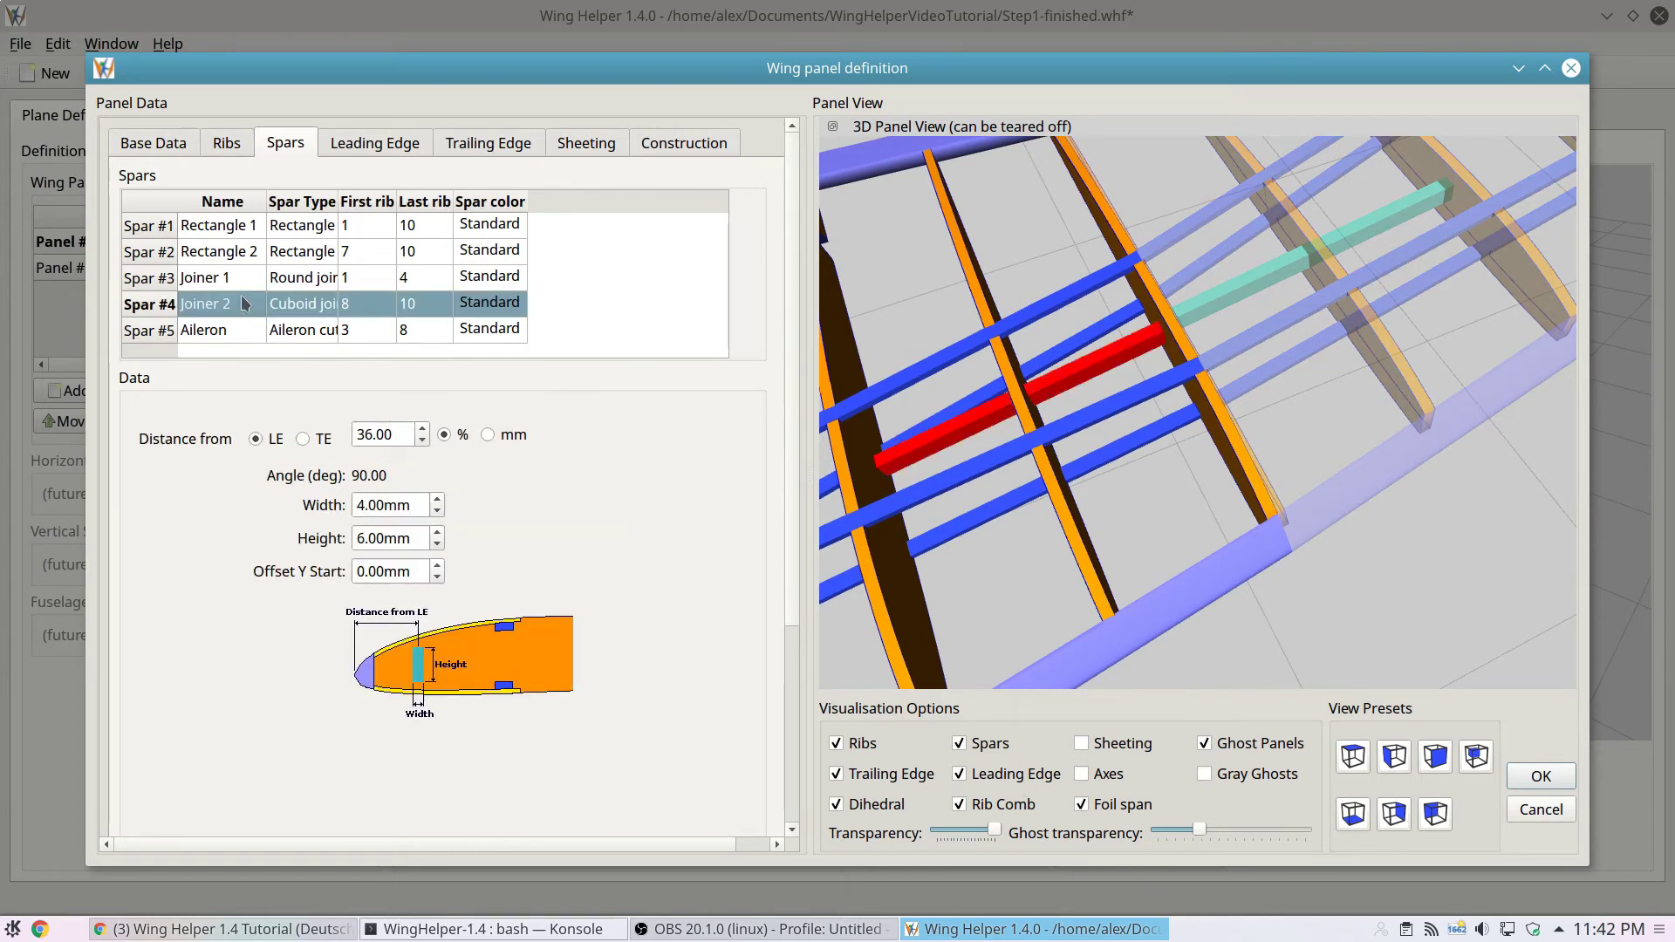
pyautogui.rightClick(243, 303)
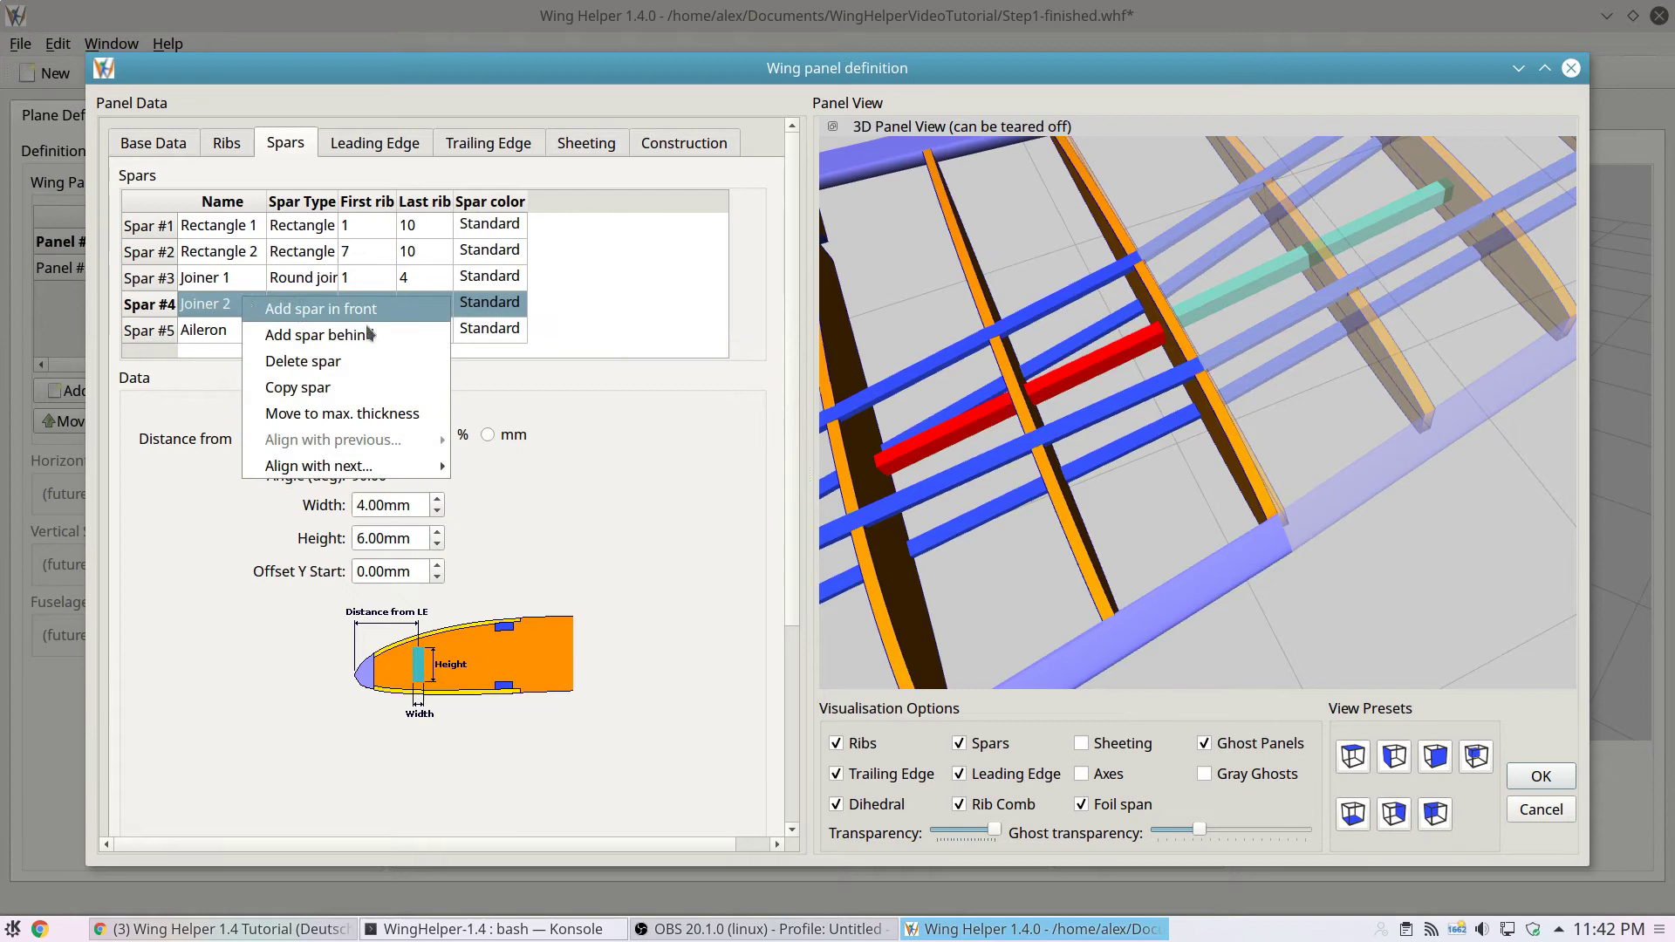
pyautogui.moveTo(385, 465)
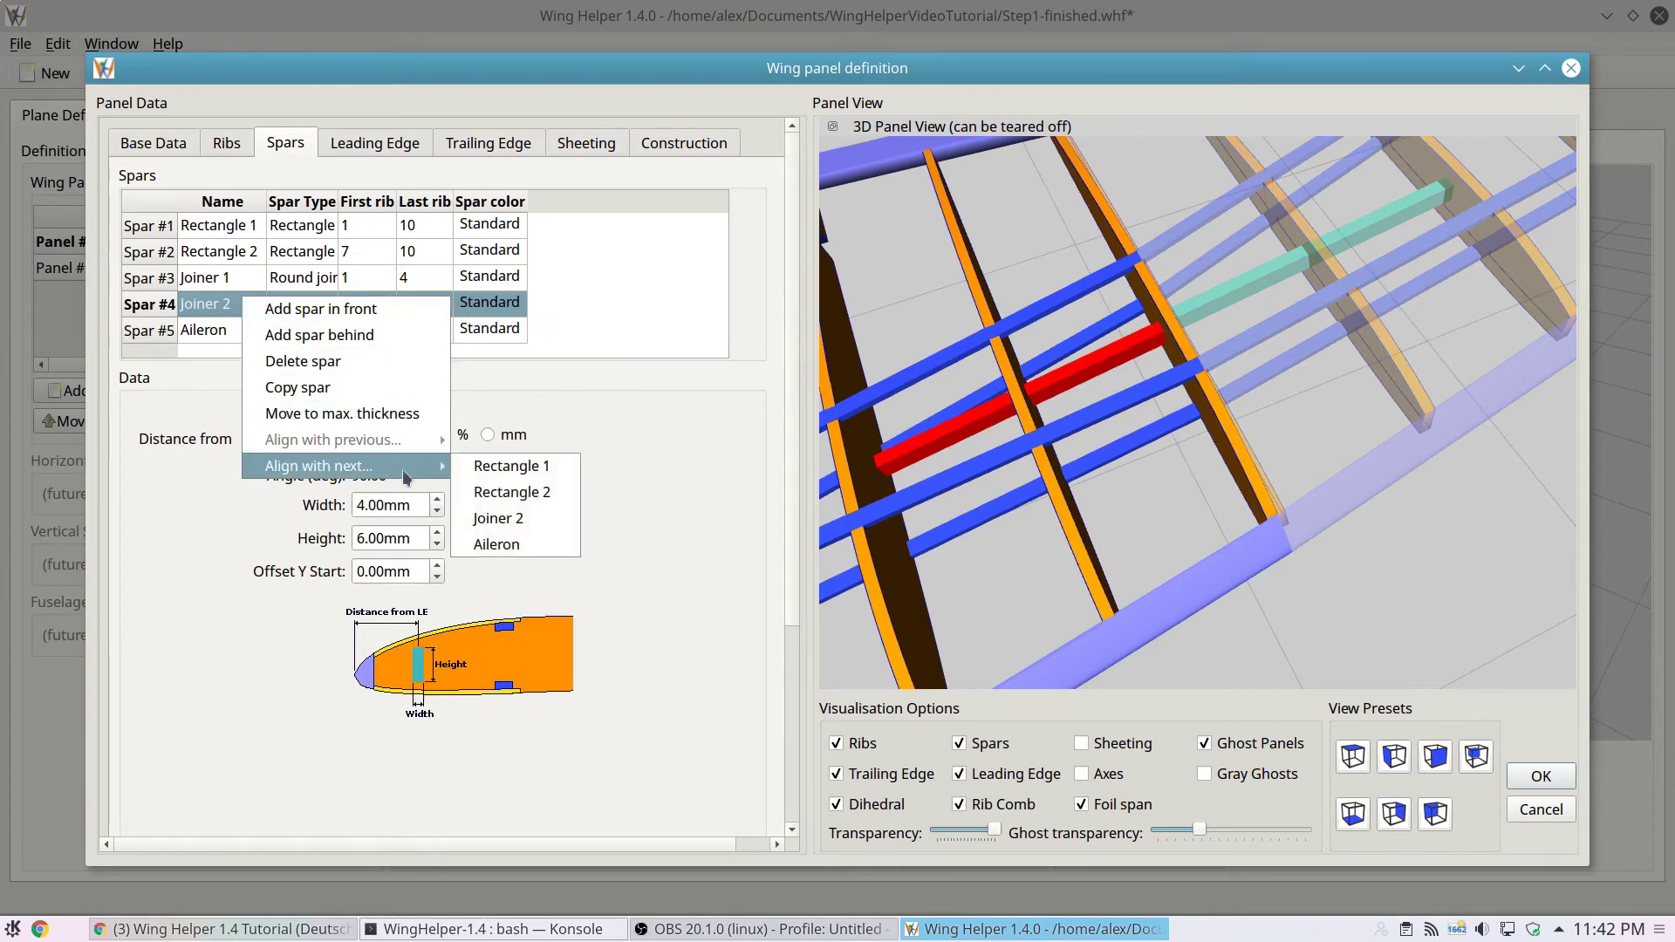
pyautogui.click(542, 527)
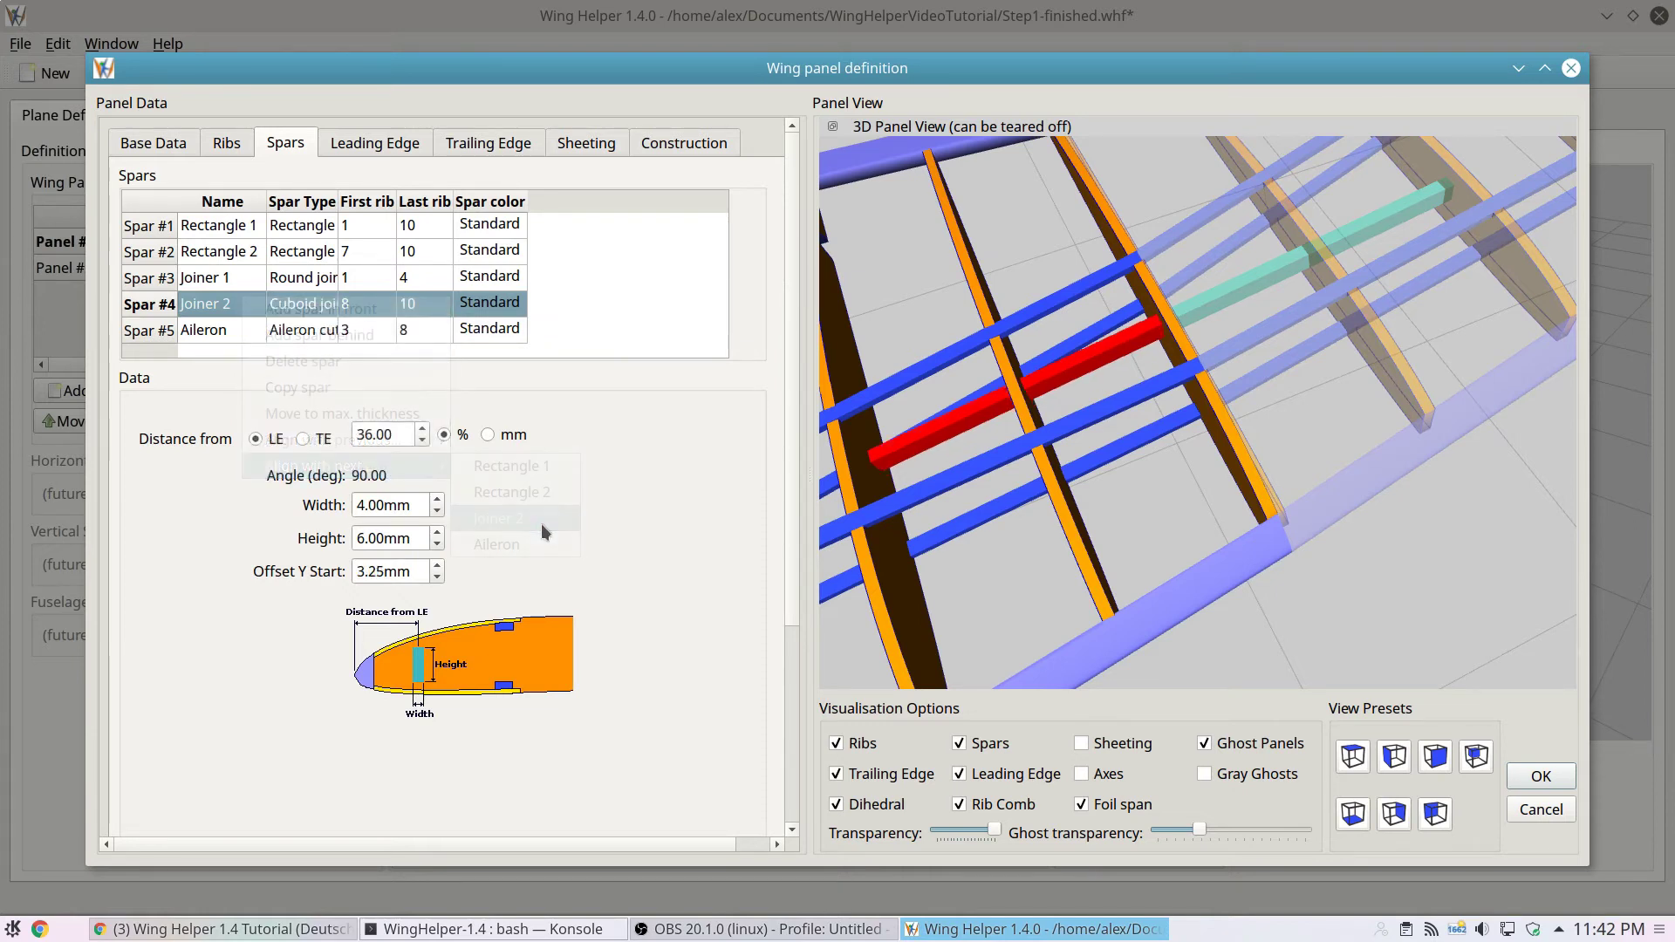
# - Hide the leading edge and make the ghost panels fully opaque to inspect the joiner across the joint
pyautogui.moveTo(837, 427); pyautogui.dragTo(974, 352)
pyautogui.scroll(6, 969, 344)
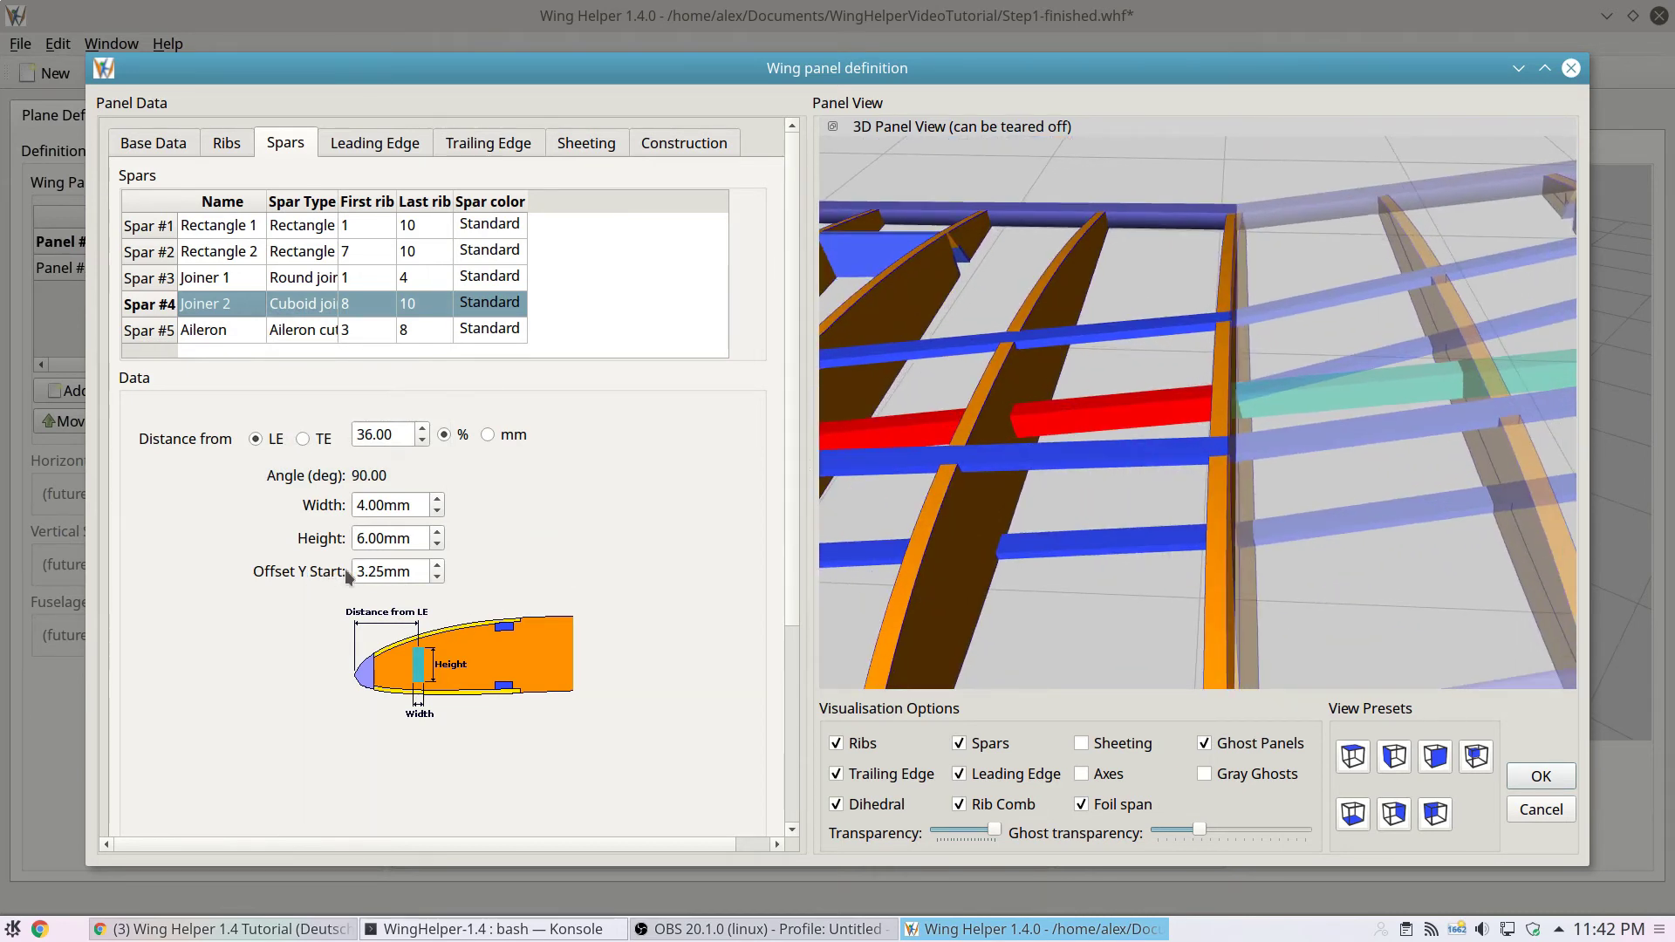
pyautogui.moveTo(1168, 431); pyautogui.dragTo(1164, 376)
pyautogui.scroll(-3, 1163, 374)
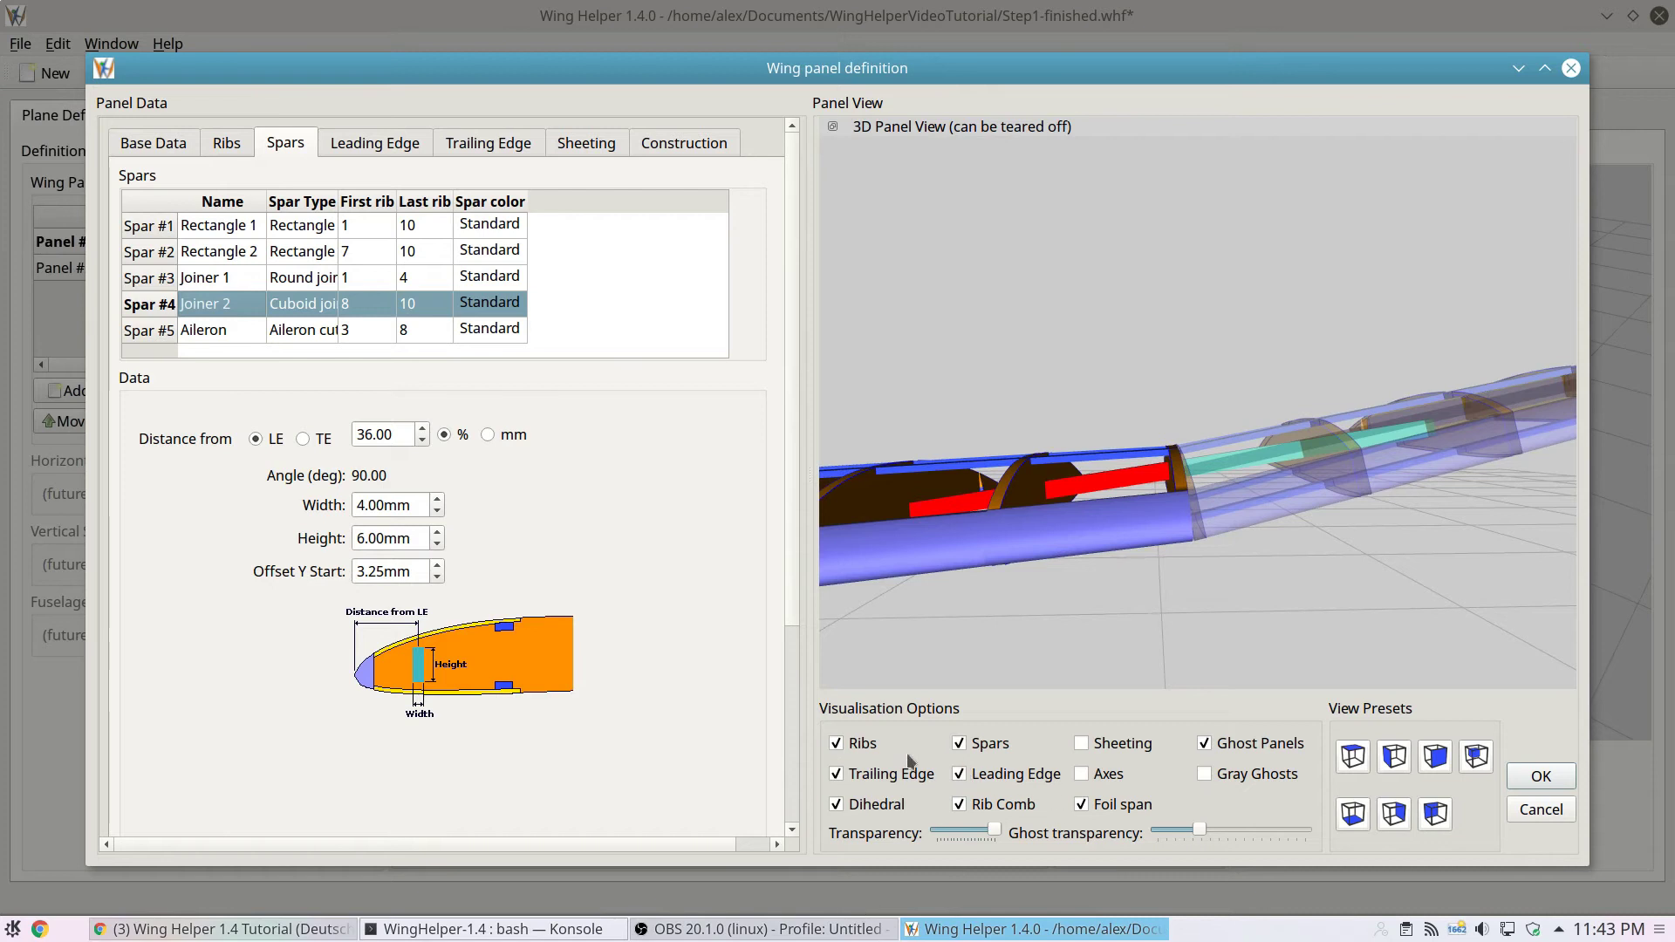
pyautogui.click(1015, 777)
pyautogui.moveTo(1203, 832); pyautogui.dragTo(1319, 832)
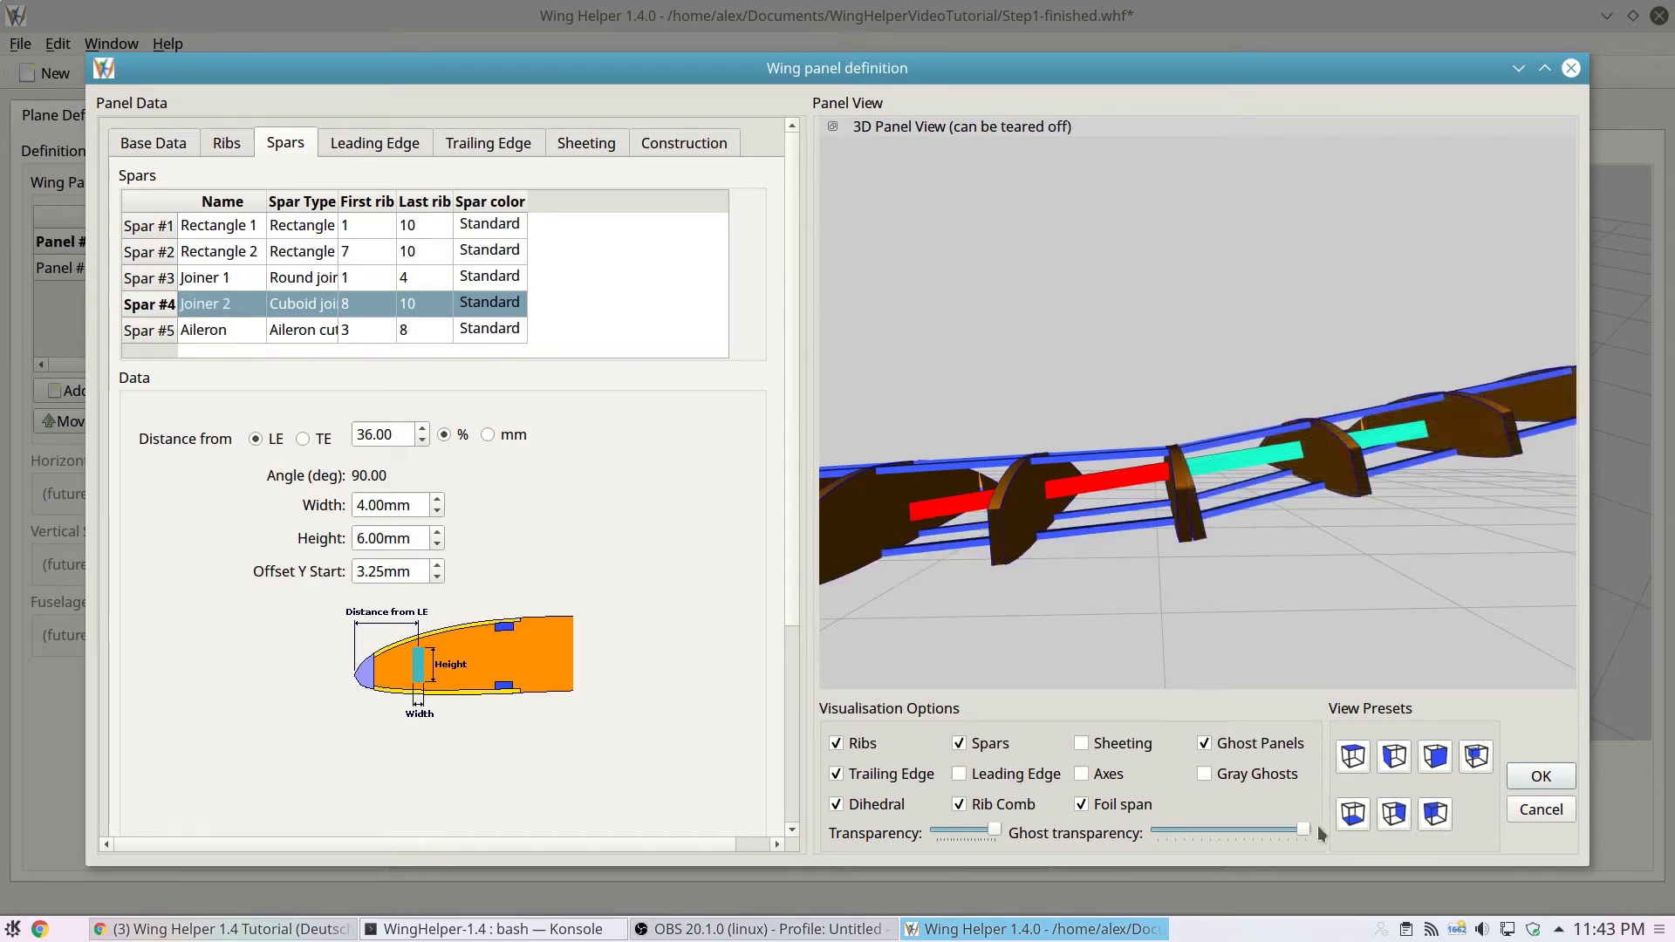
# - Hide the ribs and examine the cuboid joiner Joiner 2 between the spars across the panel joint from several angles
pyautogui.moveTo(1213, 680); pyautogui.dragTo(1047, 685)
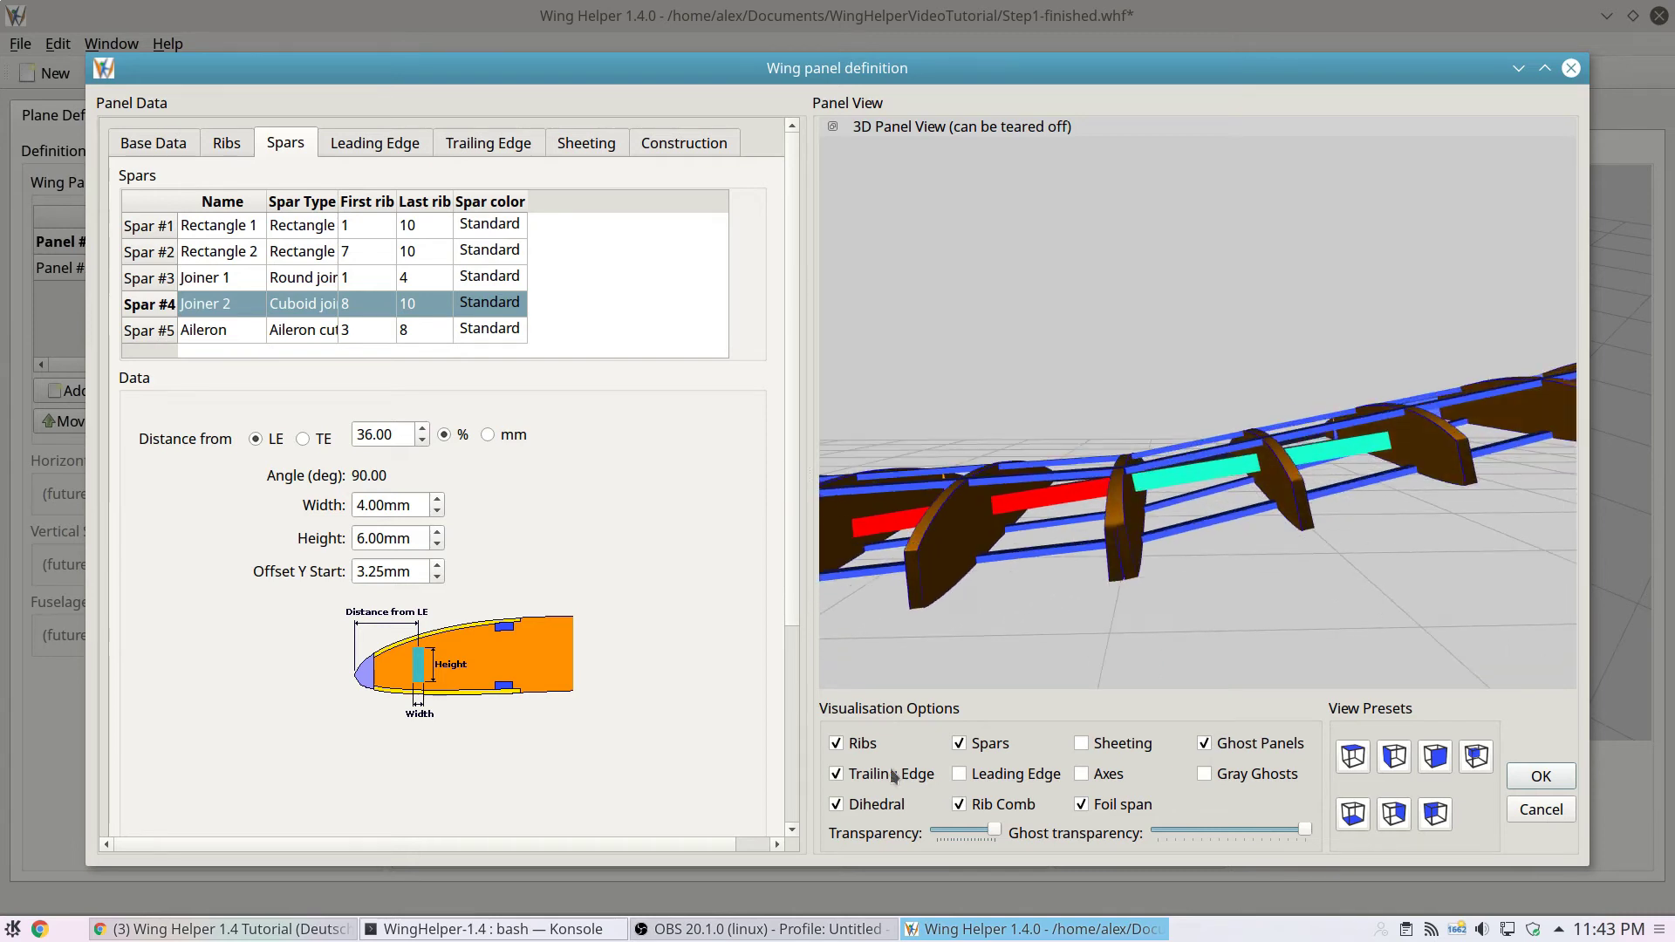
pyautogui.click(866, 744)
pyautogui.scroll(6, 1231, 624)
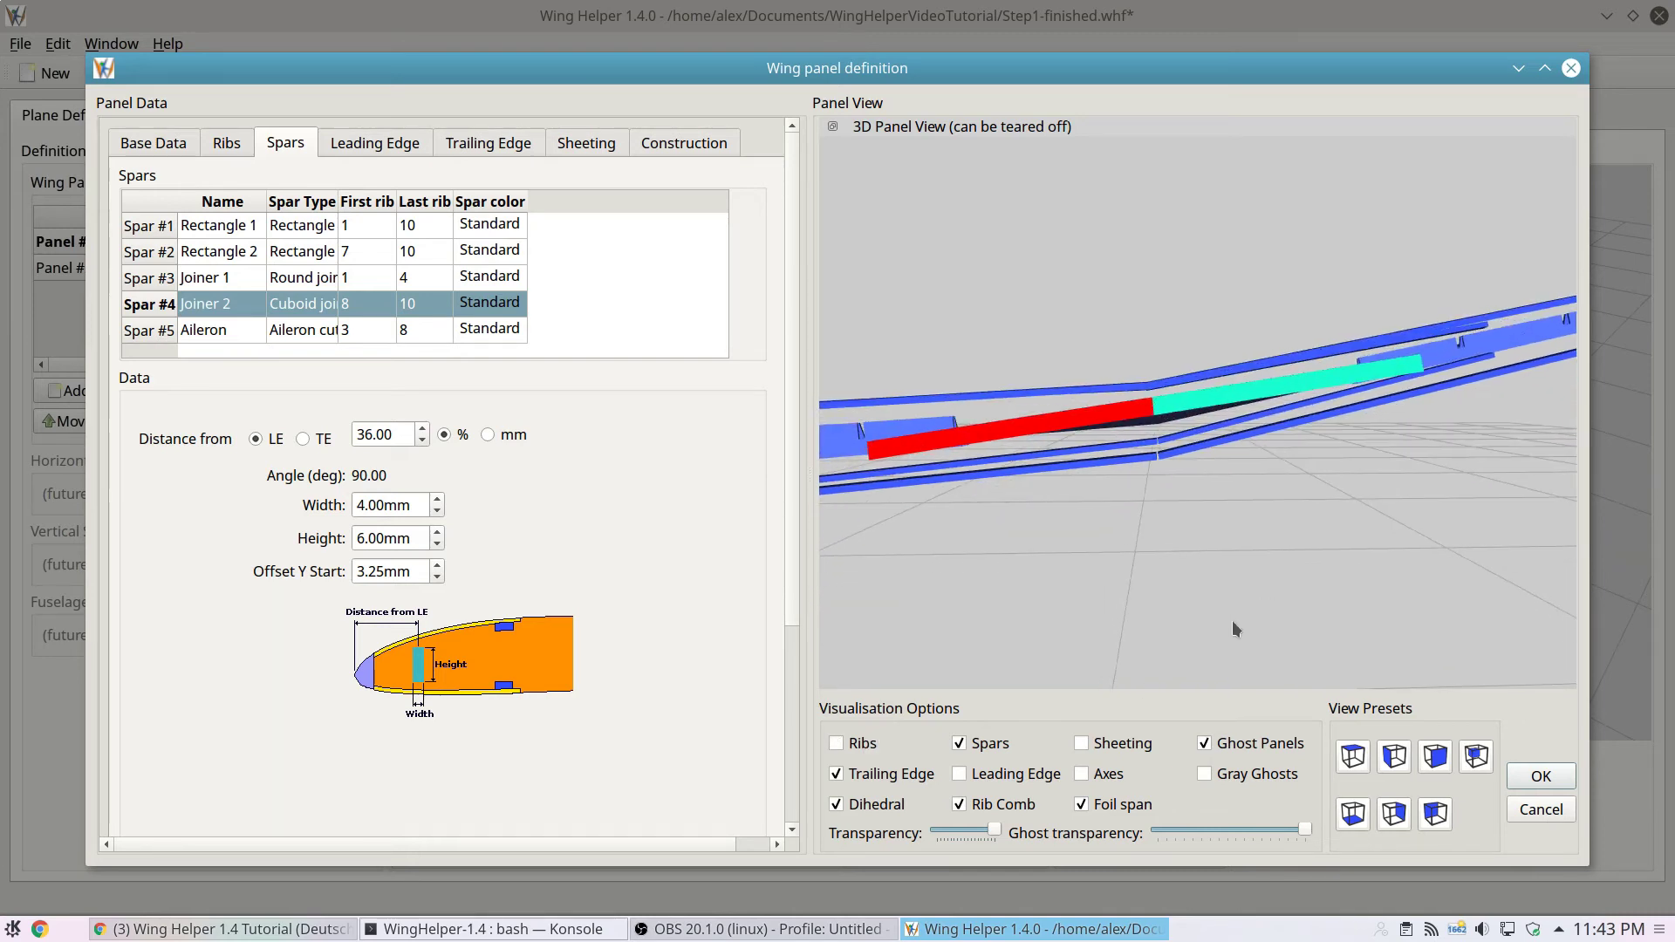
pyautogui.scroll(-8, 1201, 627)
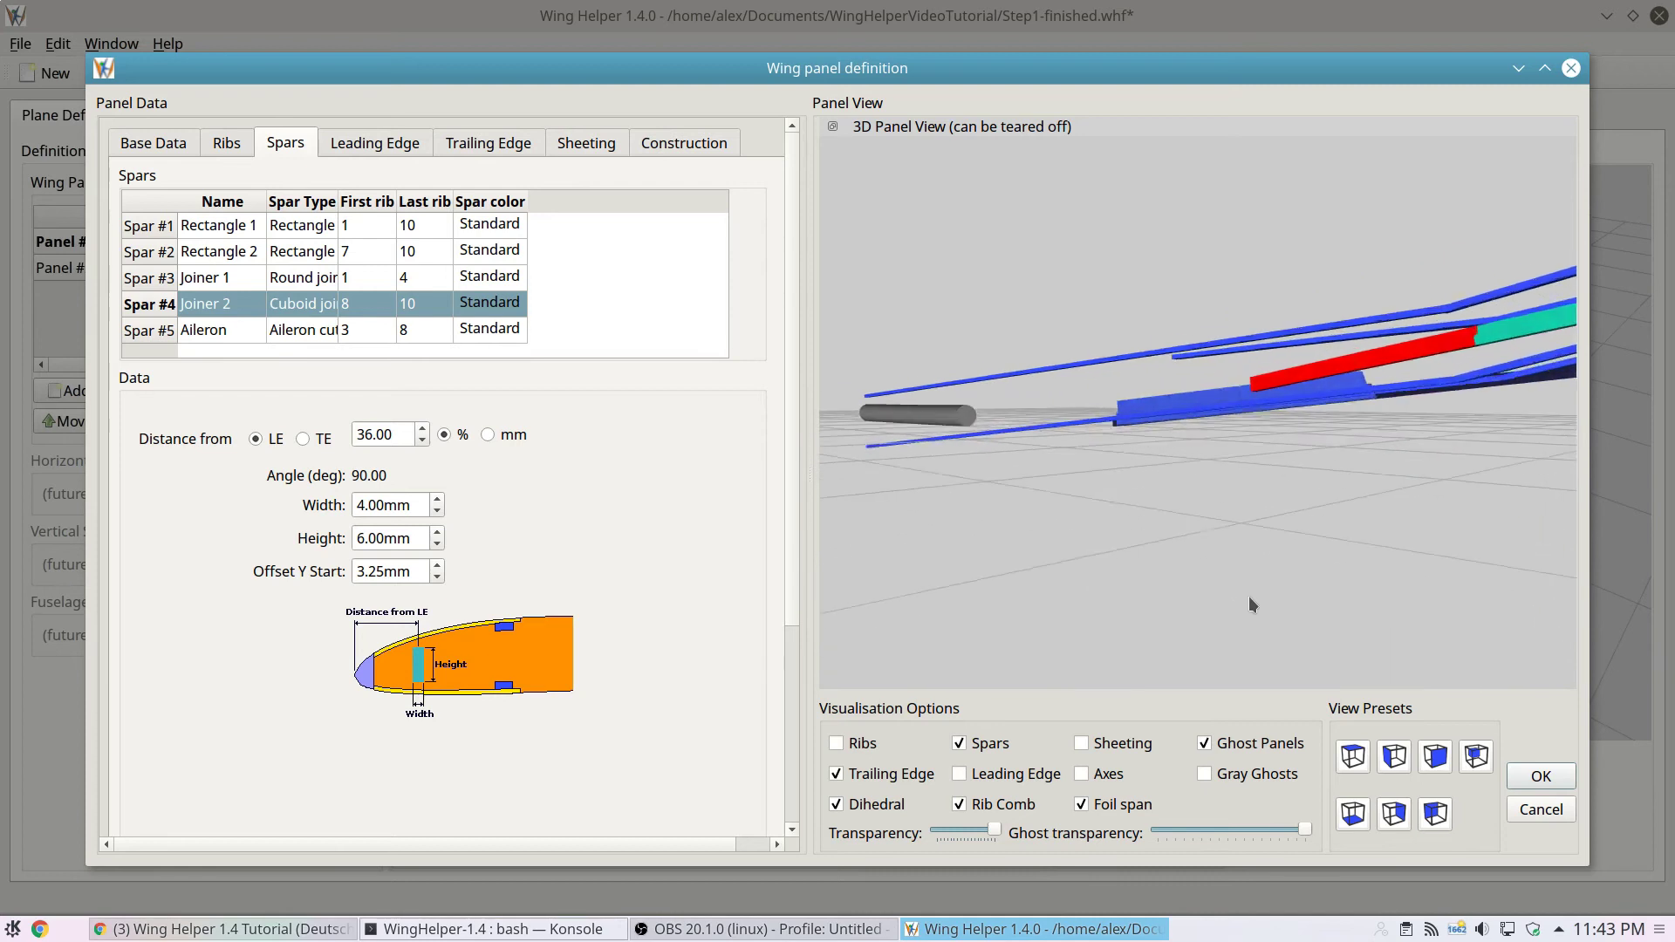
pyautogui.scroll(5, 1214, 600)
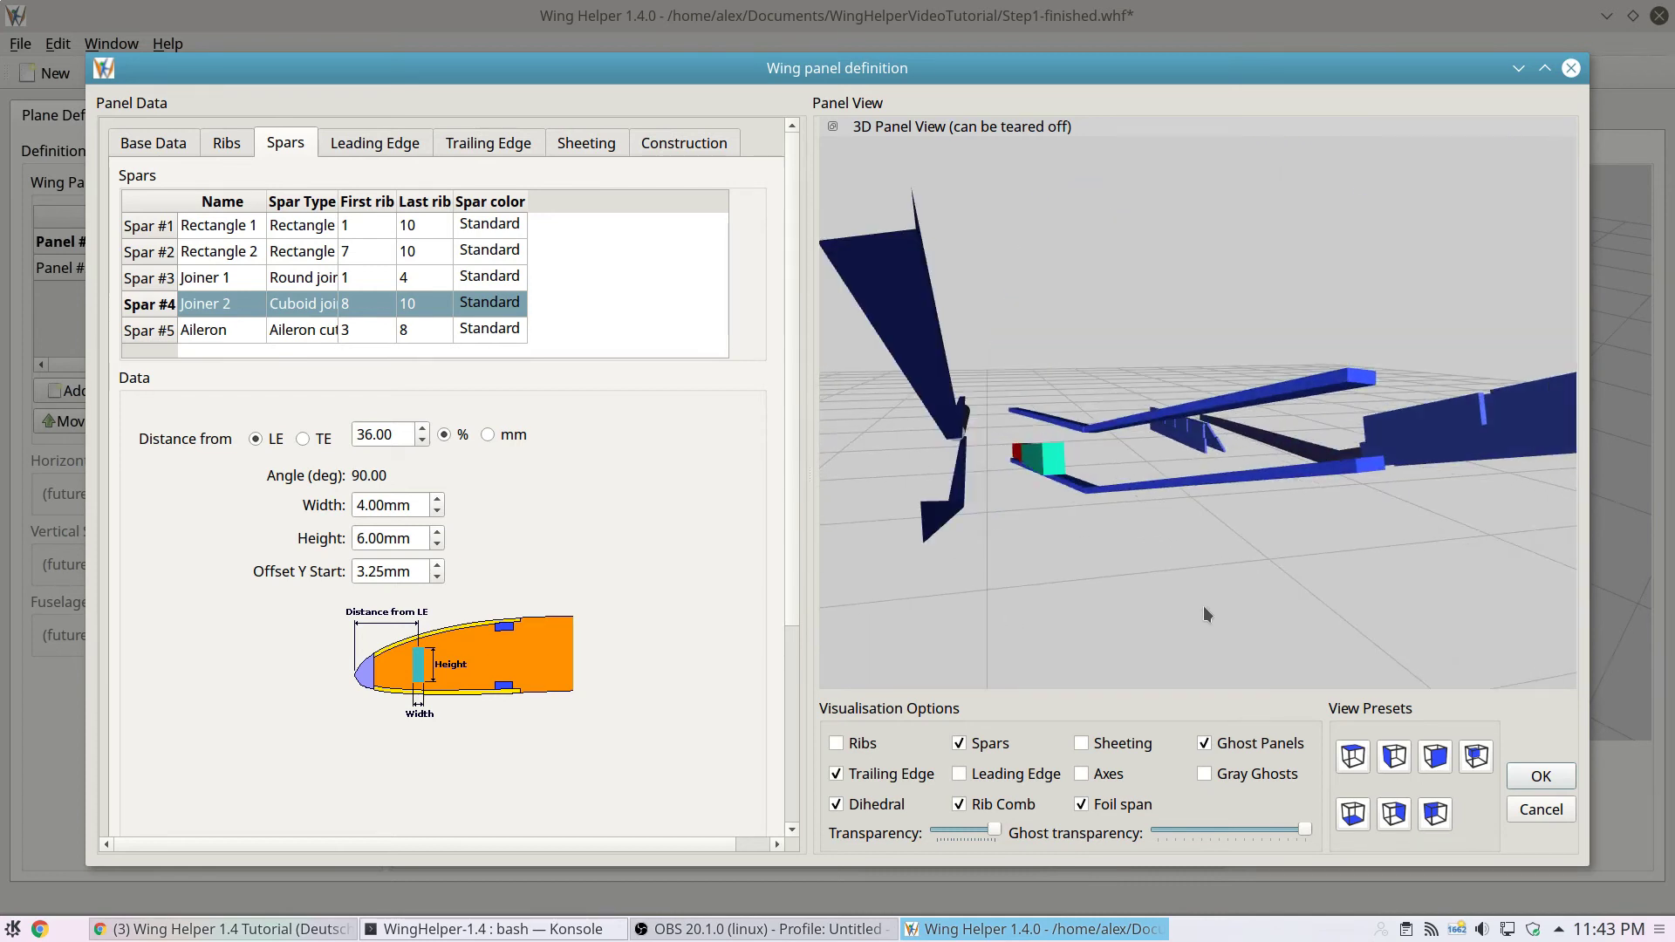
pyautogui.scroll(2, 1207, 615)
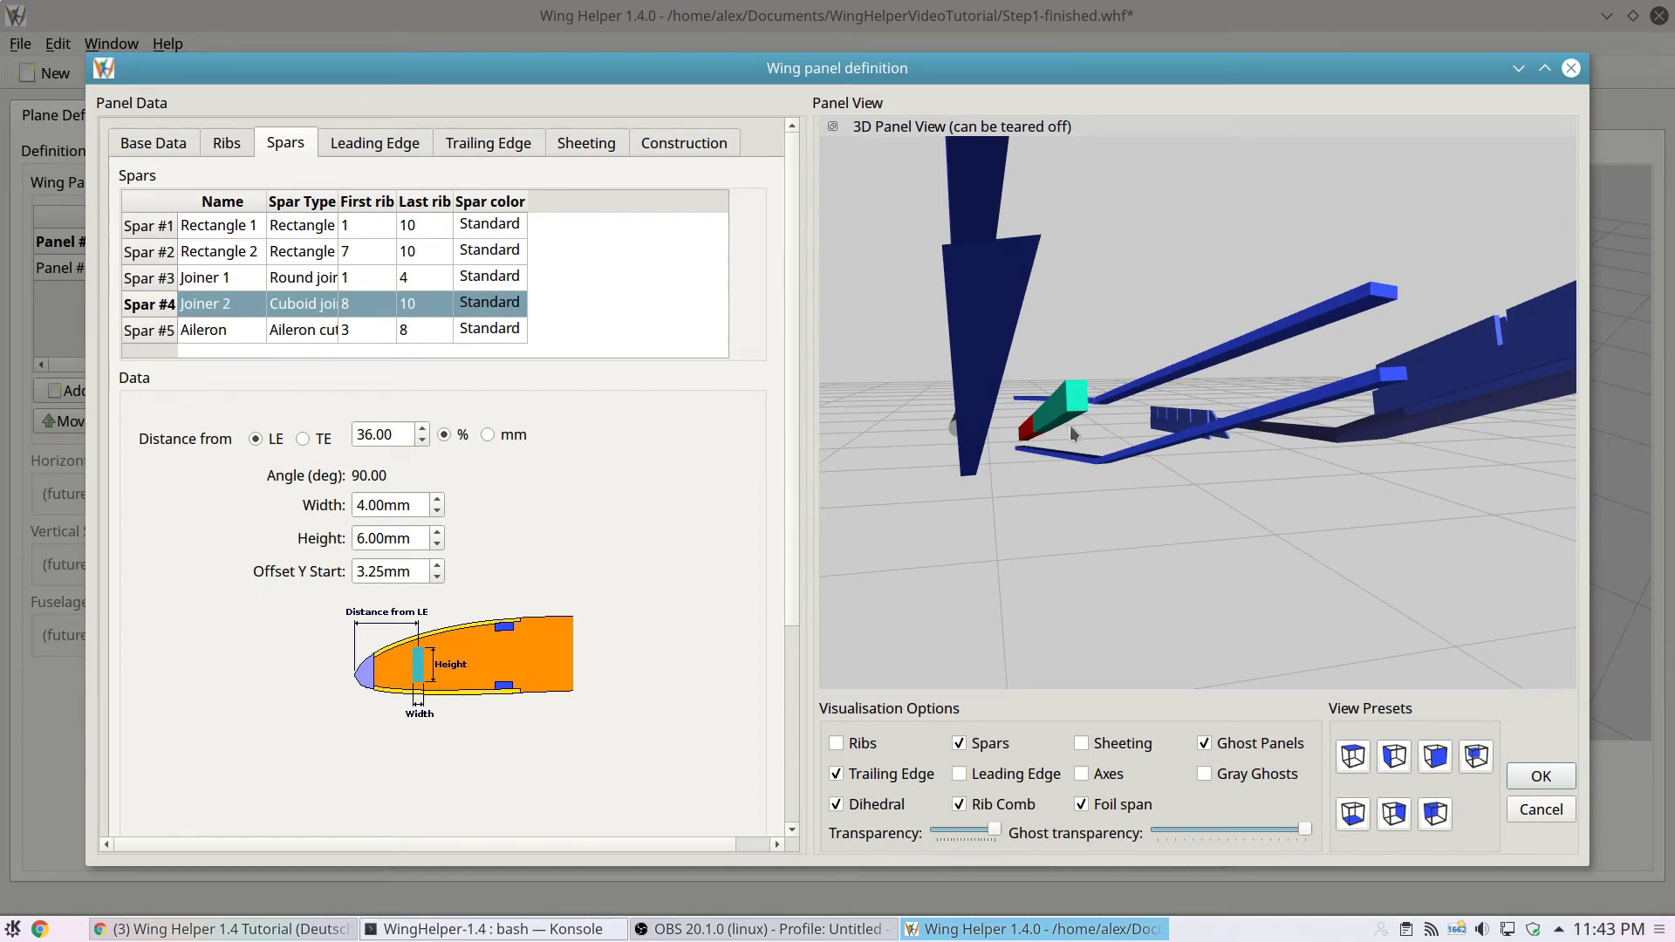
pyautogui.scroll(-1, 1070, 426)
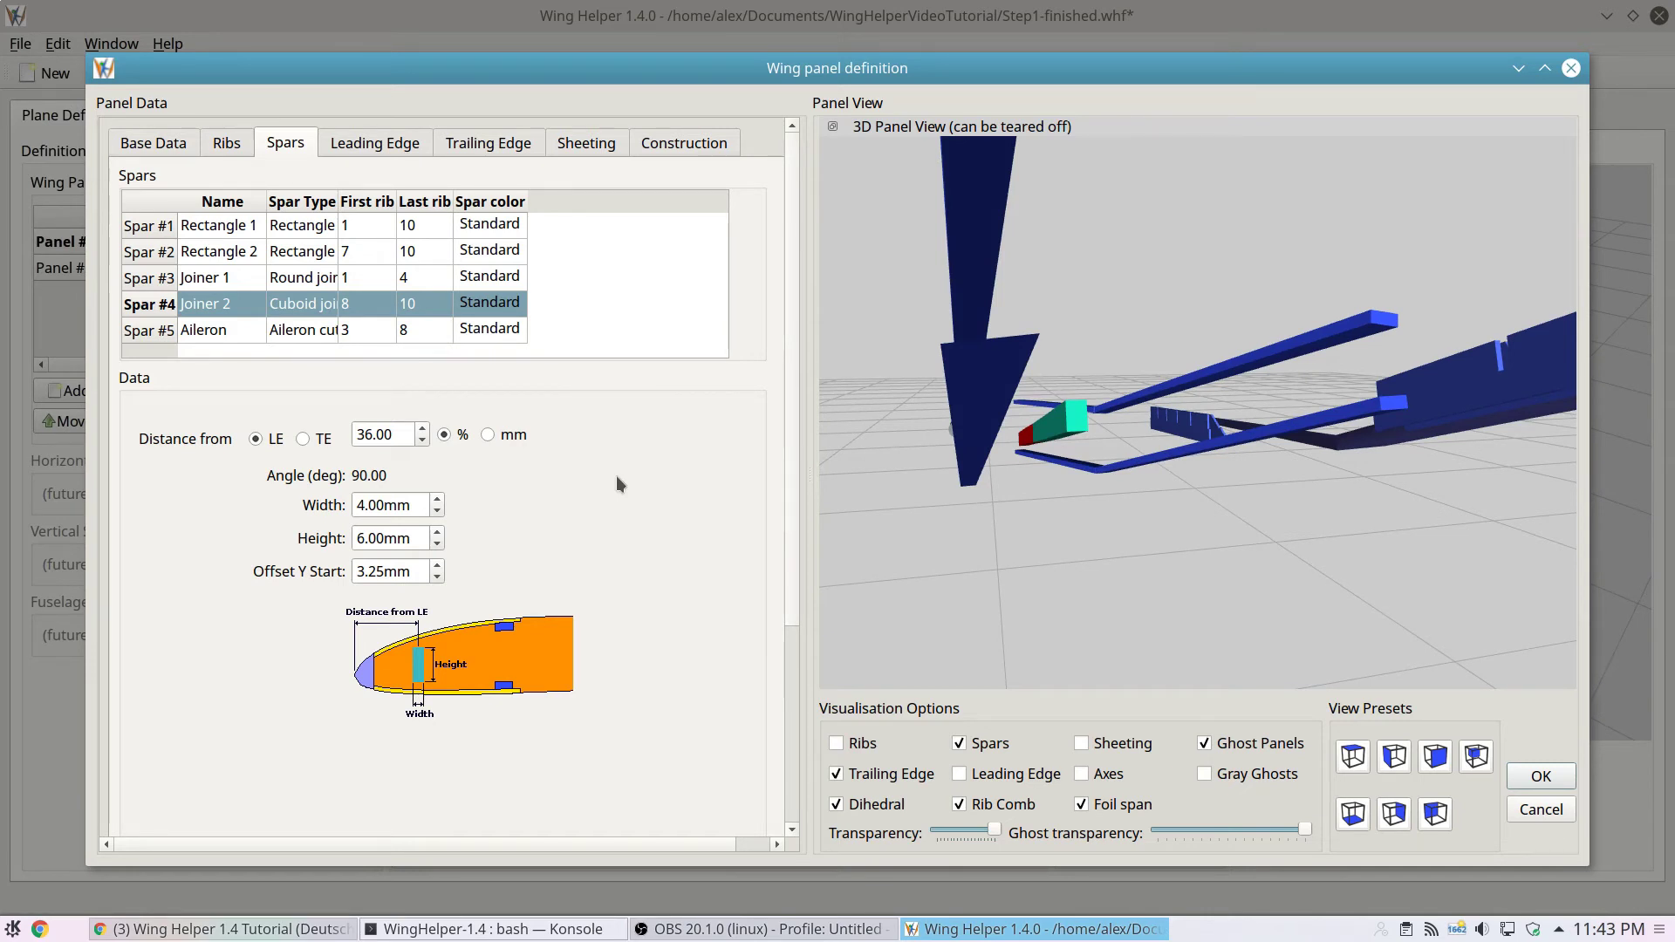
# - Show the ribs and leading edge again and accept Panel 1's changes
pyautogui.click(837, 743)
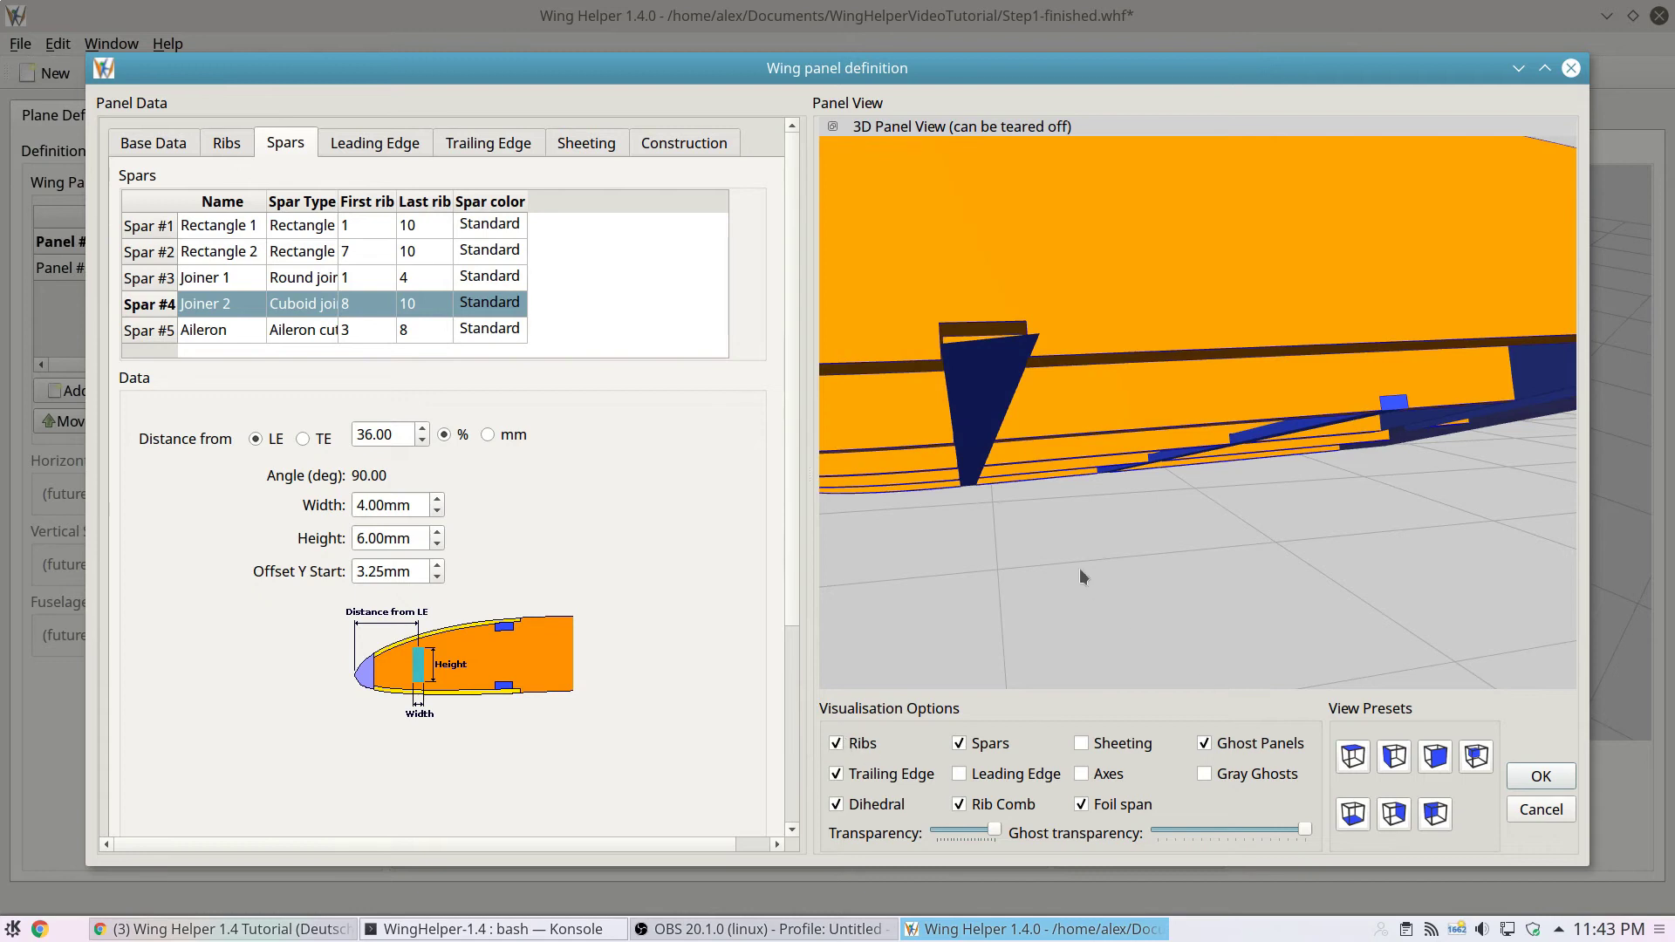
pyautogui.scroll(5, 1080, 576)
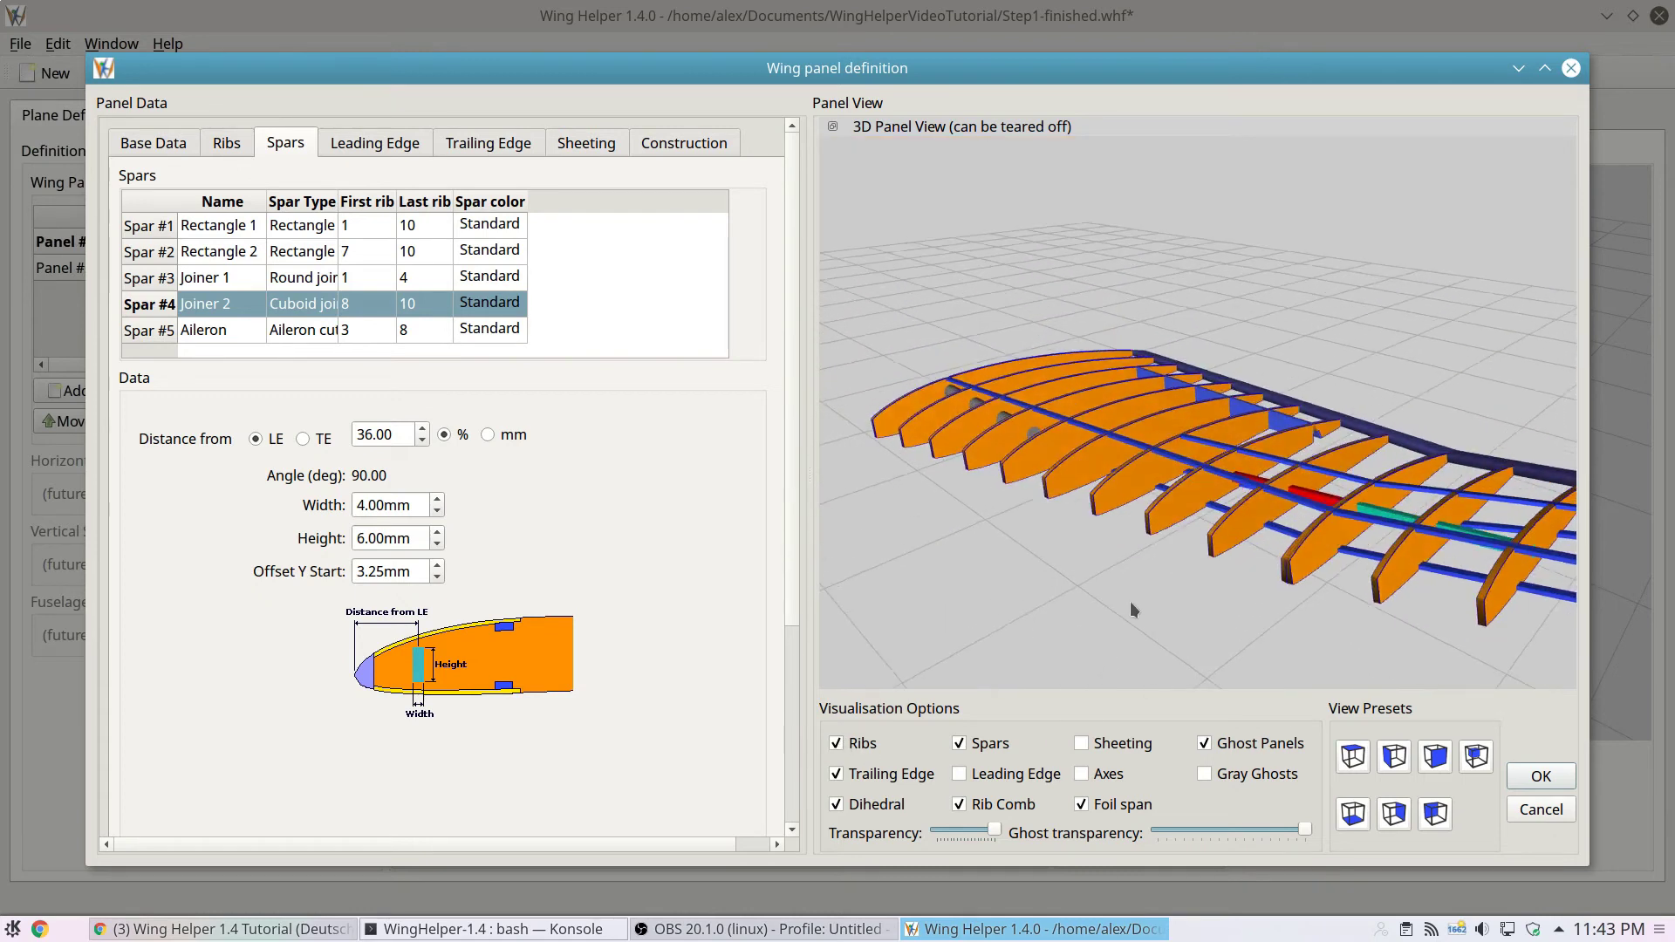
pyautogui.click(997, 775)
pyautogui.click(1526, 777)
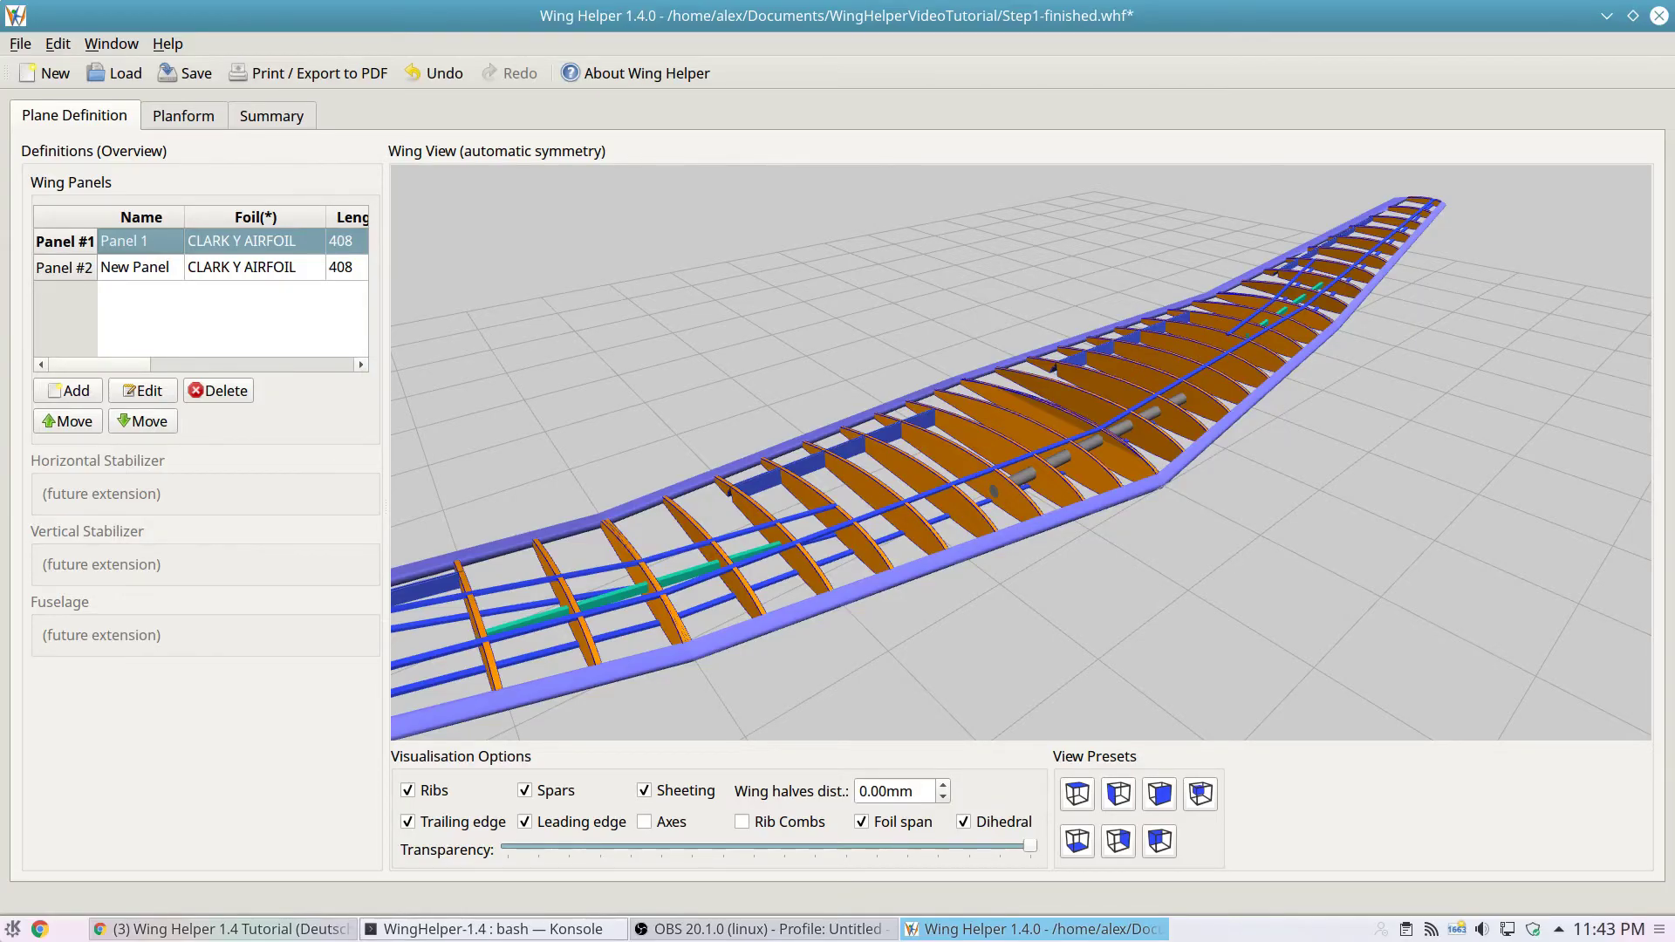
# - Set the tip rib airfoil of the outer panel New Panel to CH10 (smoothed) and accept the panel changes
pyautogui.moveTo(1091, 471); pyautogui.dragTo(505, 406)
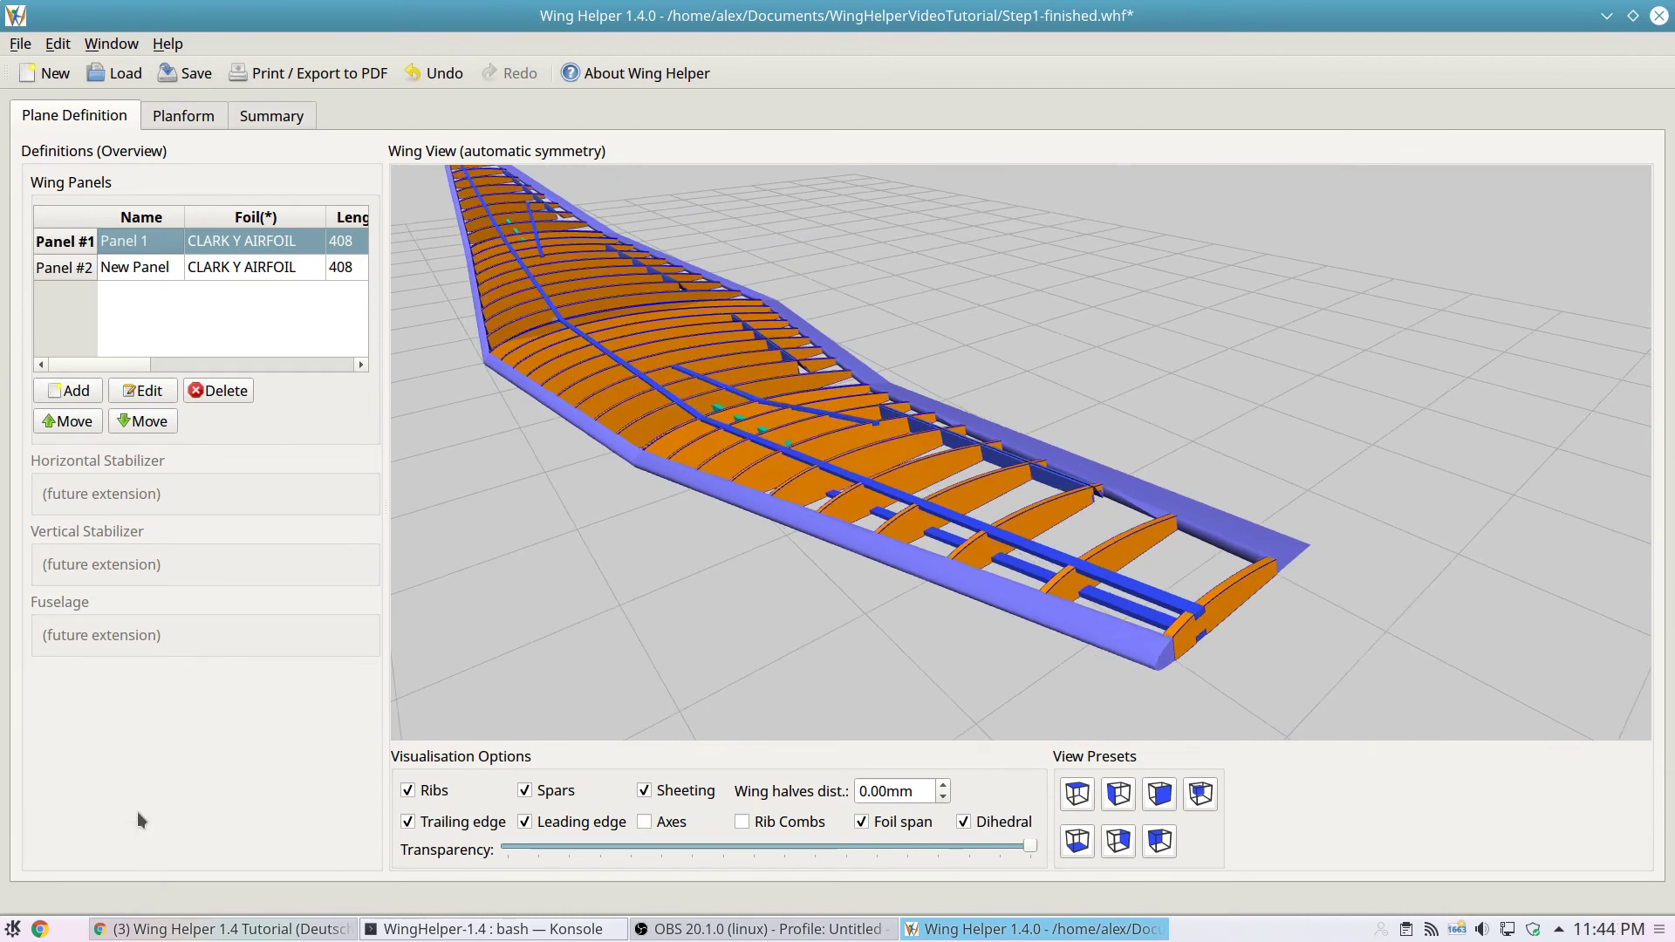
pyautogui.click(57, 44)
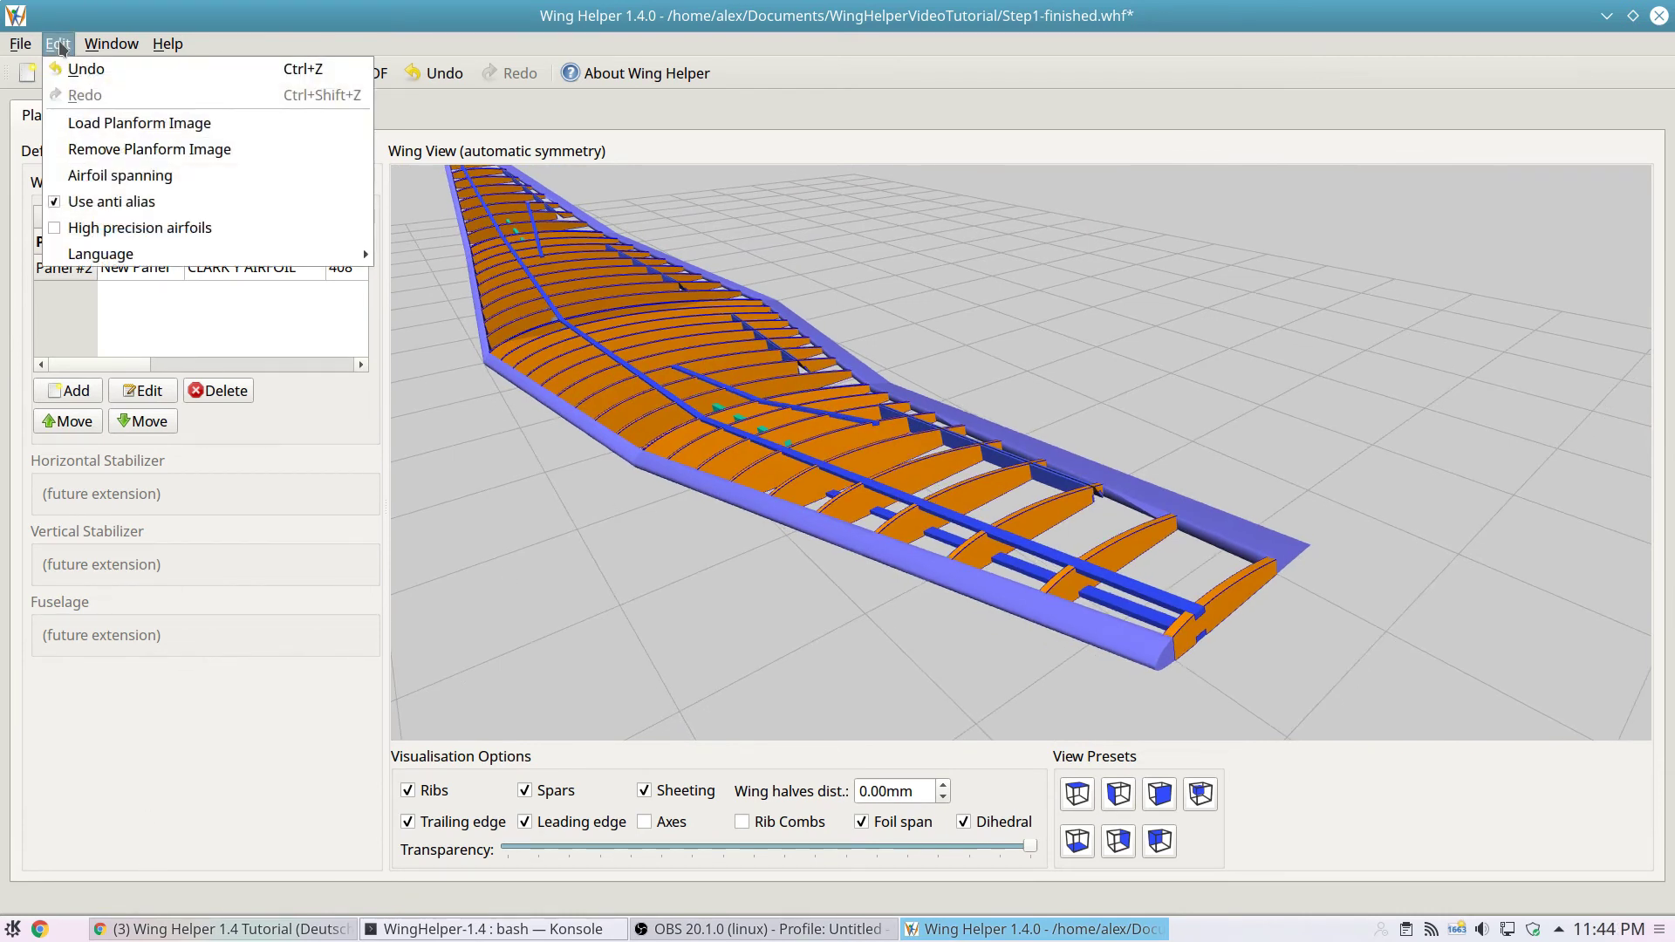
pyautogui.click(181, 180)
pyautogui.doubleClick(148, 266)
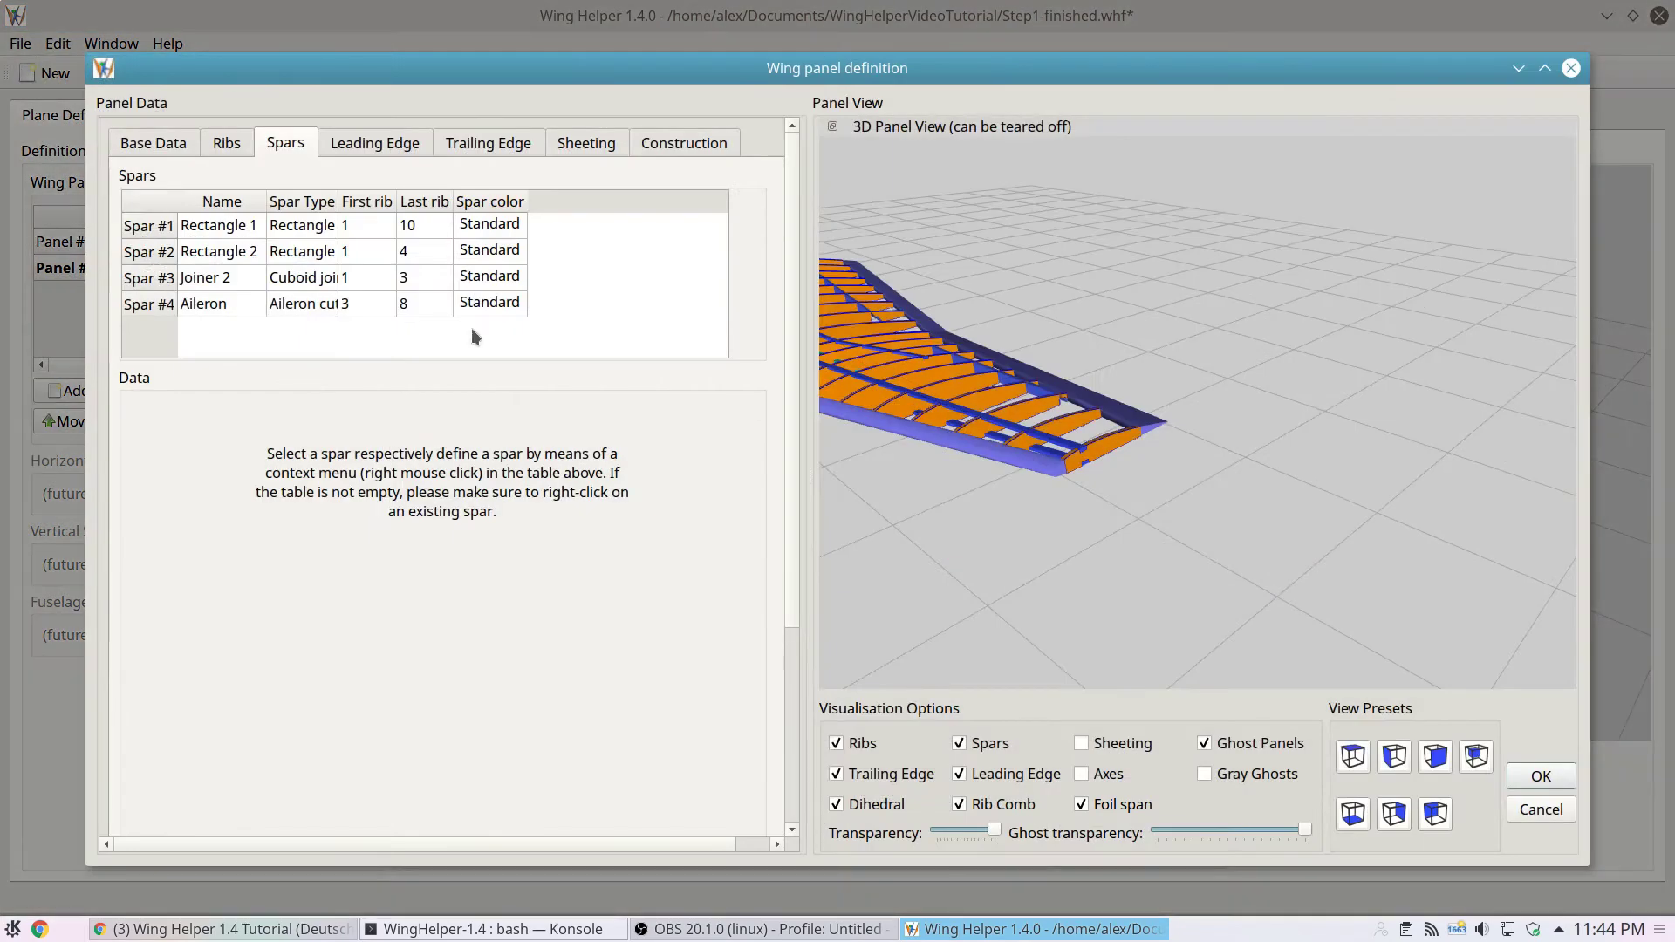
pyautogui.click(217, 147)
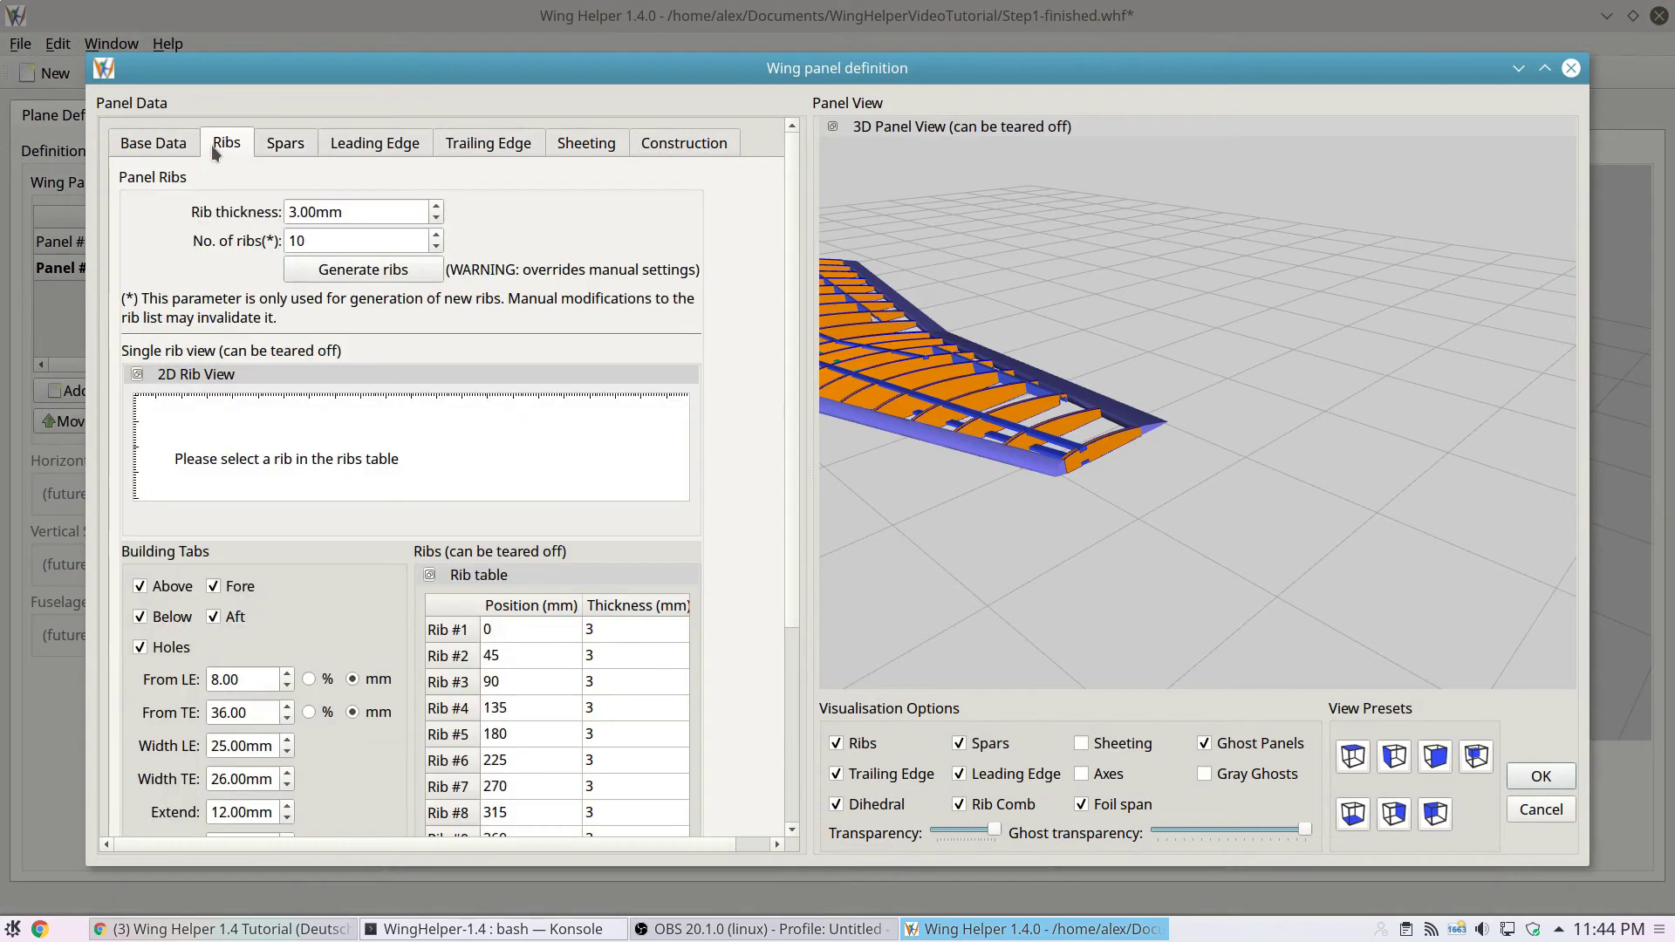
pyautogui.click(152, 146)
pyautogui.click(138, 610)
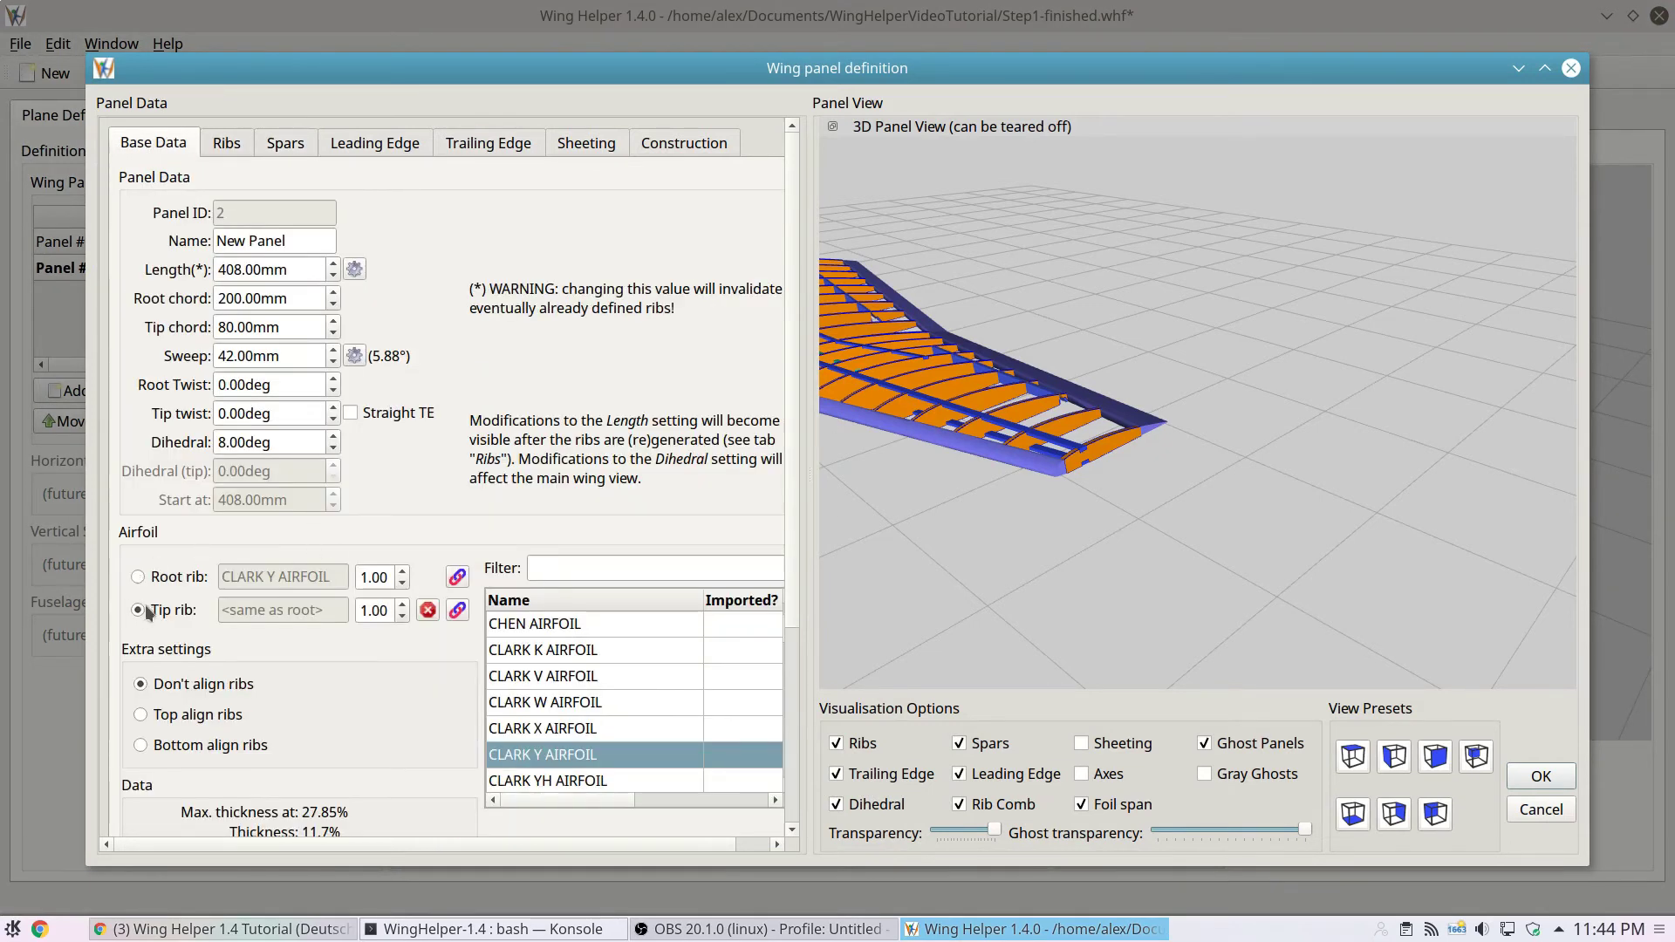
pyautogui.click(528, 677)
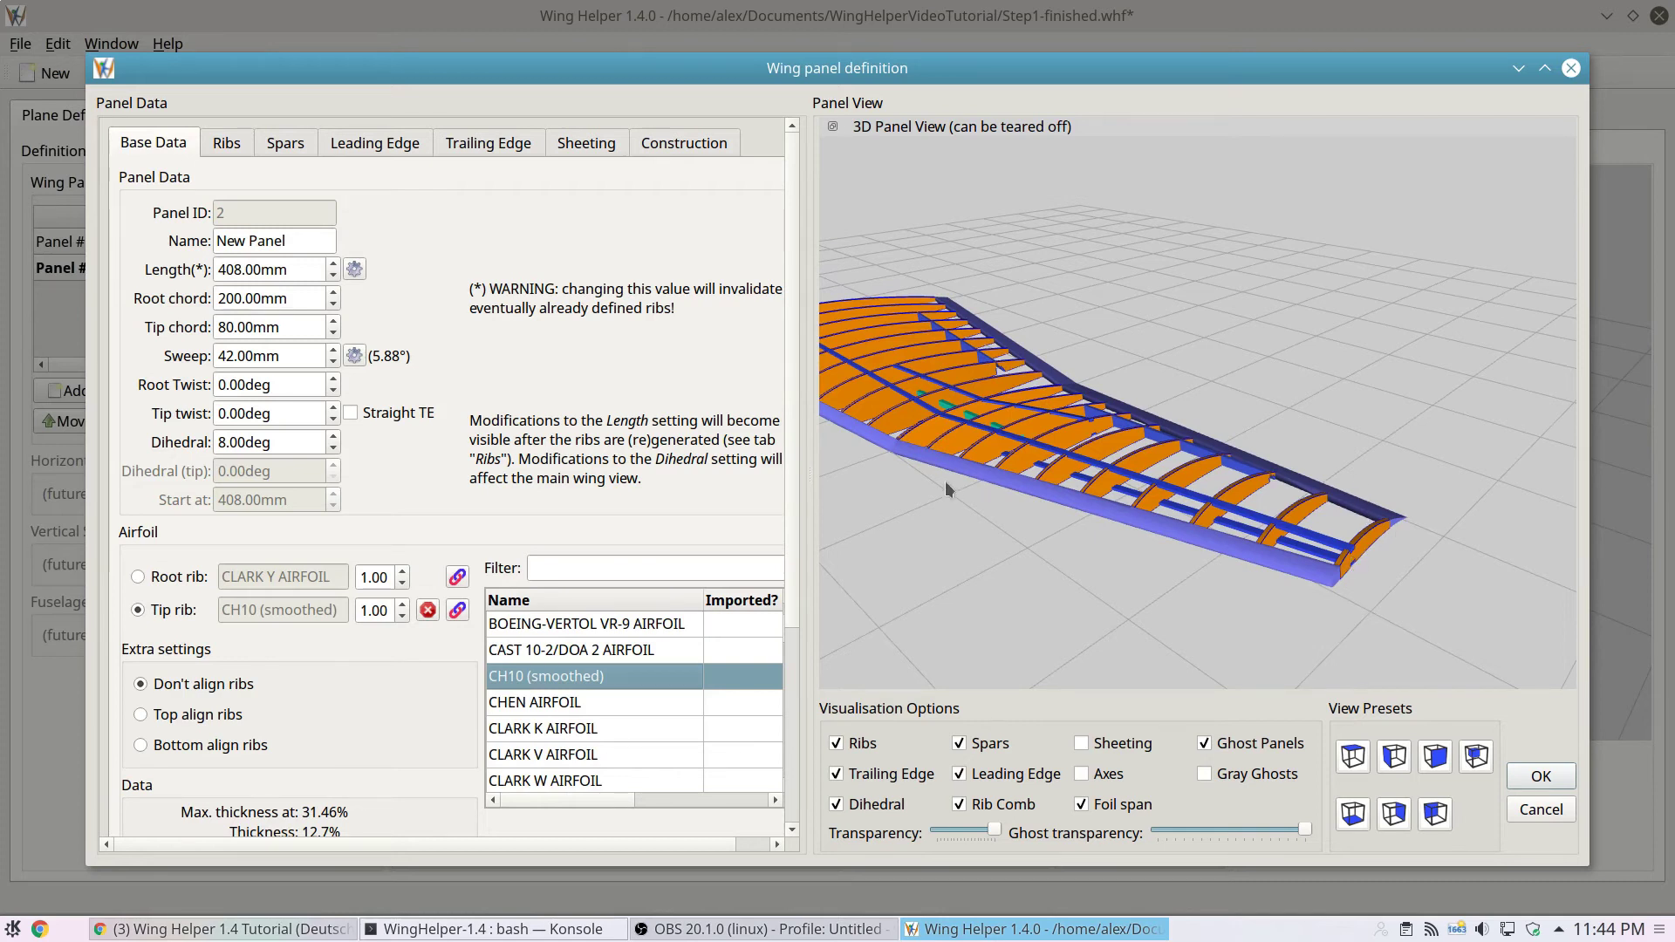
pyautogui.moveTo(950, 423); pyautogui.dragTo(960, 410)
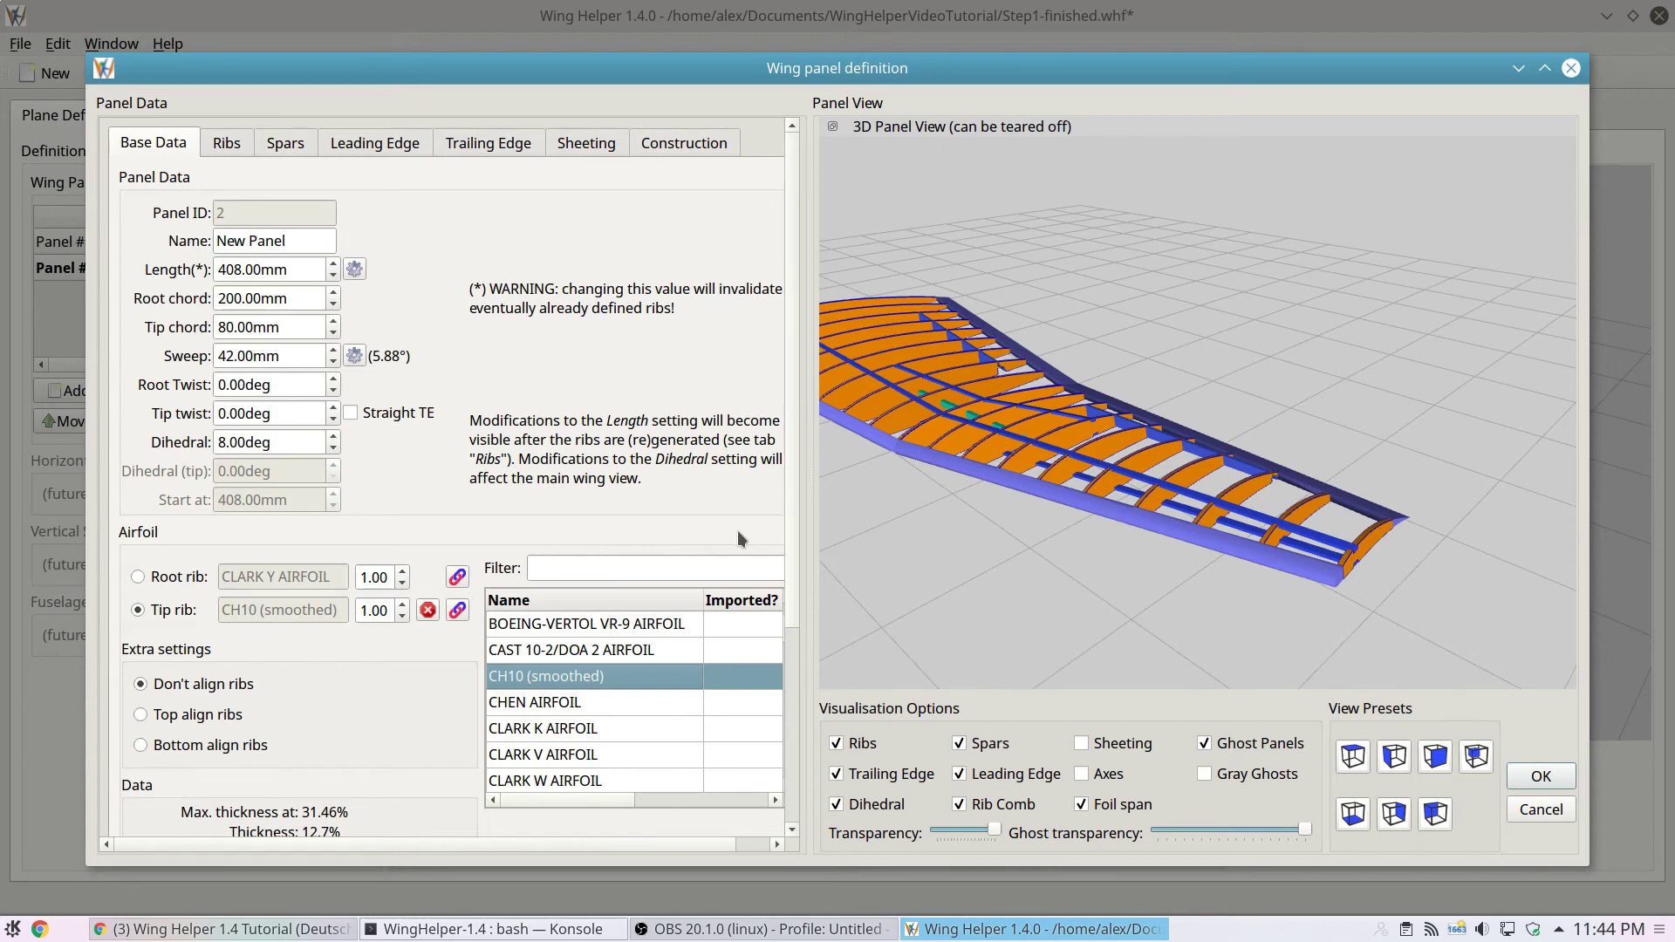
pyautogui.click(1540, 777)
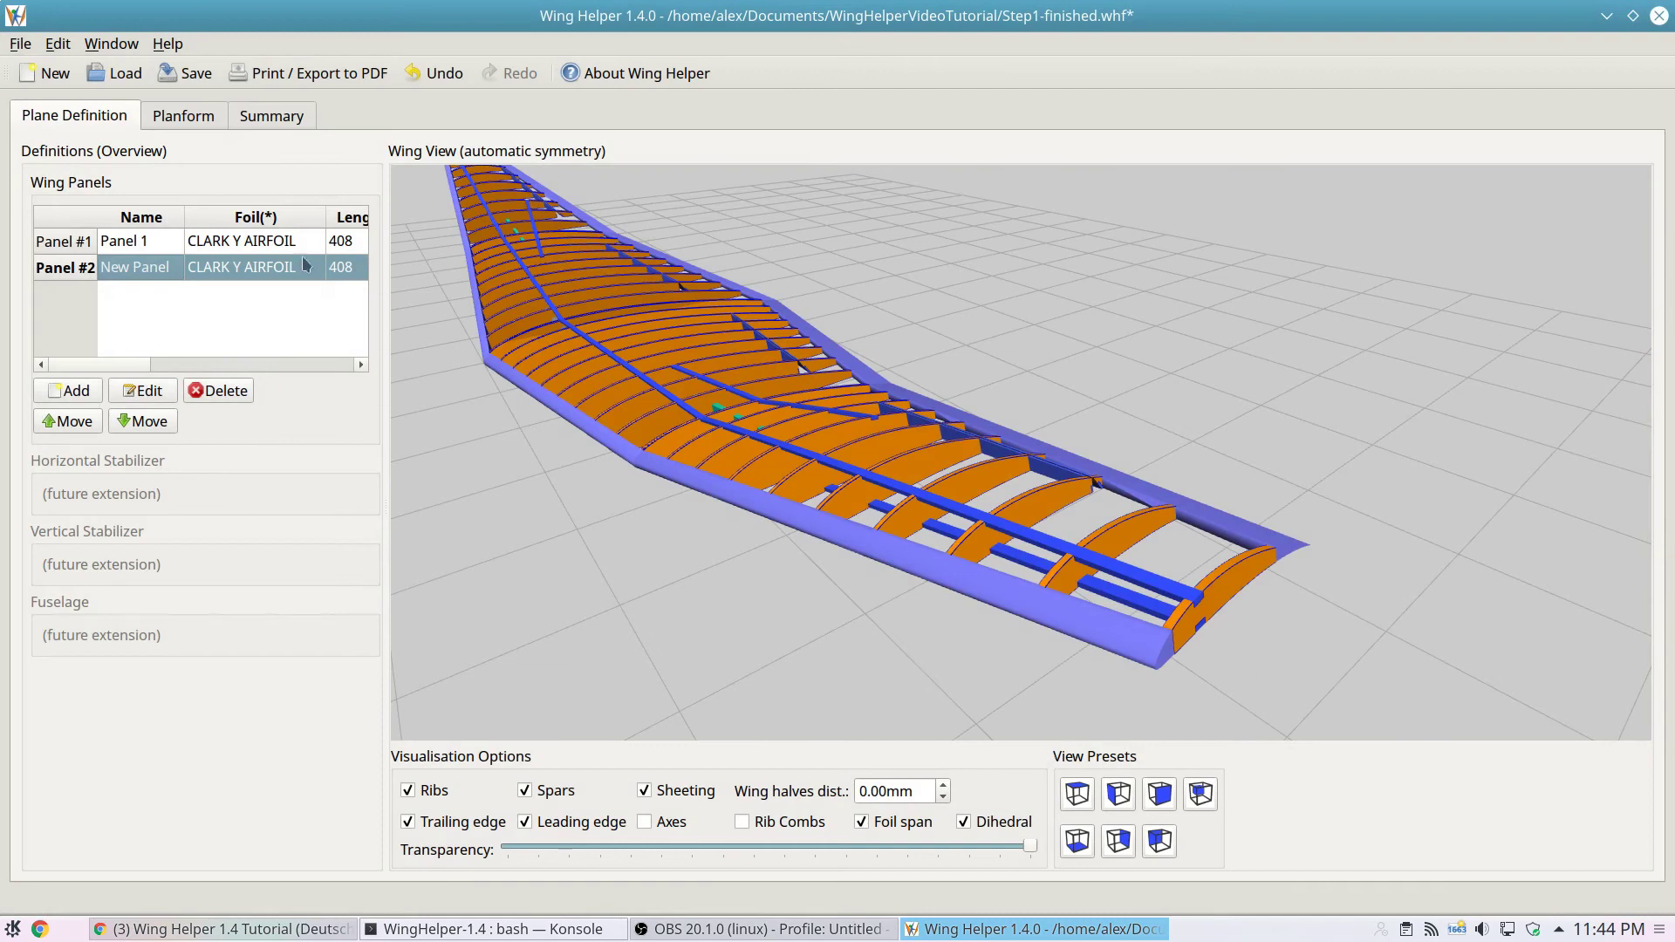
# - Enable airfoil spanning between Panel 1 and New Panel to interpolate the profile linearly across both panels
pyautogui.click(55, 48)
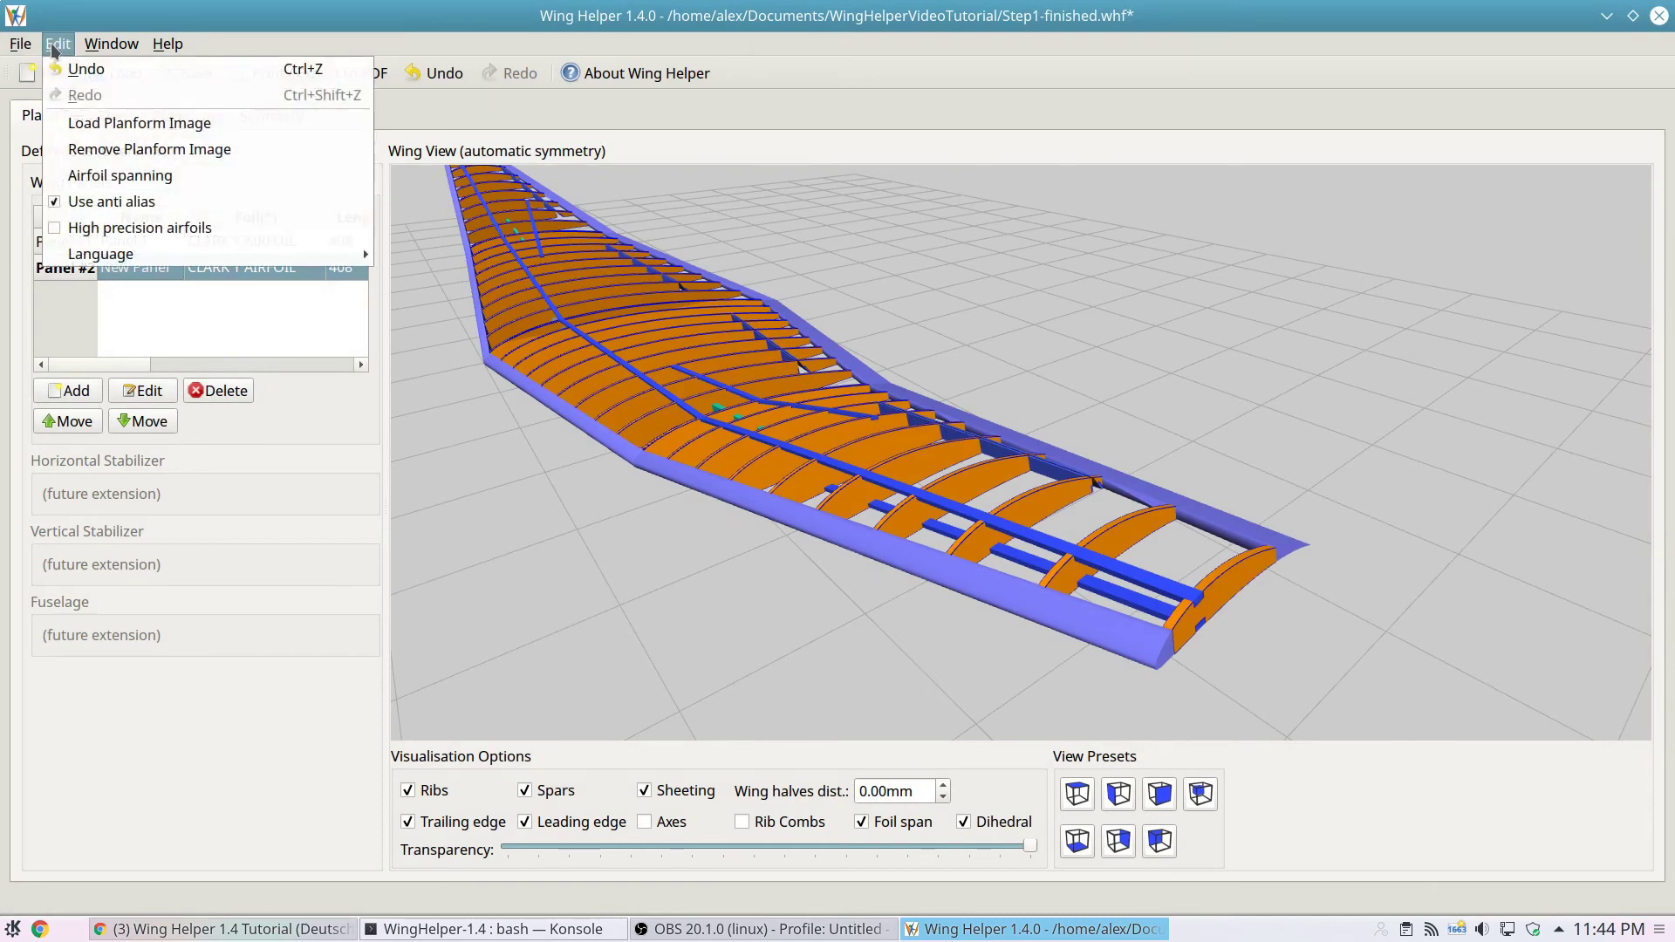
pyautogui.click(181, 174)
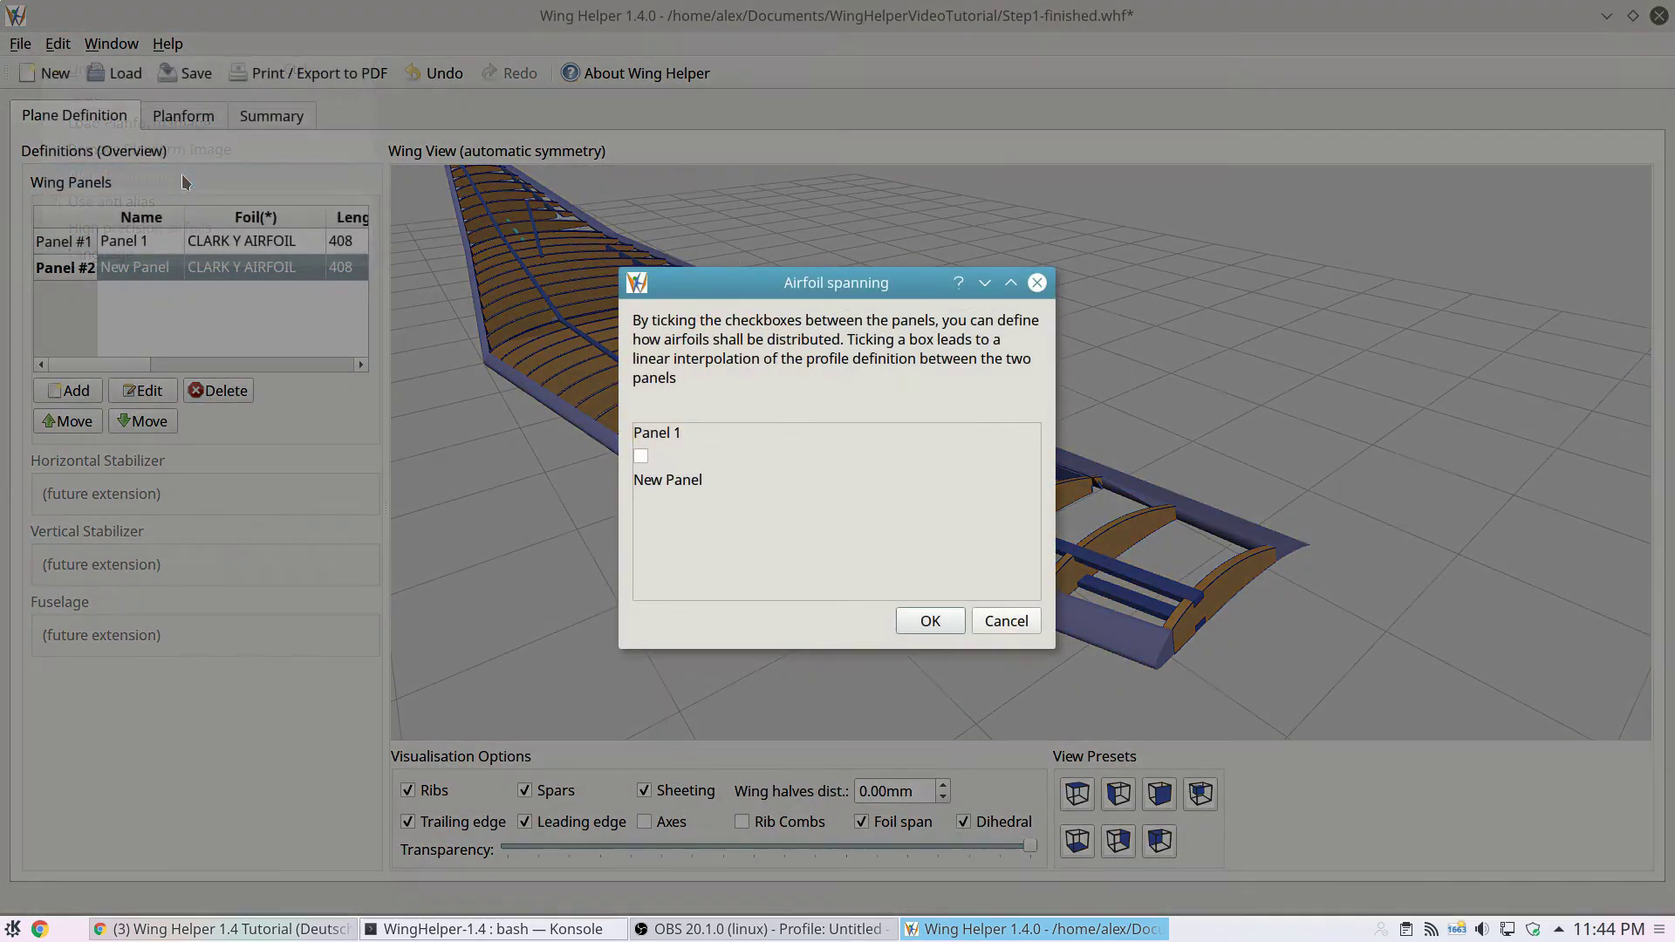
pyautogui.moveTo(774, 264); pyautogui.dragTo(1220, 22)
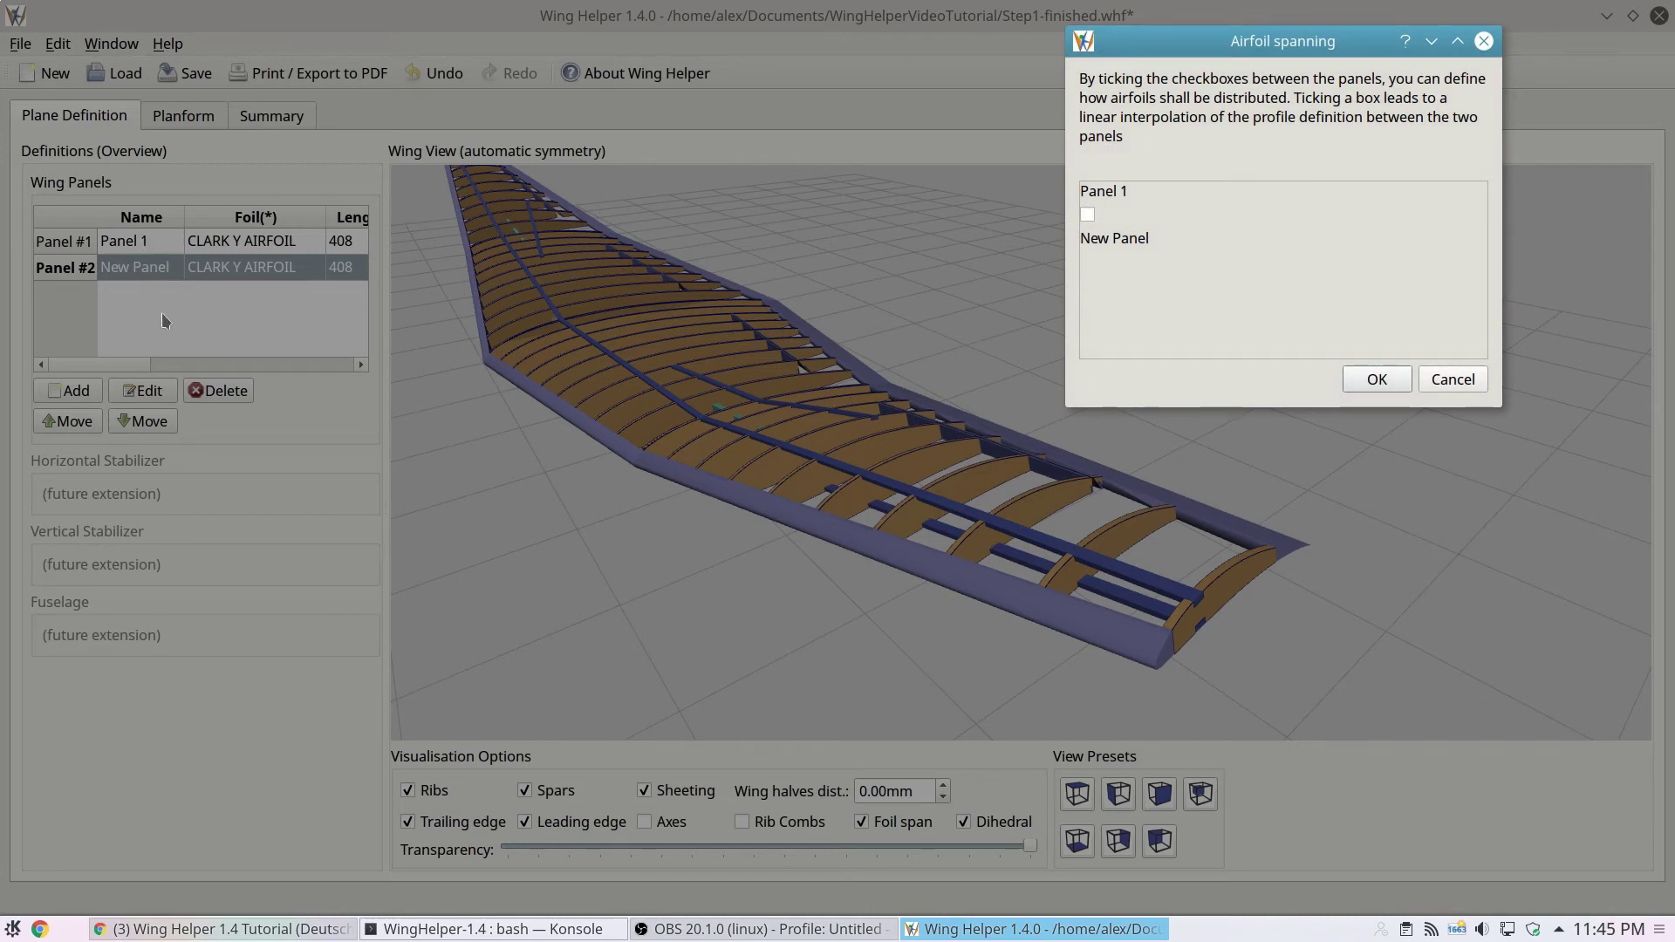
pyautogui.click(1087, 215)
pyautogui.click(1378, 381)
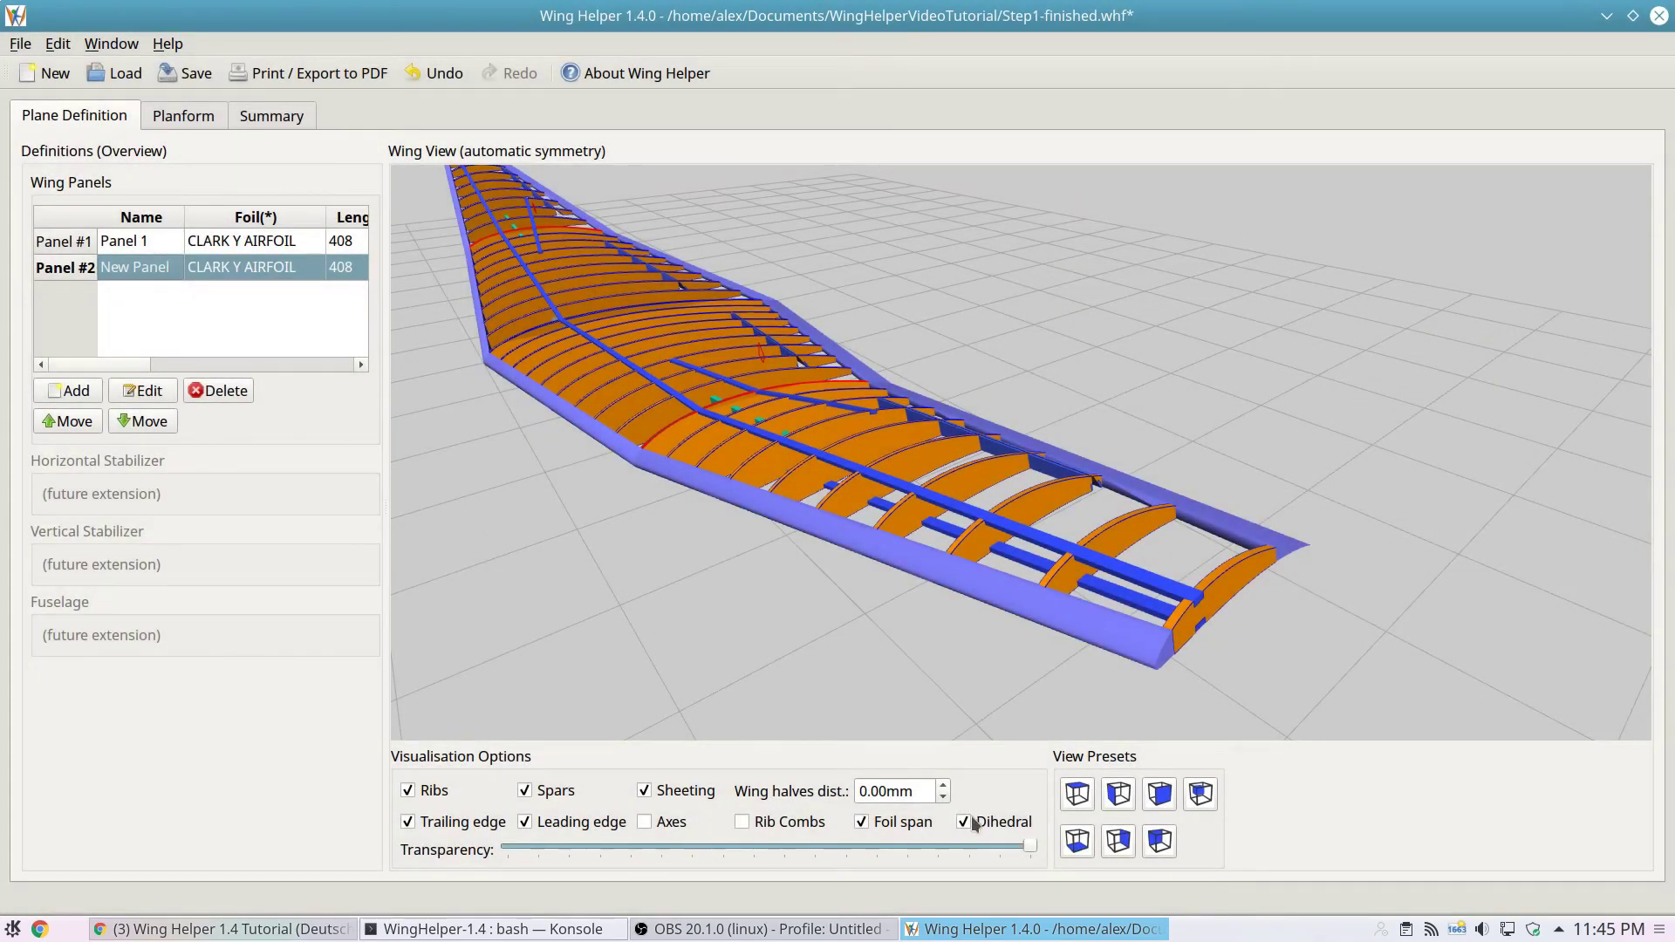
# - Examine the ribs at the panel joint, turn off the dihedral display in the wing view, and undo and redo that change
pyautogui.moveTo(773, 505); pyautogui.dragTo(831, 426)
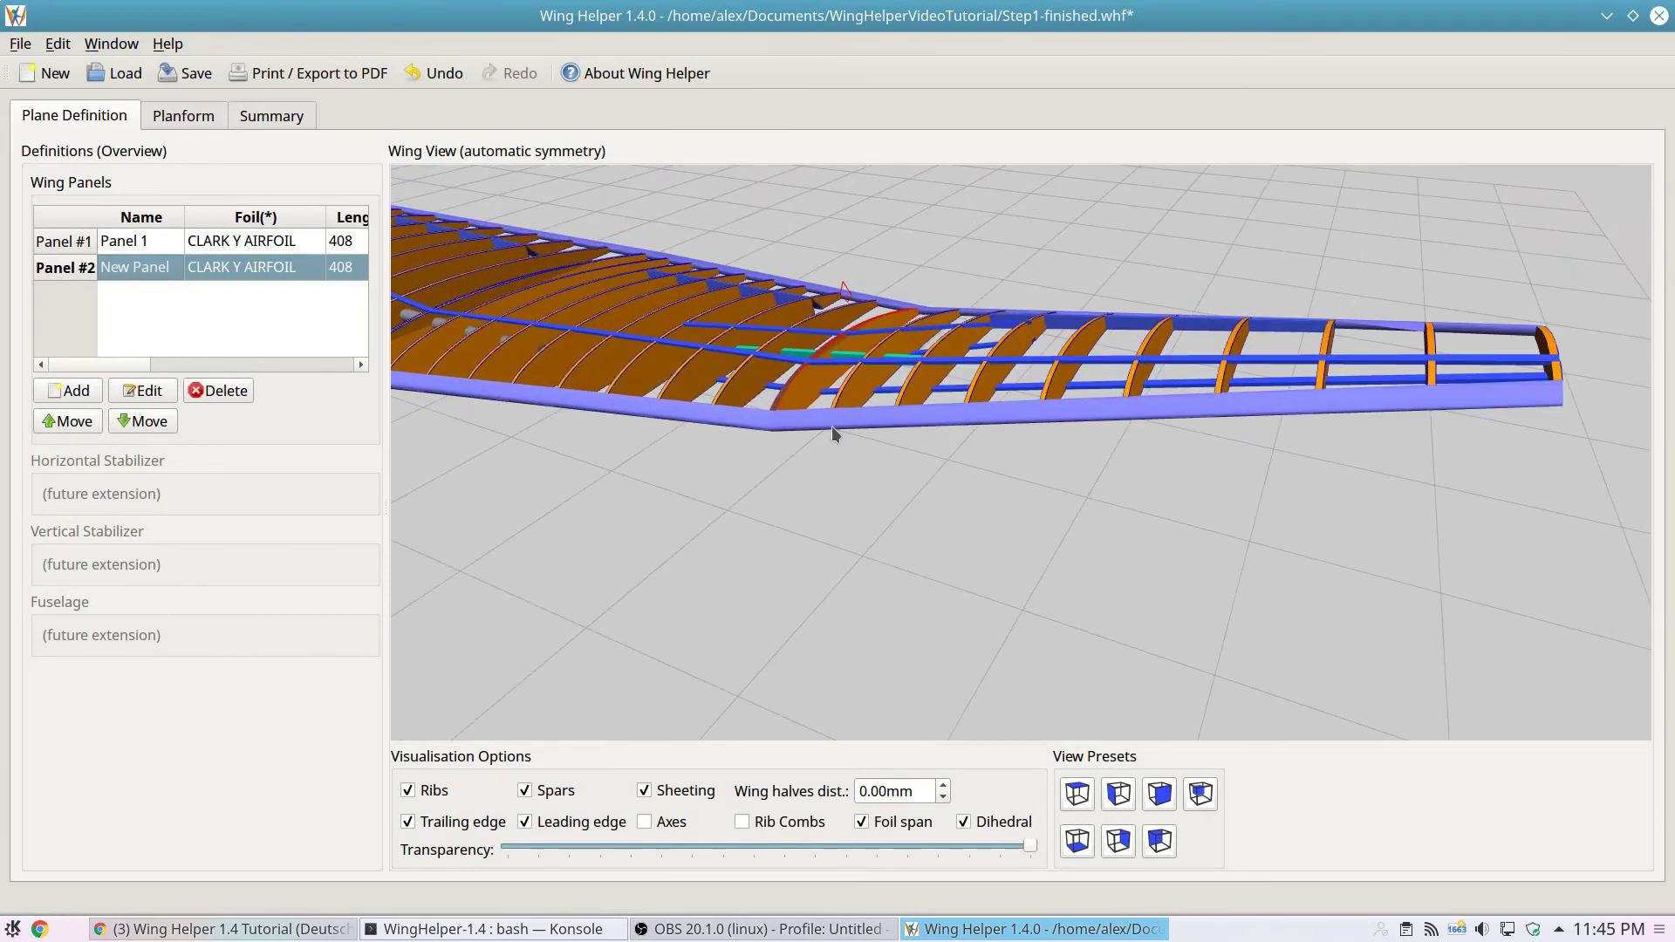
pyautogui.scroll(6, 831, 426)
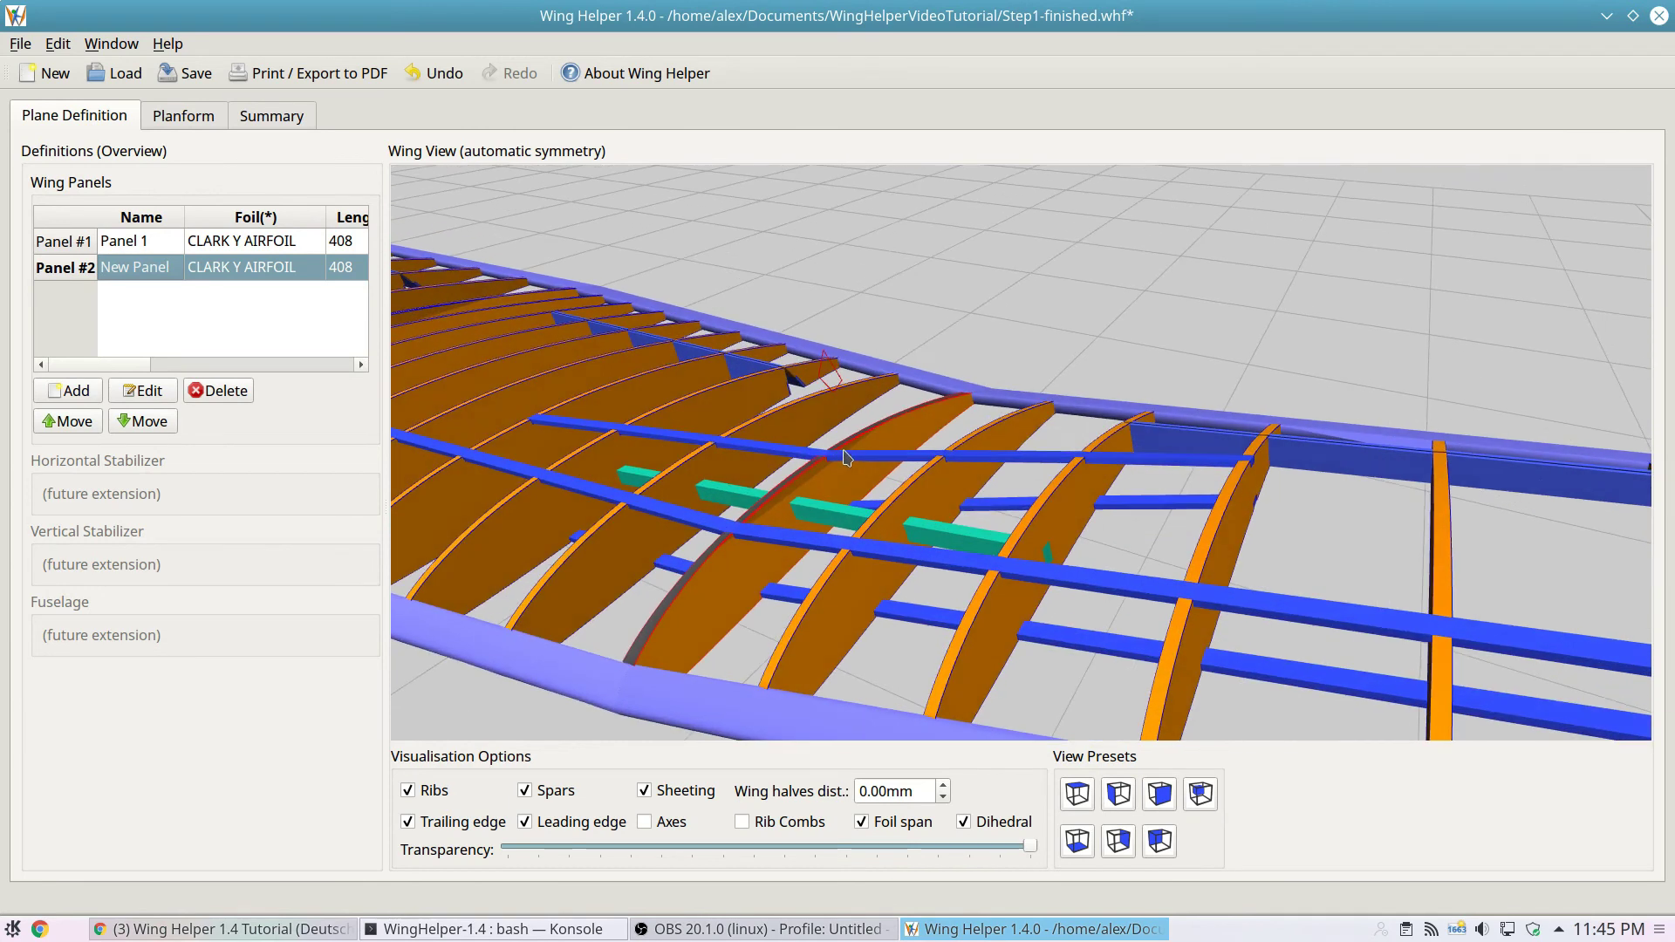
pyautogui.scroll(-3, 845, 456)
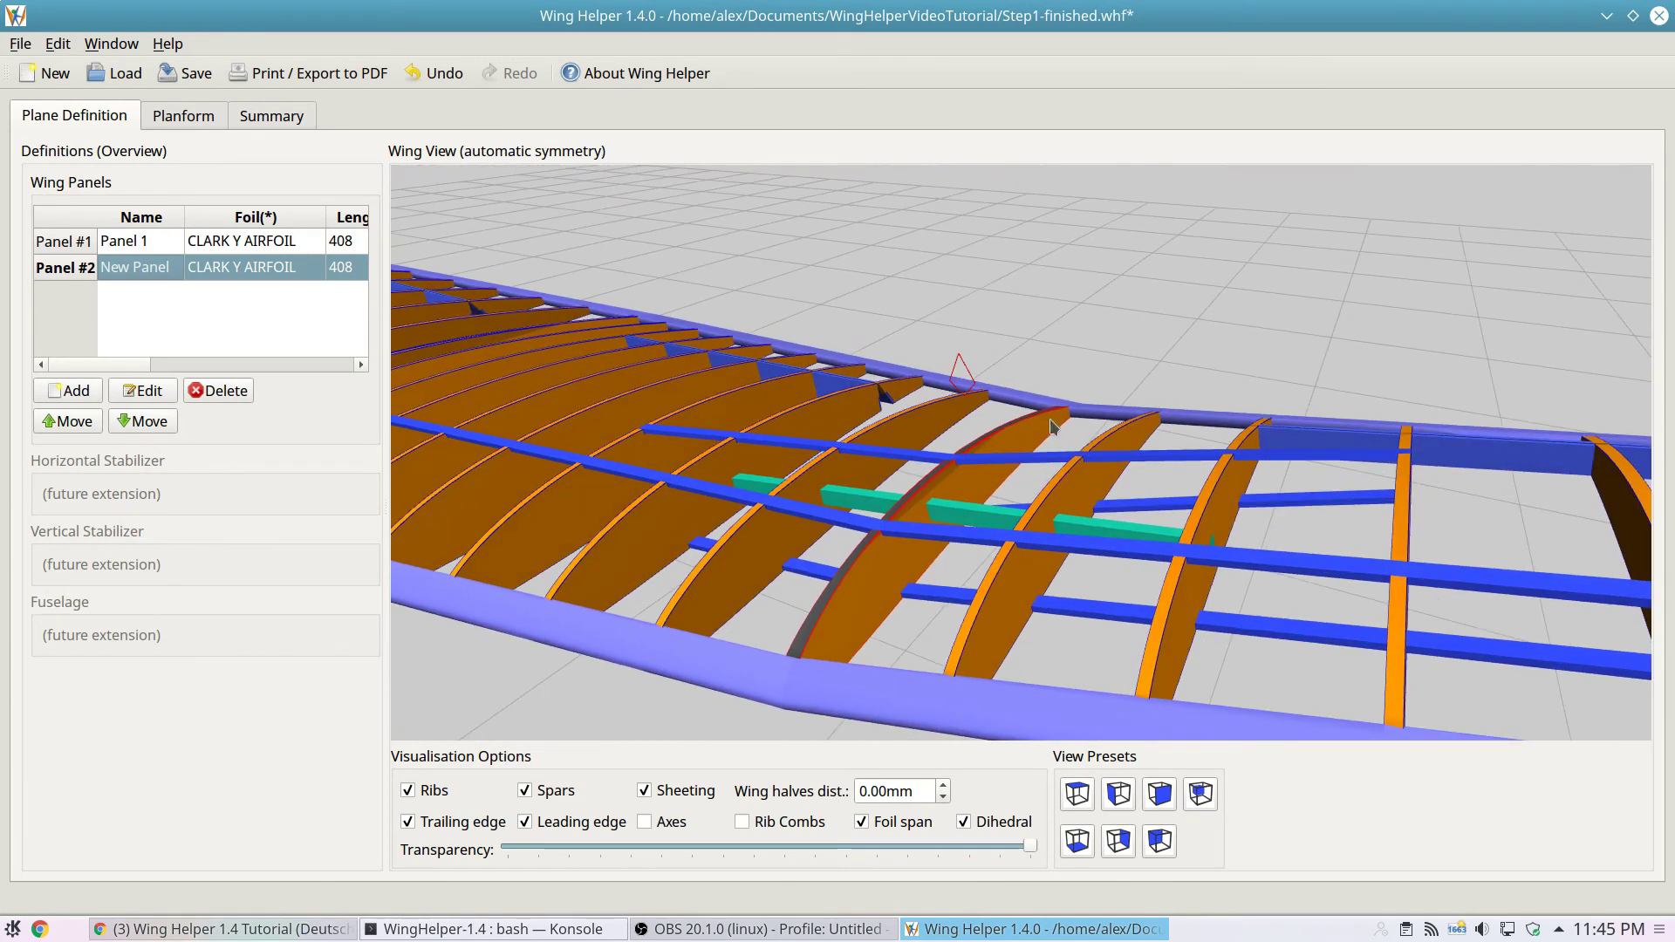
pyautogui.moveTo(920, 371); pyautogui.dragTo(927, 390)
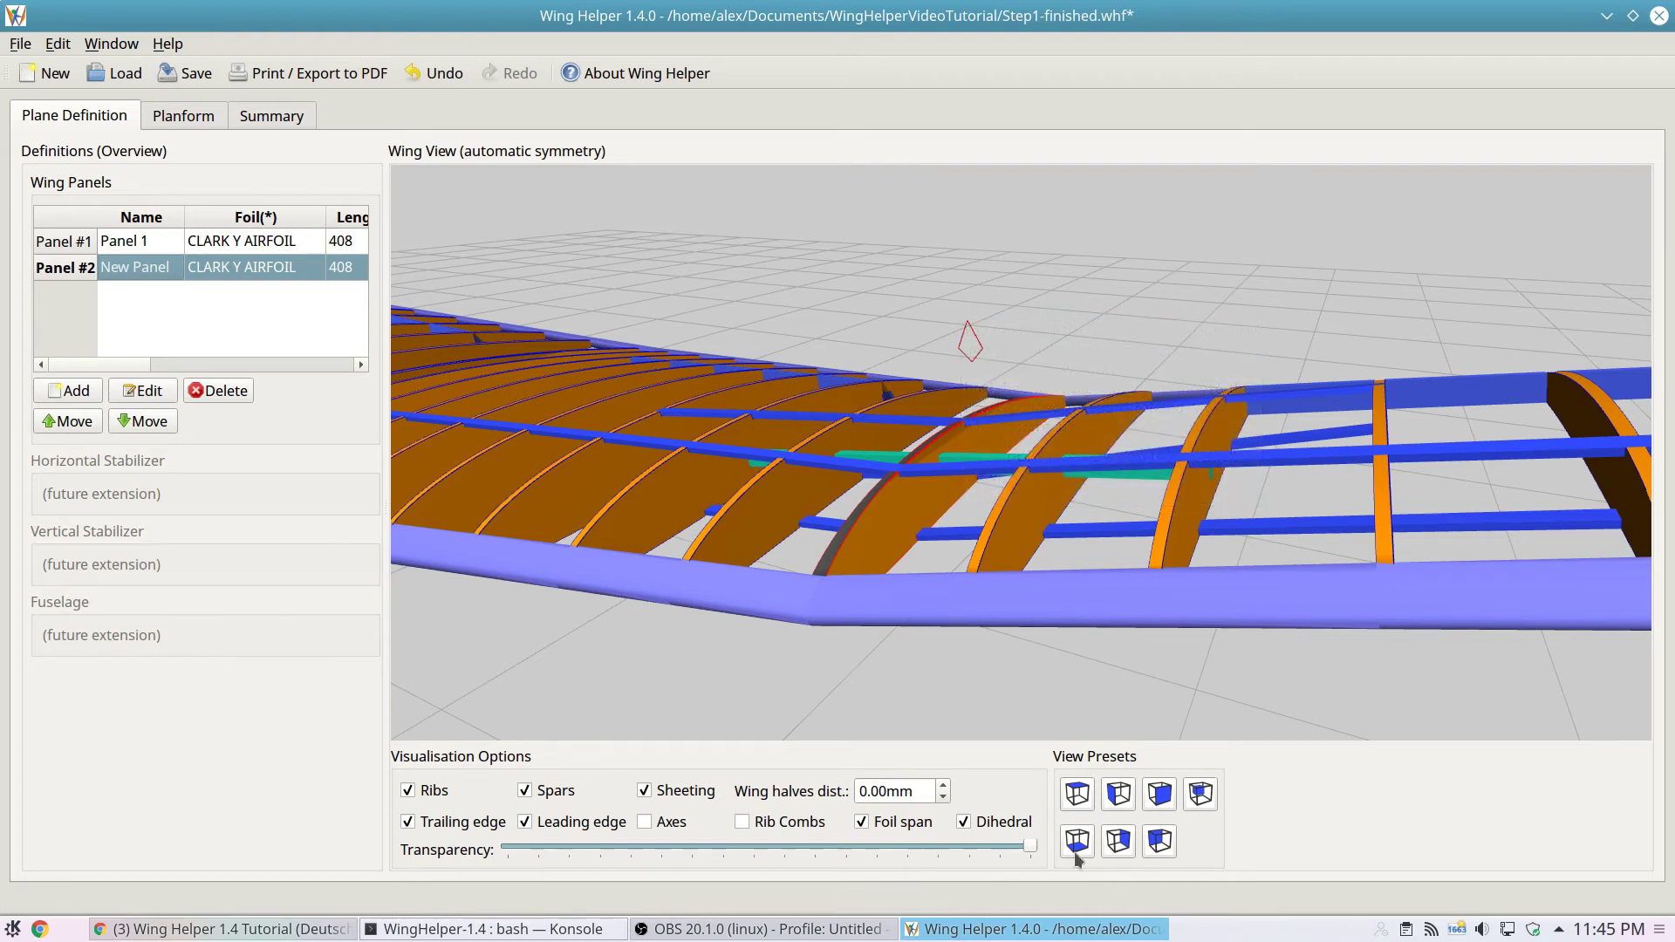
pyautogui.click(963, 822)
pyautogui.moveTo(898, 691); pyautogui.dragTo(841, 658)
pyautogui.scroll(-3, 841, 653)
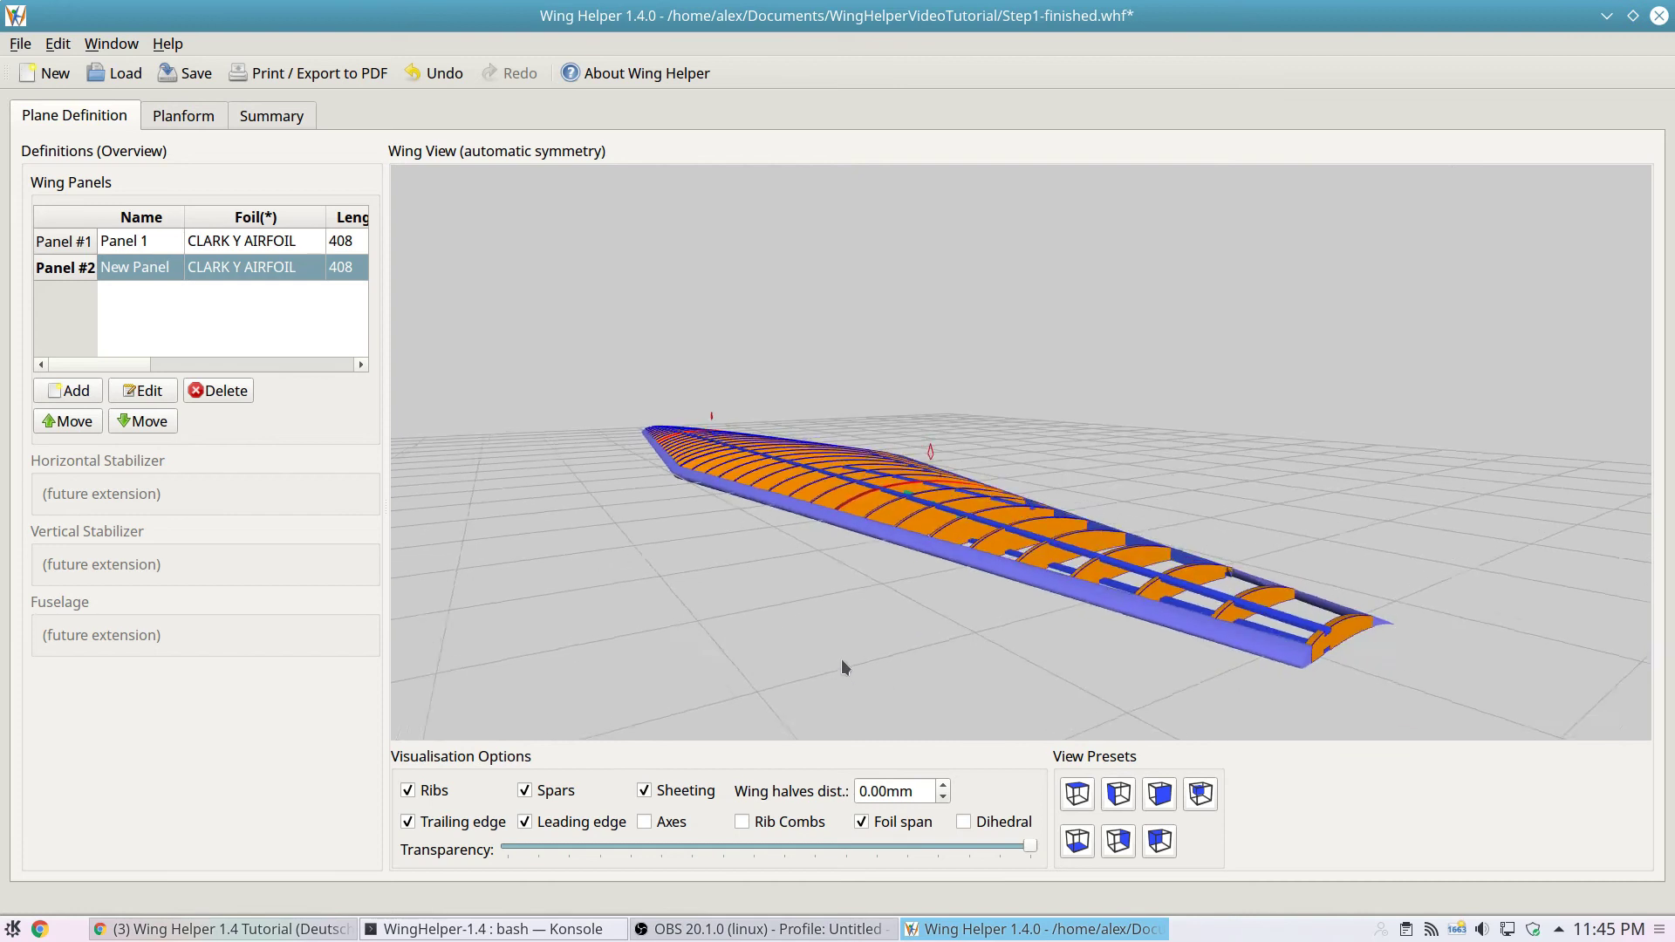
pyautogui.click(422, 77)
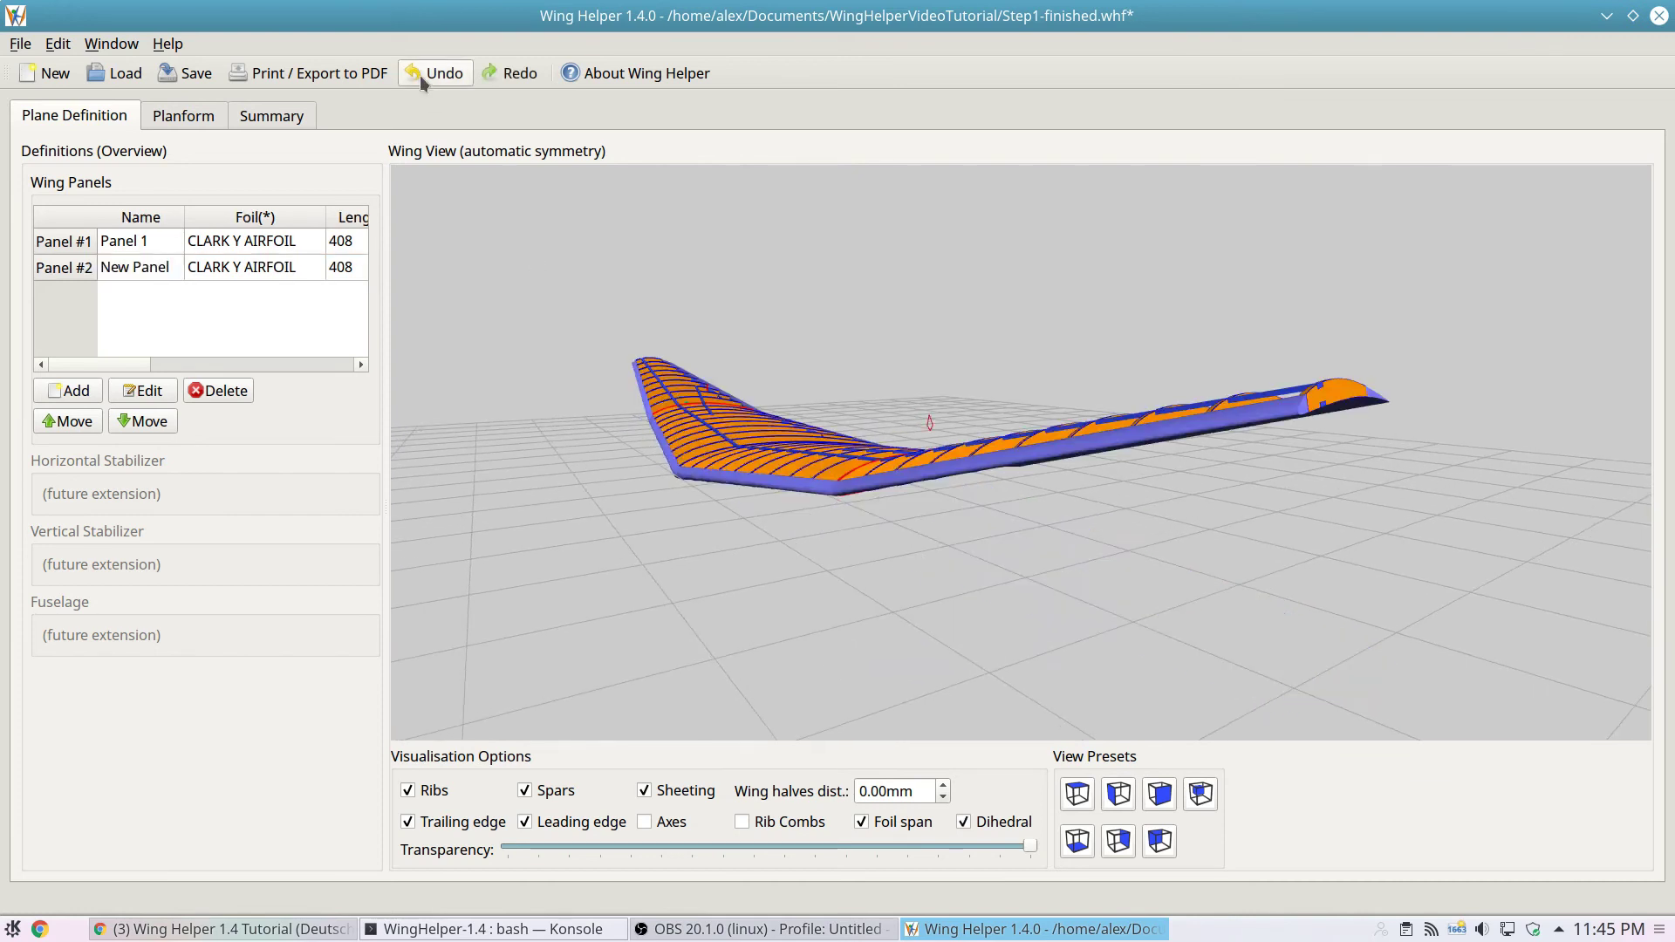
pyautogui.click(517, 75)
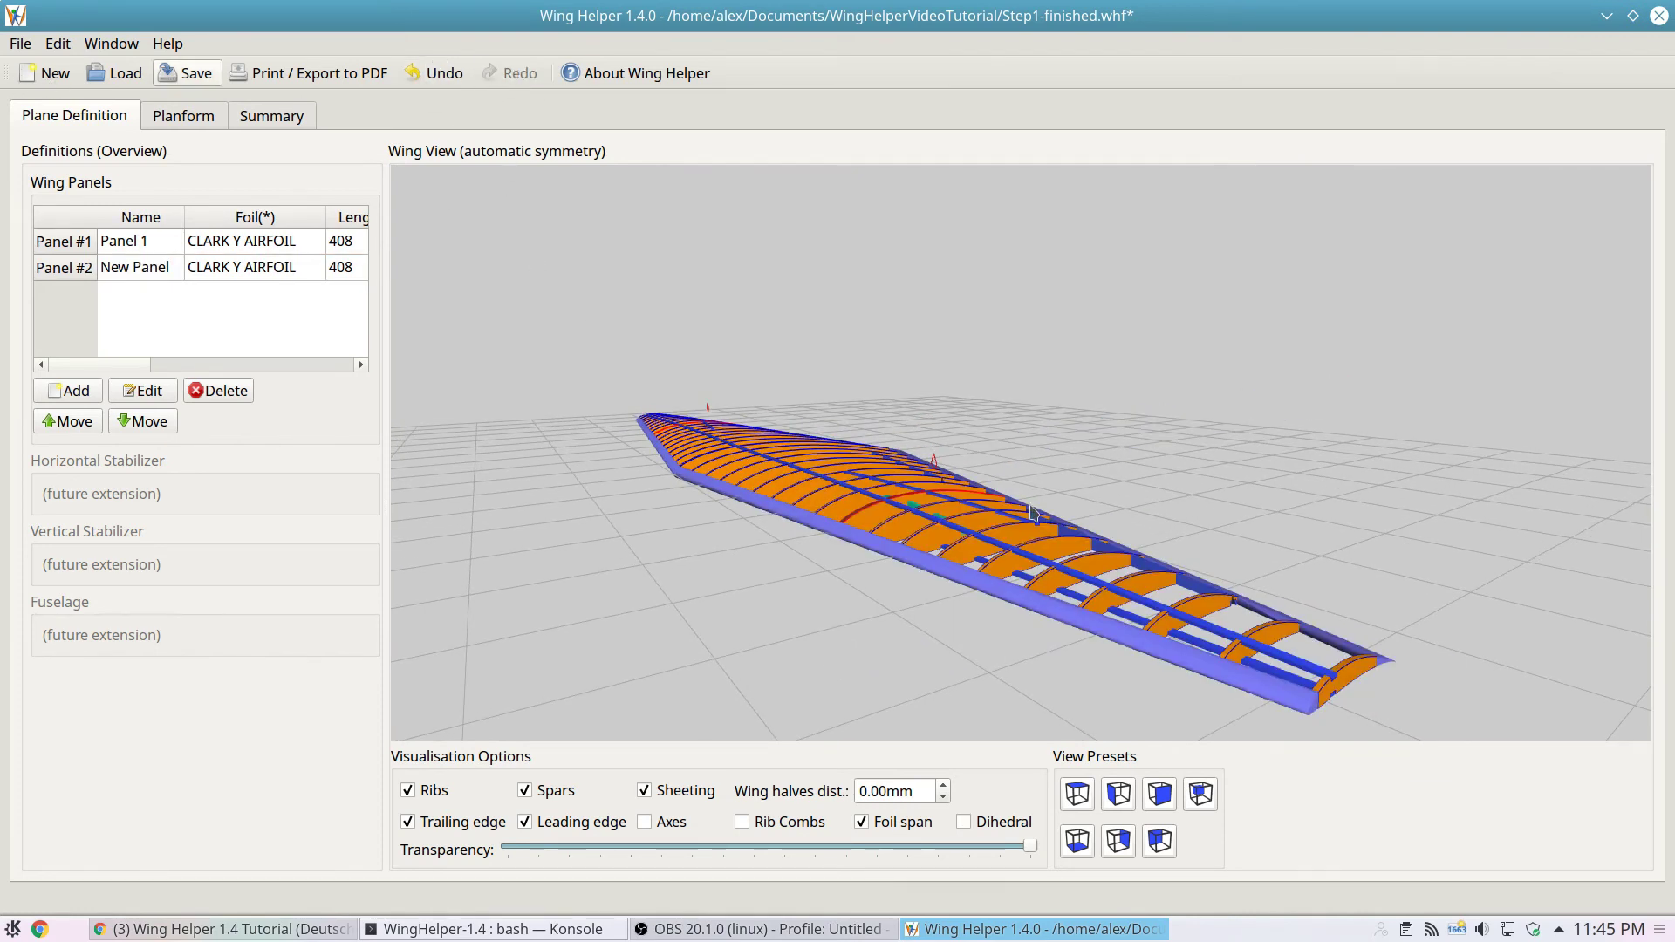
# - Disable airfoil spanning between Panel 1 and New Panel
pyautogui.click(58, 44)
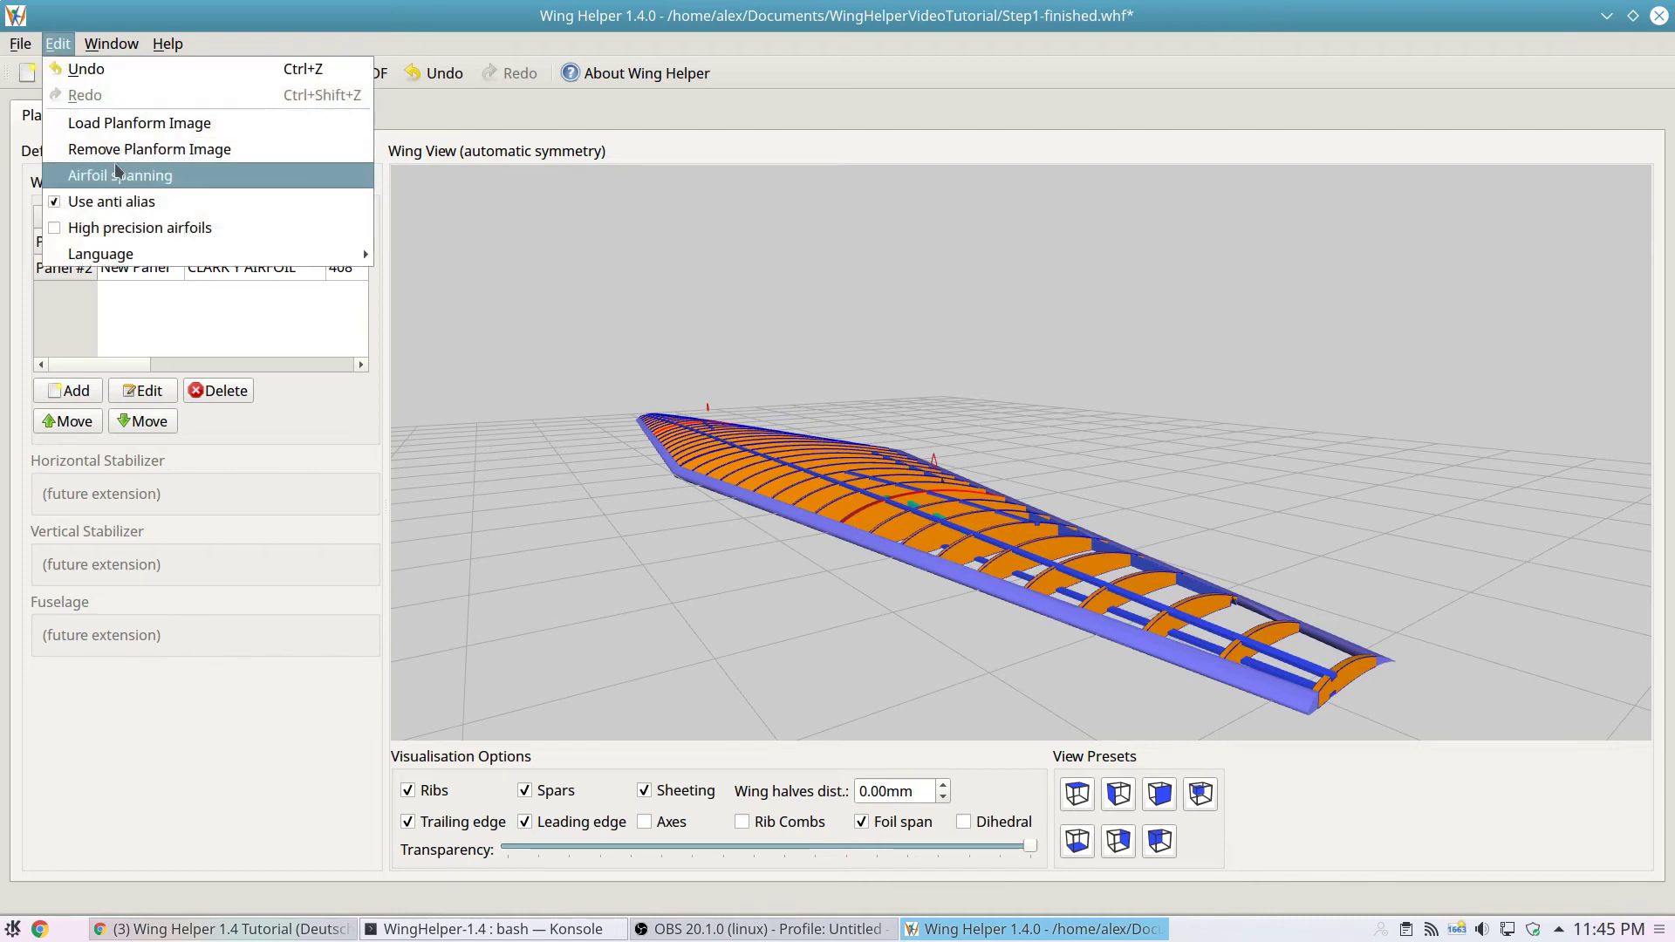
pyautogui.click(119, 174)
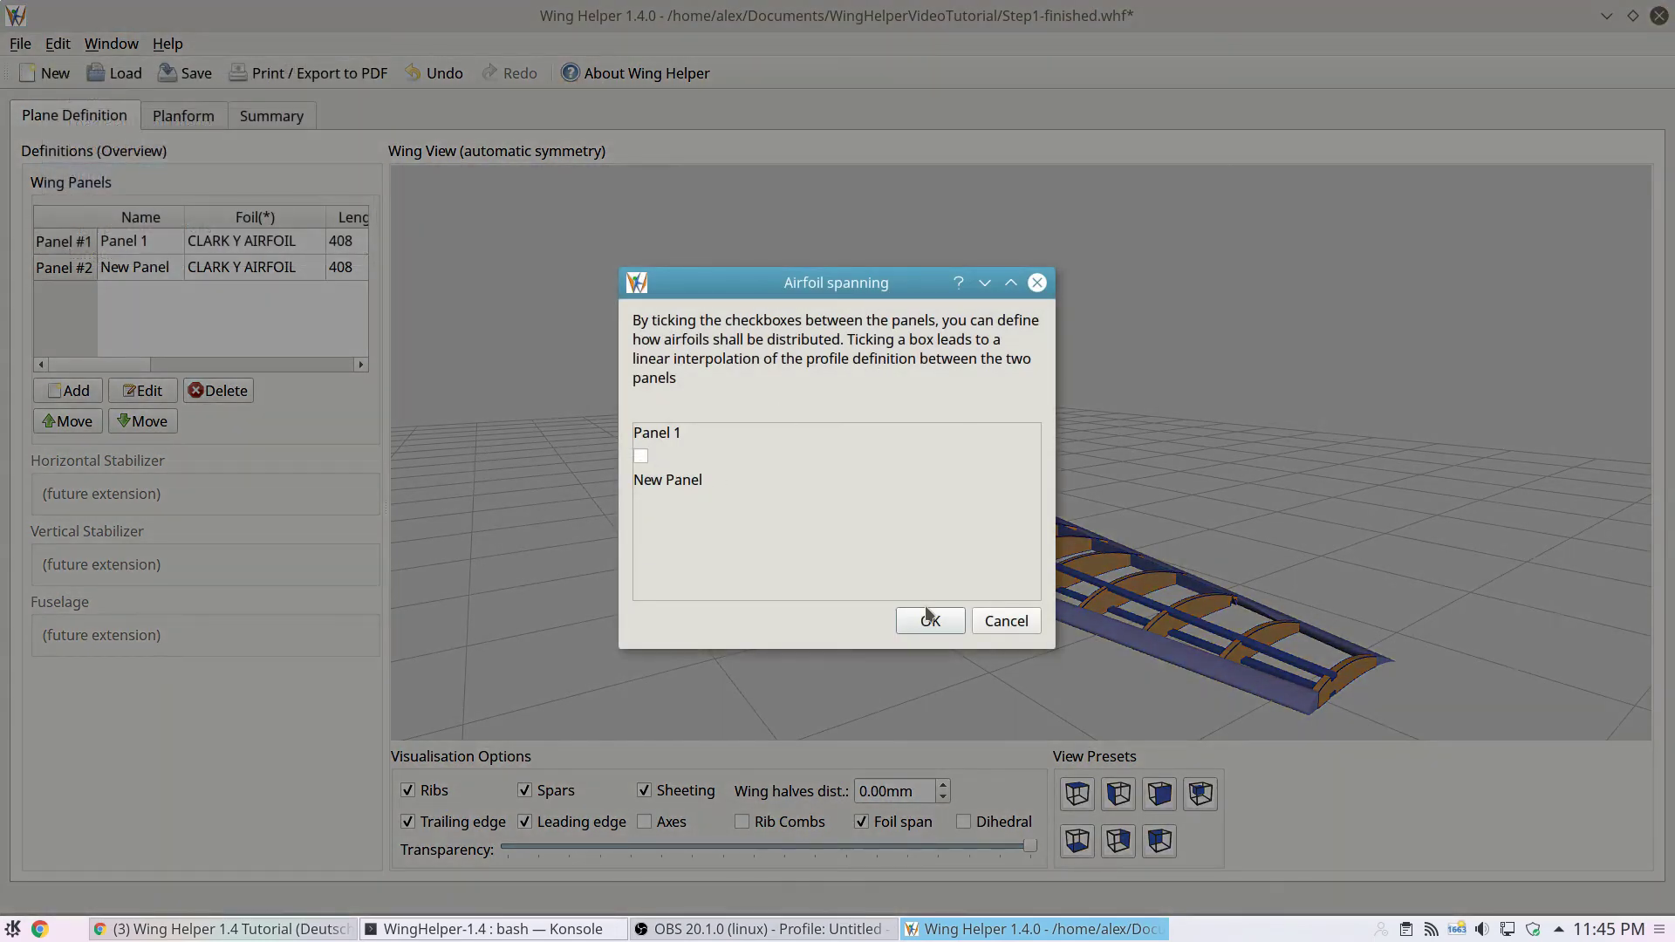
pyautogui.click(927, 615)
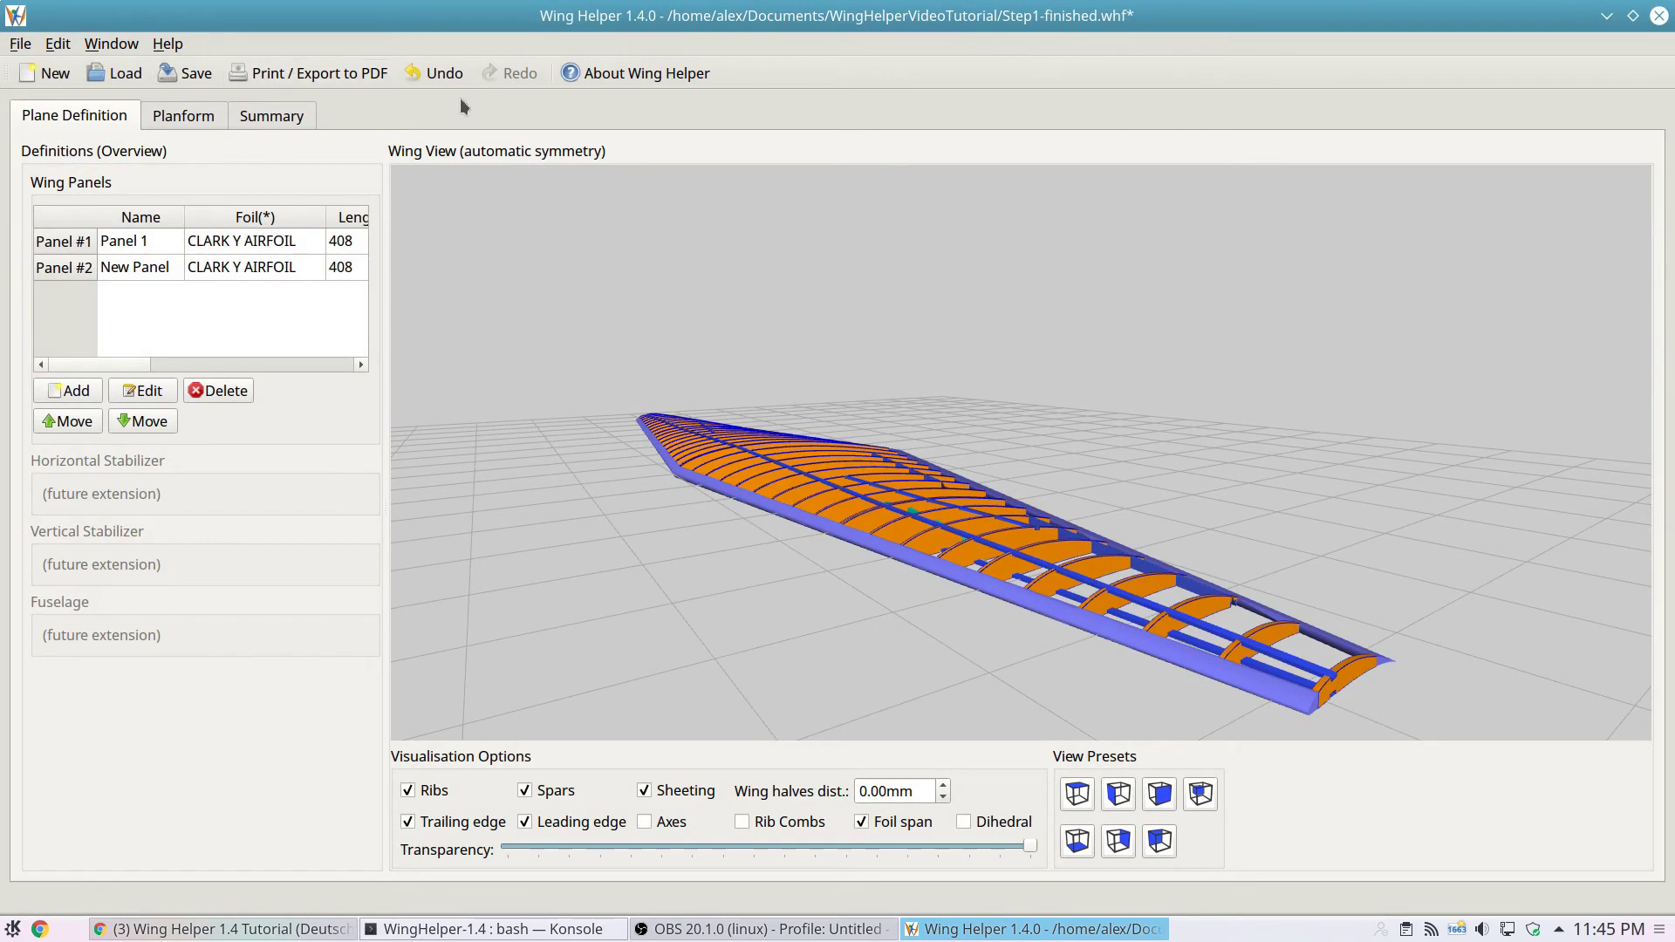
# - Undo and redo the airfoil spanning change repeatedly to compare the rib shapes, finishing with an undo
pyautogui.click(449, 79)
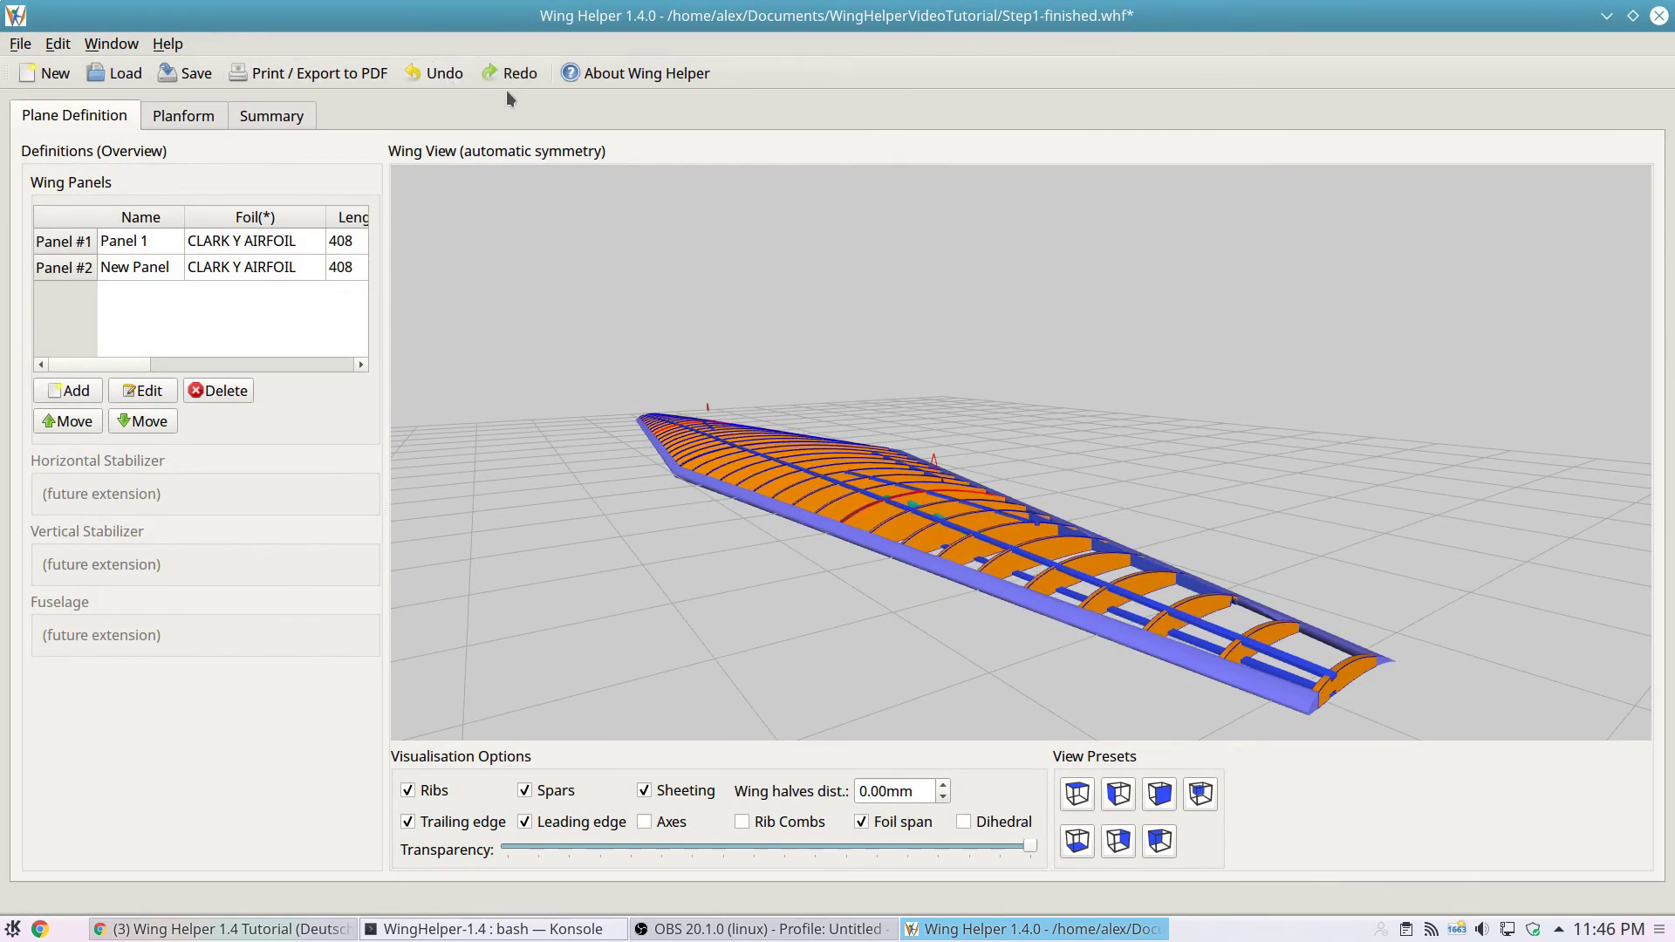
pyautogui.click(506, 77)
pyautogui.click(443, 75)
pyautogui.click(519, 75)
pyautogui.click(441, 75)
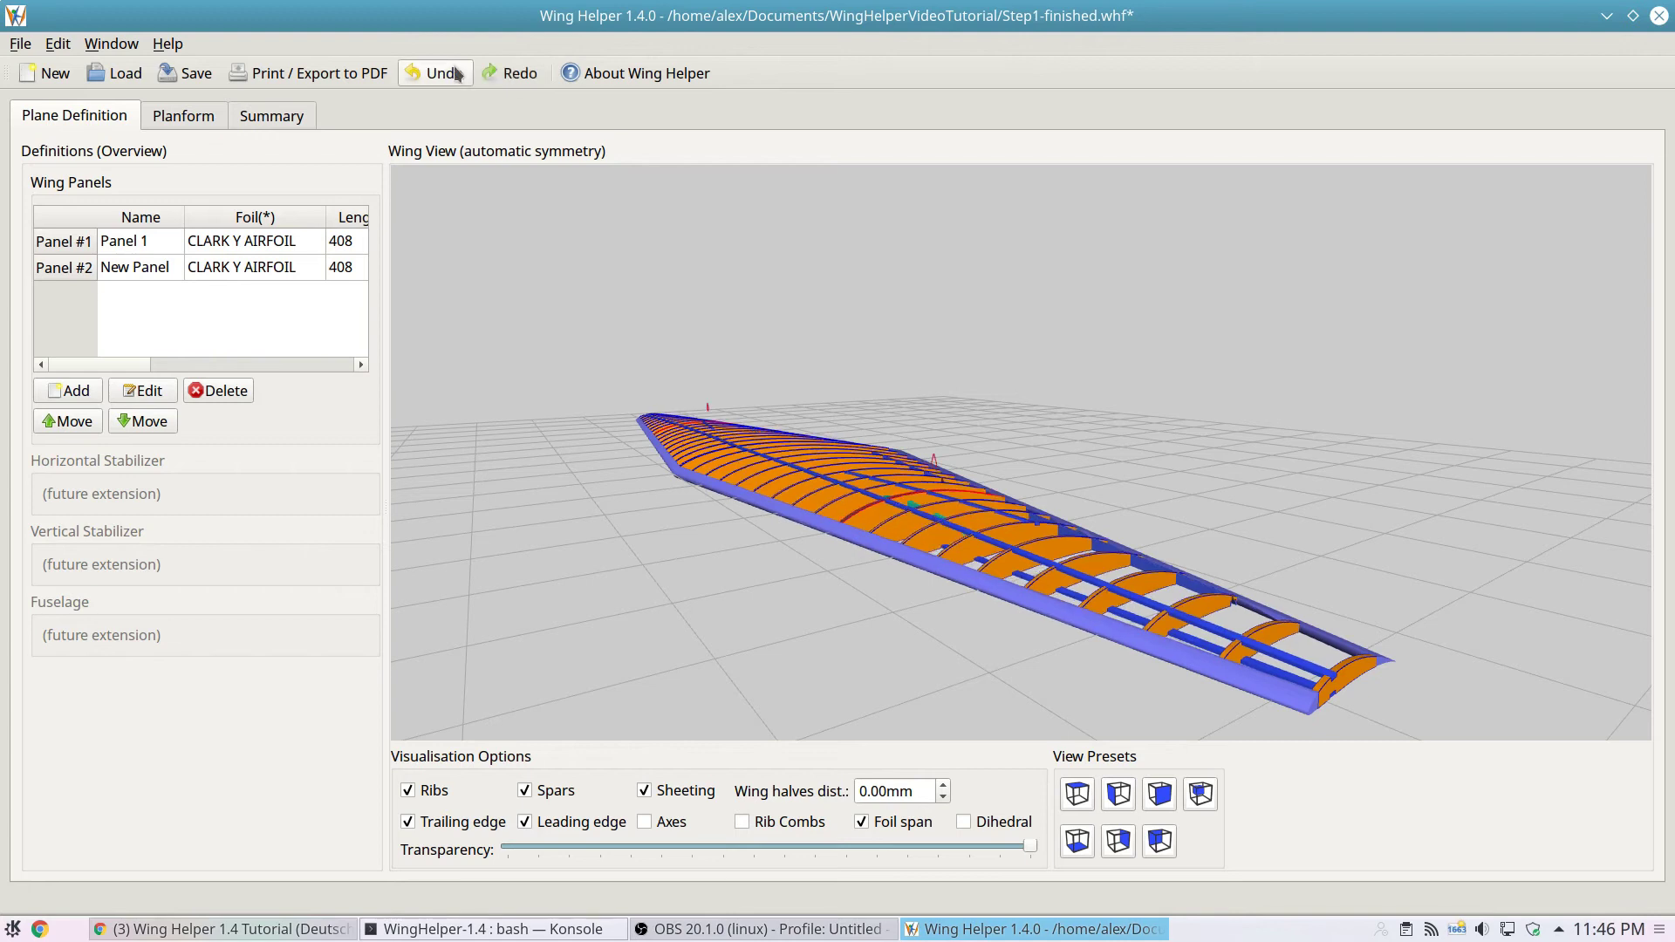
pyautogui.click(515, 75)
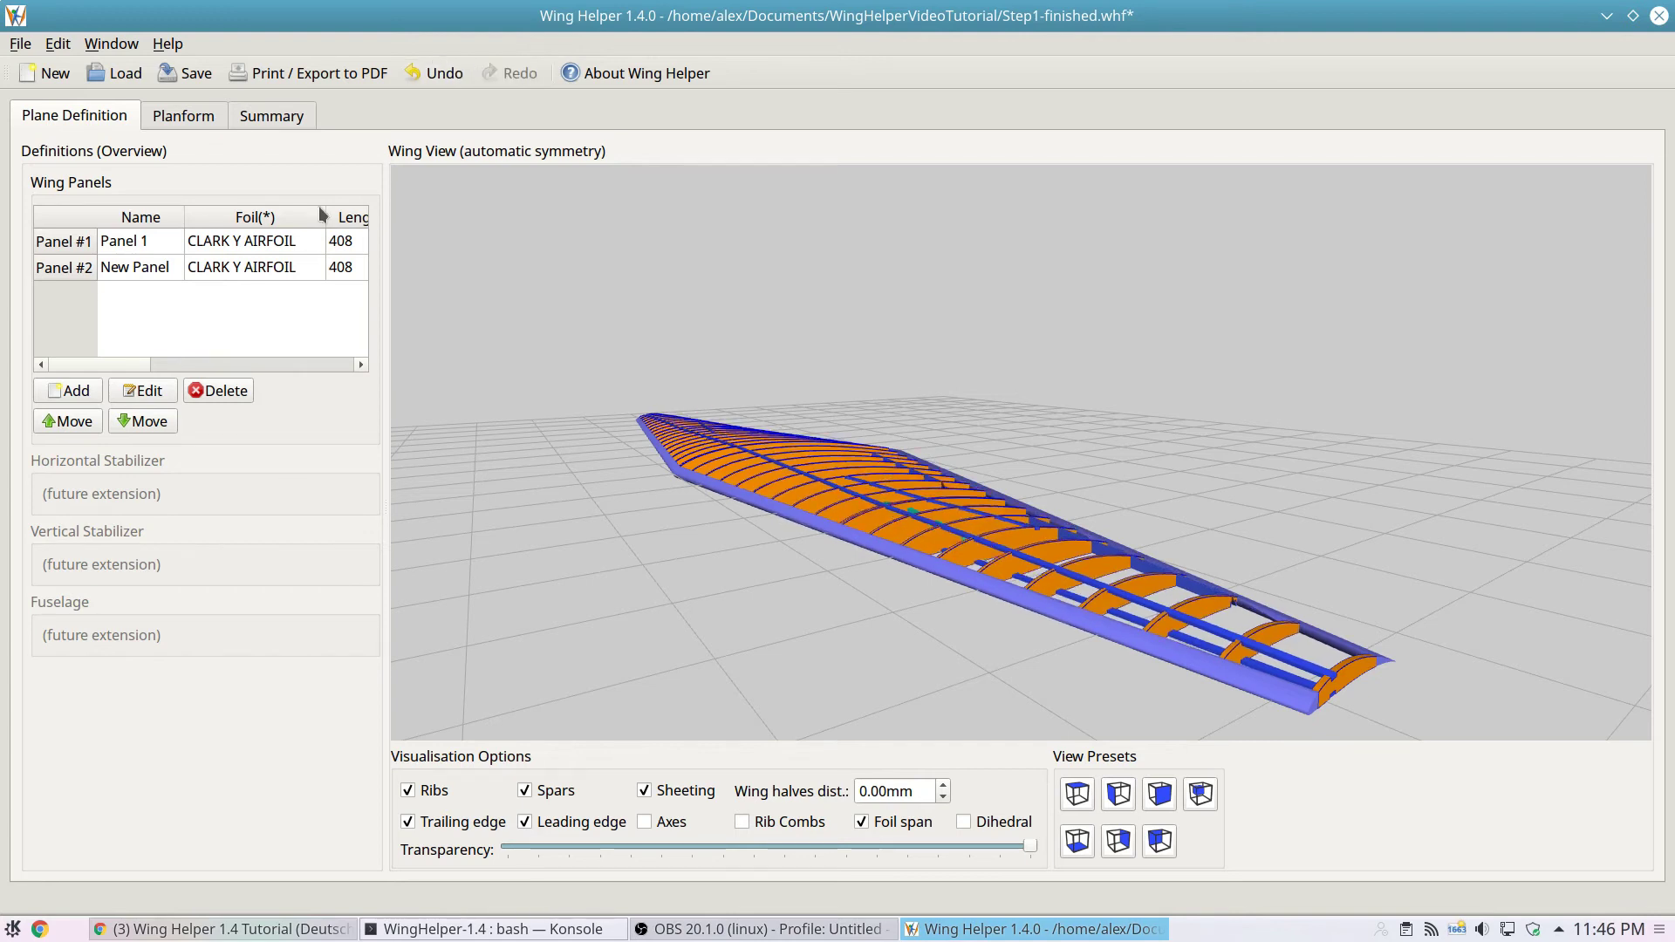
pyautogui.click(441, 71)
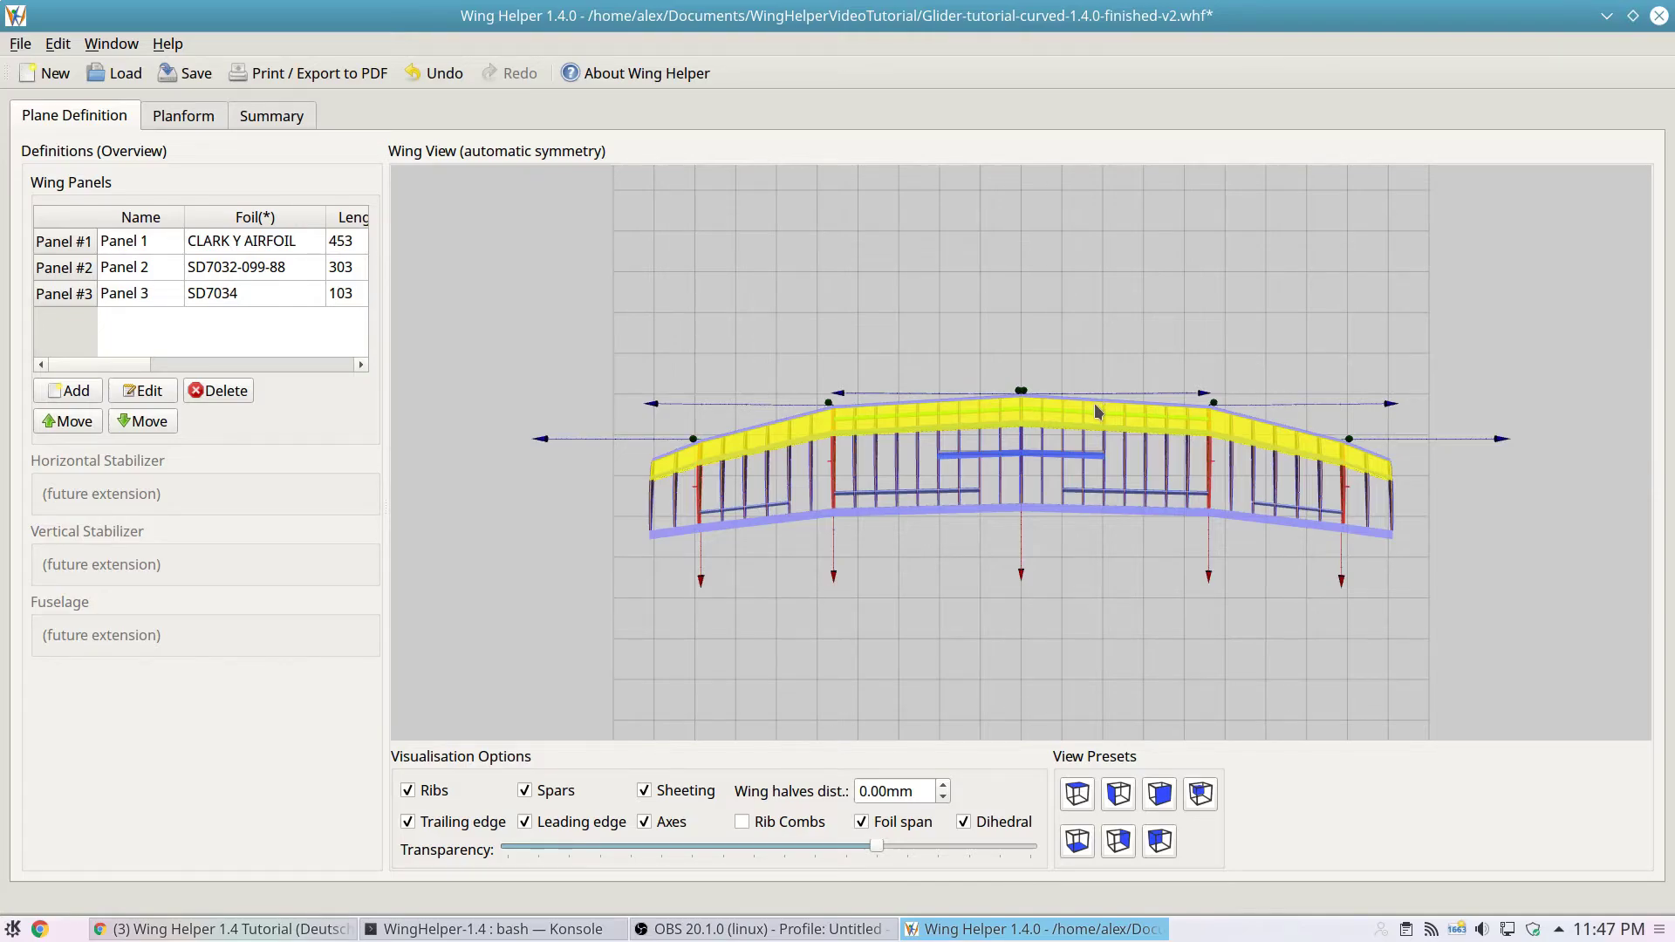
# - Modify the first four inner ribs of Panel 1 in the planform, shifting the first three leading-edge points forward and the fourth back
pyautogui.scroll(5, 1094, 403)
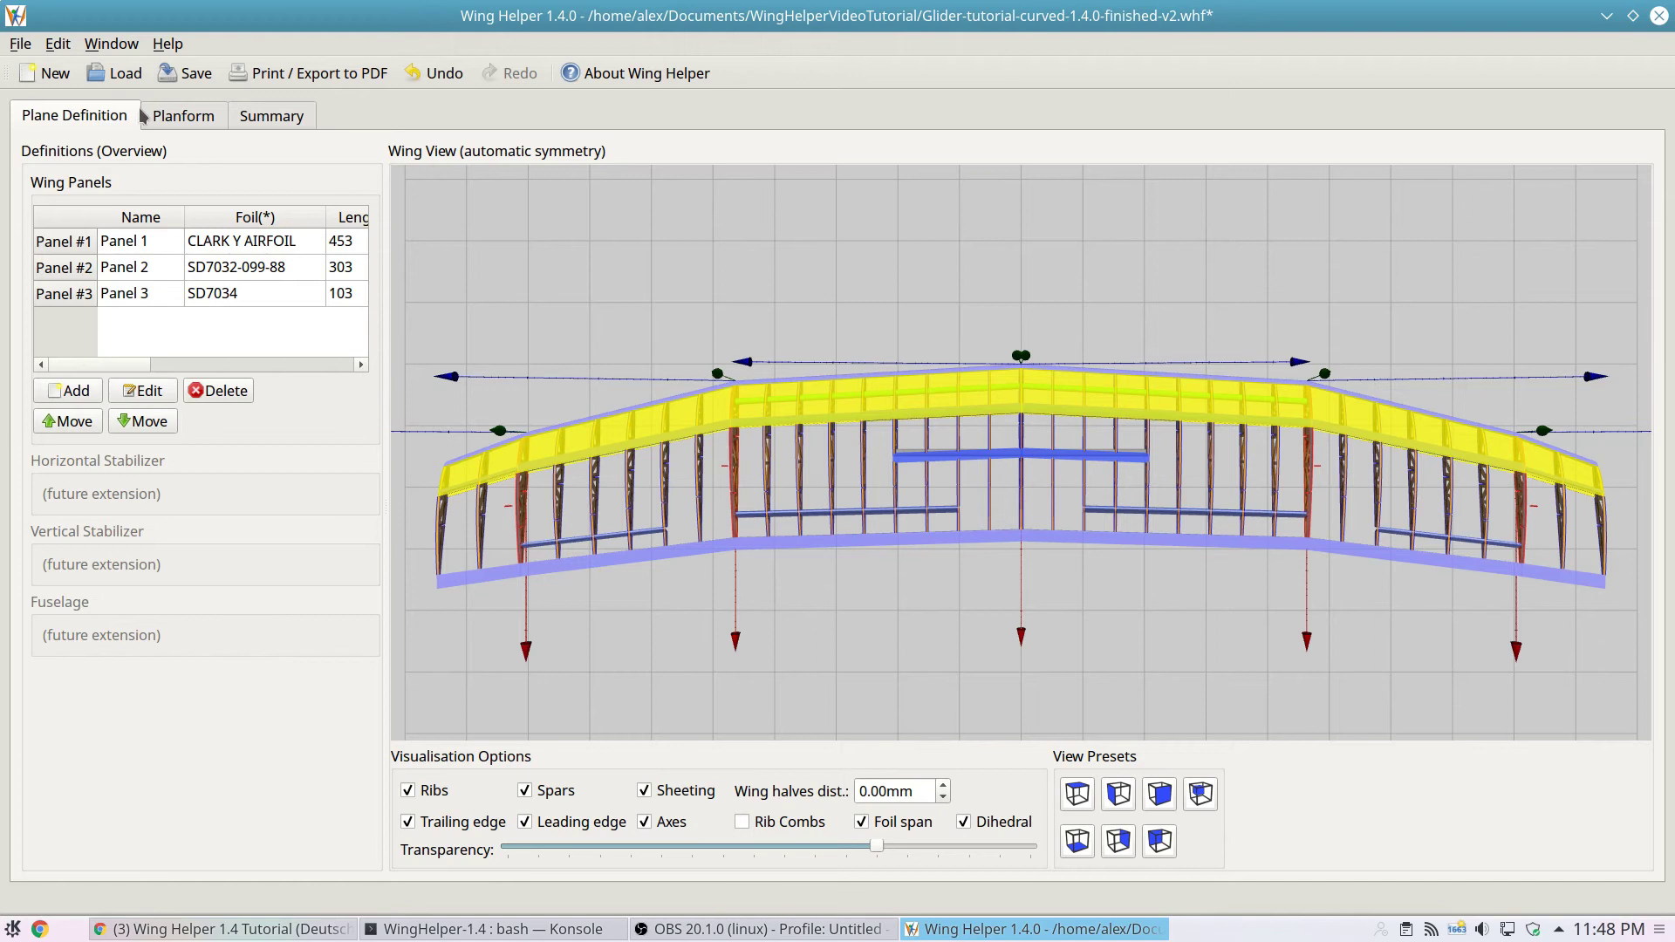
pyautogui.click(178, 116)
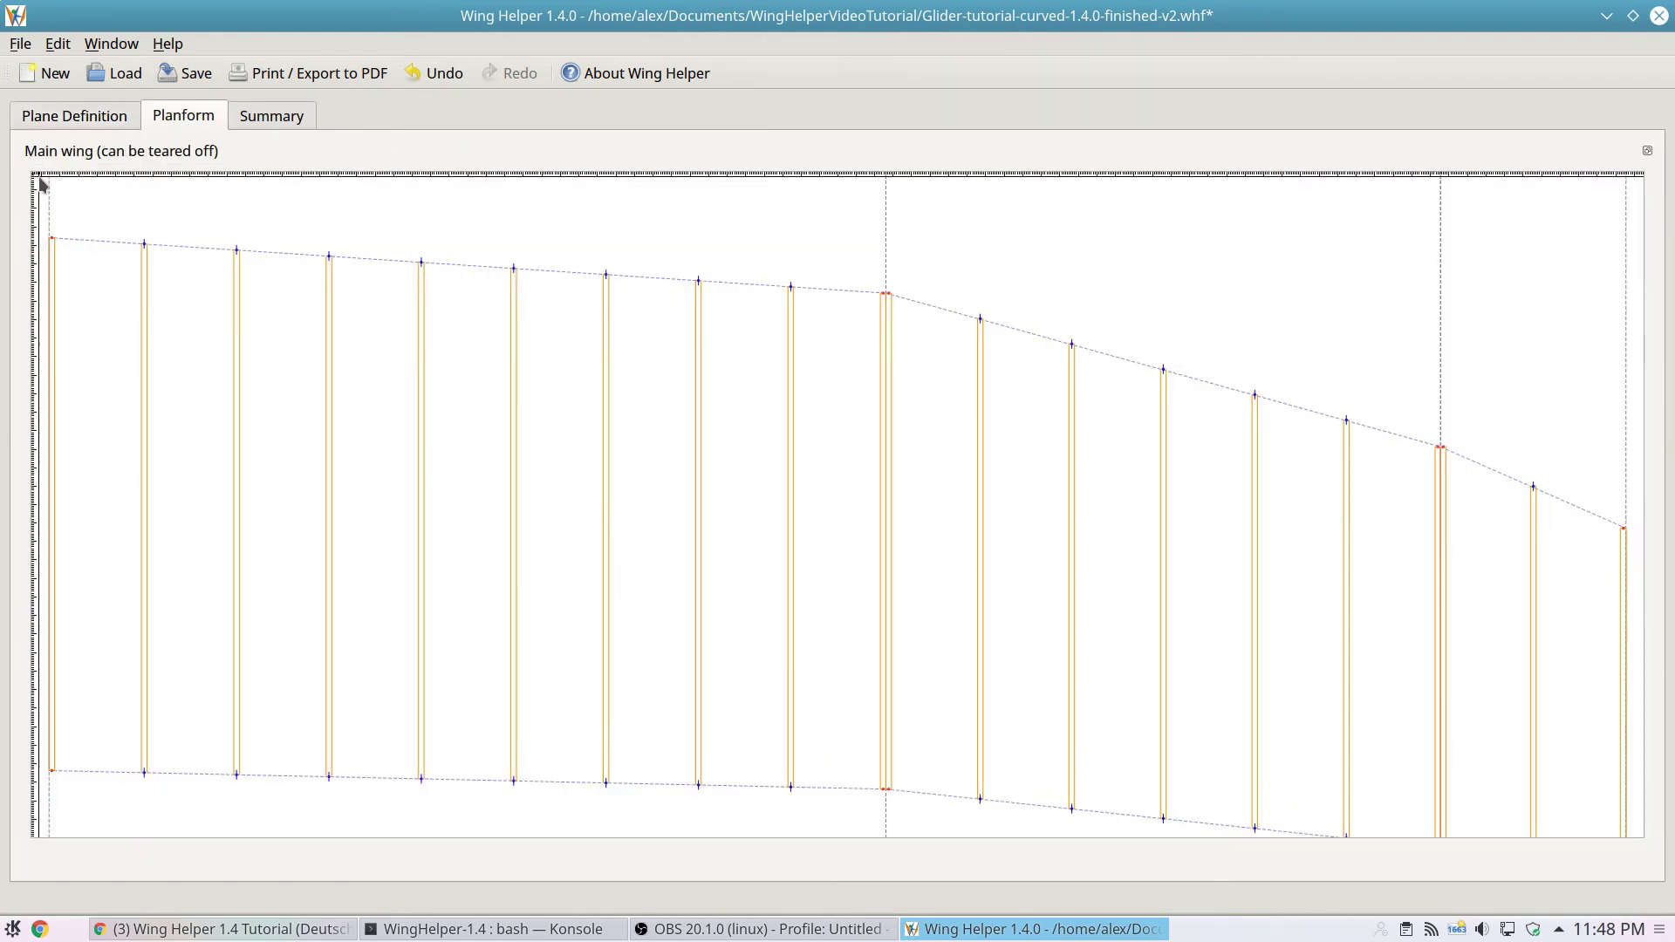
pyautogui.rightClick(196, 216)
pyautogui.click(160, 252)
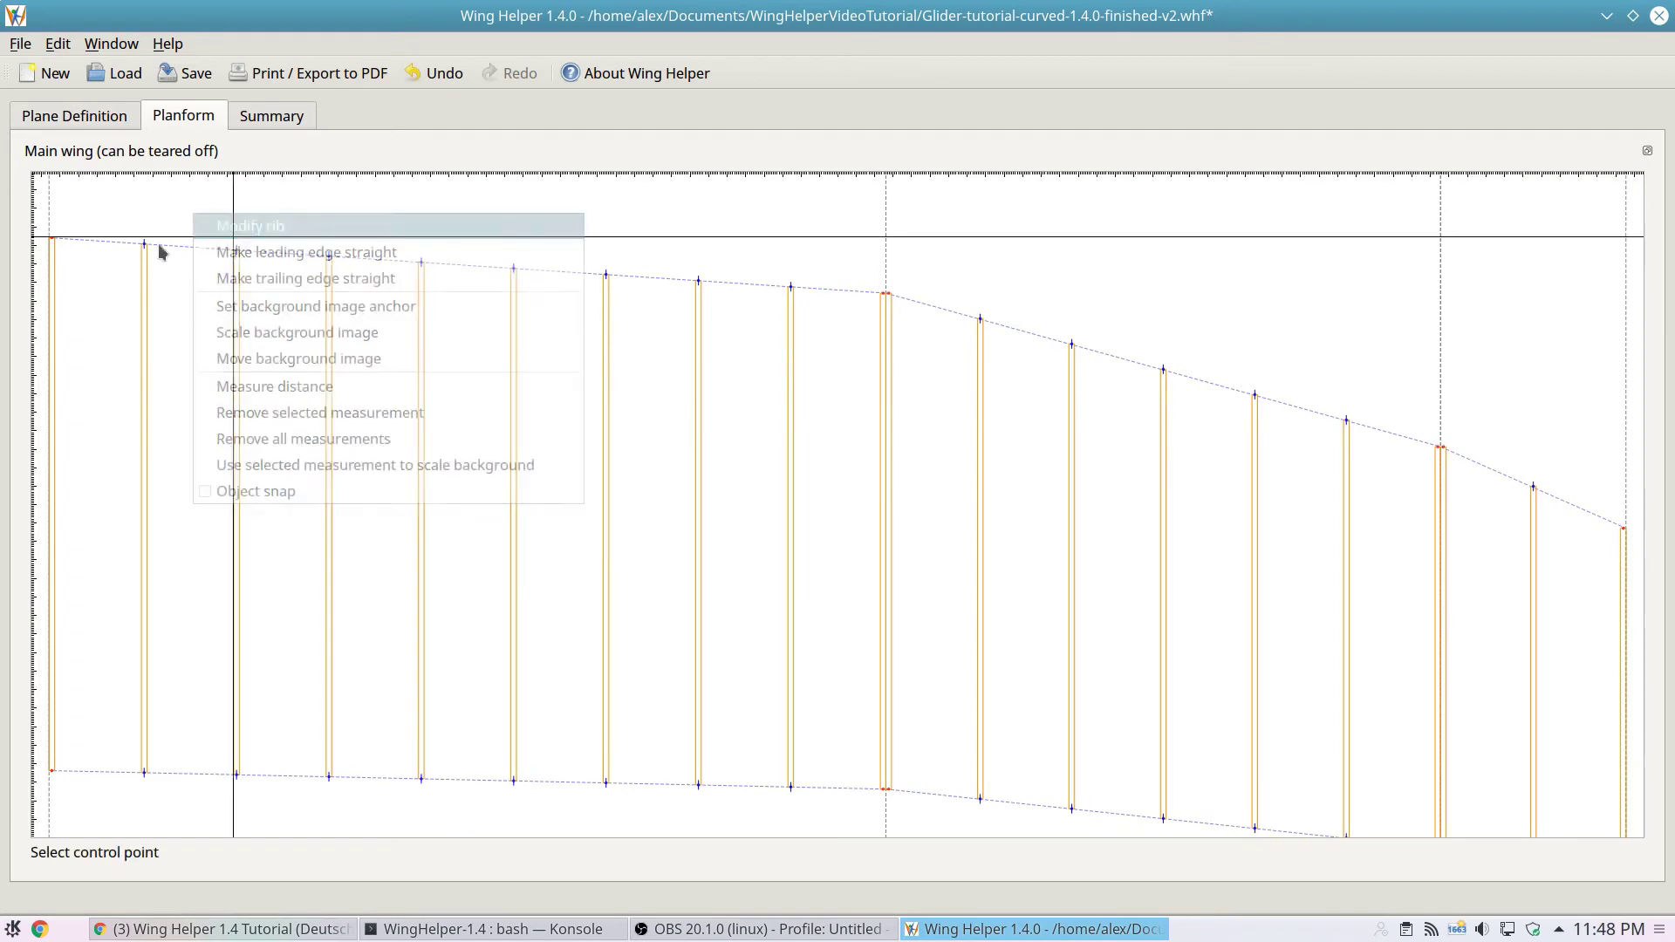
pyautogui.click(146, 249)
pyautogui.click(150, 231)
pyautogui.click(238, 252)
pyautogui.click(239, 233)
pyautogui.click(328, 256)
pyautogui.click(328, 244)
pyautogui.click(421, 264)
pyautogui.click(421, 276)
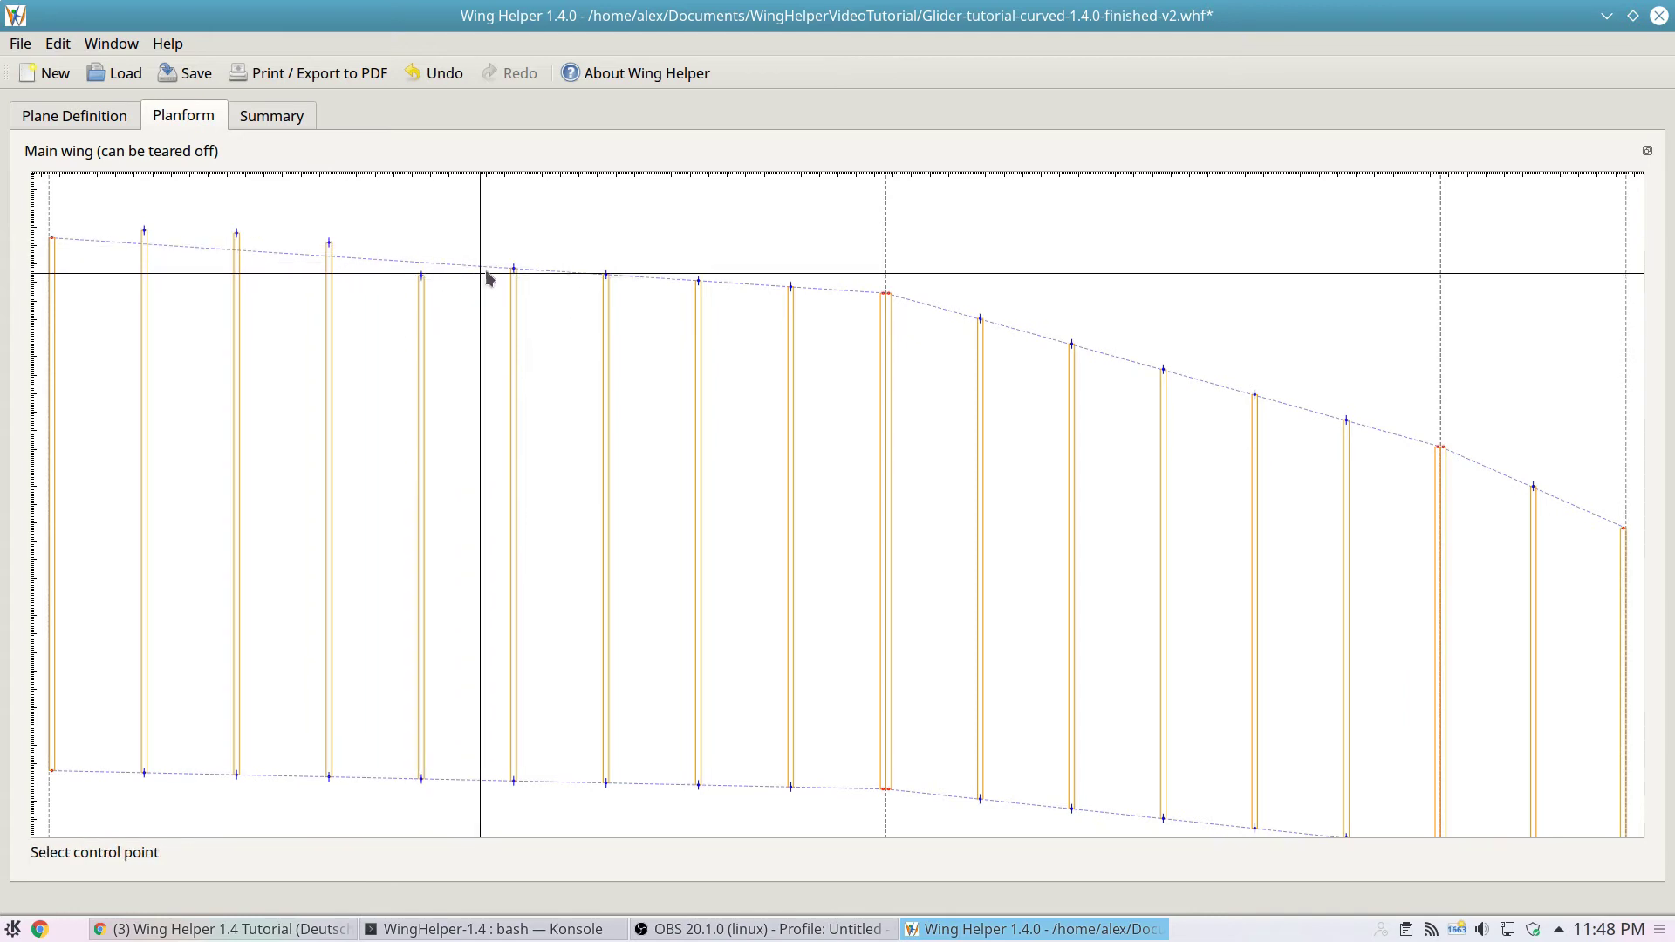
# - Shift the fifth inner rib's leading-edge point back and the sixth to eighth forward, and inspect the curved leading edge in the 3D wing view
pyautogui.click(515, 270)
pyautogui.click(515, 280)
pyautogui.click(602, 273)
pyautogui.click(607, 269)
pyautogui.click(699, 280)
pyautogui.click(698, 268)
pyautogui.click(790, 286)
pyautogui.click(791, 281)
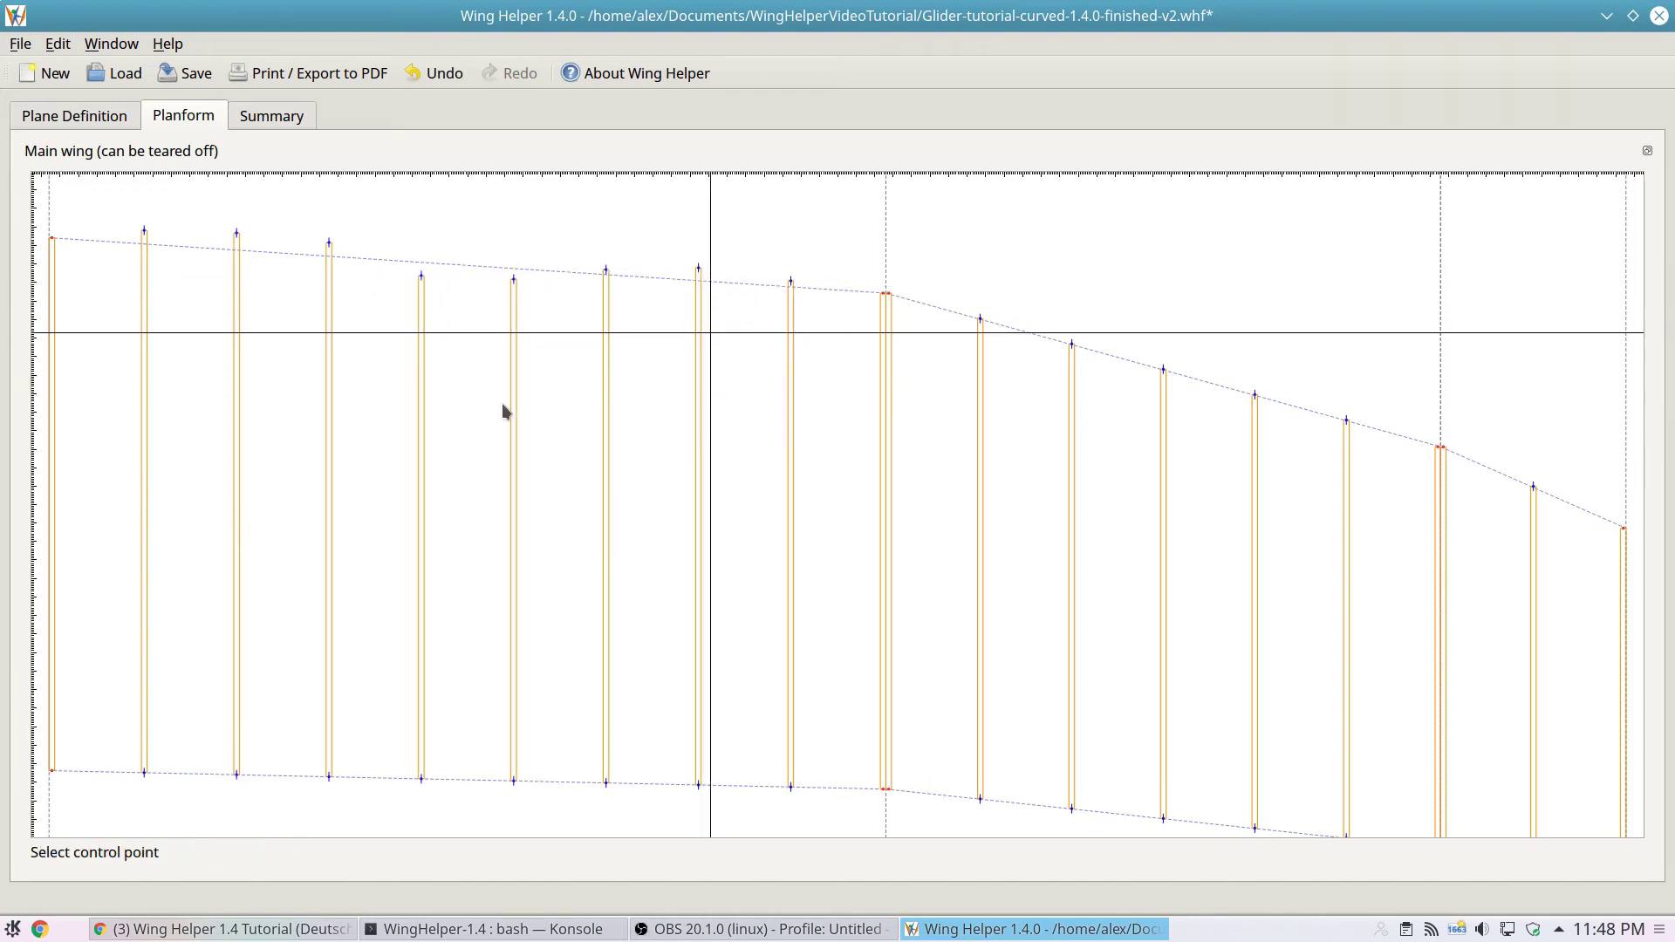
pyautogui.click(109, 121)
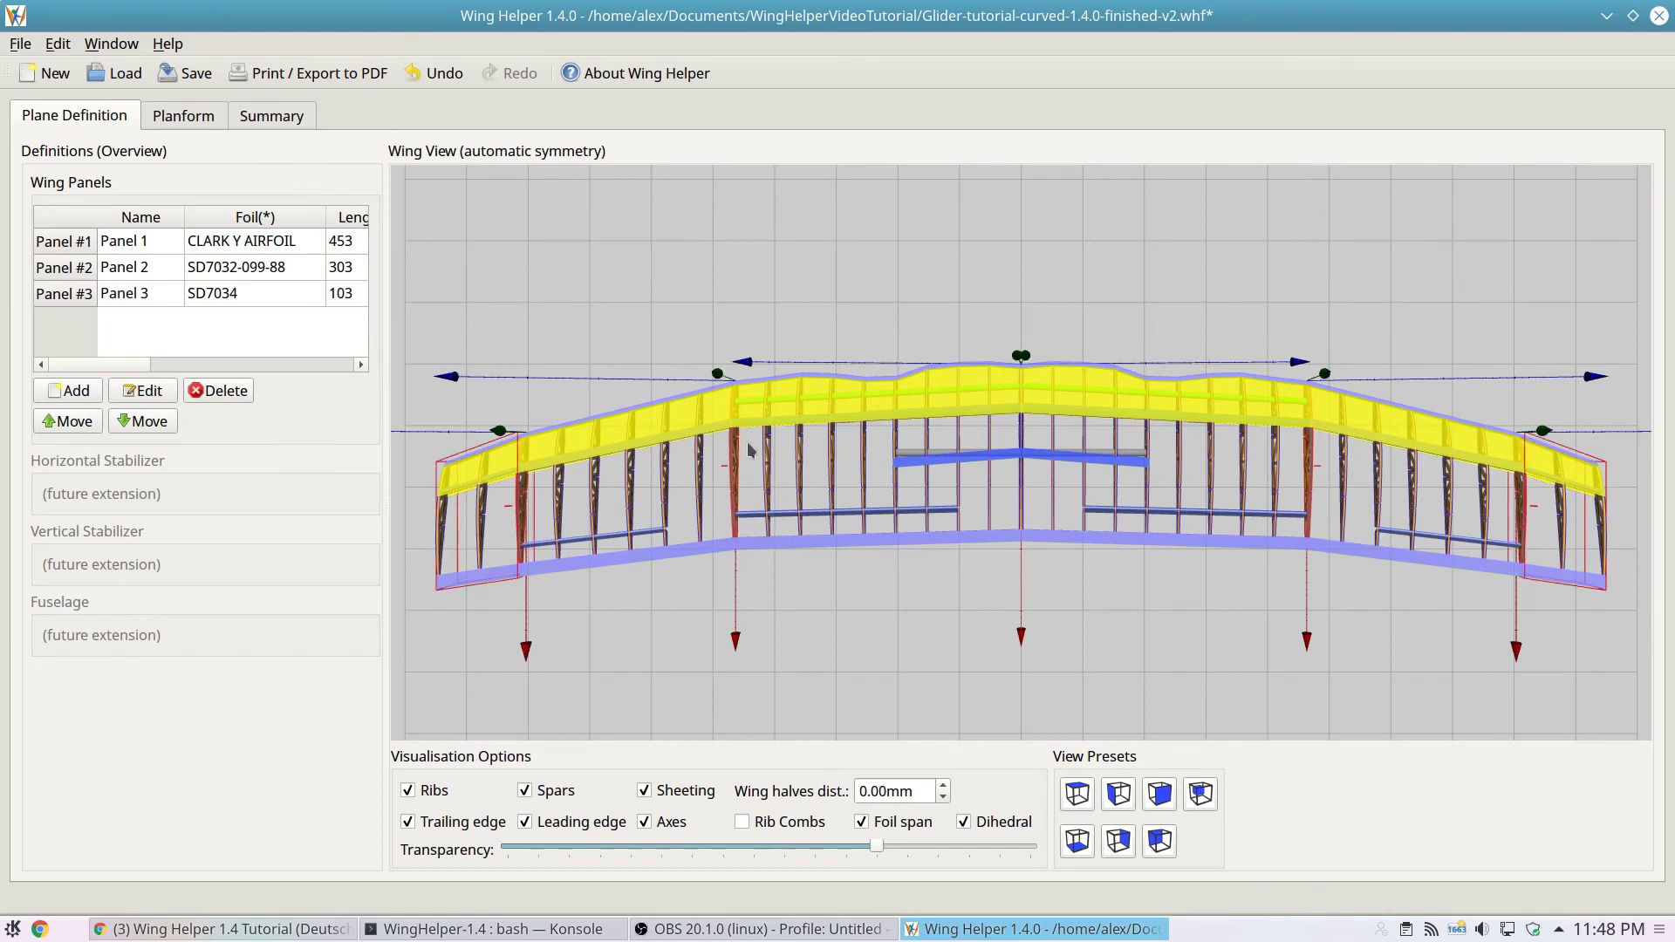
pyautogui.scroll(2, 1208, 382)
pyautogui.moveTo(1209, 382); pyautogui.dragTo(1073, 389)
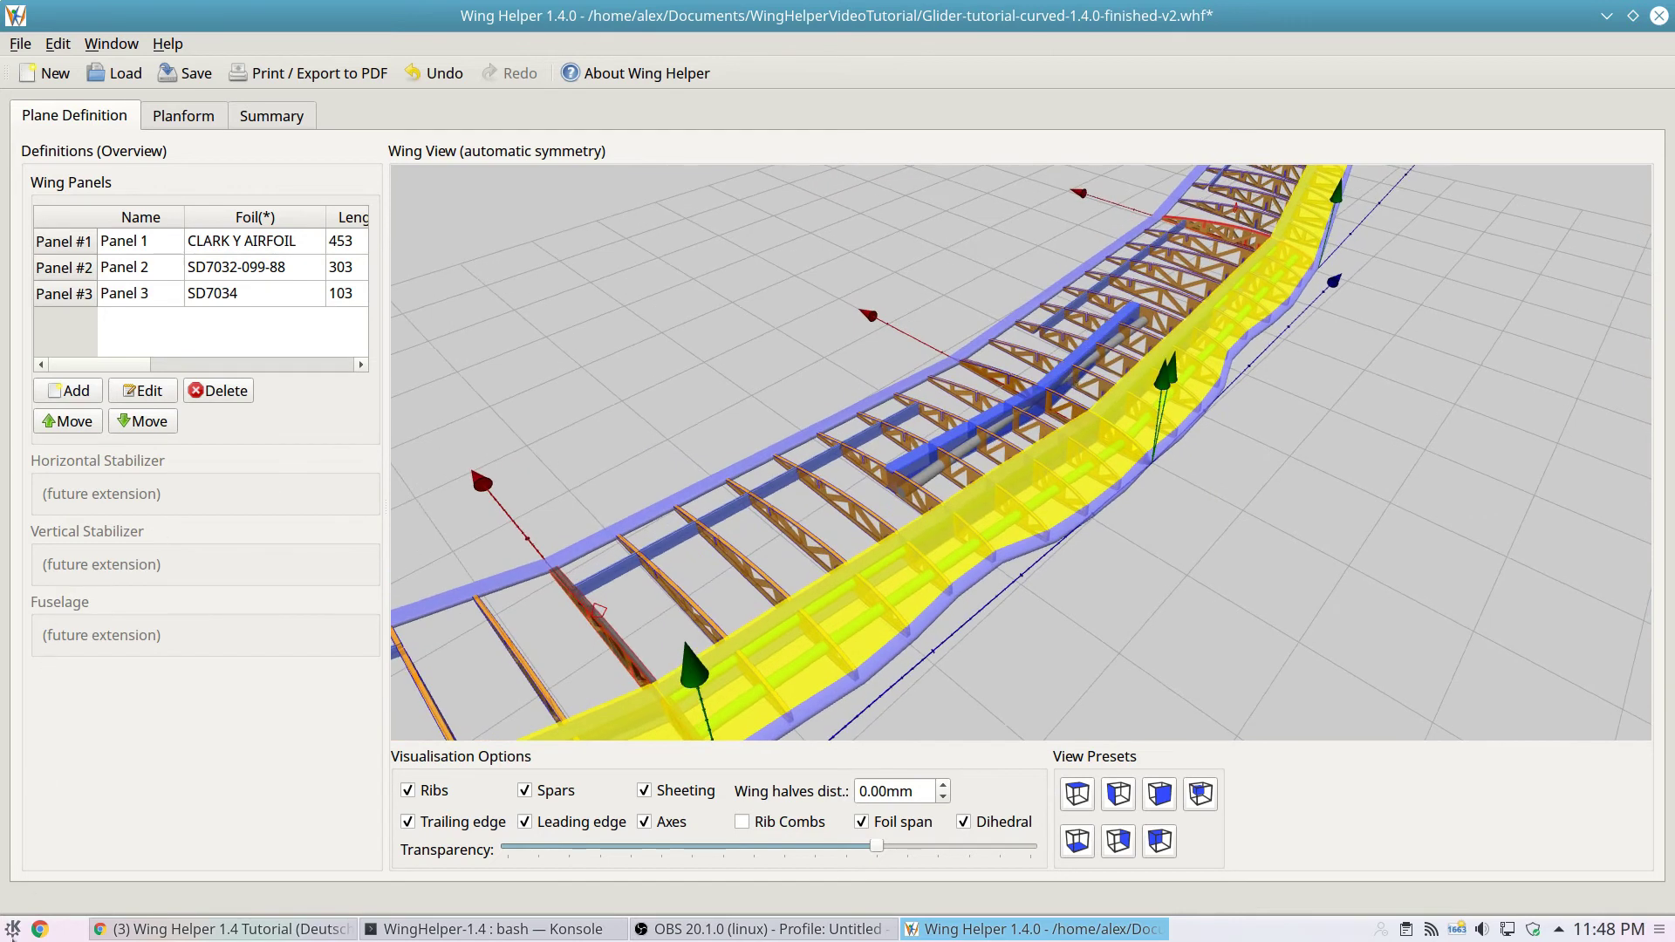
# - Load silhouette2.PNG as the planform background image
pyautogui.click(199, 119)
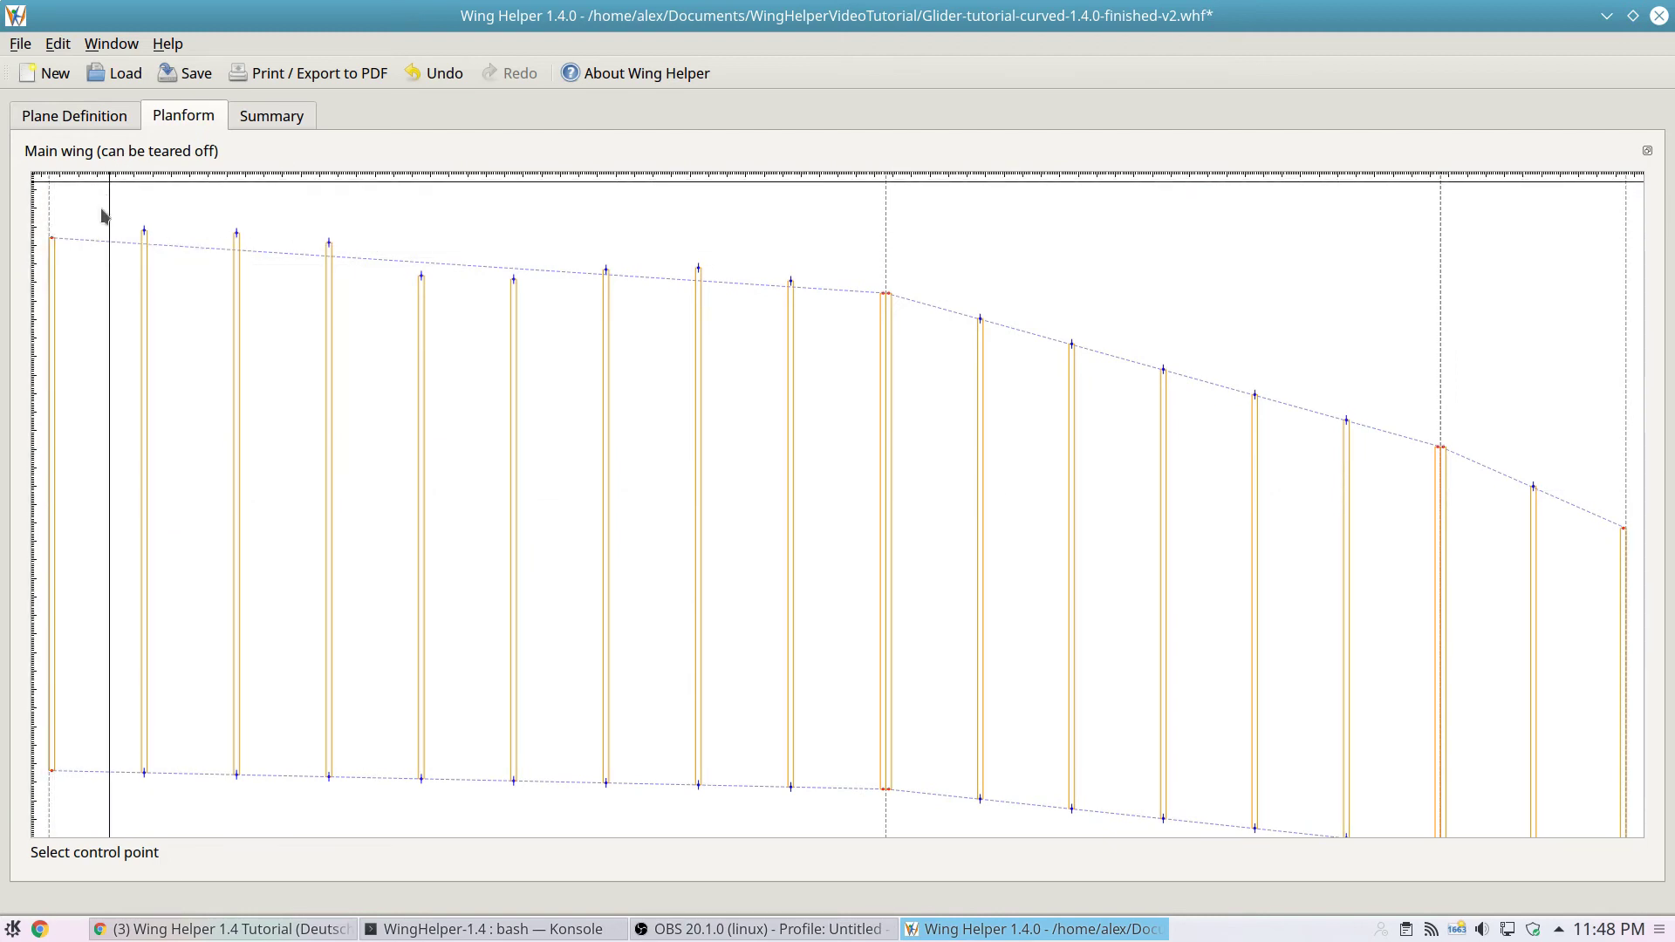
pyautogui.click(55, 45)
pyautogui.click(102, 24)
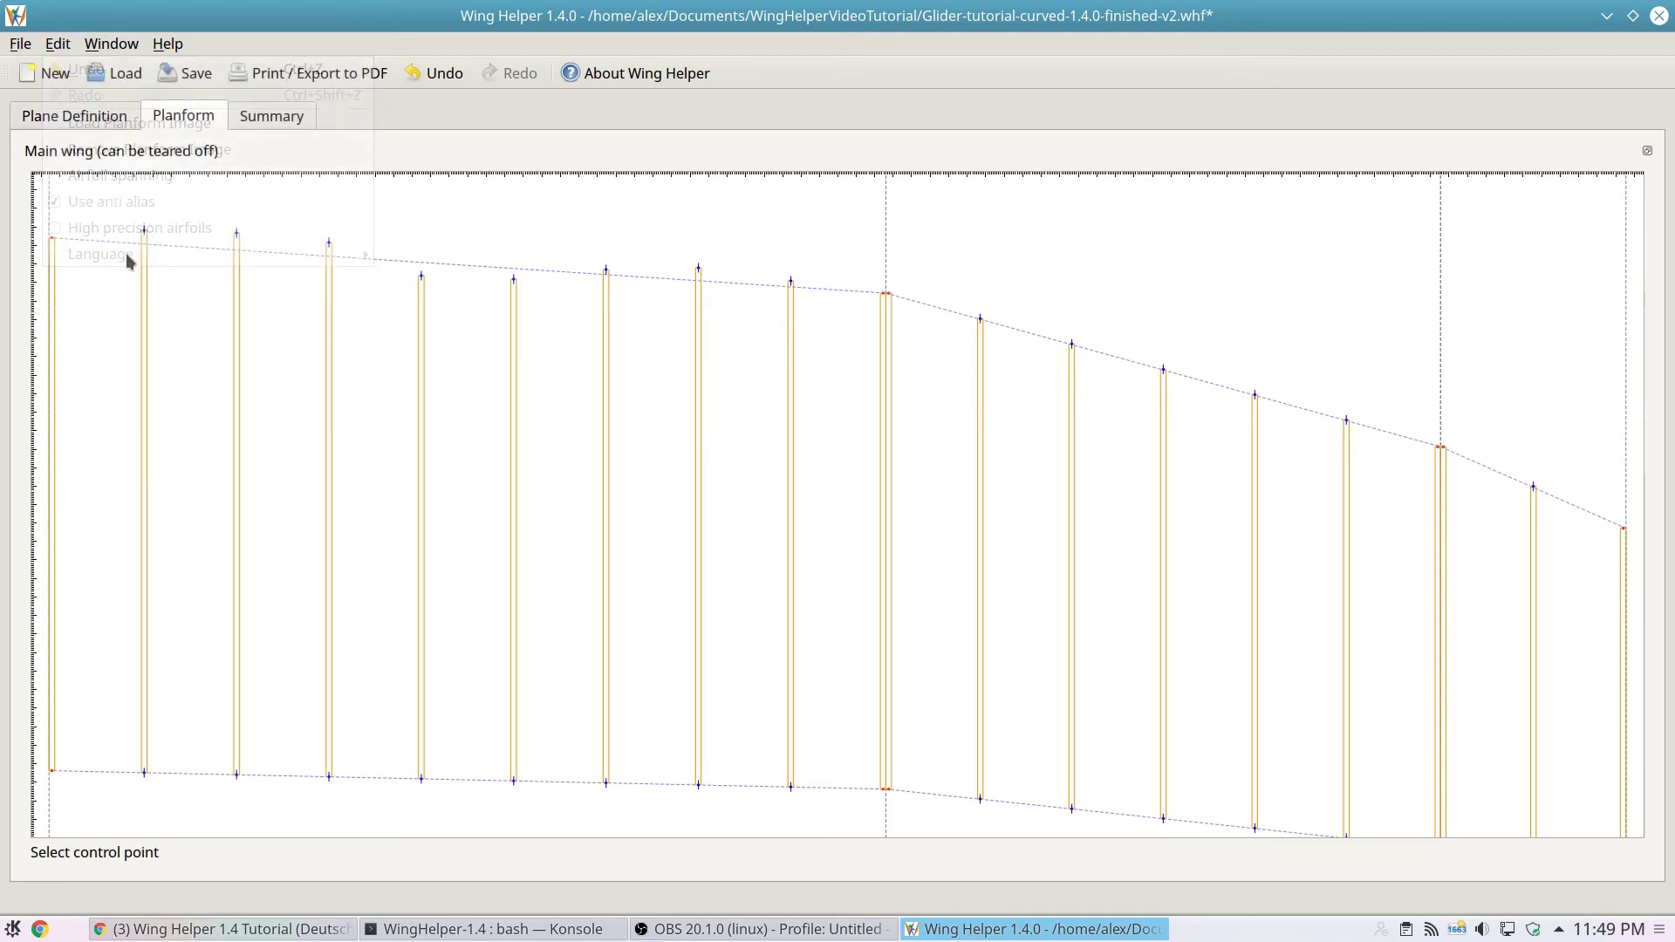
pyautogui.click(58, 45)
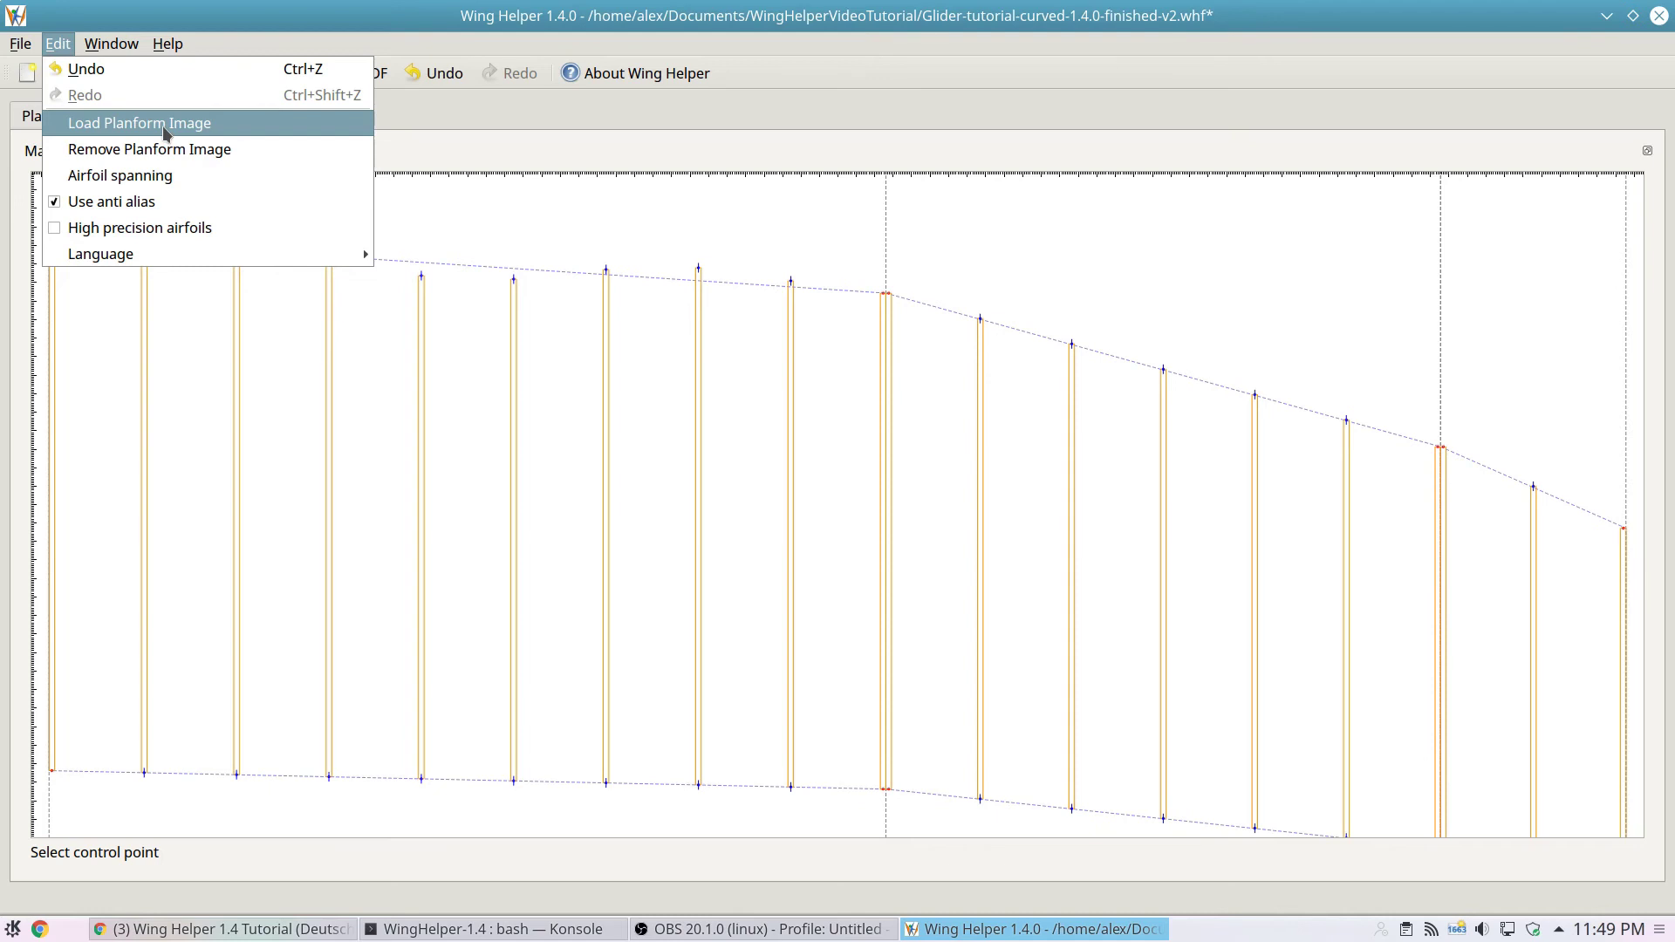
pyautogui.click(166, 129)
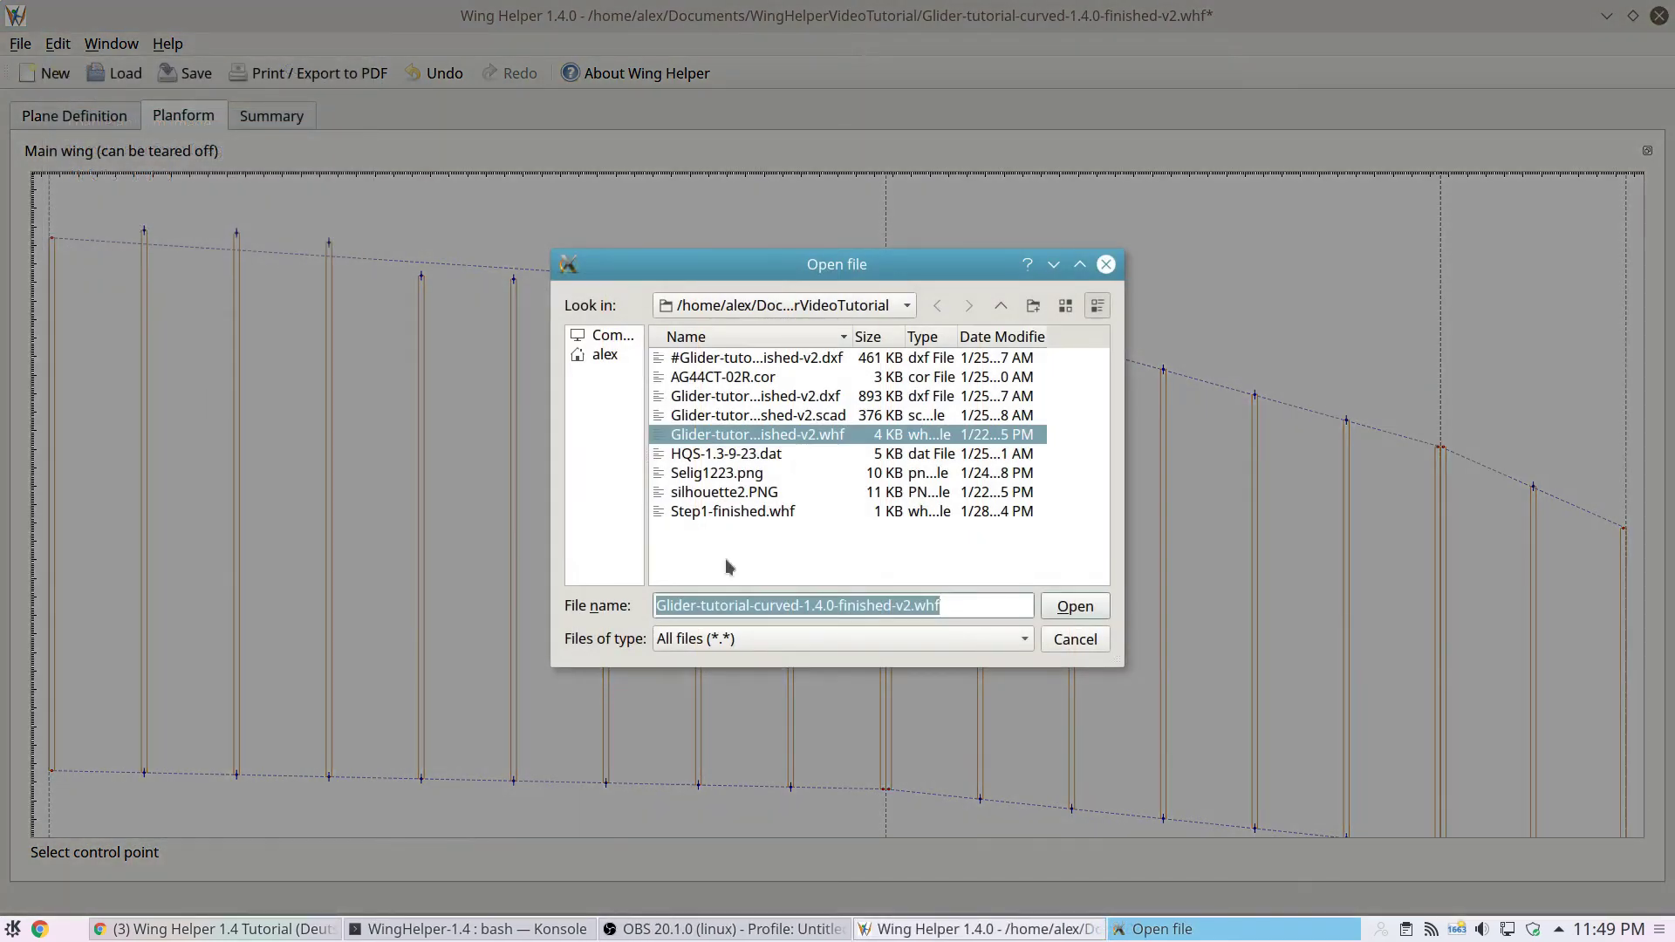
pyautogui.doubleClick(739, 492)
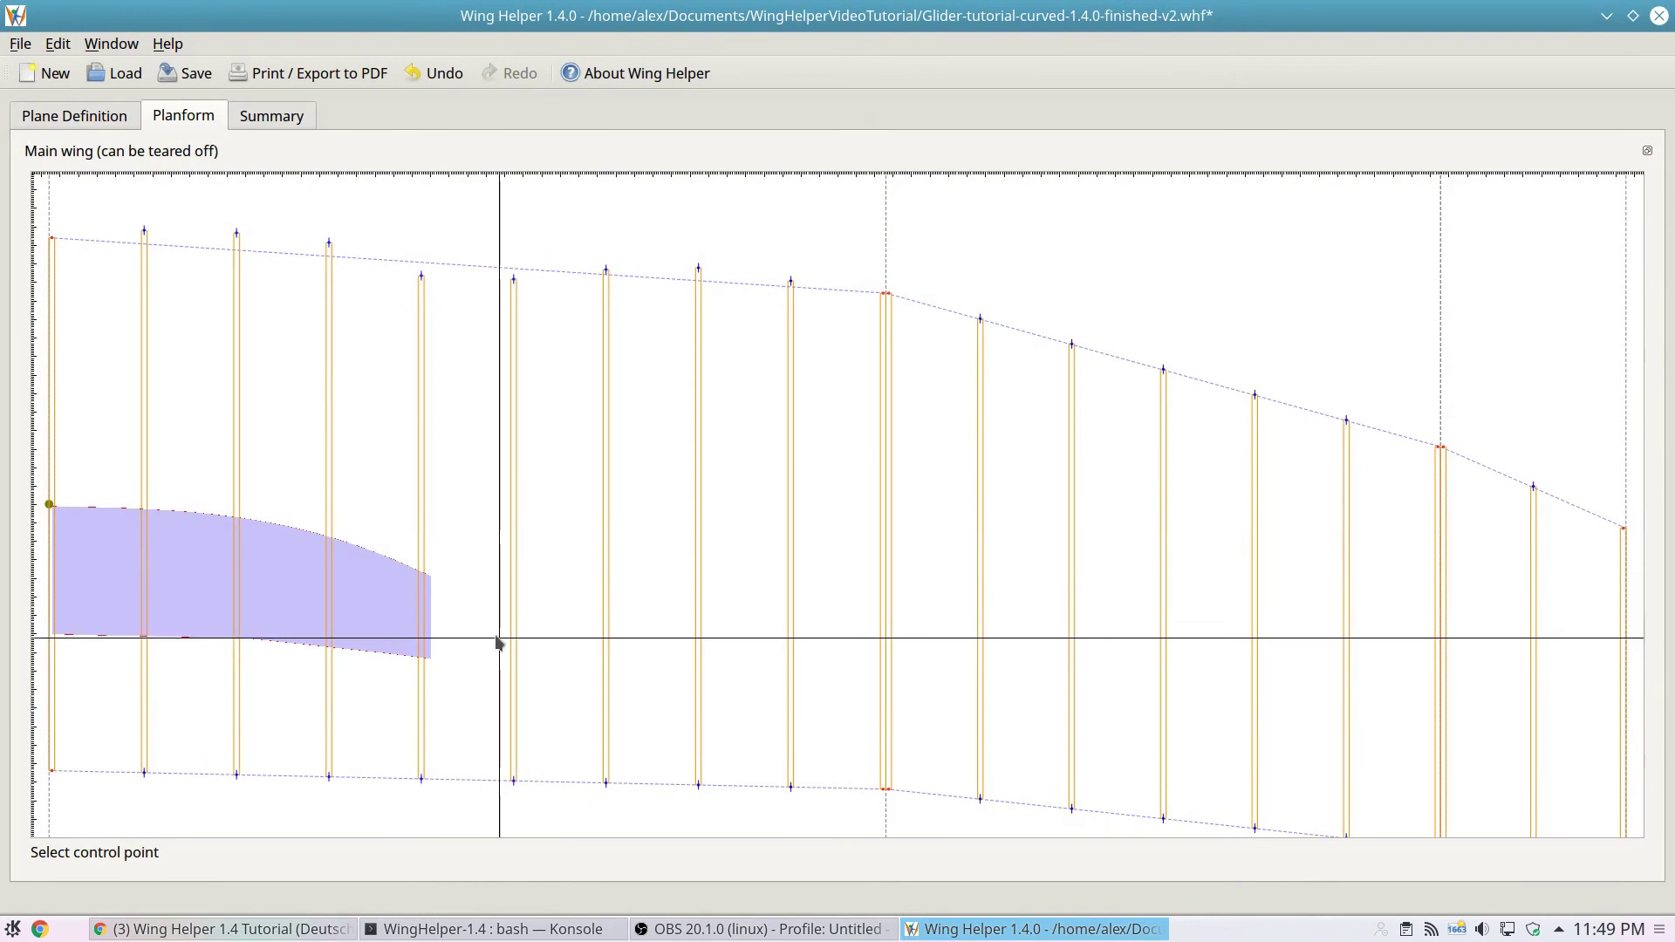
# - Set the background image anchor on the silhouette's root leading-edge corner
pyautogui.moveTo(101, 494); pyautogui.dragTo(251, 464, button='middle')
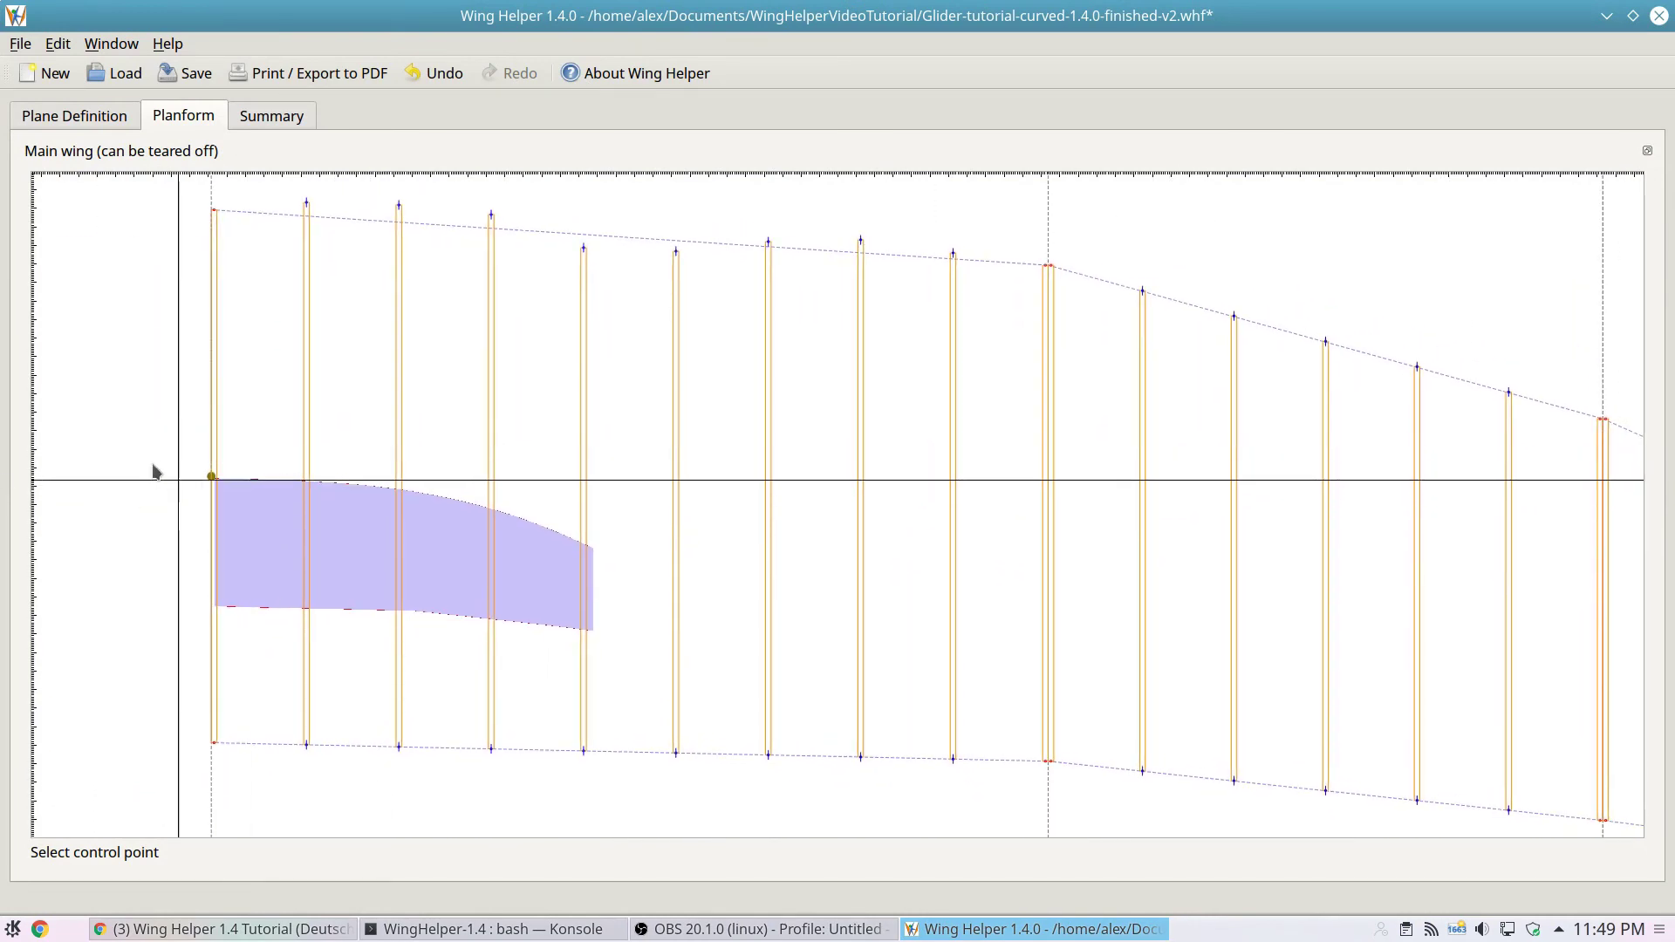
pyautogui.scroll(8, 244, 484)
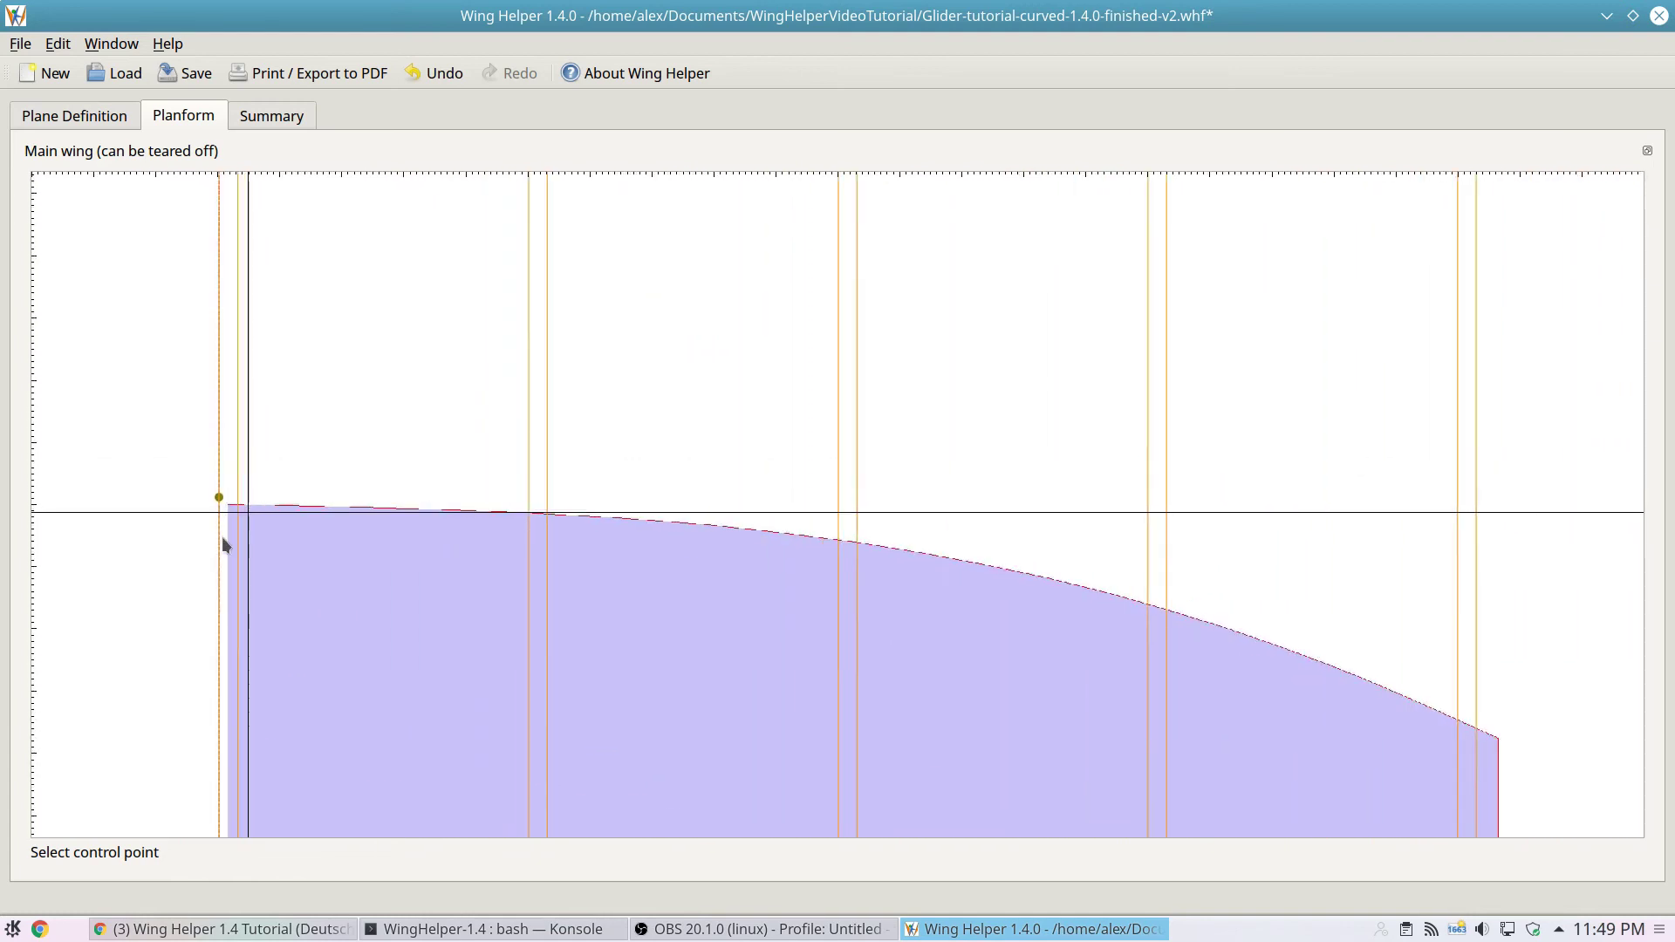
pyautogui.scroll(8, 223, 538)
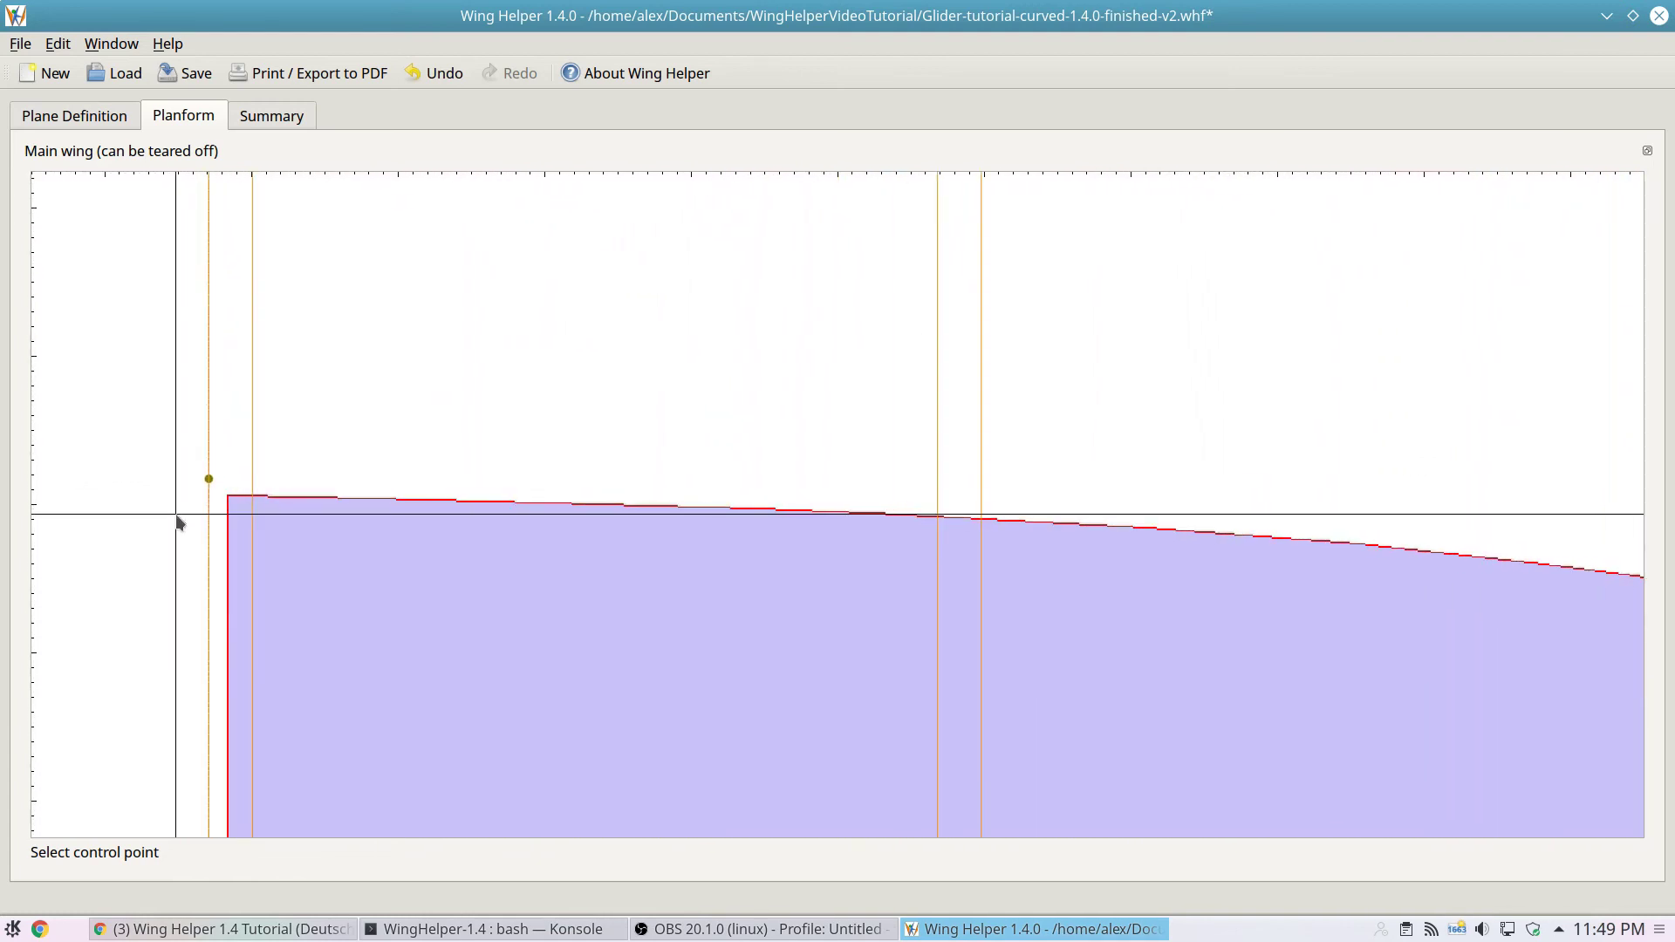
pyautogui.rightClick(177, 521)
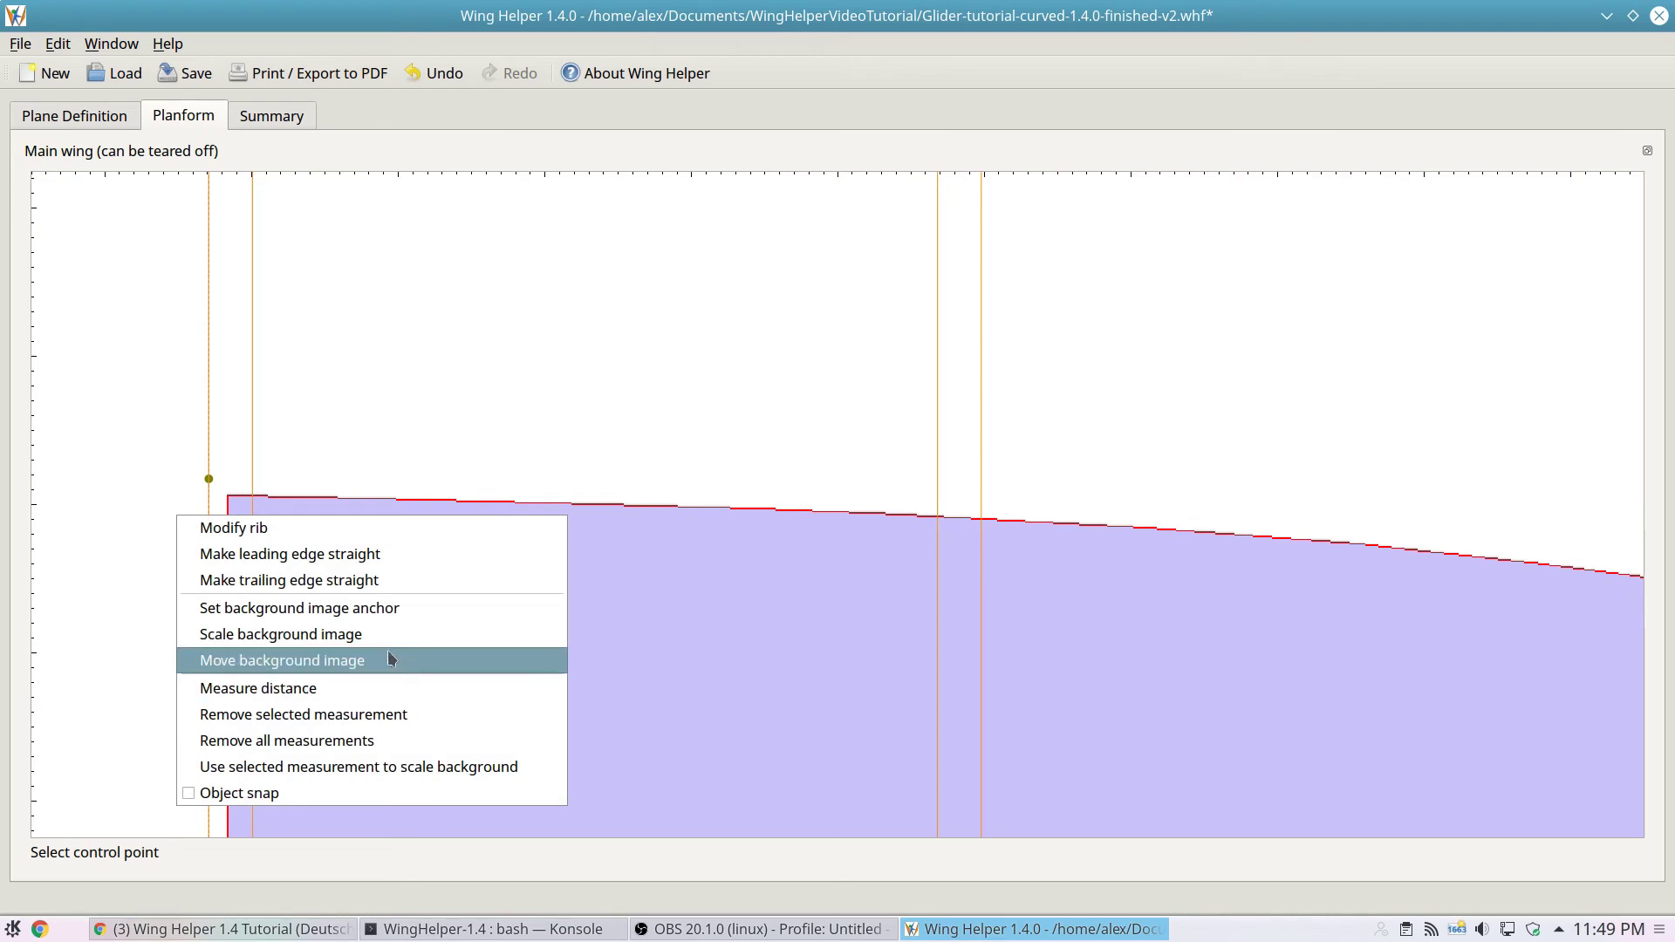
pyautogui.click(426, 615)
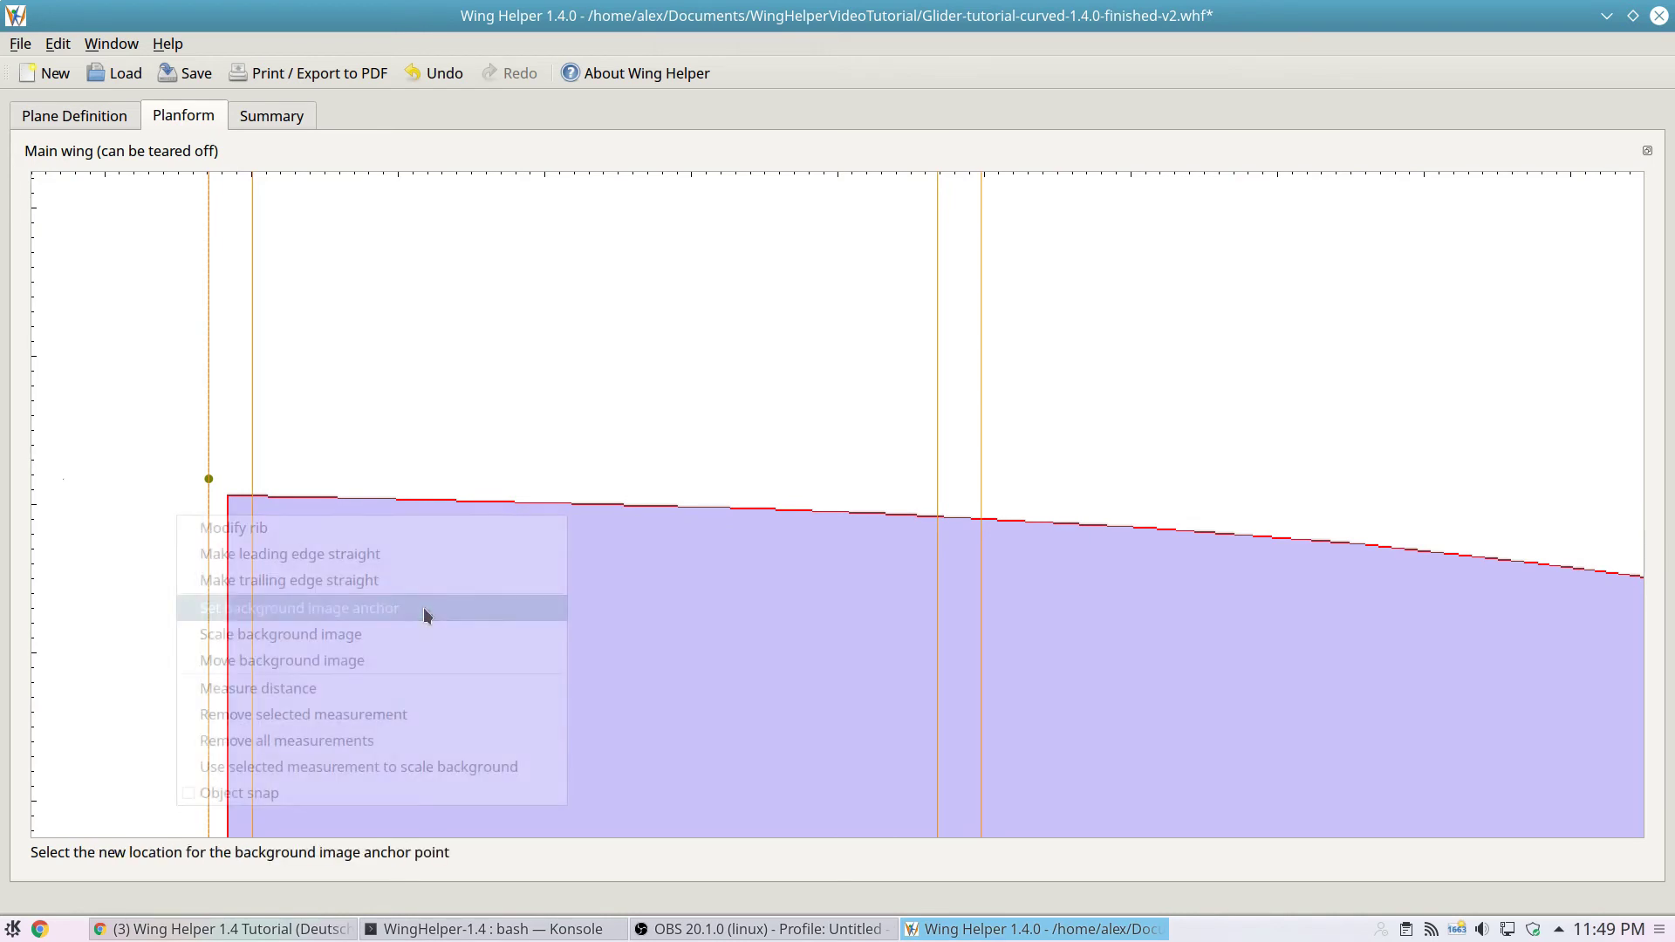
pyautogui.click(228, 497)
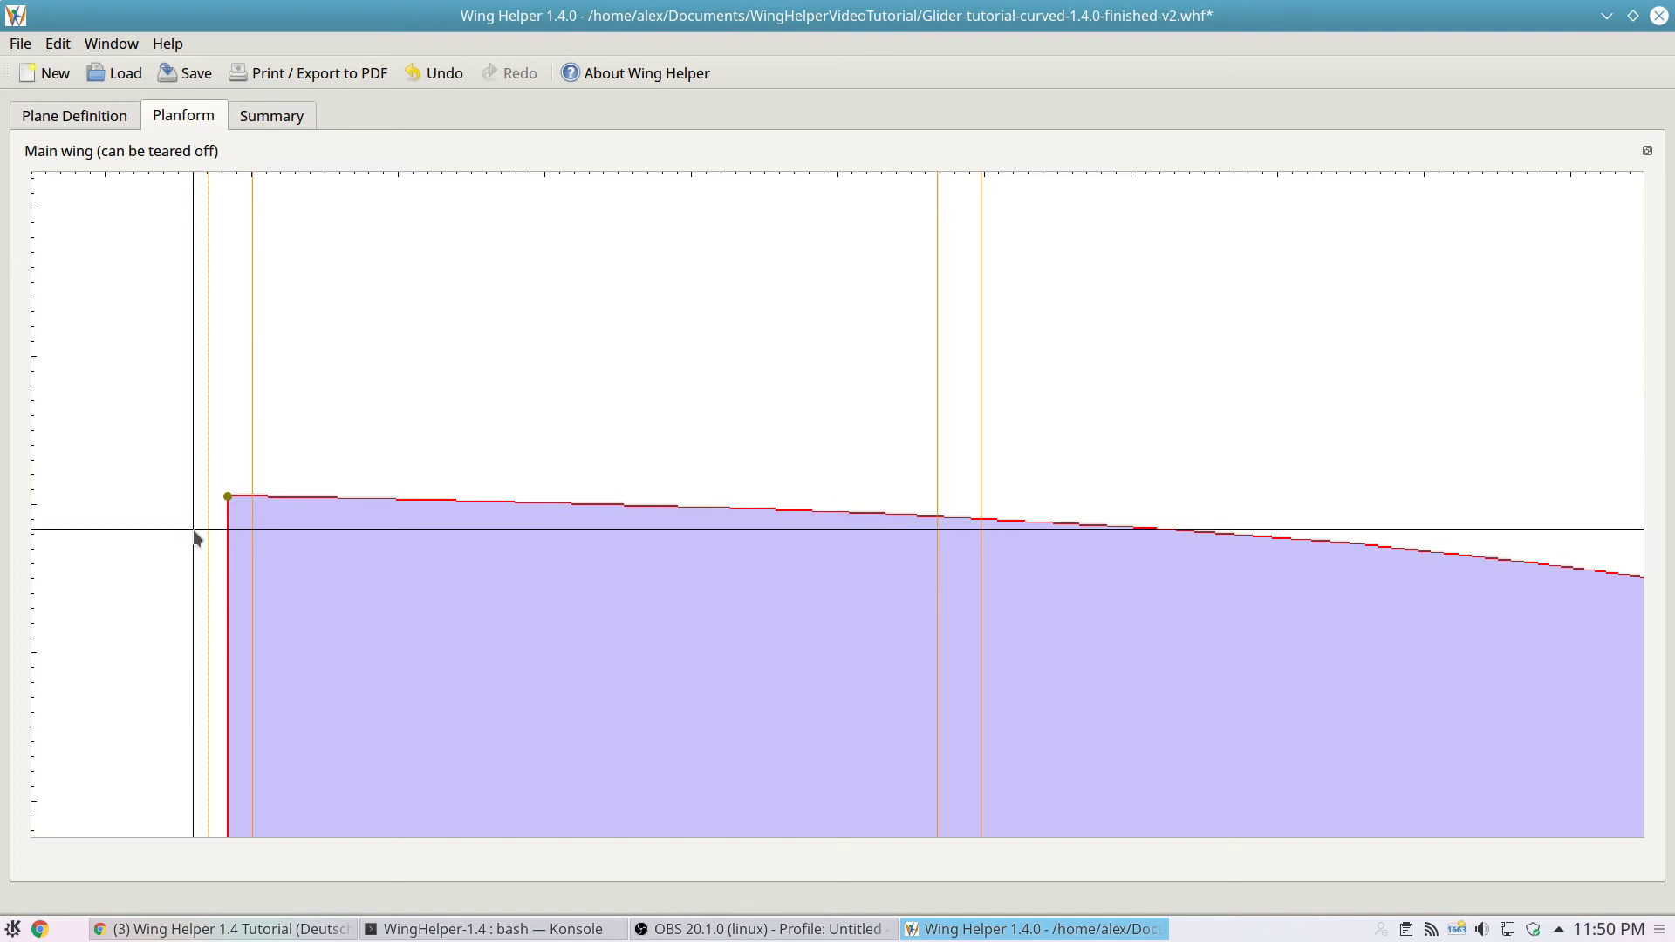
# - Move the background image so its anchor lies on the wing's root leading-edge point
pyautogui.scroll(-3, 238, 415)
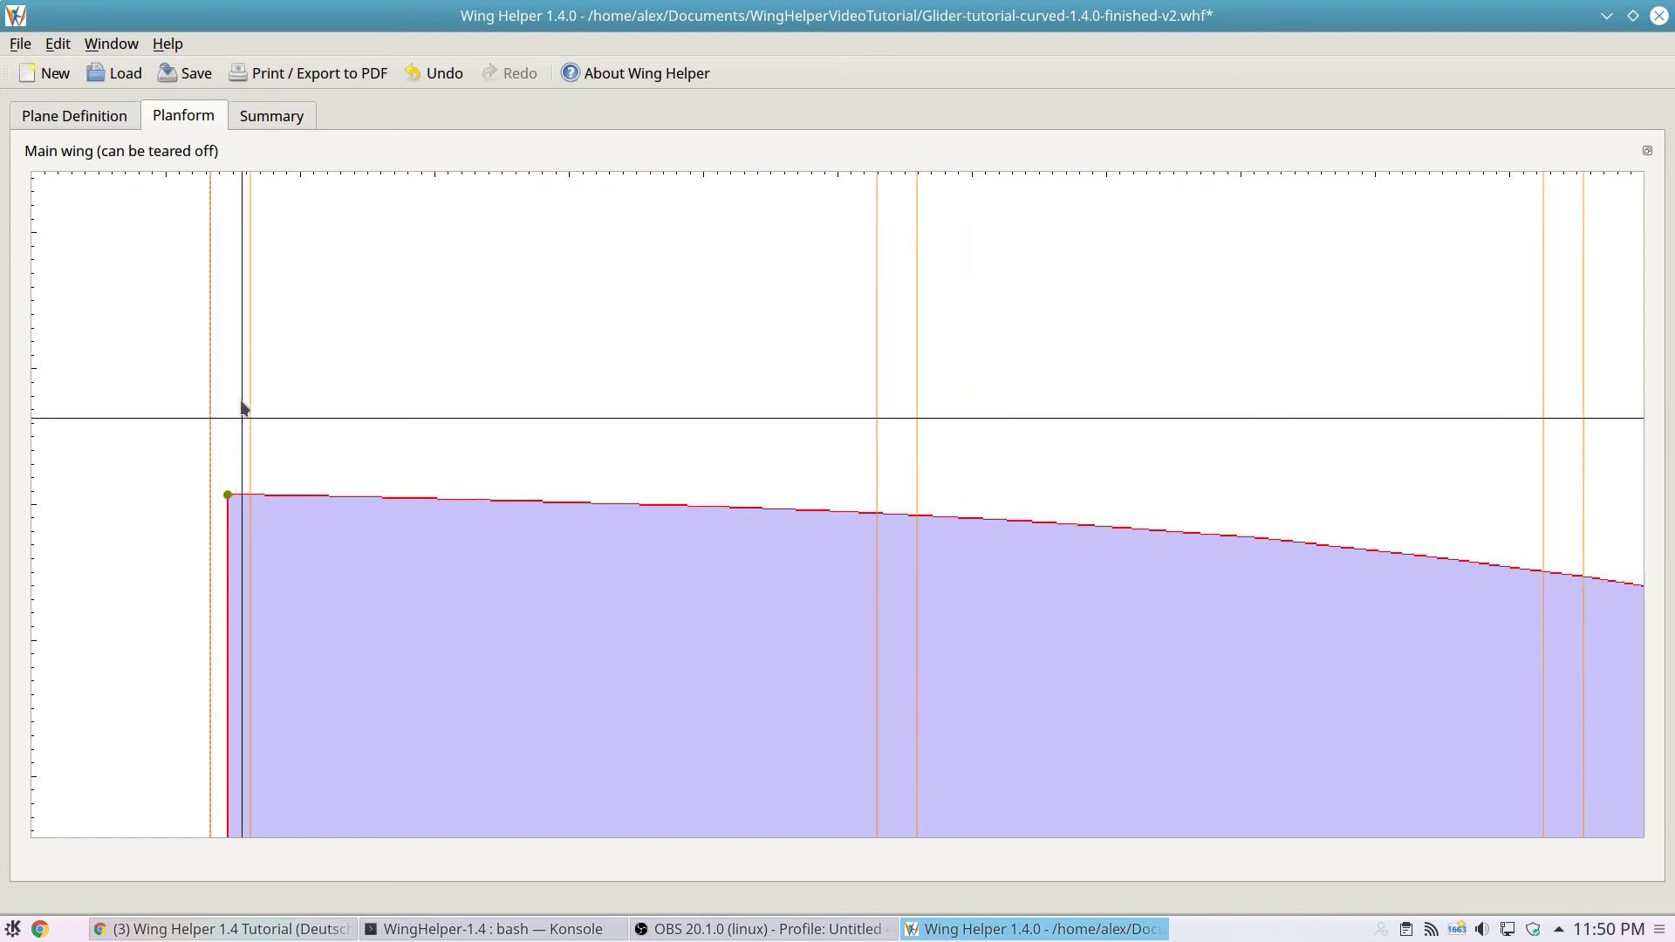
pyautogui.scroll(-5, 235, 425)
pyautogui.moveTo(186, 415); pyautogui.dragTo(541, 429, button='right')
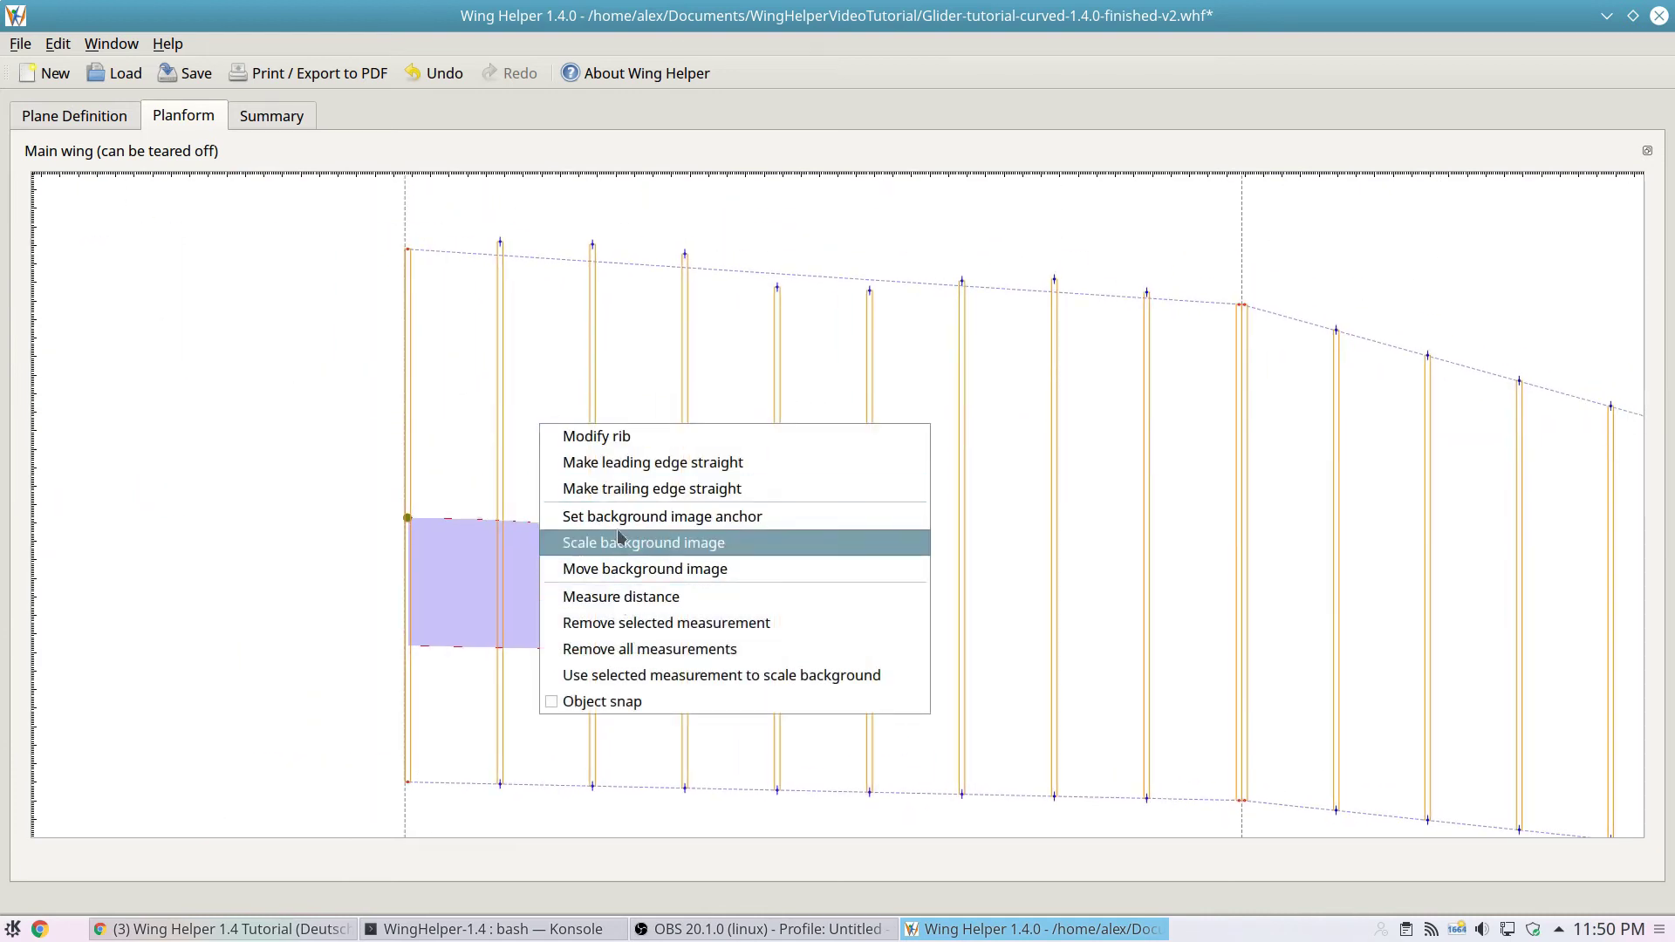
pyautogui.click(628, 571)
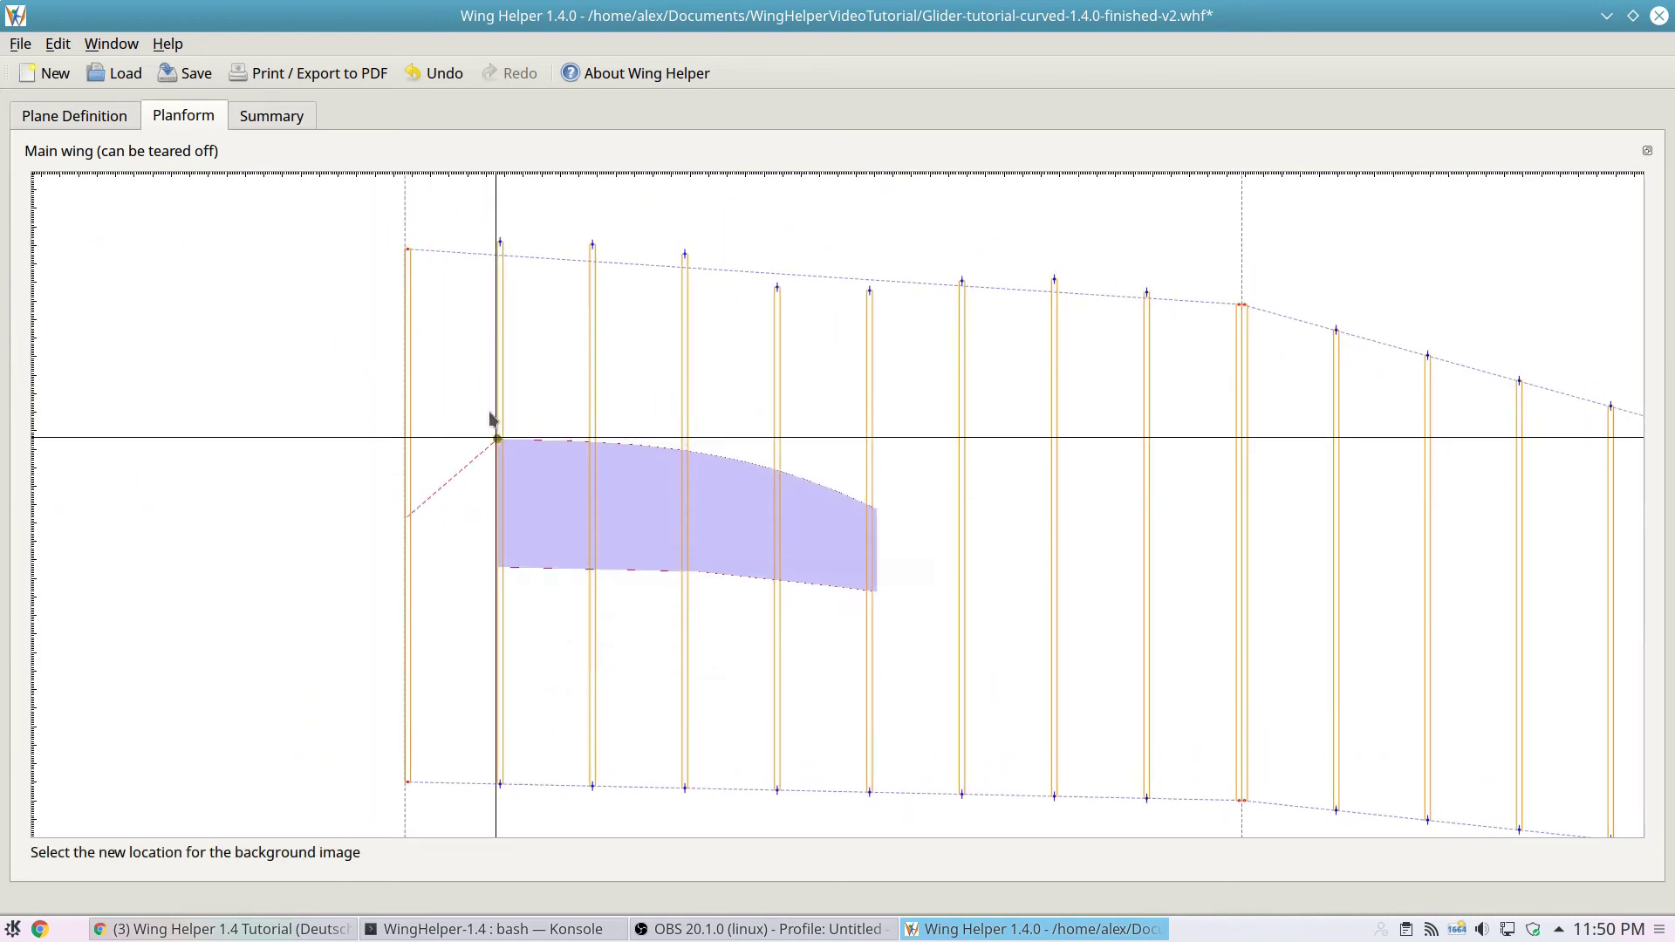
pyautogui.scroll(5, 401, 236)
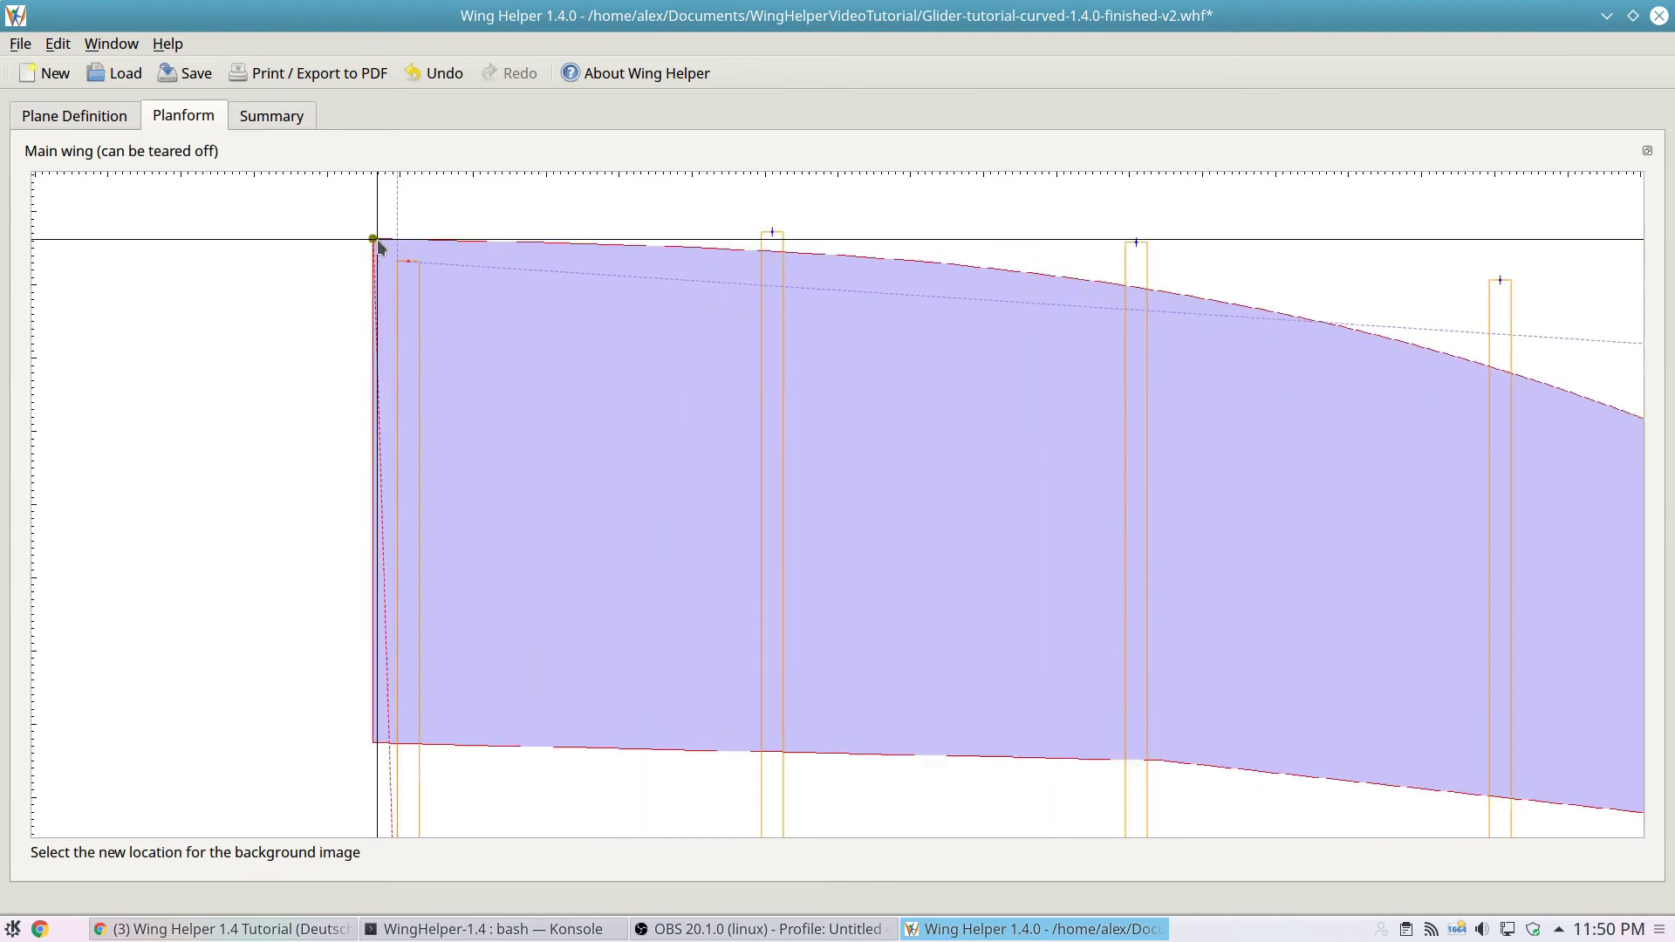
pyautogui.scroll(2, 365, 245)
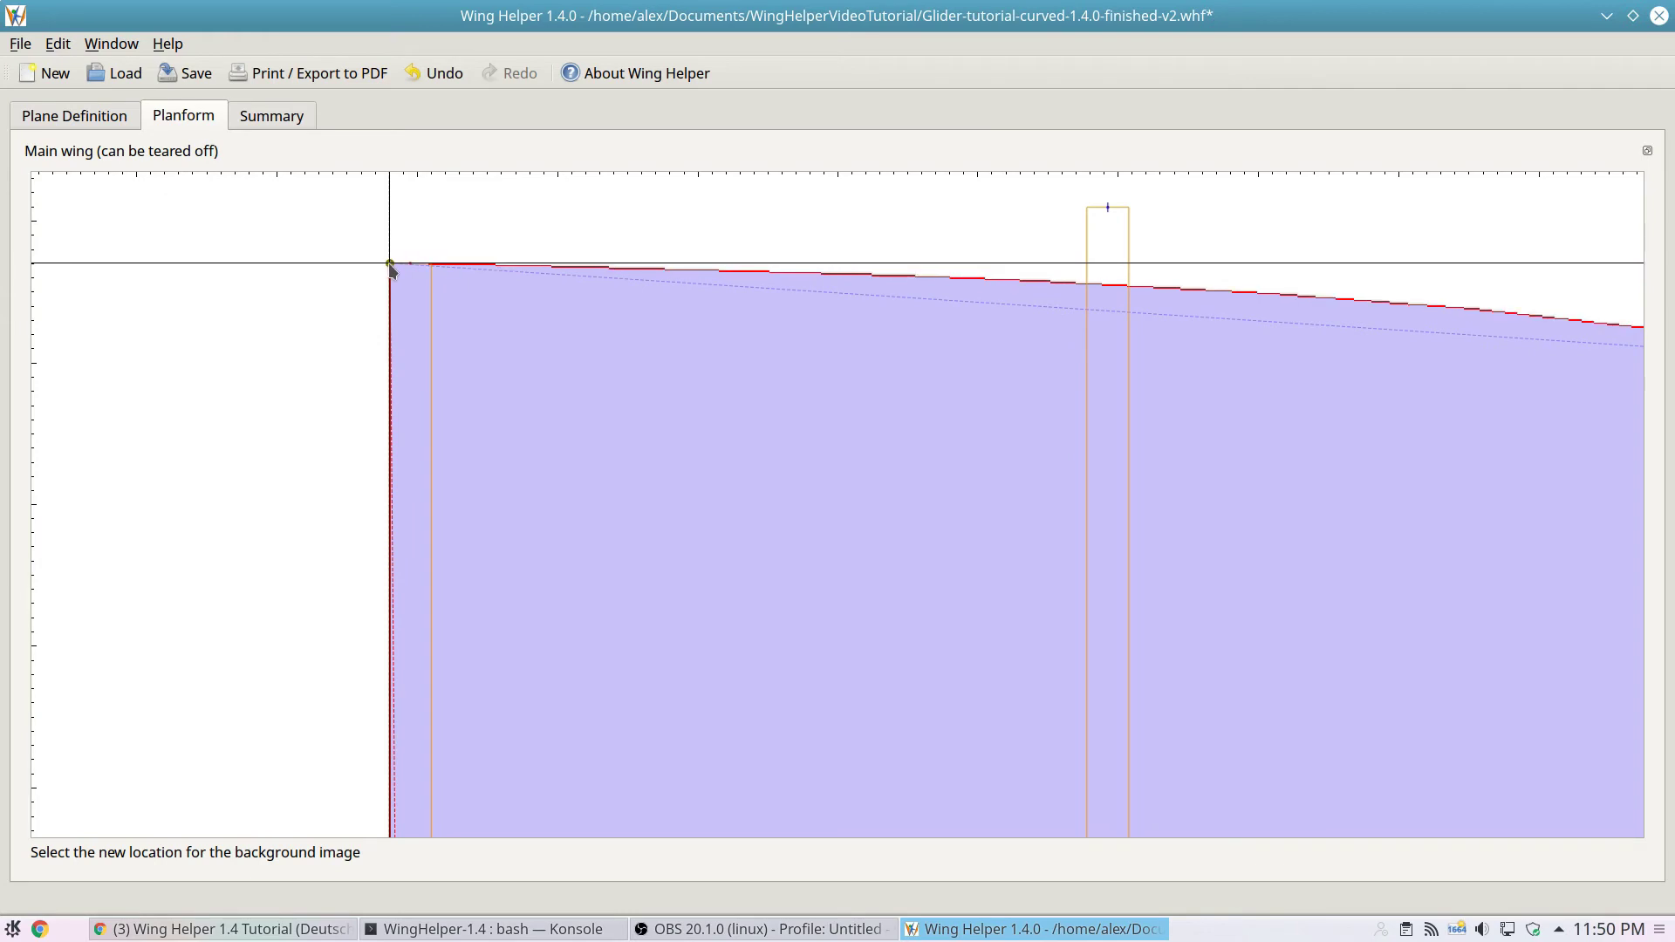
pyautogui.click(390, 266)
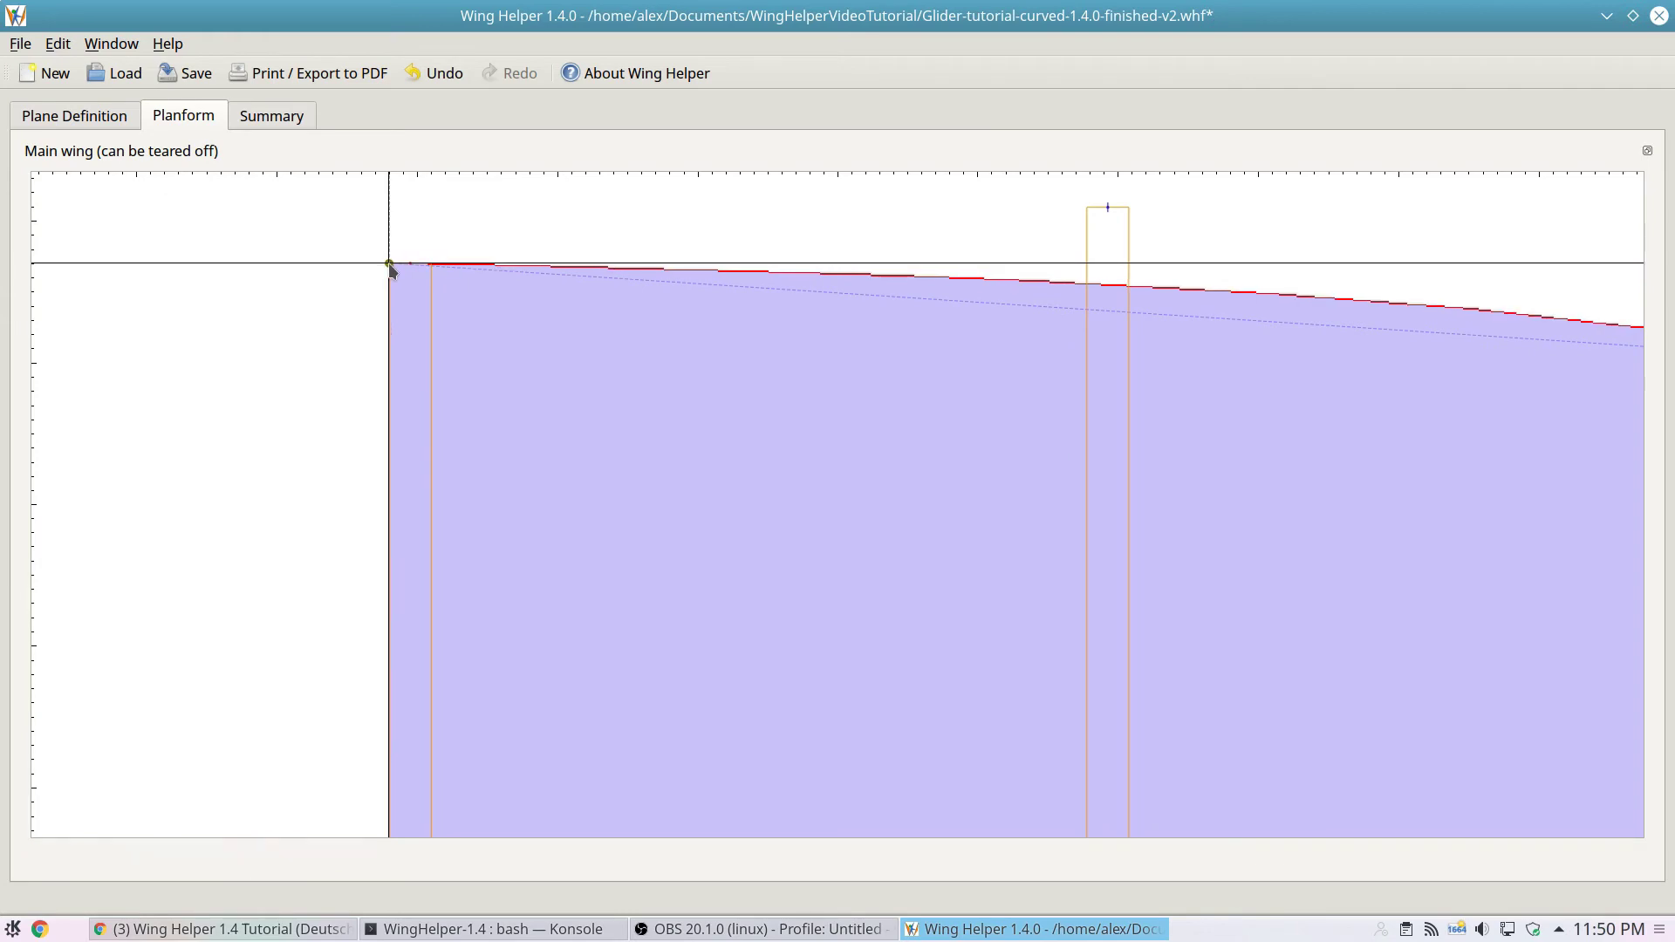
# - Scale the background image about 4.16x from its tip trailing-edge corner so the silhouette matches the wing tip's trailing edge
pyautogui.scroll(-5, 785, 419)
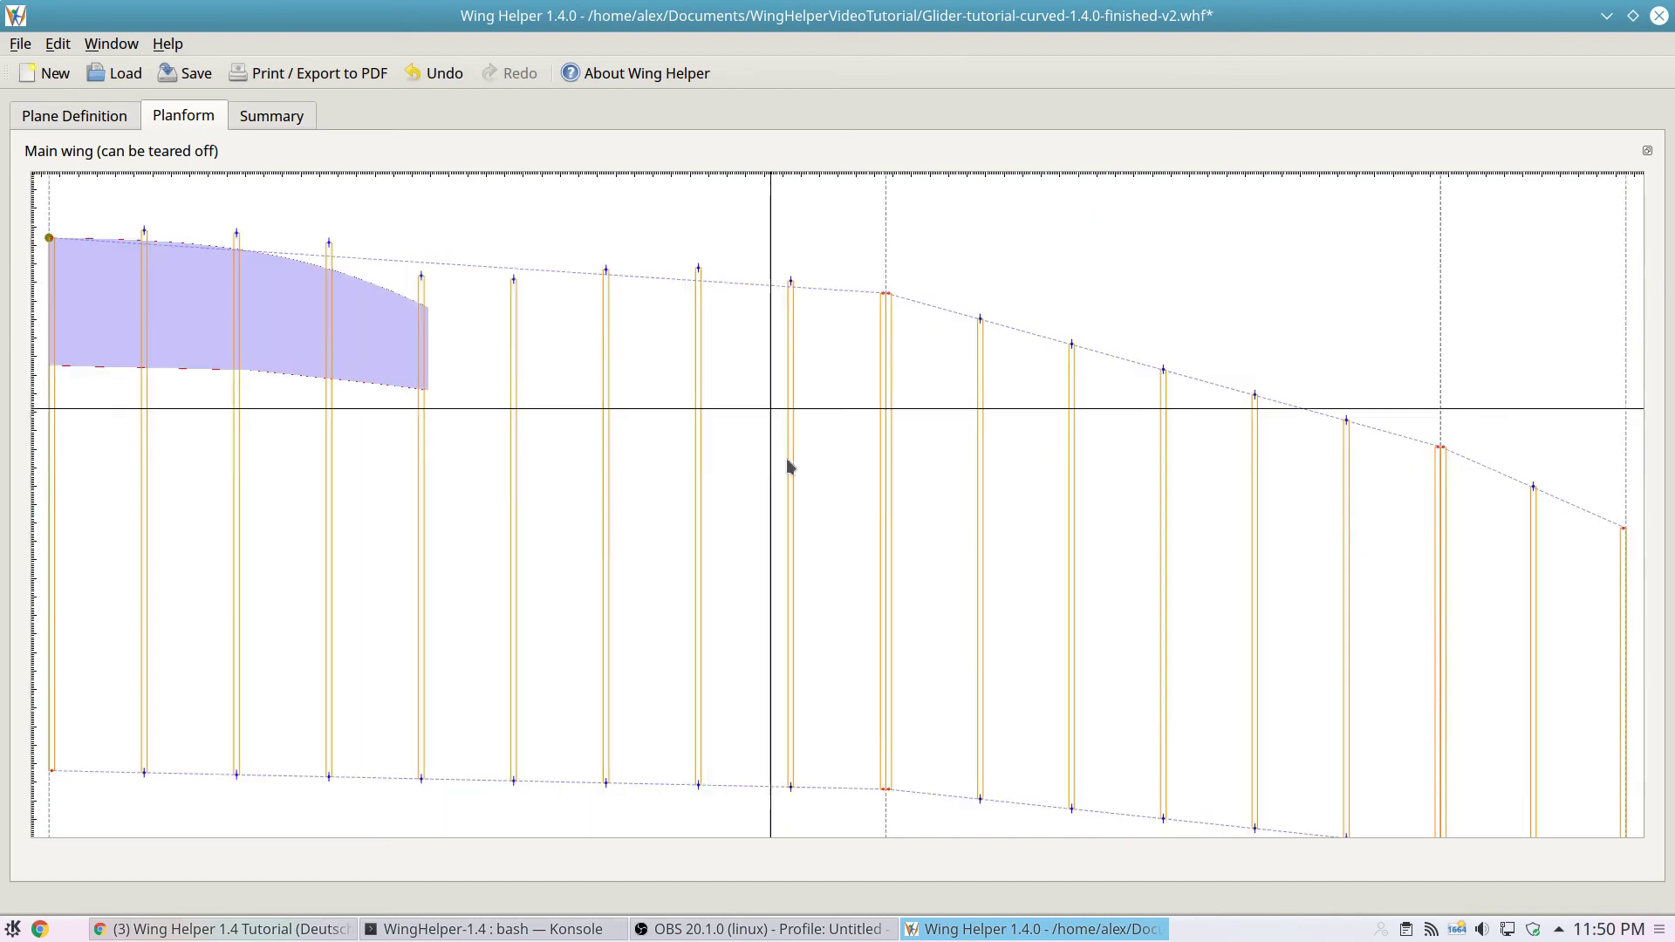
pyautogui.moveTo(867, 498); pyautogui.dragTo(862, 454, button='middle')
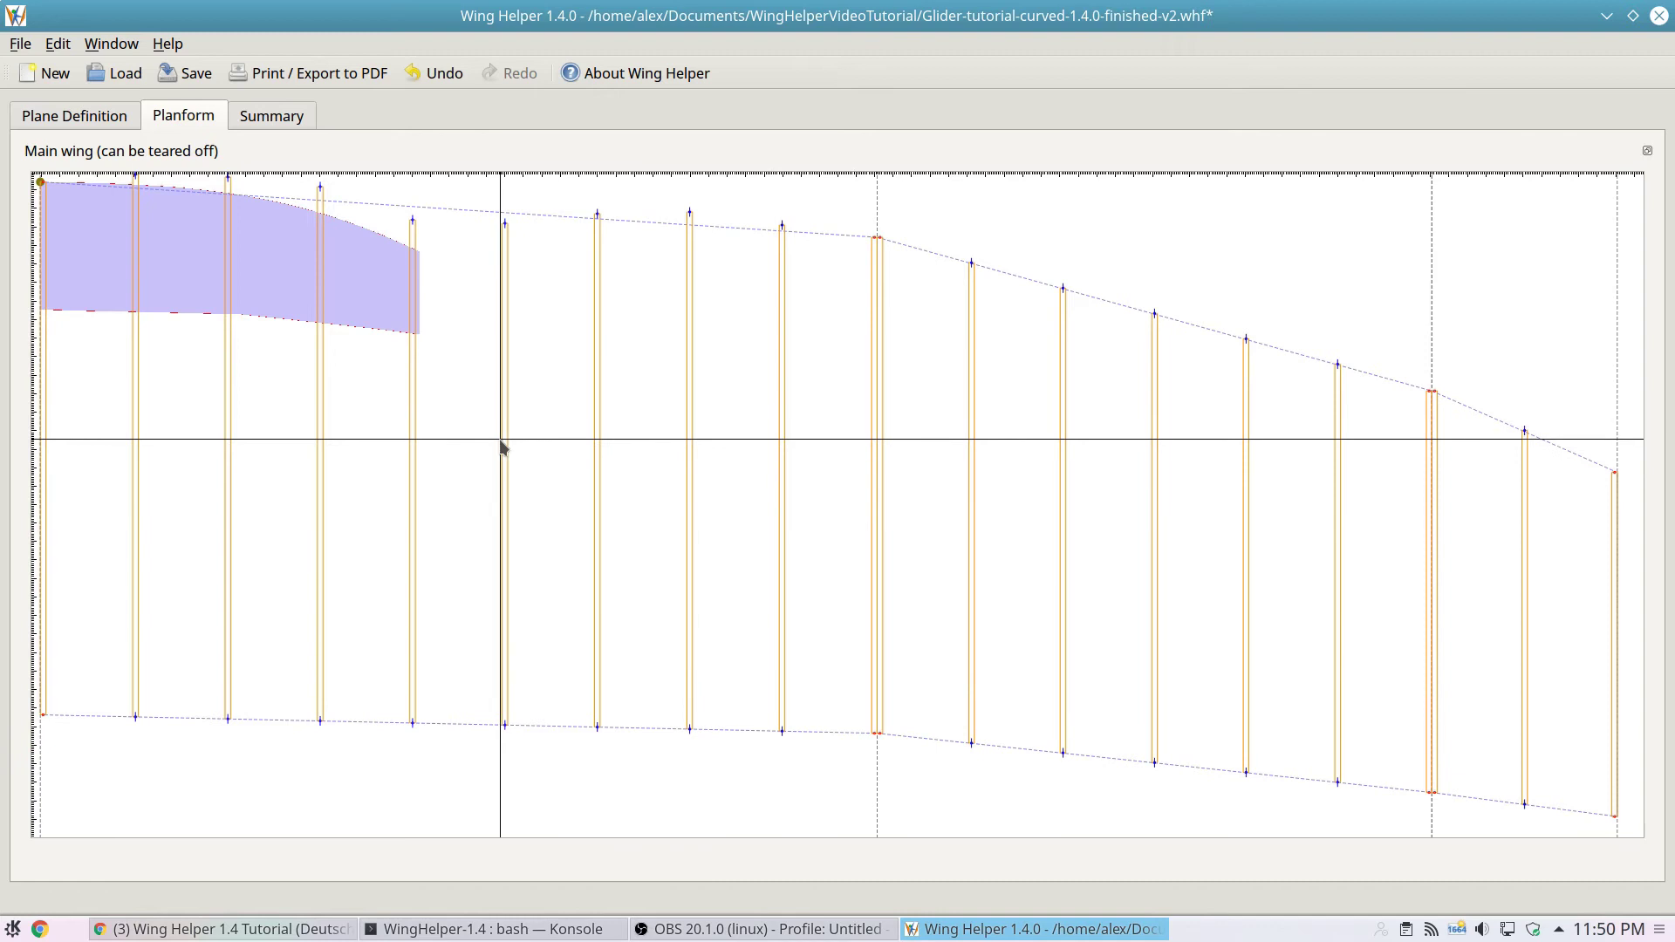
pyautogui.scroll(-1, 494, 450)
pyautogui.scroll(-1, 494, 450)
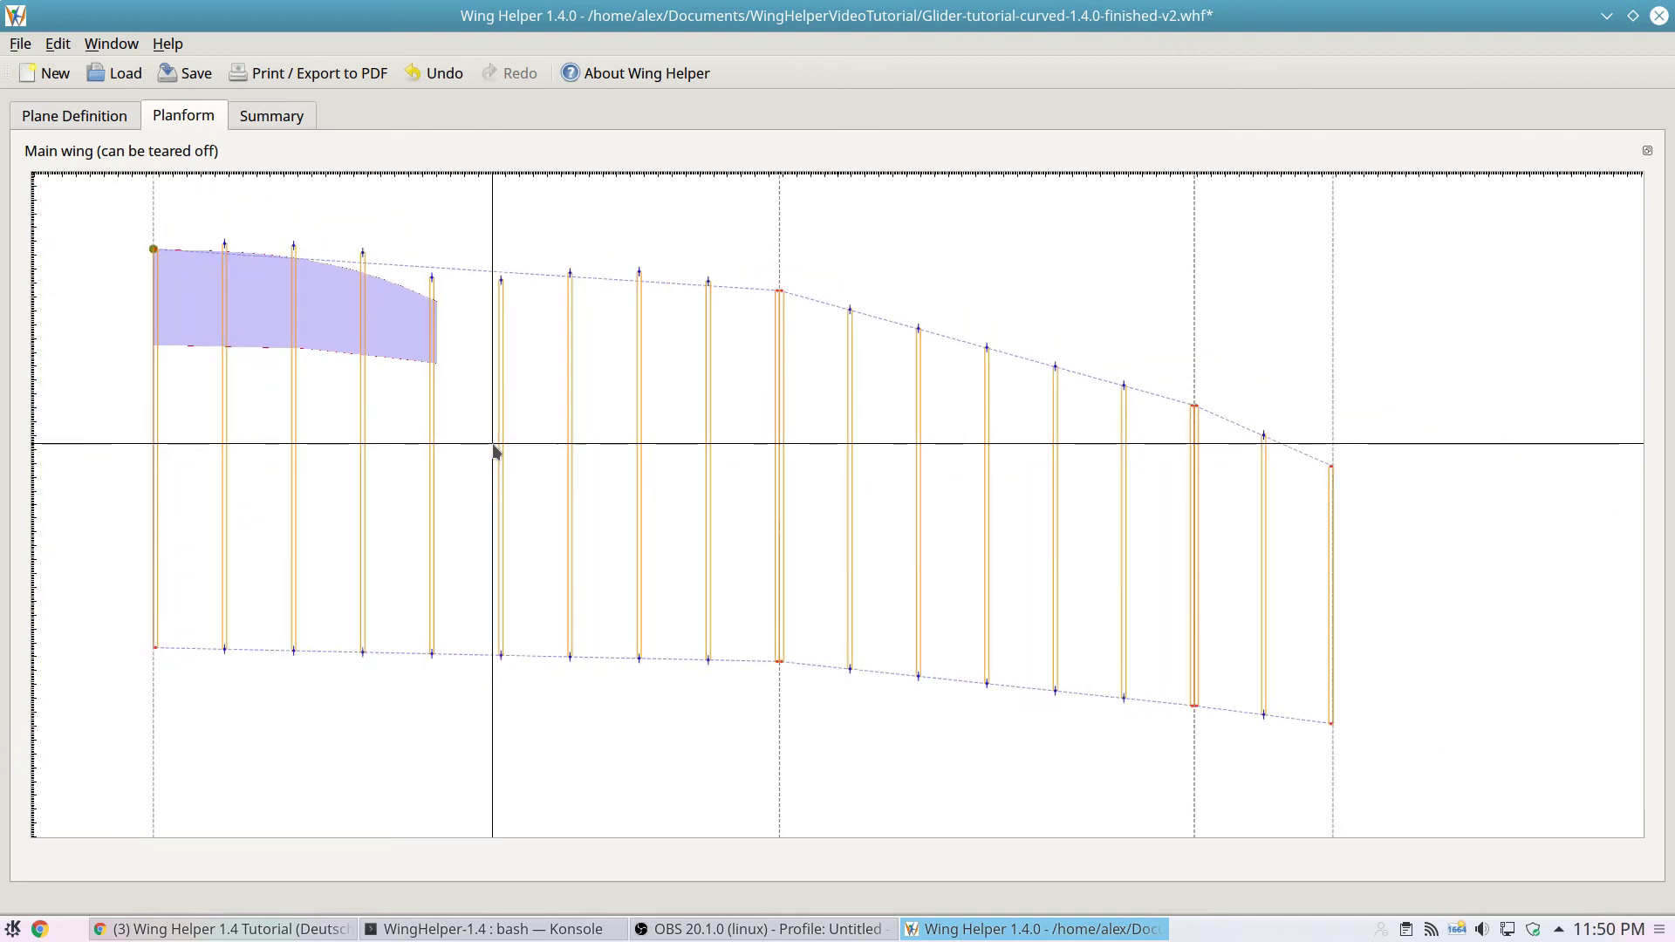
pyautogui.rightClick(471, 353)
pyautogui.click(537, 472)
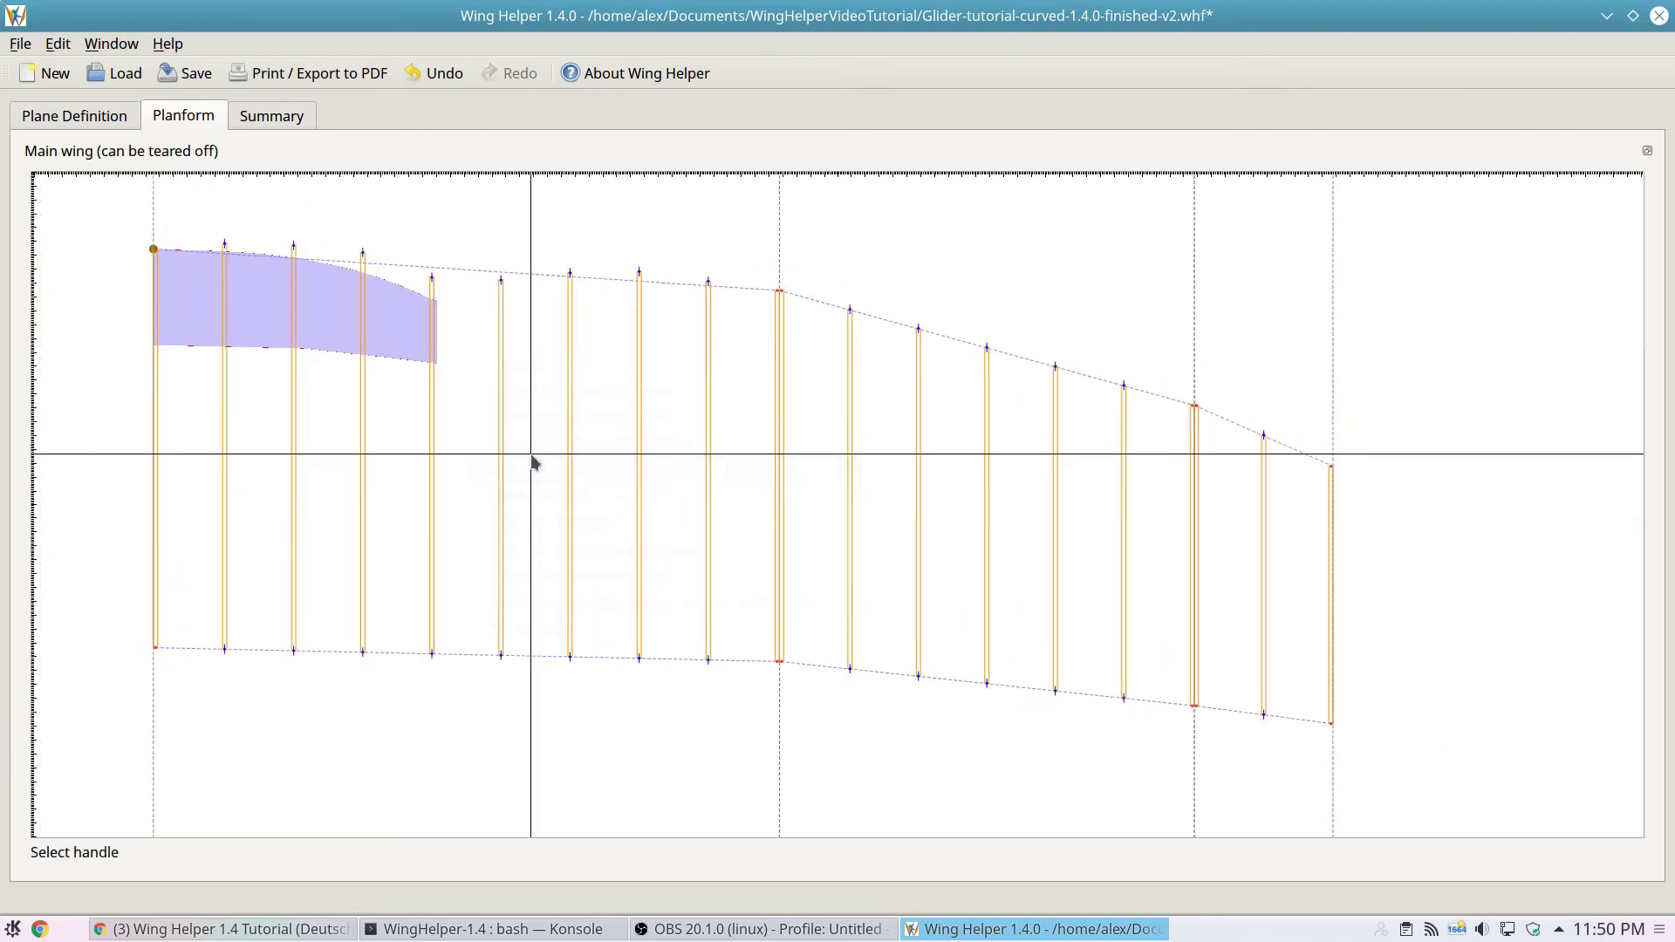
pyautogui.click(433, 370)
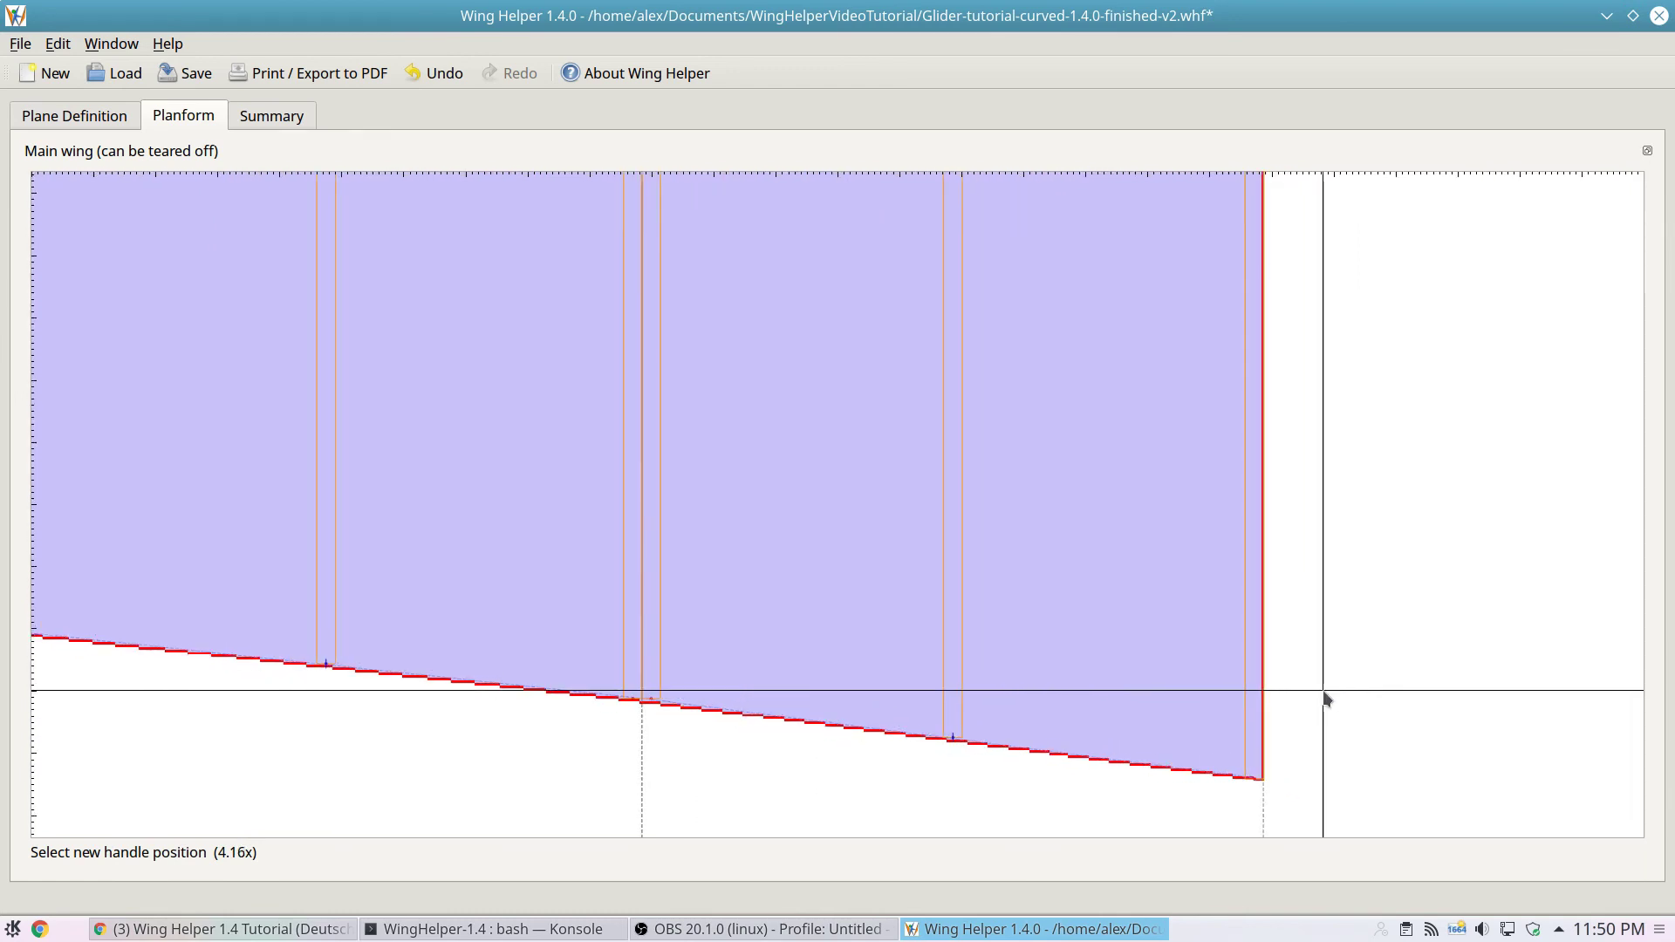
pyautogui.click(1325, 698)
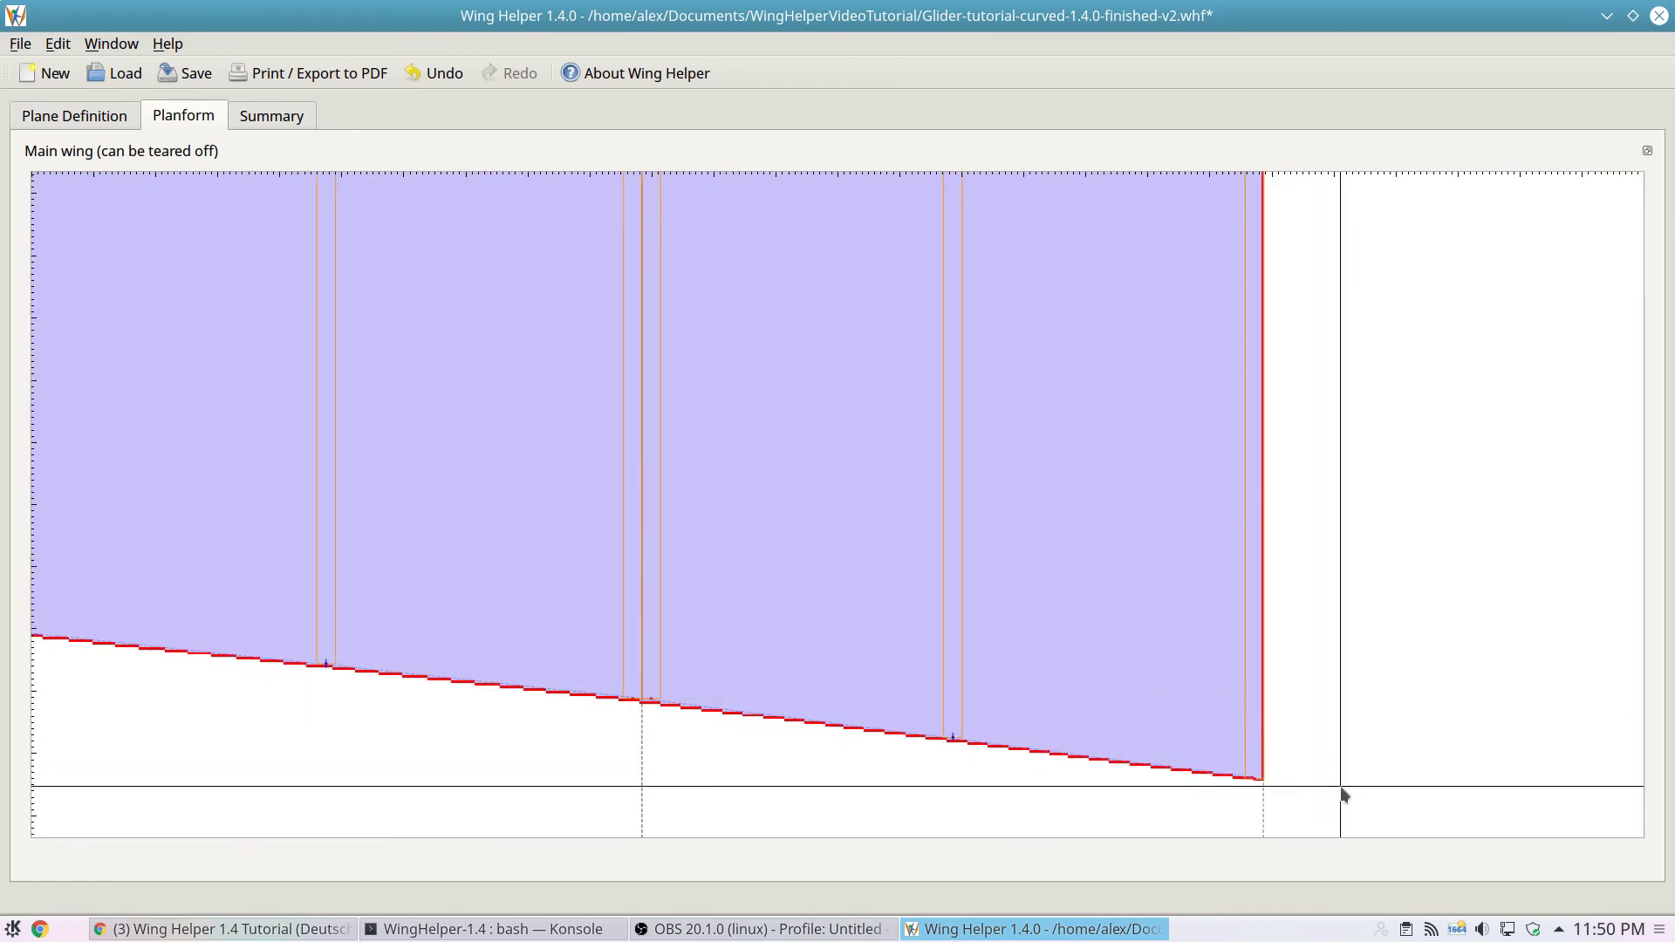
# - Start modifying ribs and move the leading-edge control points of Panel 1's first two inner ribs onto the silhouette's curved edge
pyautogui.scroll(-1, 886, 672)
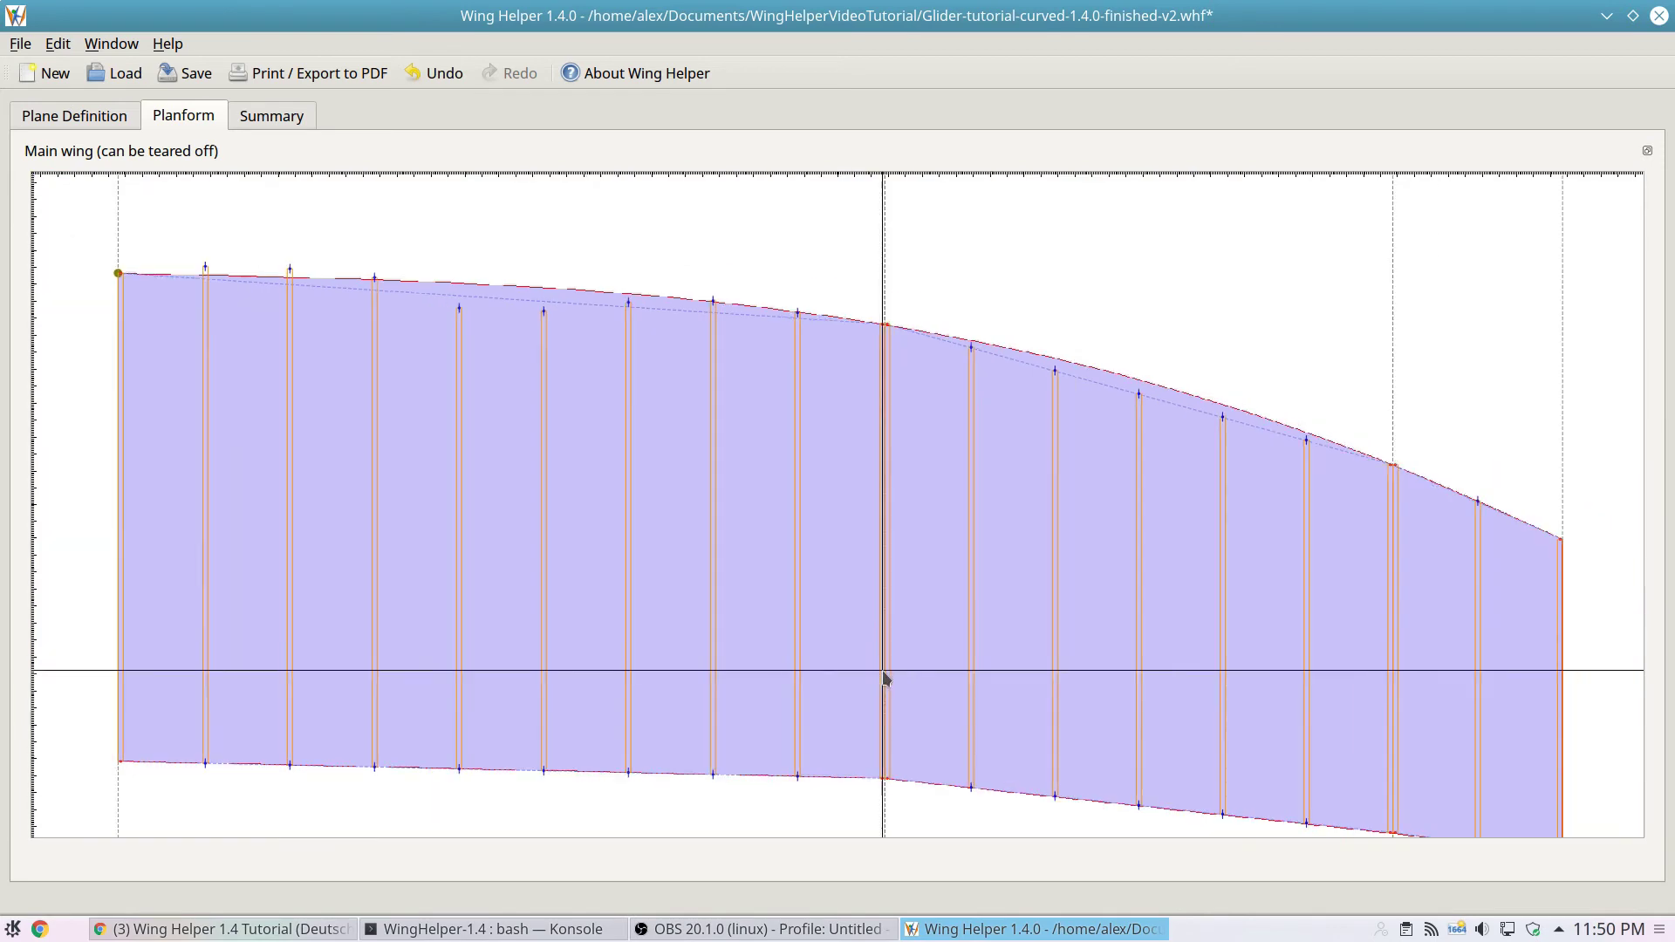
pyautogui.moveTo(892, 668); pyautogui.dragTo(864, 611, button='middle')
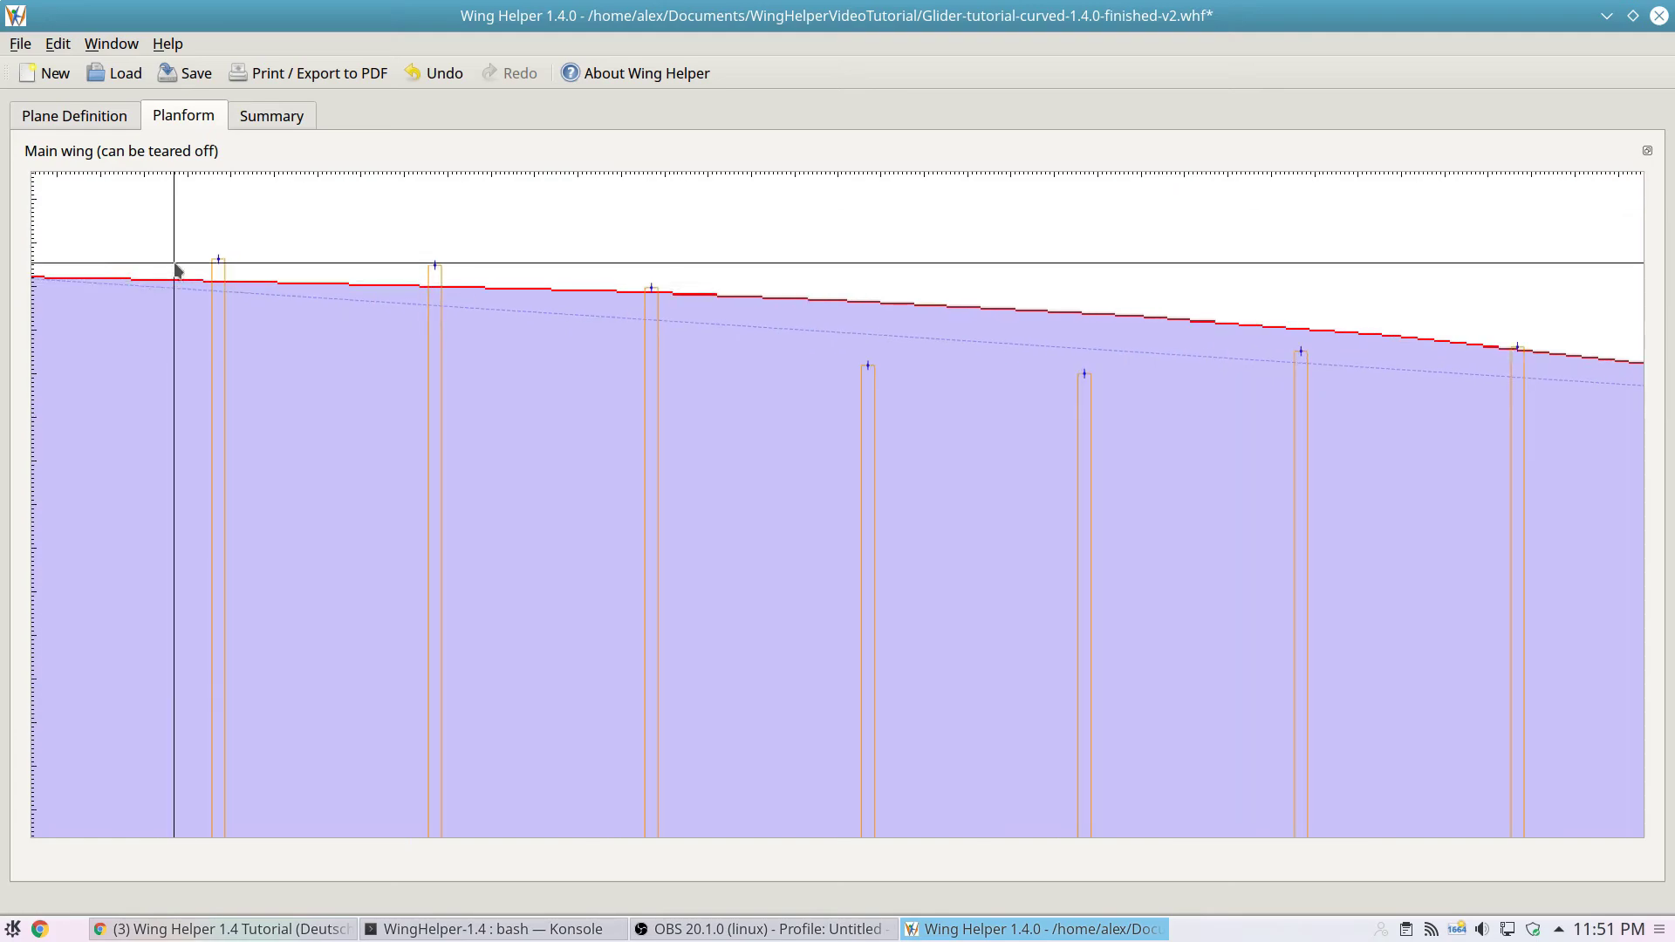
pyautogui.moveTo(175, 270)
pyautogui.mouseDown()
pyautogui.moveTo(389, 280)
pyautogui.moveTo(368, 207)
pyautogui.moveTo(333, 209)
pyautogui.mouseUp()
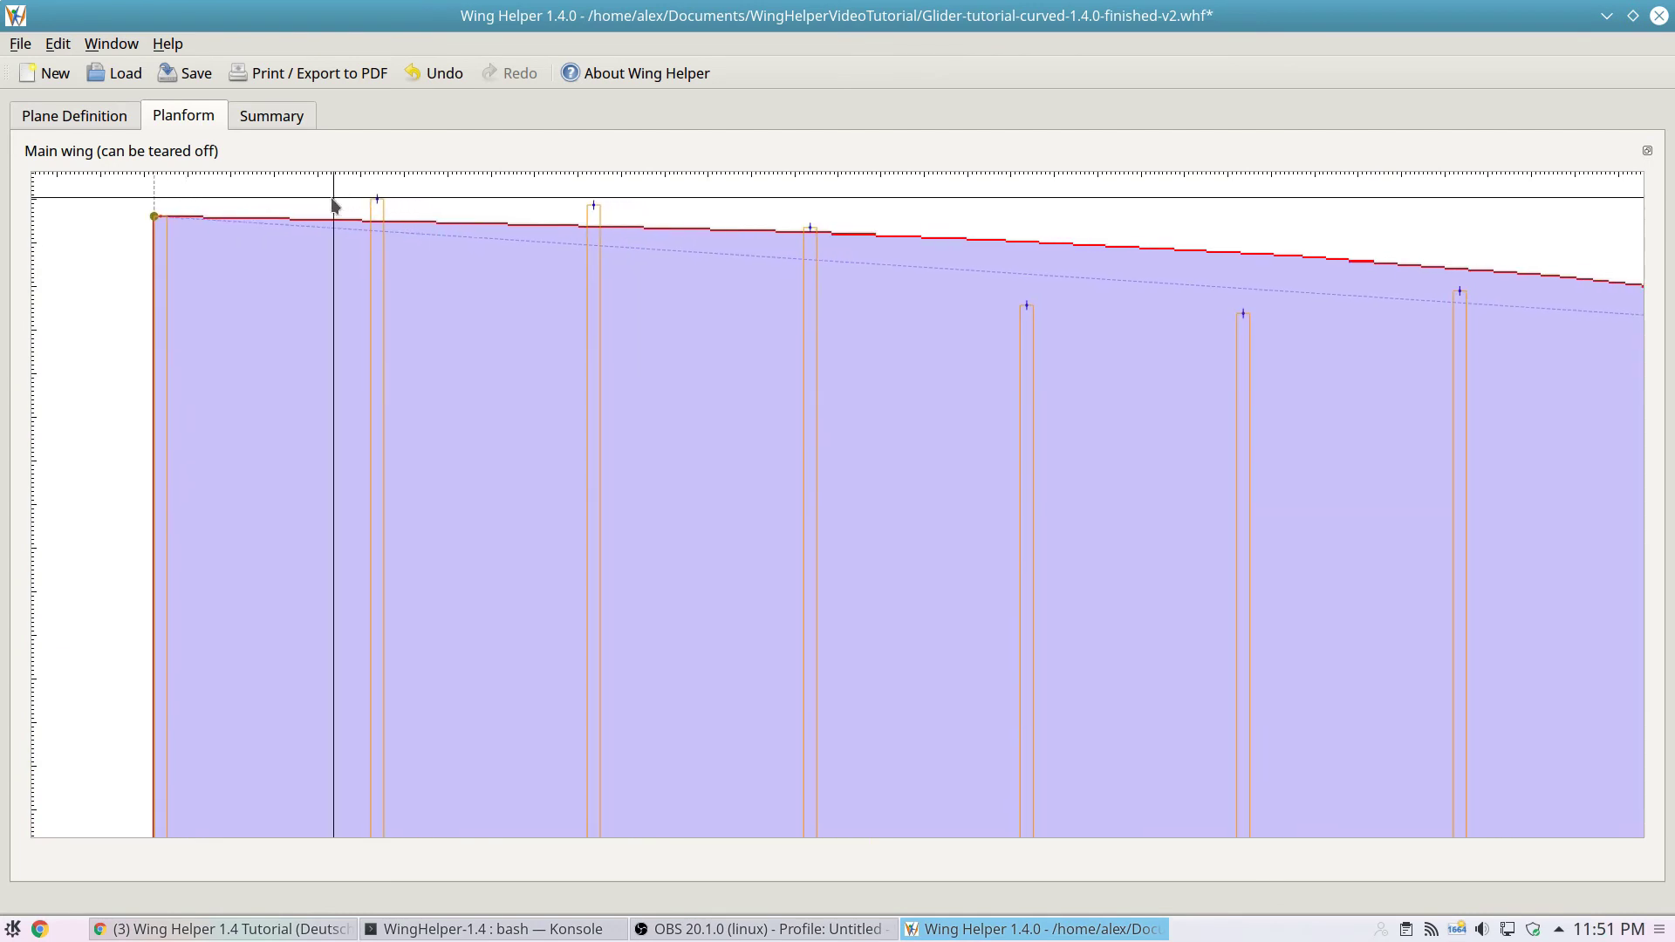
pyautogui.rightClick(410, 301)
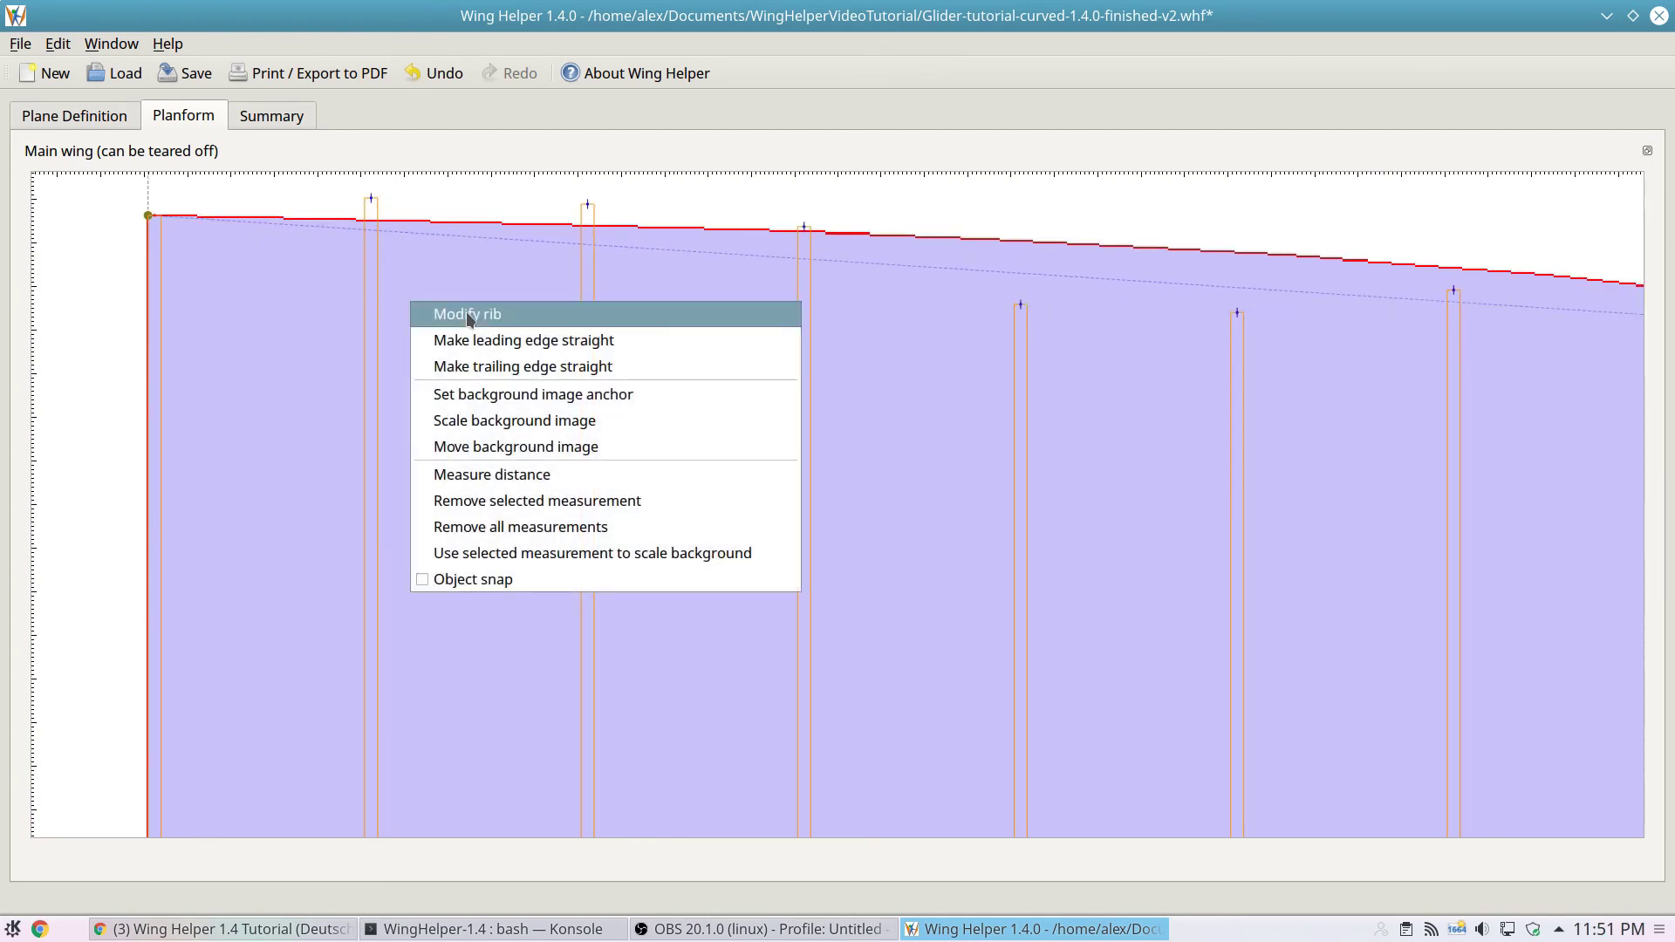
pyautogui.click(469, 316)
pyautogui.click(372, 206)
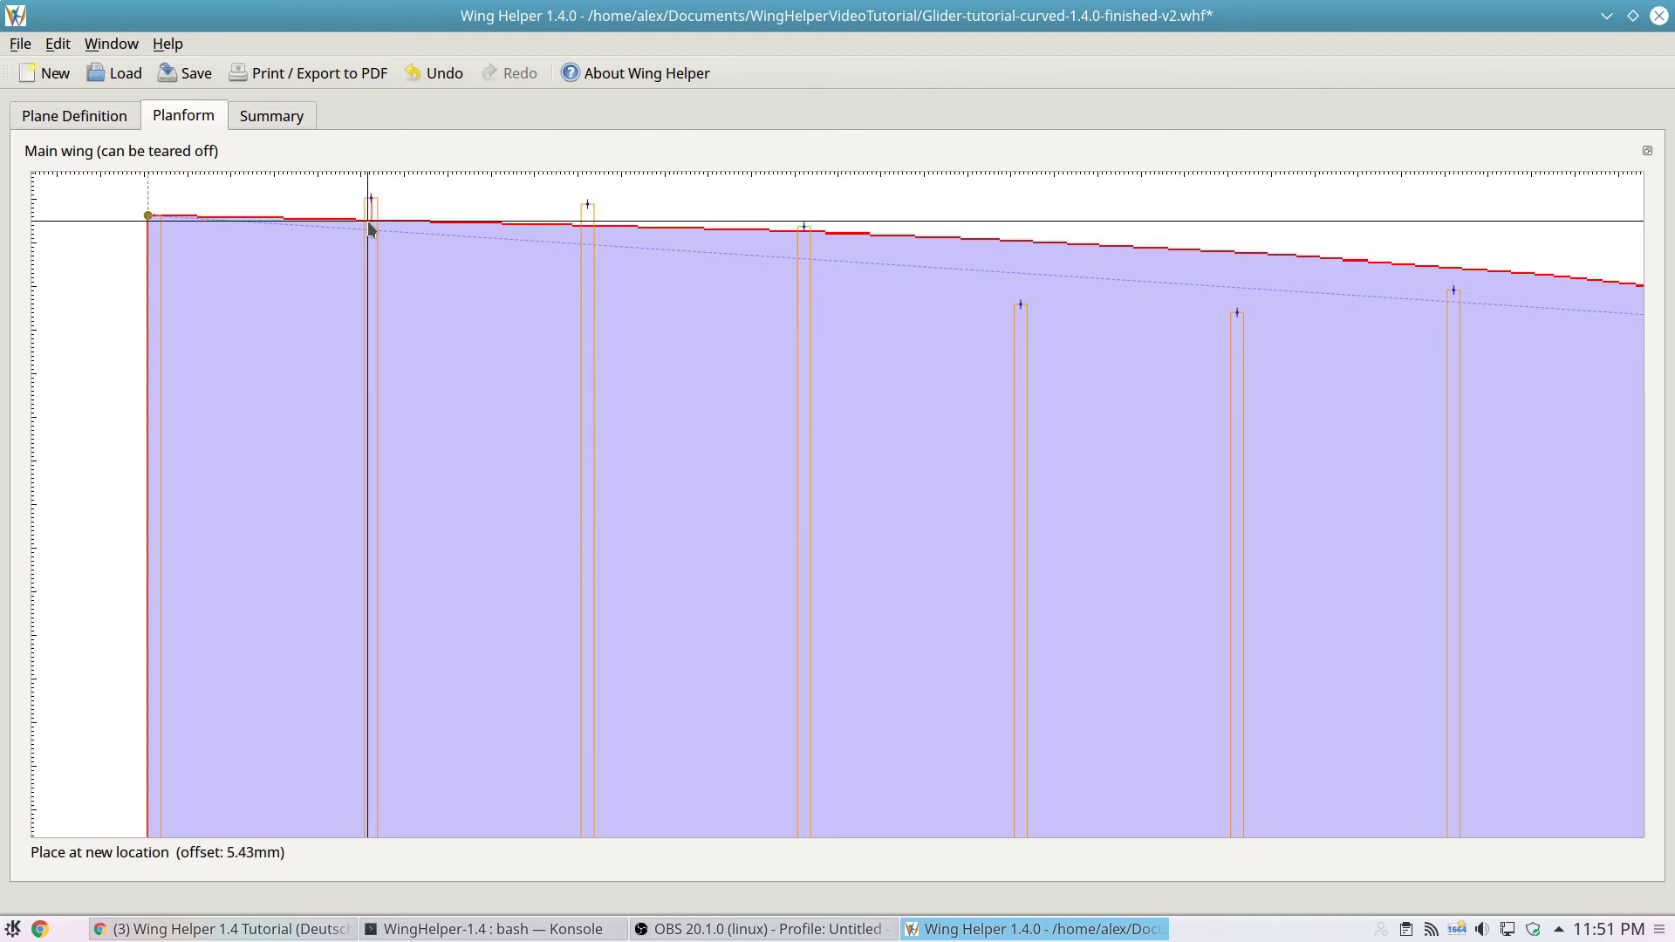
pyautogui.click(374, 223)
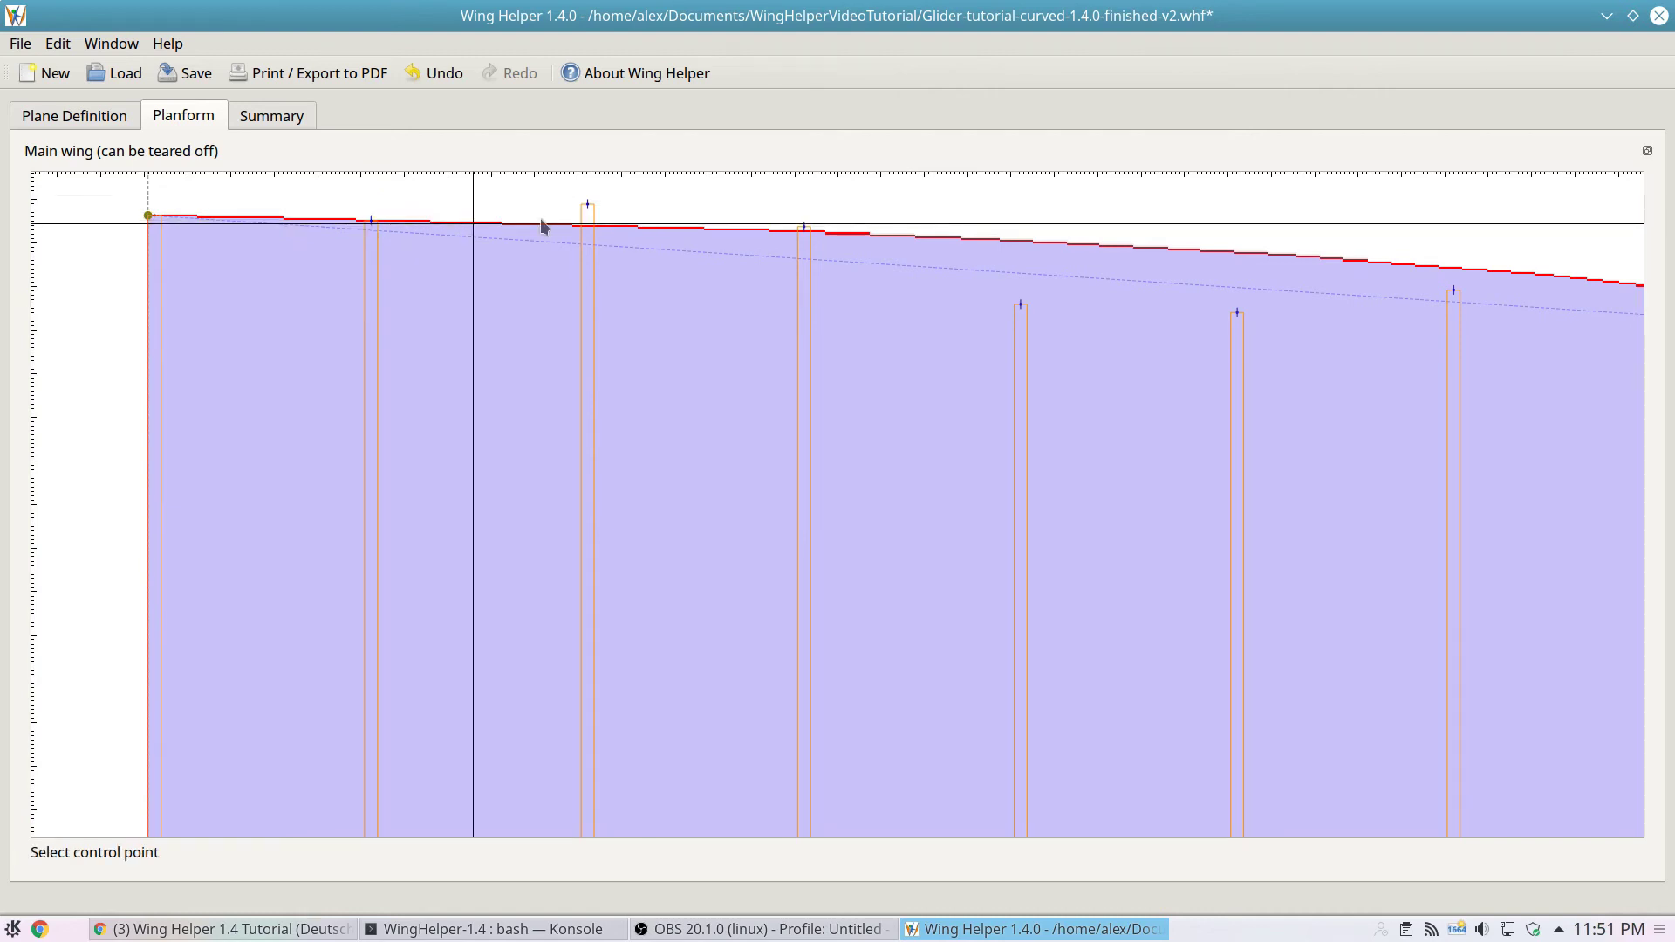
pyautogui.click(587, 207)
pyautogui.click(587, 227)
# - Move the leading-edge control points of Panel 1's third to sixth inner ribs onto the silhouette's curved edge
pyautogui.click(804, 226)
pyautogui.click(804, 233)
pyautogui.click(1021, 303)
pyautogui.click(1021, 241)
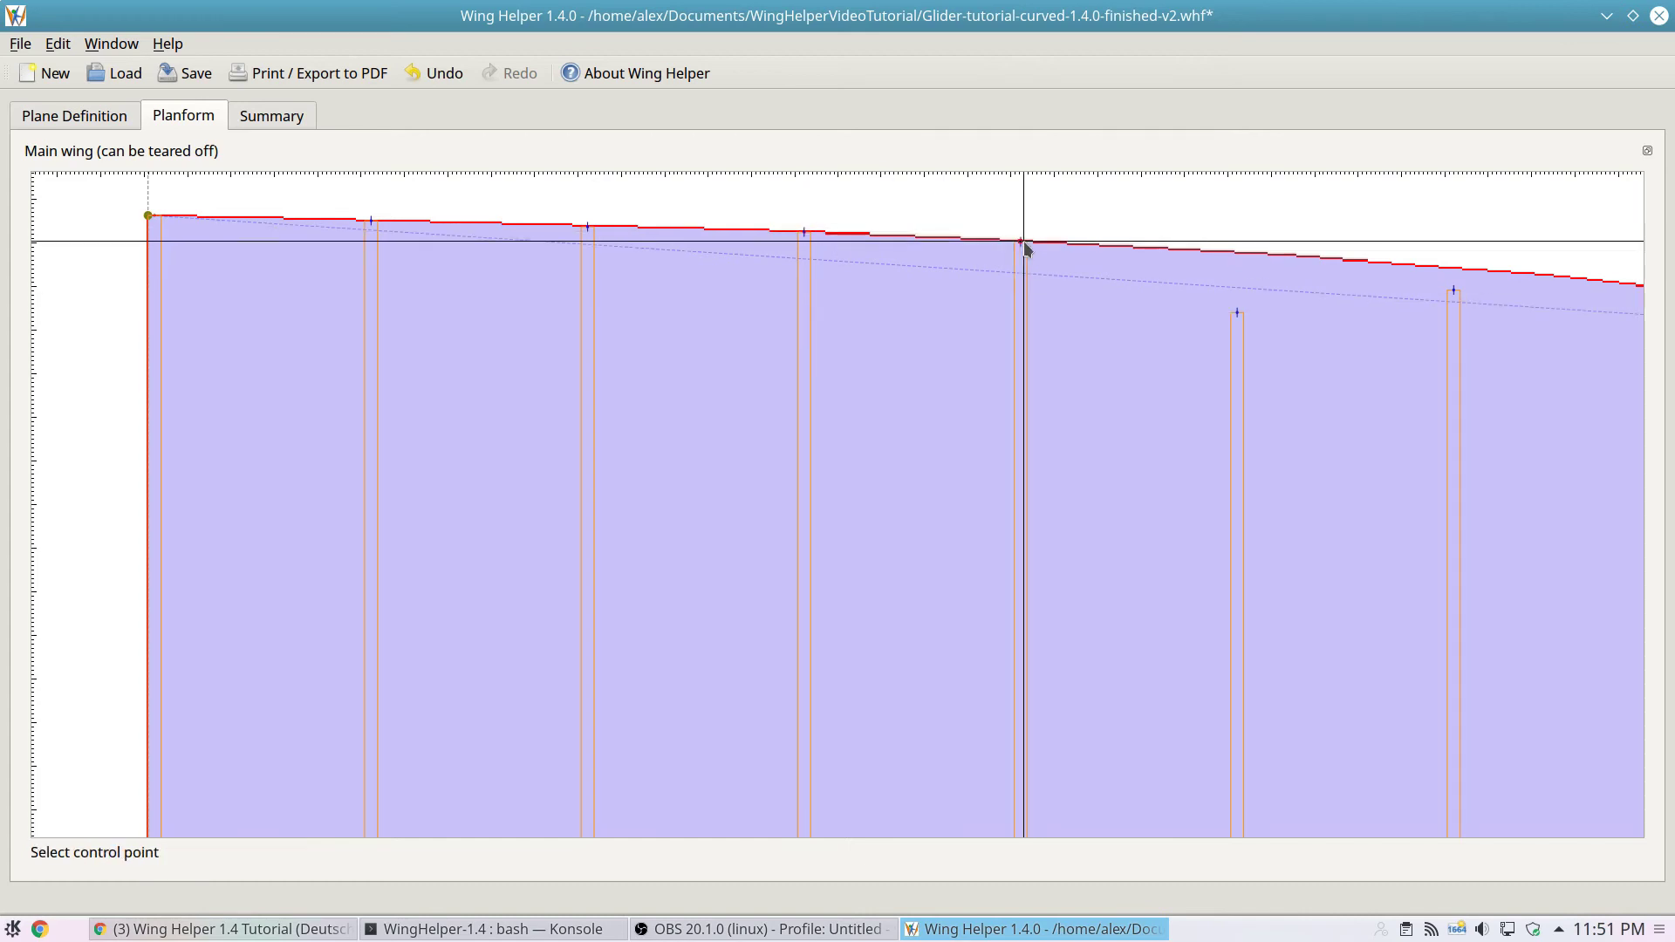
pyautogui.click(1238, 313)
pyautogui.click(1239, 254)
pyautogui.click(1453, 291)
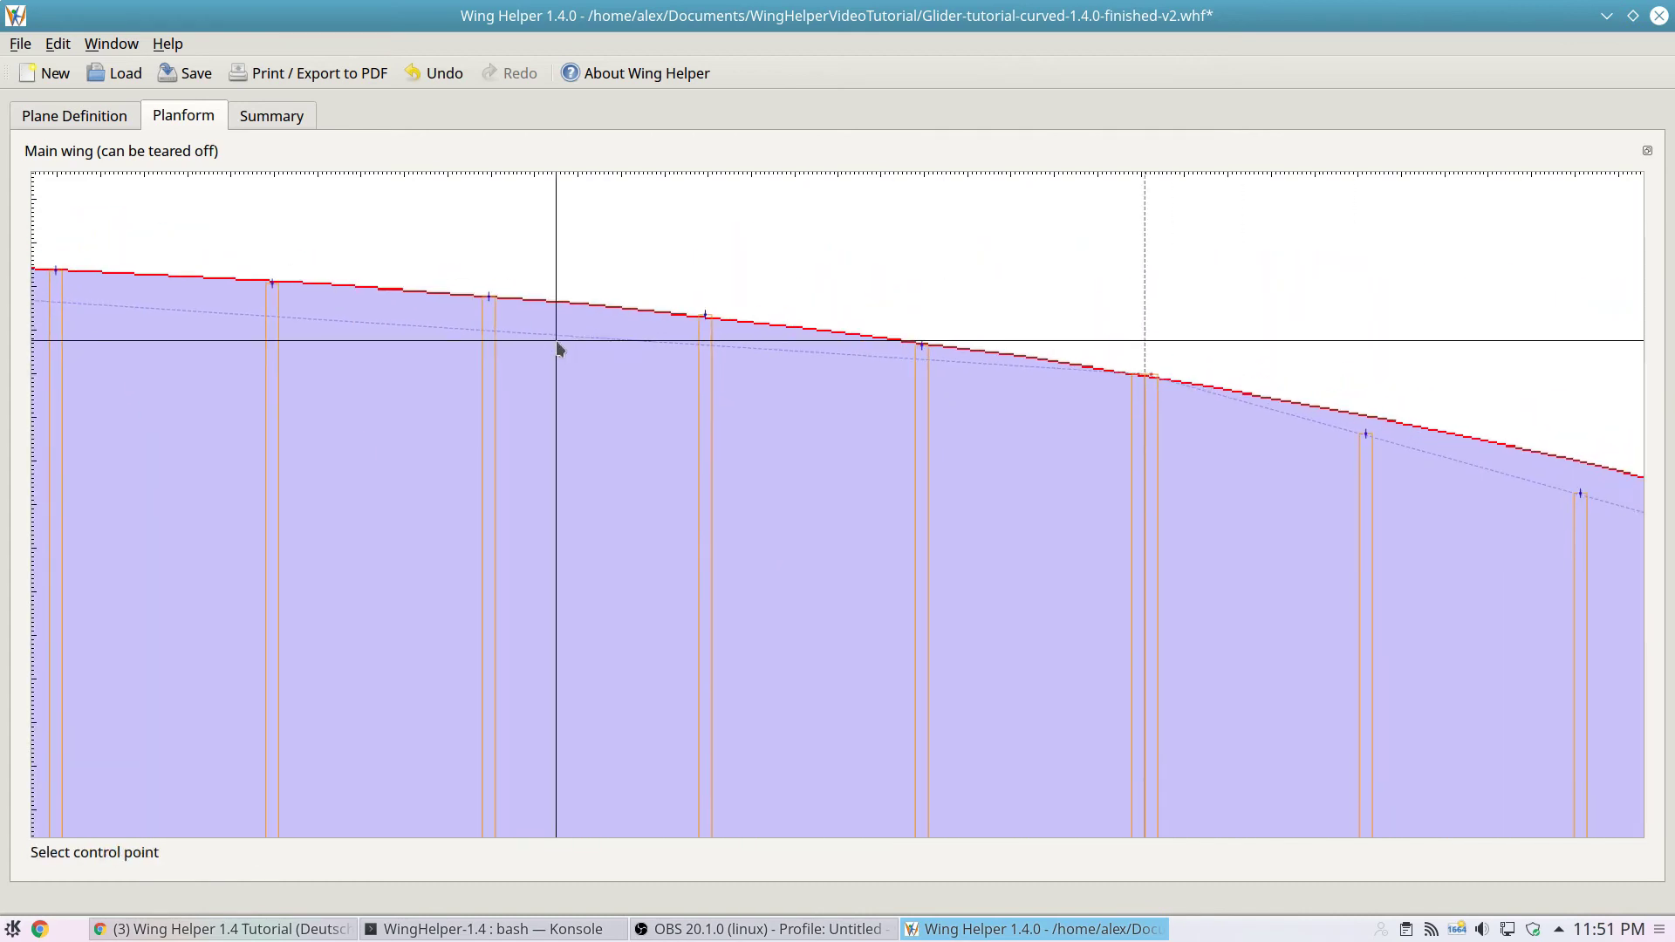
# - Fit the leading-edge control points of the last two ribs before the Panel 1 and Panel 2 joint to the silhouette
pyautogui.click(708, 315)
pyautogui.click(706, 318)
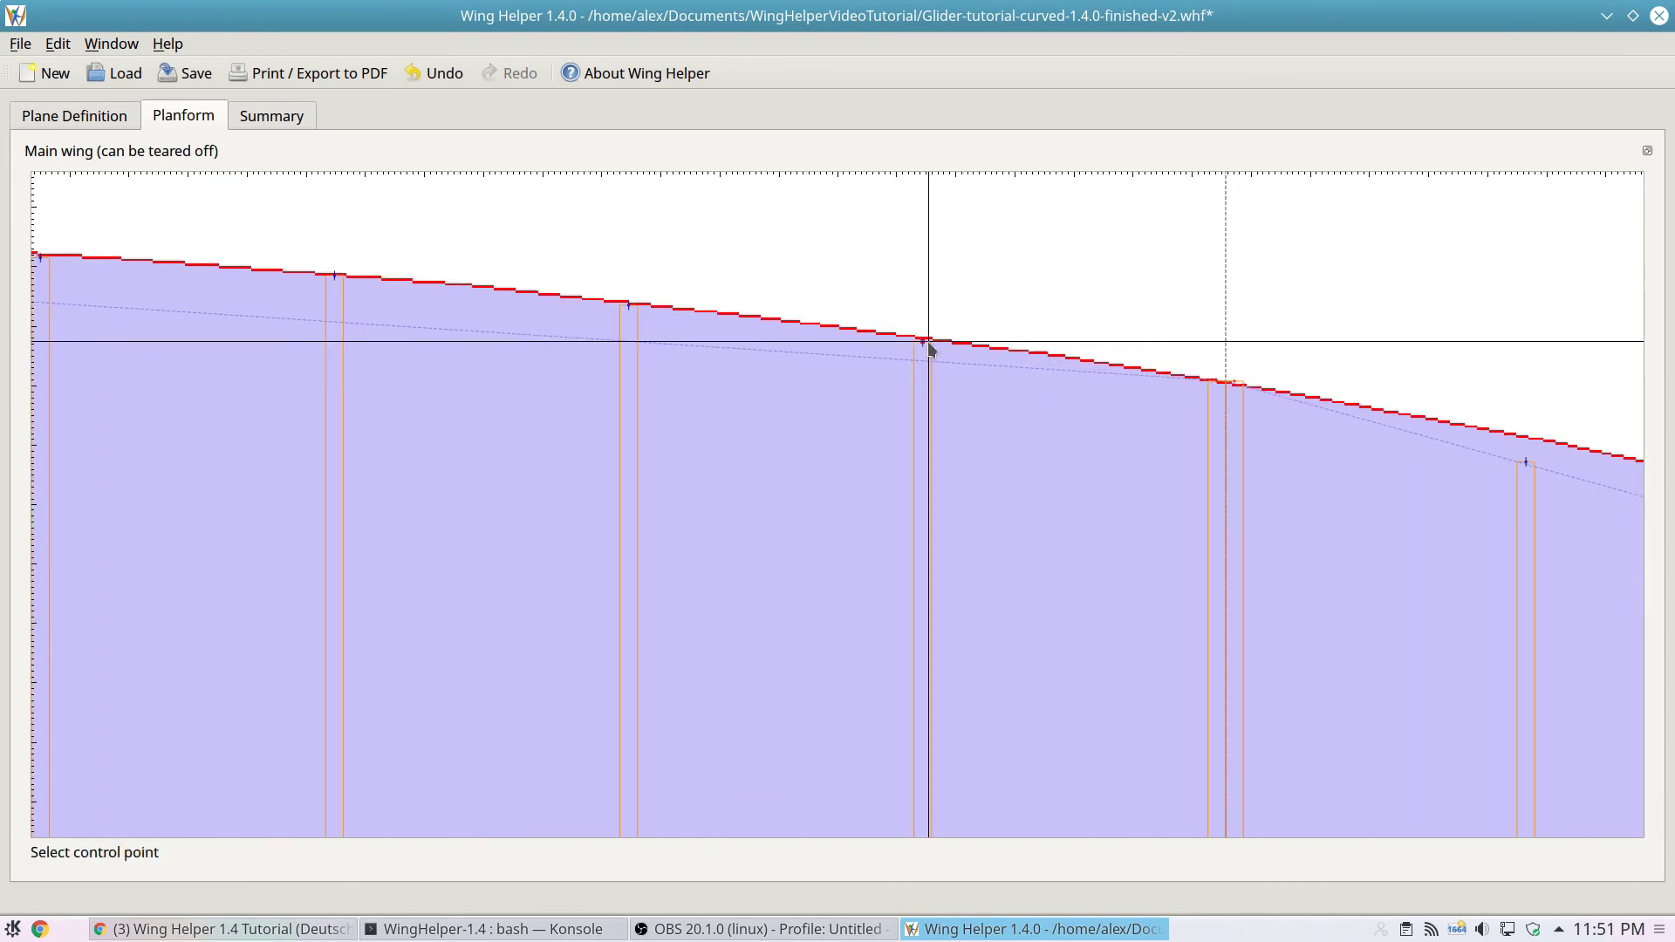
pyautogui.click(928, 350)
pyautogui.click(929, 346)
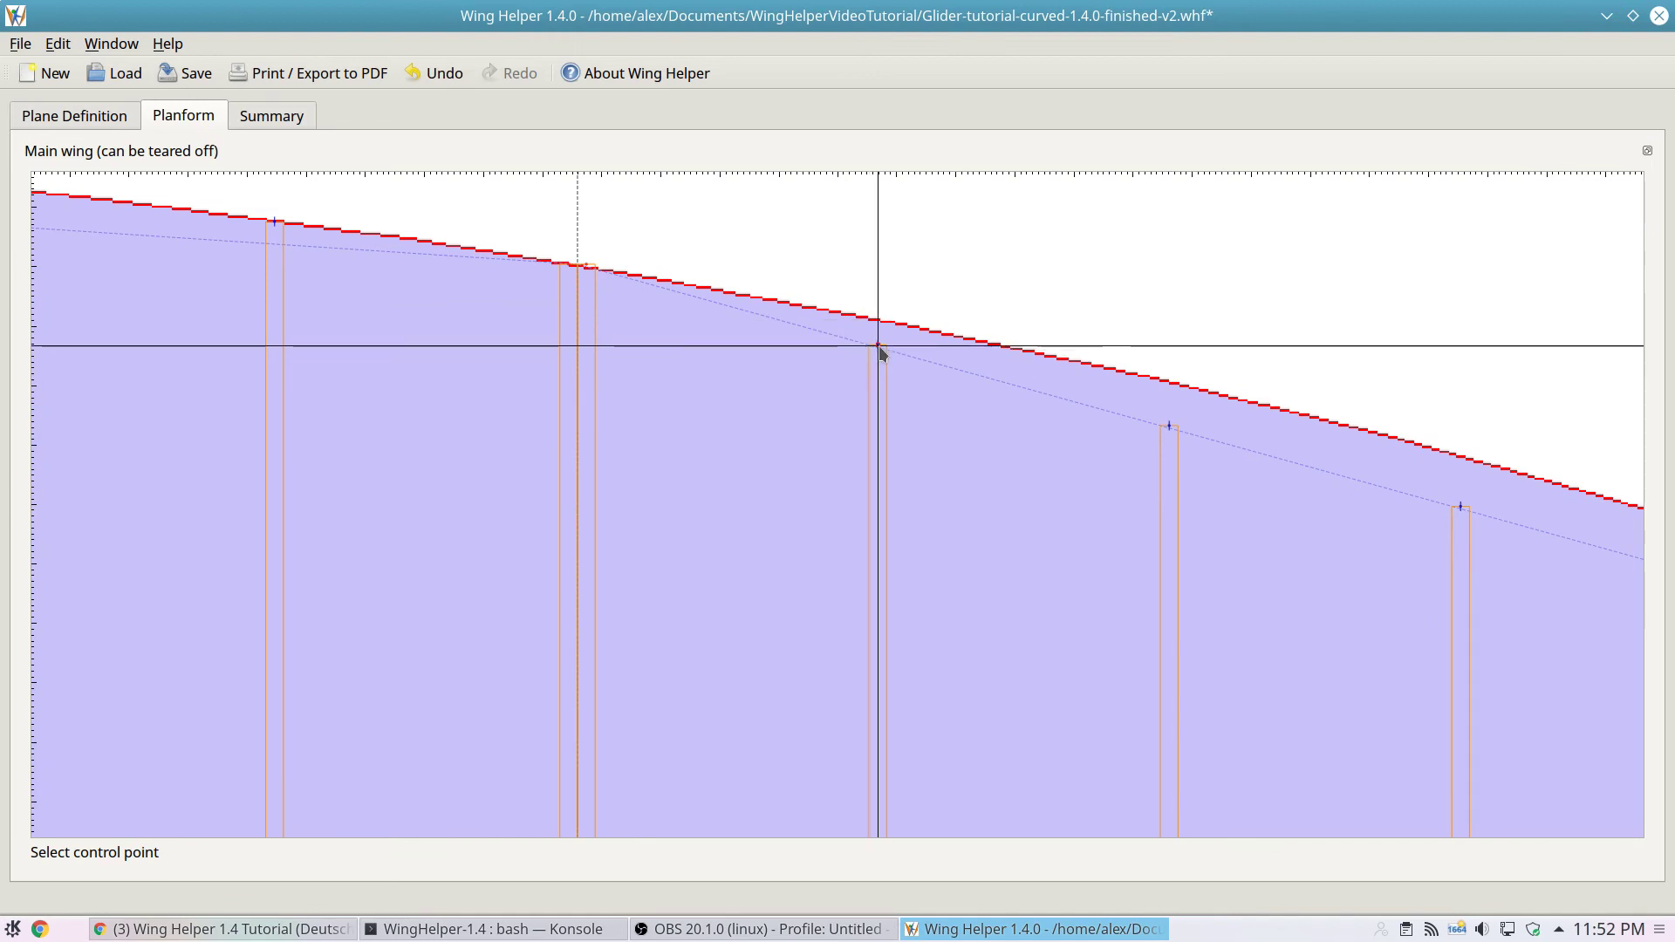
# - Move the leading-edge control points of Panel 2's first three inner ribs onto the silhouette's curved edge
pyautogui.click(880, 347)
pyautogui.click(879, 324)
pyautogui.click(1173, 427)
pyautogui.click(1170, 387)
pyautogui.click(1460, 508)
pyautogui.click(1462, 457)
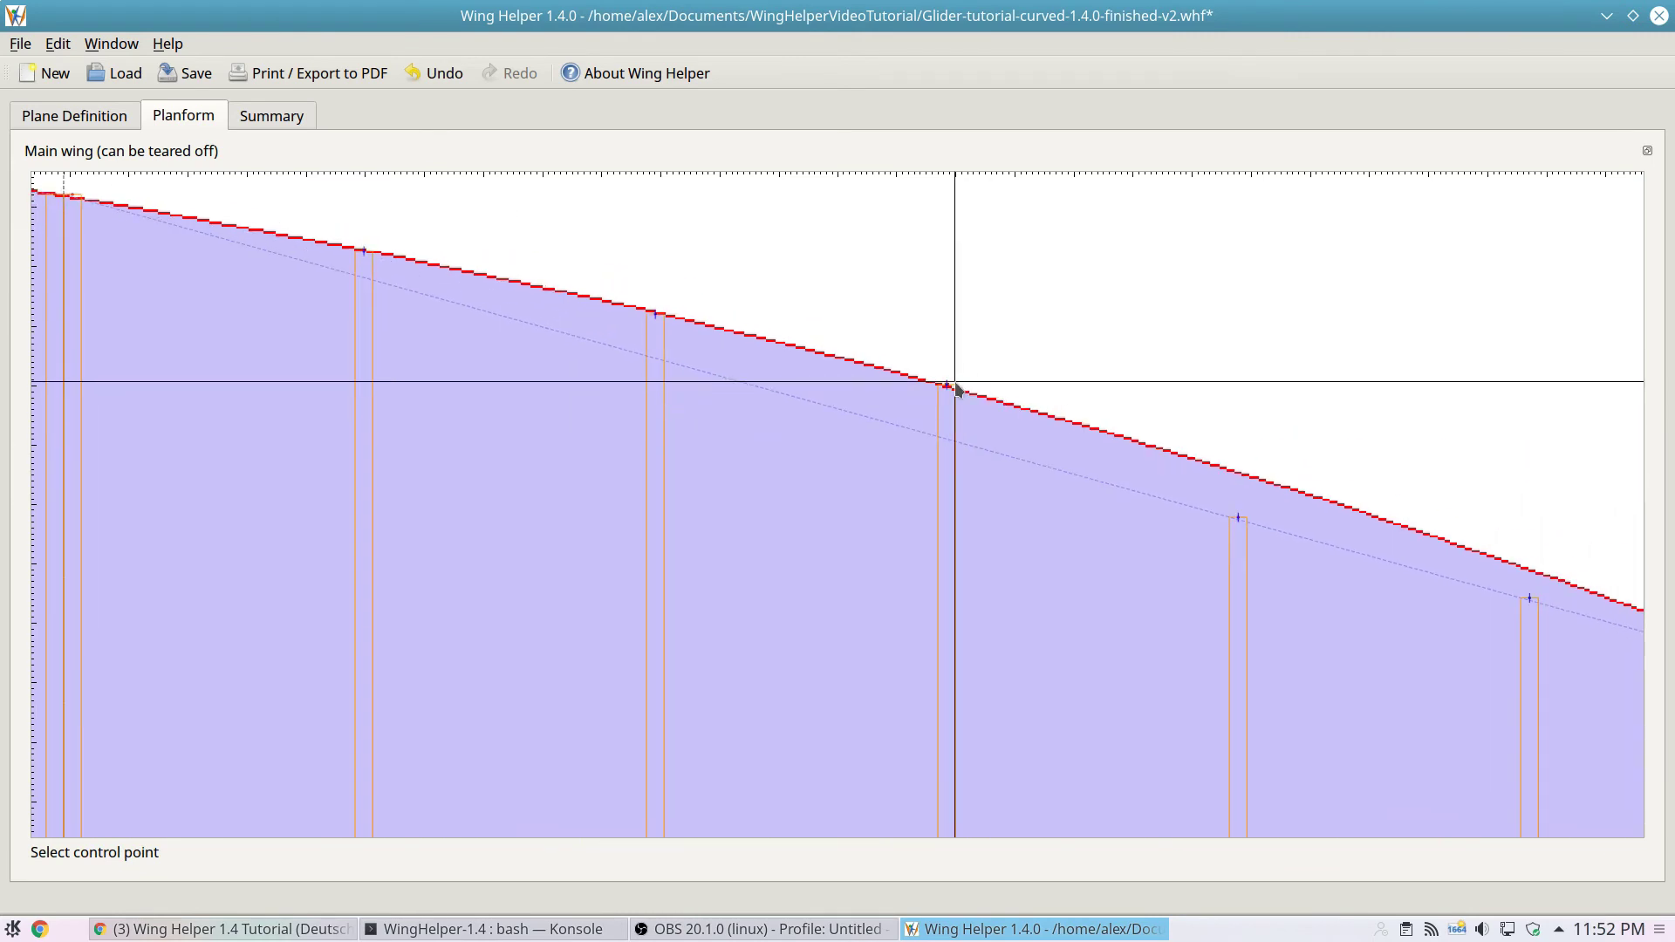
# - Move the leading-edge control points of Panel 2's last two inner ribs up to the silhouette's edge
pyautogui.click(954, 389)
pyautogui.click(1244, 518)
pyautogui.click(1529, 598)
pyautogui.click(1532, 579)
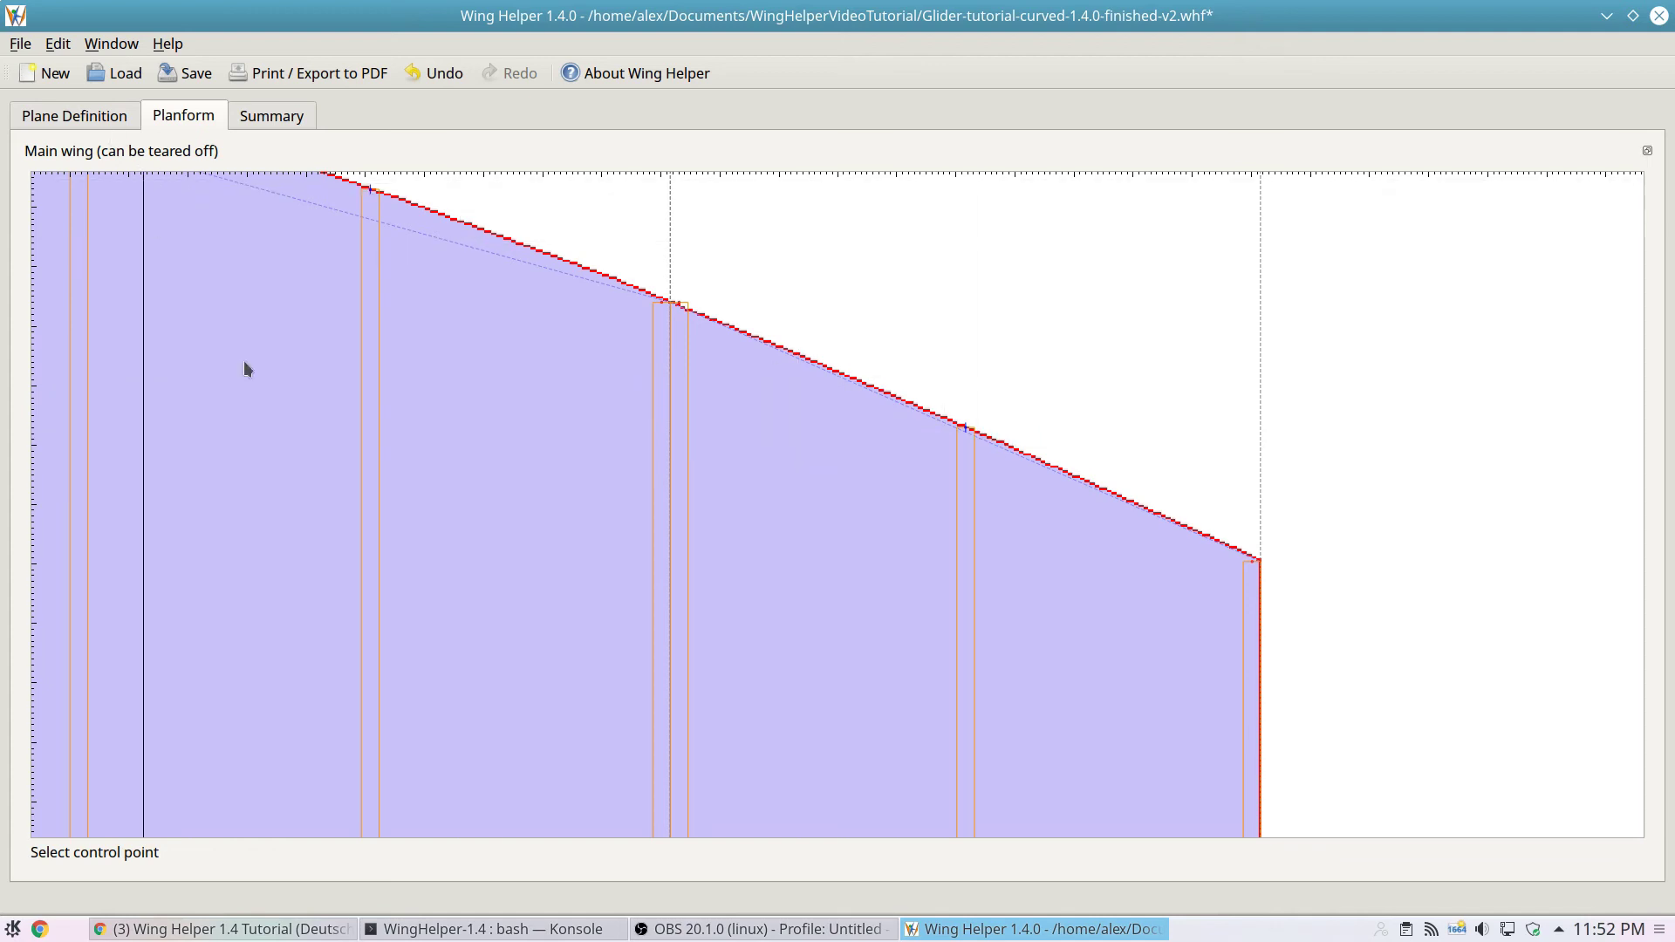
# - Examine the curved leading edge from above in the 3D wing view of the plane definition
pyautogui.scroll(-3, 307, 384)
pyautogui.click(81, 118)
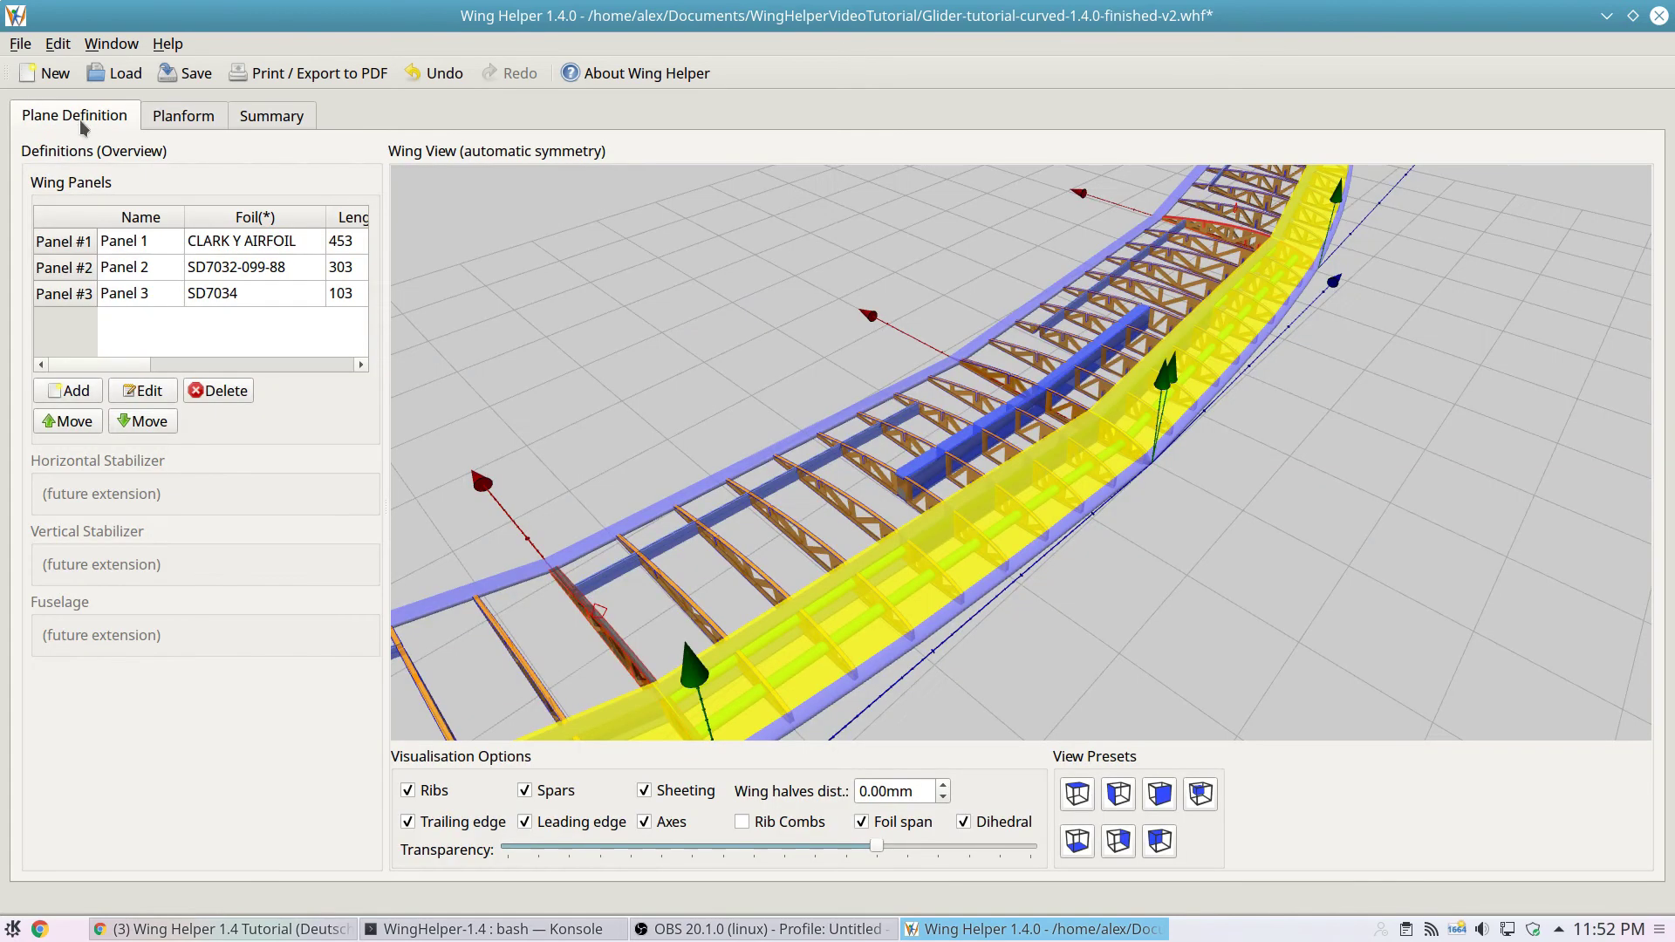
pyautogui.click(1118, 840)
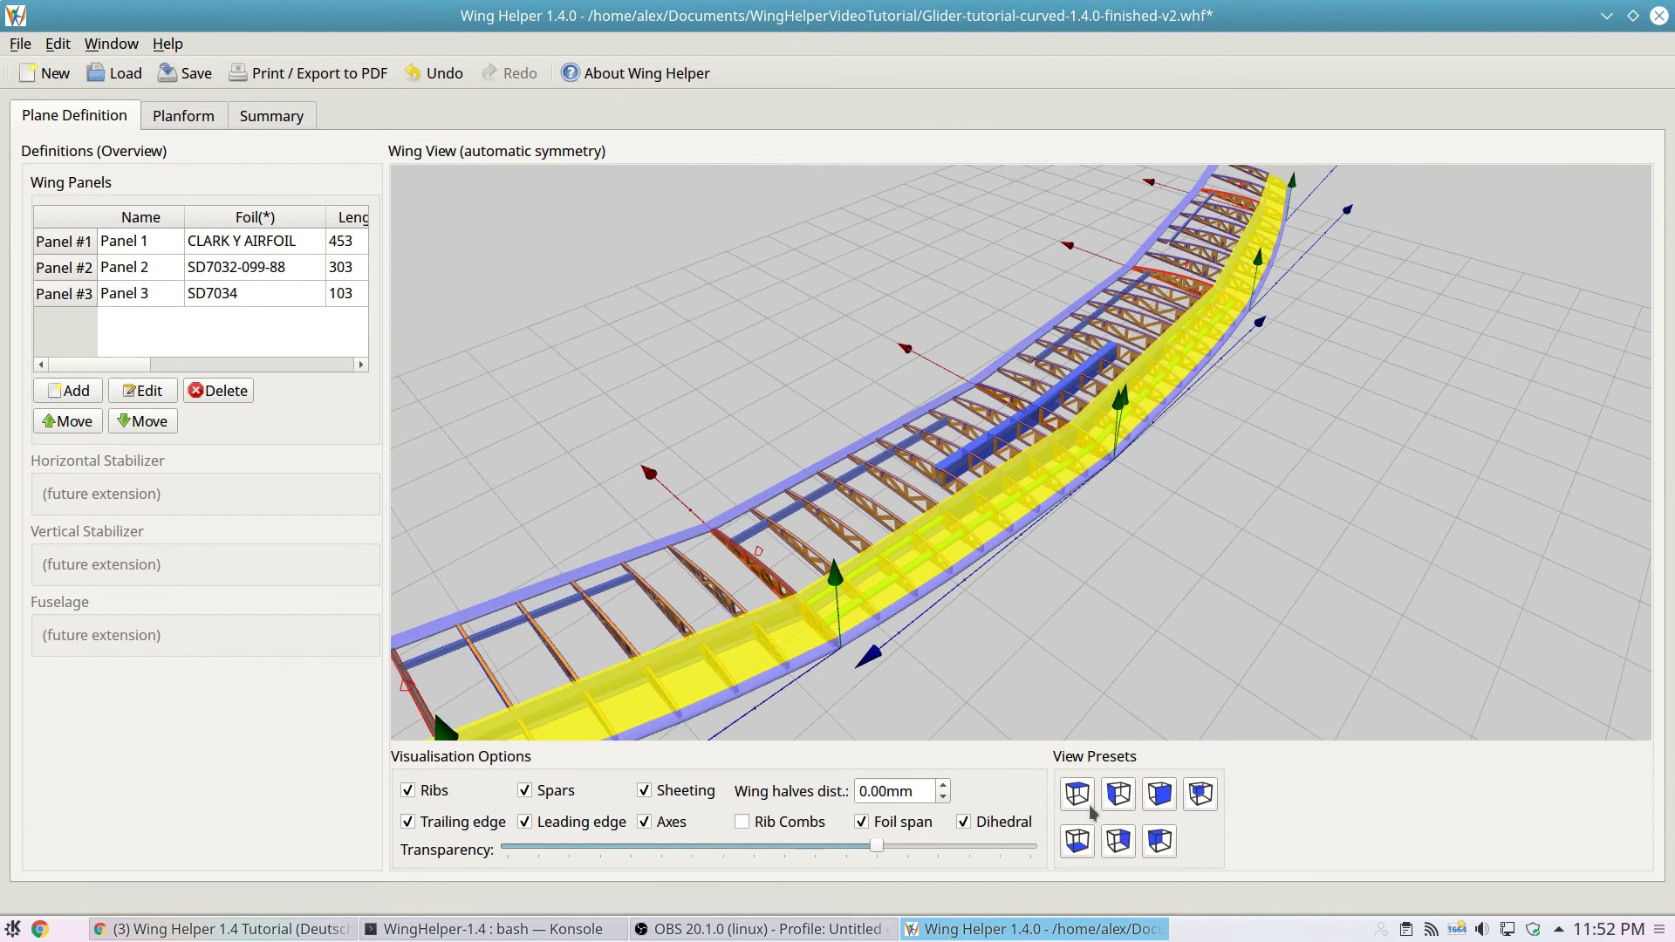
pyautogui.click(1076, 796)
pyautogui.scroll(3, 1032, 368)
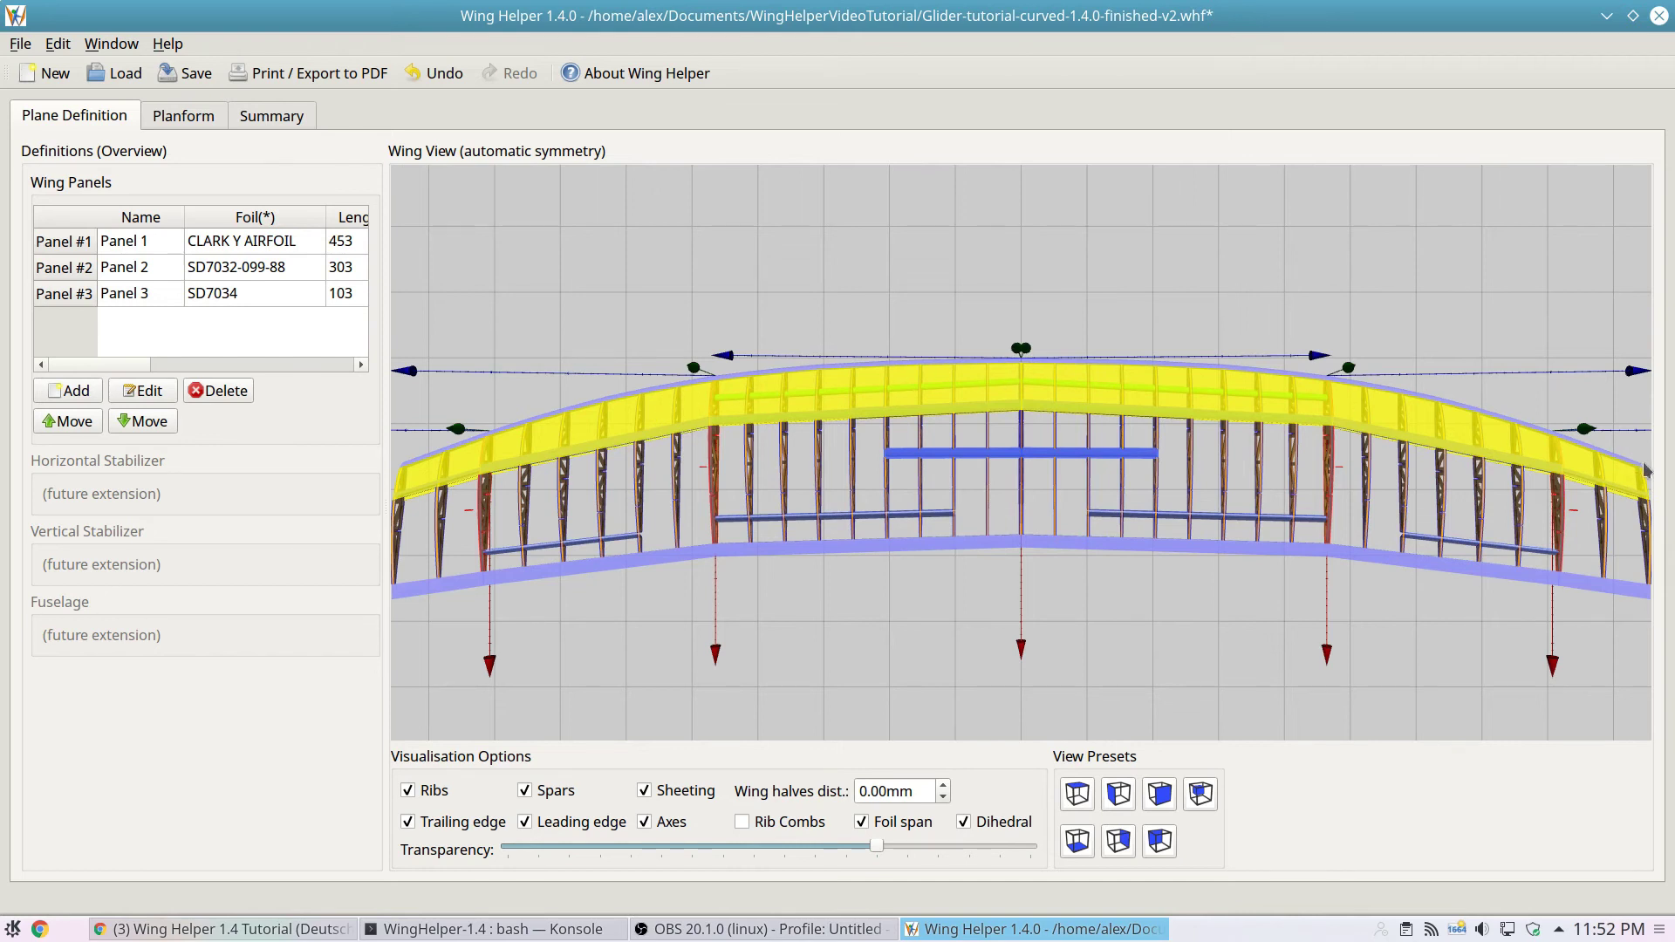
pyautogui.scroll(-1, 470, 471)
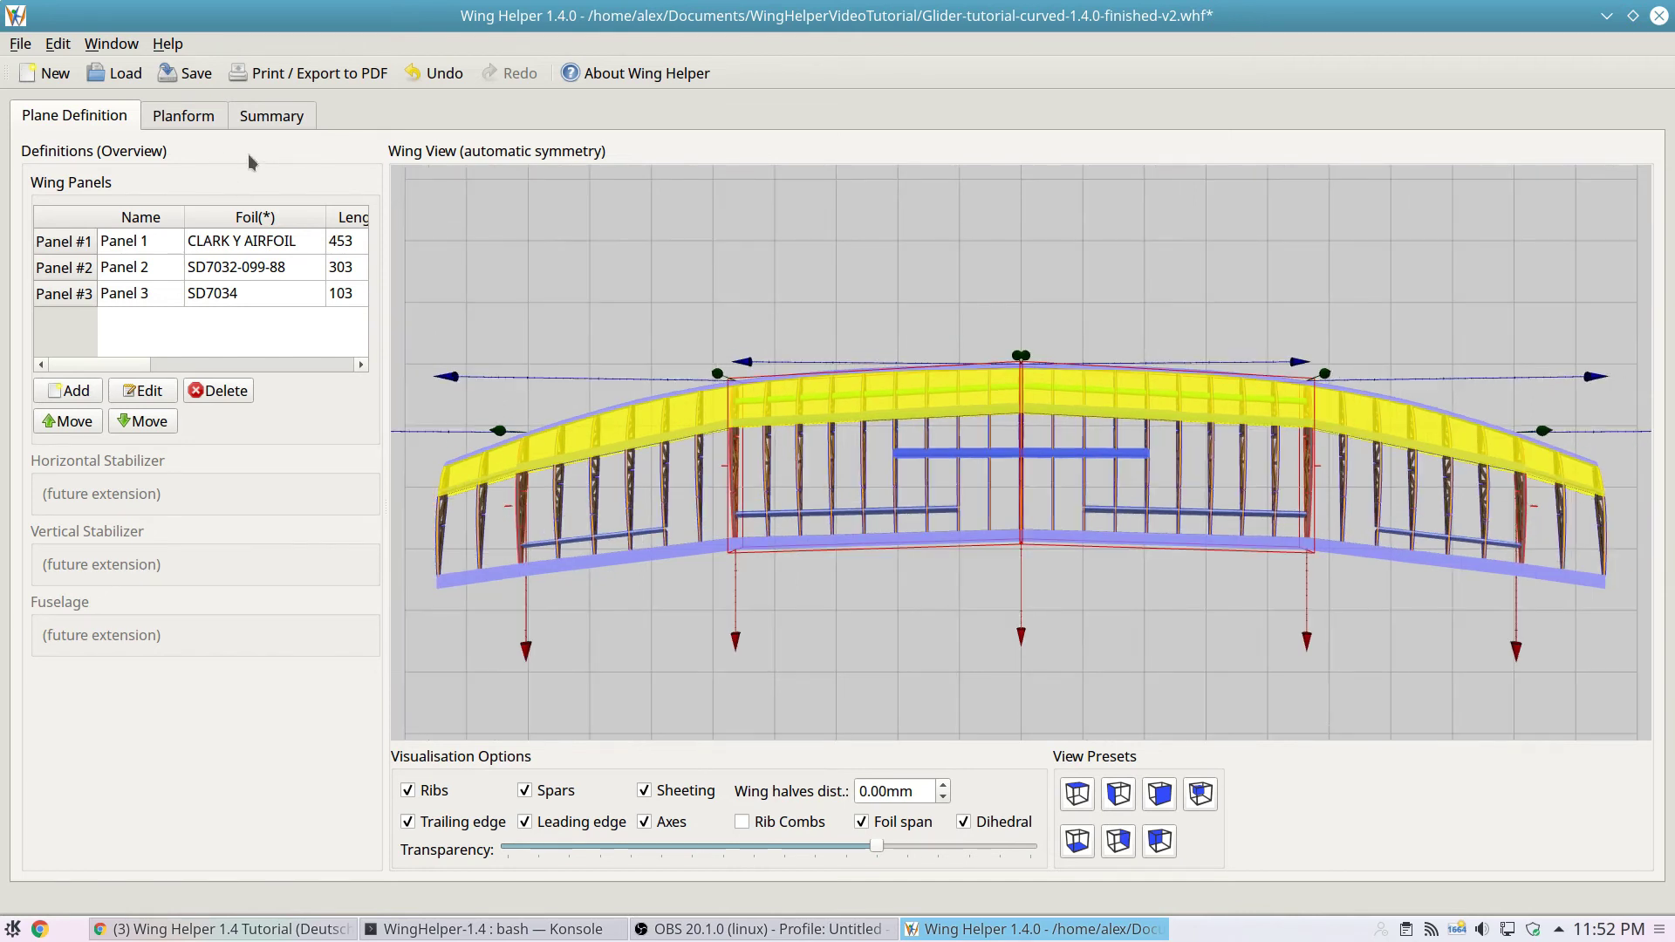
# - Examine the leading edge at the joint between Panel 1 and Panel 2 and along the whole planform
pyautogui.click(207, 121)
pyautogui.scroll(3, 942, 253)
pyautogui.scroll(5, 942, 296)
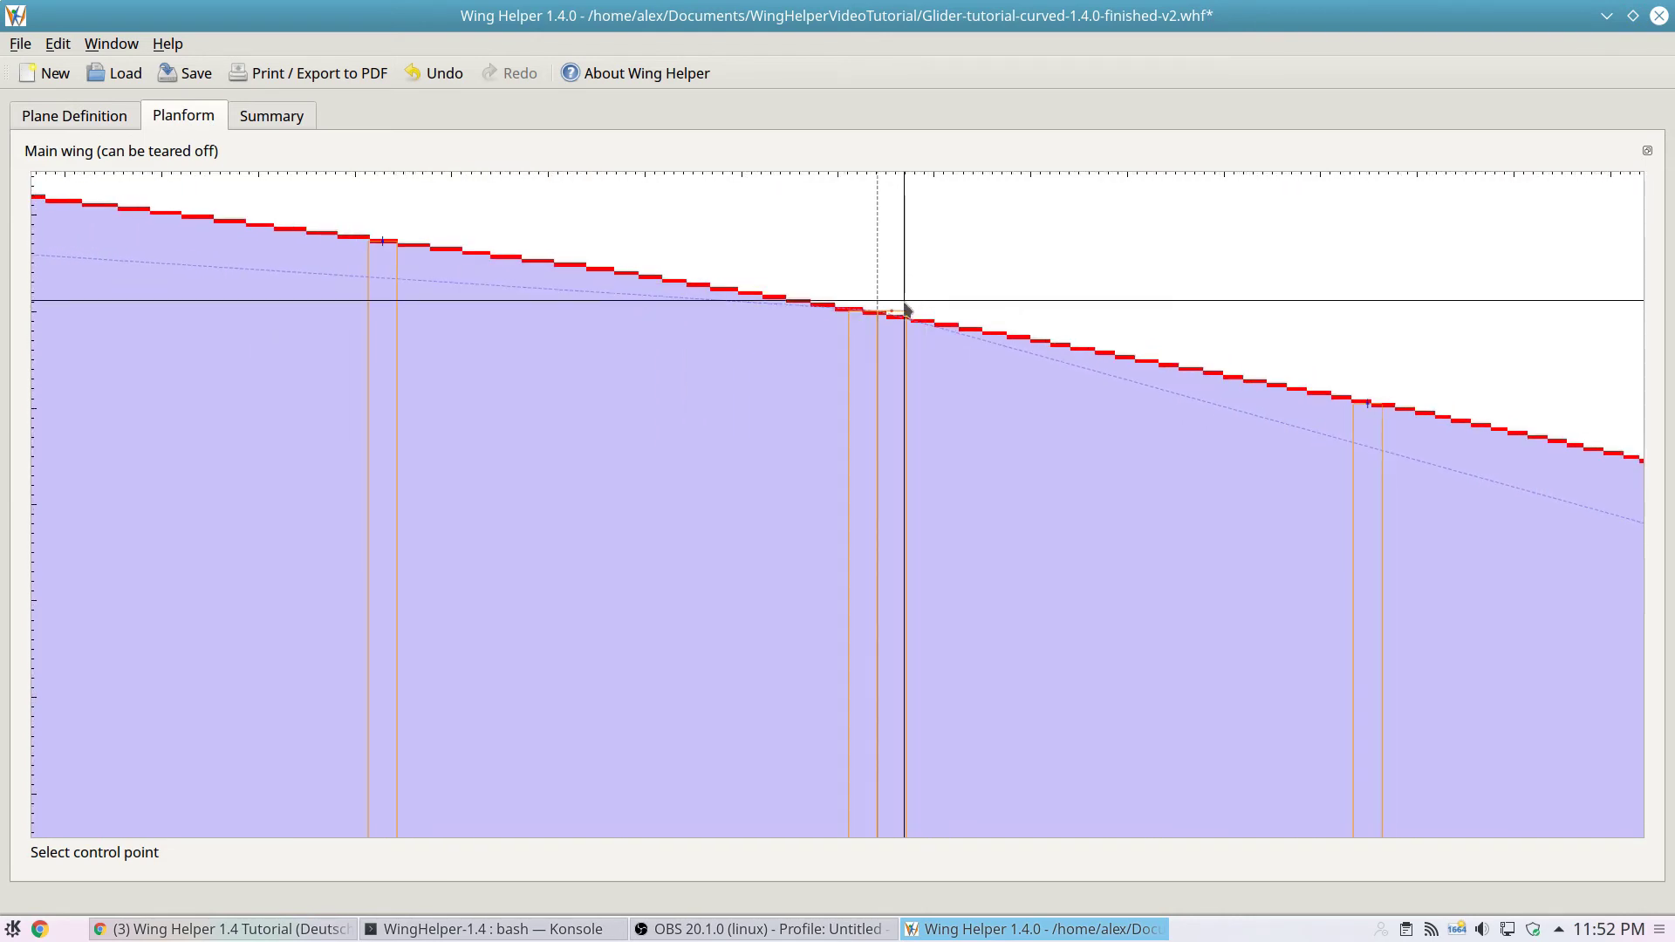
pyautogui.rightClick(907, 310)
pyautogui.click(904, 315)
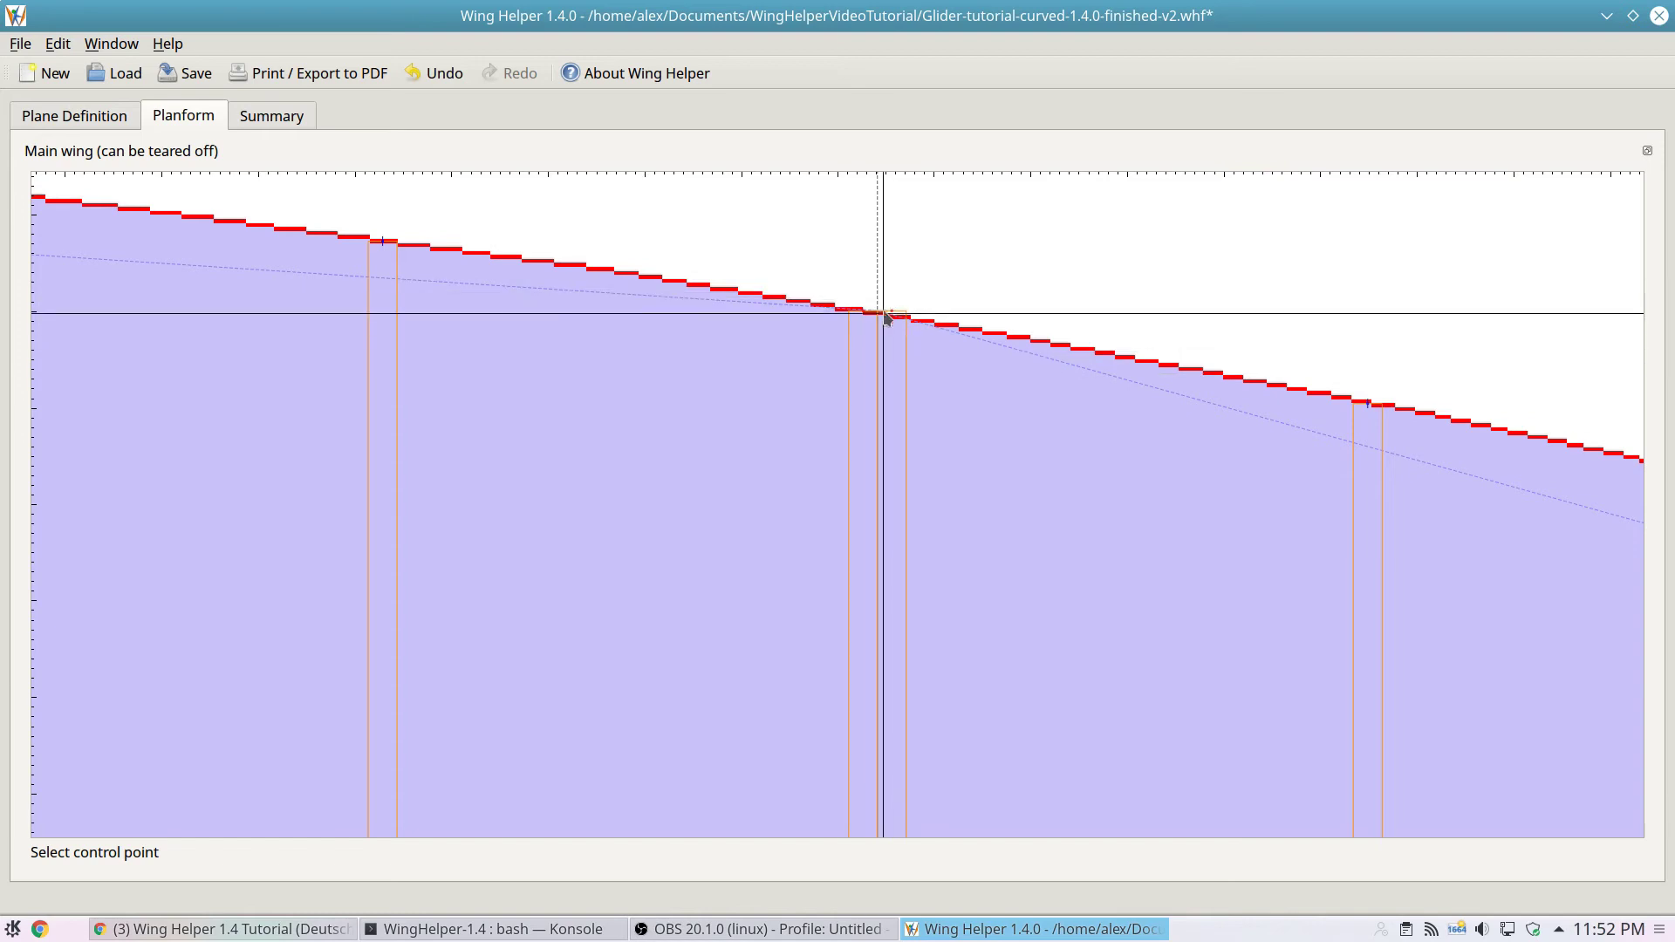
pyautogui.scroll(-4, 903, 332)
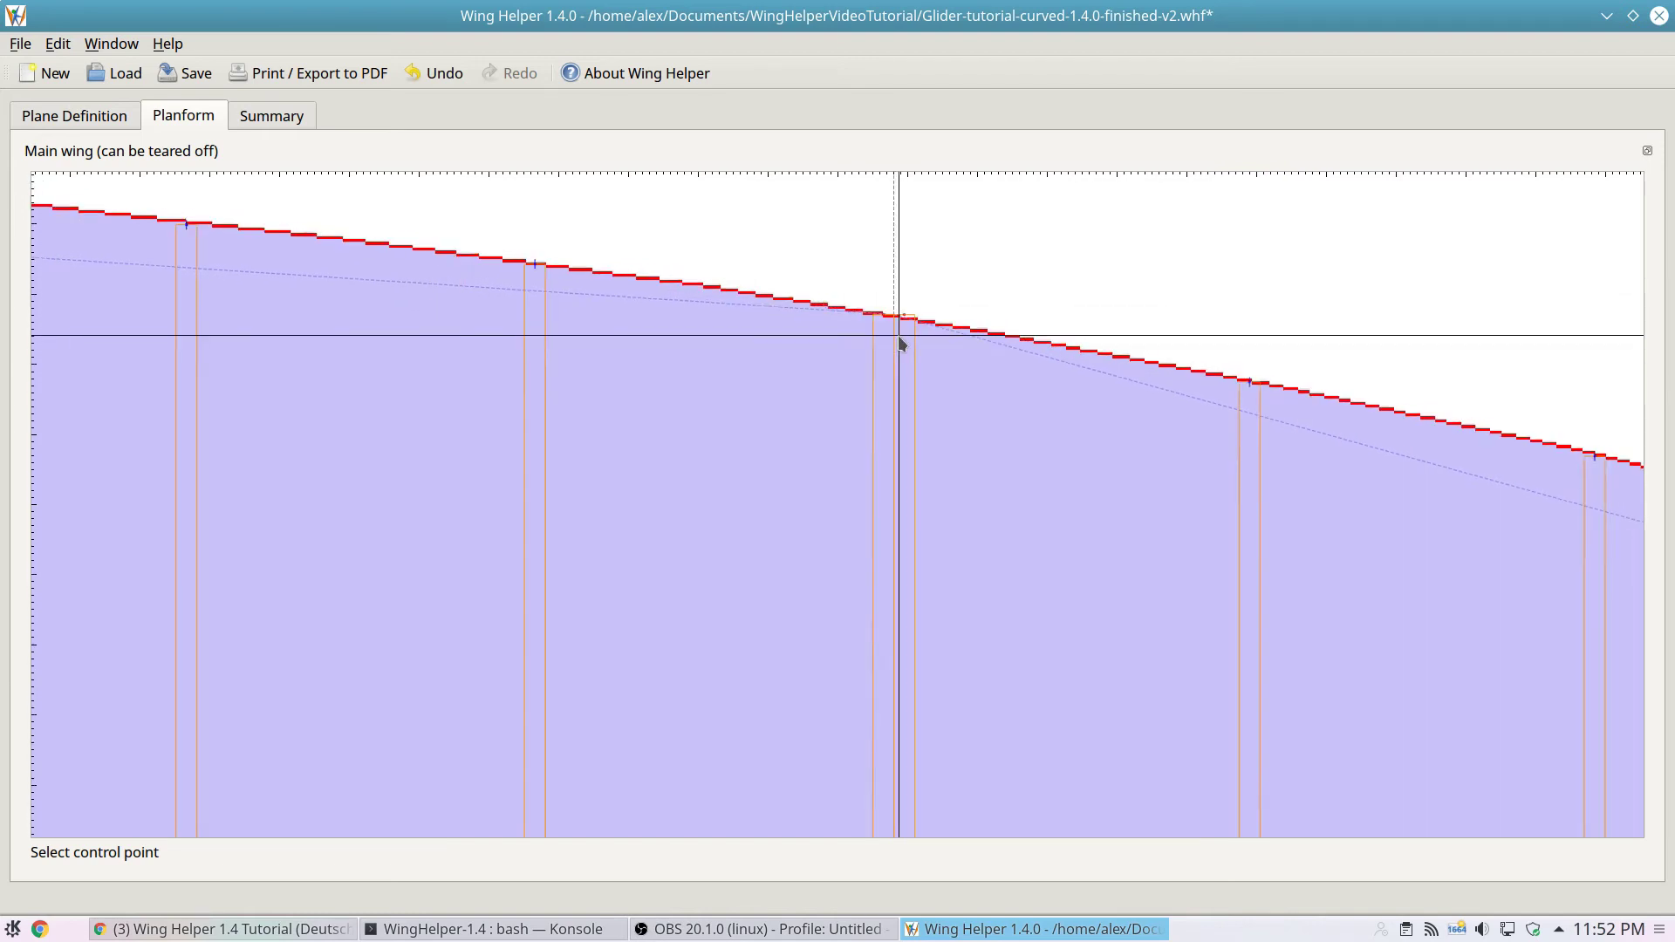
pyautogui.scroll(-5, 901, 345)
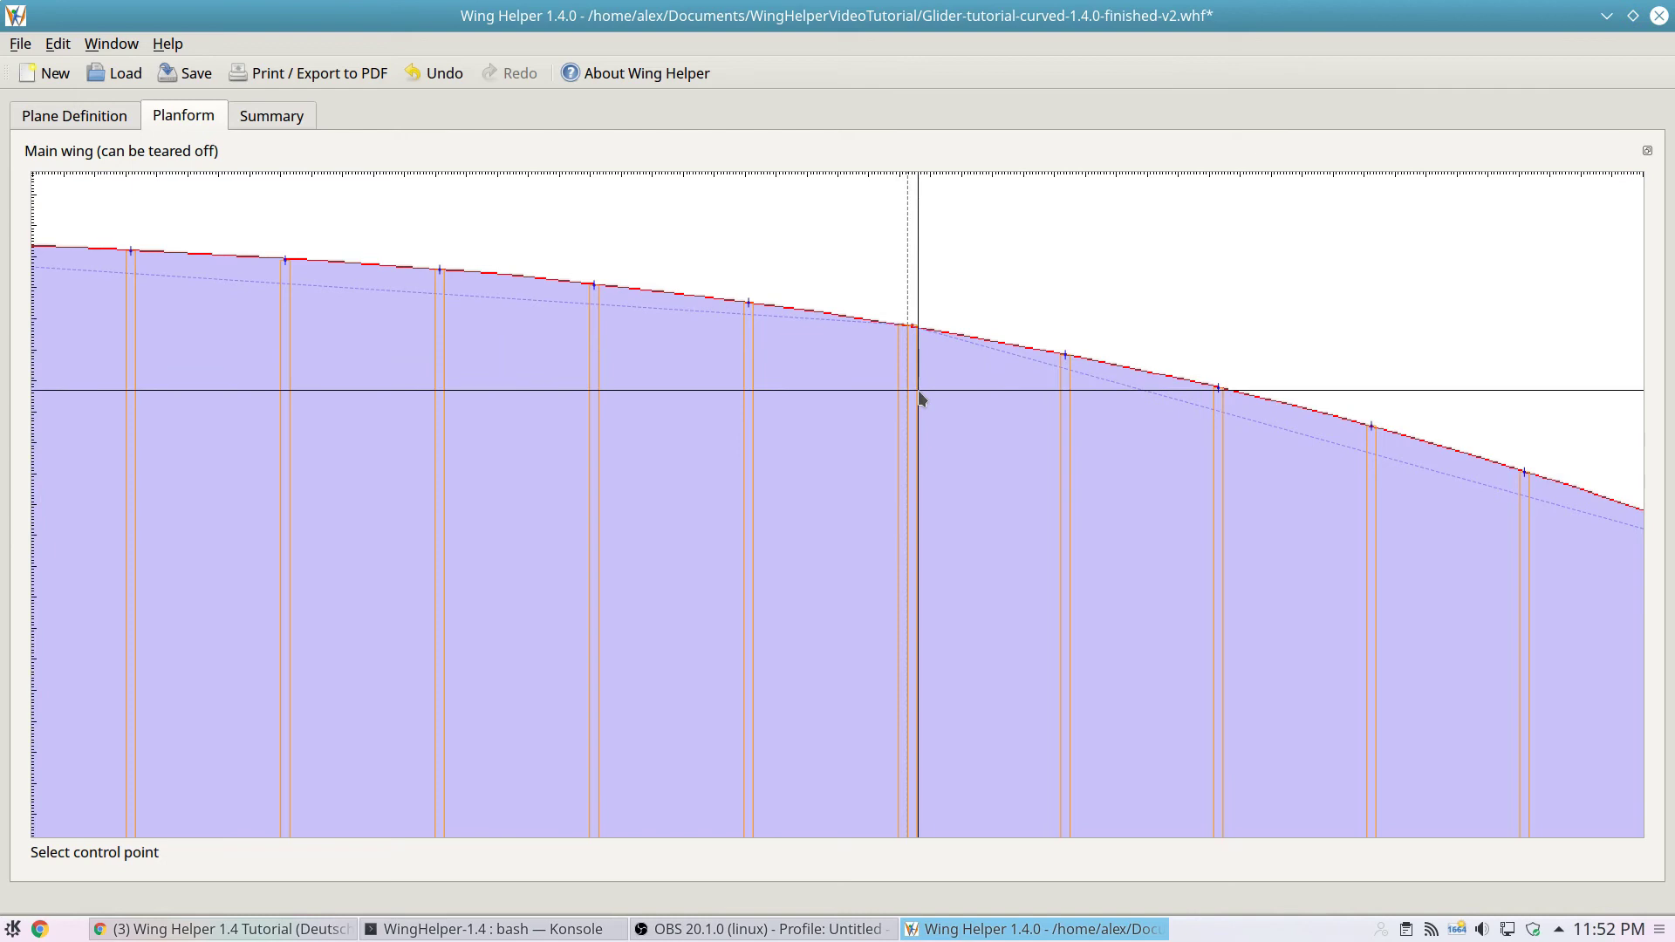
pyautogui.scroll(-5, 921, 397)
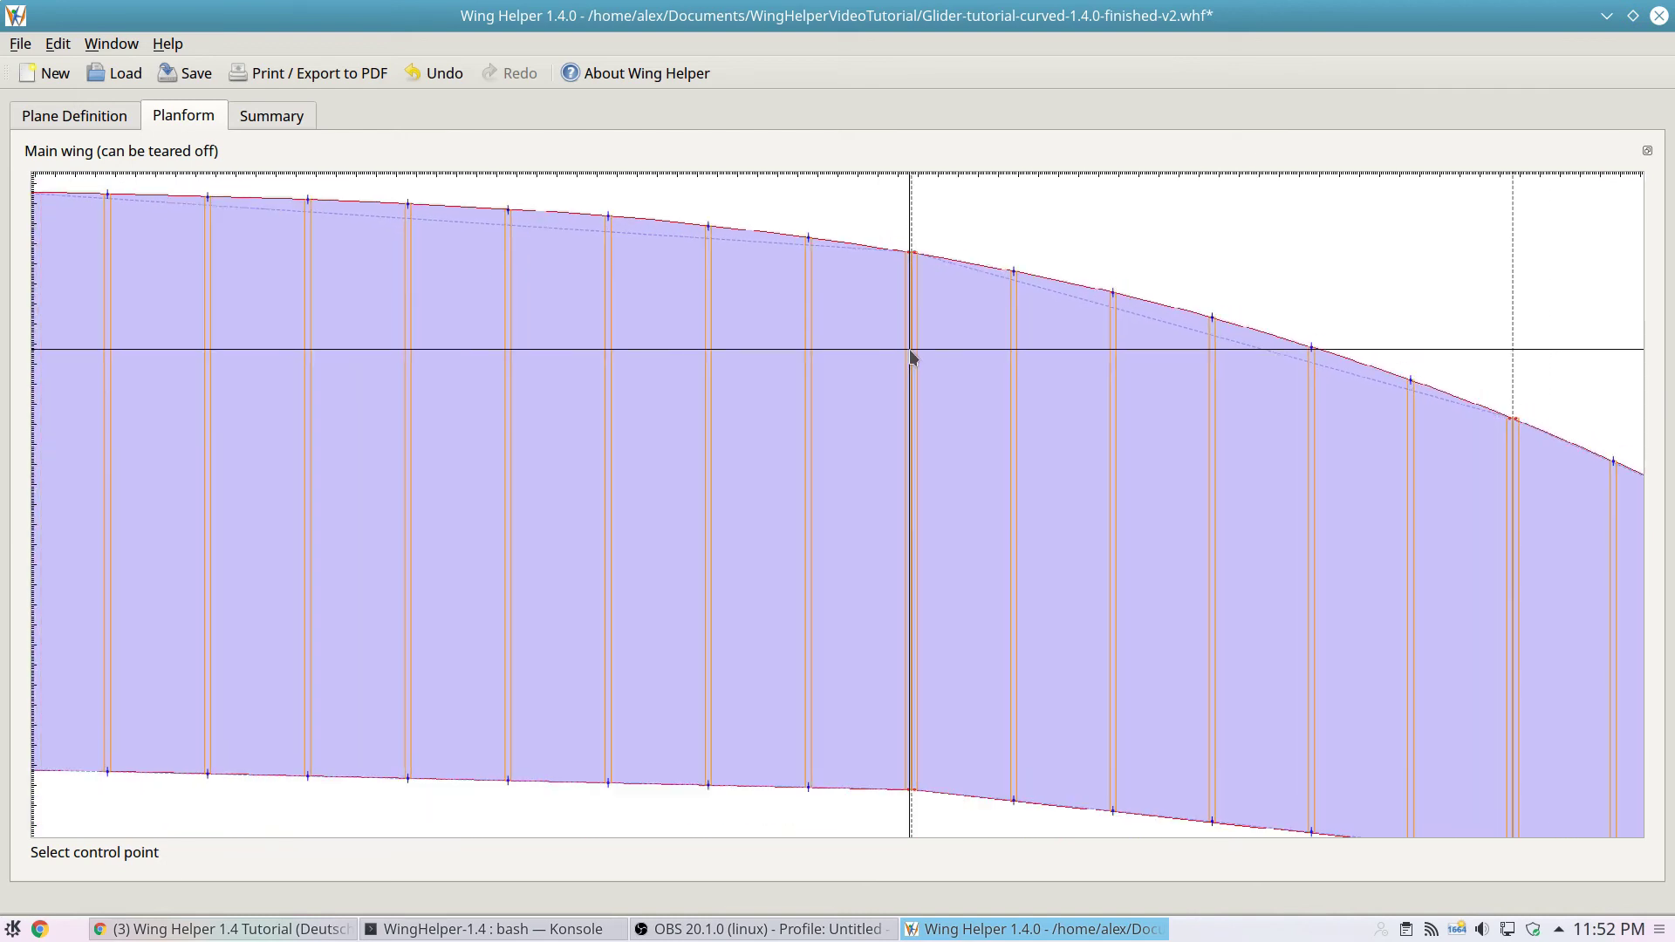
pyautogui.scroll(-1, 910, 356)
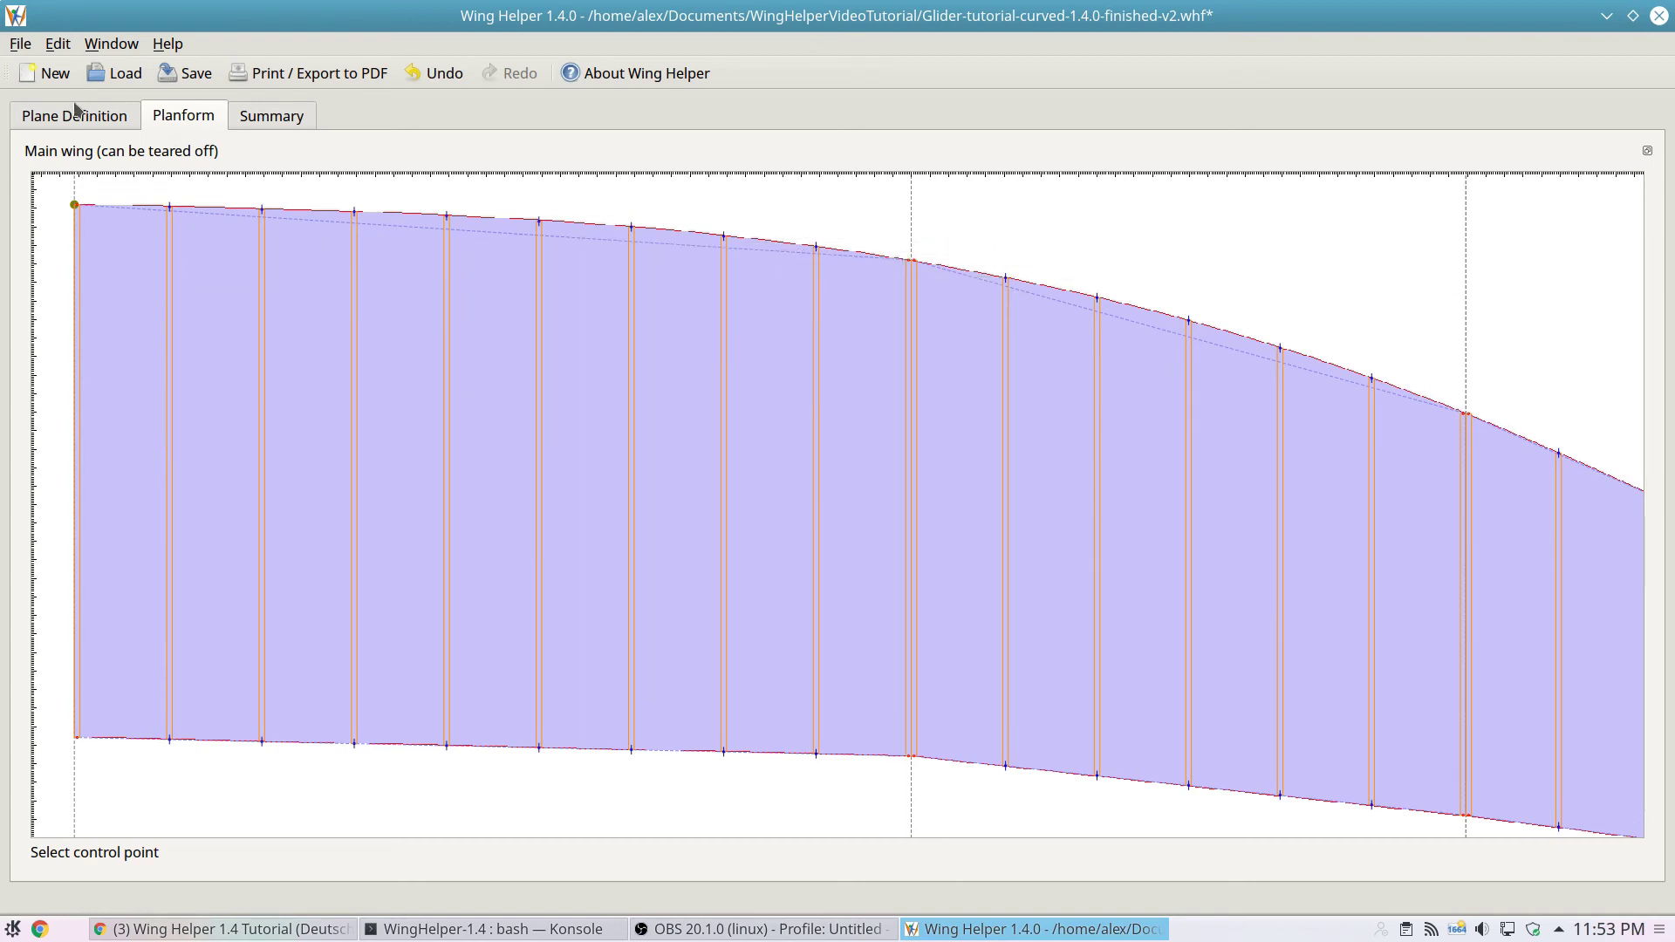
# - Try a sweep of 34 mm for Panel 1
pyautogui.click(74, 114)
pyautogui.doubleClick(133, 248)
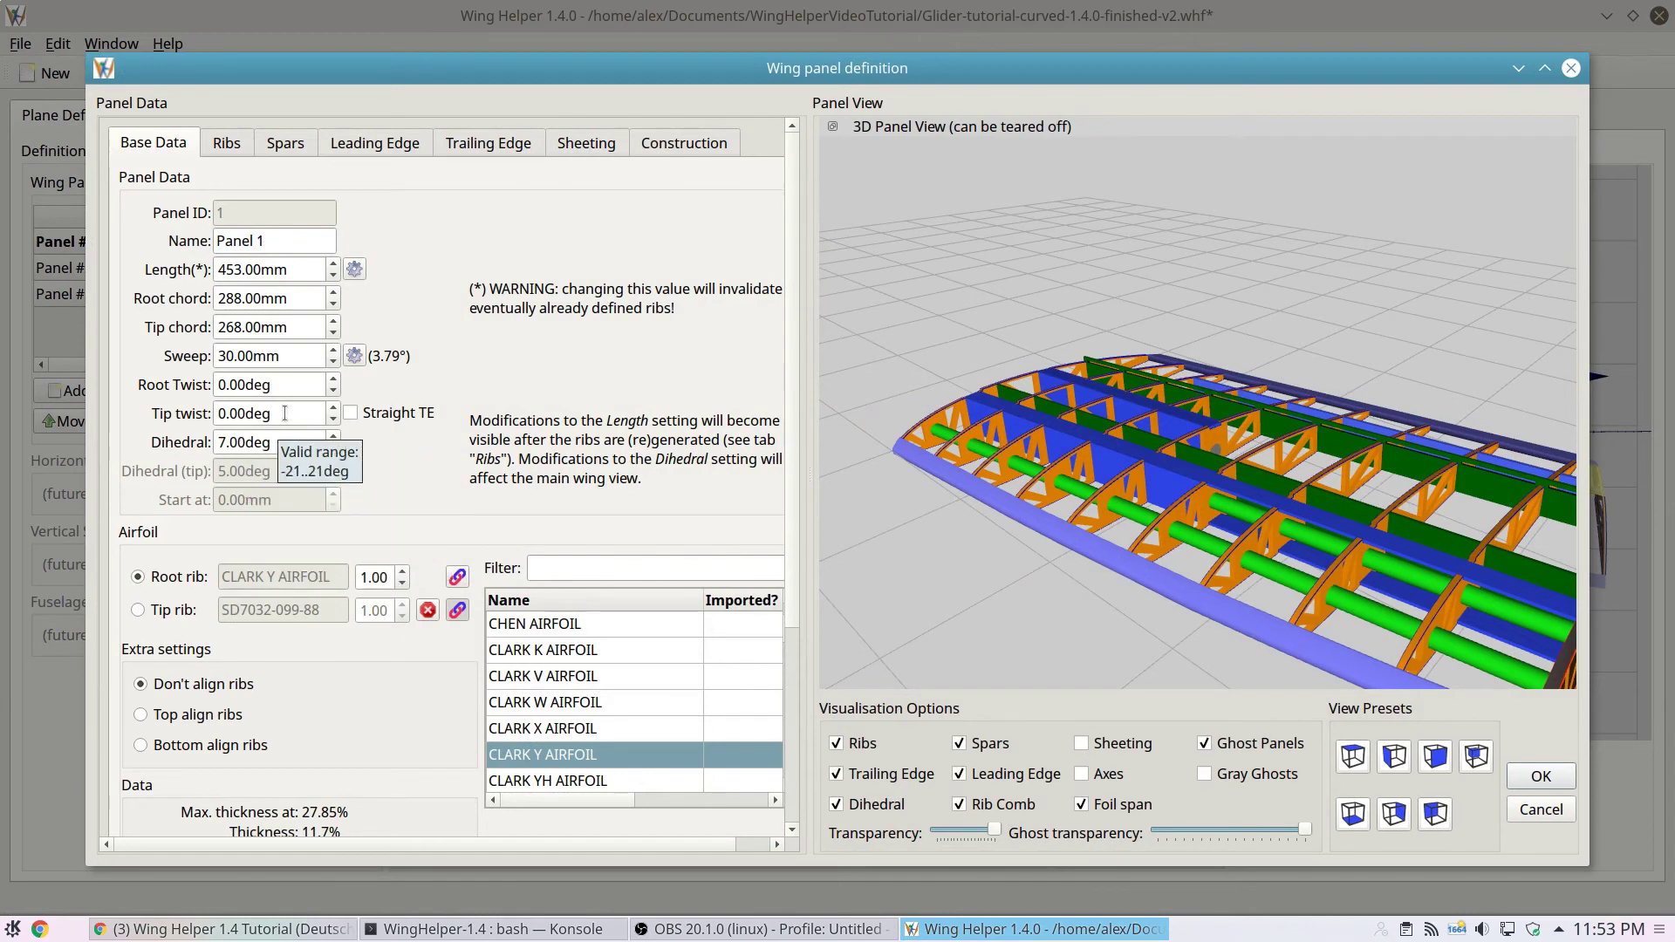
pyautogui.scroll(5, 295, 358)
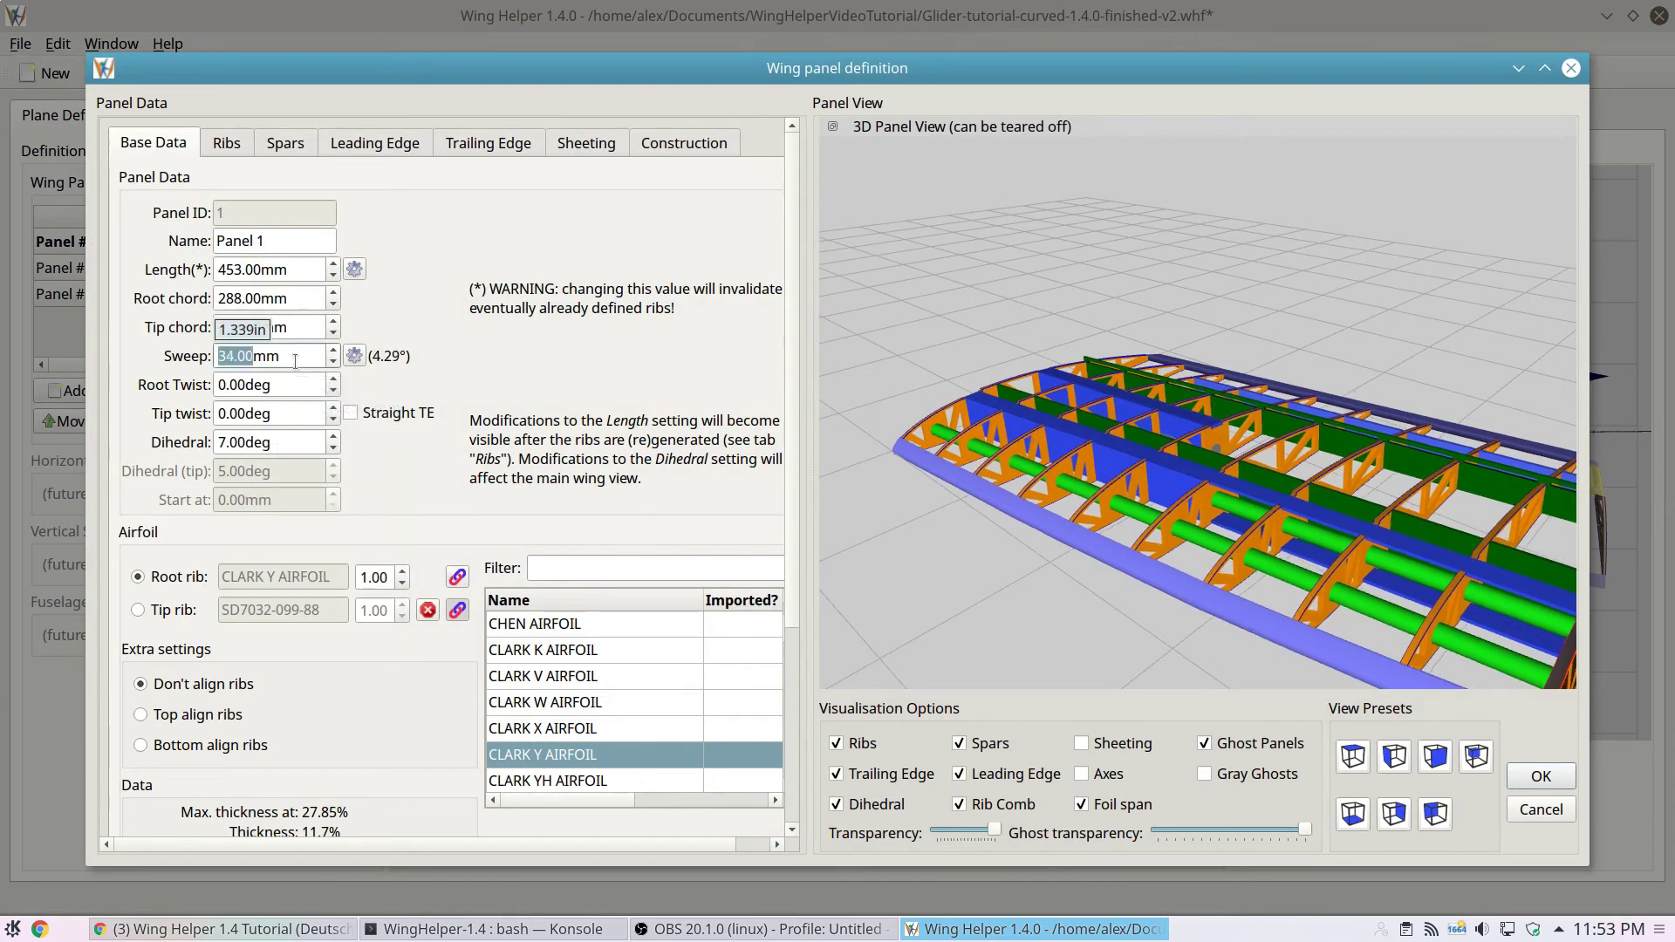
pyautogui.click(1550, 780)
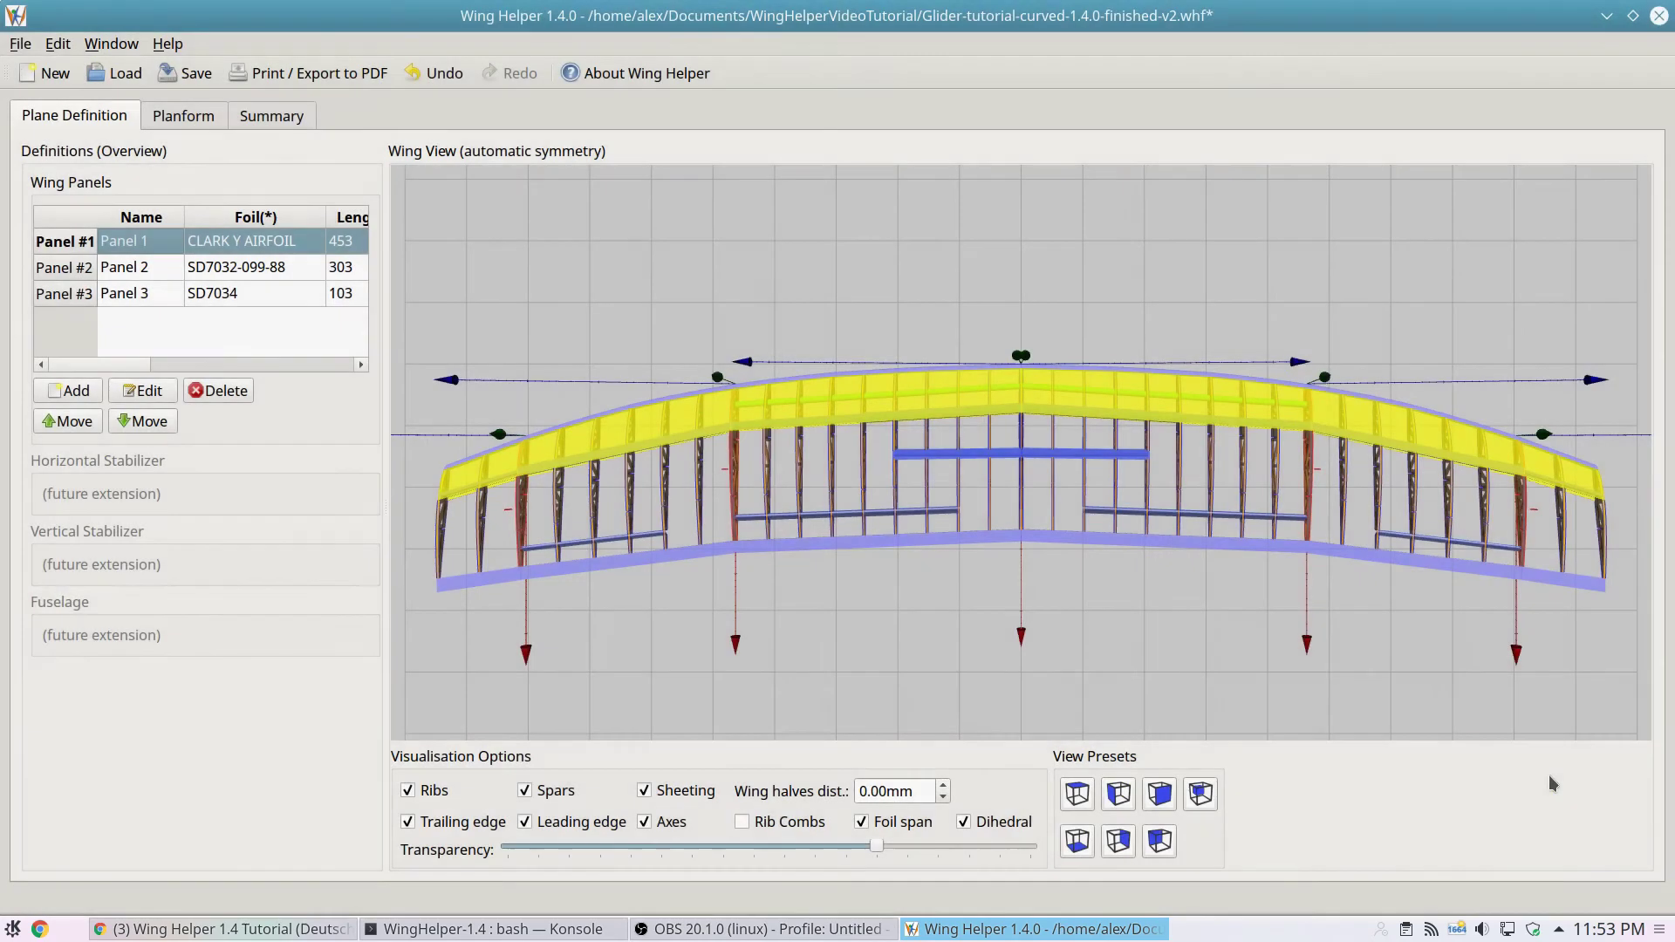
# - Compare the panel joint with the silhouette in the planform and undo the sweep change
pyautogui.click(183, 116)
pyautogui.scroll(2, 1003, 280)
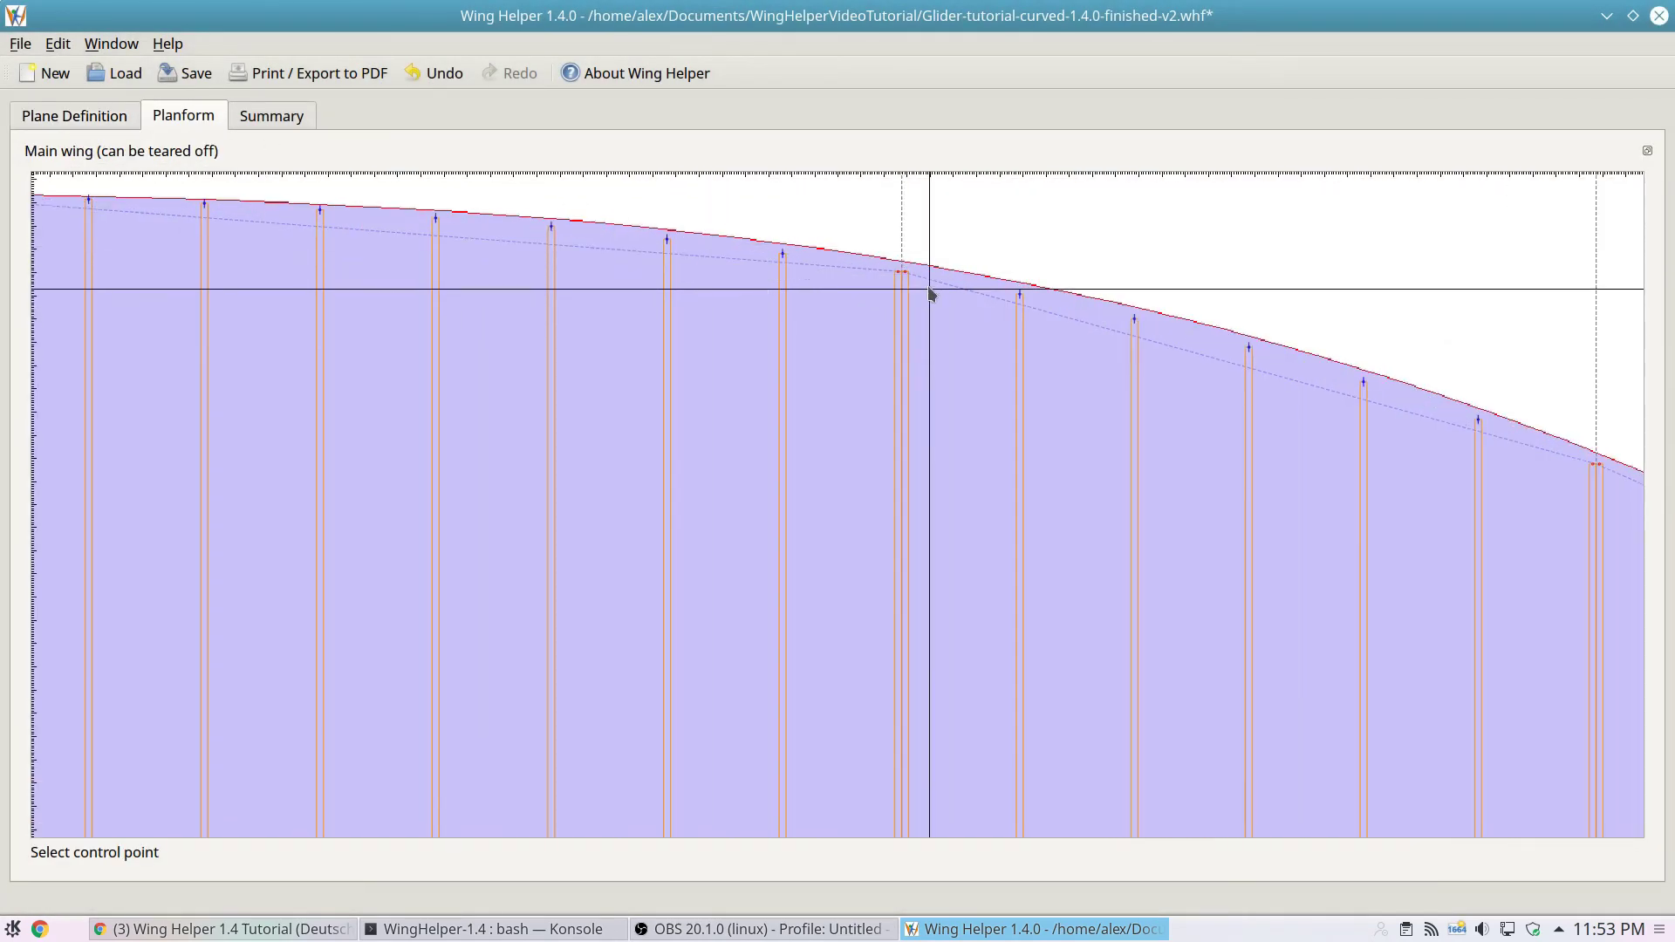
pyautogui.scroll(3, 916, 262)
pyautogui.scroll(3, 912, 260)
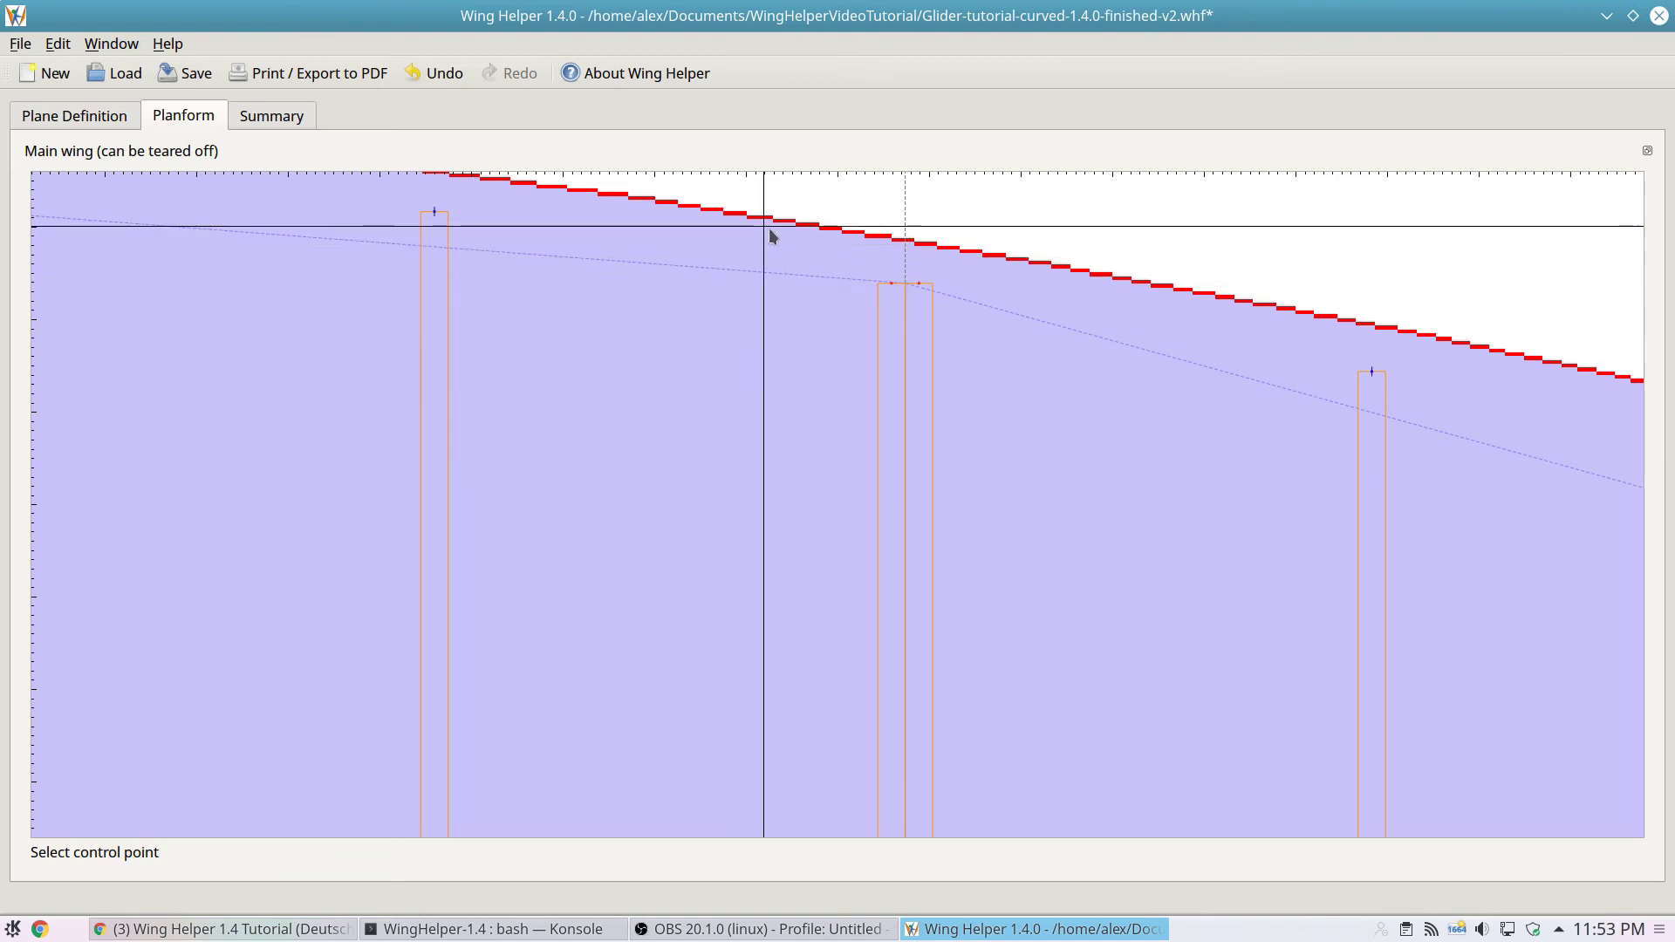
pyautogui.click(452, 75)
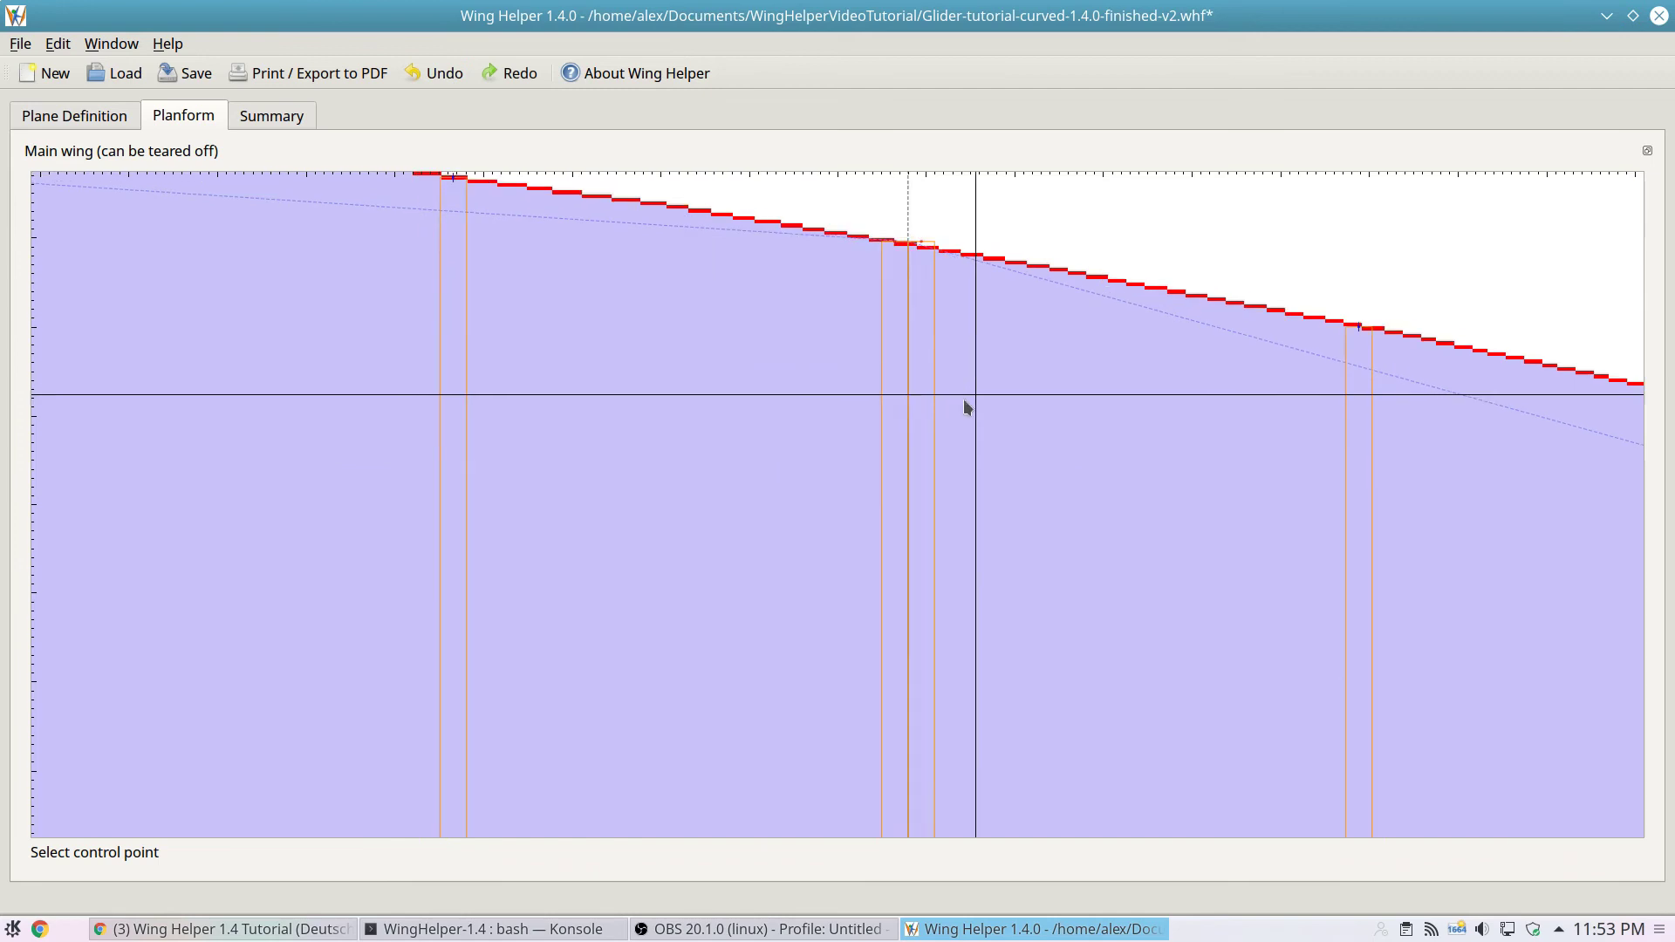
# - Review Panel 1's base data in its wing panel definition and close the definition
pyautogui.scroll(-4, 949, 404)
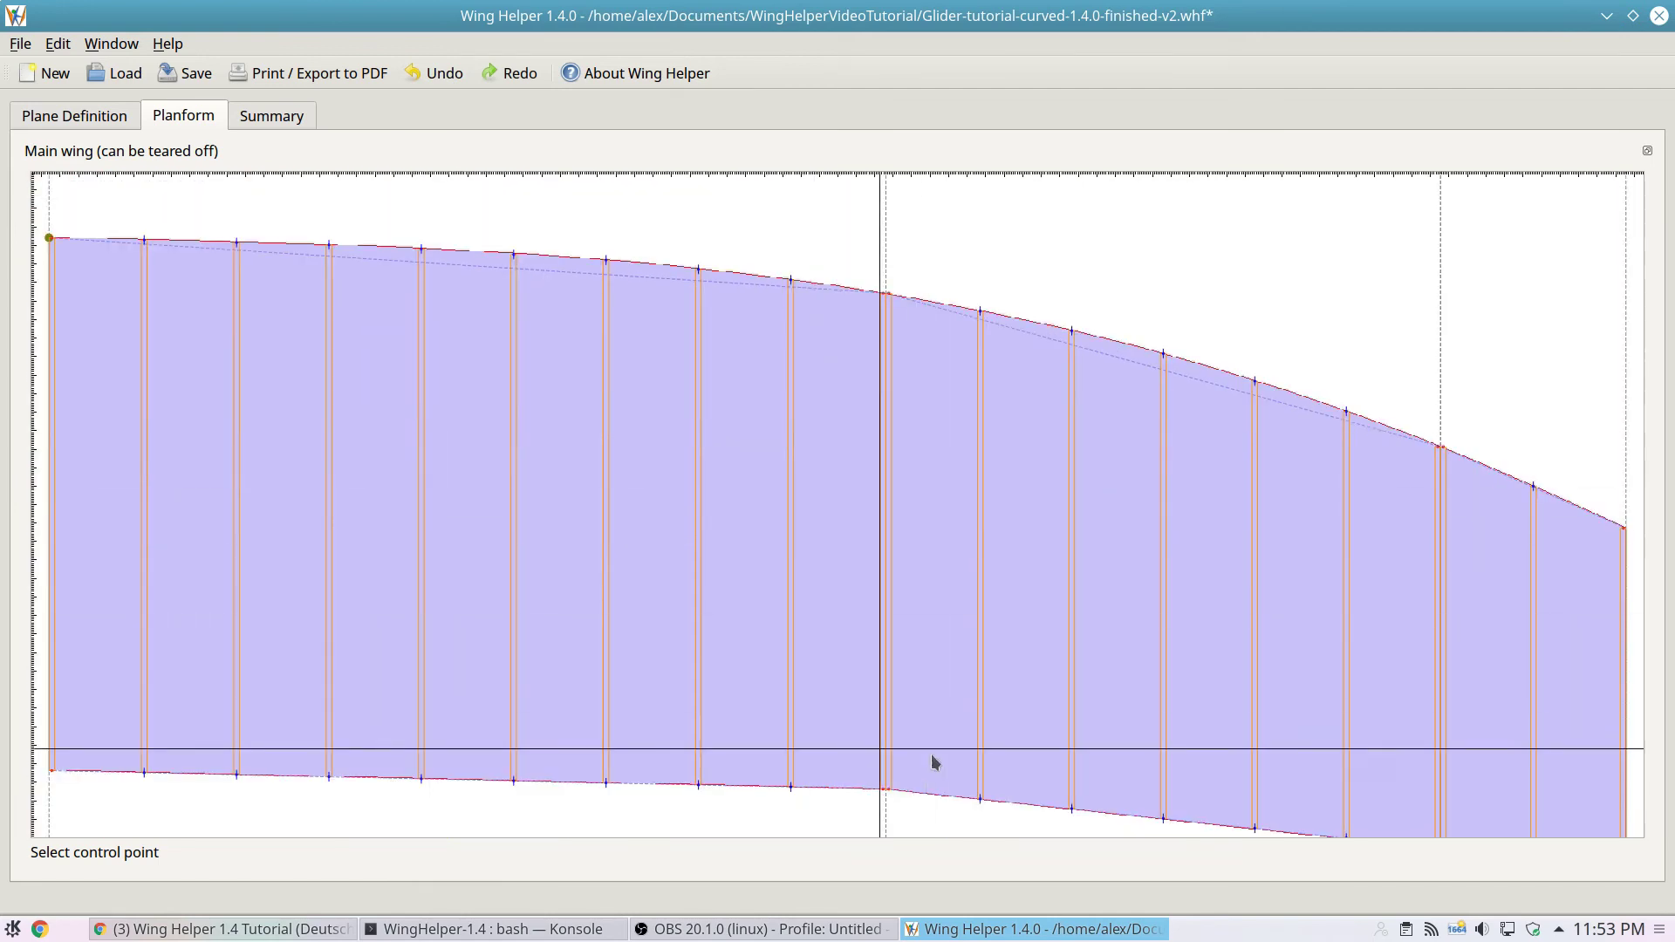
pyautogui.scroll(-3, 939, 681)
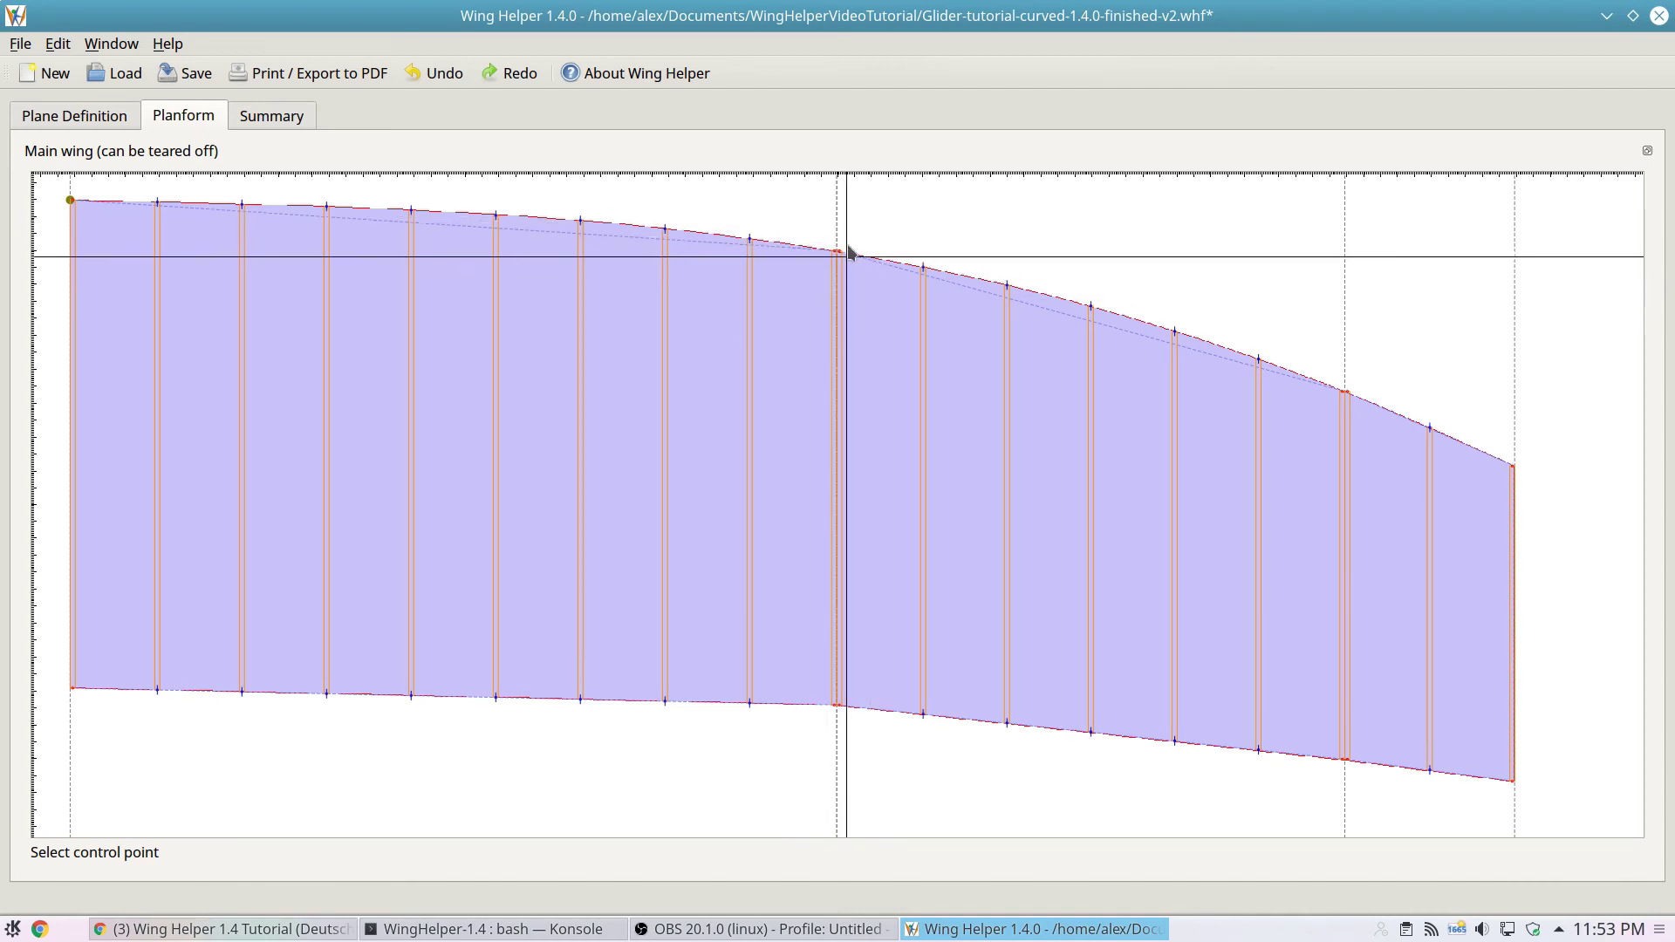
pyautogui.click(74, 116)
pyautogui.doubleClick(122, 242)
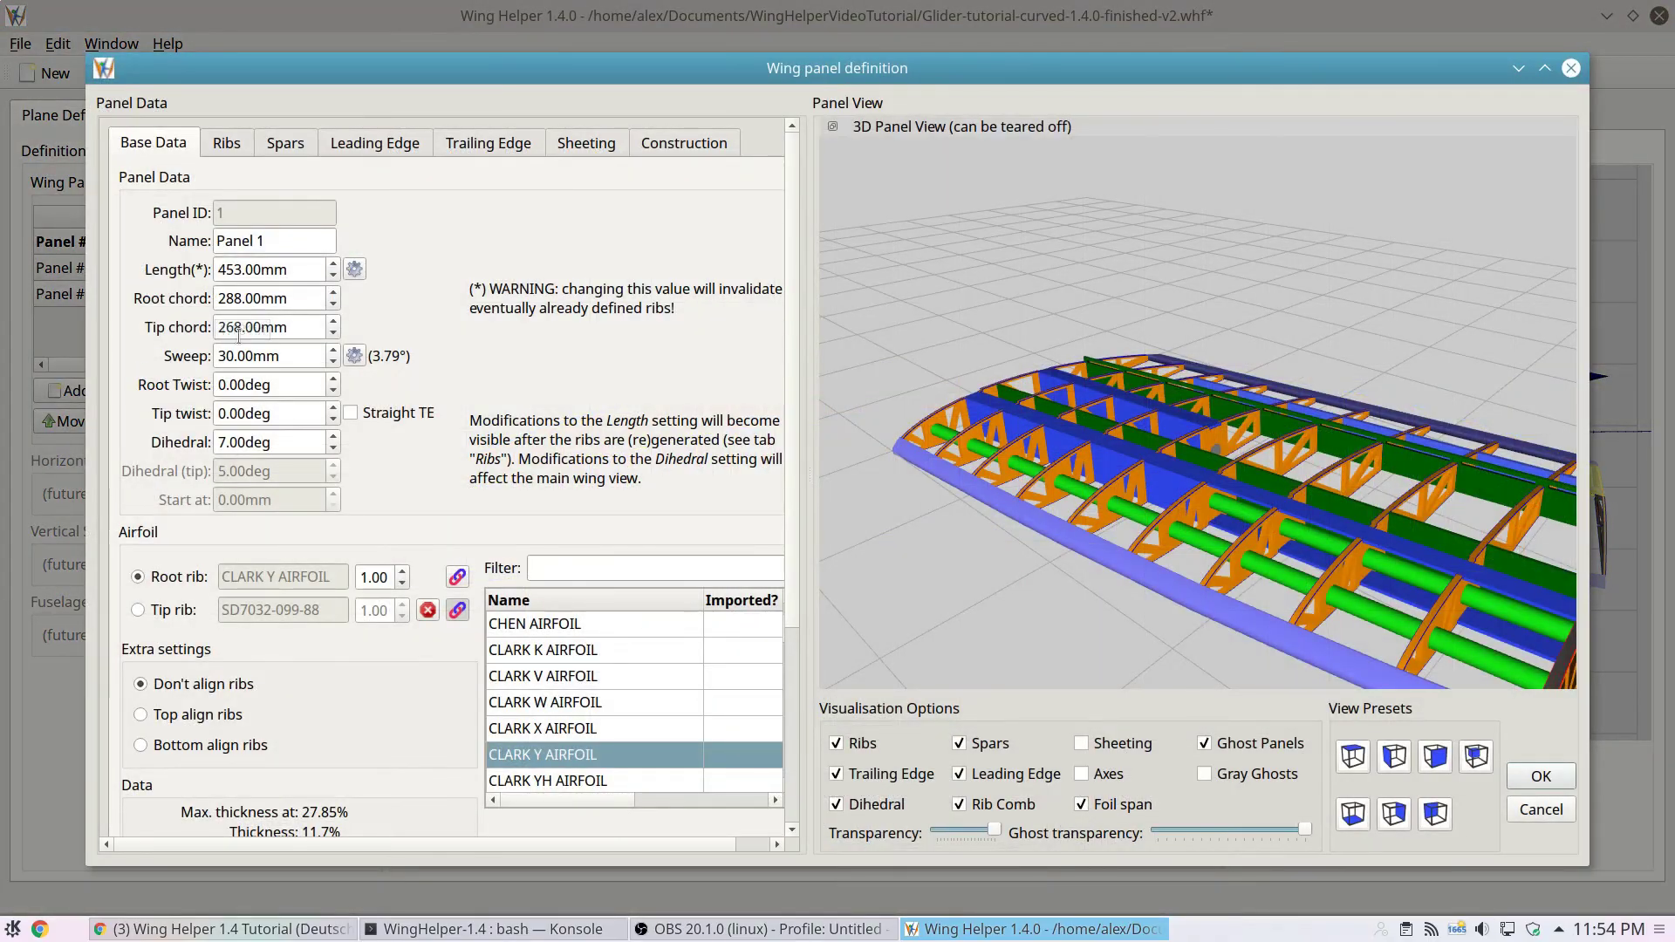
pyautogui.click(1543, 777)
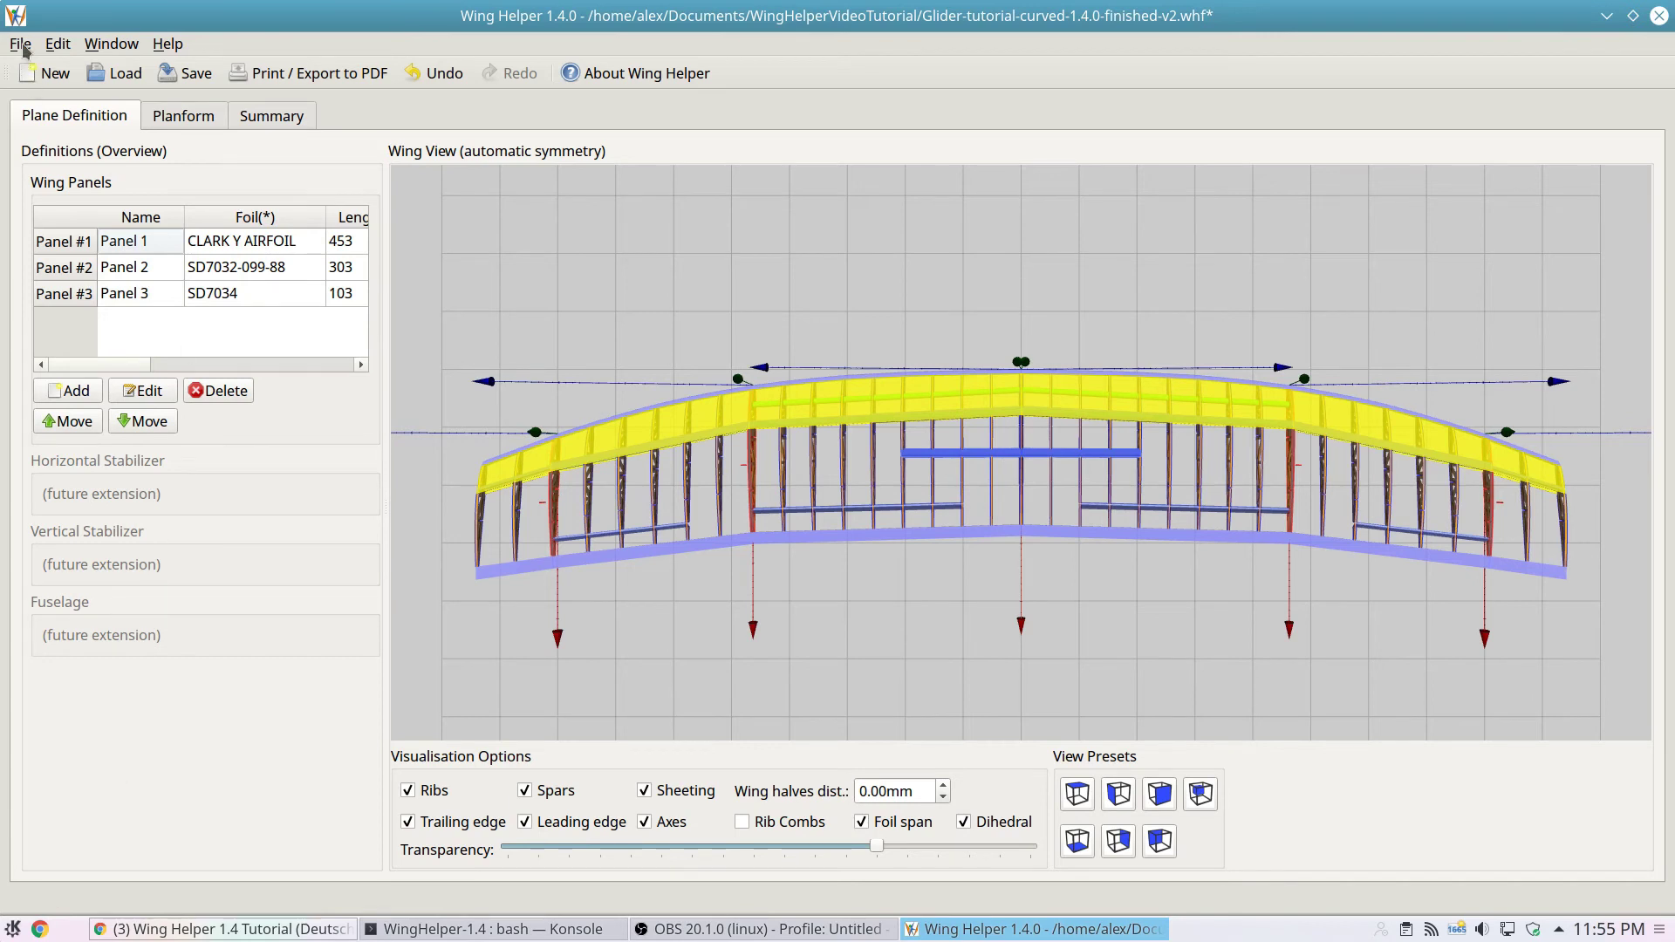
# - Open the Airfoil designer for managing the airfoils
pyautogui.click(23, 48)
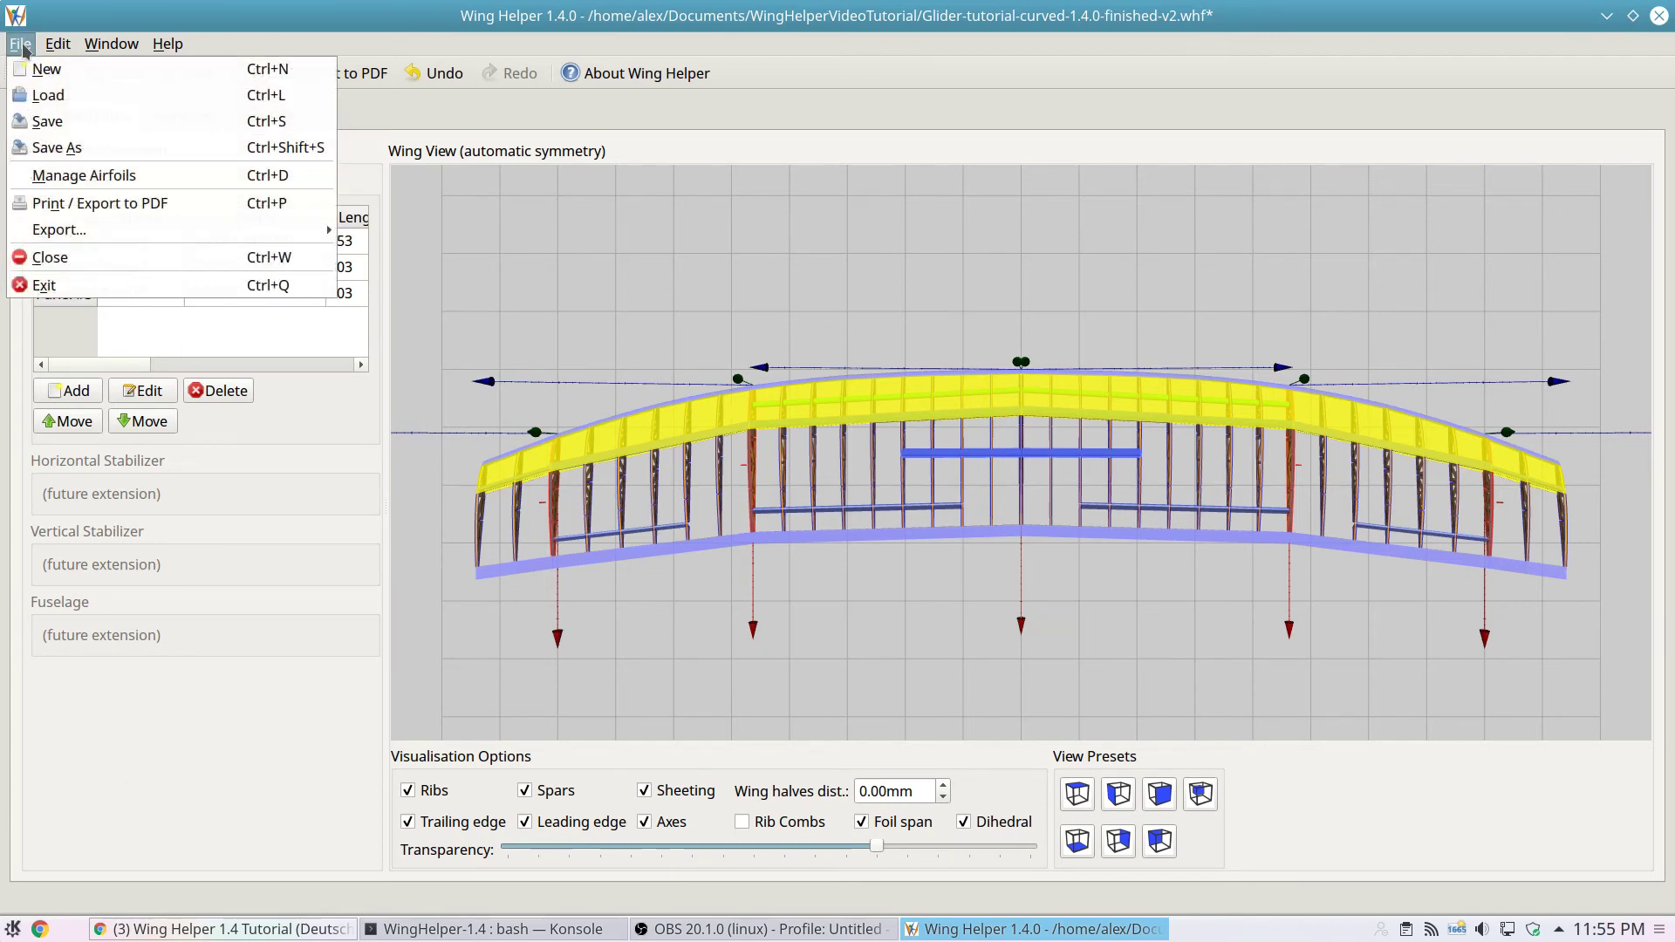
pyautogui.click(178, 177)
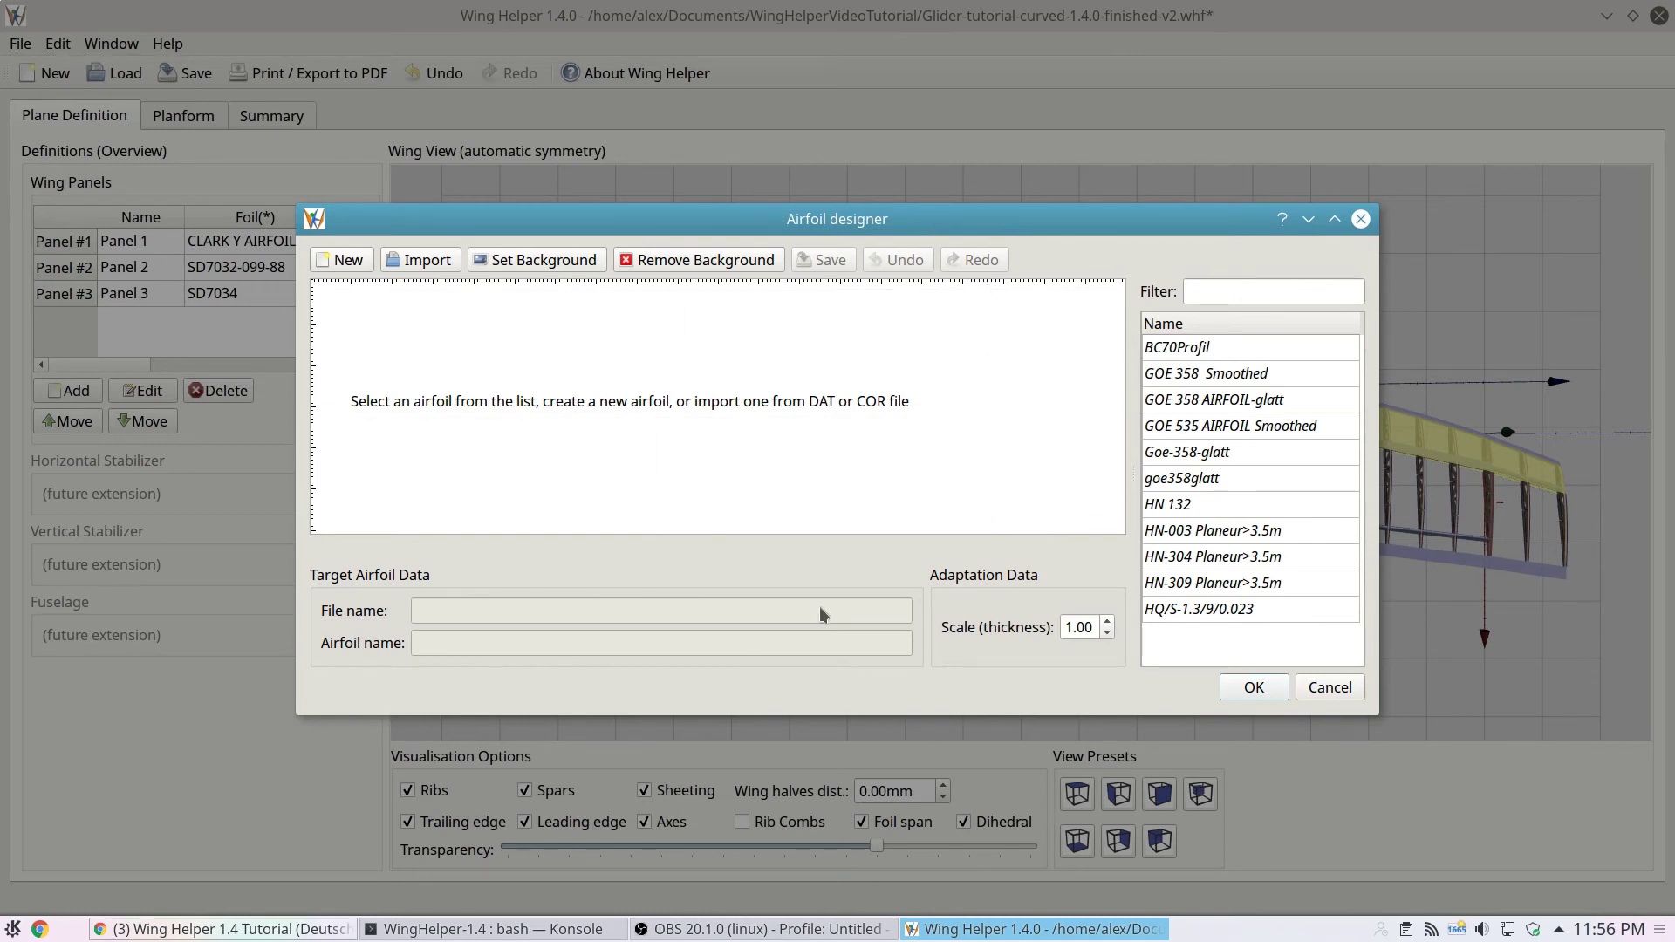
pyautogui.moveTo(821, 615)
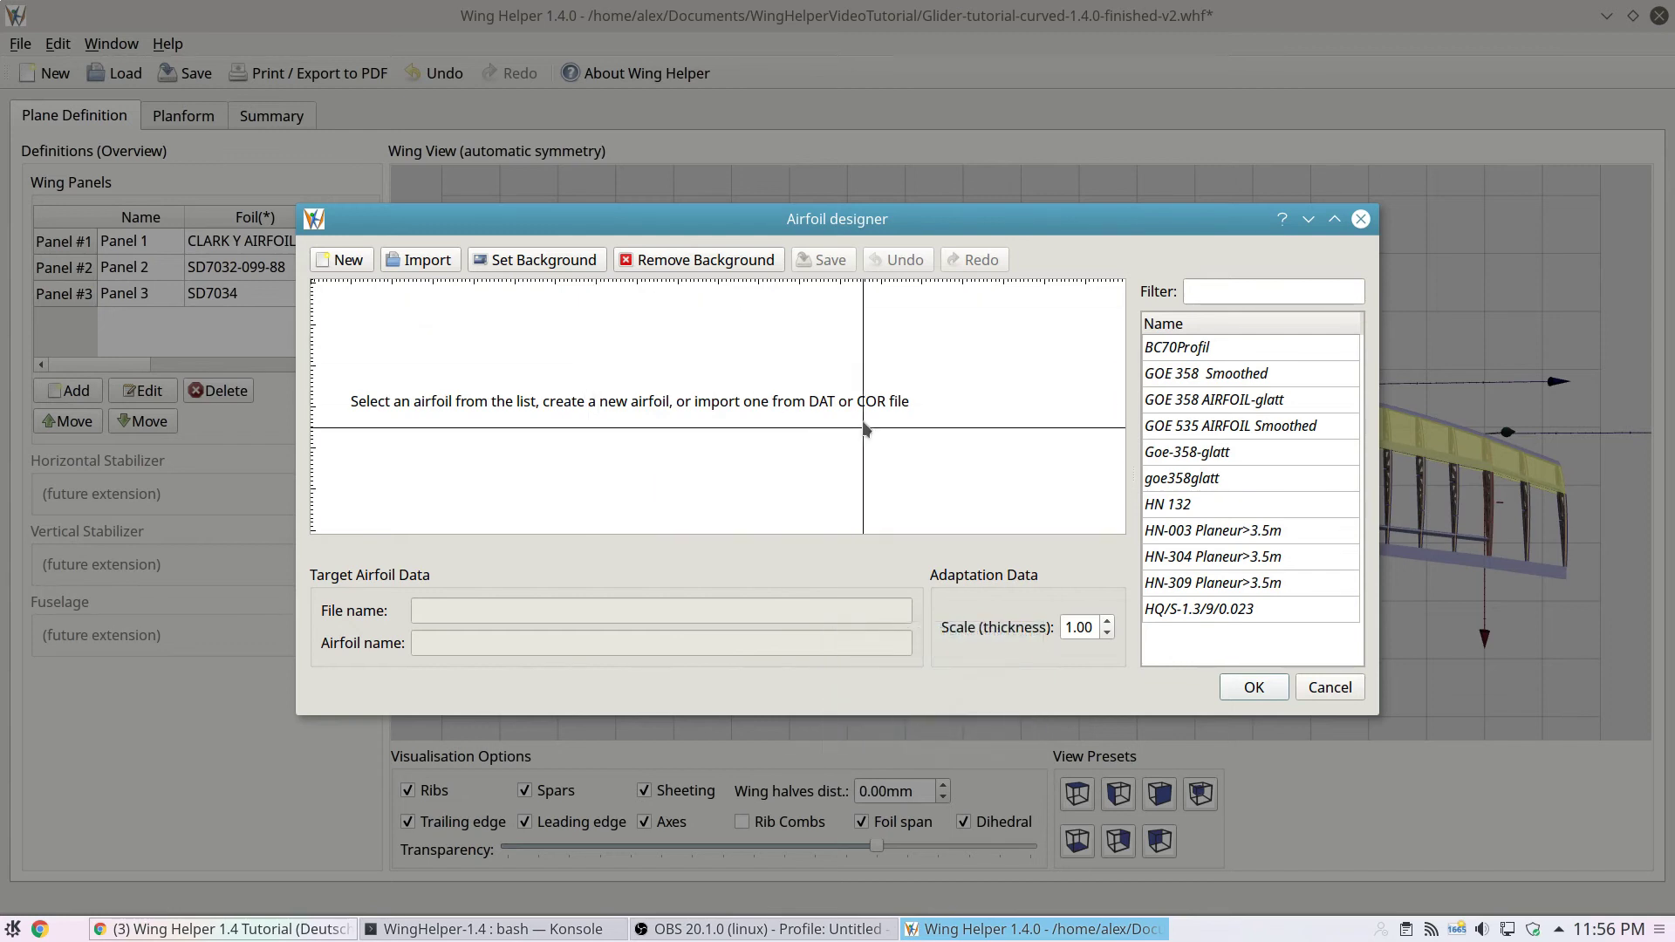
# - Preview the listed airfoils from BC70Profil through goe358glatt to HN 132
pyautogui.click(1243, 352)
pyautogui.press('Down')
pyautogui.press('Down')
pyautogui.press('Down')
pyautogui.press('Down')
pyautogui.press('Down')
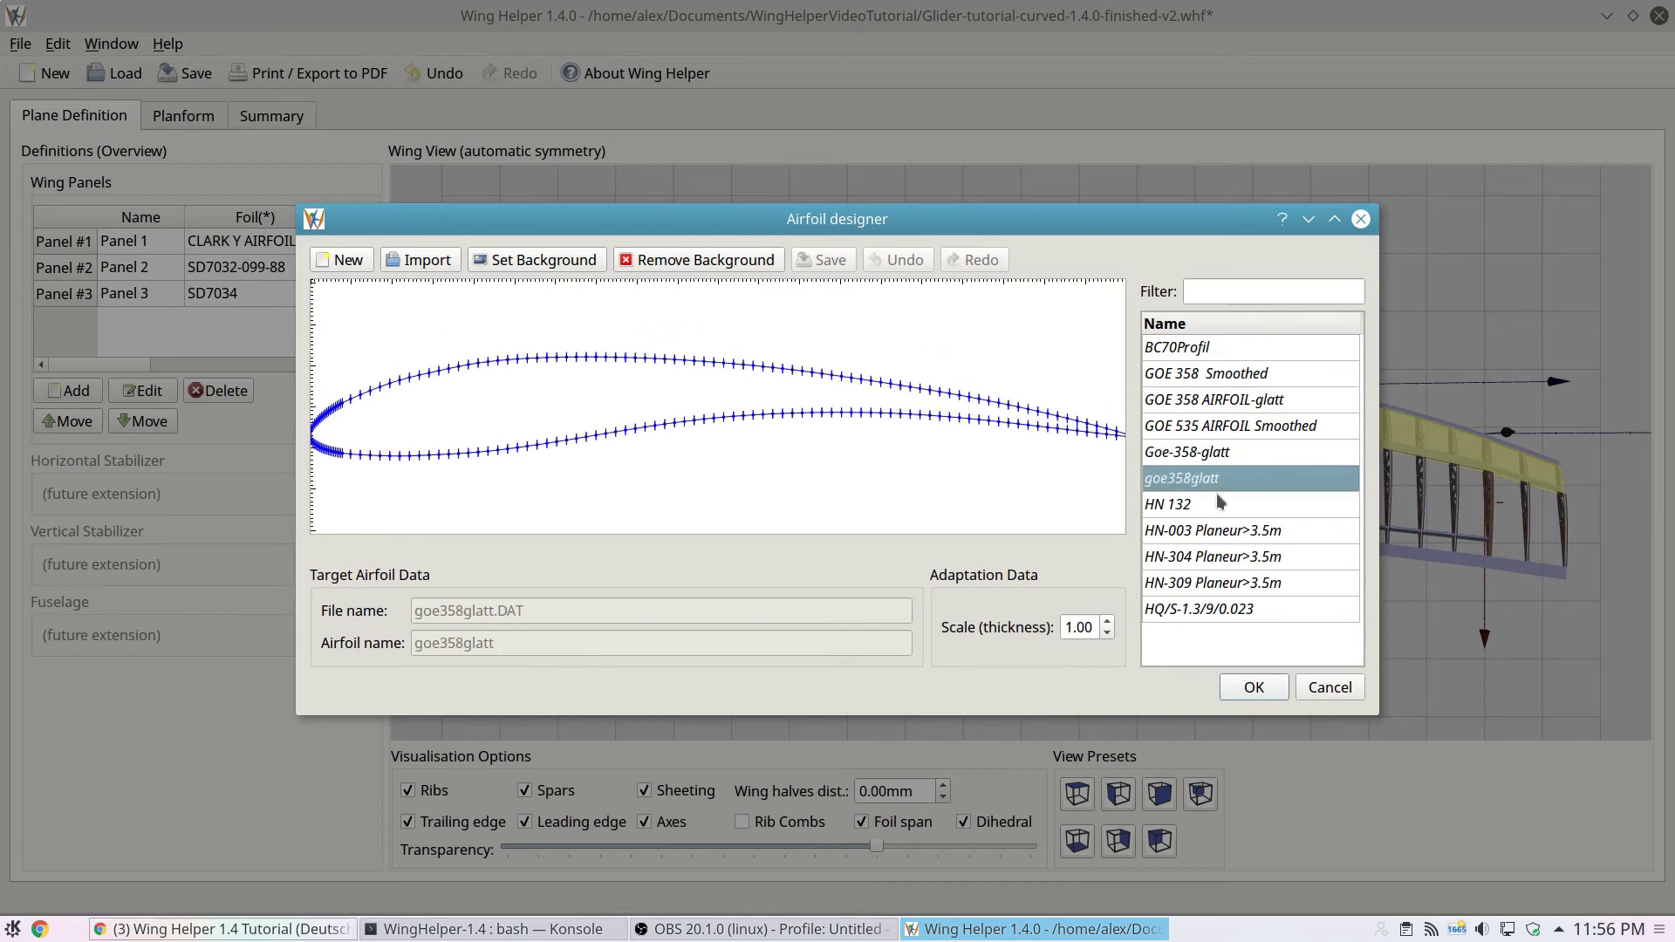
pyautogui.click(1166, 506)
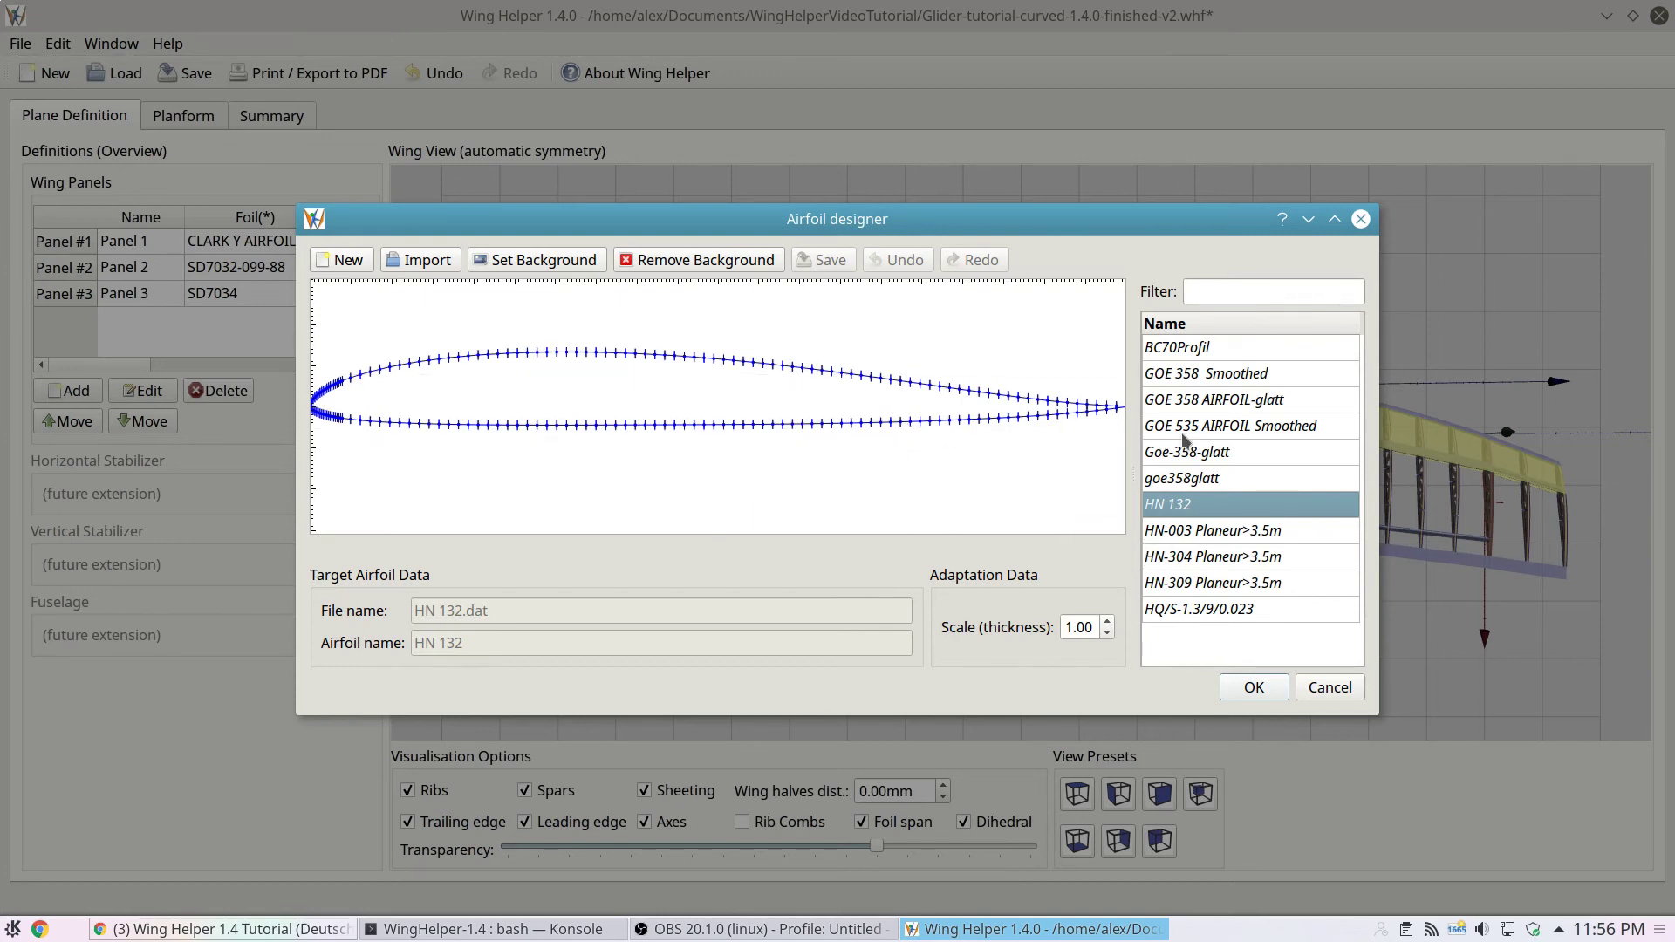
# - Request deletion of the HN 132 airfoil from disk and cancel it
pyautogui.click(1187, 509)
pyautogui.rightClick(1187, 506)
pyautogui.click(1248, 518)
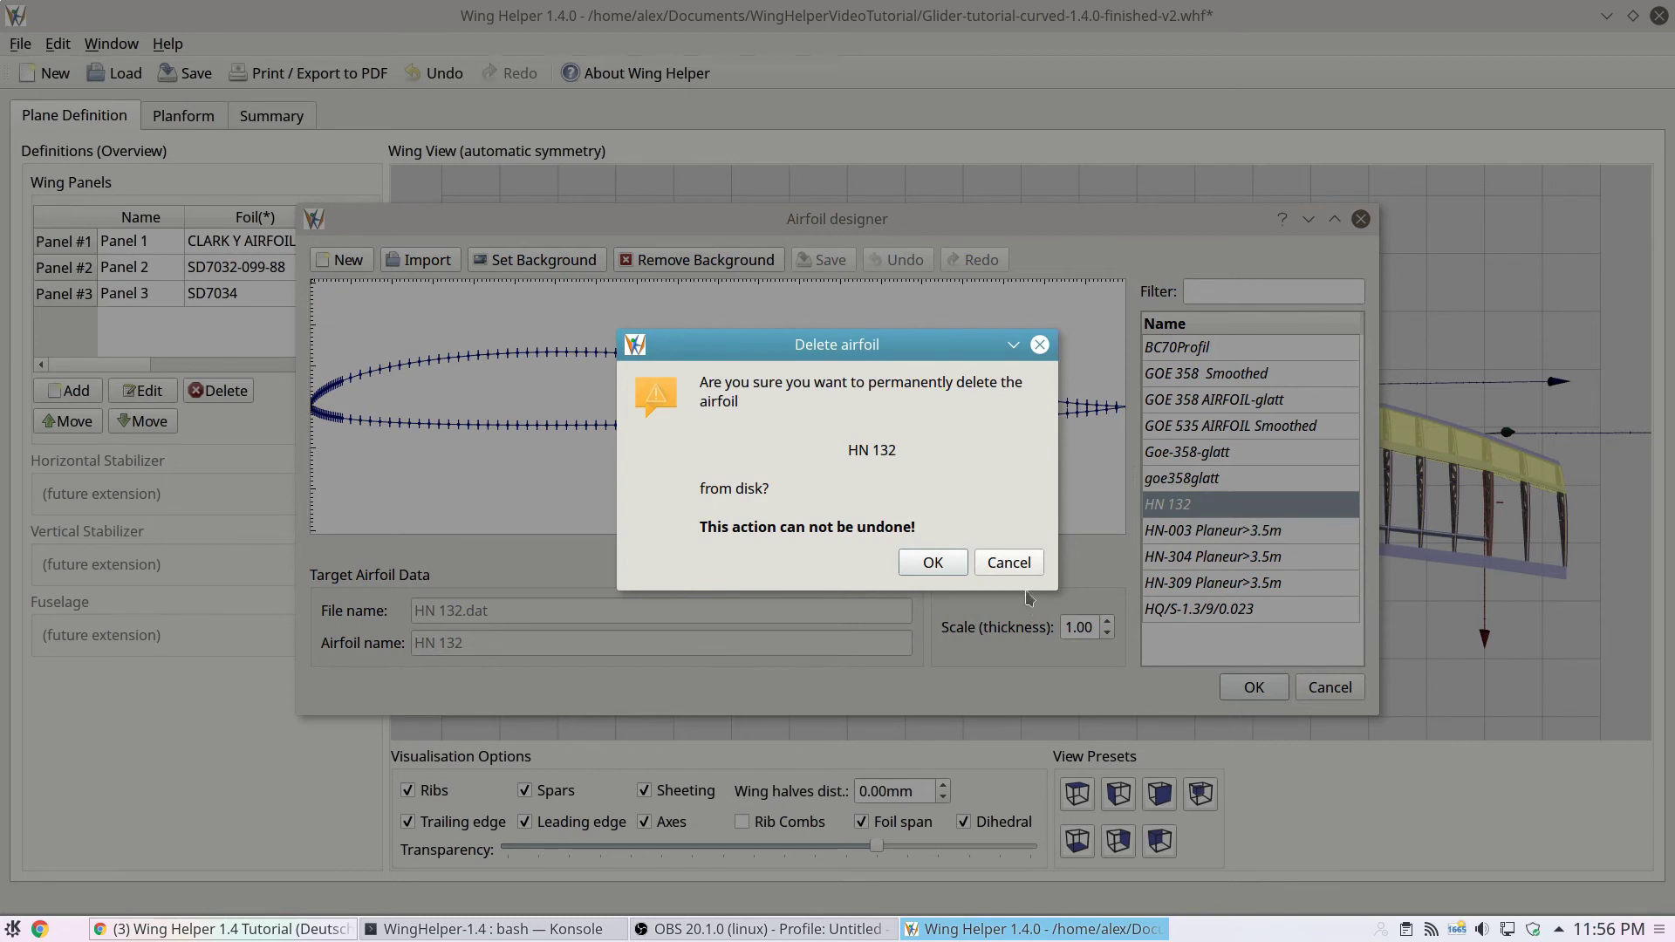
pyautogui.click(1013, 563)
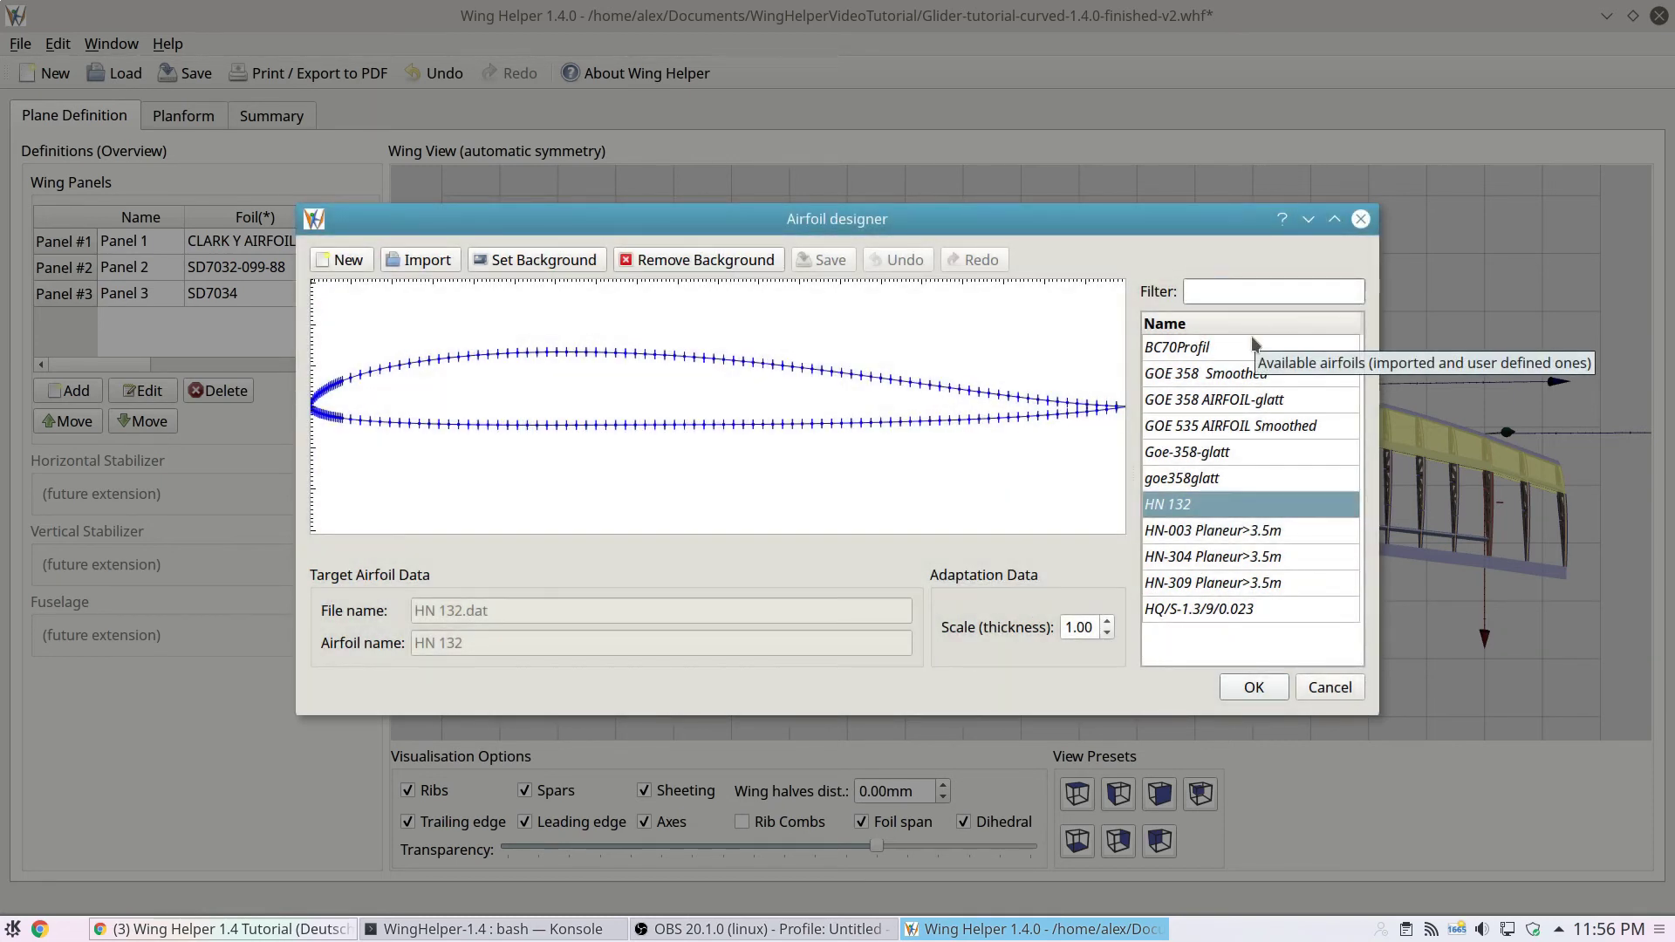
# - Filter the airfoil list by G and clear the filter
pyautogui.write('G')
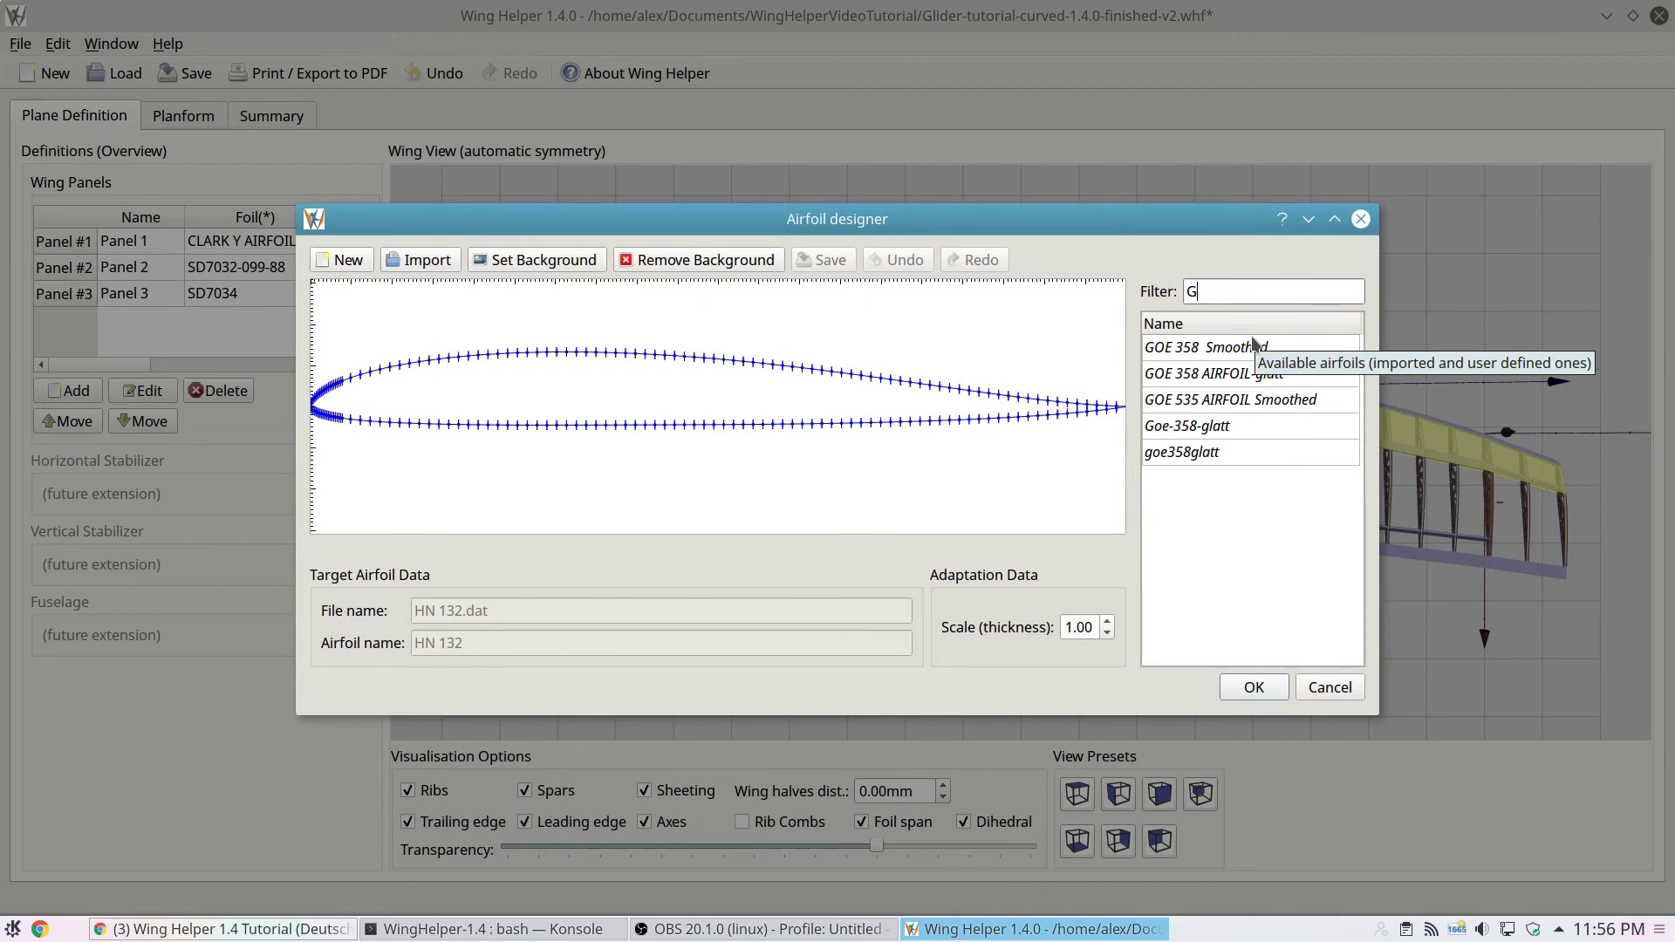
pyautogui.press('BackSpace')
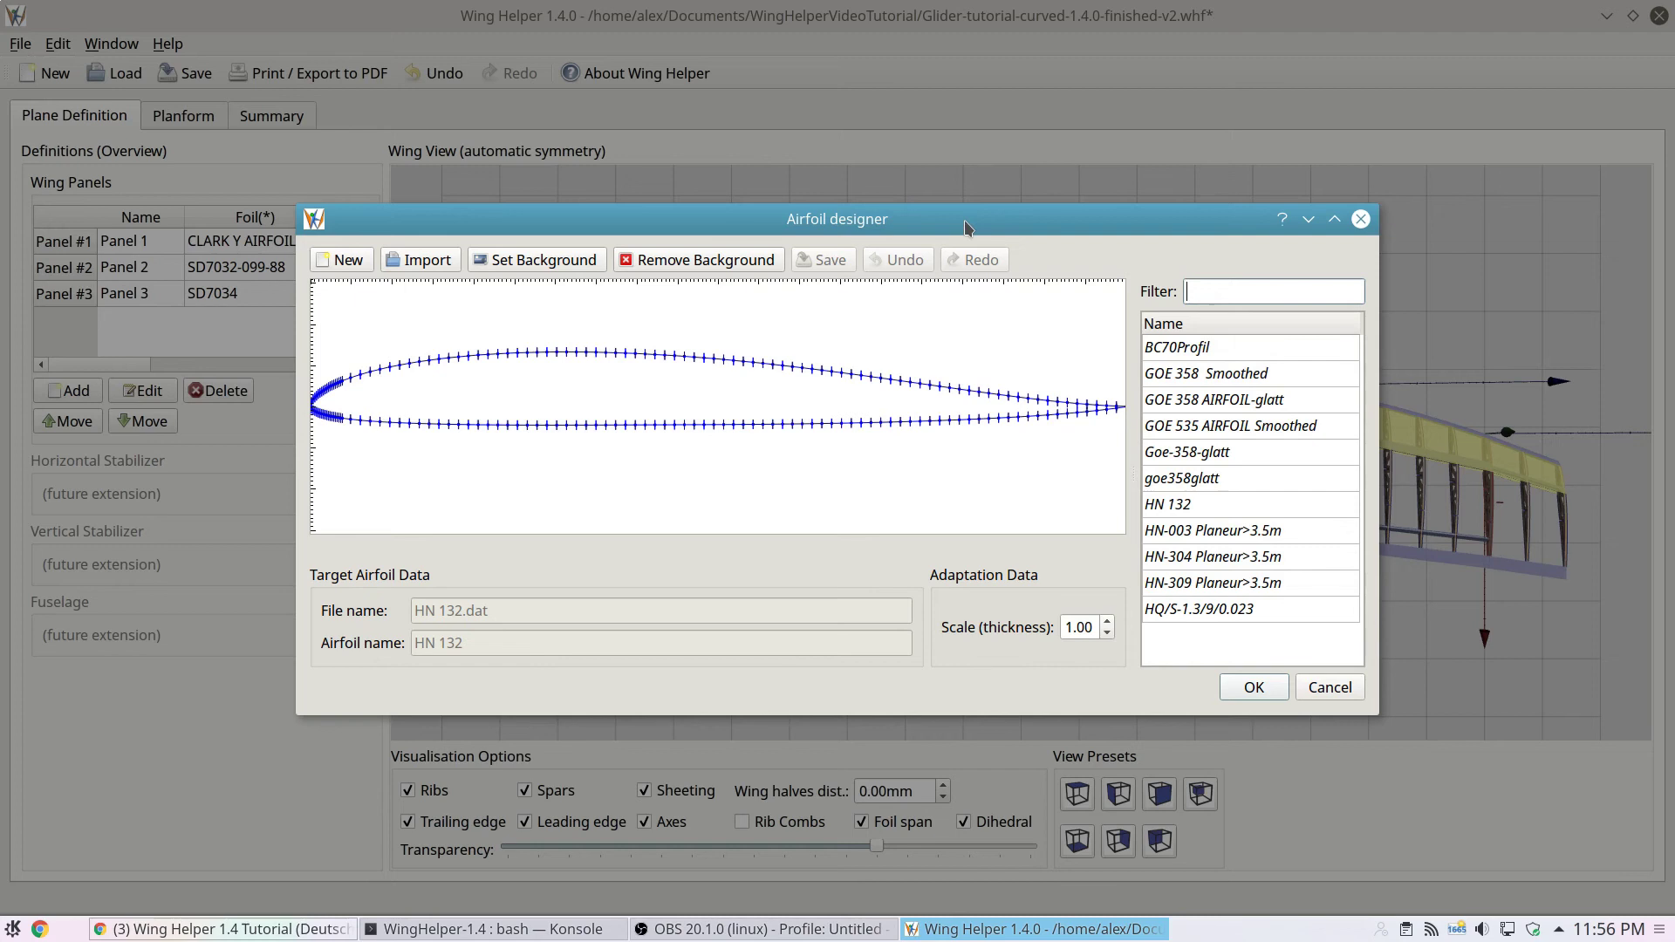
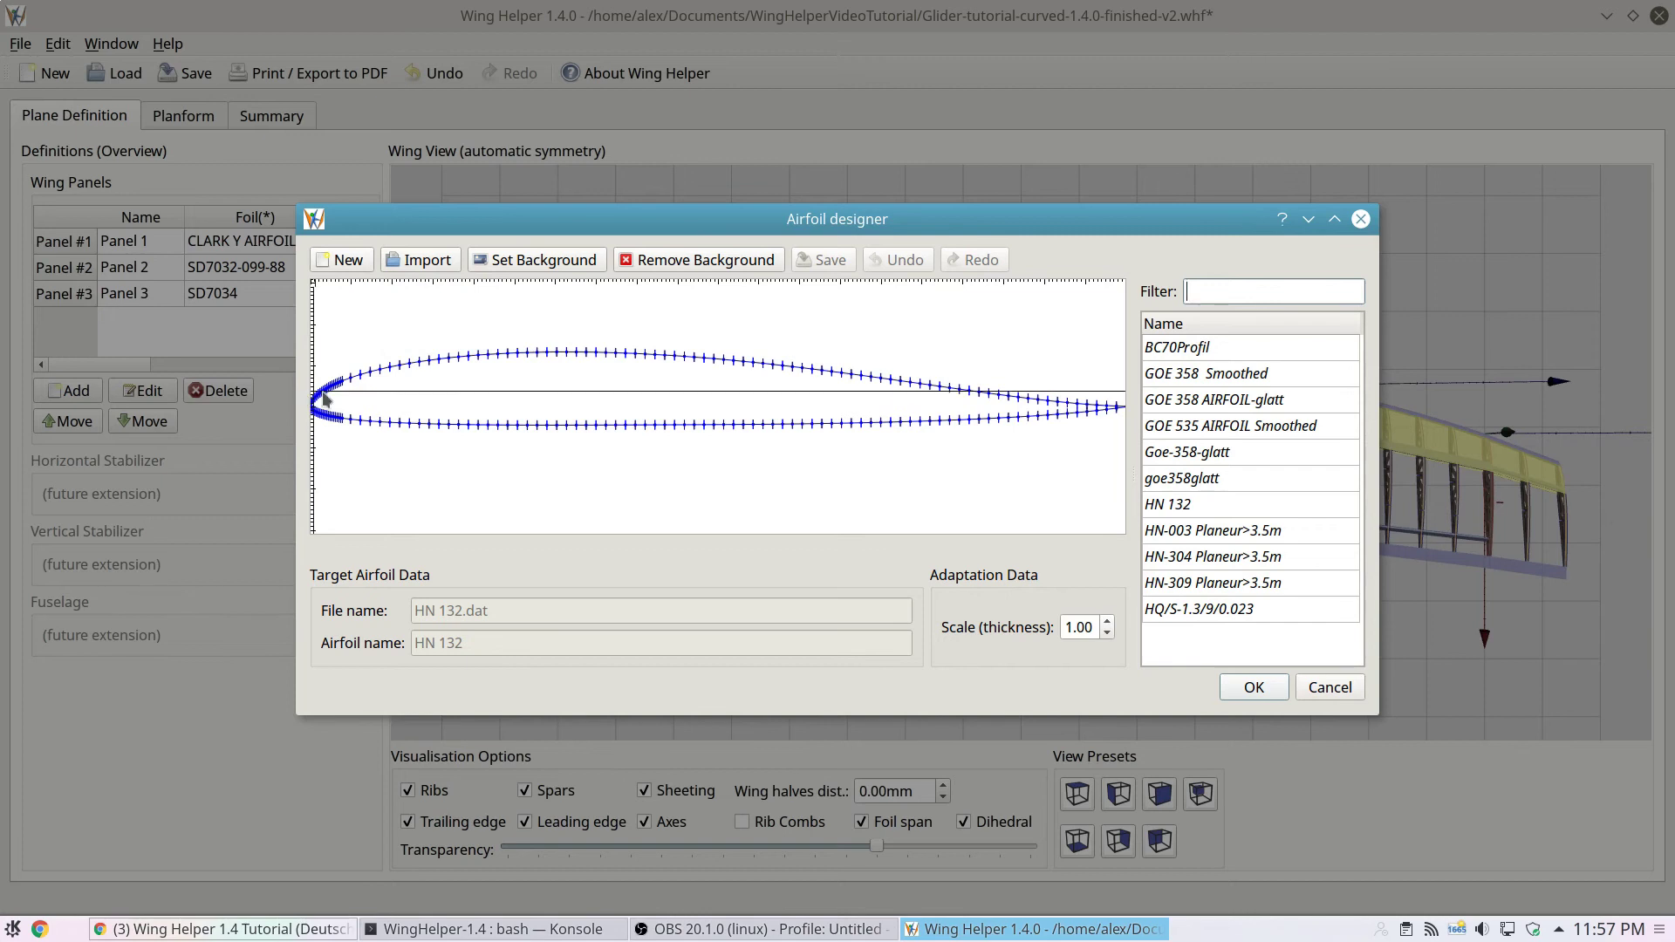
pyautogui.click(429, 262)
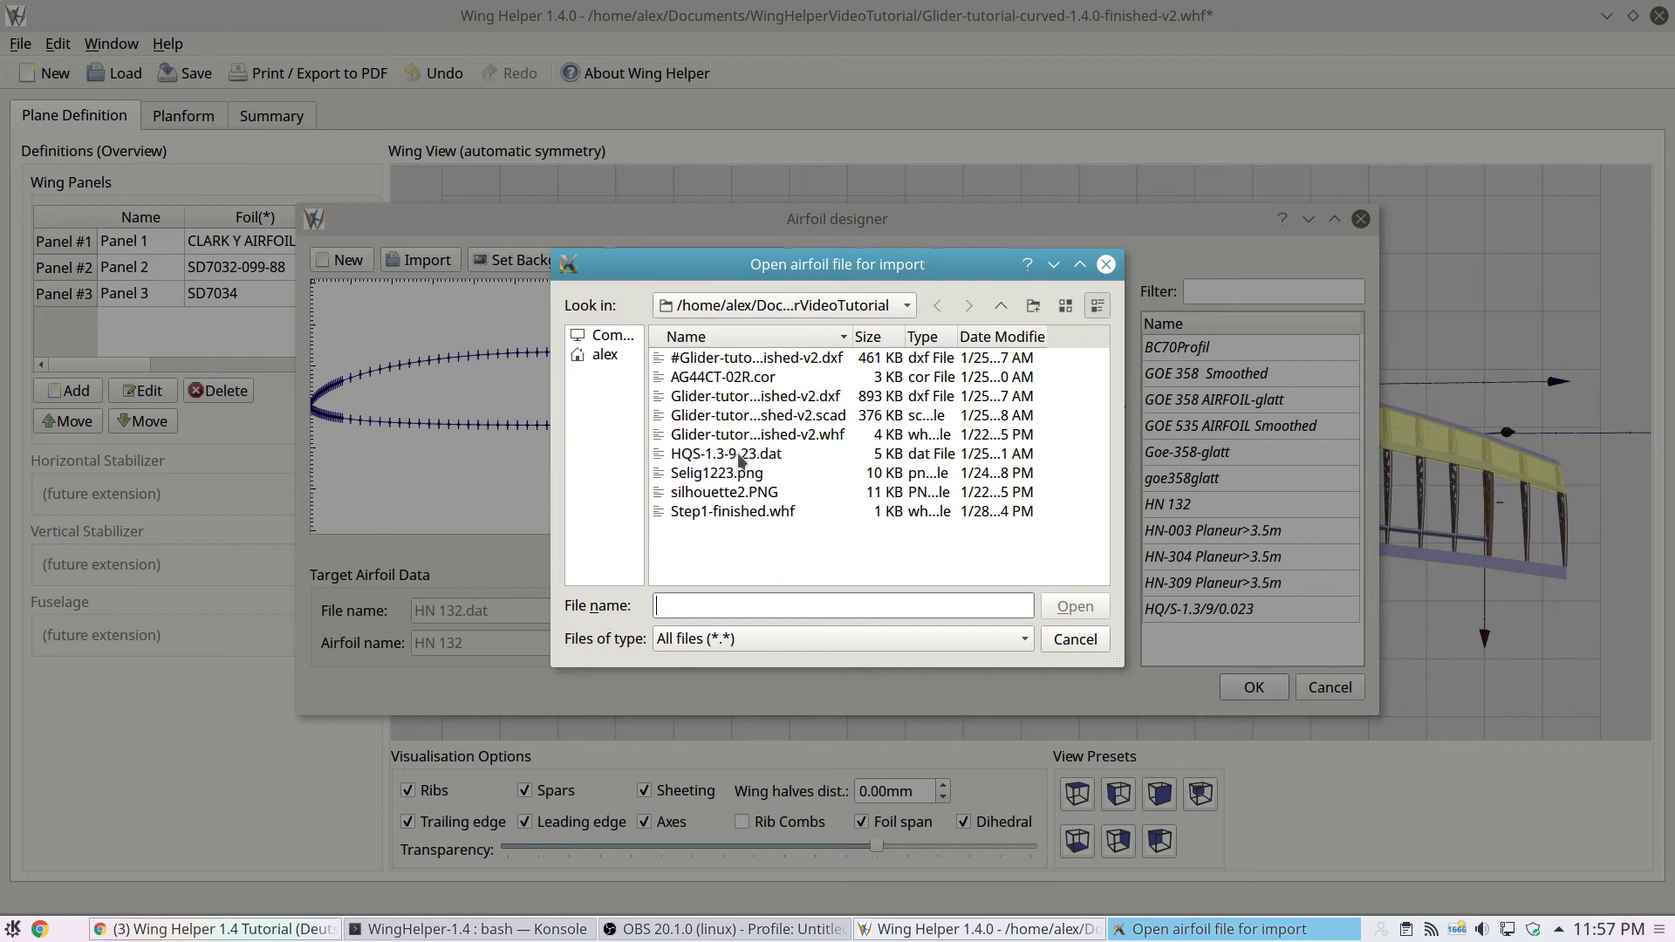
pyautogui.click(1075, 640)
pyautogui.click(908, 503)
# - Permanently delete the airfoil HQ/S-1.3/9/0.023 from disk
pyautogui.click(1212, 610)
pyautogui.rightClick(1212, 611)
pyautogui.click(1276, 627)
pyautogui.click(933, 567)
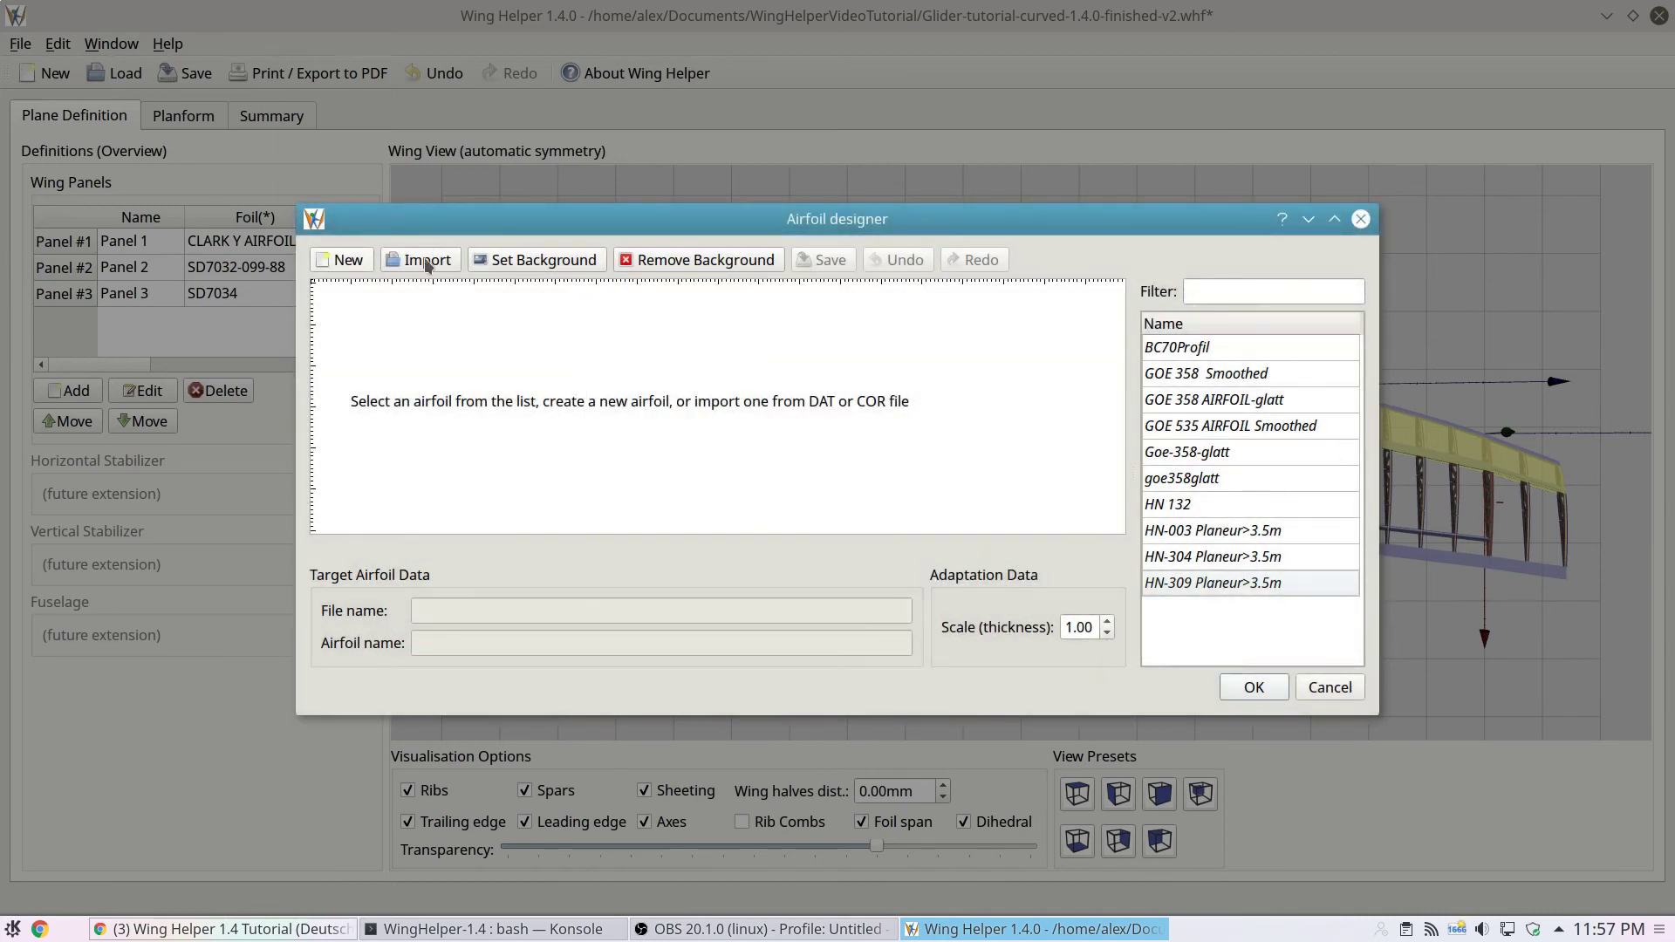
# - Import the airfoil file HQS-1.3-9-23.dat, smoothing out the nose portion with 2 interpolated points over 25% of the length
pyautogui.click(426, 260)
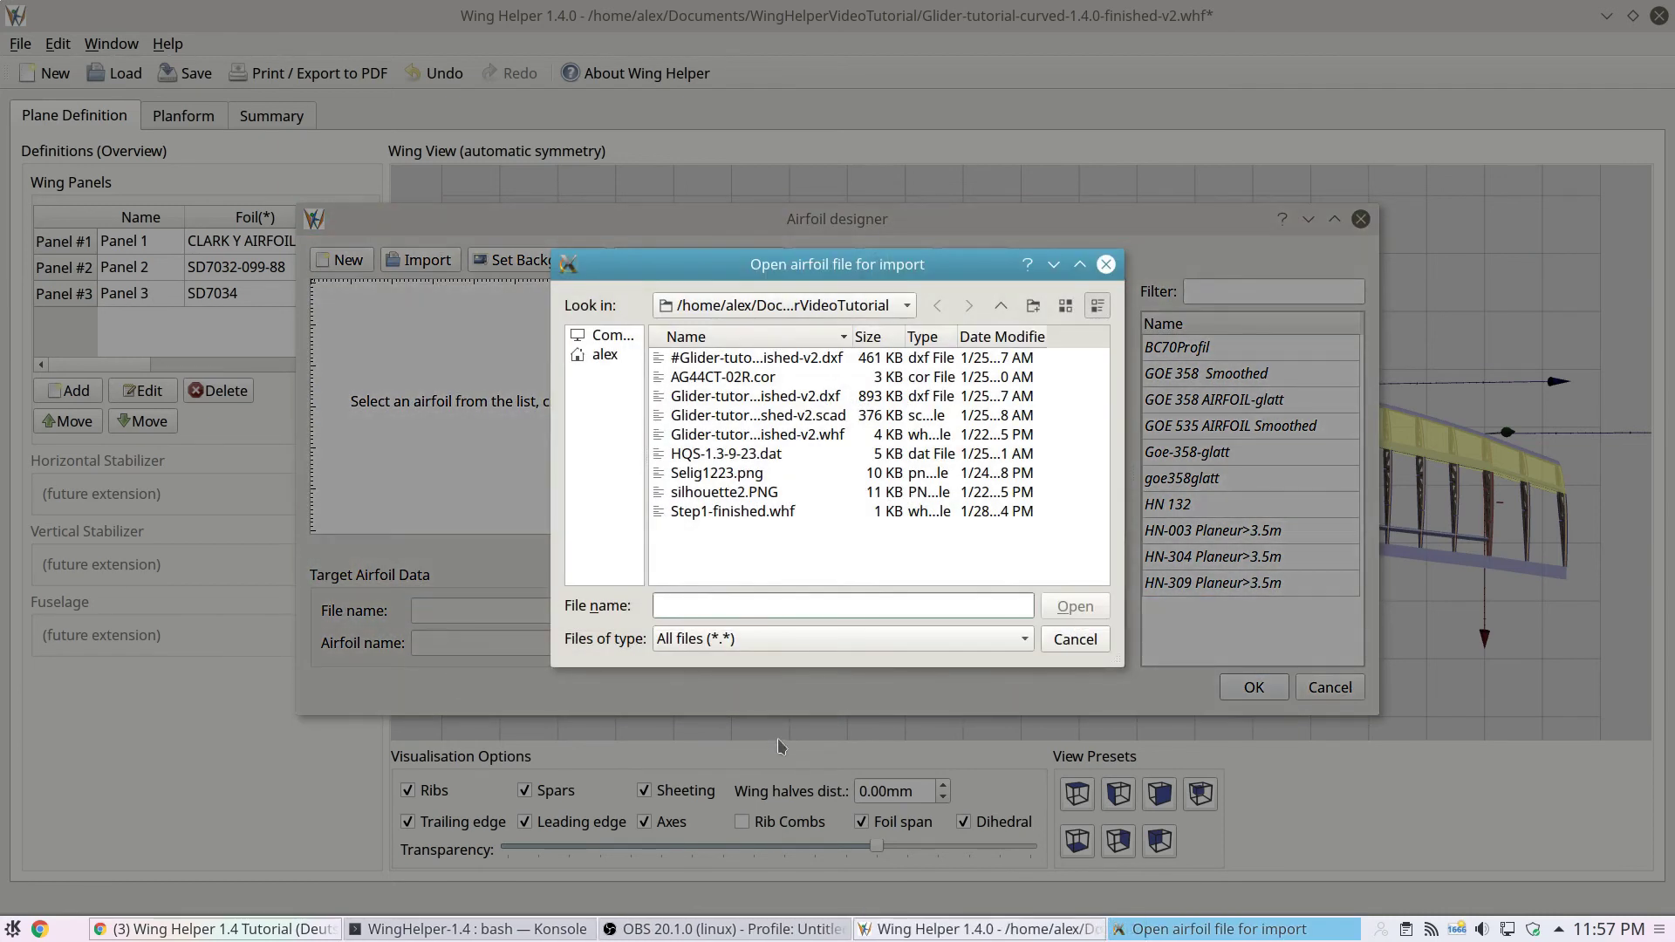
pyautogui.doubleClick(742, 454)
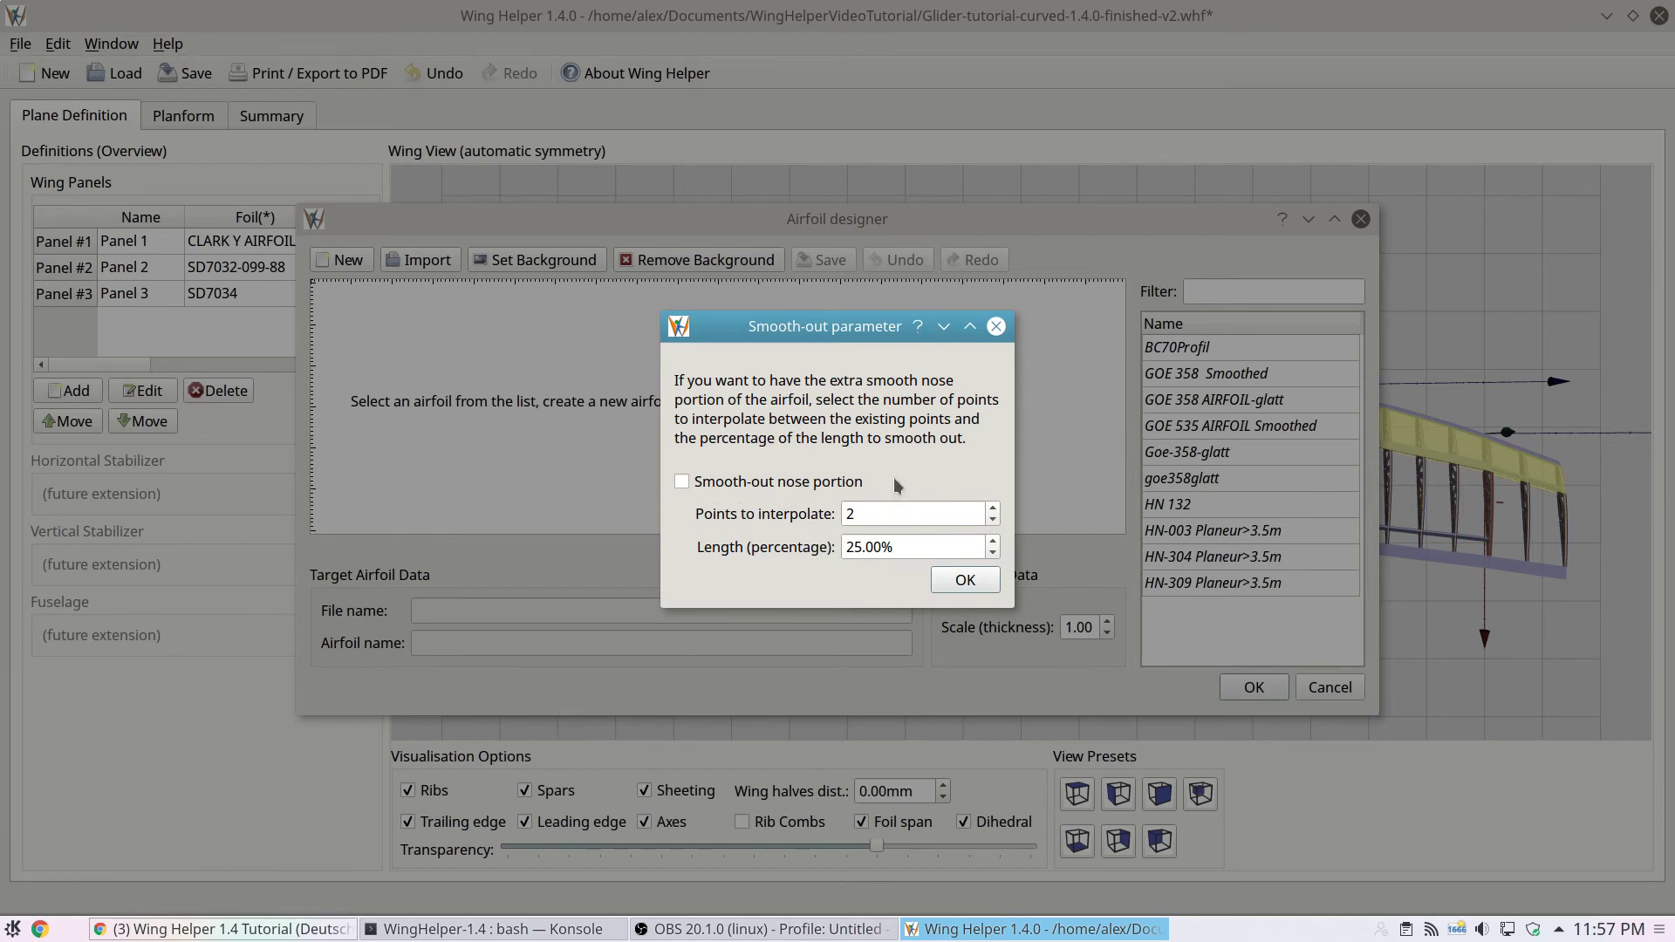
pyautogui.click(862, 515)
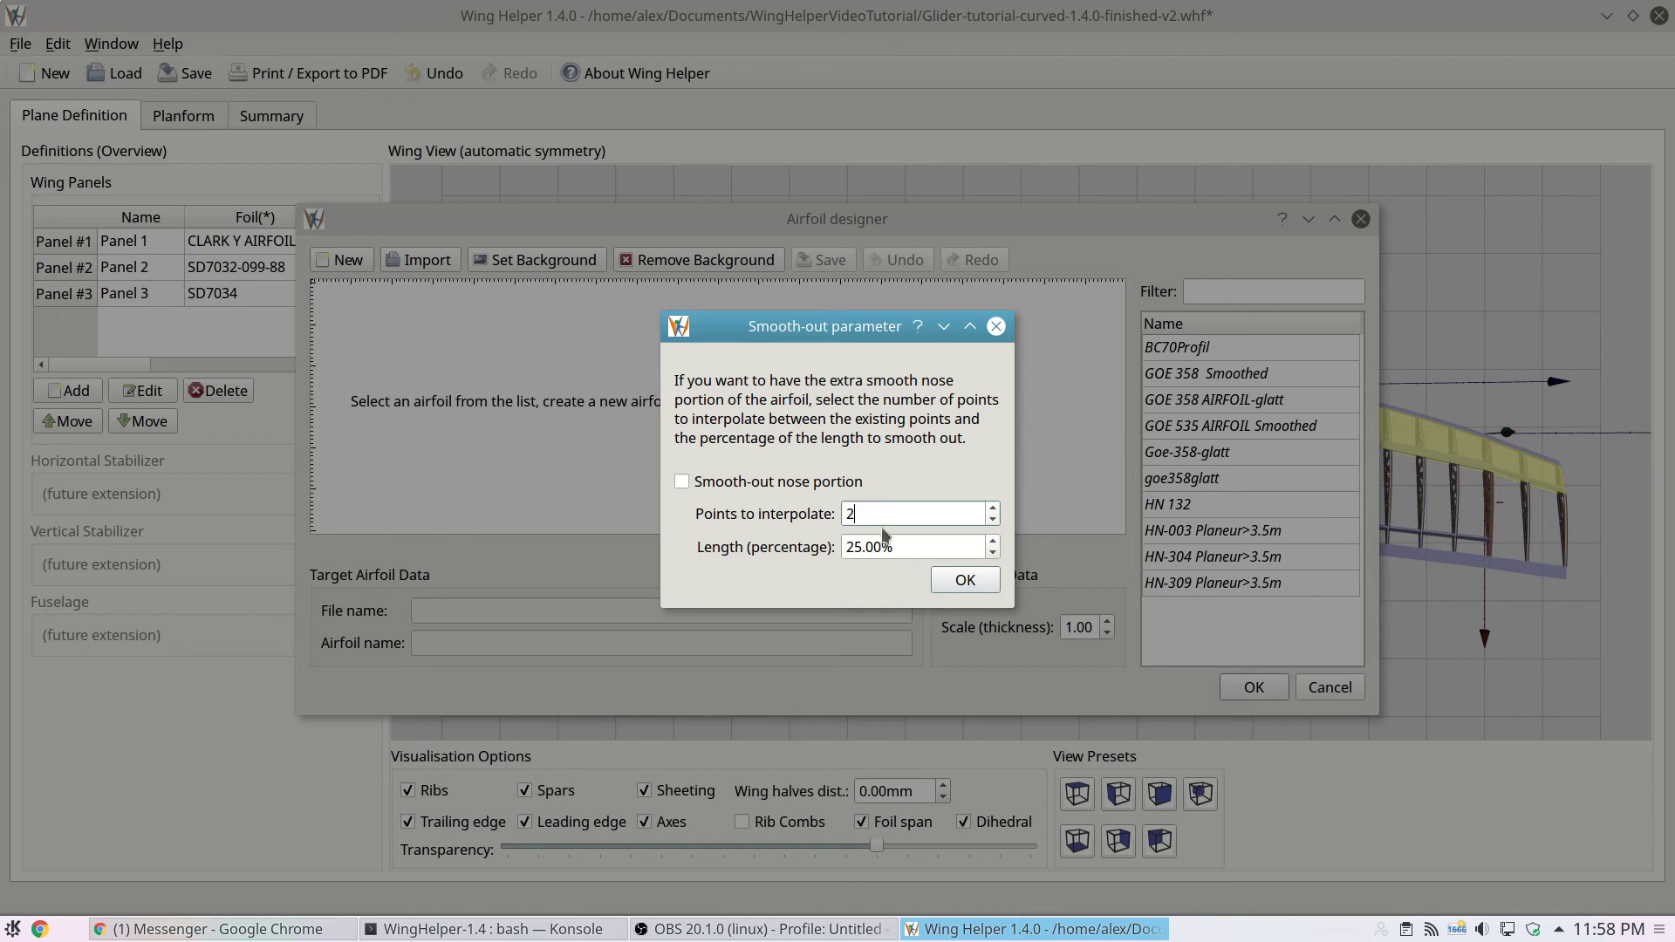
pyautogui.click(859, 546)
pyautogui.click(683, 482)
pyautogui.click(948, 582)
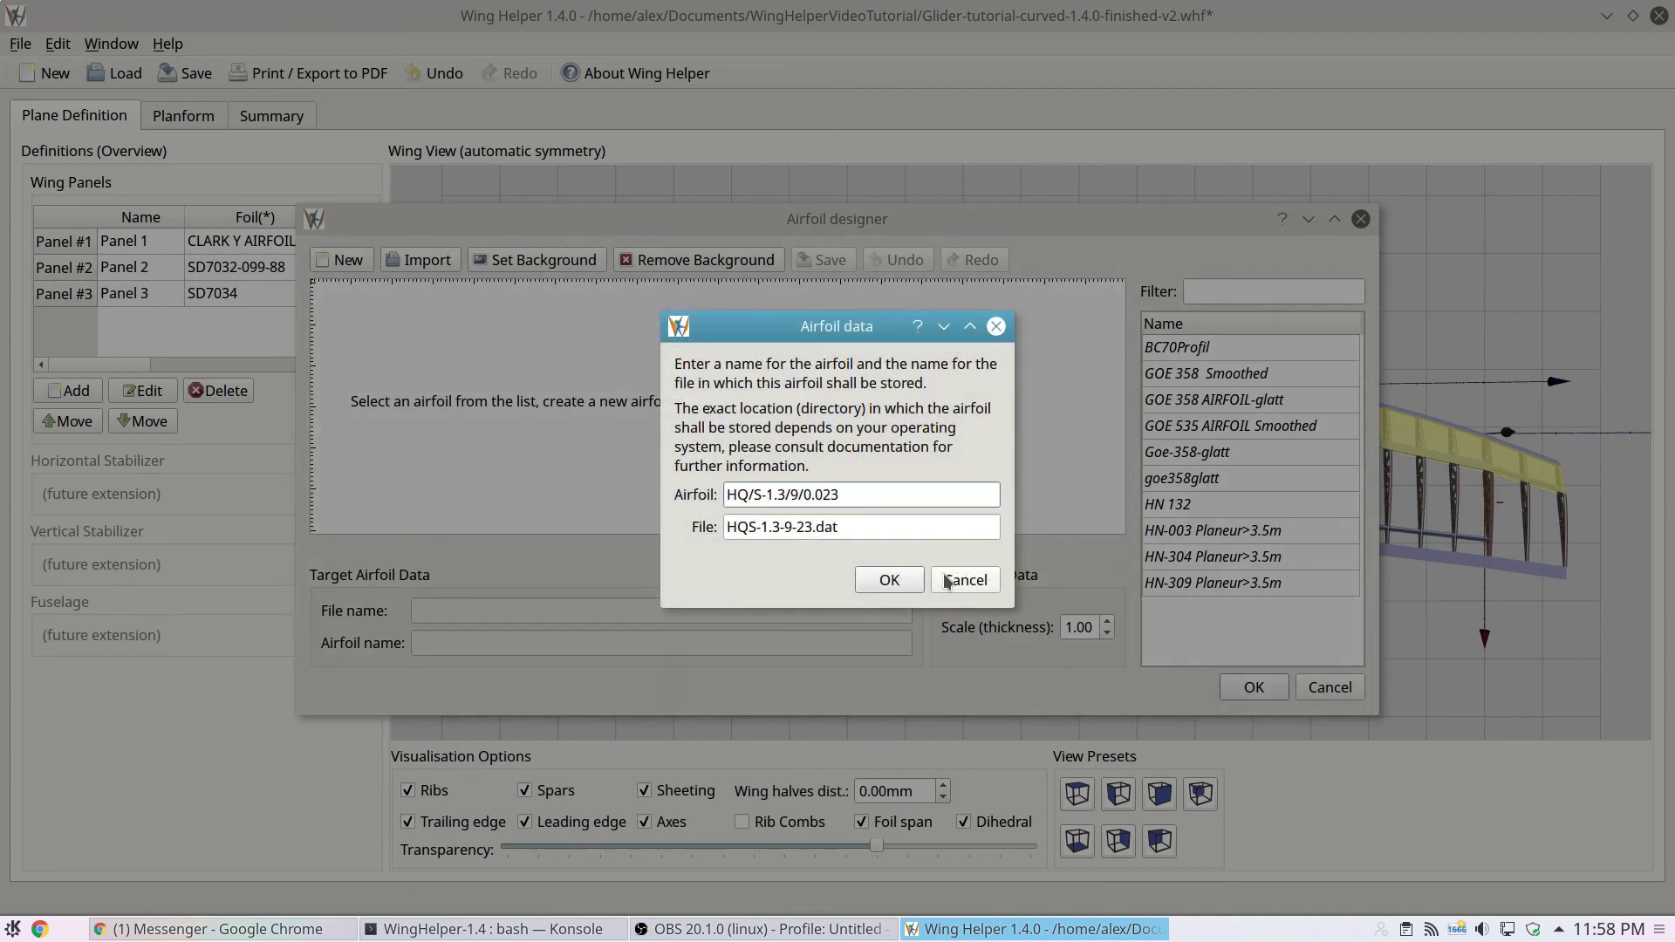
# - Accept HQ/S-1.3/9/0.023 as the airfoil name and HQS-1.3-9-23.dat as its file, and close the Airfoil designer
pyautogui.moveTo(725, 497); pyautogui.dragTo(840, 497)
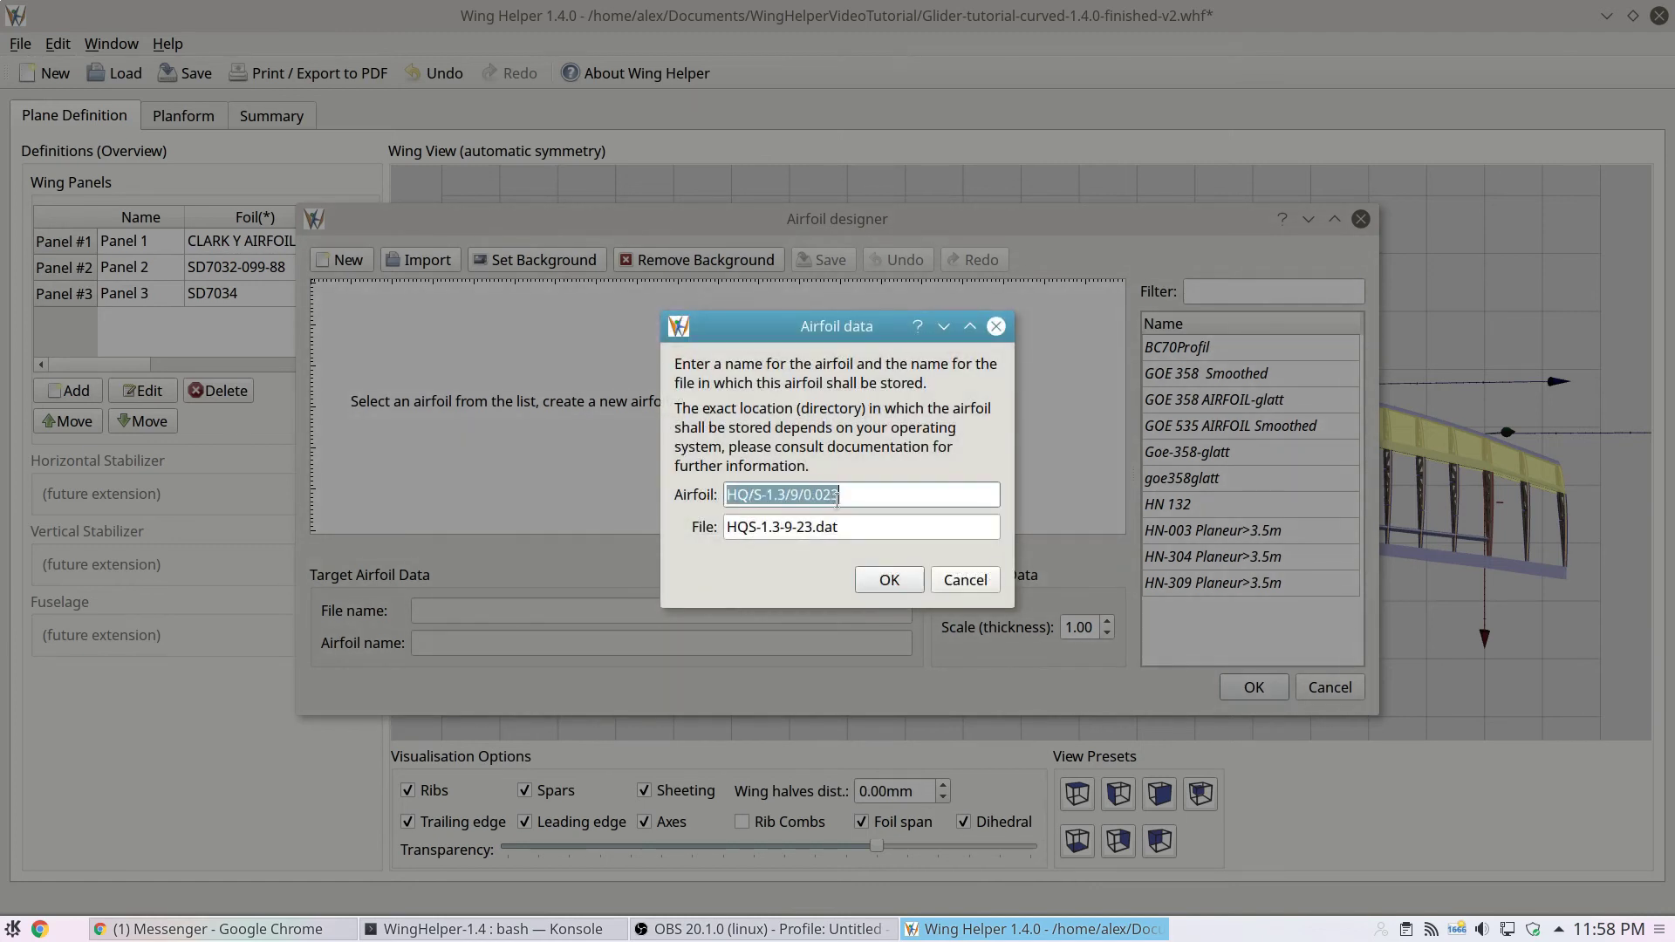
pyautogui.click(843, 498)
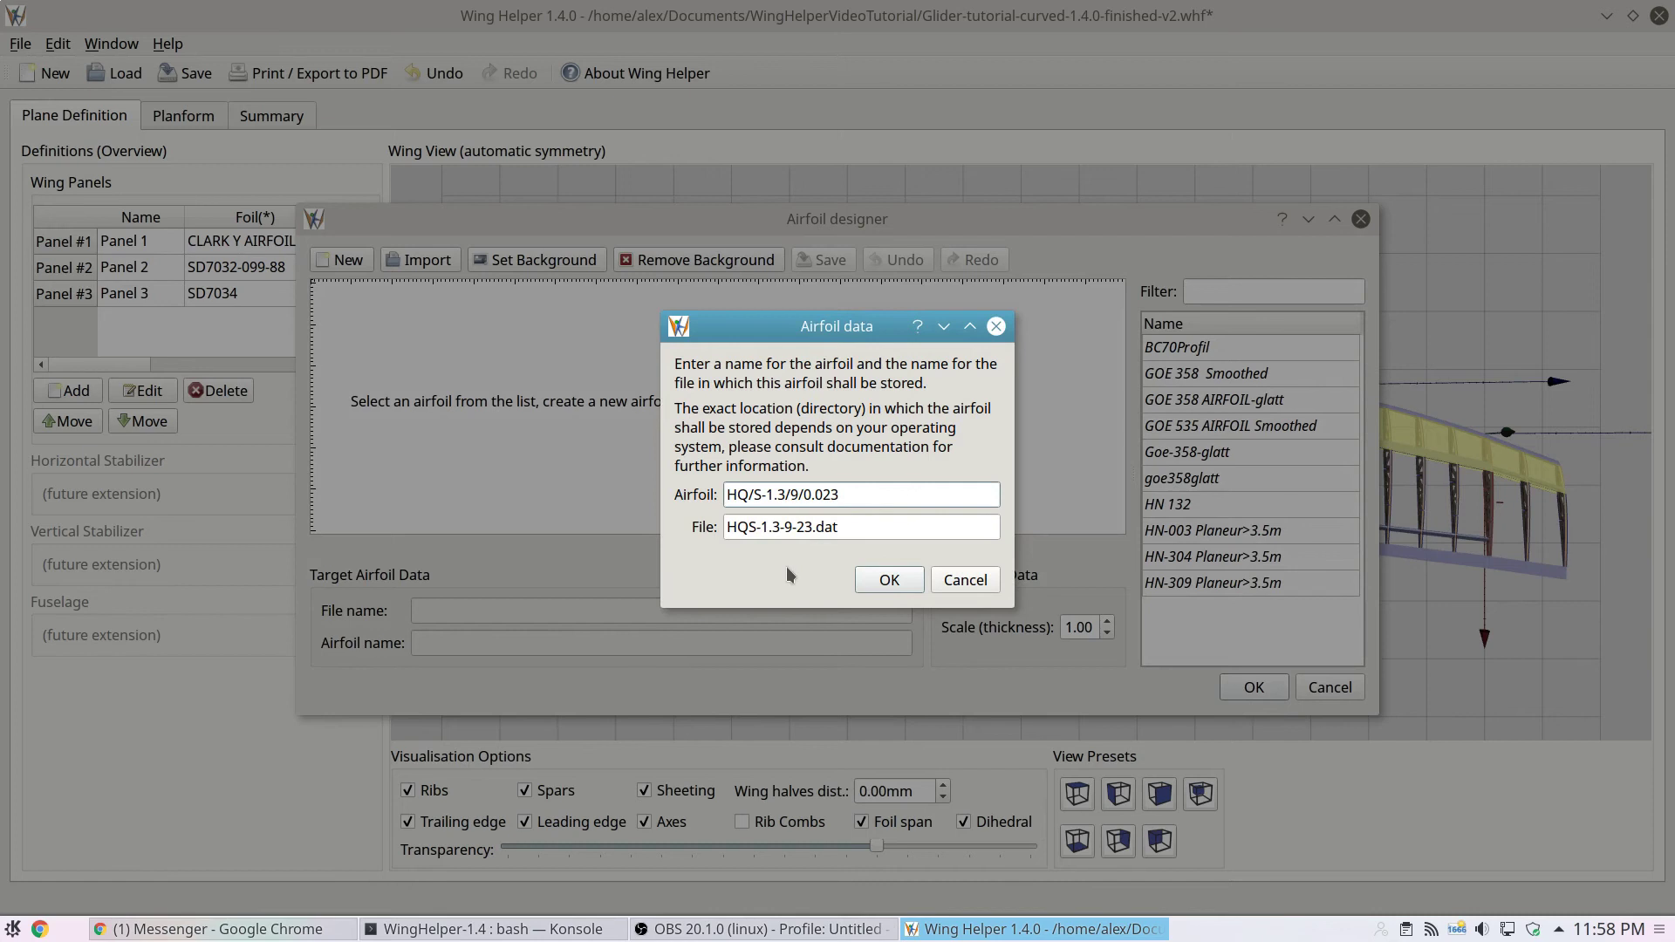
pyautogui.click(886, 581)
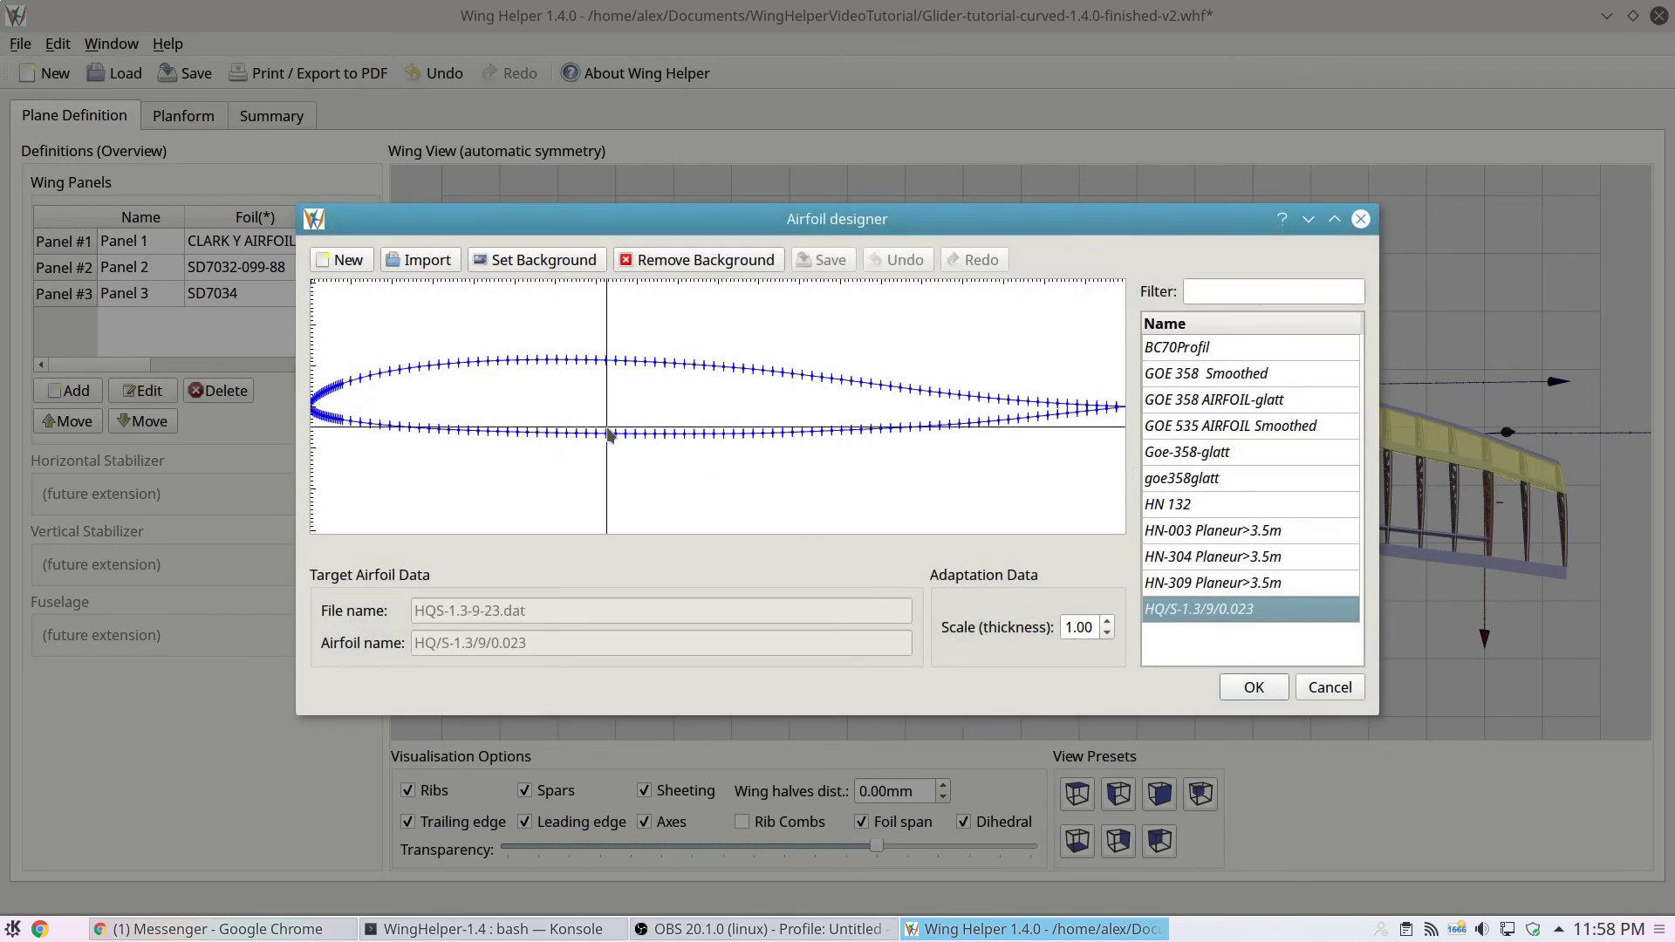
pyautogui.scroll(-1, 609, 433)
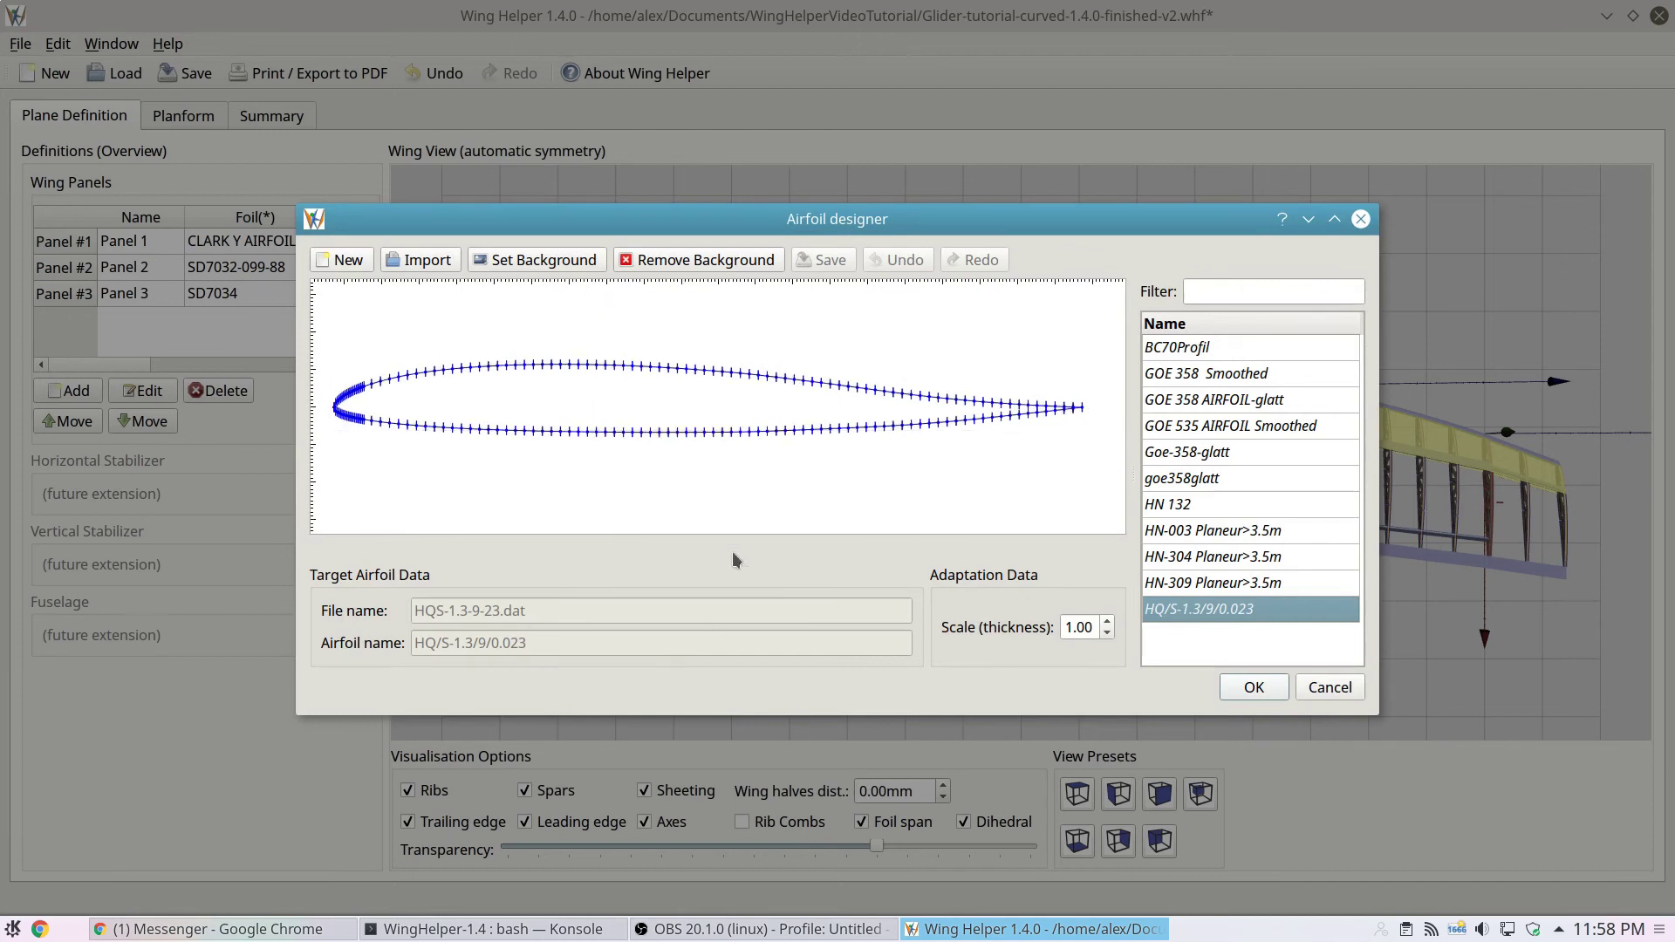
pyautogui.click(1254, 687)
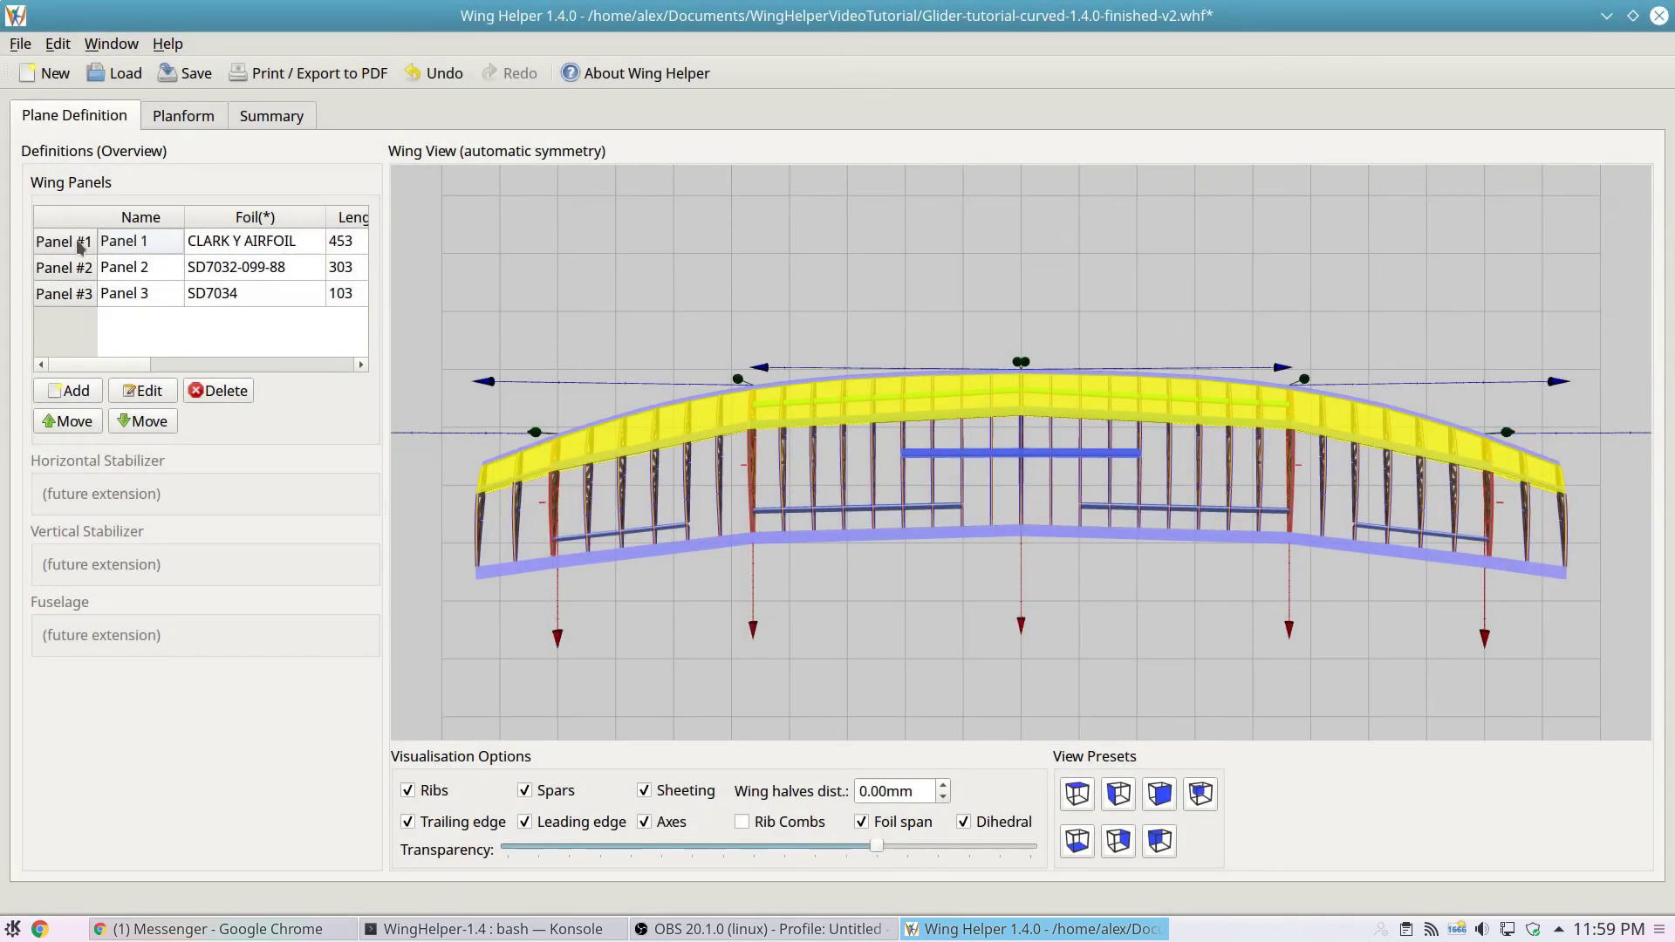
# - In Panel 1's definition, filter the airfoils by HQ and assign the imported HQ/S-1.3/9/0.023 airfoil to the root rib
pyautogui.doubleClick(147, 248)
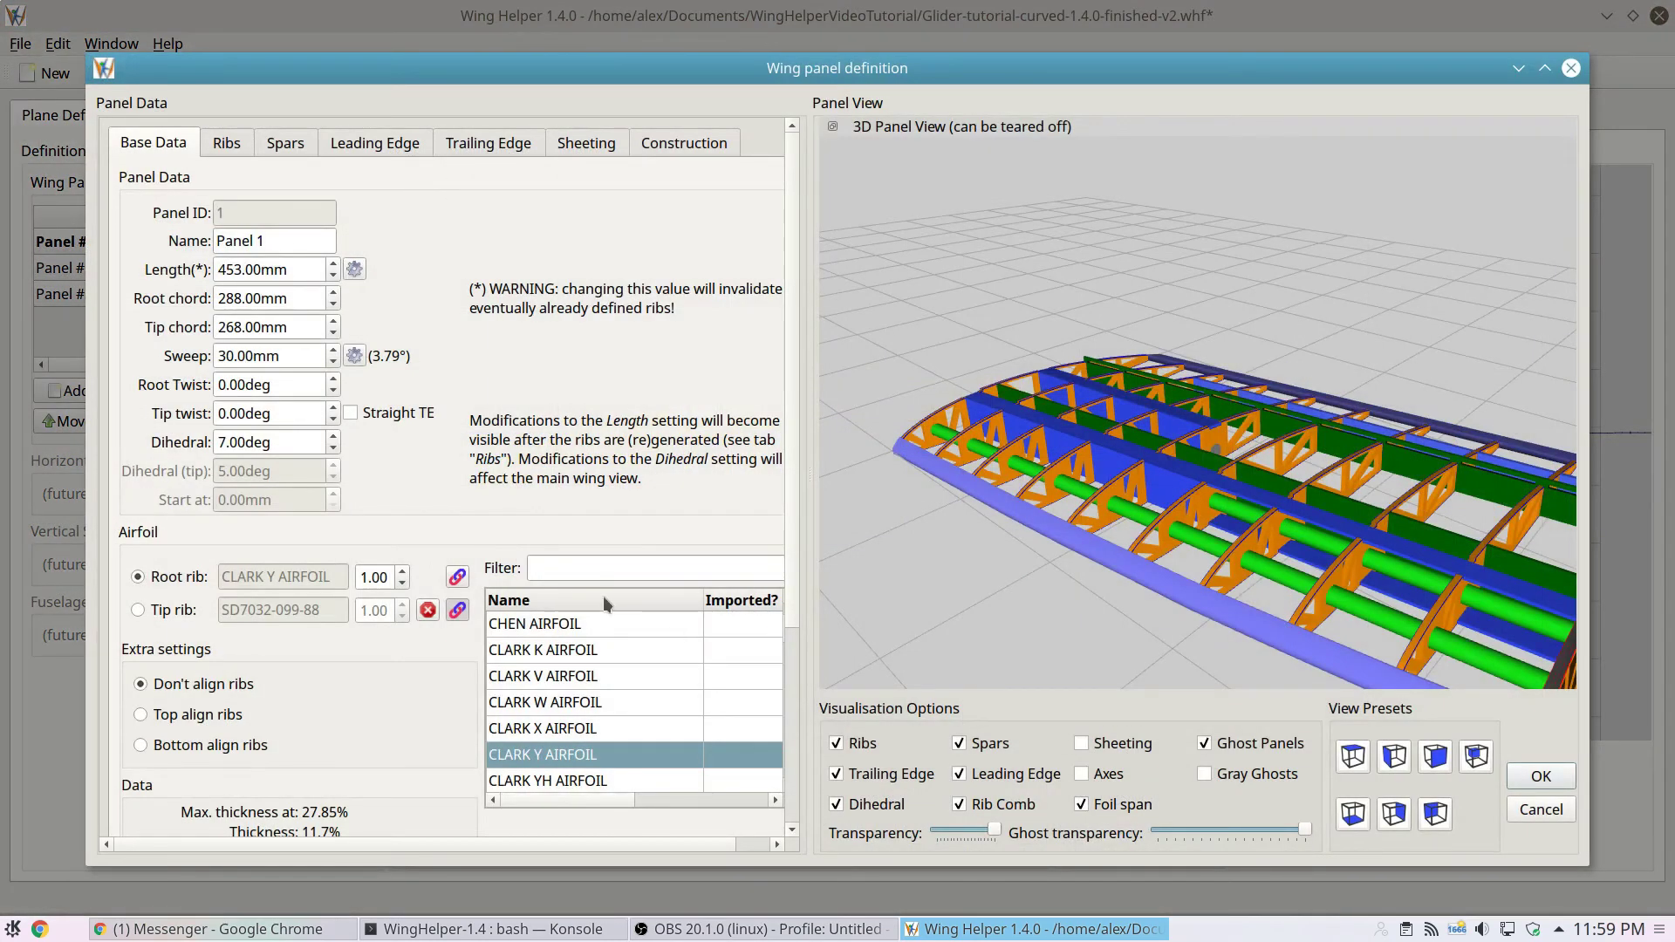
pyautogui.write('HQ')
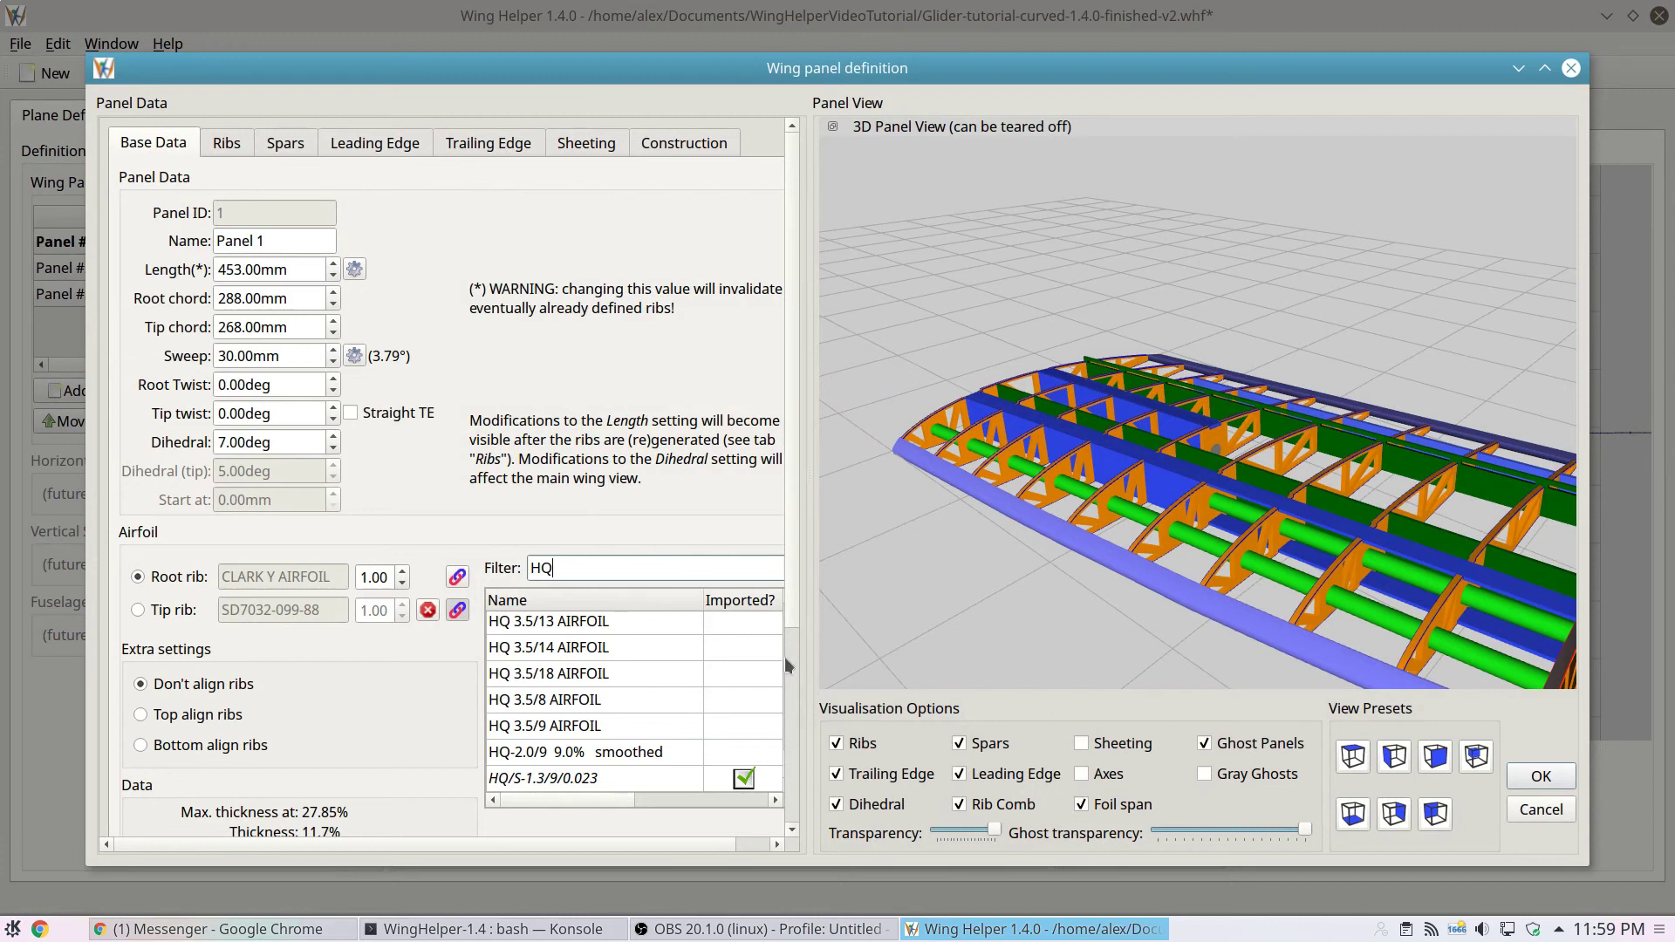
pyautogui.scroll(-1, 730, 641)
pyautogui.scroll(-1, 776, 674)
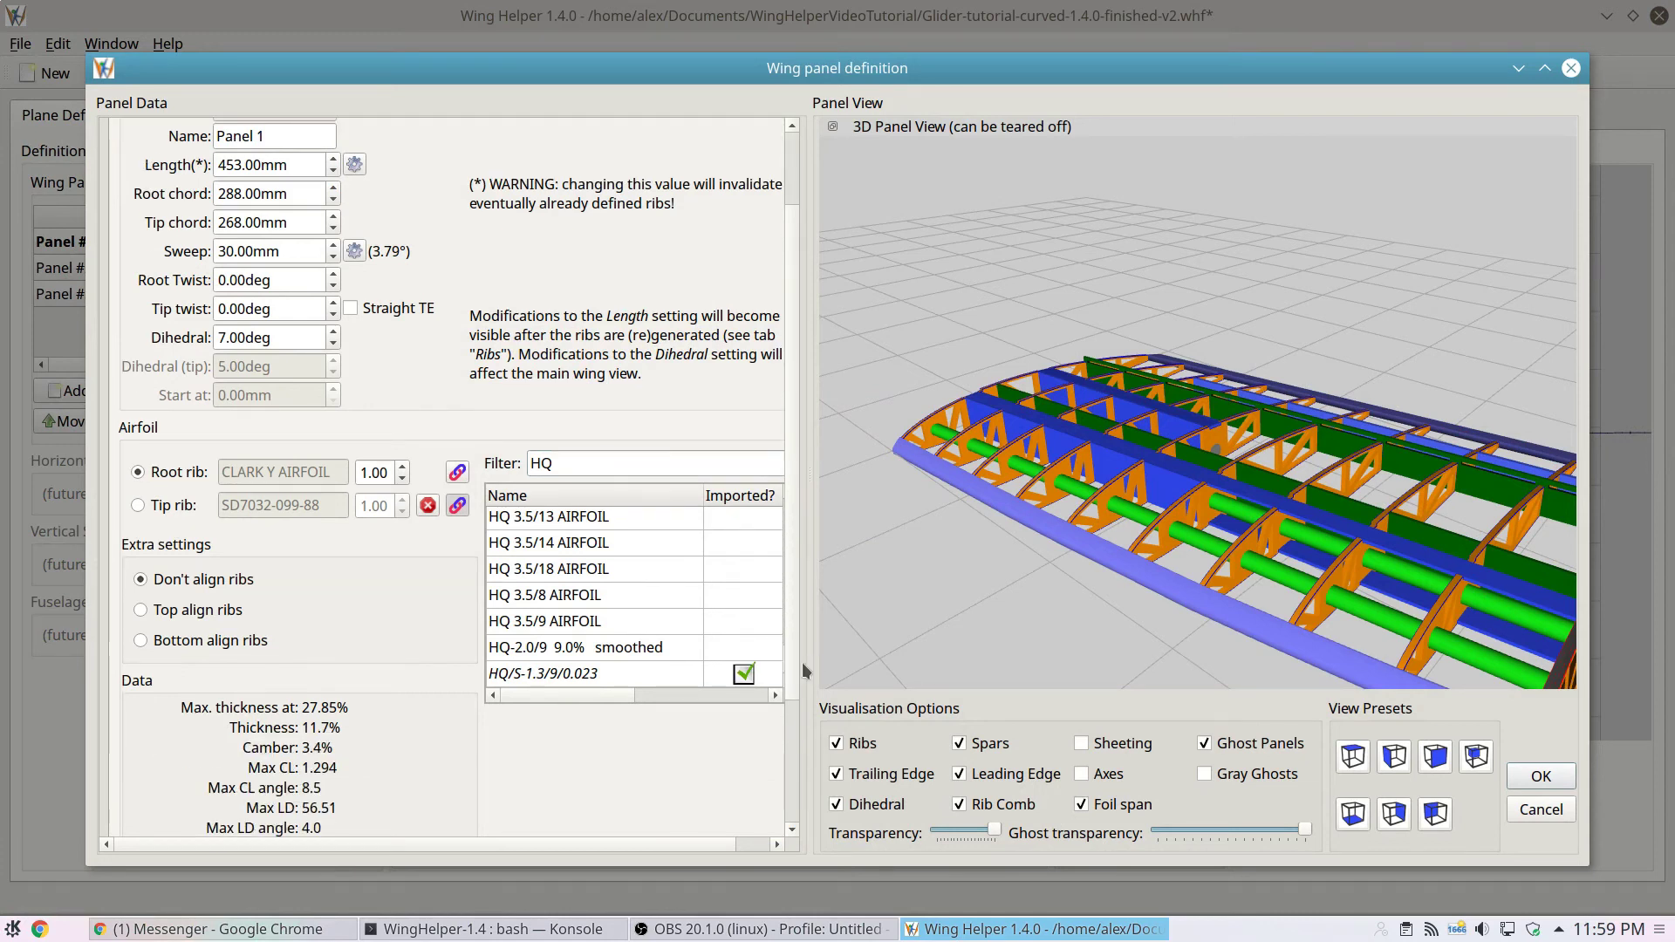
pyautogui.moveTo(808, 662); pyautogui.dragTo(890, 672)
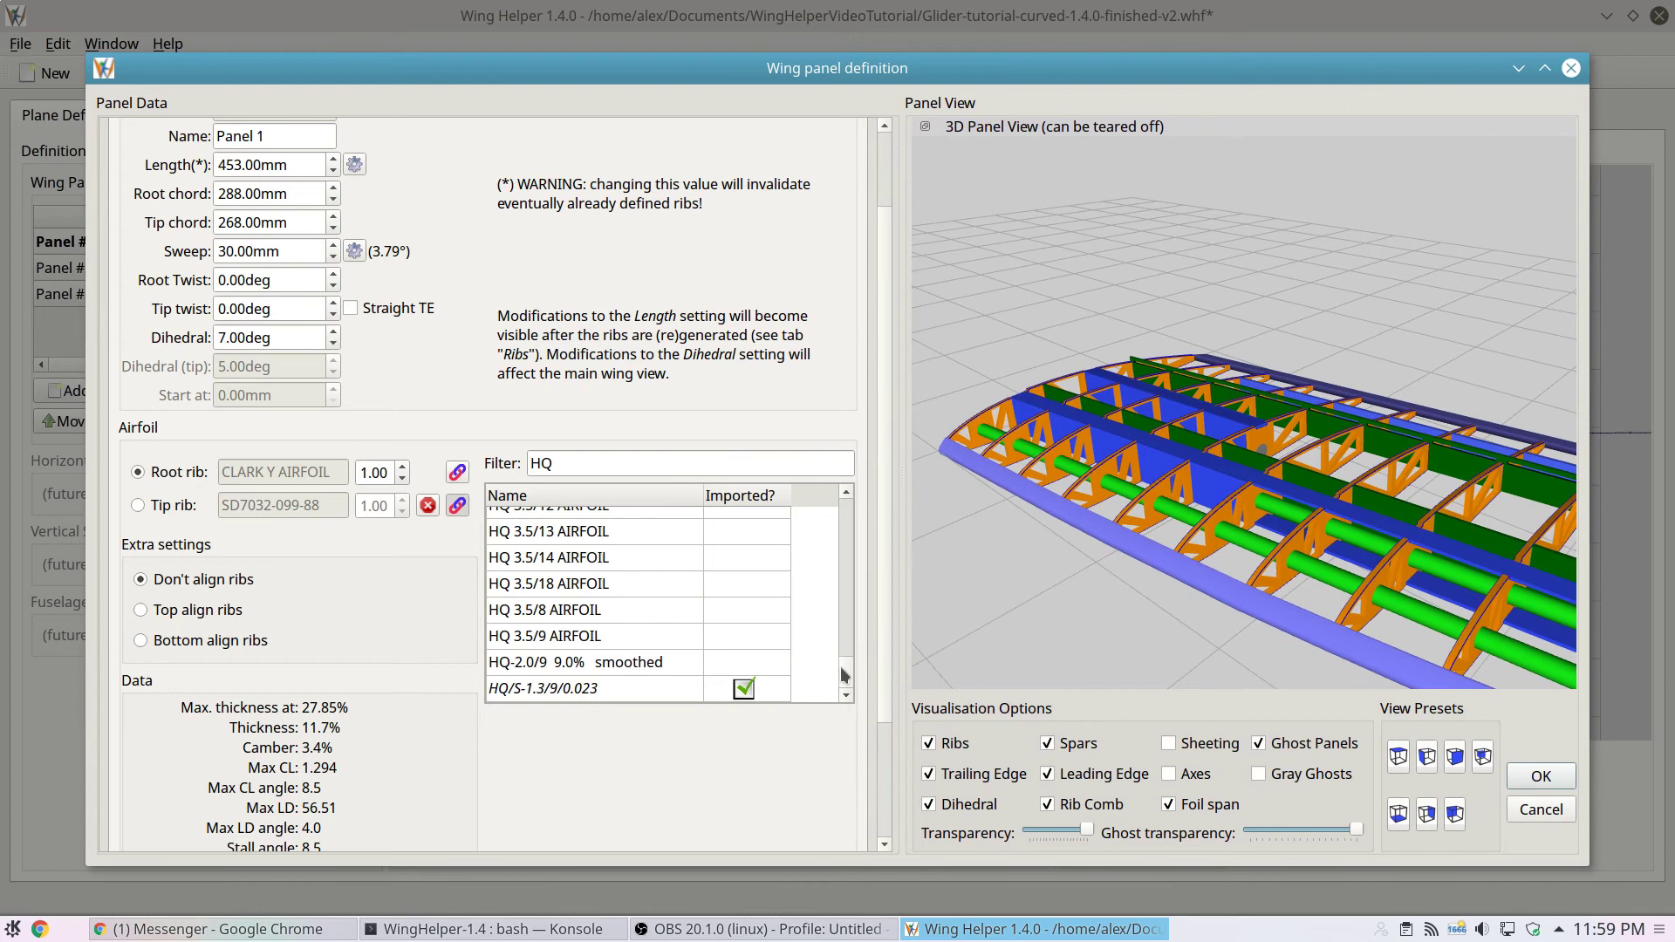
pyautogui.click(601, 686)
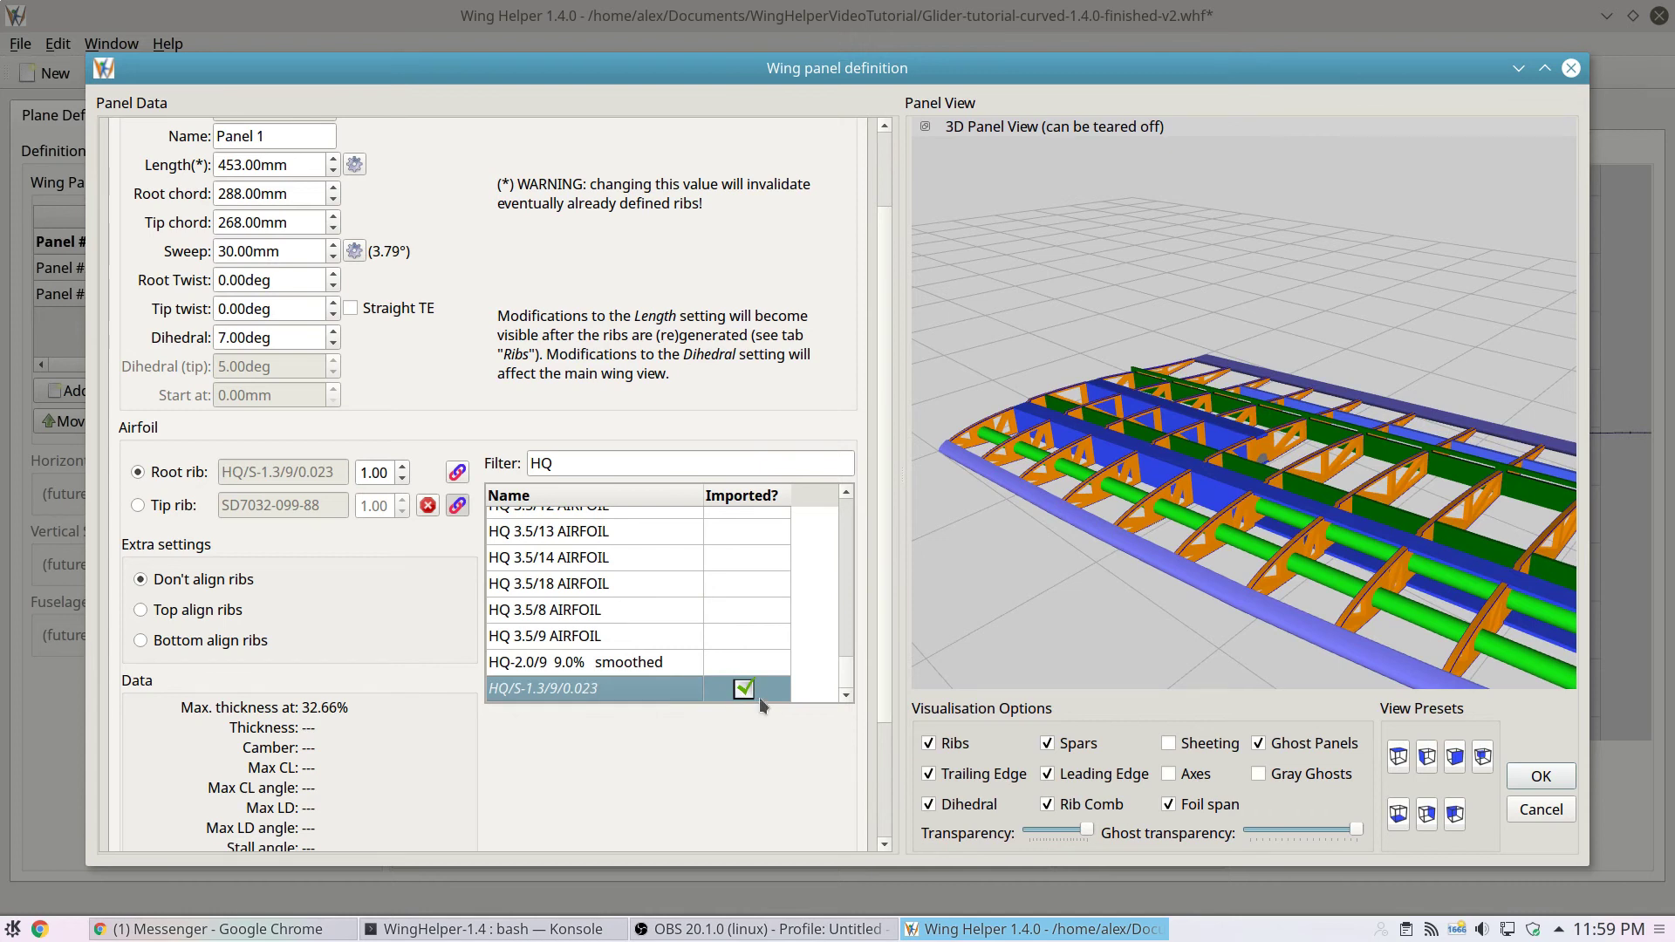
# - Examine Panel 1's root rib profile in the 3D panel view and leave the definition, discarding the changes
pyautogui.moveTo(1068, 520); pyautogui.dragTo(1186, 457)
pyautogui.scroll(10, 1186, 457)
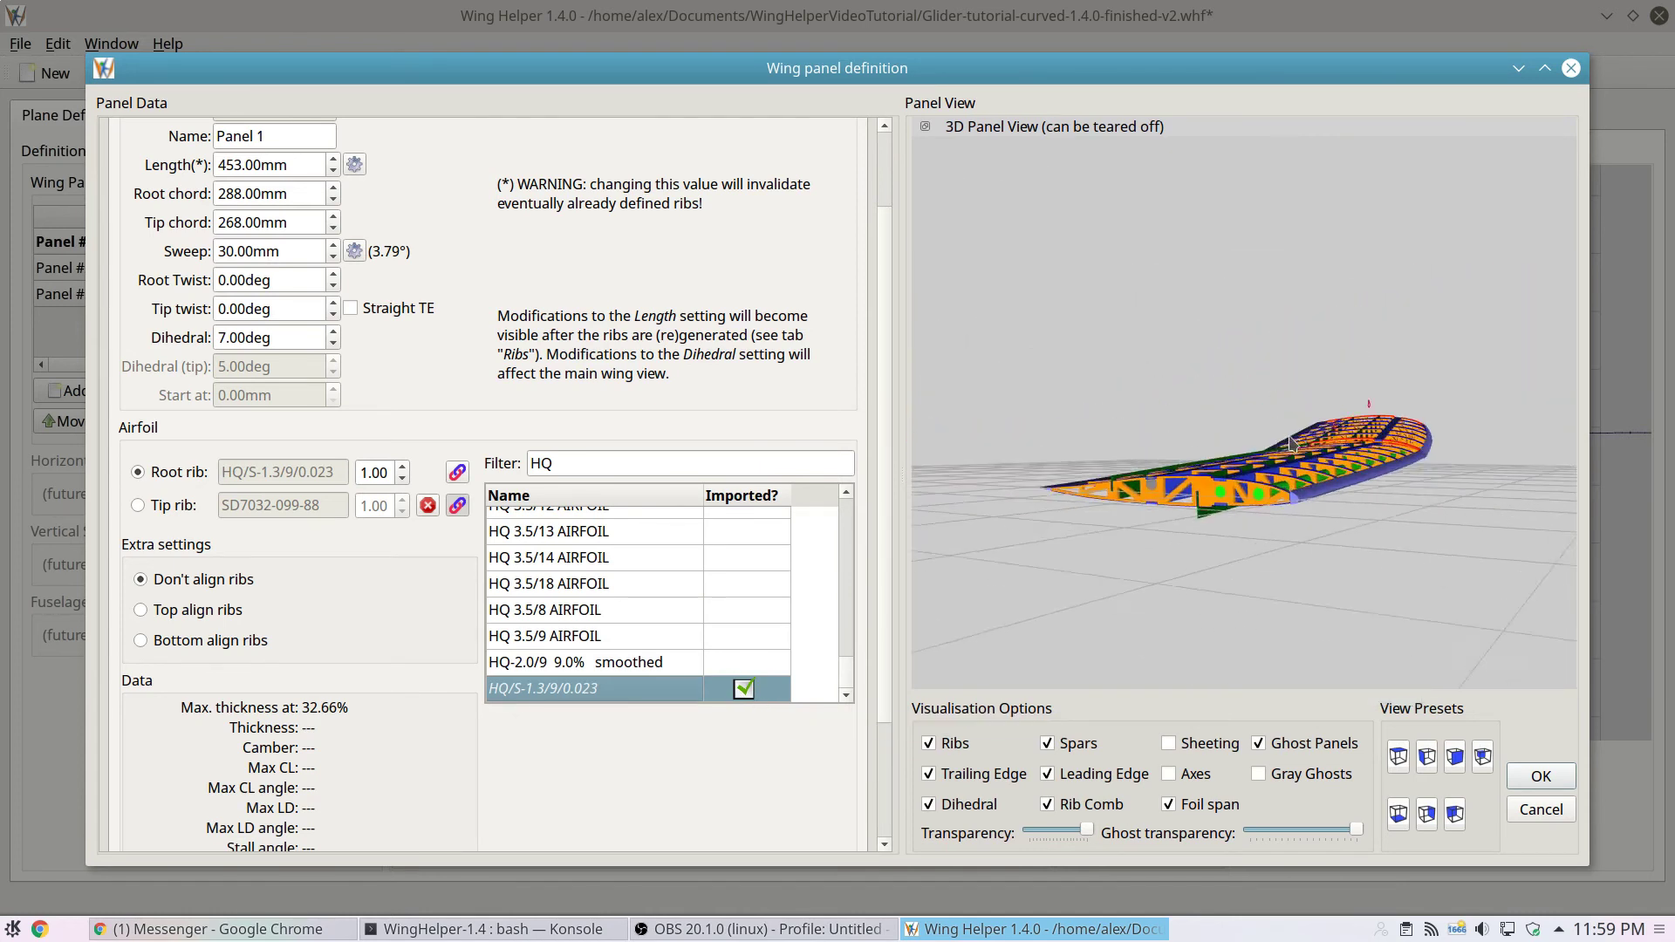
pyautogui.scroll(-5, 1259, 407)
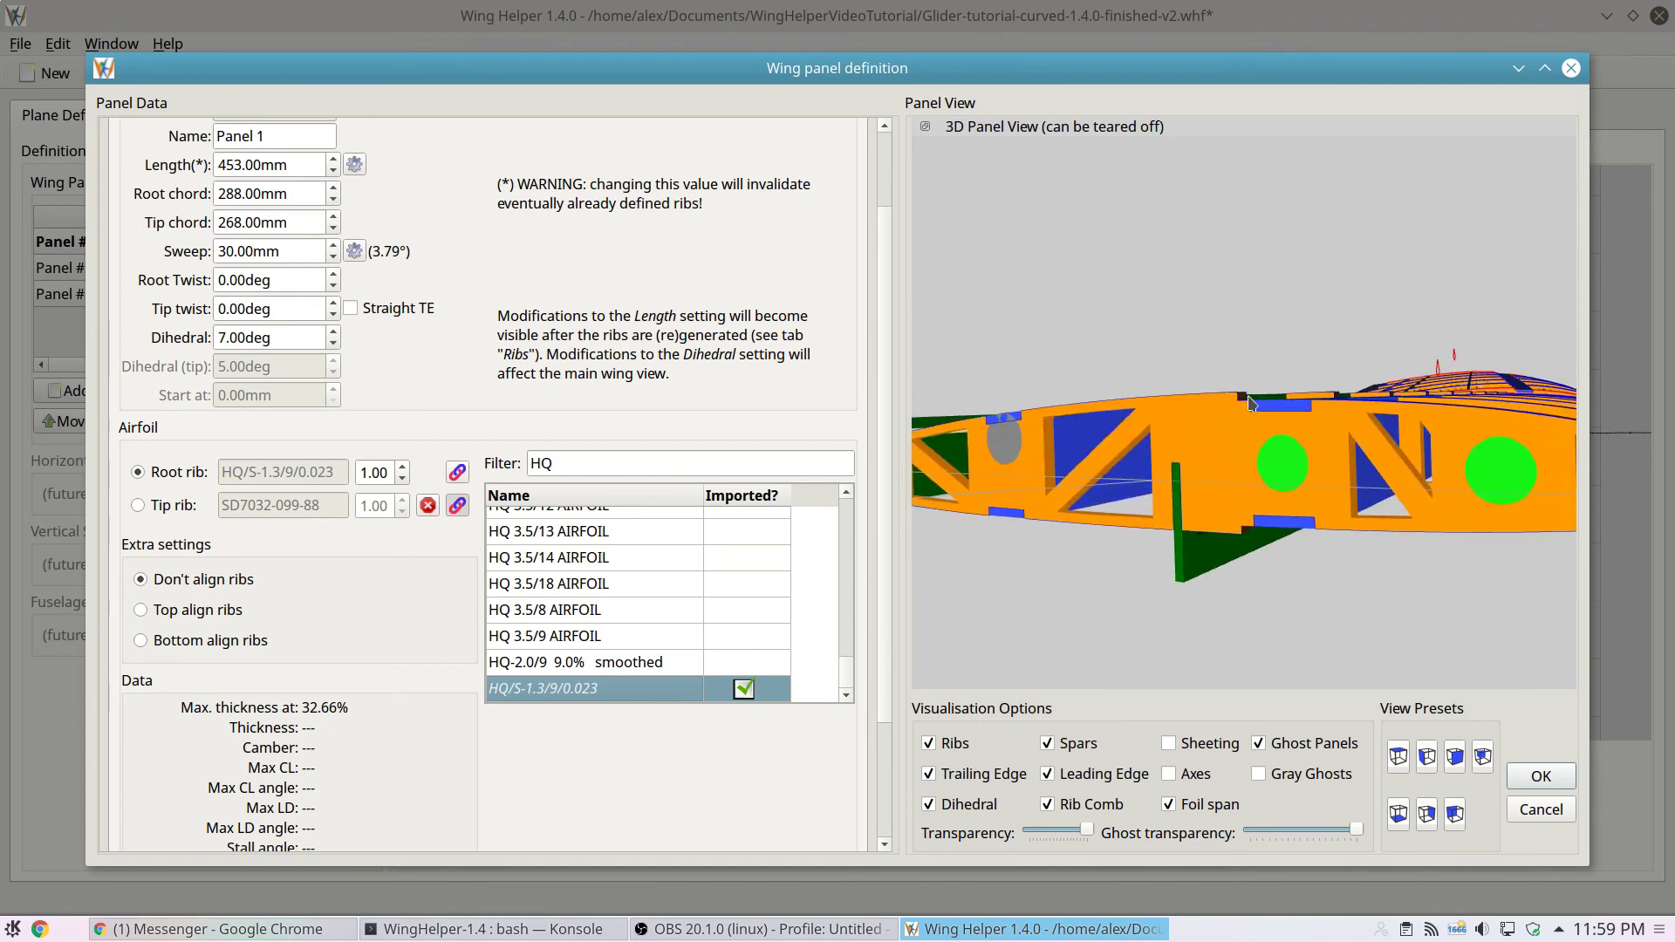
pyautogui.moveTo(1252, 406); pyautogui.dragTo(1256, 426)
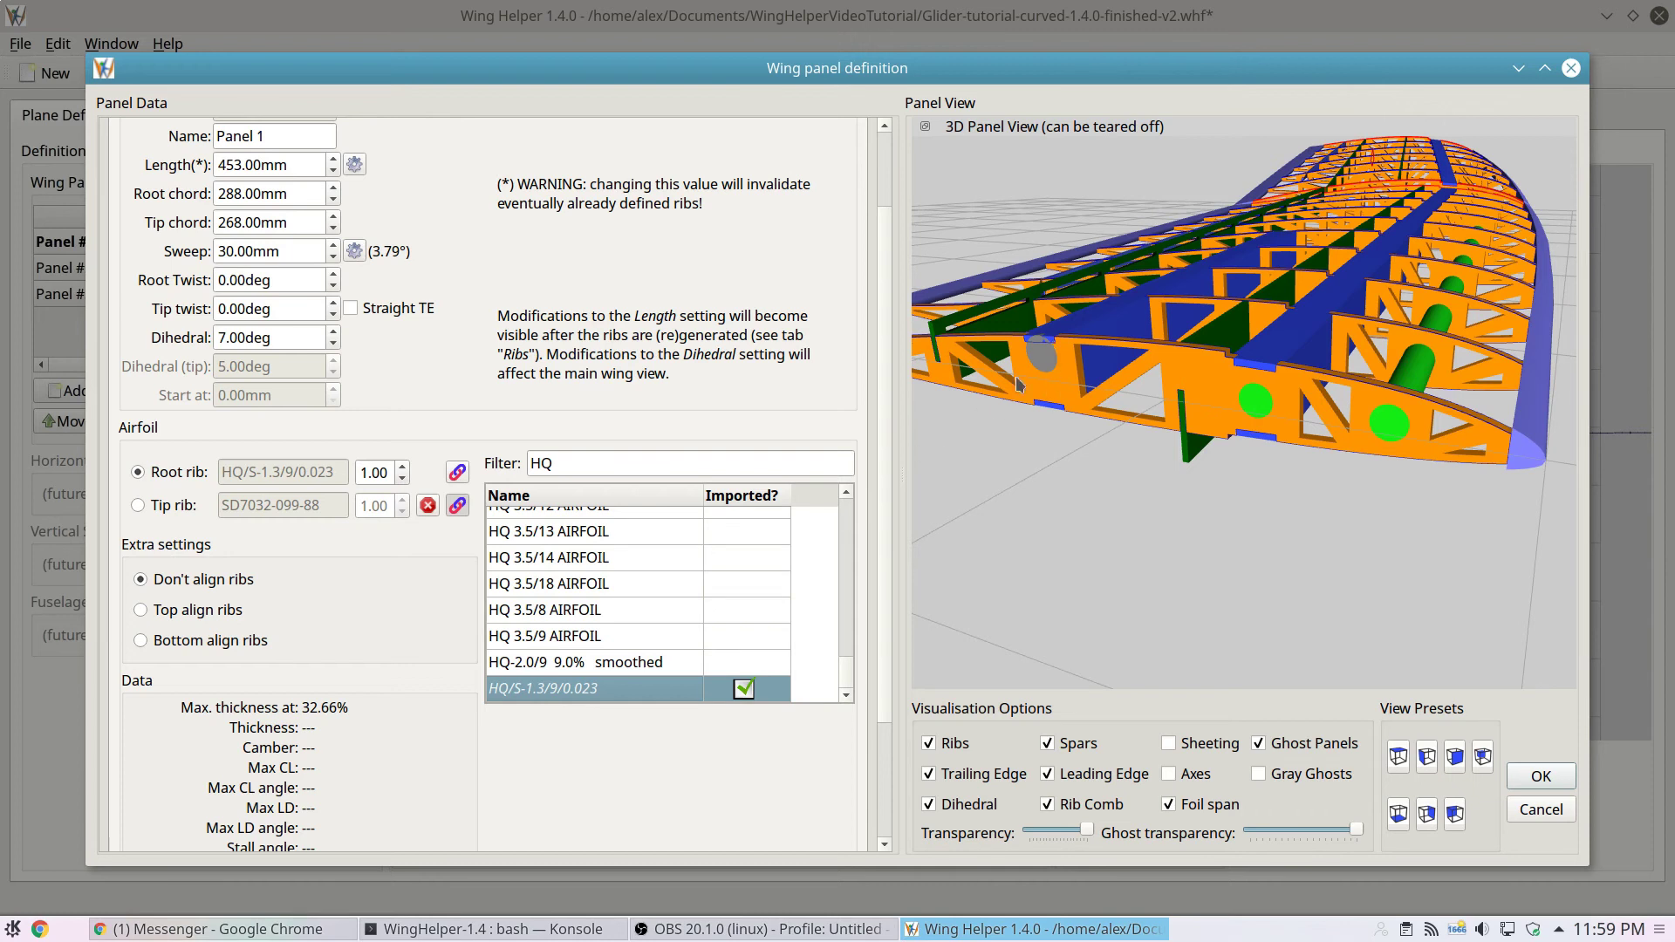
pyautogui.moveTo(1102, 388); pyautogui.dragTo(1120, 390)
pyautogui.scroll(-3, 1120, 390)
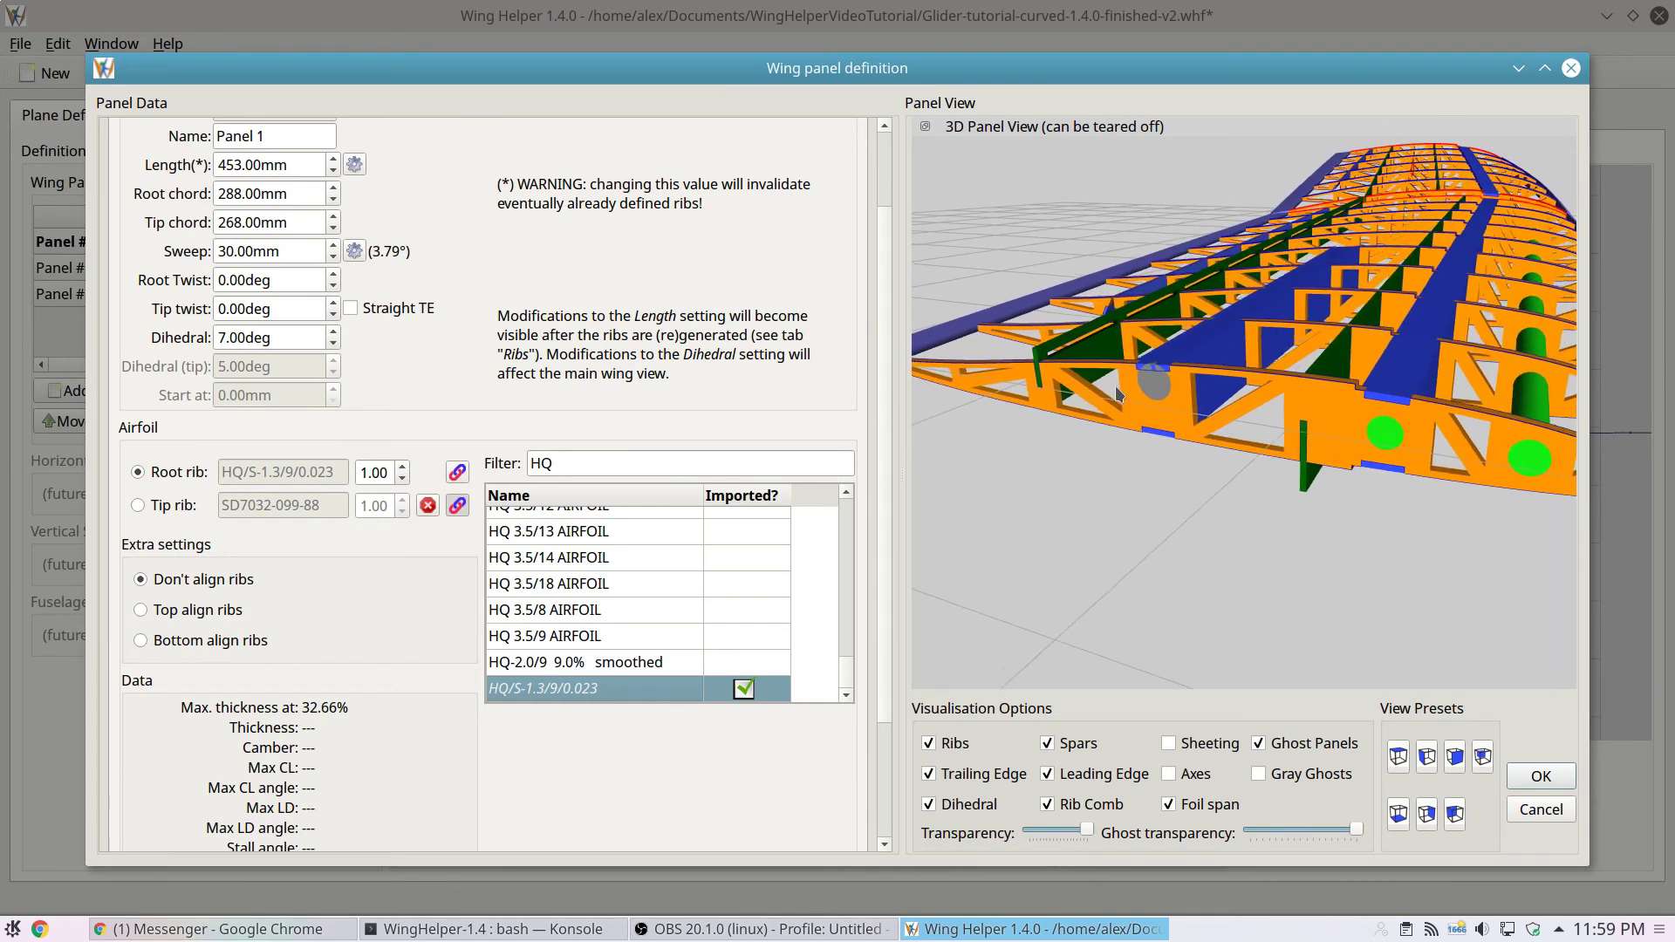
pyautogui.click(1527, 817)
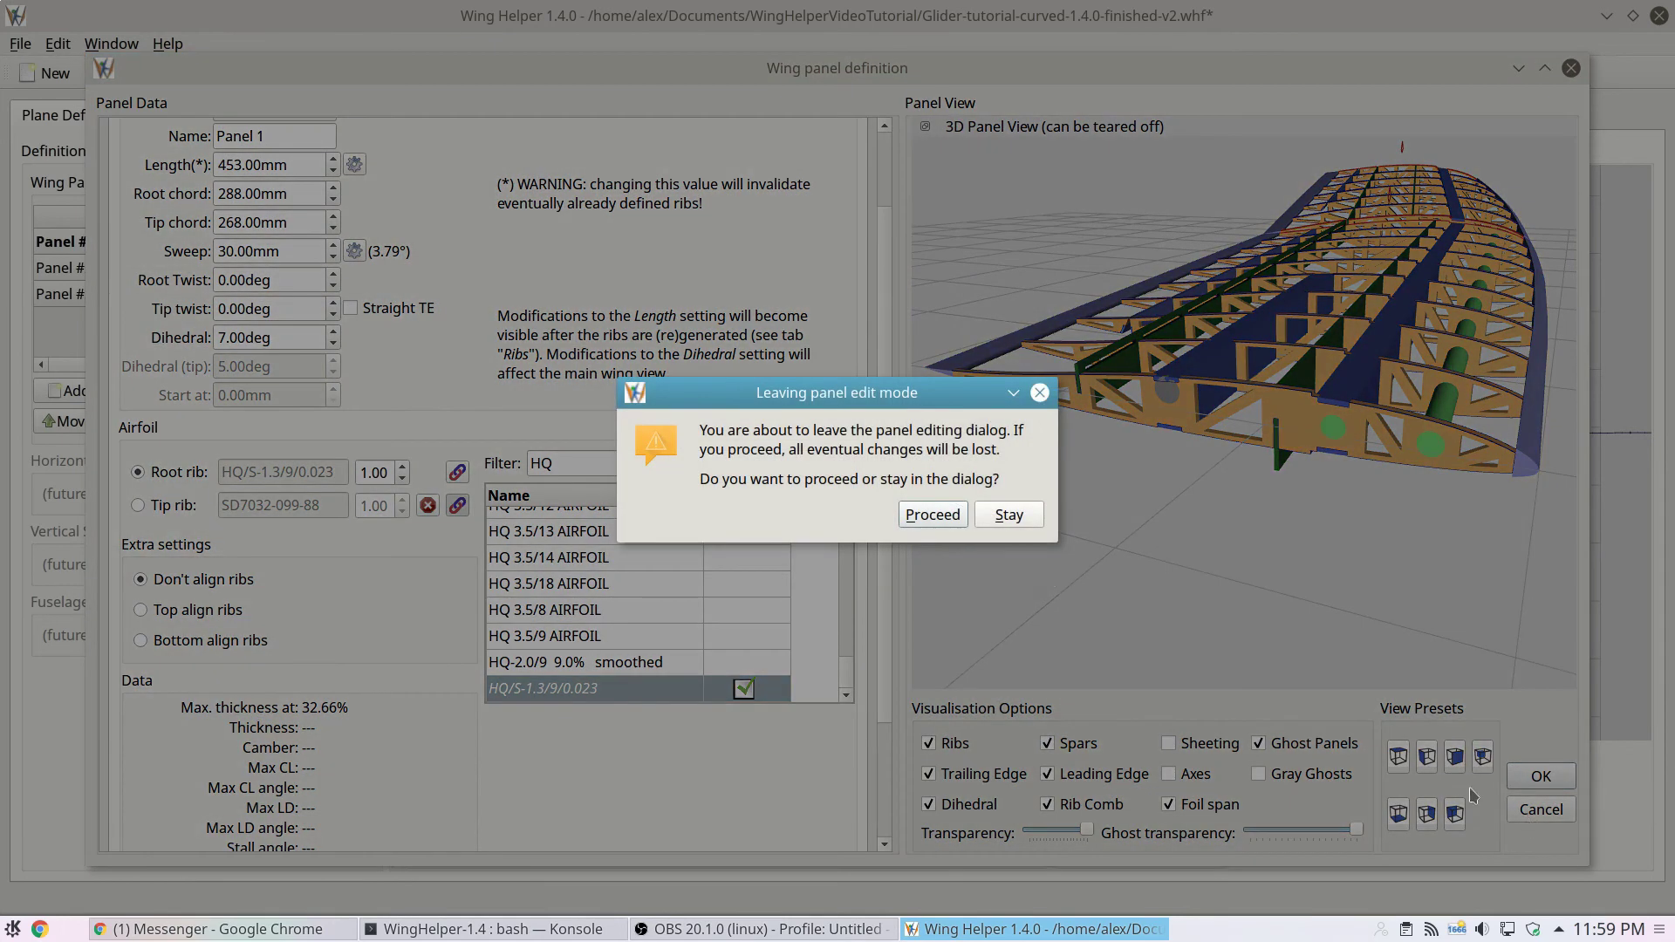
pyautogui.click(928, 517)
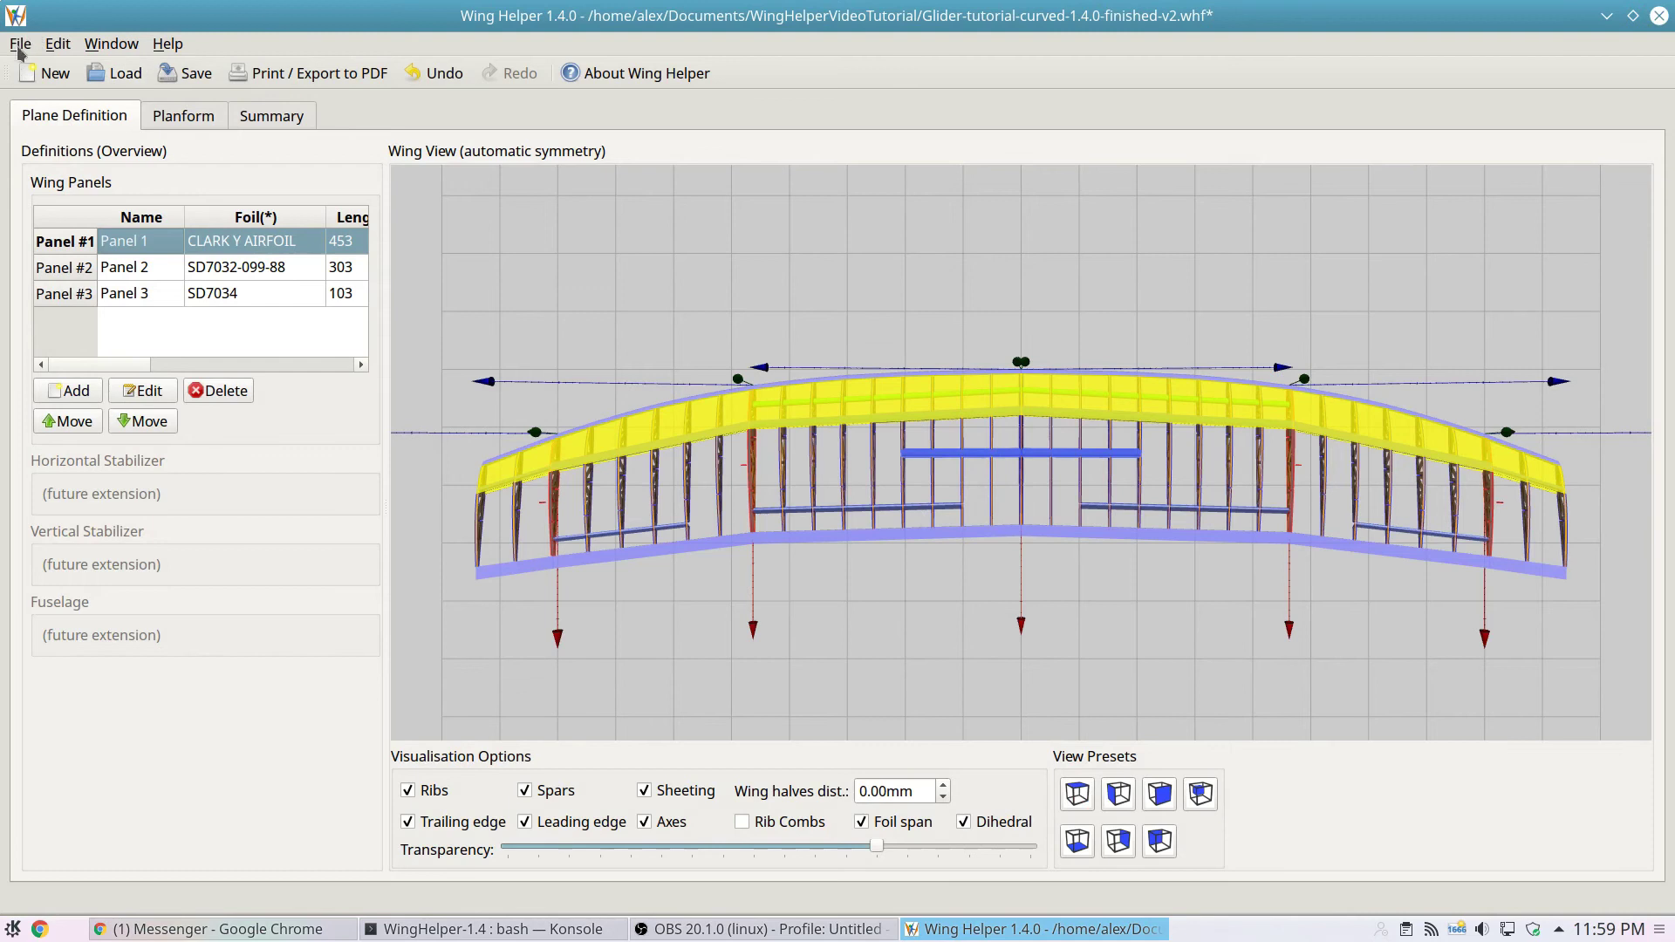
# - Create a new airfoil in the Airfoil designer and load Selig1223.png as its background image
pyautogui.click(19, 46)
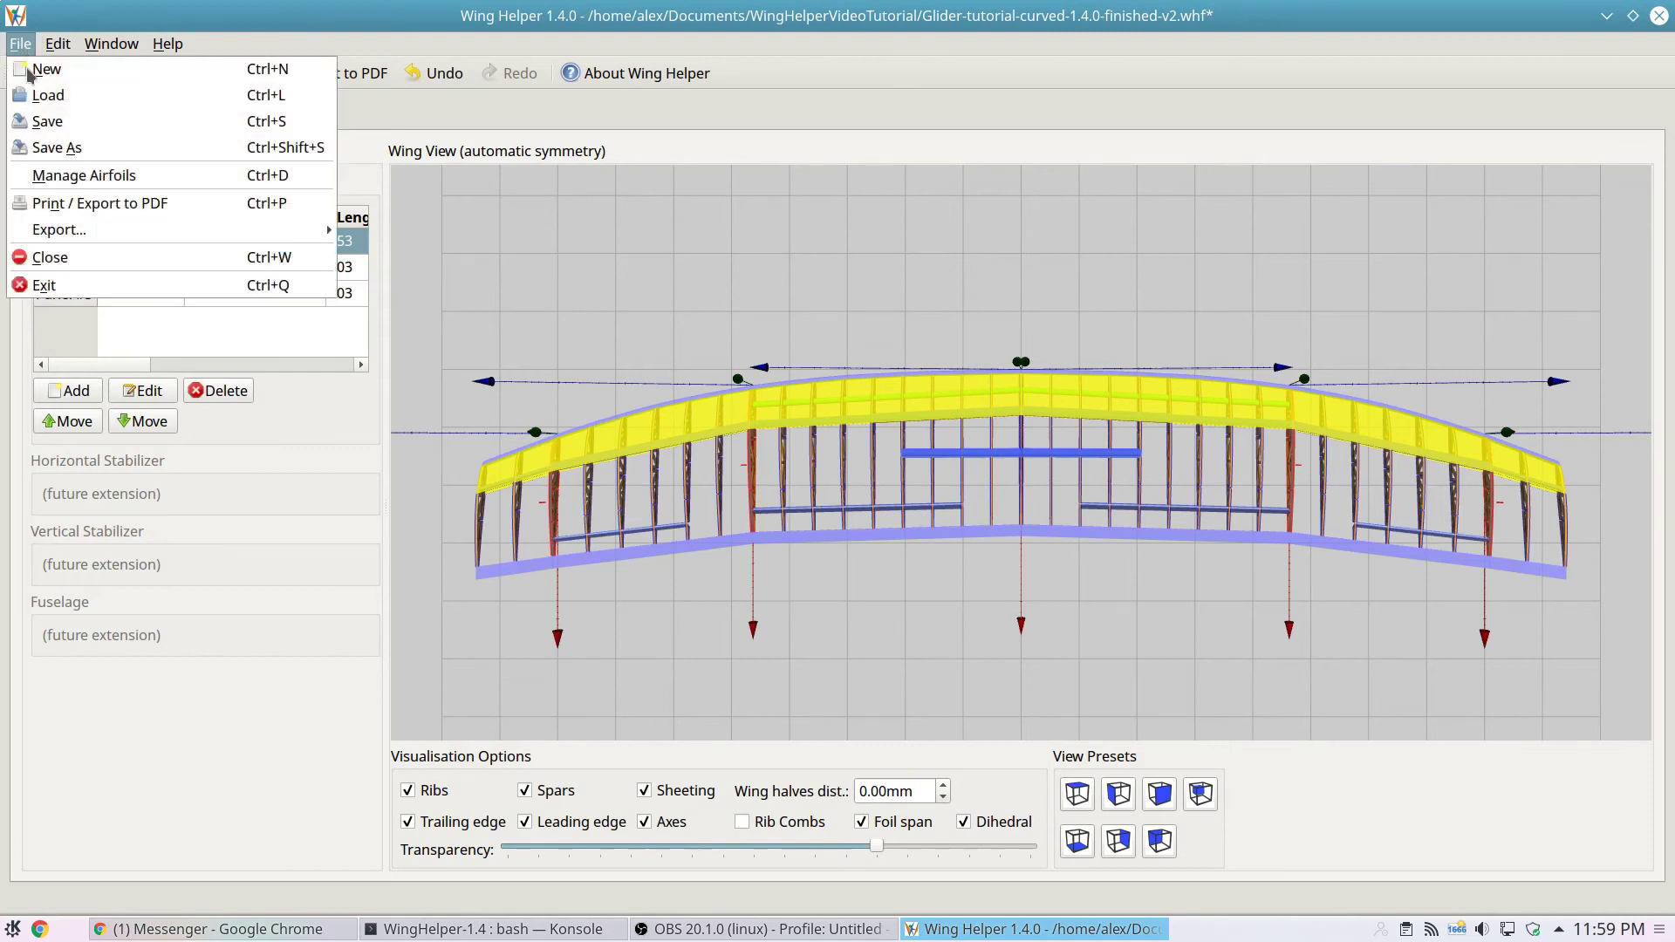
pyautogui.click(42, 176)
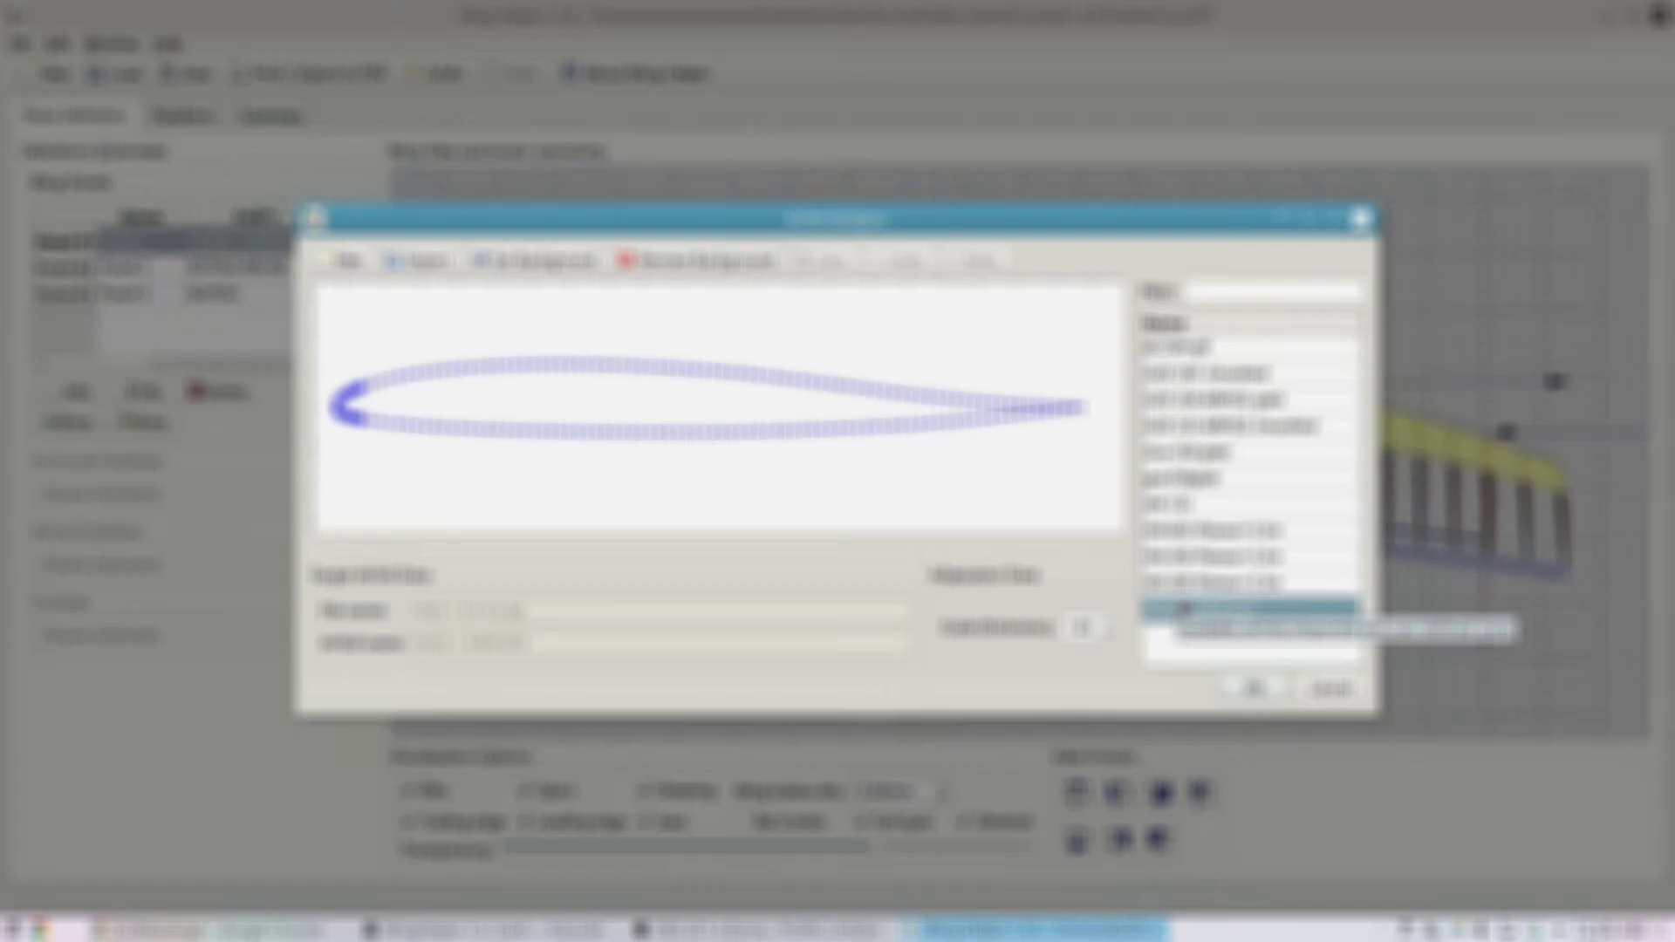
pyautogui.click(349, 268)
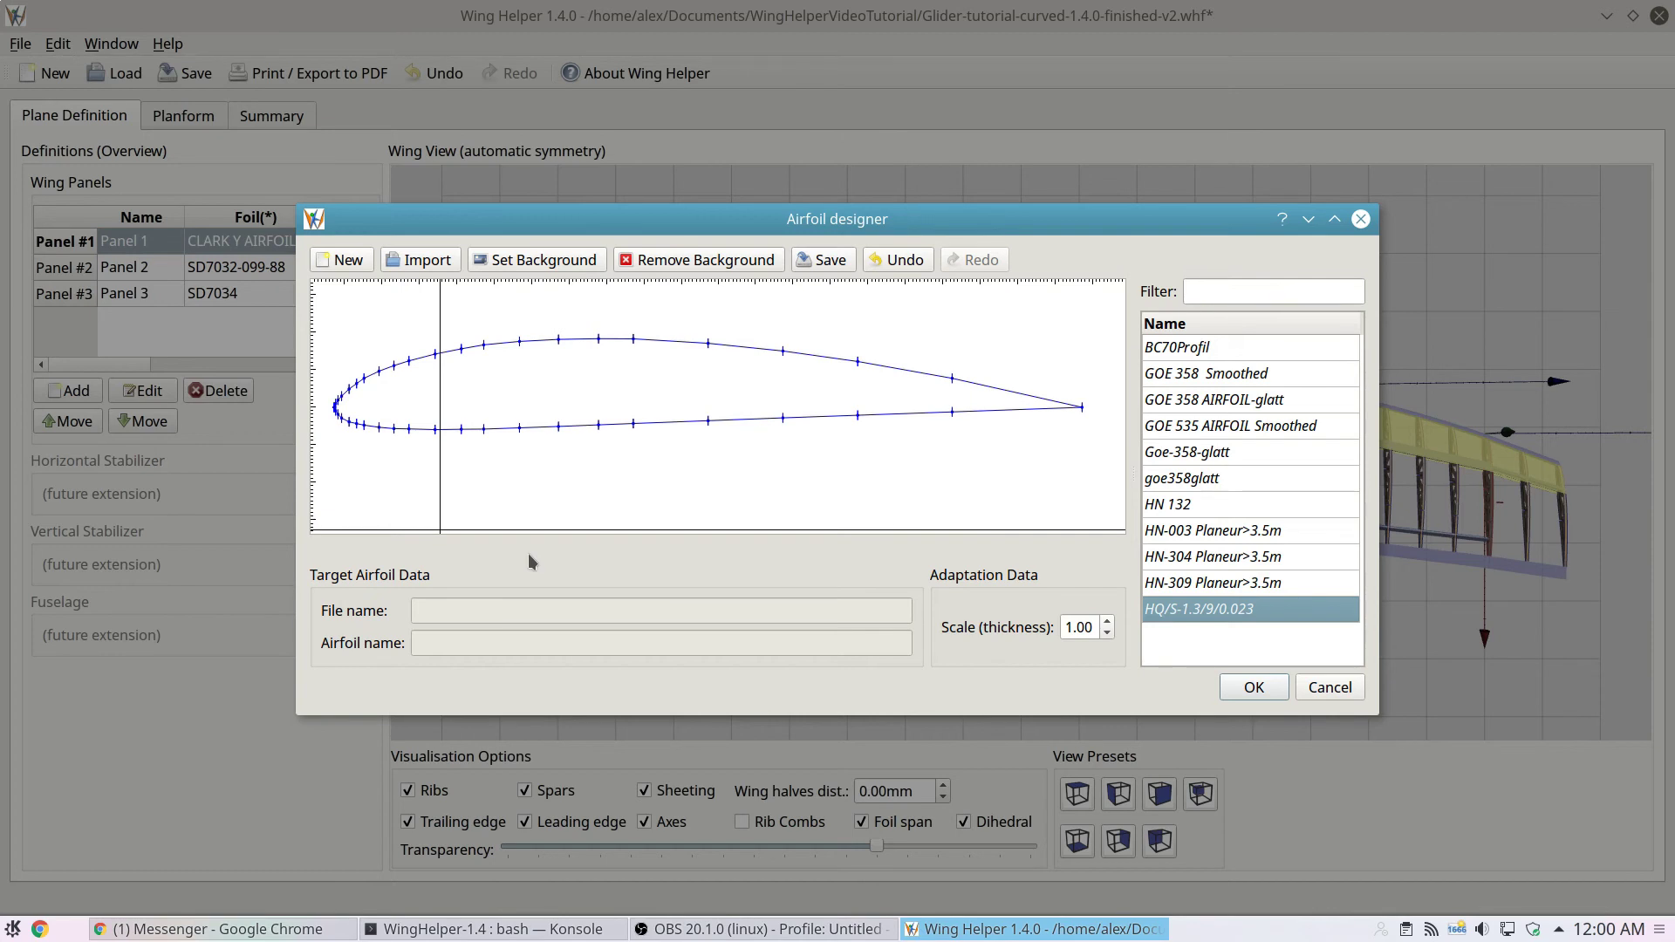
pyautogui.click(542, 260)
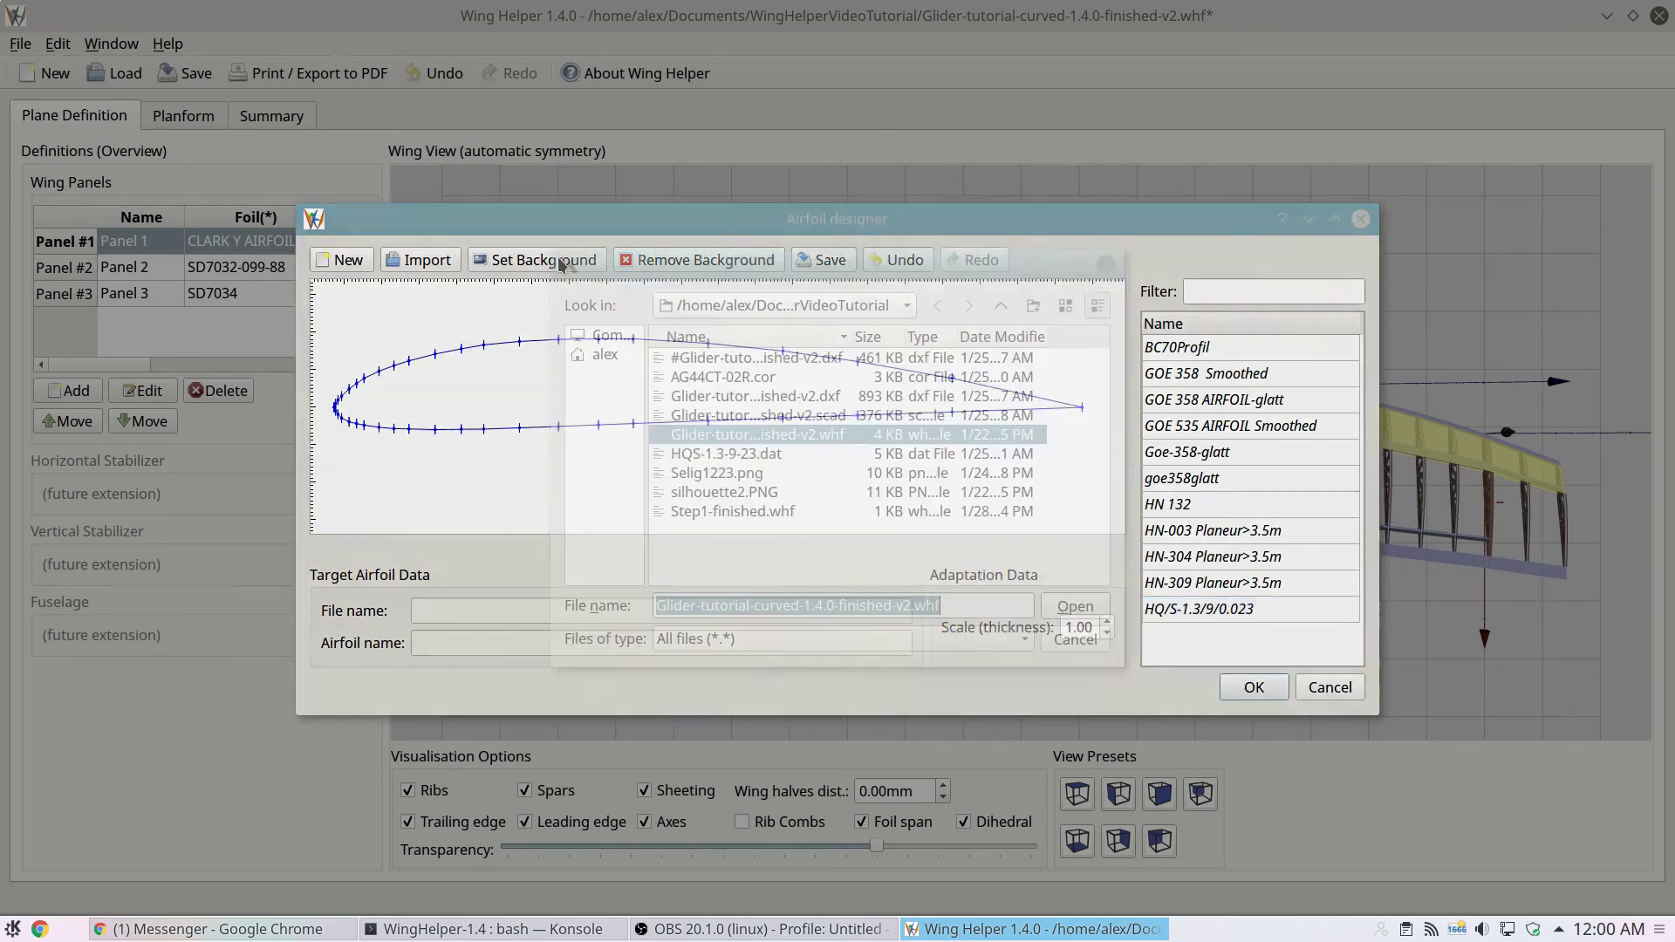
pyautogui.doubleClick(750, 473)
# - Set the background image anchor at the leading edge of the Selig1223 outline
pyautogui.scroll(8, 376, 447)
pyautogui.scroll(3, 366, 468)
pyautogui.rightClick(368, 467)
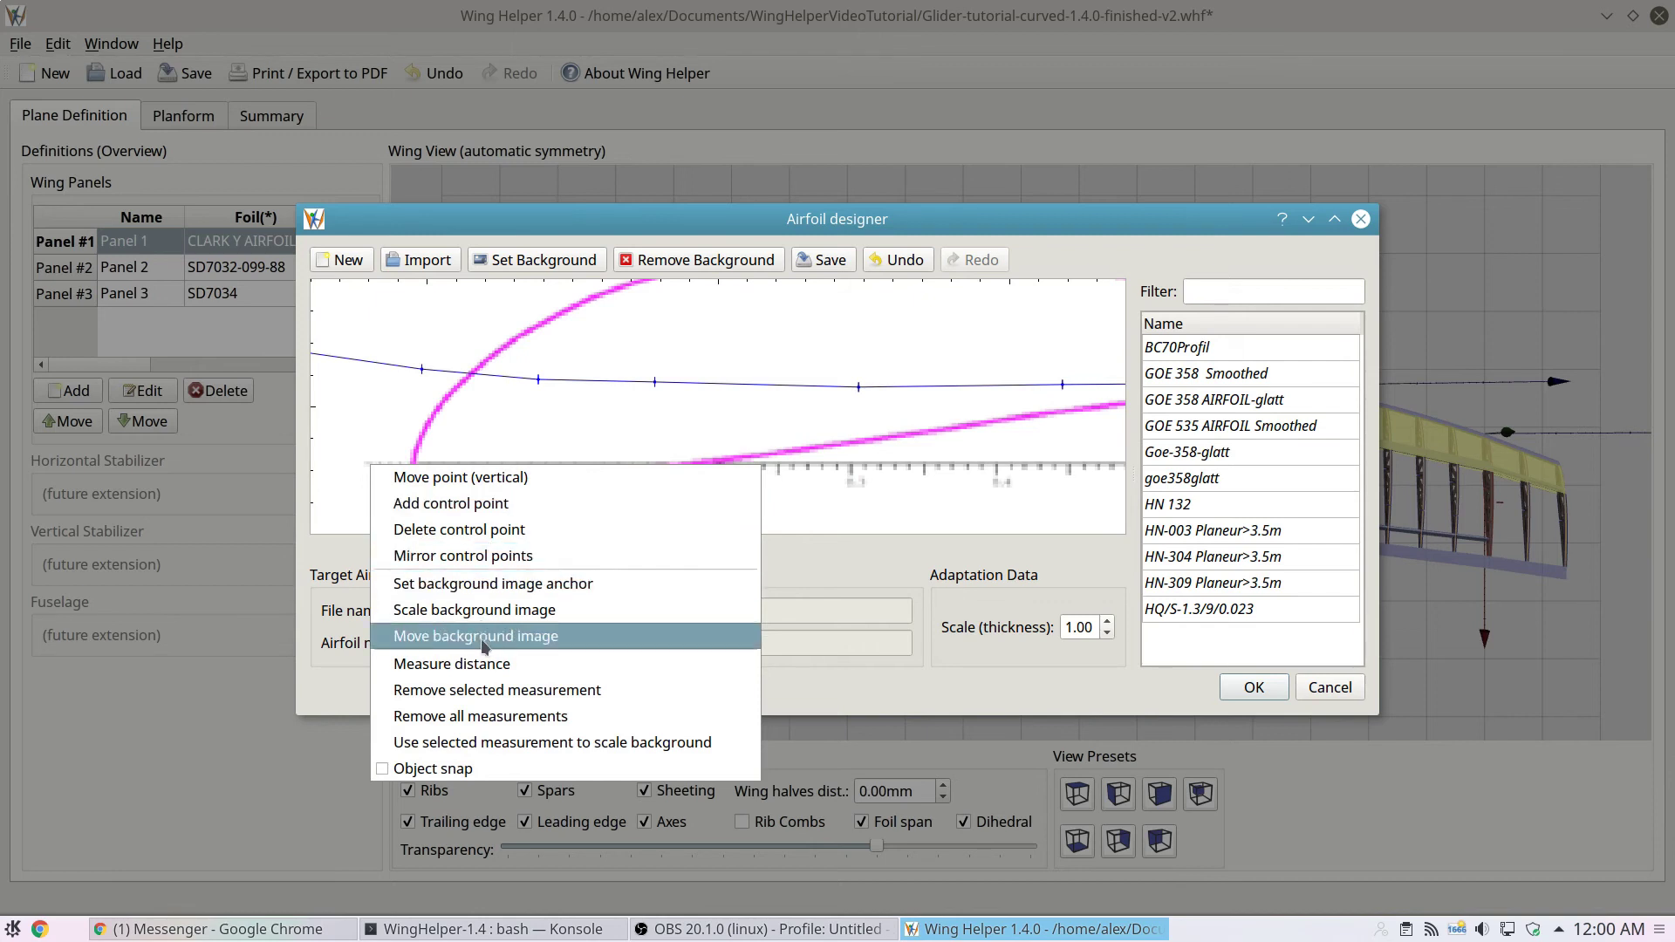
pyautogui.click(501, 584)
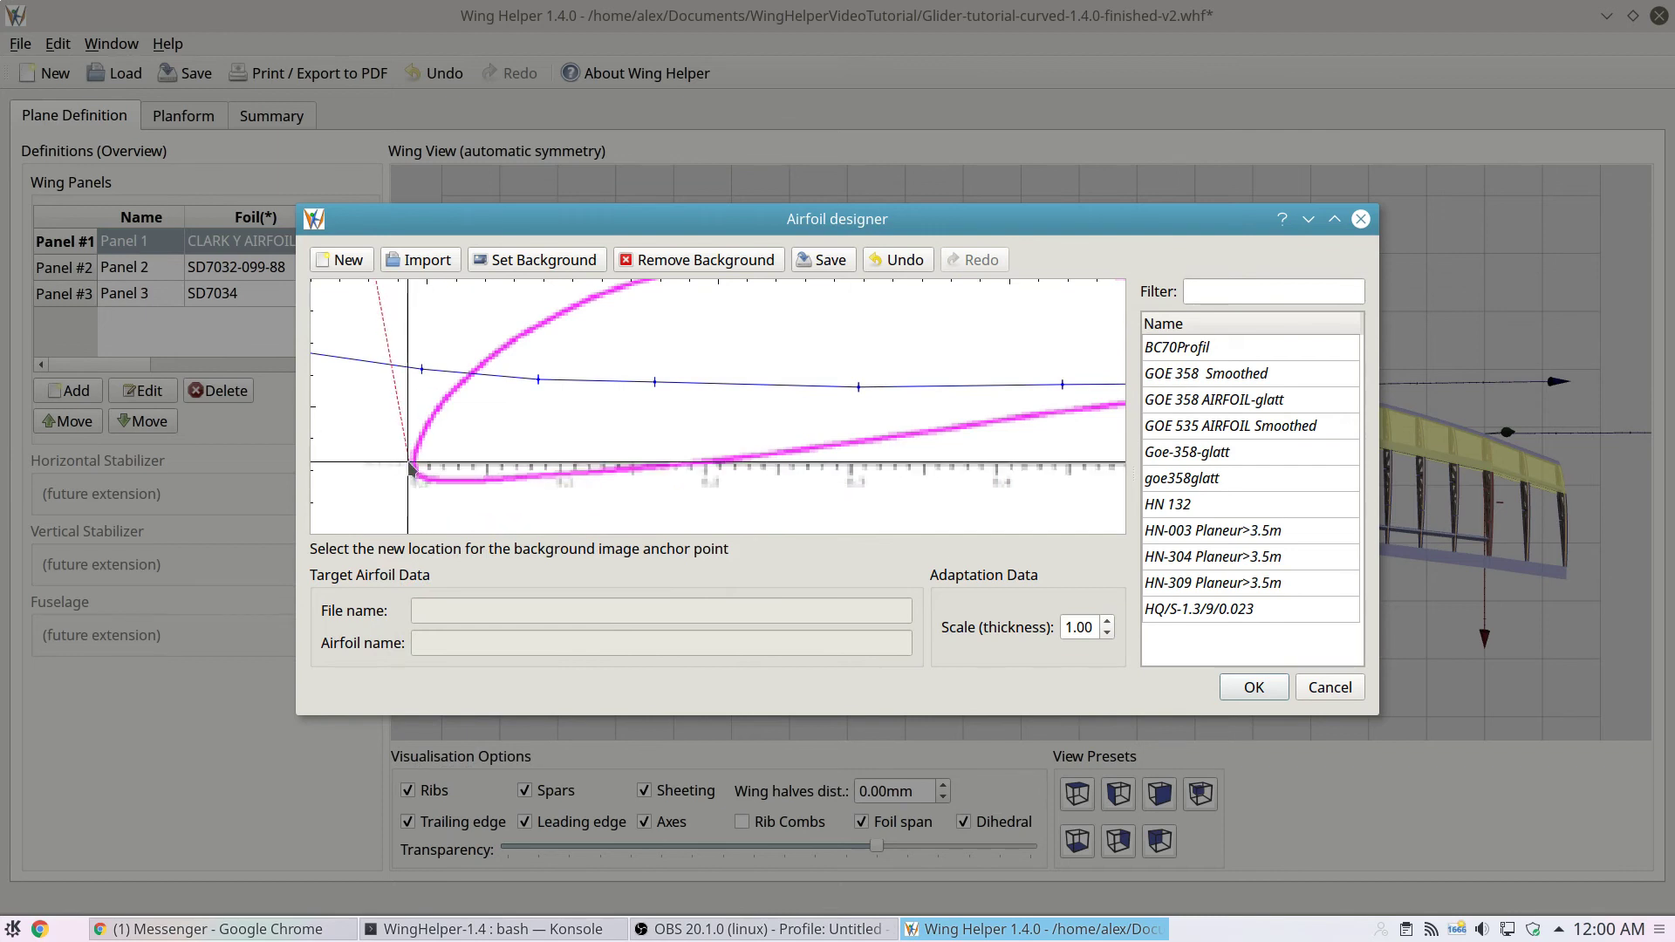
pyautogui.click(413, 471)
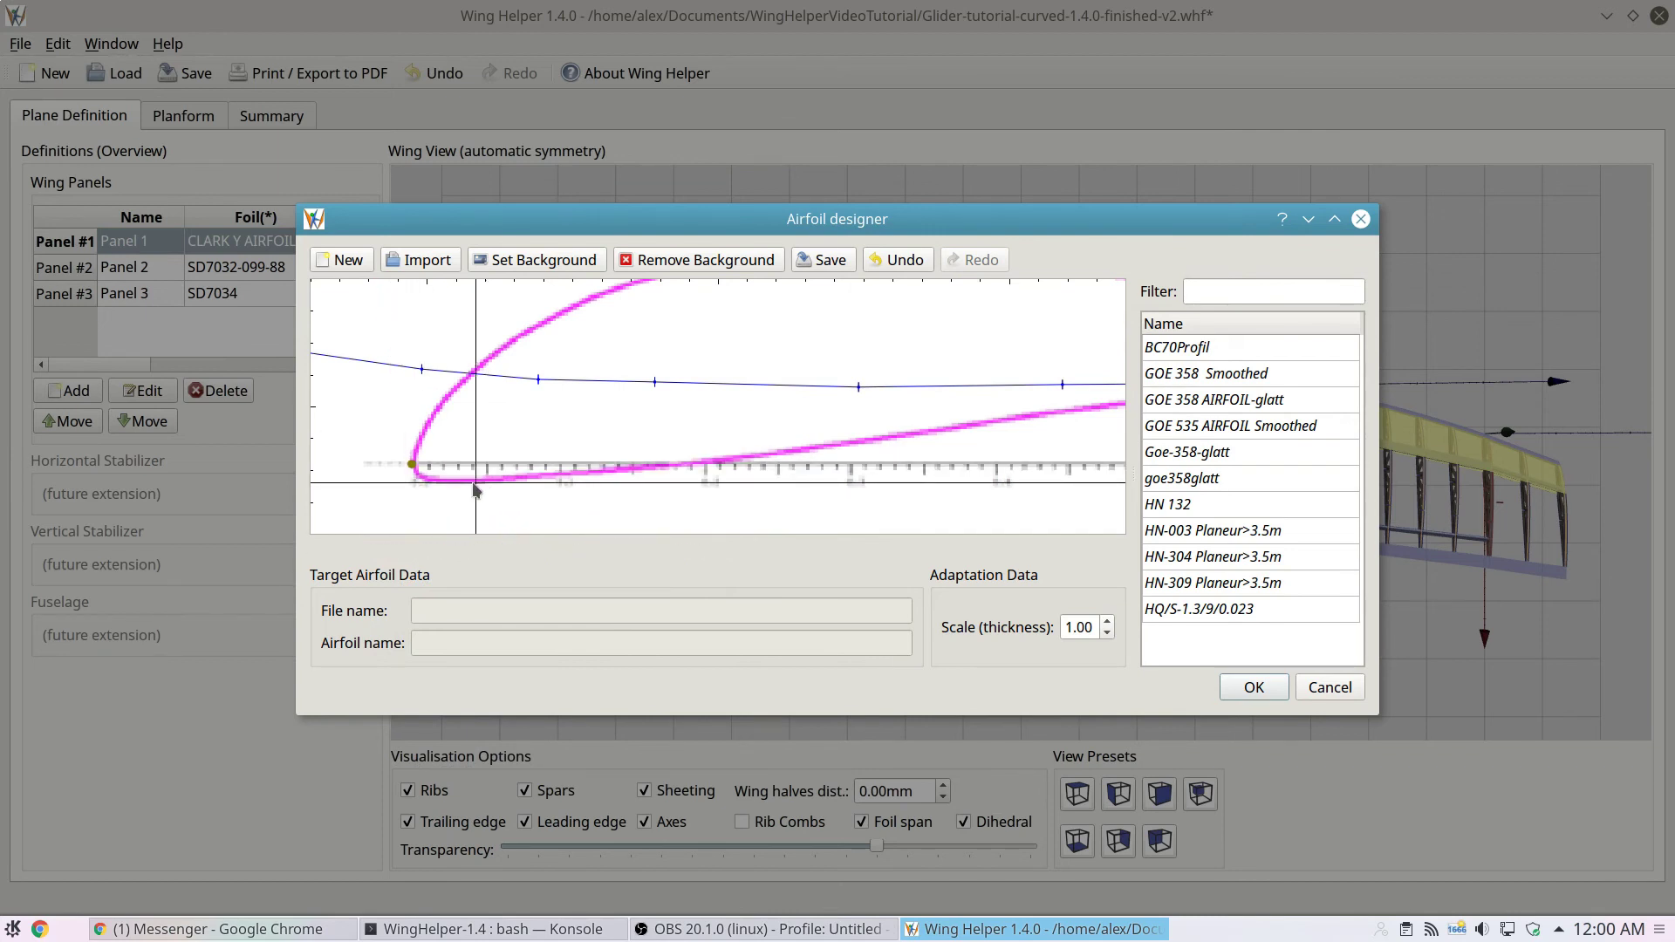
# - Enable object snap and move the background image so its anchor lands on the blue airfoil's leading-edge point
pyautogui.scroll(-5, 380, 375)
pyautogui.moveTo(380, 375)
pyautogui.mouseDown(button='middle')
pyautogui.moveTo(515, 377)
pyautogui.moveTo(698, 493)
pyautogui.mouseUp(button='middle')
pyautogui.scroll(8, 698, 493)
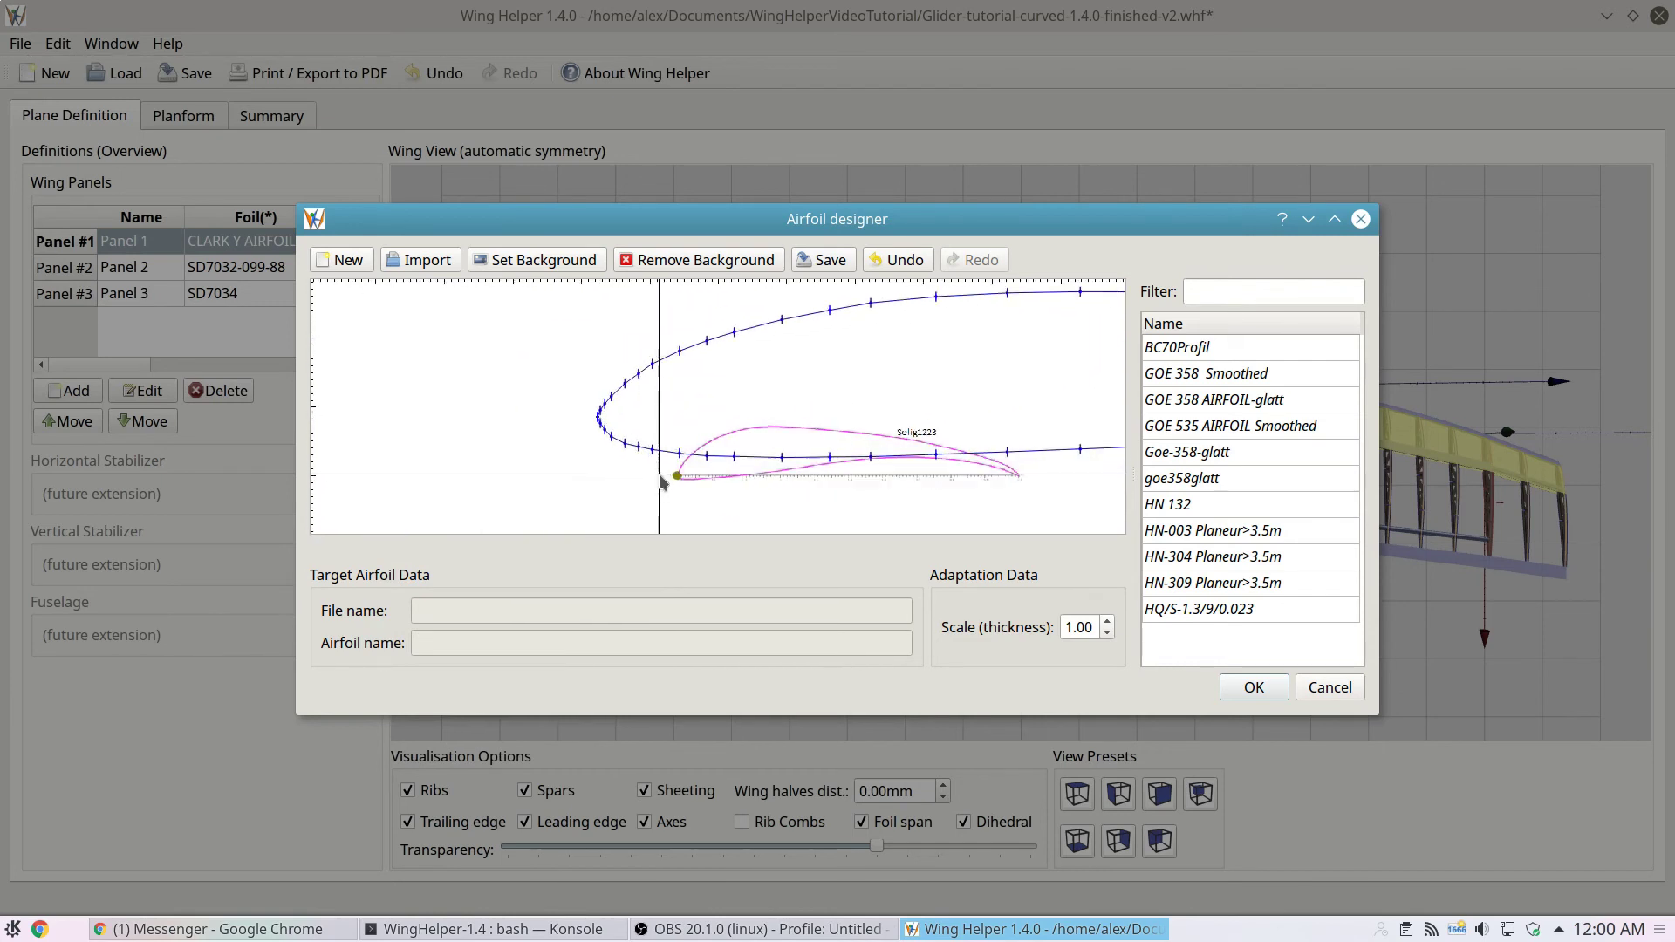
pyautogui.scroll(6, 568, 430)
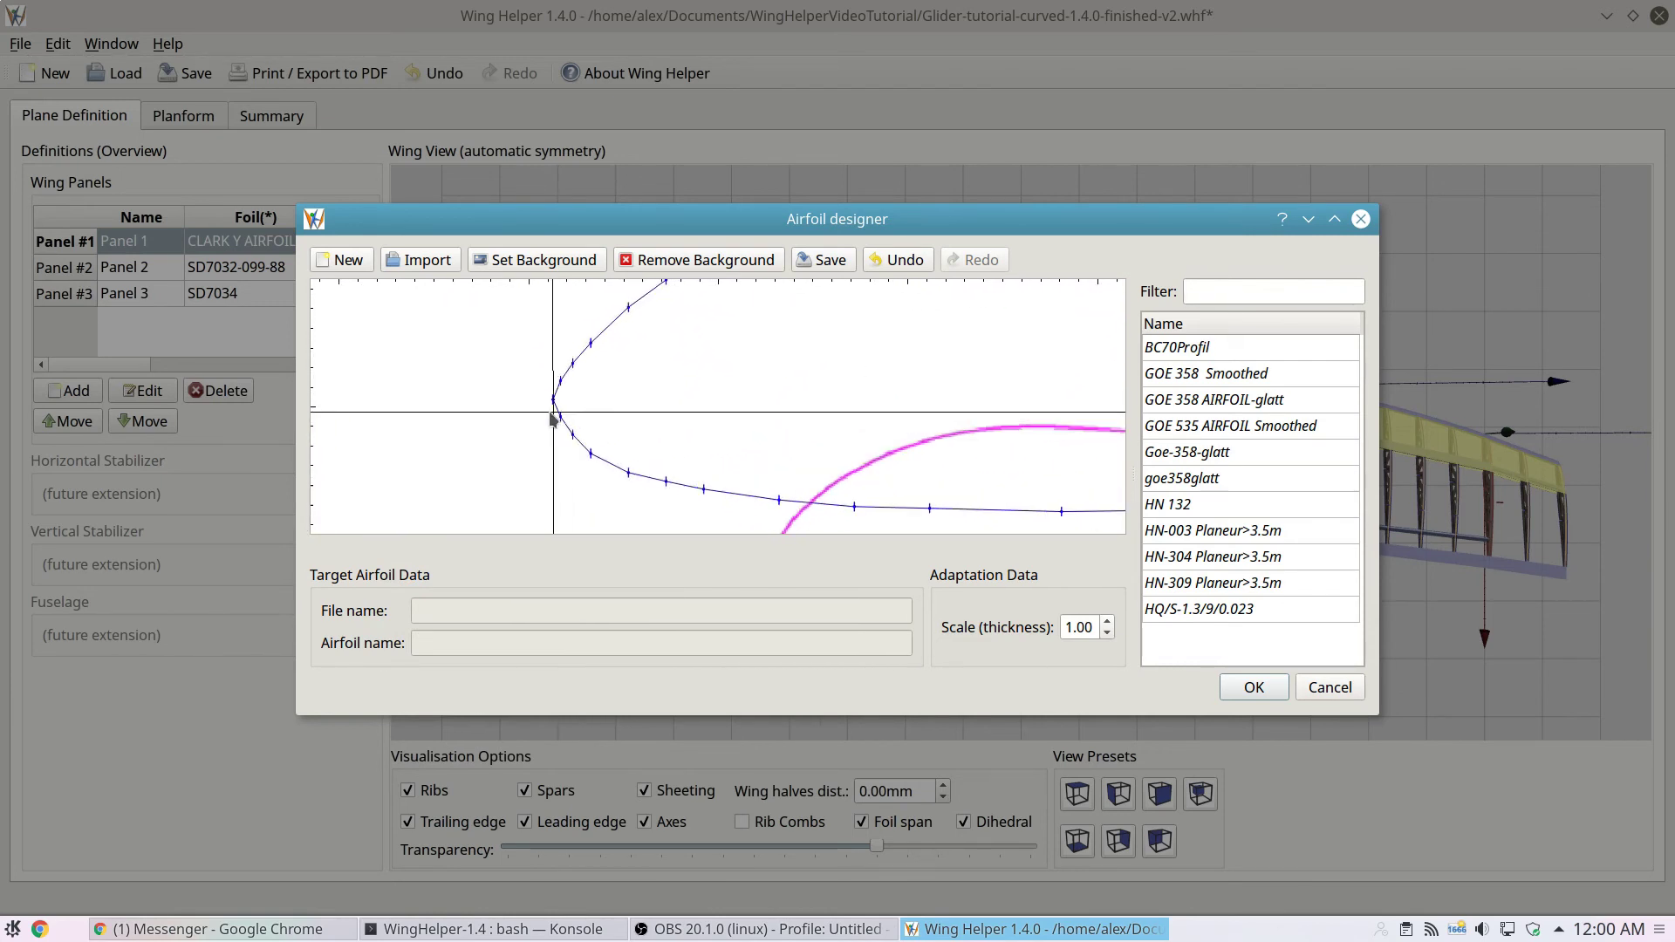
pyautogui.scroll(2, 528, 414)
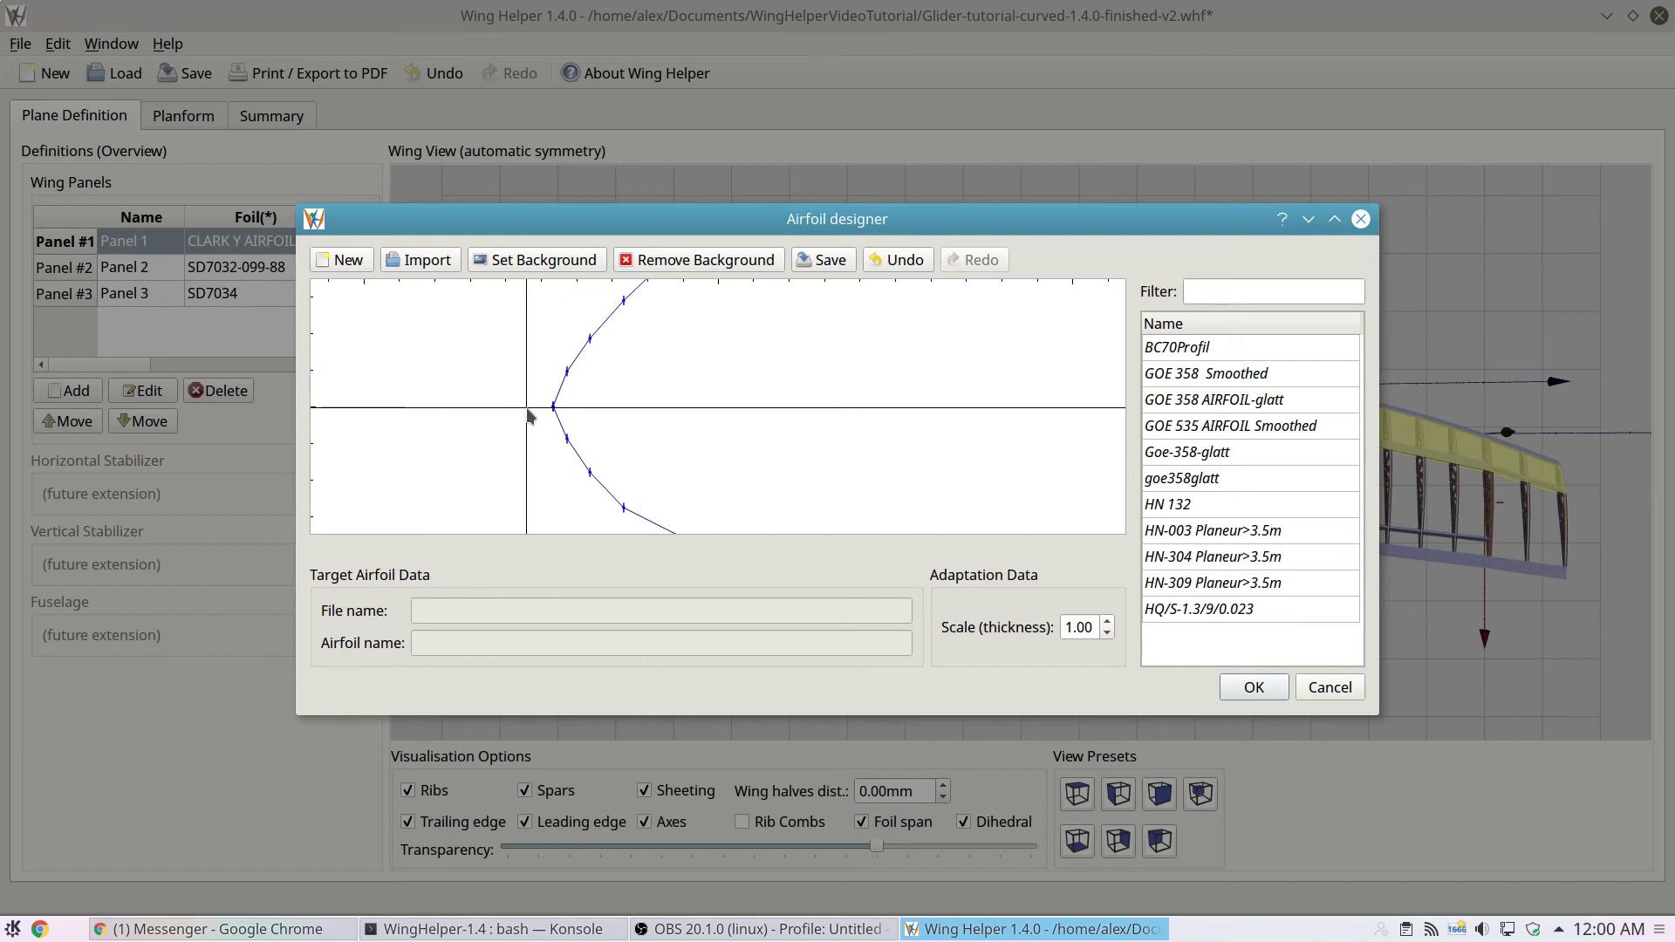
pyautogui.rightClick(488, 408)
pyautogui.click(575, 713)
pyautogui.rightClick(493, 400)
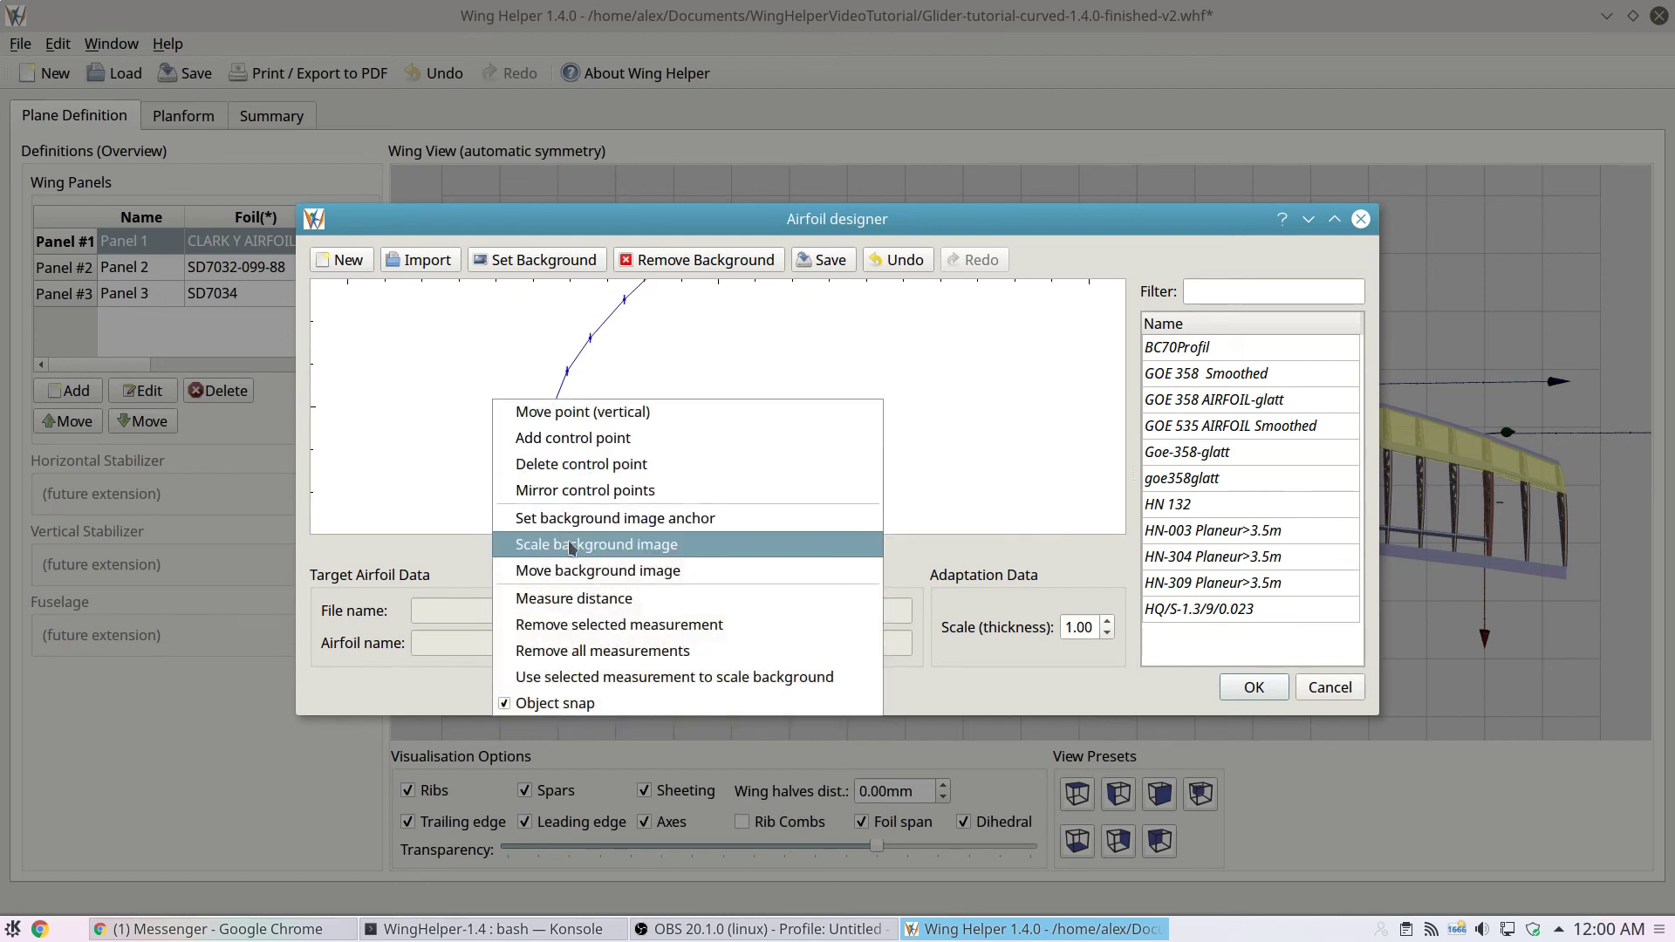
pyautogui.click(578, 572)
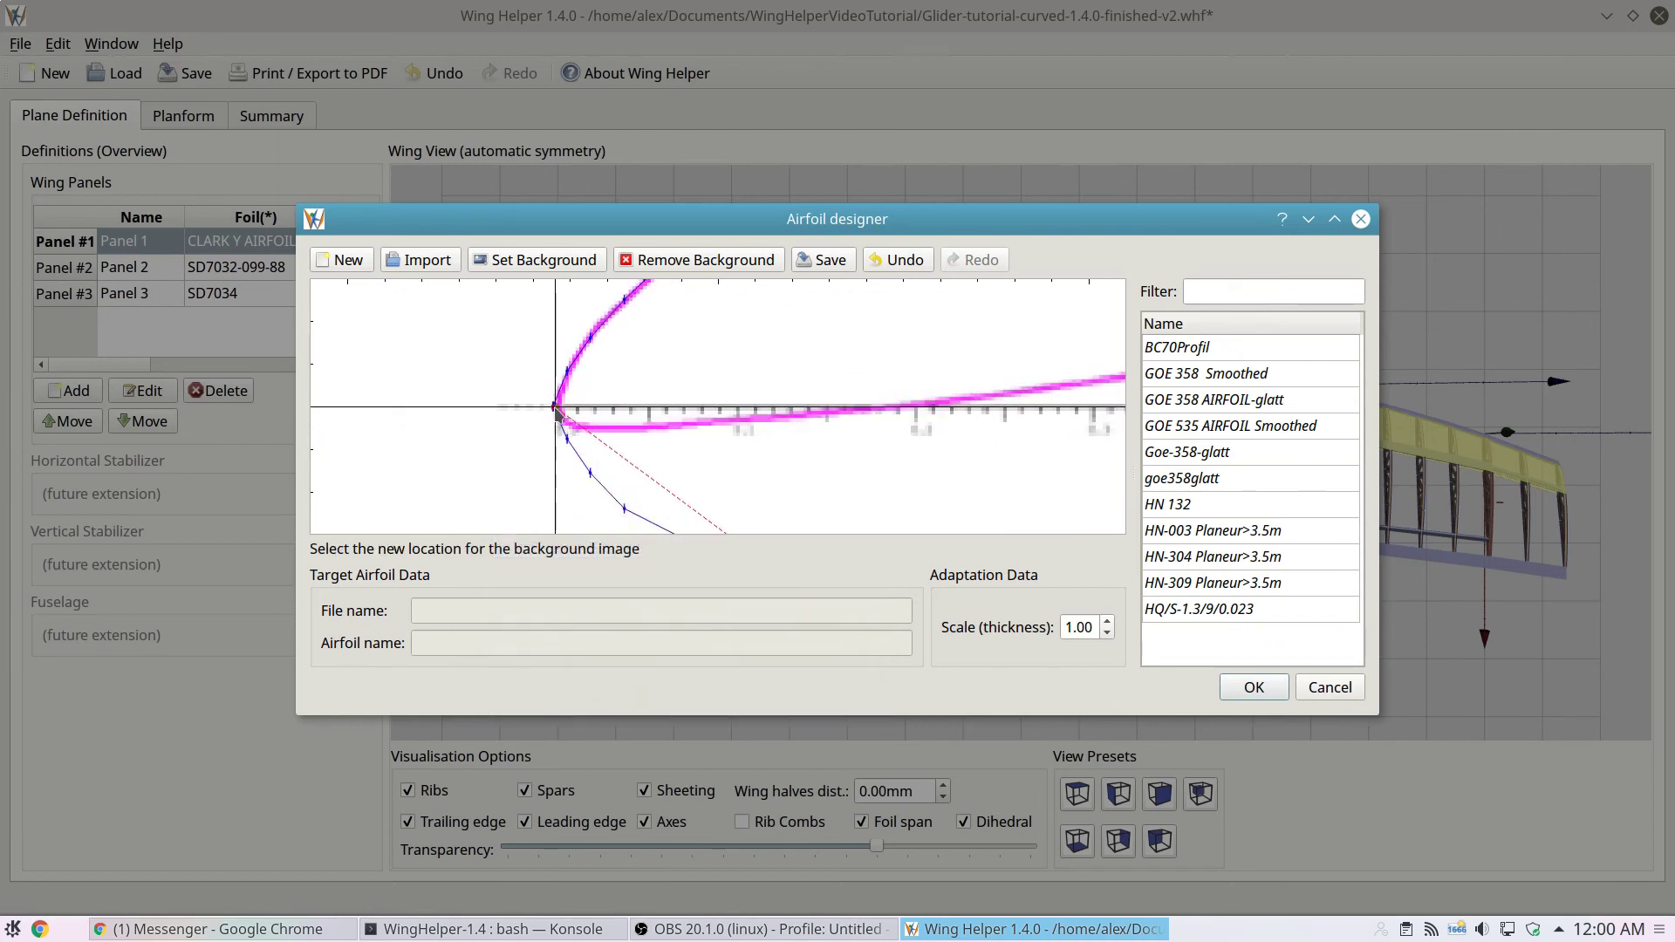
pyautogui.click(555, 408)
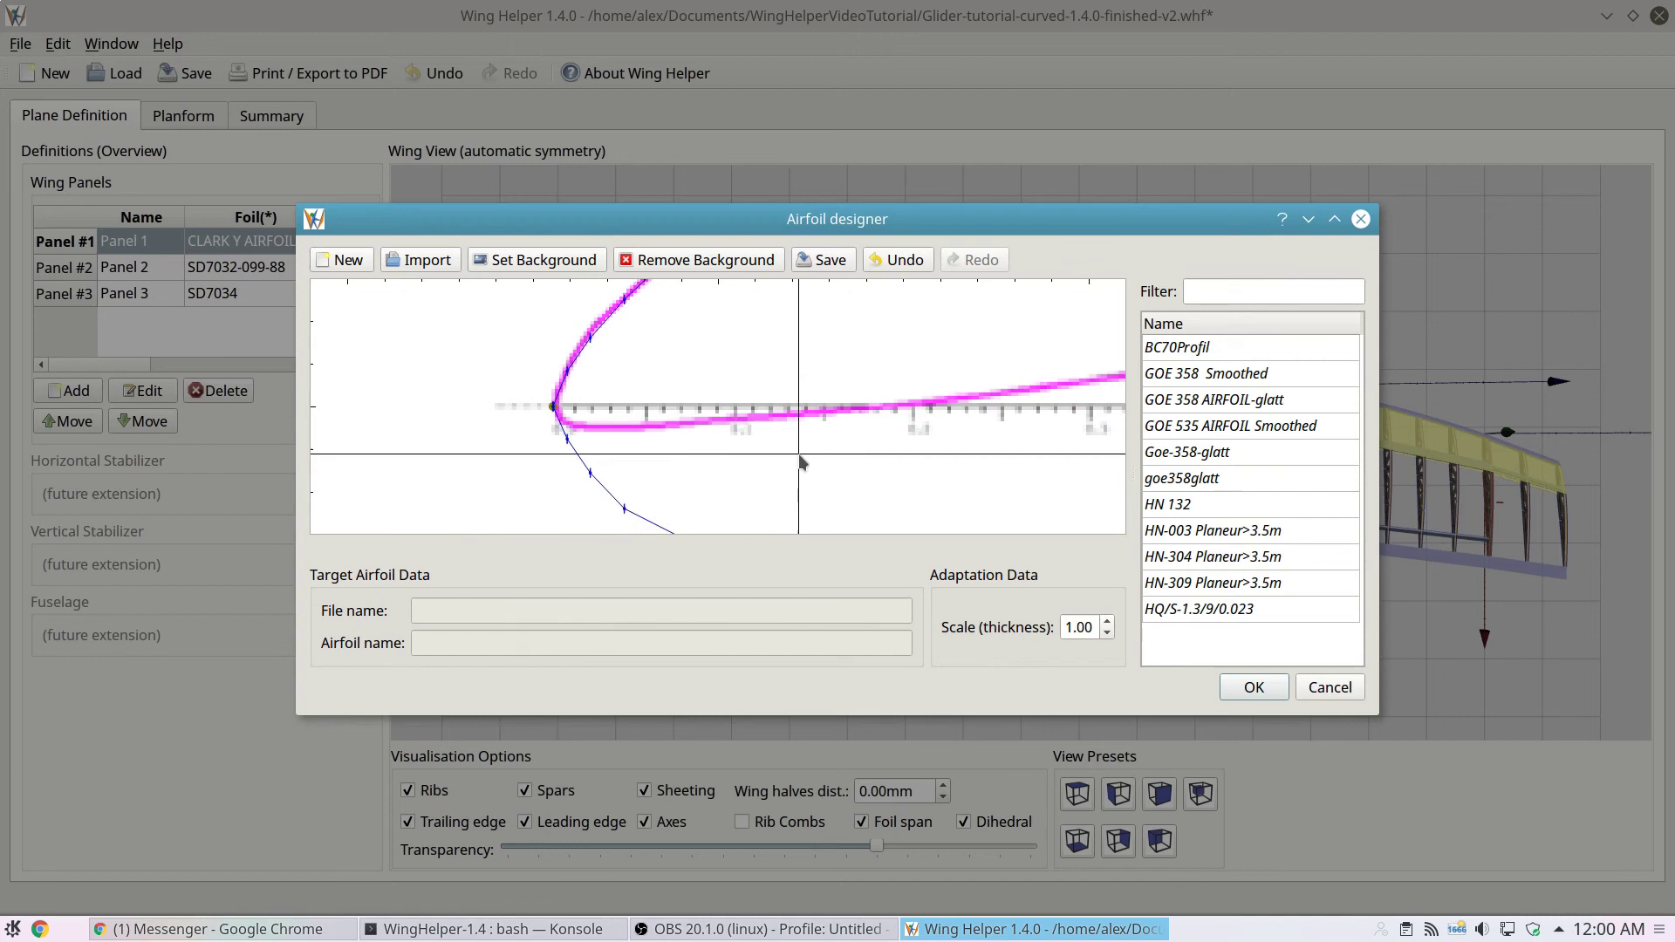
# - Scale the background image by about 4x so its trailing edge meets the blue airfoil's trailing-edge point
pyautogui.rightClick(731, 437)
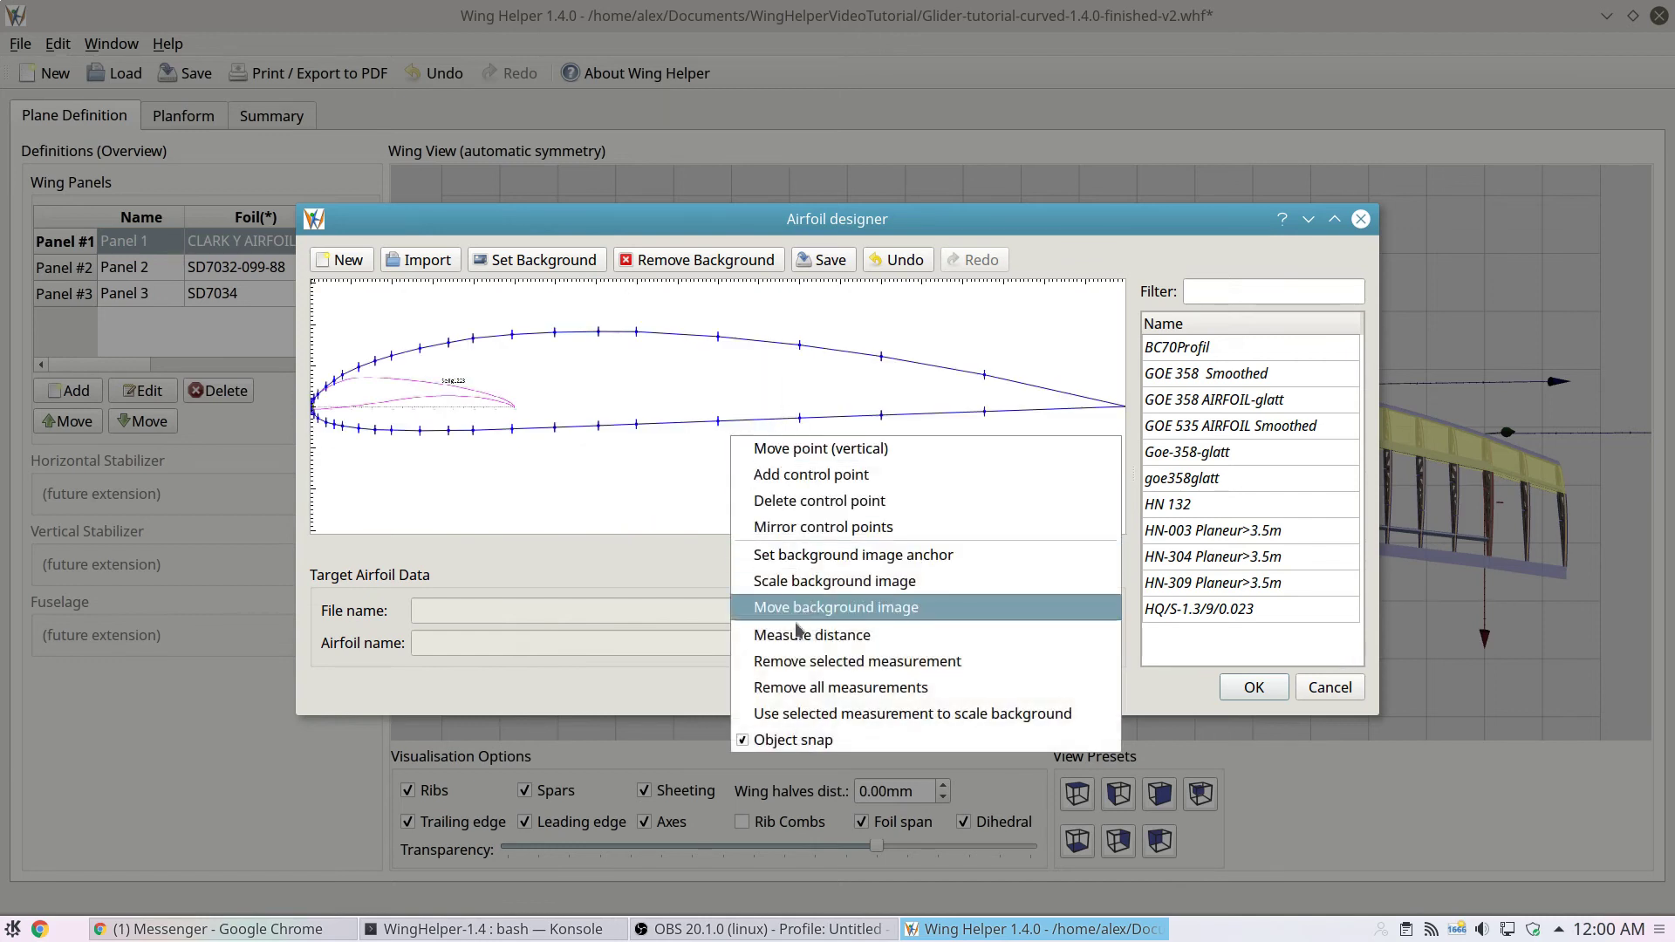
pyautogui.click(825, 582)
pyautogui.click(506, 407)
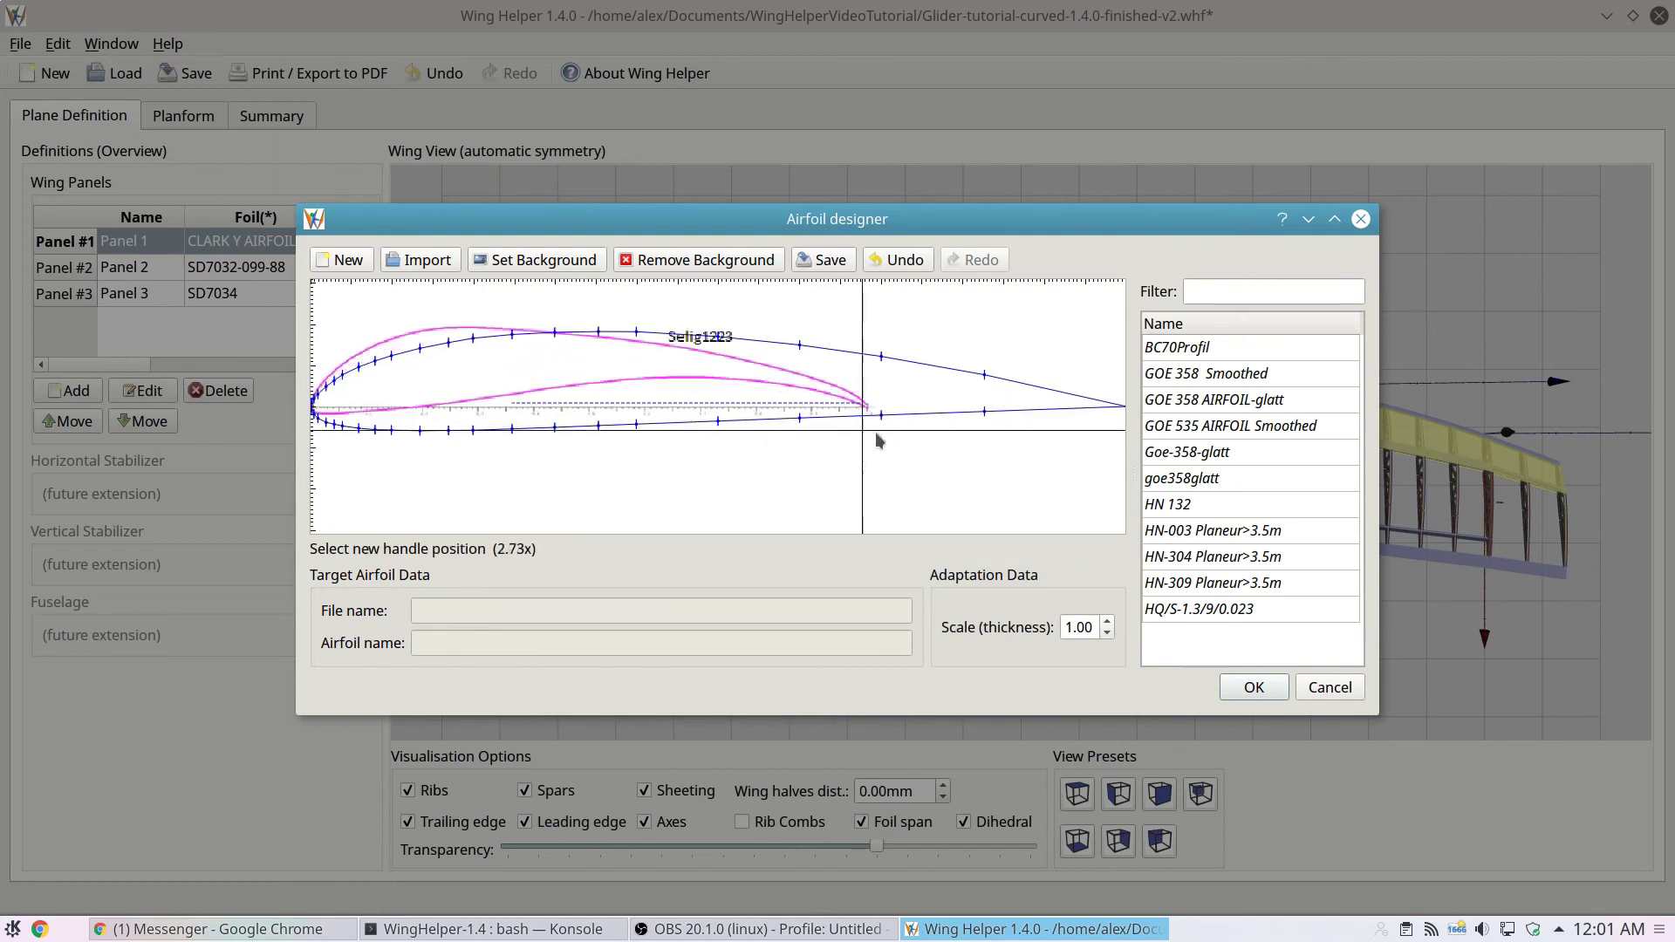
pyautogui.scroll(5, 794, 431)
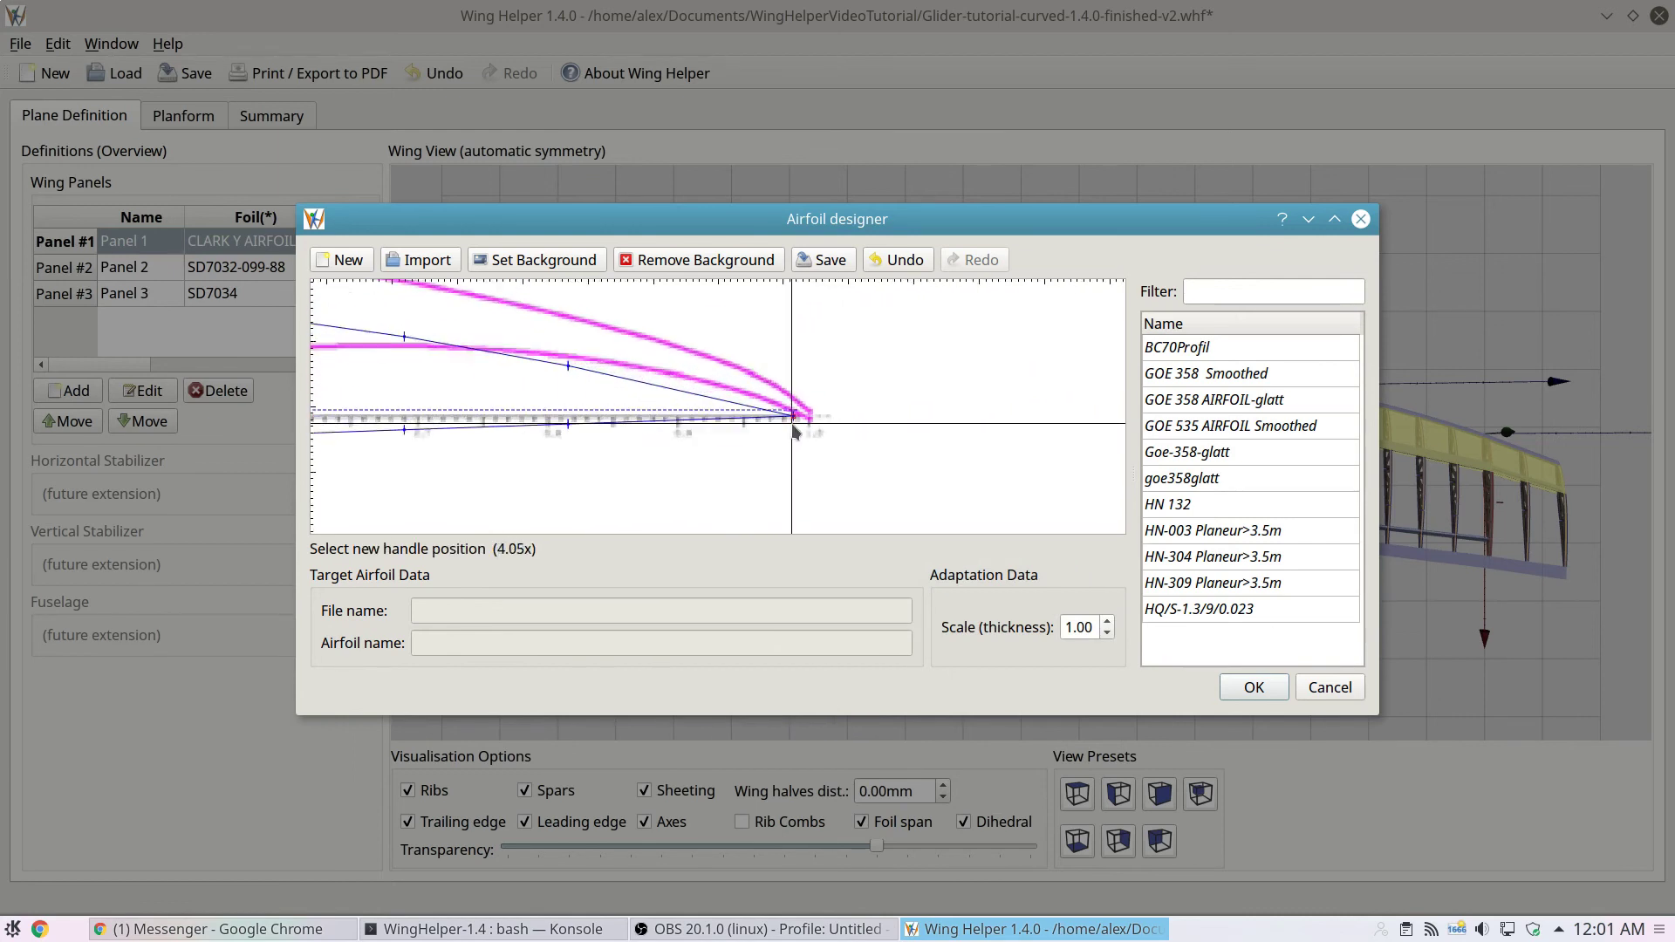
pyautogui.scroll(2, 787, 435)
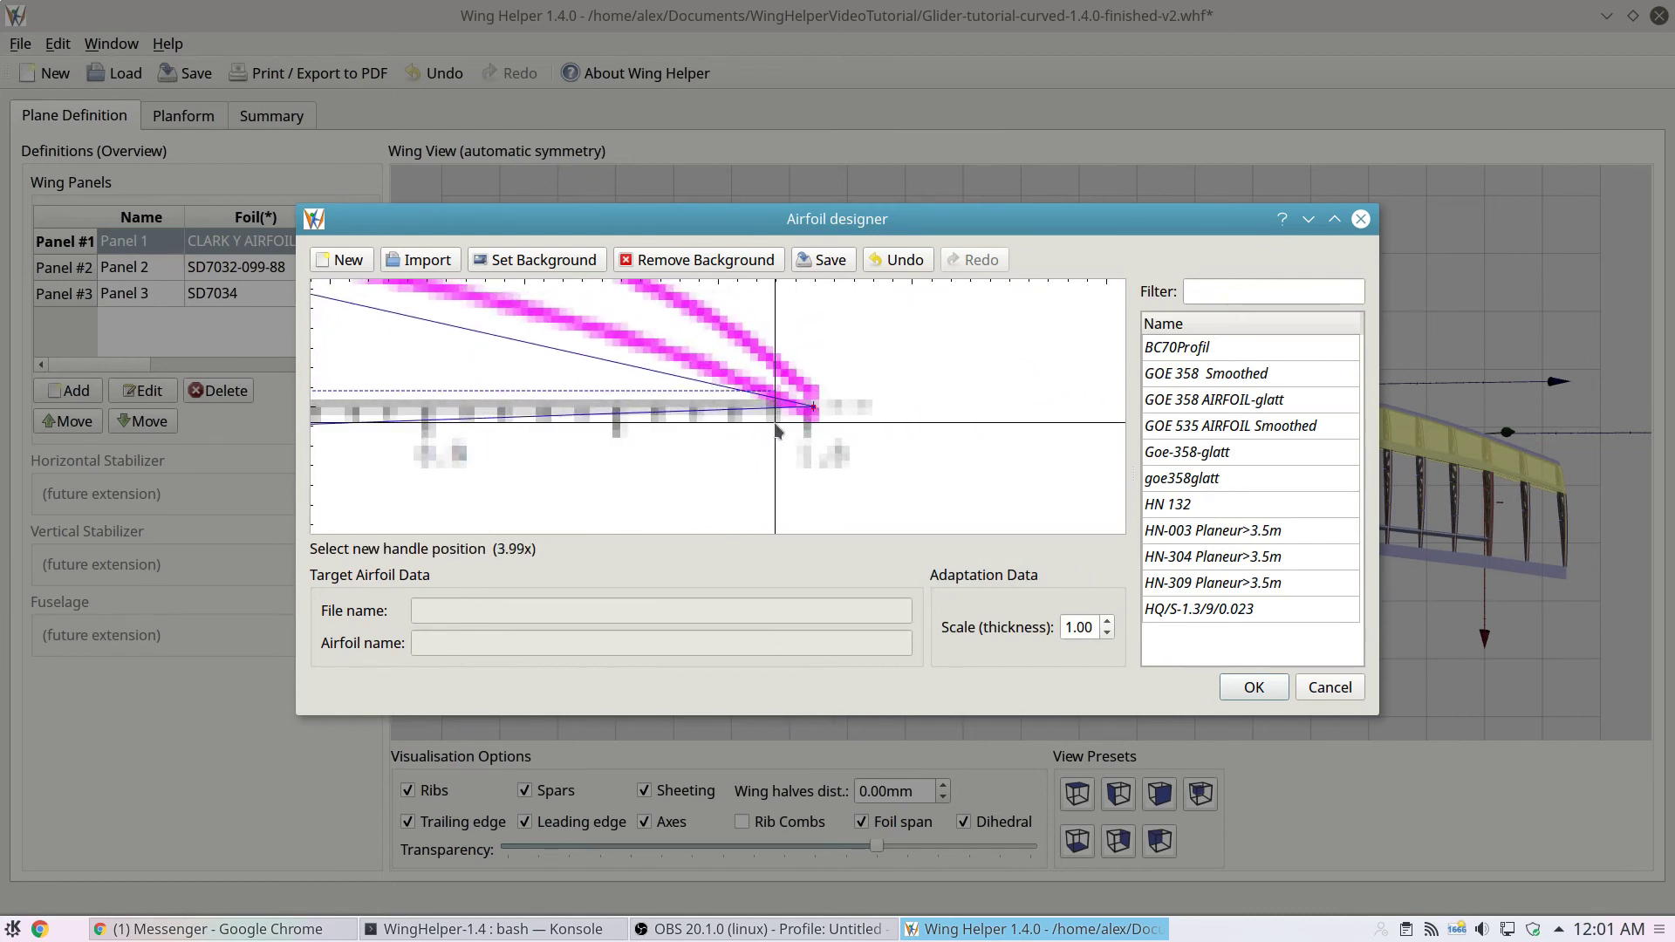
pyautogui.click(779, 439)
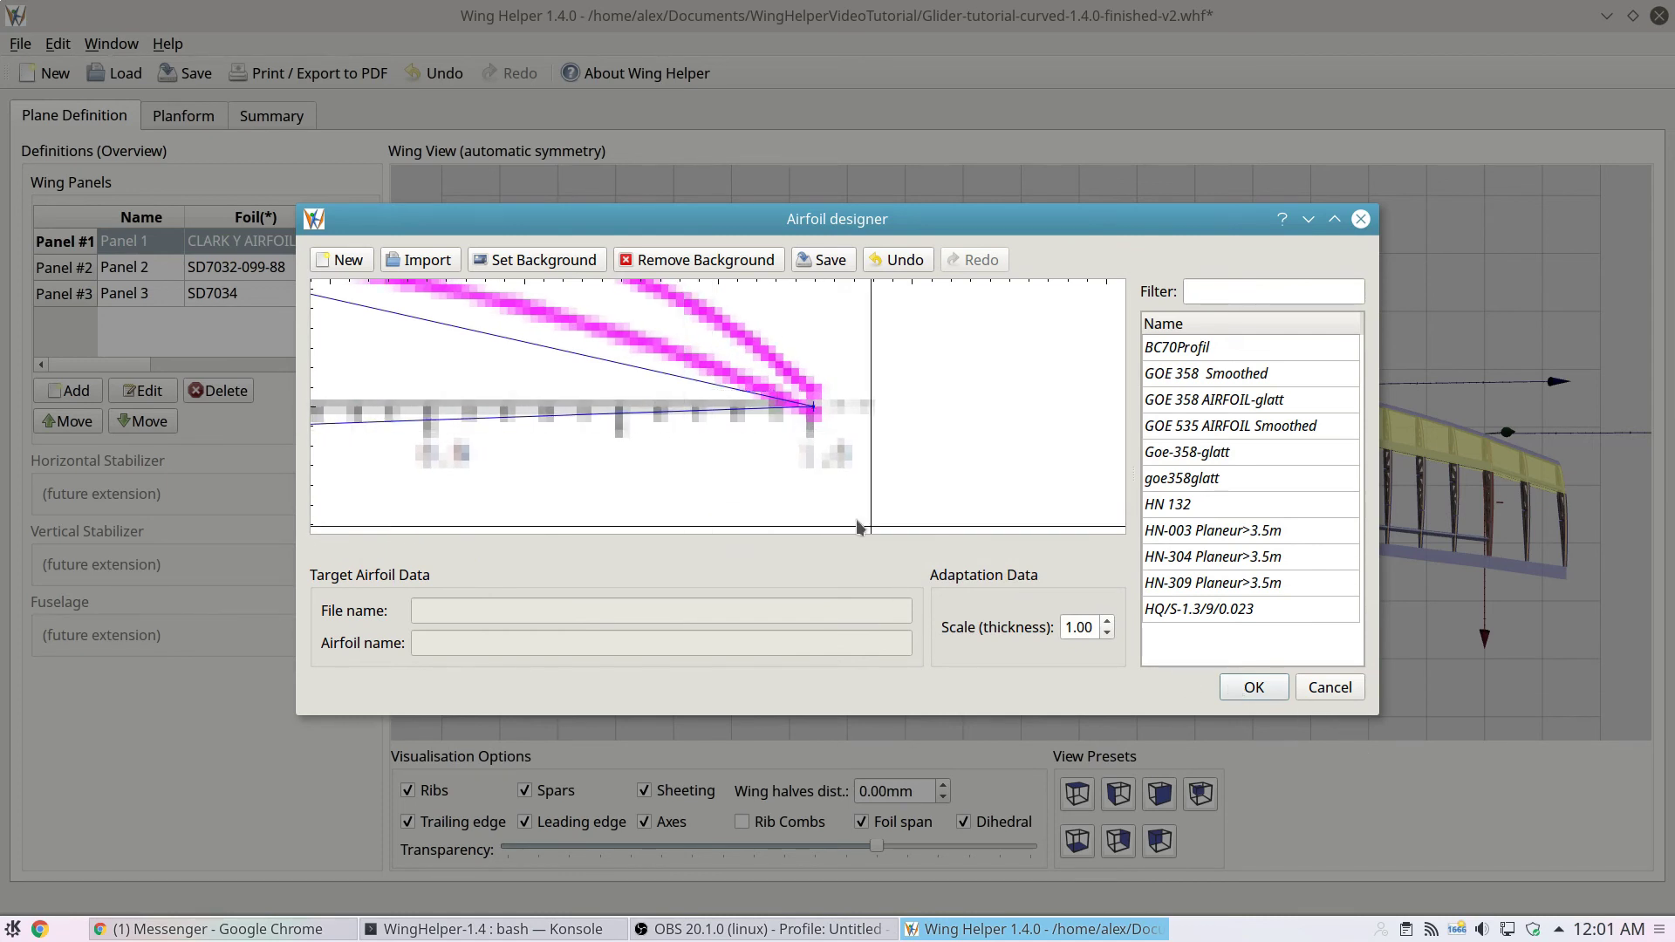
# - Move the upper-surface control points near 0.7 and 0.8 chord vertically onto the Selig1223 upper outline
pyautogui.scroll(-10, 858, 527)
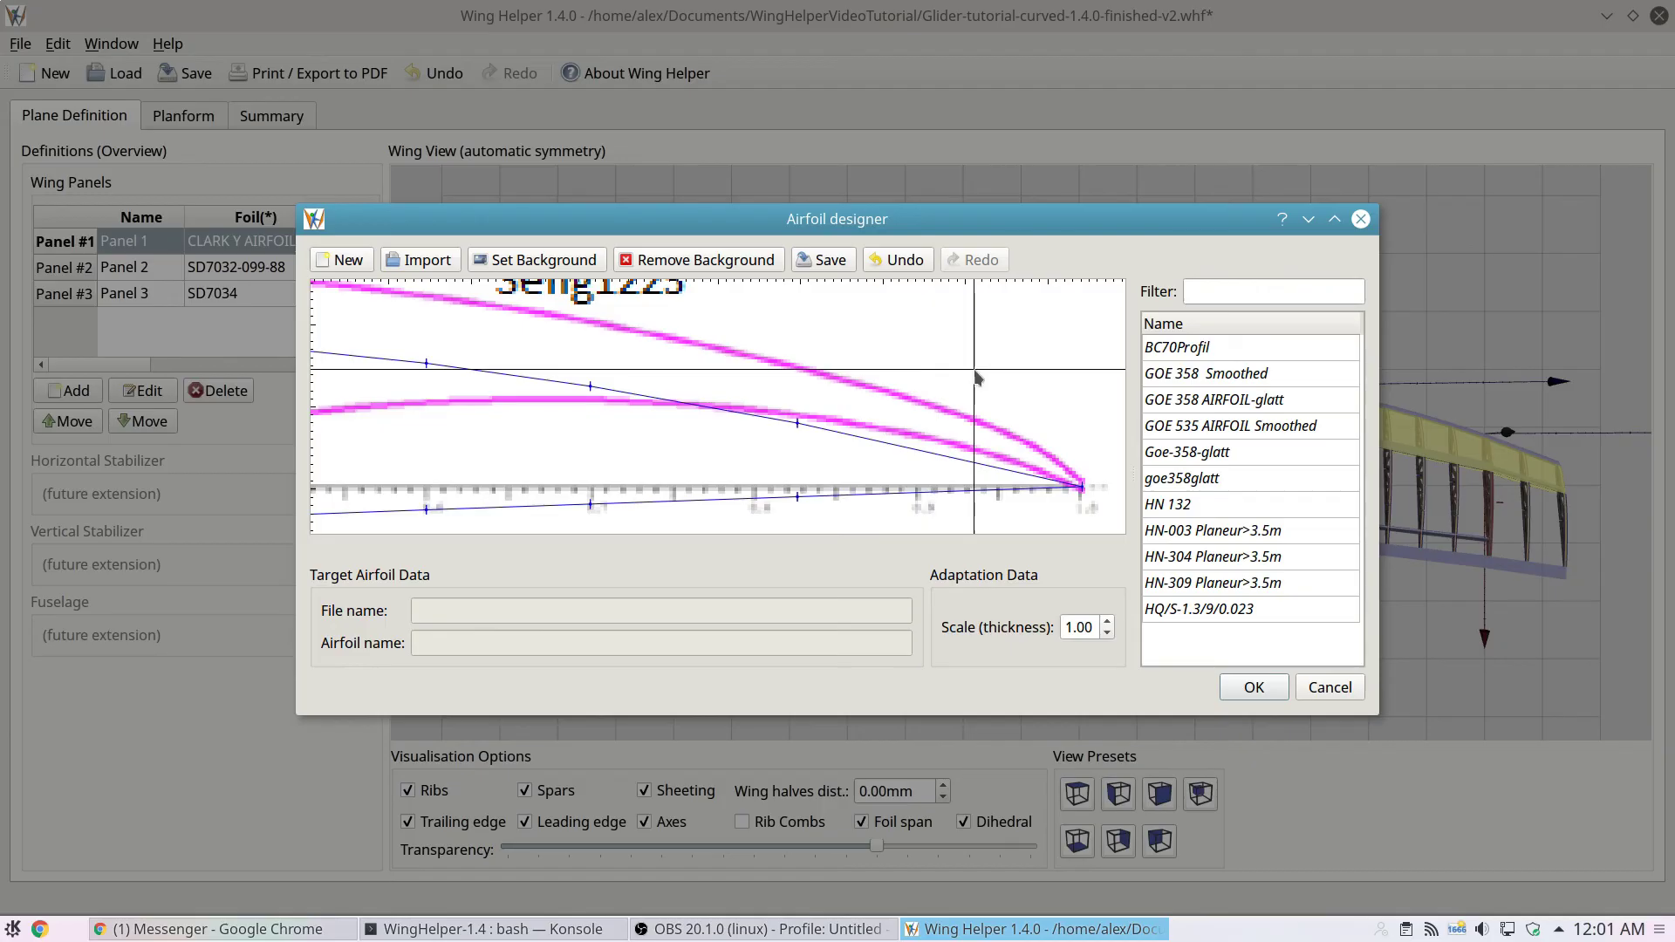
pyautogui.moveTo(976, 376); pyautogui.dragTo(916, 371, button='middle')
pyautogui.scroll(-5, 584, 395)
pyautogui.scroll(5, 721, 392)
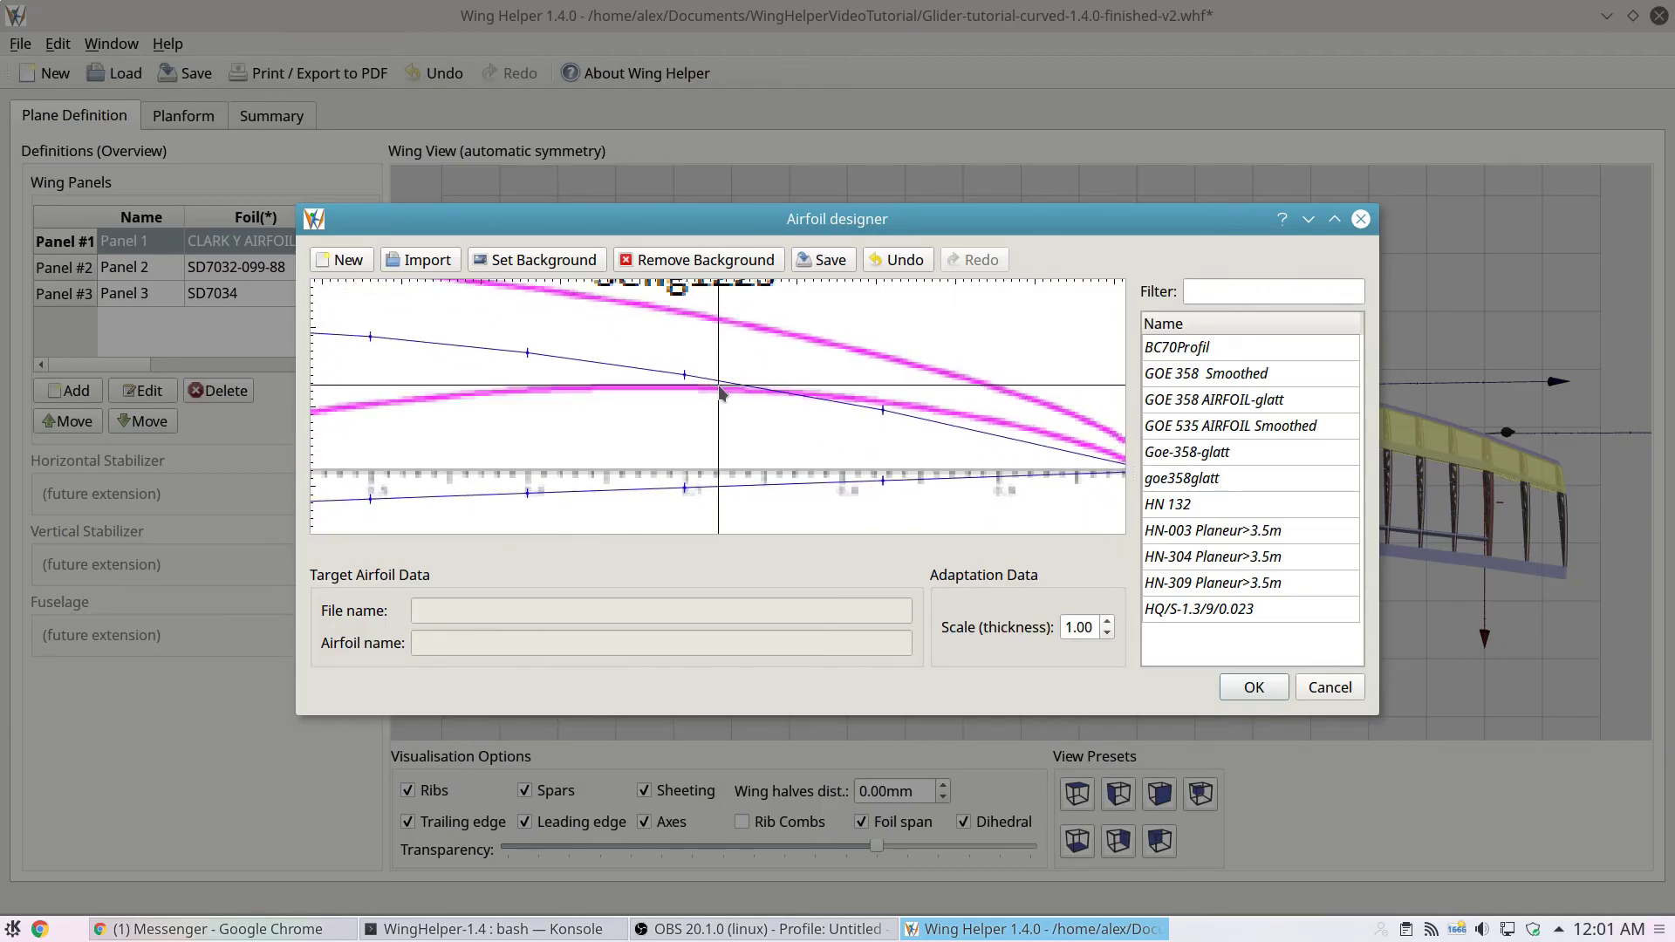
pyautogui.rightClick(721, 391)
pyautogui.click(748, 397)
pyautogui.scroll(-1, 749, 397)
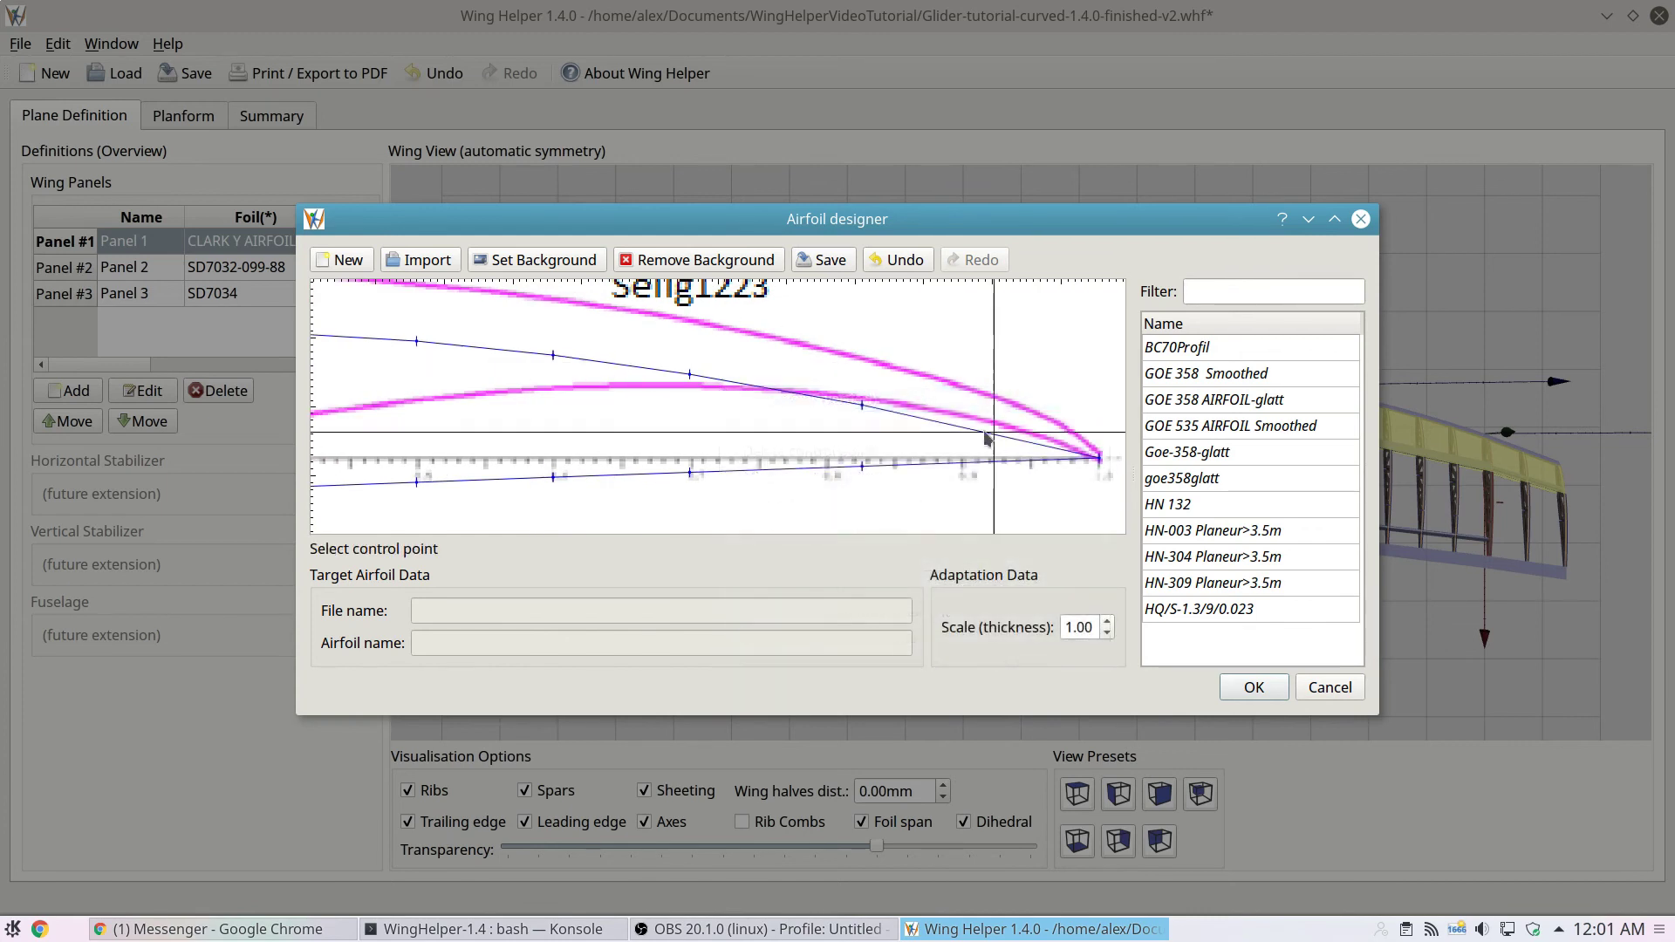
pyautogui.click(863, 404)
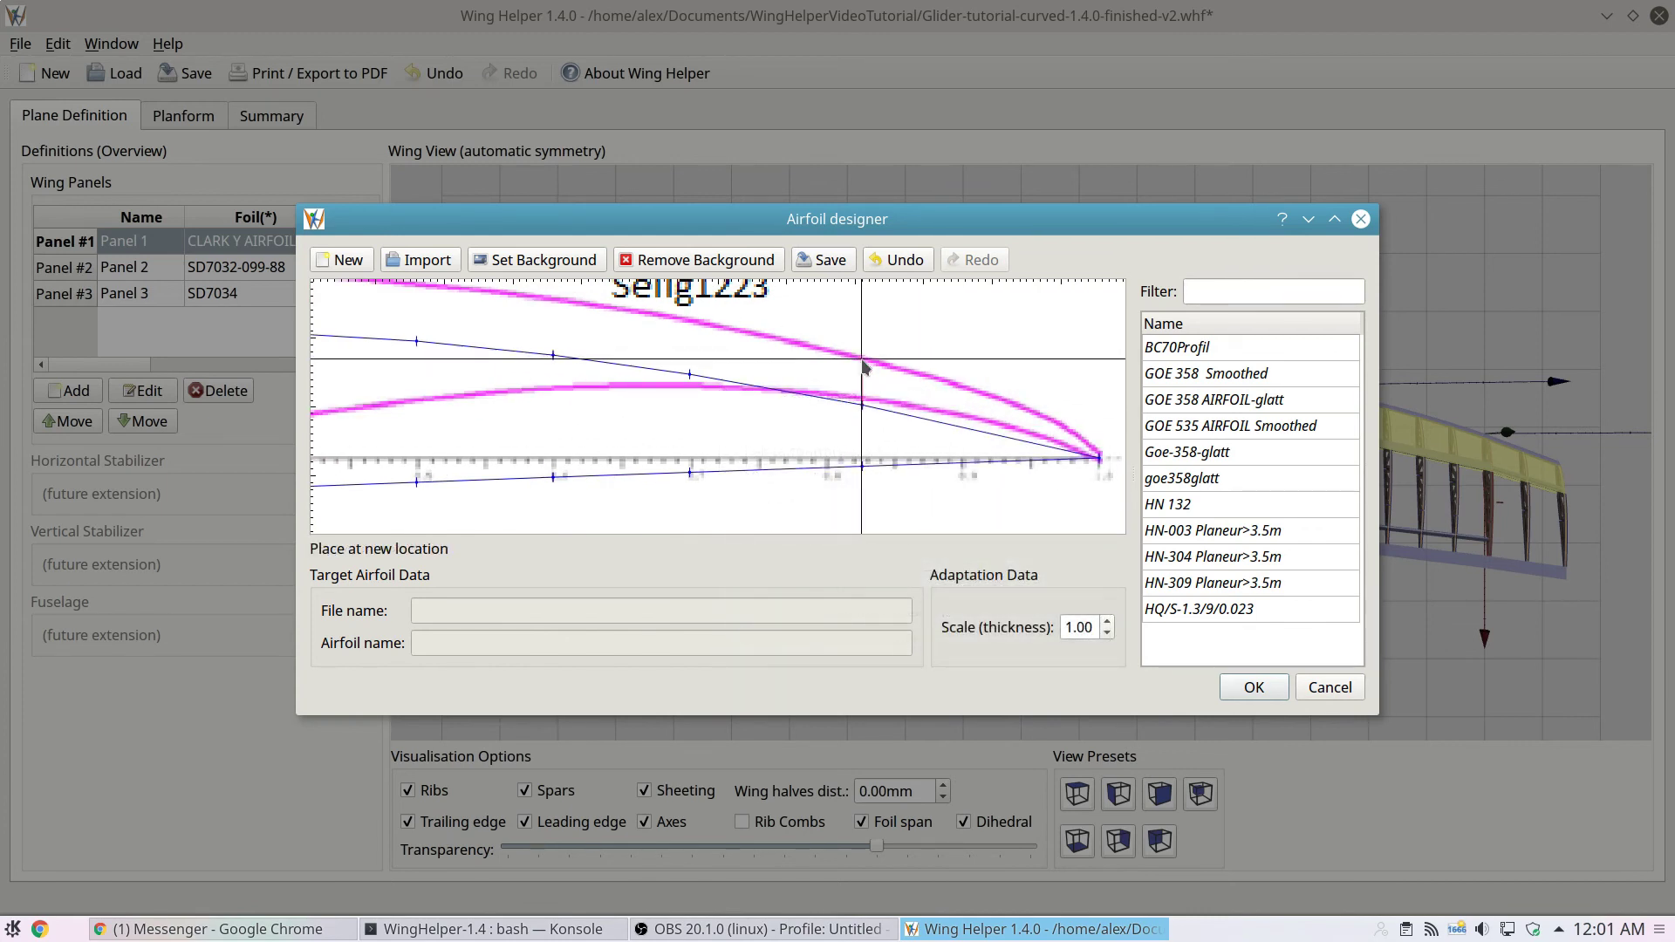
pyautogui.click(862, 359)
pyautogui.click(690, 377)
pyautogui.click(691, 323)
# - Move the lower-surface control points near 0.7 and 0.8 chord vertically onto the Selig1223 lower outline
pyautogui.click(691, 474)
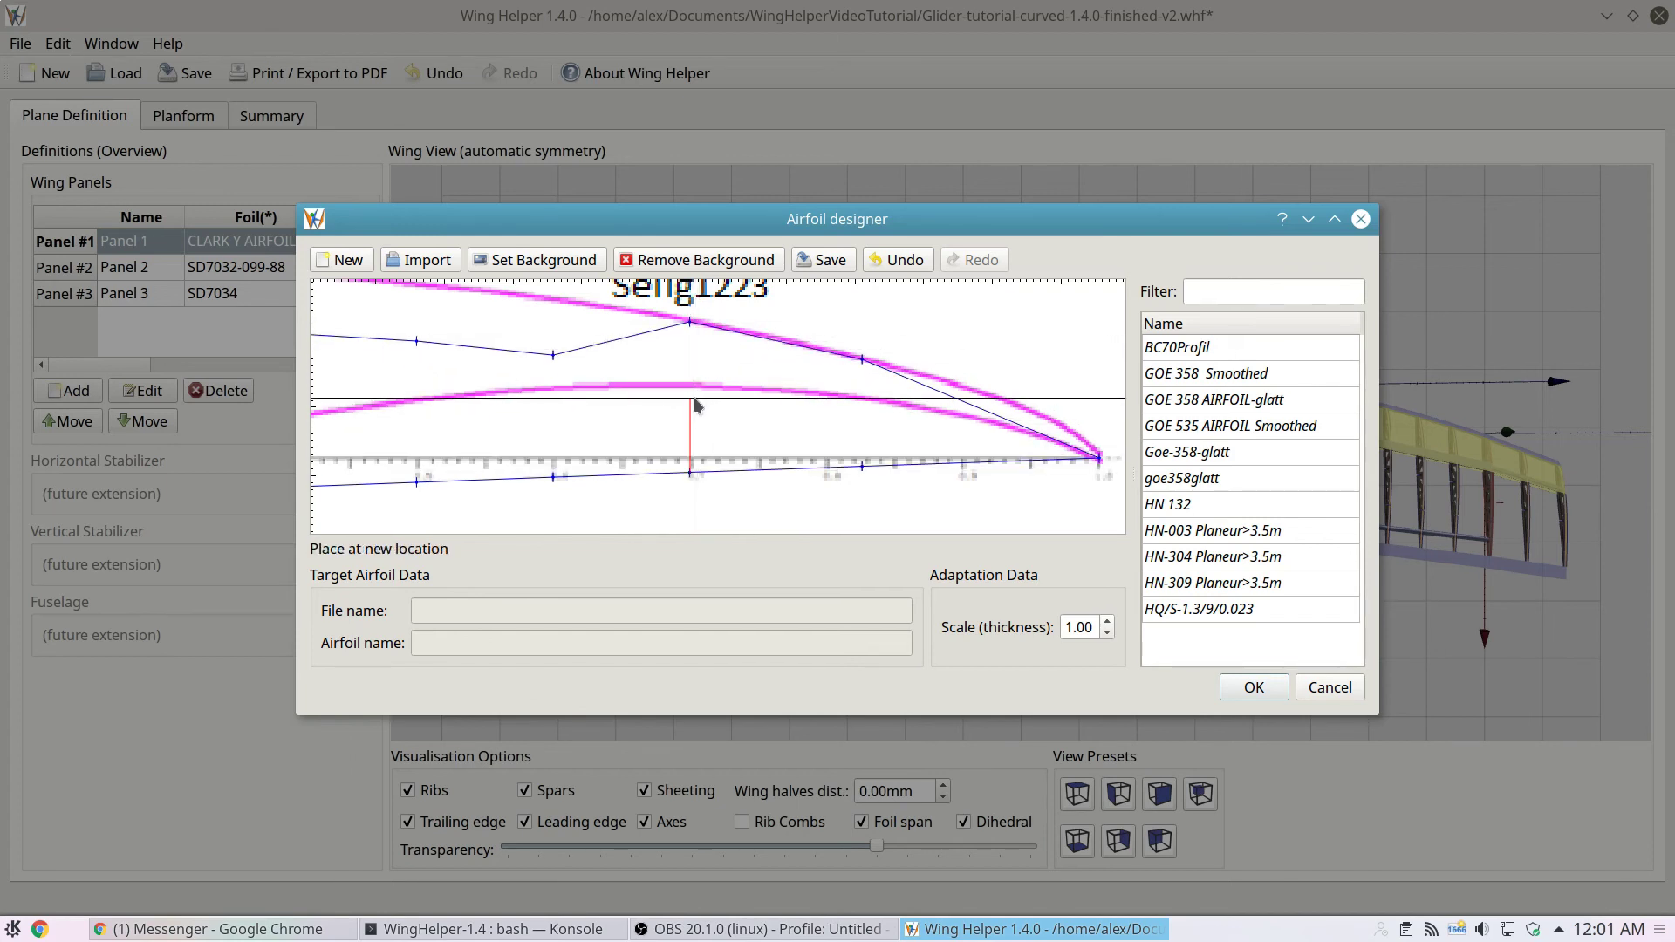
pyautogui.click(862, 467)
pyautogui.click(863, 399)
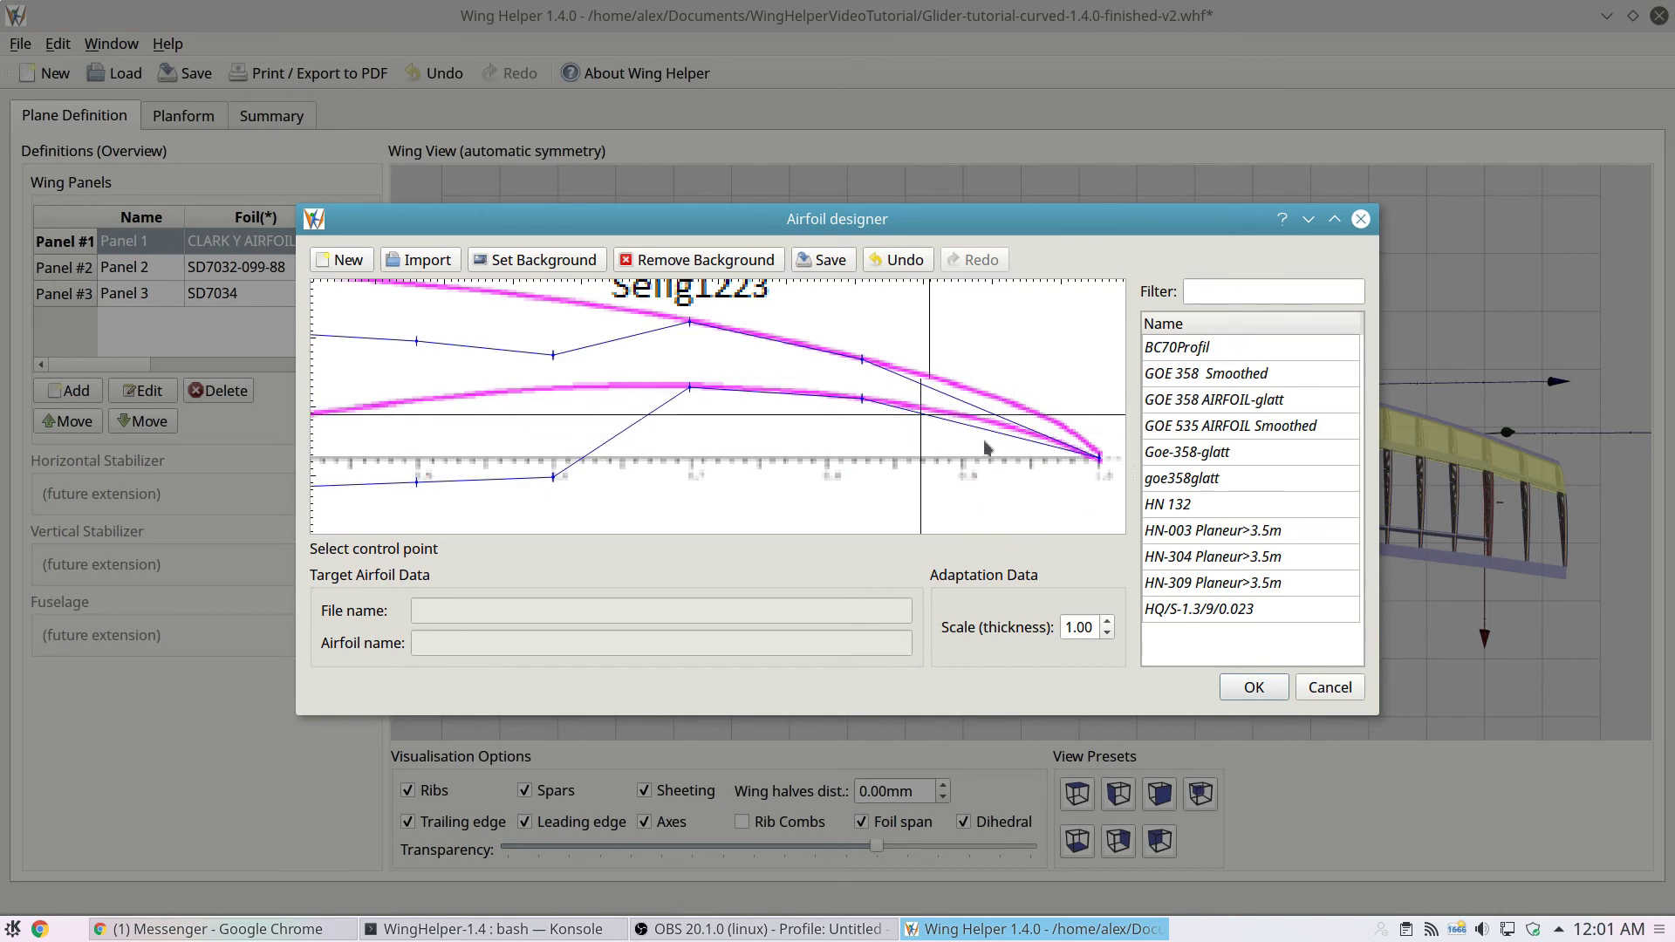
# - Add control points at four positions between the rearmost existing points and the trailing edge
pyautogui.rightClick(893, 452)
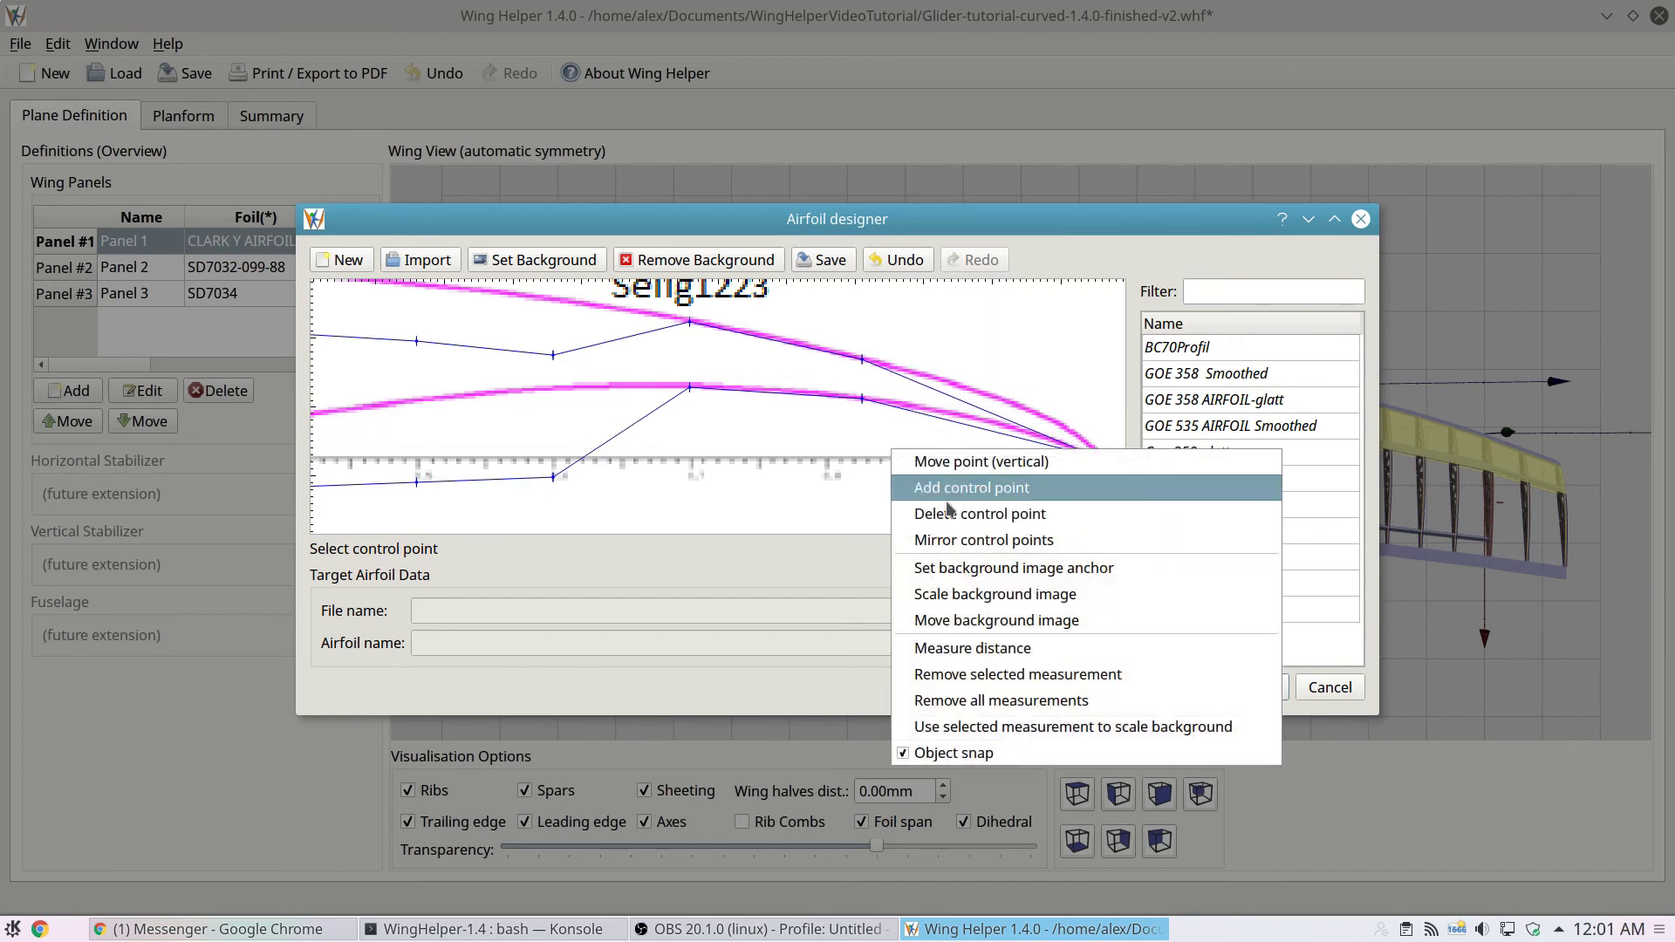
pyautogui.click(975, 488)
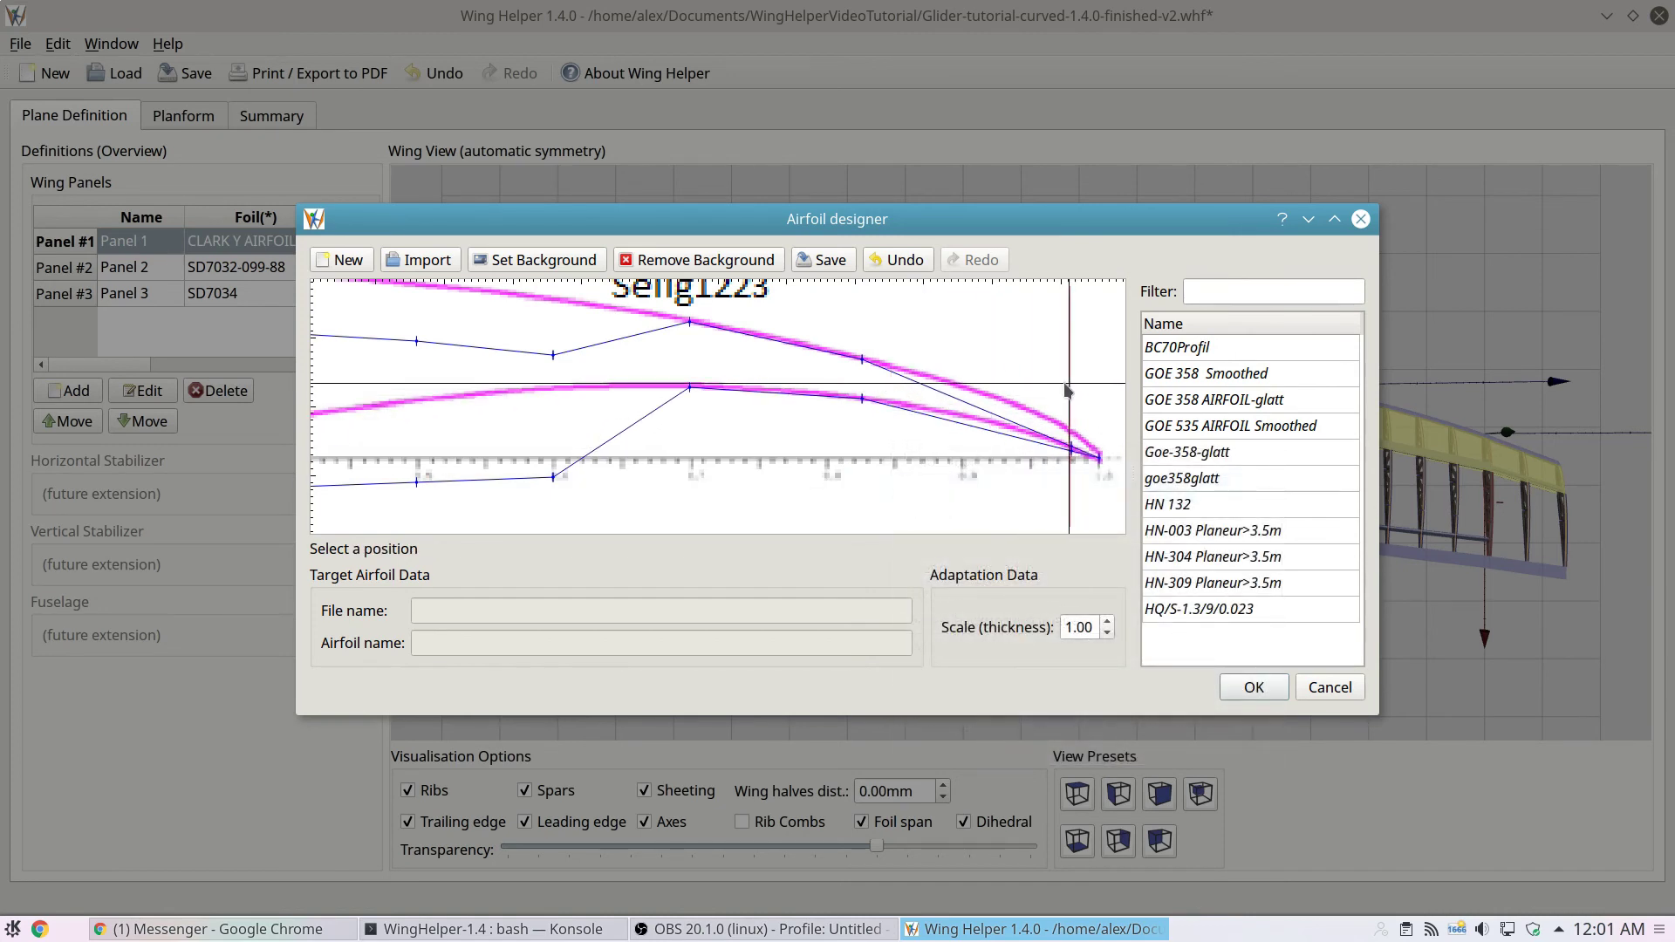
pyautogui.click(1037, 373)
pyautogui.click(974, 349)
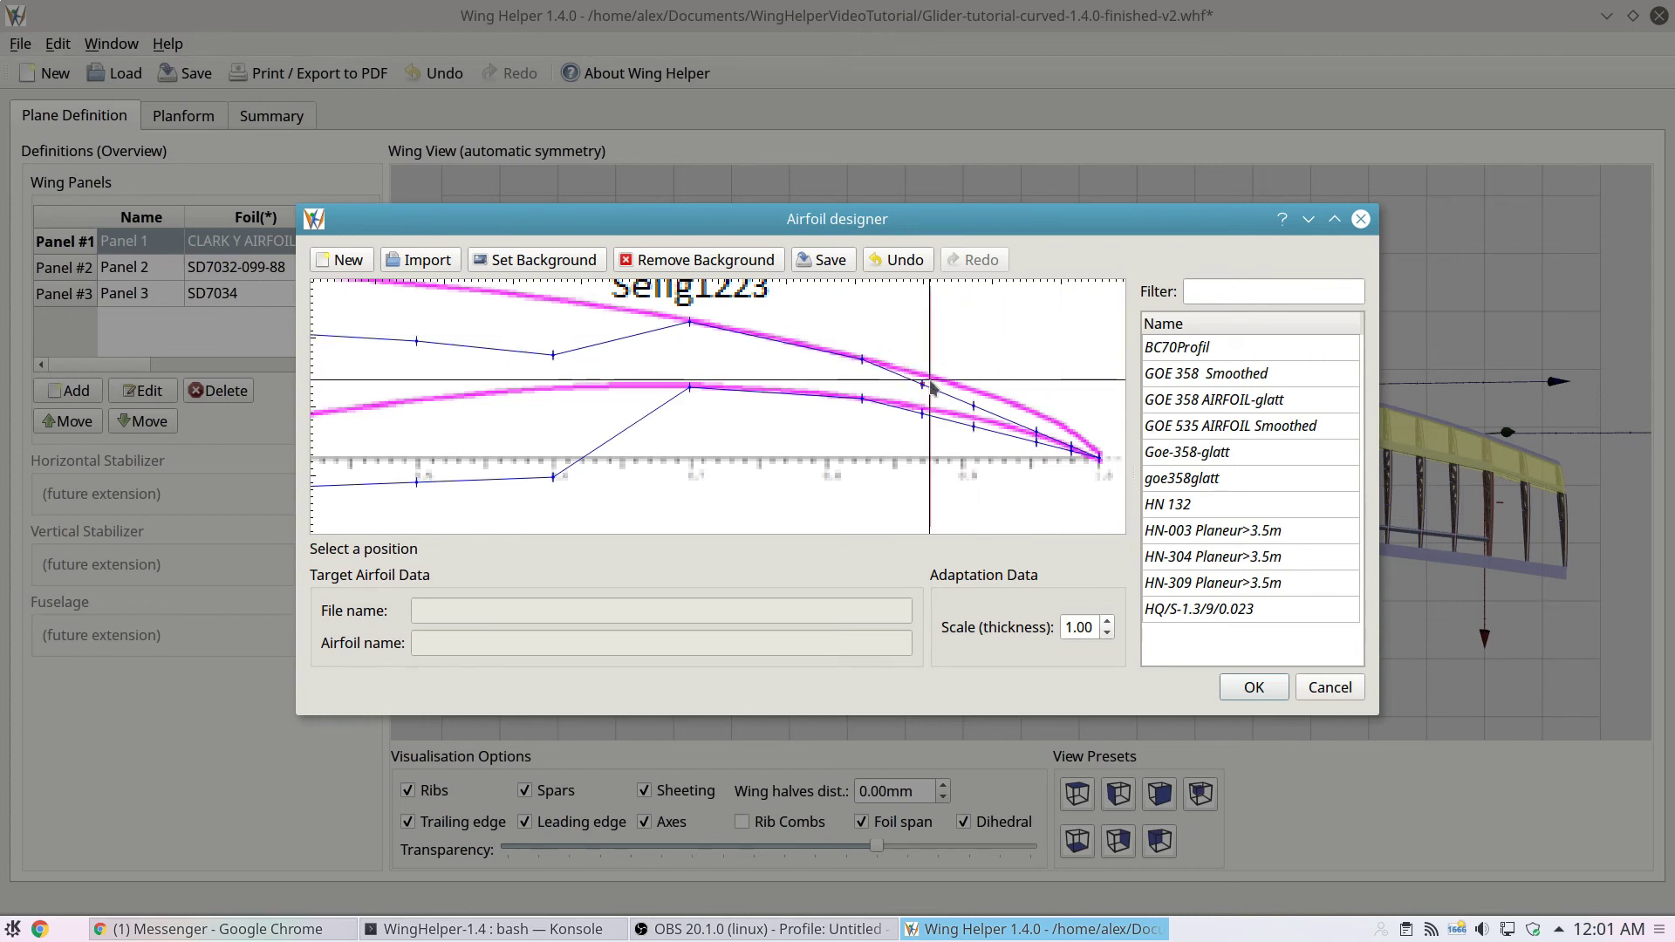
pyautogui.scroll(5, 951, 384)
pyautogui.scroll(-5, 951, 384)
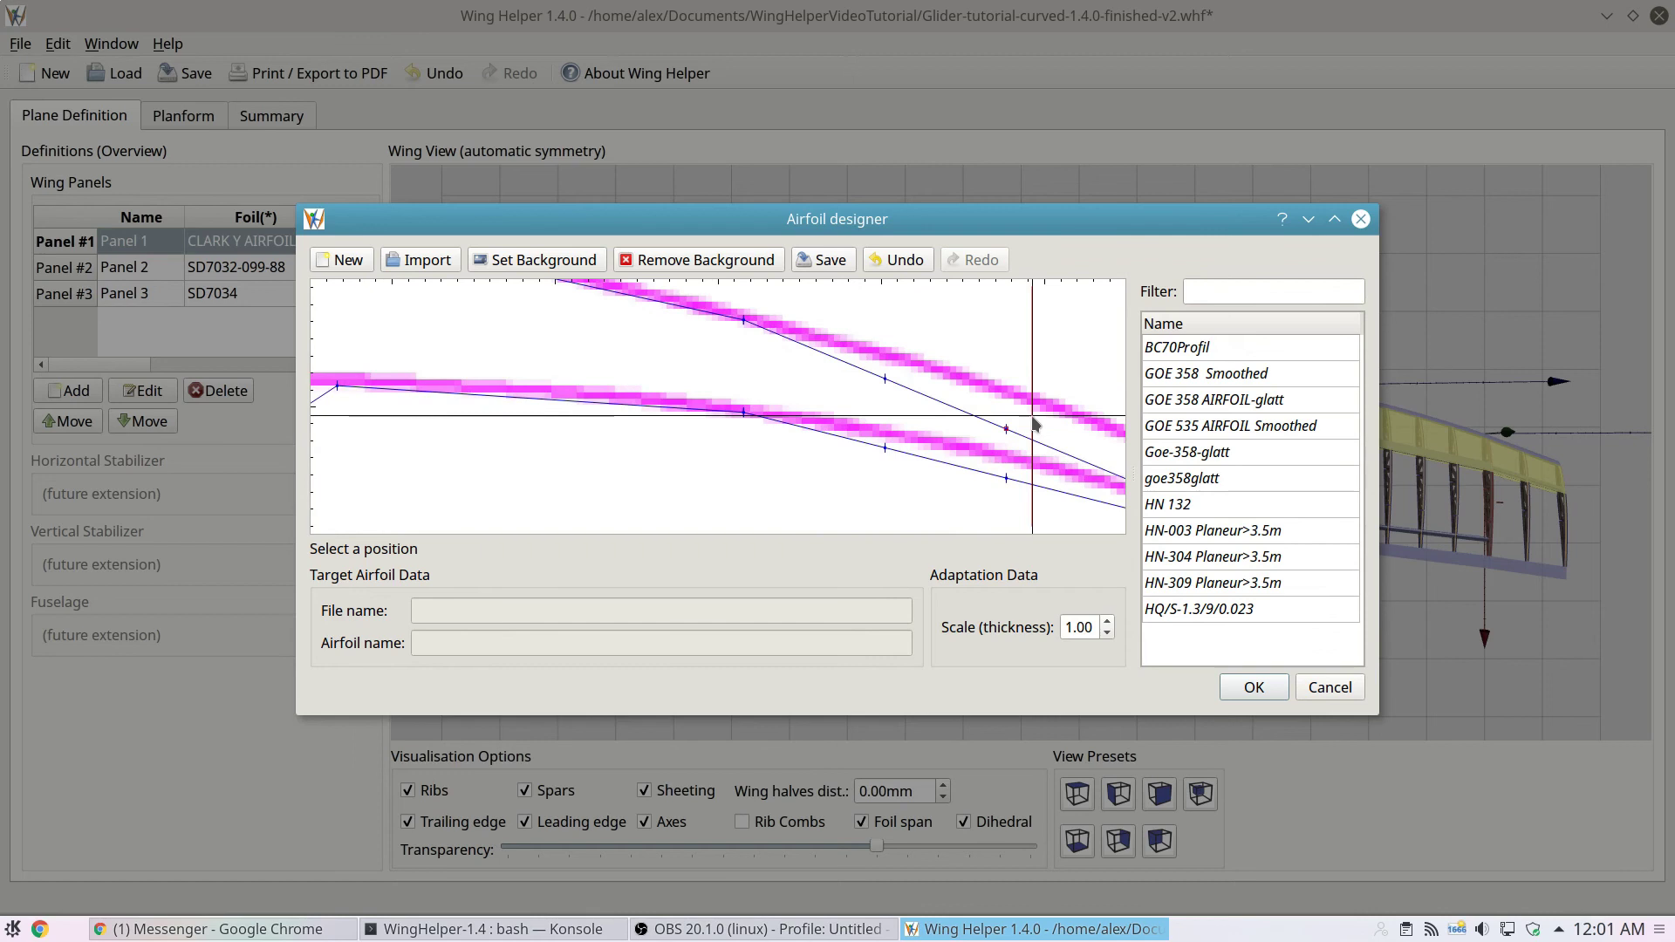
# - Move the added upper-surface control points near the trailing edge vertically onto the upper outline
pyautogui.rightClick(938, 388)
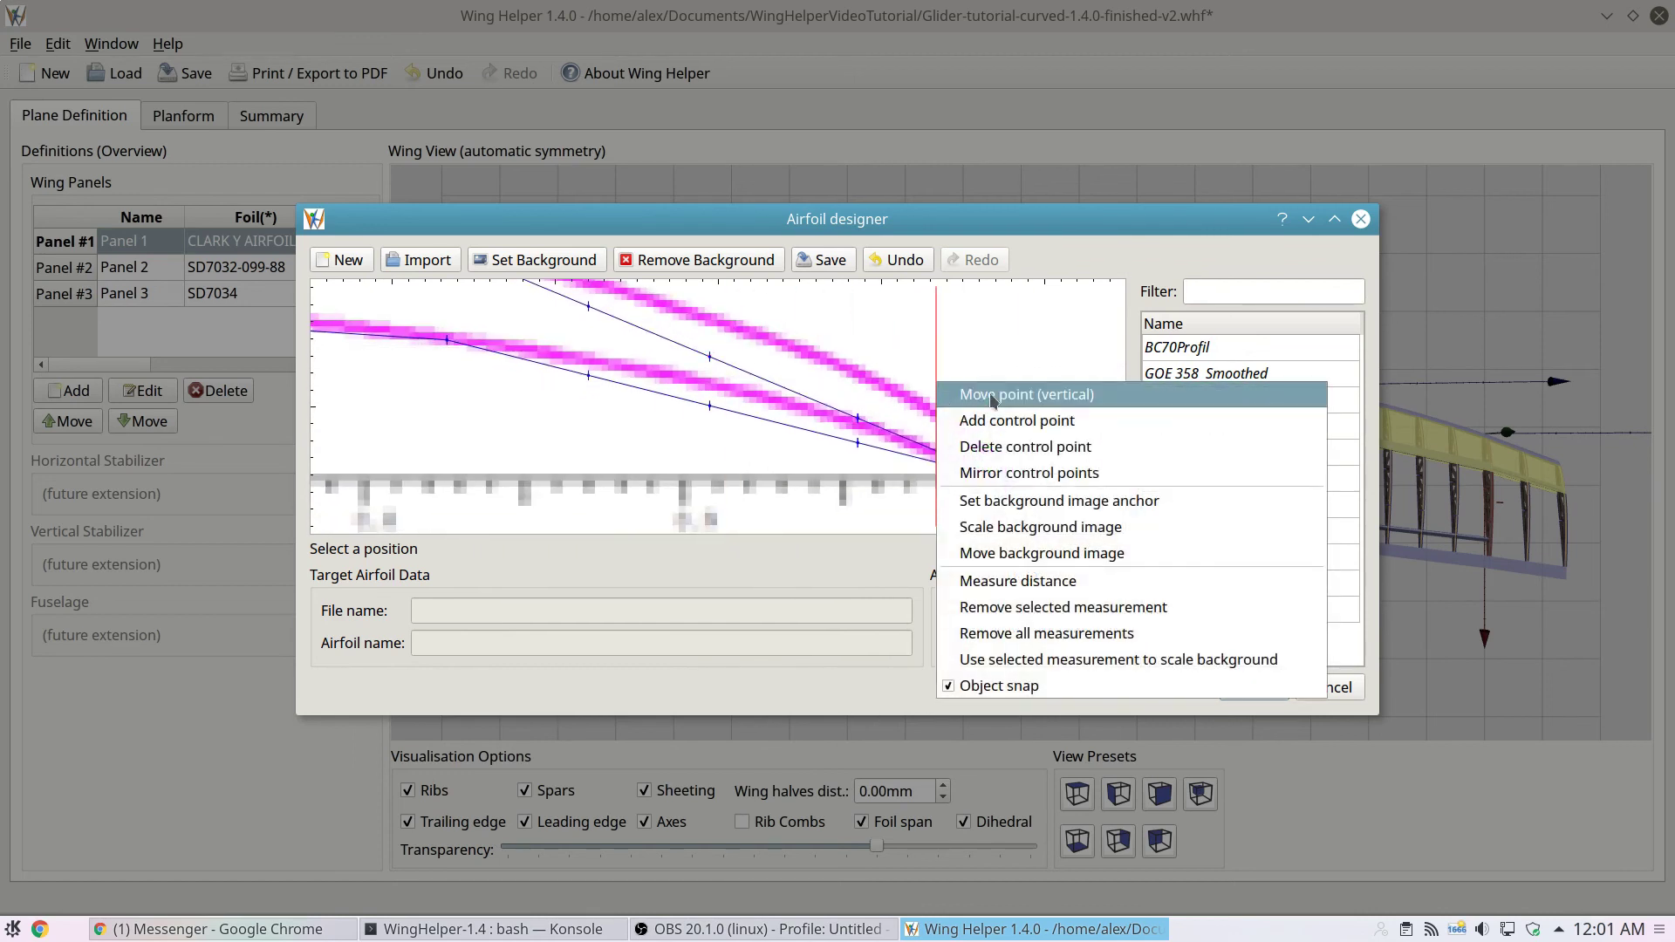
pyautogui.click(1003, 394)
pyautogui.click(943, 428)
pyautogui.click(943, 414)
pyautogui.click(862, 398)
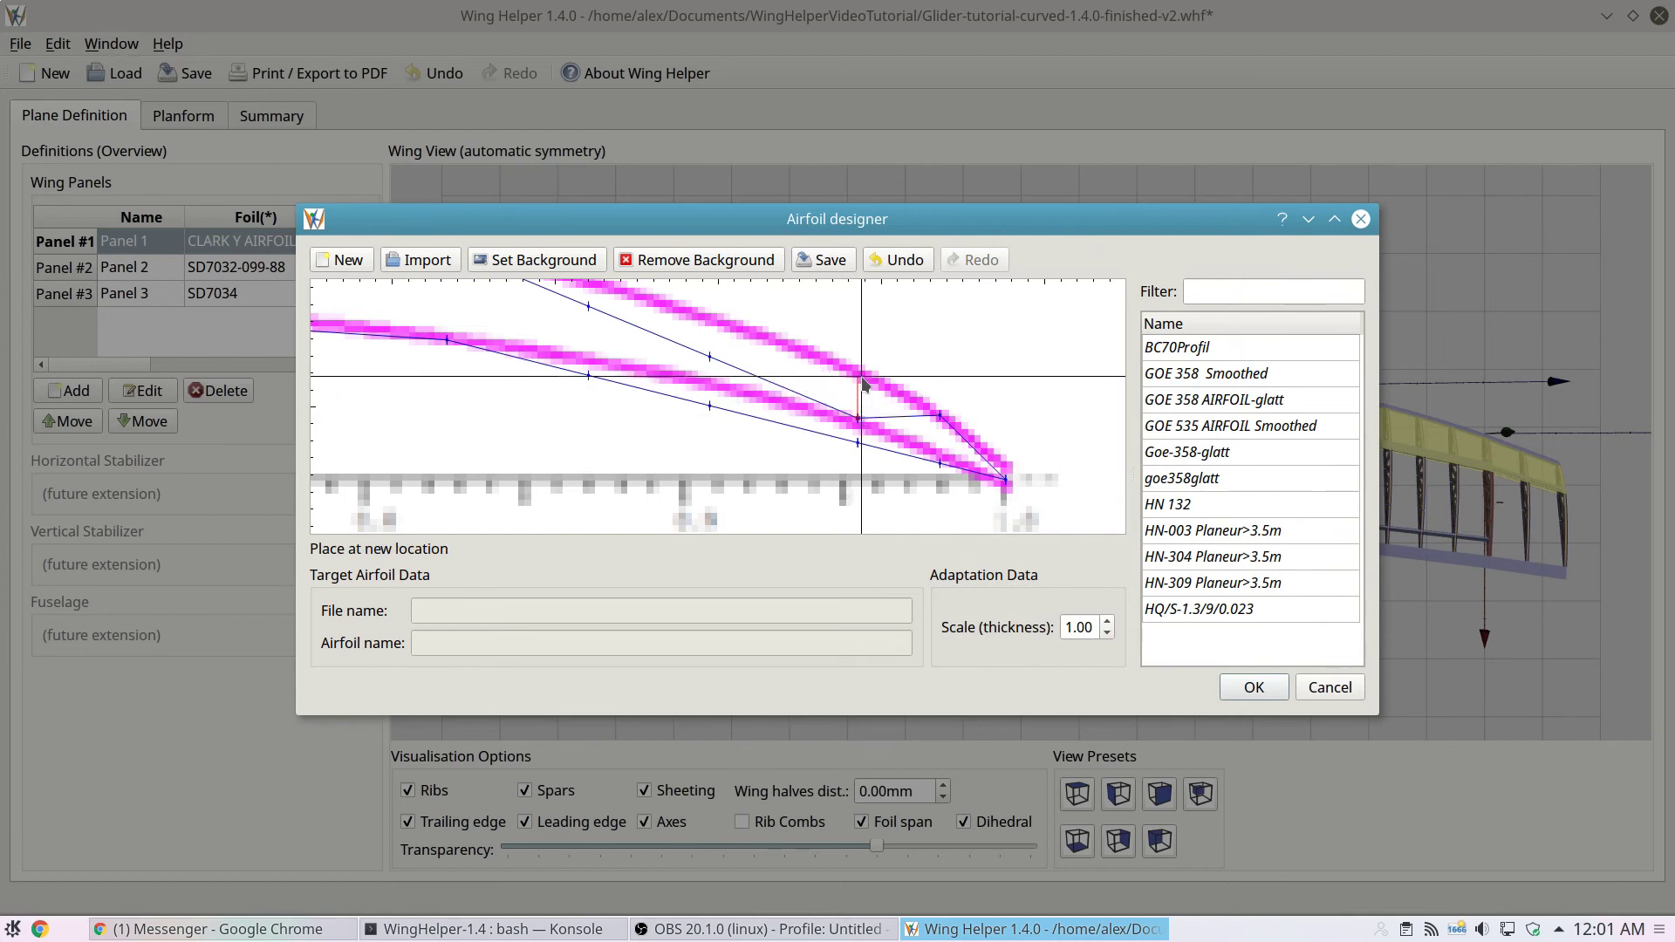
pyautogui.click(860, 375)
pyautogui.click(711, 354)
pyautogui.scroll(2, 778, 370)
pyautogui.hscroll(-2, 779, 370)
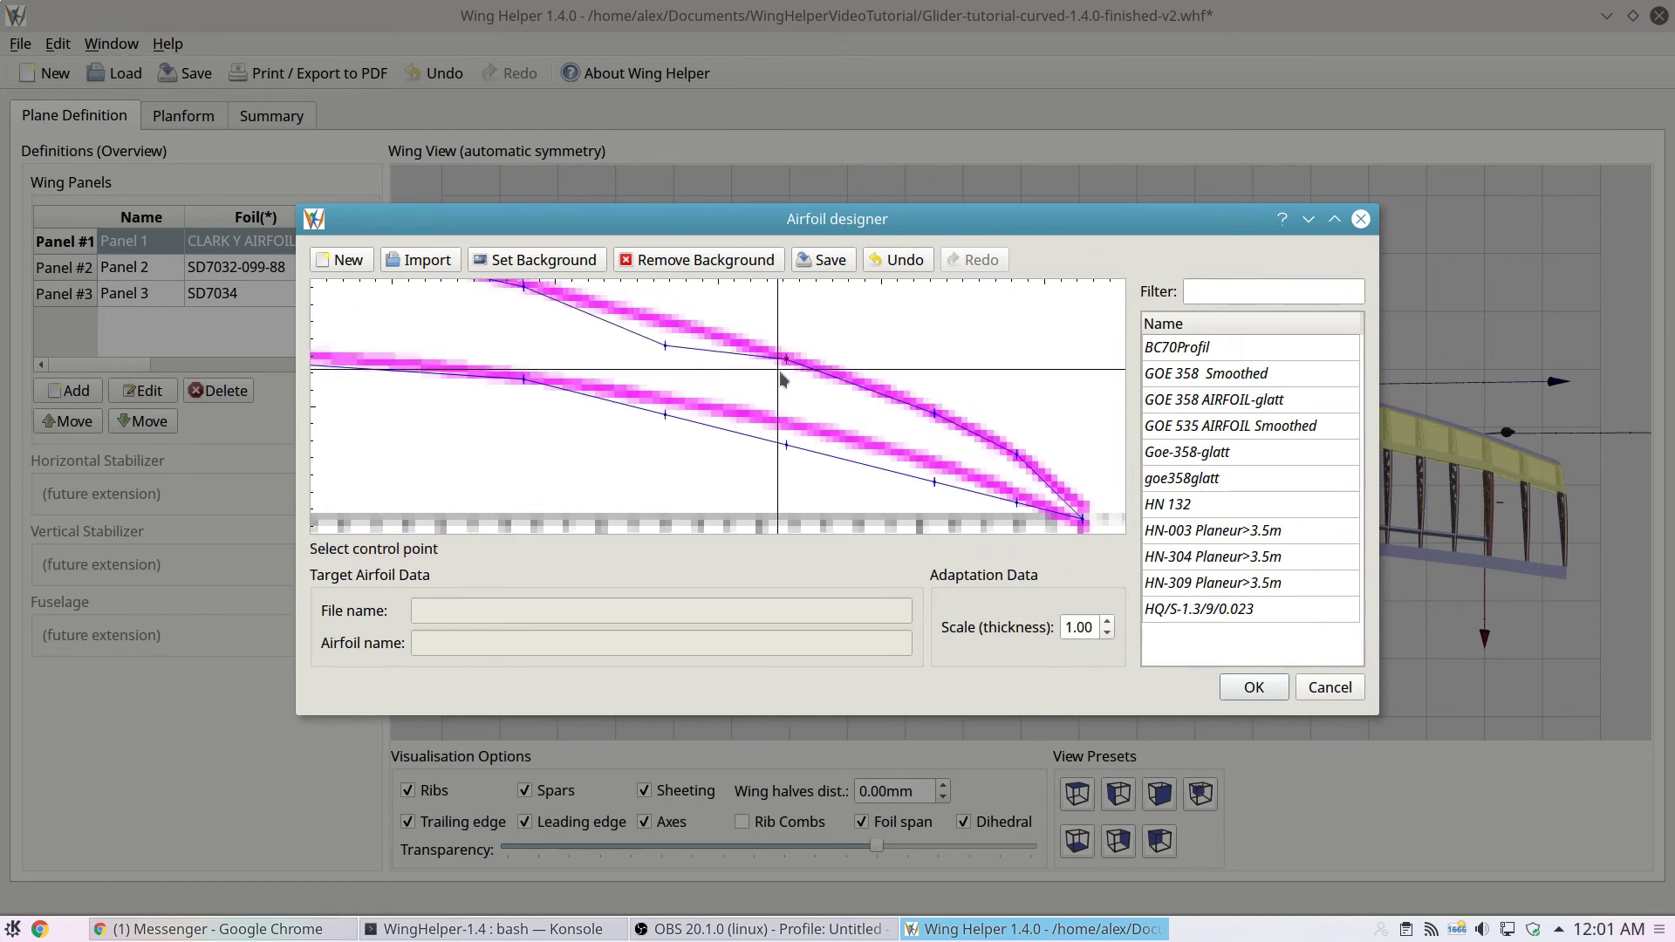
pyautogui.click(710, 397)
pyautogui.click(708, 372)
# - Move the added lower-surface control points near the trailing edge vertically onto the lower outline
pyautogui.click(709, 464)
pyautogui.click(708, 449)
pyautogui.click(829, 498)
pyautogui.click(916, 456)
# - Move the mid-chord upper-surface control points vertically onto the background airfoil's upper outline, working forward
pyautogui.scroll(3, 605, 419)
pyautogui.scroll(-2, 732, 448)
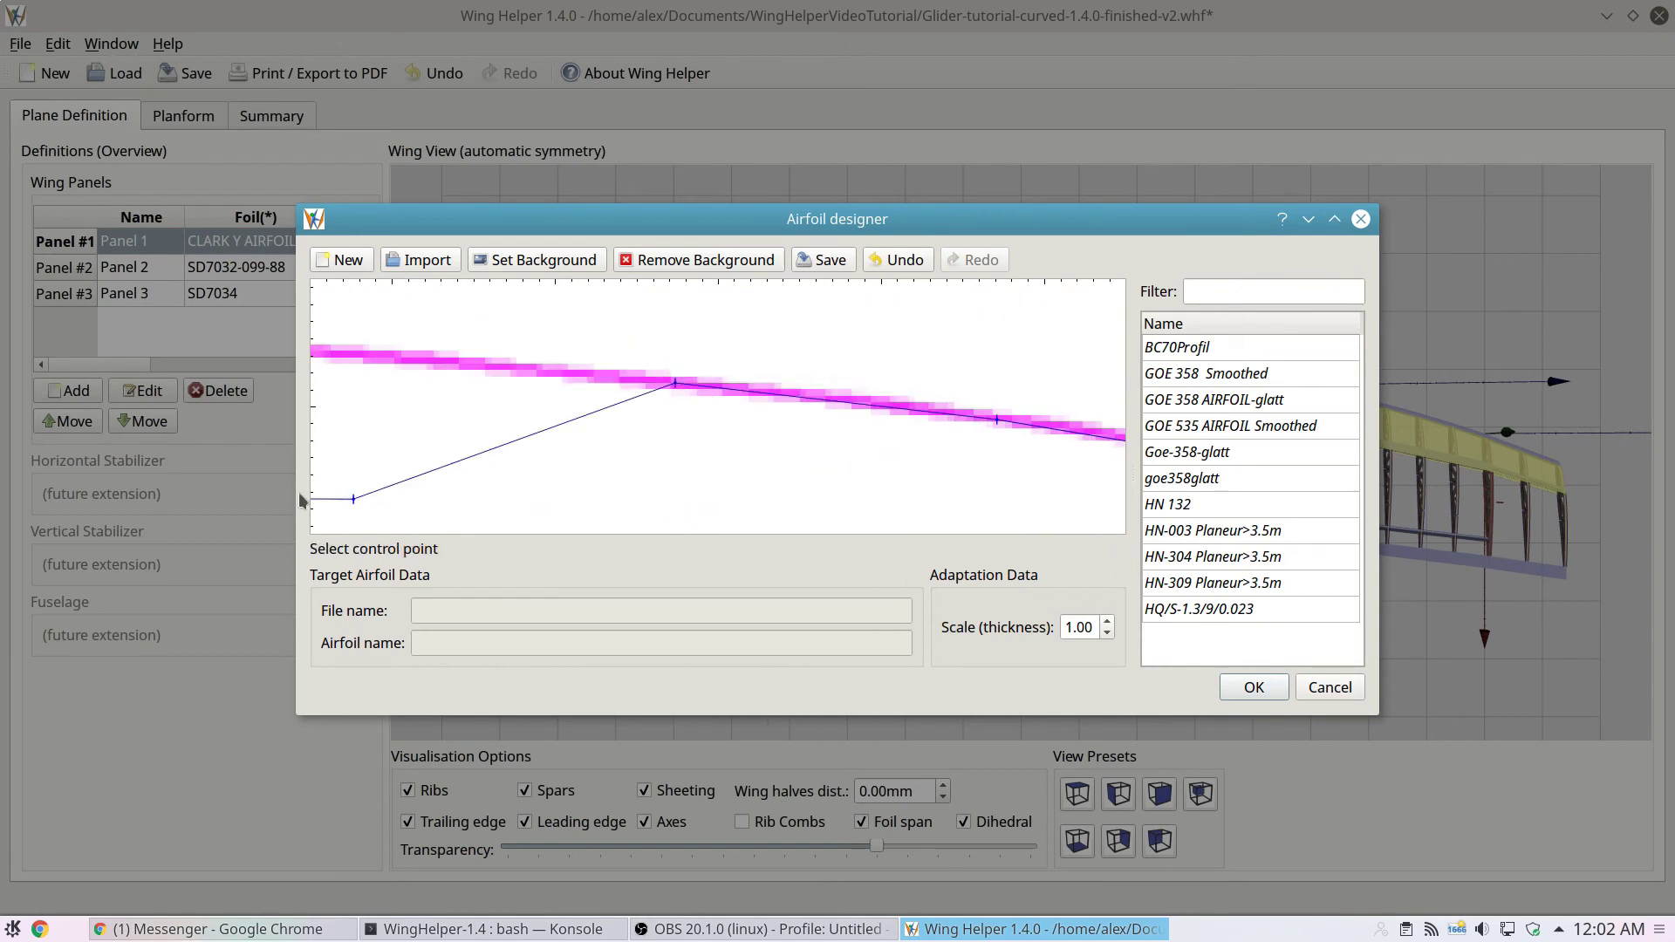
pyautogui.hscroll(-2, 775, 460)
pyautogui.scroll(-2, 775, 461)
pyautogui.click(668, 365)
pyautogui.click(666, 346)
pyautogui.click(465, 502)
pyautogui.click(467, 335)
# - Move the control points on the front part of the upper surface vertically onto the background outline
pyautogui.scroll(2, 573, 389)
pyautogui.click(643, 375)
pyautogui.click(479, 349)
pyautogui.scroll(2, 611, 367)
pyautogui.click(714, 347)
pyautogui.click(628, 344)
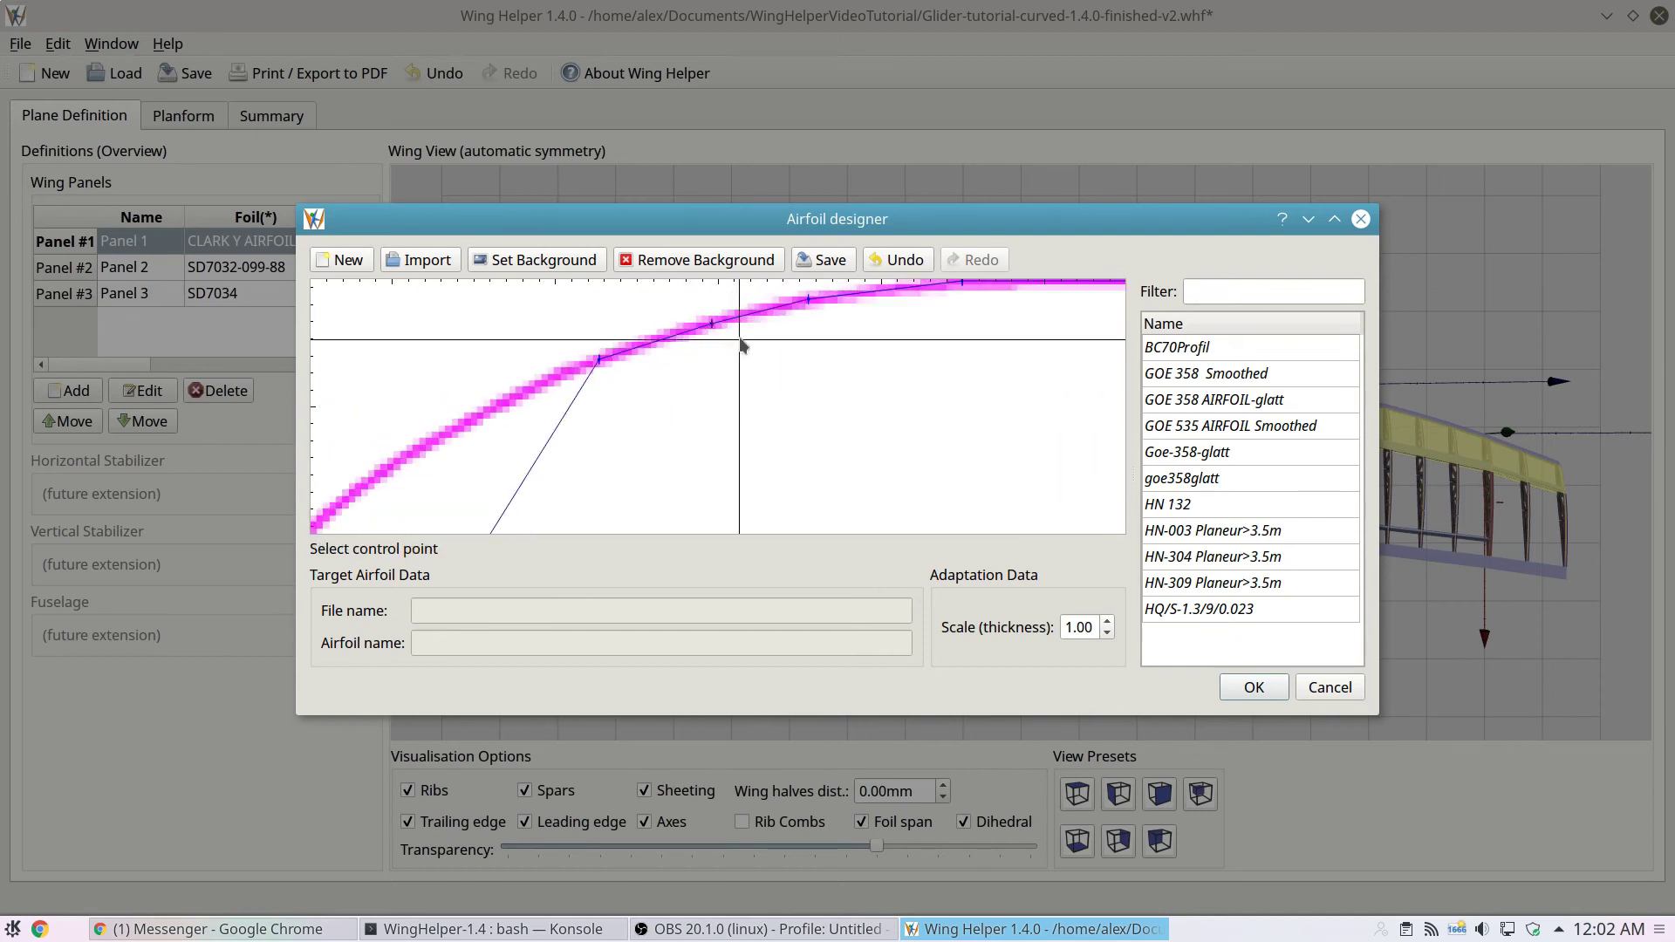
# - Fit the upper-surface control points around the nose to the background outline, down to the leading edge
pyautogui.scroll(-2, 785, 349)
pyautogui.click(625, 345)
pyautogui.click(624, 345)
pyautogui.scroll(2, 524, 419)
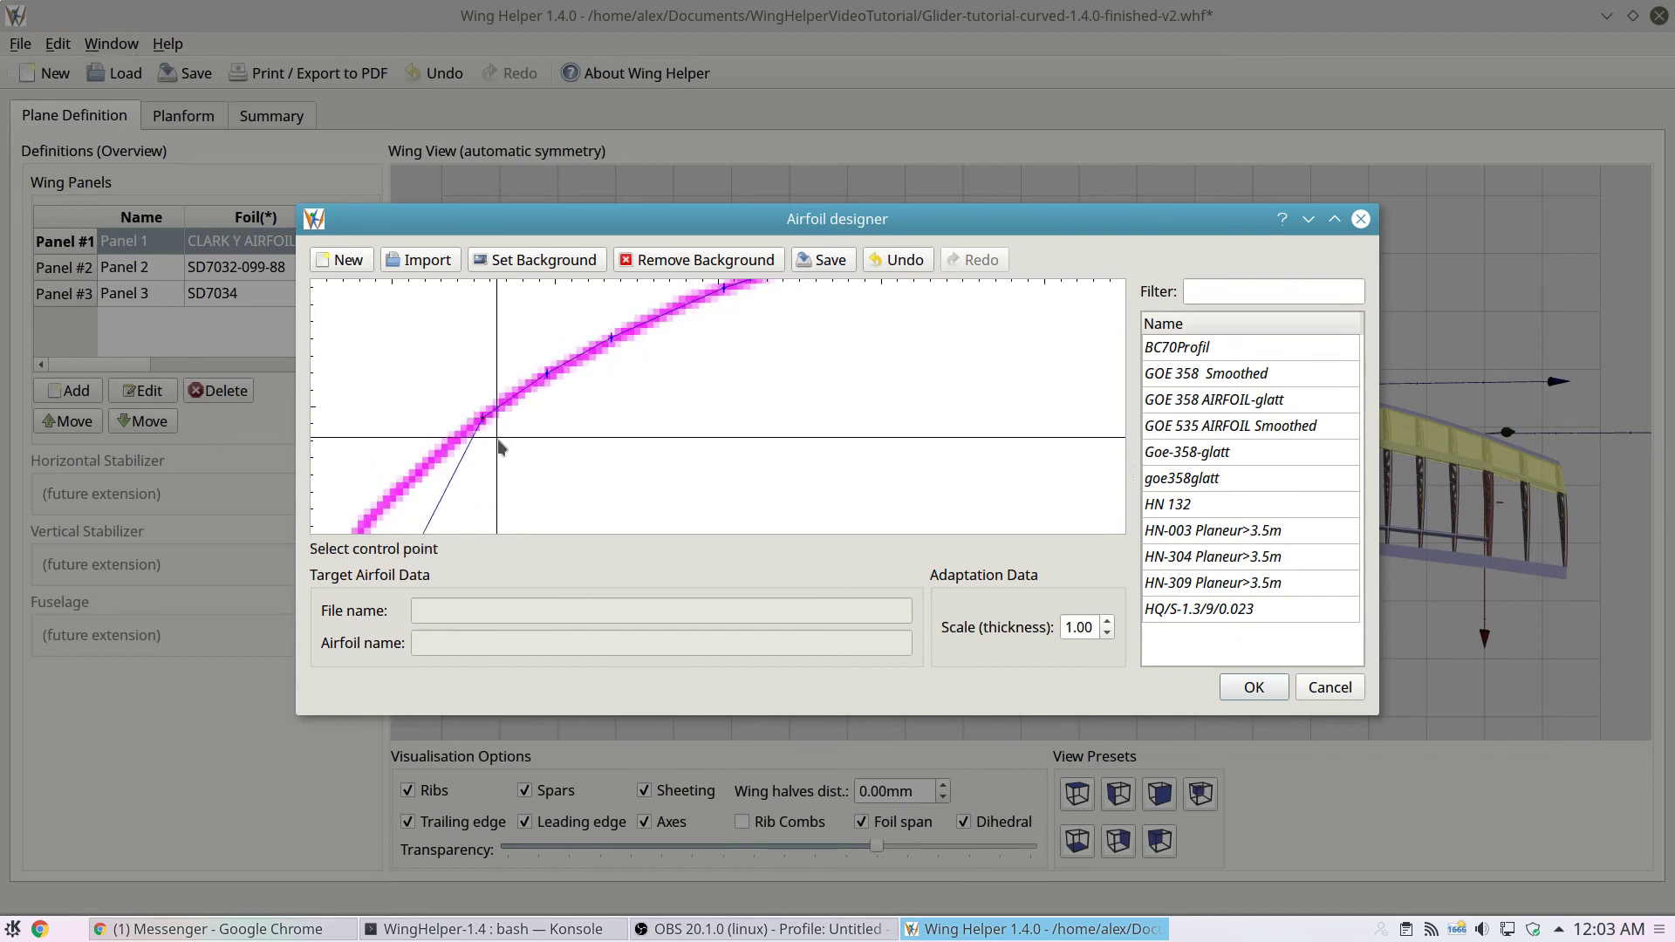
pyautogui.click(666, 454)
pyautogui.click(615, 479)
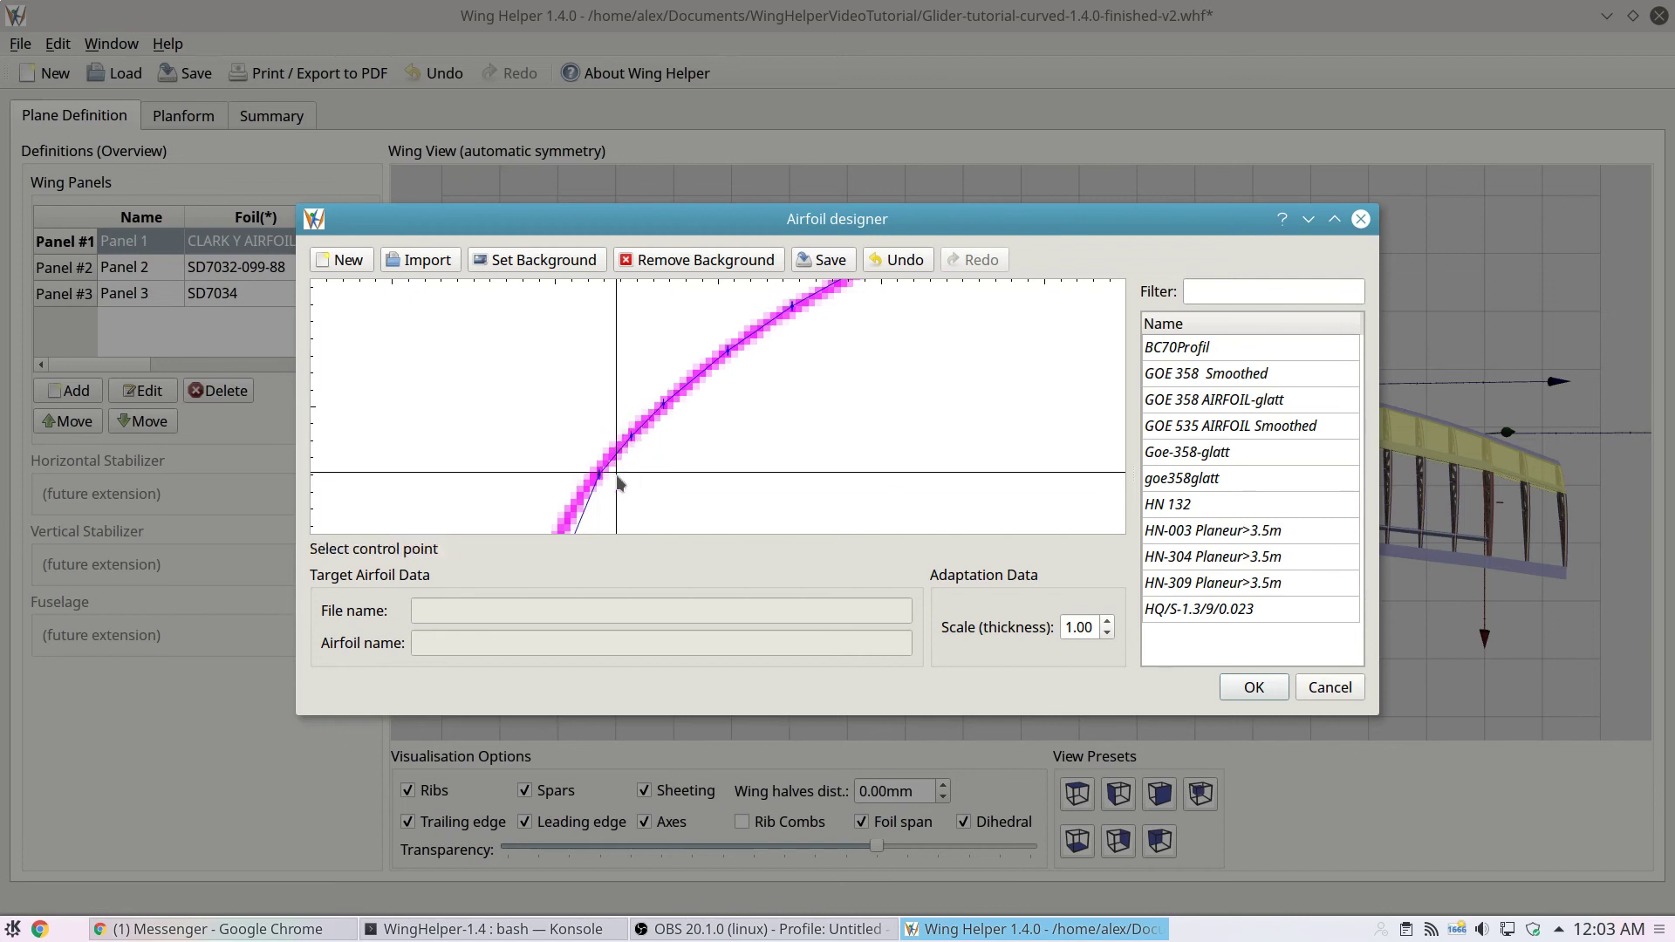
pyautogui.scroll(-2, 617, 483)
pyautogui.click(768, 377)
pyautogui.rightClick(772, 377)
pyautogui.press('Escape')
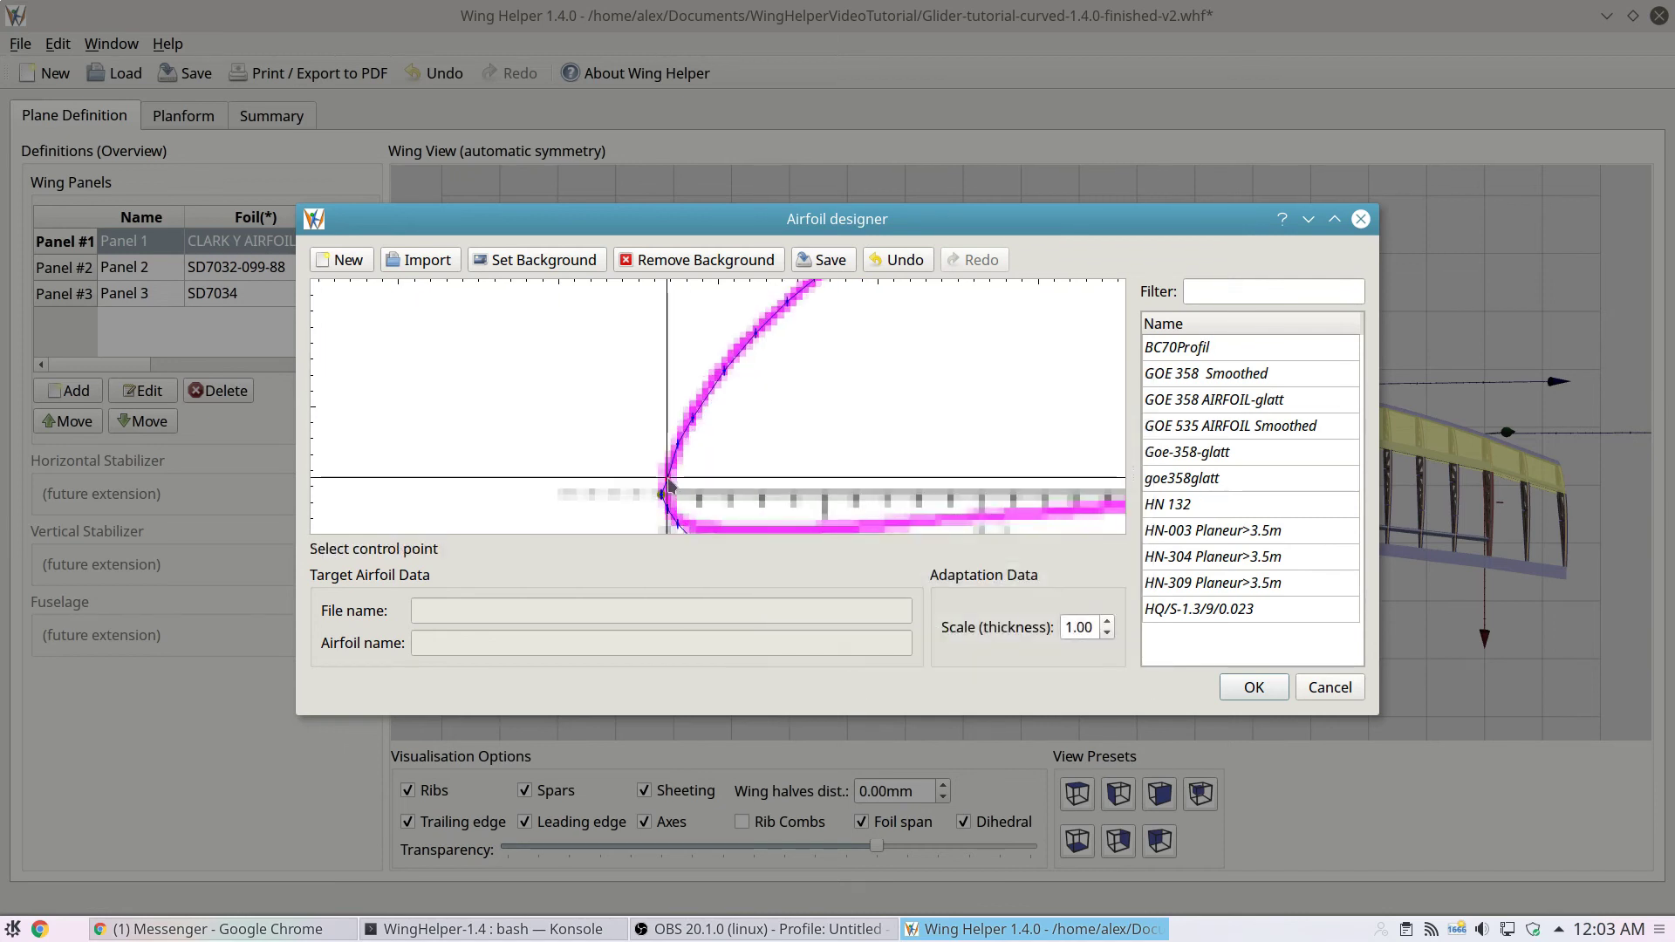
# - Move the lower-surface control points just behind the leading edge vertically onto the background airfoil's lower outline
pyautogui.scroll(-2, 681, 441)
pyautogui.click(683, 424)
pyautogui.click(683, 425)
pyautogui.click(700, 440)
pyautogui.click(699, 432)
pyautogui.click(739, 460)
pyautogui.click(739, 431)
pyautogui.click(779, 468)
pyautogui.click(778, 431)
pyautogui.click(816, 477)
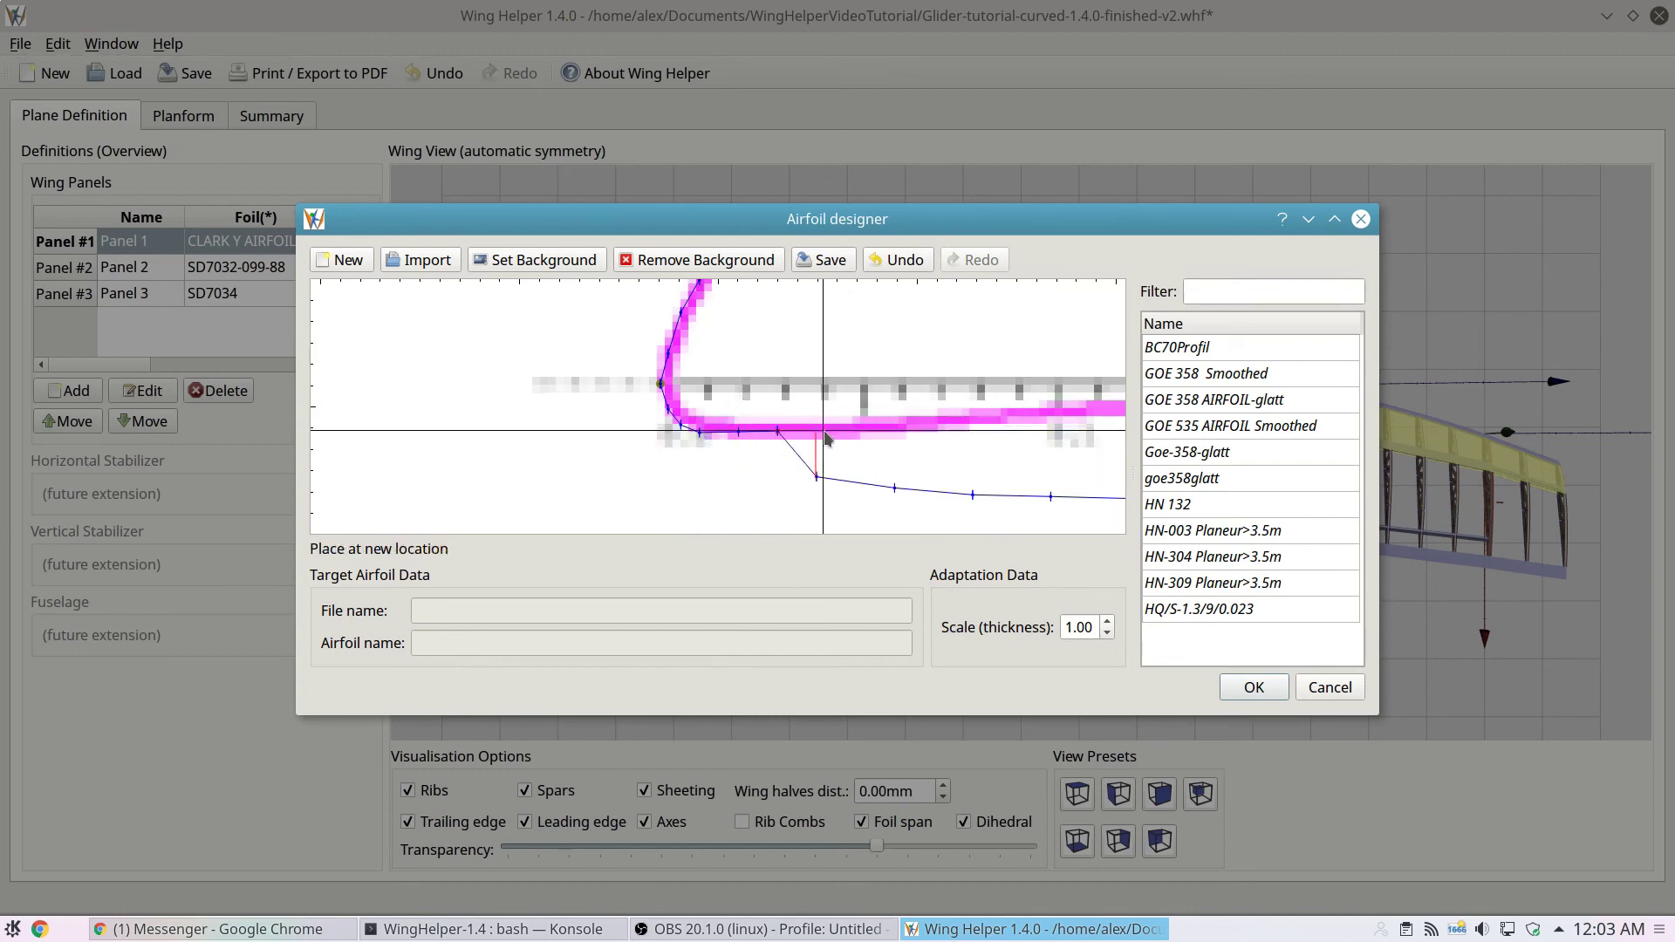
pyautogui.click(892, 425)
pyautogui.click(972, 494)
pyautogui.click(972, 424)
# - Move the lower-surface control points between about 0.1 and 0.3 chord vertically onto the lower outline
pyautogui.moveTo(1040, 462); pyautogui.dragTo(688, 471, button='middle')
pyautogui.click(700, 505)
pyautogui.click(701, 426)
pyautogui.click(835, 507)
pyautogui.click(831, 420)
pyautogui.moveTo(831, 421); pyautogui.dragTo(436, 430, button='middle')
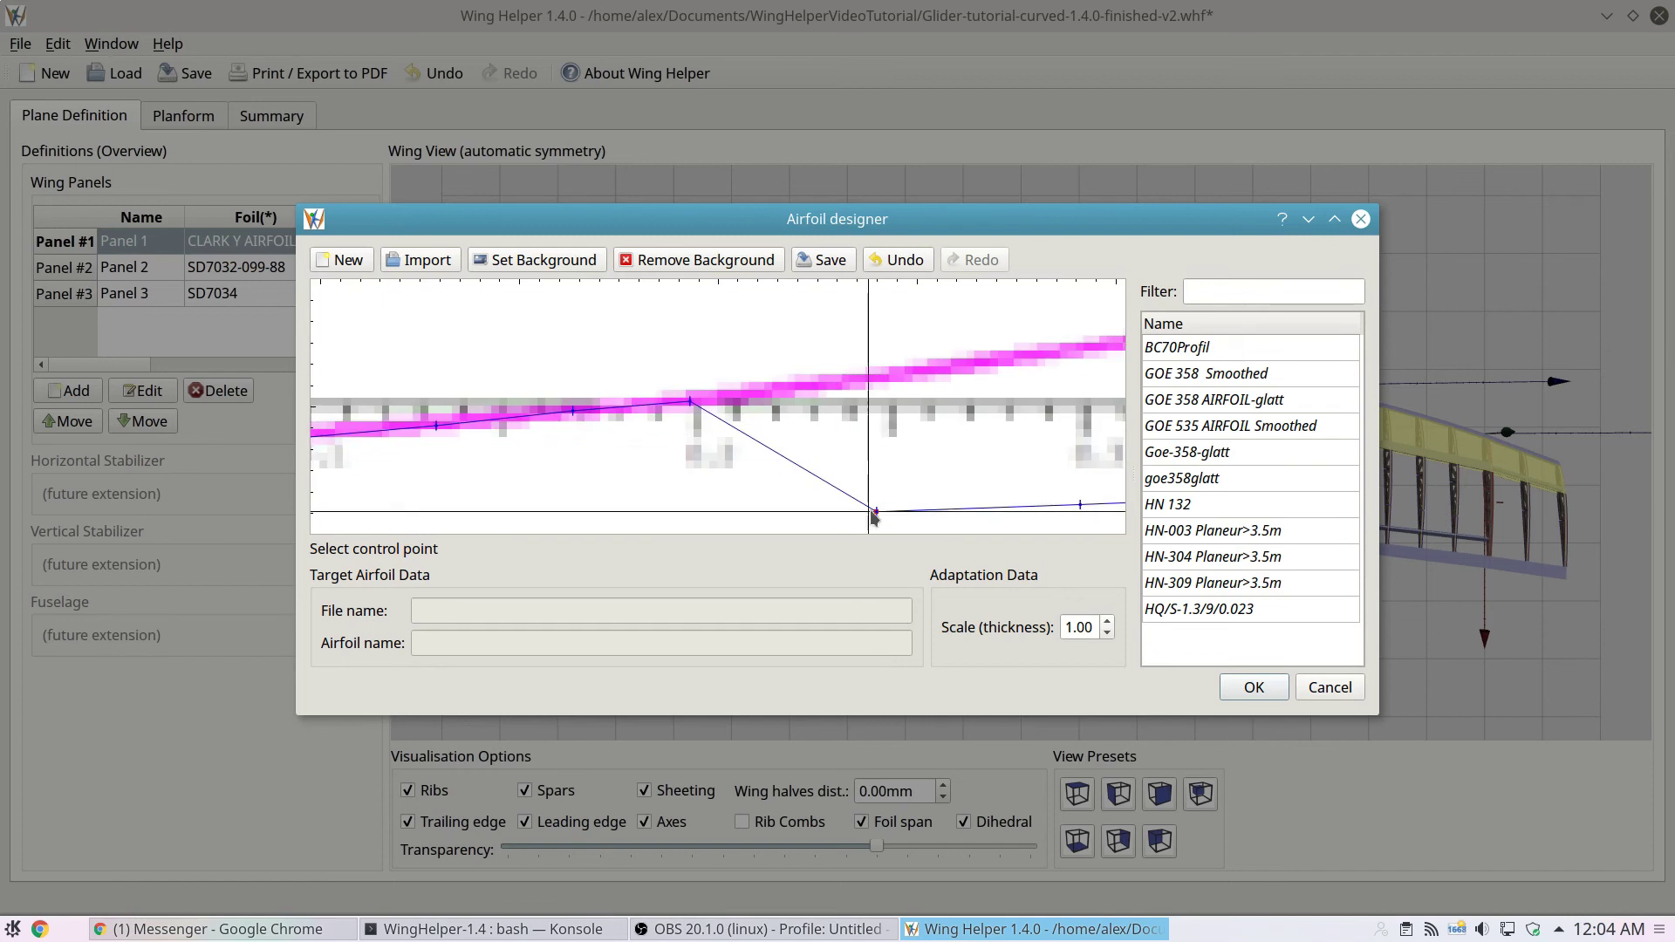
pyautogui.click(1081, 505)
pyautogui.click(1082, 347)
# - Move the remaining mid-chord lower-surface control points up onto the background outline, as far as the already fitted rear points
pyautogui.moveTo(853, 527); pyautogui.dragTo(384, 437, button='middle')
pyautogui.scroll(-1, 670, 419)
pyautogui.click(753, 510)
pyautogui.click(752, 295)
pyautogui.moveTo(771, 481); pyautogui.dragTo(442, 505, button='middle')
pyautogui.click(783, 524)
pyautogui.click(803, 292)
pyautogui.moveTo(803, 292); pyautogui.dragTo(737, 356, button='middle')
# - Move the last lower-surface control points between about 0.3 and 0.7 chord vertically onto the background airfoil's lower outline
pyautogui.rightClick(822, 370)
pyautogui.click(860, 406)
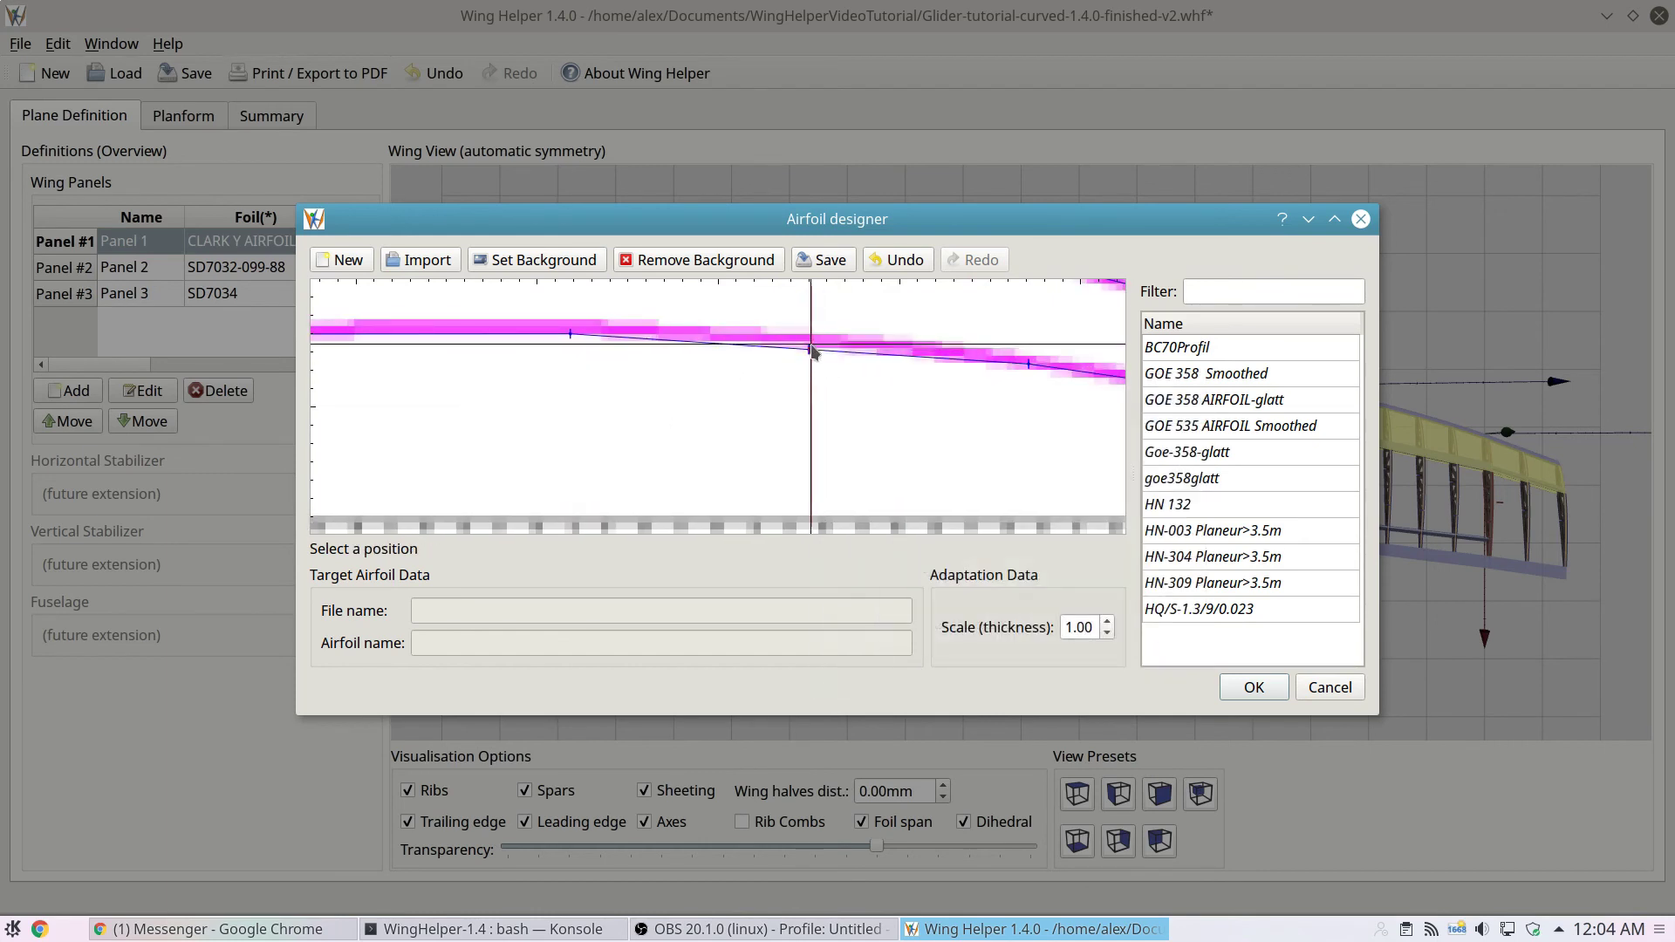
pyautogui.rightClick(819, 370)
pyautogui.click(842, 433)
pyautogui.click(815, 352)
pyautogui.rightClick(837, 342)
pyautogui.click(851, 355)
pyautogui.click(811, 350)
pyautogui.click(810, 339)
pyautogui.scroll(-5, 698, 437)
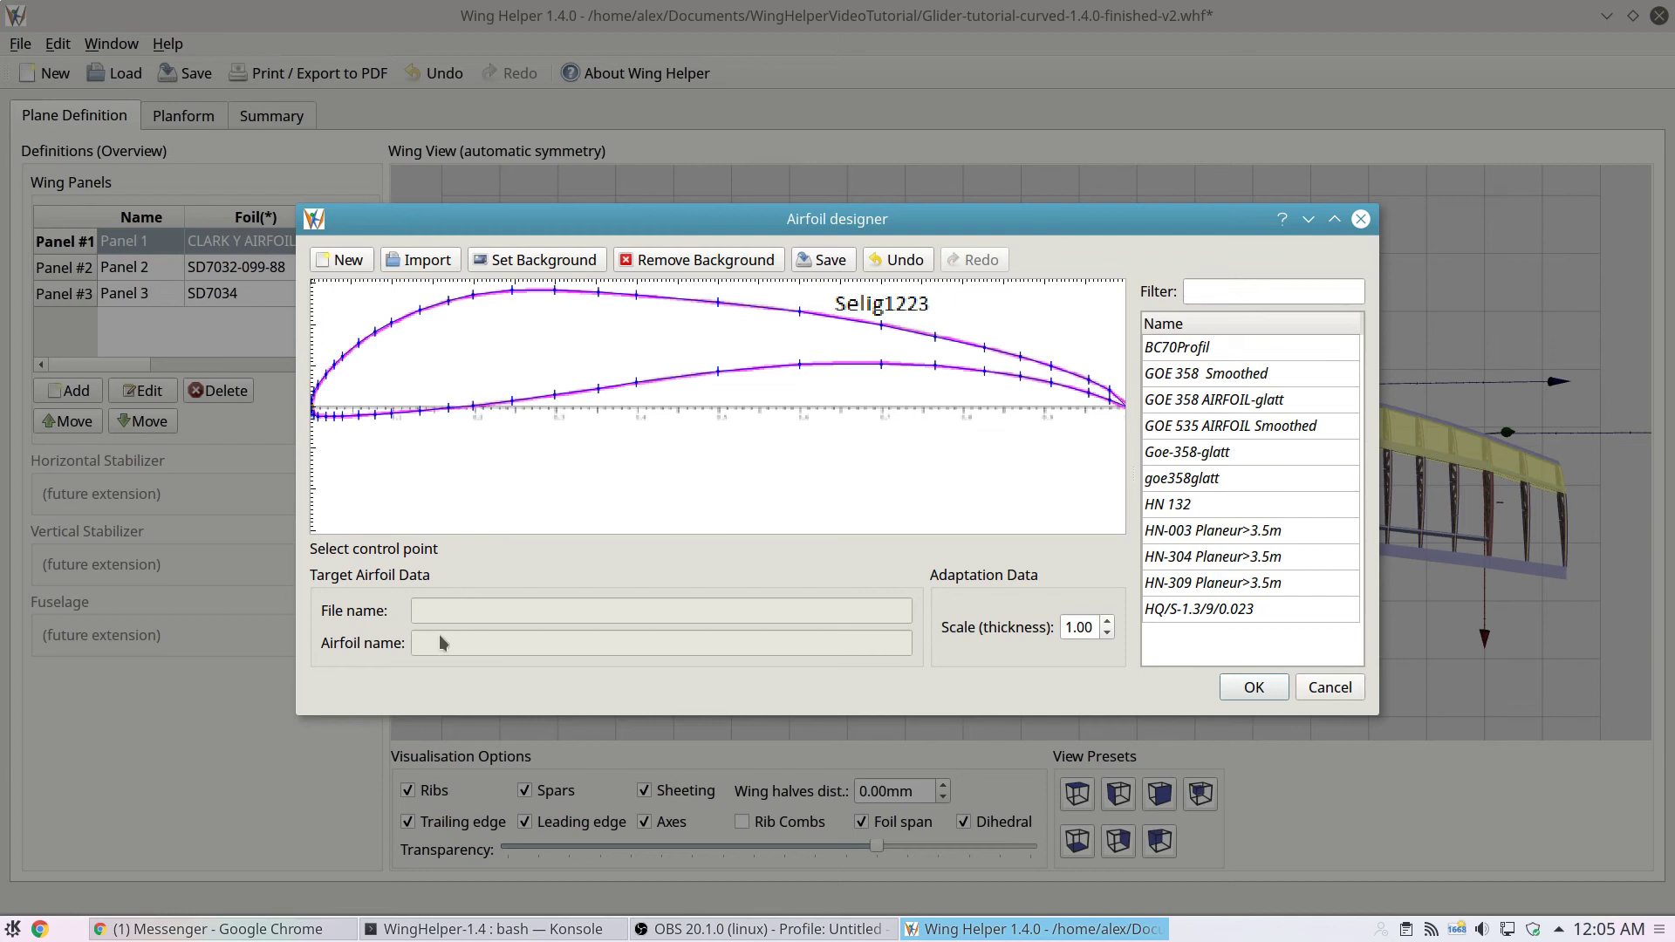
# - Start saving the traced airfoil and name it Selig 1223
pyautogui.click(829, 260)
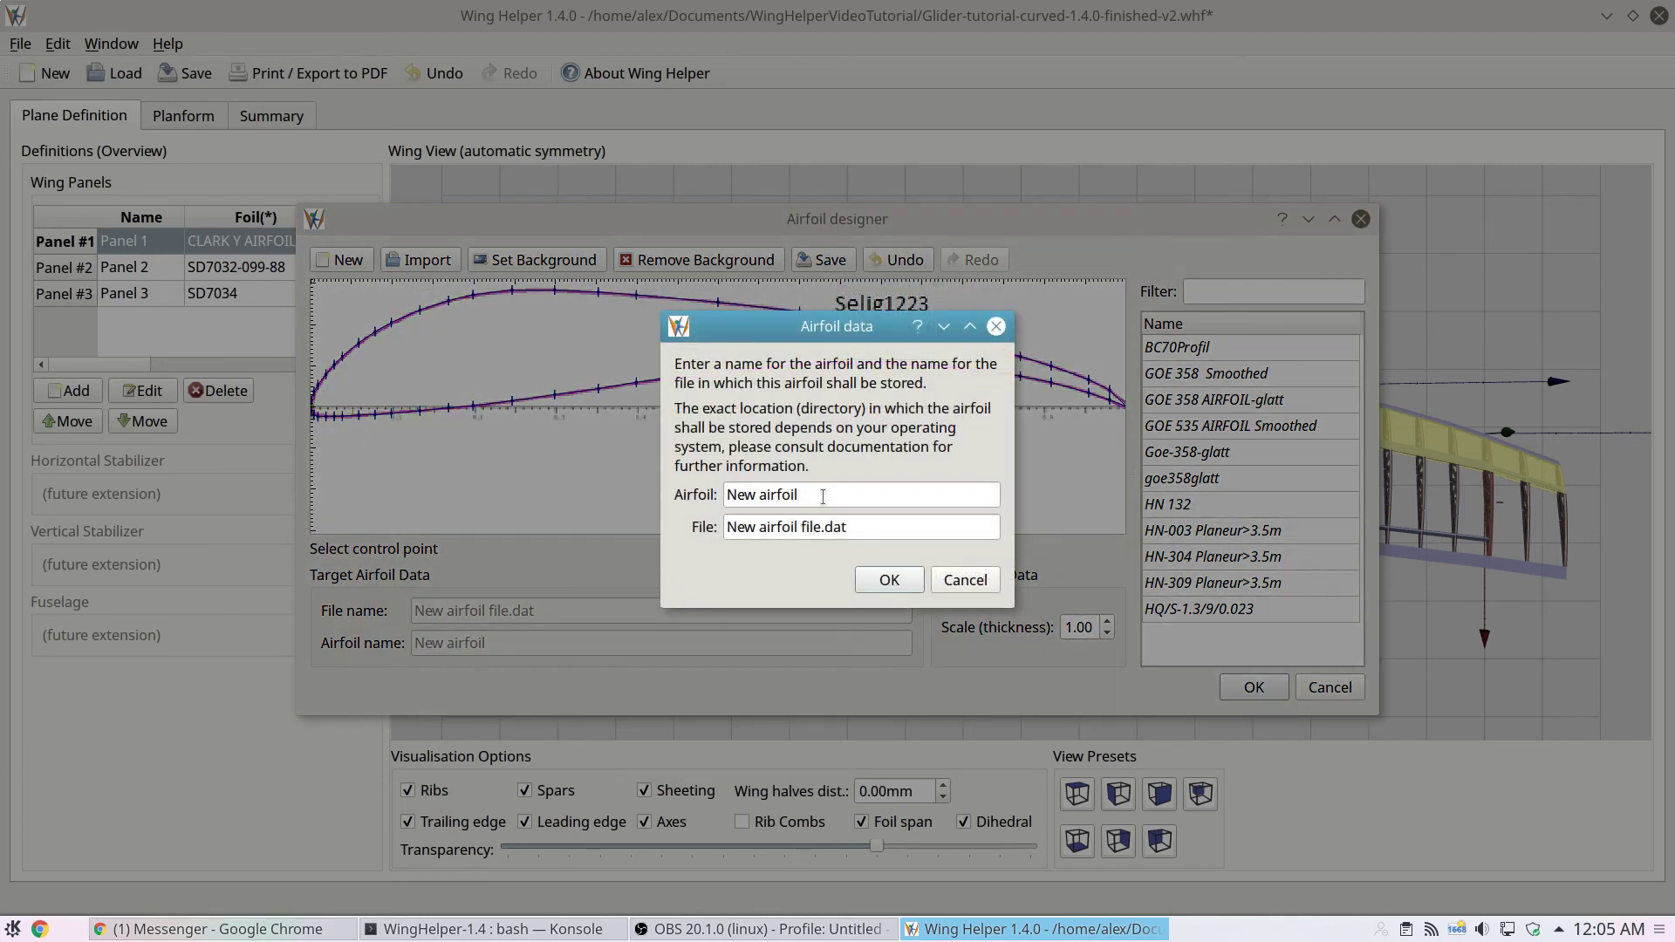
pyautogui.write('Se')
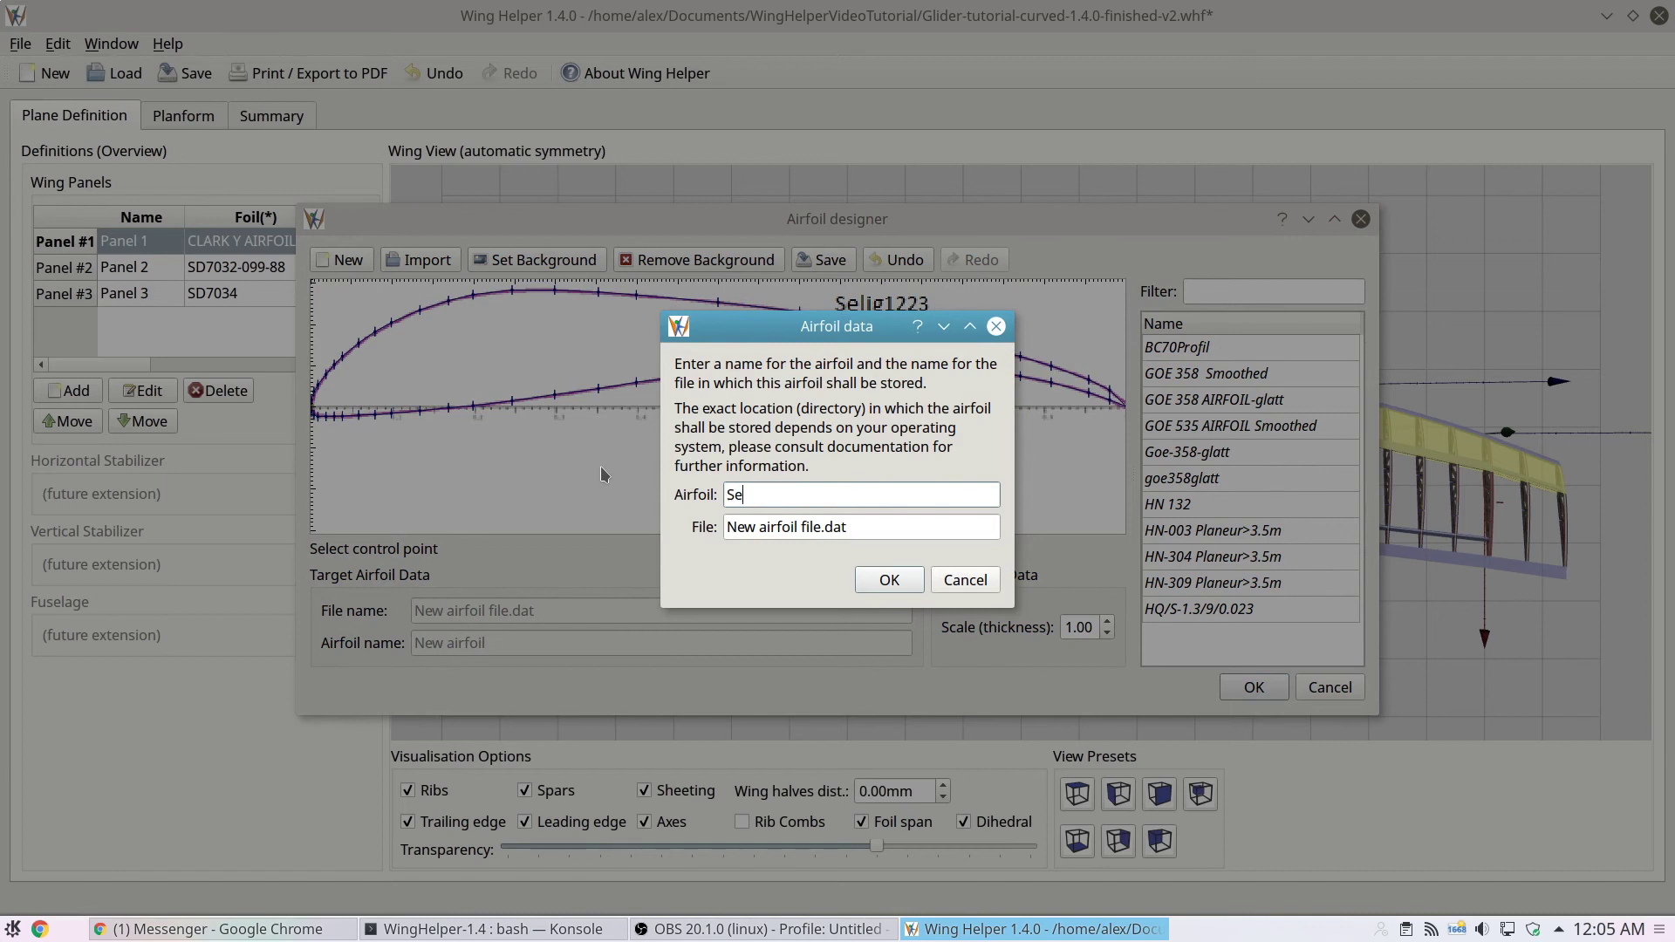
pyautogui.write('lig1223')
pyautogui.press('Left')
pyautogui.press('Left')
pyautogui.press('Left')
# - Set the airfoil's file name to Selig1223.dat and complete the save
pyautogui.press('Tab')
pyautogui.press('Home')
pyautogui.hotkey('ctrl', 'shift', 'Right')
pyautogui.hotkey('ctrl', 'shift', 'Right')
pyautogui.hotkey('ctrl', 'shift', 'Right')
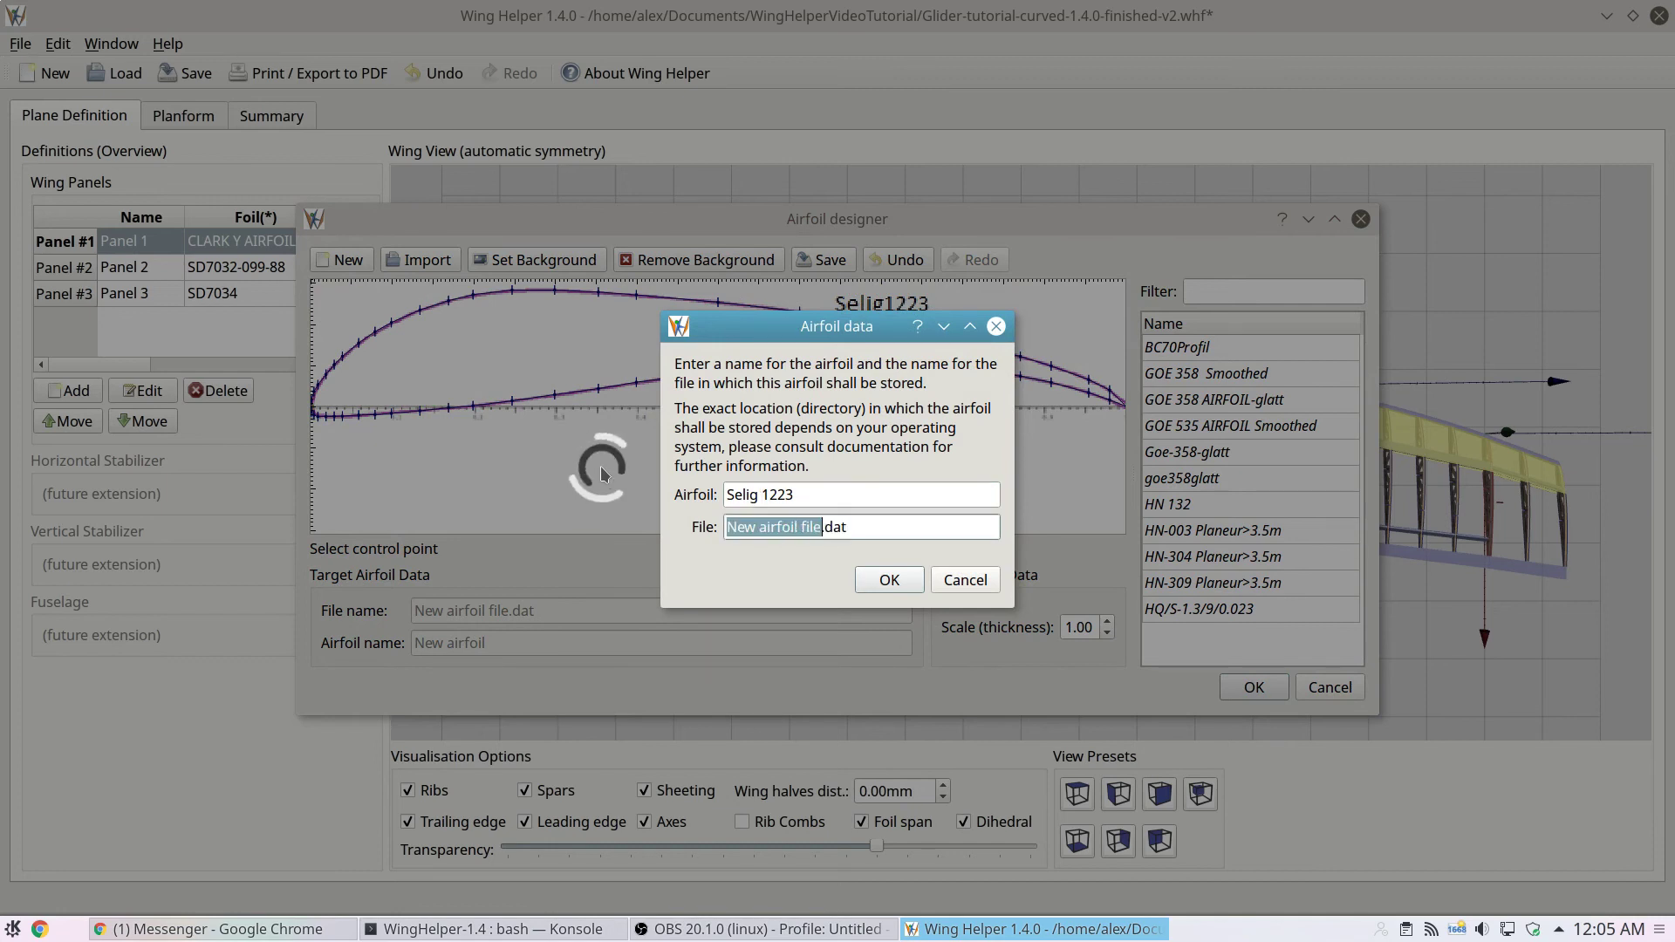
pyautogui.write('Selig1223')
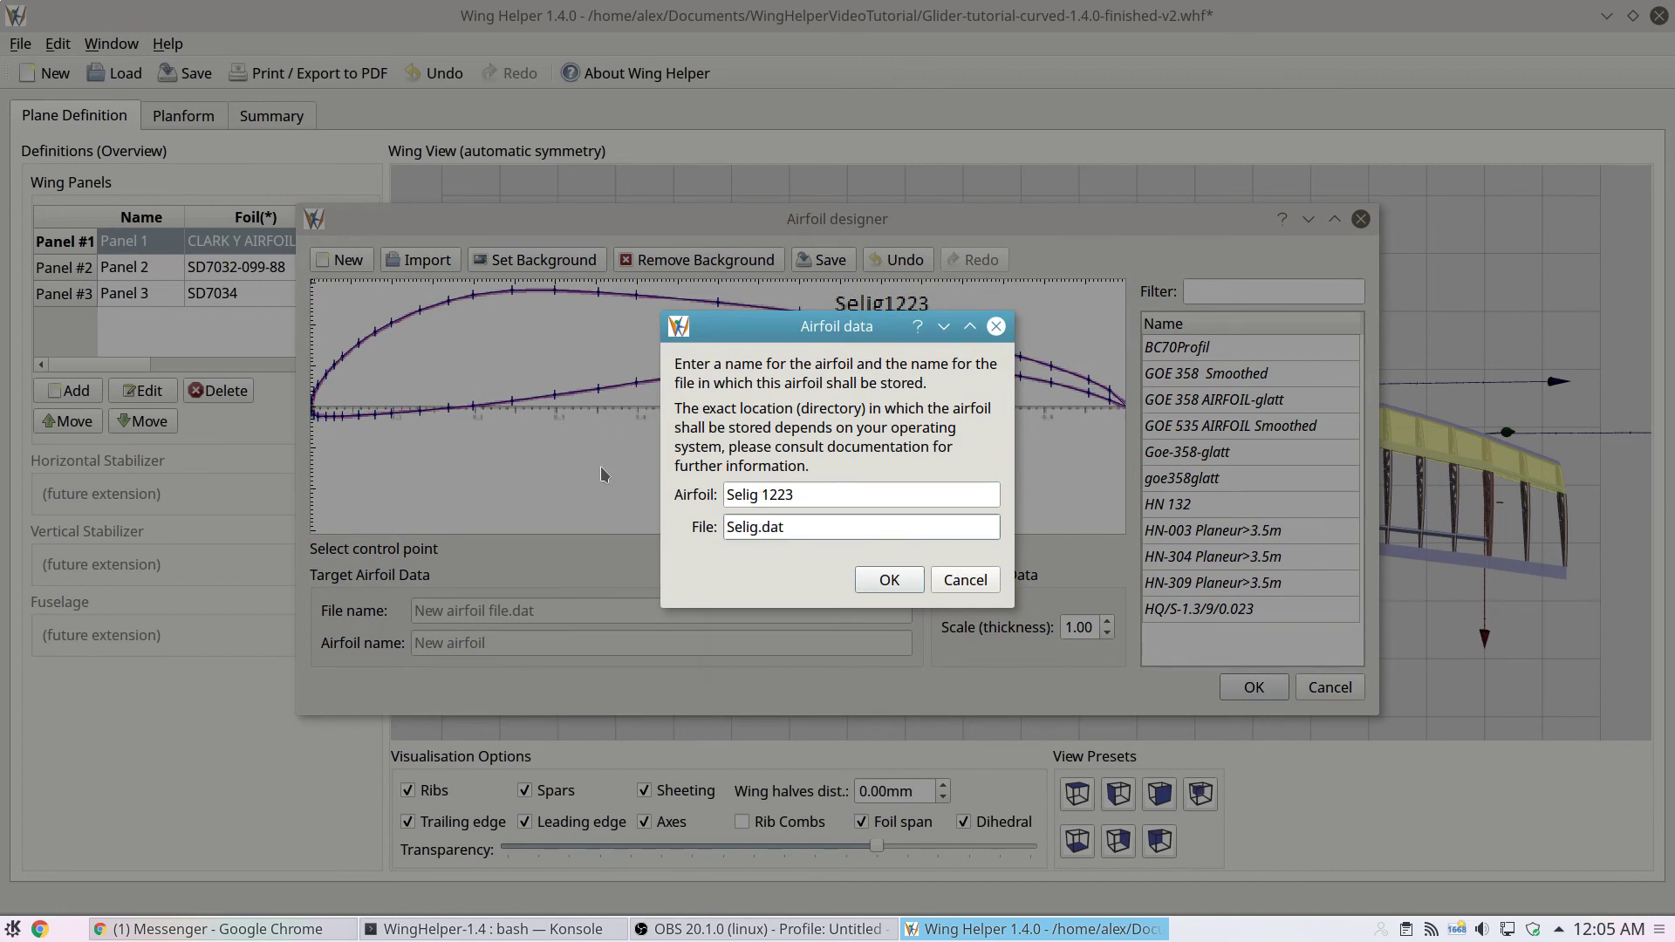
pyautogui.press('Return')
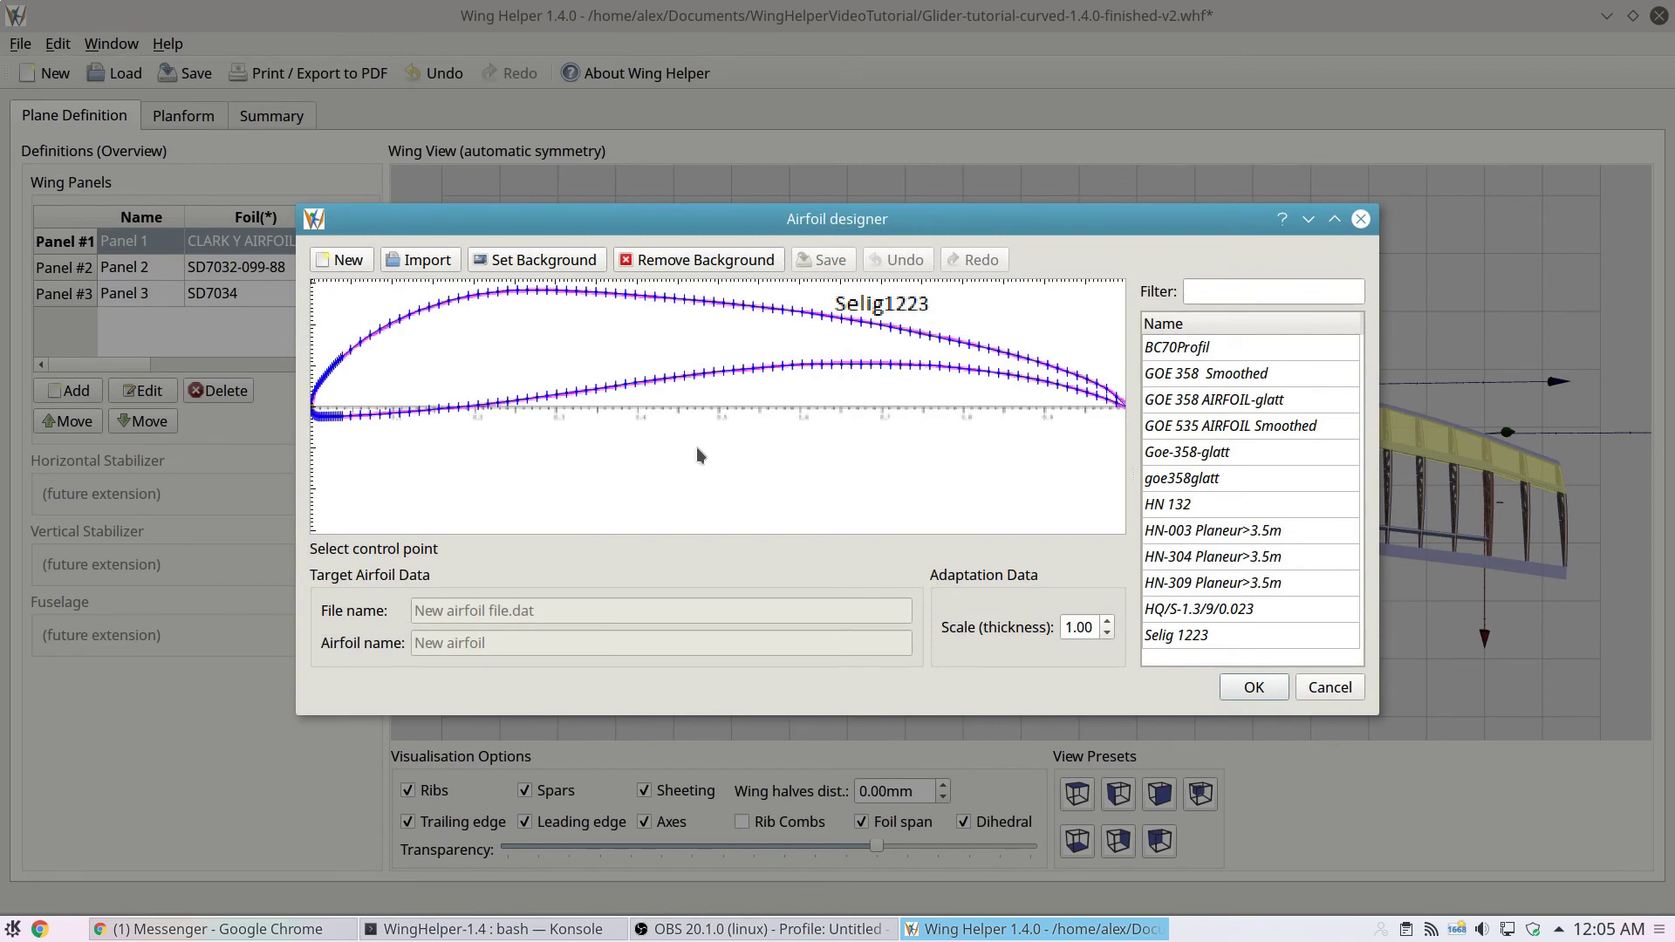
# - Close the airfoil designer and assign the imported Selig 1223 airfoil to Panel 1's root rib, finding it with the filter "selig"
pyautogui.click(1254, 687)
pyautogui.doubleClick(177, 242)
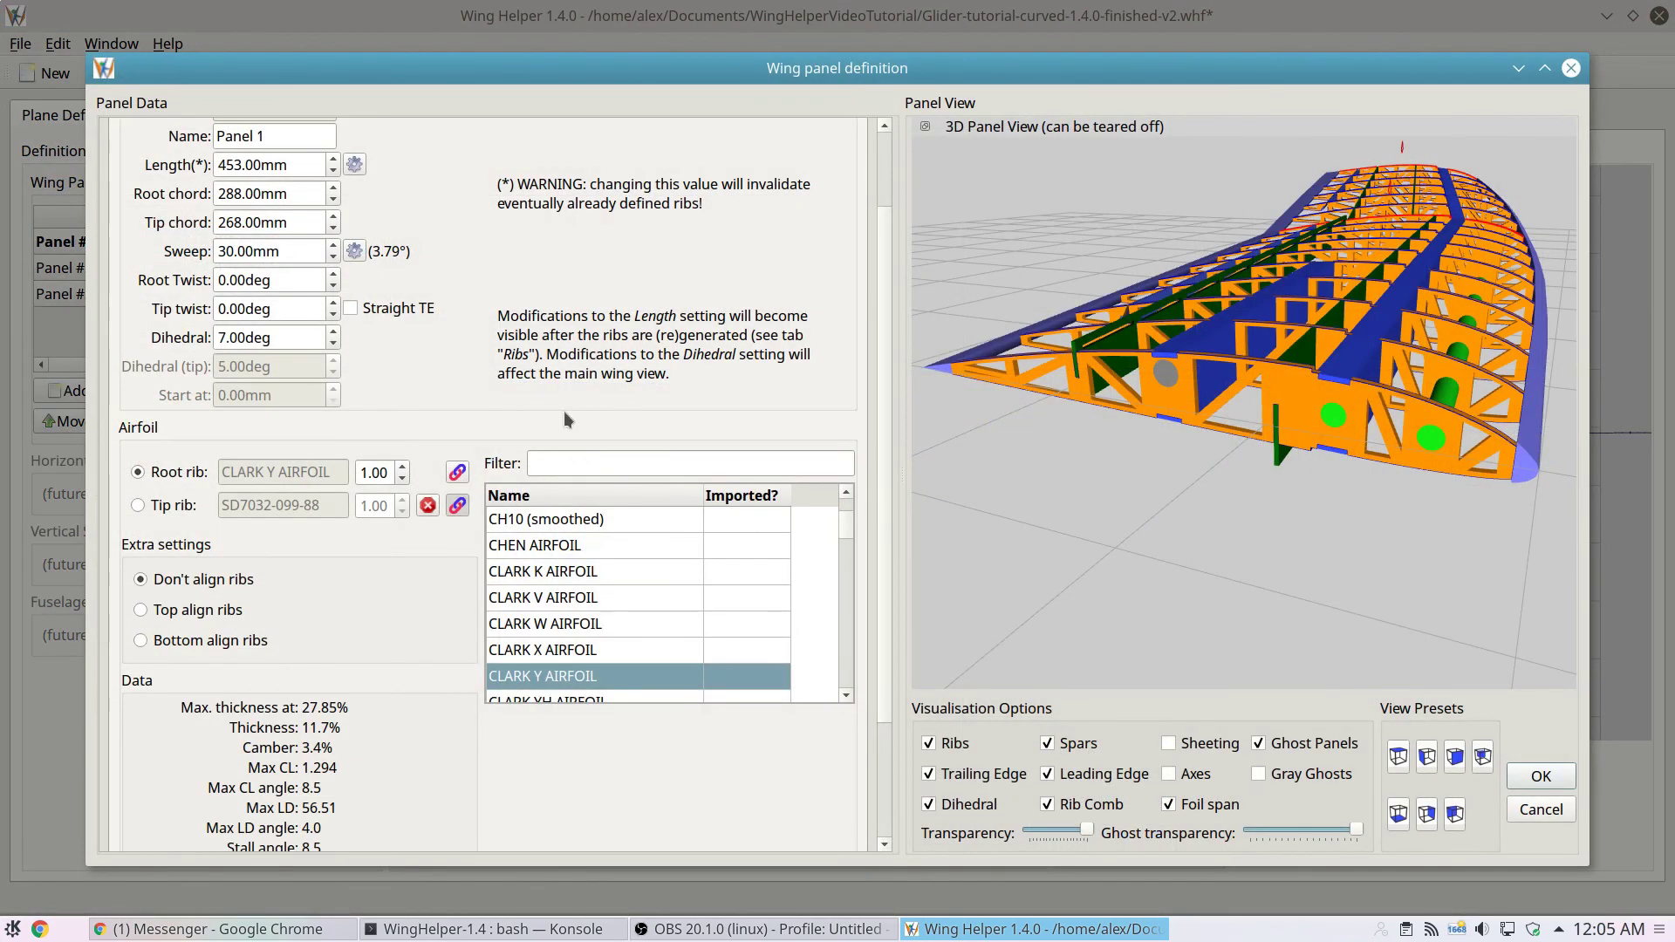
pyautogui.write('selig')
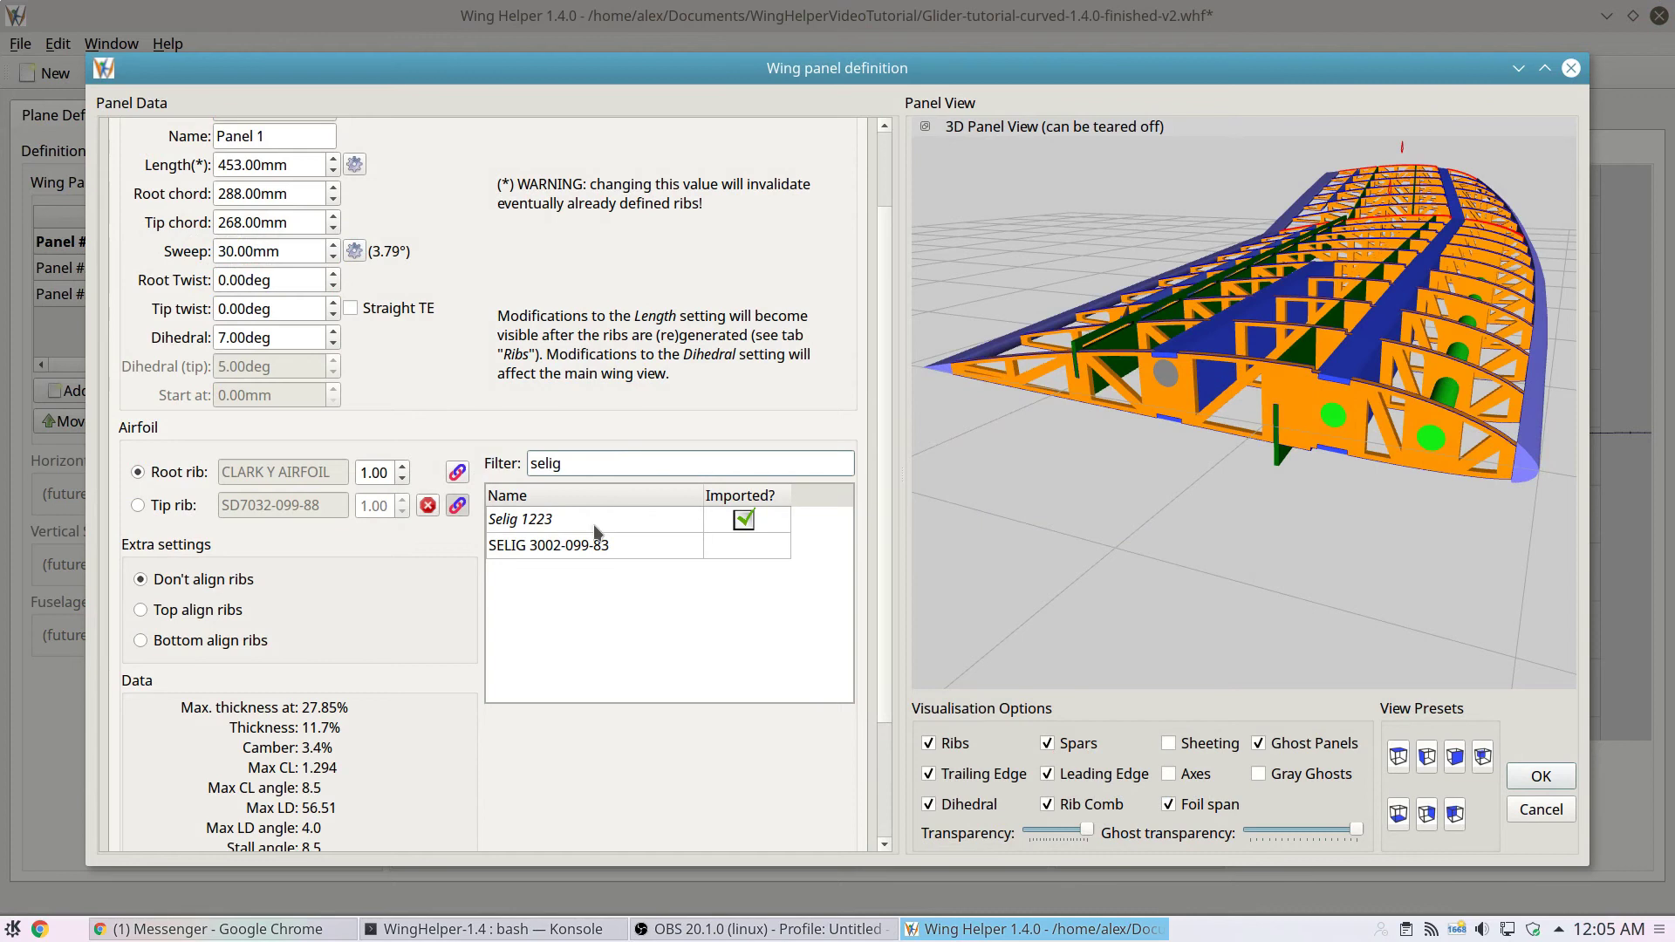
pyautogui.click(604, 521)
pyautogui.moveTo(918, 463); pyautogui.dragTo(953, 482)
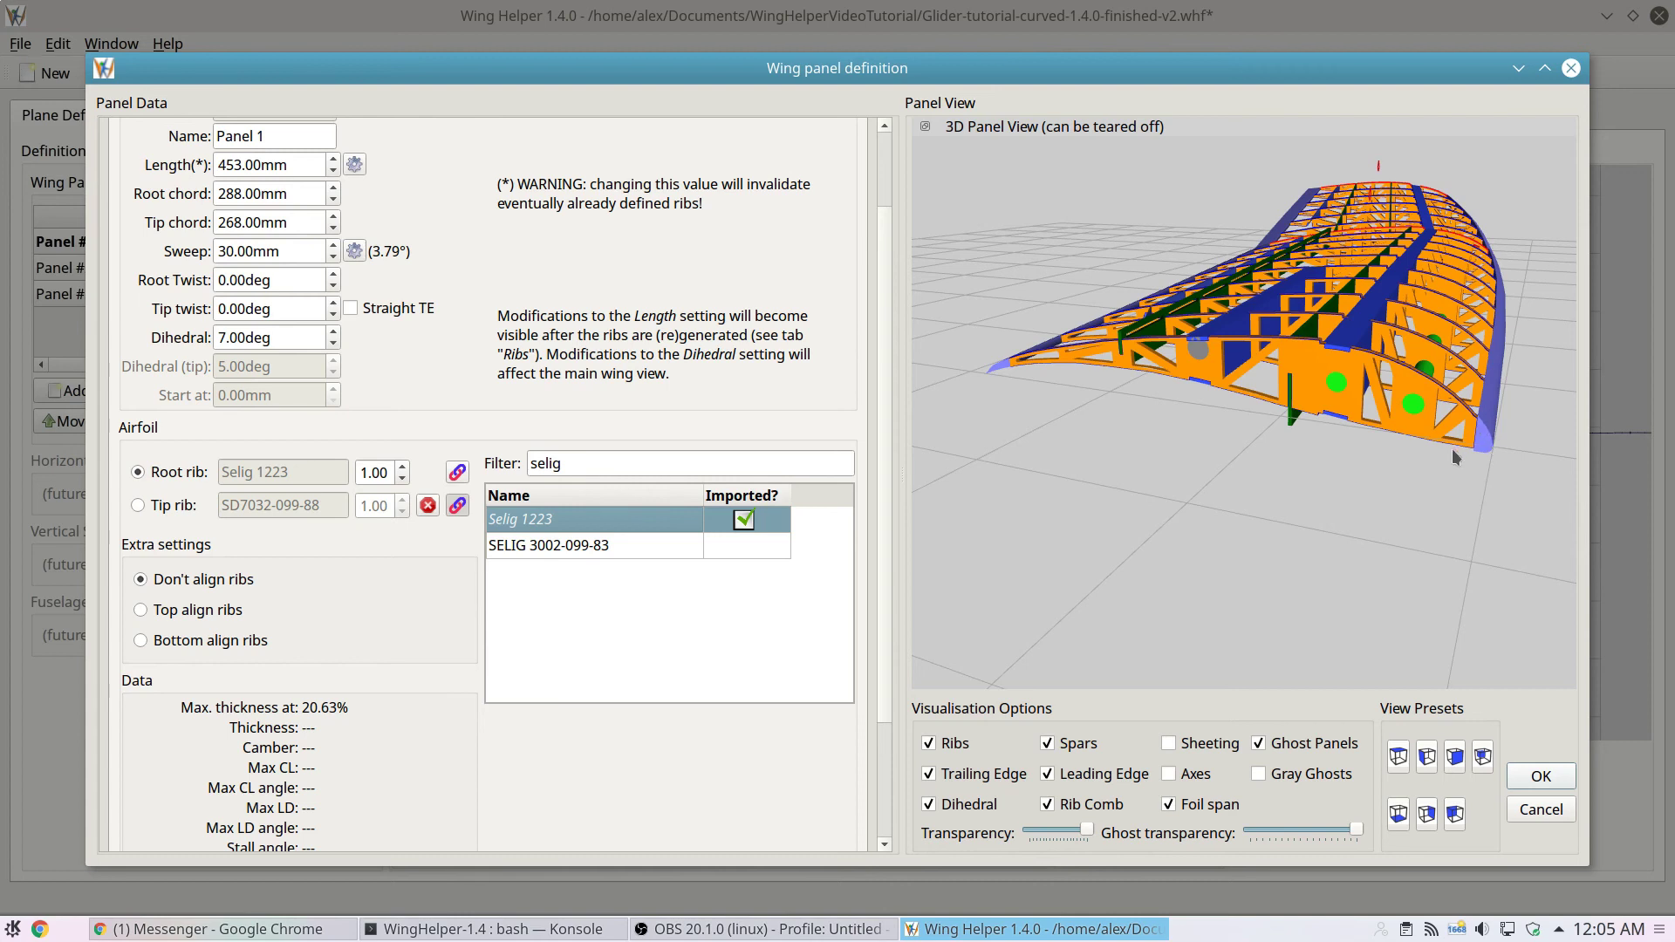
pyautogui.scroll(5, 1488, 429)
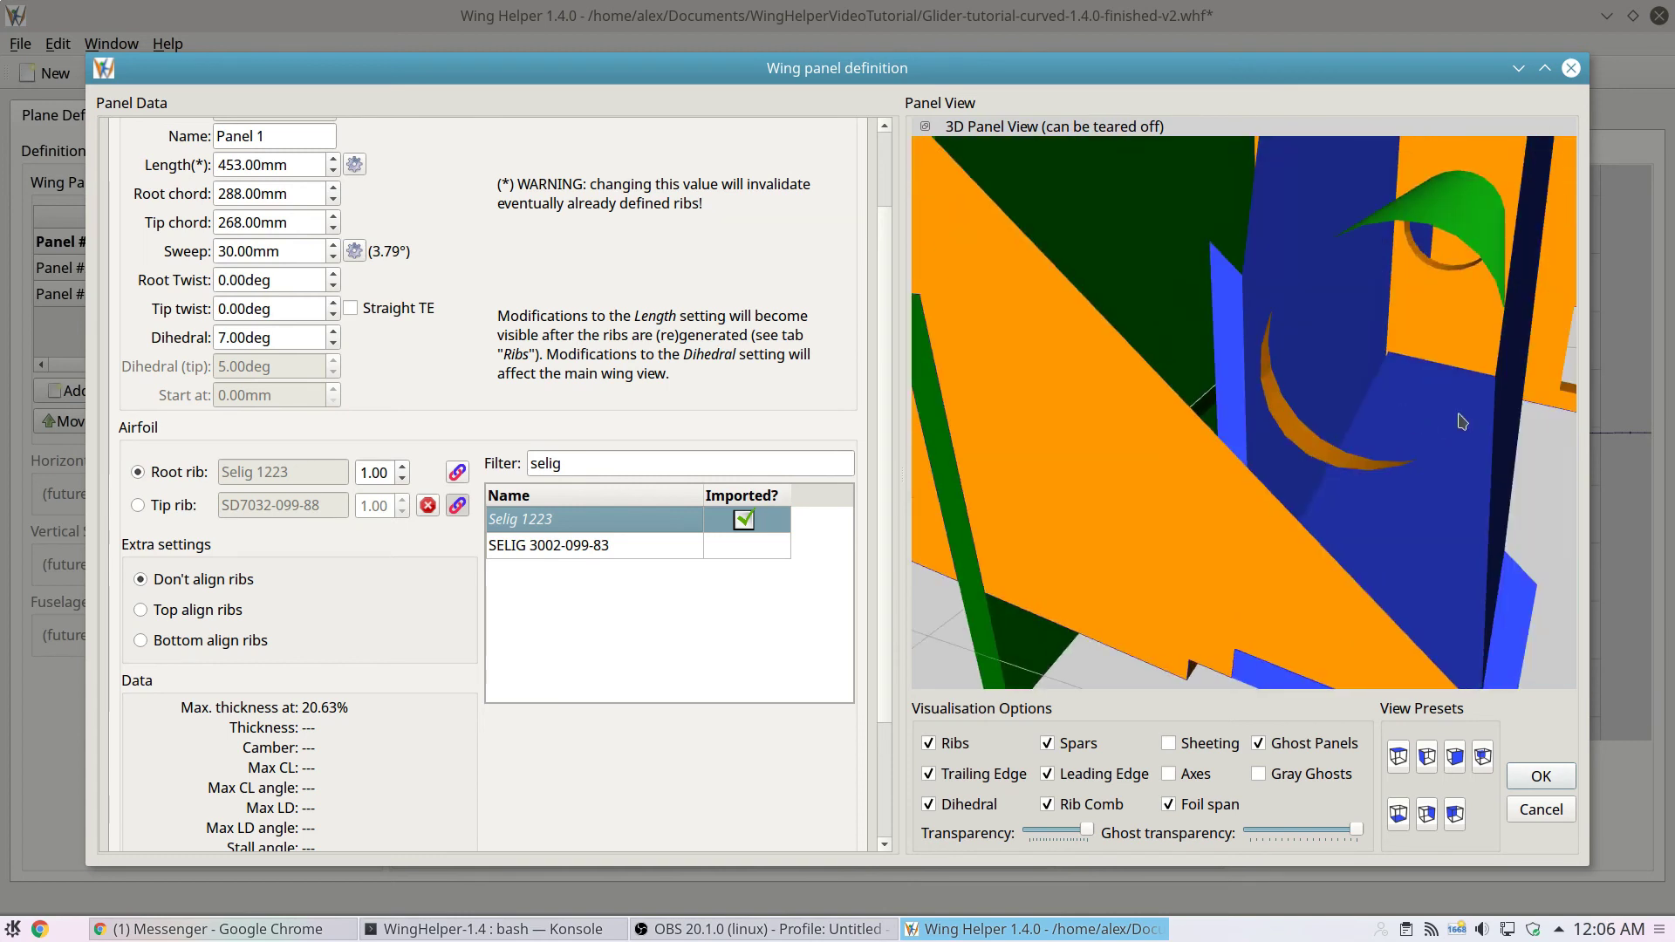
pyautogui.scroll(-5, 1449, 401)
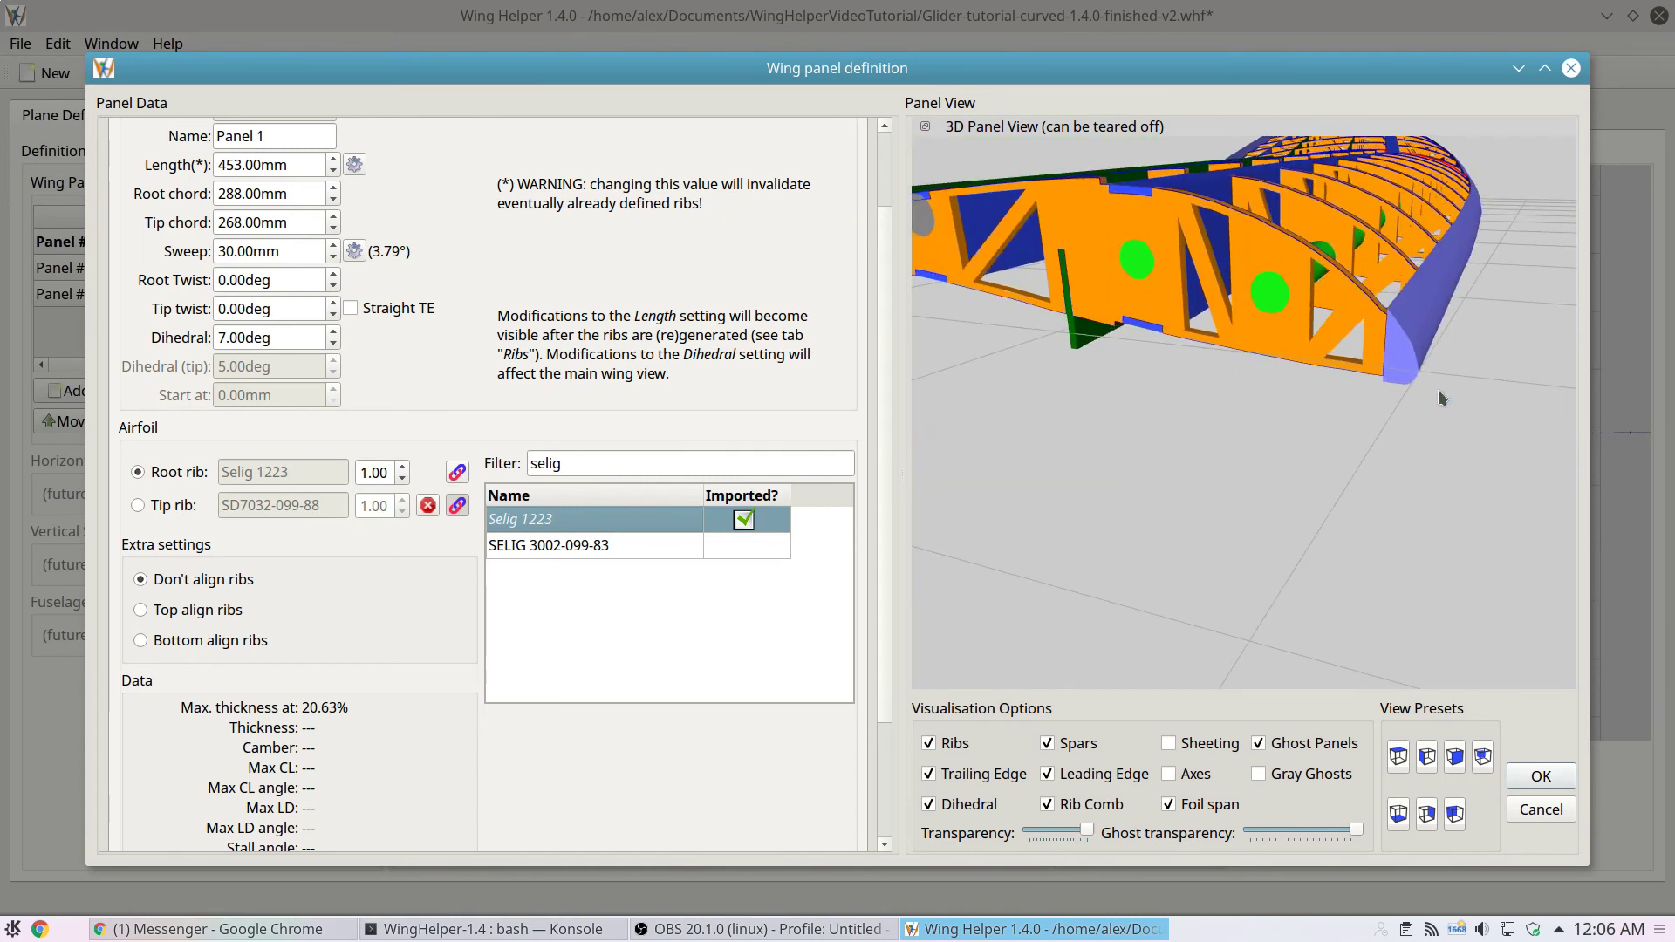
pyautogui.moveTo(1447, 386); pyautogui.dragTo(1428, 347)
pyautogui.scroll(3, 1429, 342)
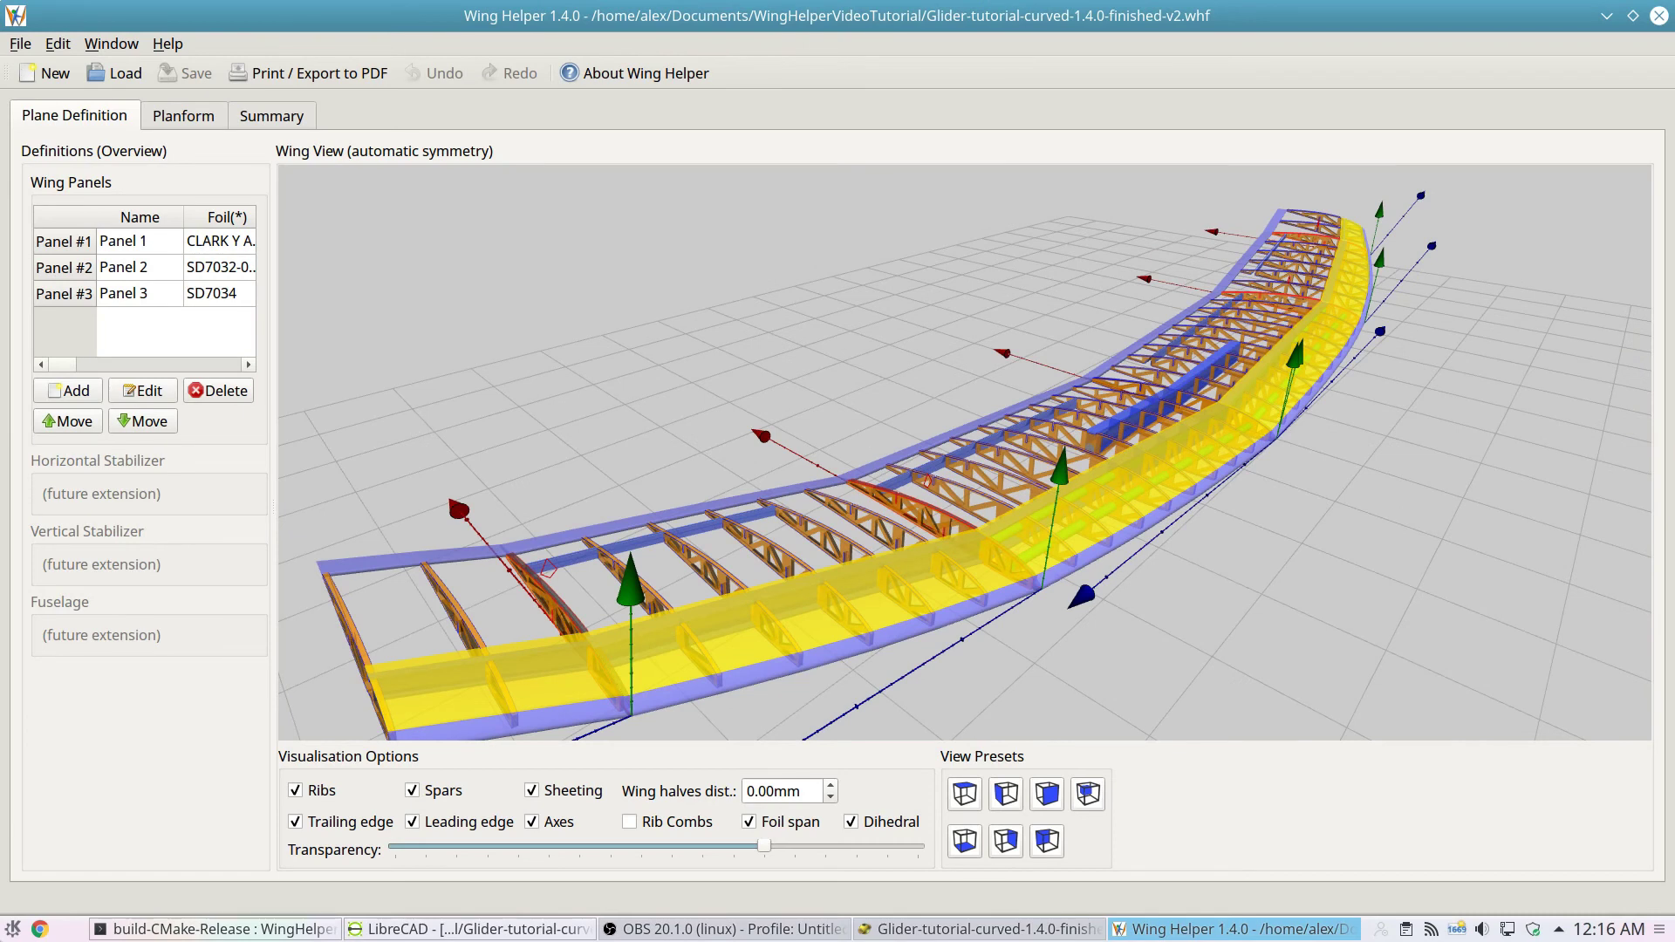
# - Start the Print / Export to PDF command and choose Print to file (PDF) as the printer
pyautogui.click(21, 44)
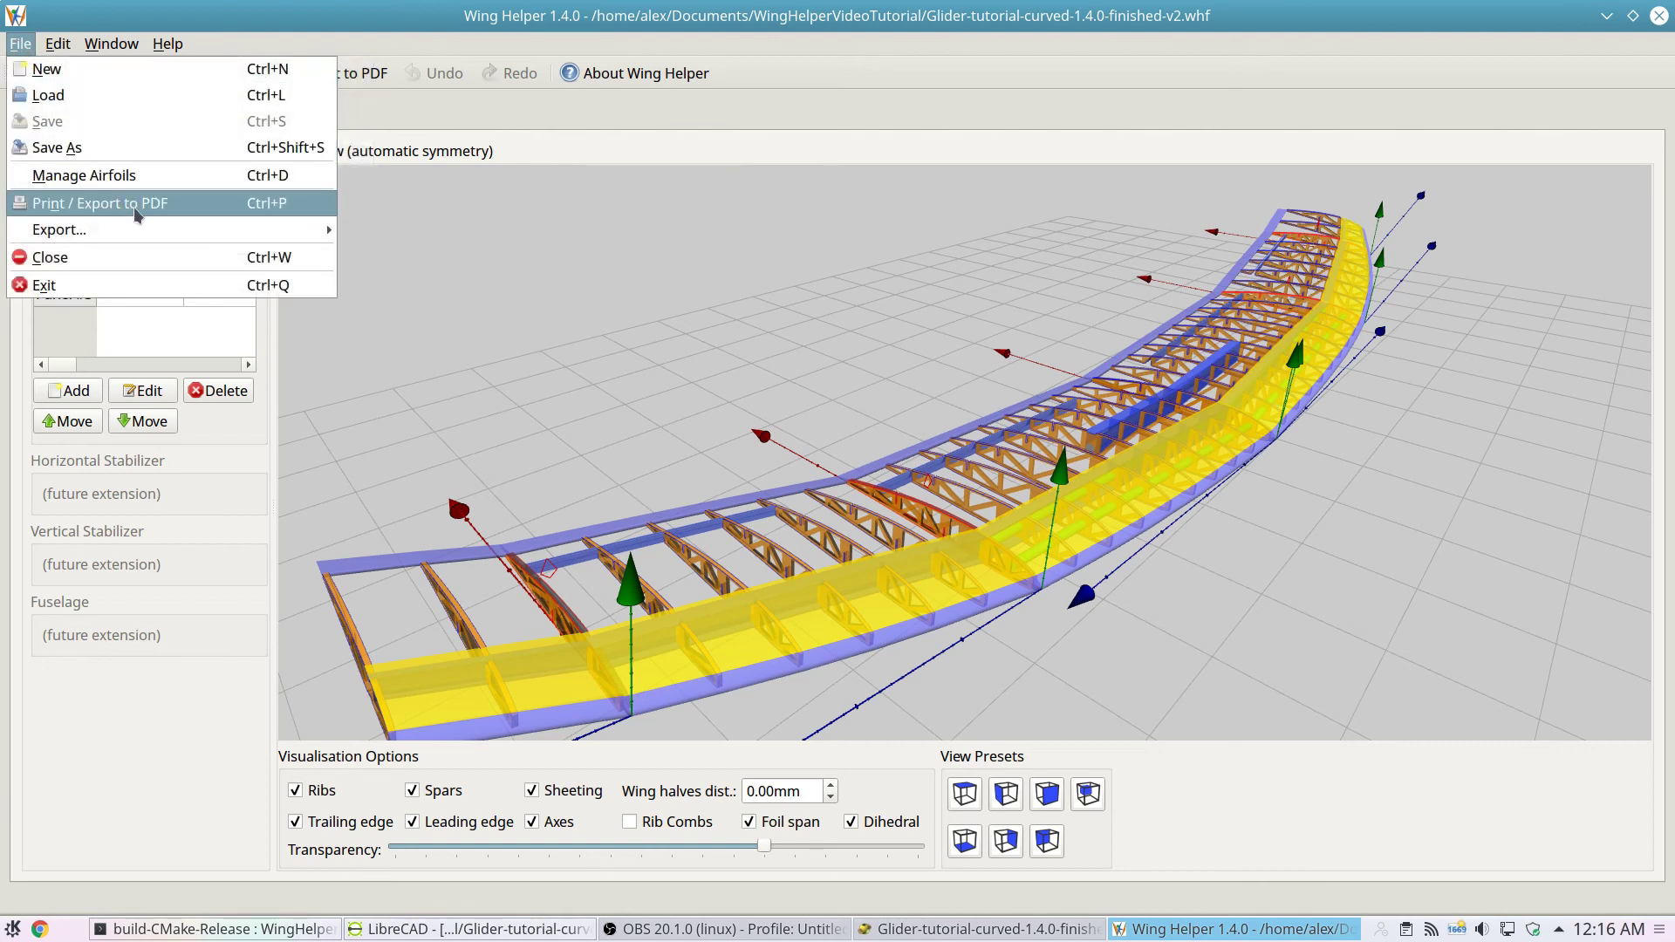
pyautogui.moveTo(166, 229)
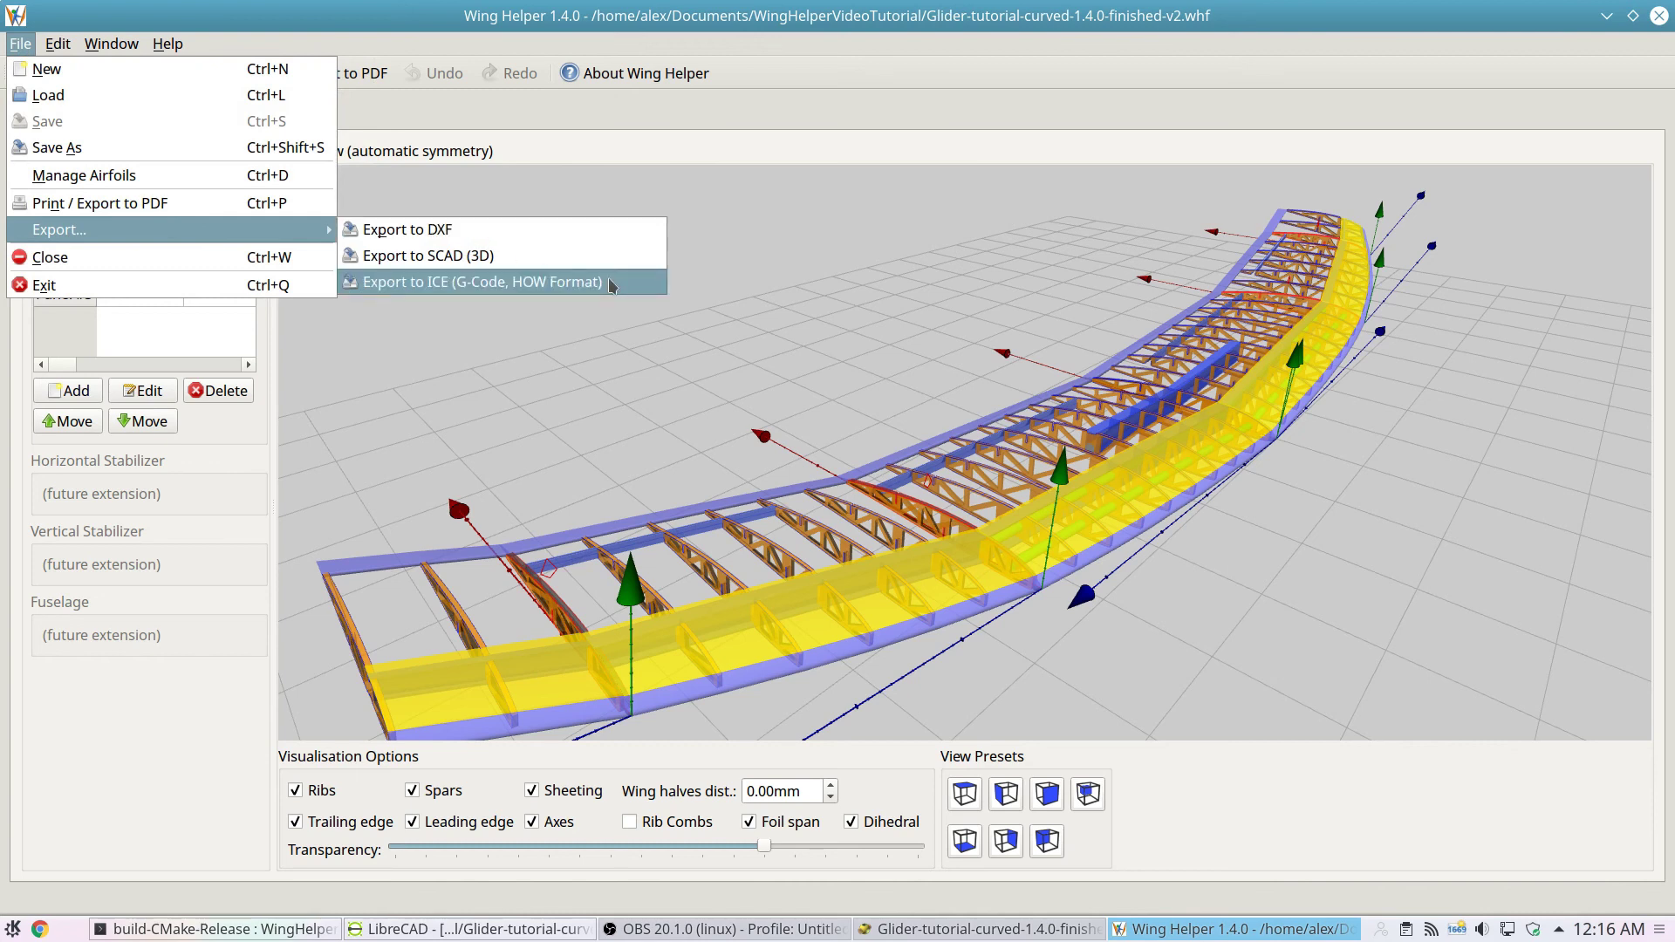
pyautogui.click(223, 208)
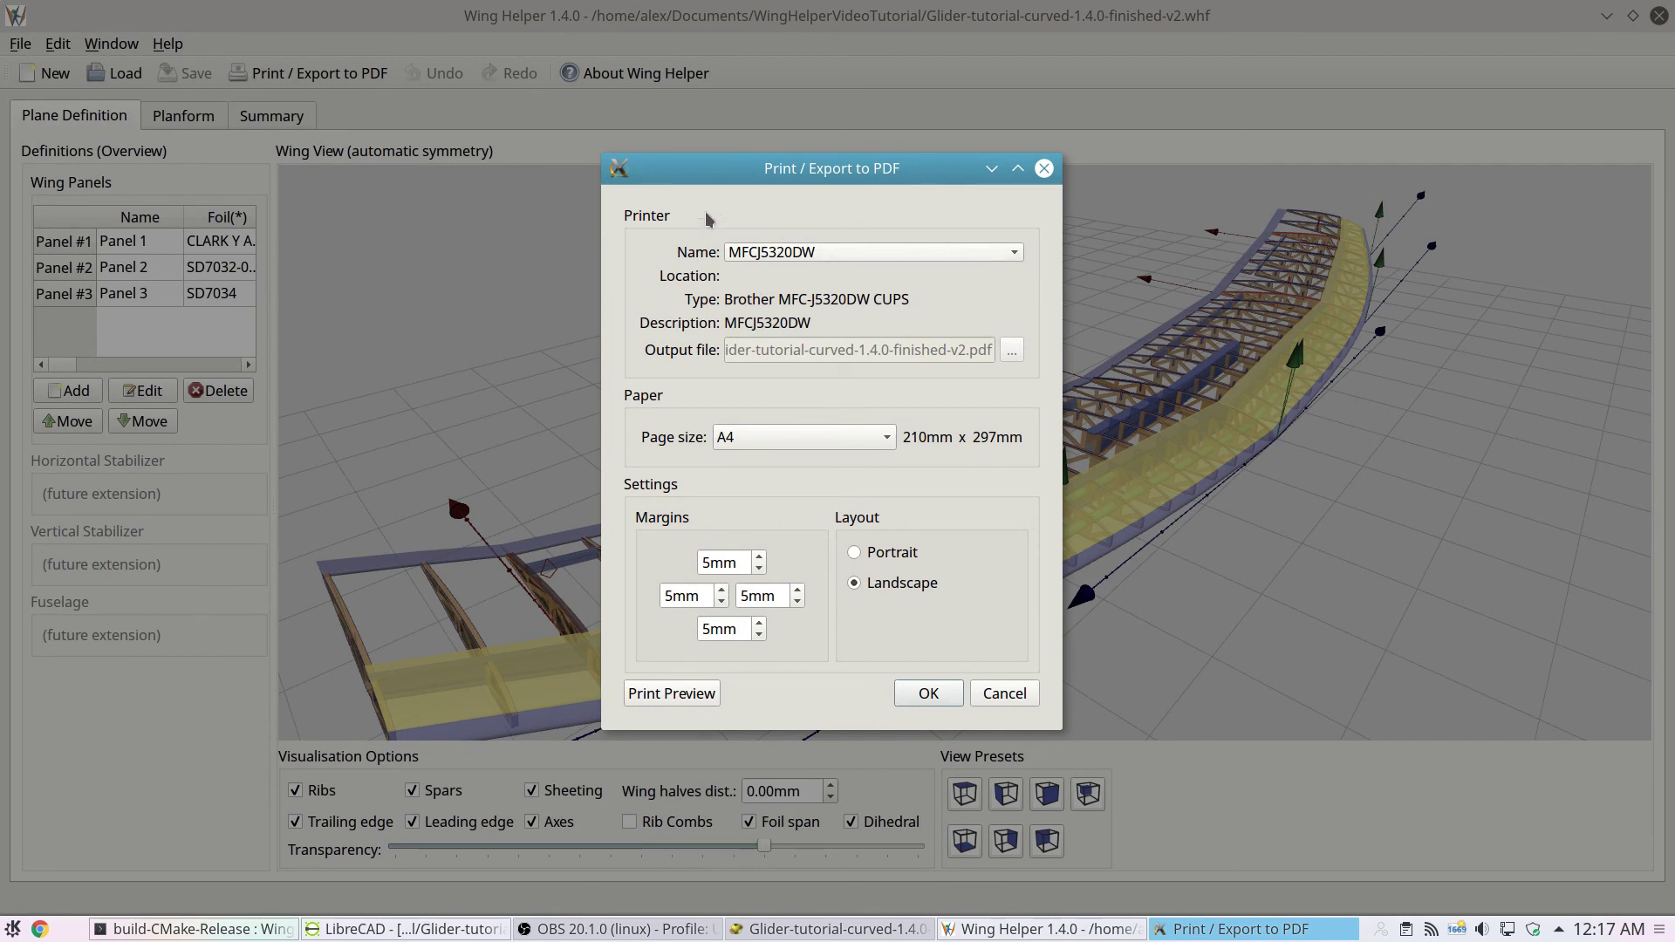
pyautogui.click(903, 257)
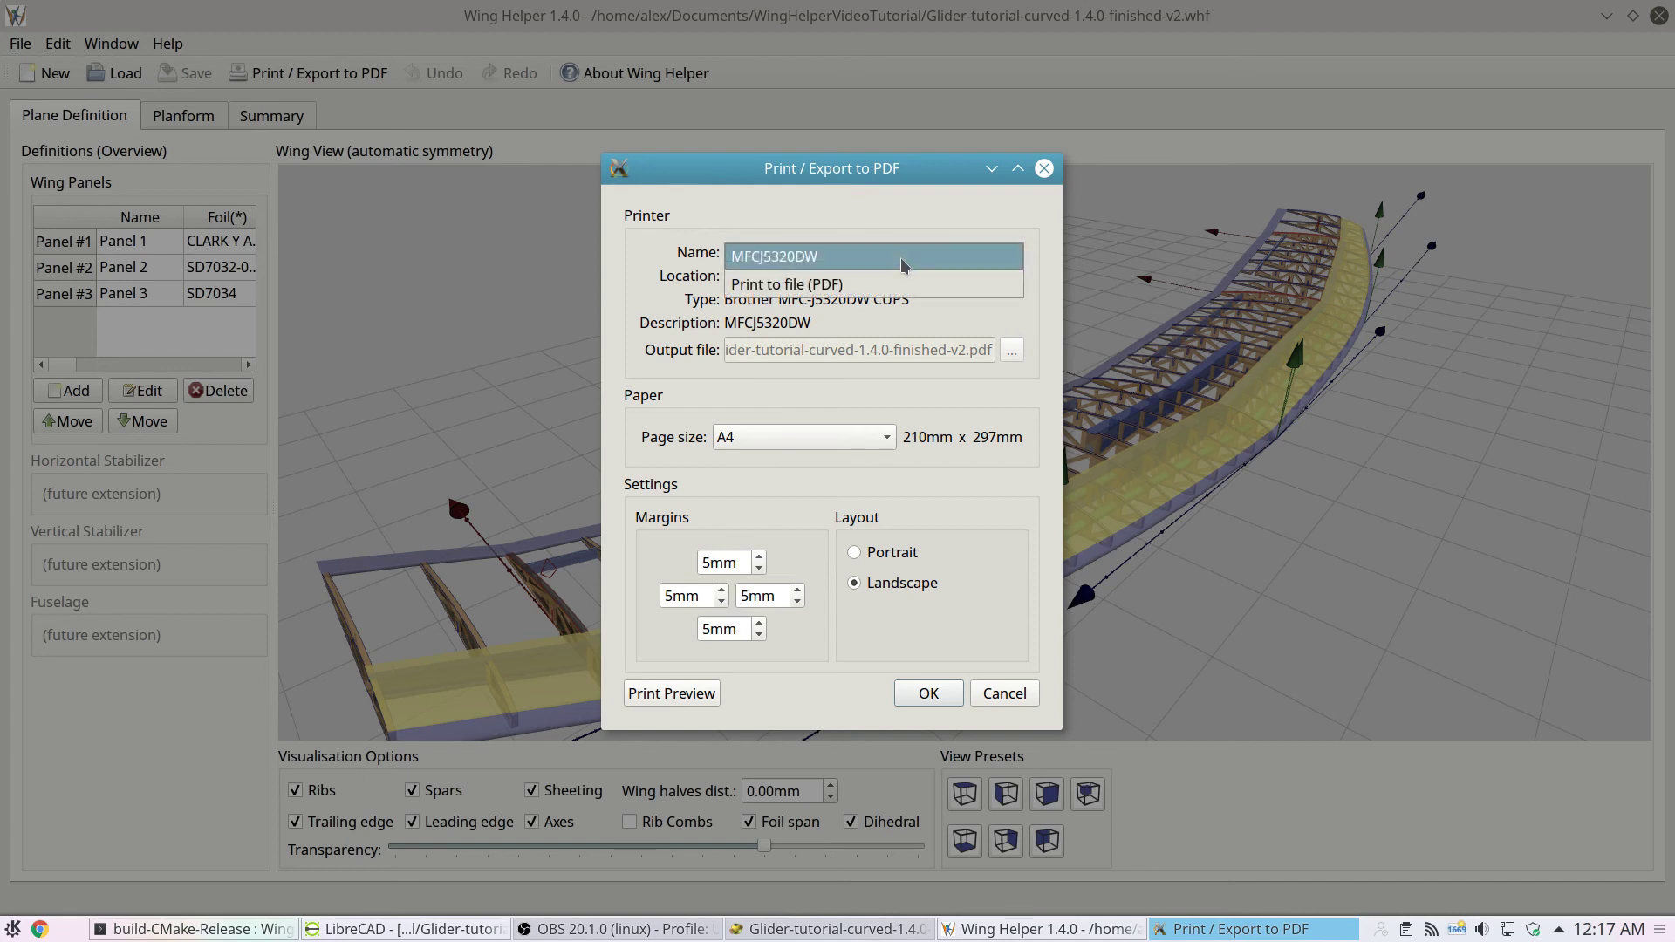
pyautogui.click(837, 285)
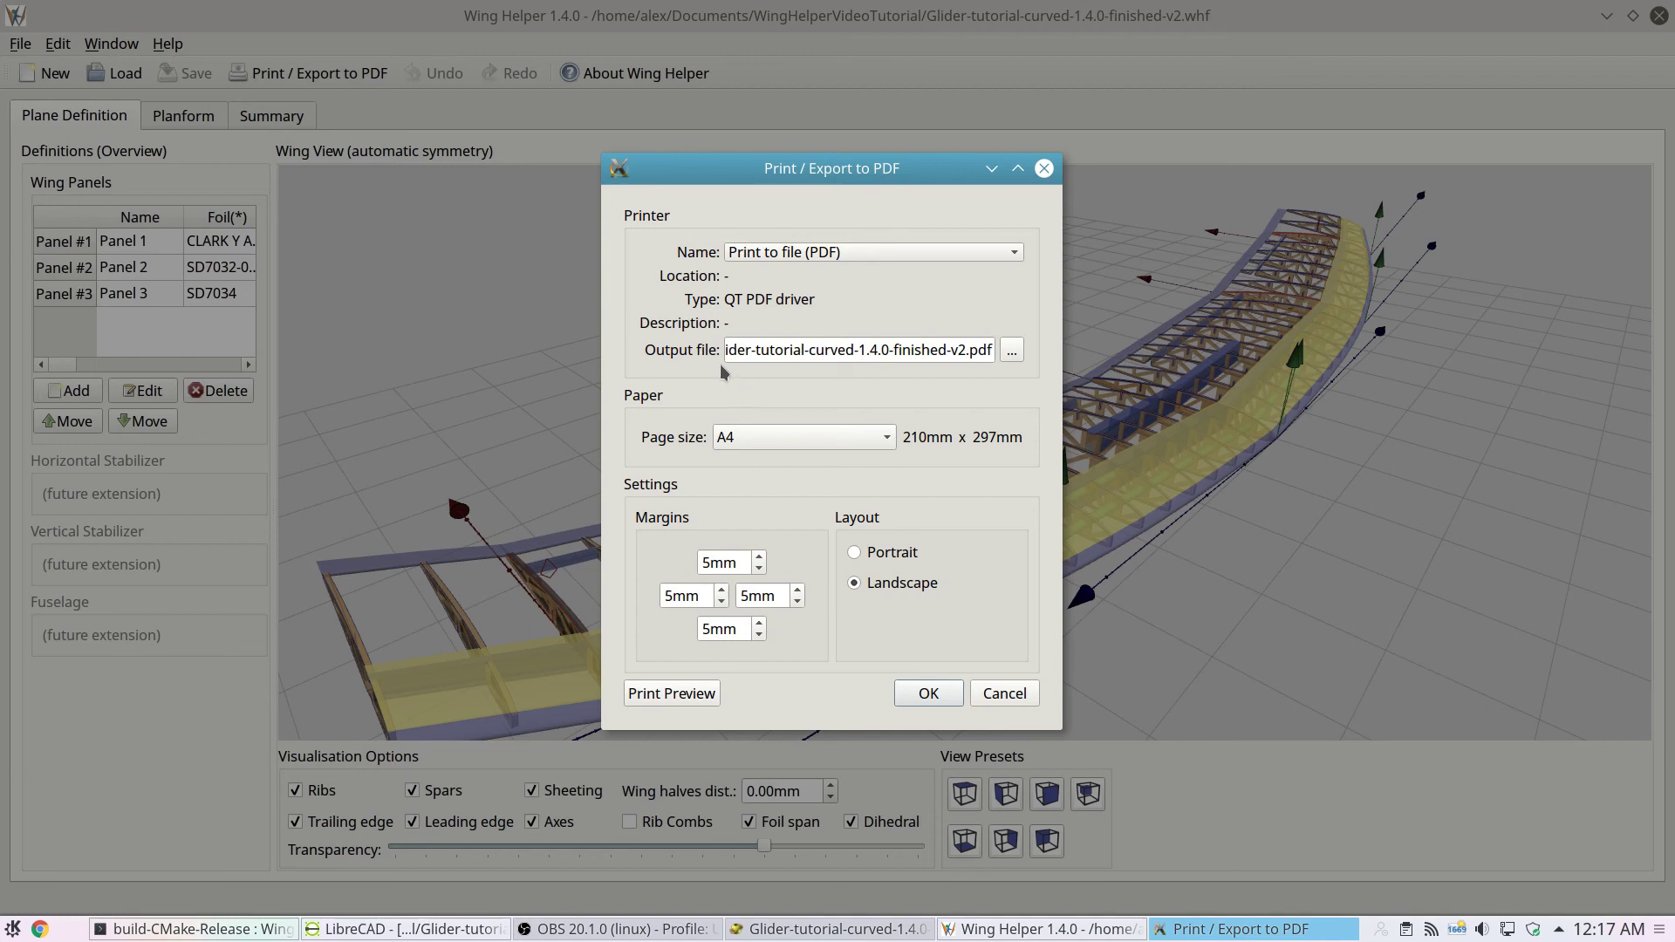
# - Set the page size to A1, generate a print preview and dismiss the print dialog
pyautogui.click(791, 443)
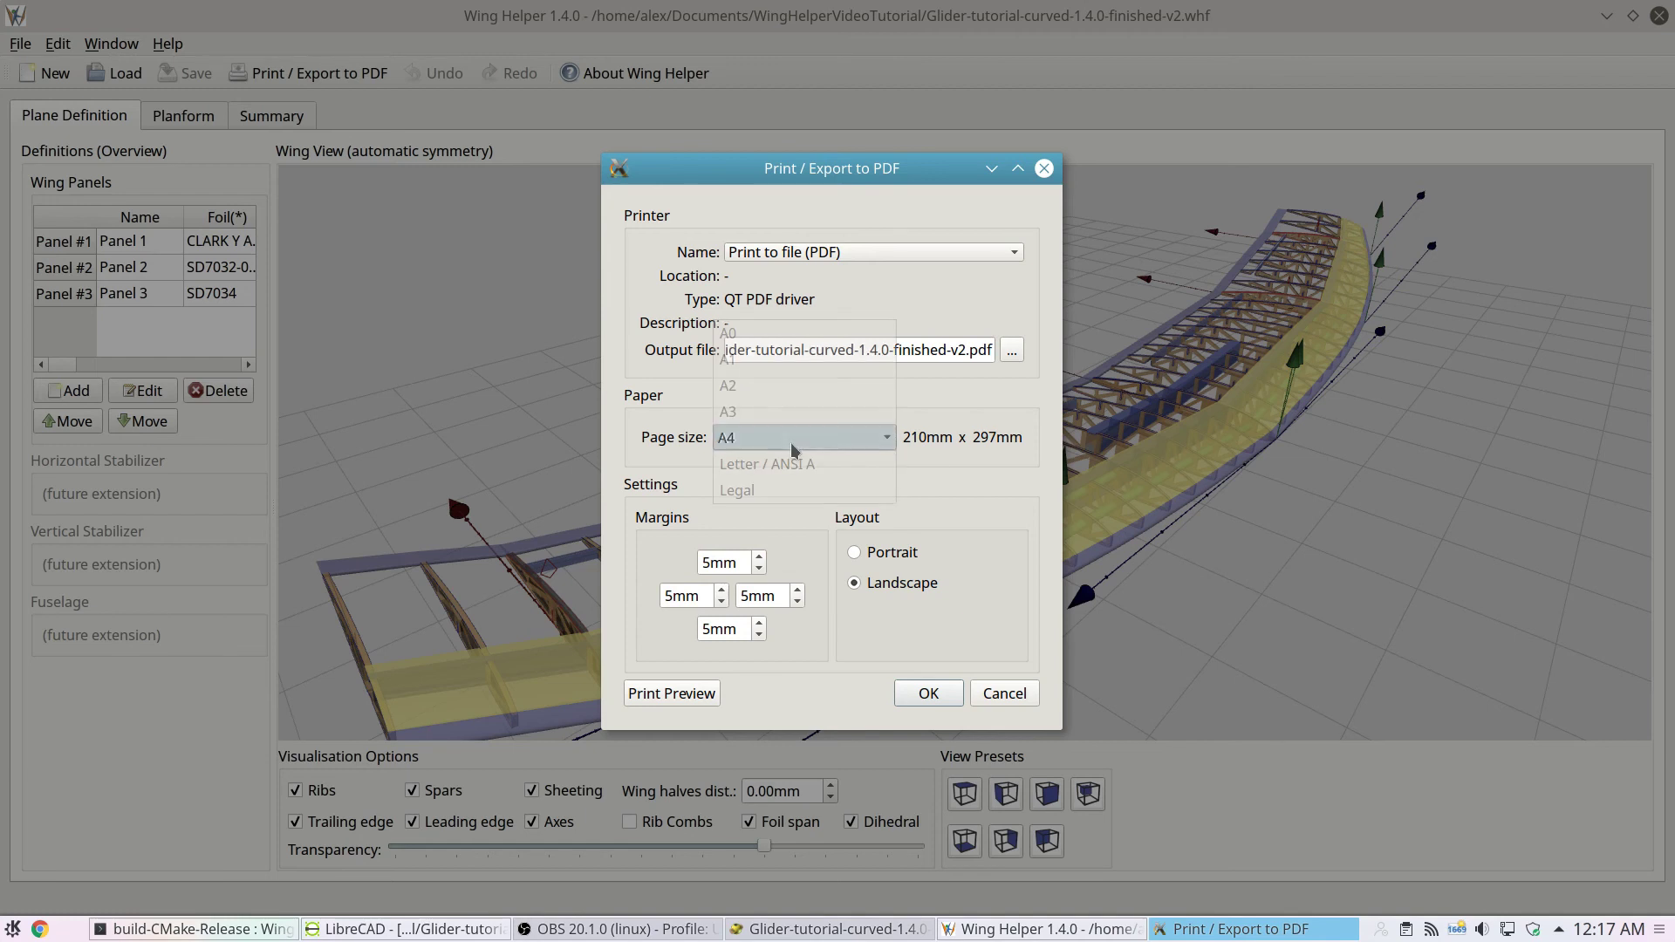
pyautogui.click(793, 356)
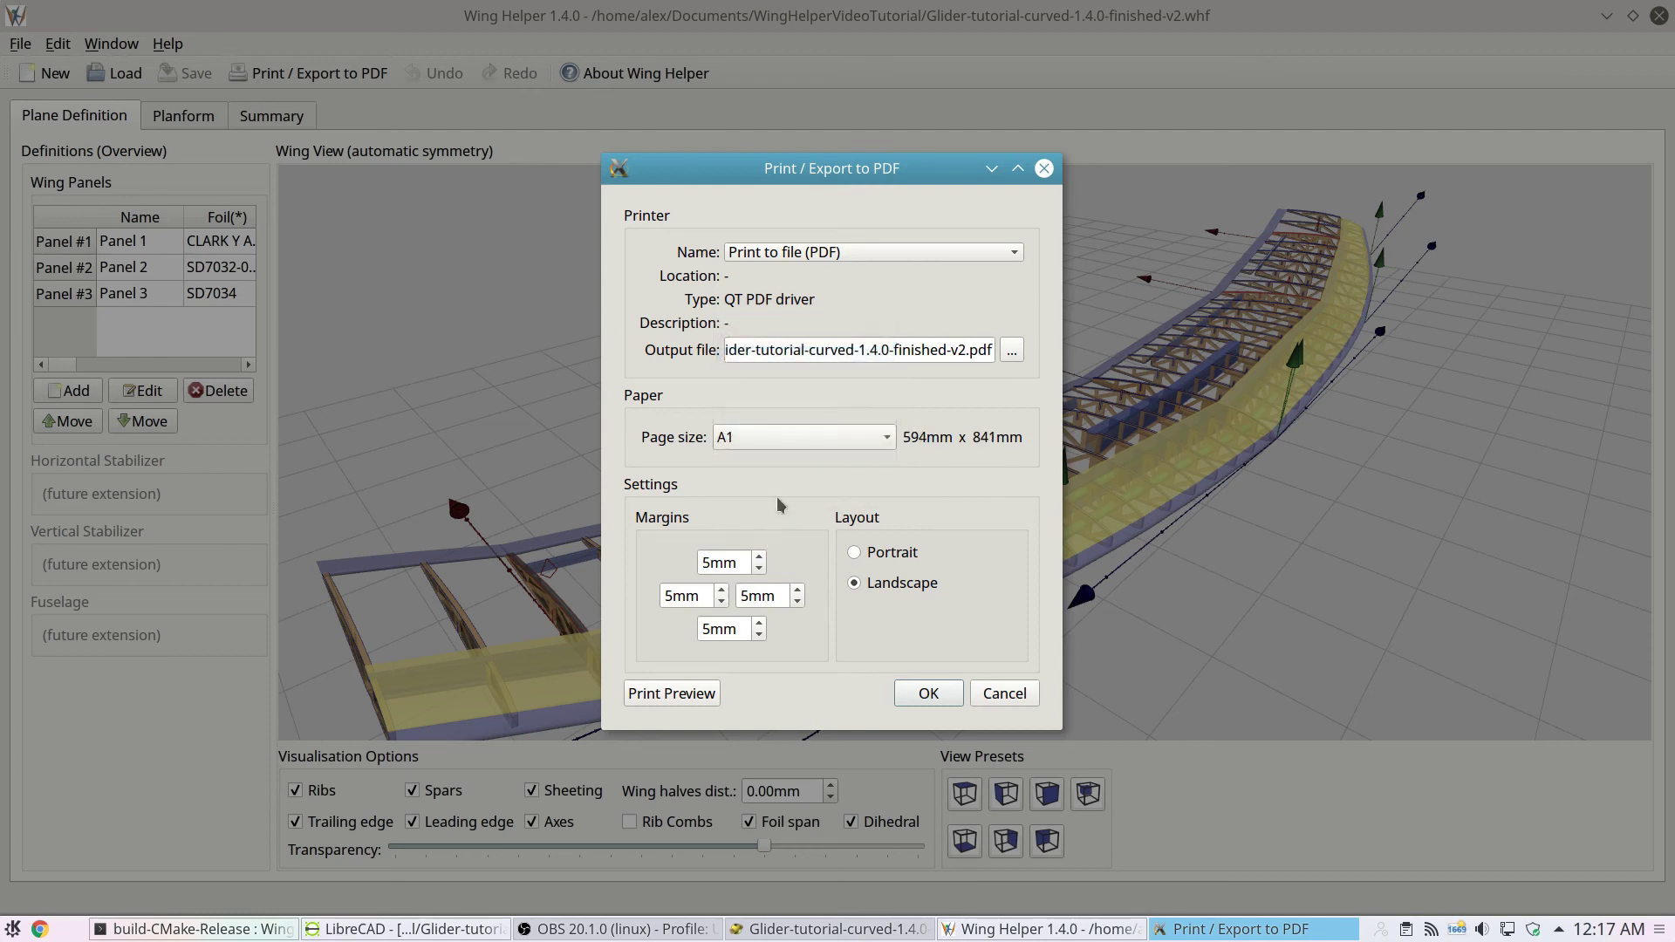
pyautogui.click(670, 694)
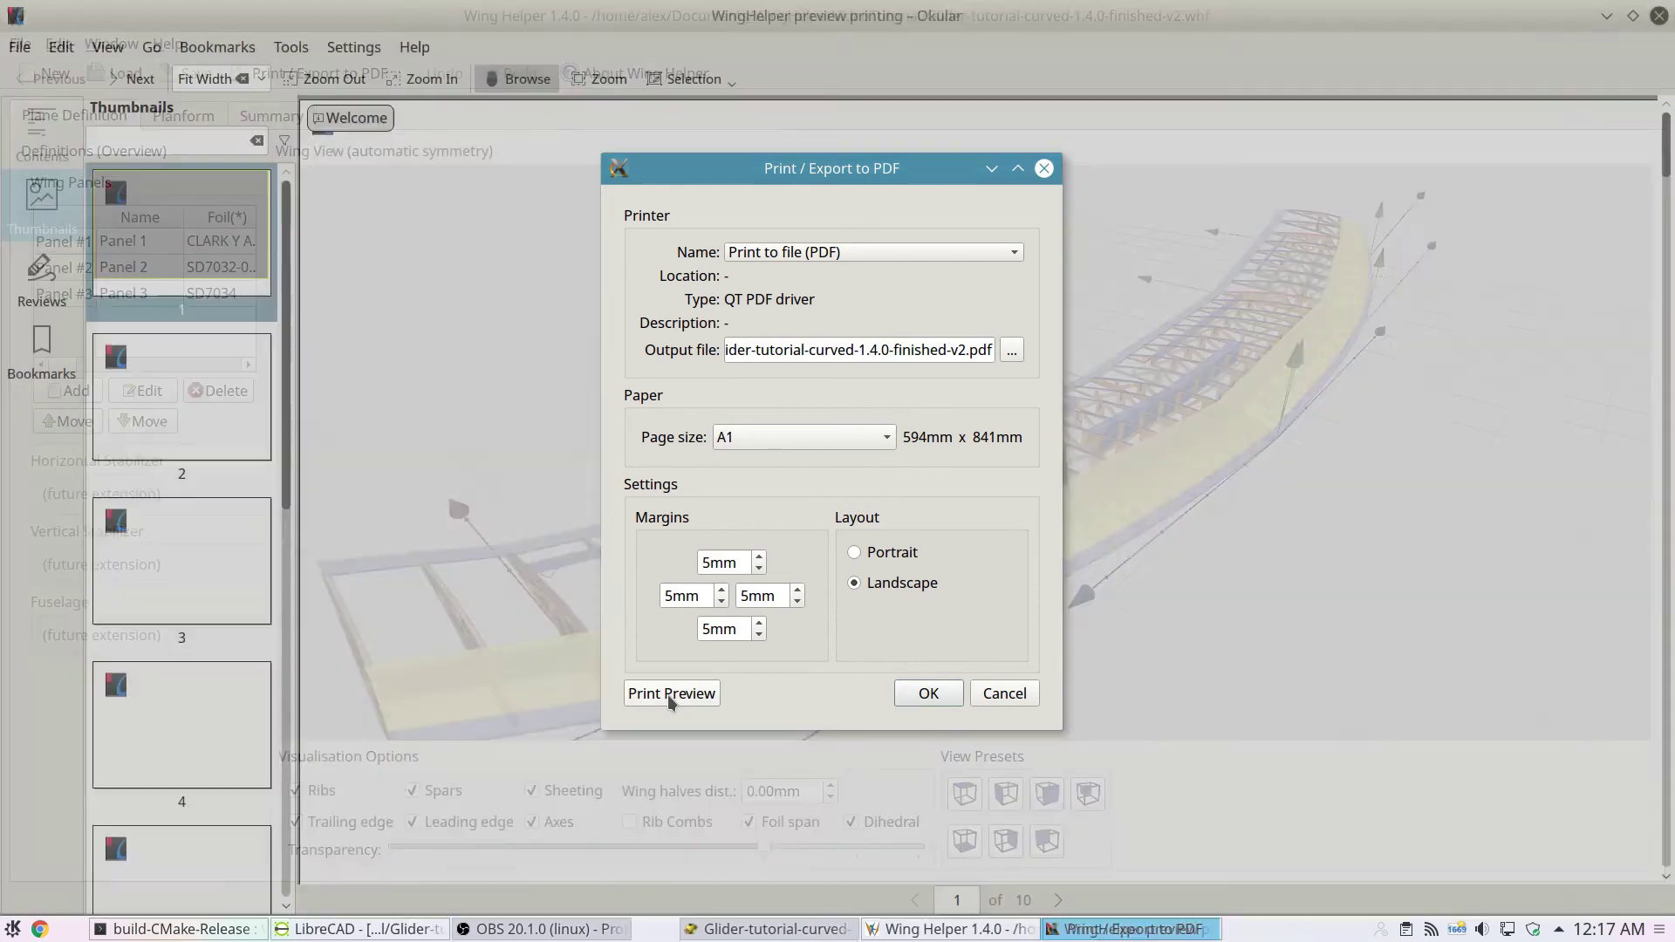
pyautogui.click(1004, 695)
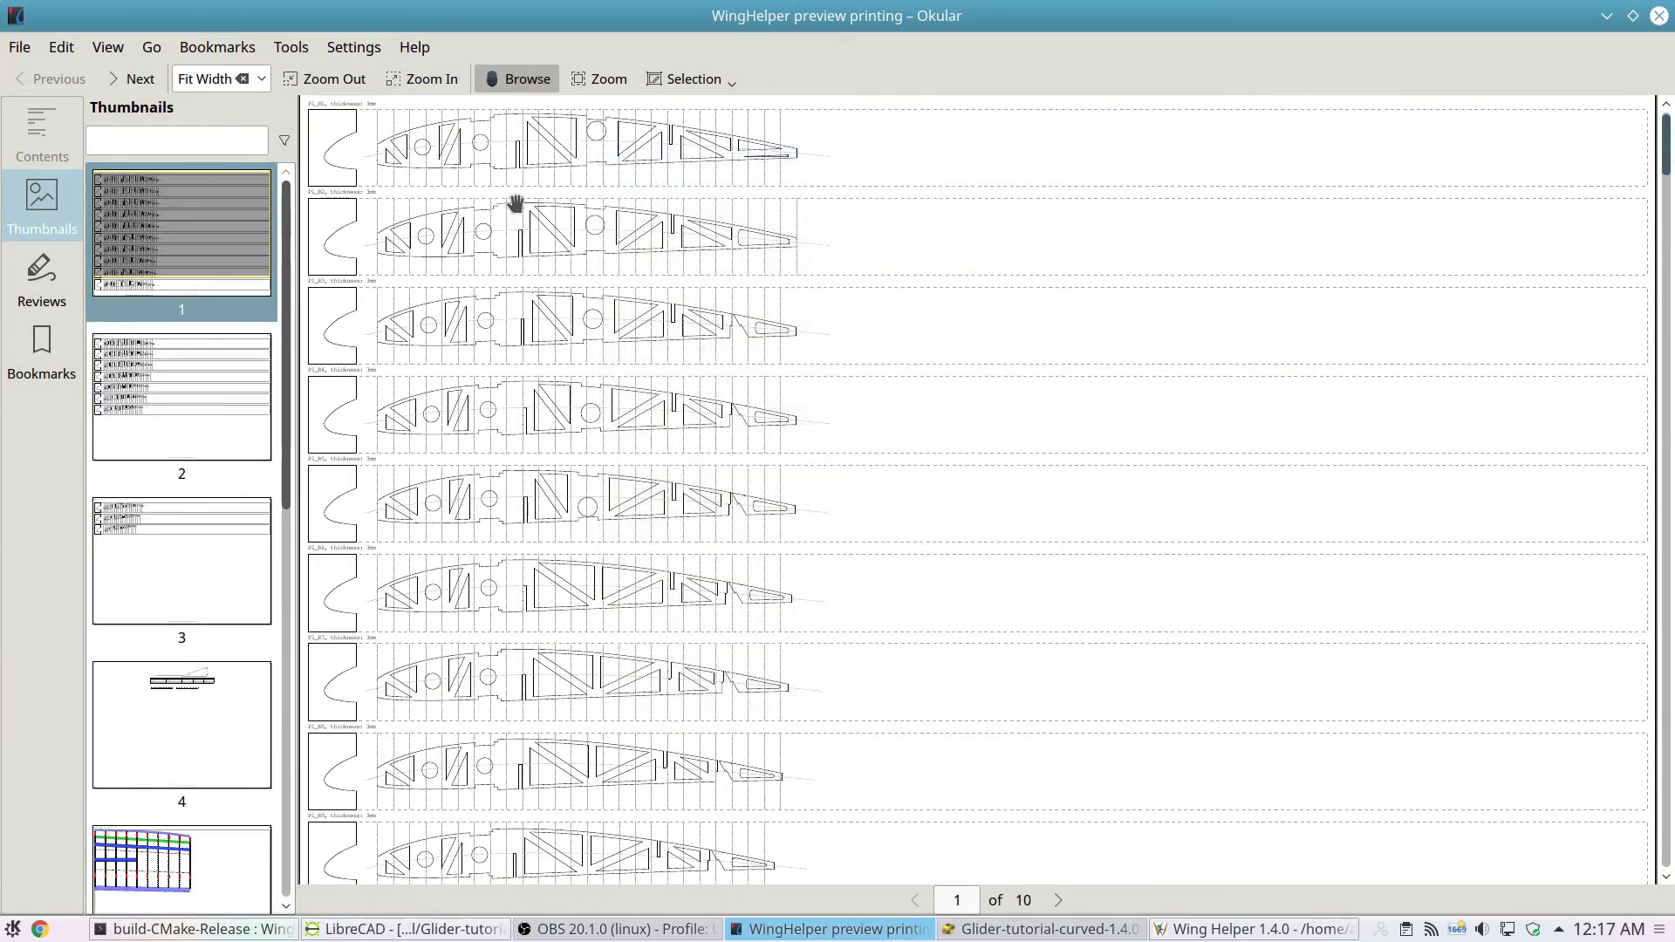
# - Examine the preview's rib pages for all three panels and the dihedral table with its scale rulers on page 4
pyautogui.scroll(-1, 481, 174)
pyautogui.scroll(-4, 477, 177)
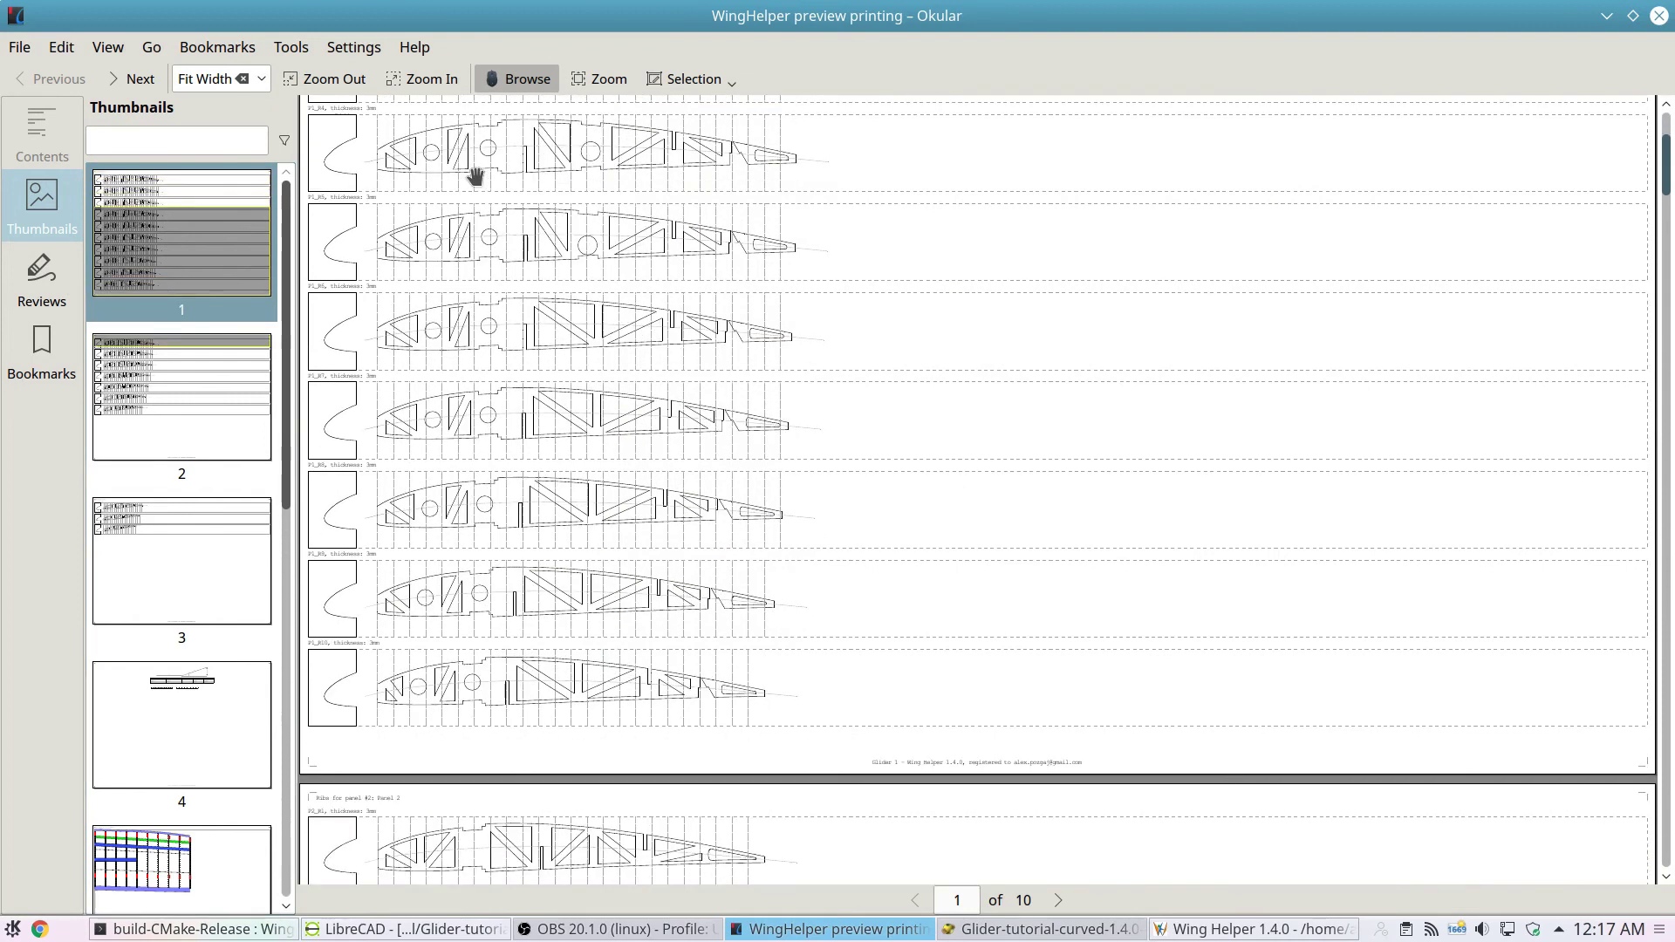
pyautogui.scroll(-7, 476, 177)
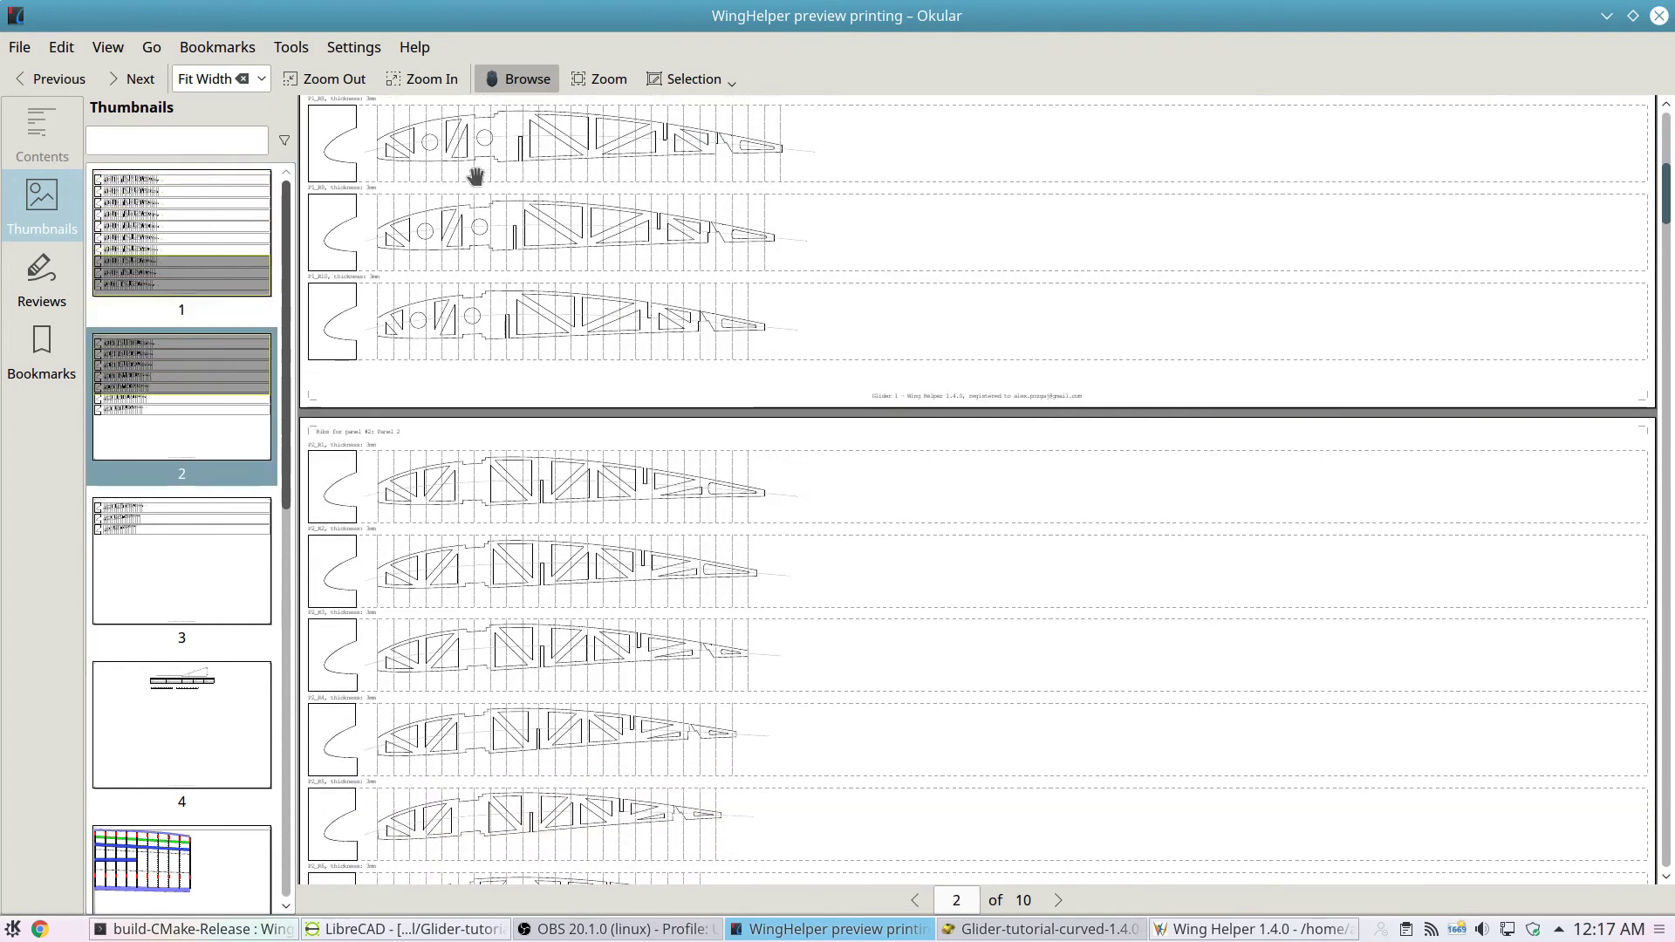
pyautogui.scroll(-6, 475, 177)
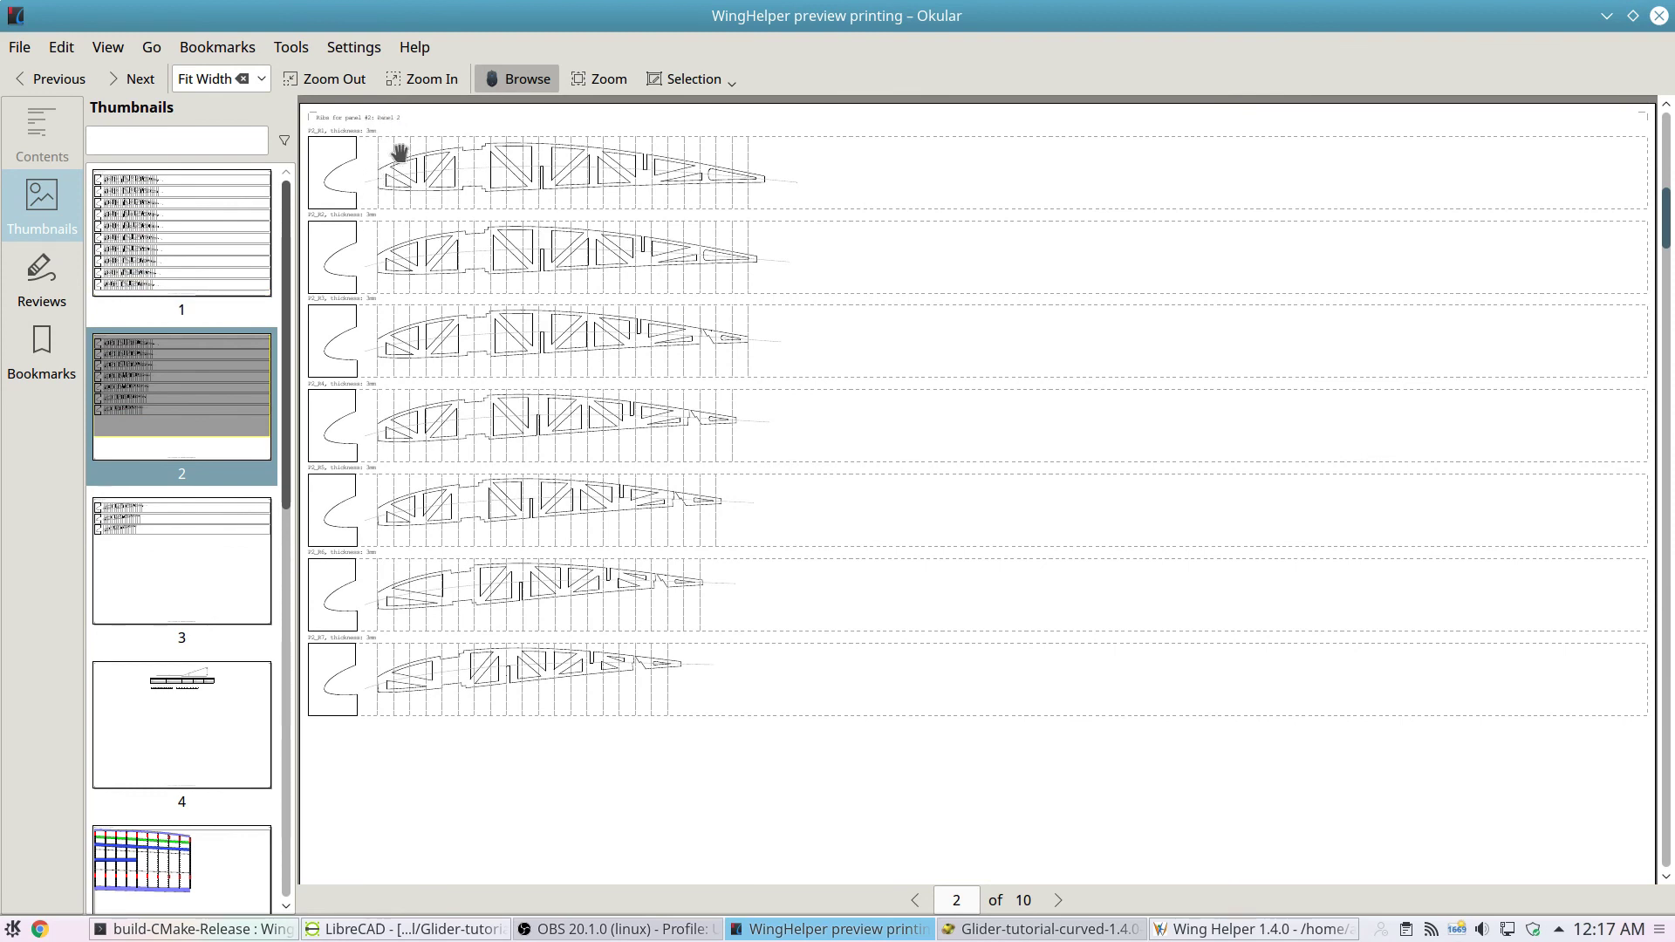
pyautogui.scroll(-9, 571, 489)
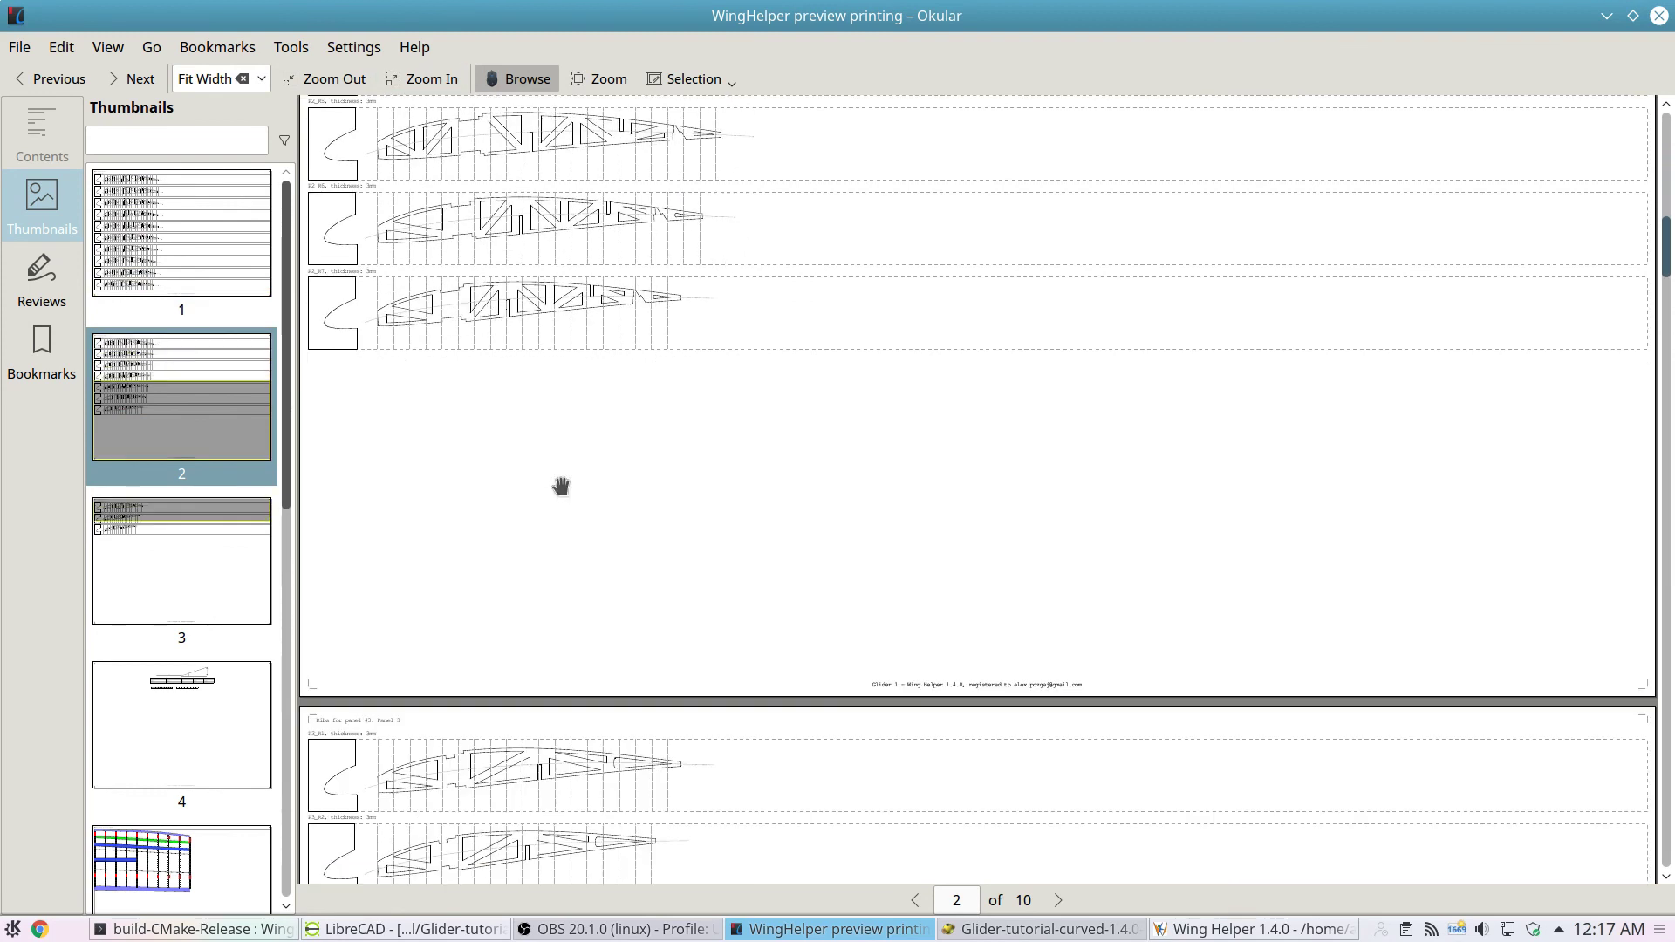
pyautogui.scroll(-3, 561, 486)
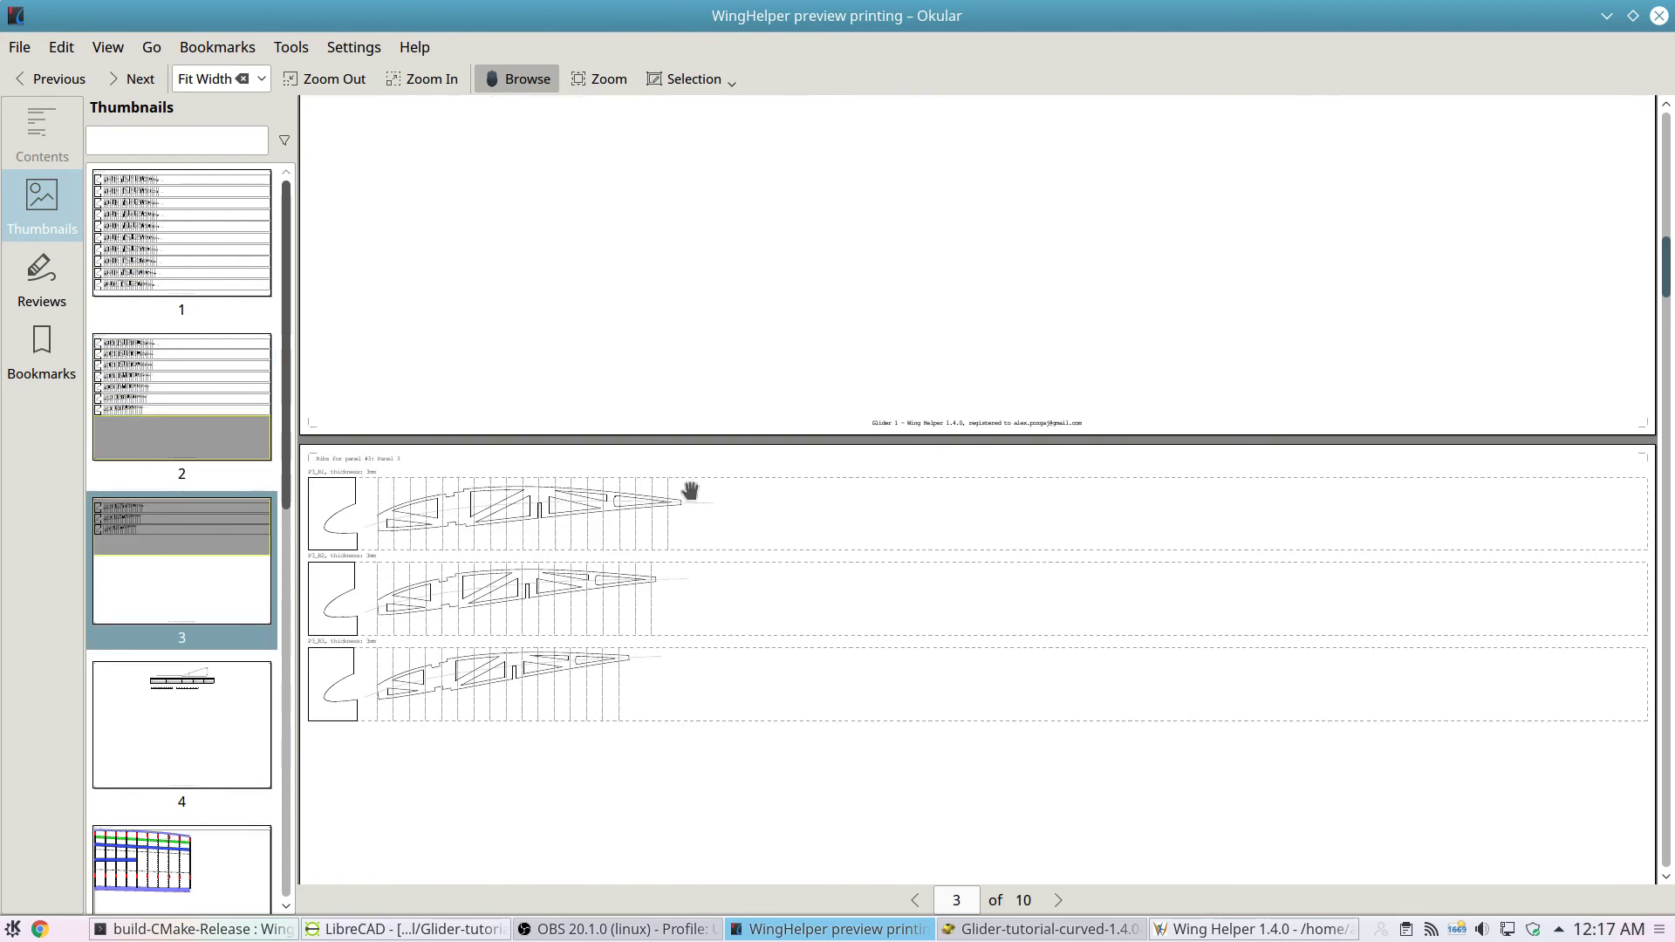
pyautogui.scroll(-1, 486, 744)
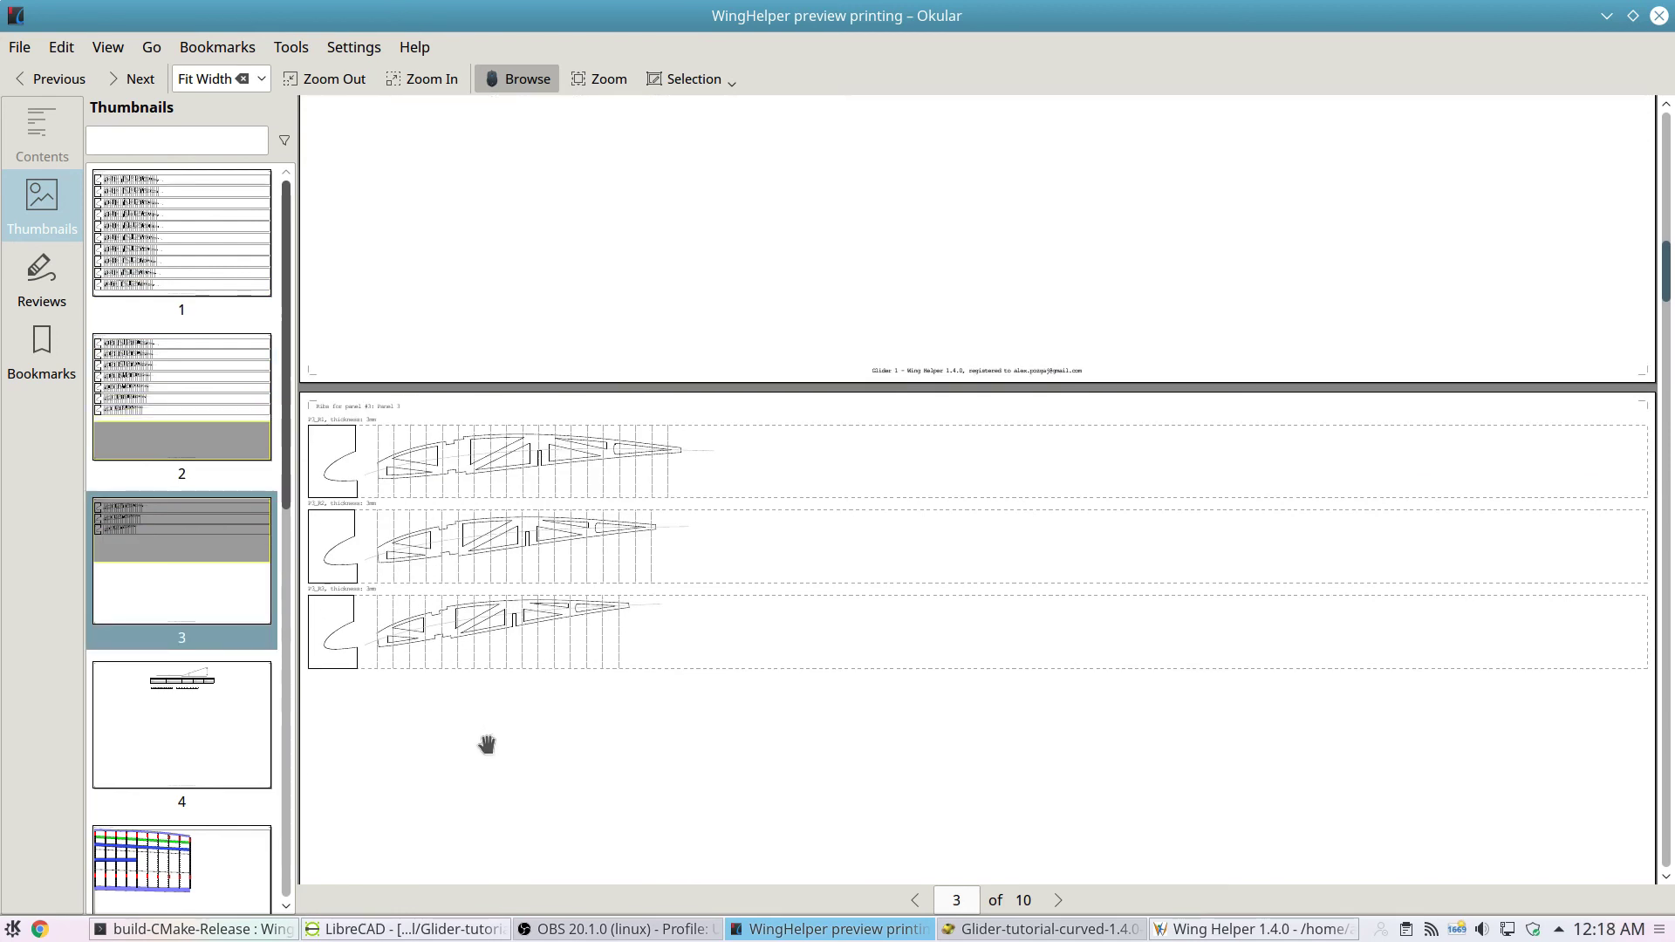
pyautogui.scroll(-15, 486, 744)
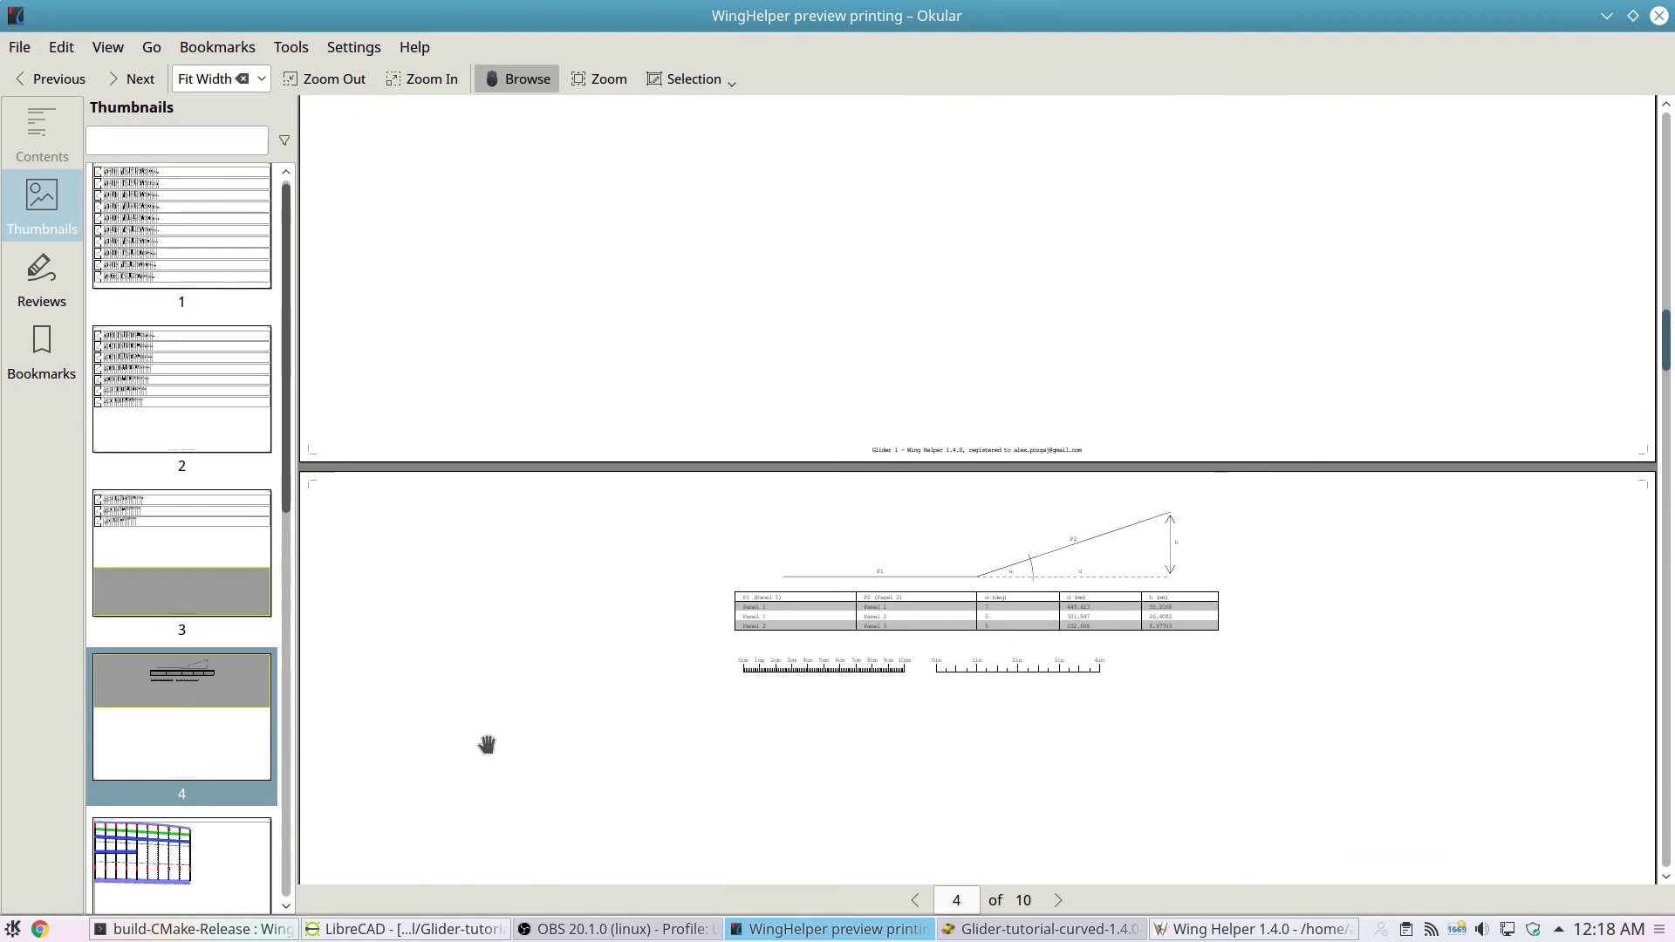
pyautogui.keyDown('ctrl'); pyautogui.scroll(3, 1051, 531); pyautogui.keyUp('ctrl')
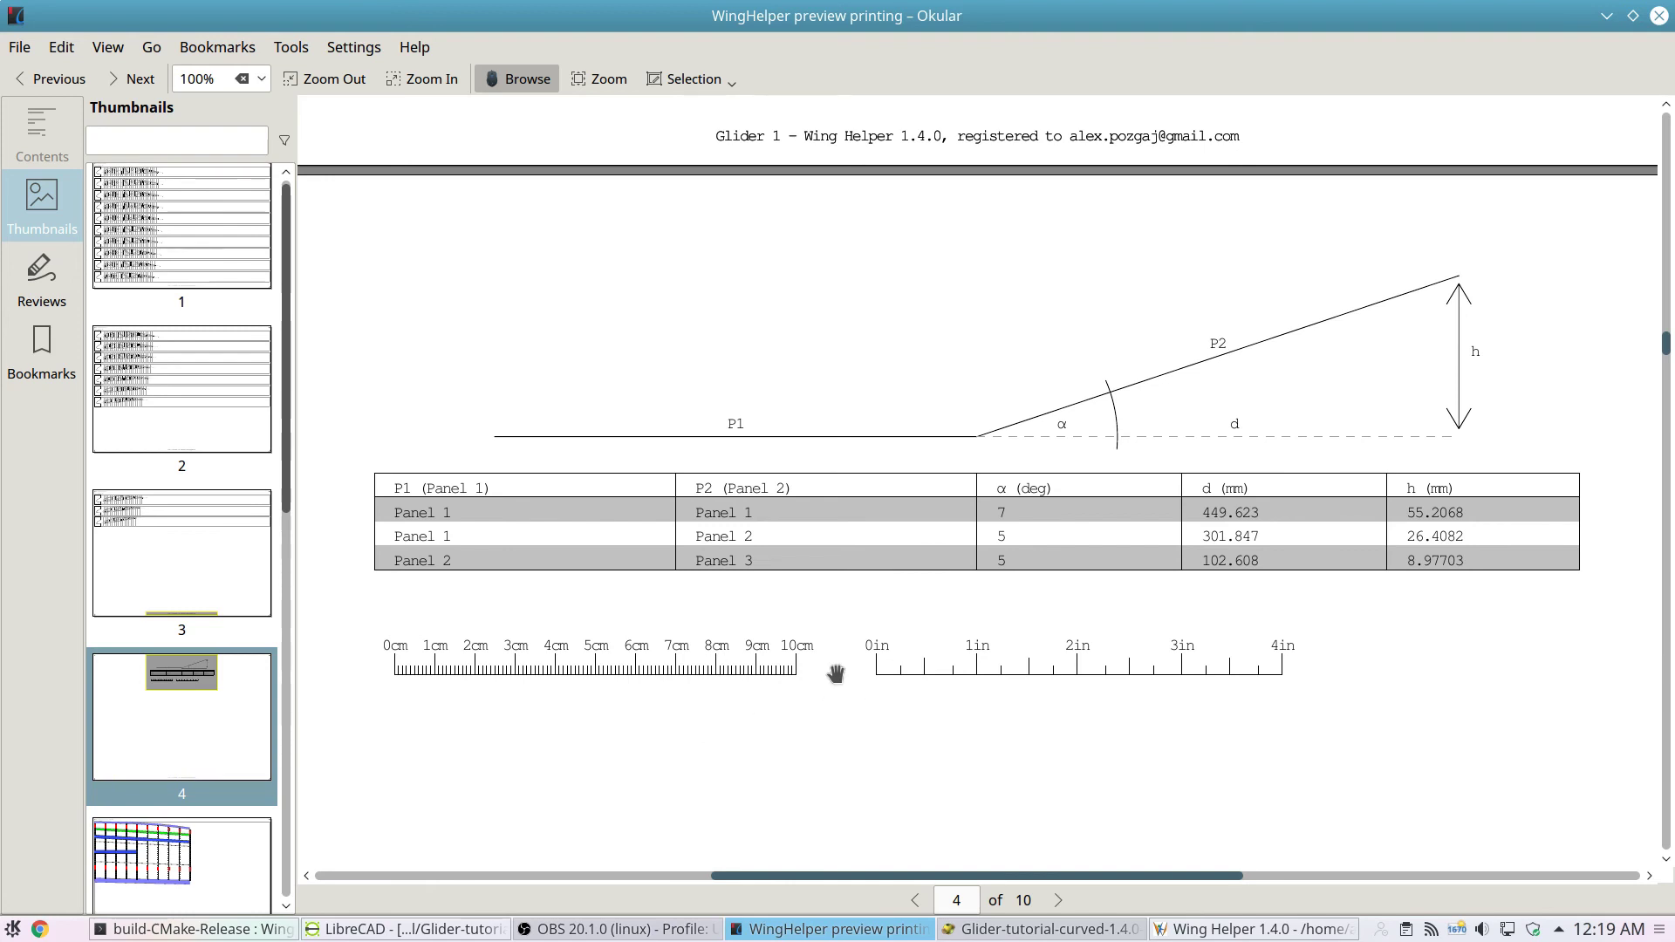
# - Examine the preview's plan-view pages 5 to 8, covering the right-wing drawings of all three panels and the mirrored Panel 1
pyautogui.moveTo(190, 682); pyautogui.dragTo(123, 860)
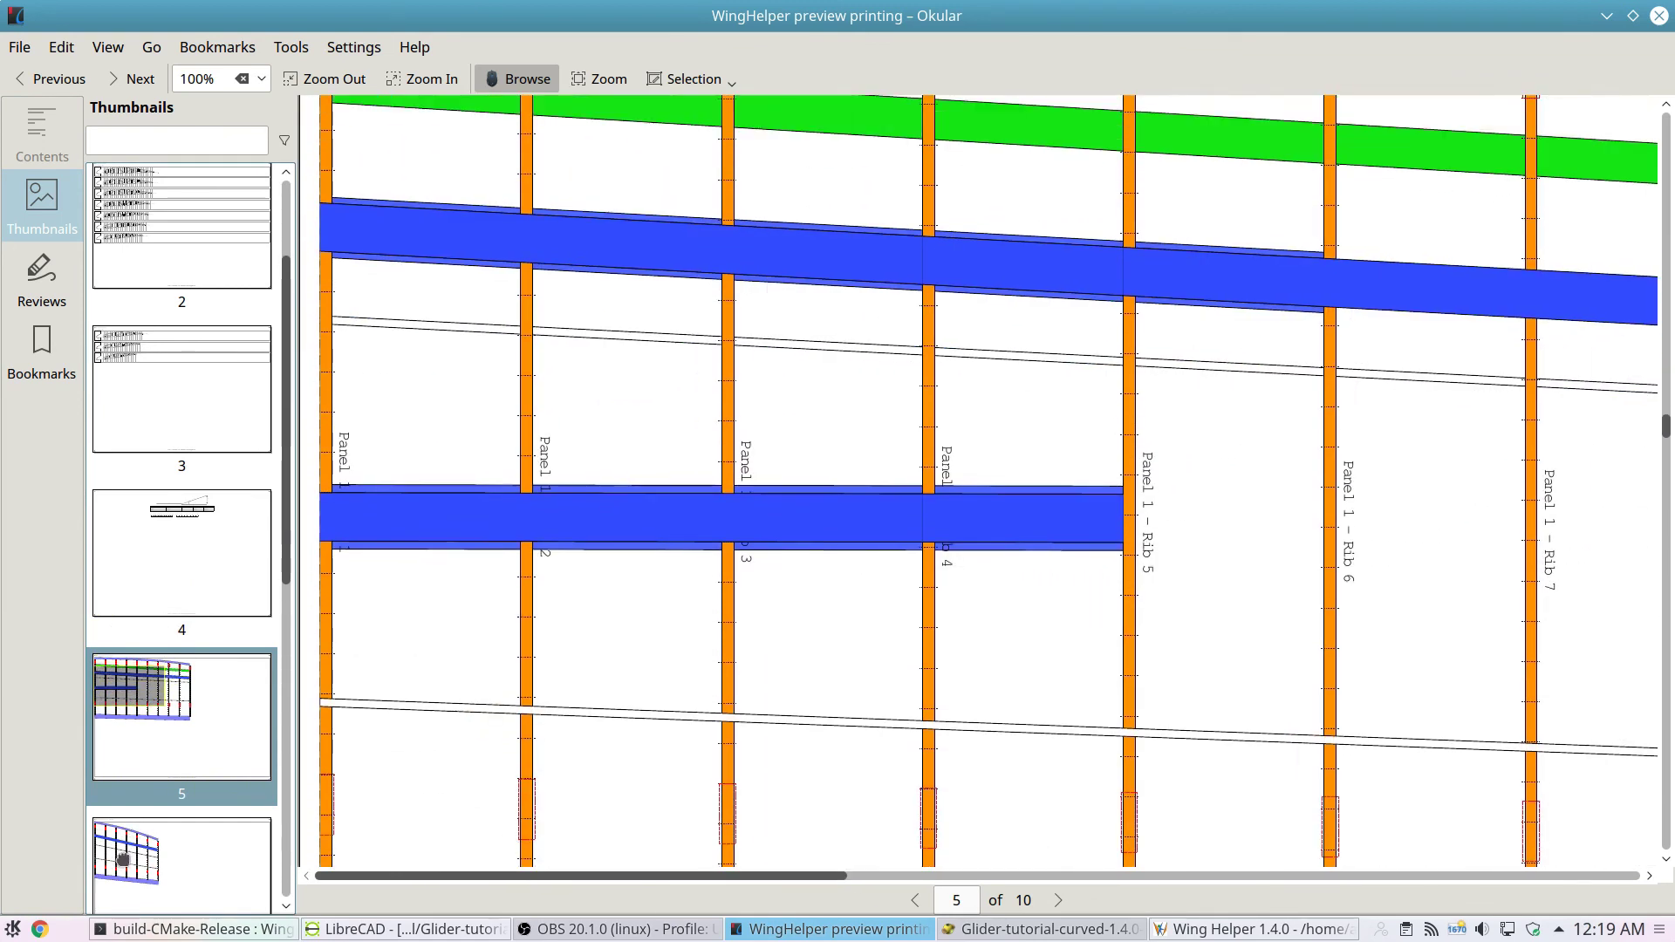
pyautogui.keyDown('ctrl'); pyautogui.scroll(-2, 789, 477); pyautogui.keyUp('ctrl')
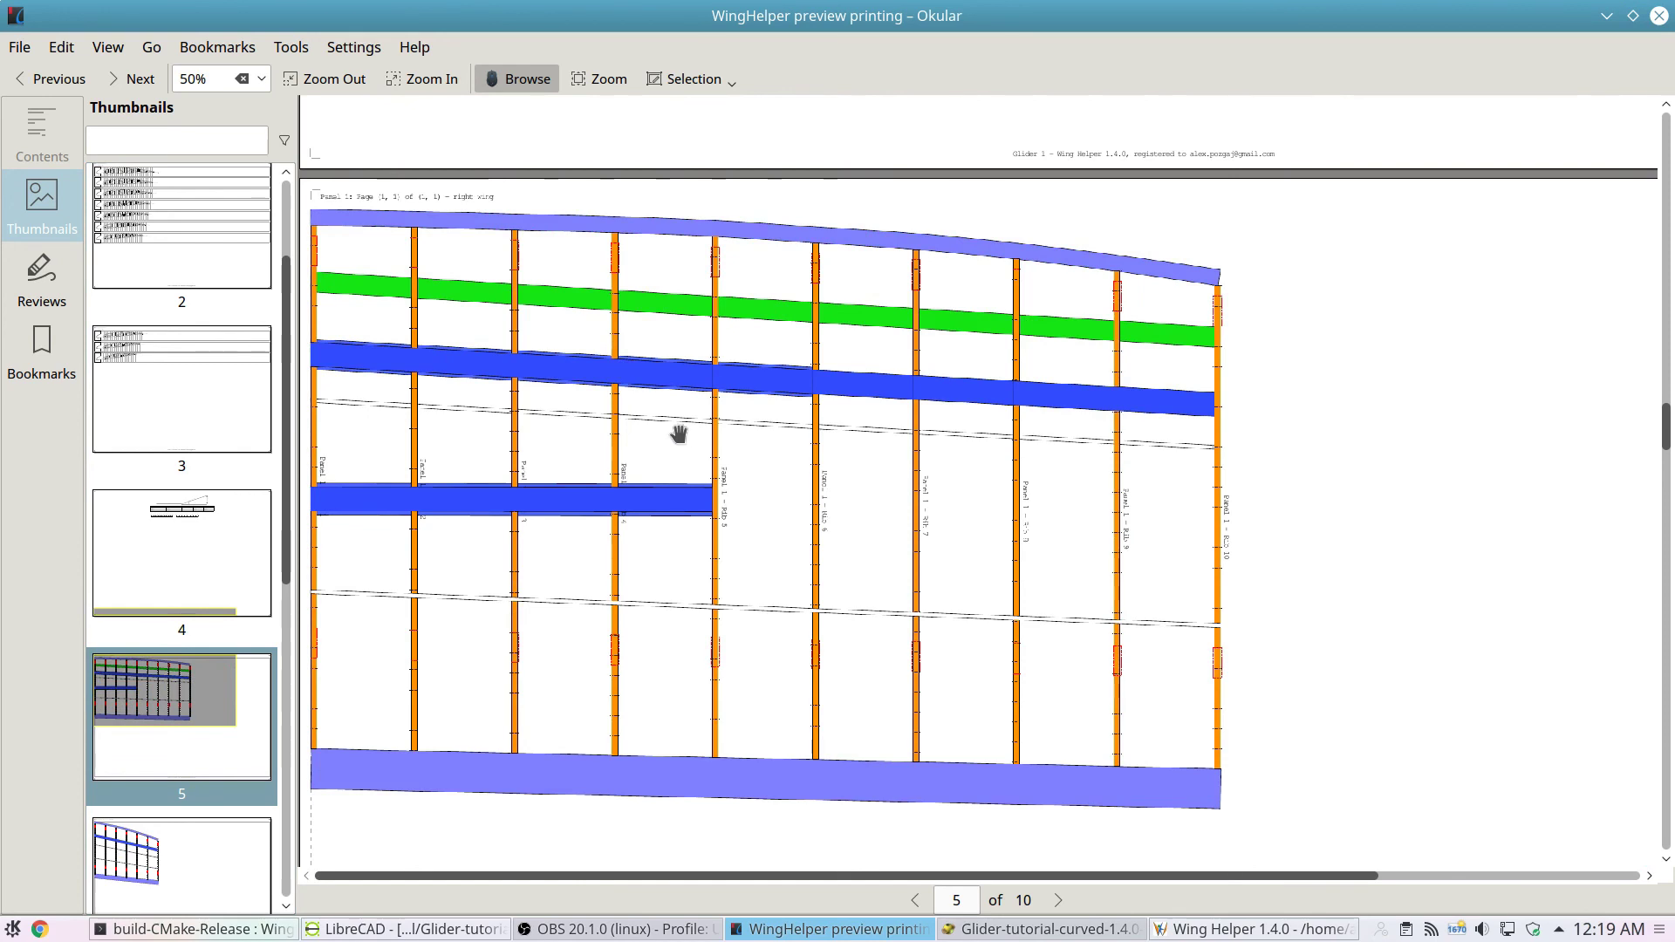
pyautogui.click(115, 873)
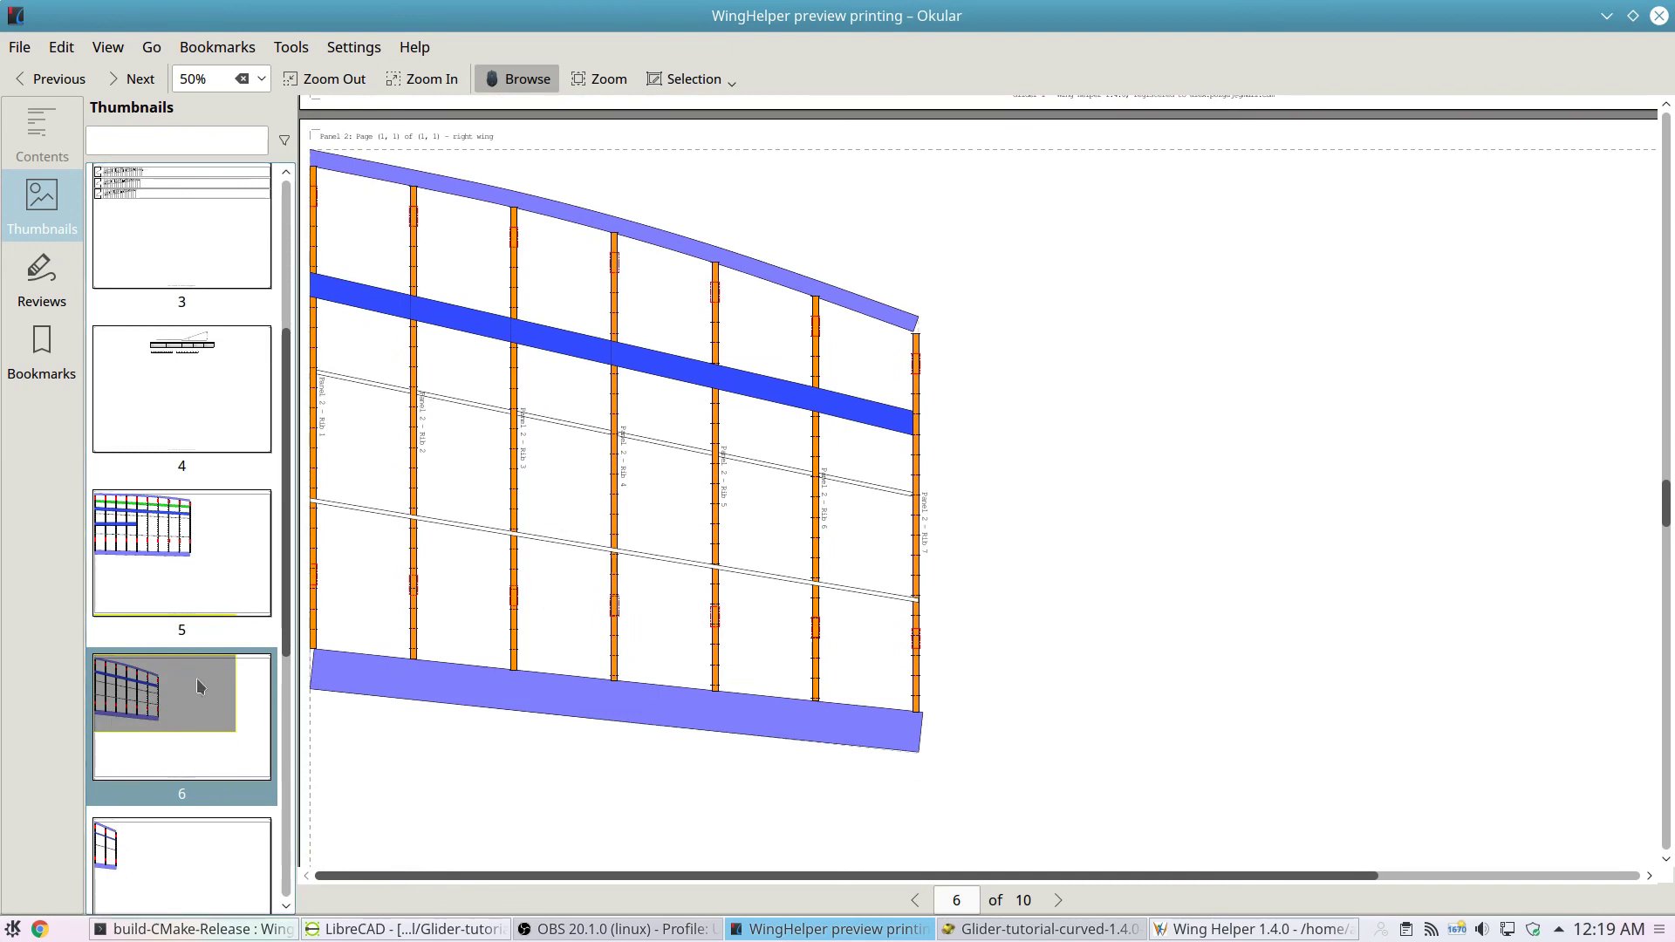
pyautogui.press('pagedown')
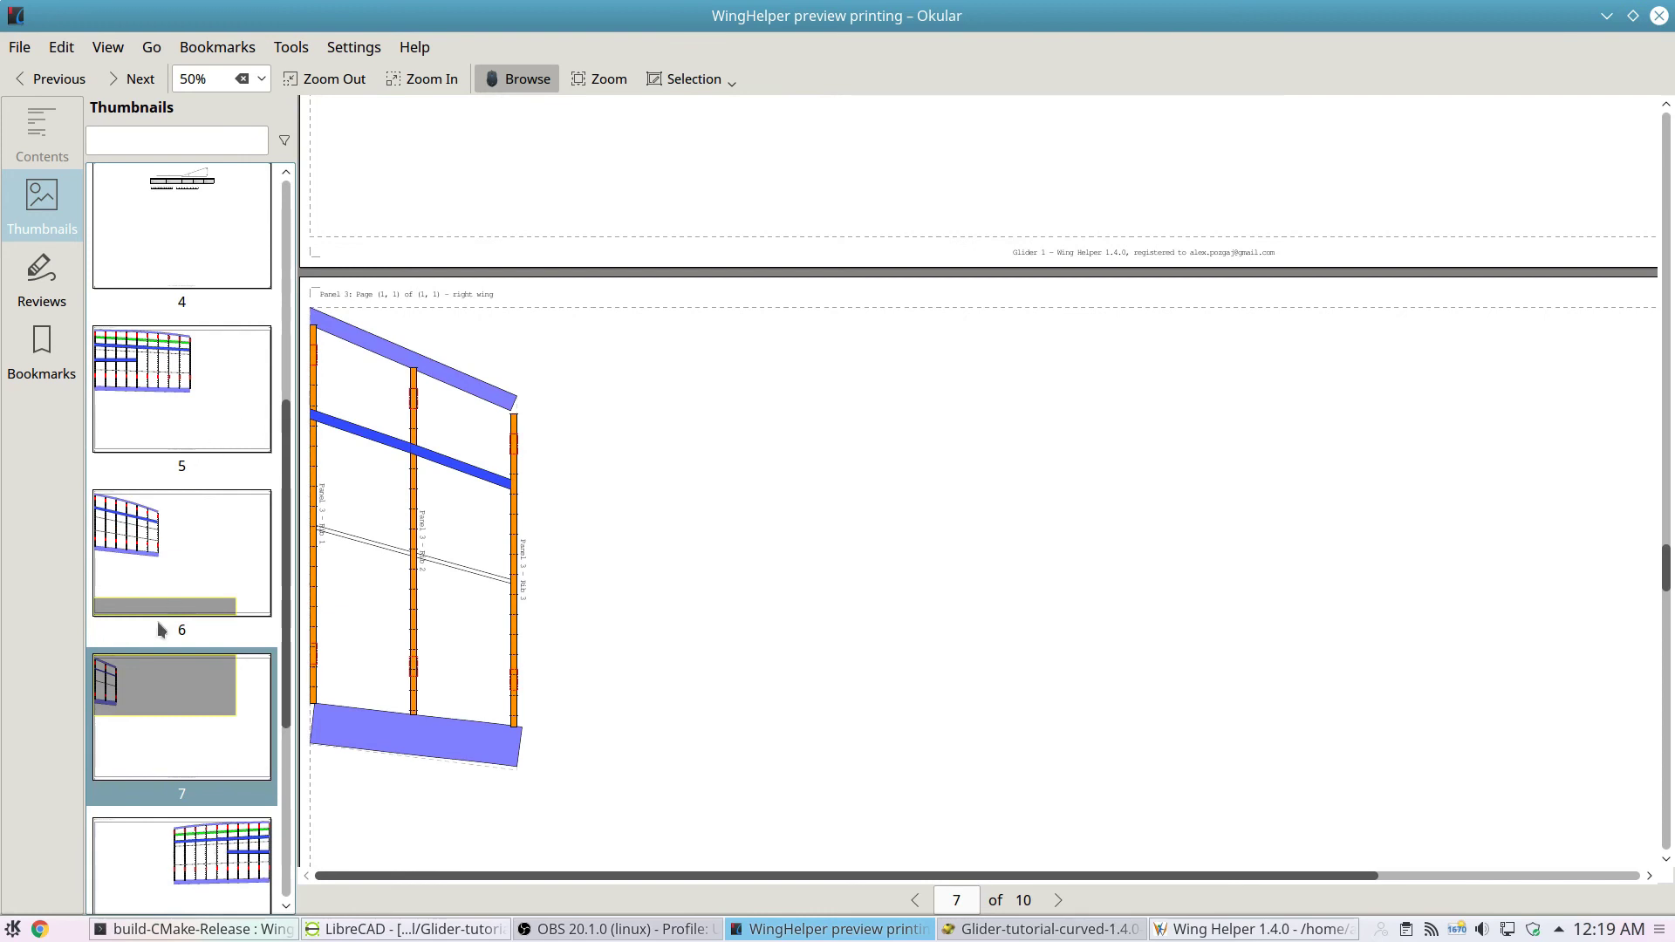
pyautogui.moveTo(145, 610); pyautogui.dragTo(169, 682)
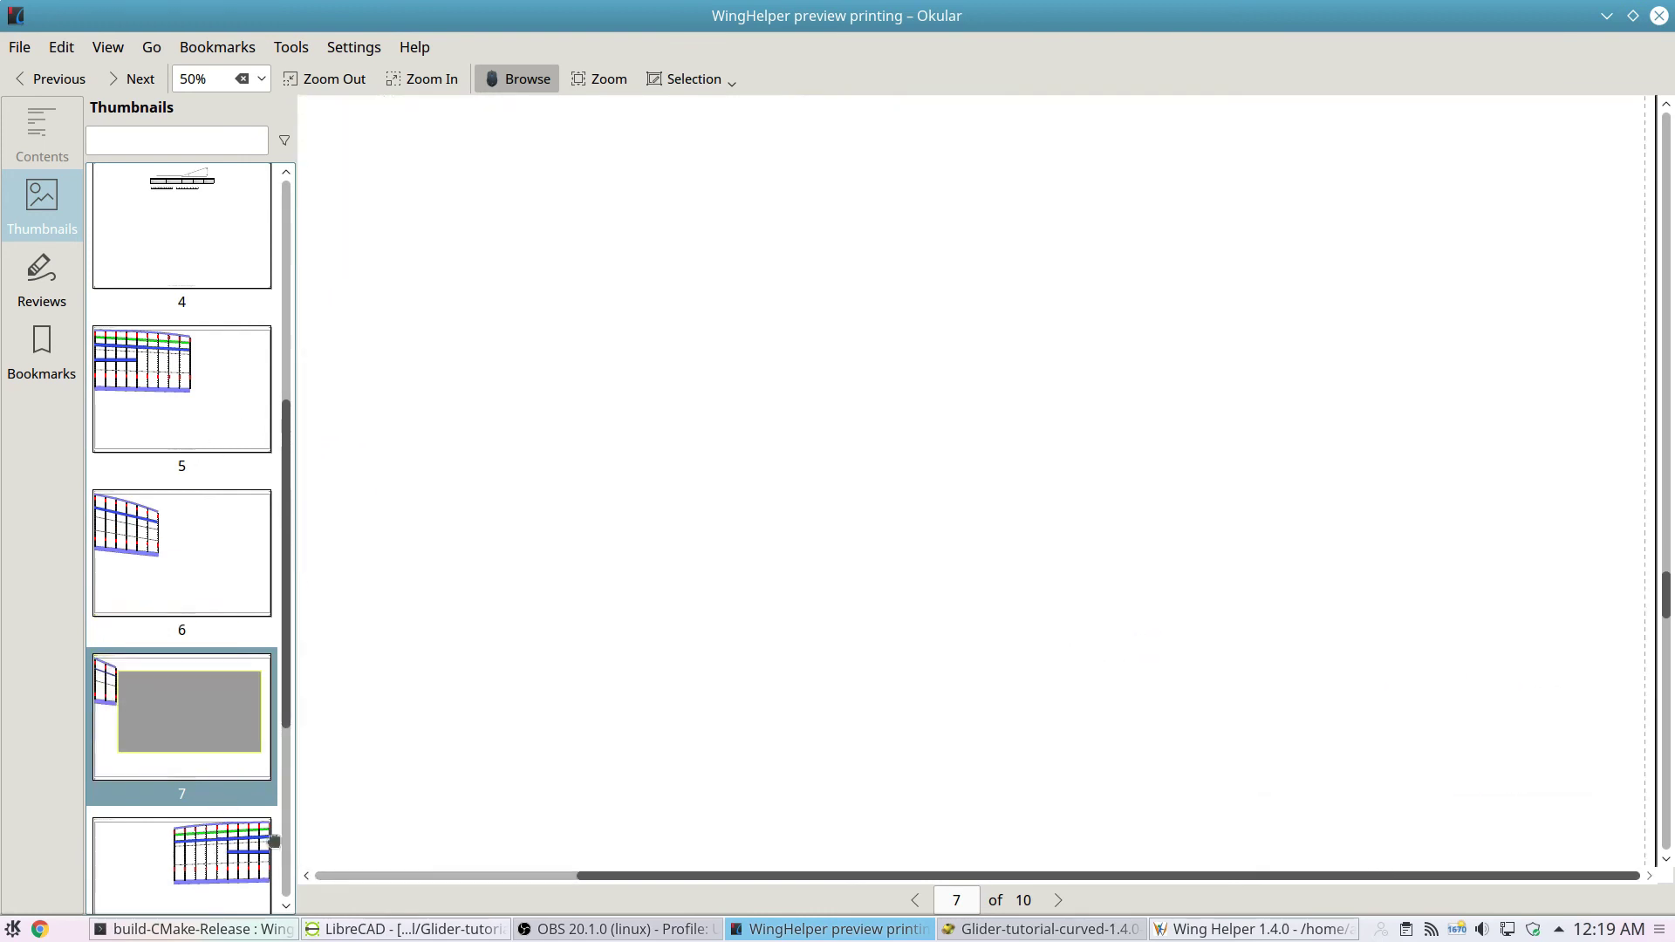
pyautogui.click(274, 840)
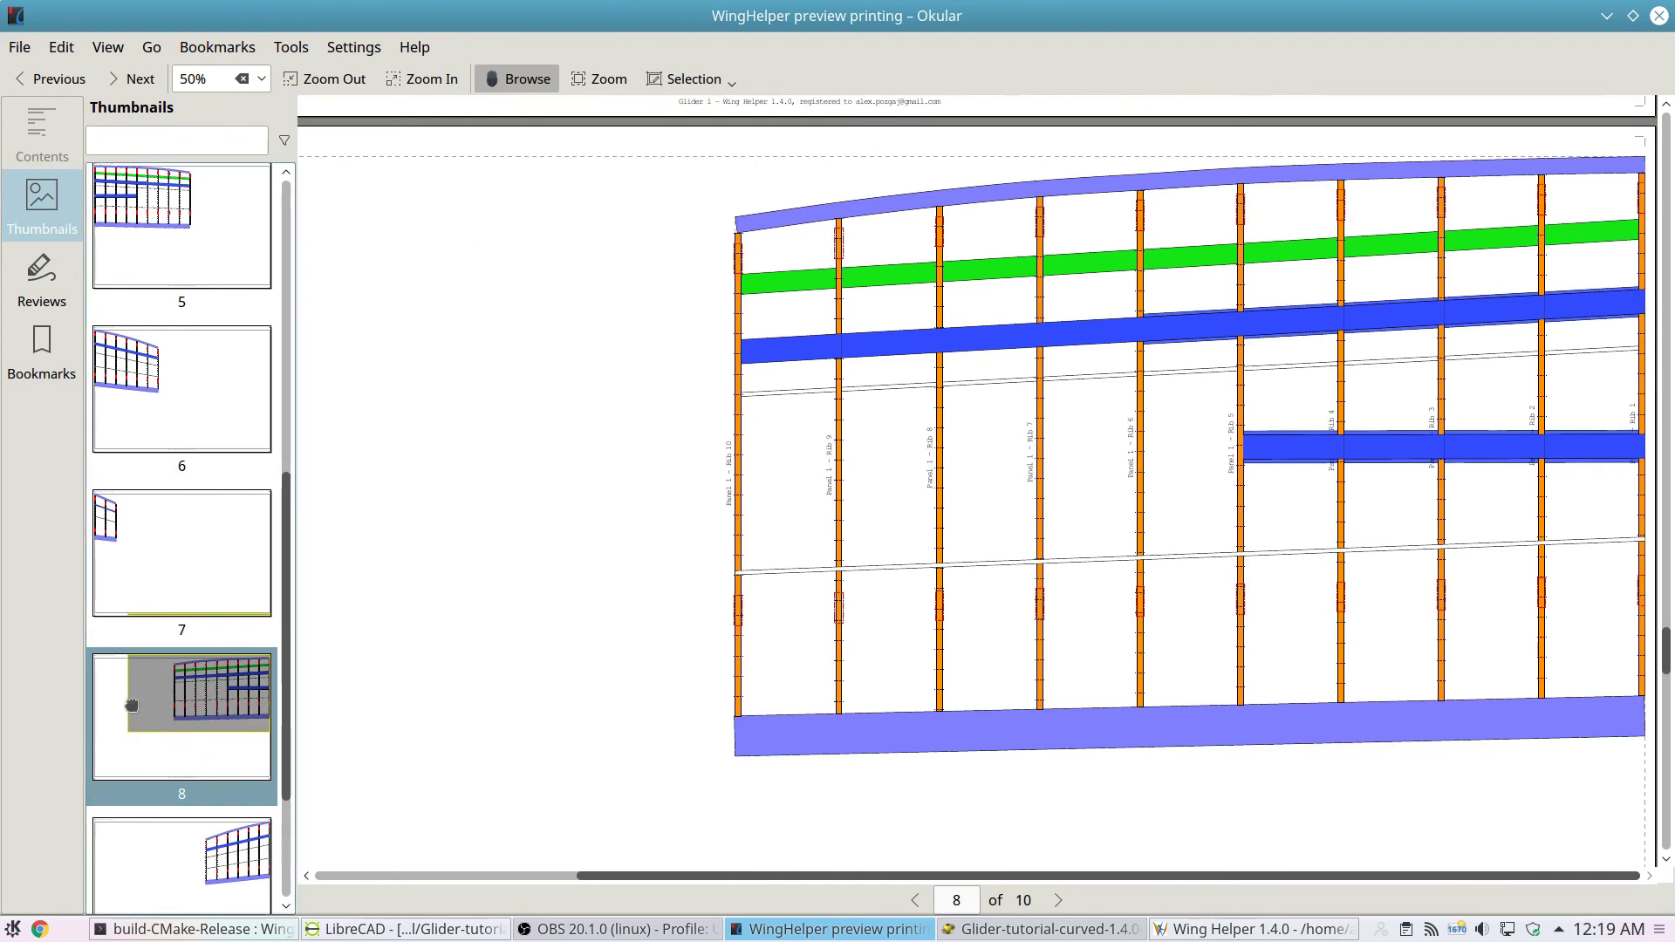
pyautogui.moveTo(135, 692); pyautogui.dragTo(224, 348)
# - Return to page 1 and examine Panel 1's rib templates from P1_R1 to P1_R6 at up to 150% zoom
pyautogui.scroll(5, 209, 325)
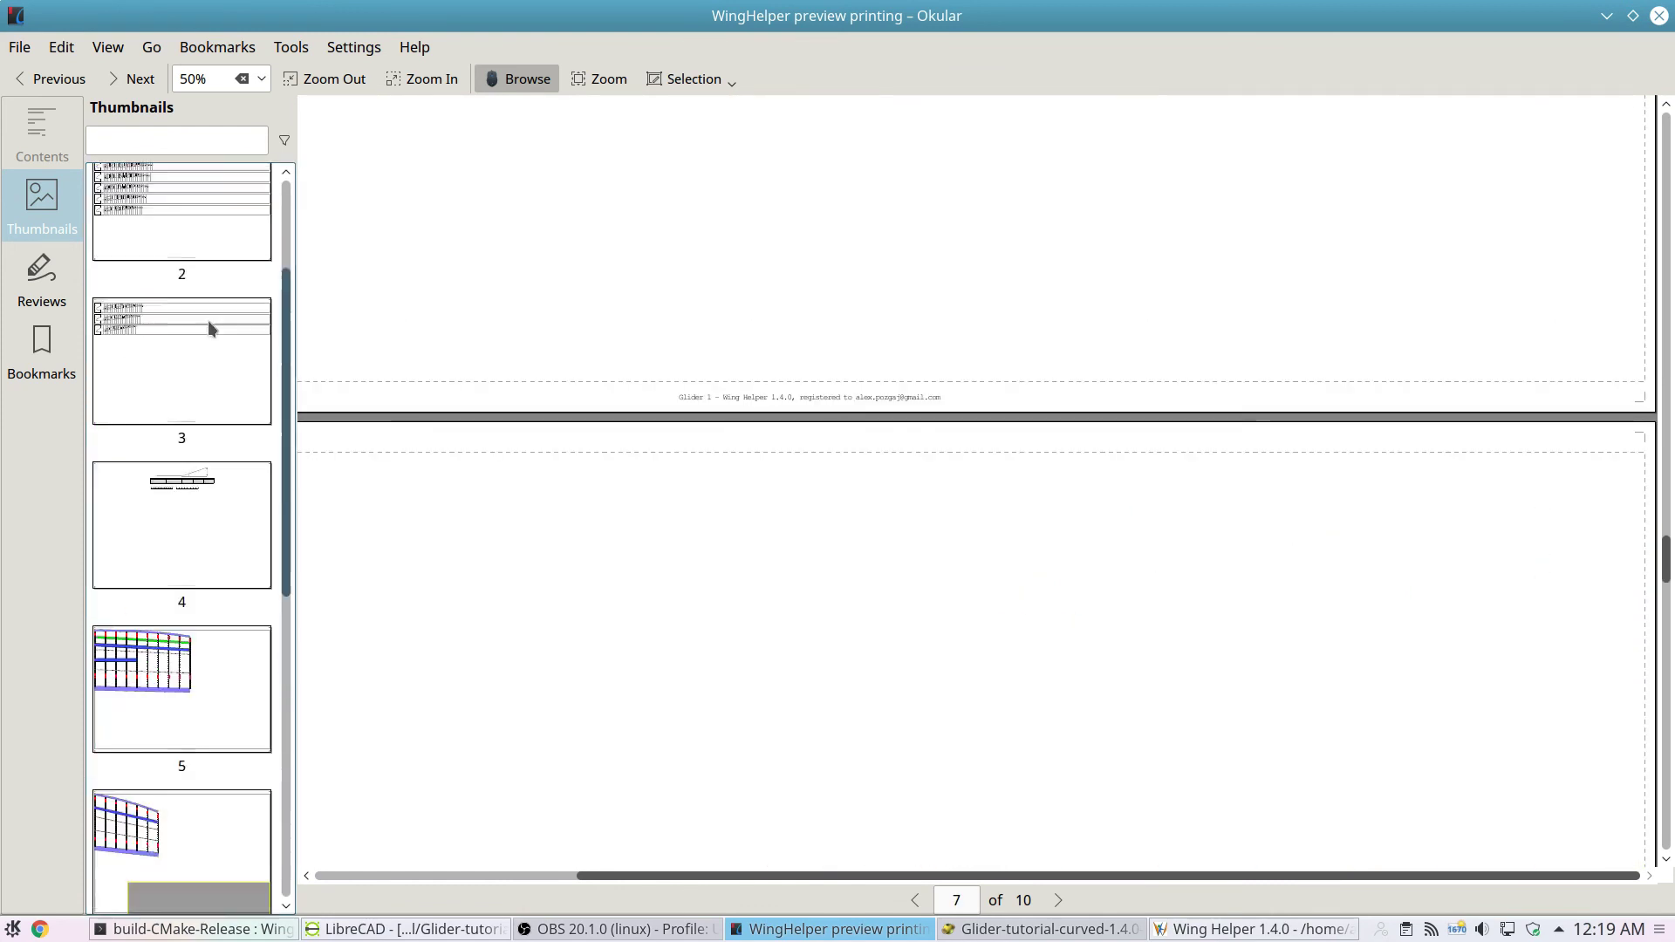
pyautogui.click(112, 183)
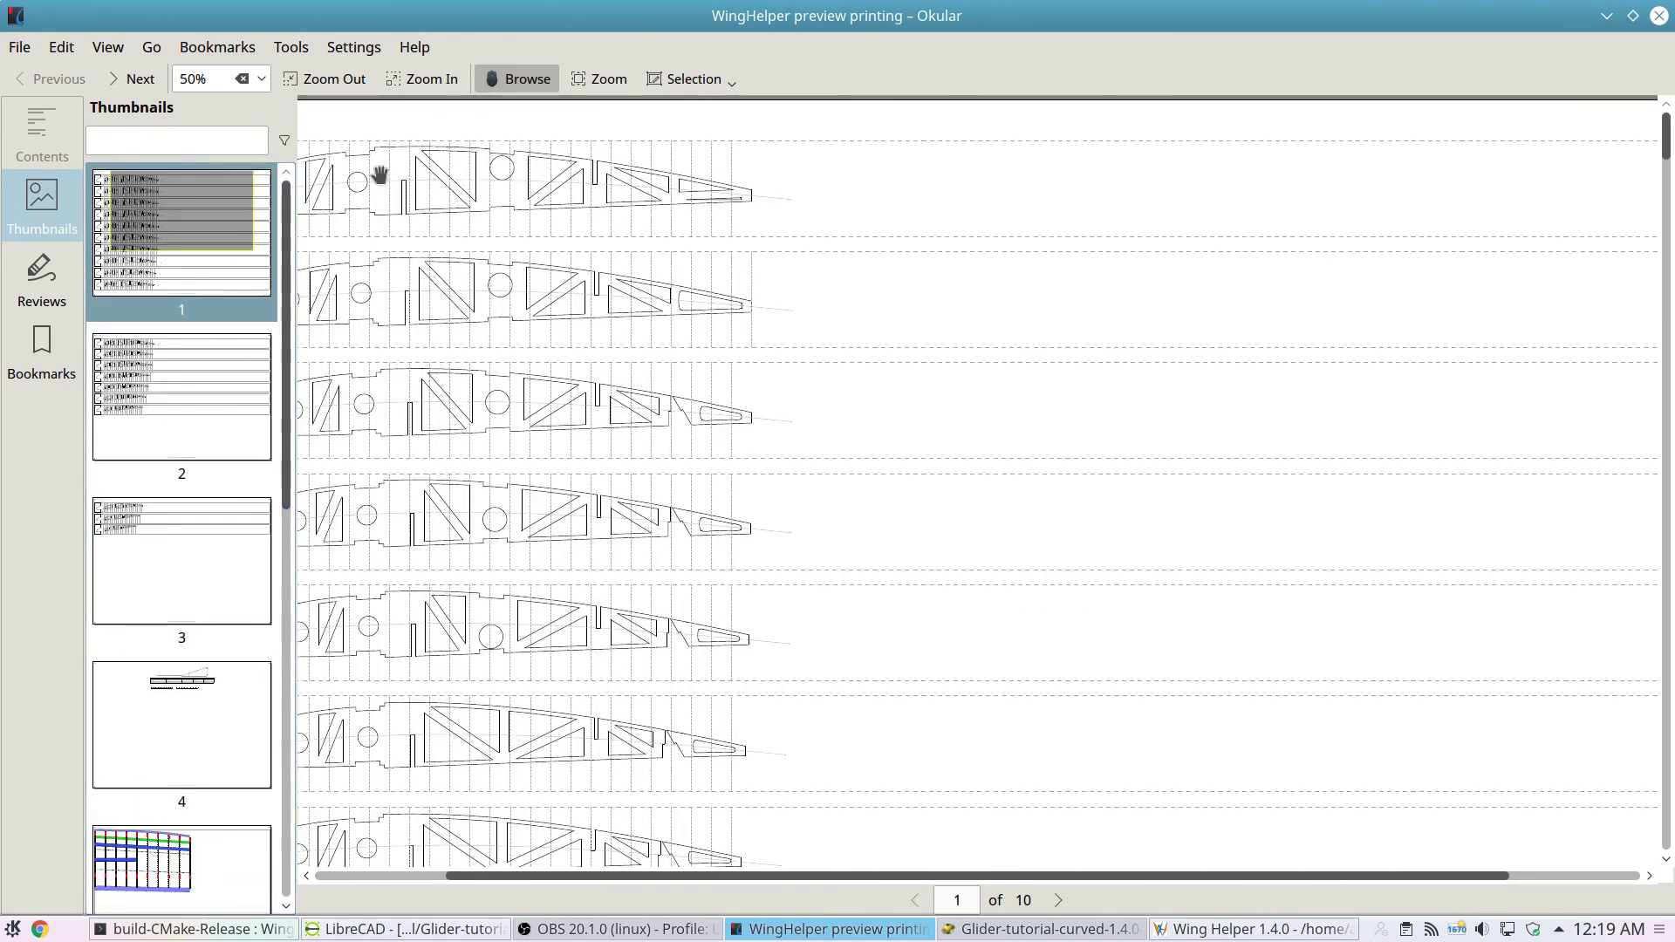
pyautogui.moveTo(634, 876); pyautogui.dragTo(377, 878)
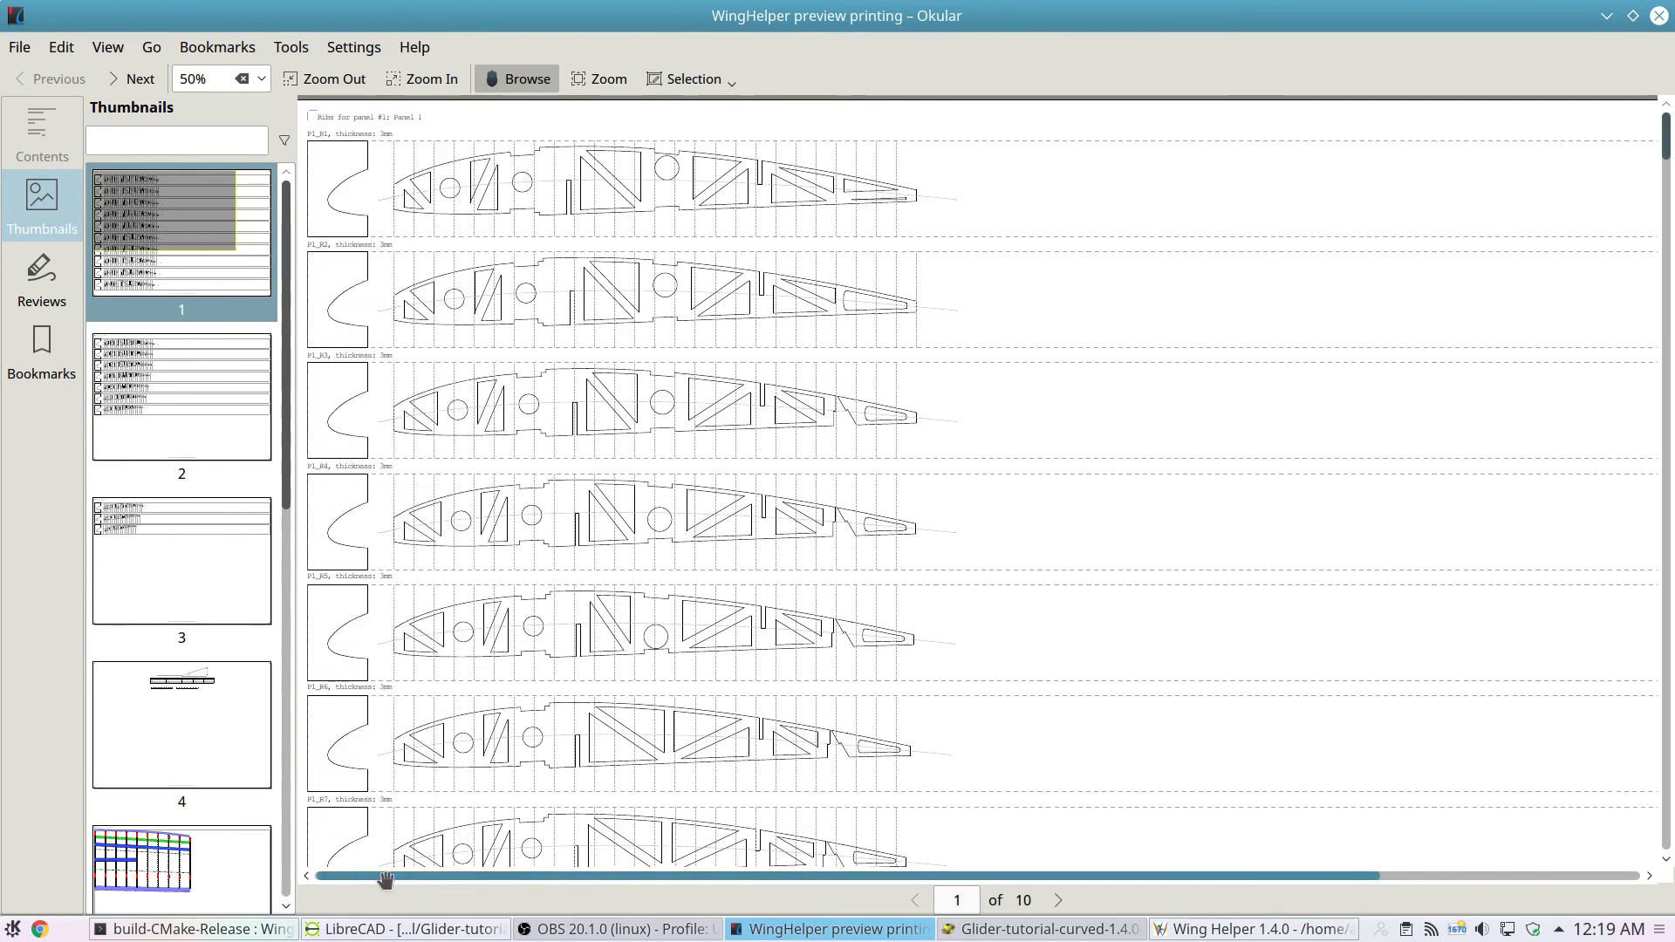
pyautogui.moveTo(377, 182); pyautogui.dragTo(523, 234, button='middle')
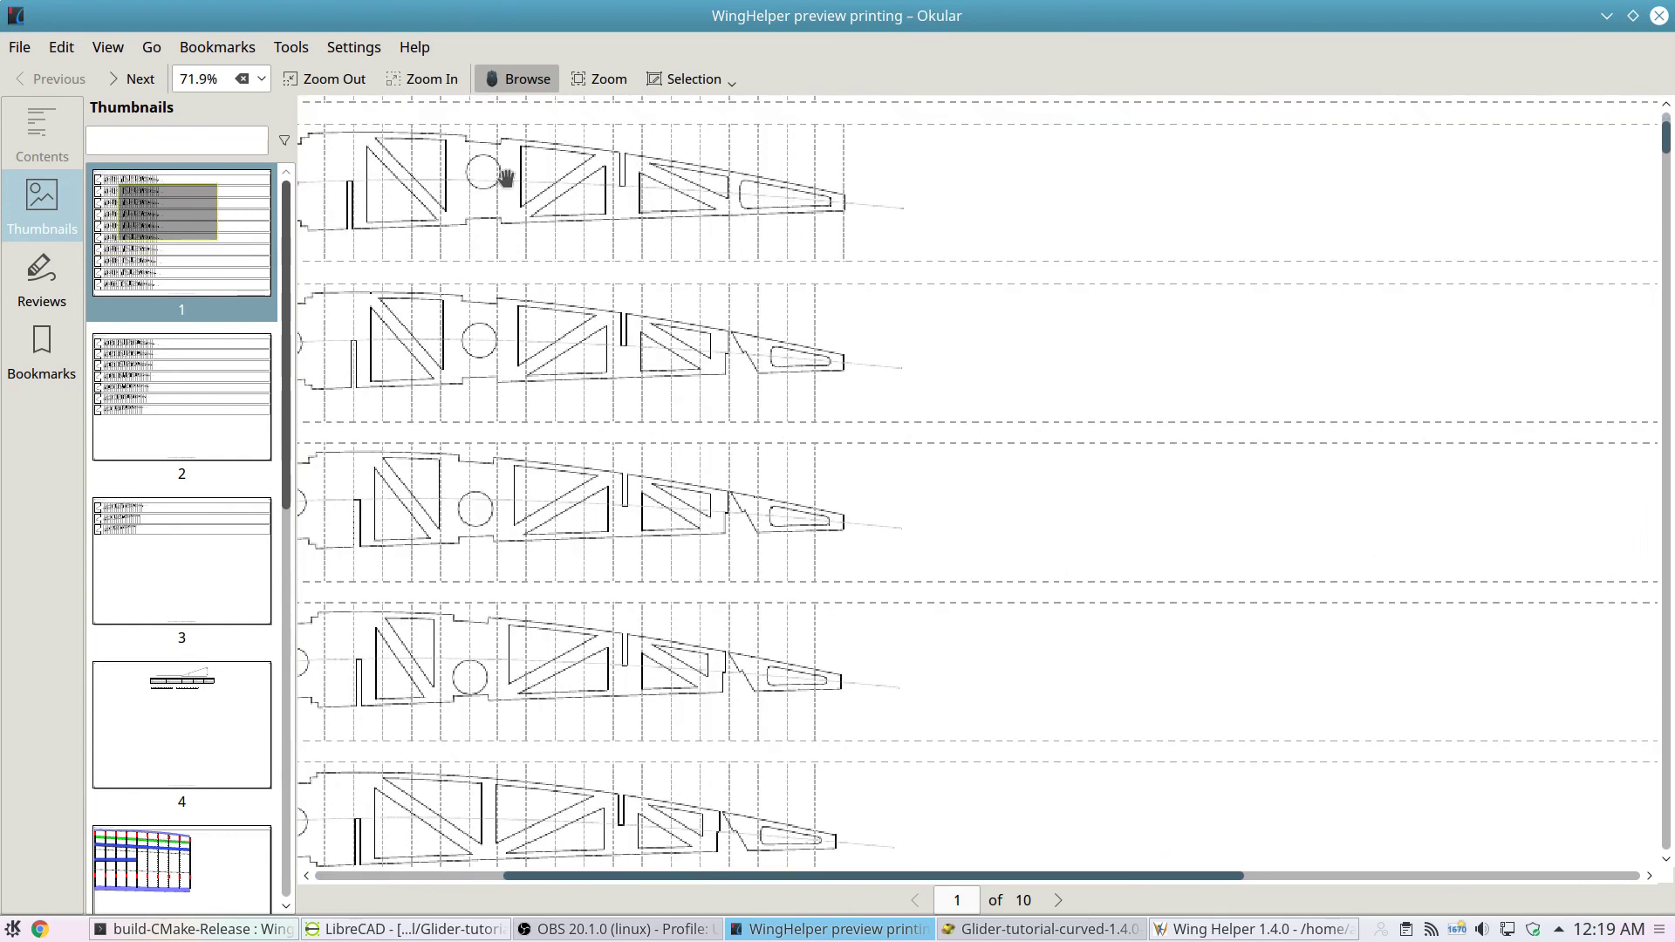
pyautogui.moveTo(507, 179); pyautogui.dragTo(1234, 479)
pyautogui.scroll(1, 629, 239)
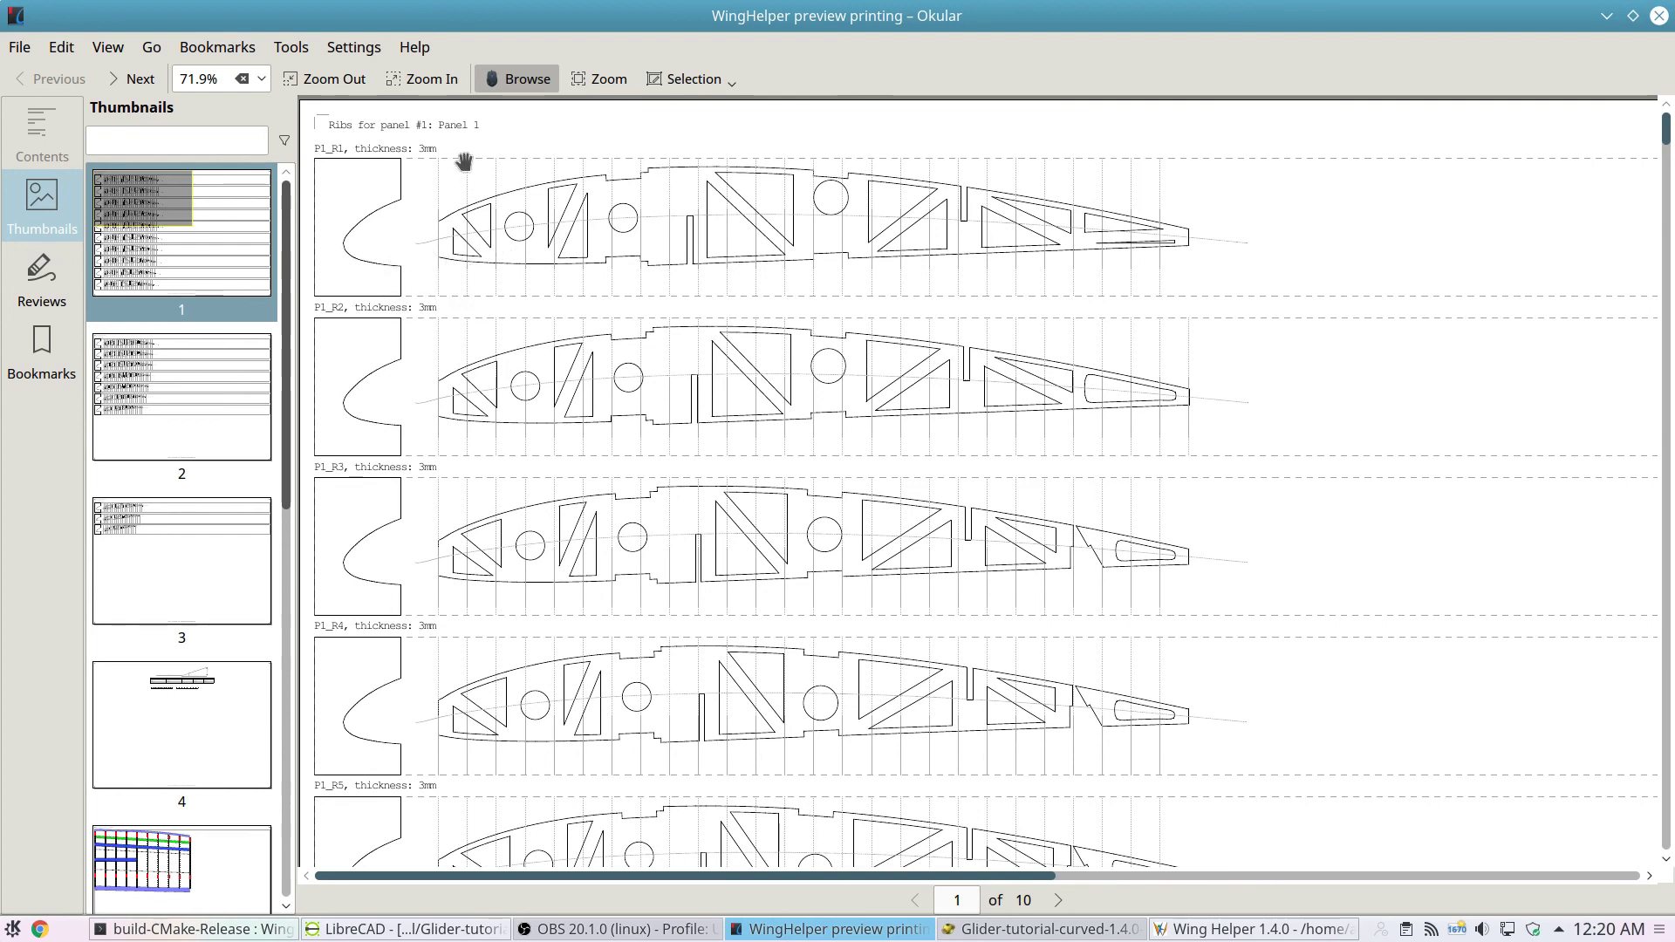
pyautogui.keyDown('ctrl'); pyautogui.scroll(3, 463, 161); pyautogui.keyUp('ctrl')
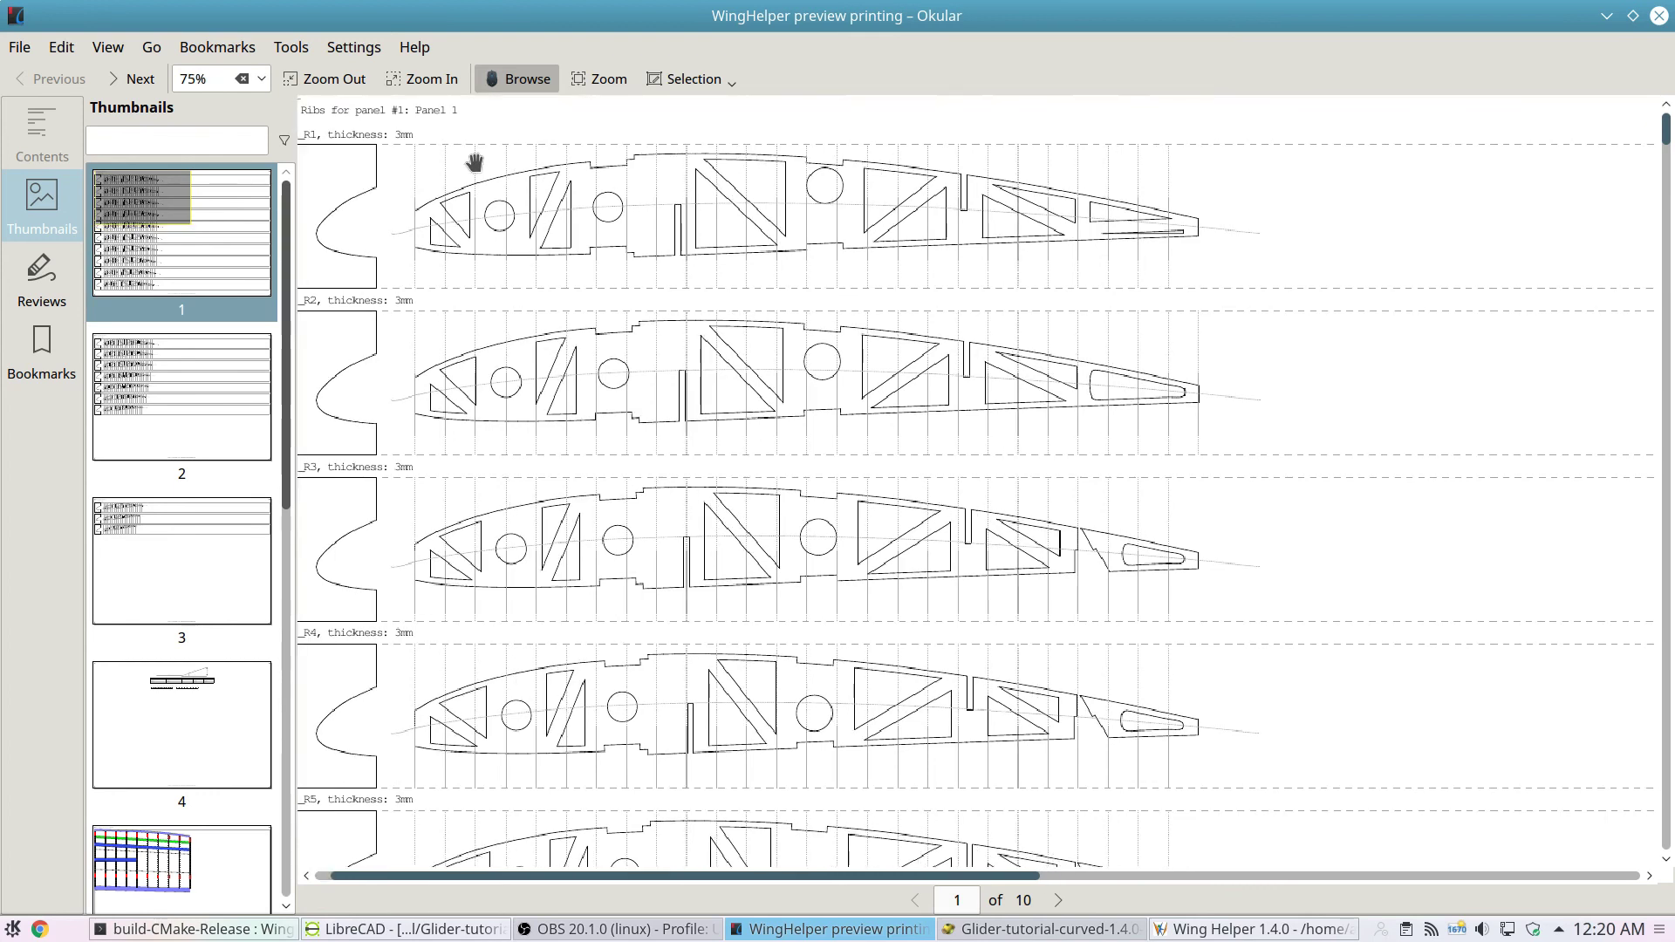
pyautogui.moveTo(475, 162); pyautogui.dragTo(1183, 593)
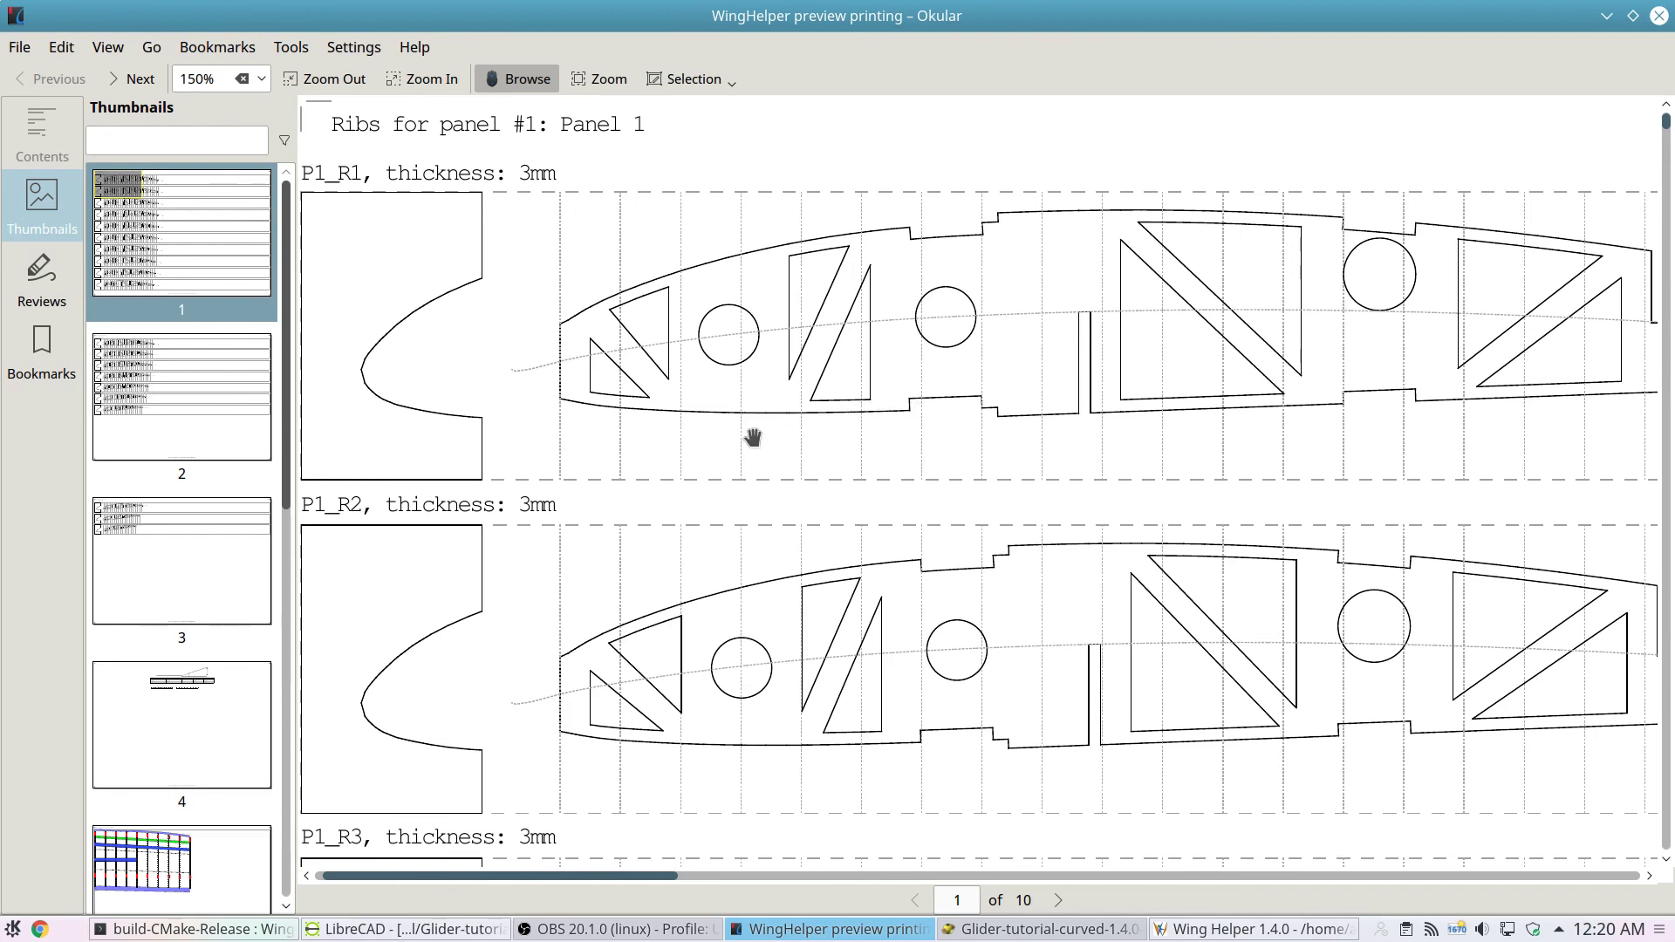
pyautogui.scroll(-1, 752, 432)
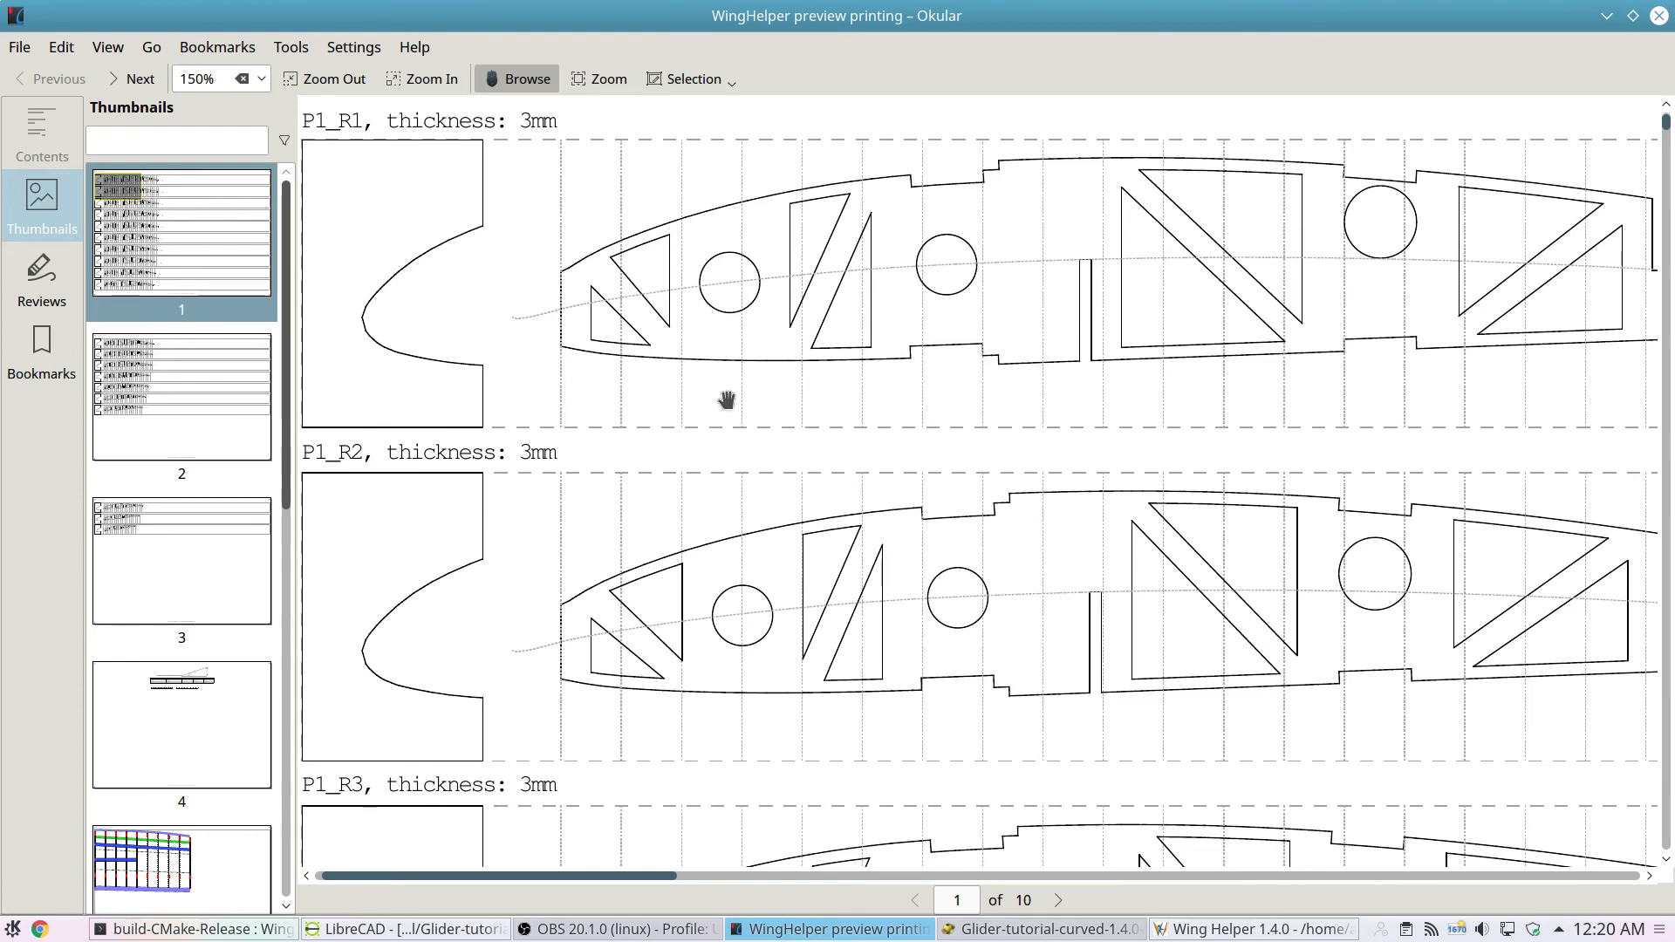
pyautogui.scroll(-1, 506, 300)
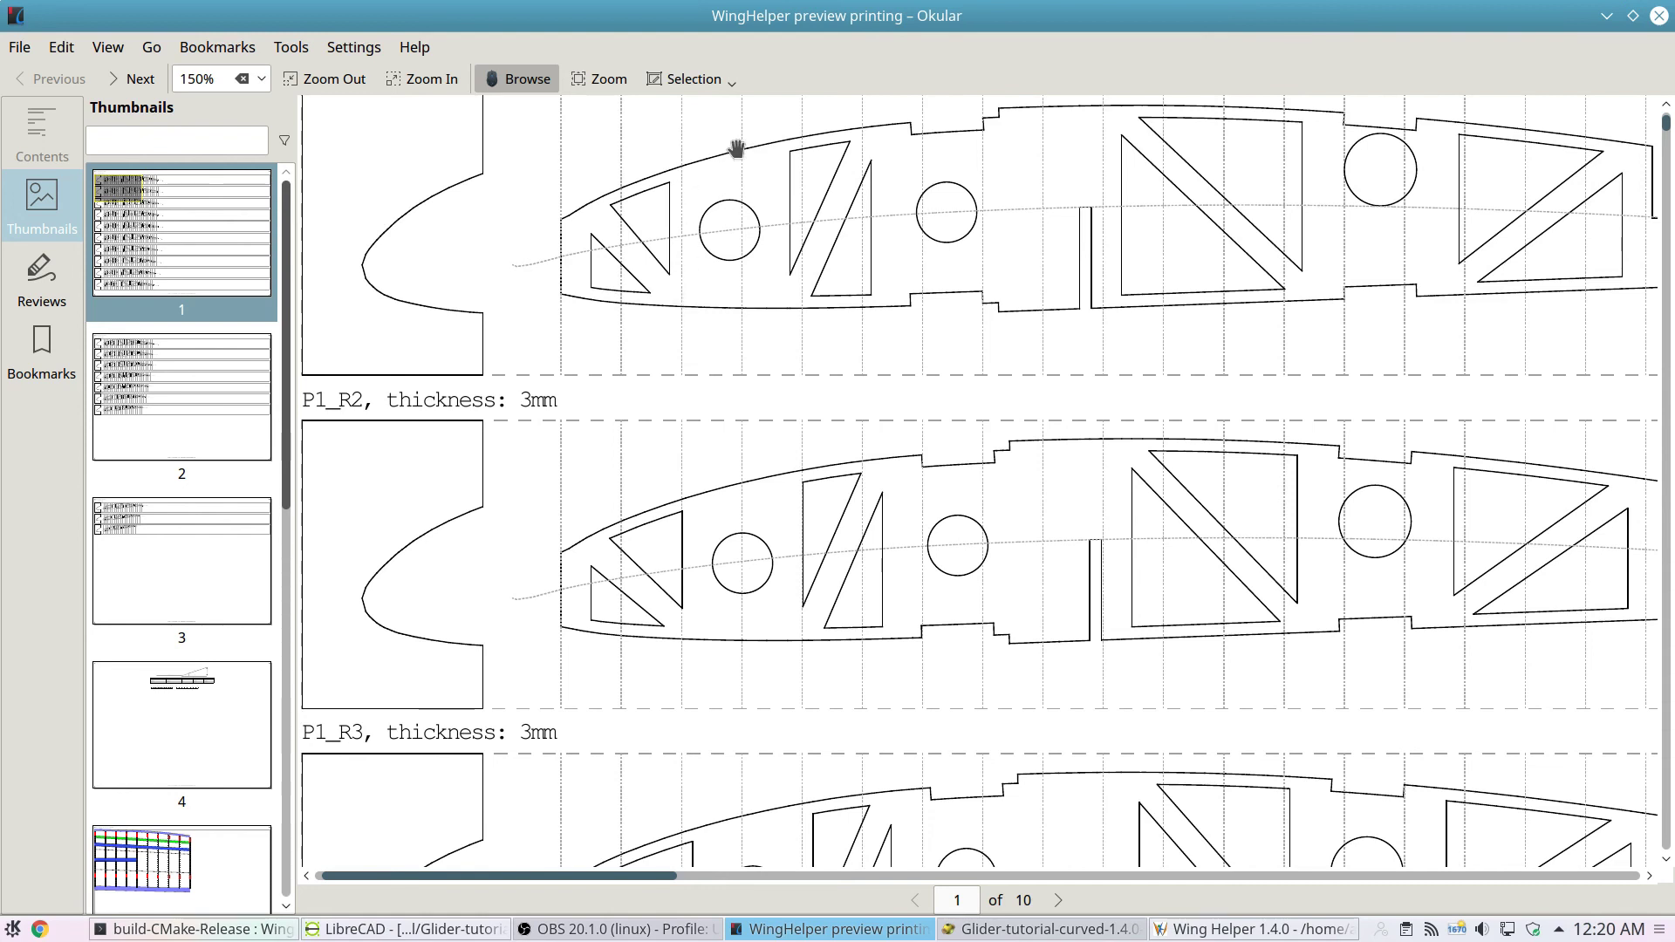
pyautogui.scroll(-5, 688, 433)
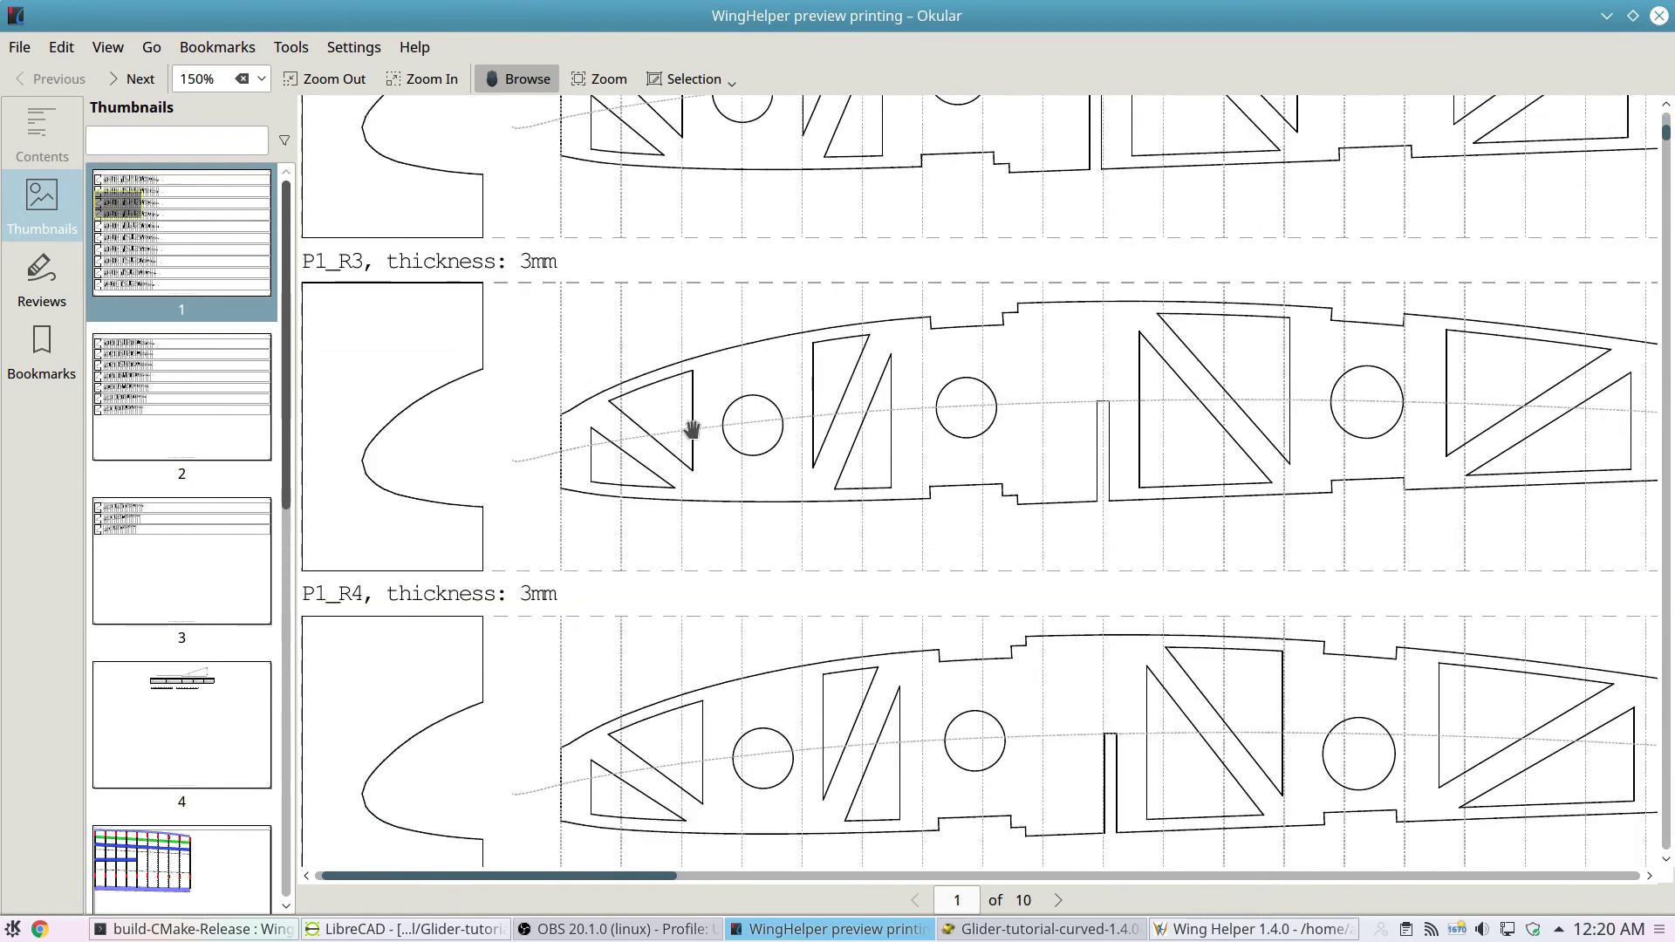
pyautogui.scroll(-4, 692, 427)
pyautogui.scroll(-6, 685, 423)
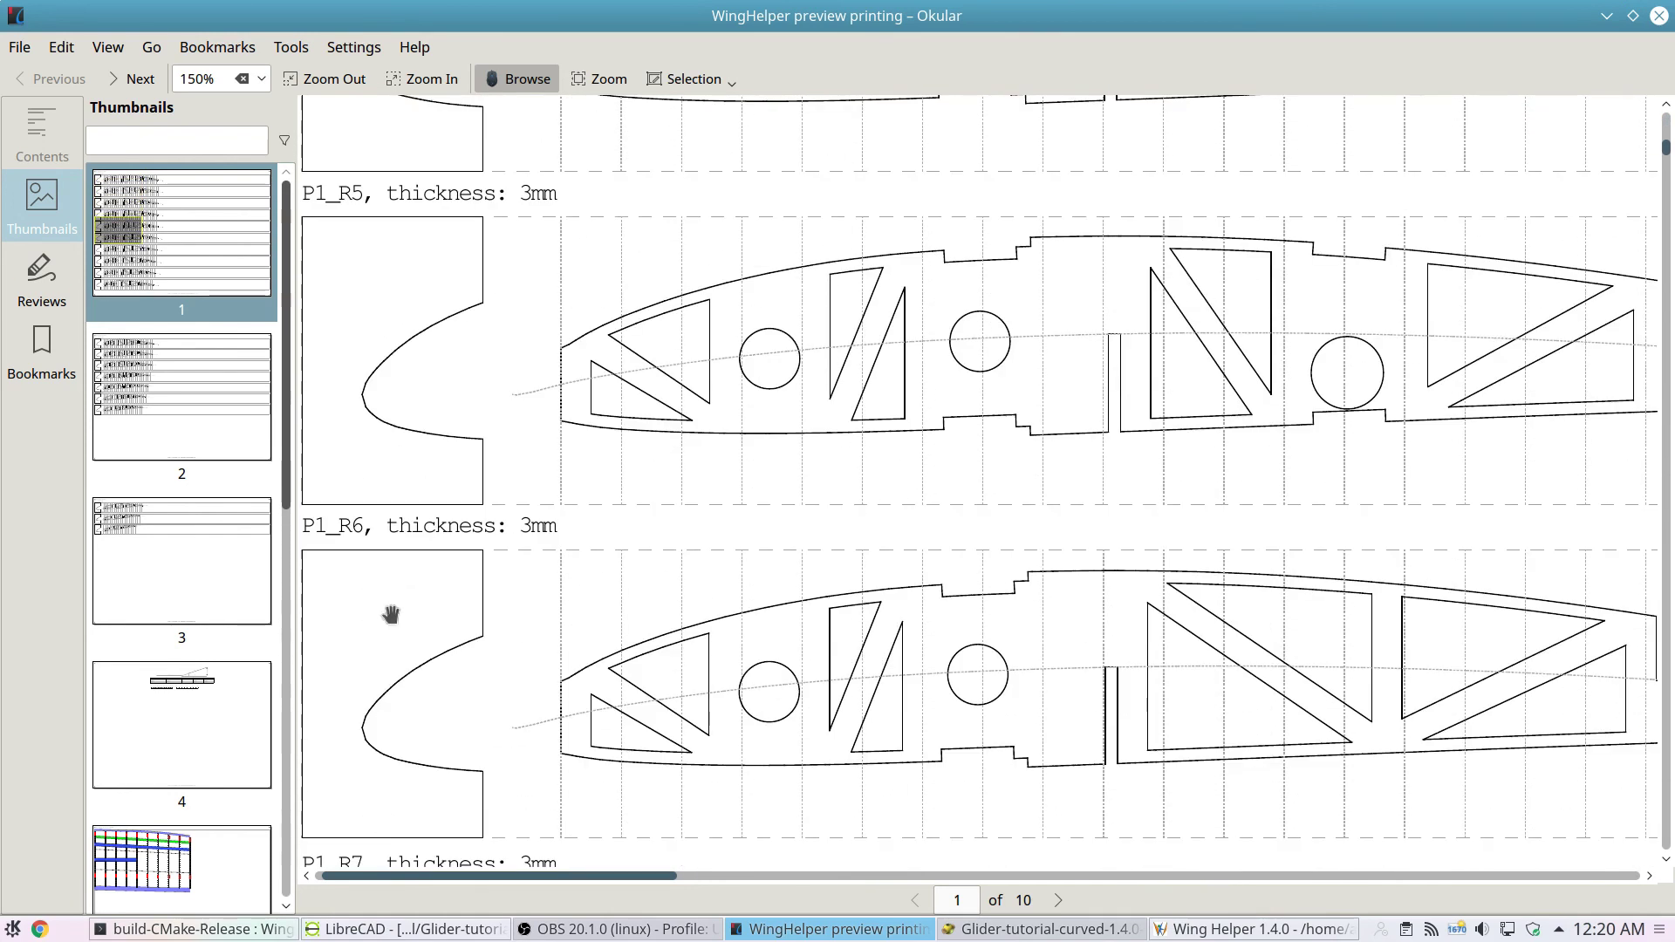
# - Examine the ribs, spars and leading edge of Panel 1's right-wing plan view on page 5 up close
pyautogui.click(153, 851)
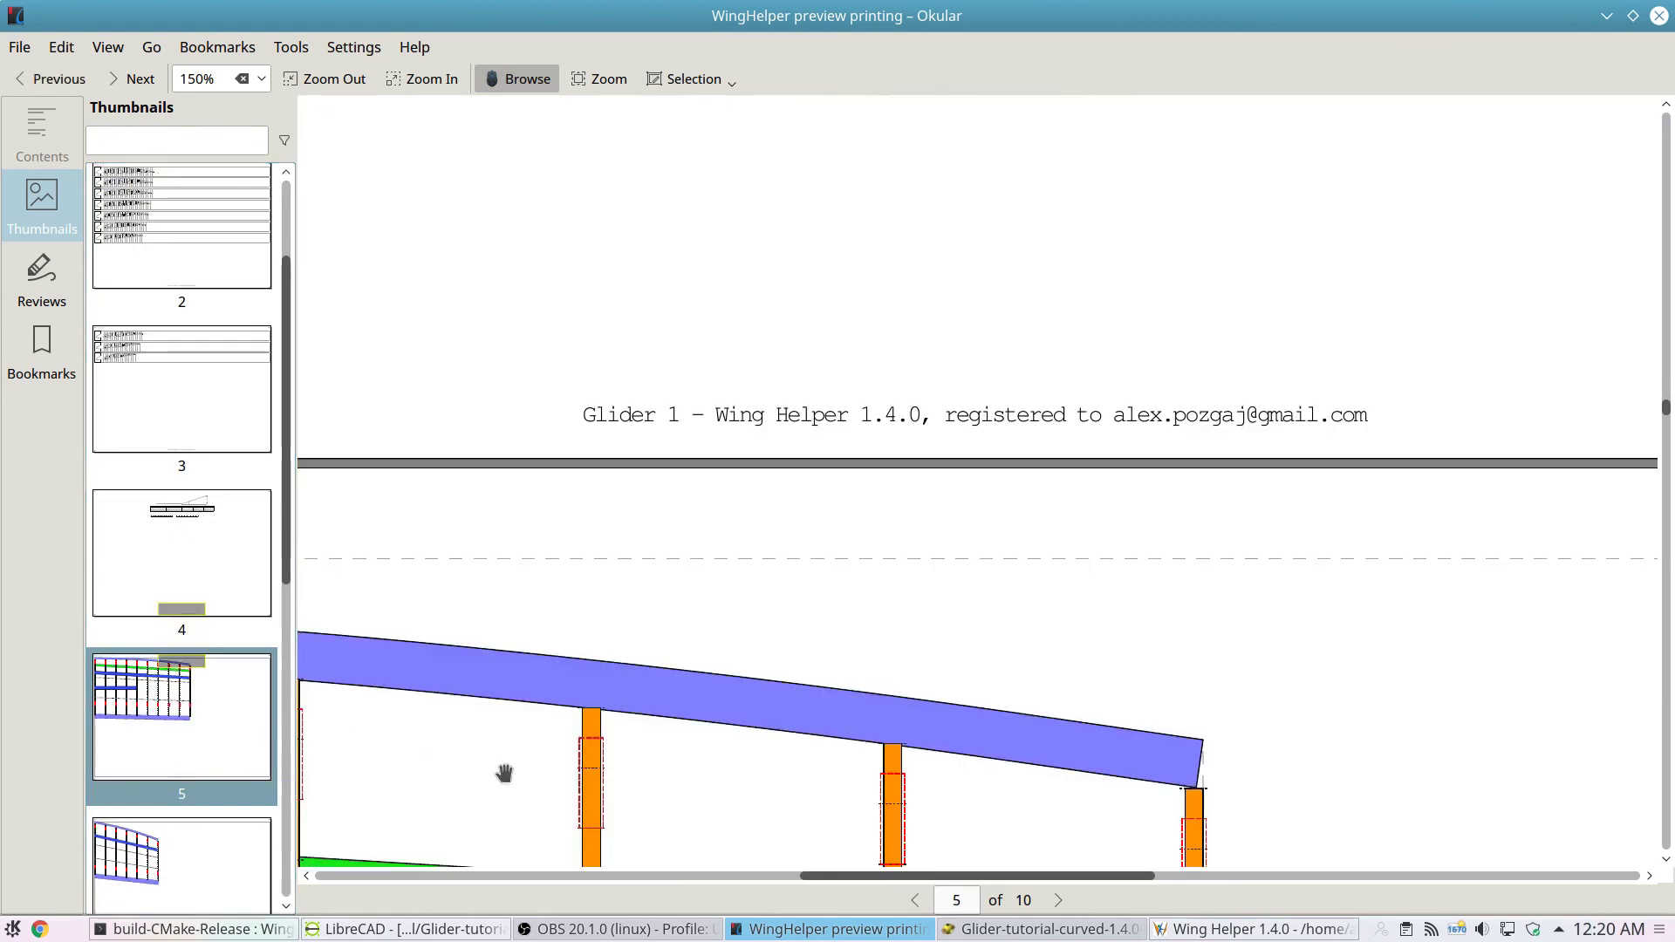
pyautogui.keyDown('ctrl'); pyautogui.scroll(-1, 506, 774); pyautogui.keyUp('ctrl')
pyautogui.moveTo(436, 833)
pyautogui.mouseDown()
pyautogui.moveTo(613, 647)
pyautogui.moveTo(999, 375)
pyautogui.mouseUp()
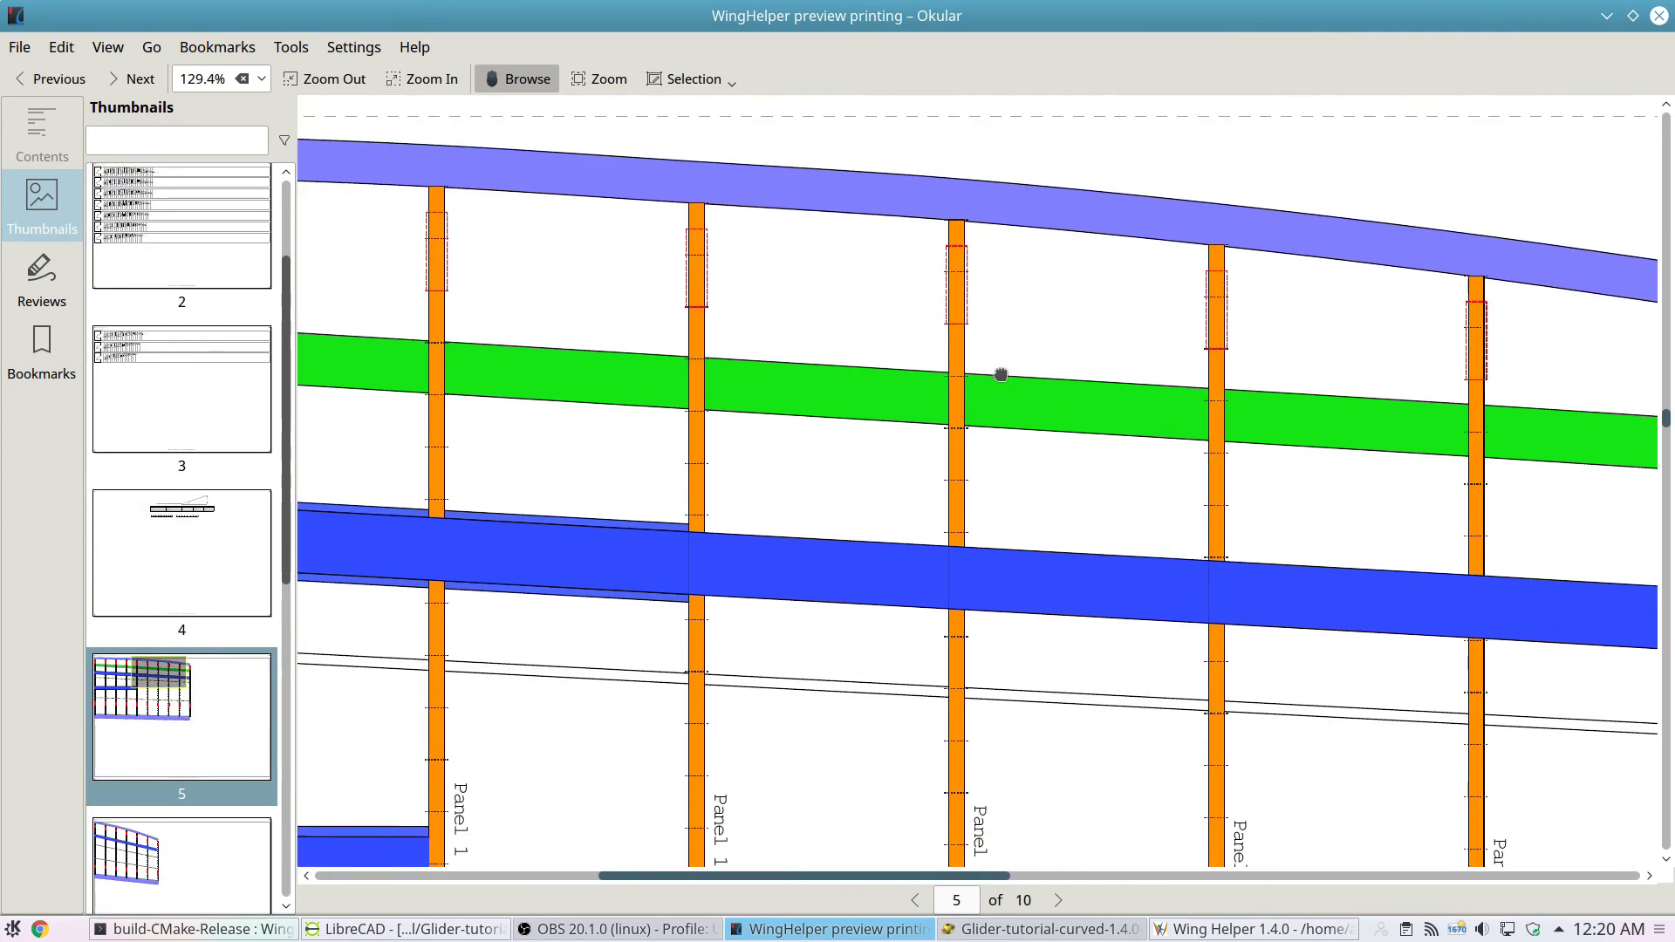
pyautogui.moveTo(827, 359); pyautogui.dragTo(706, 497, button='middle')
pyautogui.moveTo(707, 498); pyautogui.dragTo(1570, 422)
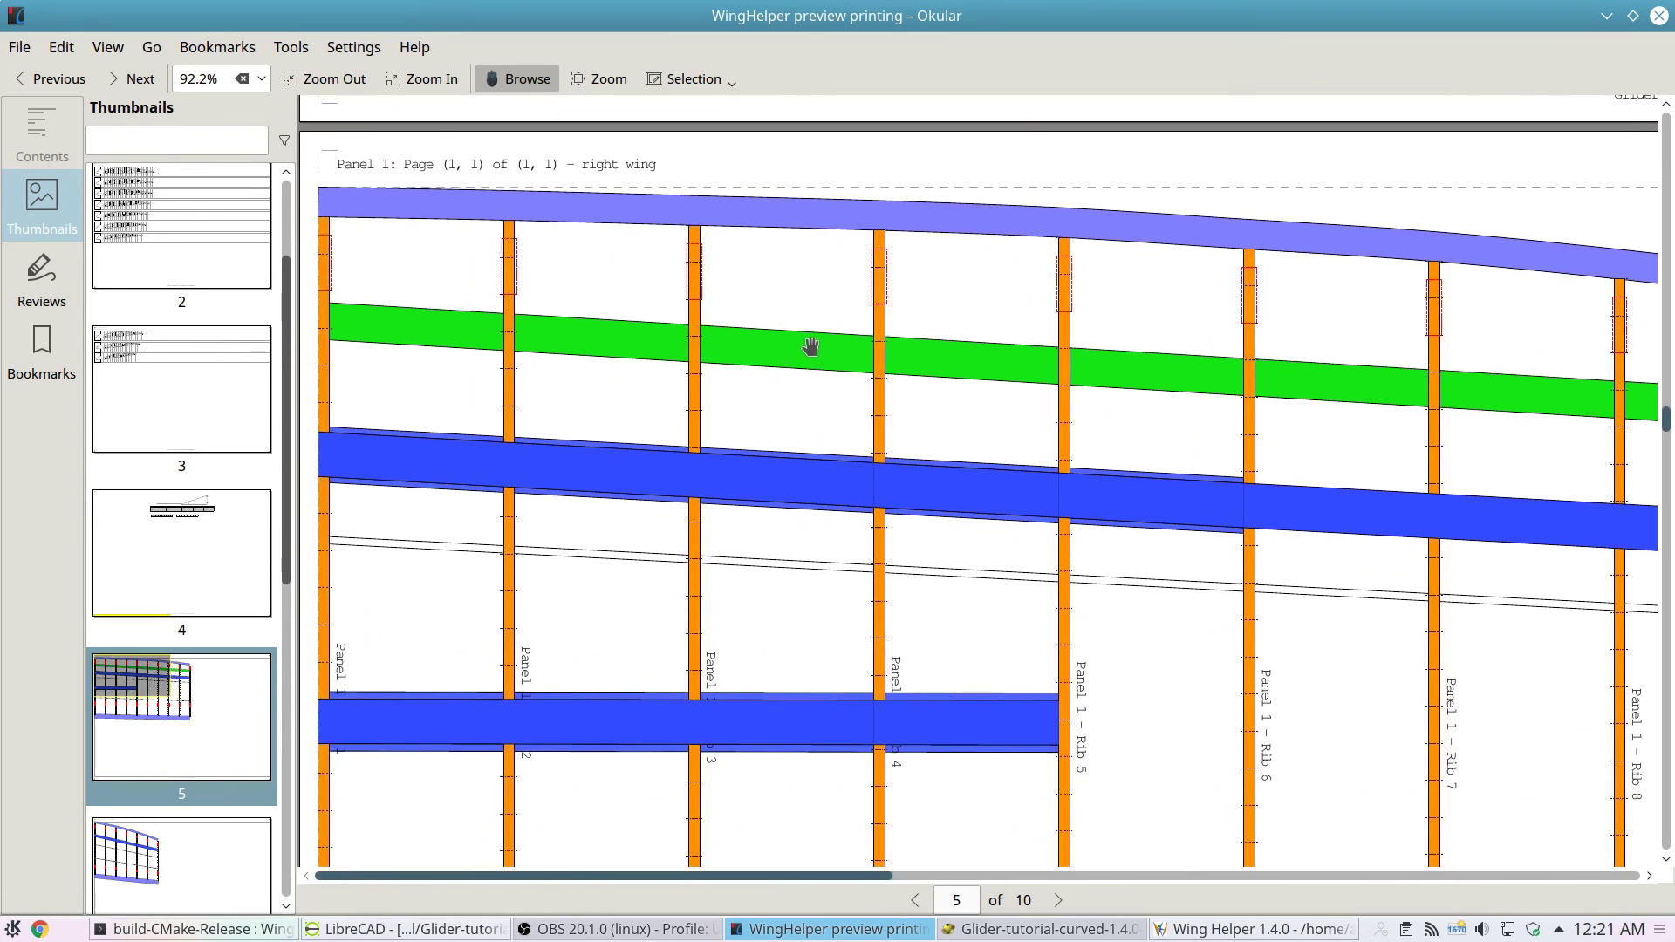
pyautogui.keyDown('ctrl'); pyautogui.scroll(1, 775, 323); pyautogui.keyUp('ctrl')
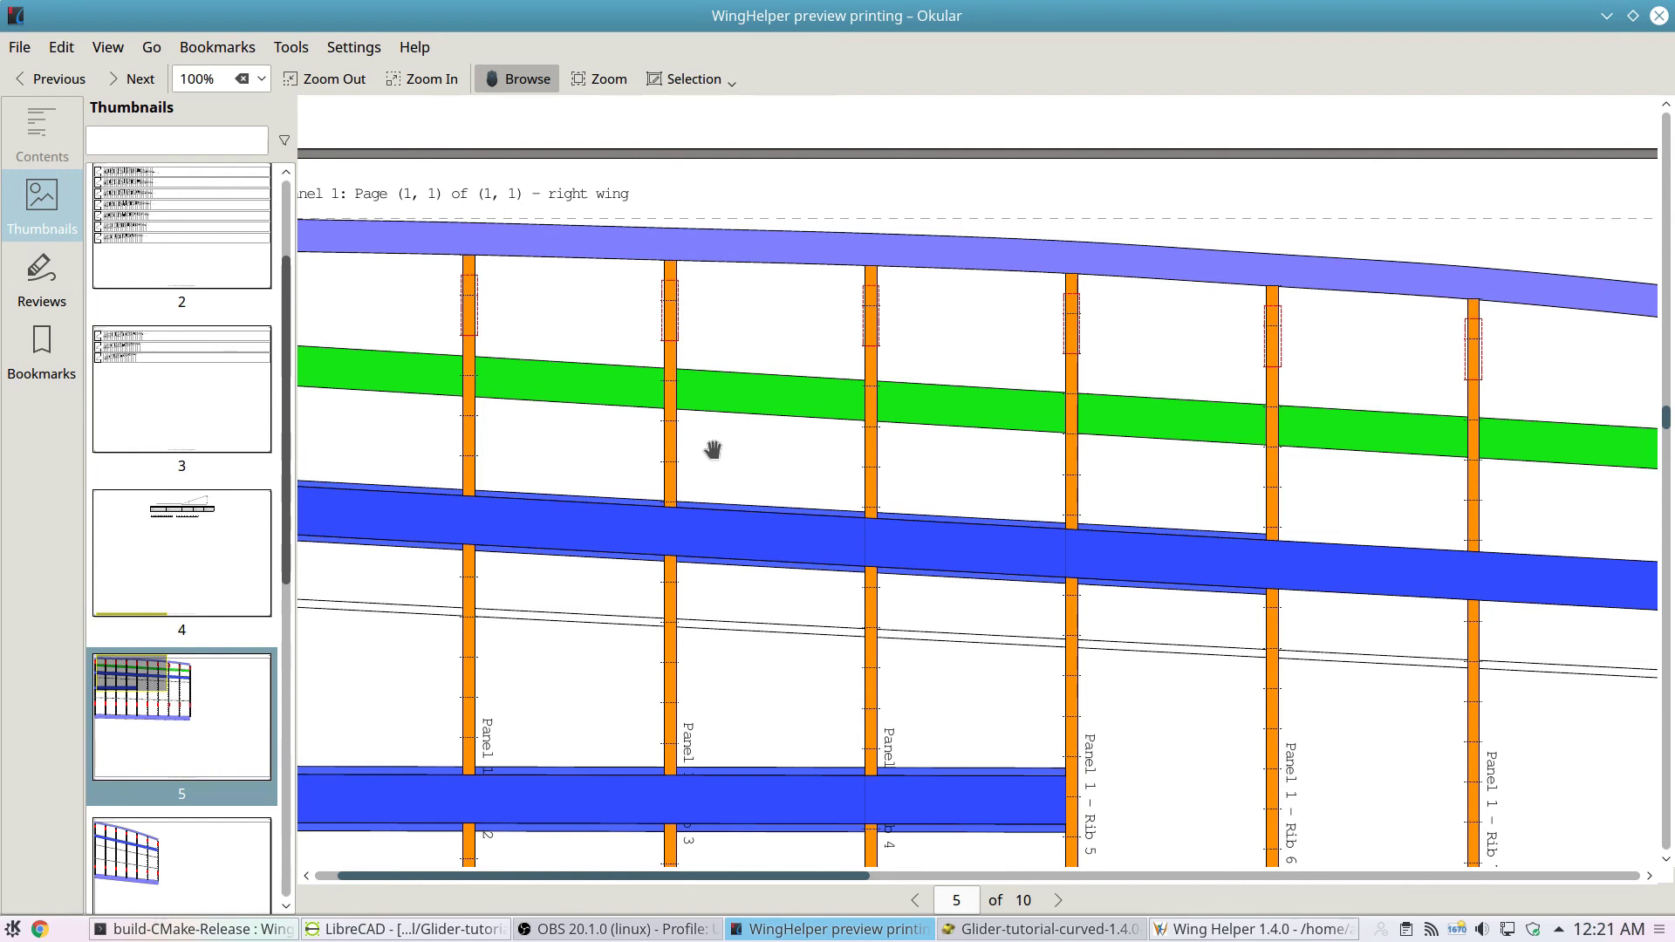
# - Close the print preview and export the wing to DXF as Glider-tutorial-curved-1.4.0-finished-v2.dxf with all DXF options off, overwriting the existing file
pyautogui.click(1660, 15)
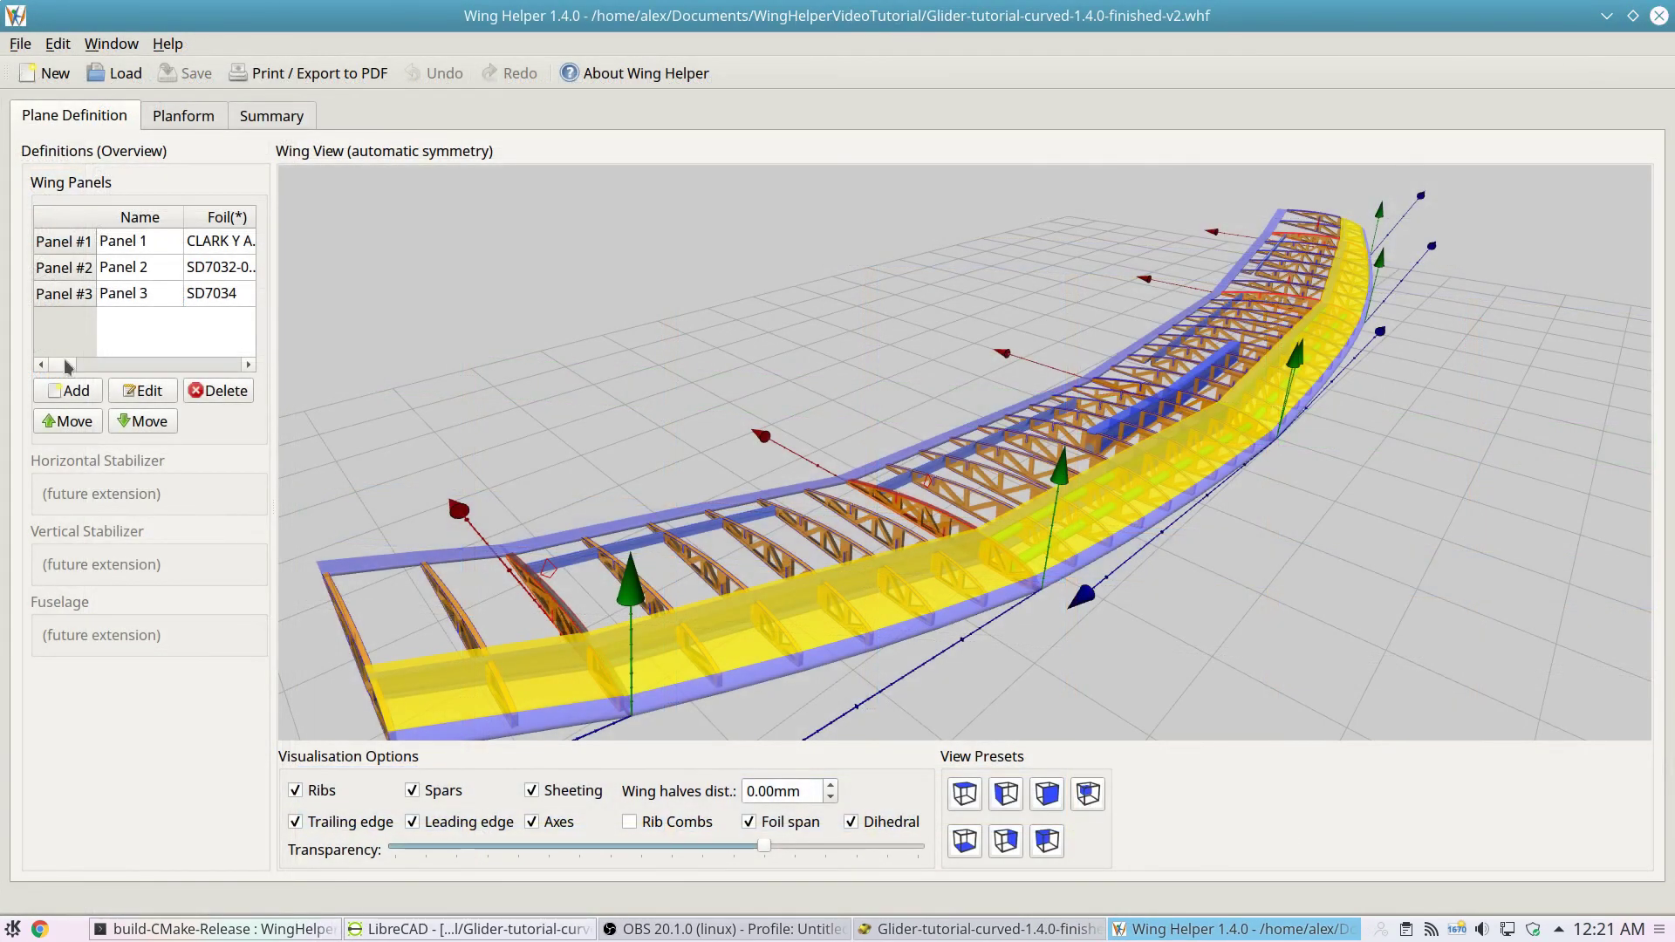
pyautogui.click(19, 44)
pyautogui.moveTo(131, 229)
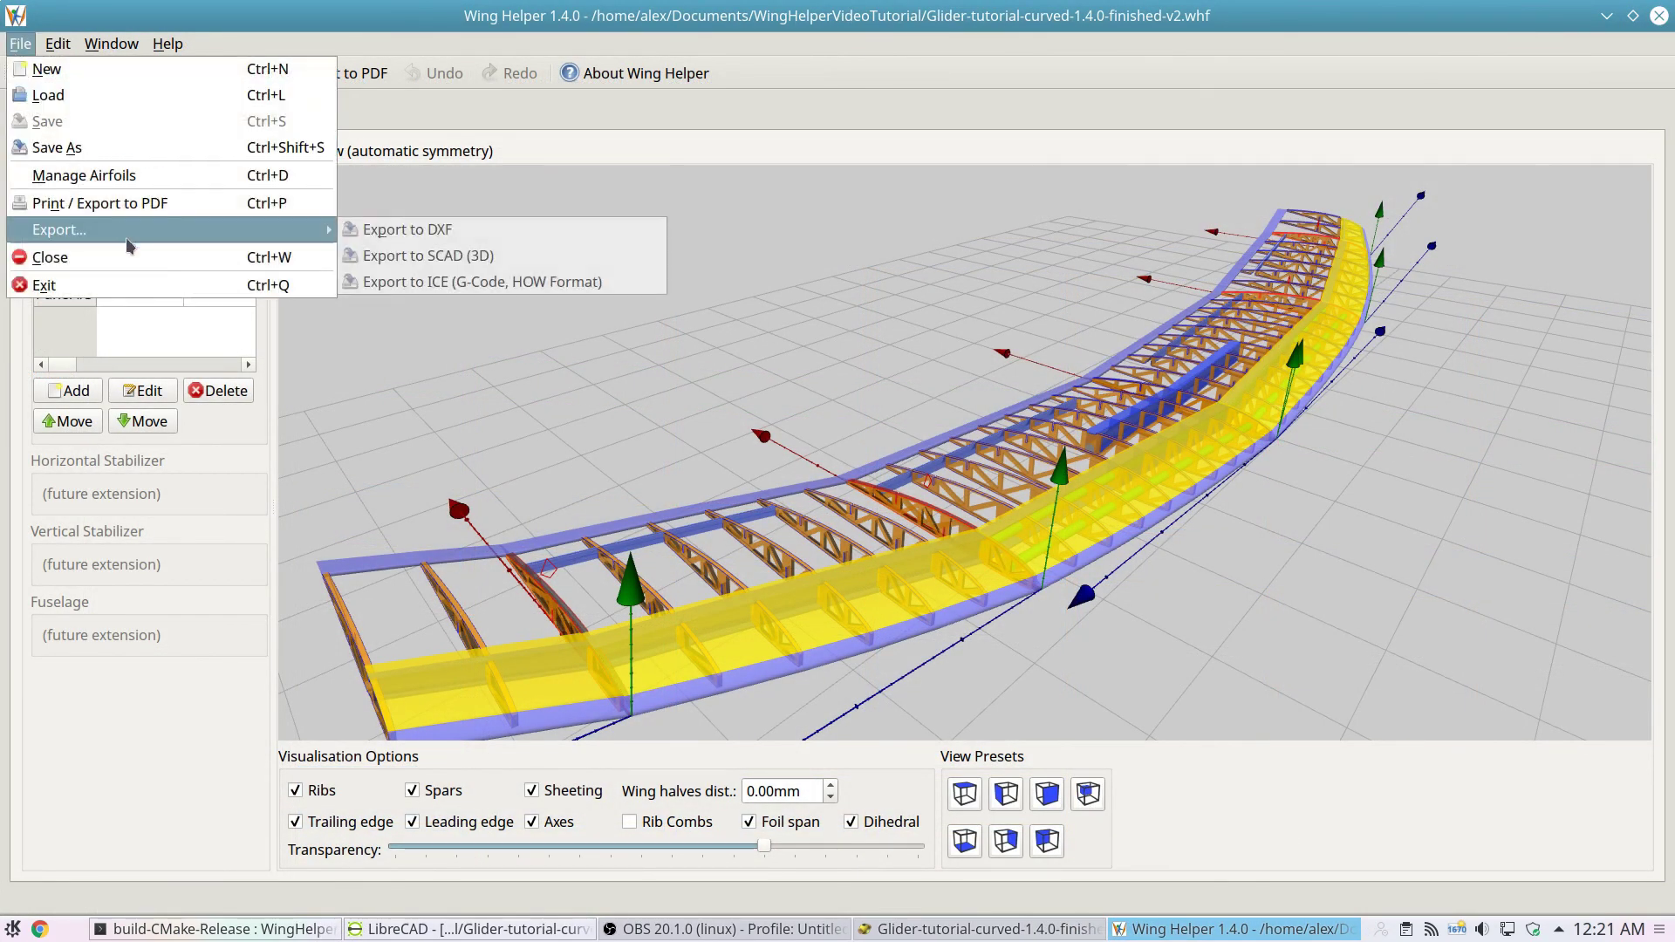
pyautogui.click(492, 230)
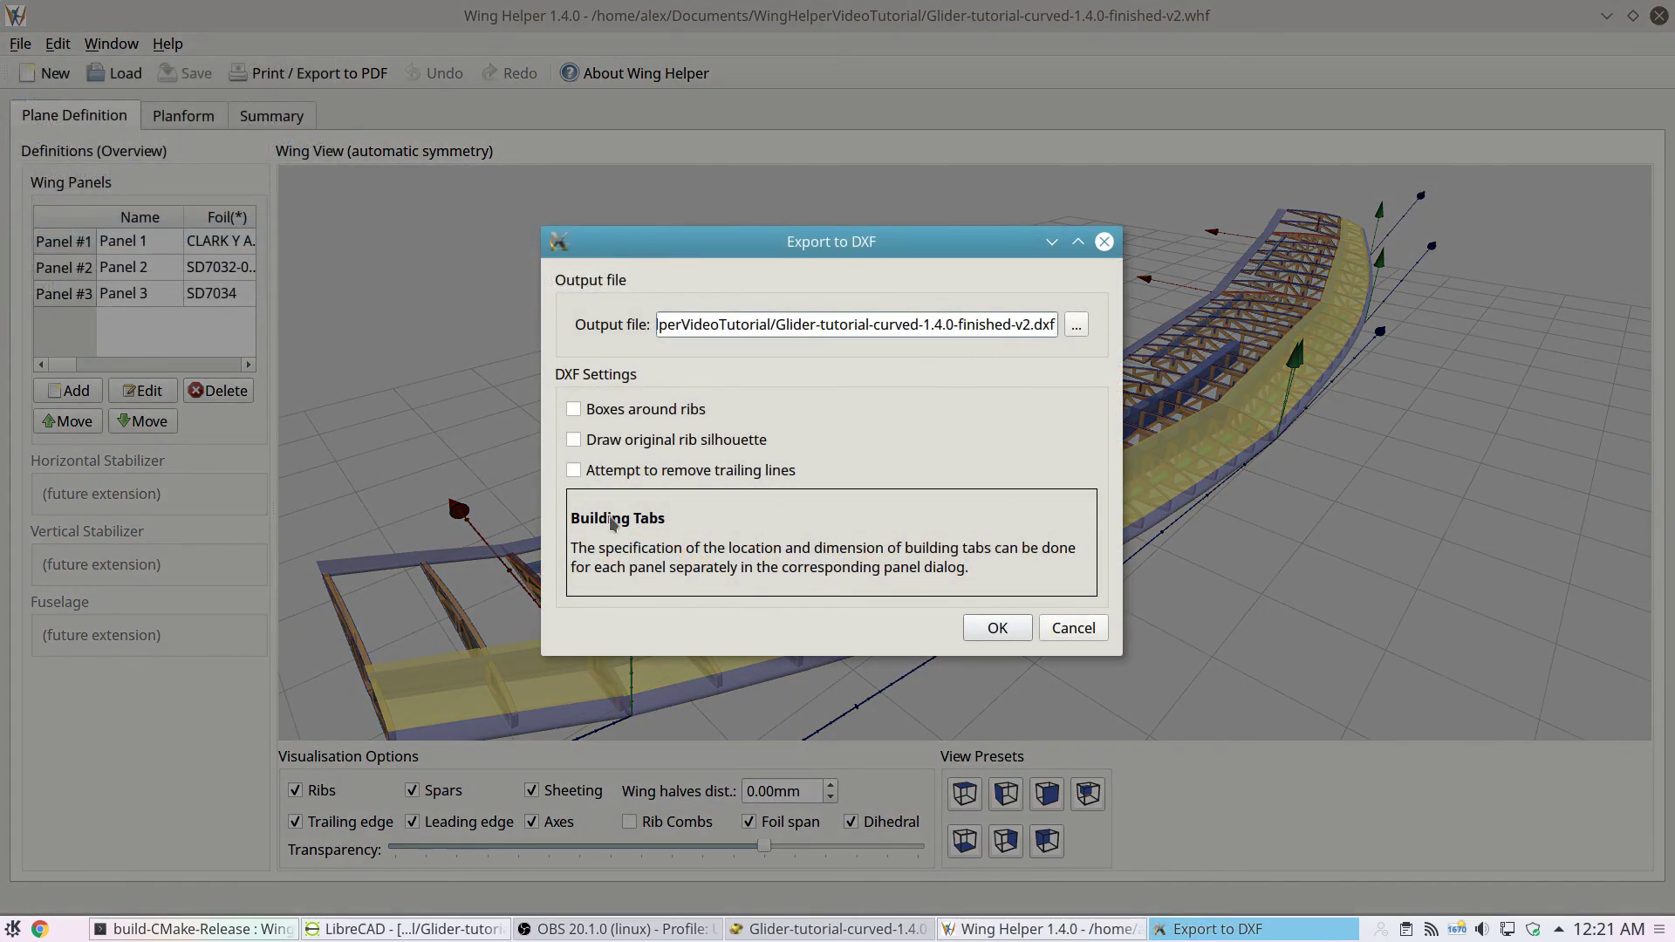
pyautogui.click(984, 630)
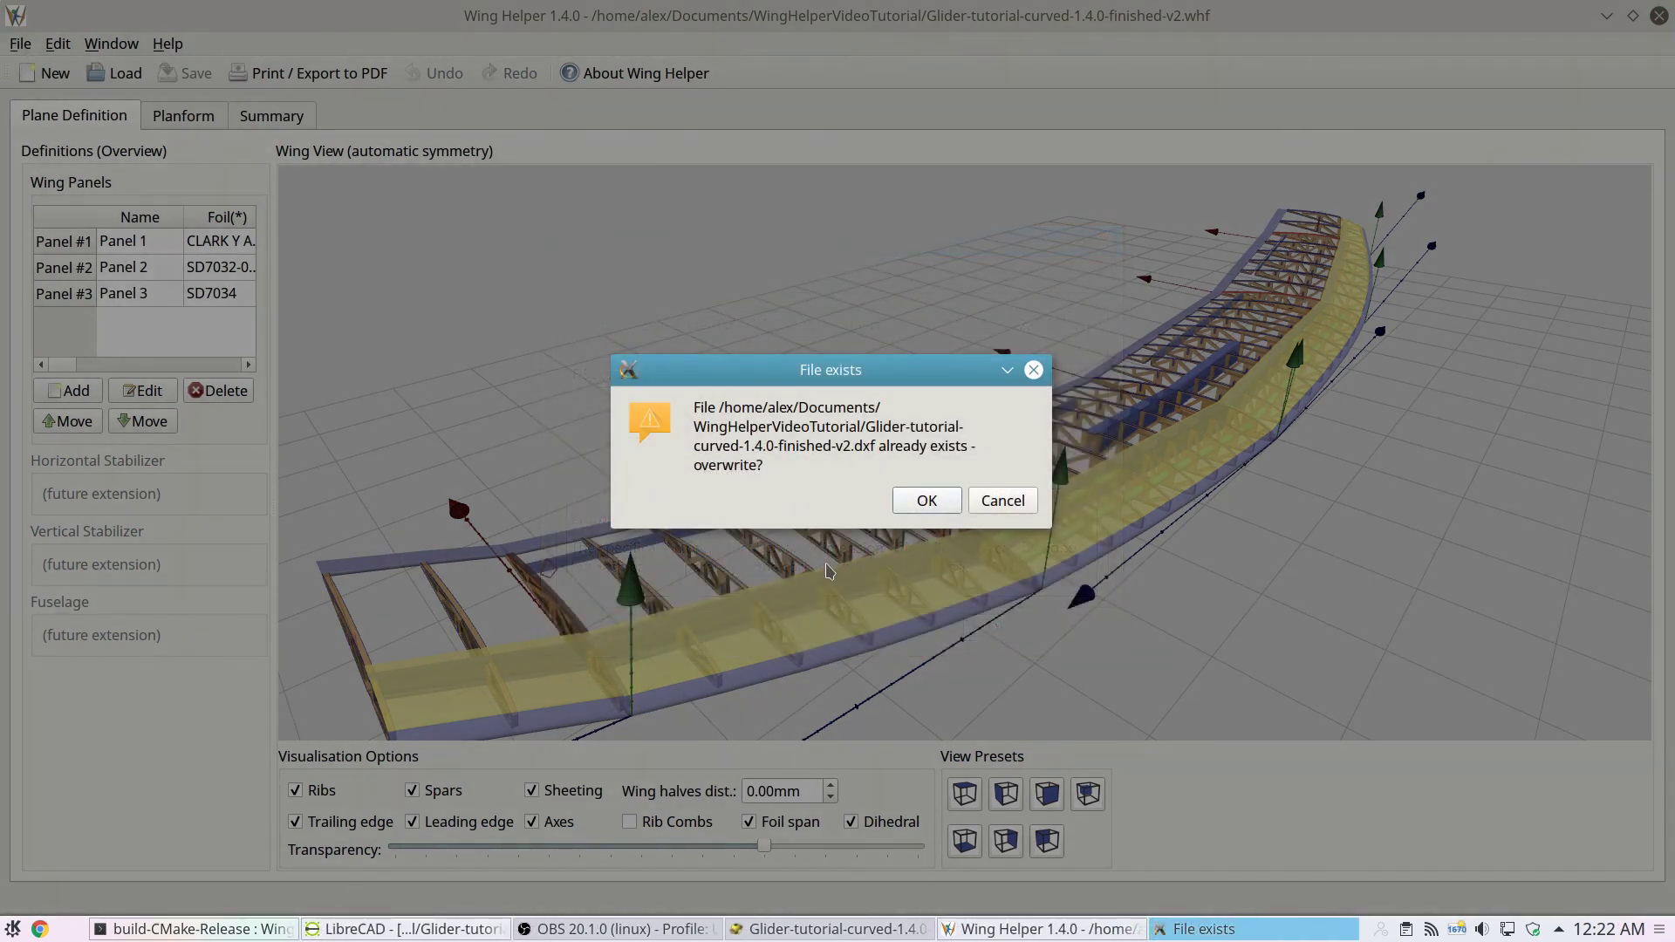
pyautogui.click(926, 501)
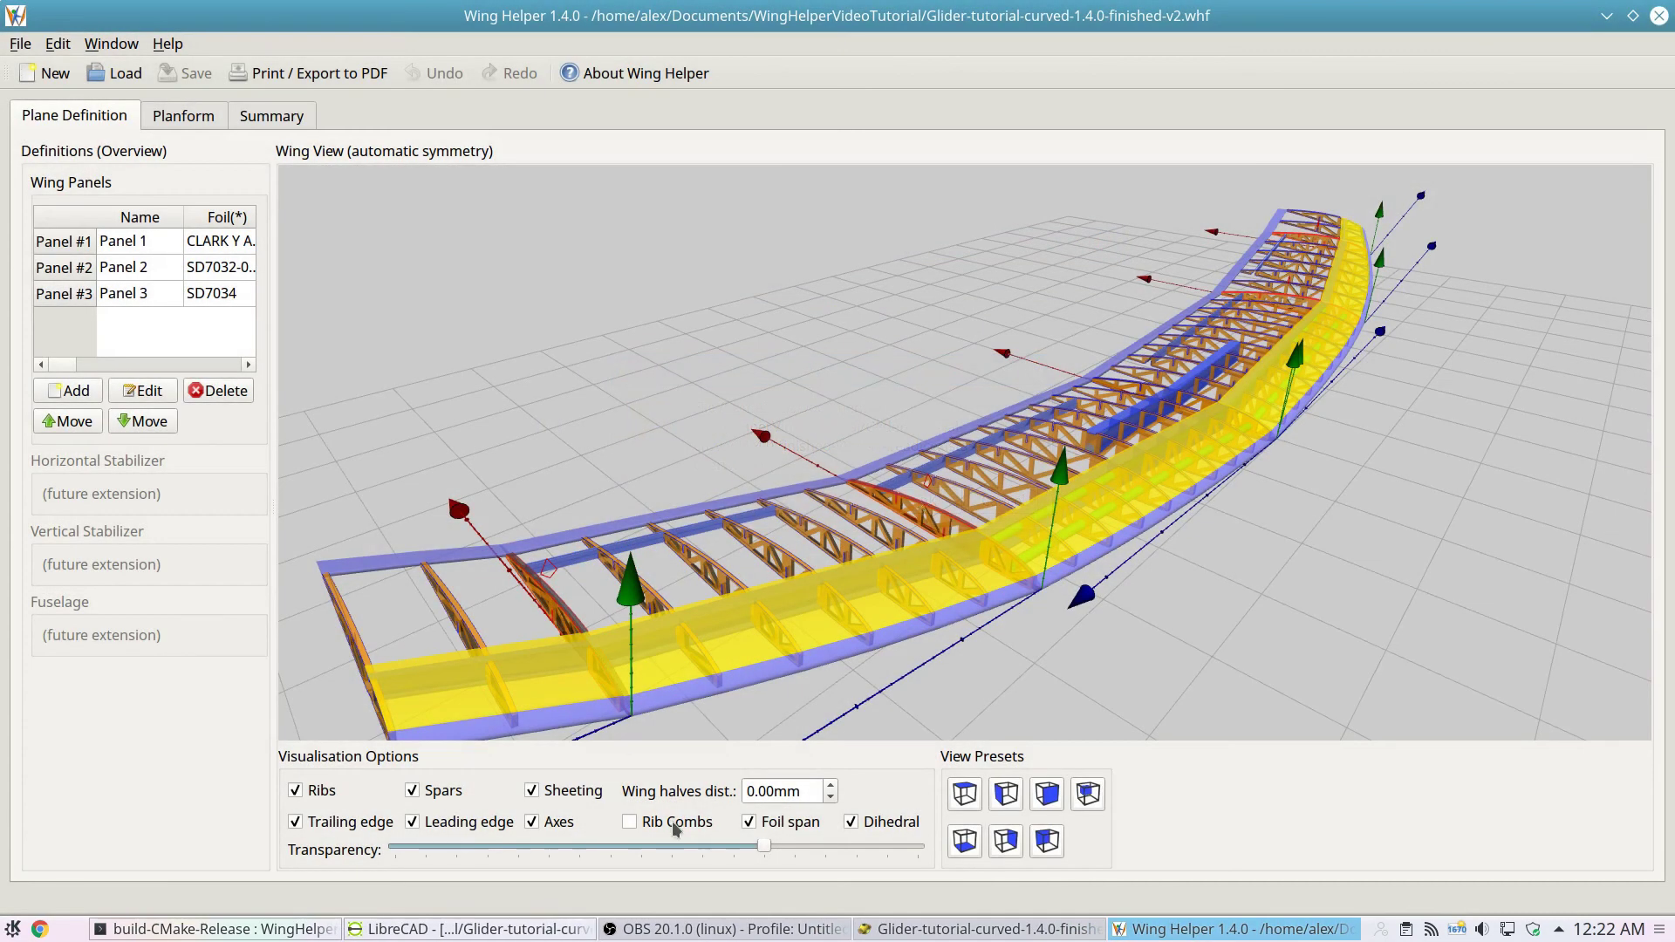
# - Switch to LibreCAD and examine the exported DXF's wing plan view, Panel 1 ribs with building tabs, and spar and aileron parts
pyautogui.click(401, 930)
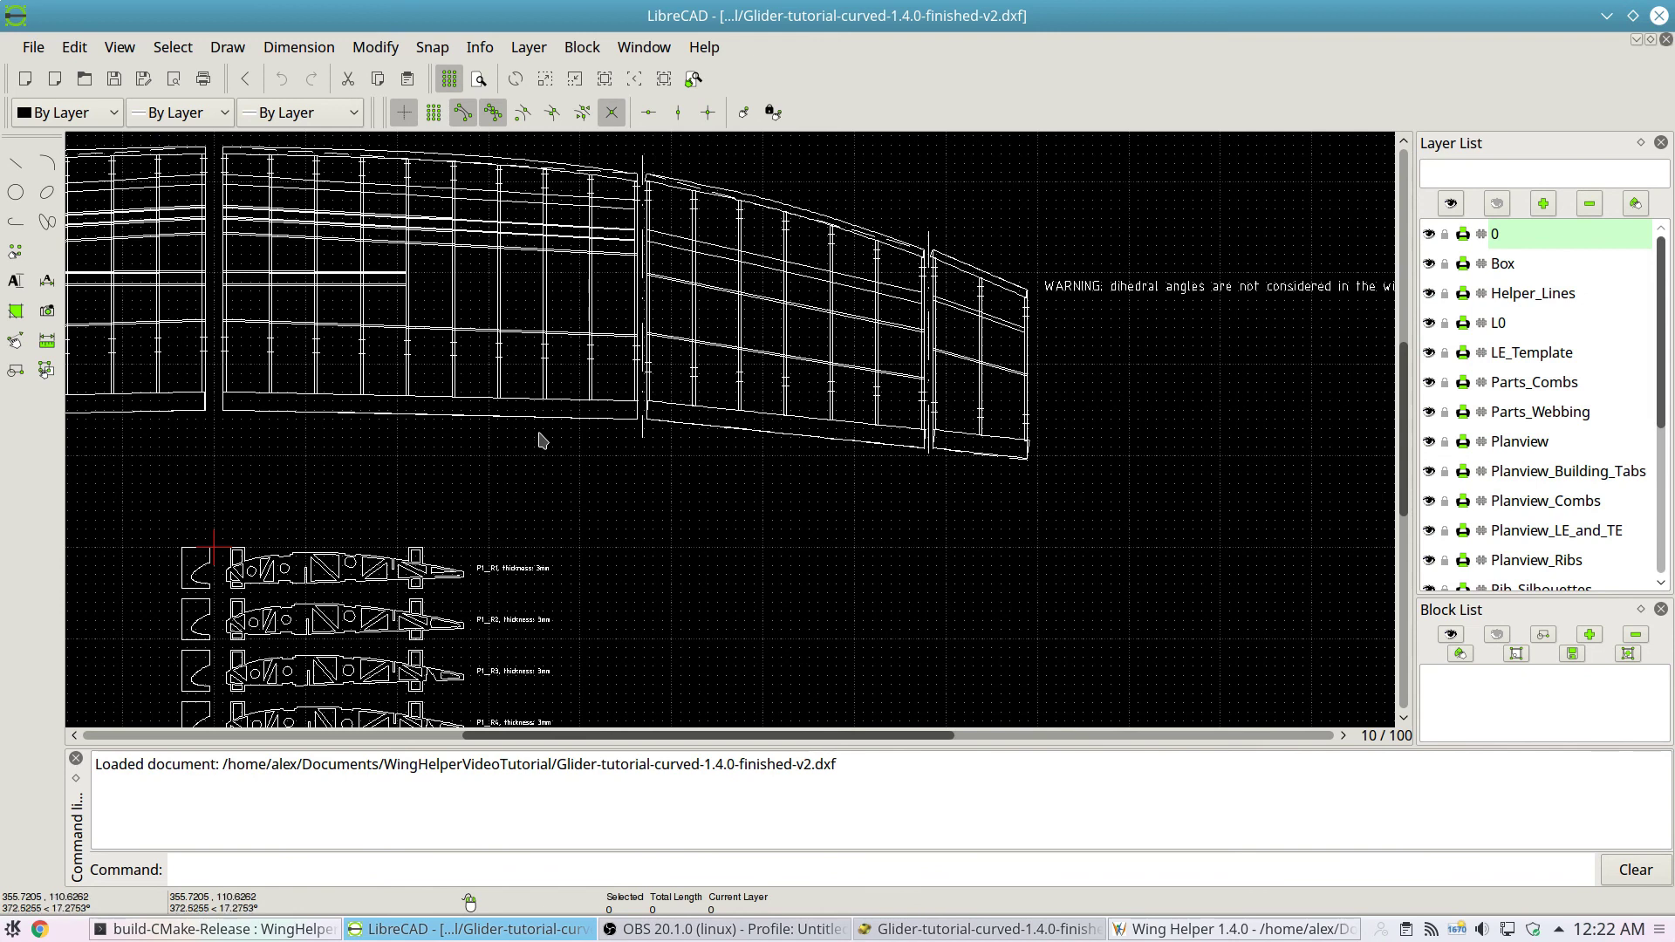
pyautogui.scroll(-3, 562, 417)
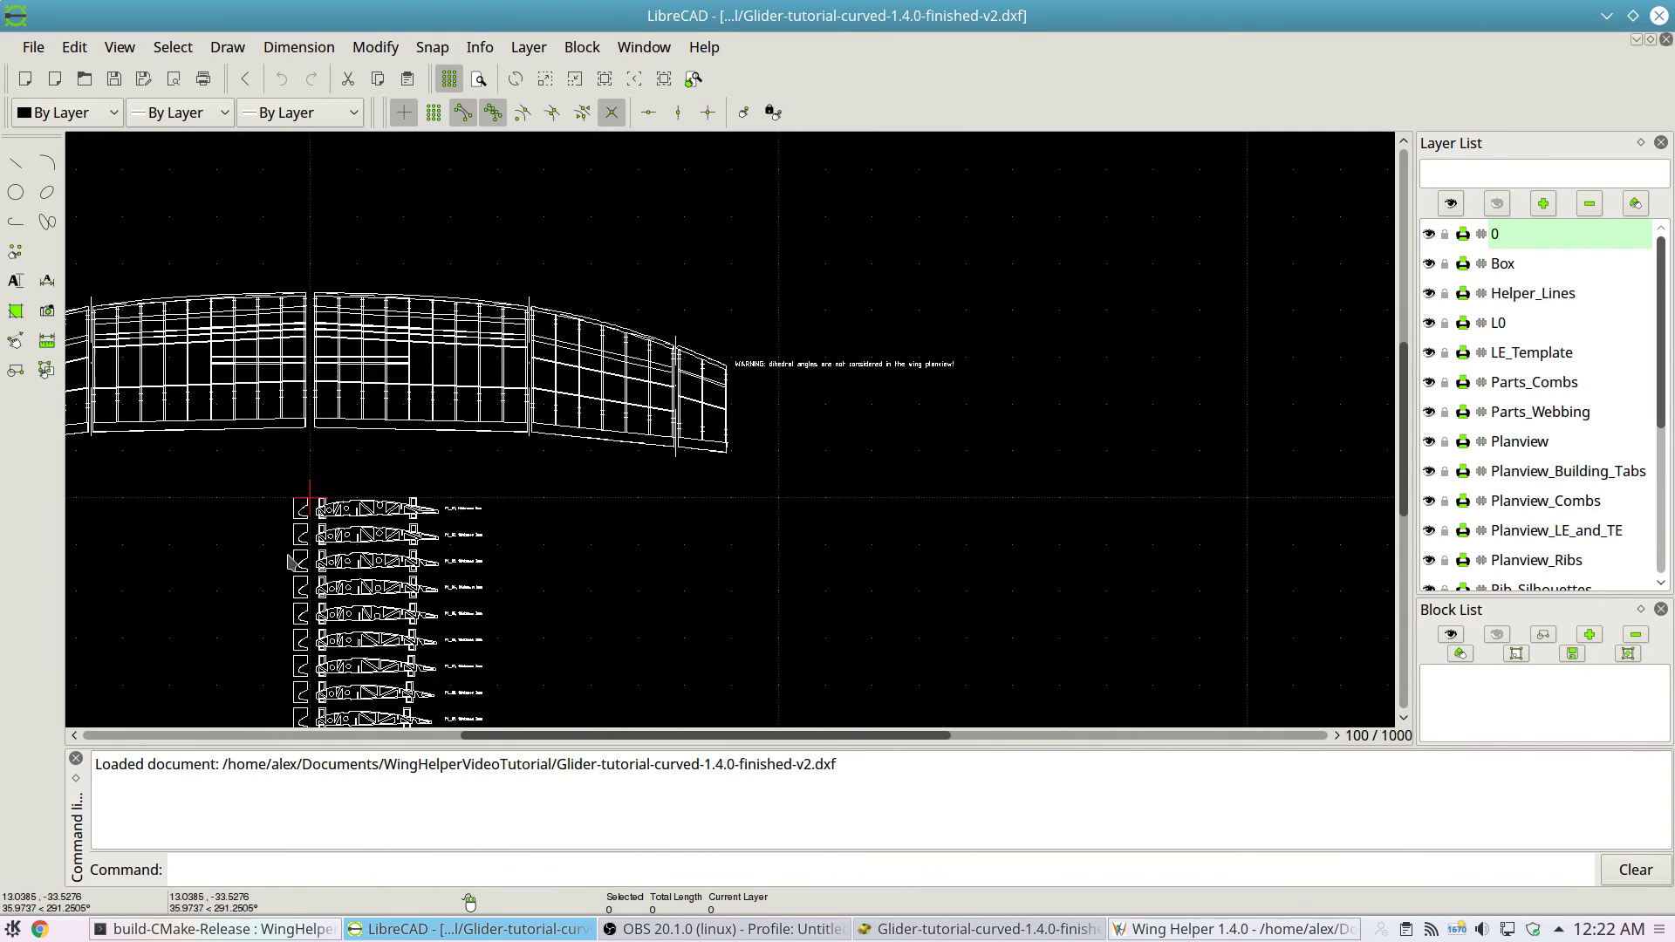
pyautogui.moveTo(563, 418); pyautogui.dragTo(563, 342, button='middle')
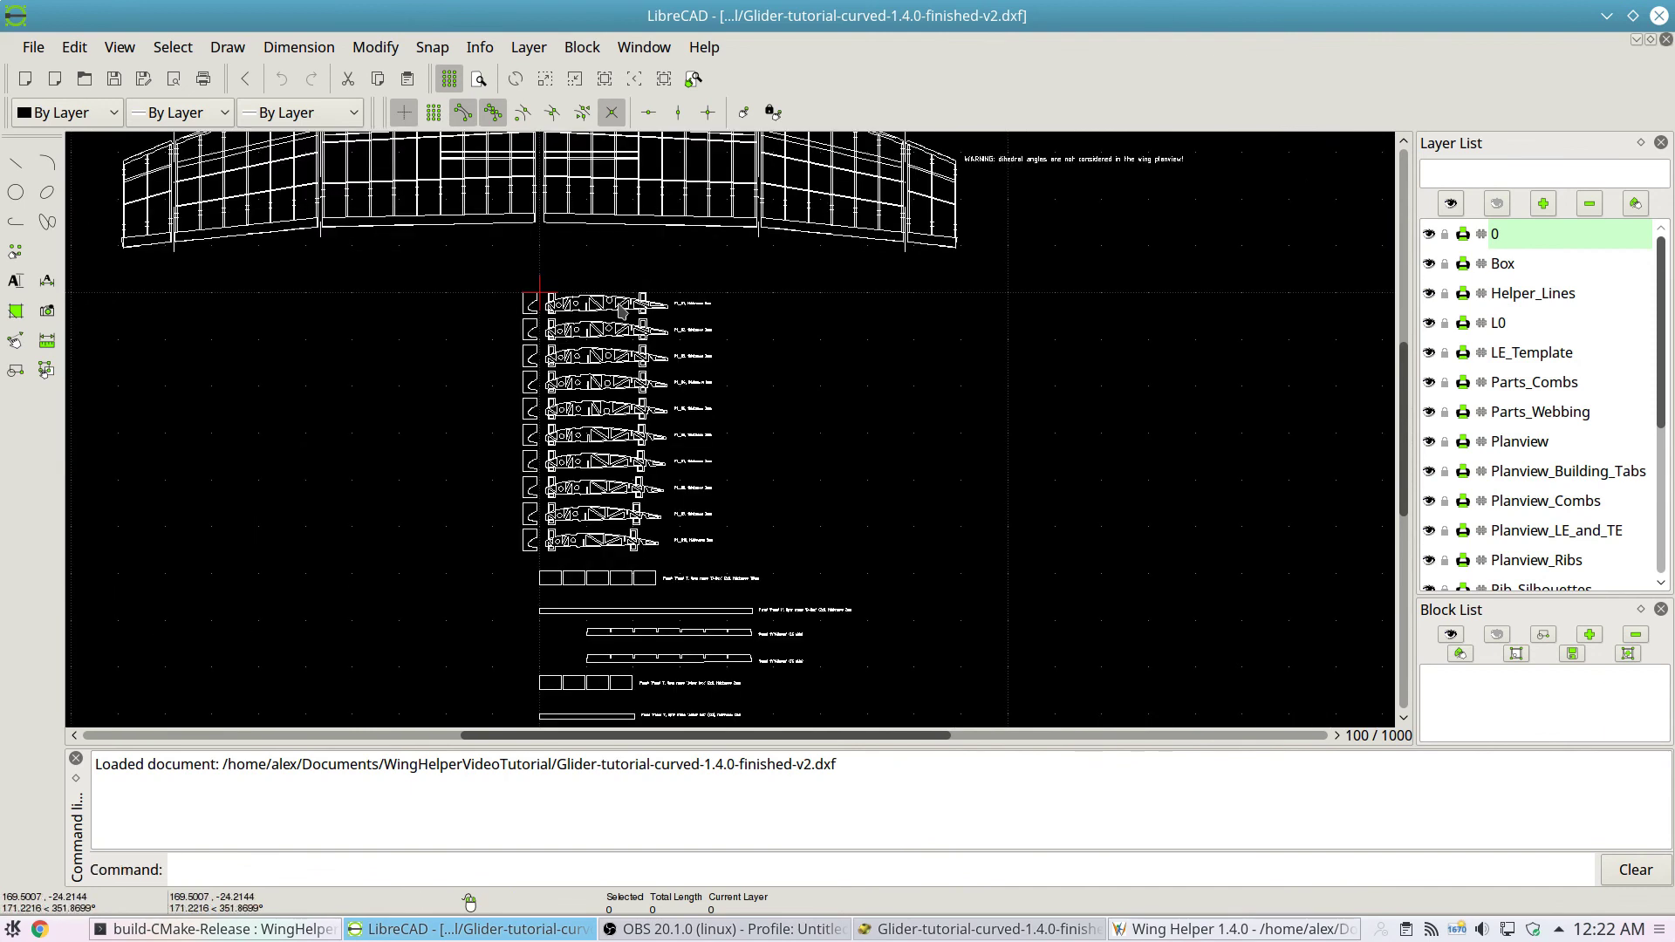
pyautogui.scroll(5, 563, 342)
pyautogui.scroll(1, 493, 301)
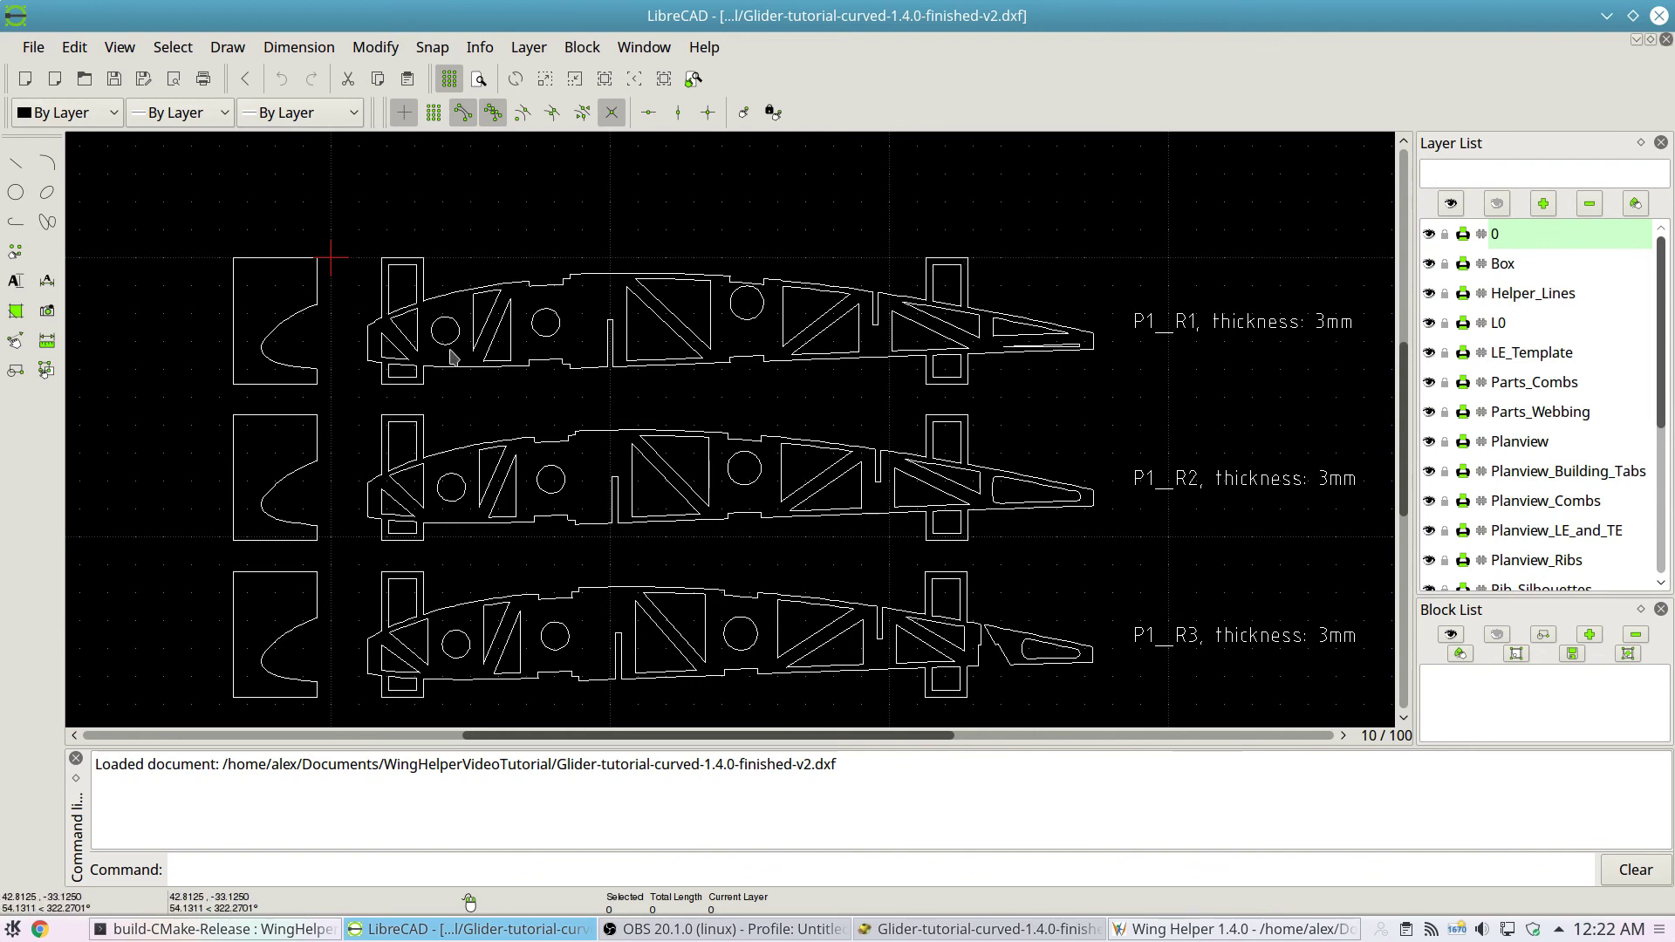
pyautogui.scroll(-3, 452, 358)
pyautogui.moveTo(448, 529); pyautogui.dragTo(616, 569, button='middle')
pyautogui.scroll(-4, 616, 569)
pyautogui.moveTo(835, 477); pyautogui.dragTo(801, 477, button='middle')
pyautogui.scroll(2, 796, 427)
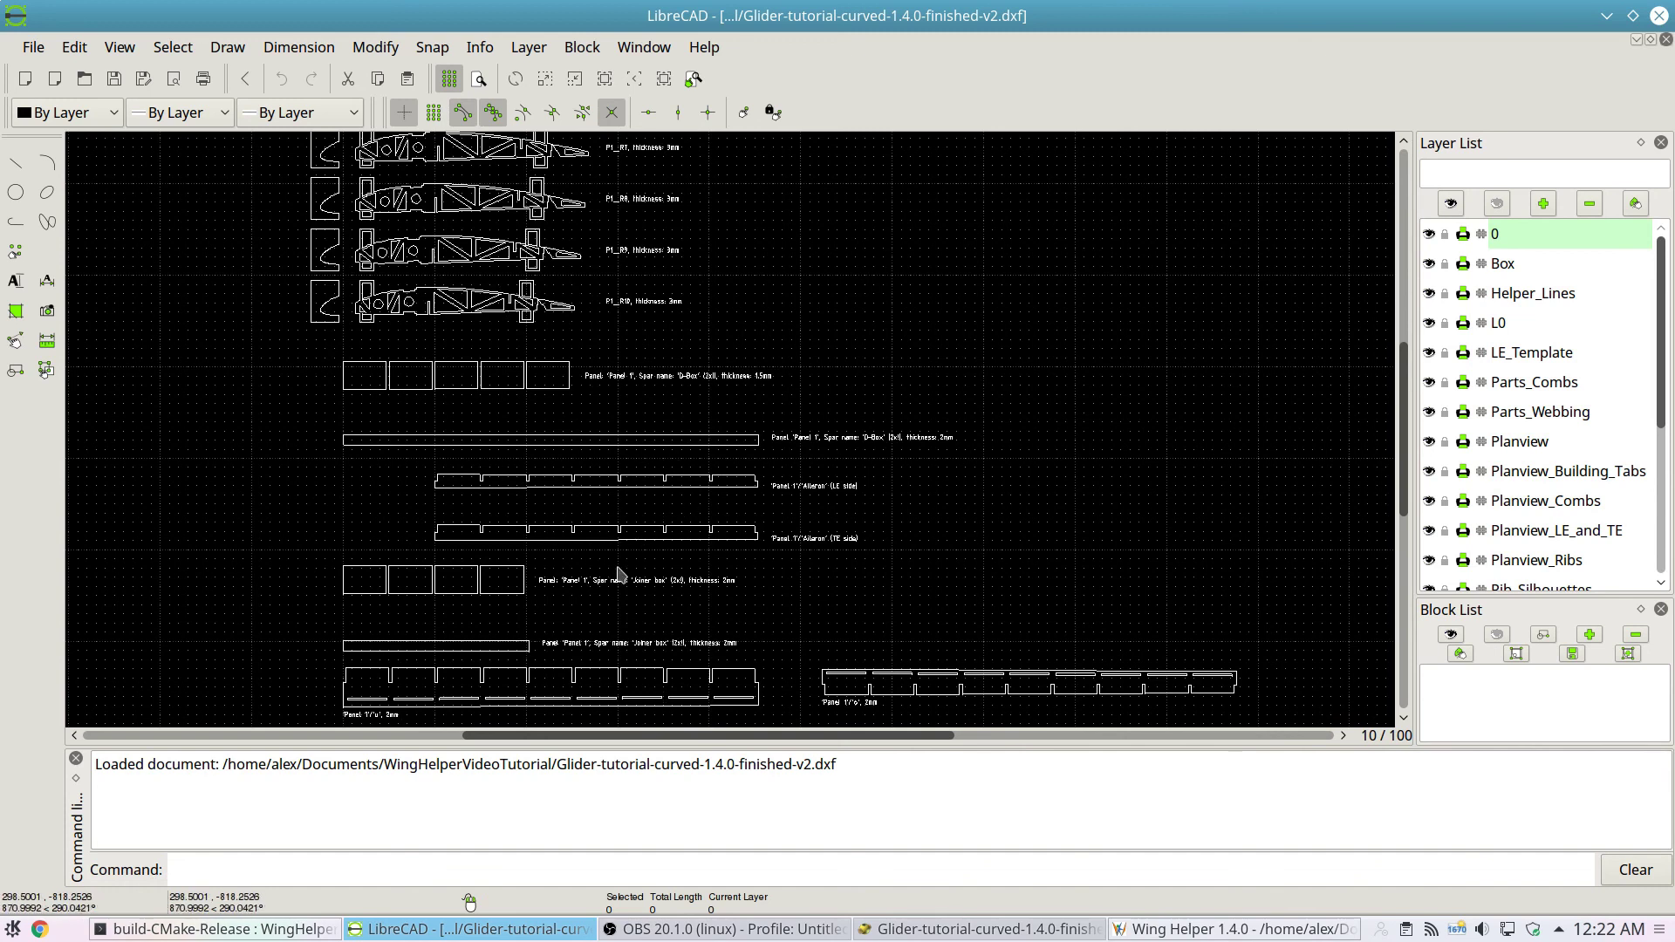
# - Highlight Panel 1's long D-Box spar strip and the end pieces of its D-Box webbing, clear the selection and view the whole drawing
pyautogui.click(715, 441)
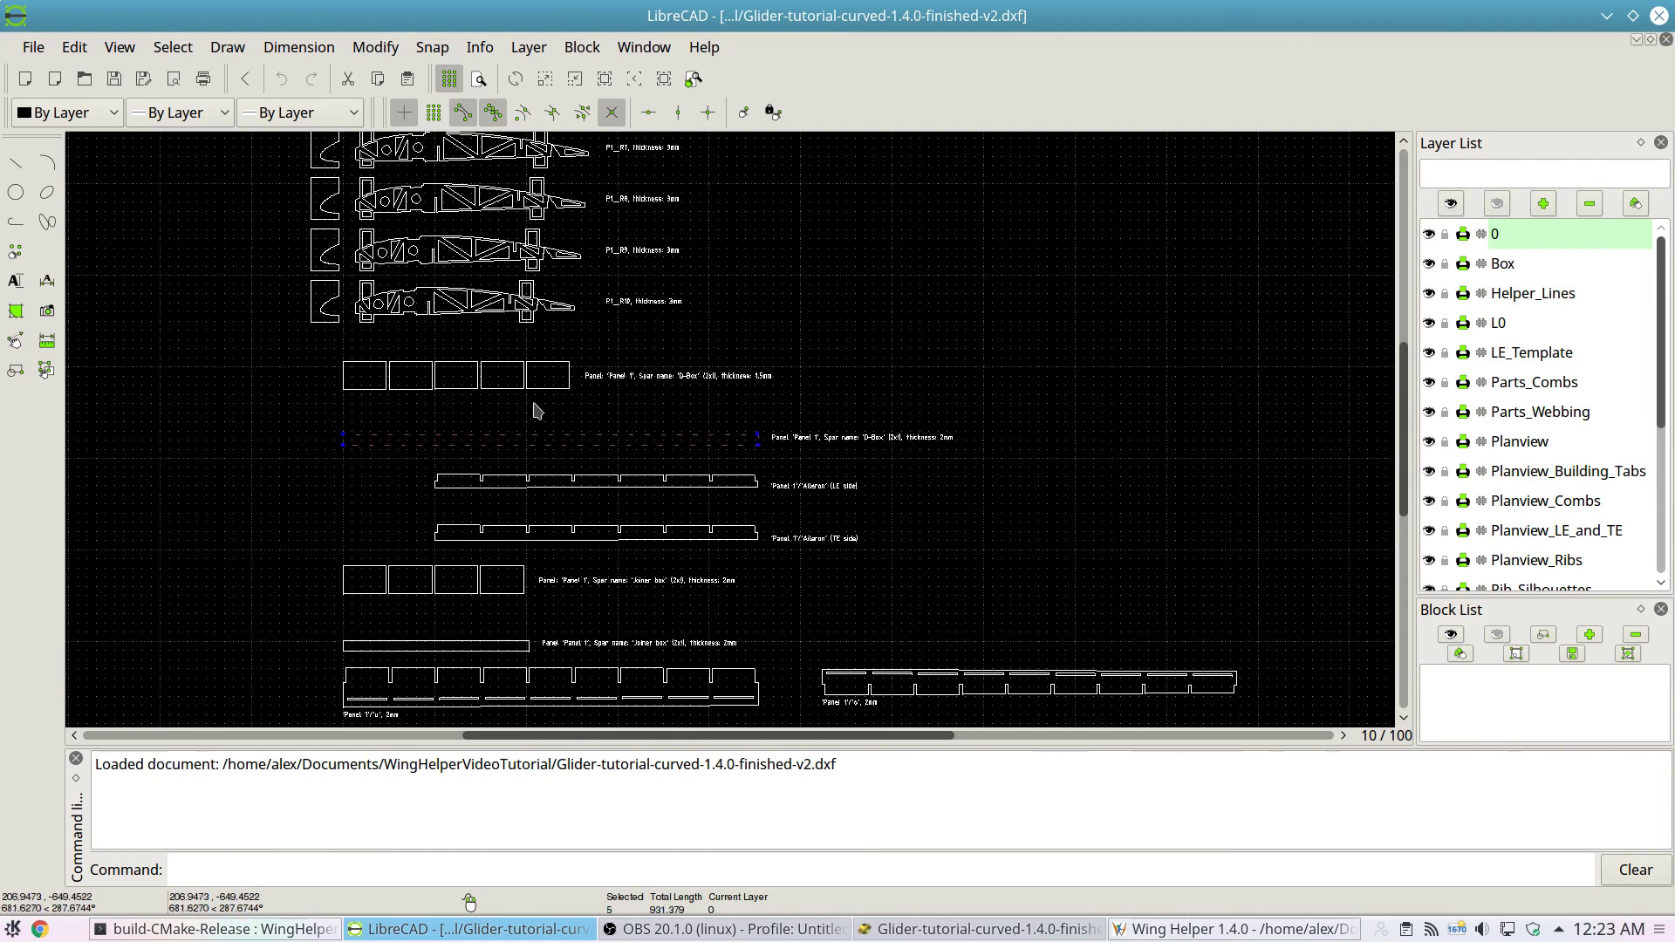
pyautogui.moveTo(546, 387); pyautogui.dragTo(521, 382)
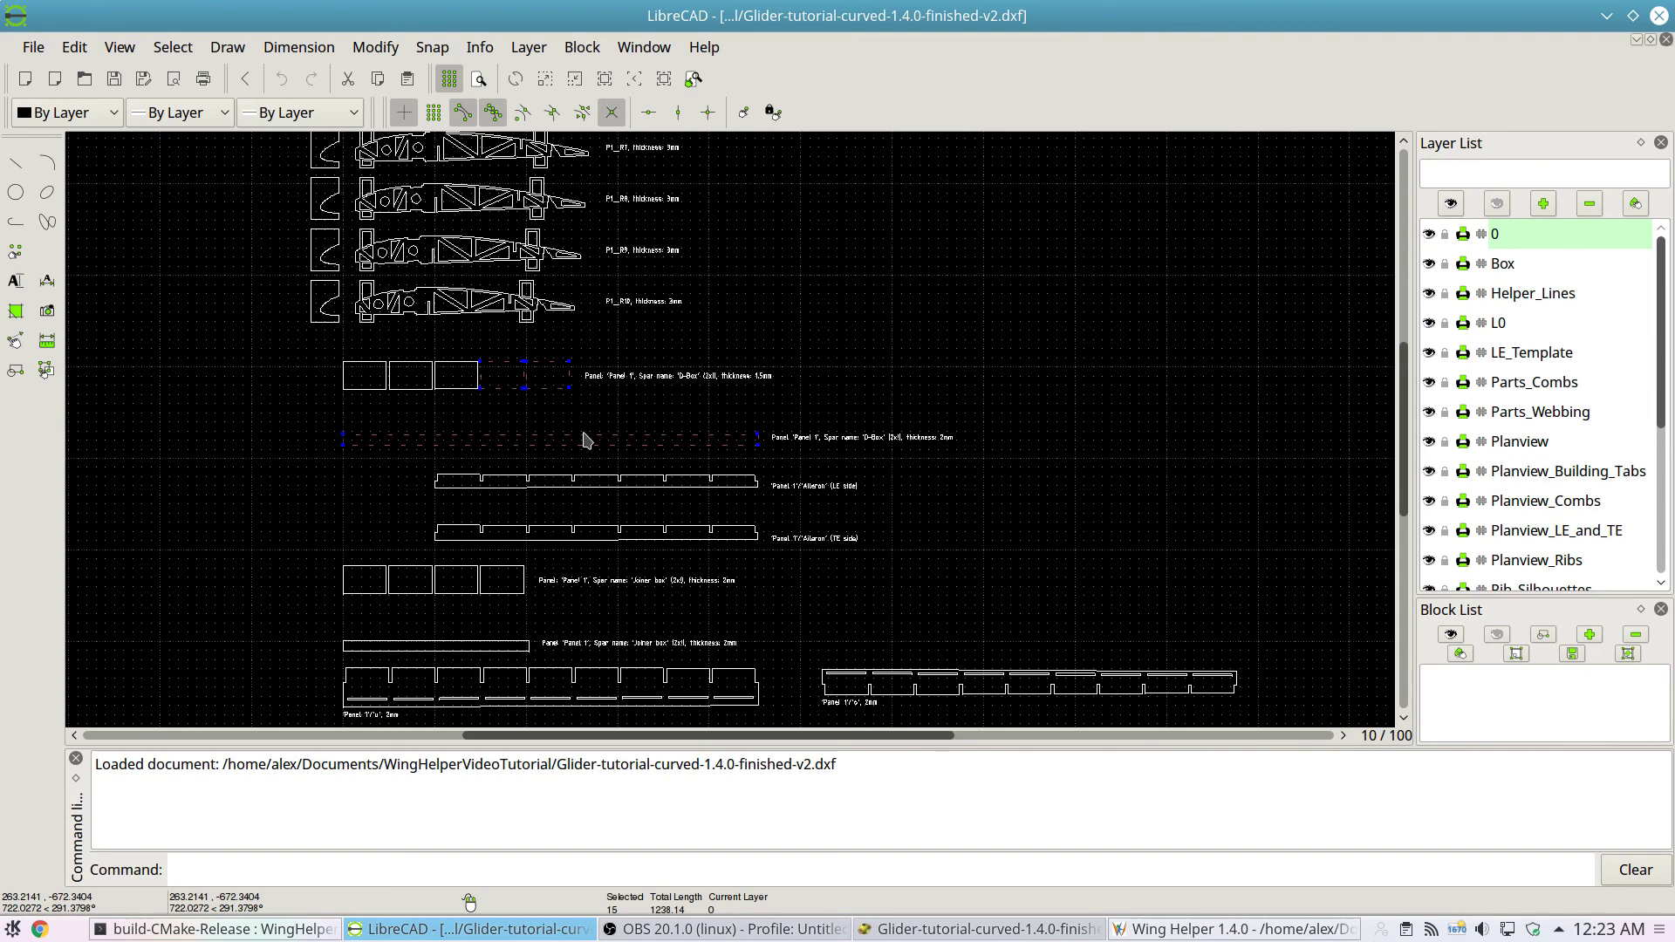
pyautogui.press('Escape')
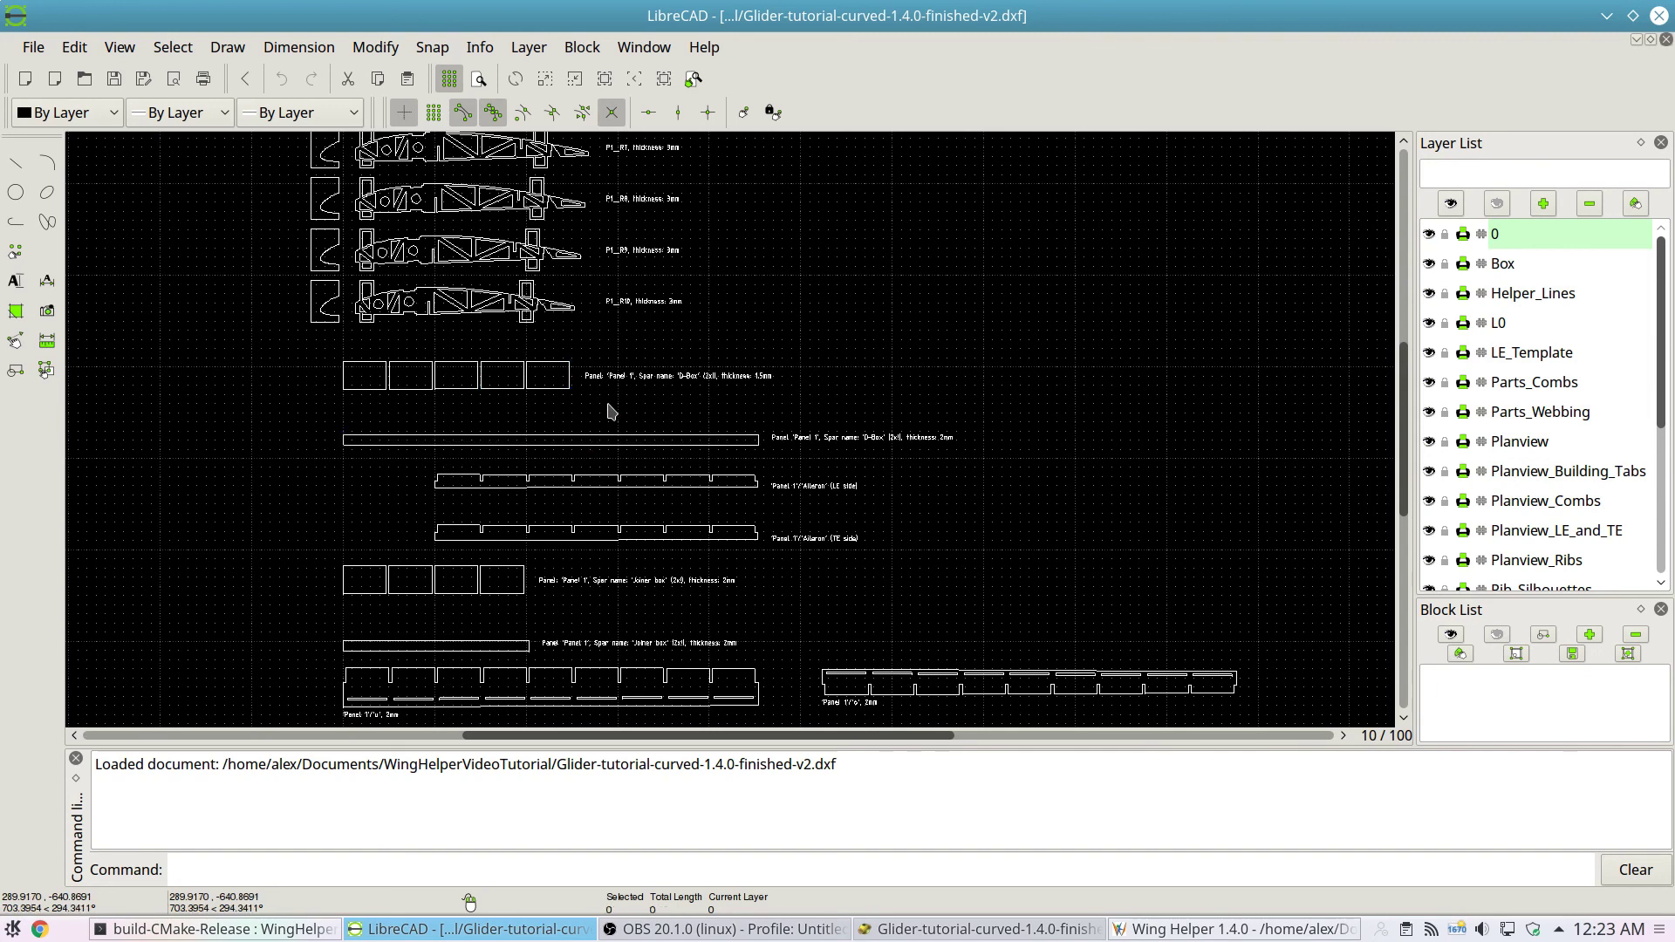
pyautogui.scroll(-10, 583, 439)
pyautogui.scroll(-2, 609, 411)
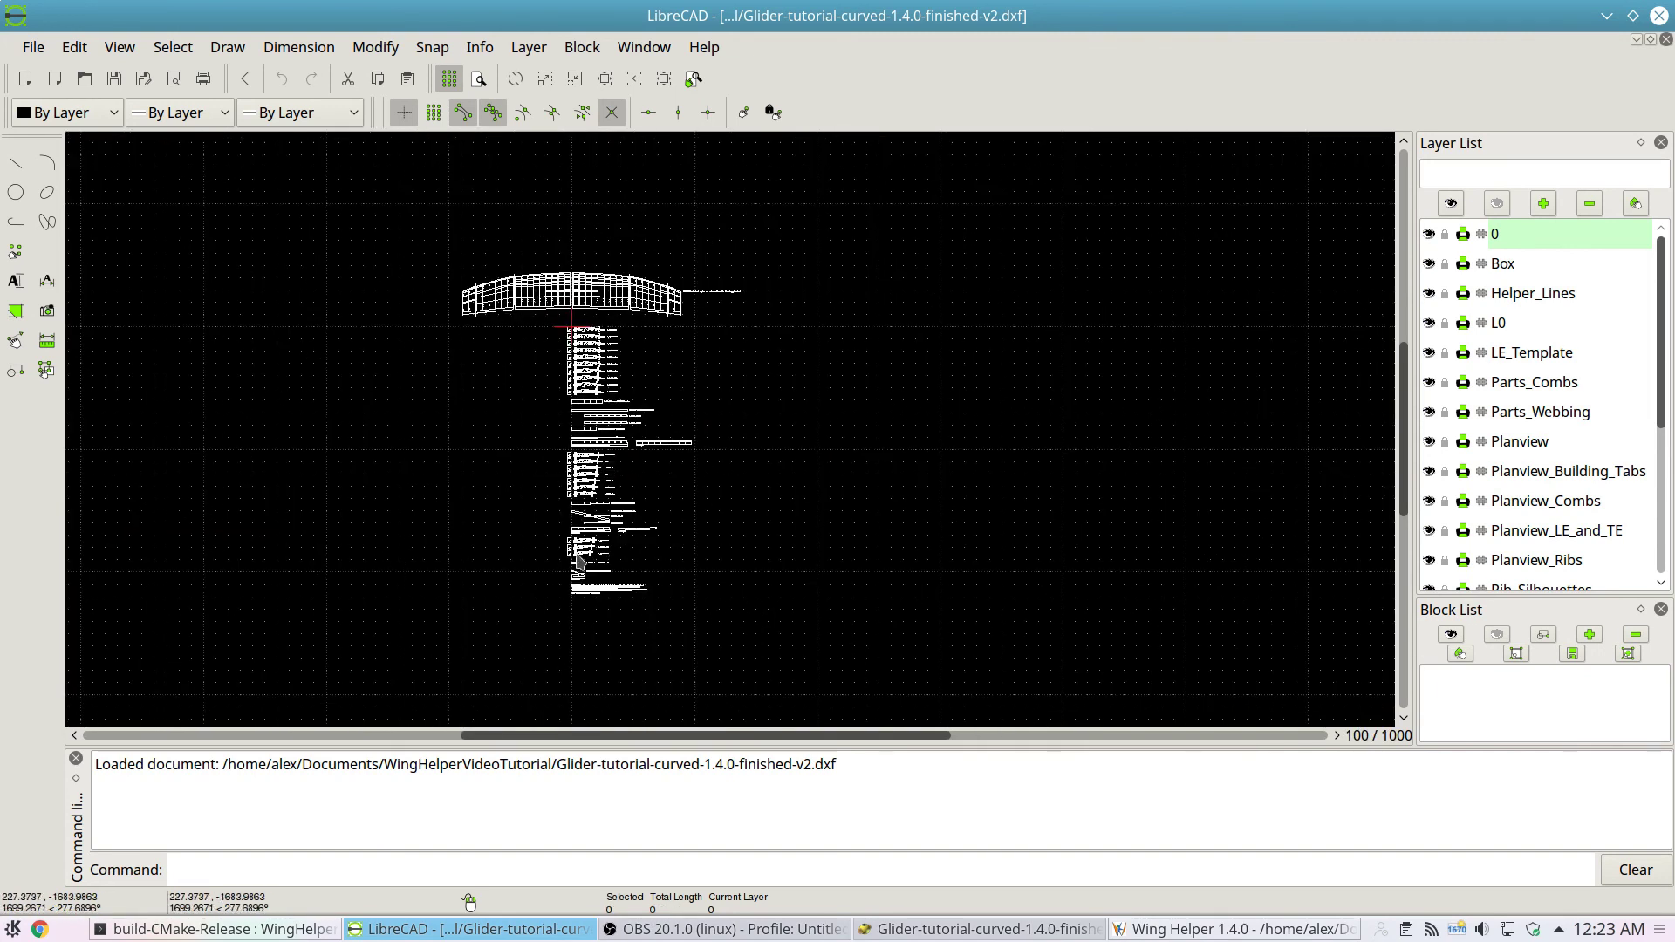
# - Read the Tips and Tricks notes below Panel 3's parts in the DXF drawing, and return to Wing Helper
pyautogui.scroll(10, 583, 608)
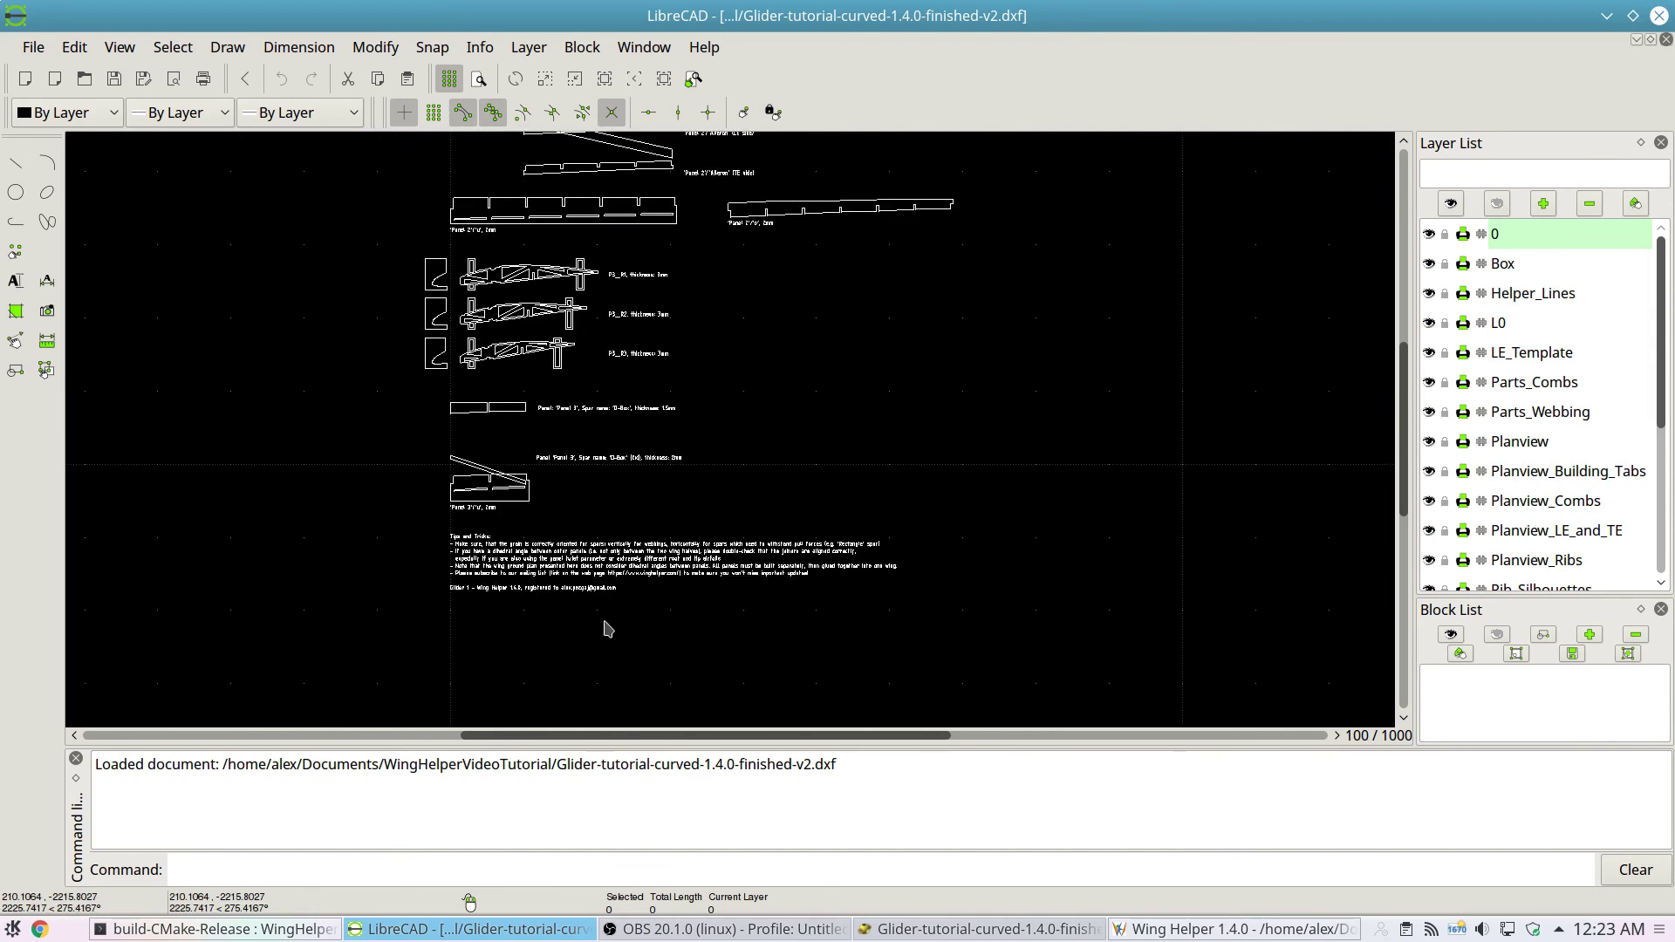
pyautogui.scroll(2, 609, 632)
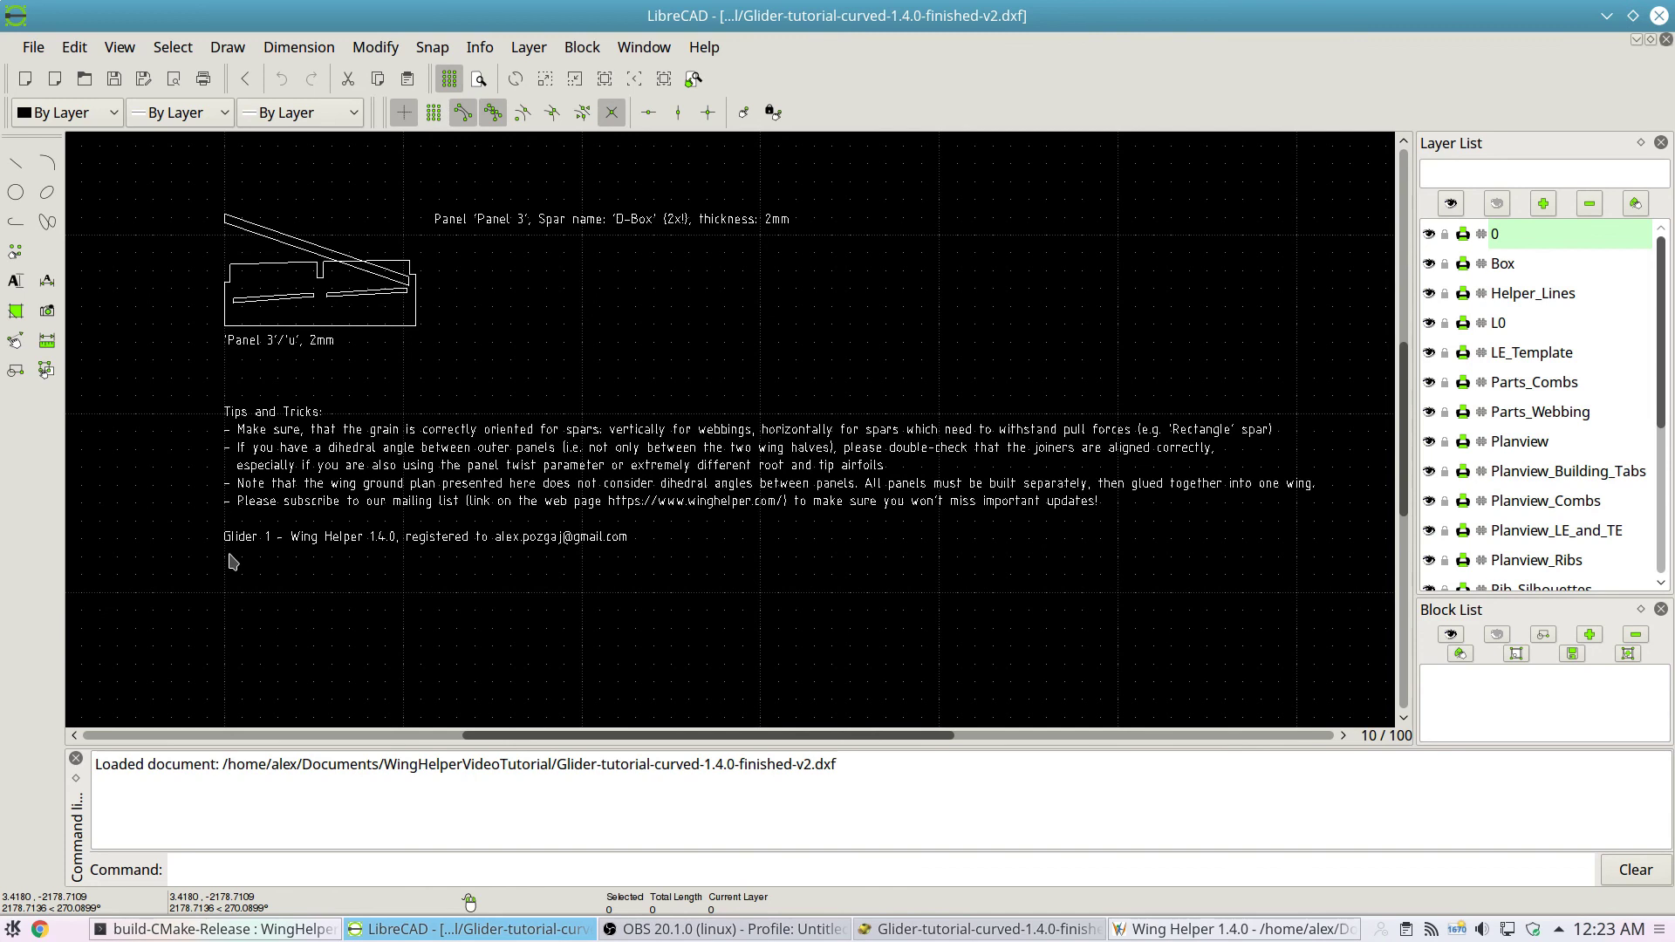
pyautogui.click(1606, 16)
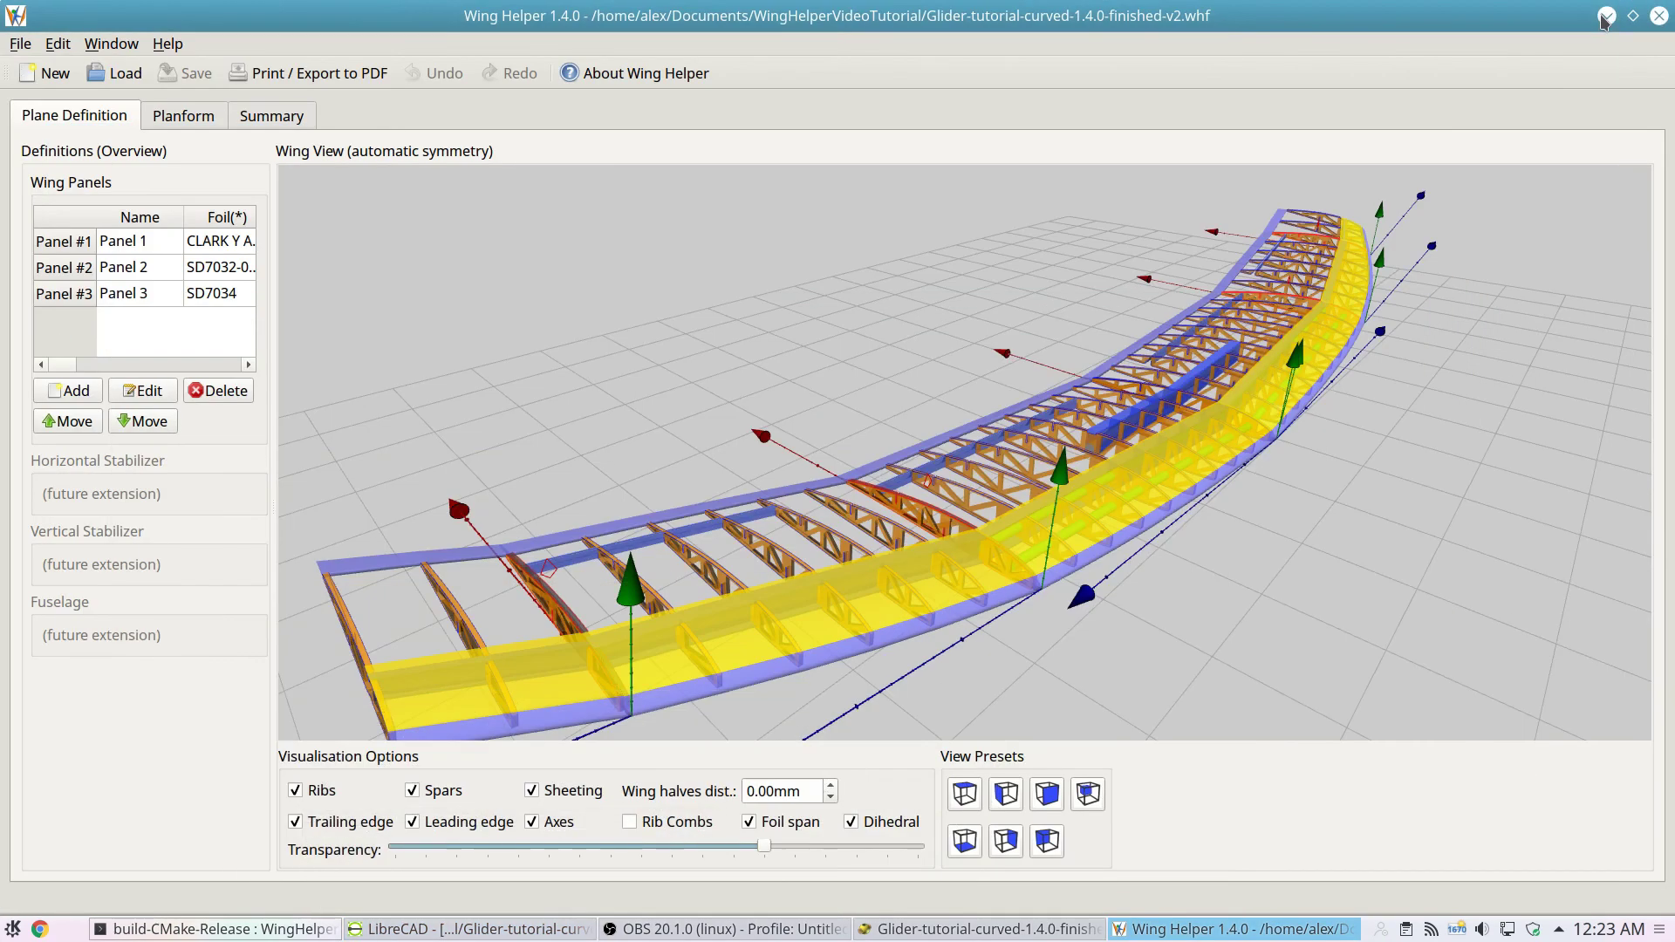
# - Export both wing halves to Glider-tutorial-curved-1.4.0-finished-v2.scad with ribs, leading and trailing edges and spars but no sheeting, and view the model in OpenSCAD
pyautogui.click(16, 44)
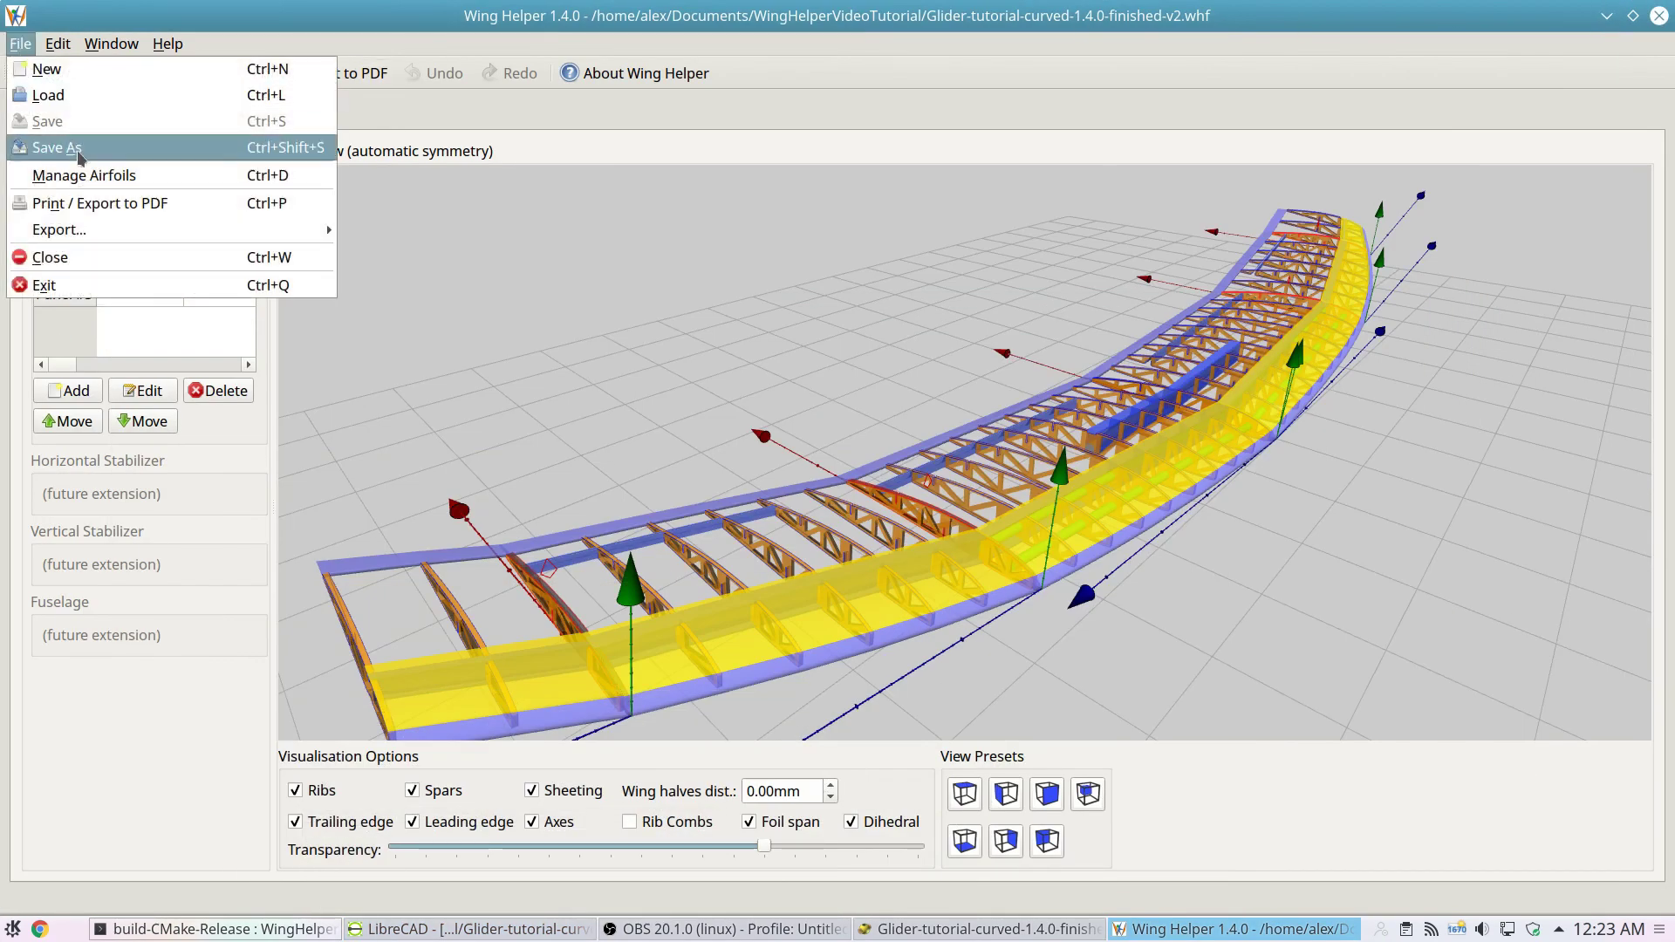
pyautogui.moveTo(193, 231)
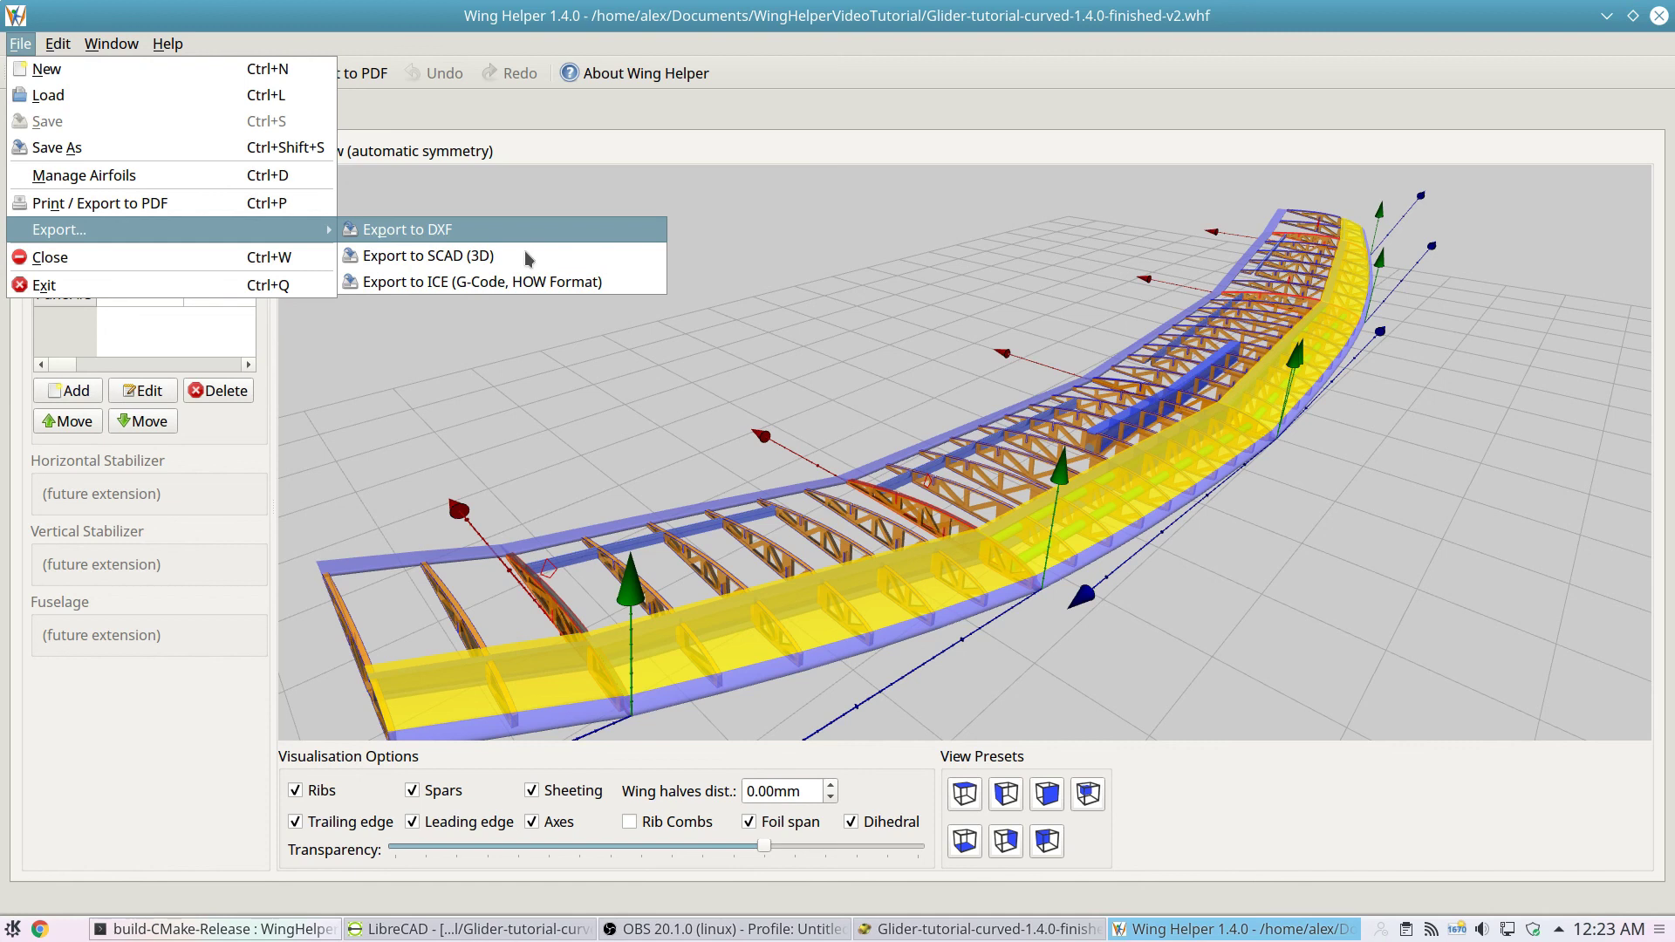
pyautogui.click(528, 257)
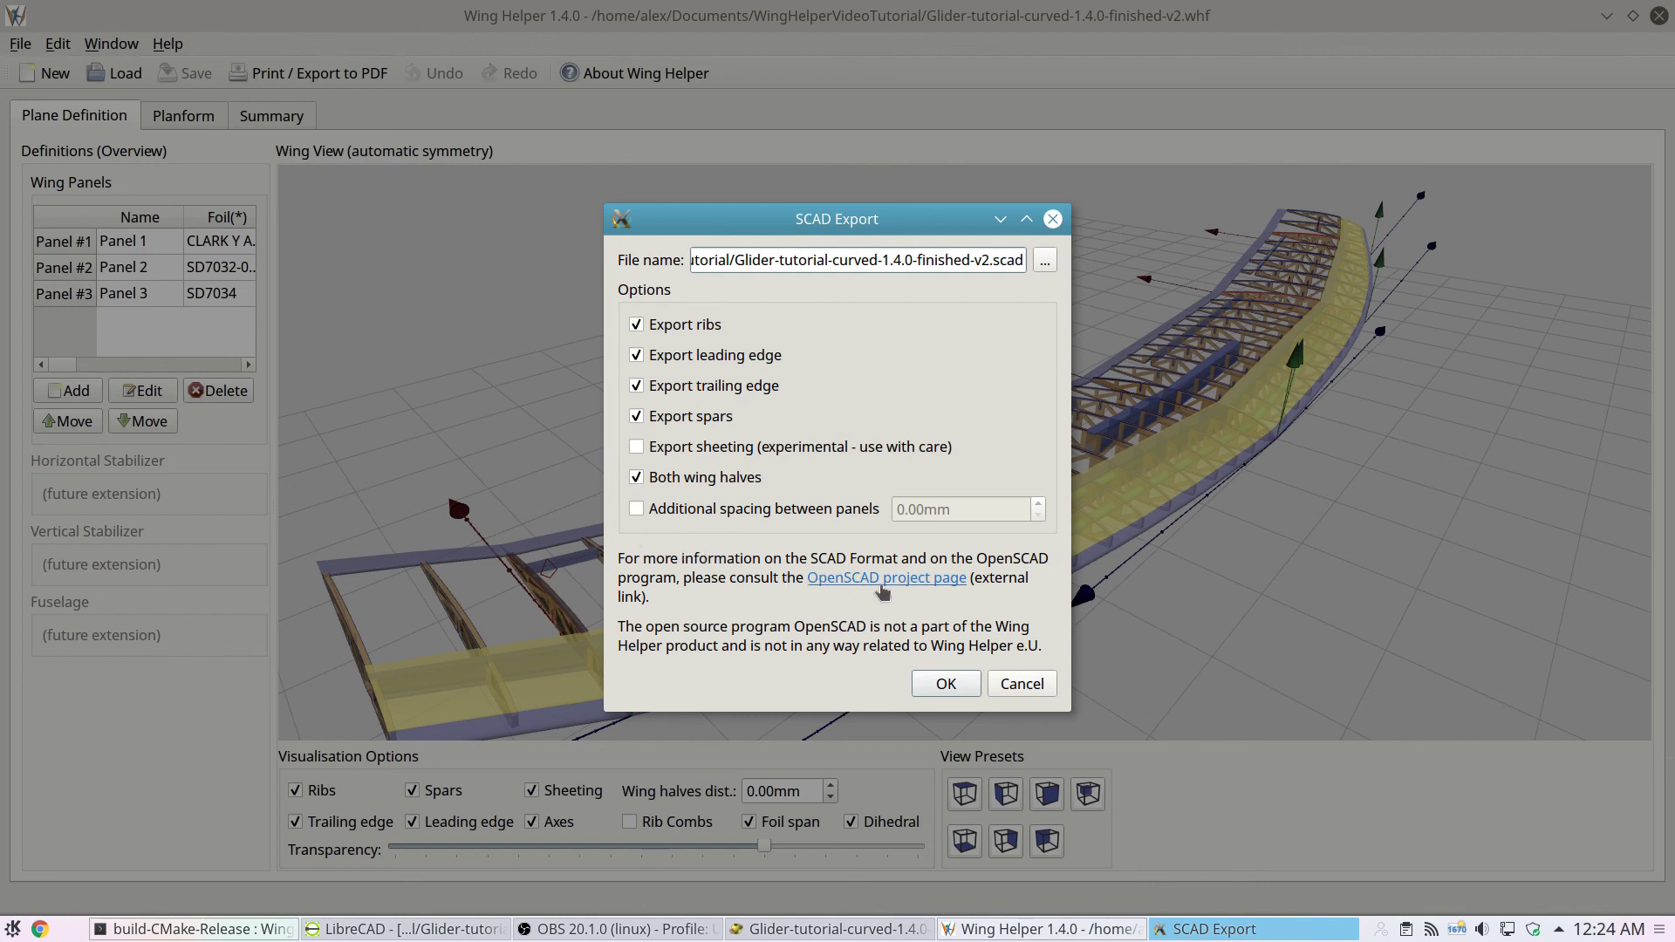
pyautogui.click(945, 686)
pyautogui.click(918, 503)
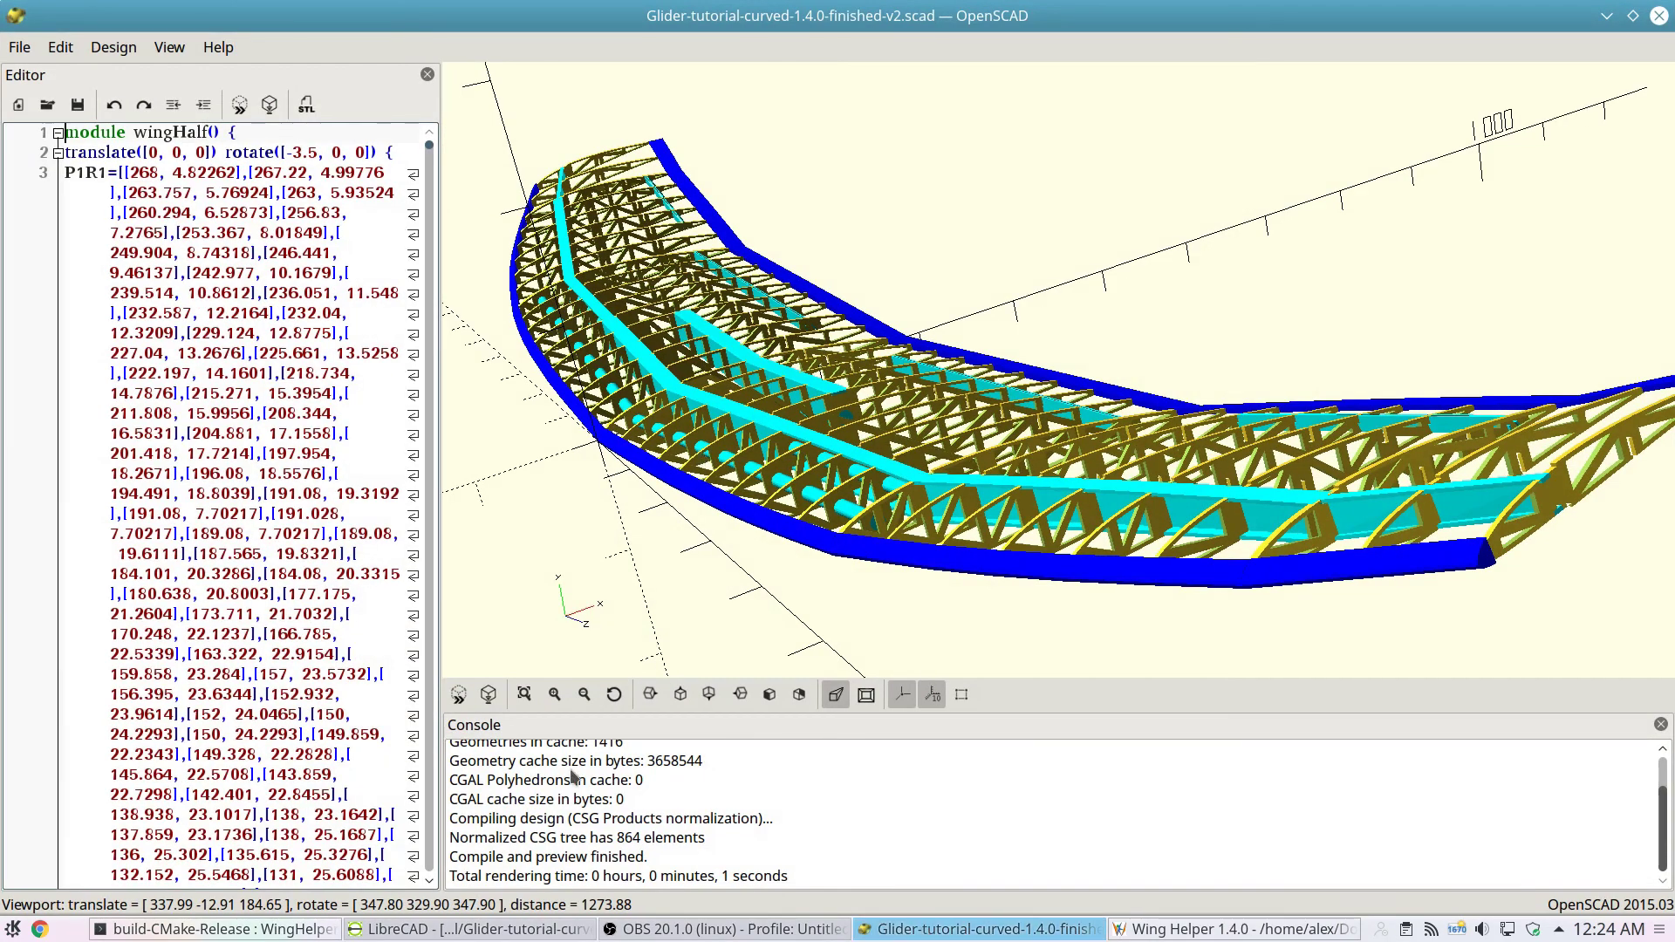
# - Switch to Wing Helper, export the wing to the same SCAD file with sheeting included, overwriting it, and view the reloaded model in OpenSCAD
pyautogui.click(1154, 931)
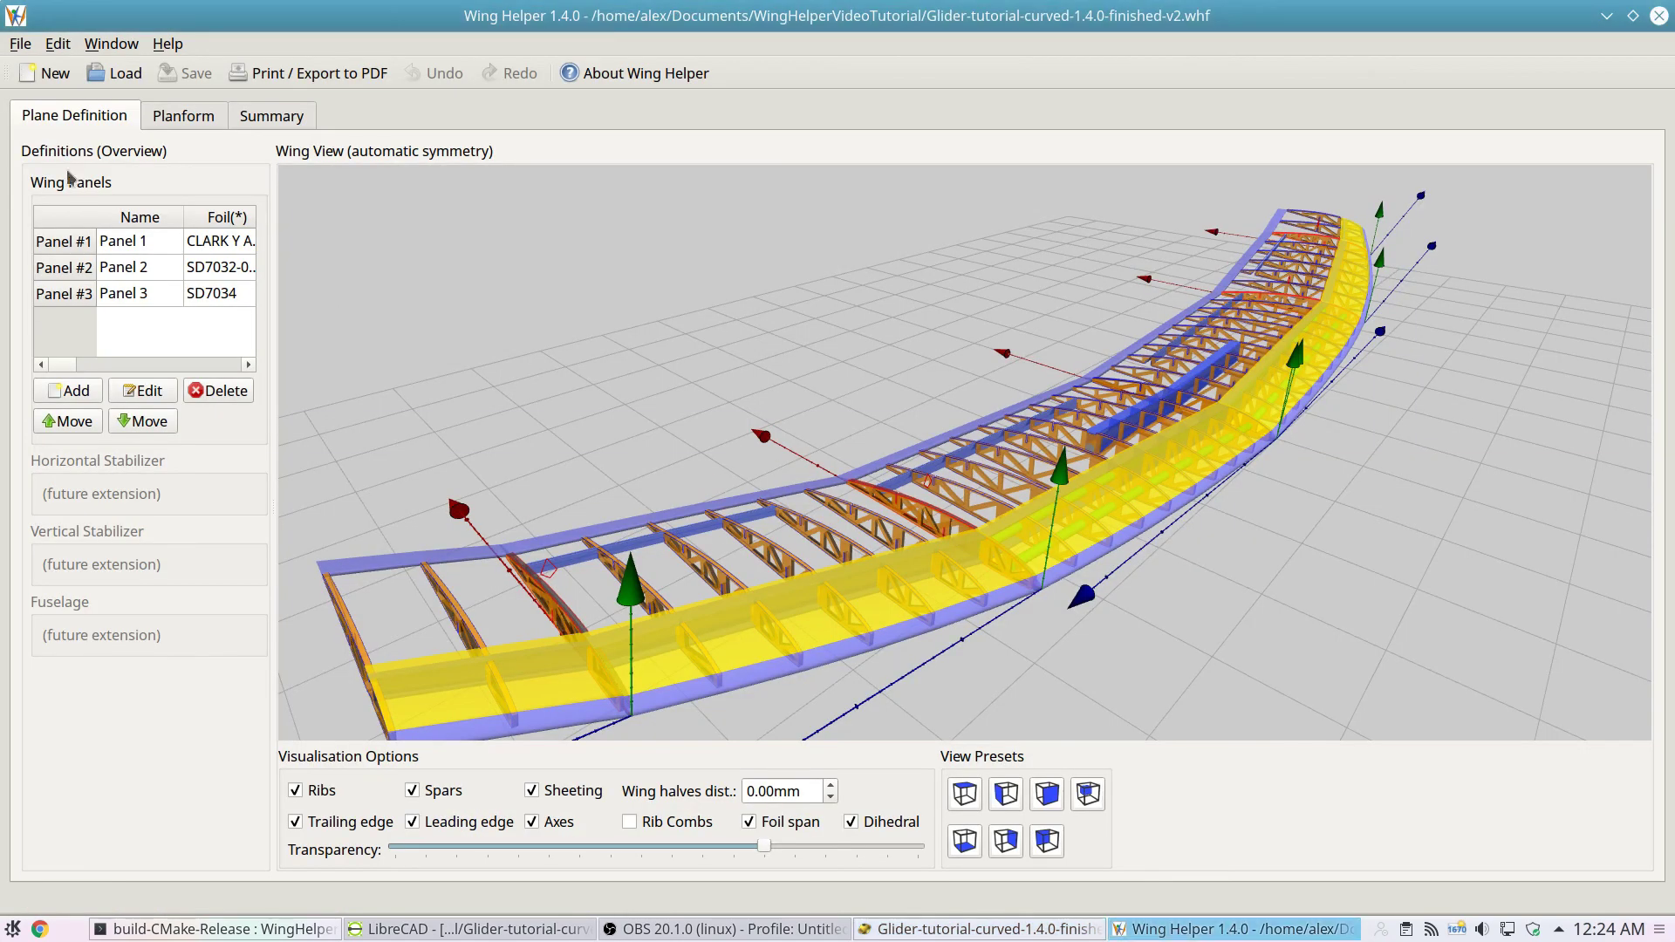
pyautogui.click(20, 45)
pyautogui.moveTo(144, 232)
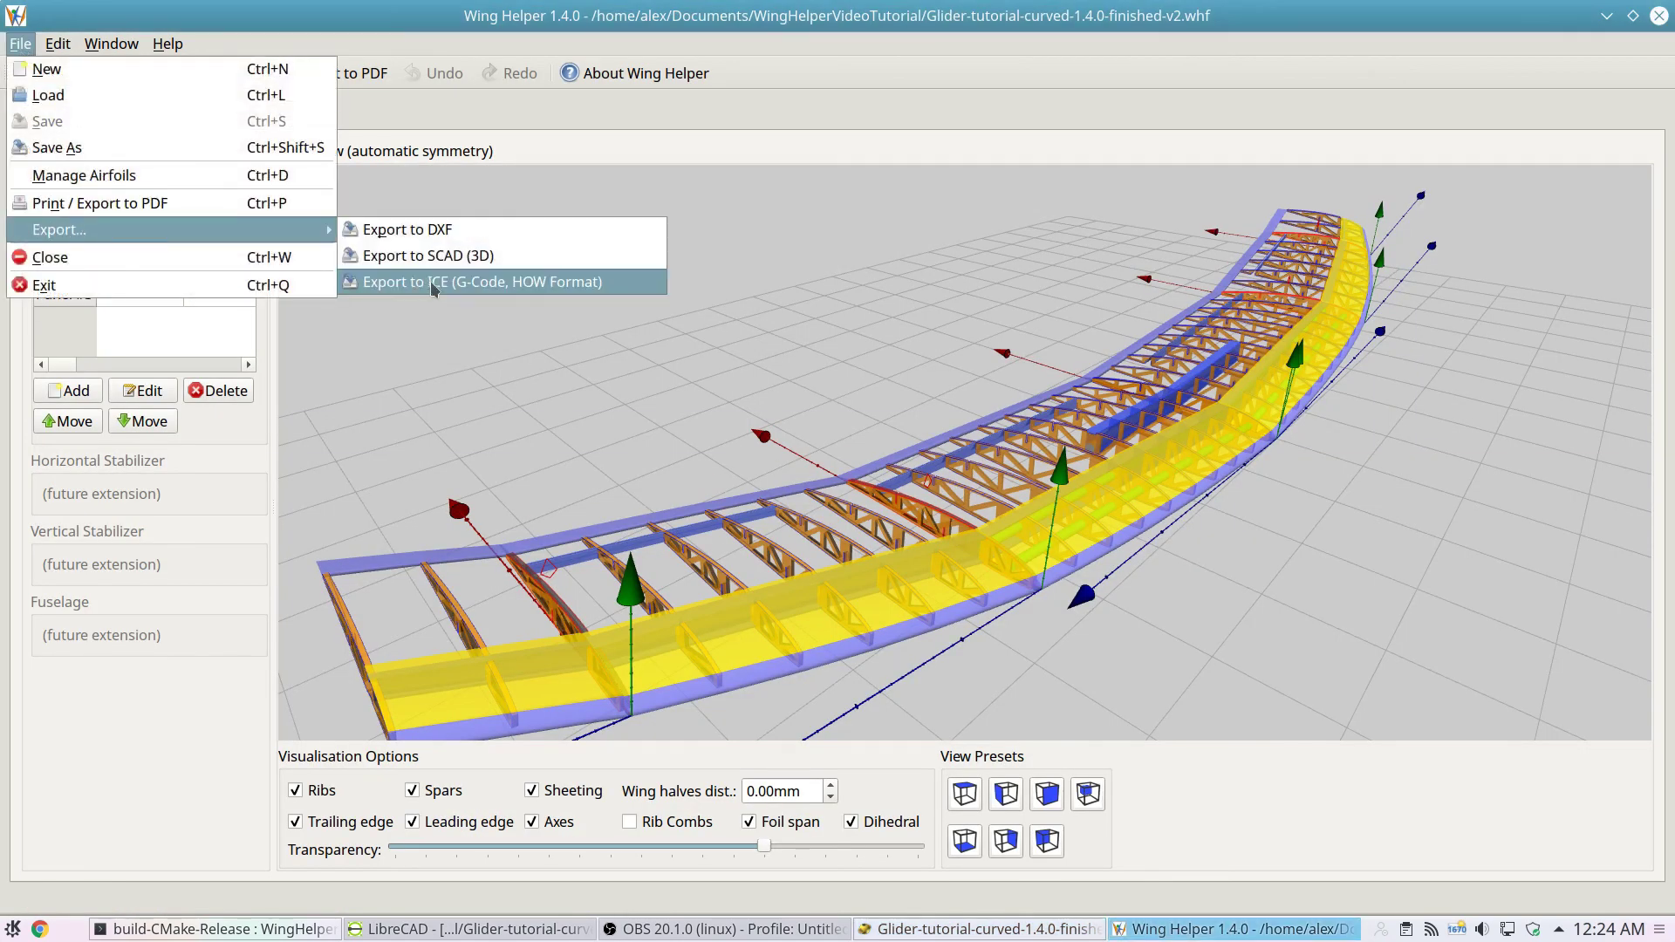
pyautogui.click(431, 258)
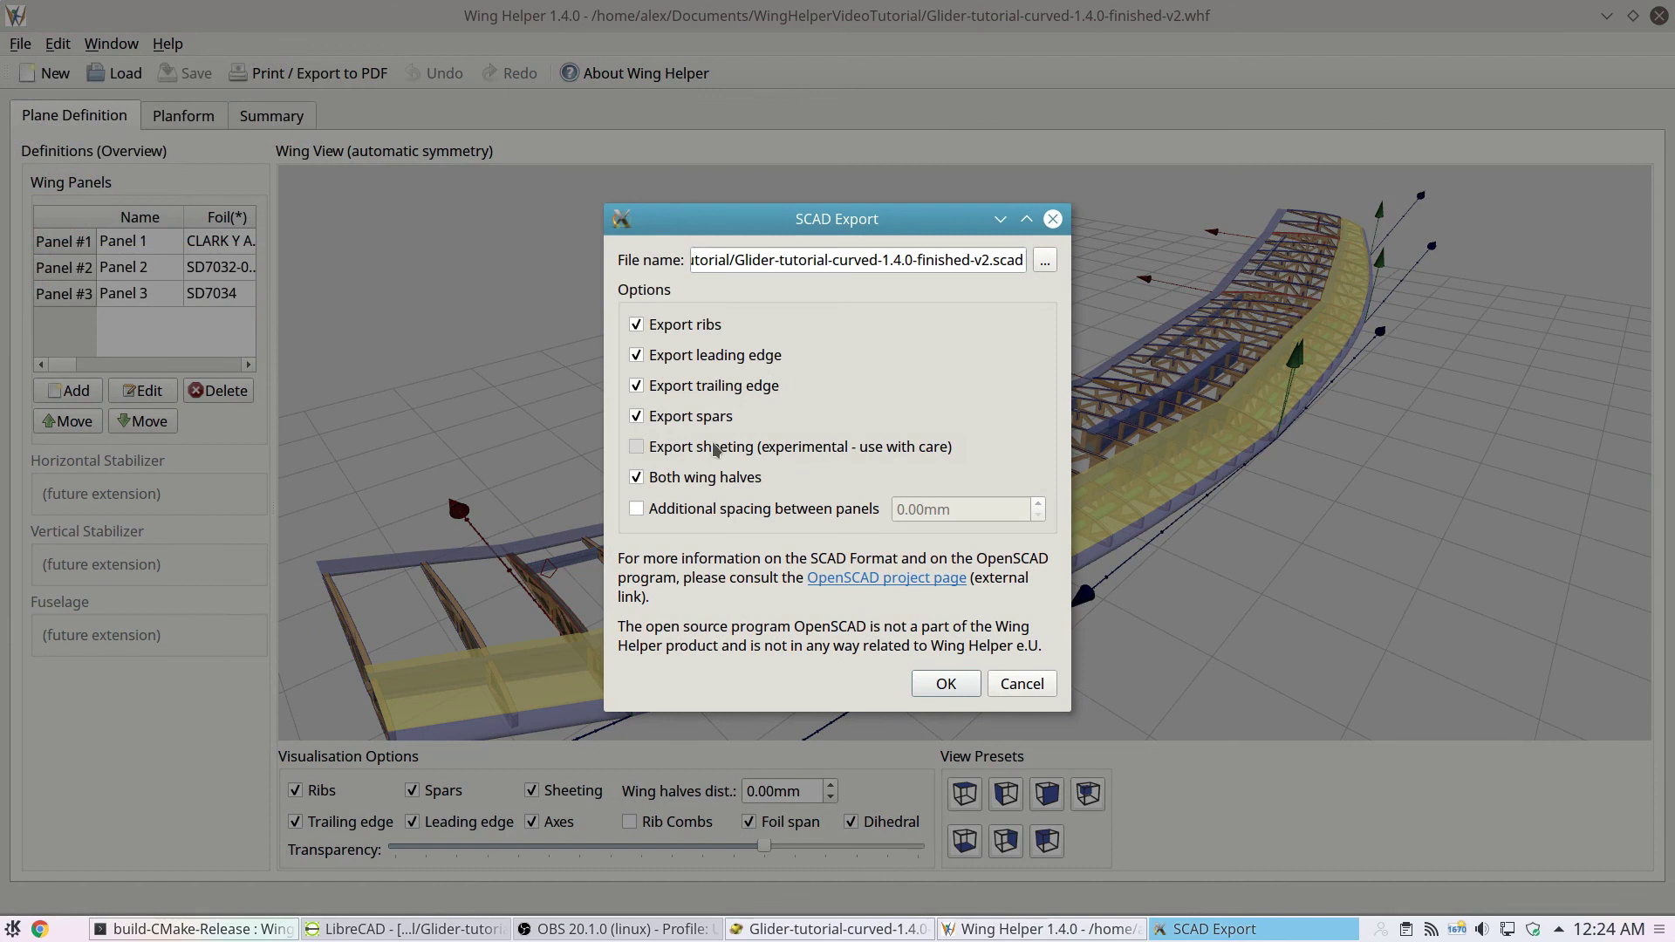
pyautogui.click(945, 684)
pyautogui.click(918, 495)
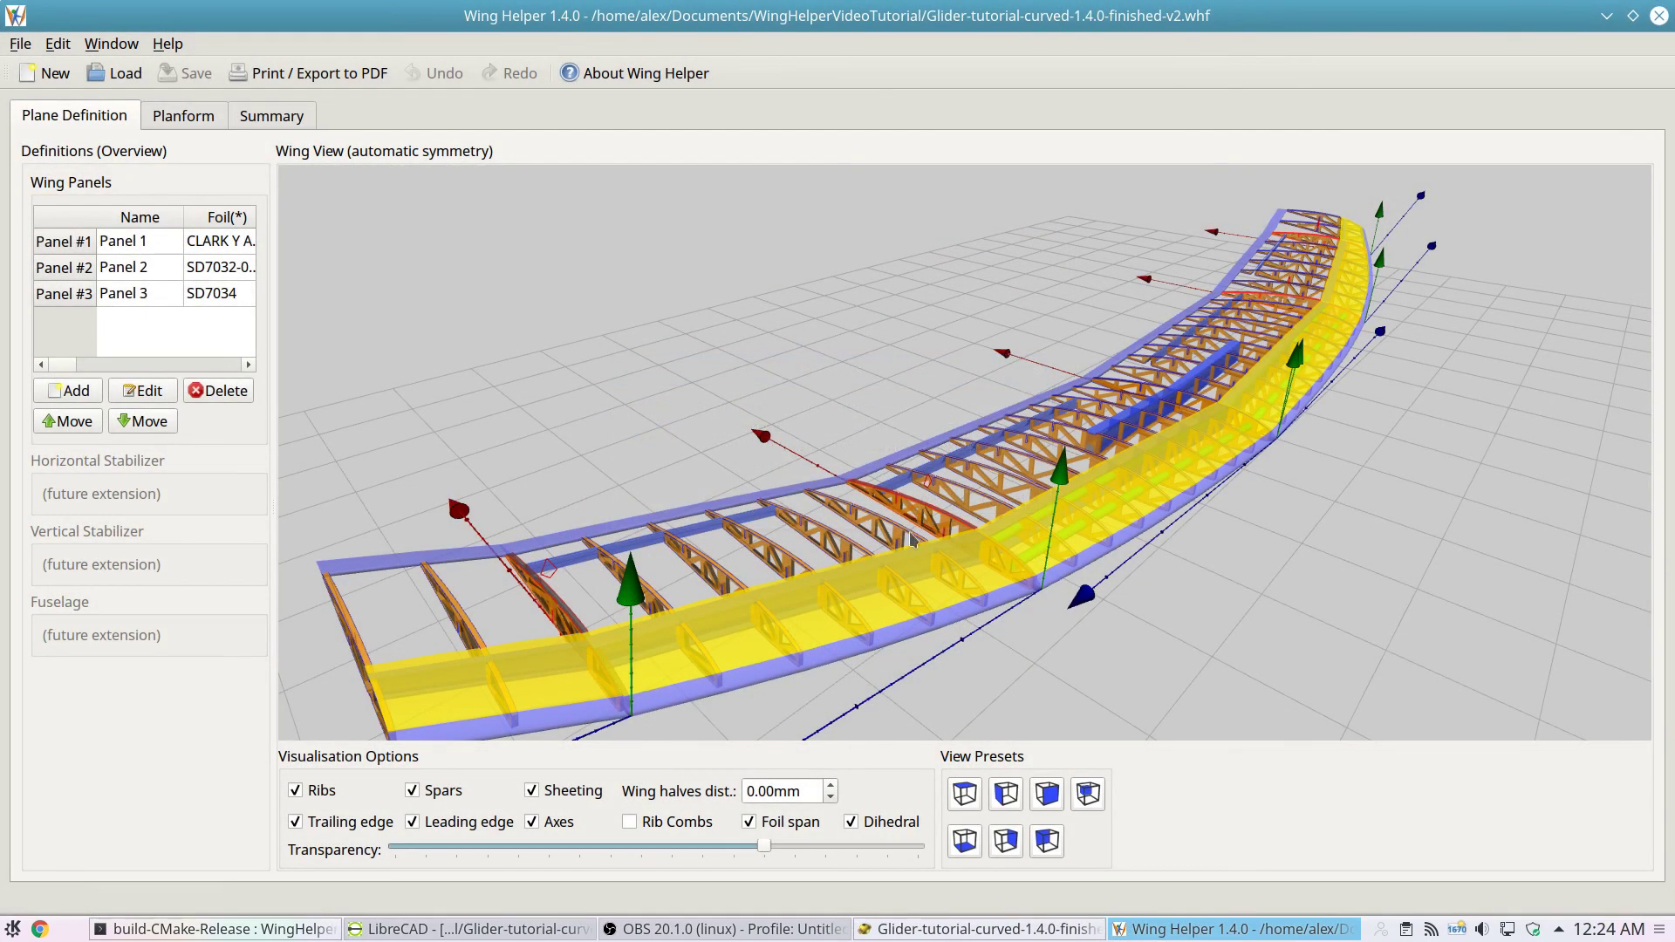
pyautogui.click(899, 930)
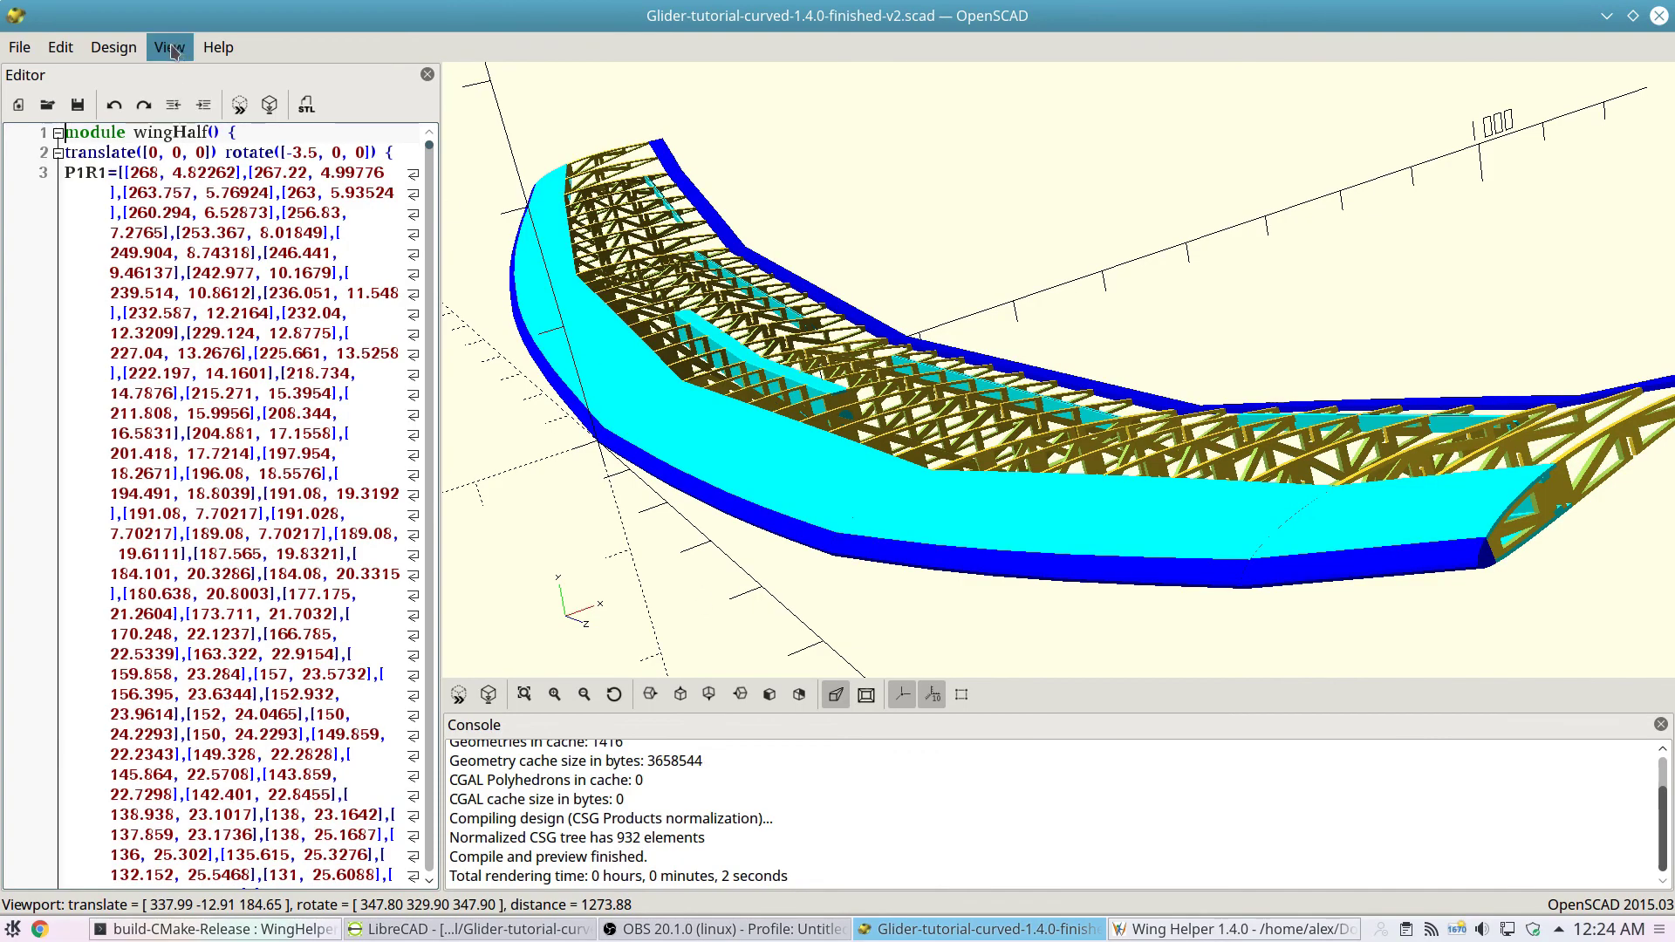
# - Locate OpenSCAD's Render command without running it, and return to Wing Helper
pyautogui.click(126, 50)
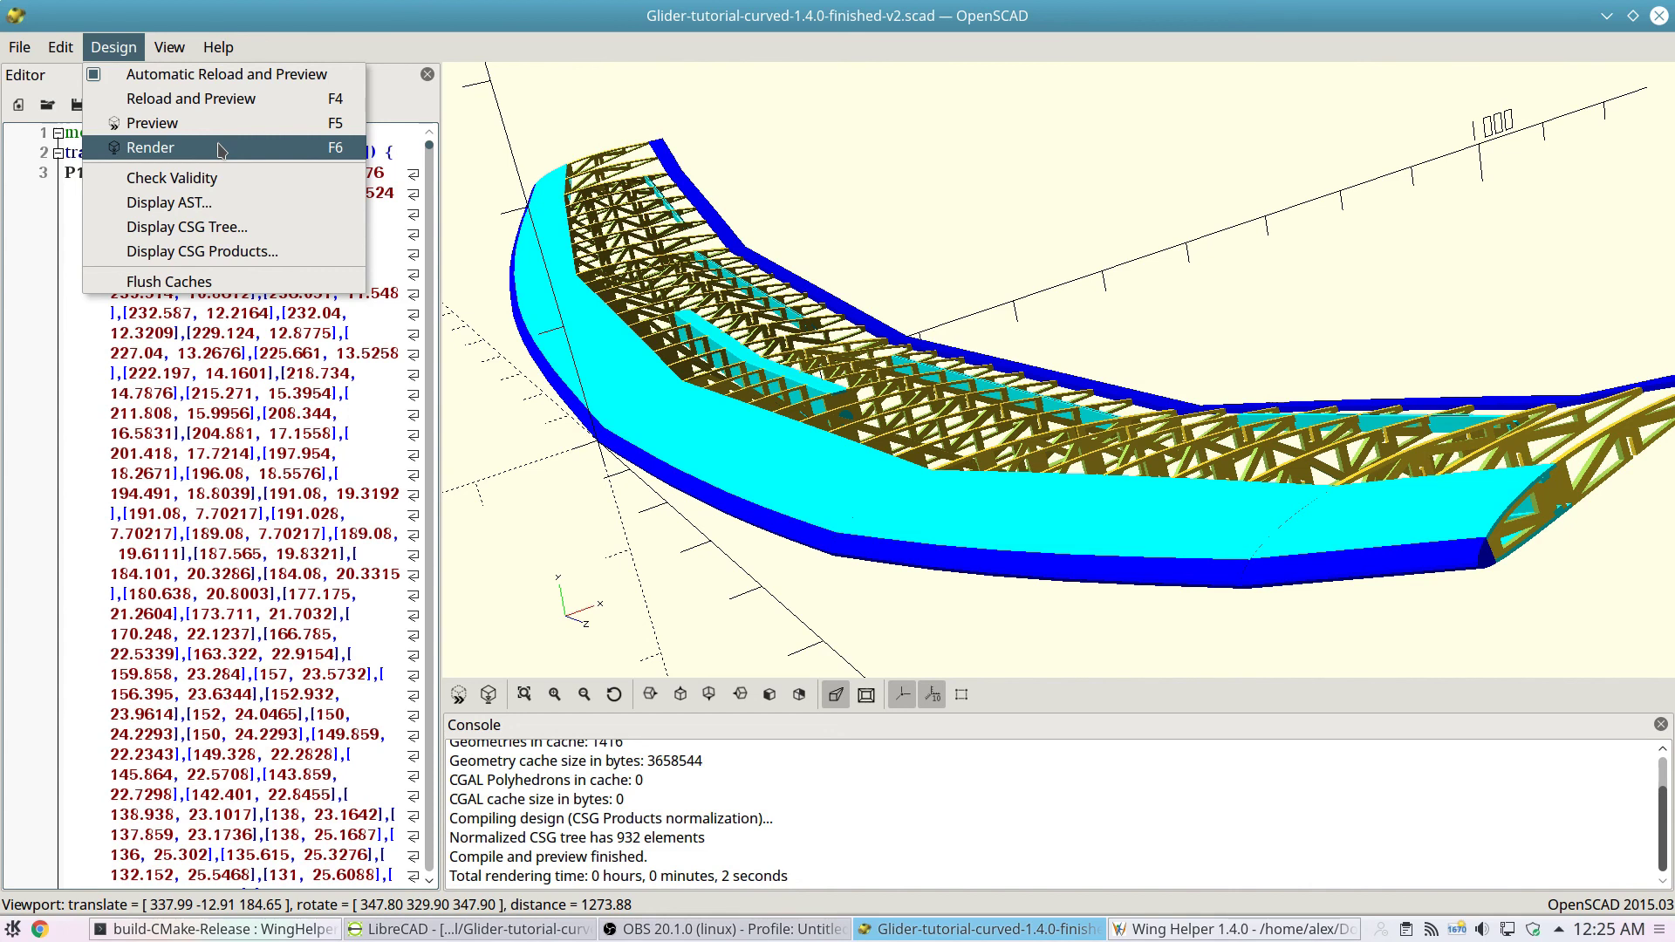
pyautogui.click(259, 50)
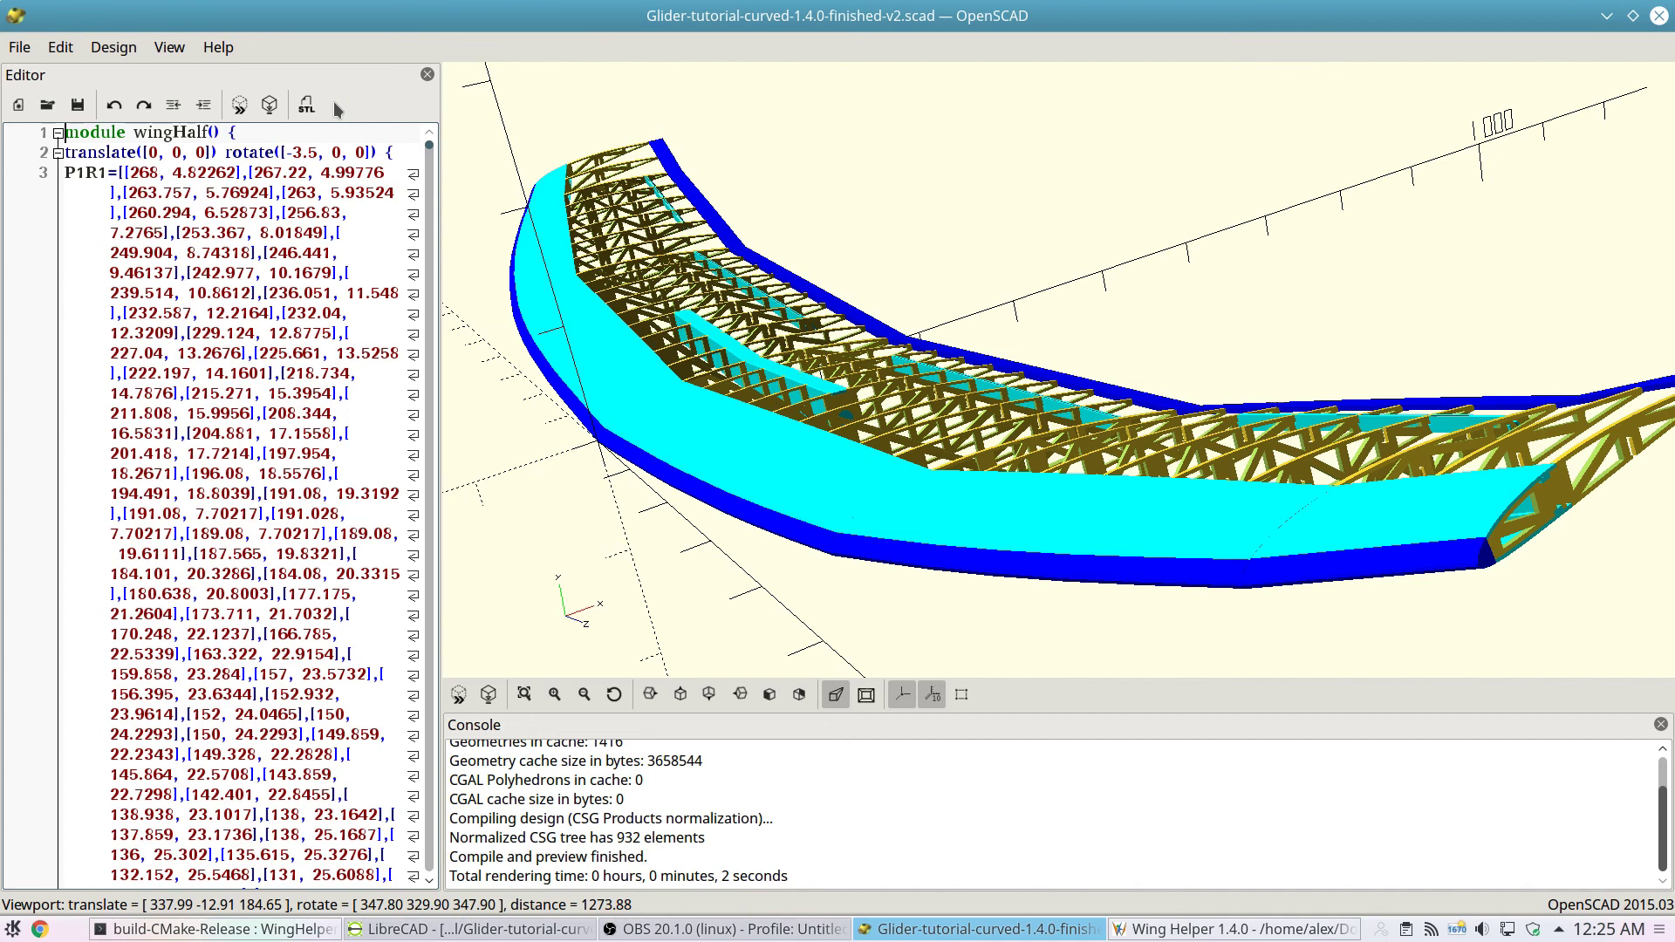
pyautogui.click(1607, 16)
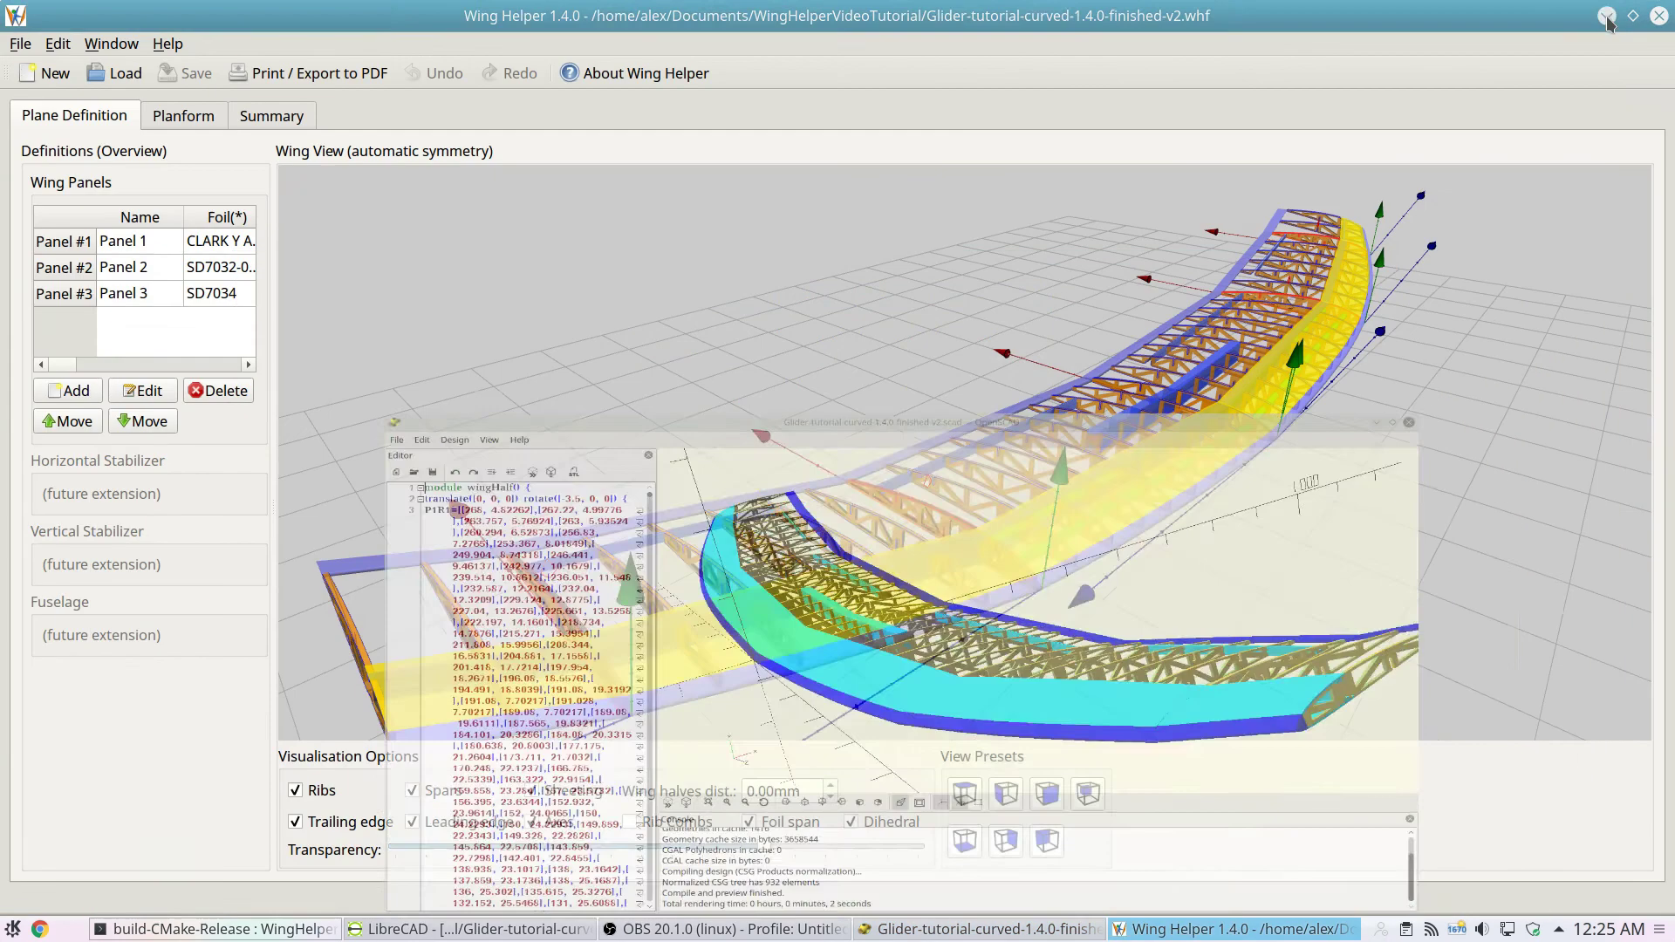
# - Start exporting the wing to ICE (G-Code, HOW Format)
pyautogui.click(19, 45)
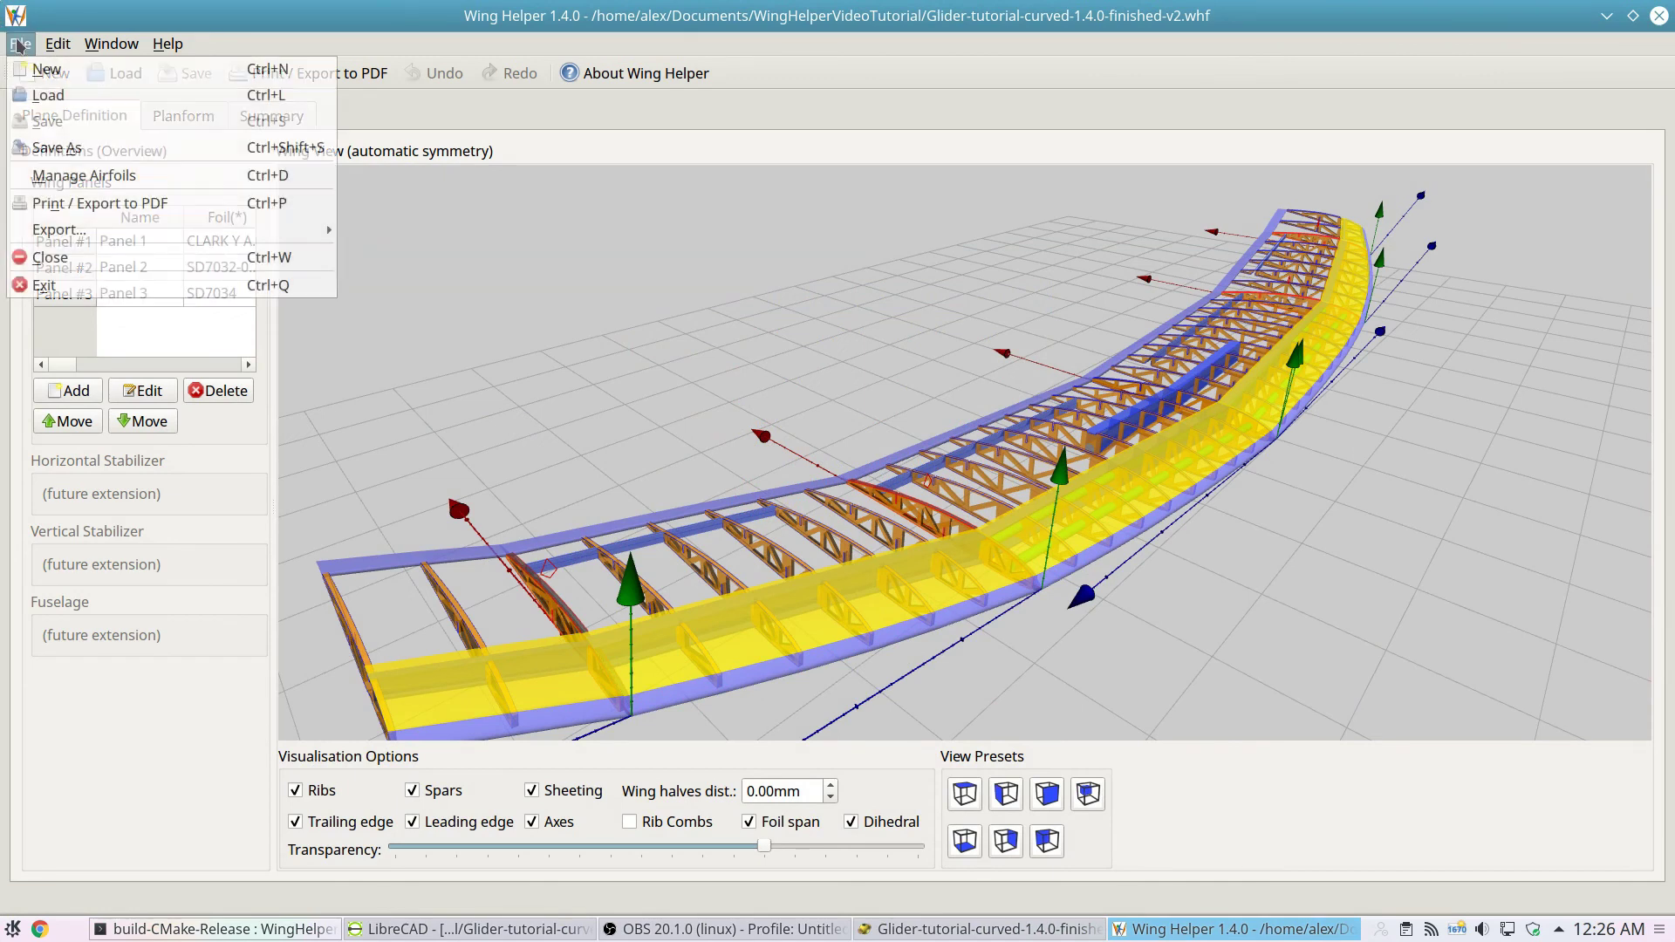
pyautogui.moveTo(237, 241)
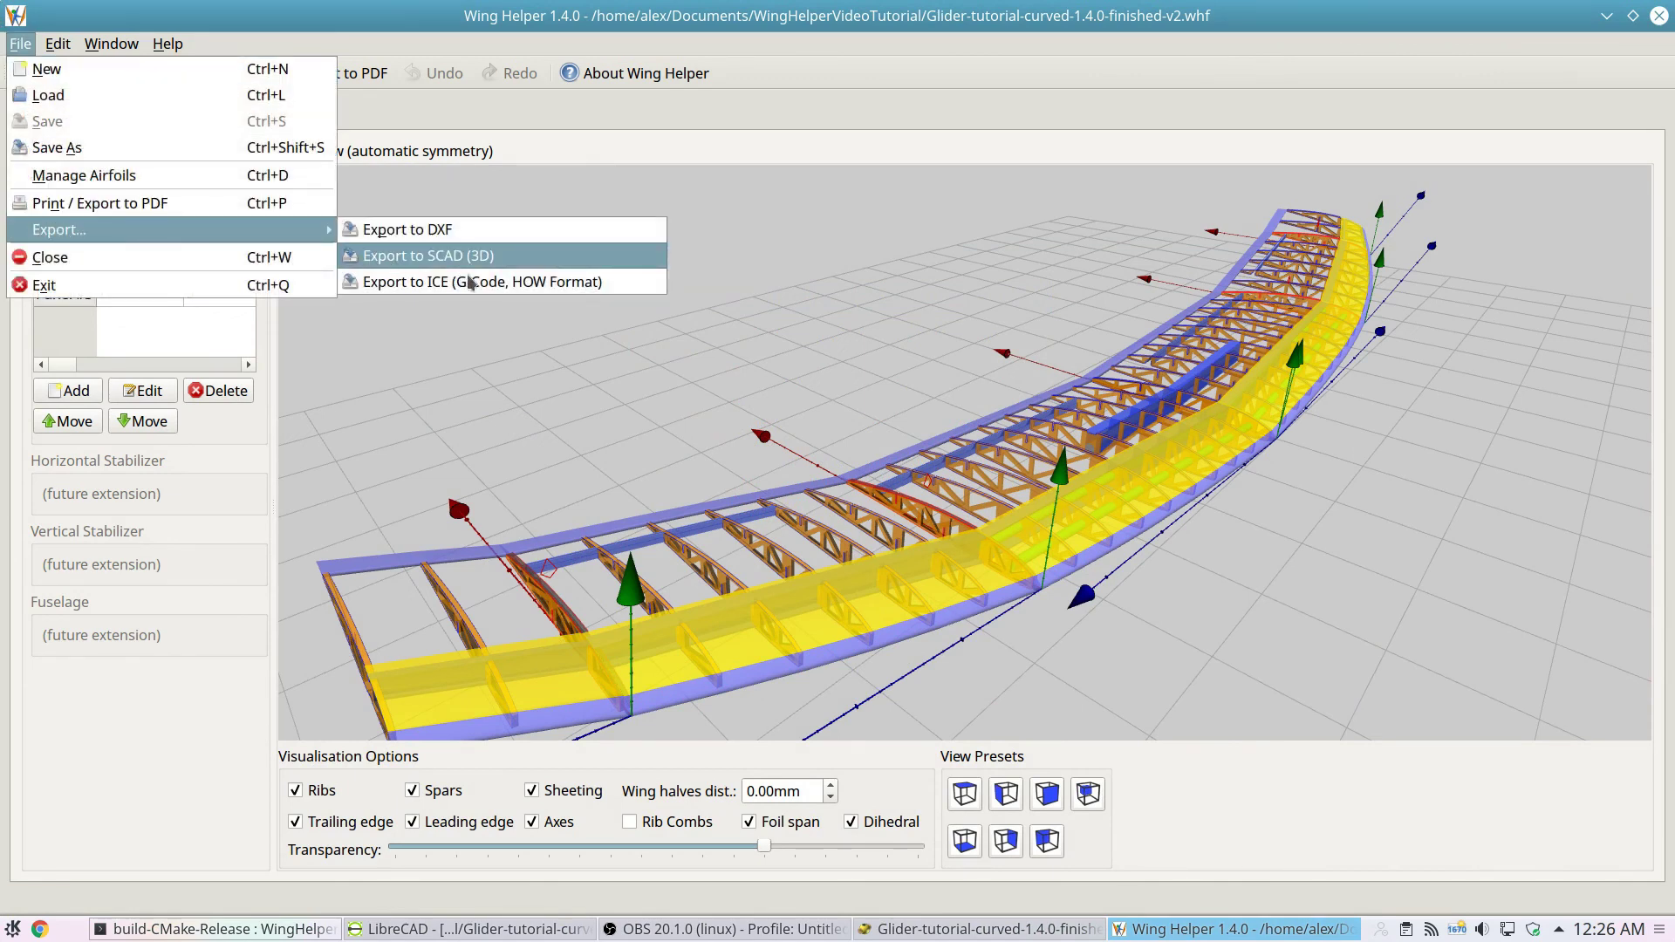
pyautogui.click(611, 280)
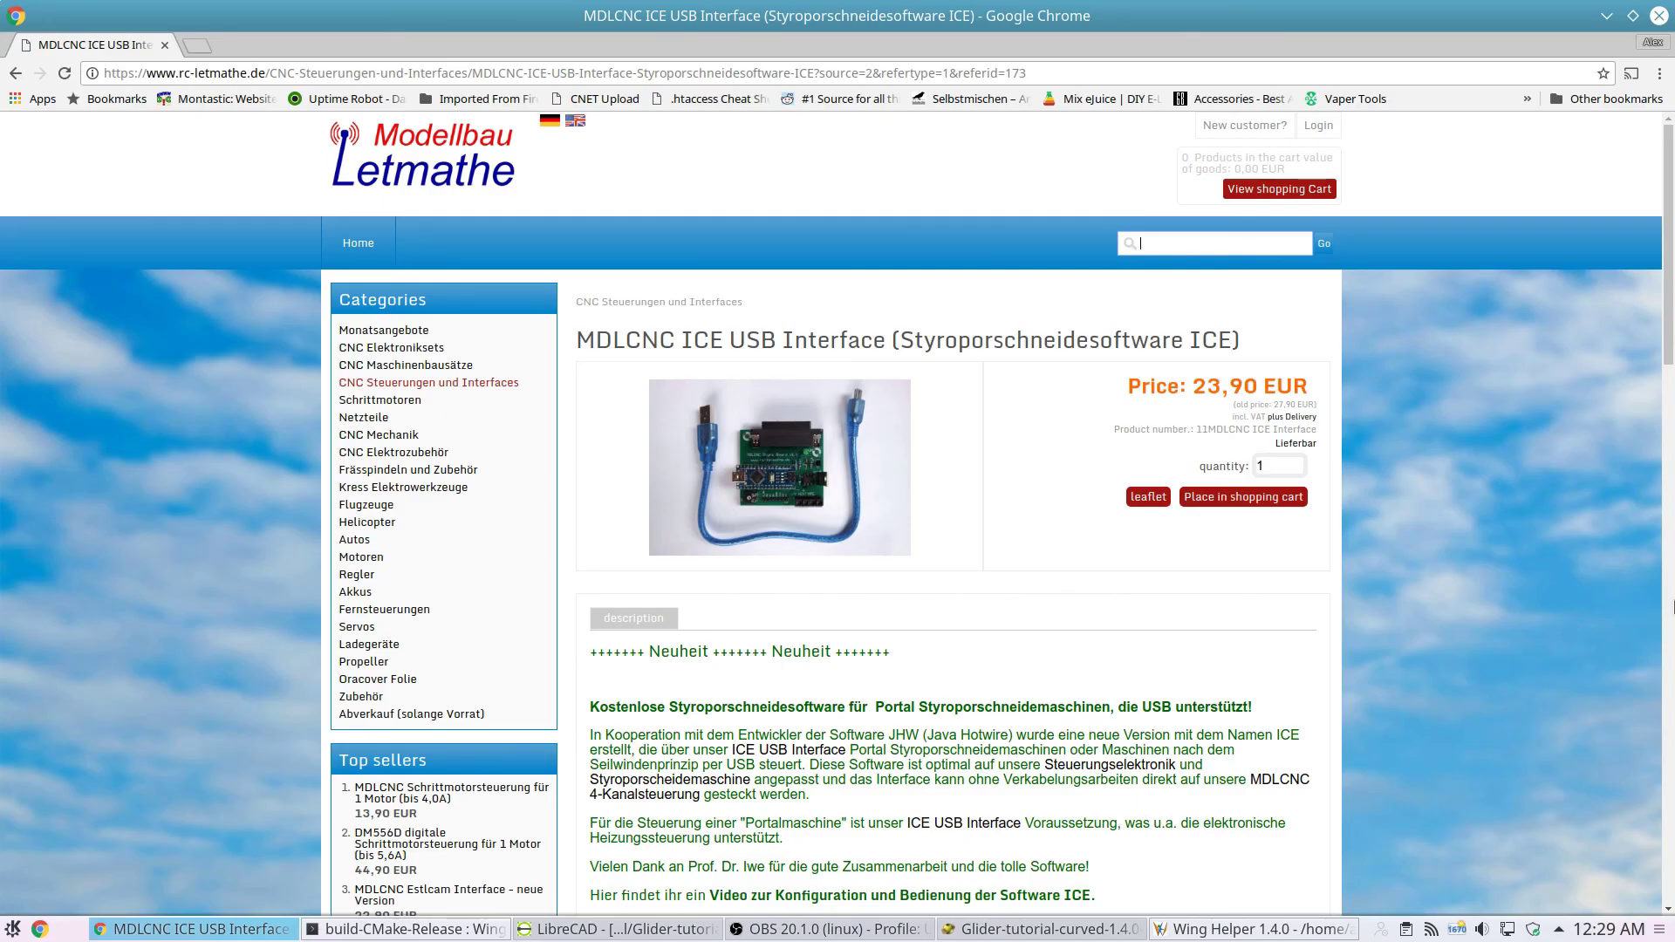
# - Examine the MDLCNC ICE USB Interface product page in Chrome, including the ICE feature list, scope of delivery and datasheet downloads
pyautogui.scroll(-10, 1466, 567)
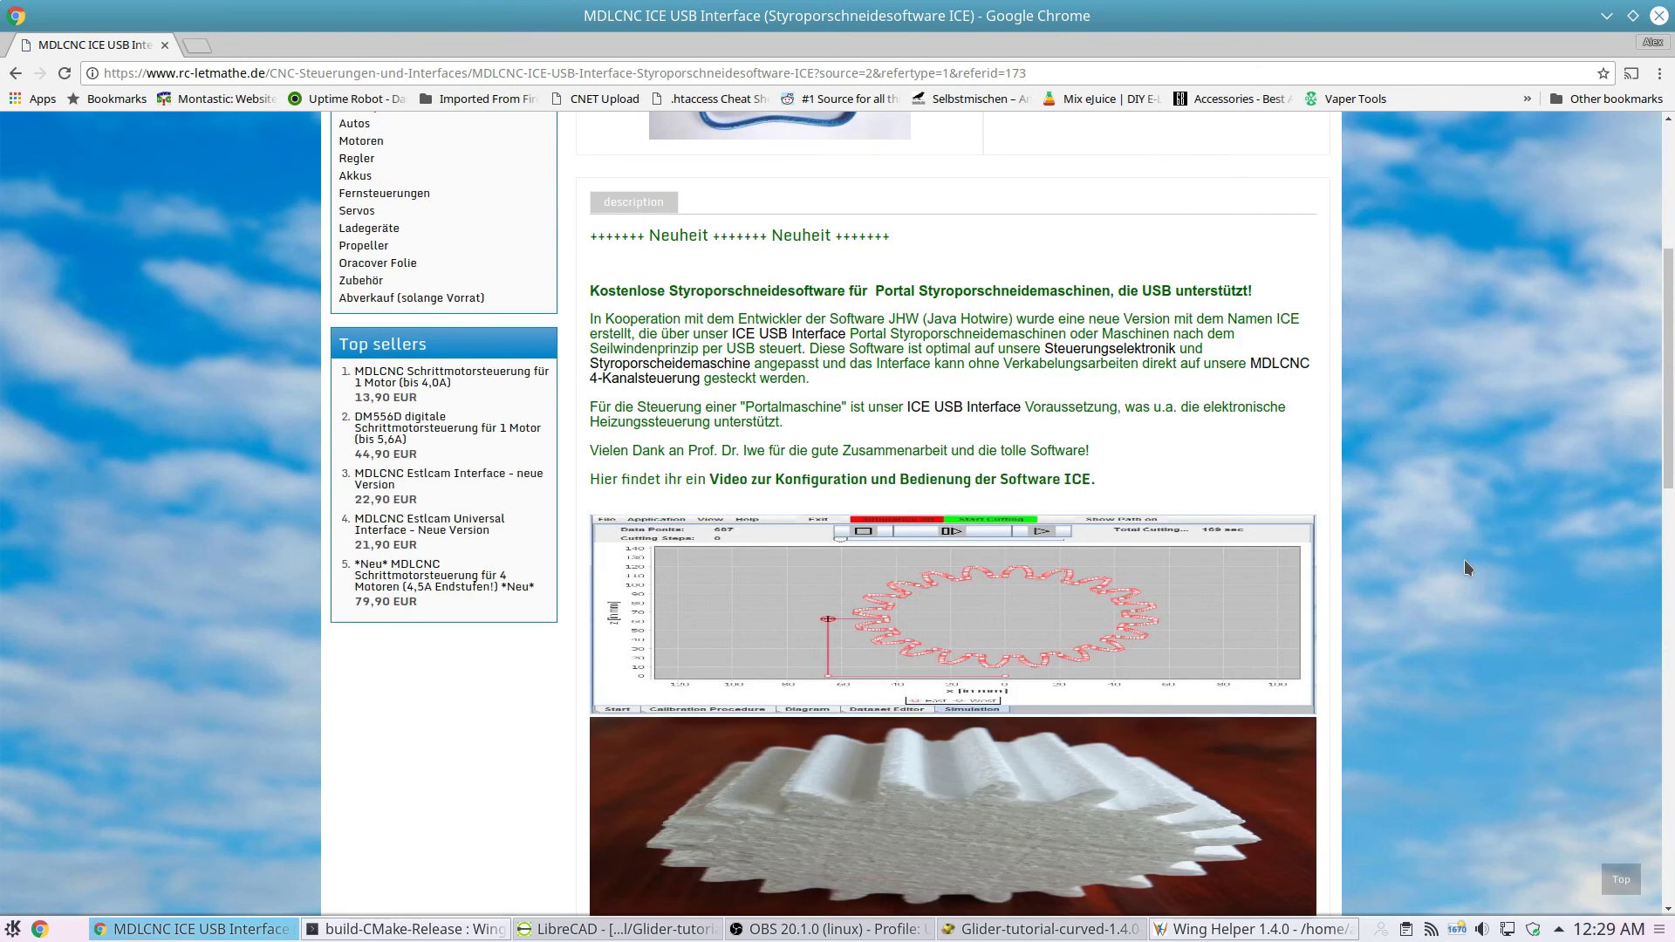
pyautogui.scroll(-6, 1465, 563)
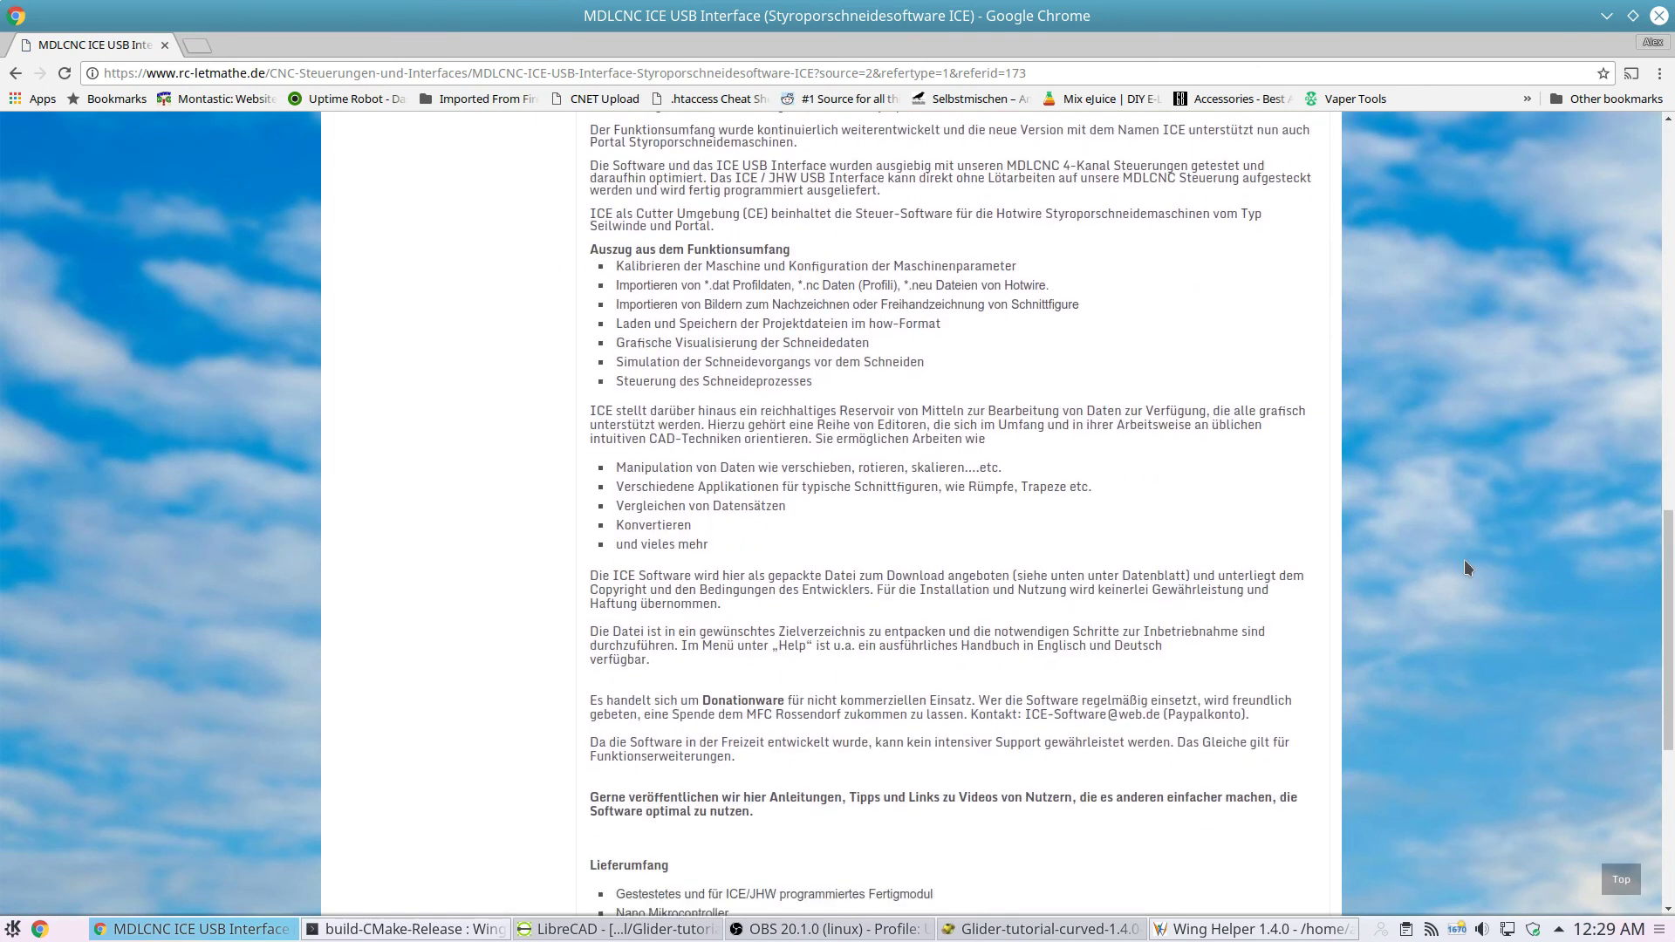
pyautogui.scroll(-3, 1464, 563)
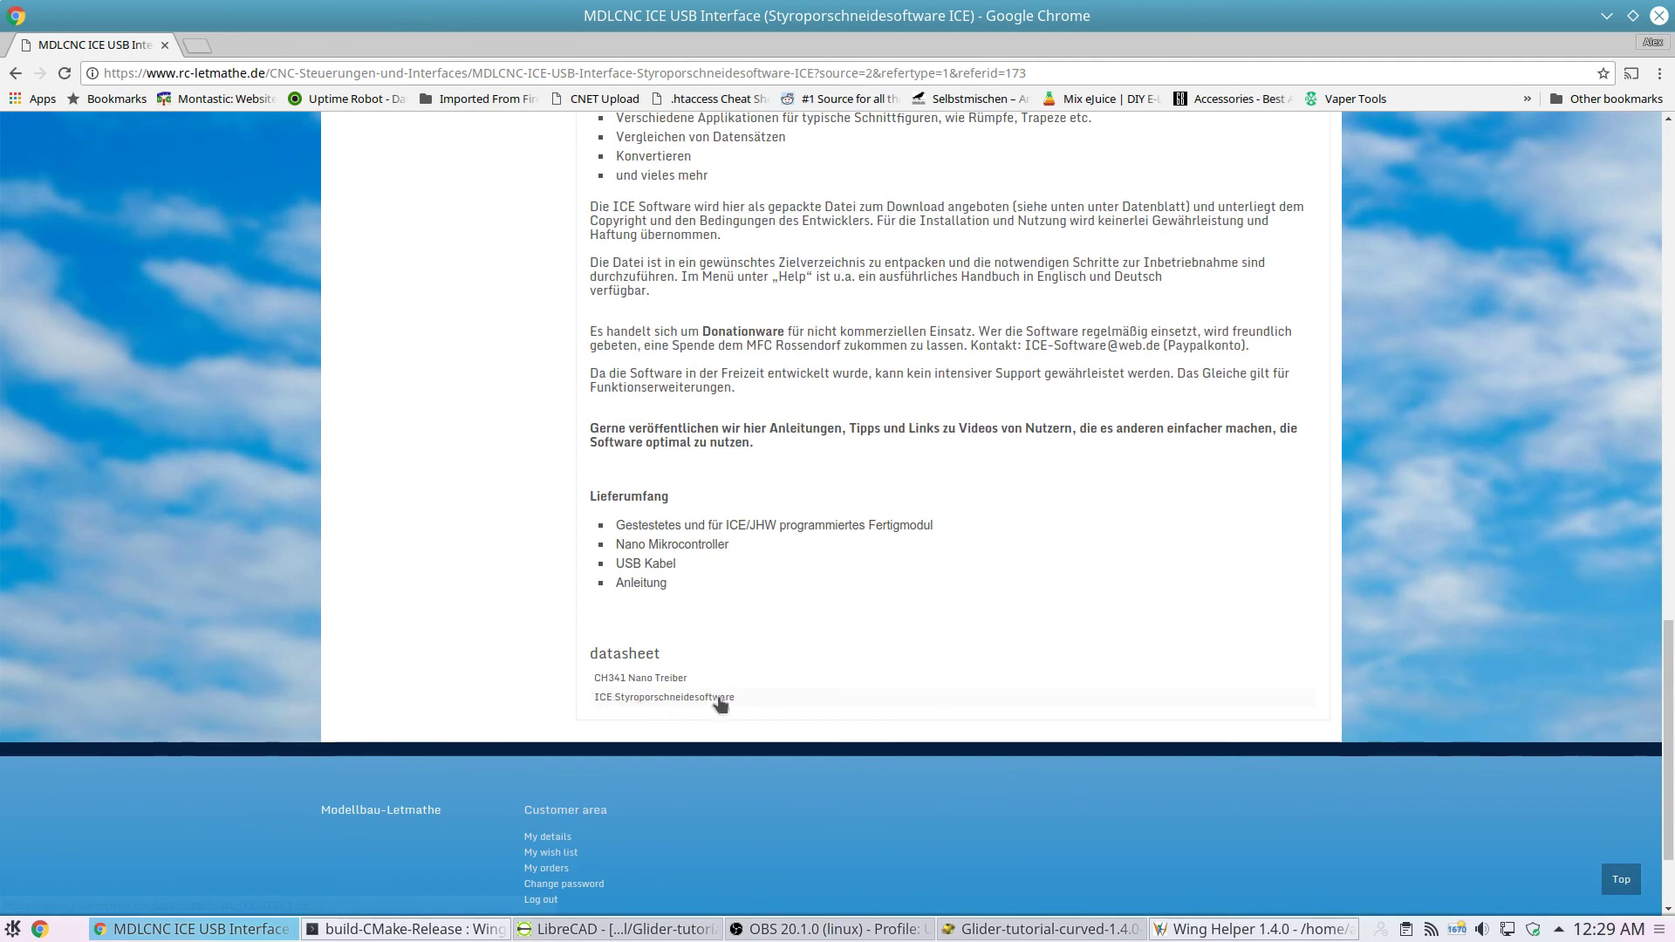
pyautogui.scroll(2, 935, 581)
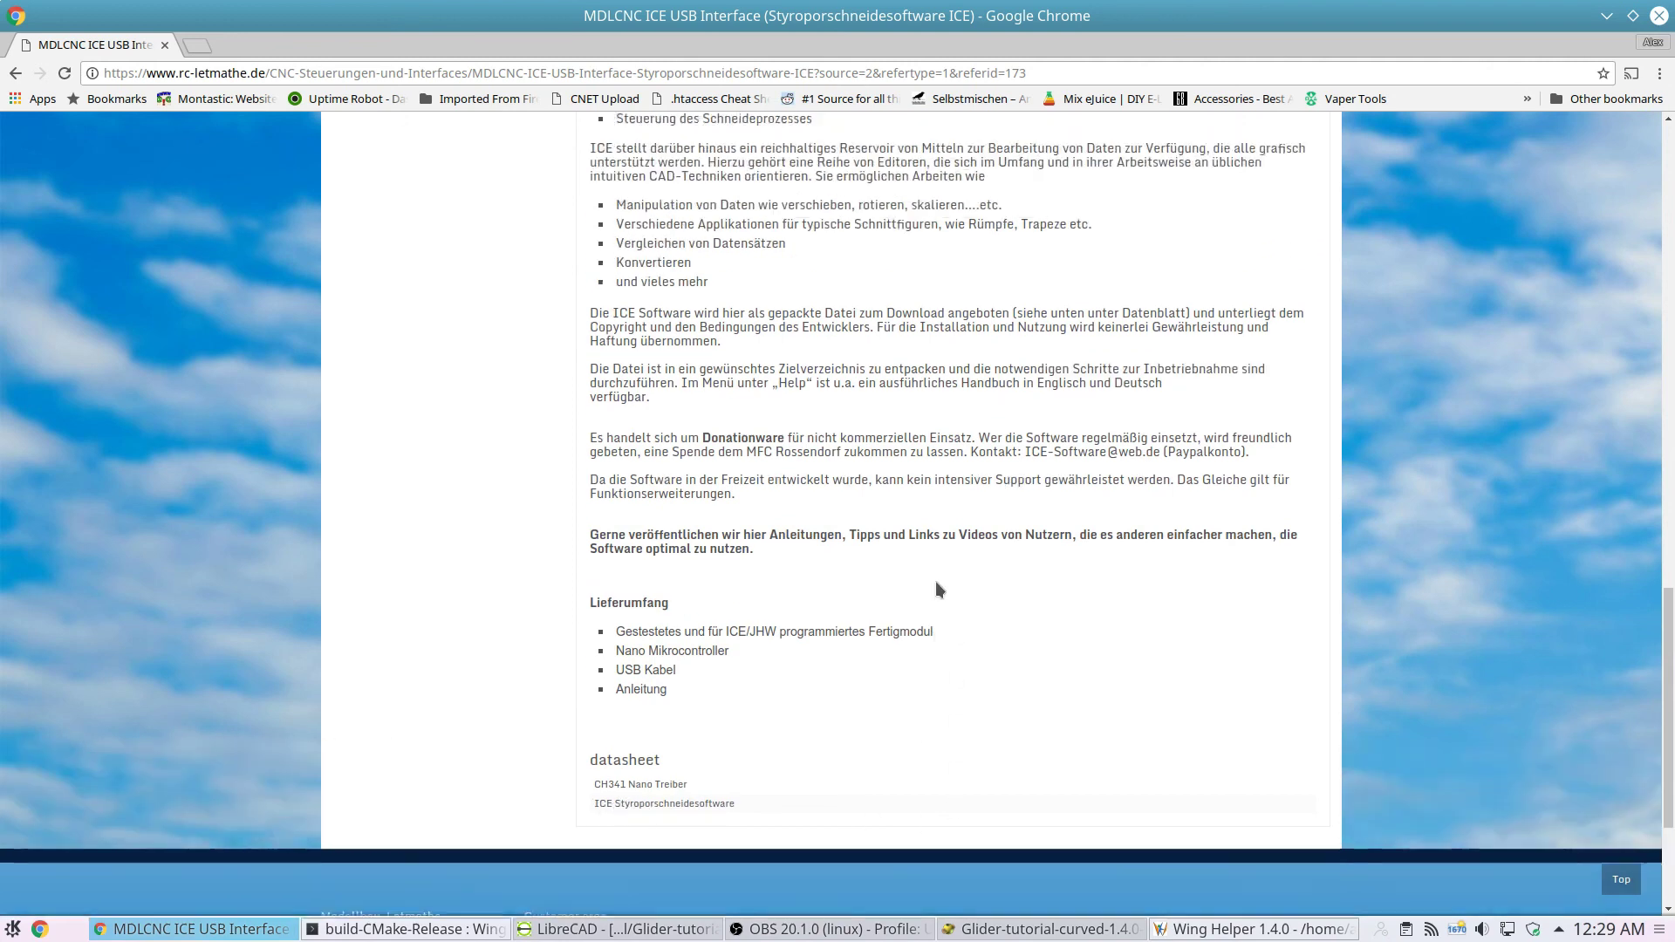
pyautogui.scroll(15, 935, 581)
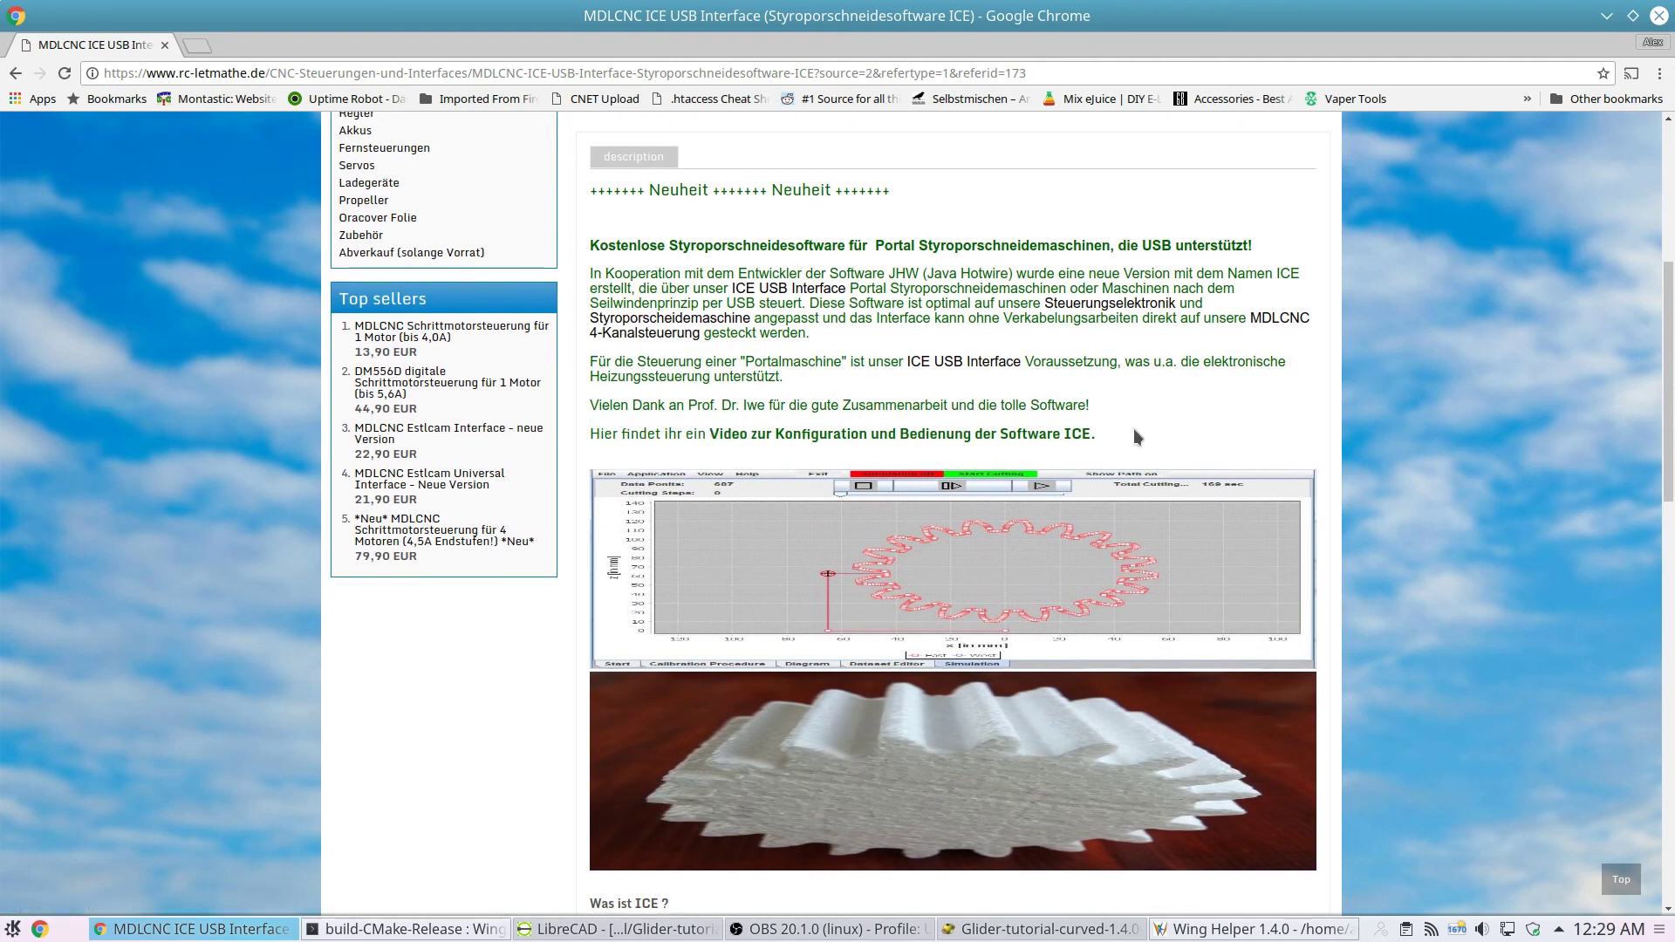
pyautogui.scroll(5, 1133, 427)
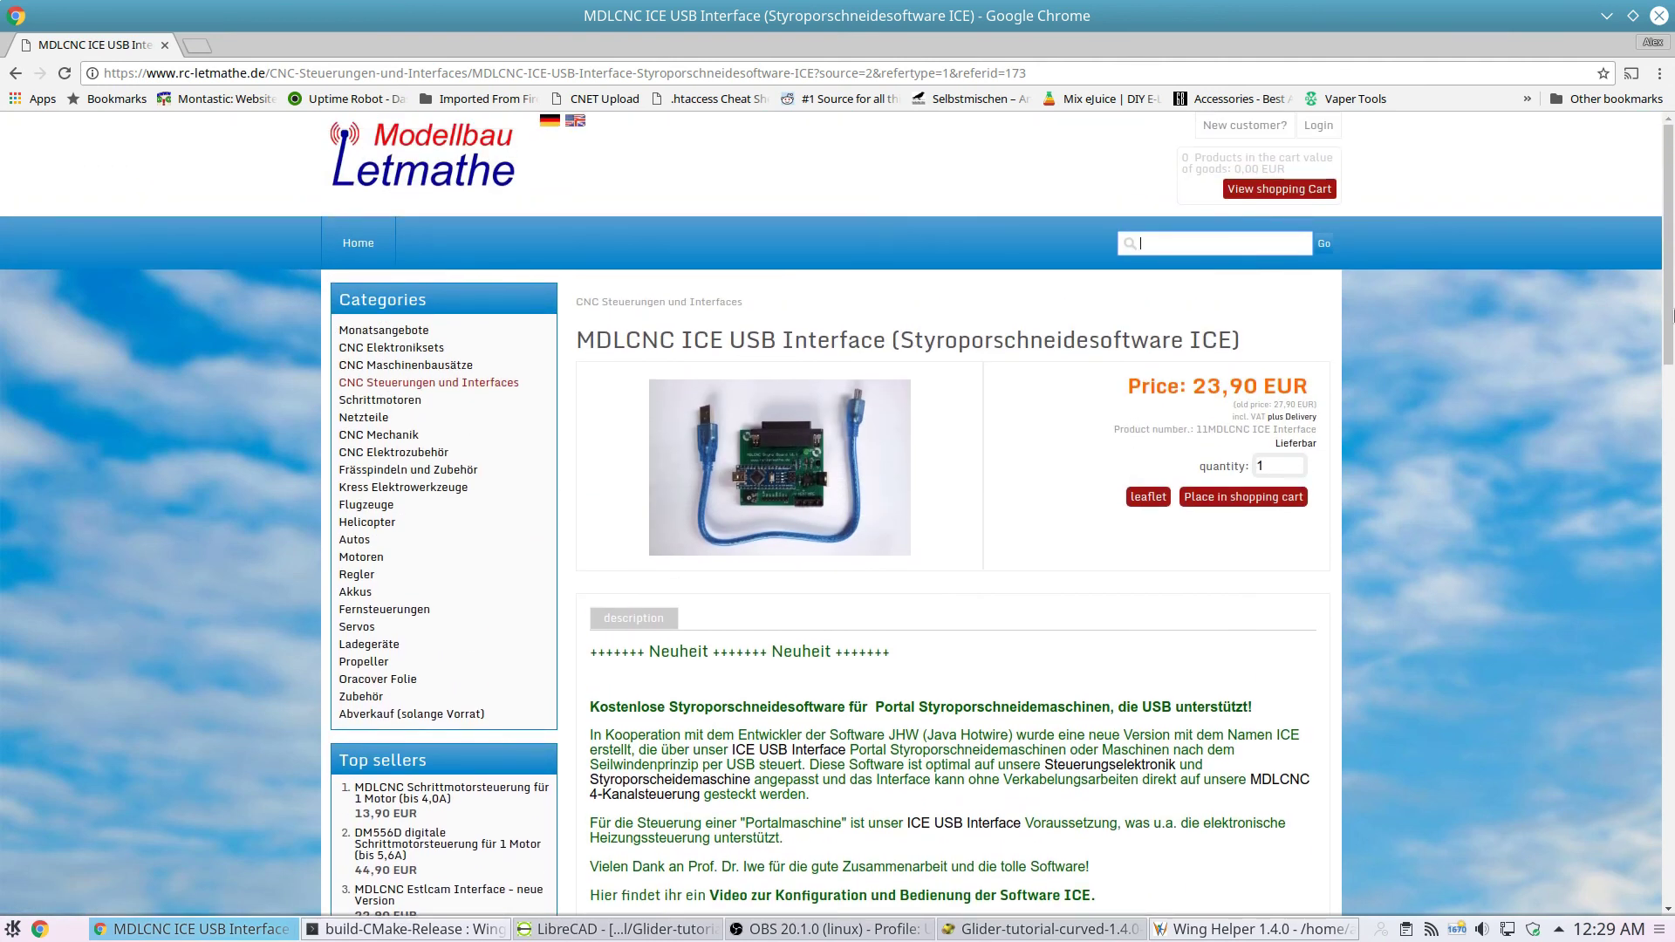